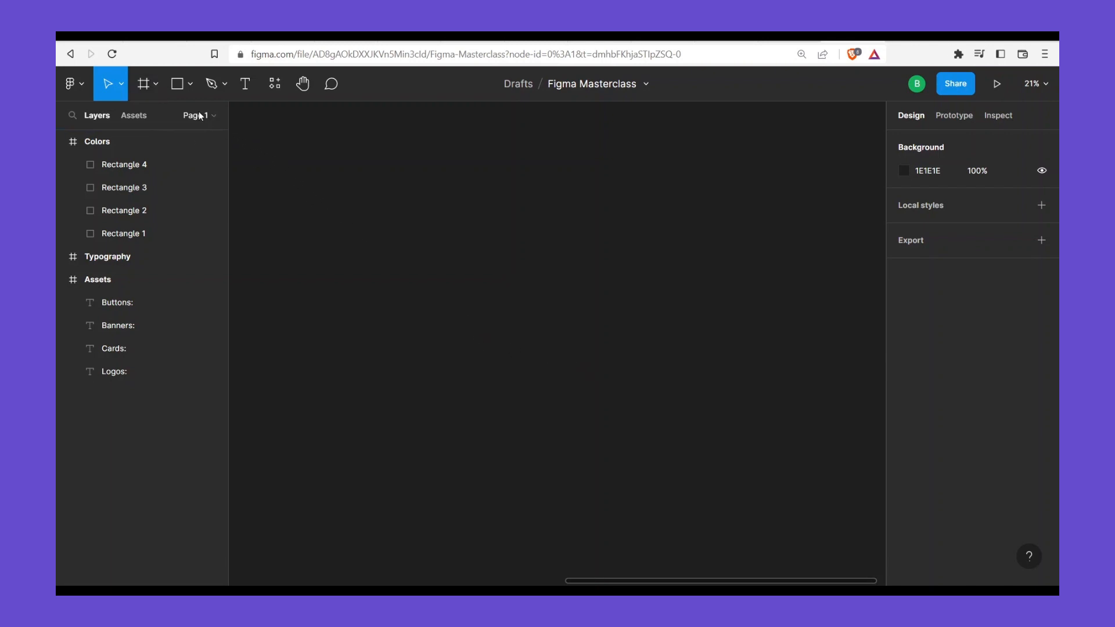
Add a Slide 16:9 presentation frame of 1920 × 1080 to the canvas
left_click(155, 85)
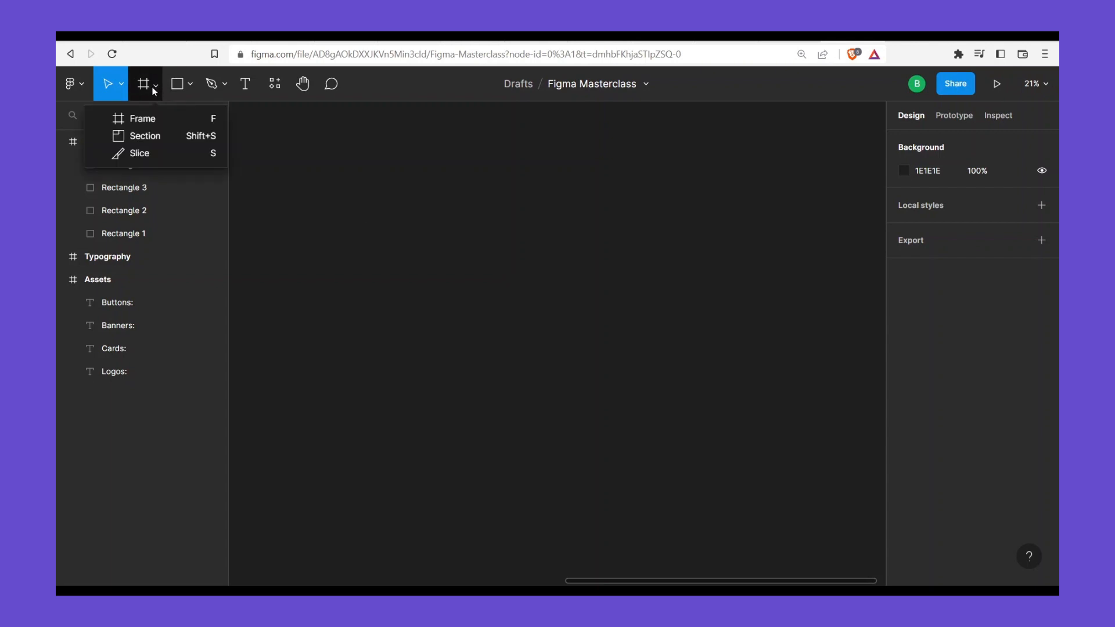
left_click(152, 119)
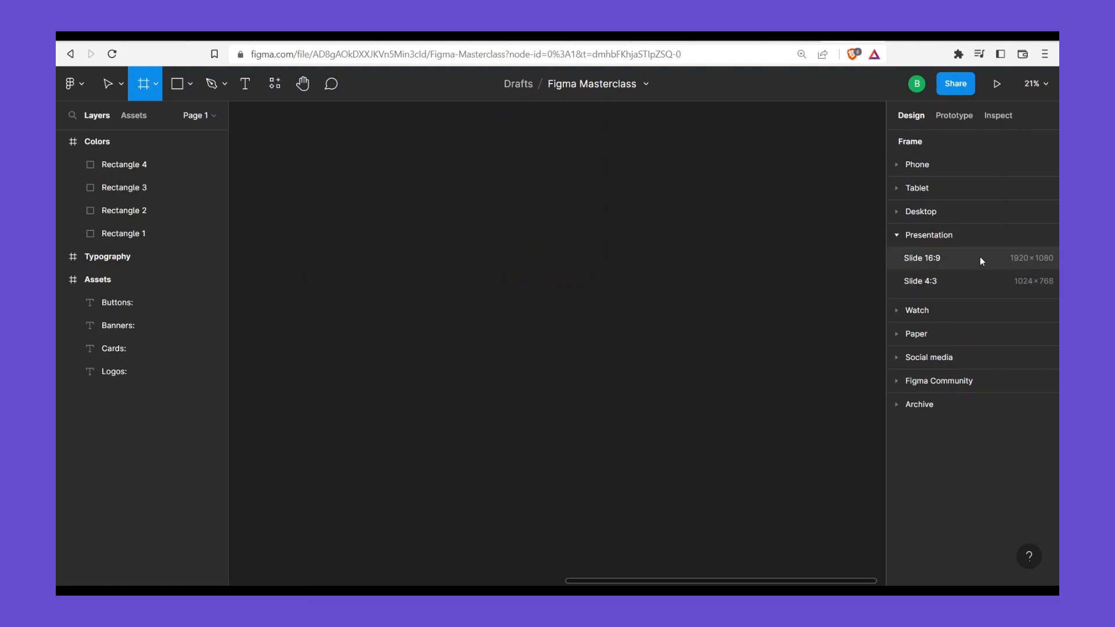
left_click(897, 166)
left_click(897, 165)
left_click(897, 189)
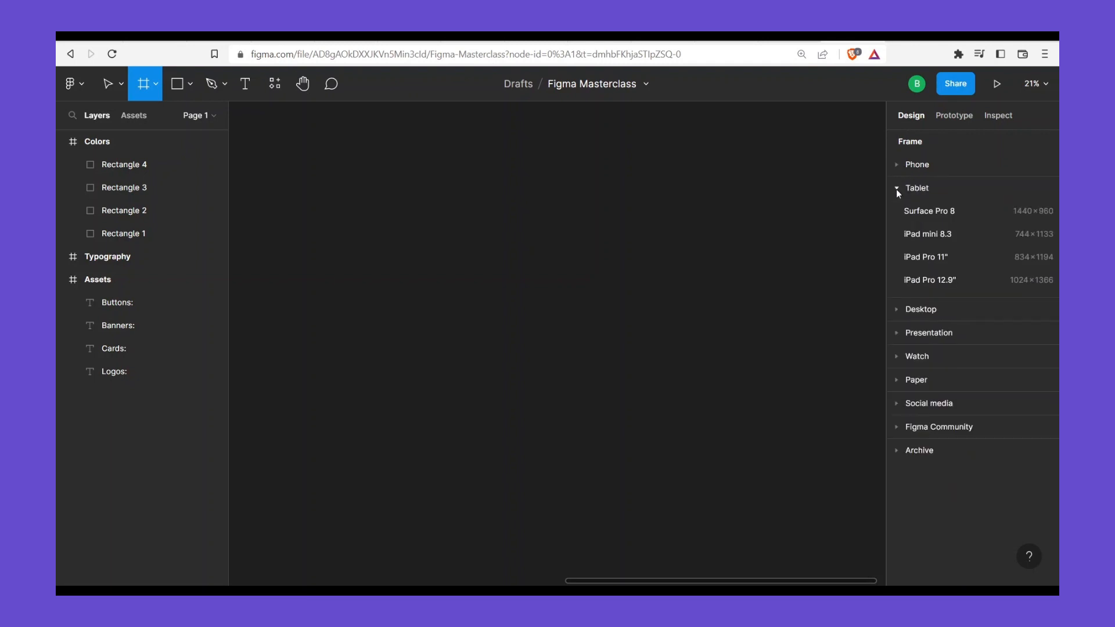
left_click(896, 189)
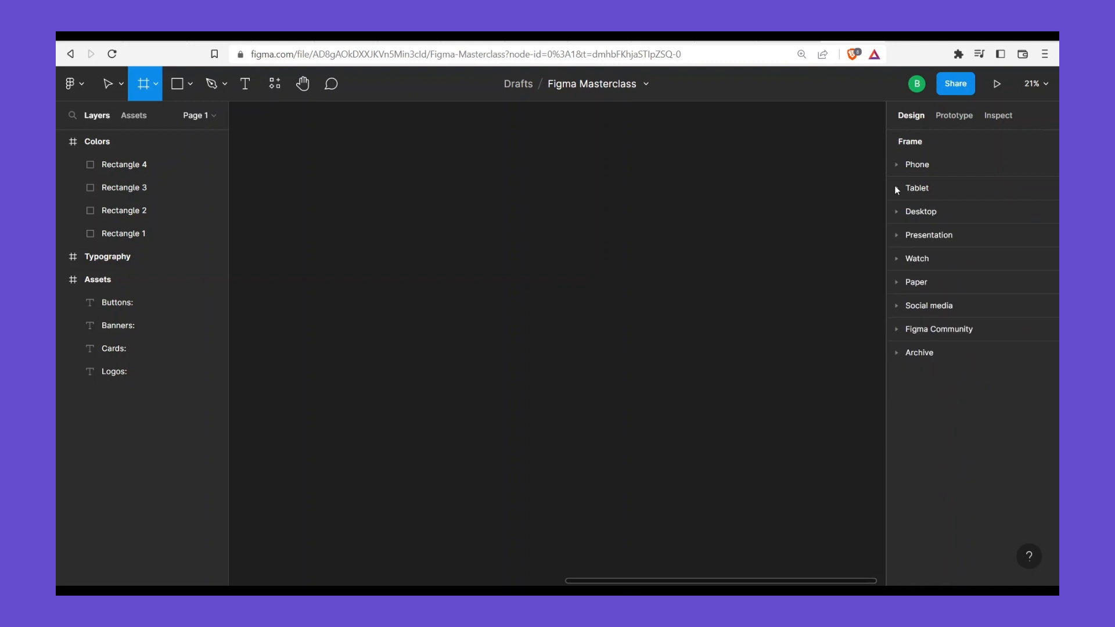
left_click(897, 236)
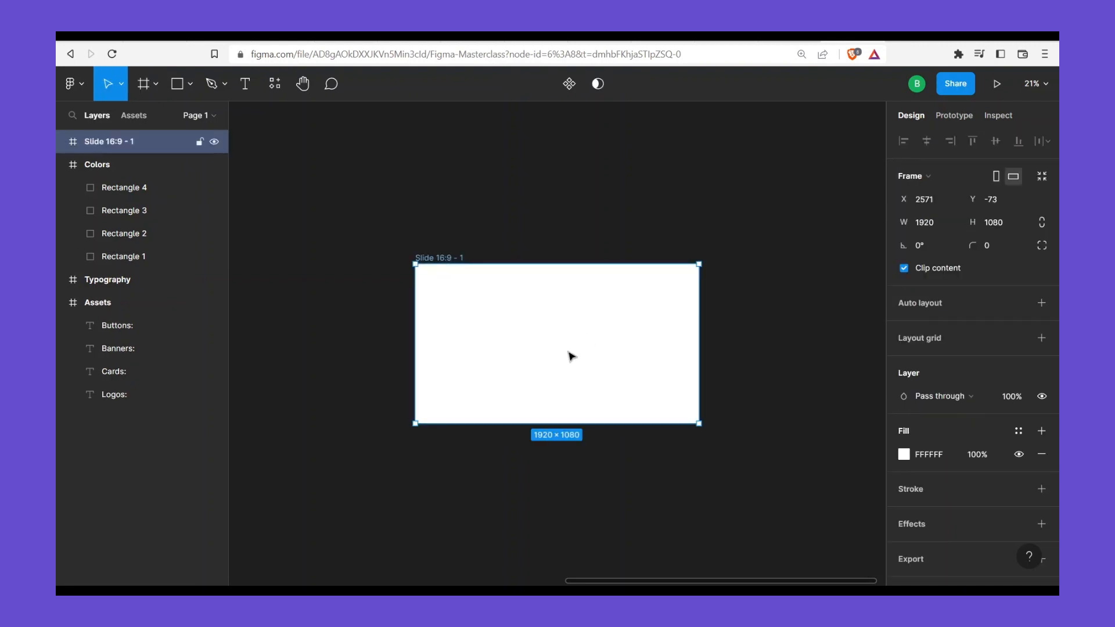
Zoom the view to the new Slide 16:9 frame and clear the selection
left_click(748, 323)
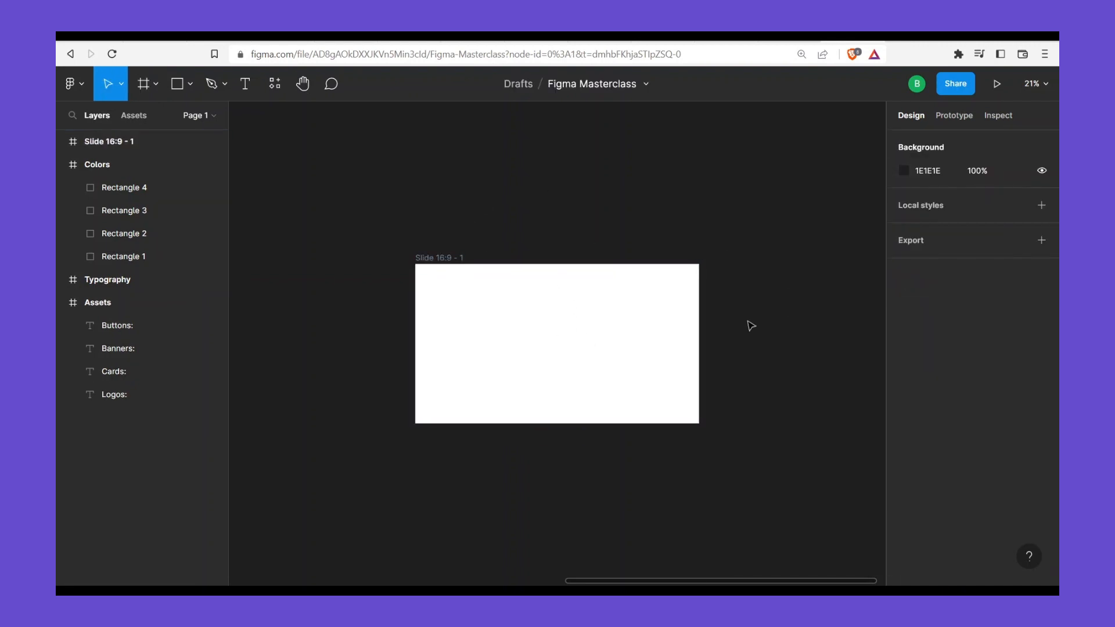
left_click(637, 319)
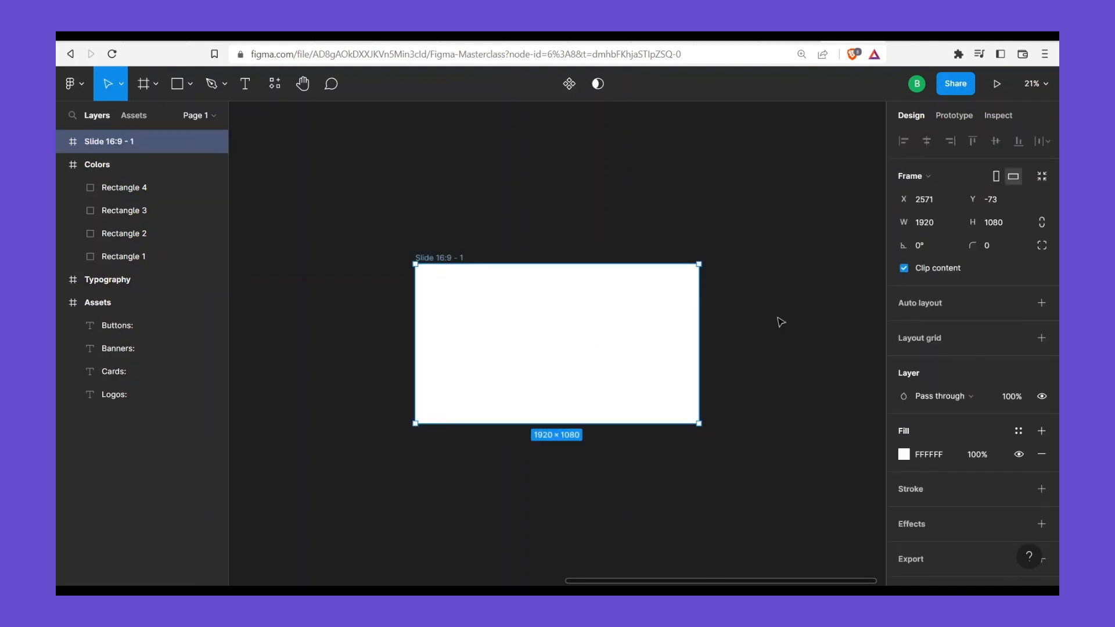
key("shift+2")
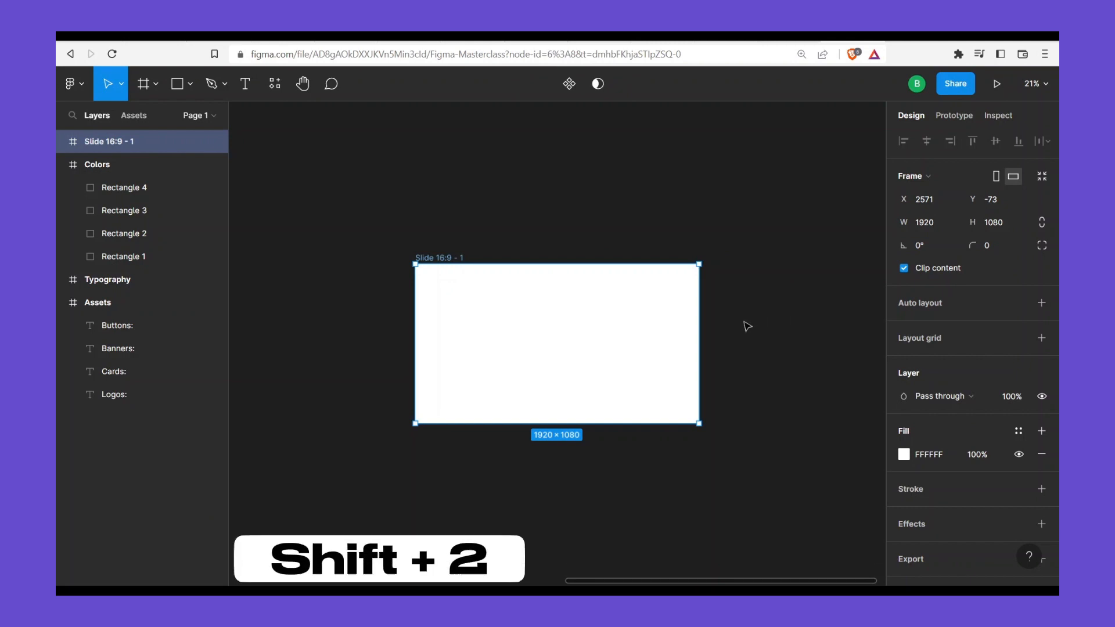
key("shift+2")
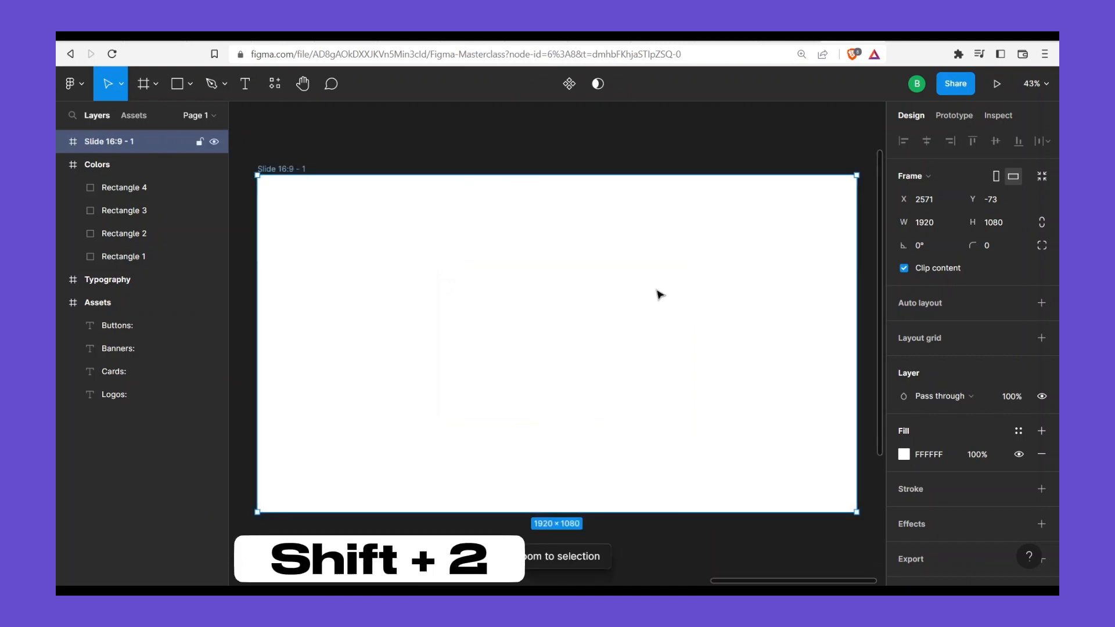
left_click(576, 155)
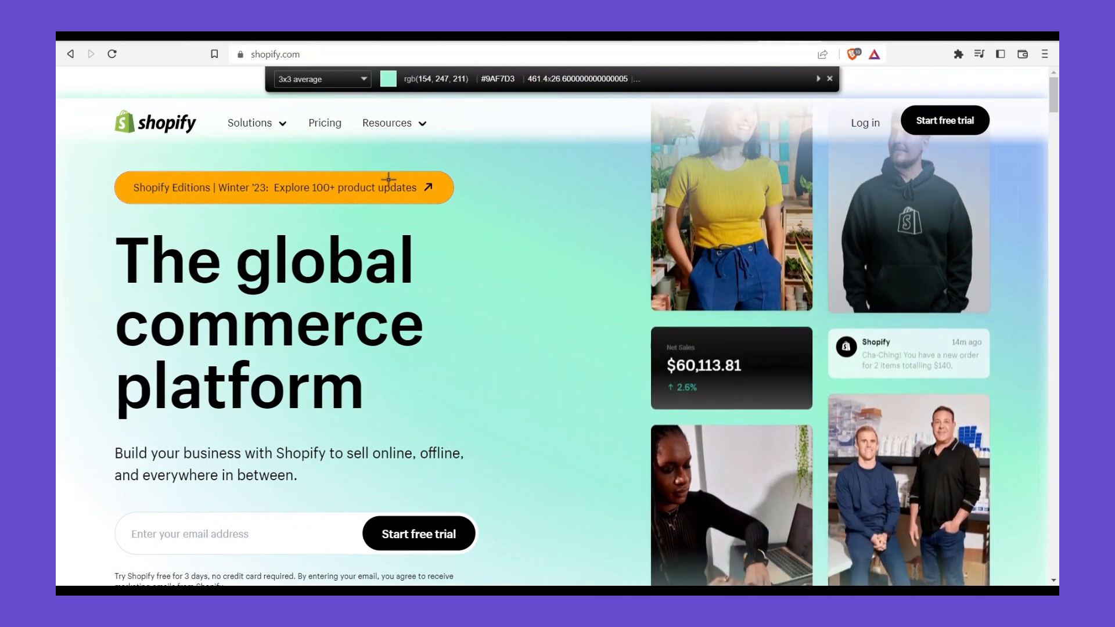
Switch to the Shopify website and sample the gold #FFA801 of the Shopify Editions banner with the color picker
left_click(389, 179)
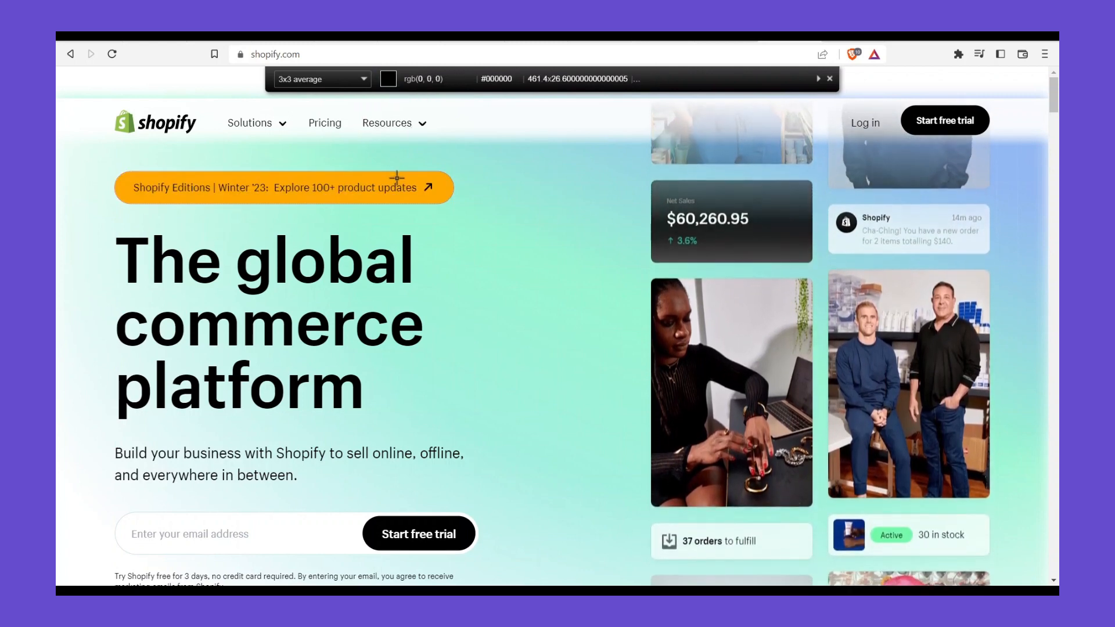
left_click(396, 178)
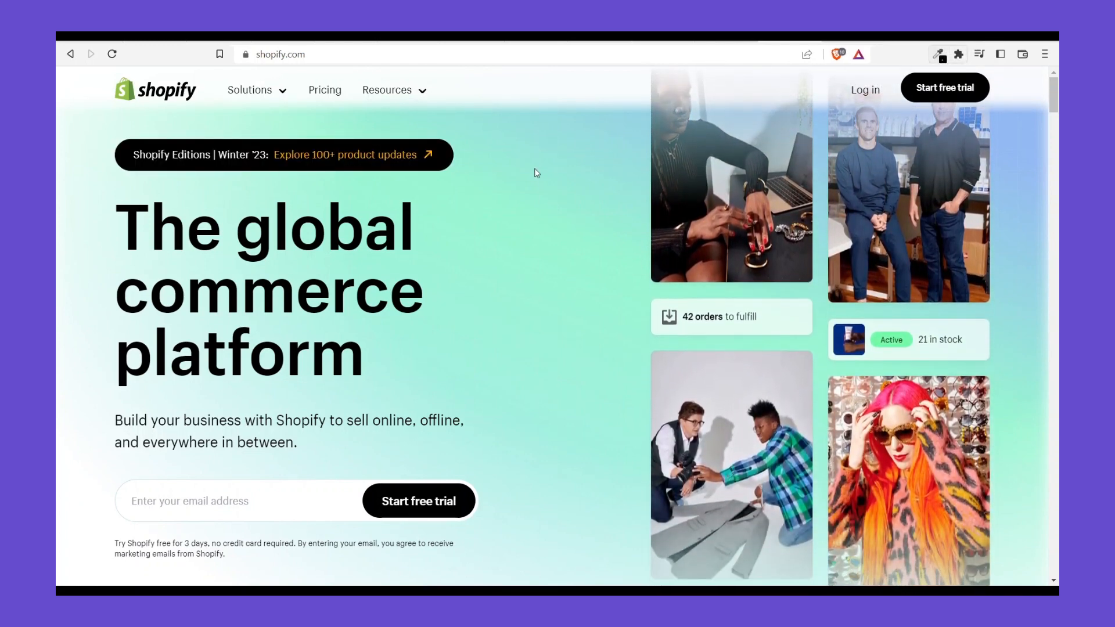
key("alt+shift+z")
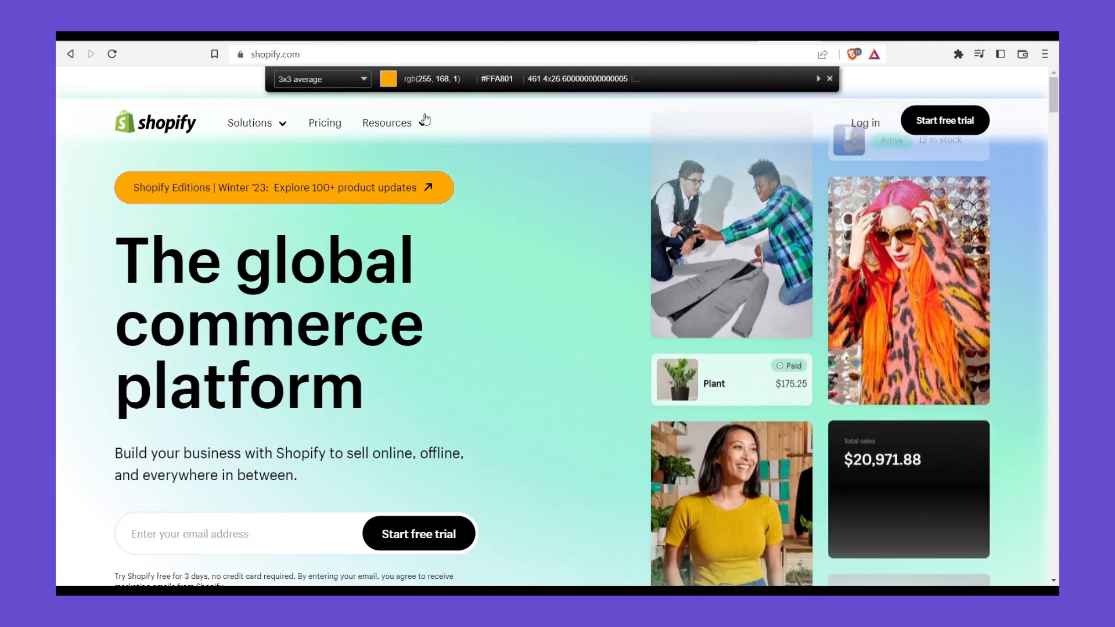
left_click(425, 120)
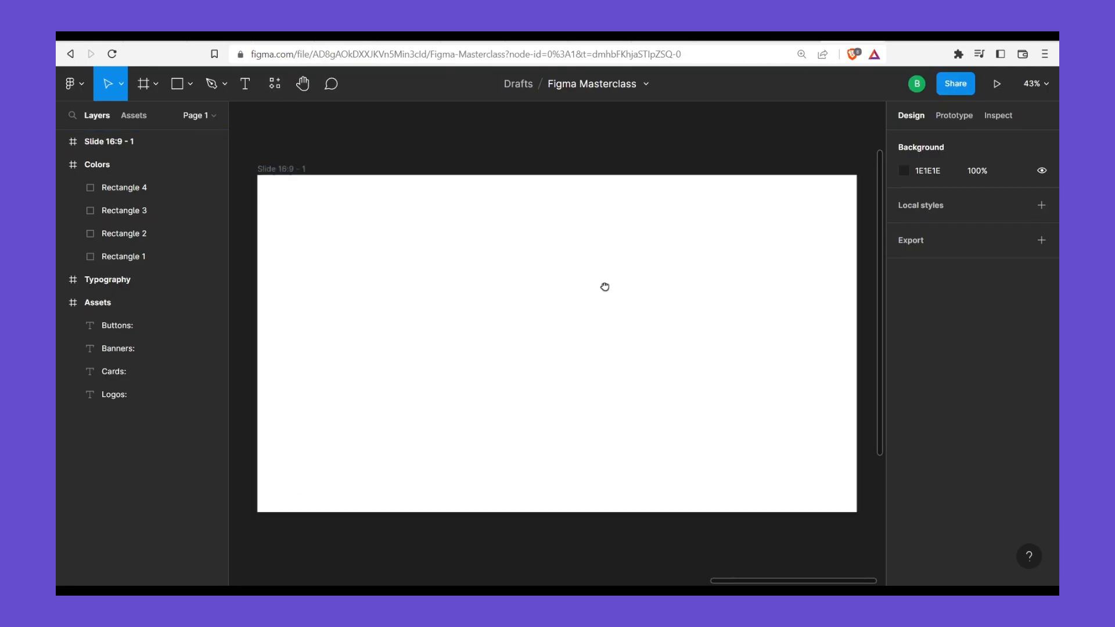
Switch back to Figma and fill the first square in the Colors frame with the sampled FFA801
scroll(604, 283, "down", 5)
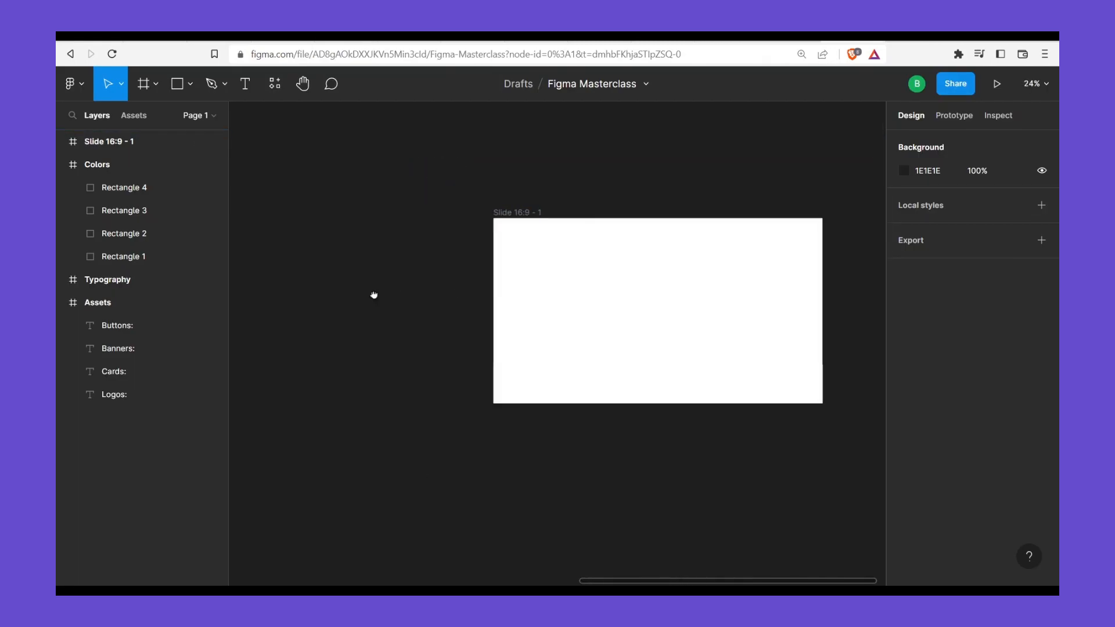
scroll(374, 295, "left", 10)
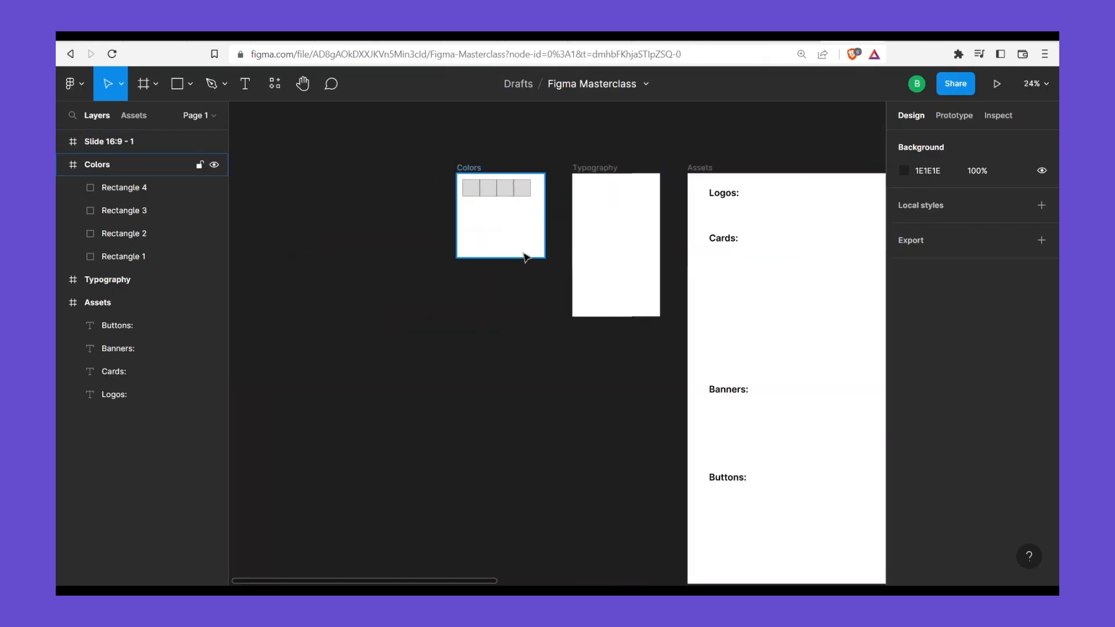
scroll(525, 257, "up", 2)
scroll(465, 294, "right", 5)
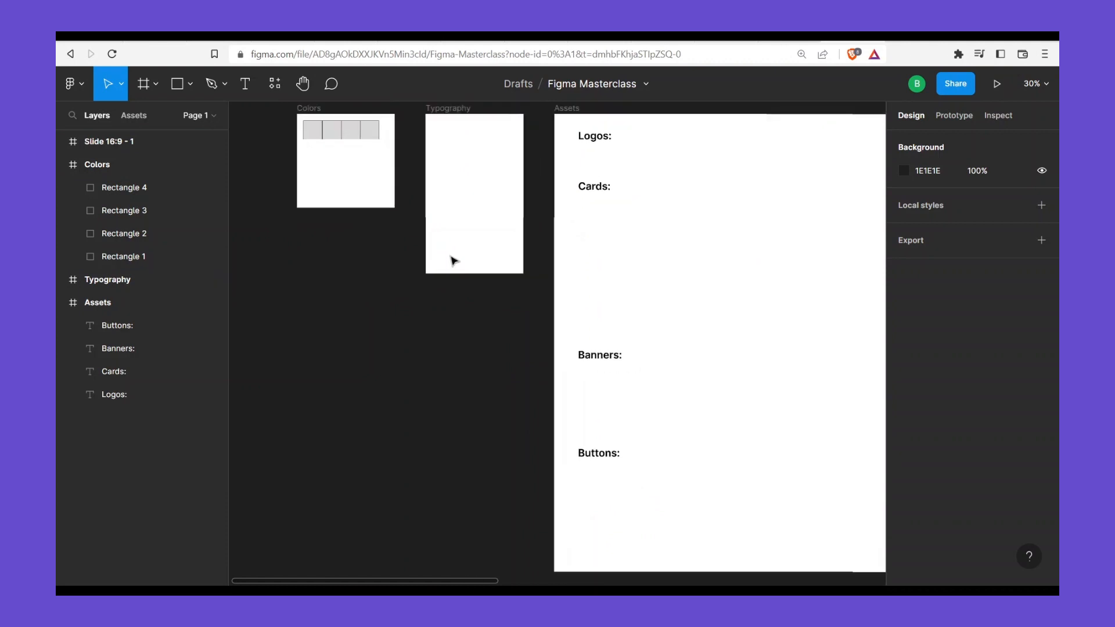
scroll(453, 261, "down", 2)
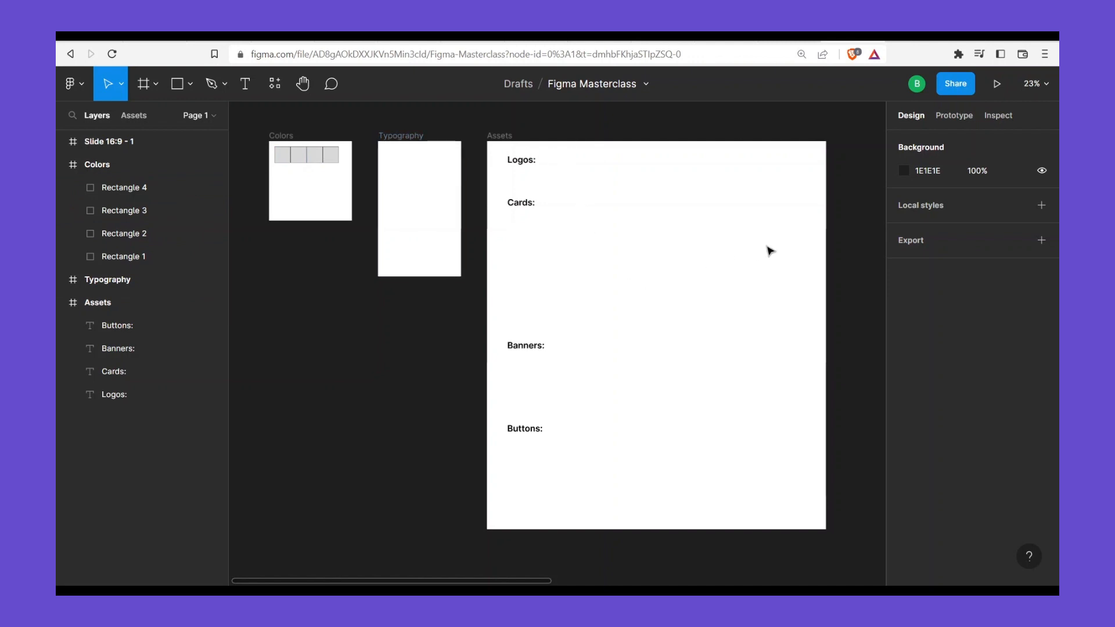
scroll(276, 166, "up", 5, "ctrl")
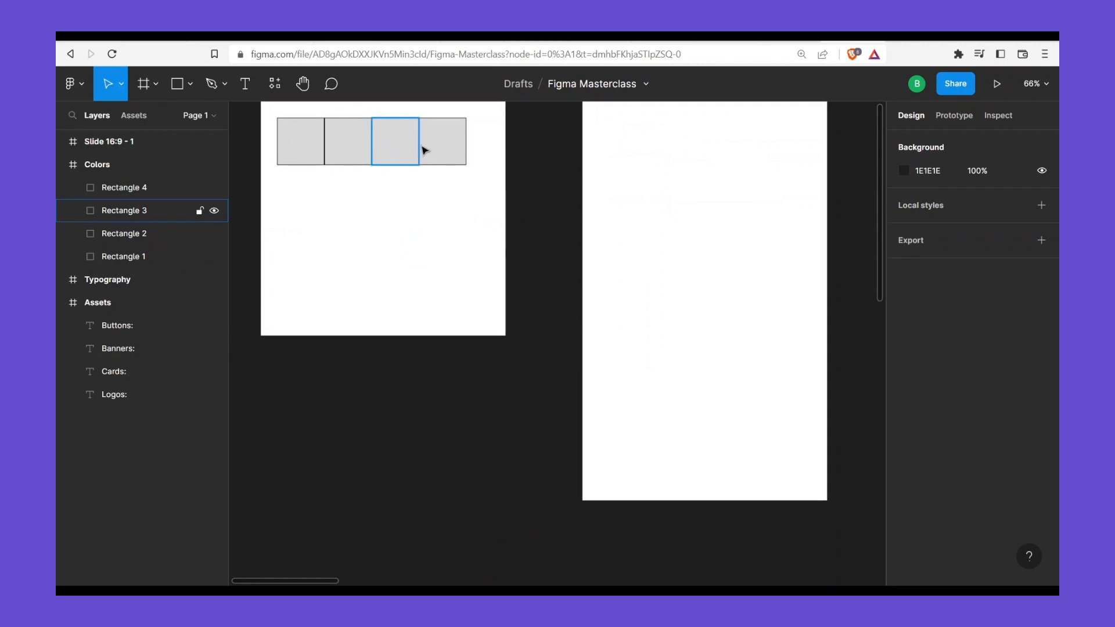
scroll(370, 179, "up", 3)
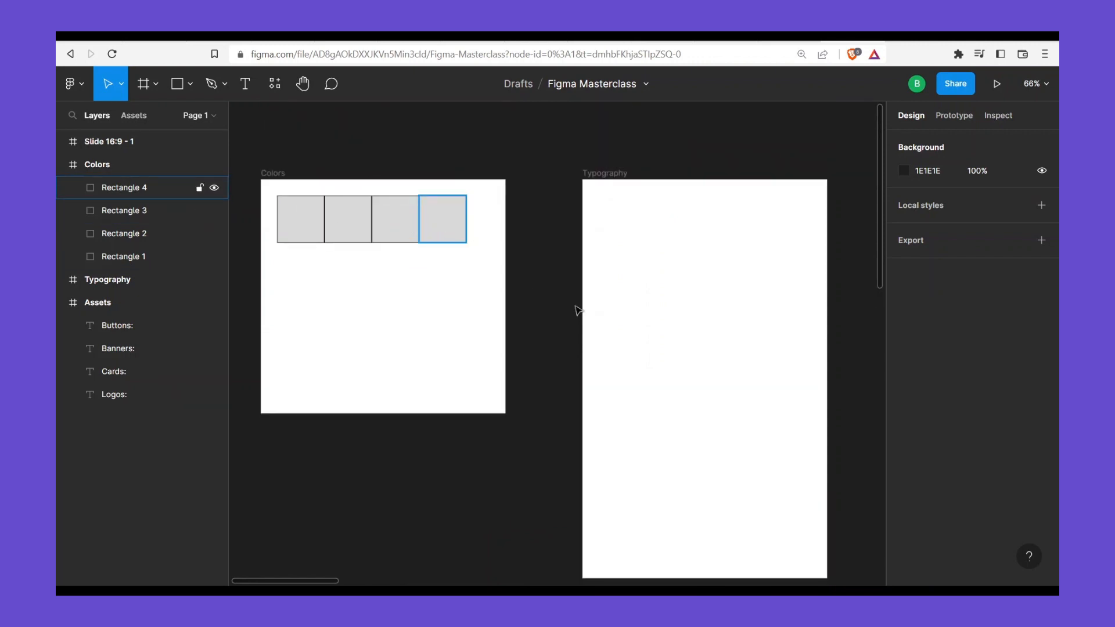
left_click(303, 229)
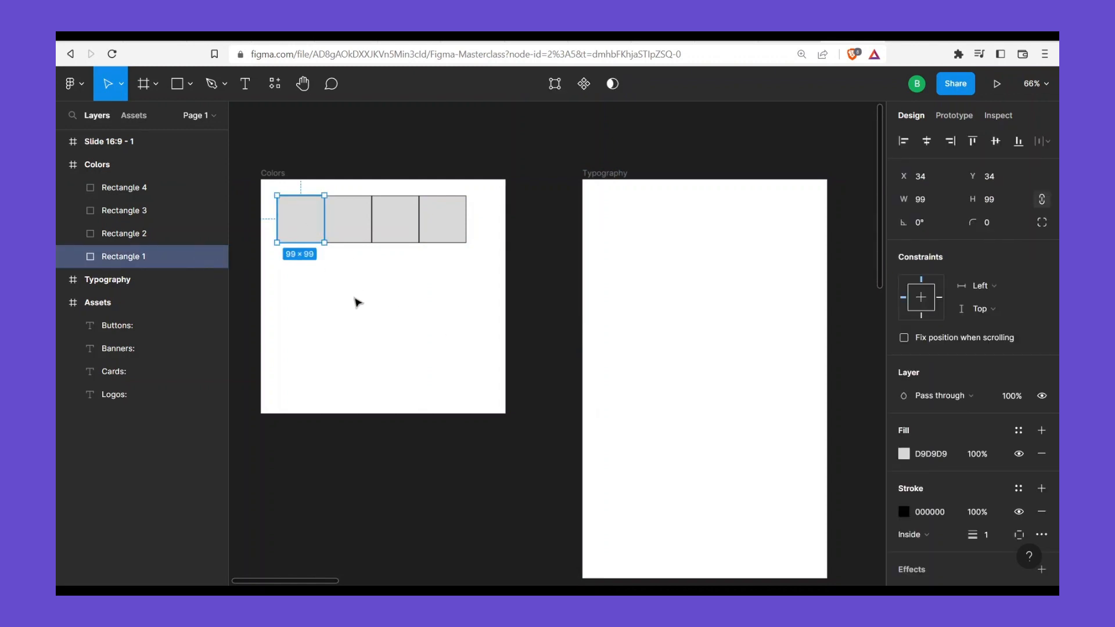
left_click(931, 456)
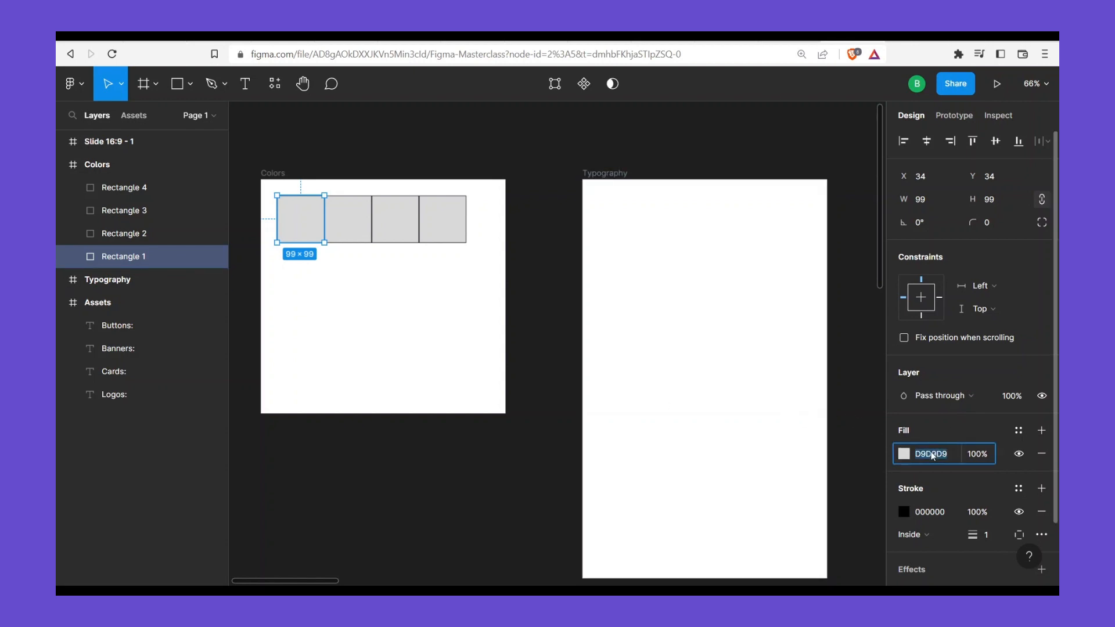
key("ctrl+v")
key("Return")
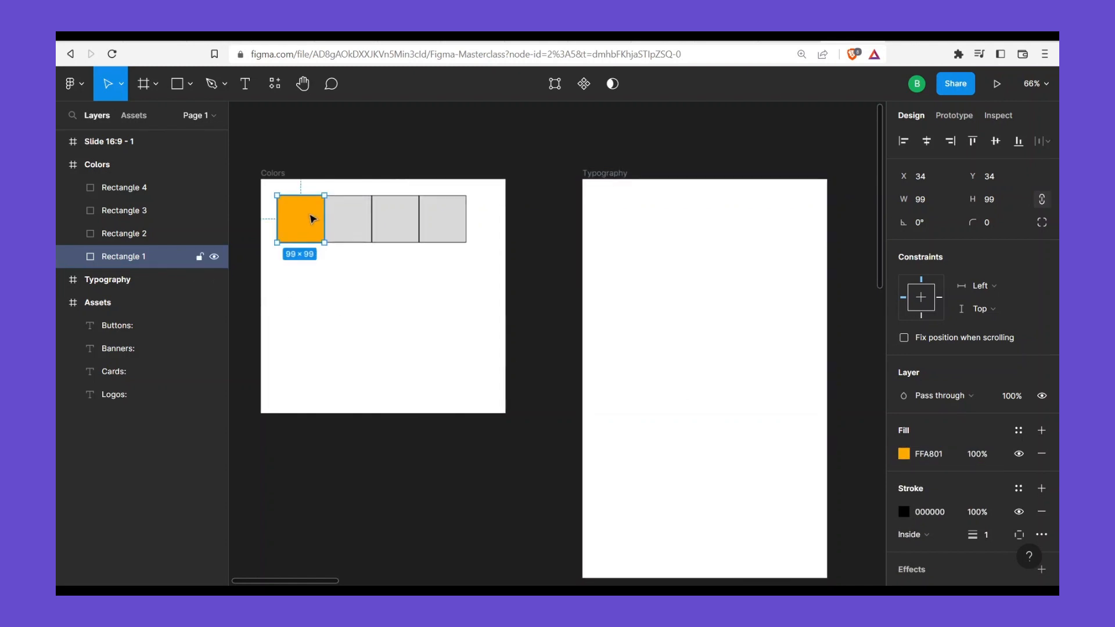
Create a color style named Gold from the first square's fill
left_click(1018, 434)
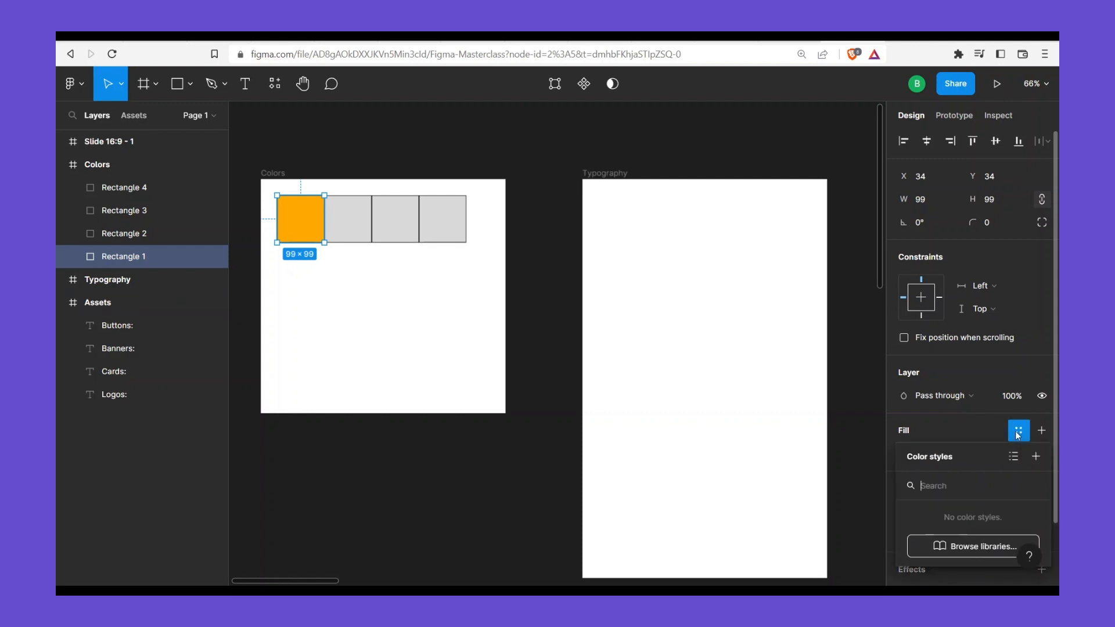
left_click(1037, 459)
type("Gold")
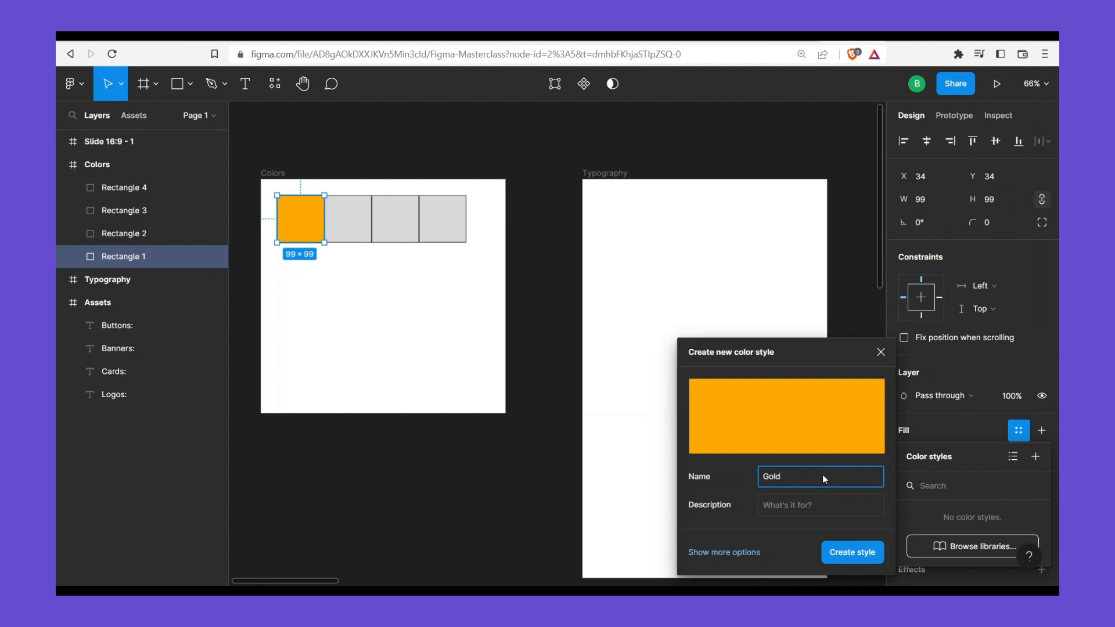
key("Return")
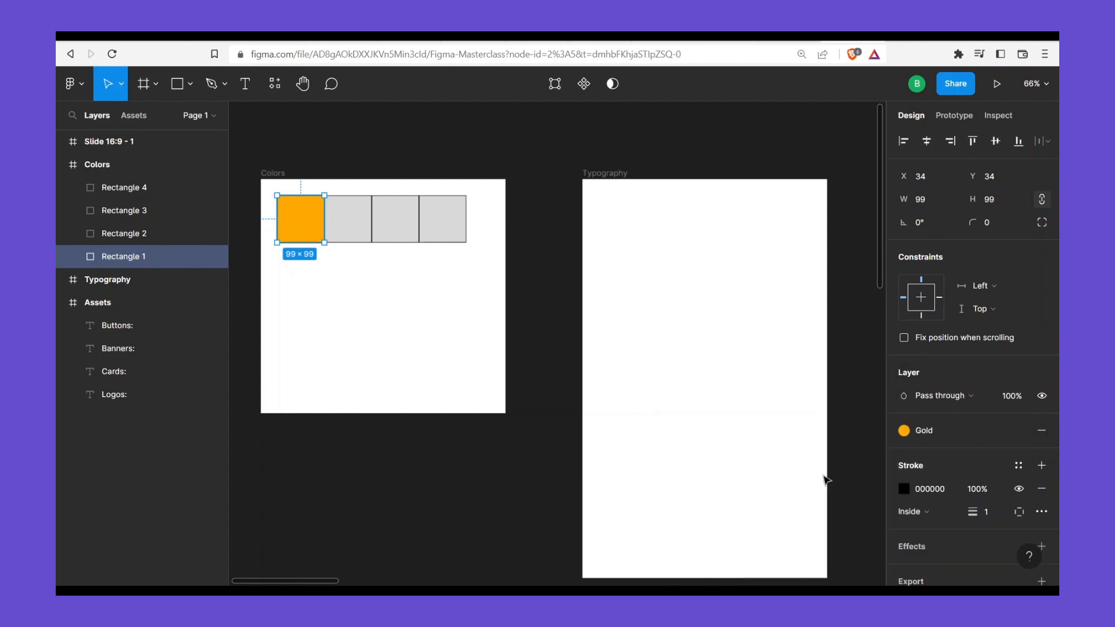
Try the Gold color style on the second square in the Colors frame, and undo it
left_click(361, 233)
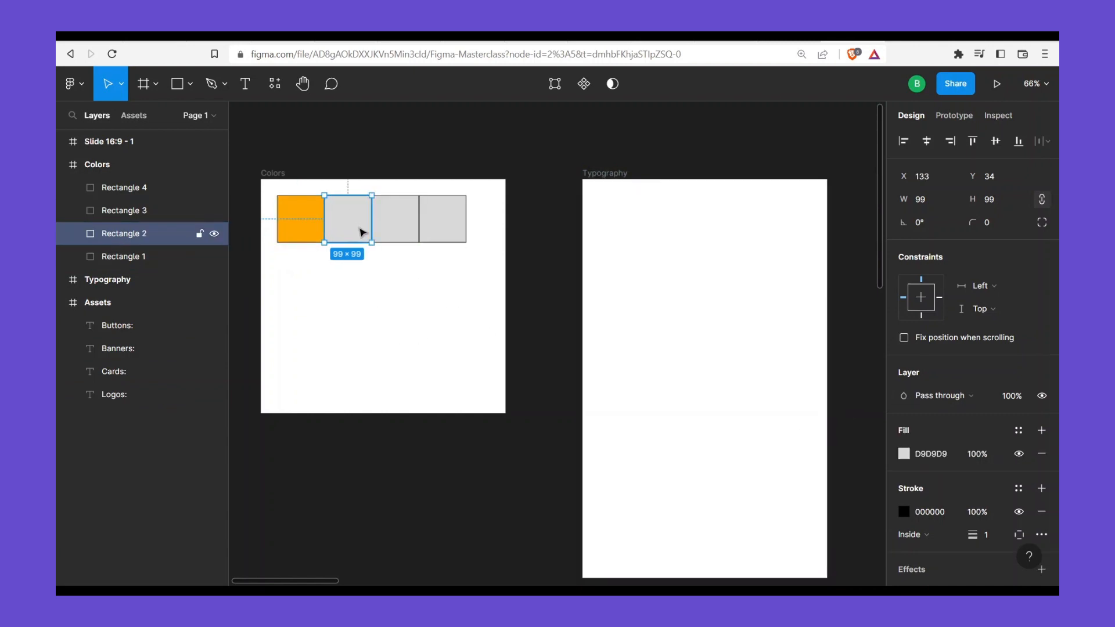
left_click(1019, 433)
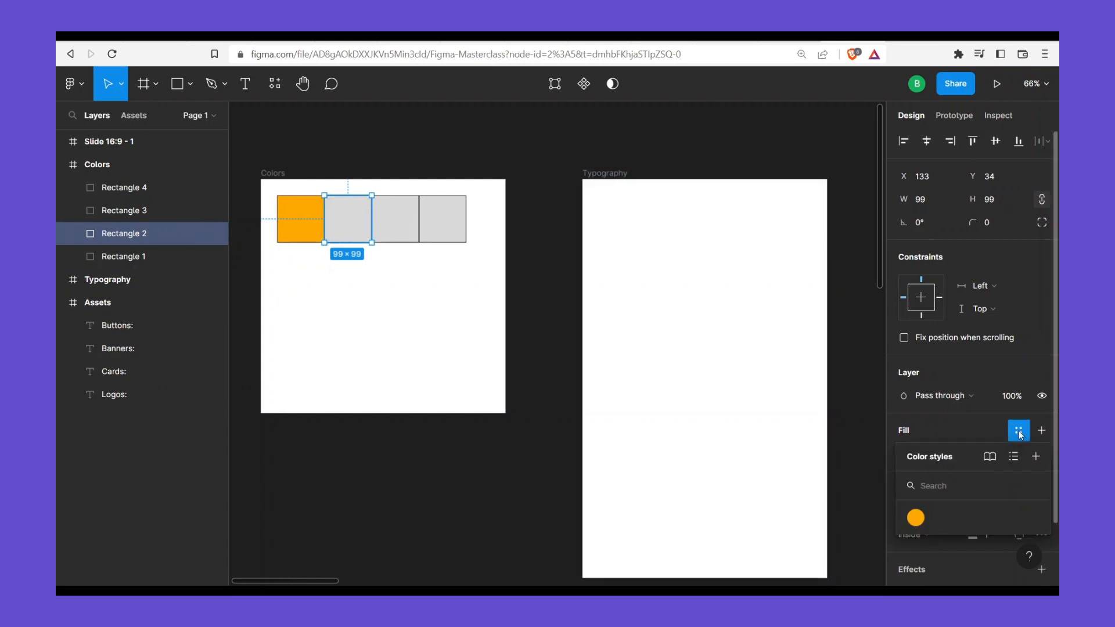
left_click(915, 516)
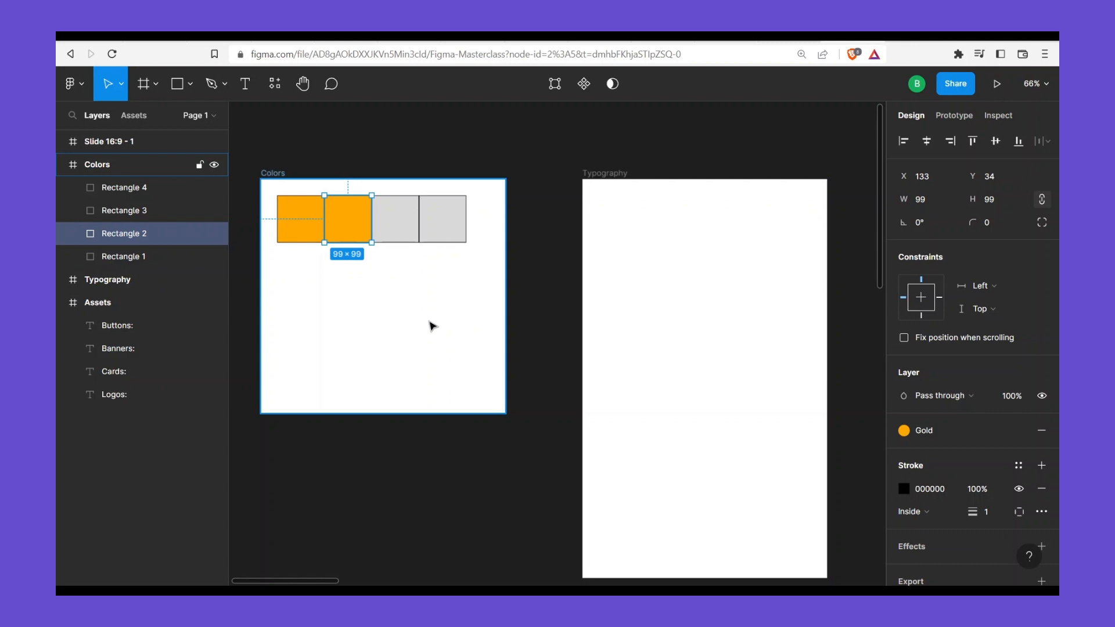
key("ctrl+z")
Sample the dark grey of the Start free trial button on the Shopify website and fill Figma's second Colors square with 3D3F40
left_click(467, 258)
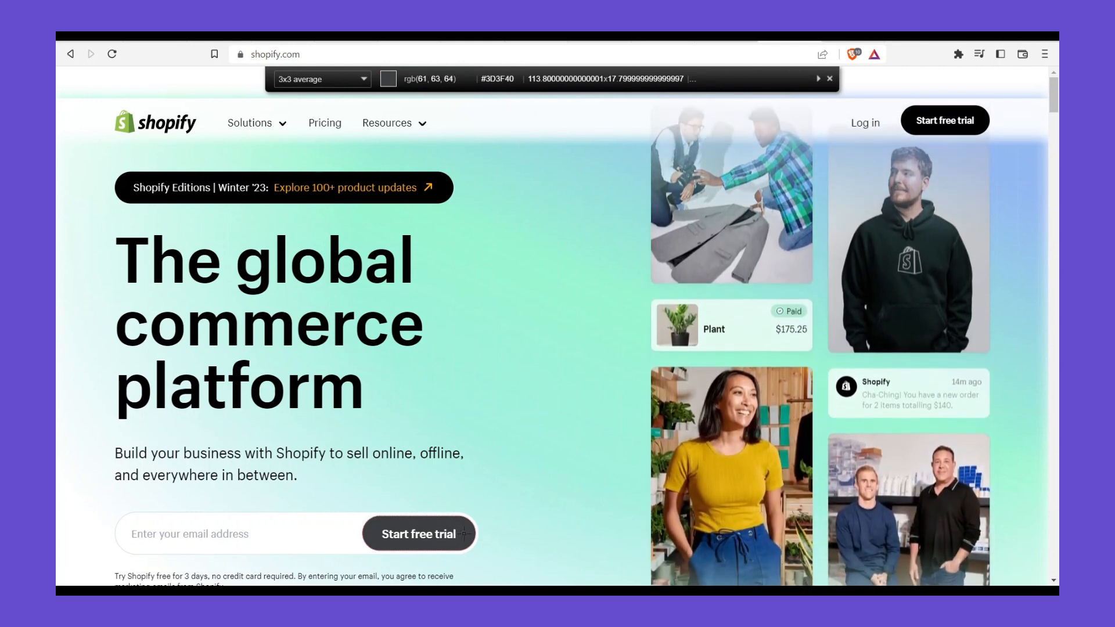
left_click(464, 533)
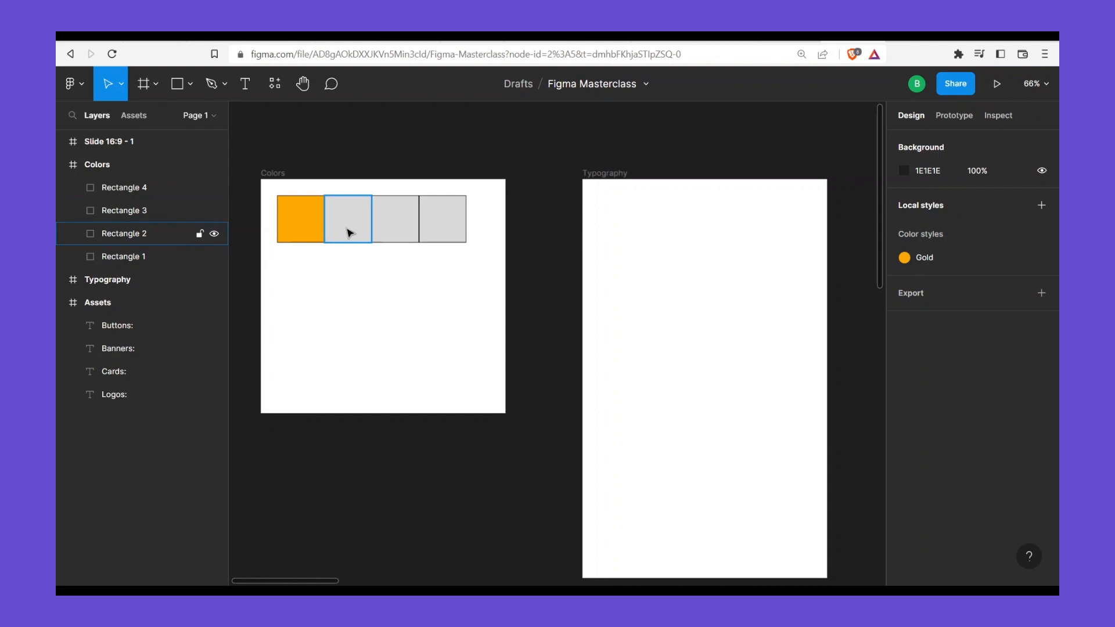
left_click(350, 233)
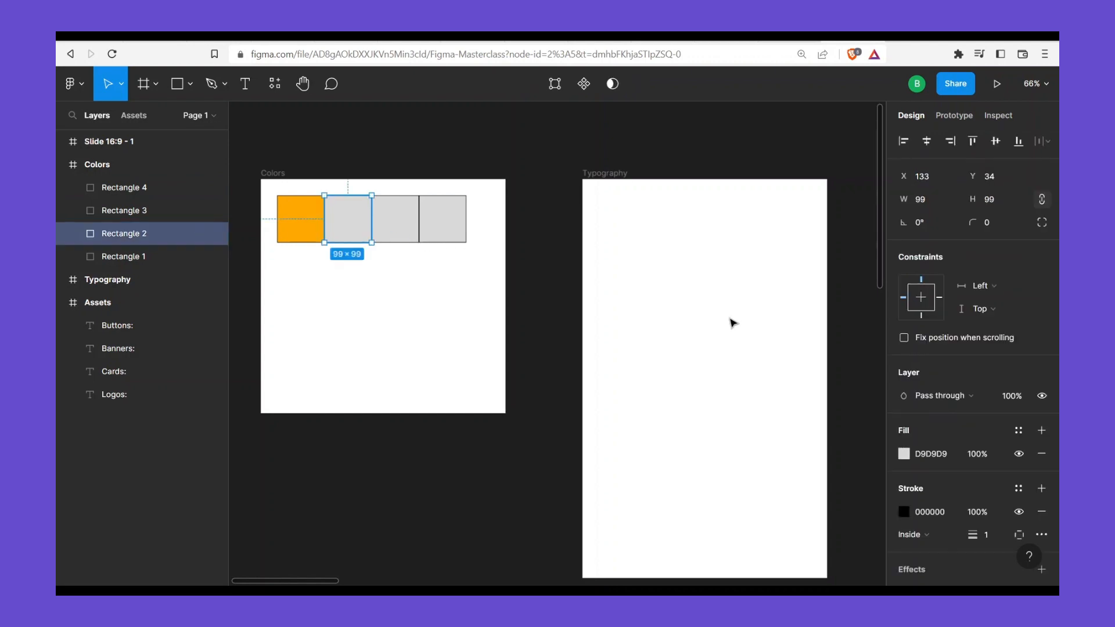
type("3D3F40")
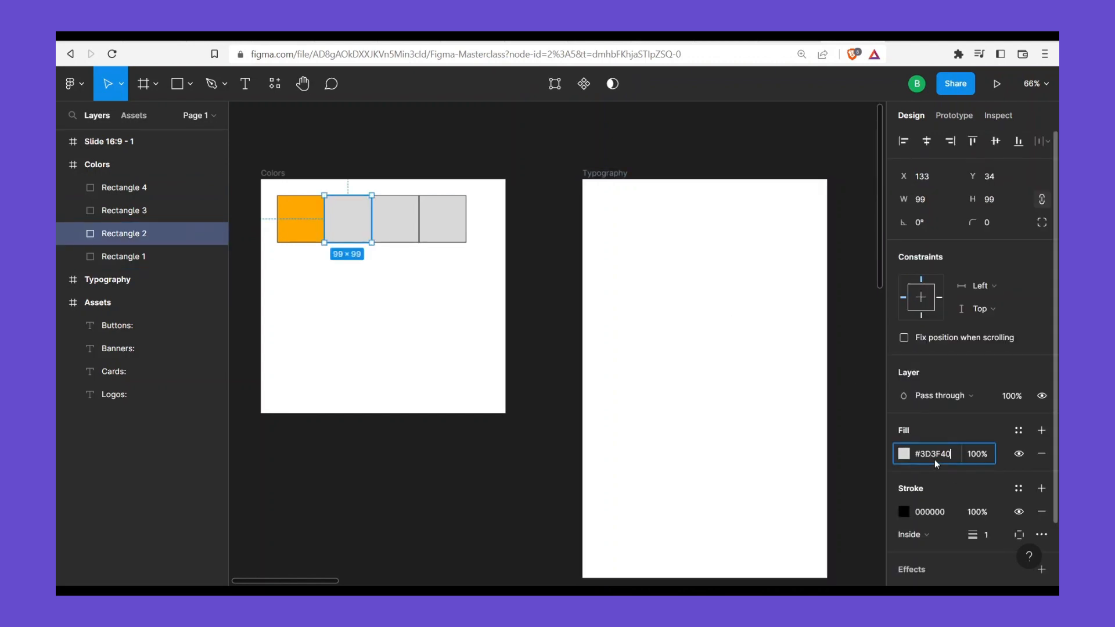
key("Return")
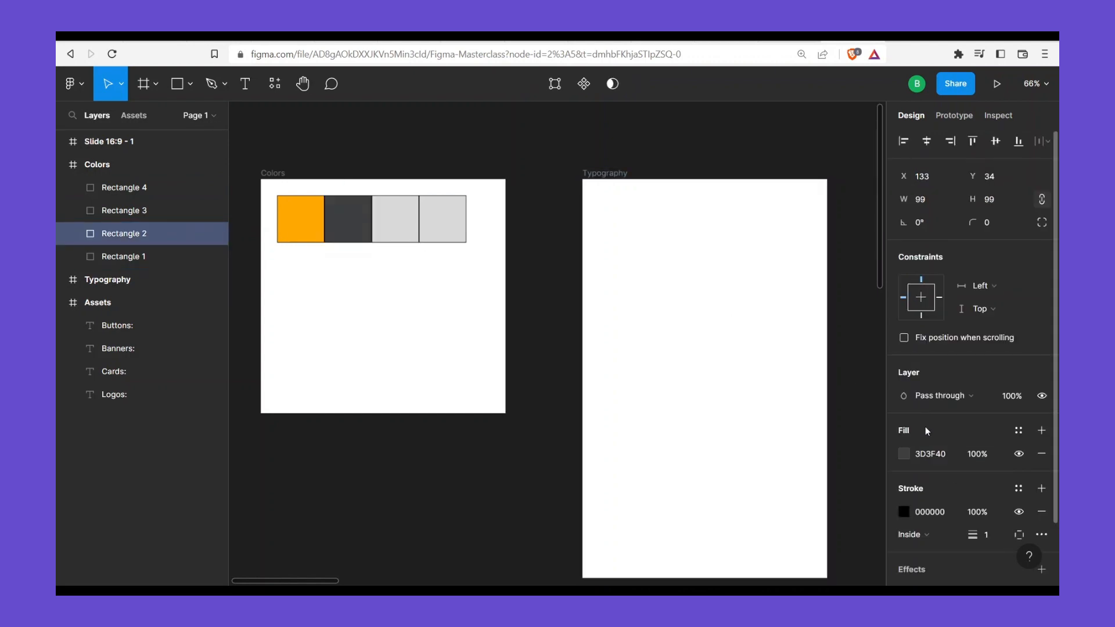
Create a color style named Grey from the second square's fill
left_click(1019, 432)
left_click(1035, 457)
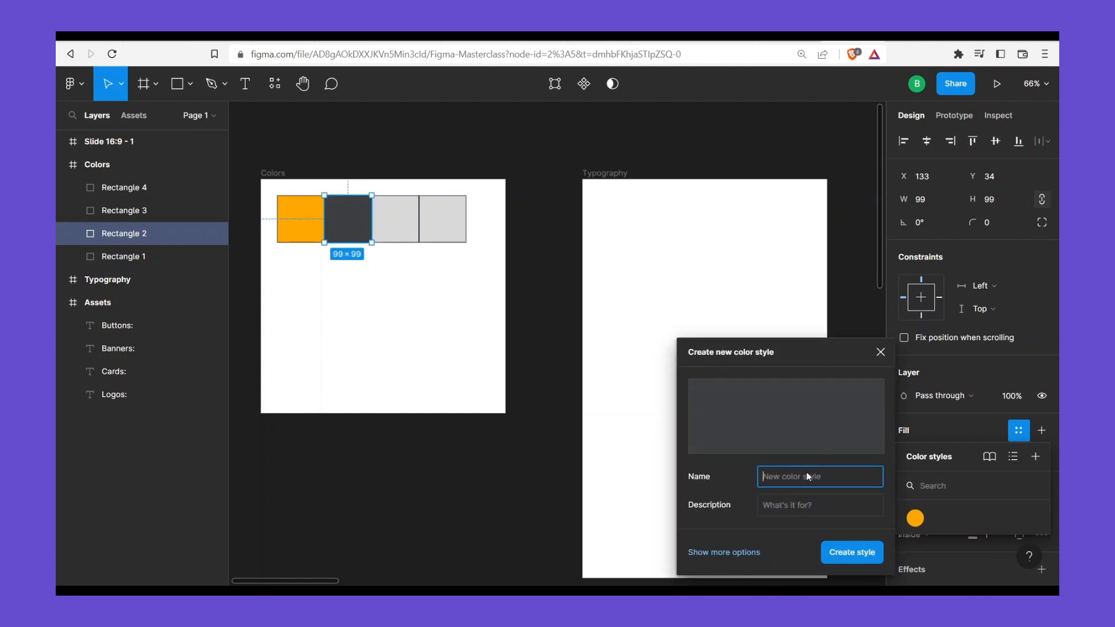
type("Grey")
key("Return")
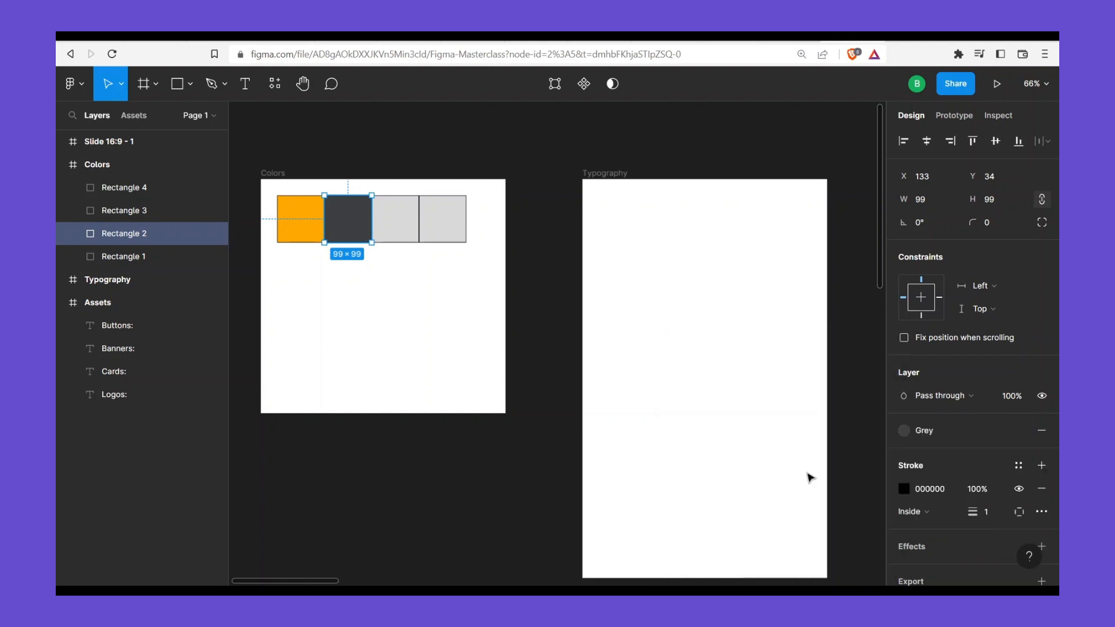
Fill the third square in the Colors frame with the near-black 0F0F0F
left_click(401, 222)
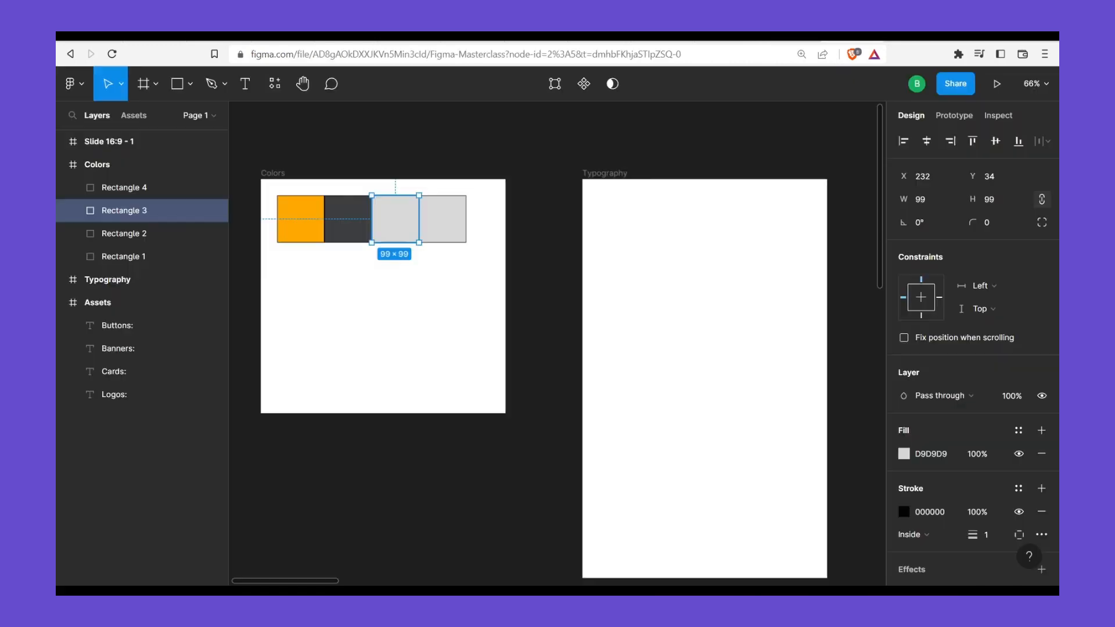
left_click(903, 454)
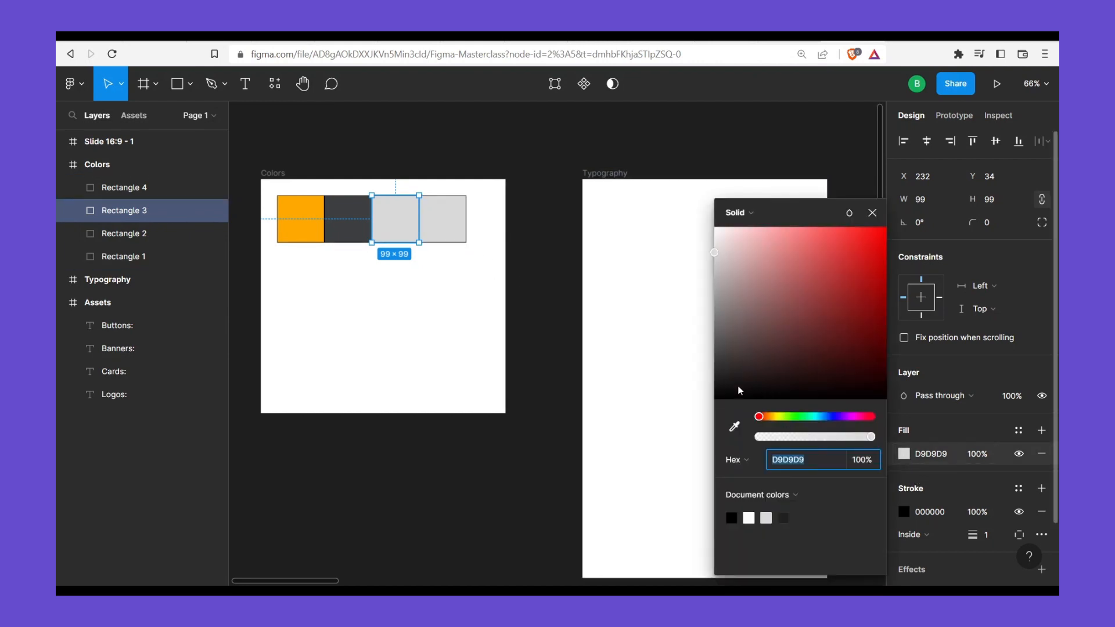
left_click_drag(739, 389, 704, 399)
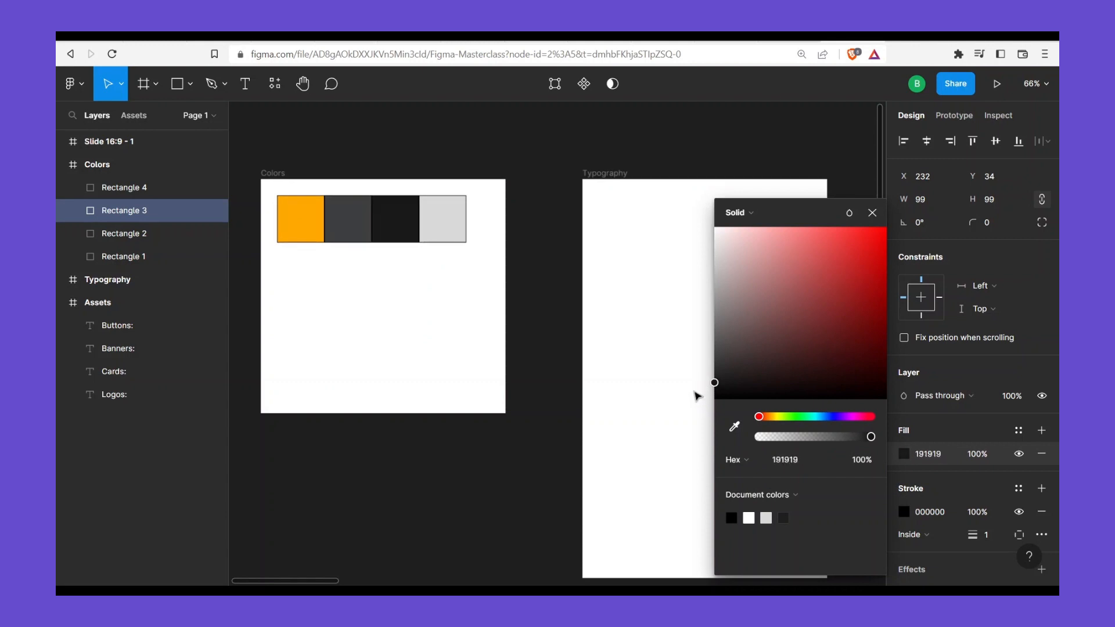
left_click_drag(697, 398, 696, 401)
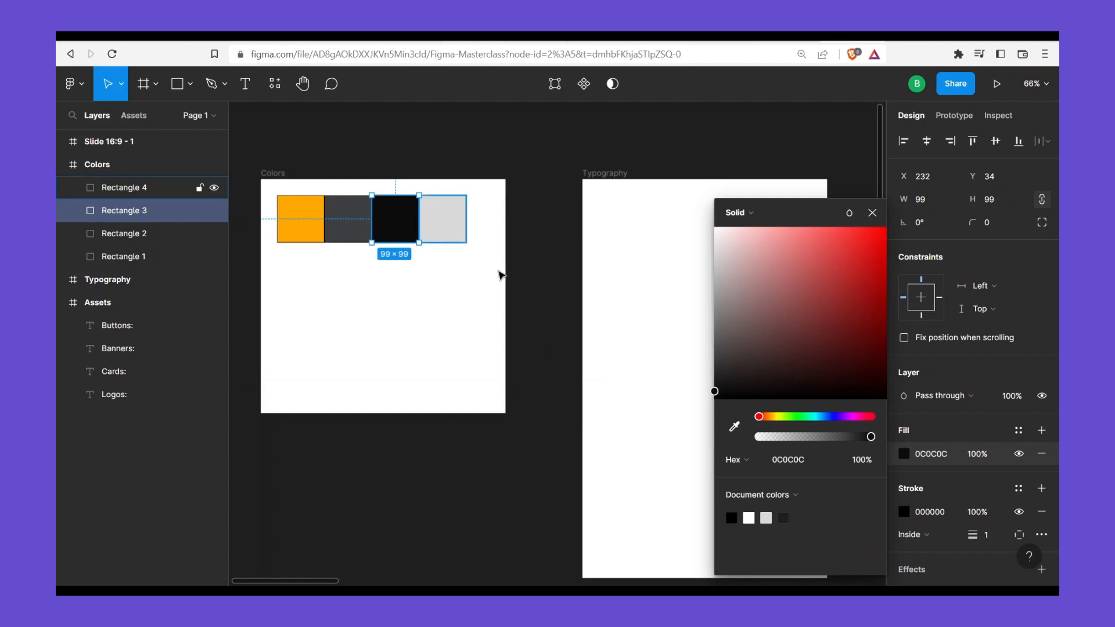
left_click(450, 234)
left_click(409, 227)
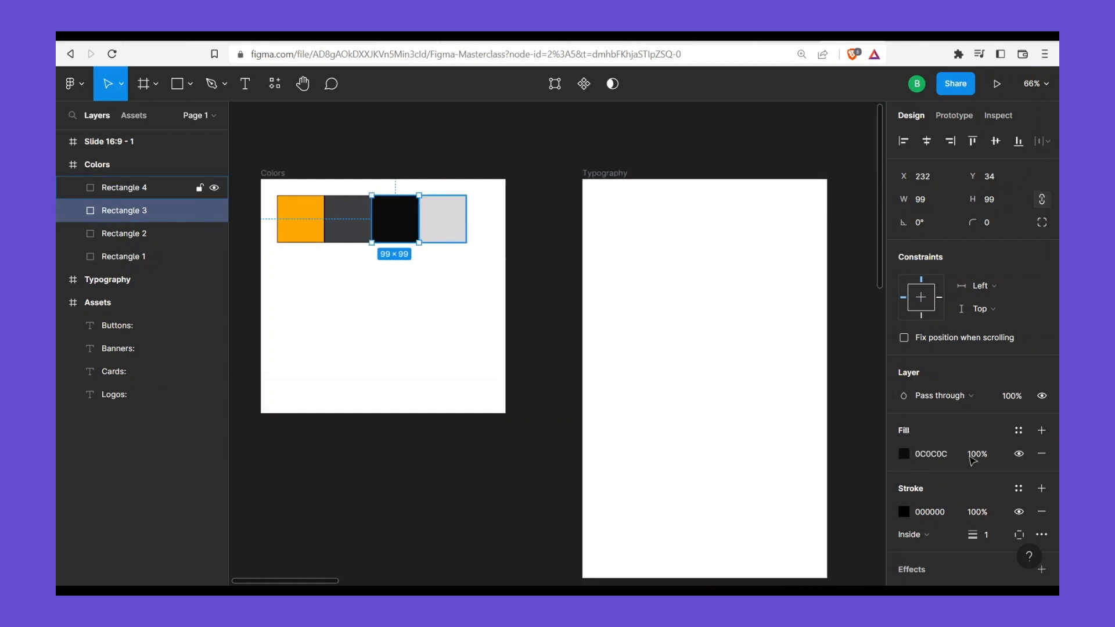
left_click(904, 454)
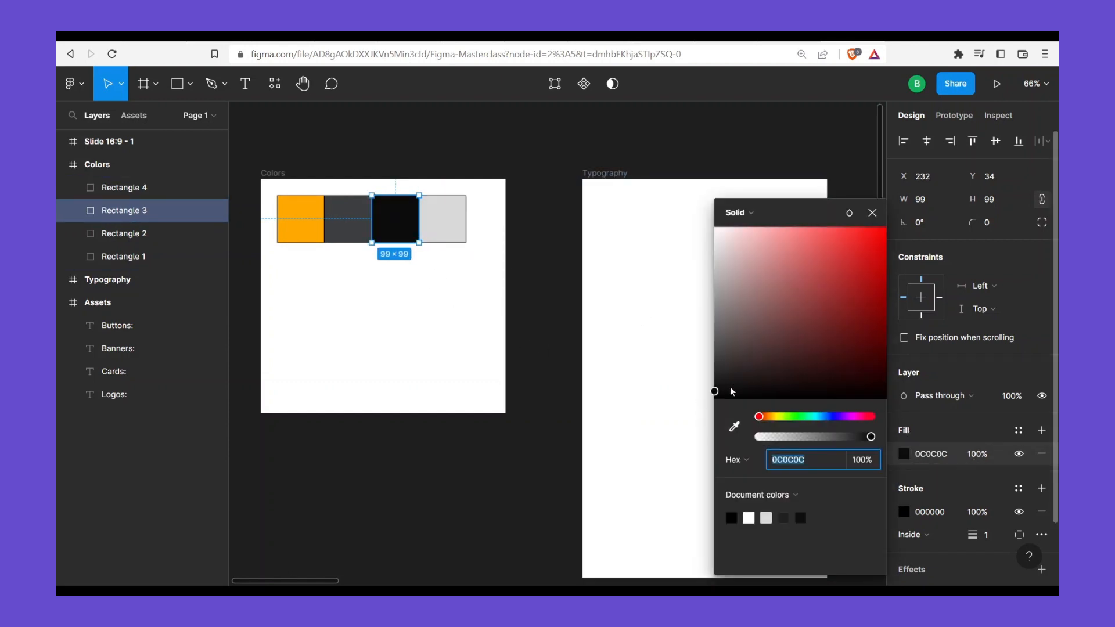
left_click_drag(726, 388, 703, 399)
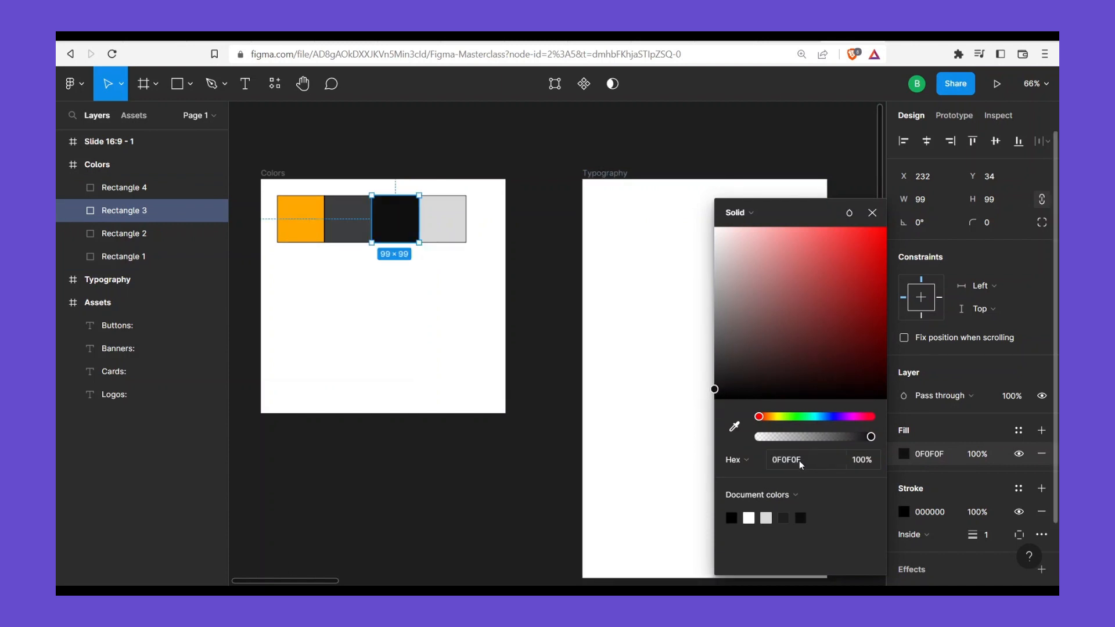
Fill the fourth square in the Colors frame with white FFFFFF
left_click(459, 226)
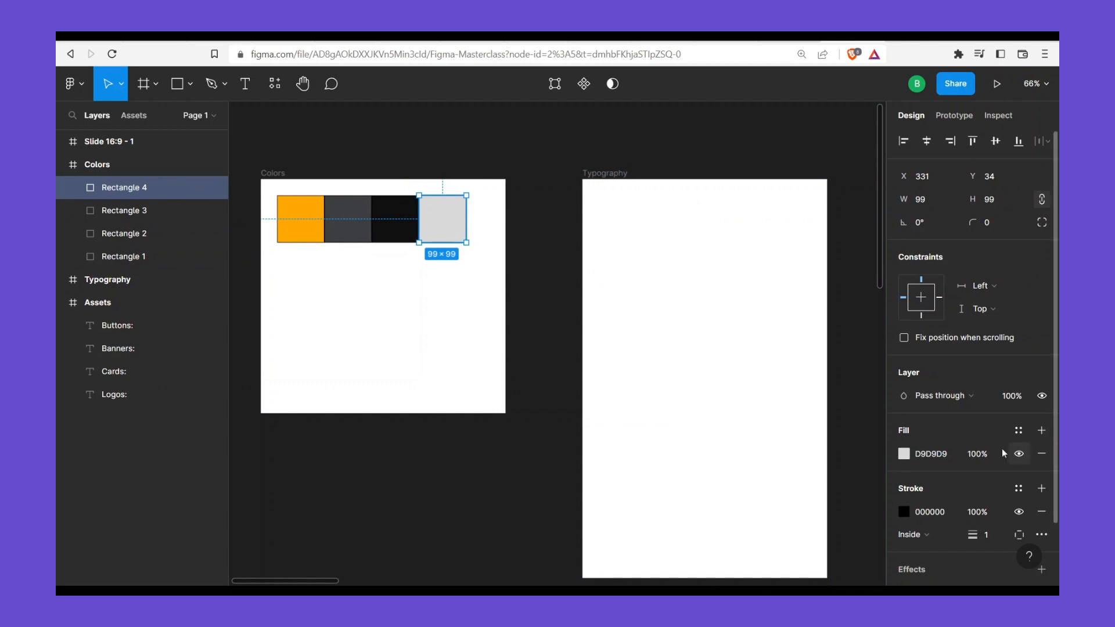
left_click(934, 454)
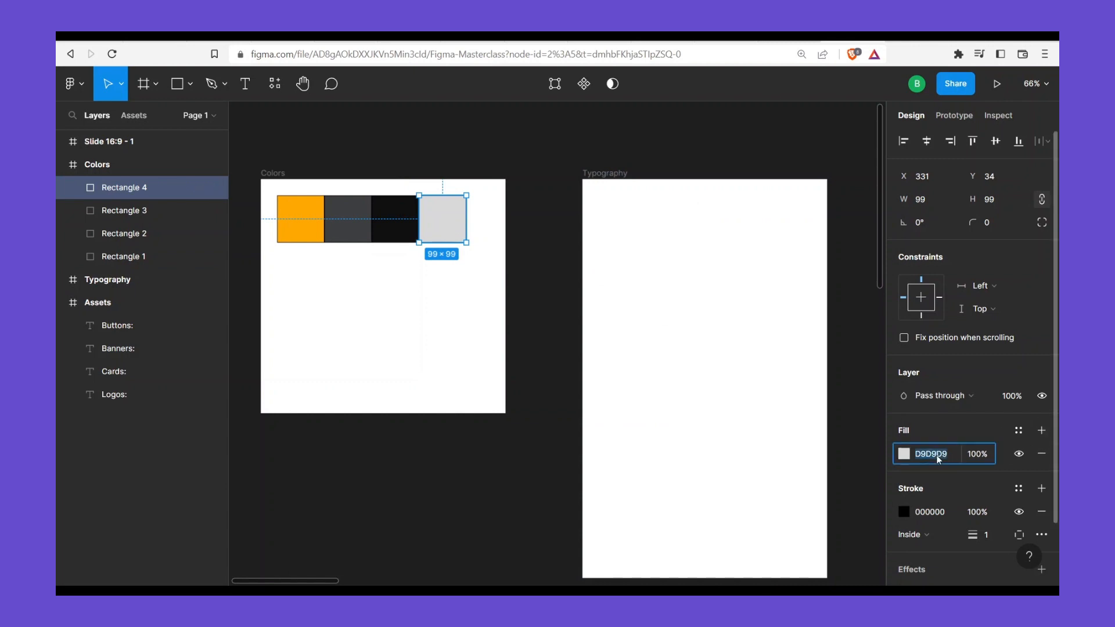
left_click(901, 452)
left_click_drag(731, 284, 673, 193)
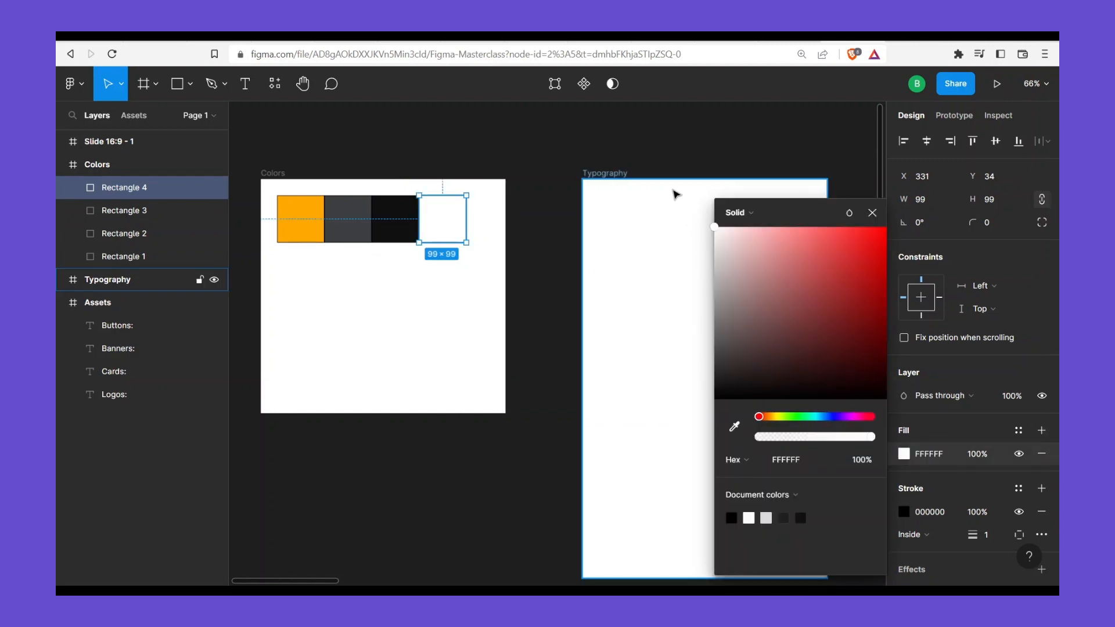
left_click(955, 431)
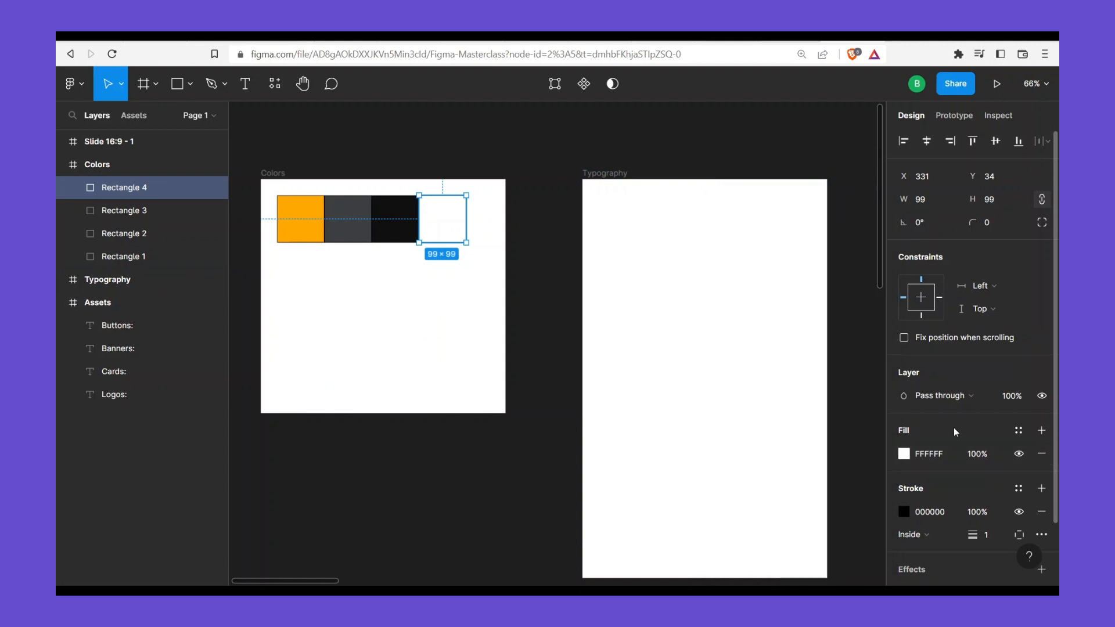
Try a 000000 fill on the fourth square in the Colors frame, and set it back to FFFFFF
left_click(933, 455)
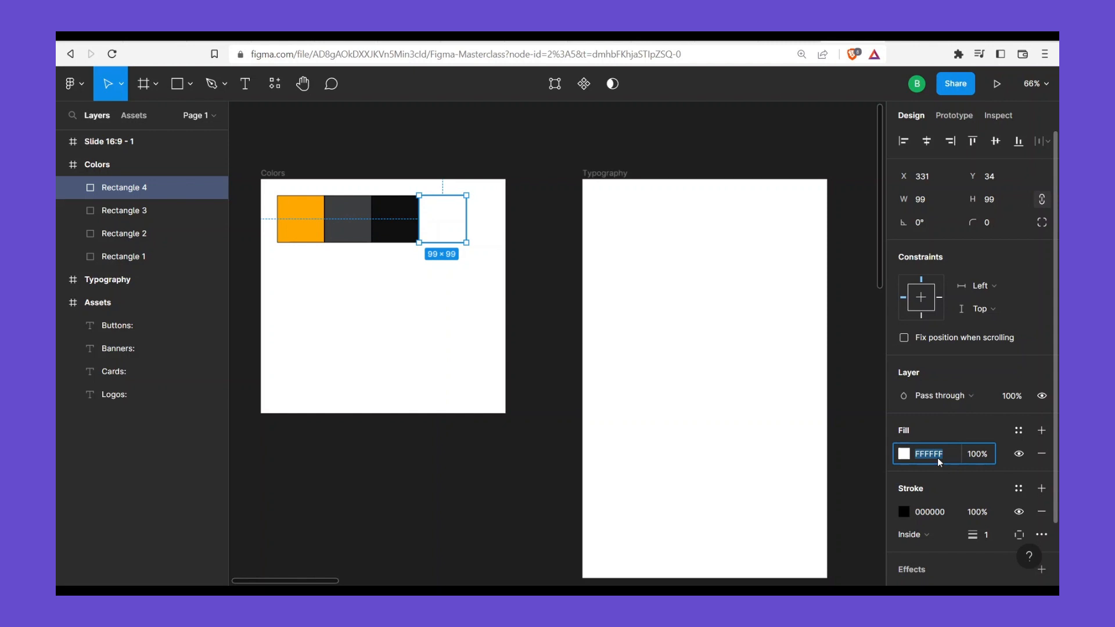
key("Return")
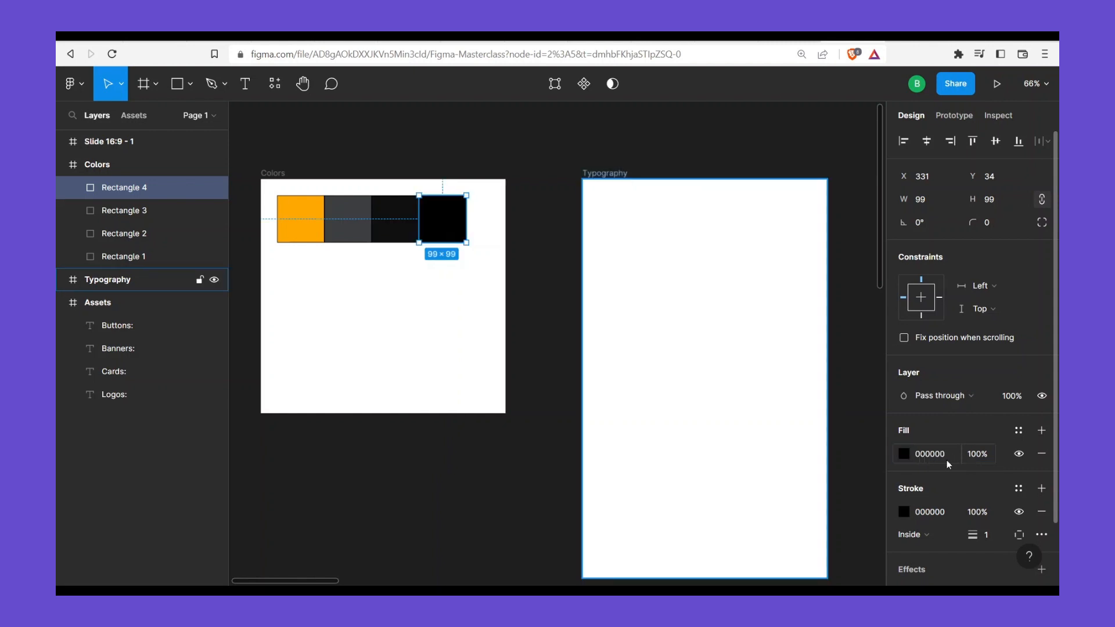
left_click(909, 453)
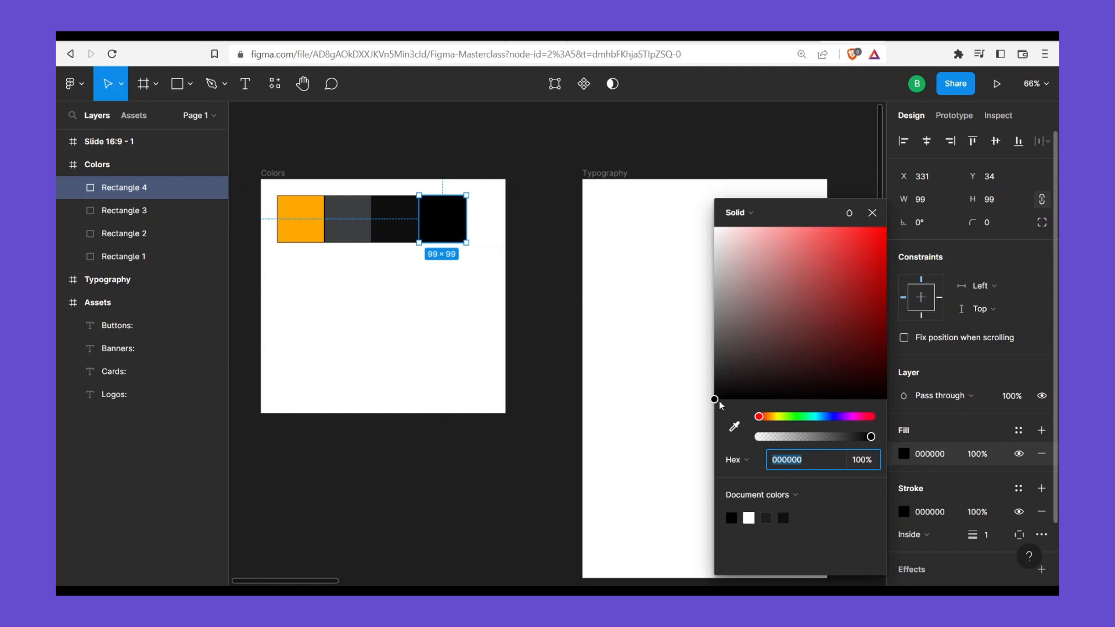
left_click(933, 456)
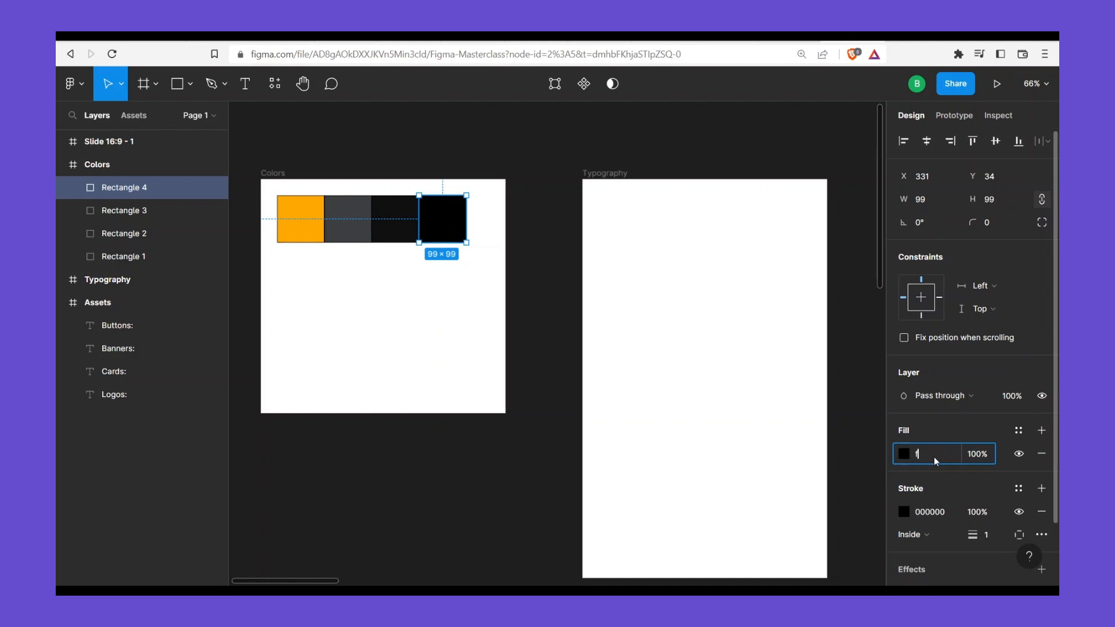
key("Return")
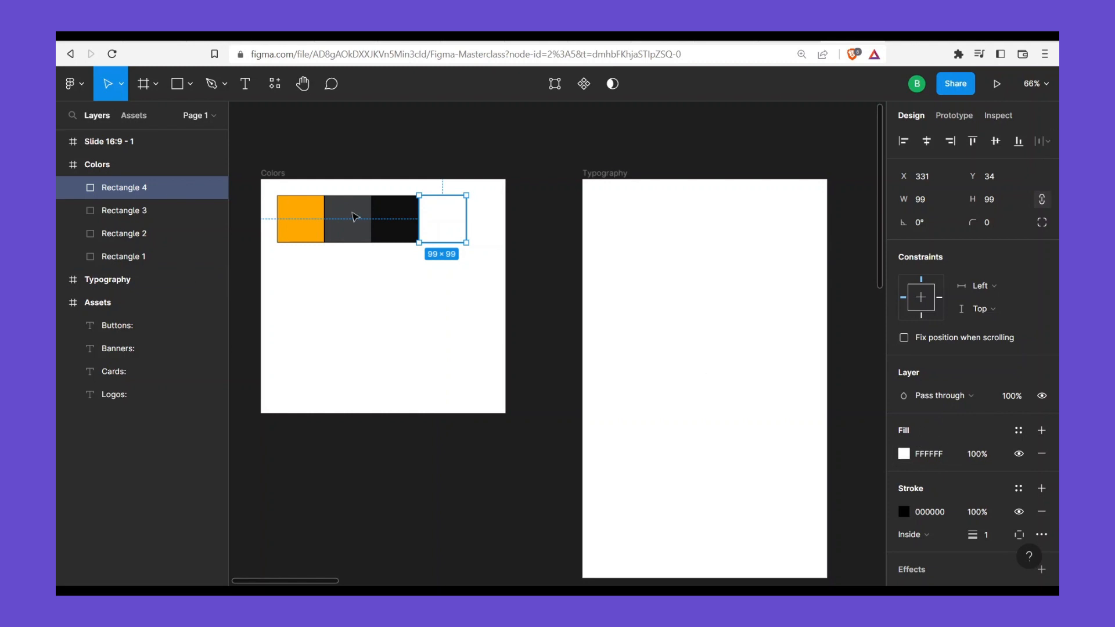
Select all four squares in the Colors frame together
left_click(346, 254)
left_click(299, 227)
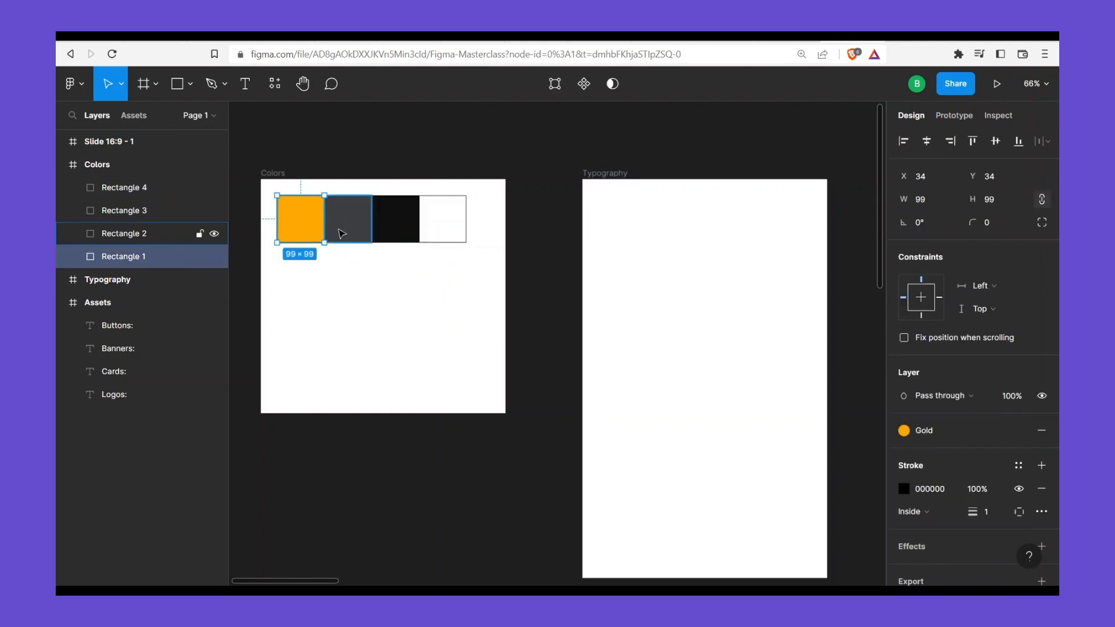
left_click(342, 233, "shift")
left_click(407, 237, "shift")
left_click(433, 236, "shift")
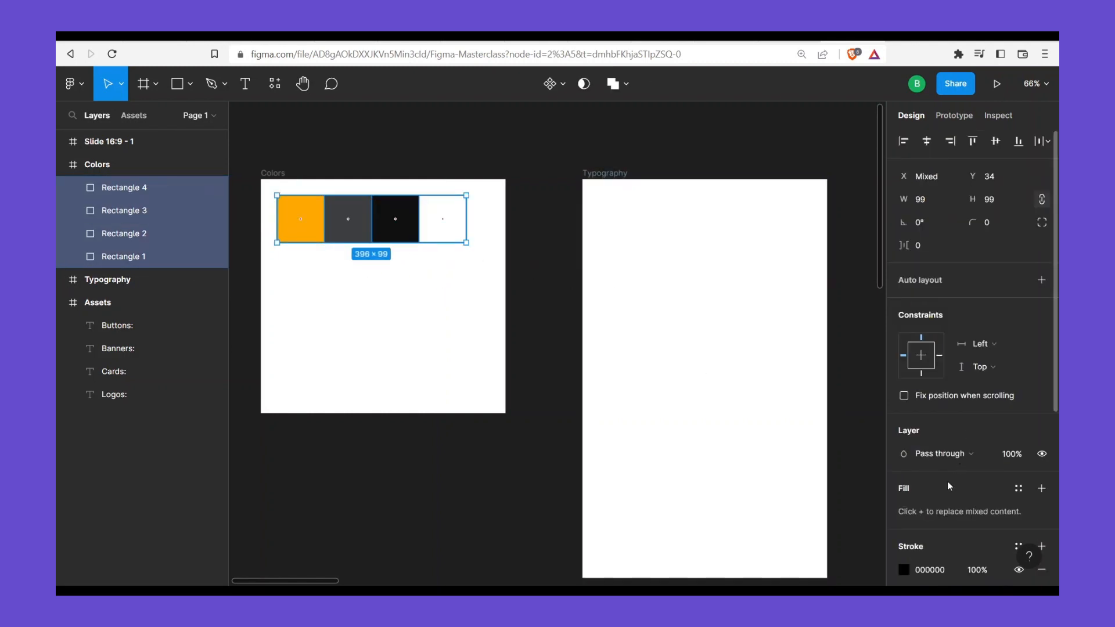
scroll(946, 481, "down", 2)
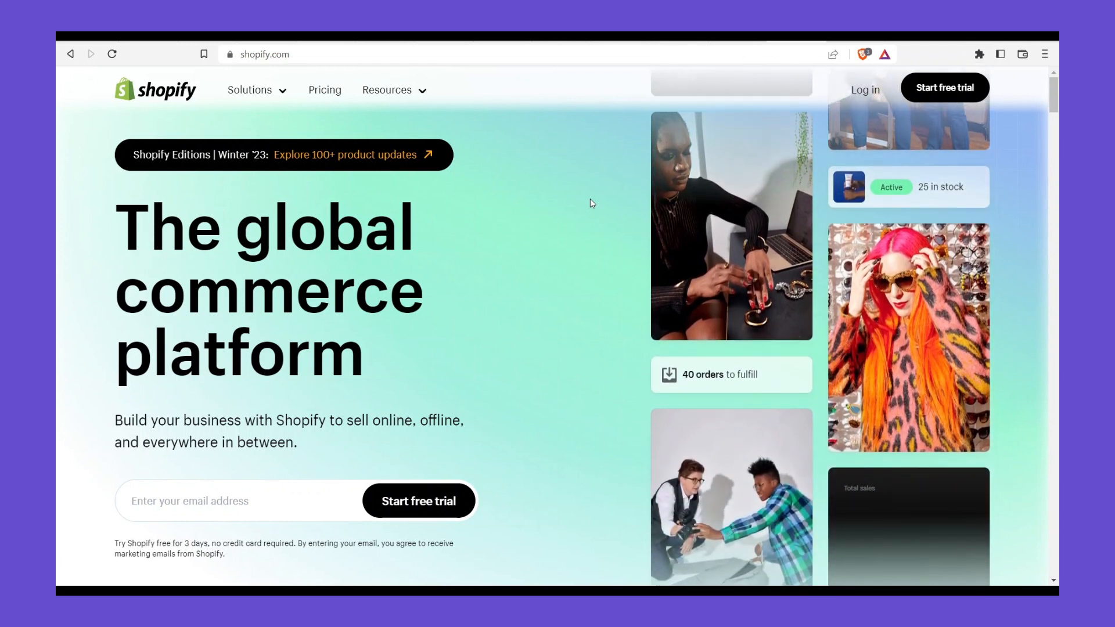
Switch to the Shopify website, open the style inspector extension beside the headline and examine the site's extracted colors
key("ctrl+shift+p")
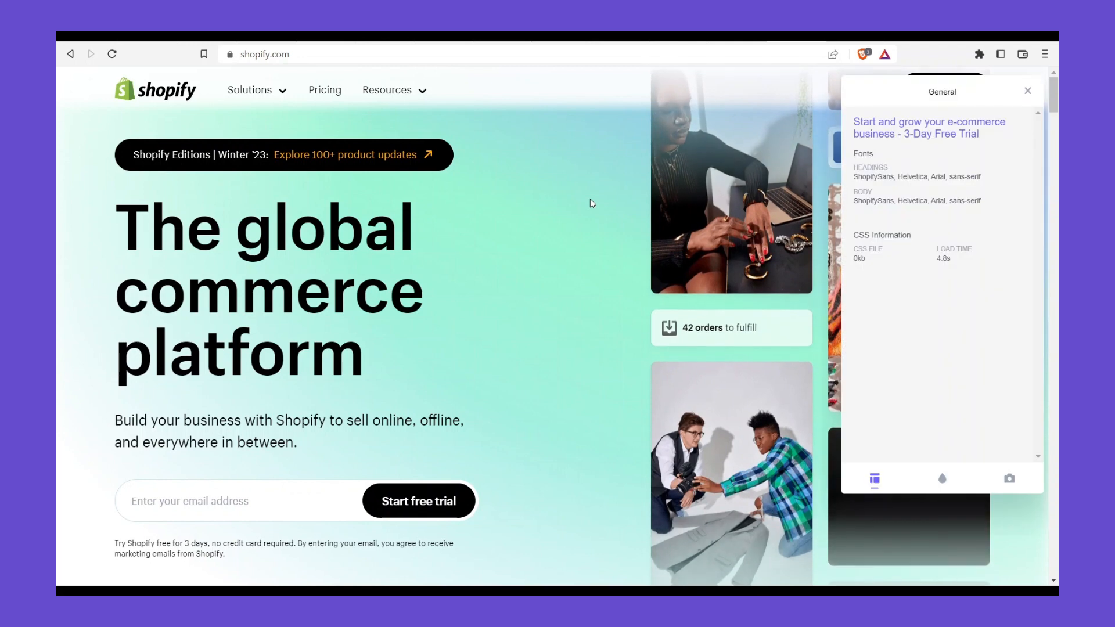
left_click_drag(936, 92, 666, 105)
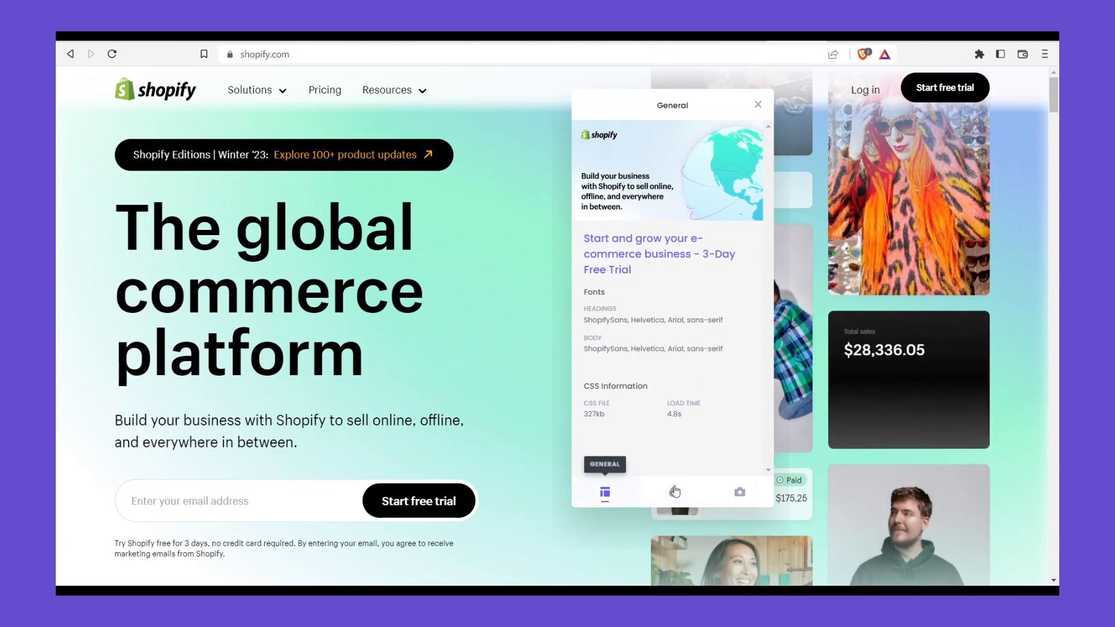
left_click(676, 492)
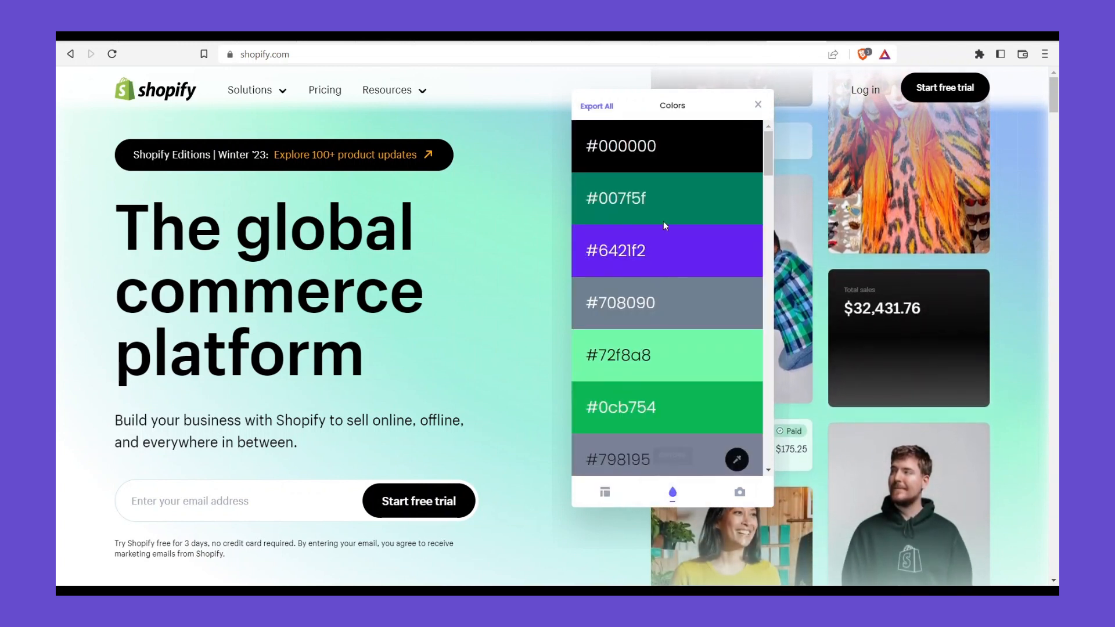
scroll(664, 238, "down", 2)
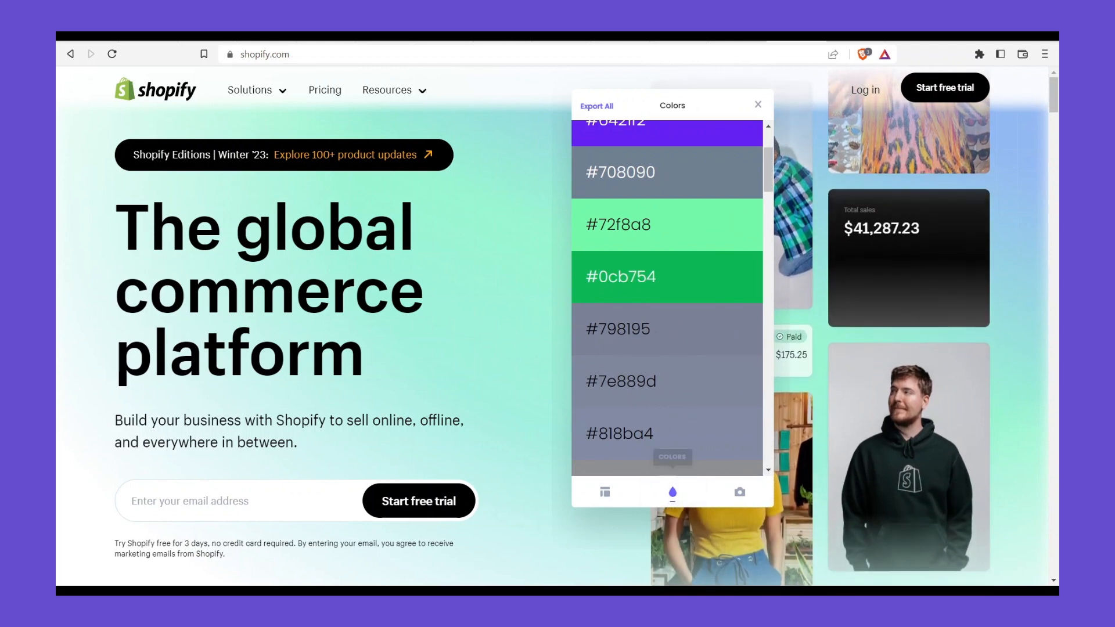
Look through the images, logos and icons extracted from the Shopify website with their export options, and return to the general font overview
scroll(648, 266, "down", 12)
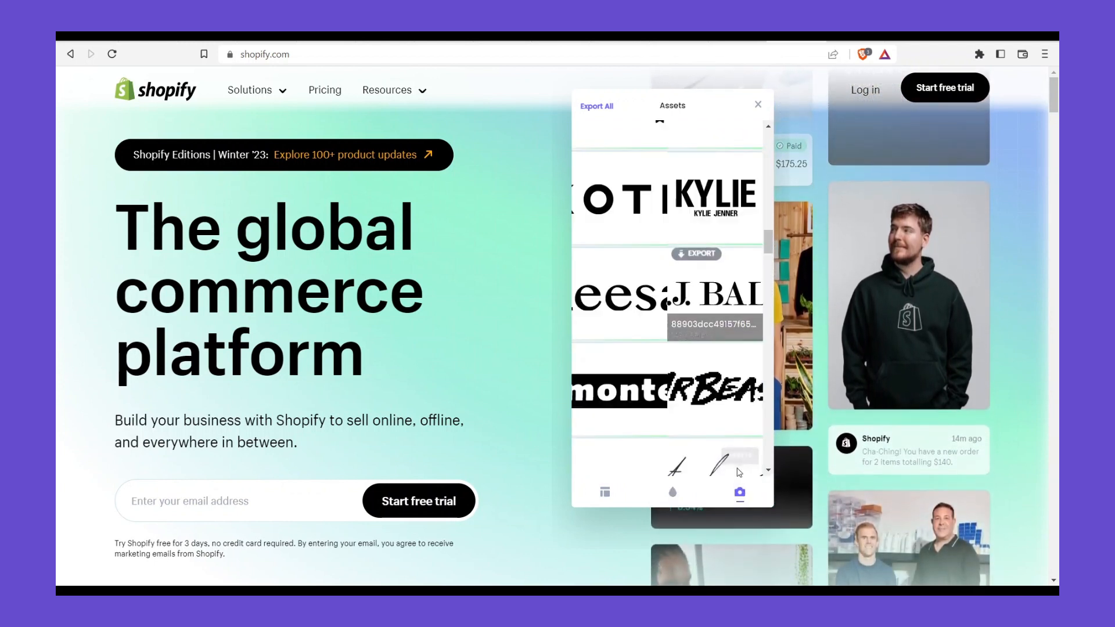
scroll(679, 242, "up", 10)
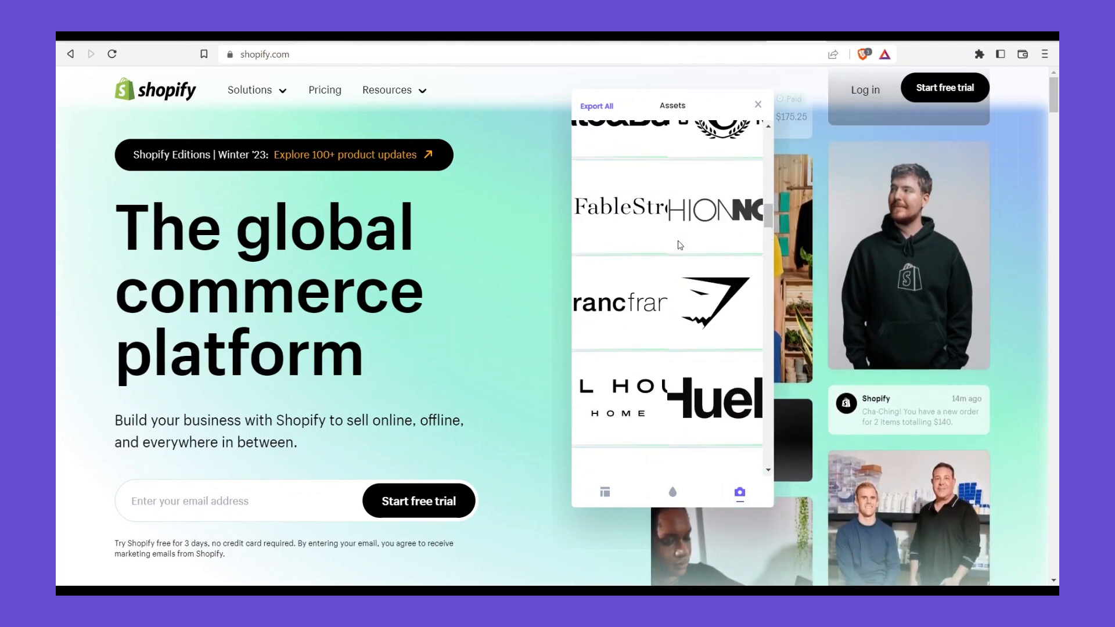
scroll(678, 221, "up", 5)
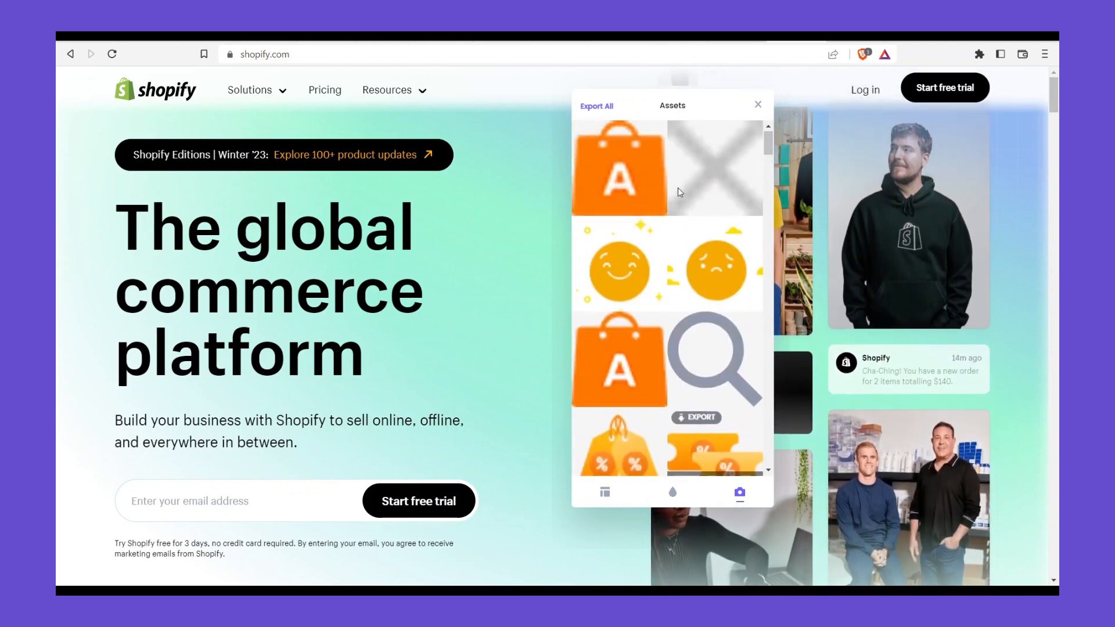
scroll(674, 198, "down", 10)
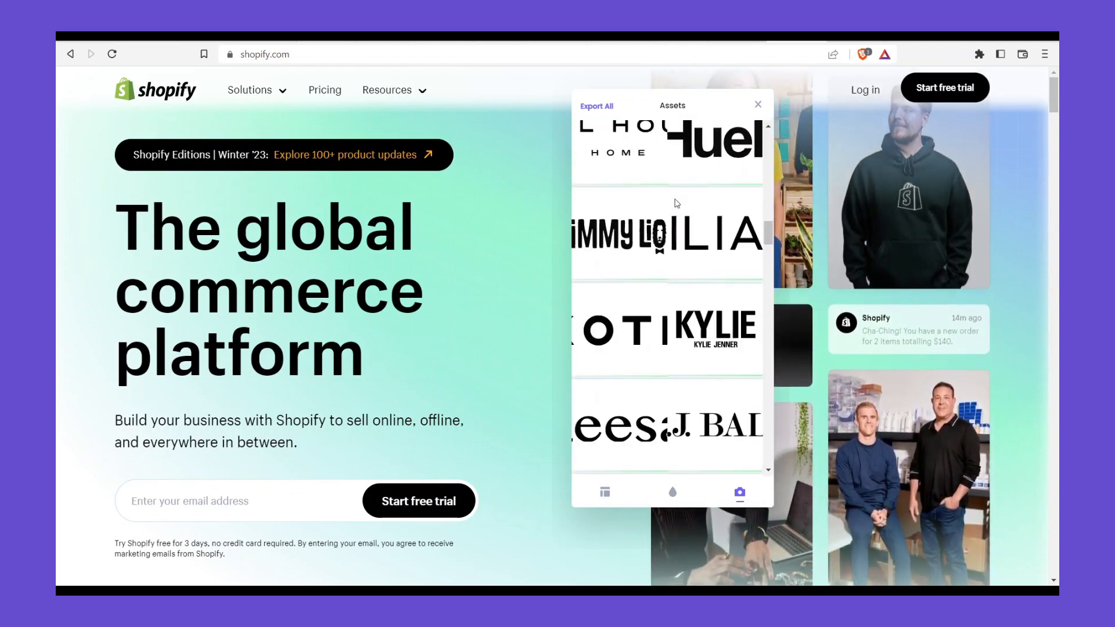
scroll(673, 219, "down", 10)
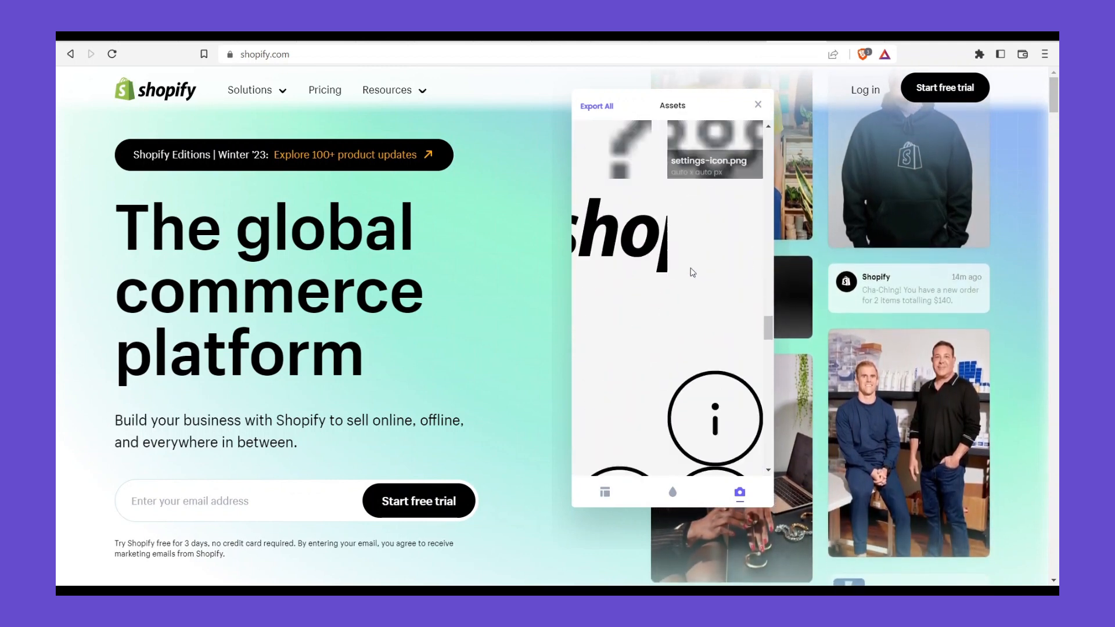
scroll(700, 287, "up", 3)
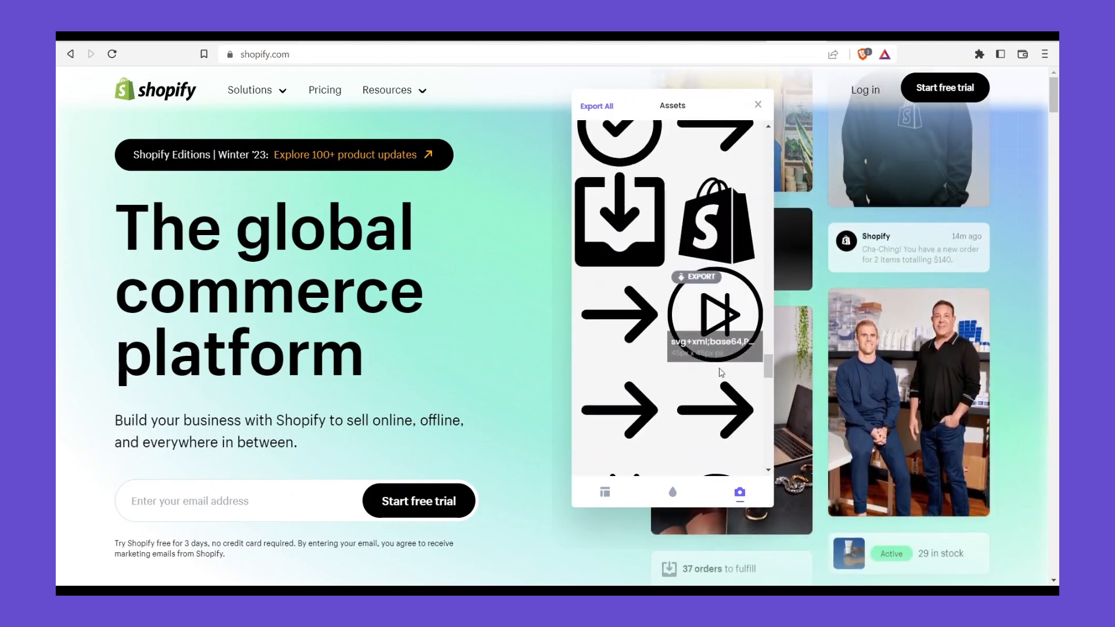
mouse_move(640, 317)
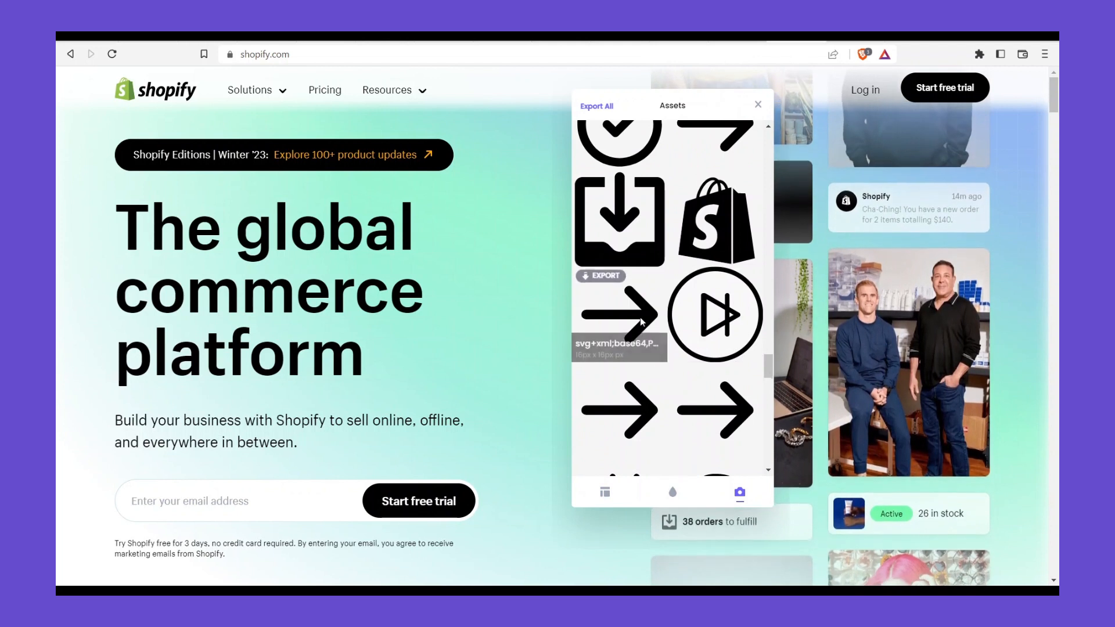
left_click(599, 282)
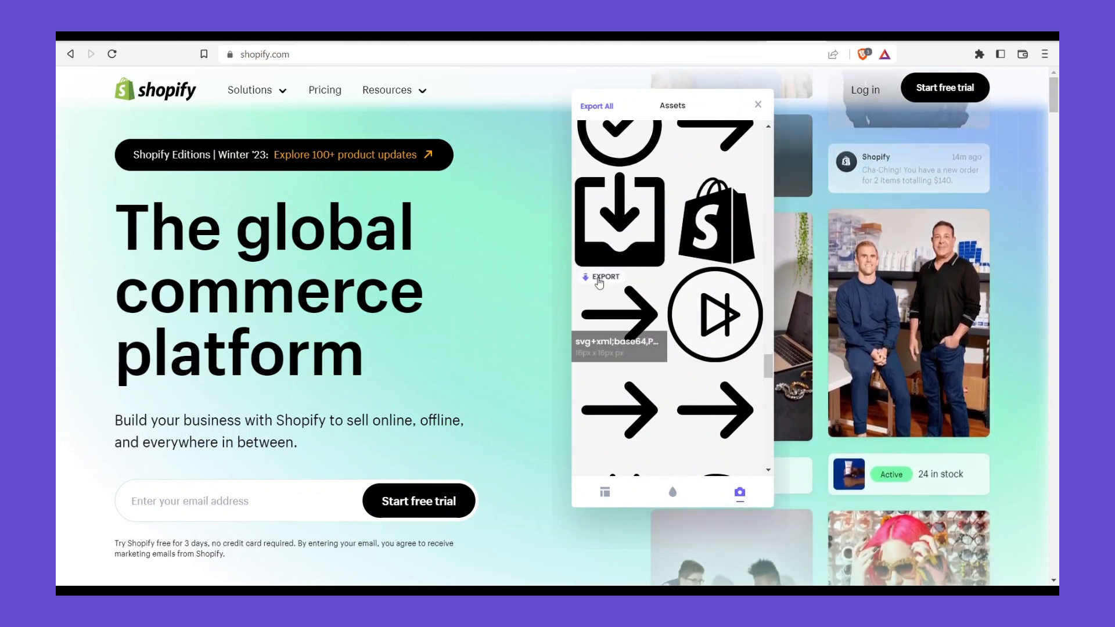
mouse_move(712, 291)
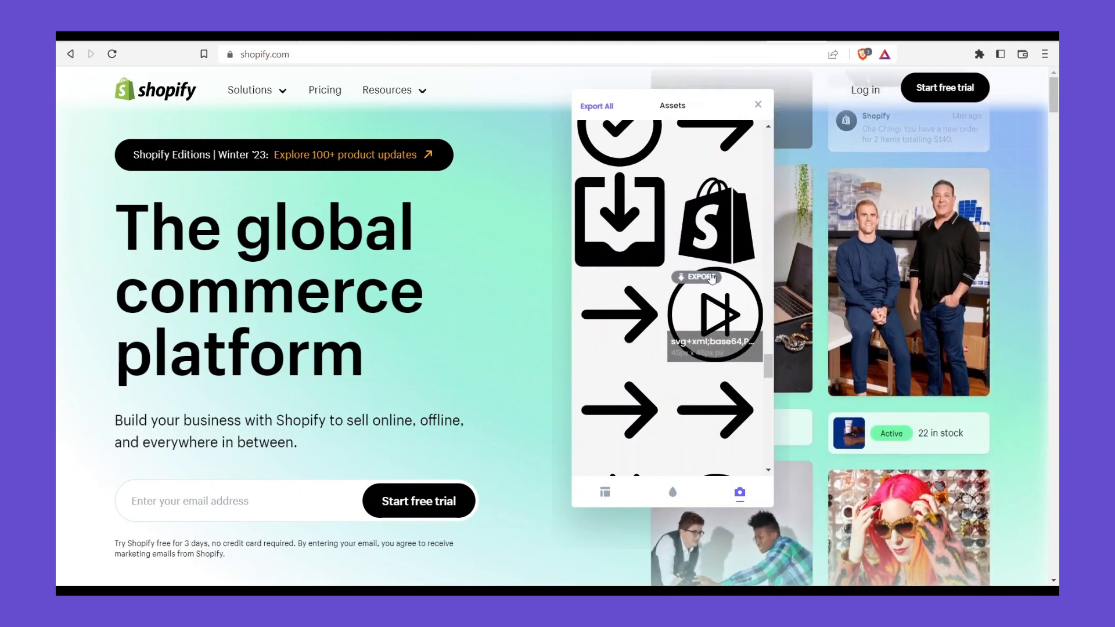
left_click(605, 492)
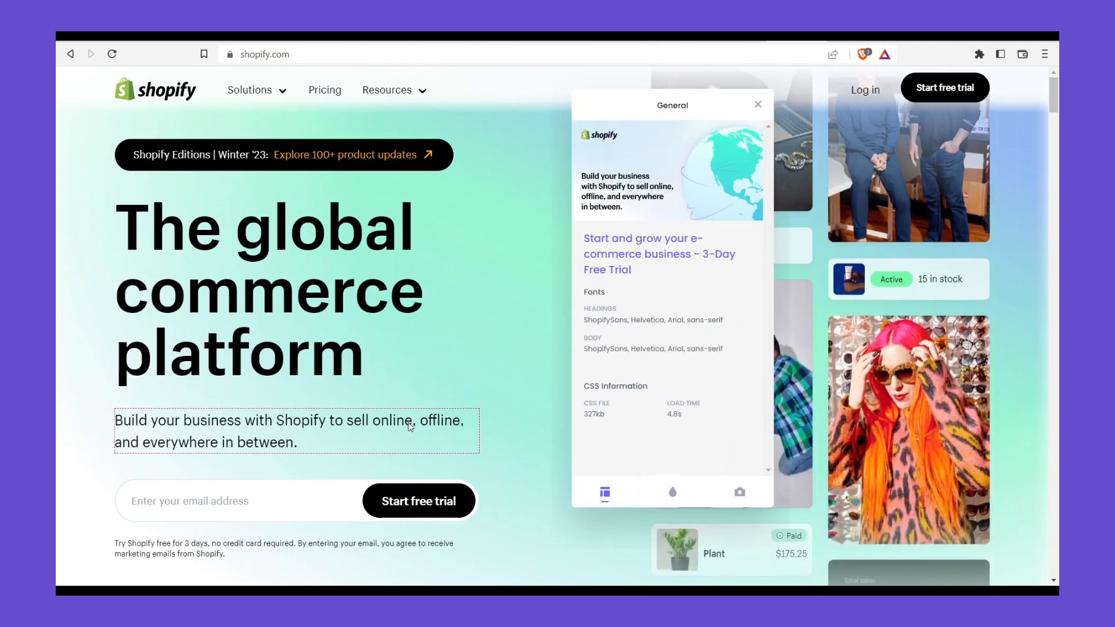
Inspect the typeface, dimensions, spacing and color details of the tagline under the headline and of the header container
left_click(383, 449)
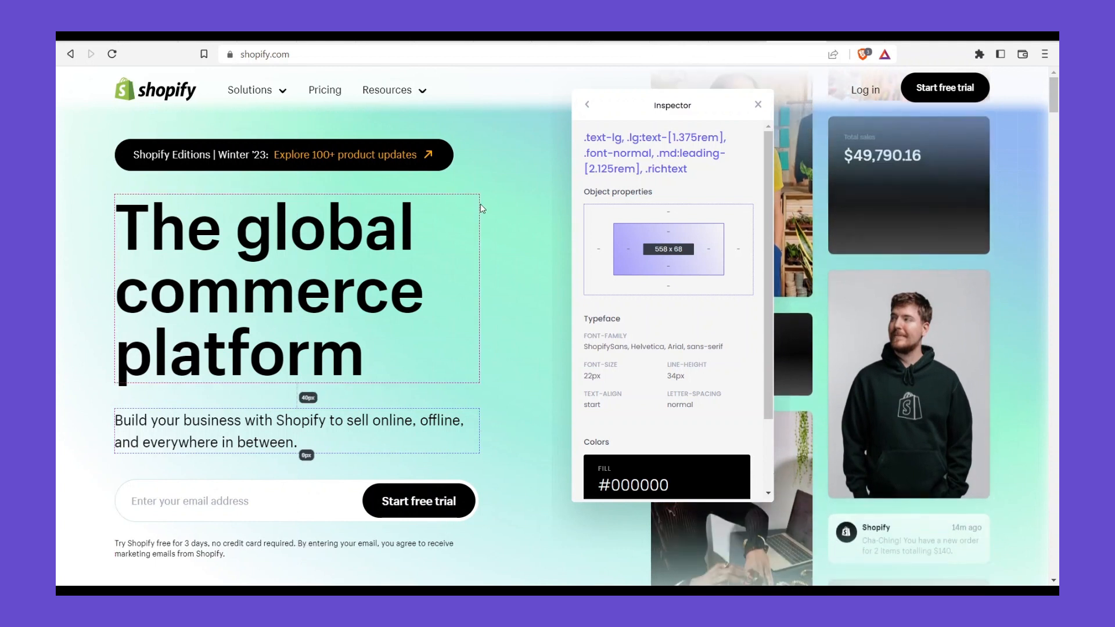
left_click(503, 200)
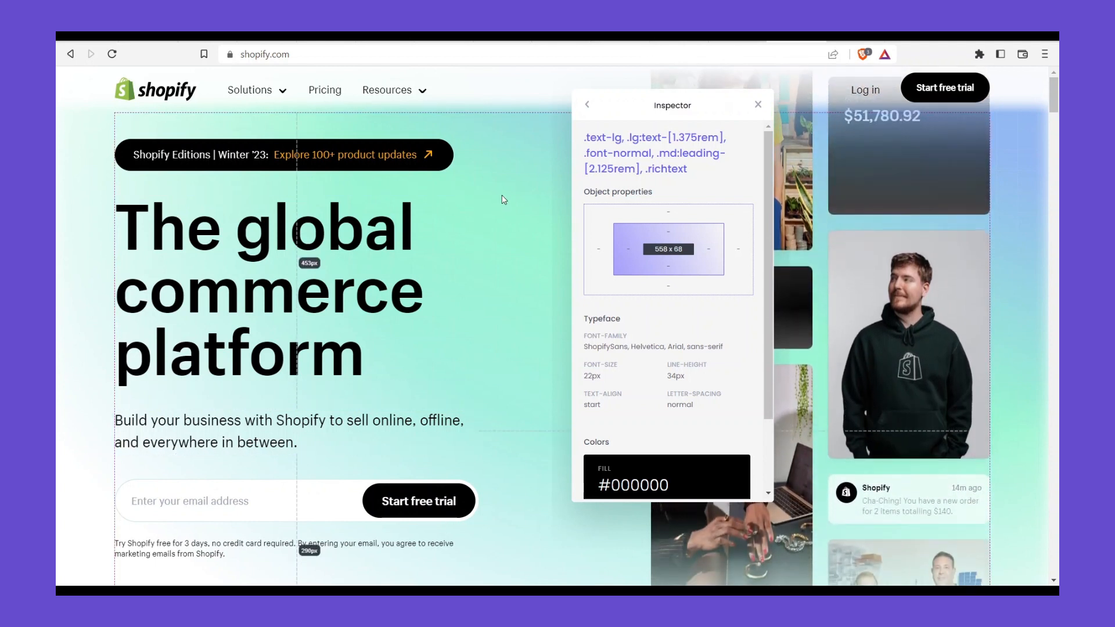
left_click(466, 89)
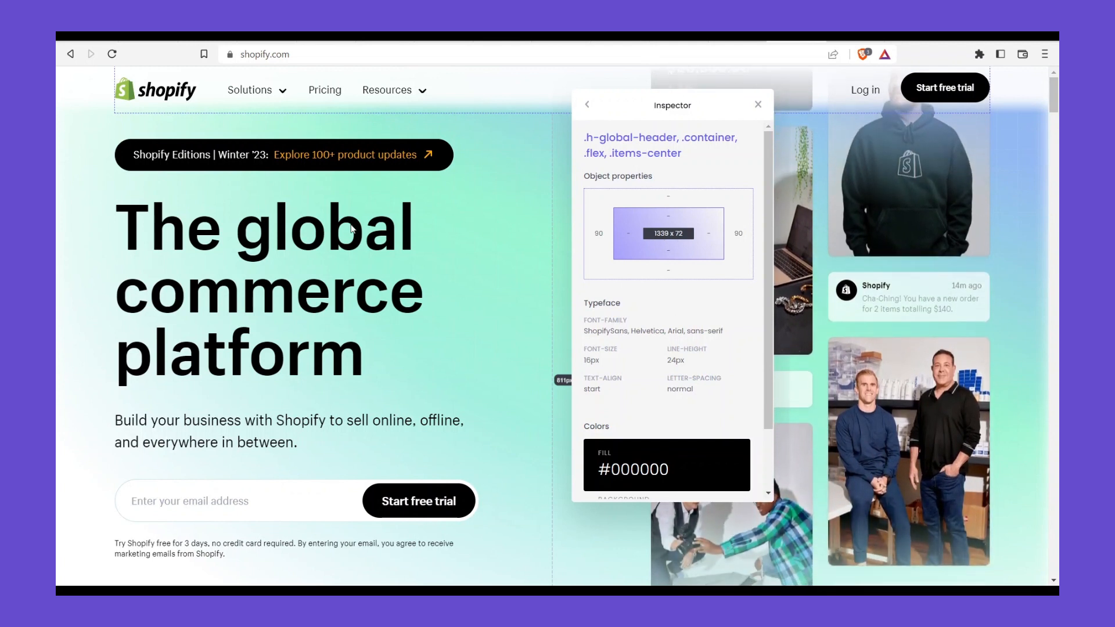
scroll(649, 350, "down", 2)
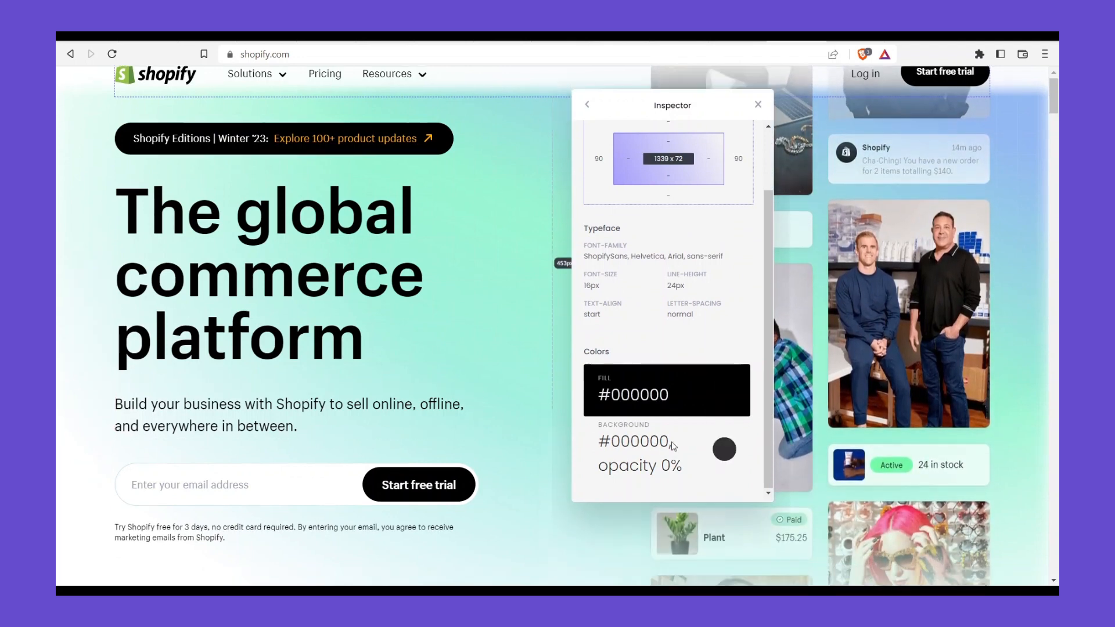
scroll(476, 396, "down", 1)
scroll(475, 396, "up", 1)
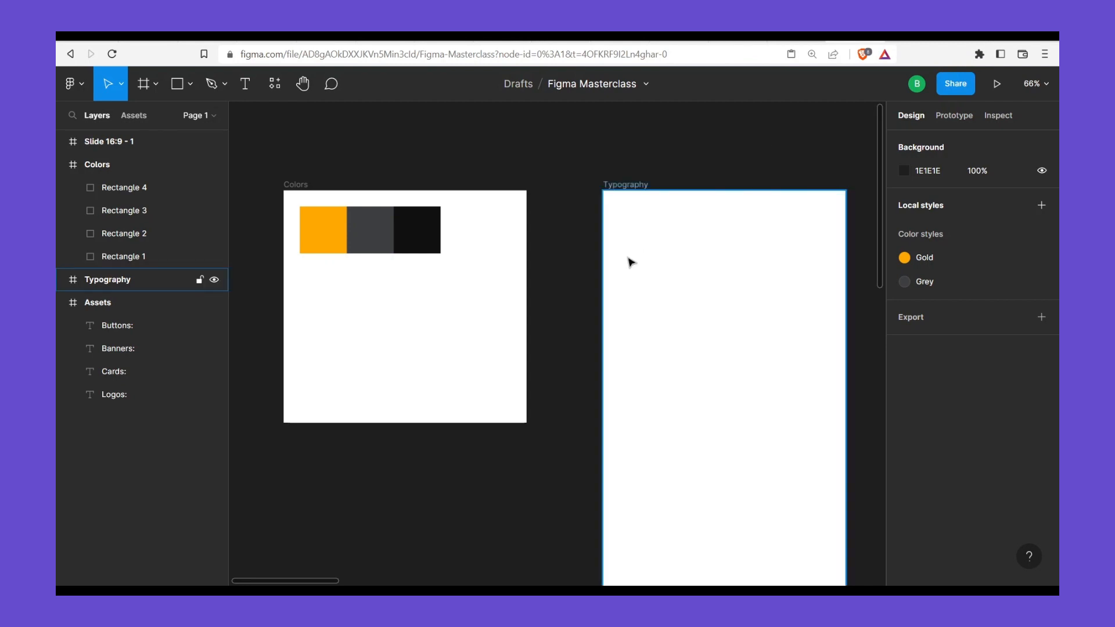
Switch to the Figma file and add the text "Body - 16" at size 16 near the top of the Typography frame
key("t")
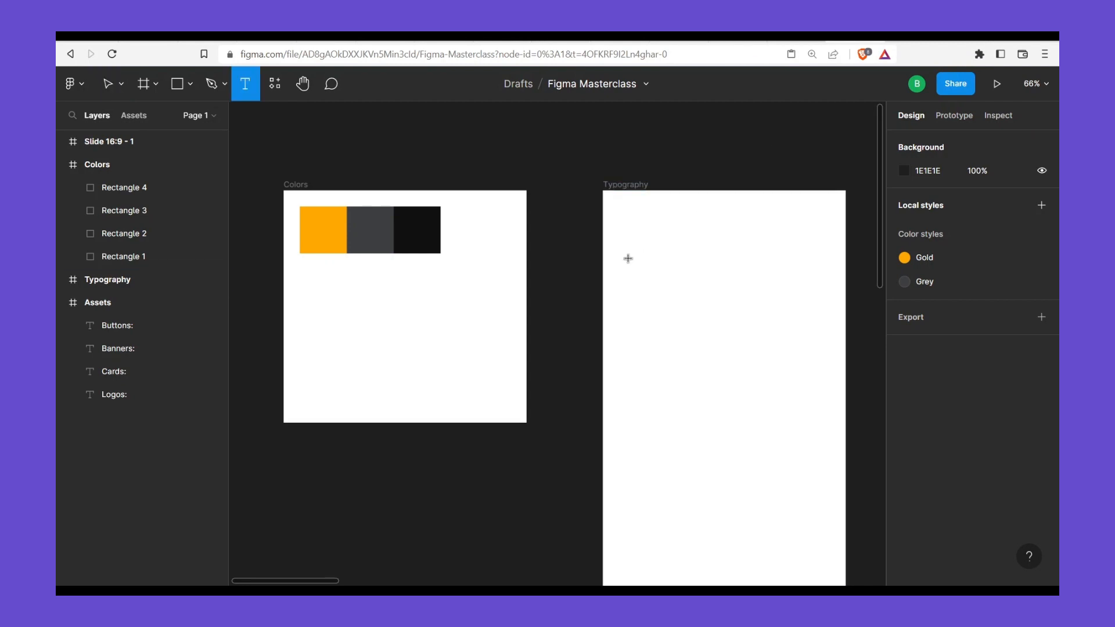
left_click(626, 225)
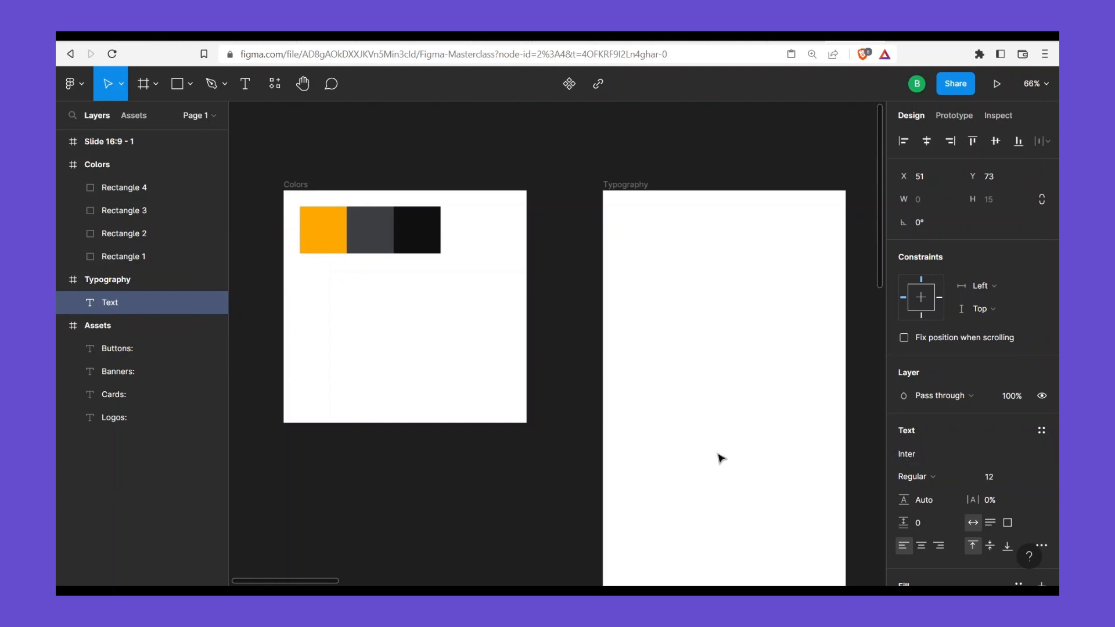
type("Body - 16")
key("Escape")
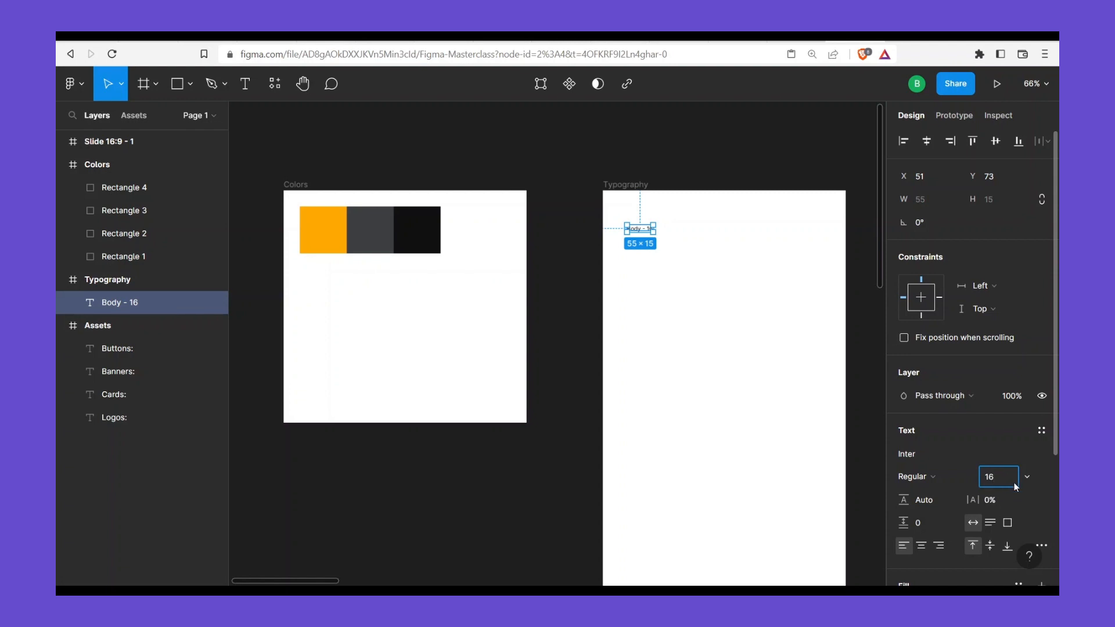
left_click(1036, 482)
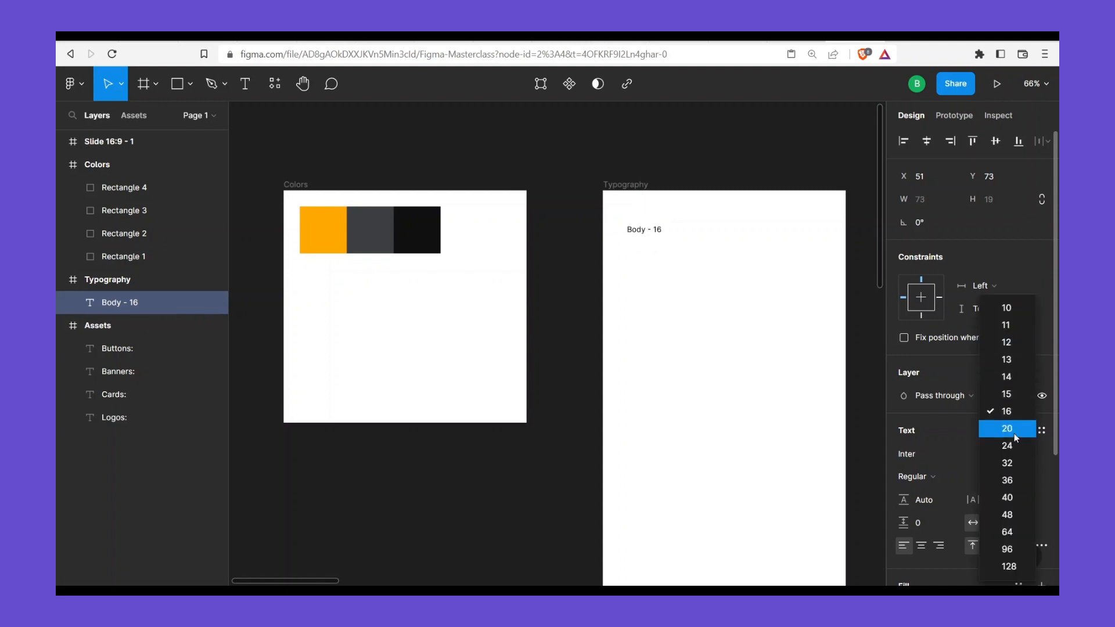
left_click(962, 475)
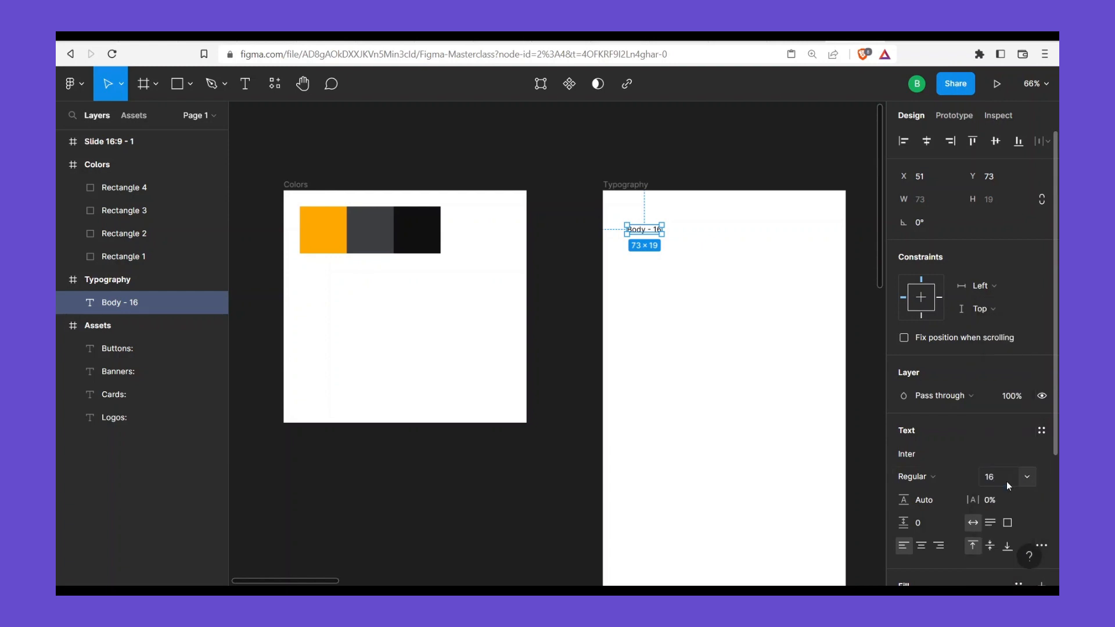
left_click(694, 257)
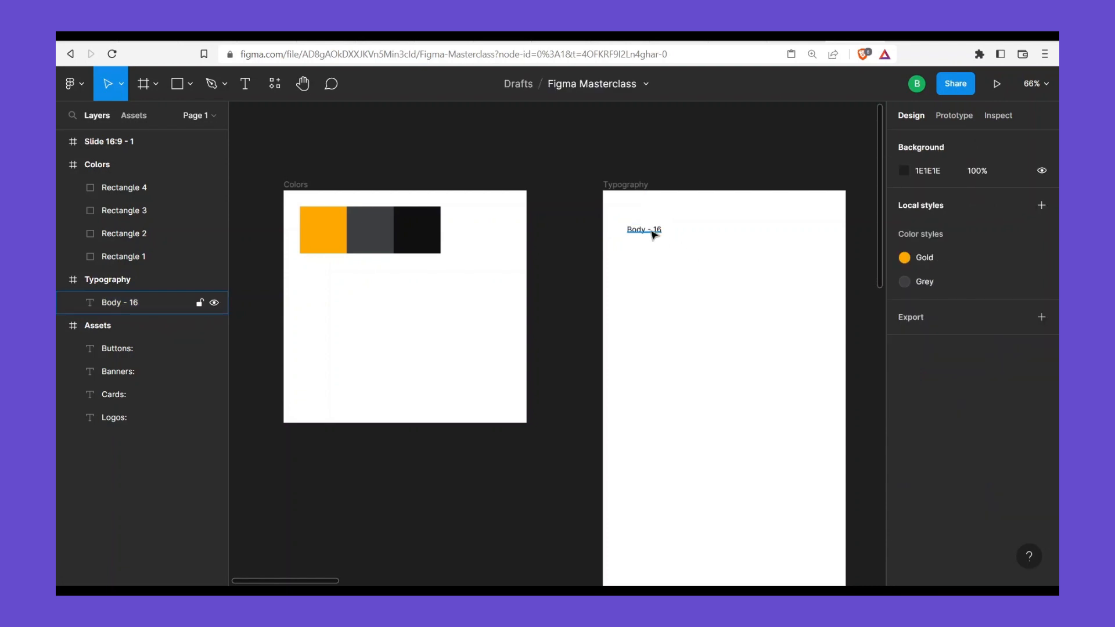
left_click(654, 234)
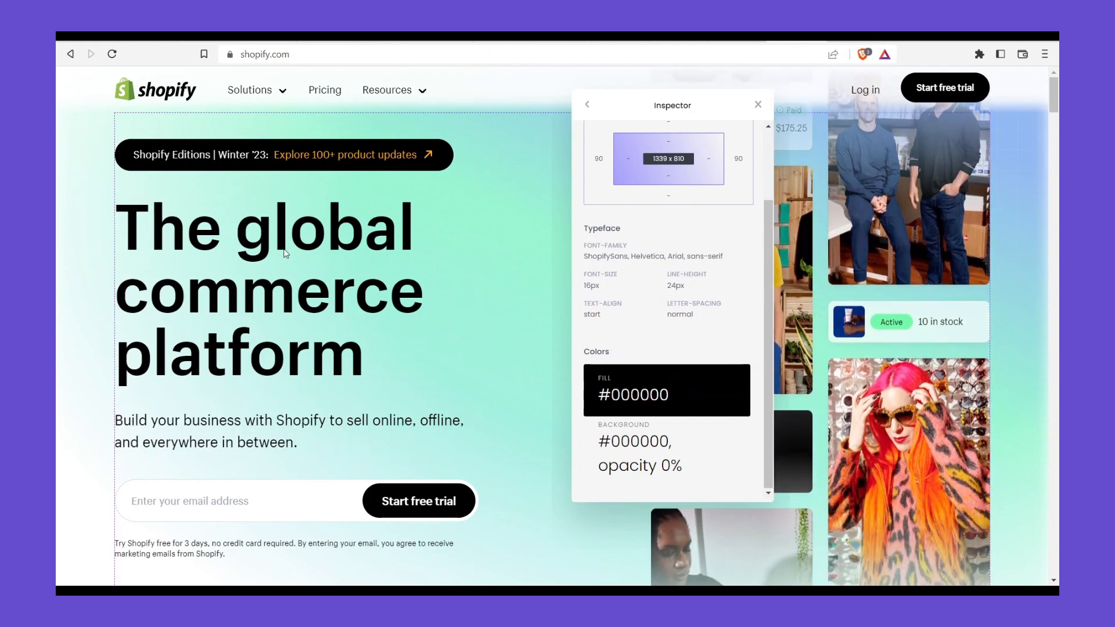
Switch to the Shopify website and inspect the font sizes of the Solutions link, announcement banner, tagline, email field and Start free trial button
left_click(266, 94)
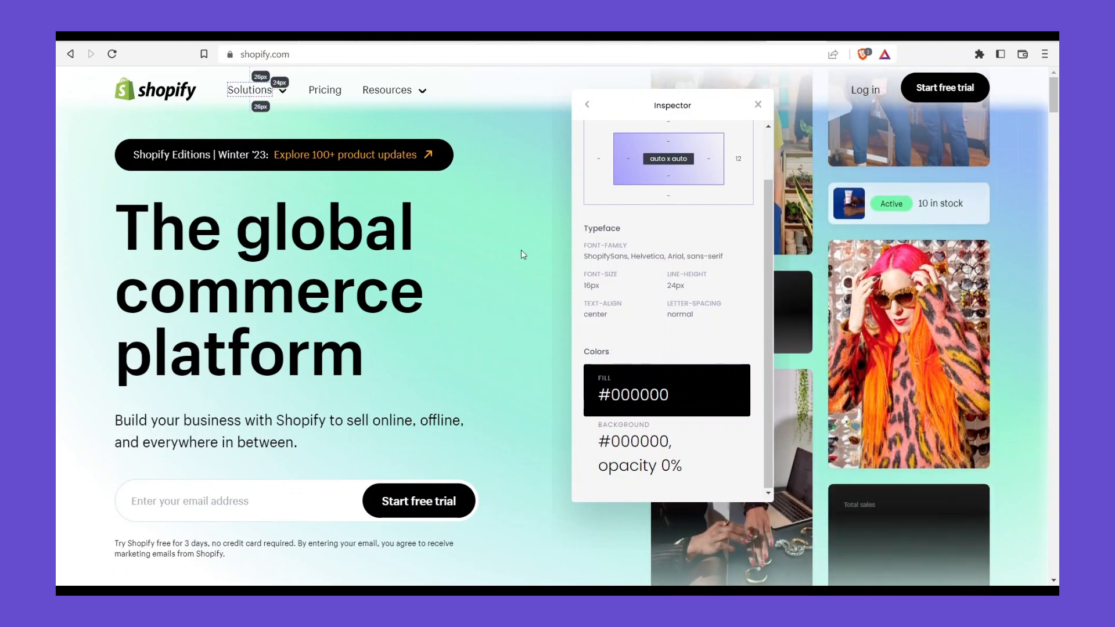
left_click(309, 155)
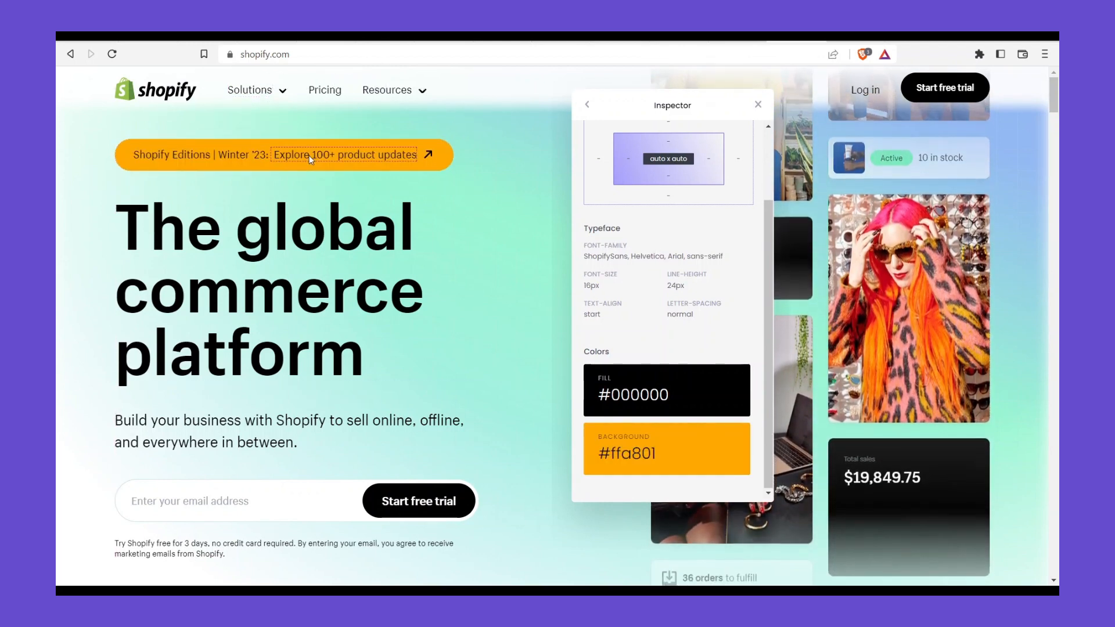
left_click(289, 420)
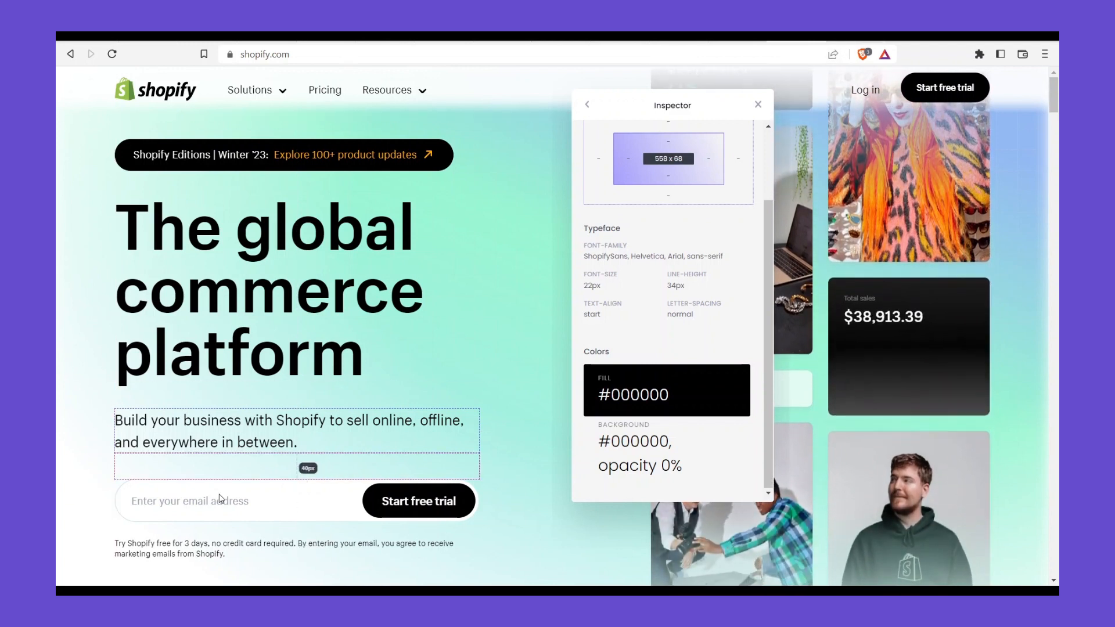
left_click(319, 509)
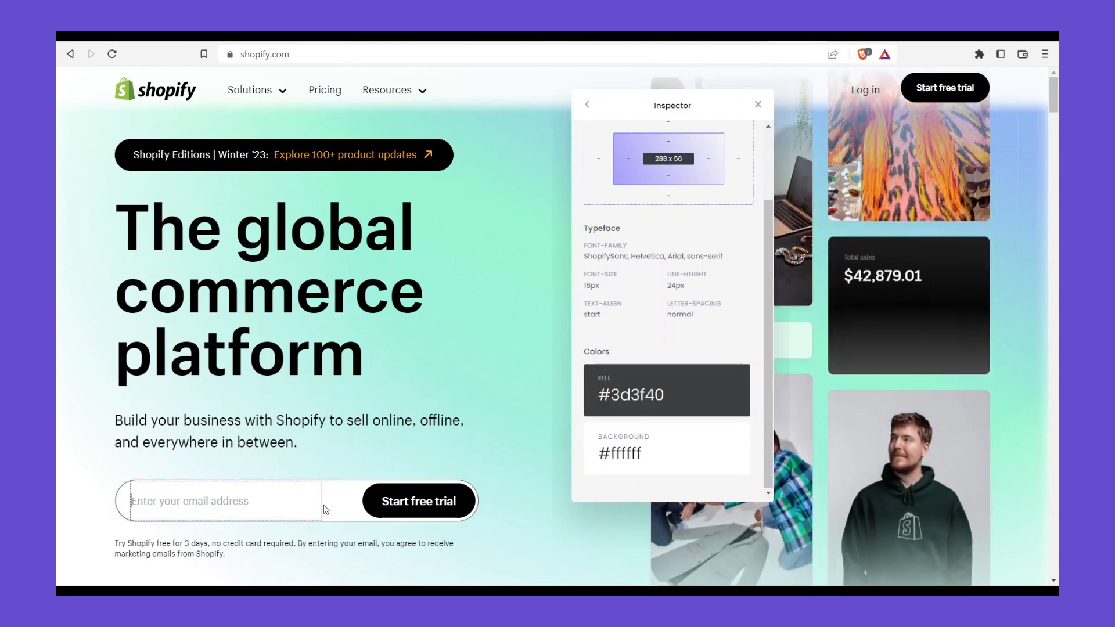
left_click(409, 504)
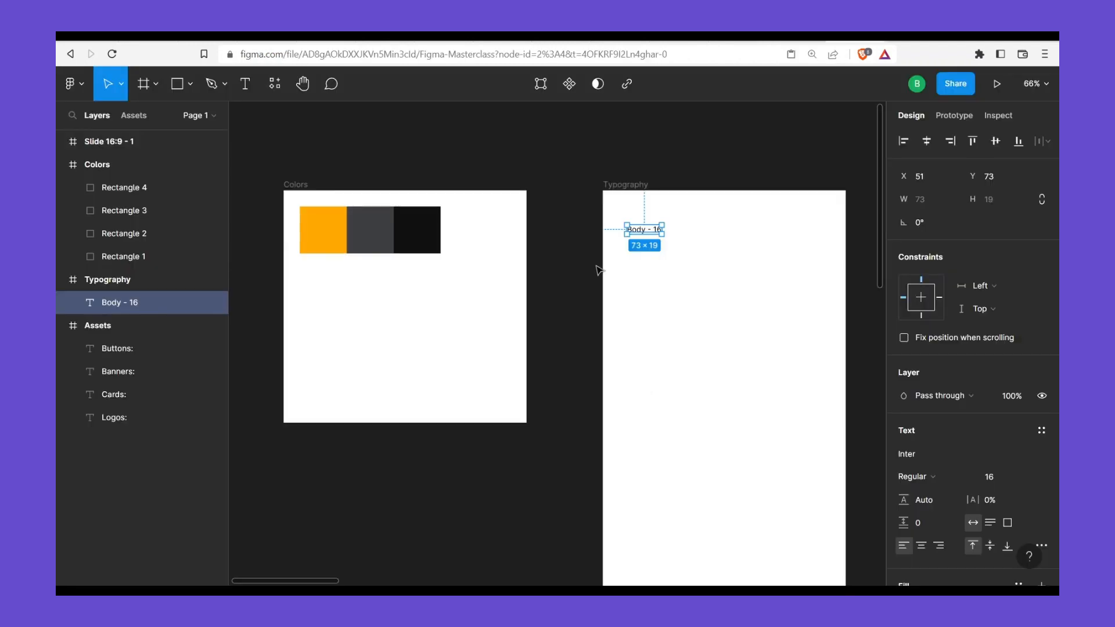
Switch to the Figma file, duplicate the "Body - 16" text below itself, change the copy to "Body - 22" and set its size to 22
left_click(646, 269)
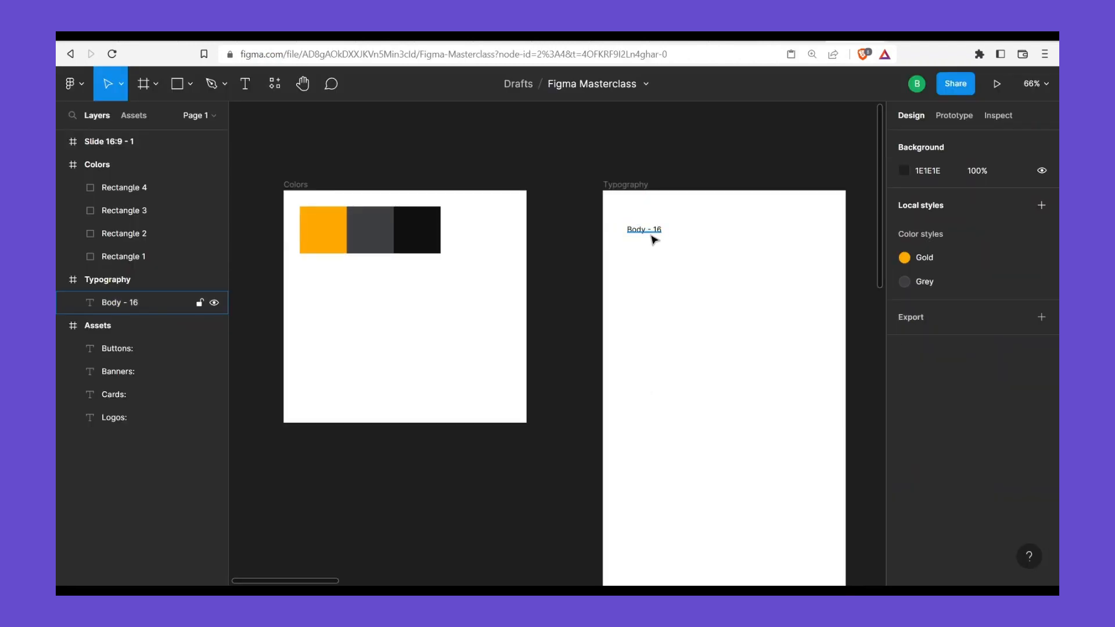
left_click(654, 239)
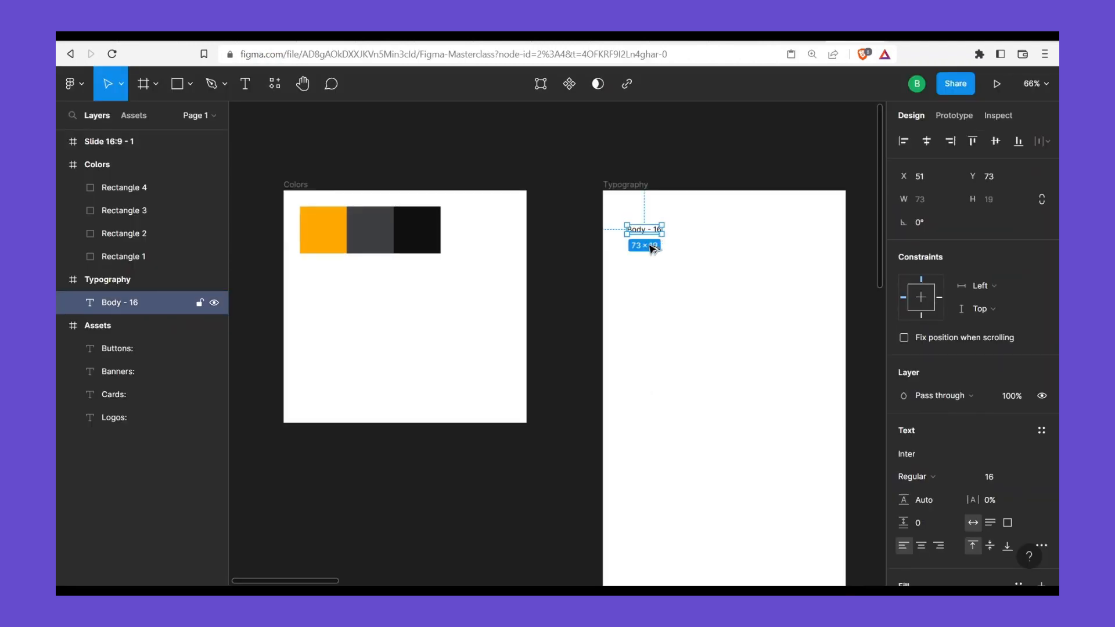
left_click_drag(648, 232, 655, 253)
double_click(659, 249)
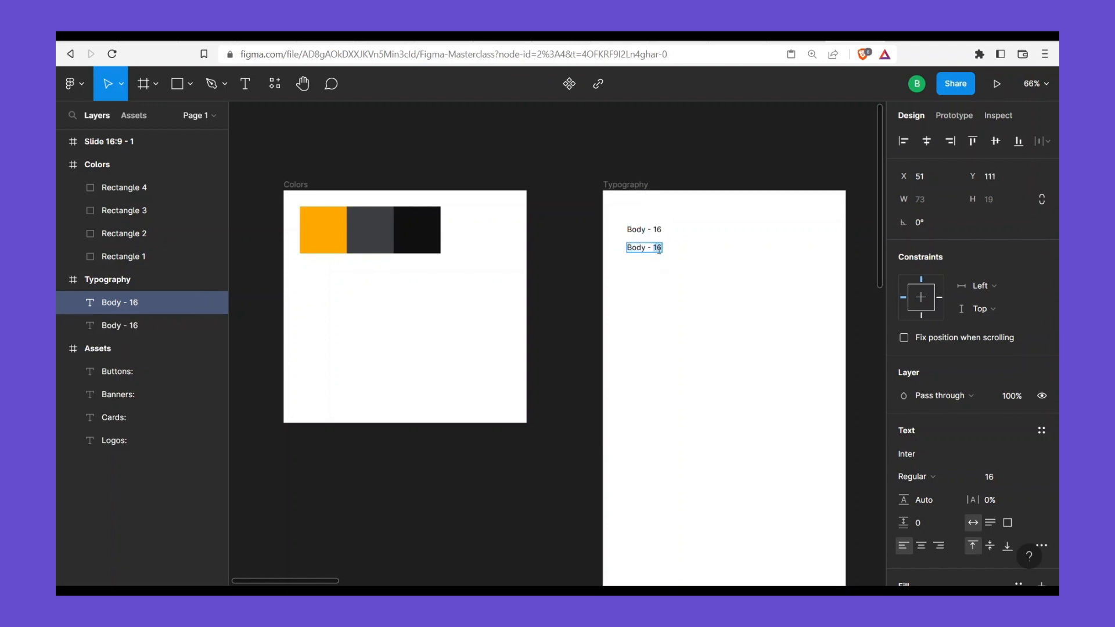
key("Escape")
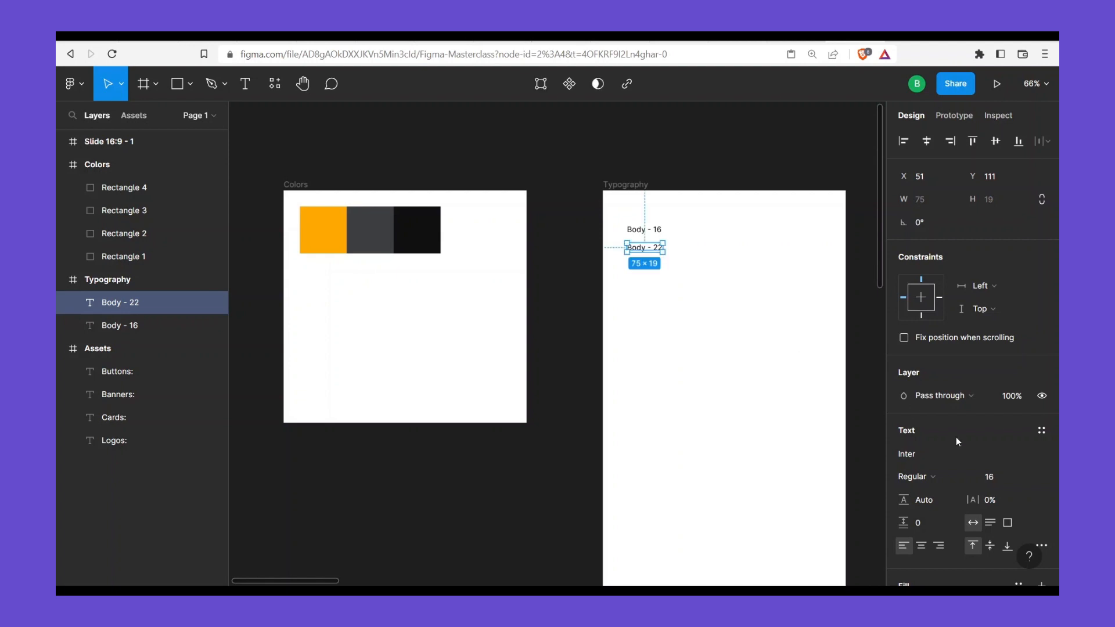
left_click(993, 474)
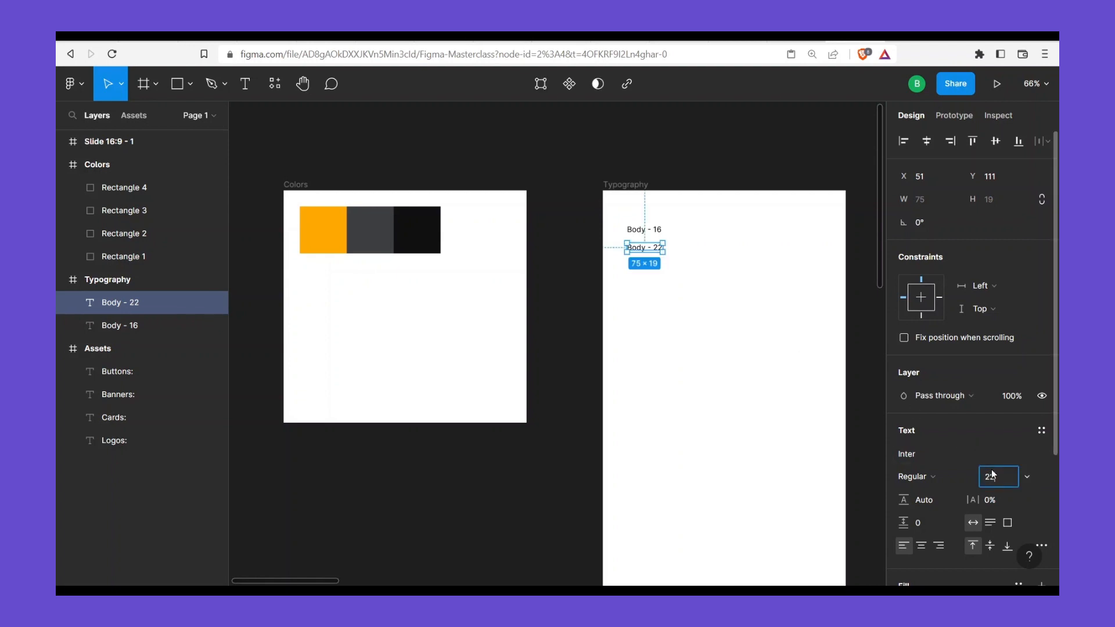
type("22")
key("Return")
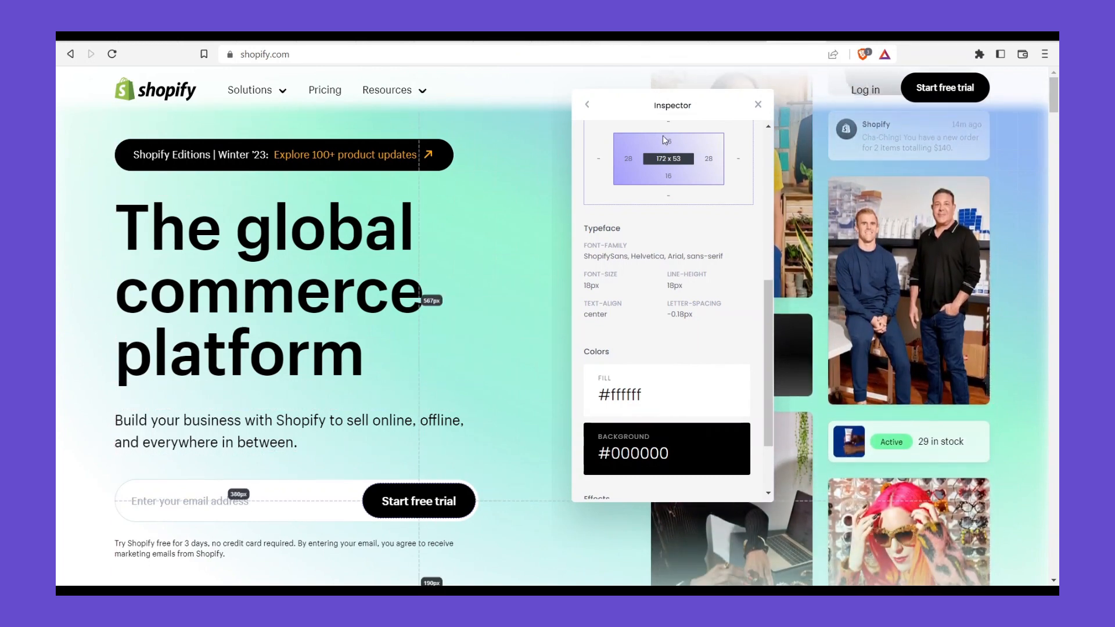
Switch to the Shopify website, move the inspector off the hero cards and inspect the percentage, amount and label text in the Net Sales card
left_click_drag(633, 106, 371, 97)
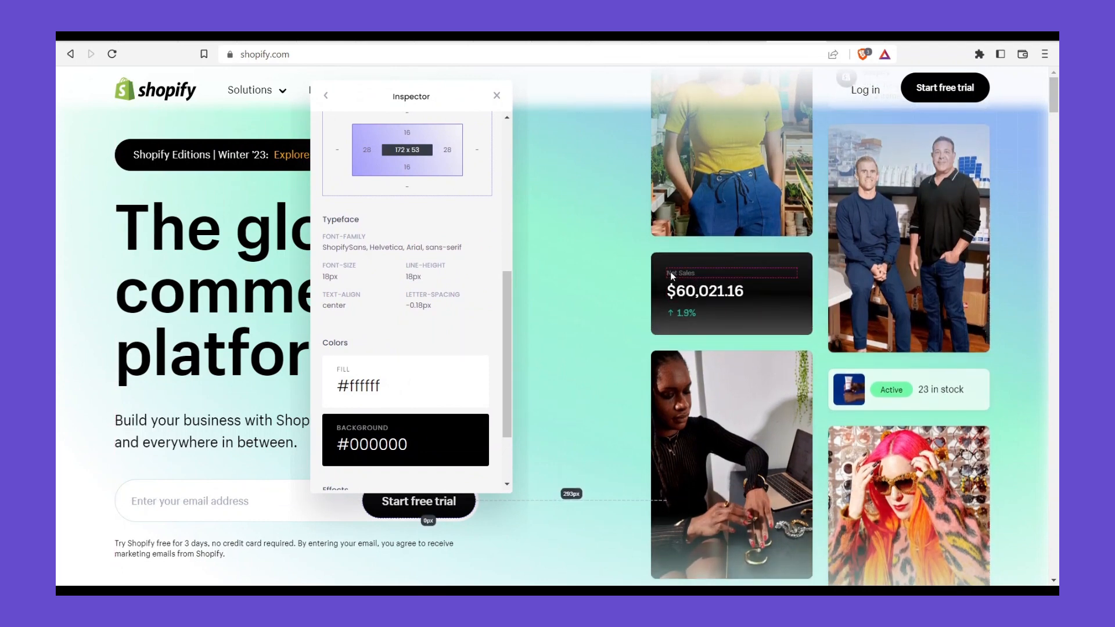
left_click(688, 308)
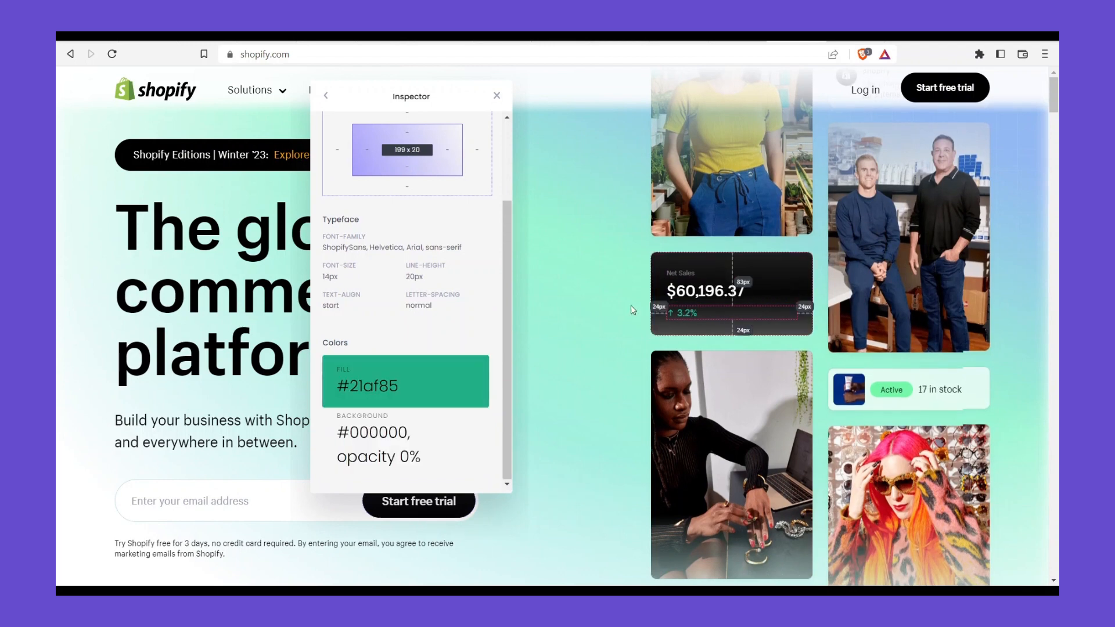
left_click(712, 269)
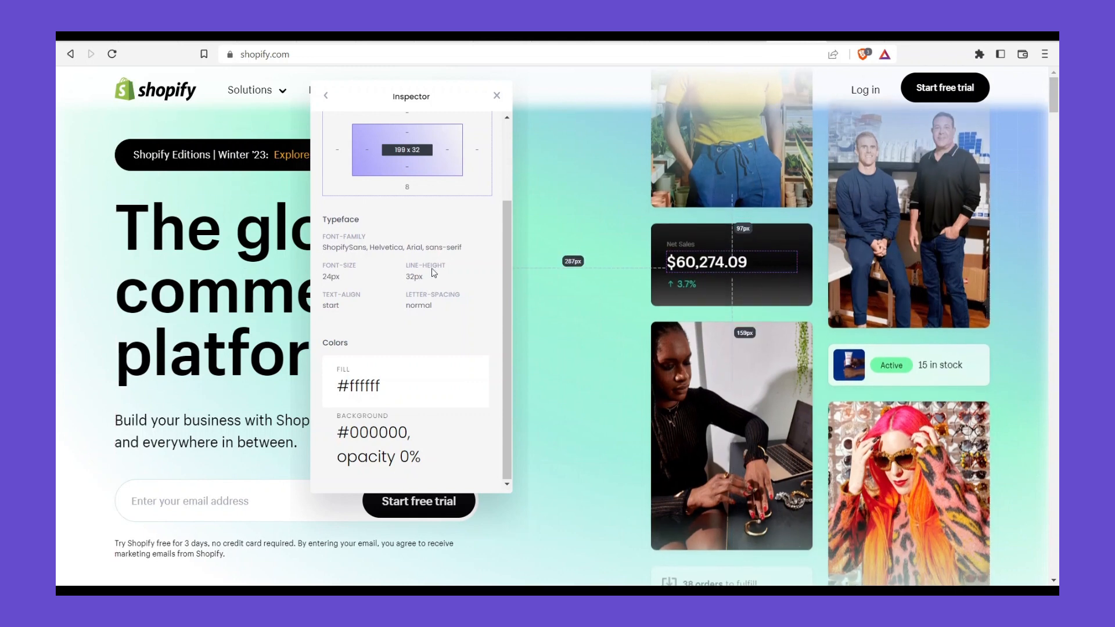
left_click(692, 230)
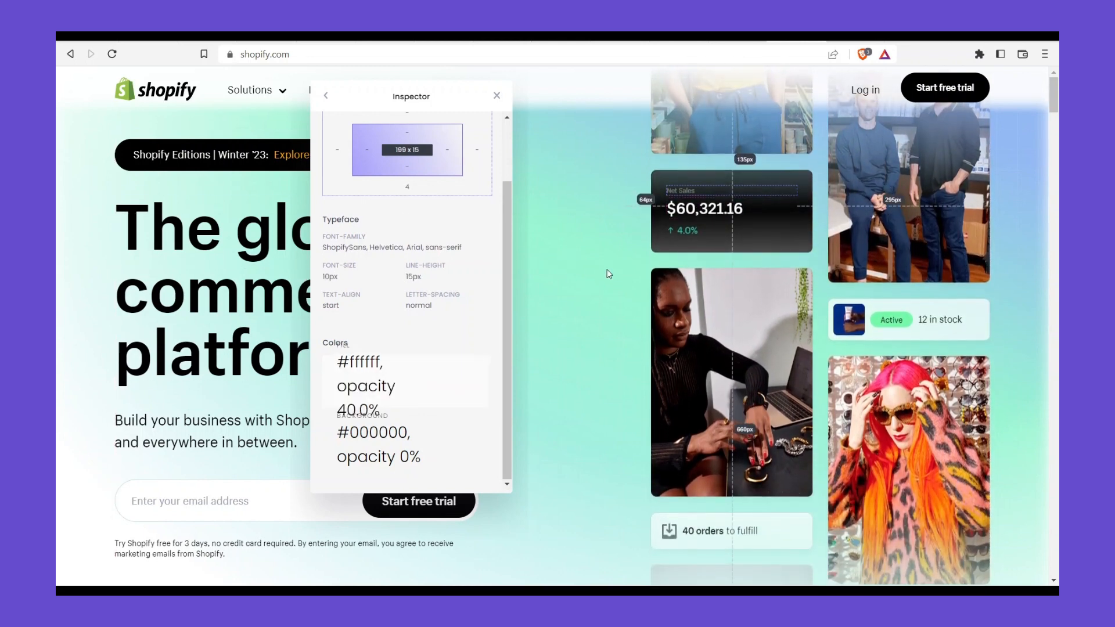
left_click(605, 273)
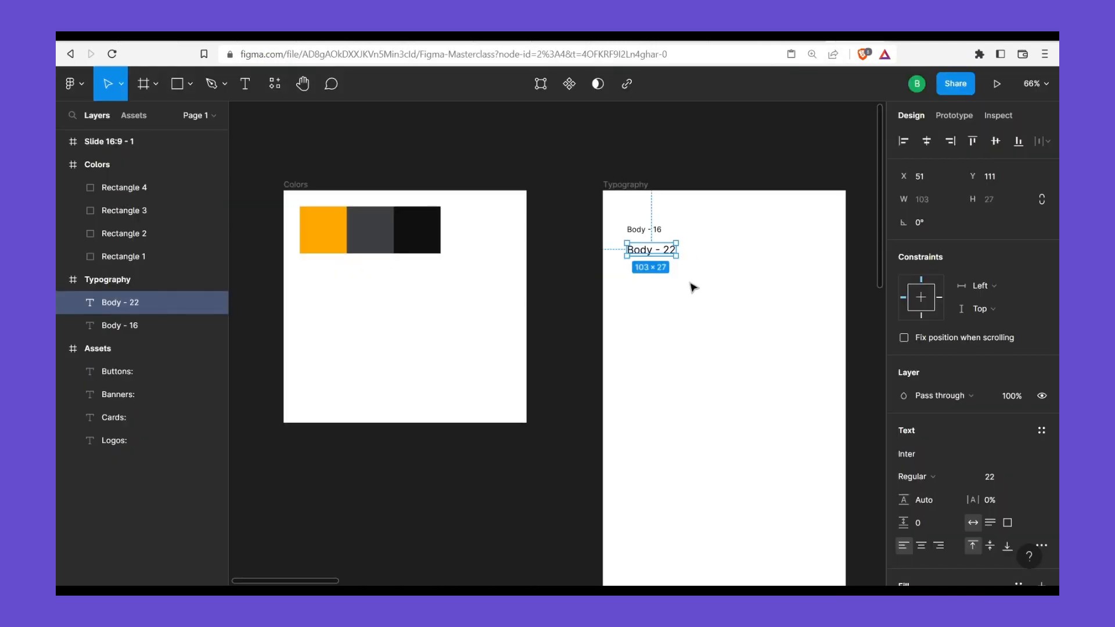
Switch to the Figma file, duplicate the "Body - 22" text 20 px below itself and change the copy to read "Body - 24"
left_click_drag(667, 264, 662, 276, "alt")
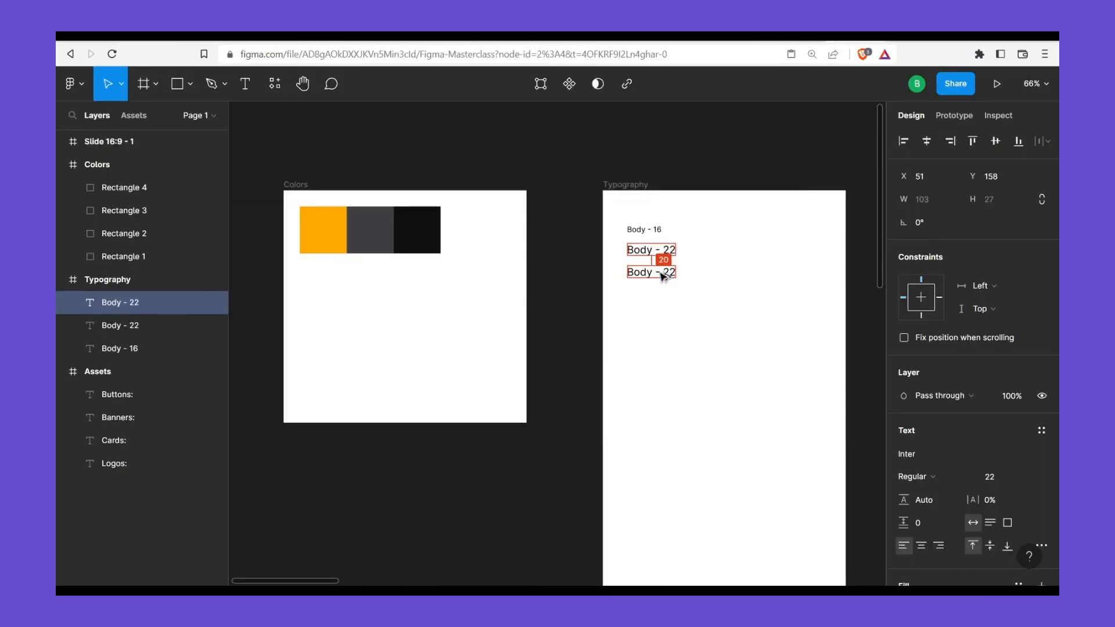
double_click(671, 272)
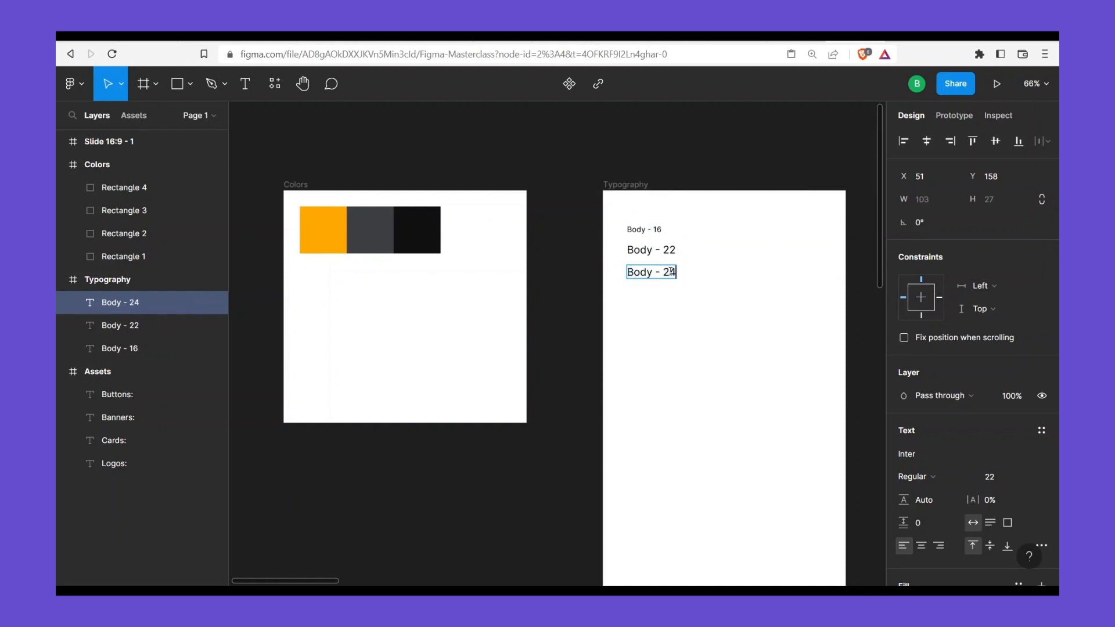
key("Escape")
Duplicate the "Body - 16" text above itself in the Typography frame and change the copy to read "Body - 10"
left_click(648, 232)
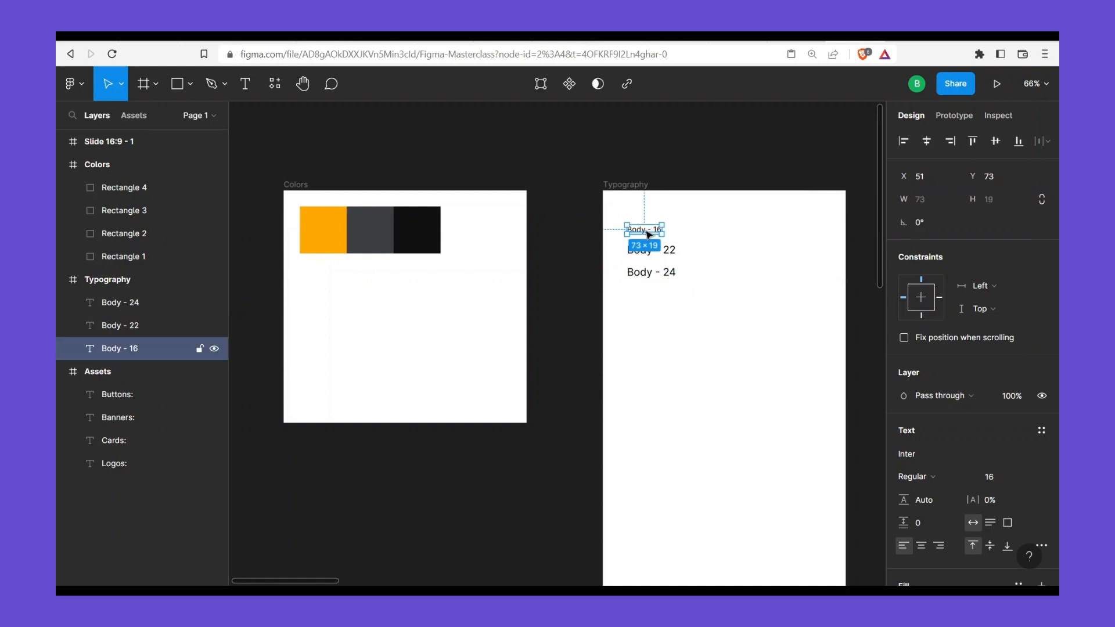
left_click_drag(649, 221, 660, 217)
double_click(657, 212)
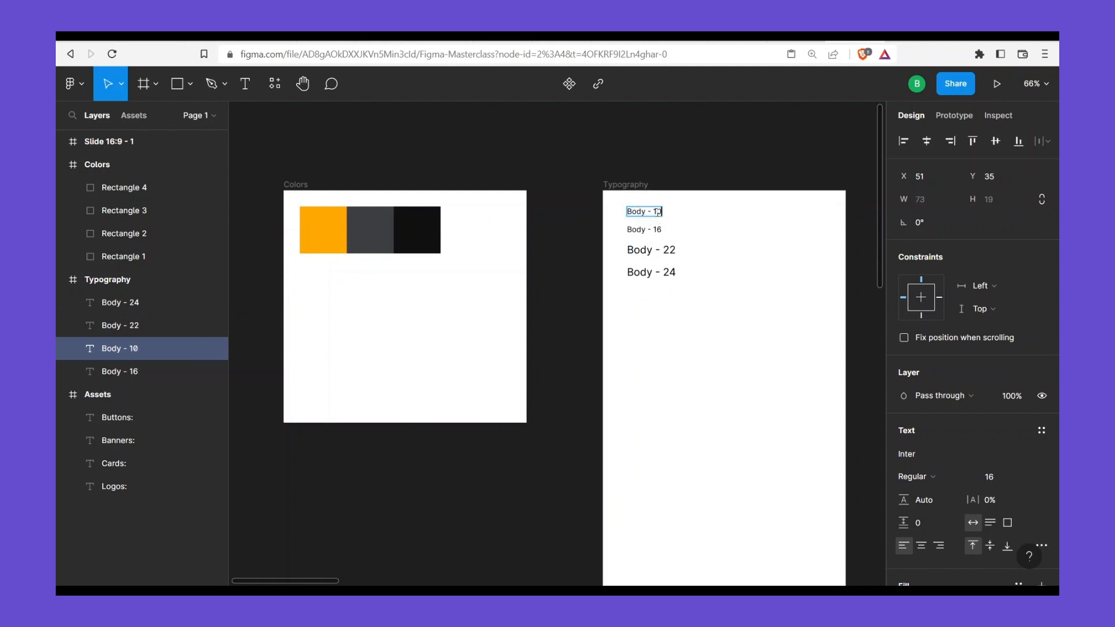
key("Escape")
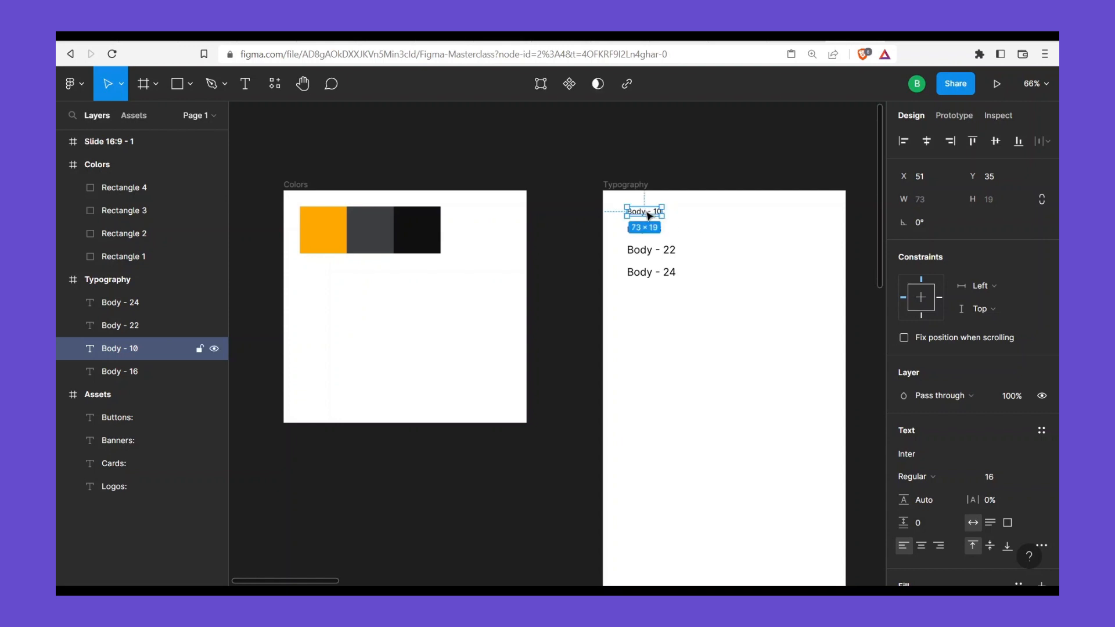
Move the "Body - 16", "Body - 22" and "Body - 24" texts down together, keeping them at X 51, to open a gap below "Body - 10"
left_click(613, 233)
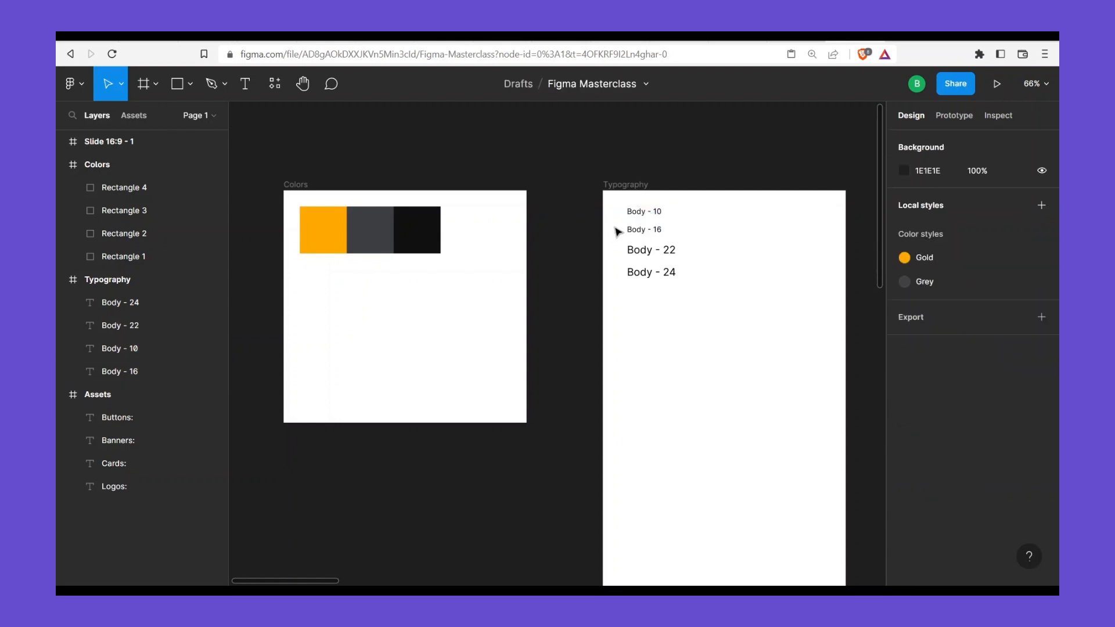
left_click_drag(613, 225, 708, 300)
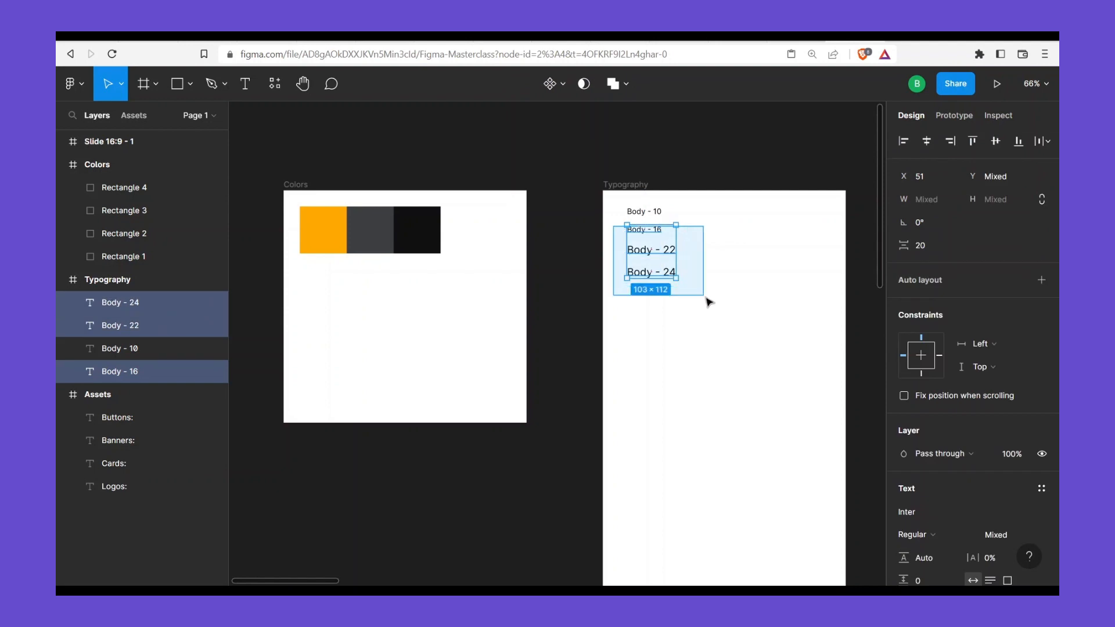
key("shift")
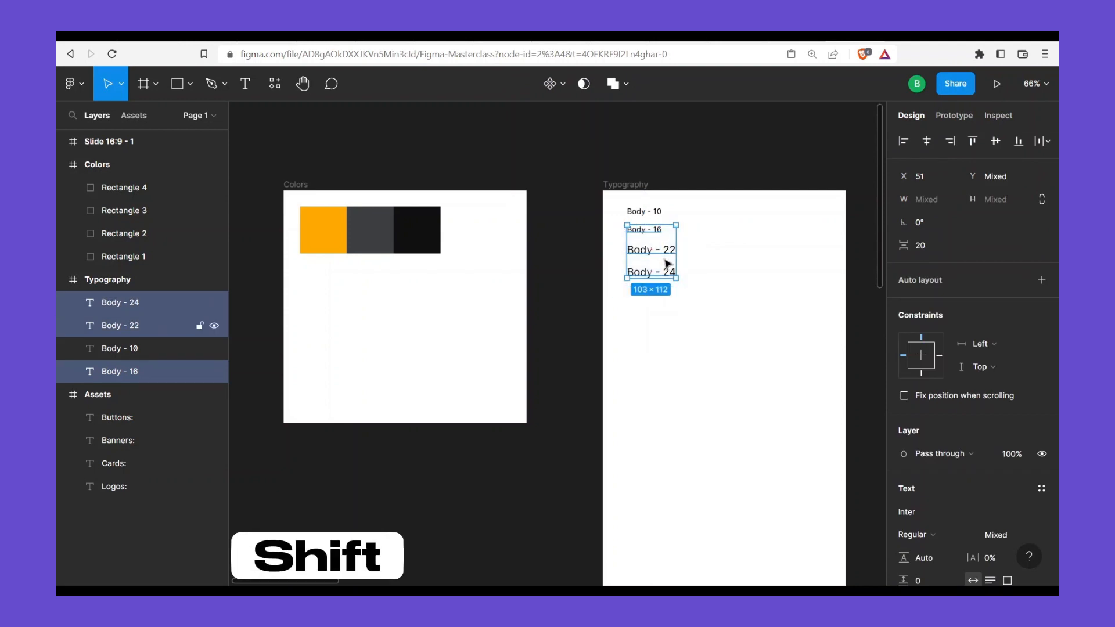
left_click_drag(667, 255, 664, 280)
key("shift+Up")
key("shift+Up")
key("shift+Up")
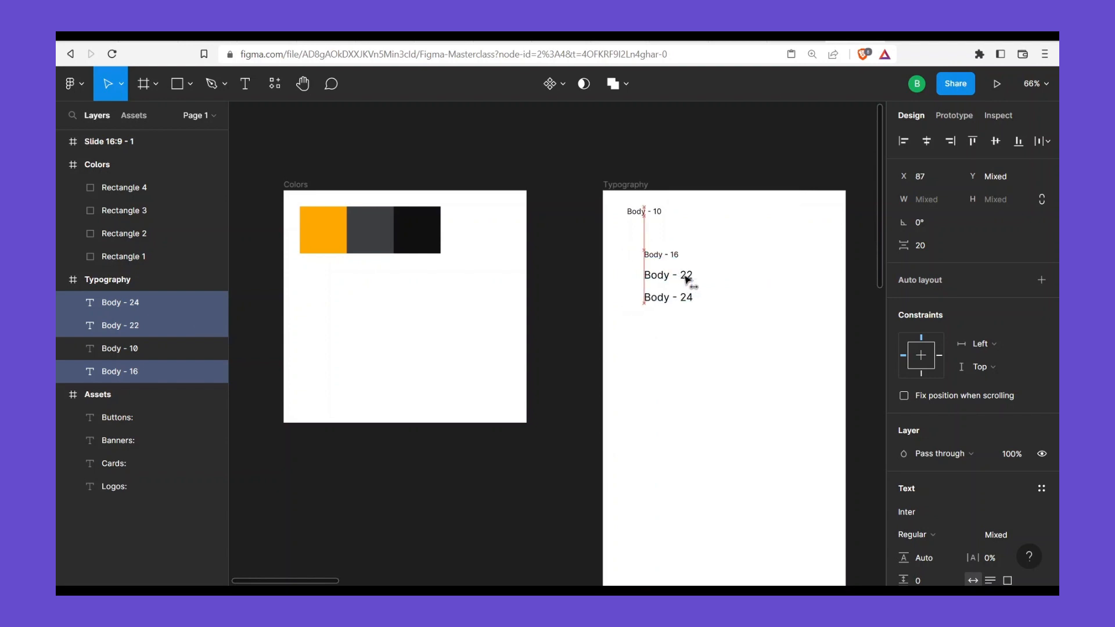
key("shift+Right")
key("shift+Right")
key("shift+Right")
key("shift+Right")
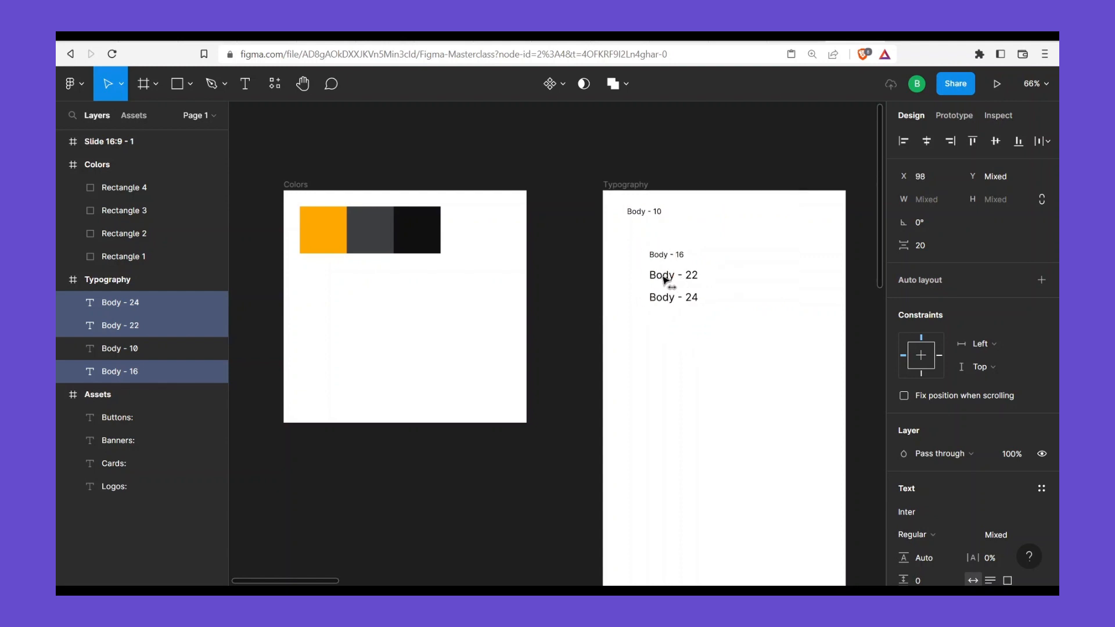
left_click_drag(665, 282, 662, 279)
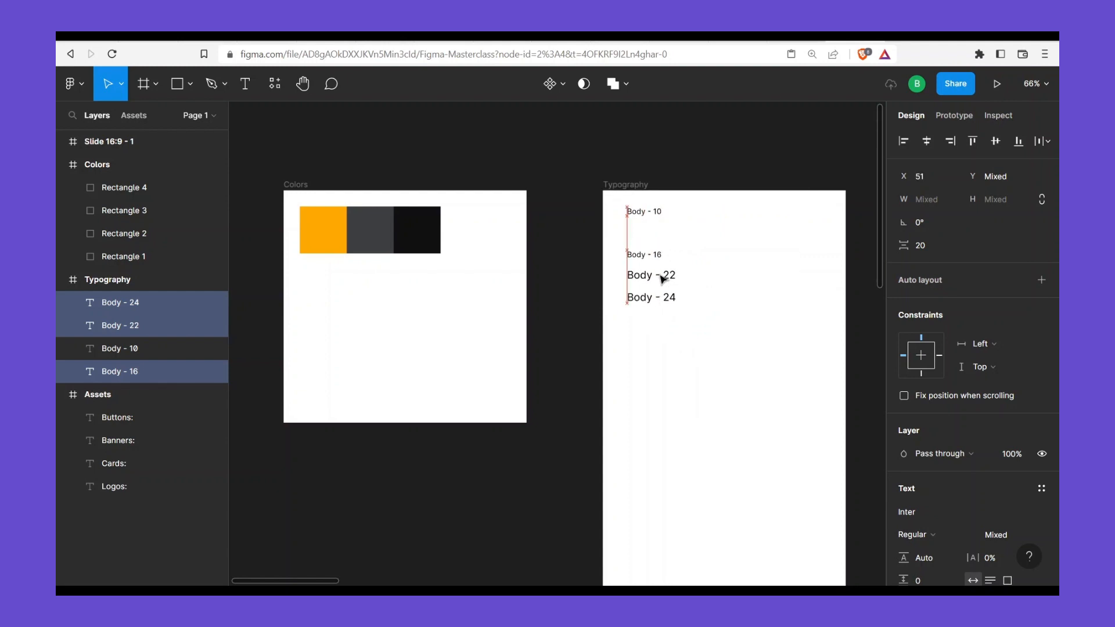
Duplicate the "Body - 10" text below itself at Y 81 and change the copy to read "Body - 12"
left_click(652, 215)
left_click_drag(652, 218, 660, 235)
double_click(660, 234)
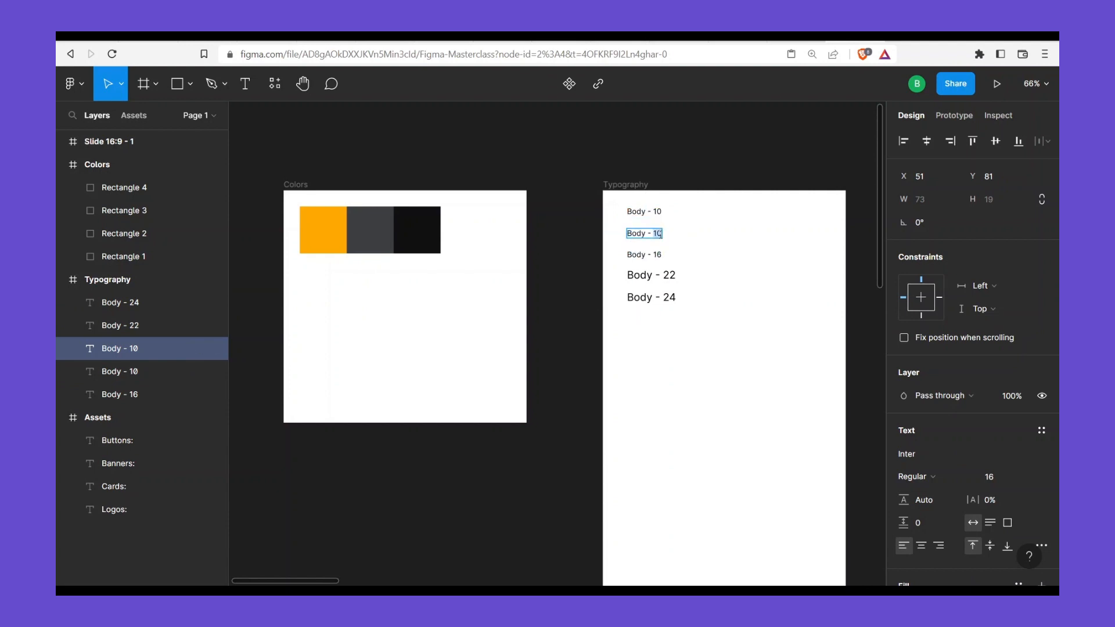
key("BackSpace")
key("Escape")
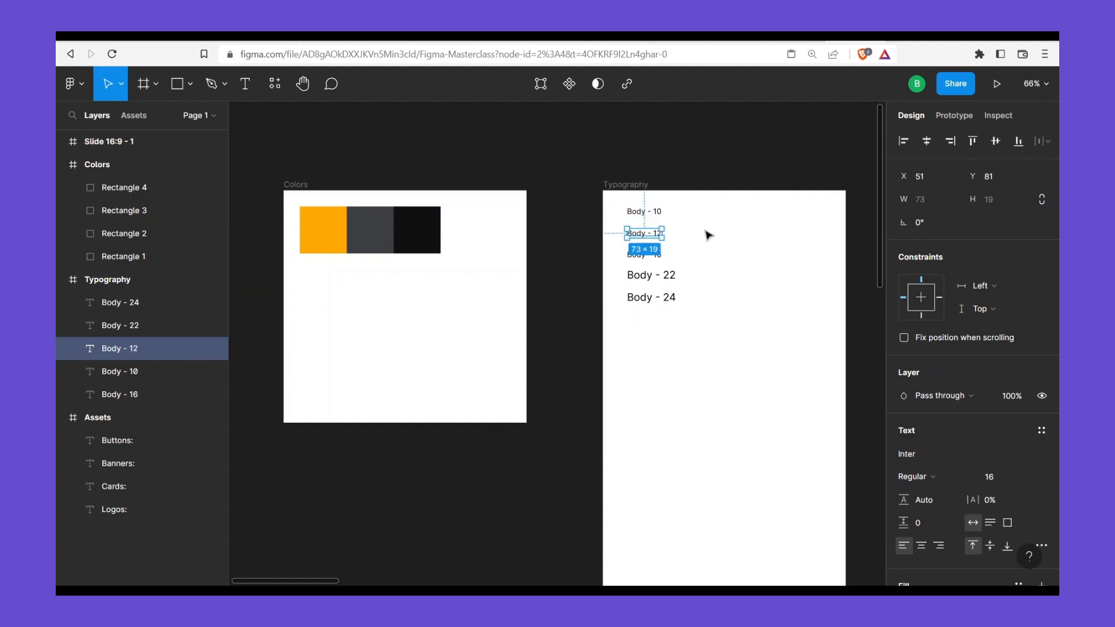
Place "Body - 12" at Y 66 with a duplicate below it at Y 96, and change the duplicate to read "Body - 14"
left_click_drag(646, 238, 650, 241)
double_click(654, 241)
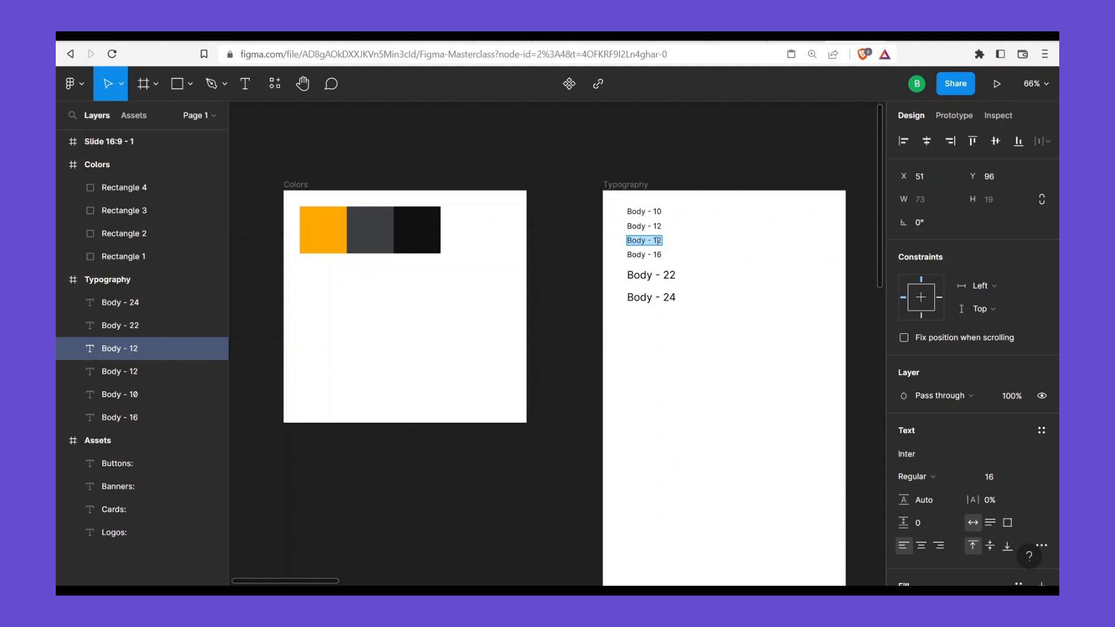
left_click(657, 241)
key("BackSpace")
type("4")
key("Escape")
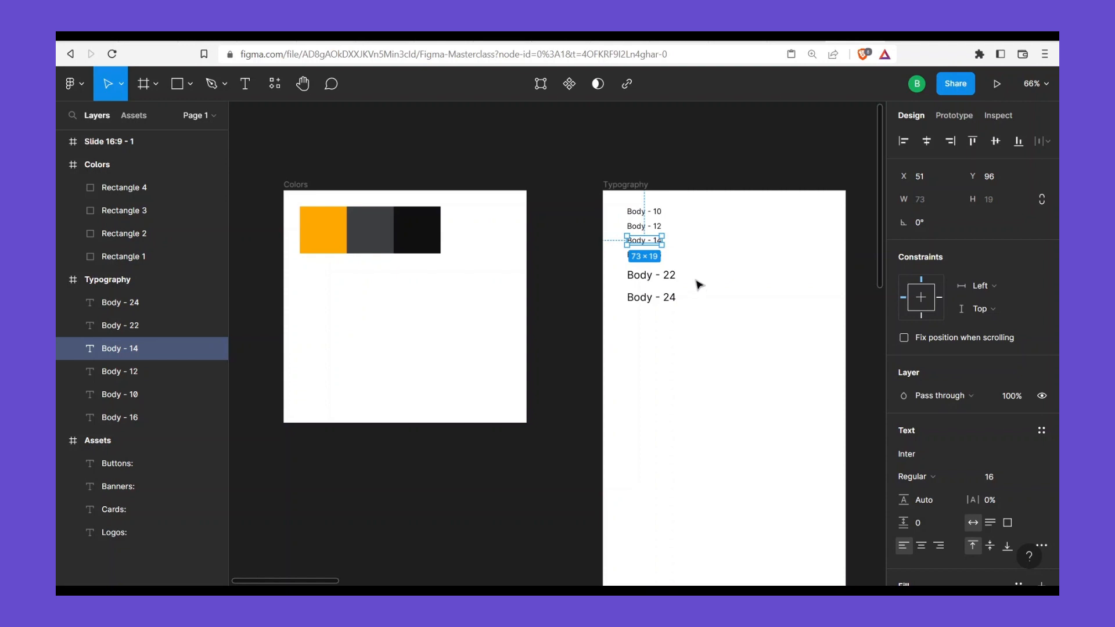
key("Escape")
Set the font size of the "Body - 10" text to 10 and of the "Body - 12" text to 12
left_click(658, 213)
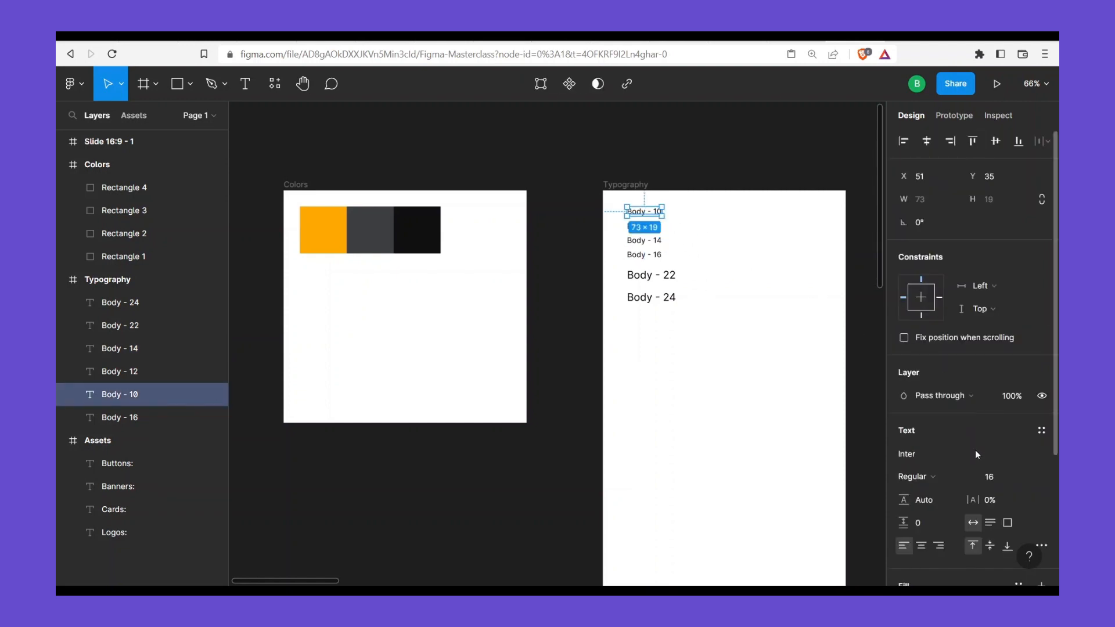
left_click(995, 480)
key("Return")
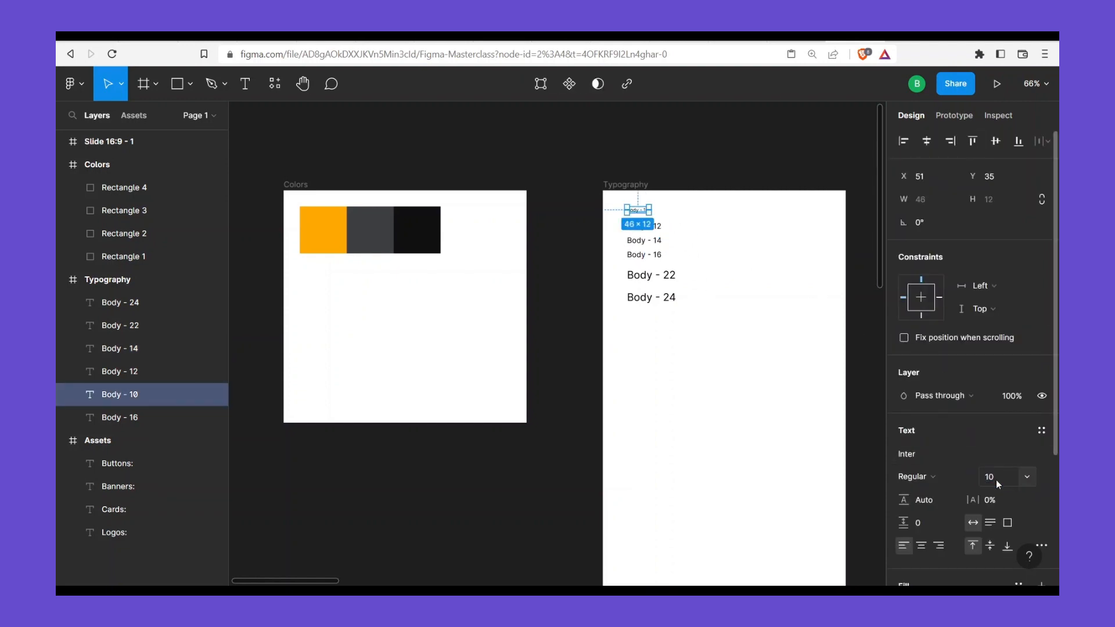
left_click(659, 229)
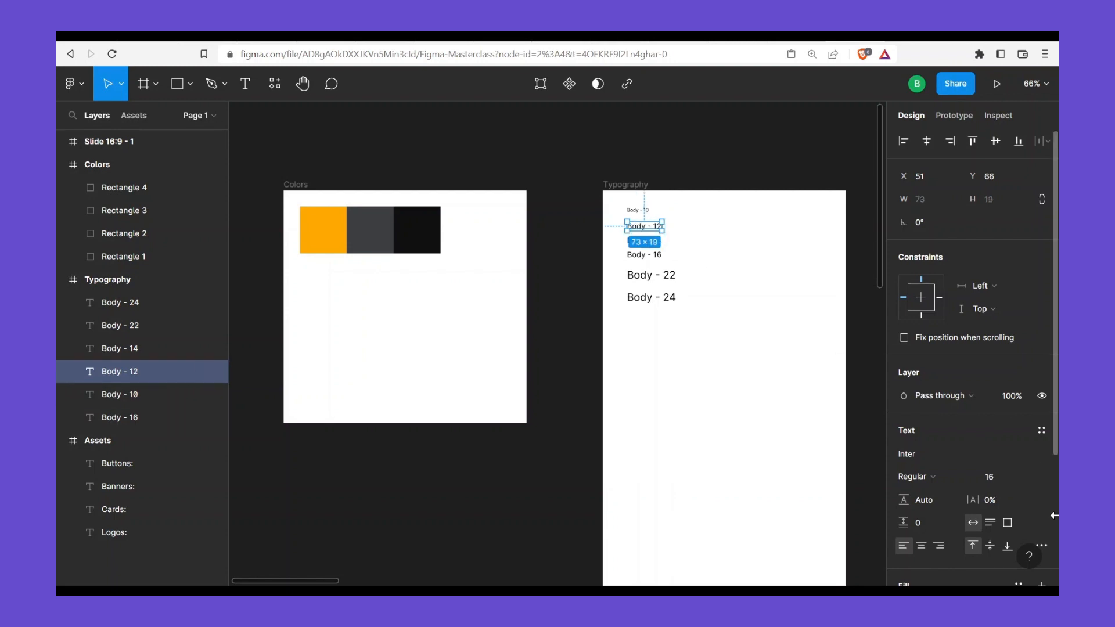
left_click(996, 477)
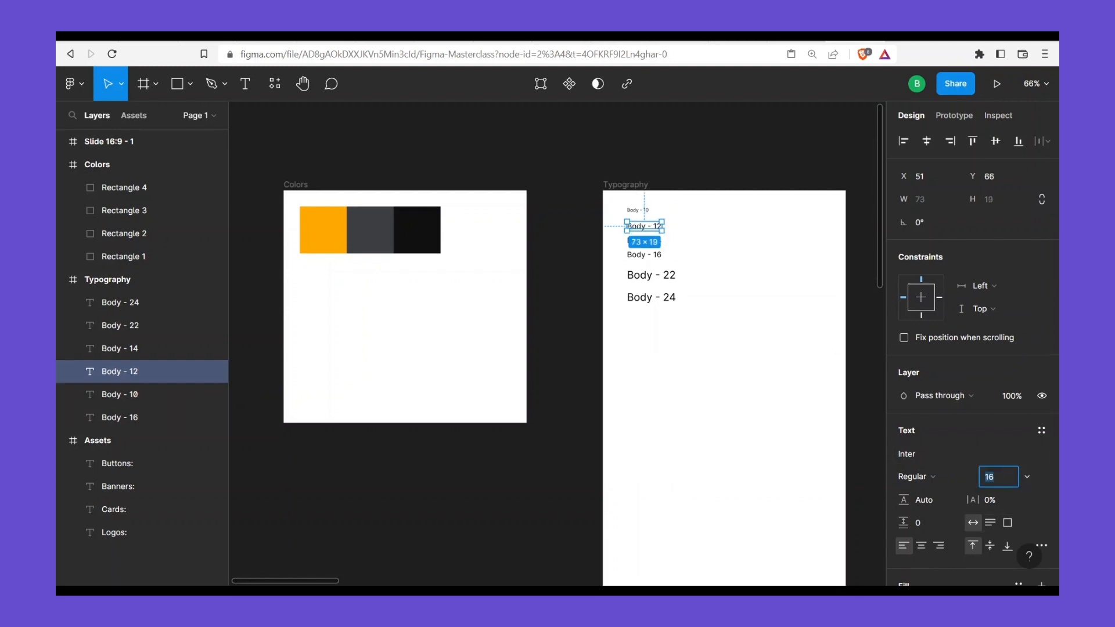
type("1")
key("Return")
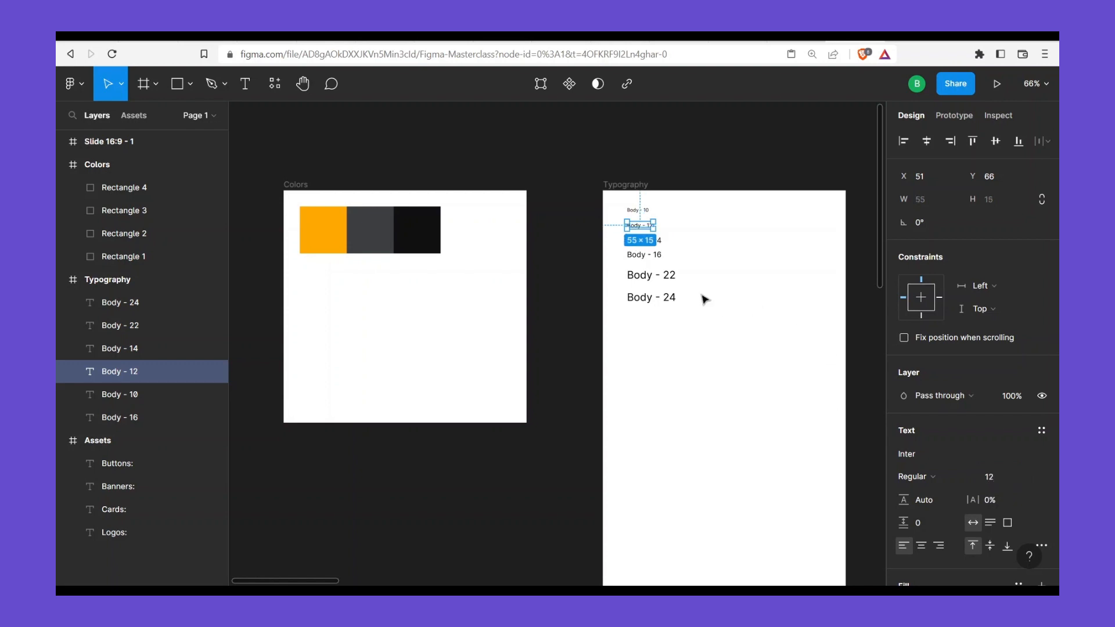
Set the font size of the "Body - 14" text to 14 and clear the selection
left_click(674, 251)
left_click(659, 241)
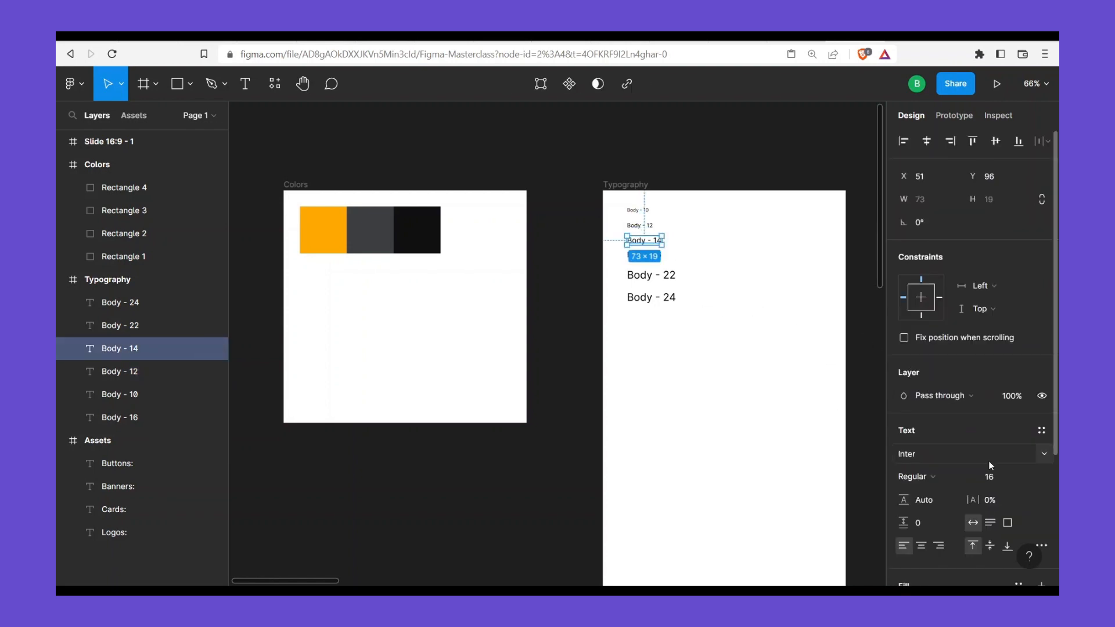
left_click(994, 476)
type("14")
key("Return")
left_click(746, 416)
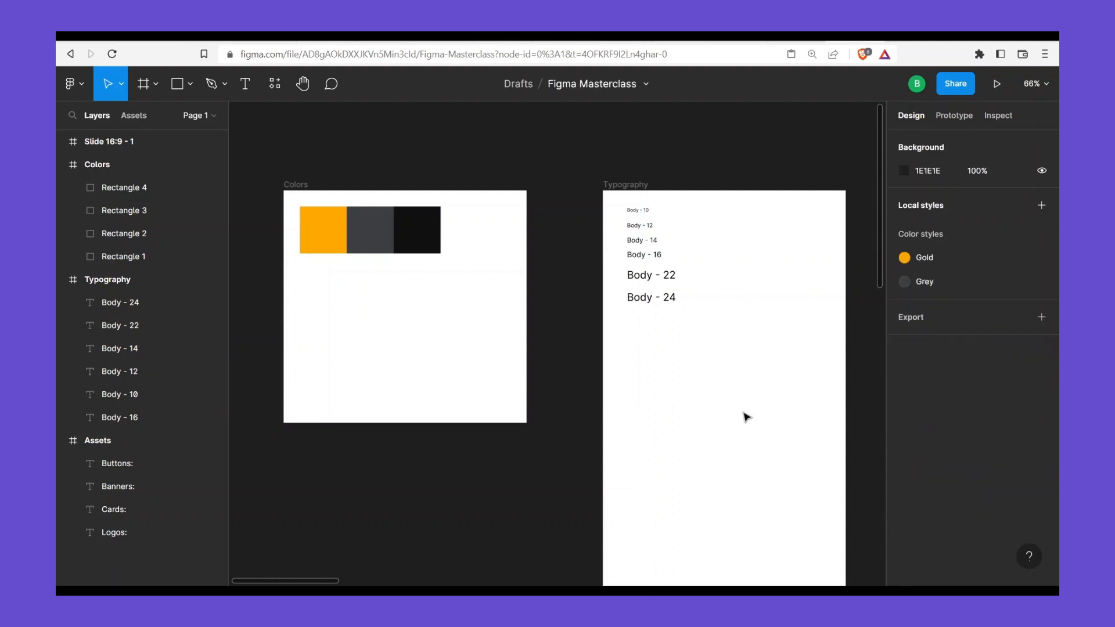
Duplicate the "Body - 24" text below itself at Y 258 and change the copy to read "Button - 18"
left_click(663, 302)
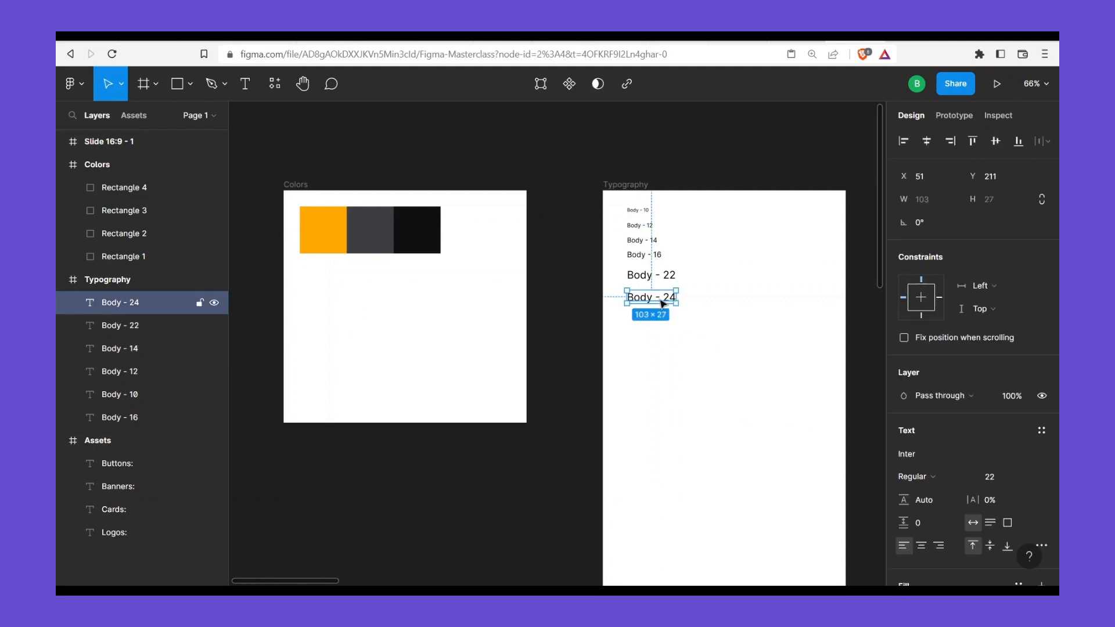
left_click_drag(662, 302, 652, 327)
double_click(667, 319)
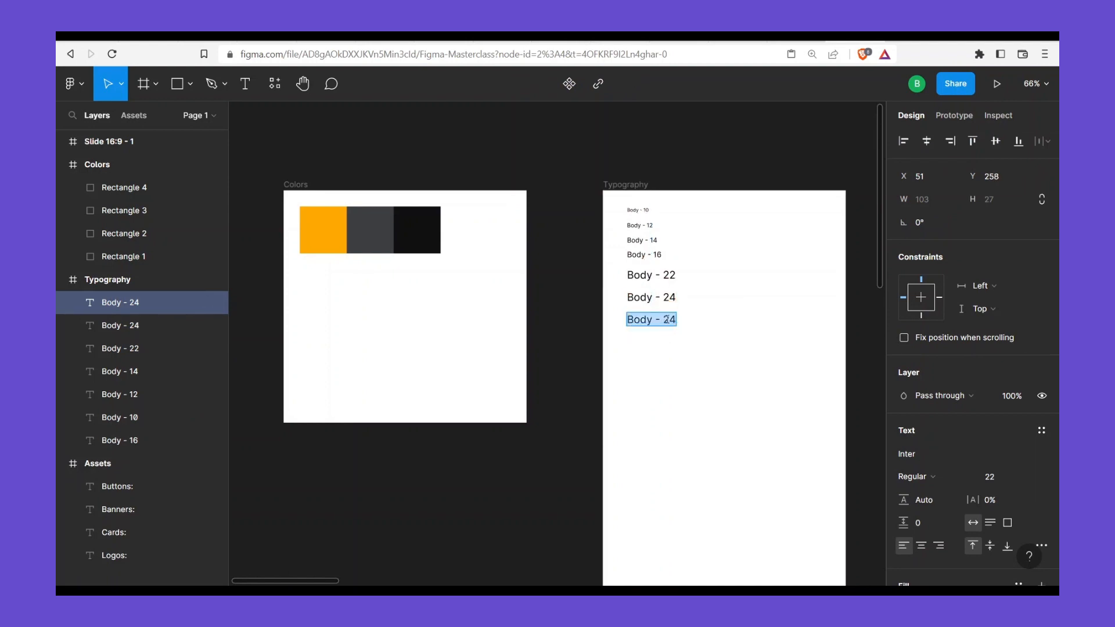
double_click(640, 320)
type("Button")
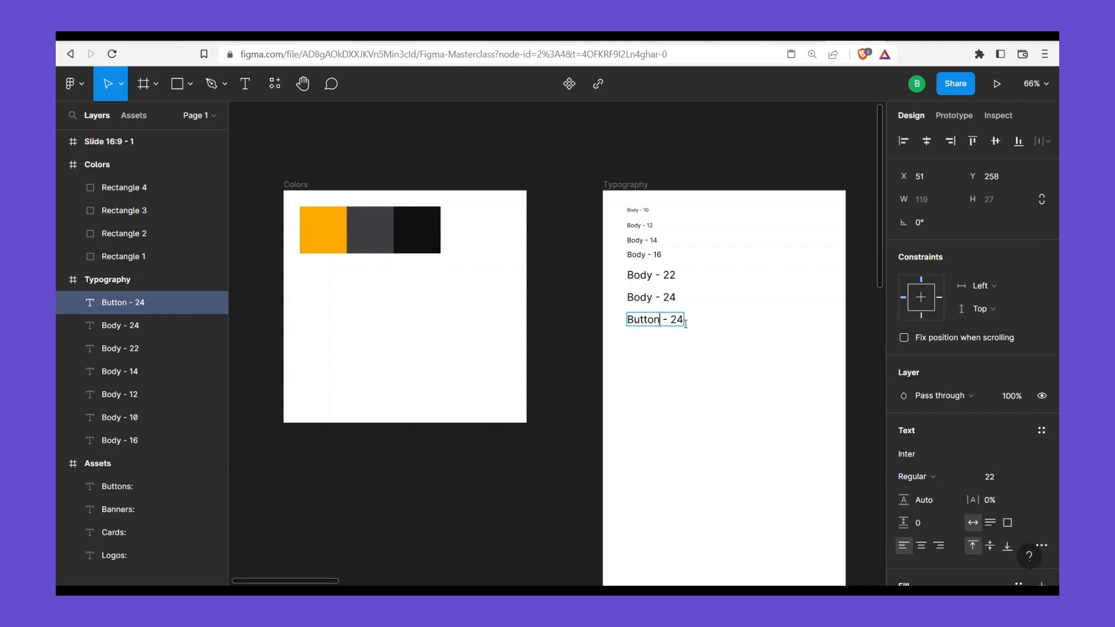
double_click(682, 319)
type("18")
key("Escape")
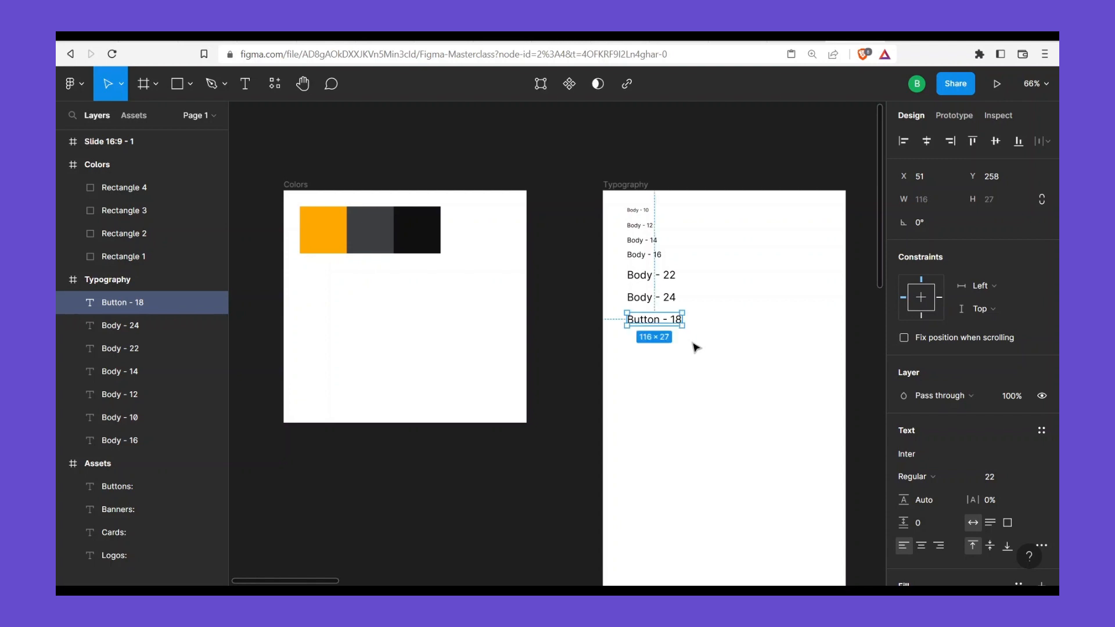
Make the "Button - 18" text Bold and set its font size to 18
left_click(955, 477)
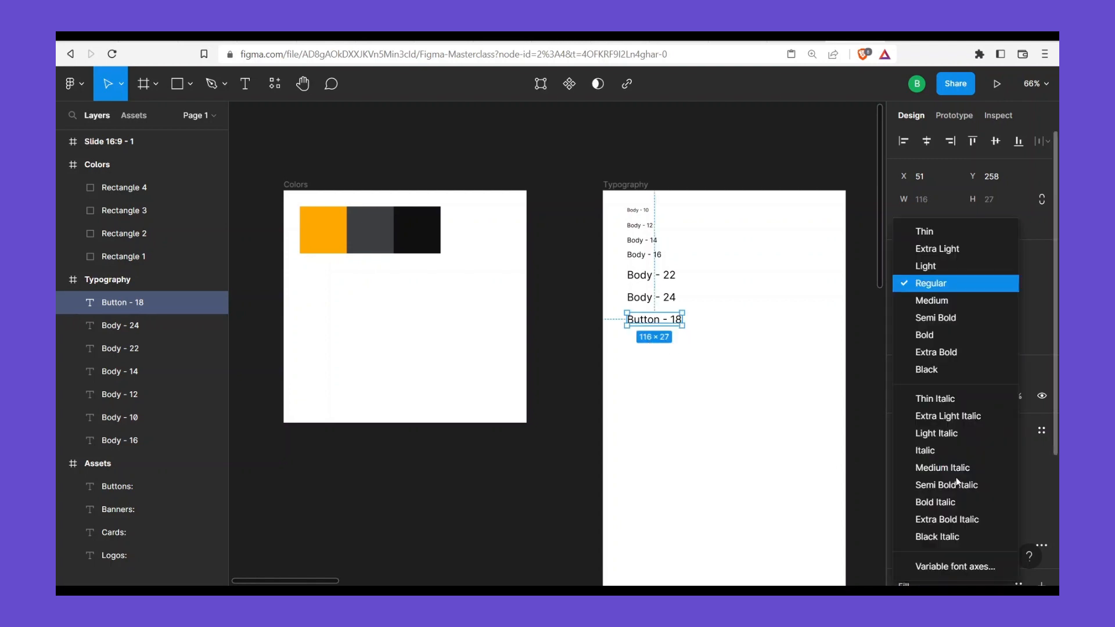
left_click(955, 339)
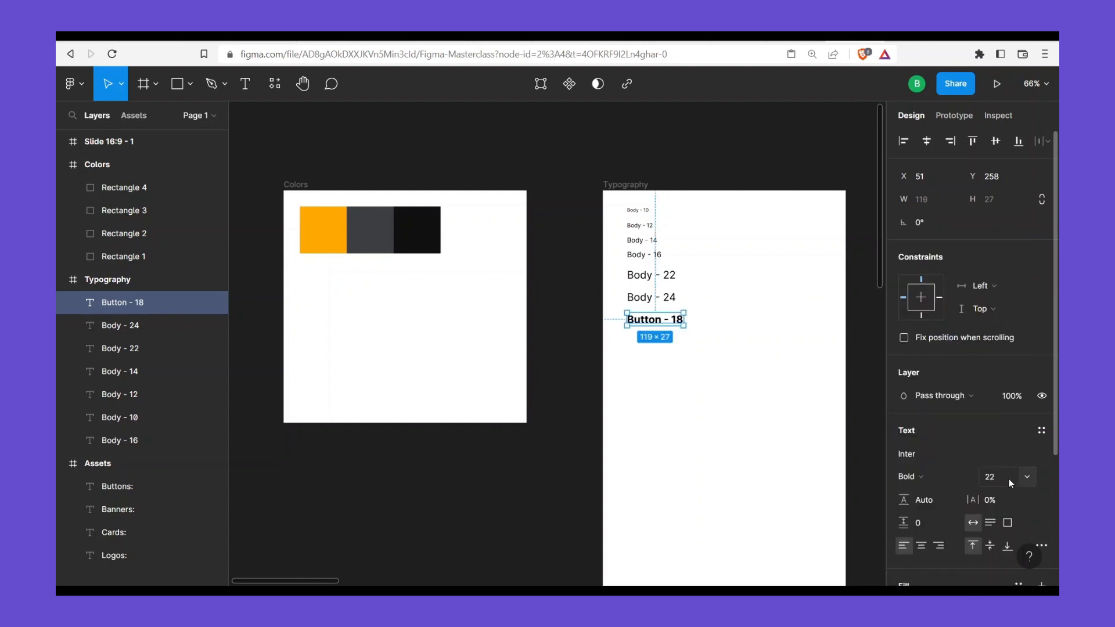
key("Return")
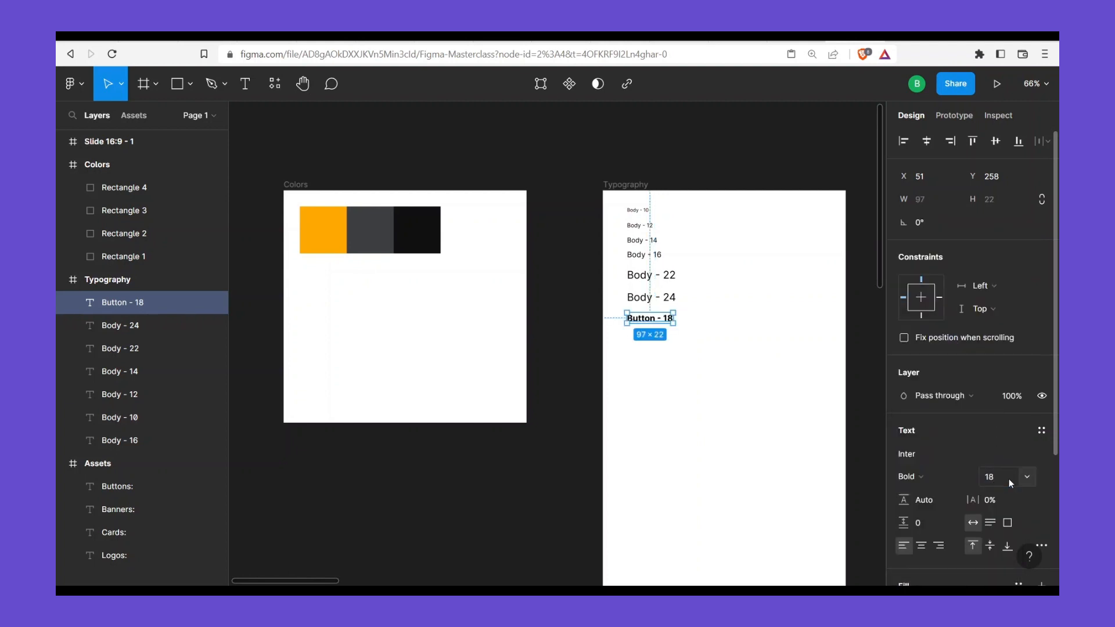
left_click(720, 345)
Move the "Button - 18" text straight down to Y 317, separating it from the body texts, and clear the selection
left_click(662, 322)
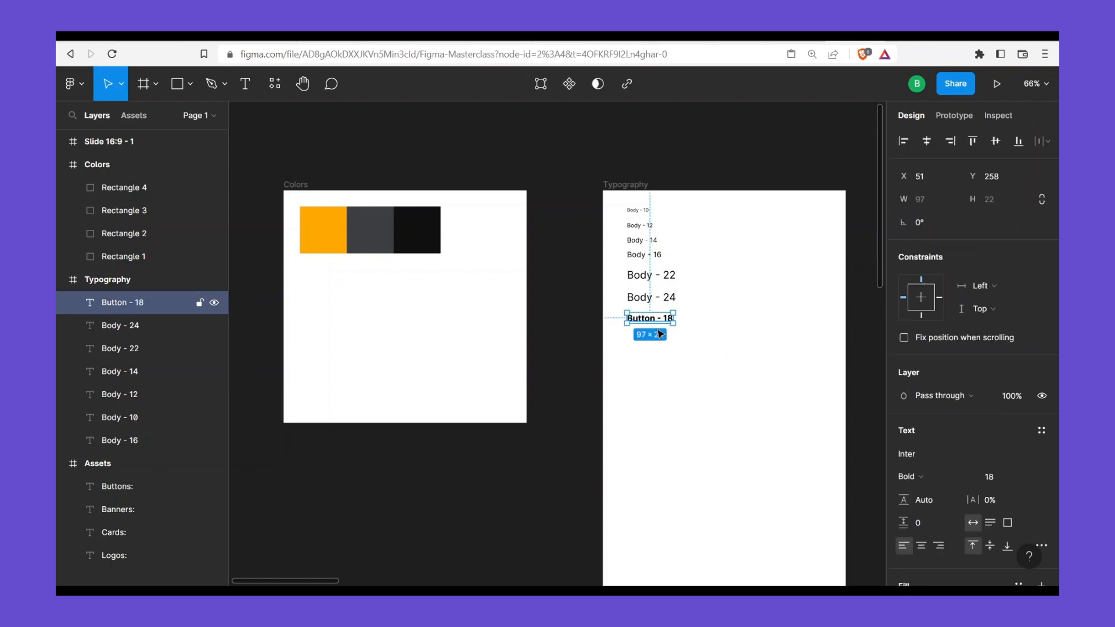
left_click_drag(661, 321, 662, 347)
left_click(714, 256)
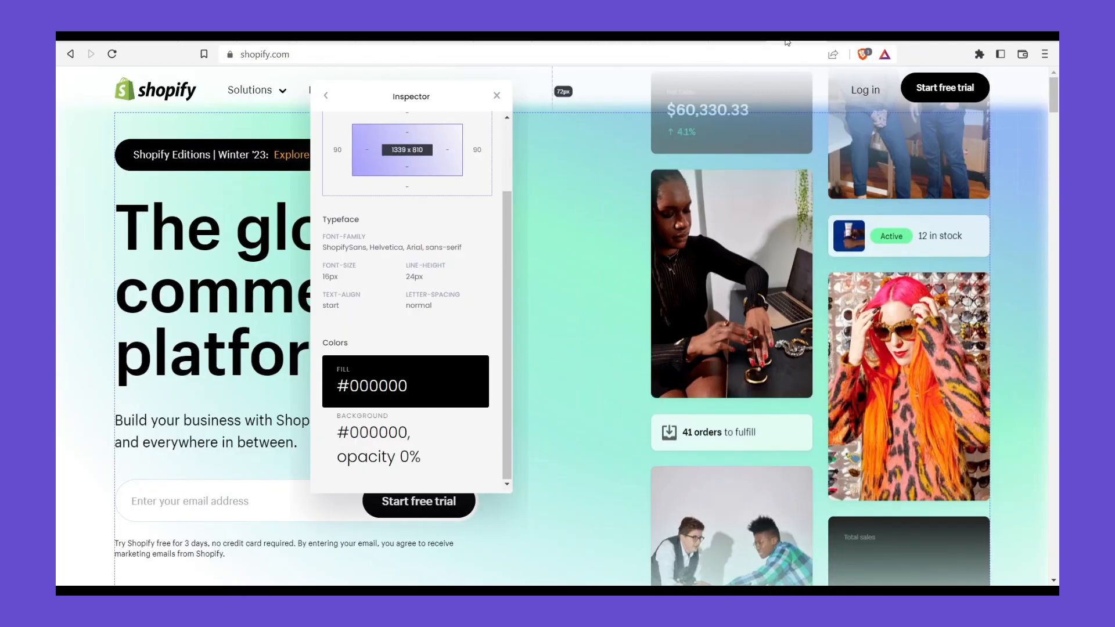
Switch to the Shopify website and inspect the "Start free trial" button in the page header
left_click(953, 88)
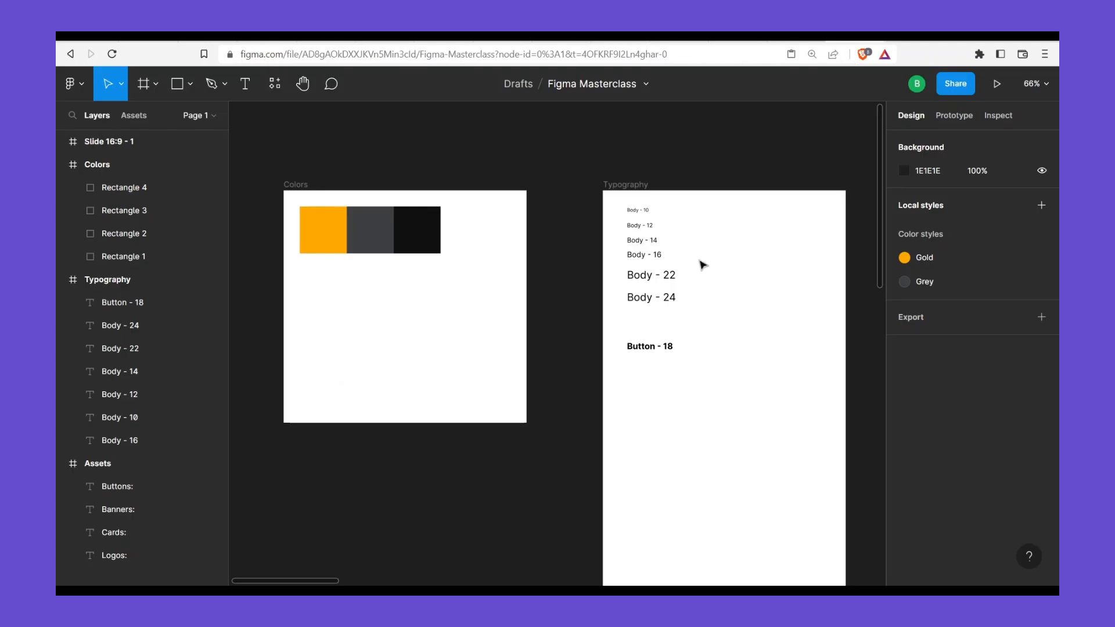
left_click(656, 348)
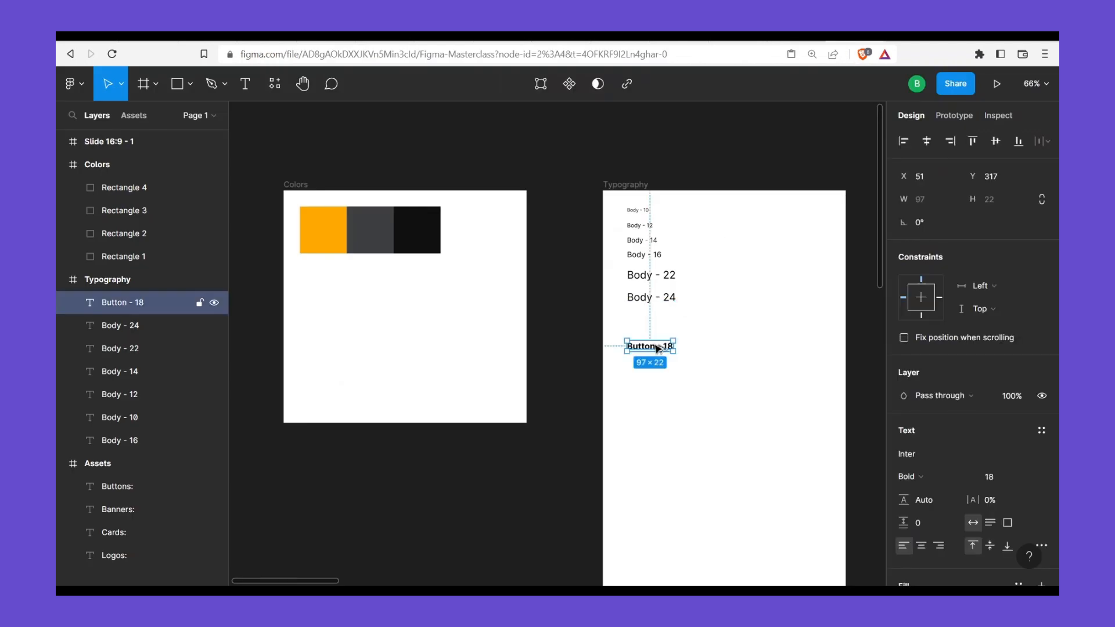
left_click_drag(657, 344, 671, 331)
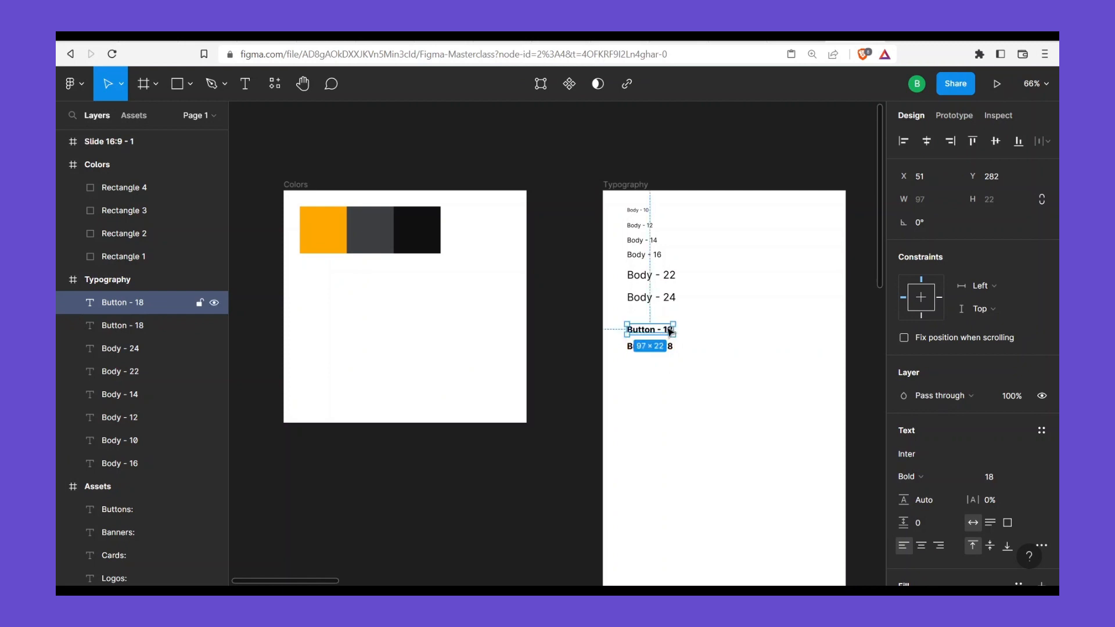
key("Delete")
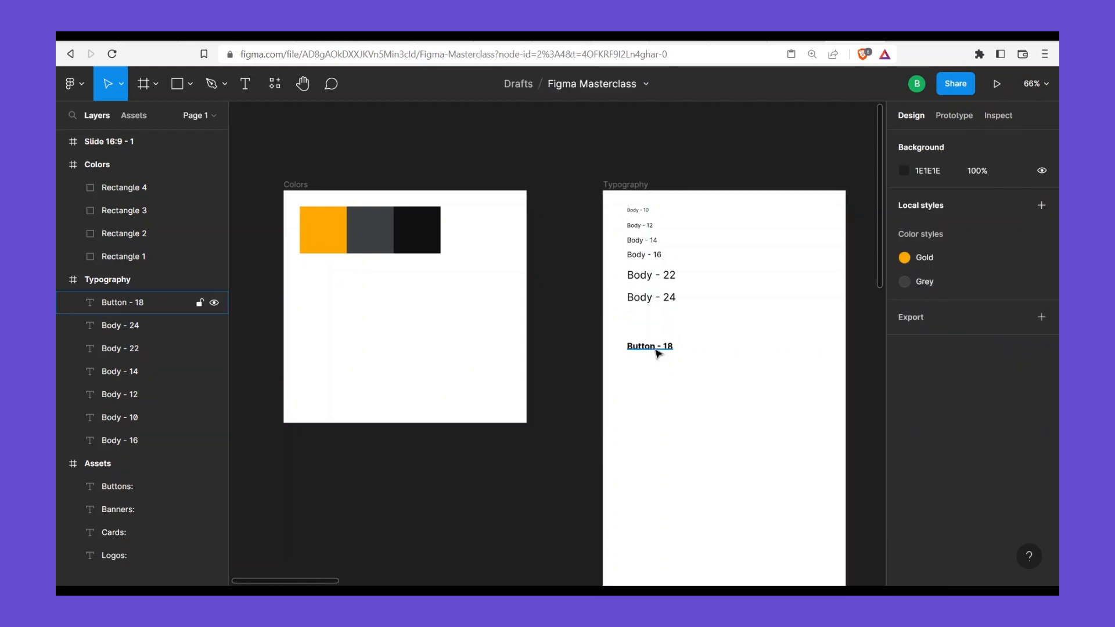
left_click(658, 353)
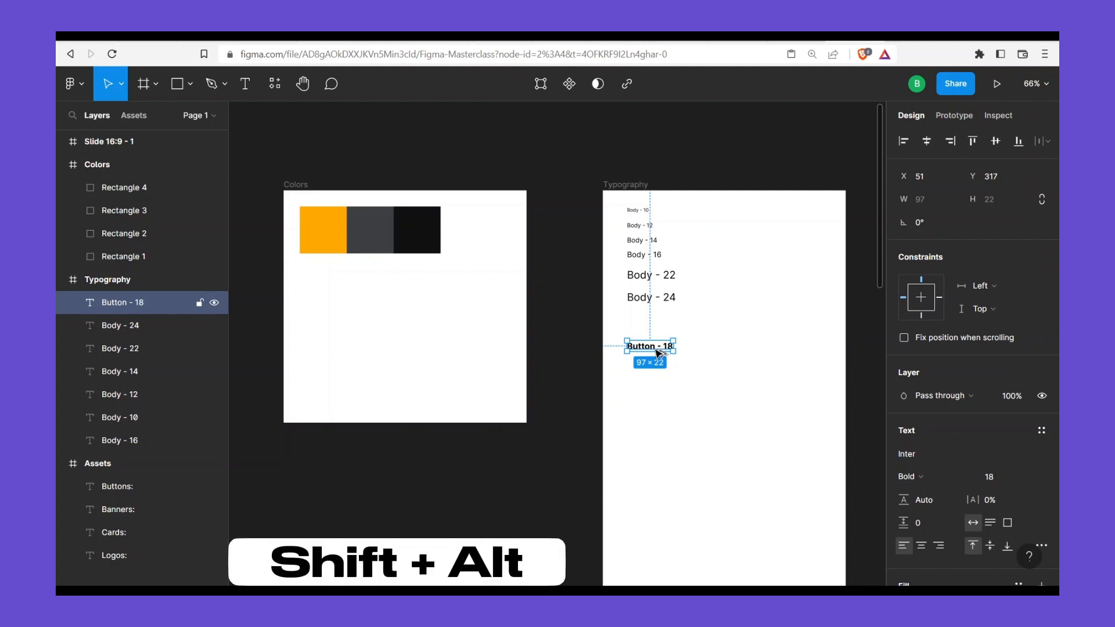
left_click_drag(657, 341, 718, 369)
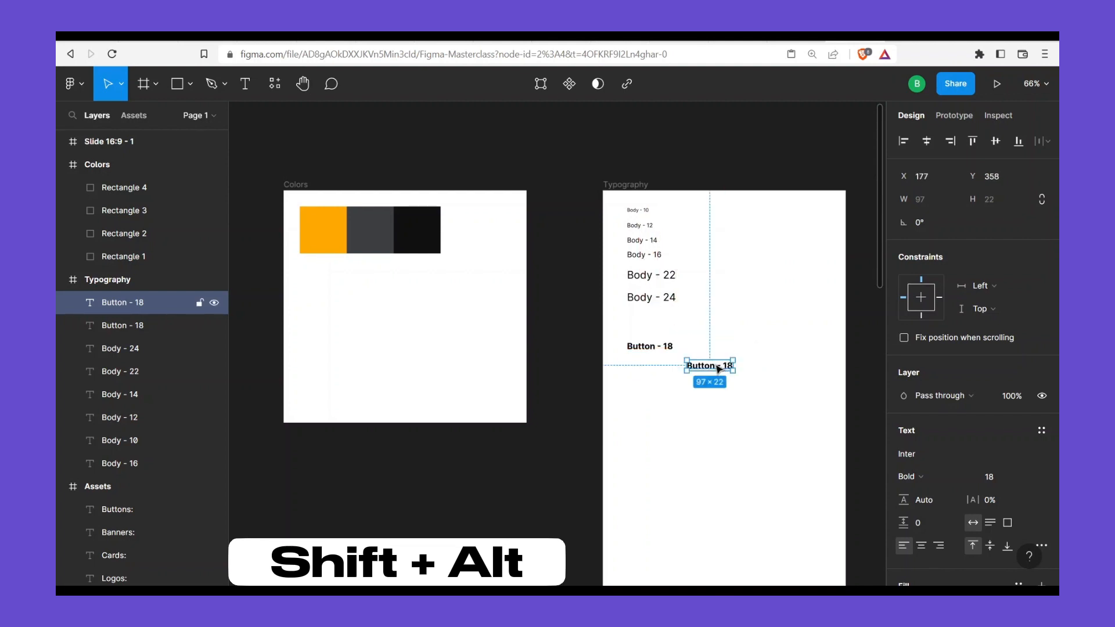
key("Delete")
Duplicate the "Button - 18" text straight above itself at Y 279 and move both button texts down together
left_click(662, 347)
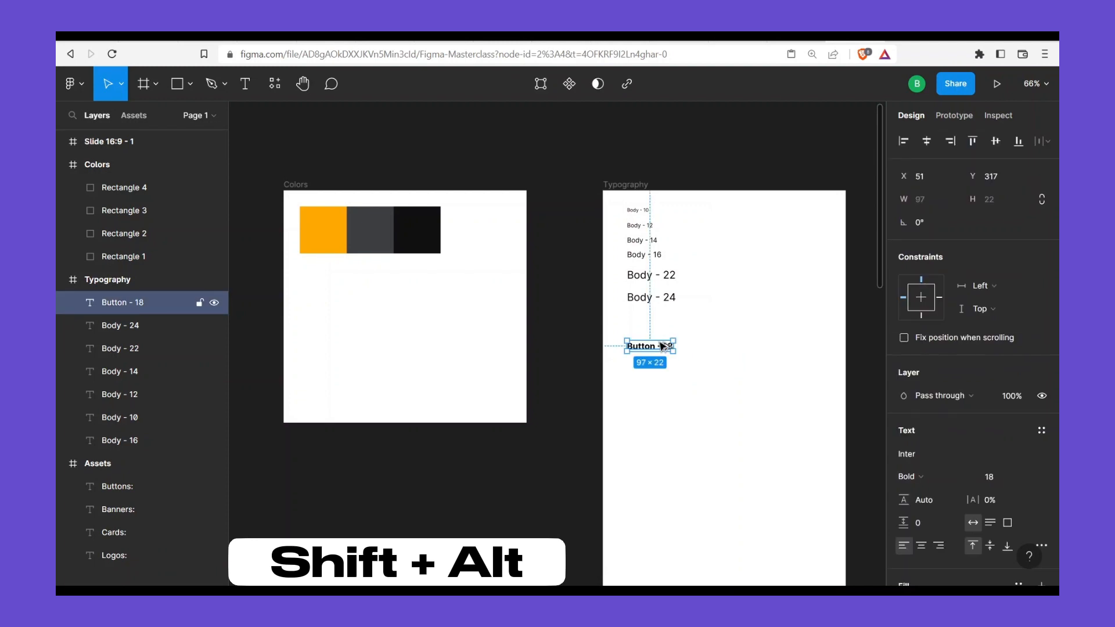
left_click_drag(662, 338, 662, 329)
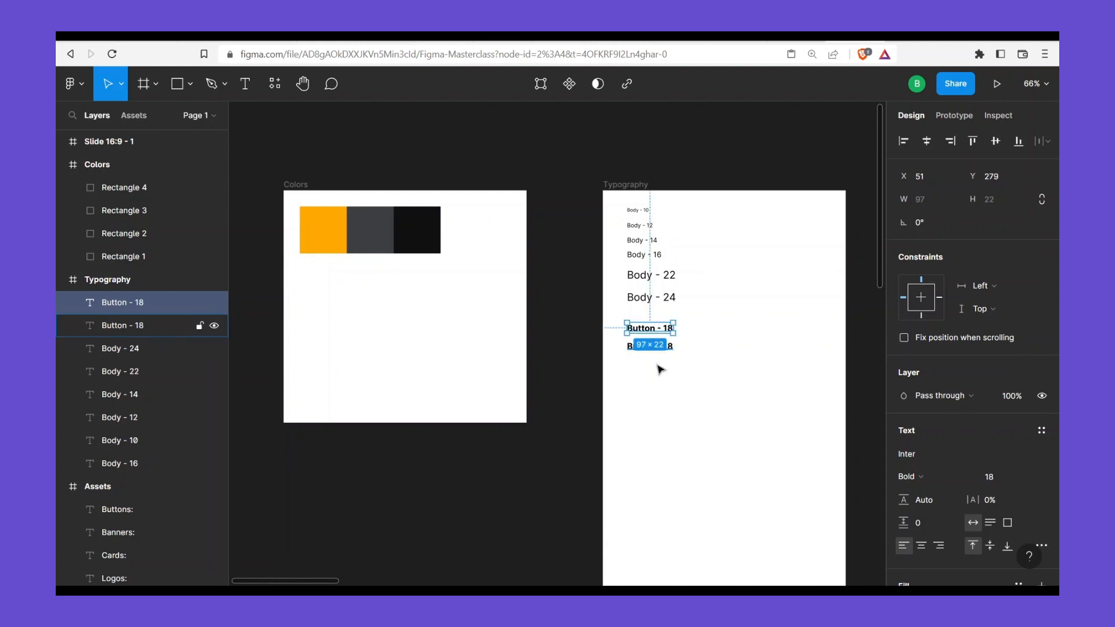
left_click_drag(691, 368, 668, 362)
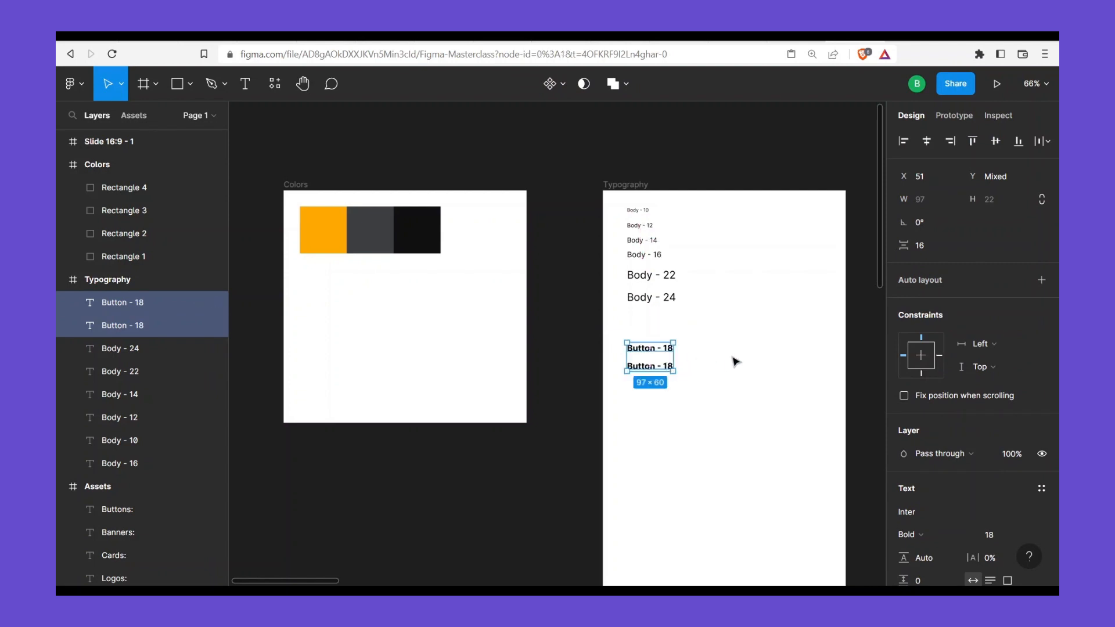
Change the upper button text to "Button - 14", set its font size to 14 and clear the selection
left_click(696, 358)
left_click(658, 352)
double_click(665, 348)
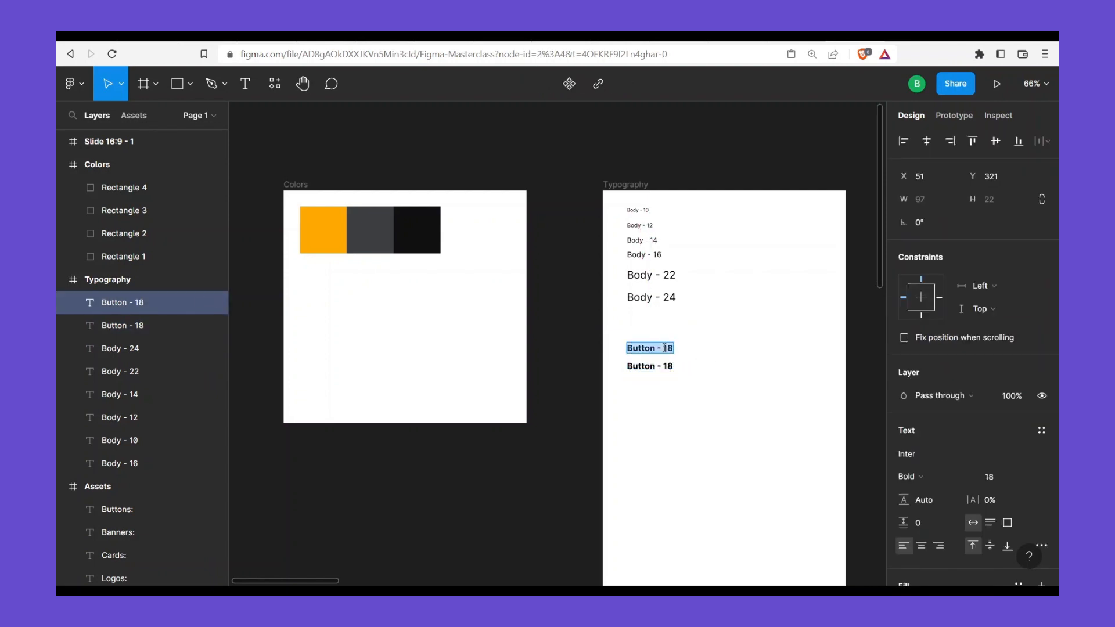
double_click(668, 348)
type("16")
key("BackSpace")
type("4")
key("Escape")
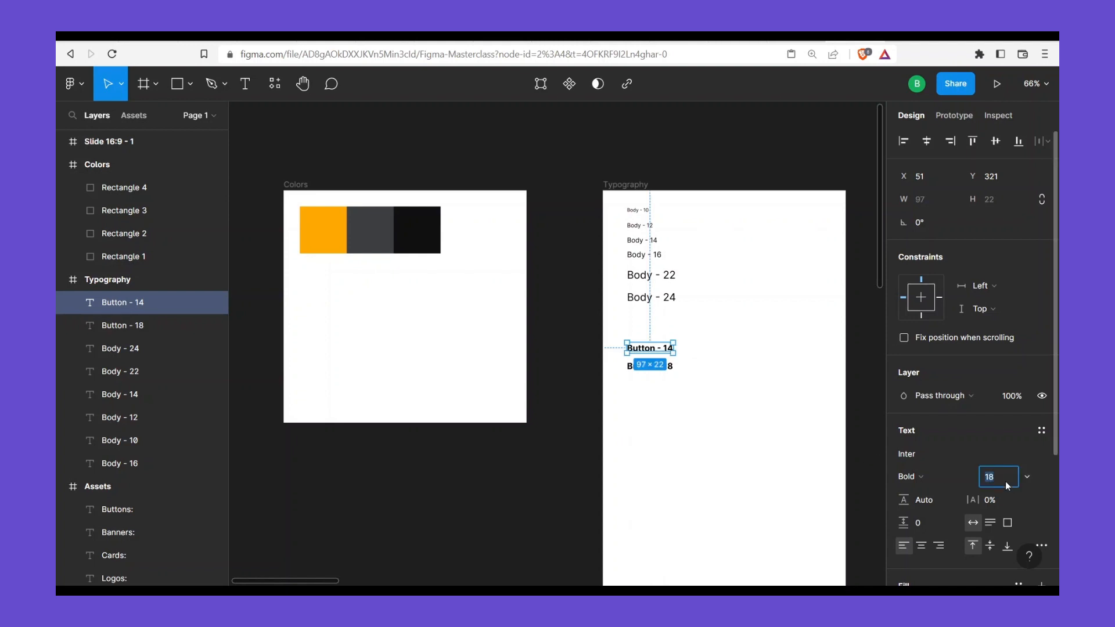
left_click(668, 308)
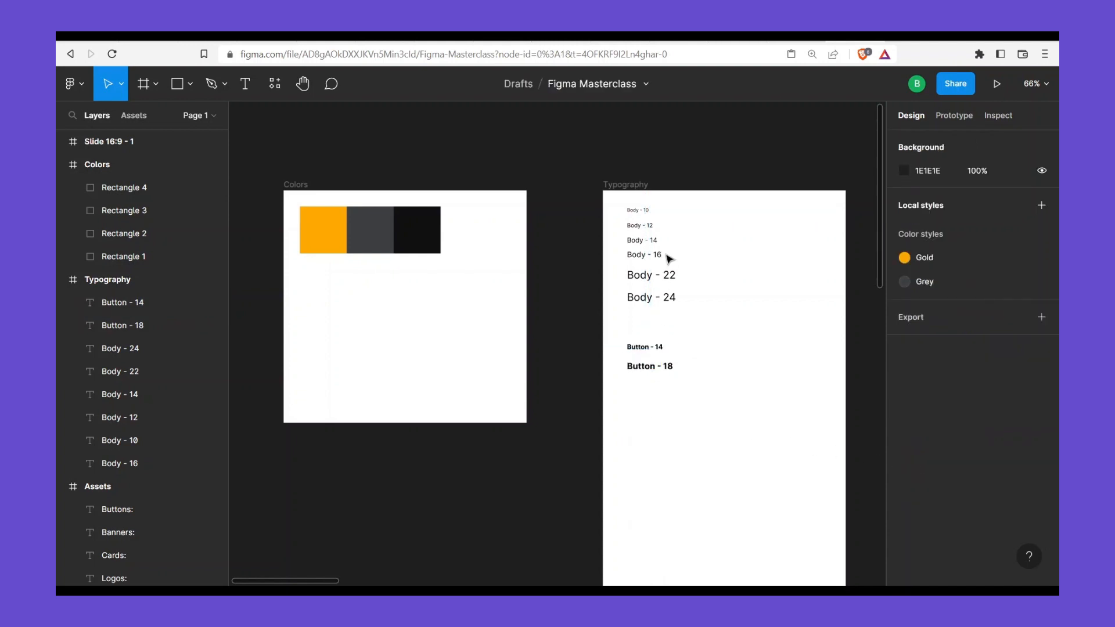
left_click(641, 212)
left_click(678, 252)
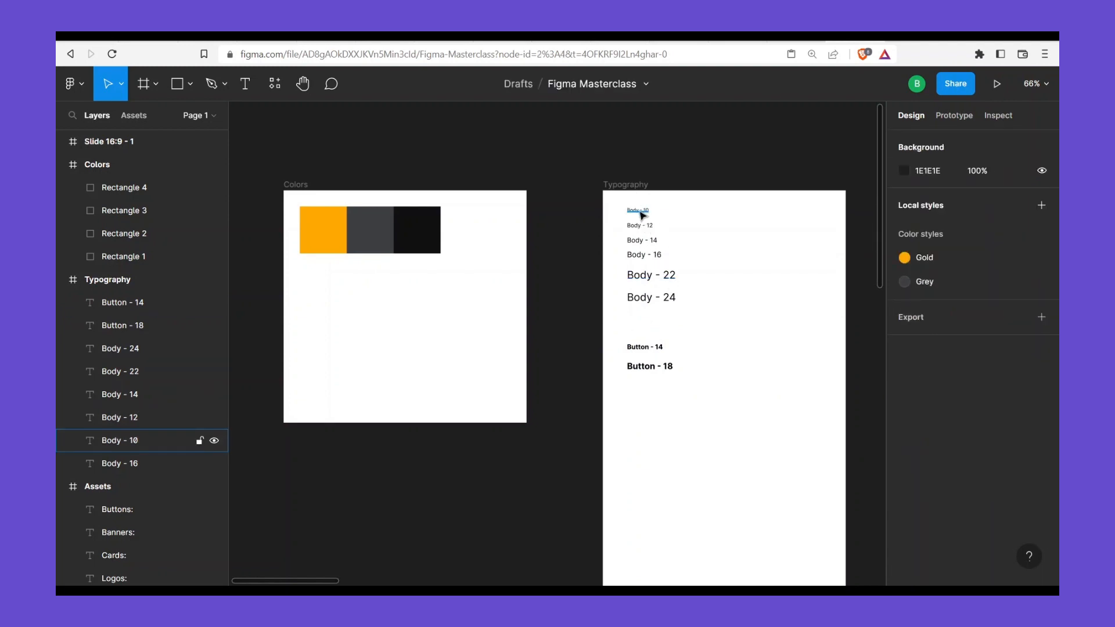
left_click(641, 212)
left_click(718, 234)
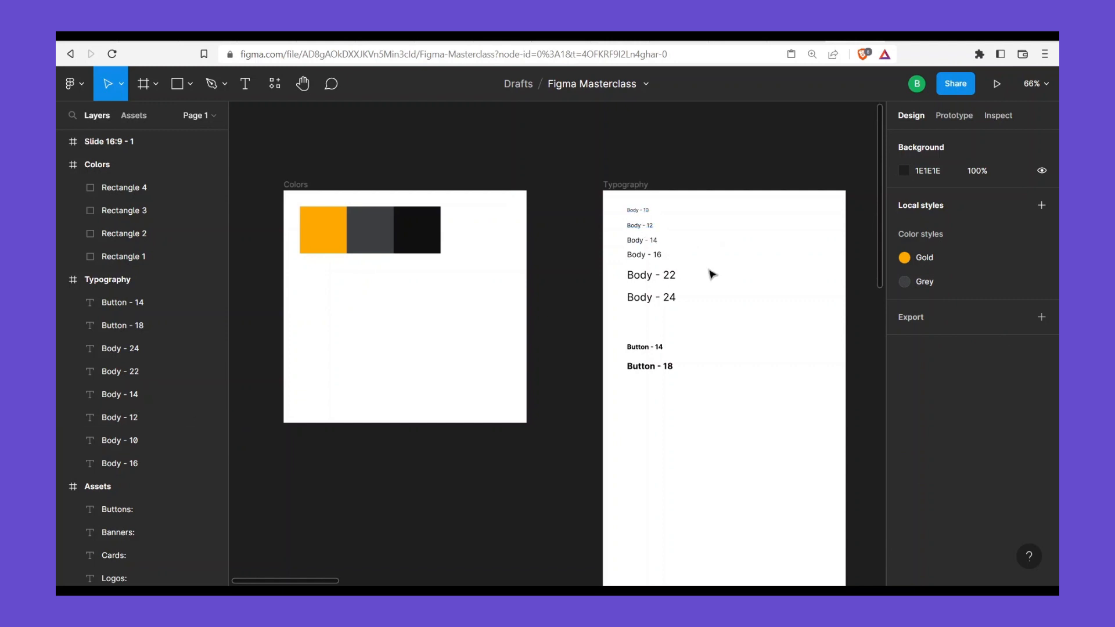
Create a text style named "Body/10" from the "Body - 10" text in the Typography frame
scroll(712, 274, "right", 3)
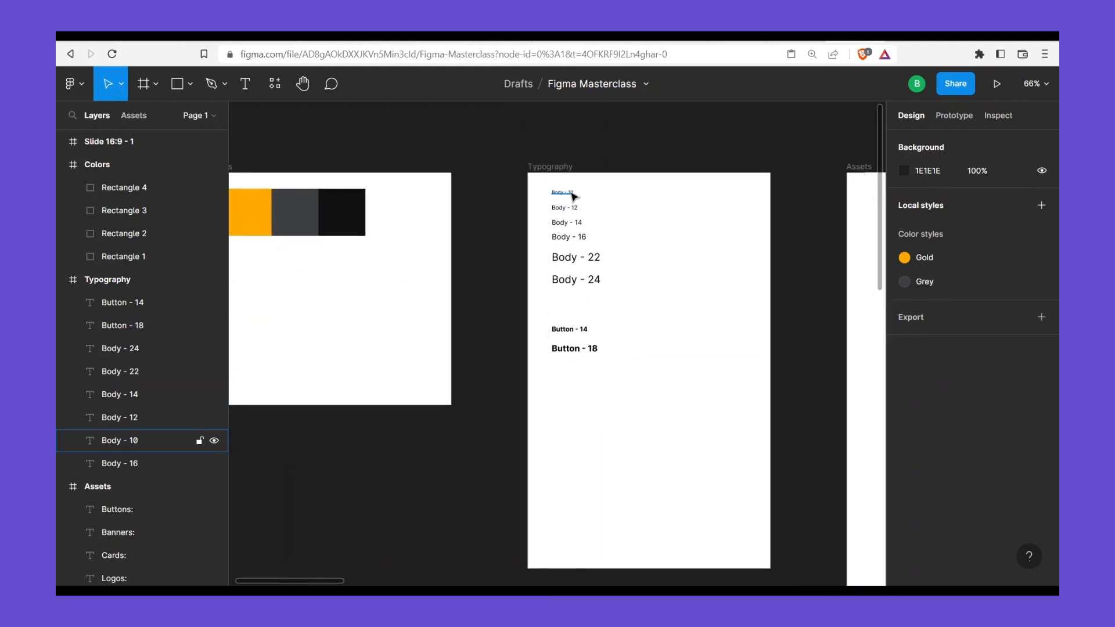
left_click(573, 197)
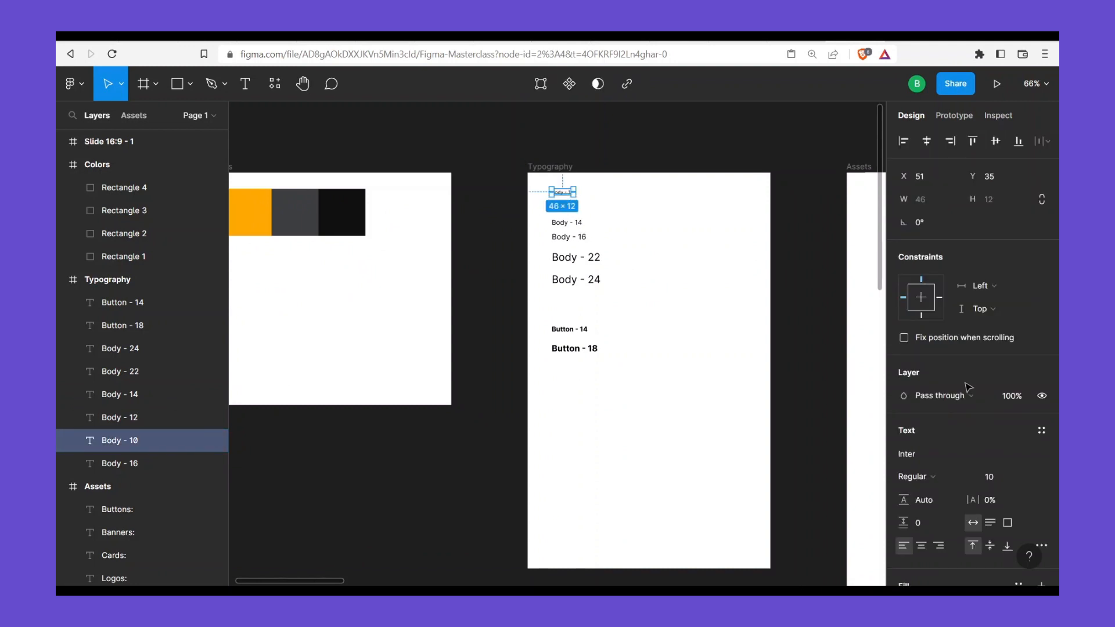
scroll(971, 446, "down", 2)
left_click(1042, 365)
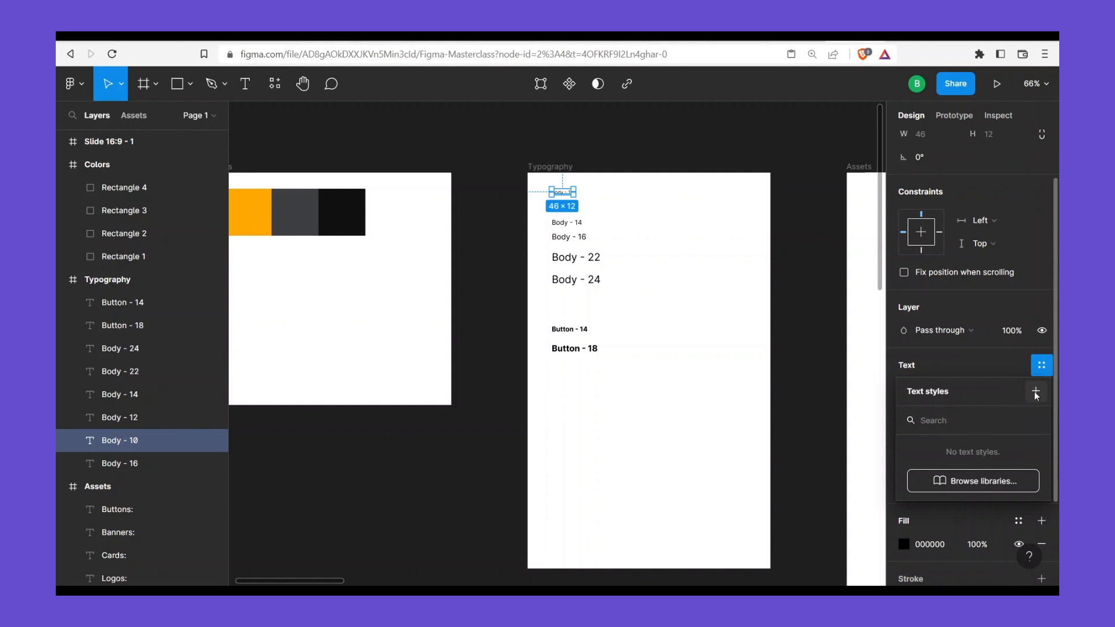
left_click(1035, 393)
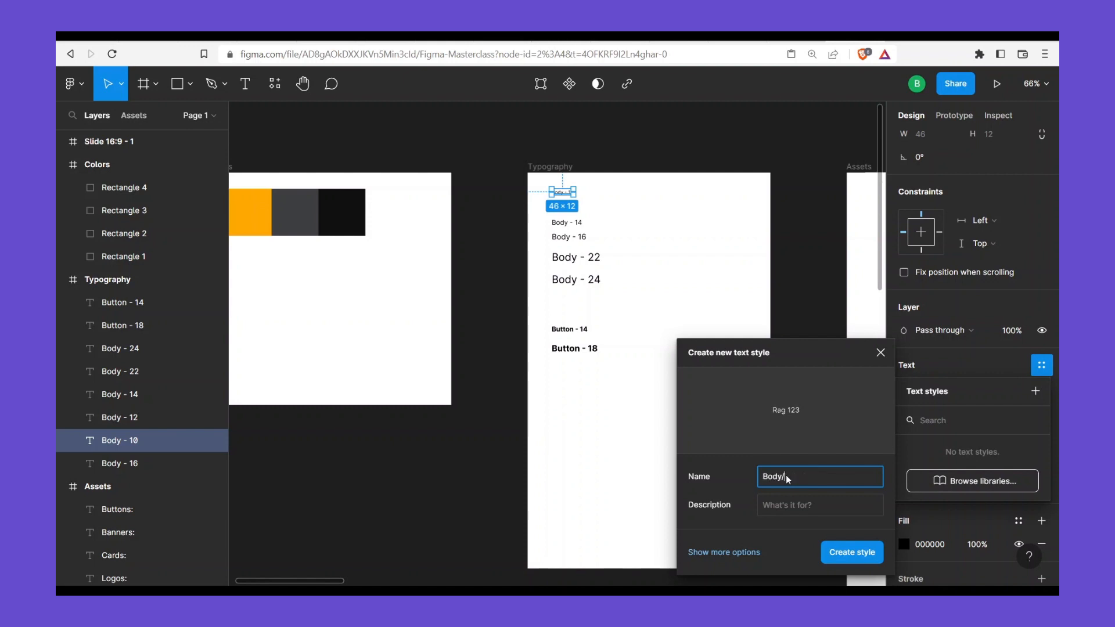
type("10")
key("Return")
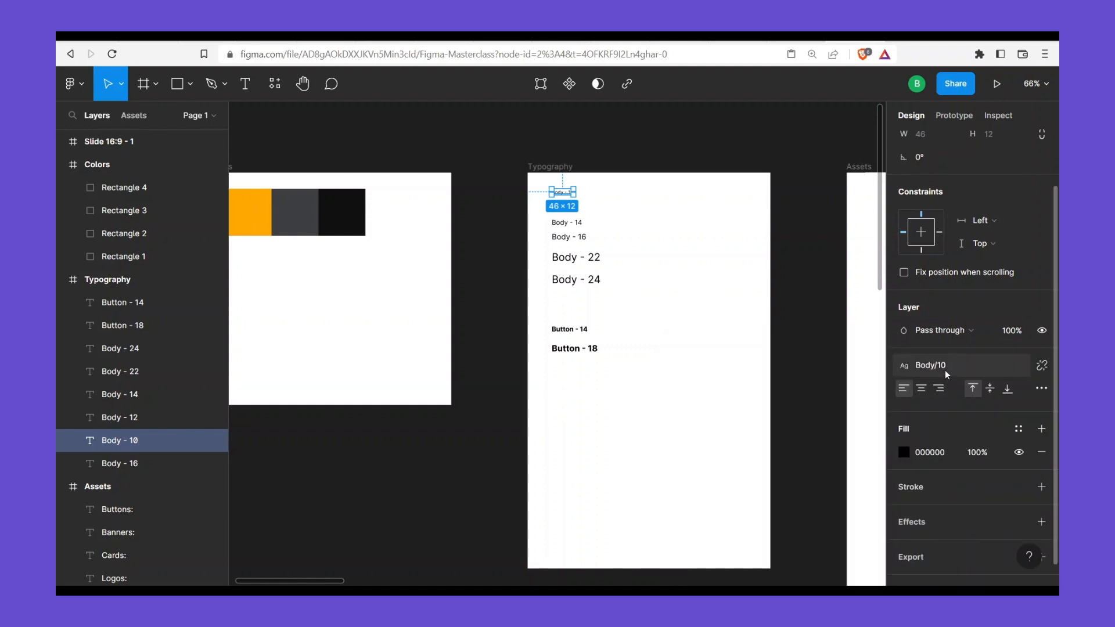
Create a text style named "Body/12" from the "Body - 12" text and clear the selection
left_click(598, 226)
left_click(574, 211)
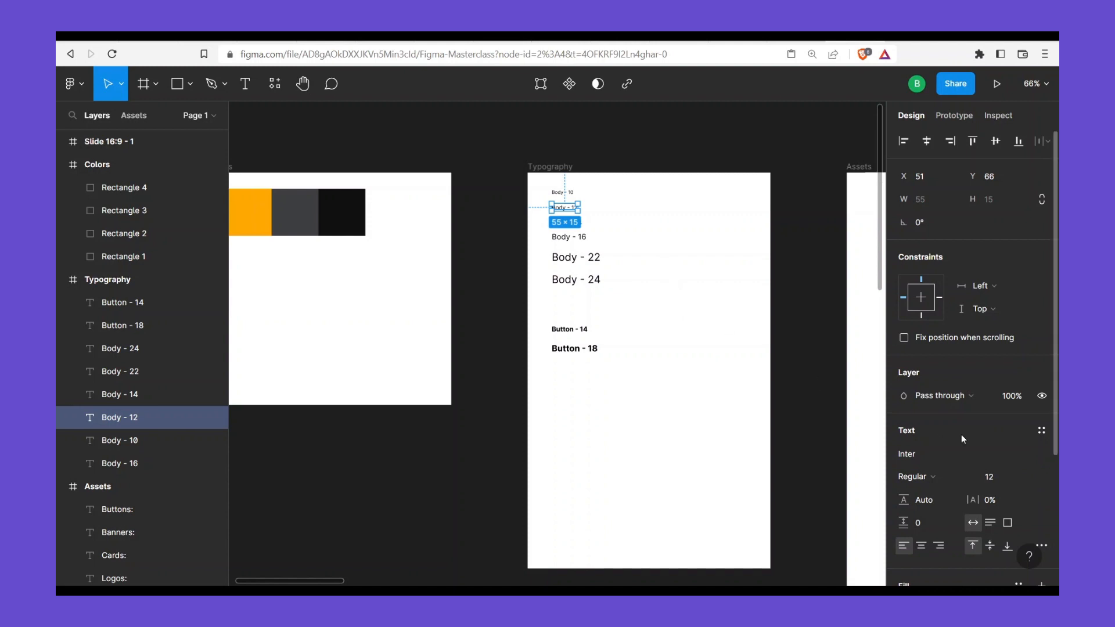
left_click(1040, 434)
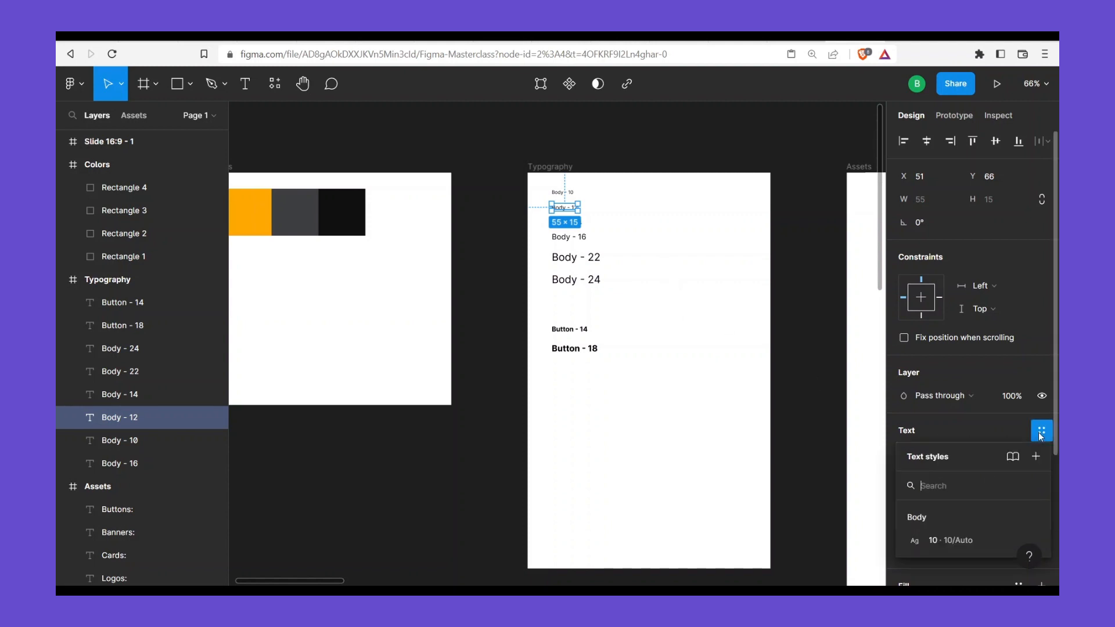
left_click(1037, 459)
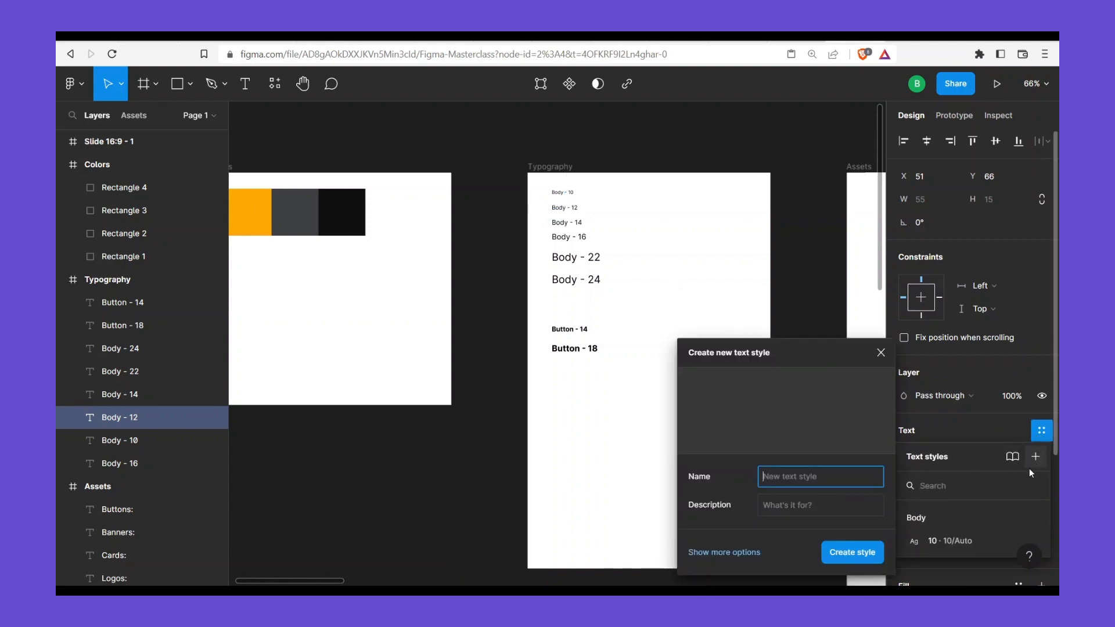
type("B")
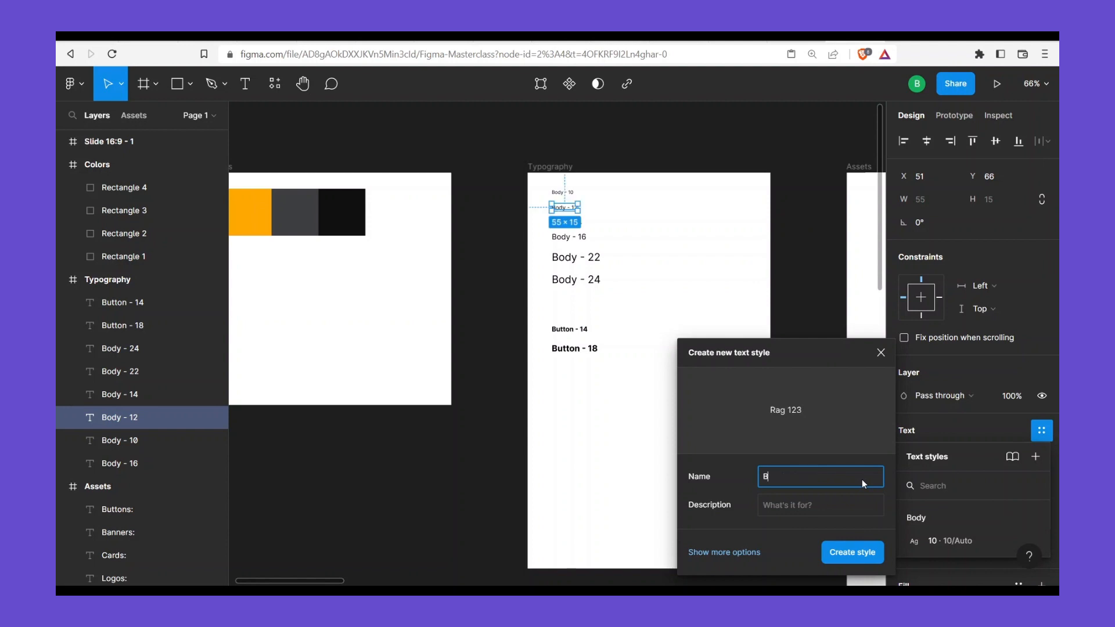
type("ody/12")
key("Return")
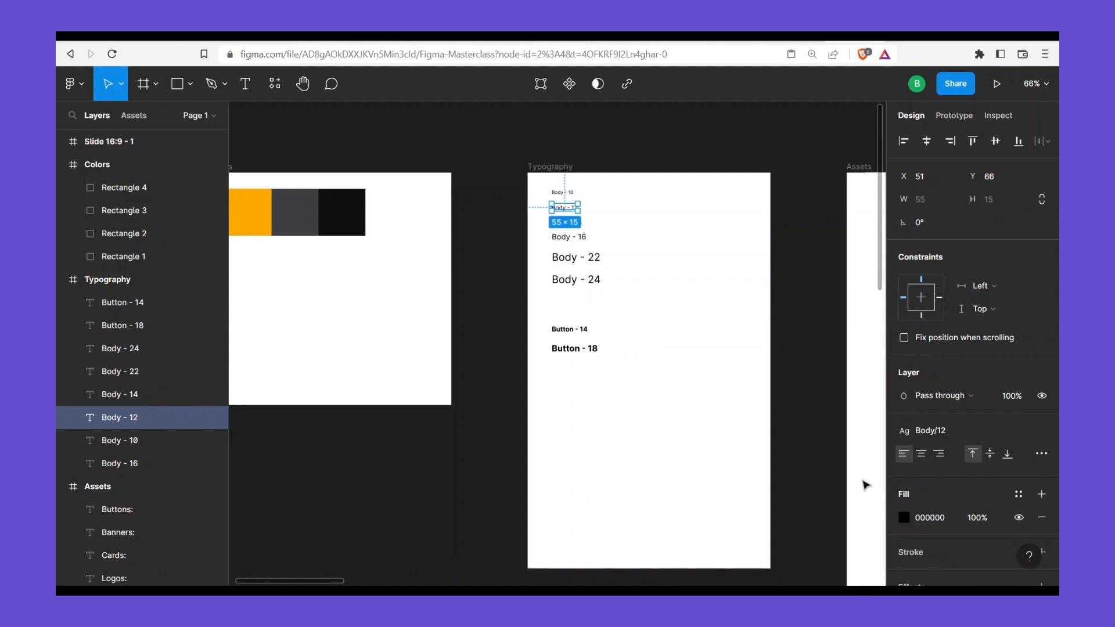
left_click(778, 376)
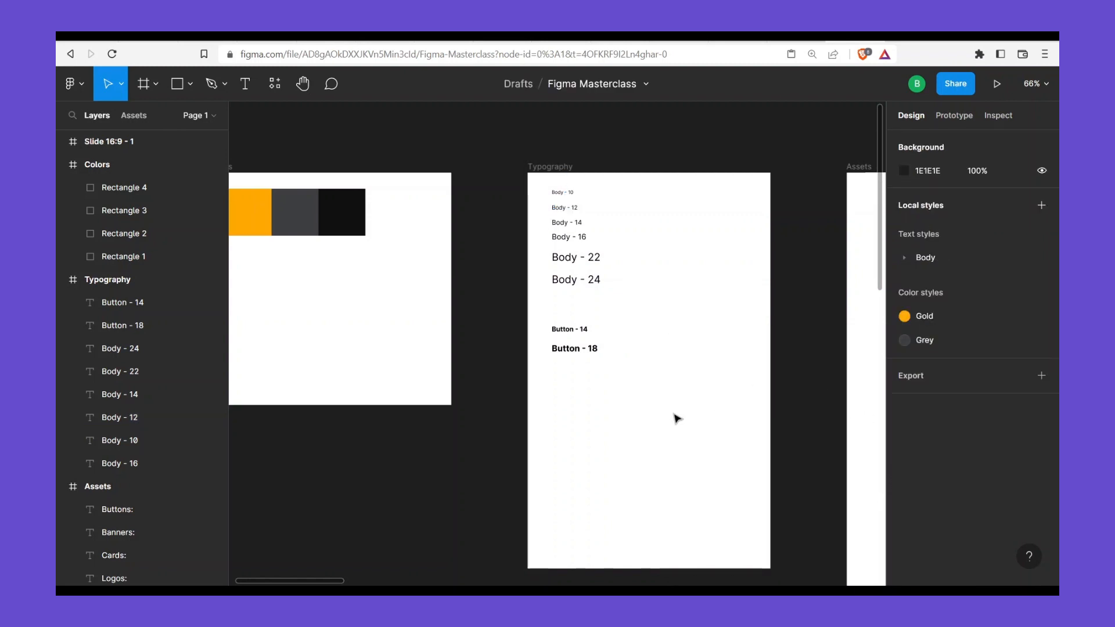
Add a "Lorem Ipsum" text at about X 160, Y 542 in the empty lower area of the Typography frame
key("t")
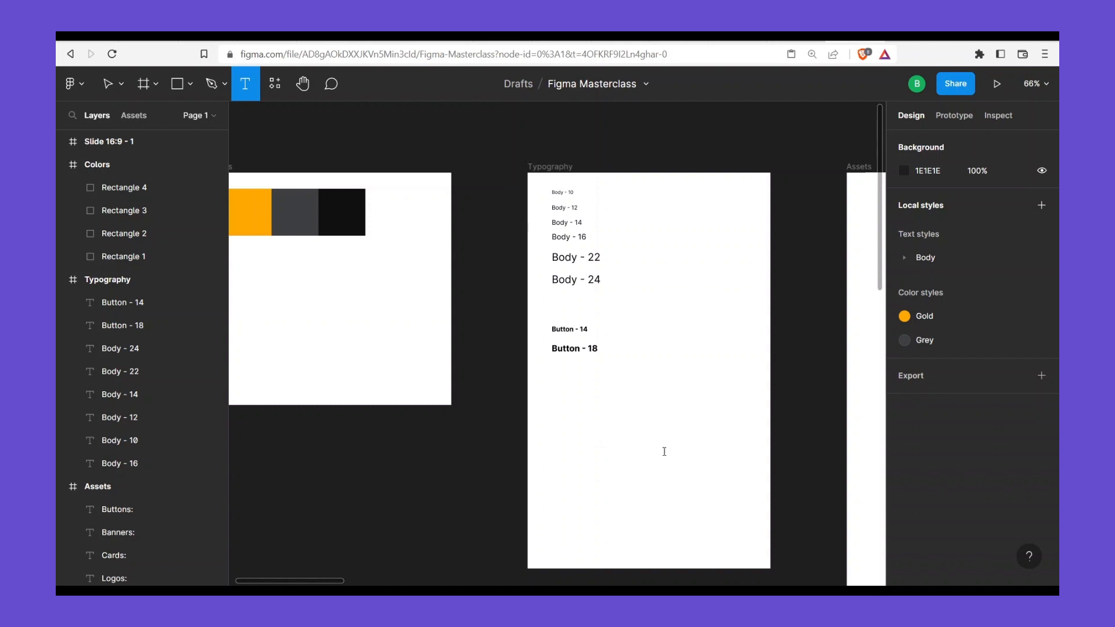
left_click(604, 433)
type("Lore")
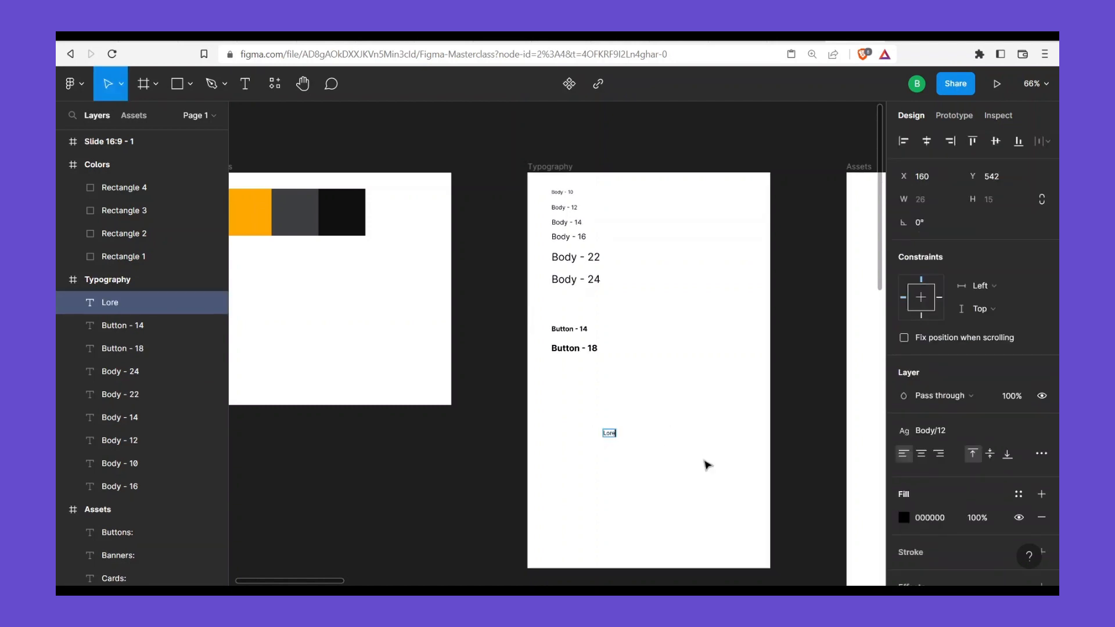
type("m Ipsum")
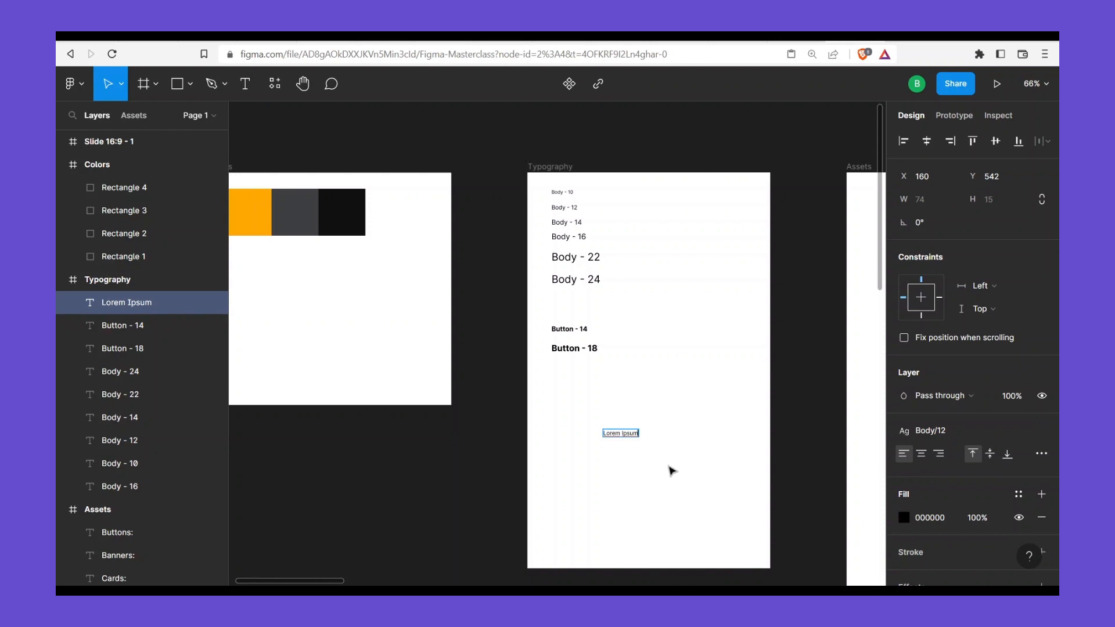
scroll(668, 467, "up", 3)
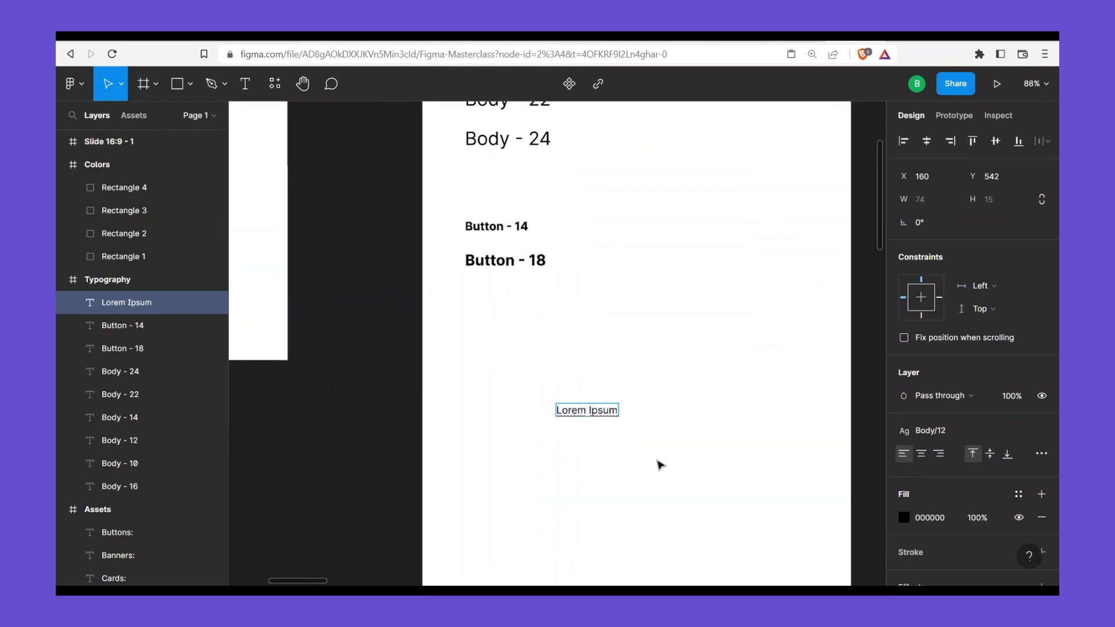
scroll(662, 499, "up", 1)
key("Escape")
scroll(658, 489, "down", 4)
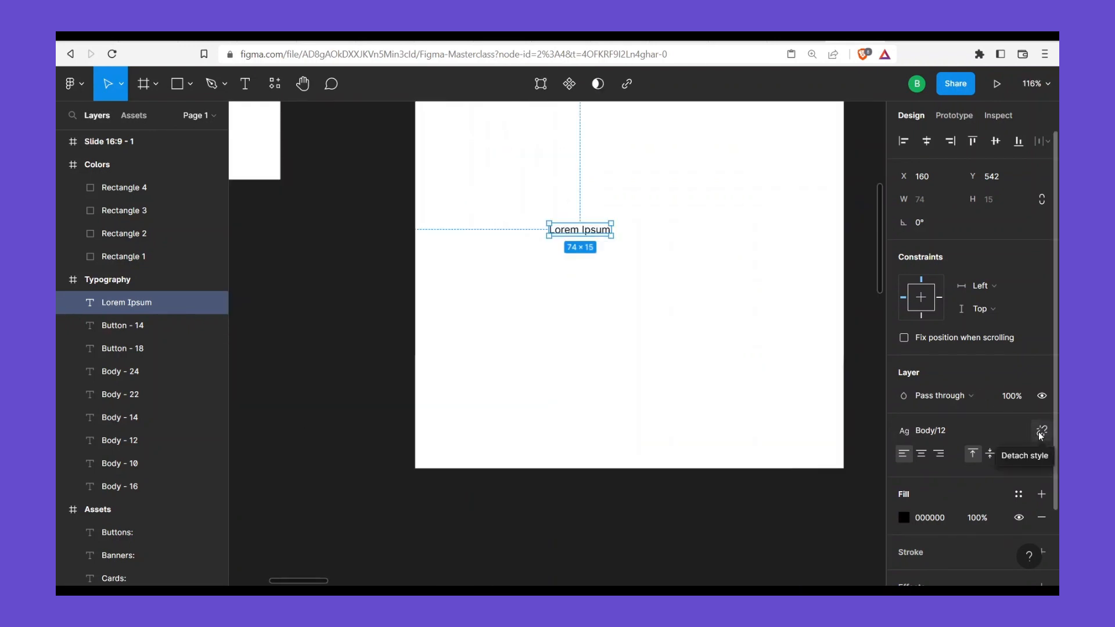
Detach the Body/12 text style from the "Lorem Ipsum" text, view the available text styles and clear the selection
left_click(1040, 432)
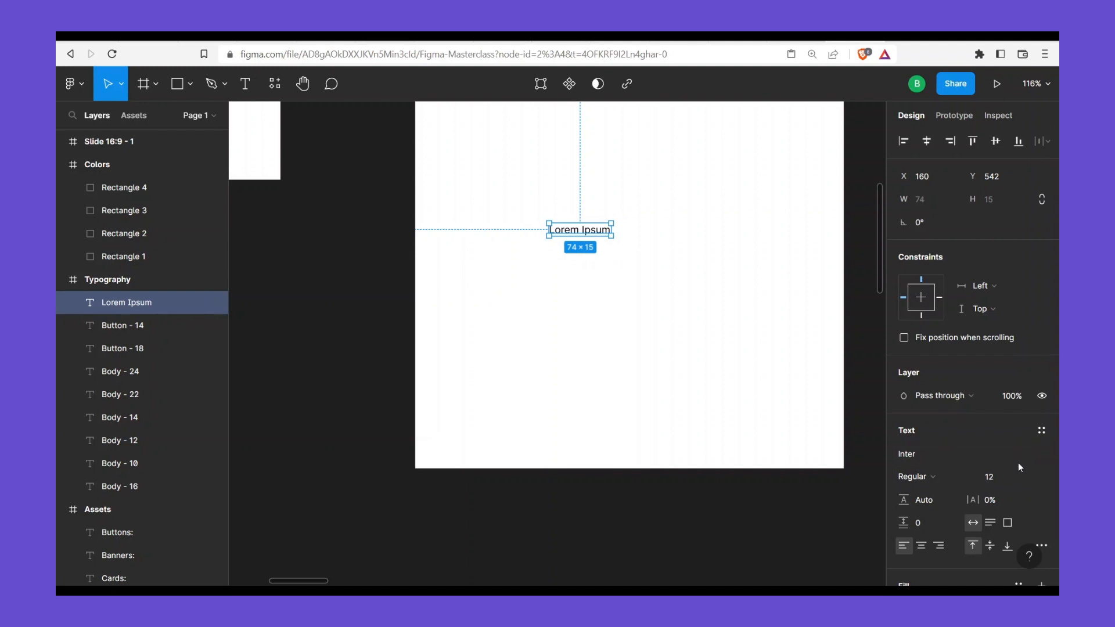
left_click(1041, 431)
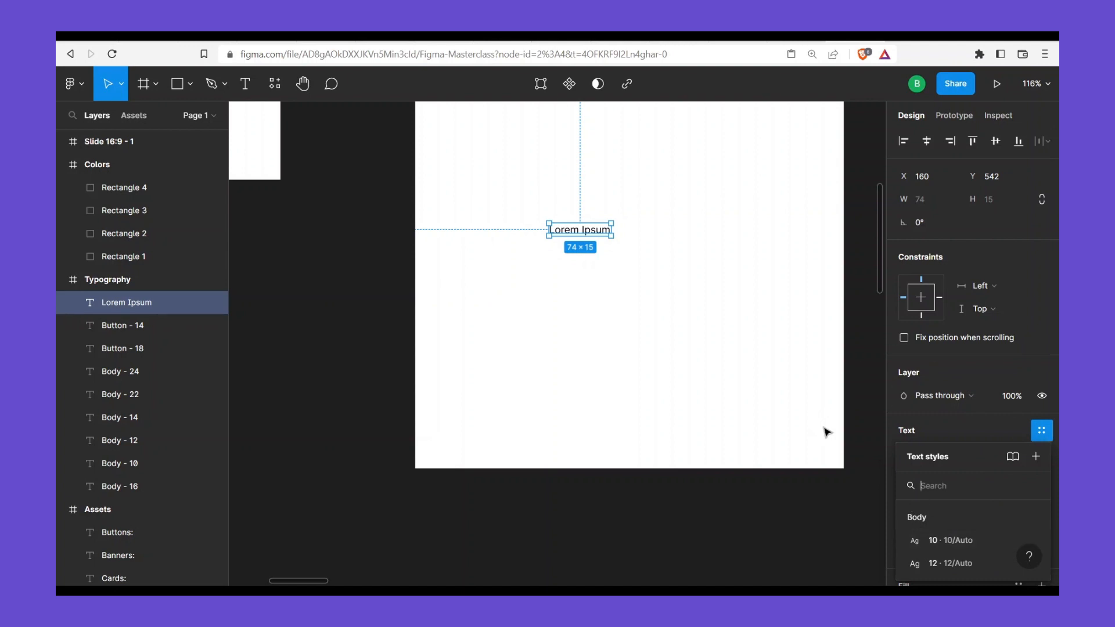
left_click(836, 496)
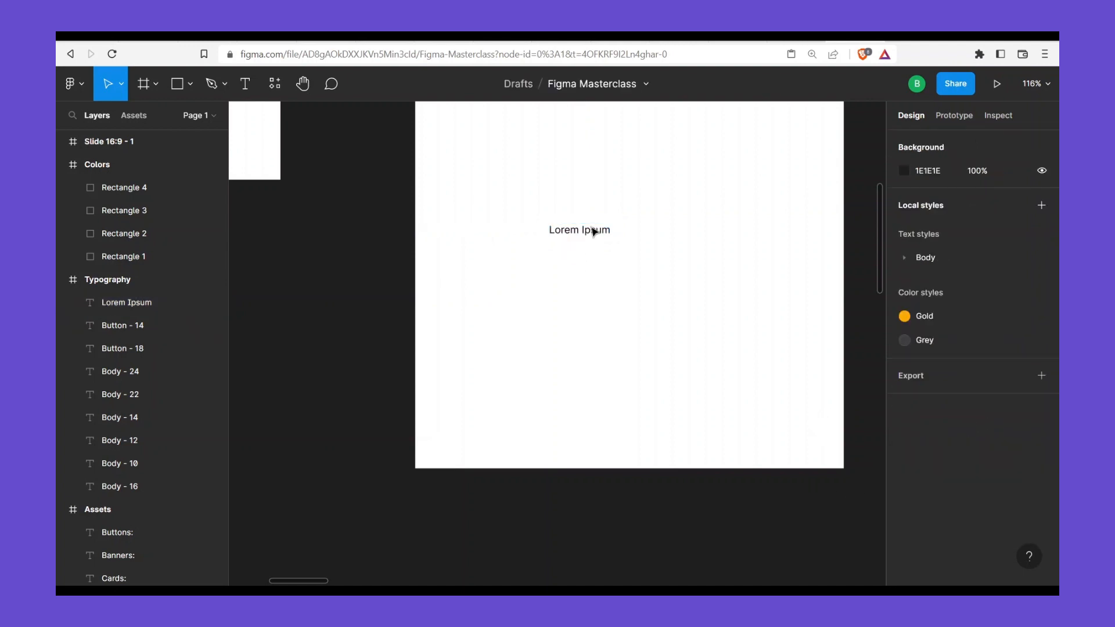
Apply the Body/12 text style to the "Lorem Ipsum" text
left_click(145, 301)
scroll(998, 385, "down", 3)
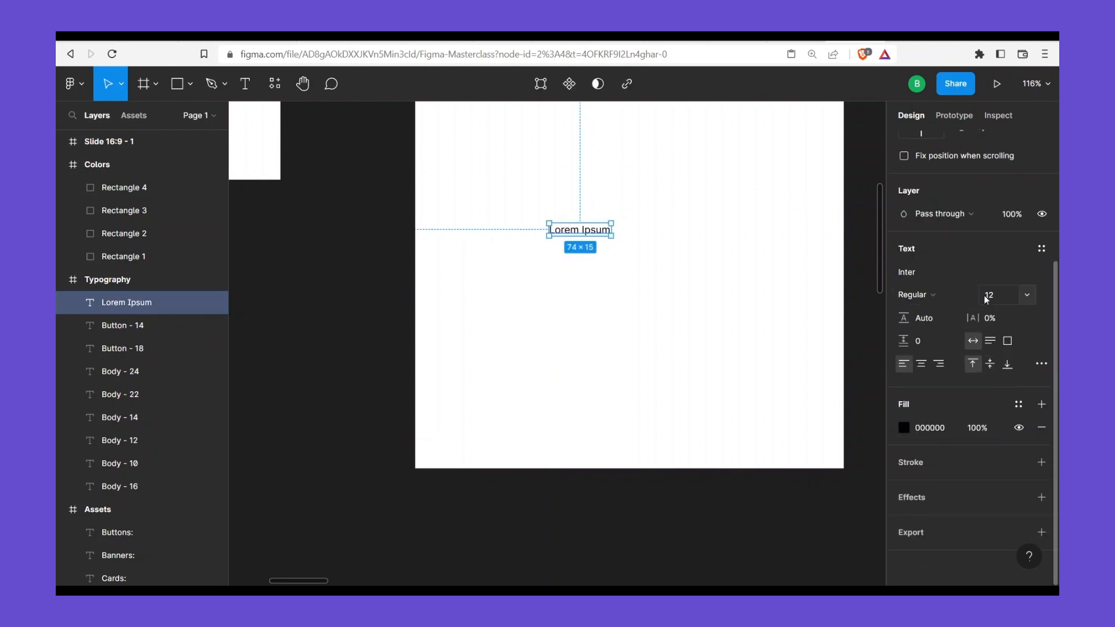
left_click(1040, 250)
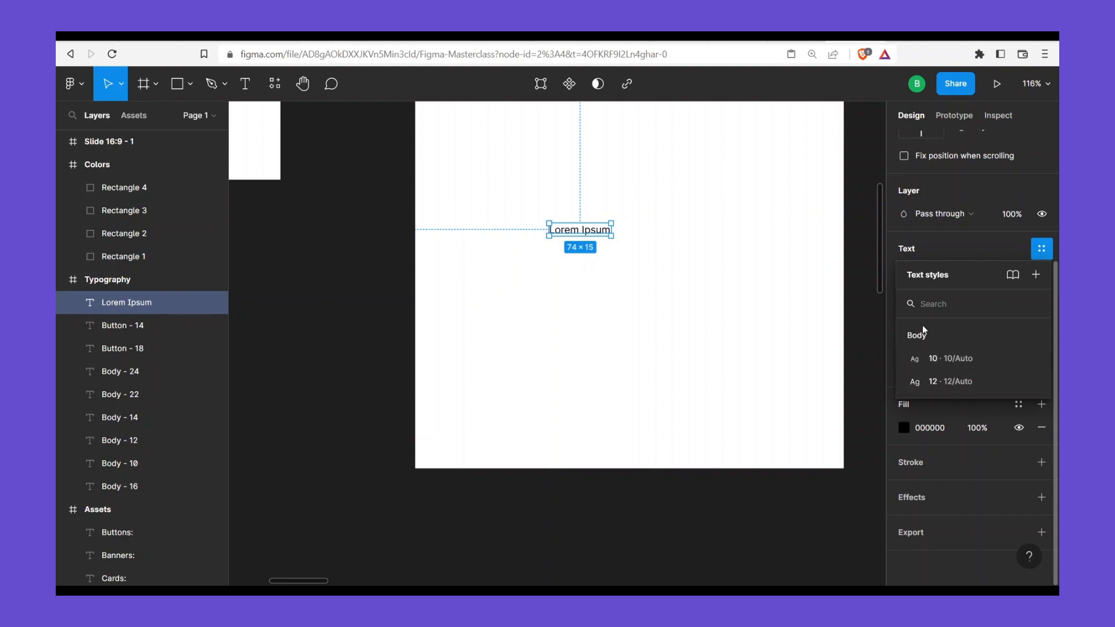
left_click(960, 385)
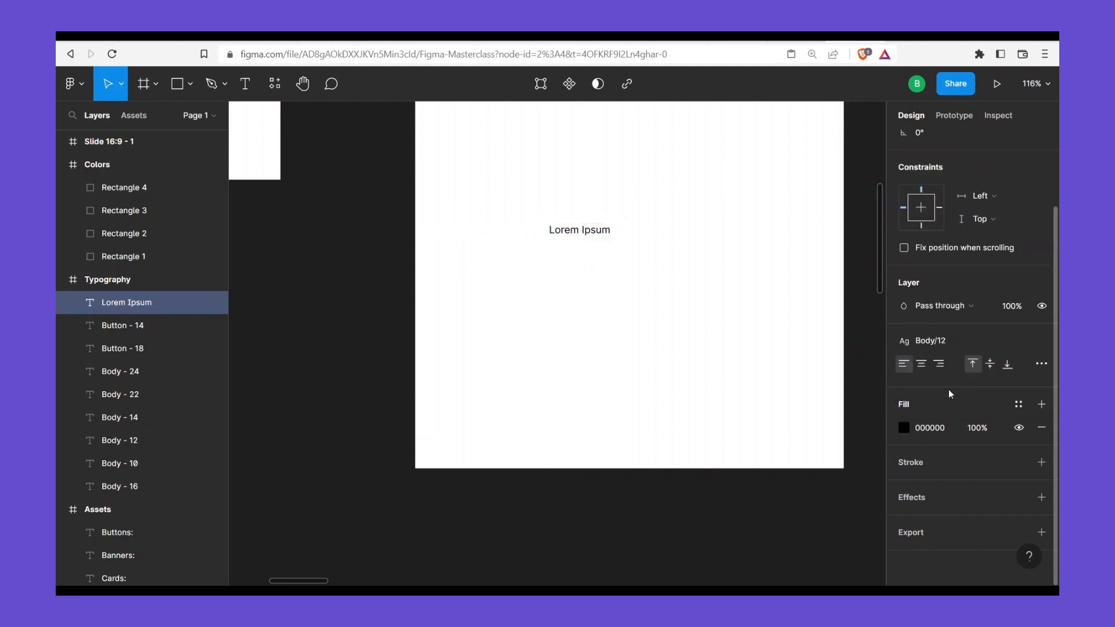
Switch the "Lorem Ipsum" text to the Body/10 text style and delete the text from the Typography frame
left_click(952, 340)
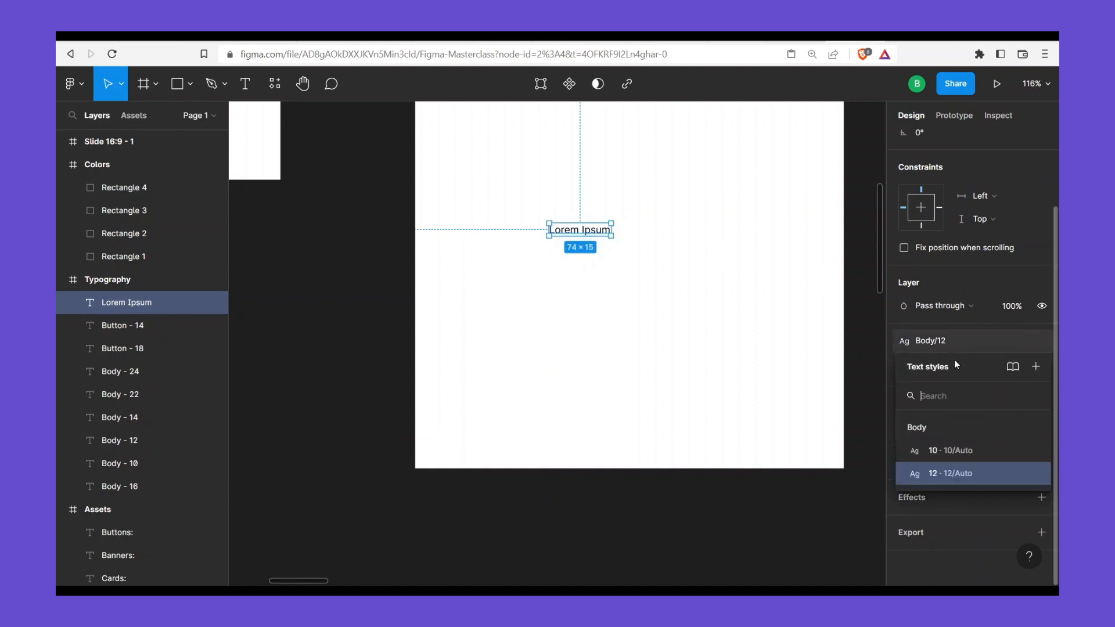
left_click(956, 451)
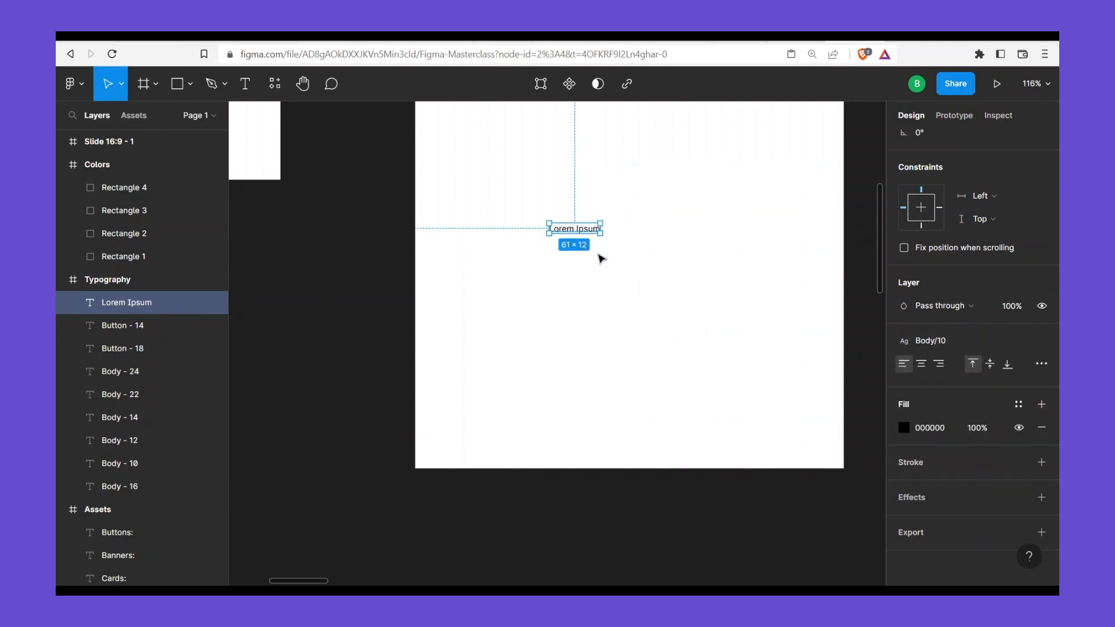
key("Delete")
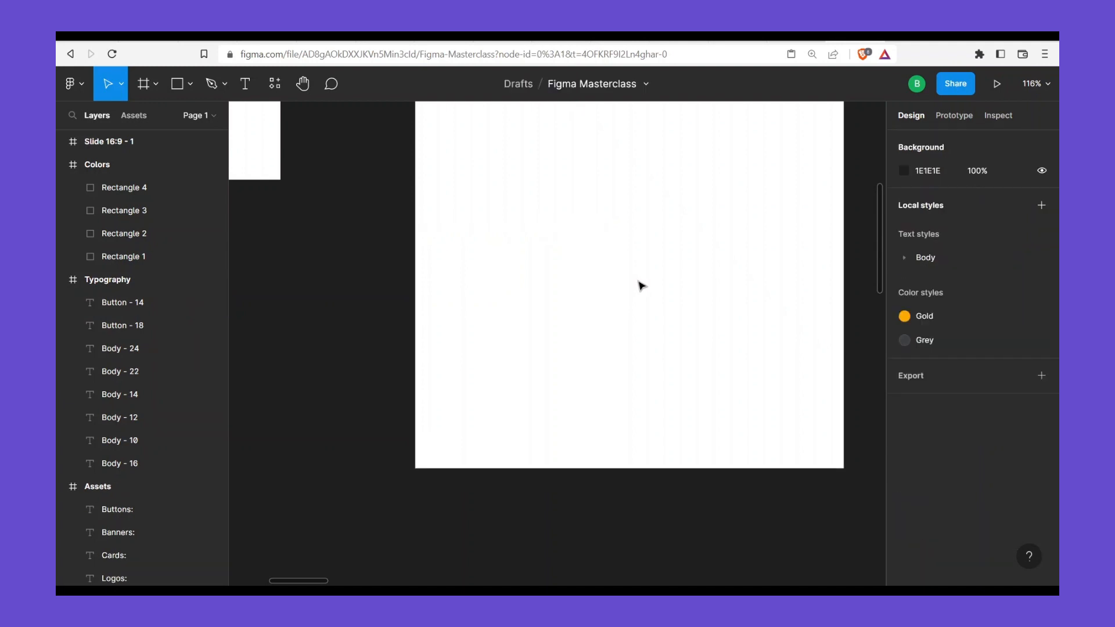
Save the formatting of the "Body - 14" text in the Typography frame as a new text style named Body/14
scroll(643, 292, "down", 3)
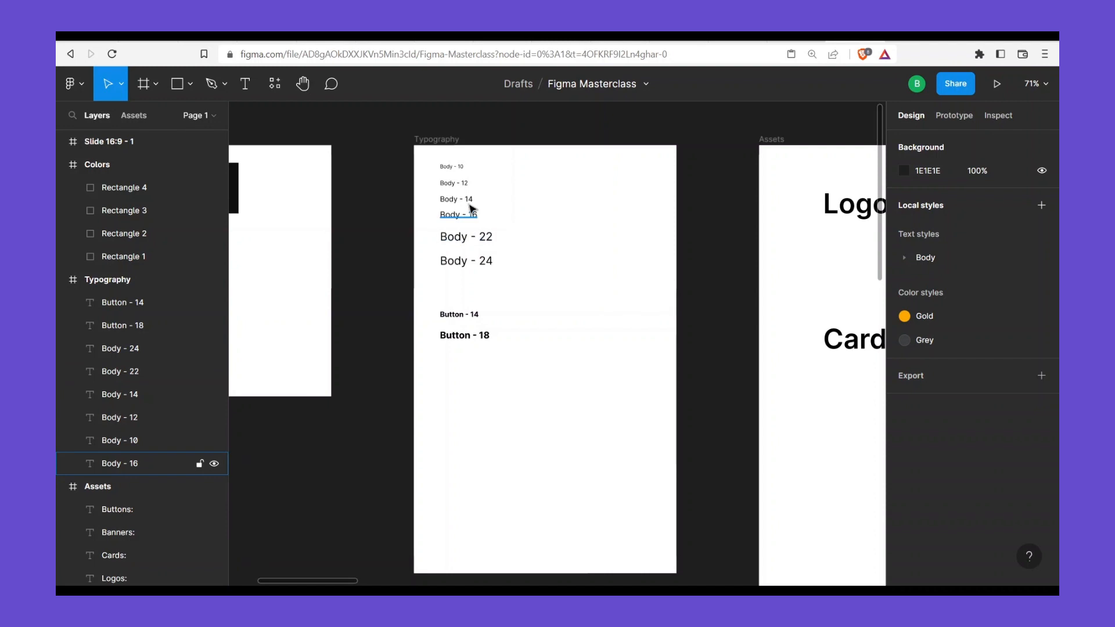
left_click(465, 184)
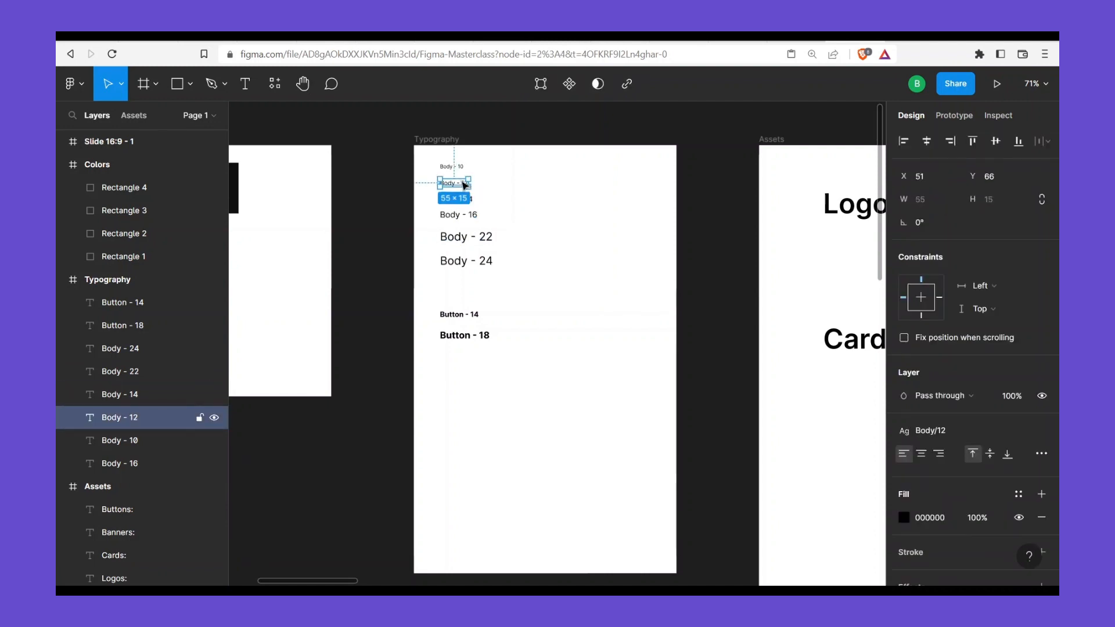
key("Escape")
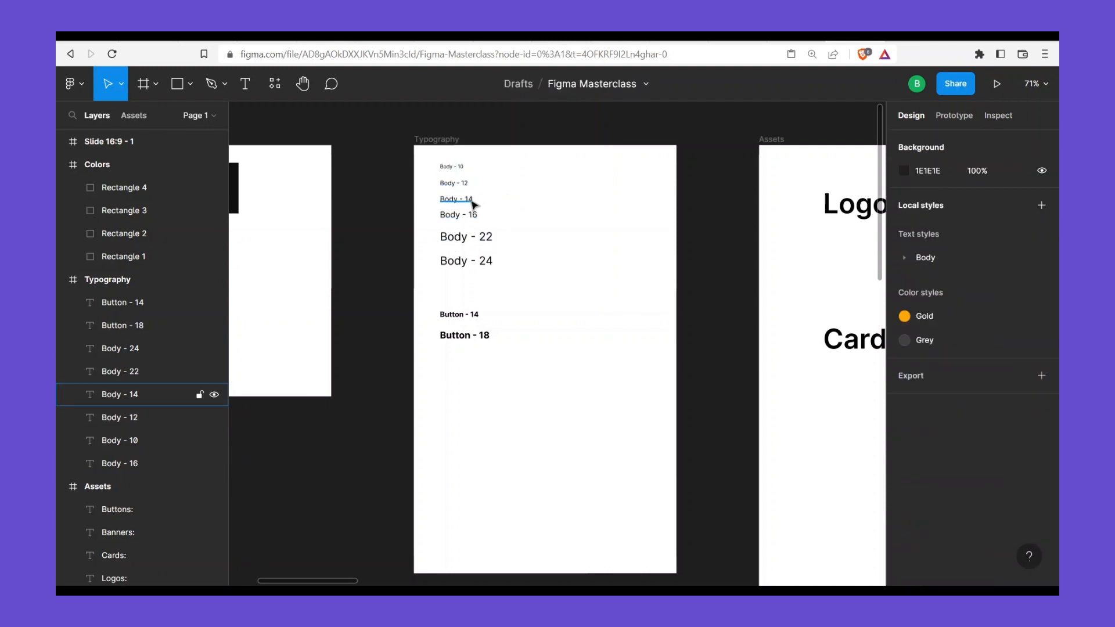
left_click(471, 201)
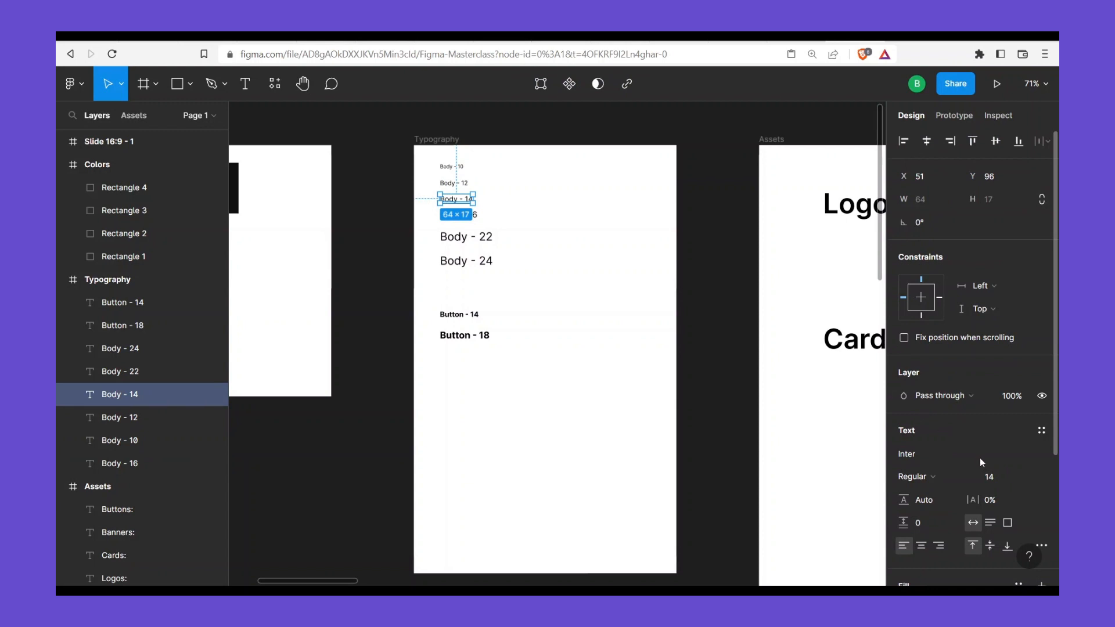
left_click(1041, 430)
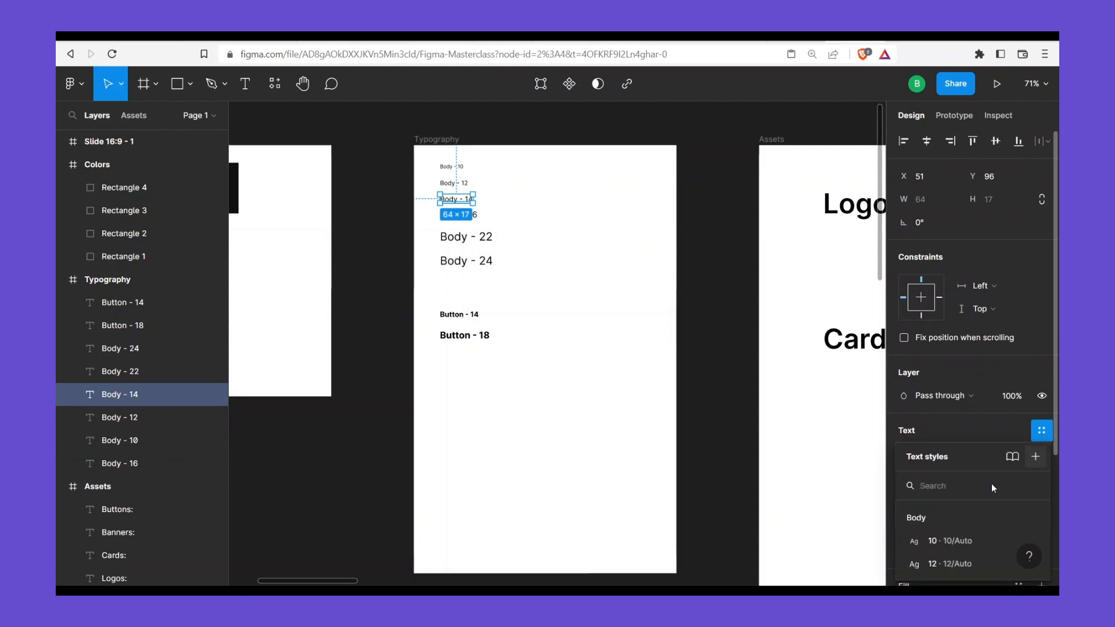
left_click(1035, 456)
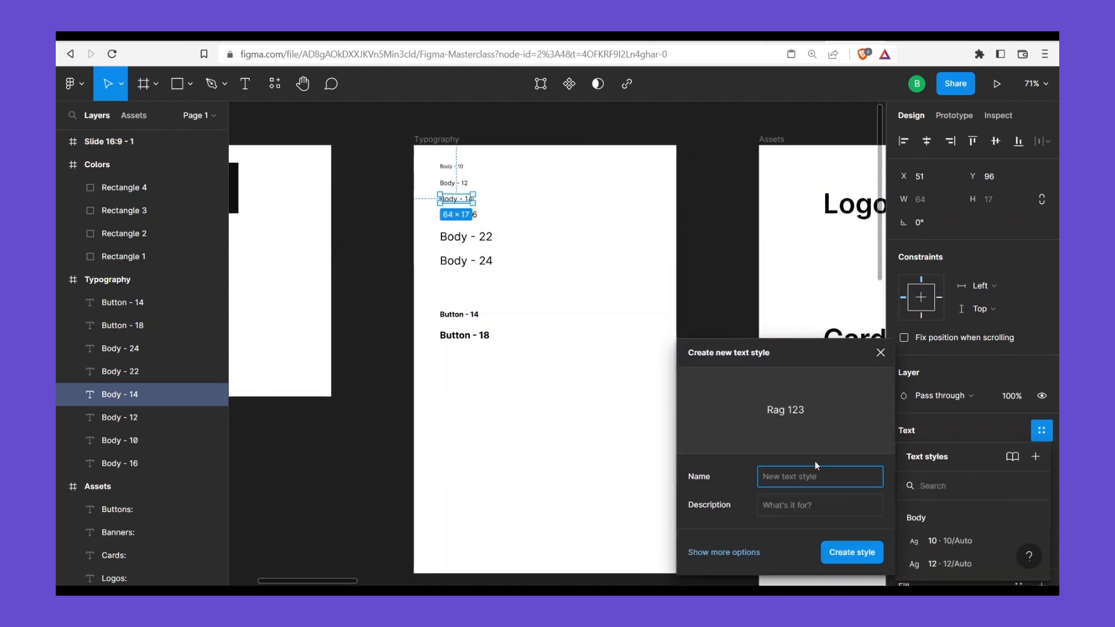
type("Body/14")
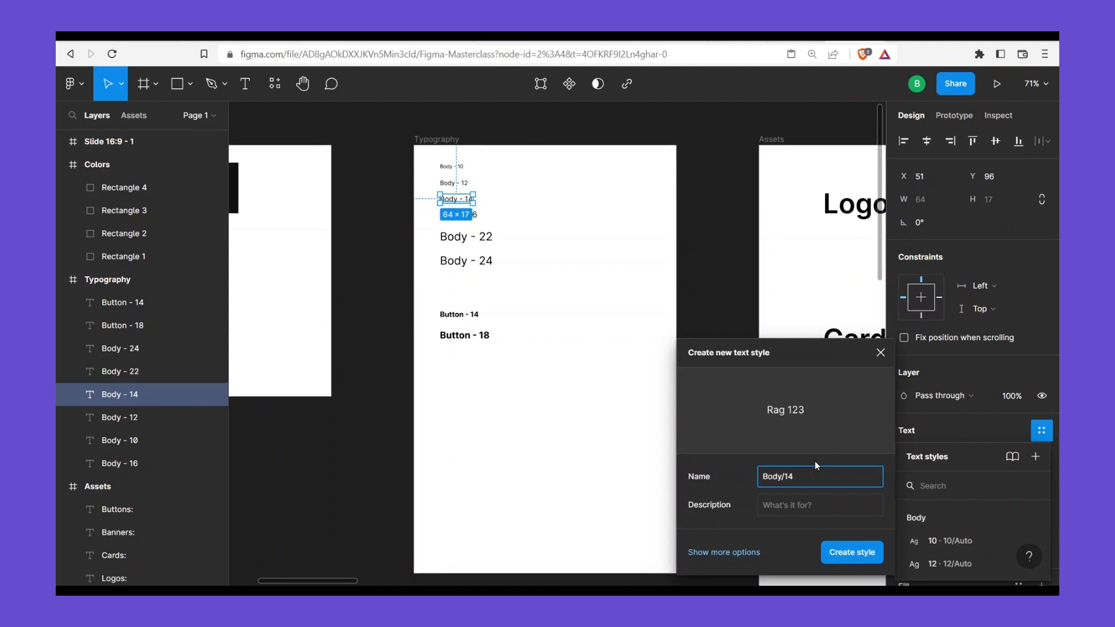
key("Return")
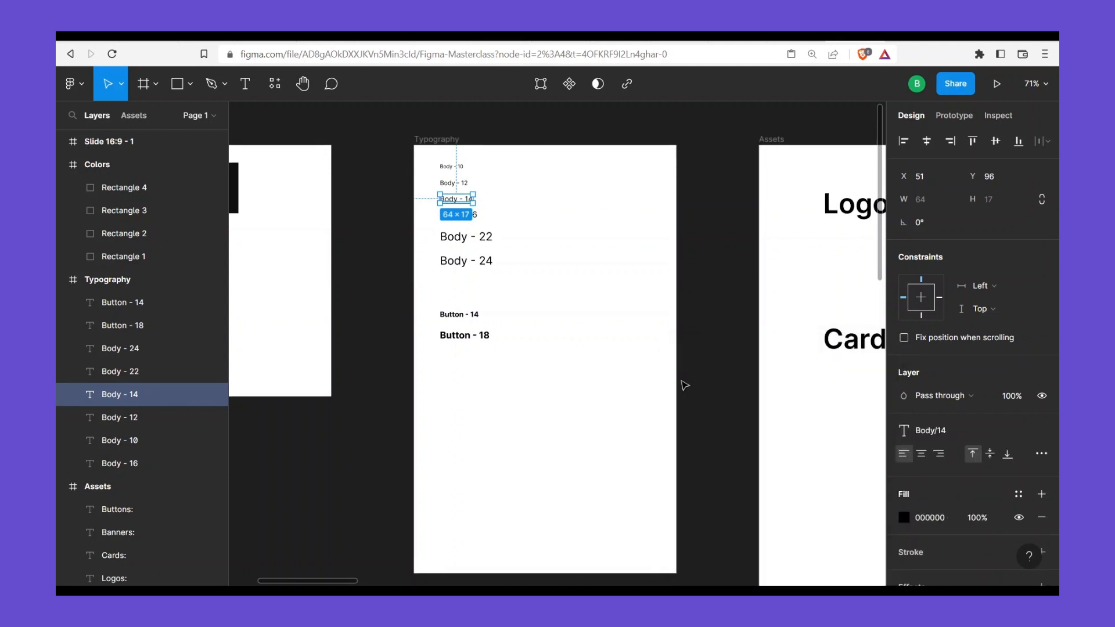
Create a text style named Body/16 from the "Body - 16" text
left_click(490, 226)
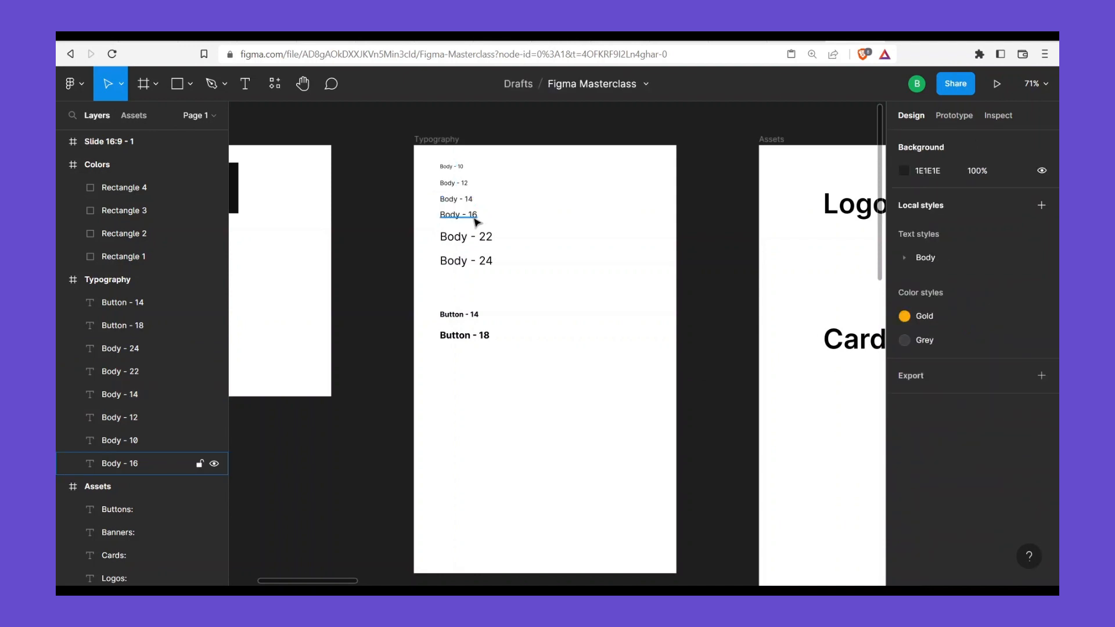
left_click(467, 215)
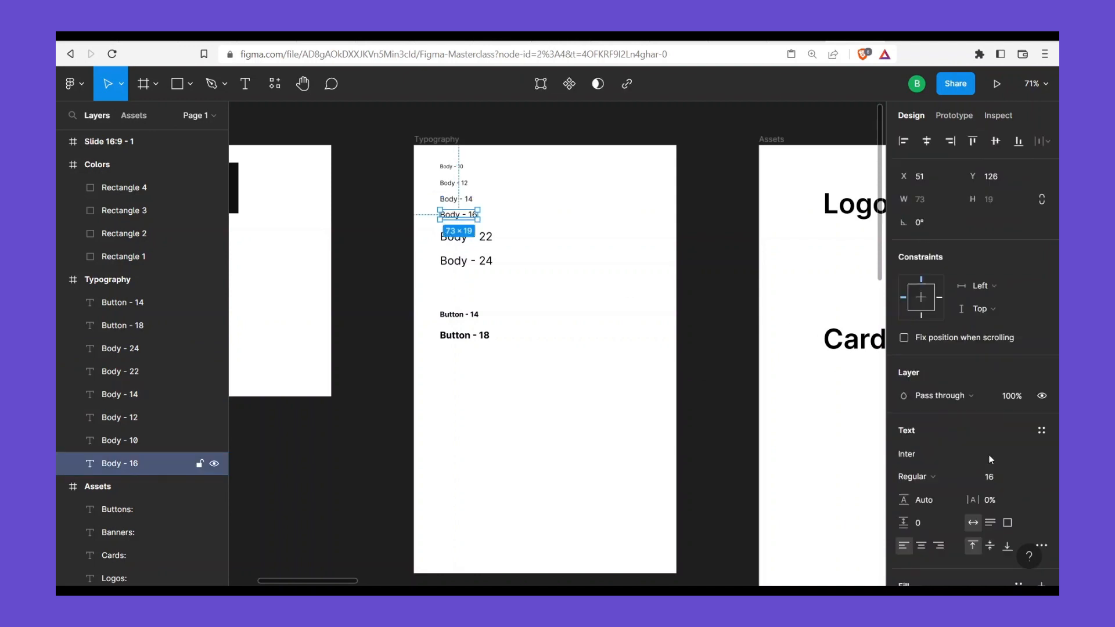
left_click(1041, 430)
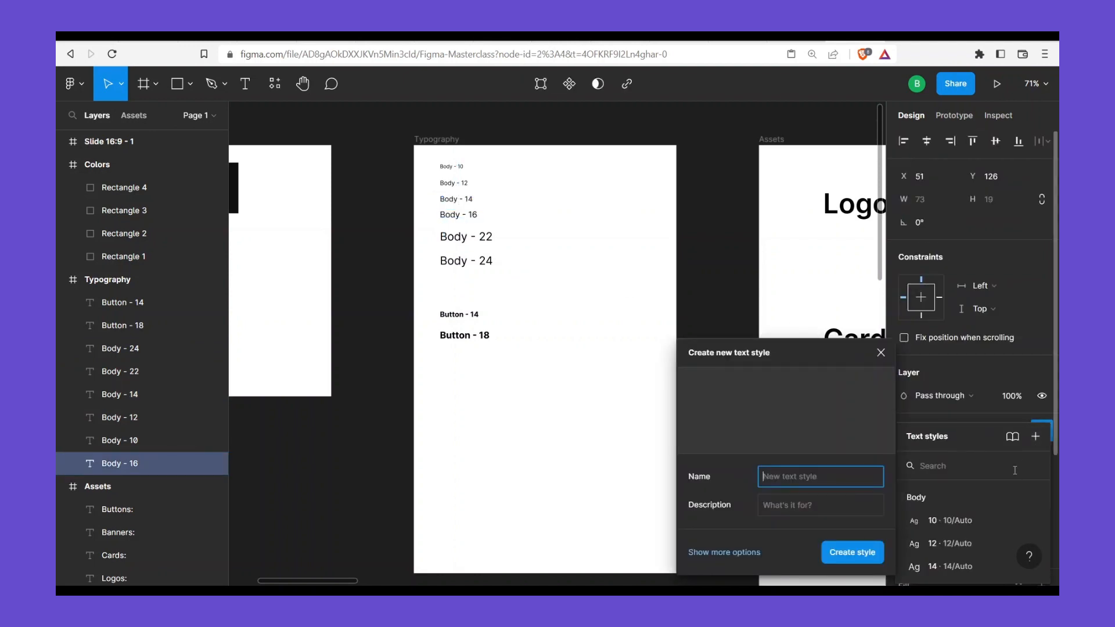
type("Body/")
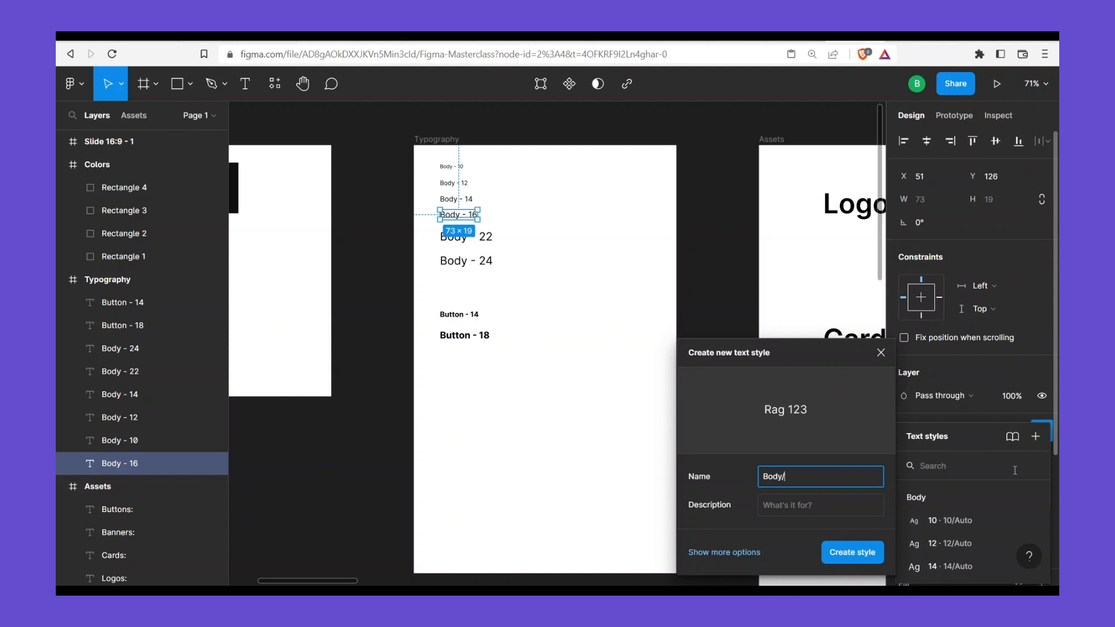
type("16")
key("Return")
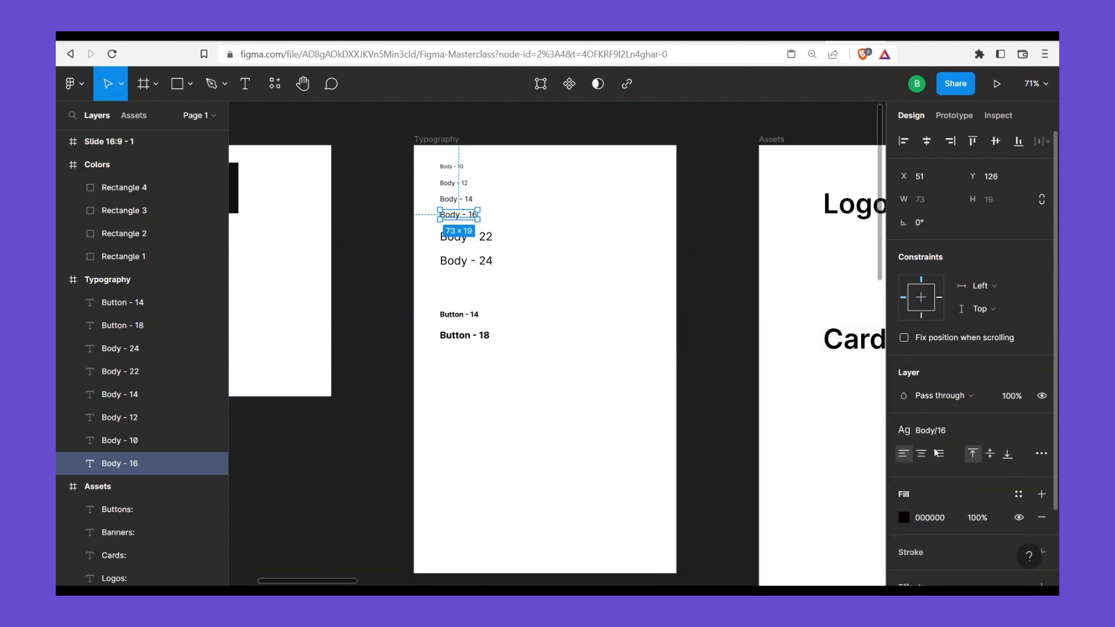
Create a text style named Body/22 from the "Body - 22" text
left_click(617, 267)
left_click(496, 239)
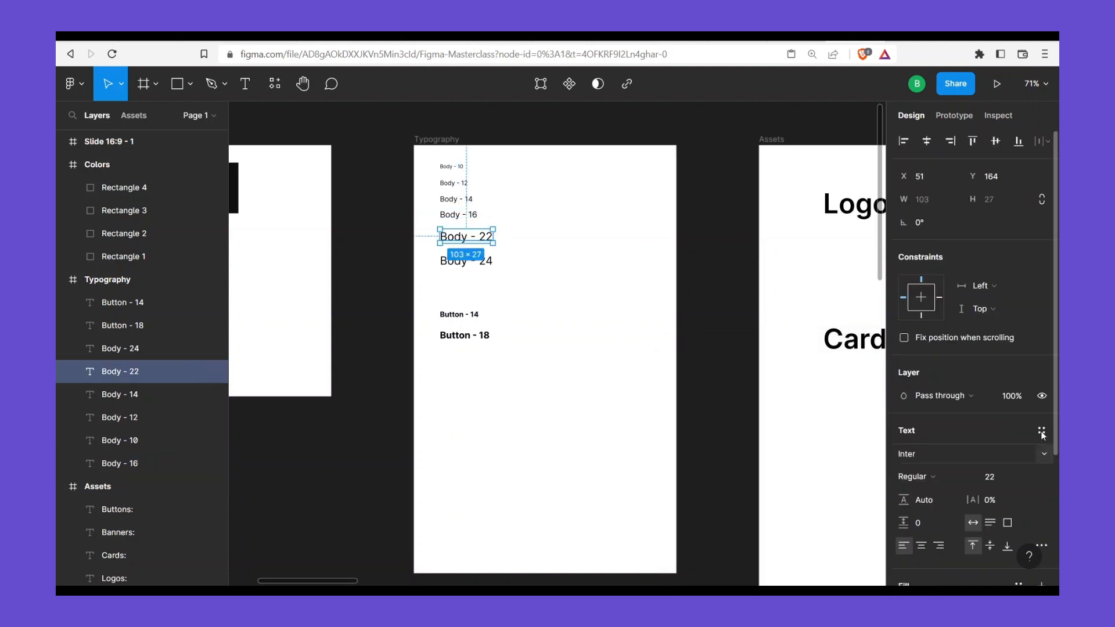
left_click(1038, 436)
left_click(1037, 414)
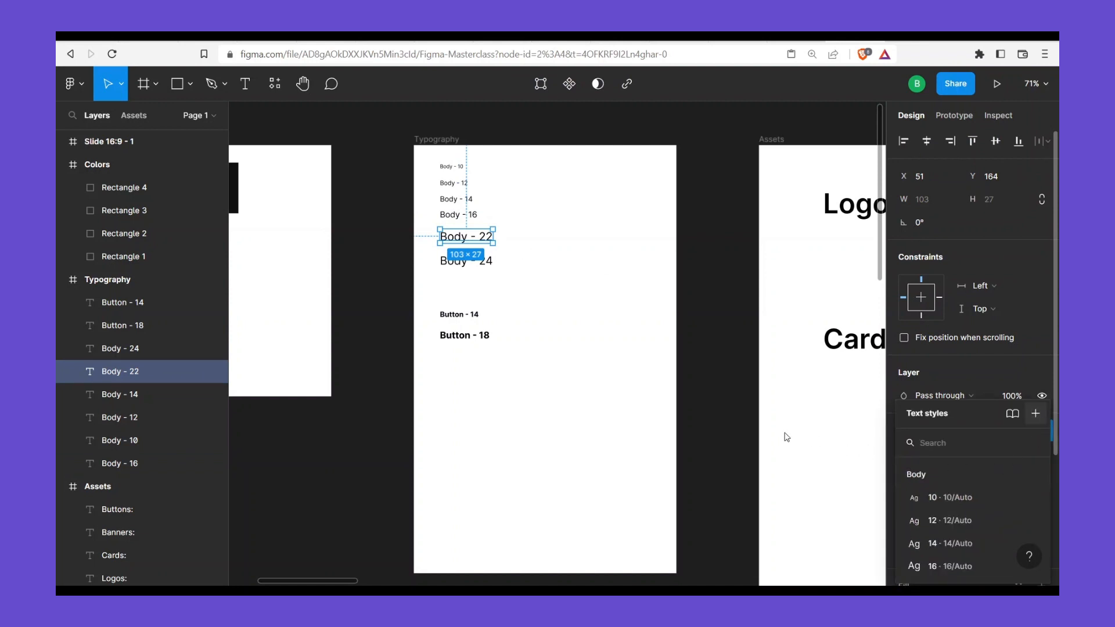
type("Body")
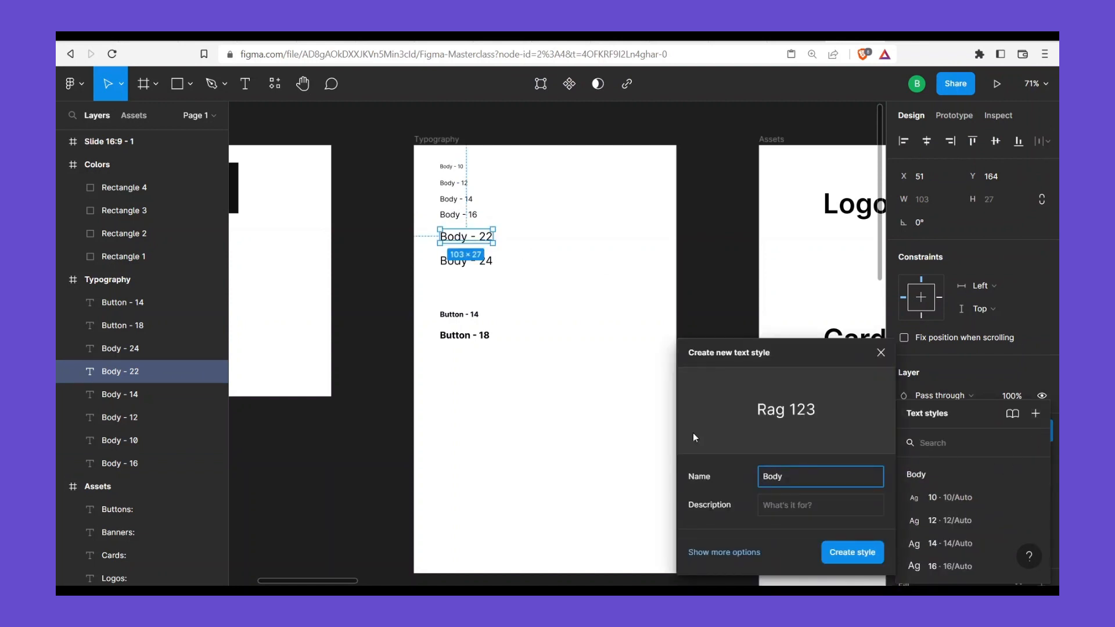
type("/22")
key("Return")
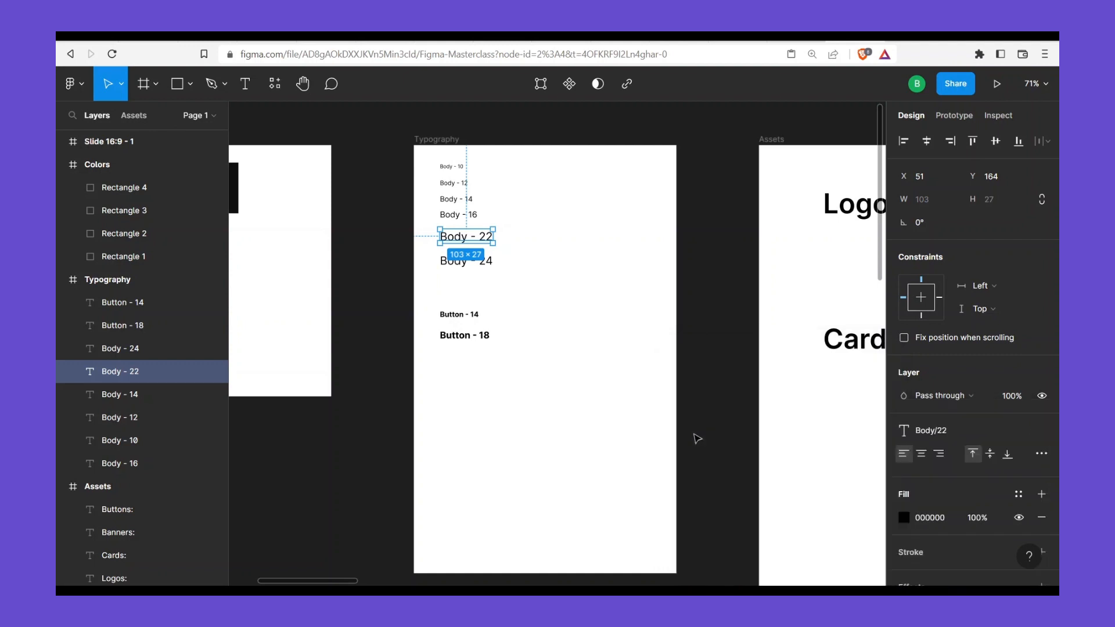
Move the "Body - 22" and "Body - 24" texts down together, placing "Body - 22" at about Y 190
left_click(542, 282)
left_click(477, 241)
left_click_drag(541, 279, 428, 234)
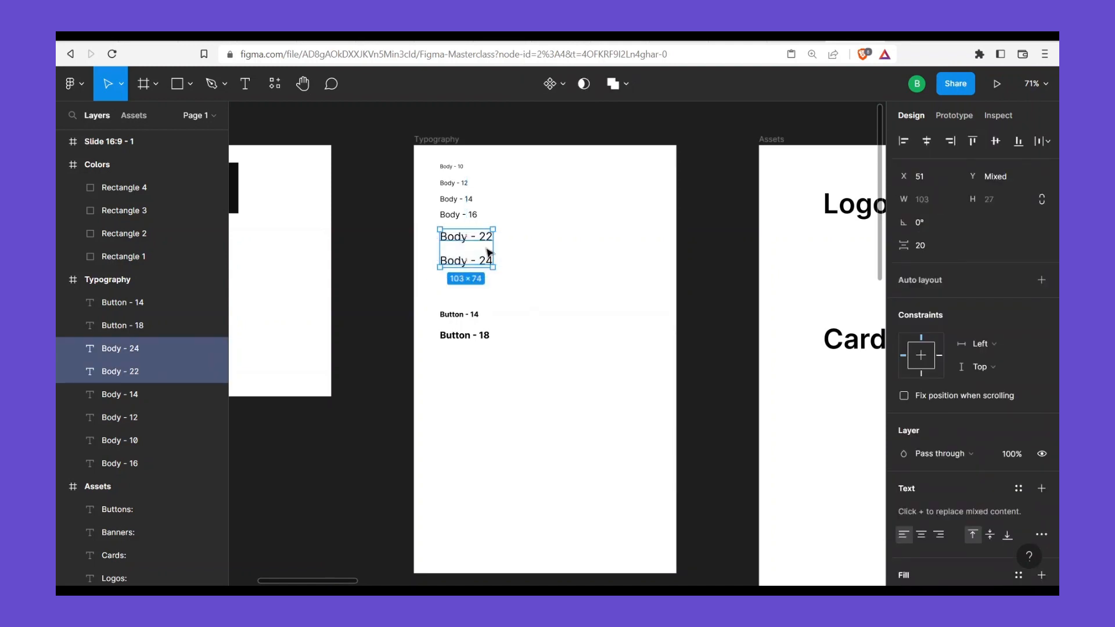
left_click_drag(488, 254, 485, 256)
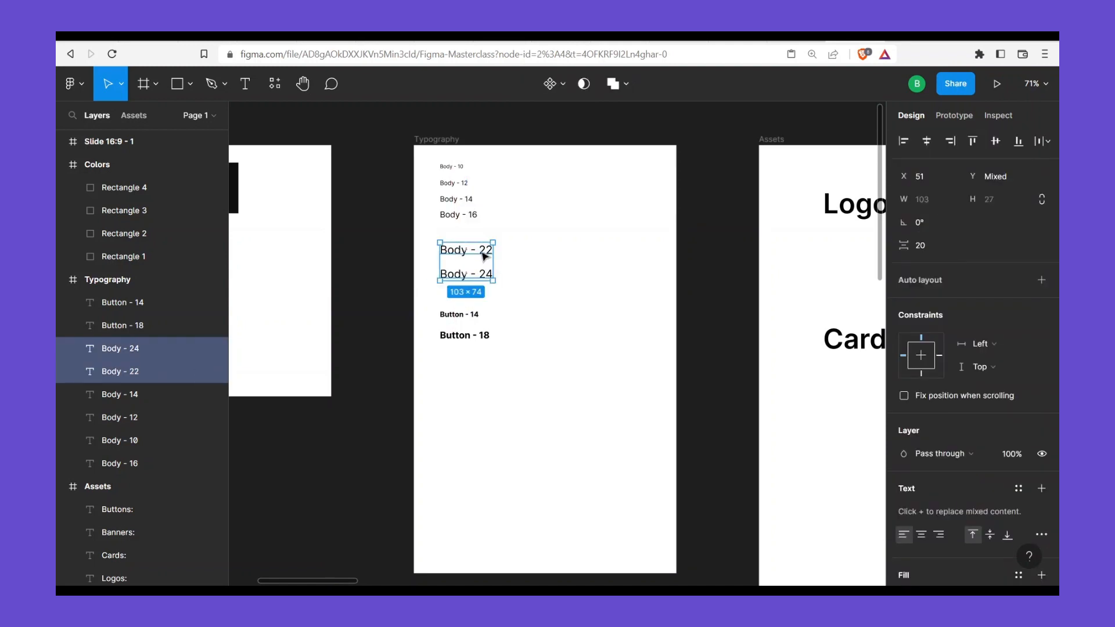
Duplicate the "Body - 22" text to about Y 154, just below "Body - 16", and change the copy's wording to "Body - 18"
left_click(485, 256)
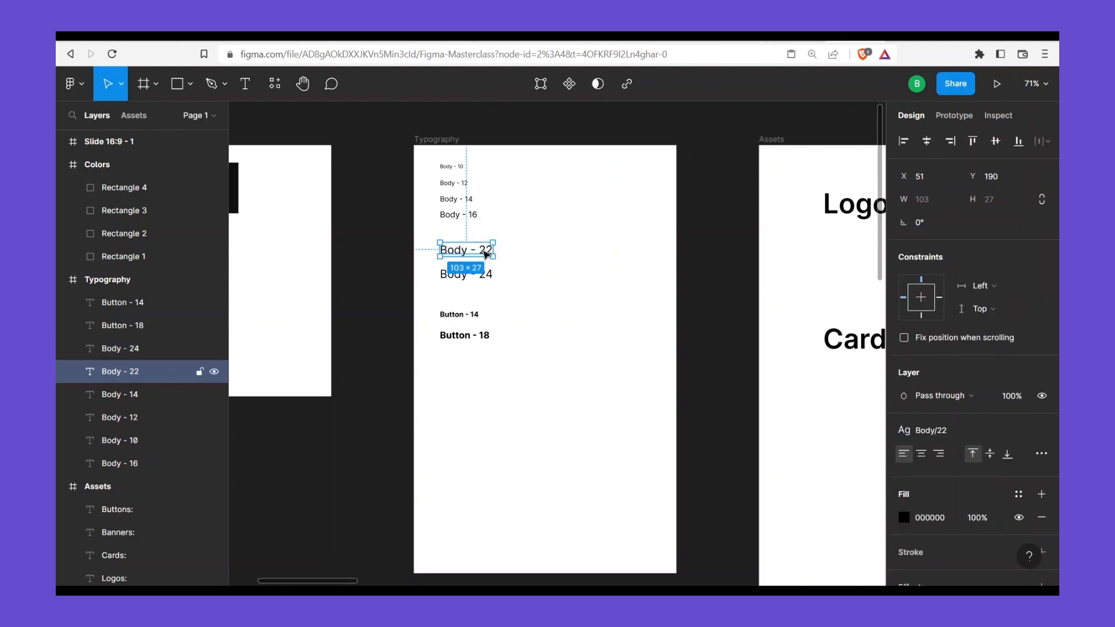
left_click_drag(486, 248, 485, 233)
double_click(485, 231)
left_click(486, 232)
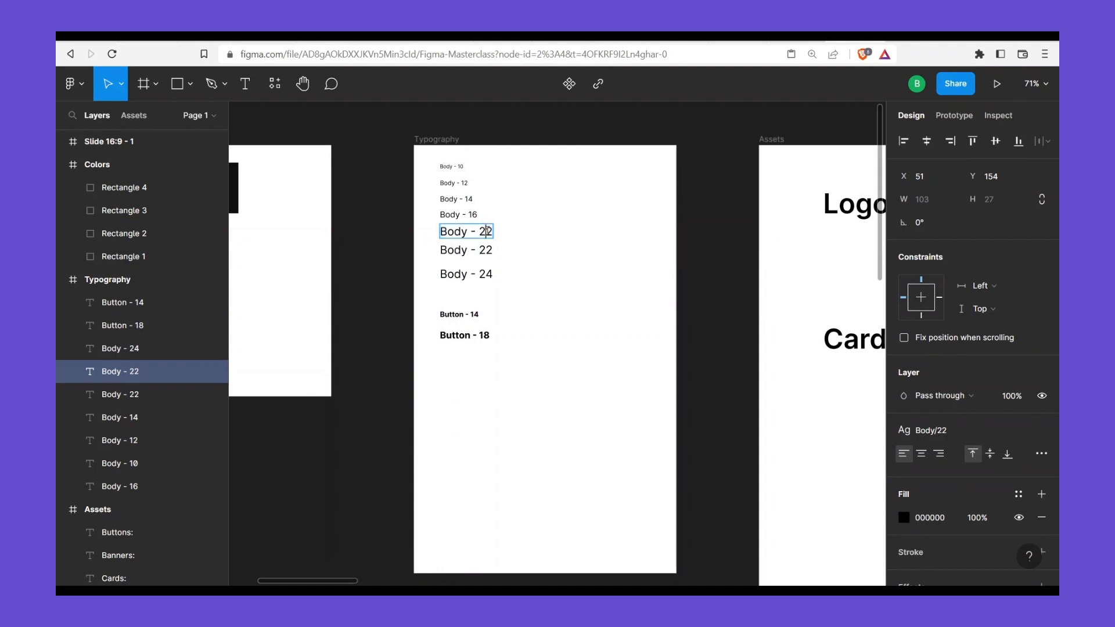
triple_click(487, 231)
double_click(487, 231)
type("18")
key("Escape")
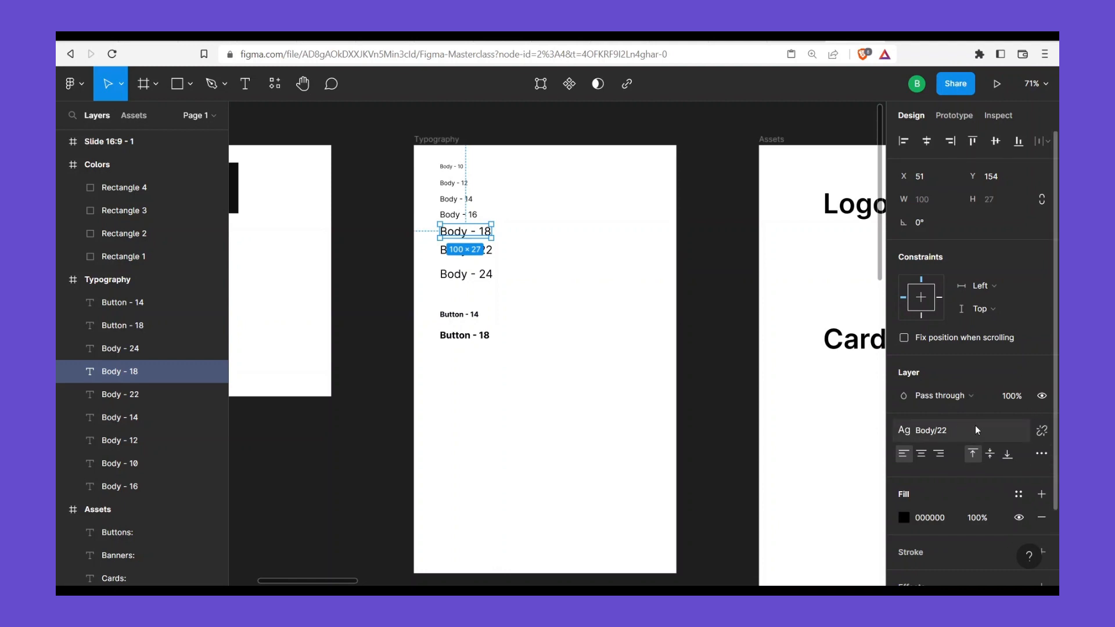
Detach the Body/22 style from the "Body - 18" text and set its font size to 18
left_click(1038, 434)
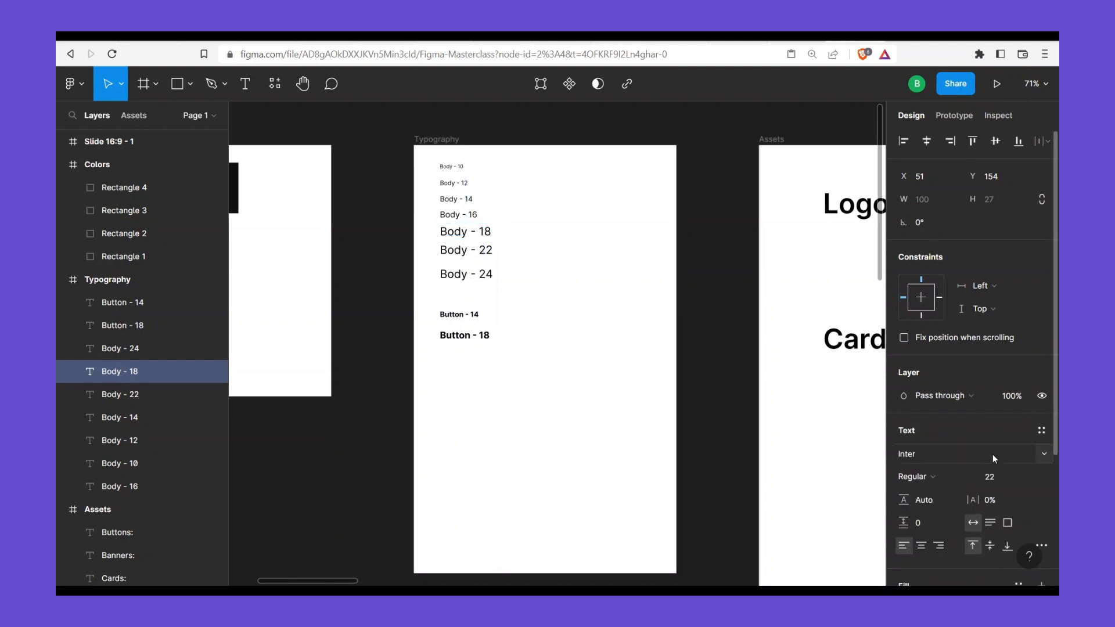
left_click(996, 475)
key("Return")
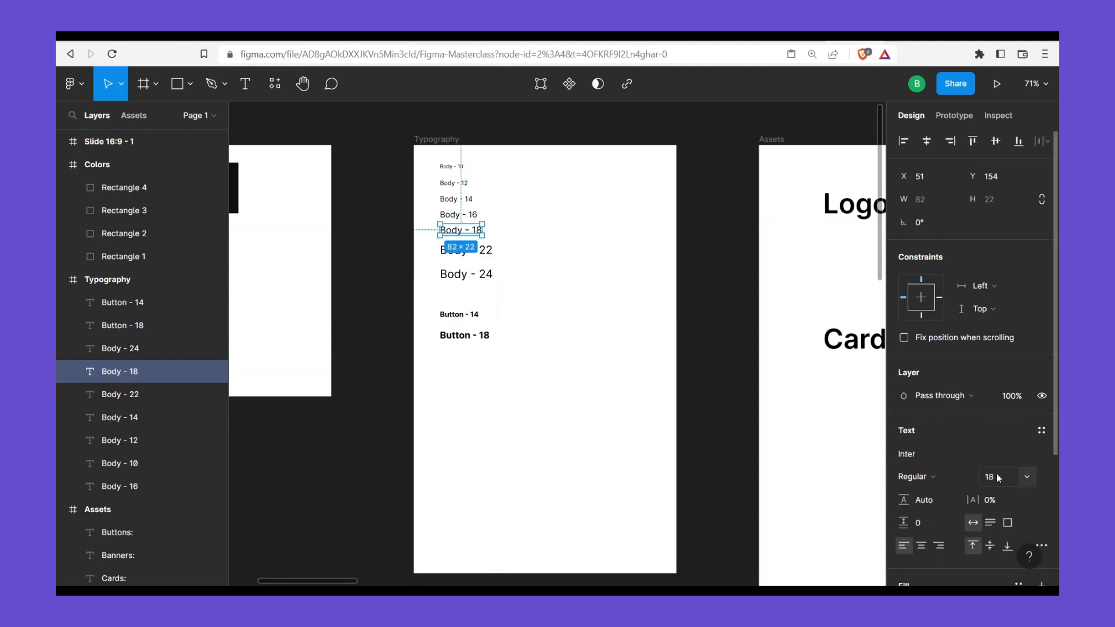
Create a text style named Body/18 from the "Body - 18" text
left_click(1040, 432)
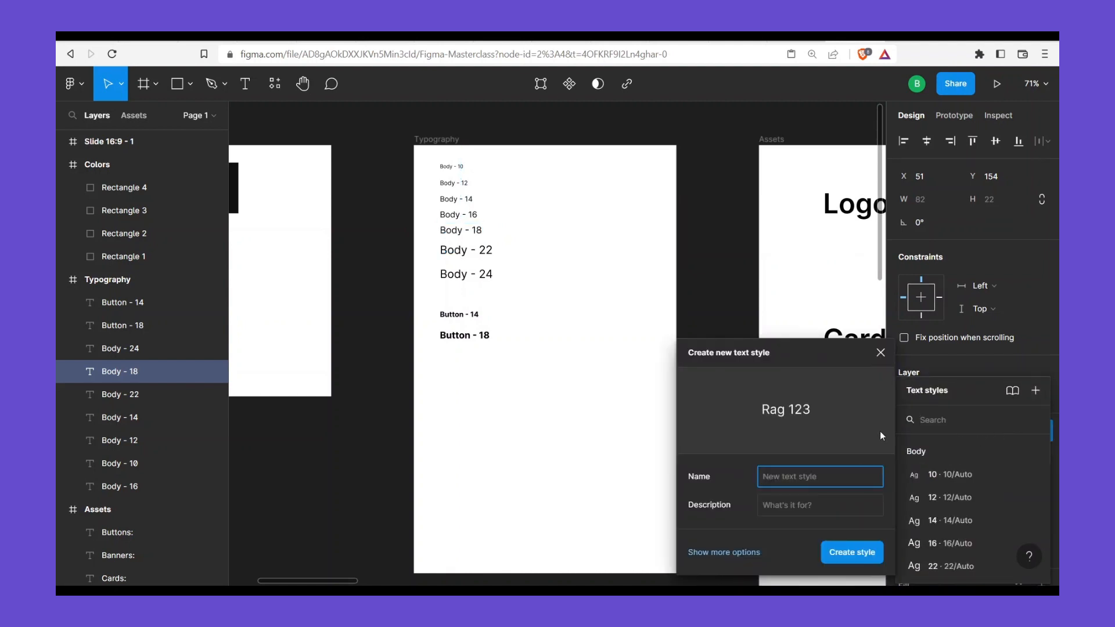
type("Body/18")
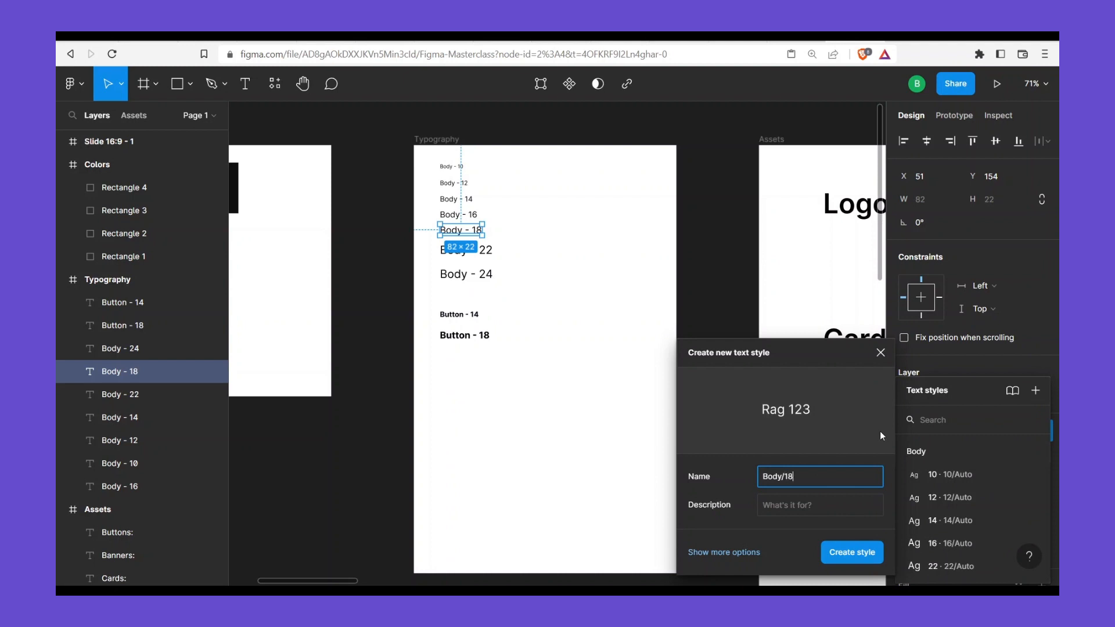
key("Return")
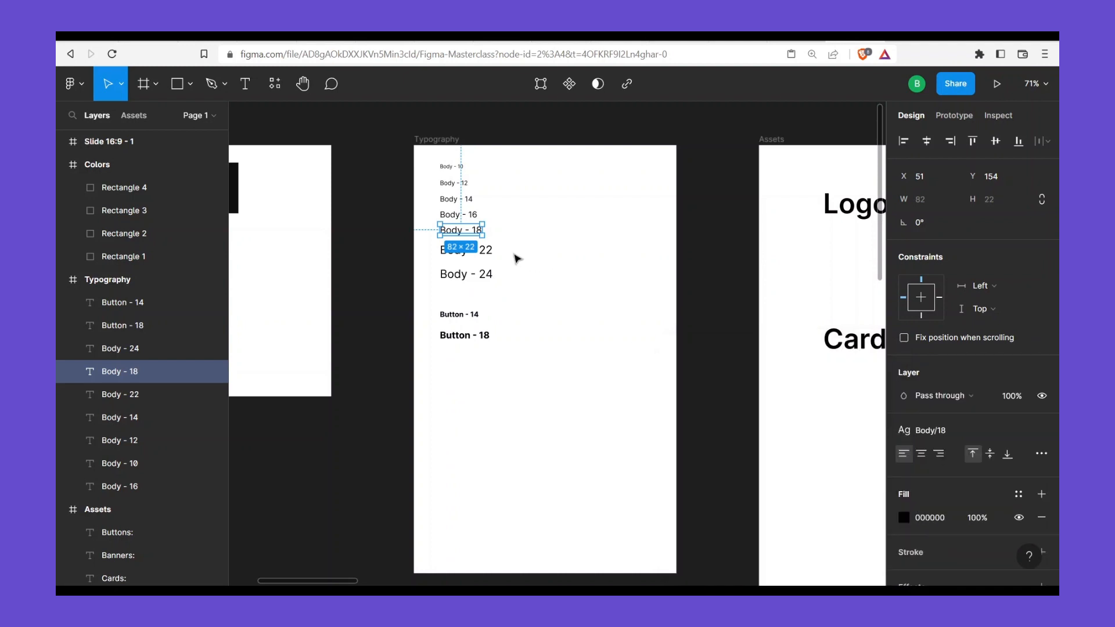
Create a text style named Body/24 from the "Body - 24" text
left_click(486, 251)
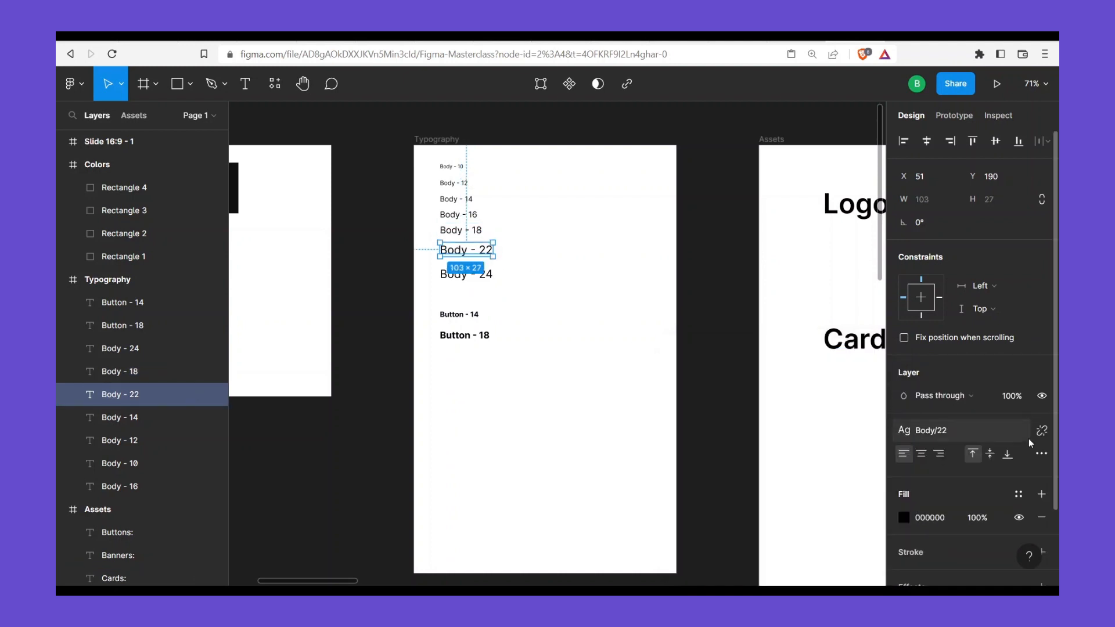
left_click(489, 274)
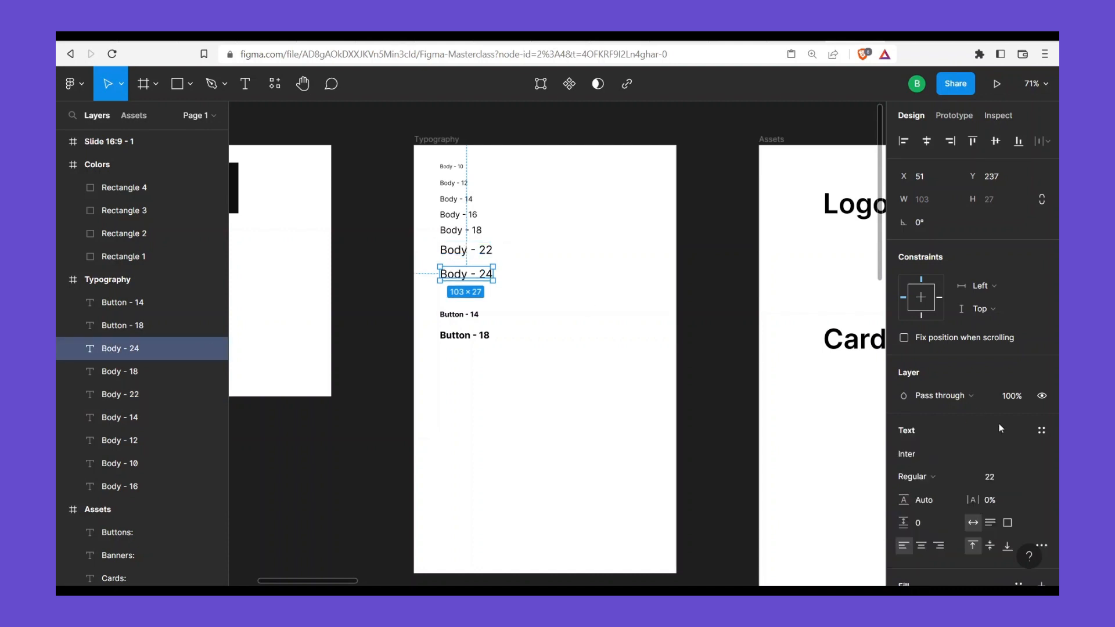
left_click(1033, 437)
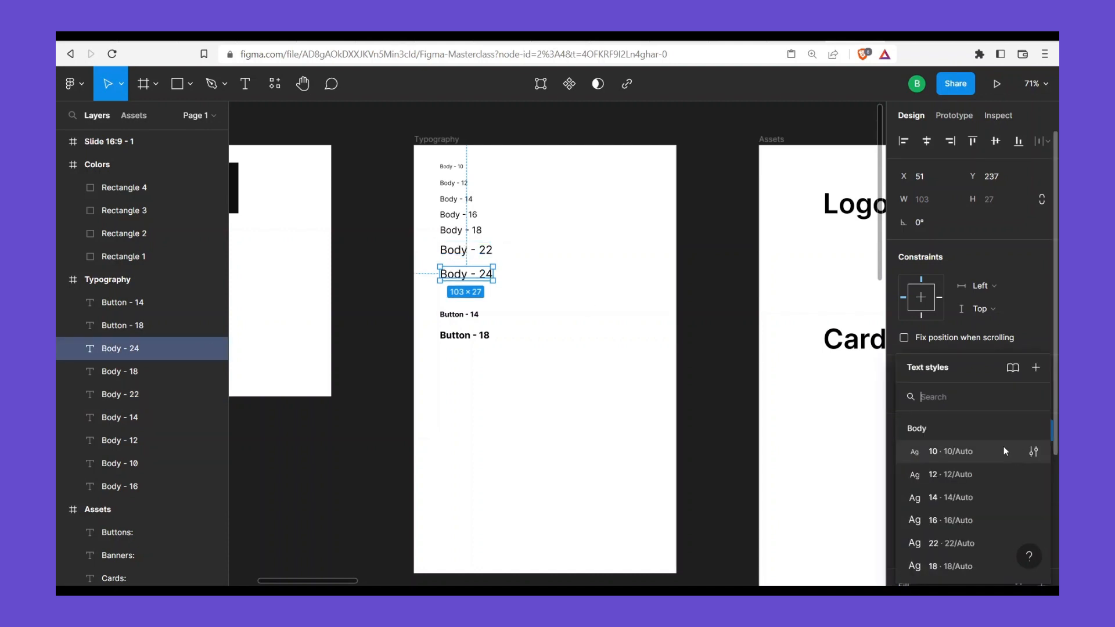
left_click(1031, 378)
type("B")
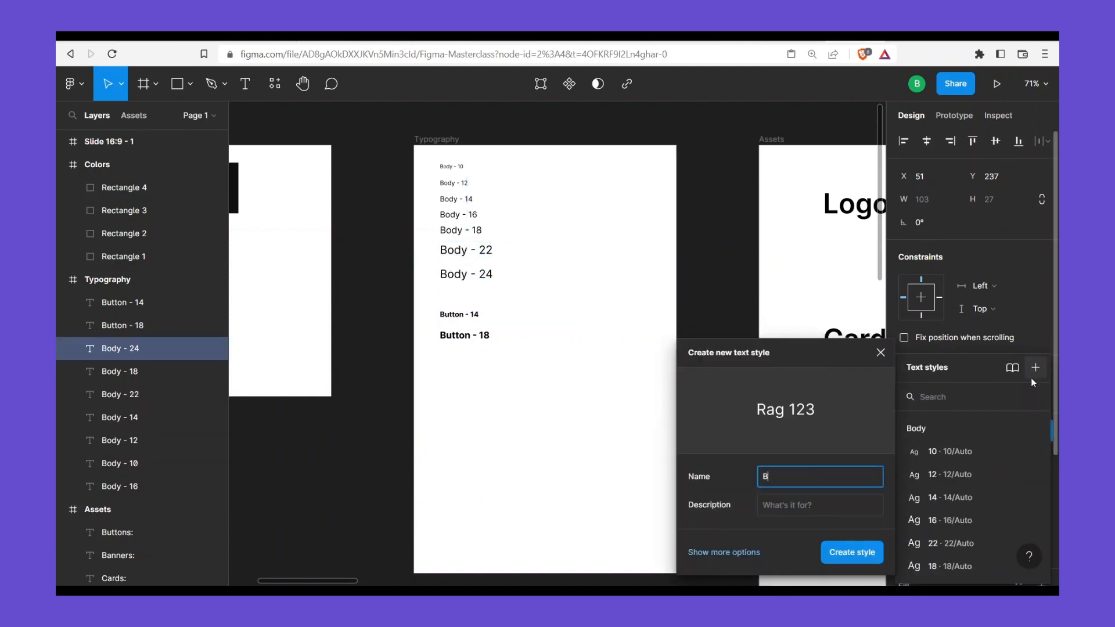
type("ody/24")
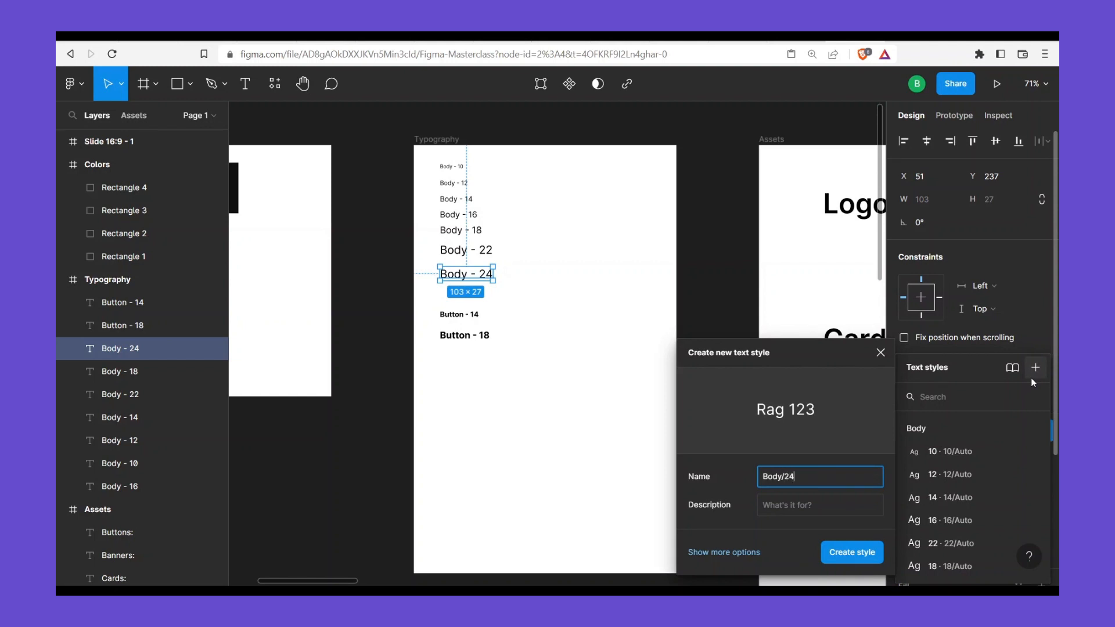
key("Return")
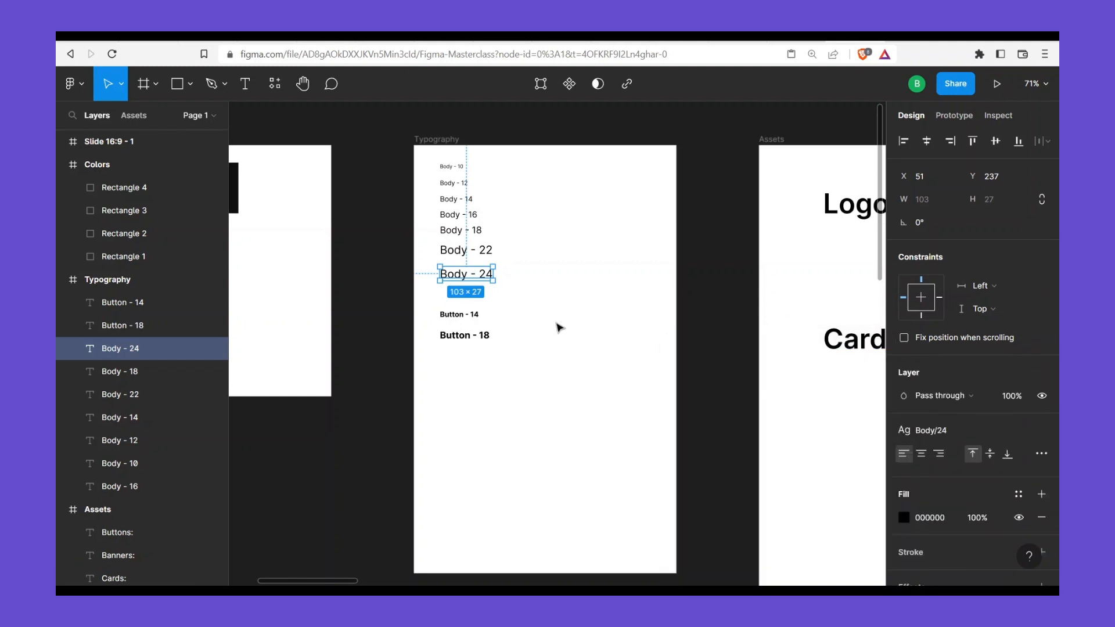
Reselect the "Body - 24" text to check the text style assigned to it
left_click(511, 305)
left_click(491, 278)
left_click(578, 337)
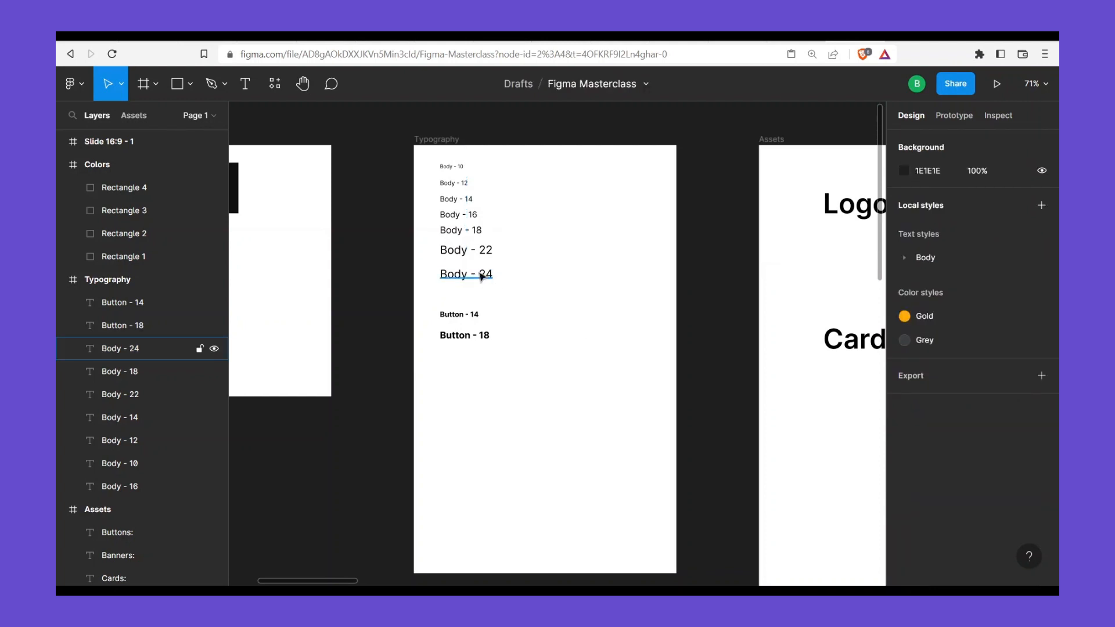
left_click(482, 276)
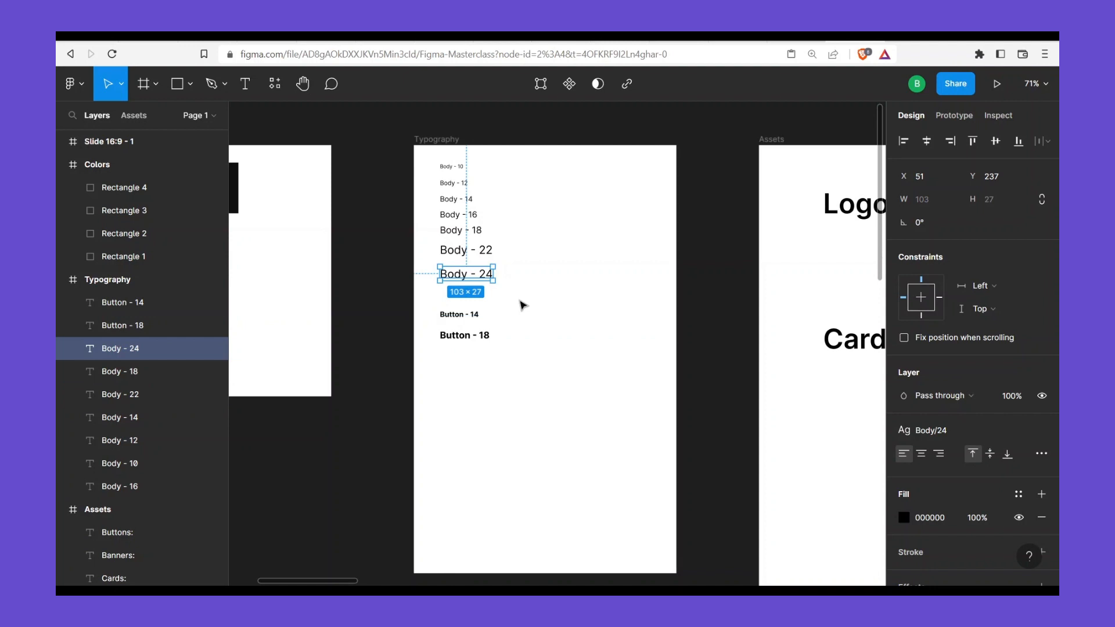
Create a text style named Button/14 from the "Button - 14" text
left_click(523, 305)
left_click(488, 279)
left_click(490, 349)
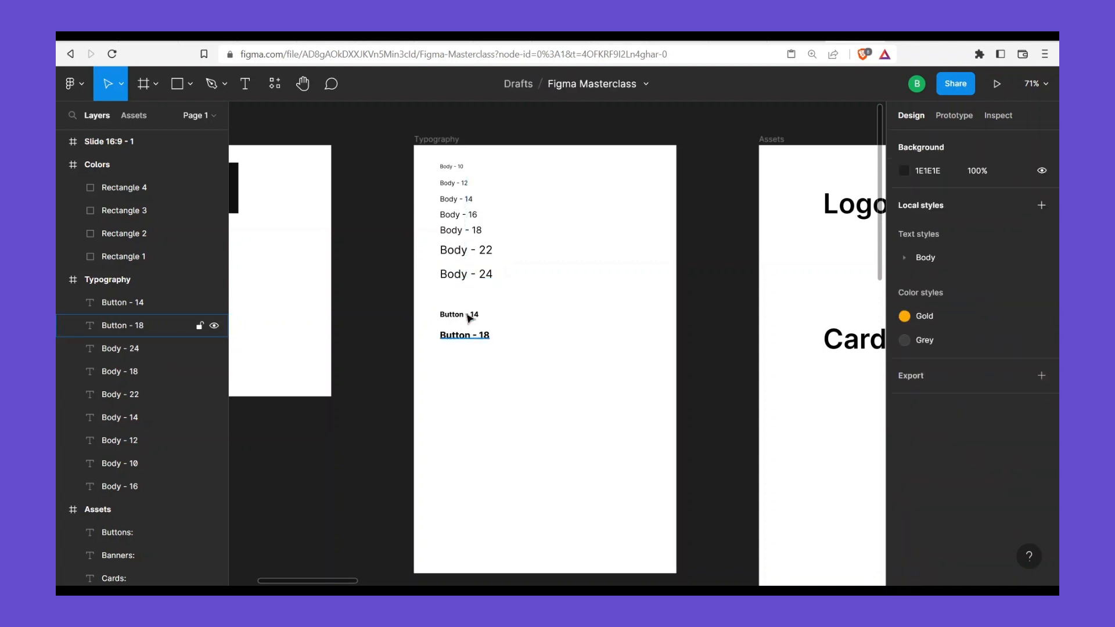
left_click(464, 336)
left_click(470, 316)
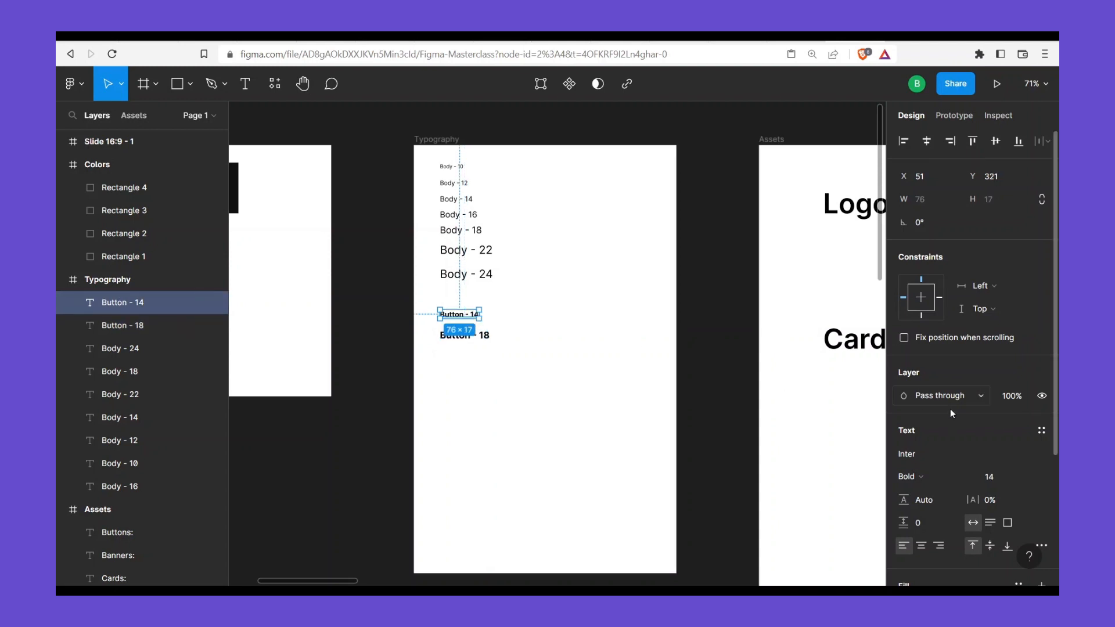
left_click(1041, 430)
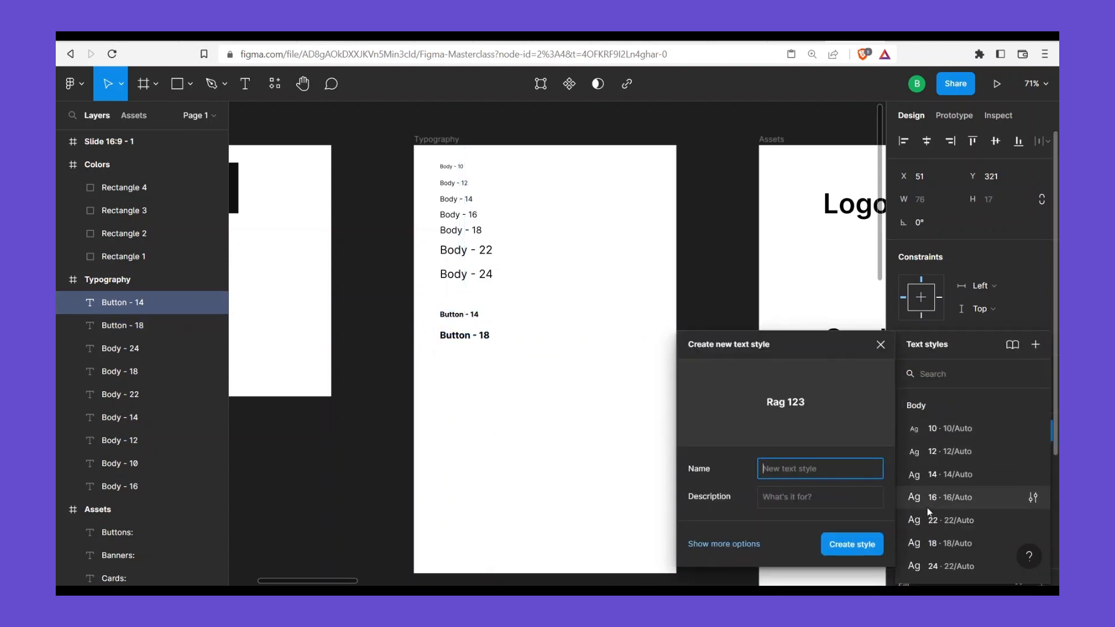
type("Button")
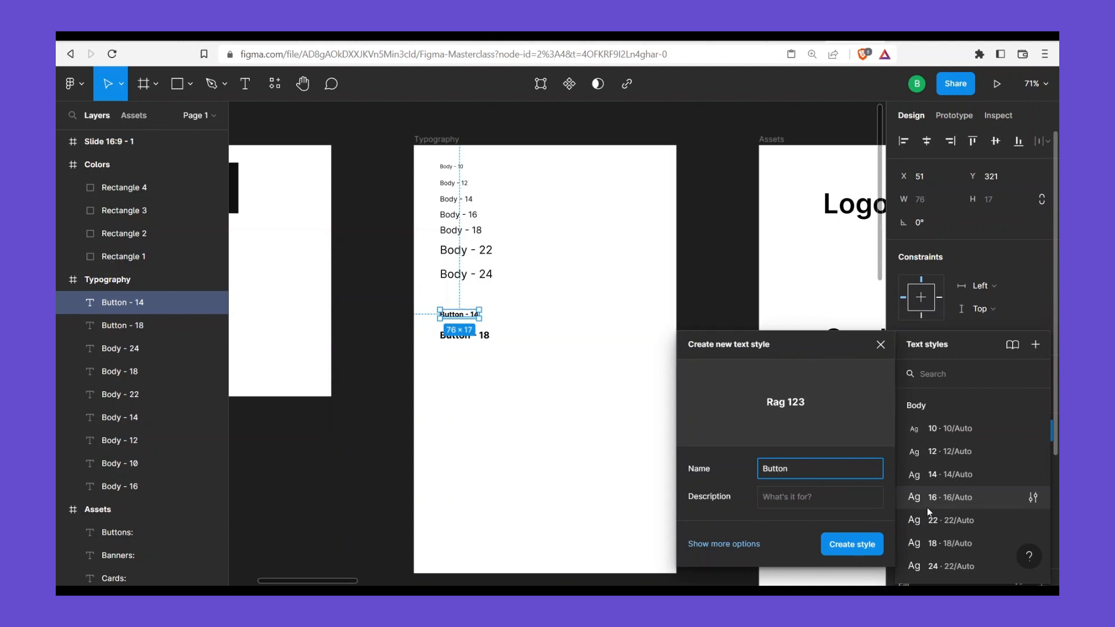
type(" 14")
key("Return")
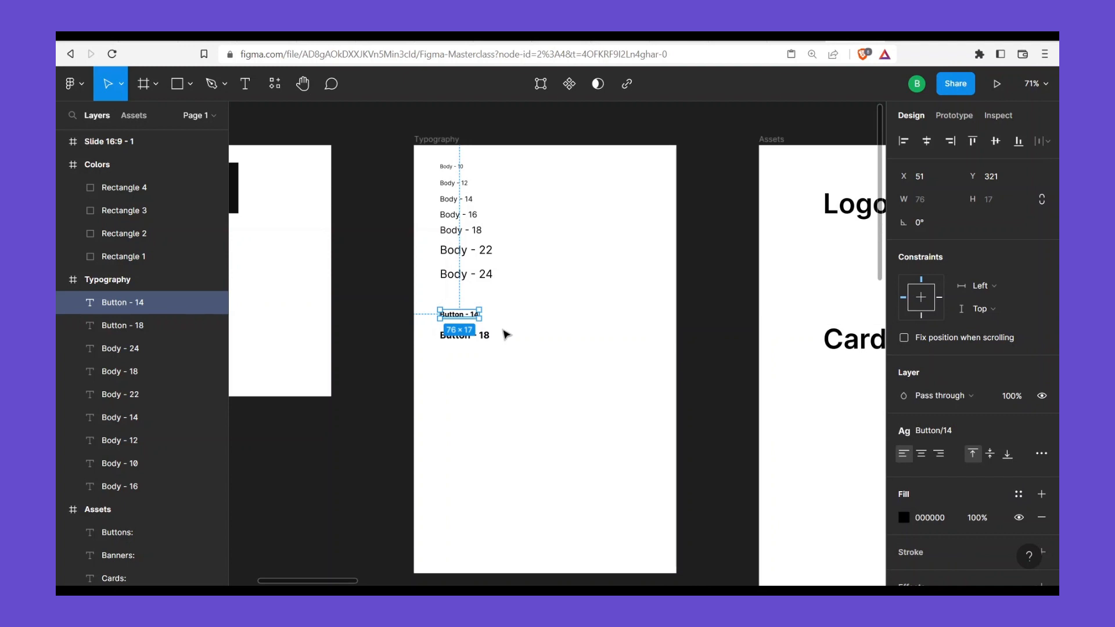
Try to save the "Button - 18" text as a text style named Body/18 and undo that style
left_click(473, 336)
left_click(1040, 431)
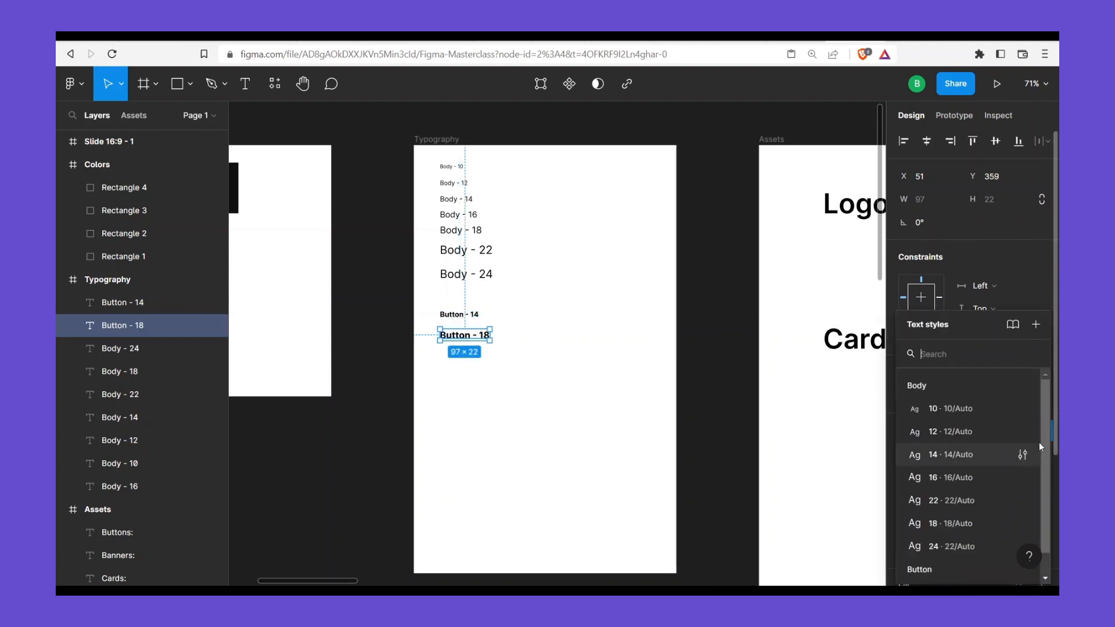
left_click(1036, 325)
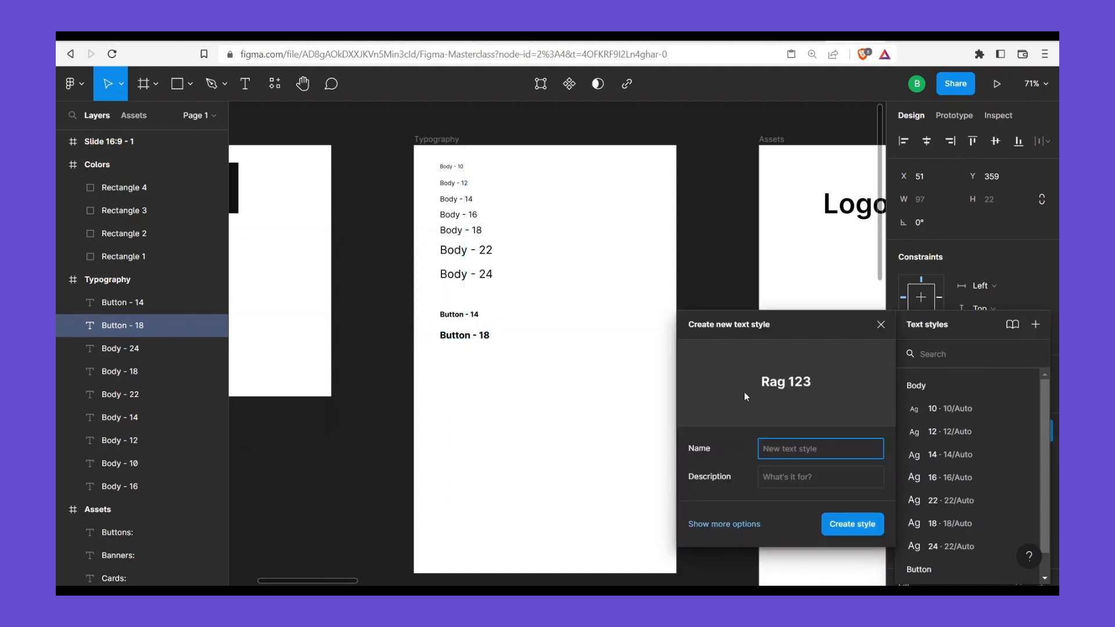
type("Body/")
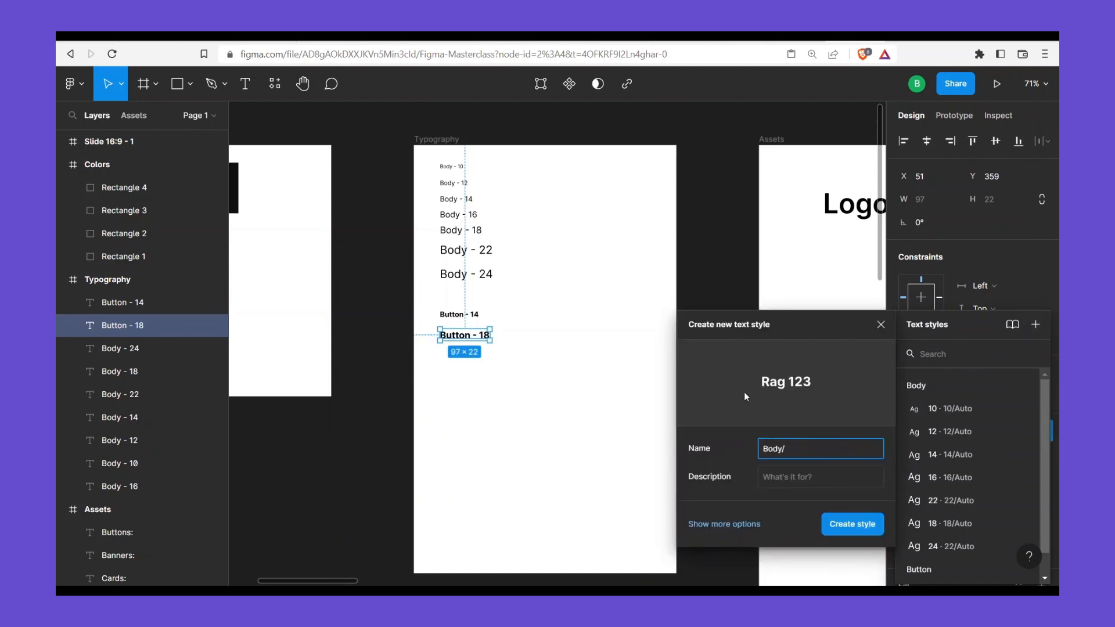
type("18")
key("Return")
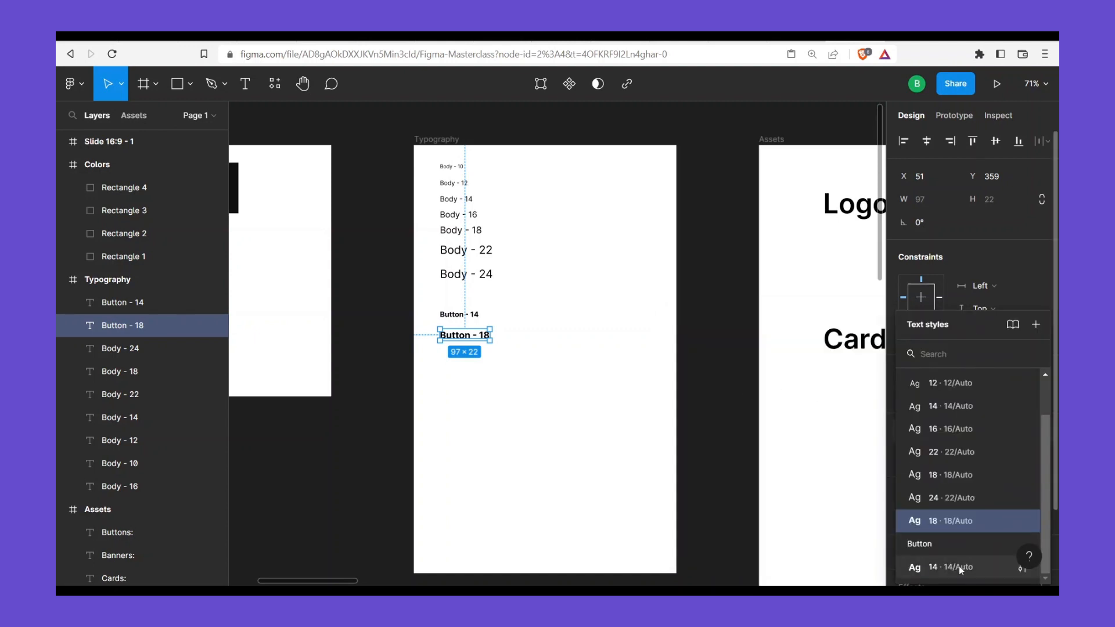
left_click(528, 408)
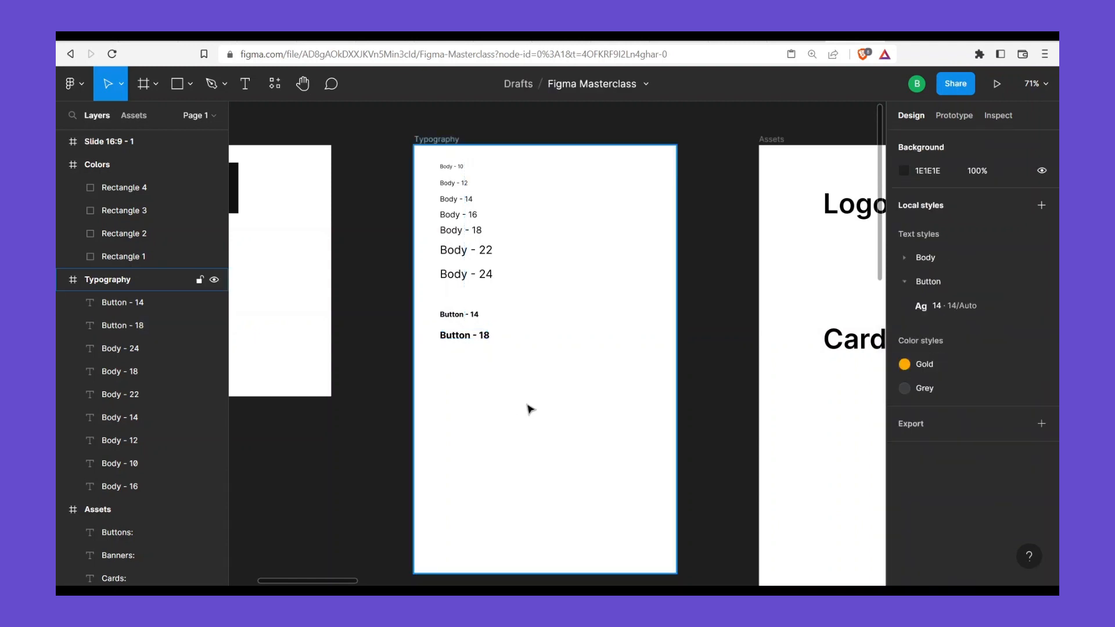
key("ctrl+z")
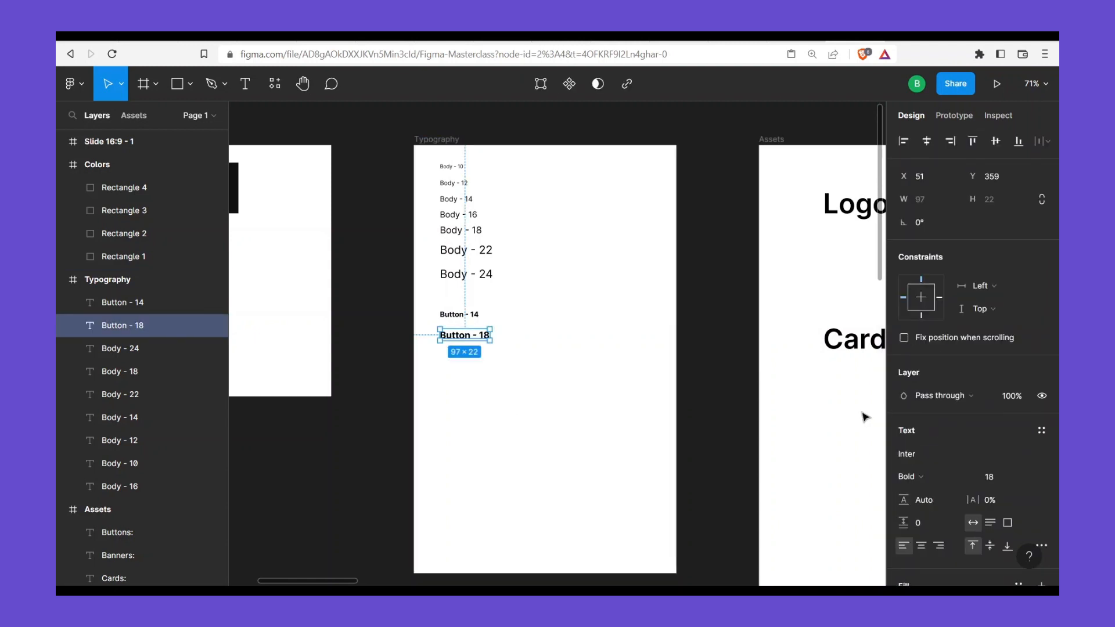
Create a text style named Button/18 from the "Button - 18" text
left_click(1034, 428)
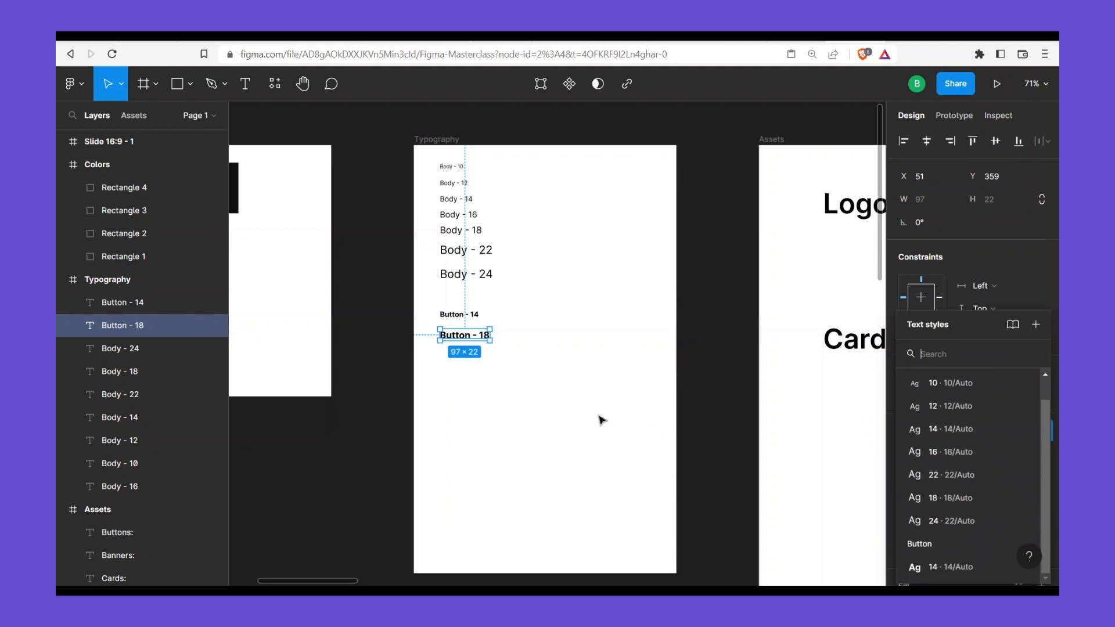
left_click(1035, 326)
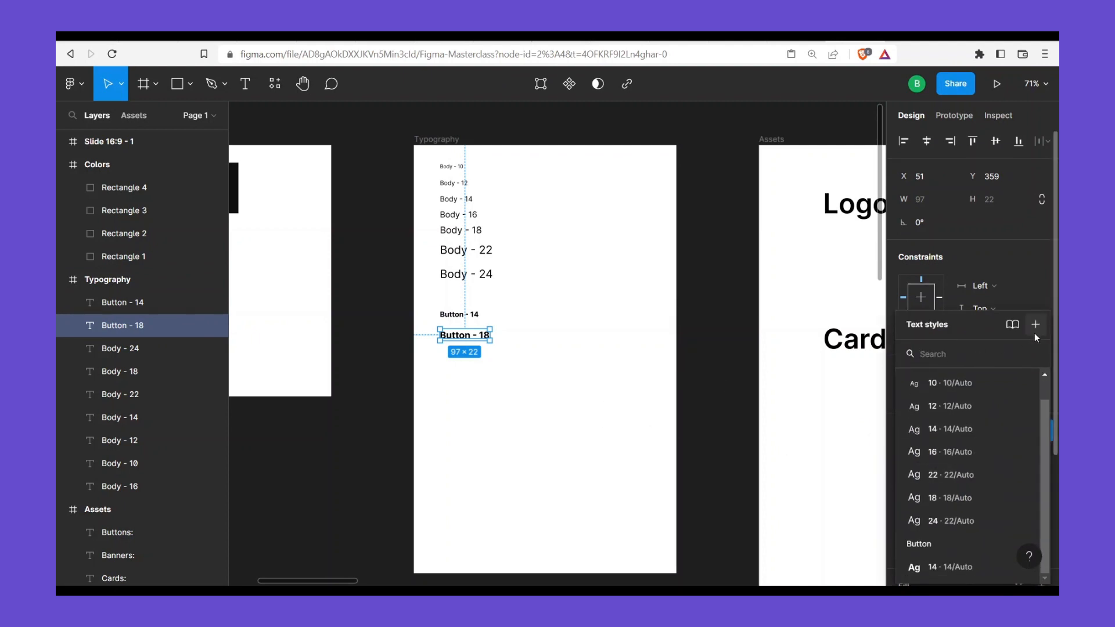
type("Button/18")
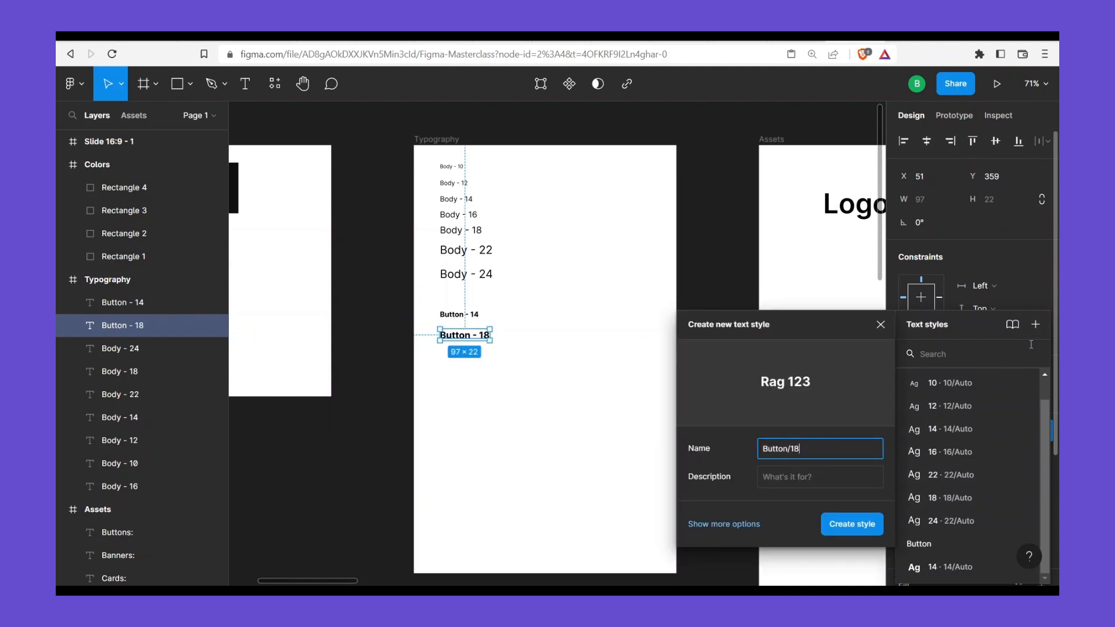
key("Return")
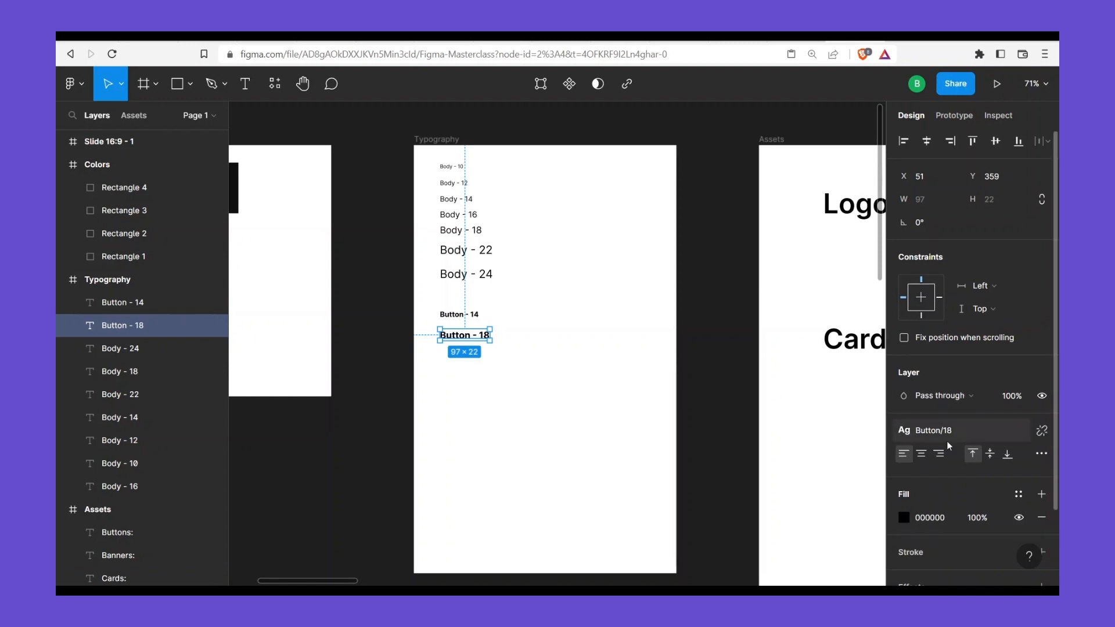
Check in the list of text styles which style and group the "Button - 18" text uses
left_click(977, 440)
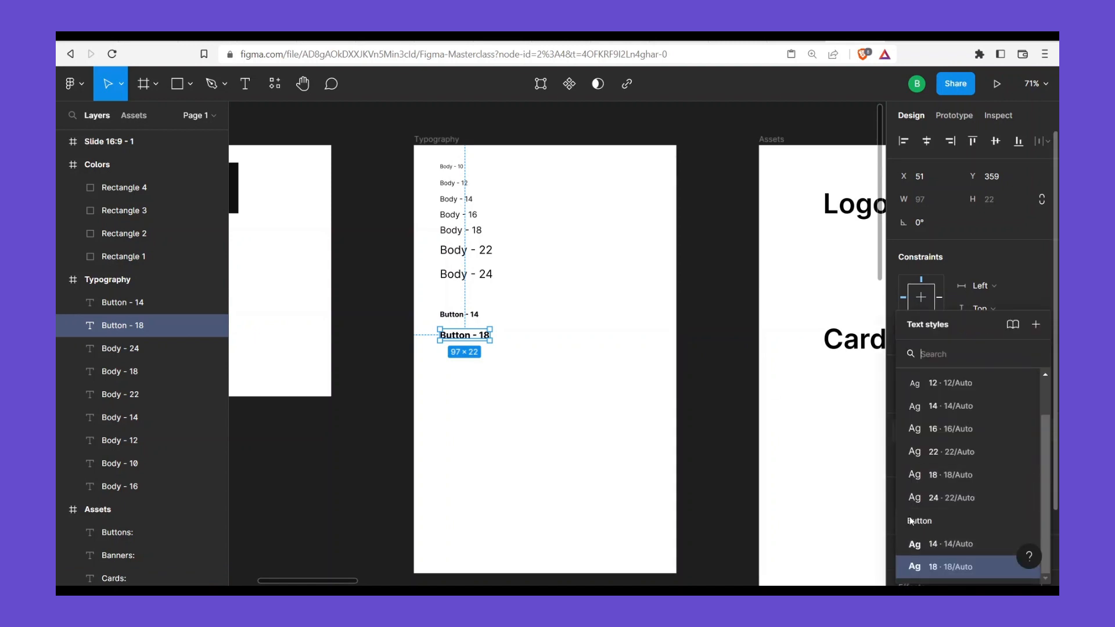
left_click(754, 478)
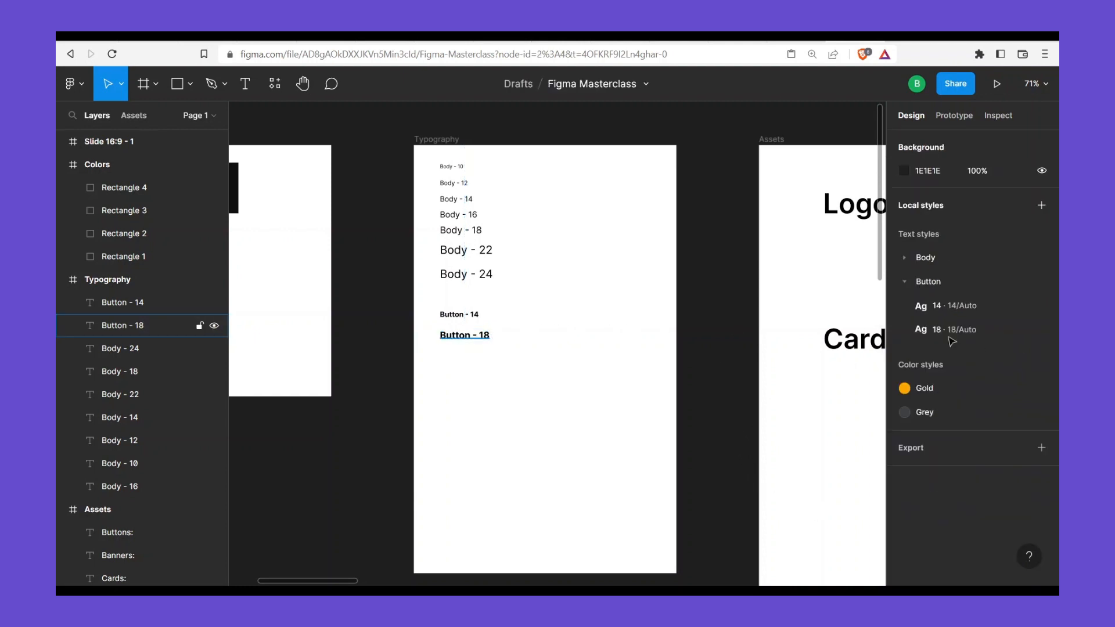
left_click(490, 336)
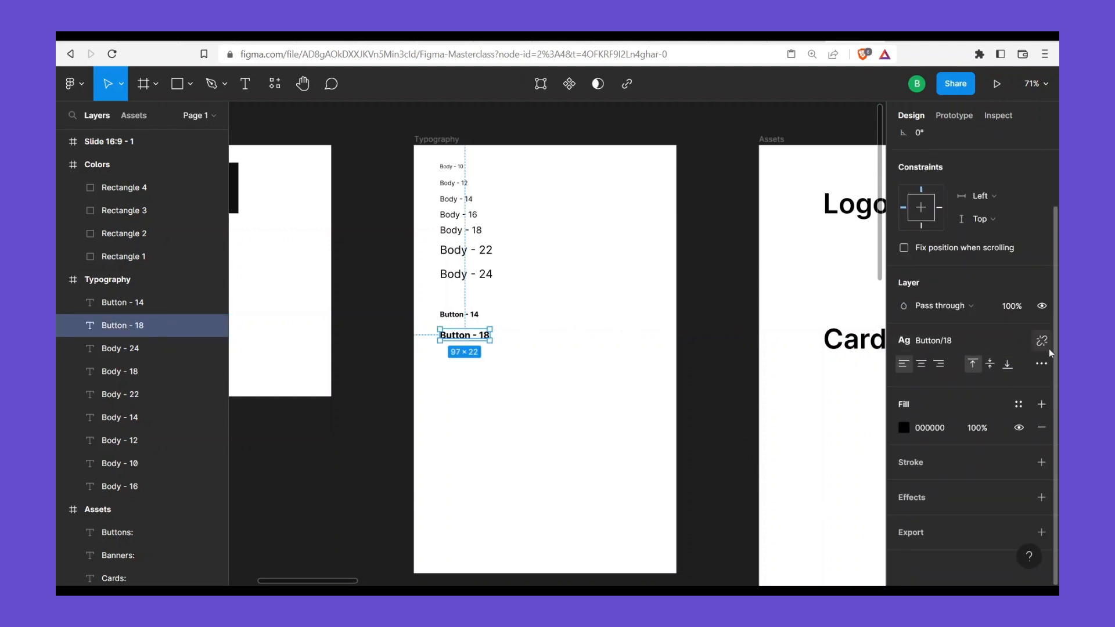
left_click(987, 343)
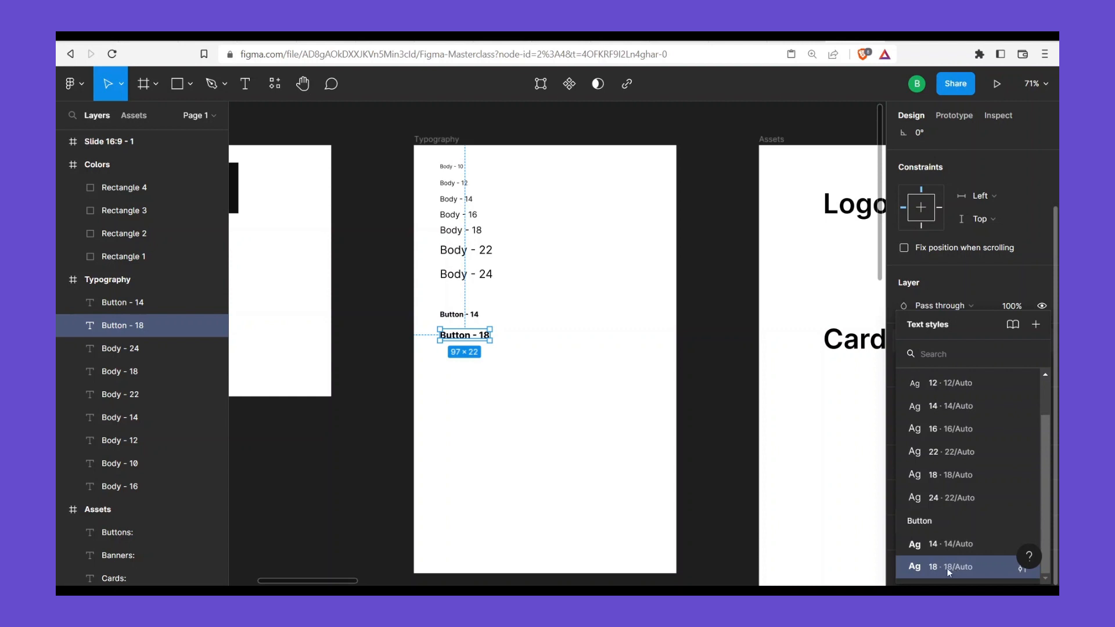
left_click(592, 385)
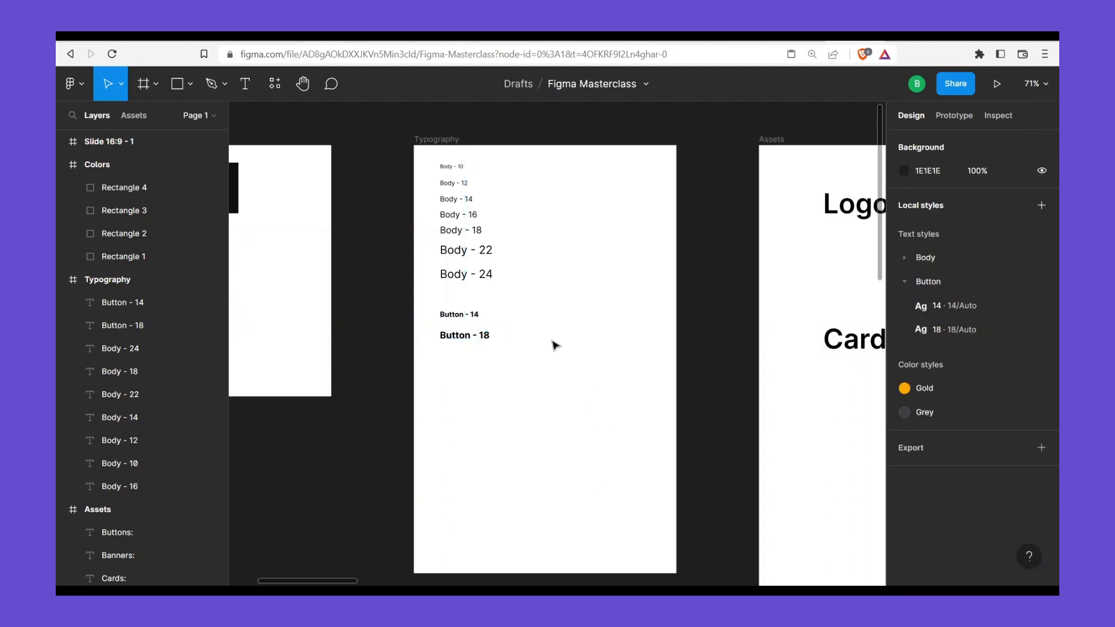
left_click(457, 312)
left_click(569, 328)
scroll(562, 265, "up", 1)
left_click_drag(573, 279, 551, 236)
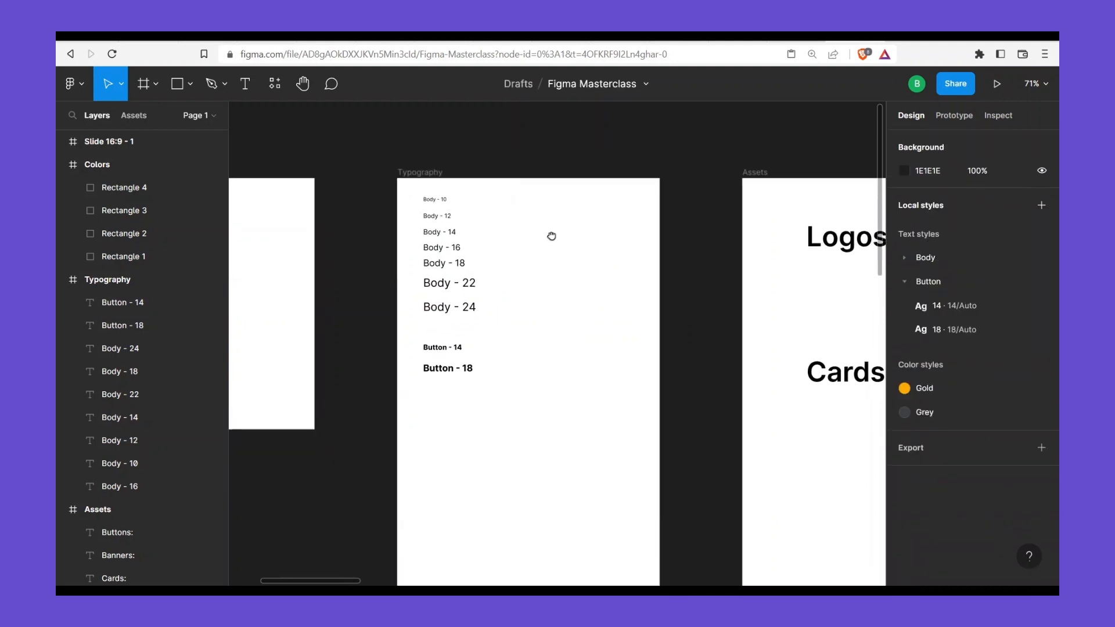
scroll(575, 296, "down", 3)
scroll(585, 329, "up", 1)
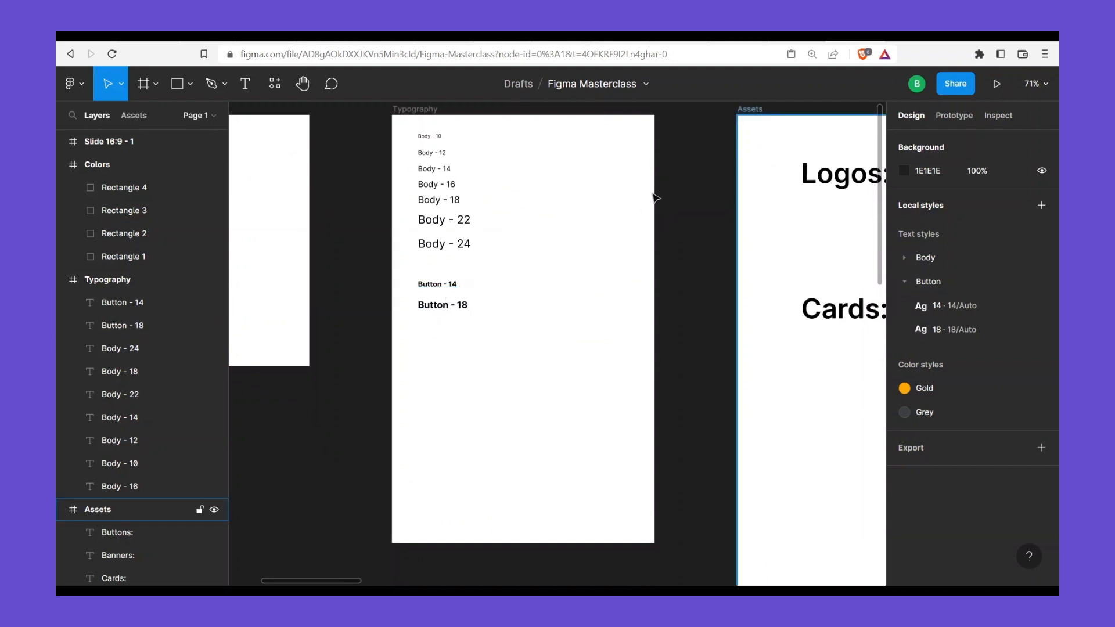
scroll(701, 152, "up", 1)
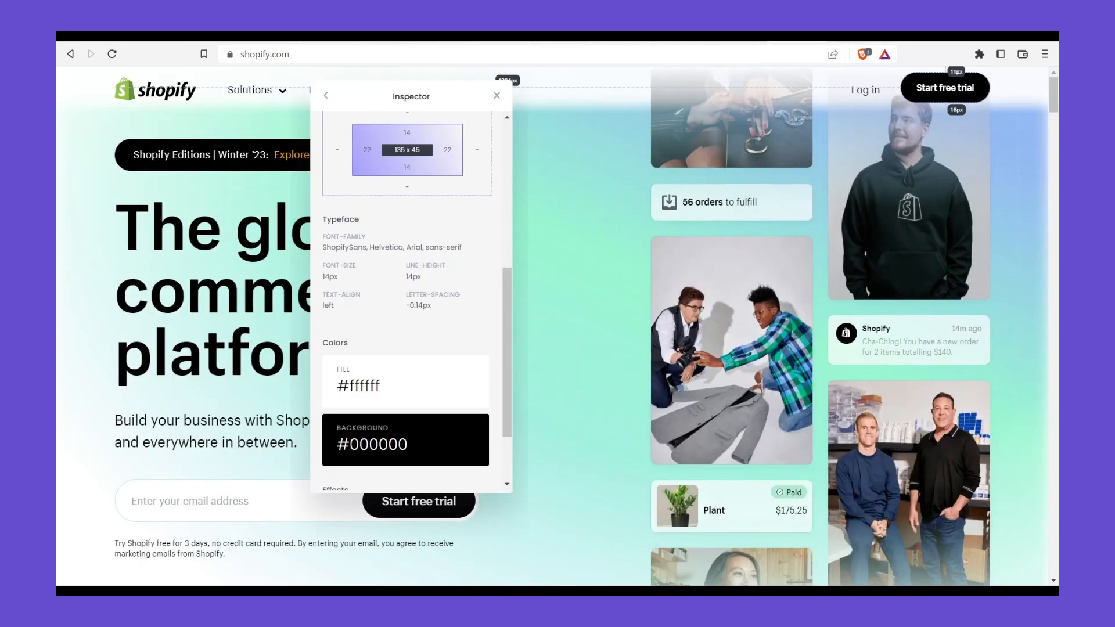
Switch to the Shopify homepage and inspect the typography of the main headline with the Inspector moved off it
left_click_drag(422, 91, 653, 120)
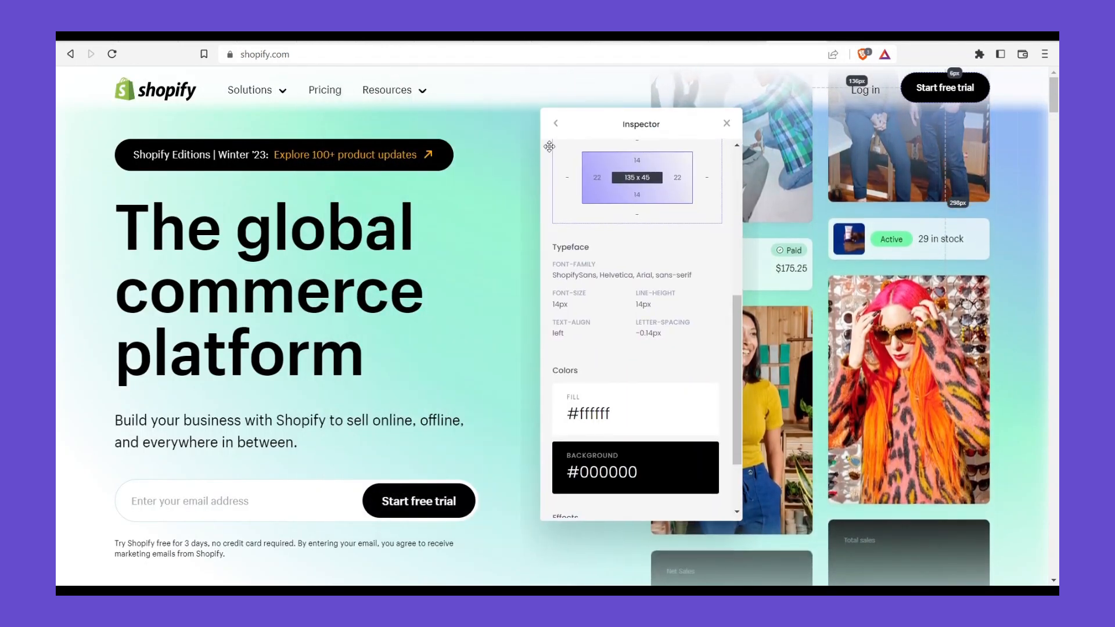
left_click(269, 245)
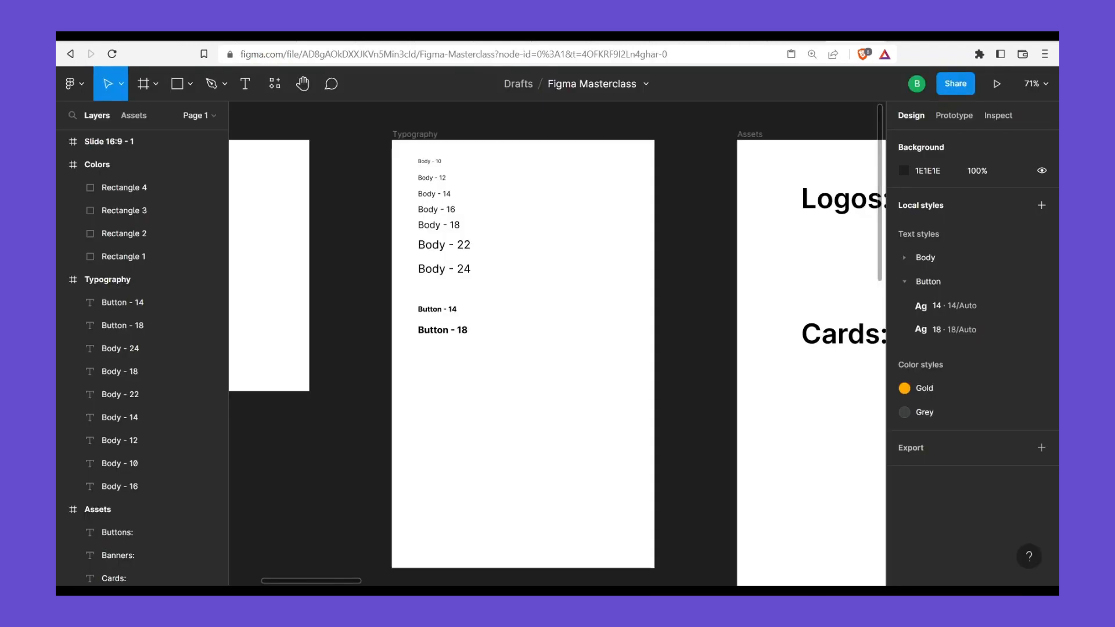
Back in Figma, add the text "H1" below "Button - 18" in the Typography frame, left-aligned with the other texts at X 51, Y 460
scroll(454, 366, "down", 1)
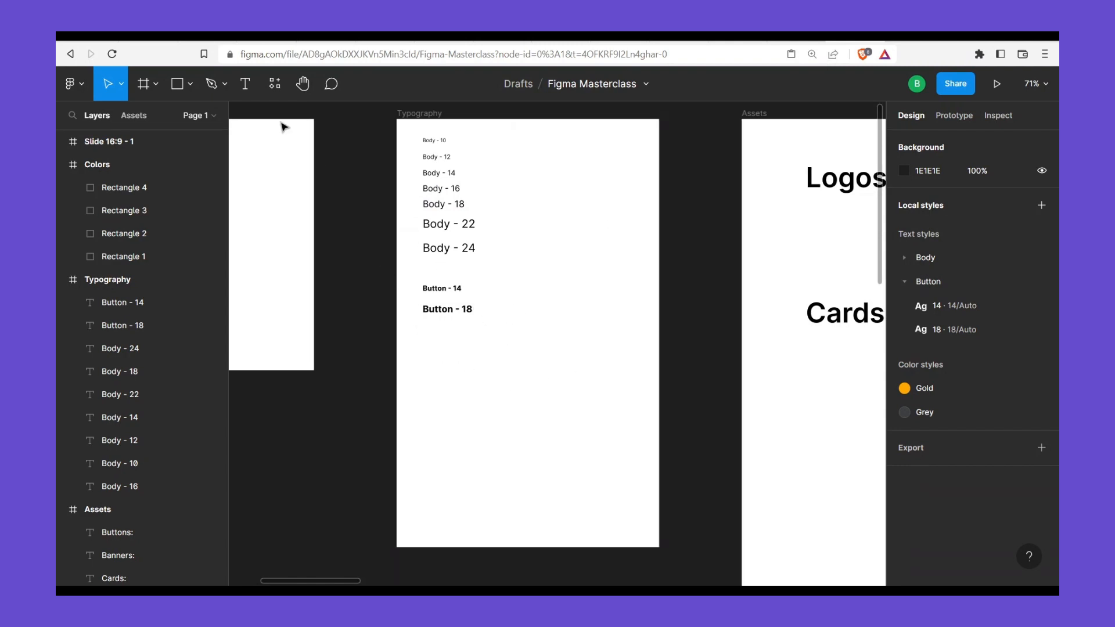
left_click(245, 84)
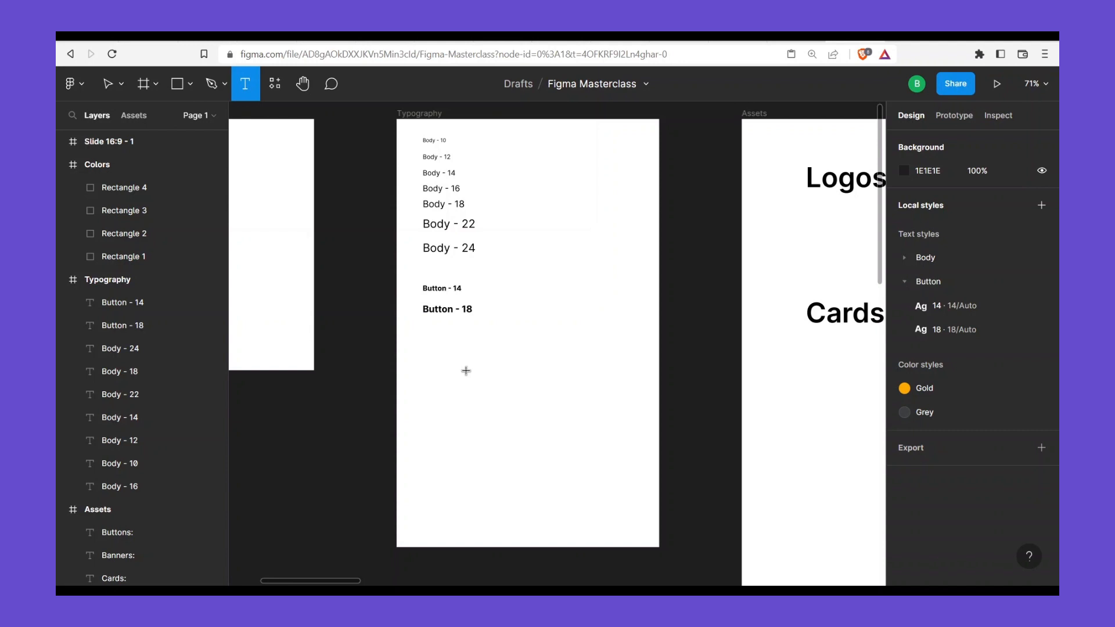
key("Escape")
key("t")
left_click(435, 361)
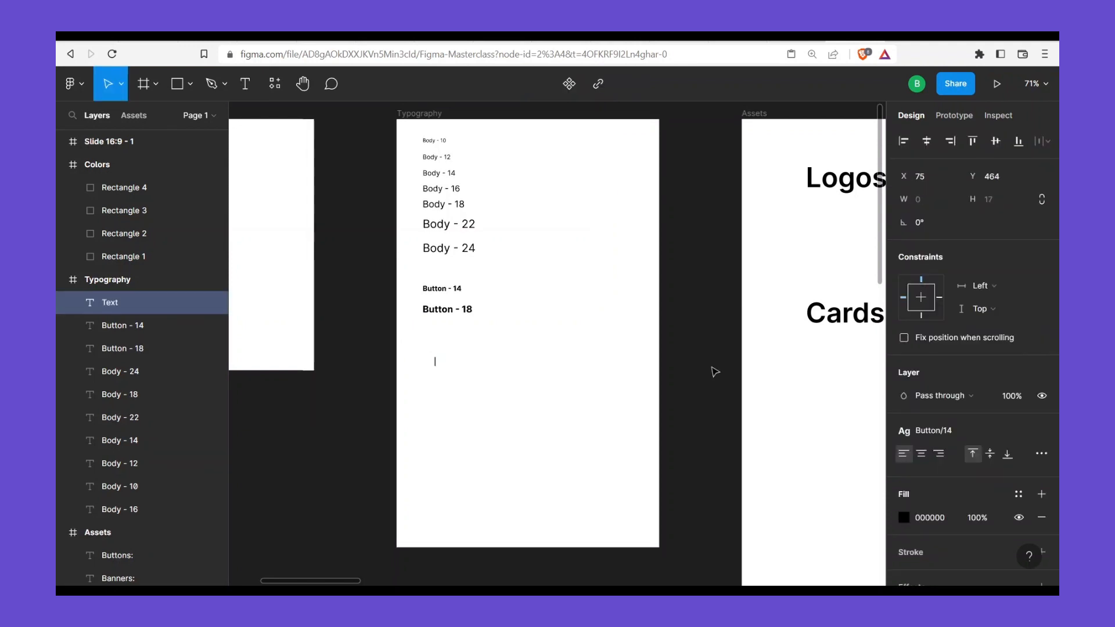
type("H!")
key("BackSpace")
type("1")
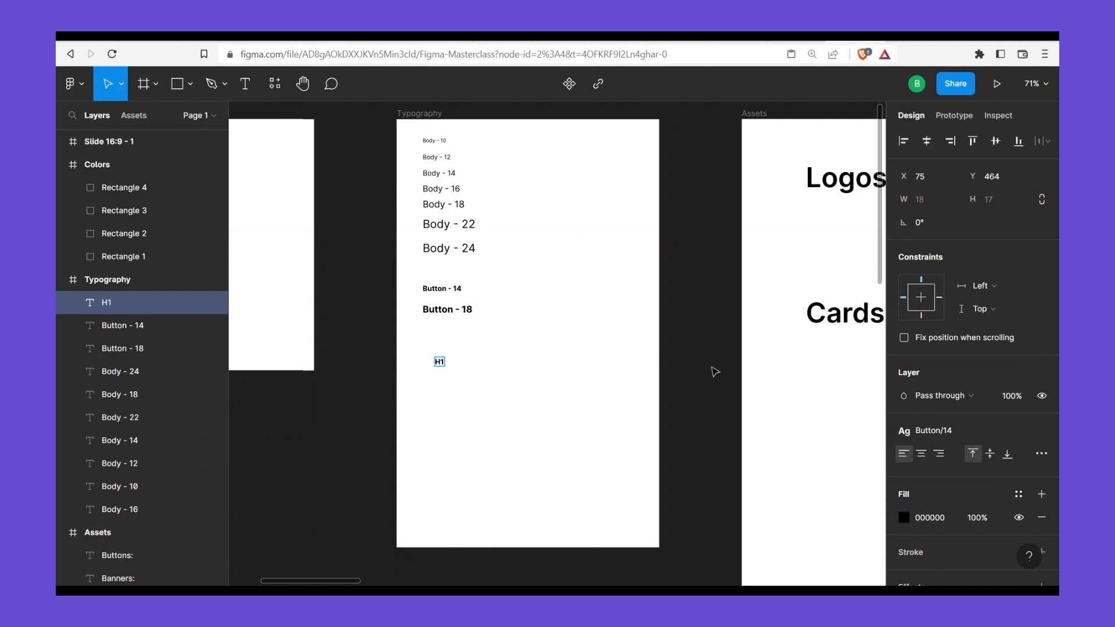
key("Escape")
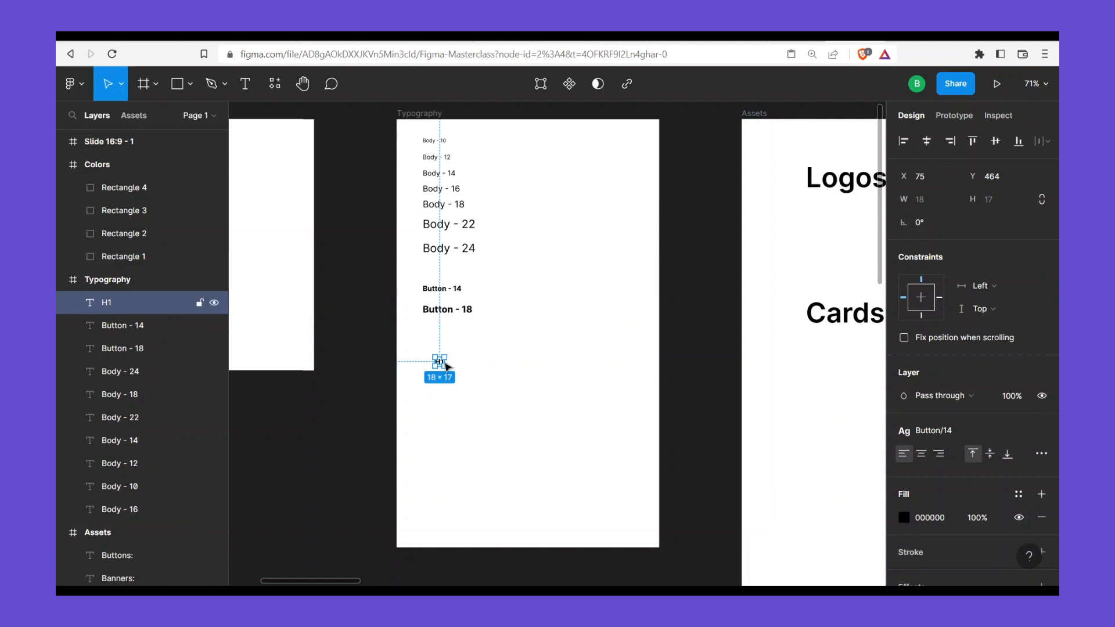
left_click_drag(436, 368, 428, 363)
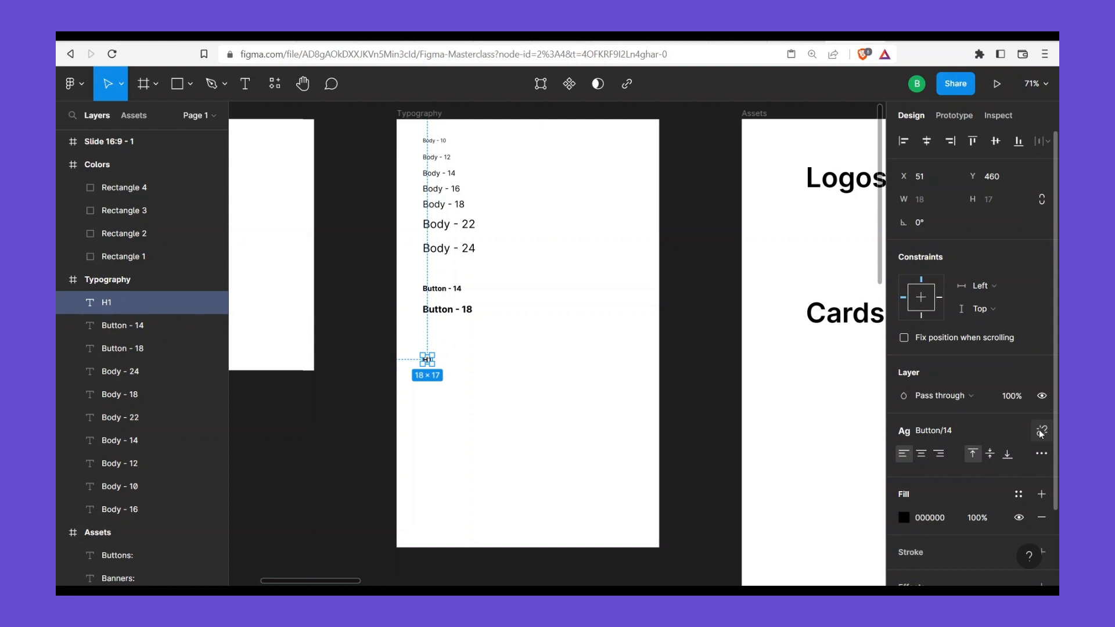
Detach the Button/14 style from the "H1" text and set its font size to 96
left_click(1041, 433)
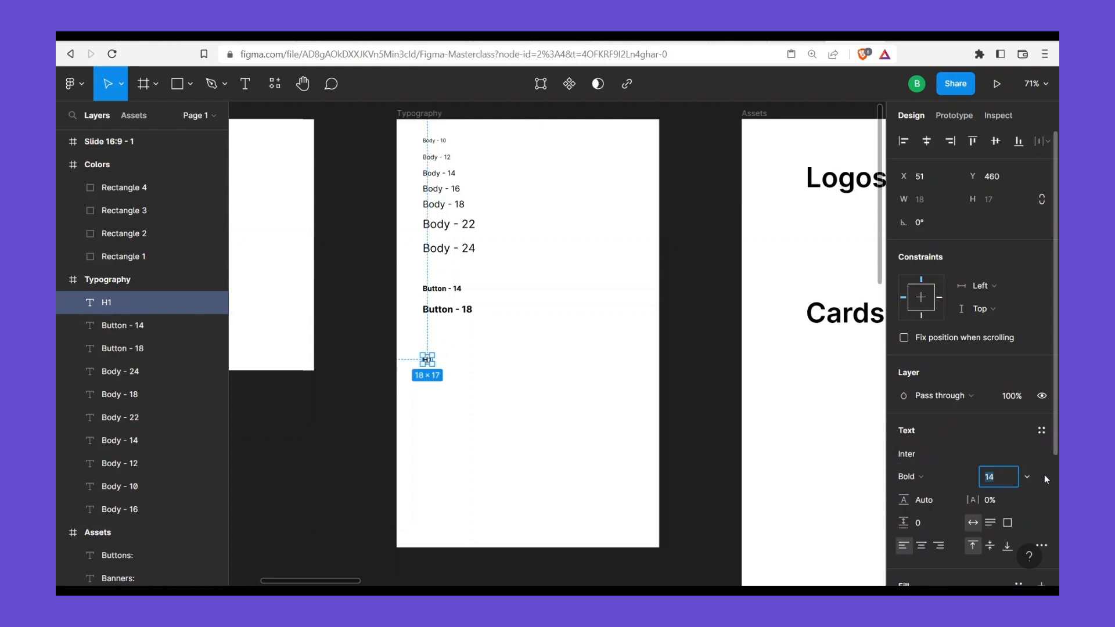
type("96")
left_click(929, 476)
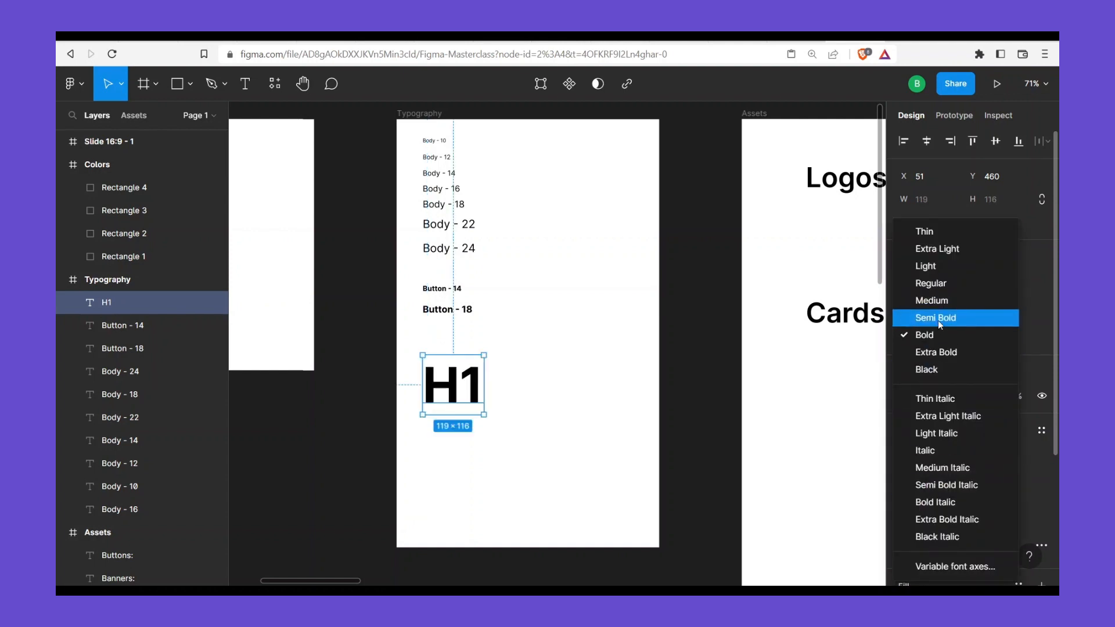
left_click(455, 385)
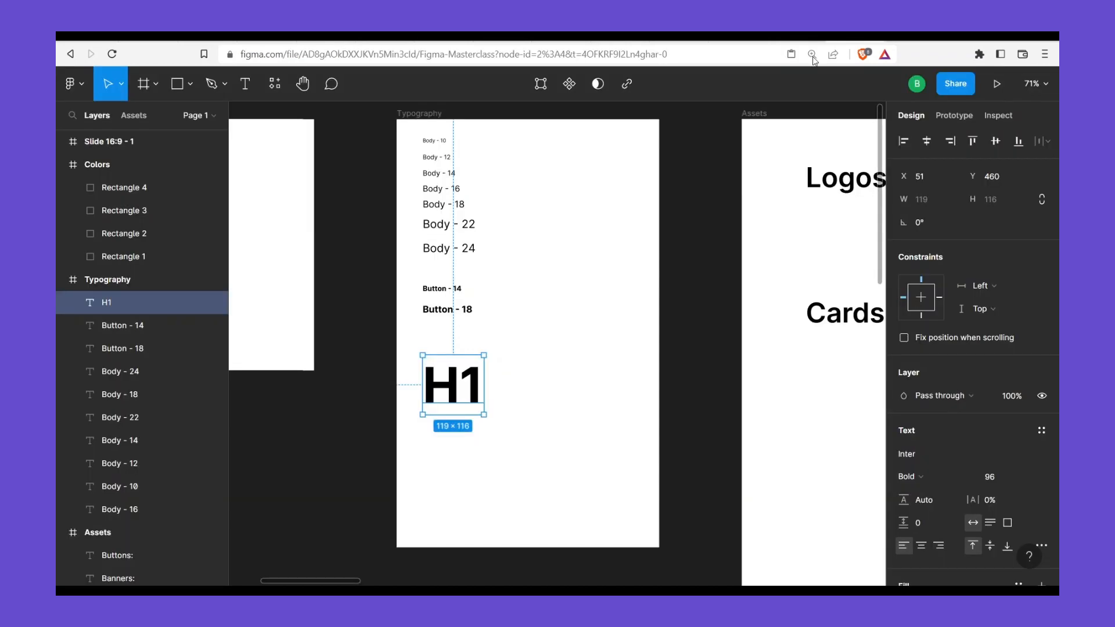
left_click(494, 388)
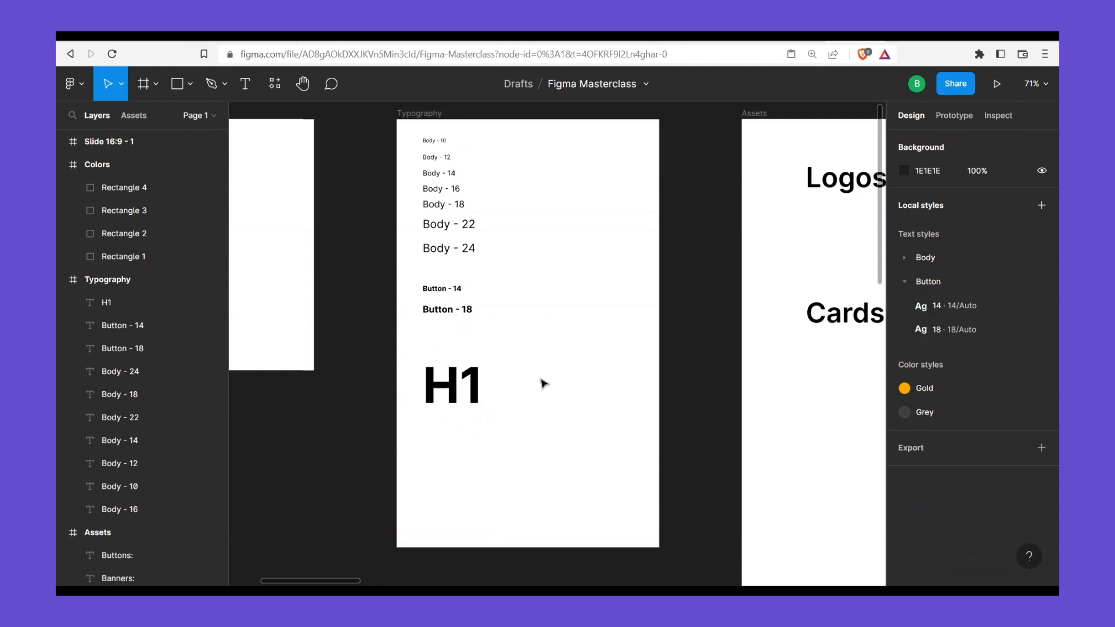
Look over the Assets frame with its Logos, Cards and Banners sections
left_click_drag(665, 357, 641, 358)
left_click_drag(743, 362, 526, 358)
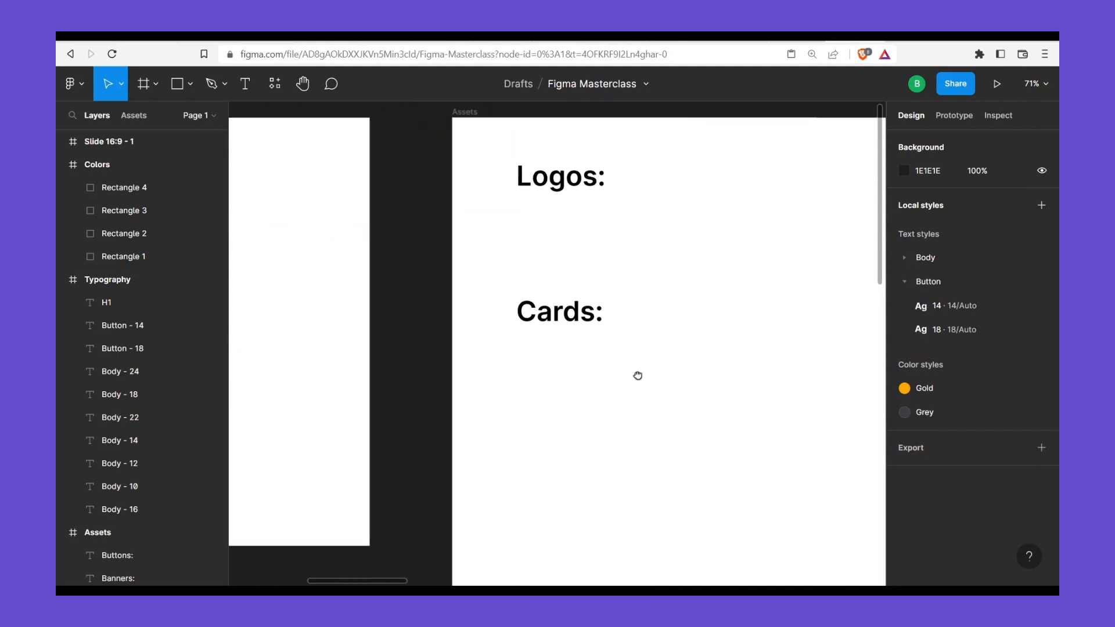
left_click_drag(639, 376, 377, 316)
scroll(568, 368, "down", 2)
scroll(488, 344, "down", 1)
scroll(456, 333, "down", 2)
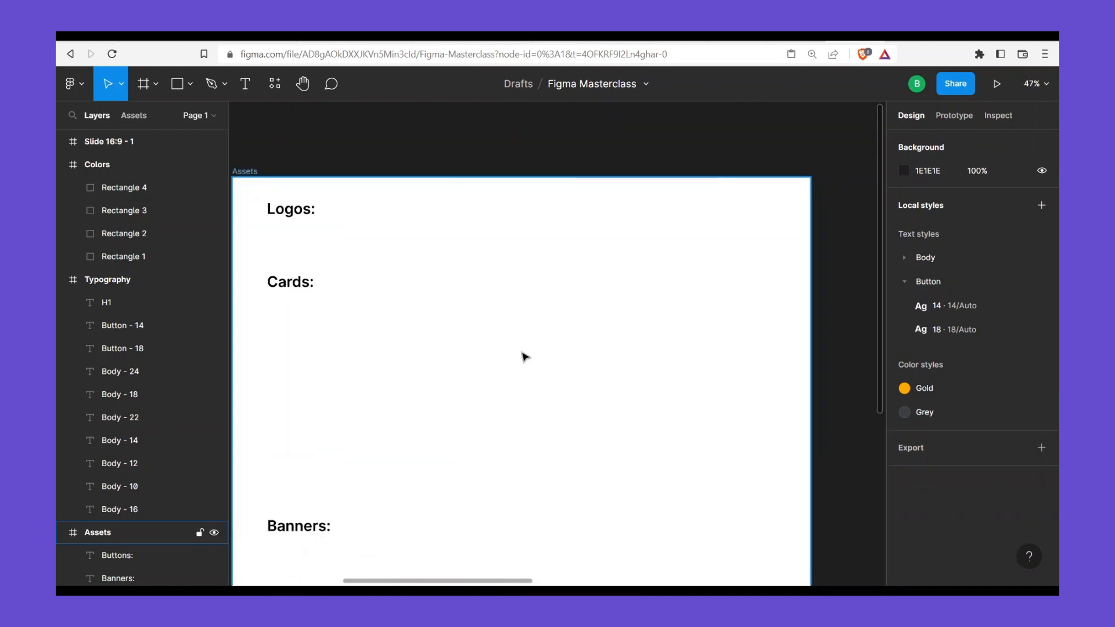
left_click_drag(446, 364, 510, 341)
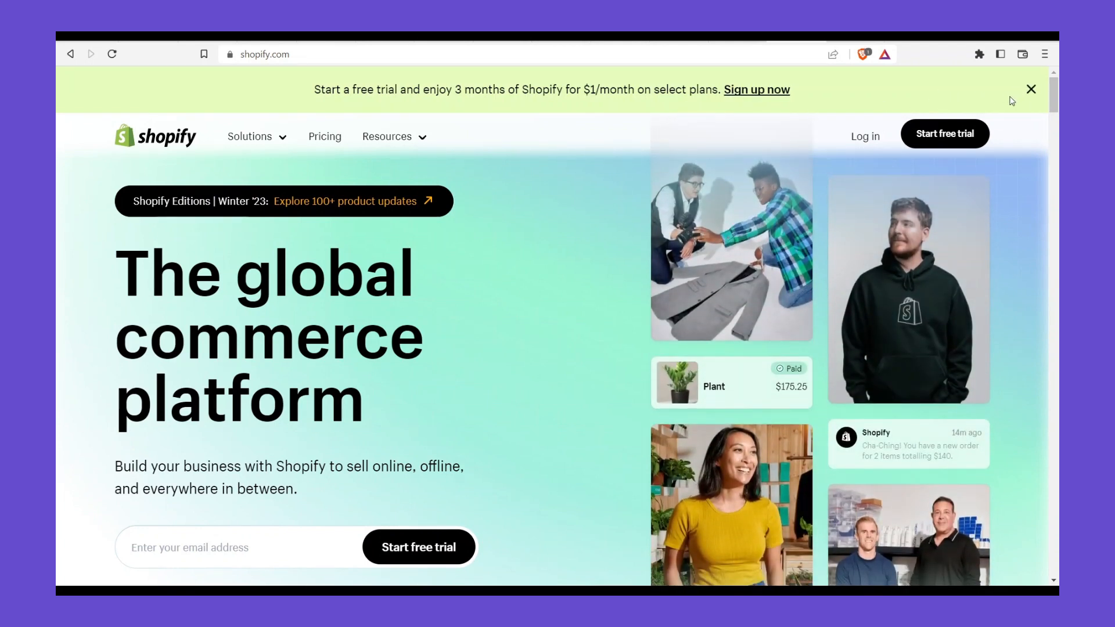
Switch to the Shopify homepage, dismiss the free trial banner and inspect the Shopify logo in the header
left_click(1030, 89)
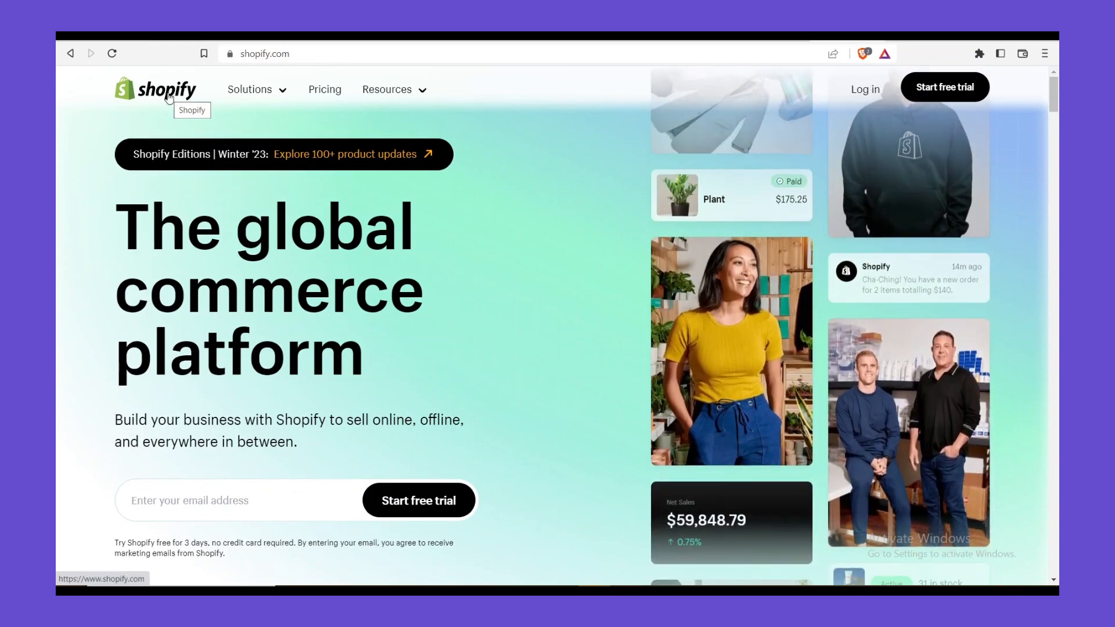
right_click(168, 98)
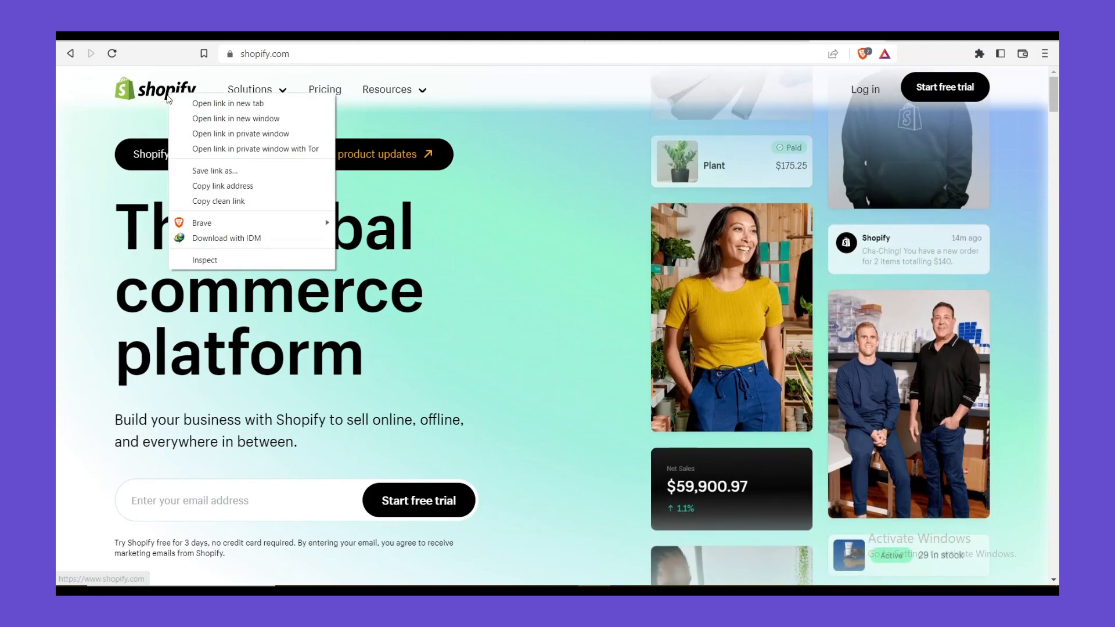
key("Escape")
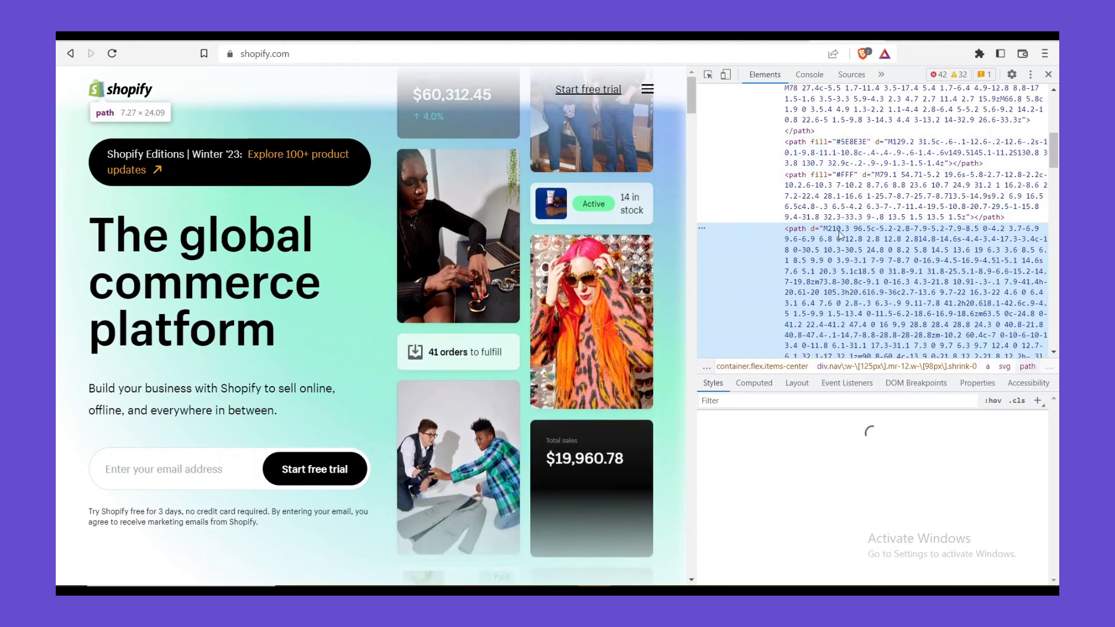
Find the Shopify logo's svg element in the page's HTML and copy the whole element
scroll(871, 218, "up", 1)
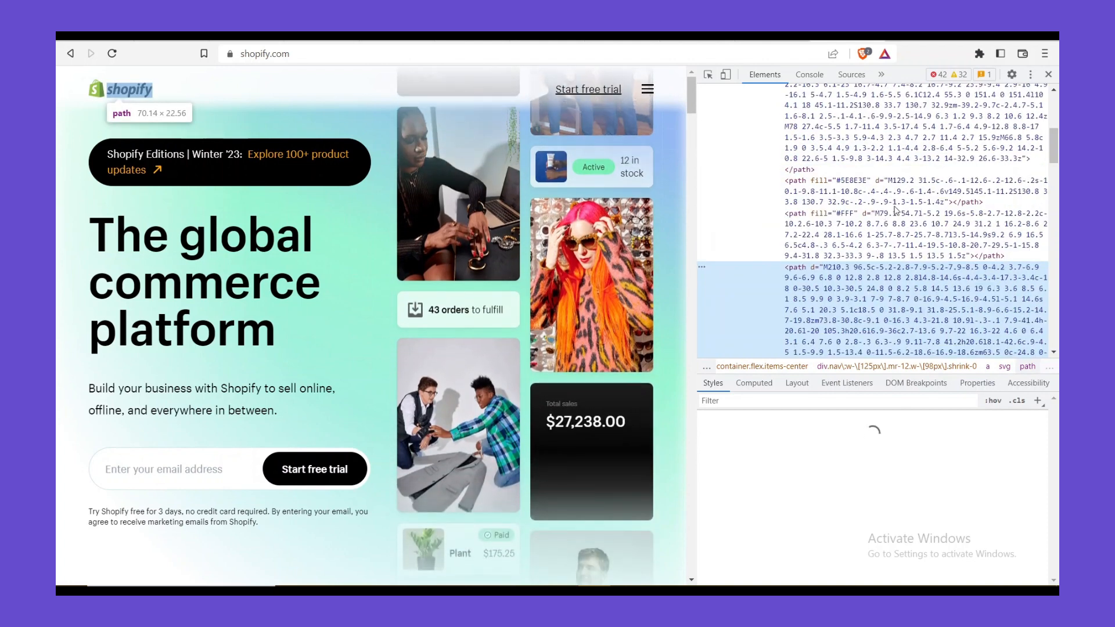
scroll(895, 209, "up", 1)
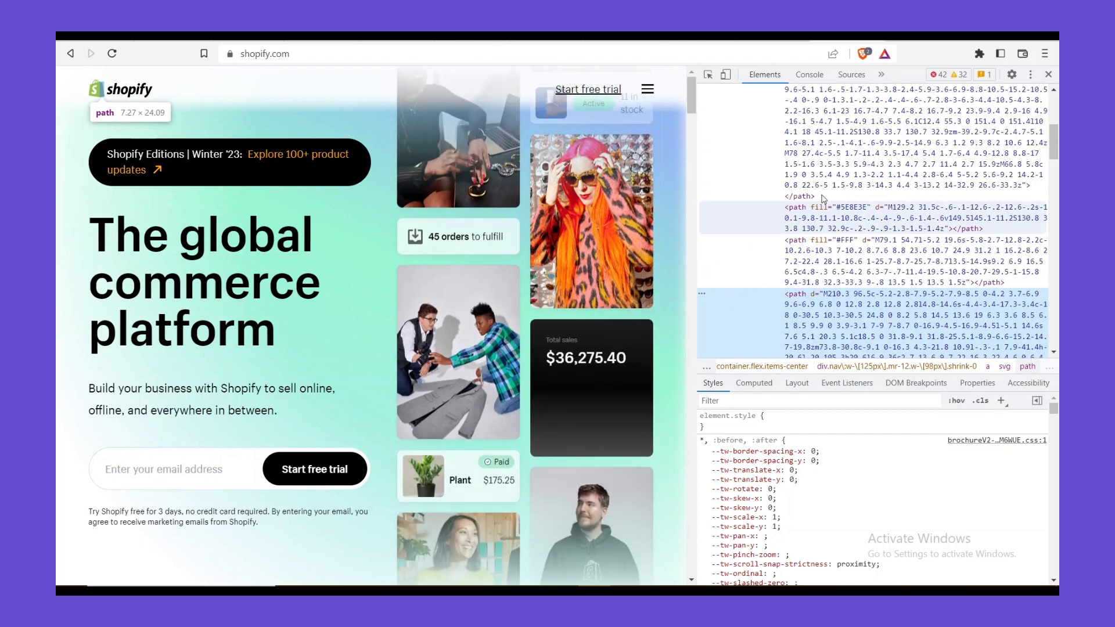
scroll(836, 194, "up", 8)
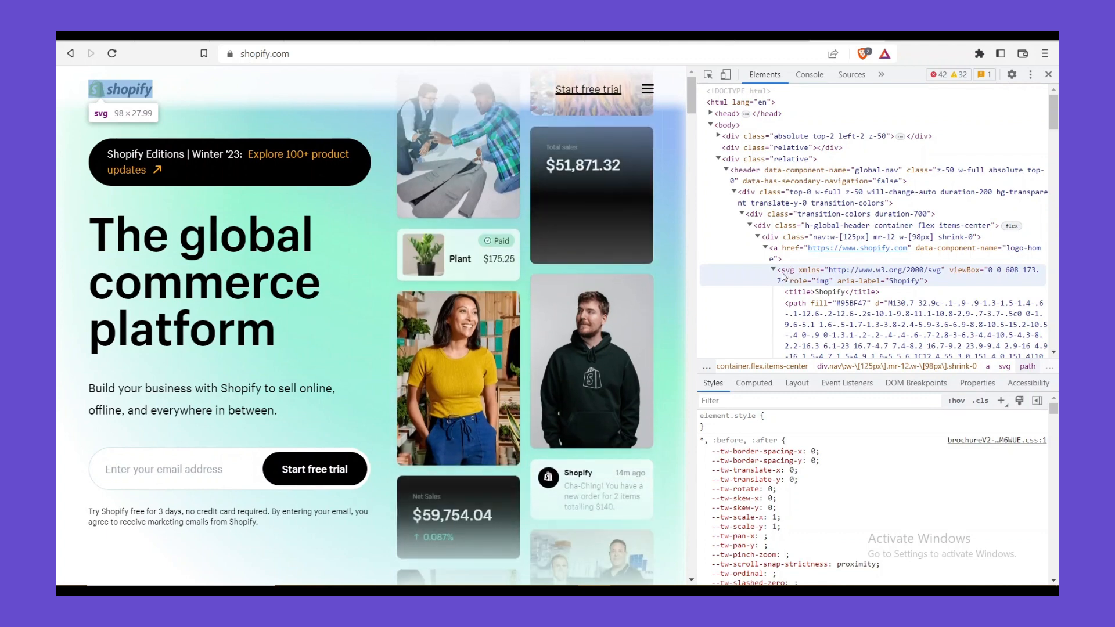
right_click(898, 275)
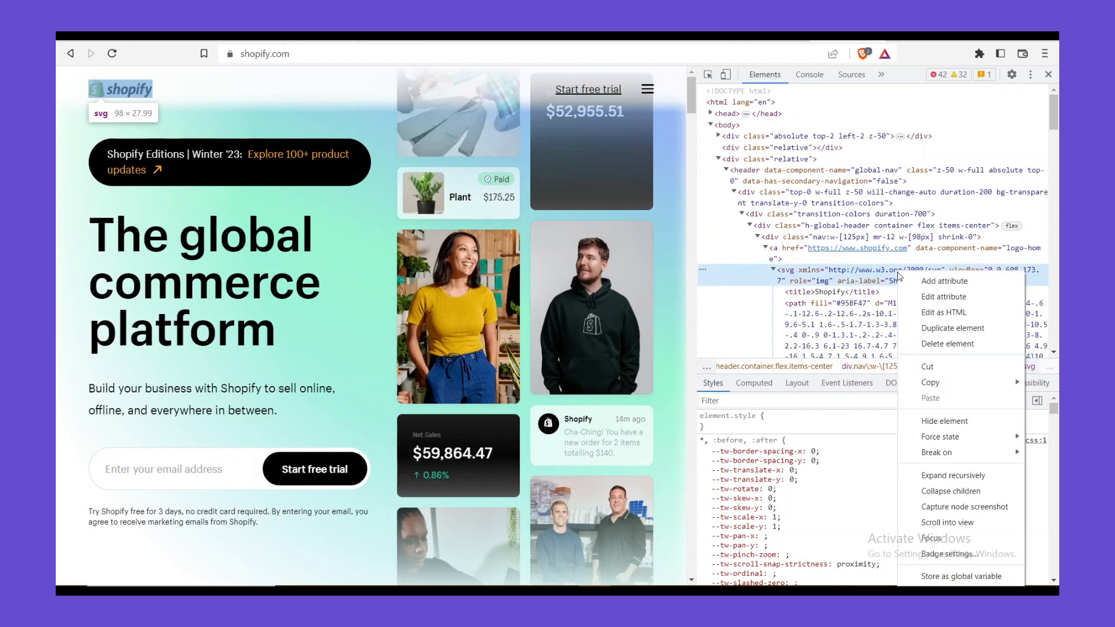
mouse_move(930, 382)
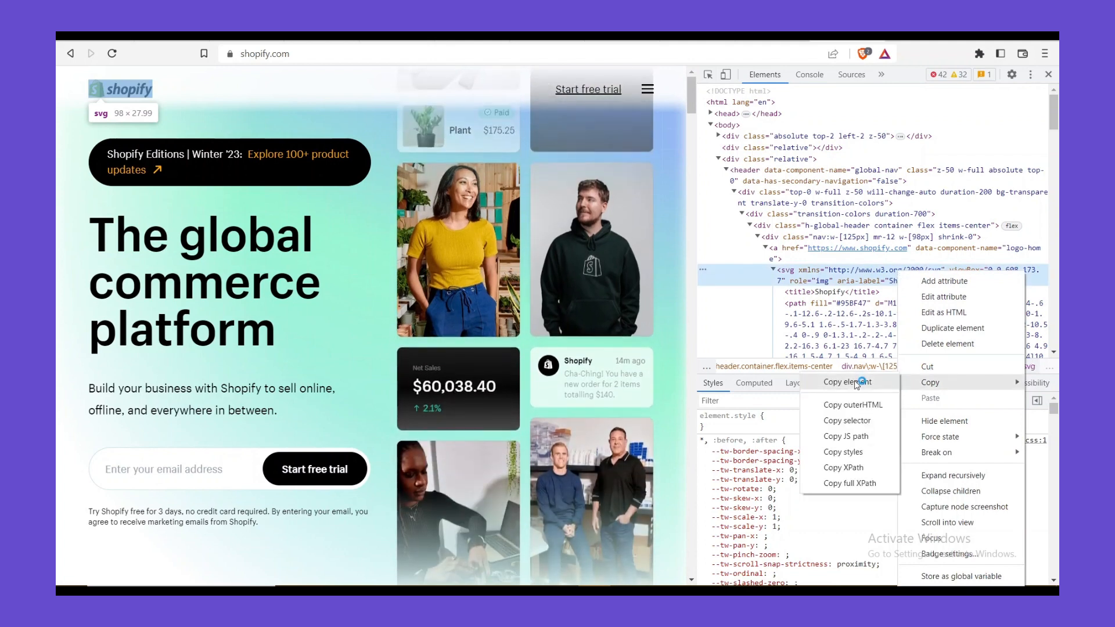
left_click(857, 383)
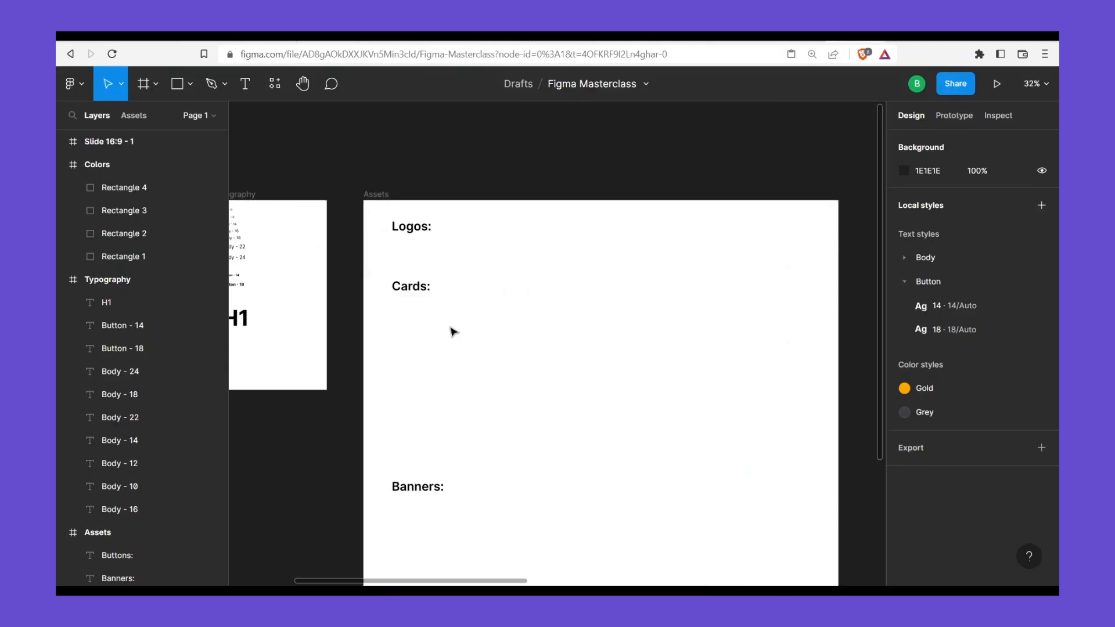
Back in Figma, paste the Shopify logo into the Assets frame, scaled to 233 × 67 and placed beside "Logos:" at X 464, Y 81
left_click(533, 253)
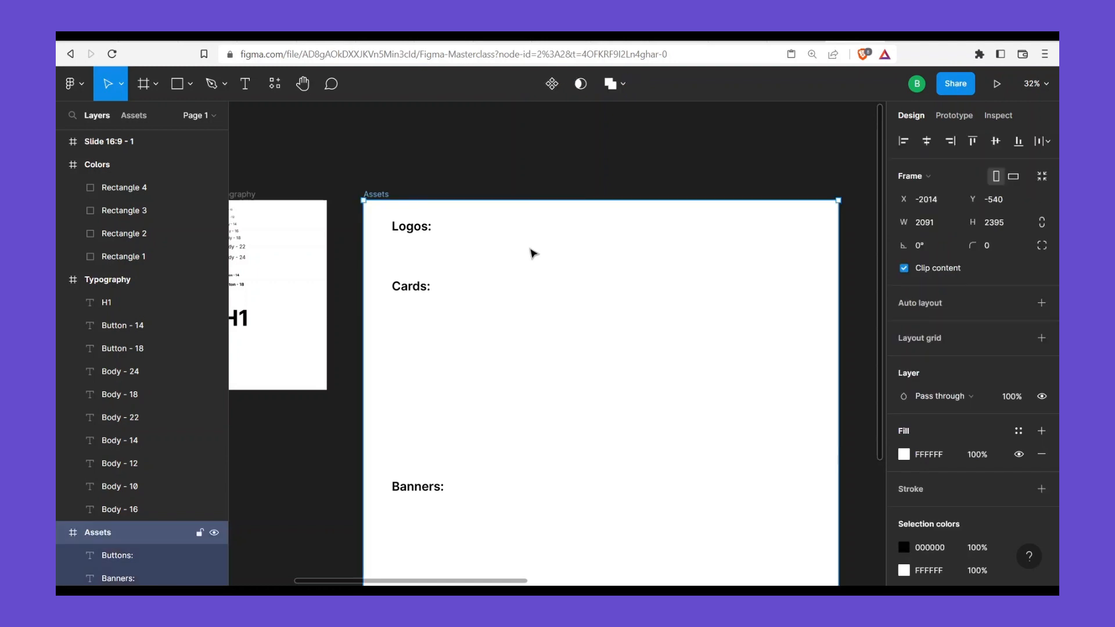
key("ctrl+v")
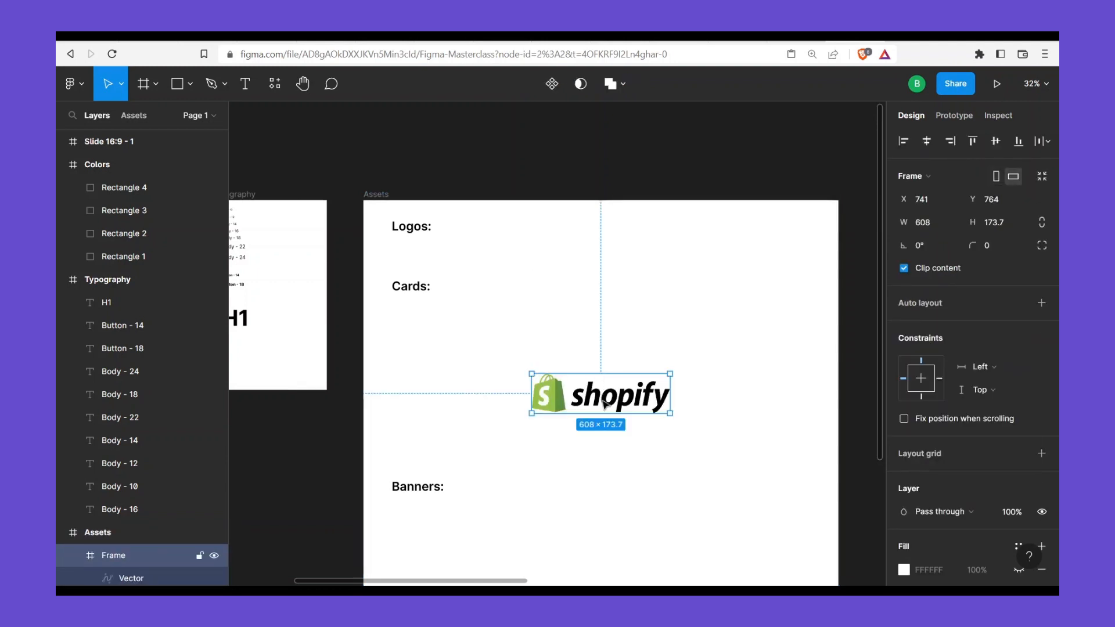
left_click_drag(605, 405, 576, 297)
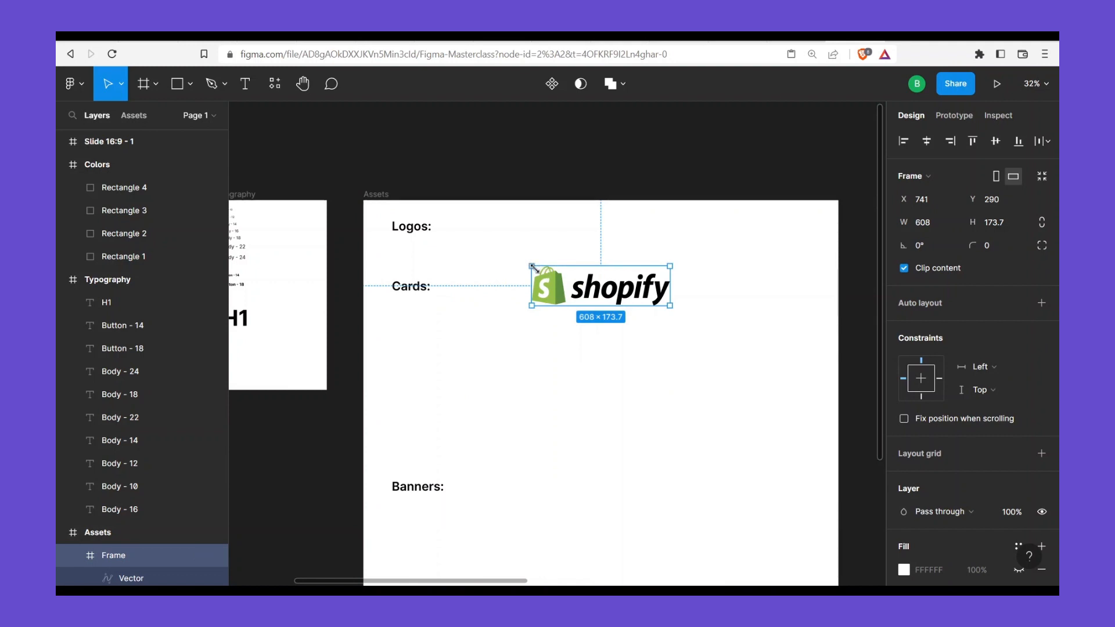
left_click_drag(533, 268, 498, 236)
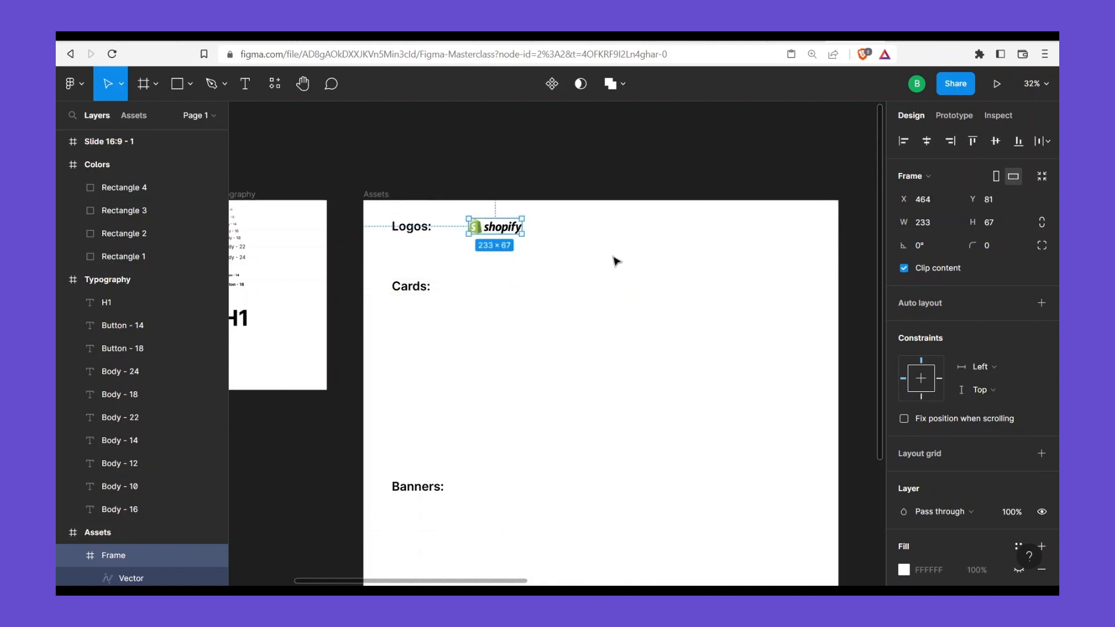
left_click_drag(774, 221, 694, 230)
scroll(603, 239, "down", 2)
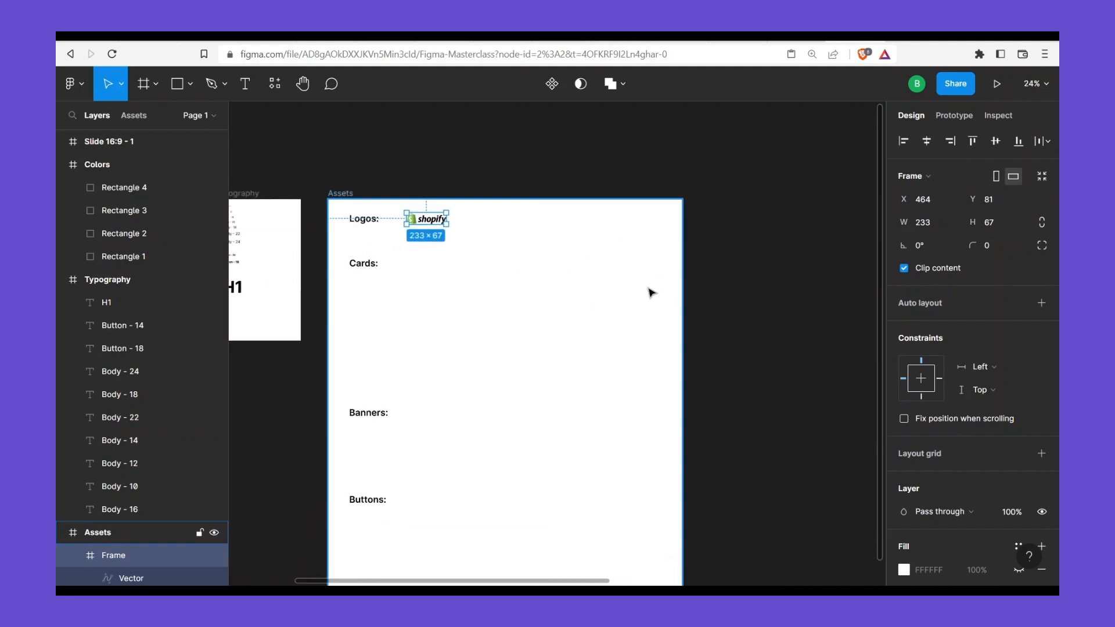
scroll(662, 221, "up", 1)
left_click_drag(616, 234, 707, 272)
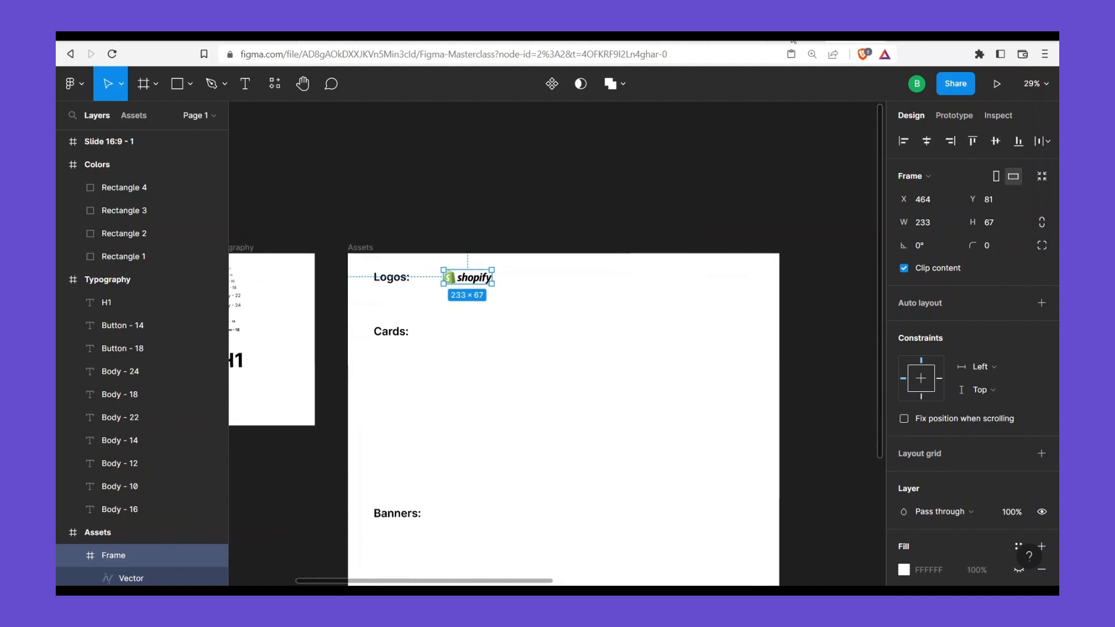
Return to the Shopify homepage, inspect the hidden logo on The Sill hero card and download its SVG from the image source
left_click(794, 40)
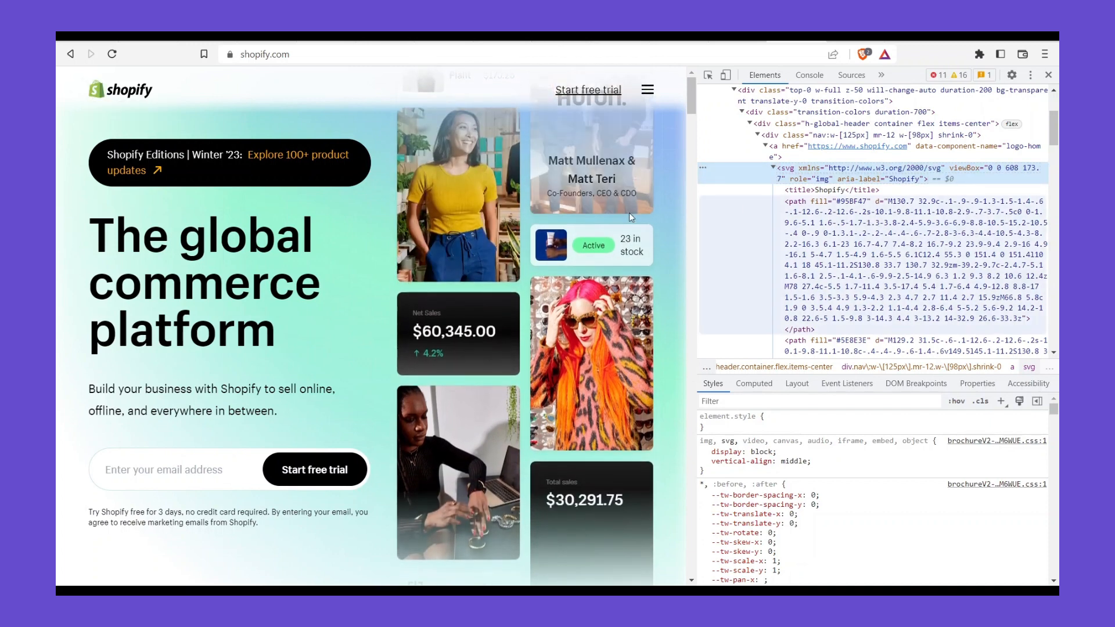
left_click(629, 212)
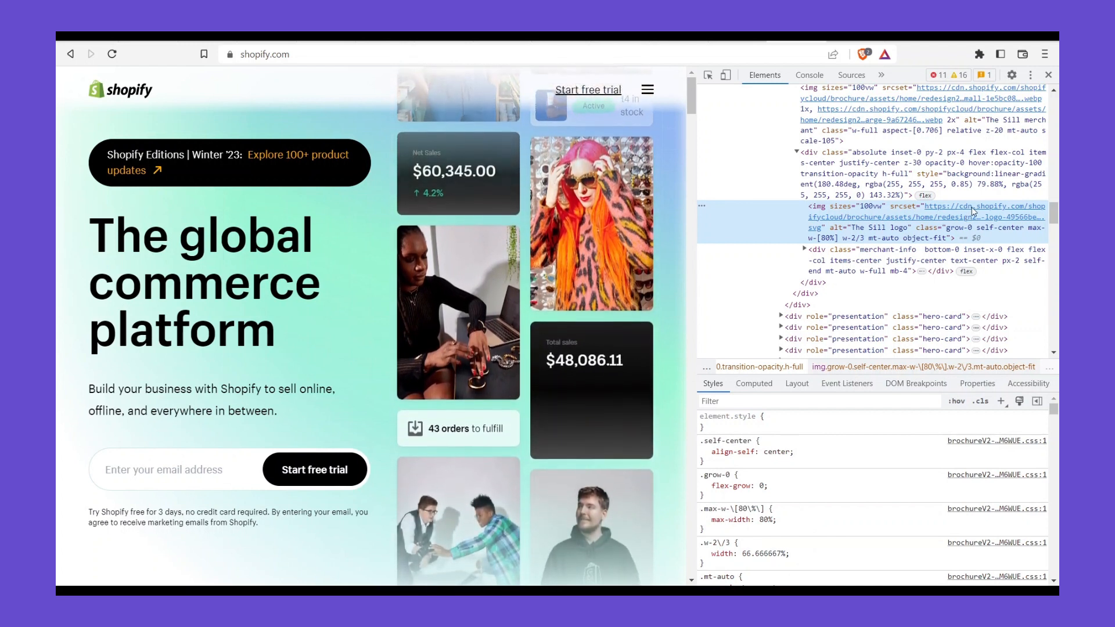
mouse_move(973, 212)
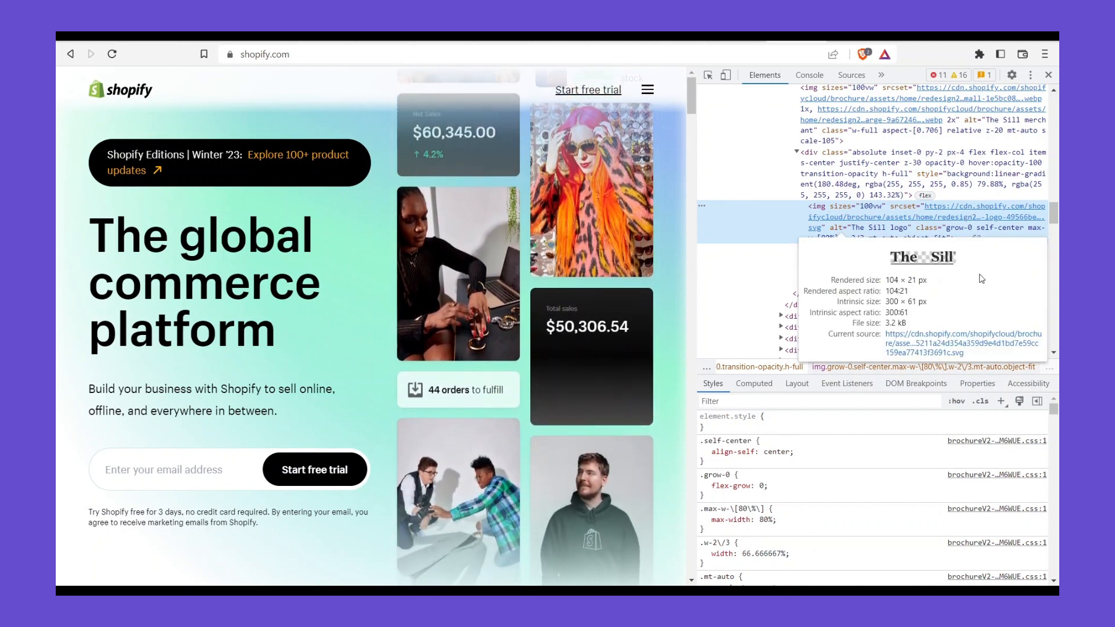
left_click(935, 342)
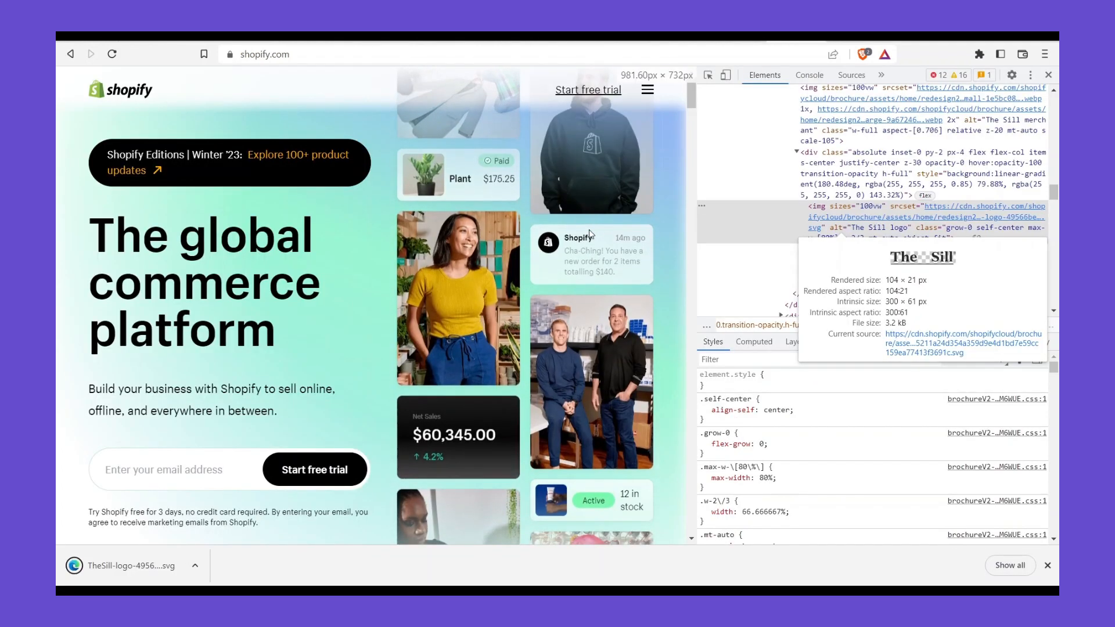
Inspect the Huron logo on the hero card of the two founders, open its source SVG and dismiss the downloads bar
mouse_move(601, 350)
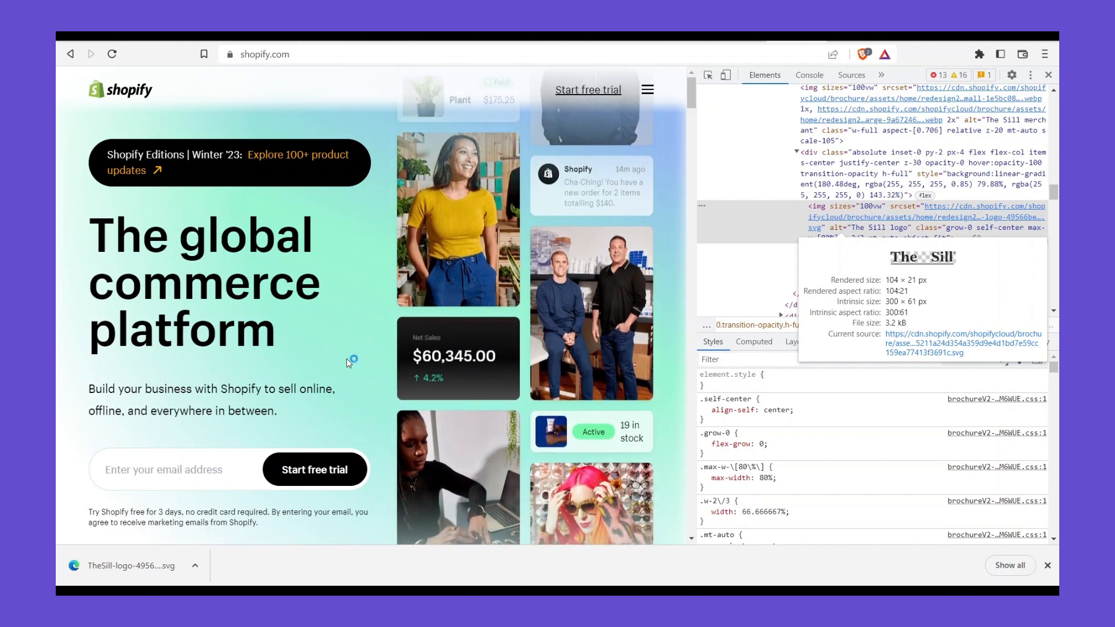
mouse_move(585, 284)
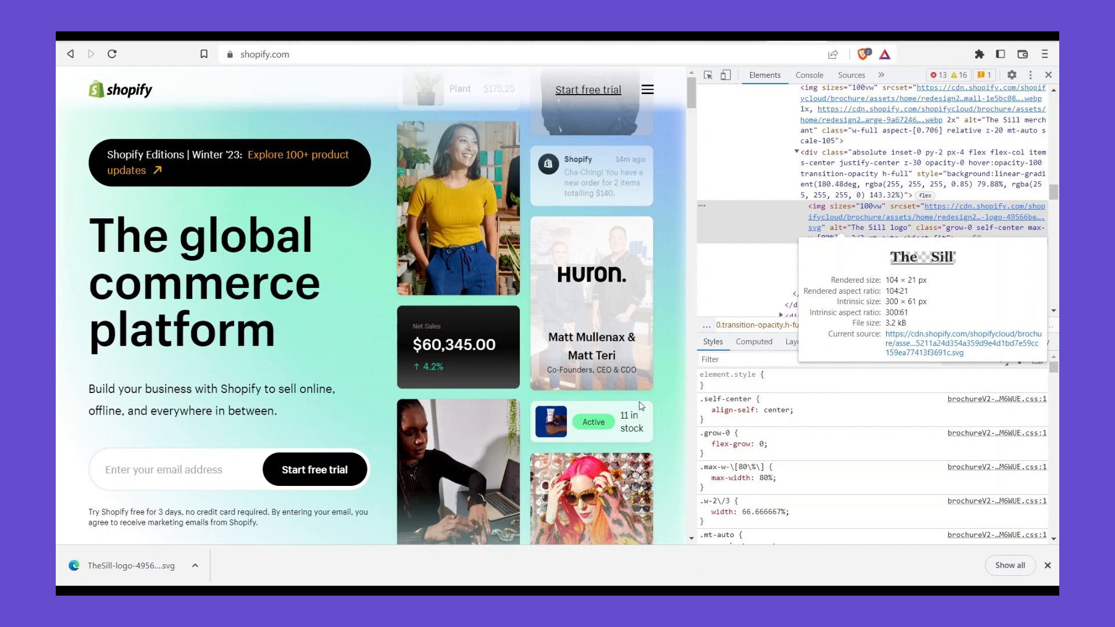
left_click(603, 294)
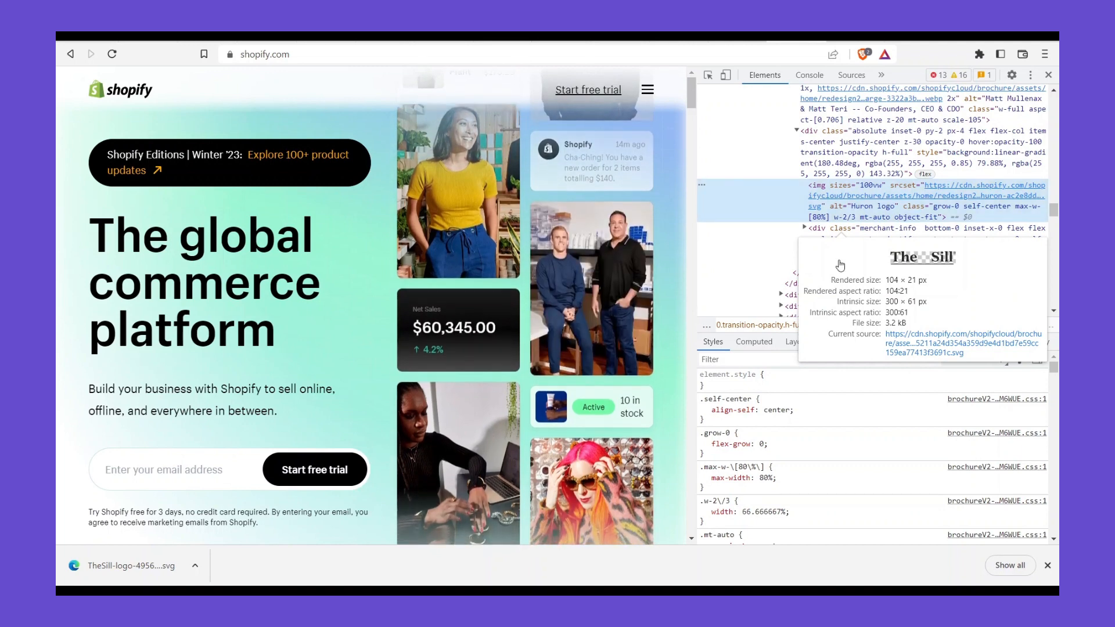
mouse_move(951, 192)
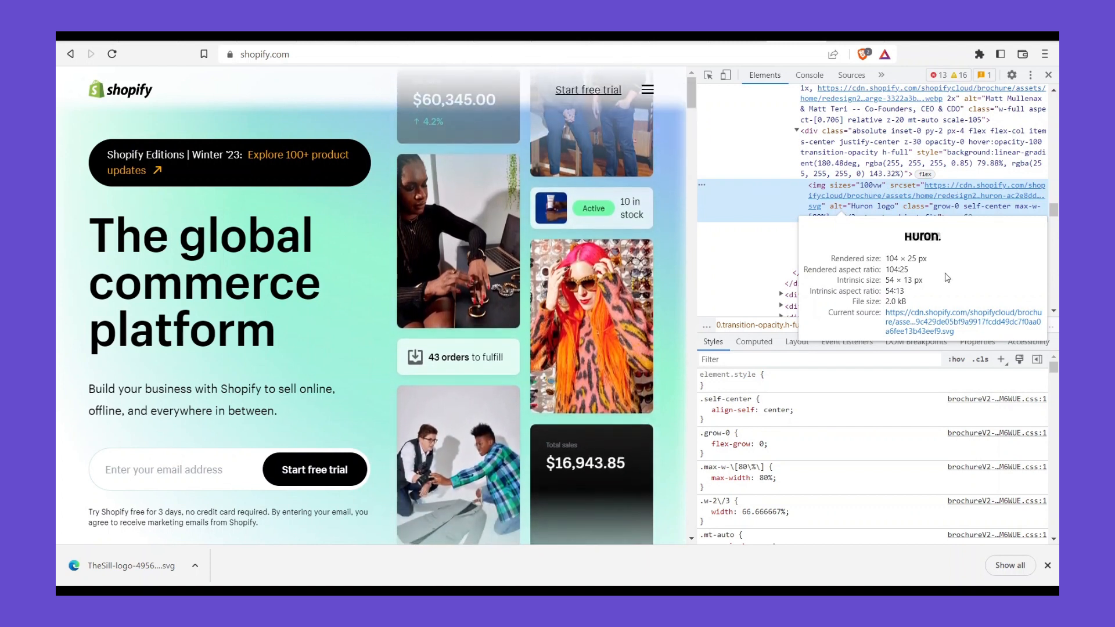
left_click(945, 323)
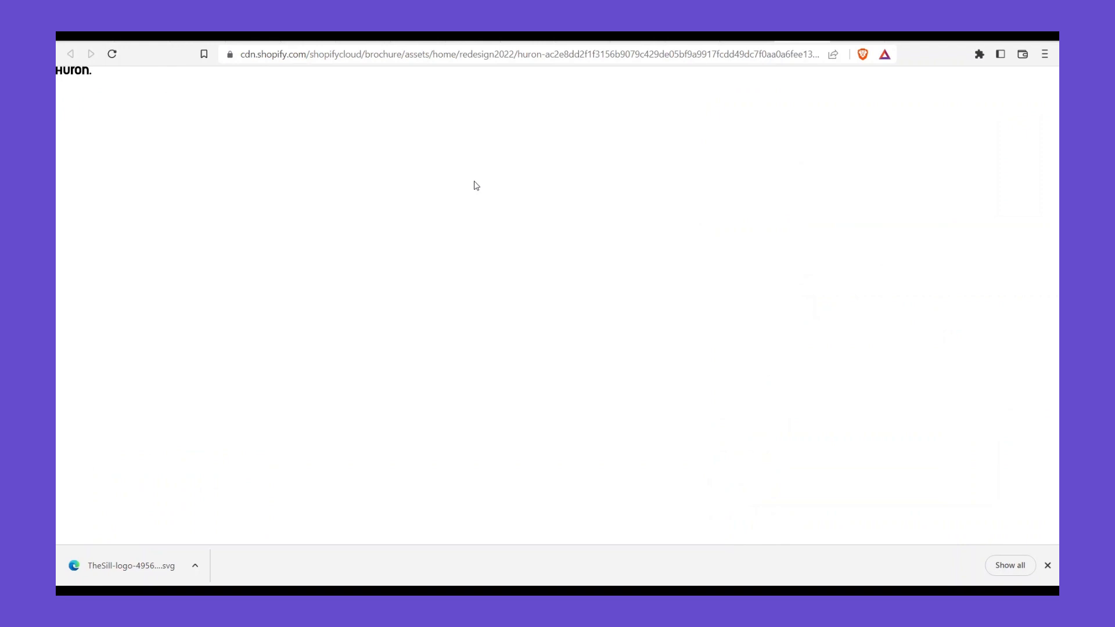
left_click(1048, 566)
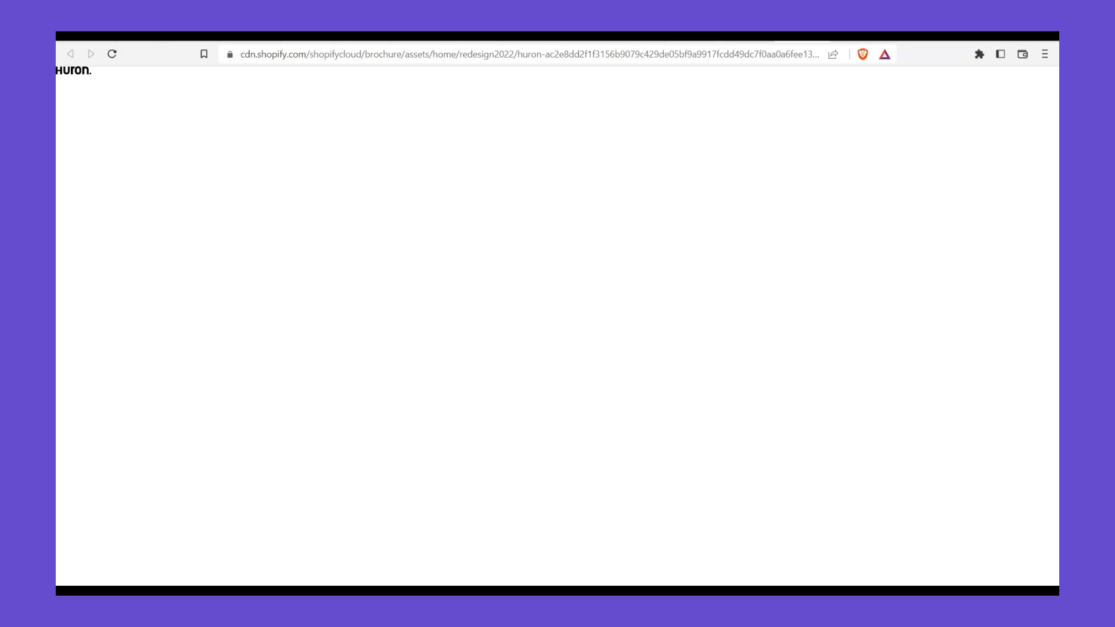
Back on the Shopify homepage, inspect the MrBeast hero card and view its small background image from the source link
left_click(826, 40)
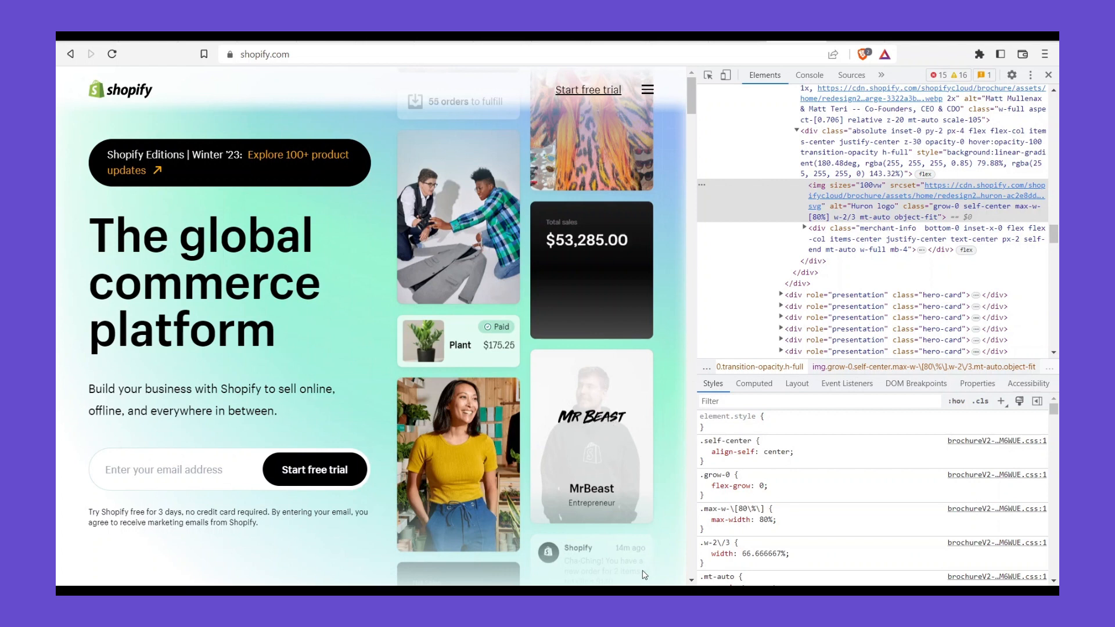
left_click(658, 505)
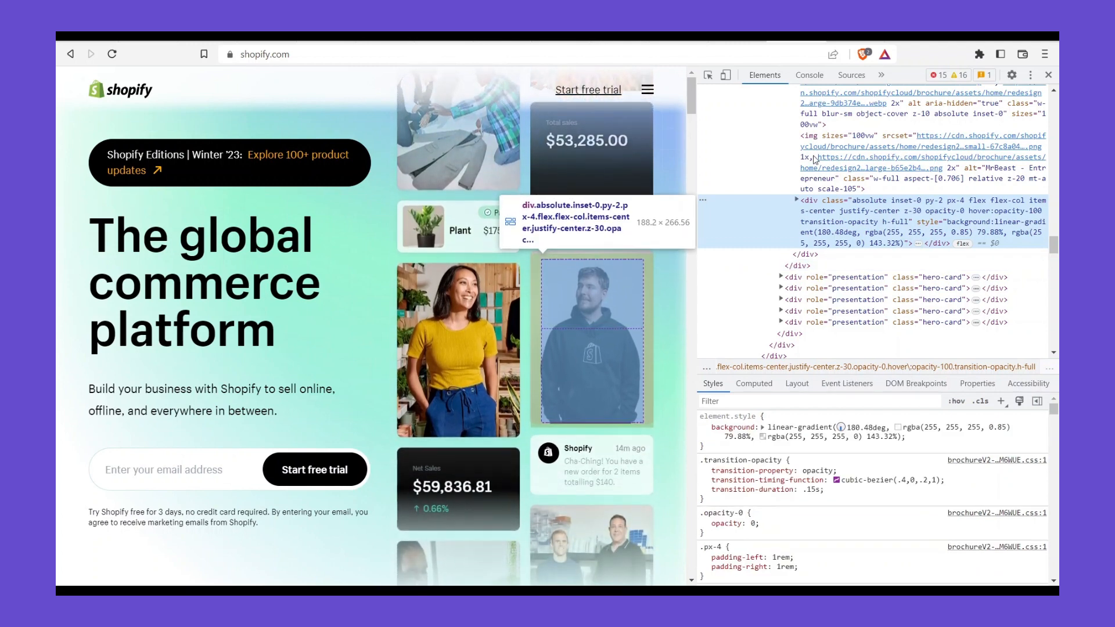
scroll(812, 147, "up", 1)
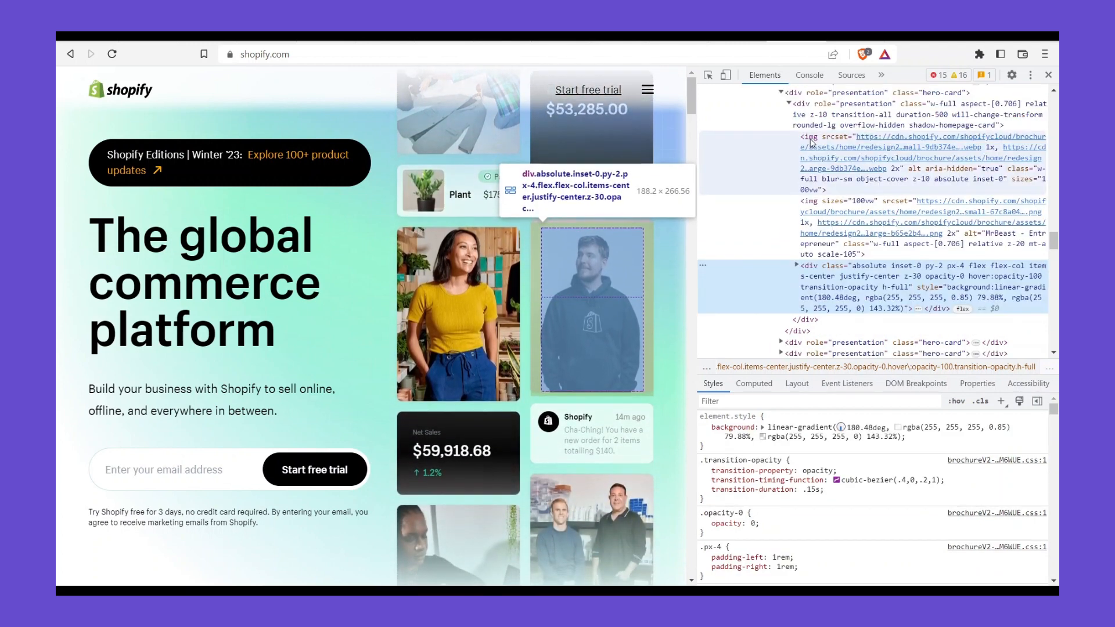
mouse_move(815, 142)
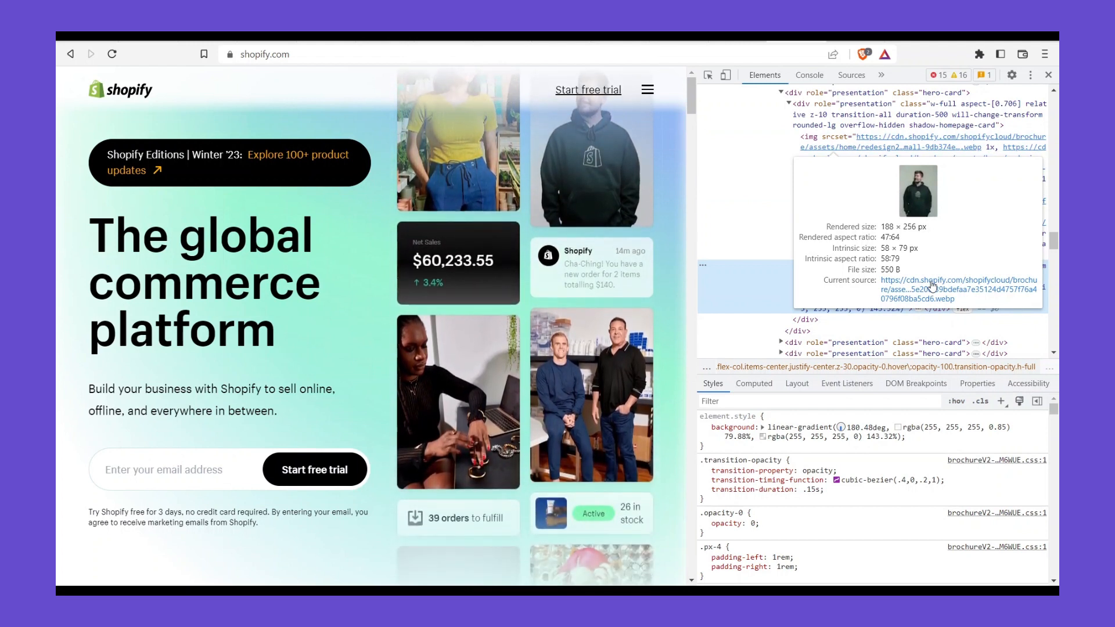
left_click(932, 286)
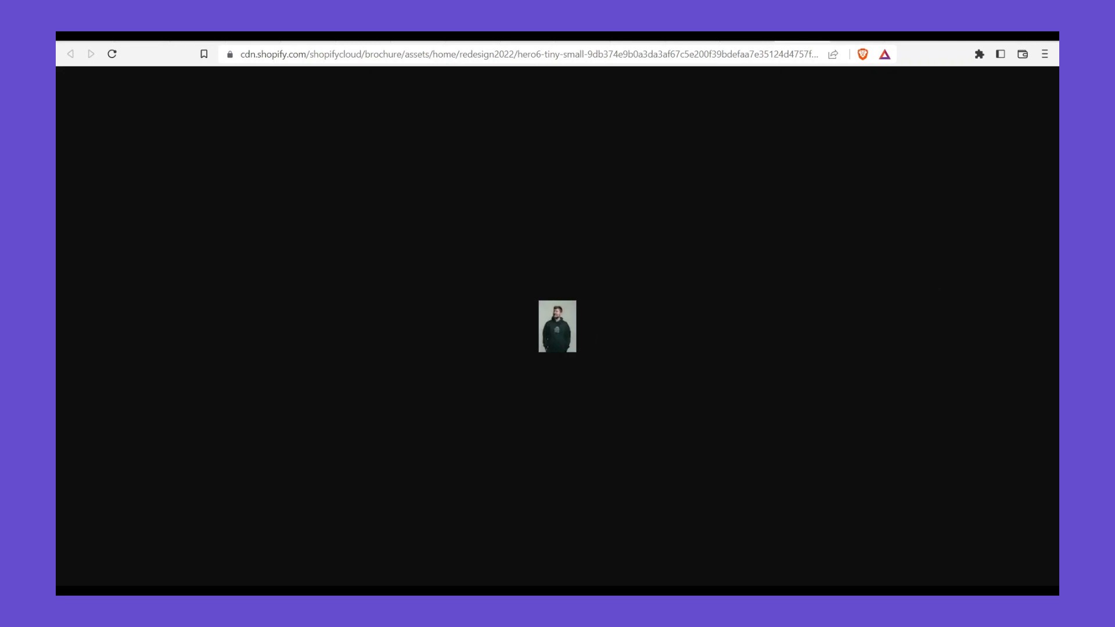
key("alt+Left")
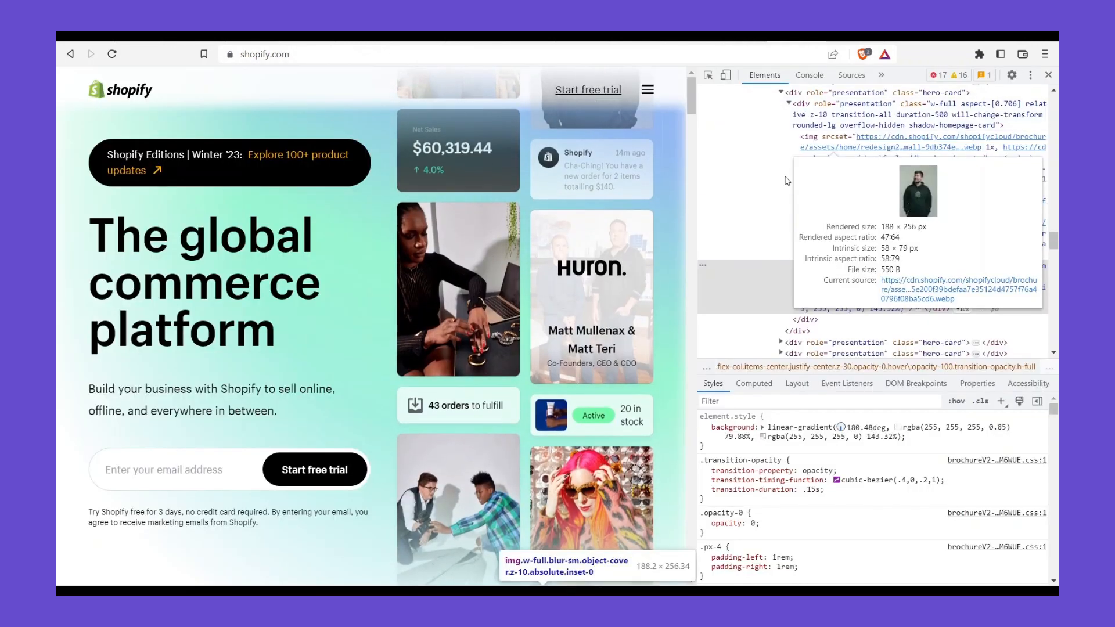
scroll(618, 214, "down", 8)
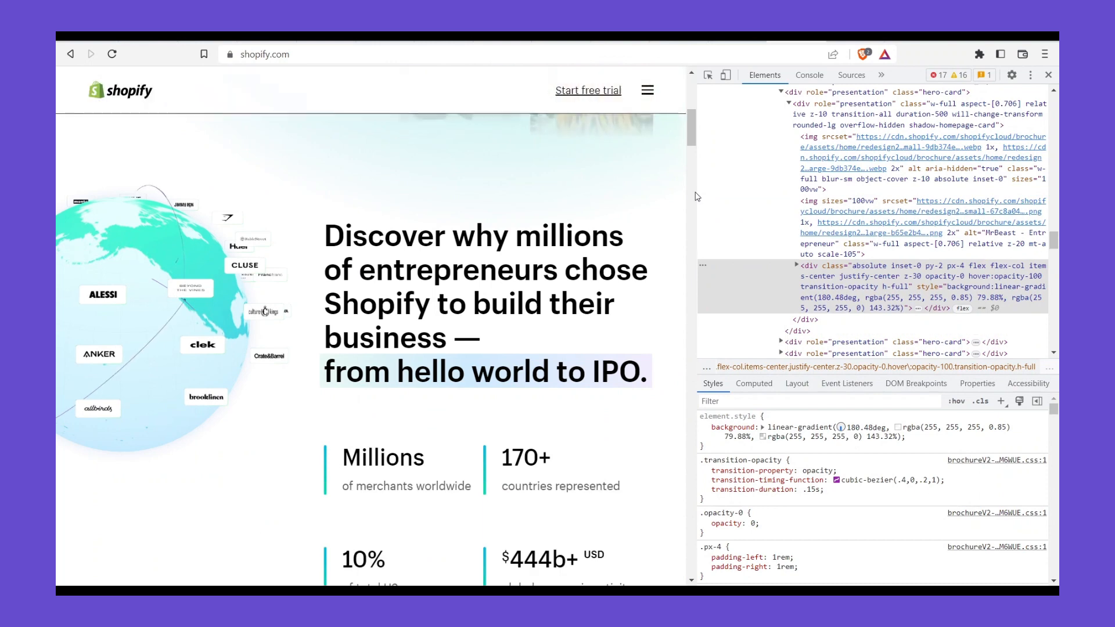
Close the developer tools on the Shopify homepage, return to the Figma file and deselect the Shopify logo in the Assets frame
scroll(618, 214, "up", 8)
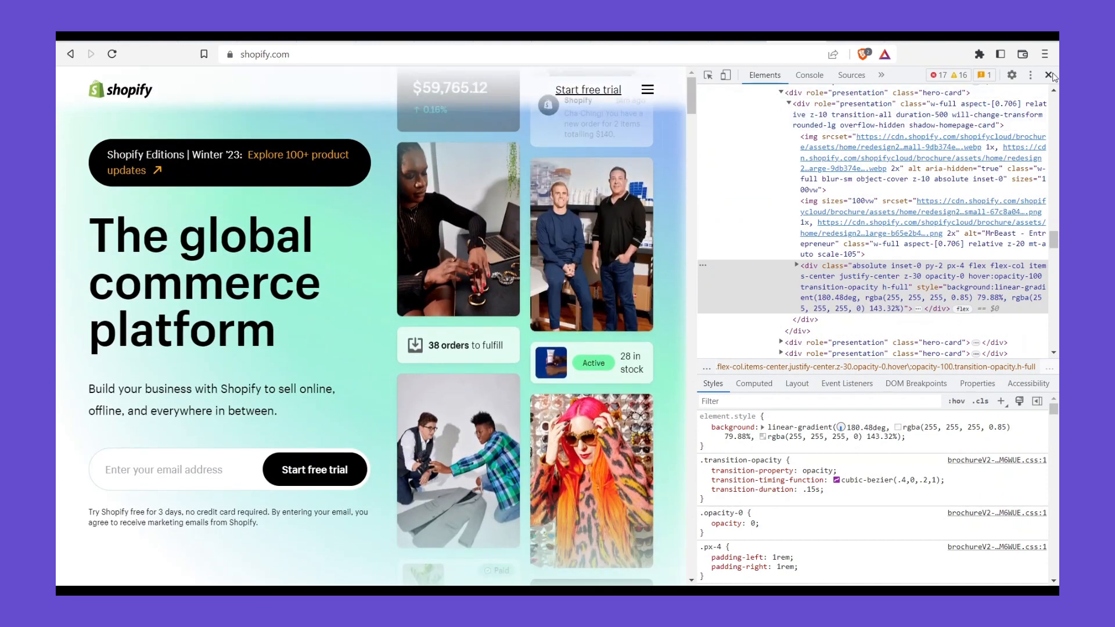
key("F12")
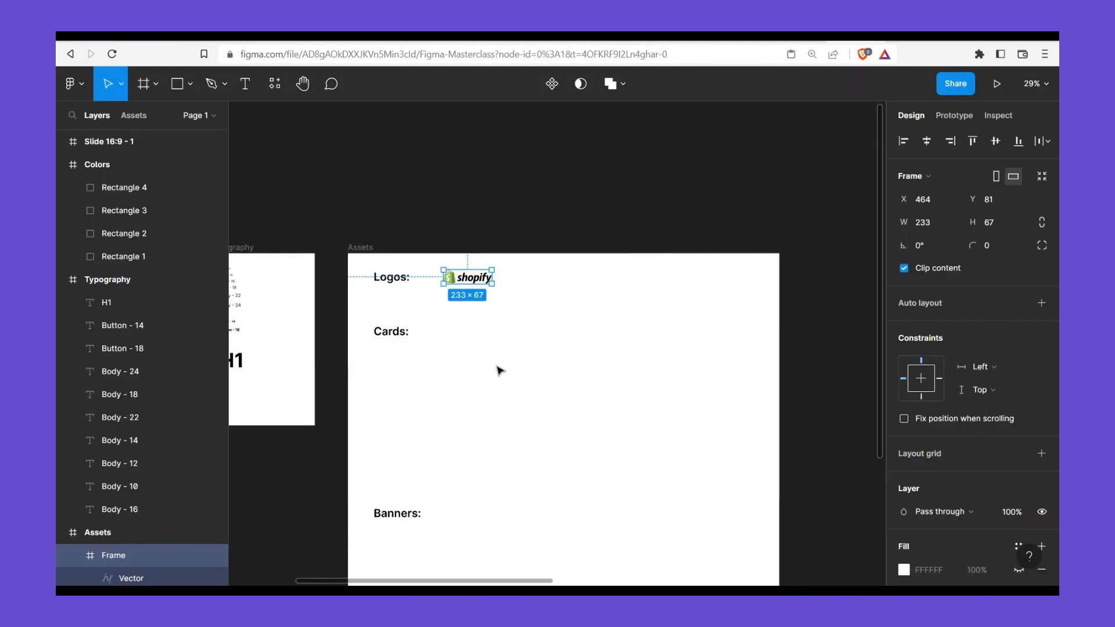
left_click(500, 370)
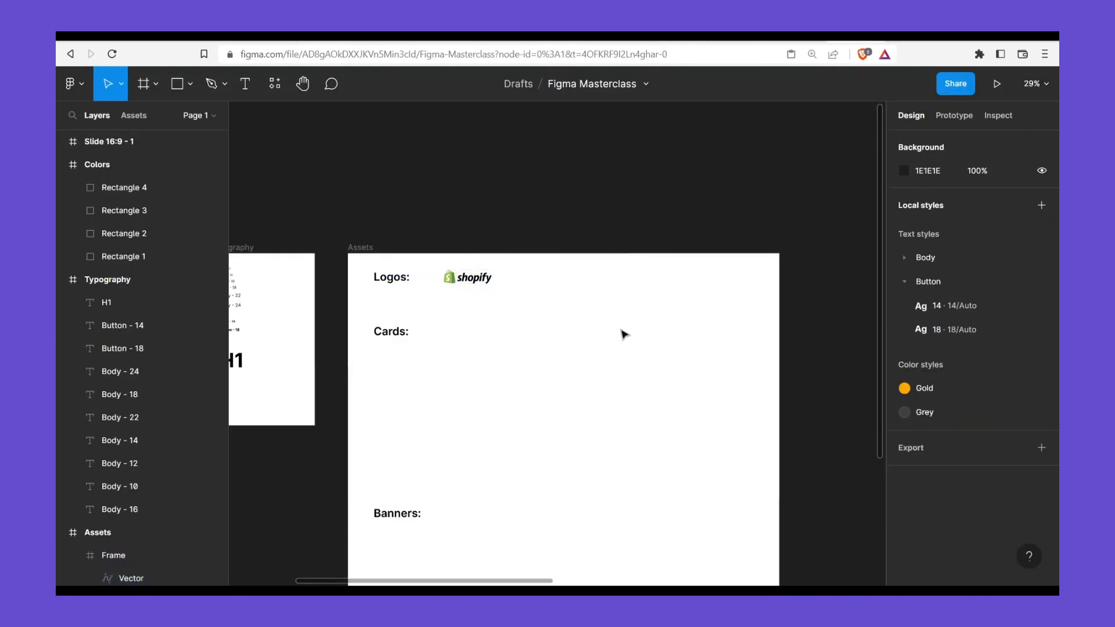
scroll(602, 300, "down", 2)
left_click_drag(748, 343, 660, 285)
scroll(475, 281, "up", 4)
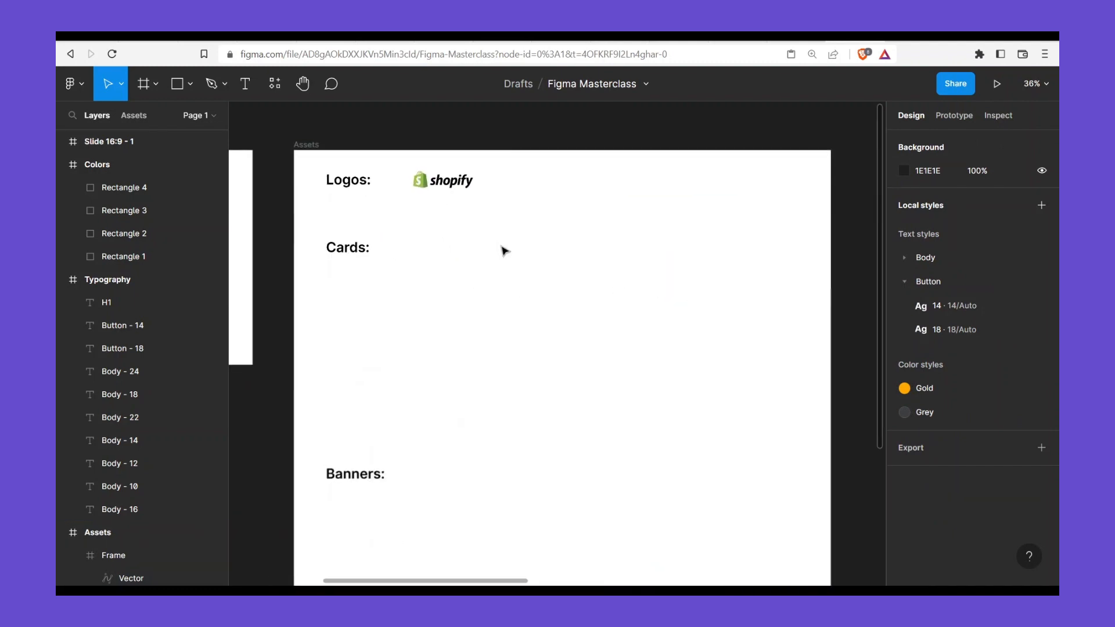
scroll(510, 264, "down", 1)
scroll(510, 263, "down", 3)
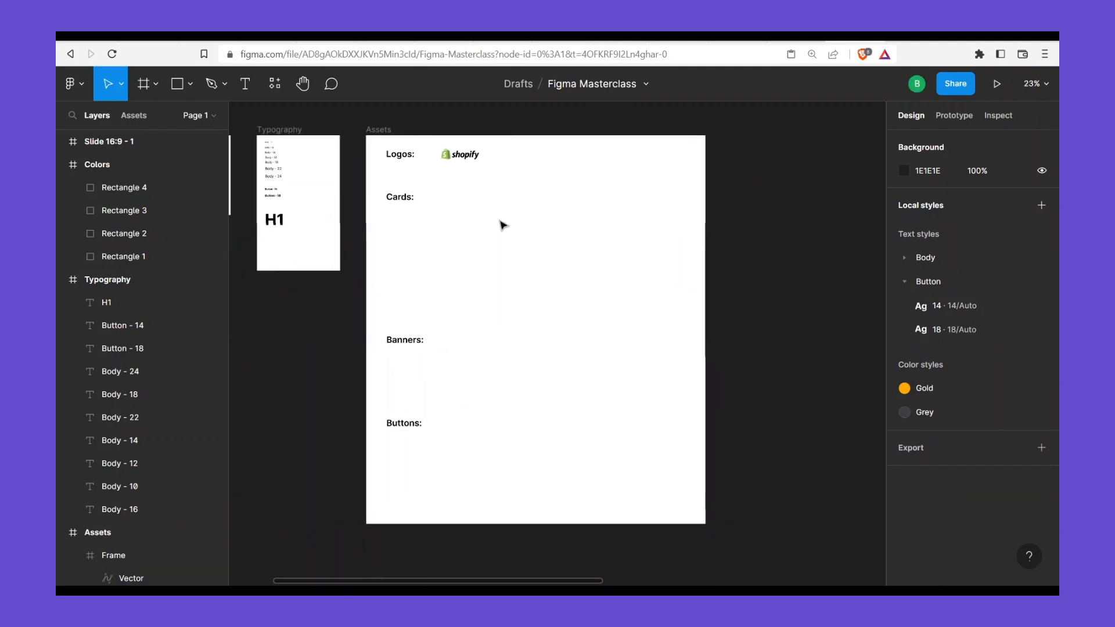
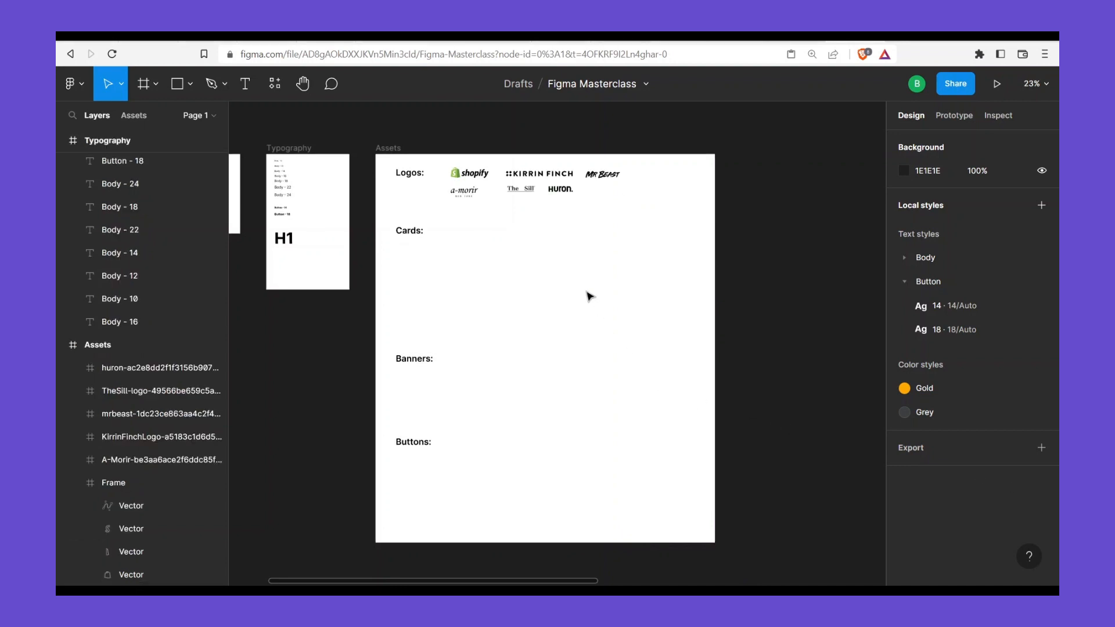
scroll(537, 274, "up", 2)
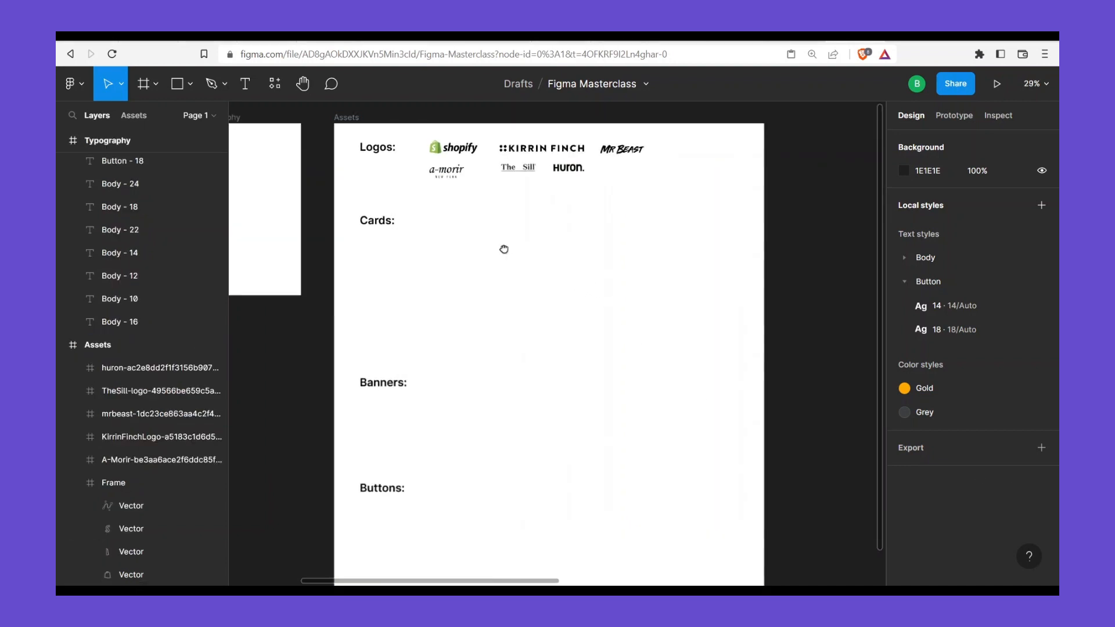
scroll(501, 241, "up", 1)
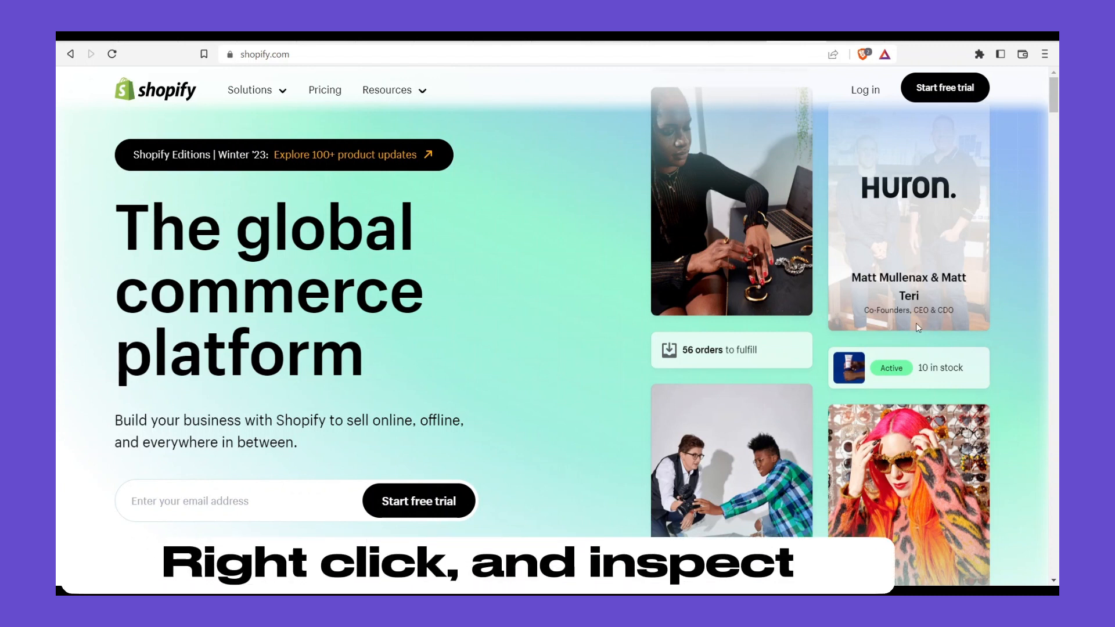
On the Shopify homepage, inspect the hero card of the two Huron founders and open its small photo from the image source link
key("F12")
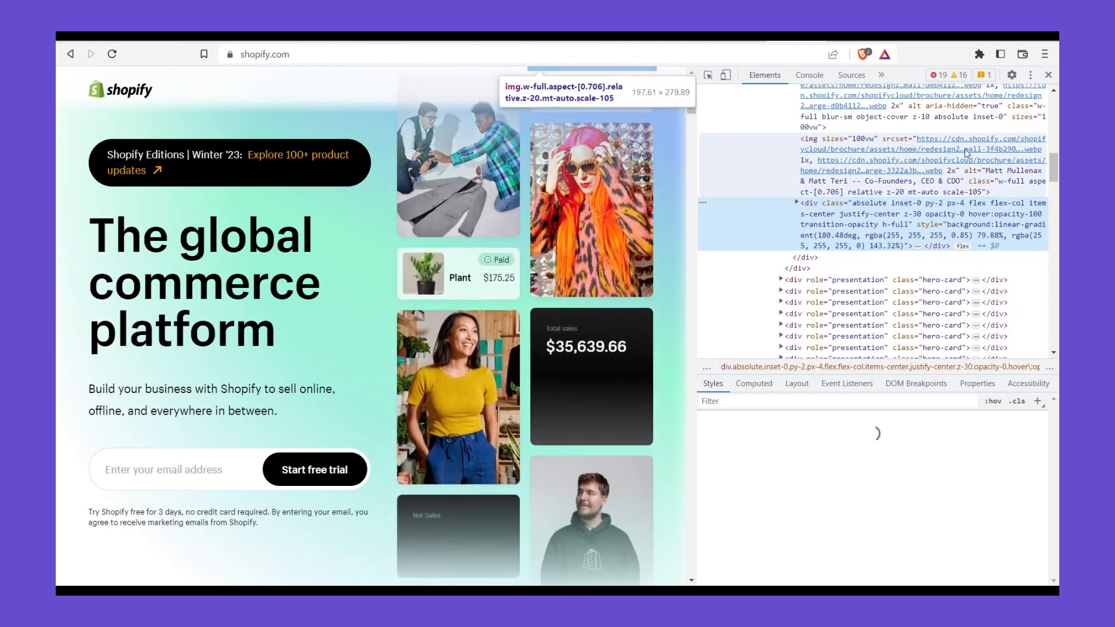
left_click(894, 163)
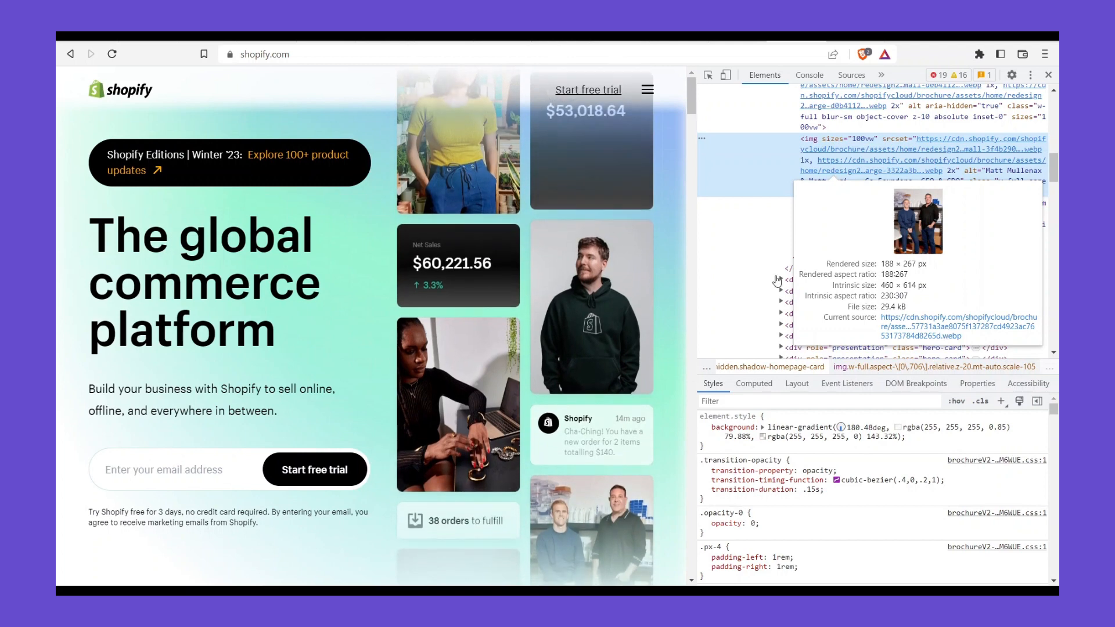
mouse_move(647, 227)
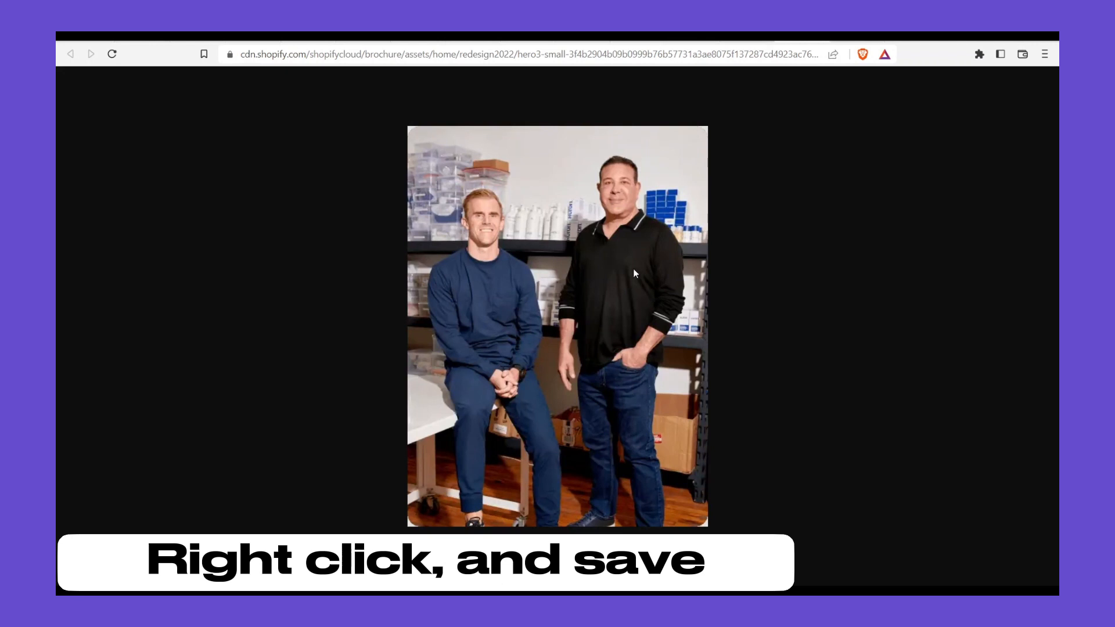
left_click(820, 40)
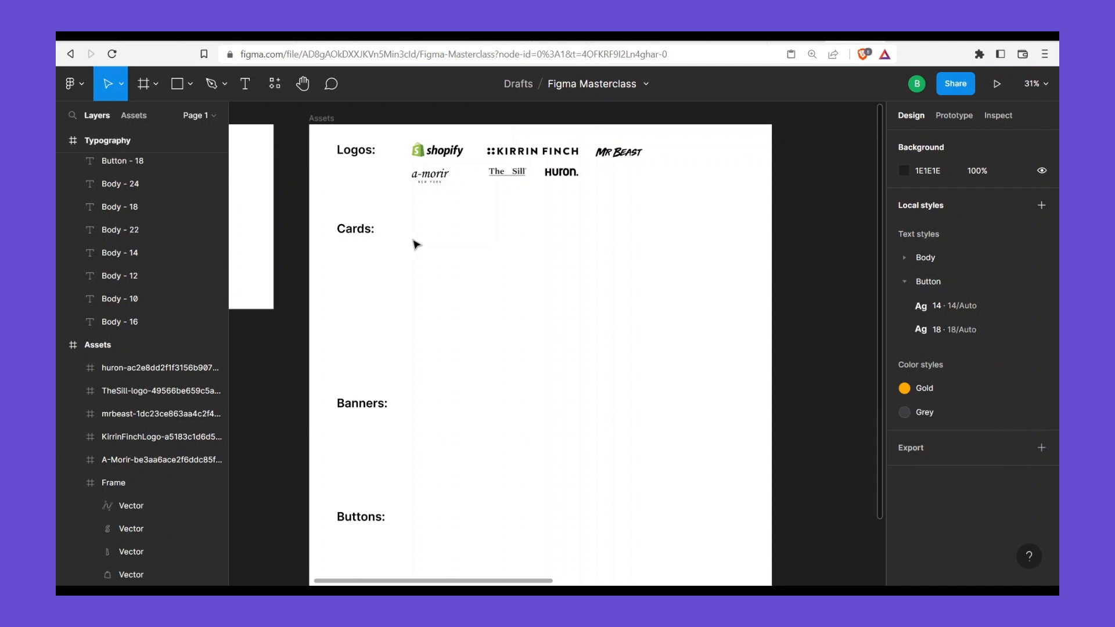
Back in Figma, draw a rectangle beside "Cards:" in the Assets frame and size it to 247 × 349
key("r")
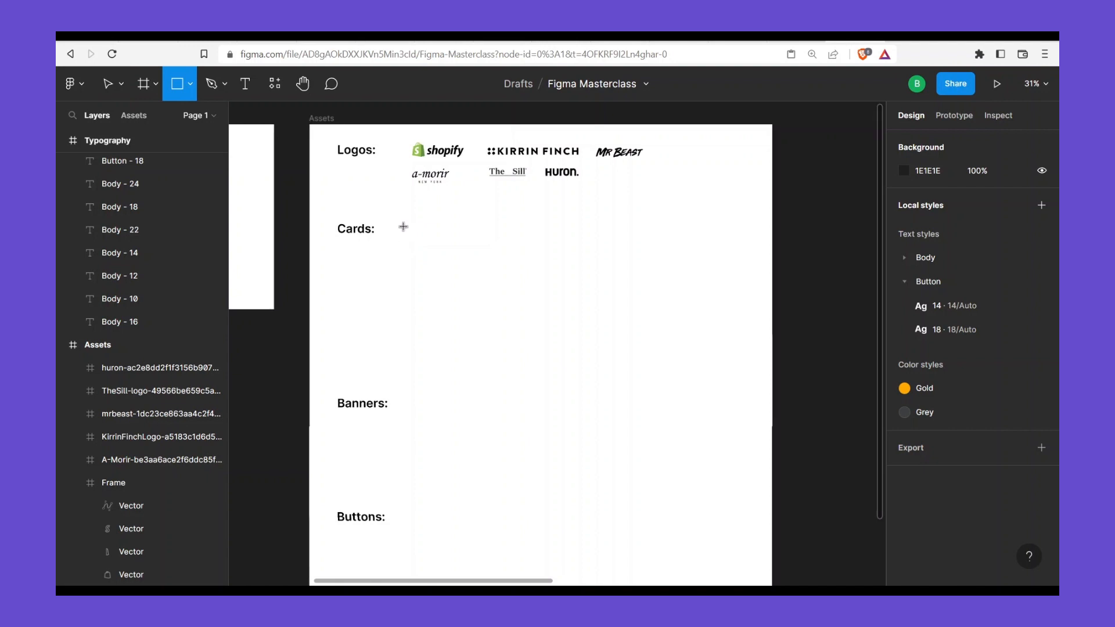
mouse_move(402, 226)
left_mouse_down()
mouse_move(476, 312)
mouse_move(491, 363)
mouse_move(511, 360)
left_mouse_up()
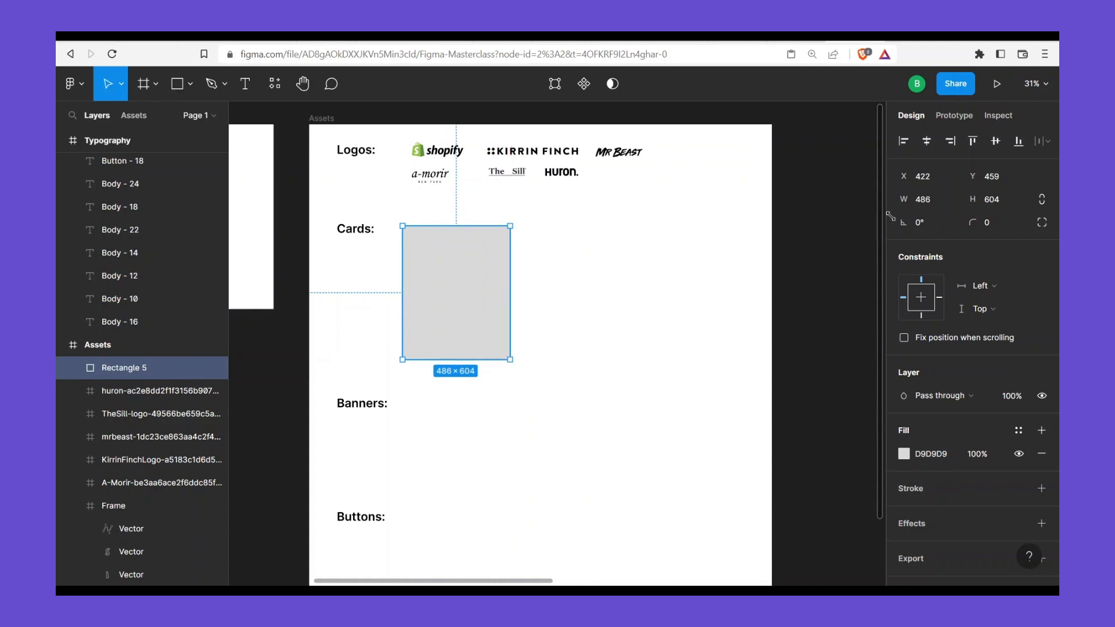
left_click(937, 203)
type("247")
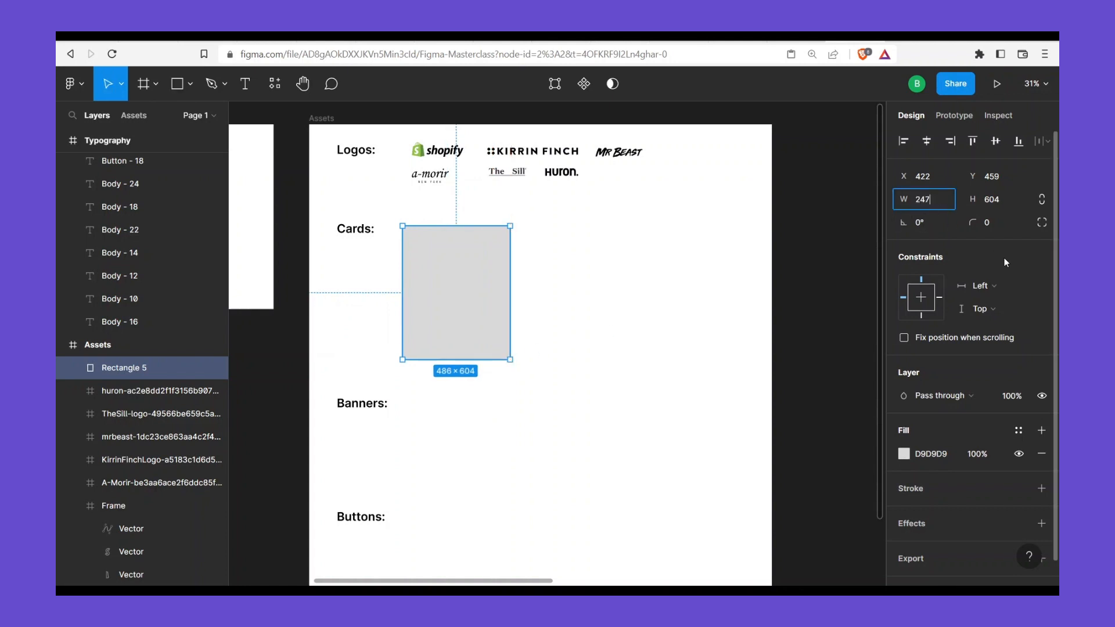
key("Tab")
type("349")
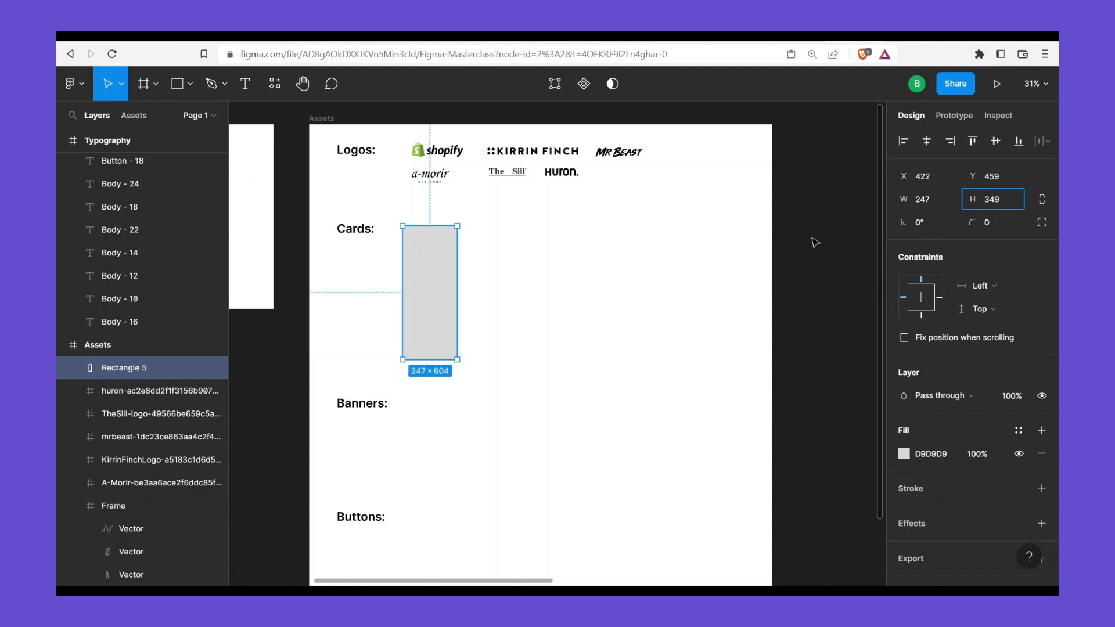
left_click(698, 275)
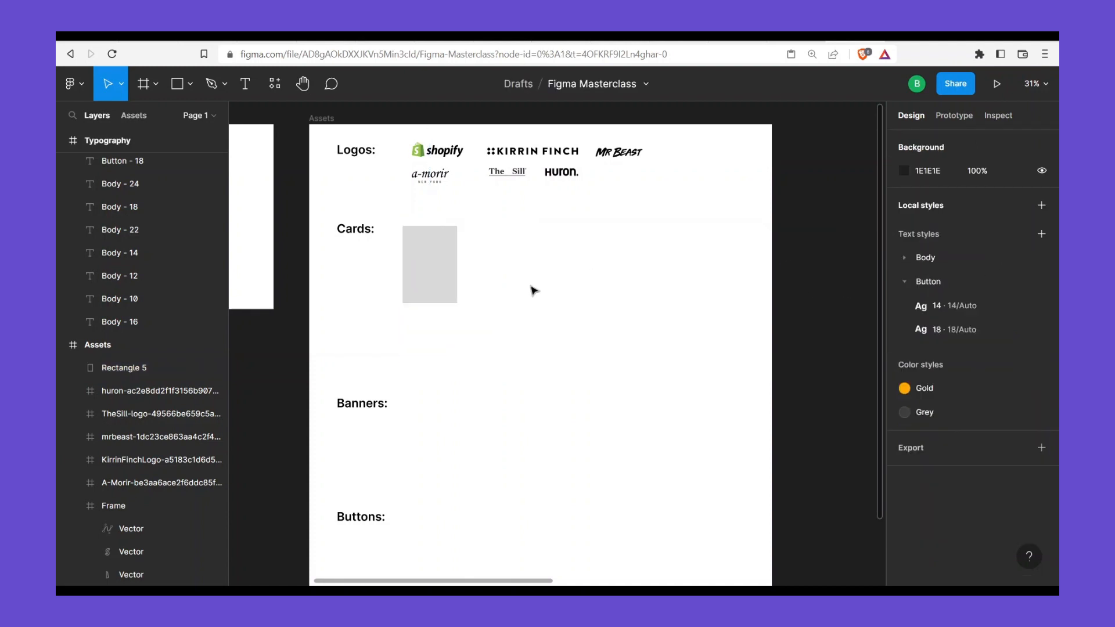
left_click(433, 270)
scroll(427, 271, "up", 3)
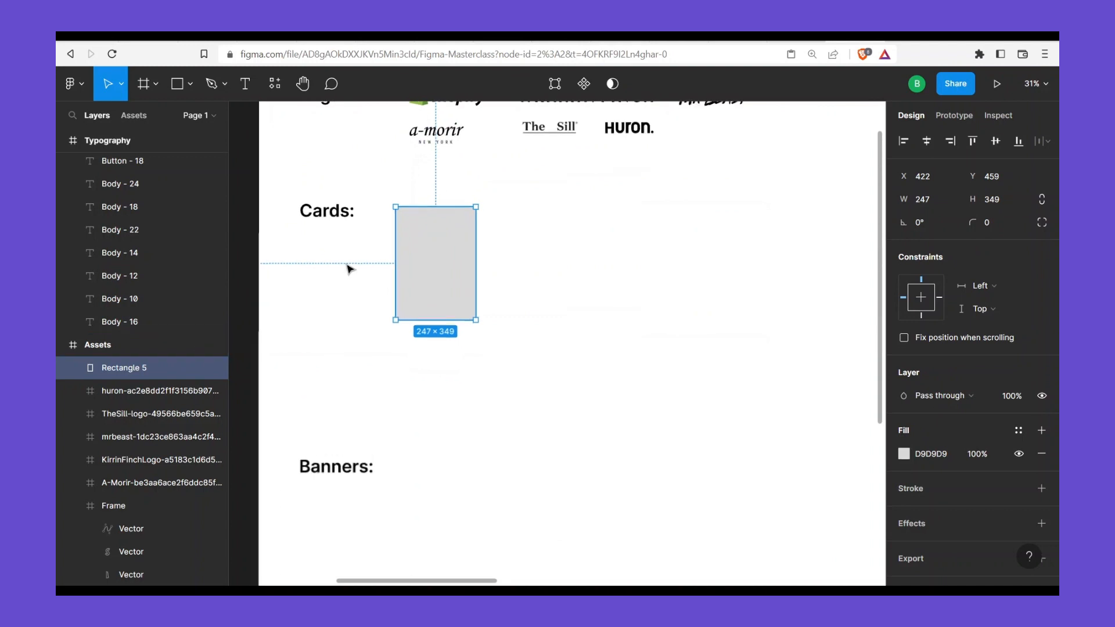
scroll(423, 242, "up", 2)
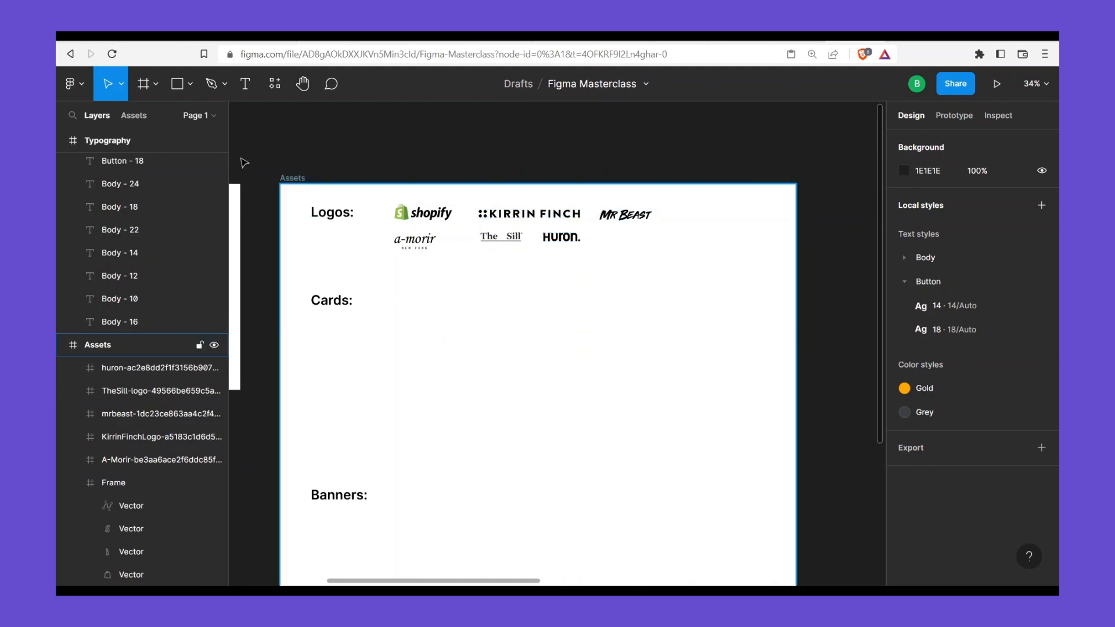
left_click(190, 87)
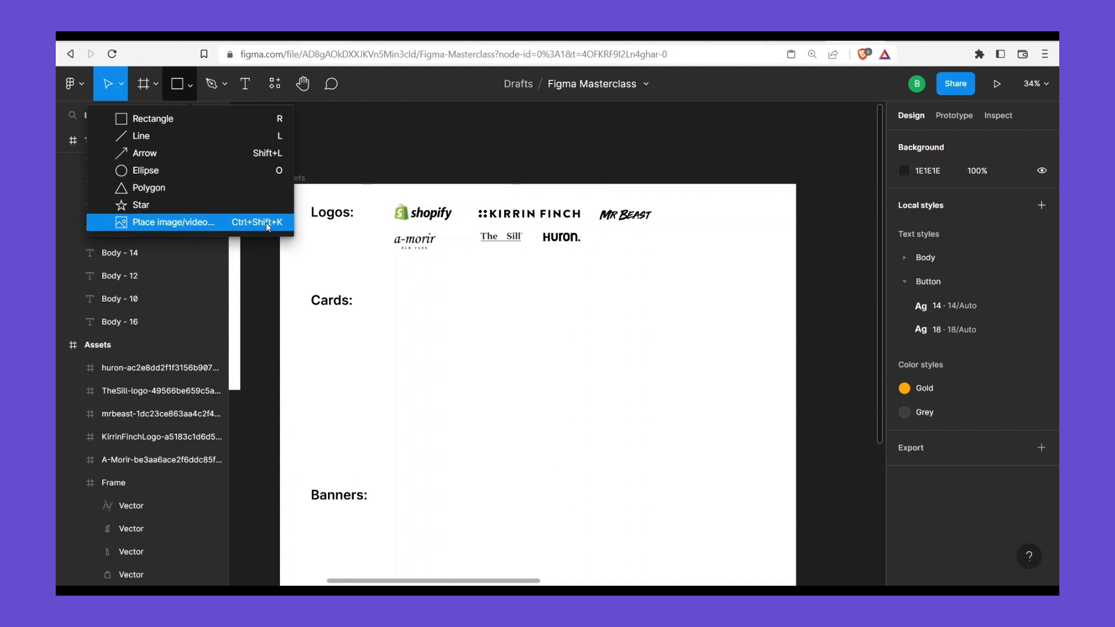
left_click(572, 355)
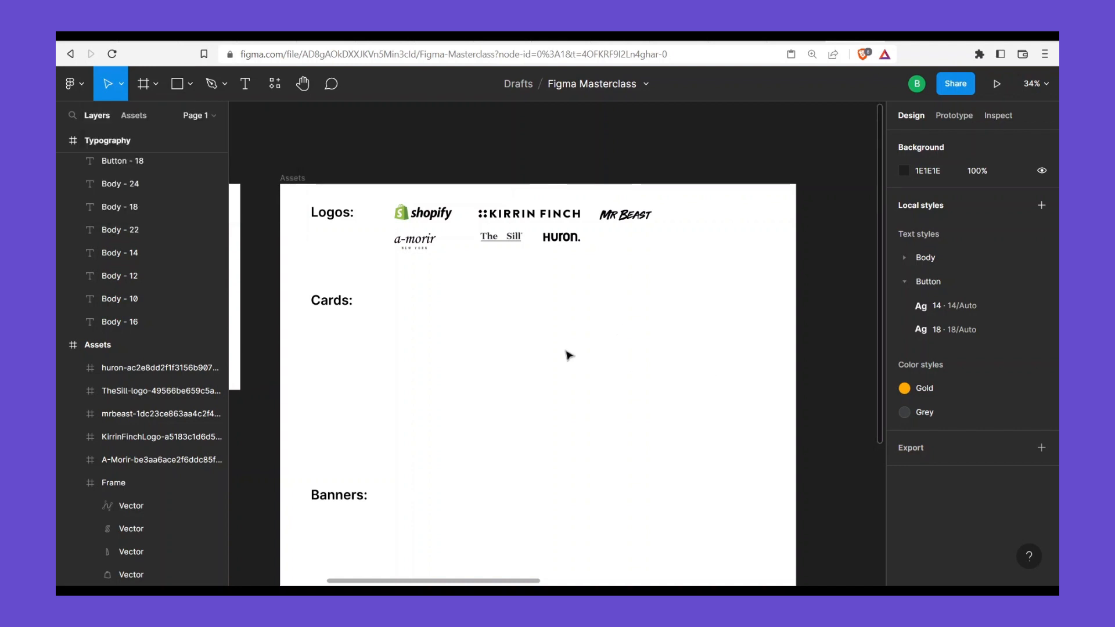
scroll(440, 311, "down", 2)
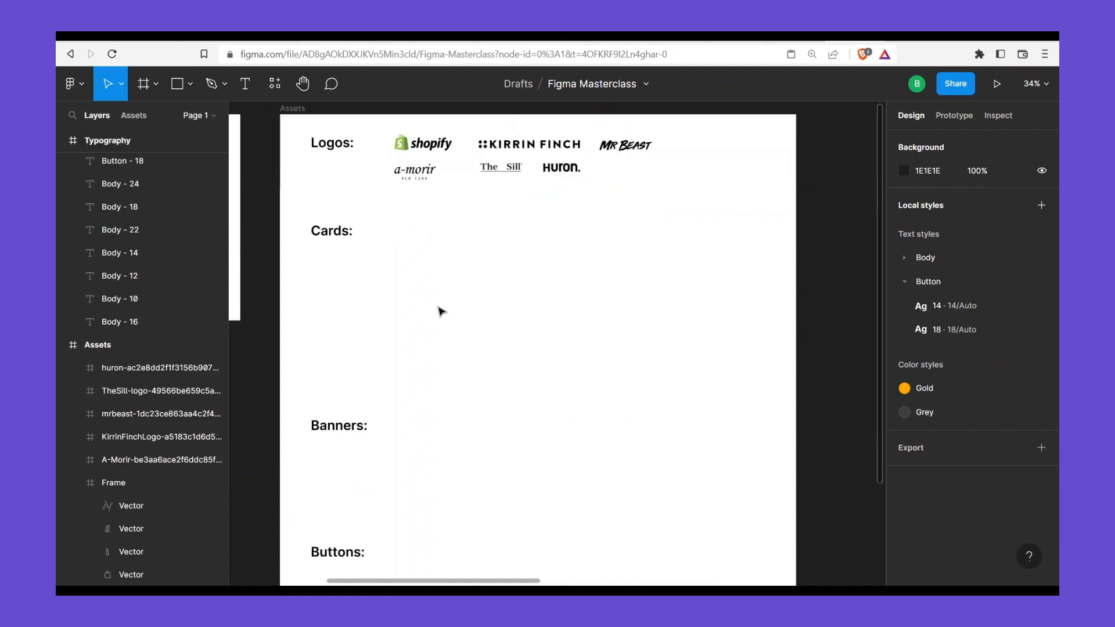
scroll(441, 311, "down", 2)
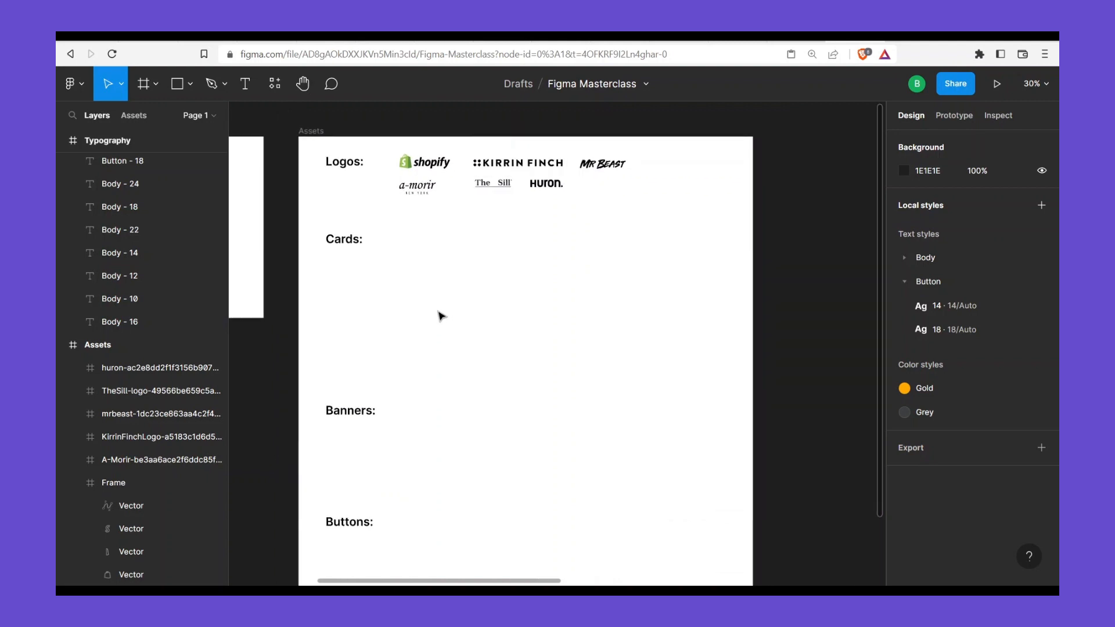
left_click(344, 245)
key("Escape")
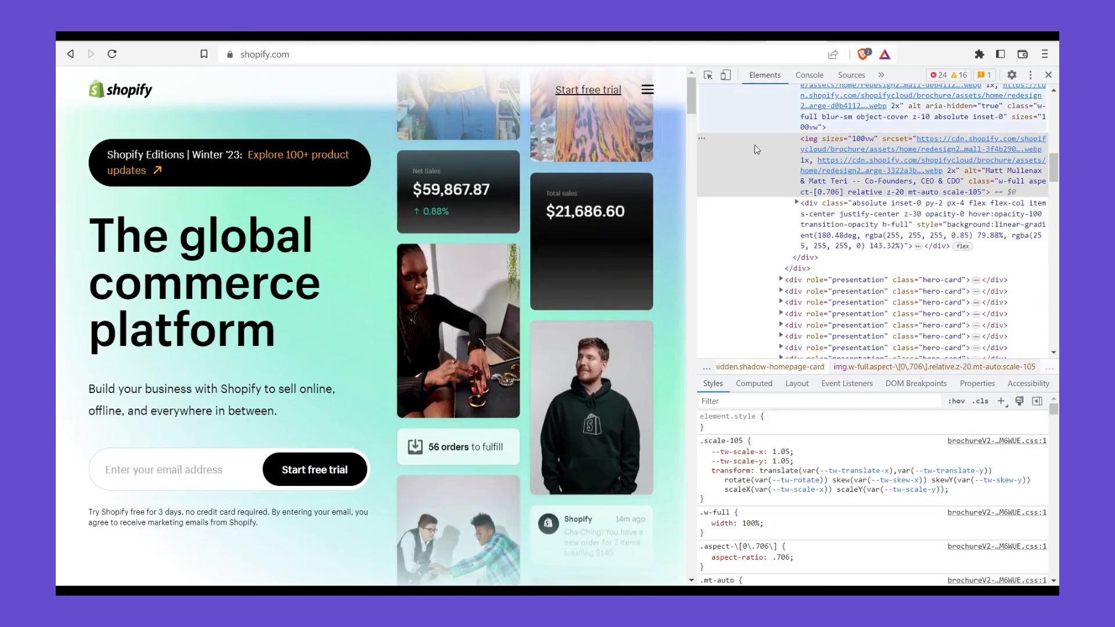
On the Shopify homepage, inspect the MrBeast hero card and open its small PNG image from the current source link
mouse_move(599, 347)
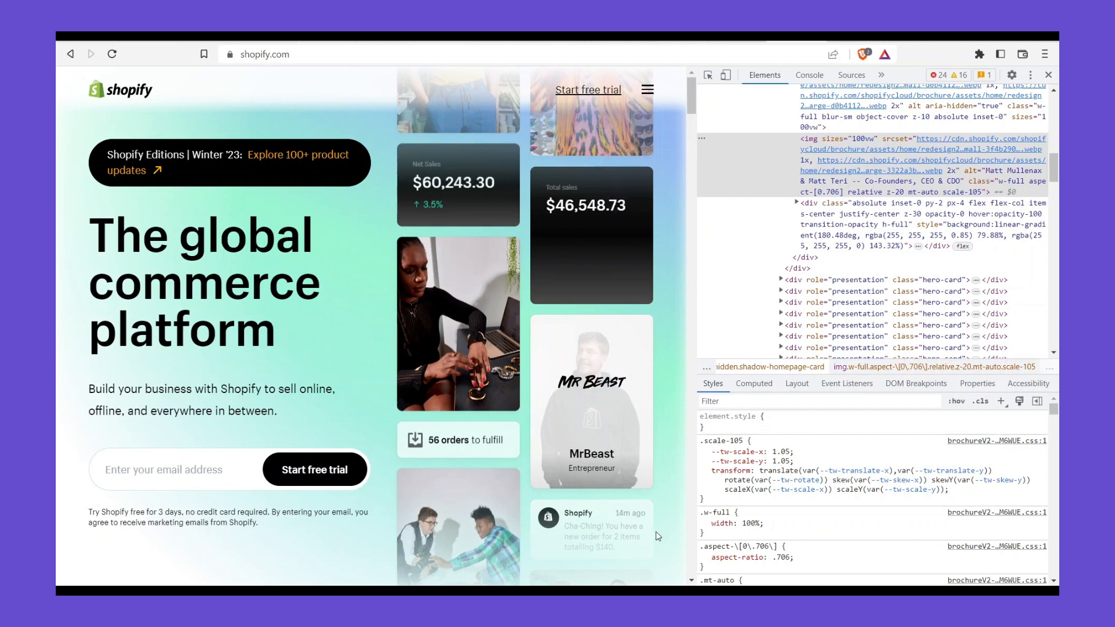
left_click(621, 535)
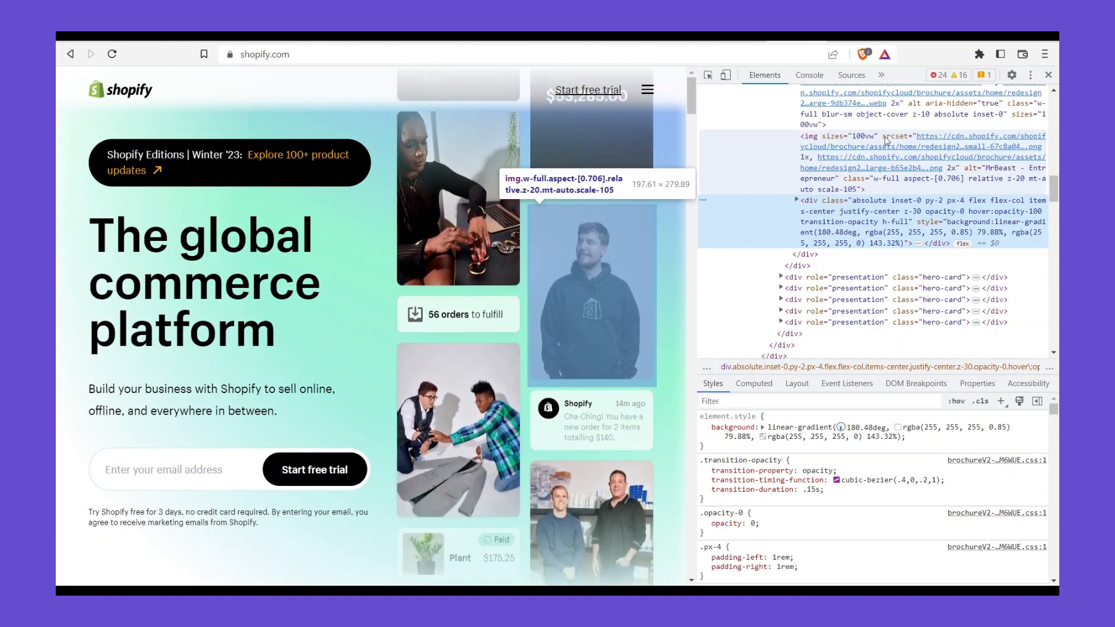
mouse_move(935, 150)
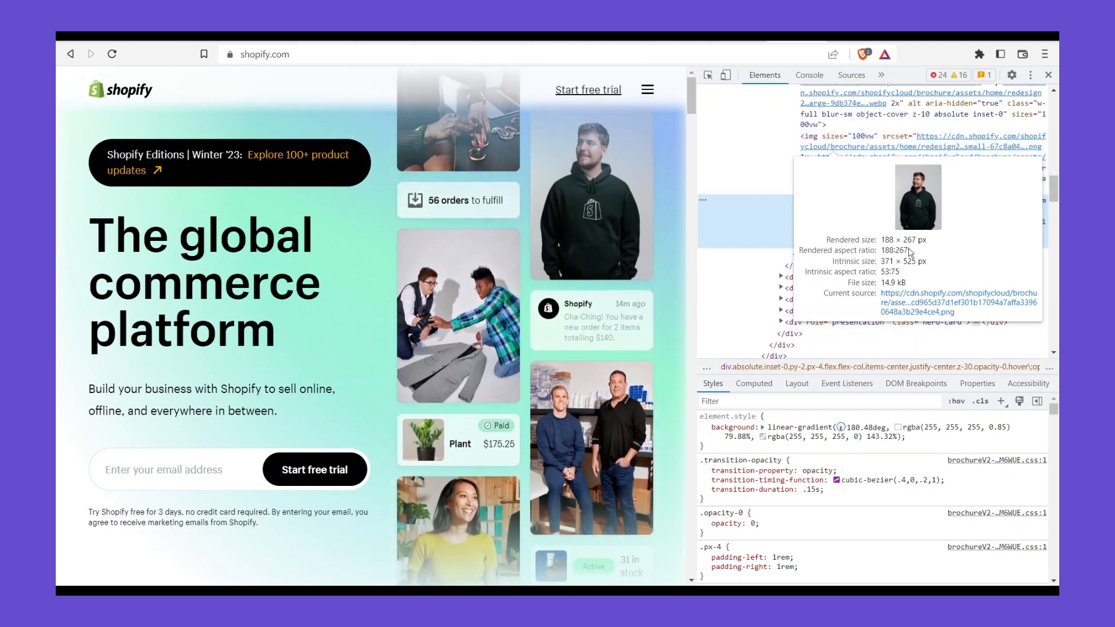
left_click(932, 305)
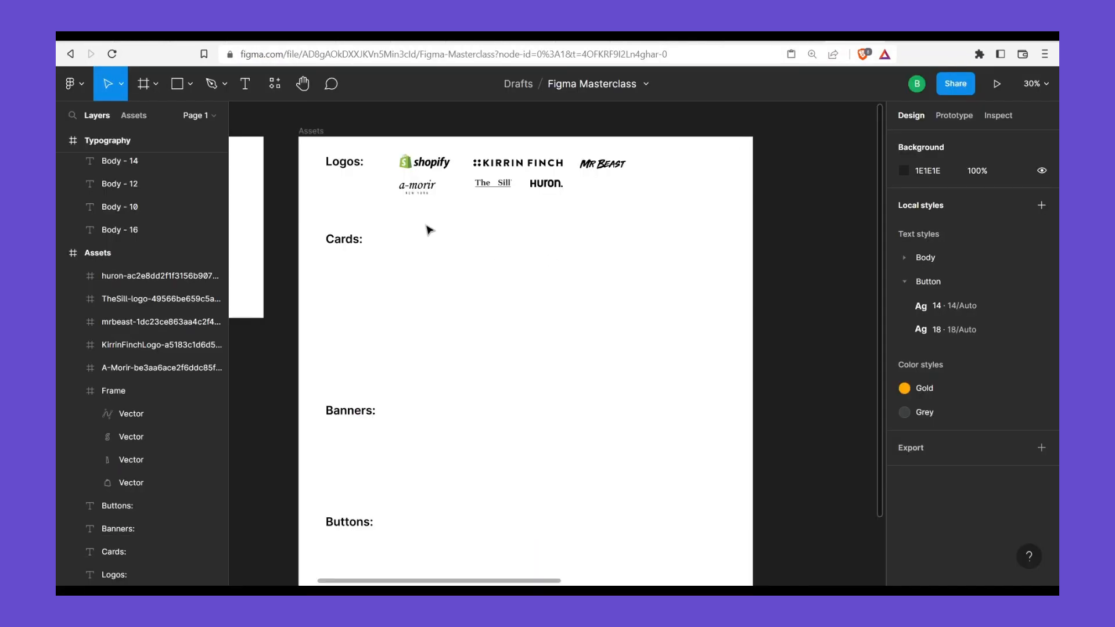
Draw a rectangle of about 472 × 556 beside the "Cards:" label in the Assets frame
key("r")
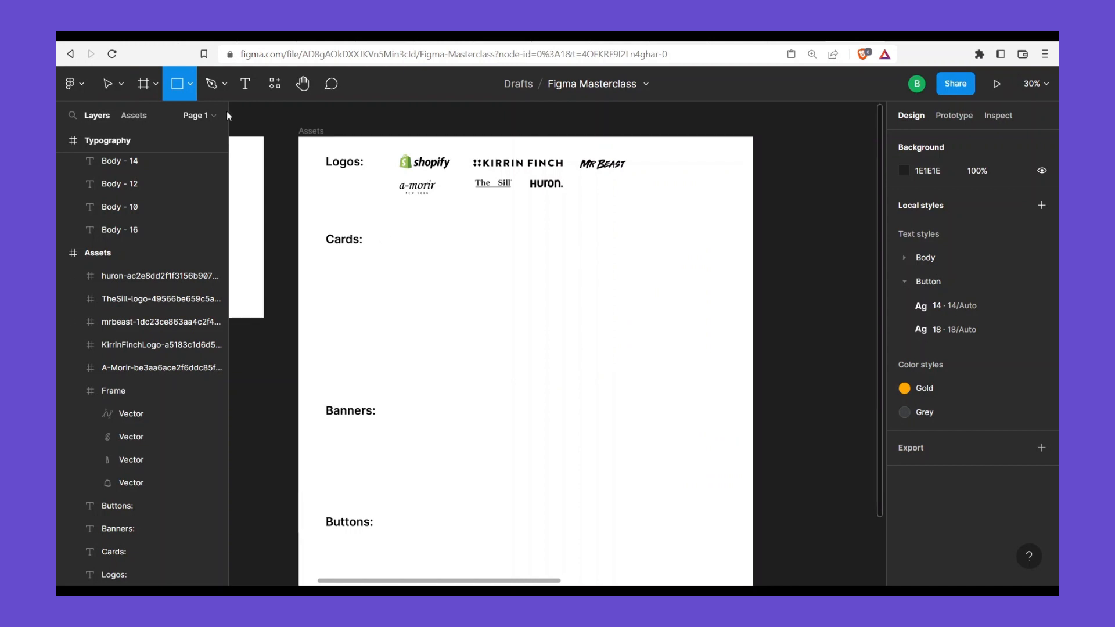
left_click(189, 87)
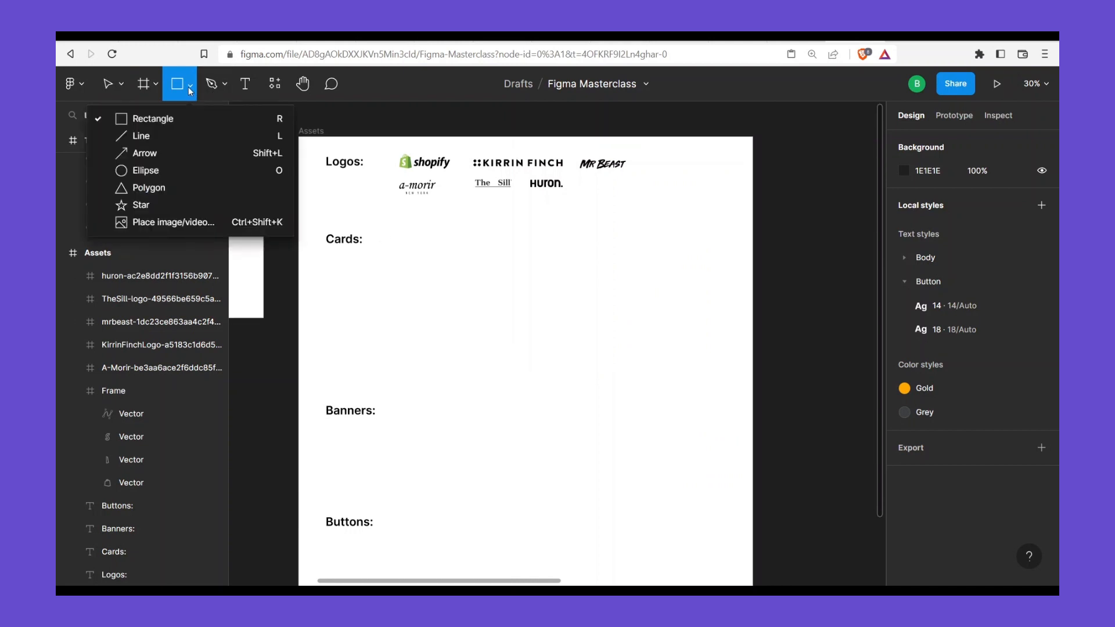
left_click(173, 119)
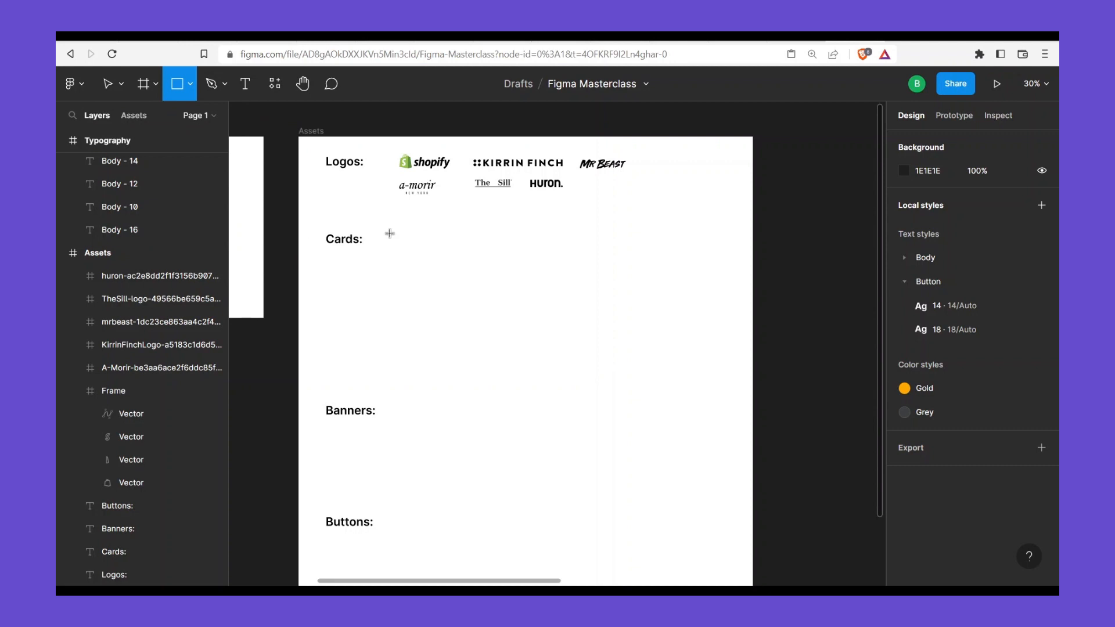
left_click_drag(389, 233, 491, 353)
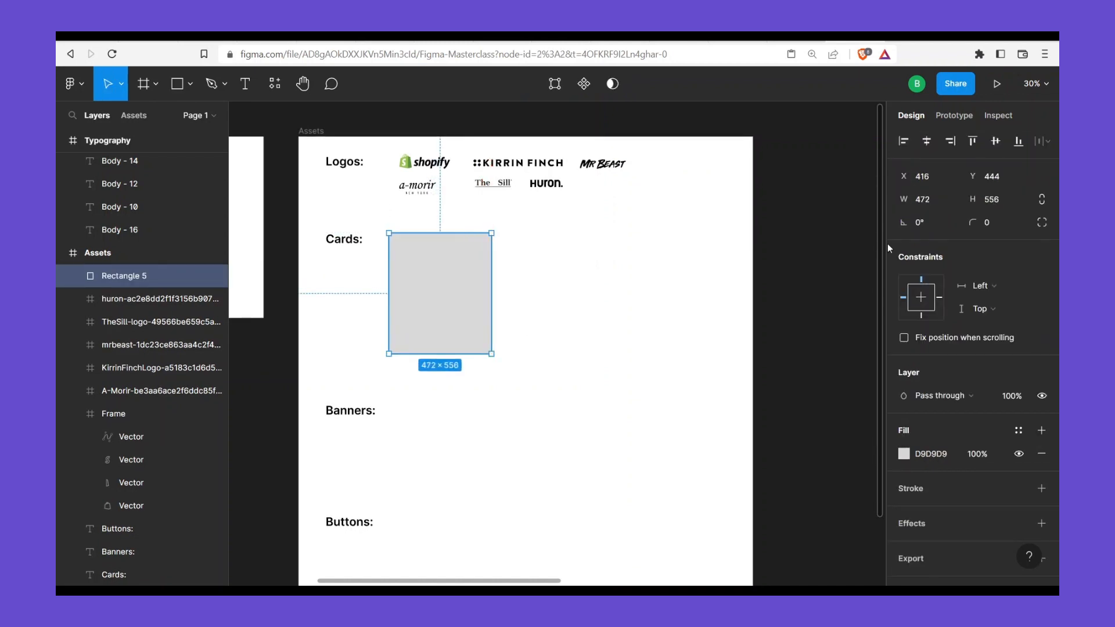
Set the new card rectangle's size to 279 × 347
left_click(937, 200)
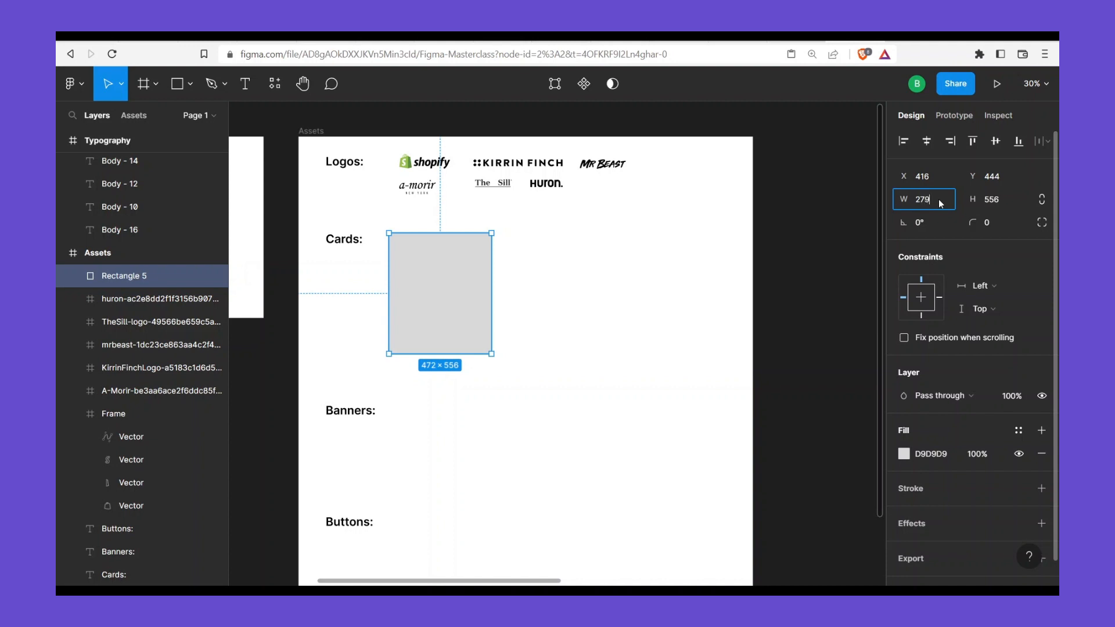
type("279")
key("Tab")
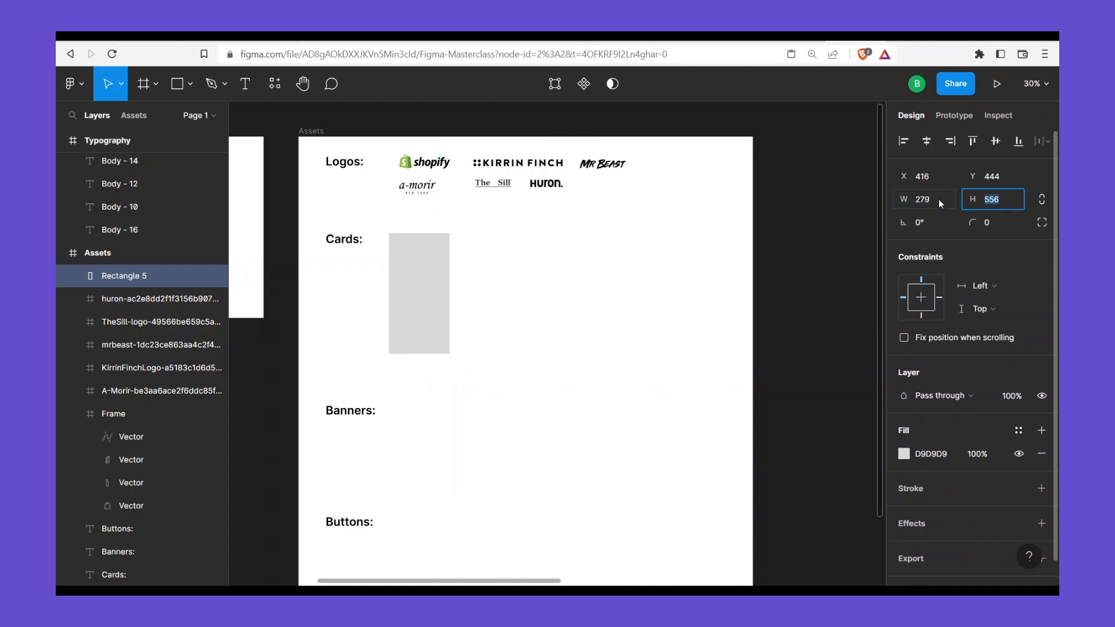
type("34")
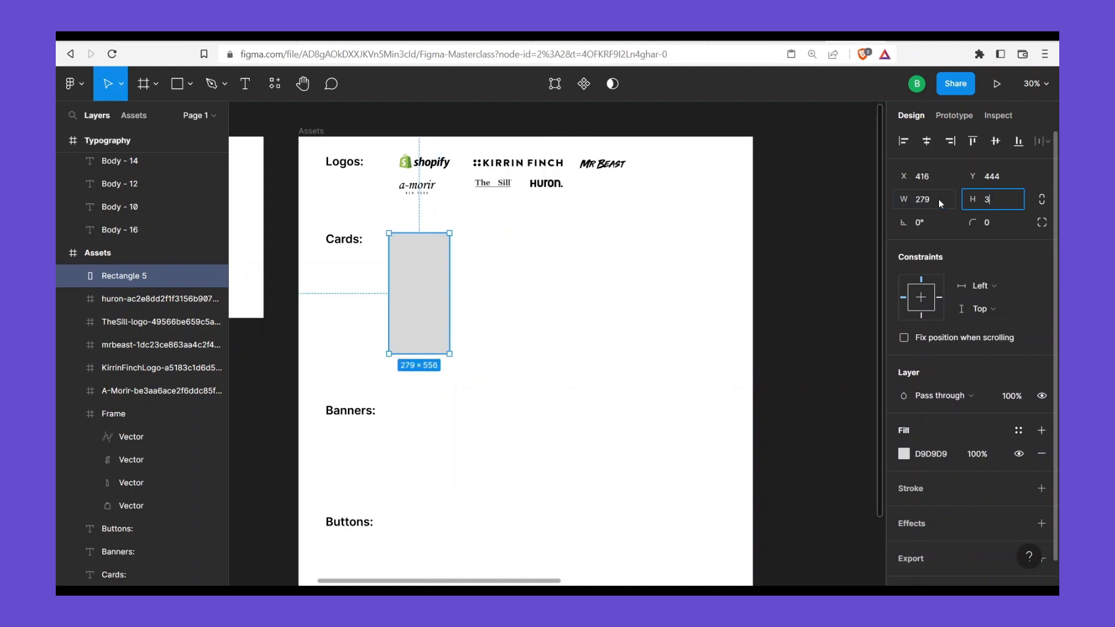
type("7")
key("Return")
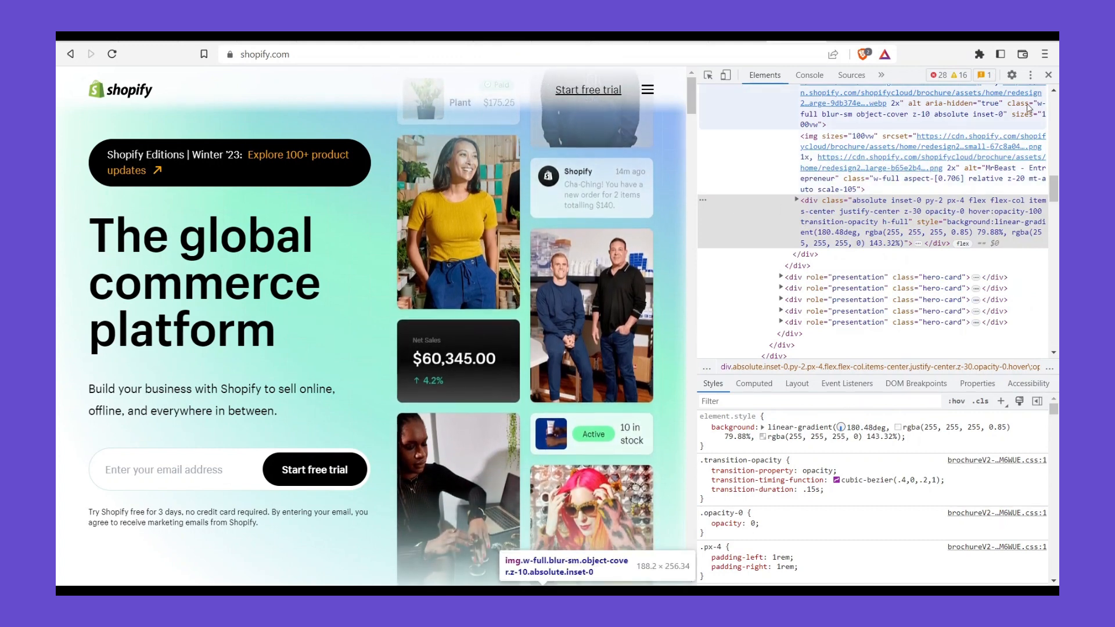
Check a hero card's dimensions on the Shopify homepage, then return to Figma and resize the rectangle to 247 × 349
key("F12")
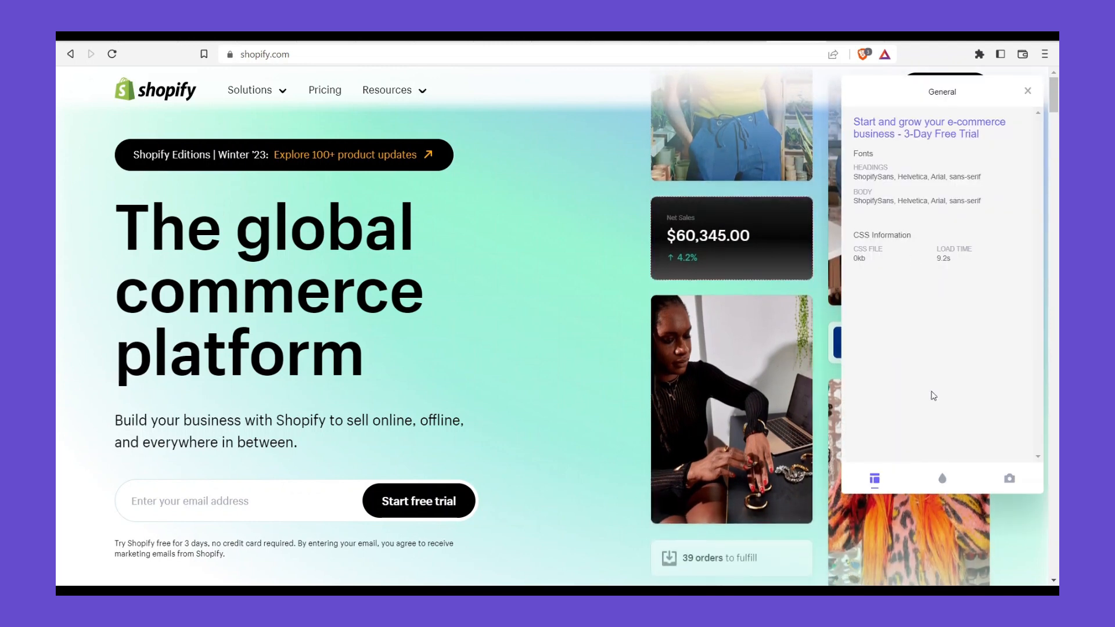
left_click(764, 305)
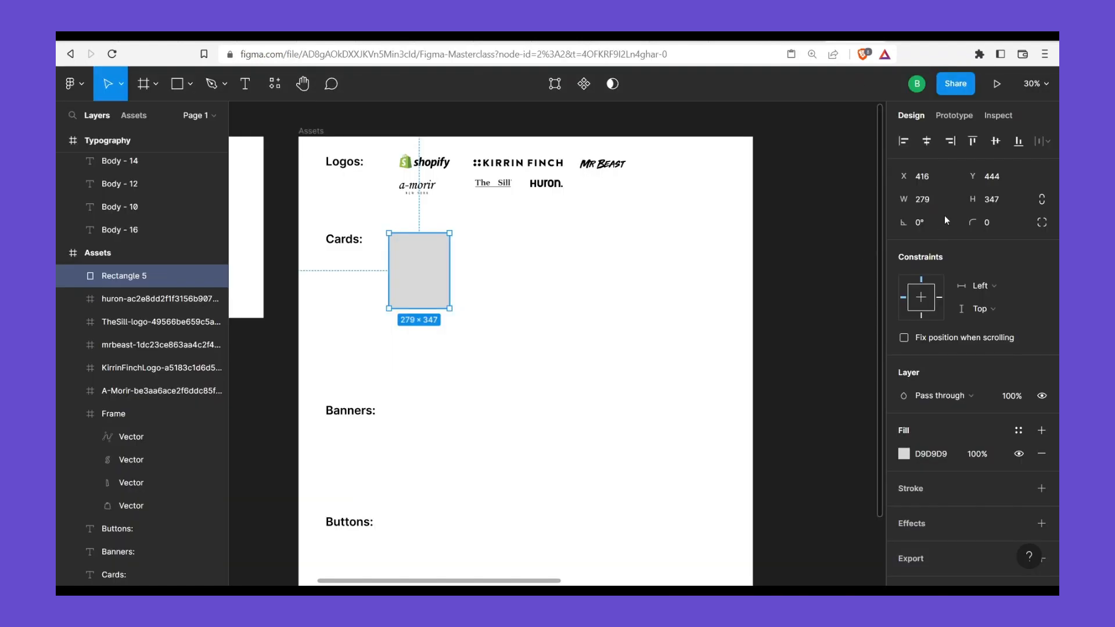
left_click(945, 200)
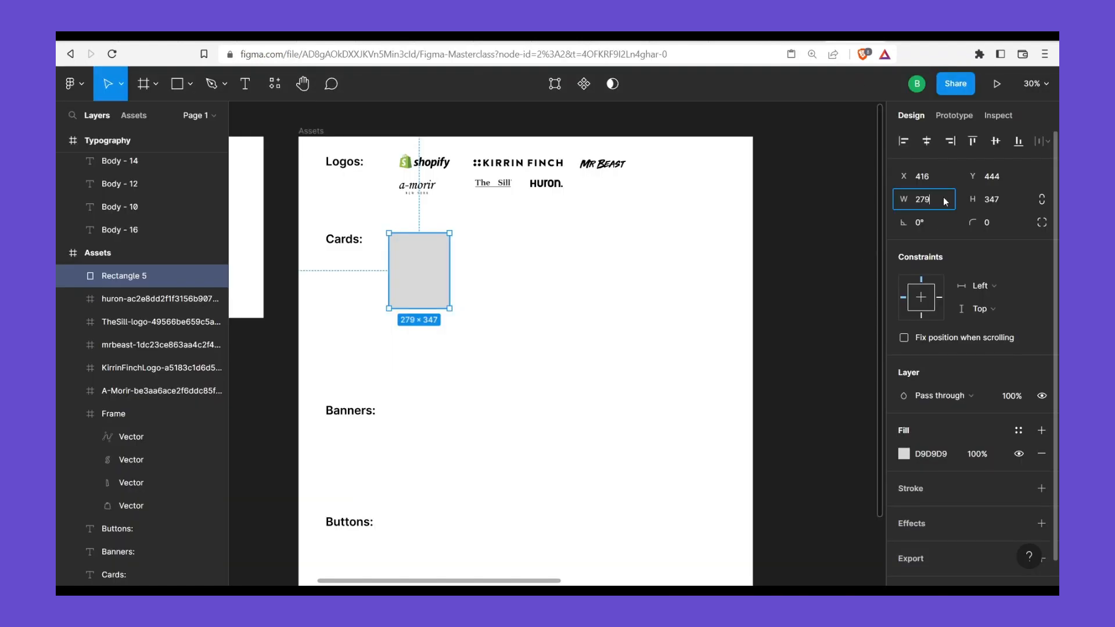
type("247")
key("Tab")
key("BackSpace")
type("9")
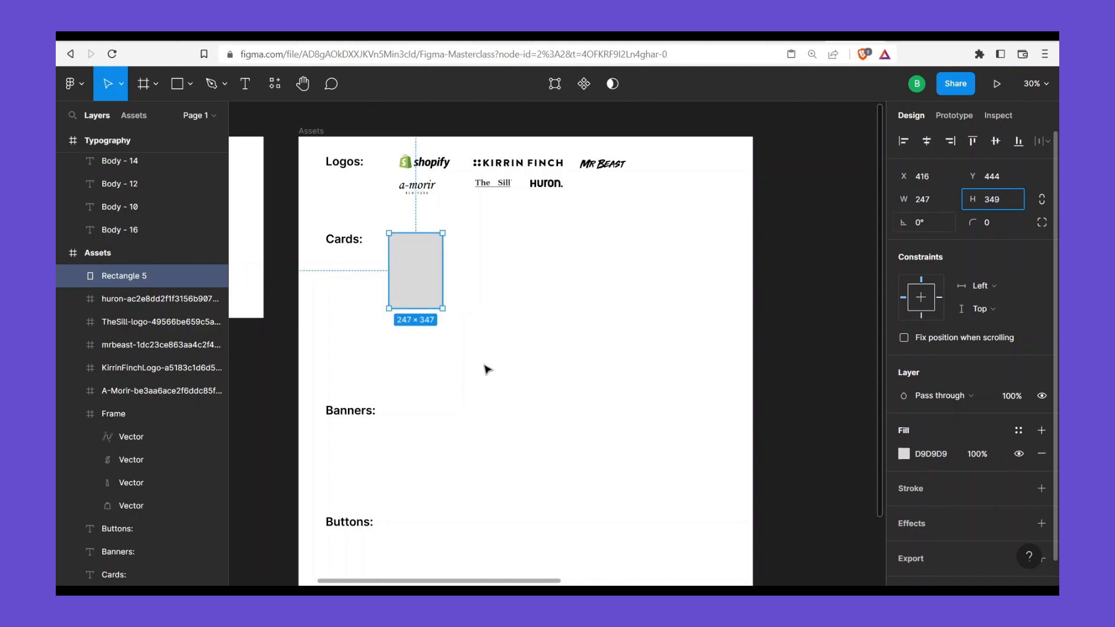
left_click(488, 370)
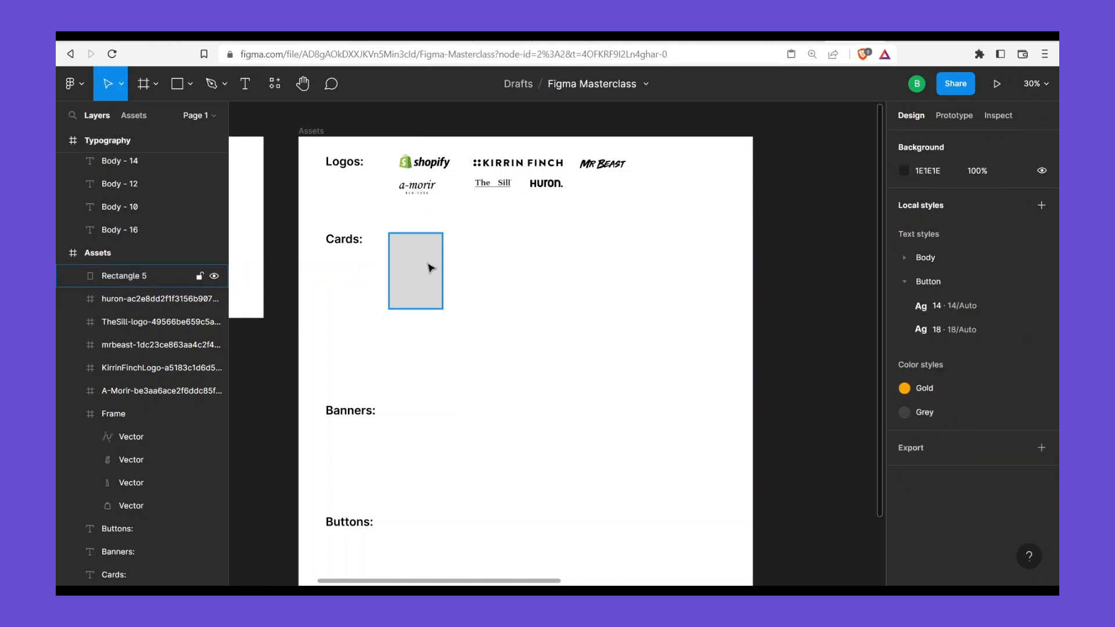
Place the MrBeast photo into the gray rectangle beside "Cards:" as its image fill
left_click(430, 267)
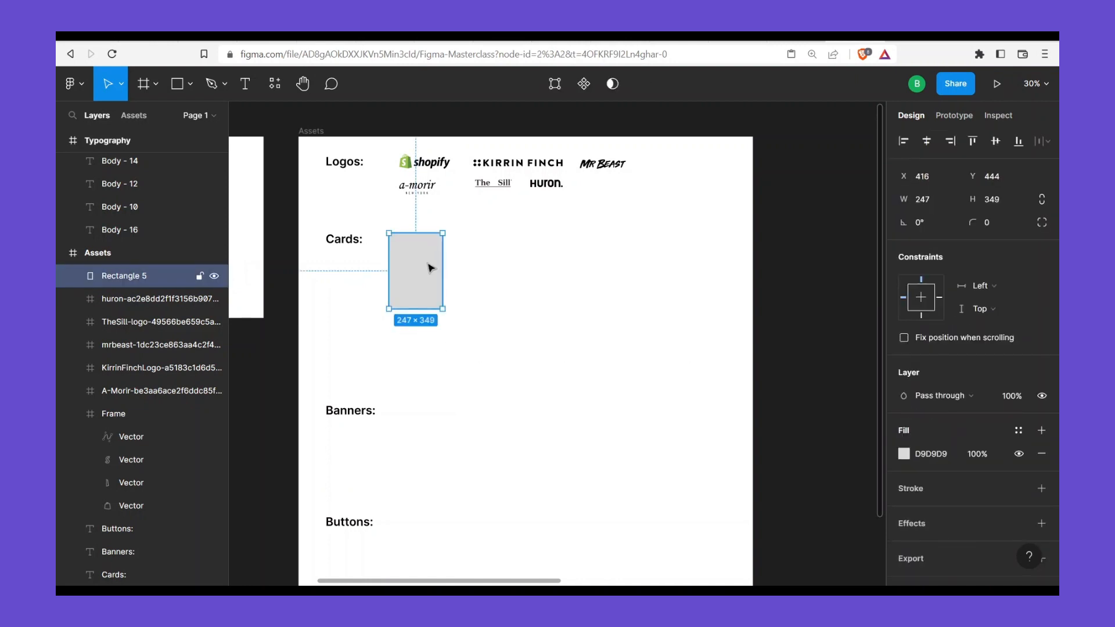
left_click(516, 287)
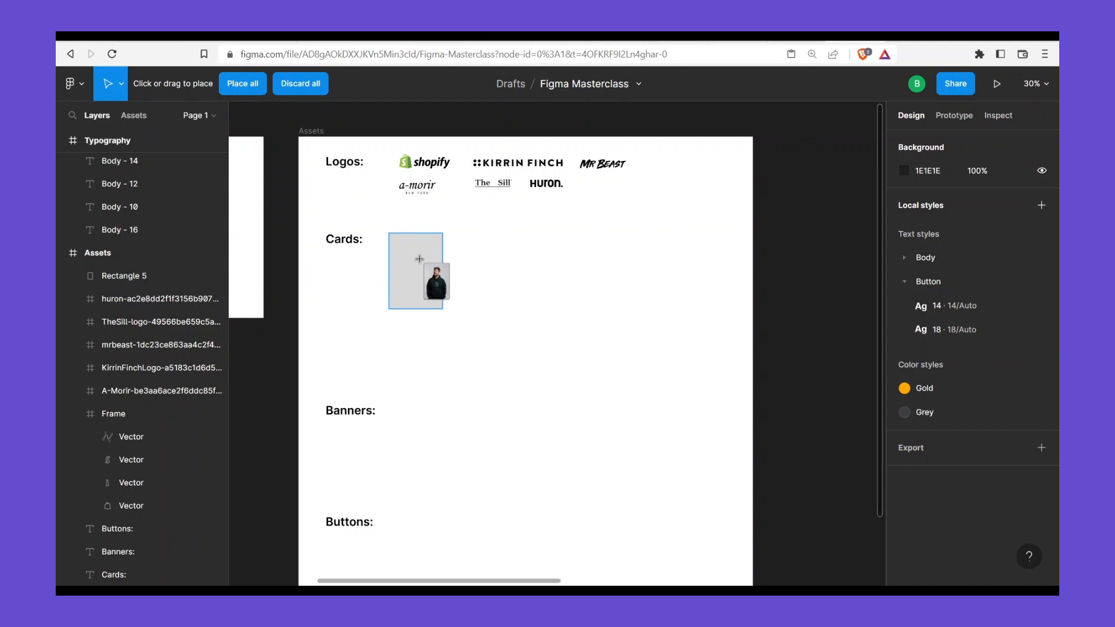
left_click(419, 259)
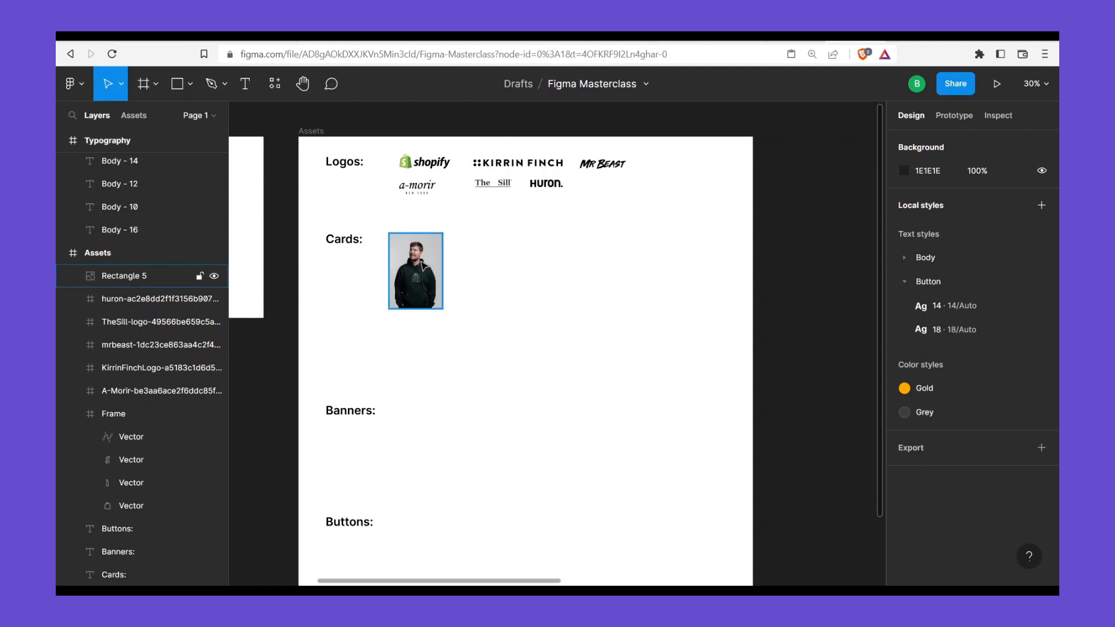
scroll(421, 261, "up", 5)
left_click(566, 315)
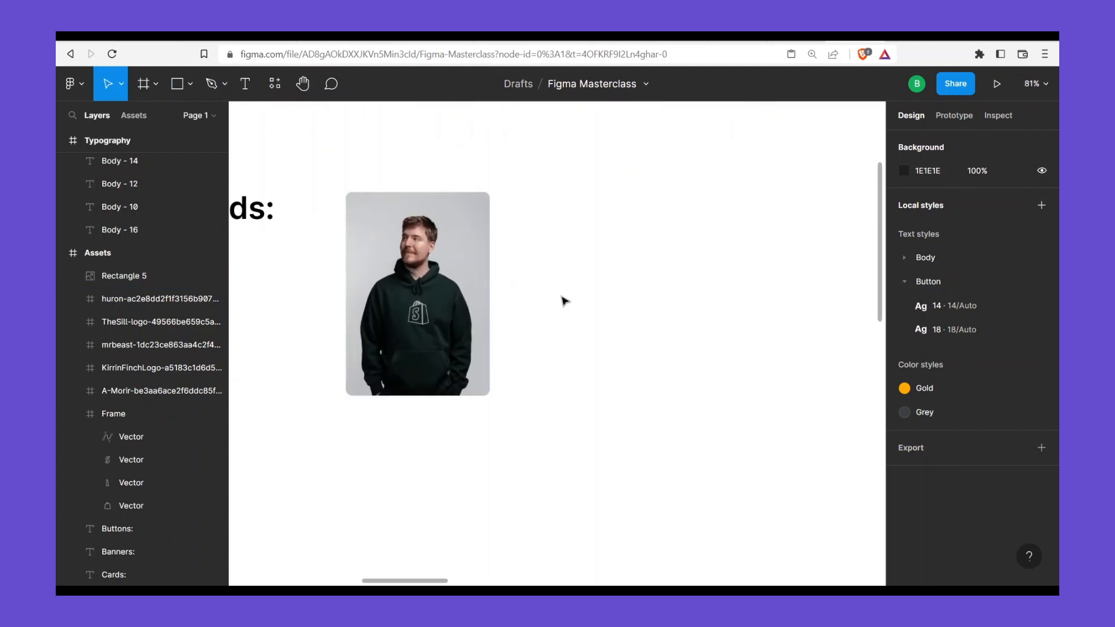
Draw an empty frame of about 225 × 322 to the right of the MrBeast card
key("f")
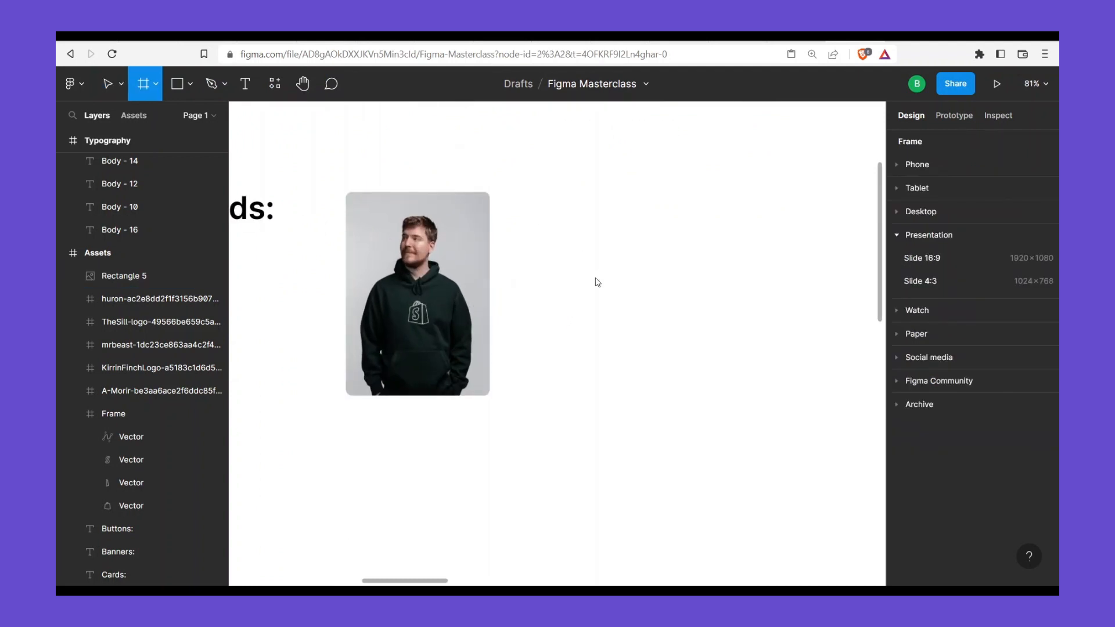
left_click_drag(542, 194, 678, 387)
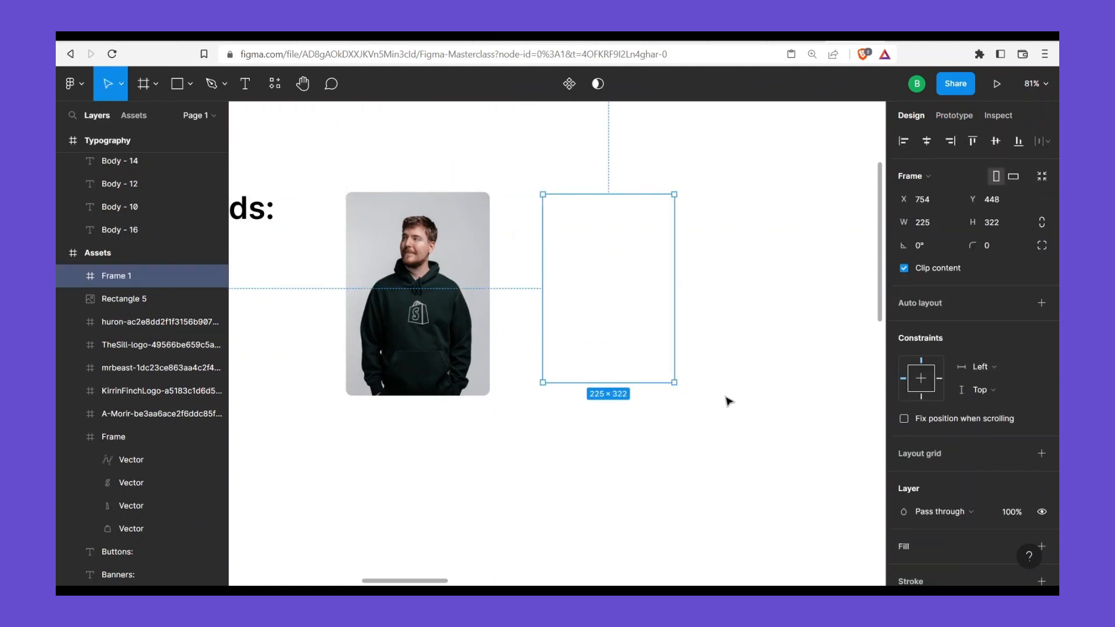
left_click(729, 401)
Try to place an image into the empty frame, then cancel the pending placement
left_click(639, 333)
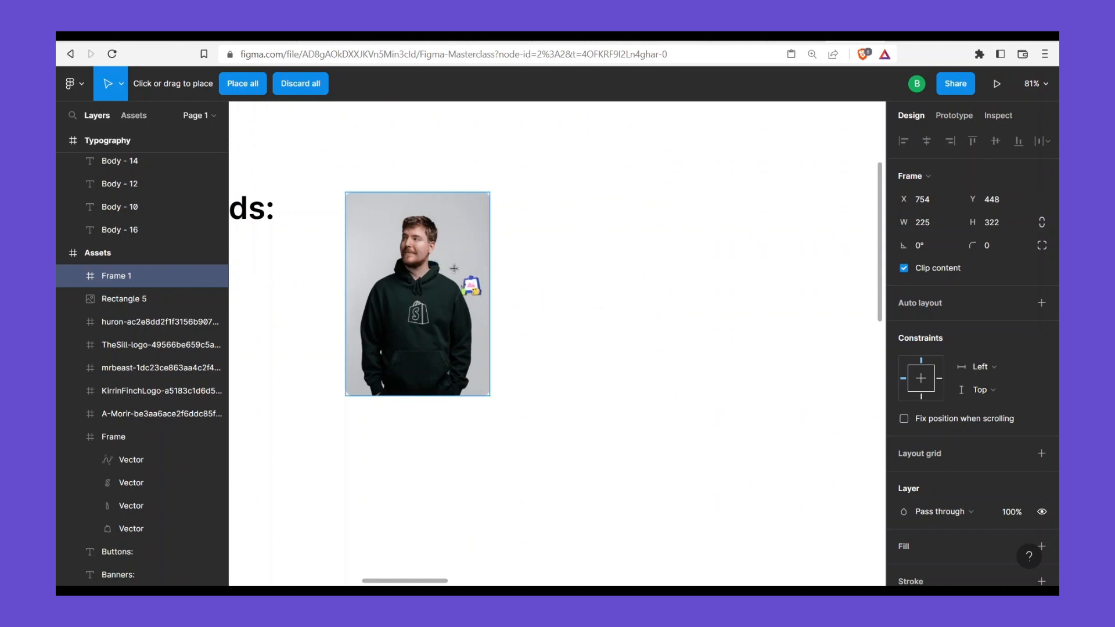
left_click(639, 277)
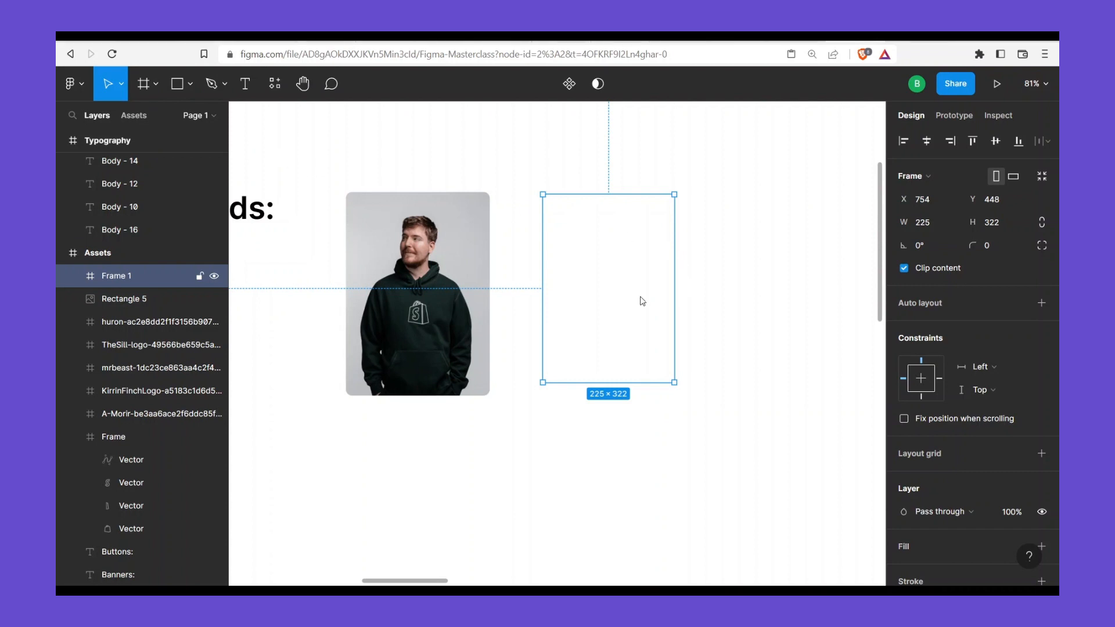
key("ctrl+z")
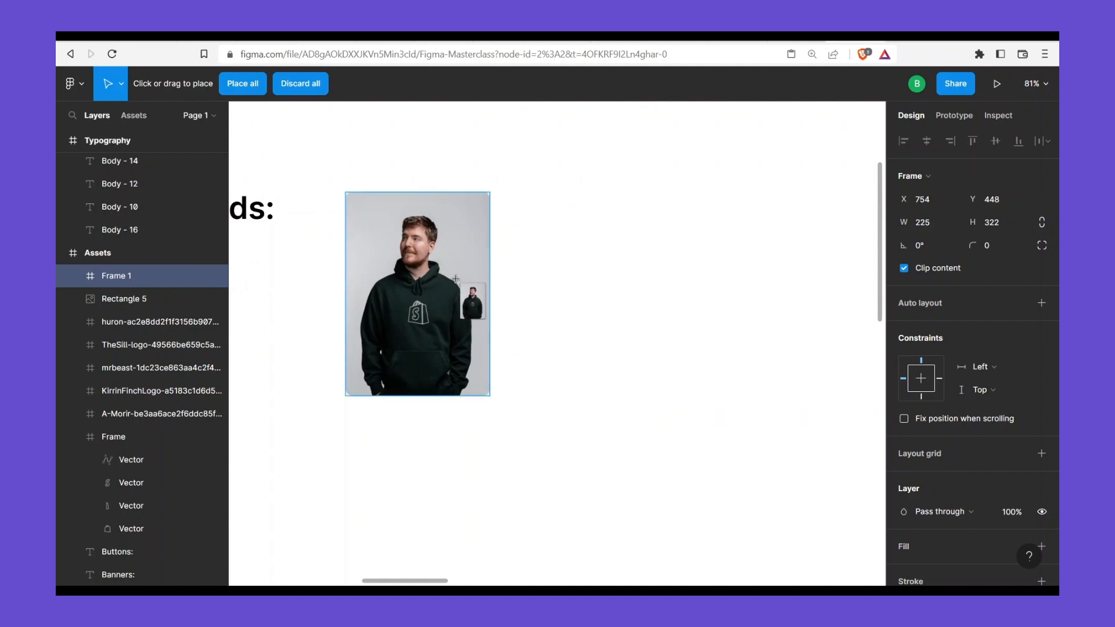
key("Escape")
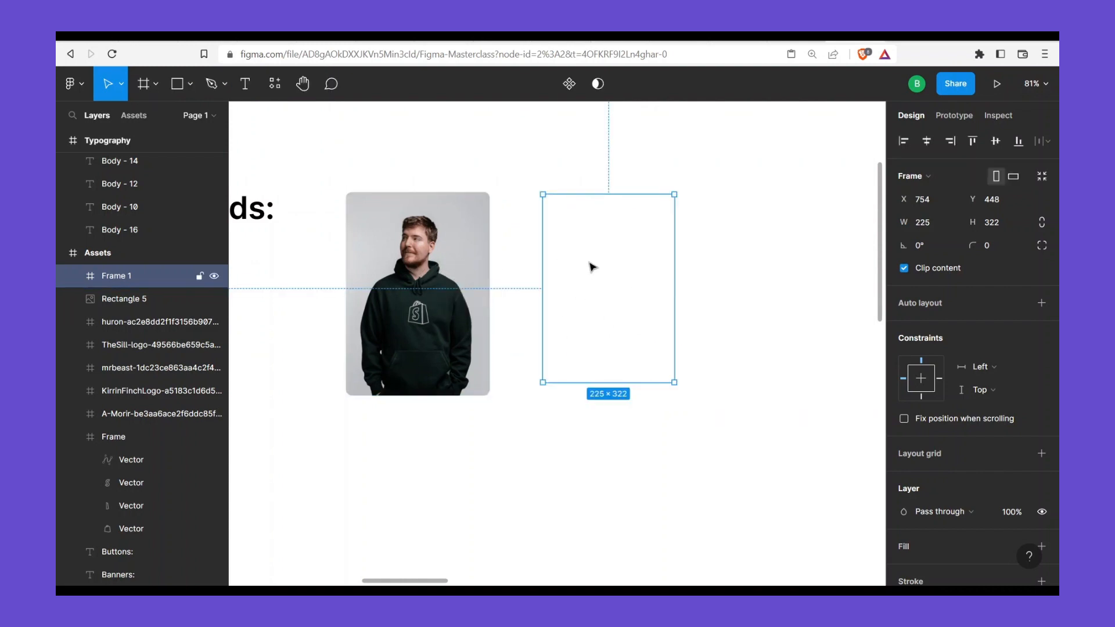
Add a fill to the empty frame, change it from Solid to Image, and view the image scaling options
scroll(929, 412, "down", 3)
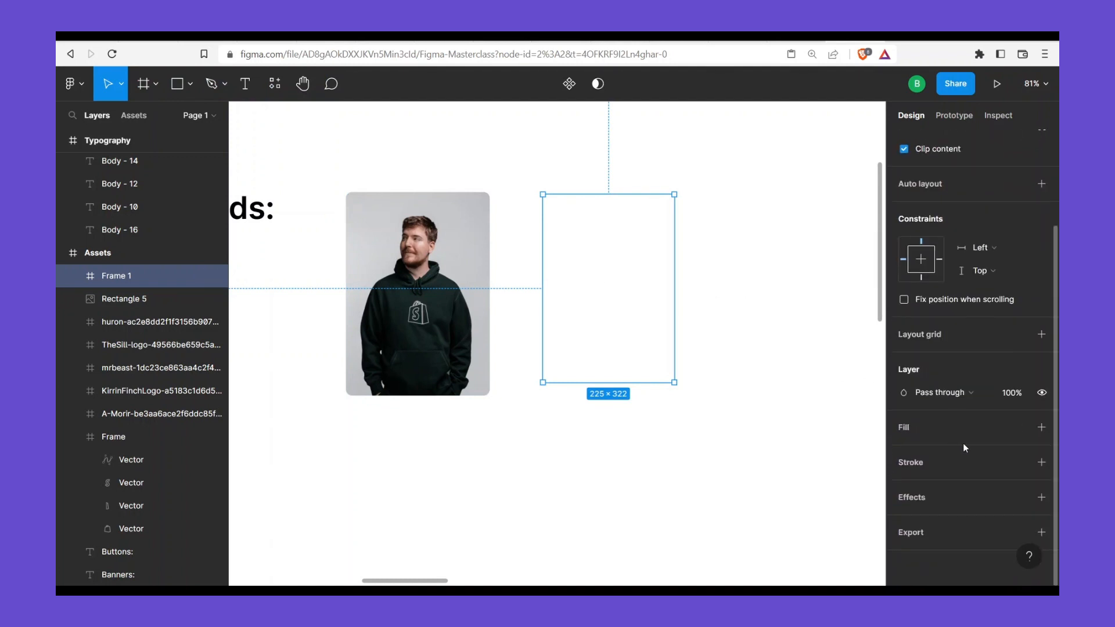
left_click(1039, 429)
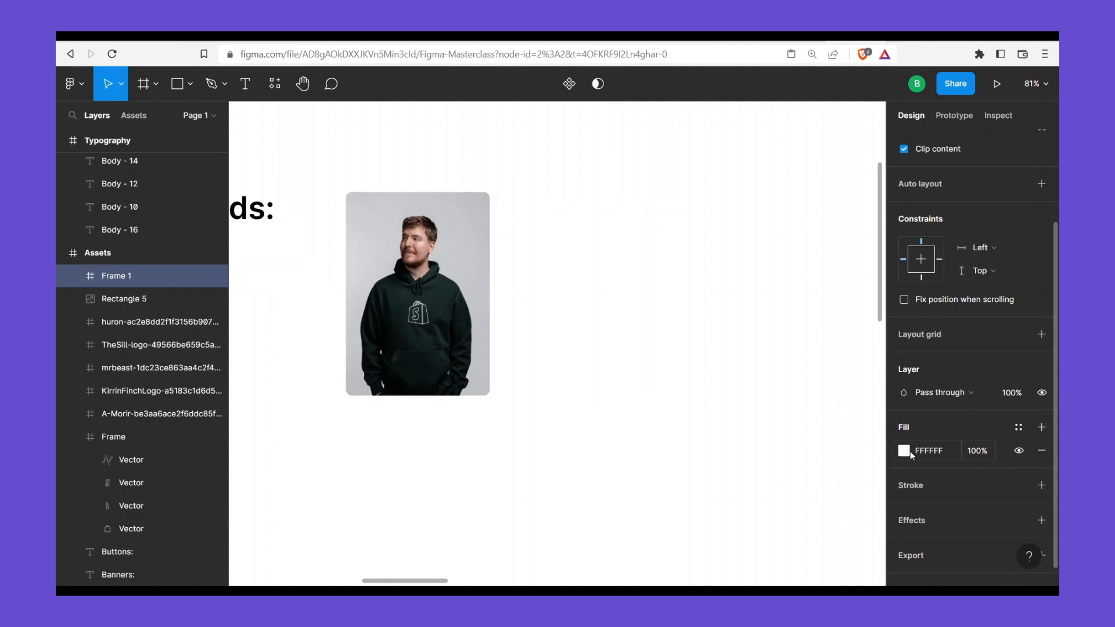
left_click(905, 451)
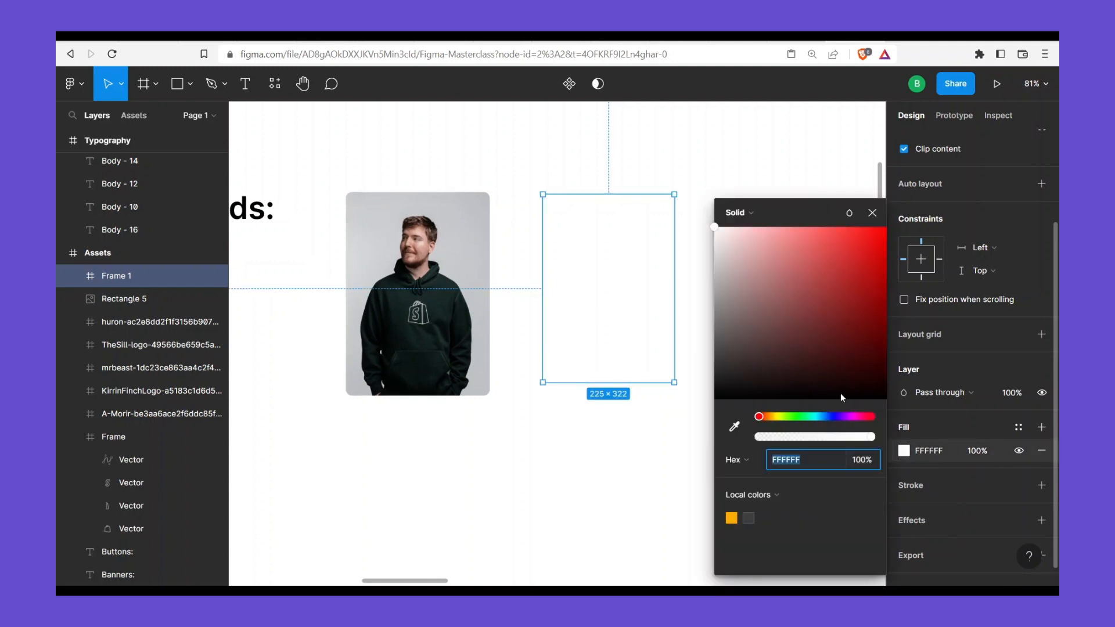
left_click(749, 219)
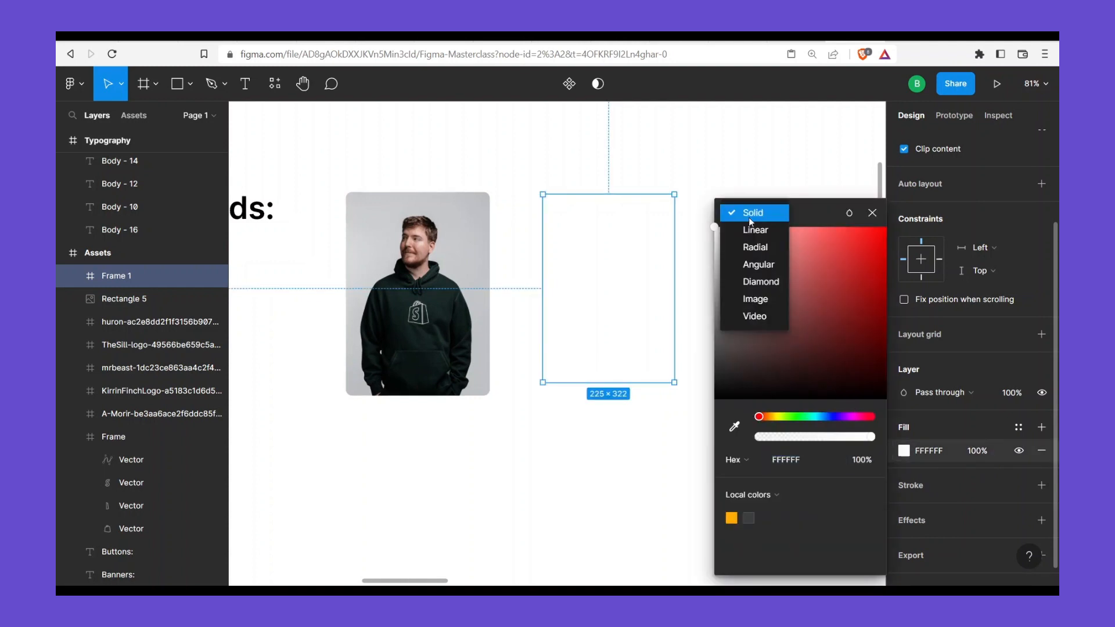
left_click(755, 299)
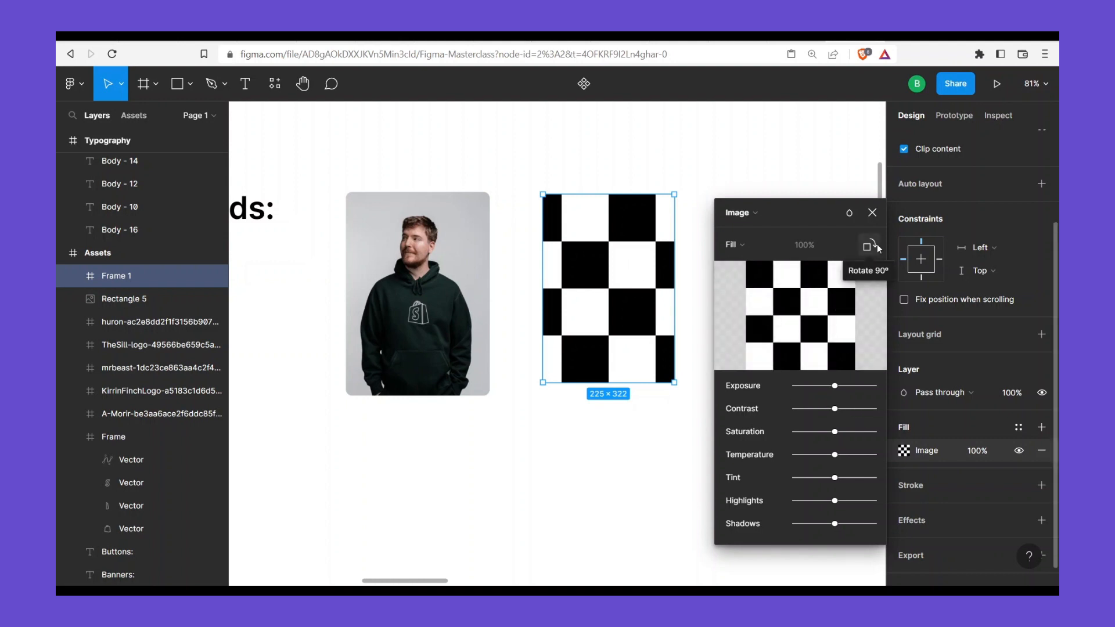
left_click(739, 247)
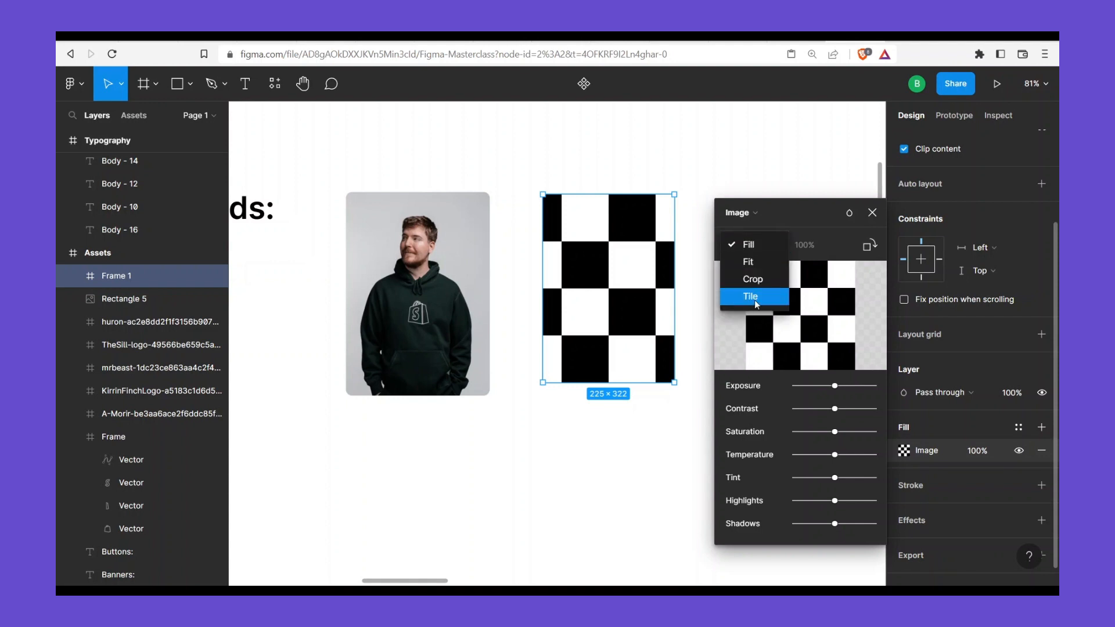
left_click(489, 275)
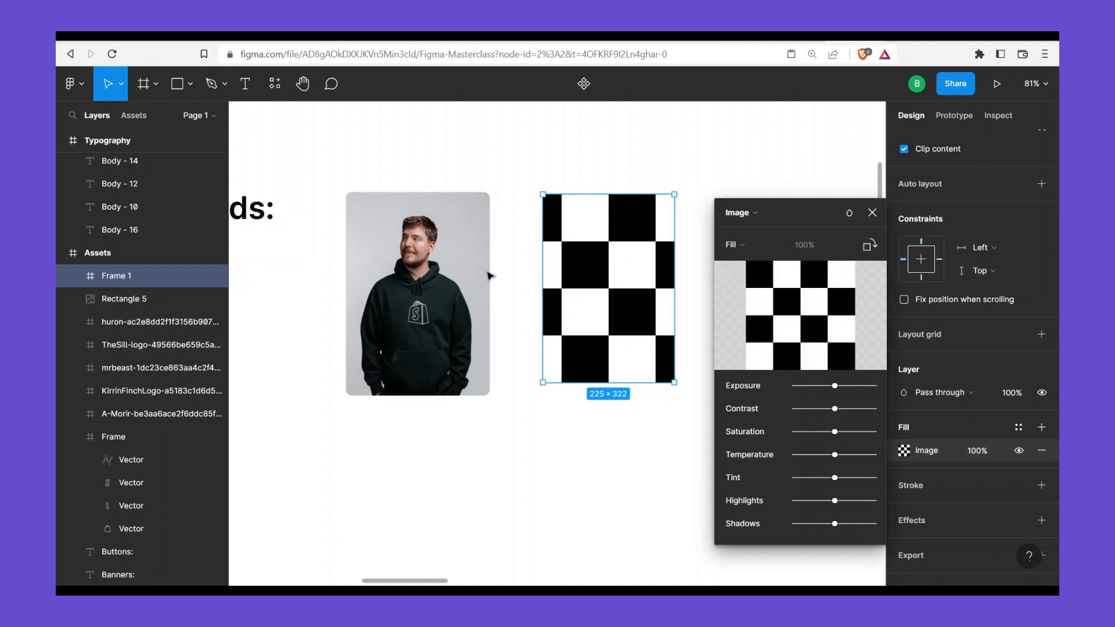
left_click(872, 212)
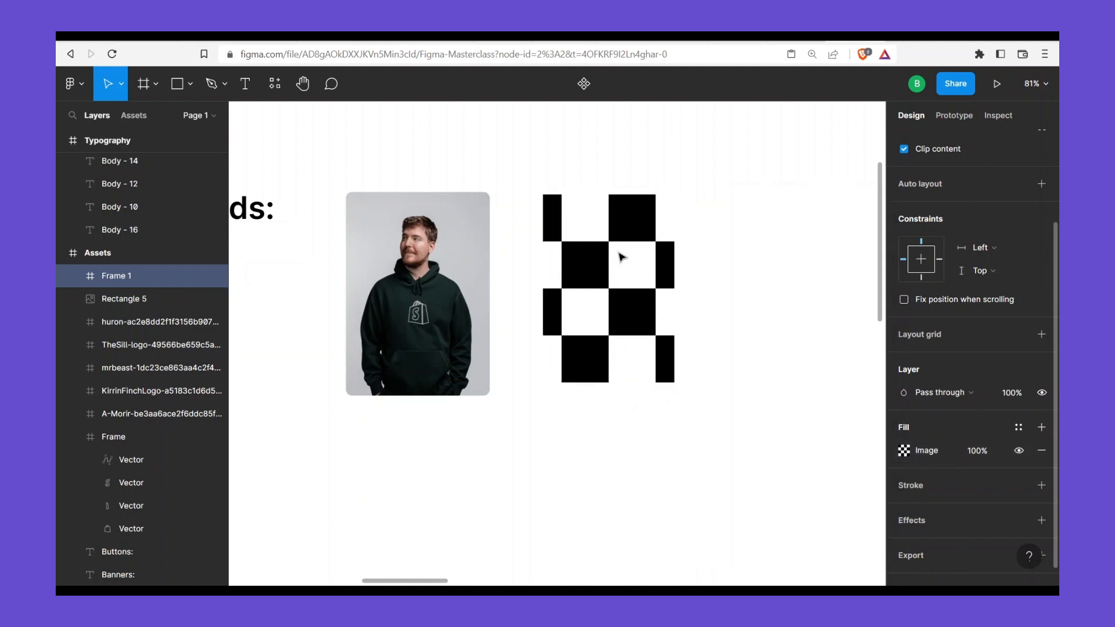
Delete the checkerboard-filled frame beside the MrBeast card and leave nothing selected
key("Delete")
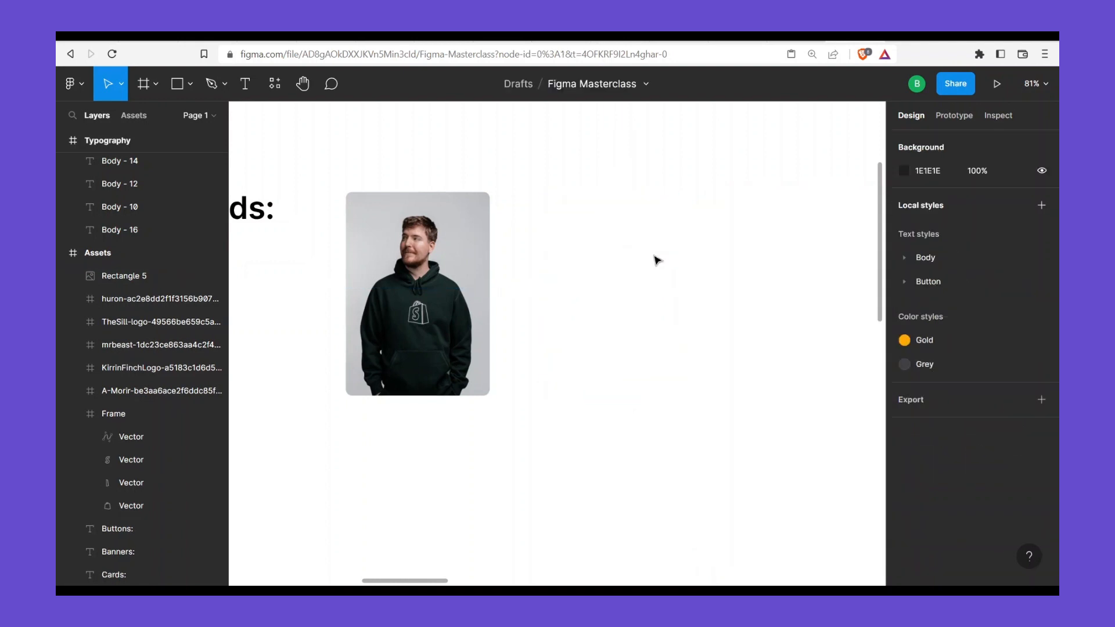
left_click(192, 275)
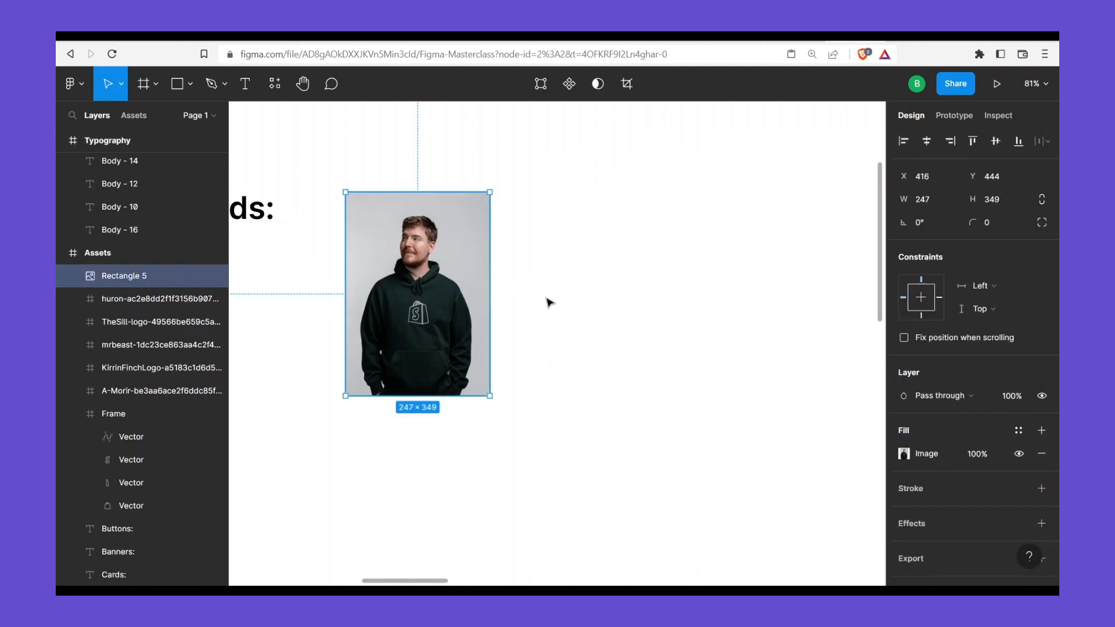
left_click(718, 212)
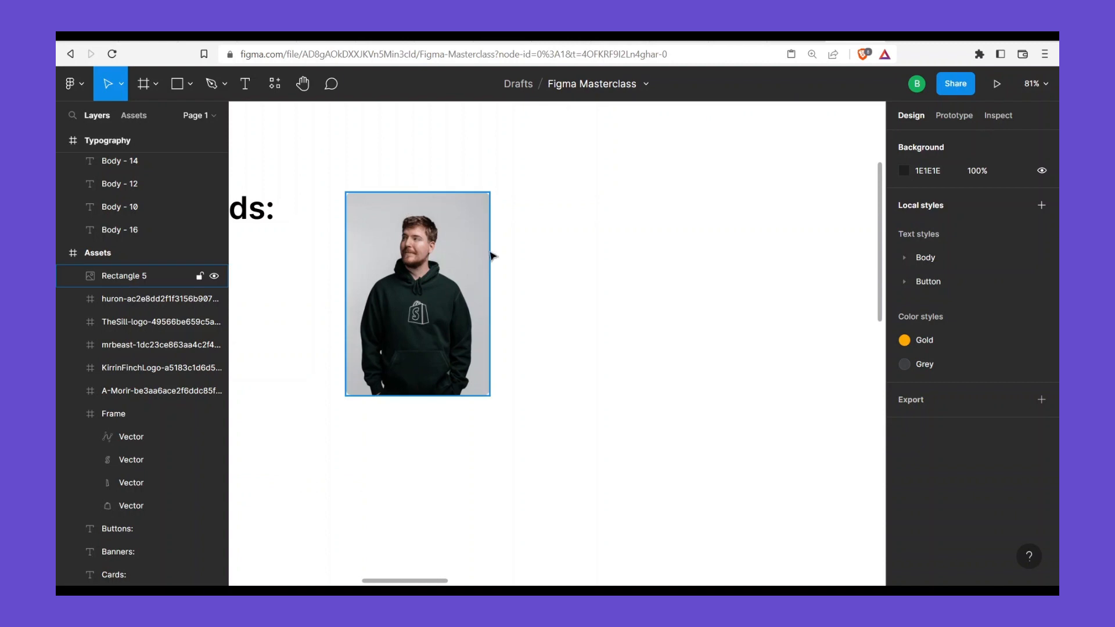
scroll(494, 255, "left", 2)
scroll(494, 255, "down", 1)
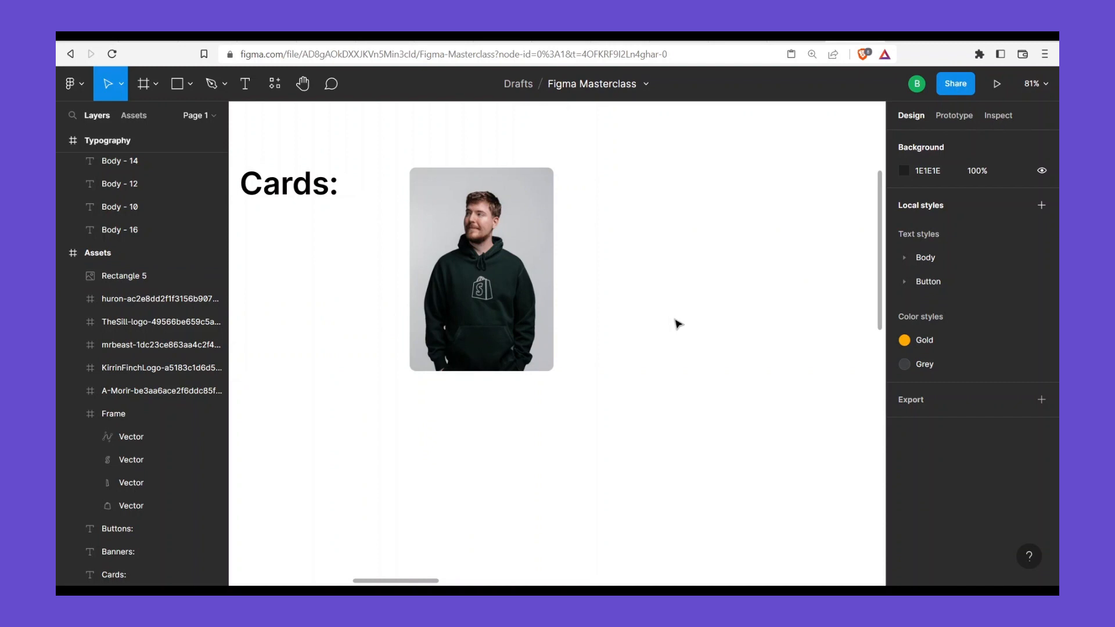
Wrap the MrBeast image rectangle beside the Cards heading in its own frame
left_click(503, 311)
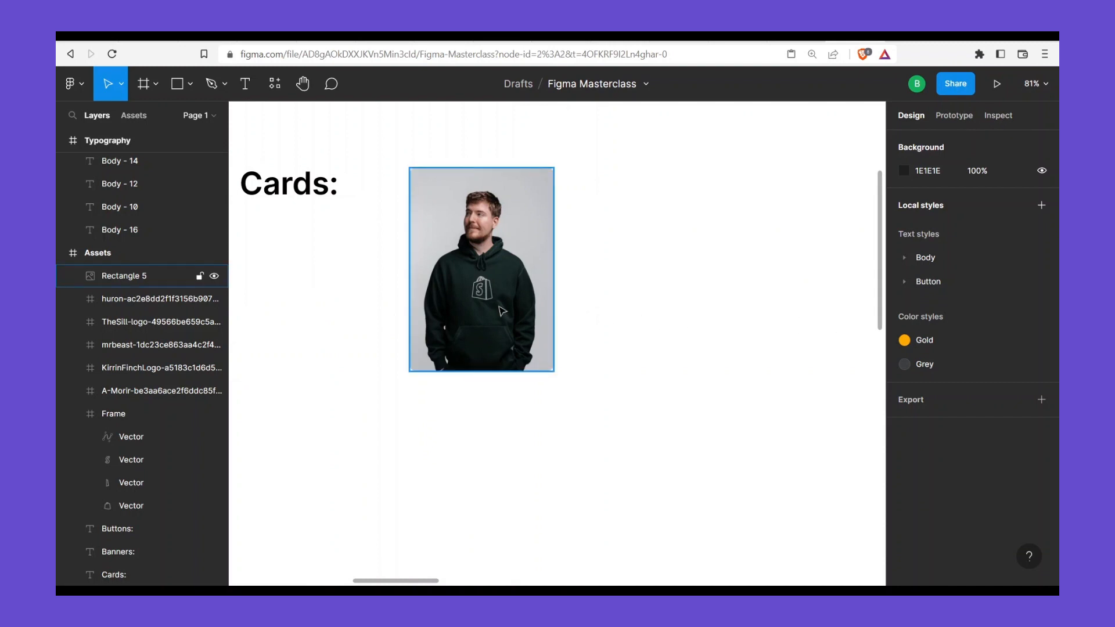
scroll(598, 281, "down", 3)
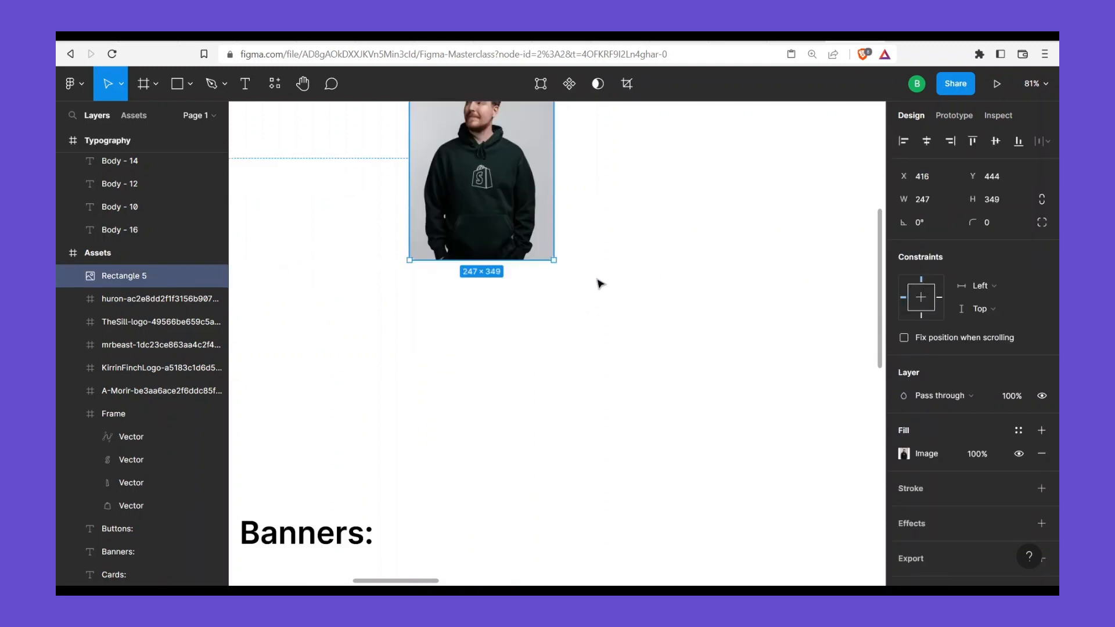
scroll(600, 284, "up", 2)
scroll(598, 282, "down", 3)
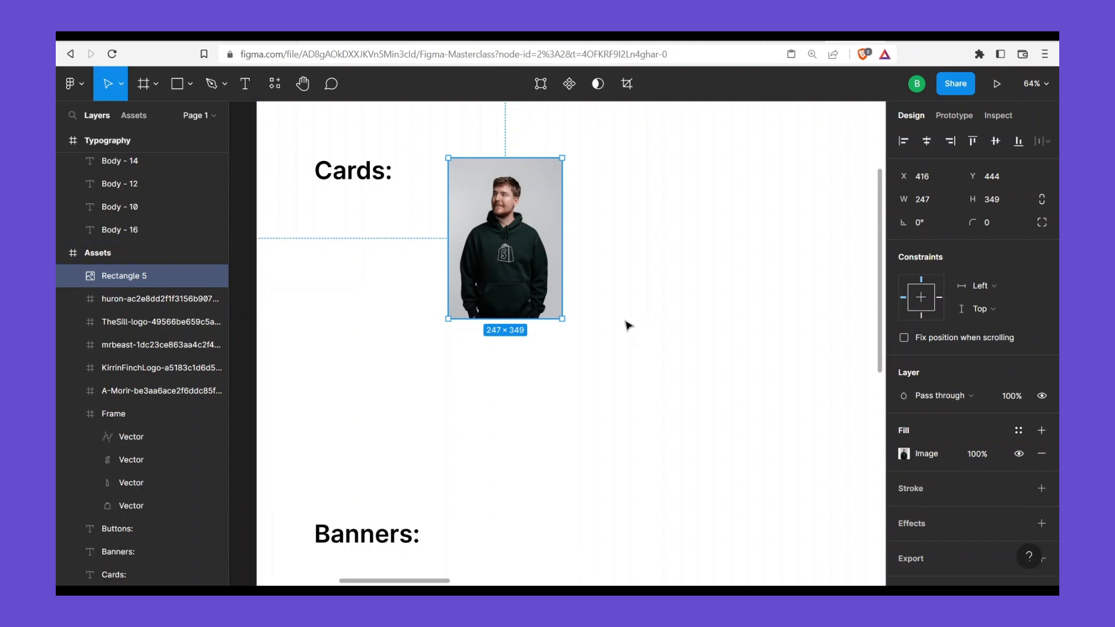
right_click(498, 231)
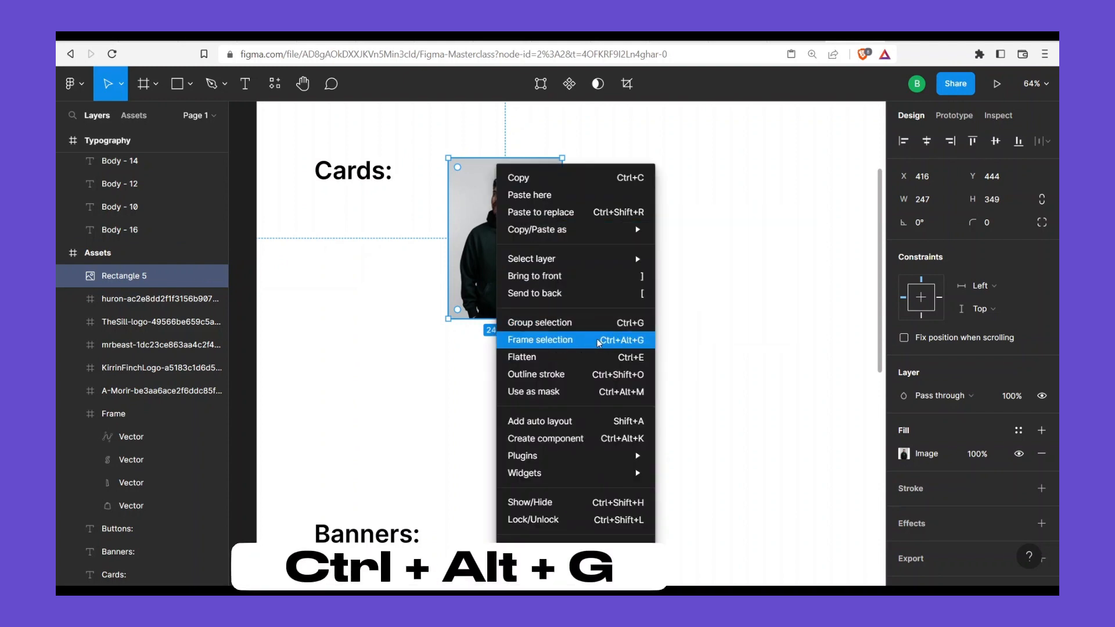
left_click(475, 237)
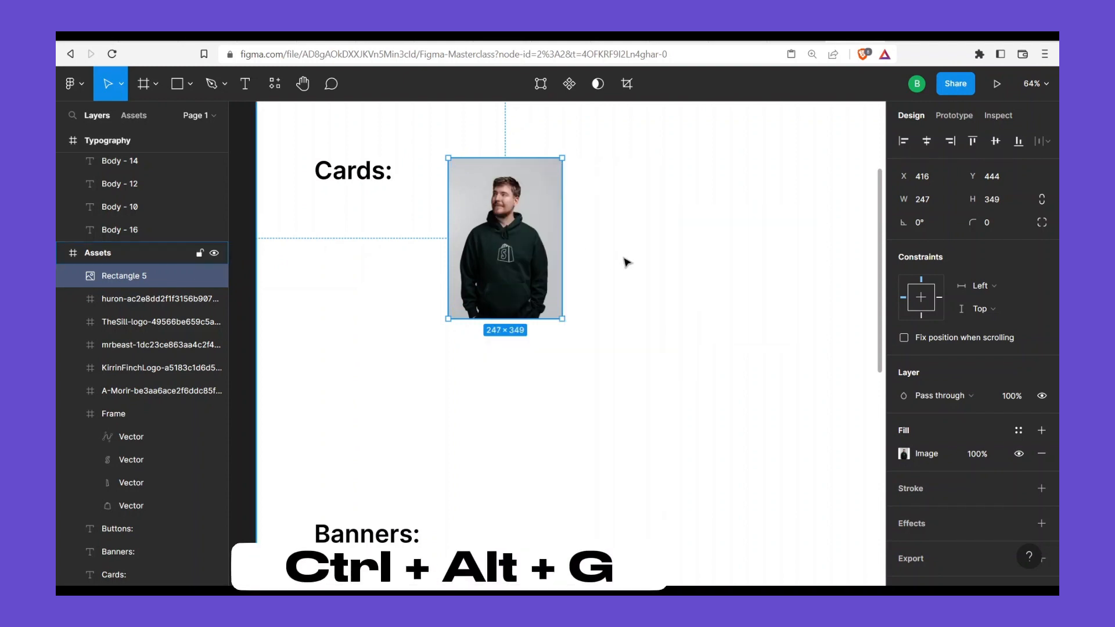
key("alt")
key("ctrl+alt+g")
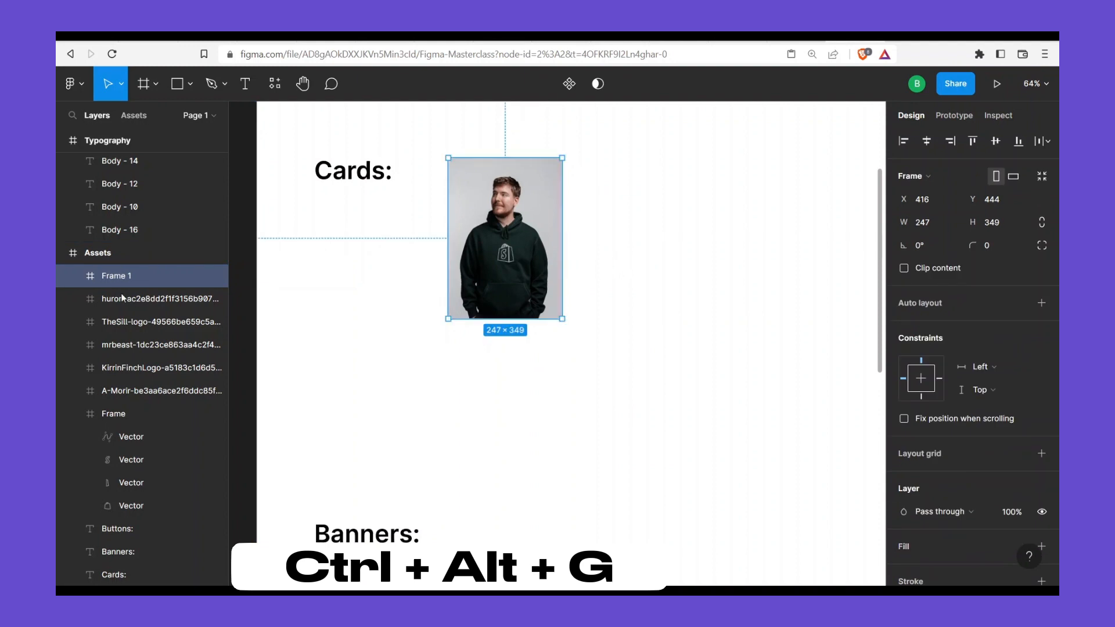
Rename the new frame around the card image as MrBeast
key("ctrl+r")
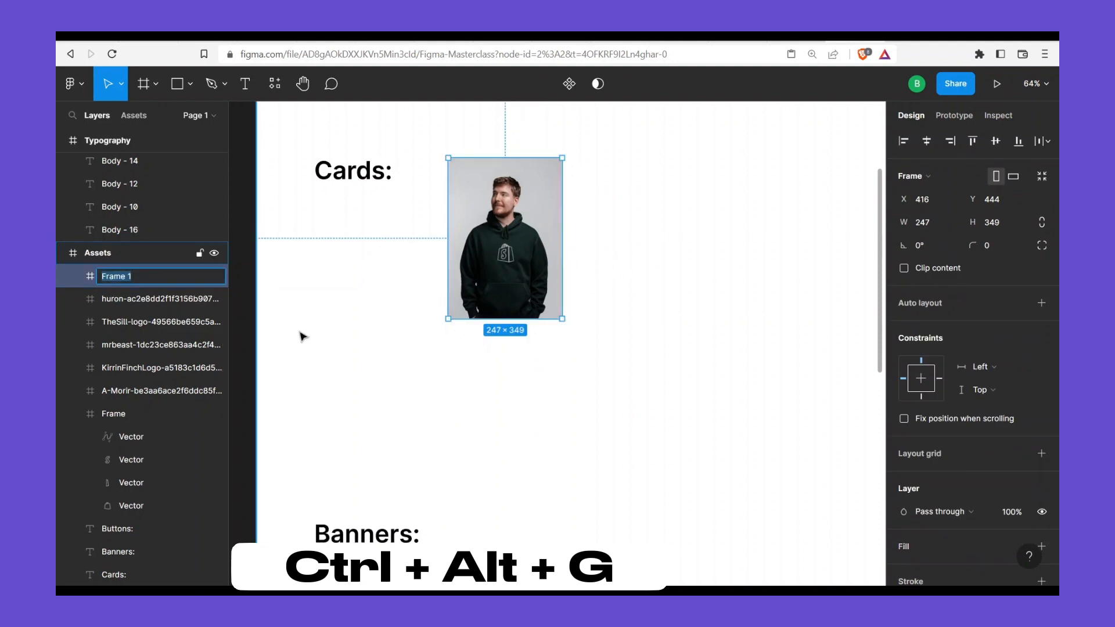
type("MrBeast")
key("Return")
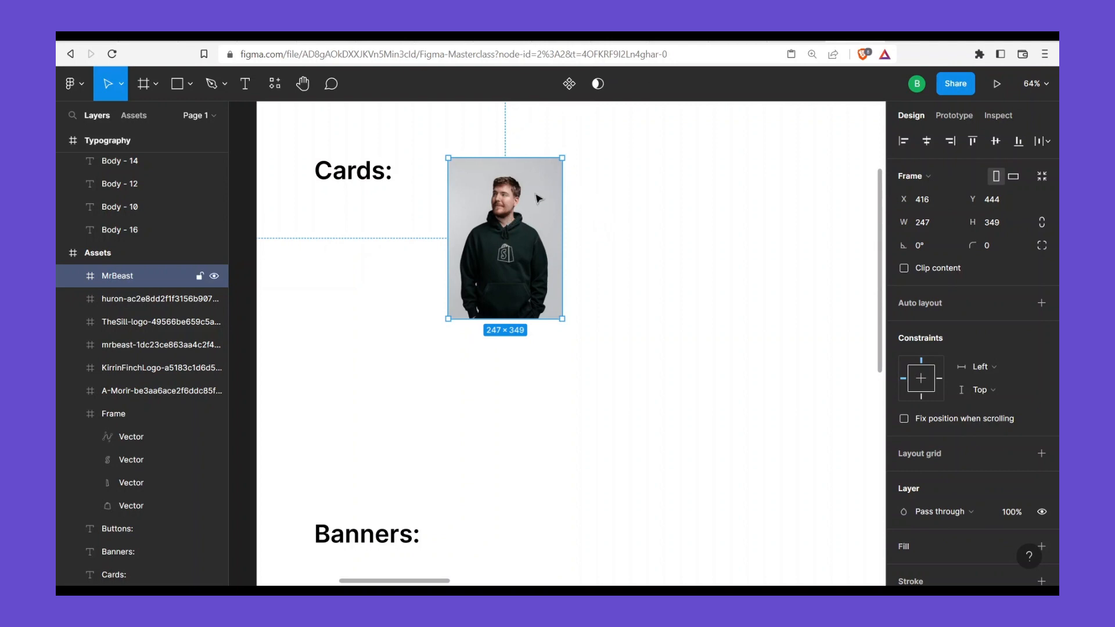
Turn the MrBeast frame into a component, add a second variant, and select that variant inside the set
left_click(573, 85)
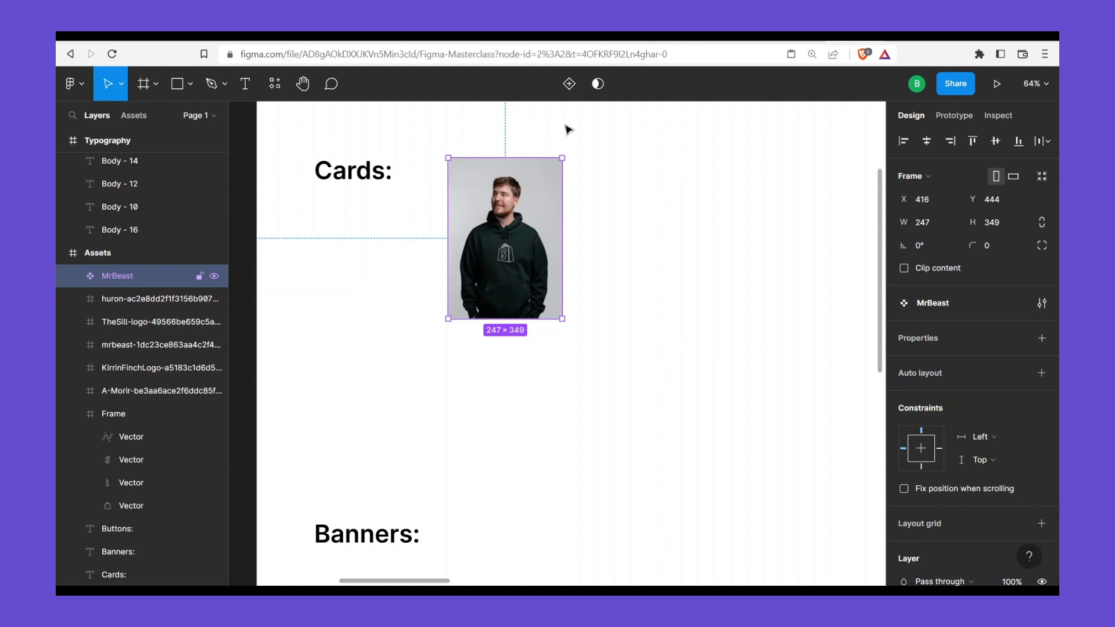
left_click(573, 85)
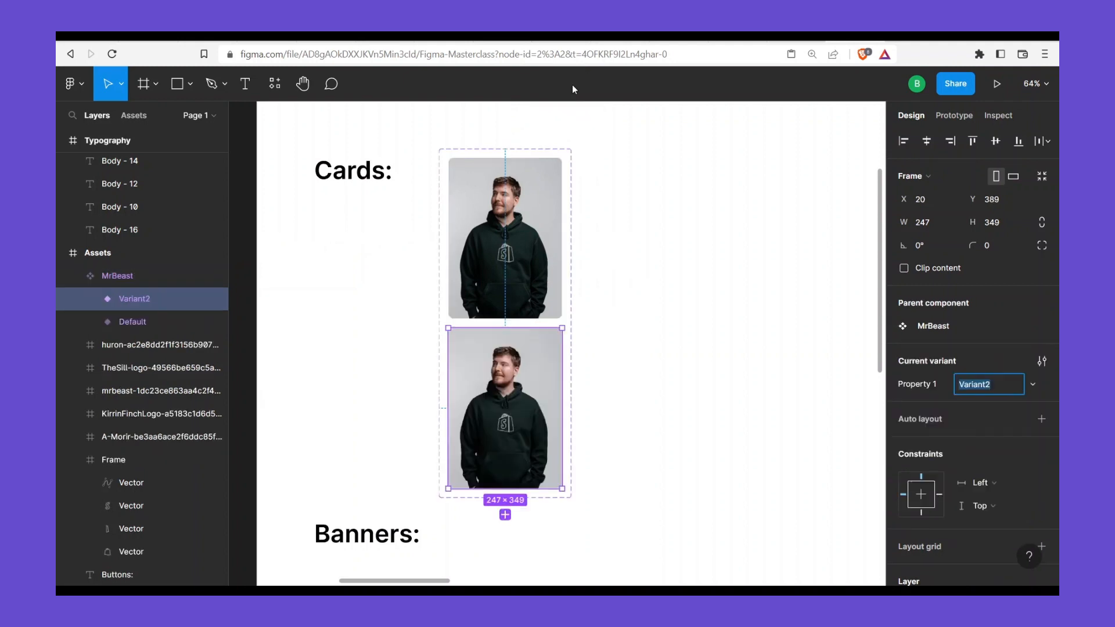
left_click(573, 227)
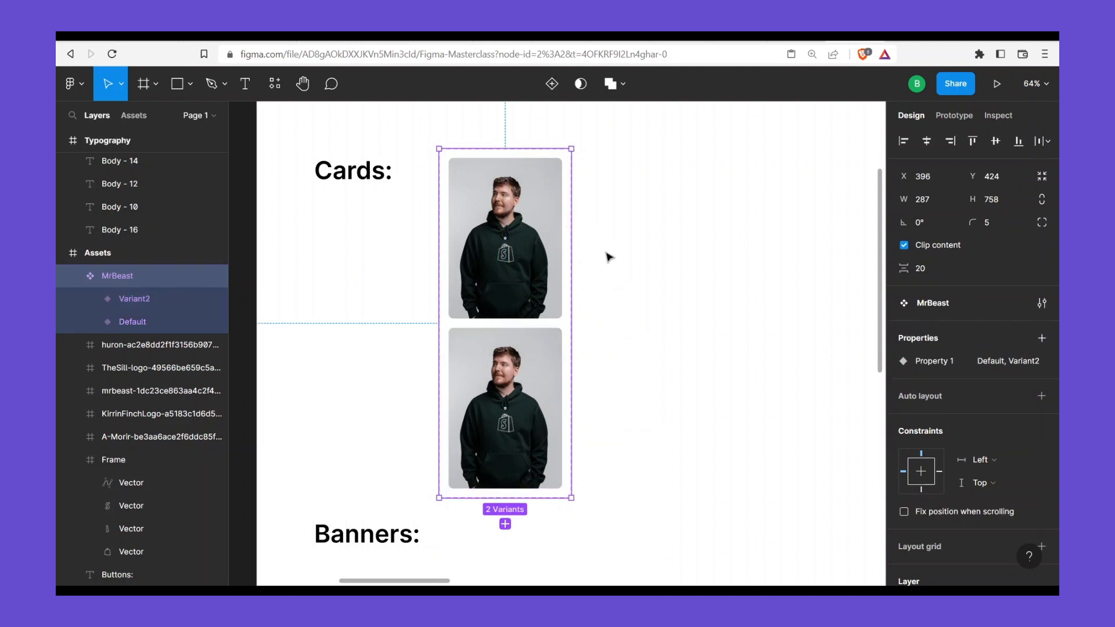
key("Return")
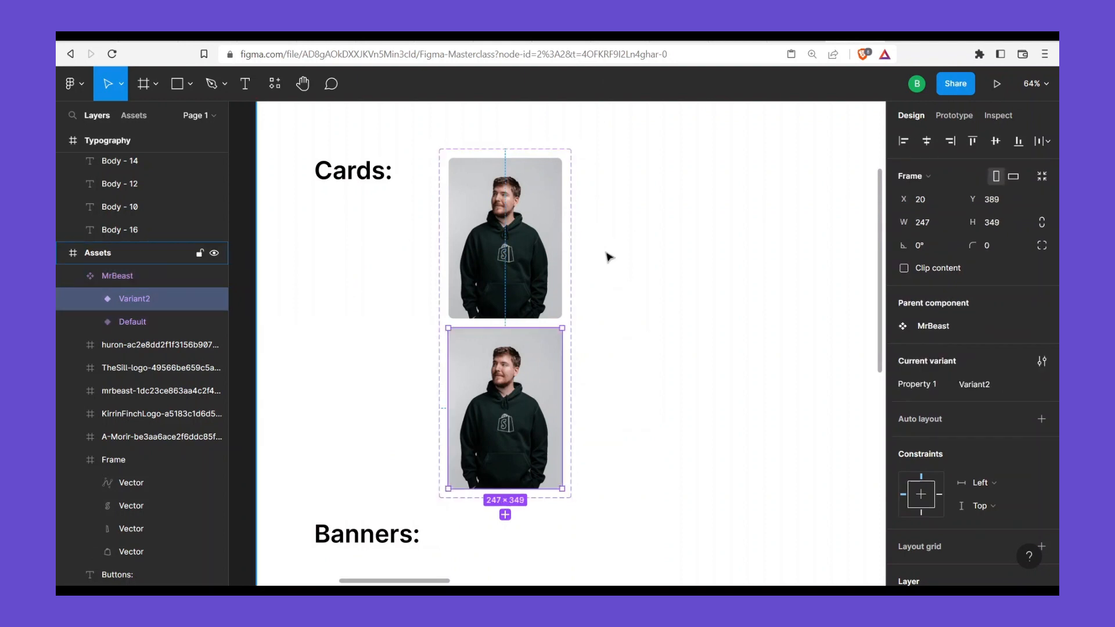
key("shift+Return")
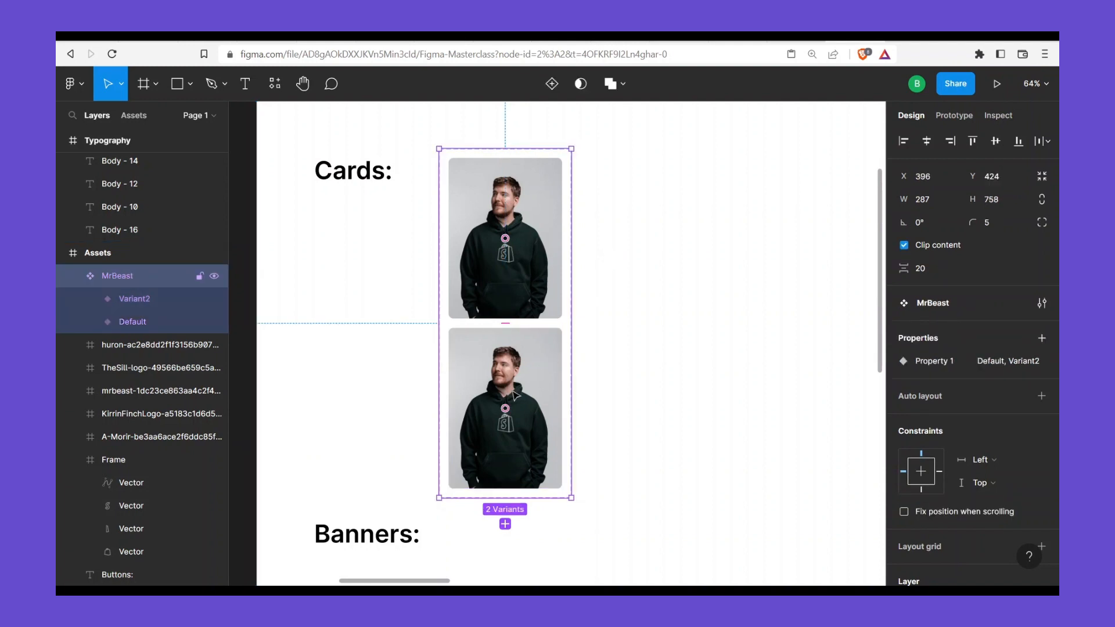
key("Return")
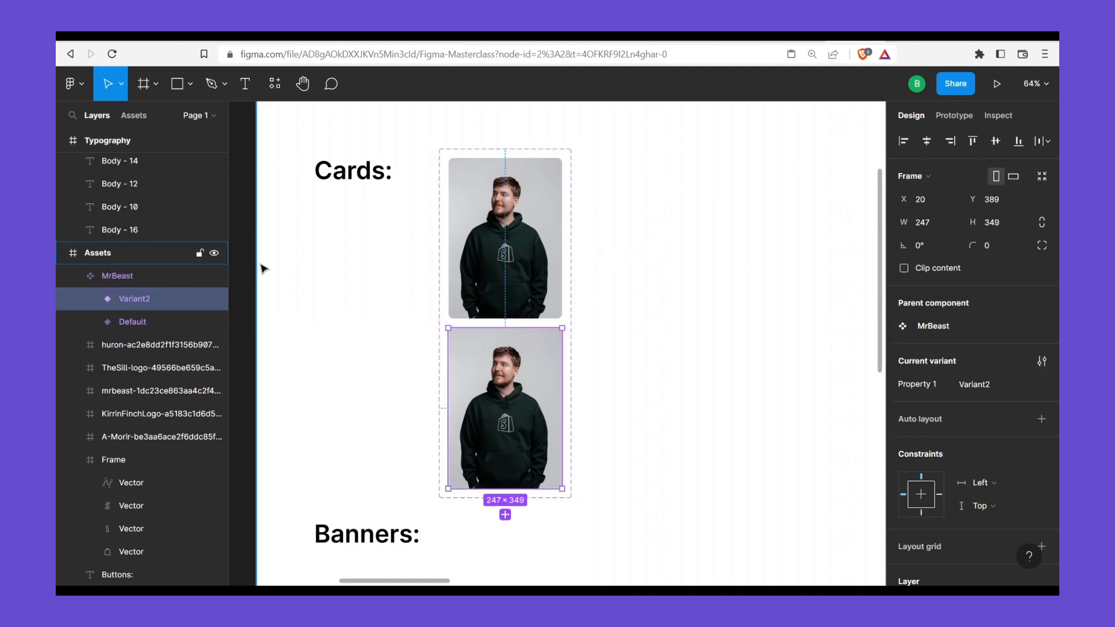
Open the second variant's layer name for editing, then leave it without entering a new name
key("ctrl+r")
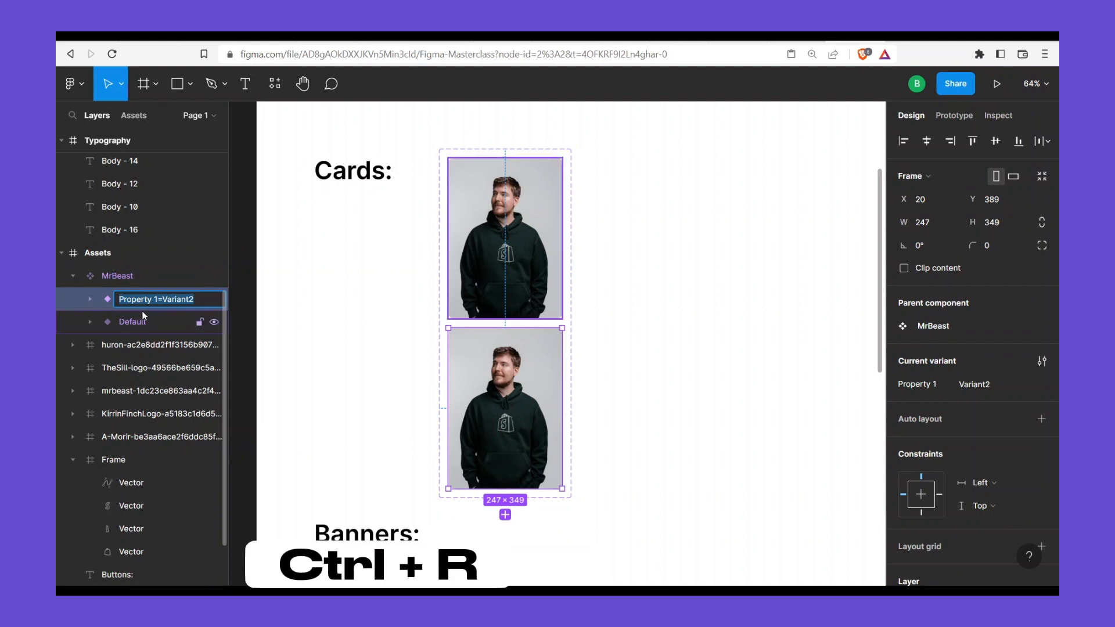
left_click(187, 300)
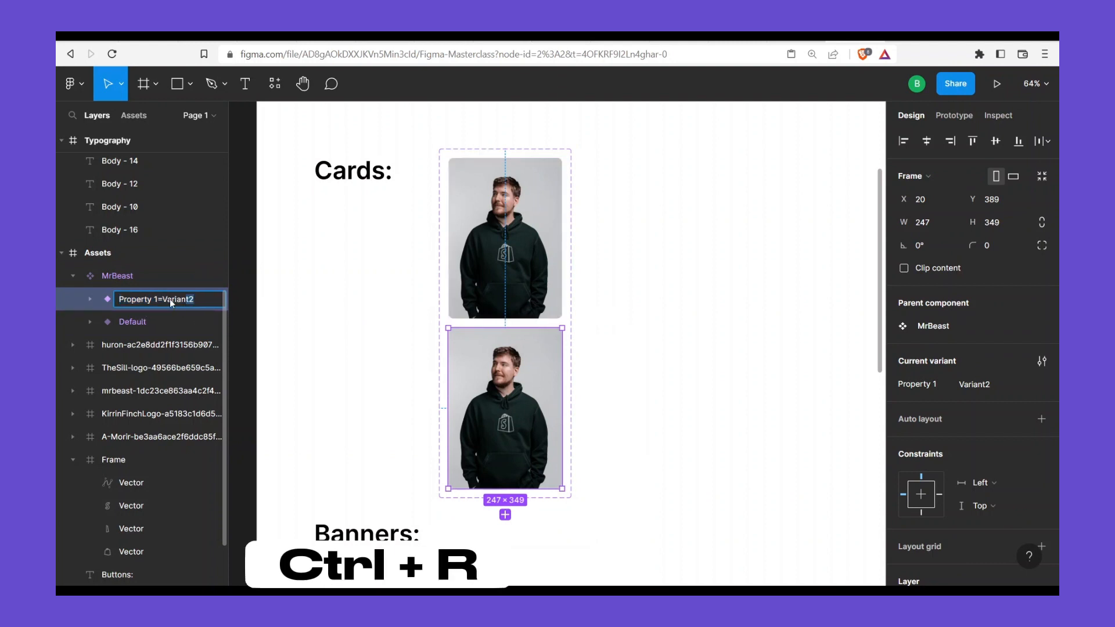
left_click(306, 319)
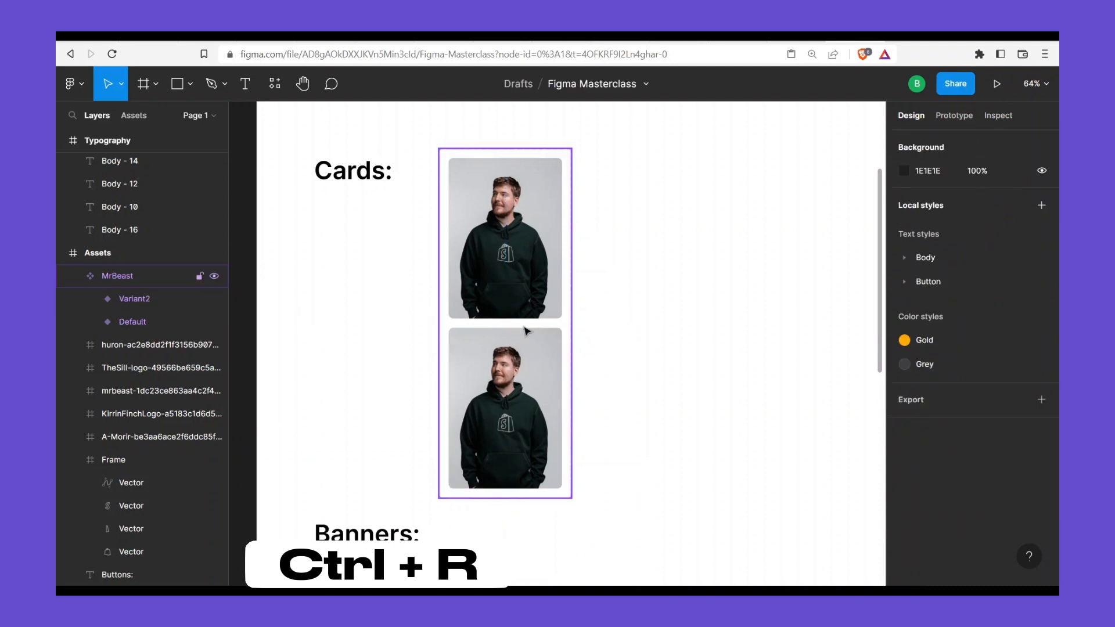
Undo the added variant and the component creation, back to the plain MrBeast frame
double_click(551, 358)
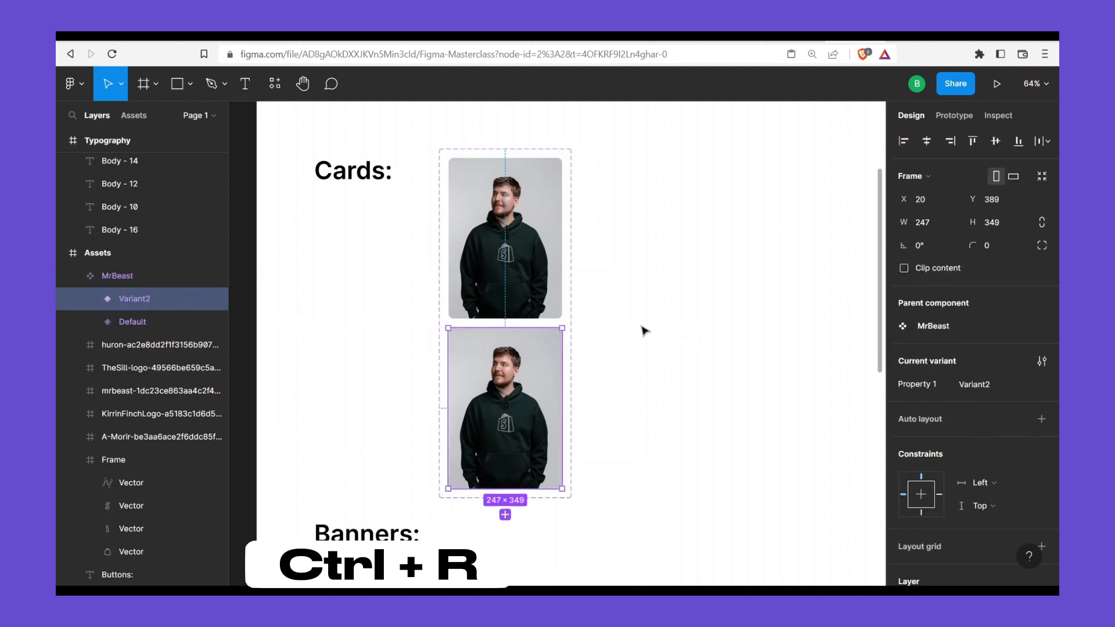
left_click(643, 331)
key("ctrl+z")
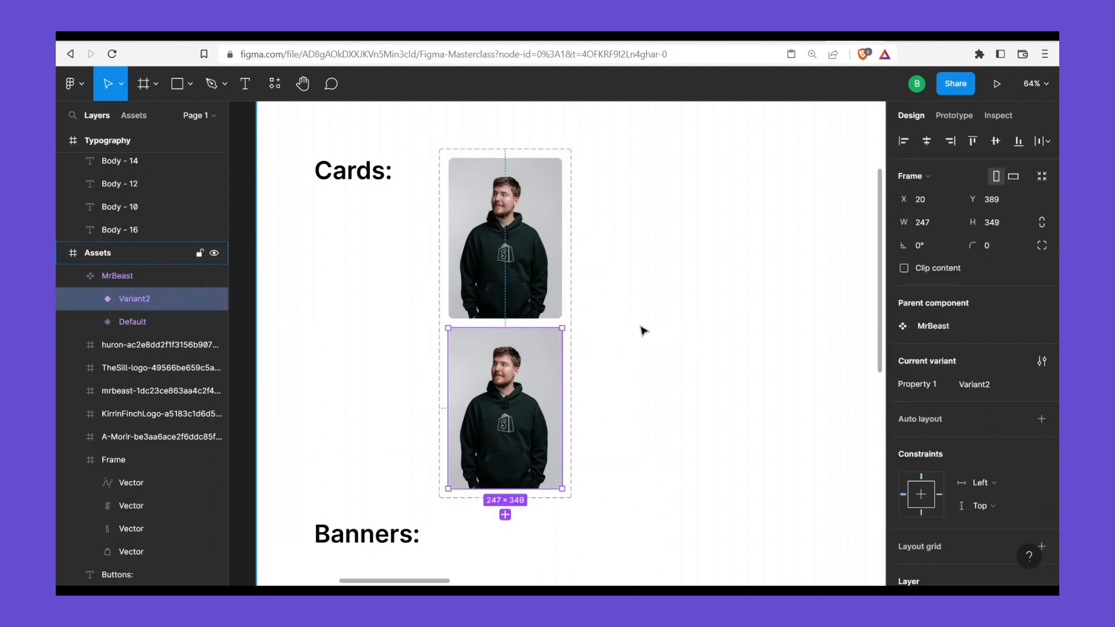
key("shift+Return")
left_click(643, 331)
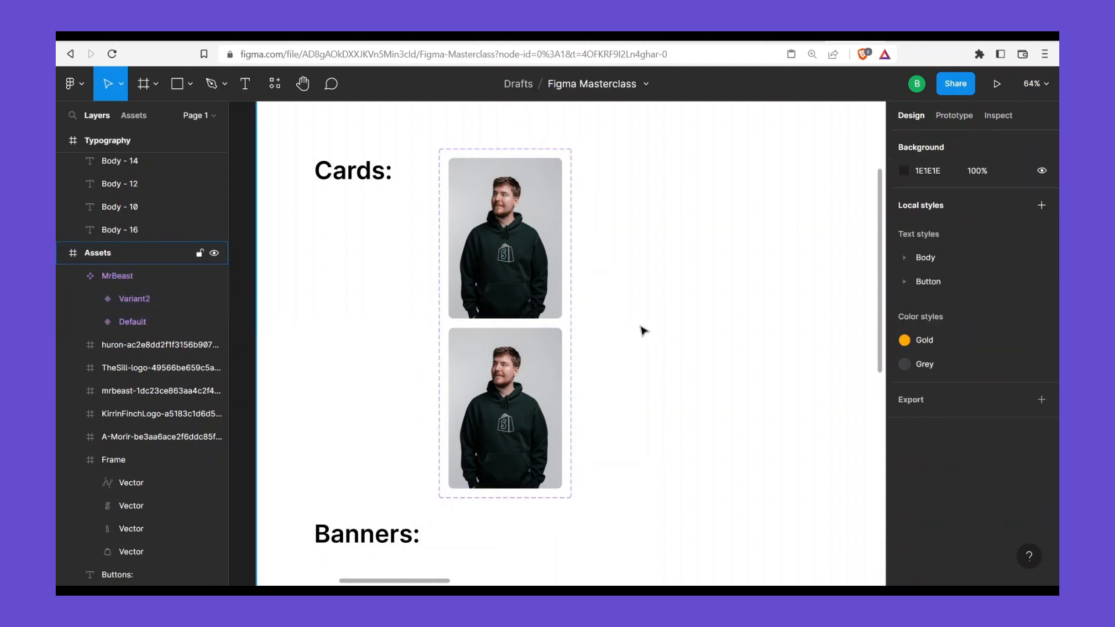
key("ctrl+z")
key("shift+Return")
key("ctrl+z")
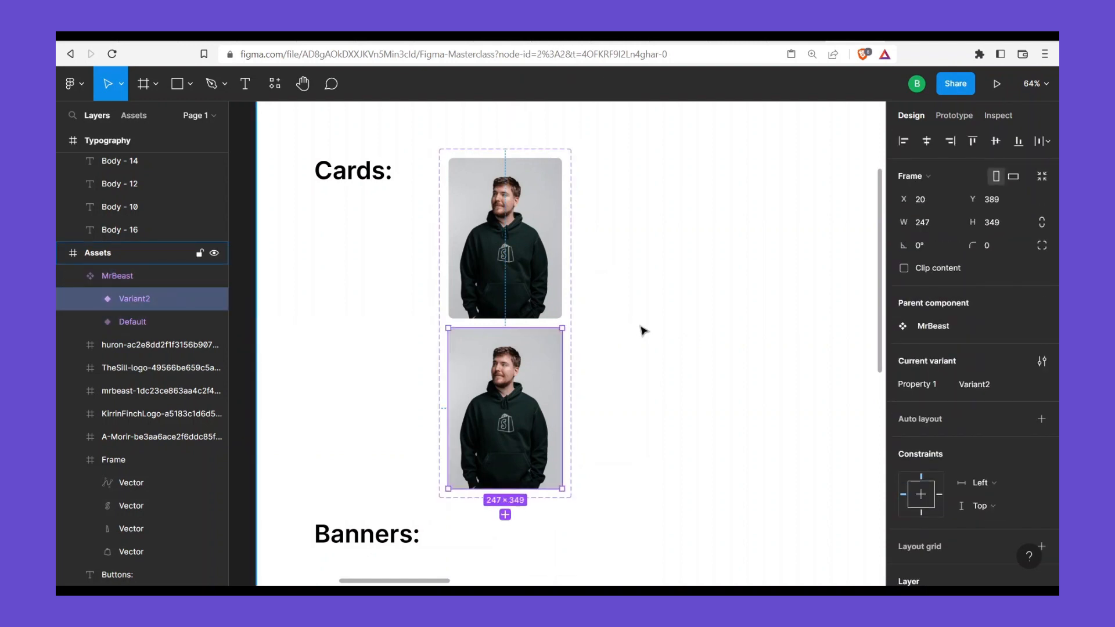
key("Delete")
key("ctrl+z")
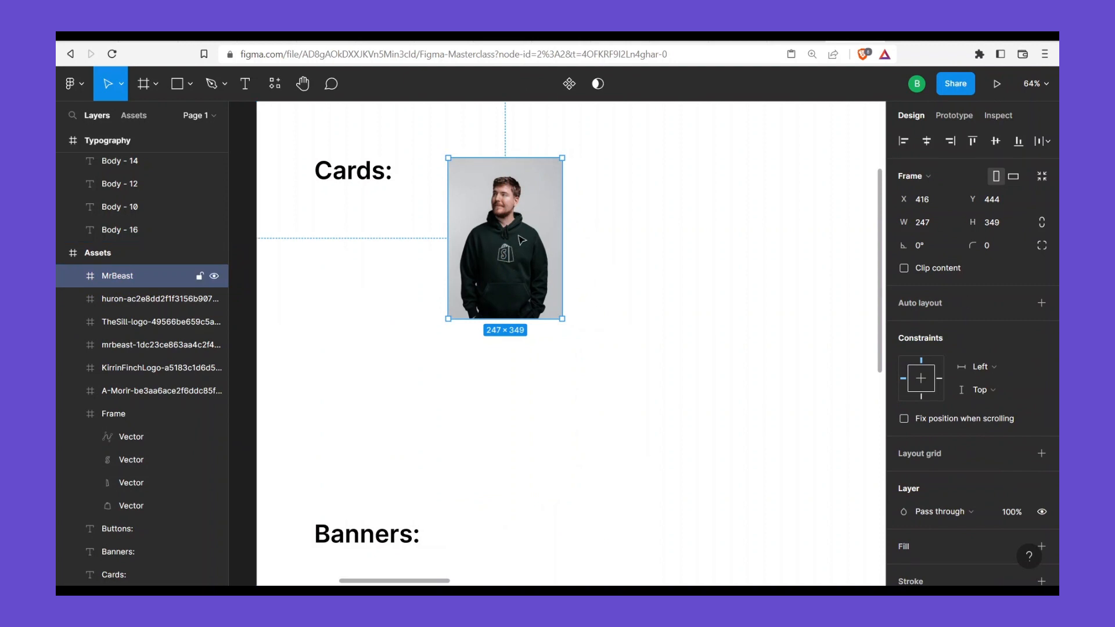
Duplicate the MrBeast frame directly below the original at Y 832, and begin renaming the copy with the prefix "MrBeast/"
left_click_drag(518, 235, 526, 416)
left_click(626, 377)
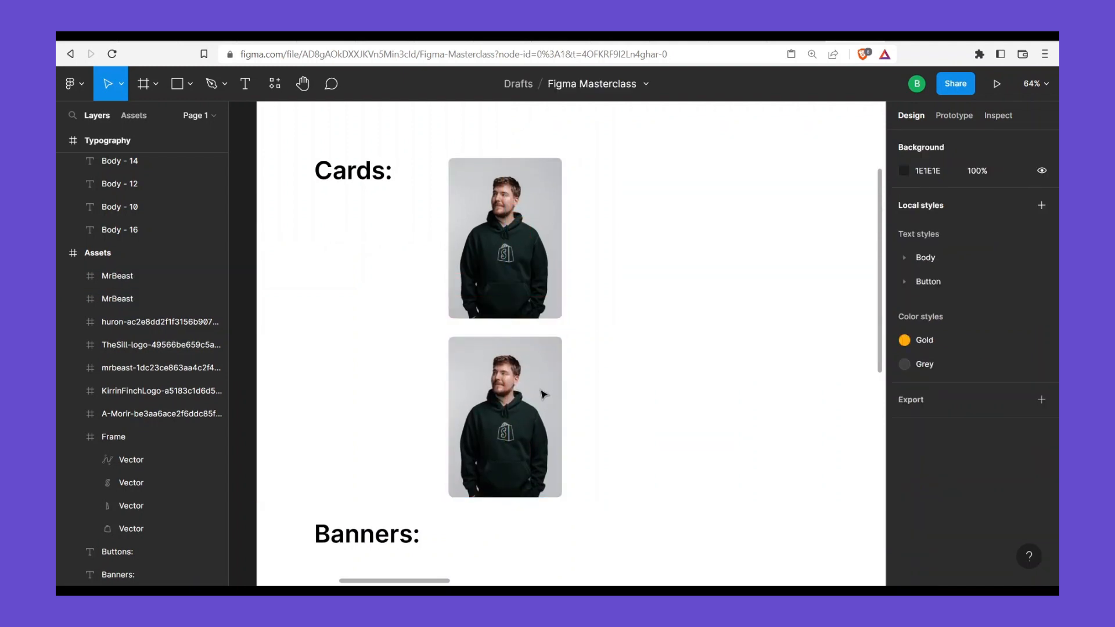
left_click(544, 394)
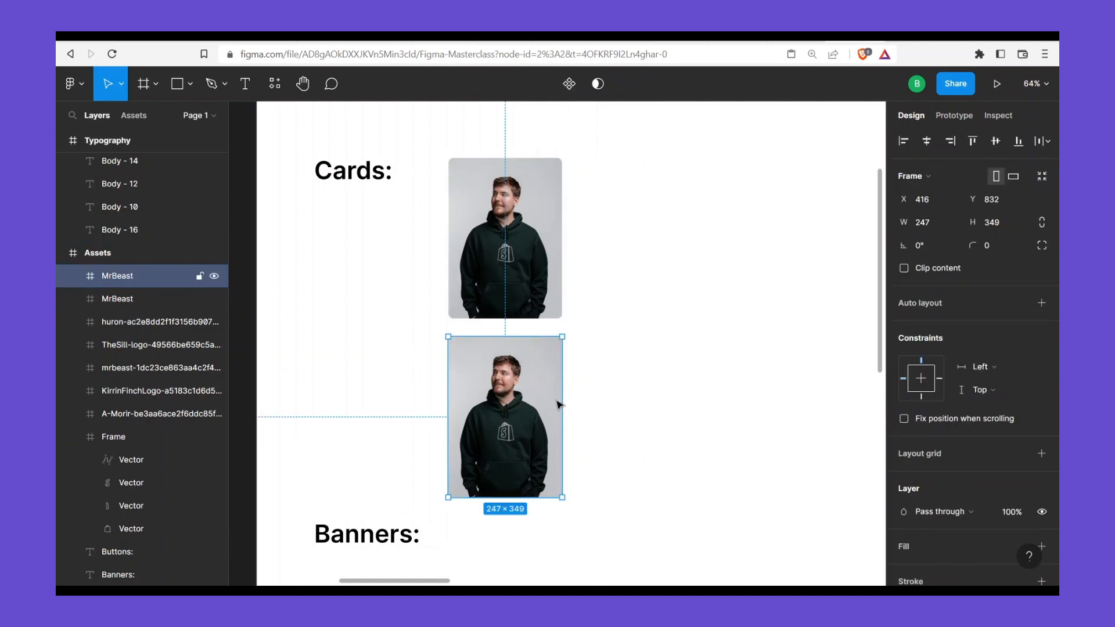
key("ctrl+r")
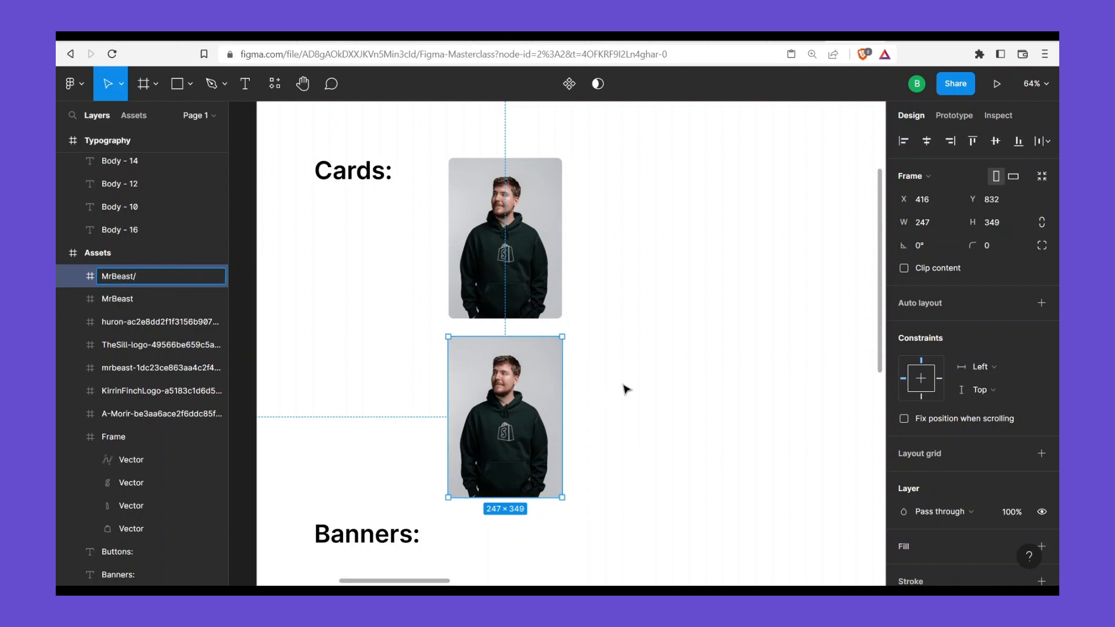
Rename the lower card frame as MrBeast/Hover
type("/Hover")
key("Return")
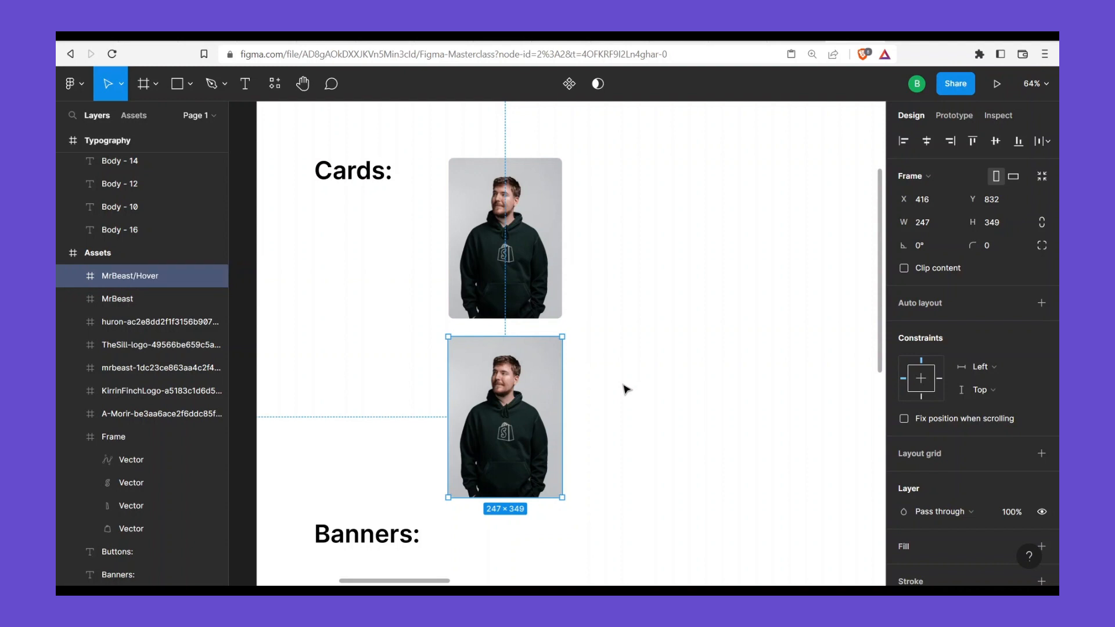
left_click(528, 265)
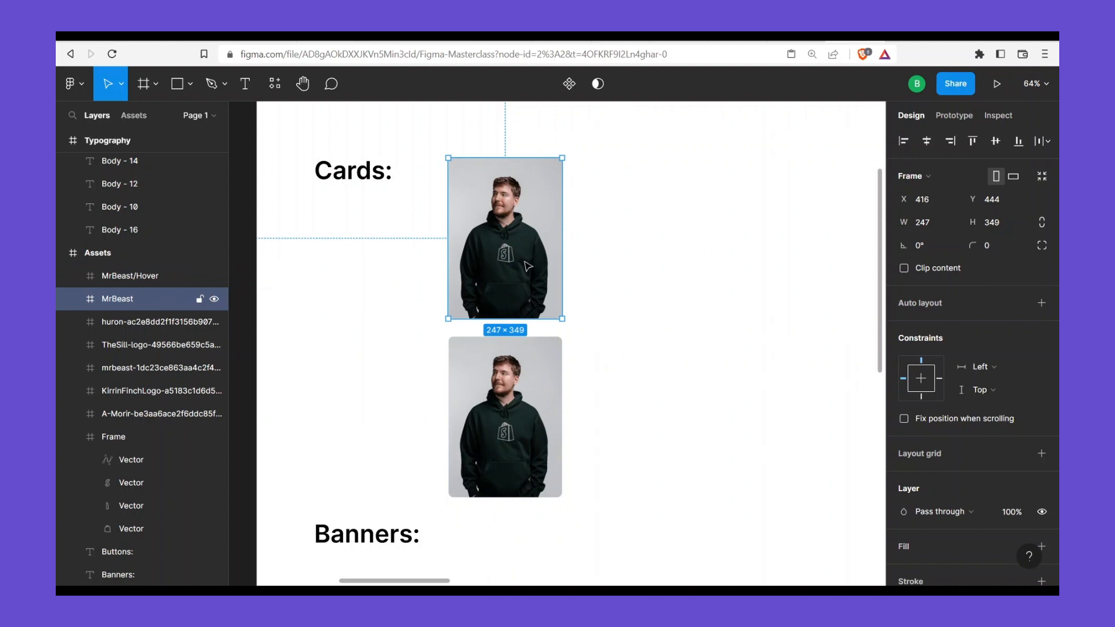
left_click(505, 384, "shift")
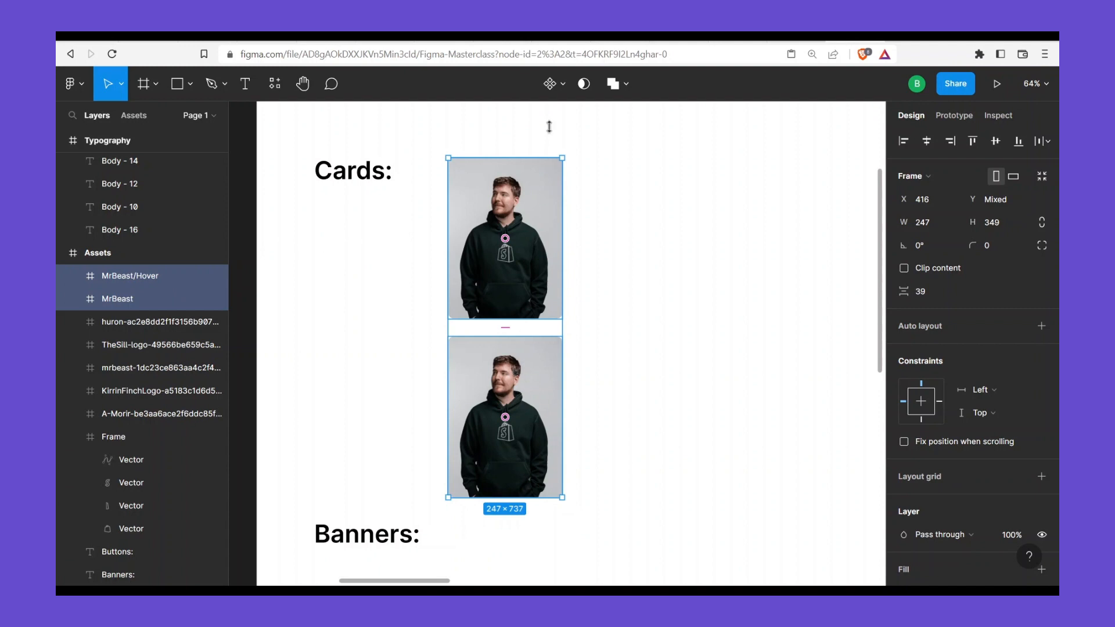
left_click(563, 85)
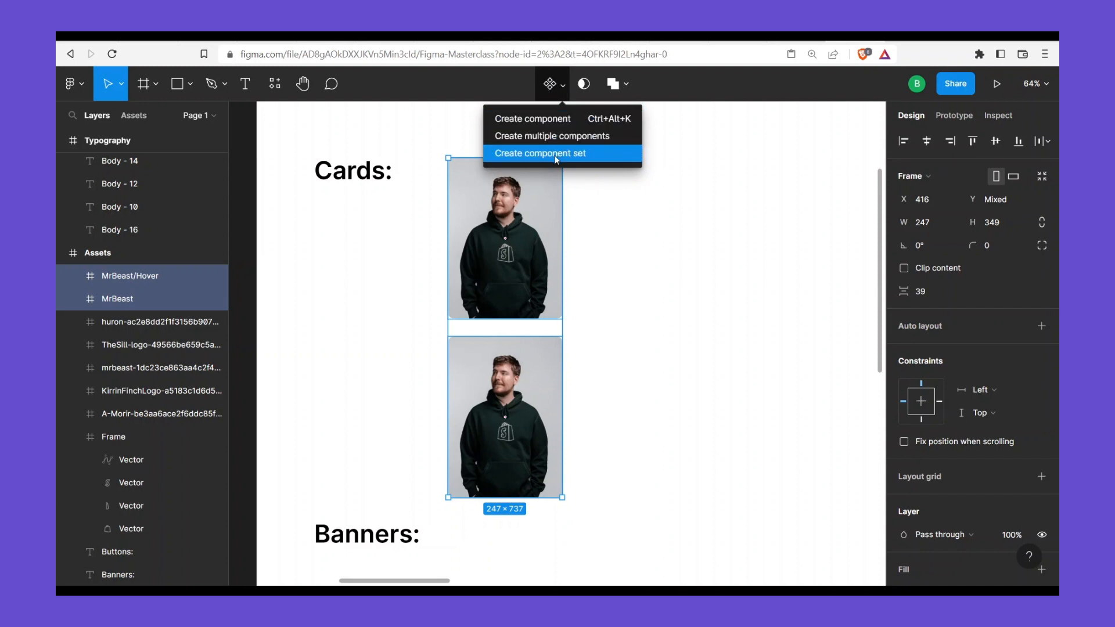
left_click(579, 223)
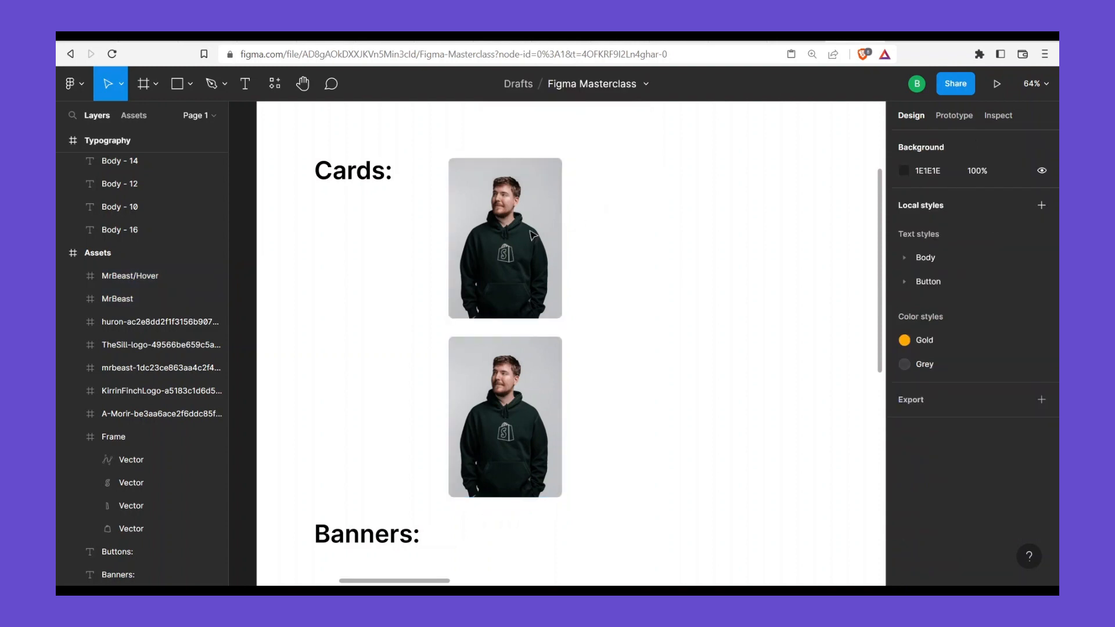
left_click(532, 236)
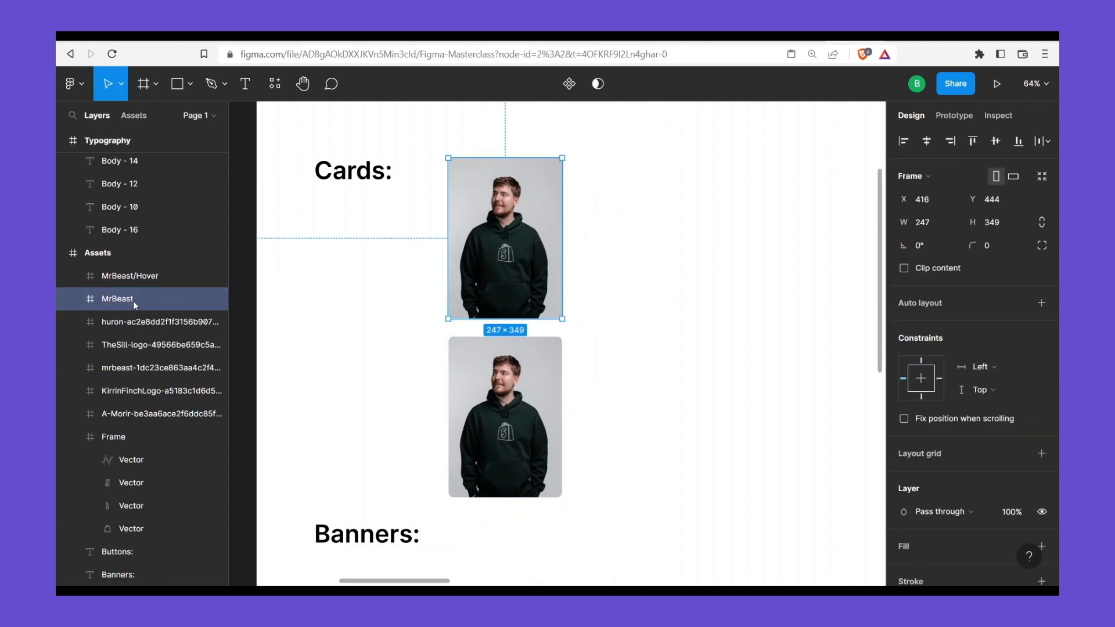
left_click(451, 369)
left_click(485, 280)
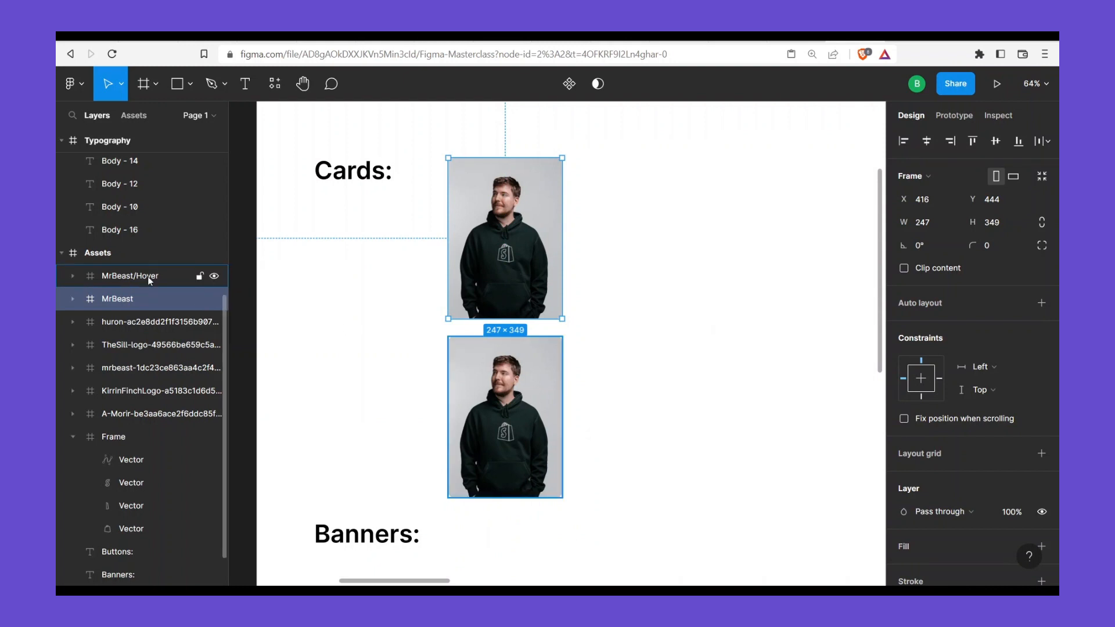
left_click(530, 378, "shift")
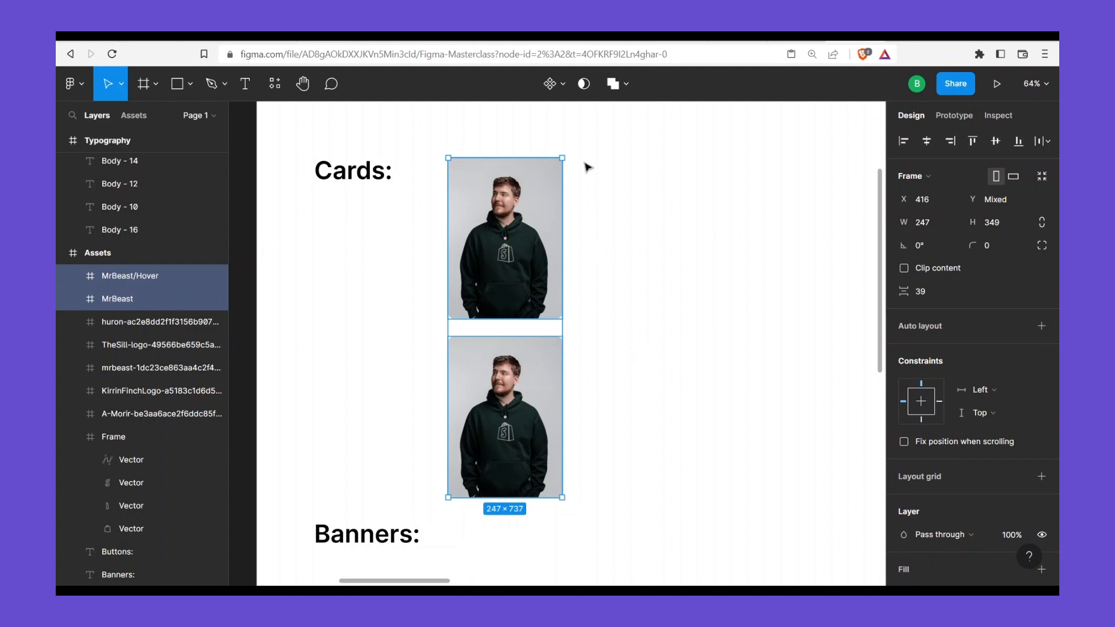
left_click(567, 86)
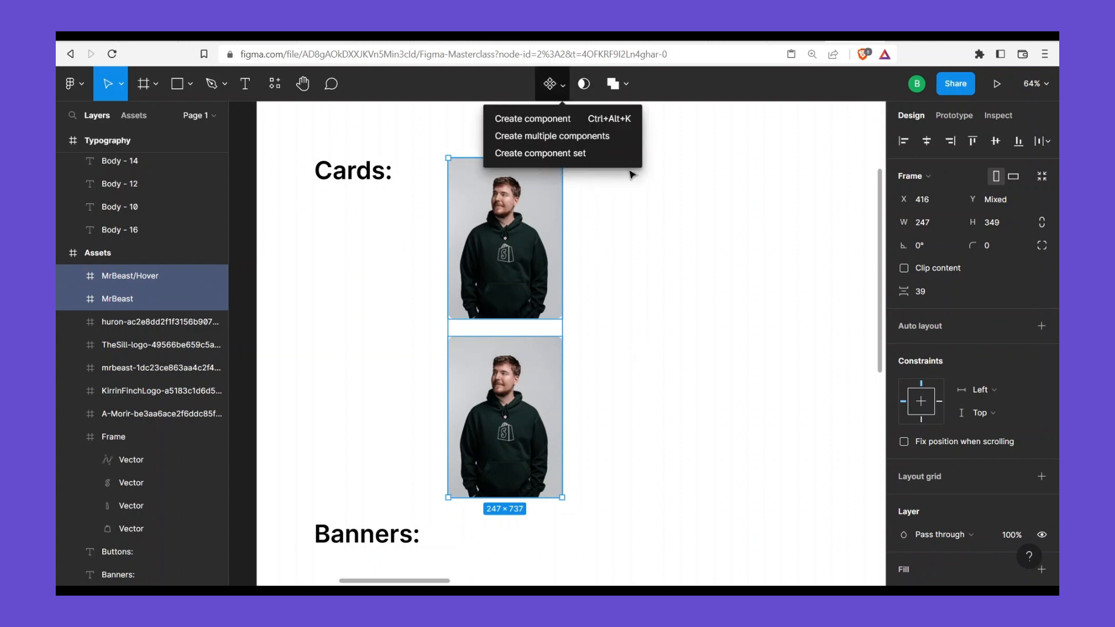
key("ctrl+z")
key("ctrl+z")
key("ctrl+z")
key("ctrl+z")
key("ctrl+z")
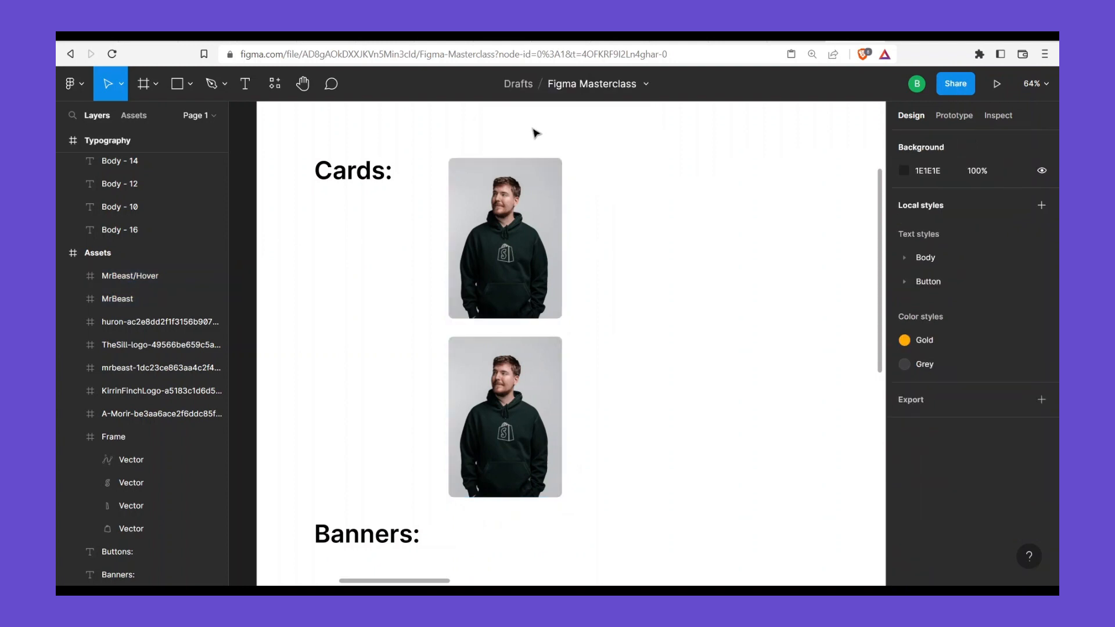
Combine the MrBeast and MrBeast/Hover card frames into one component set
left_click(545, 431, "shift")
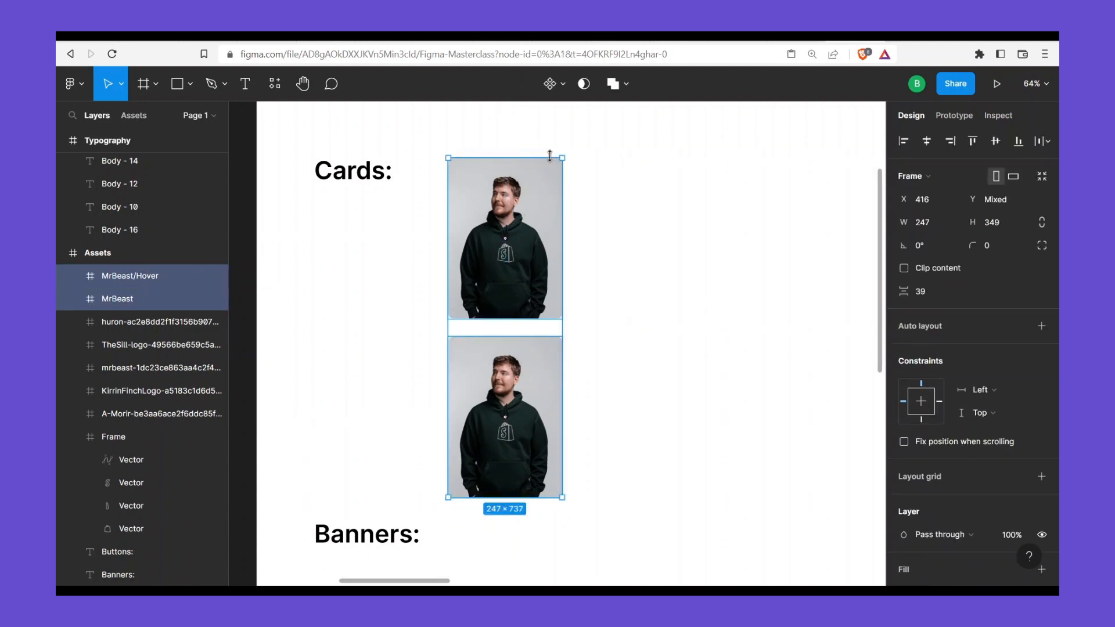
left_click(564, 86)
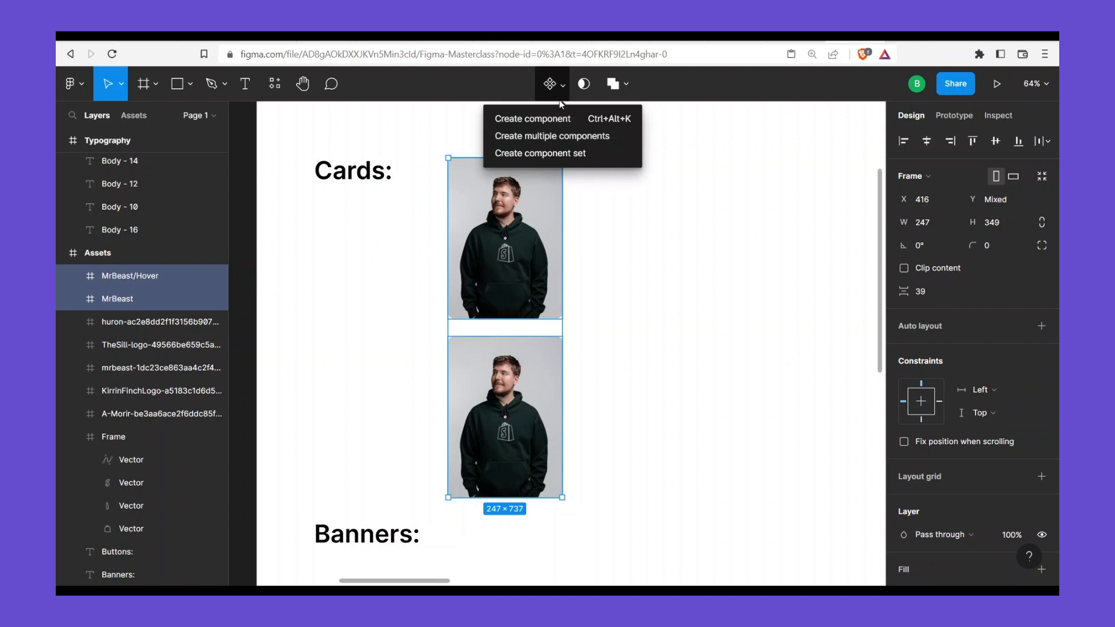
left_click(567, 154)
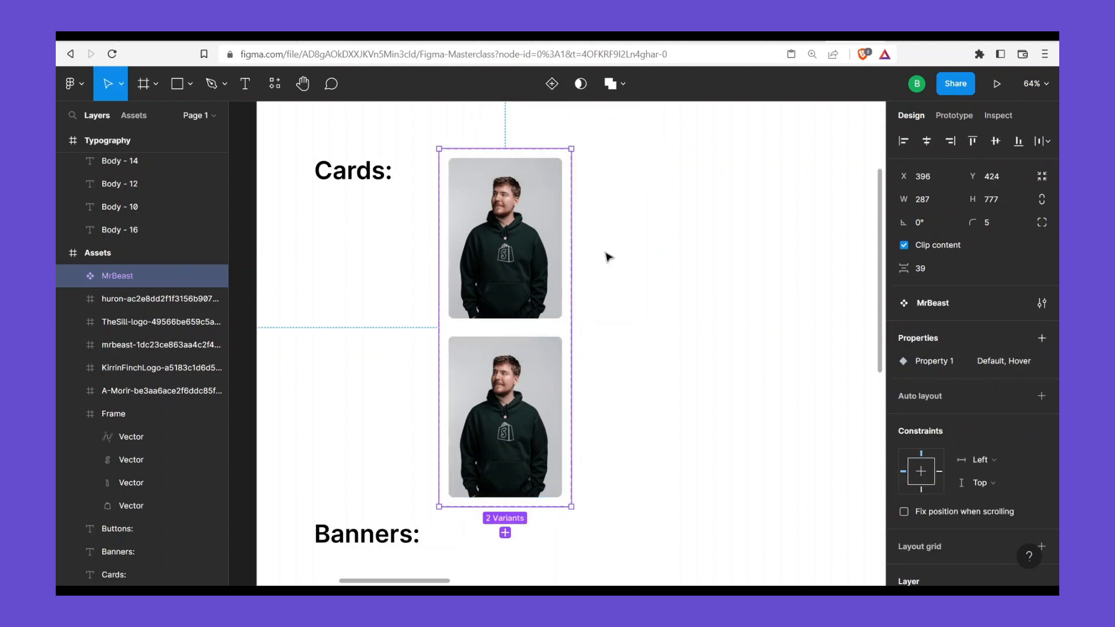
Examine the Property 1 values of the lower and upper card variants in the component set
left_click(685, 424)
left_click(477, 372)
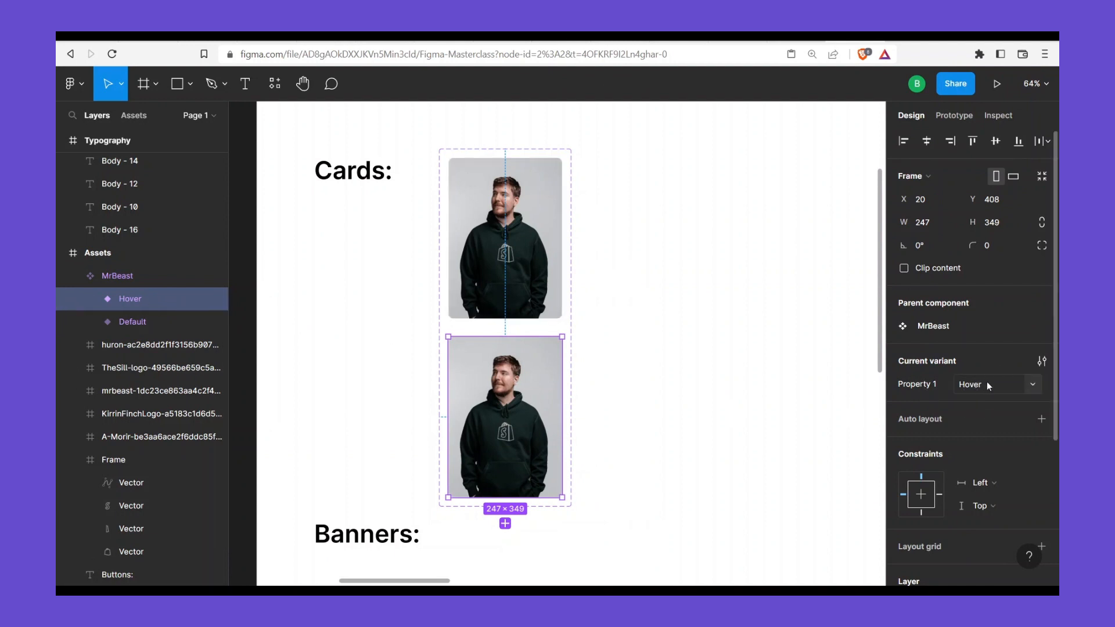
double_click(490, 252)
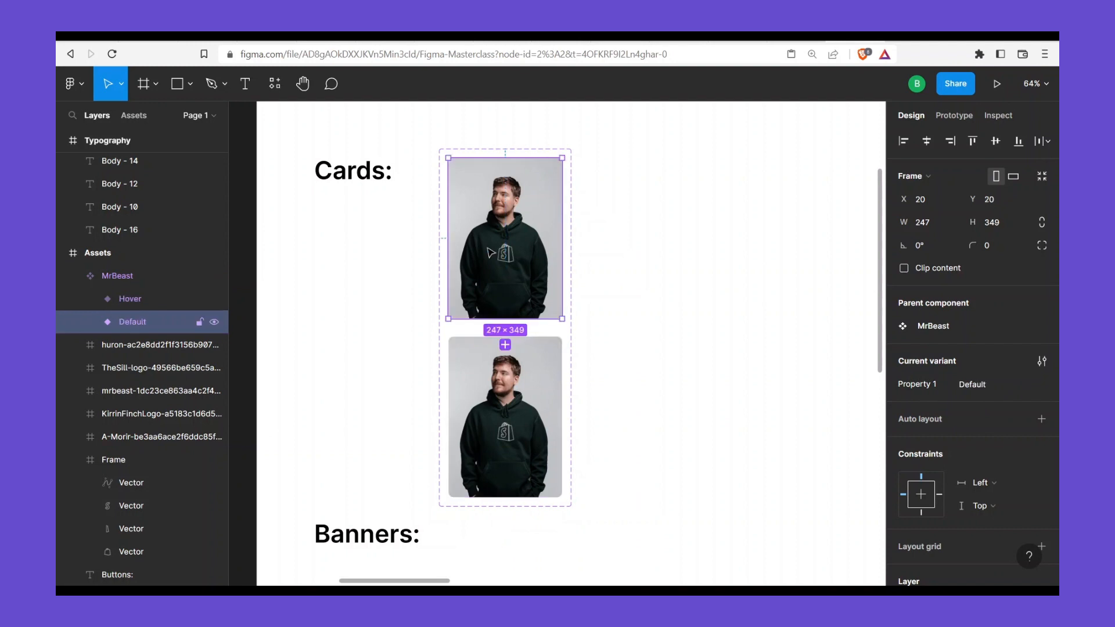
key("Escape")
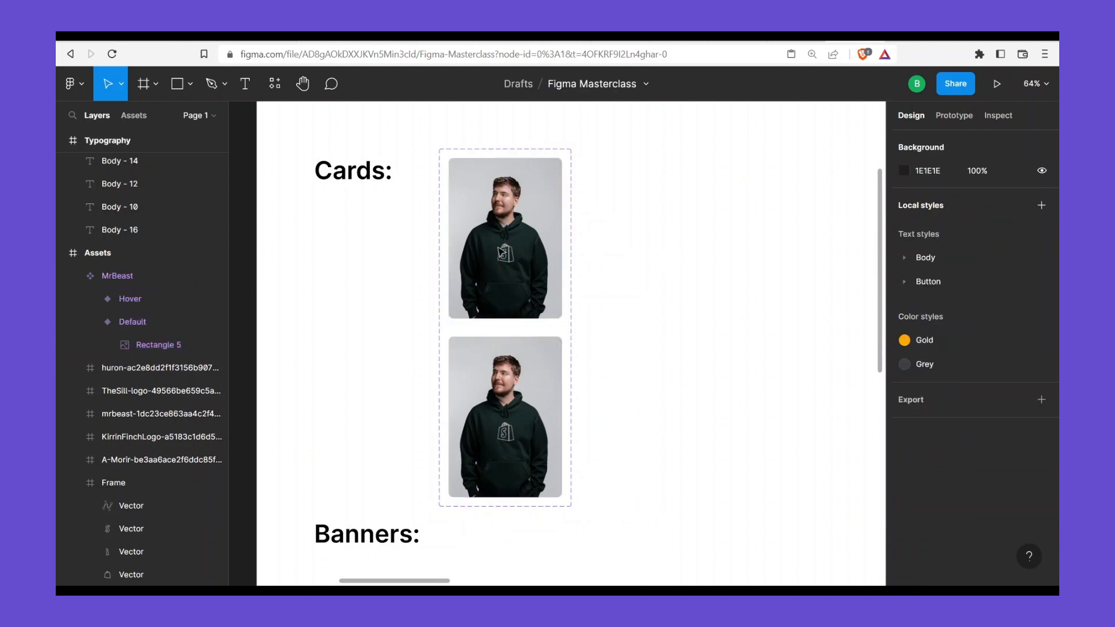
left_click(502, 250)
left_click(501, 251)
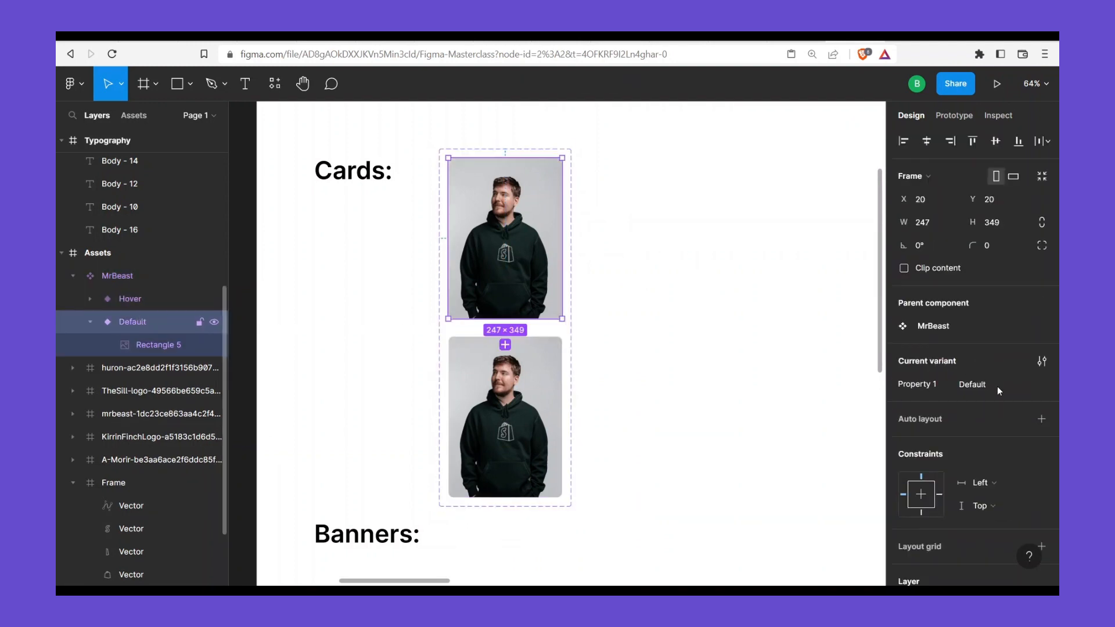
Rename the upper card's Default variant as Normal
right_click(135, 321)
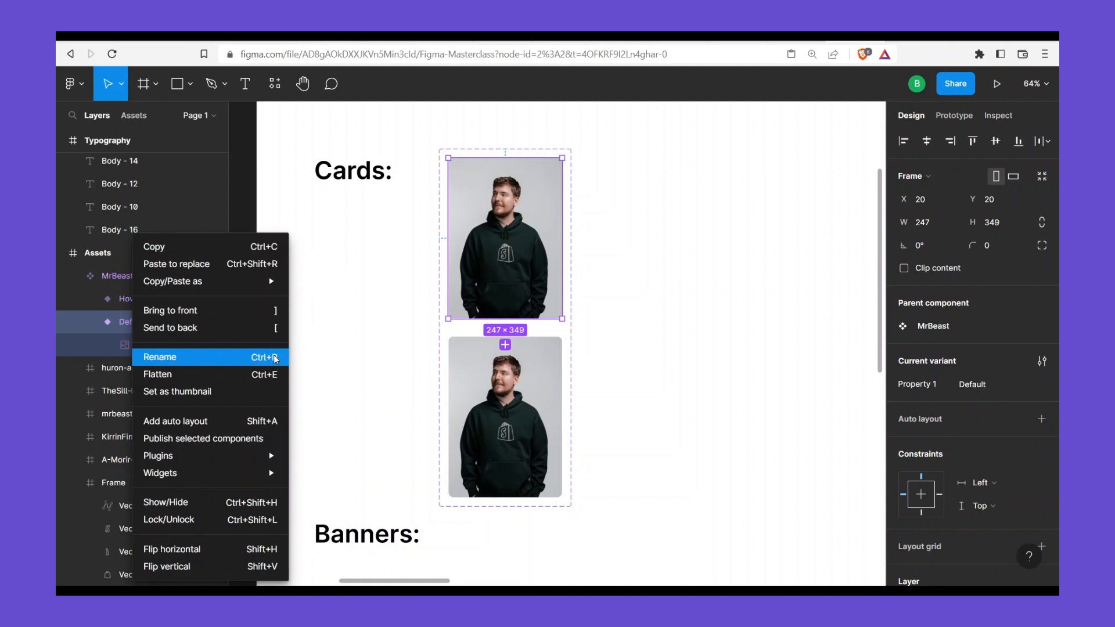
left_click(118, 322)
left_click(140, 305)
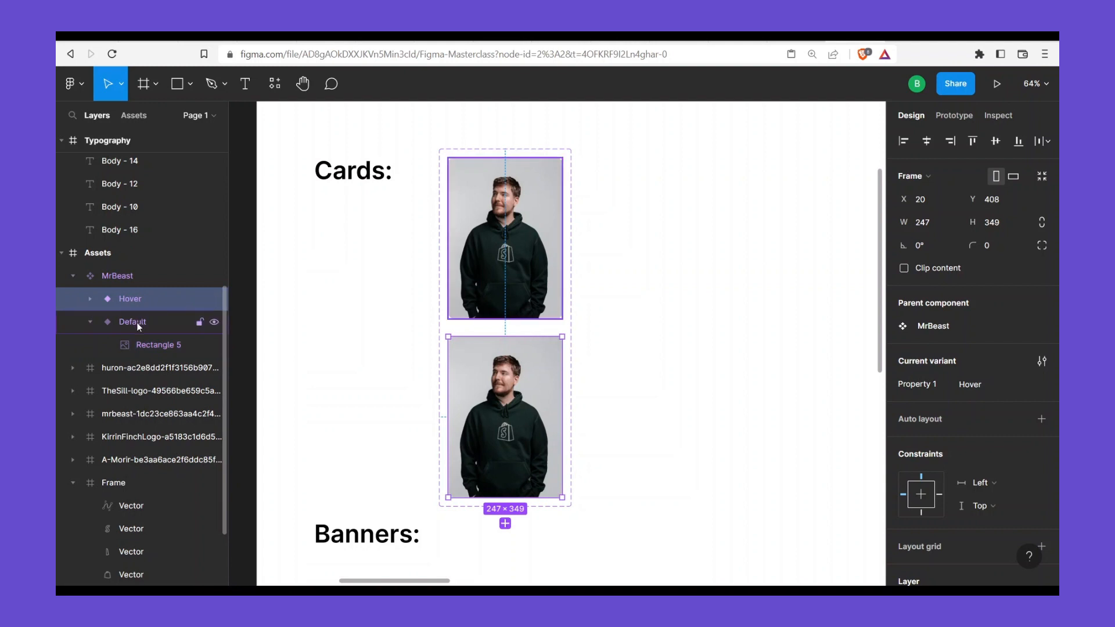
left_click(137, 322)
key("ctrl+r")
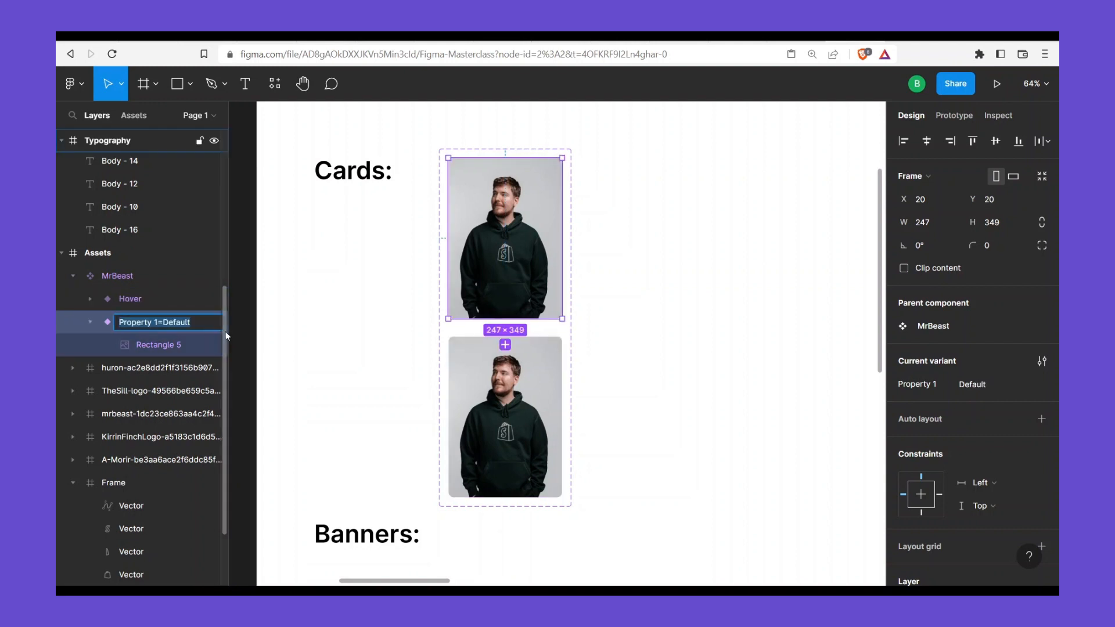
left_click(193, 322)
key("Return")
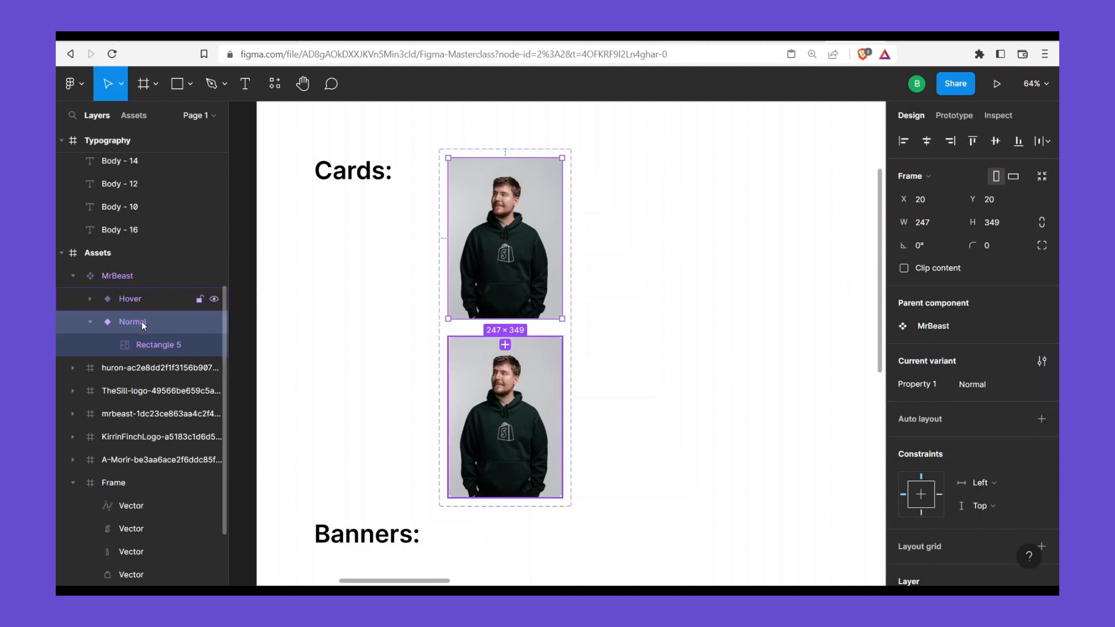
Set the upper card variant's Property 1 value to Default and clear the selection
left_click(988, 383)
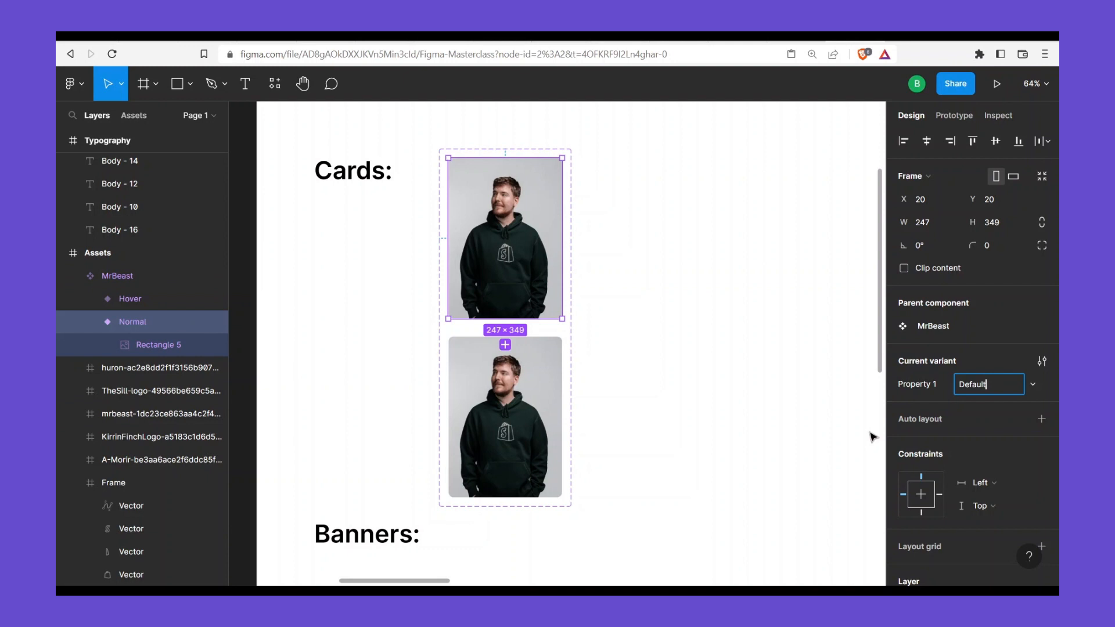
key("Return")
left_click(601, 286)
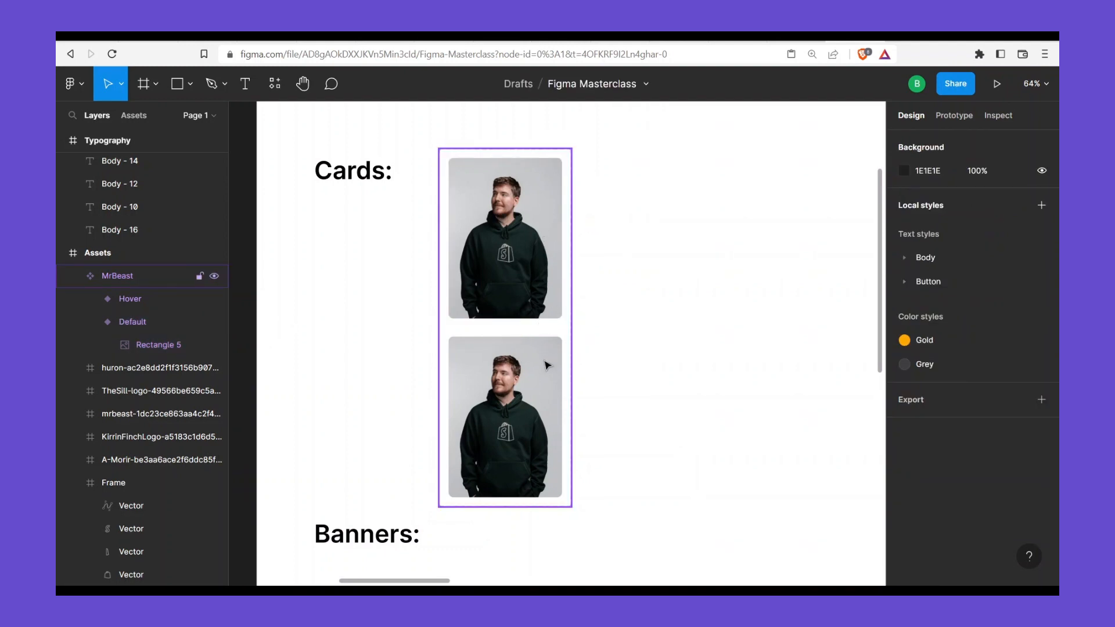
left_click(516, 267)
left_click(659, 277)
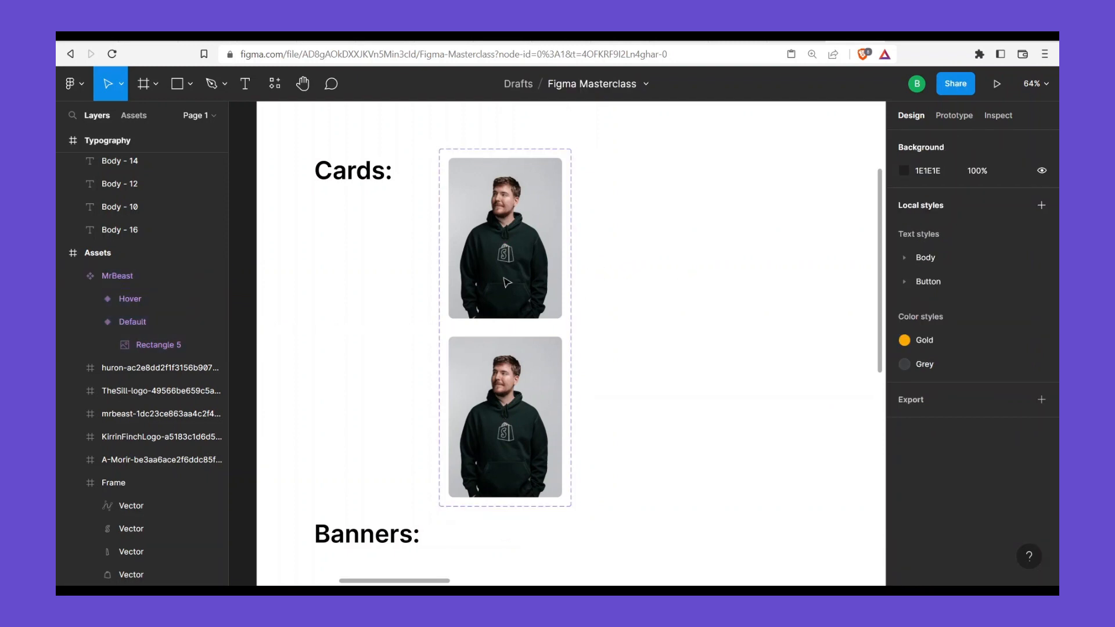
left_click(174, 345)
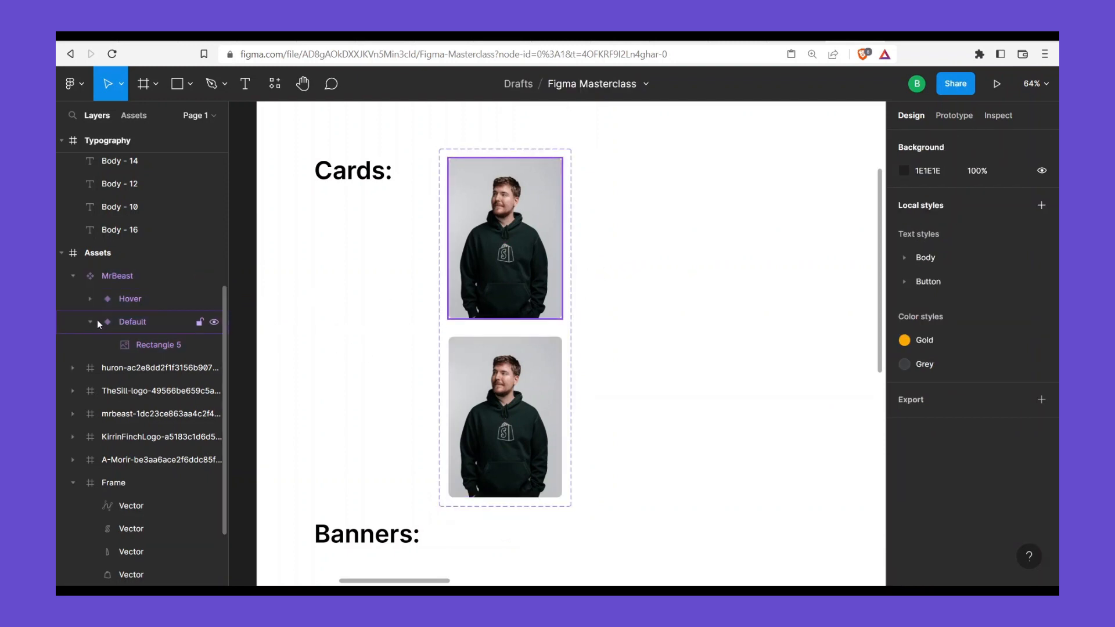
left_click(439, 330)
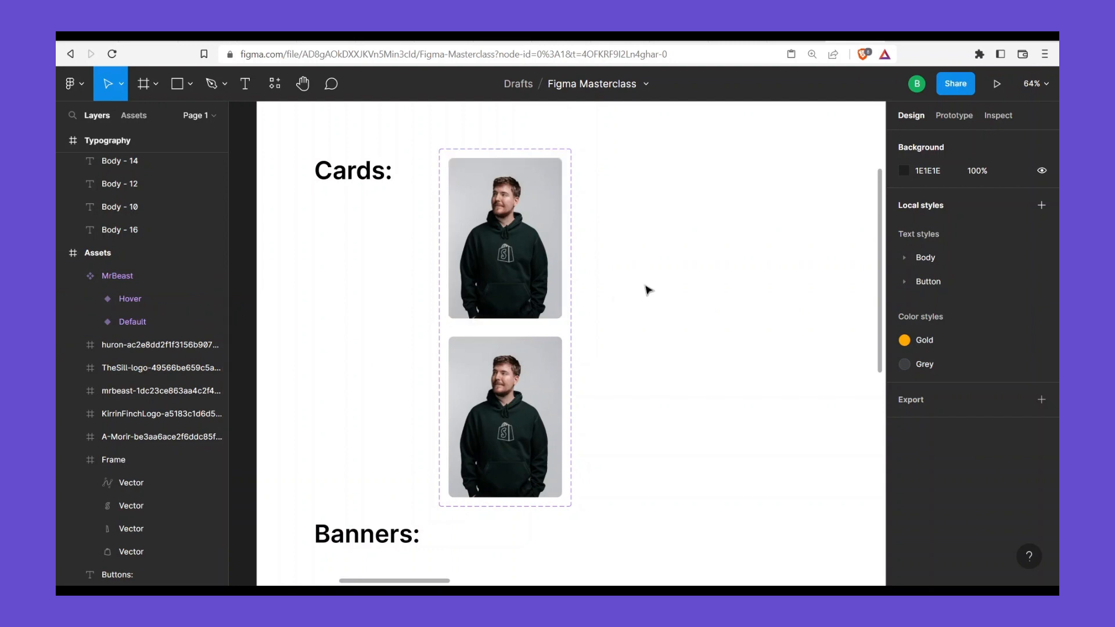
scroll(618, 274, "down", 2)
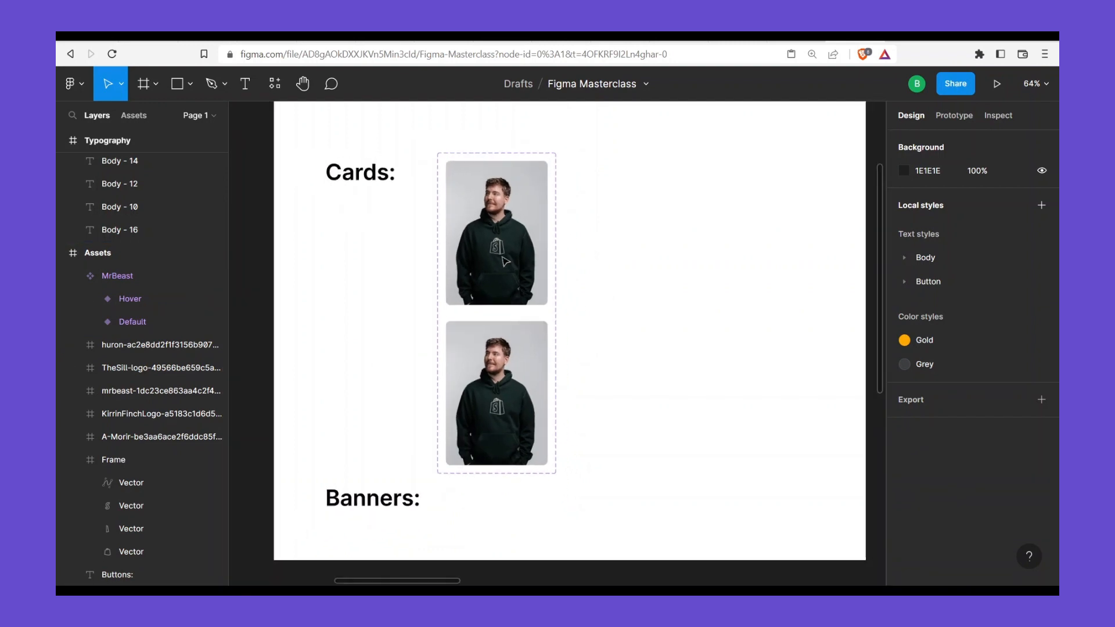
left_click(530, 300)
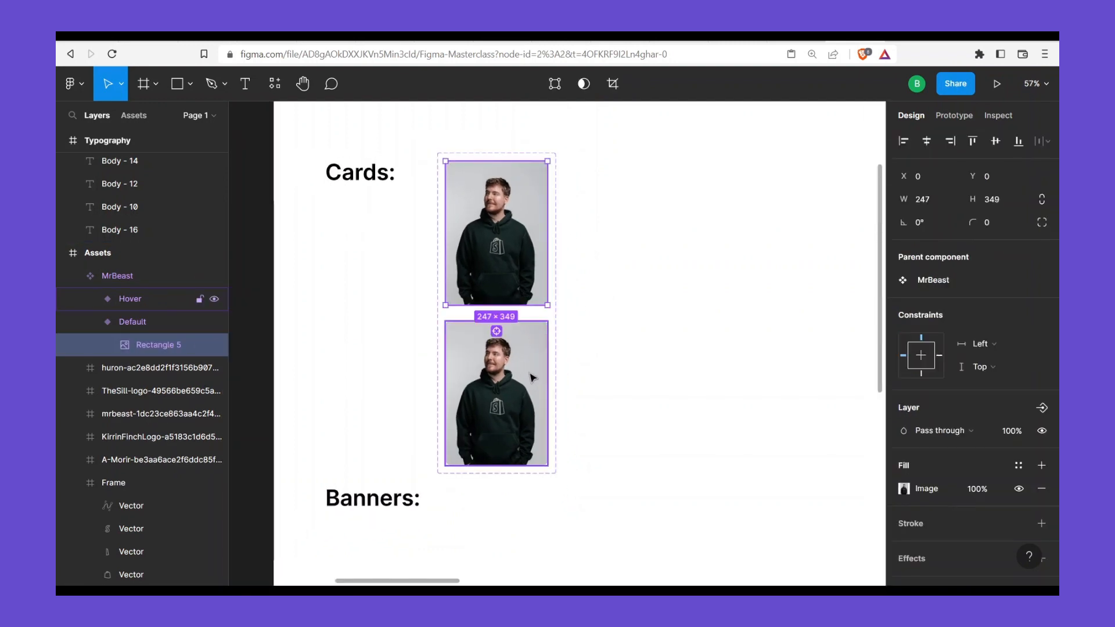
left_click(128, 322)
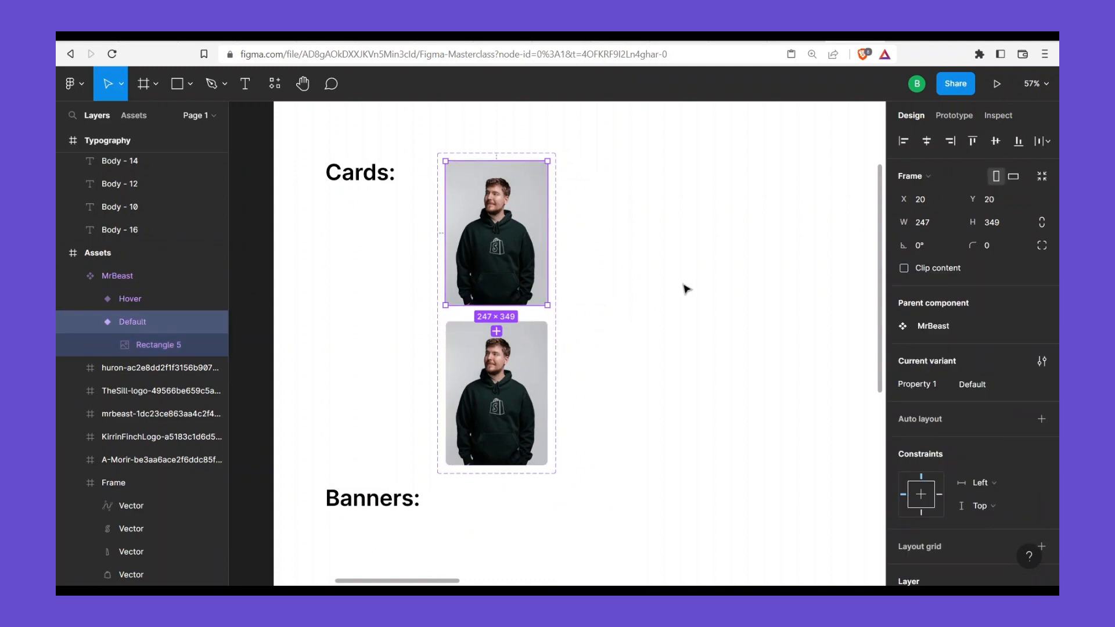
Duplicate both the Default and Hover variants as a pair of instances to the right of the component set
left_click(565, 278)
left_click(532, 270)
left_click(535, 360, "shift")
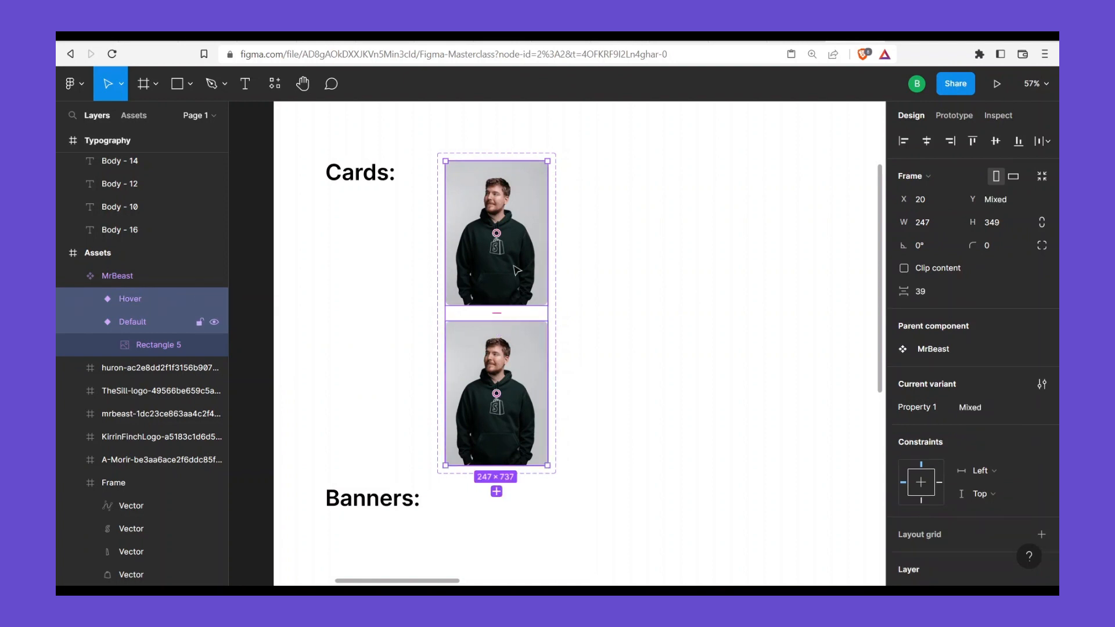
left_click_drag(515, 267, 658, 276)
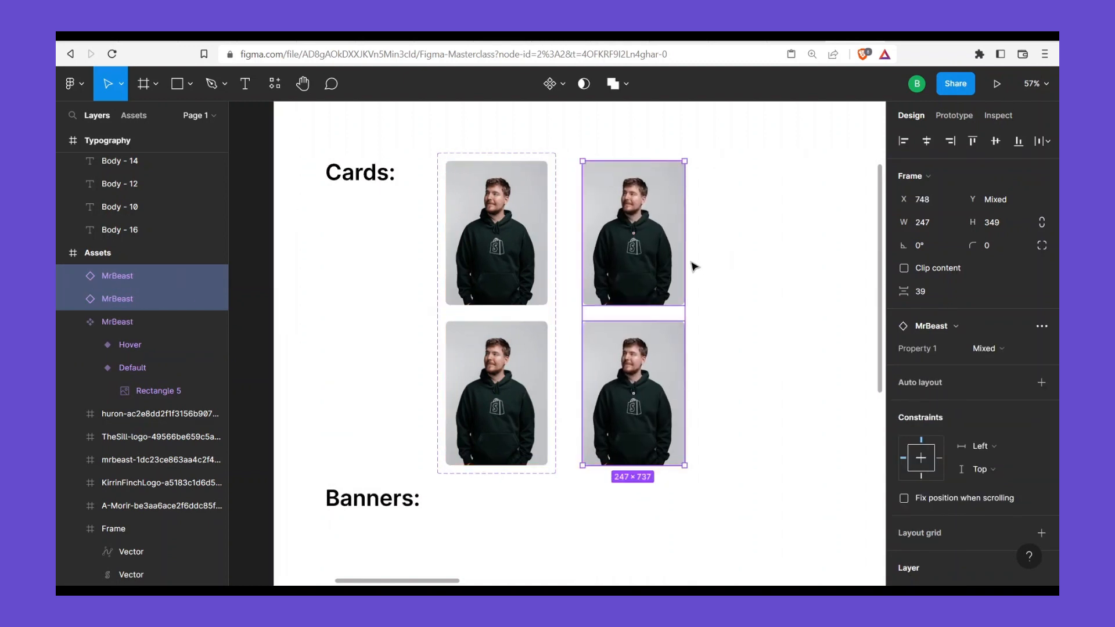
Detach both duplicated card instances from the MrBeast component and clear the selection
mouse_move(666, 264)
right_click(652, 265)
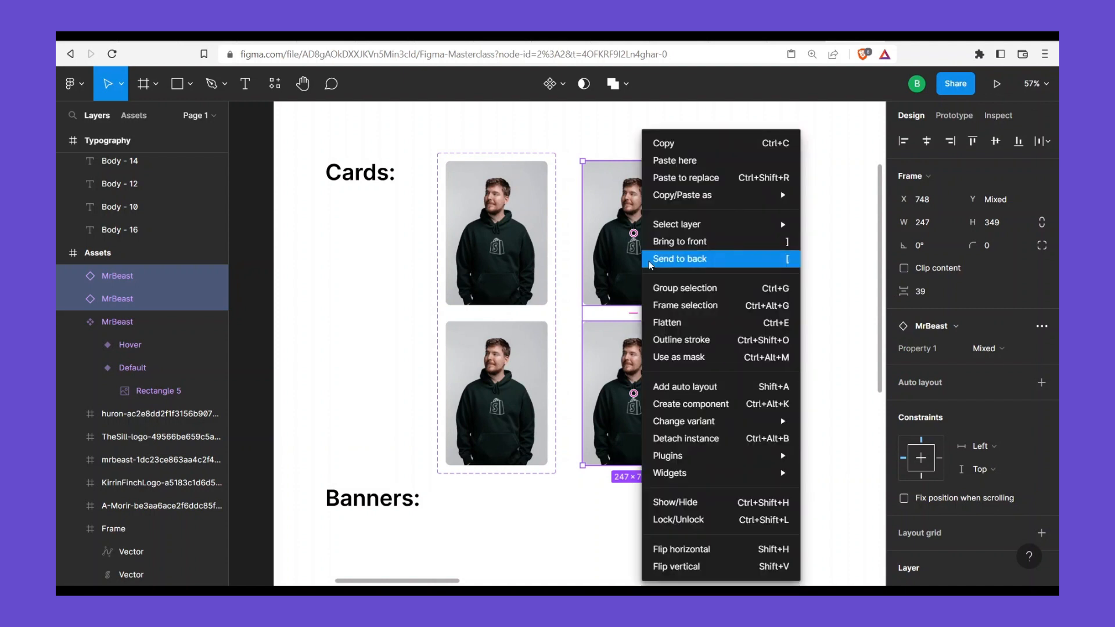
left_click(694, 438)
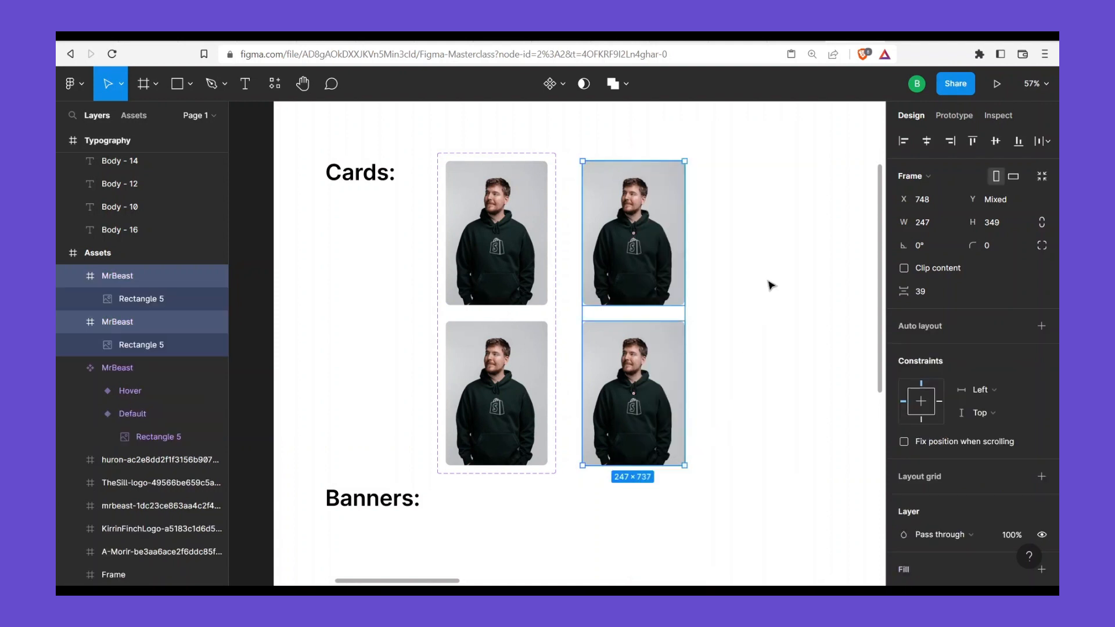
key("Escape")
left_click(654, 253)
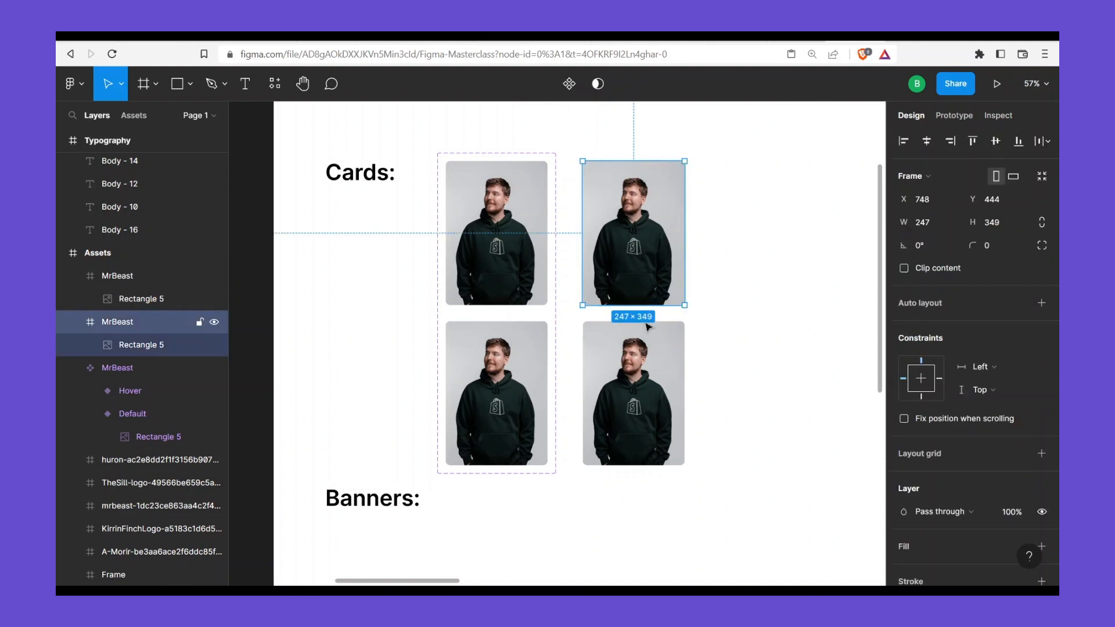
left_click(626, 382)
left_click(626, 250)
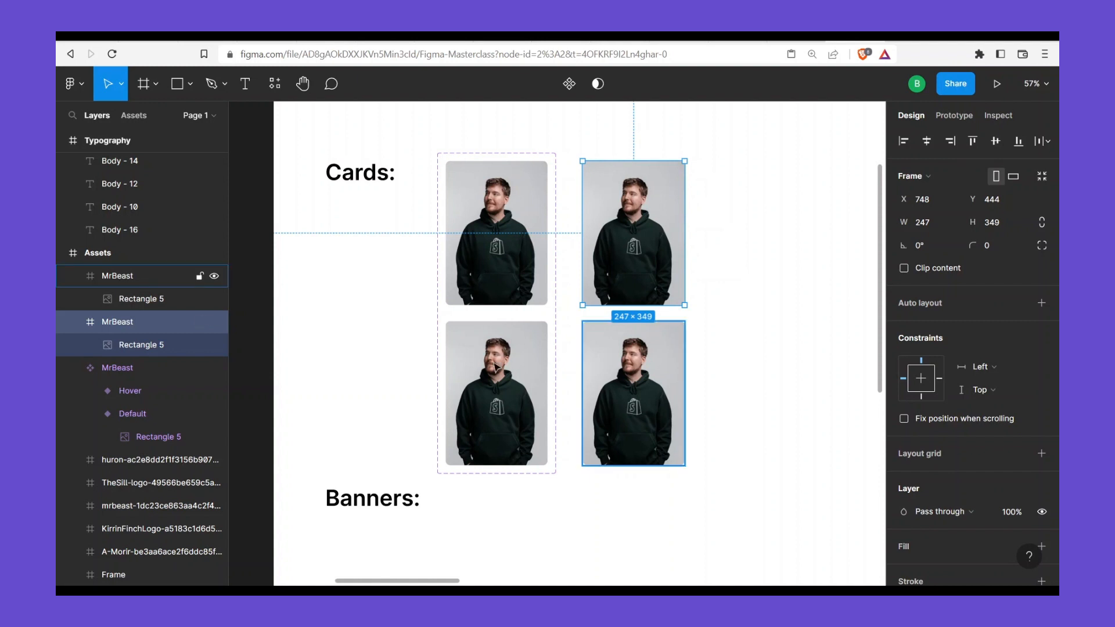
double_click(483, 372)
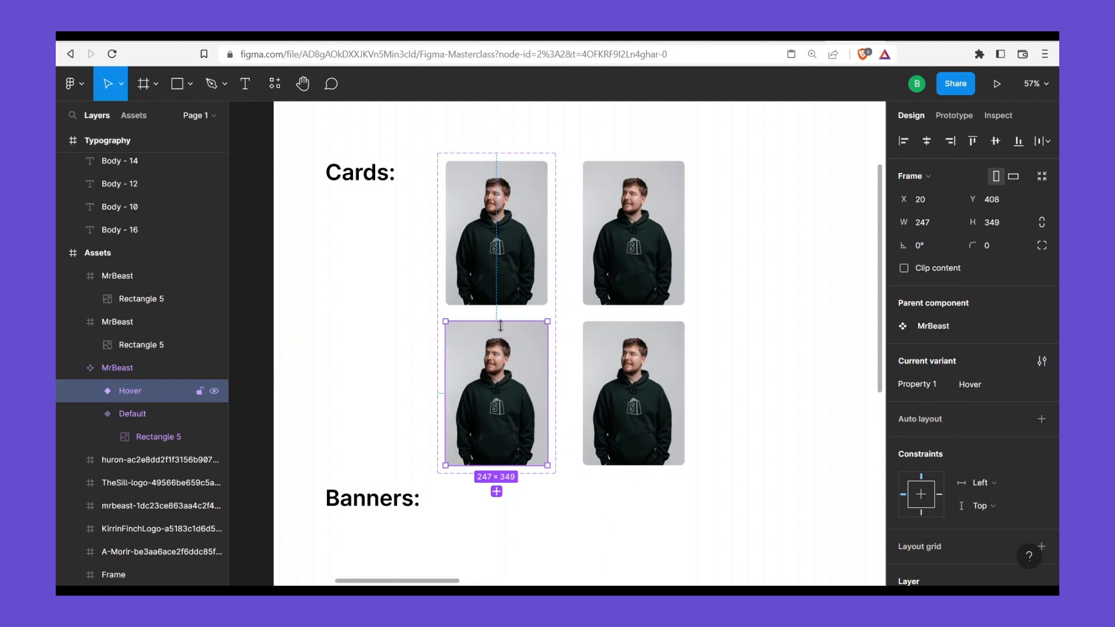
scroll(499, 348, "up", 1)
scroll(504, 337, "down", 2)
scroll(505, 332, "up", 2)
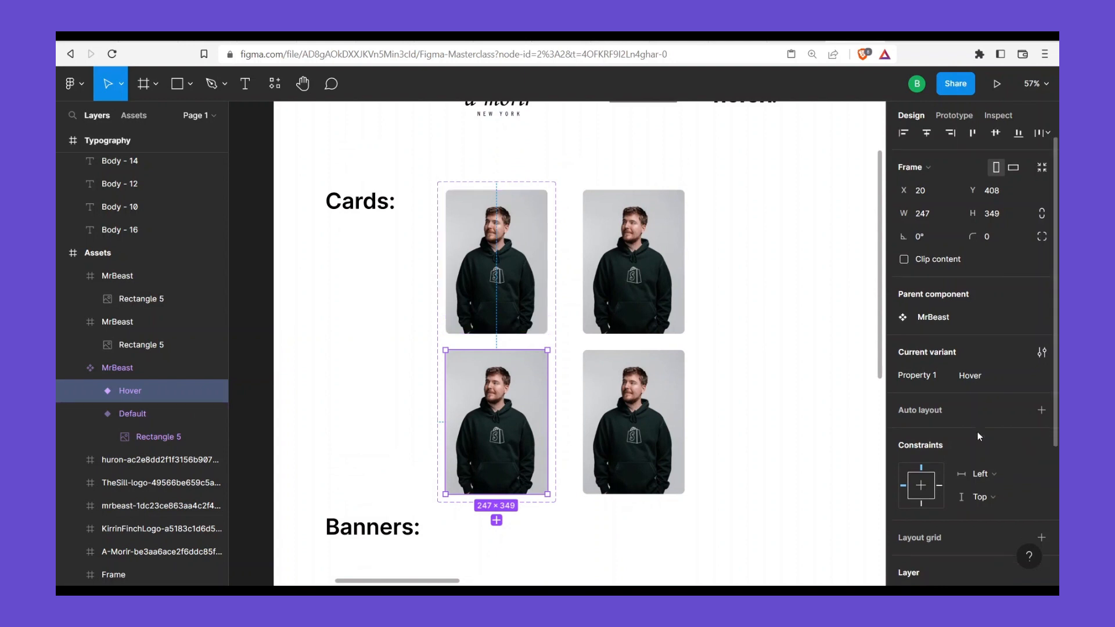
scroll(908, 442, "down", 3)
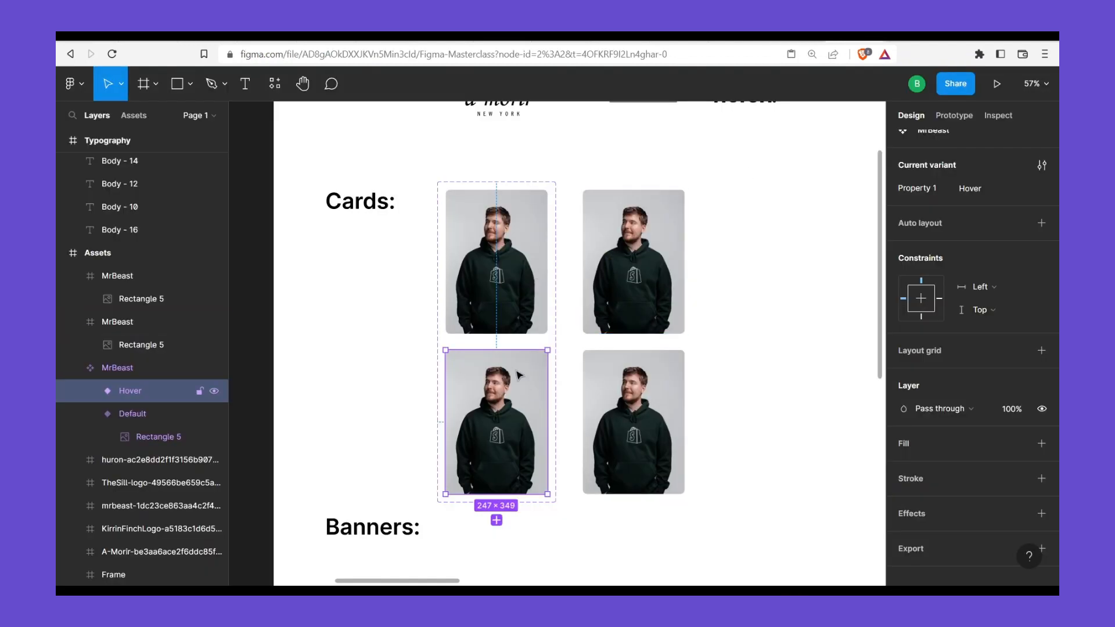
Place a copy of the Mr Beast logo inside the Hover card and scale it to 158 × 32, centred horizontally
scroll(517, 373, "up", 5)
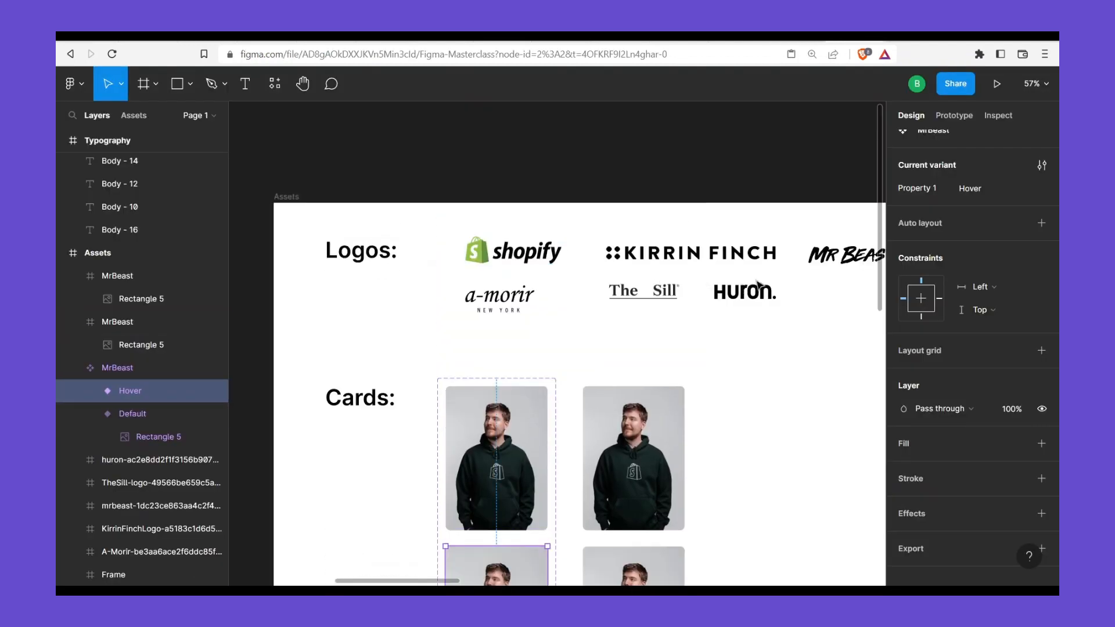
scroll(743, 288, "right", 3)
left_click(755, 259)
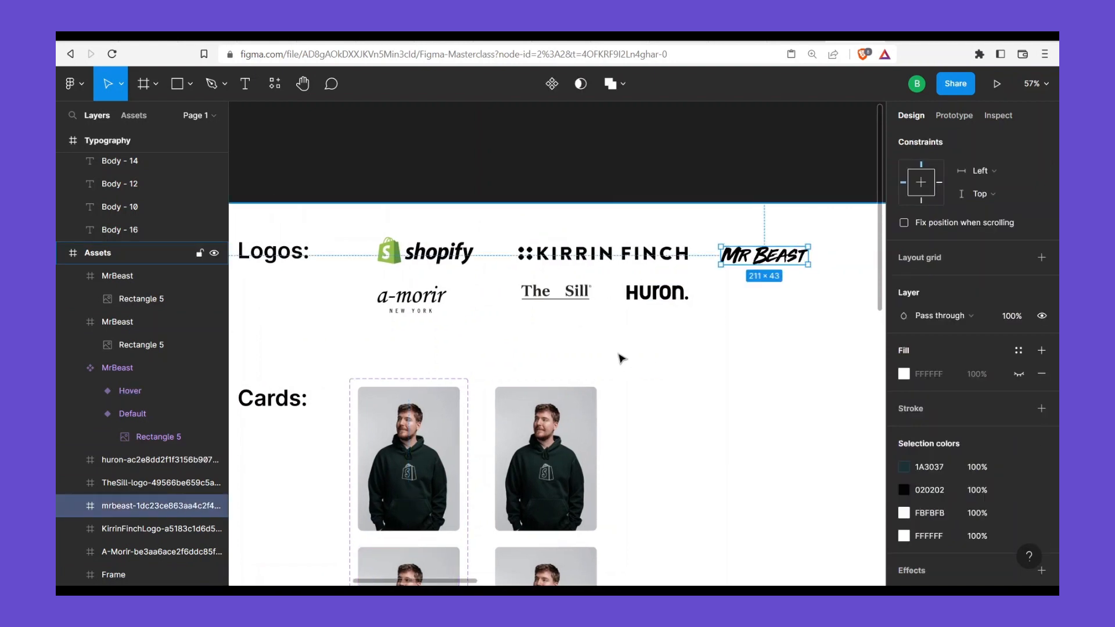
left_click_drag(742, 273, 523, 395)
scroll(553, 356, "down", 5)
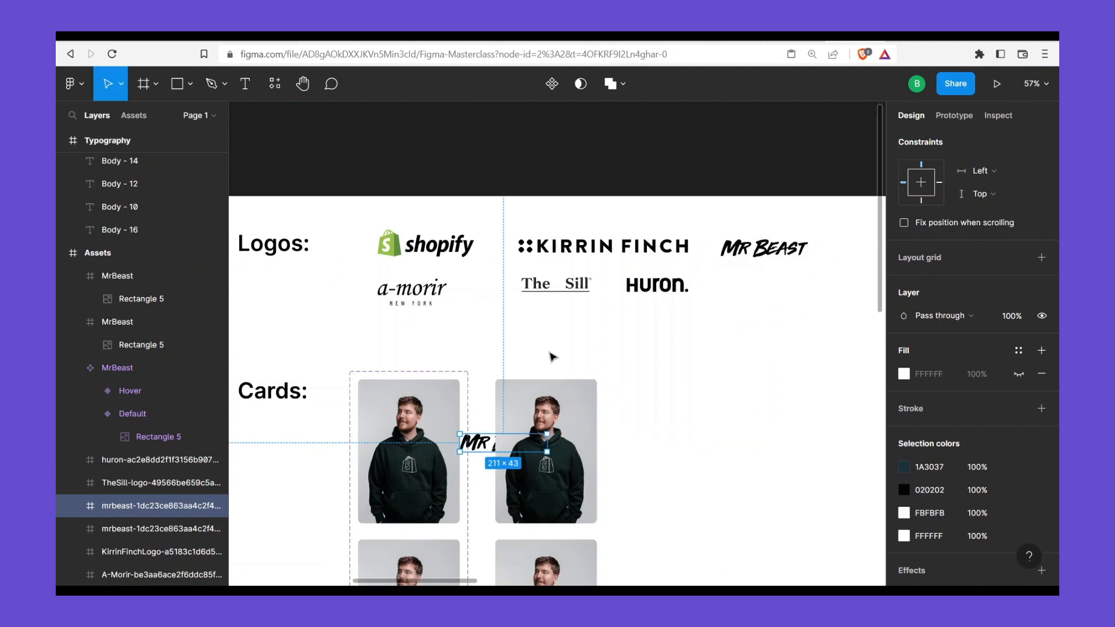
left_click_drag(490, 149, 396, 291)
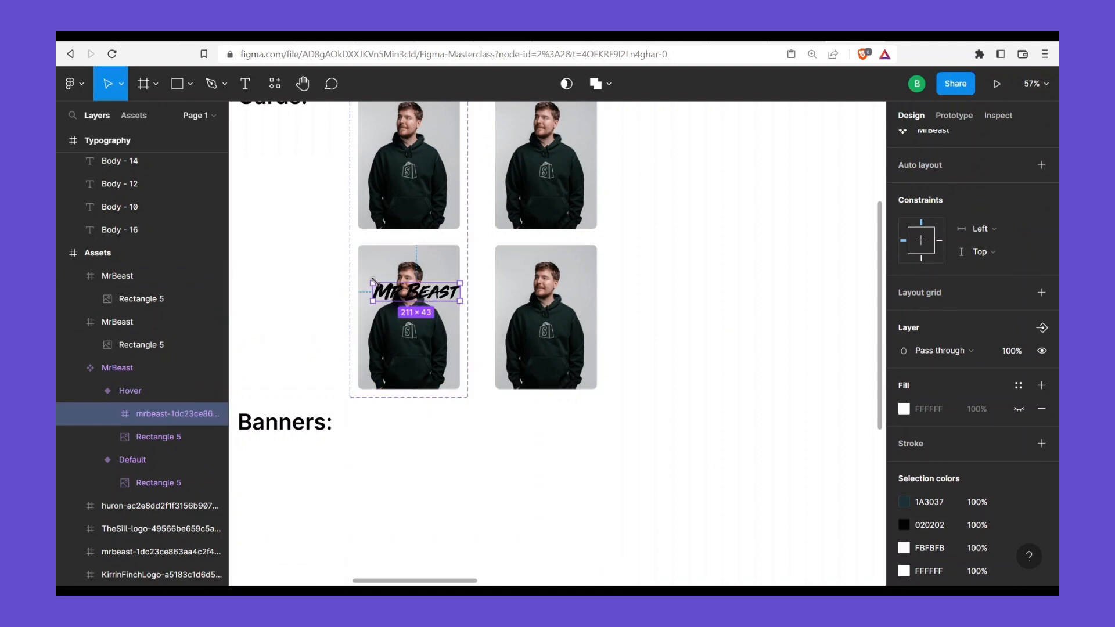
left_click_drag(373, 283, 414, 315)
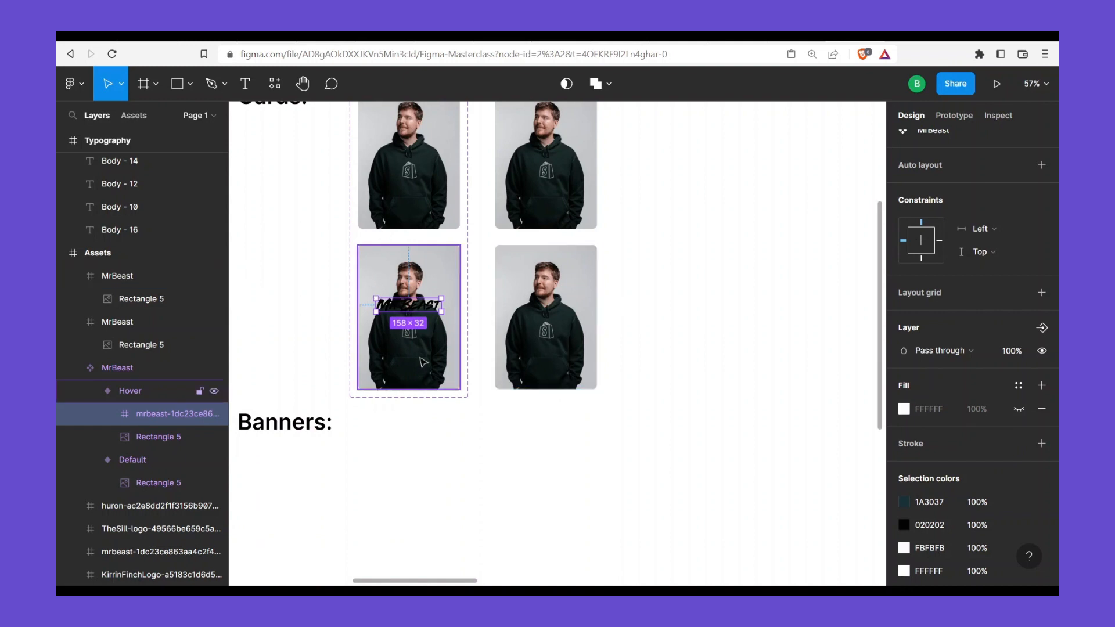
left_click(452, 281)
scroll(966, 448, "down", 3)
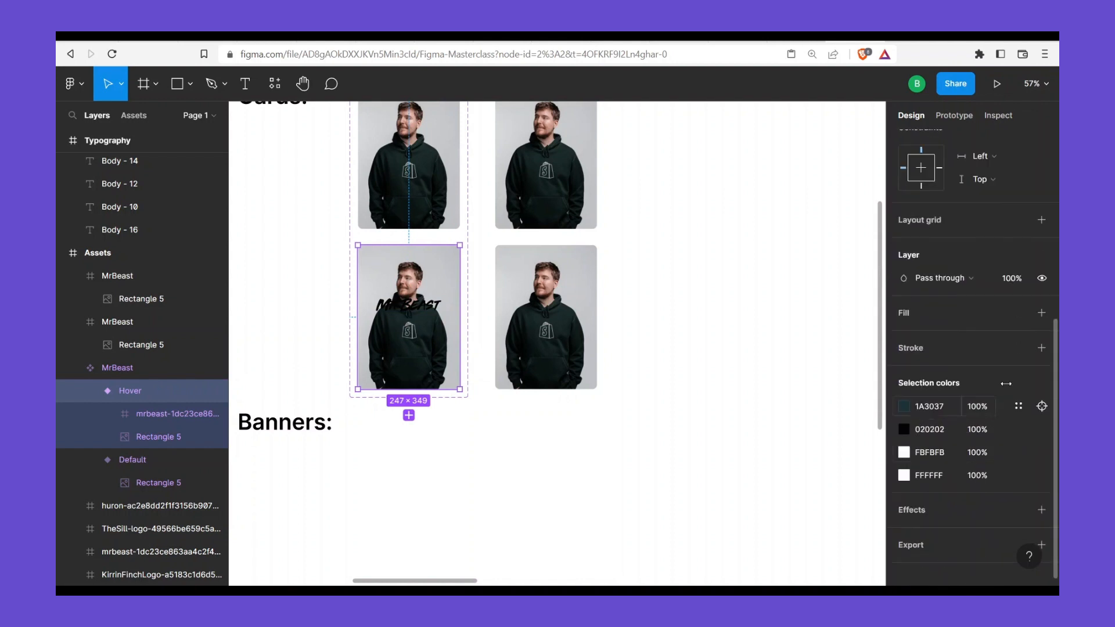
scroll(1001, 379, "up", 1)
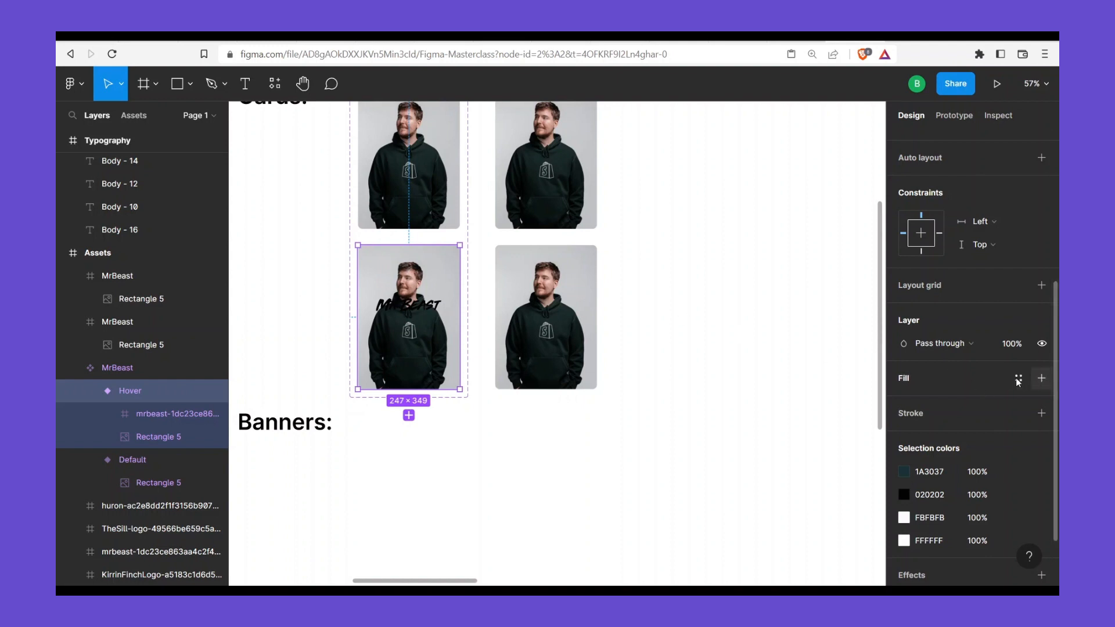
left_click(1041, 378)
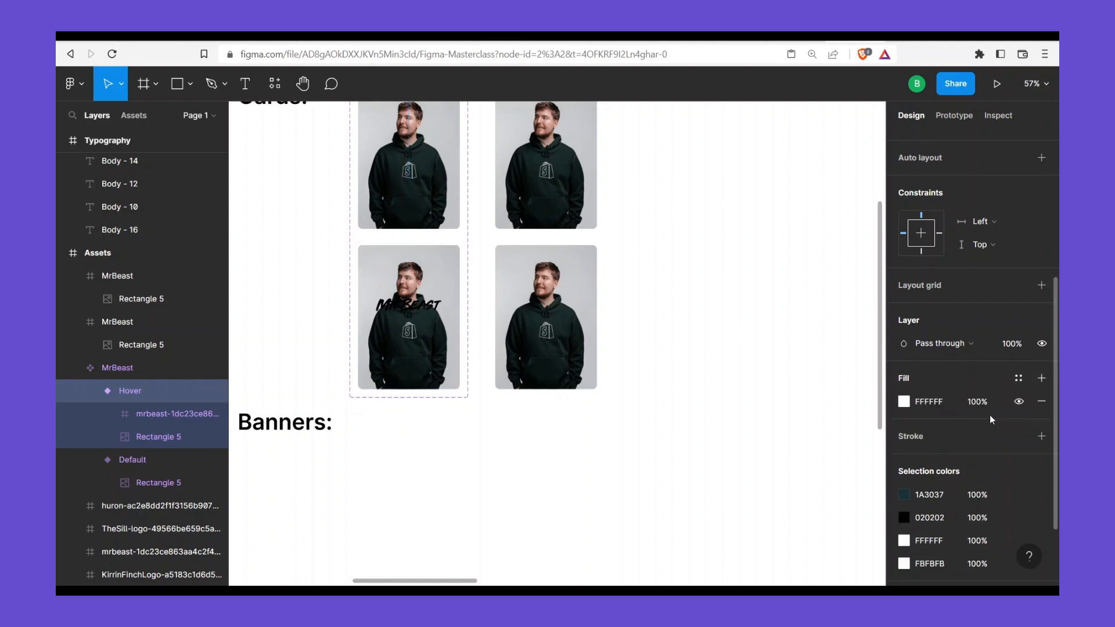
left_click(904, 406)
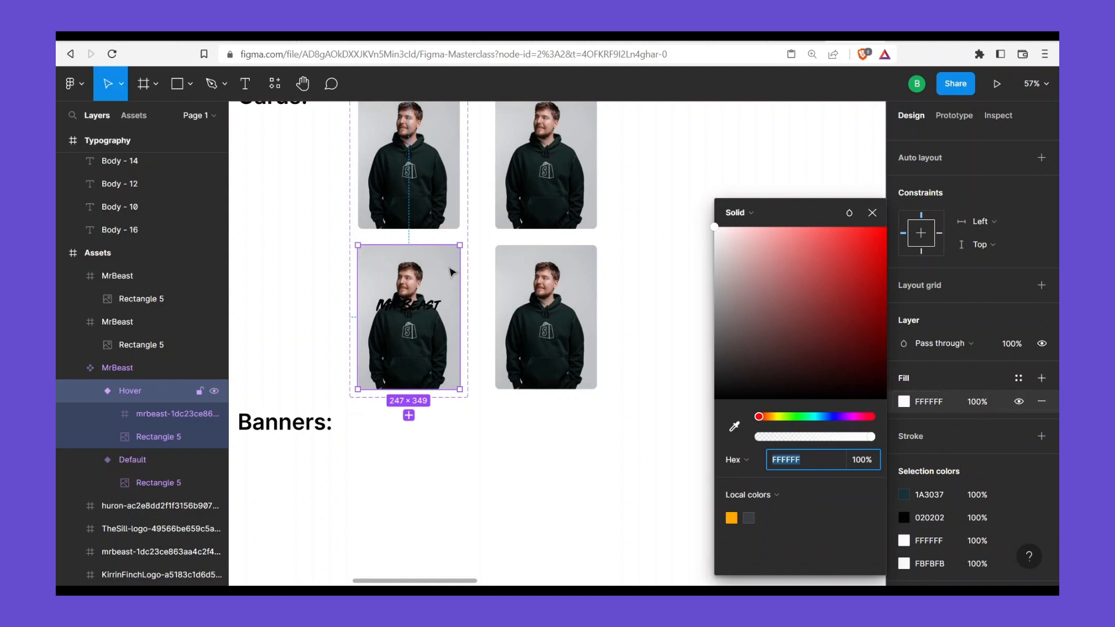
key("ctrl+z")
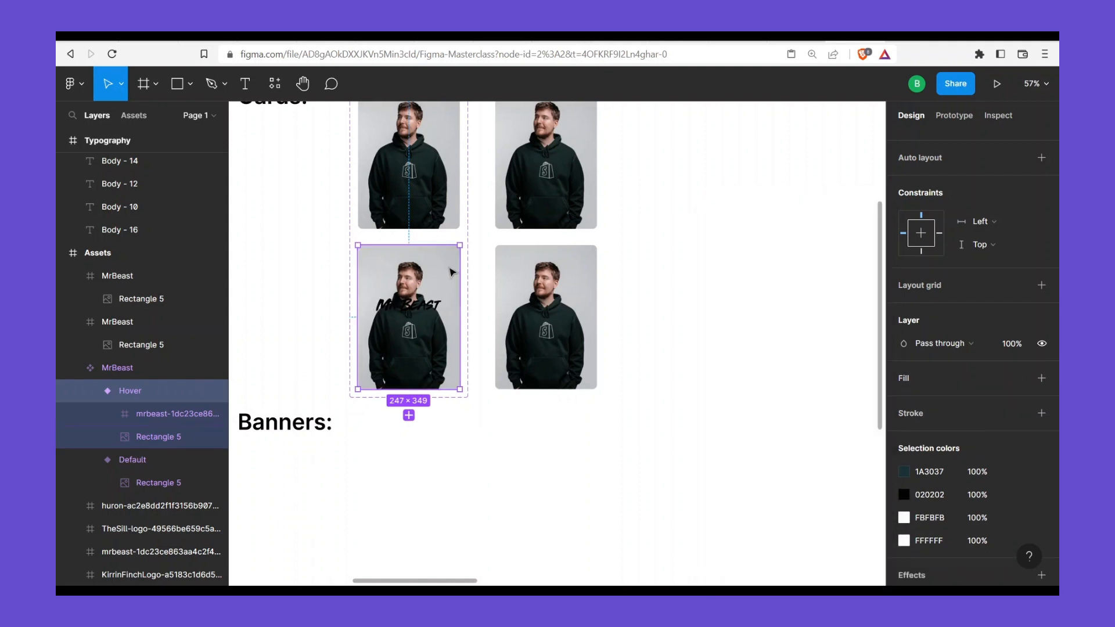
Rename the picture layer in the Hover variant as Image
left_click(166, 437)
double_click(166, 437)
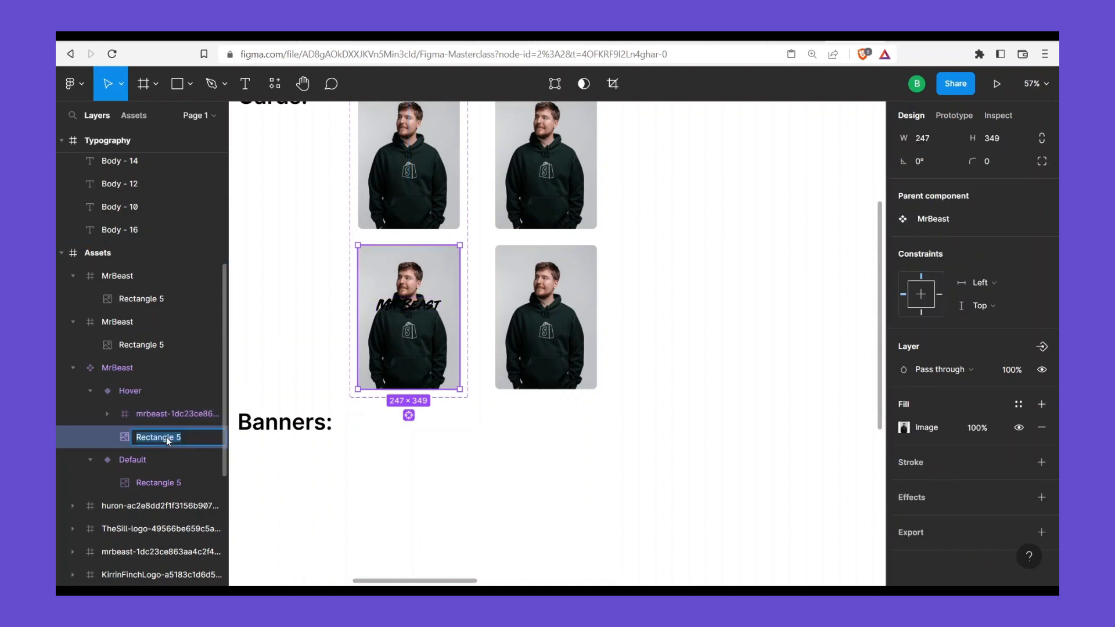
type("Image")
key("Return")
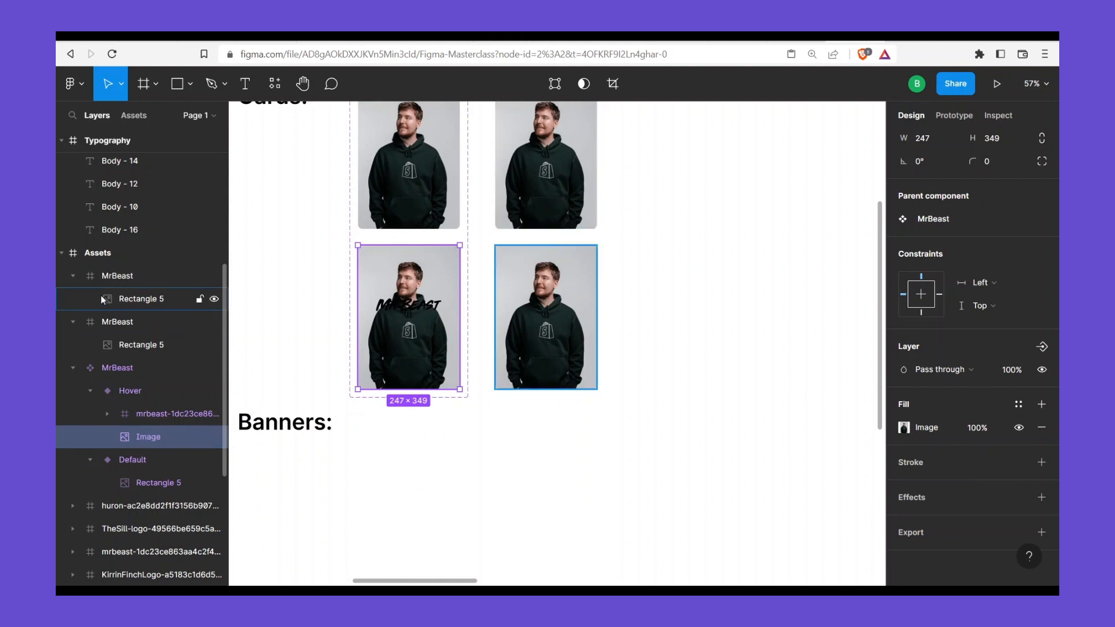
Rename the picture layer in the Default variant as Image
left_click(133, 459)
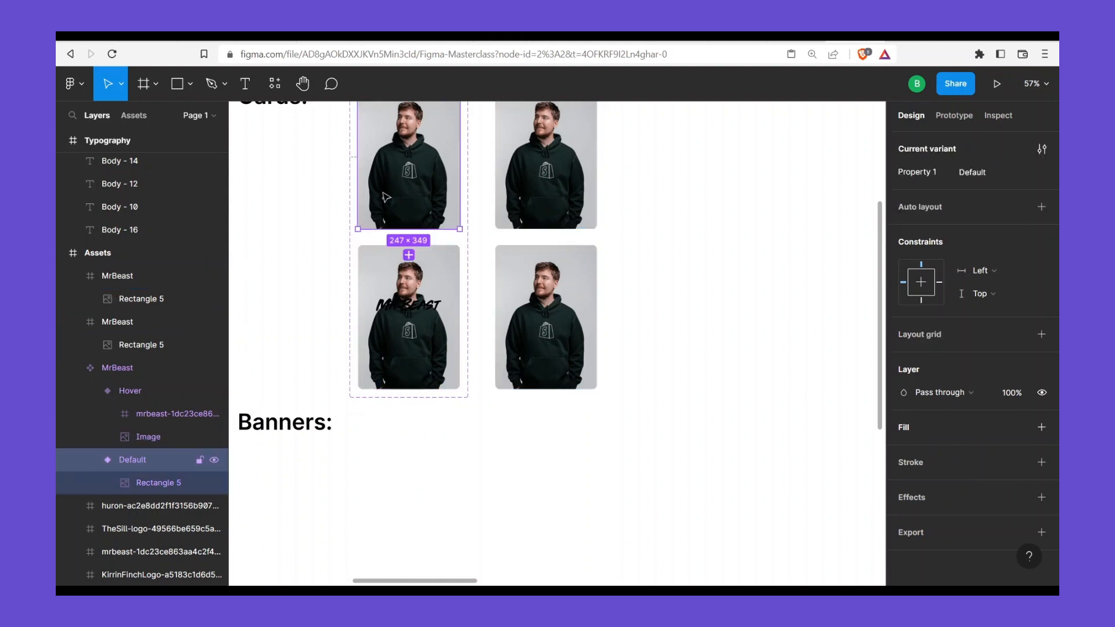
left_click(156, 483)
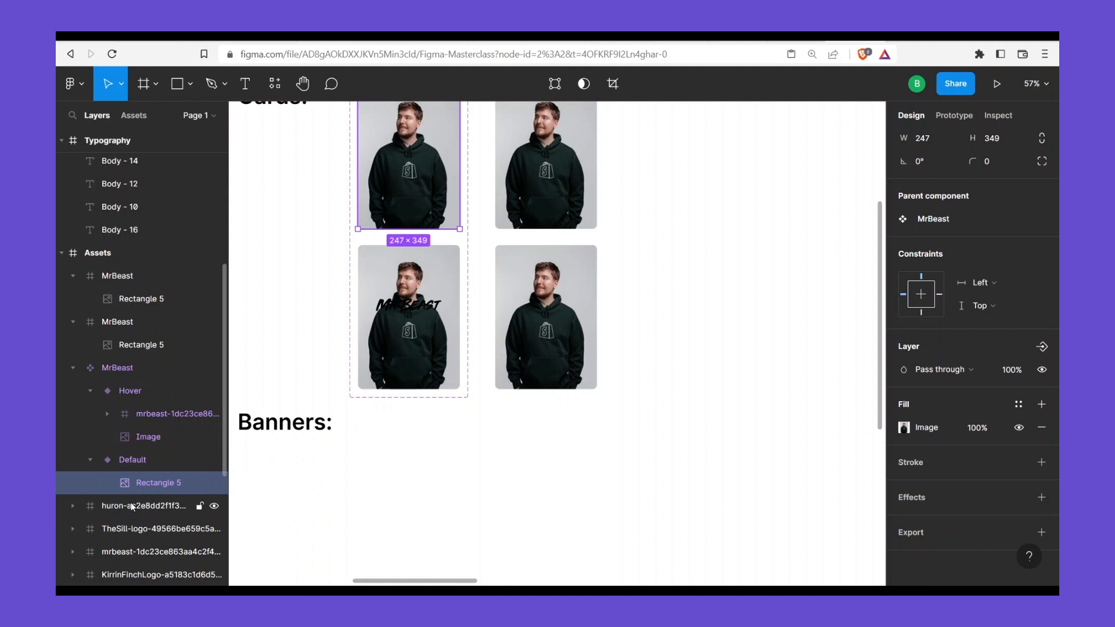
key("ctrl+r")
type("Image")
key("Return")
left_click(426, 345)
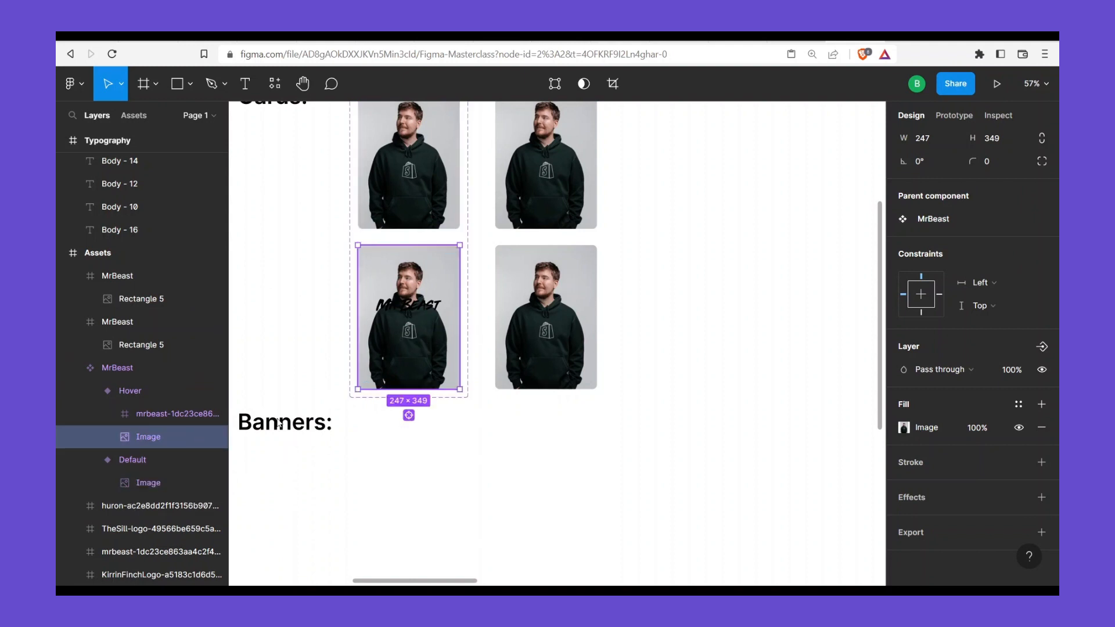
Batch-rename the picture layers of both duplicated cards outside the component set as Image and clear the selection
left_click(546, 342)
left_click(551, 174, "shift")
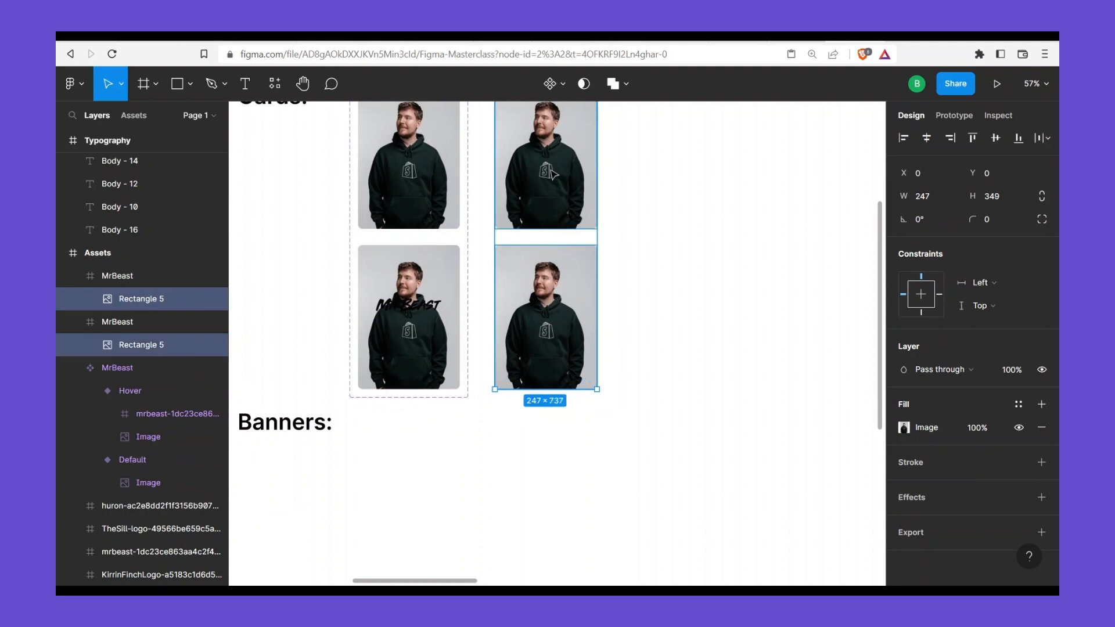
key("ctrl+r")
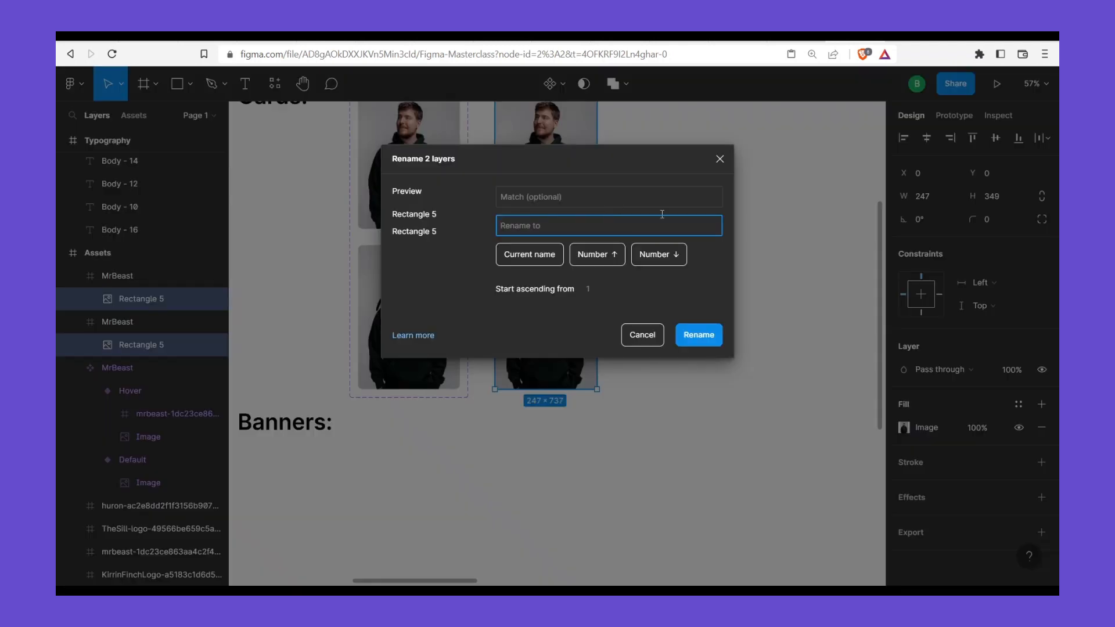
left_click(720, 157)
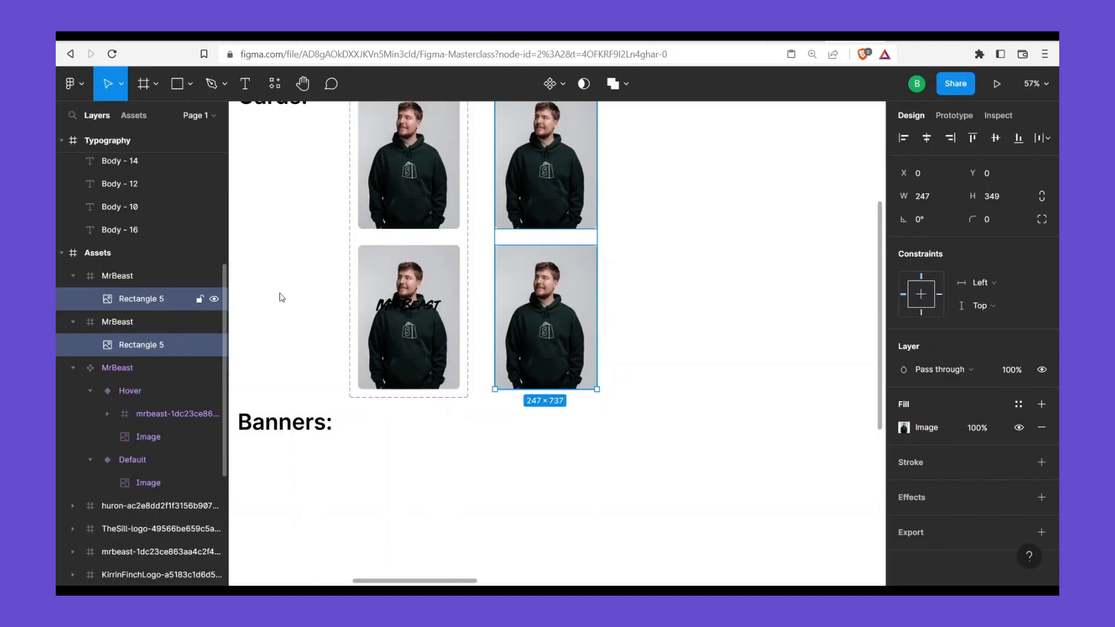
scroll(583, 286, "up", 5)
scroll(573, 290, "down", 1)
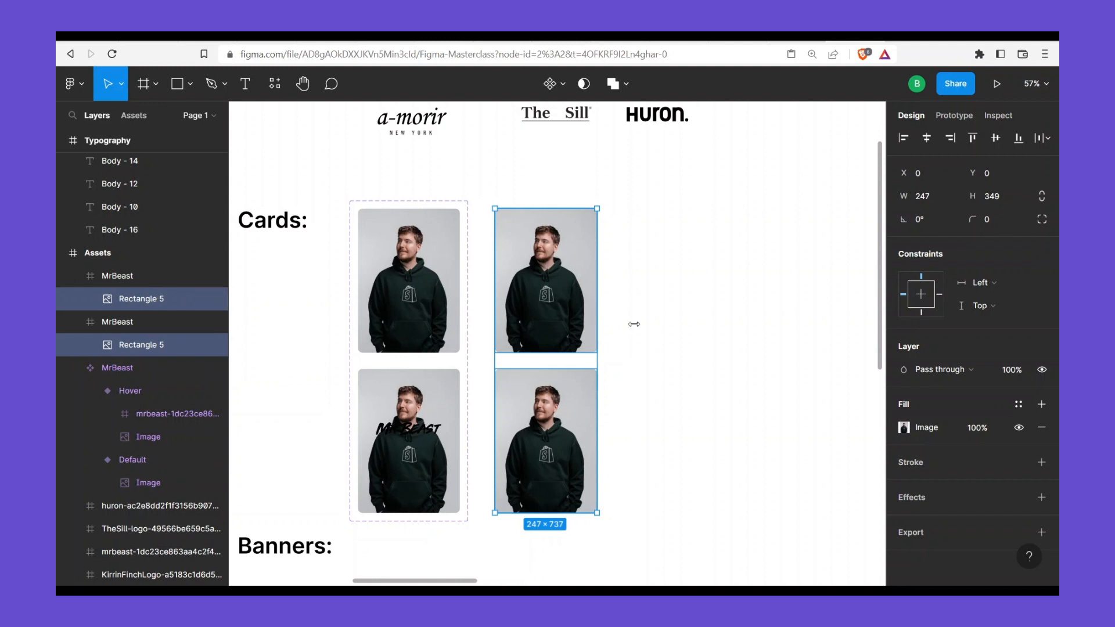
key("ctrl+r")
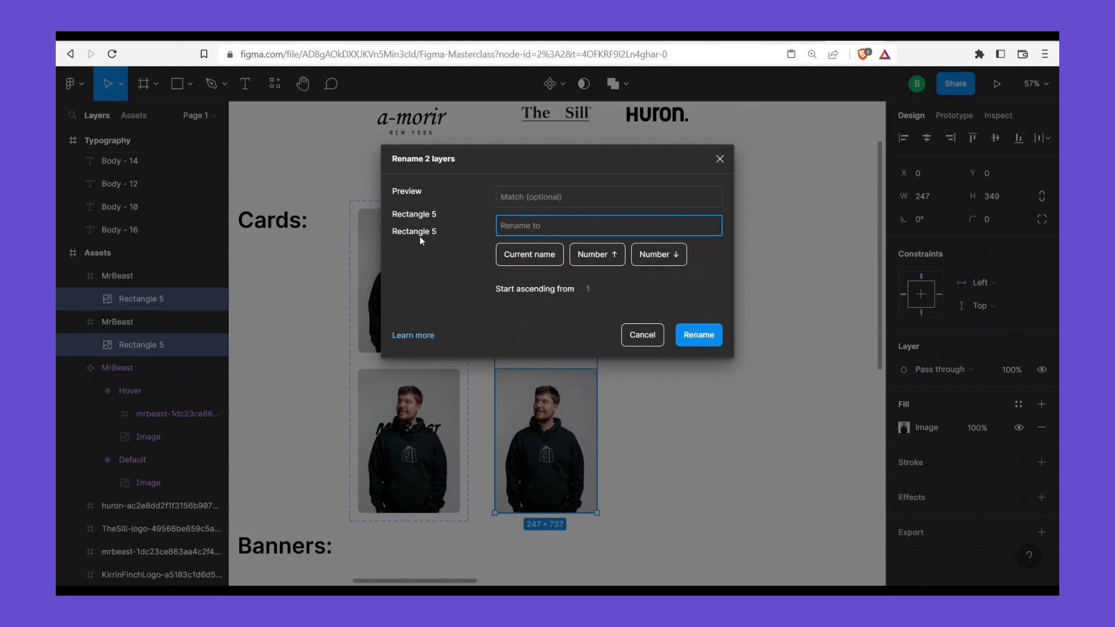
type("Image")
left_click(706, 335)
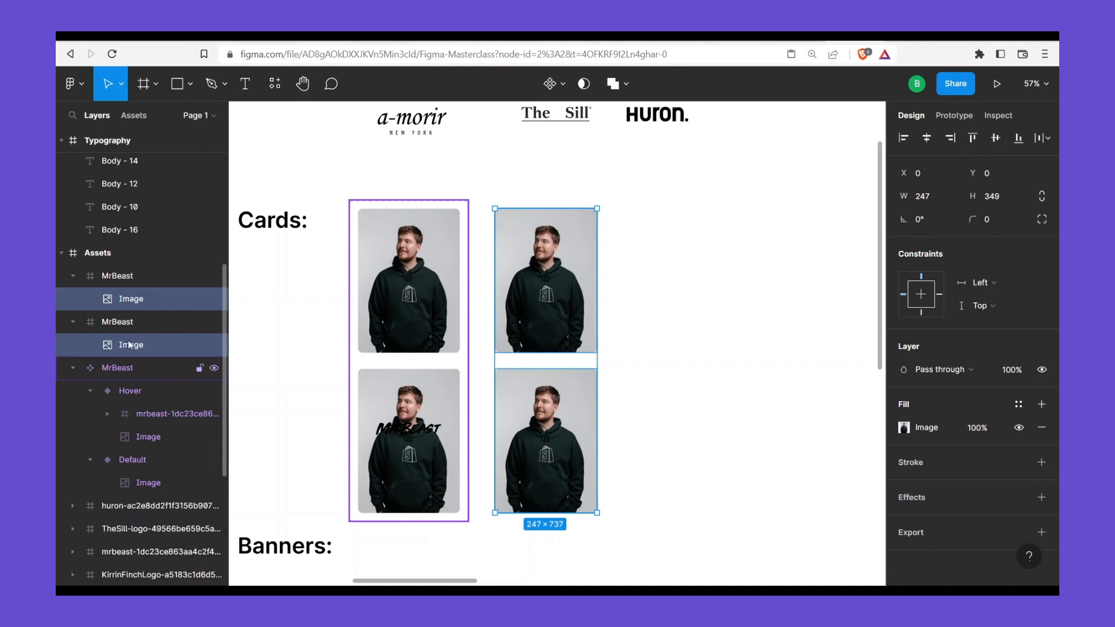
left_click(668, 285)
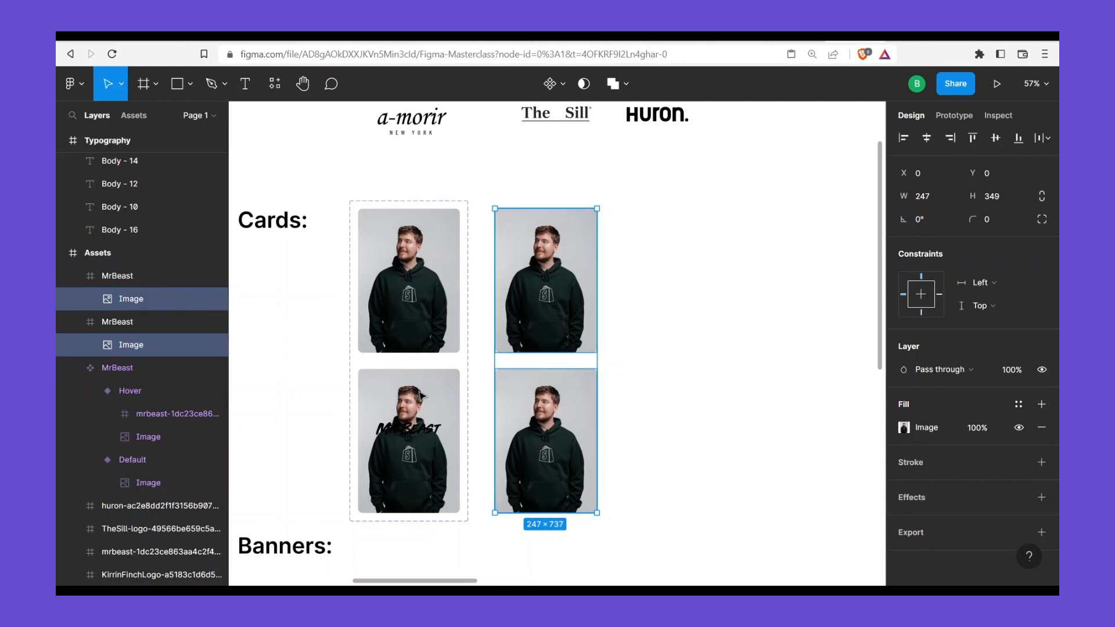
Add a white FFFFFF fill at 75% opacity over the picture in the Hover card and clear the selection
left_click_drag(351, 413, 403, 358)
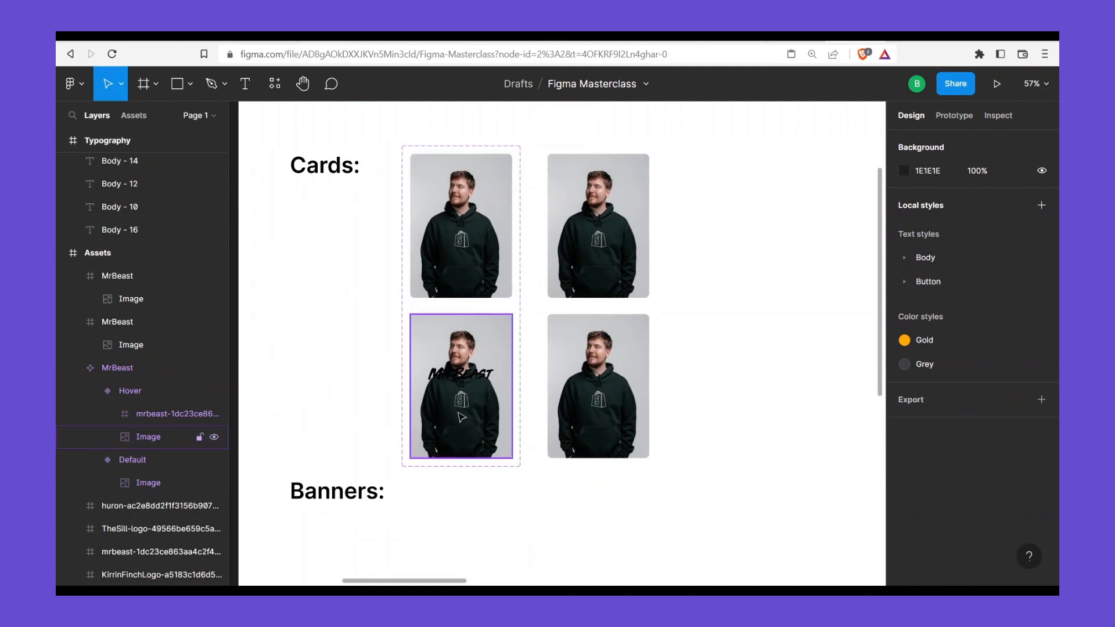
left_click(461, 417)
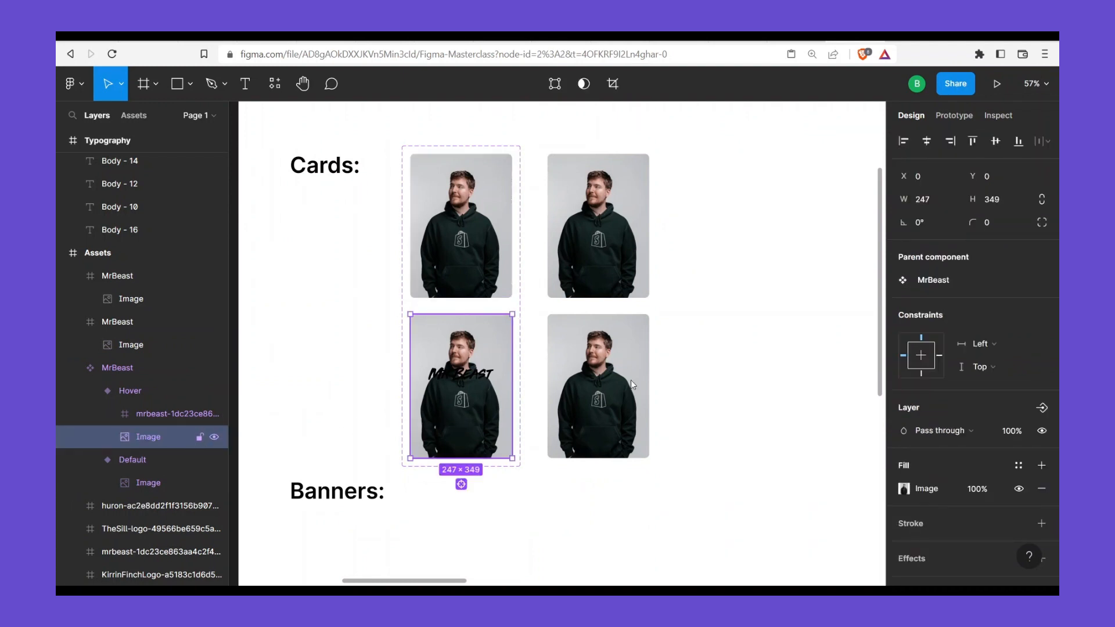
left_click(1041, 465)
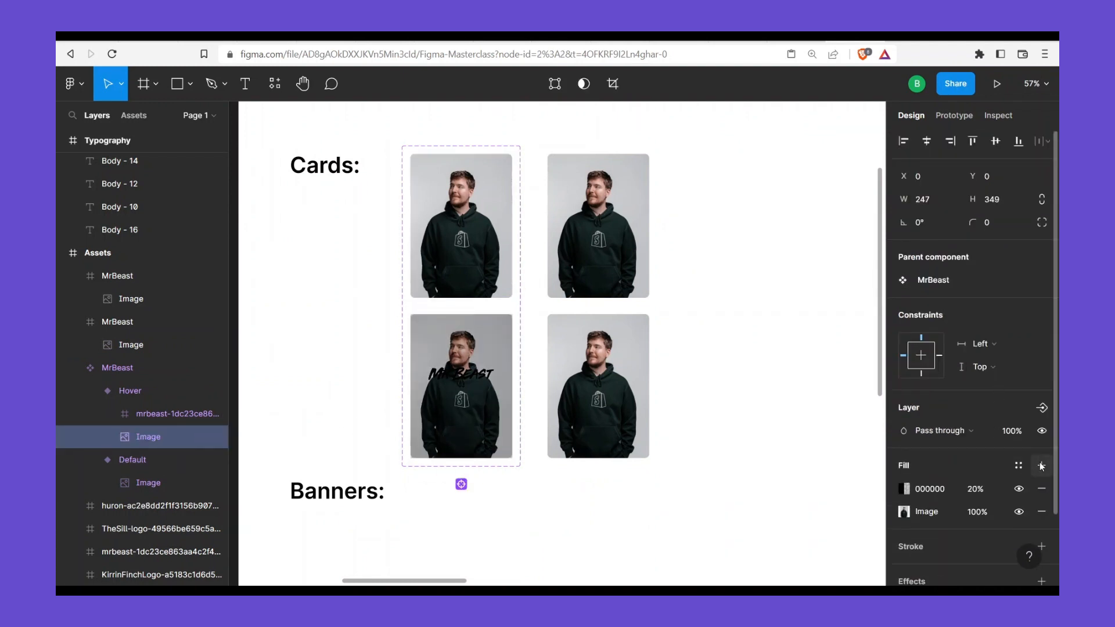
left_click(904, 488)
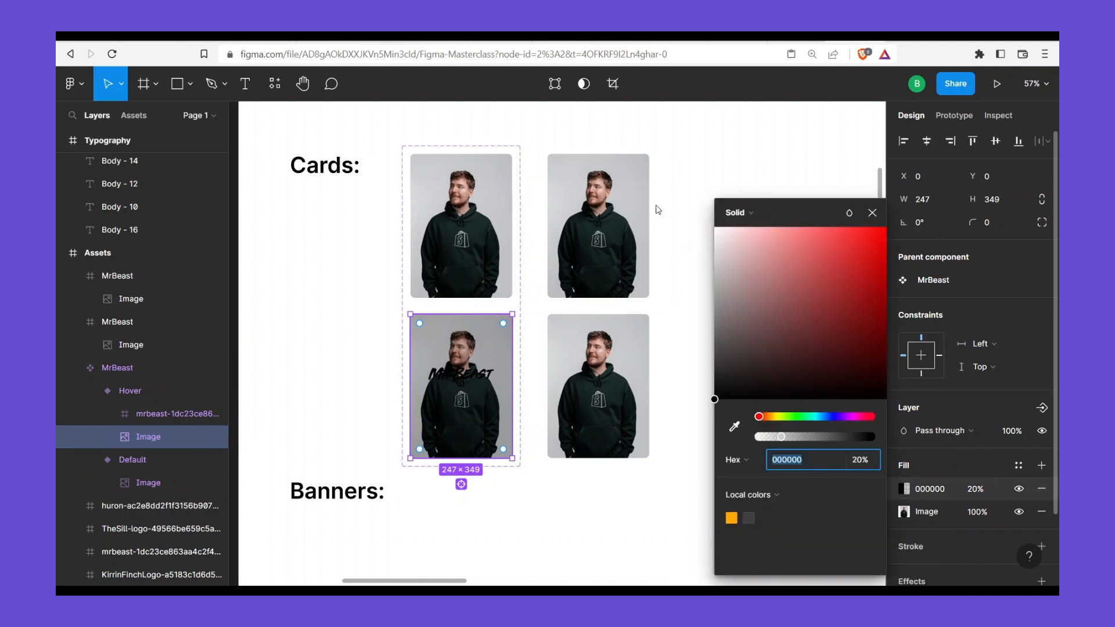
type("FFFFFF")
key("Return")
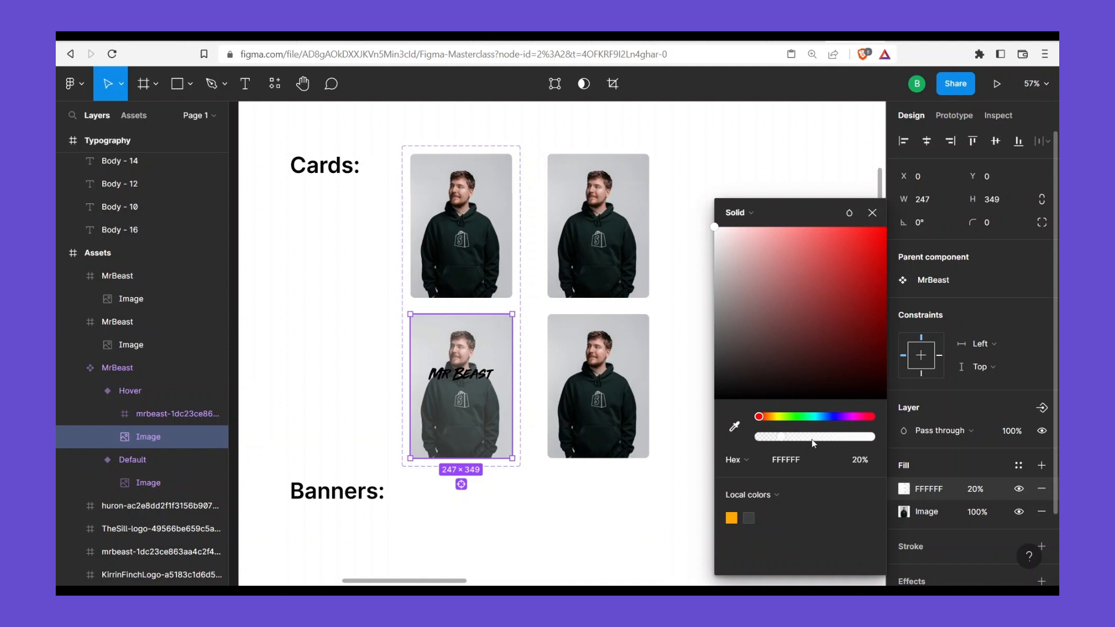
left_click(865, 459)
type("75")
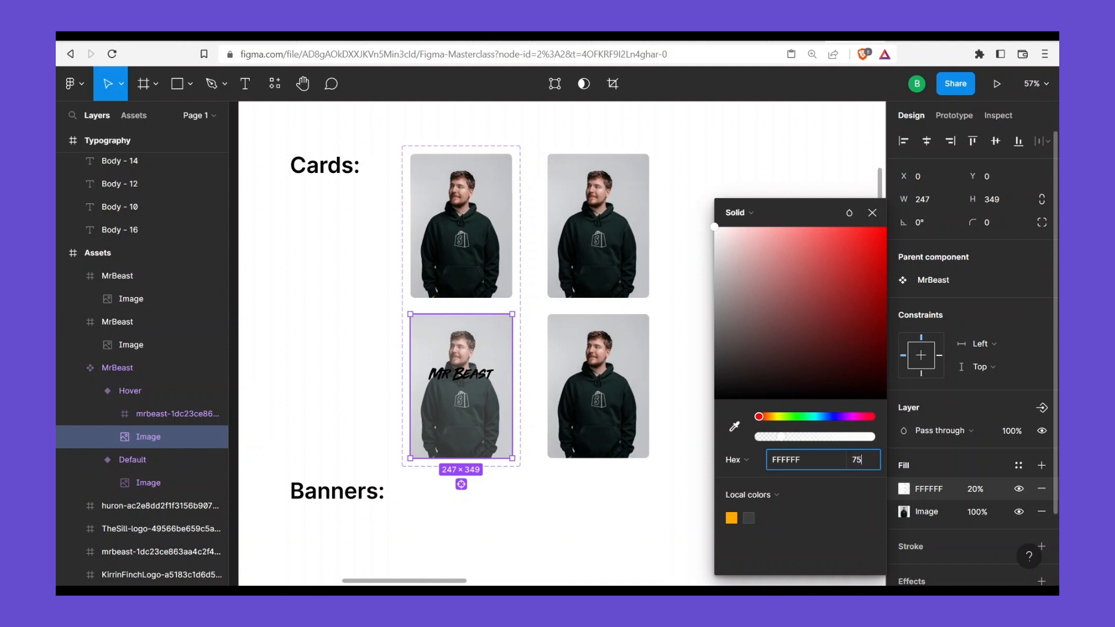
key("Return")
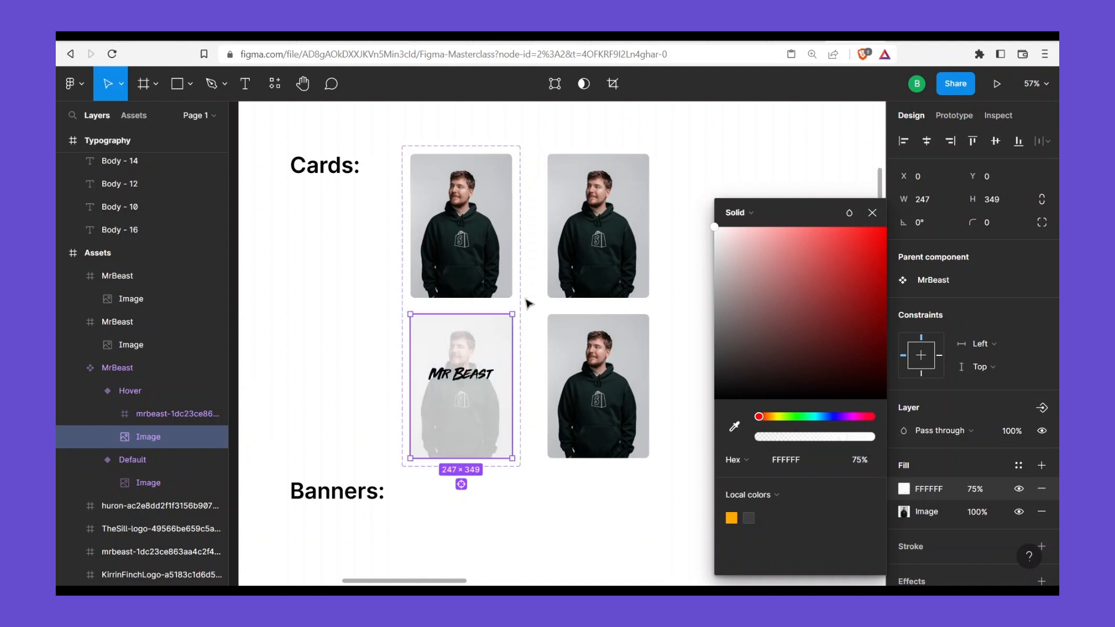
key("Escape")
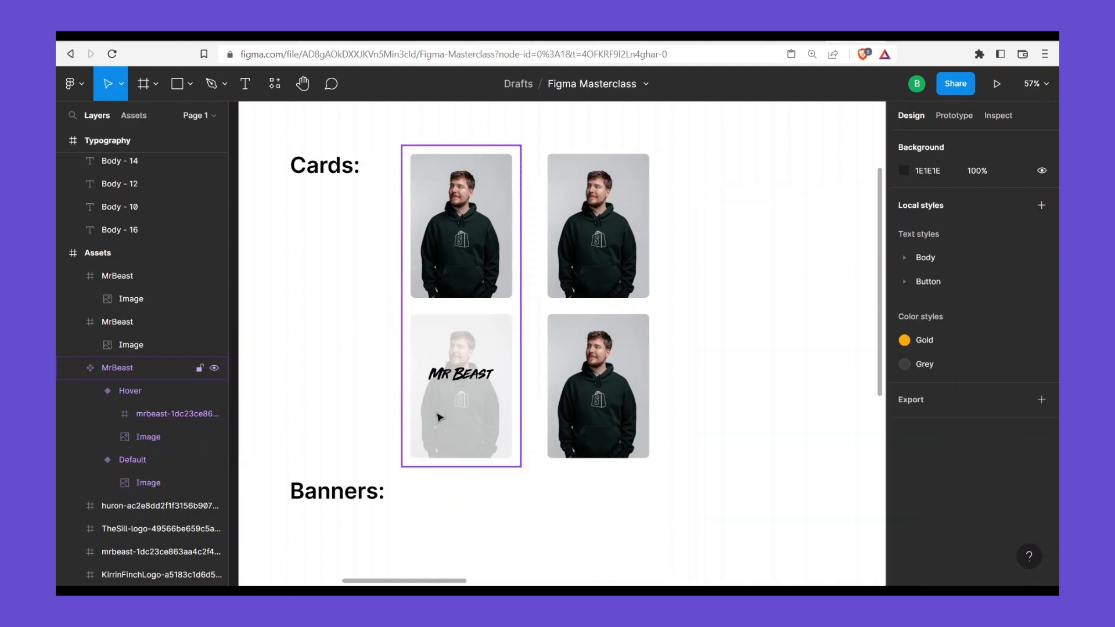
Add the text Entrepreneur at font size 16 near the lower edge of the MrBeast Hover card
key("t")
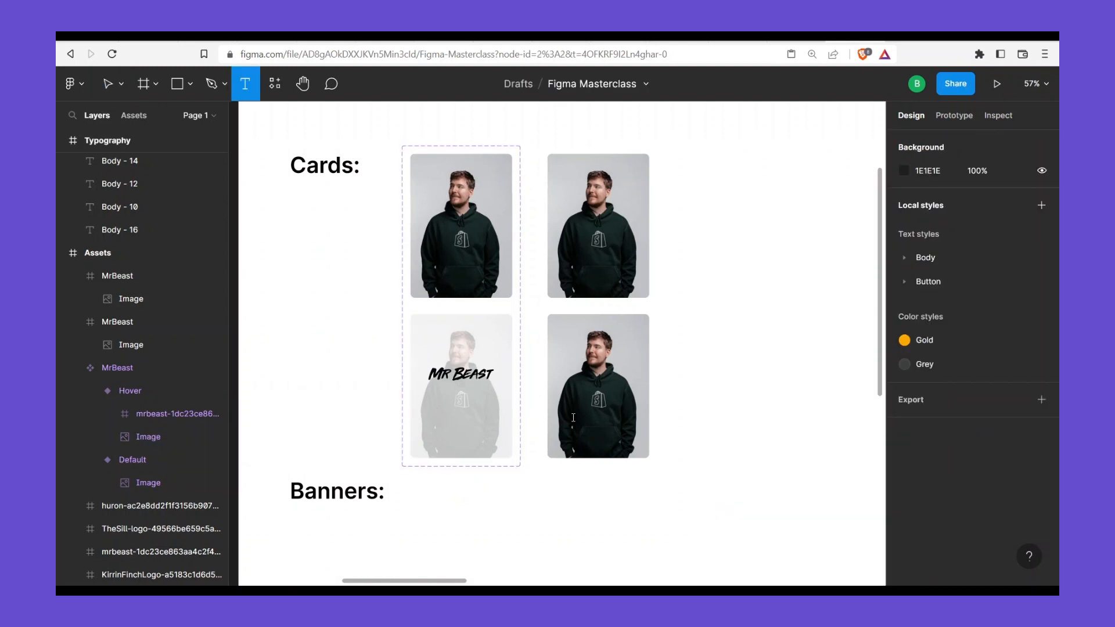
key("Escape")
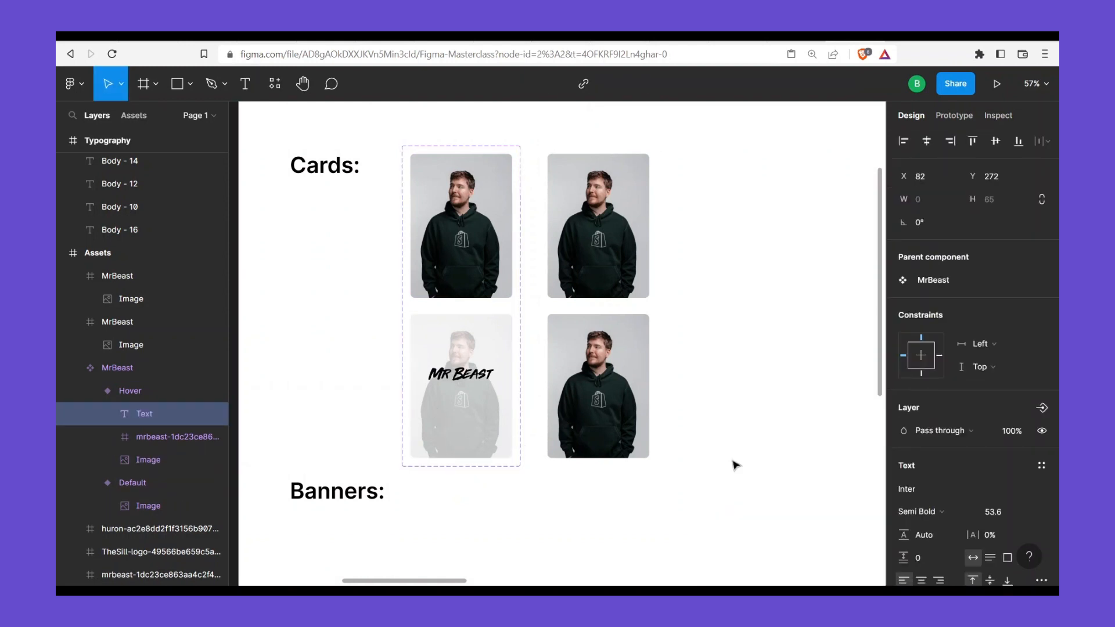
left_click(994, 512)
type("16")
key("Return")
type("t")
key("BackSpace")
type("E")
key("BackSpace")
type("Etntrepren")
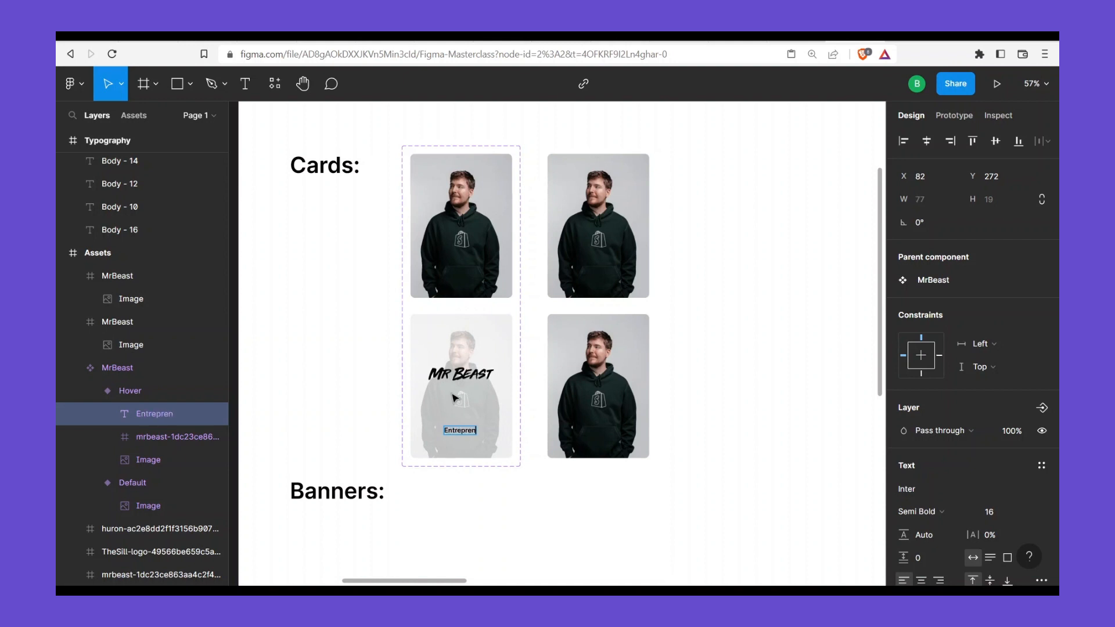
type("eur")
key("Escape")
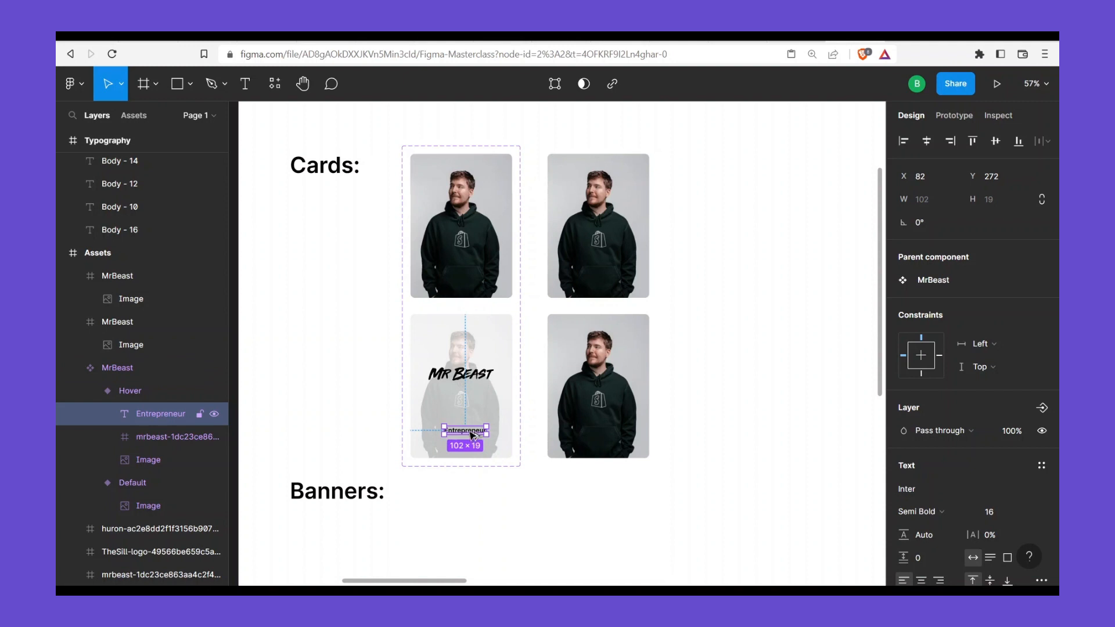
Duplicate the Entrepreneur text directly below itself, change the copy to Mr Beast and position it centred beneath the original
left_click_drag(468, 436, 476, 445, "alt")
double_click(474, 443)
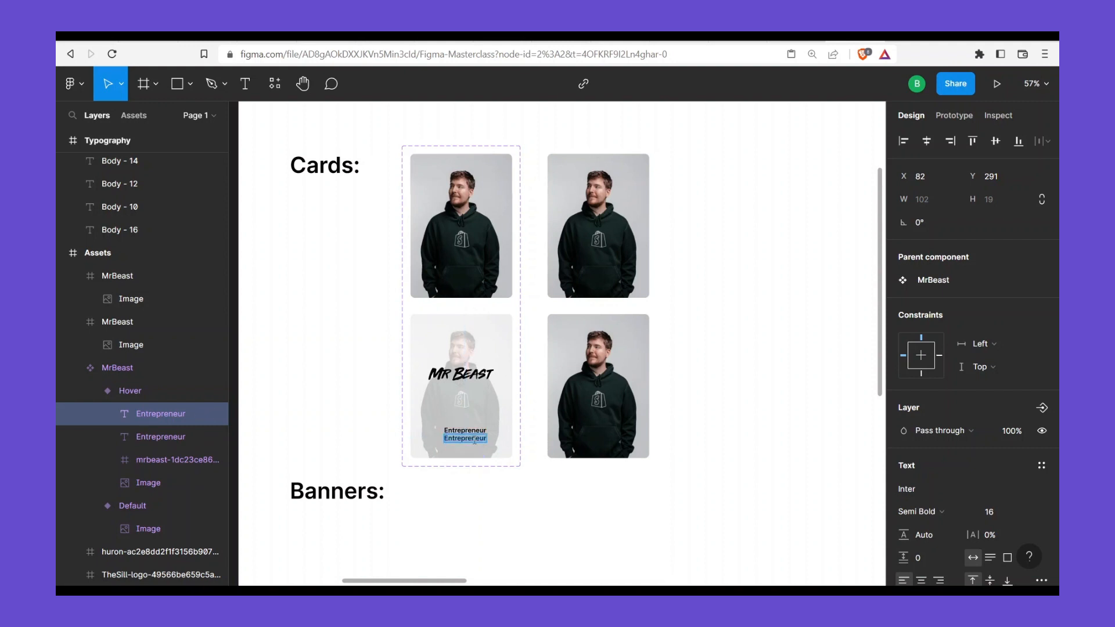
type("M")
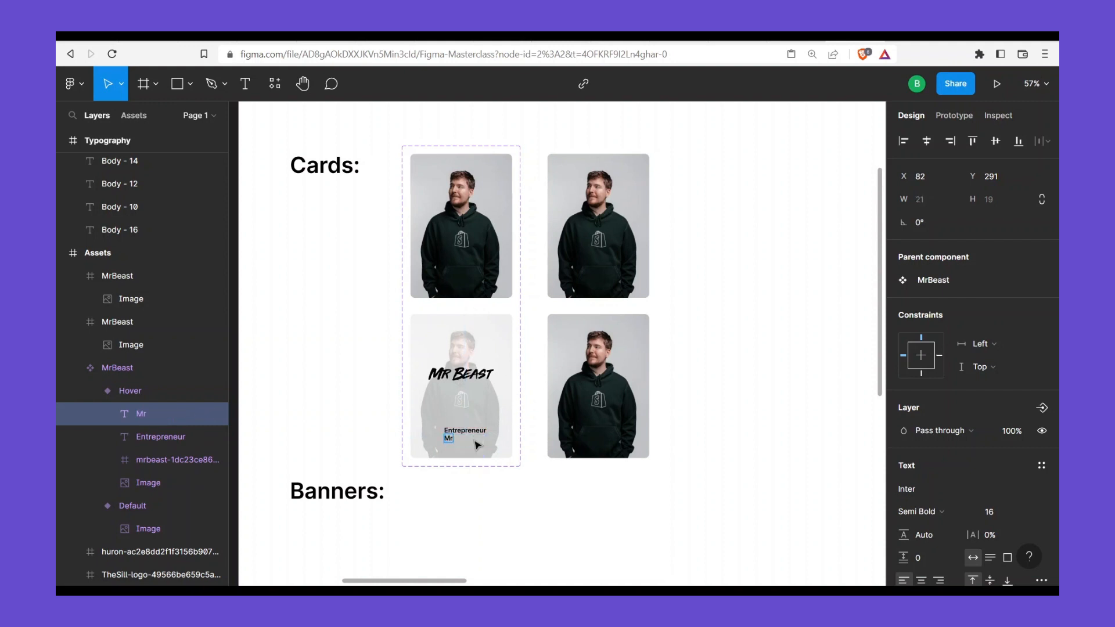
type("r Beast")
key("Escape")
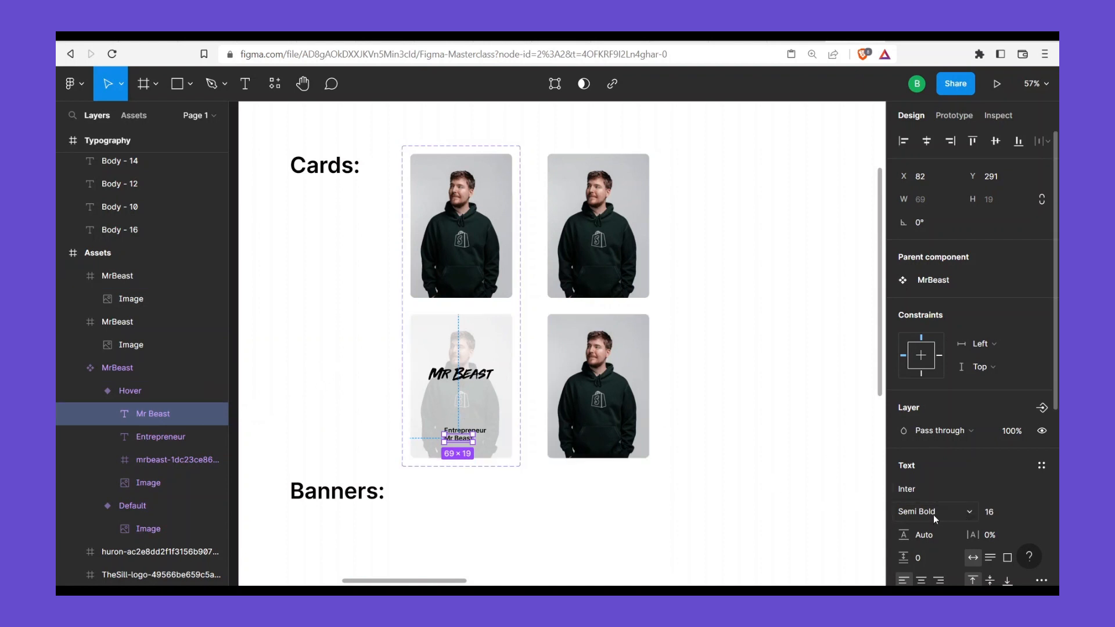
scroll(464, 439, "up", 3)
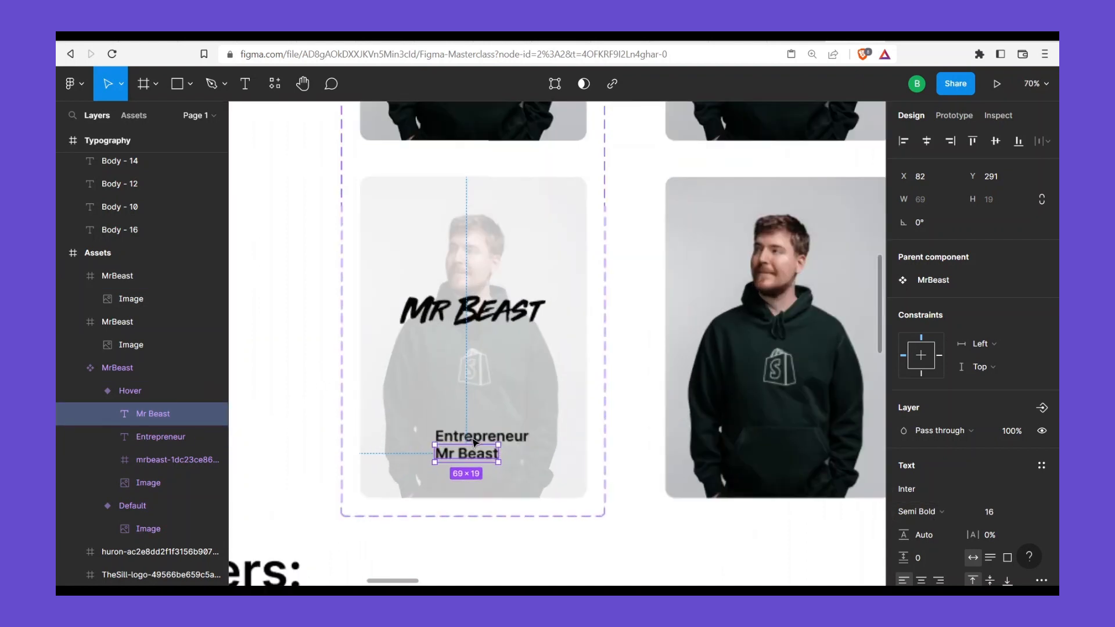
scroll(474, 442, "down", 2)
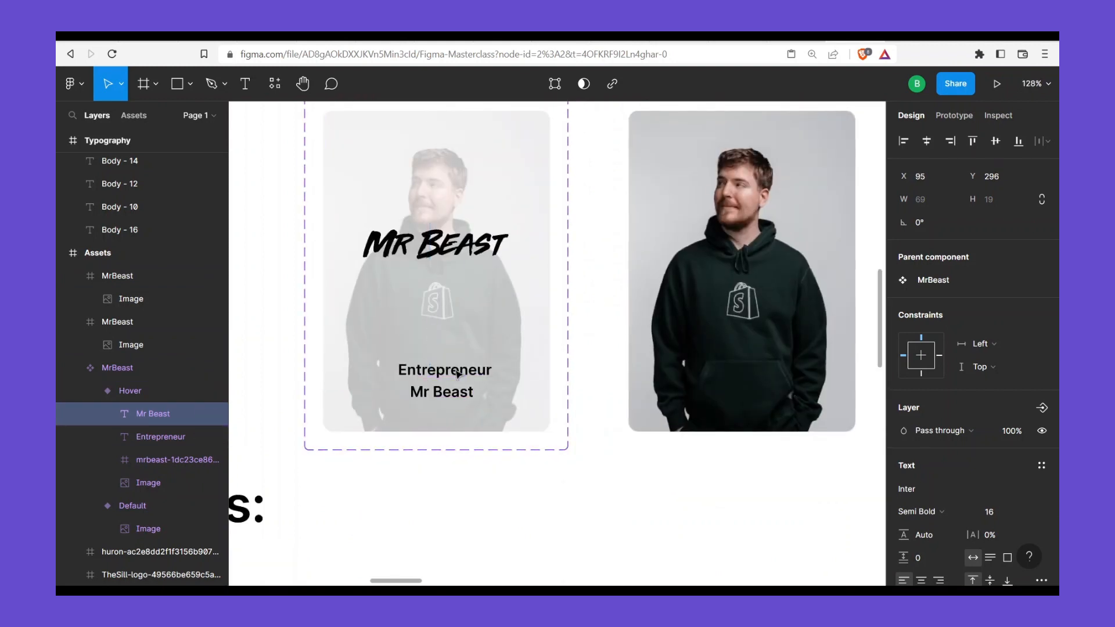
Group the Entrepreneur and Mr Beast texts in a vertical auto layout frame and rename the frame as Name
left_click(456, 371, "shift")
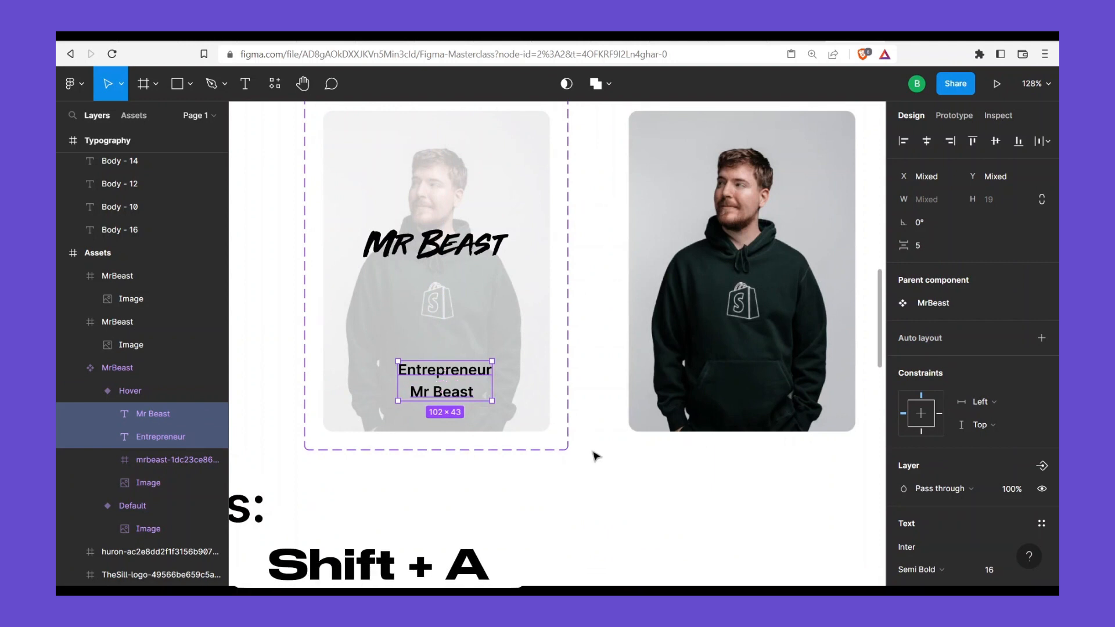
key("shift+a")
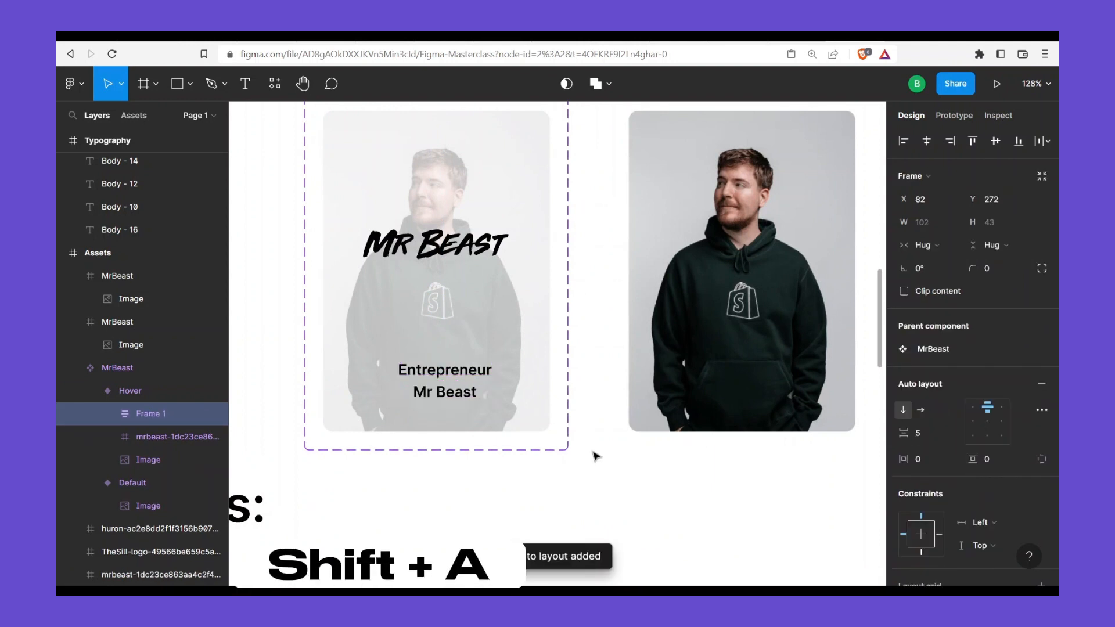
key("ctrl+z")
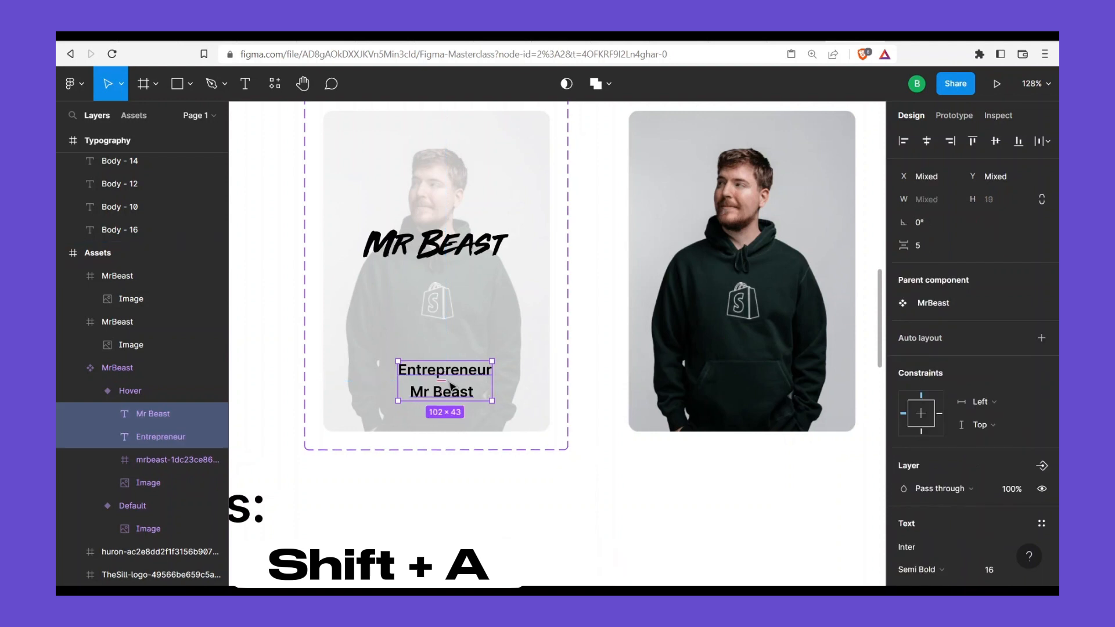
left_click(1040, 339)
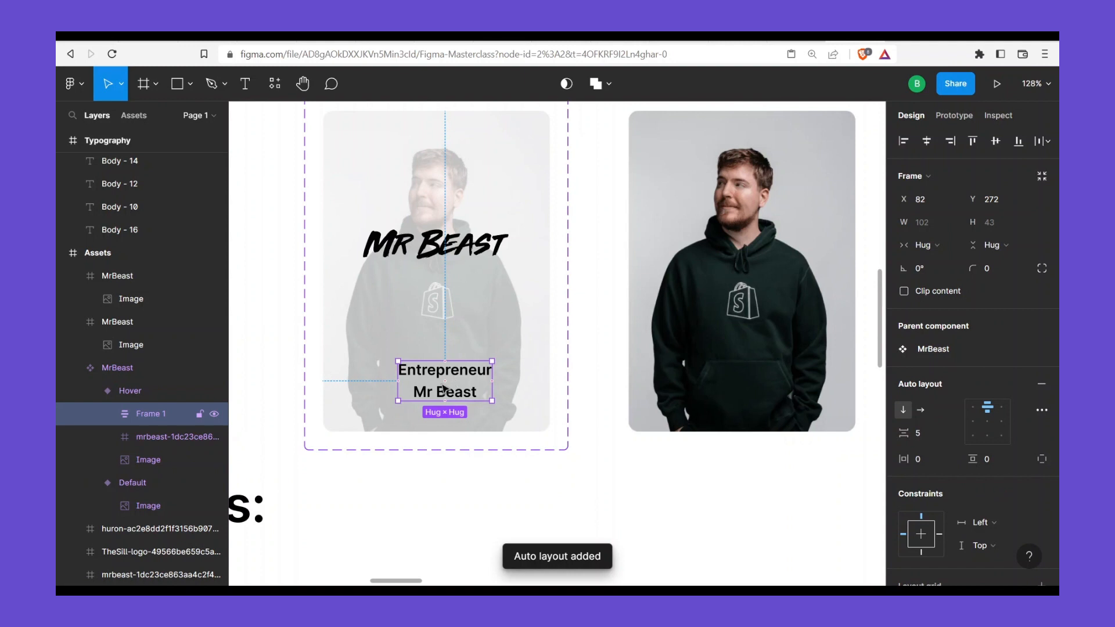
double_click(162, 414)
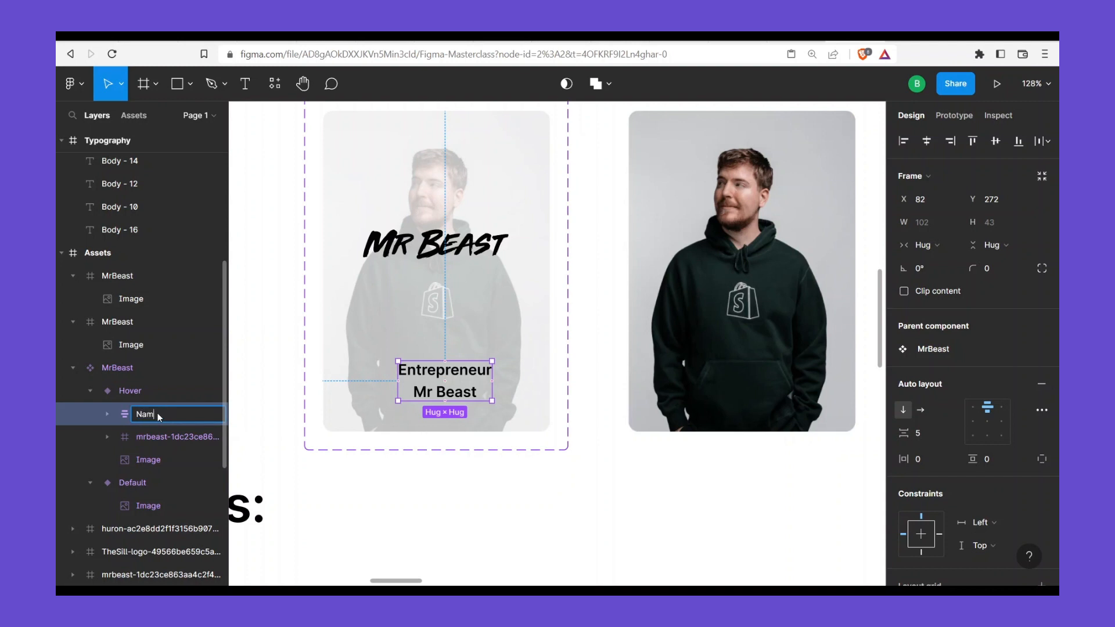
key("Return")
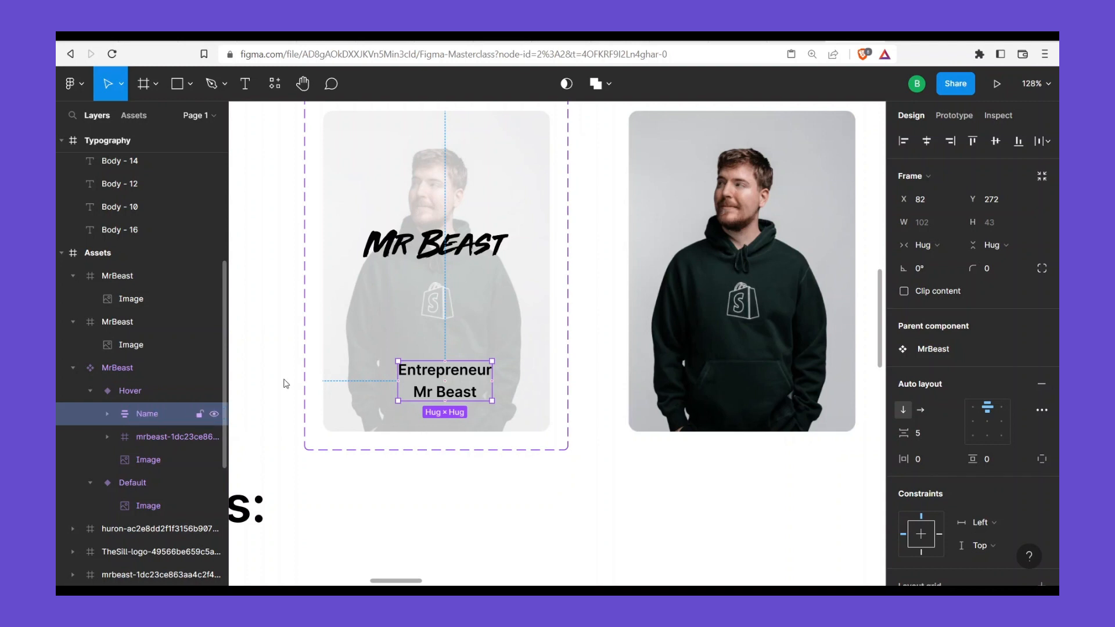
Apply the Body/14 text style to the lower Mr Beast text and Body/18 to the upper Entrepreneur text
double_click(450, 394)
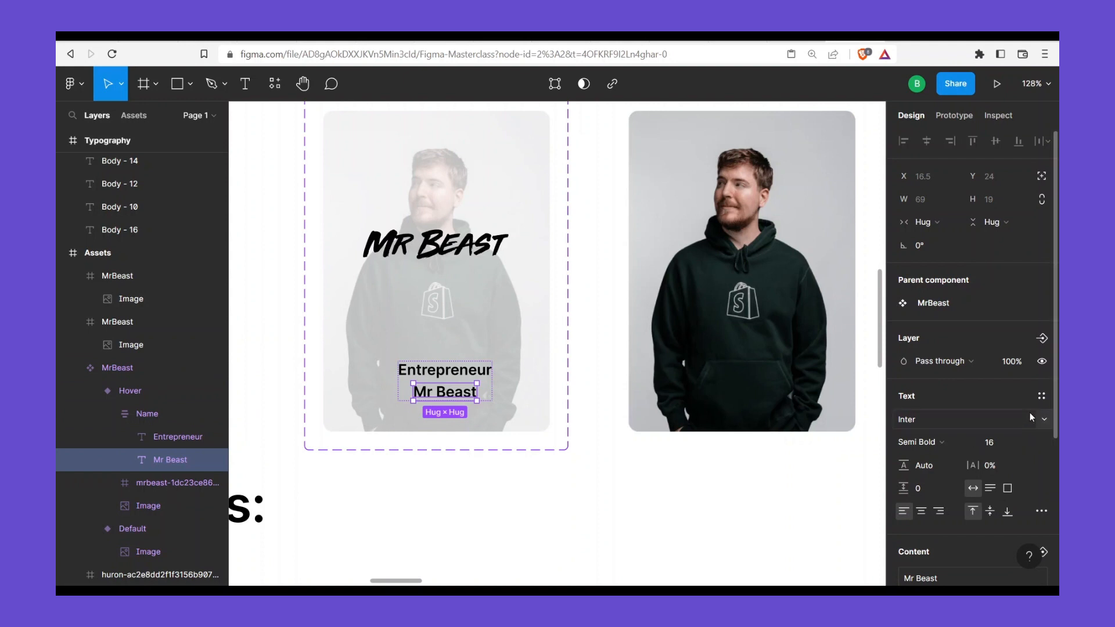
left_click(1040, 396)
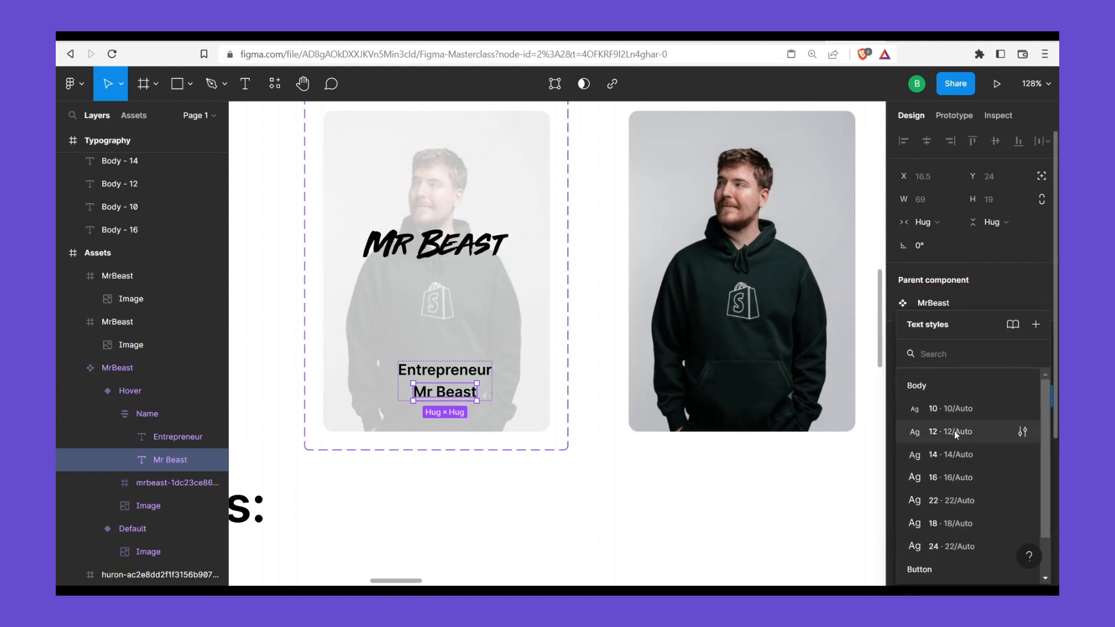
left_click(957, 453)
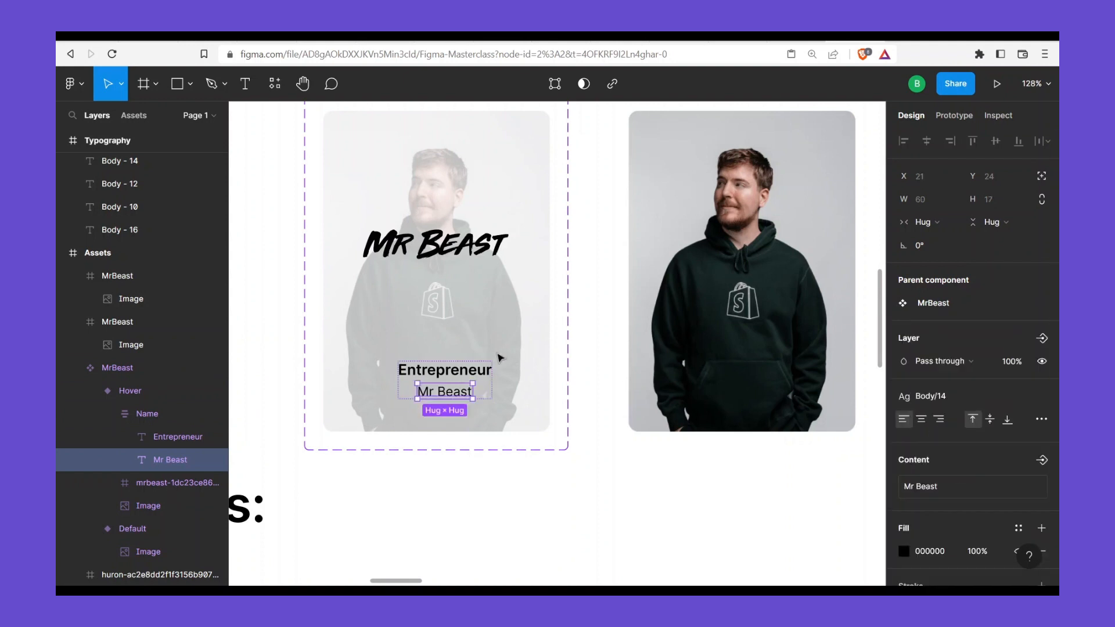
left_click(455, 373)
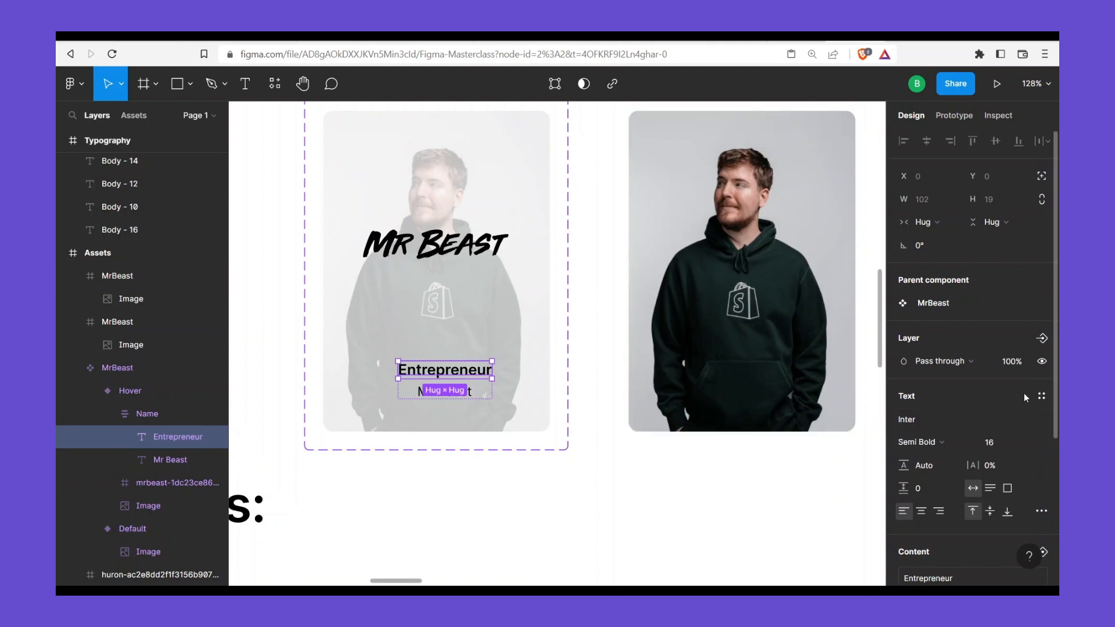
left_click(1040, 396)
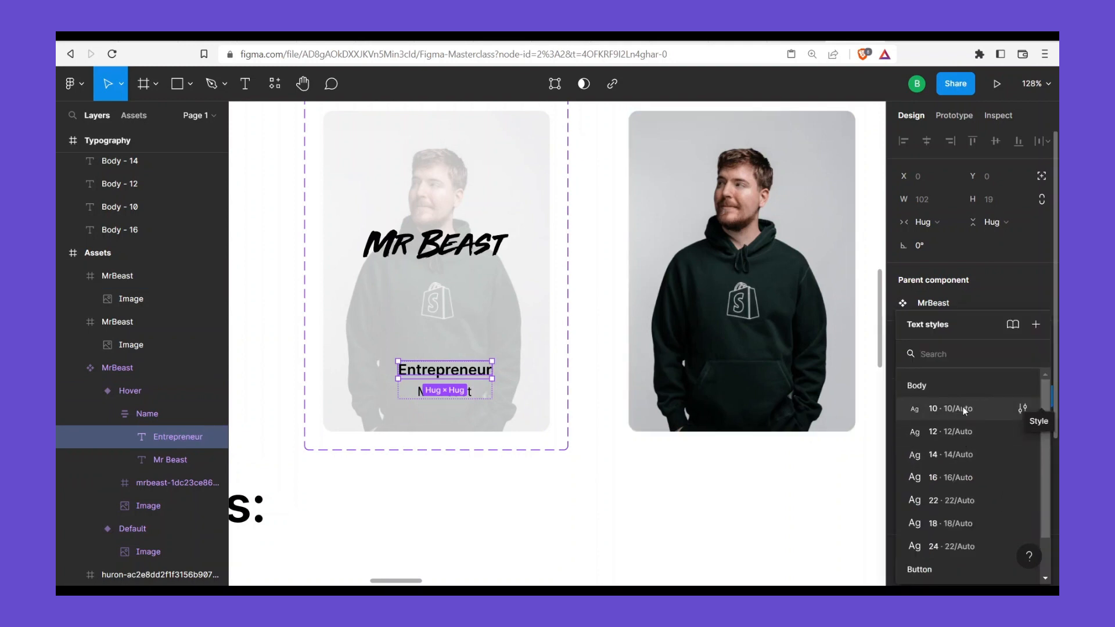
left_click(942, 525)
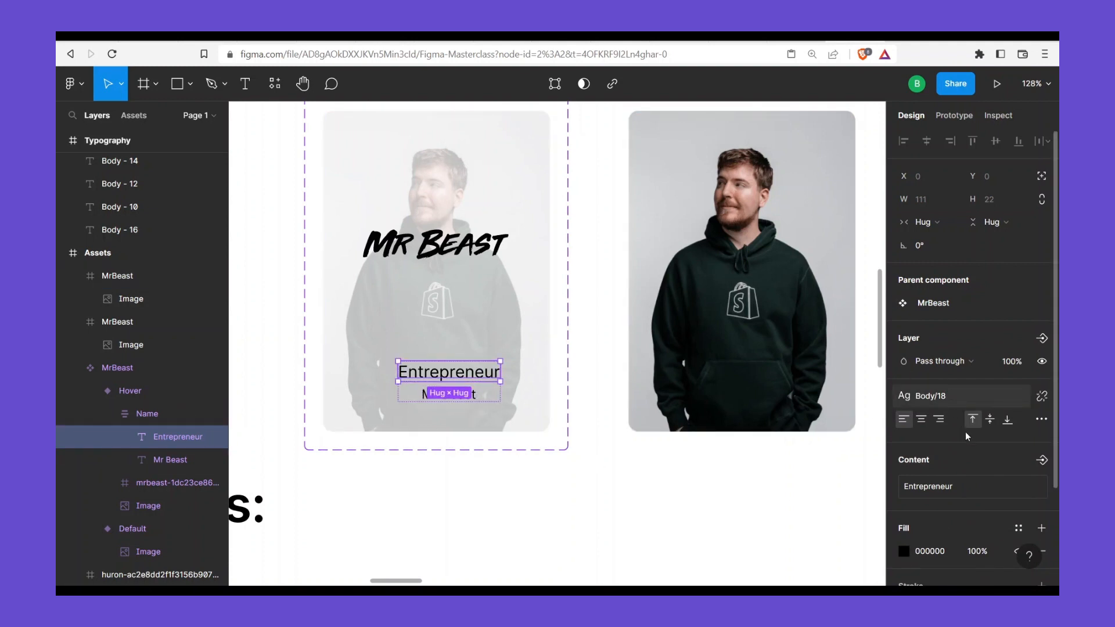
left_click(946, 393)
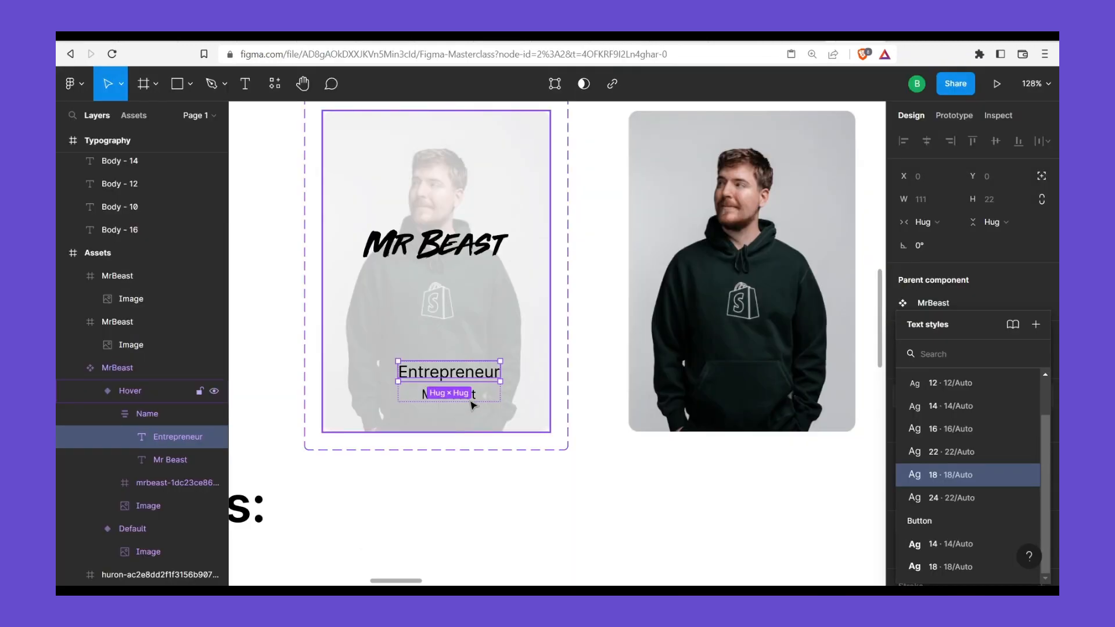
Swap the two lines in the Name frame so the upper reads Mr Beast and the lower reads Entrepreneur
left_click(469, 399)
double_click(468, 398)
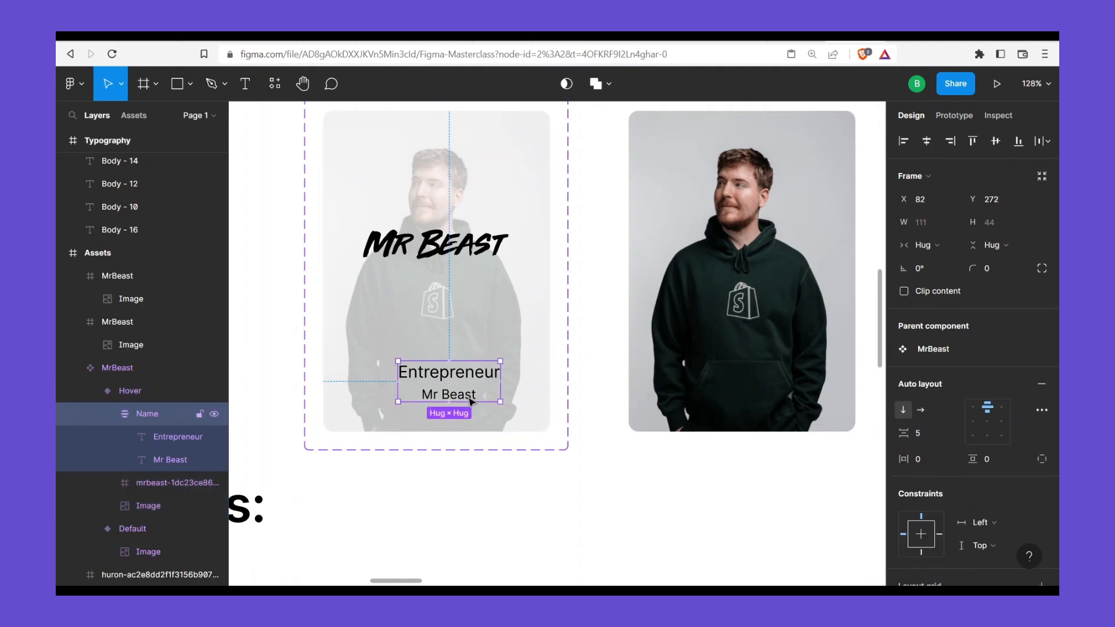
double_click(469, 399)
double_click(469, 399)
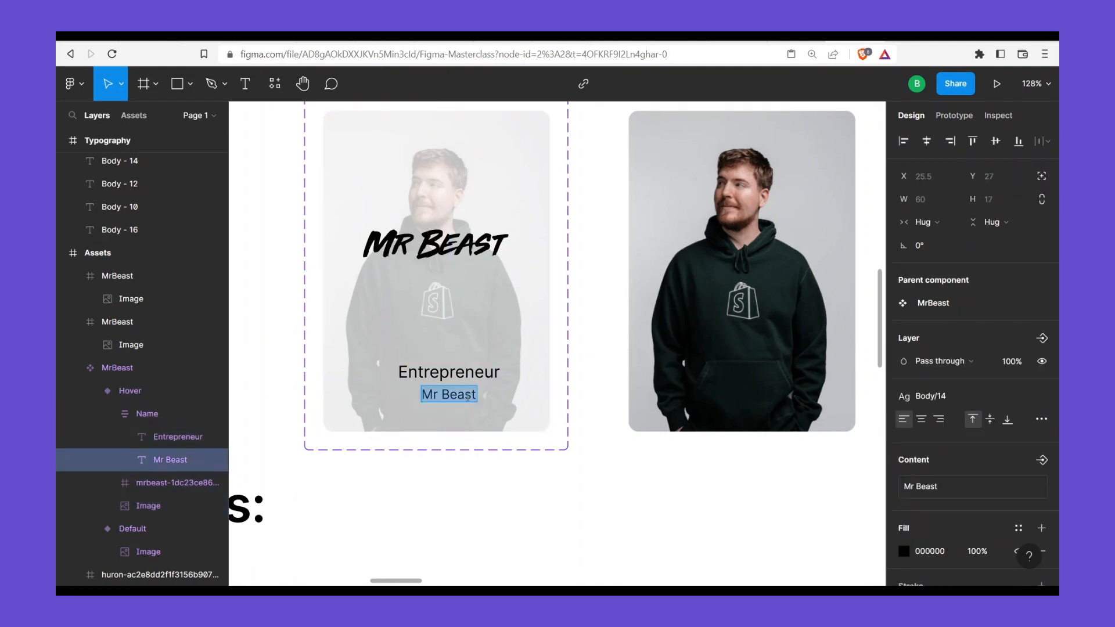
type("Entre")
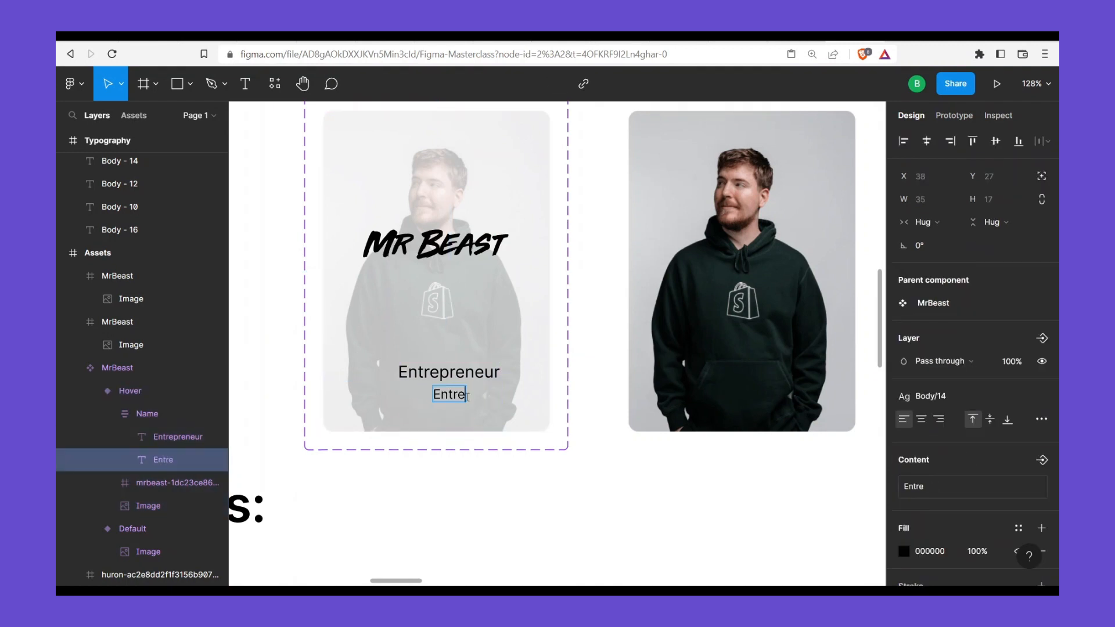
type("preneur")
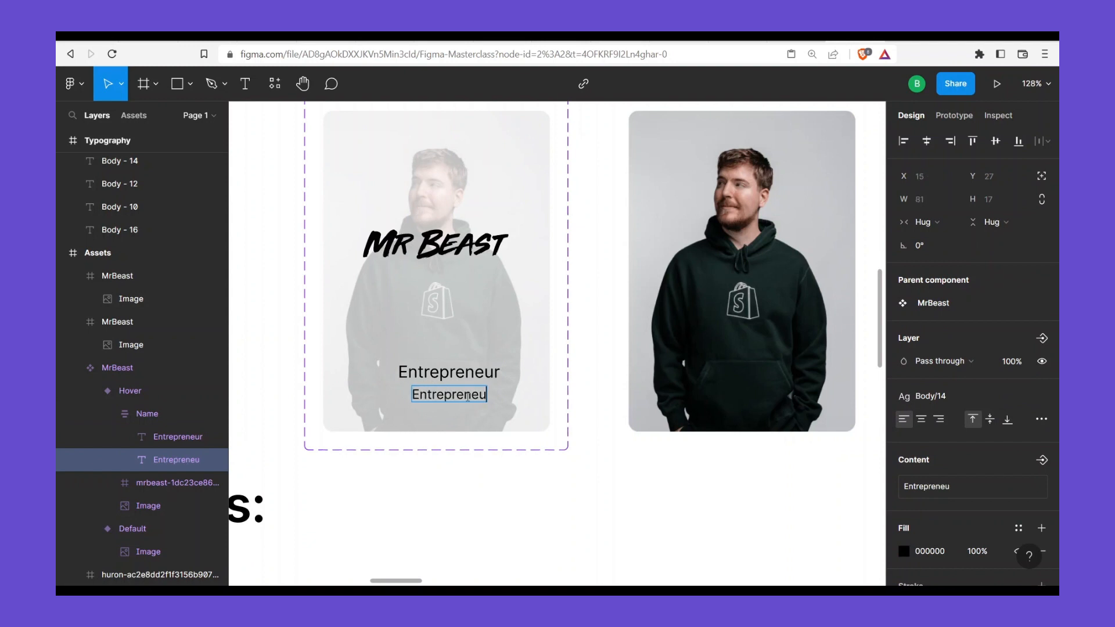
left_click(477, 371)
double_click(477, 373)
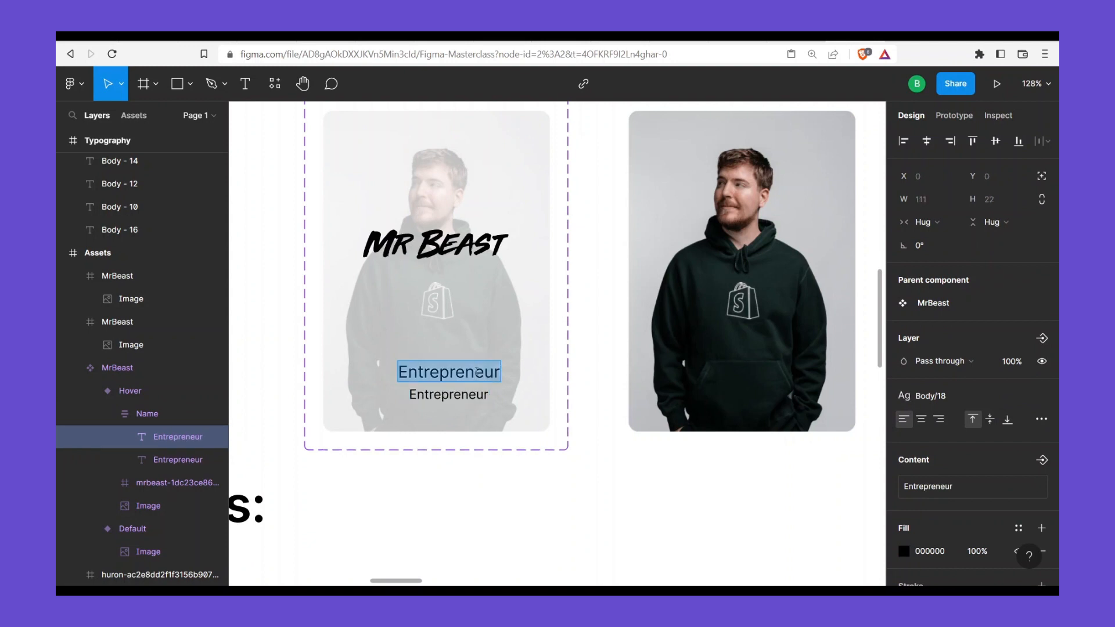
type("Mr Beast")
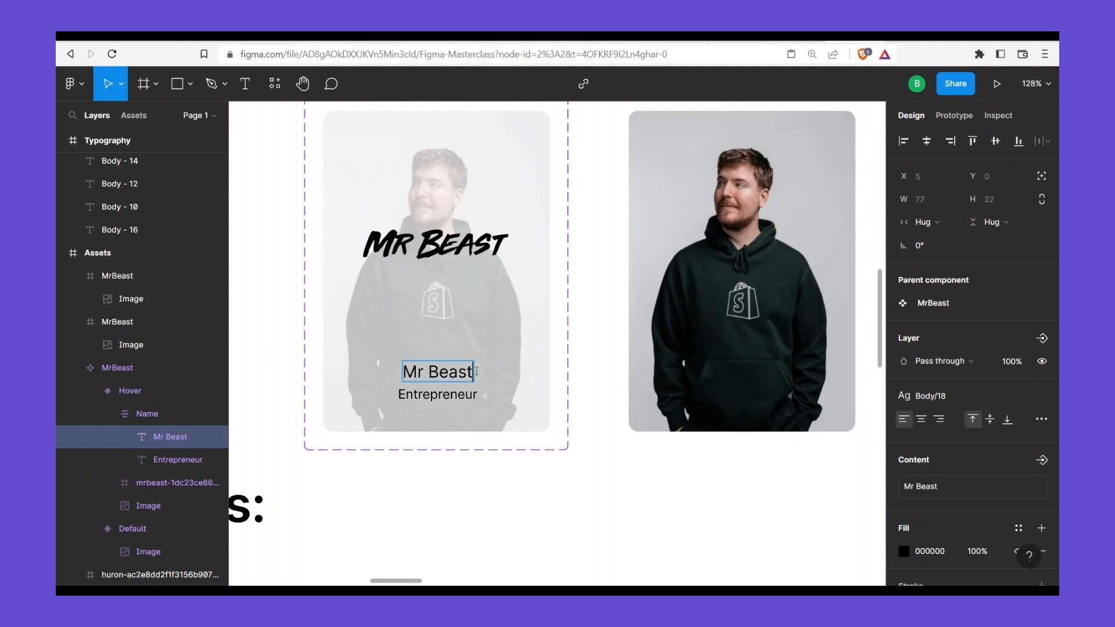
key("Escape")
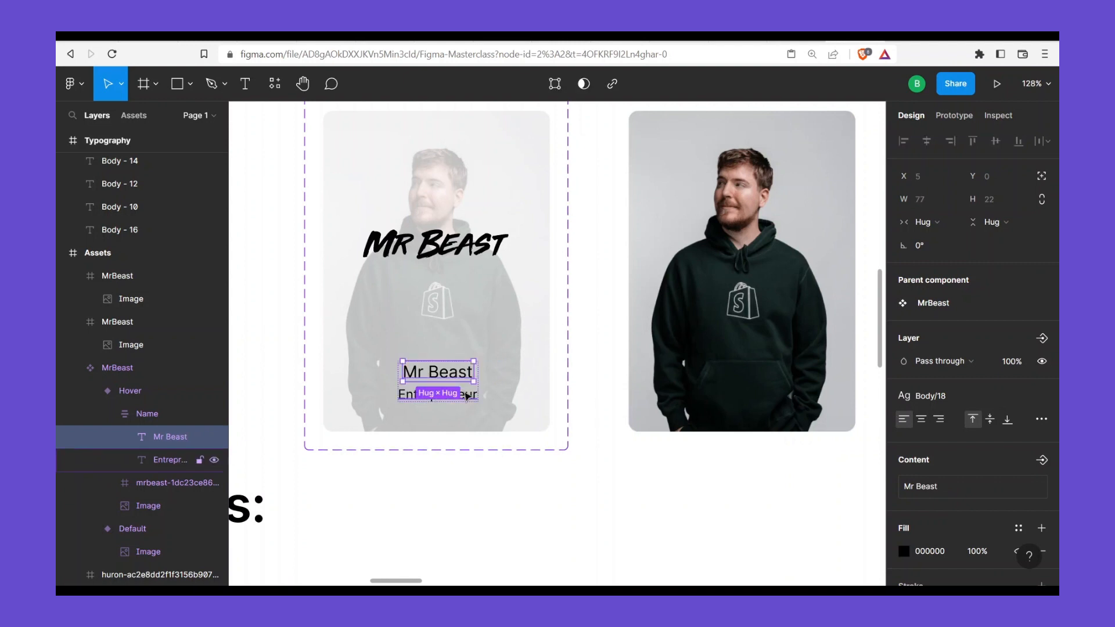
Detach the text style from the Mr Beast line in the Name frame and set its weight to Semi Bold
left_click(138, 413)
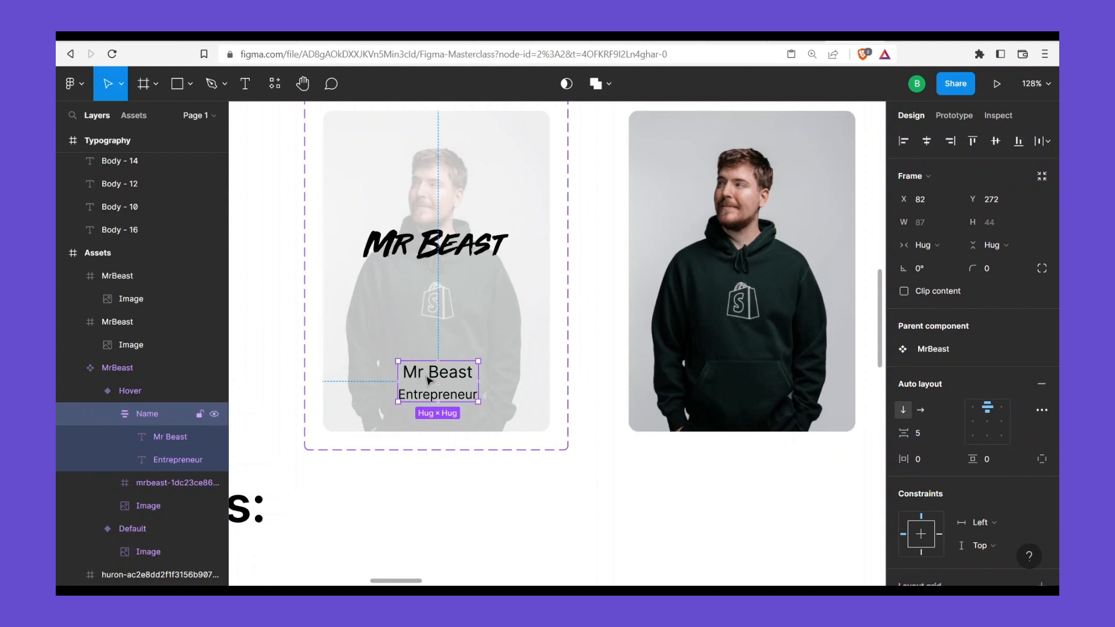
left_click(428, 380)
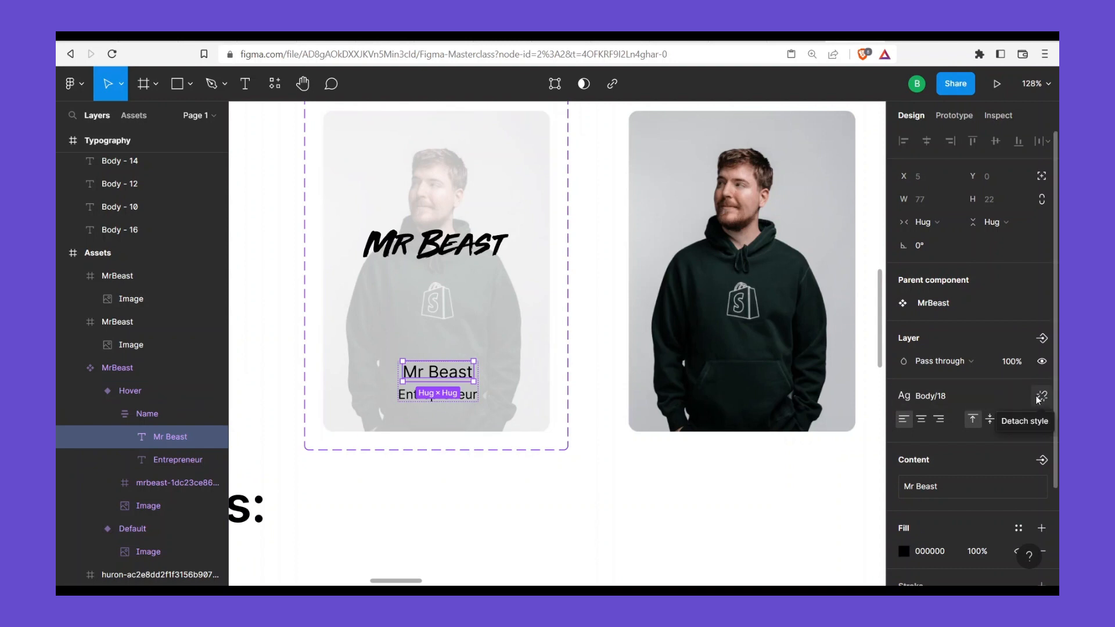
left_click(1038, 397)
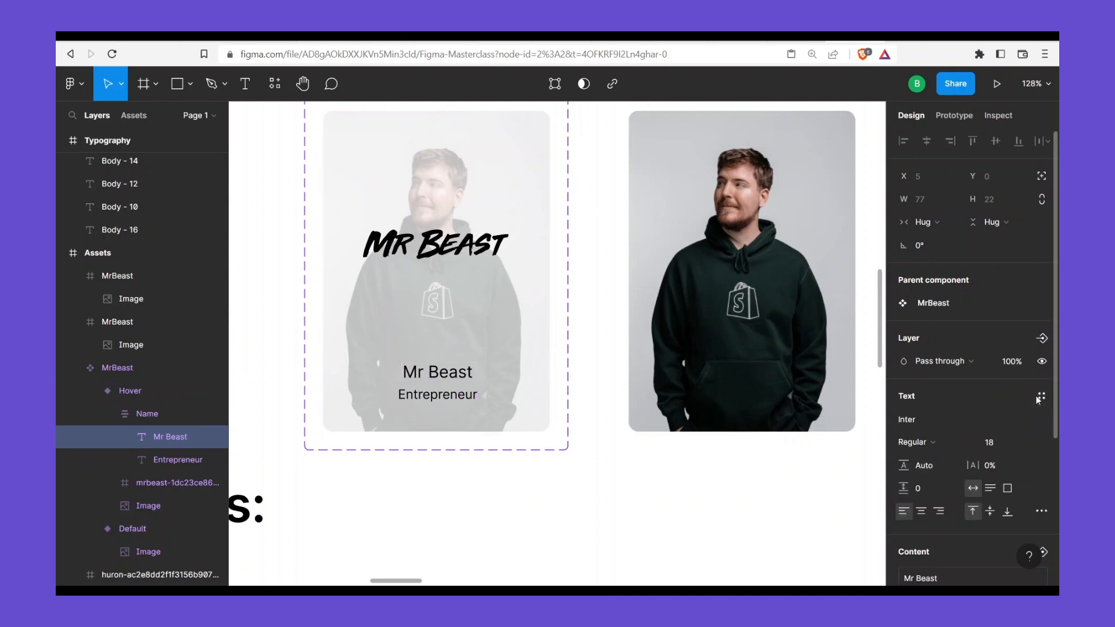
left_click(923, 443)
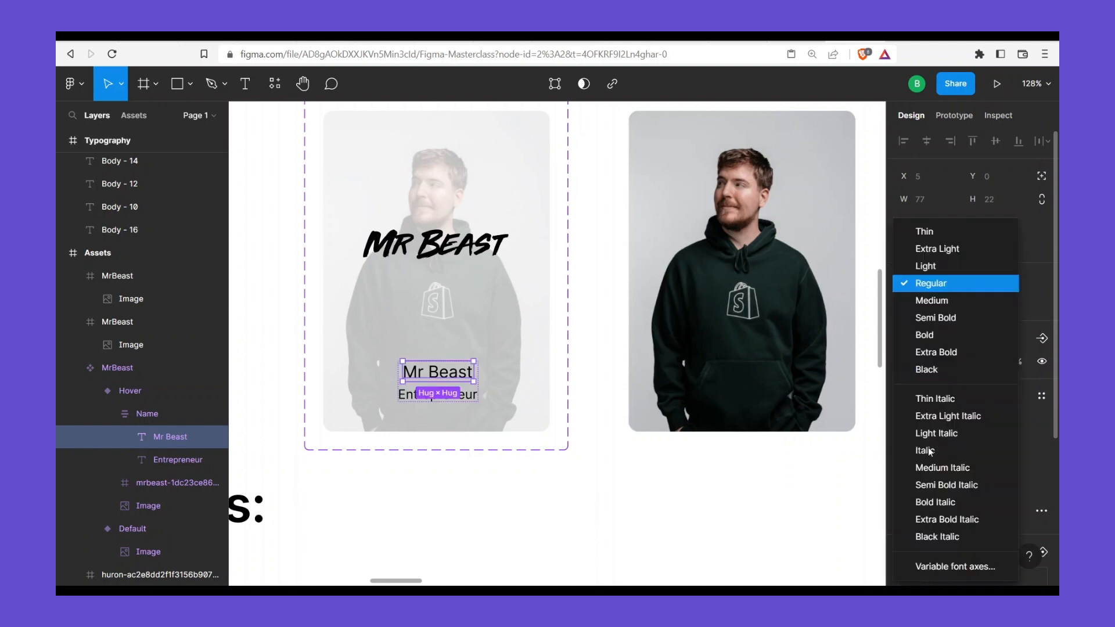
left_click(947, 316)
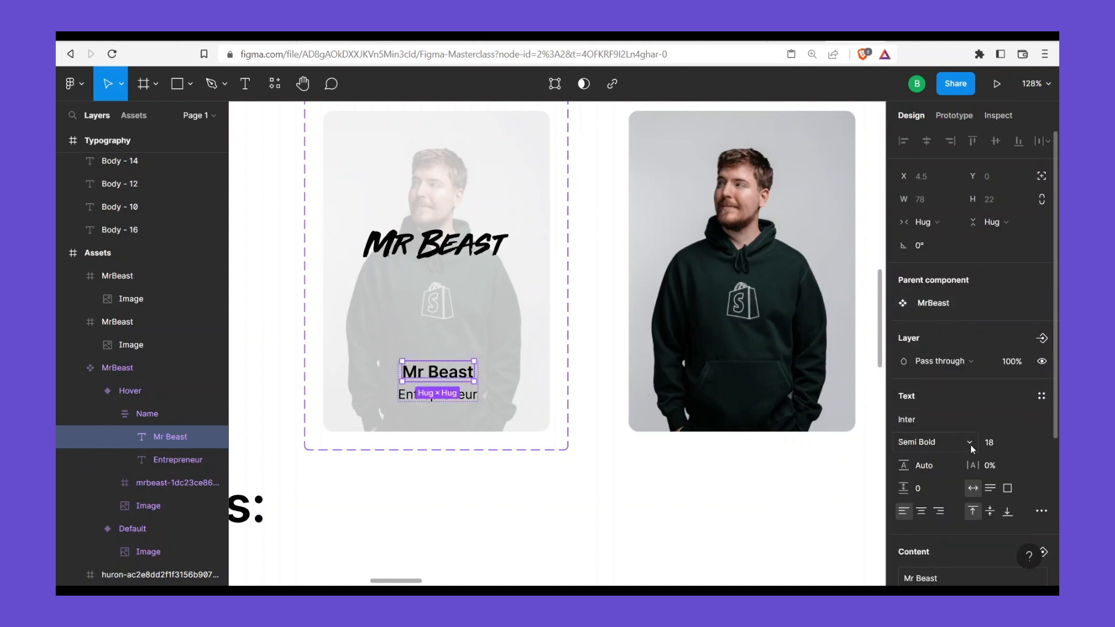
Create a text style named Body/18-SemiBold from the Mr Beast line in the Hover variant
left_click(1041, 396)
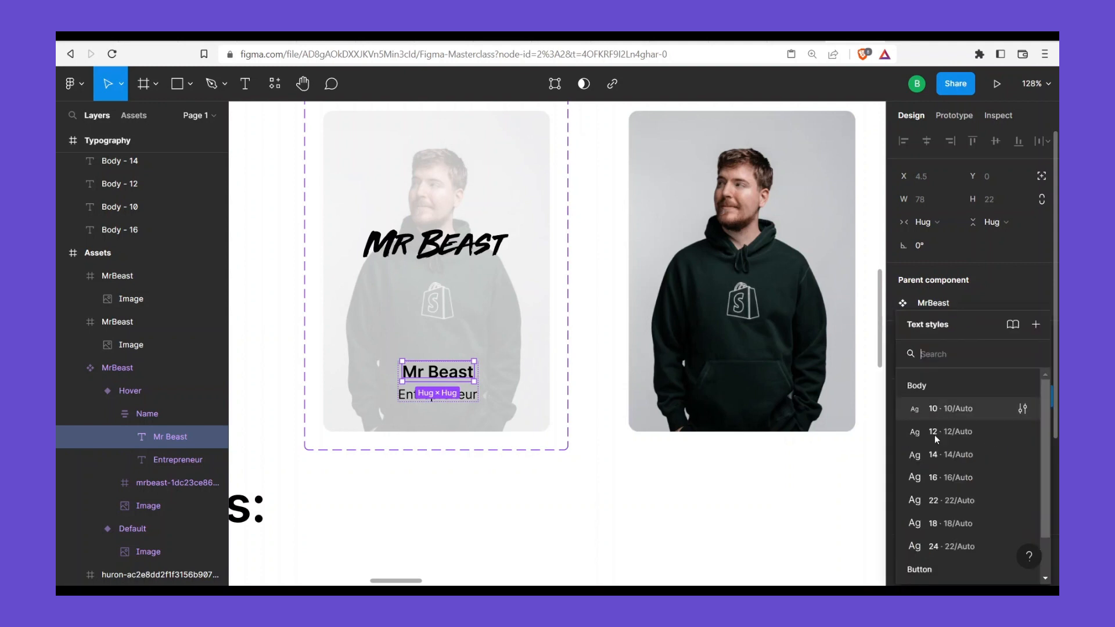
left_click(1035, 324)
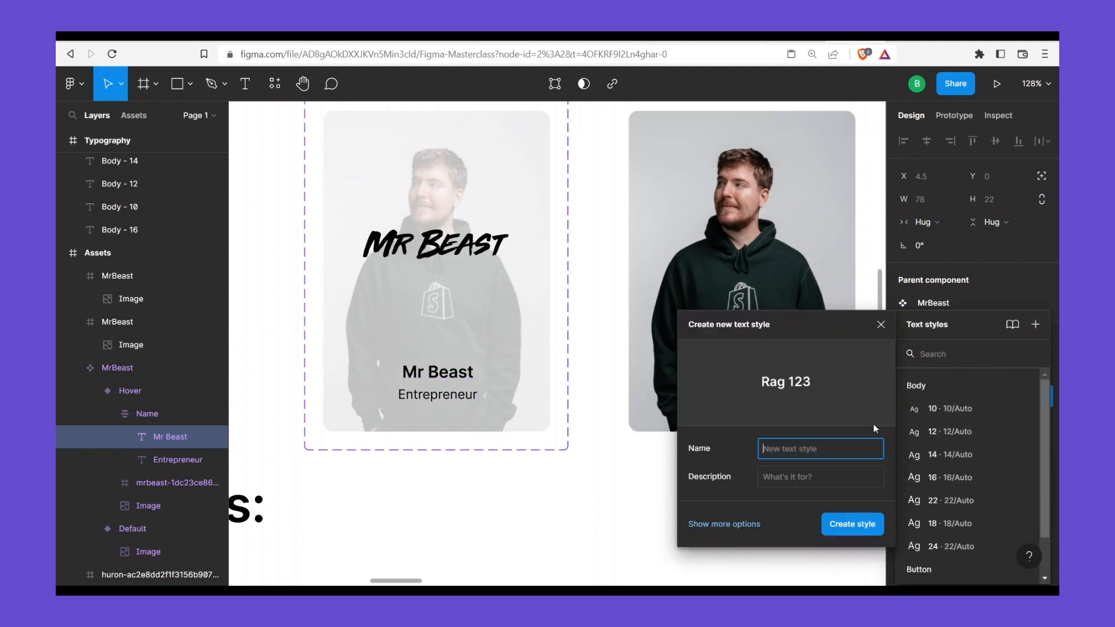
type("Body")
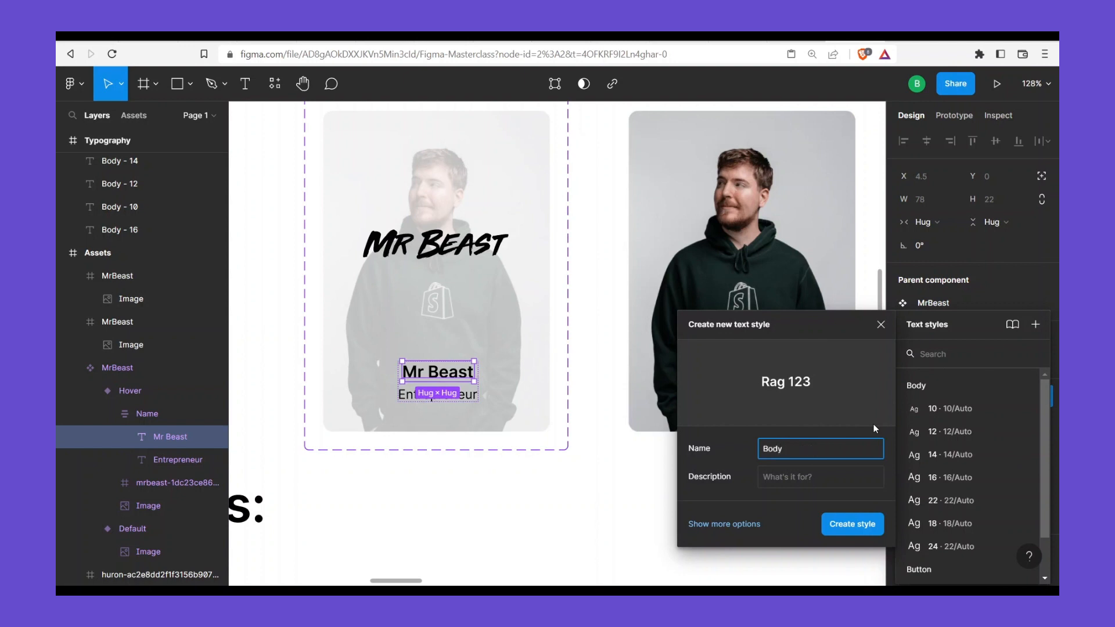
type("/18-SemiBold")
key("Return")
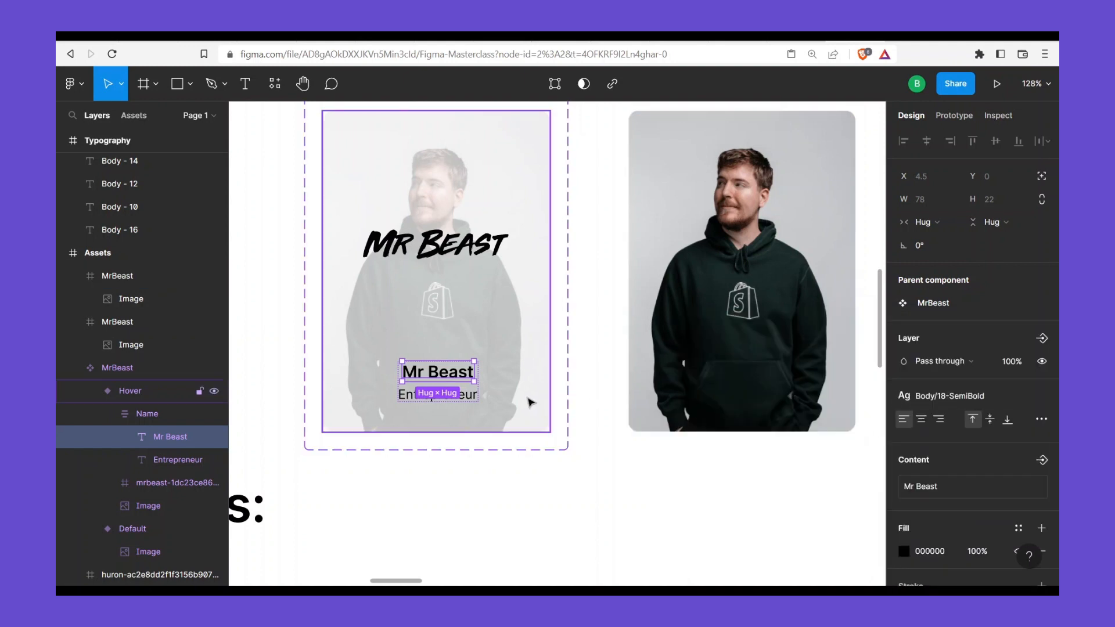
left_click(529, 395)
left_click_drag(533, 391, 505, 423)
scroll(510, 401, "down", 3)
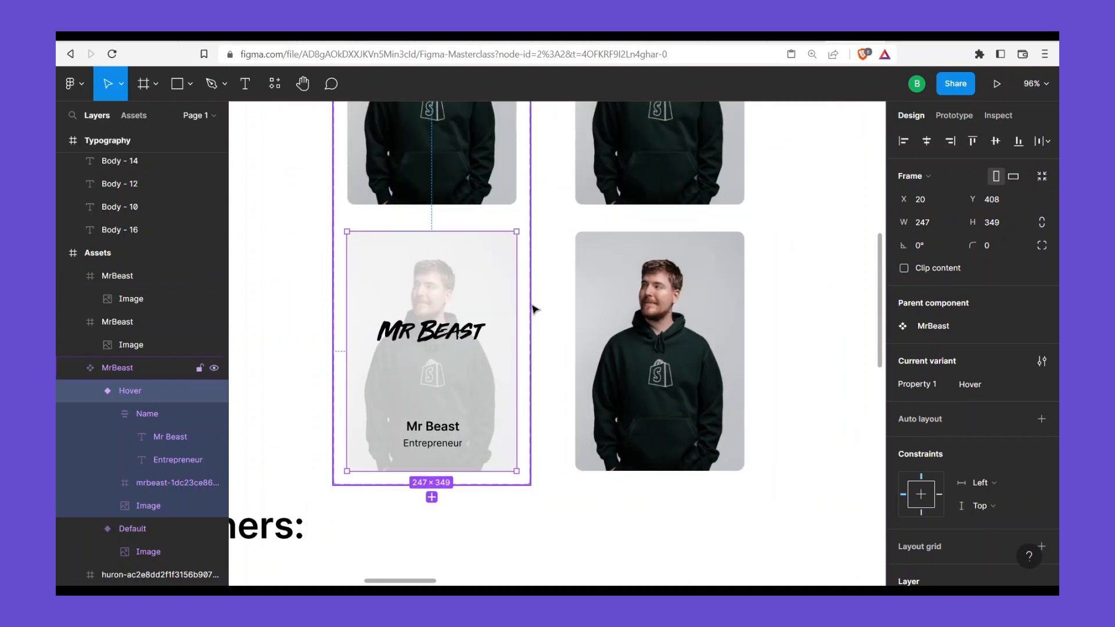
key("Escape")
key("Escape")
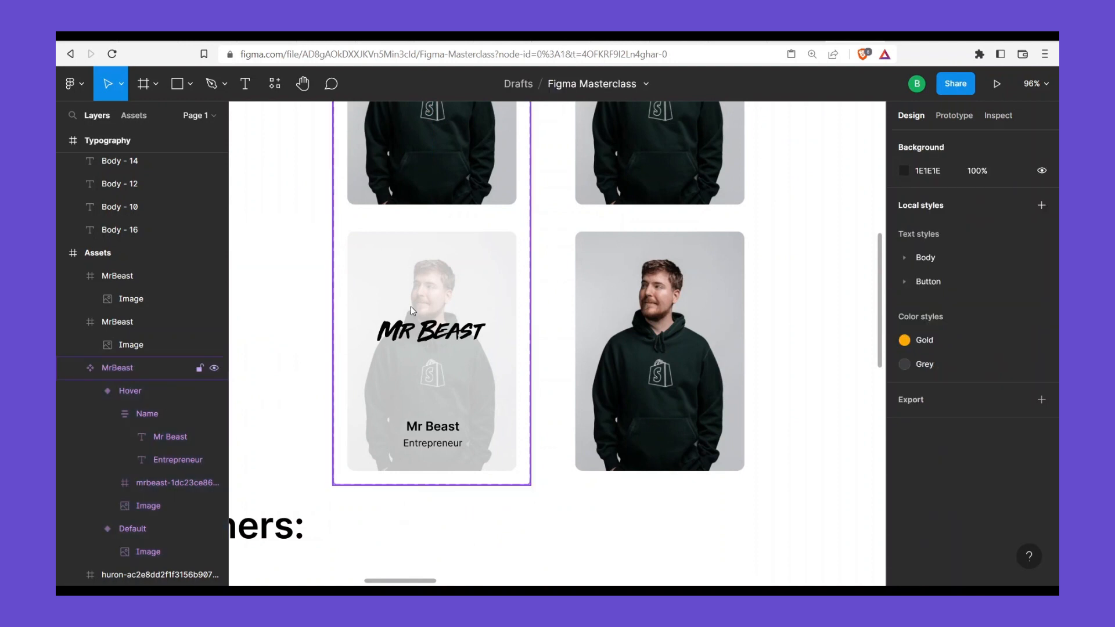
scroll(431, 223, "up", 1)
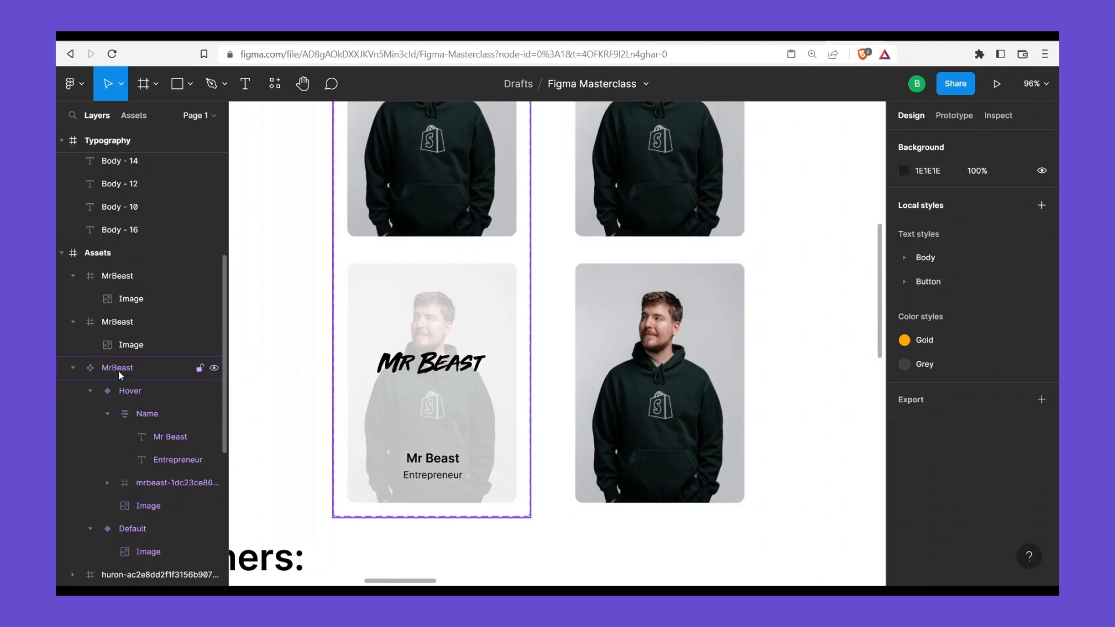
scroll(464, 313, "up", 1)
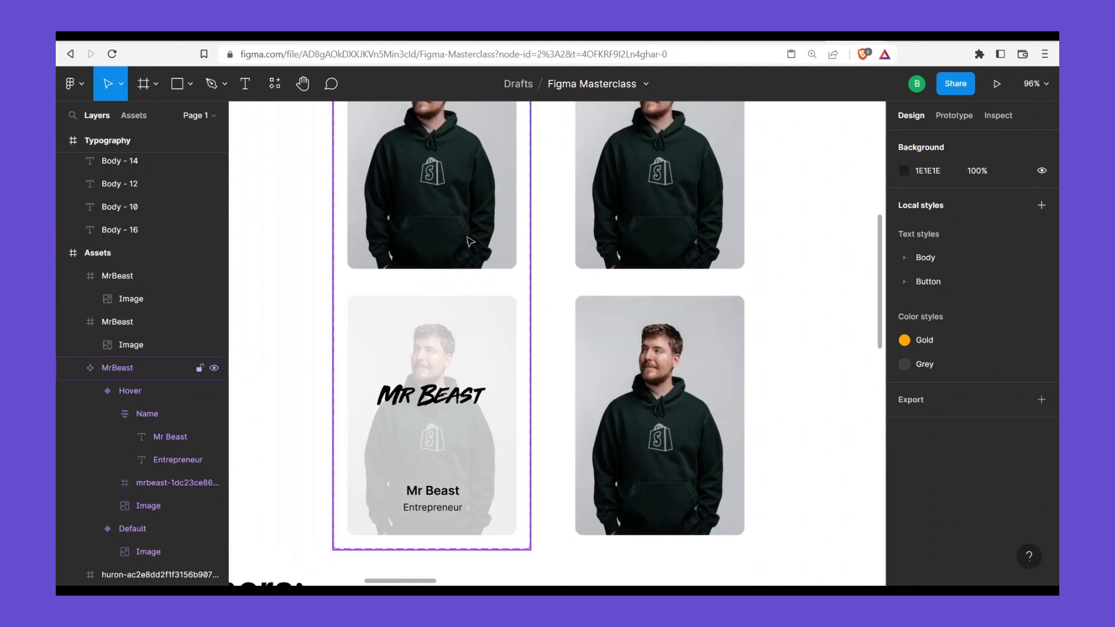
Set the corner radius of the MrBeast component's Default variant frame to 10
left_click(471, 241)
left_click(470, 241)
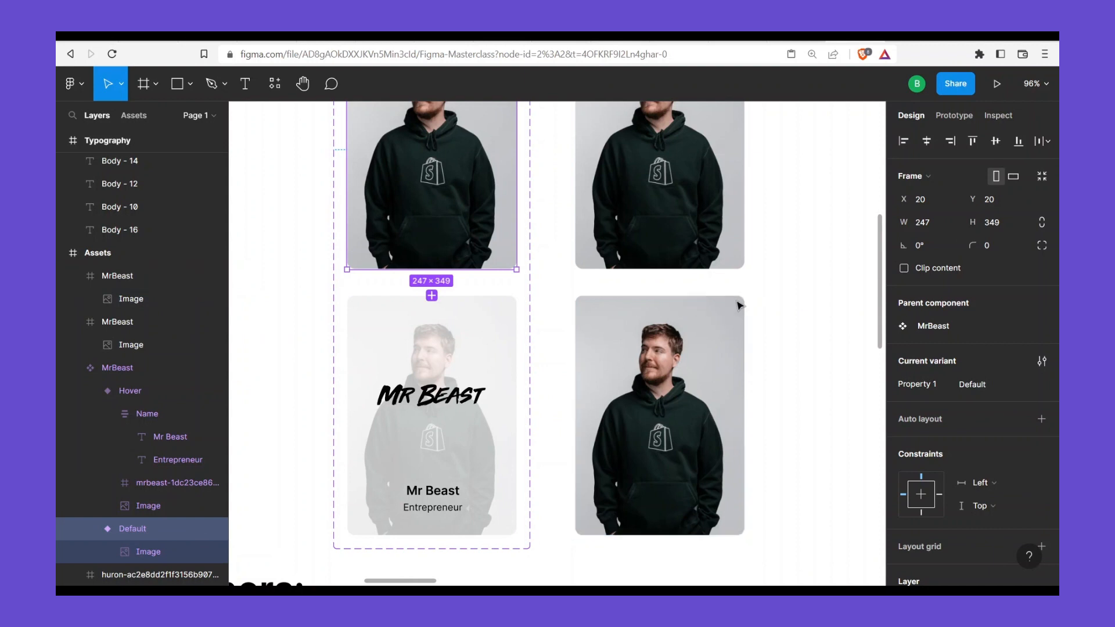
left_click(990, 246)
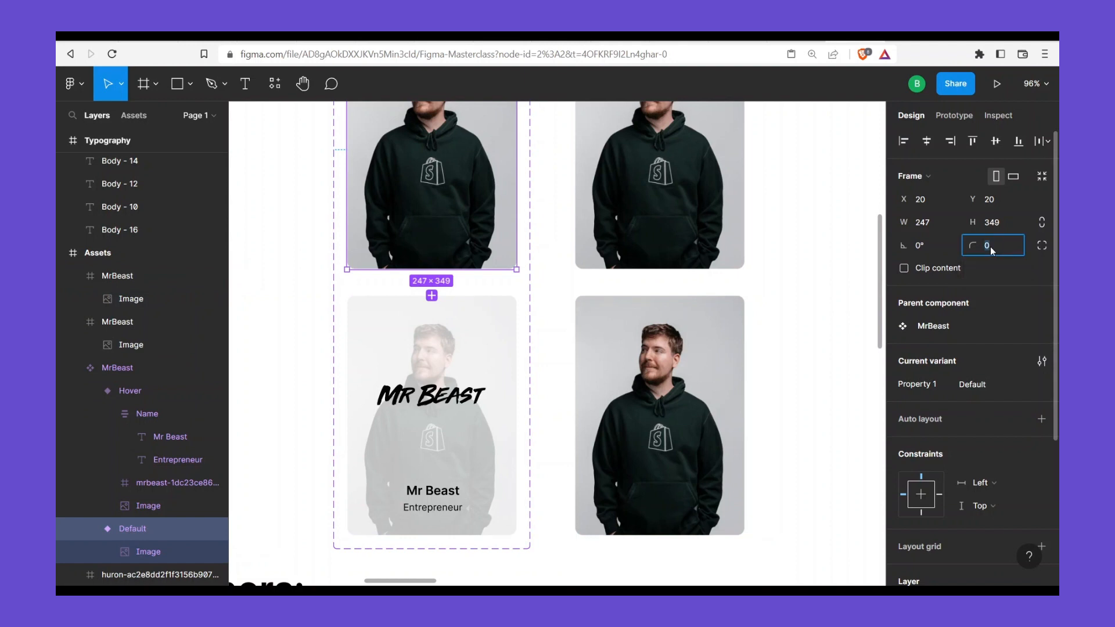
key("Return")
key("Return")
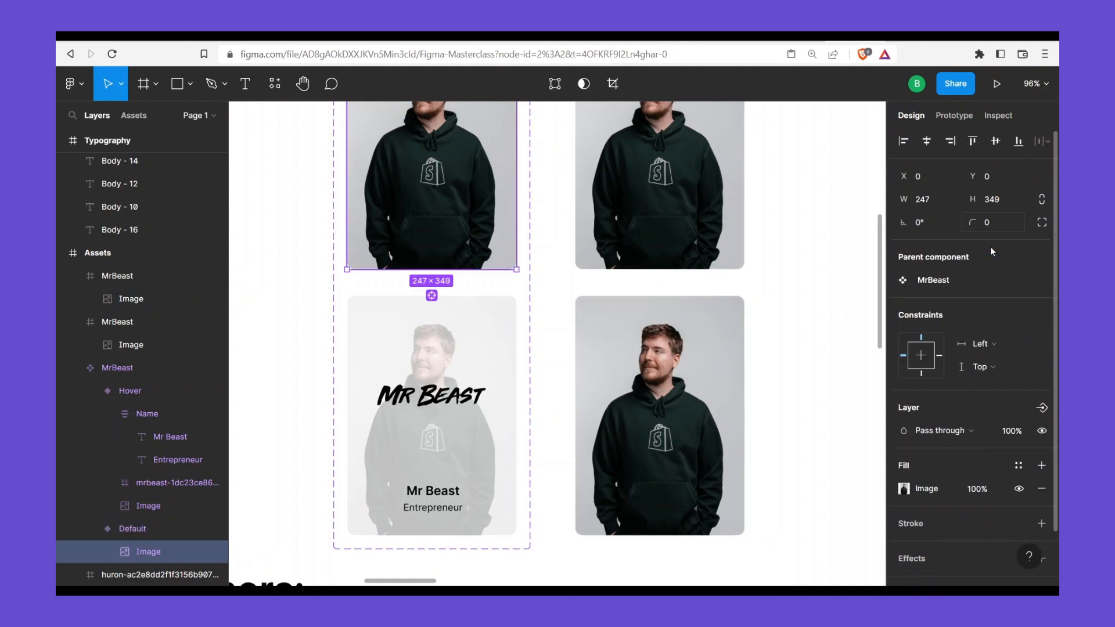
left_click(1000, 220)
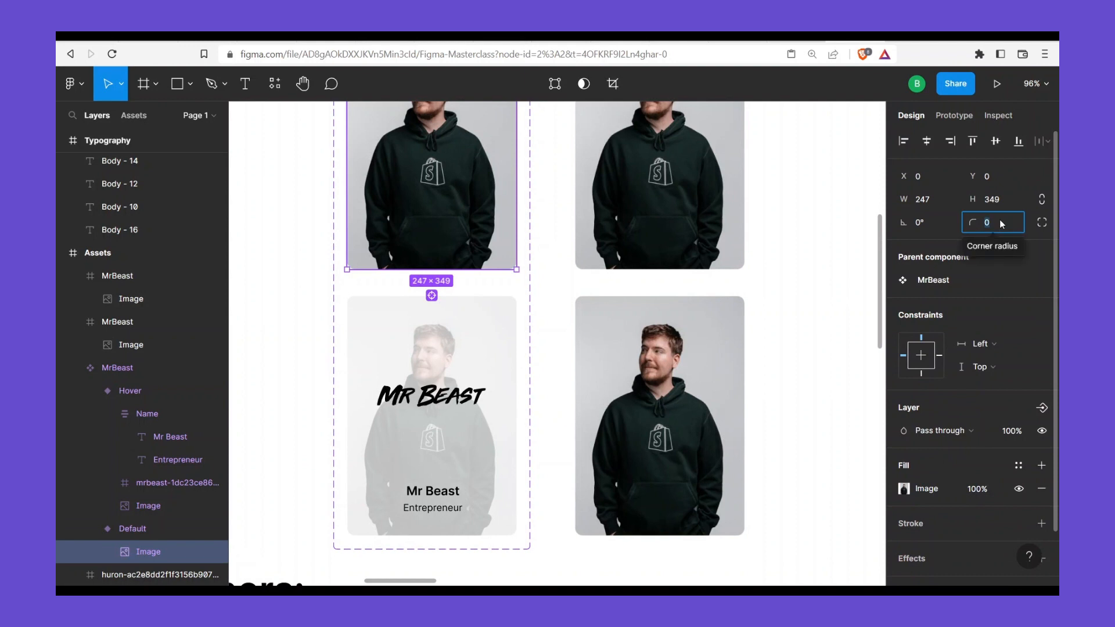
key("shift+Return")
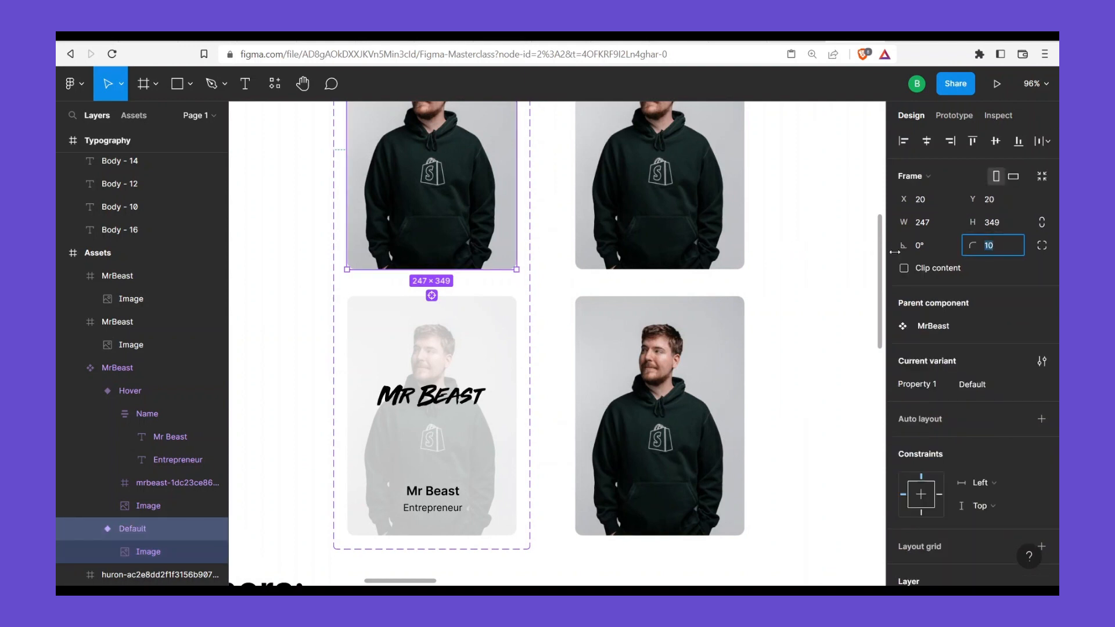
Set the corner radius of the MrBeast component's Hover variant frame to 10
left_click(481, 348)
double_click(406, 373)
left_click(138, 393)
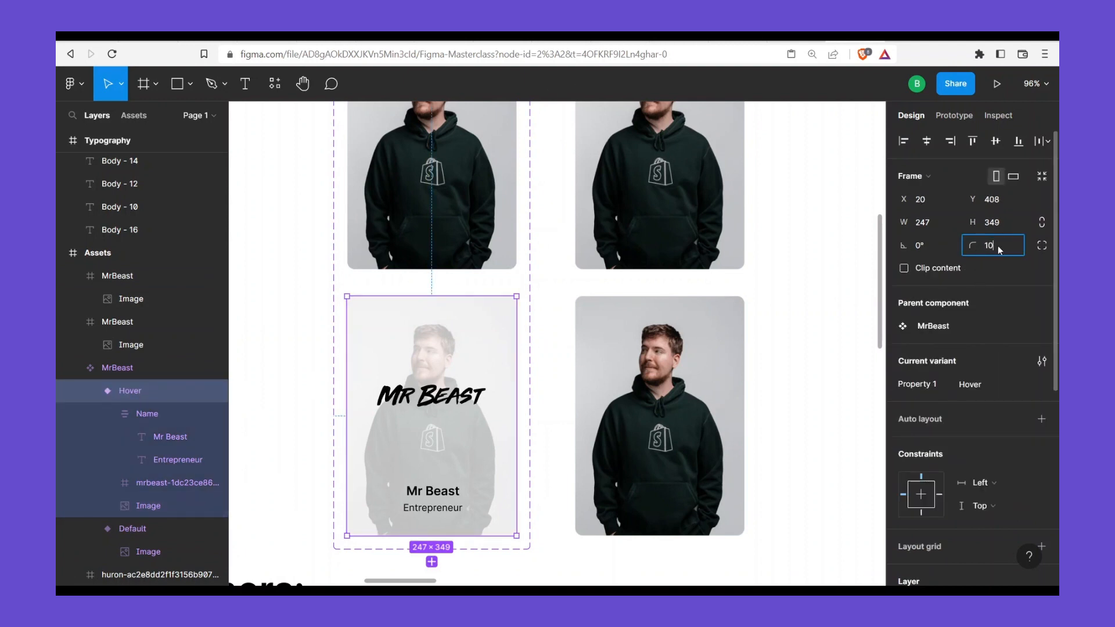
key("Return")
scroll(753, 258, "up", 1)
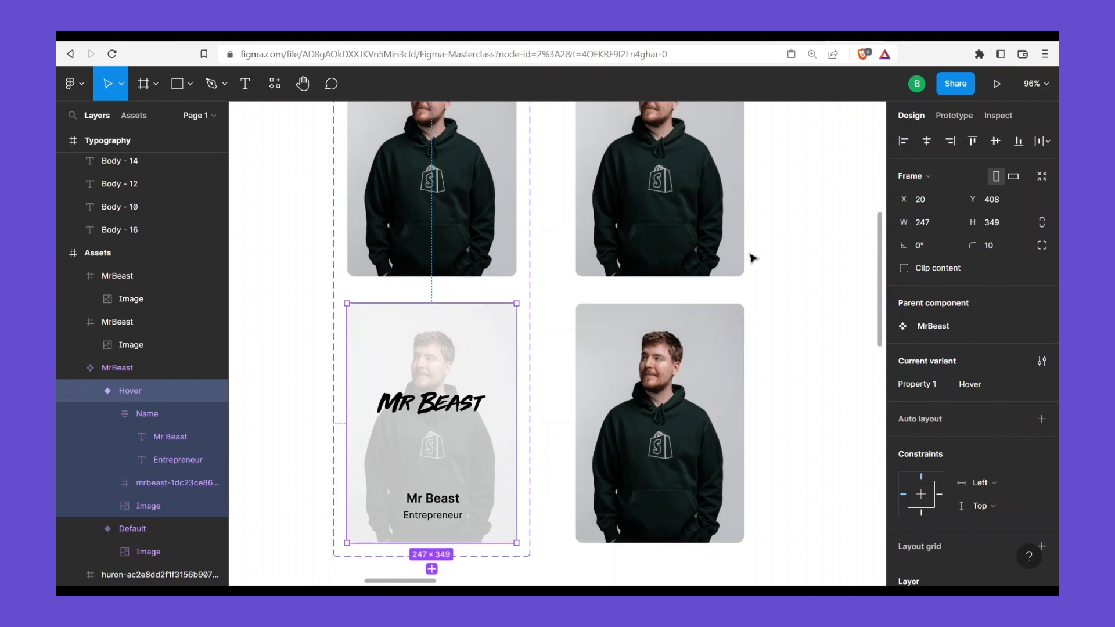
scroll(677, 244, "down", 5)
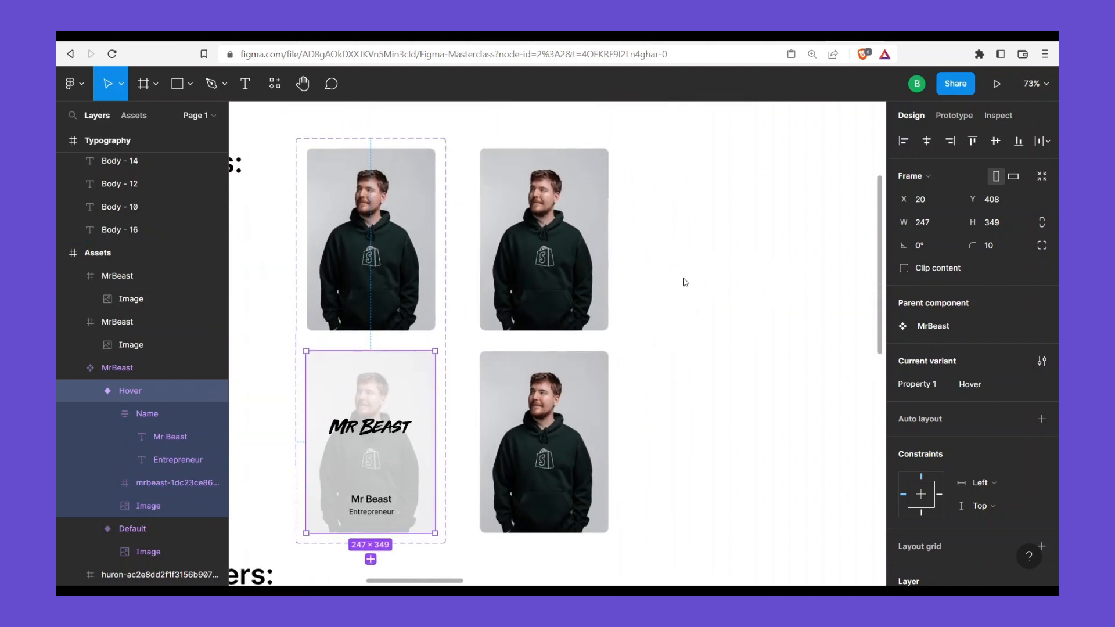
key("Escape")
Replace the photo in the upper card beside the MrBeast component with the image of the pink-haired woman in sunglasses
left_click(582, 225)
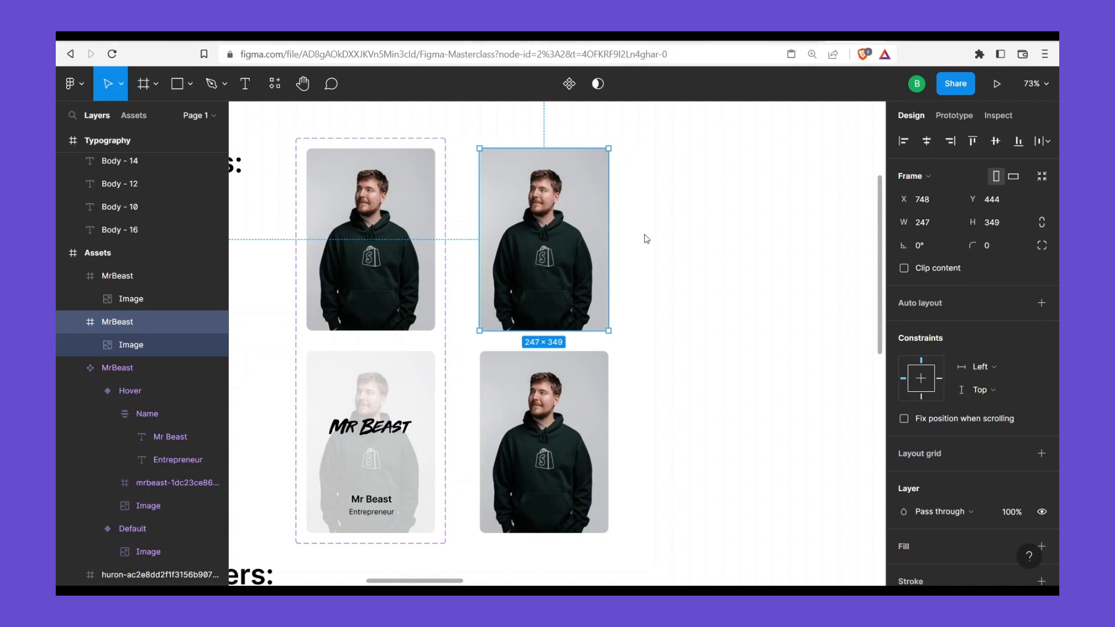
left_click(581, 219)
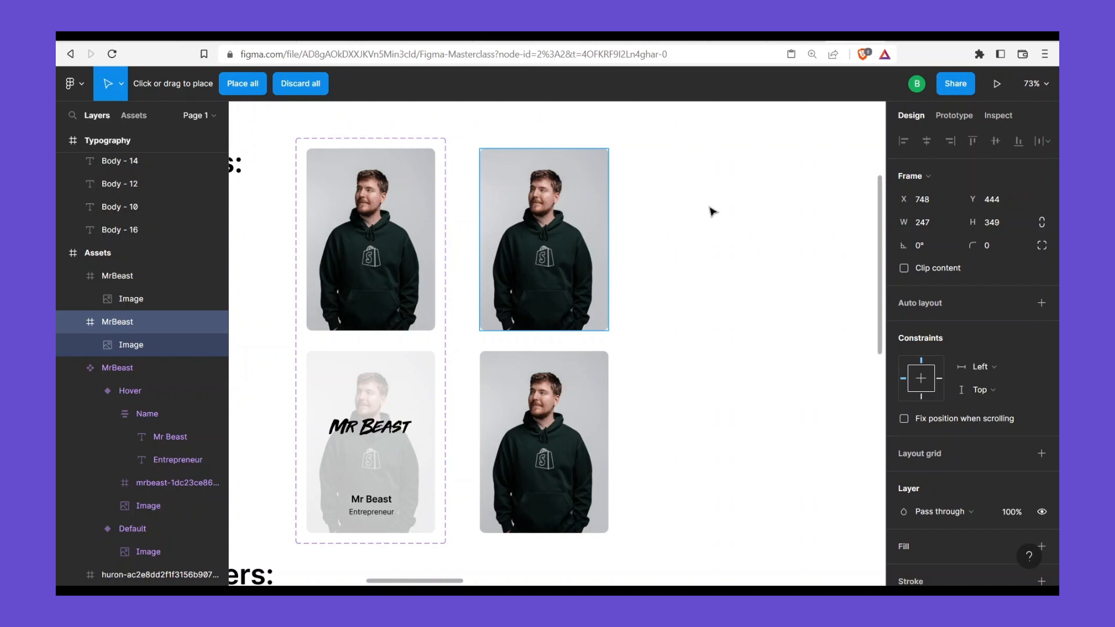
left_click(668, 226)
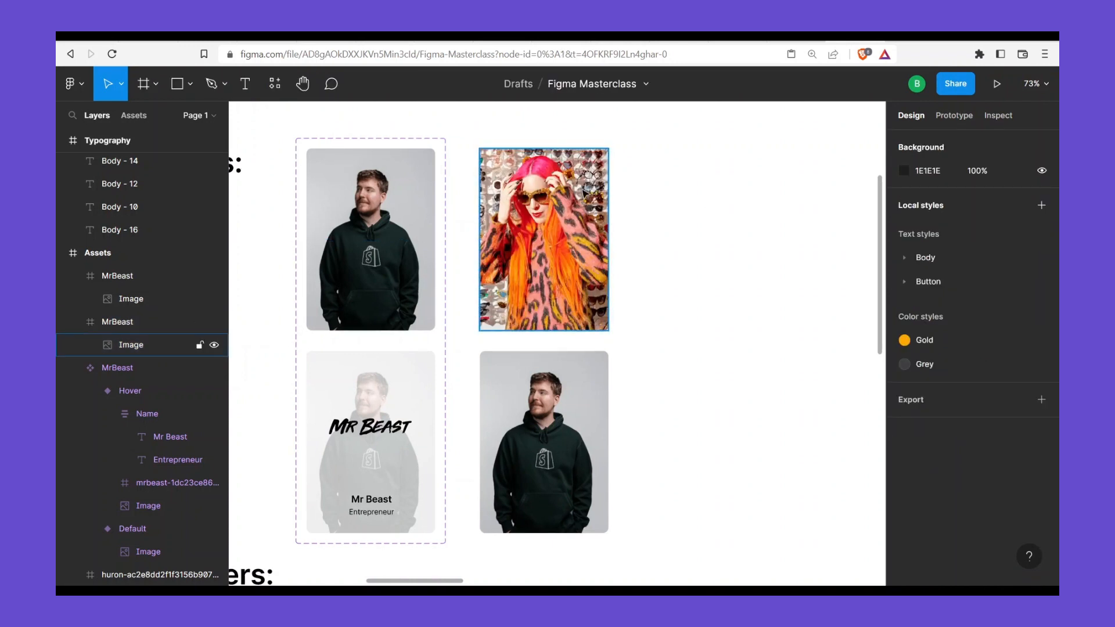
scroll(584, 193, "up", 5)
scroll(562, 228, "down", 1)
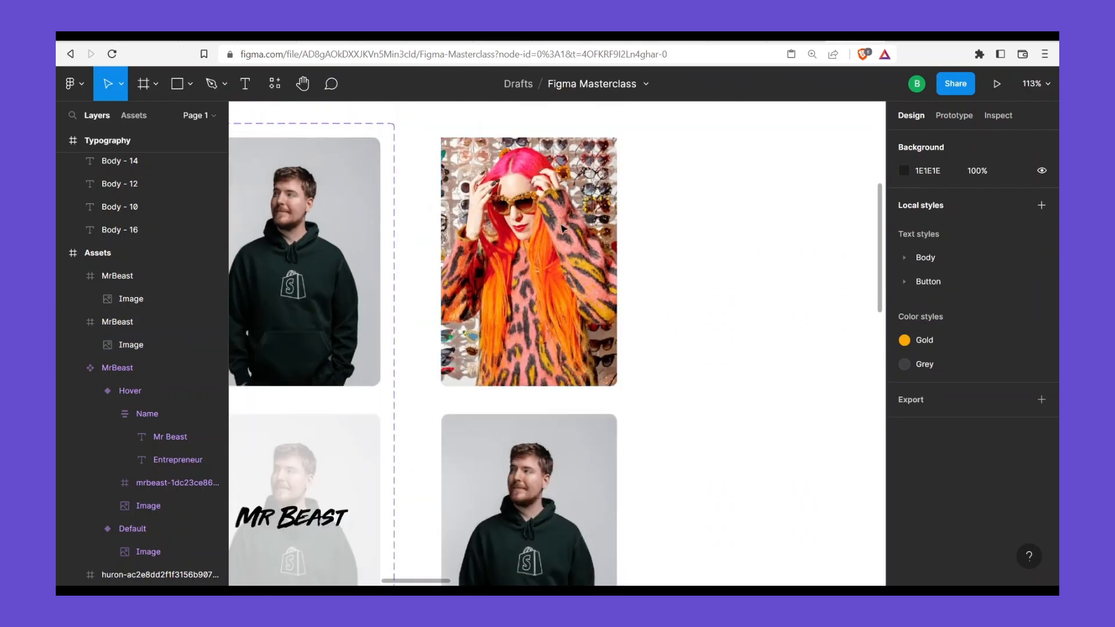
left_click(642, 267)
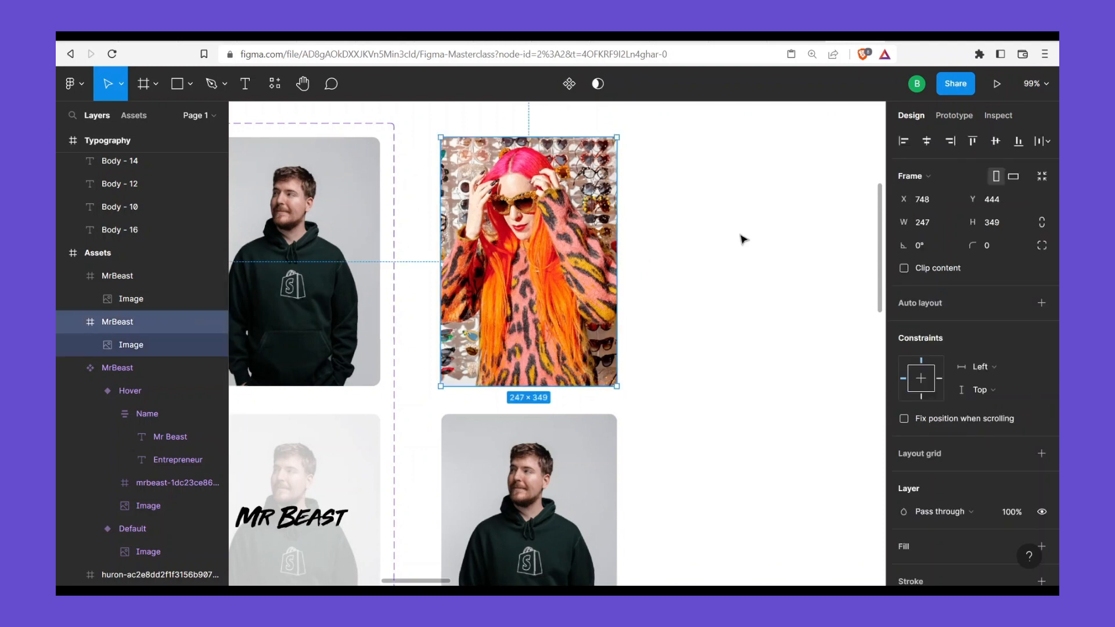
left_click(744, 238)
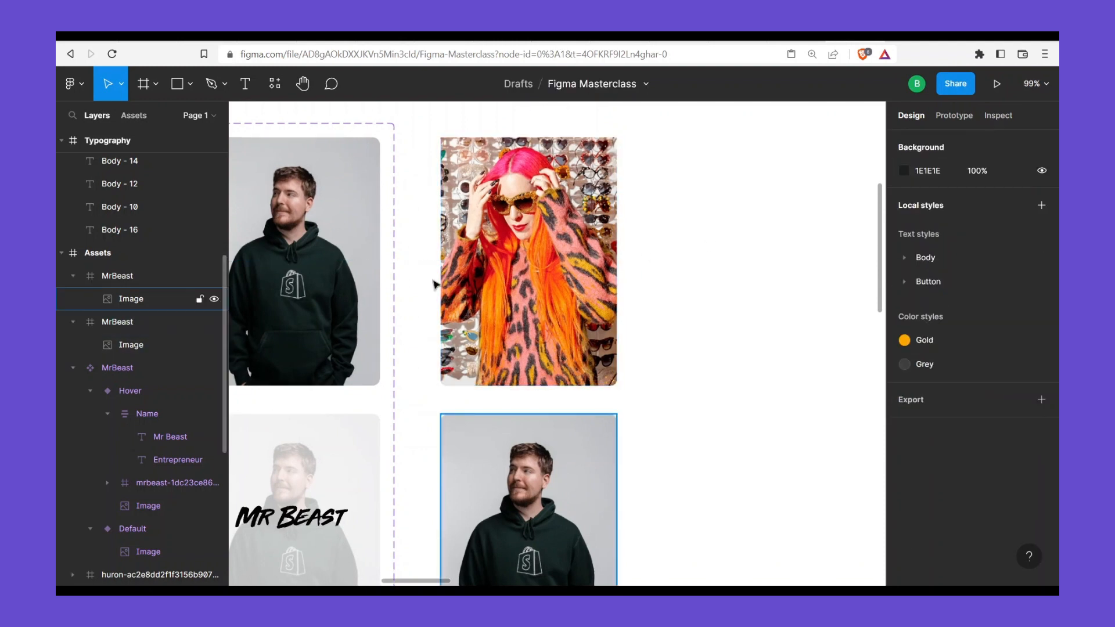
Set the corner radius of both card frames beside the MrBeast component to 10
left_click(610, 254)
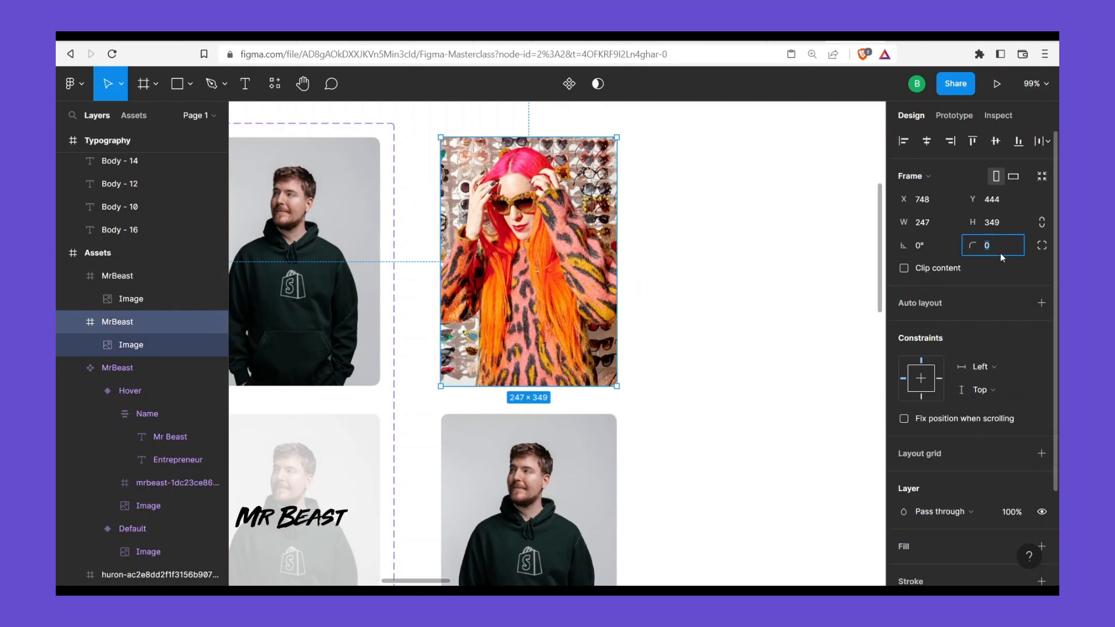
type("10")
left_click(577, 464)
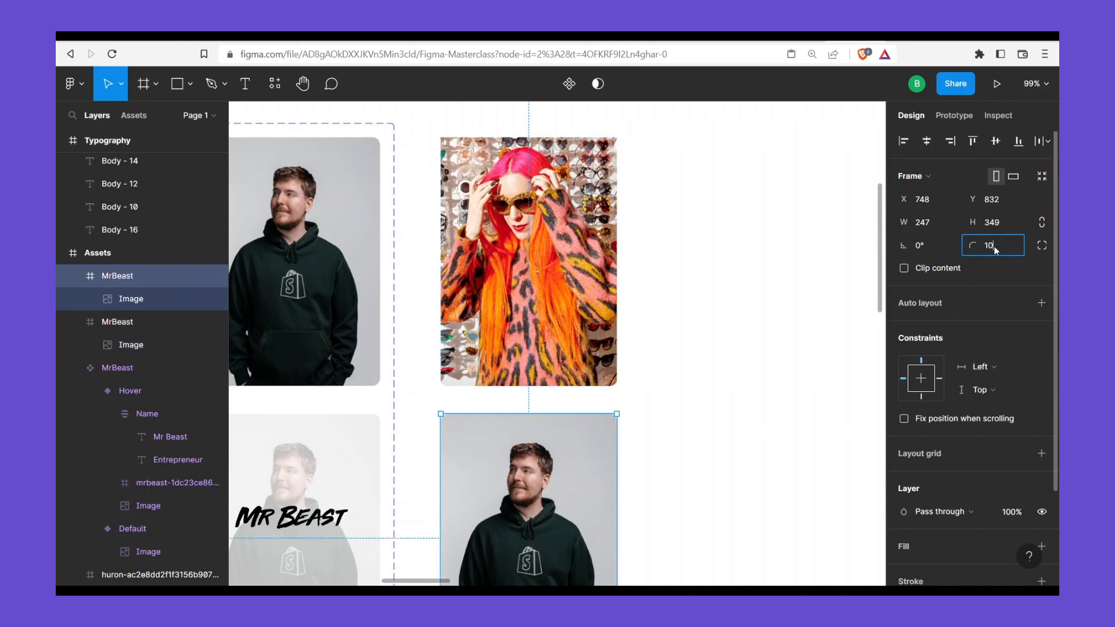
key("Return")
Delete the lower card beside the MrBeast component that still holds the man's photo
left_click(550, 251)
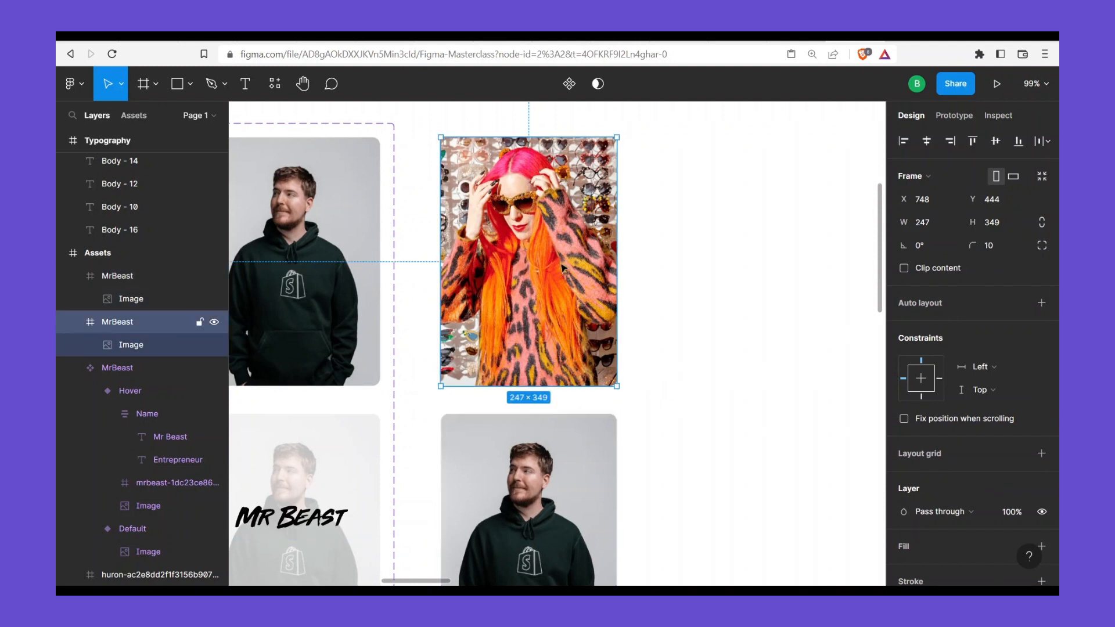
scroll(562, 272, "down", 1)
left_click(568, 373)
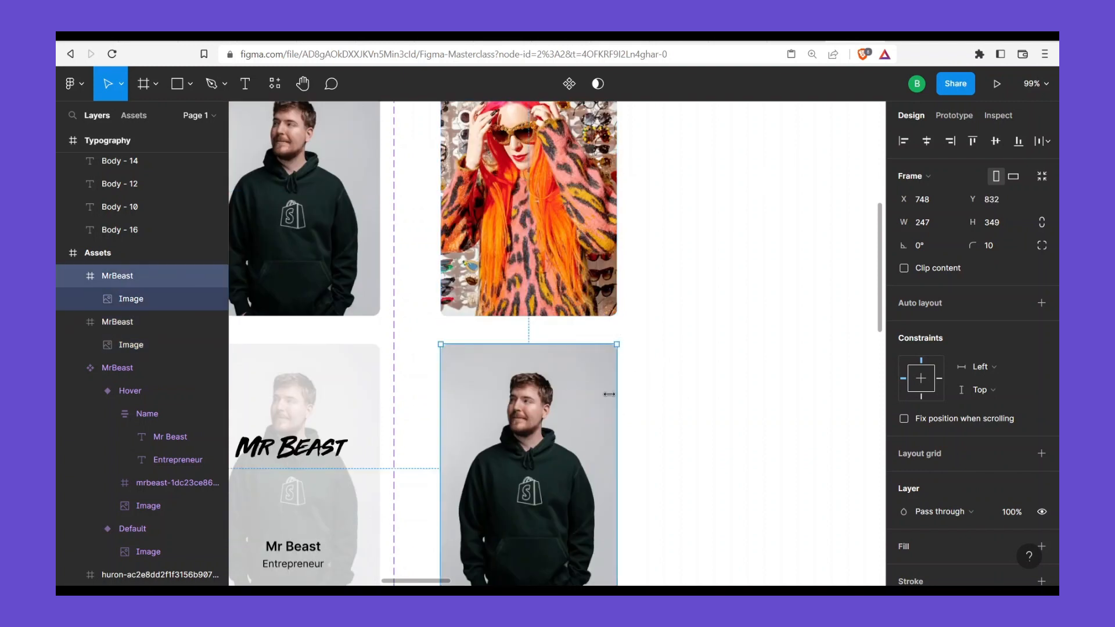
scroll(595, 405, "down", 1)
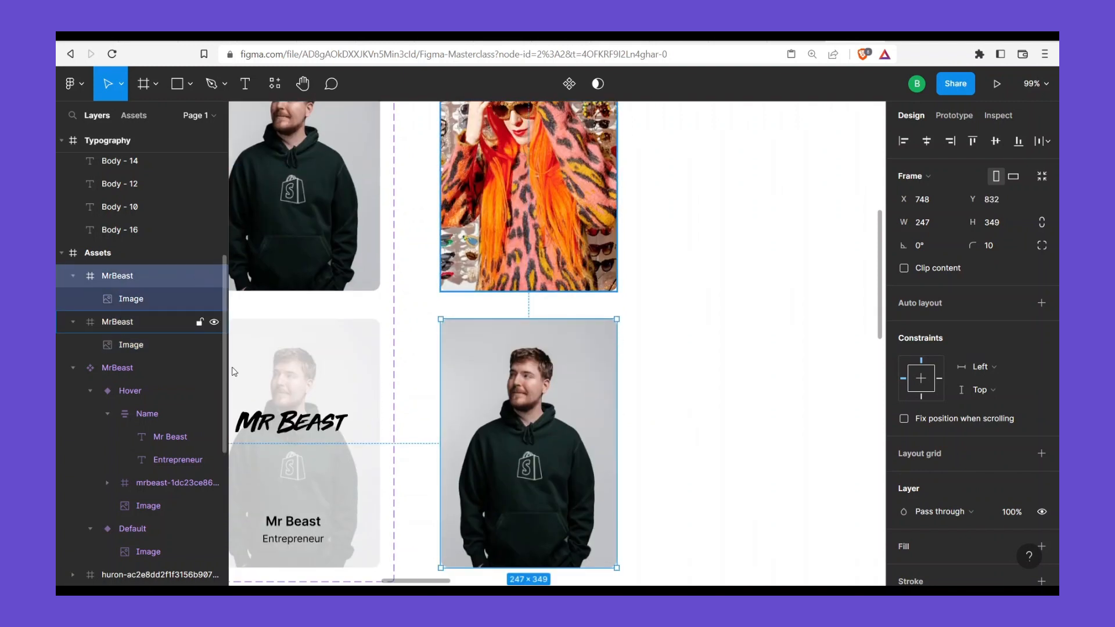
left_click_drag(507, 355, 521, 339)
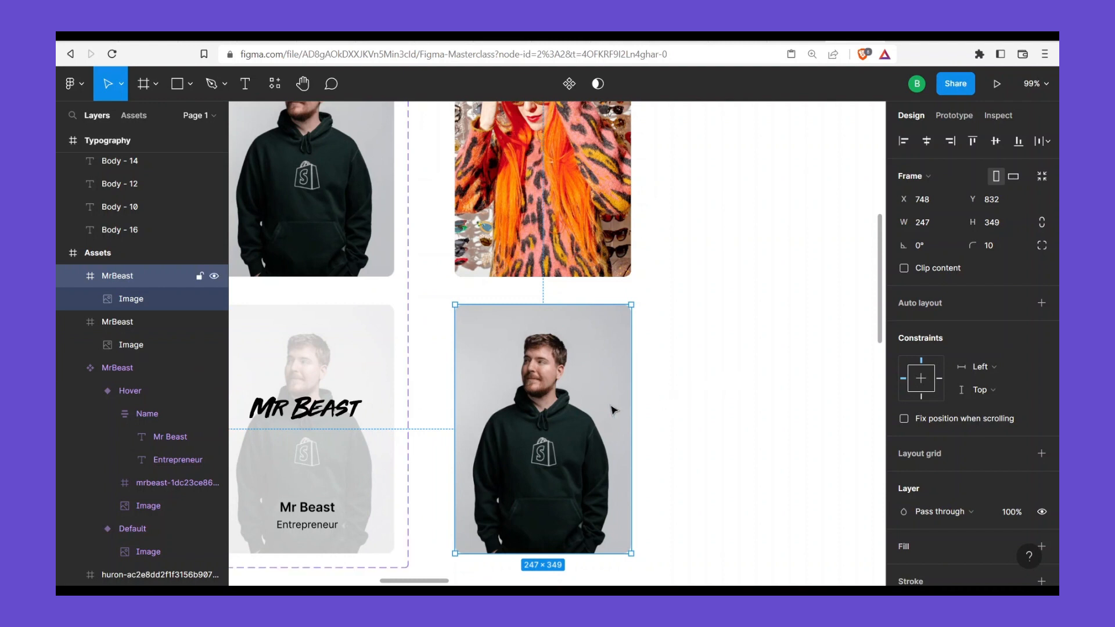
key("Delete")
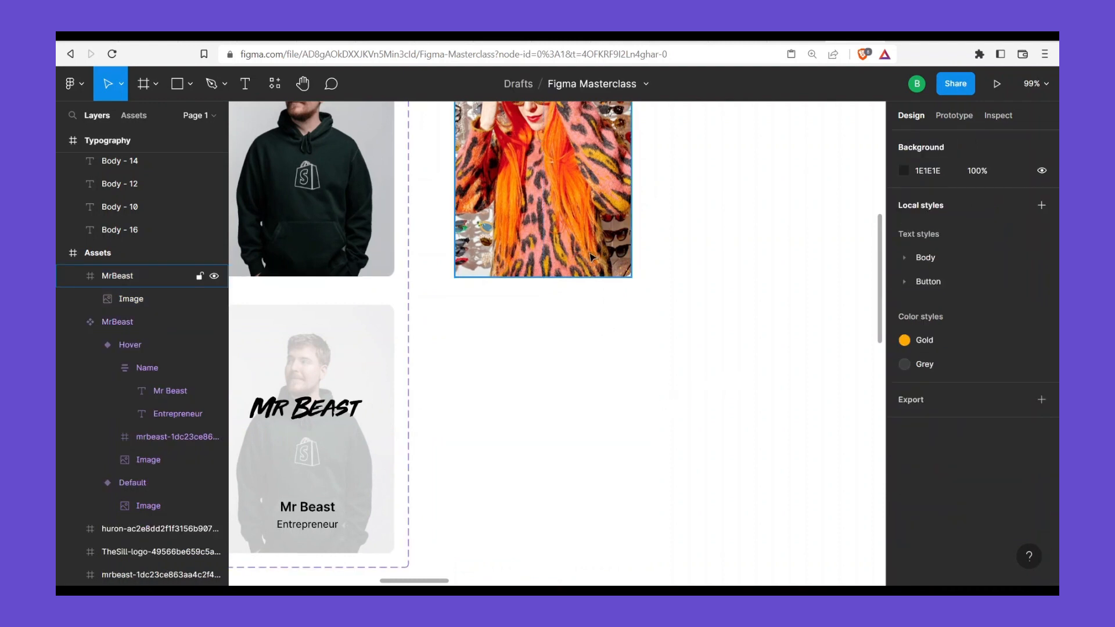
Duplicate the pink-haired woman's card directly below the original, level with the MrBeast Hover variant, and collapse its layers
left_click(595, 248)
left_click_drag(594, 237, 591, 496)
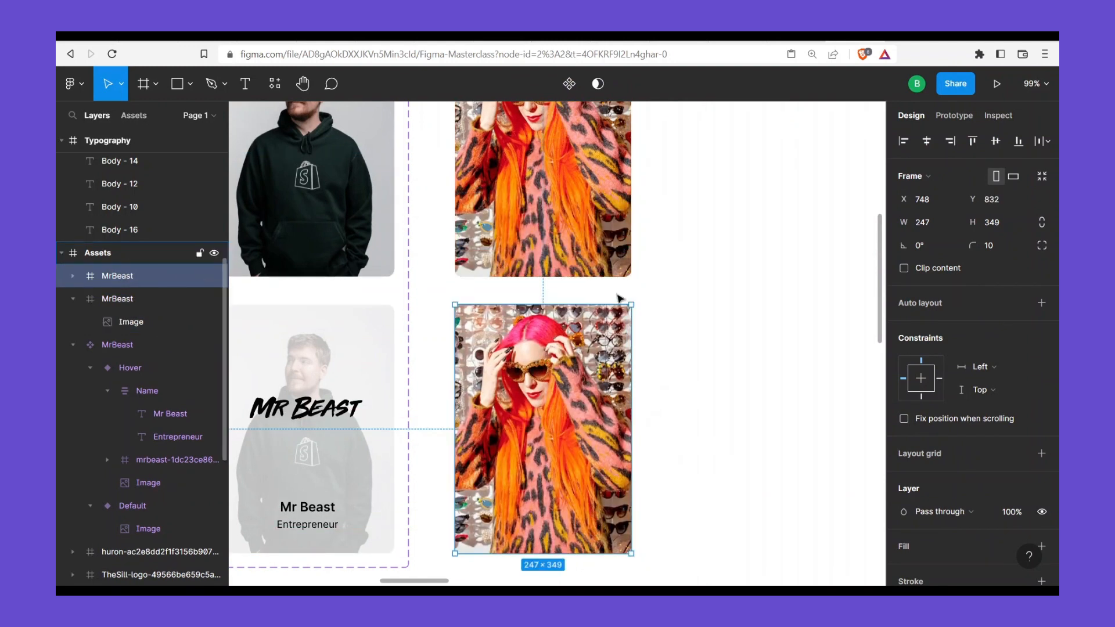
left_click(563, 238, "shift")
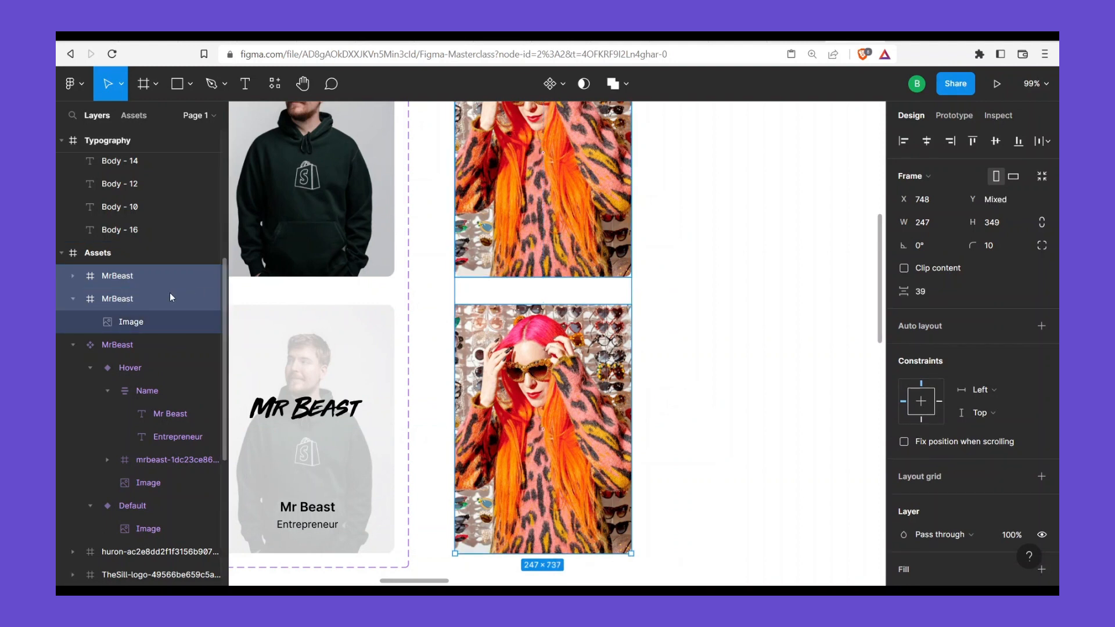
left_click(73, 298)
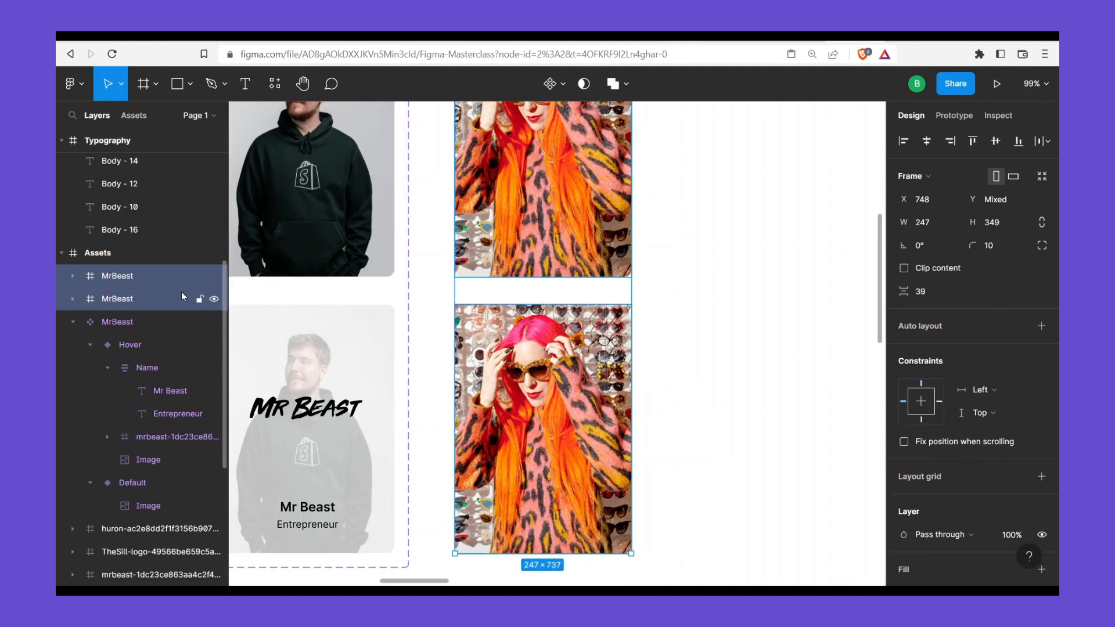
left_click(705, 261)
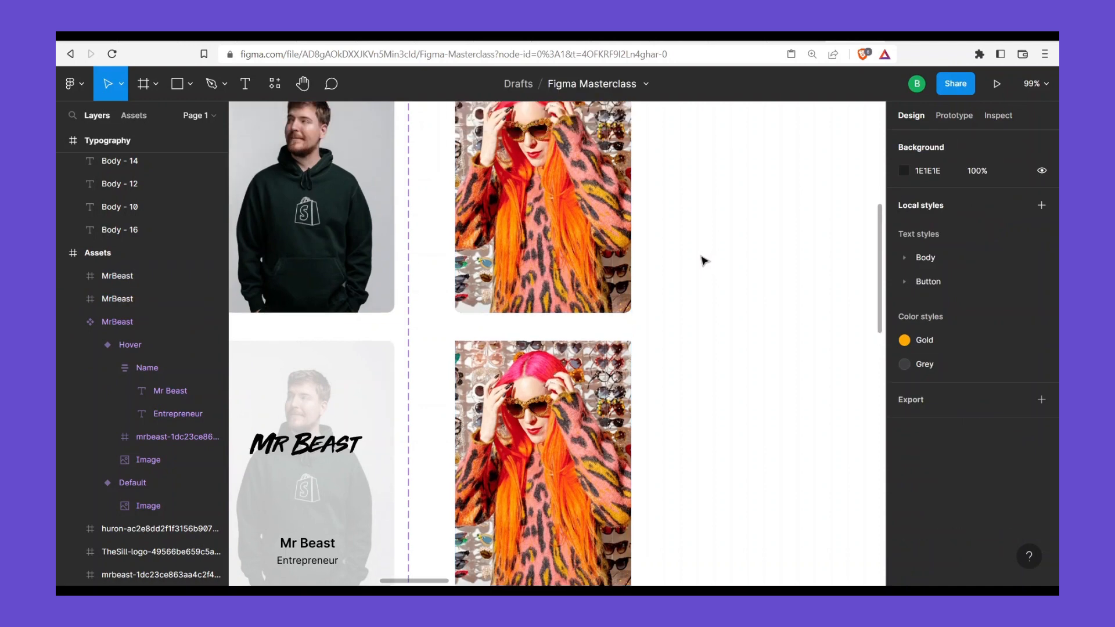
scroll(705, 250, "down", 3)
scroll(637, 348, "up", 2)
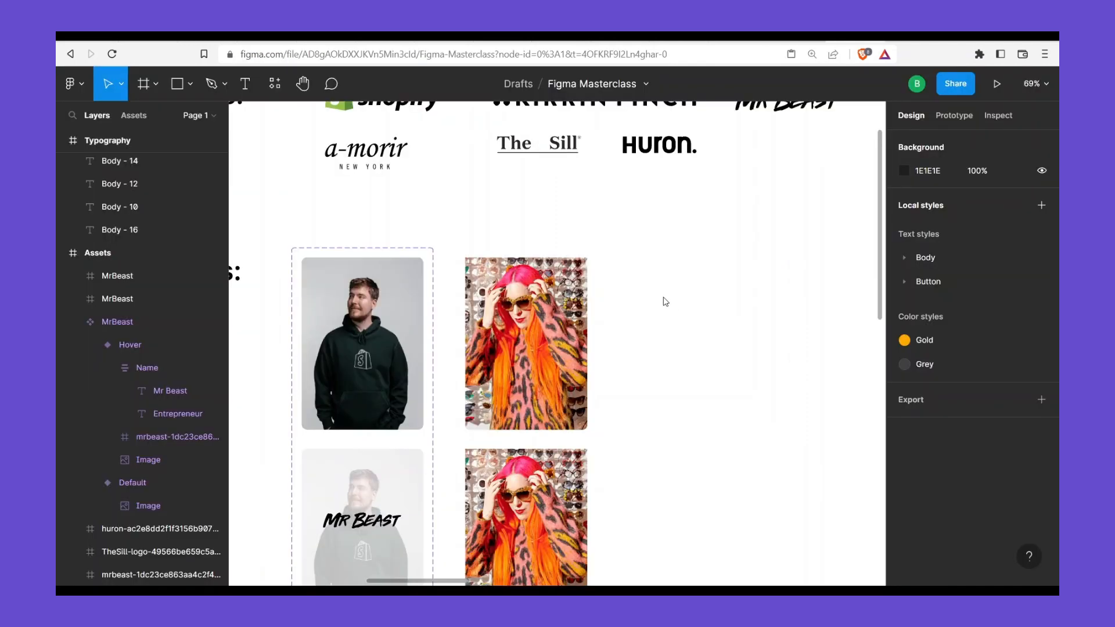
scroll(697, 250, "up", 1)
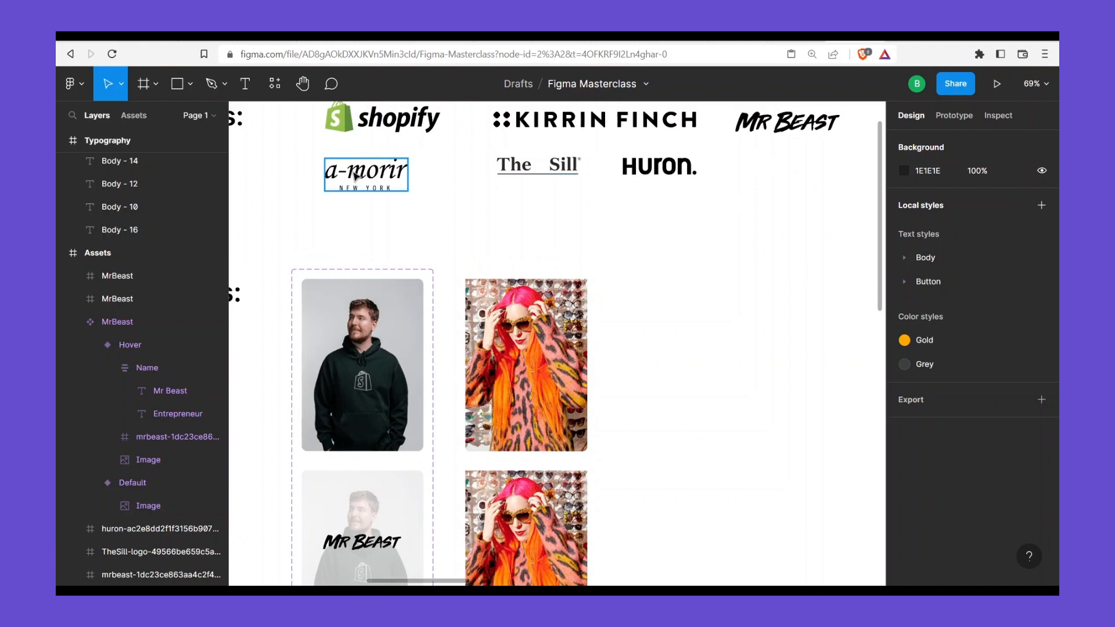
Place a copy of the a-morir logo on the lower pink-haired woman's card, at X 40 and Y 100 in its frame
left_click(374, 181)
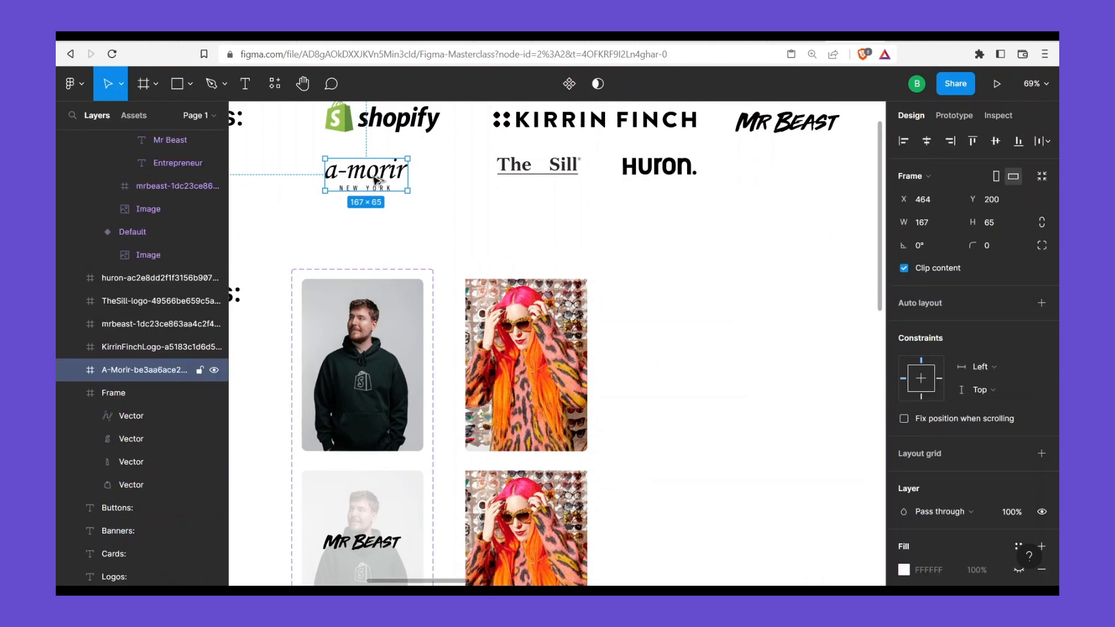
left_click_drag(374, 180, 522, 506)
scroll(539, 338, "down", 5)
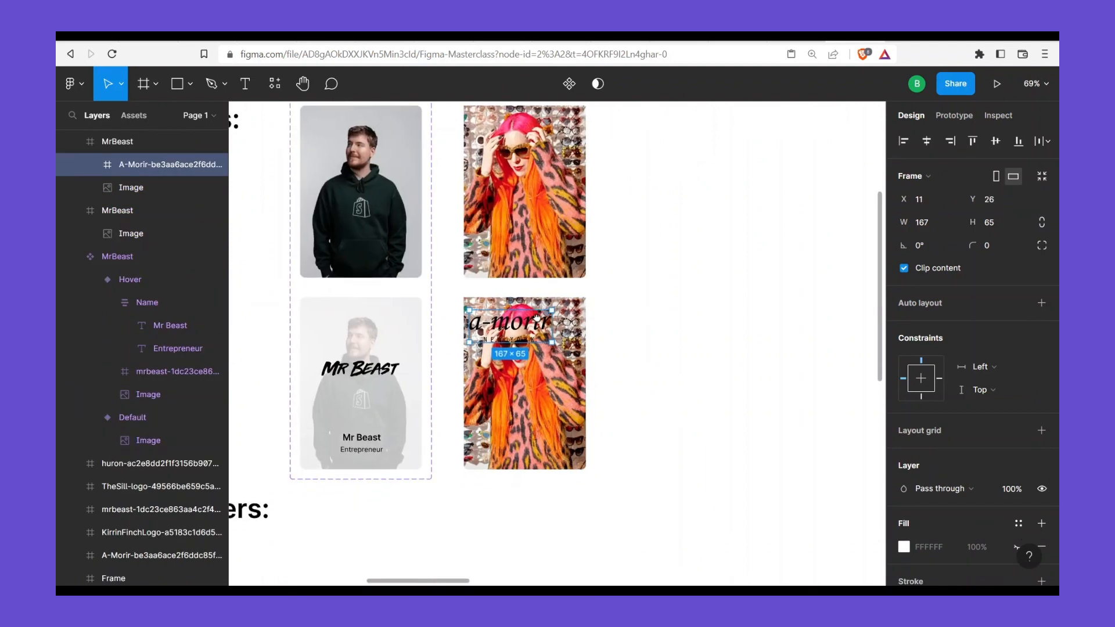
left_click_drag(527, 313, 521, 323)
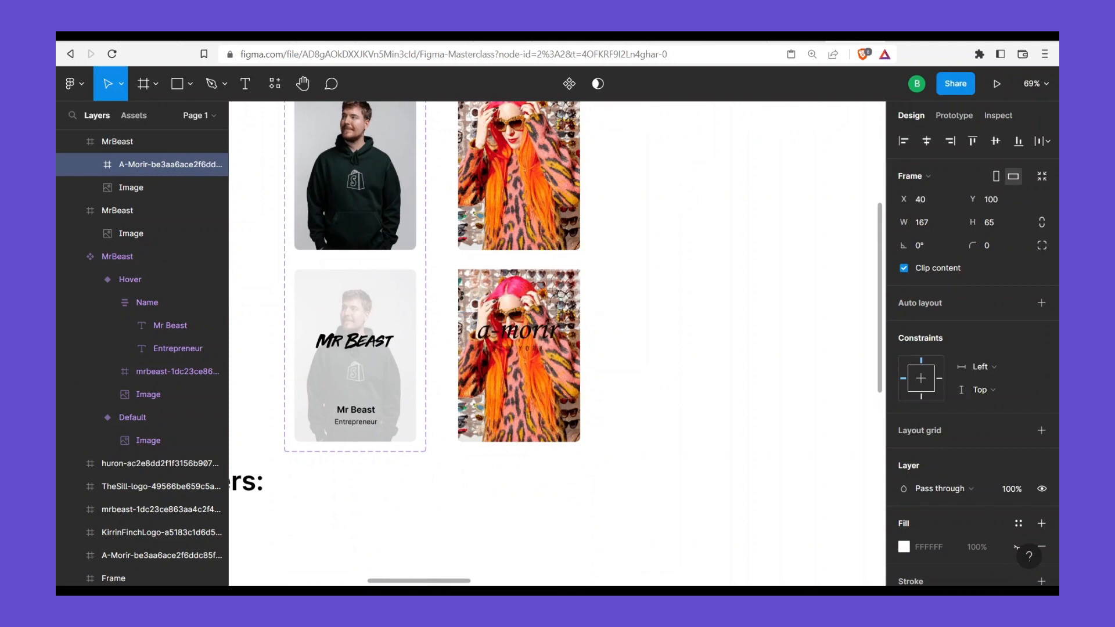
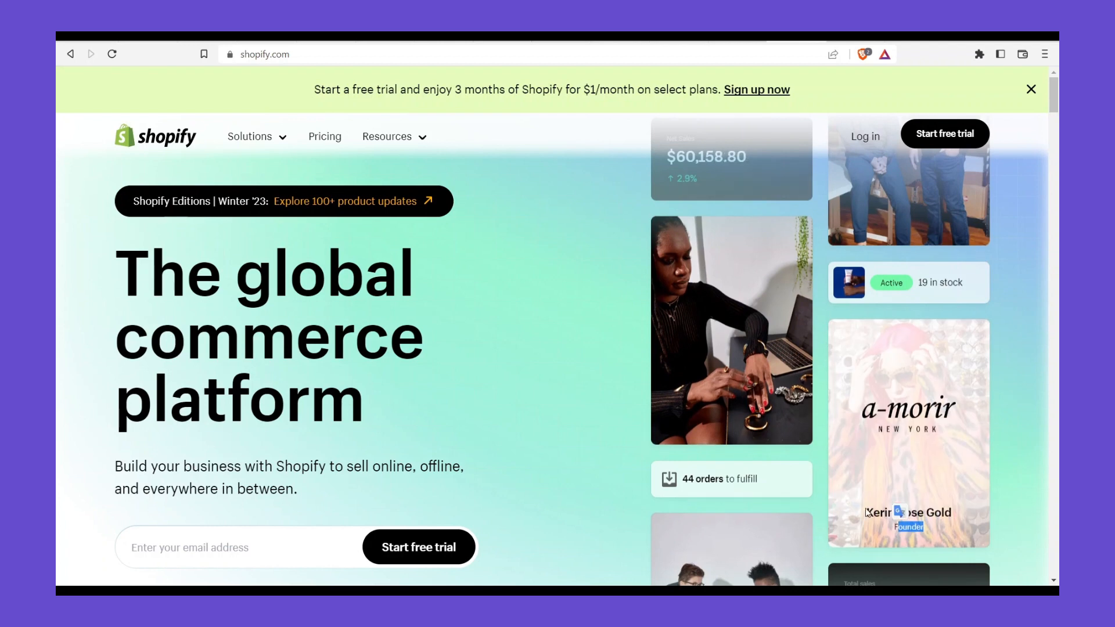
Copy the founder's name from the a-morir card on the Shopify website, and lower the logo in the Figma card to Y 110
left_click_drag(867, 510, 955, 515)
key("ctrl+c")
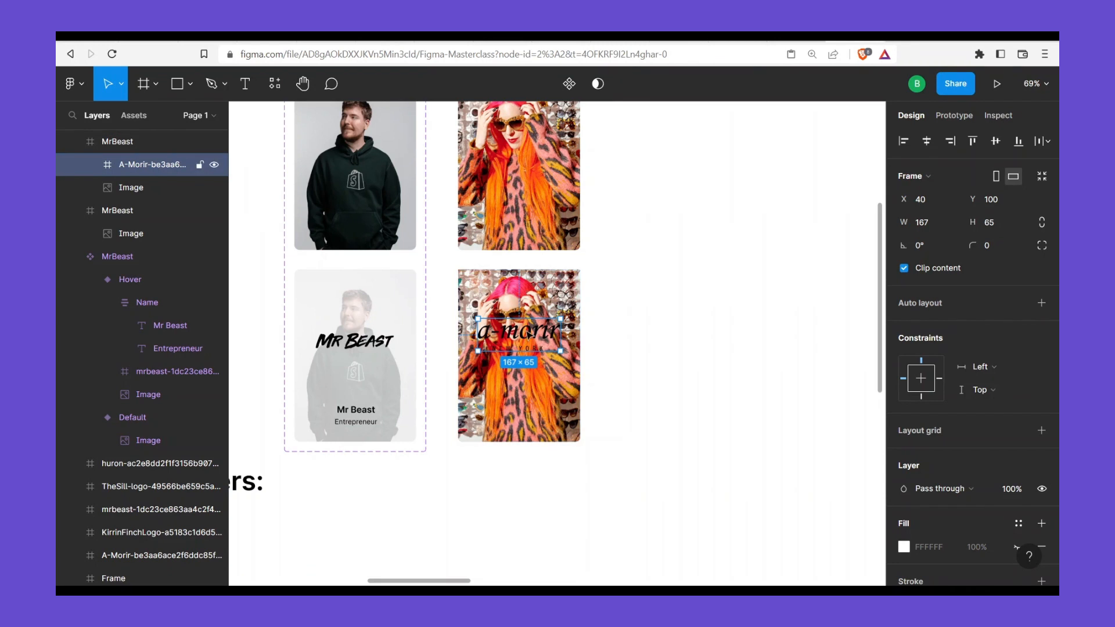
left_click_drag(525, 335, 530, 343)
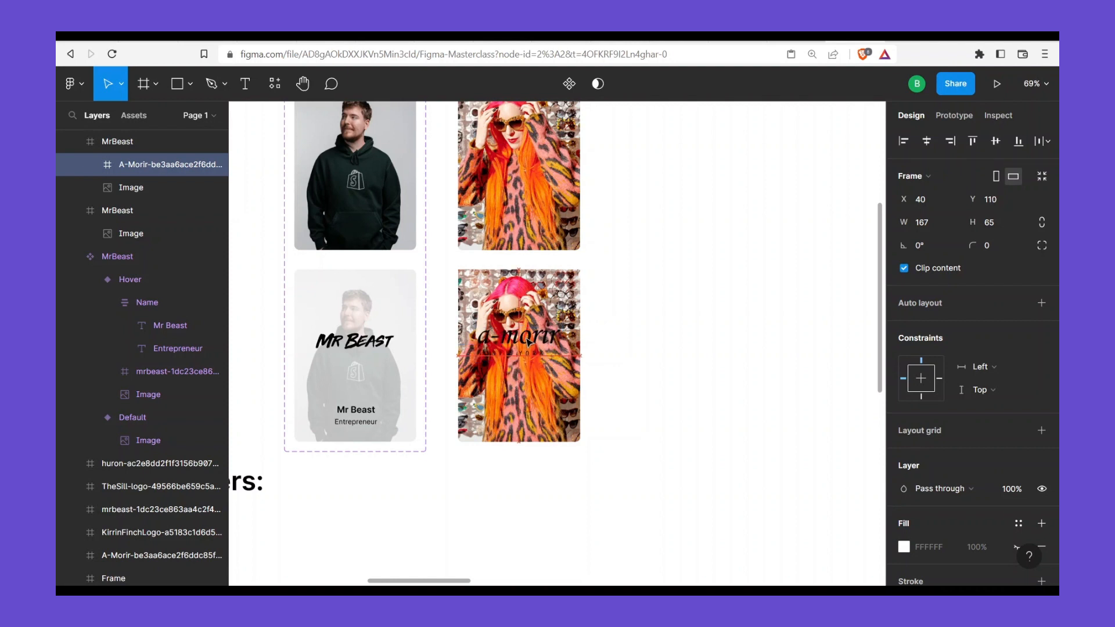
key("Escape")
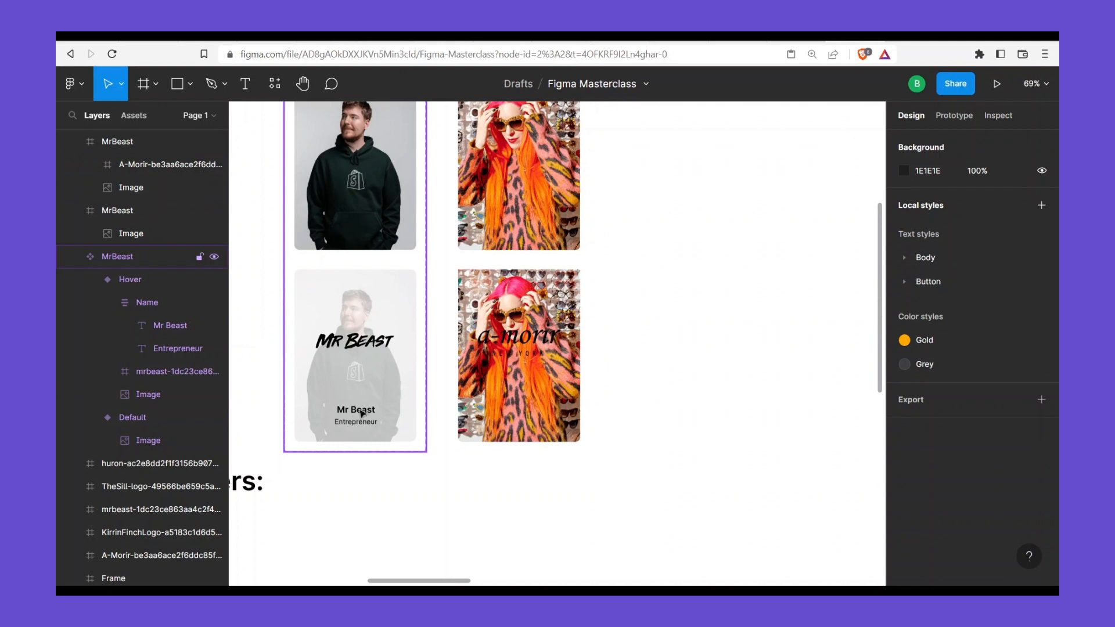
Copy the Name text group from the MrBeast Hover variant into the lower a-morir card
left_click(361, 413)
double_click(361, 413)
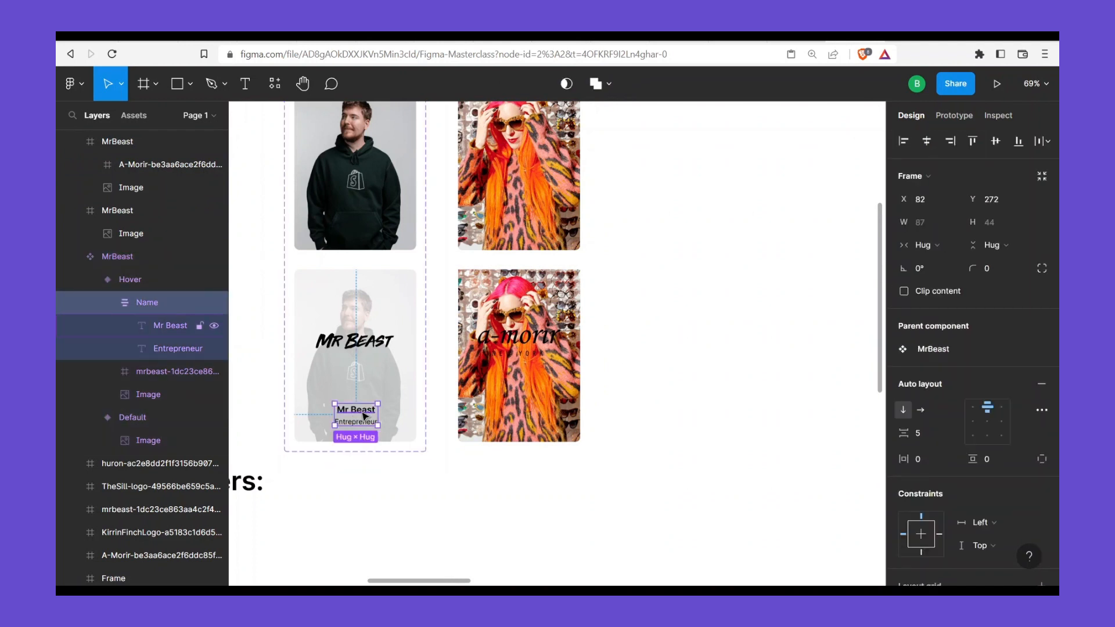
left_click(553, 408)
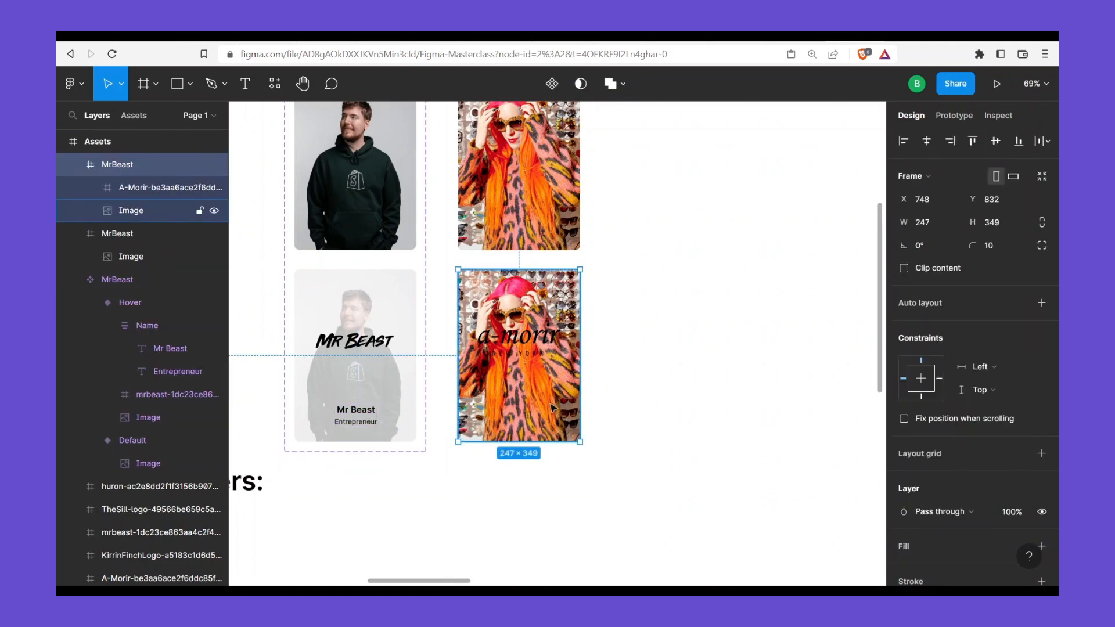
key("ctrl+v")
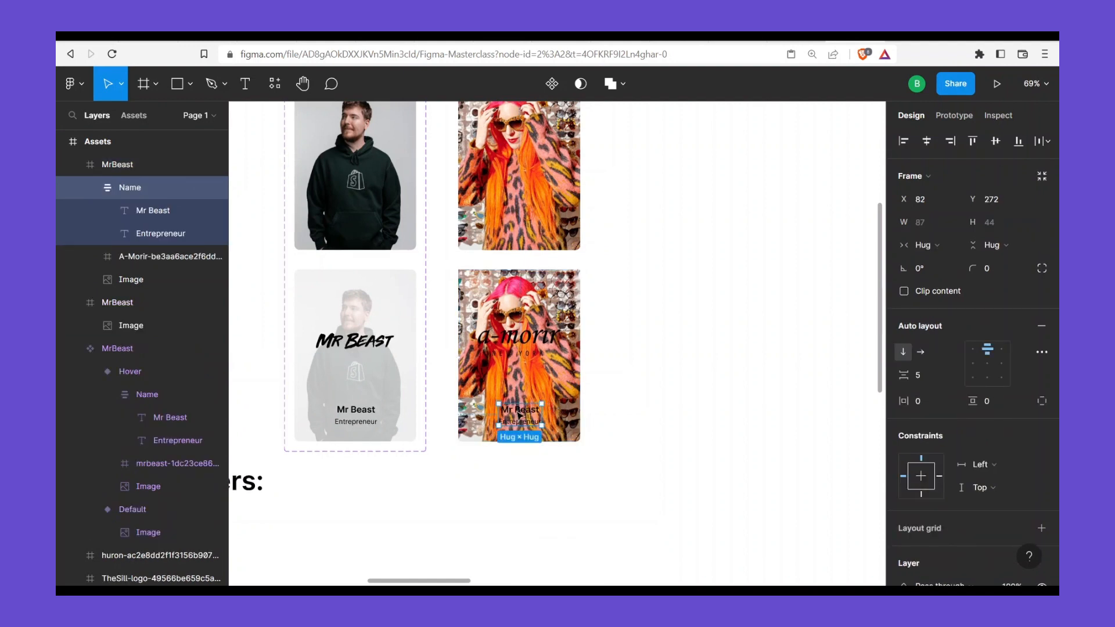
Insert the founder's name into the a-morir card's name text and change the line below it to Founder
double_click(520, 412)
double_click(520, 411)
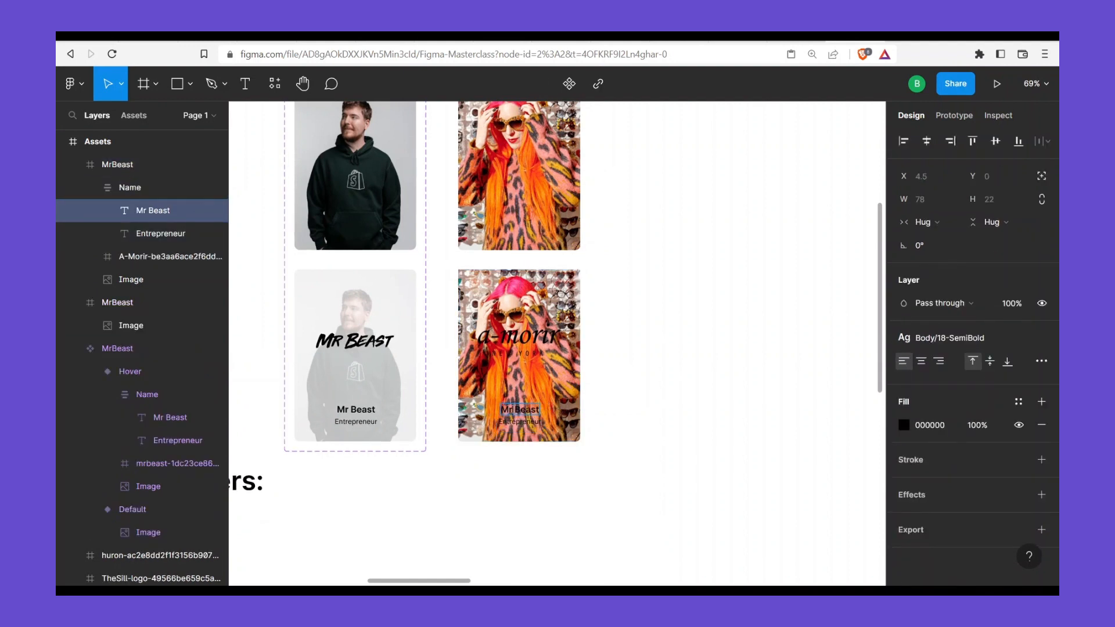
key("ctrl+a")
type("Mr Beast Entrepreneur")
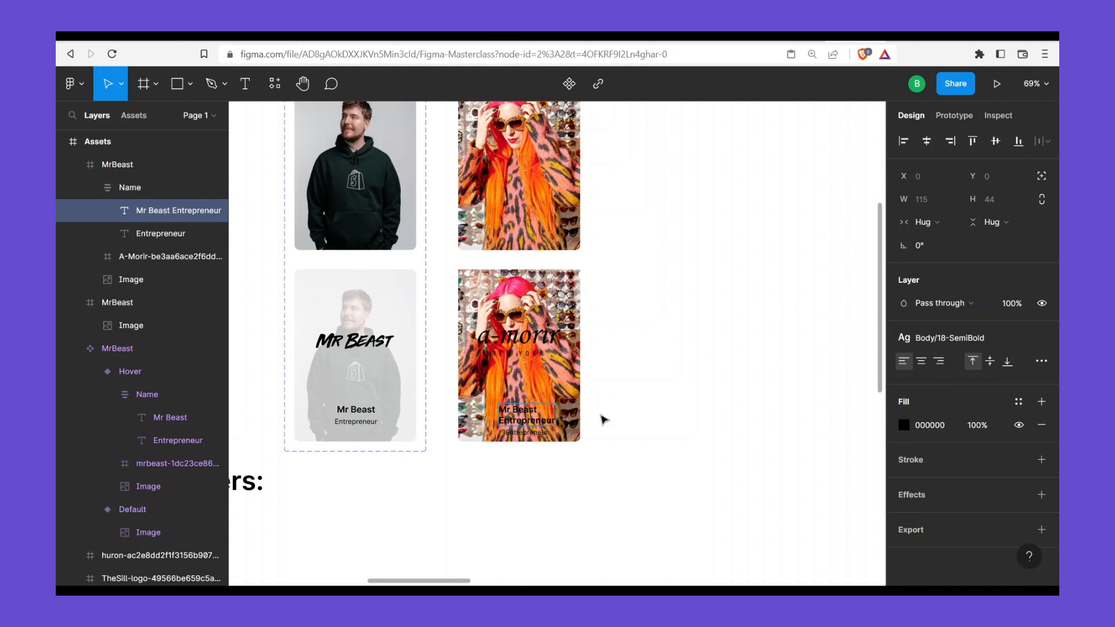
key("ctrl+z")
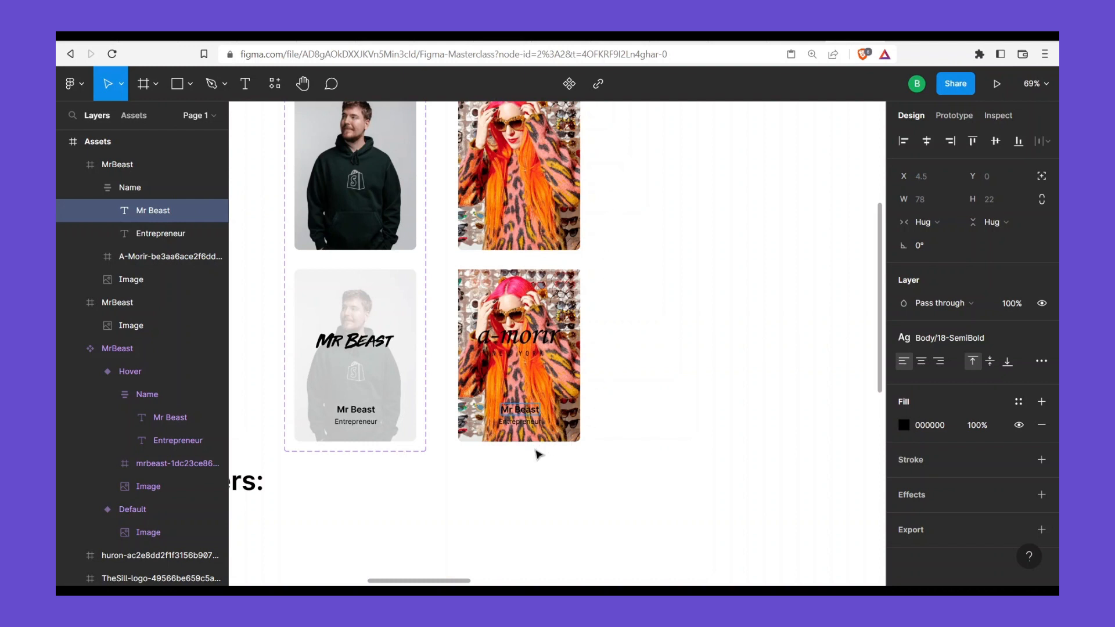
key("ctrl+v")
key("Tab")
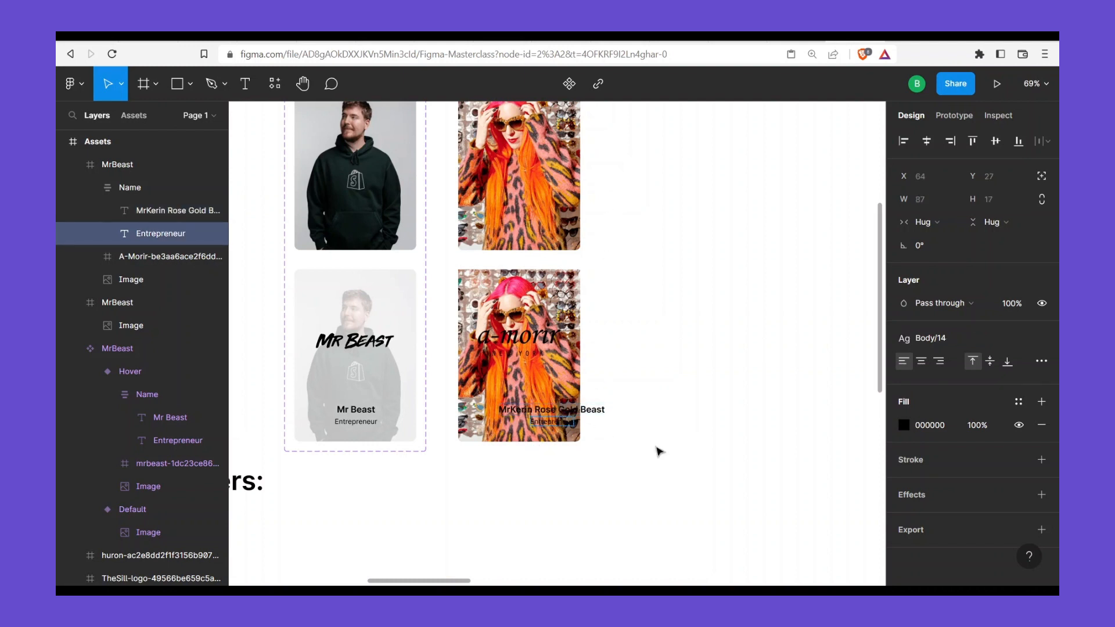
type("Founder")
Align the Name text group to the horizontal center of the a-morir card
left_click(509, 415)
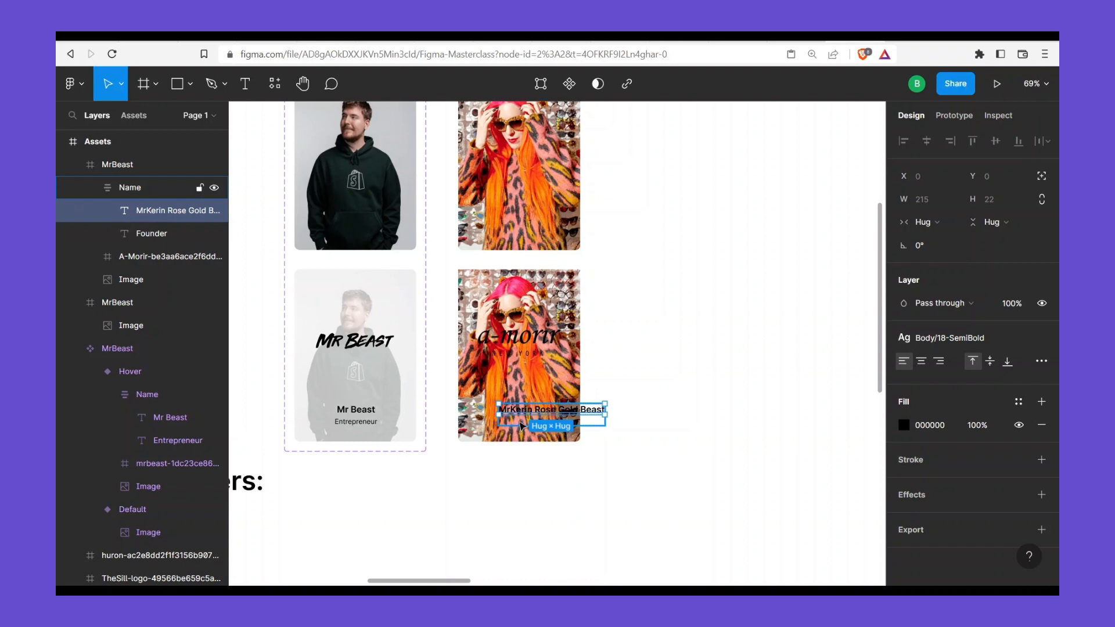
left_click(521, 426)
key("alt+h")
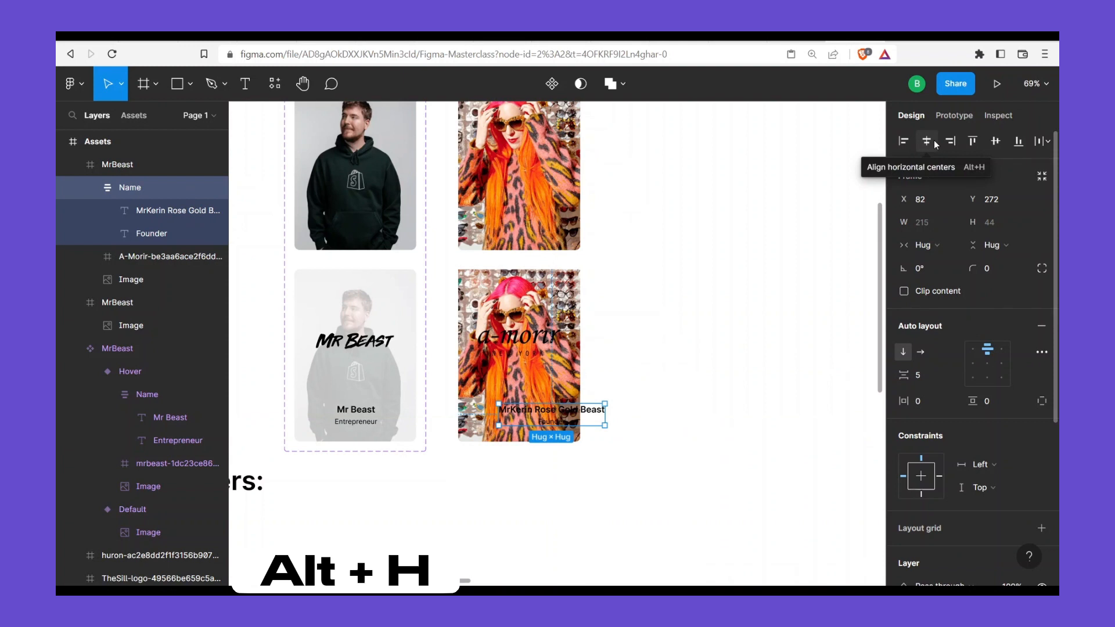
key("alt")
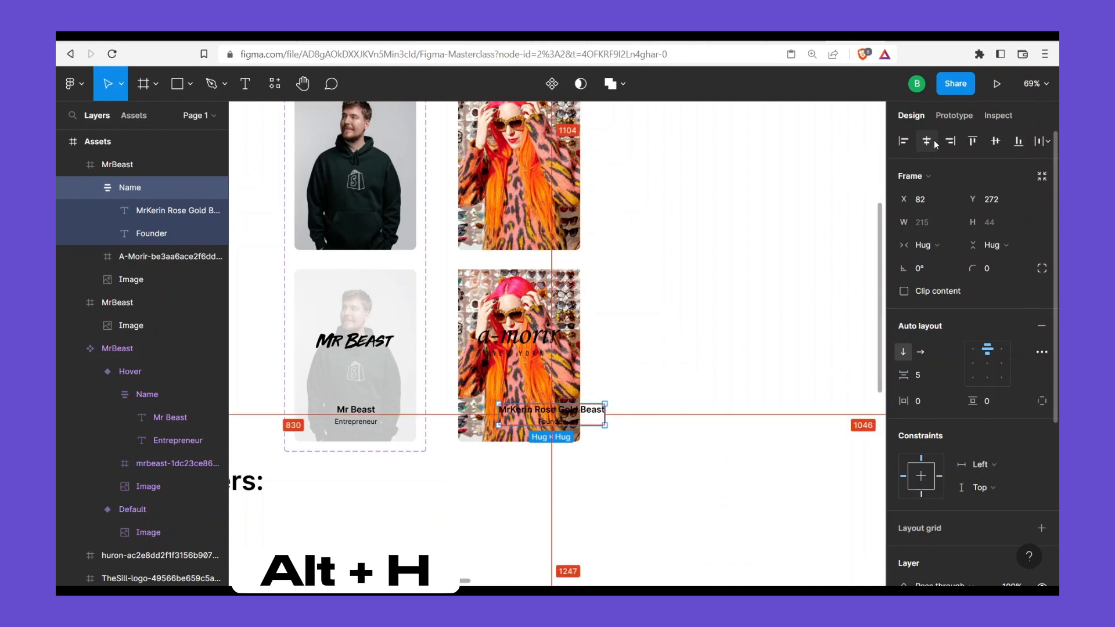
key("alt")
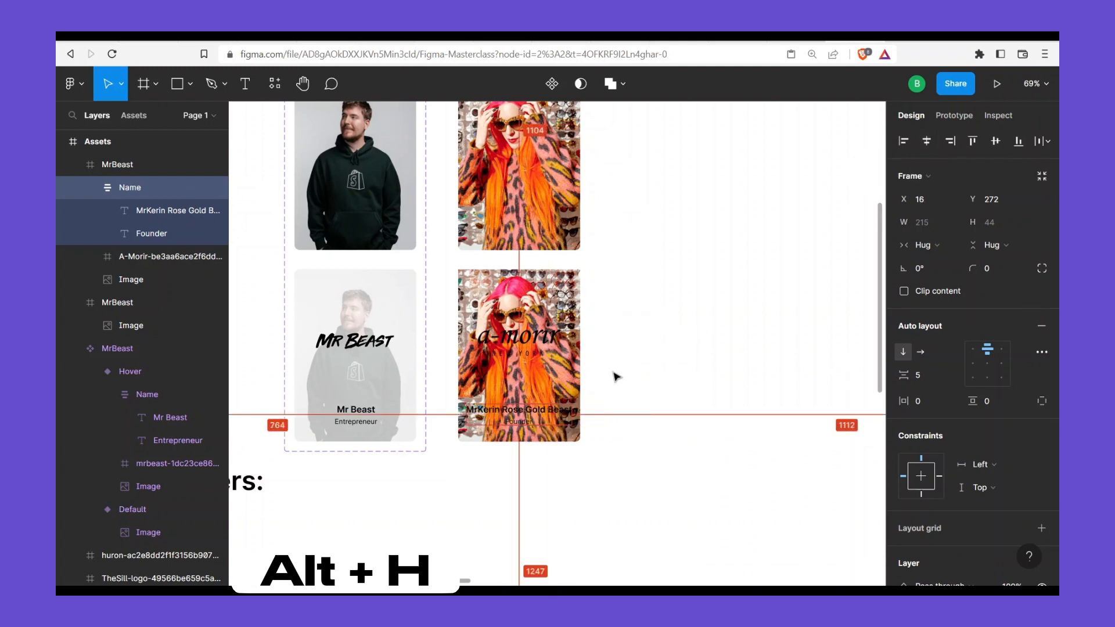
key("alt+h")
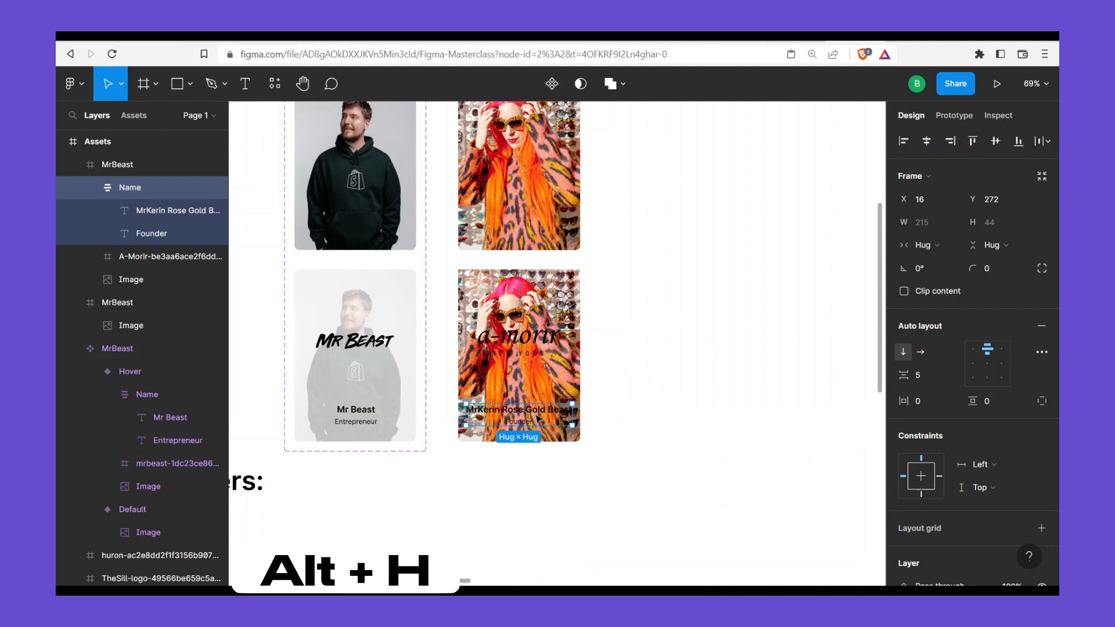
Add a second, solid fill over the photo in the lower a-morir card, using the MrBeast Hover variant as reference
left_click(554, 368)
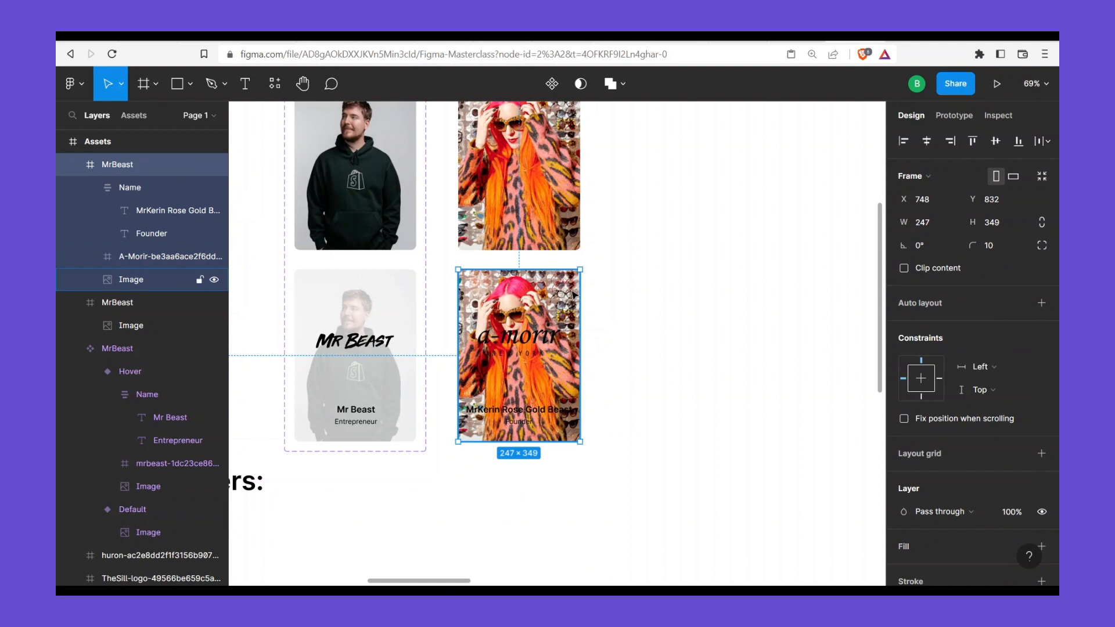
left_click(131, 280)
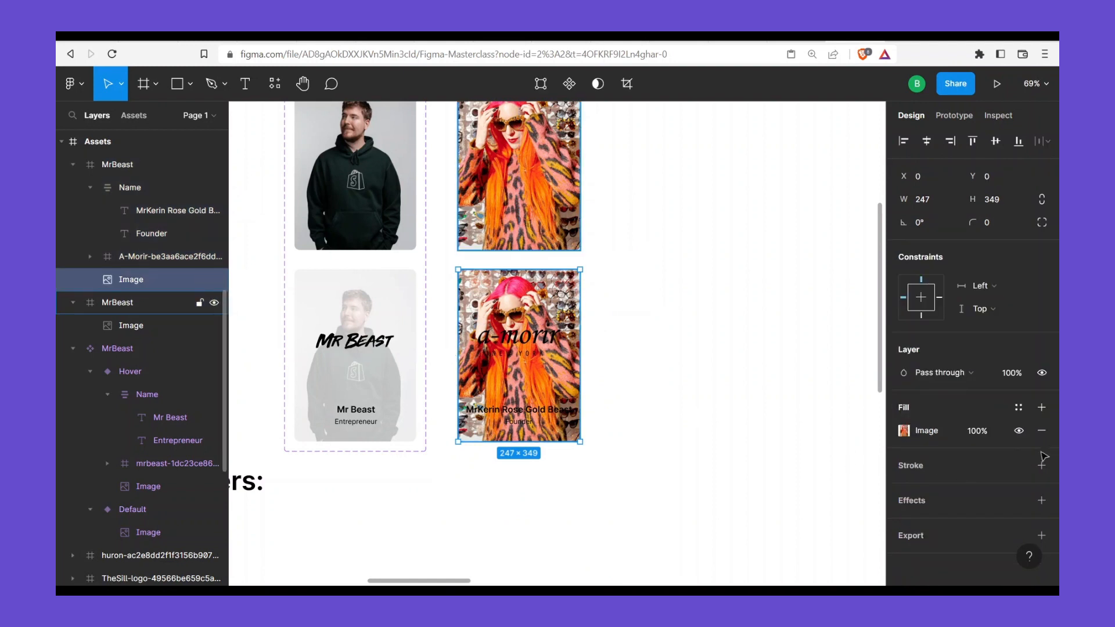
left_click(1041, 409)
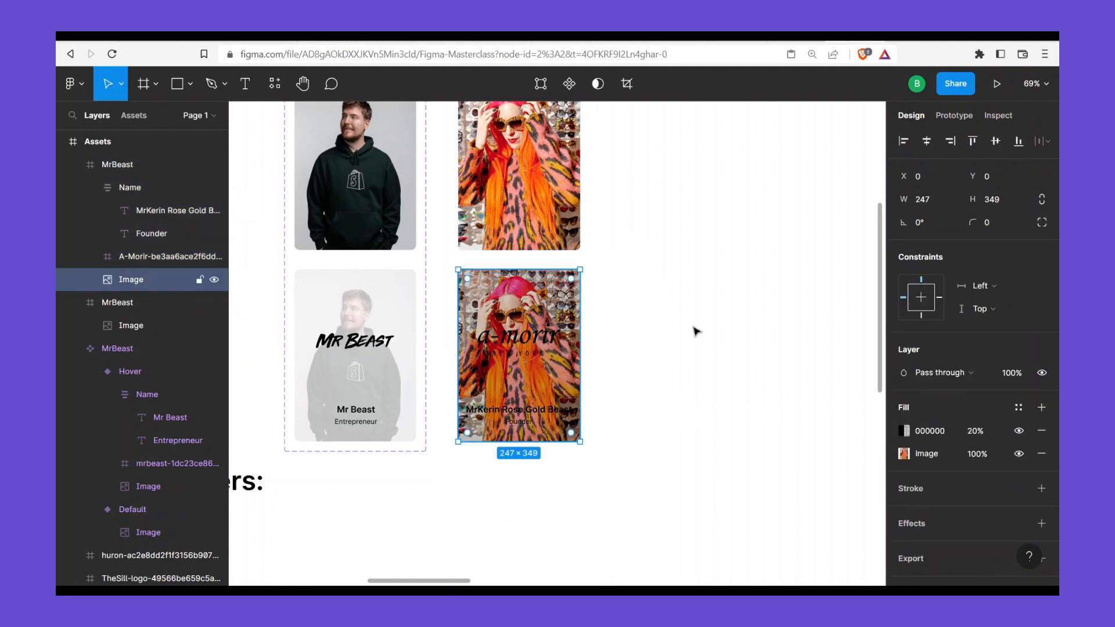
left_click(599, 316)
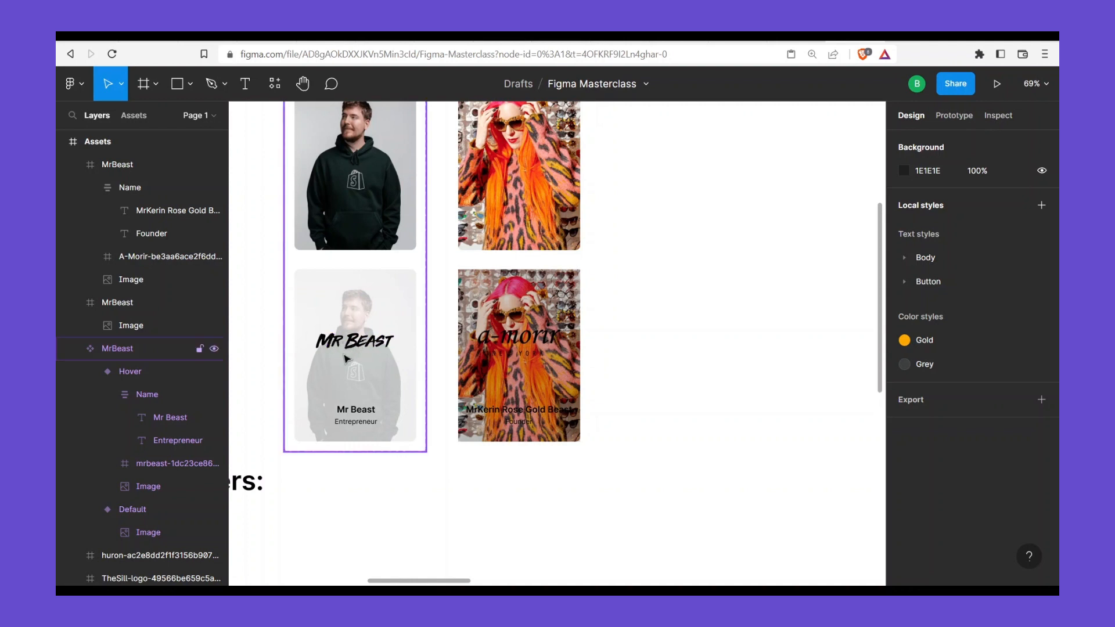
left_click(341, 357)
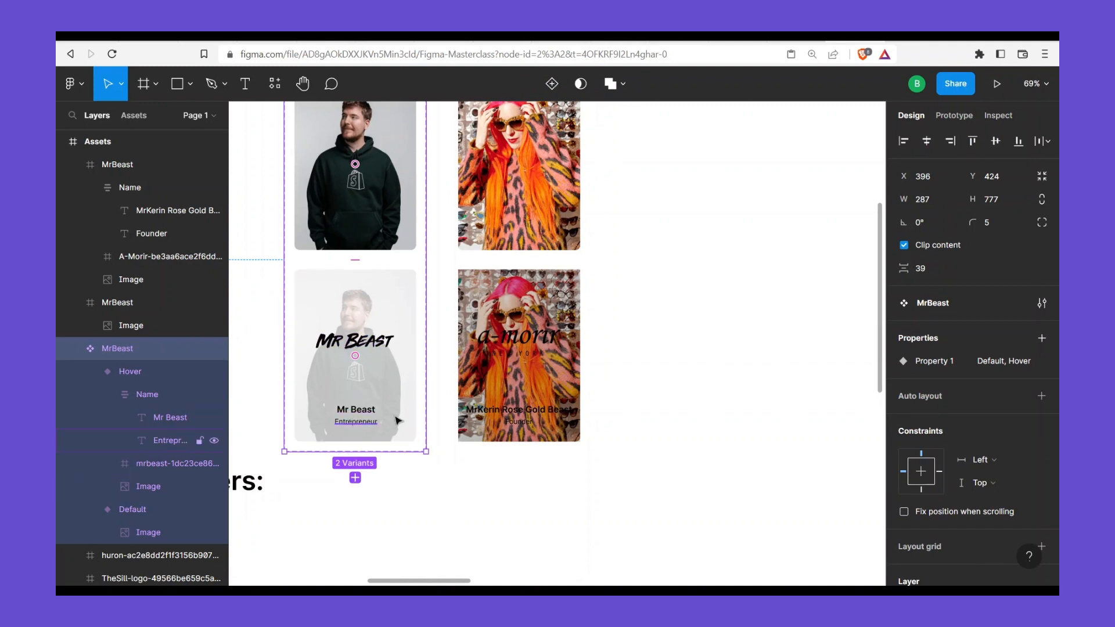
left_click(569, 287)
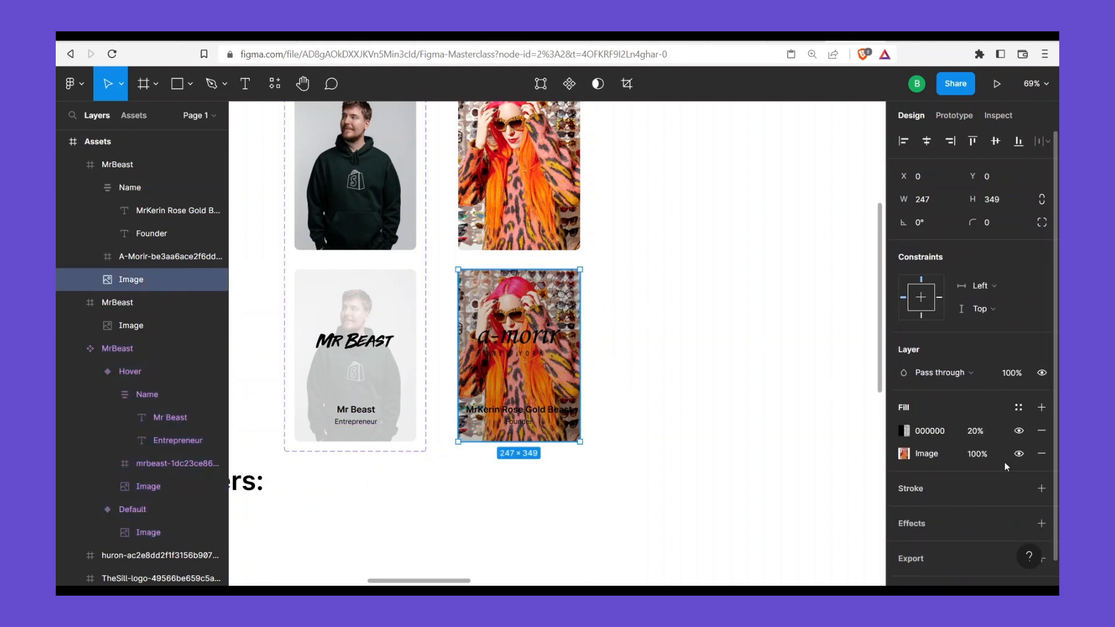
Set the solid fill over the a-morir card's photo to white FFFFFF at 75% opacity
left_click(905, 431)
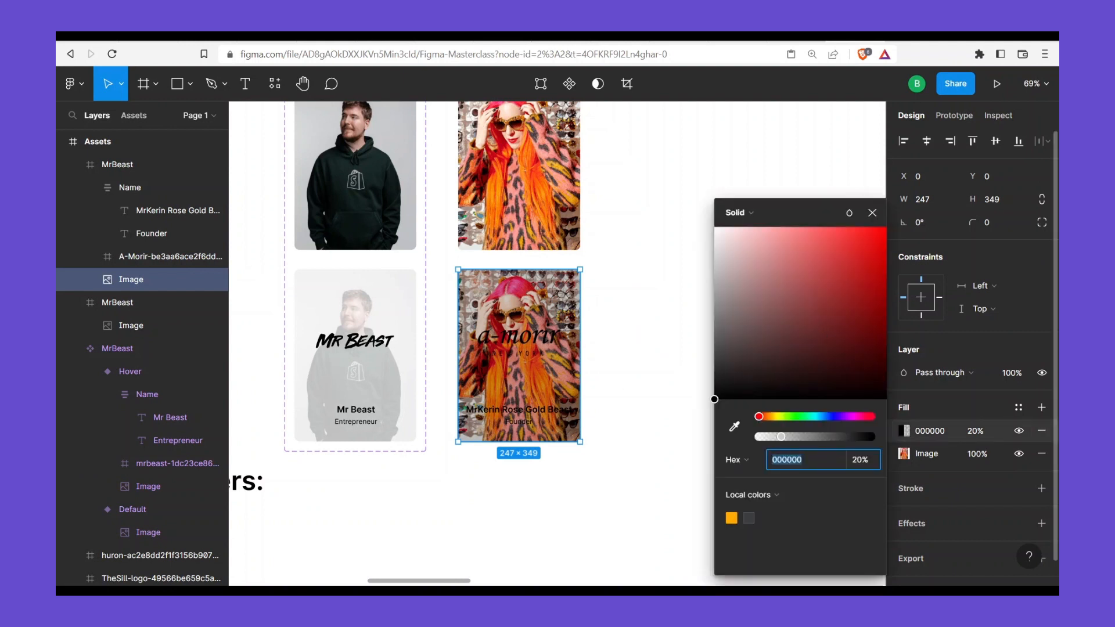
left_click_drag(662, 177, 610, 112)
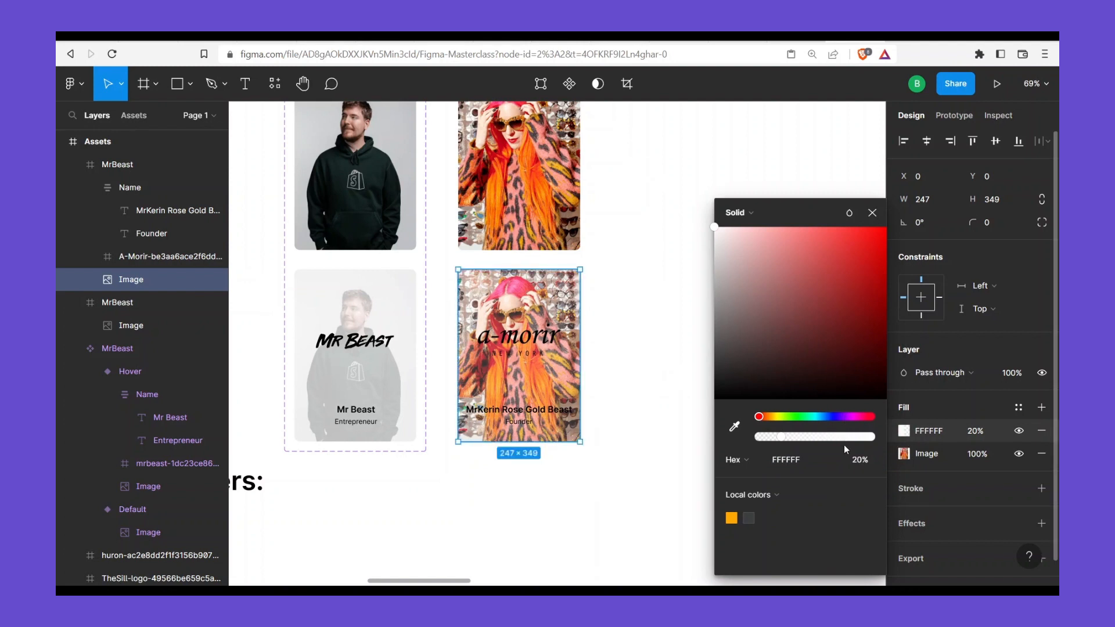
left_click(863, 463)
type("75")
key("Return")
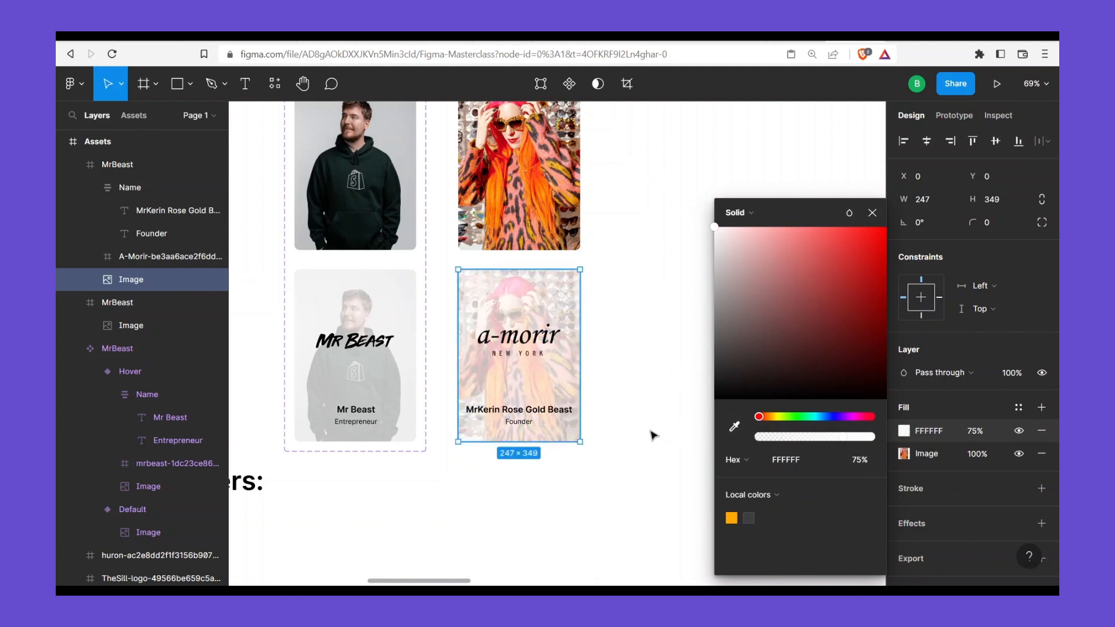
left_click(650, 435)
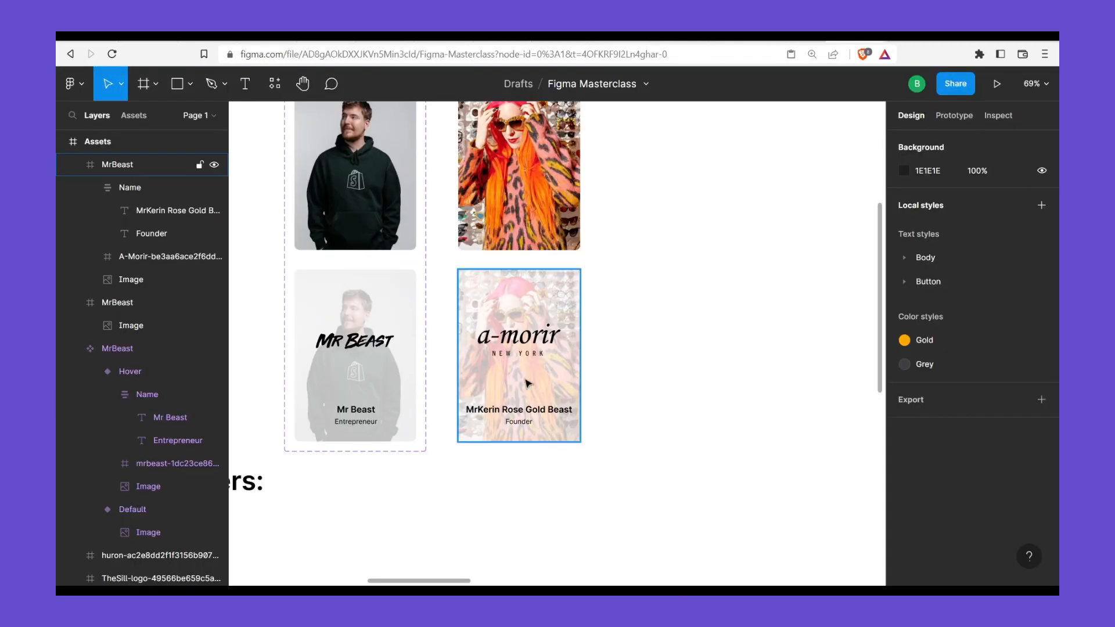
Remove "Mr" and "Beast" from the a-morir card's name text, keeping the founder's name, and select the whole Name group
scroll(532, 410, "up", 3)
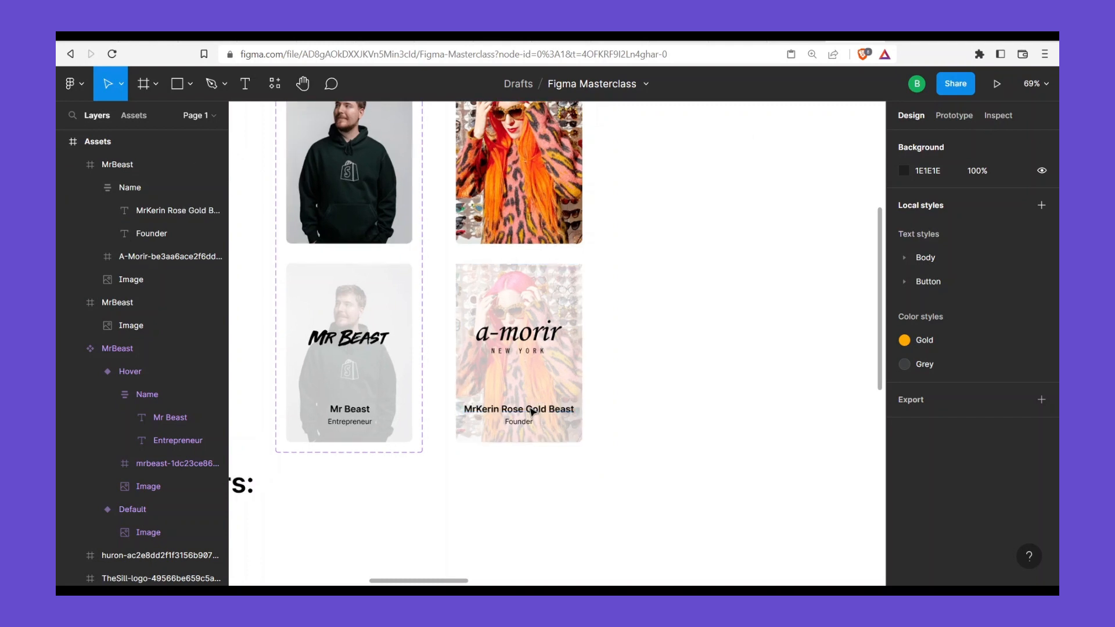
left_click(531, 411)
double_click(567, 414)
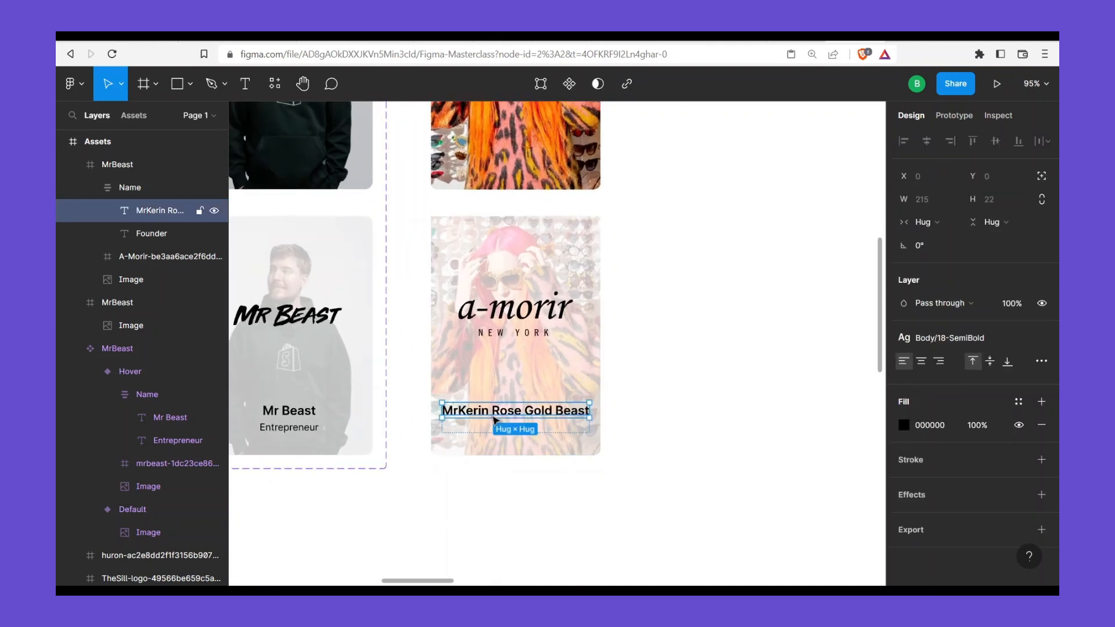
double_click(565, 411)
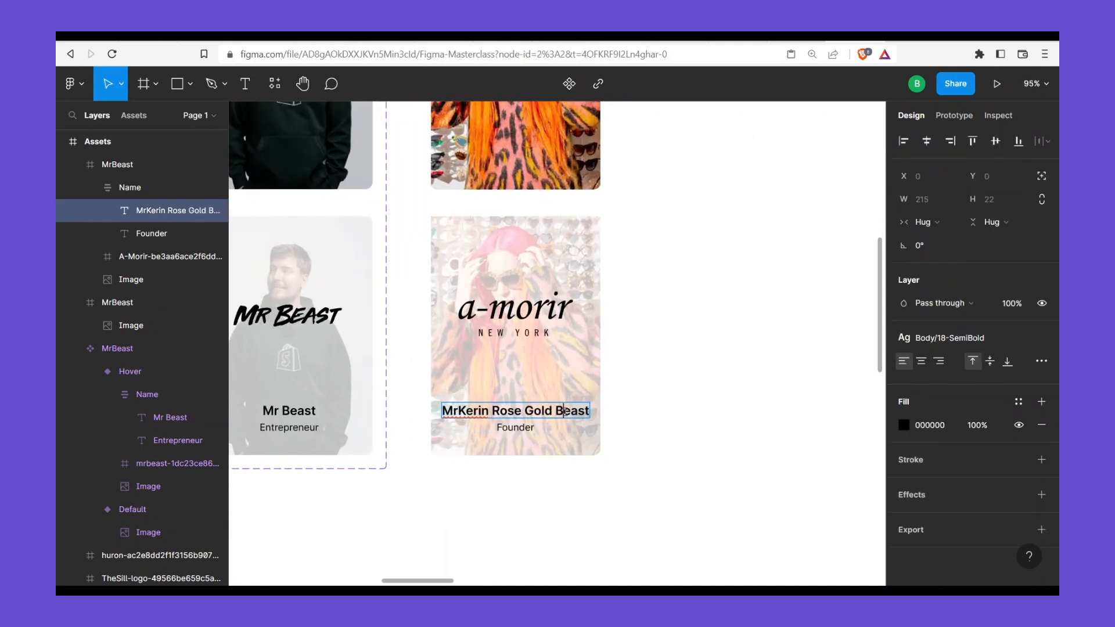
double_click(565, 411)
key("BackSpace")
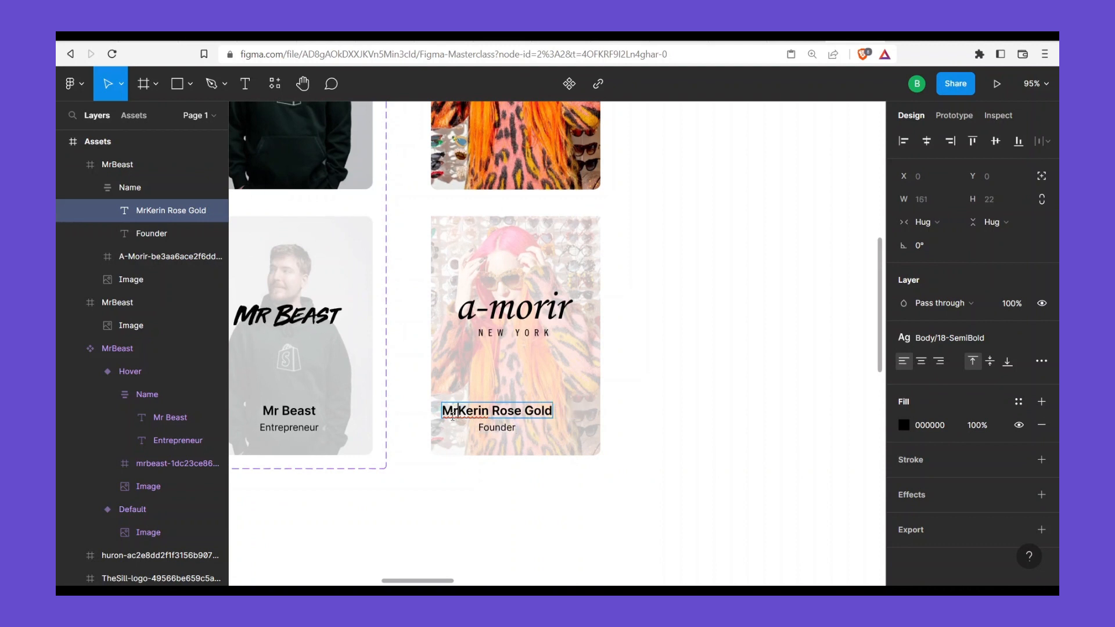
left_click_drag(452, 416, 422, 419)
key("BackSpace")
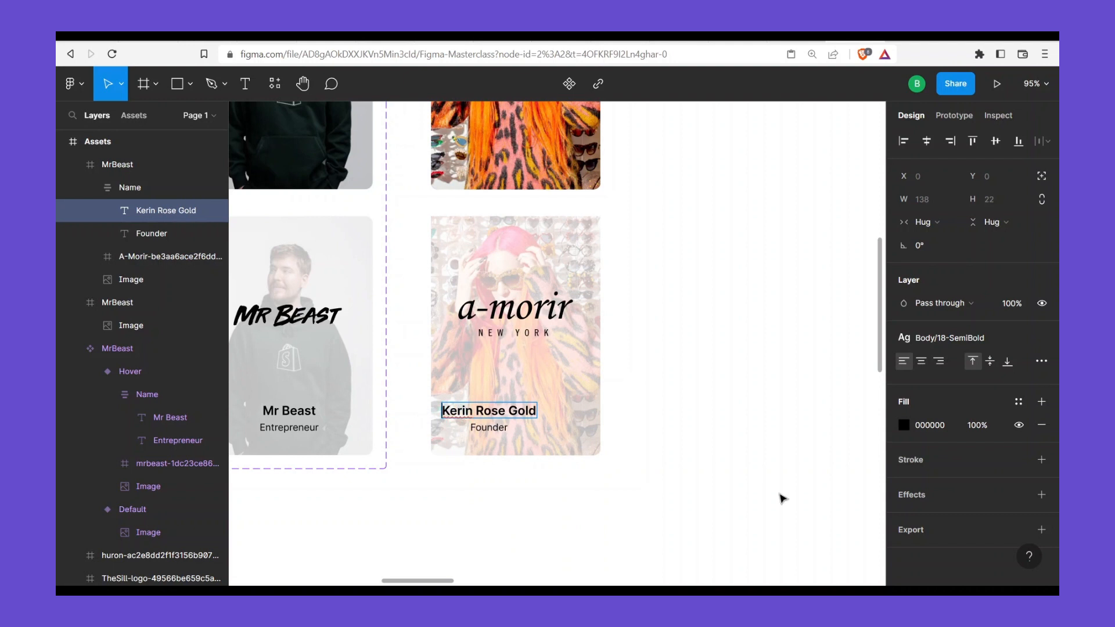
key("Escape")
key("Escape")
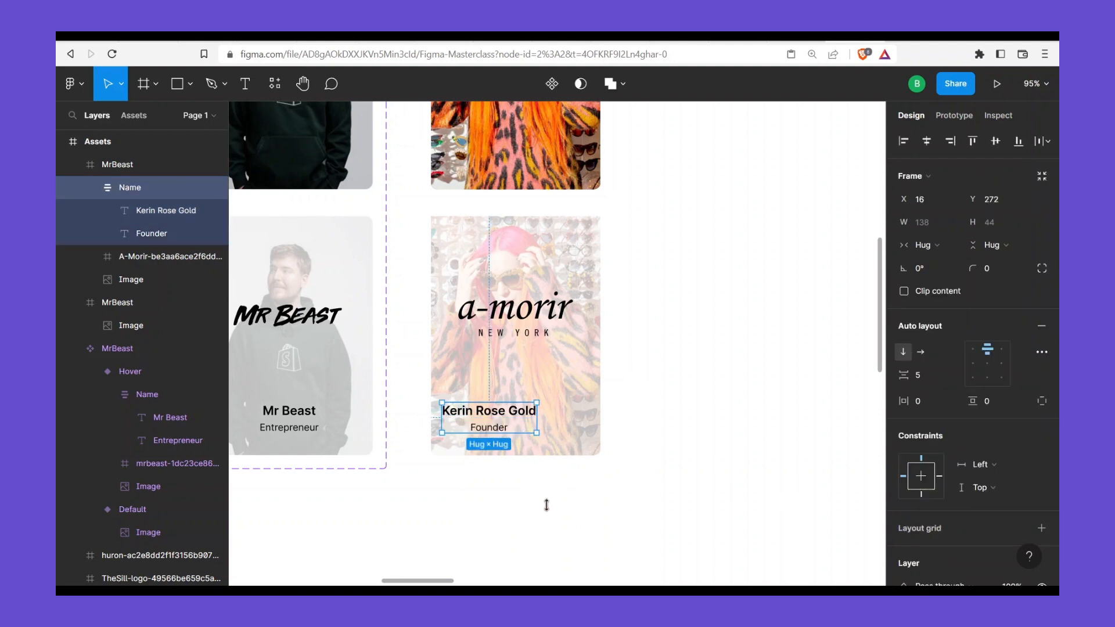
Align the Name text group to the horizontal center of the a-morir hover card and clear the selection
key("alt+h")
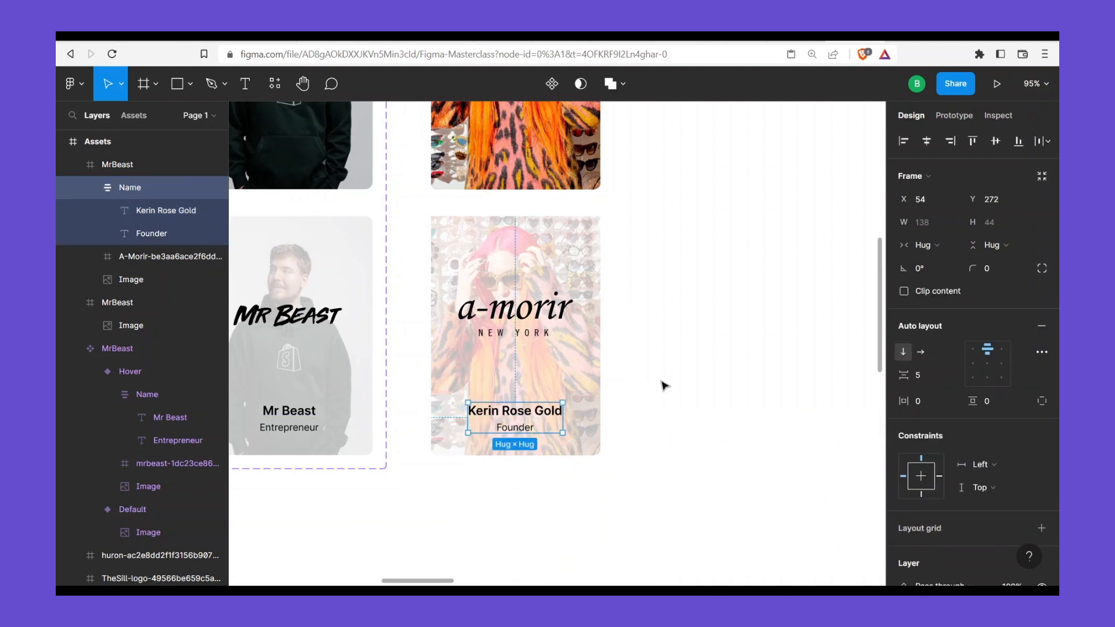
key("Escape")
key("Escape")
left_click_drag(569, 451, 582, 460)
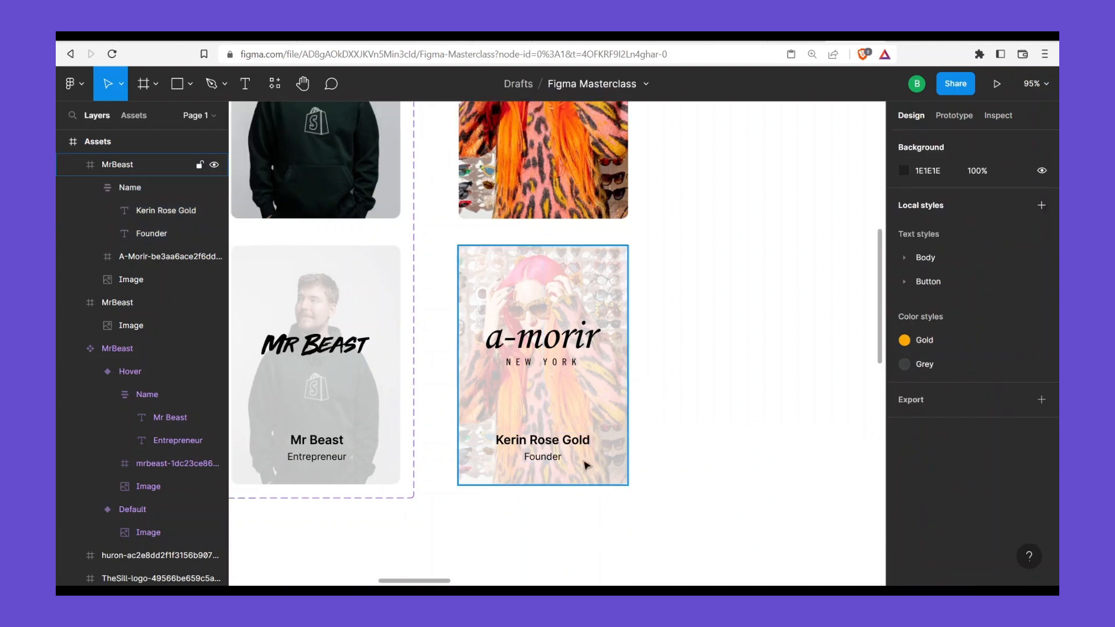
scroll(586, 465, "down", 3)
left_click_drag(572, 357, 570, 383)
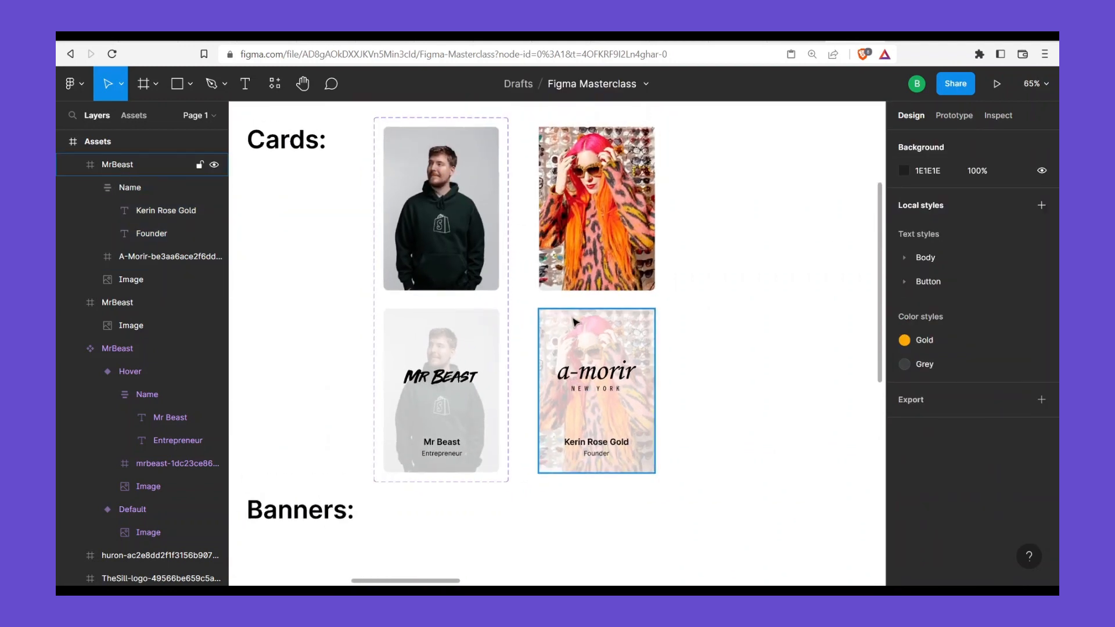
left_click(370, 377)
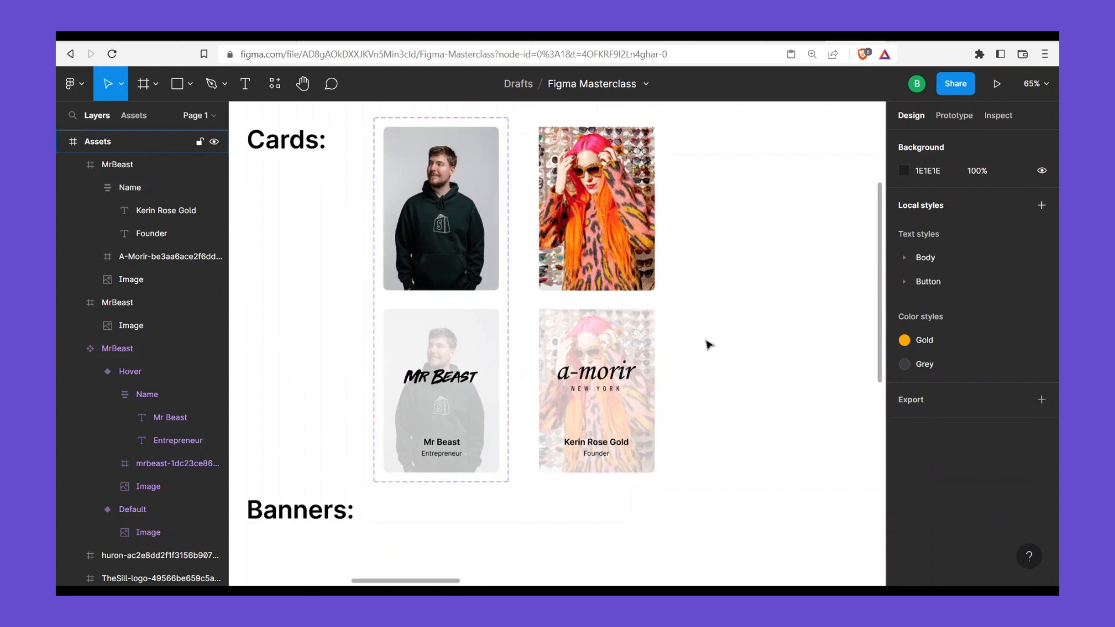
Rename both a-morir card frames, the plain one and the faded one, to "amorir" together
scroll(708, 345, "down", 2)
left_click_drag(704, 334, 672, 332)
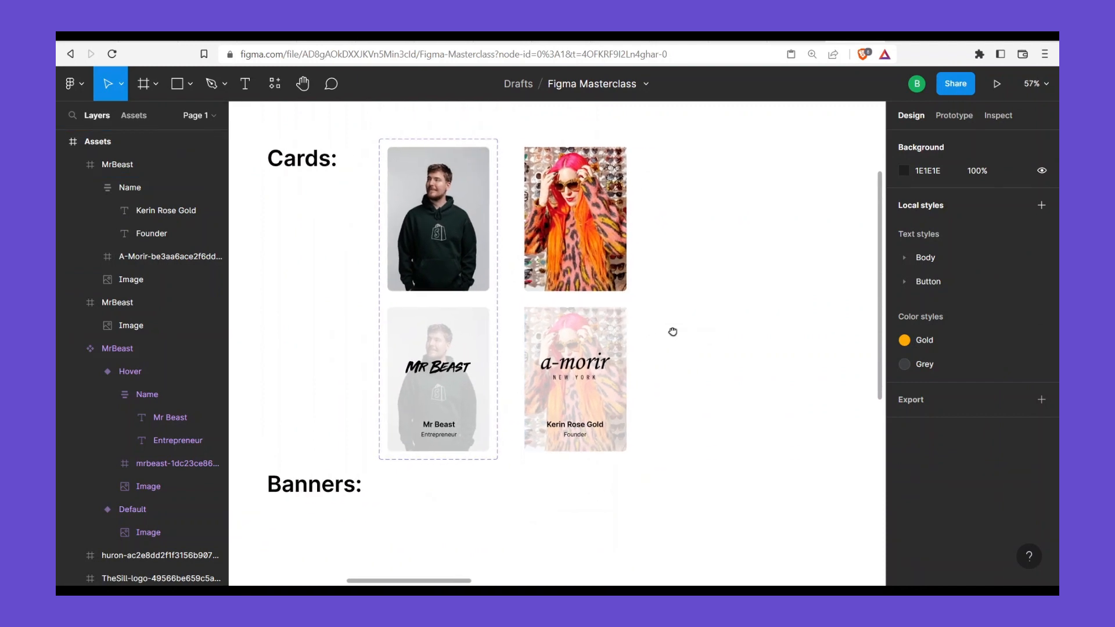
scroll(637, 333, "down", 3)
scroll(637, 334, "right", 2)
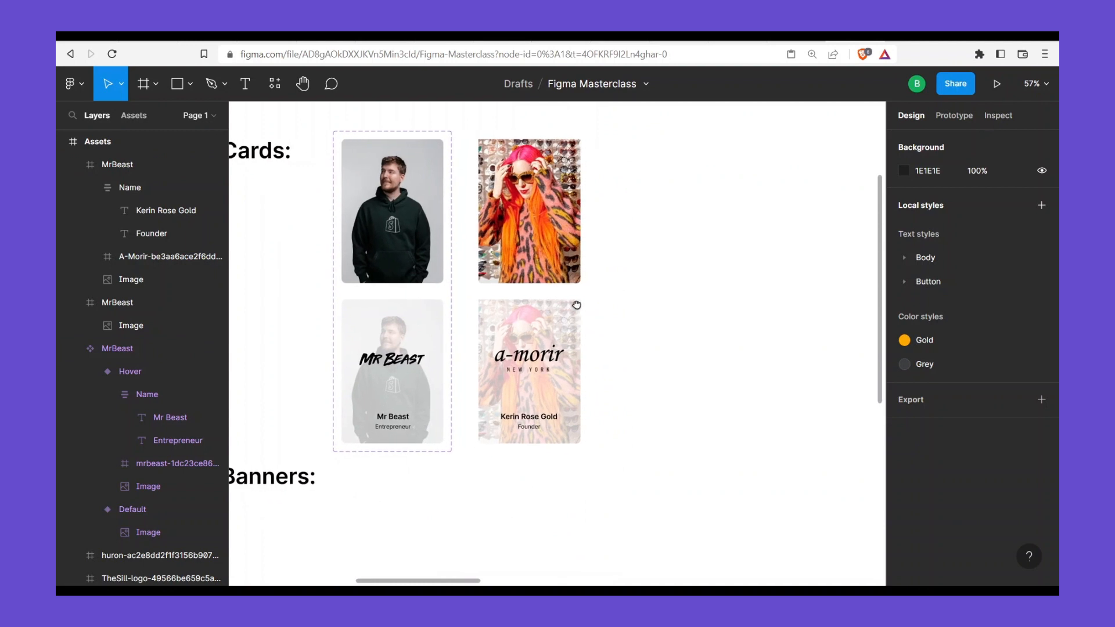
scroll(610, 298, "up", 2)
scroll(610, 298, "left", 1)
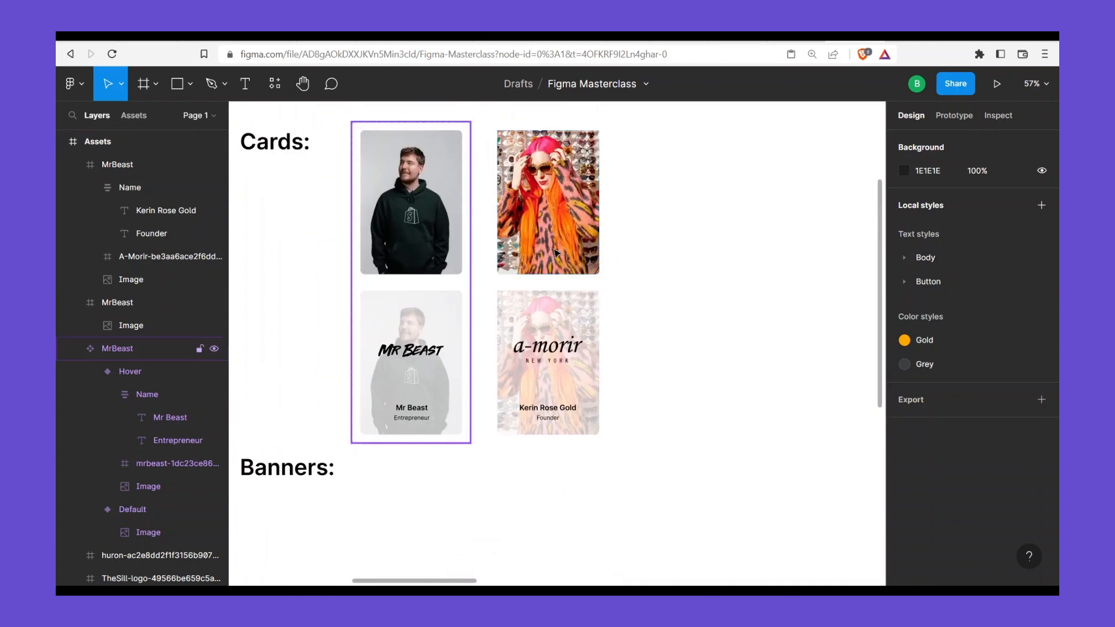
left_click(592, 268)
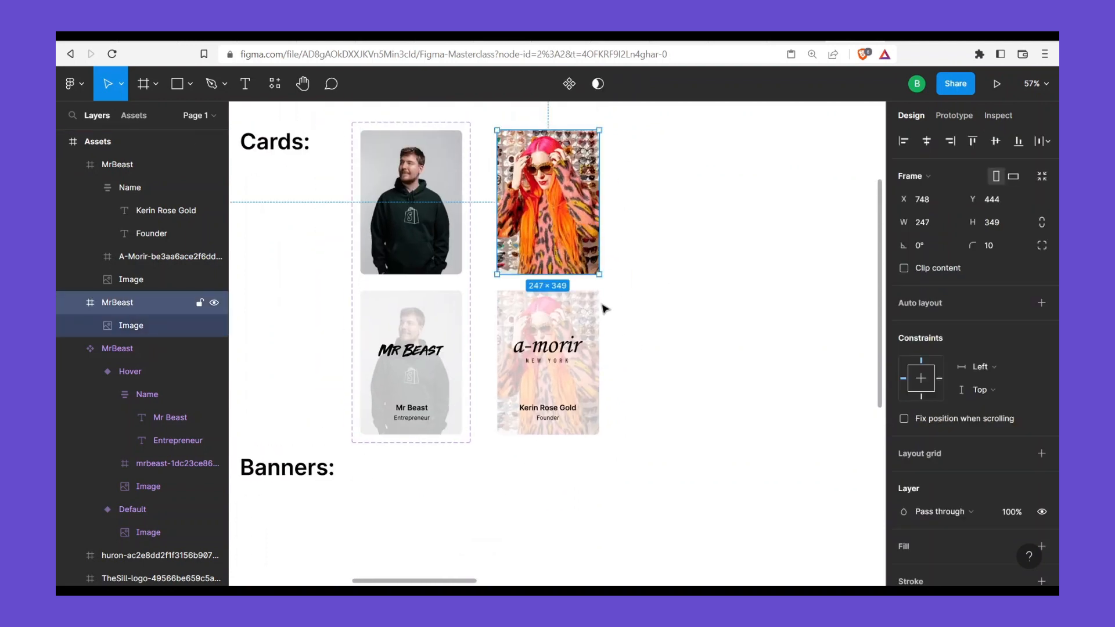
left_click(527, 362, "shift")
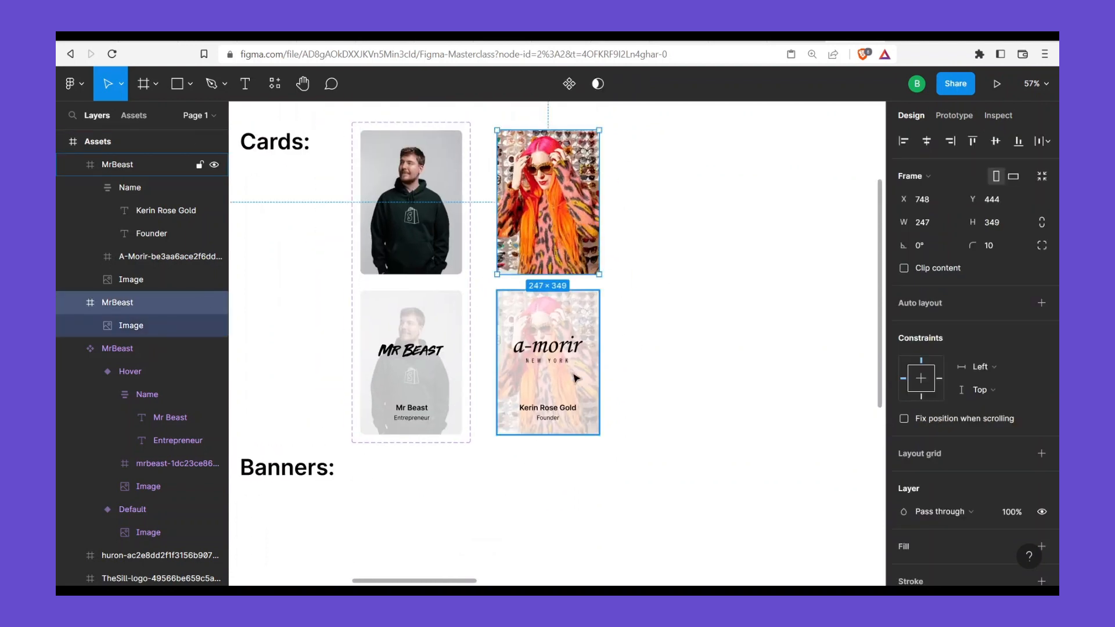
left_click(664, 253)
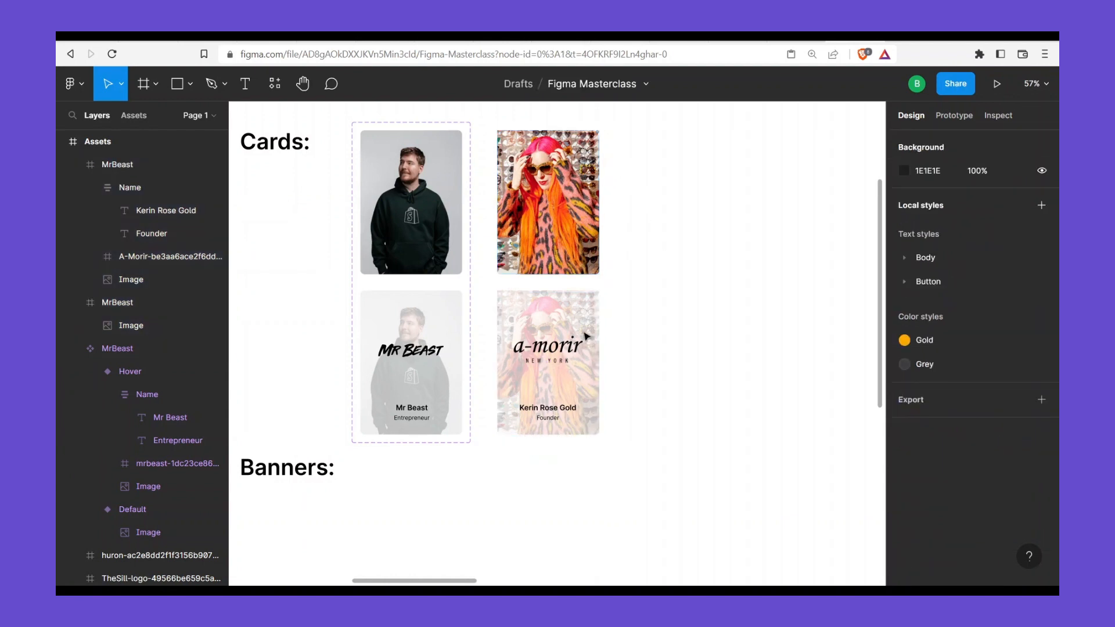
left_click(539, 226)
left_click(549, 345, "shift")
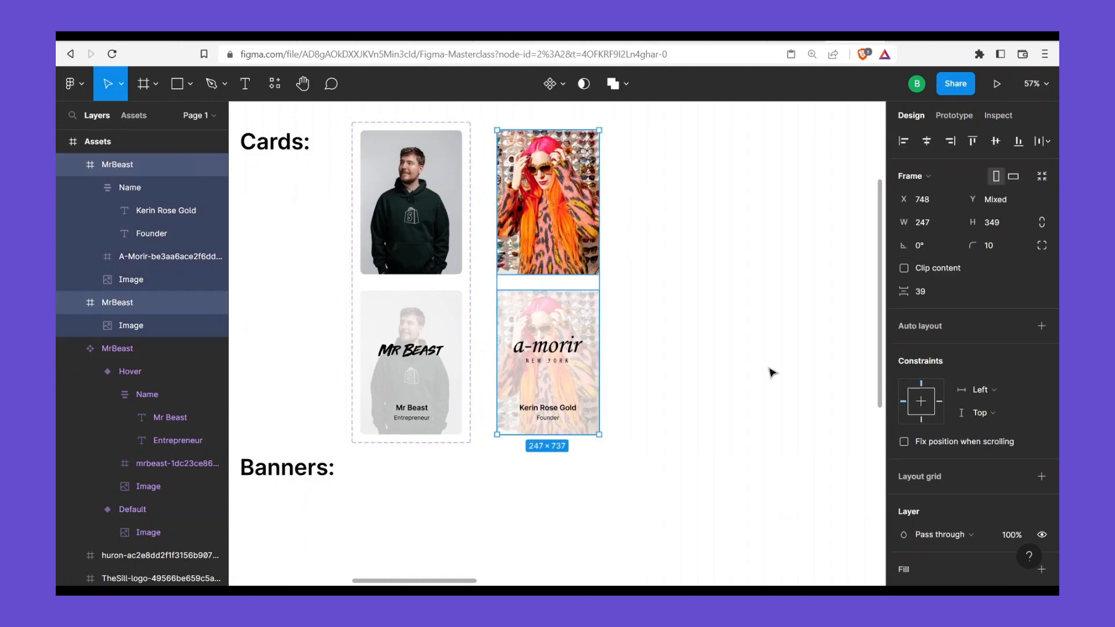
key("ctrl+r")
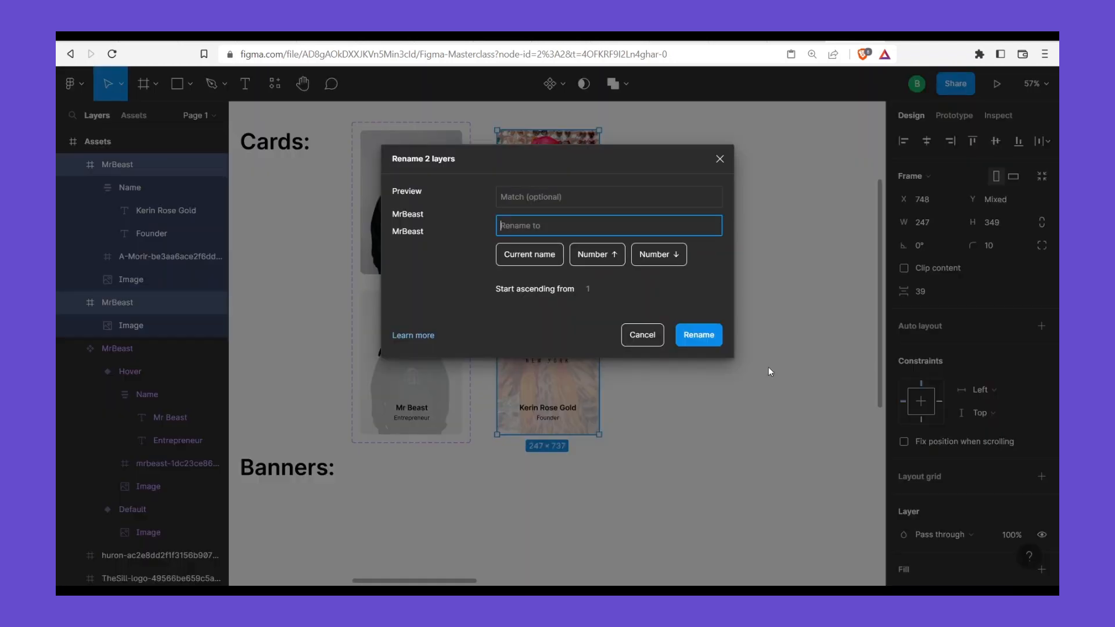
type("amo")
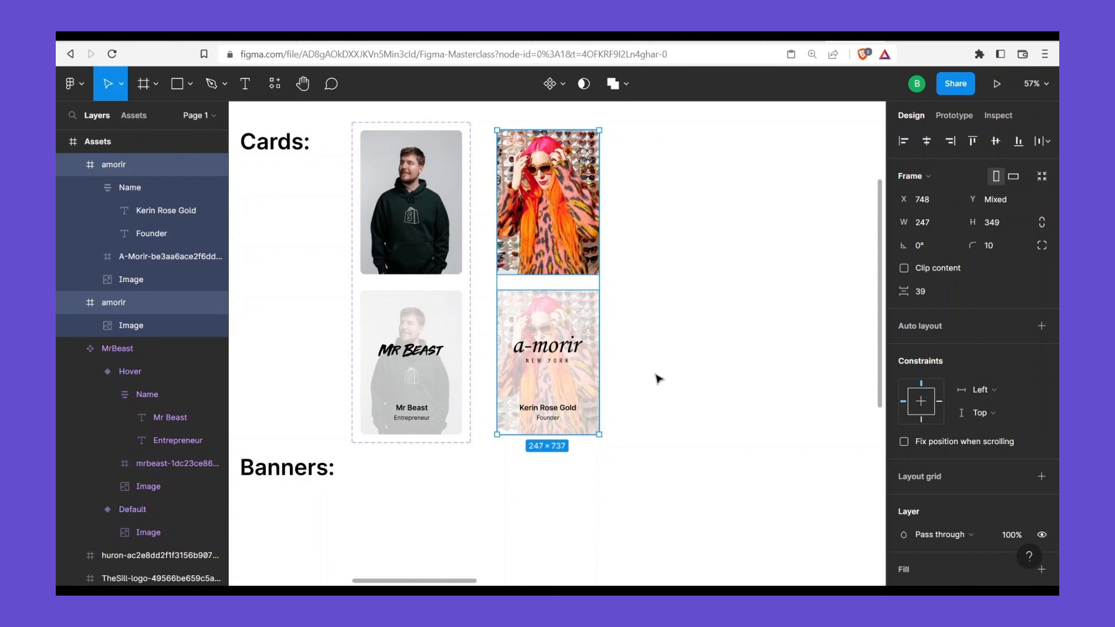
key("Escape")
Rename the faded a-morir card frame with the logo to "amorir/Hover"
left_click(563, 343)
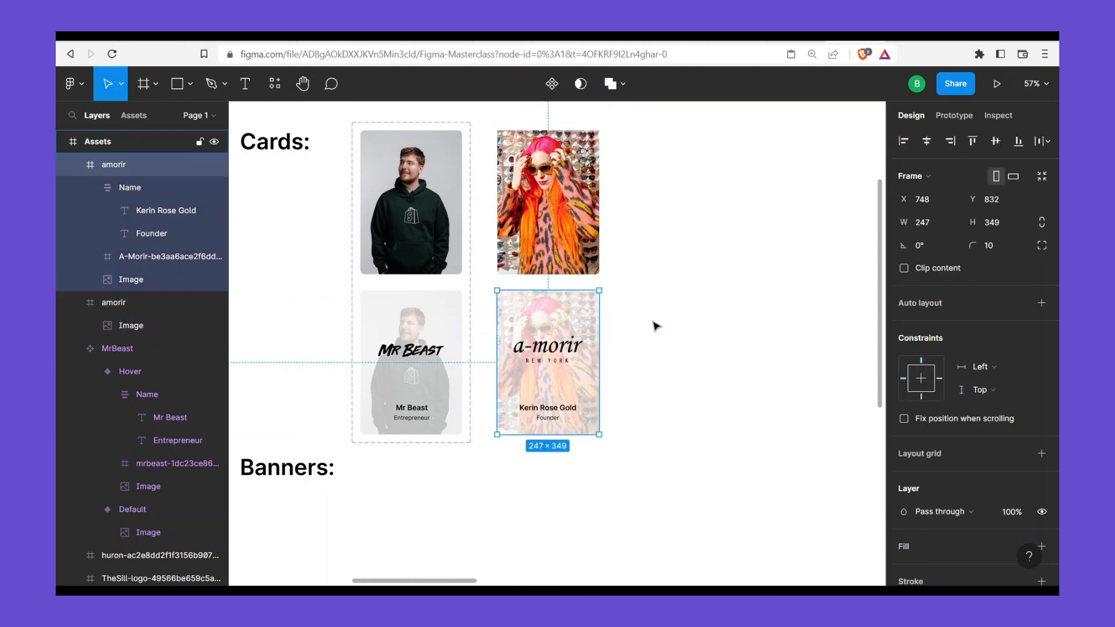
key("ctrl+r")
key("Right")
type("/")
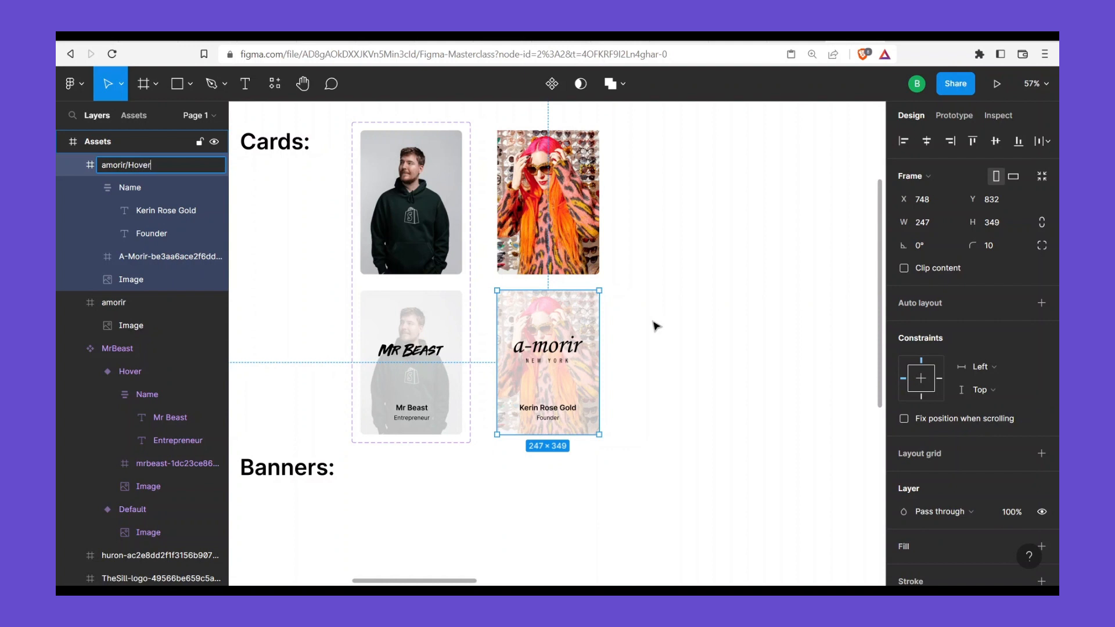
key("Return")
key("Escape")
Combine the two a-morir card frames into a component set and expand its layers to show the variants
left_click(591, 205)
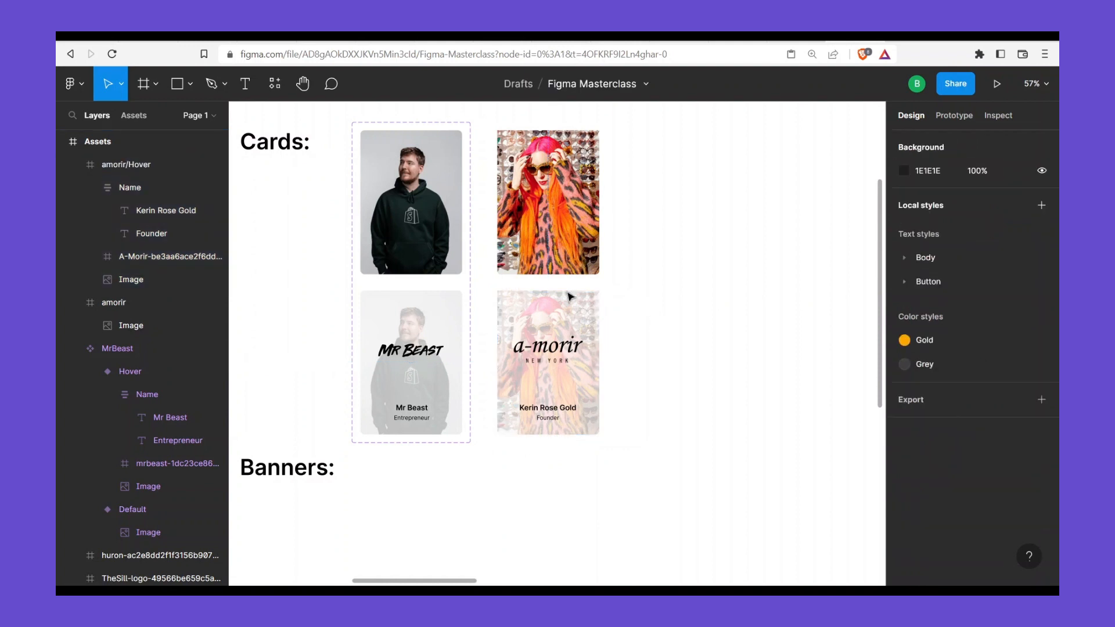
left_click(546, 318, "shift")
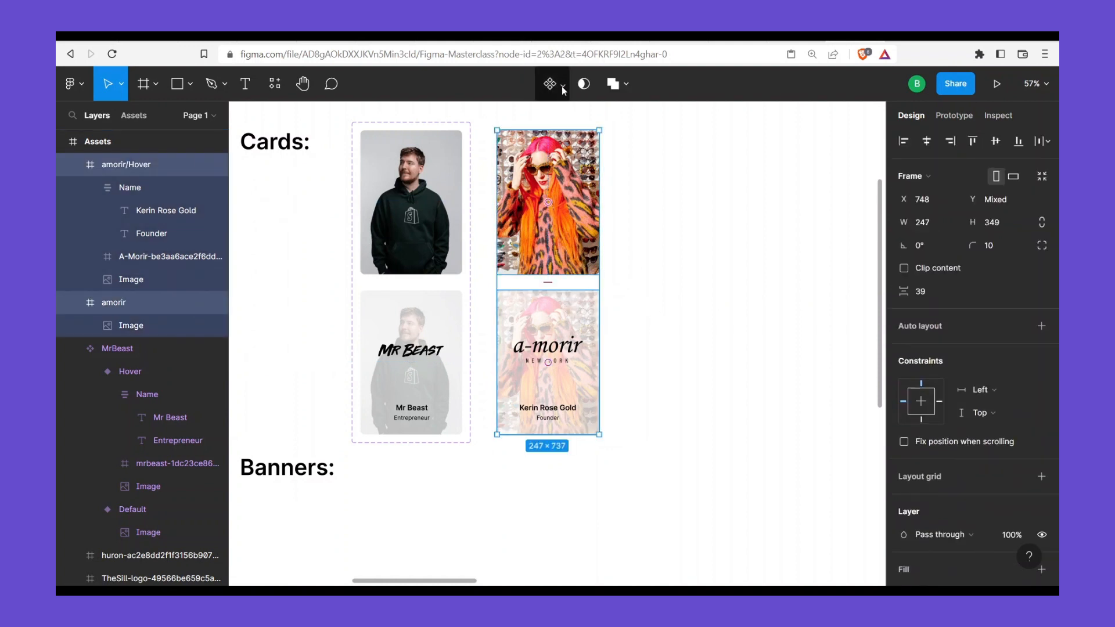
left_click(563, 85)
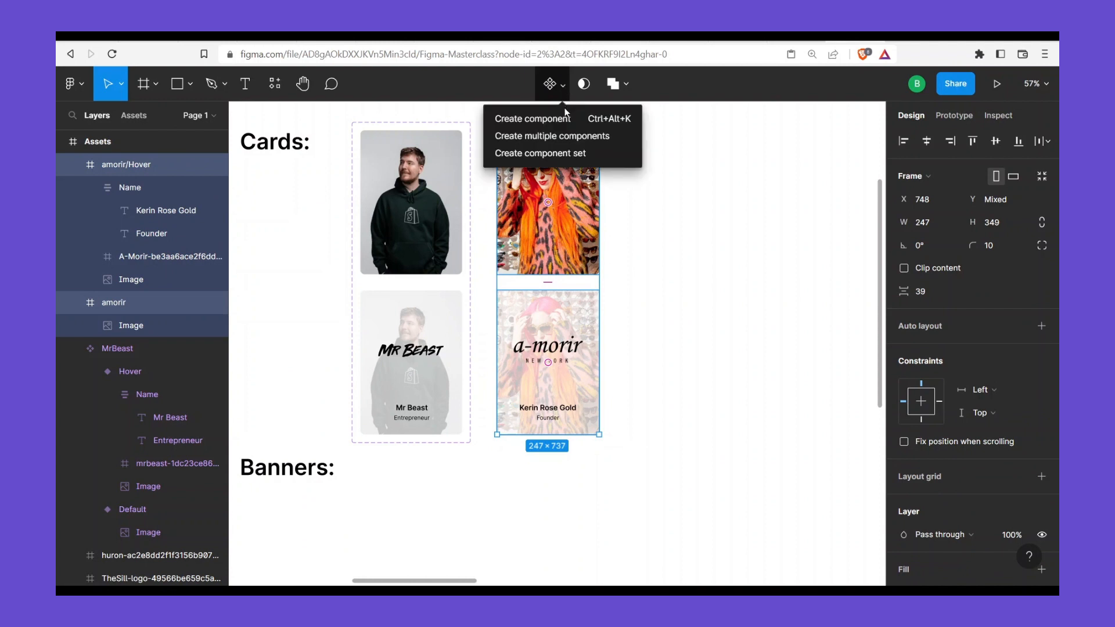
left_click(563, 154)
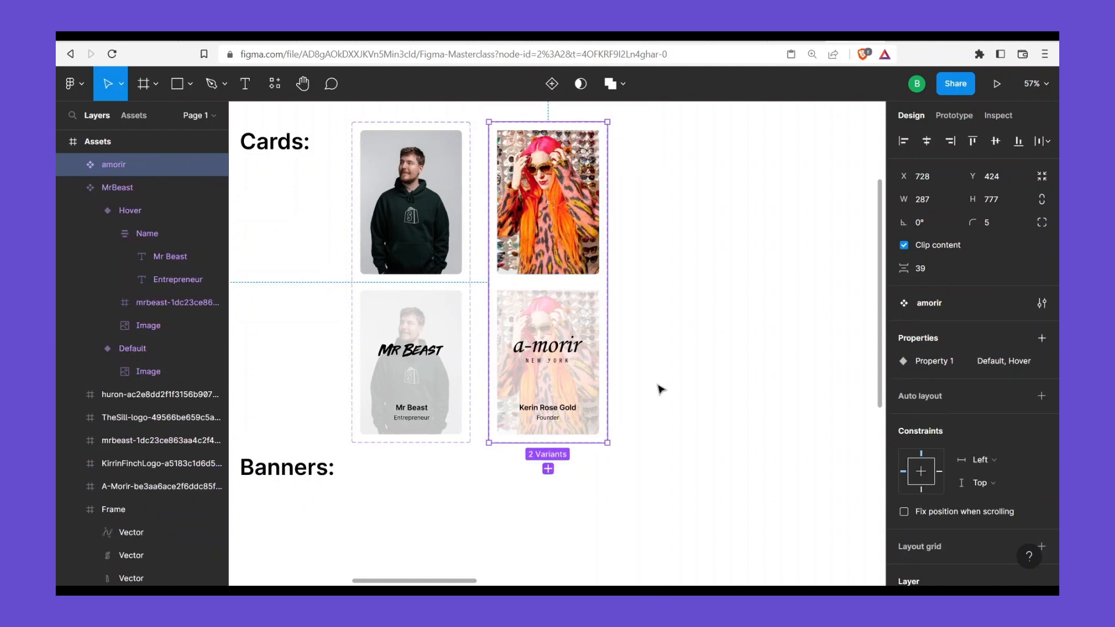
left_click(72, 165)
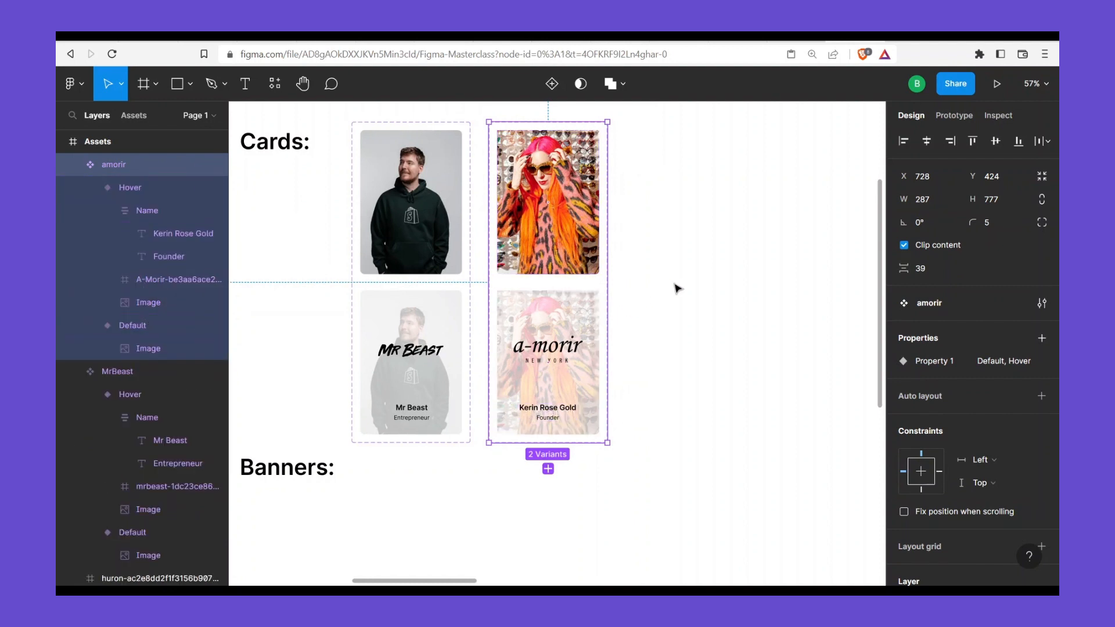
left_click(620, 370)
Move the "Banners:" heading down to Y 1264, leaving more space below the card component sets
left_click_drag(573, 411, 613, 360)
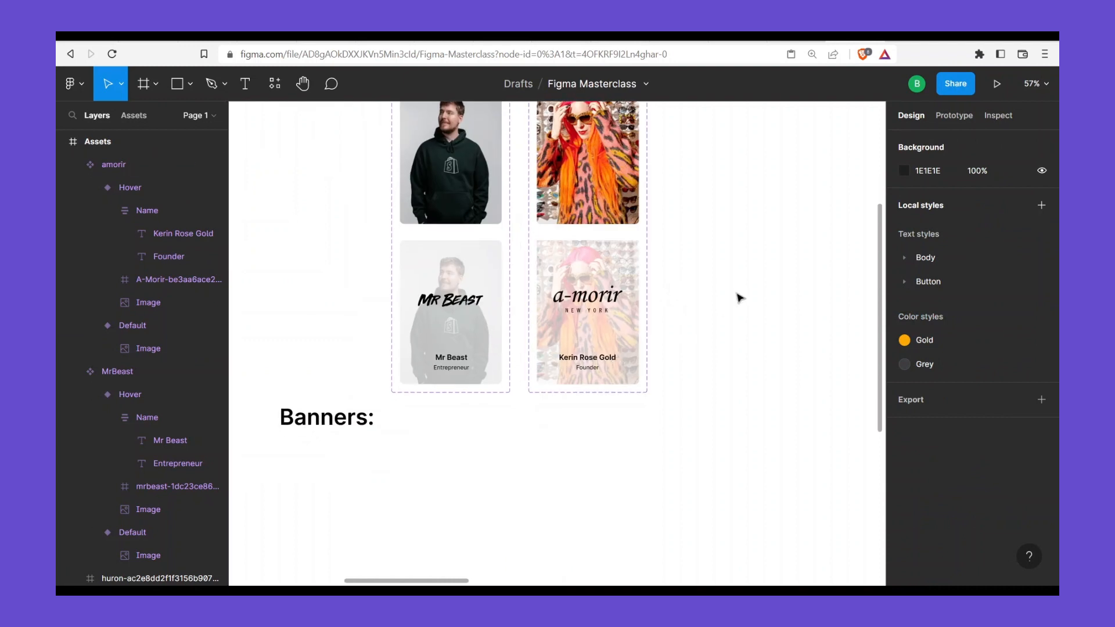
left_click_drag(728, 299, 679, 336)
scroll(664, 293, "down", 3)
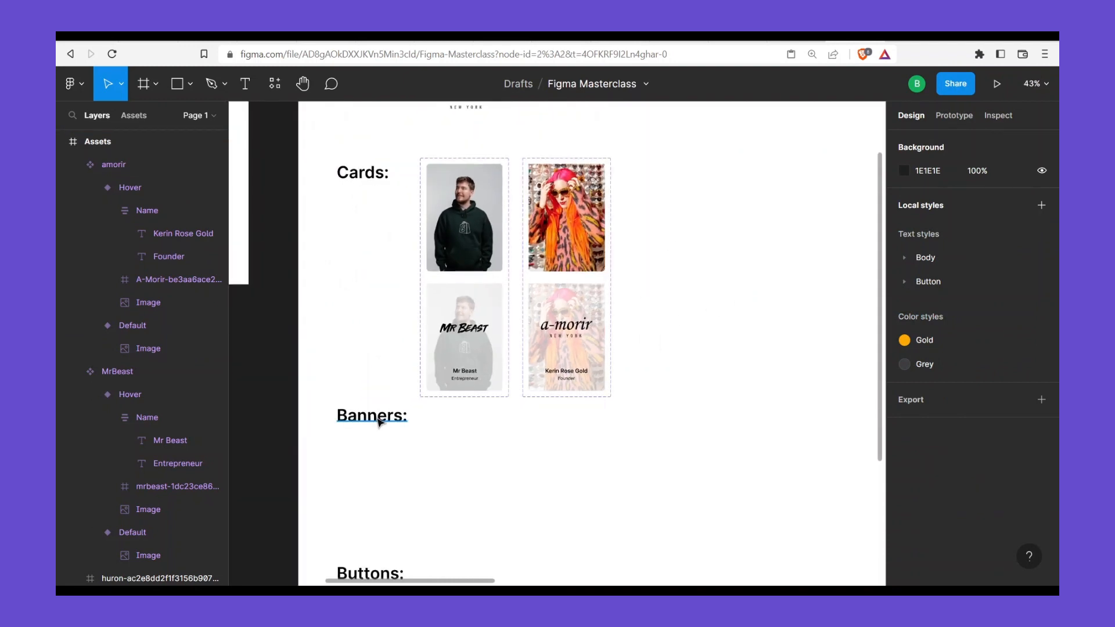
left_click(350, 416)
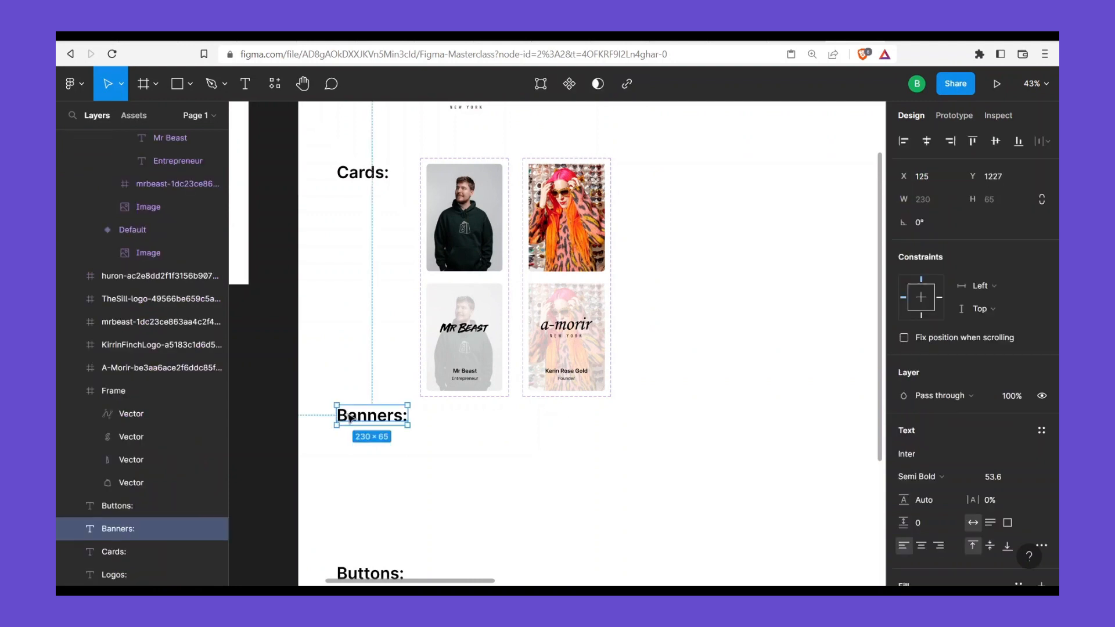
key("Escape")
left_click(368, 422)
left_click_drag(366, 423, 371, 435)
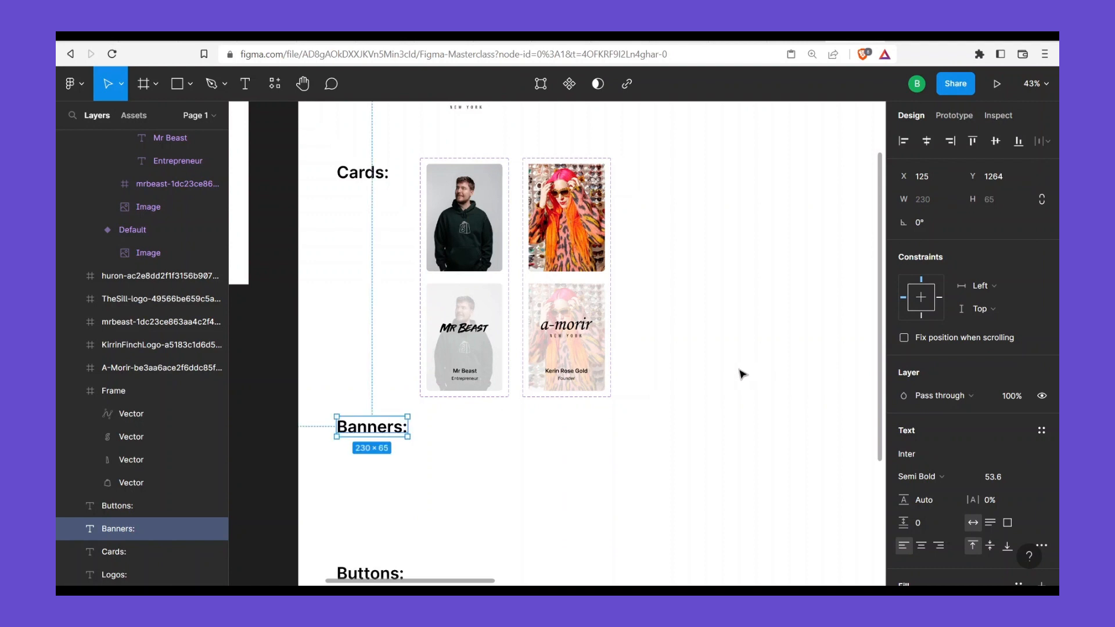
left_click(741, 373)
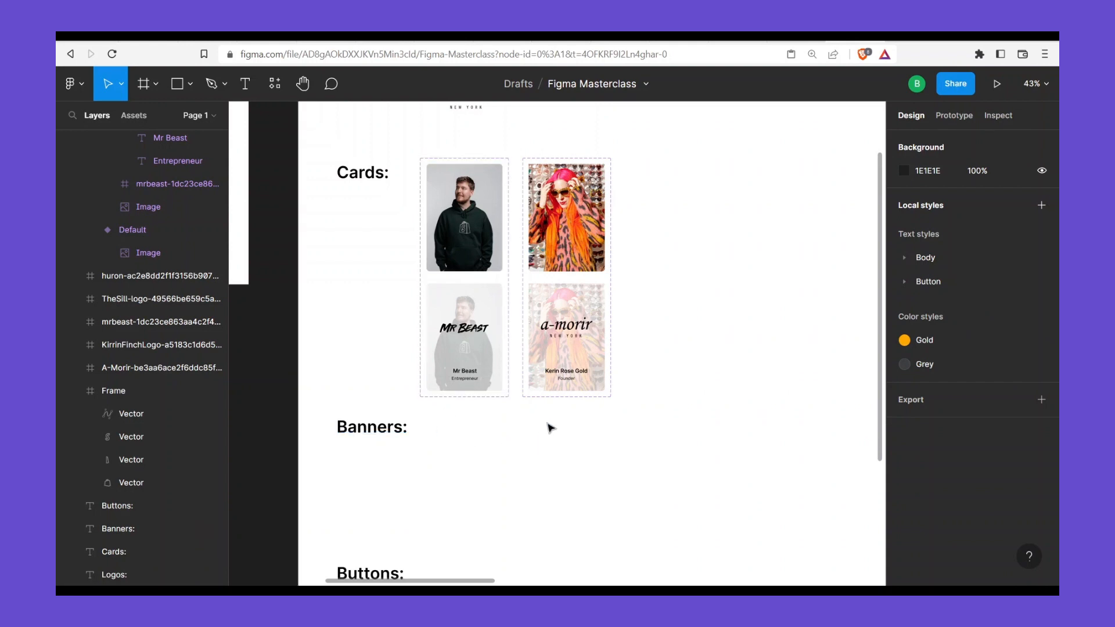
Switch to shopify.com, inspect the Plant card's image in the developer tools, and view its source file in a separate tab
scroll(549, 430, "up", 2)
scroll(654, 319, "up", 3)
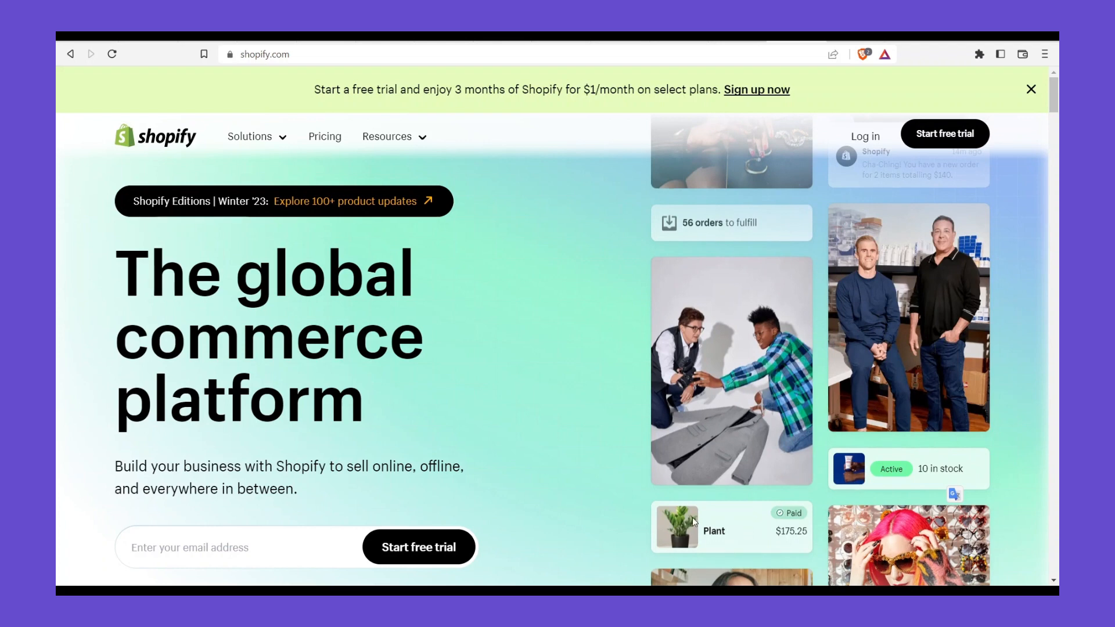
scroll(693, 520, "down", 1)
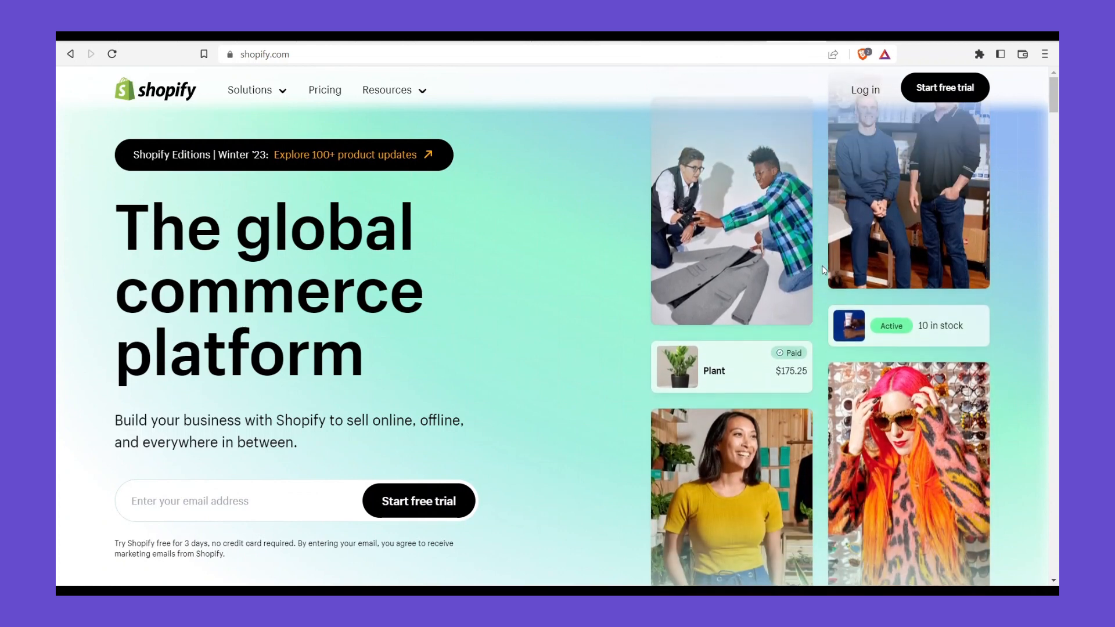
mouse_move(760, 298)
key("ctrl+shift+i")
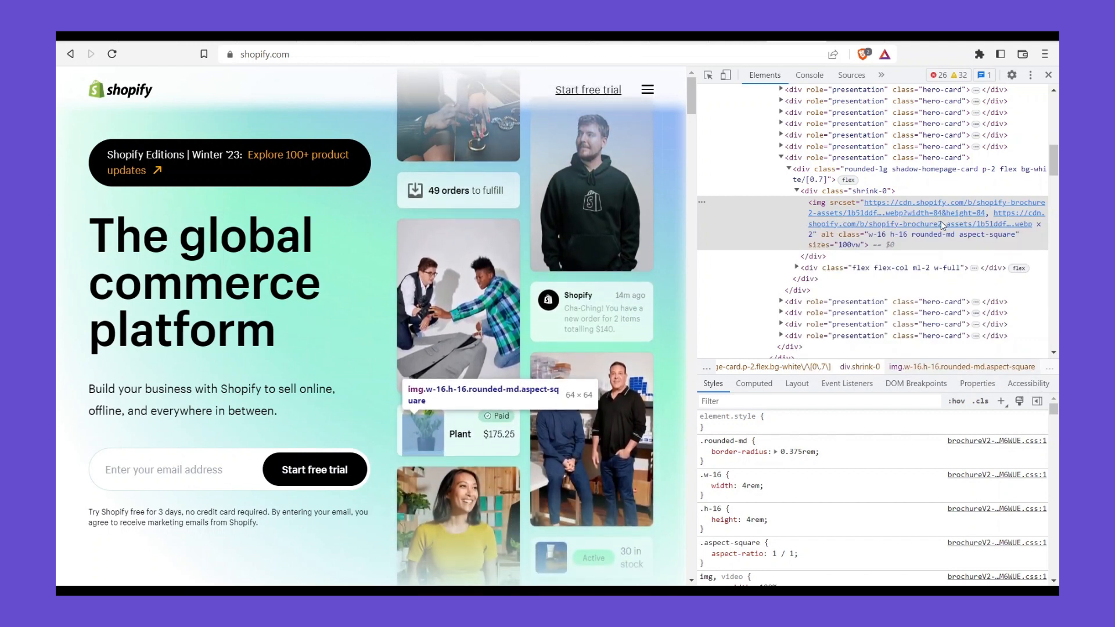
mouse_move(939, 226)
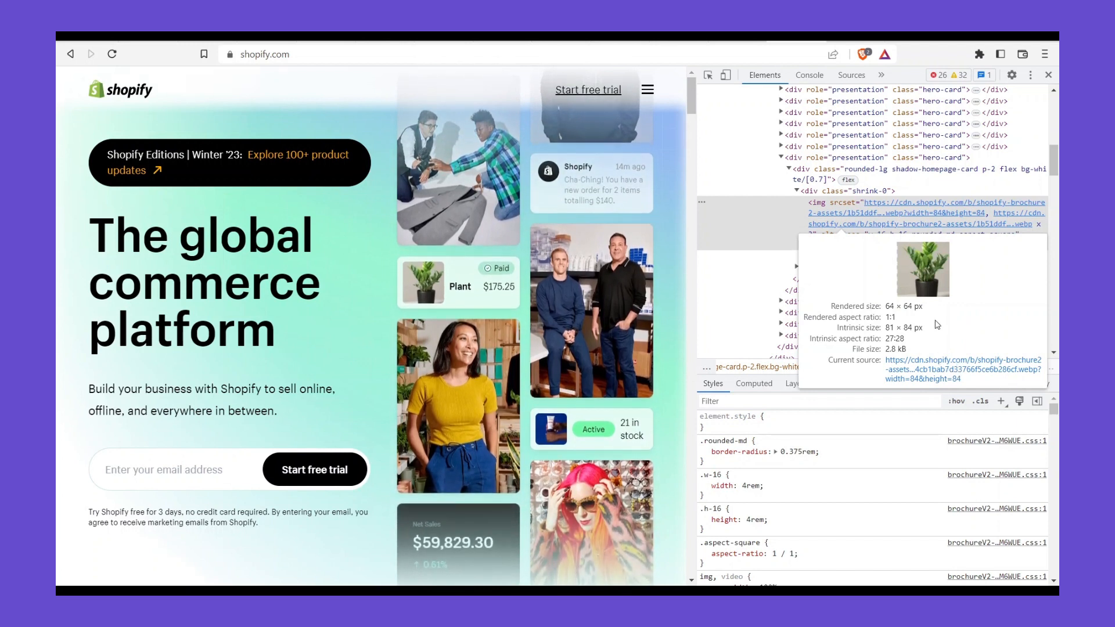
left_click(955, 371)
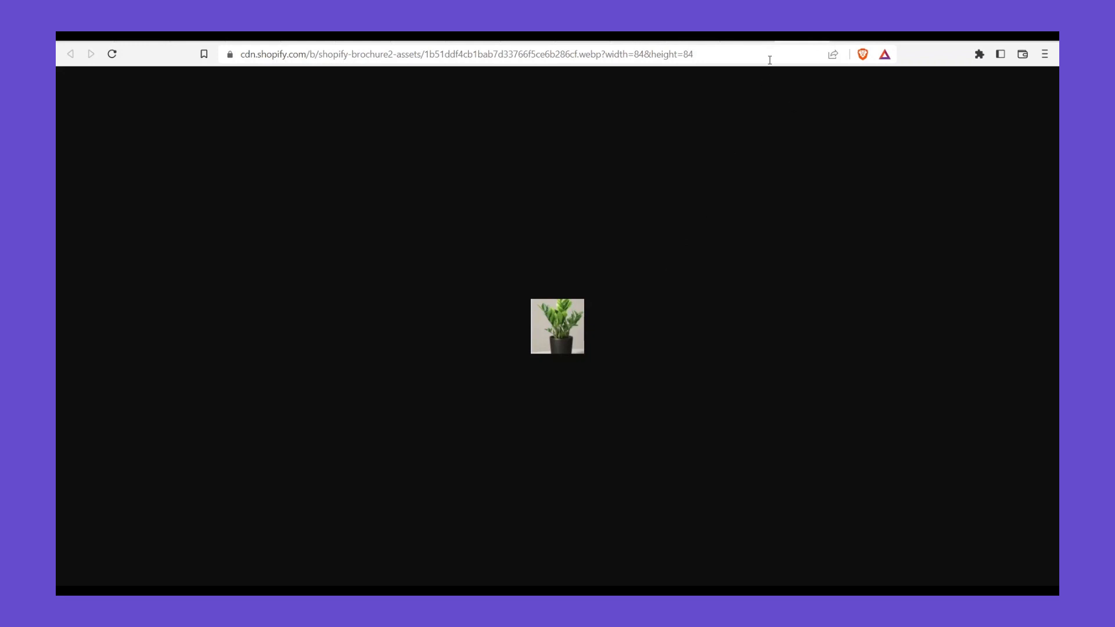
left_click(821, 35)
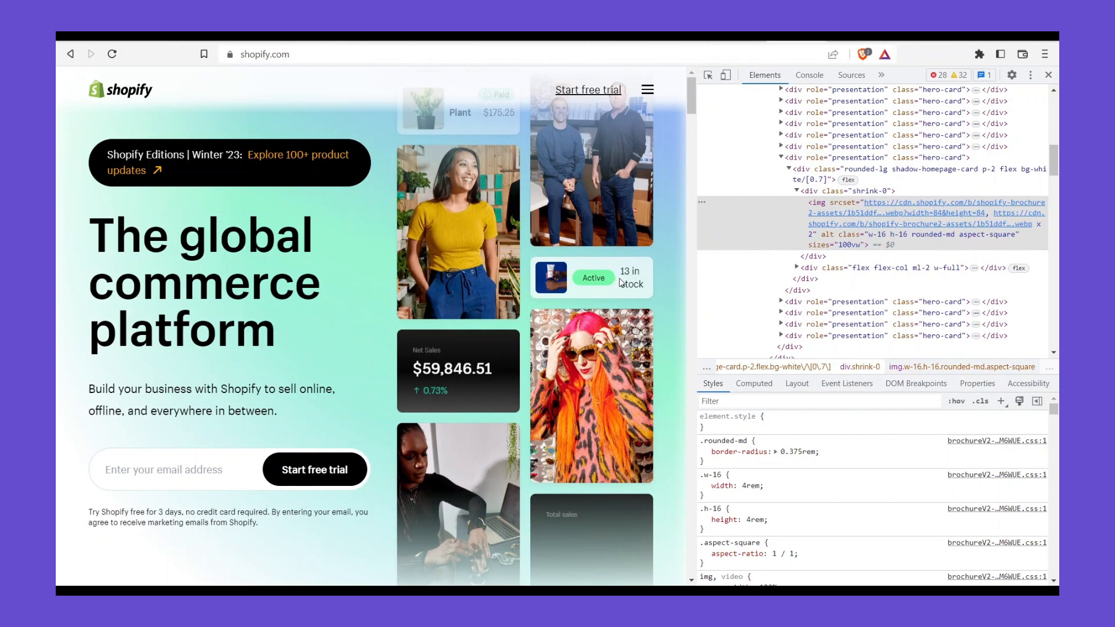
Look over the remaining hero cards on the Shopify homepage, including the sales banners, and close the developer tools
scroll(503, 355, "down", 1)
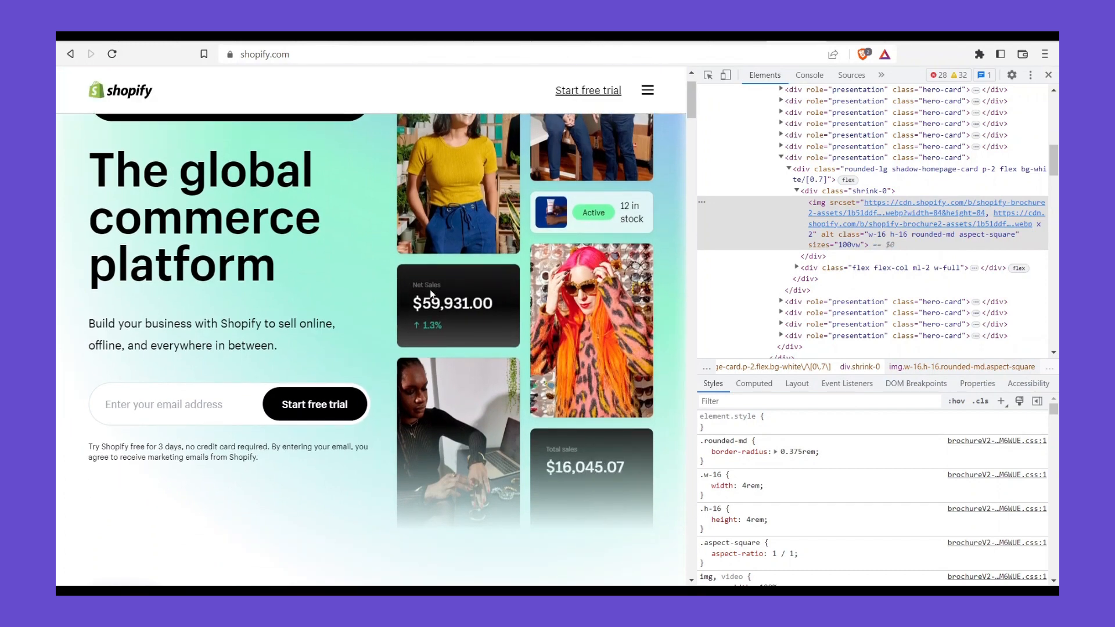
scroll(471, 343, "down", 1)
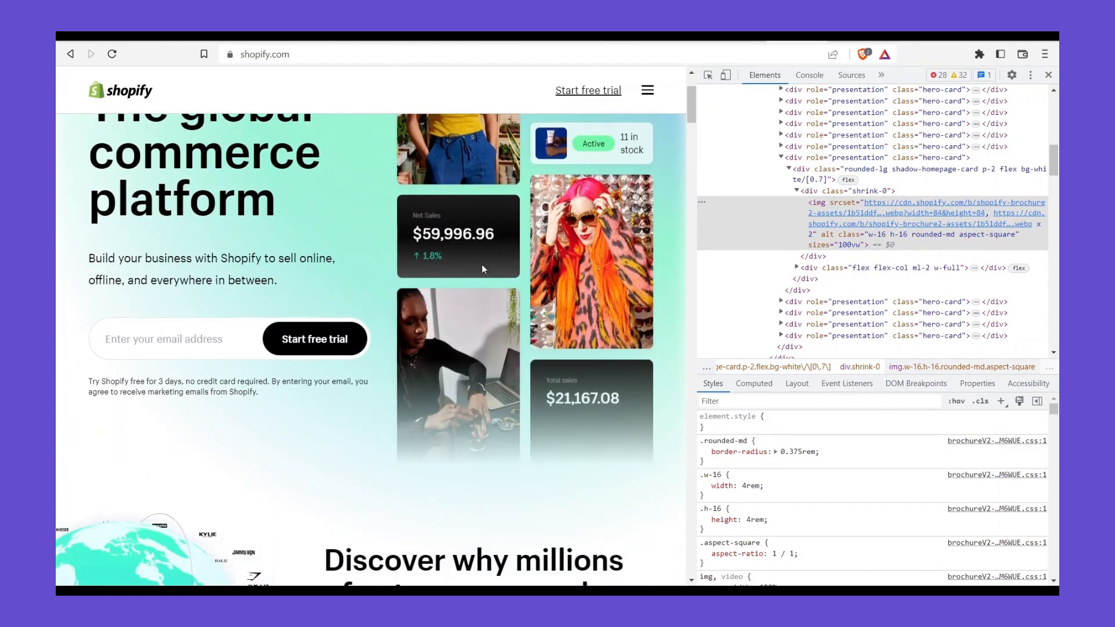
scroll(490, 299, "up", 3)
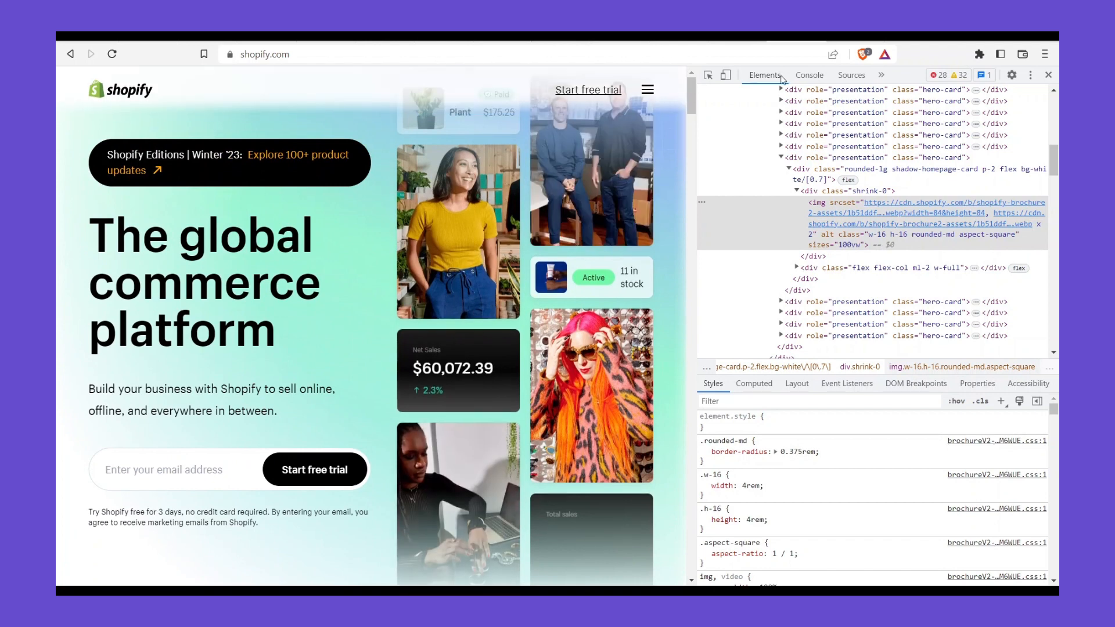
left_click(1048, 76)
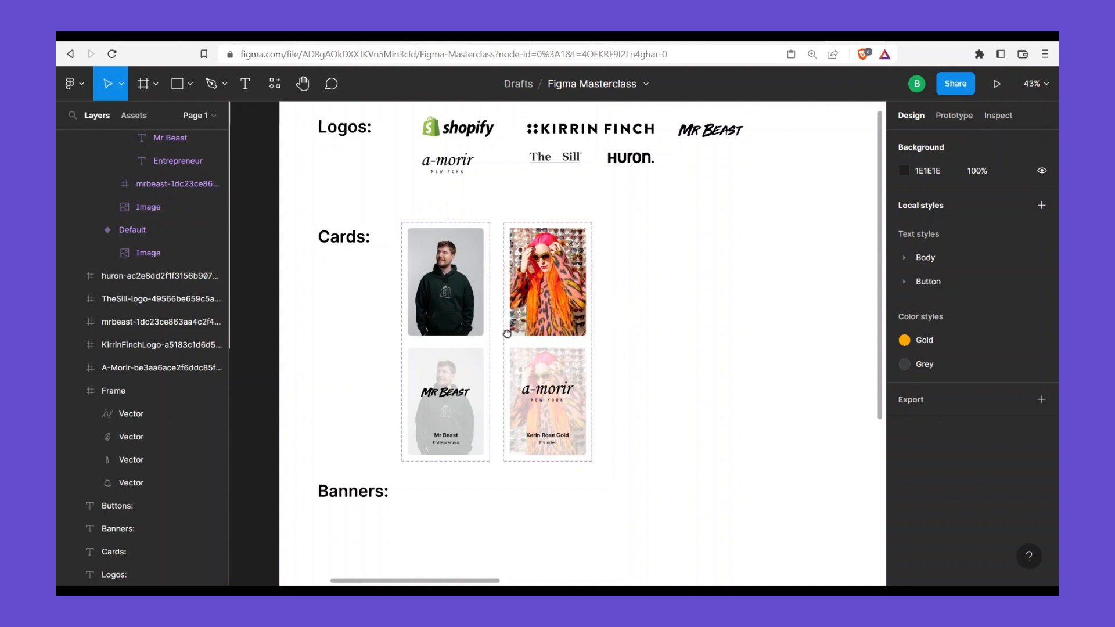
Look over the text samples in the Typography frame and the logos, cards and Banners heading in the Assets frame
scroll(511, 323, "left", 5)
scroll(473, 319, "up", 2)
scroll(409, 282, "up", 3)
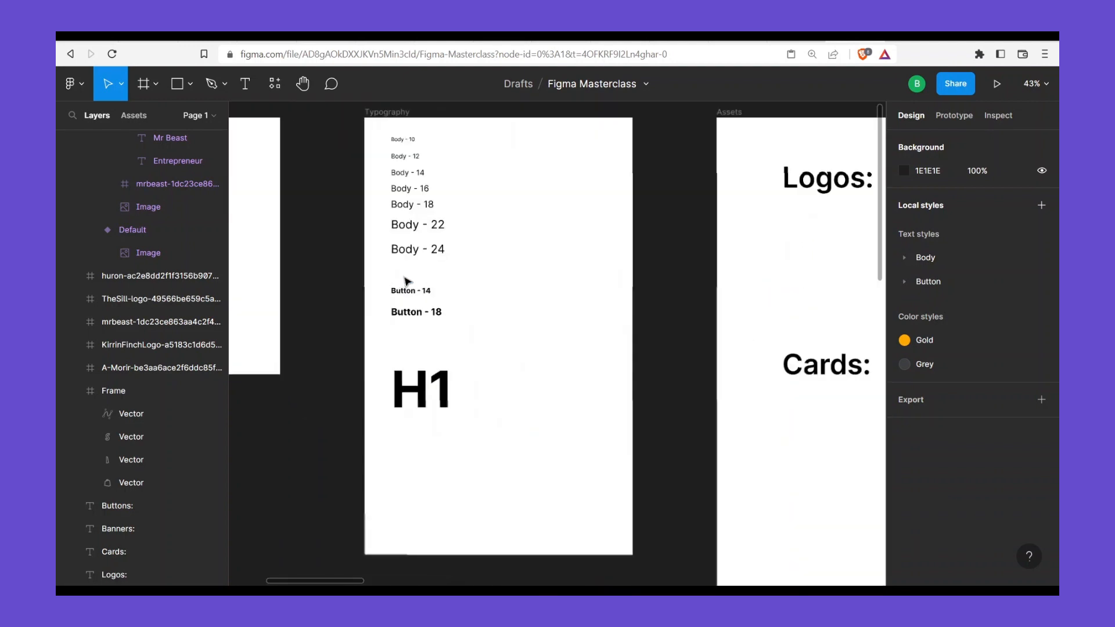
scroll(415, 198, "up", 1)
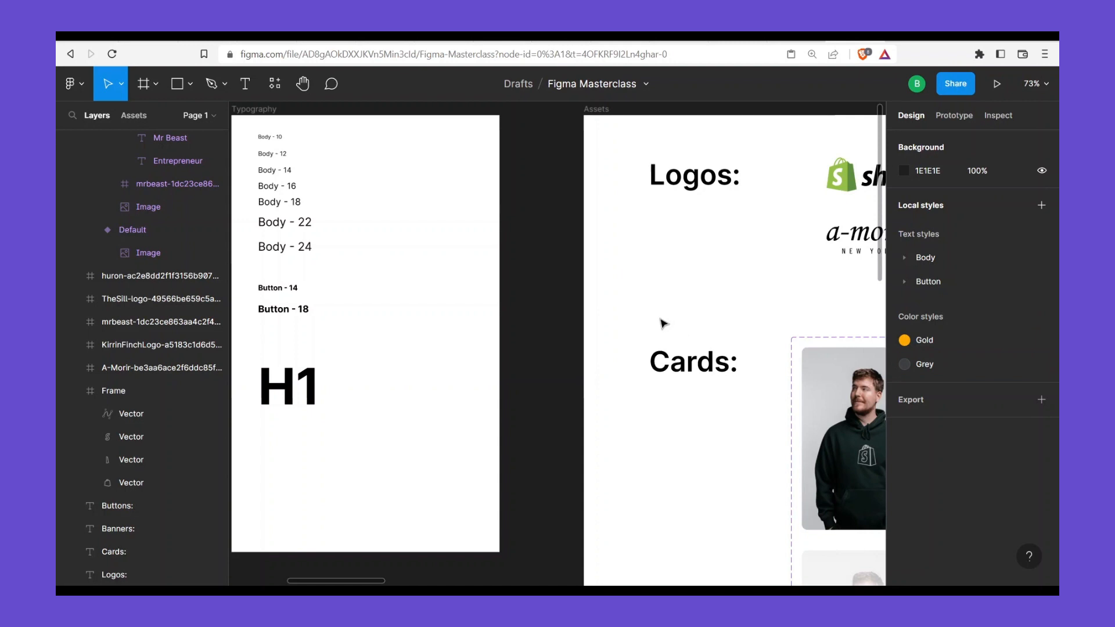
left_click_drag(656, 319, 548, 314)
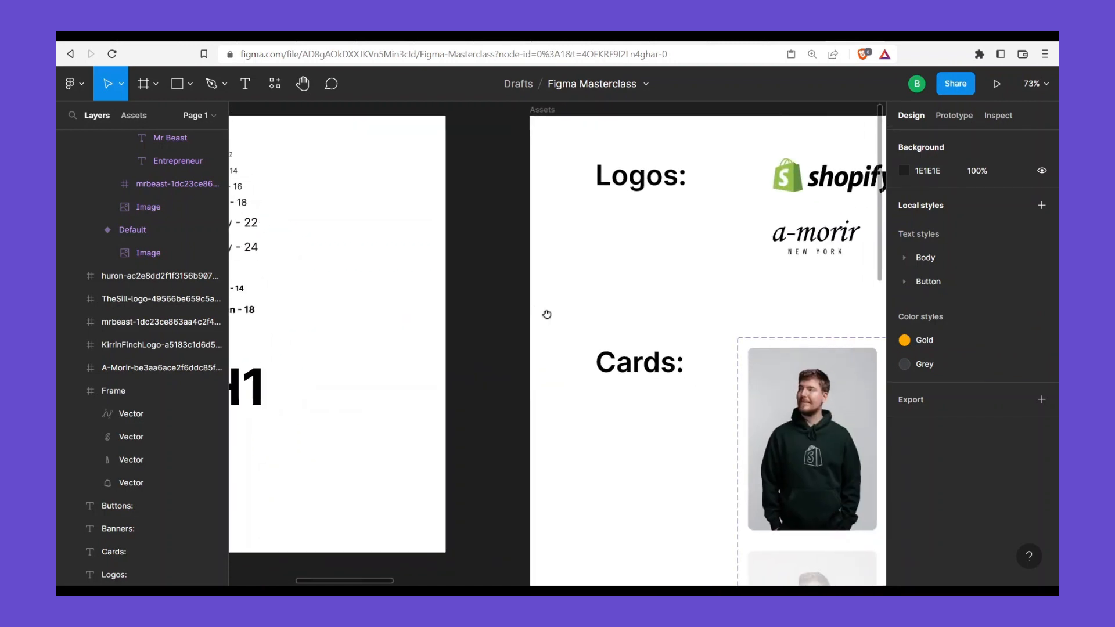
left_click_drag(747, 323, 546, 302)
scroll(546, 302, "down", 5)
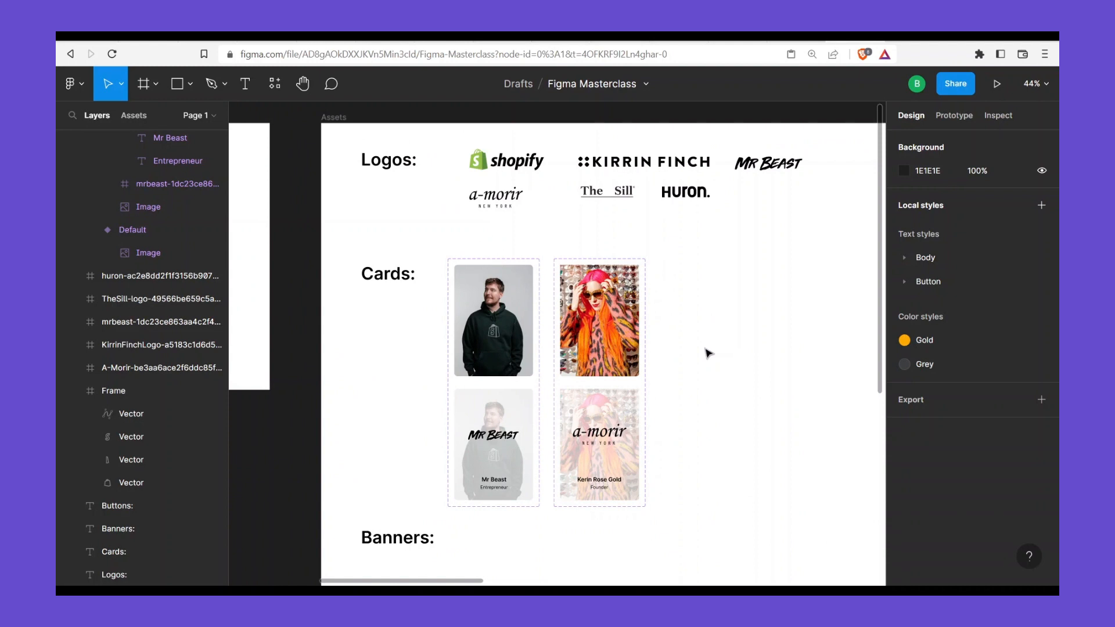
scroll(707, 353, "down", 2)
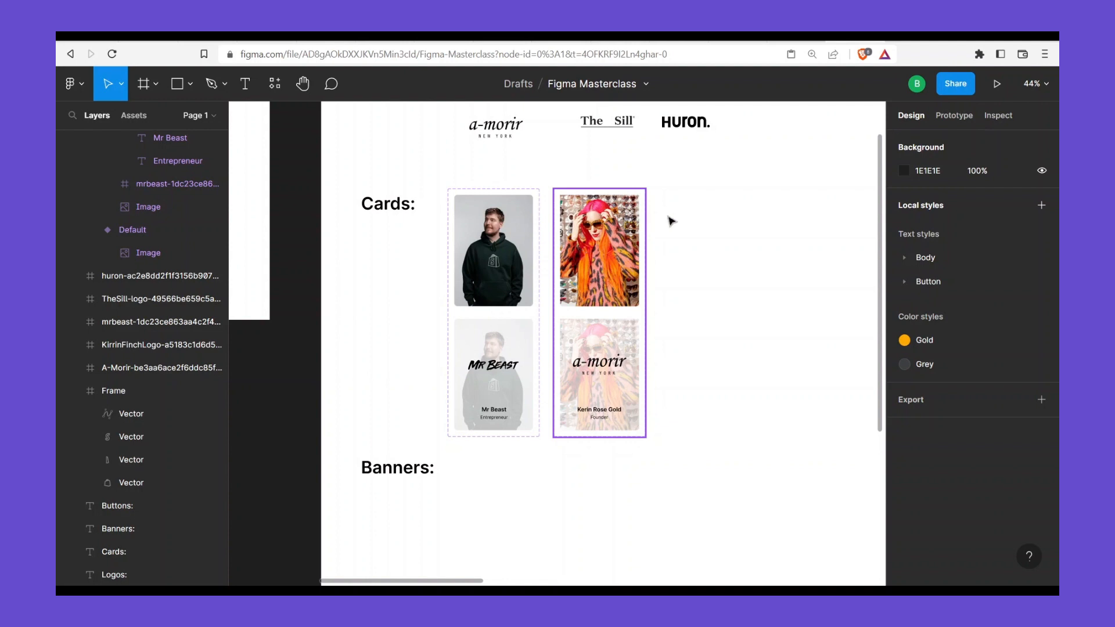
Switch to the Shopify Website Design file and examine its card and banner components, text styles and color styles
left_click(625, 40)
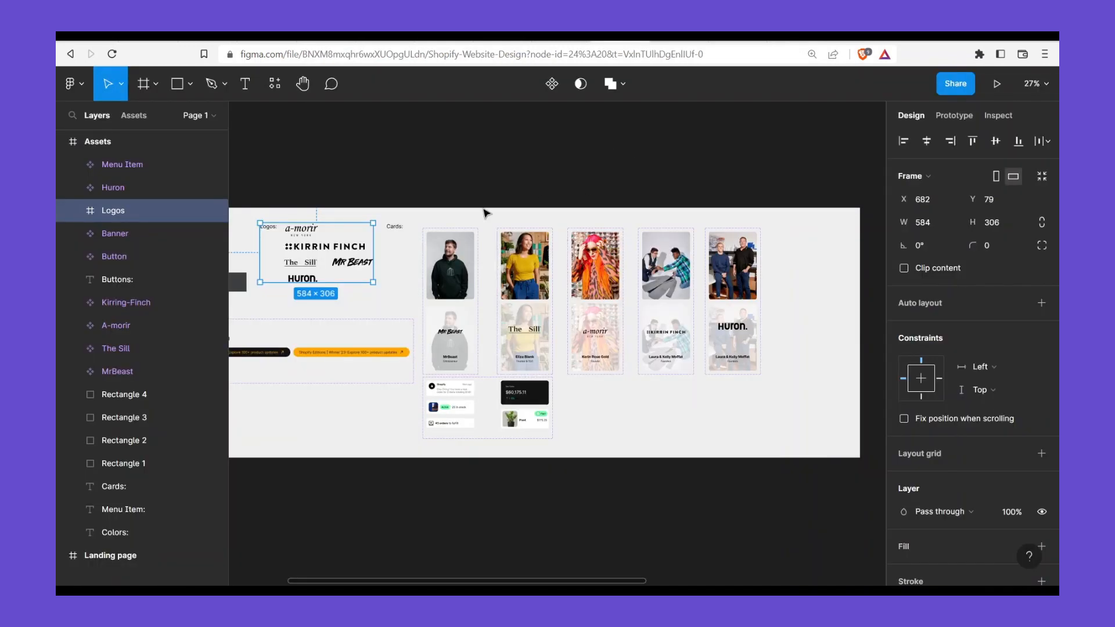
left_click_drag(401, 225, 501, 228)
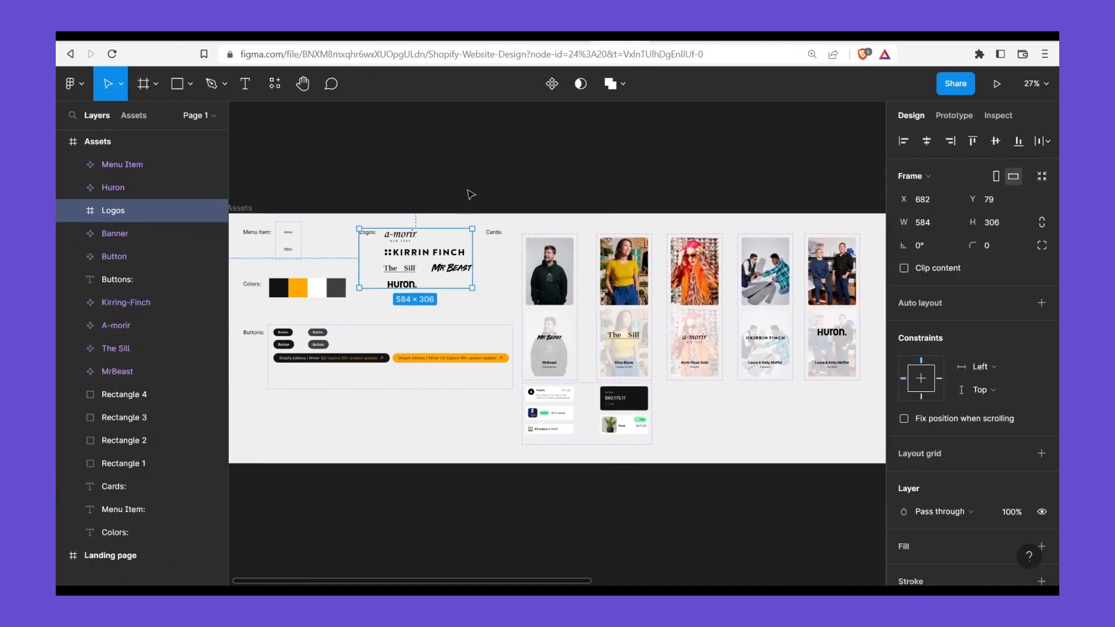
left_click(471, 193)
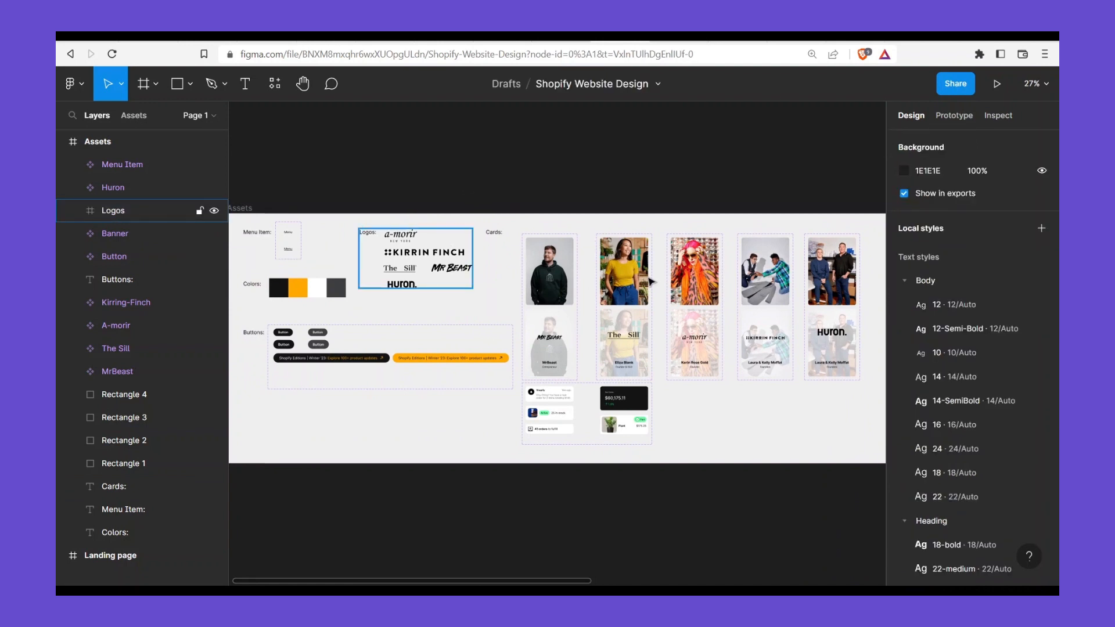
scroll(697, 279, "right", 5)
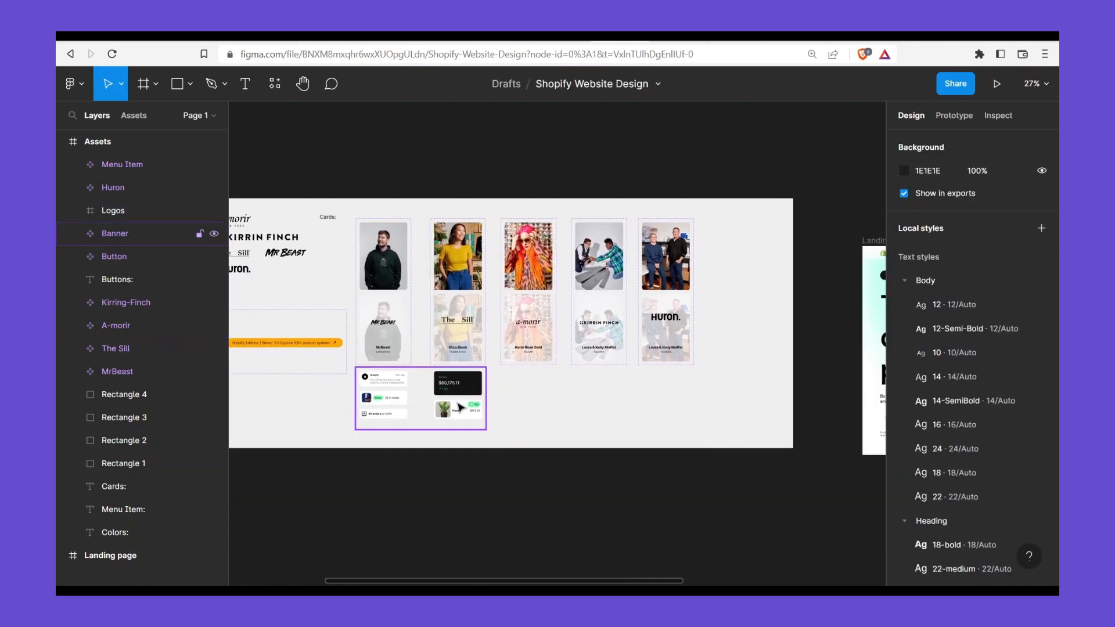
scroll(441, 378, "up", 3)
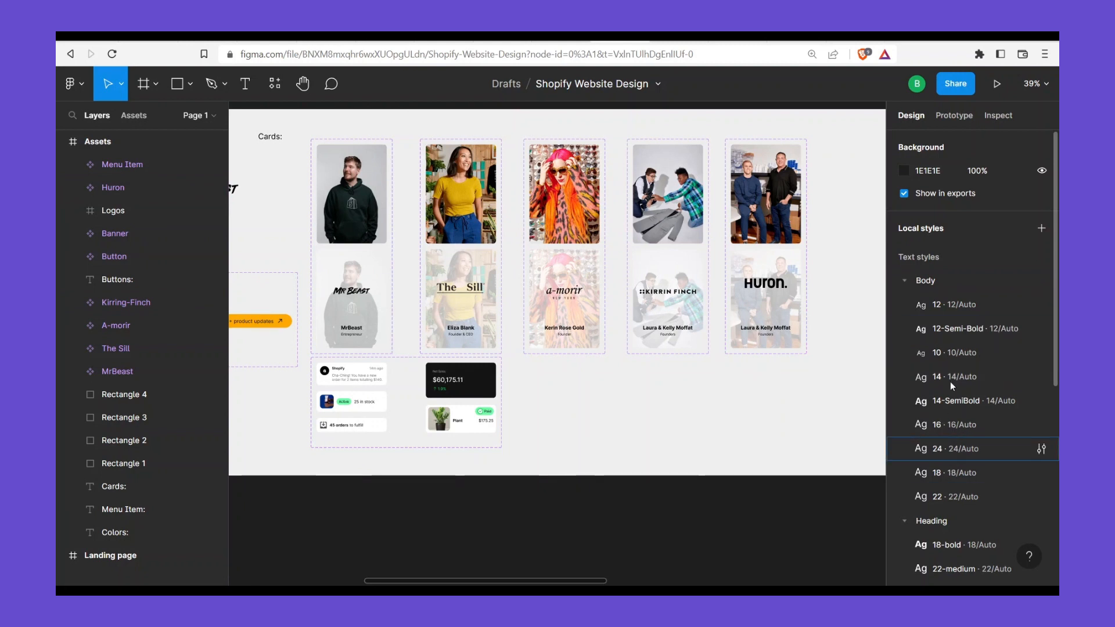
scroll(952, 413, "down", 5)
scroll(953, 411, "down", 3)
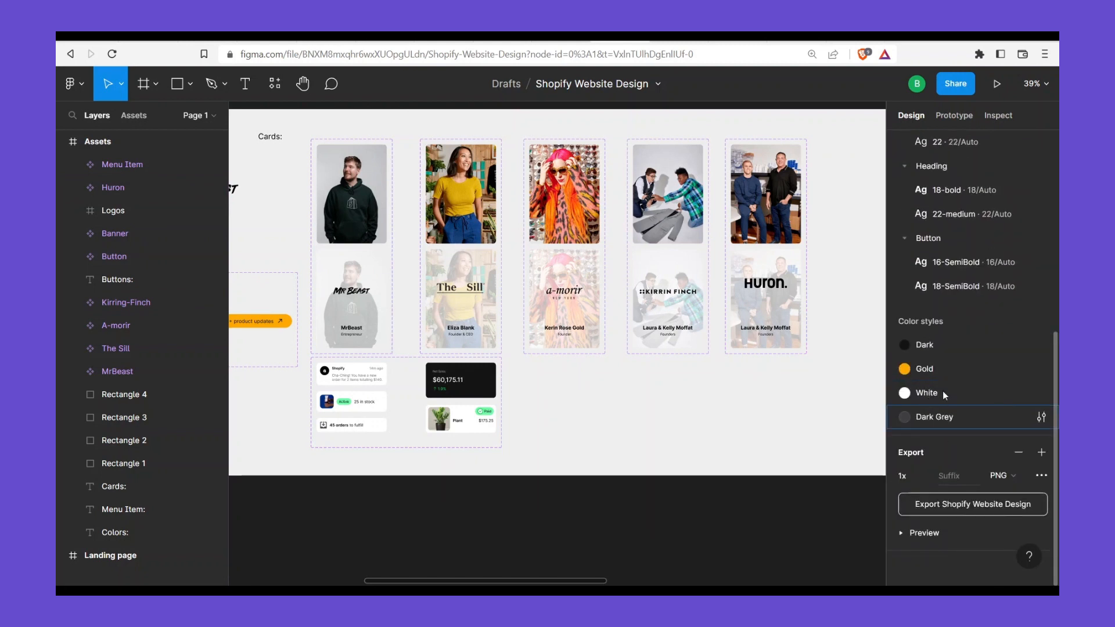
scroll(946, 283, "up", 3)
scroll(946, 283, "up", 2)
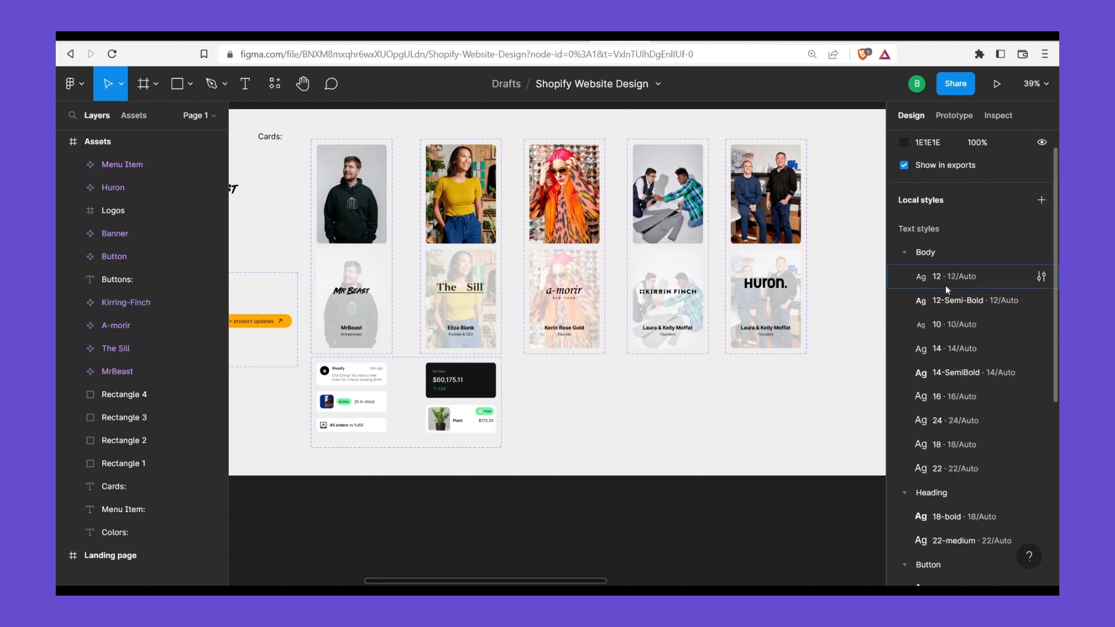
Start publishing the Shopify Website Design file as a library and move it from Drafts to Team project
left_click(657, 86)
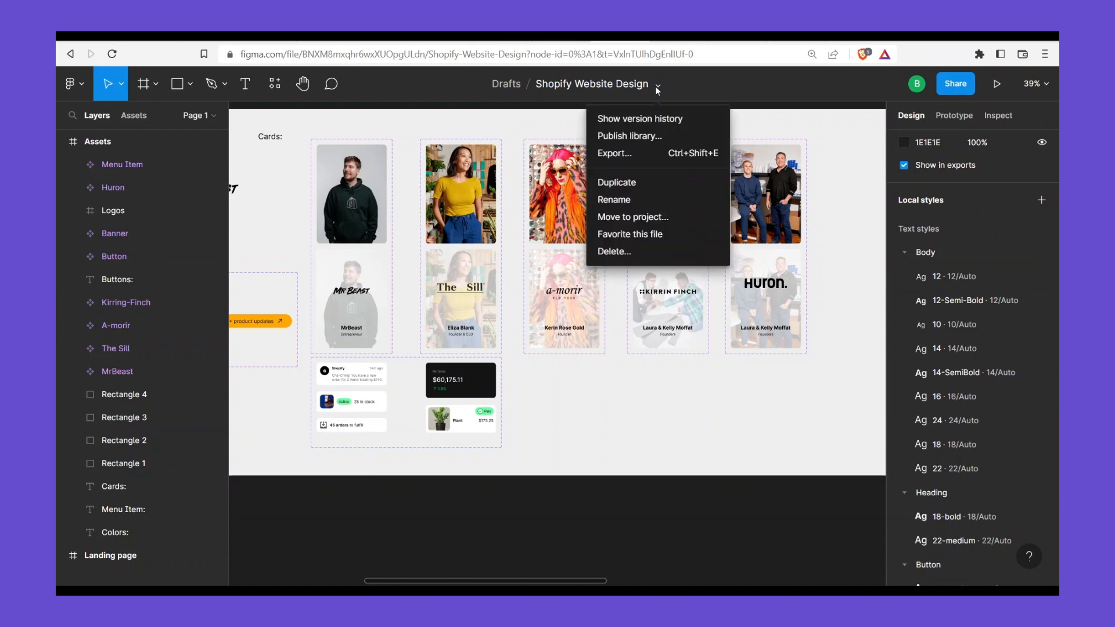
left_click(651, 138)
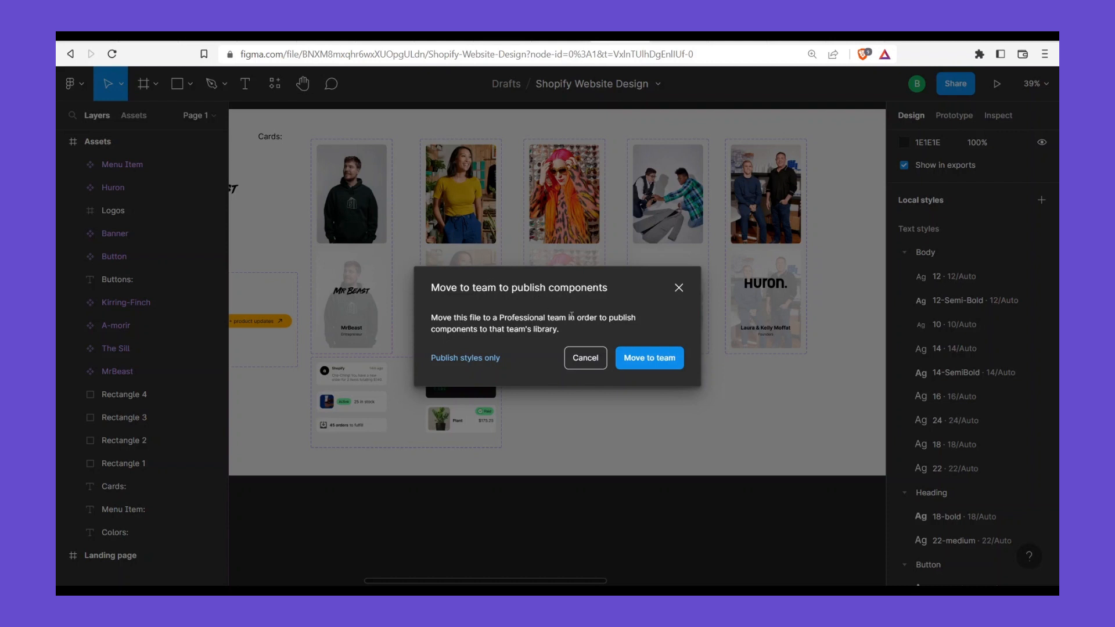
left_click(642, 357)
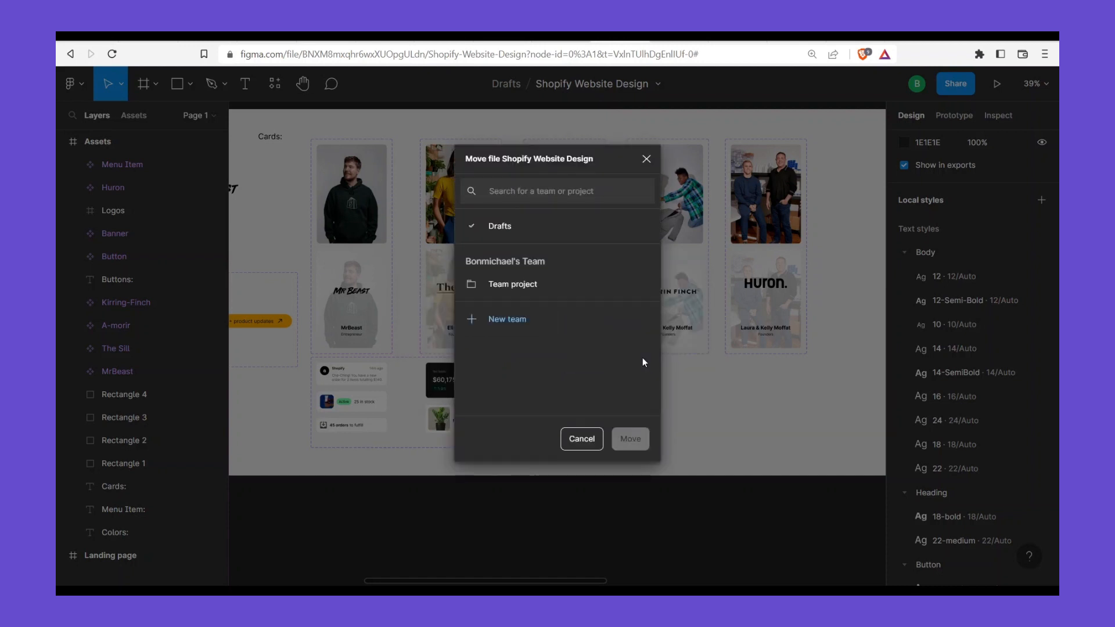
left_click(540, 289)
left_click(539, 287)
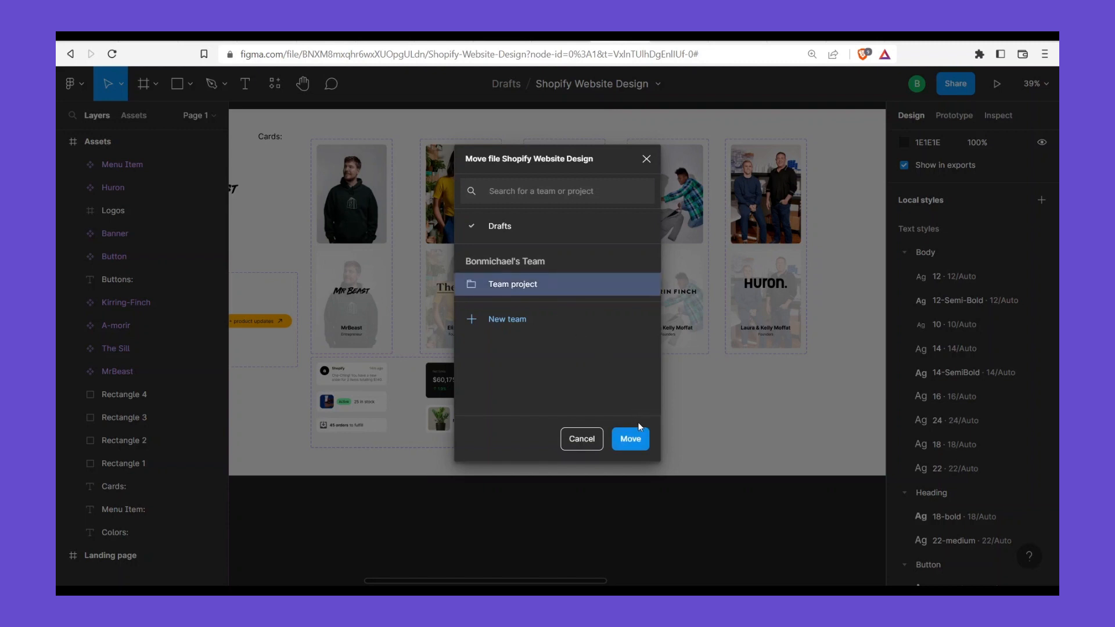
left_click(632, 441)
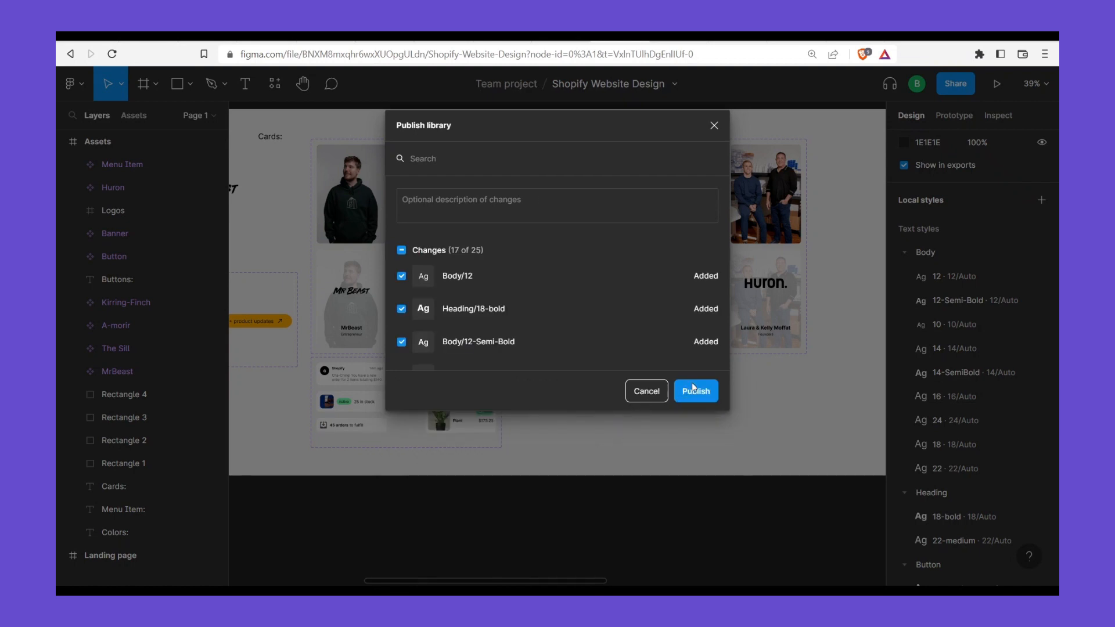
Include the A-morir, Banner and Button components in the library changes being published
scroll(590, 302, "down", 1)
scroll(585, 309, "down", 5)
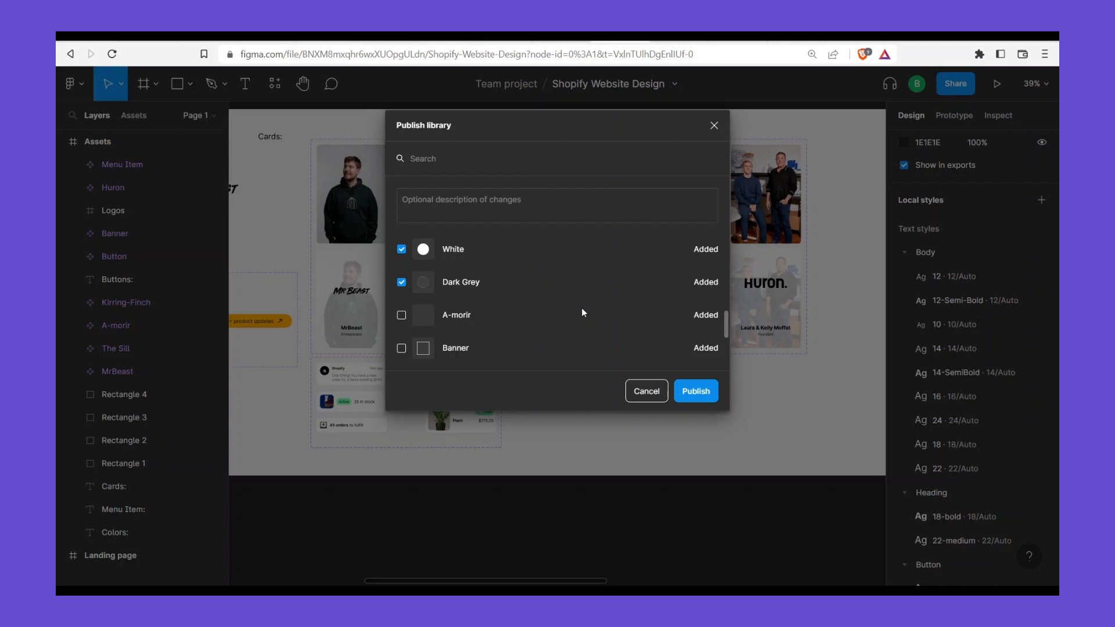
scroll(586, 328, "down", 5)
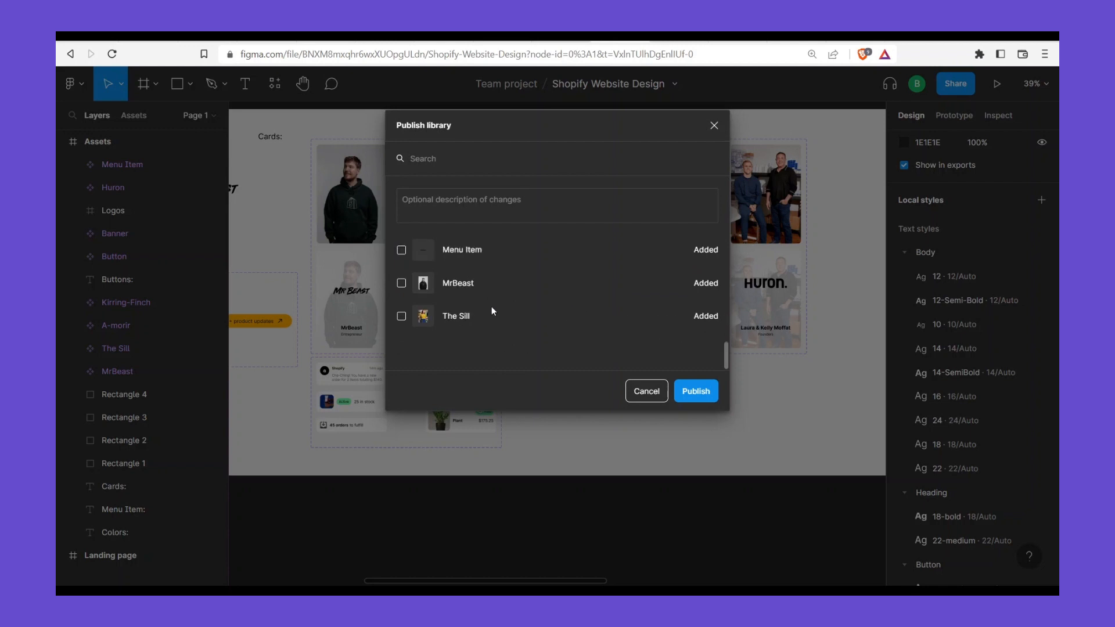
scroll(464, 337, "up", 5)
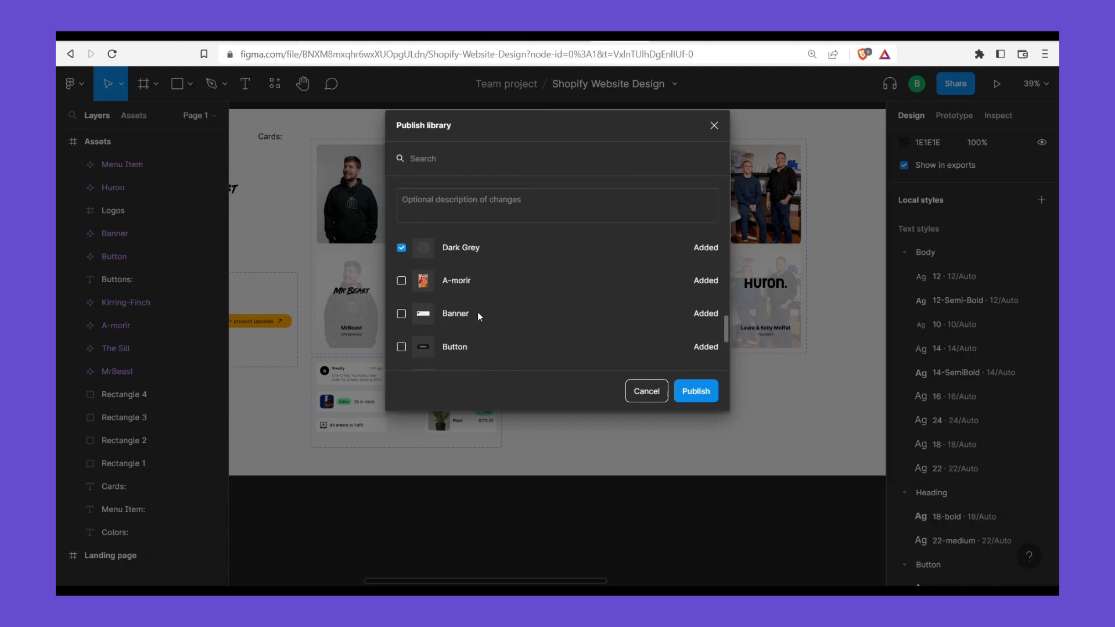
scroll(452, 304, "down", 3)
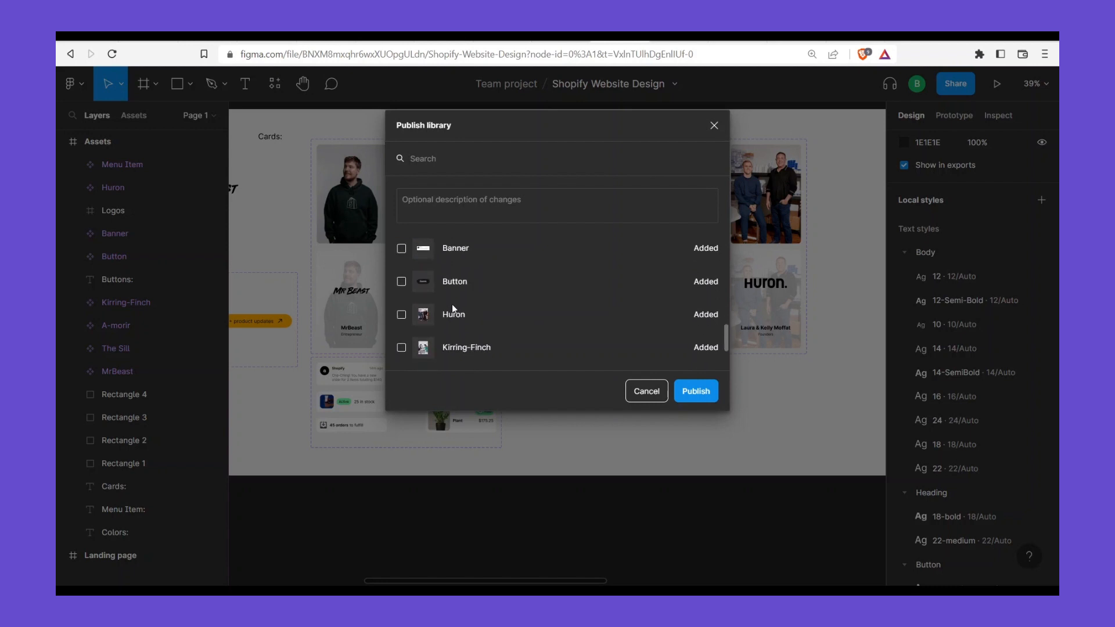
scroll(402, 268, "up", 2)
left_click(401, 280)
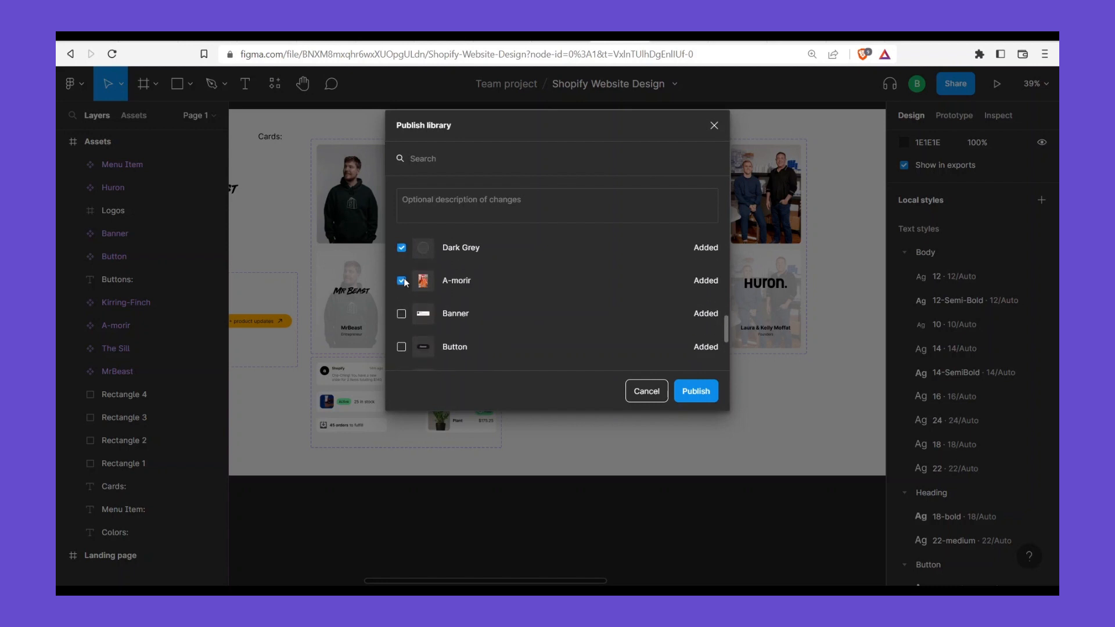
left_click(402, 315)
left_click(402, 347)
Add the Huron, Kirring-Finch, Menu Item, MrBeast and The Sill components to the library publication
scroll(465, 320, "down", 3)
scroll(399, 261, "up", 2)
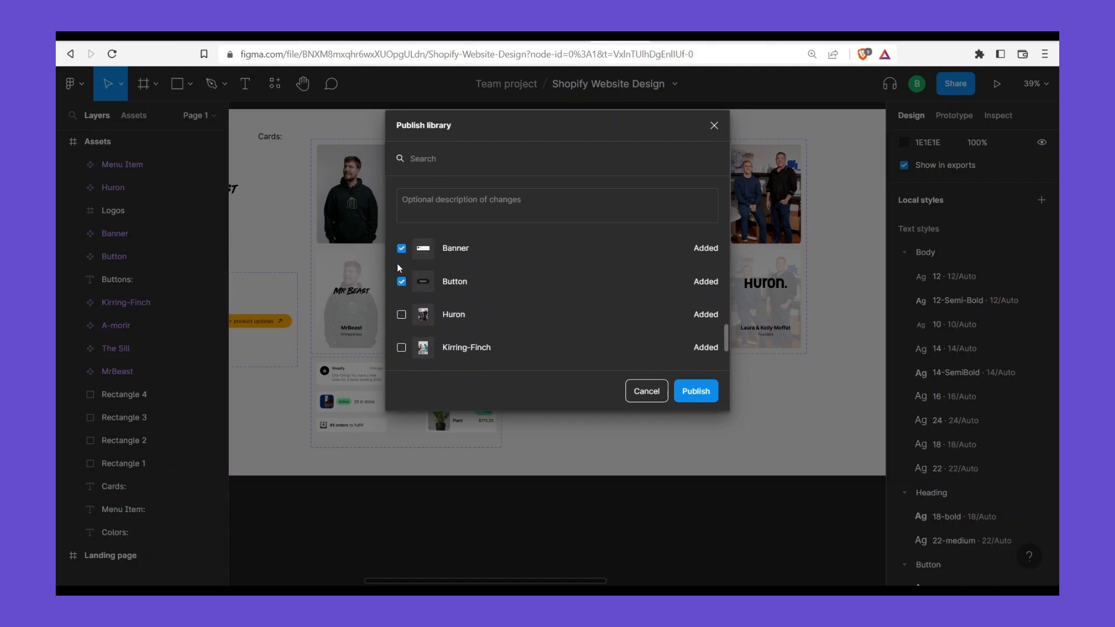
left_click(402, 314)
left_click(401, 348)
scroll(445, 333, "down", 2)
left_click(402, 314)
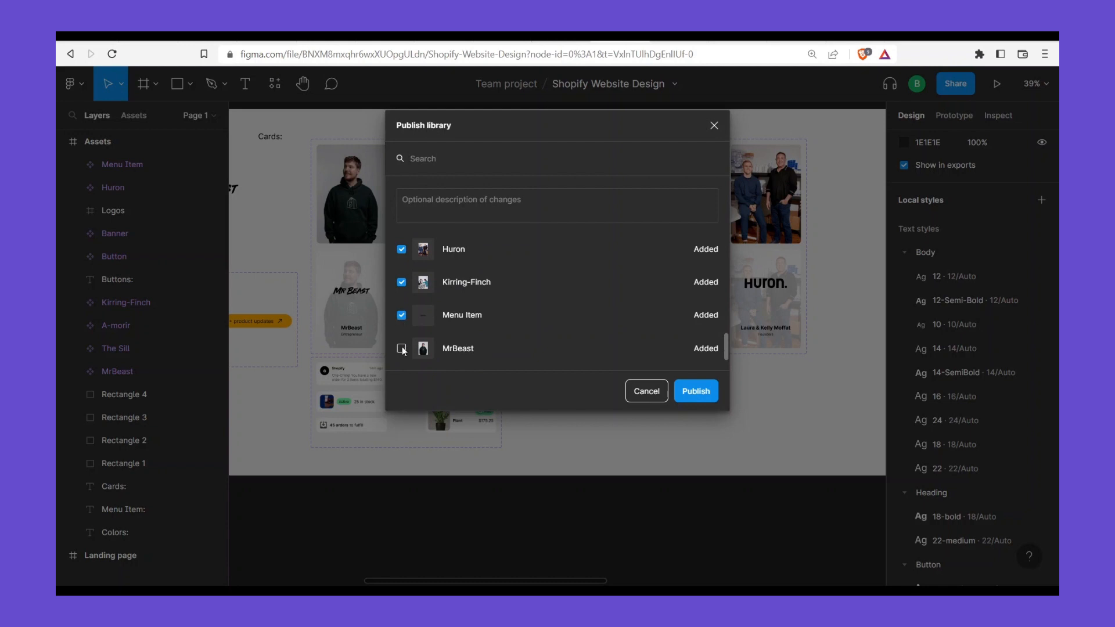
left_click(401, 348)
scroll(422, 339, "down", 2)
left_click(401, 314)
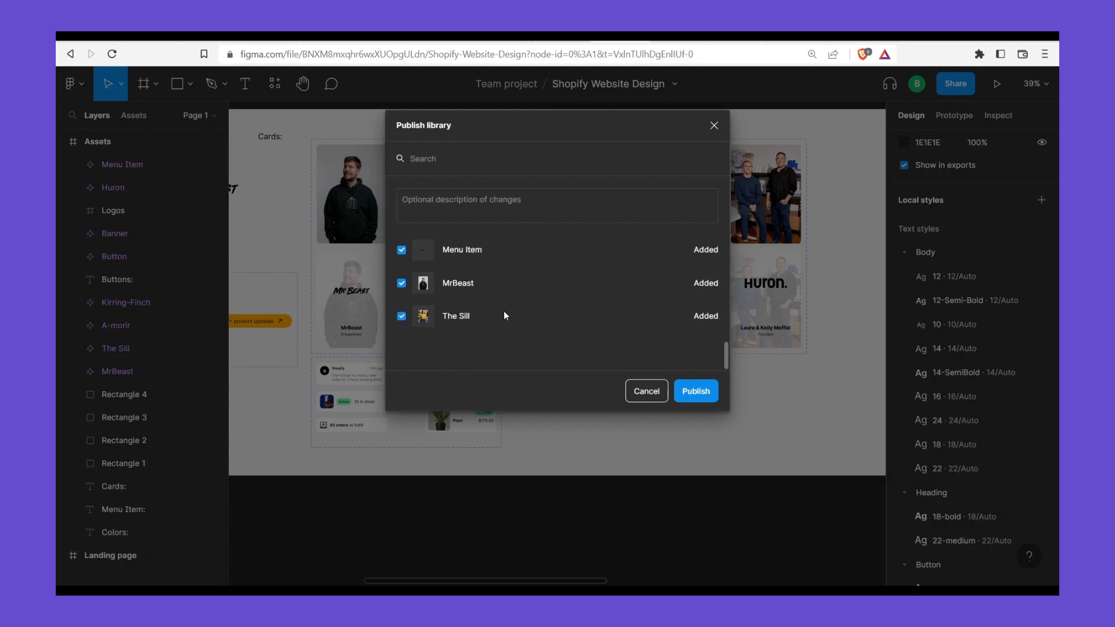
Check that all styles and components are selected and publish the library
scroll(503, 311, "up", 4)
scroll(503, 312, "up", 6)
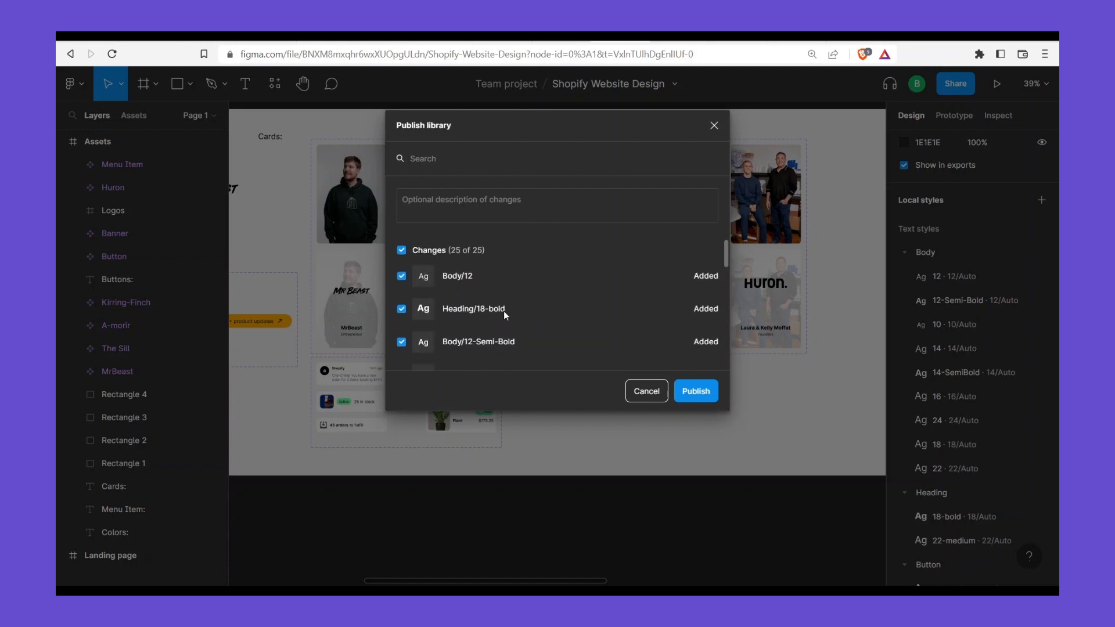
left_click(699, 394)
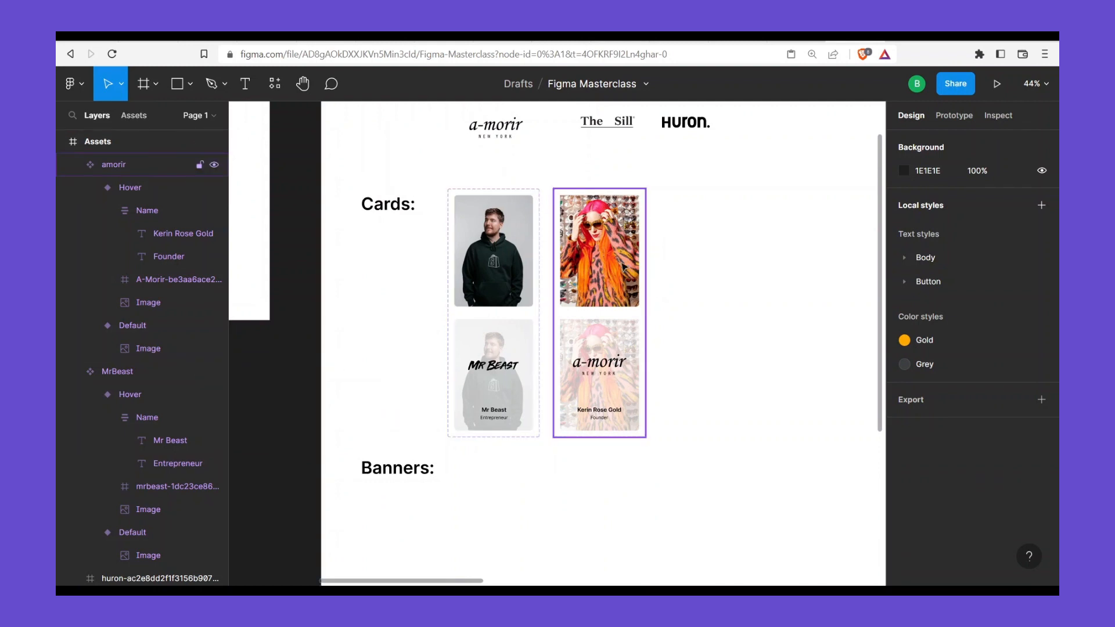
Switch back to the Figma Masterclass file and view its available local components
left_click(137, 116)
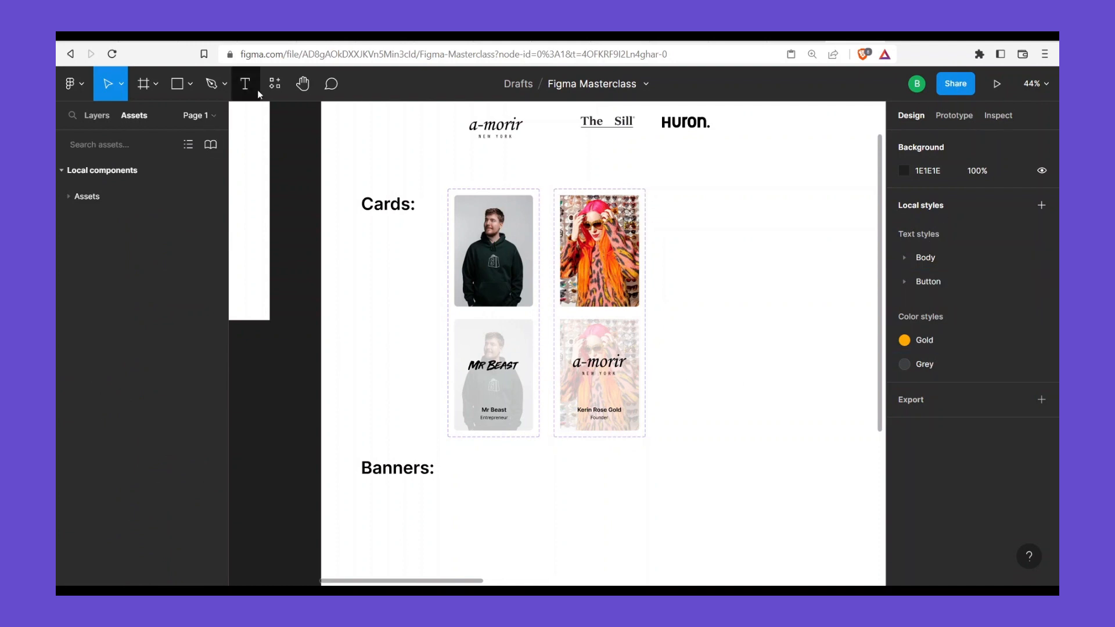
left_click(274, 85)
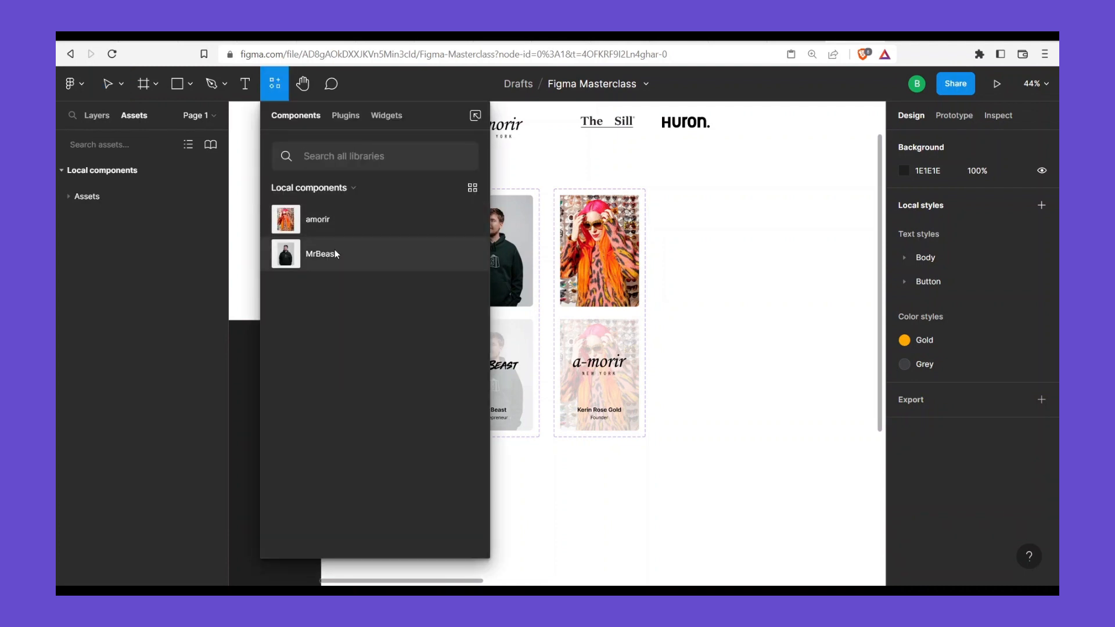
left_click(667, 216)
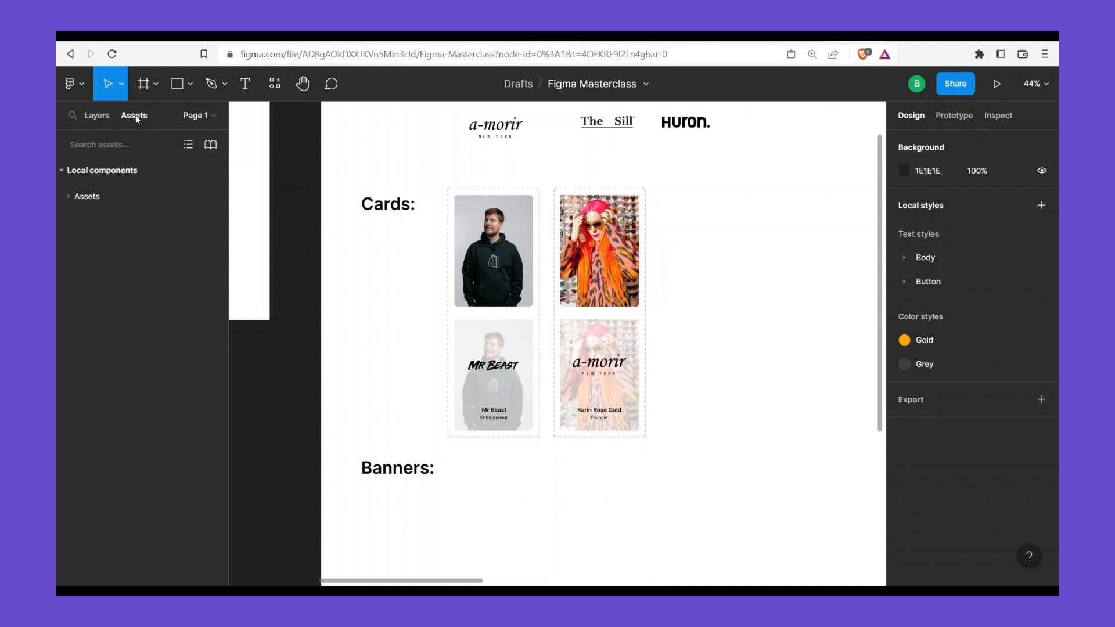
Find the Shopify Website Design library among the team's libraries and enable it for the current file
left_click(210, 146)
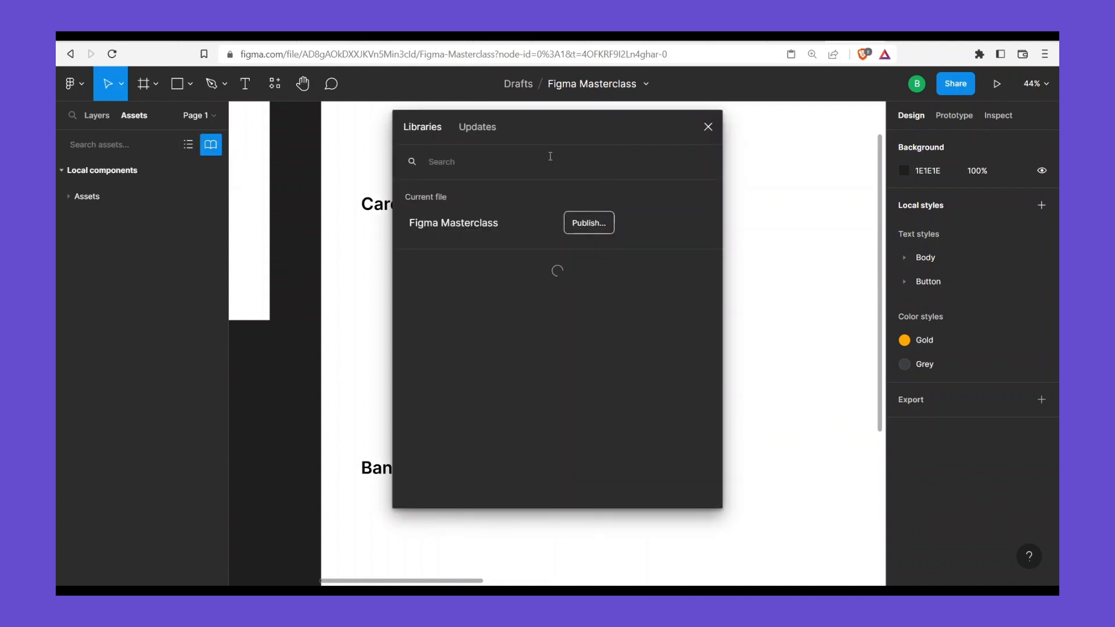
scroll(511, 314, "down", 3)
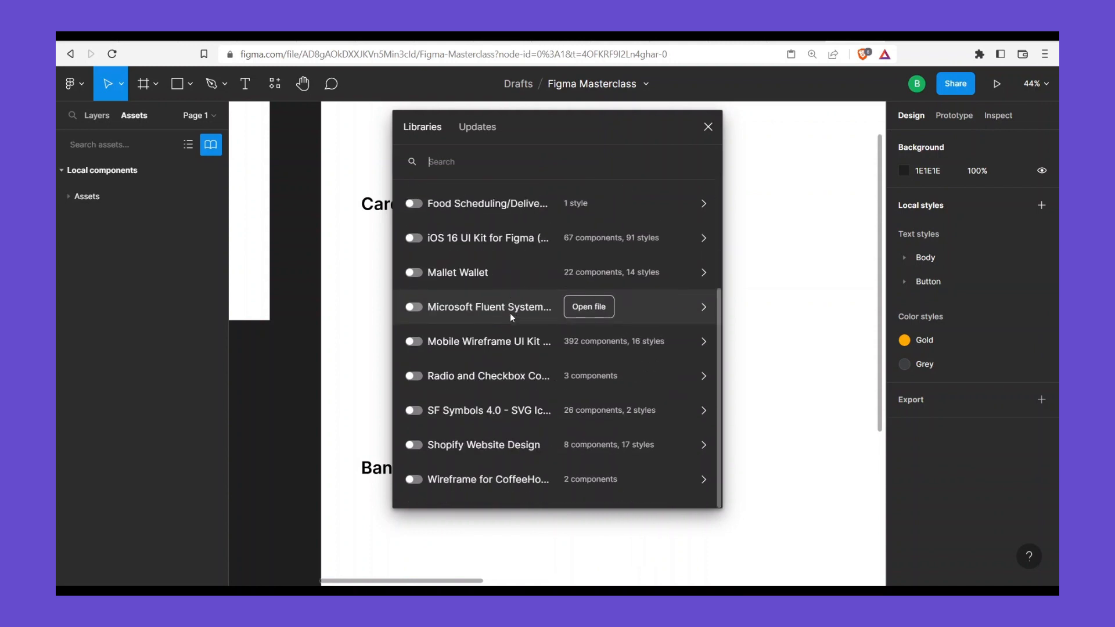
scroll(511, 317, "up", 3)
scroll(514, 308, "down", 3)
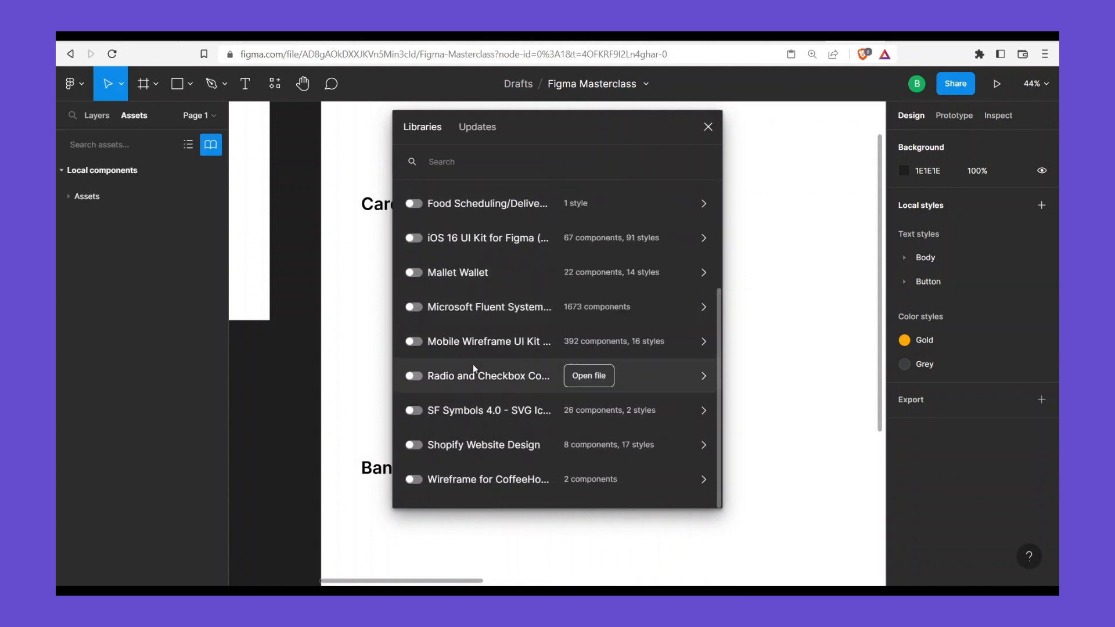
scroll(474, 369, "up", 3)
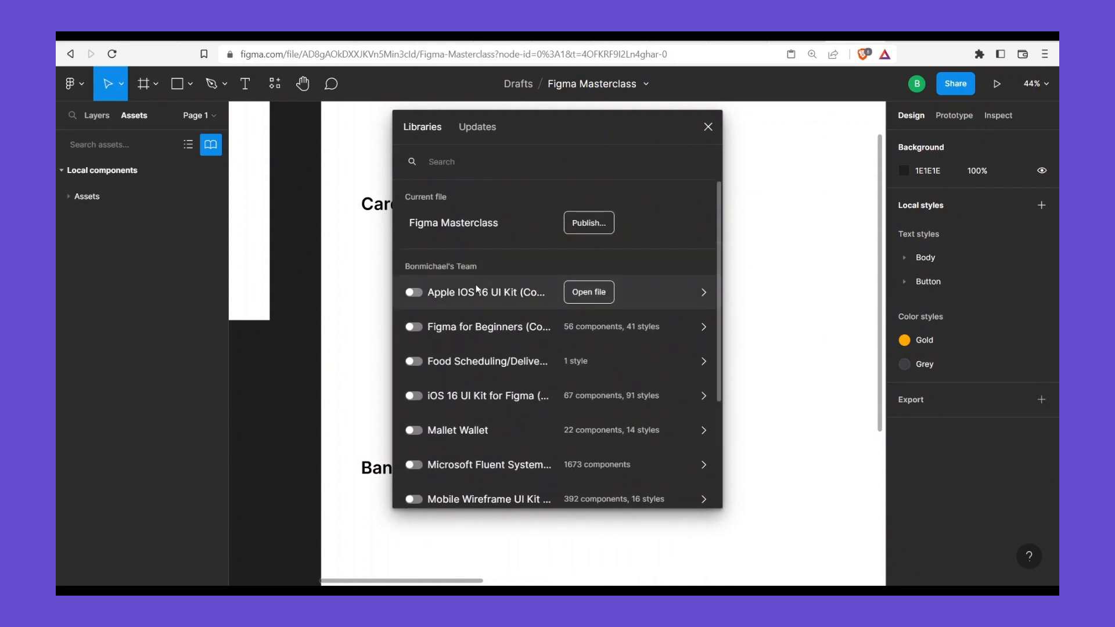
scroll(477, 289, "down", 3)
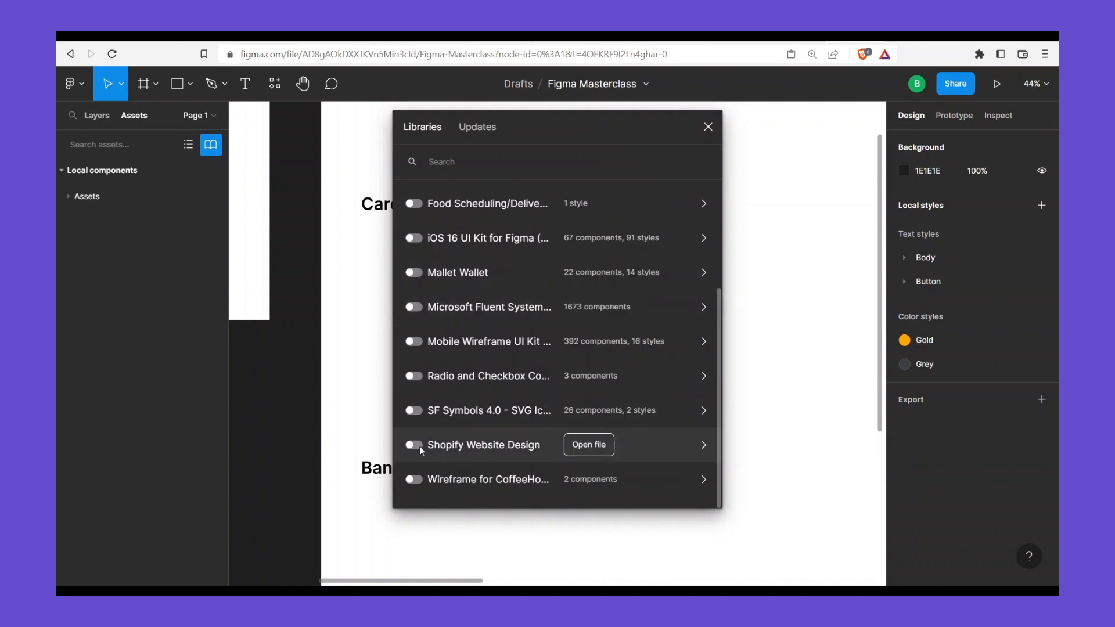
left_click(682, 450)
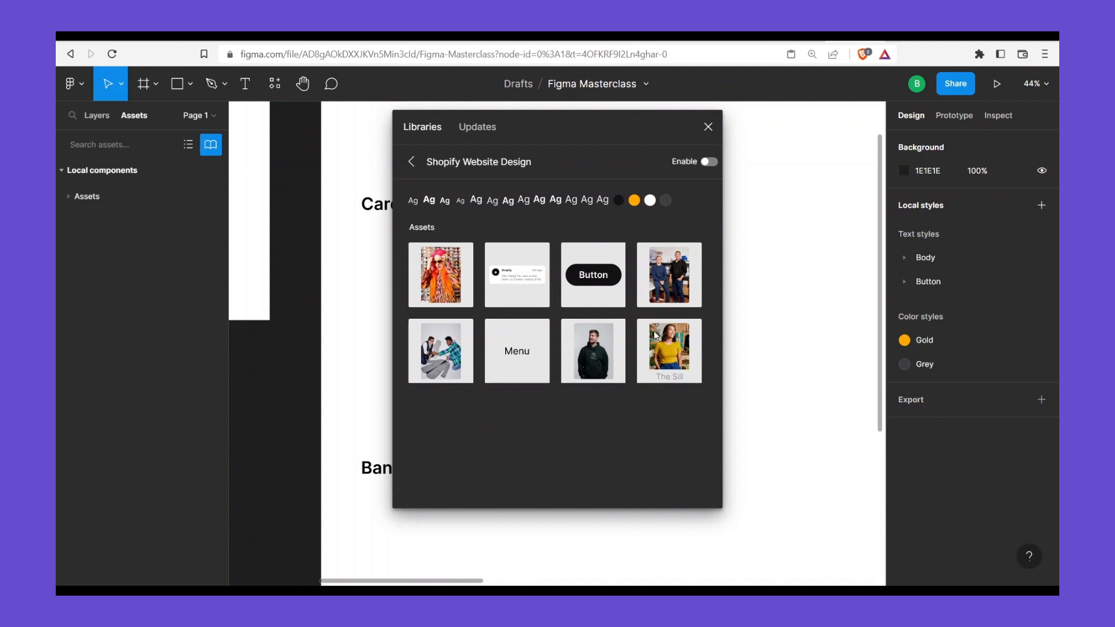
left_click(709, 163)
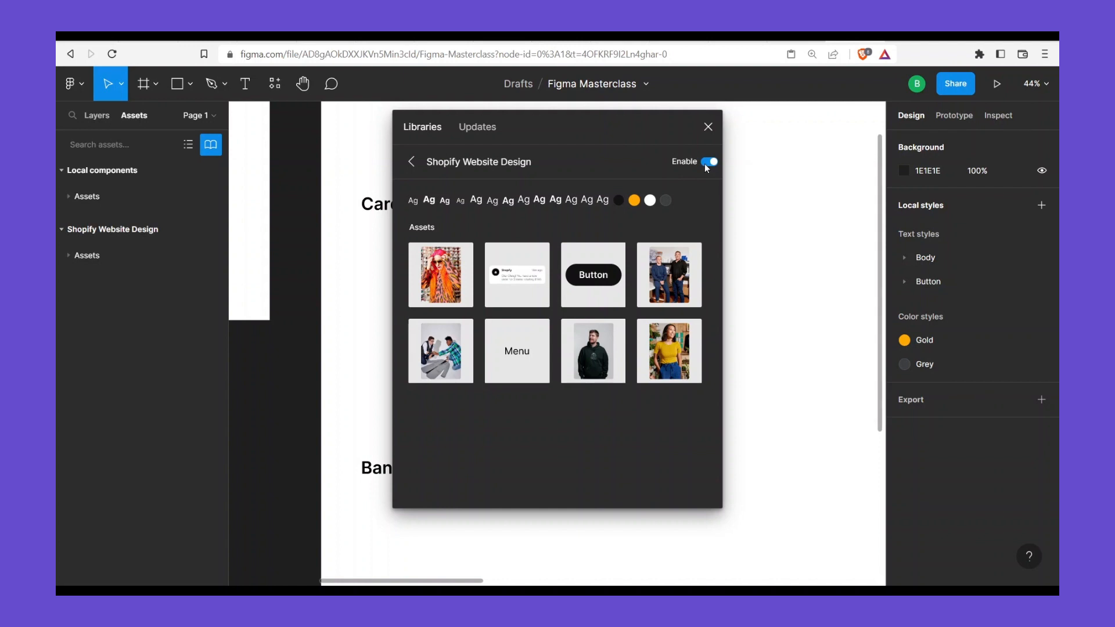
left_click(708, 127)
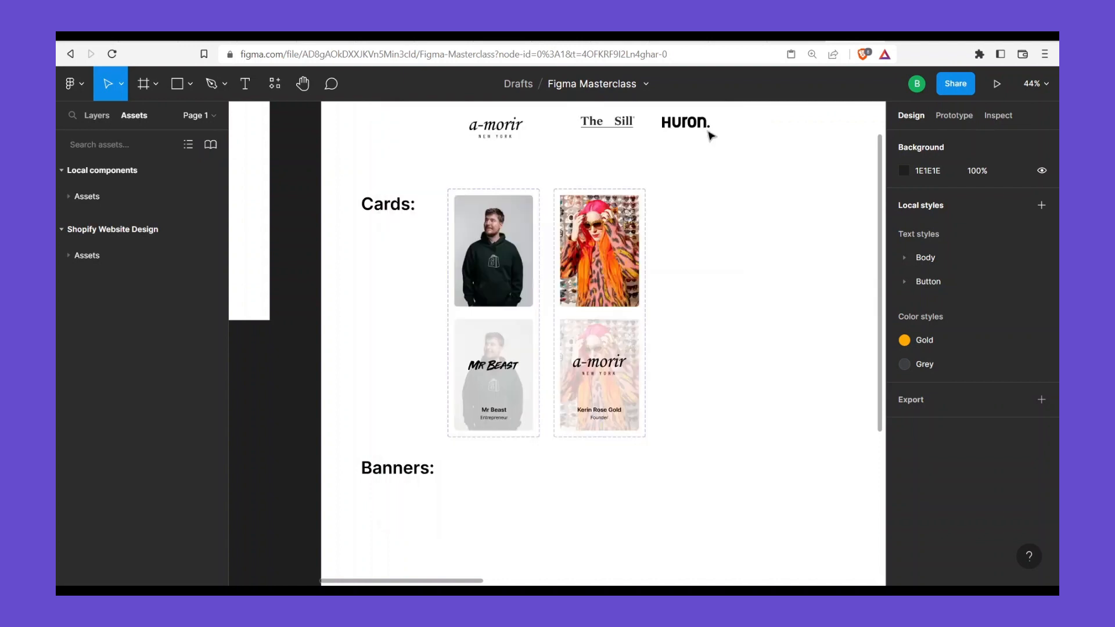
left_click(270, 87)
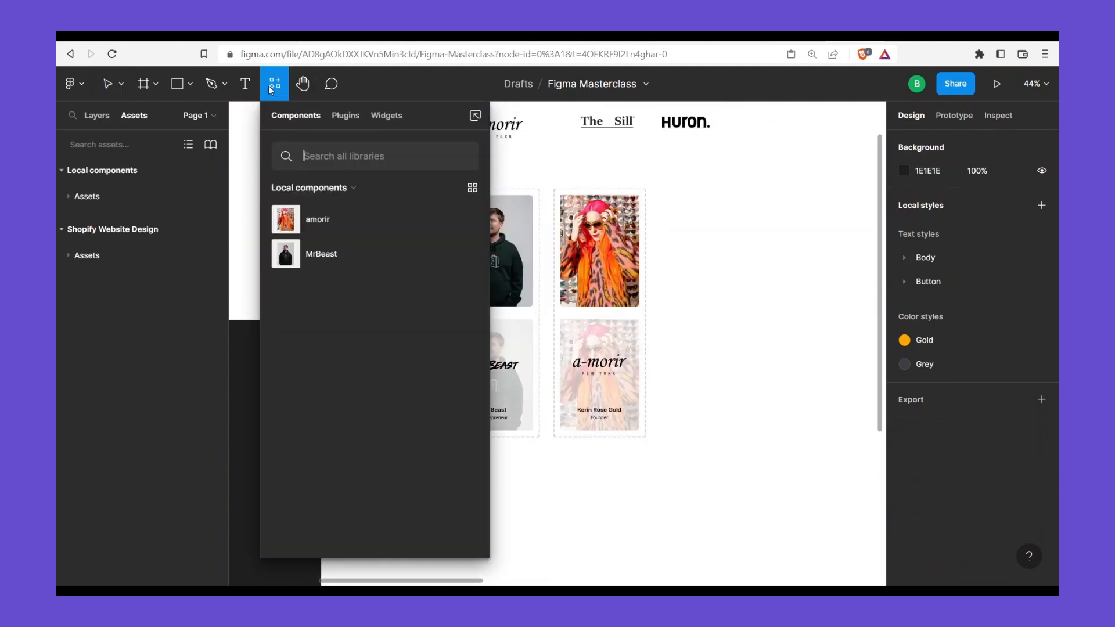
left_click(270, 87)
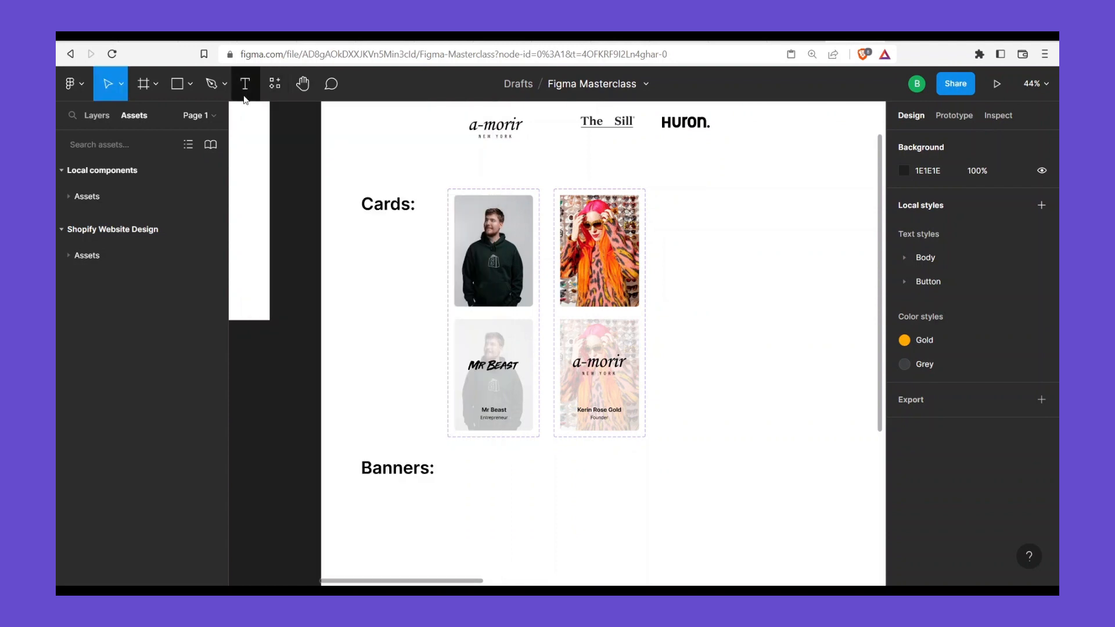
left_click(98, 117)
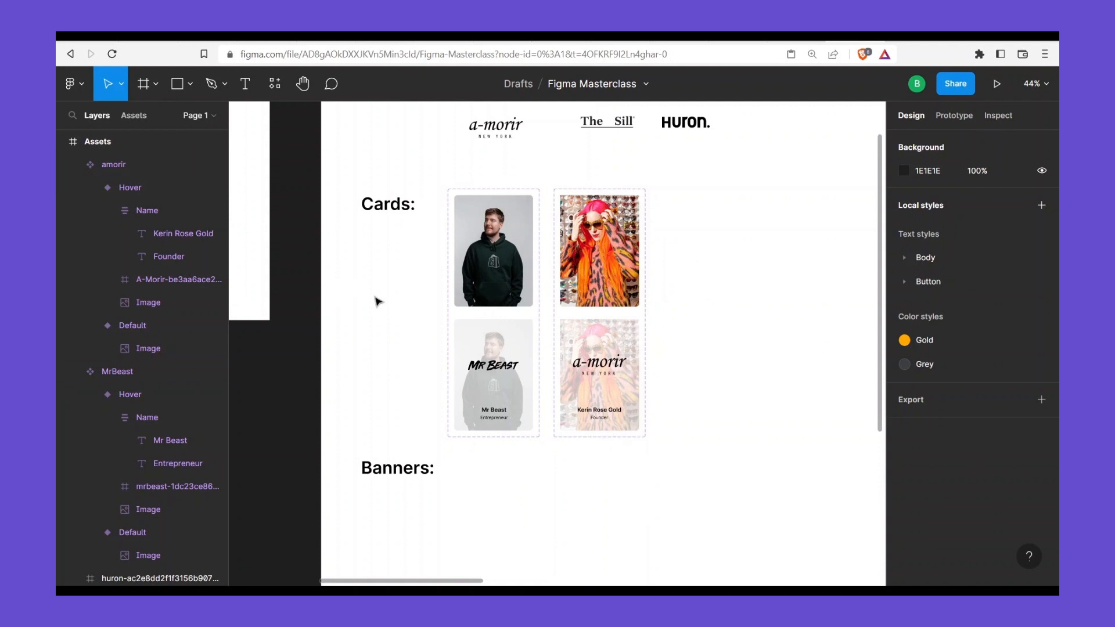
Examine the text styles available for the "Body - 22" text in the Typography frame, including those from the Shopify Website Design library
left_click_drag(378, 301, 596, 411)
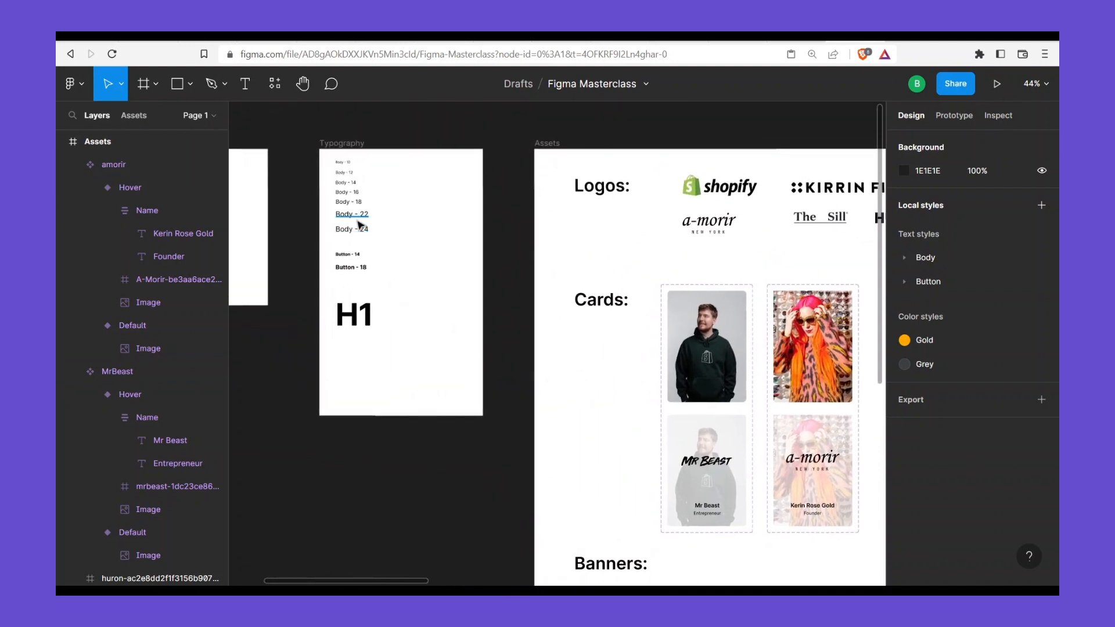
left_click(359, 224)
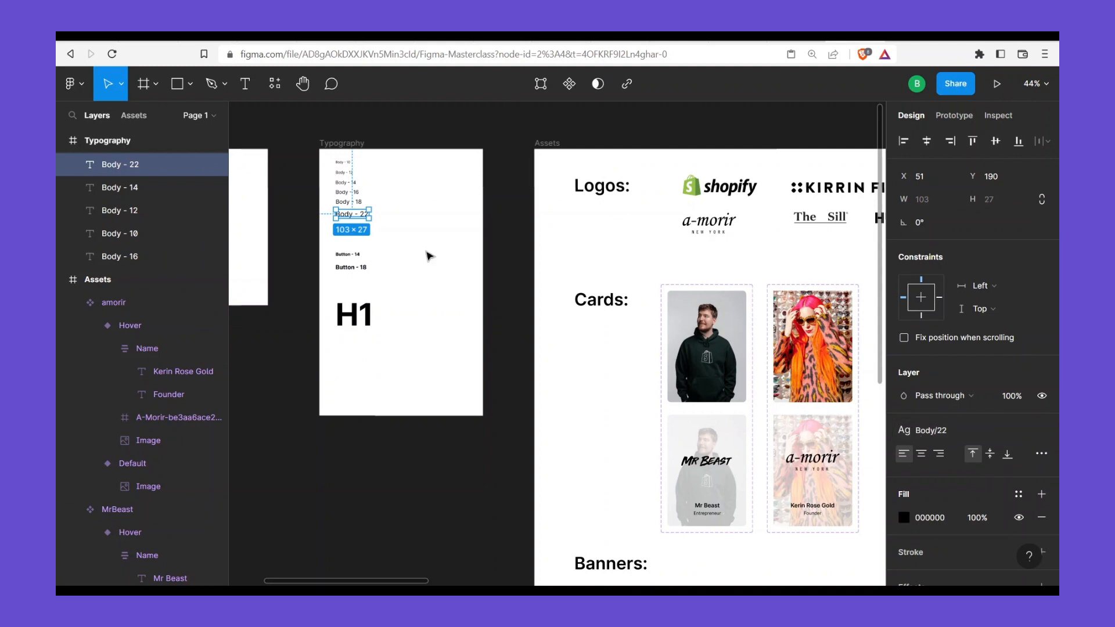
scroll(326, 215, "up", 5)
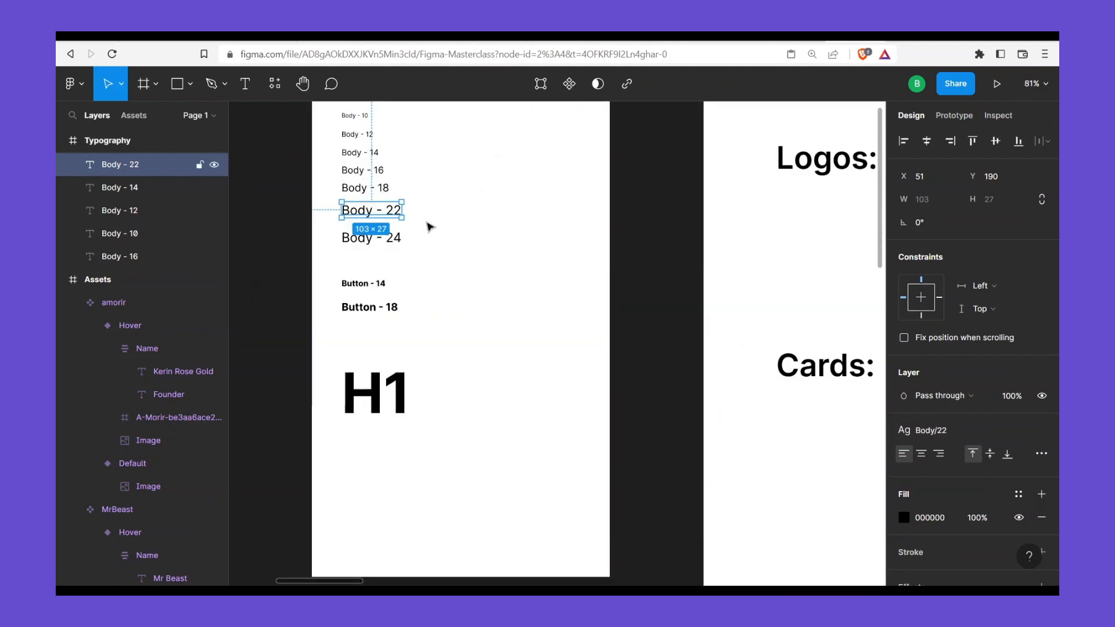
left_click(952, 430)
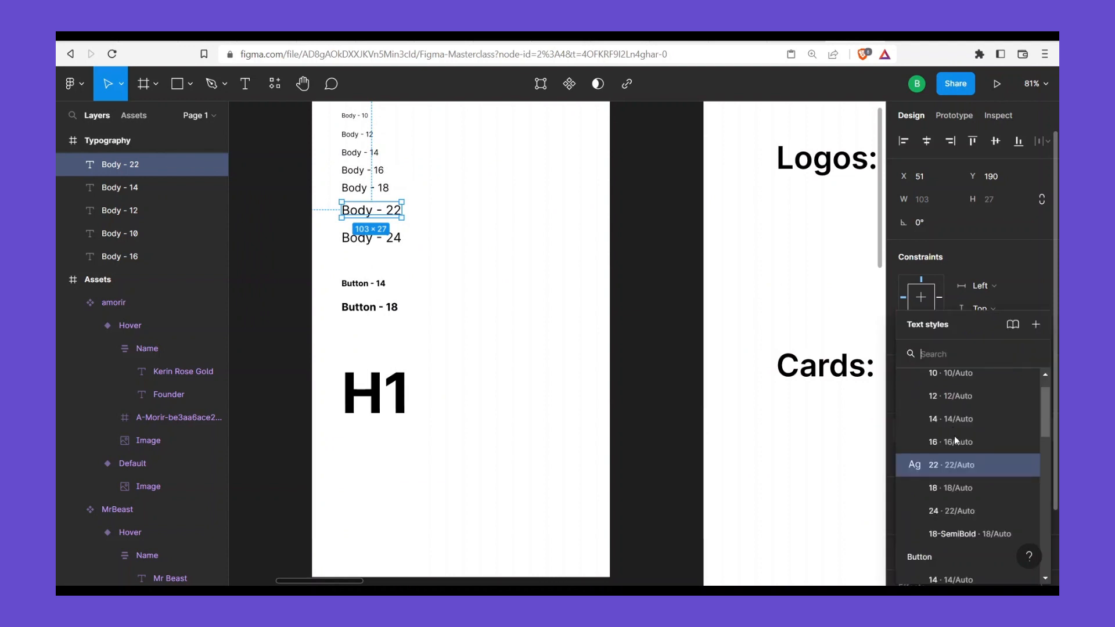
scroll(975, 493, "down", 1)
scroll(965, 502, "down", 4)
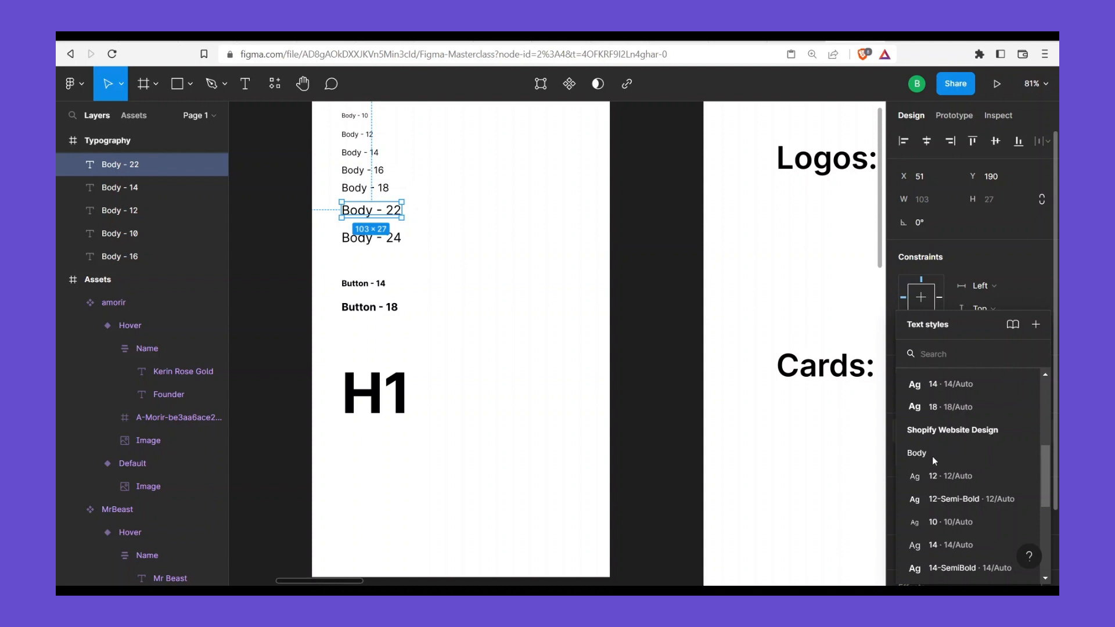
scroll(934, 462, "down", 4)
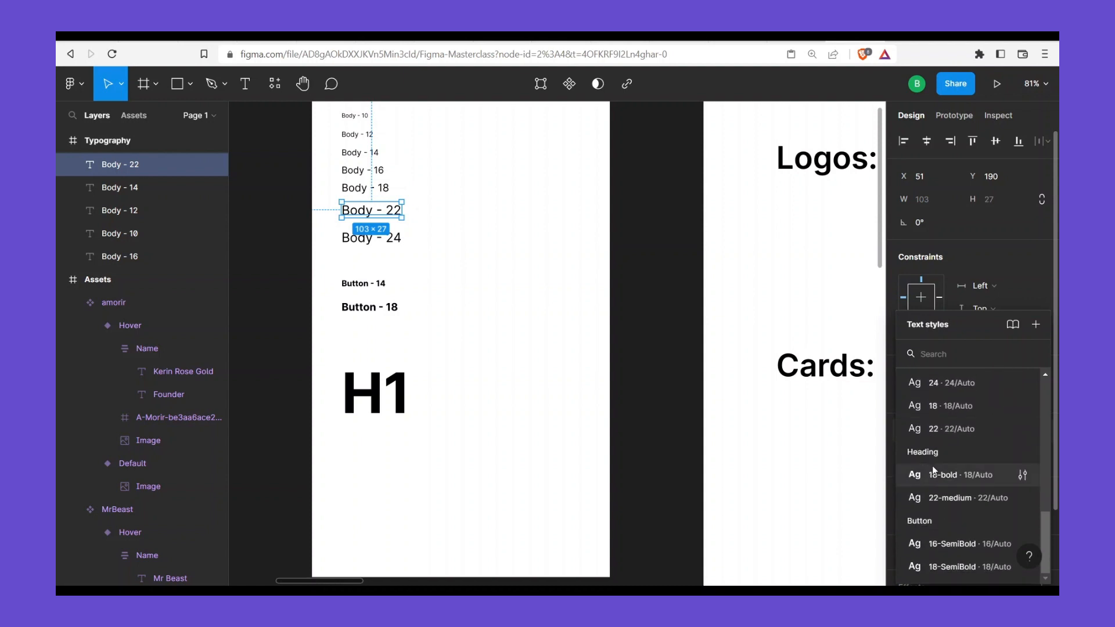
scroll(950, 524, "up", 5)
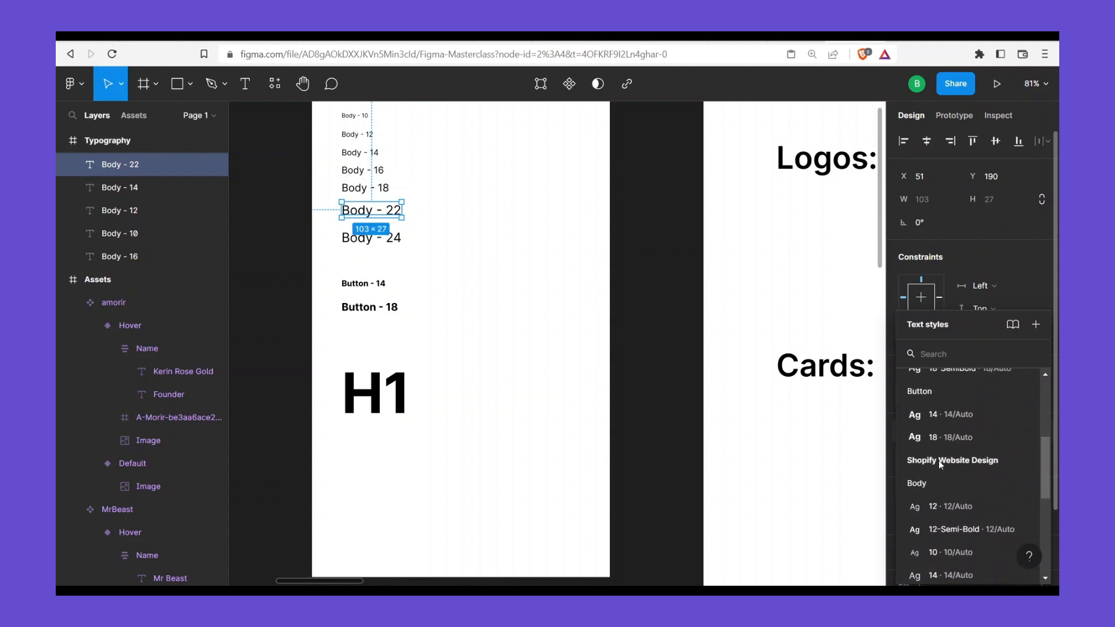
scroll(952, 491, "down", 4)
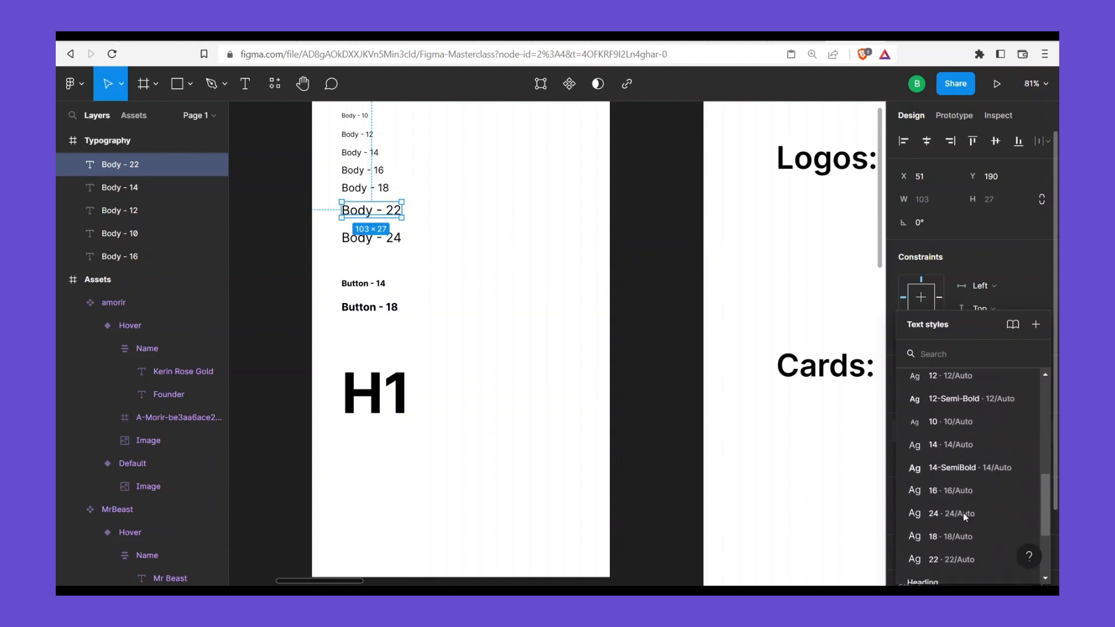
scroll(962, 509, "up", 2)
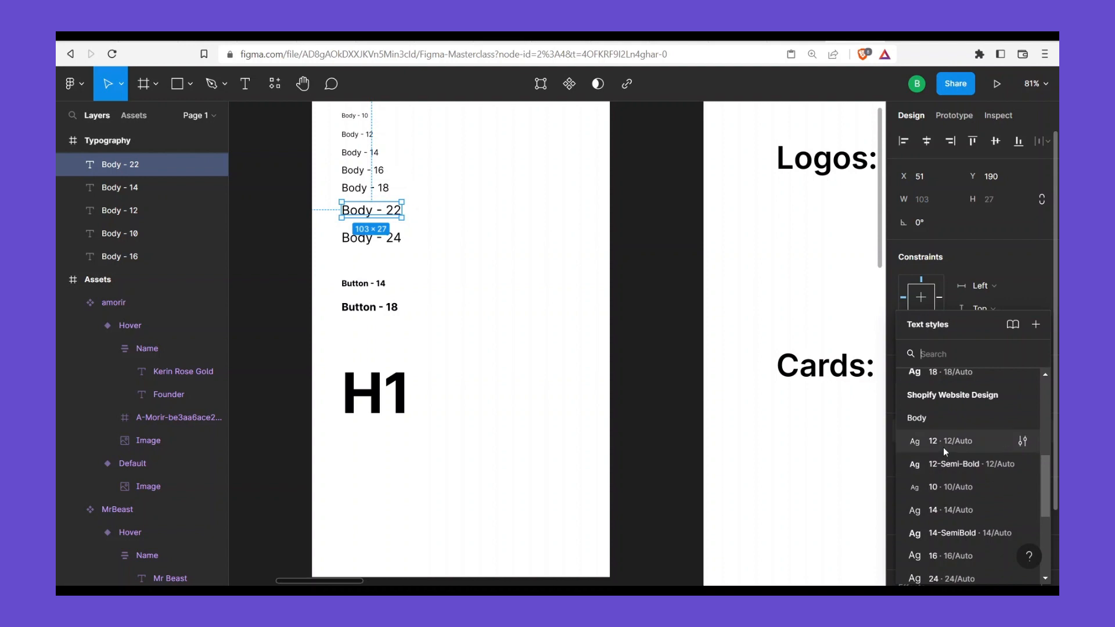
scroll(952, 488, "down", 6)
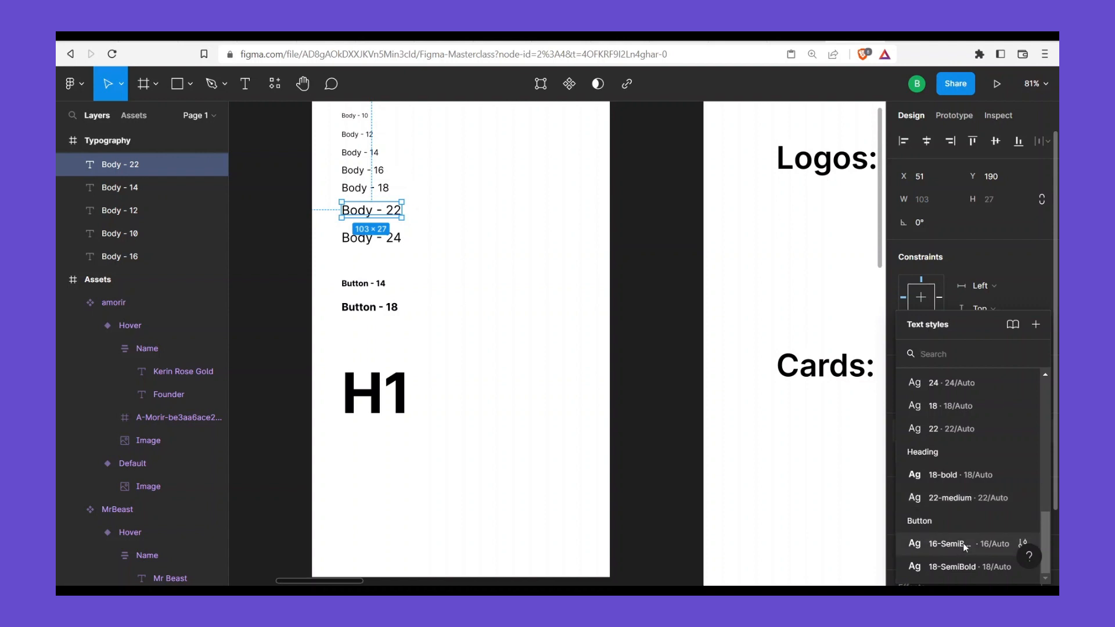
scroll(964, 546, "up", 3)
scroll(964, 522, "up", 5)
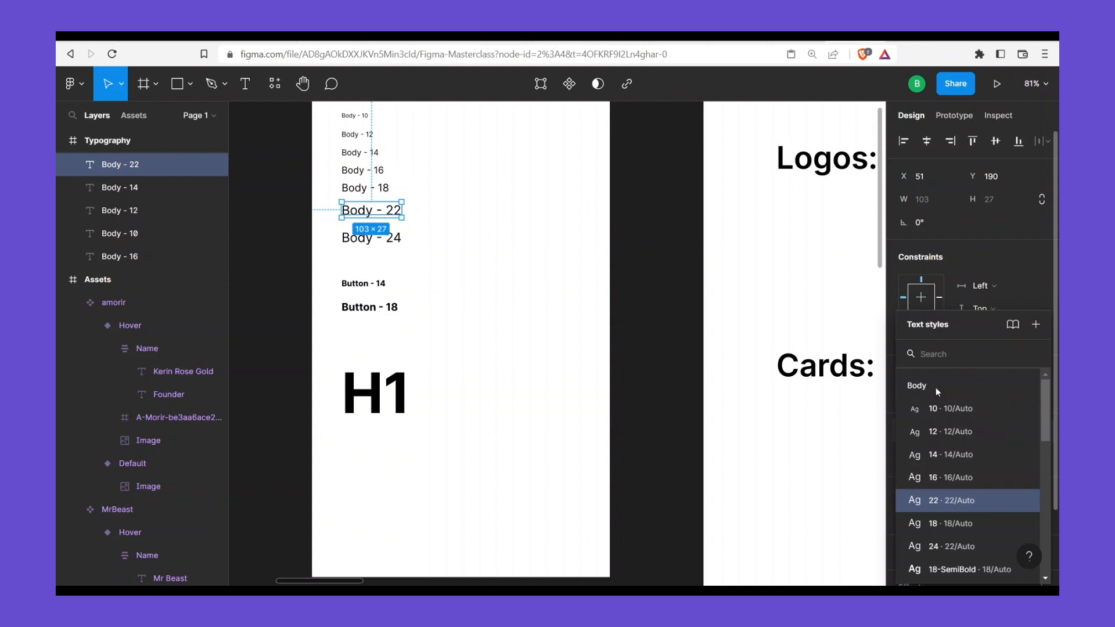
scroll(968, 476, "down", 3)
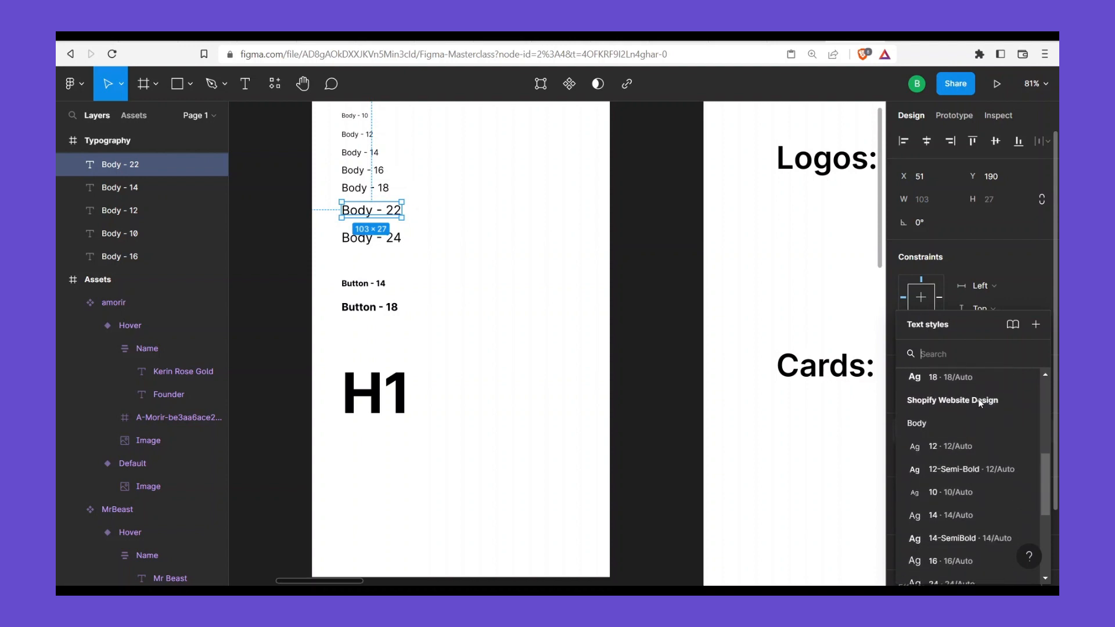
scroll(965, 522, "down", 3)
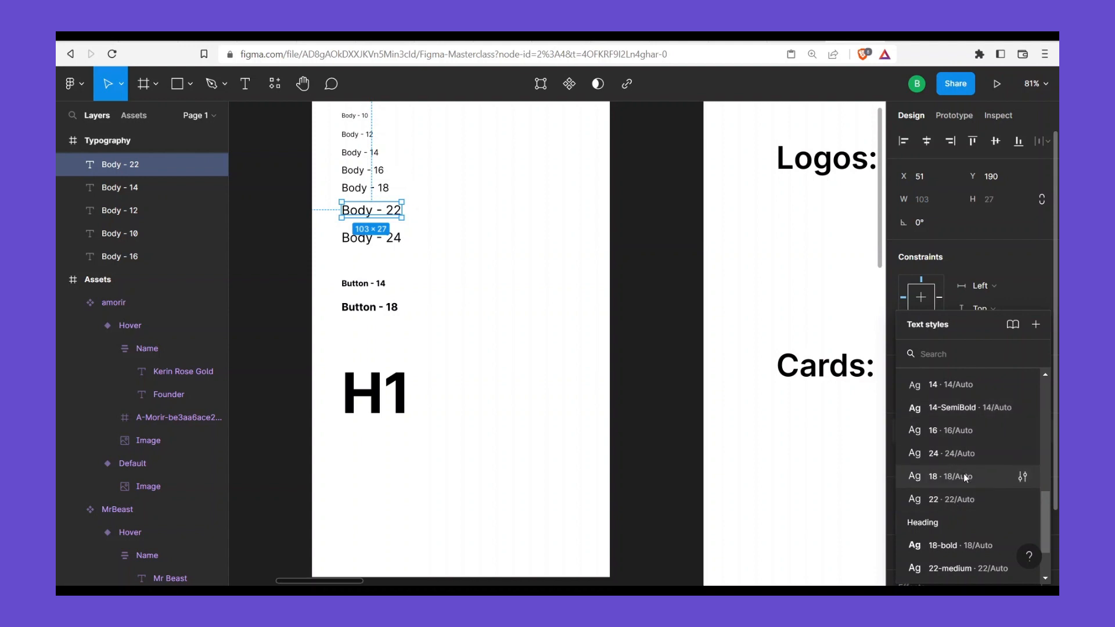
scroll(957, 528, "down", 1)
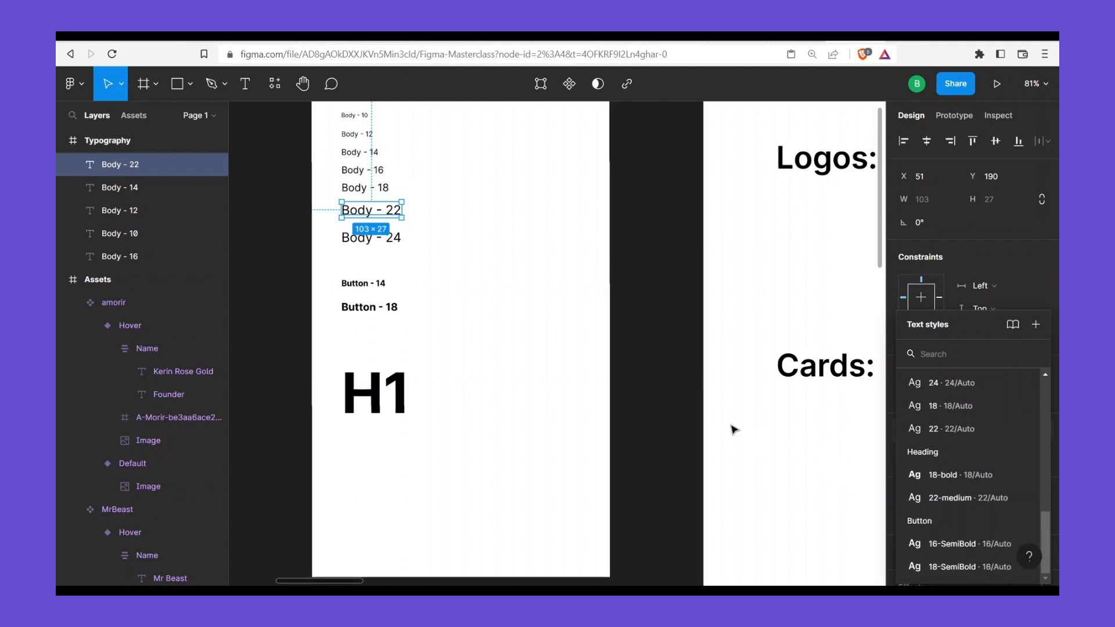
left_click(444, 292)
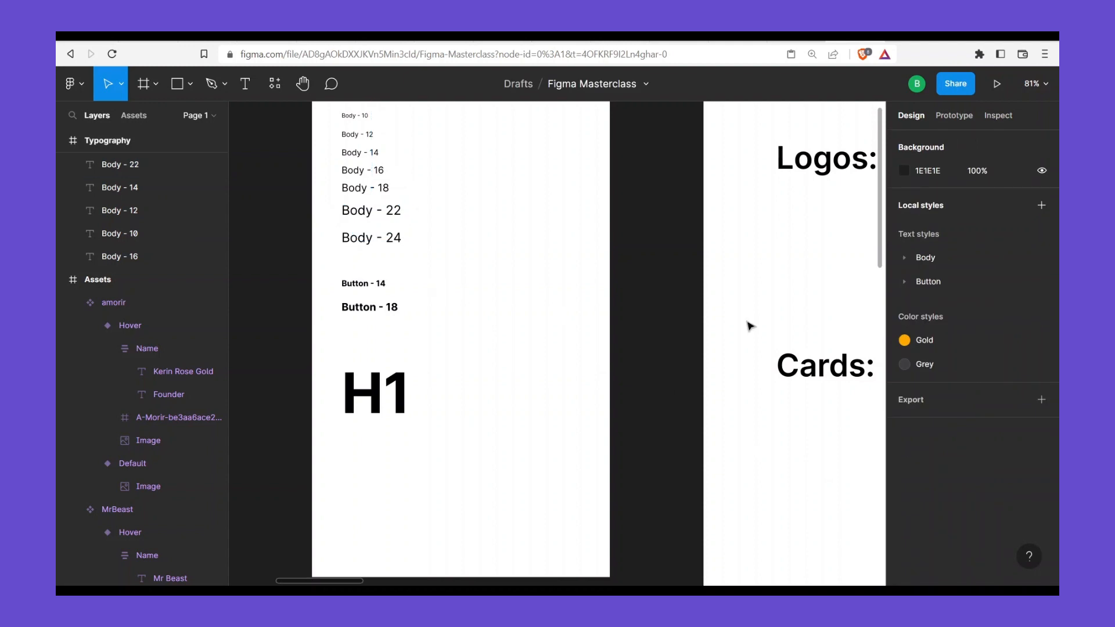
Place an instance of the A-morir component from the Shopify Website Design library beside the existing cards in the Assets frame
left_click_drag(720, 360, 499, 392)
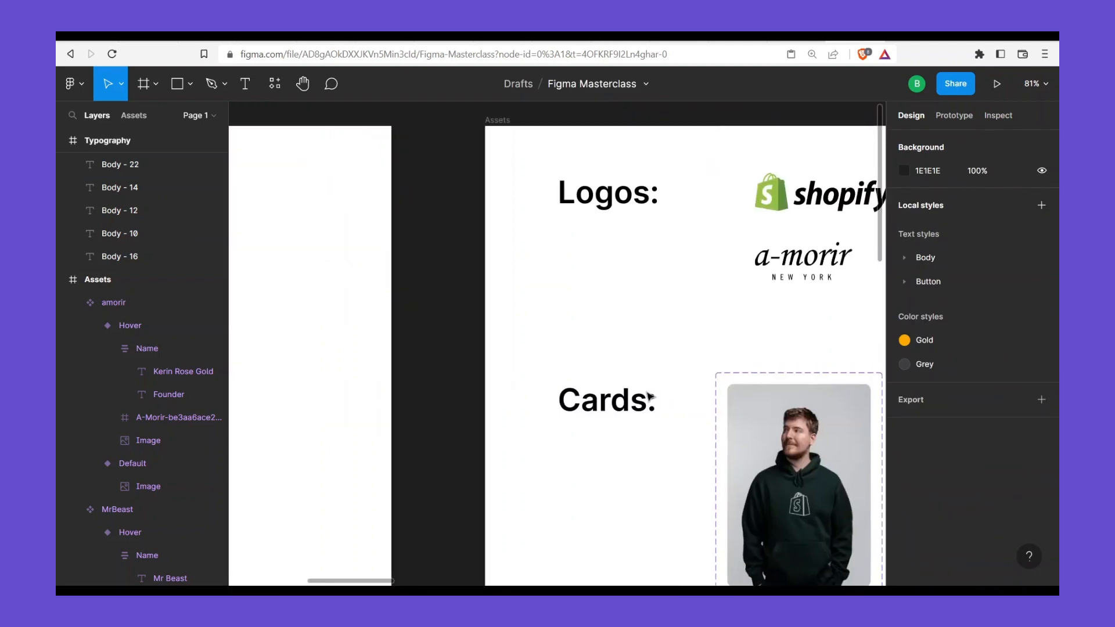
scroll(592, 360, "right", 4)
scroll(592, 360, "down", 2)
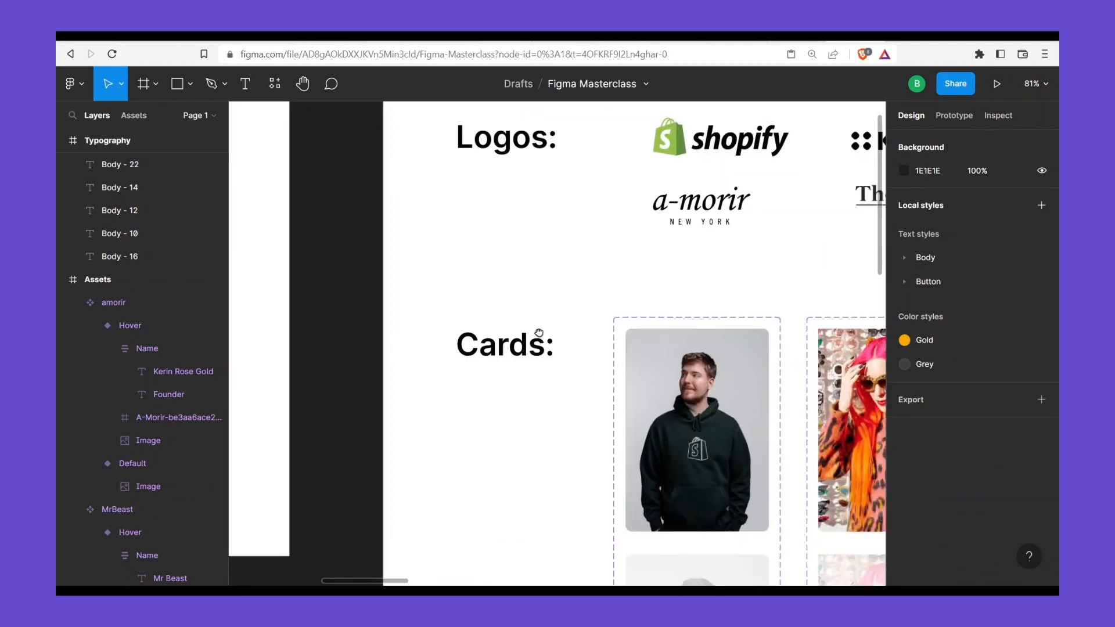
left_click(134, 116)
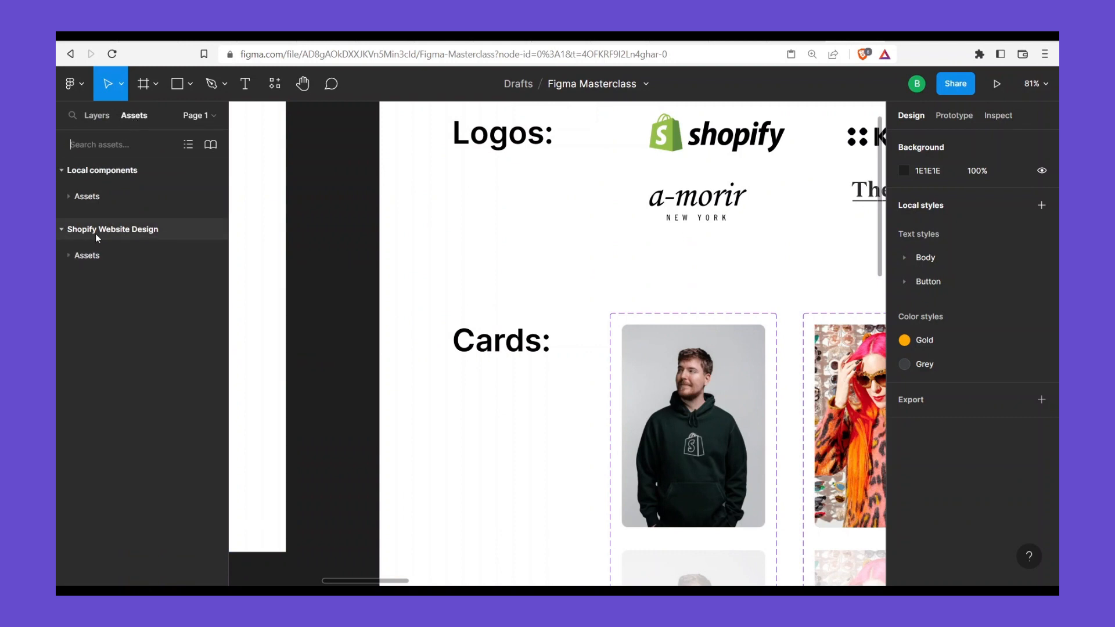
left_click(67, 256)
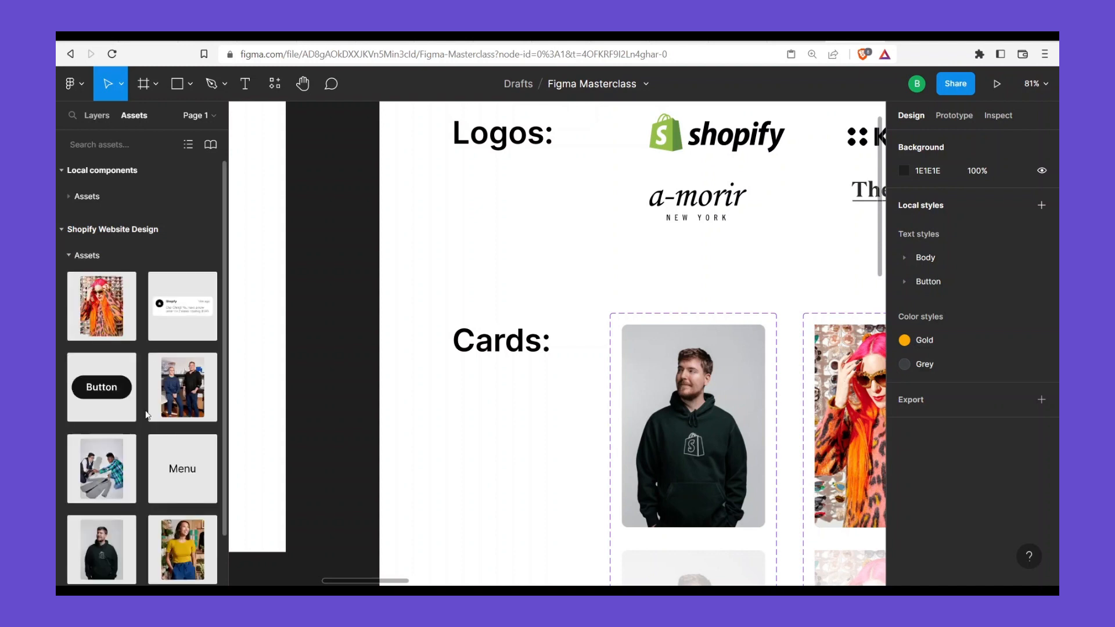
scroll(144, 429, "down", 1)
left_click_drag(741, 405, 541, 303)
scroll(686, 330, "down", 1)
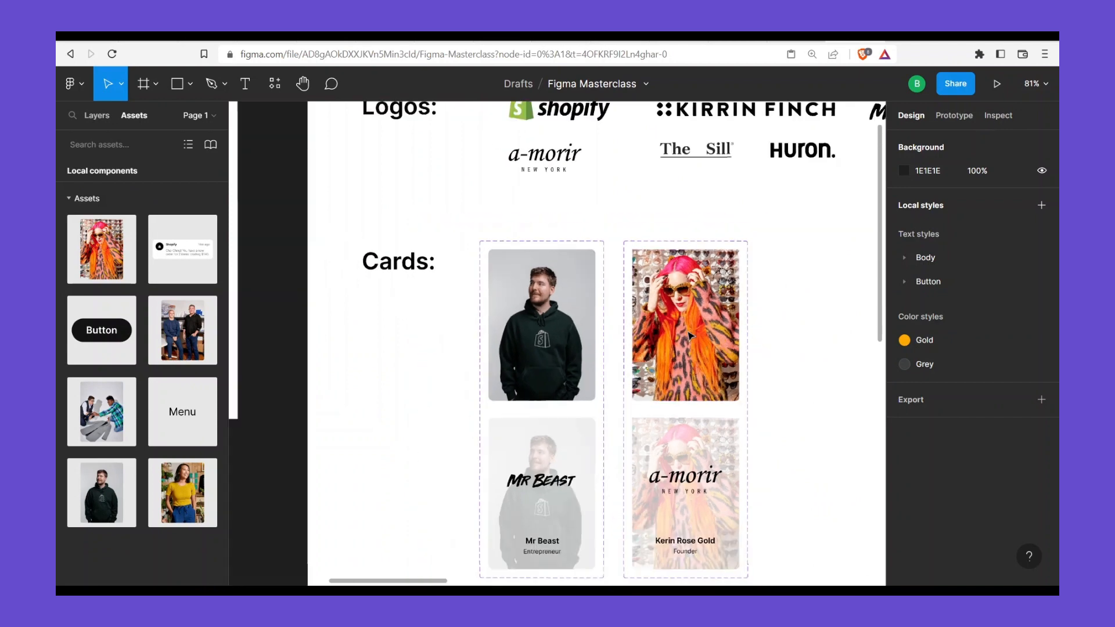
left_click_drag(706, 357, 618, 300)
scroll(620, 303, "down", 1)
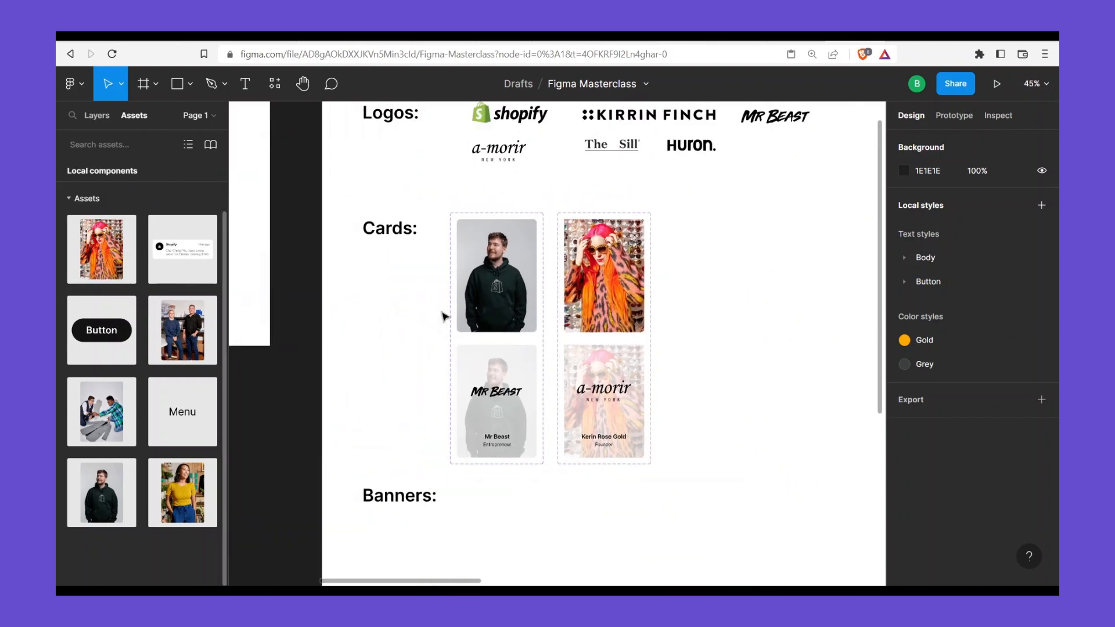
left_click_drag(96, 244, 737, 269)
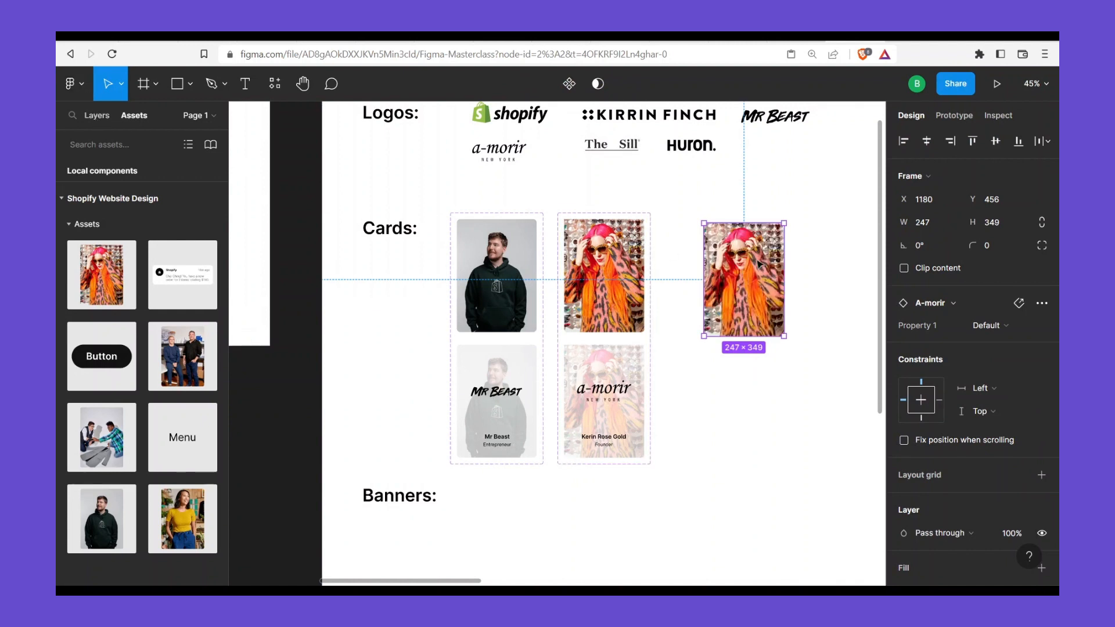
Toggle the placed A-morir instance between its Default and Hover variants, leave it on Hover, and move it farther from the cards
left_click(994, 328)
left_click(936, 330)
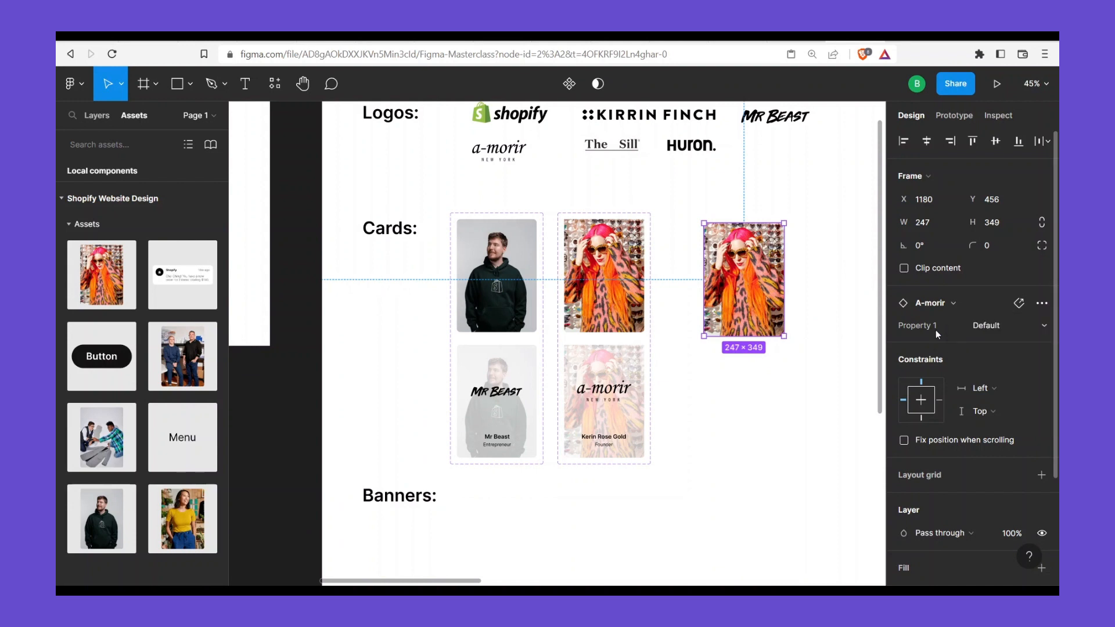
left_click(993, 329)
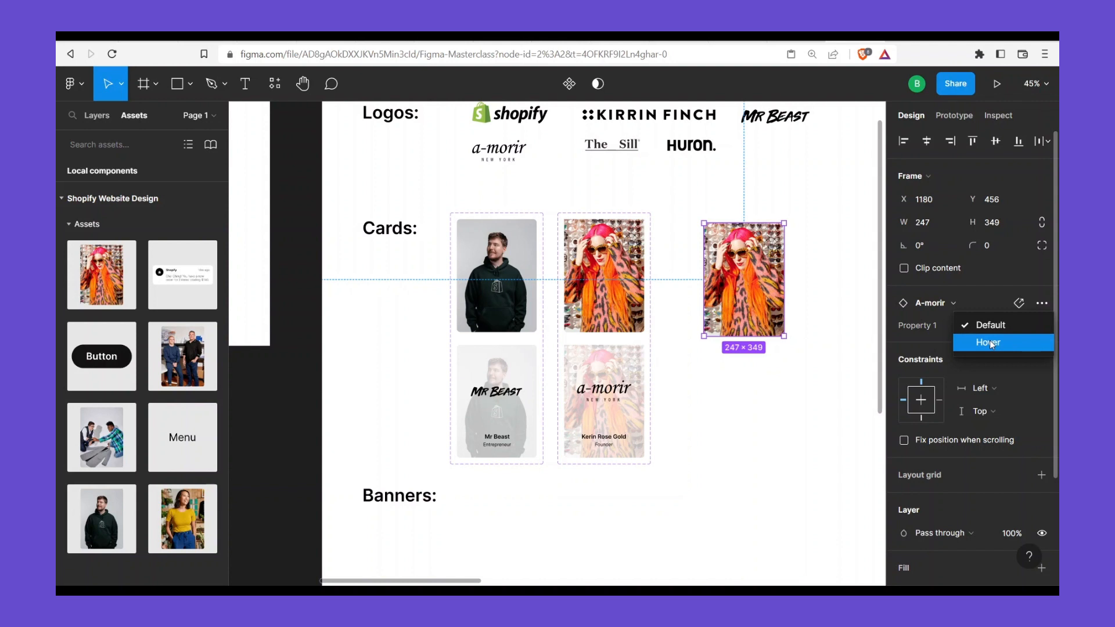
left_click(989, 343)
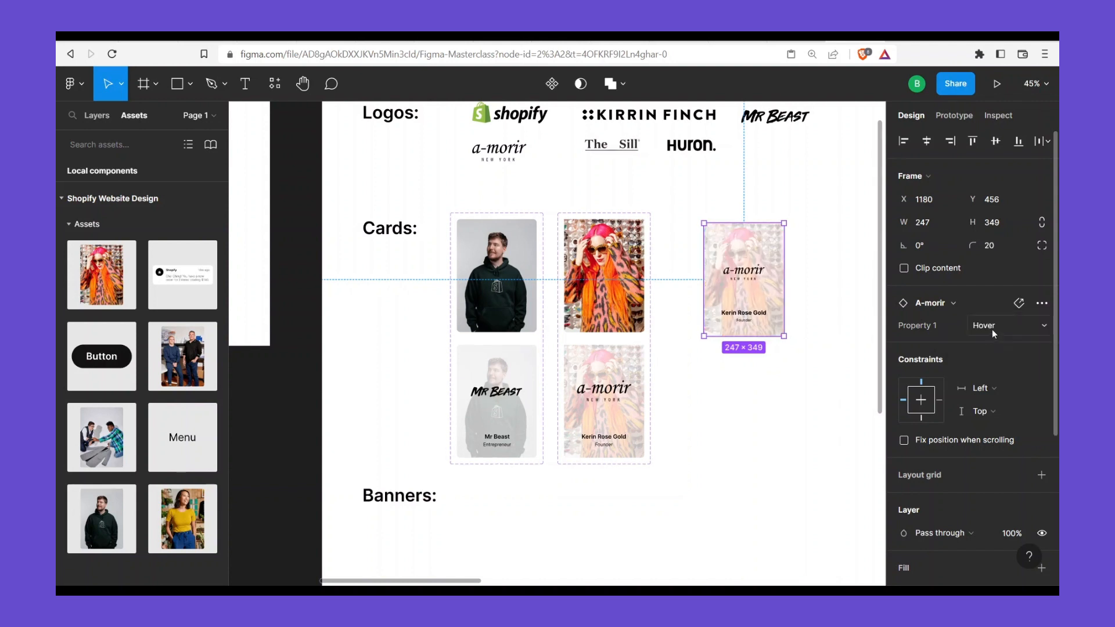
left_click(991, 329)
left_click(994, 309)
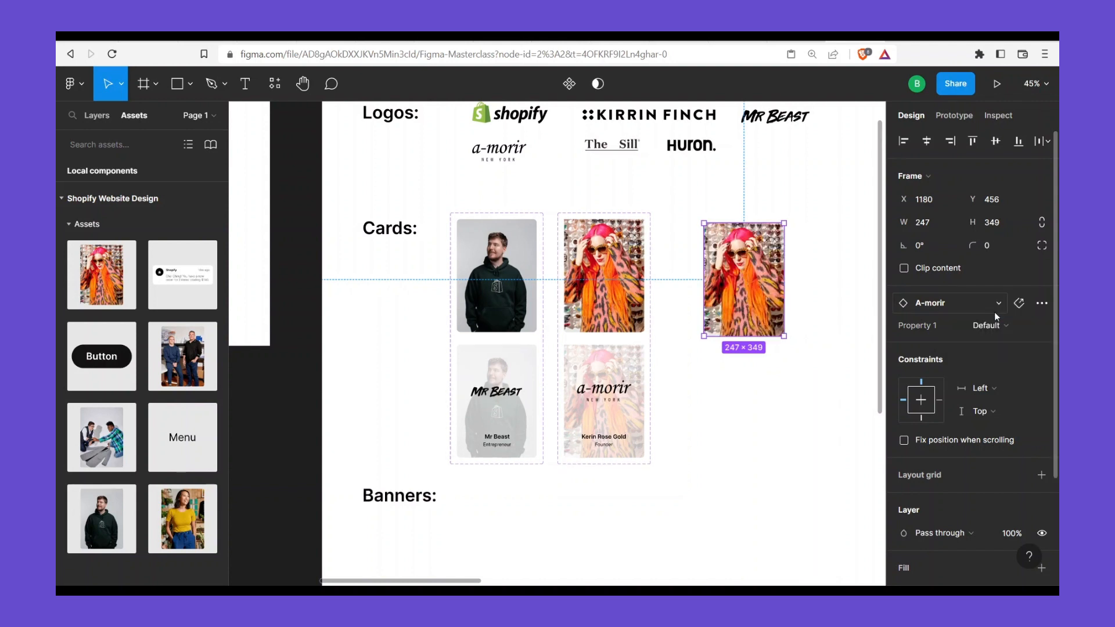
left_click(989, 325)
left_click(991, 344)
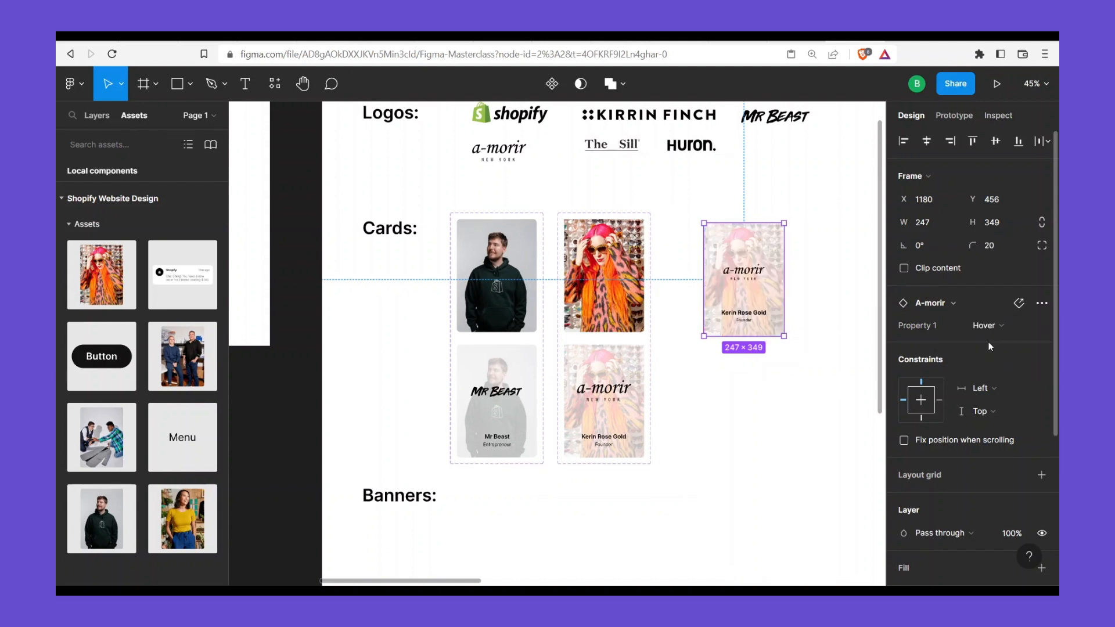
left_click(685, 244)
left_click_drag(762, 256, 799, 228)
Copy the Default variant of the local amorir card and place the copy below the library's A-morir instance in the Assets frame
left_click(615, 275)
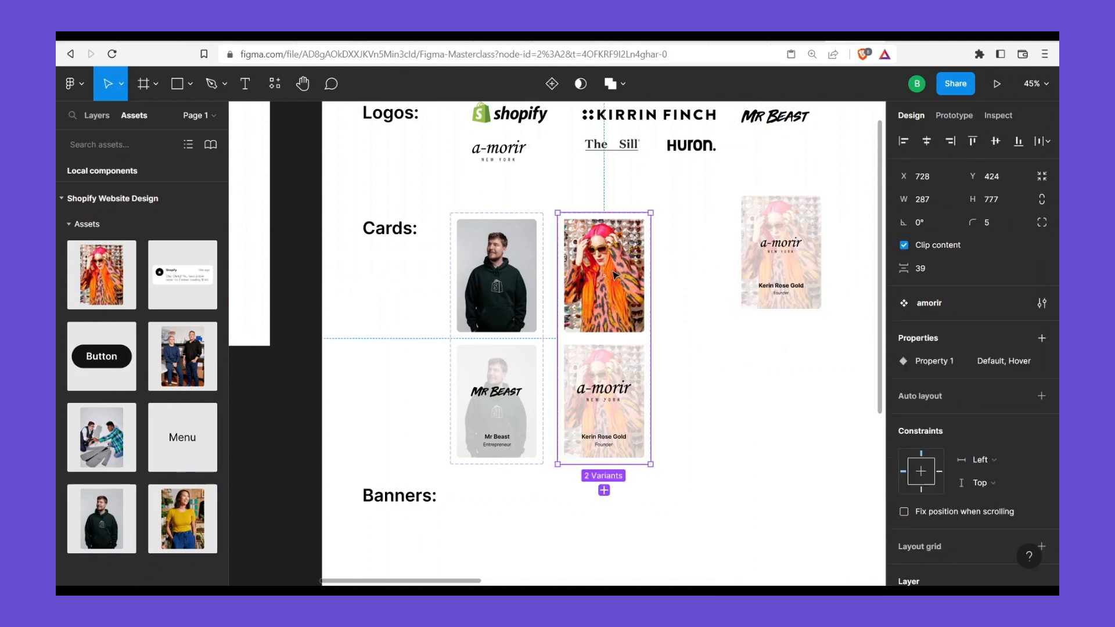
left_click(615, 275)
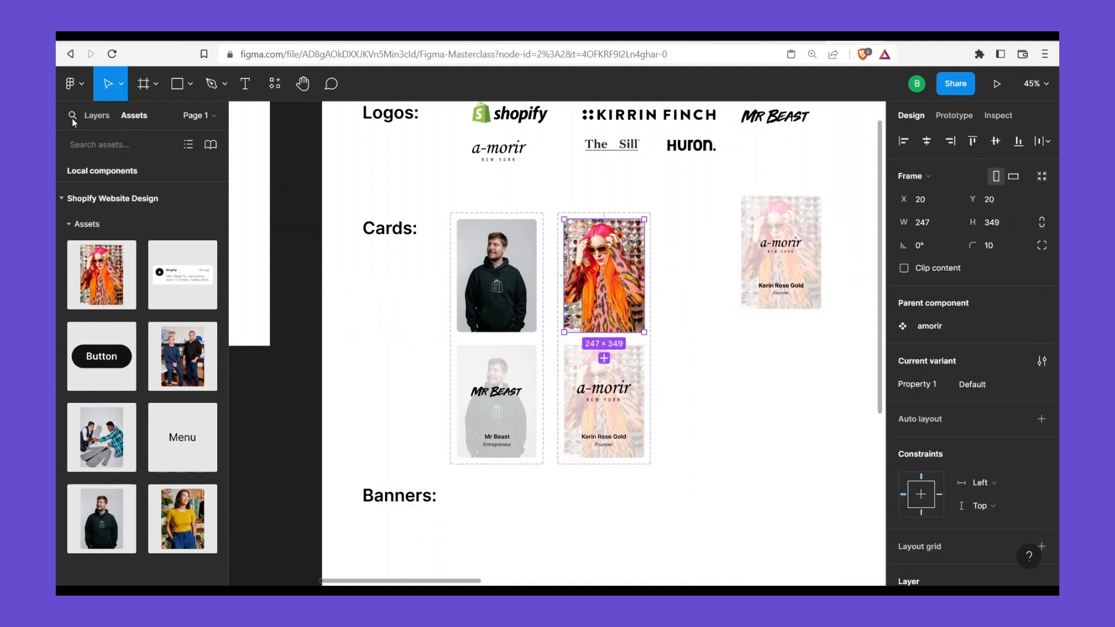
left_click(88, 116)
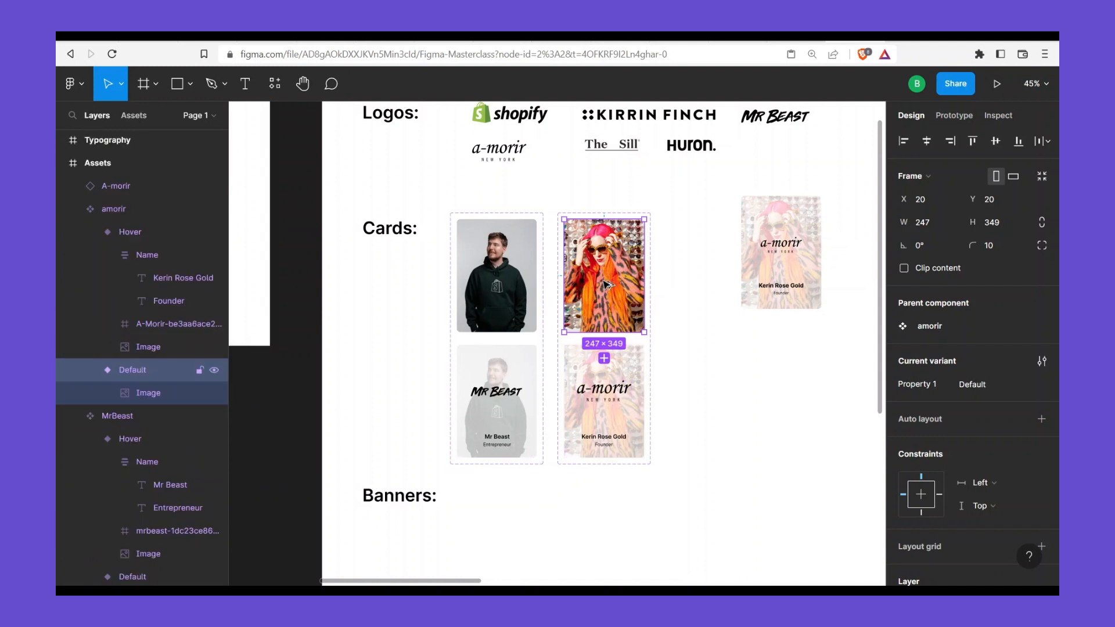
key("ctrl+v")
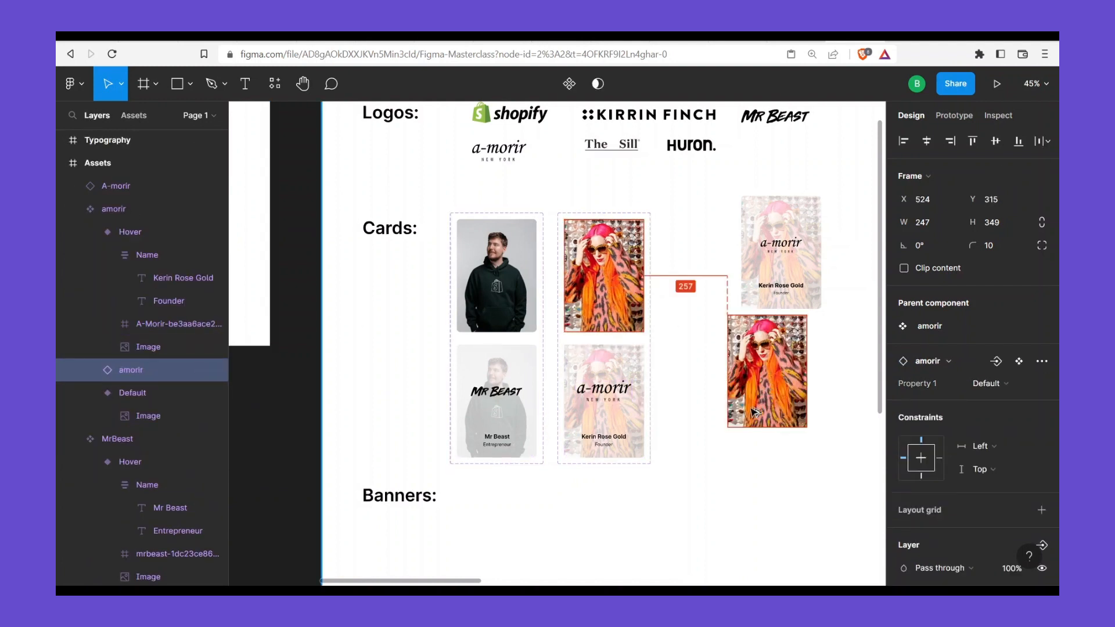
left_click_drag(753, 412, 730, 447)
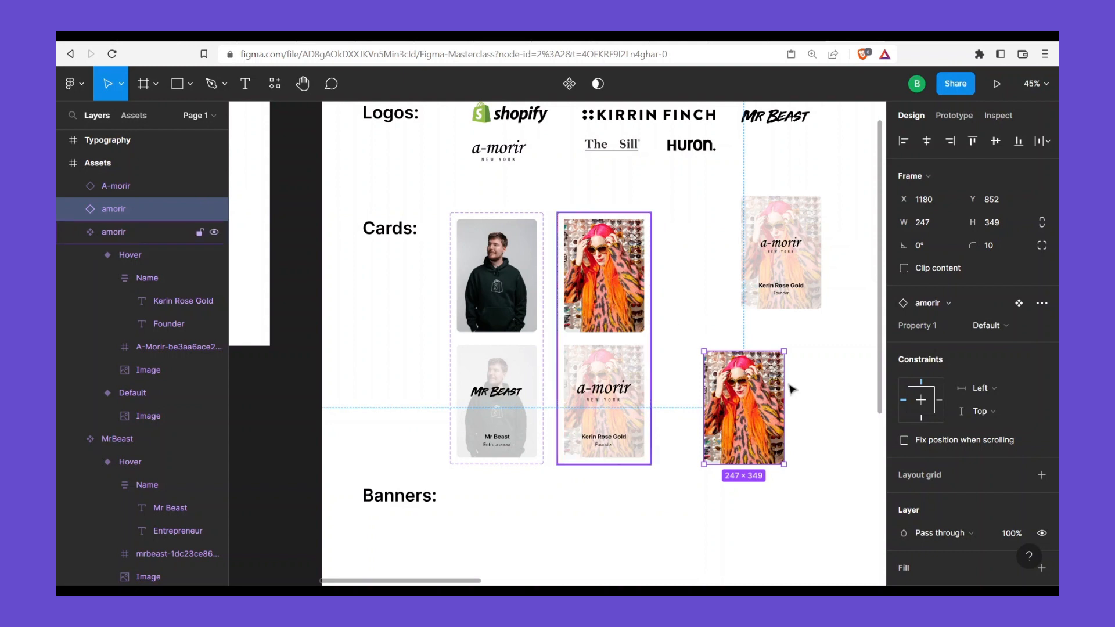
Switch the copied local amorir instance to its Hover variant and back to Default
left_click(990, 329)
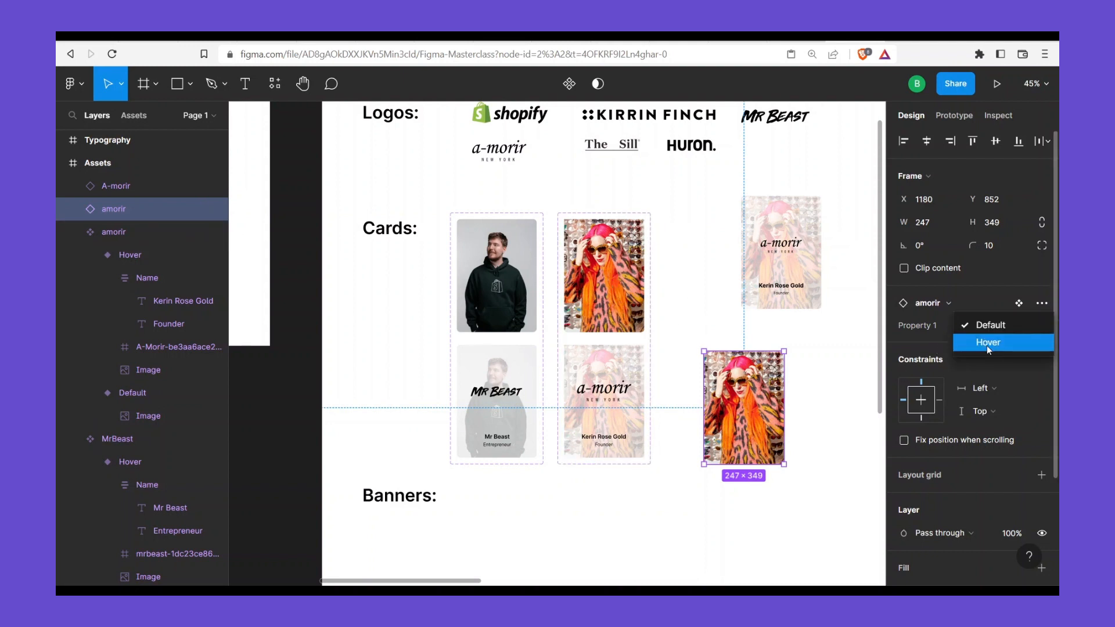
left_click(987, 346)
left_click(995, 327)
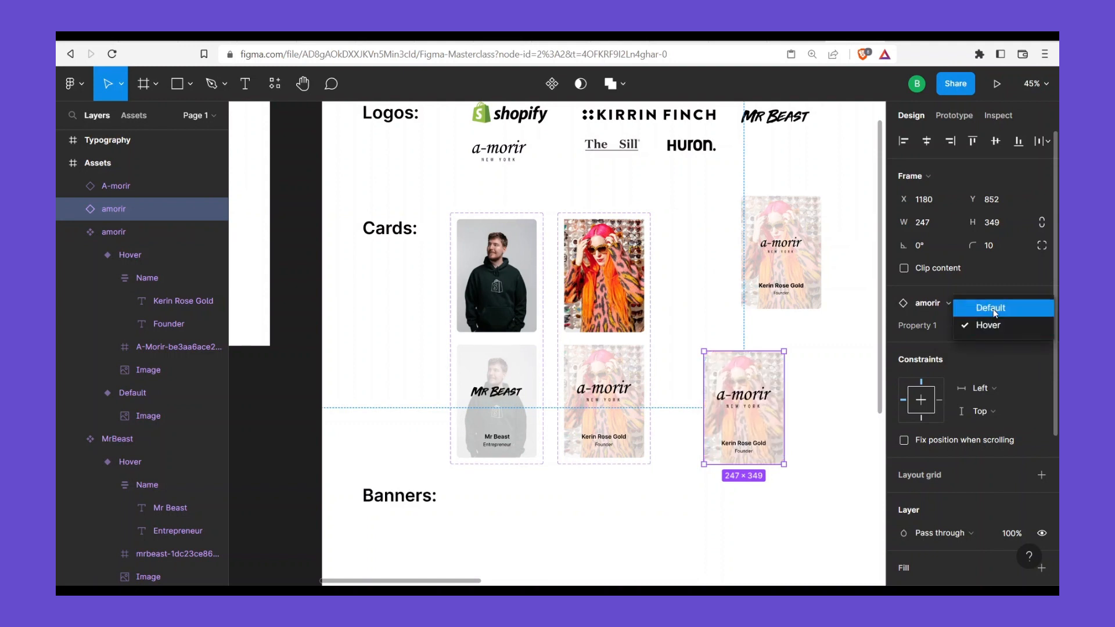
left_click(993, 308)
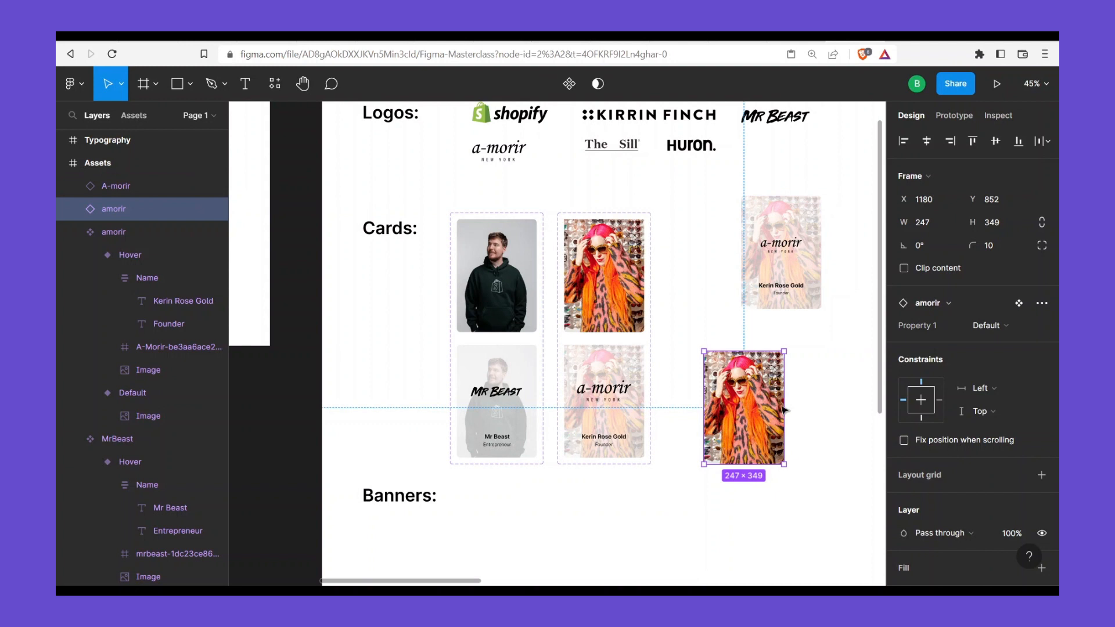
Delete both the local amorir instance and the library A-morir instance from the Cards area
key("Delete")
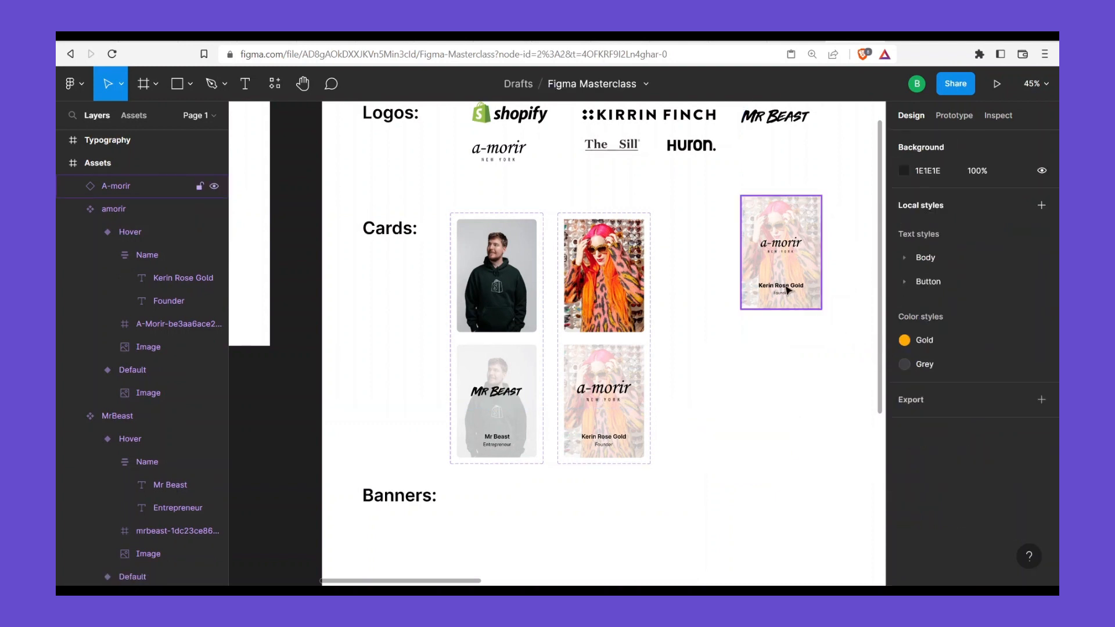
left_click(788, 290)
key("Delete")
Place instances of the Huron, Kirring-Finch and The Sill library components in a row beside the existing cards
left_click(133, 116)
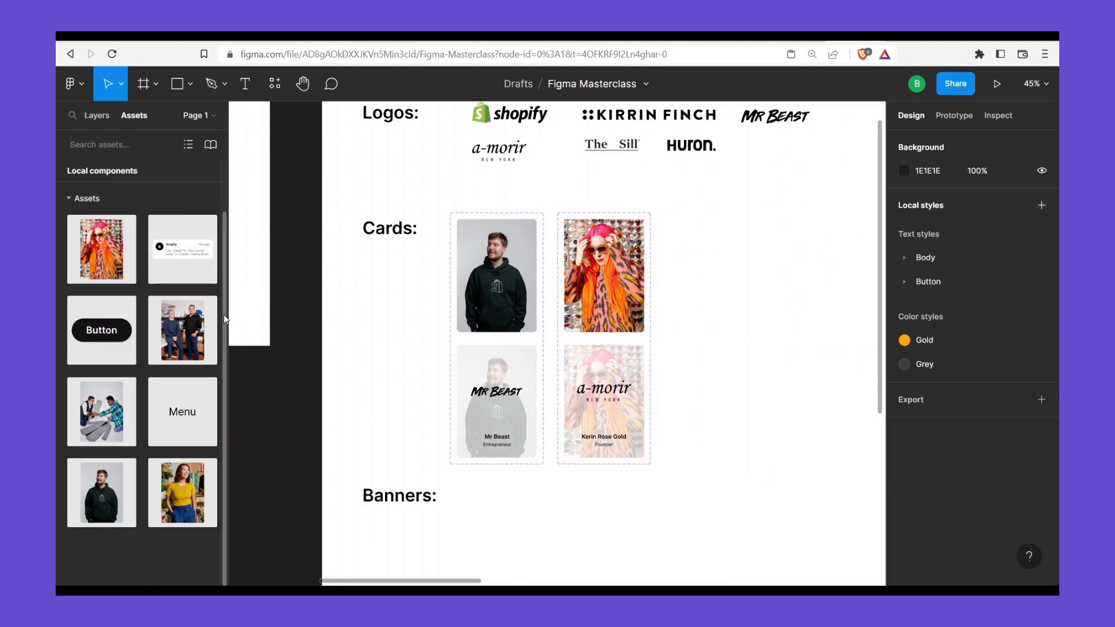
left_click_drag(186, 329, 724, 281)
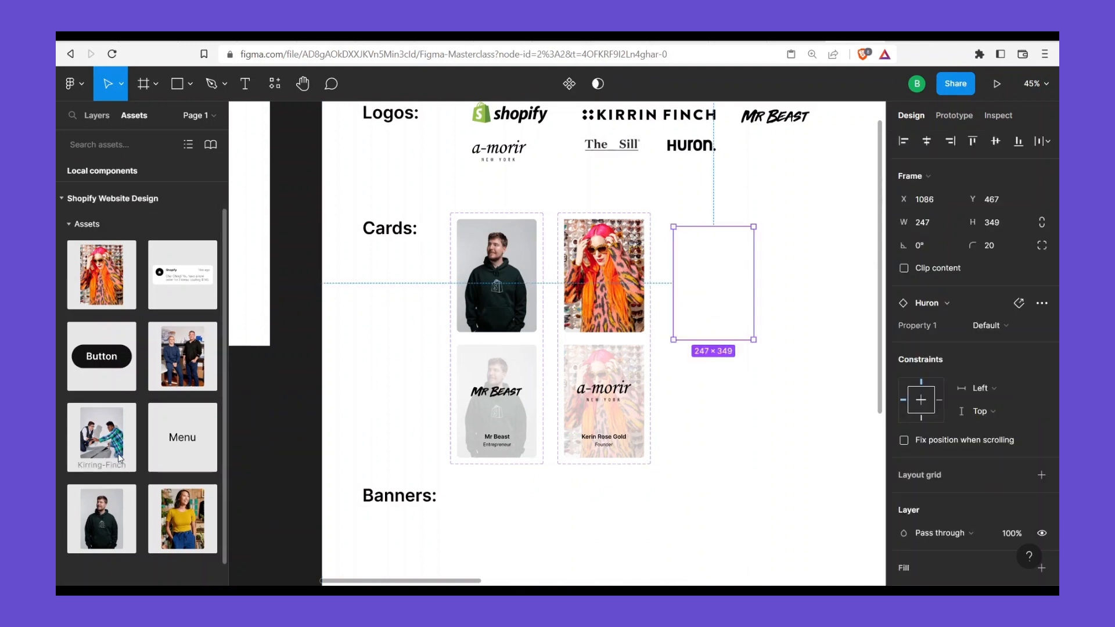
left_click_drag(621, 406, 791, 277)
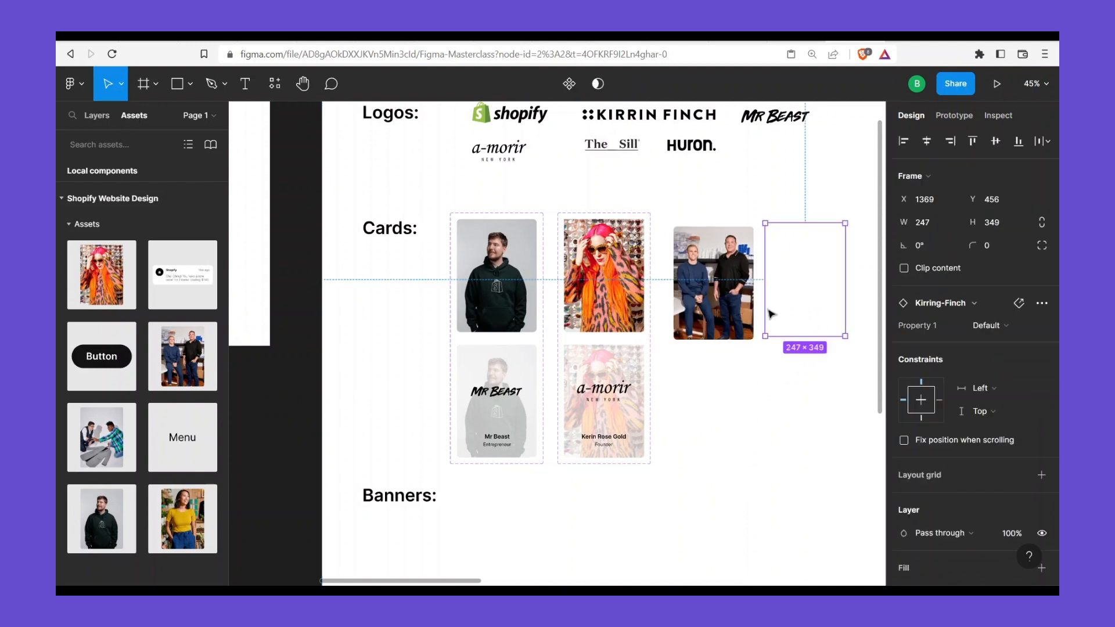
left_click_drag(587, 350, 489, 335)
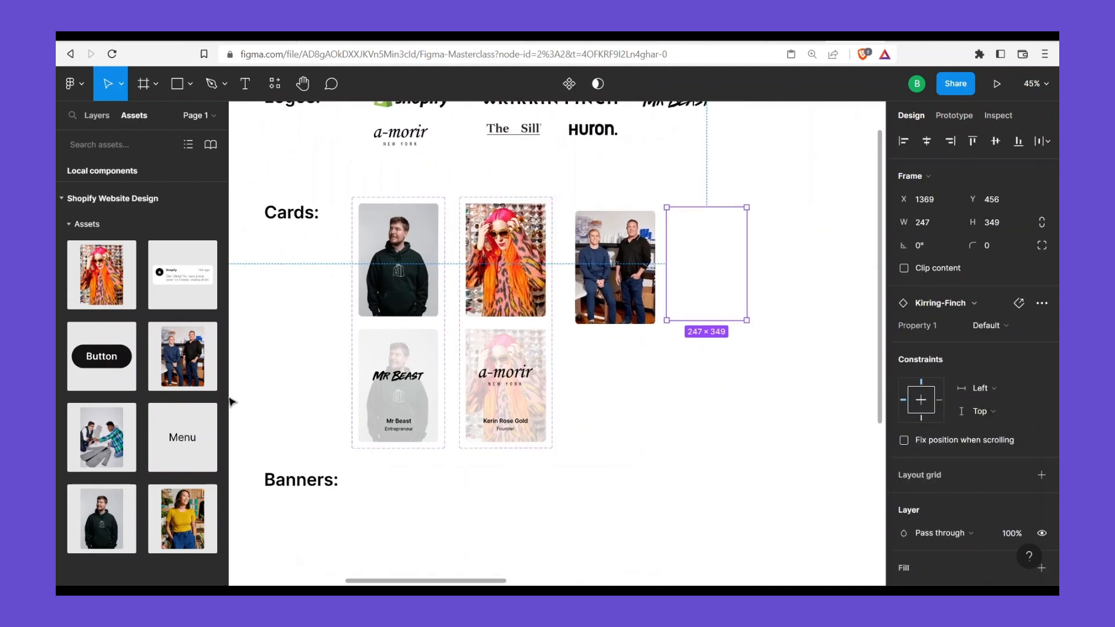
left_click_drag(708, 388, 790, 259)
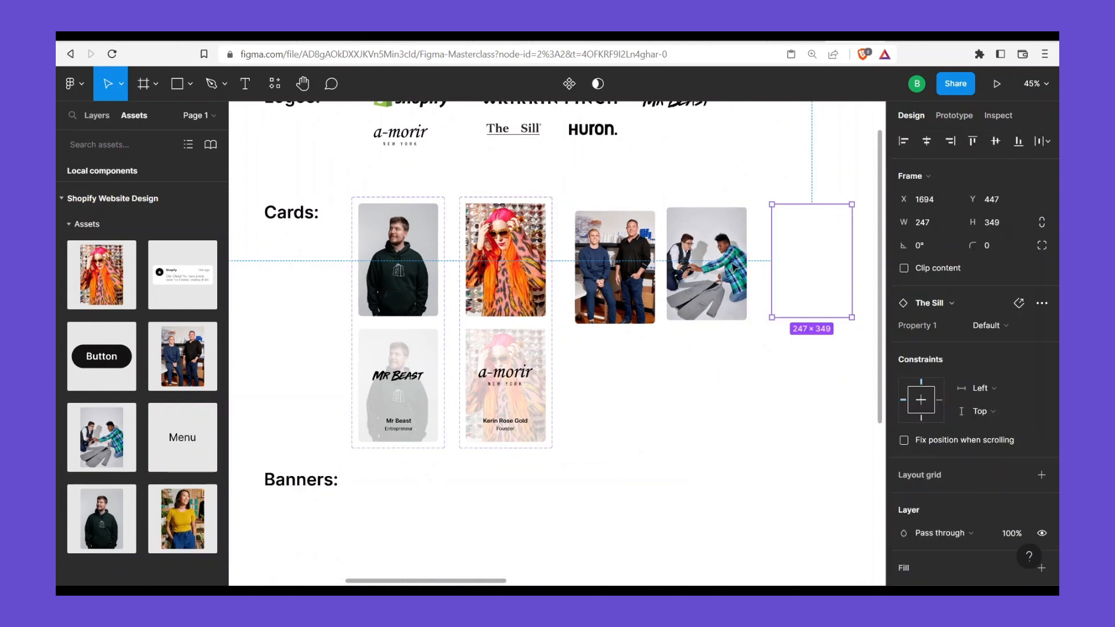
key("ctrl+z")
Align the Huron, Kirring-Finch and The Sill cards by their vertical centers
left_click(626, 266)
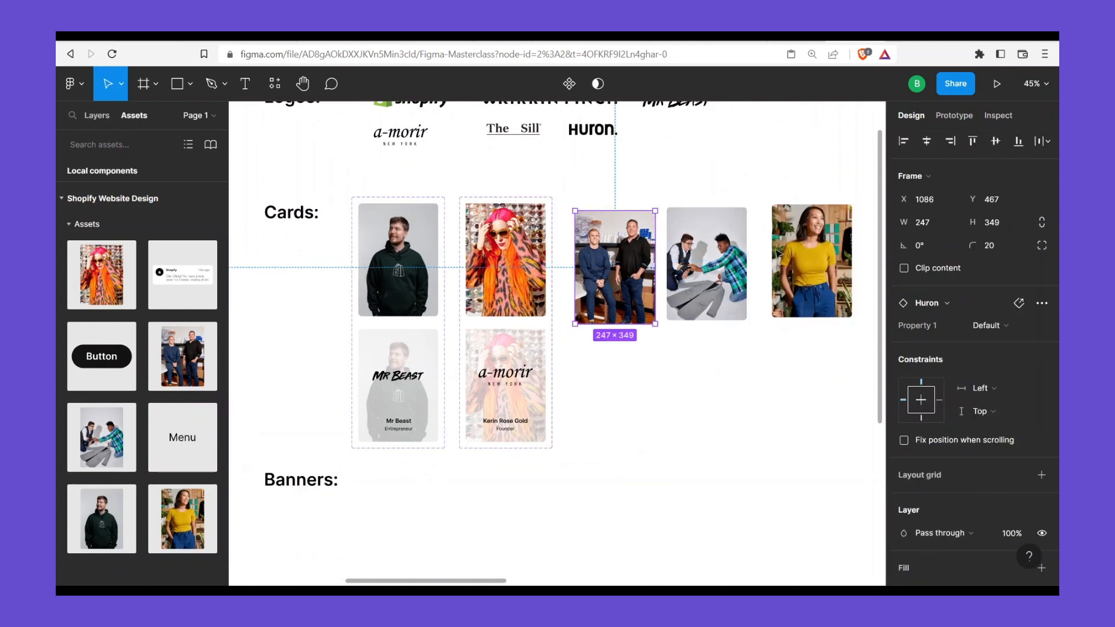
left_click(824, 245, "shift")
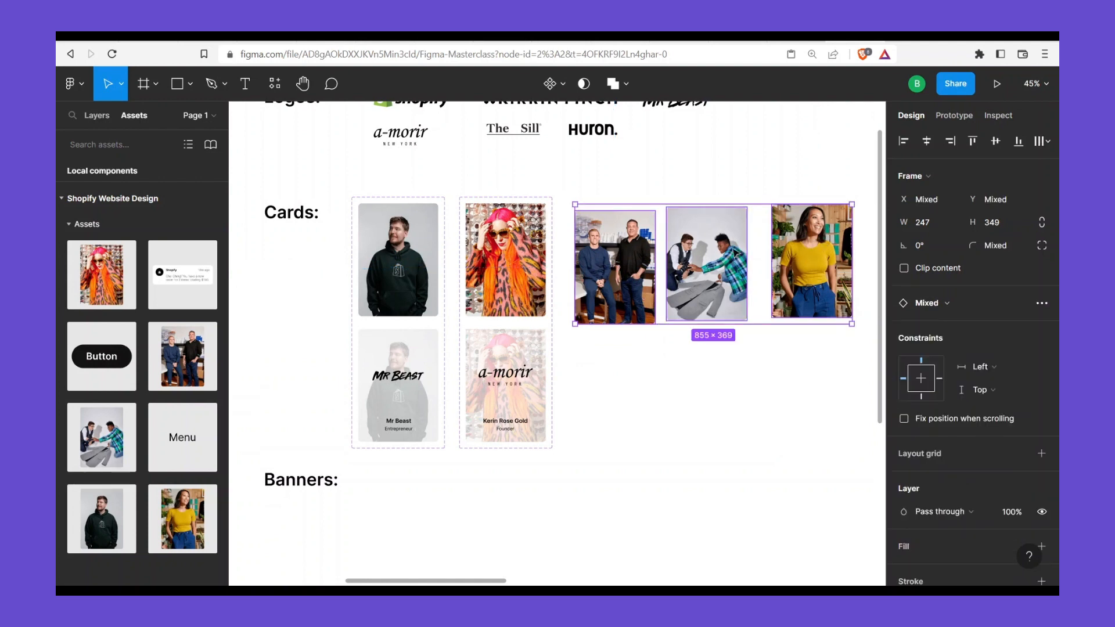
left_click(778, 364)
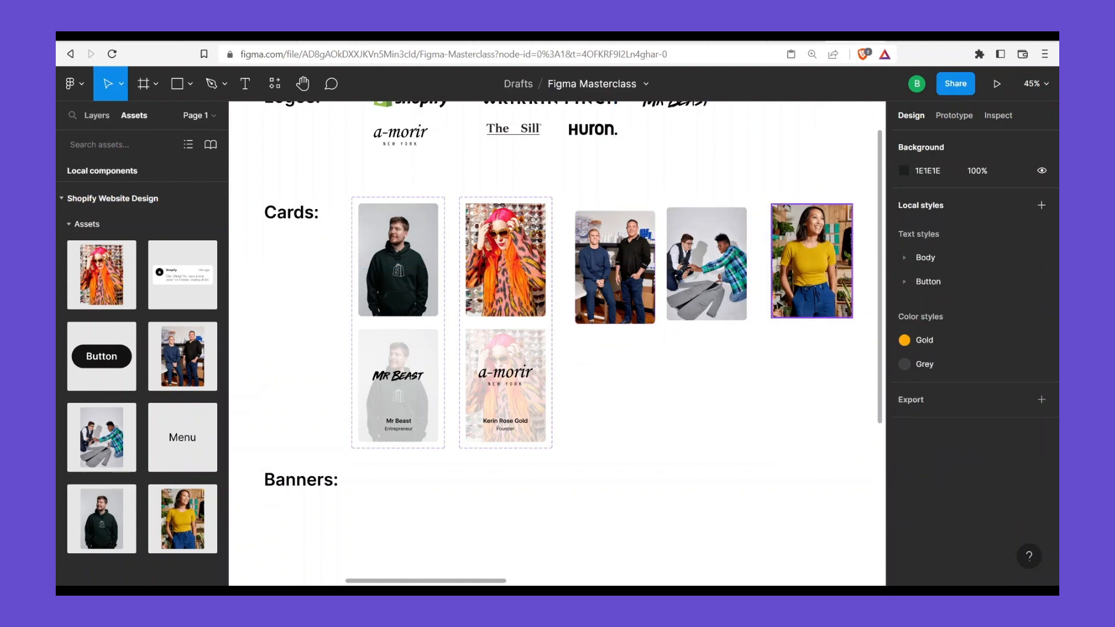
left_click(817, 306)
left_click(679, 285, "shift")
left_click(639, 266, "shift")
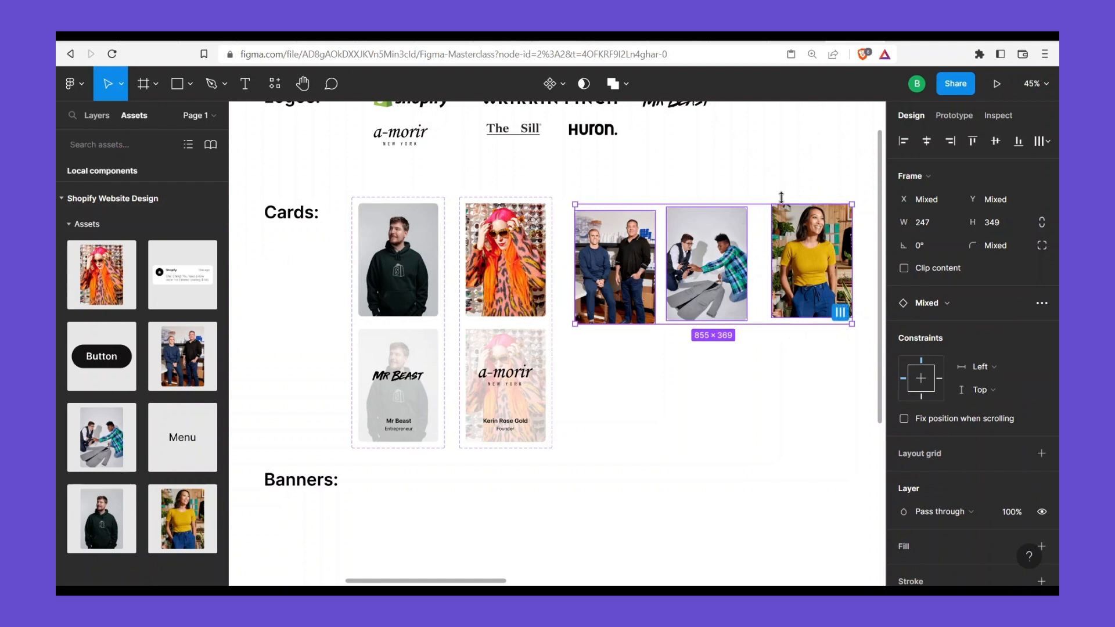
left_click(995, 143)
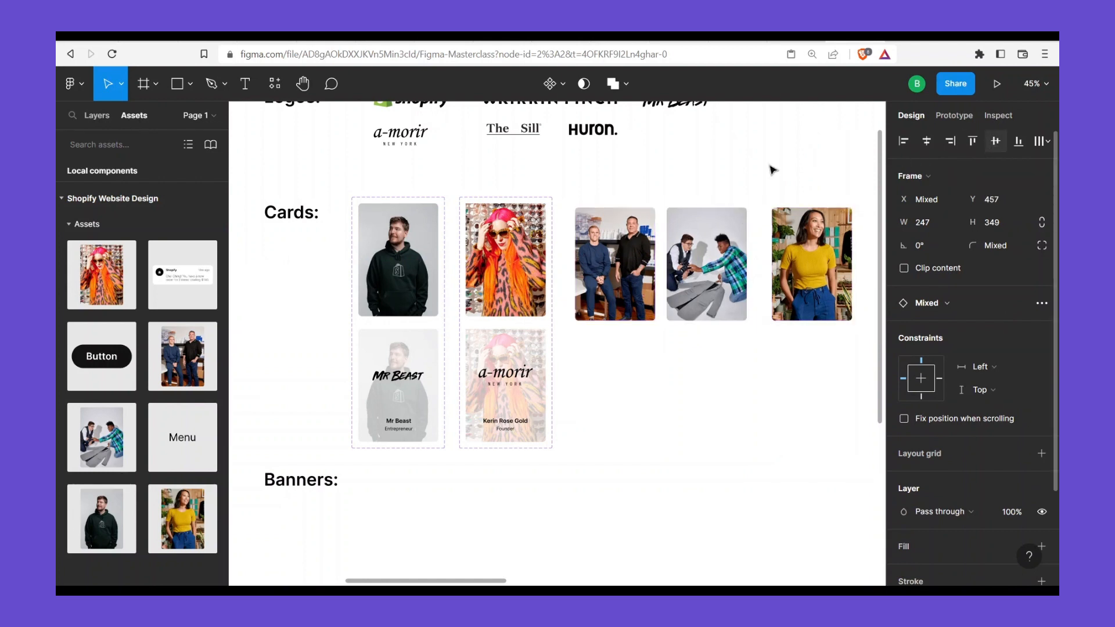
key("Escape")
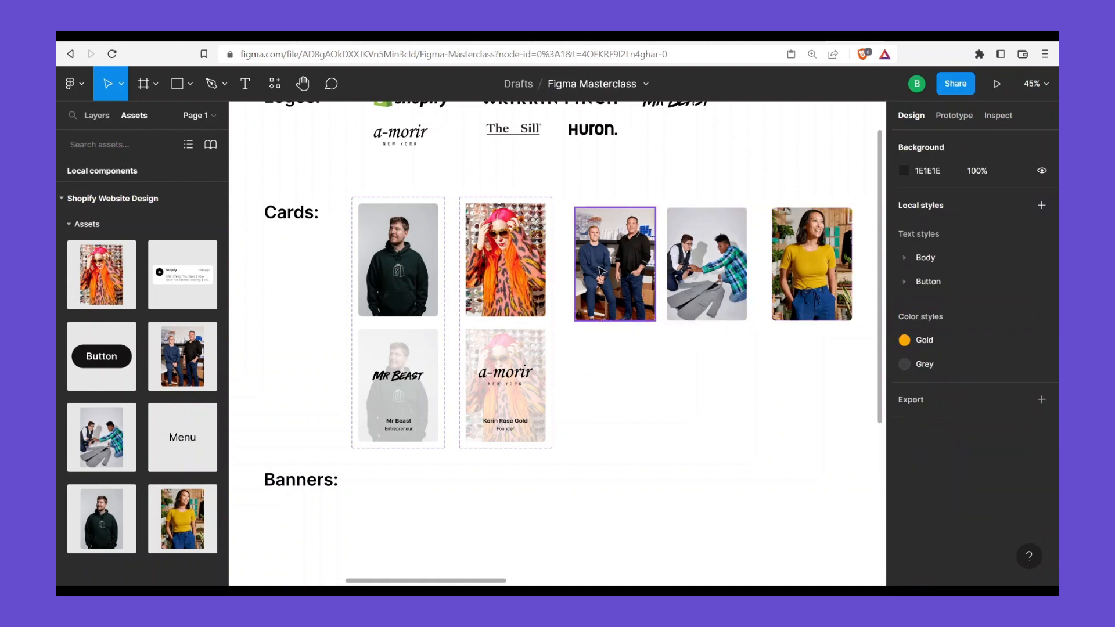
Compare the properties of the Huron library instance with those of the local amorir card's Default variant
left_click(601, 270)
left_click(619, 364)
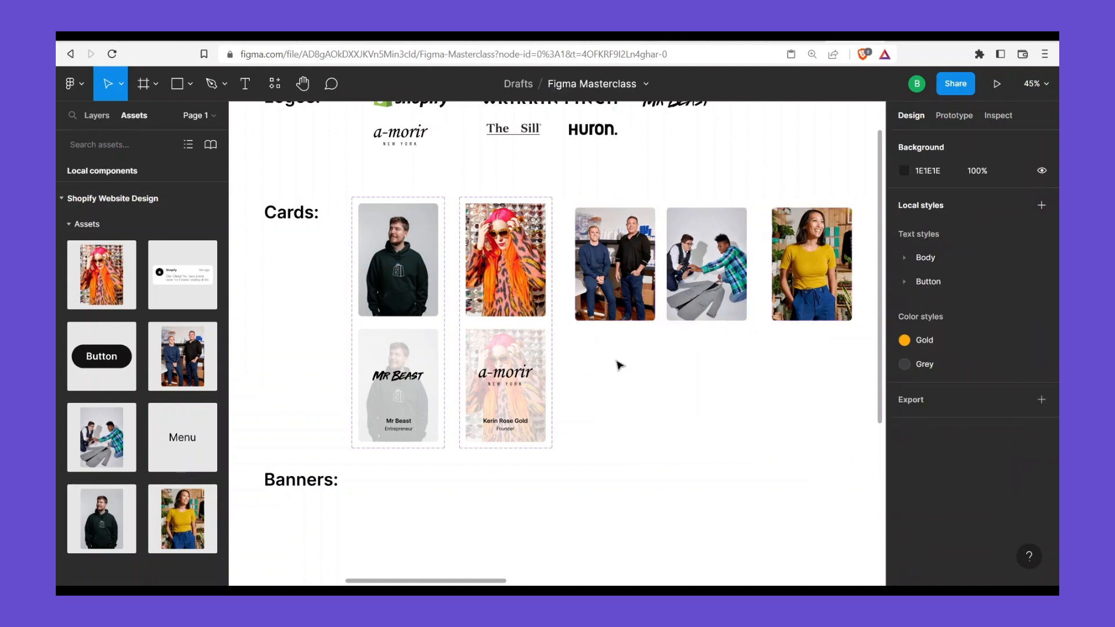
left_click(633, 293)
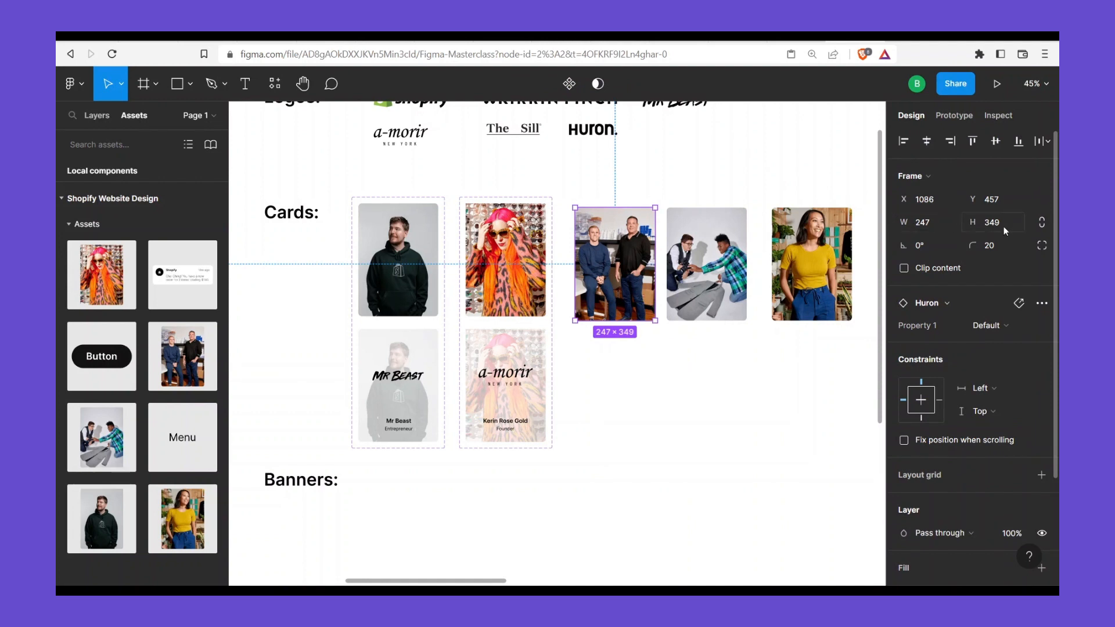
left_click(522, 244)
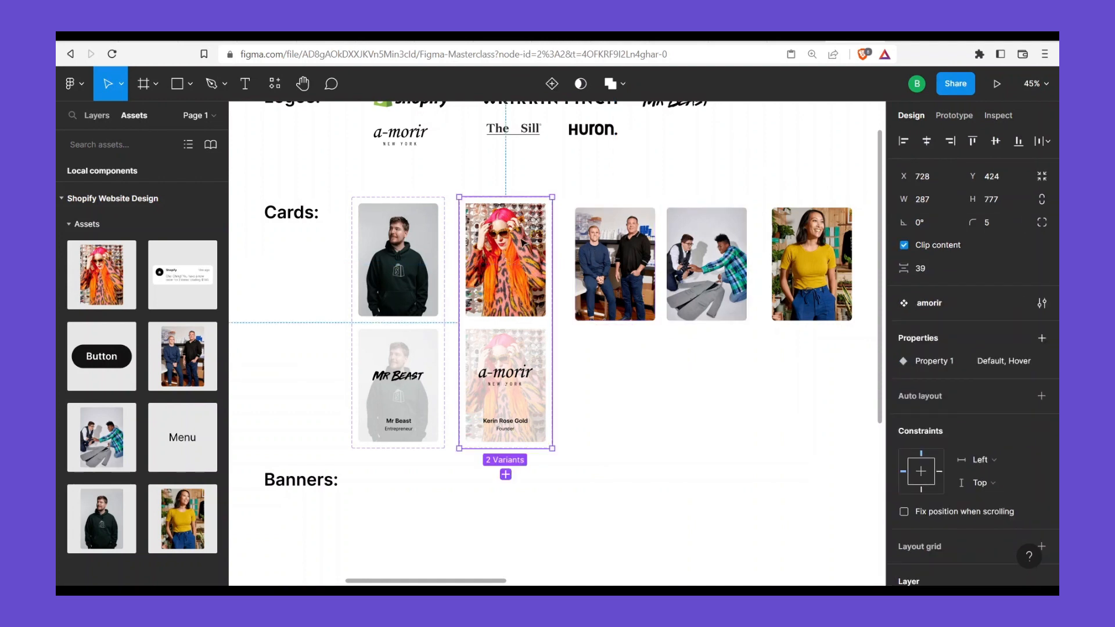
left_click(522, 244)
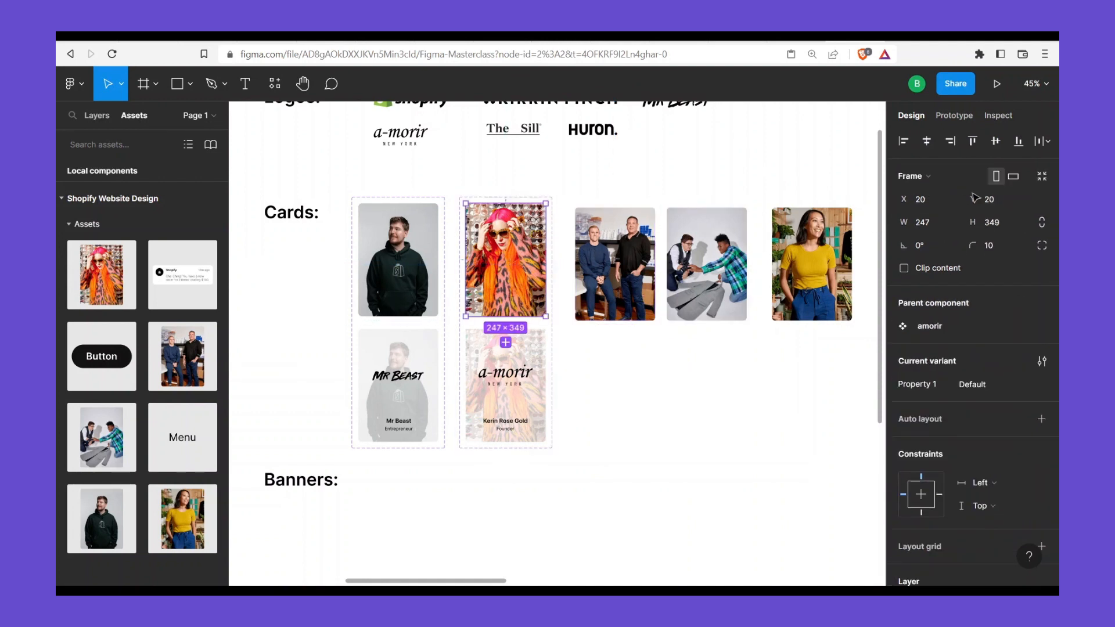
left_click(712, 382)
Place an instance of the library's Banner component beside the "Banners:" heading and switch its Property 1 through variants 2, 3 and 4
scroll(375, 350, "down", 3)
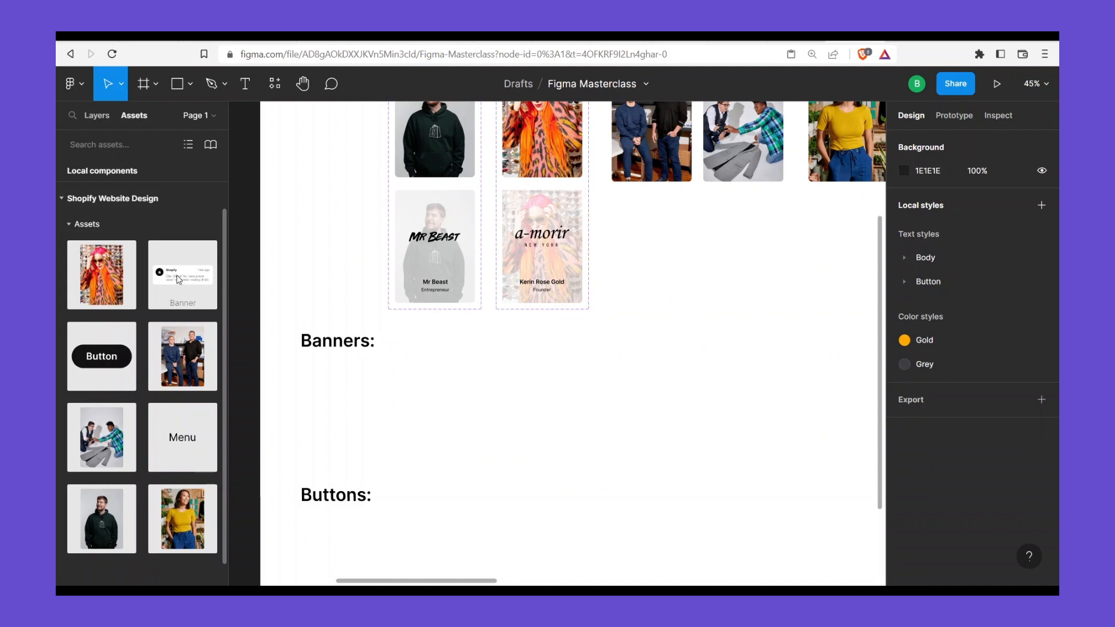
left_click_drag(178, 279, 468, 352)
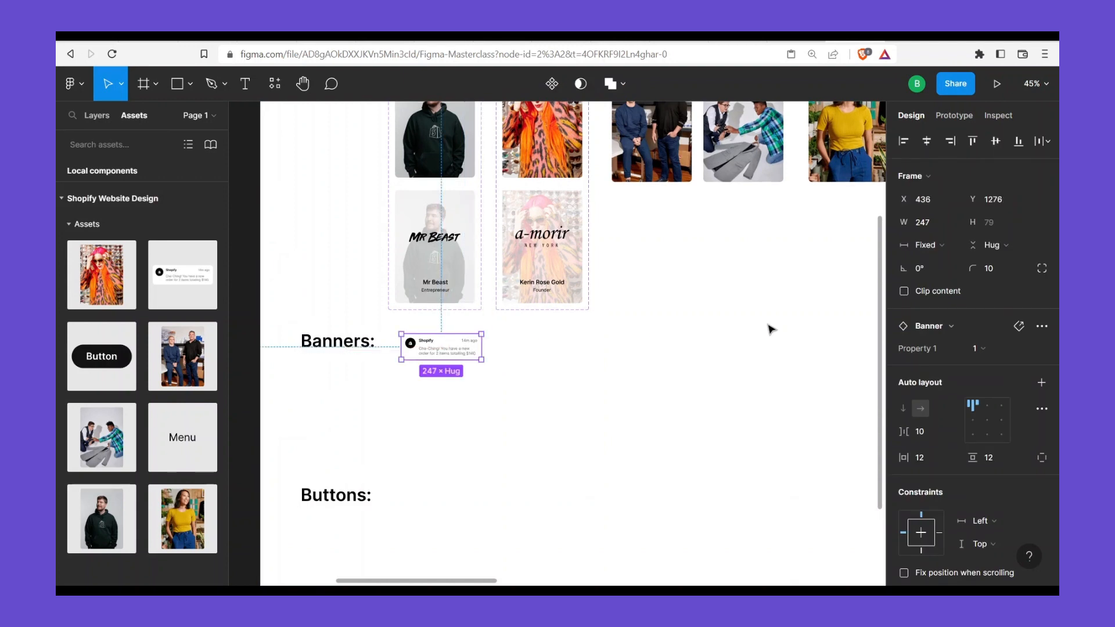
left_click(994, 347)
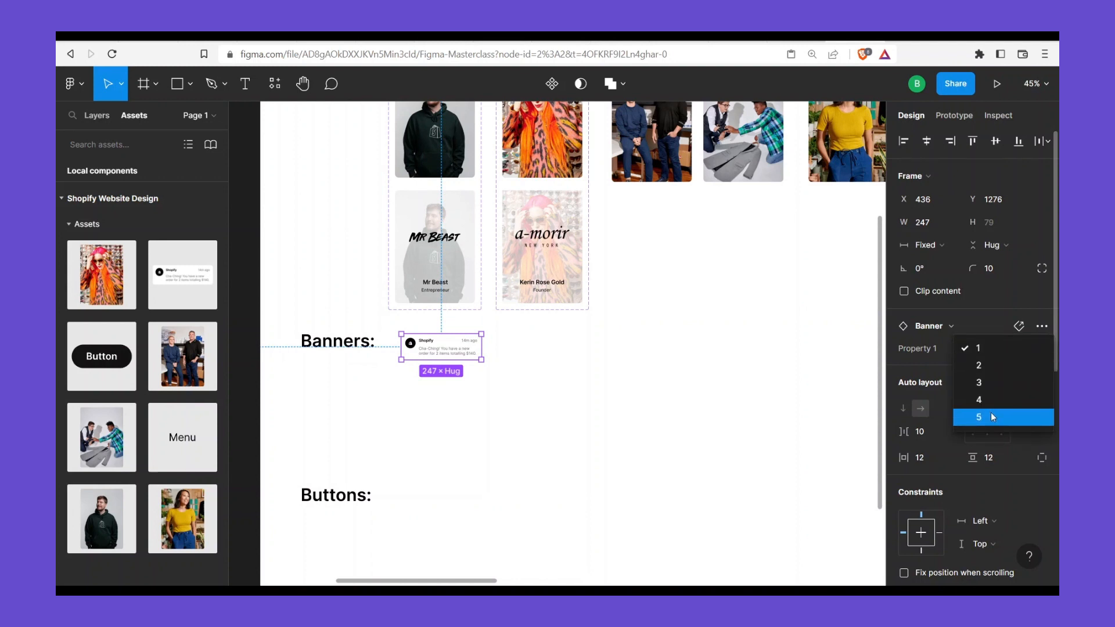
left_click(984, 366)
left_click(991, 357)
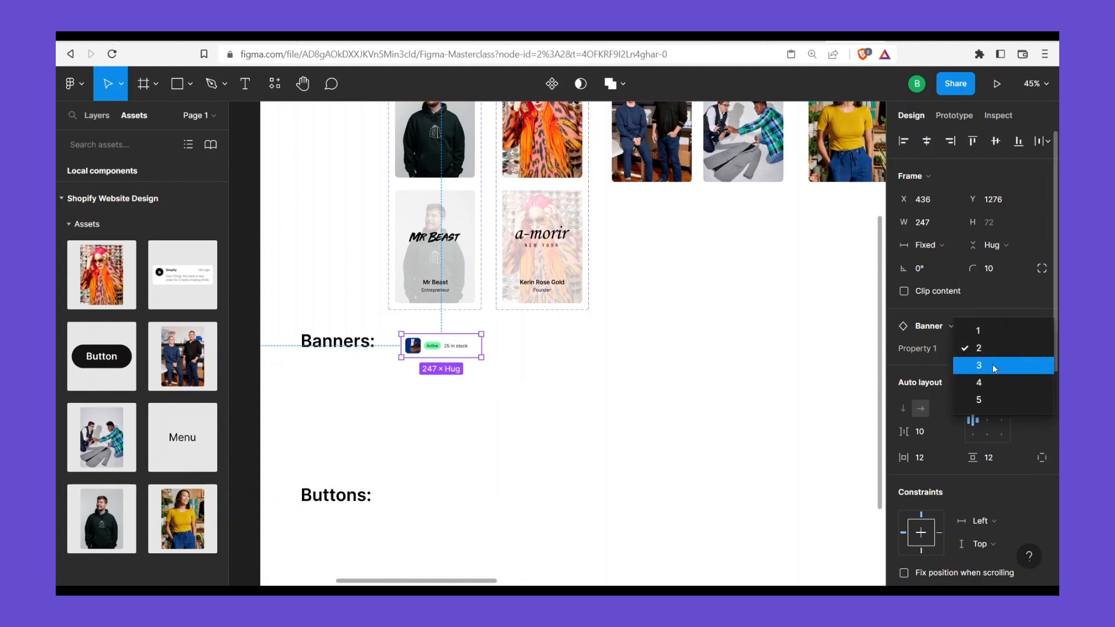
left_click(992, 364)
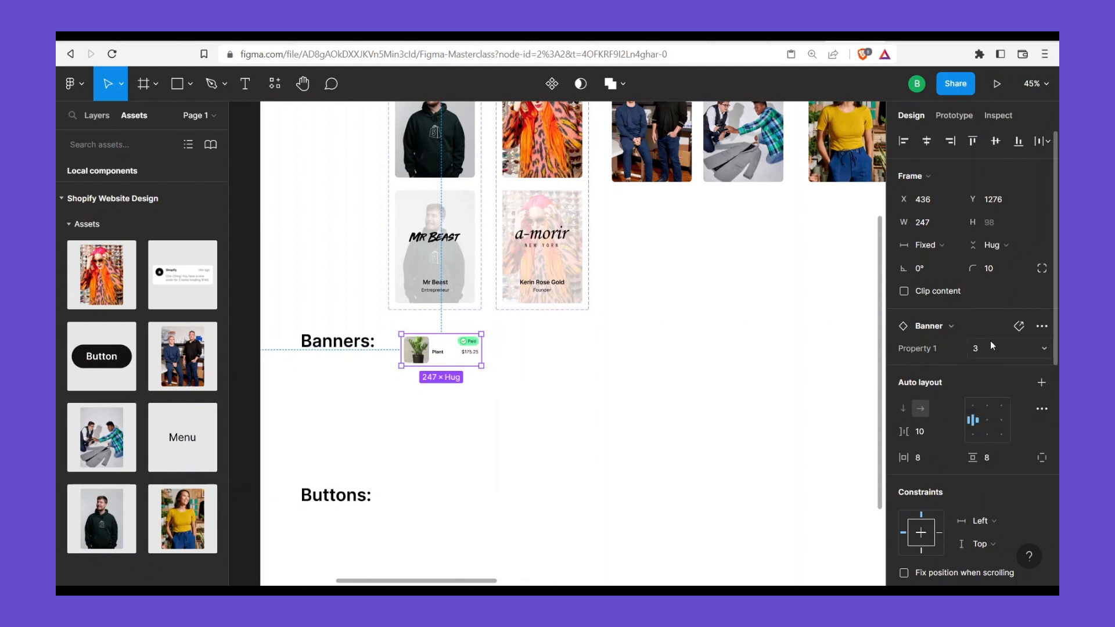
left_click(990, 341)
left_click(991, 364)
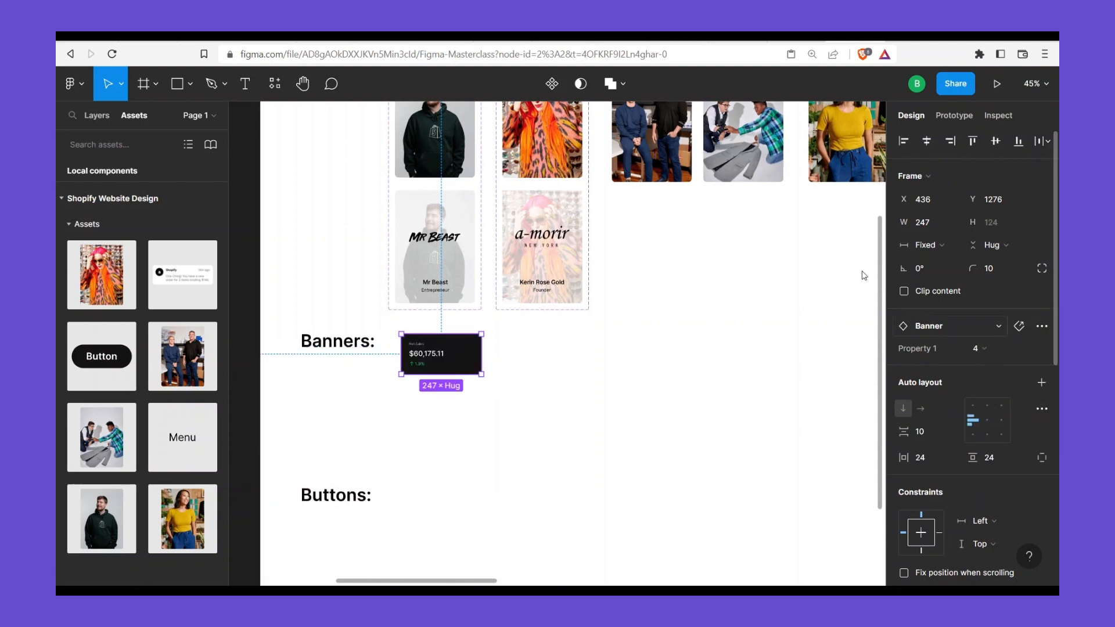
Switch to the Shopify Website Design file and examine the five variants of its Banner component
left_click(613, 39)
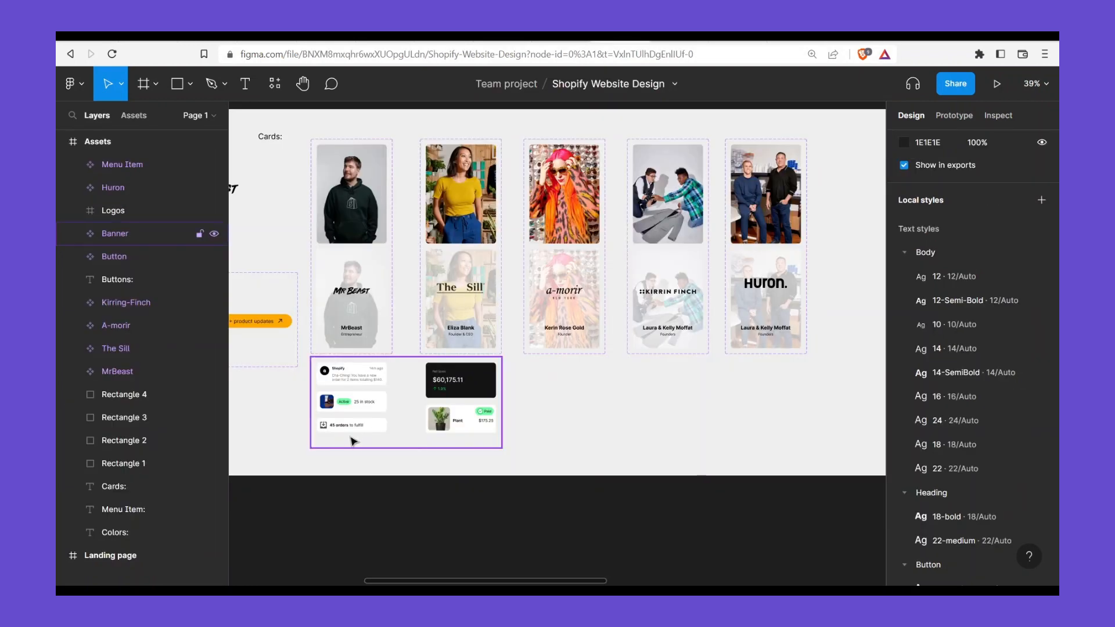
scroll(350, 438, "up", 3)
scroll(407, 421, "up", 4)
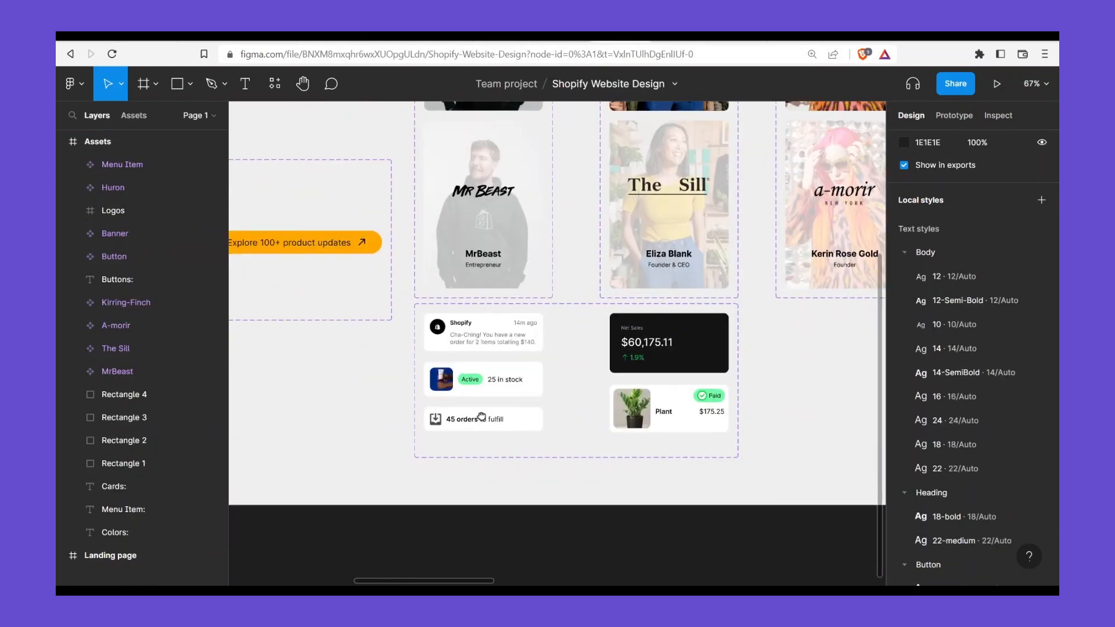
left_click(500, 342)
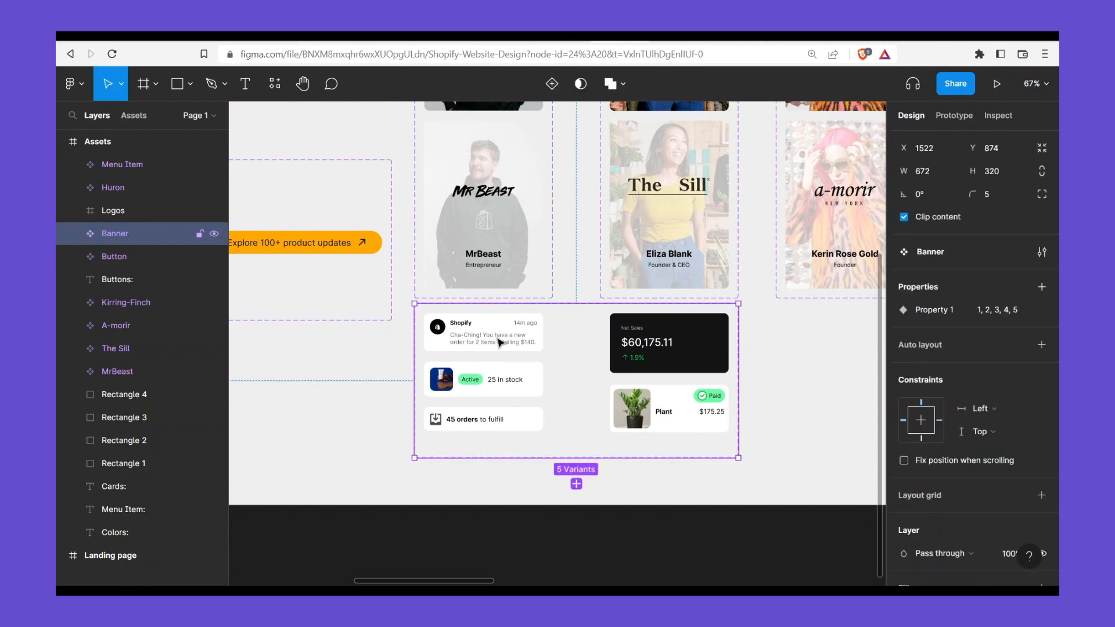
left_click(500, 343)
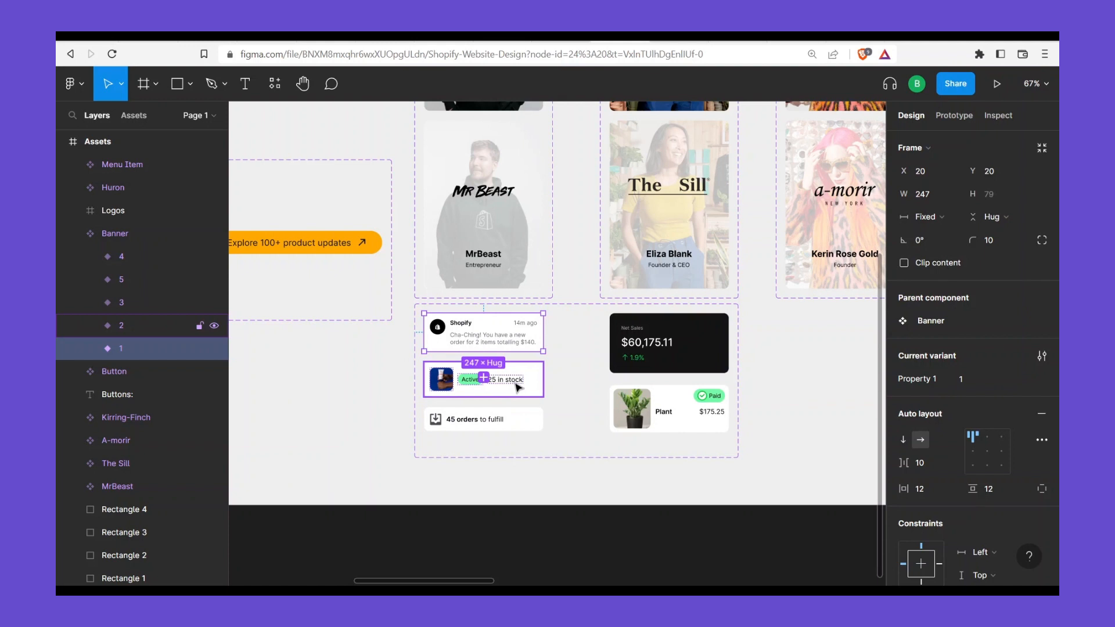
left_click(519, 387)
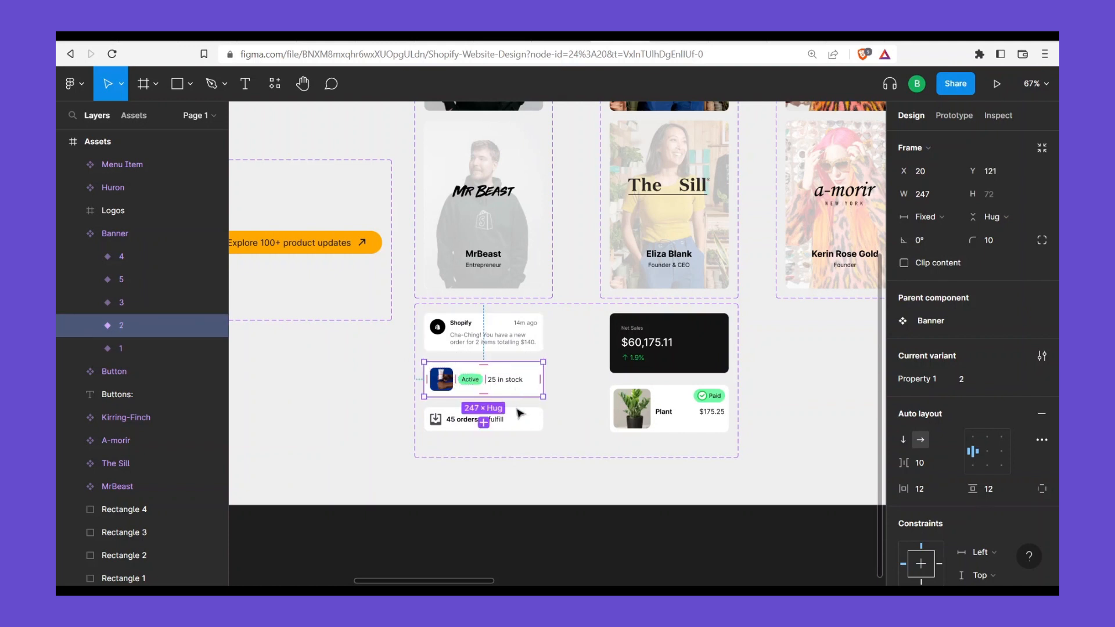
left_click(518, 416)
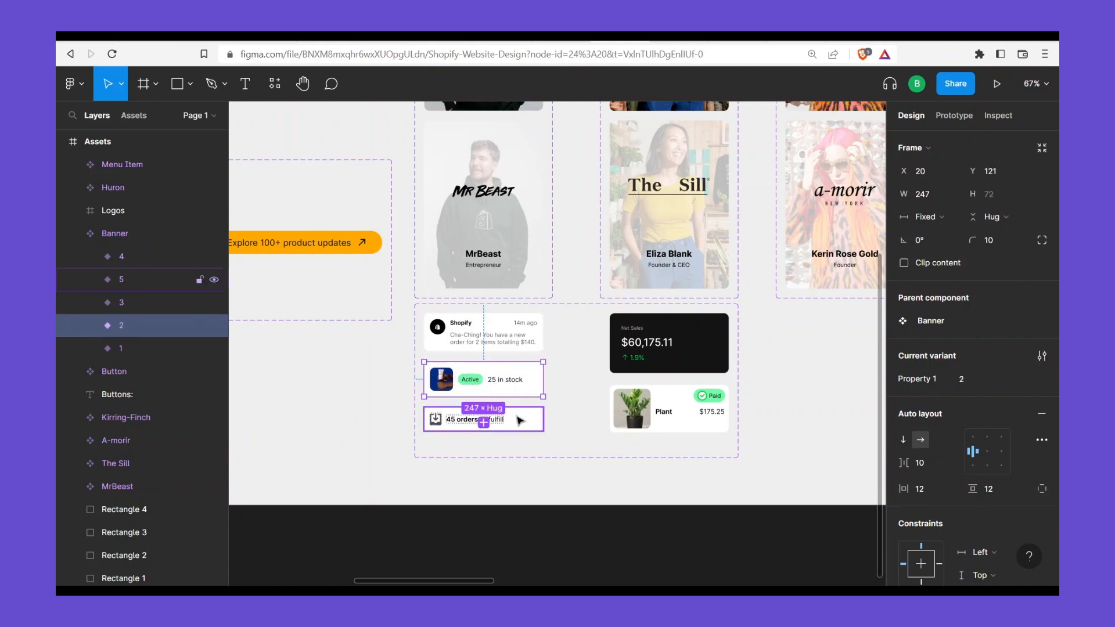
left_click(682, 413)
left_click(675, 359)
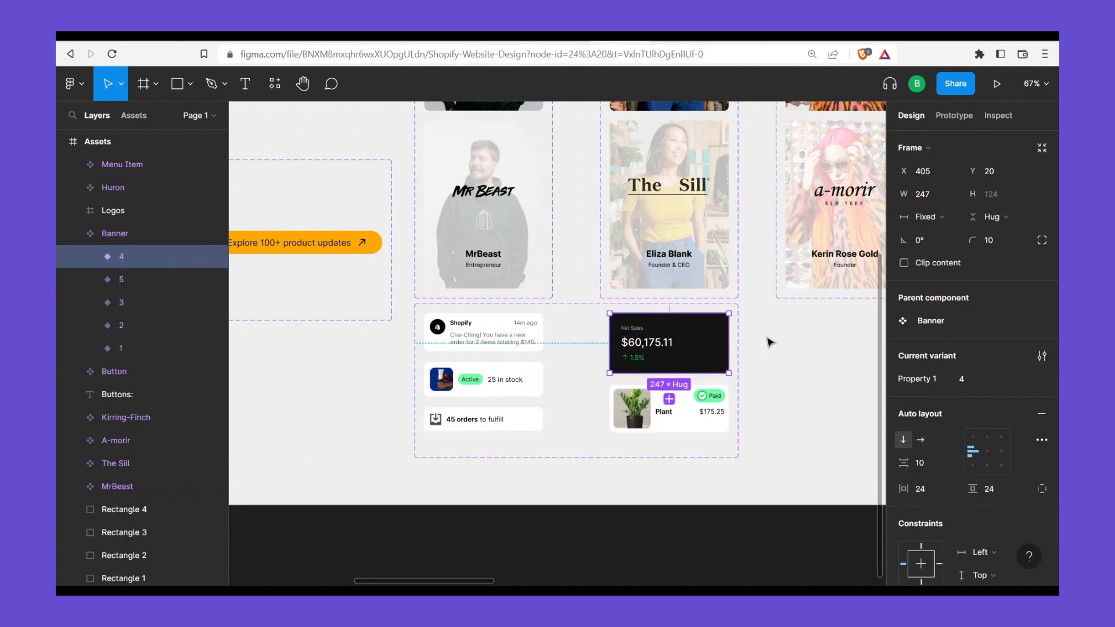
left_click(477, 343)
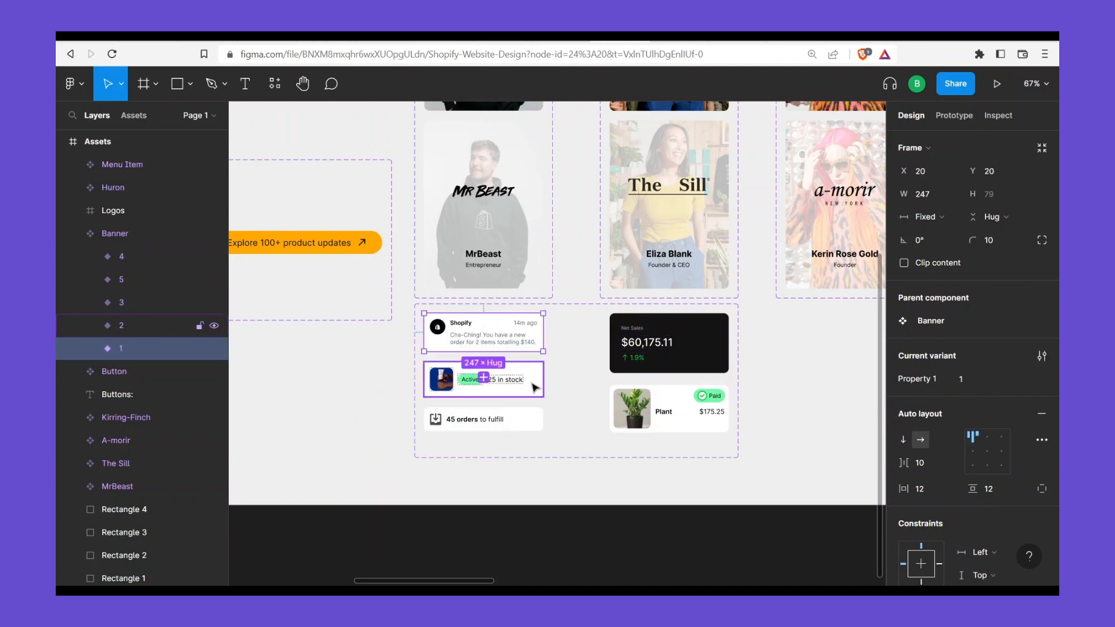
left_click(535, 387)
left_click(652, 418)
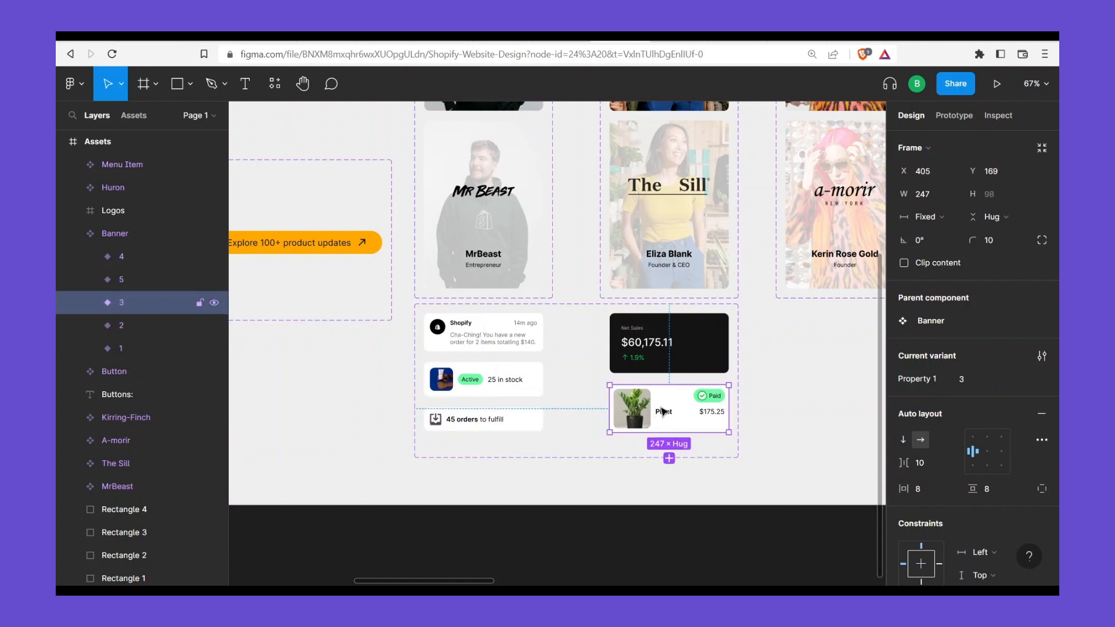
left_click(819, 364)
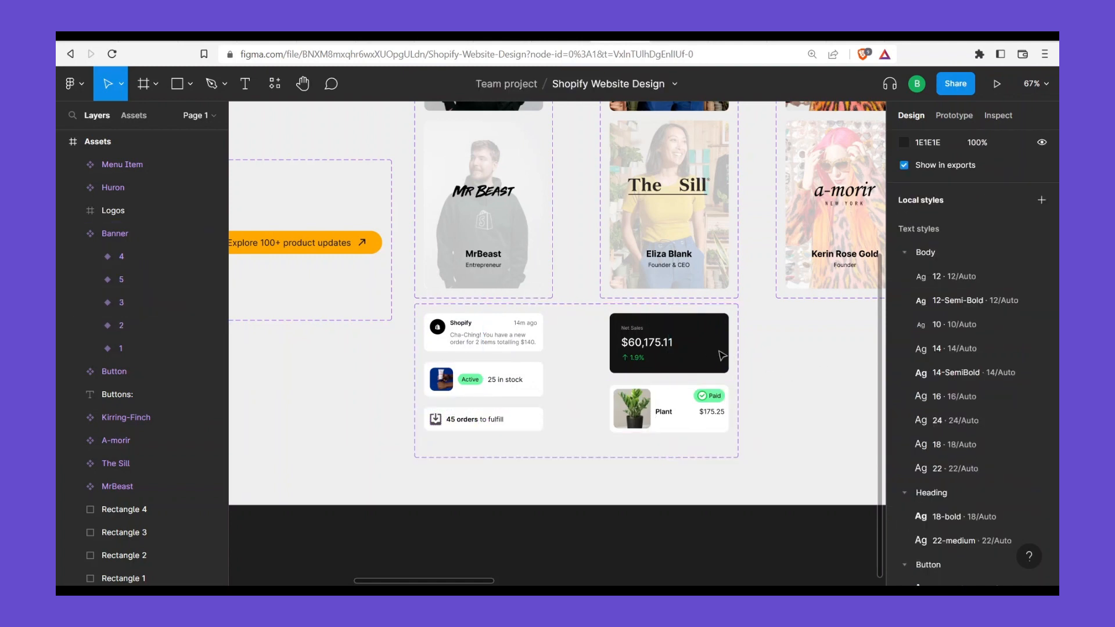
left_click(694, 355)
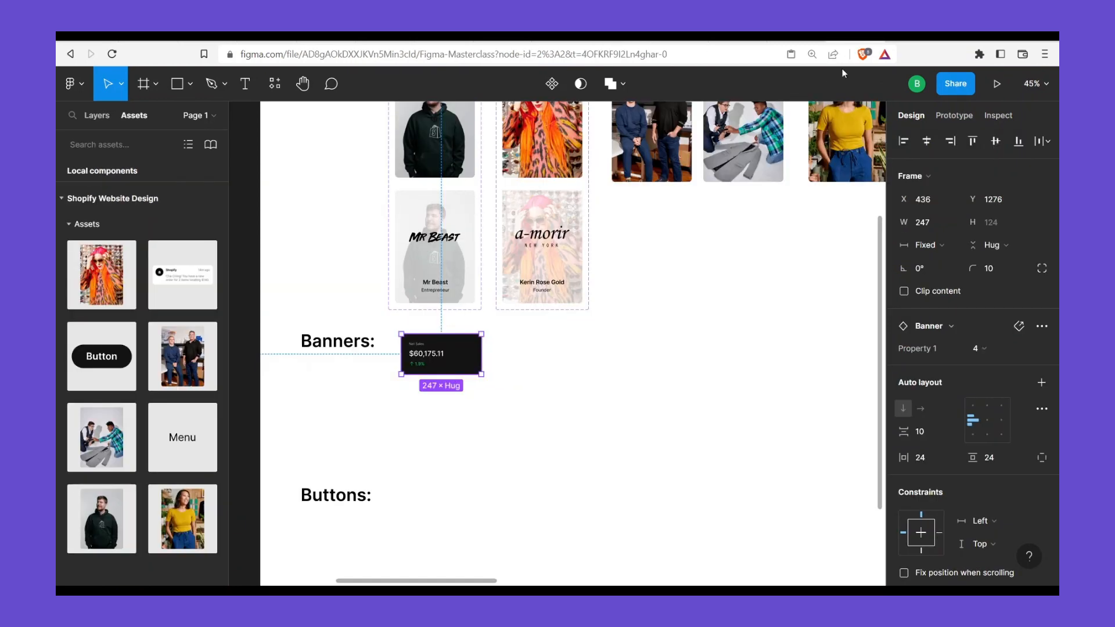
Try variants 3 and 5 on the Banner instance beside the "Banners:" heading in Figma Masterclass
left_click(1019, 350)
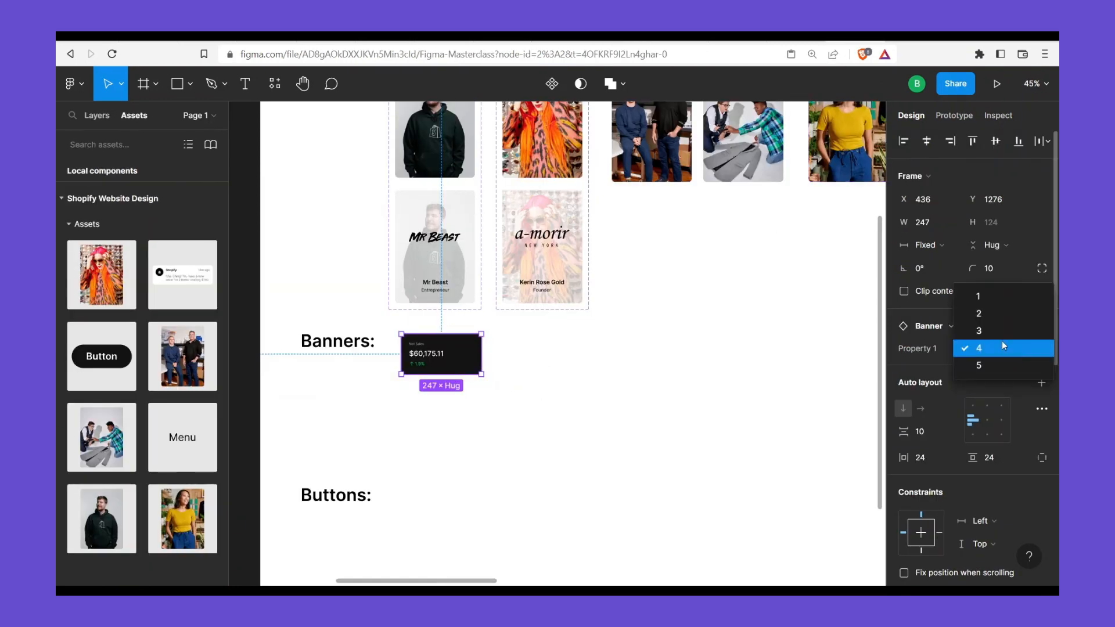
left_click(998, 330)
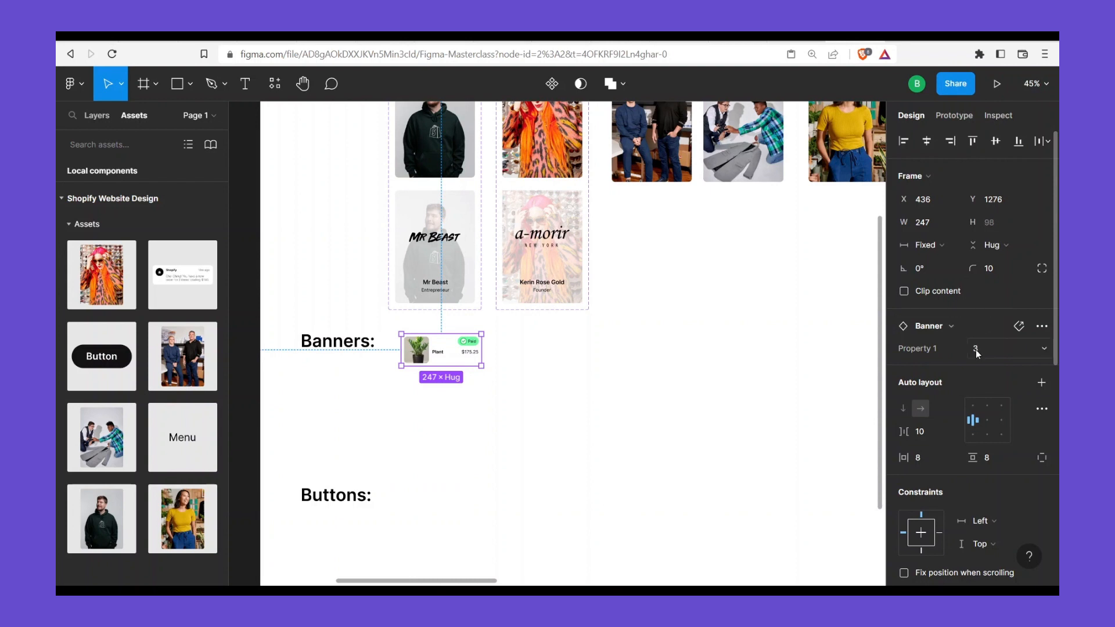
left_click(975, 349)
left_click(974, 387)
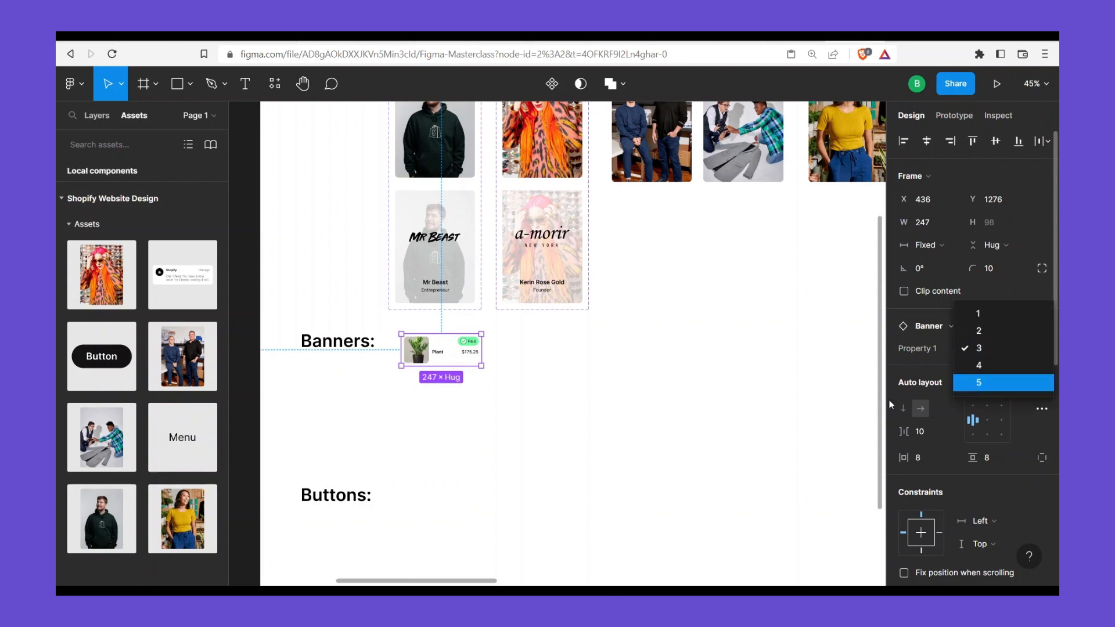
left_click(503, 383)
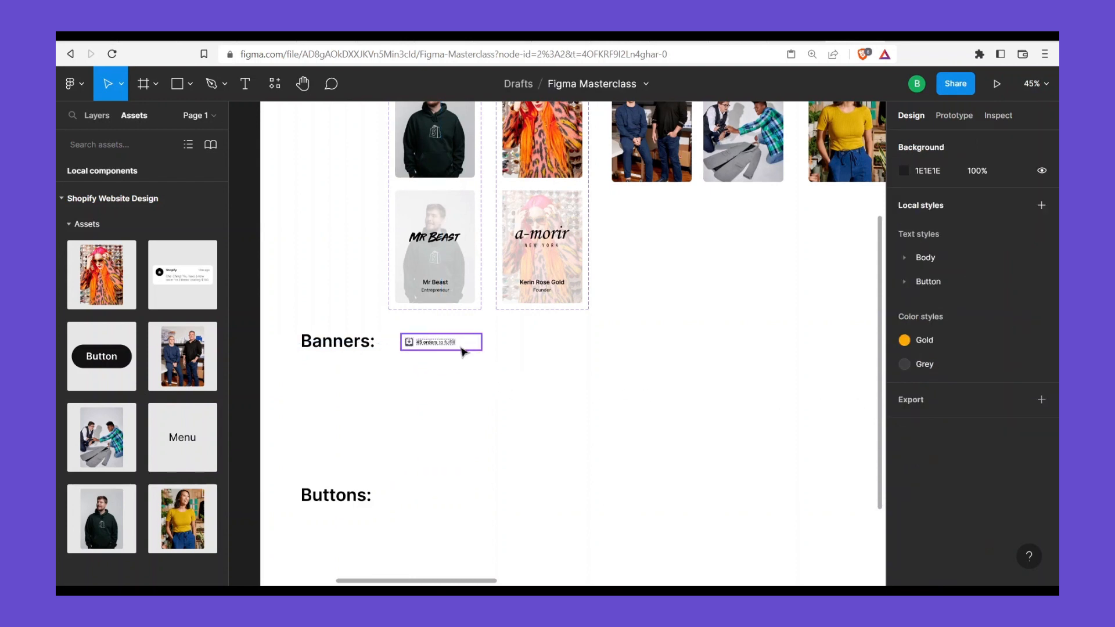
Shift the Banner instance slightly away from the "Banners:" heading and set its Property 1 to 1
left_click_drag(463, 352, 470, 353)
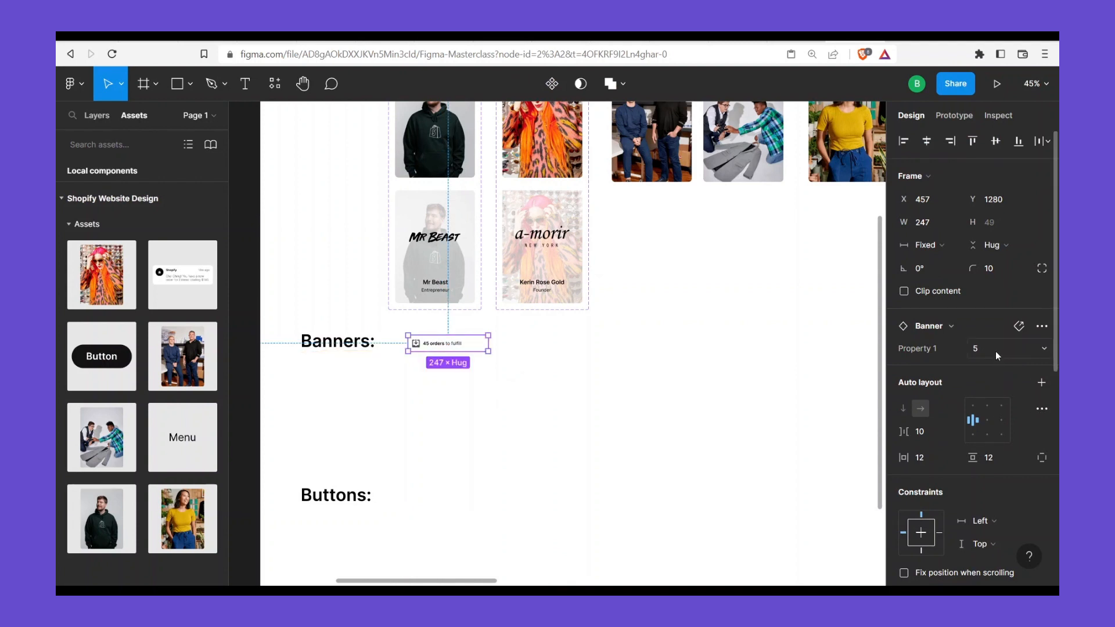
left_click(995, 351)
left_click(986, 284)
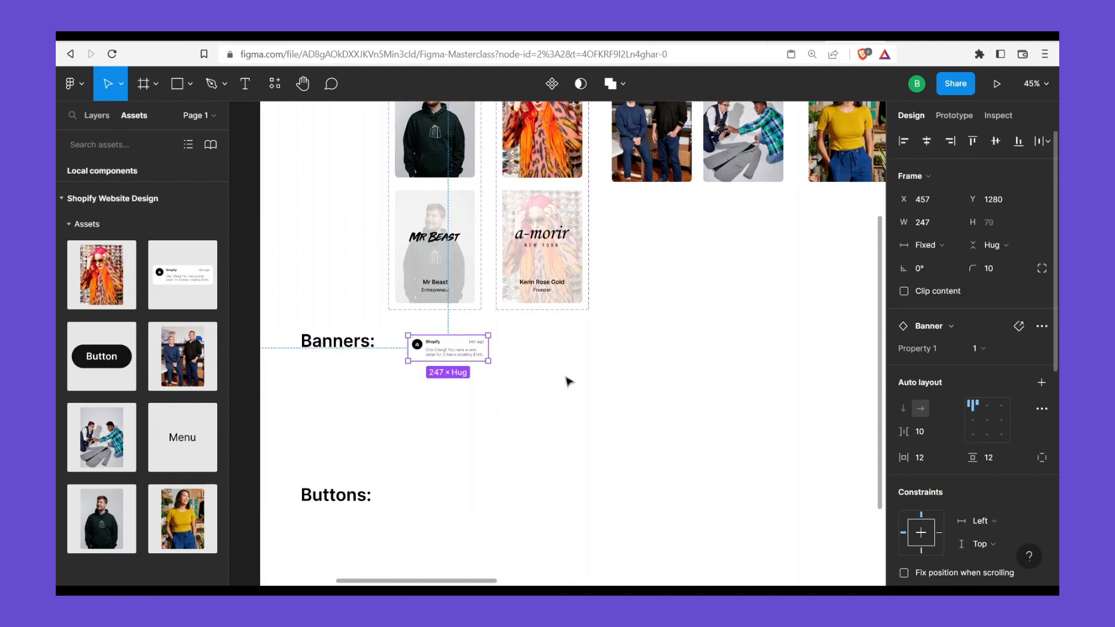
left_click_drag(464, 351, 563, 352)
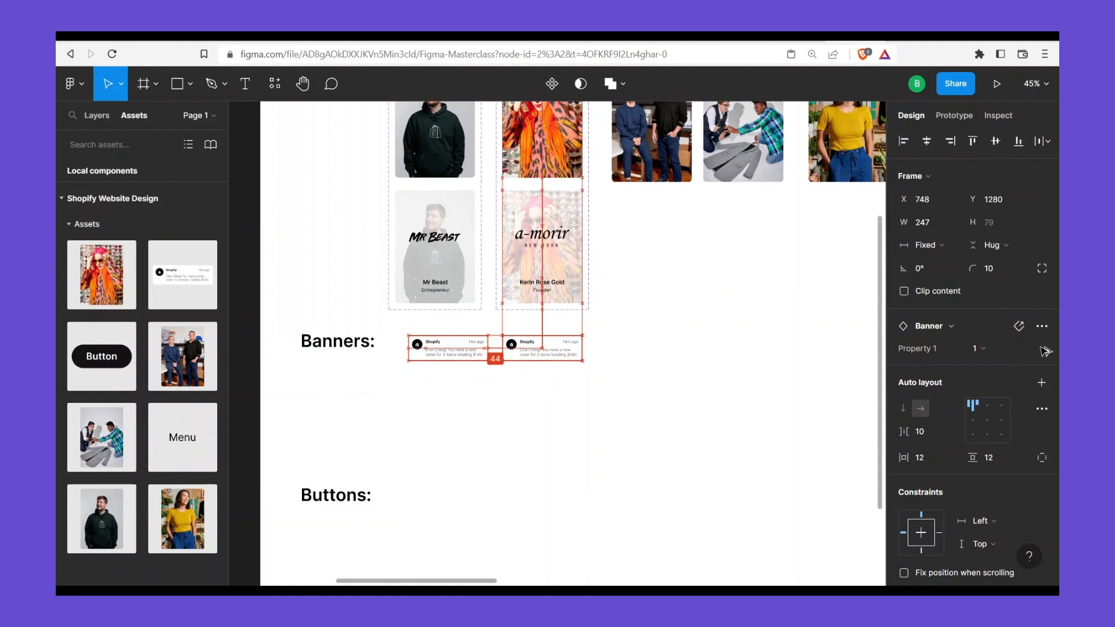
left_click(996, 349)
left_click(988, 364)
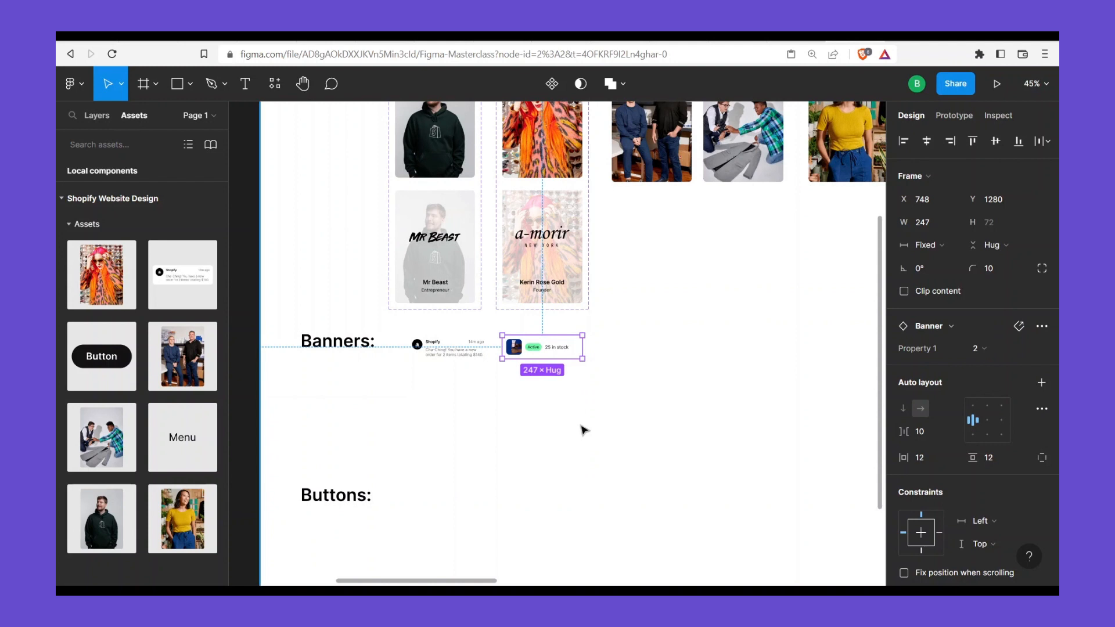
key("ctrl+d")
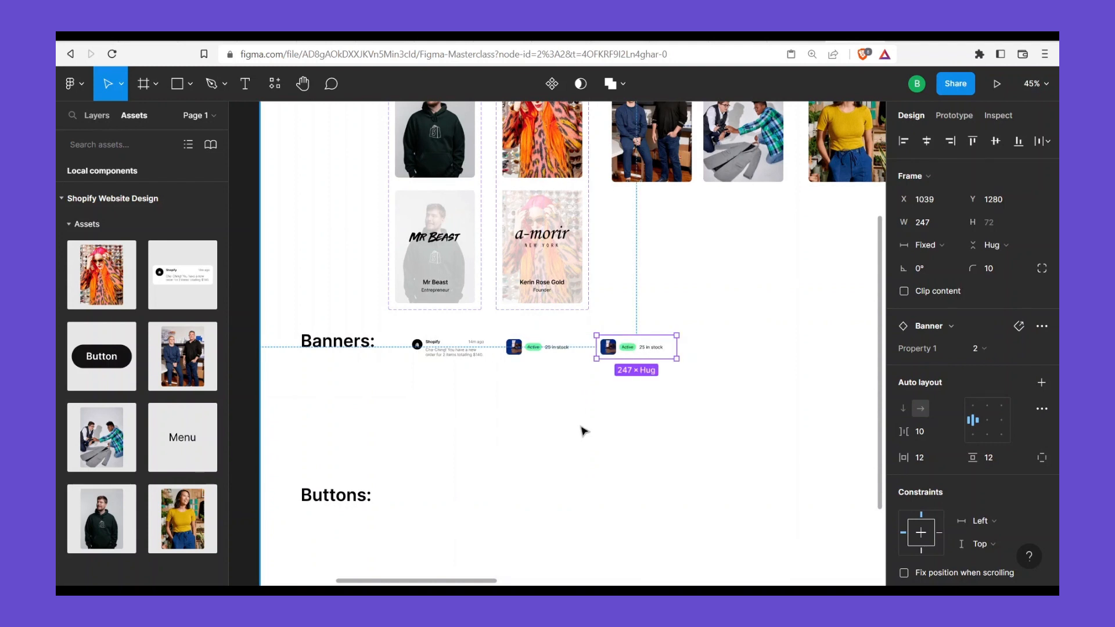
key("ctrl+z")
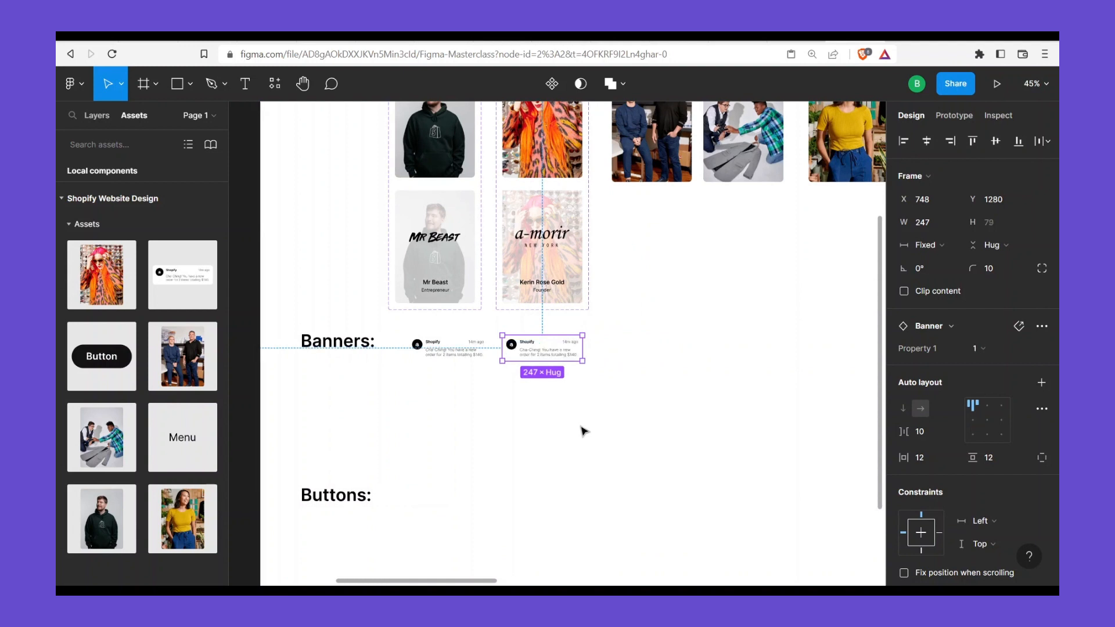
key("ctrl+z")
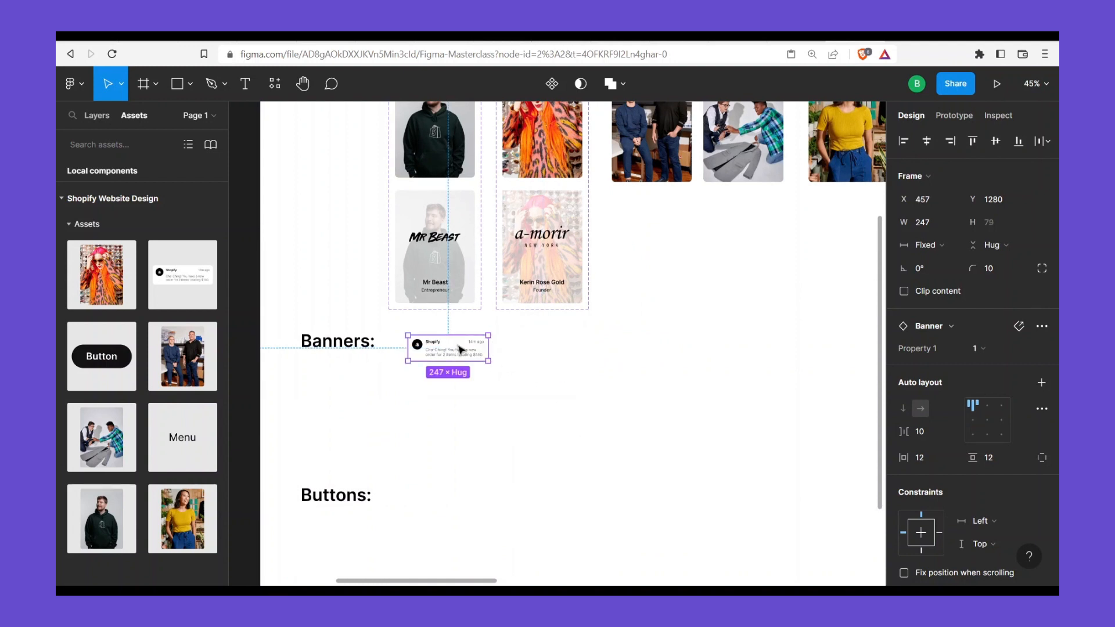
Duplicate the Shopify notification banner to its right with a 44 px gap and set the copy's Property 1 to 2
left_click_drag(461, 349, 559, 356)
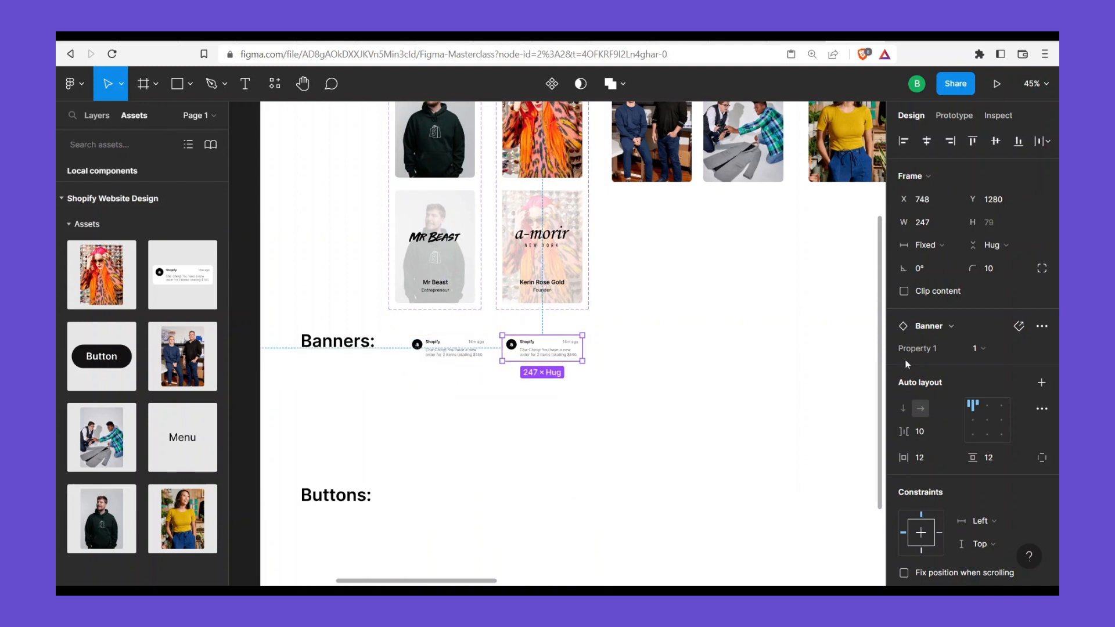
left_click(1009, 348)
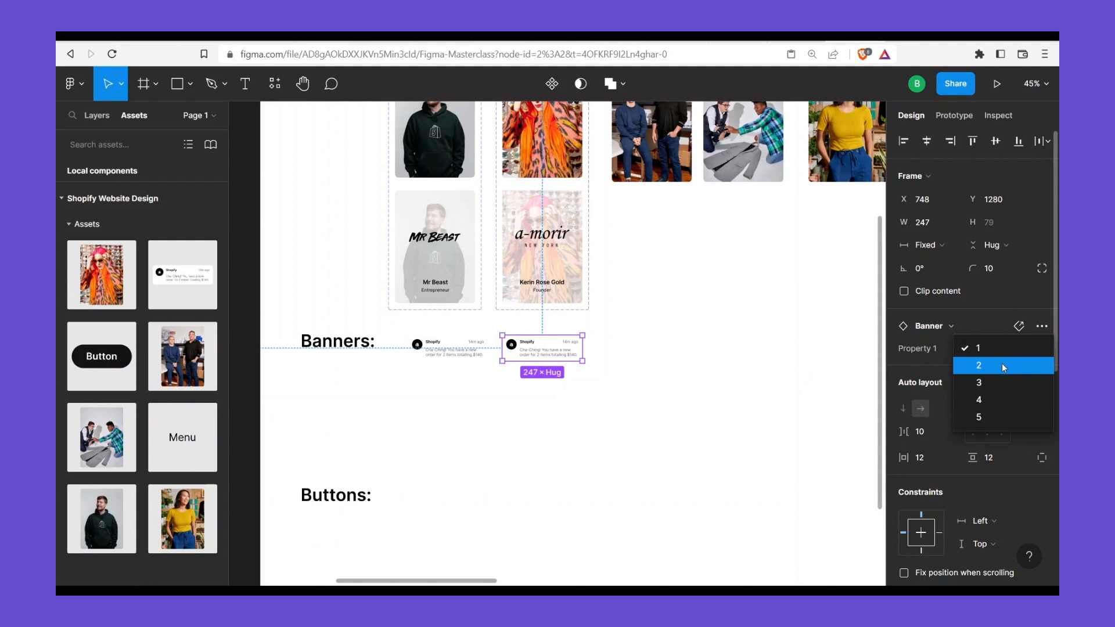
left_click(1001, 364)
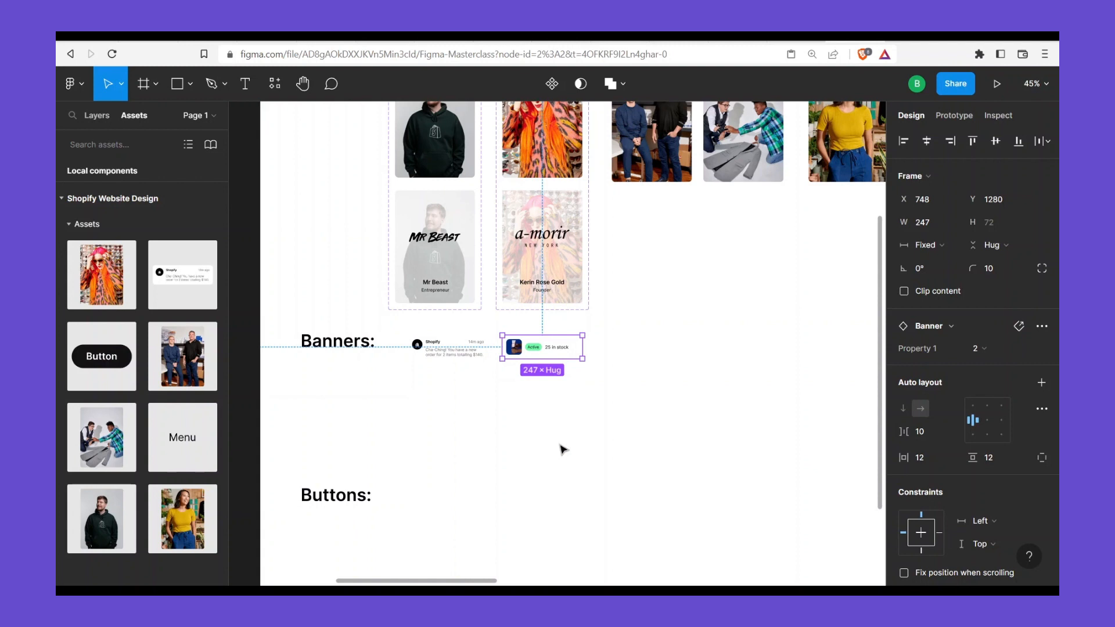
Duplicate the "25 in stock" banner three times along the row with the same 44 px spacing
key("alt")
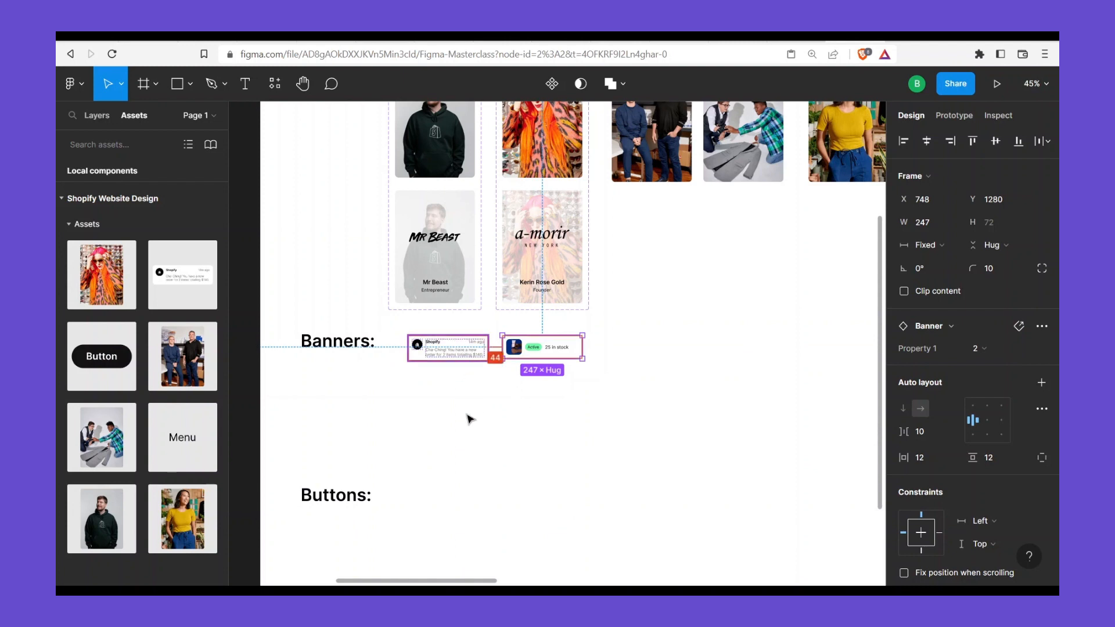
key("ctrl+d")
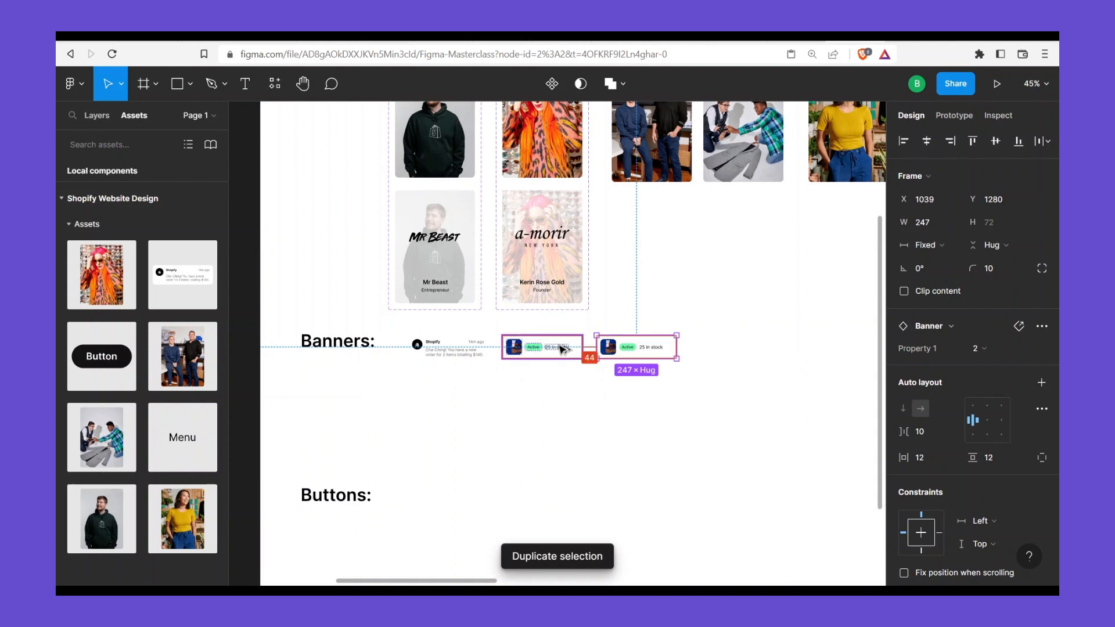
key("ctrl+d")
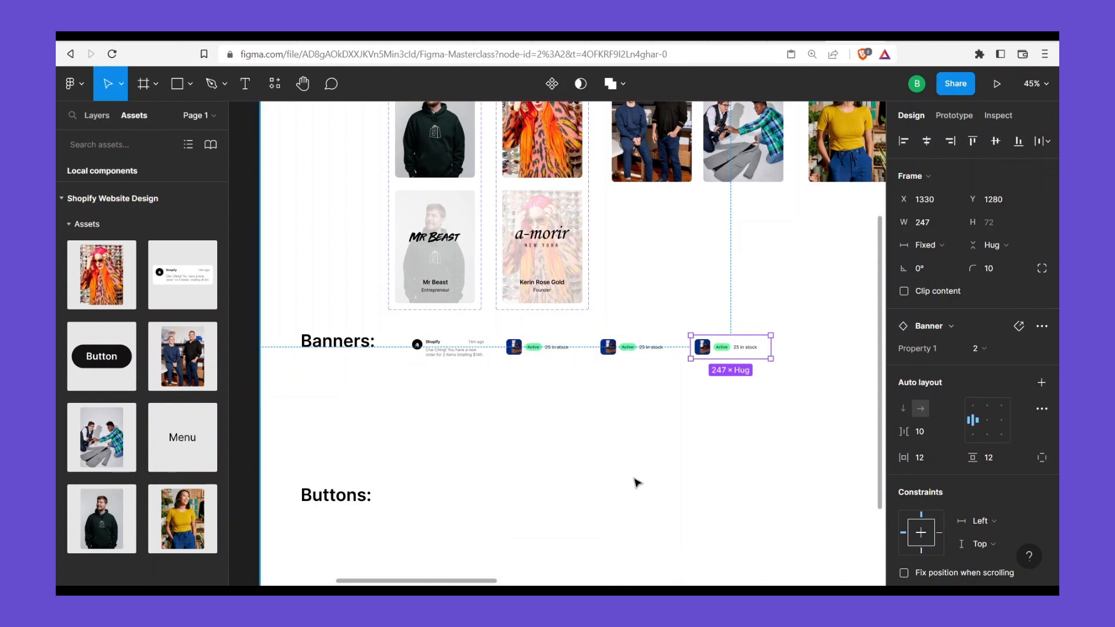
key("ctrl+d")
Set Property 1 of the third, fourth and fifth banners in the row to 3, 4 and 5 respectively
left_click(516, 356)
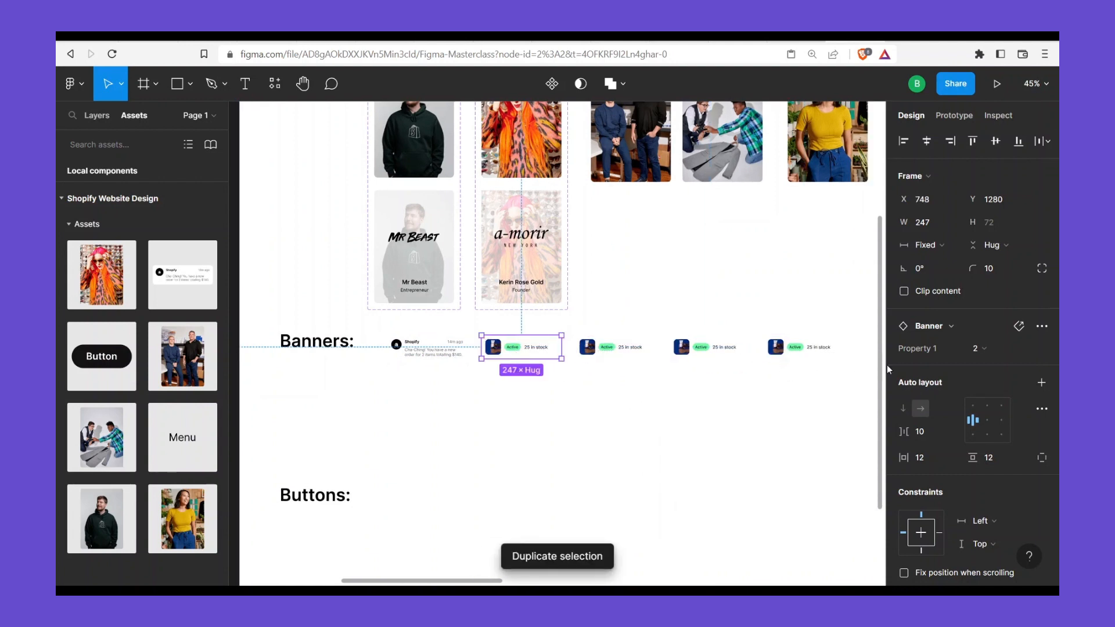
left_click(634, 359)
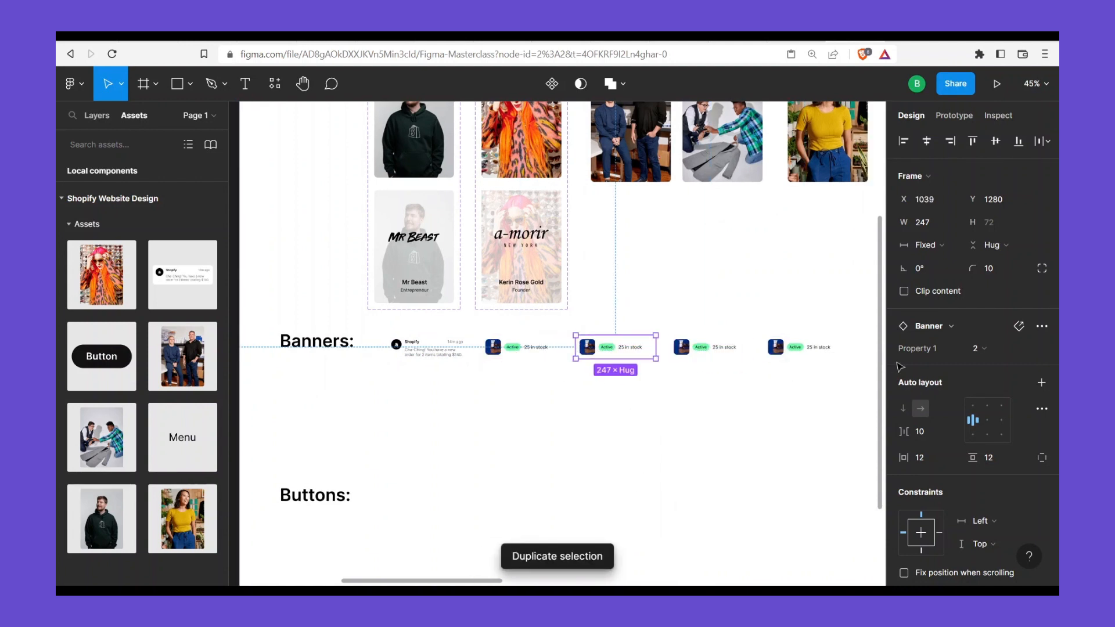
left_click(997, 348)
left_click(991, 372)
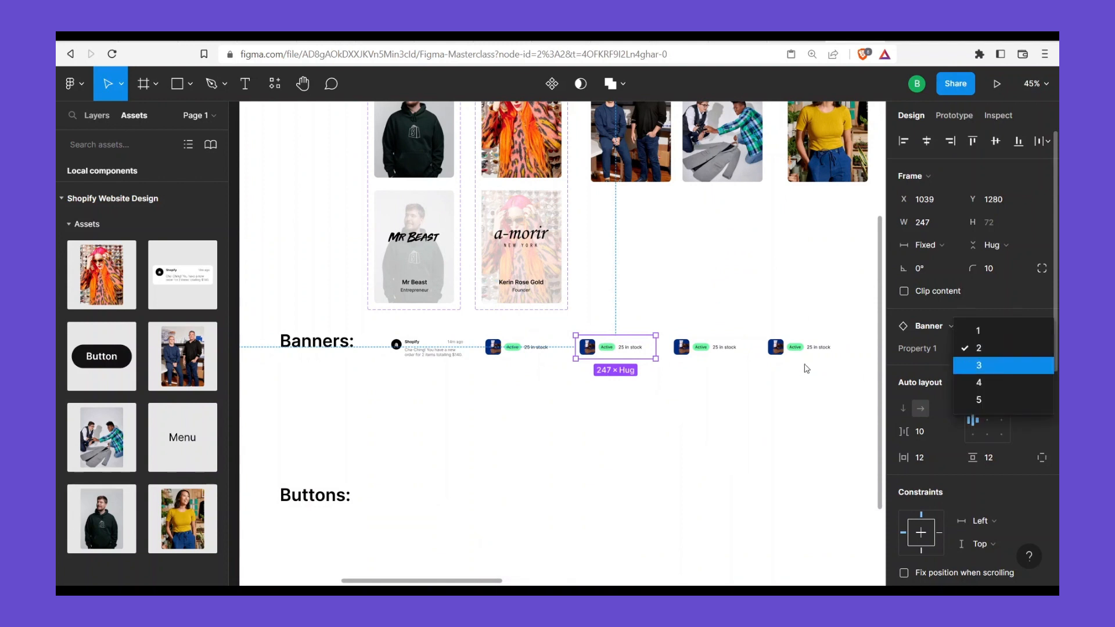
left_click(699, 352)
left_click(984, 350)
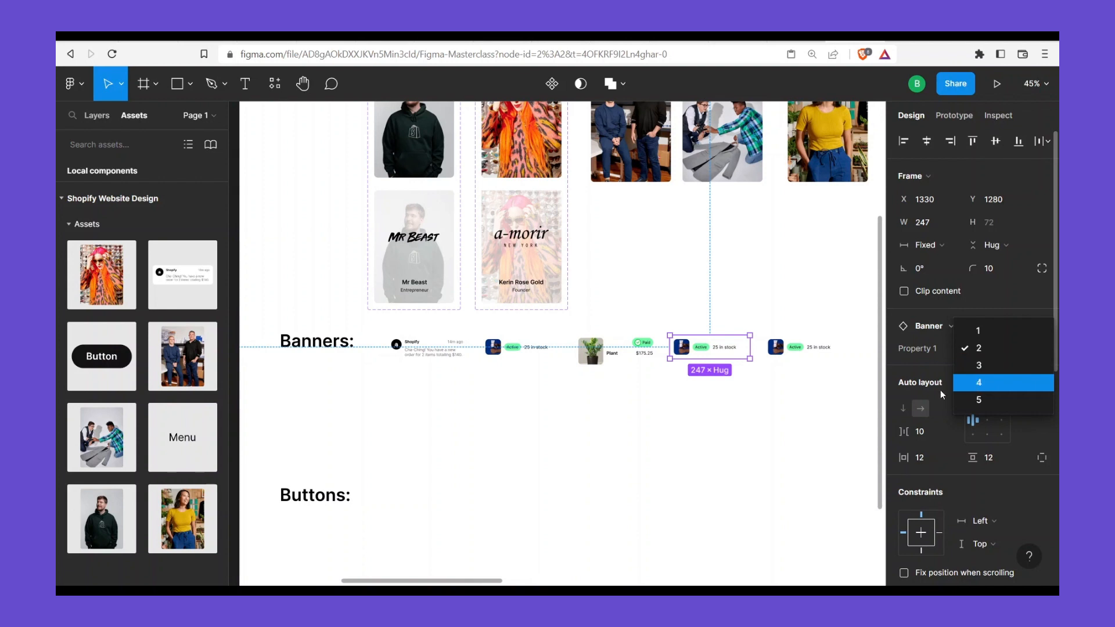
left_click(979, 384)
key("Tab")
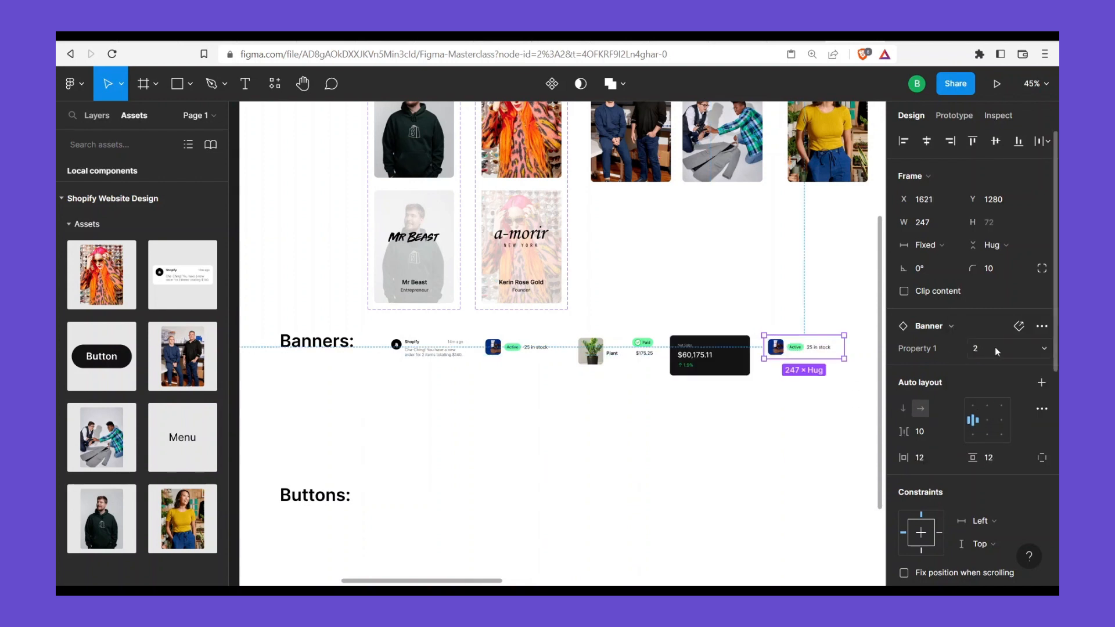
left_click(981, 348)
left_click(990, 399)
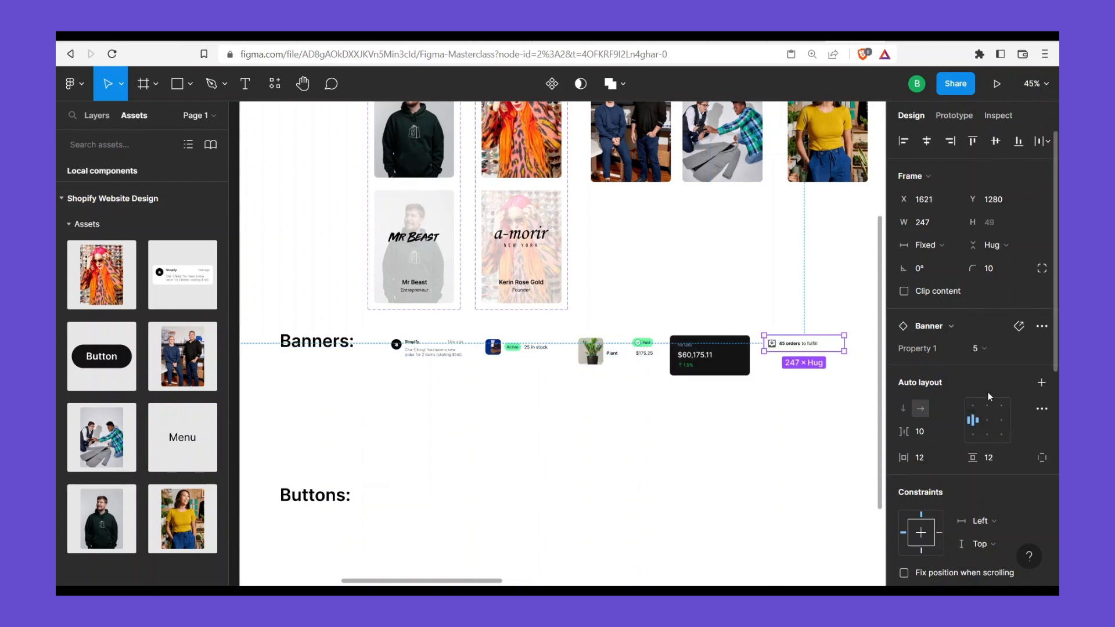
left_click(686, 454)
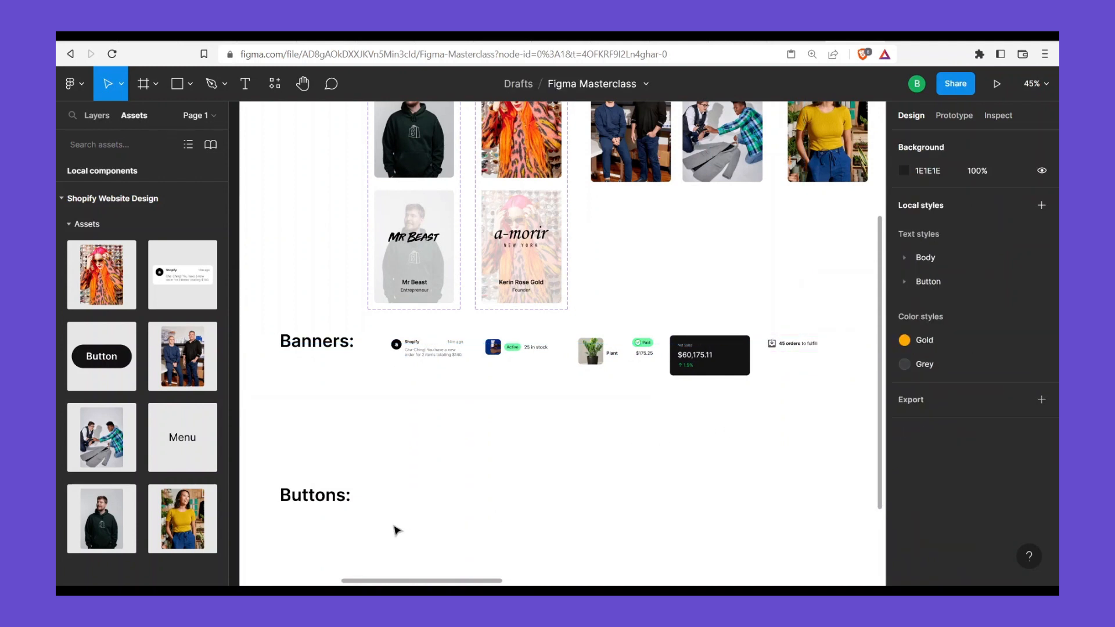
Add a text layer reading "Button" on the same row as the "Buttons:" heading
scroll(406, 505, "down", 3)
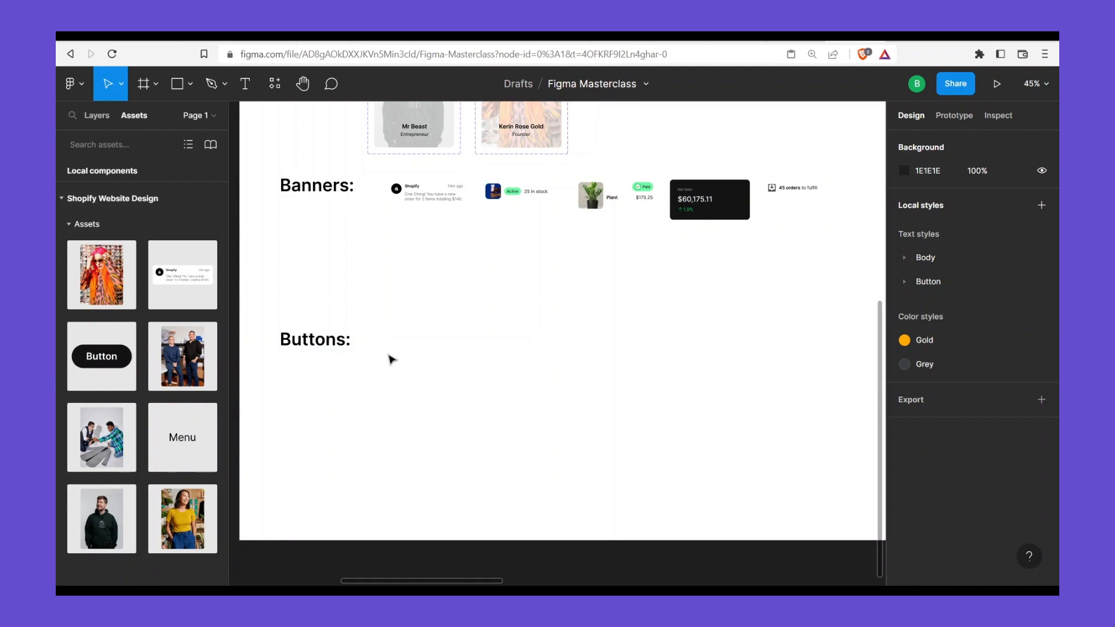
key("t")
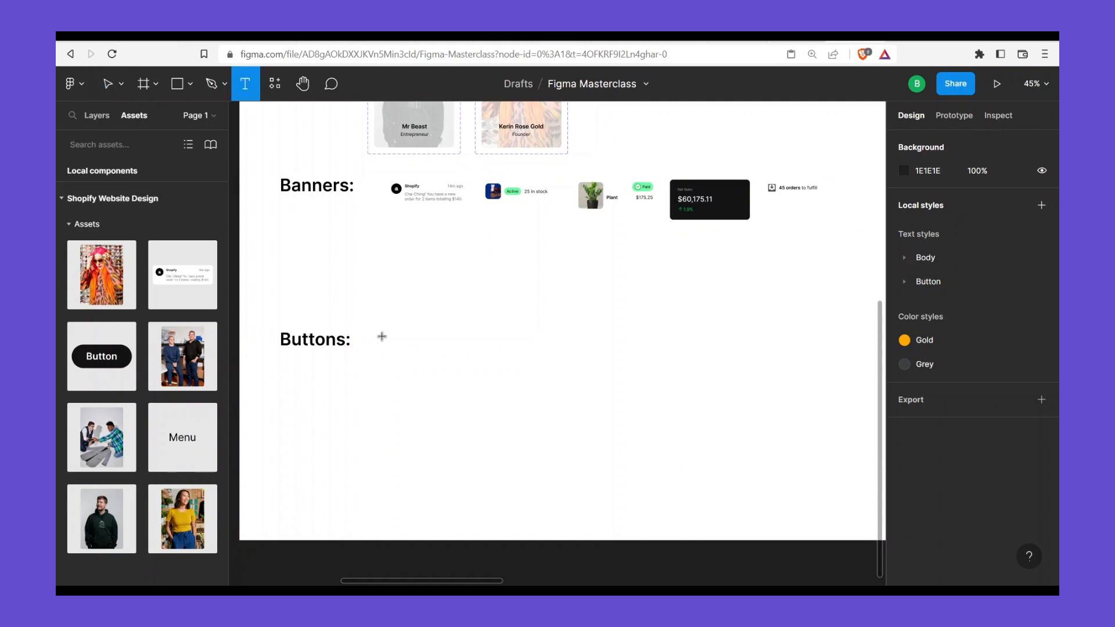
left_click(451, 336)
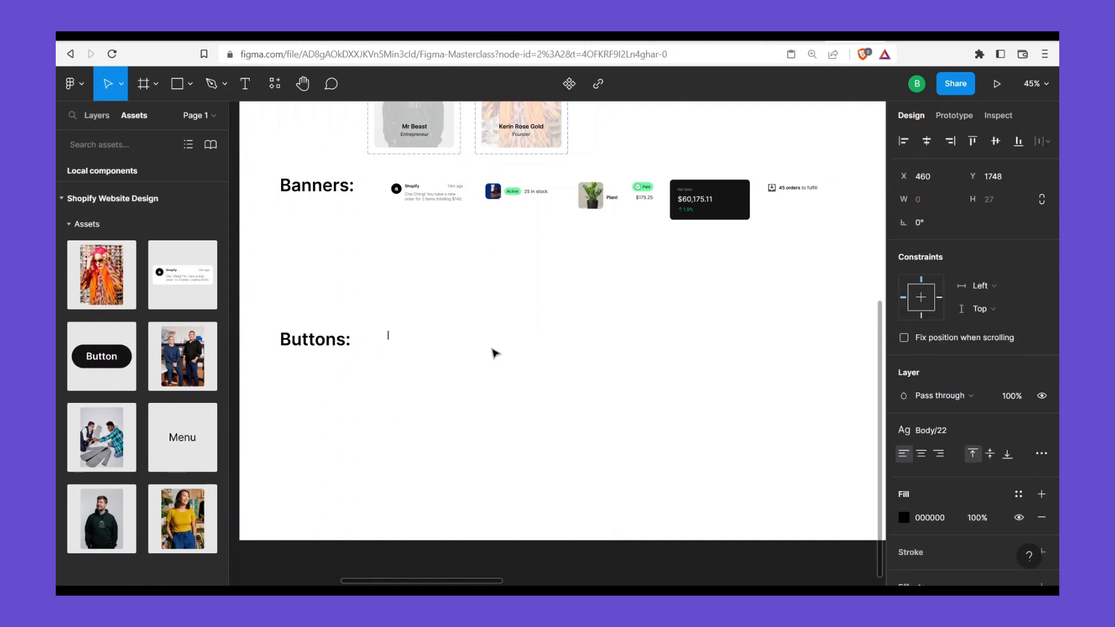
type("But")
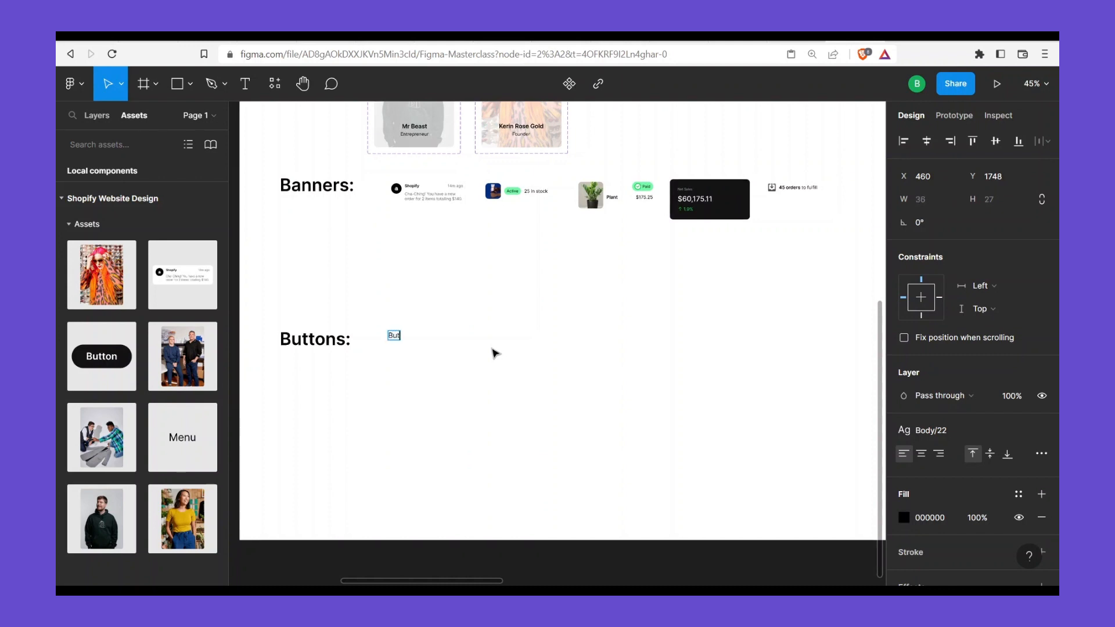
type("ton")
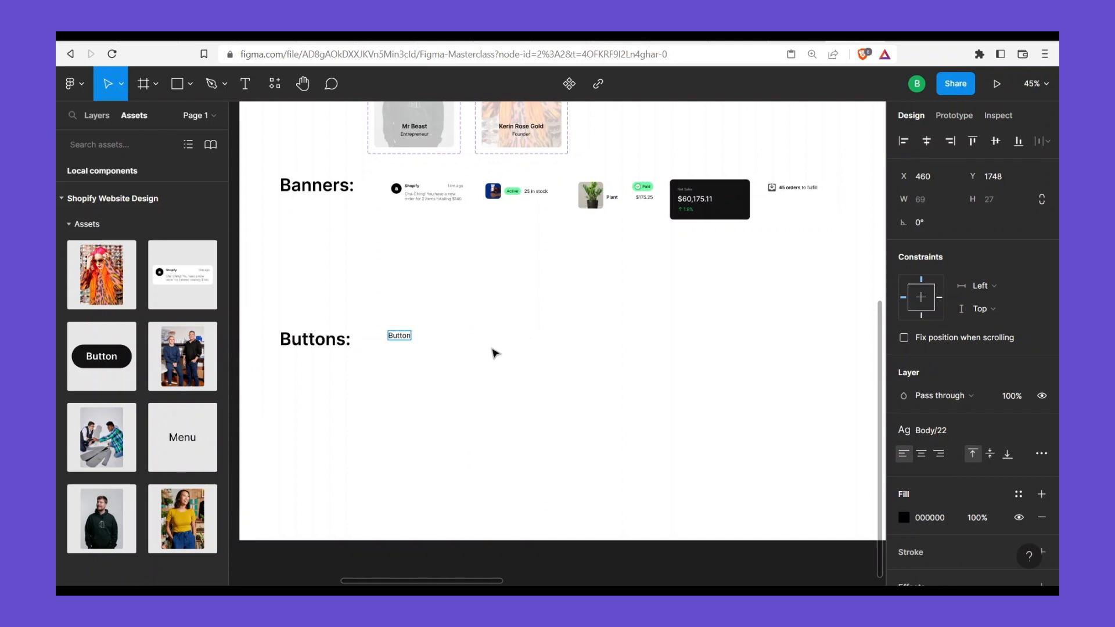
key("Escape")
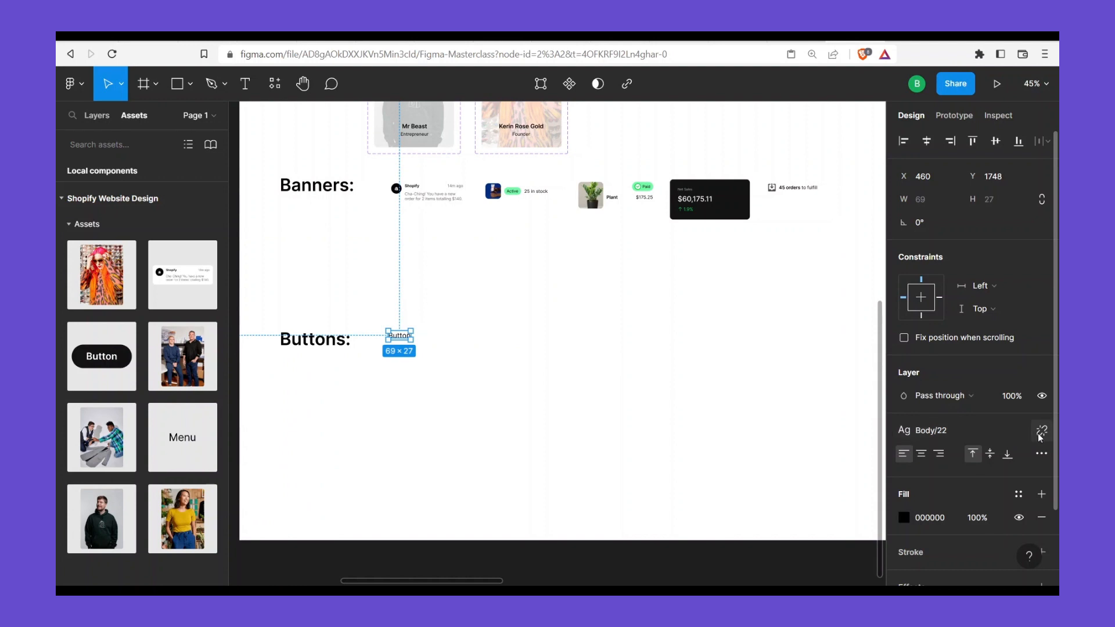
Replace the Button label's text style with Button/16-SemiBold from the Shopify Website Design text styles
left_click(1040, 432)
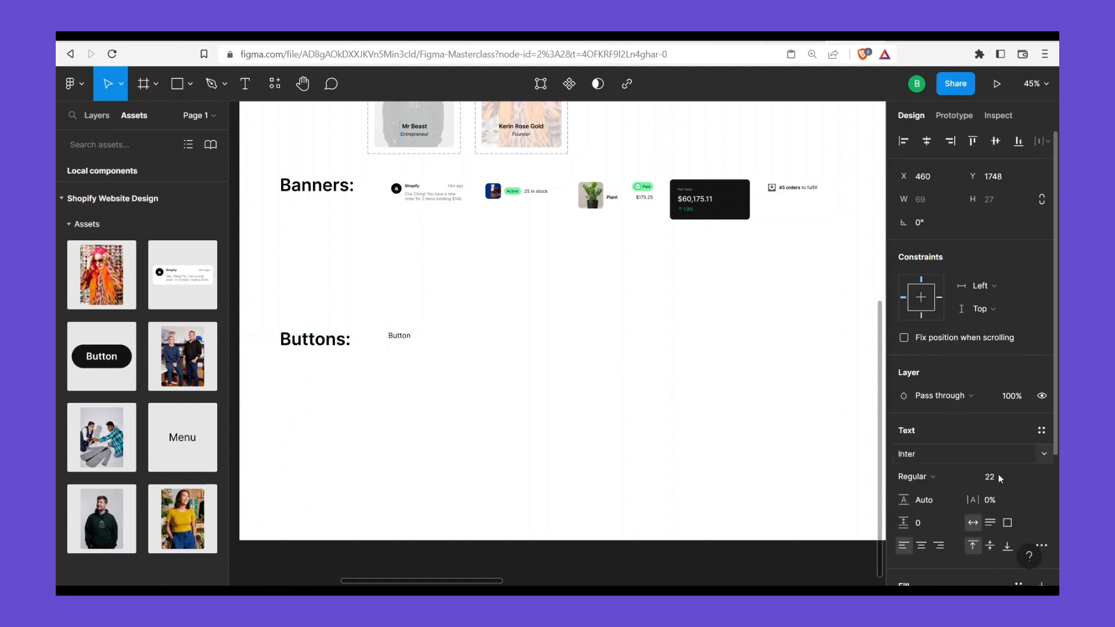
left_click(1041, 430)
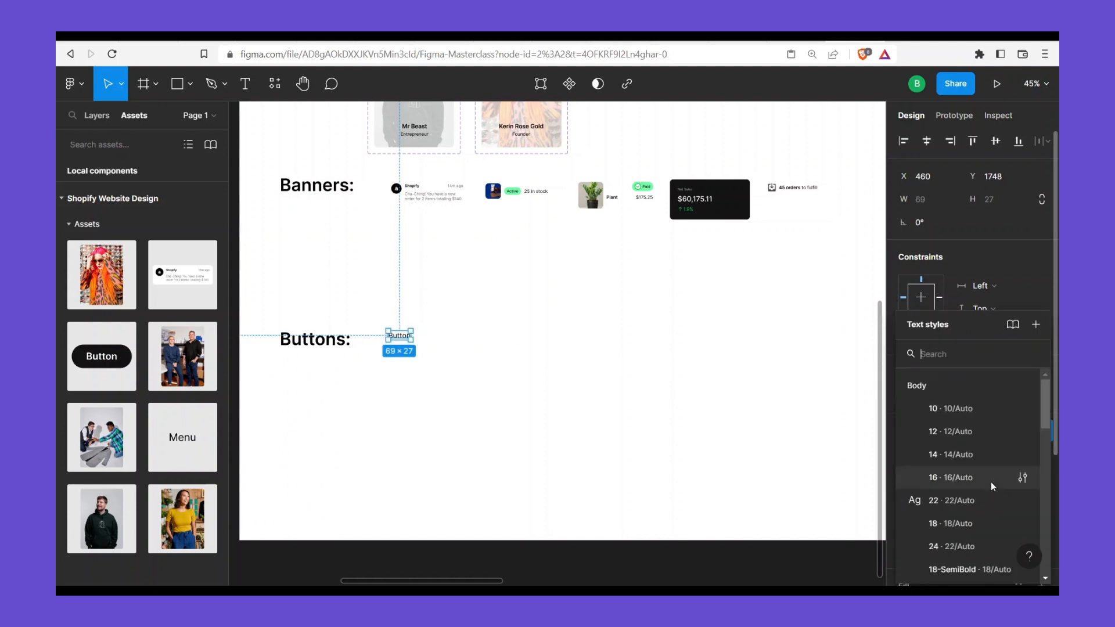
scroll(981, 465, "down", 5)
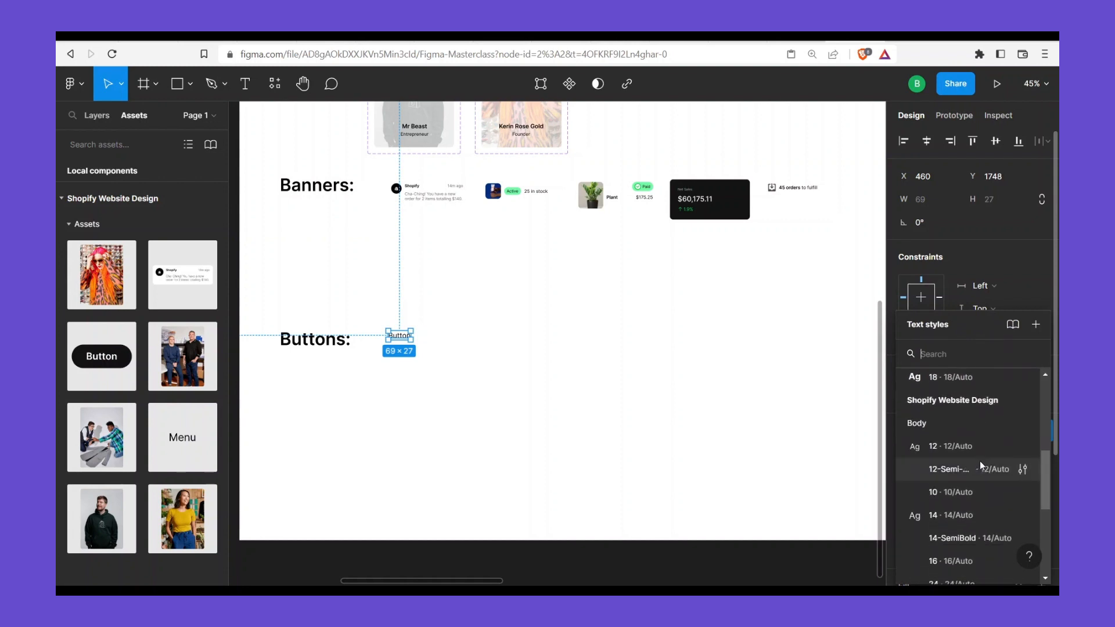
scroll(982, 459, "up", 5)
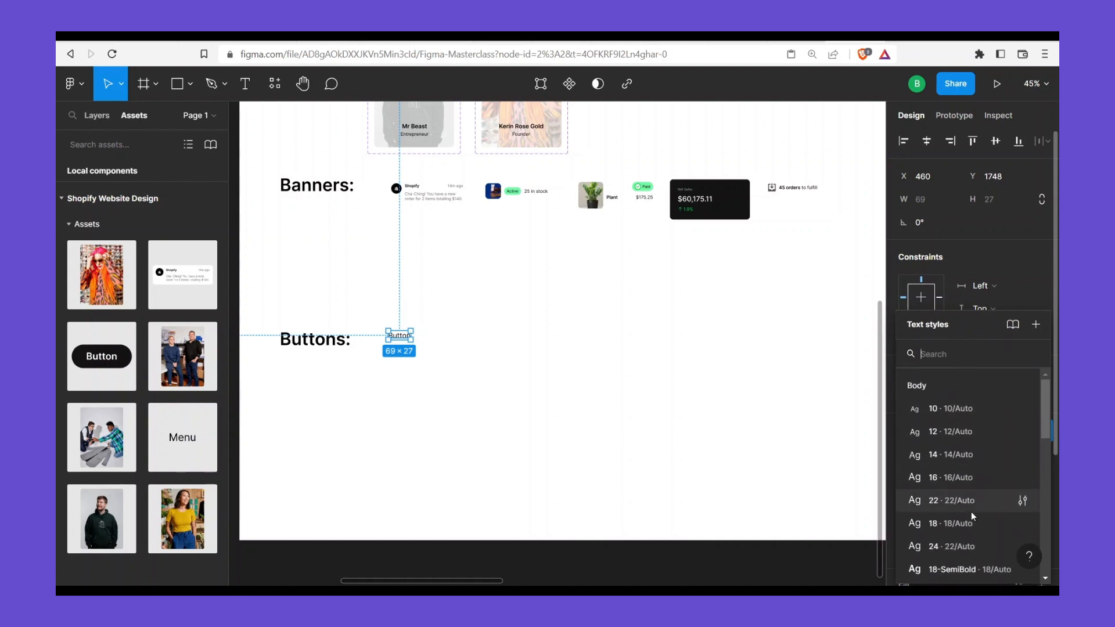
scroll(941, 447, "down", 5)
scroll(946, 464, "down", 4)
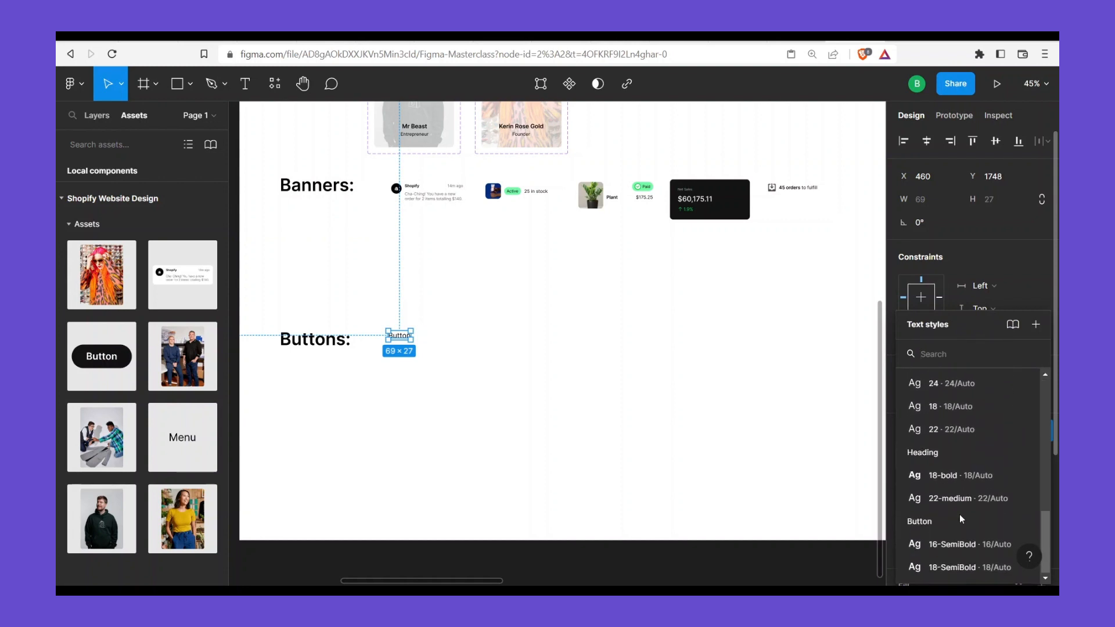
scroll(959, 500, "up", 4)
scroll(959, 504, "down", 3)
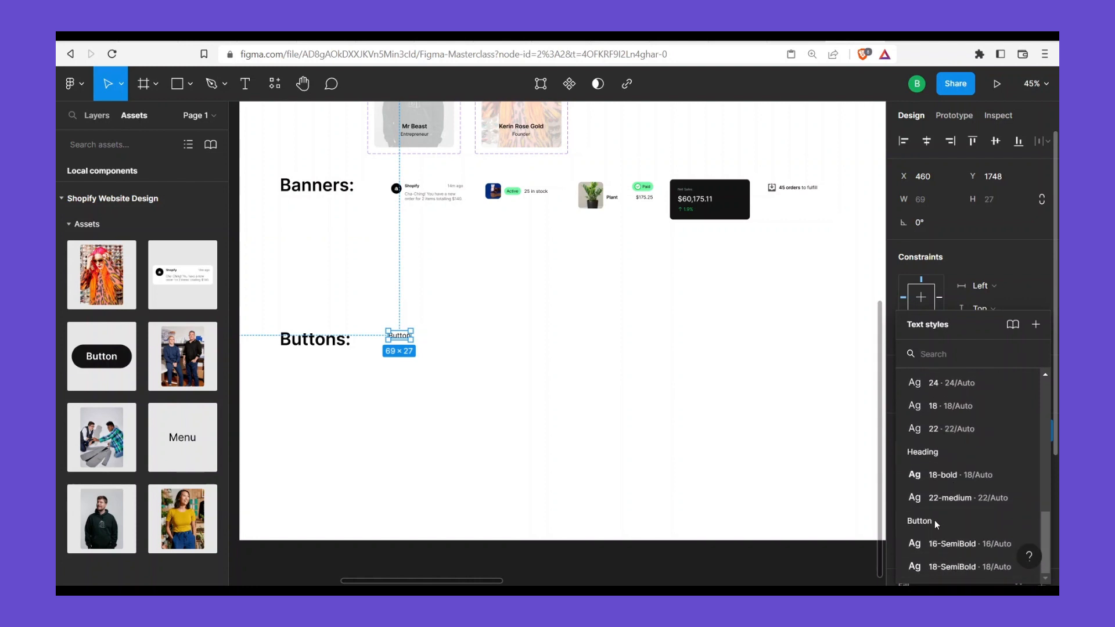
left_click(953, 546)
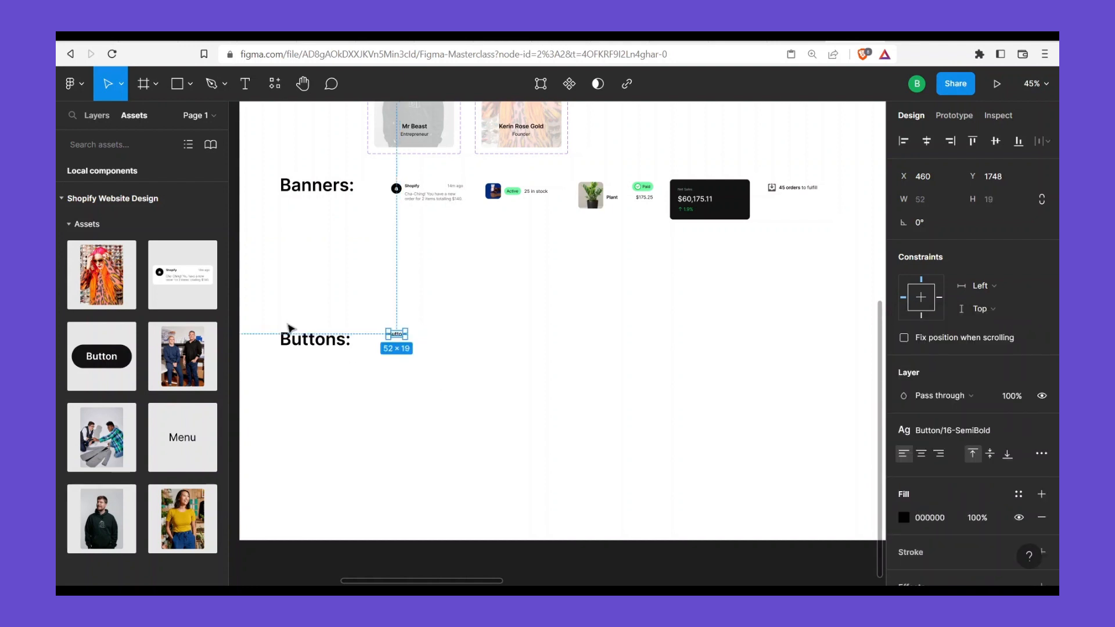
Shift the Button label to about X 467, Y 1763 so it lines up with the "Buttons:" heading
scroll(393, 342, "up", 6)
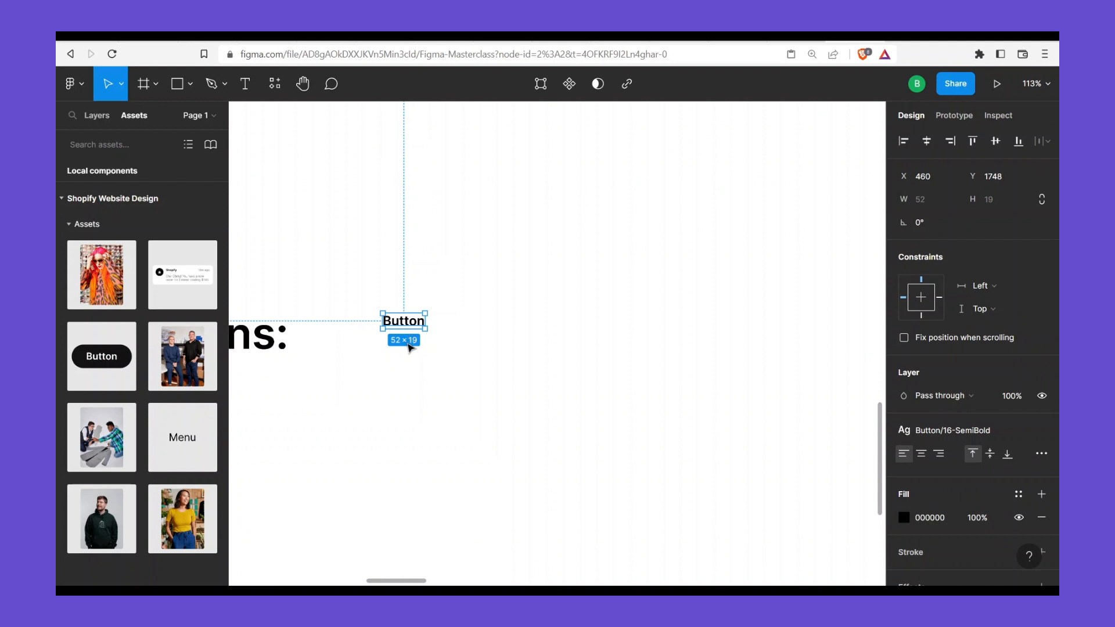
left_click_drag(404, 328, 410, 340)
scroll(470, 349, "down", 3)
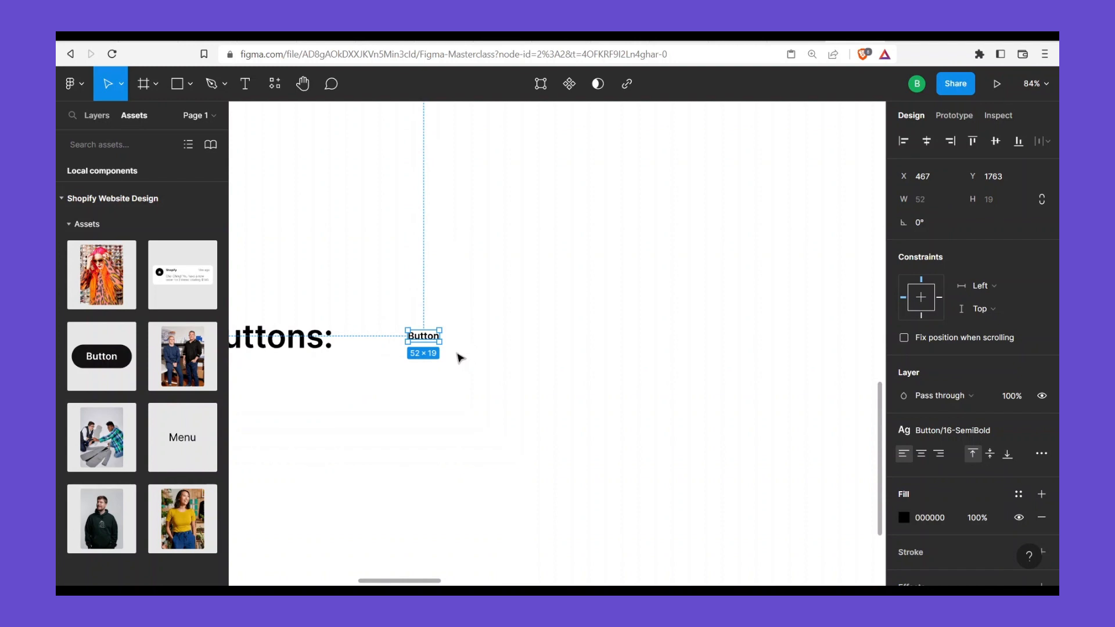
Draw a rectangle about 76 × 27 to the right of the Button label
left_click(506, 340)
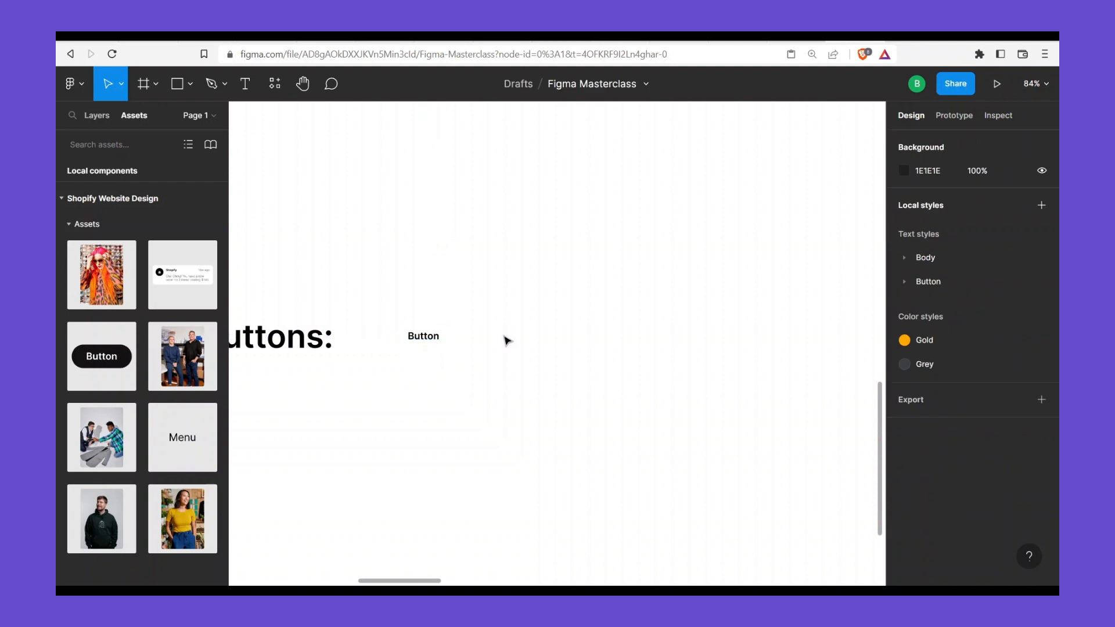
key("r")
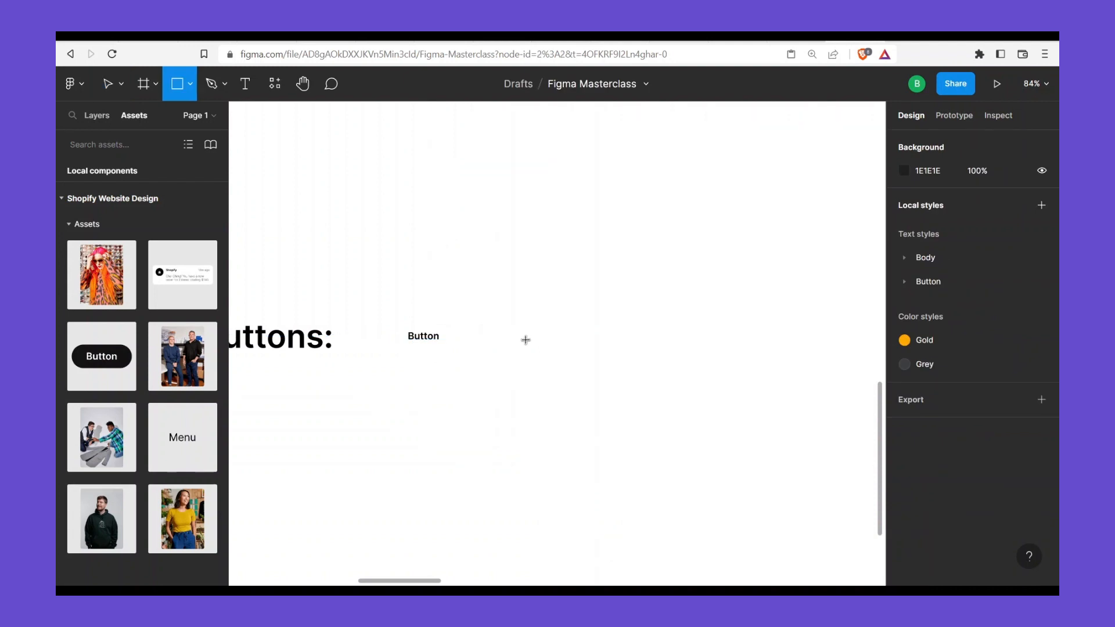
mouse_move(485, 325)
left_mouse_down()
mouse_move(540, 346)
mouse_move(530, 344)
left_mouse_up()
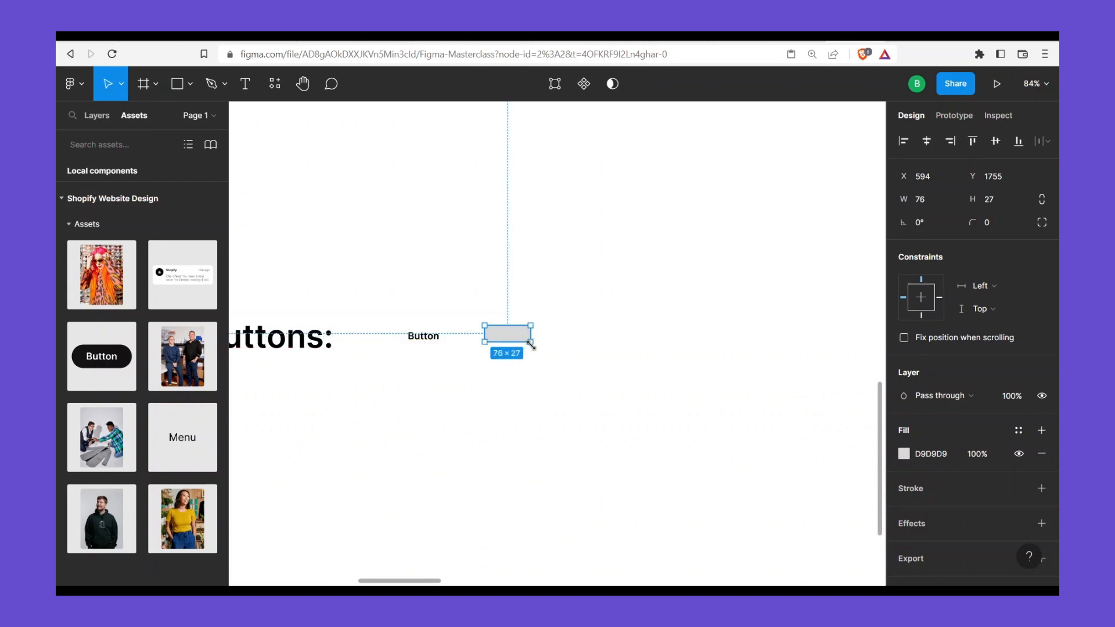
Centre the Button label on the grey rectangle and select the label and rectangle together
left_click_drag(433, 335, 515, 335)
left_click(553, 344)
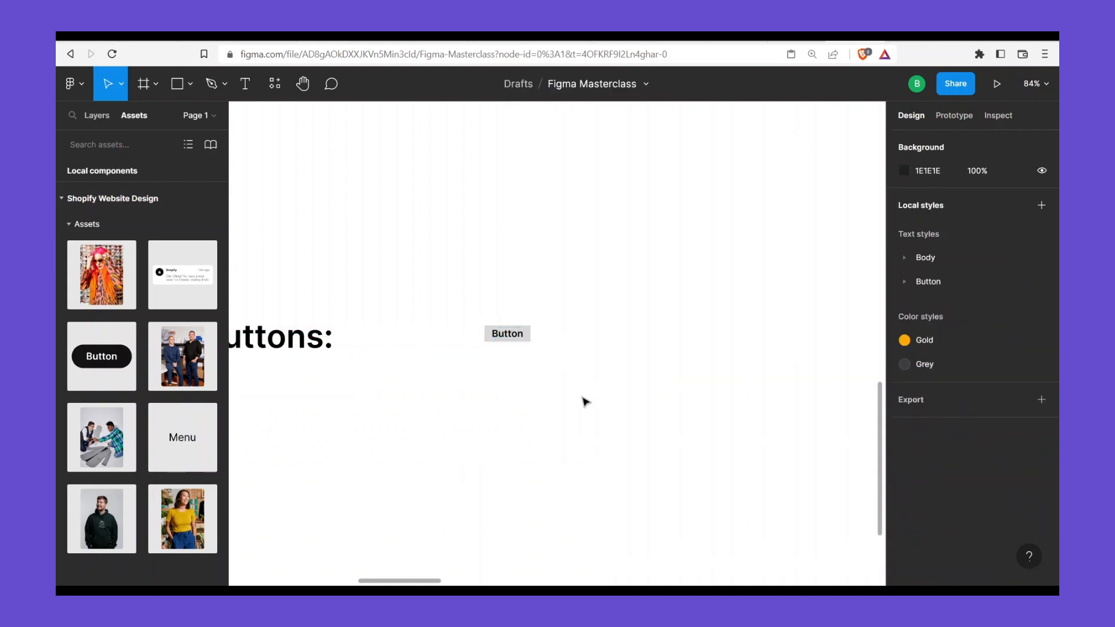
left_click_drag(574, 390, 468, 318)
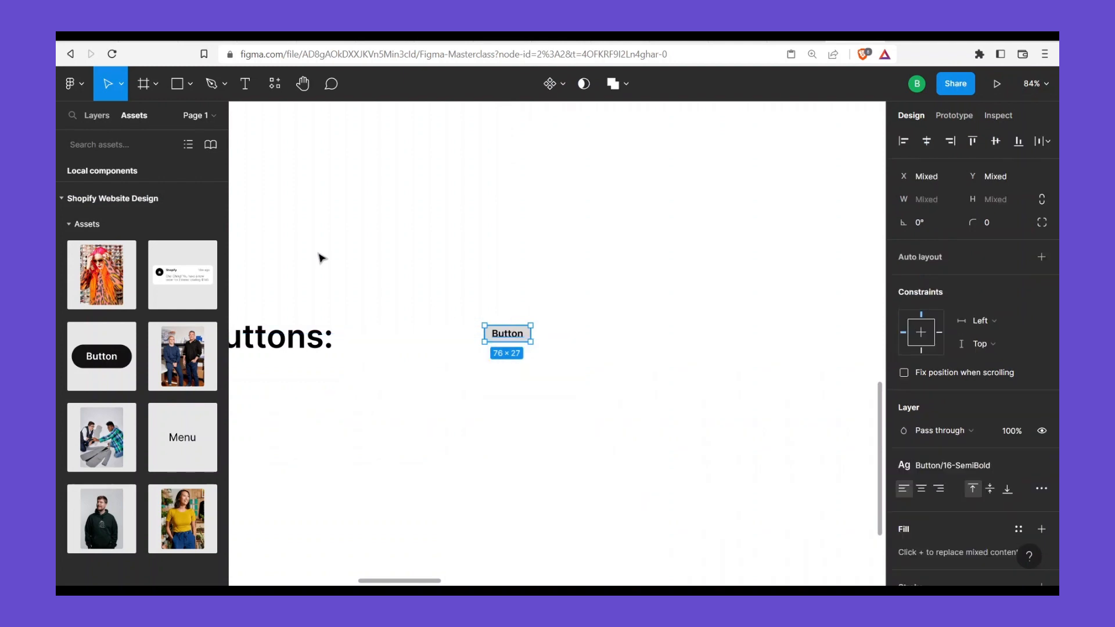
Group the Button text with its light grey rectangle and show the layer list
key("ctrl+g")
left_click(93, 116)
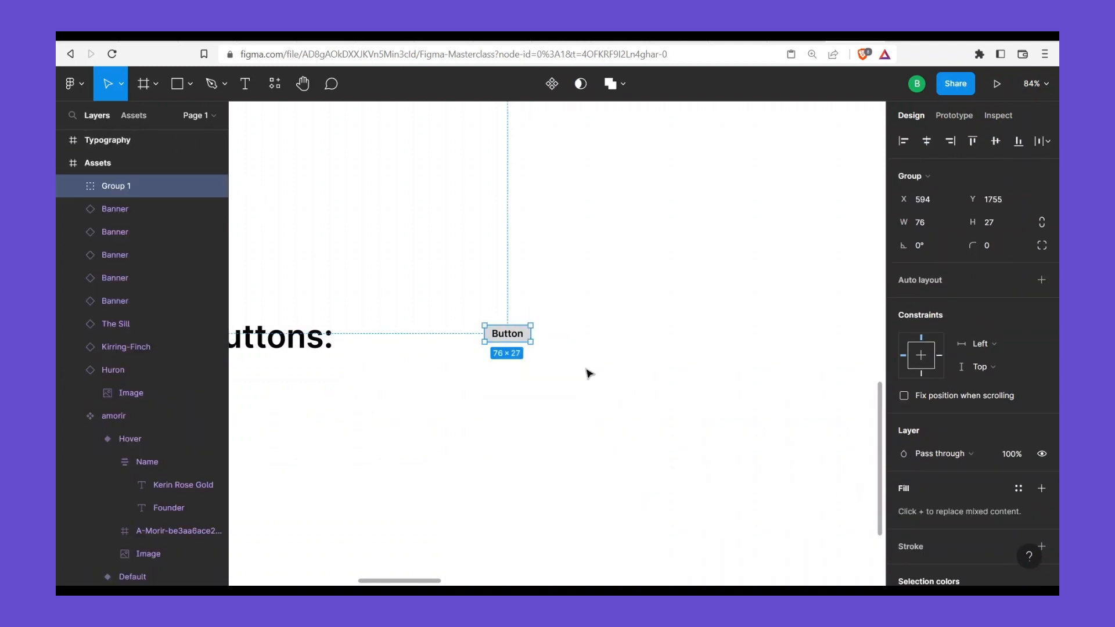
left_click(566, 358)
Duplicate the Button text from inside the group and place the copy beside it, aligned at Y 1759
left_click(516, 336)
double_click(512, 343)
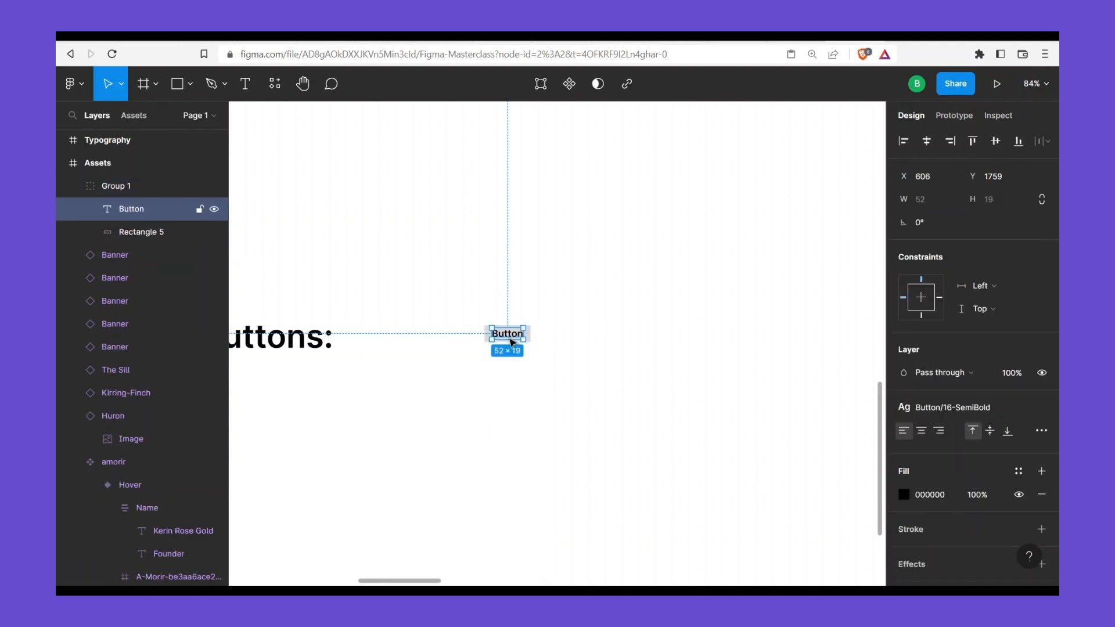
left_click(517, 372)
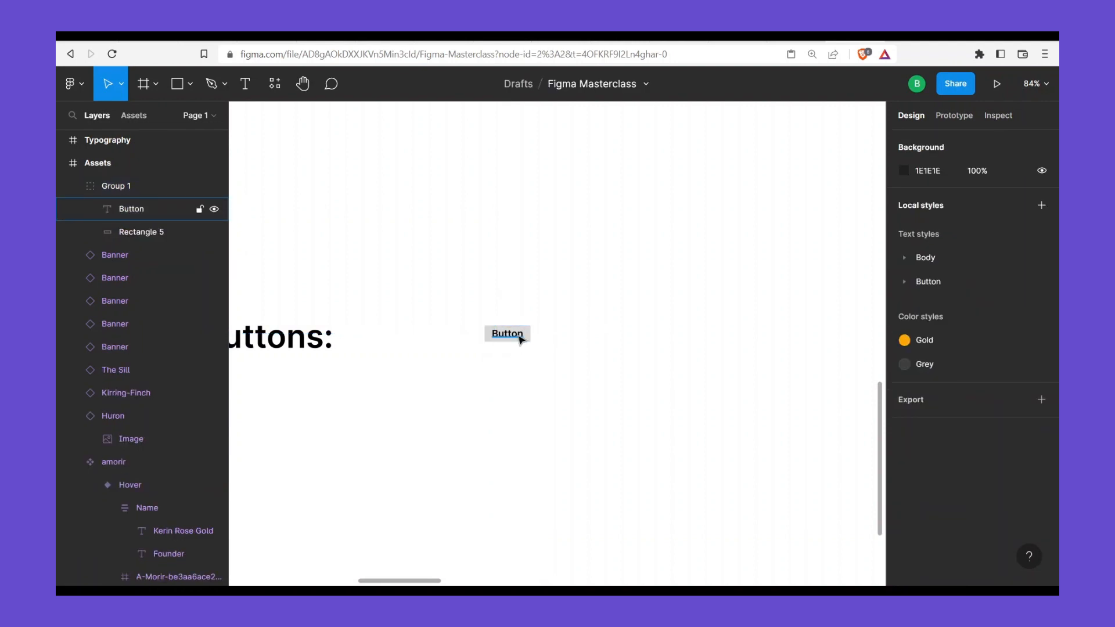
left_click_drag(520, 340, 586, 339)
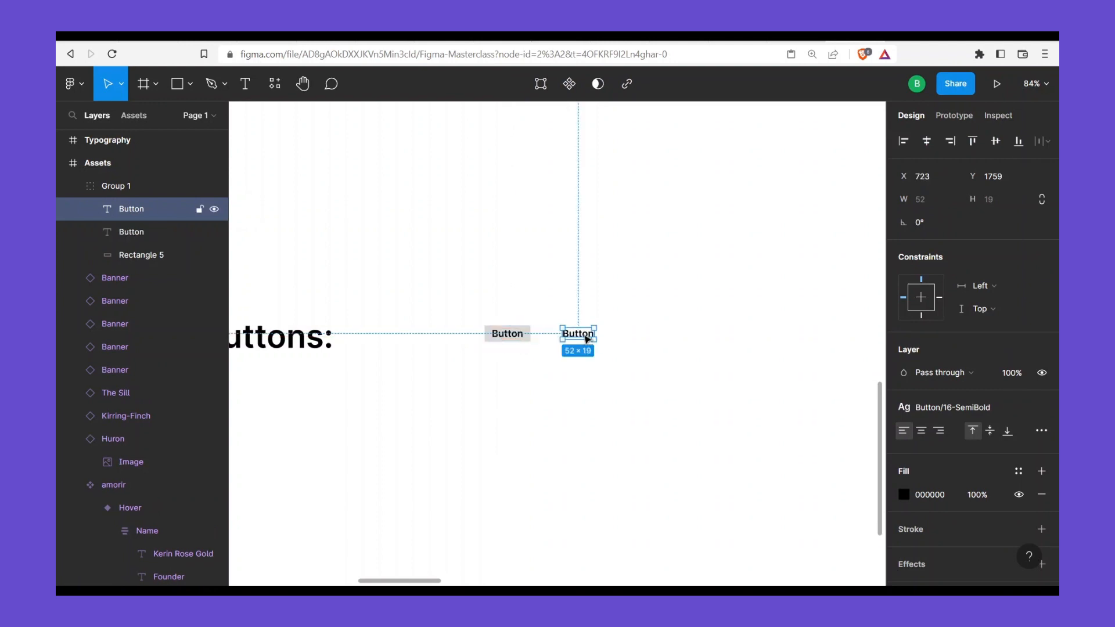
Add auto layout to the copied Button text and set its horizontal padding to 20
key("Return")
key("Escape")
key("shift+a")
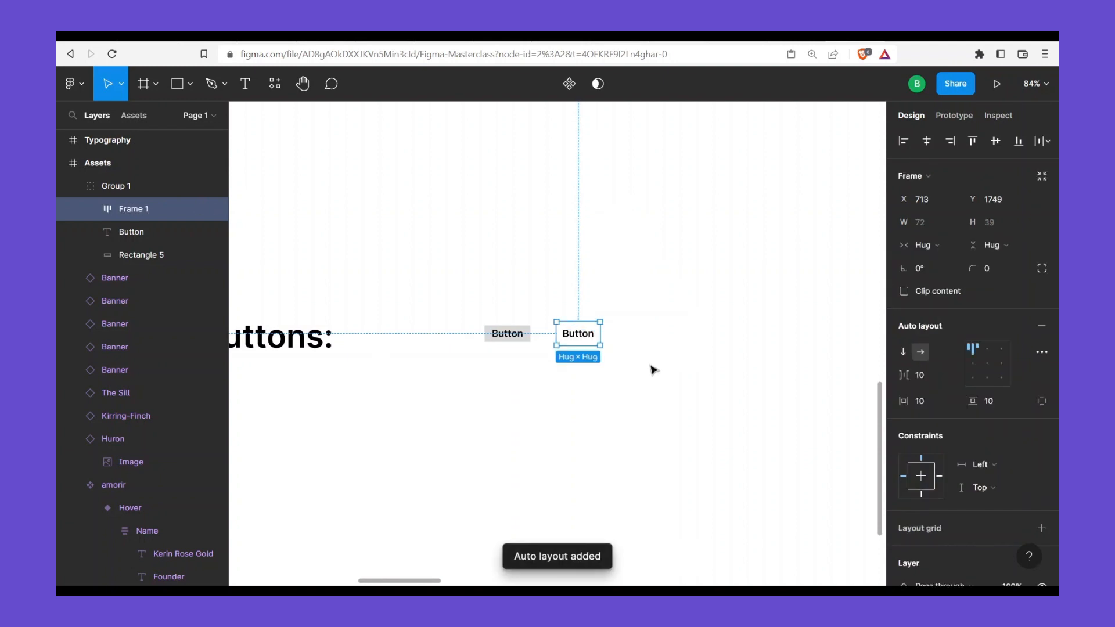
left_click(935, 405)
type("20")
key("Return")
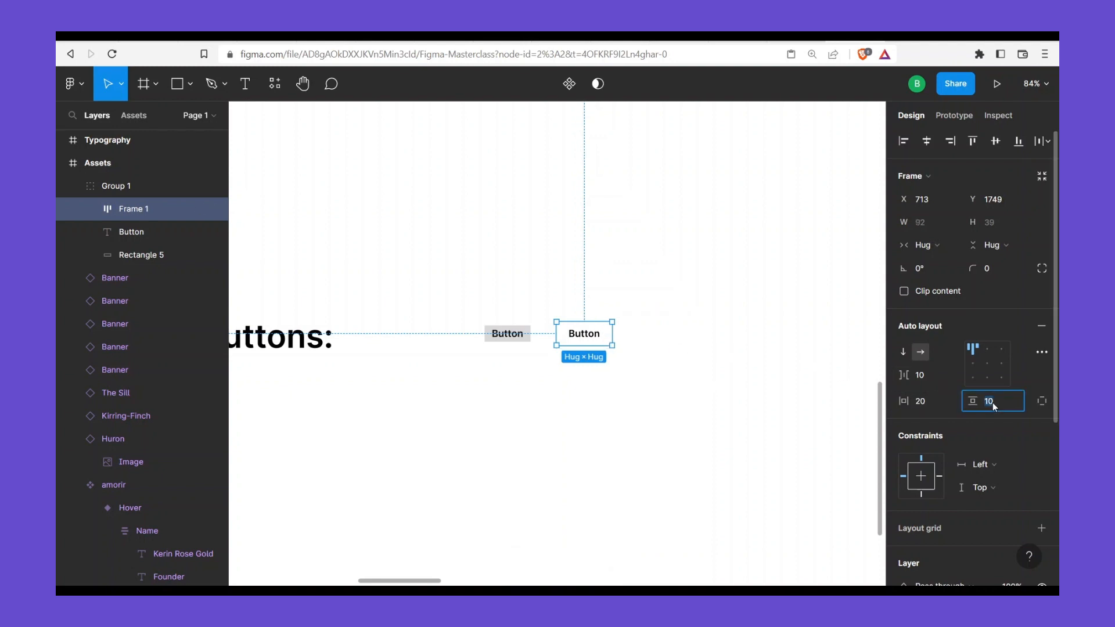
left_click(593, 346)
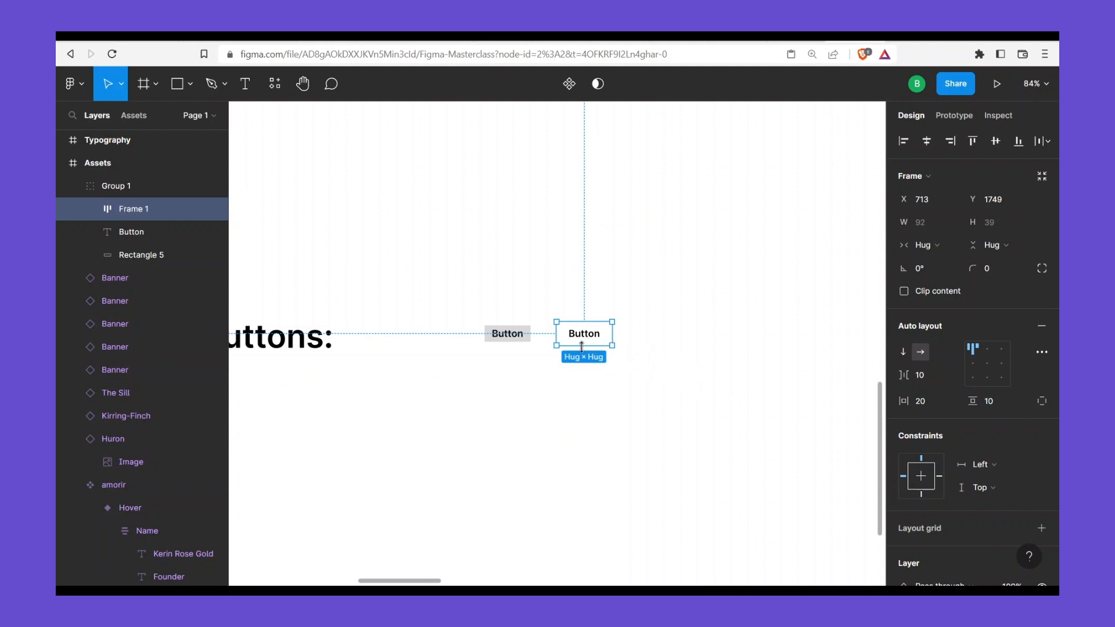
Add a solid grey 999999 fill to the auto layout button frame
scroll(934, 447, "down", 3)
scroll(995, 455, "down", 2)
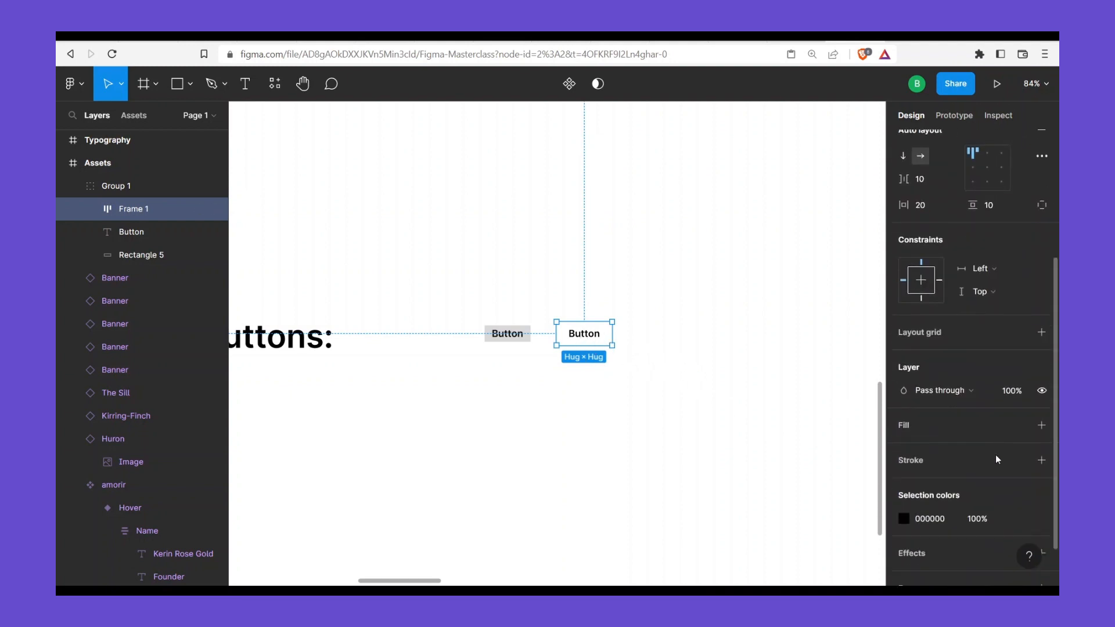
left_click(1041, 425)
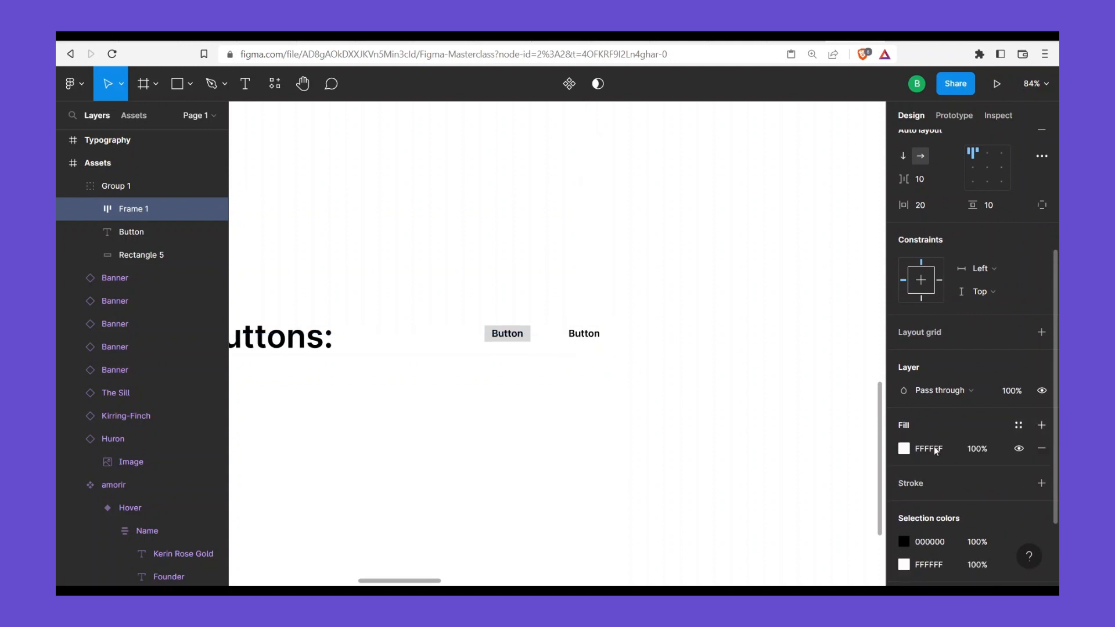
left_click(904, 449)
left_click_drag(747, 329, 647, 308)
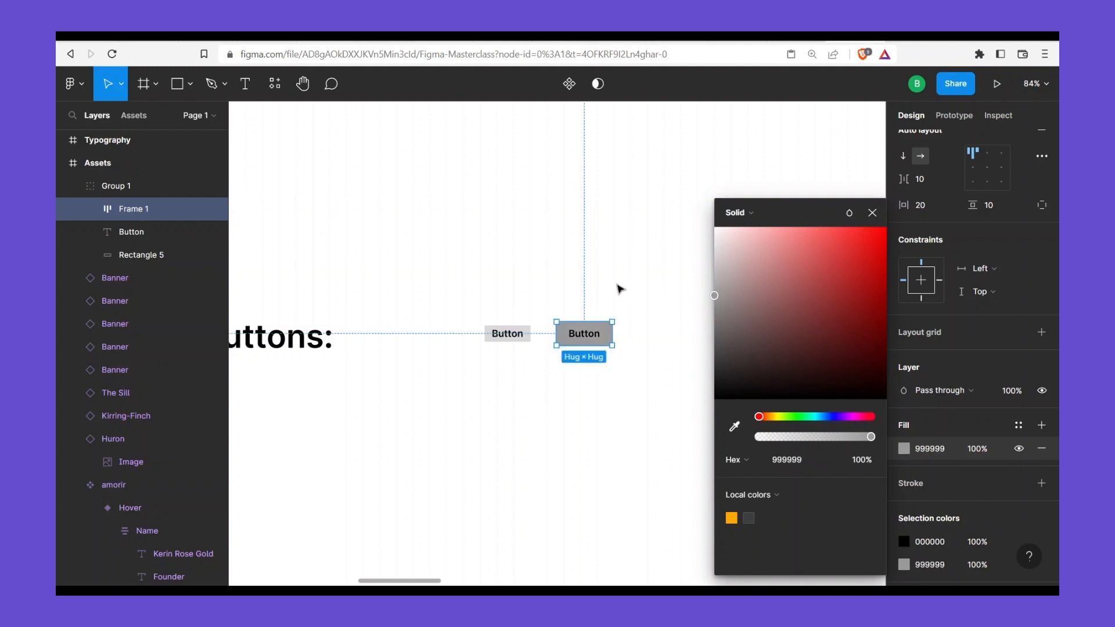
left_click(620, 304)
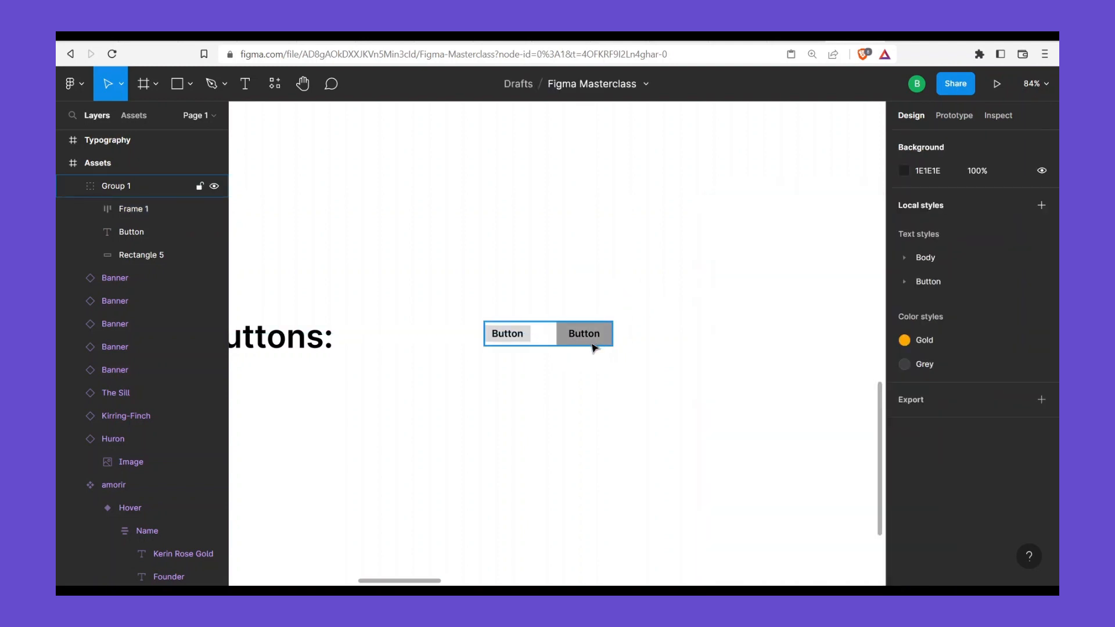
Ungroup the group that holds both buttons
left_click(592, 344)
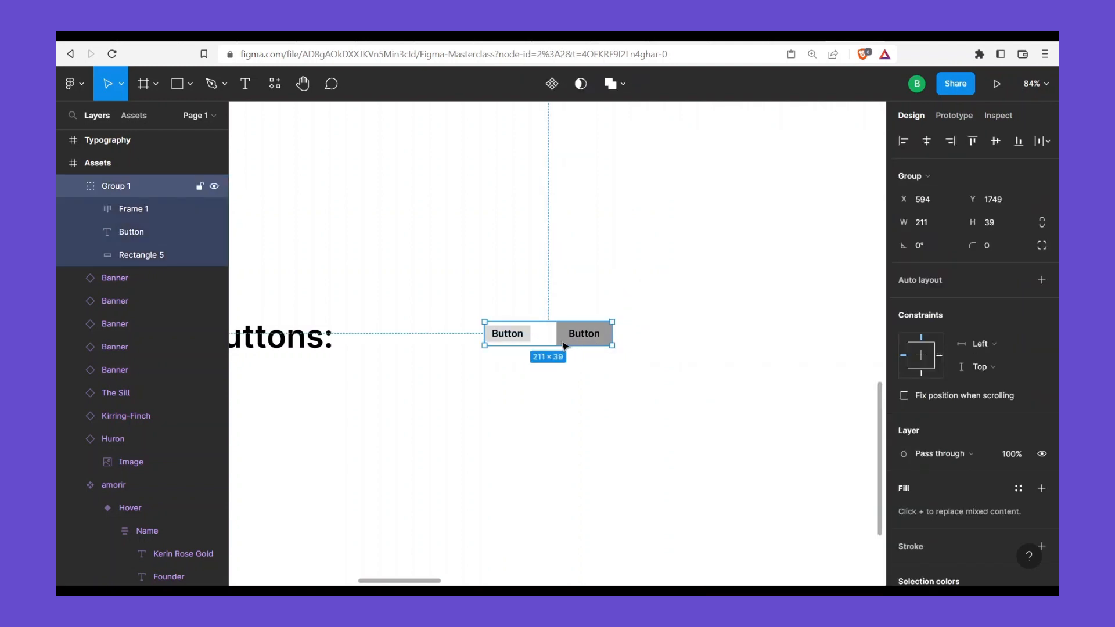
right_click(563, 344)
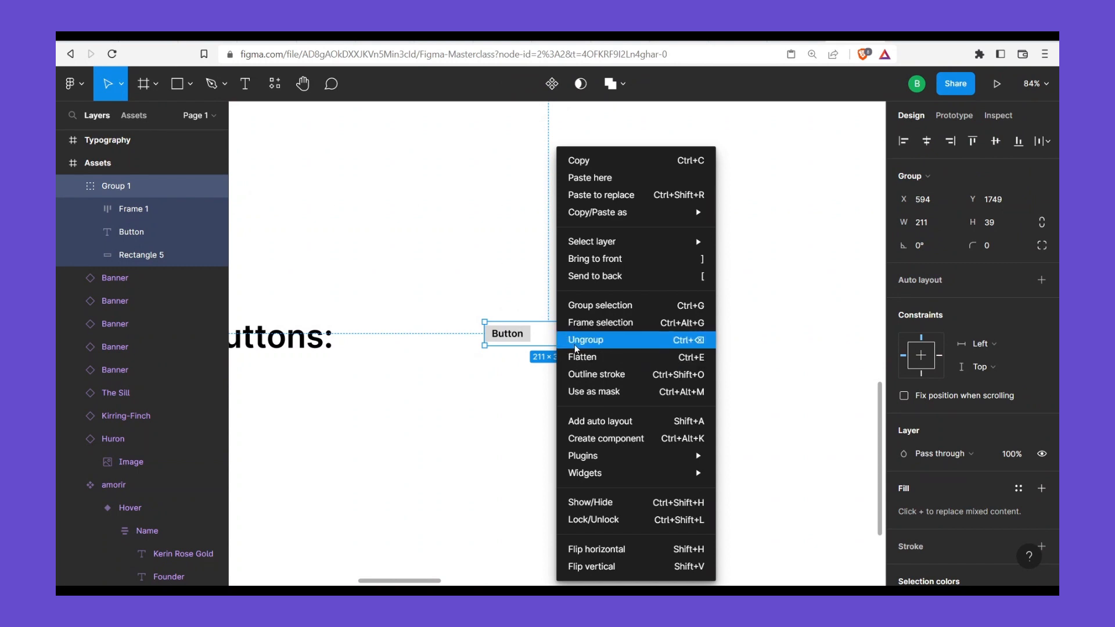
left_click(576, 342)
left_click(674, 317)
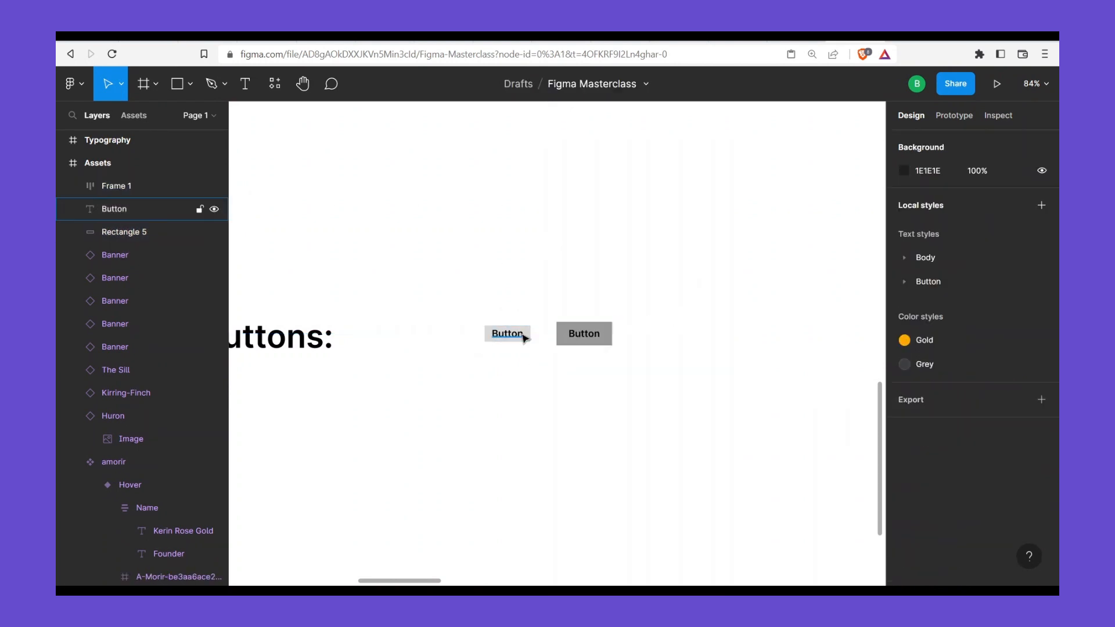
Group only the original Button text and its light grey rectangle
left_click(524, 338)
left_click(513, 358)
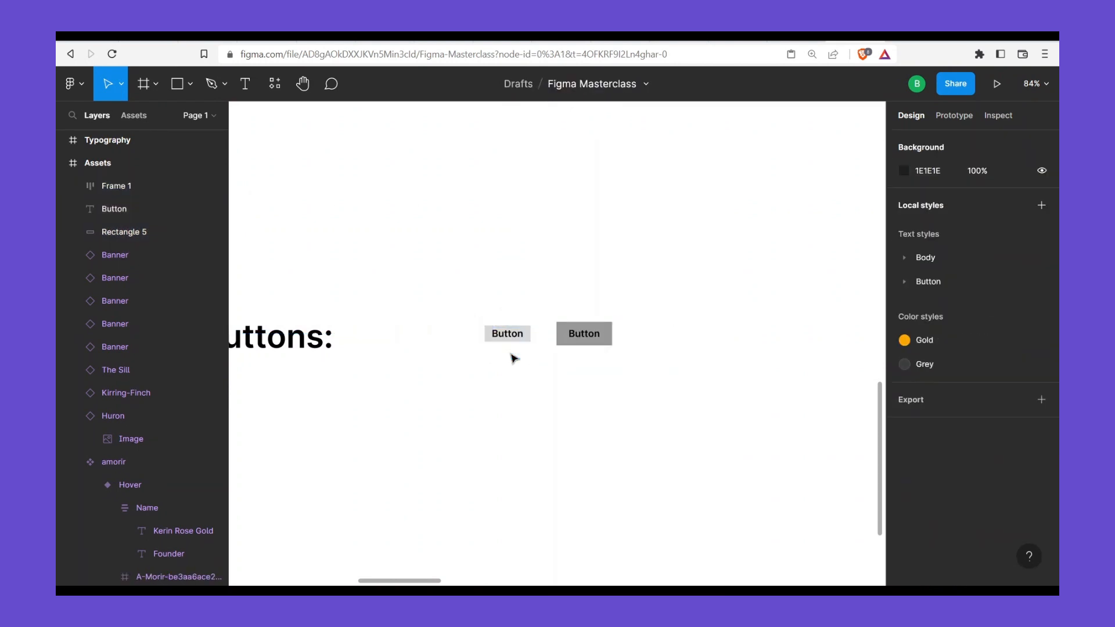
left_click_drag(475, 315, 513, 363)
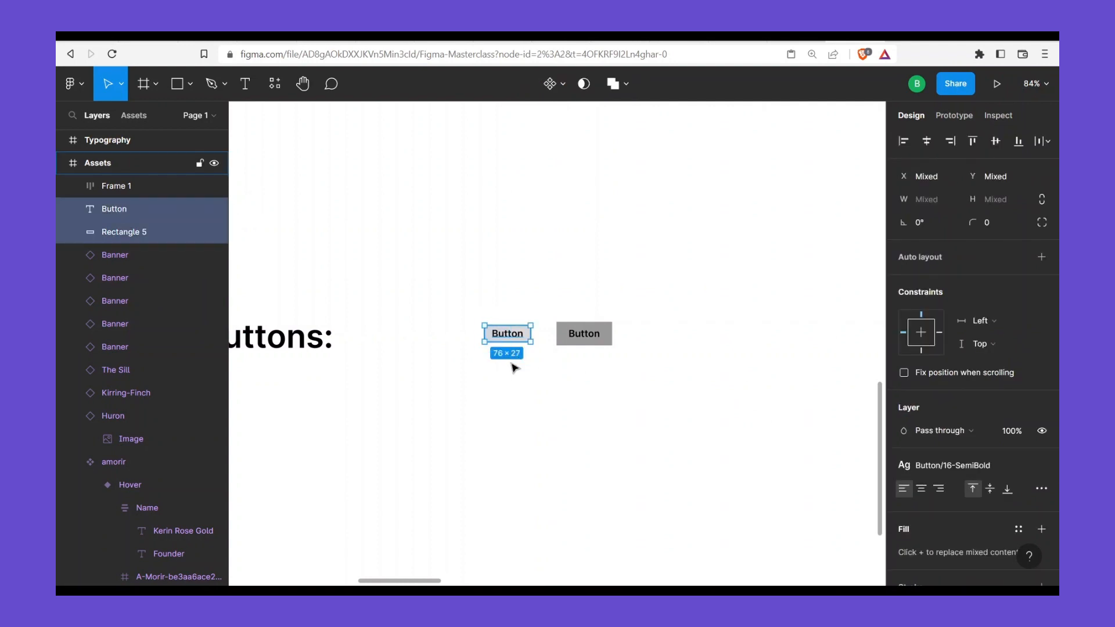
key("ctrl+g")
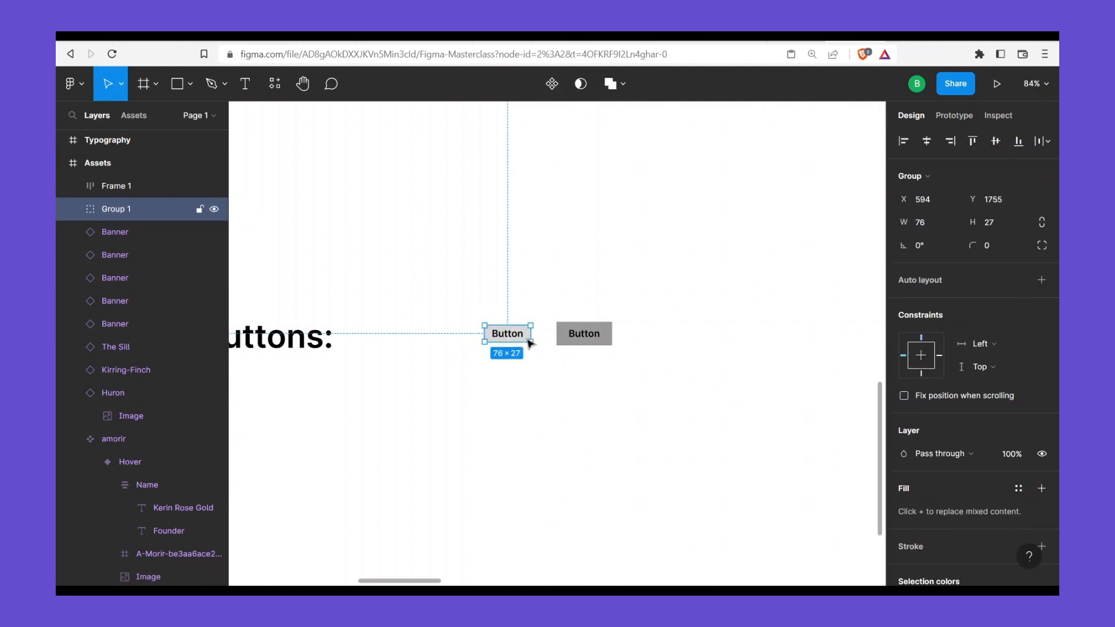
left_click(576, 369)
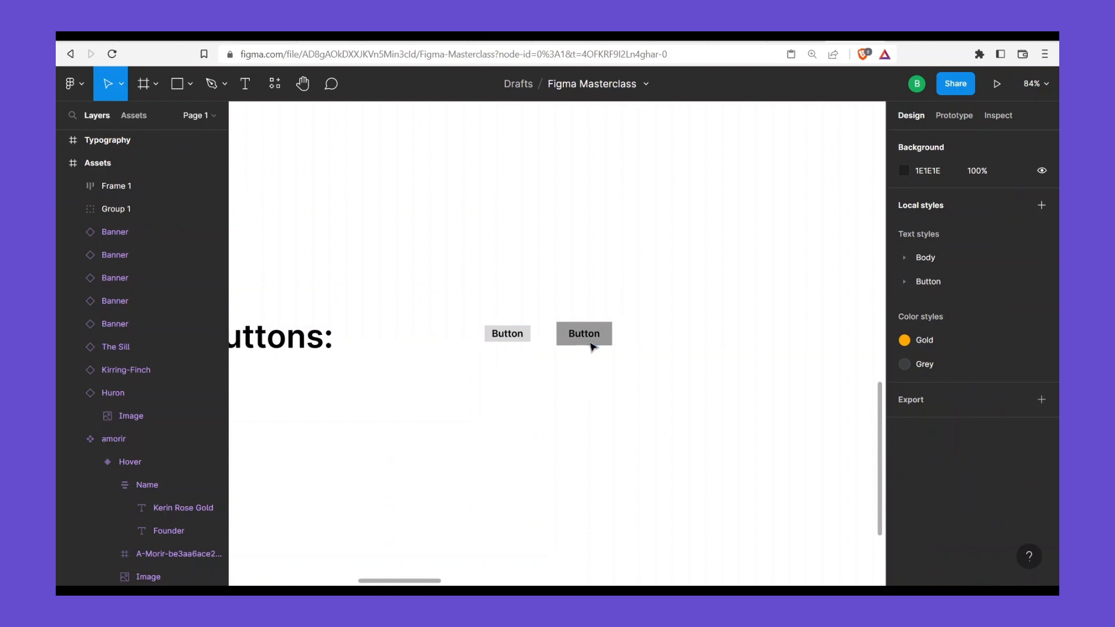
Change the text of the grouped button to "Shop at shopify"
left_click(592, 347)
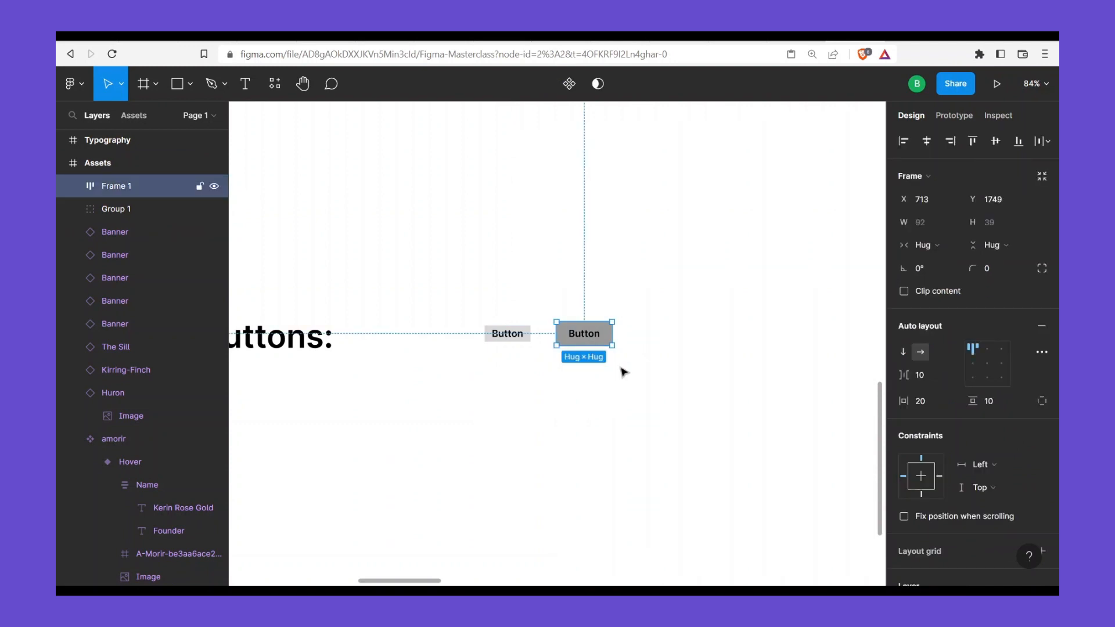
left_click(529, 364)
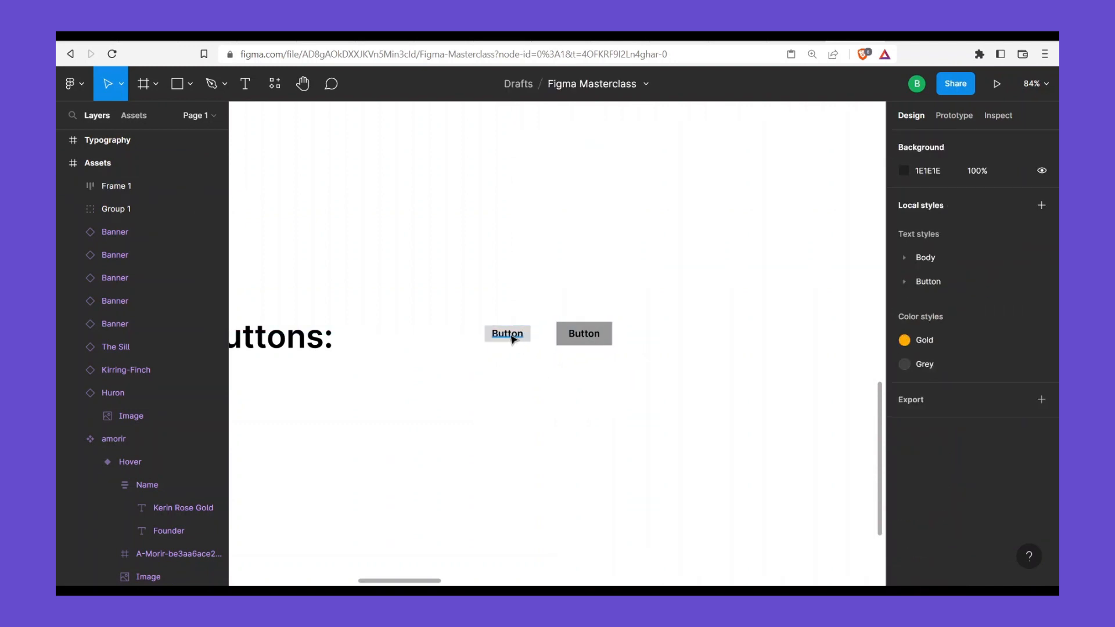
left_click(513, 339, "ctrl")
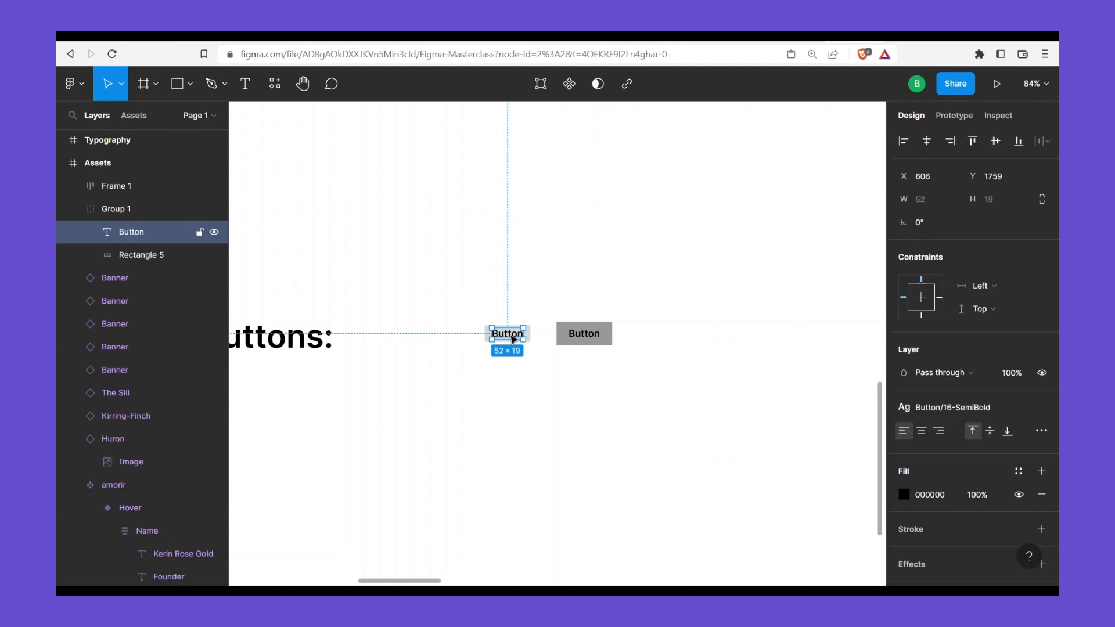
double_click(512, 337)
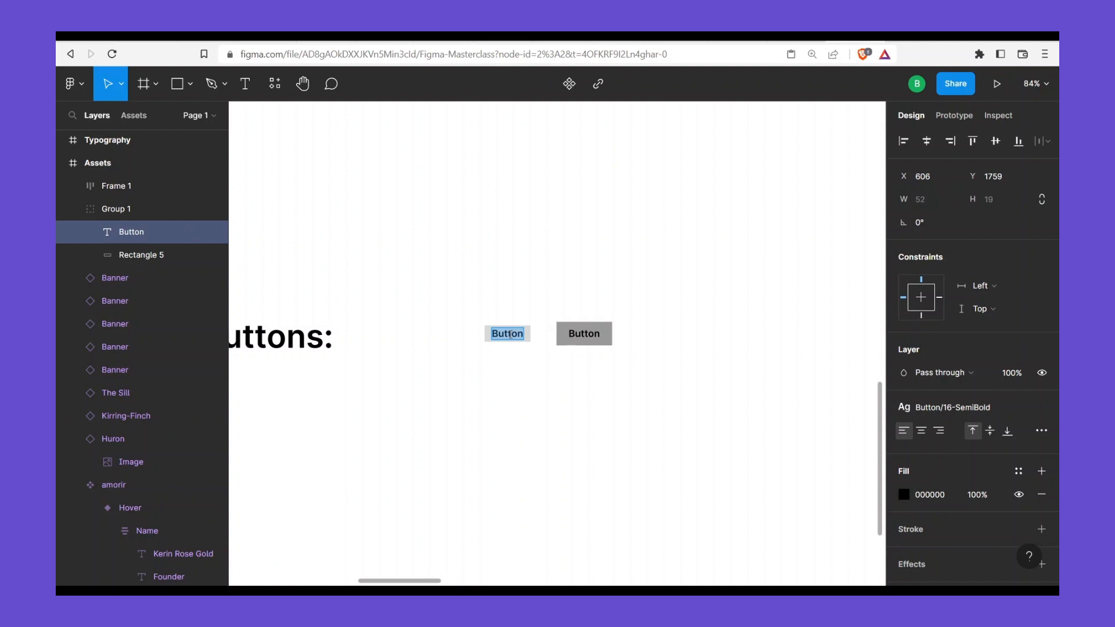
type("Shop at sh")
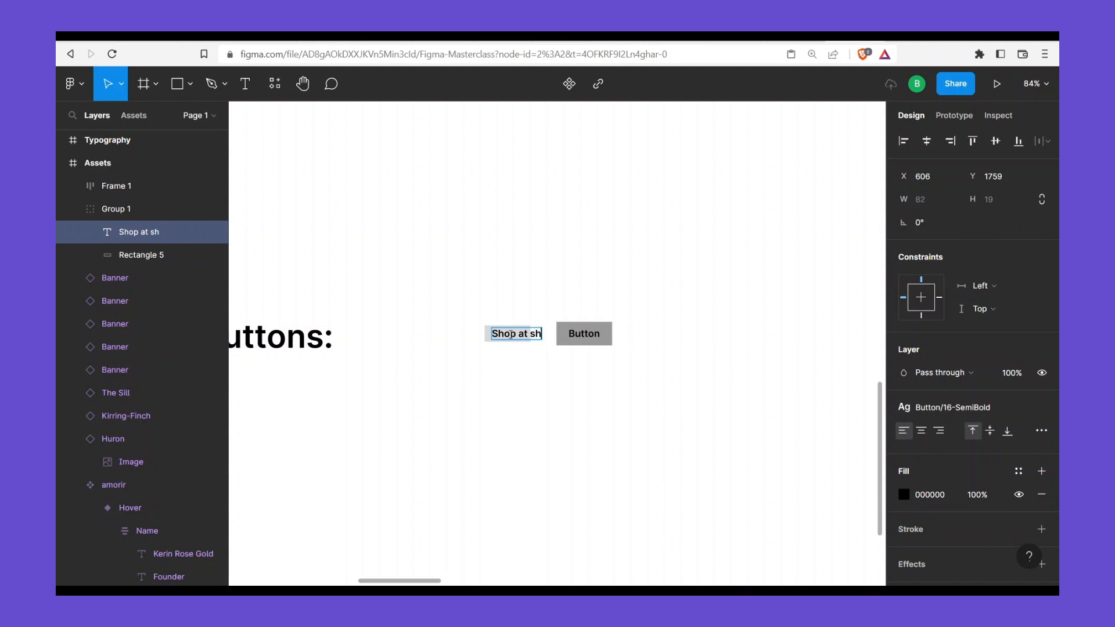
type("opify")
key("Escape")
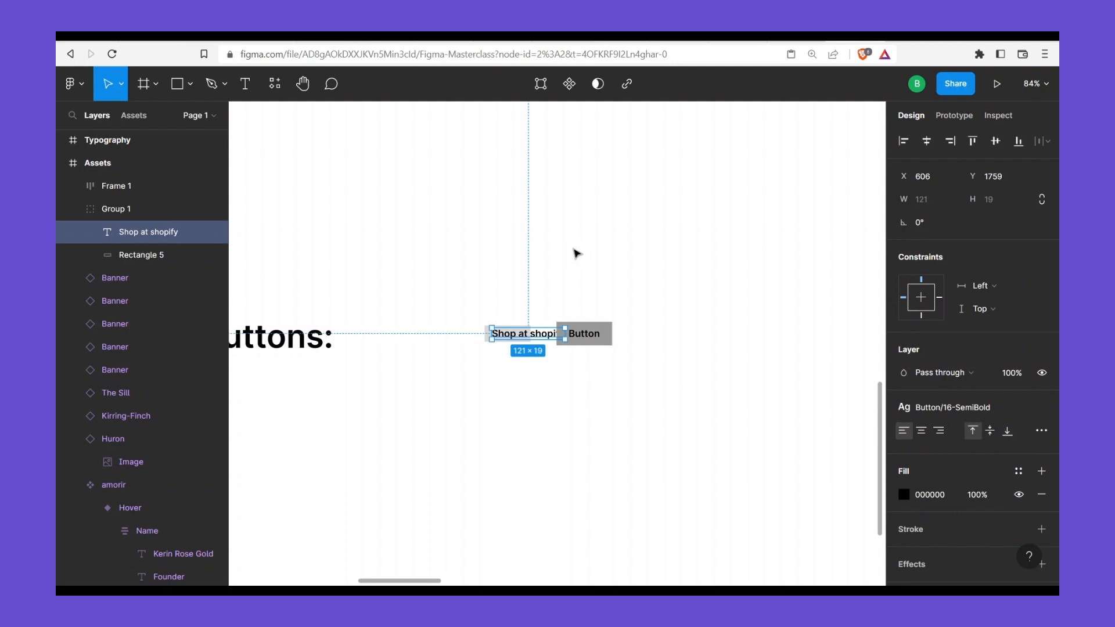
Move the grouped button left to about X 520, clear of the auto layout button
left_click(504, 370)
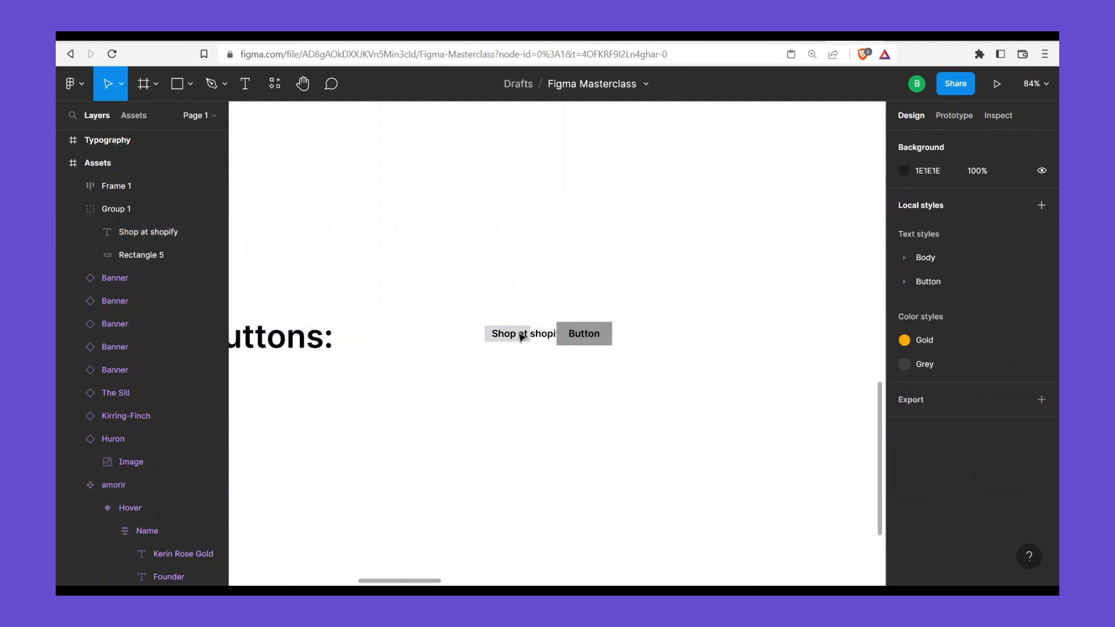
left_click(516, 339)
left_click_drag(515, 342, 477, 336)
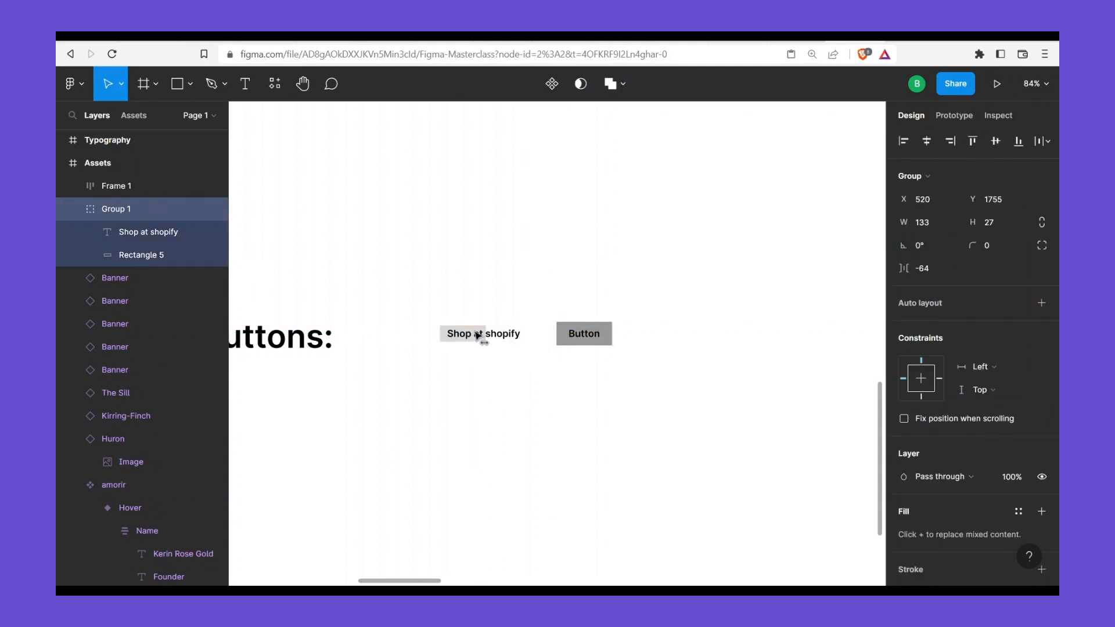
Change the text inside the auto layout button to "Shop at shopify"
double_click(584, 340)
double_click(583, 336)
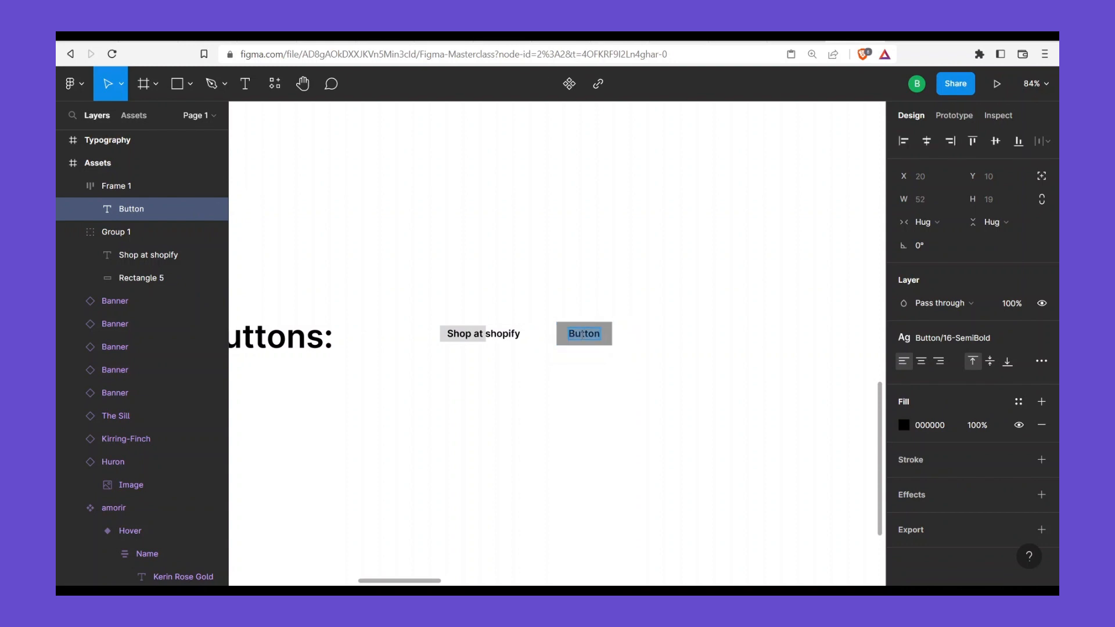
type("Sh")
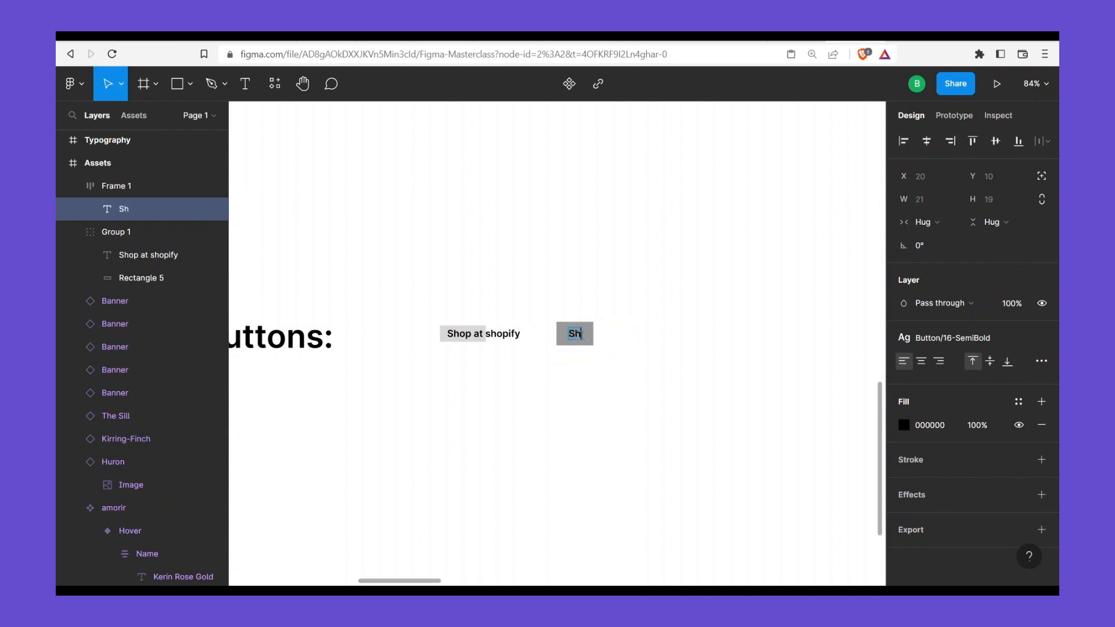
type("op at s")
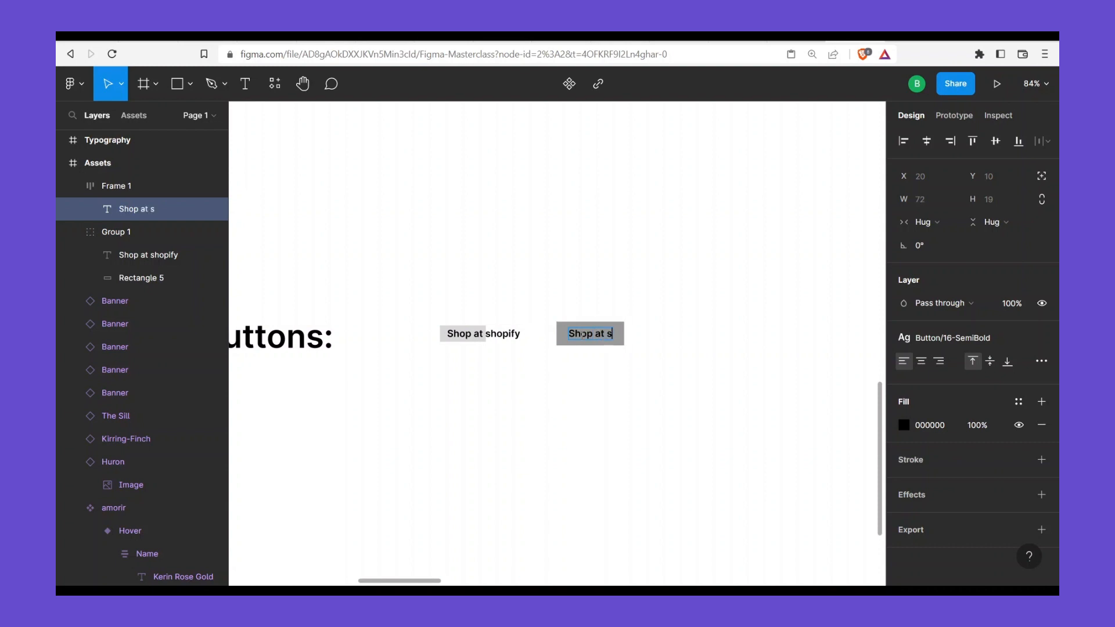
type("hopify")
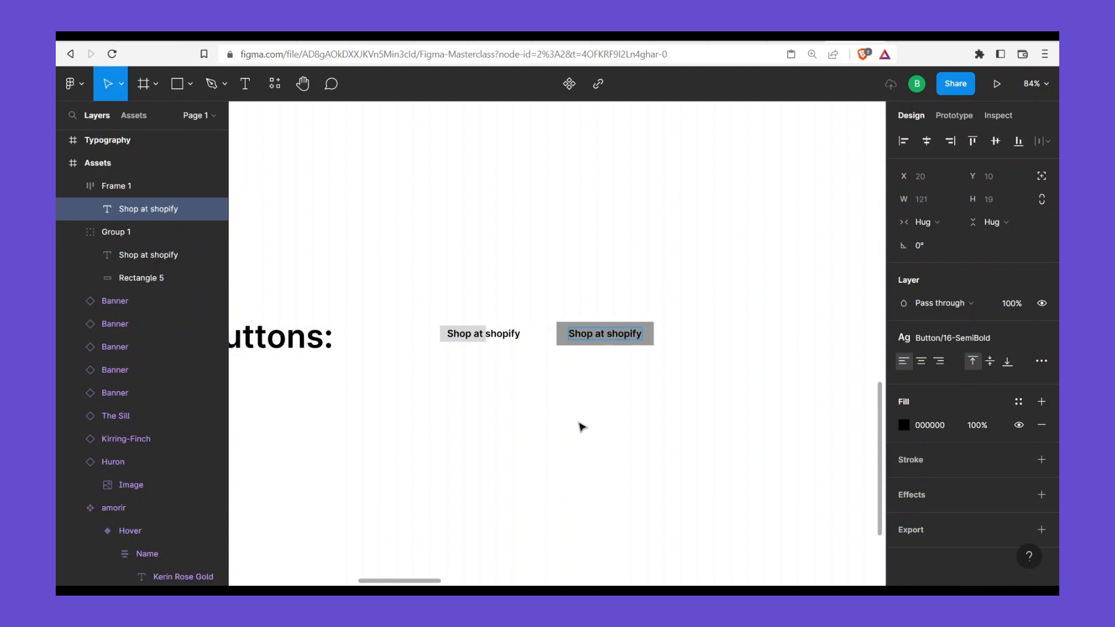
key("Escape")
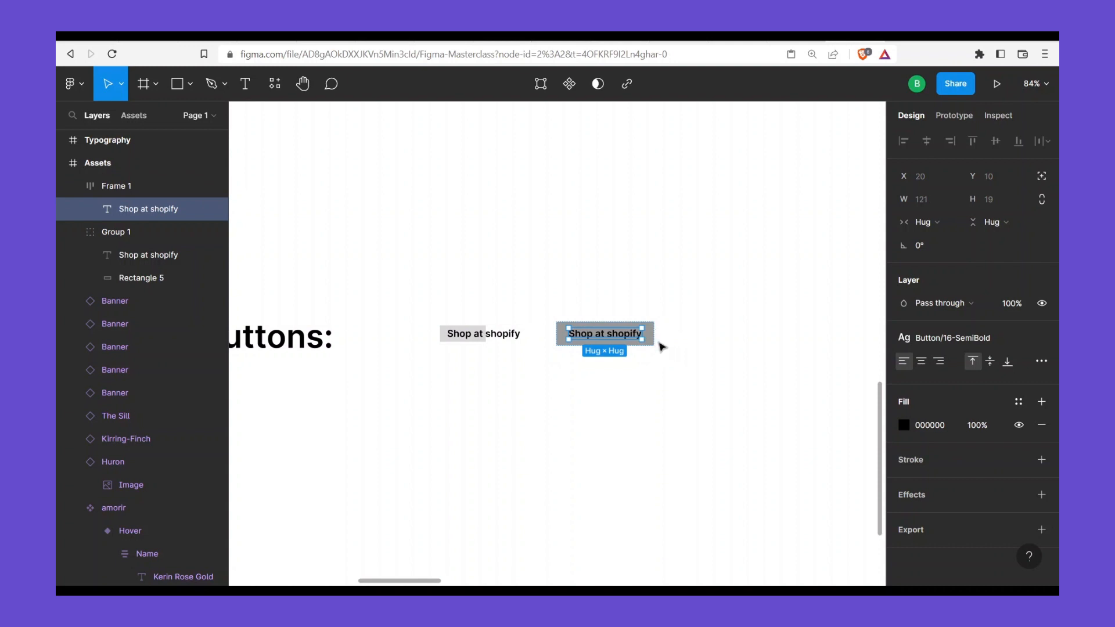
Set the auto layout button frame's horizontal resizing to Fixed width and select its text
key("shift+Return")
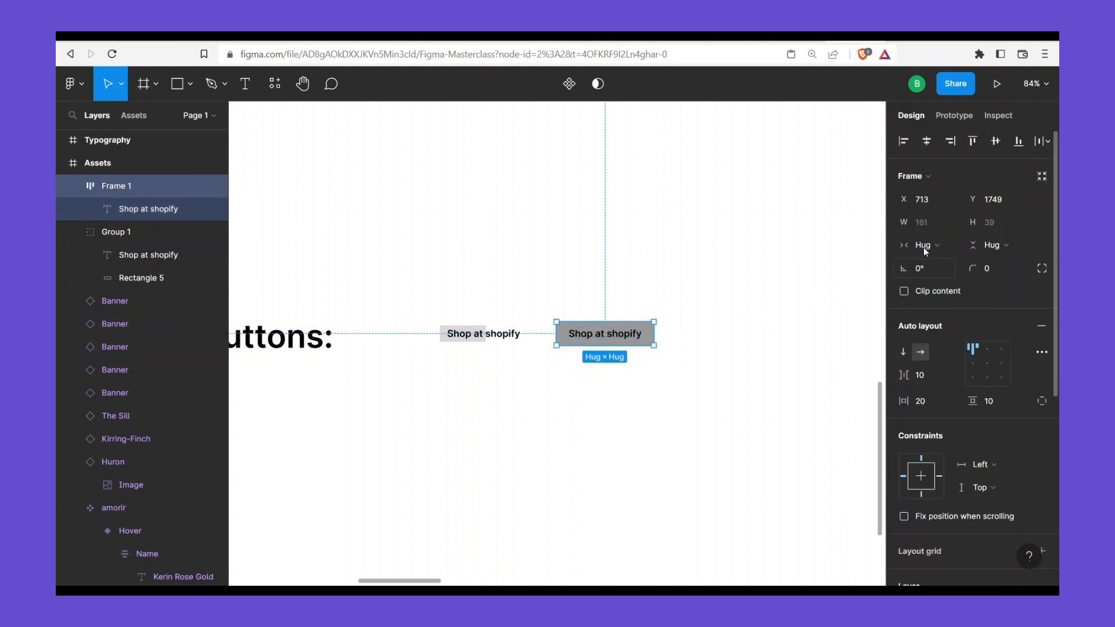
left_click(928, 243)
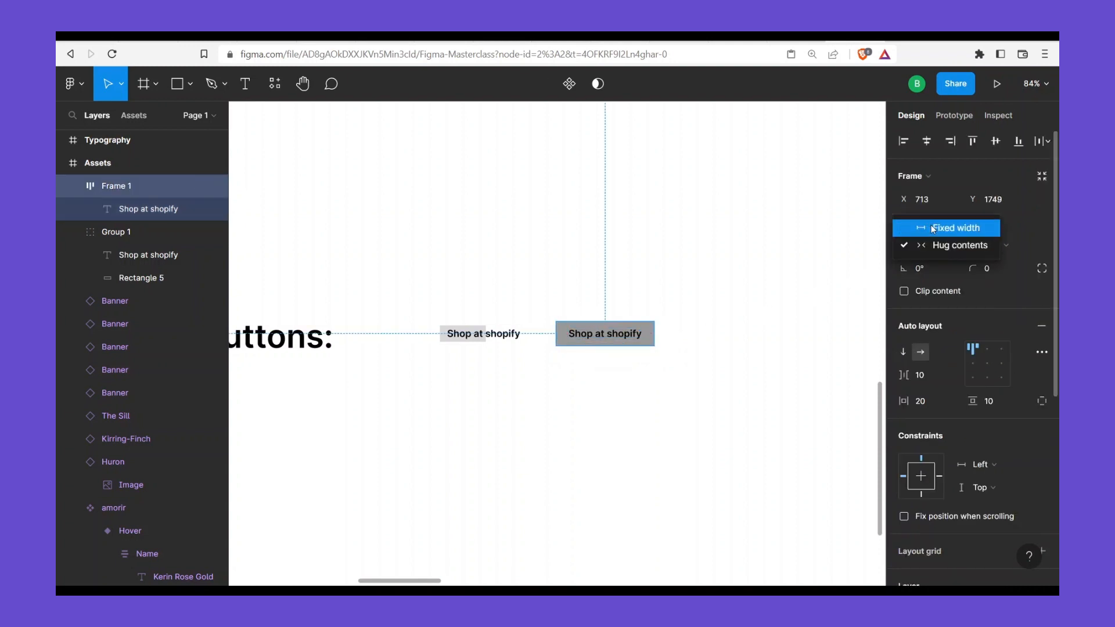
left_click(931, 226)
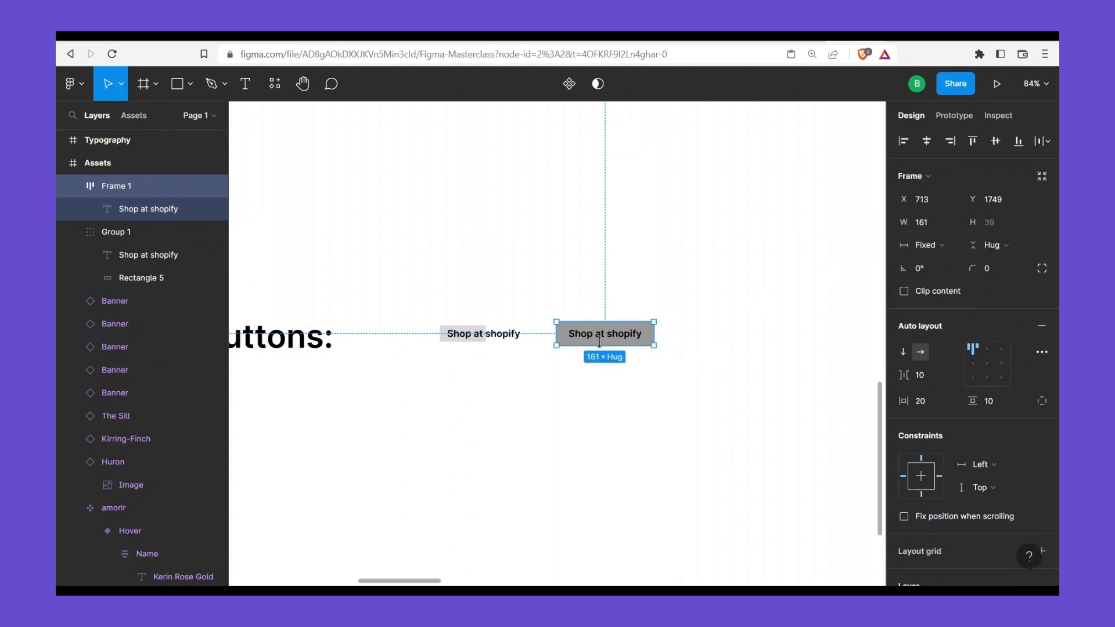
left_click(619, 335)
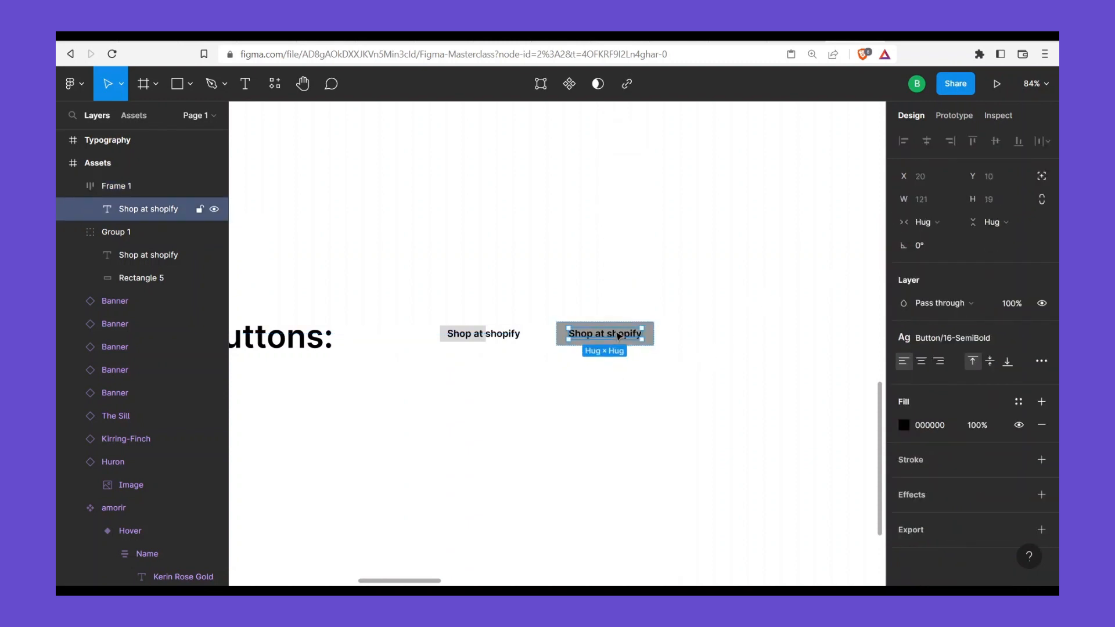
Try a long run of "r" characters as the fixed-width auto layout button's text and restore "Shop at shopify"
double_click(617, 335)
type("r")
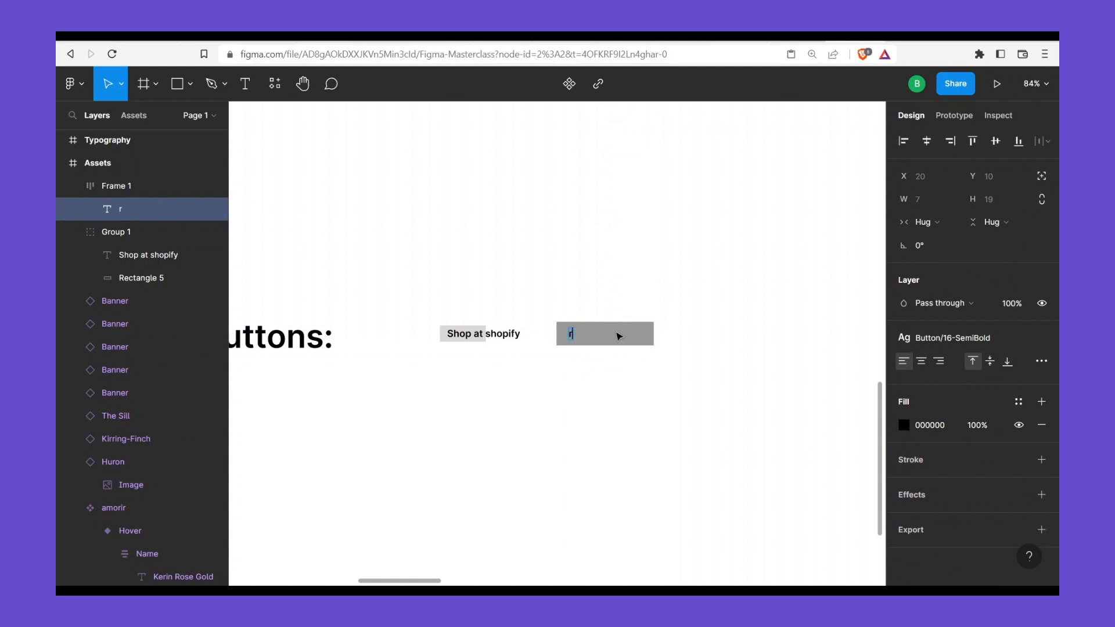
type("rrrrrrrrrrrrrrrrrrrrrrrrrrrrrrrrrrrrrrrrrrr")
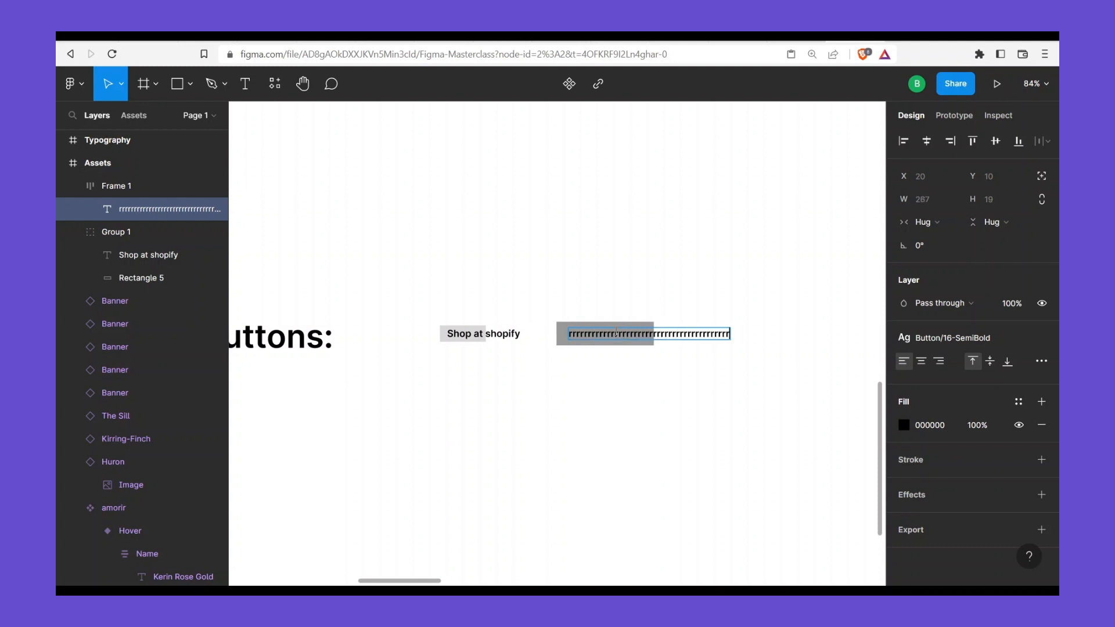
key("BackSpace")
key("BackSpace")
key("BackSpace")
key("BackSpace")
key("BackSpace")
key("BackSpace")
key("BackSpace")
key("BackSpace")
key("BackSpace")
key("BackSpace")
key("BackSpace")
key("BackSpace")
key("BackSpace")
key("BackSpace")
key("BackSpace")
key("BackSpace")
key("BackSpace")
key("BackSpace")
key("BackSpace")
key("BackSpace")
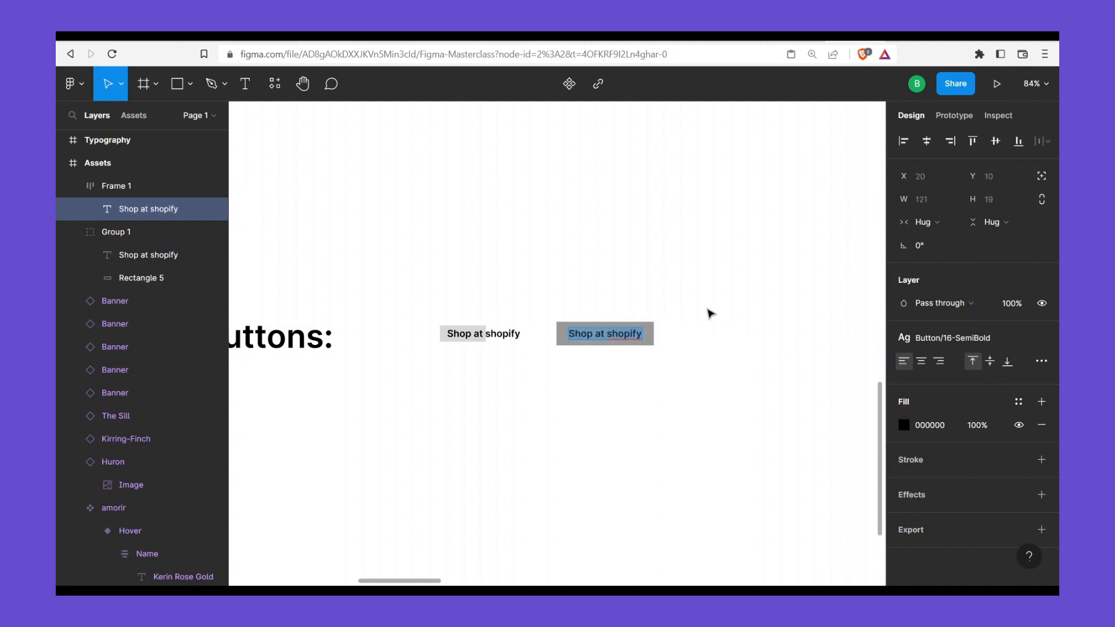
Choose Hug contents as the horizontal resizing of the auto layout button's text layer
left_click(933, 224)
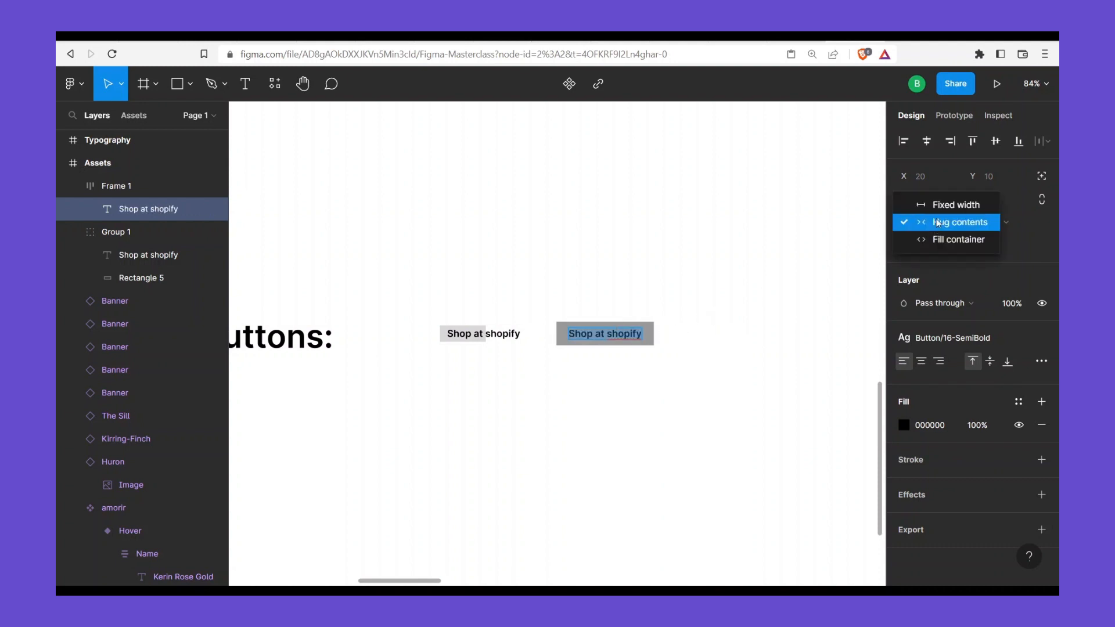
left_click(936, 224)
key("Escape")
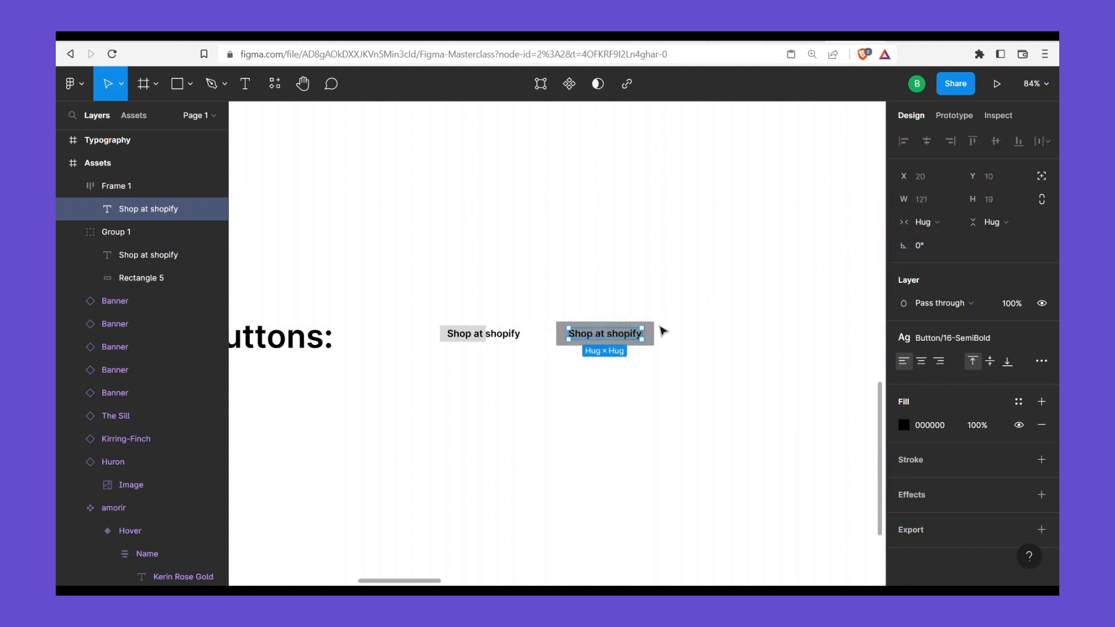
Try replacing the fixed-width auto layout button's text with "f" and undo the text change
double_click(629, 336)
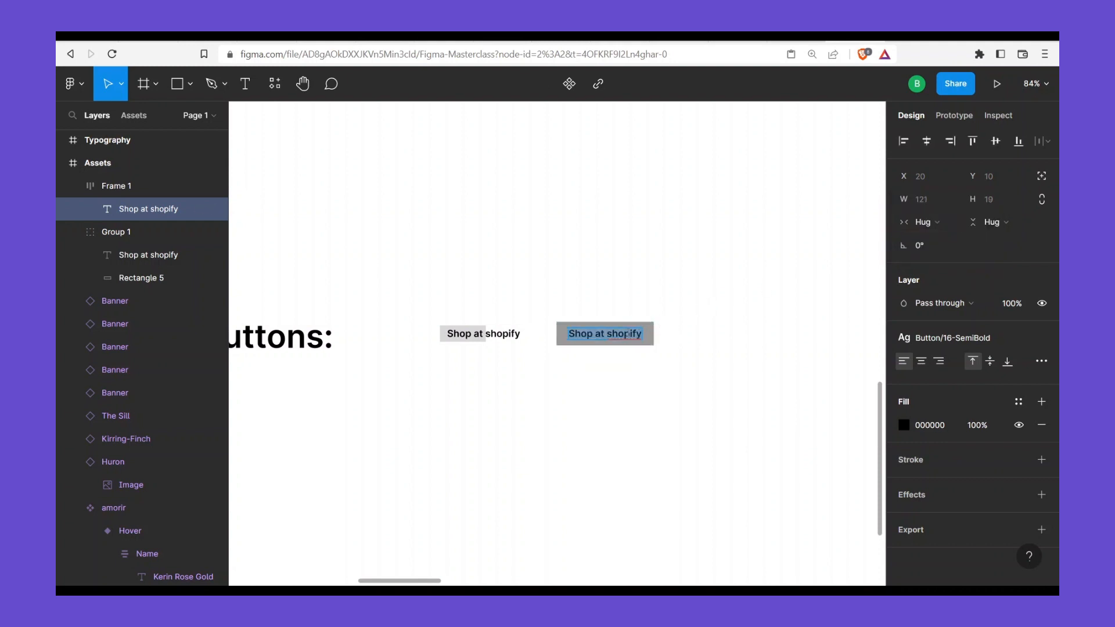
type("f")
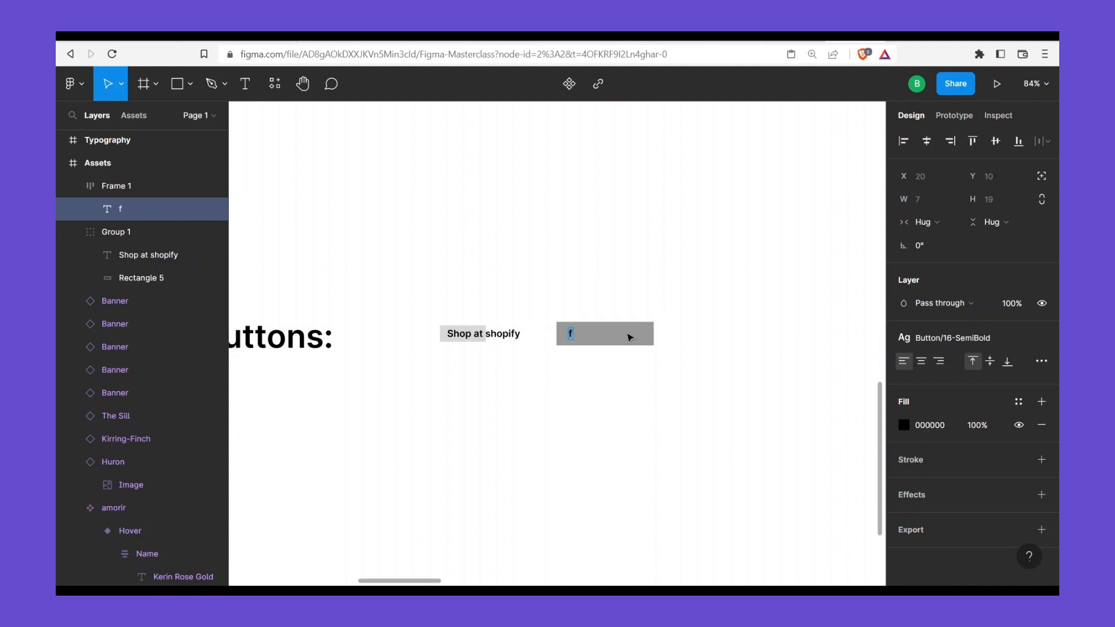
key("Escape")
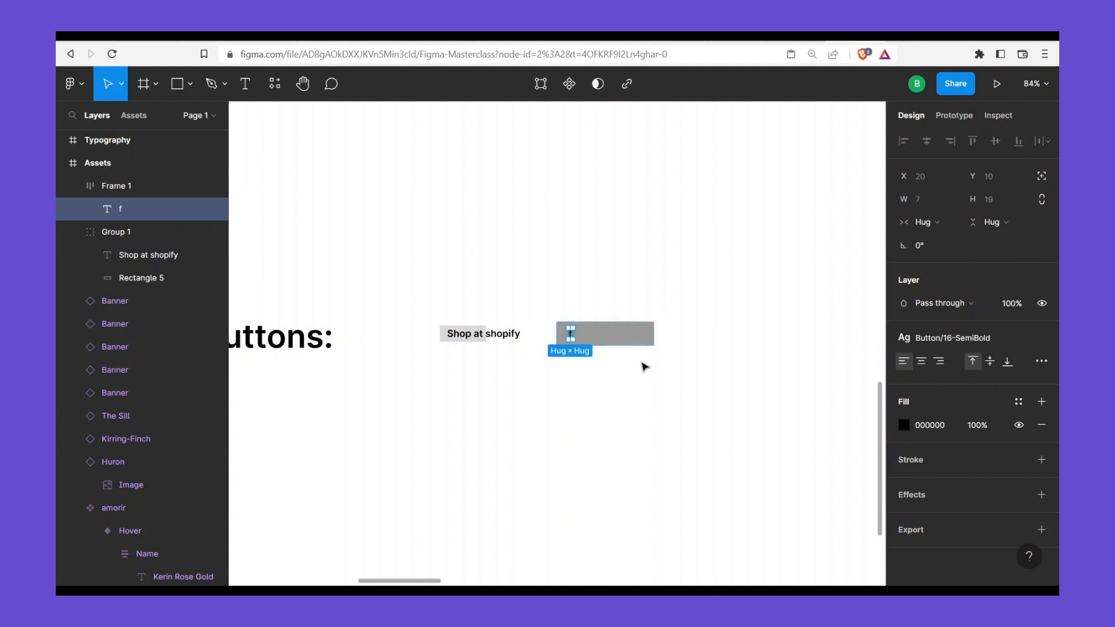
key("Return")
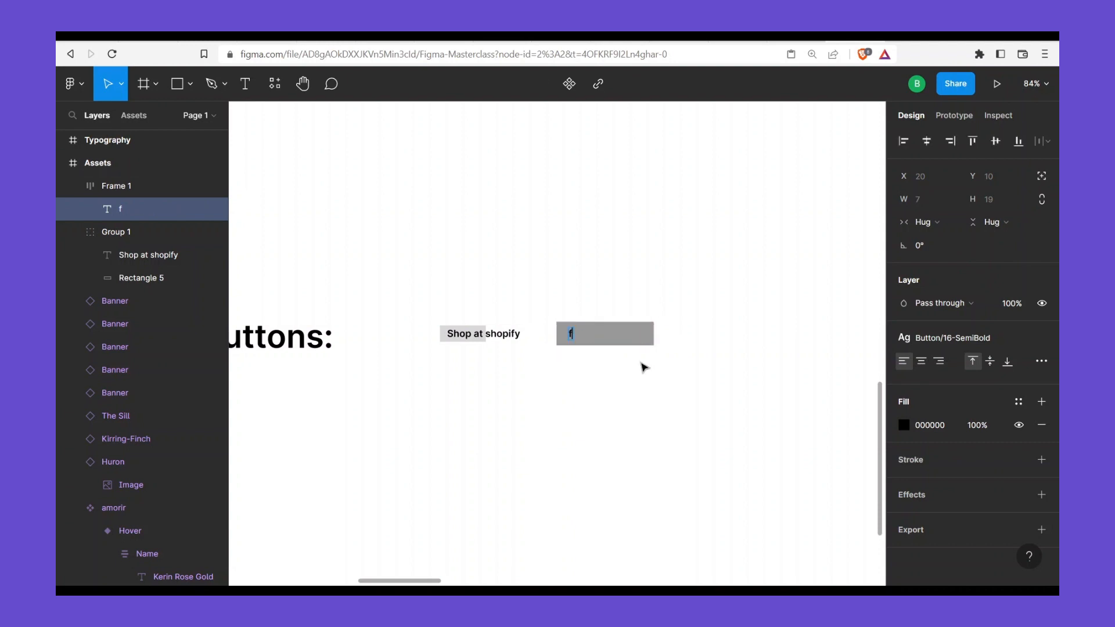
key("ctrl+z")
key("Escape")
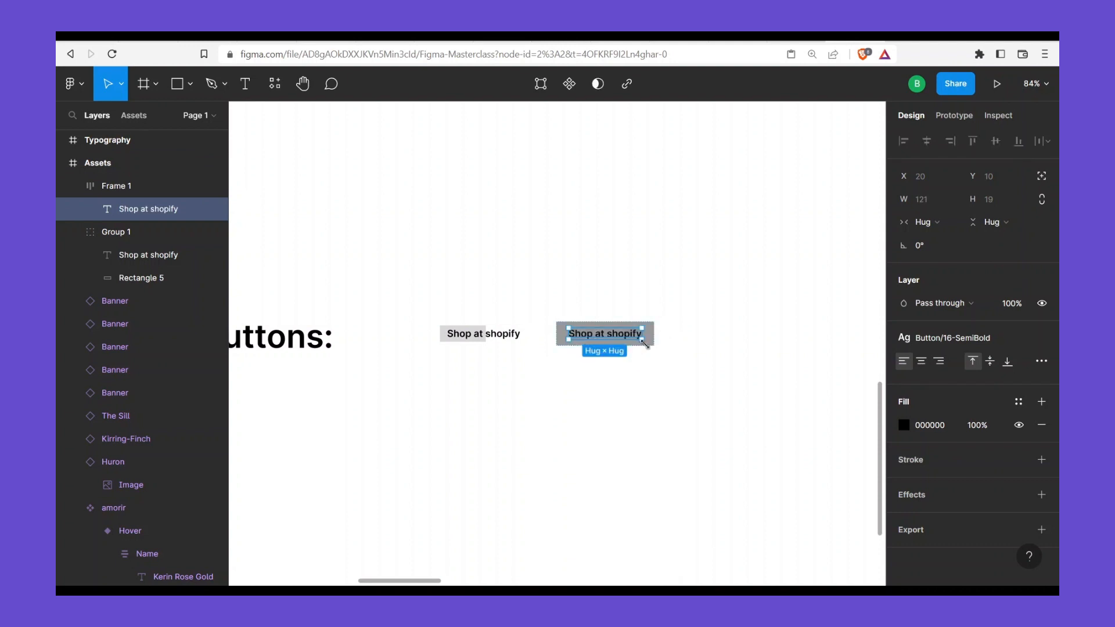
Set the auto layout button frame's horizontal resizing to Hug contents
left_click(664, 344)
left_click(654, 338)
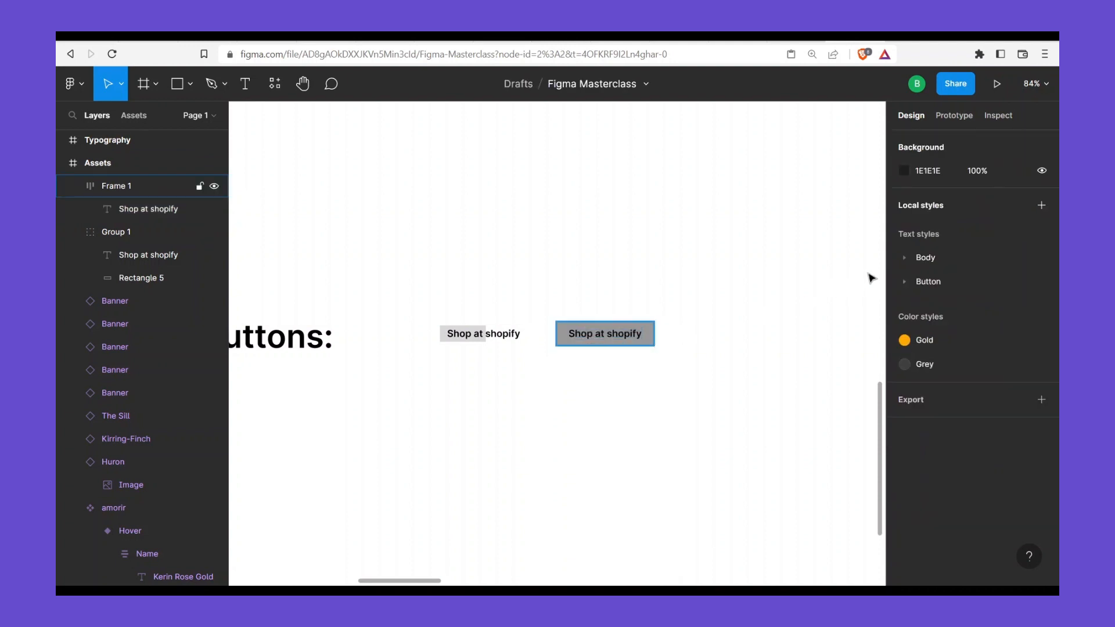
left_click(923, 245)
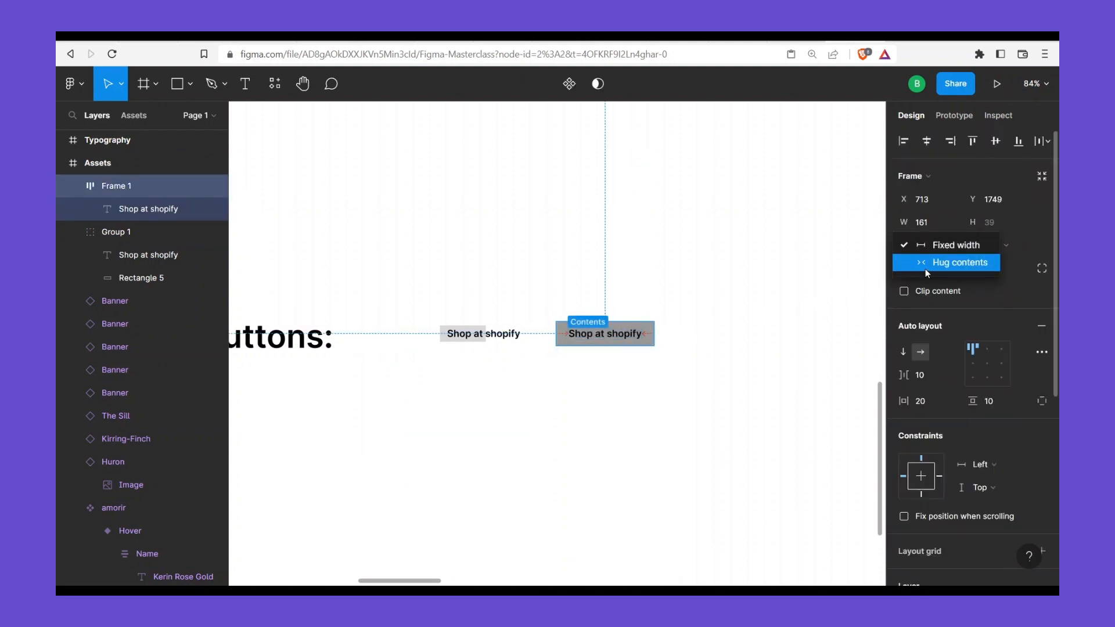
left_click(925, 269)
Try replacing the hugging auto layout button's text with "d" and undo the text change
left_click(611, 339)
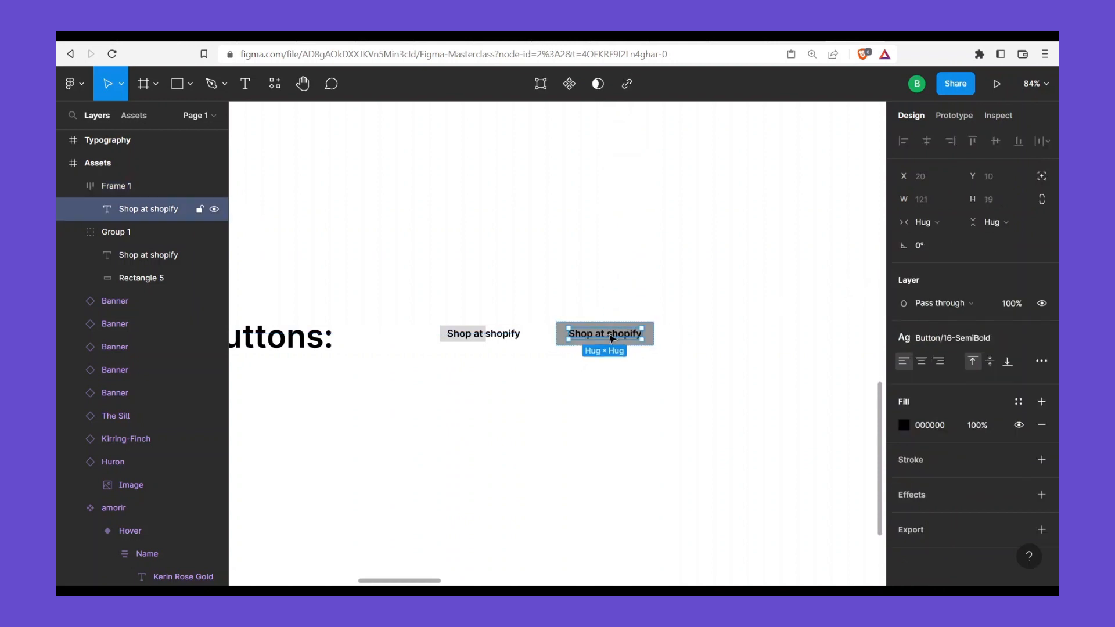
double_click(612, 336)
type("d")
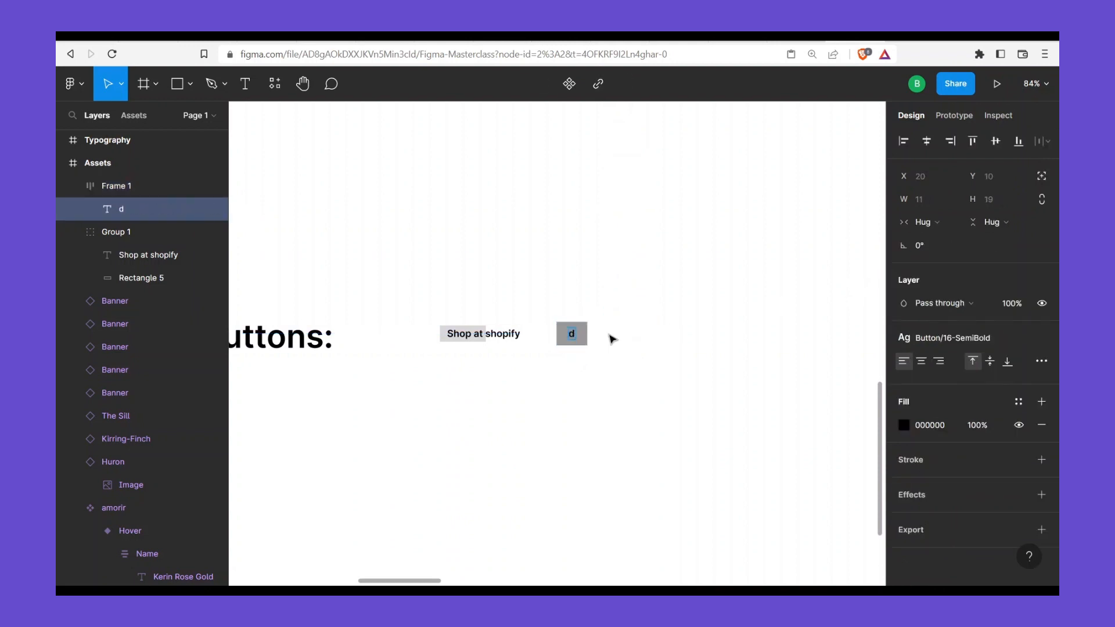
key("ctrl+z")
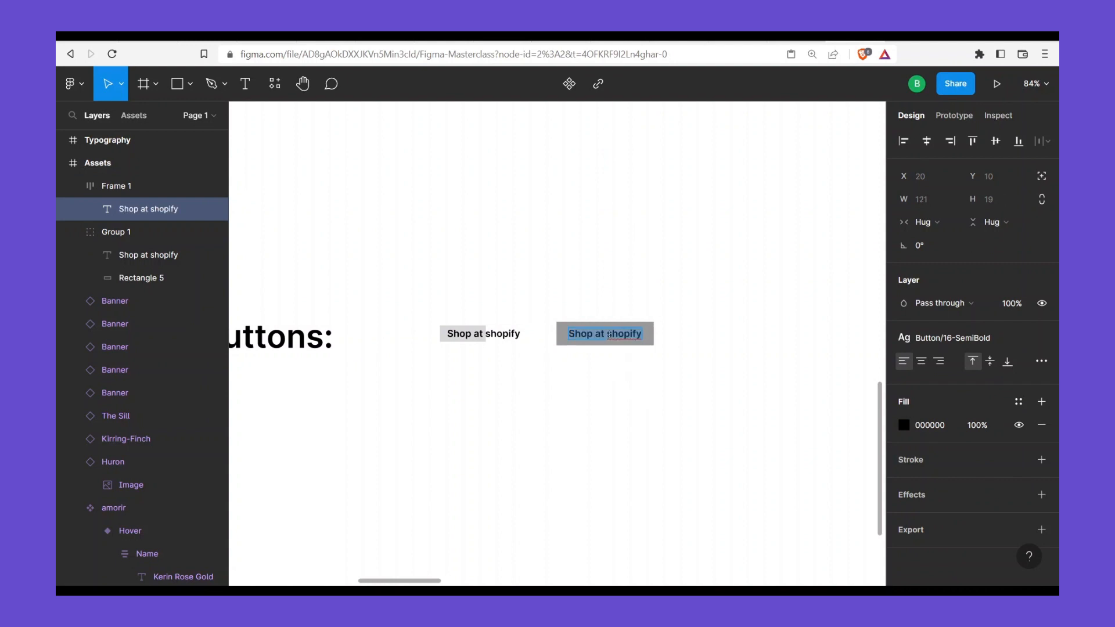
key("Escape")
Delete the plain grouped button, Group 1, from the Assets frame
left_click(610, 367)
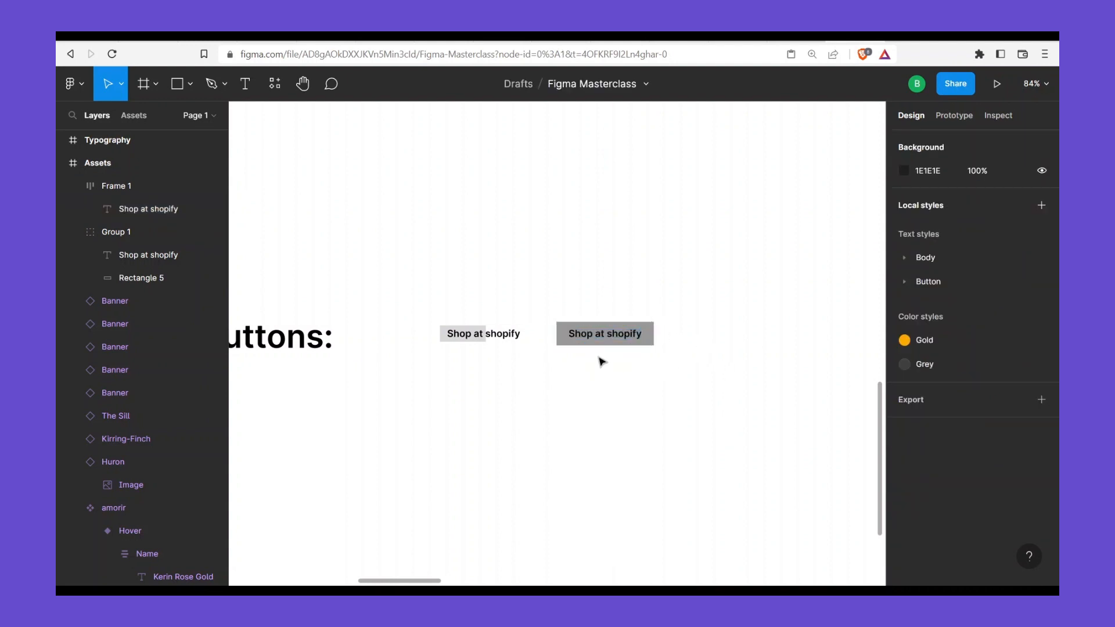
left_click_drag(520, 353, 411, 322)
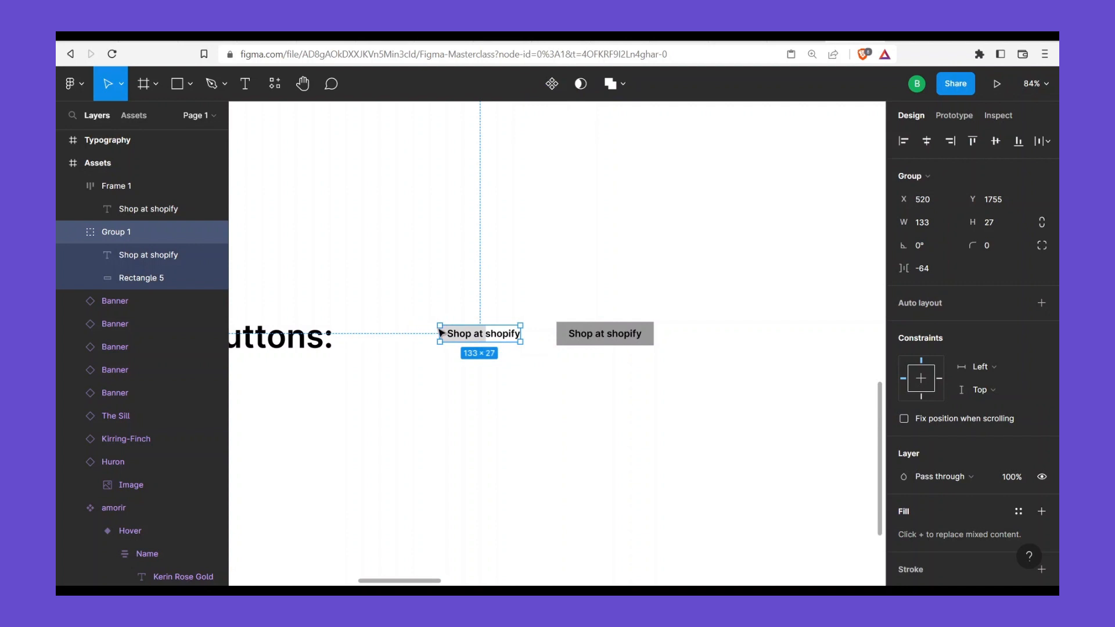
key("Delete")
Change the text inside the auto layout button to "Button"
double_click(600, 335)
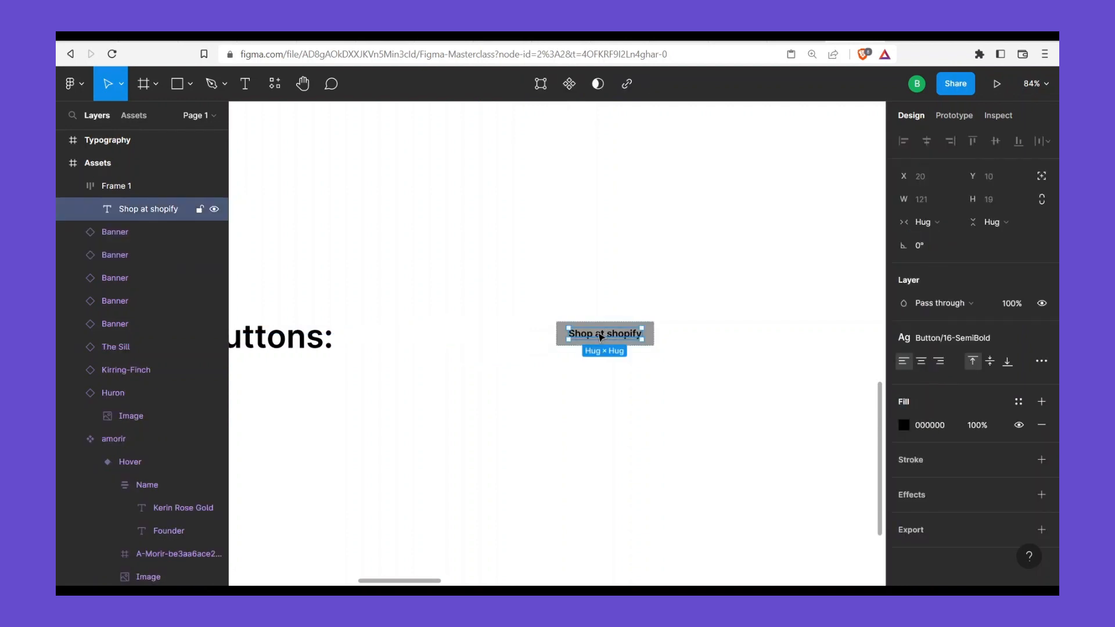
double_click(601, 335)
type("But")
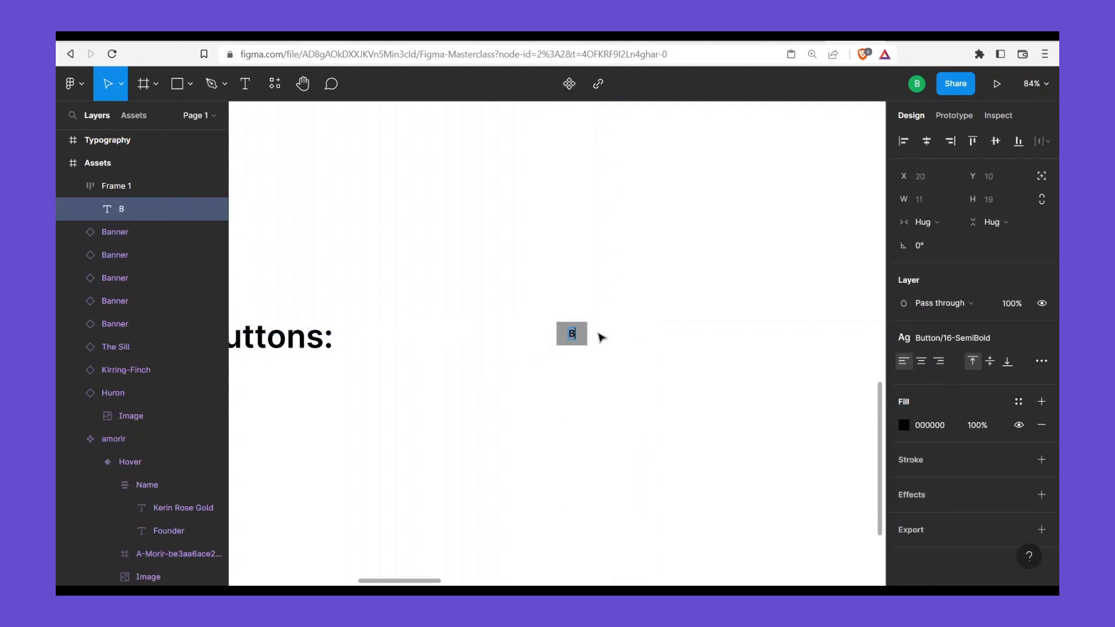
key("BackSpace")
key("BackSpace")
type("utton")
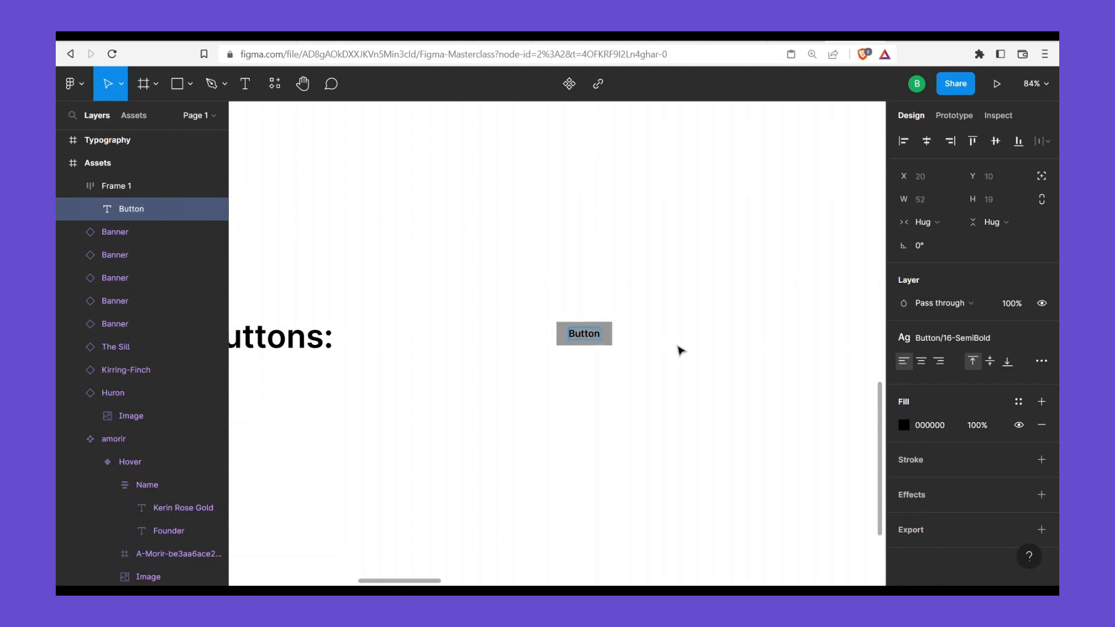
key("Escape")
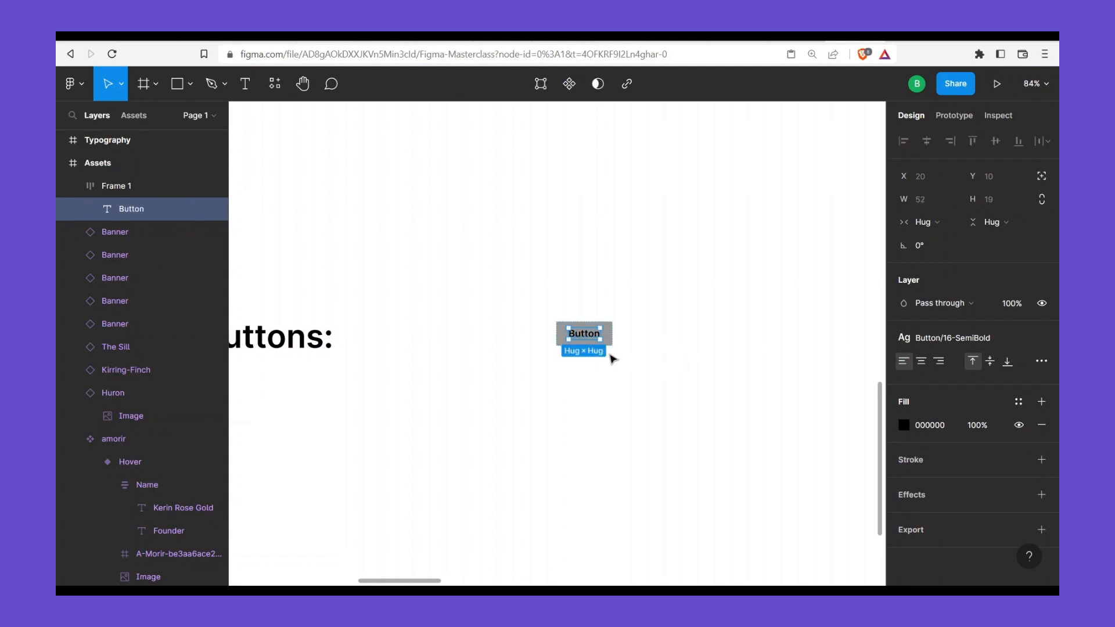
Move the auto layout button next to the "Buttons:" heading, at about X 464, Y 1753
key("Escape")
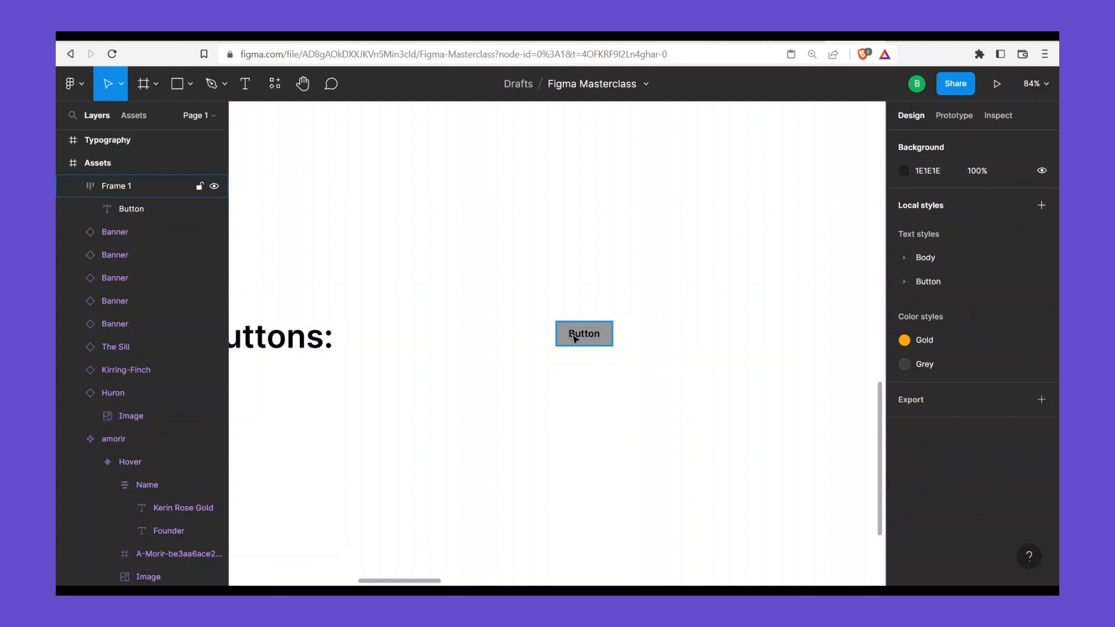
left_click_drag(574, 339, 447, 332)
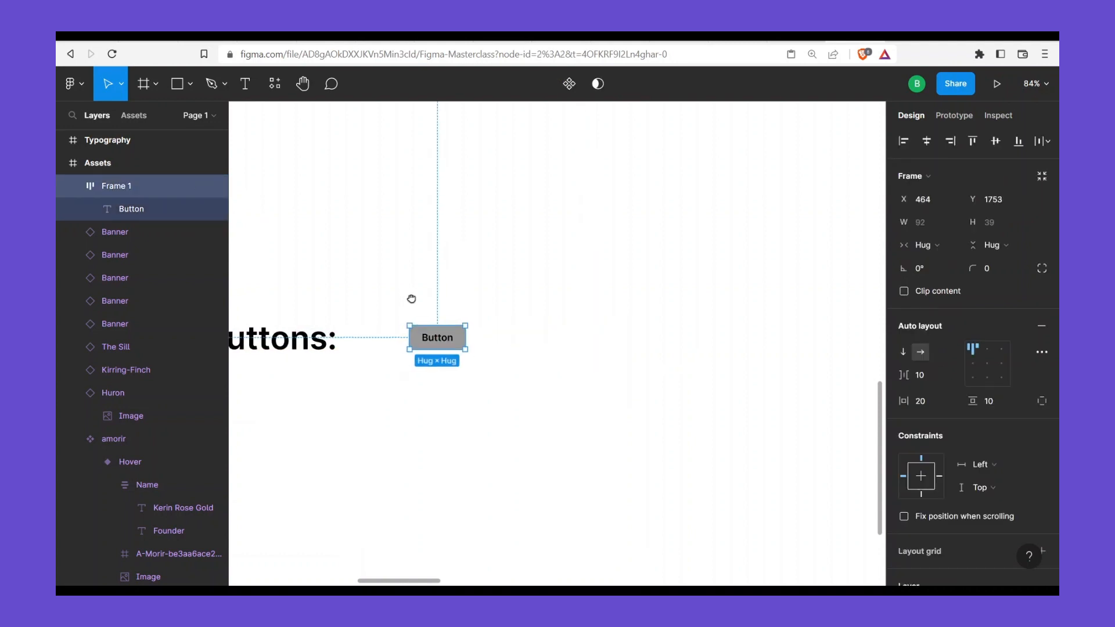
left_click_drag(411, 299, 416, 301)
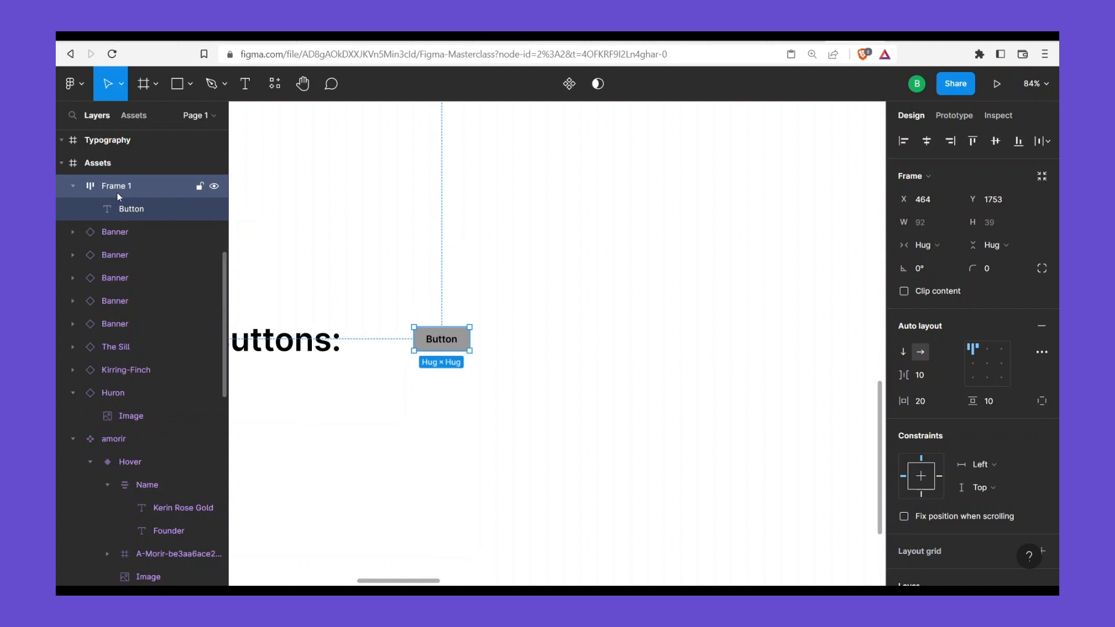
Rename the auto layout frame to "Button" and set its content alignment to center
double_click(117, 192)
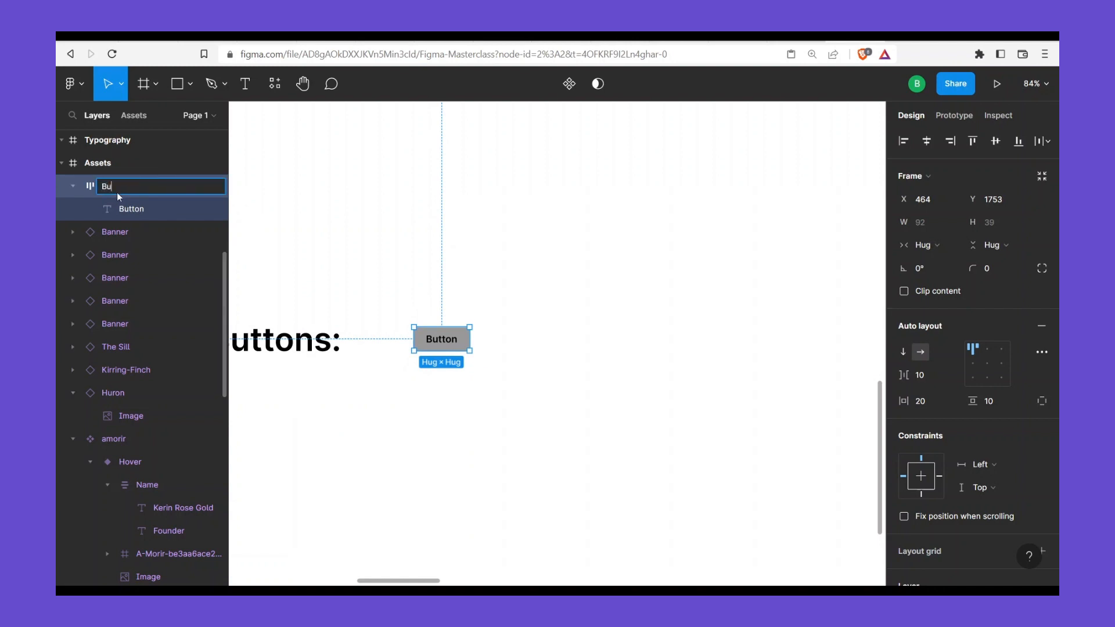
key("Return")
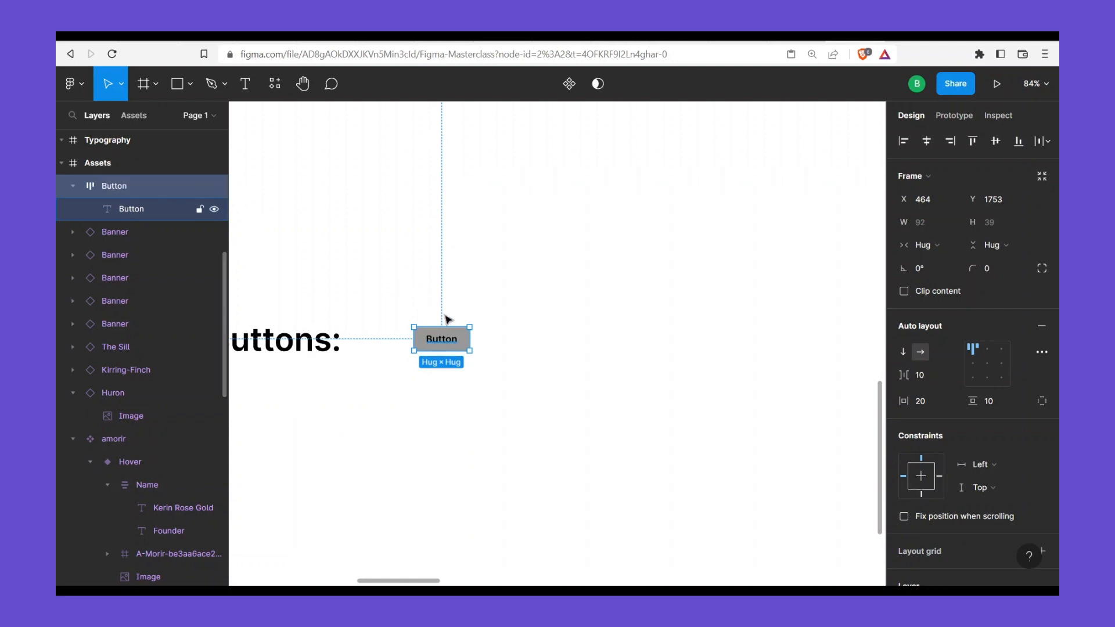
left_click(988, 363)
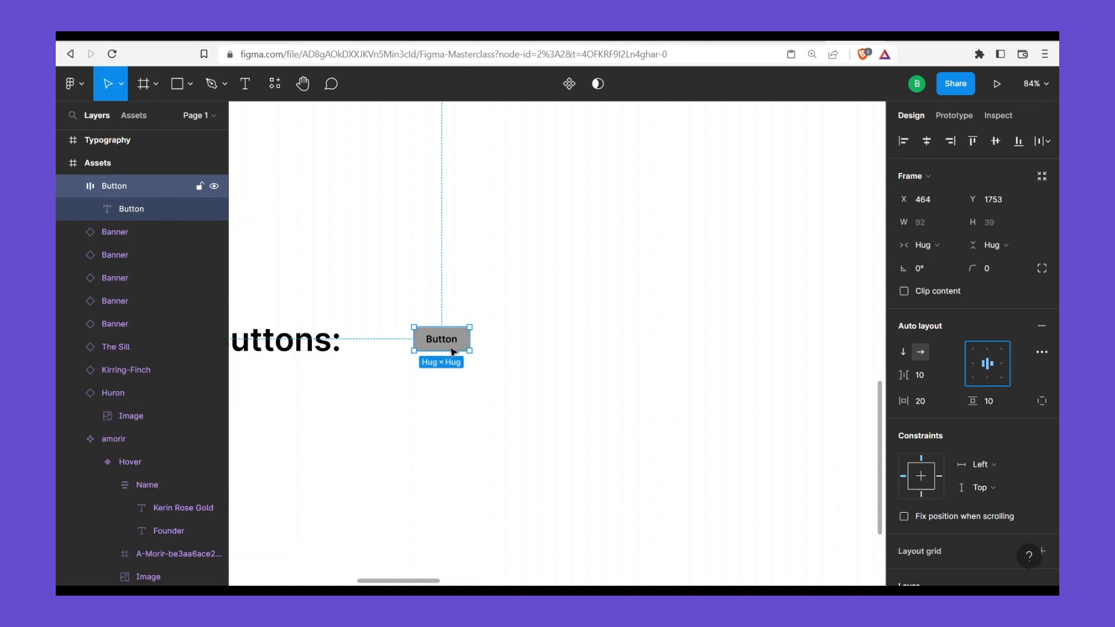
Apply the Dark color style from Shopify Website Design as the button frame's fill
scroll(452, 351, "down", 5)
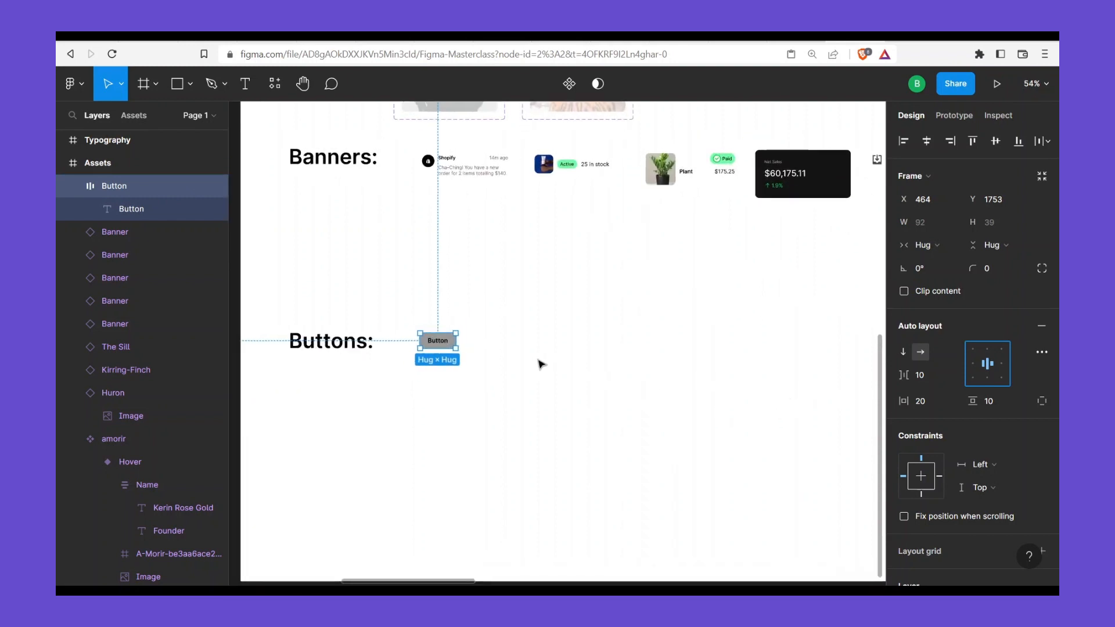
scroll(1013, 449, "down", 5)
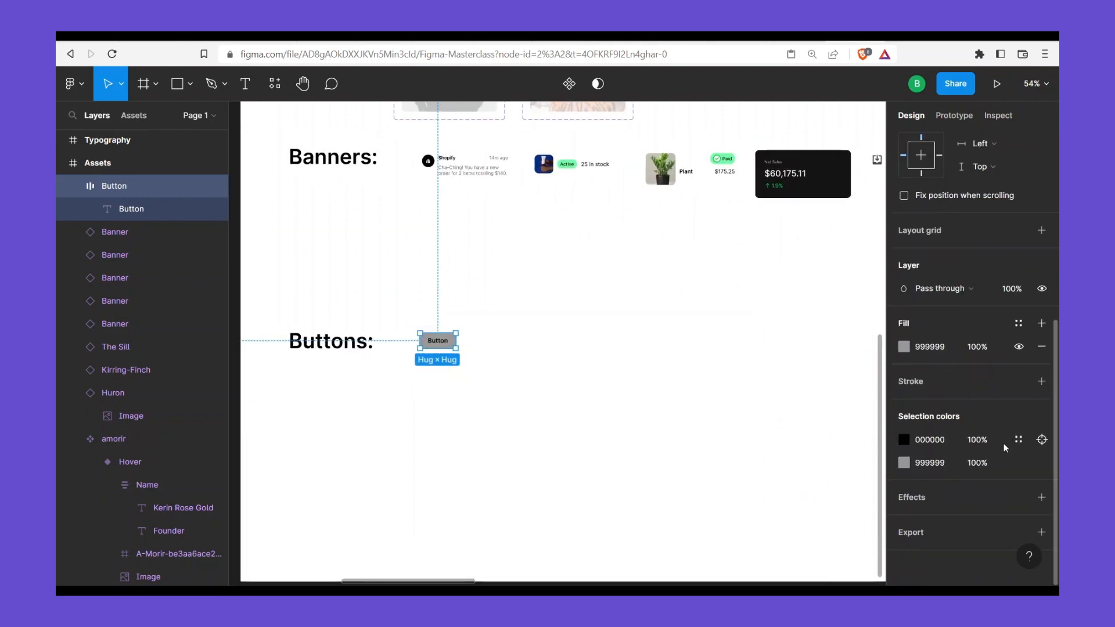
left_click(1020, 323)
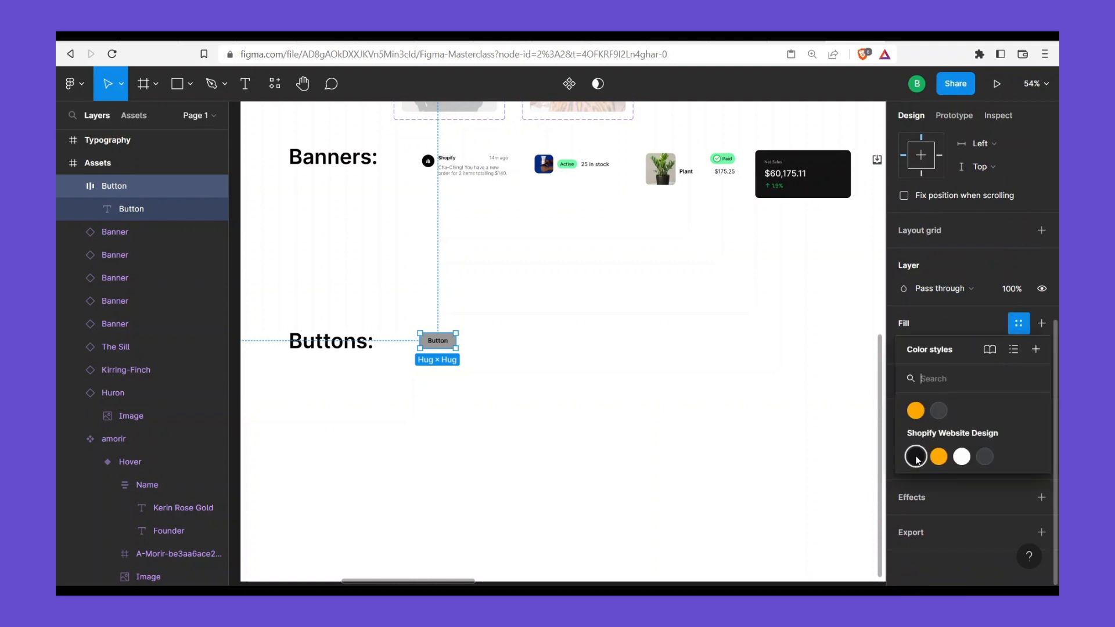
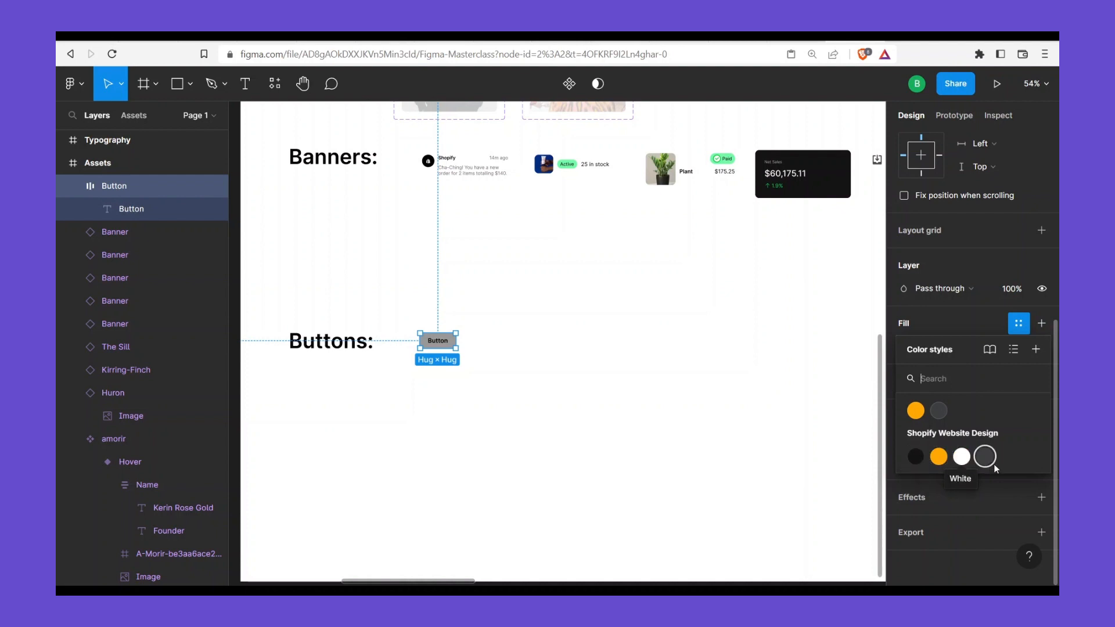
left_click(915, 459)
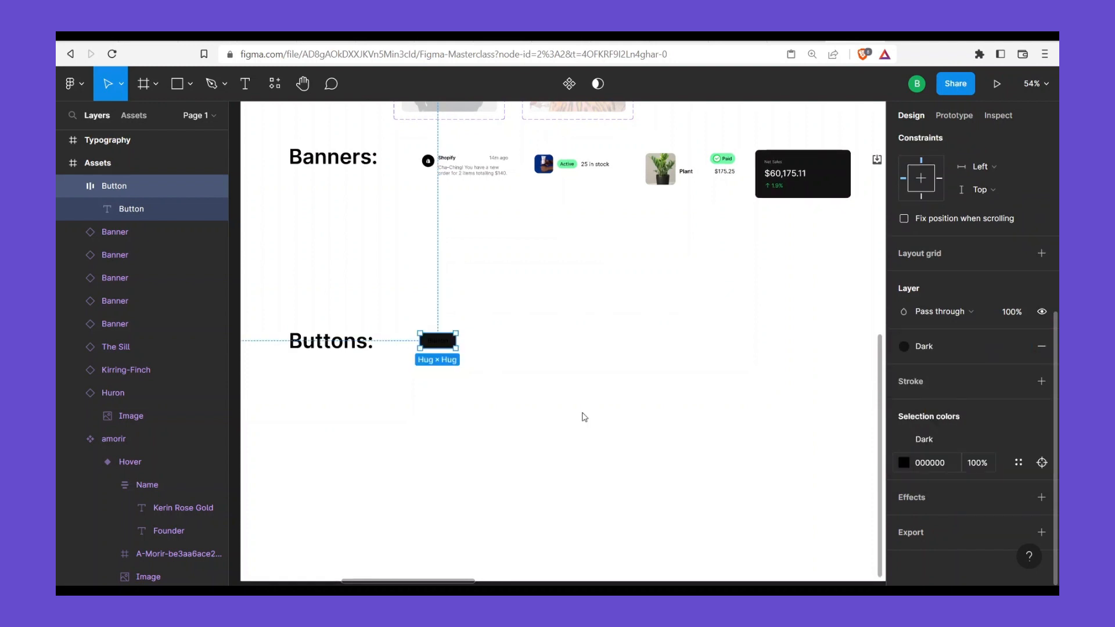
Apply the White color style from Shopify Website Design to the button's text
left_click(434, 344)
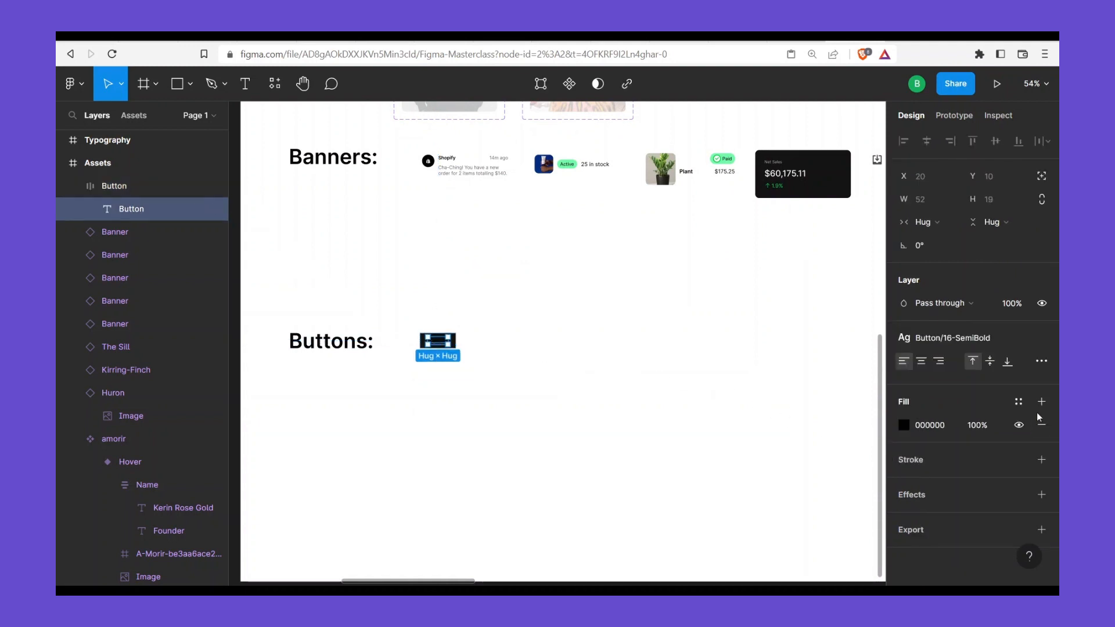
left_click(1019, 401)
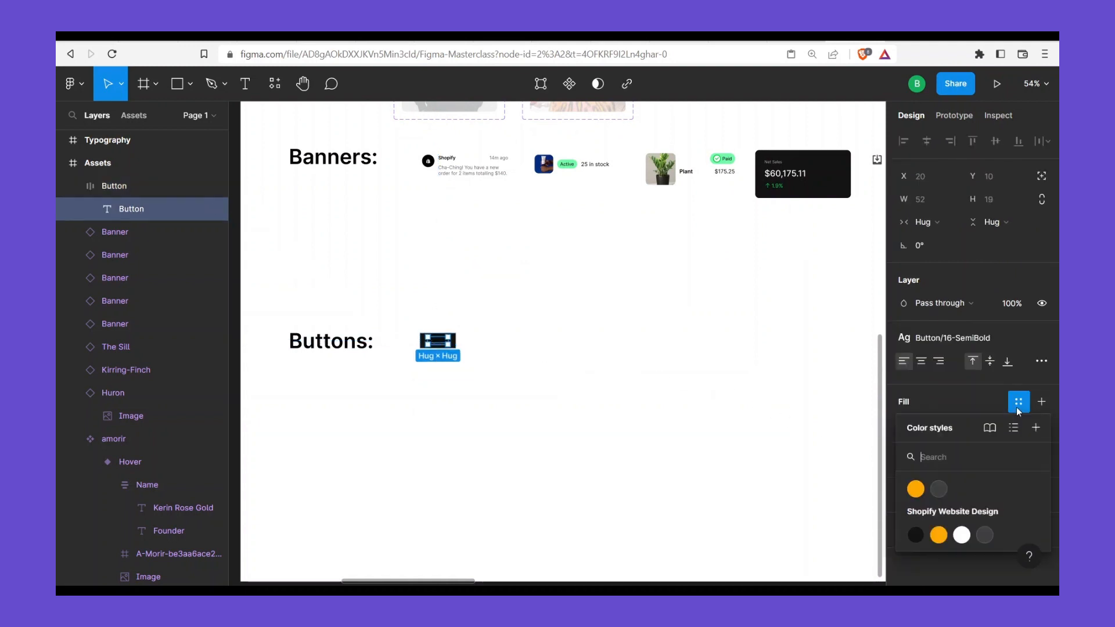
left_click(962, 534)
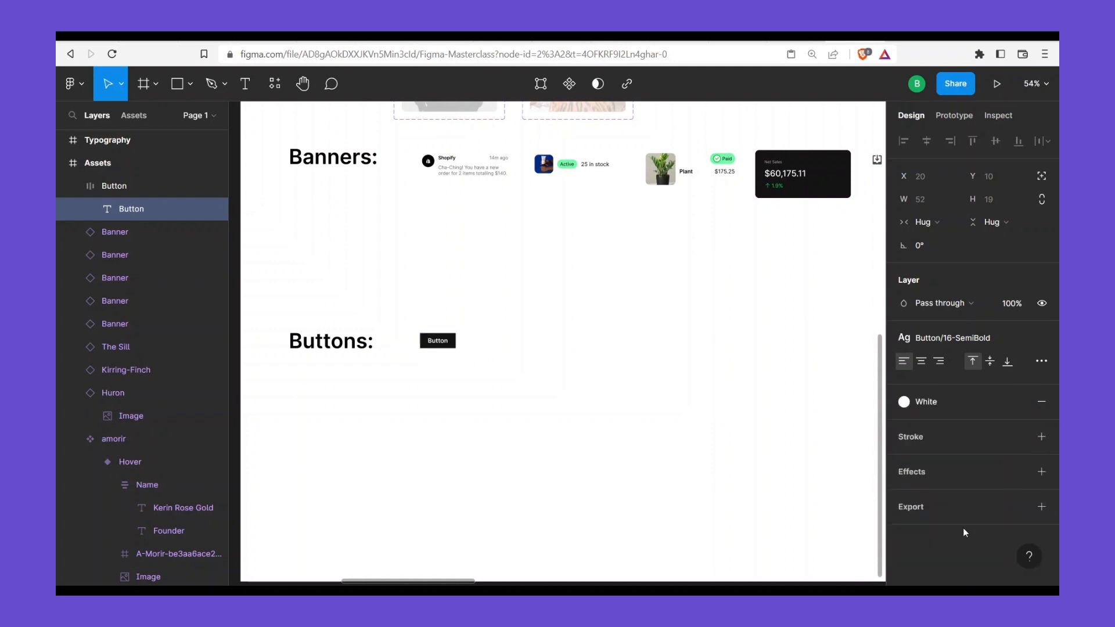
Create a local color style named "Dark" from the black swatch's fill in the Colors frame
left_click(442, 328)
left_click_drag(440, 329, 614, 407)
scroll(600, 385, "down", 3)
left_click_drag(488, 296, 639, 390)
left_click_drag(496, 407, 471, 476)
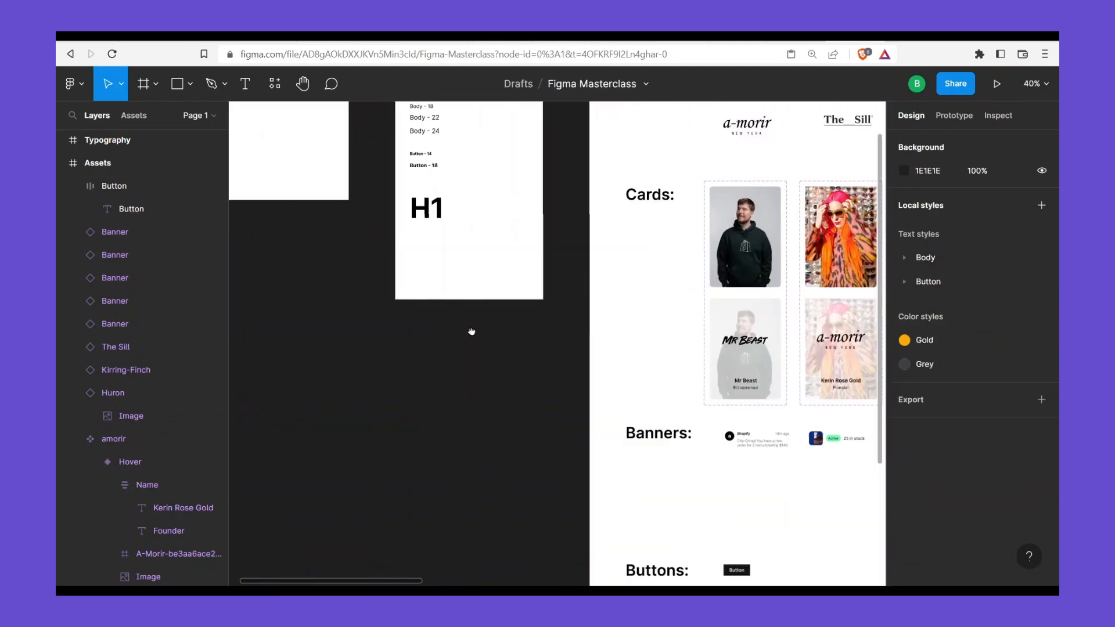
left_click_drag(471, 331, 616, 531)
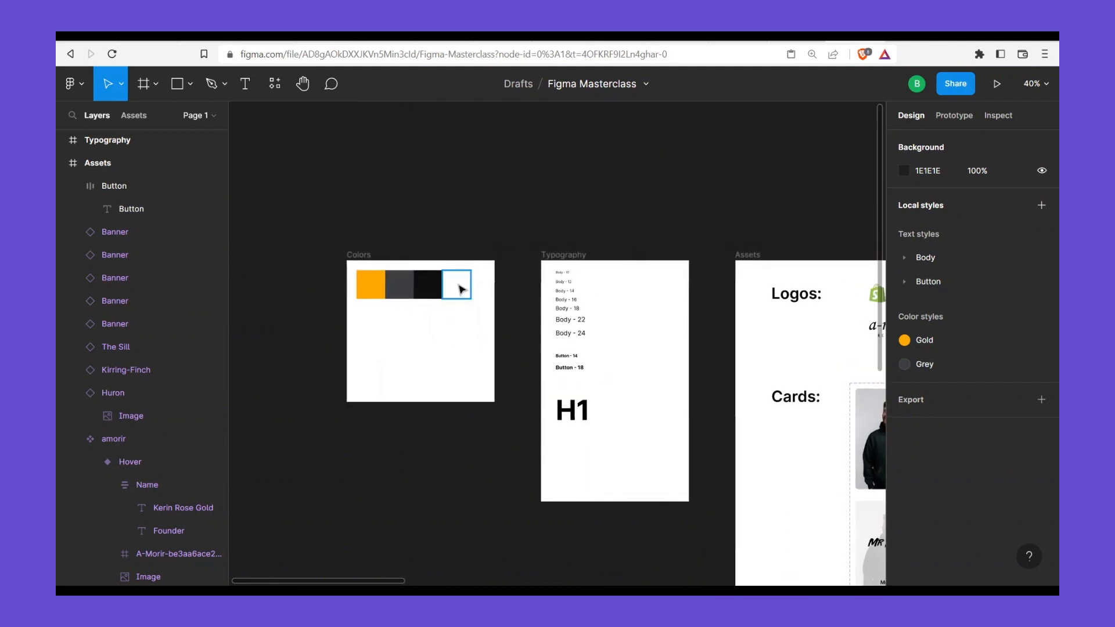
scroll(462, 289, "up", 5)
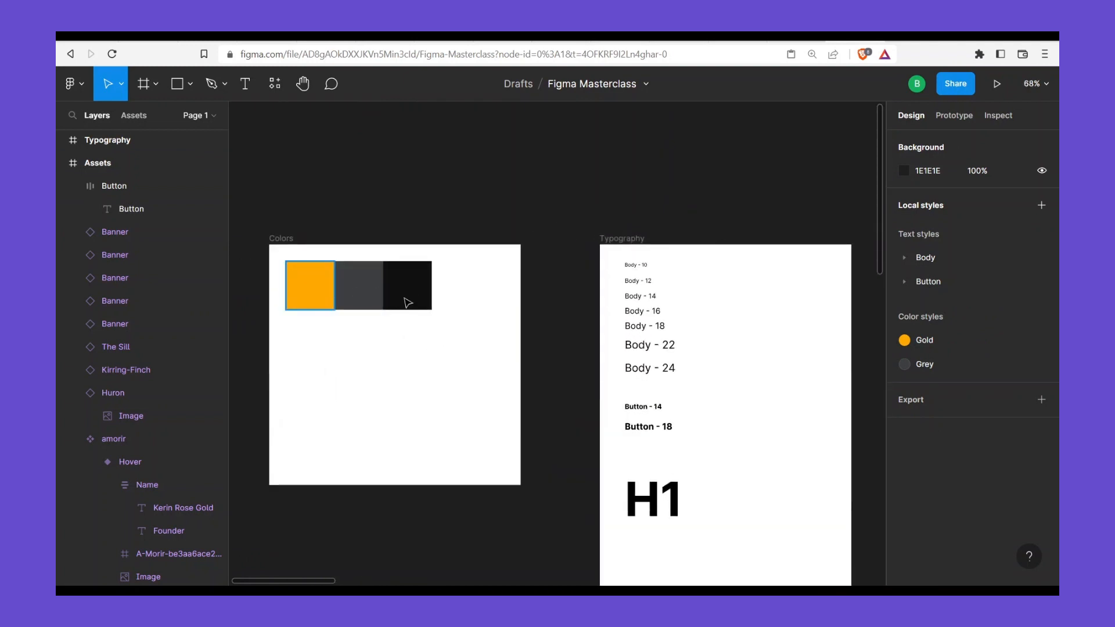
left_click(416, 295)
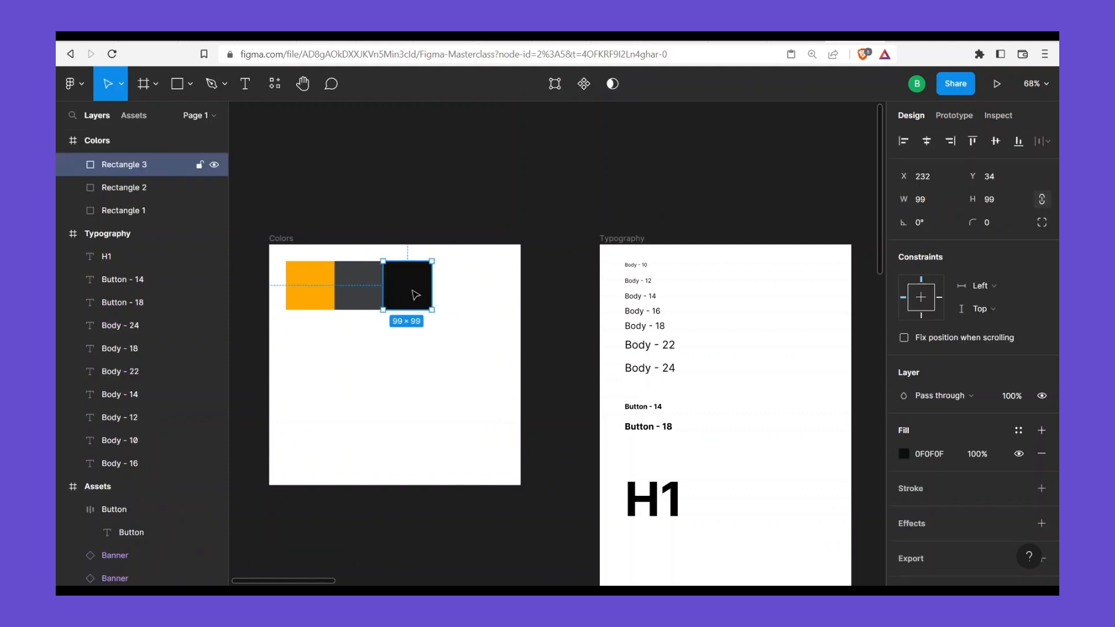
left_click(1017, 431)
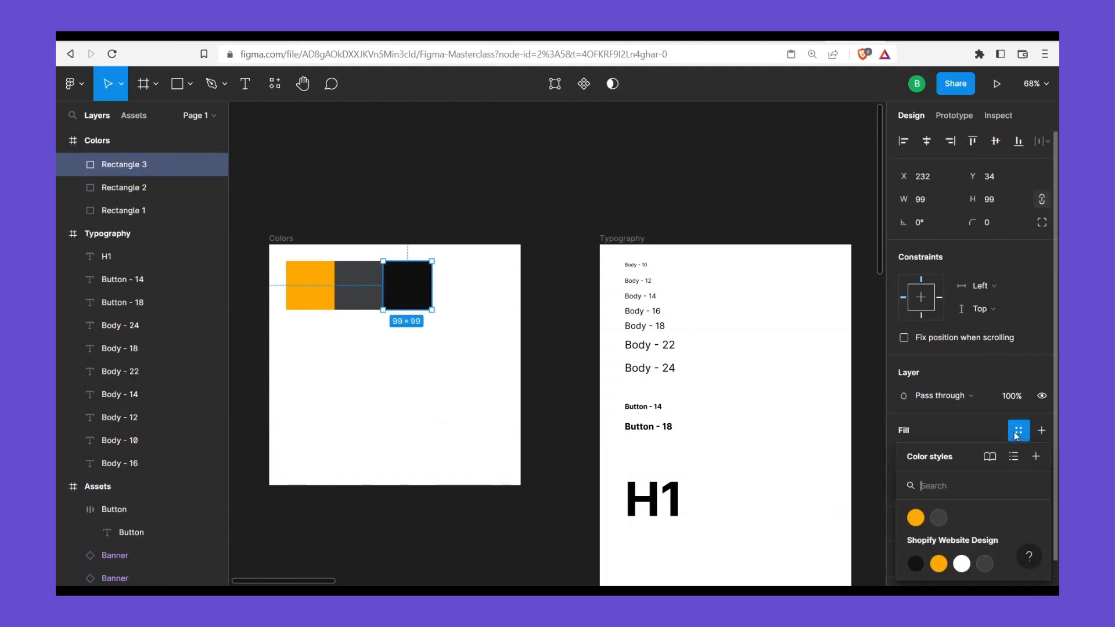
left_click(1040, 456)
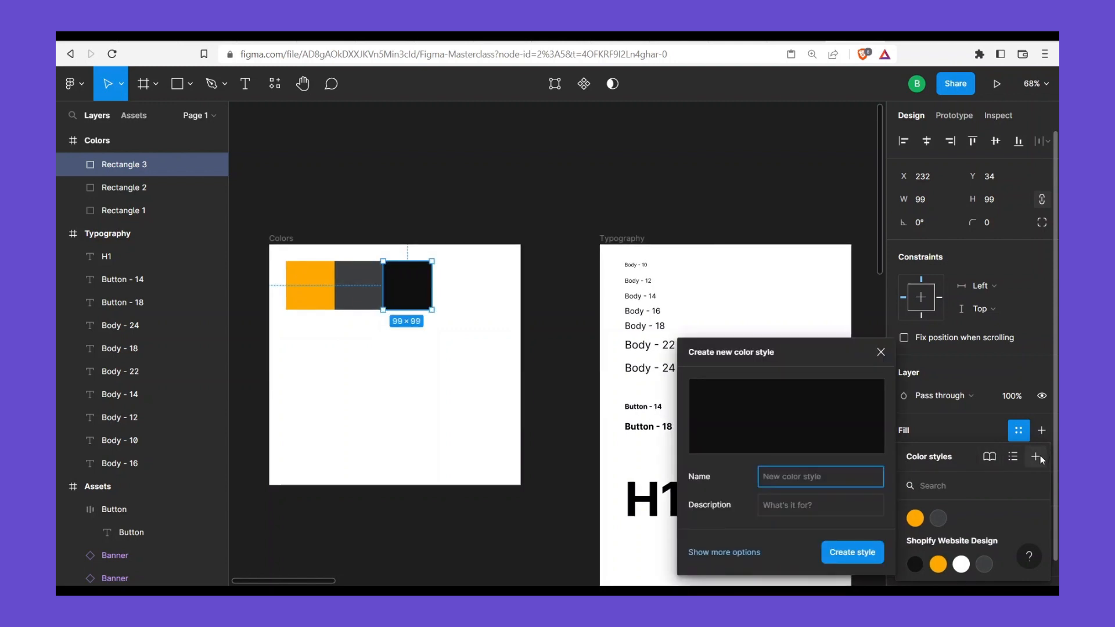
type("Dark")
key("Return")
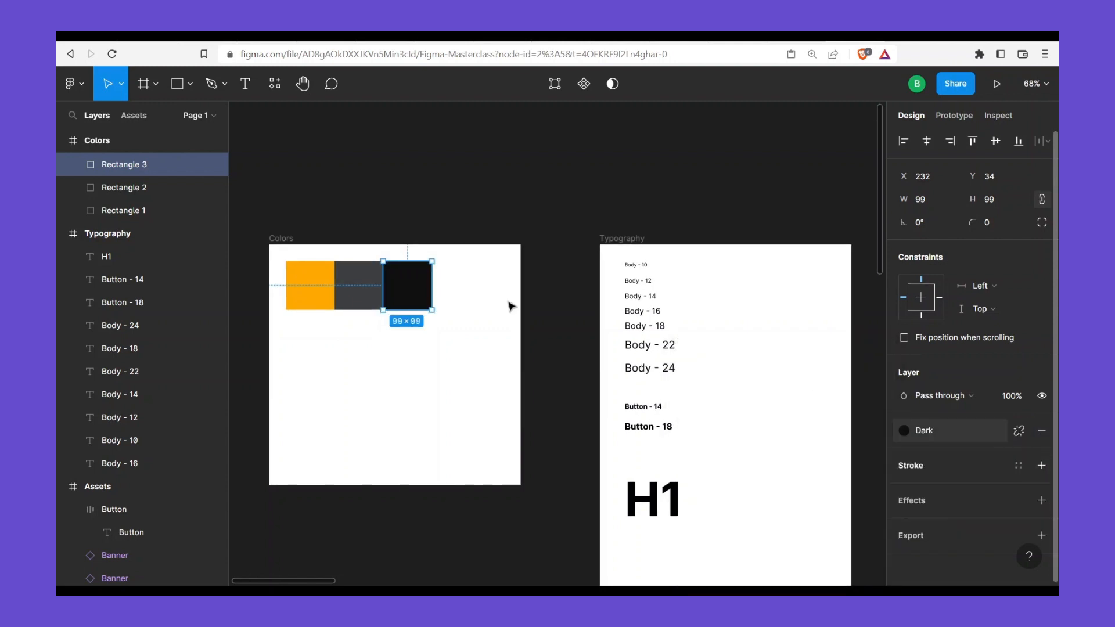
Create a local color style named "White" from the white swatch's fill in the Colors frame
left_click(446, 288)
left_click(1023, 437)
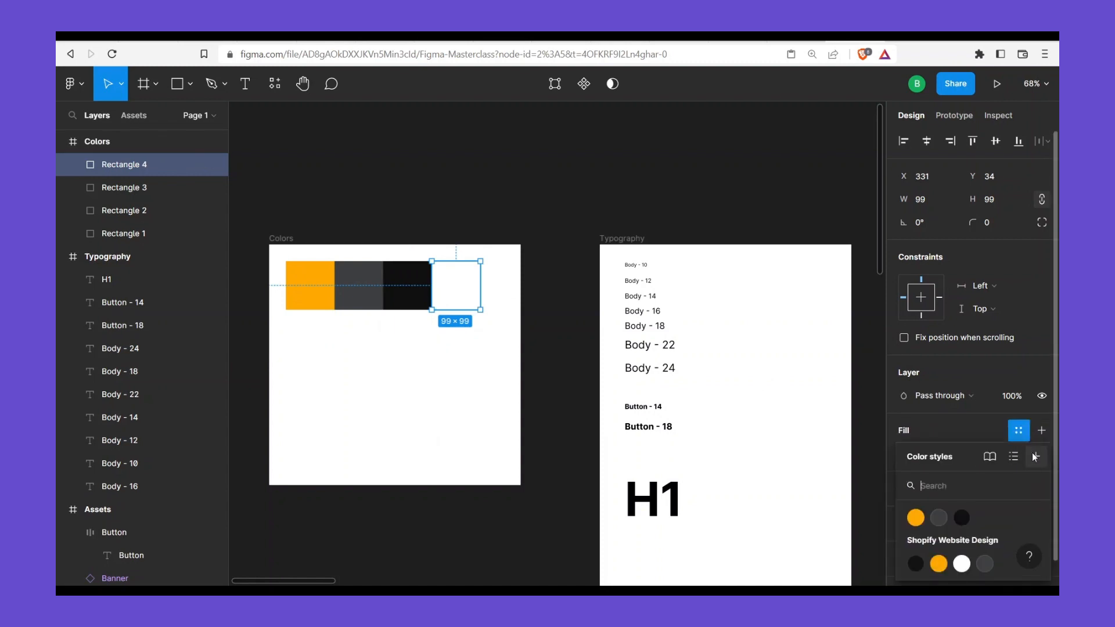
left_click(1033, 454)
type("White")
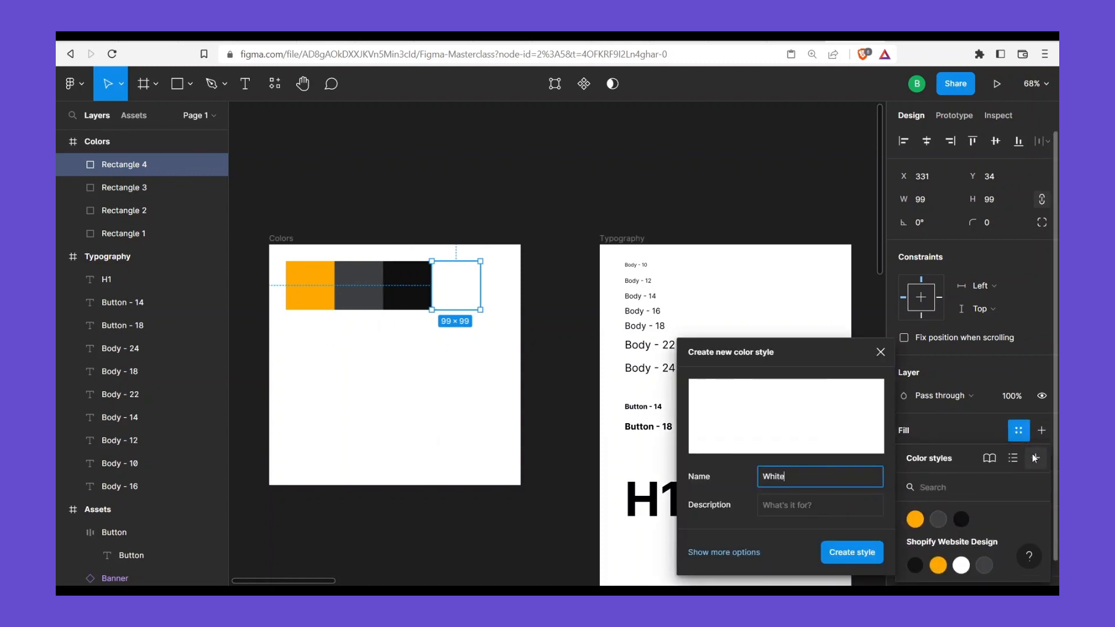
key("Return")
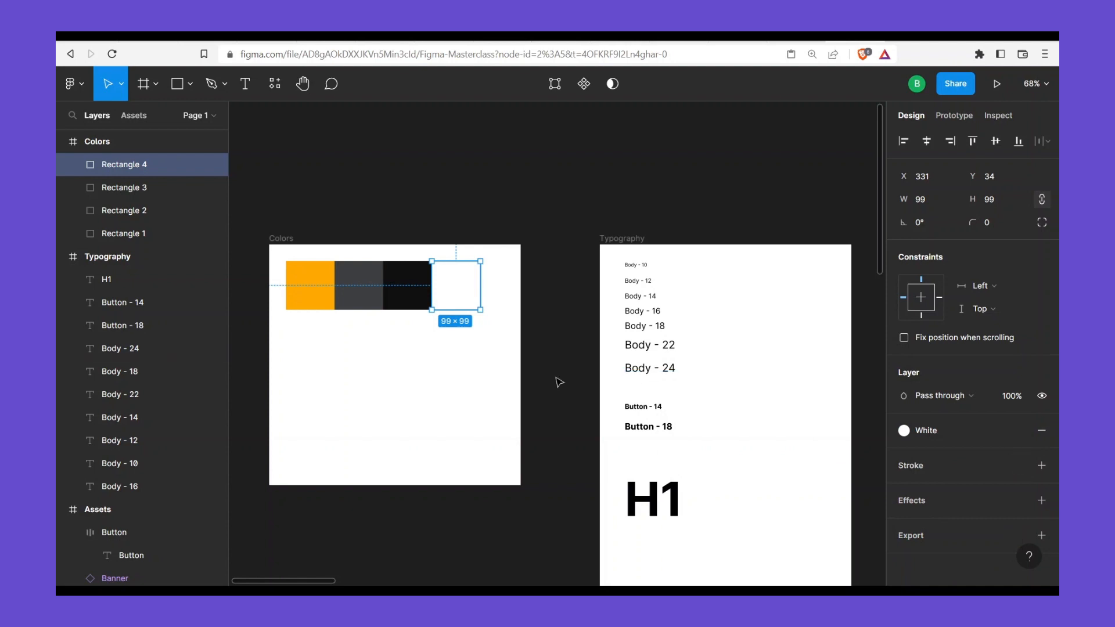
Inspect the available local and Shopify Website Design color styles for the Assets button's fill, leaving the picker without choosing one
left_click(701, 448)
left_click_drag(701, 448, 546, 386)
scroll(658, 400, "down", 1)
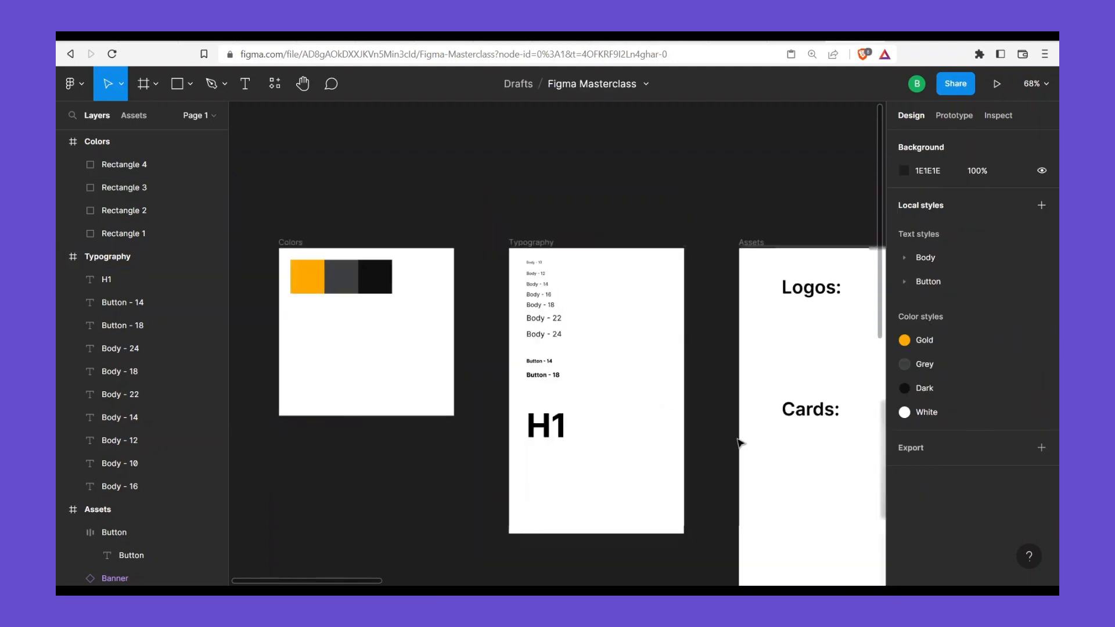
left_click_drag(738, 442, 520, 339)
scroll(520, 339, "down", 10)
scroll(520, 339, "right", 3)
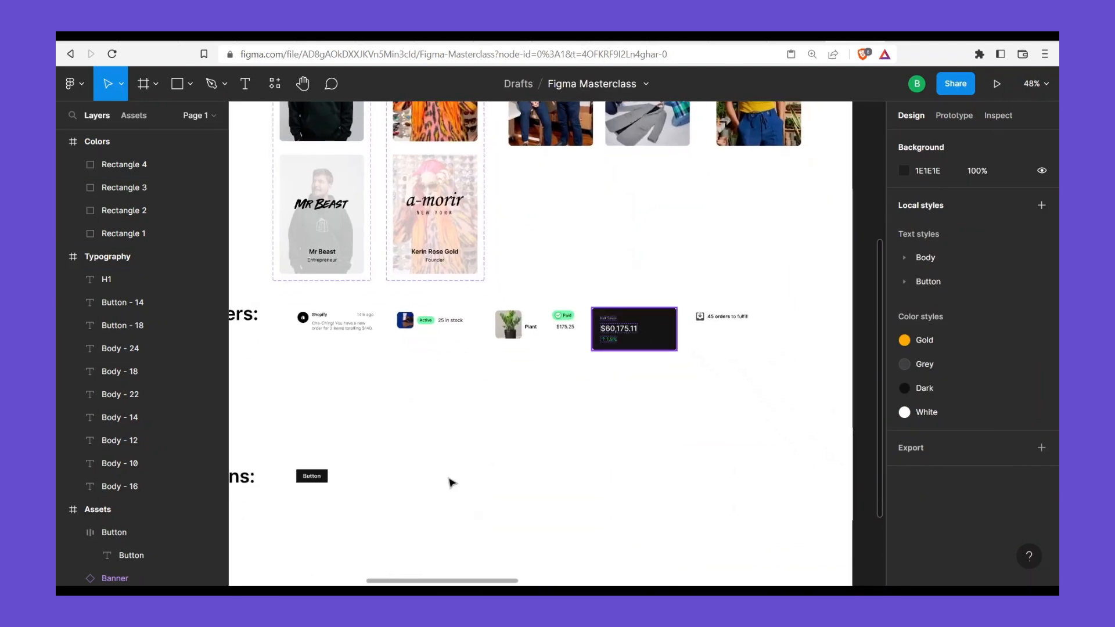
left_click(514, 346)
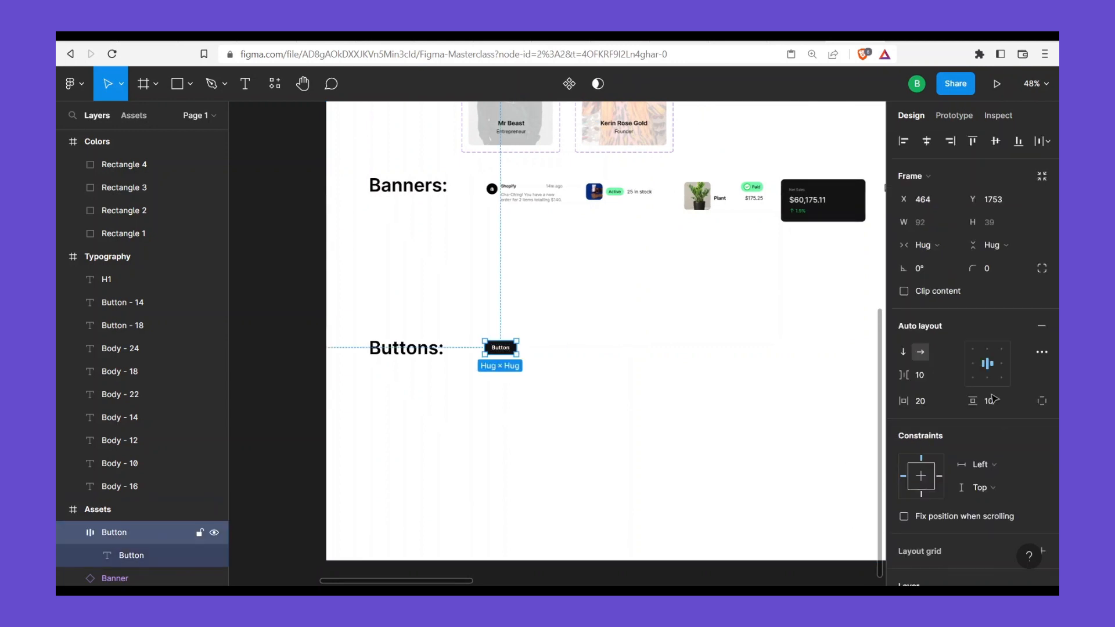
scroll(996, 475, "down", 5)
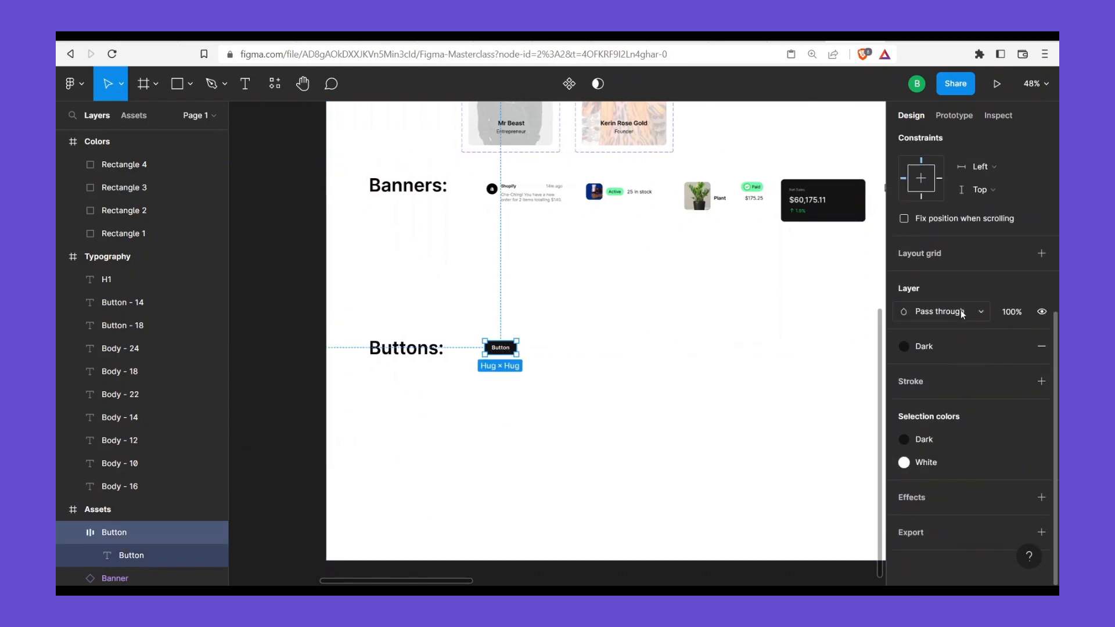
left_click(949, 348)
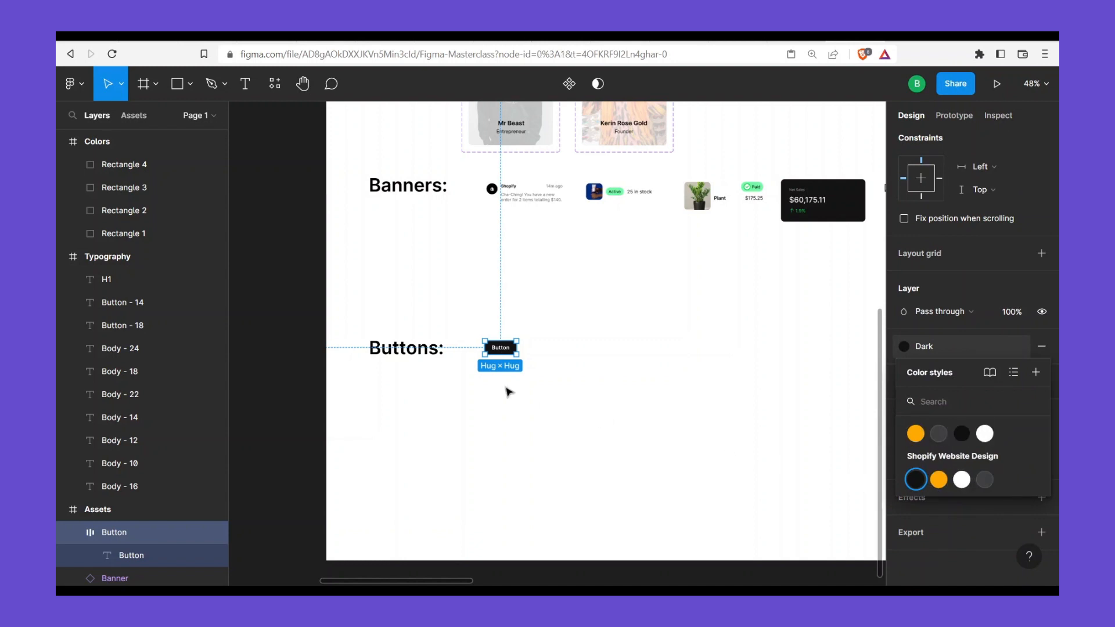
left_click(509, 392)
Round the button frame beside the "Buttons:" heading with a corner radius of 32
left_click(510, 351)
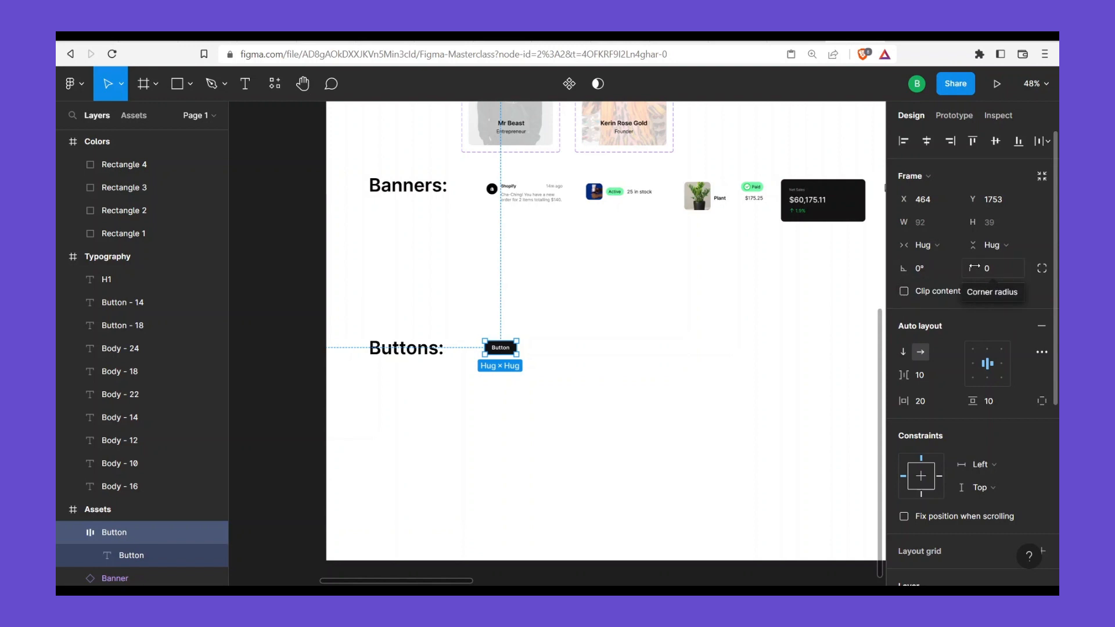
left_click(975, 266)
mouse_move(975, 267)
left_mouse_down()
mouse_move(1022, 267)
mouse_move(116, 263)
mouse_move(388, 256)
mouse_move(135, 243)
mouse_move(64, 254)
mouse_move(1052, 254)
mouse_move(995, 262)
left_mouse_up()
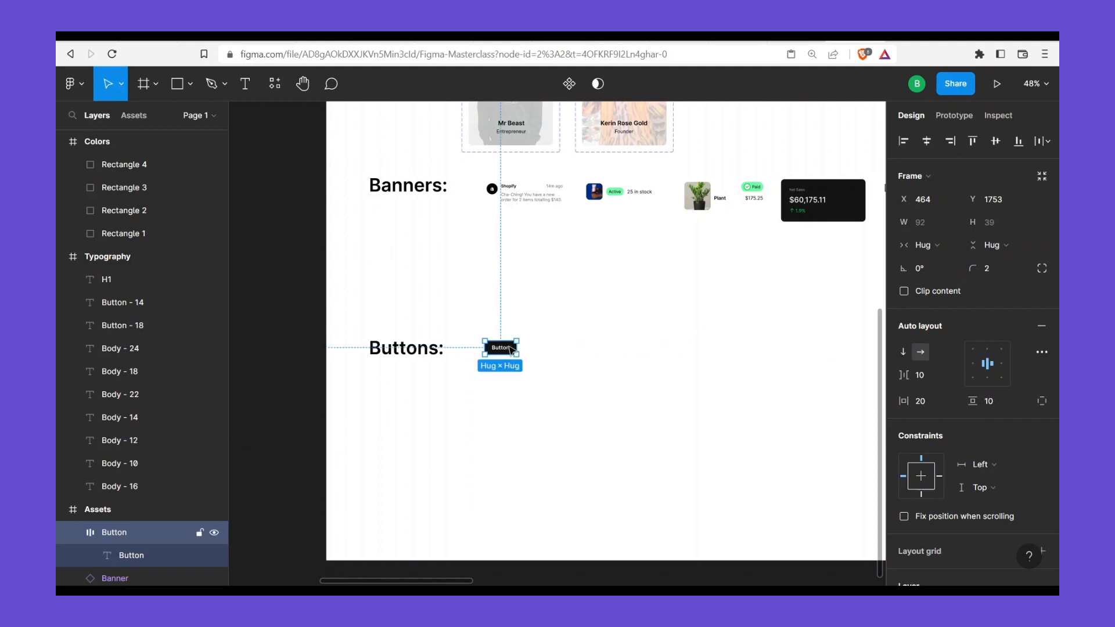
left_click(995, 268)
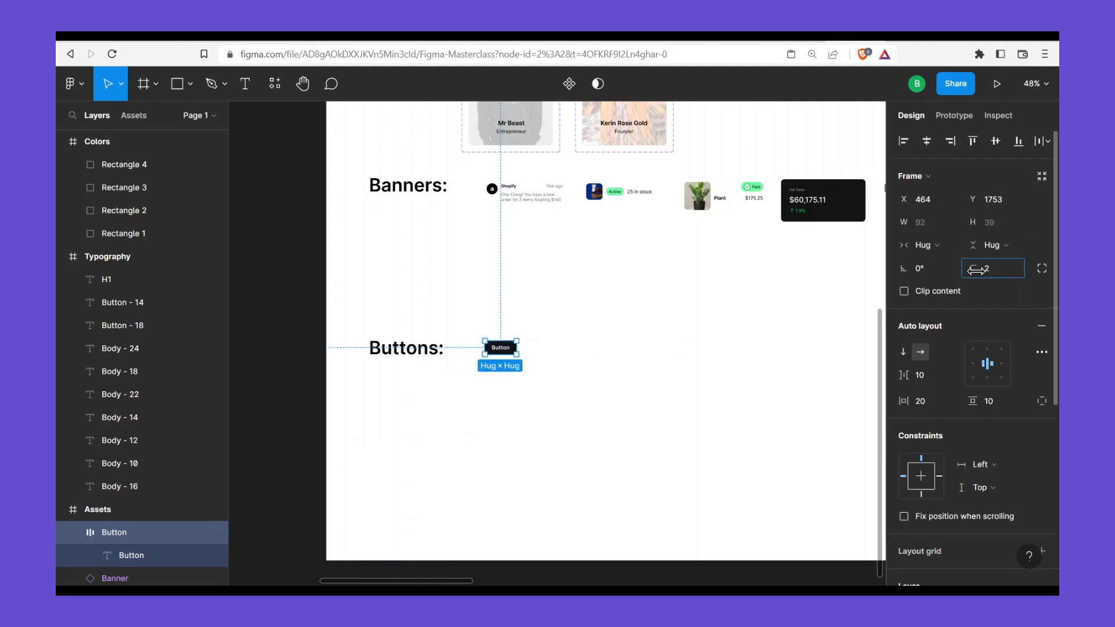
type("10")
left_click_drag(89, 262, 404, 252)
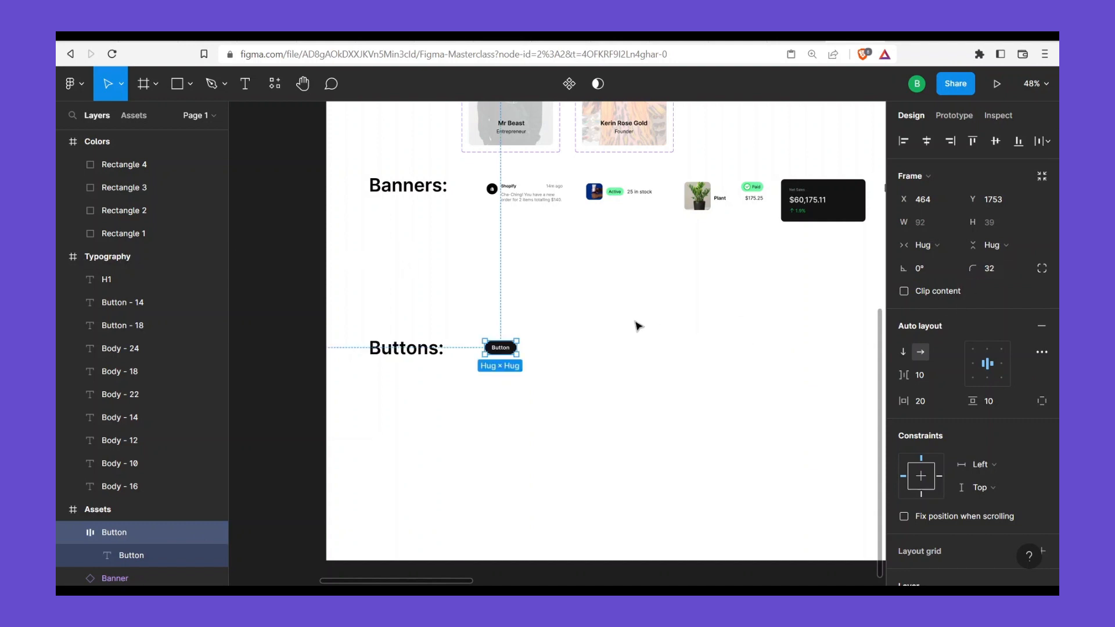
left_click(515, 382)
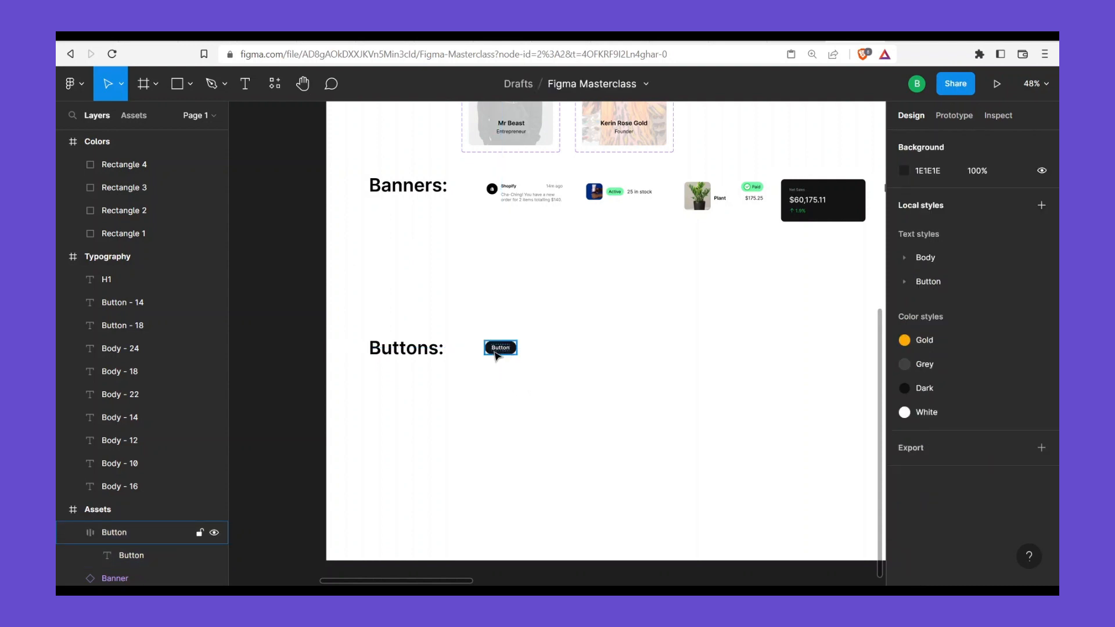
left_click(497, 351)
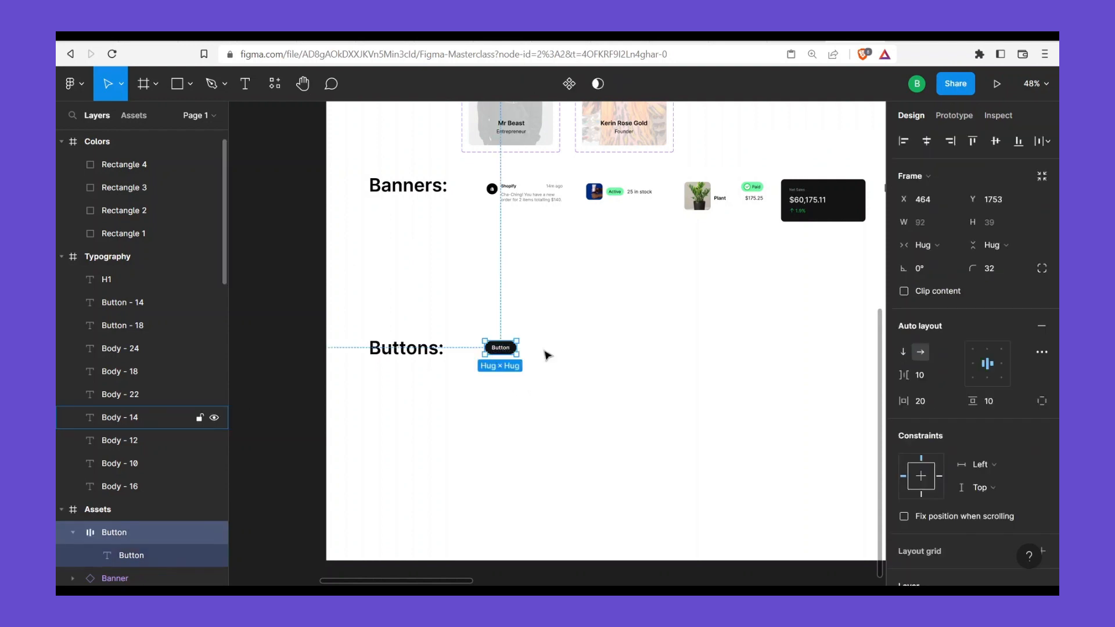
left_click(553, 354)
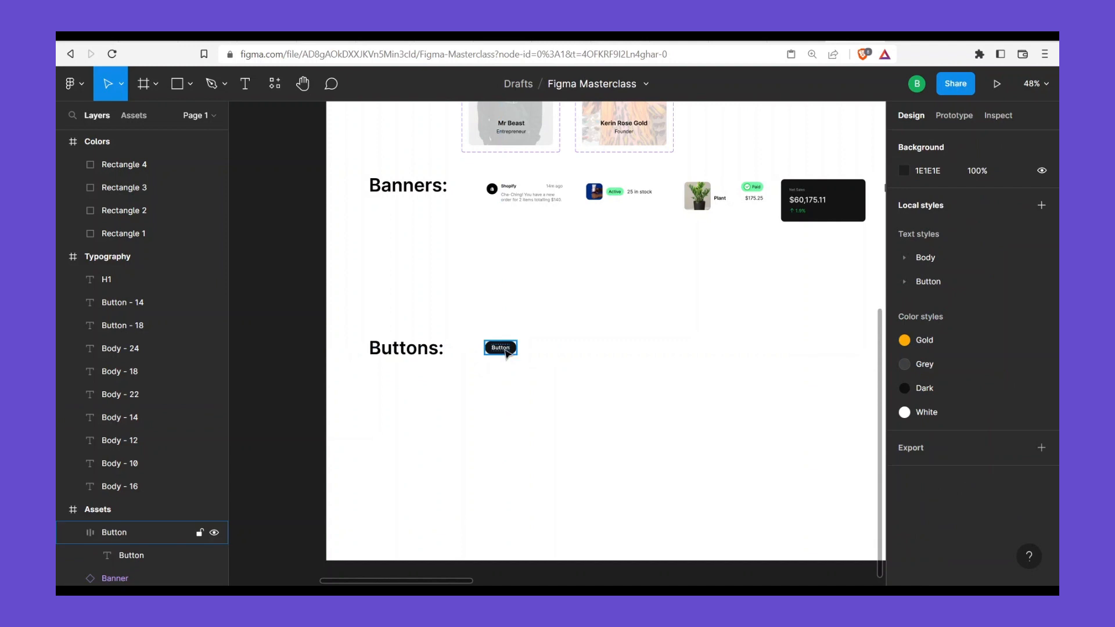
Browse the text styles for the button's label and view the definition of the Button/16-SemiBold style
left_click(507, 354)
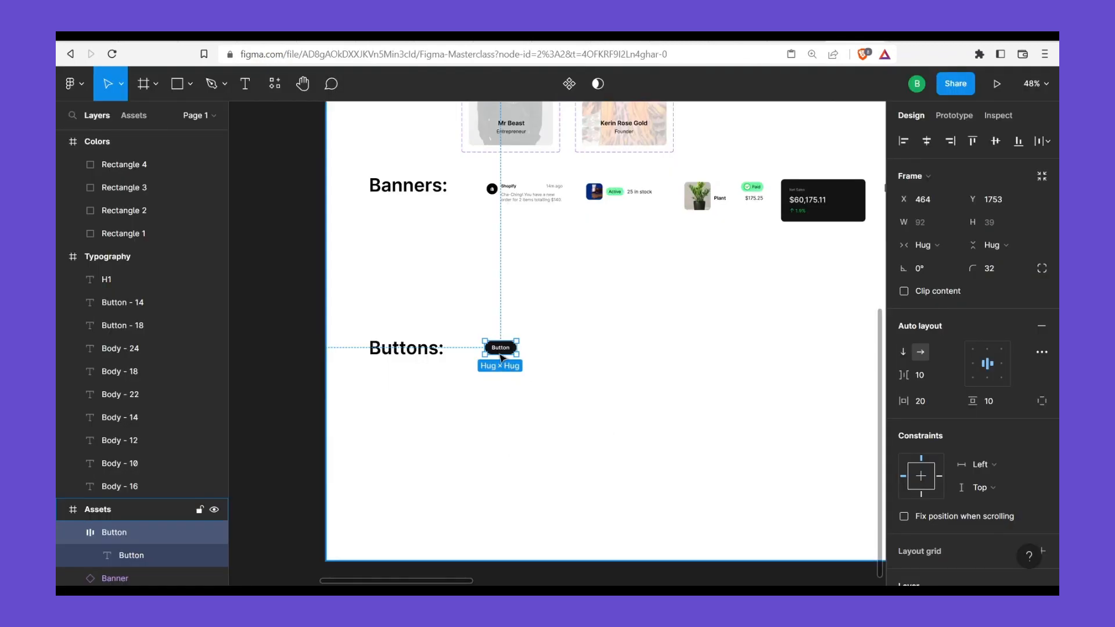
left_click(500, 351)
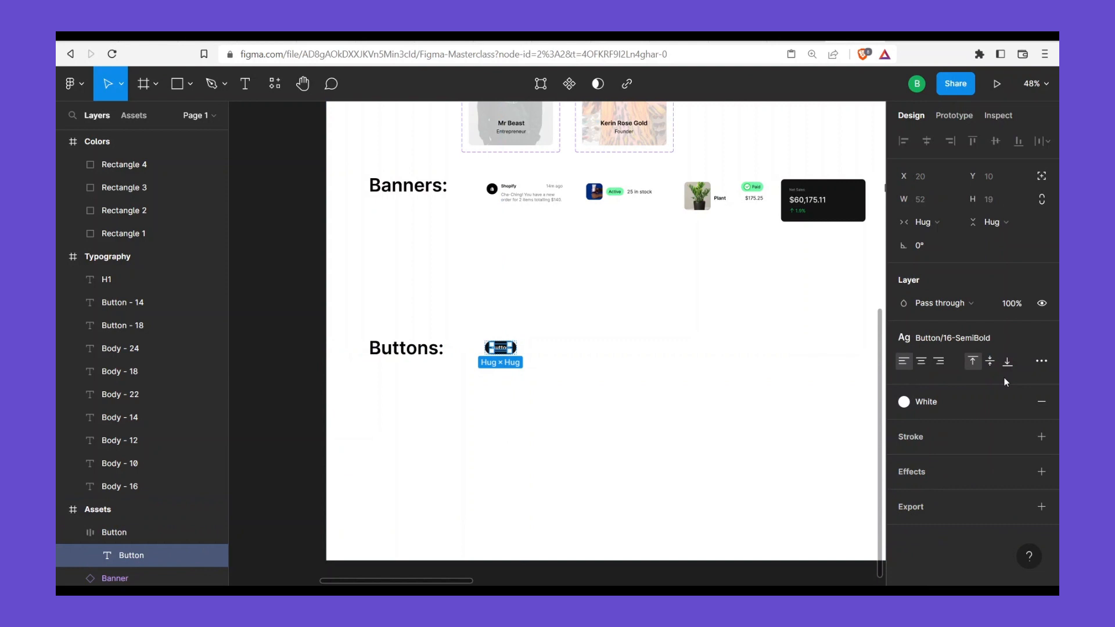
left_click(991, 343)
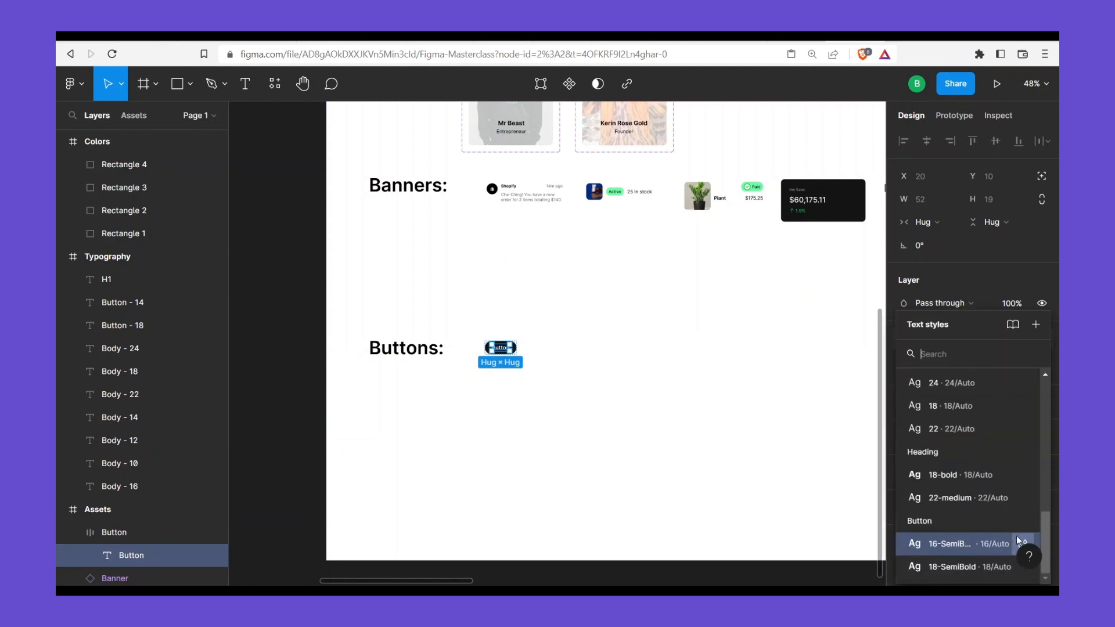
scroll(987, 494, "up", 5)
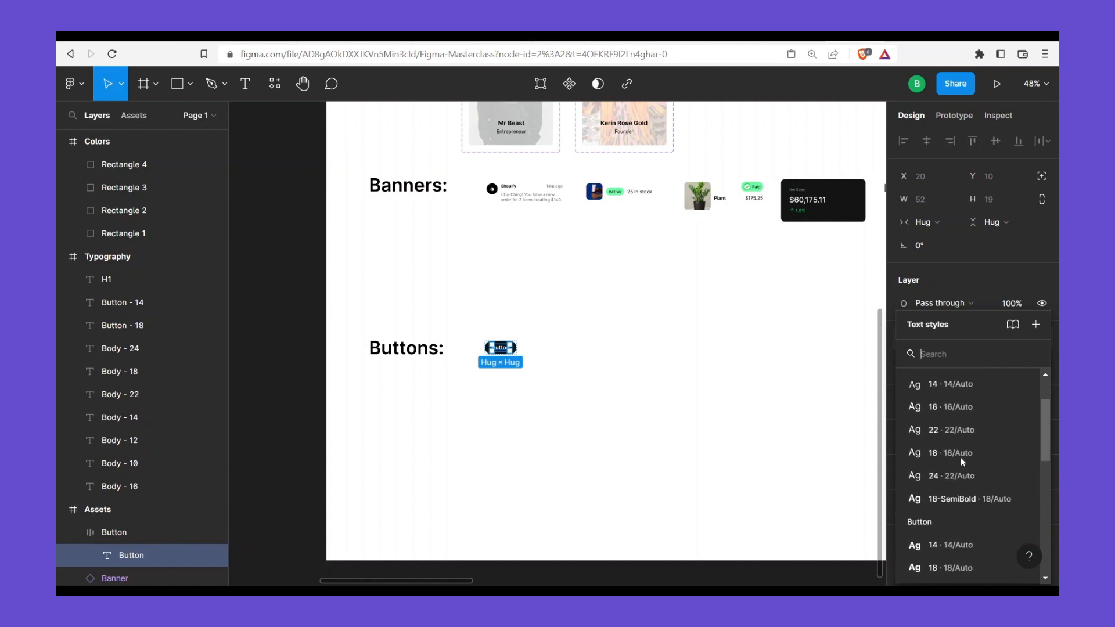
scroll(959, 463, "down", 5)
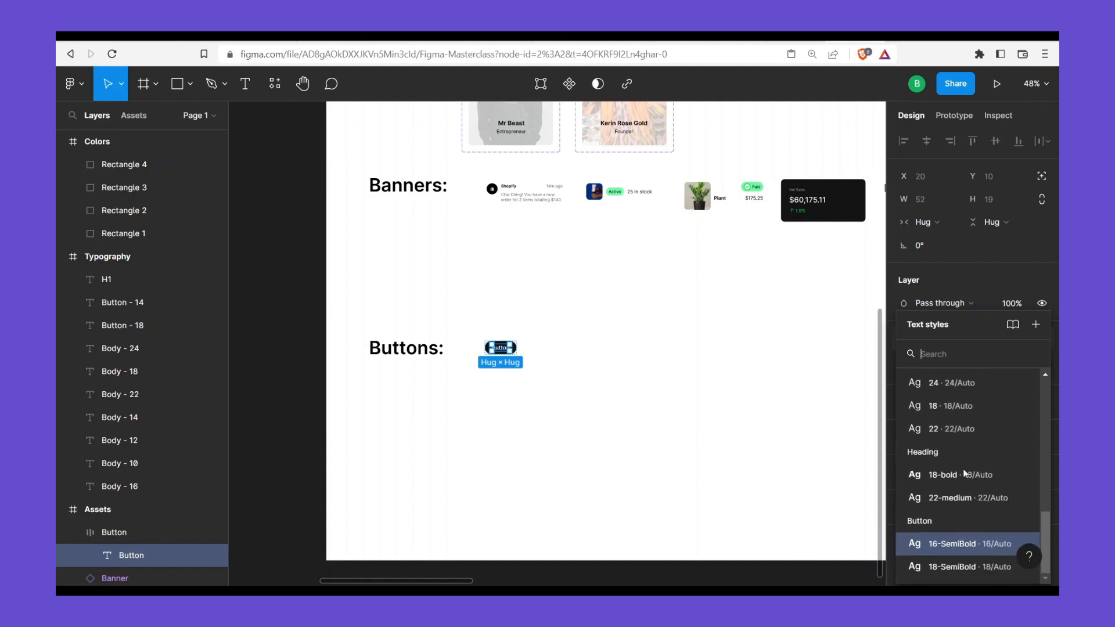
left_click(1016, 543)
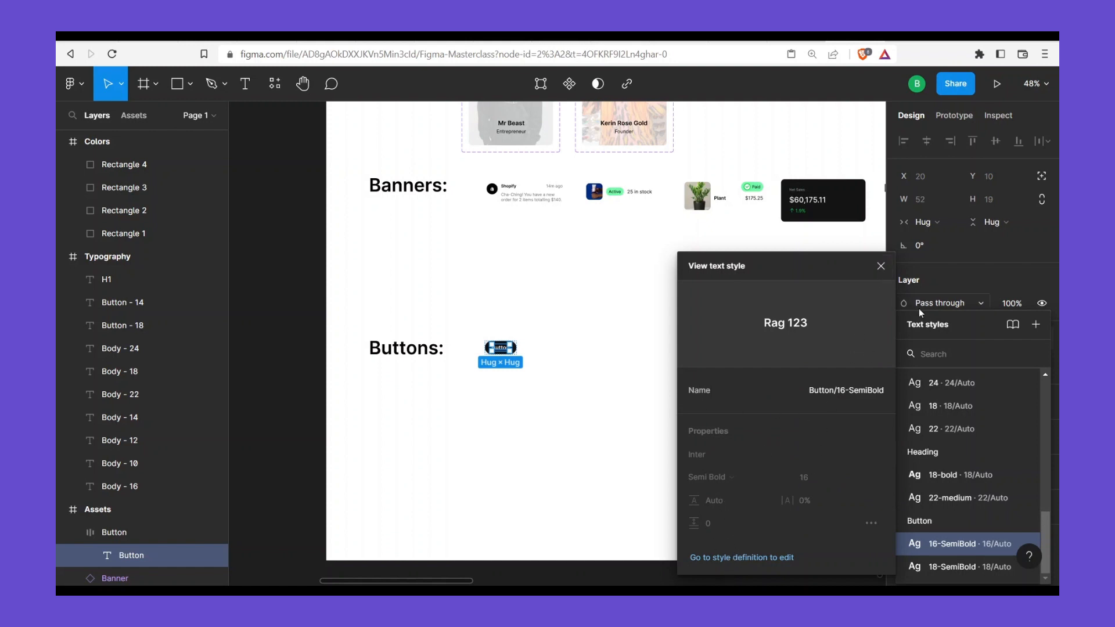
Browse the local text styles and inspect the Body 12 style's editable properties, closing them without changes
left_click(931, 352)
scroll(973, 435, "up", 5)
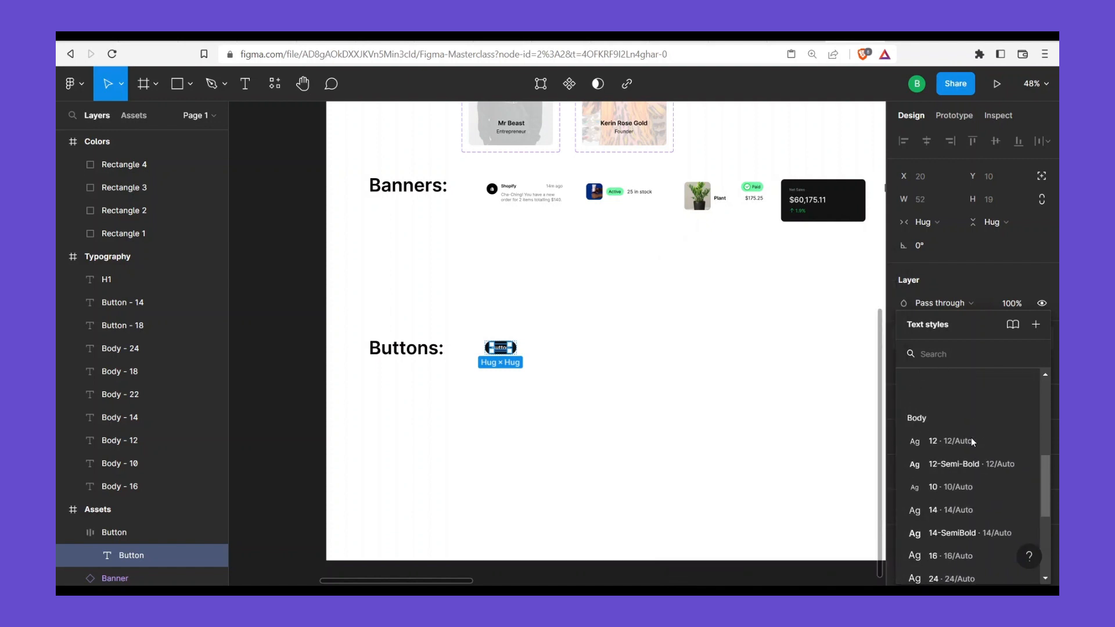
scroll(987, 436, "down", 3)
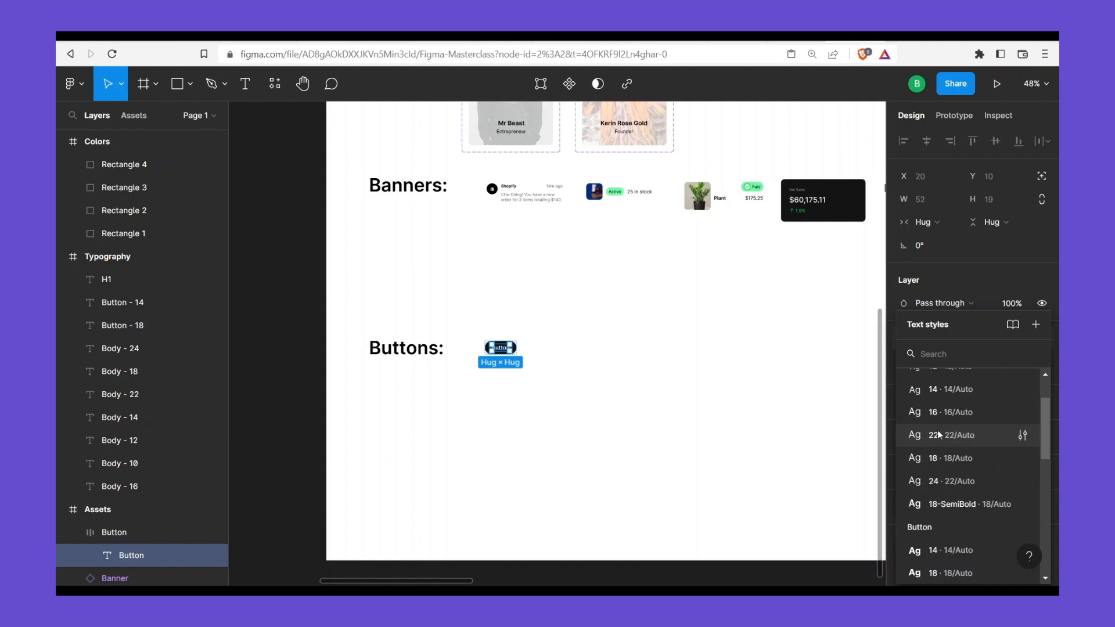
scroll(948, 430, "up", 3)
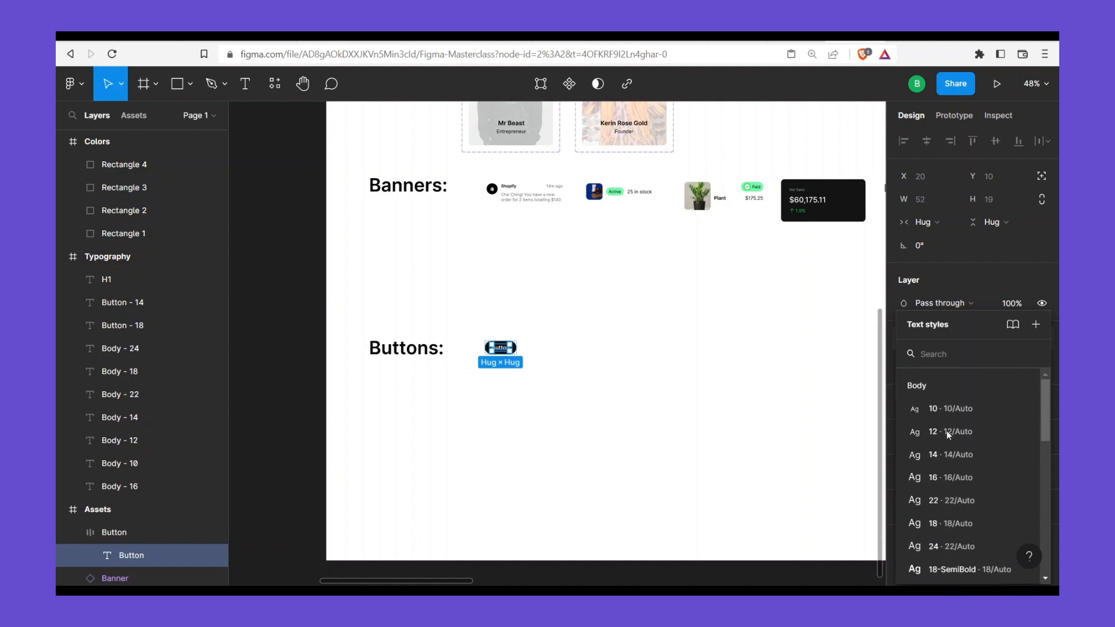
left_click(1023, 433)
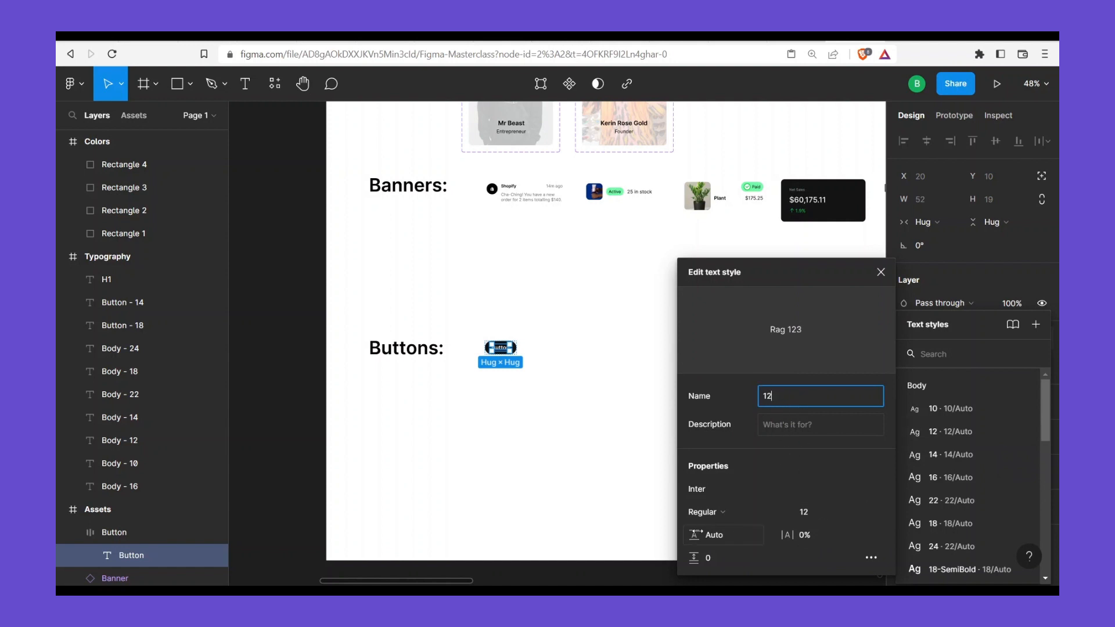
left_click(881, 272)
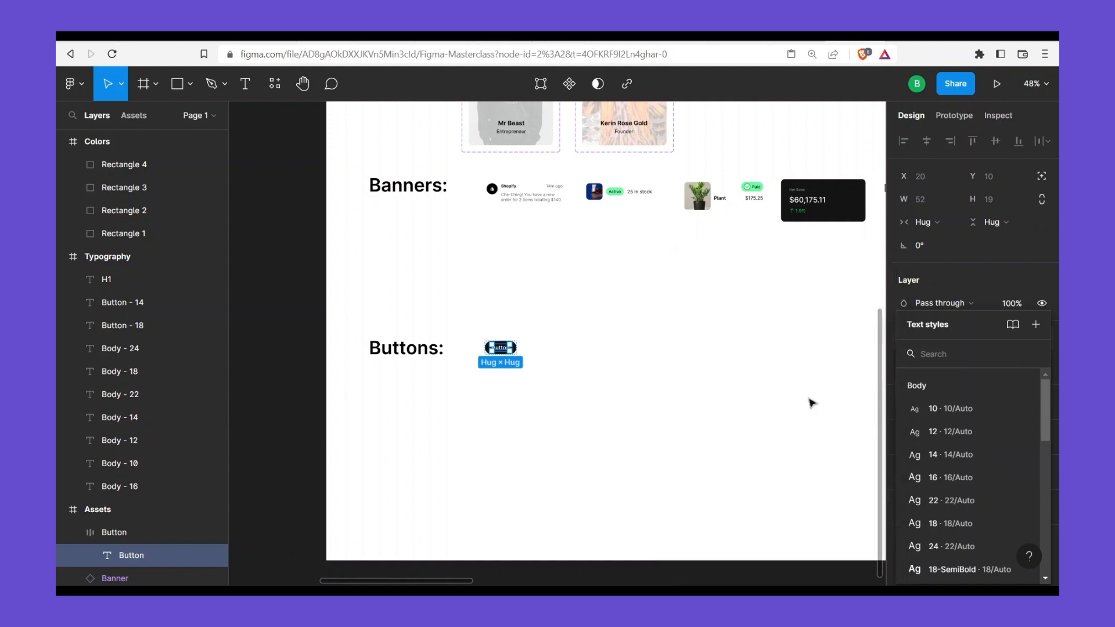
Close the text style picker and view the definition of the local Gold color style without changing it
left_click(577, 353)
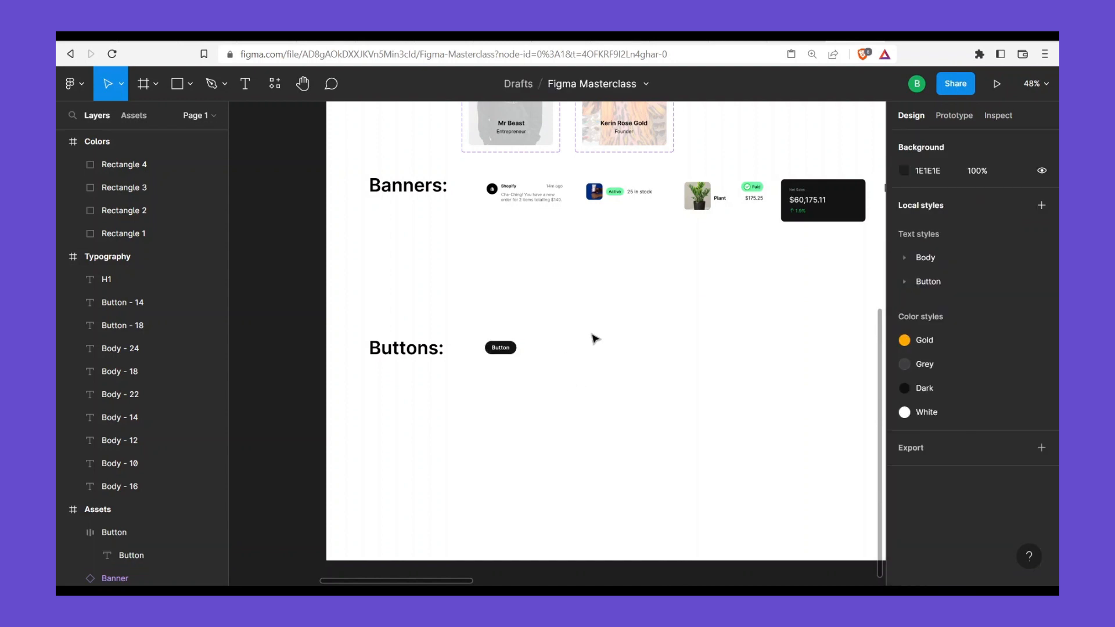
left_click(957, 342)
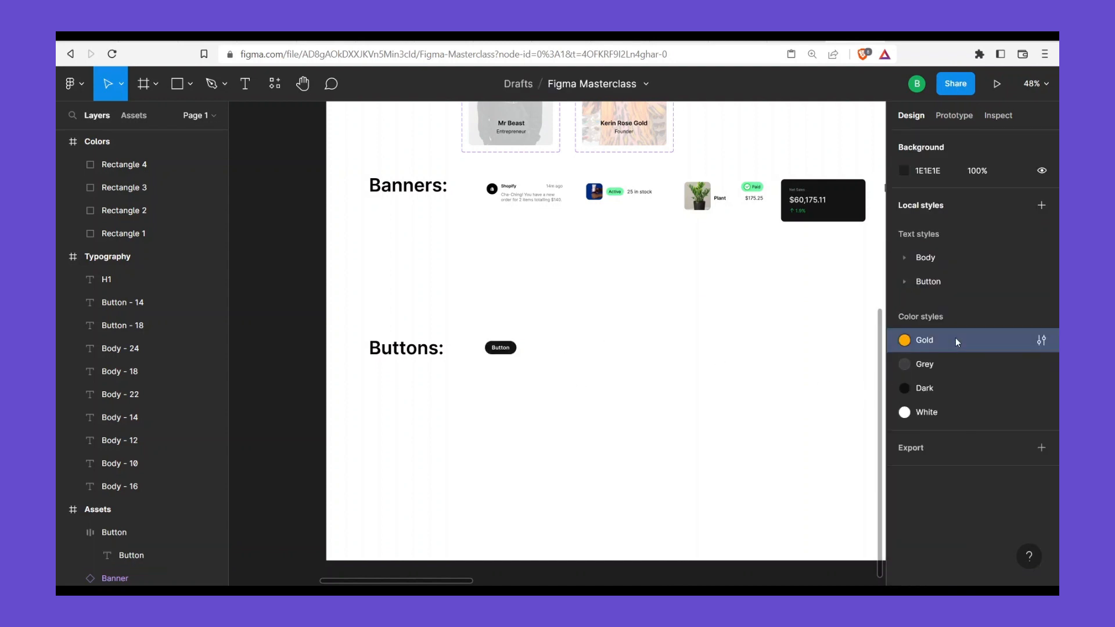
left_click(1045, 344)
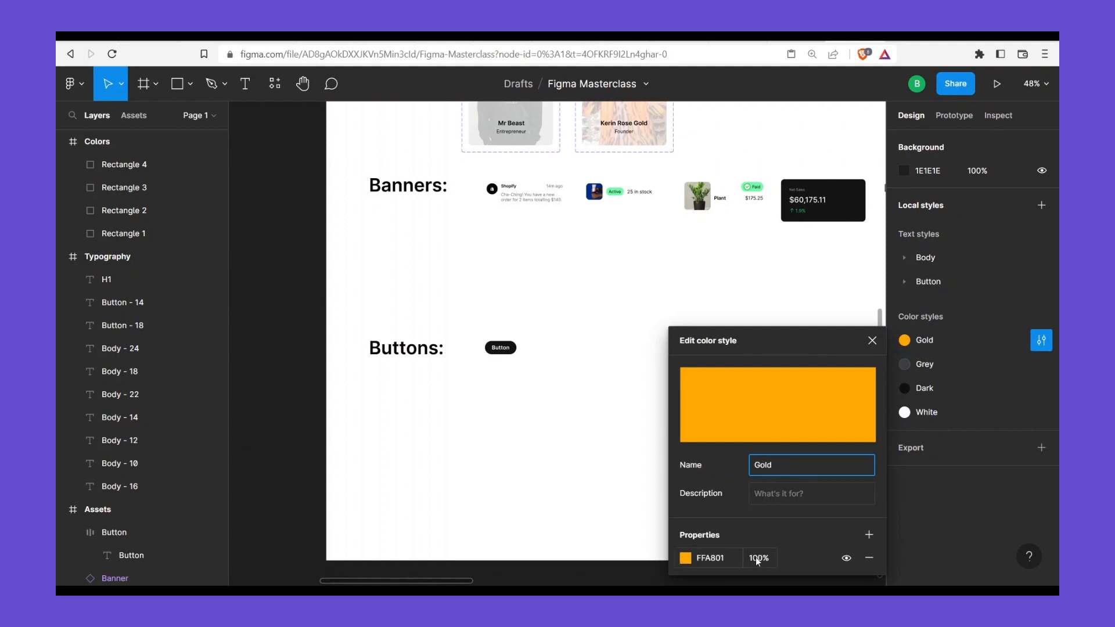
left_click(531, 328)
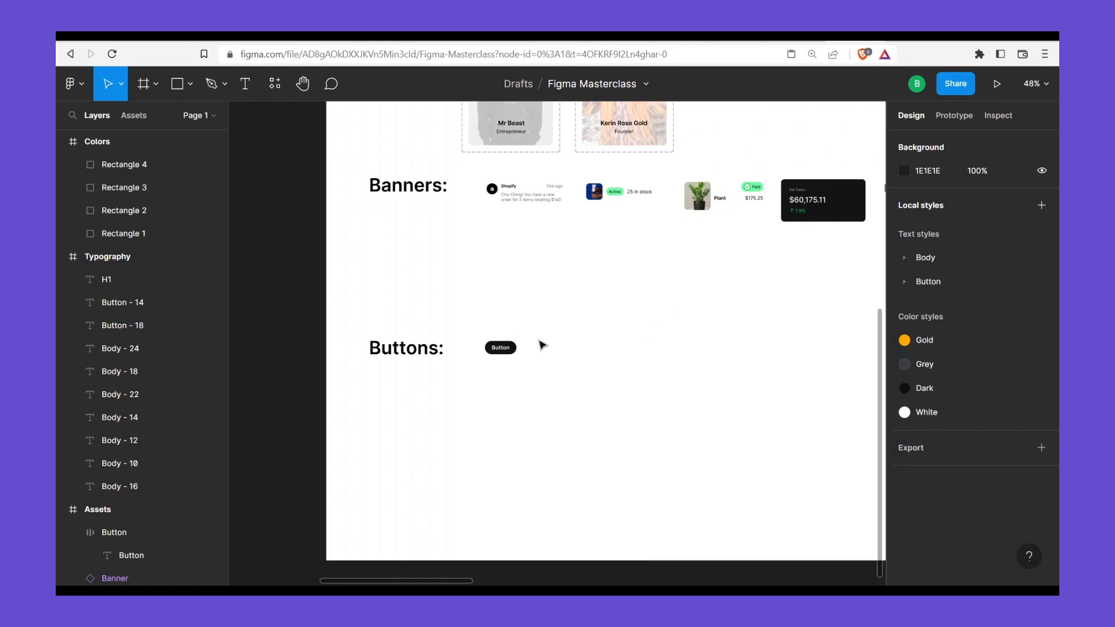
left_click(488, 347)
left_click(514, 354)
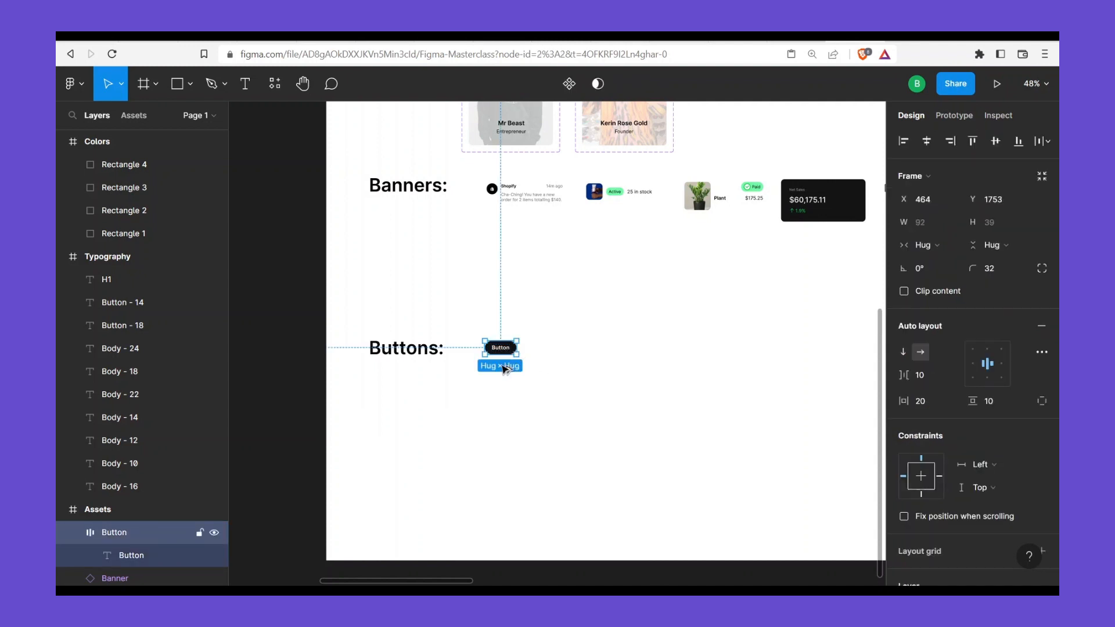
mouse_move(510, 353)
left_mouse_down()
mouse_move(506, 383)
mouse_move(502, 372)
left_mouse_up()
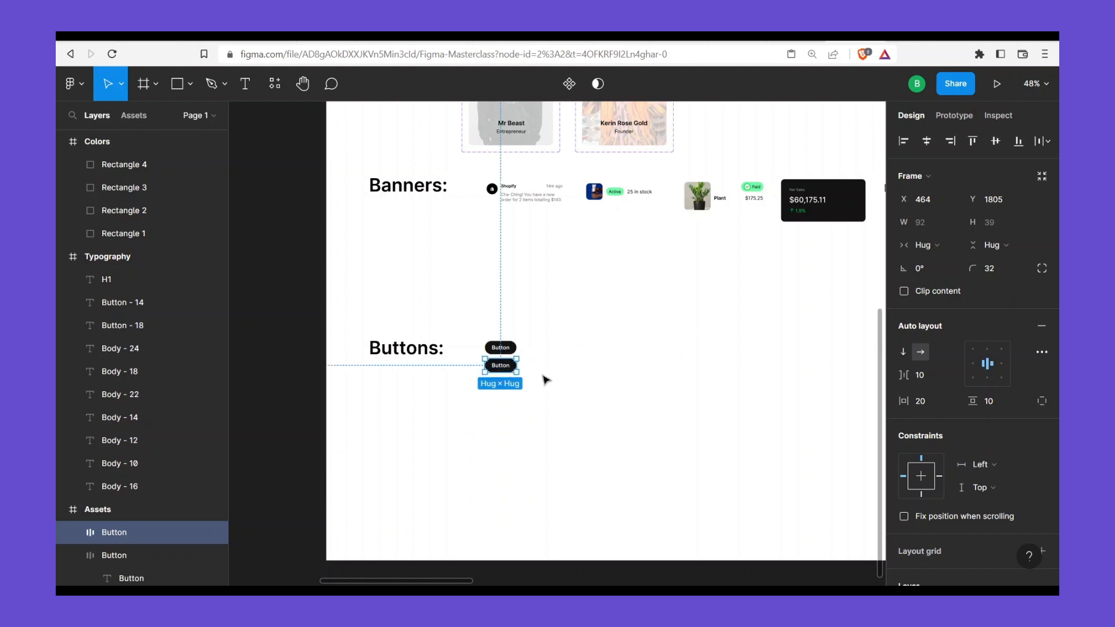
key("Delete")
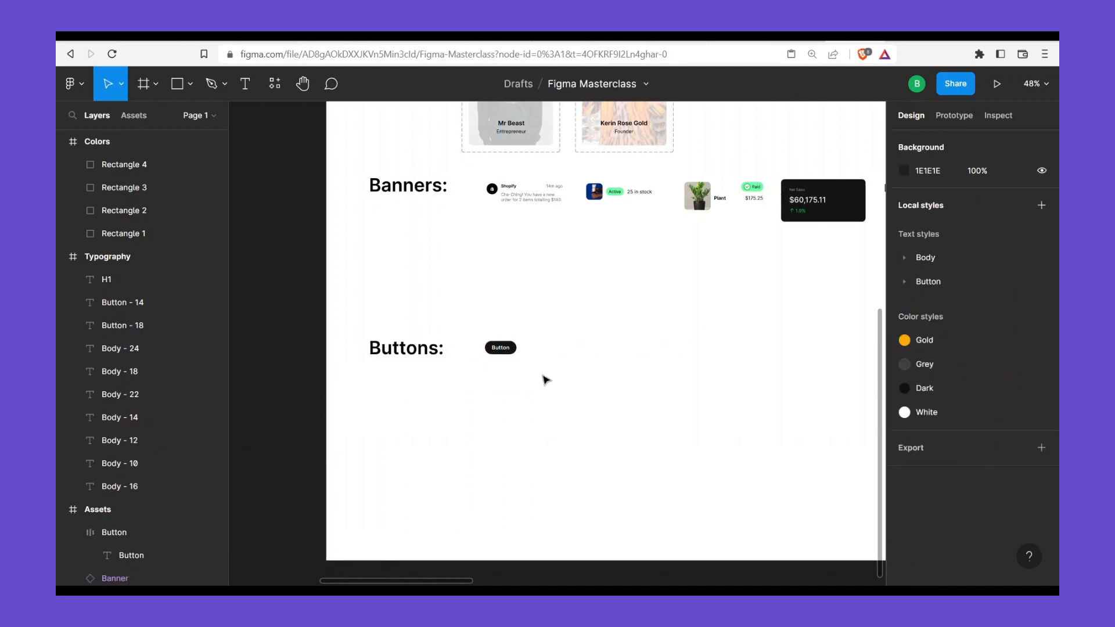
Insert the Button component from the Shopify Website Design library beside the "Buttons:" heading and delete the hand-built button it replaces
left_click(133, 115)
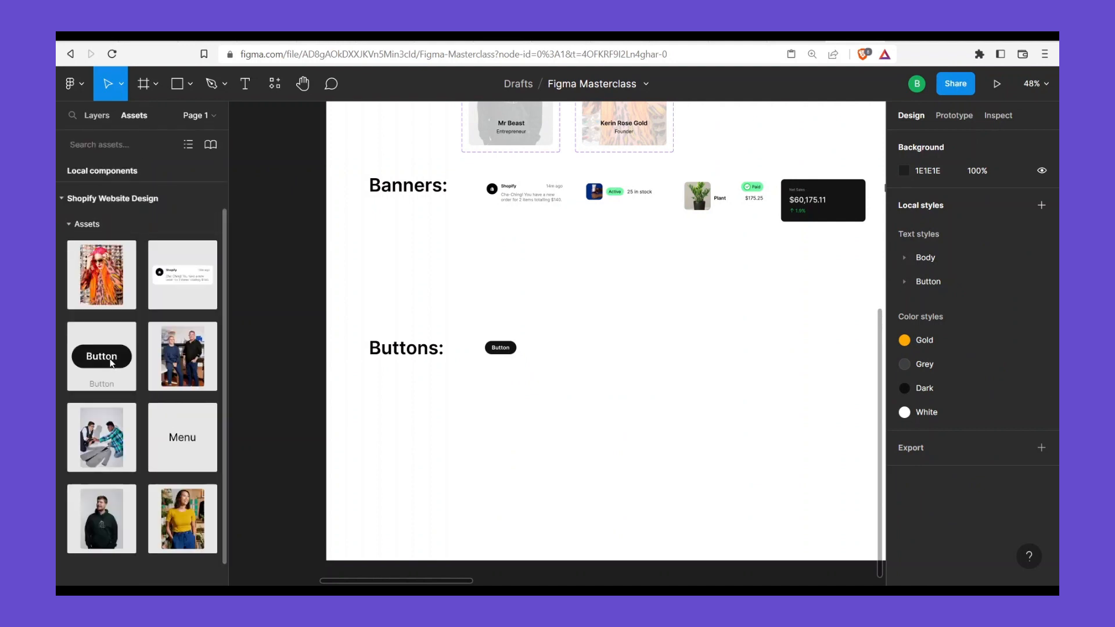
left_click_drag(112, 362, 519, 392)
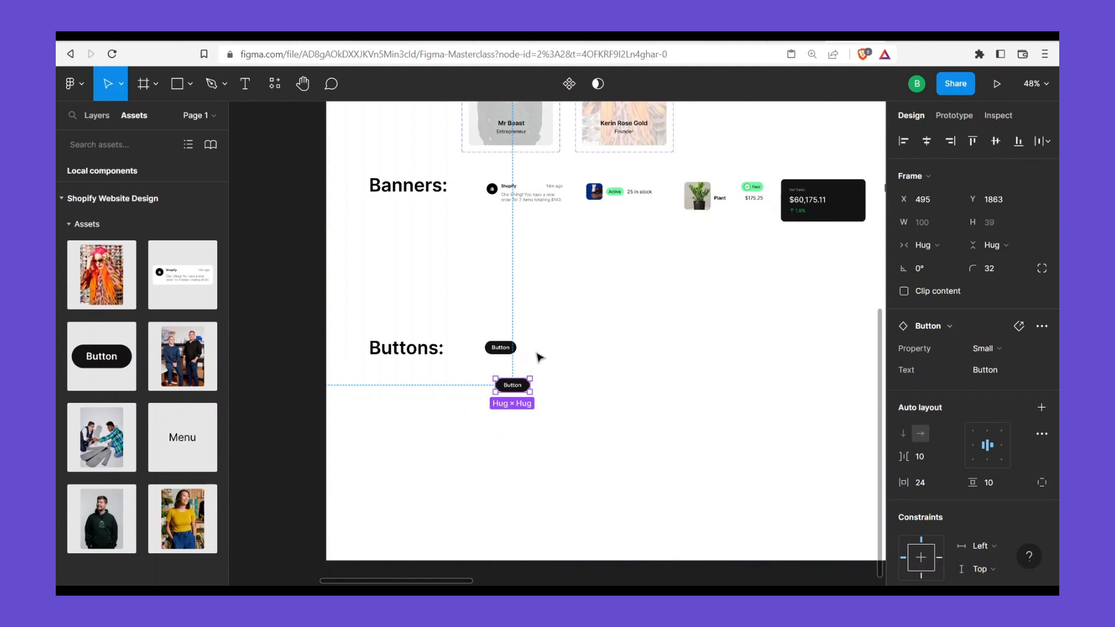
left_click_drag(512, 385, 544, 348)
left_click(509, 349)
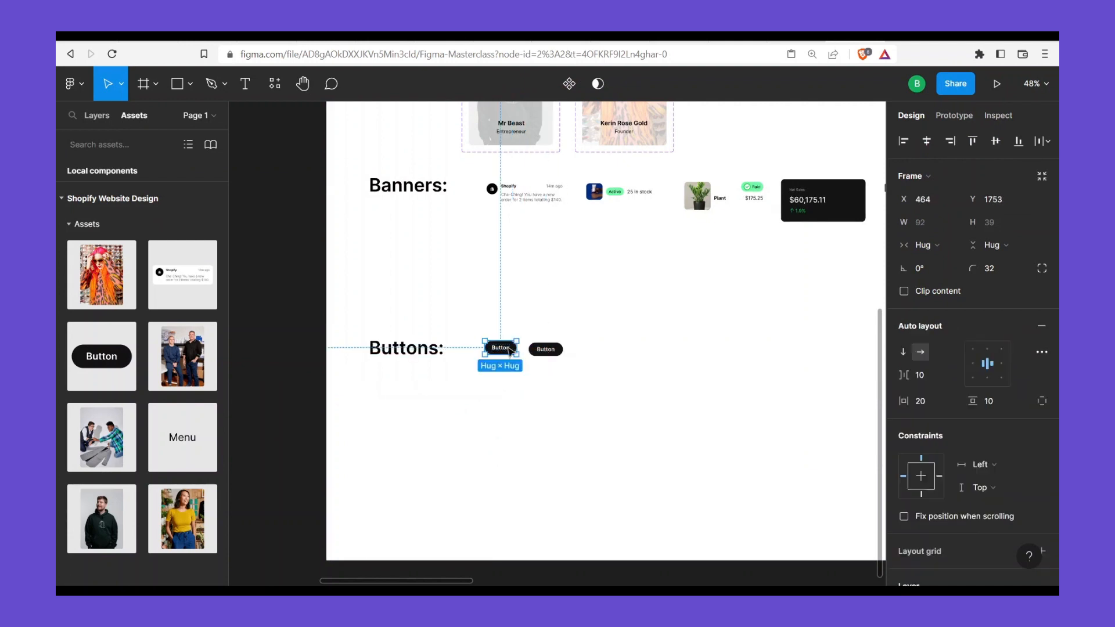
key("Delete")
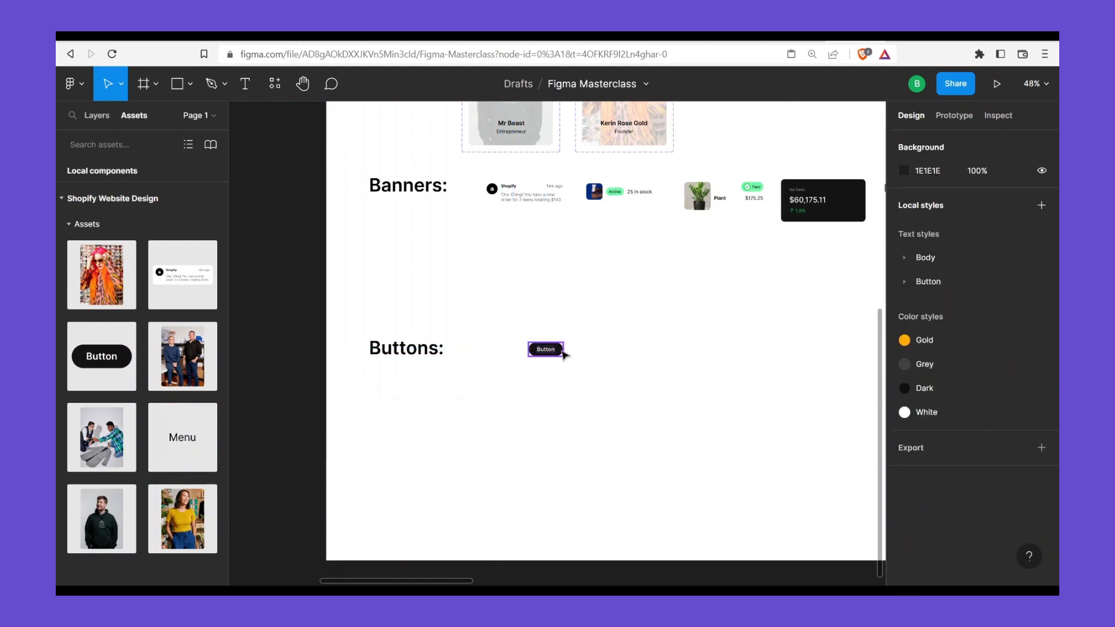
Duplicate the Button instance to its right and set the copy's Property variant to Big
left_click_drag(545, 351, 577, 344)
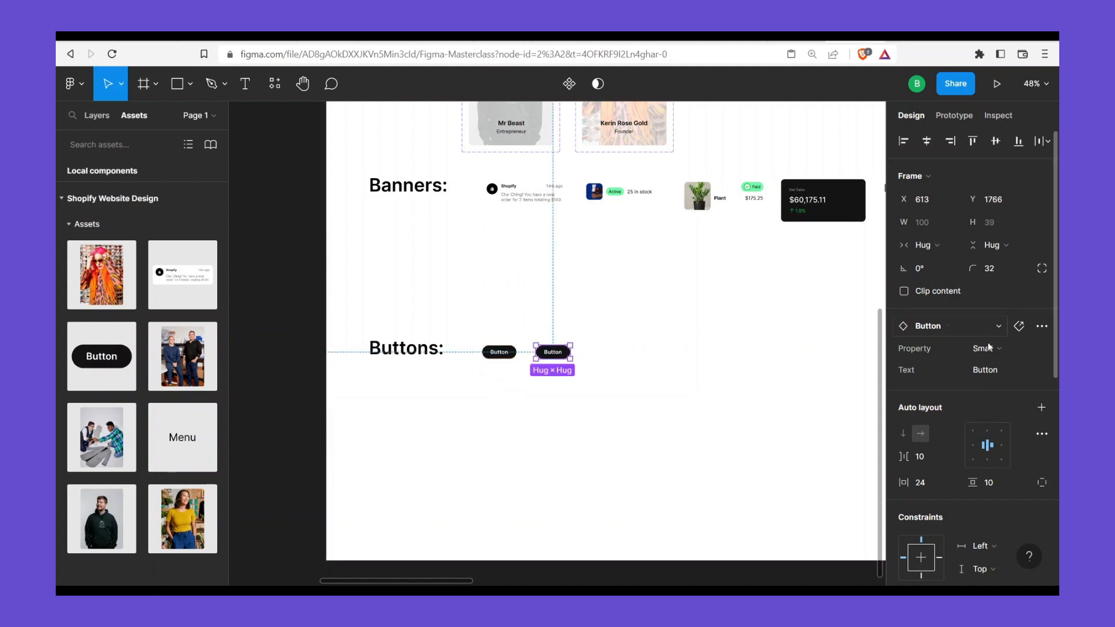
left_click(990, 352)
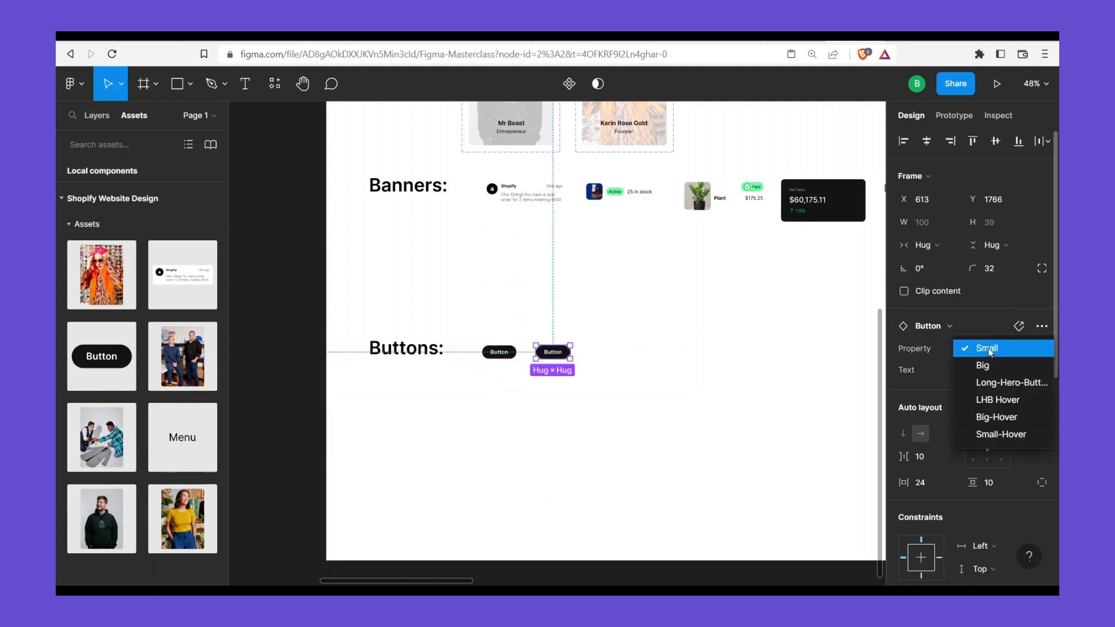
left_click(987, 364)
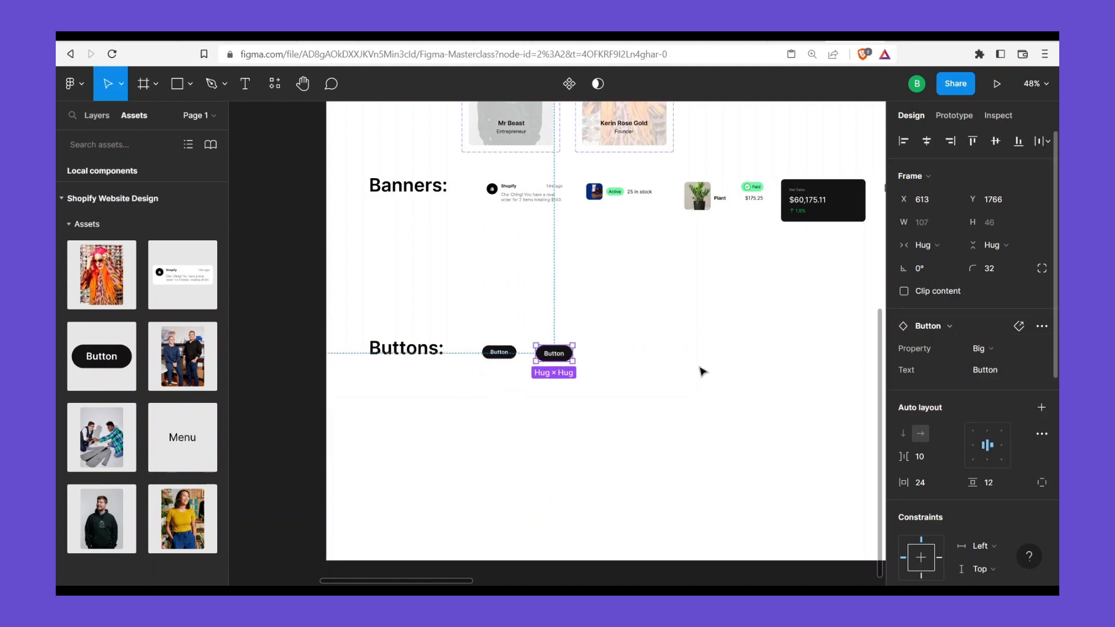
Examine the Button's available Property variants and the source component sets in the Shopify Website Design file
left_click(989, 350)
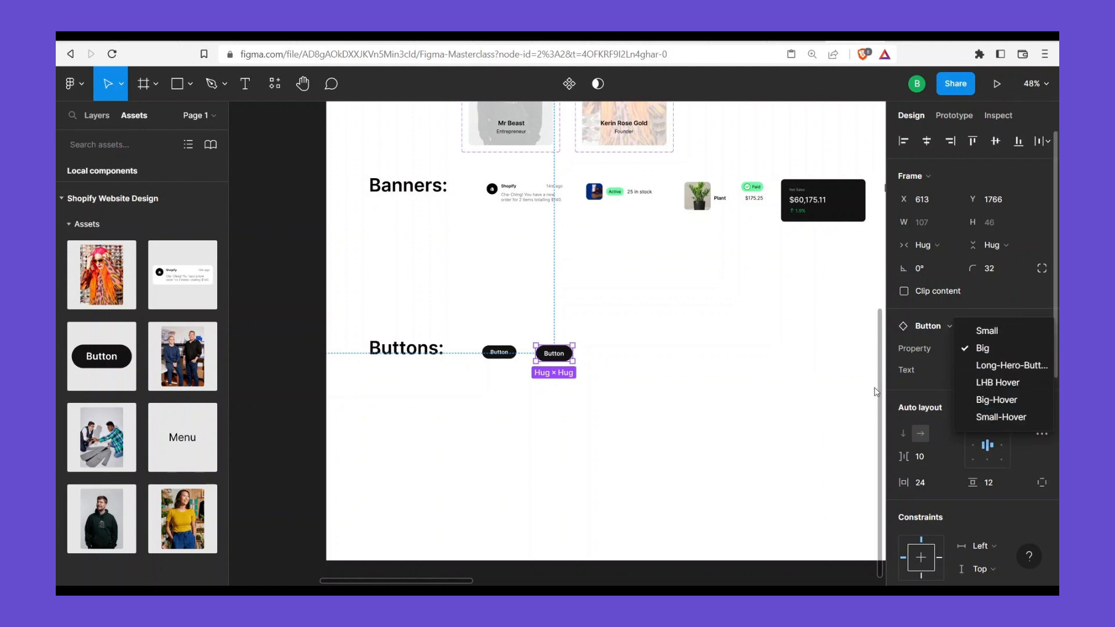
left_click(747, 346)
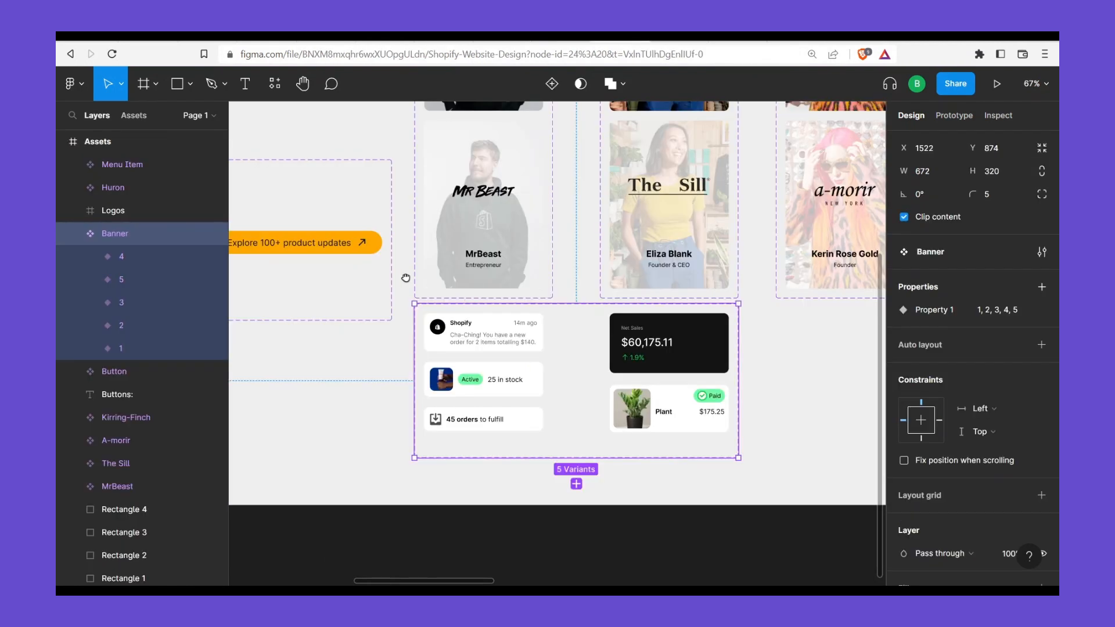
left_click_drag(406, 279, 667, 312)
left_click_drag(422, 289, 492, 283)
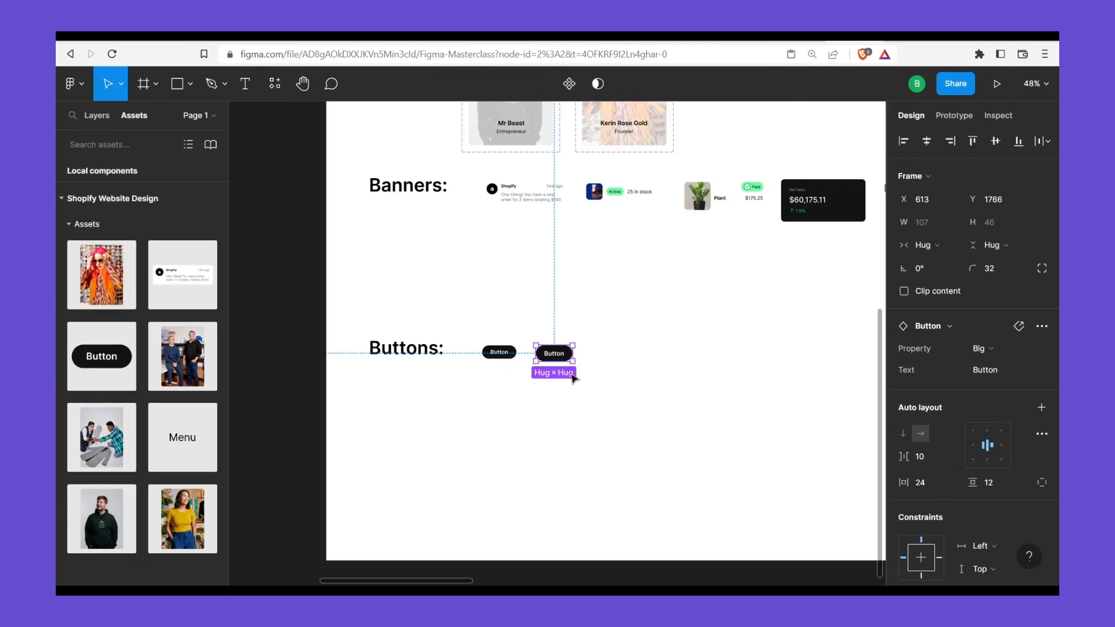
Reposition the Big button to the right of the Small one, at about X 677, Y 1759
left_click_drag(569, 356, 568, 360)
left_click(509, 412)
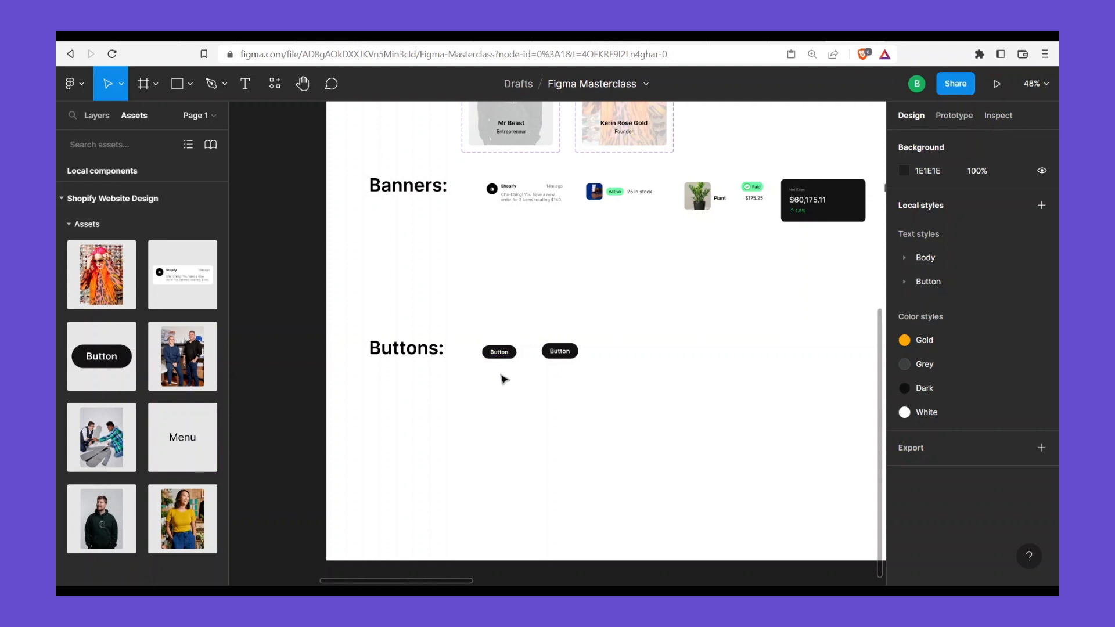
left_click(500, 352)
left_click(560, 351)
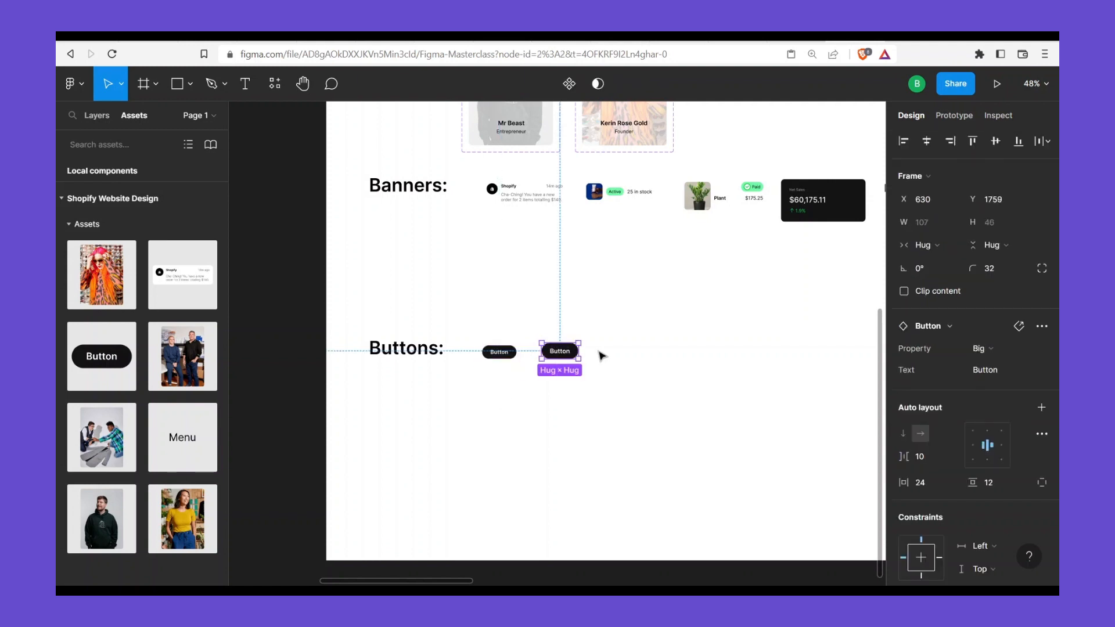
left_click_drag(599, 351, 618, 352)
left_click(503, 352)
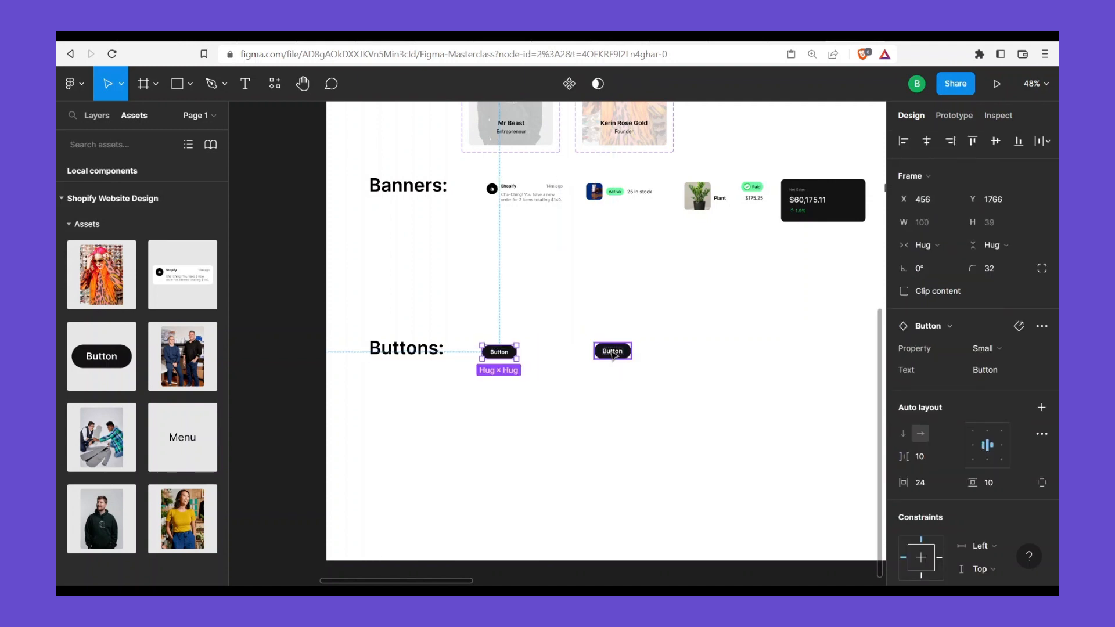
left_click(613, 355)
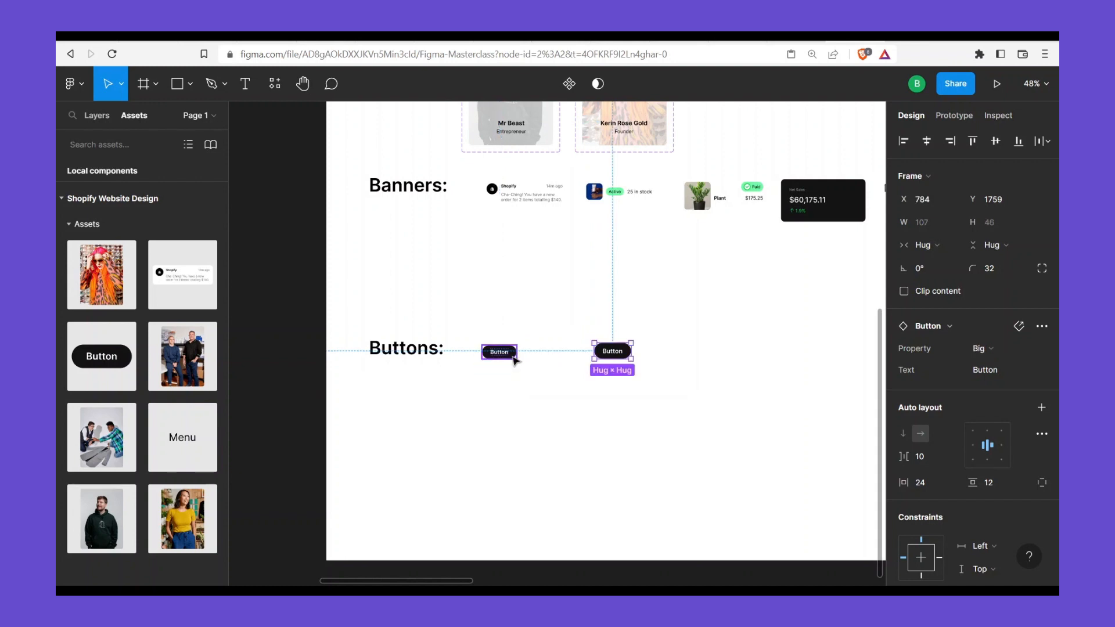
key("ctrl+z")
key("ctrl+shift+z")
left_click_drag(608, 356, 571, 355)
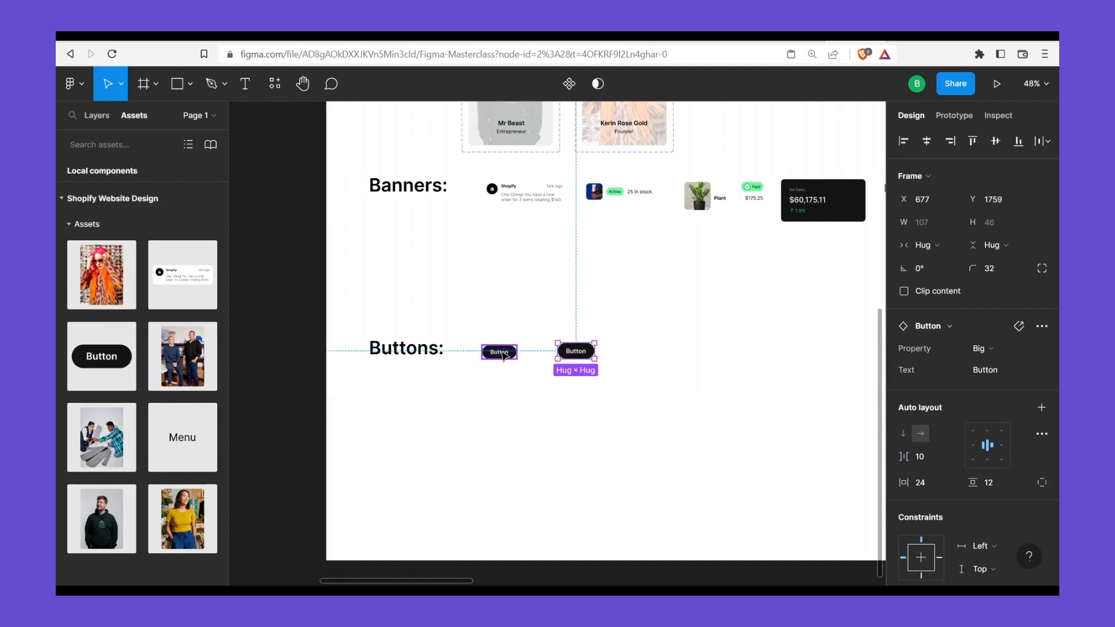
left_click(501, 354)
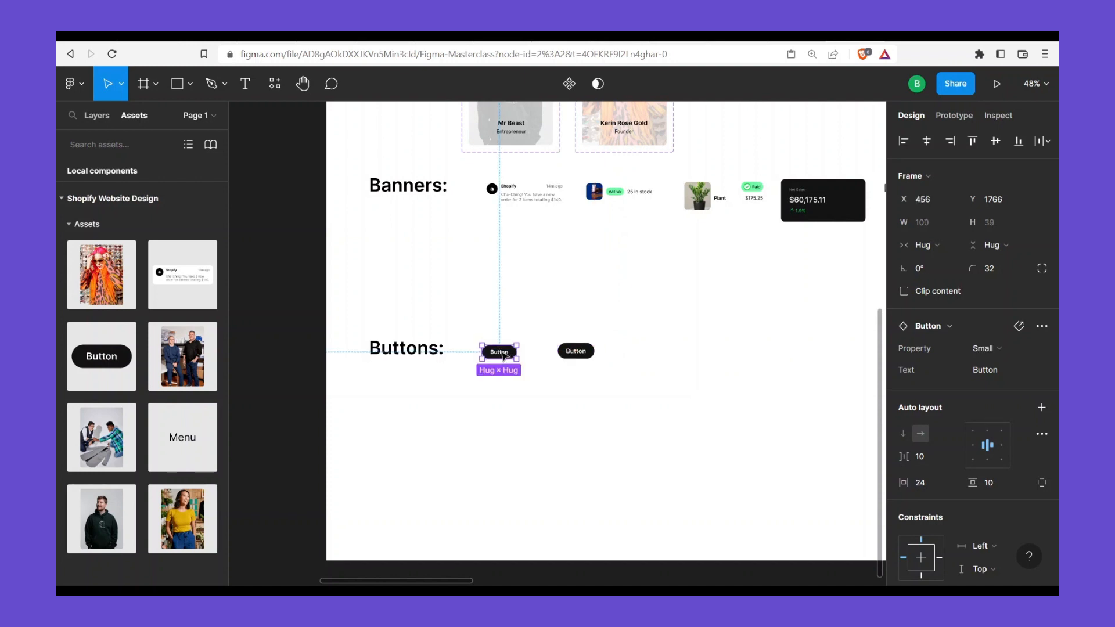
key("Escape")
Duplicate the Big button below itself at about Y 1862, detach the copy from its component, and show the layer list
left_click_drag(575, 355, 579, 393)
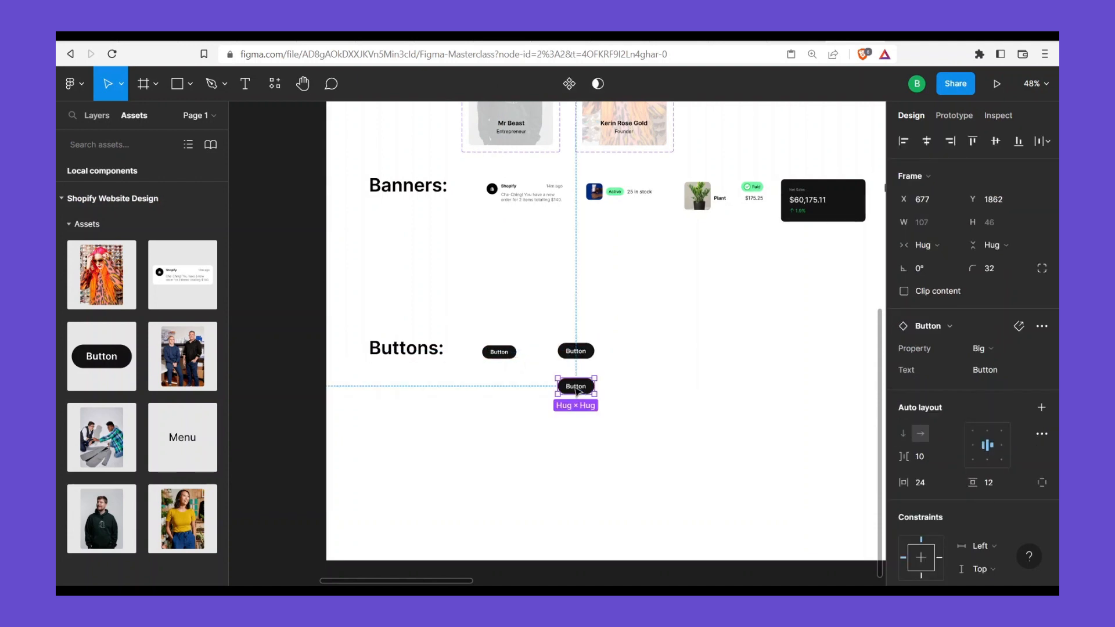
right_click(578, 391)
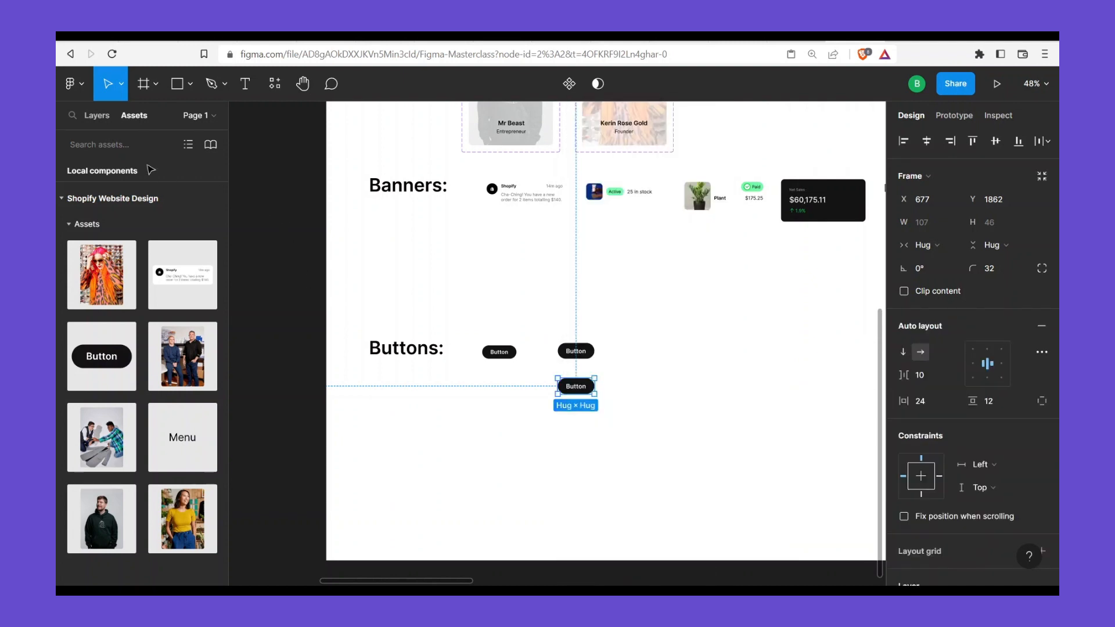
left_click(98, 116)
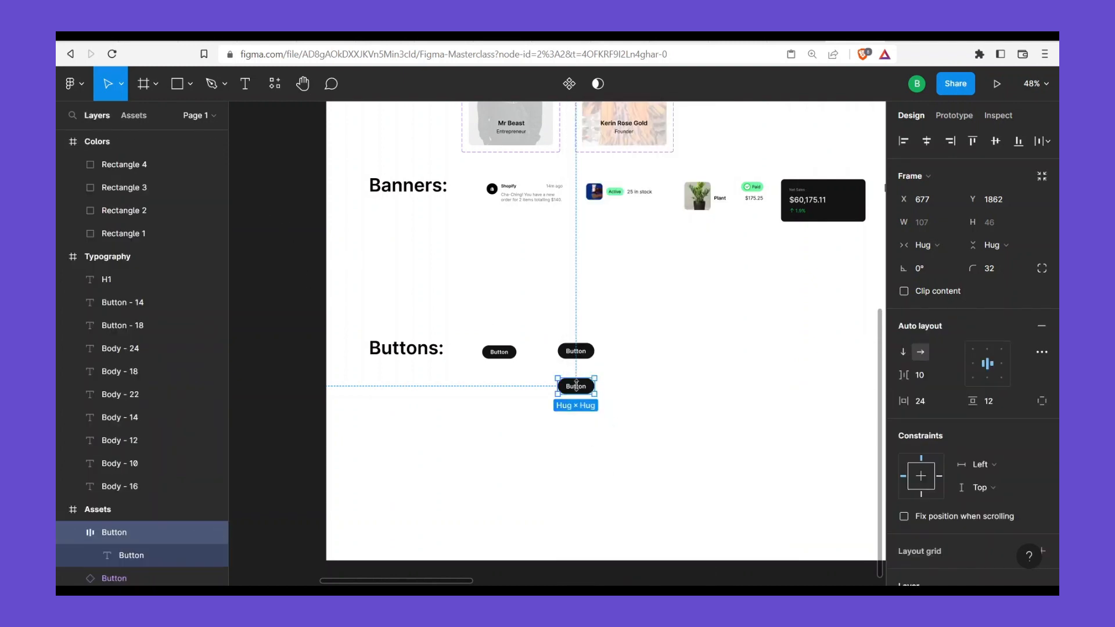
Select the detached button's label, switch to the shopify.com page, and copy the orange "Shopify Editions | Winter '23" button text
scroll(585, 393, "up", 3)
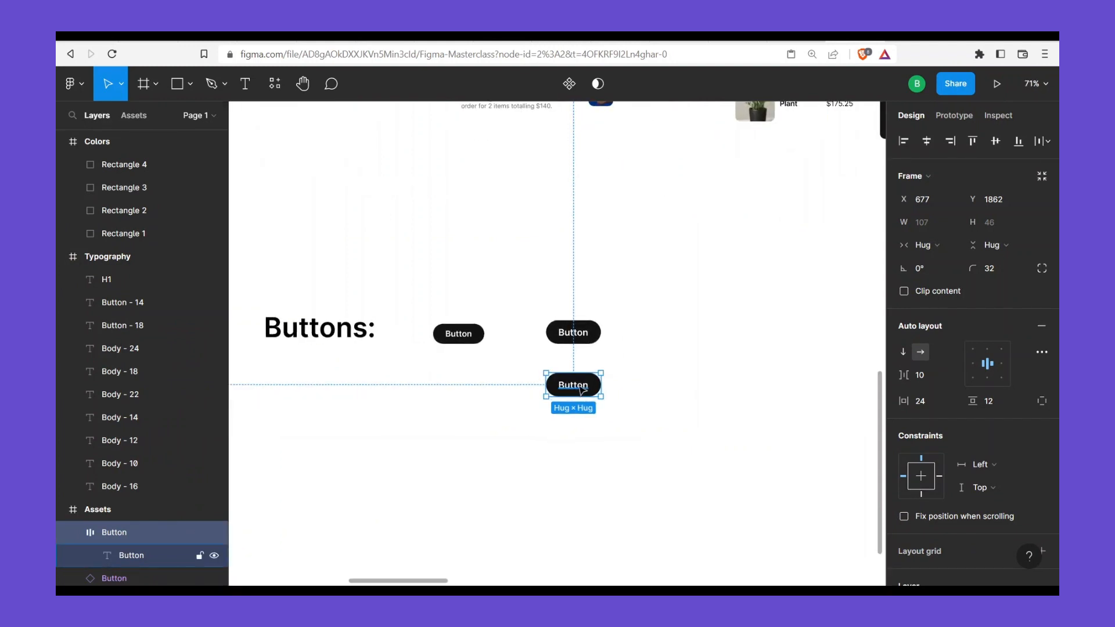
double_click(582, 390)
left_click(801, 41)
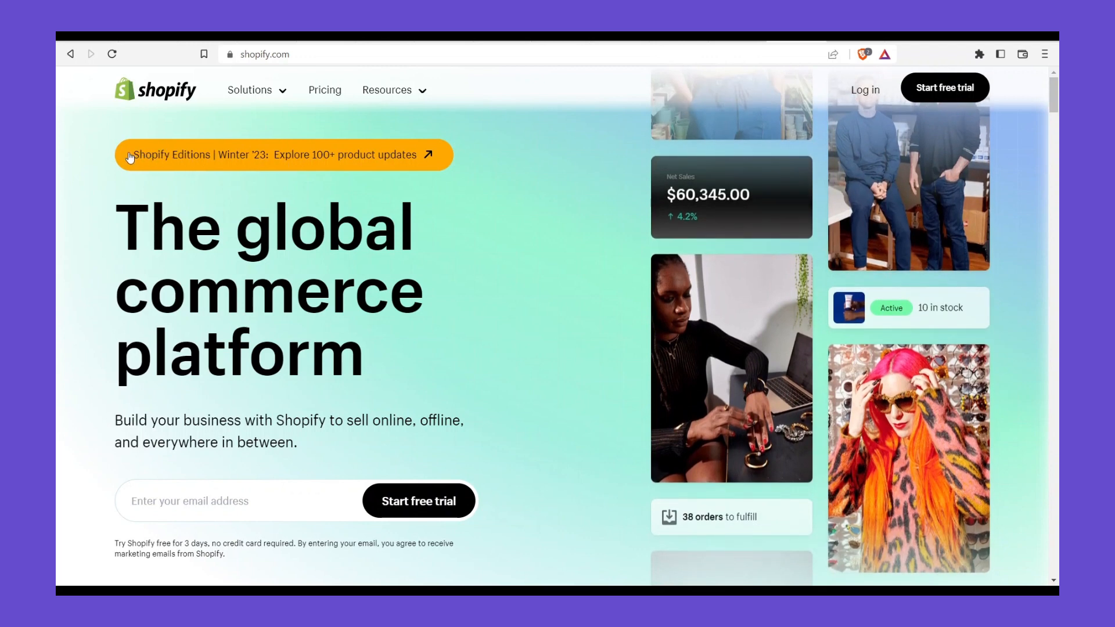
left_click_drag(133, 155, 423, 184)
key("ctrl+c")
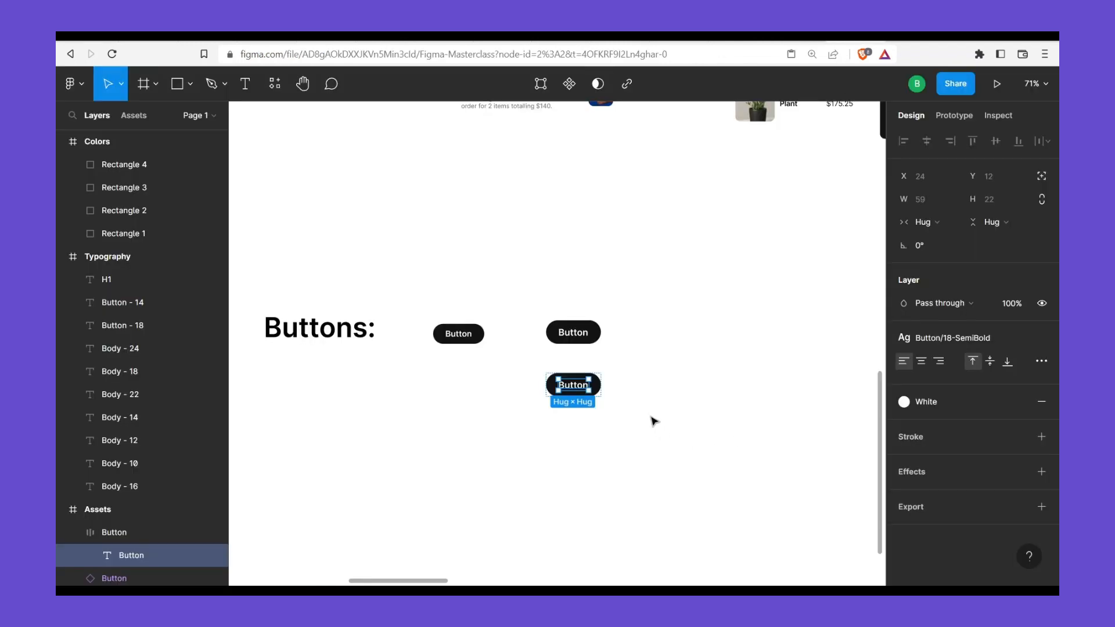
Replace the detached button's label with "Shopify Editions | Winter '23: Explore 100+ product updates"
double_click(573, 386)
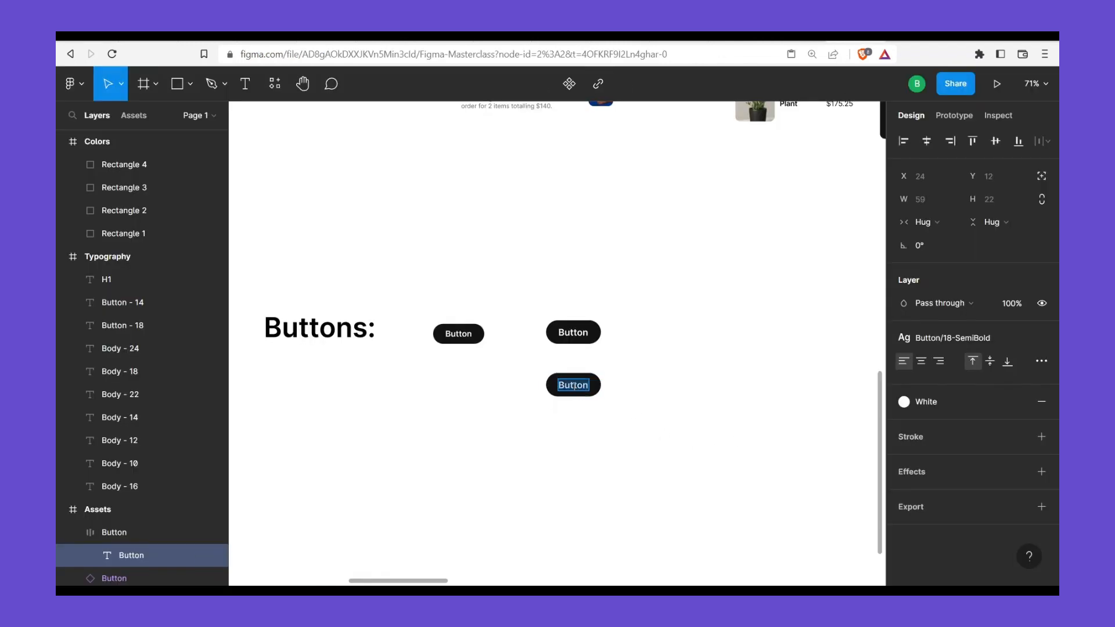
key("ctrl+v")
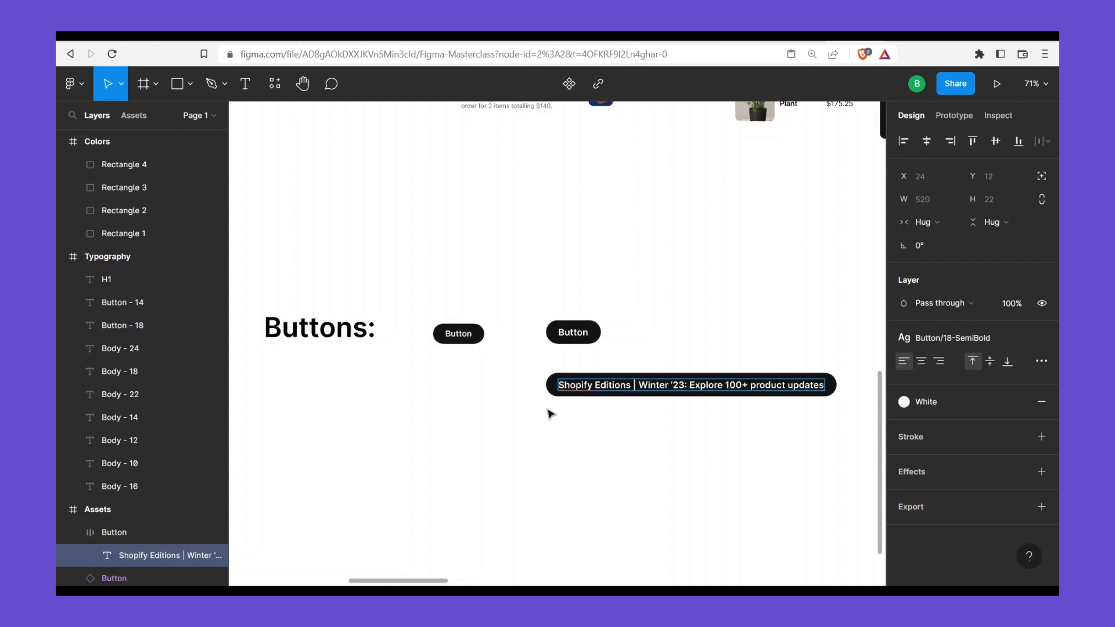
key("Escape")
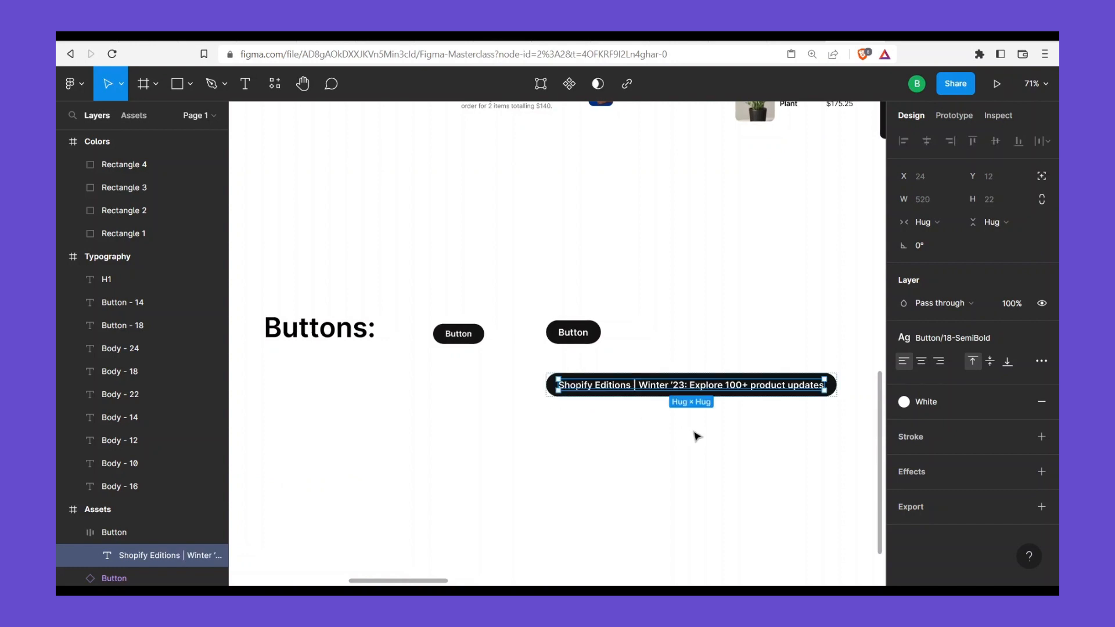
left_click(643, 422)
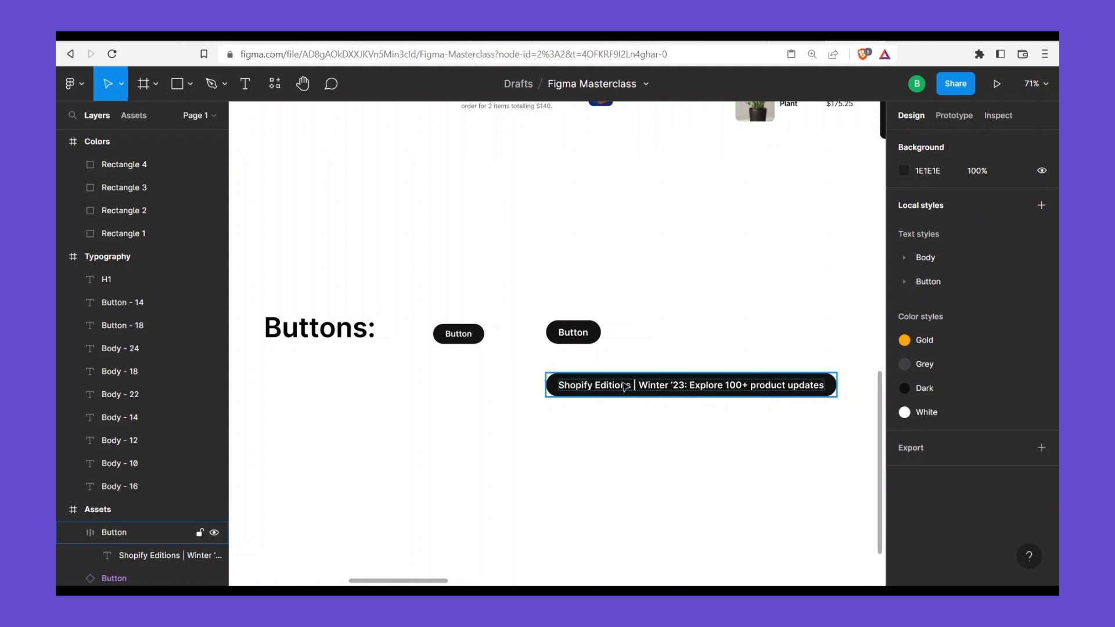
Attach a link to "dfdd" to the long announcement button's text label
left_click(625, 386)
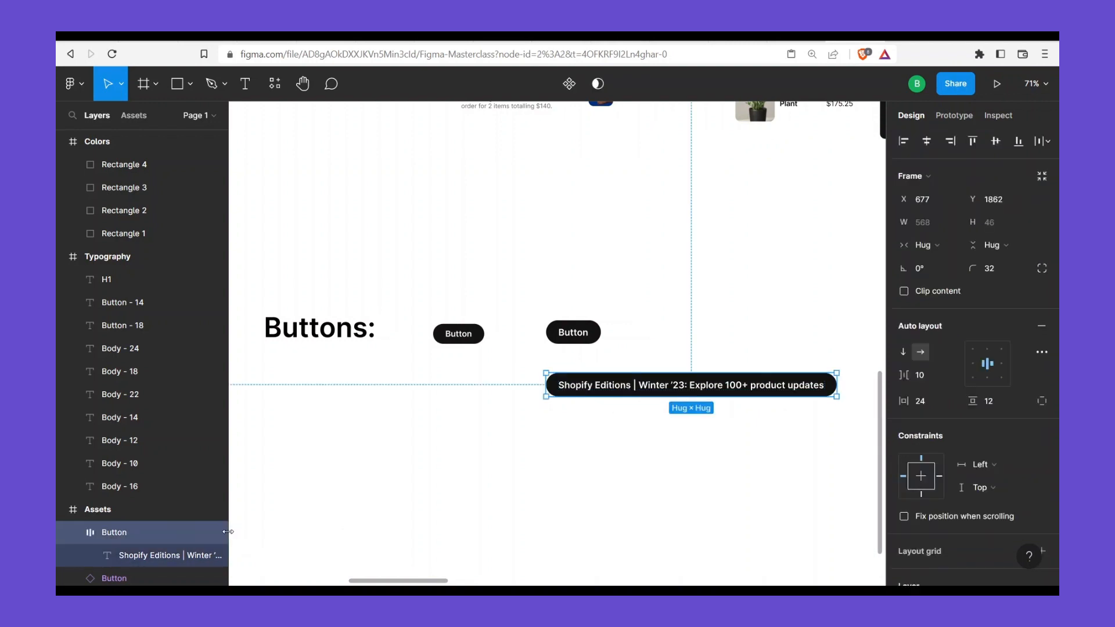
scroll(166, 540, "down", 2)
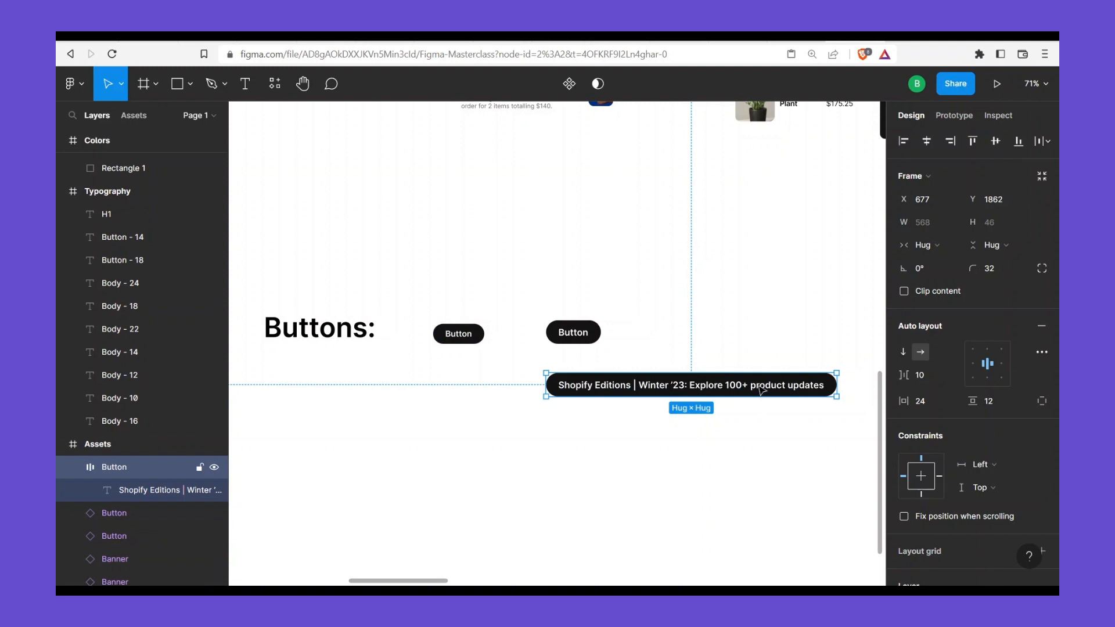
left_click(761, 390)
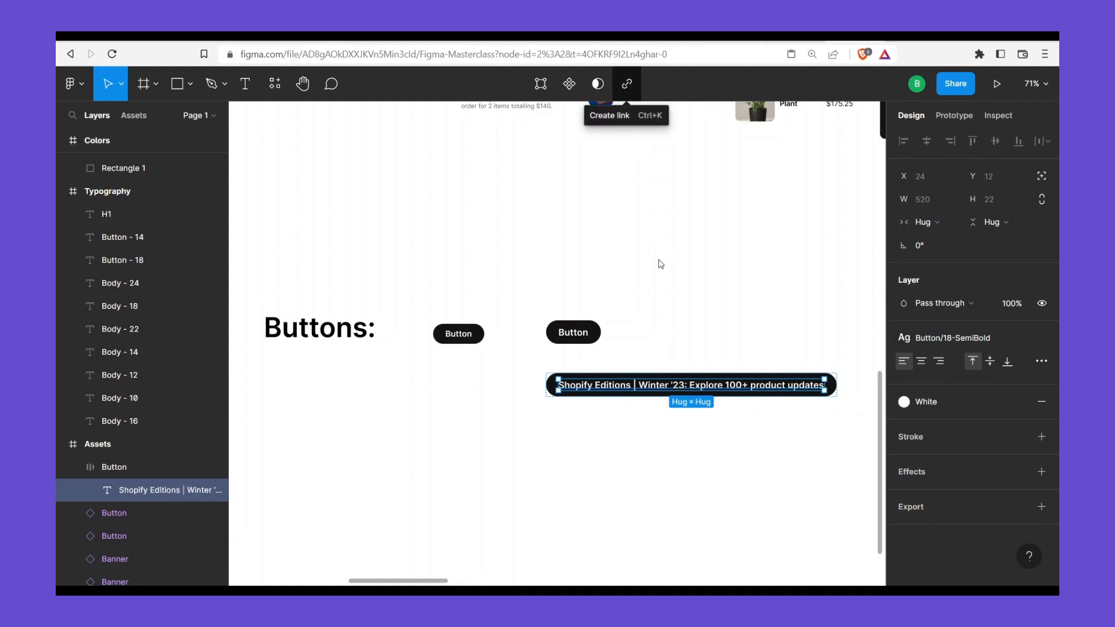
key("ctrl+k")
type("dfdd")
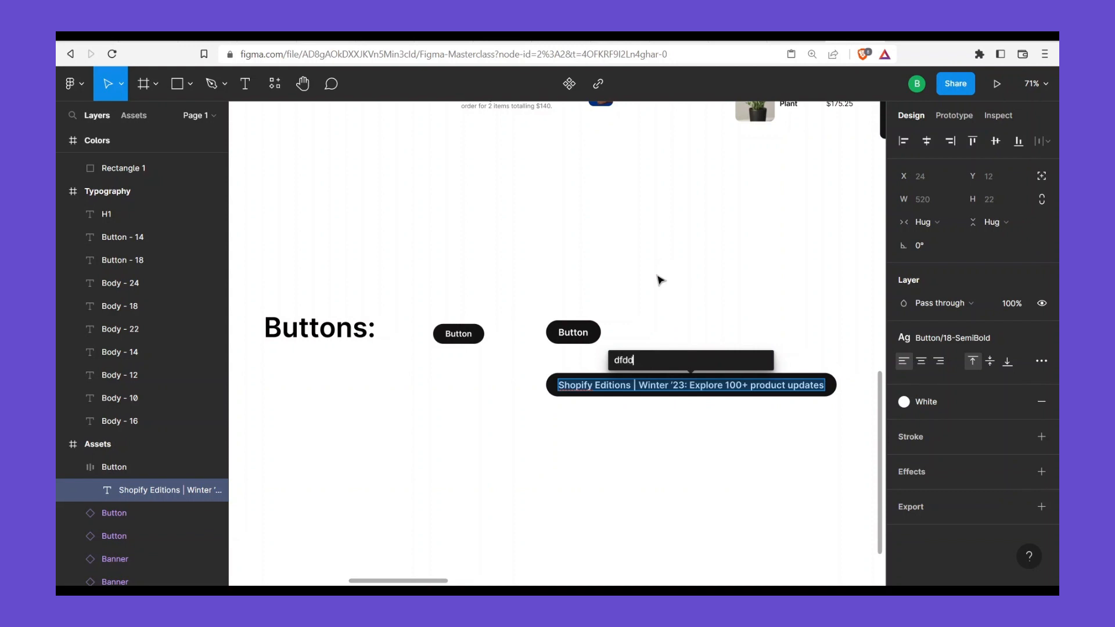
key("Return")
key("Escape")
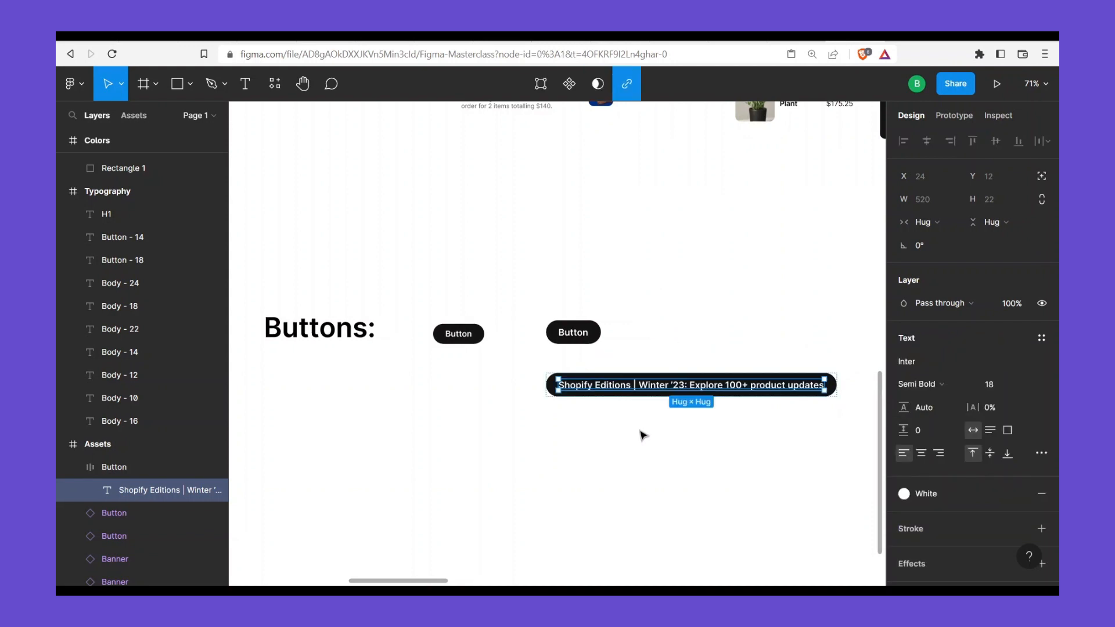
left_click(643, 436)
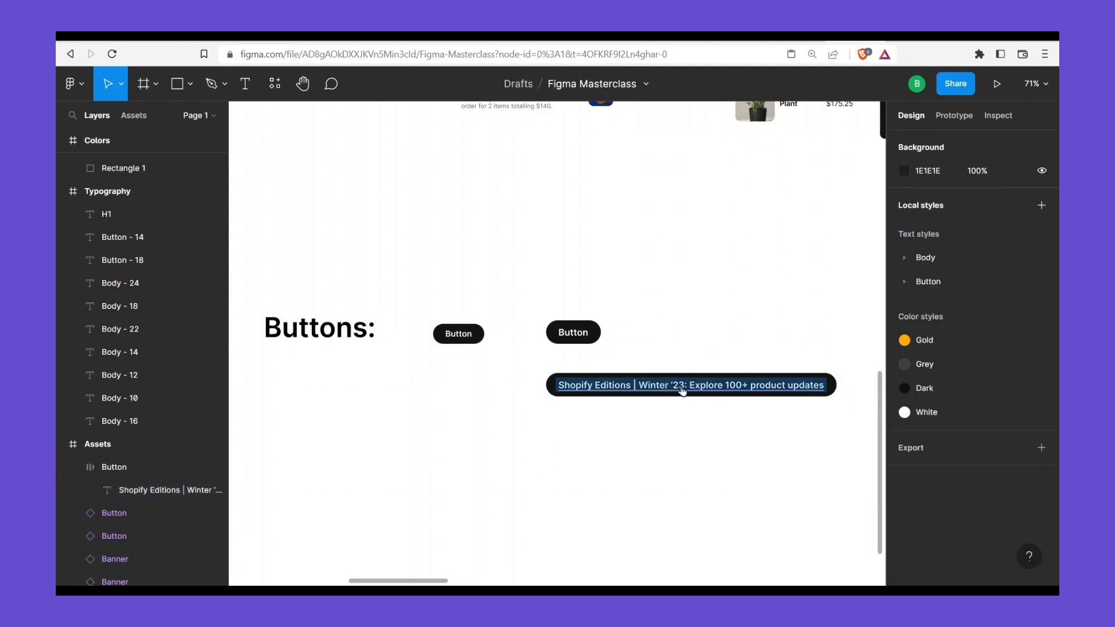
Remove the "dfdd" link from the long announcement button's label
mouse_move(694, 390)
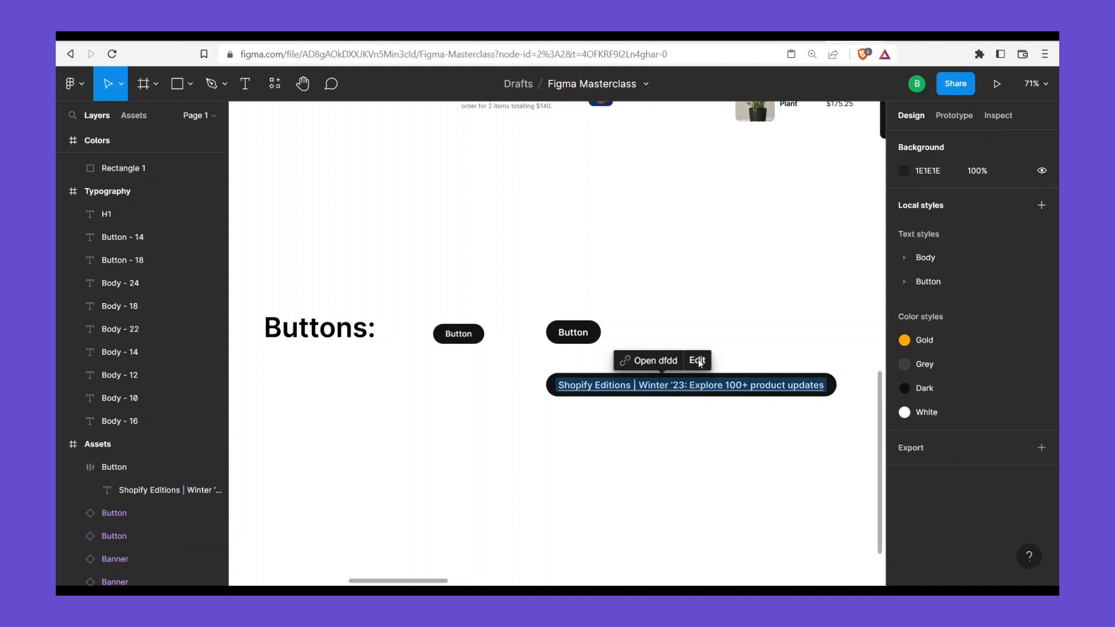
left_click(698, 361)
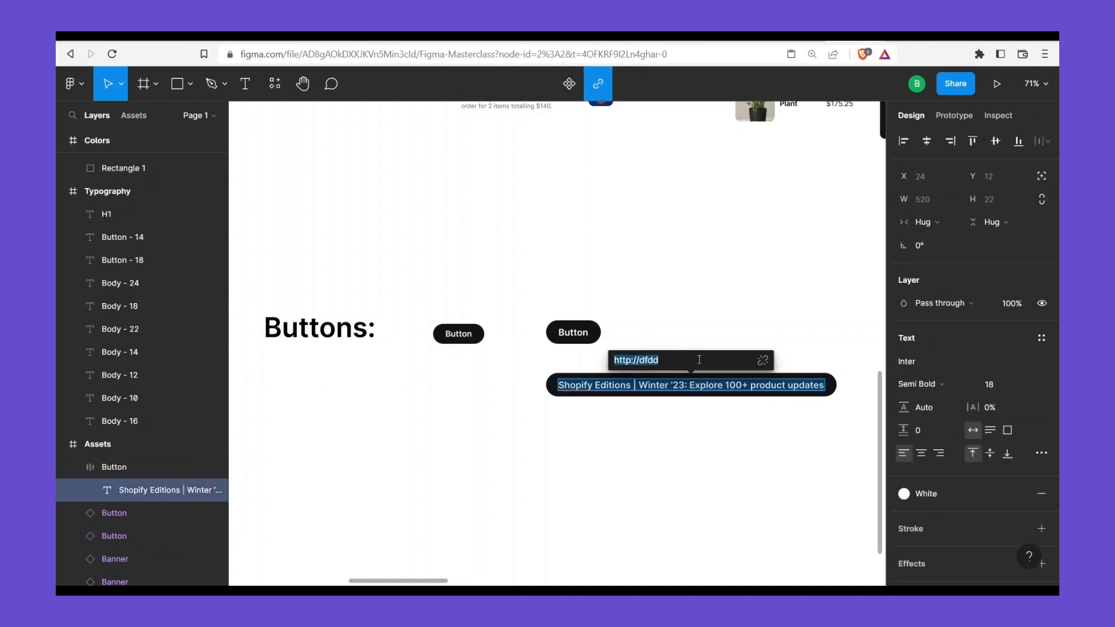
left_click(764, 363)
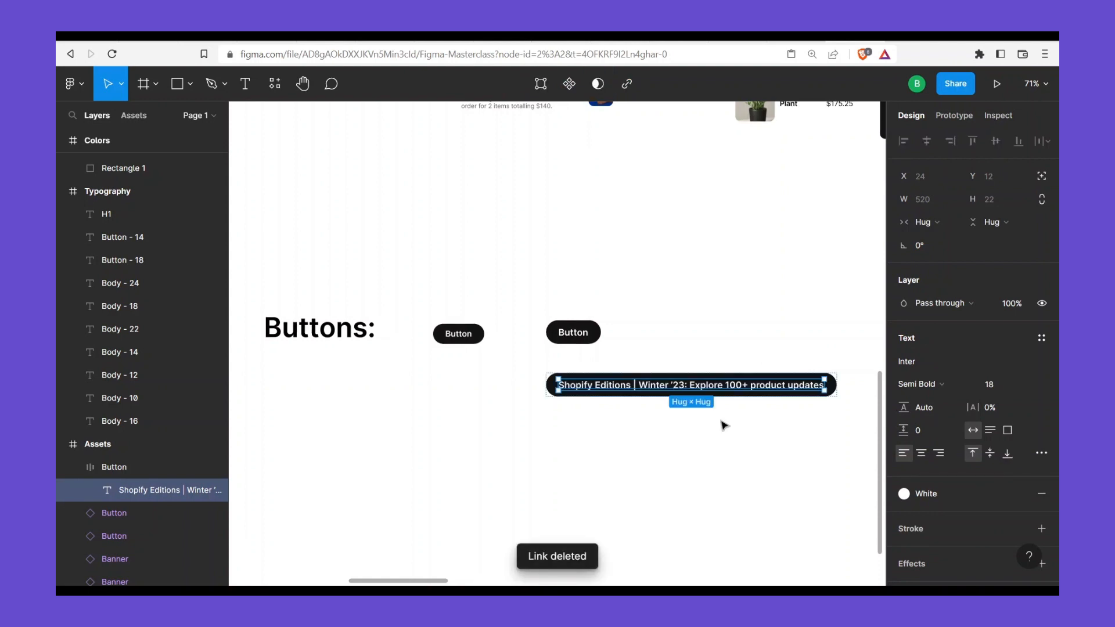
left_click(610, 408)
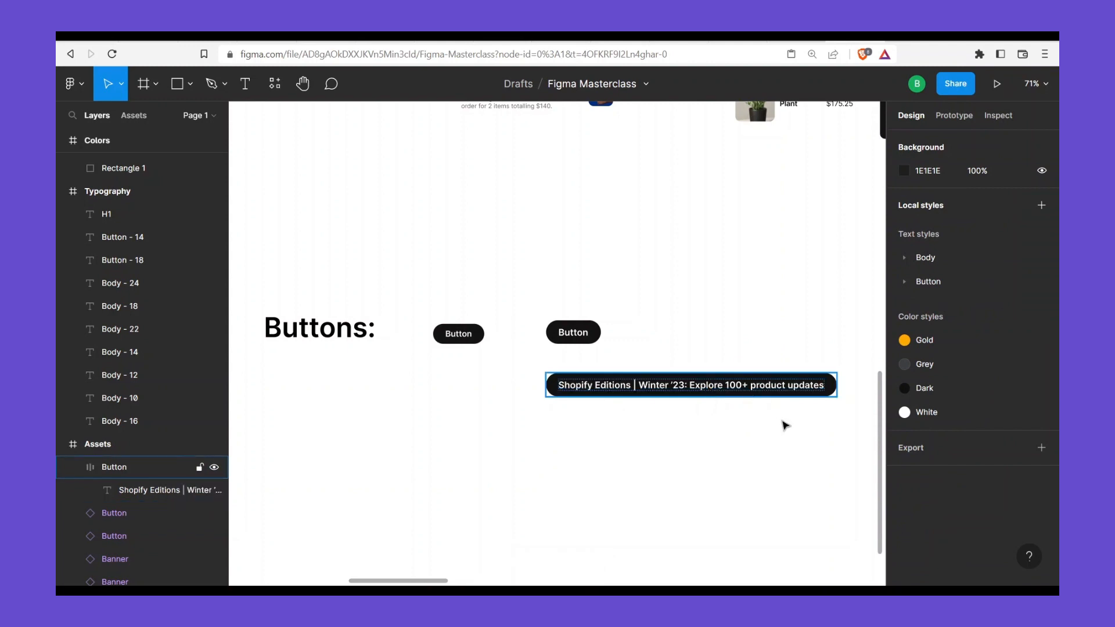
Switch to the shopify.com page and examine the arrow at the end of its announcement button
left_click_drag(784, 425, 574, 428)
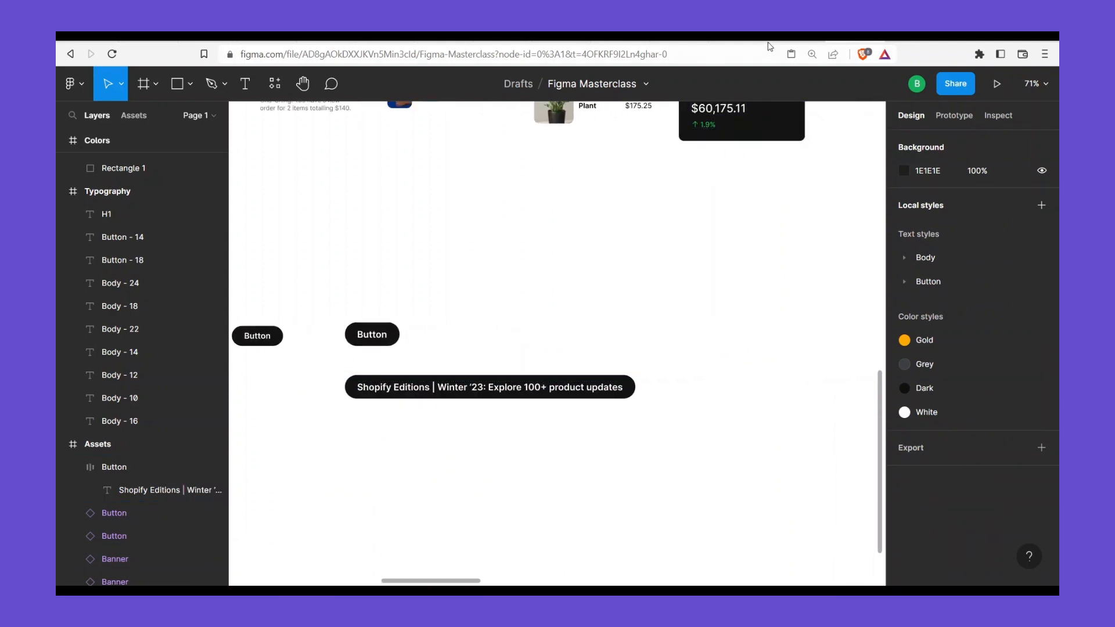
left_click(770, 46)
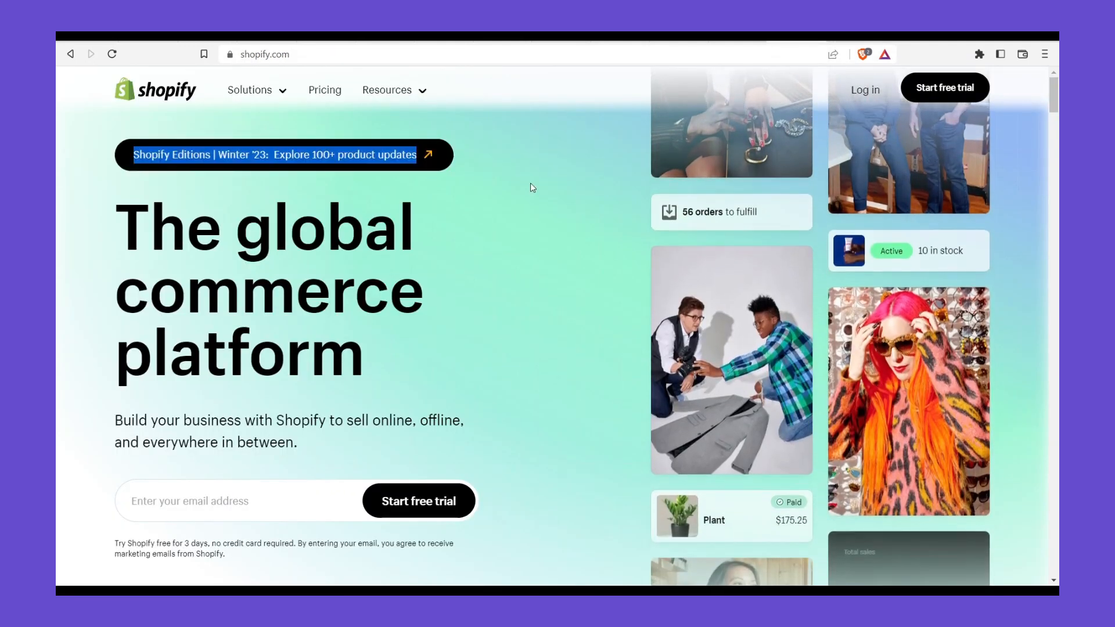
left_click_drag(428, 157, 598, 264)
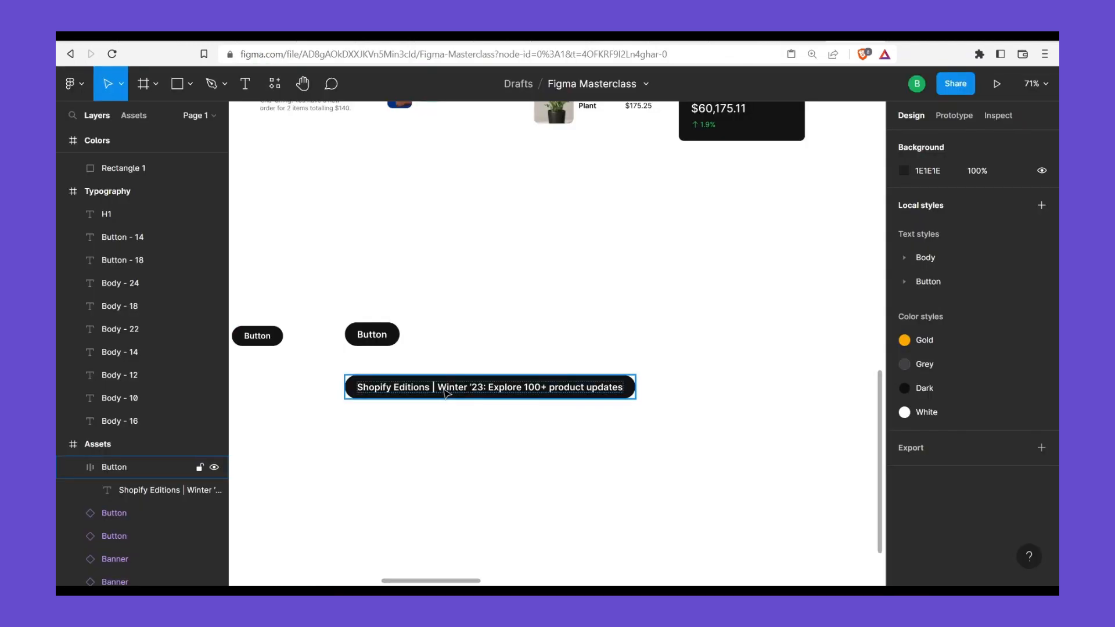
Return to the Figma file and apply the Button/18-SemiBold text style to the long button's label
left_click(479, 388)
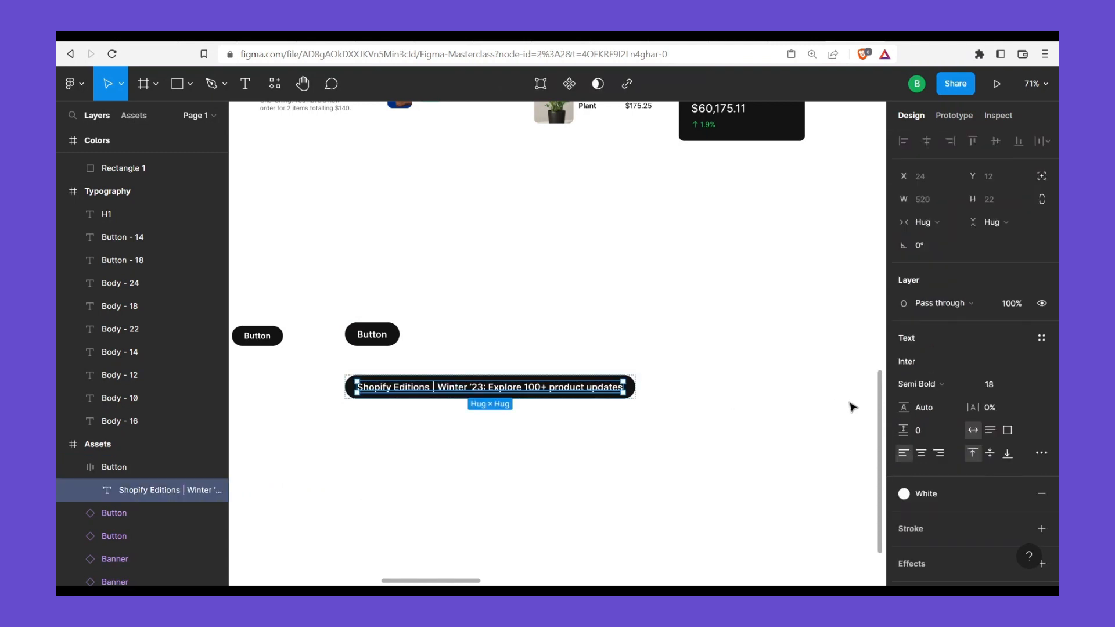
left_click(1041, 339)
scroll(972, 459, "down", 3)
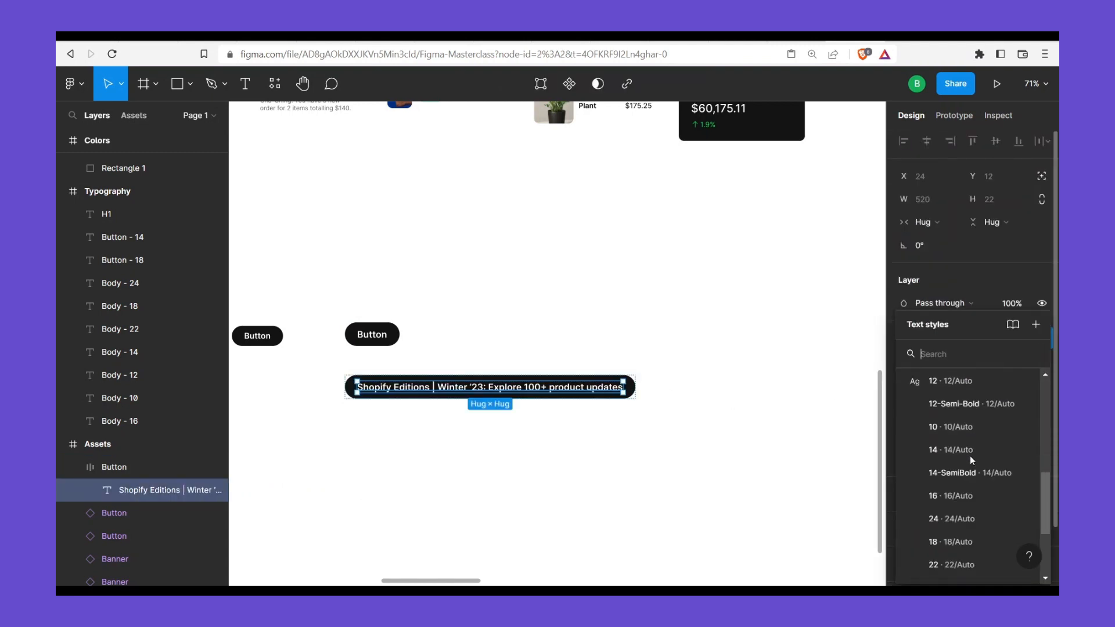
scroll(972, 458, "down", 3)
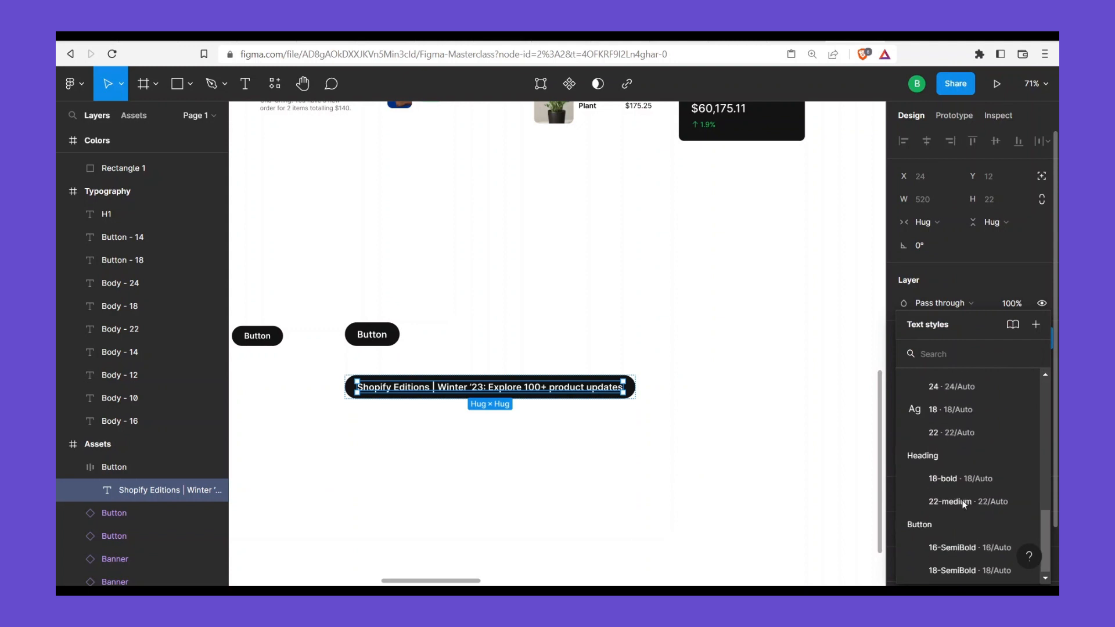
left_click(953, 567)
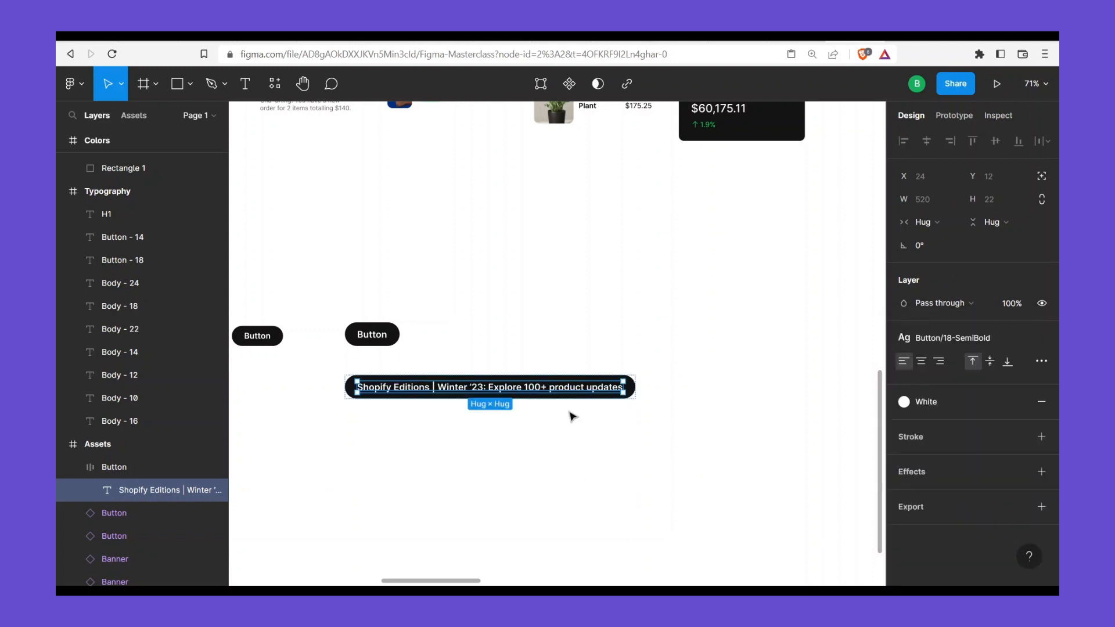
Switch the long button's label to the Button/16-SemiBold text style
left_click(947, 340)
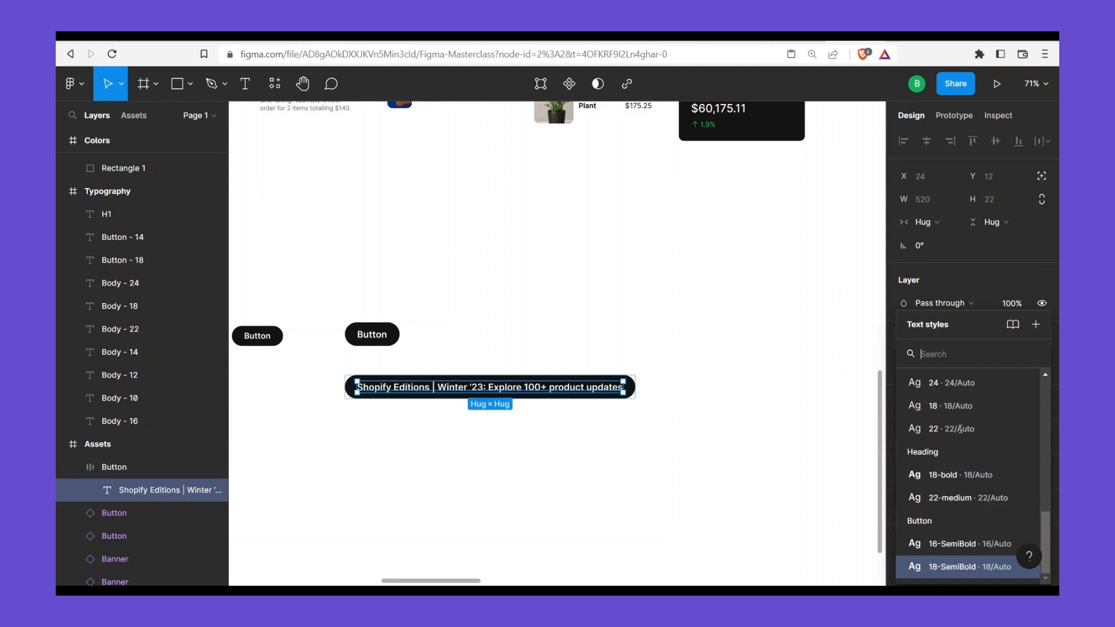
left_click(961, 543)
scroll(350, 385, "up", 2)
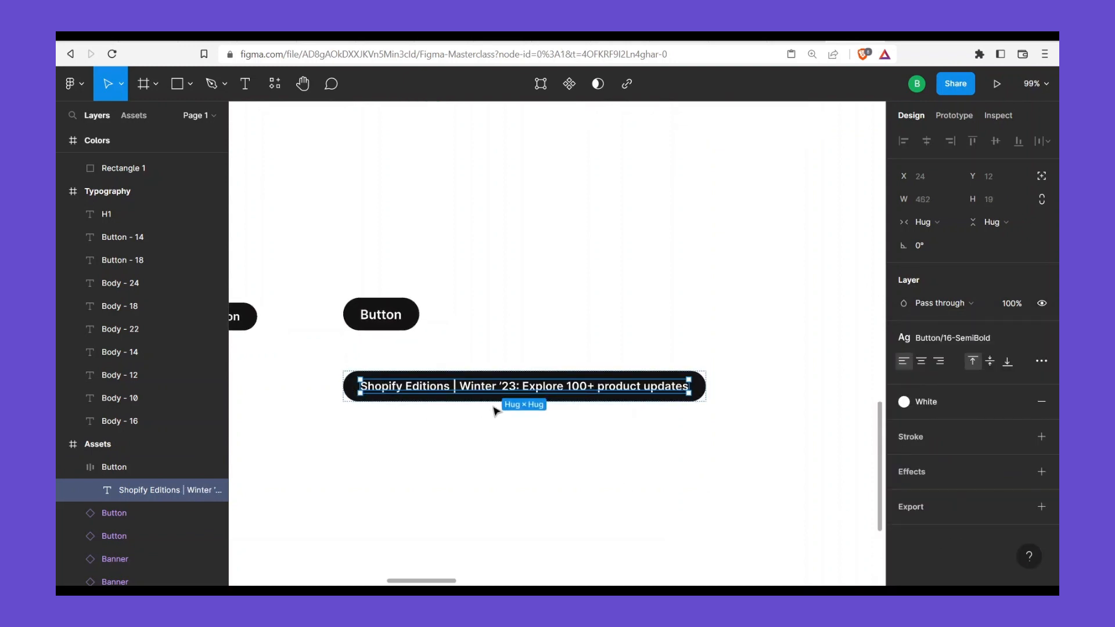
Reposition the long announcement button below the Small and Big buttons, at about X 446, Y 1860
left_click(494, 410)
left_click(347, 384)
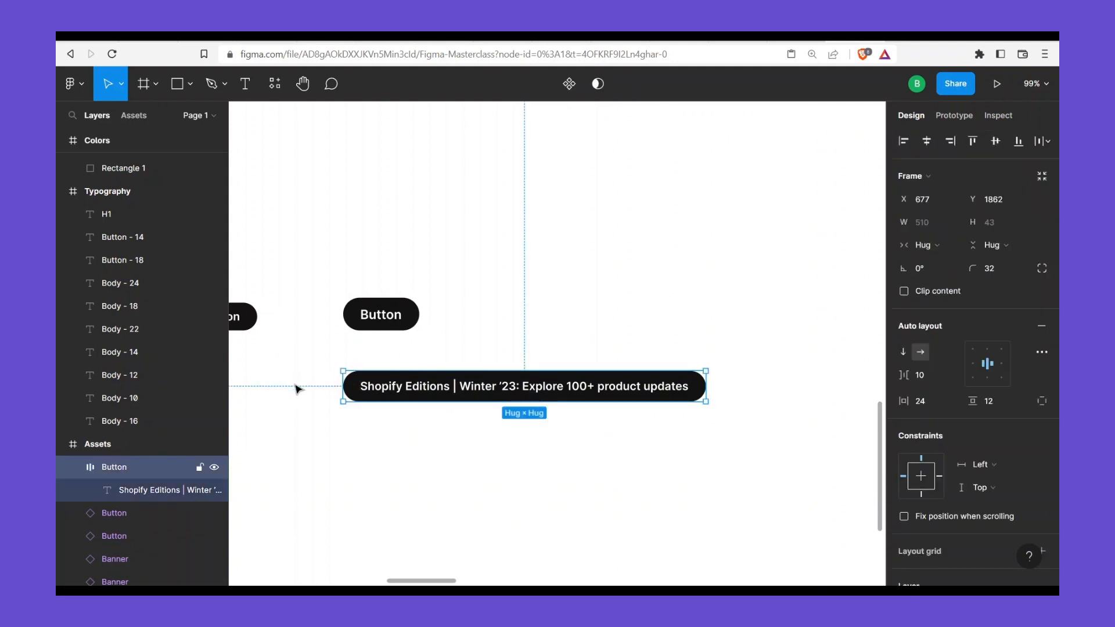
left_click_drag(511, 396, 298, 388)
left_click_drag(408, 427, 647, 443)
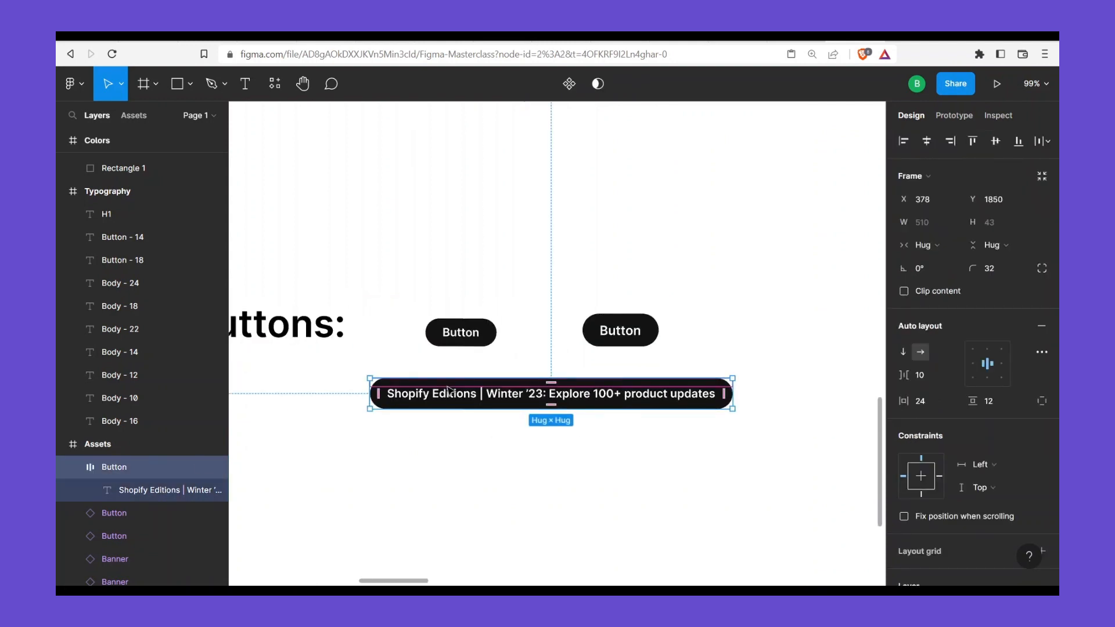
left_click_drag(449, 390, 498, 398)
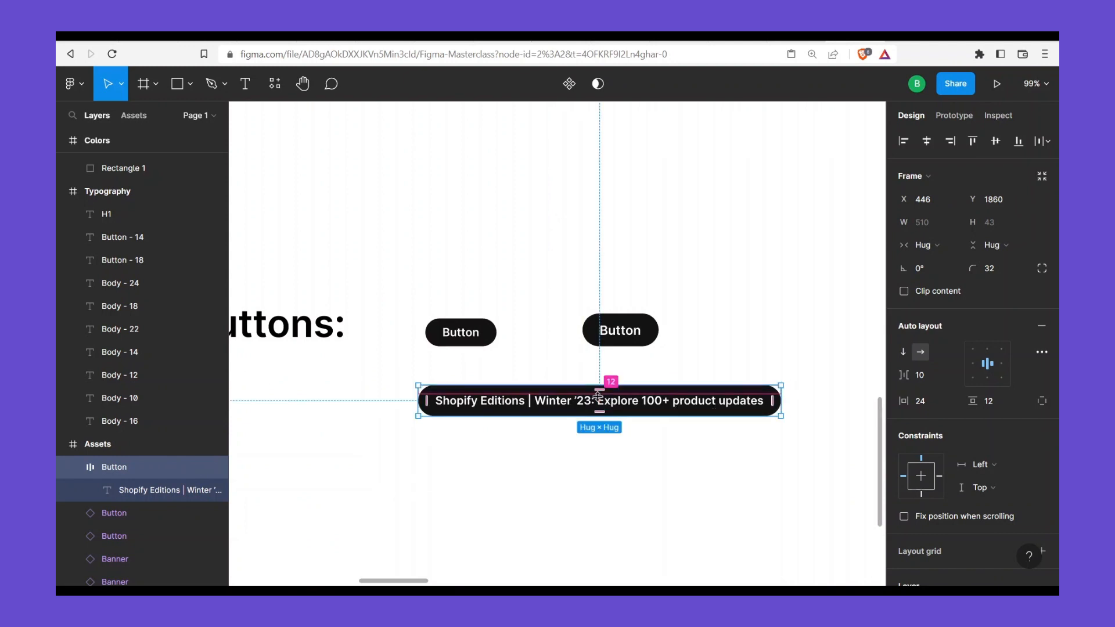
Color only the "Explore 100+ product updates" part of the long button's label with the Gold color style
double_click(620, 401)
double_click(615, 402)
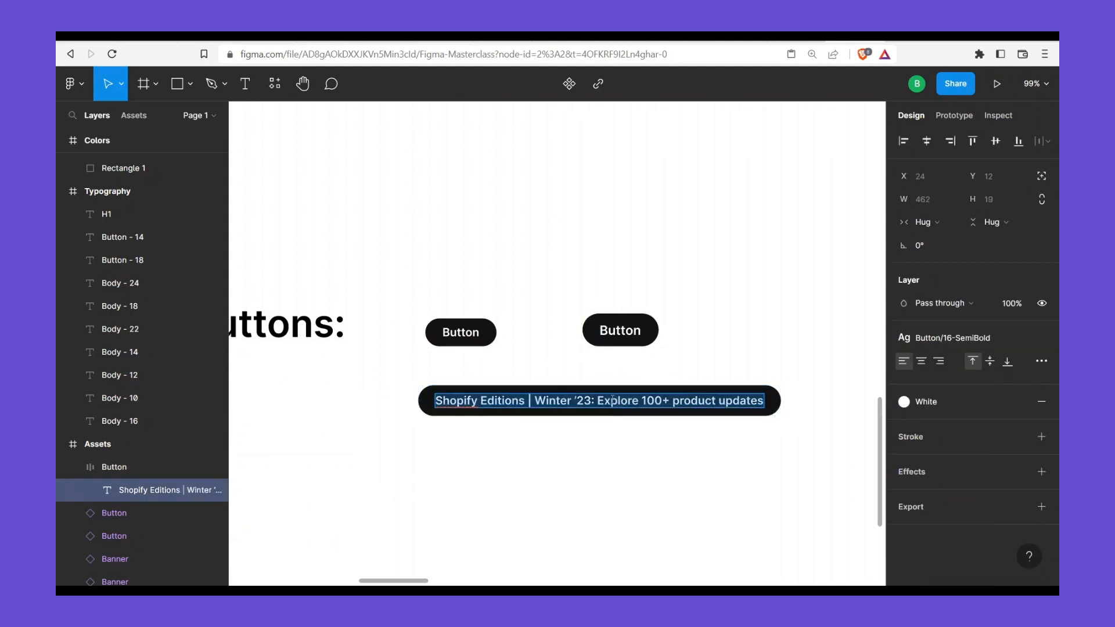
left_click(600, 400)
left_click_drag(636, 400, 818, 421)
left_click(977, 400)
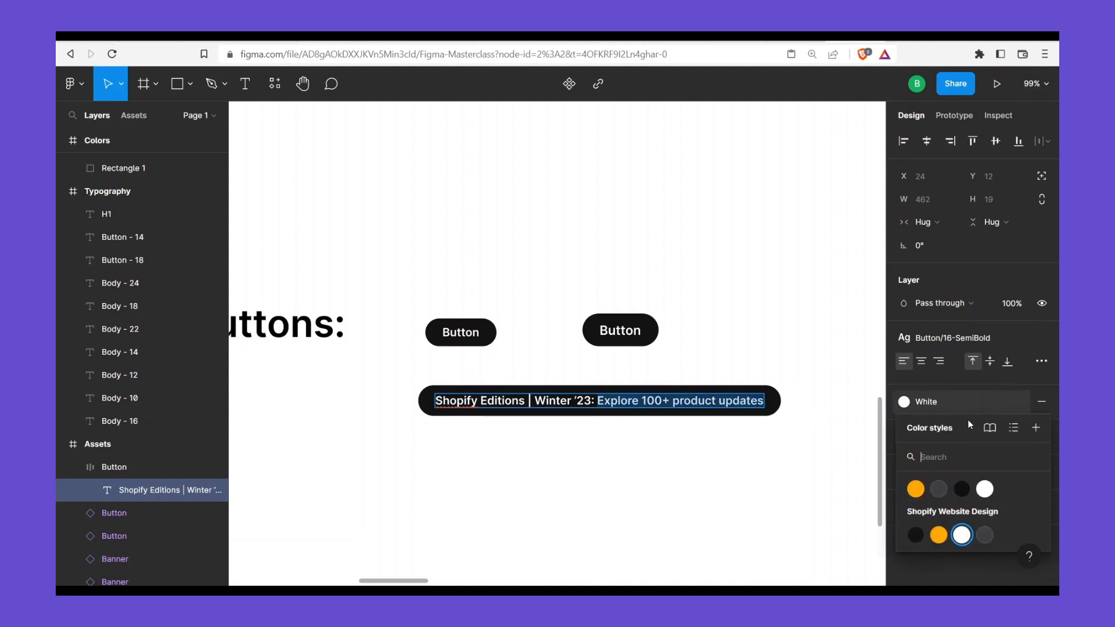
left_click(914, 489)
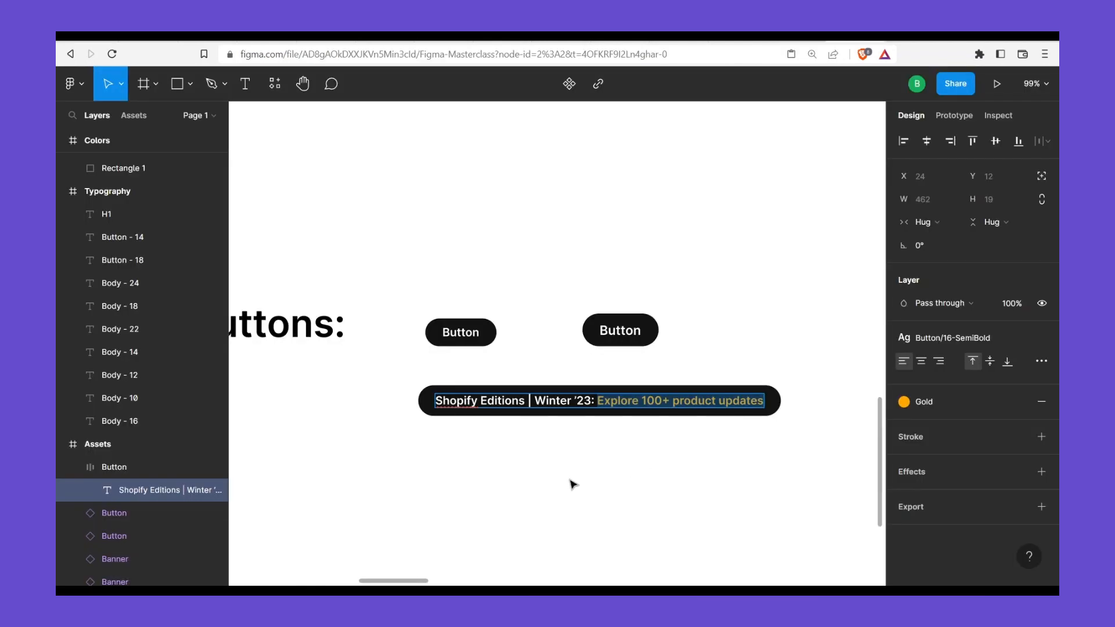
key("Escape")
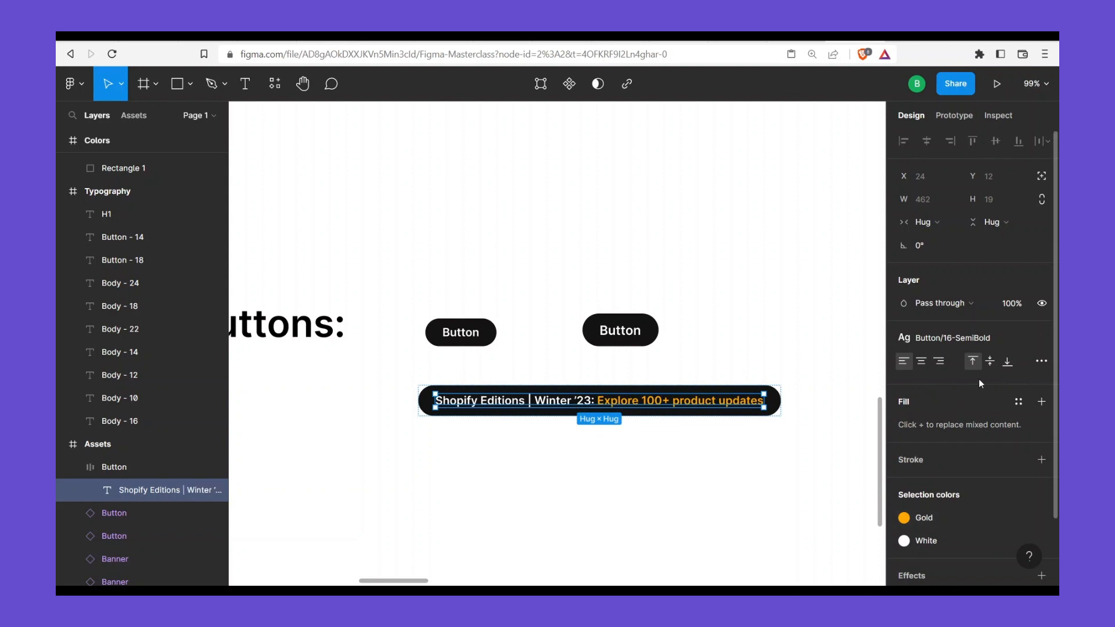
Apply the Body/16 text style to the whole label of the long announcement button
left_click(965, 337)
scroll(981, 445, "up", 6)
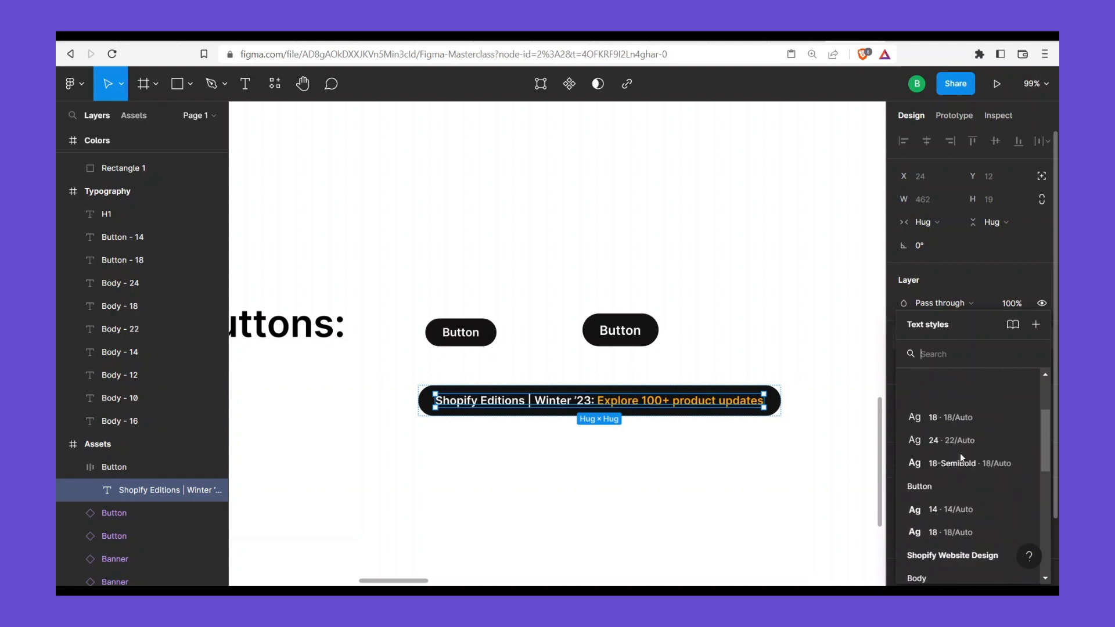
left_click(940, 410)
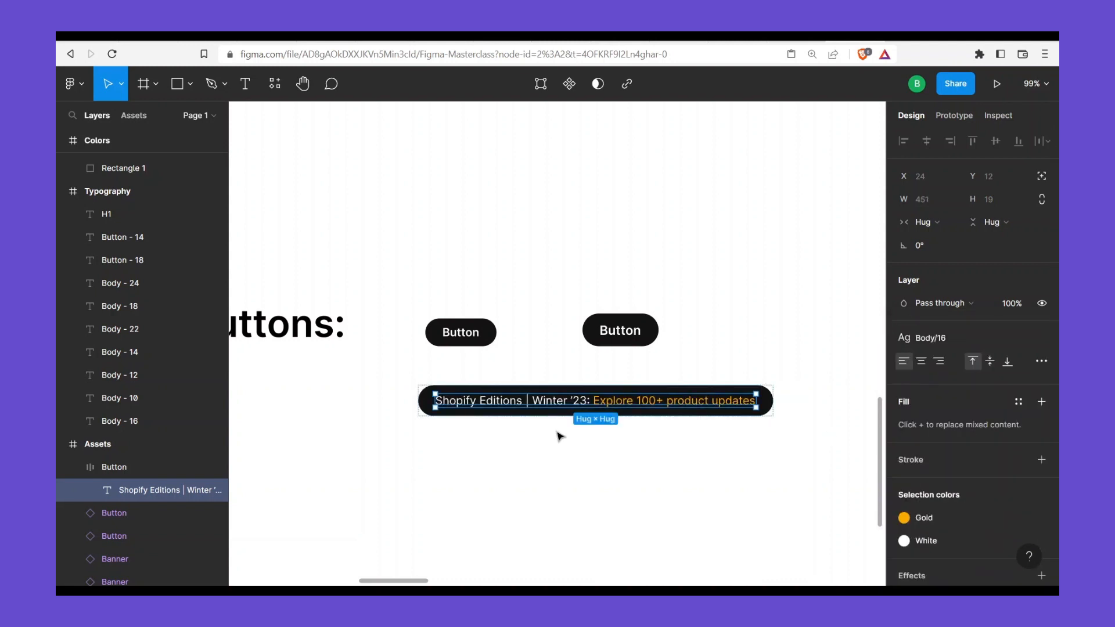
left_click(547, 429)
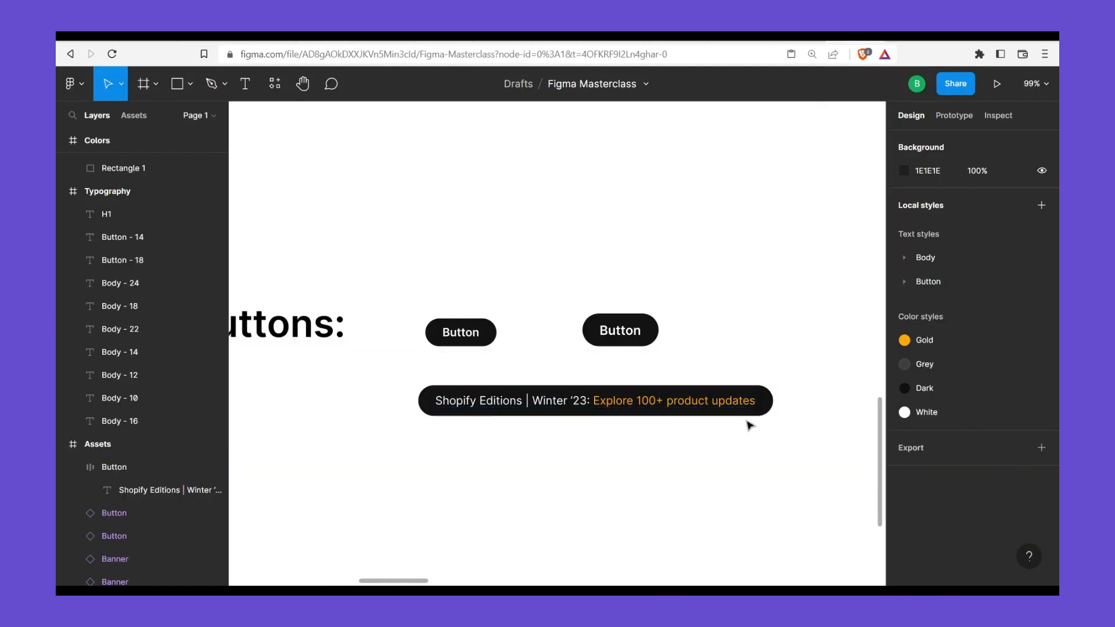
Find Iconify among the recent plugins, run it again as the last plugin, and close its window
left_click(276, 88)
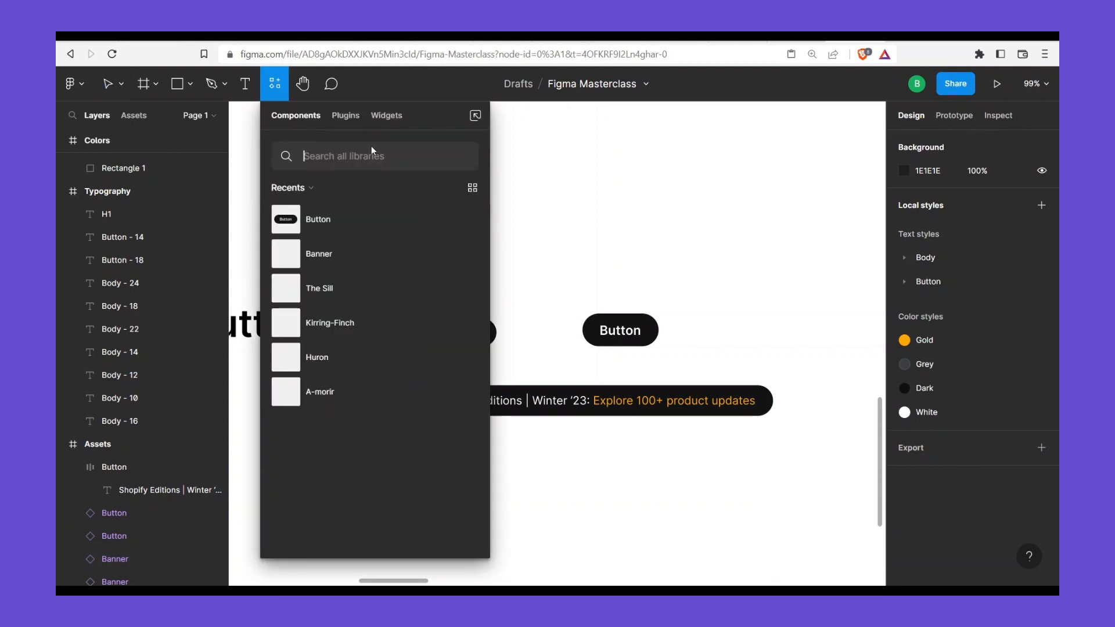
left_click(346, 115)
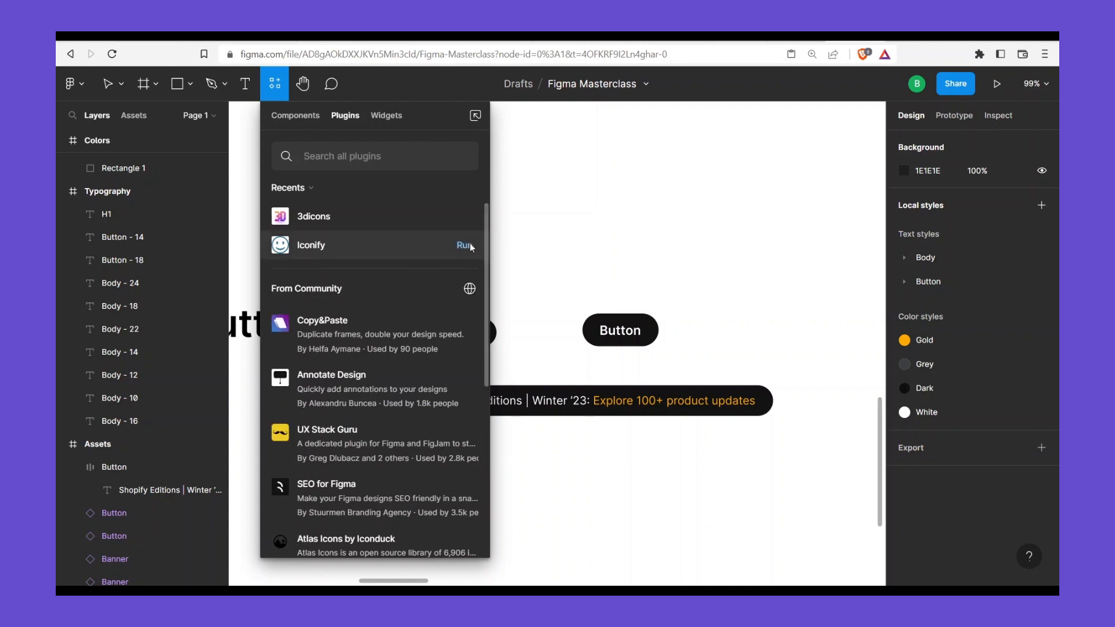
left_click(749, 226)
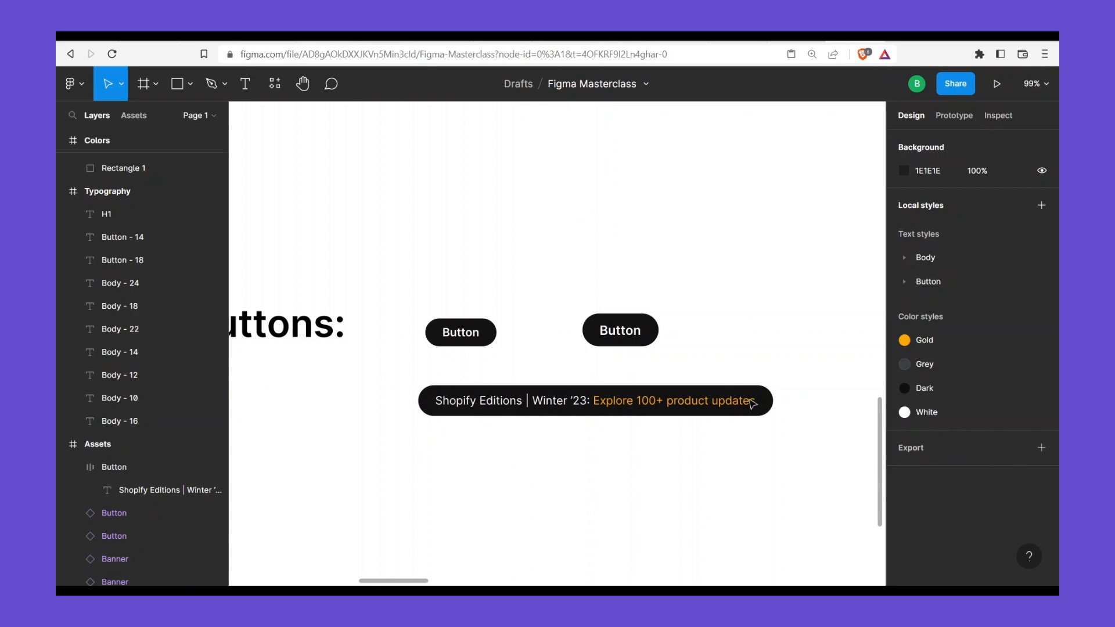
key("ctrl+alt+p")
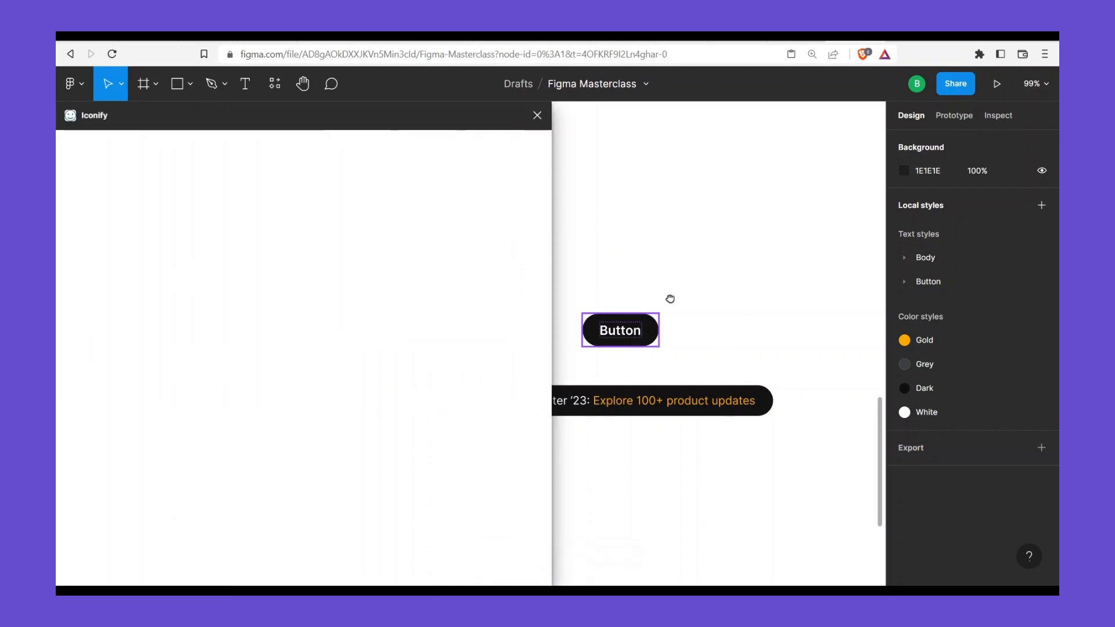
left_click_drag(670, 299, 702, 248)
left_click(537, 116)
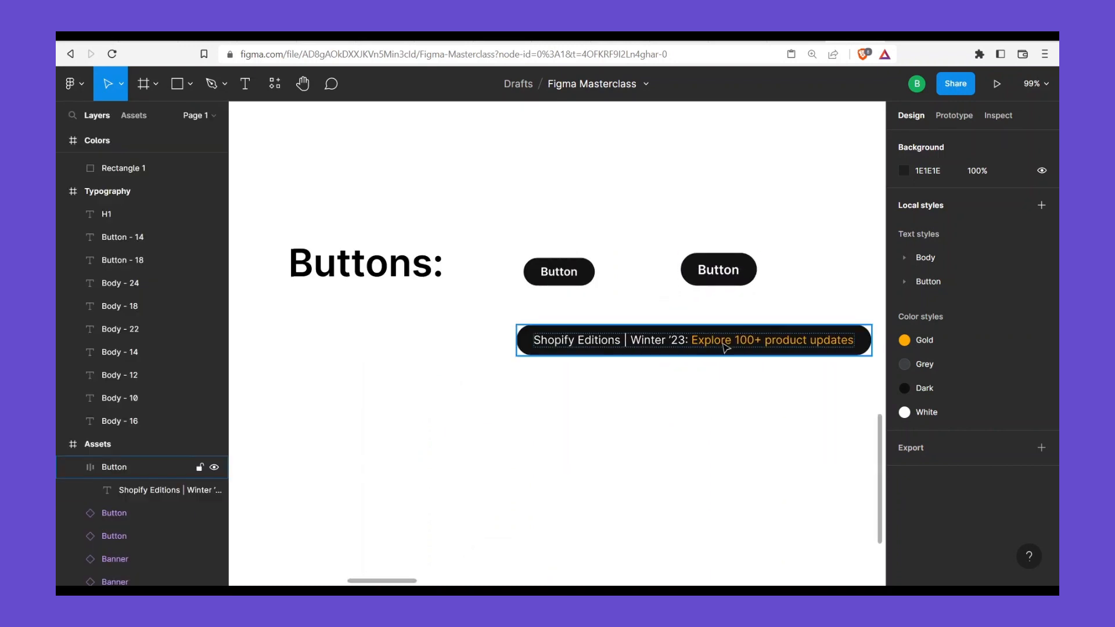
Rename the long announcement button's frame as LHB
left_click(726, 347)
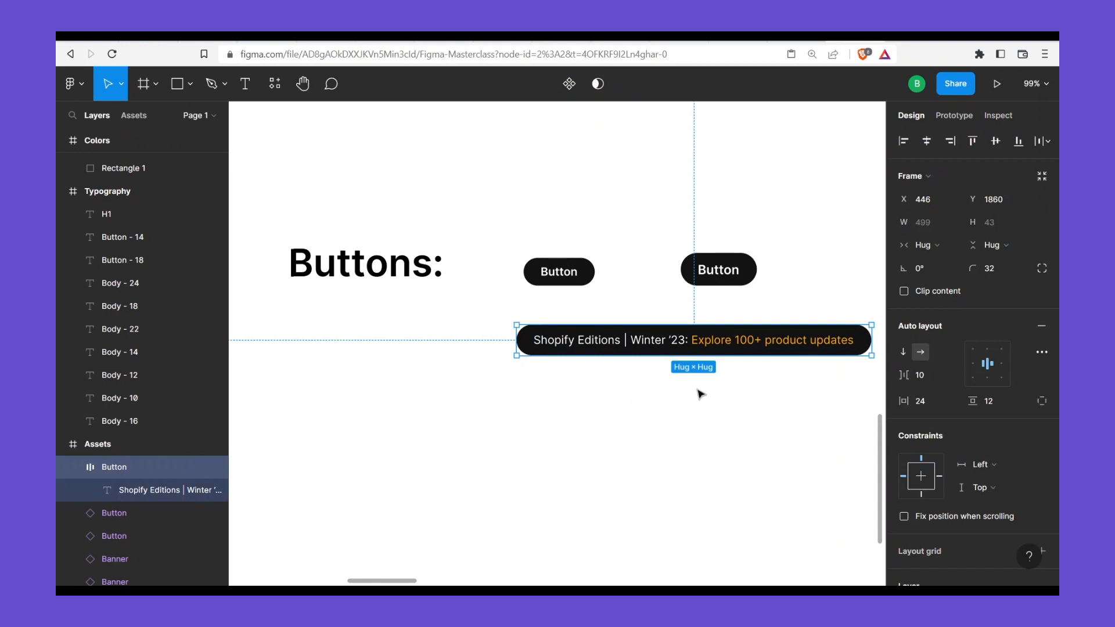
key("ctrl+r")
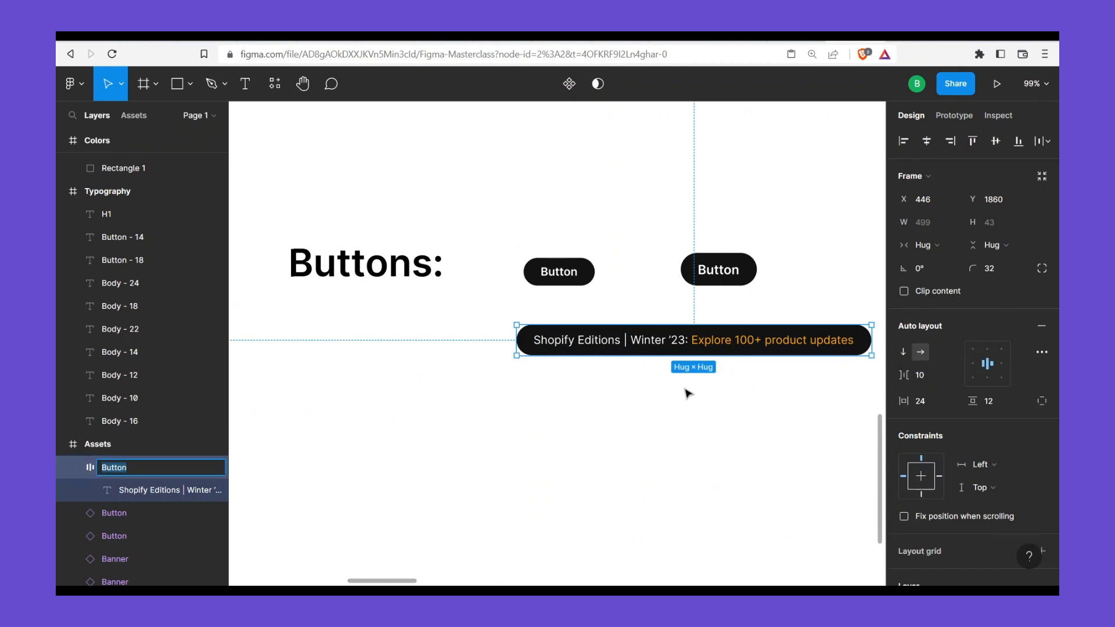
type("LHB")
left_click(659, 378)
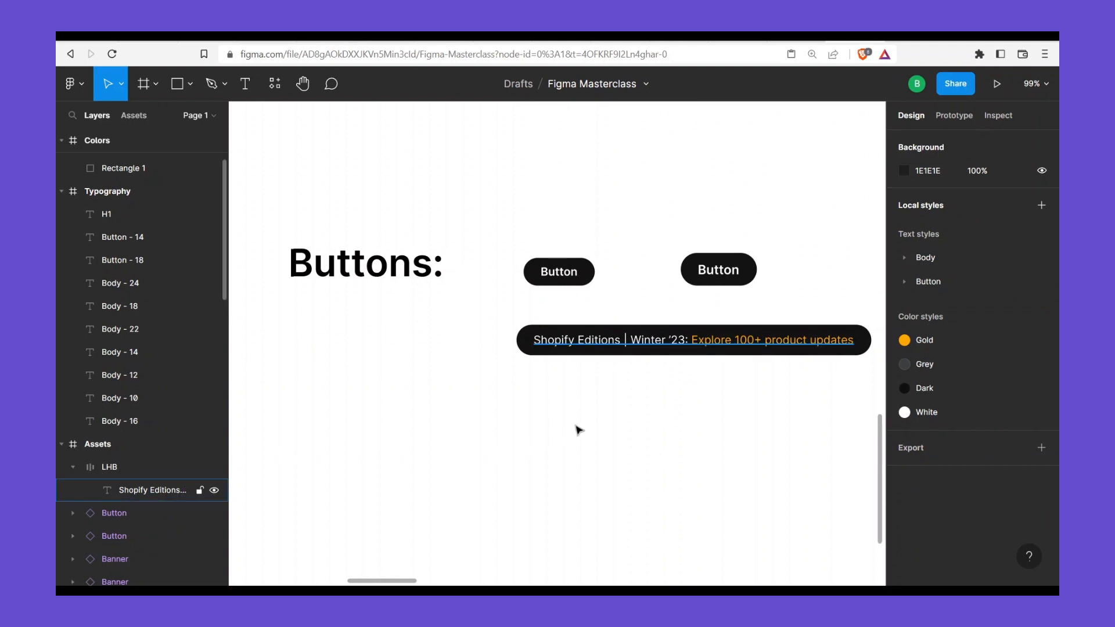
Run the Iconify plugin from the recent plugins and select the LHB button as the icon's target
left_click_drag(607, 433, 492, 435)
left_click(587, 356)
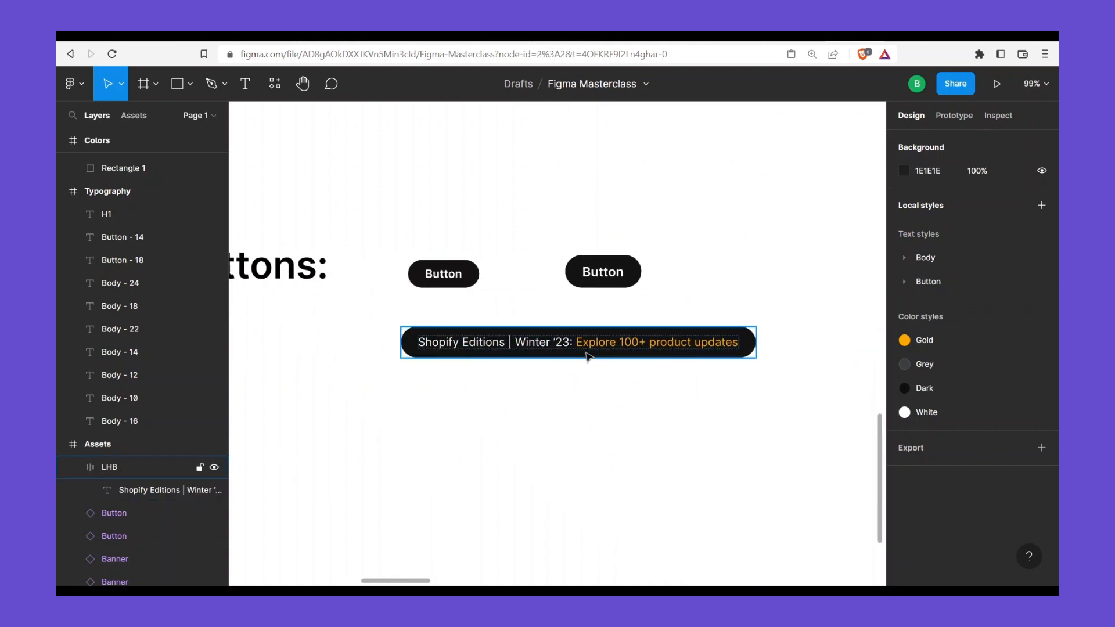
left_click(586, 355)
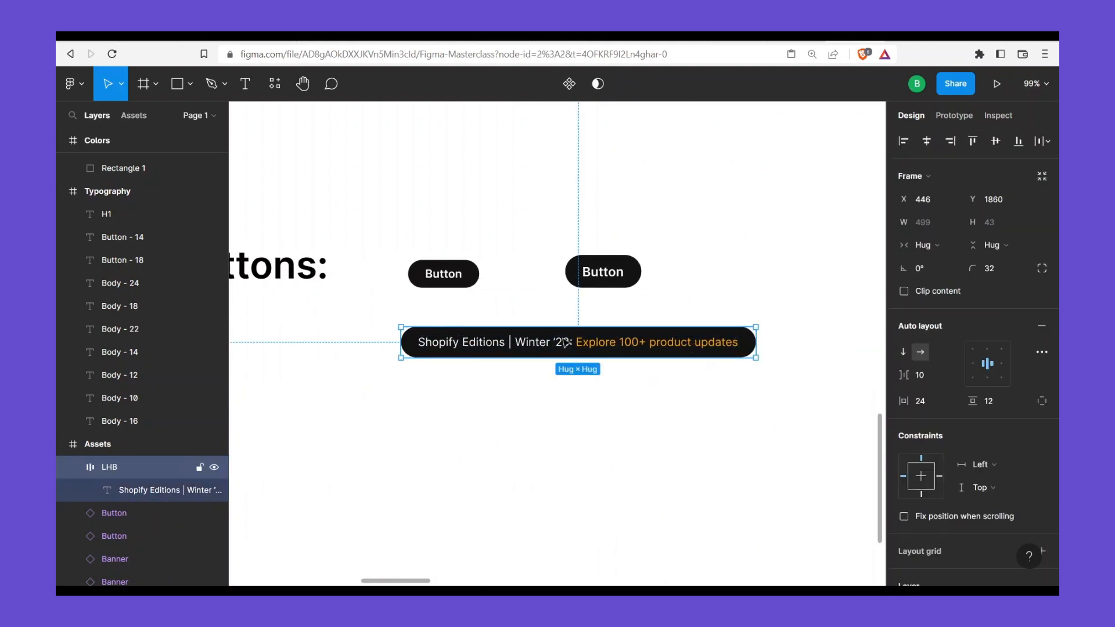
left_click(282, 92)
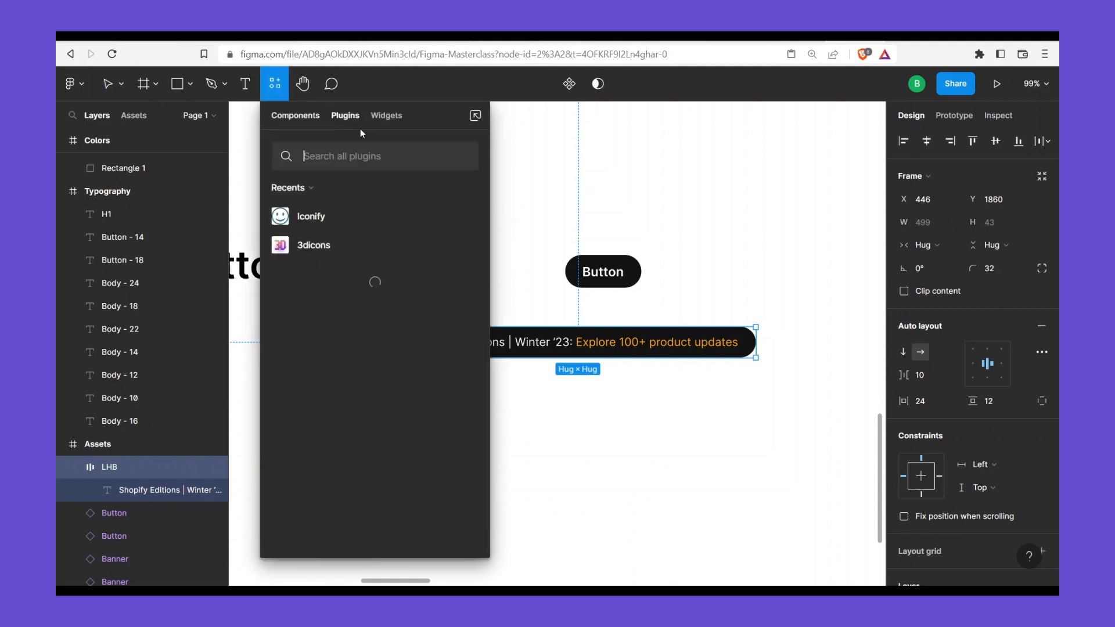
key("Escape")
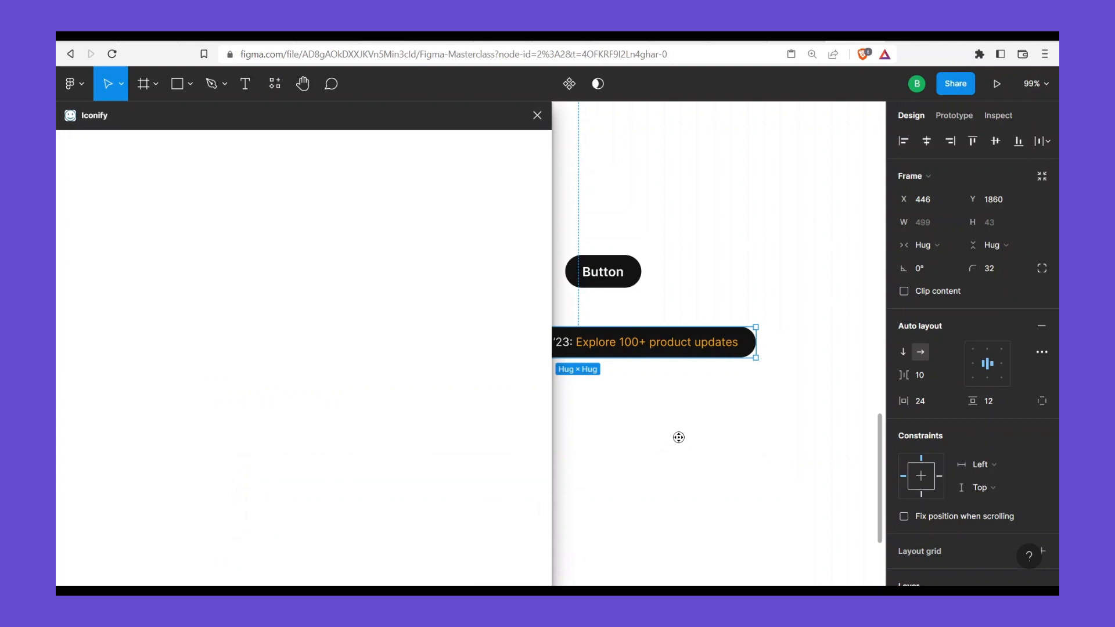
left_click(672, 393)
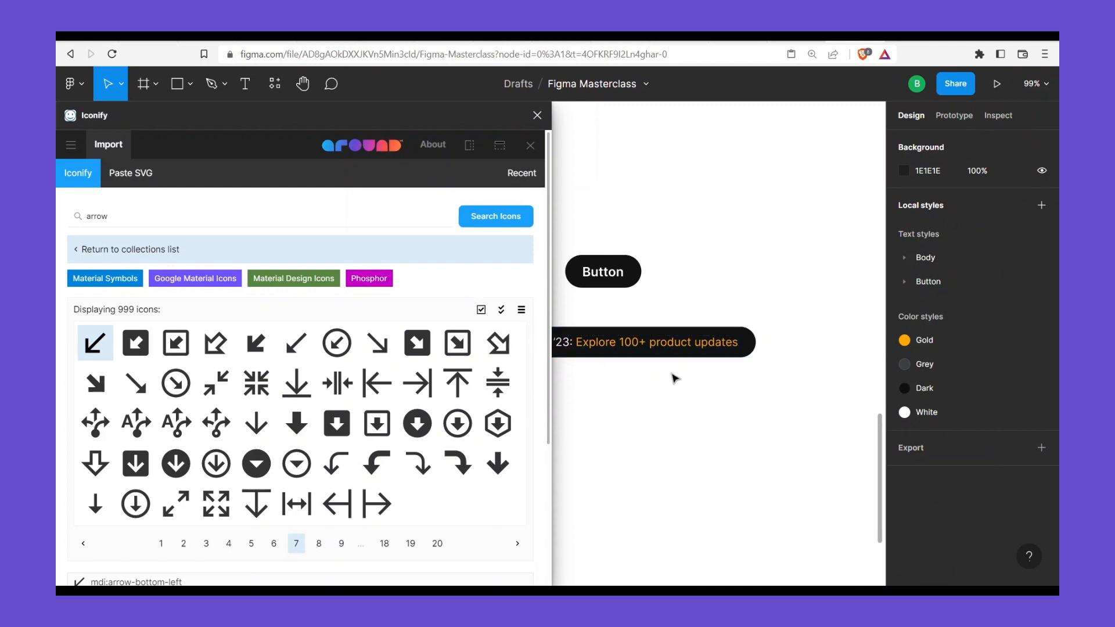
scroll(672, 378, "down", 3)
scroll(639, 366, "up", 2)
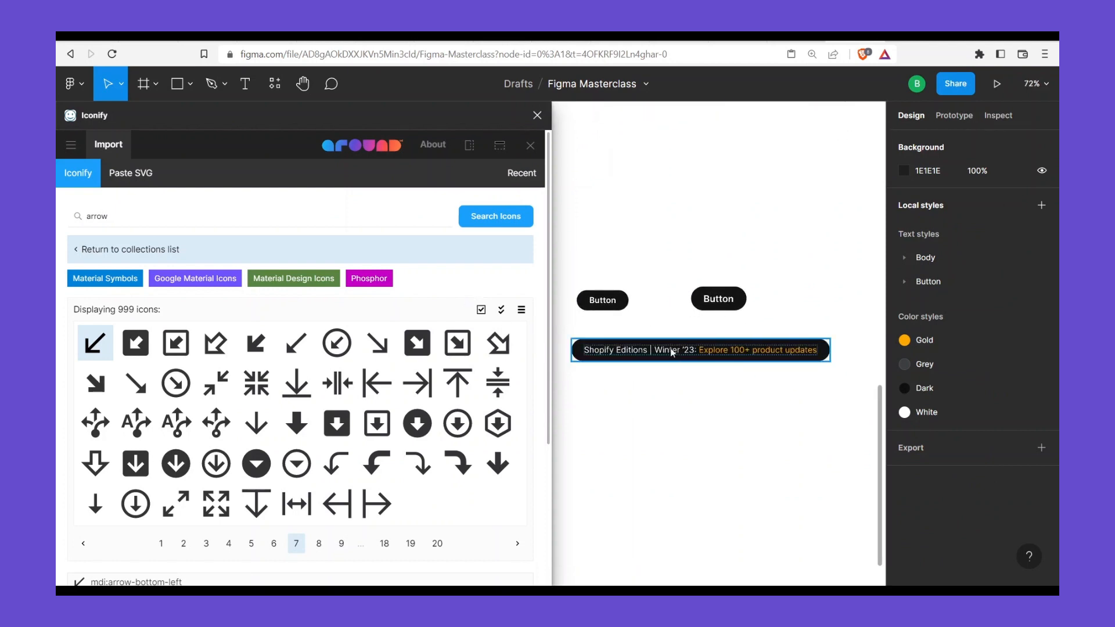
left_click(674, 352)
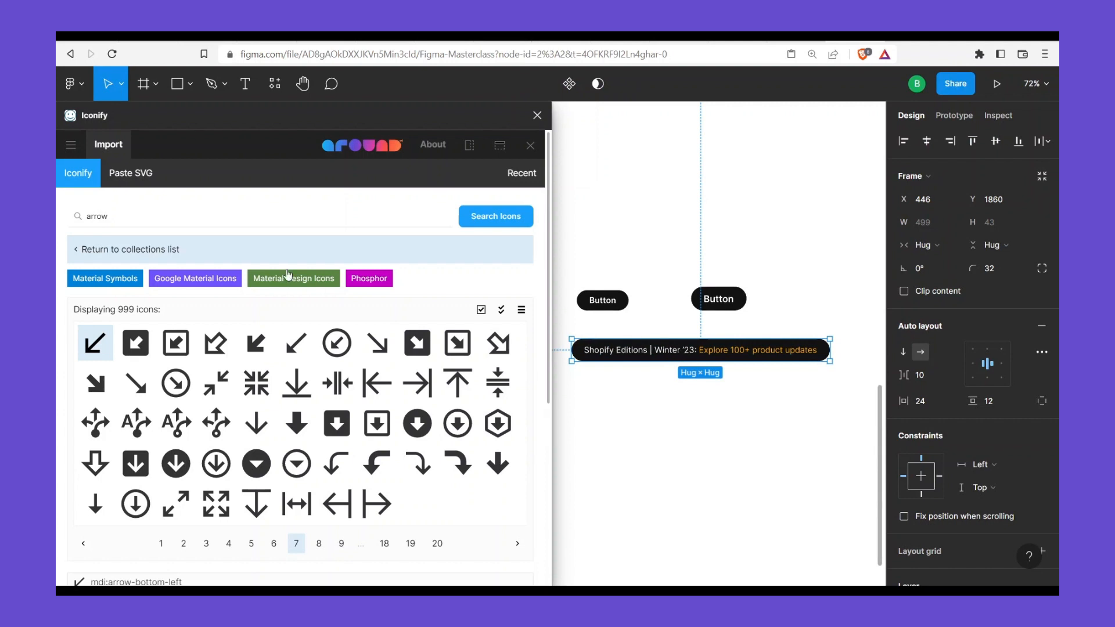
Search Iconify's icon collections for "arrow"
left_click(209, 219)
key("ctrl+a")
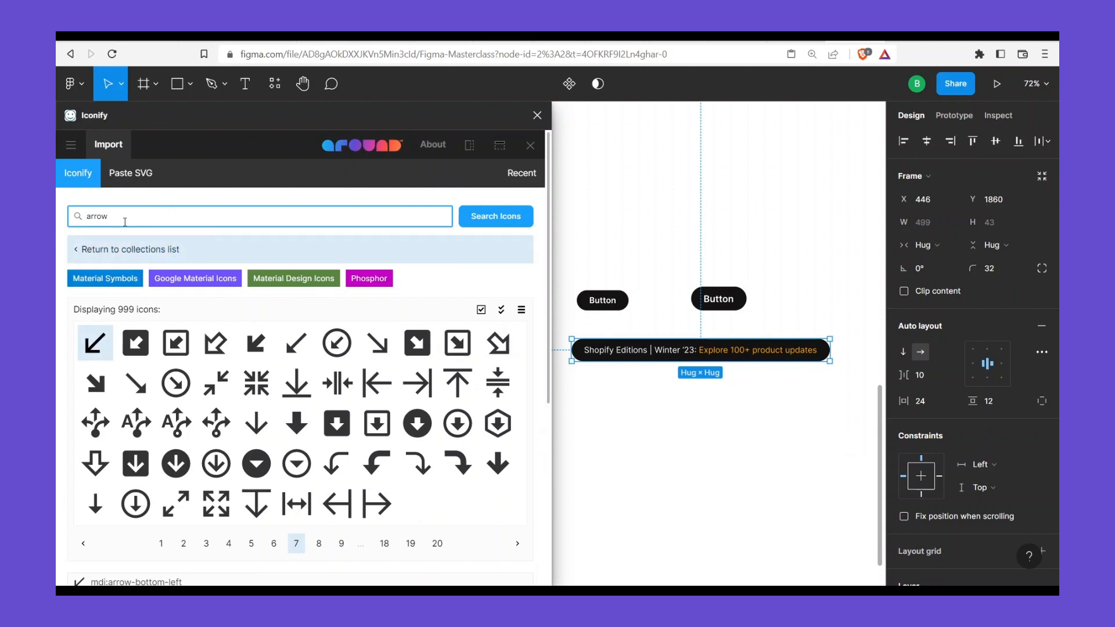
double_click(125, 223)
left_click(125, 217)
double_click(124, 217)
type("a")
left_click(480, 218)
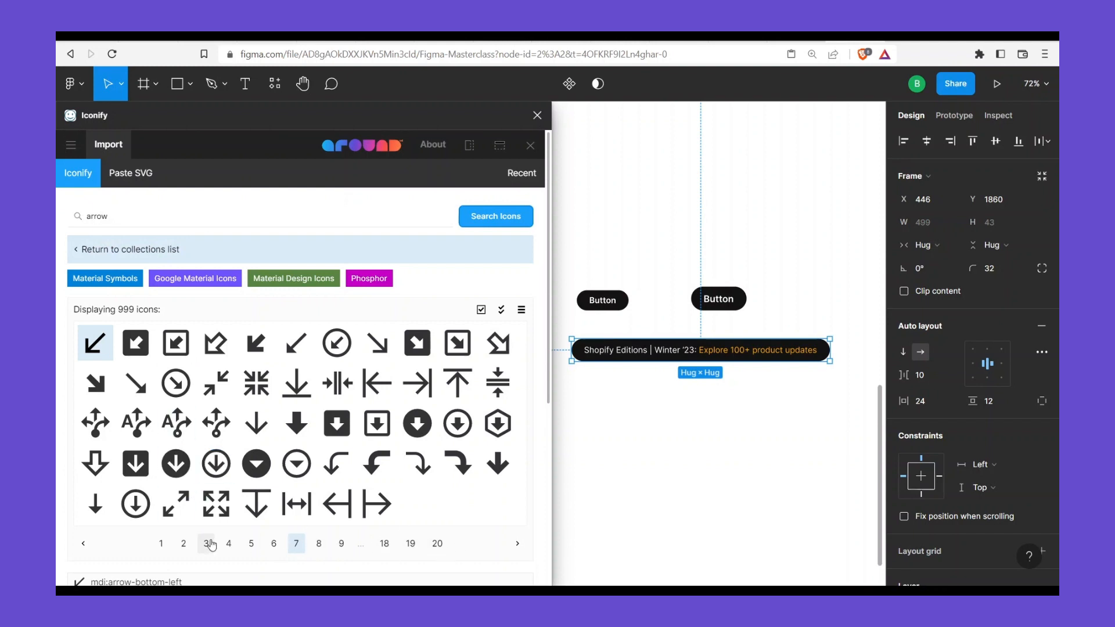
Browse the arrow icon result pages and choose mdi:arrow-bottom-left on page 7
left_click(208, 546)
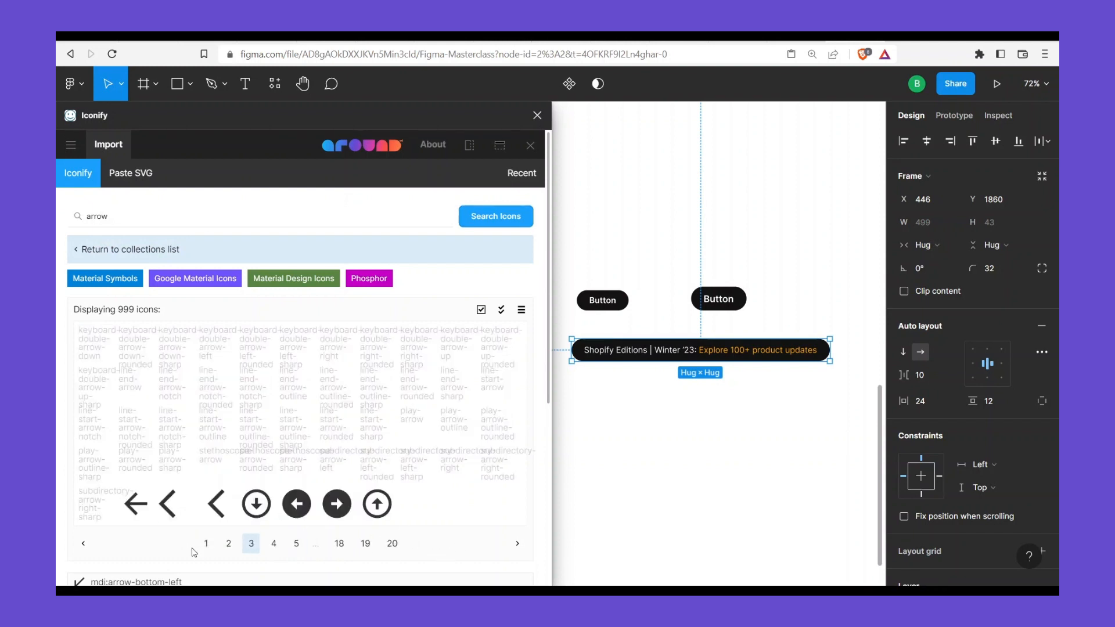
left_click(295, 546)
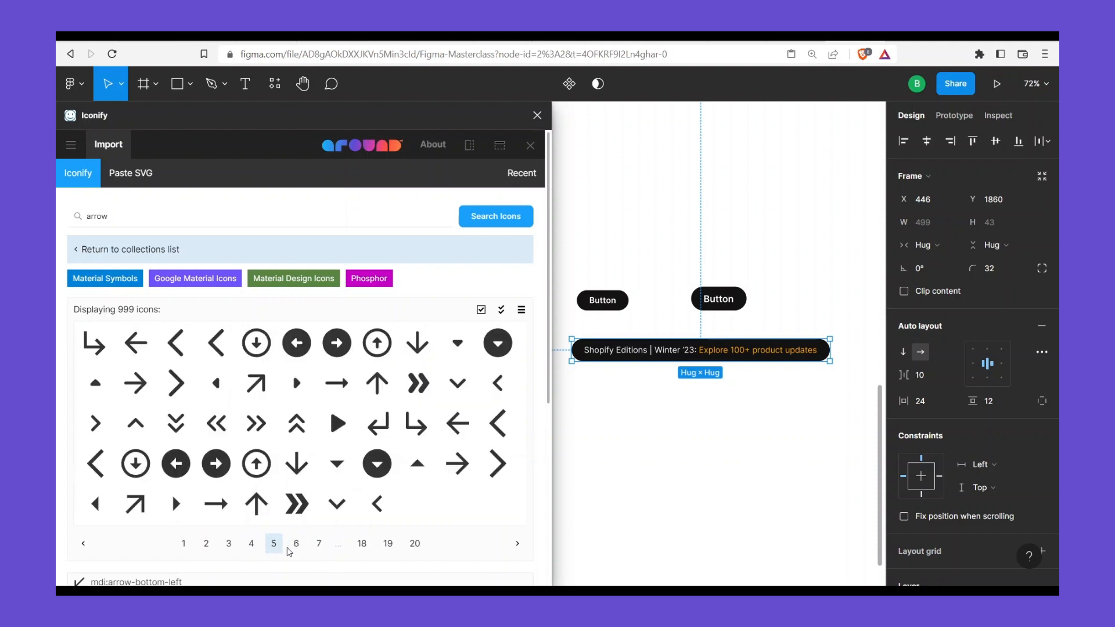
left_click(319, 543)
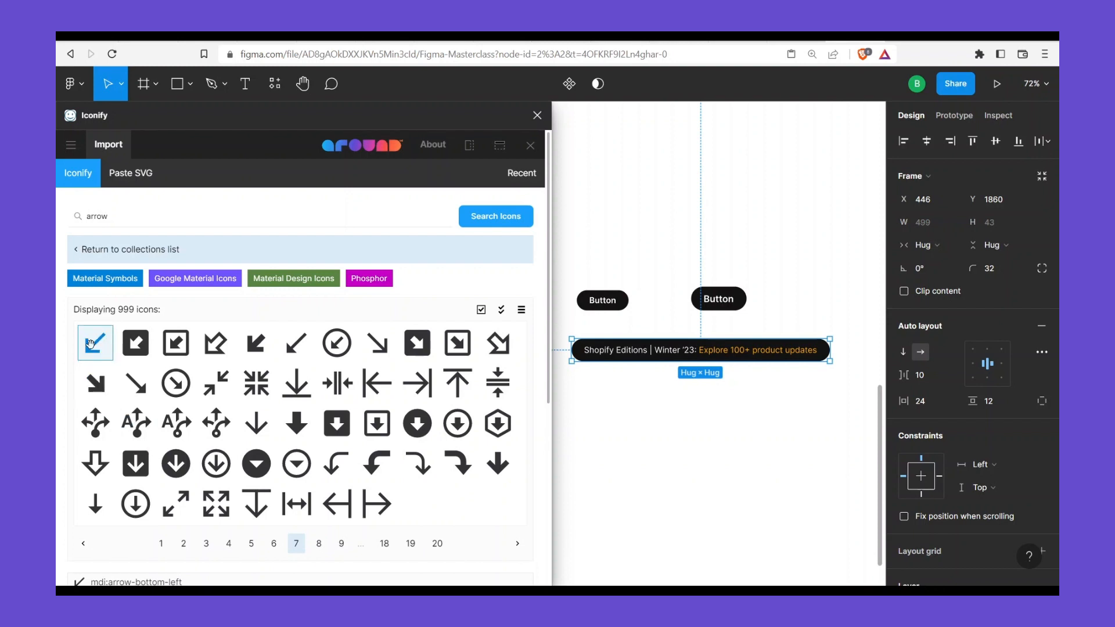
left_click(785, 36)
left_click(96, 344)
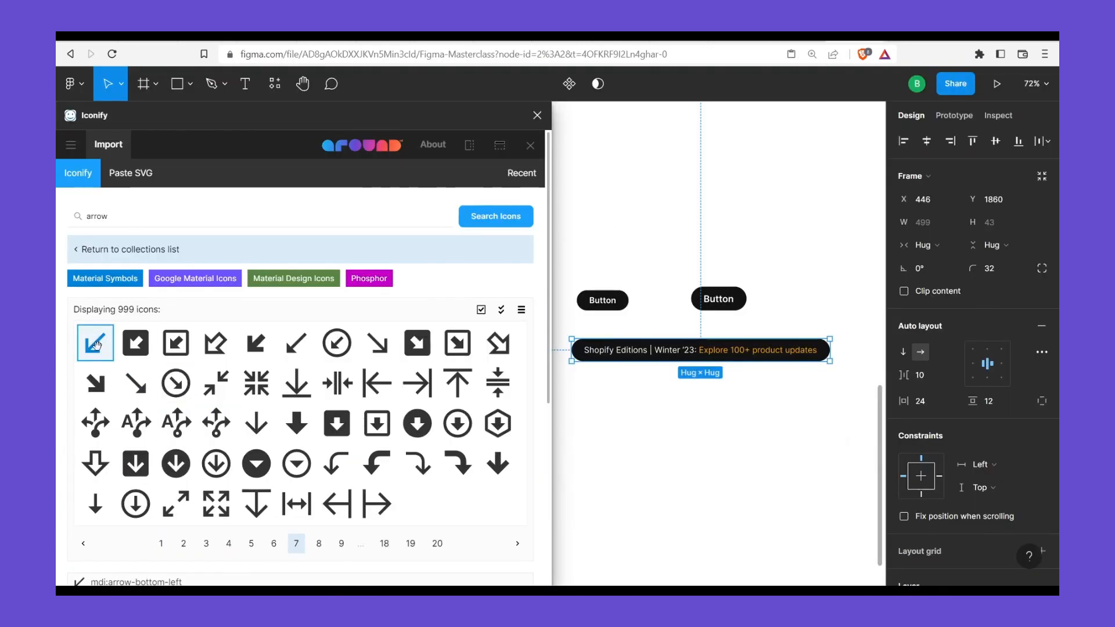
scroll(295, 462, "down", 5)
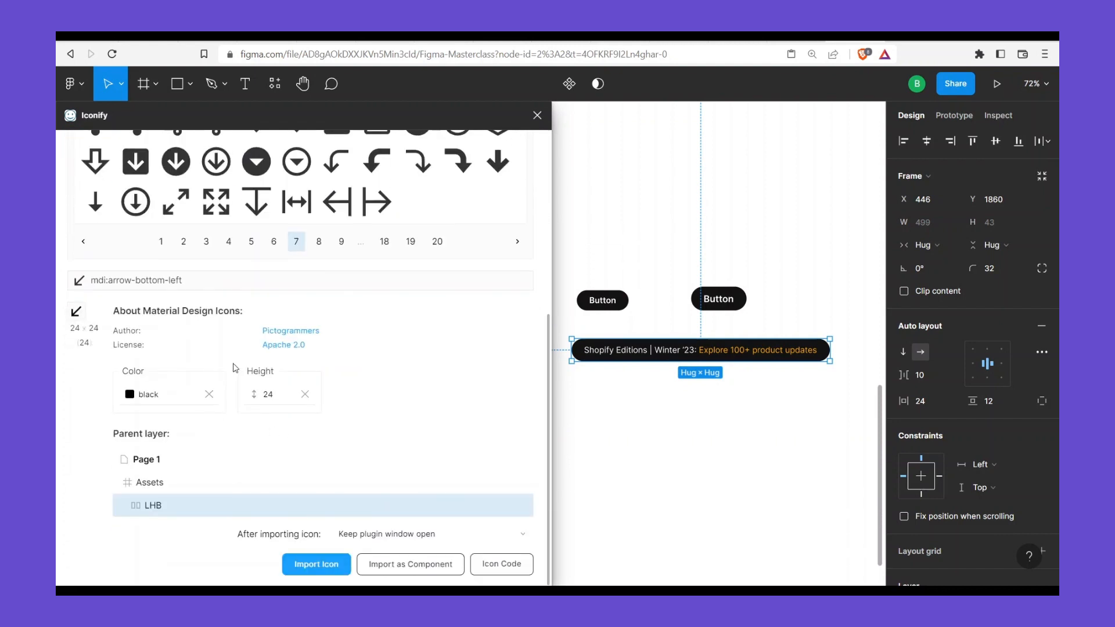
Set the import height of the mdi:arrow-bottom-left icon to 16
left_click(165, 397)
left_click(159, 397)
left_click(168, 397)
left_click(289, 401)
left_click(165, 394)
left_click(301, 398)
left_click(282, 395)
key("BackSpace")
key("BackSpace")
type("16")
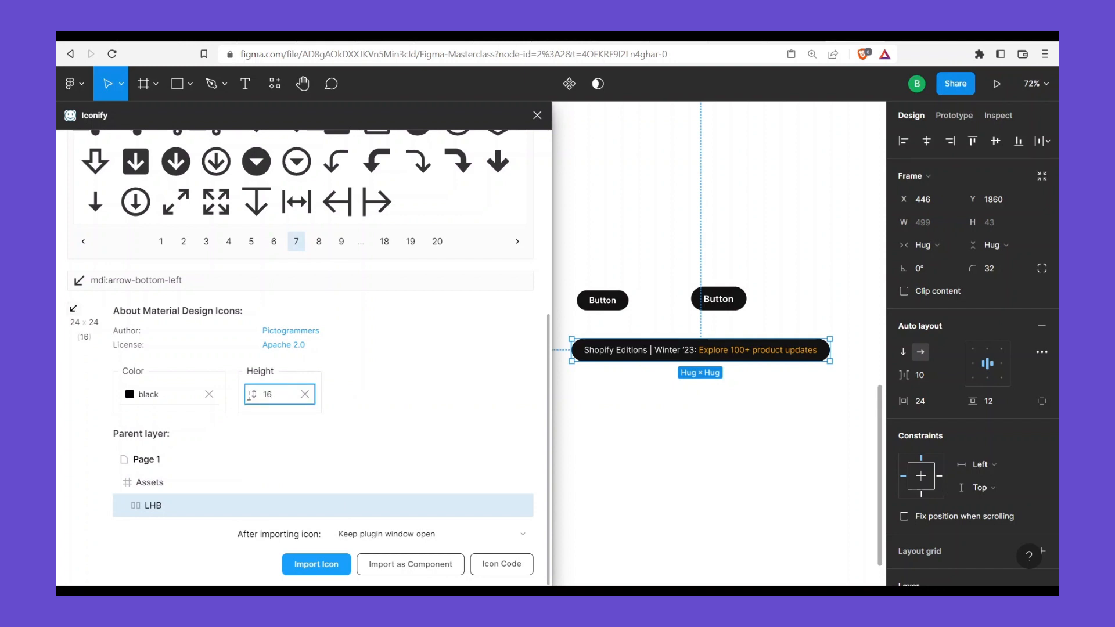
left_click(294, 425)
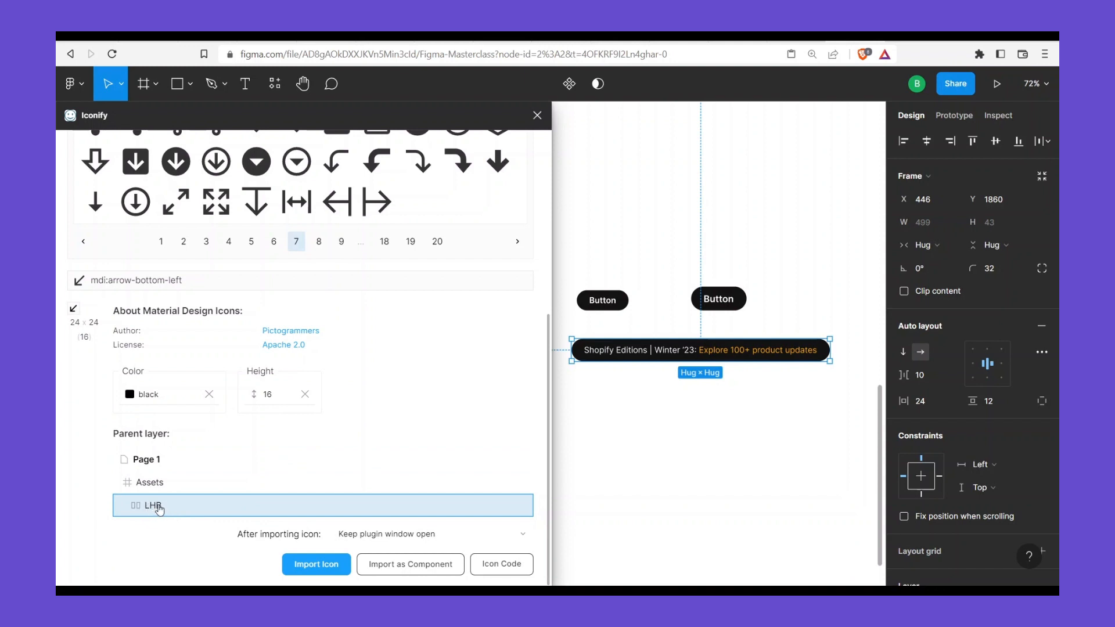
Import the black mdi:arrow-bottom-left icon with LHB as its parent layer
left_click(614, 302)
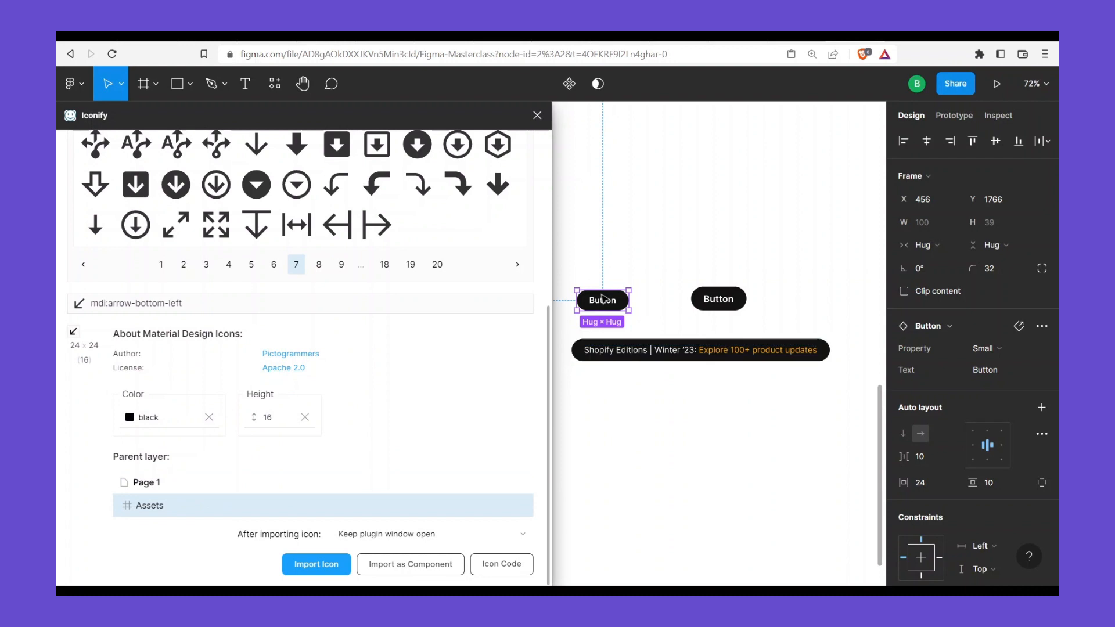
left_click(642, 360)
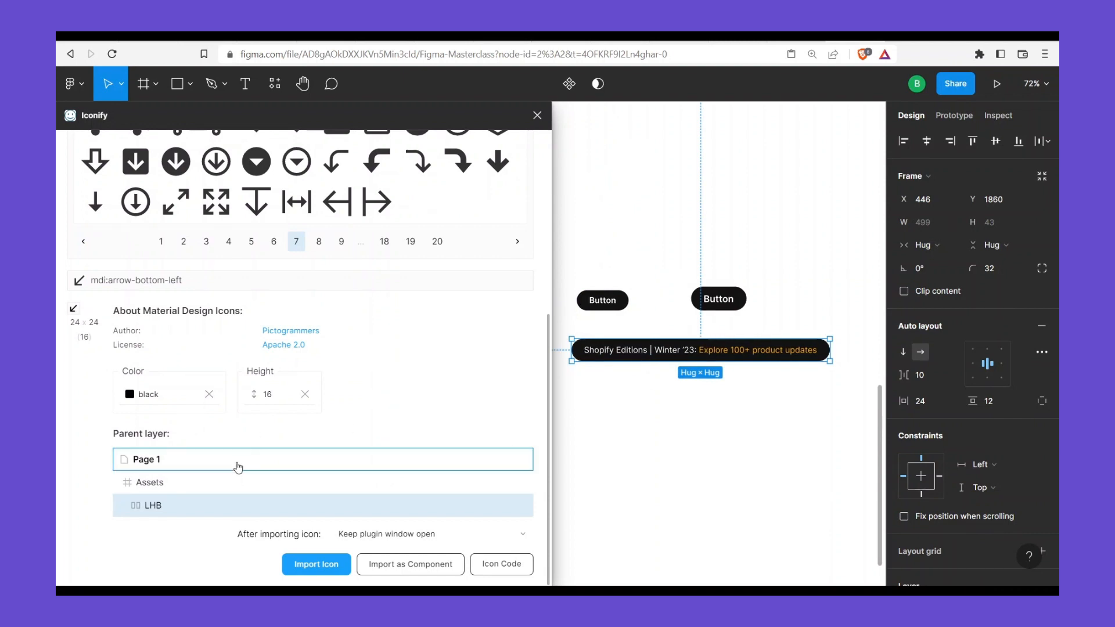
left_click(300, 561)
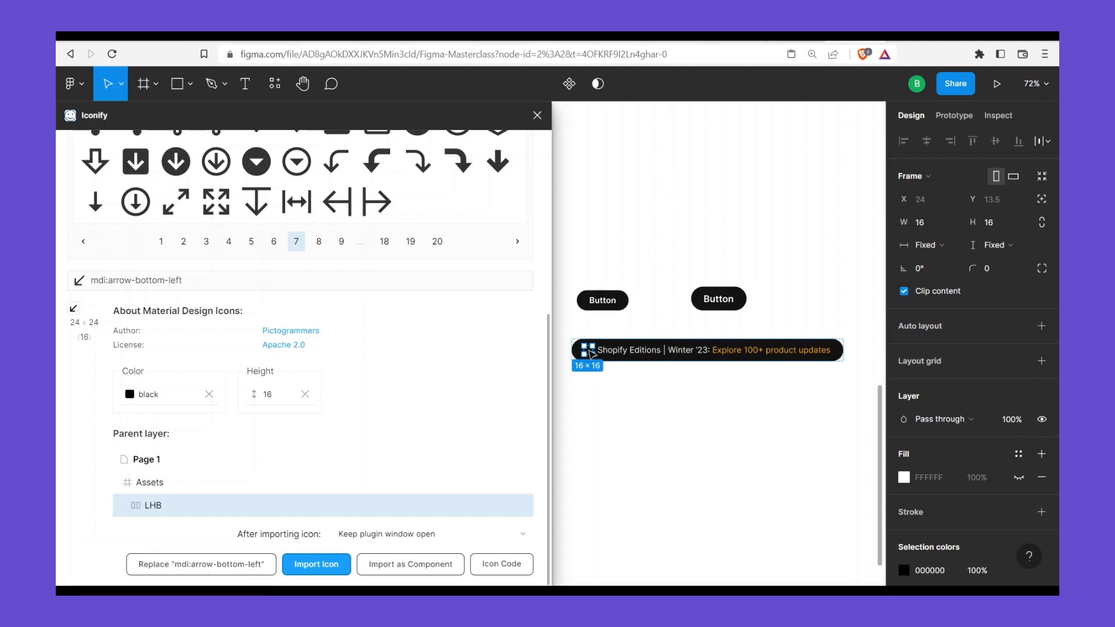
Undo the import of the black arrow icon into the LHB button
key("BackSpace")
left_click(620, 392)
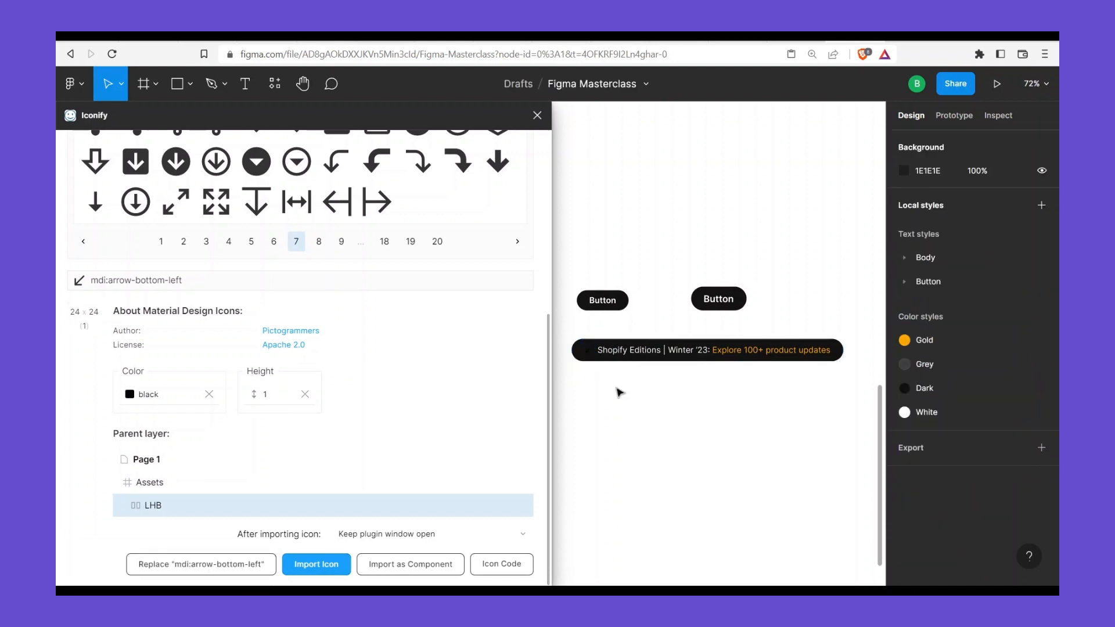
key("ctrl+z")
key("ctrl+z")
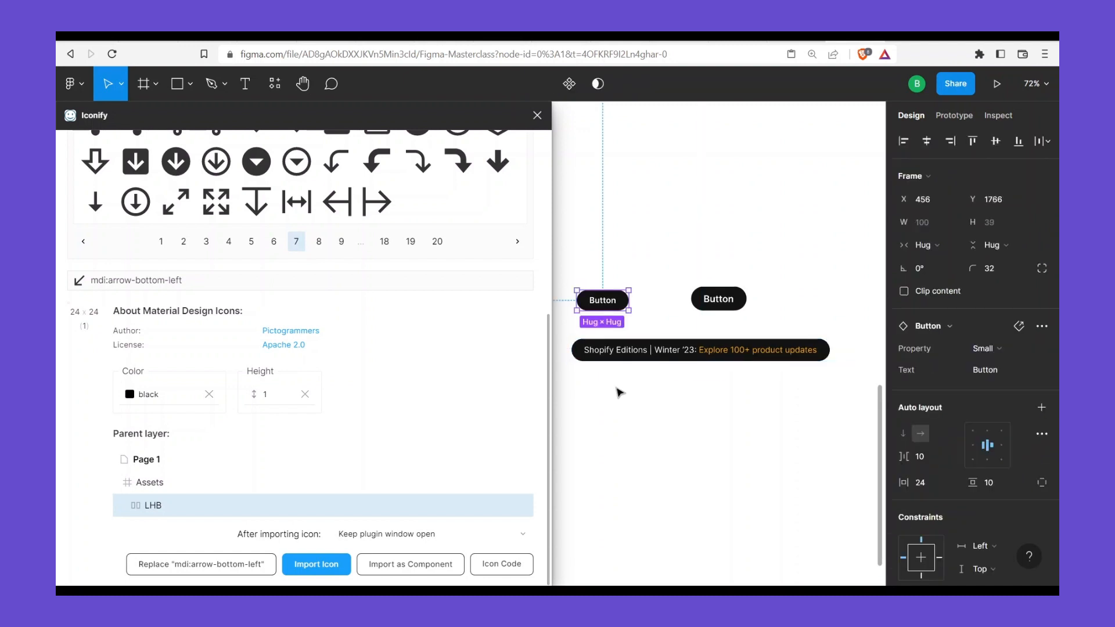
key("ctrl+shift+z")
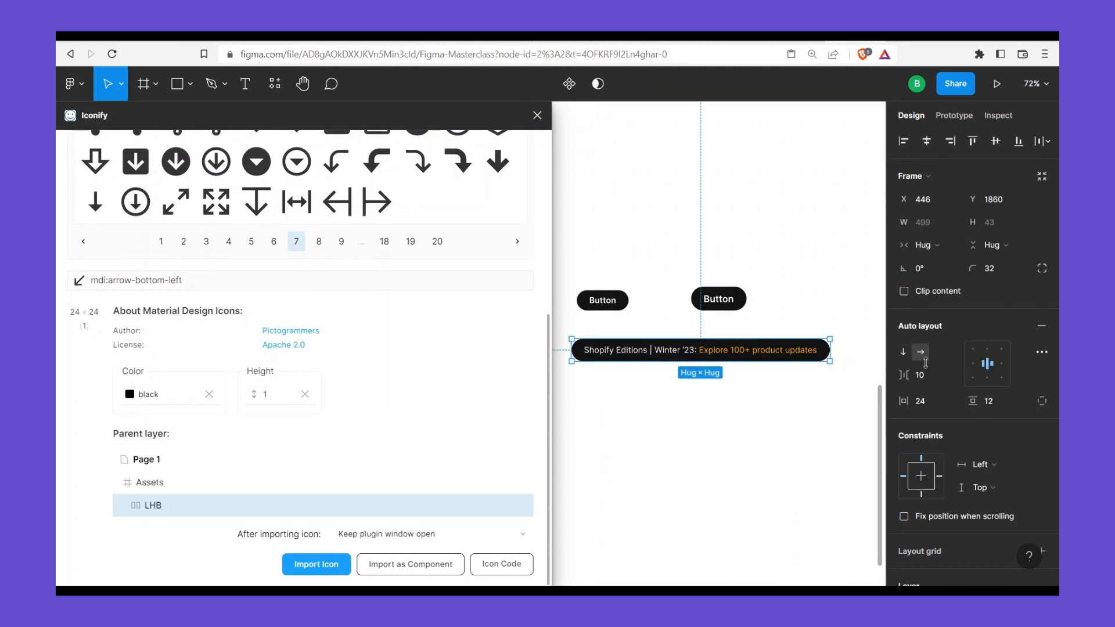
Copy the hex value FFA801 from the Gold color style and close the style editor
left_click(876, 290)
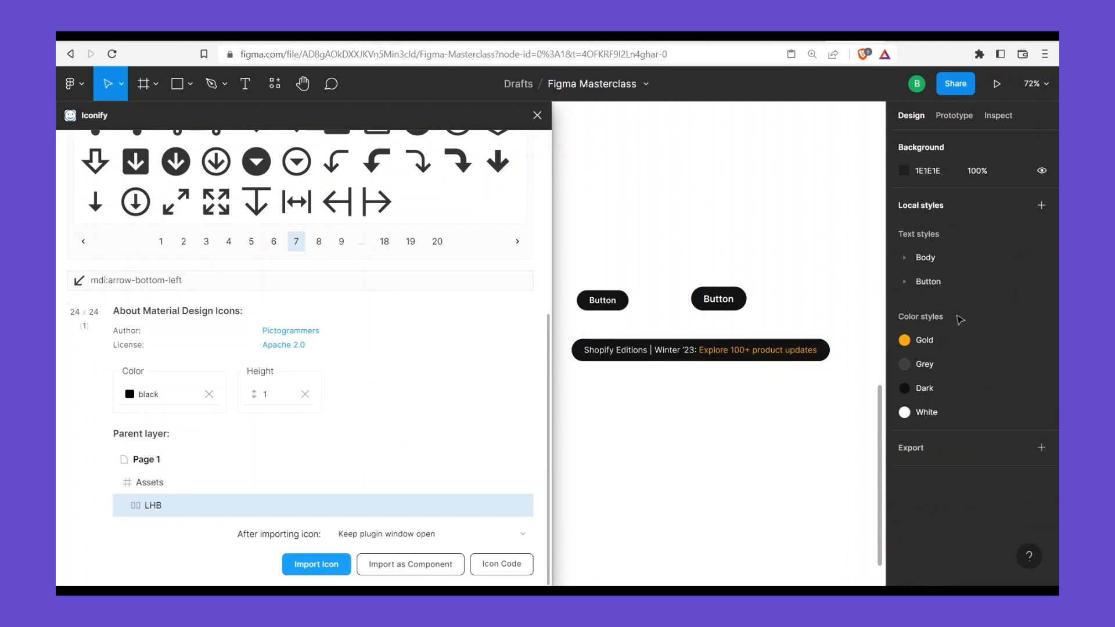
left_click(1039, 342)
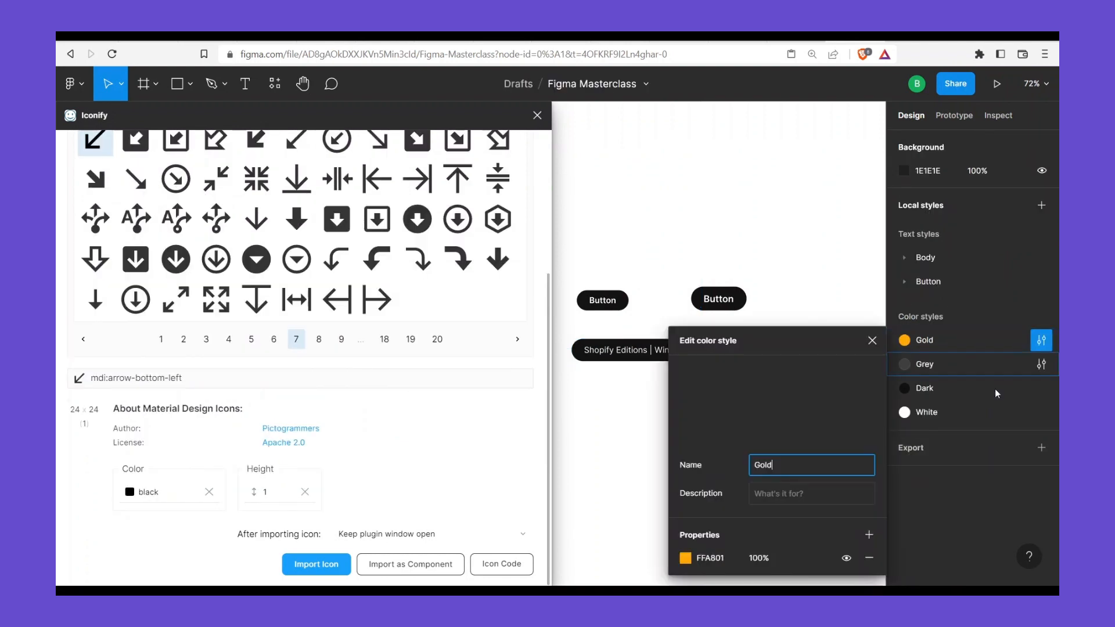
left_click(711, 558)
key("ctrl+c")
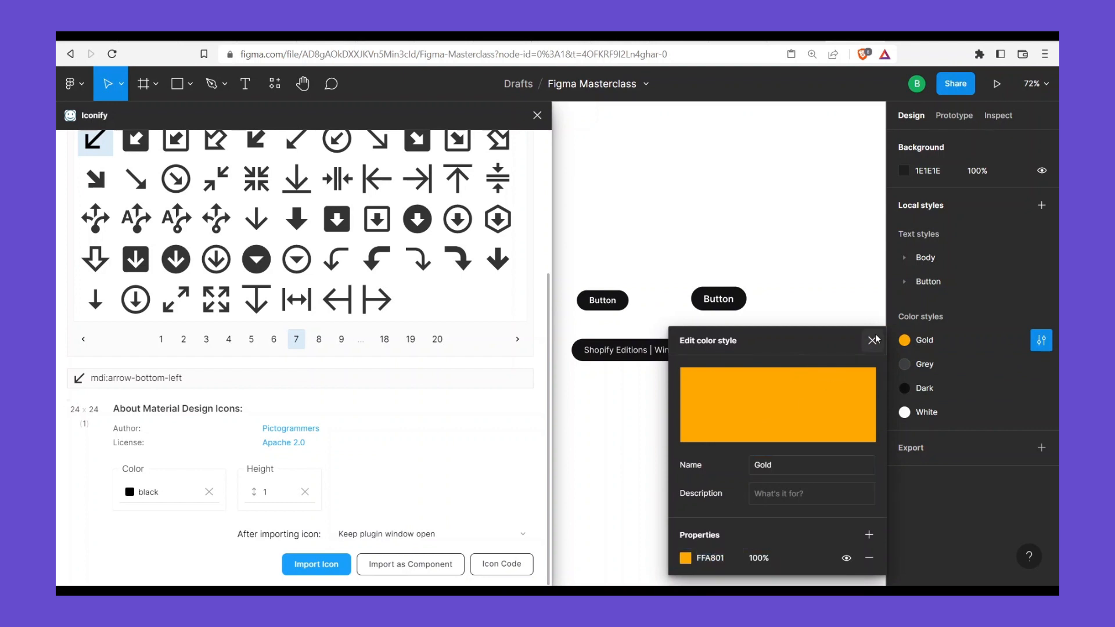
left_click(872, 340)
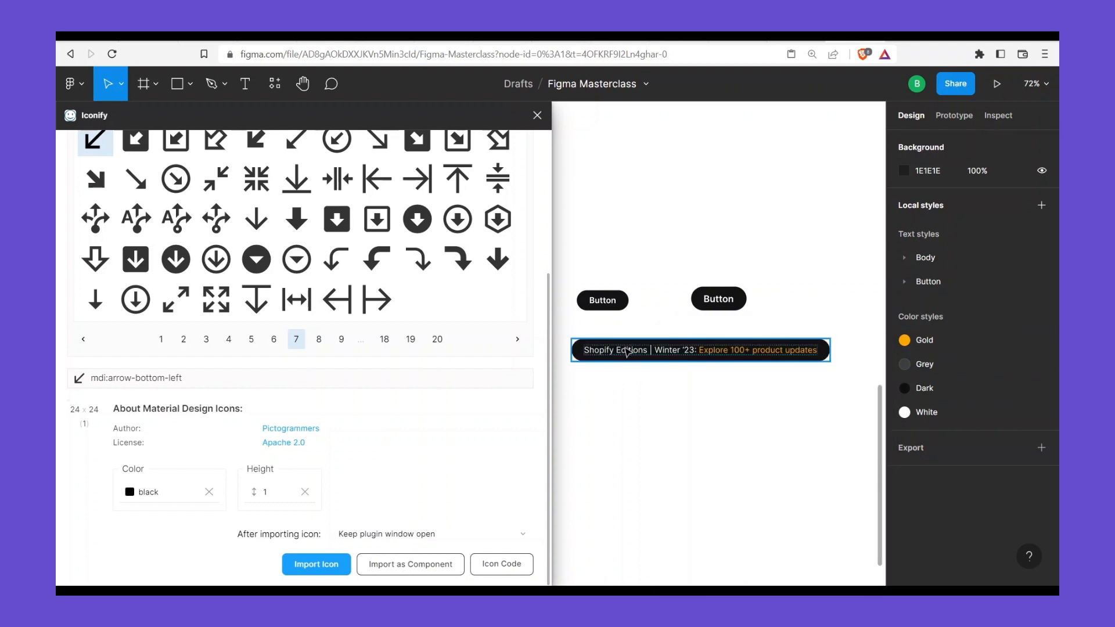
Select the LHB button again and set the Iconify icon's color to #ffa801
left_click(642, 353)
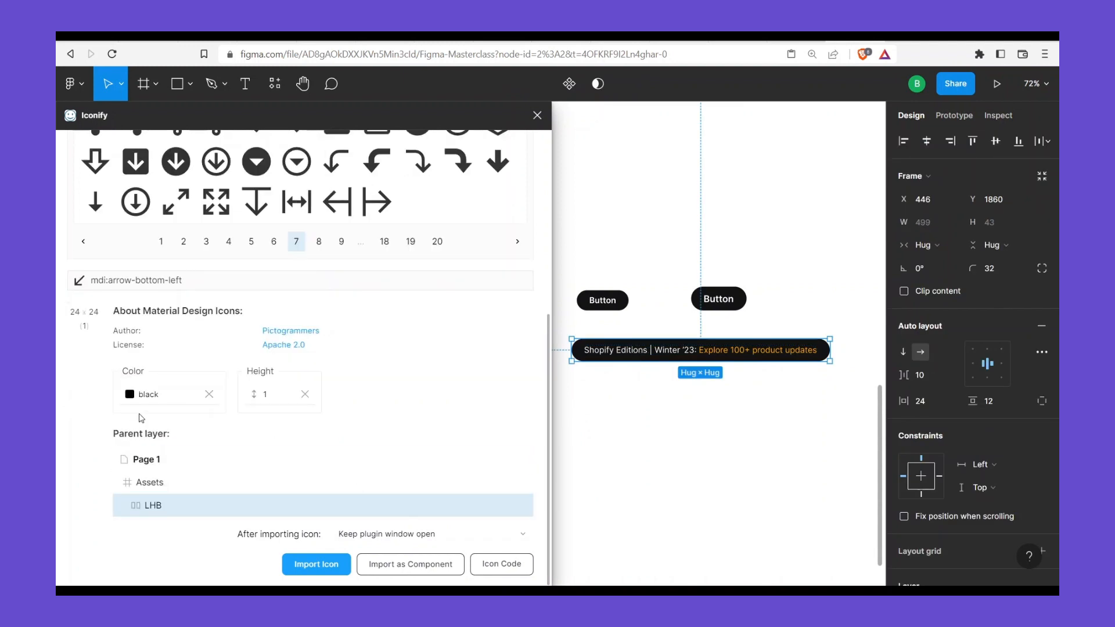
left_click(149, 395)
key("ctrl+a")
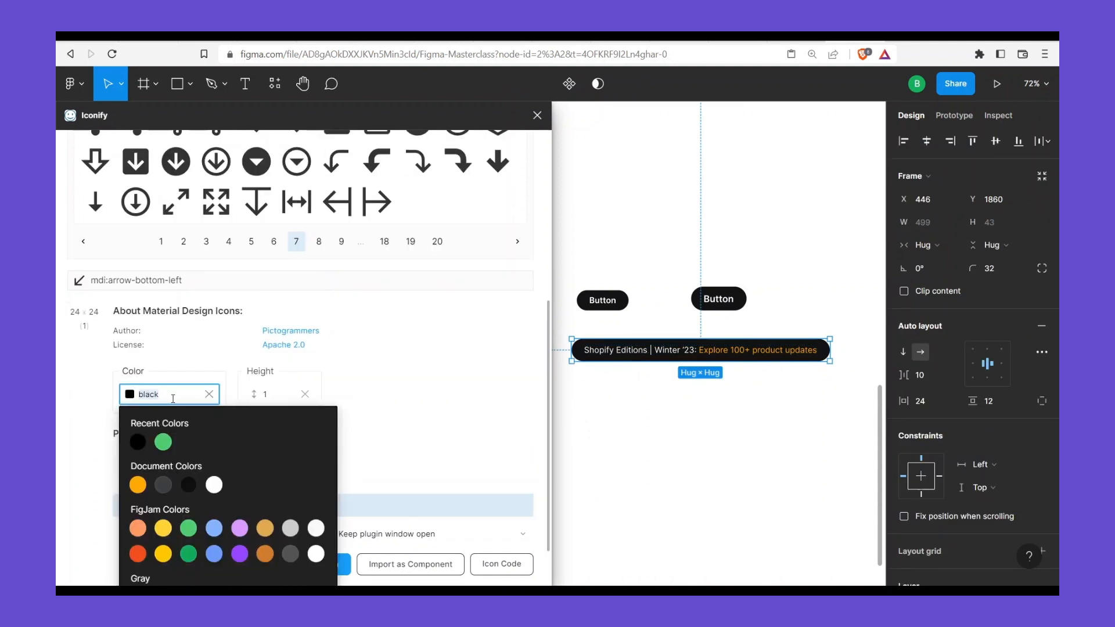
key("ctrl+v")
left_click(440, 439)
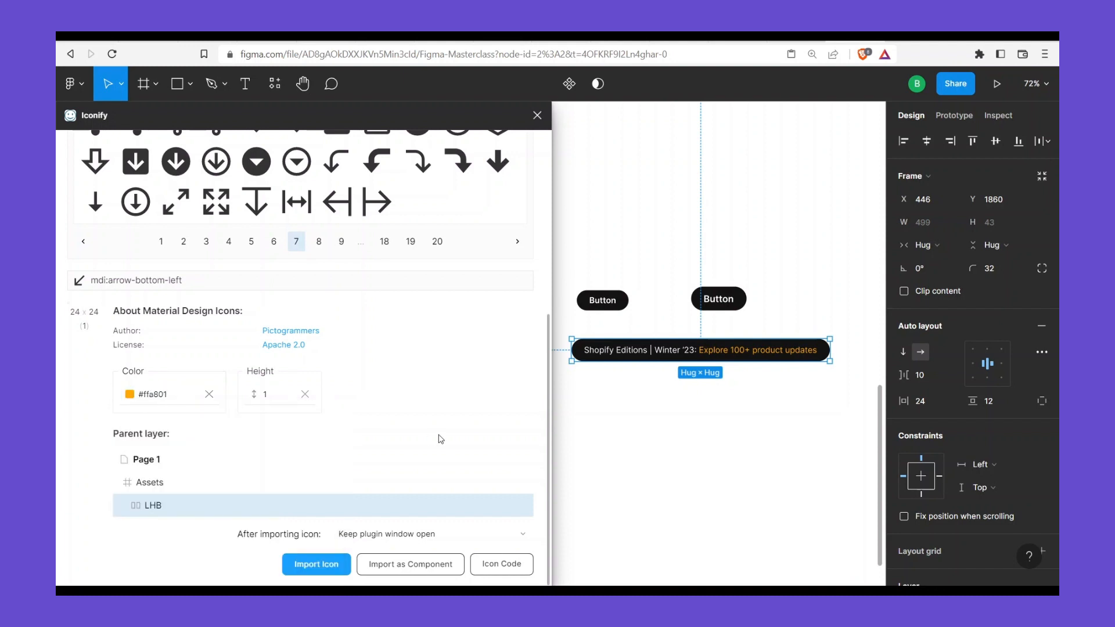
Try to import the gold mdi:arrow-bottom-left icon into the LHB button, and reselect the button
left_click(316, 565)
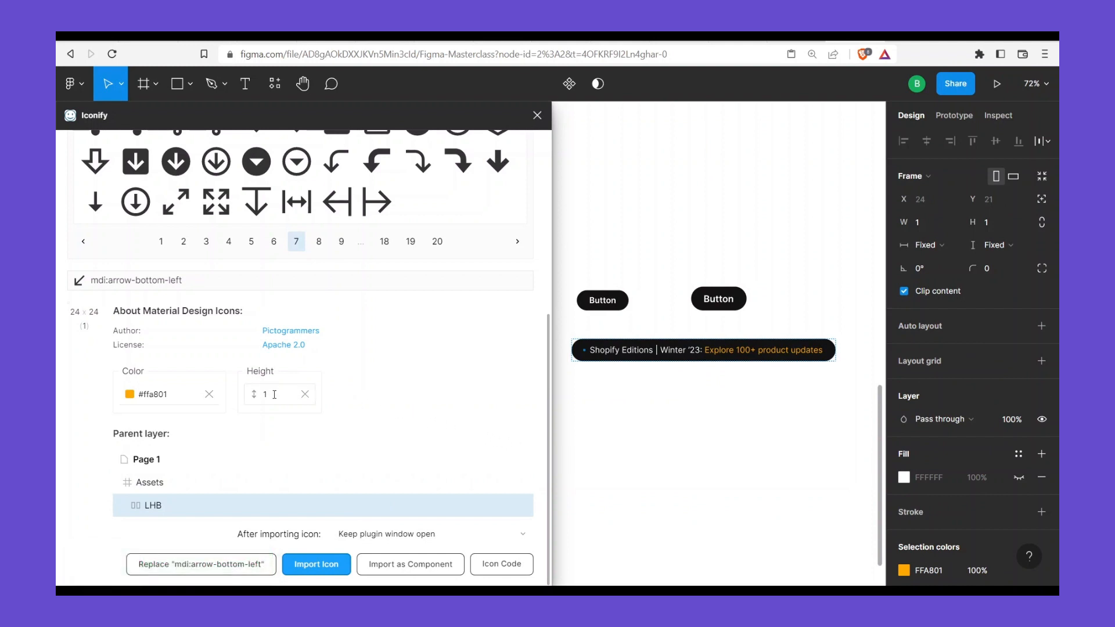
left_click(623, 393)
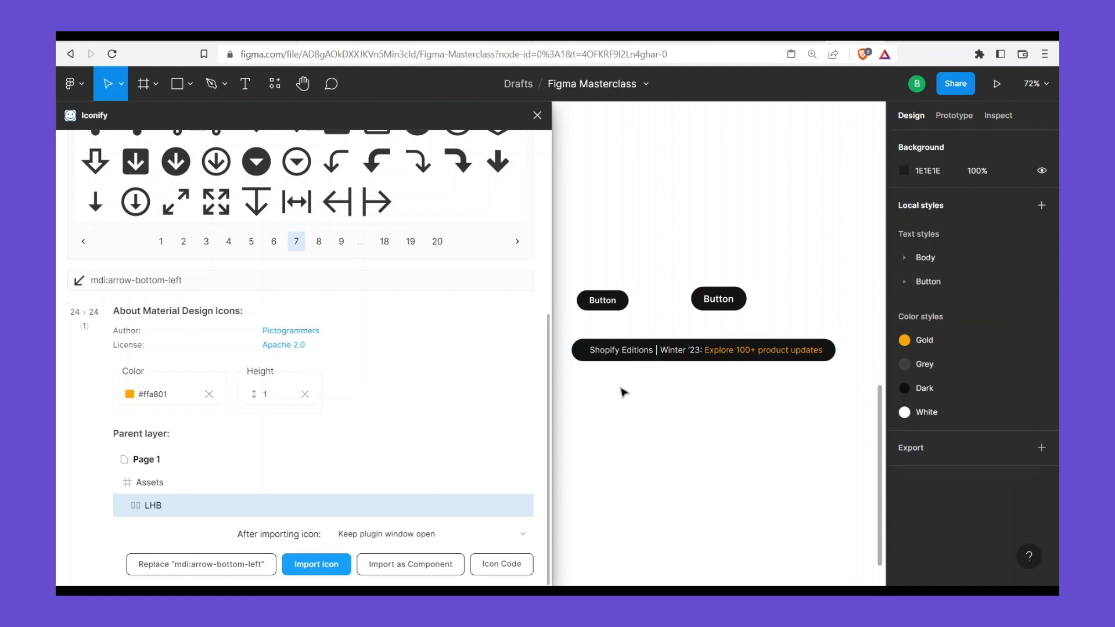
left_click(623, 351)
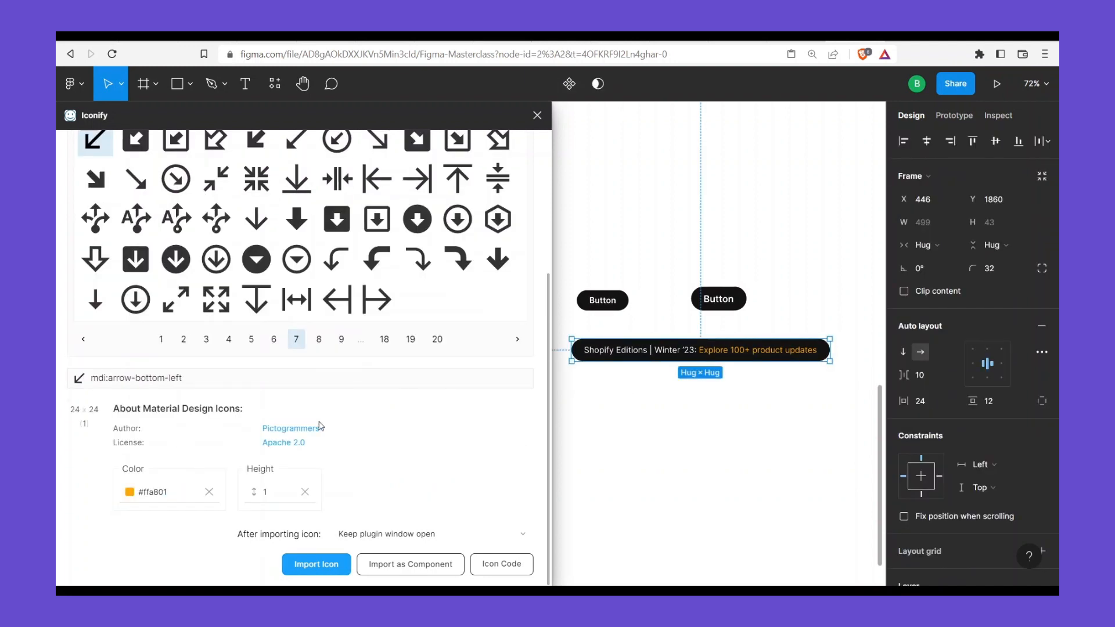
Set the Iconify icon height to 16, import mdi:arrow-bottom-left into the LHB button, and close the plugin
left_click(268, 396)
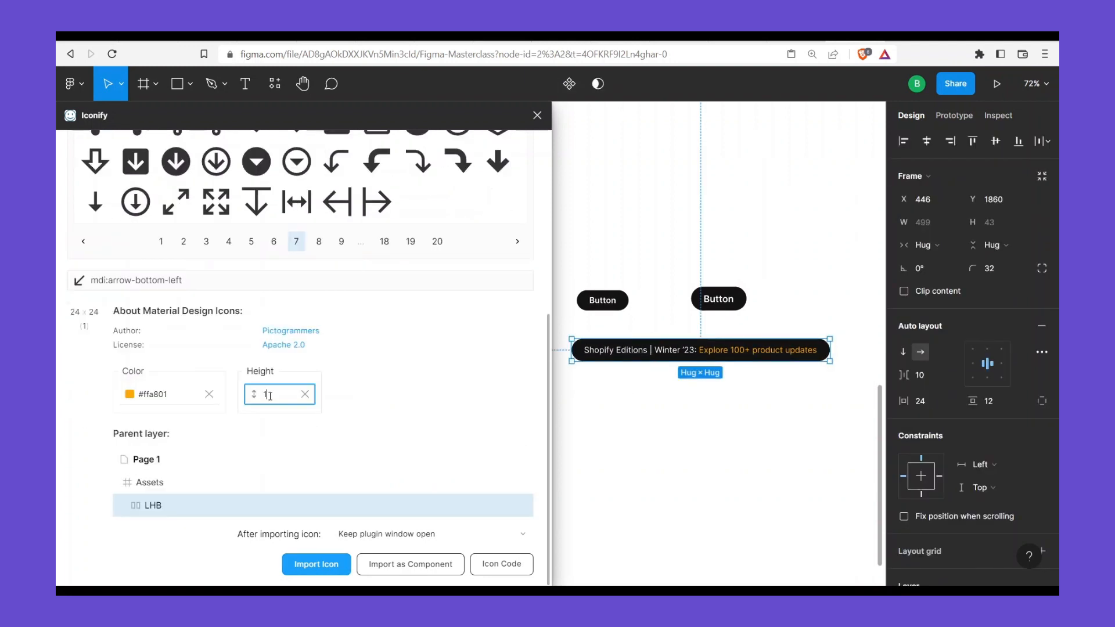
type("16")
left_click(343, 440)
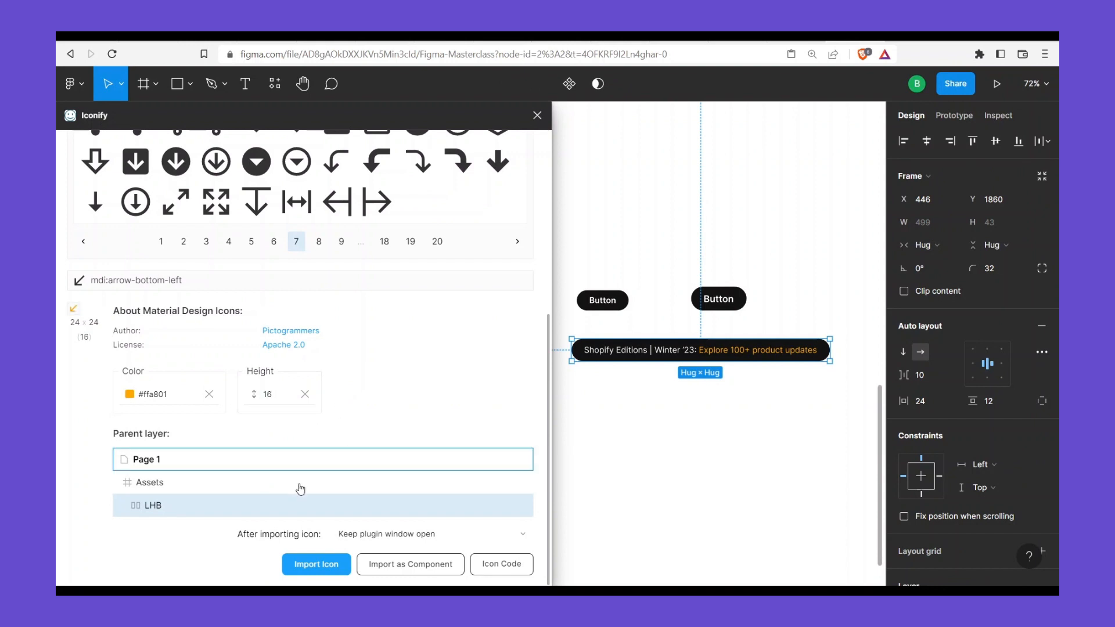
left_click(319, 564)
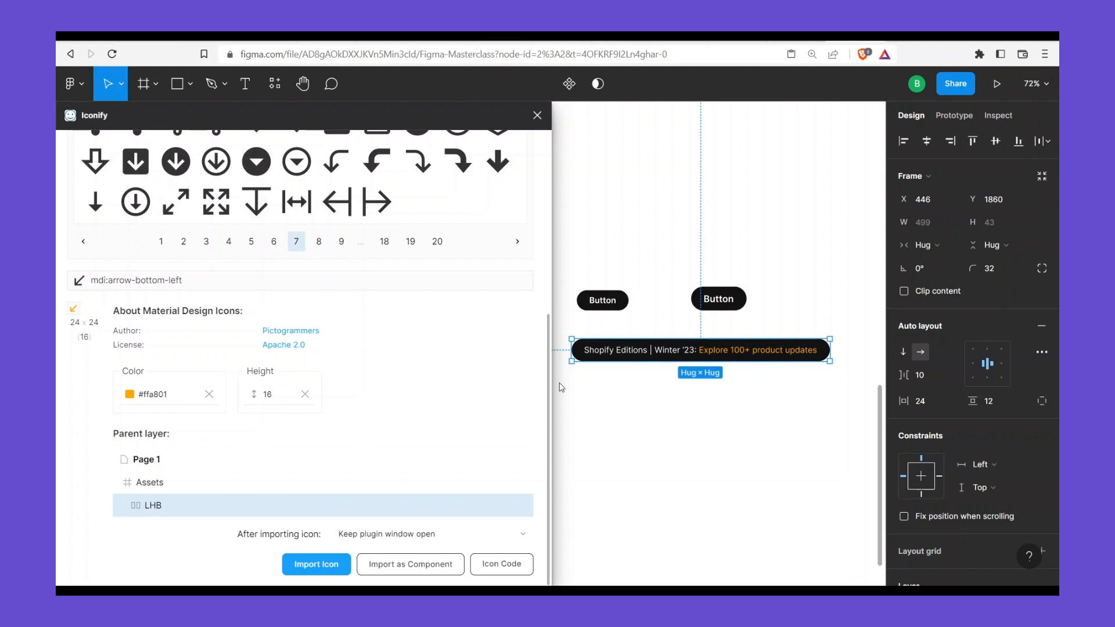
left_click(650, 408)
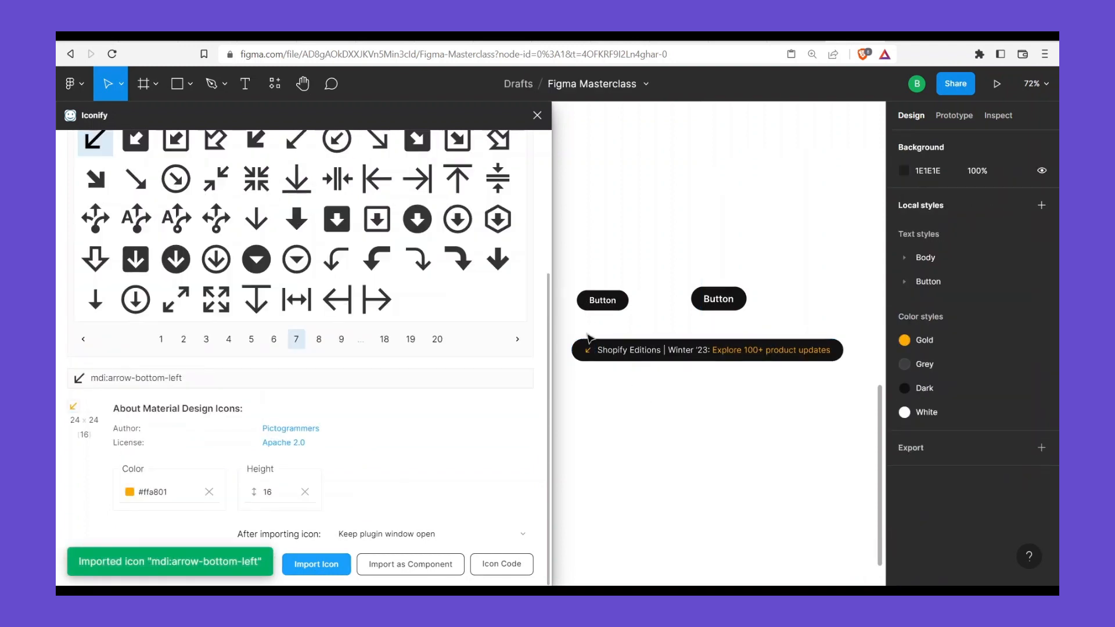
left_click(537, 114)
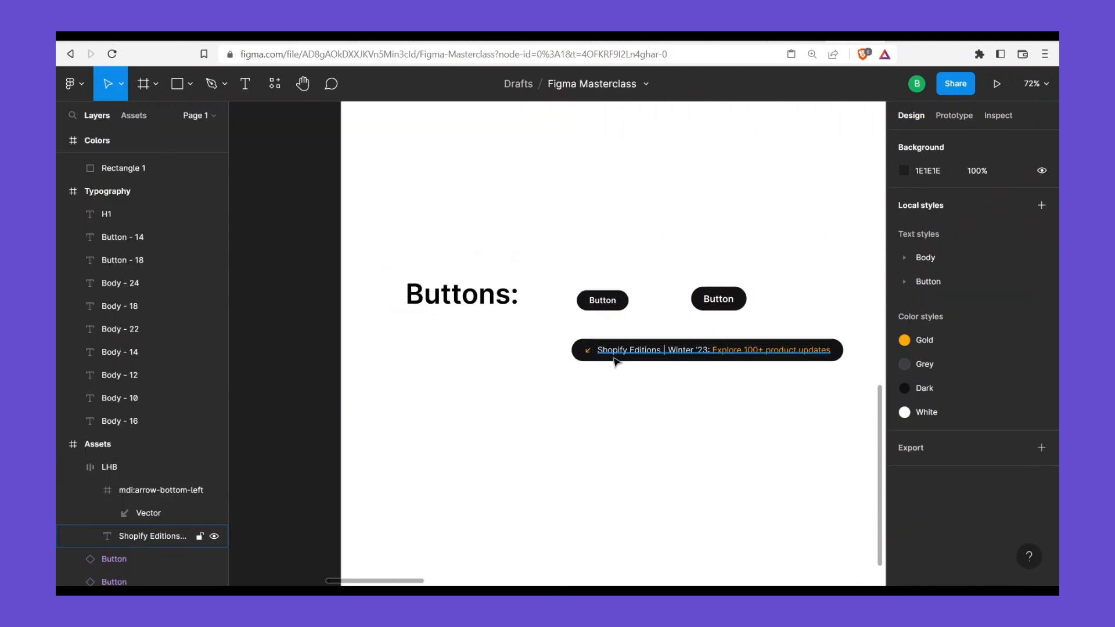
Try moving the arrow icon after the announcement text and back before it within the LHB button's horizontal auto layout
scroll(635, 366, "up", 5)
scroll(631, 363, "right", 3)
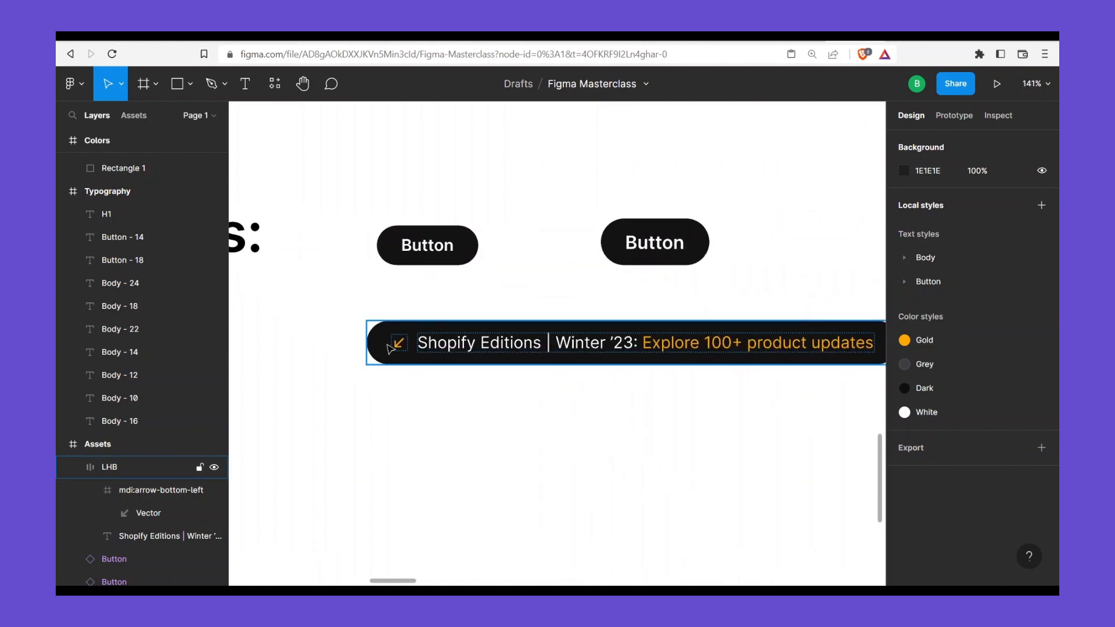
left_click(398, 344)
left_click(397, 344)
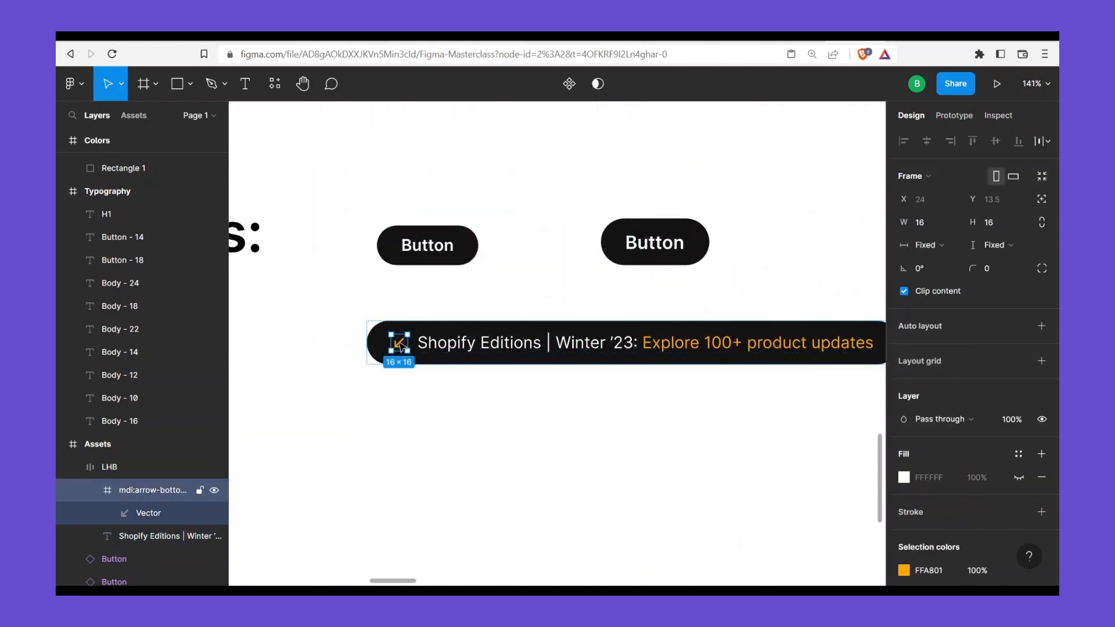
key("Right")
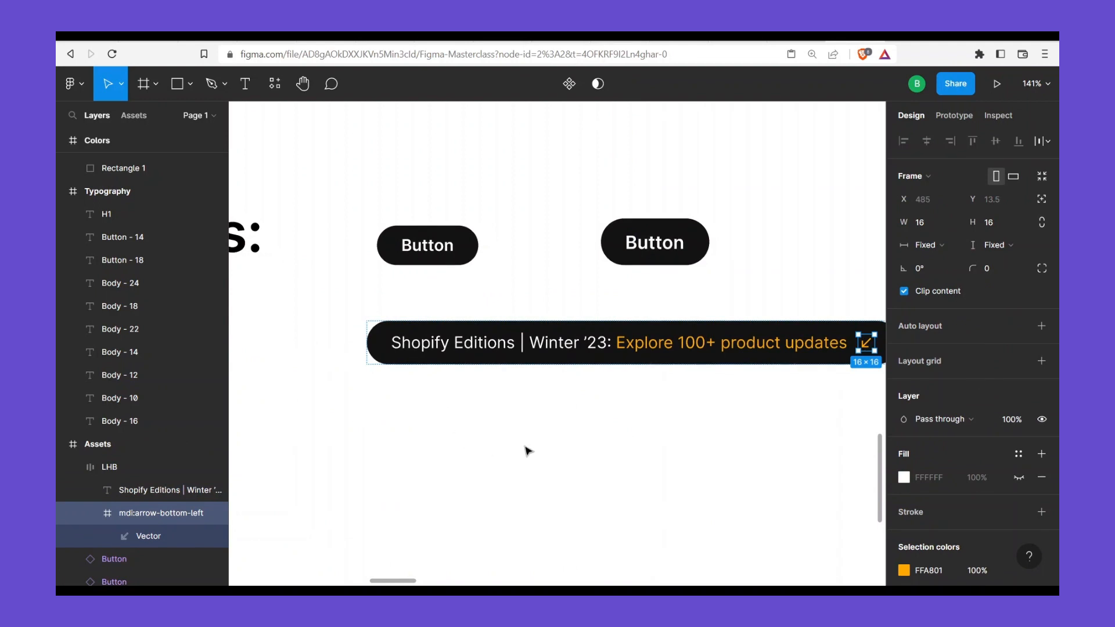
key("Left")
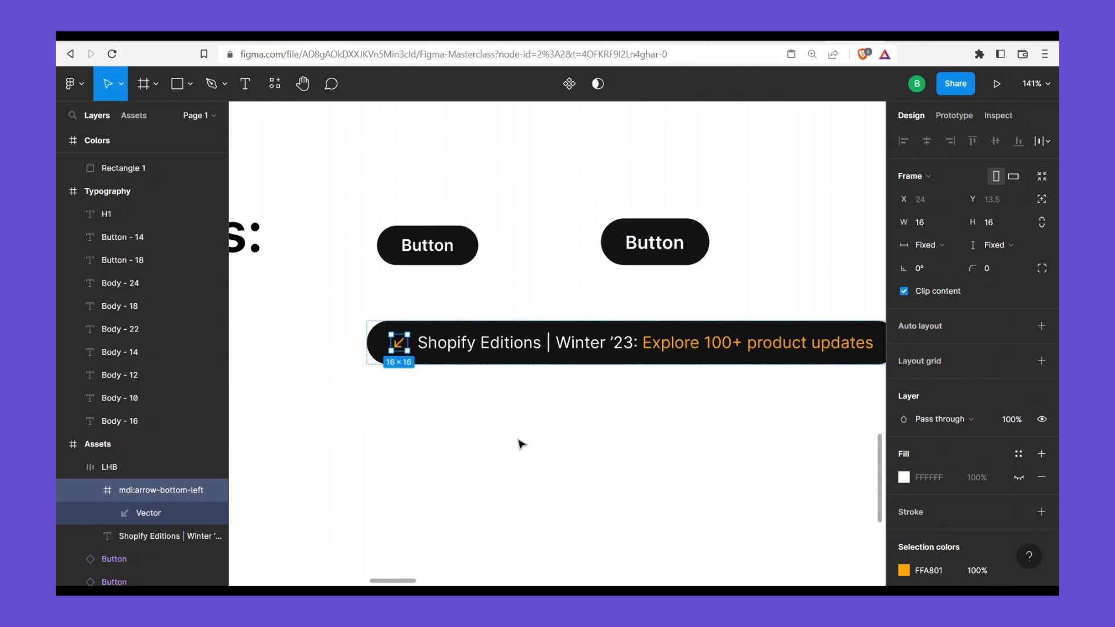
left_click_drag(682, 443, 577, 425)
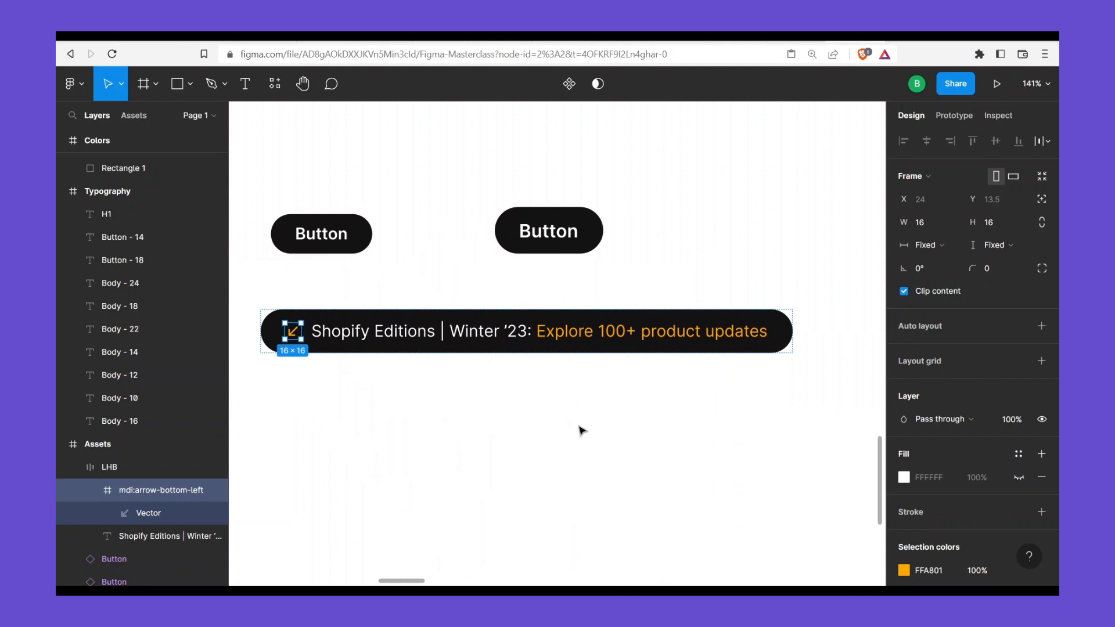
key("Right")
key("Left")
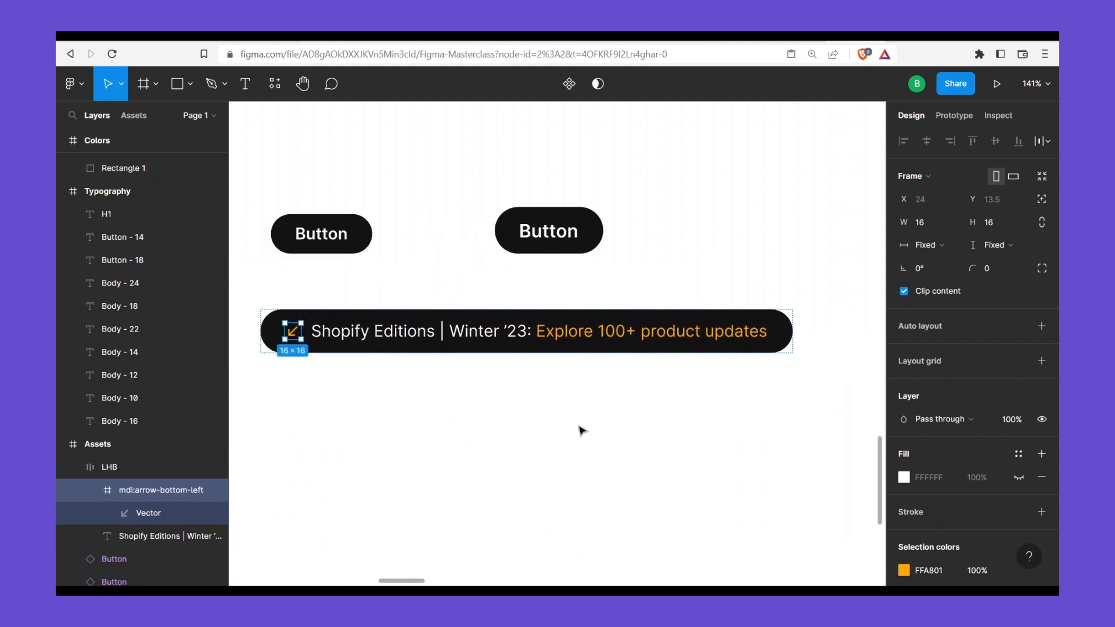
key("Right")
key("Left")
key("Right")
key("Left")
left_click(581, 430)
Switch the LHB auto layout to vertical, reorder the arrow icon below the announcement text, and restore the horizontal direction
left_click(676, 340)
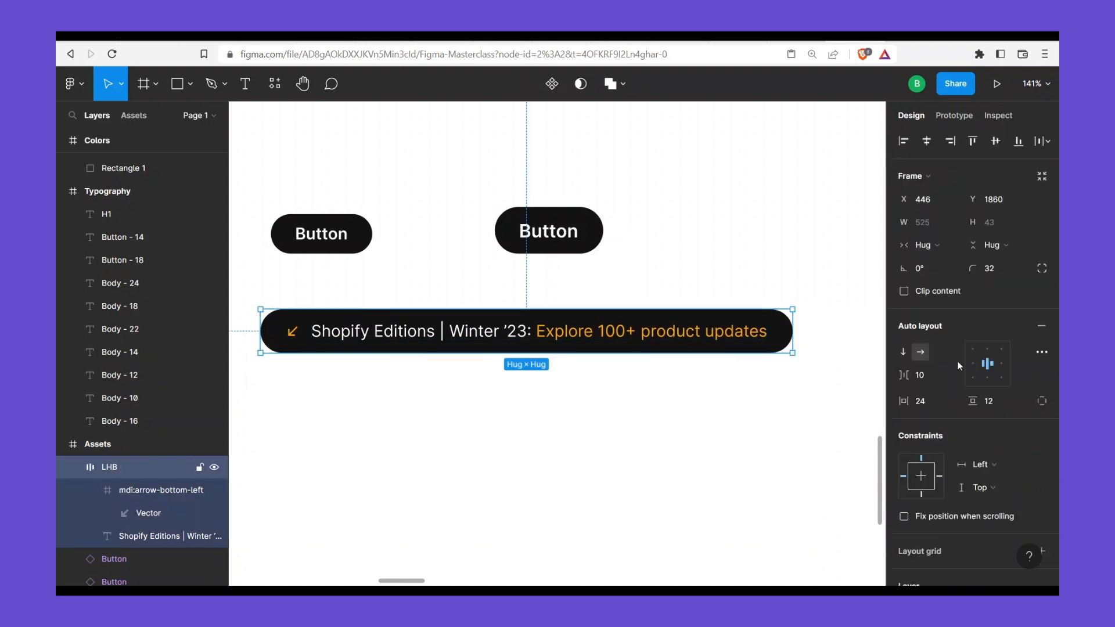
left_click(904, 352)
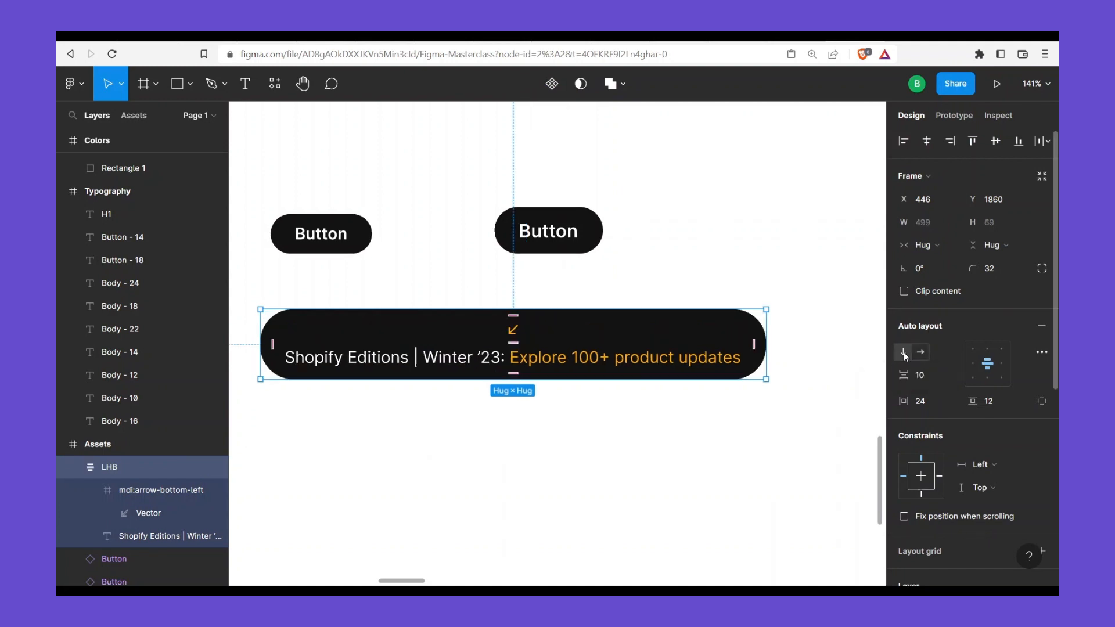
left_click(513, 330)
key("Down")
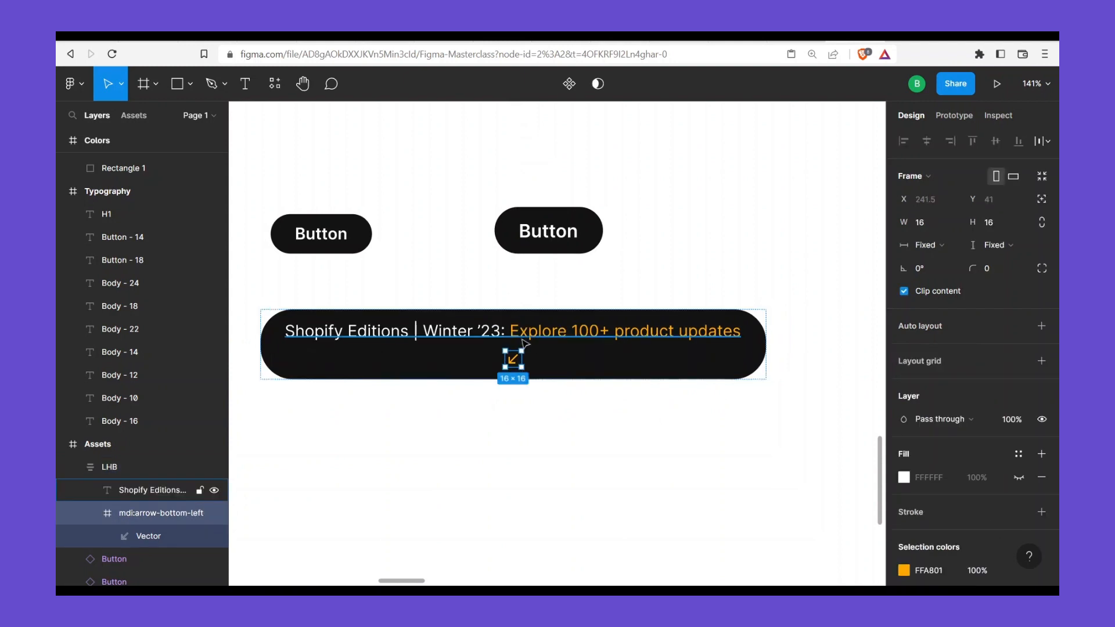
key("Up")
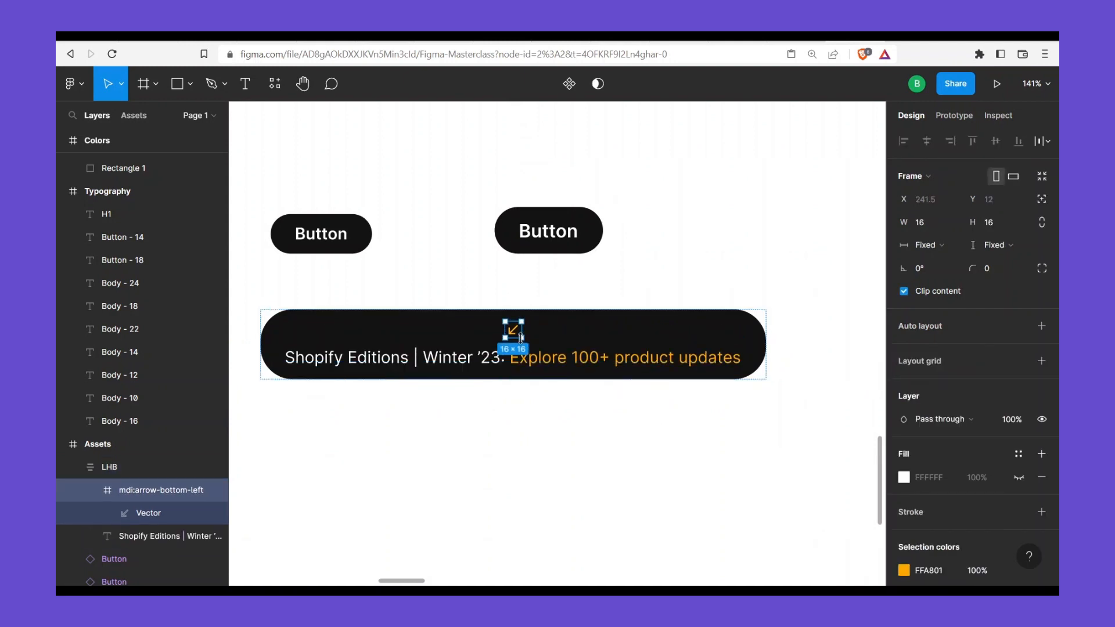
key("Down")
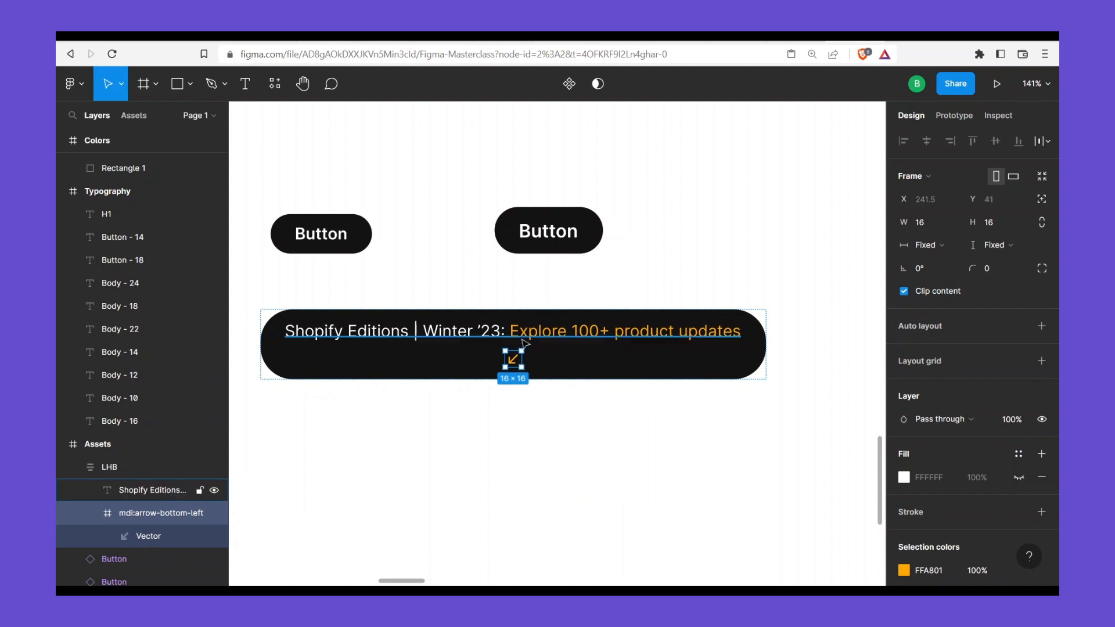
left_click(678, 375)
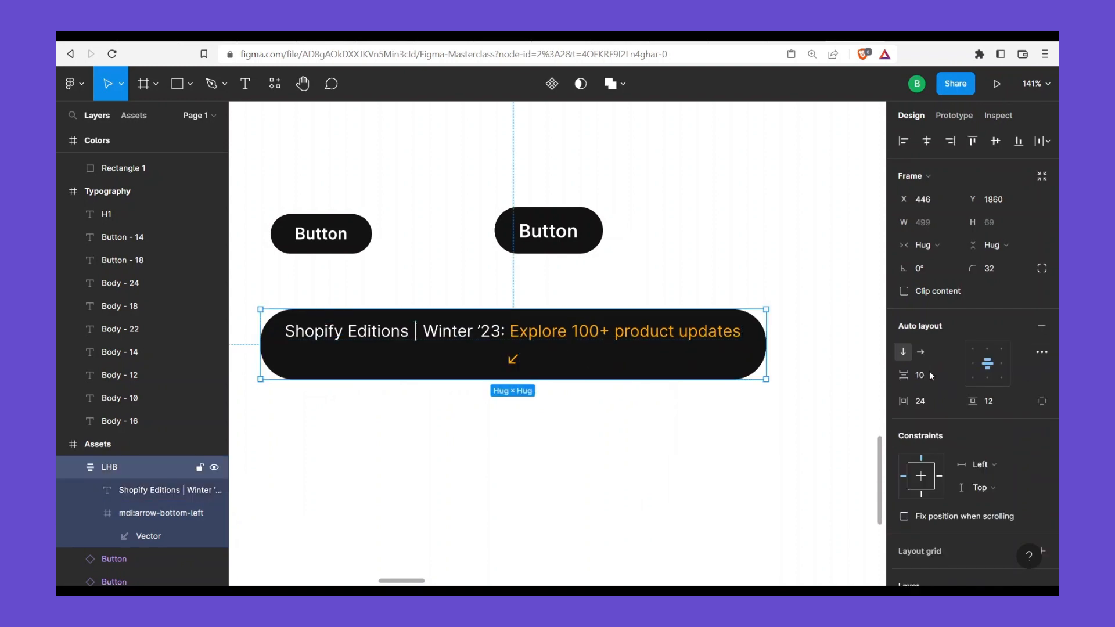
left_click(921, 353)
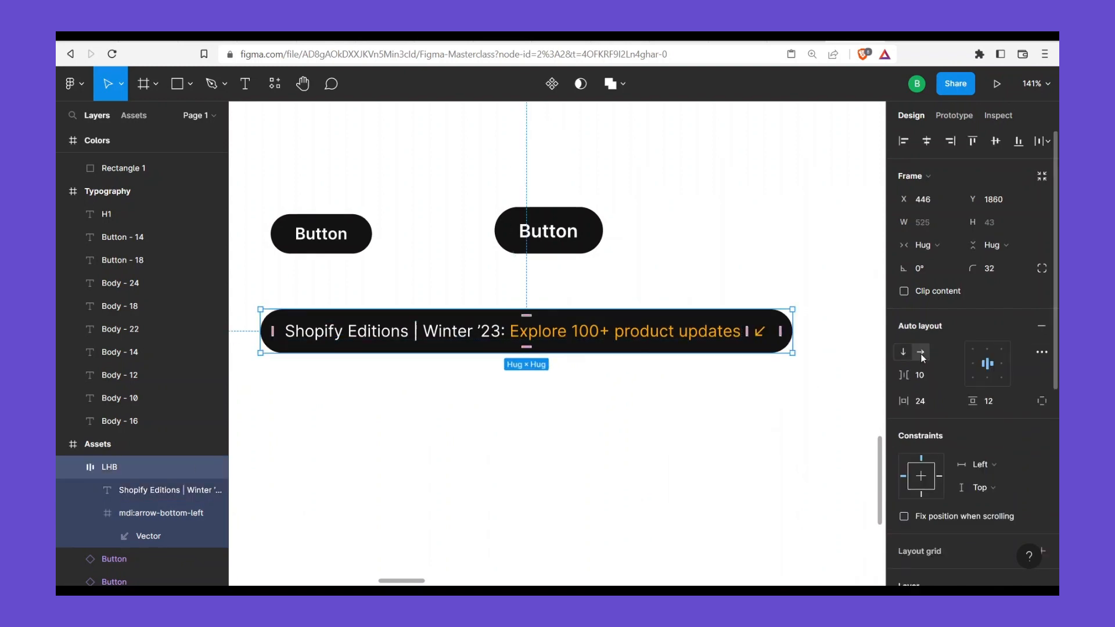
Rotate the arrow icon in the LHB button to 180° and compare it with the announcement button on shopify.com
left_click(764, 339)
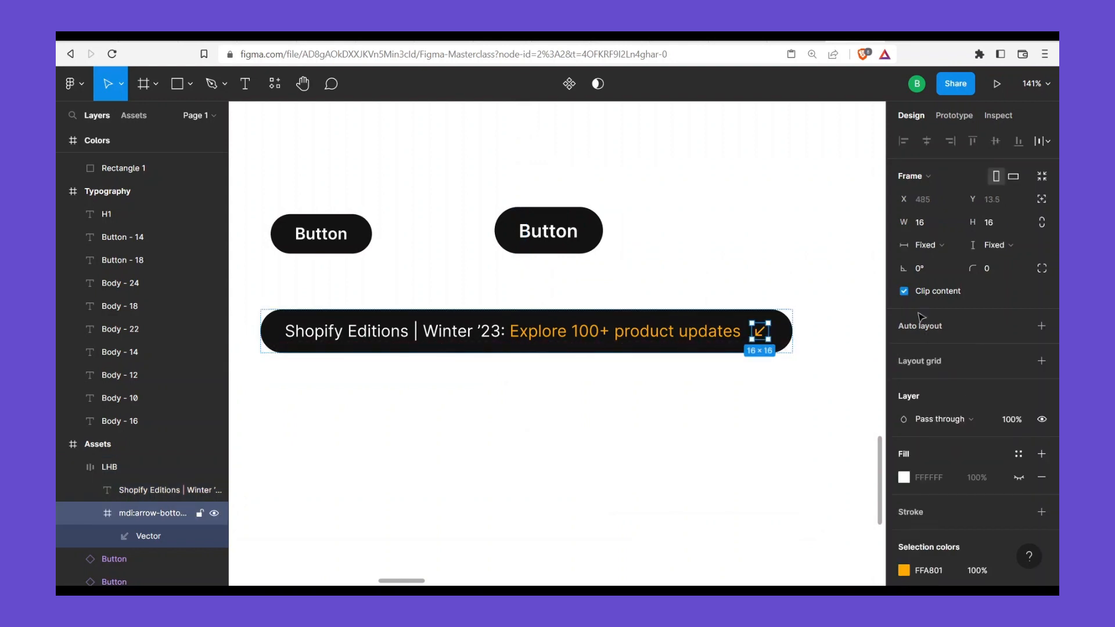
left_click(937, 274)
type("18")
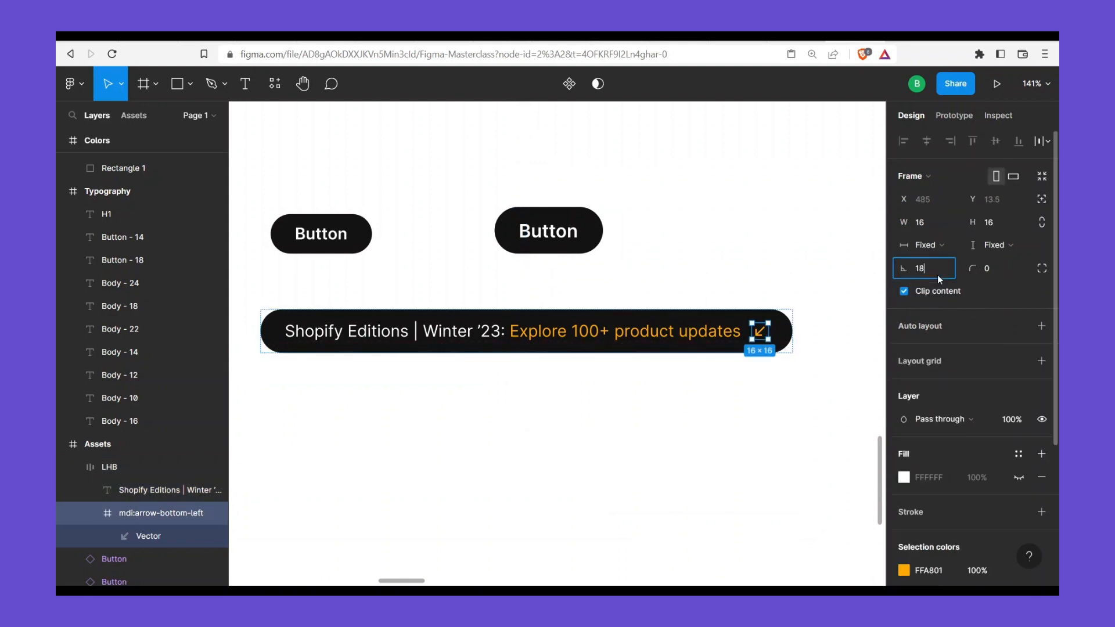
type("0")
key("Return")
left_click(796, 39)
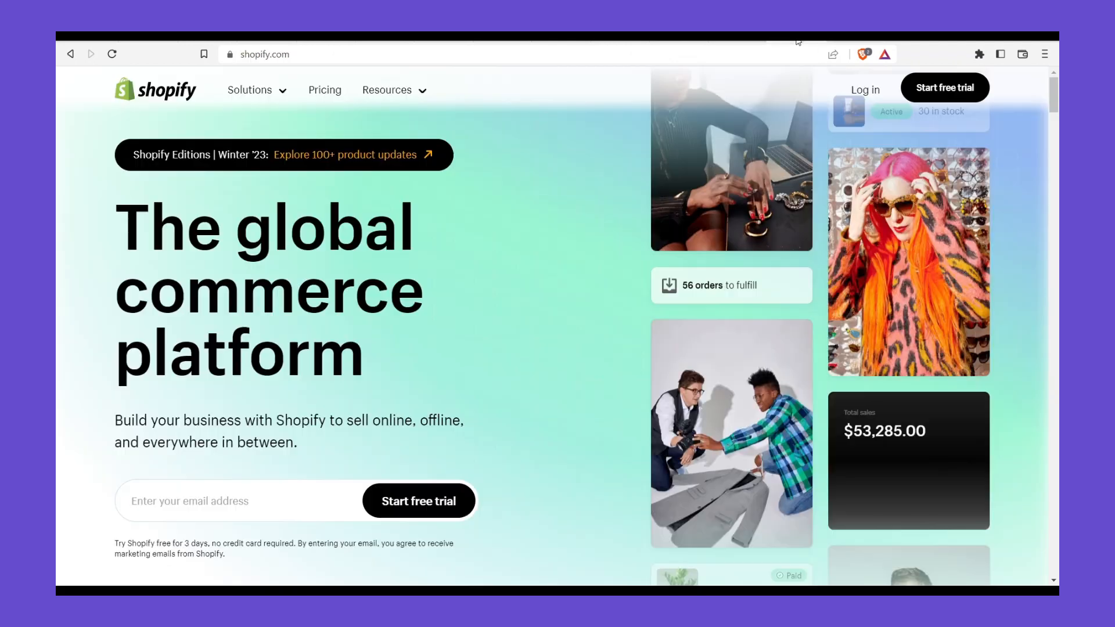
left_click(859, 39)
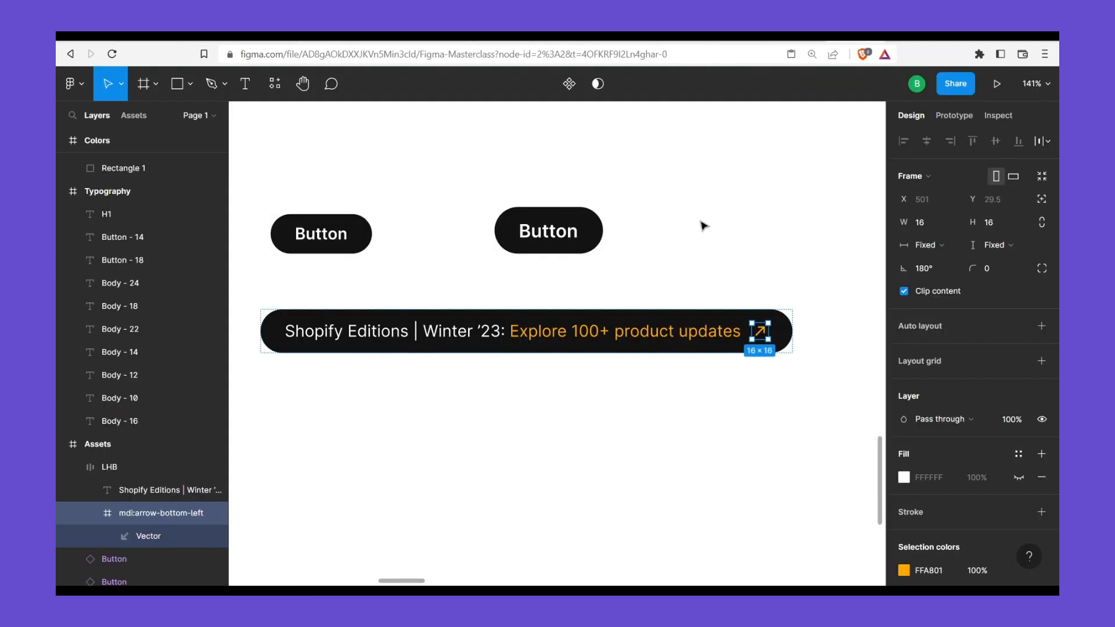
Duplicate the LHB button about 76 px below the original and inspect the text layer of the copy
left_click(569, 346)
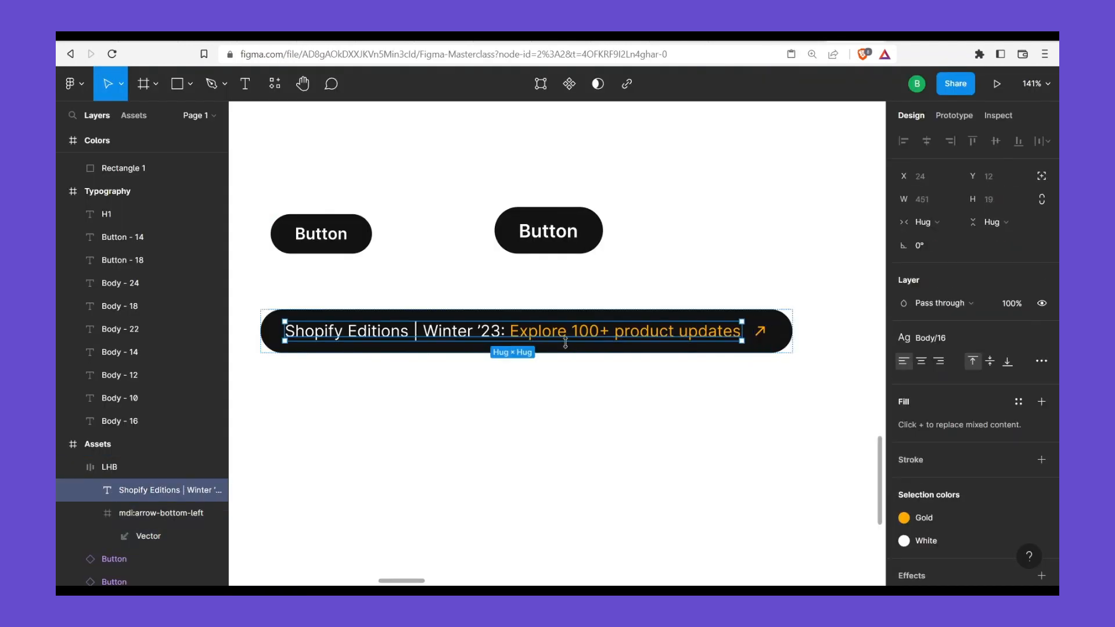
left_click(779, 348)
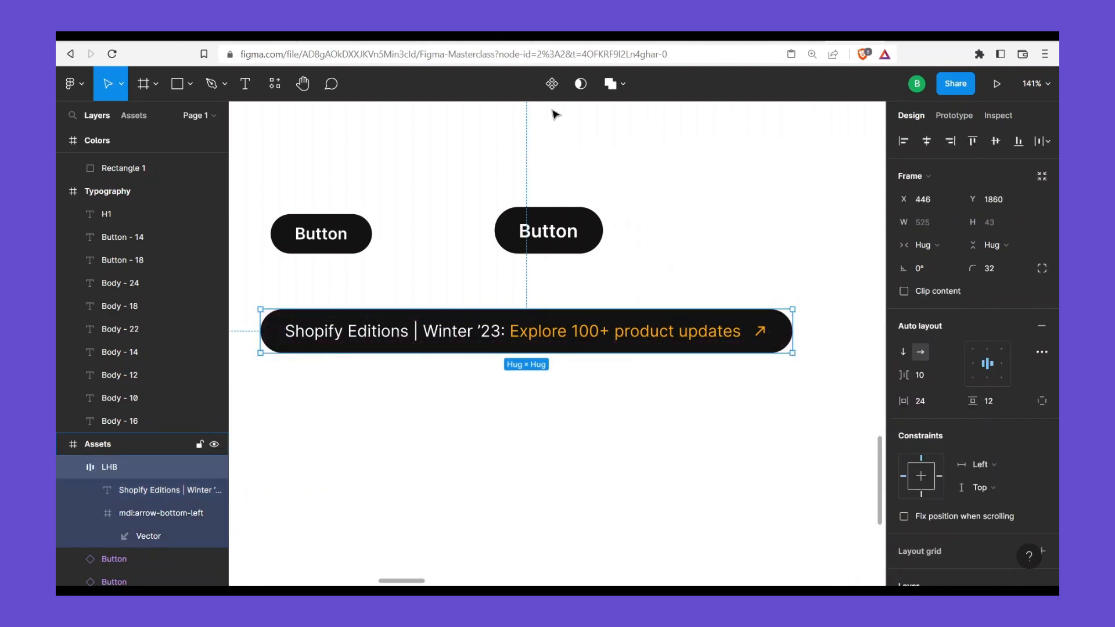
left_click_drag(748, 347, 718, 429)
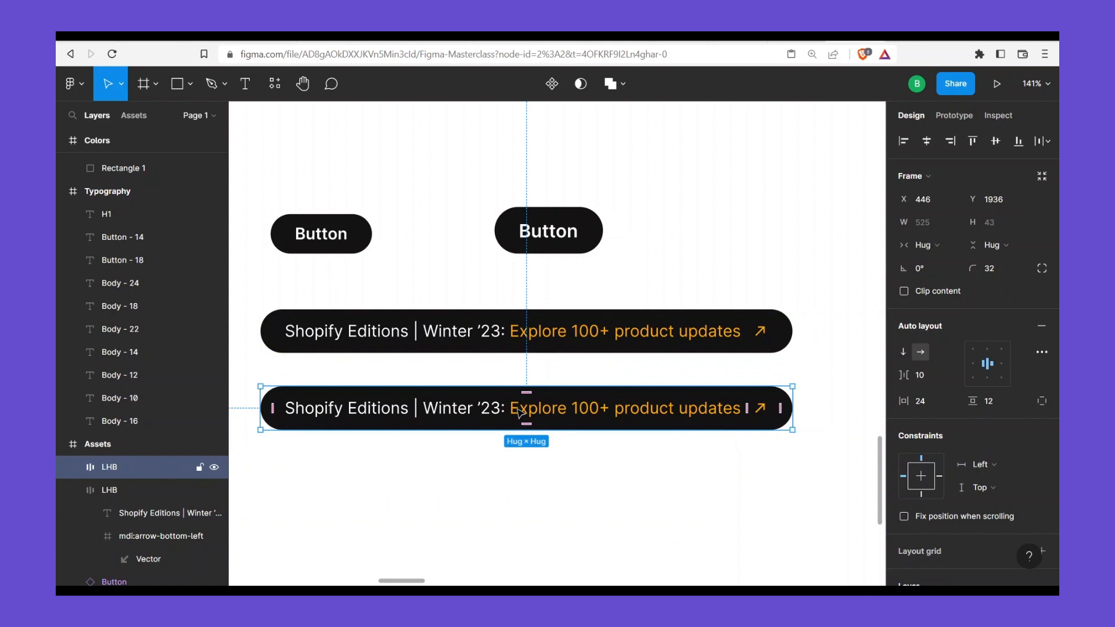
double_click(518, 413)
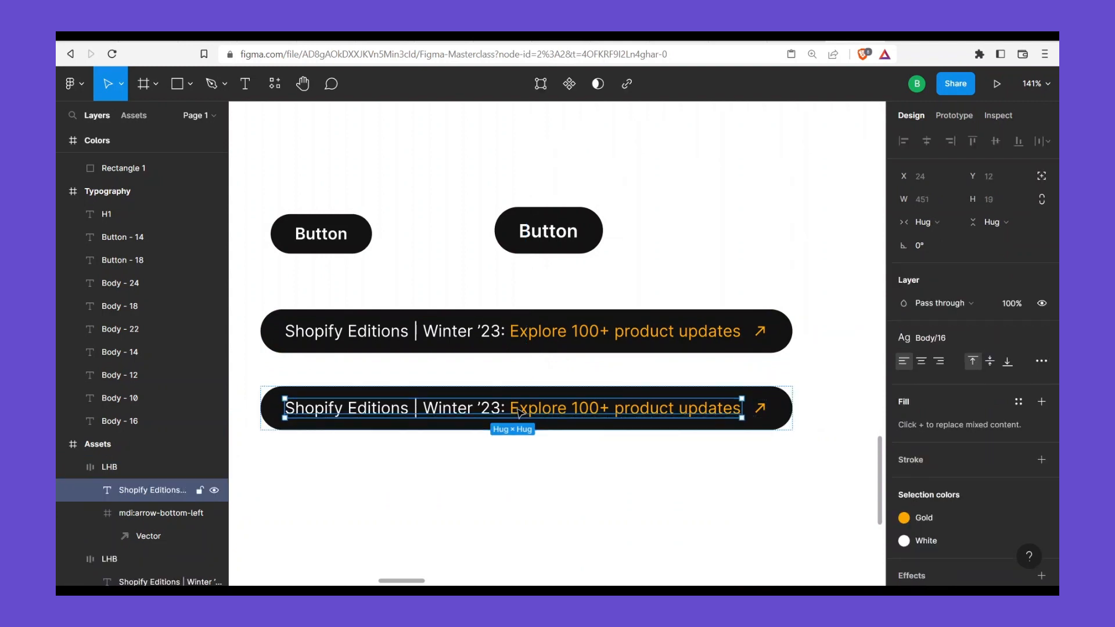
left_click(591, 473)
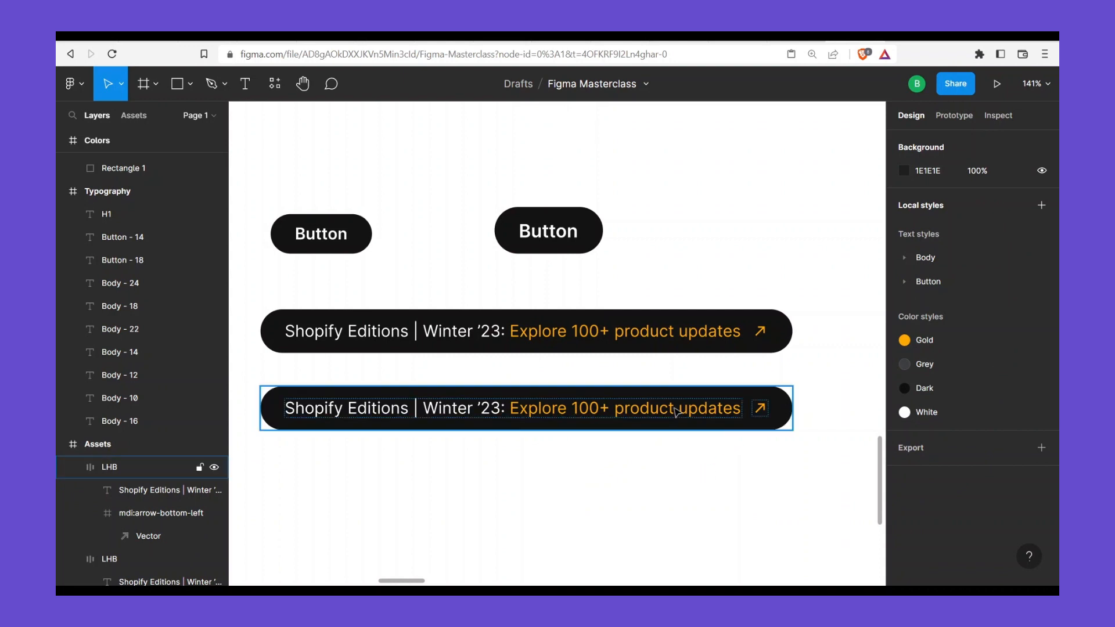
Delete the duplicated LHB button and the original LHB button
left_click(656, 424)
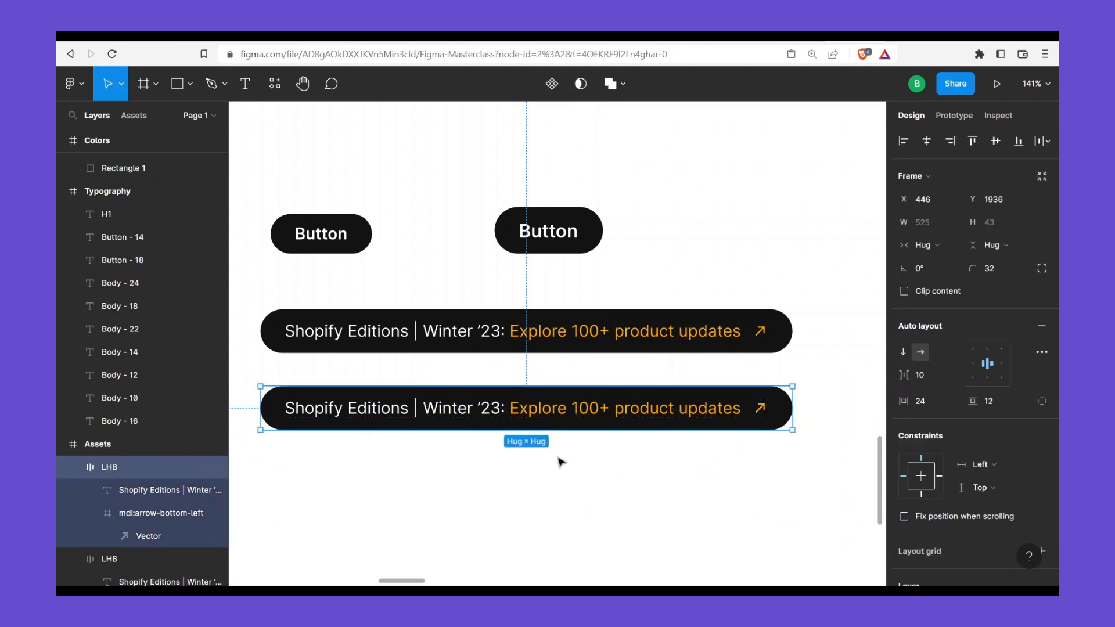
key("Delete")
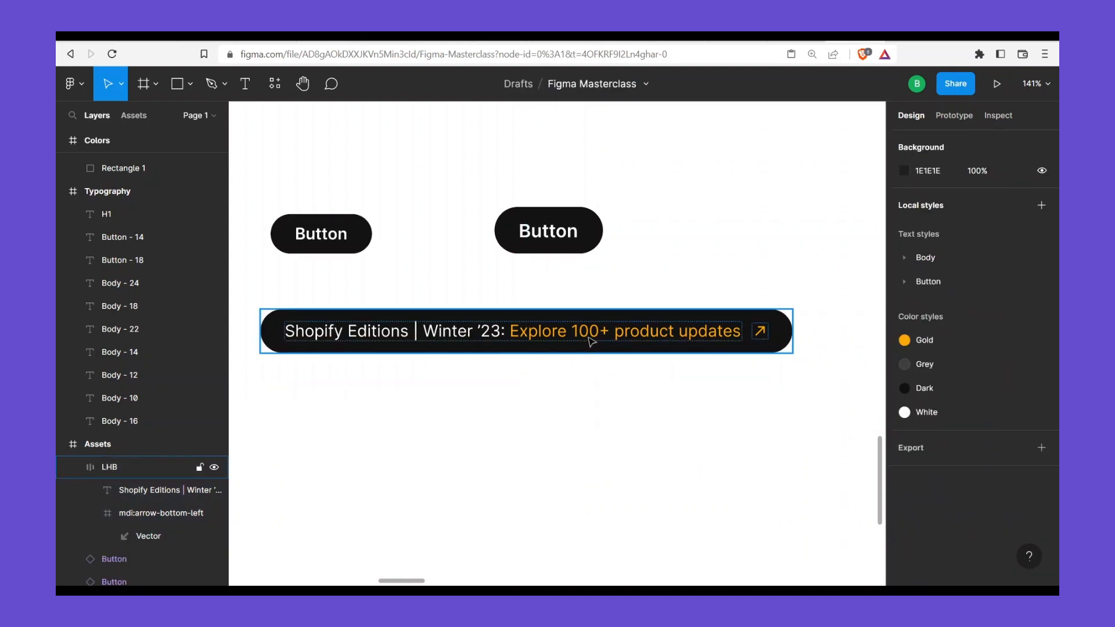
left_click(591, 342)
key("Delete")
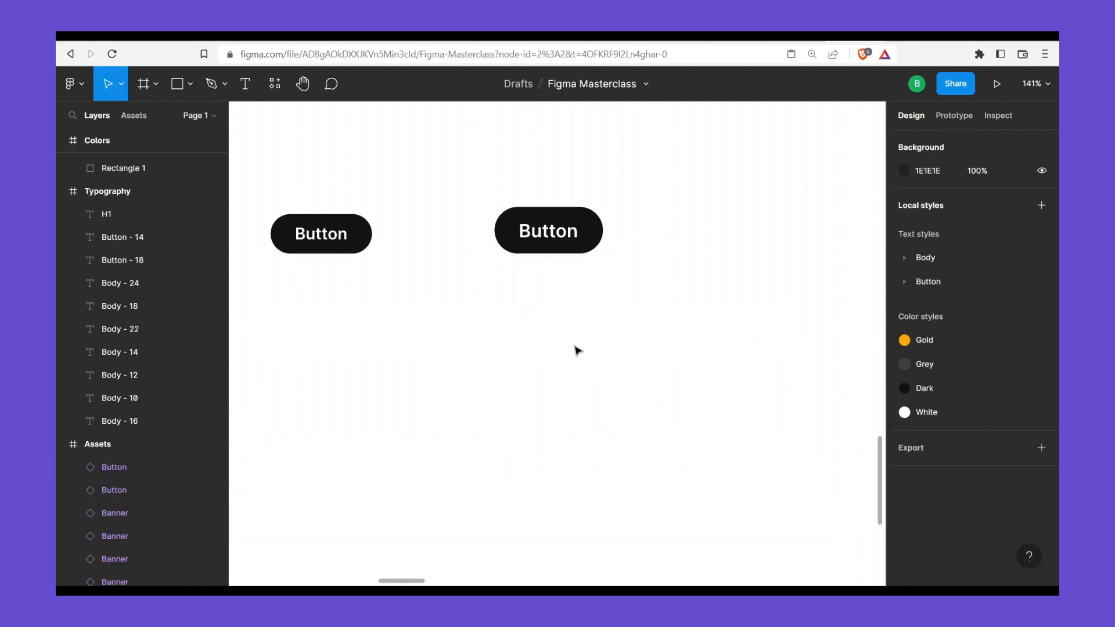
Place a Button component instance beneath the small button at about X 460, Y 1873, and set its Property to Long-Hero-Button
scroll(492, 360, "down", 2)
scroll(466, 340, "down", 2)
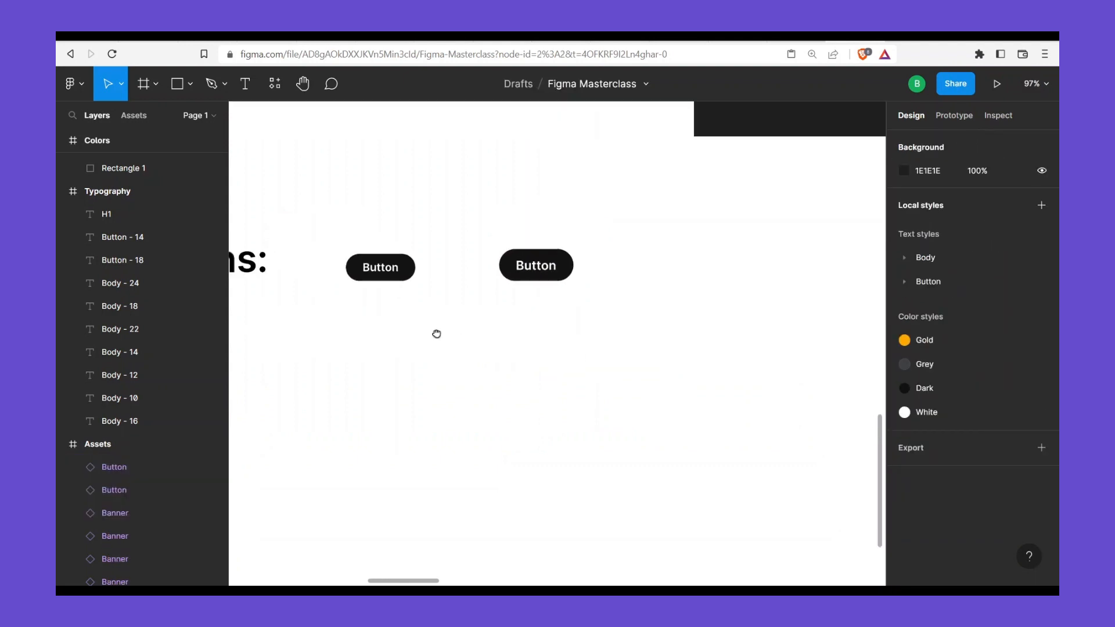
left_click(152, 115)
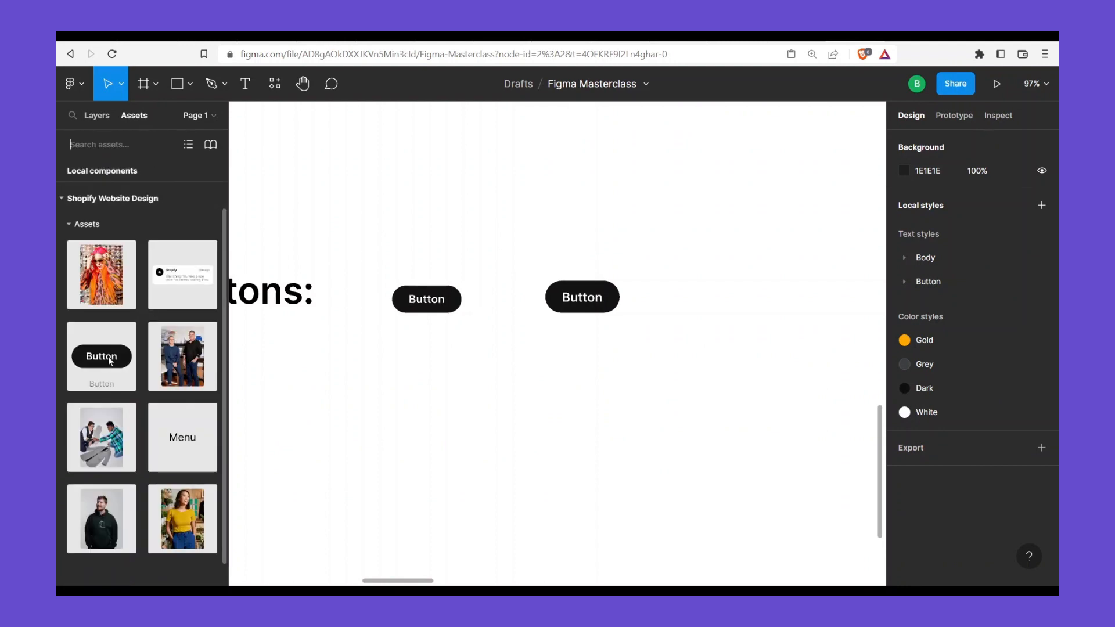
left_click_drag(108, 361, 438, 381)
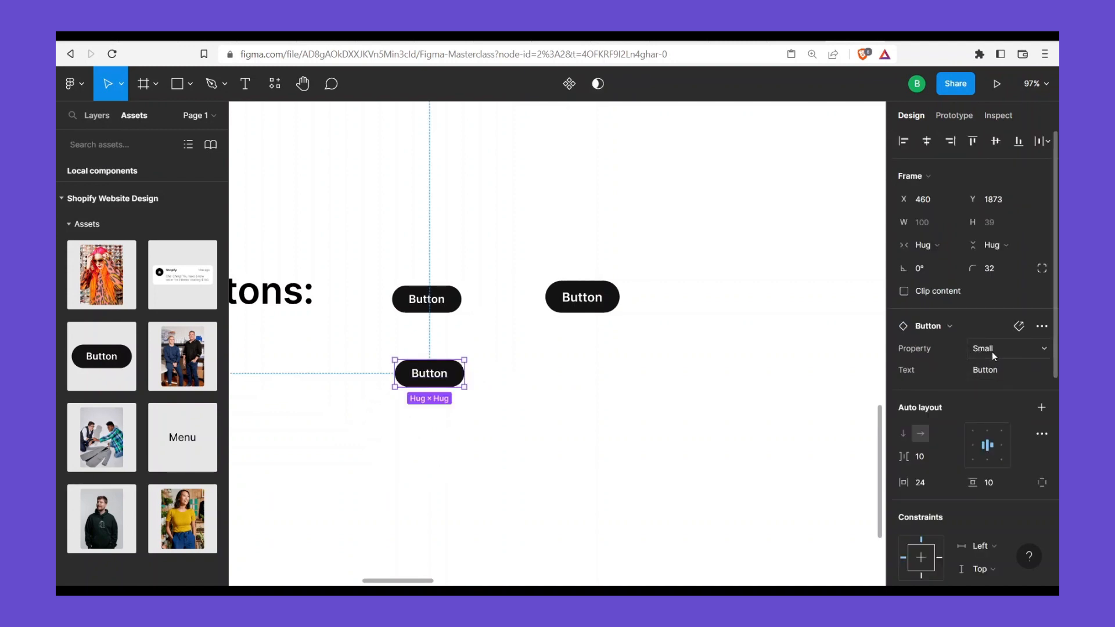
left_click(987, 349)
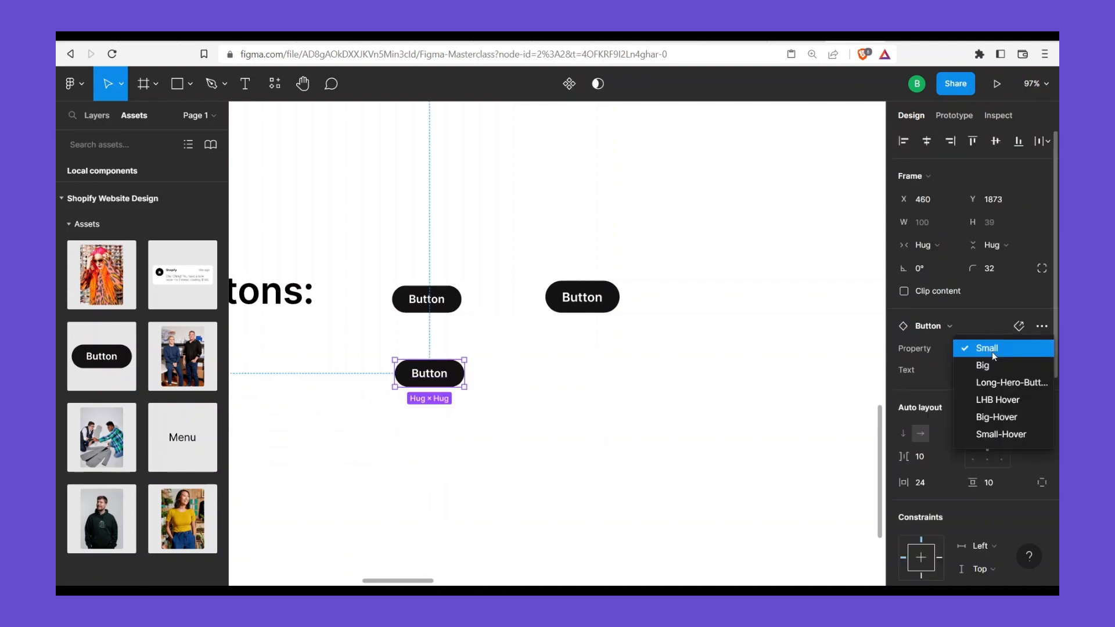
left_click(1013, 383)
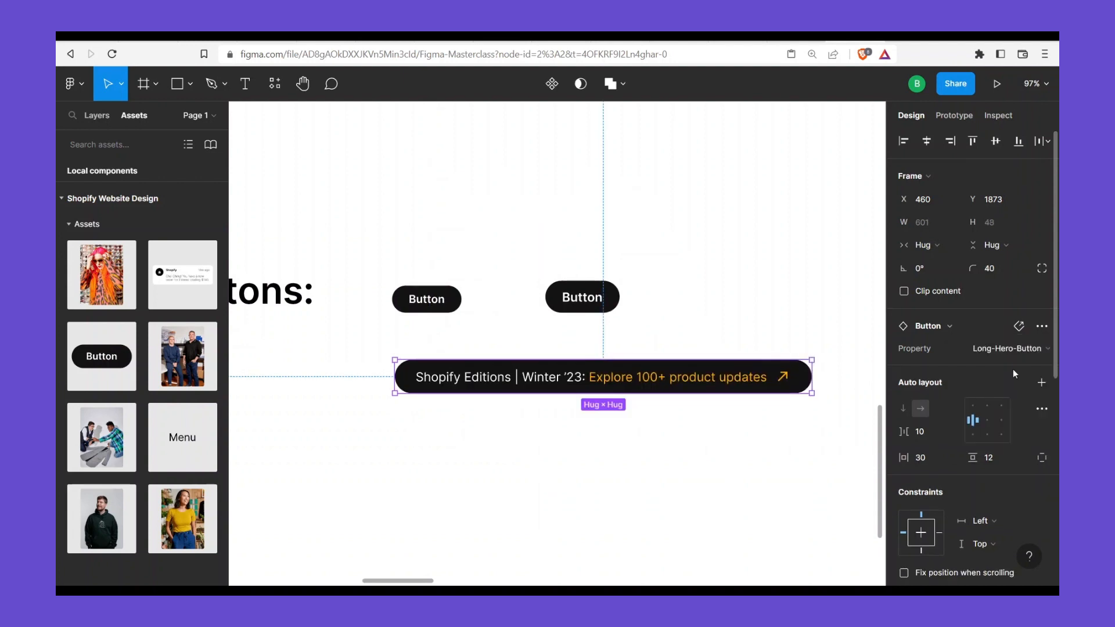
Reapply the Long-Hero-Button variant to the long announcement button and move the button to about X 421, Y 1875
left_click(1015, 350)
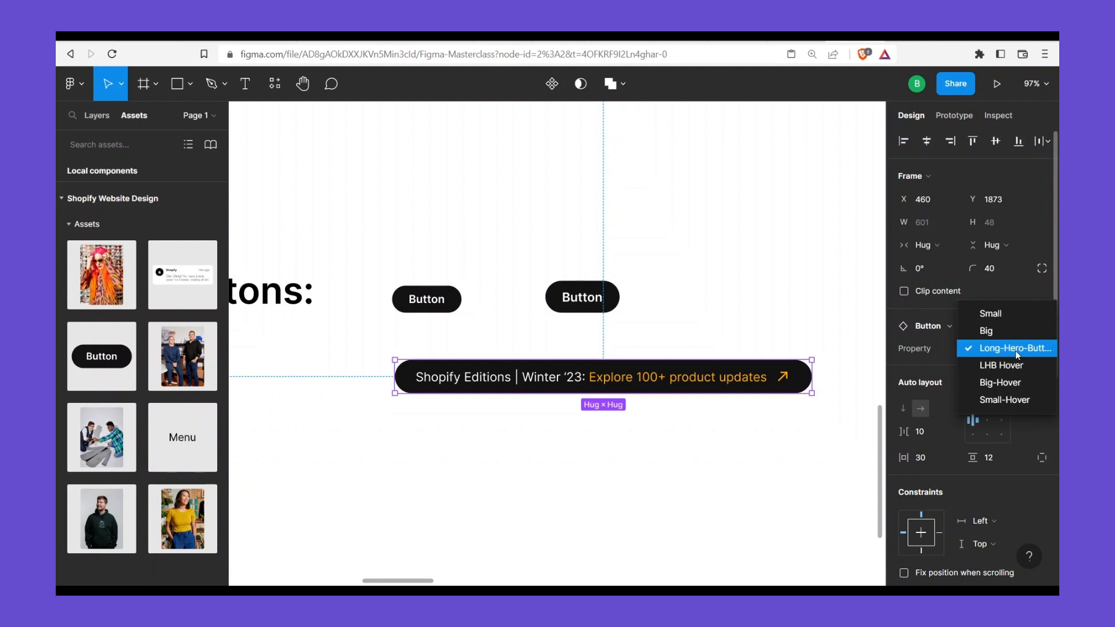
left_click(1017, 355)
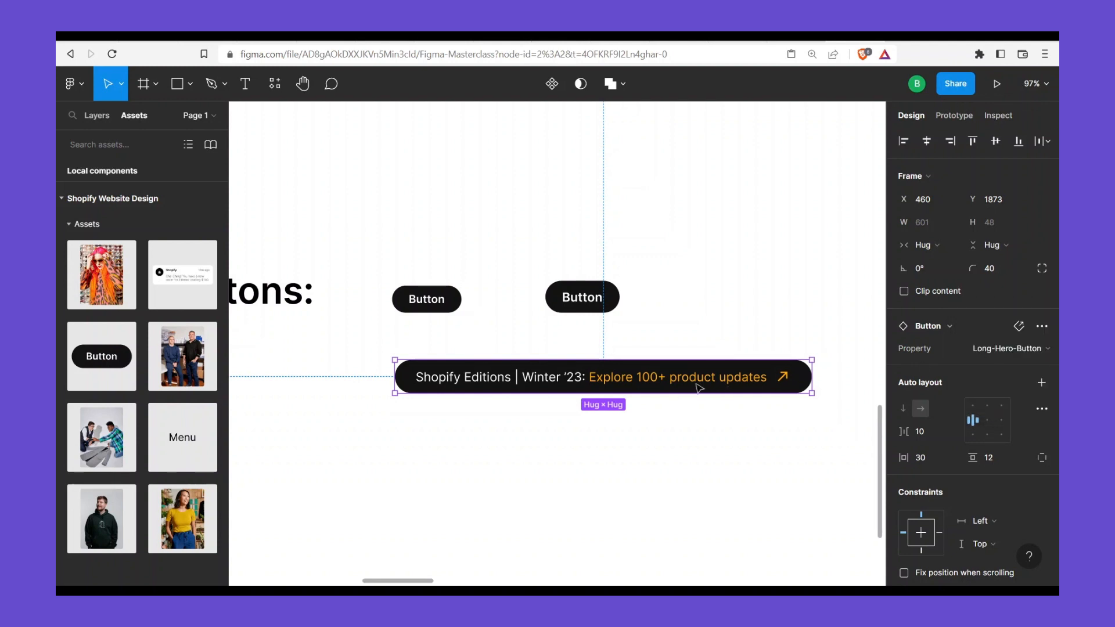
left_click_drag(724, 385, 697, 387)
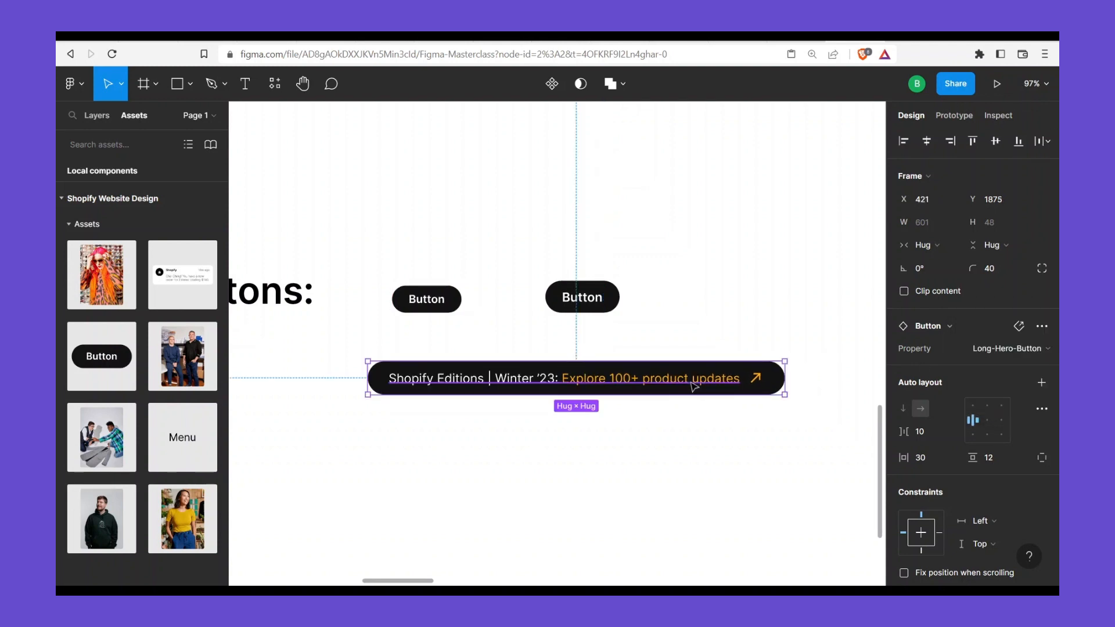
Duplicate the long announcement button straight below at about Y 1971 and set the copy's Property to LHB Hover
left_click_drag(697, 388, 695, 452)
left_click(987, 350)
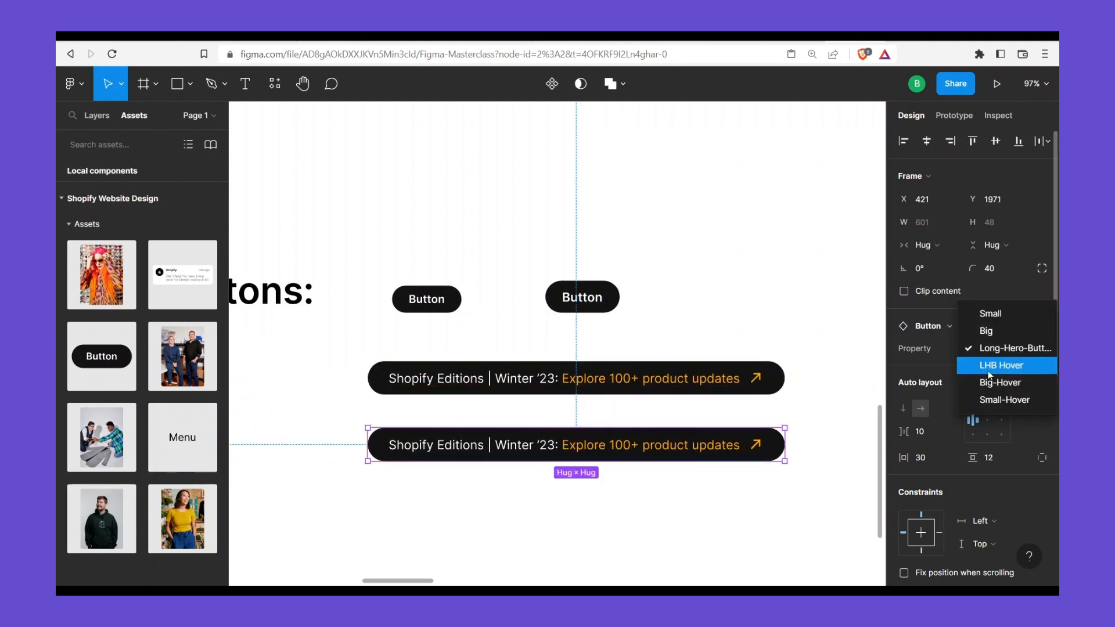
key("Return")
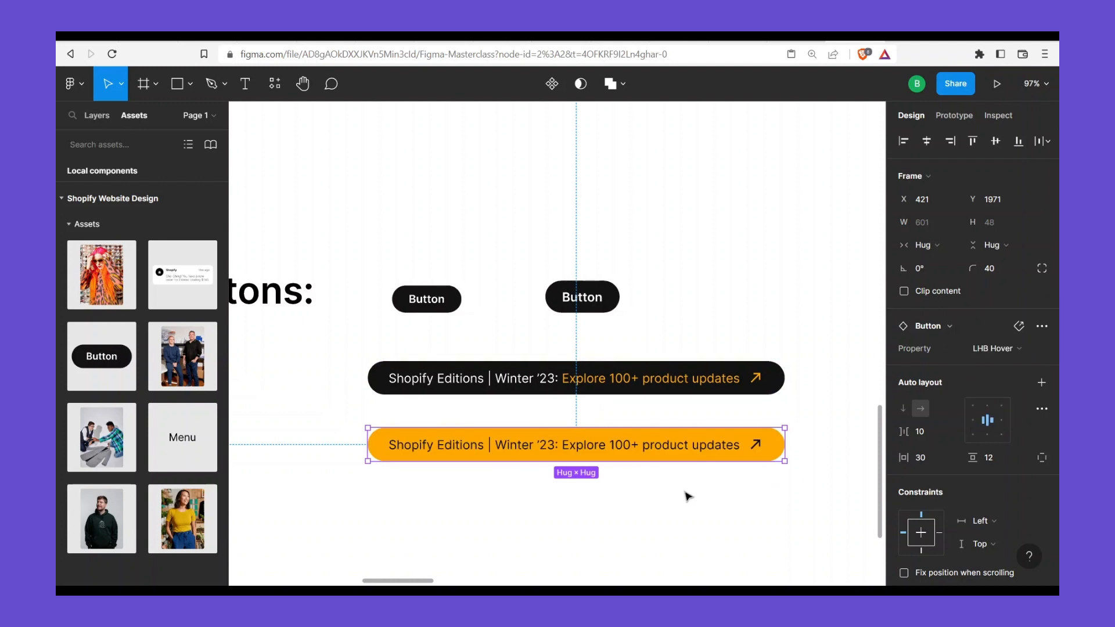
Duplicate the small and big buttons directly beneath their originals, at about Y 1820 and Y 1817 respectively
left_click(607, 303)
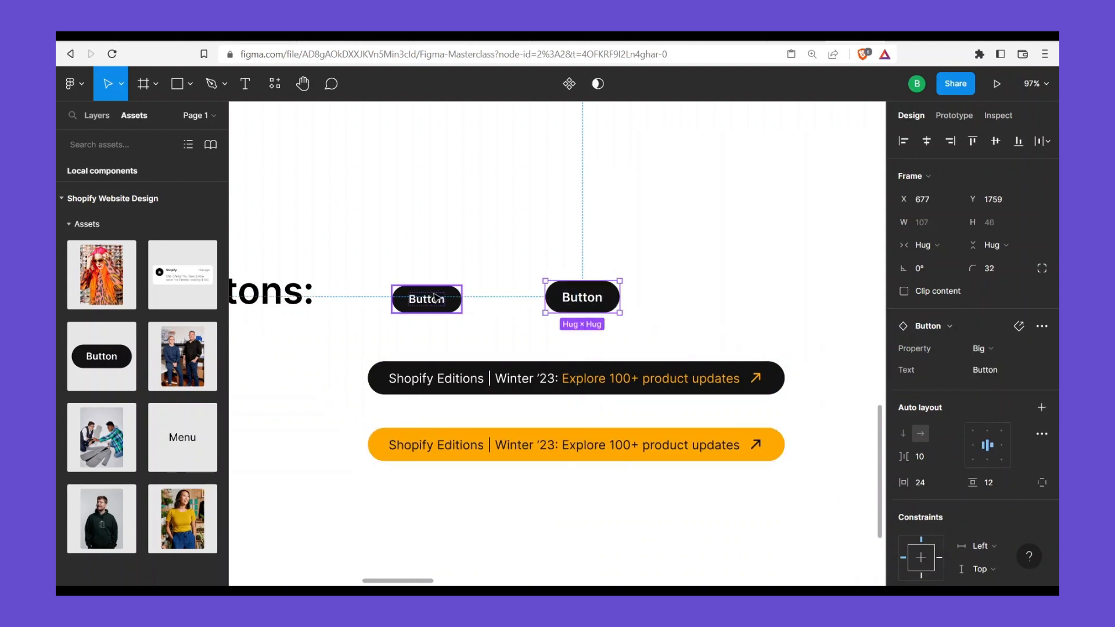
left_click(437, 299)
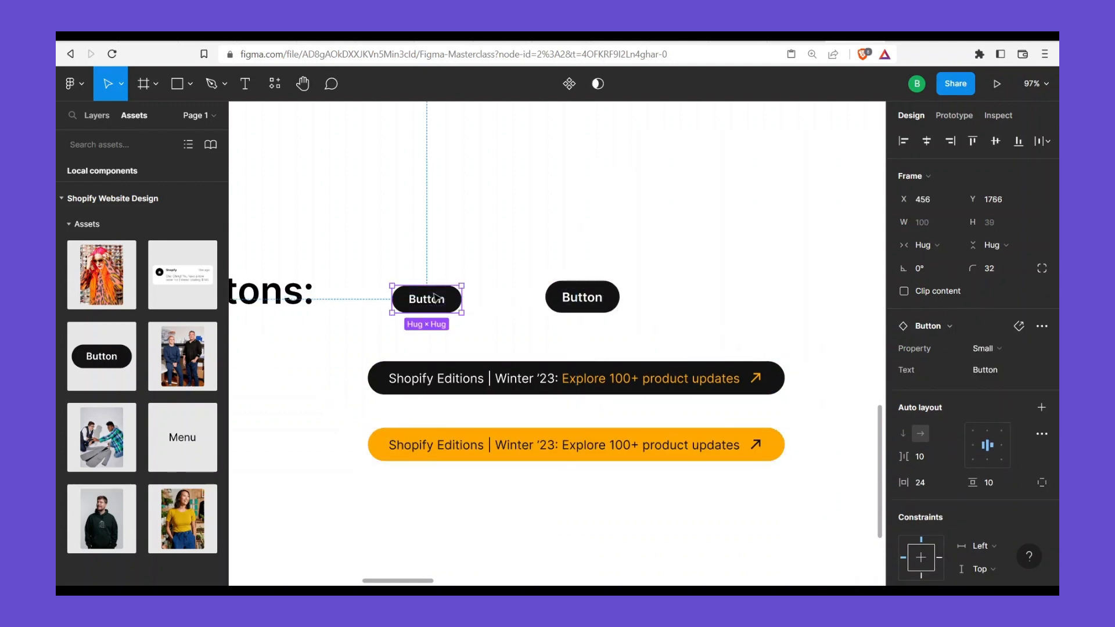
left_click(598, 306)
left_click(431, 305)
left_click_drag(429, 300, 429, 338)
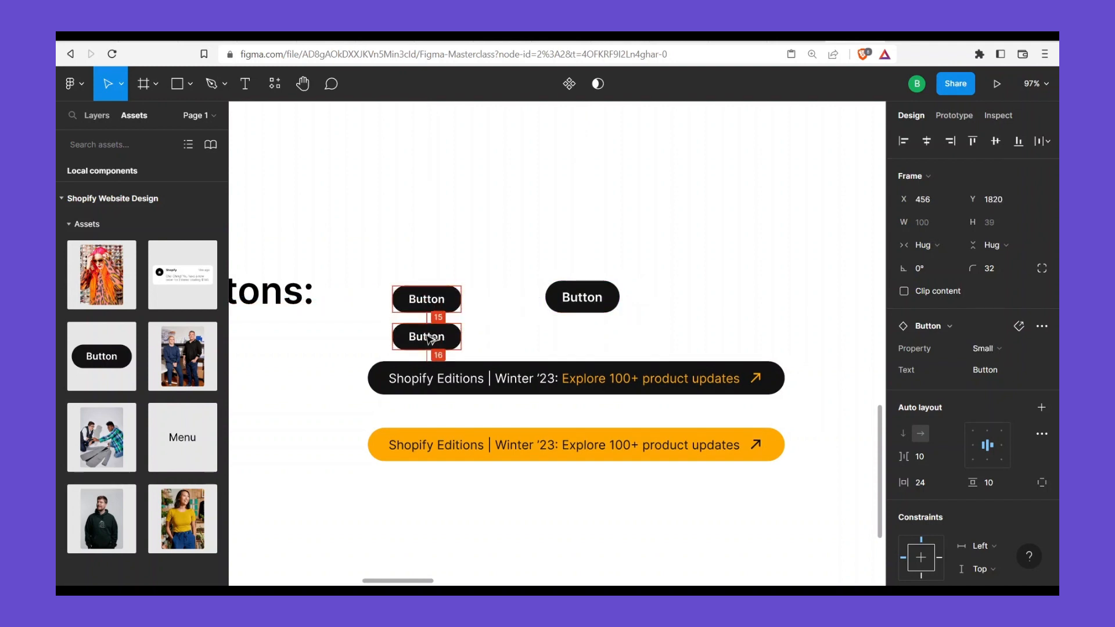
left_click(598, 302)
left_click_drag(598, 300, 593, 340)
Set the small button copy's Property to Small-Hover and the big button copy's Property to Big-Hover
left_click(434, 335)
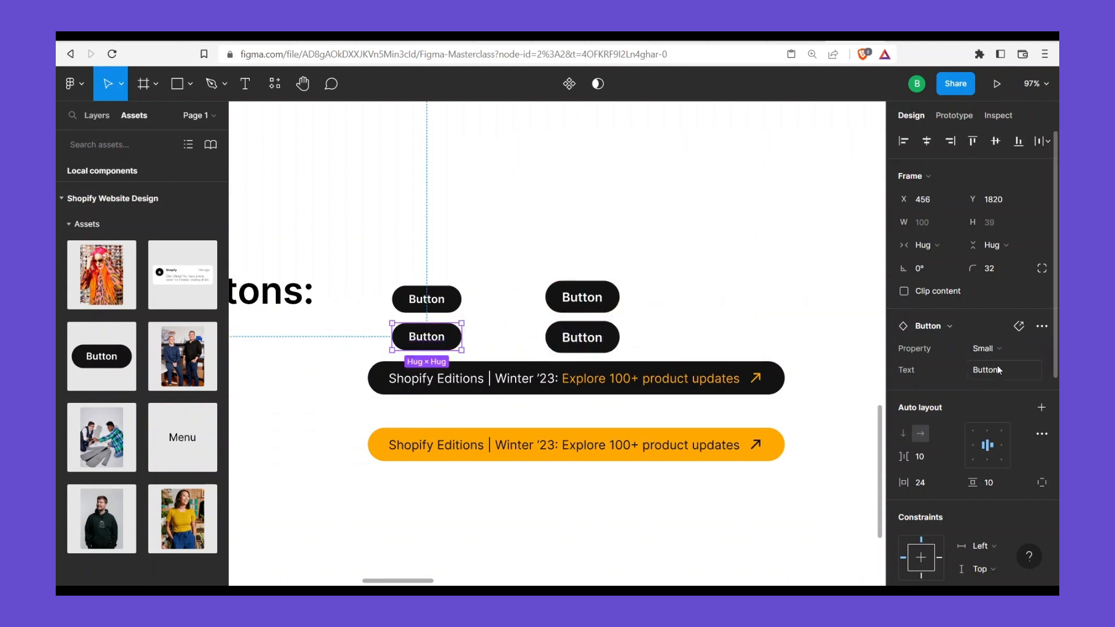
left_click(996, 347)
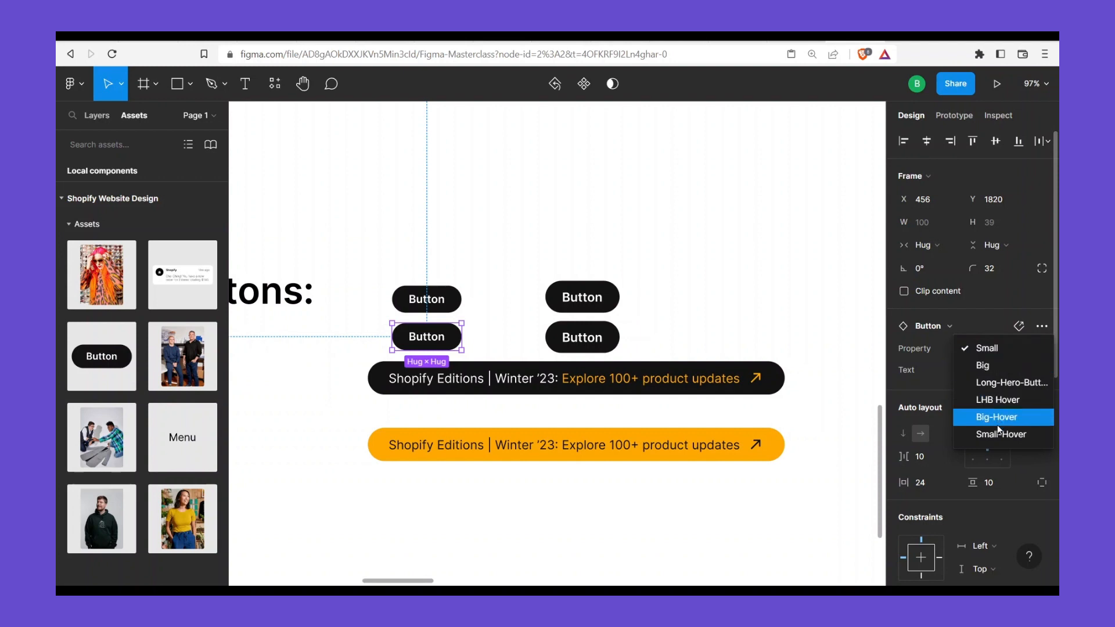
left_click(617, 330)
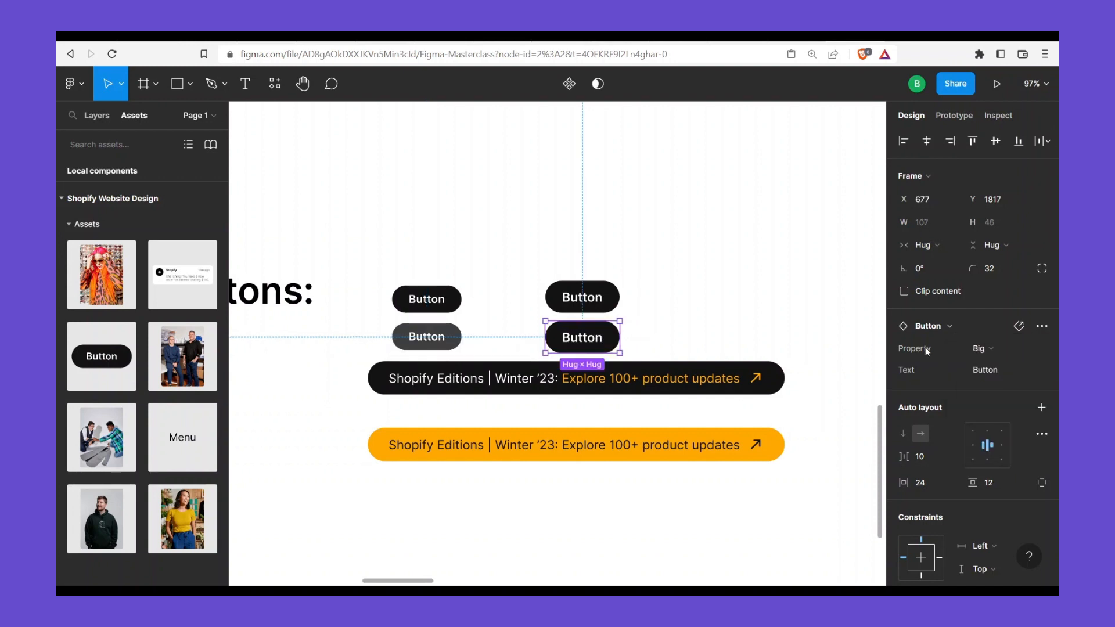
left_click(978, 348)
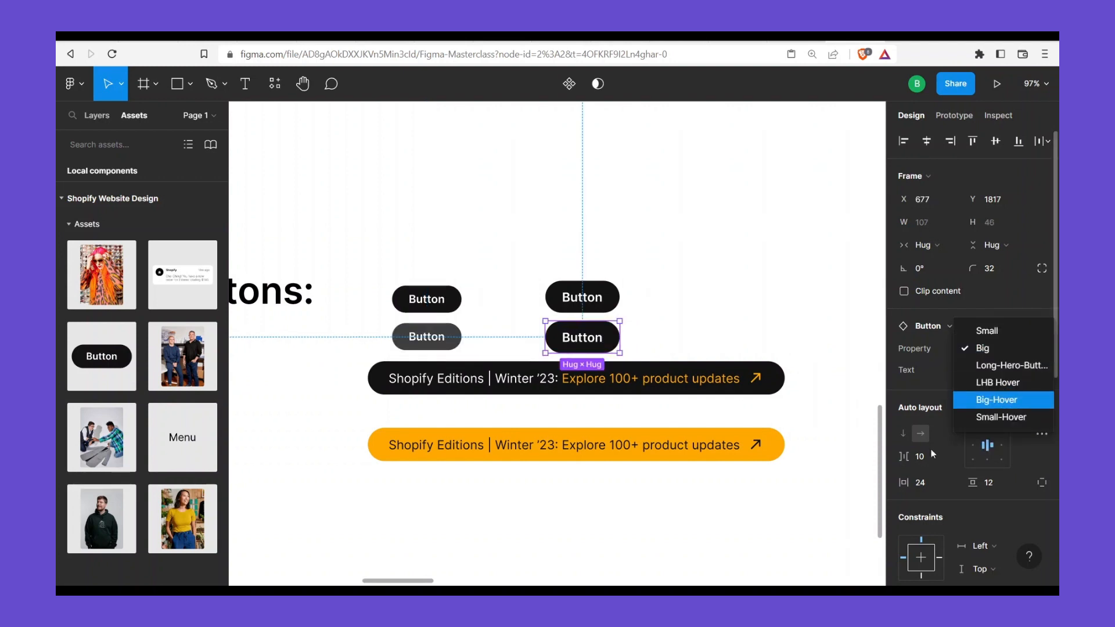
left_click(997, 400)
left_click(613, 497)
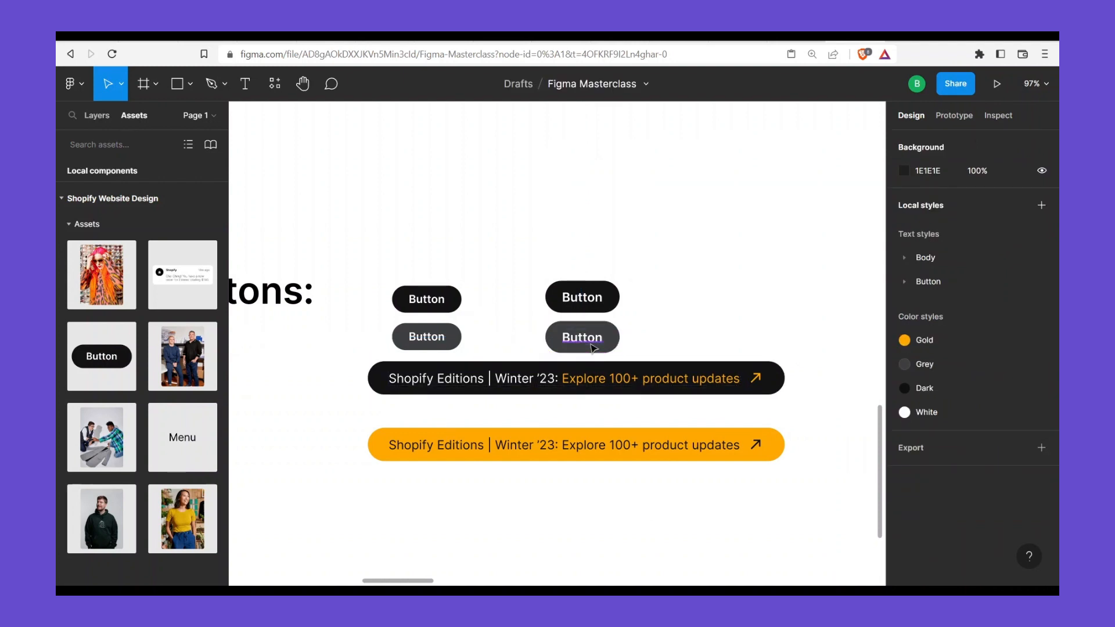
Inspect the fill color style of the Big-Hover button and the available Shopify Website Design color styles
scroll(592, 348, "down", 5)
left_click_drag(657, 329, 566, 325)
left_click(511, 335)
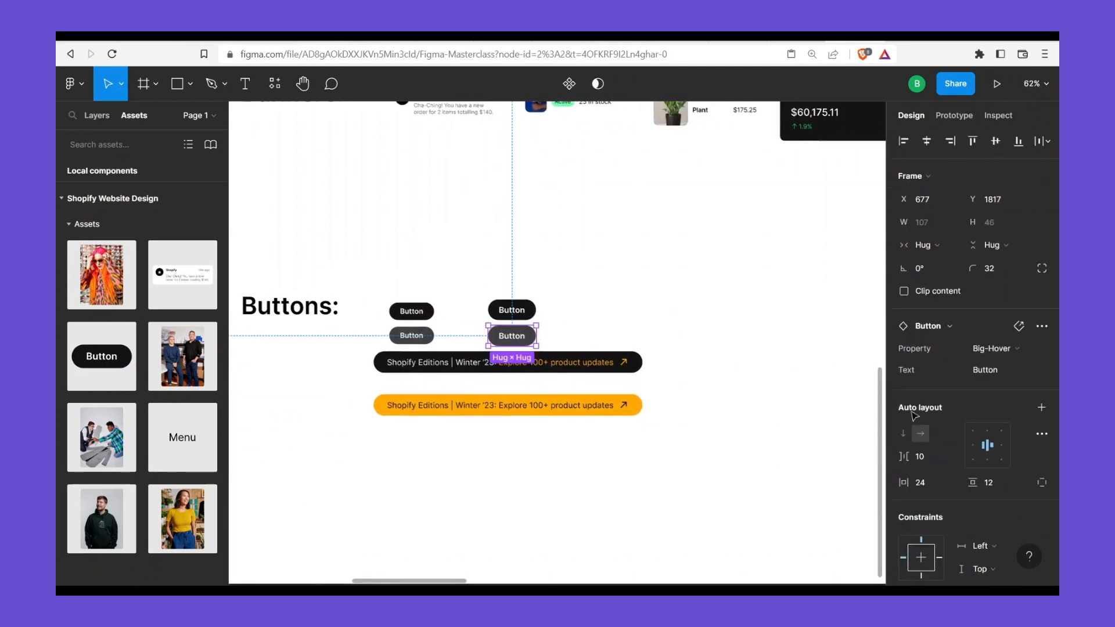
scroll(955, 471, "down", 6)
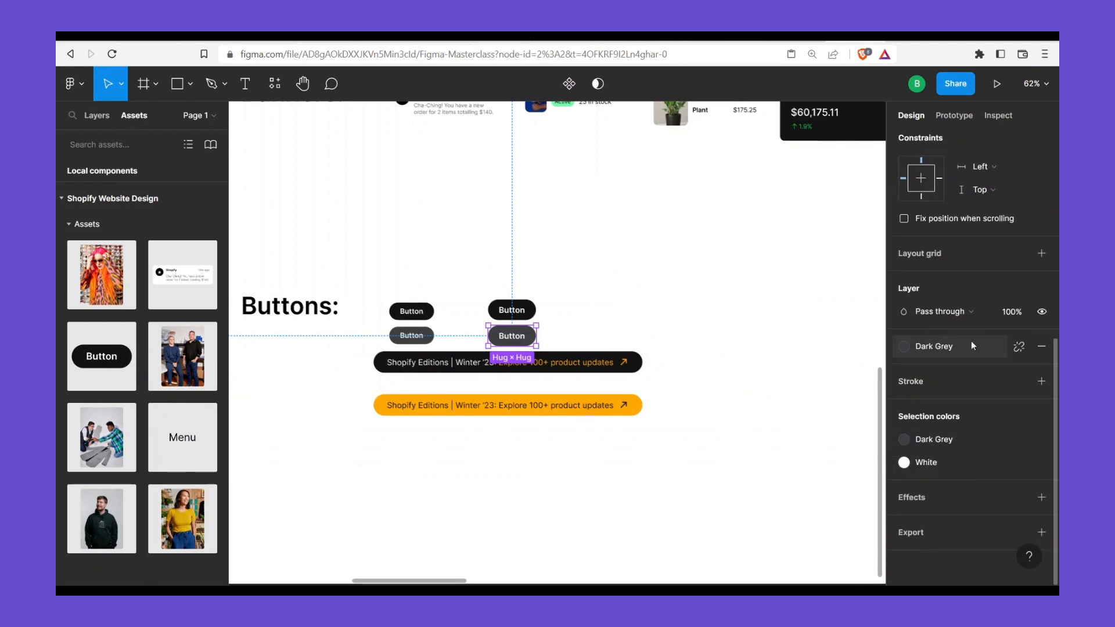
left_click(951, 347)
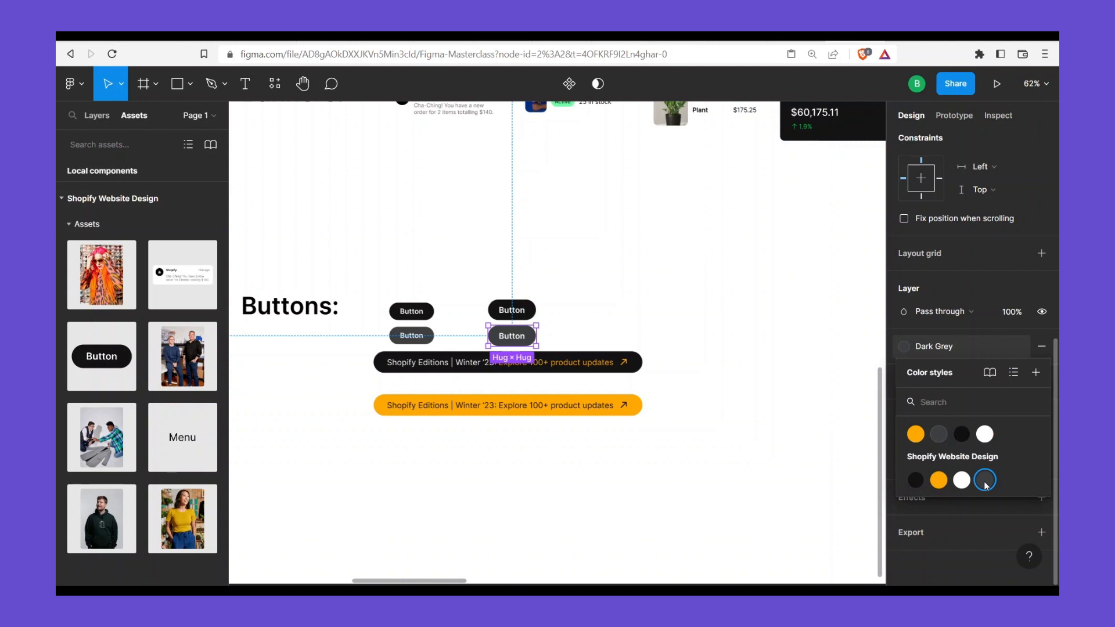
left_click(677, 322)
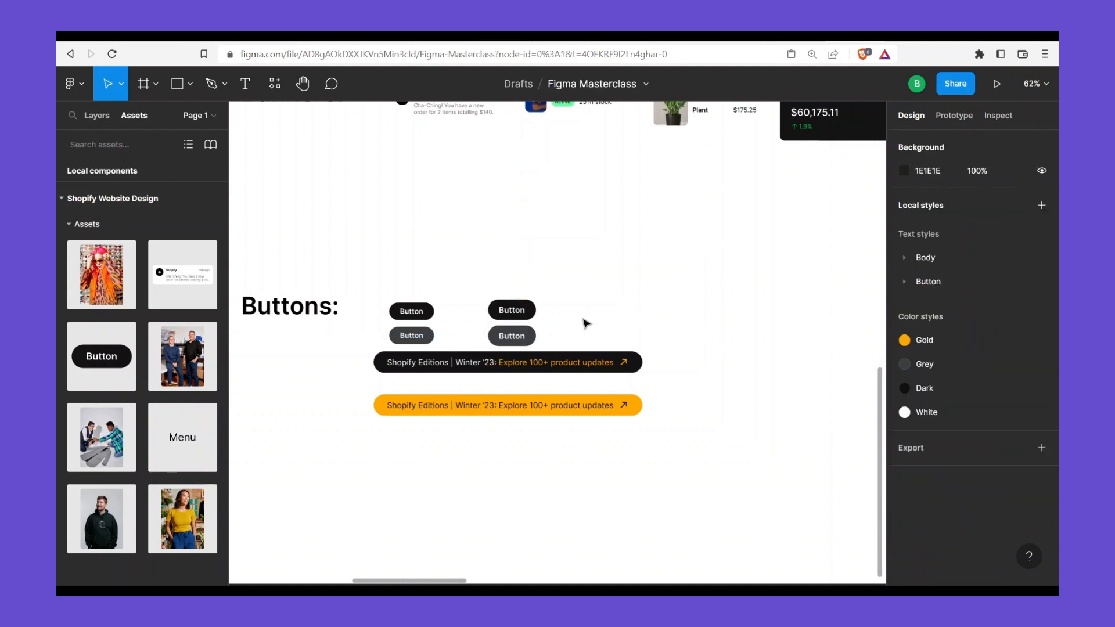
Review the Colors, Typography and Assets frames on the page and show their layer list
scroll(589, 341, "down", 3)
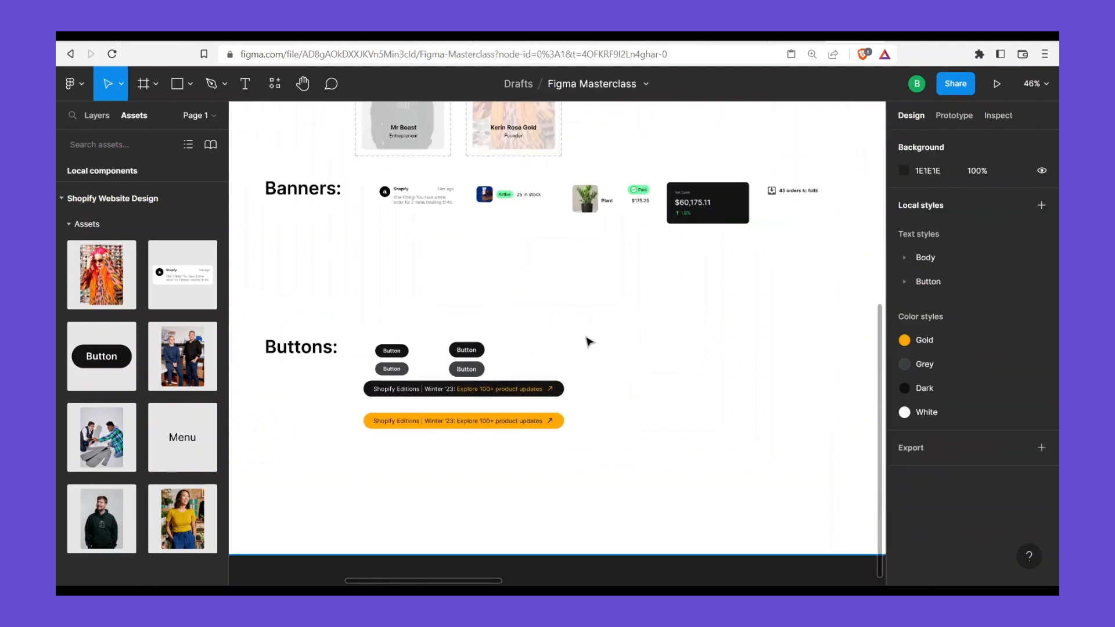
scroll(582, 348, "down", 1)
left_click_drag(523, 249, 578, 339)
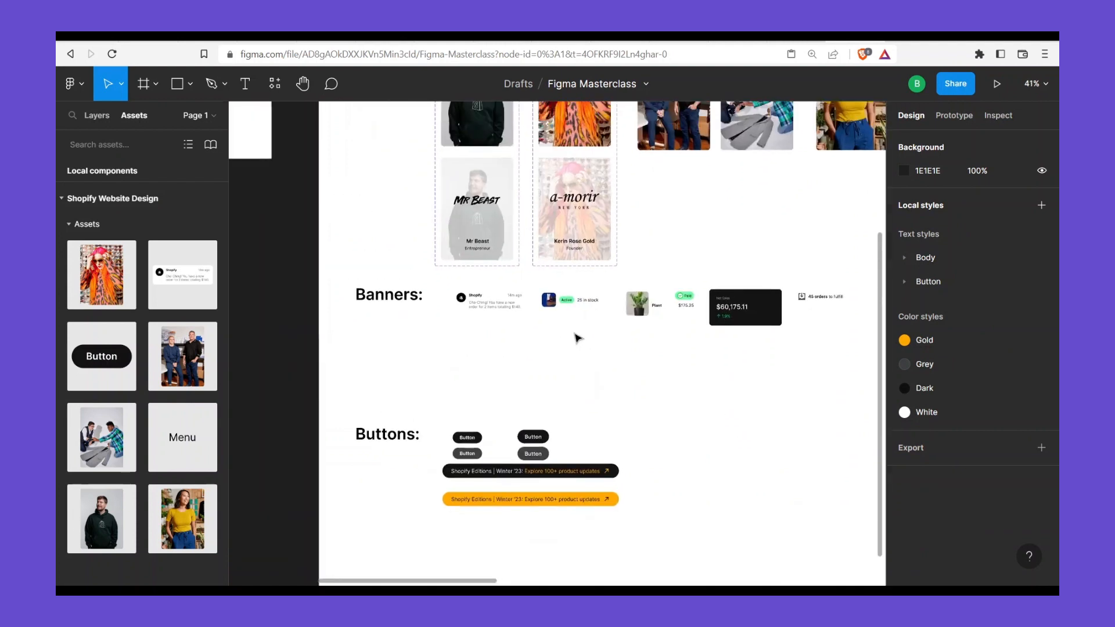
scroll(598, 331, "down", 2)
scroll(632, 324, "down", 3)
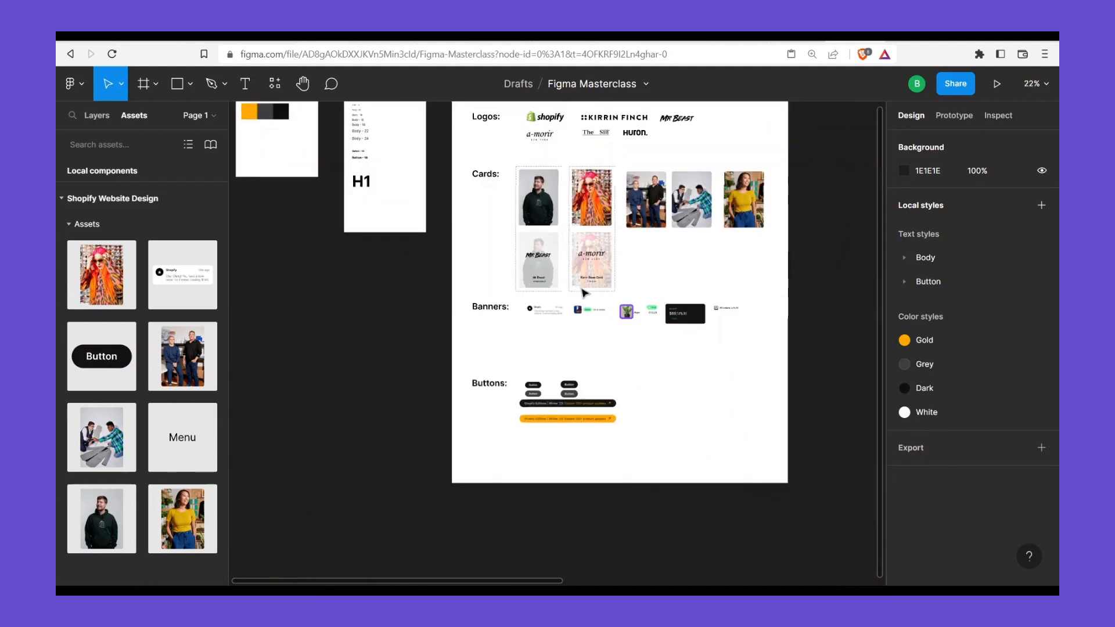
scroll(366, 138, "up", 6)
left_click_drag(366, 138, 530, 246)
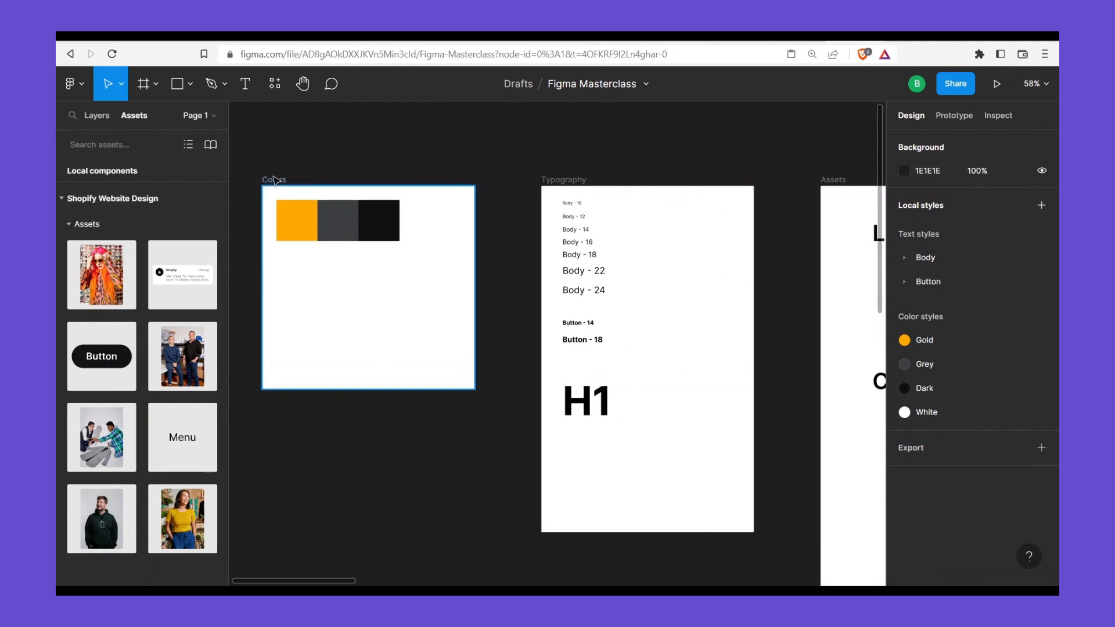
scroll(510, 207, "right", 10)
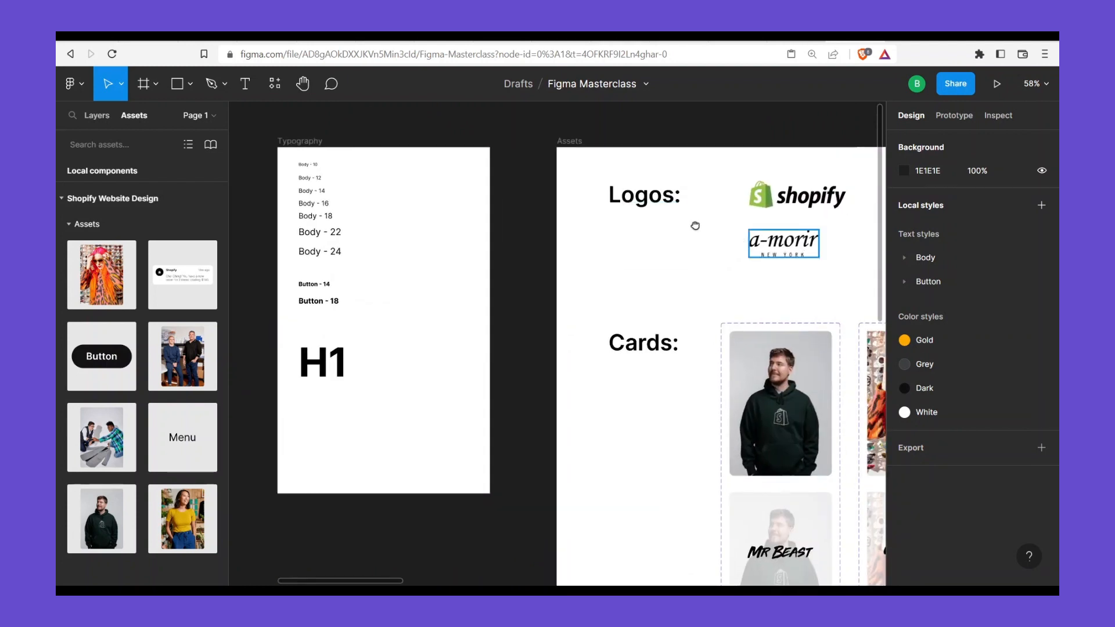
scroll(675, 240, "down", 4)
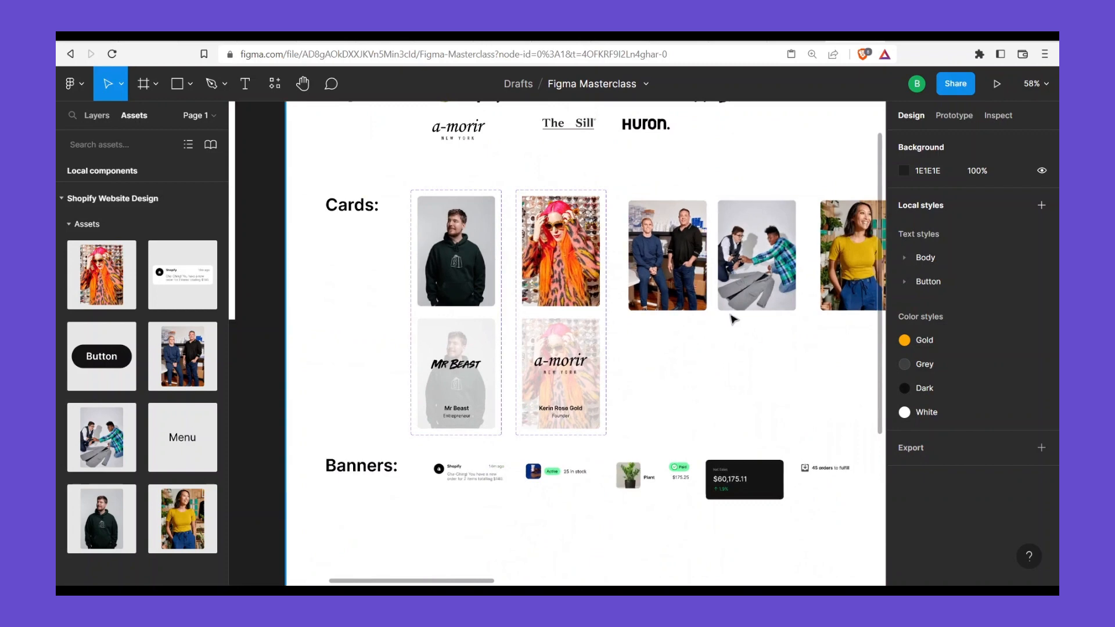
left_click_drag(616, 246, 713, 285)
scroll(698, 268, "down", 3)
scroll(698, 268, "down", 3)
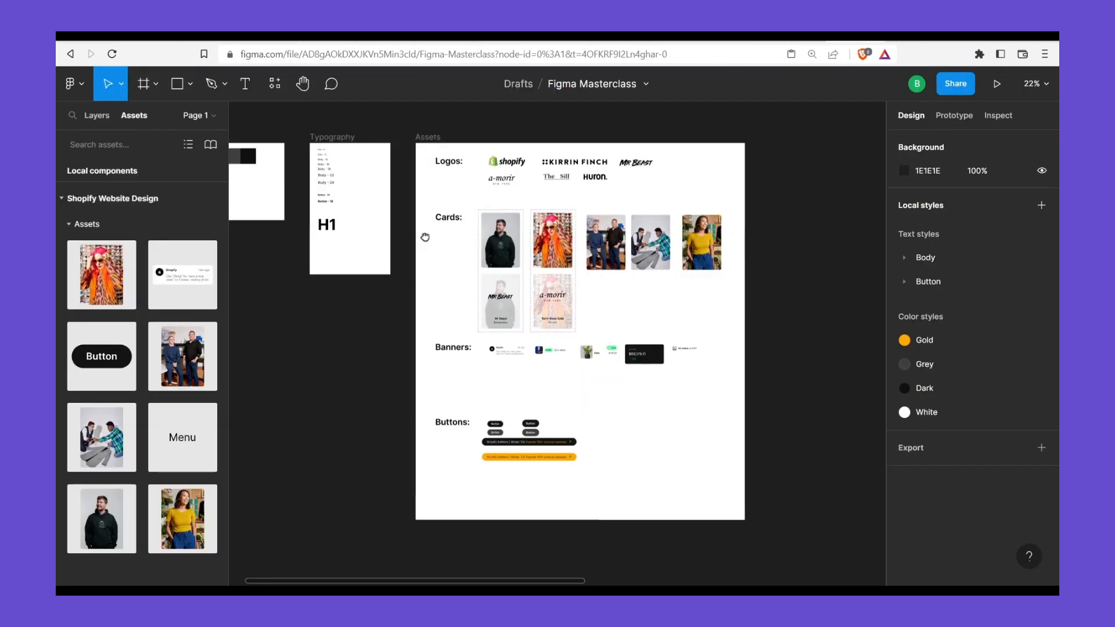
left_click_drag(425, 237, 498, 250)
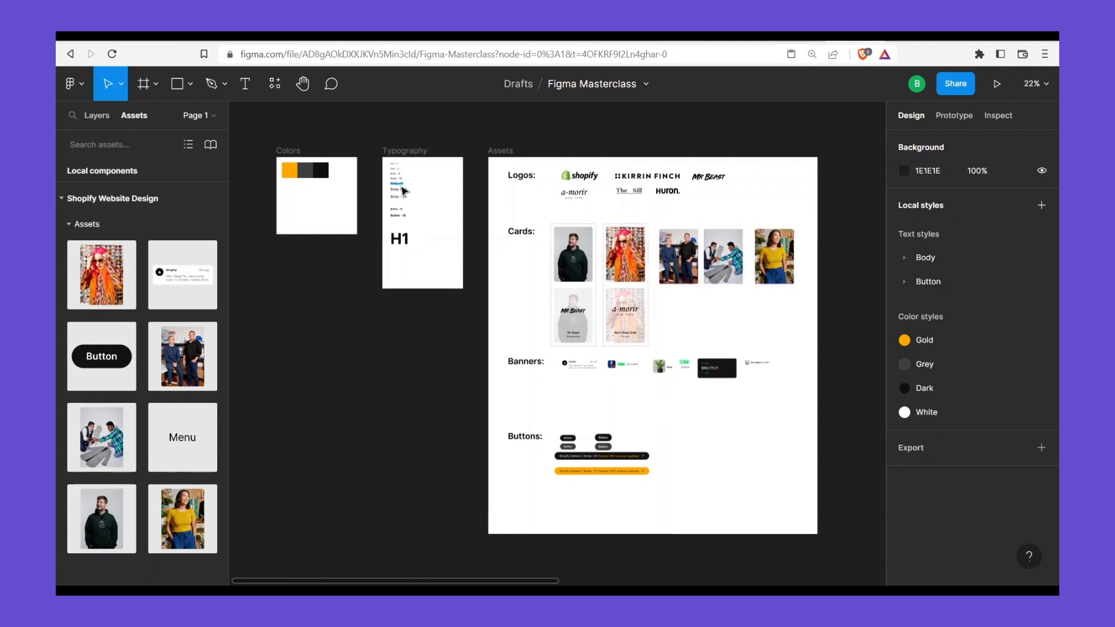
left_click(96, 116)
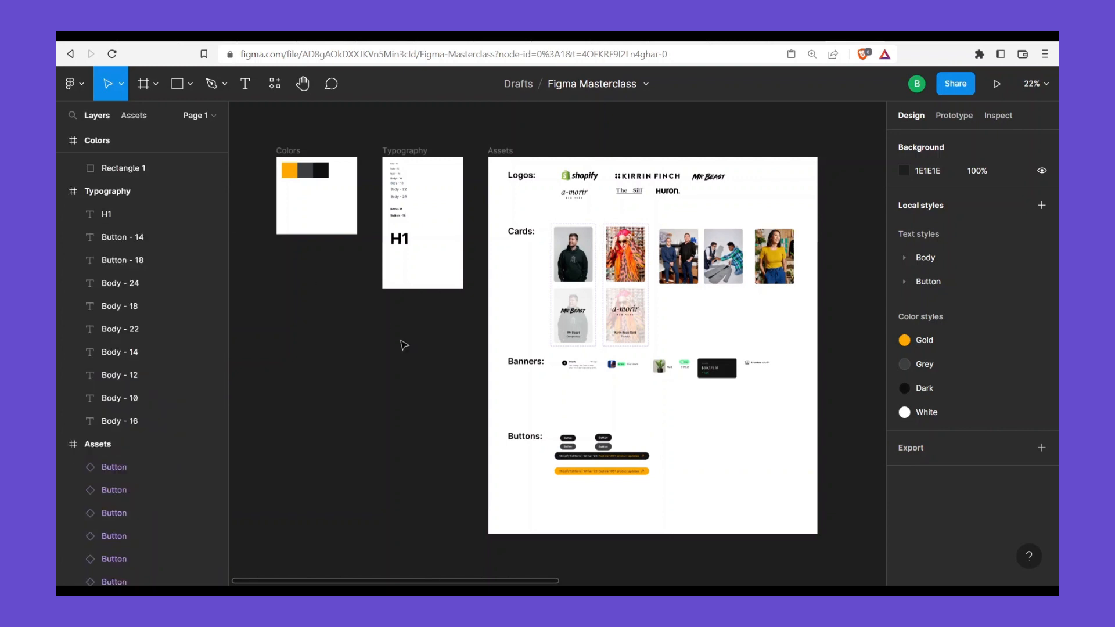
Move the Slide 16:9 - 1 frame closer to the Assets frame, to about X 1380, Y -73
left_click_drag(750, 367, 634, 369)
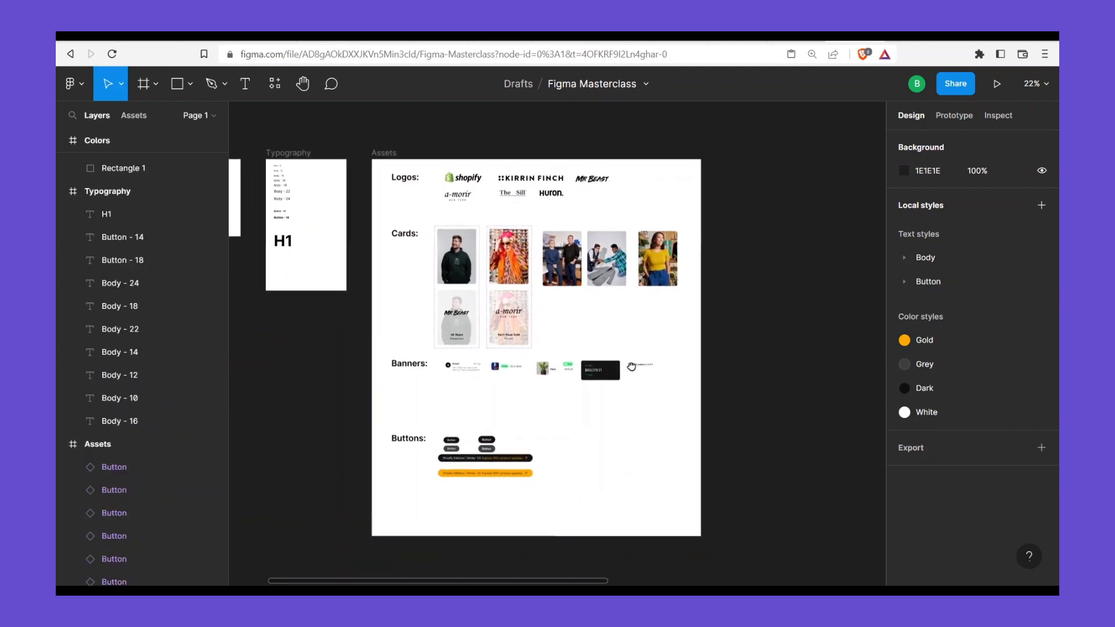
scroll(635, 370, "right", 10)
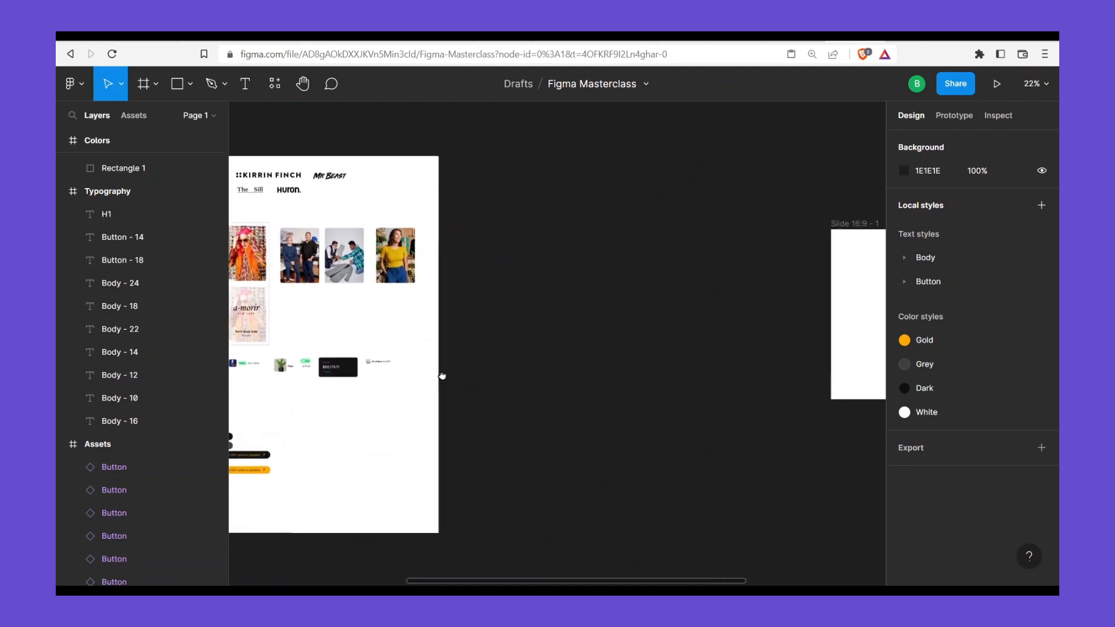
scroll(662, 389, "right", 8)
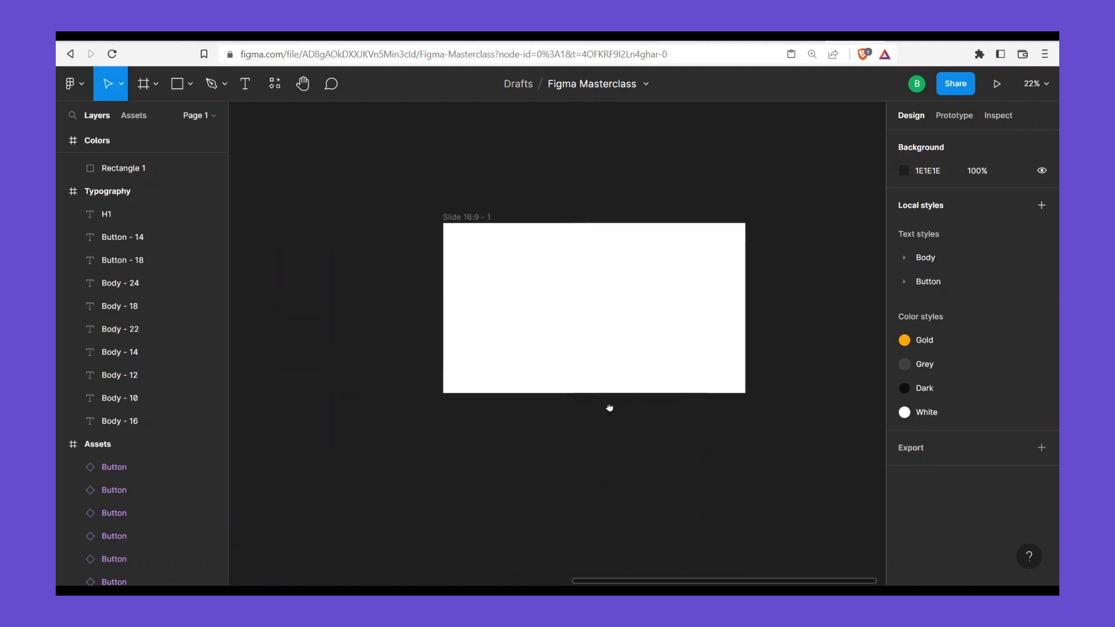
scroll(546, 360, "right", 2)
scroll(546, 359, "up", 1)
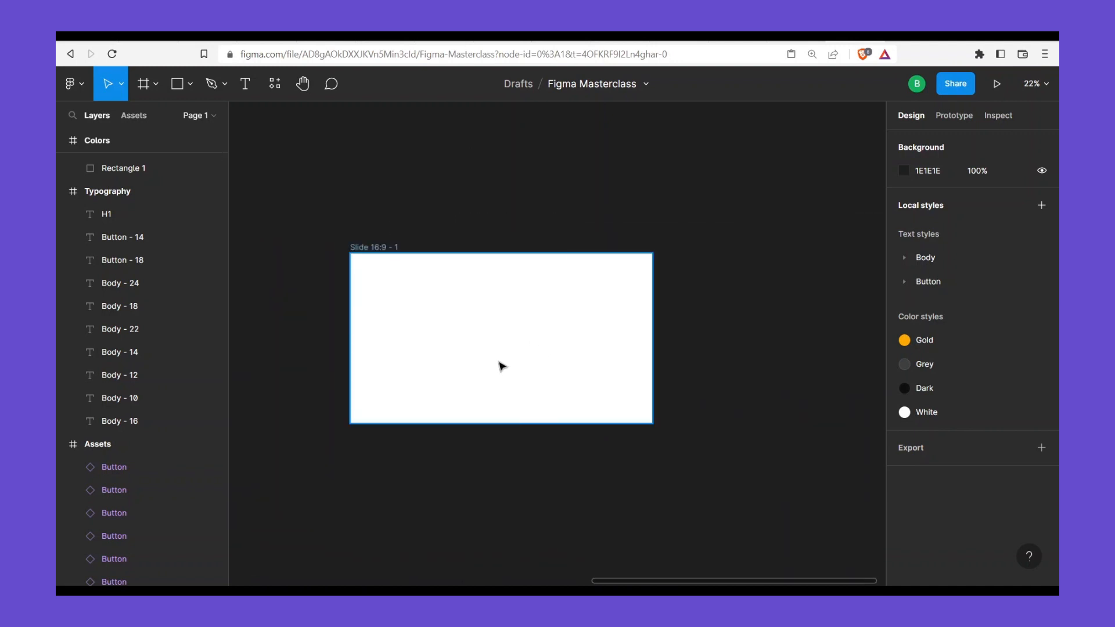
scroll(548, 350, "left", 4)
scroll(654, 329, "down", 1)
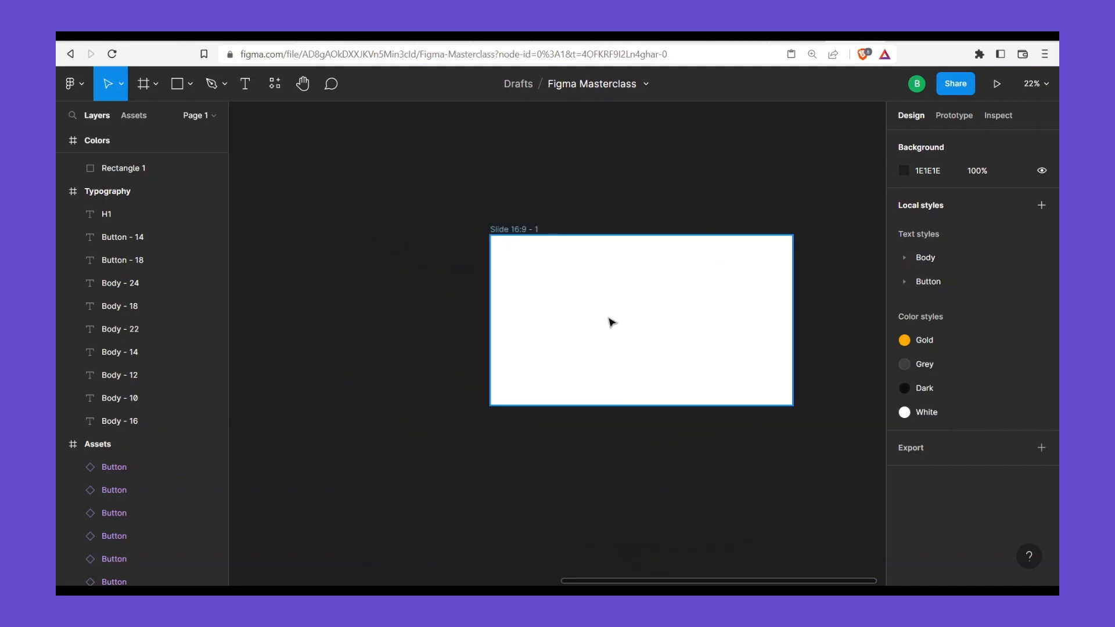
left_click(610, 314)
scroll(719, 329, "left", 4)
scroll(718, 329, "up", 1)
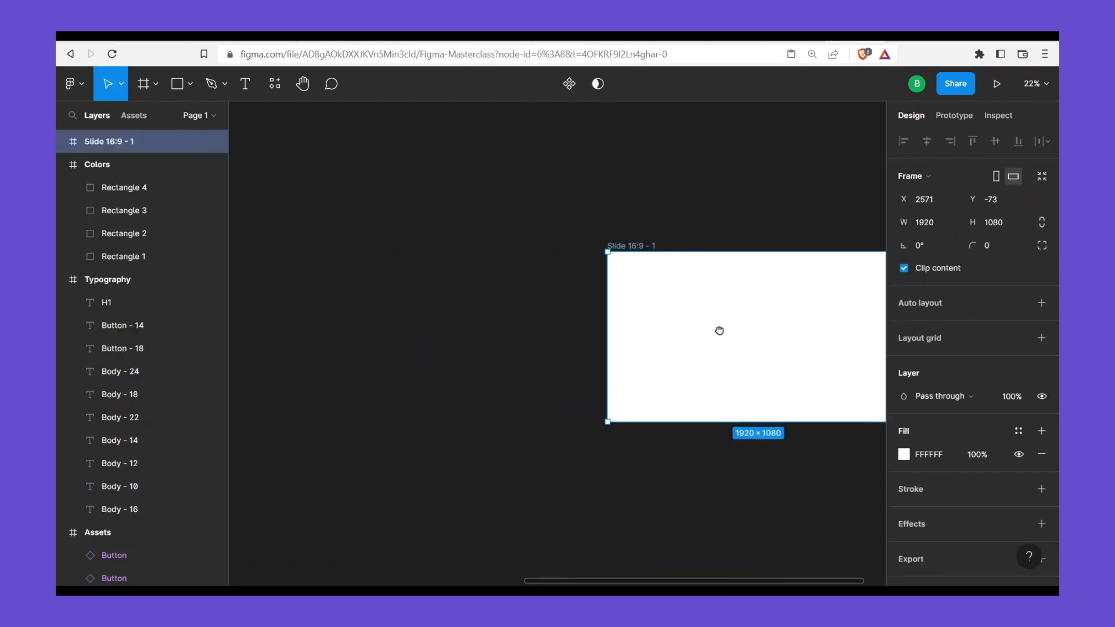
left_click_drag(725, 330, 443, 355)
left_click_drag(453, 353, 487, 358)
left_click_drag(578, 356, 598, 336)
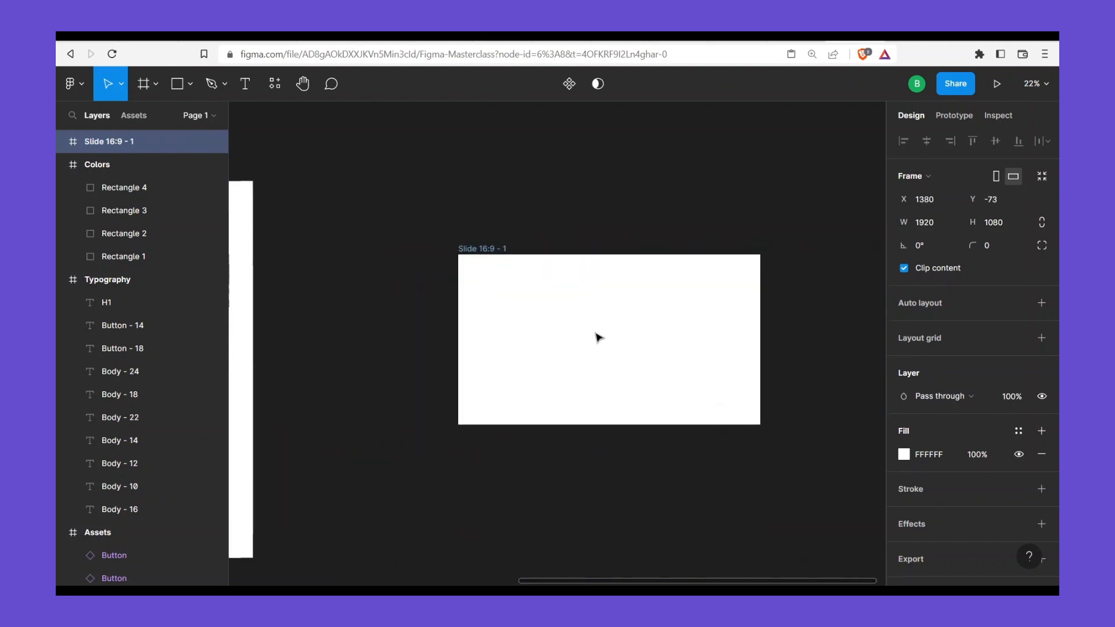
Switch to shopify.com and examine the layout of the homepage's hero section
scroll(565, 401, "right", 3)
scroll(565, 401, "up", 1)
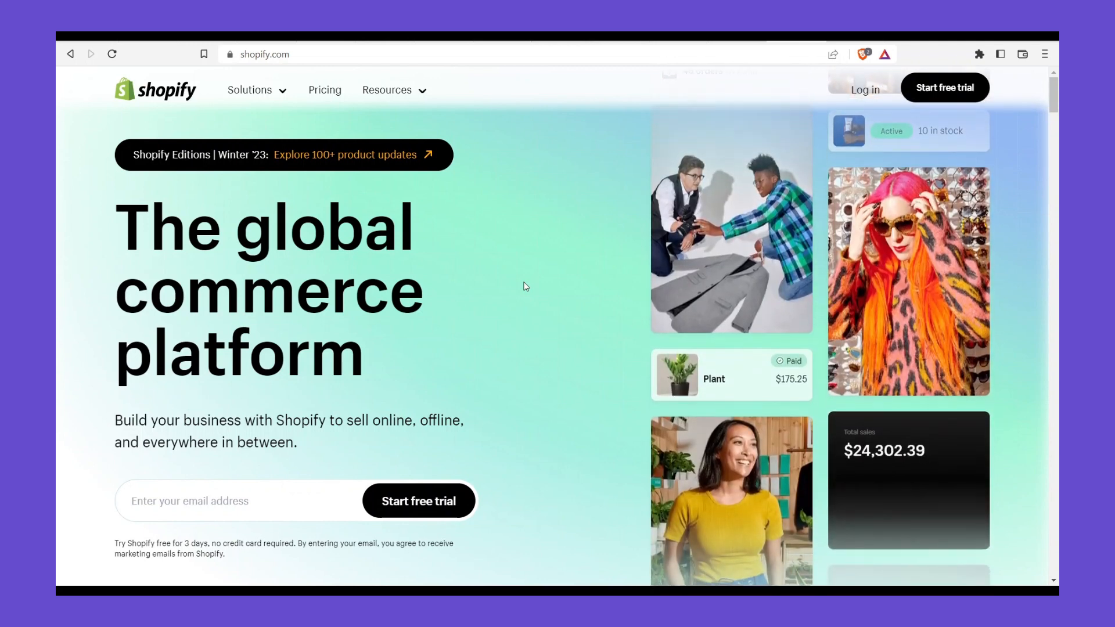
scroll(526, 286, "down", 3)
scroll(526, 285, "up", 3)
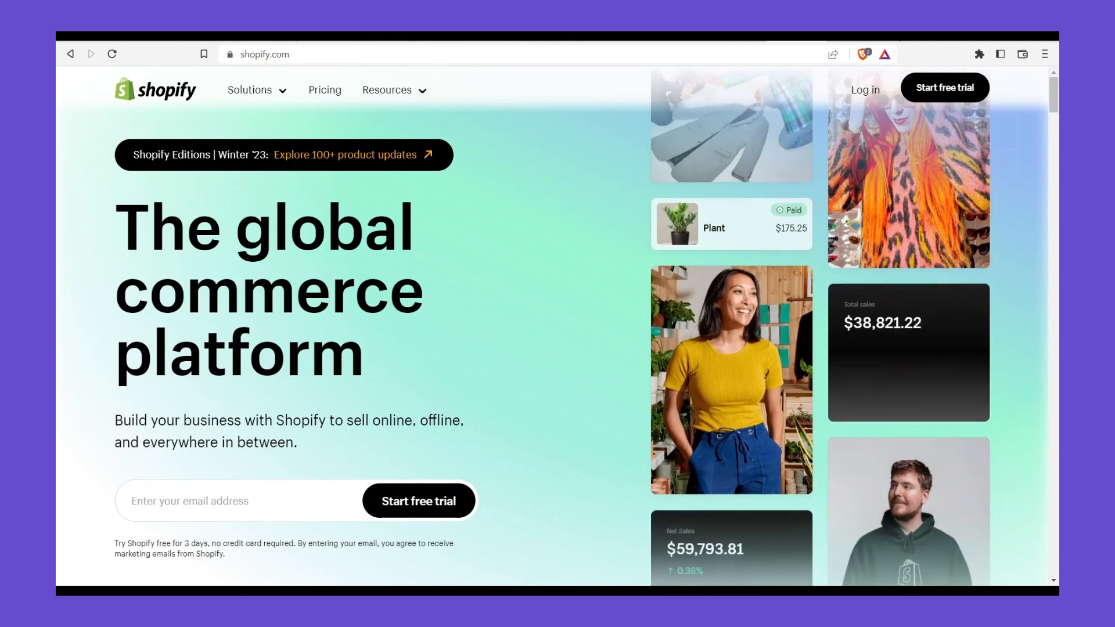
Open meshgradient.com in a new browser tab
key("ctrl+t")
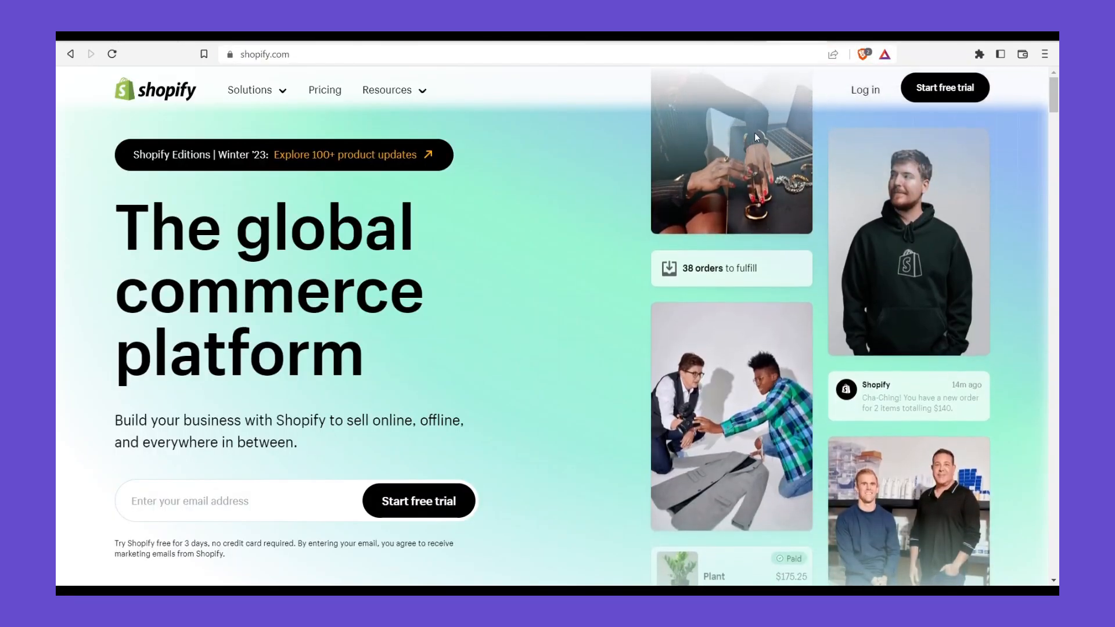
key("ctrl+t")
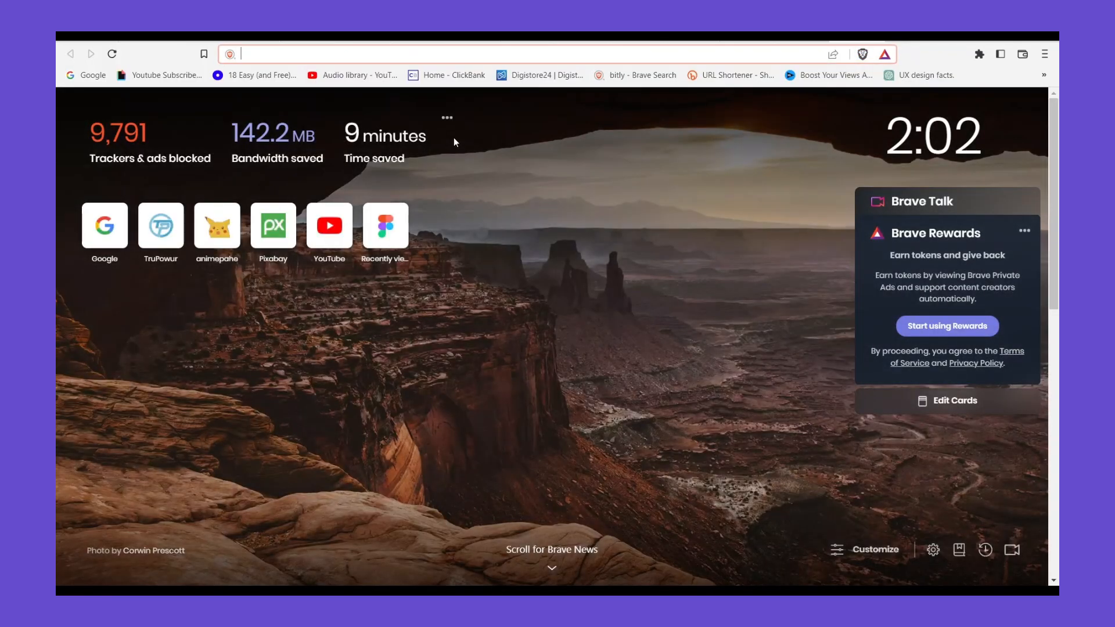
type("mesh")
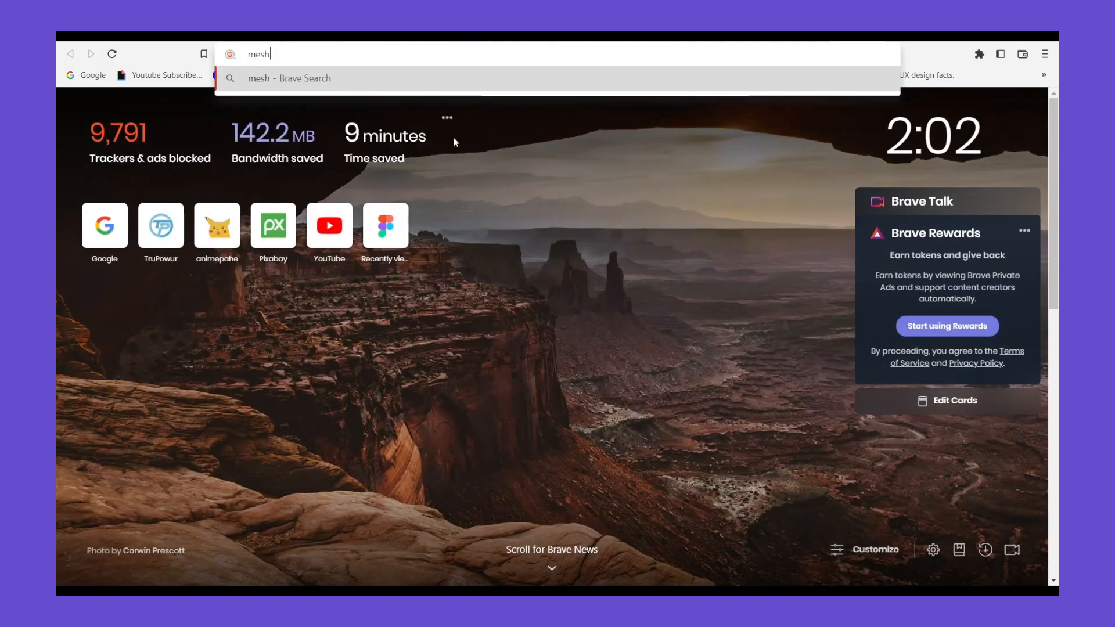
type("gradient.com")
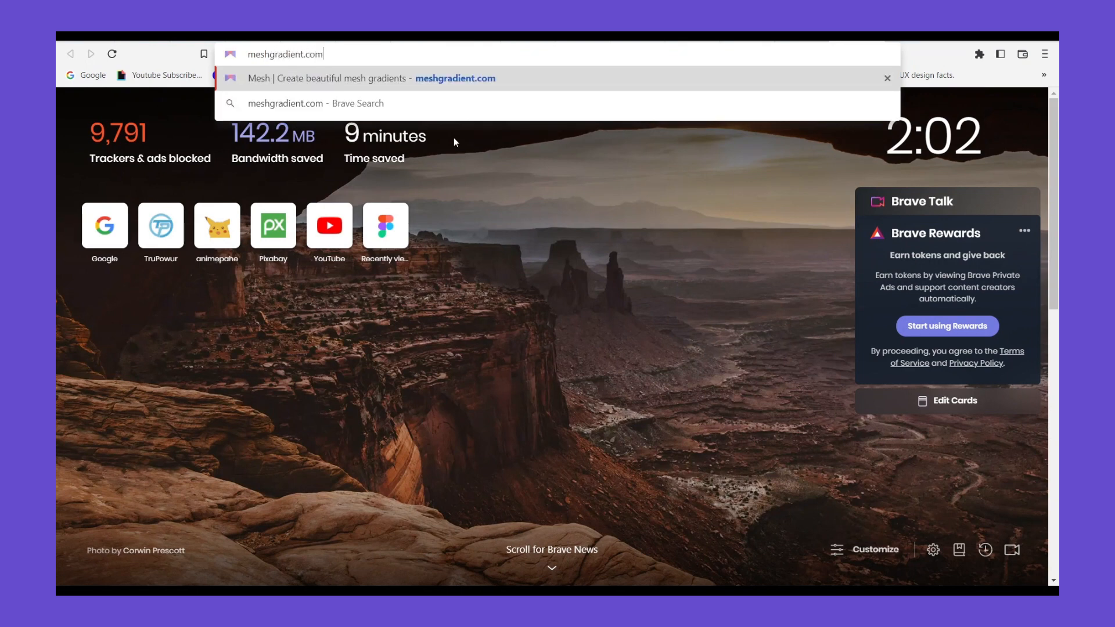
key("Return")
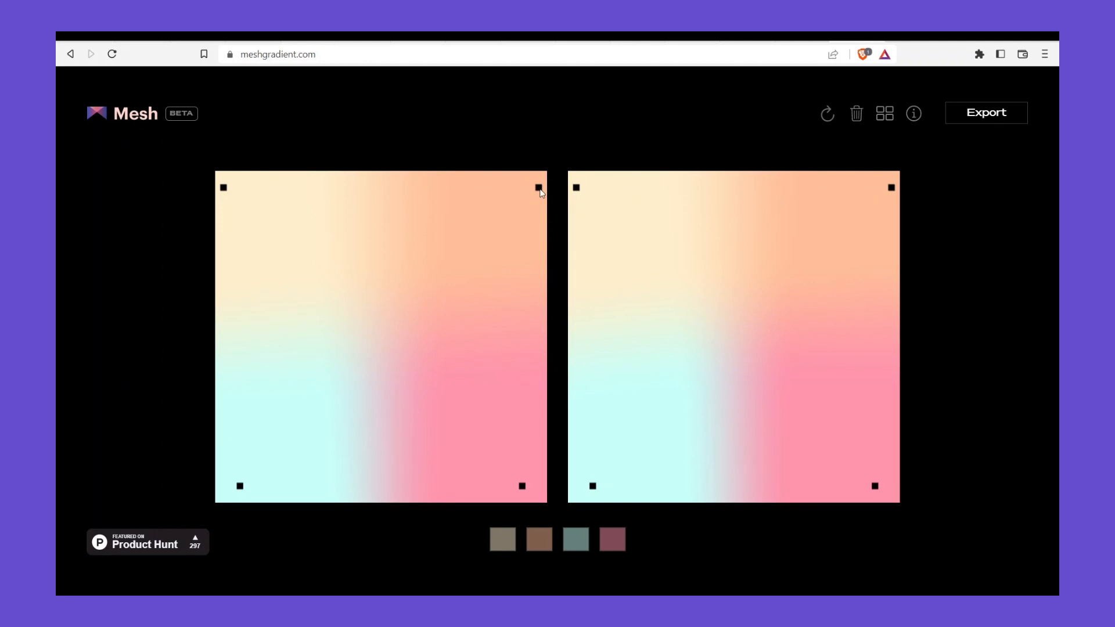
Reshape the mesh gradient by moving its upper-right, lower-left and lower-right colour points inward
left_click_drag(490, 214, 511, 207)
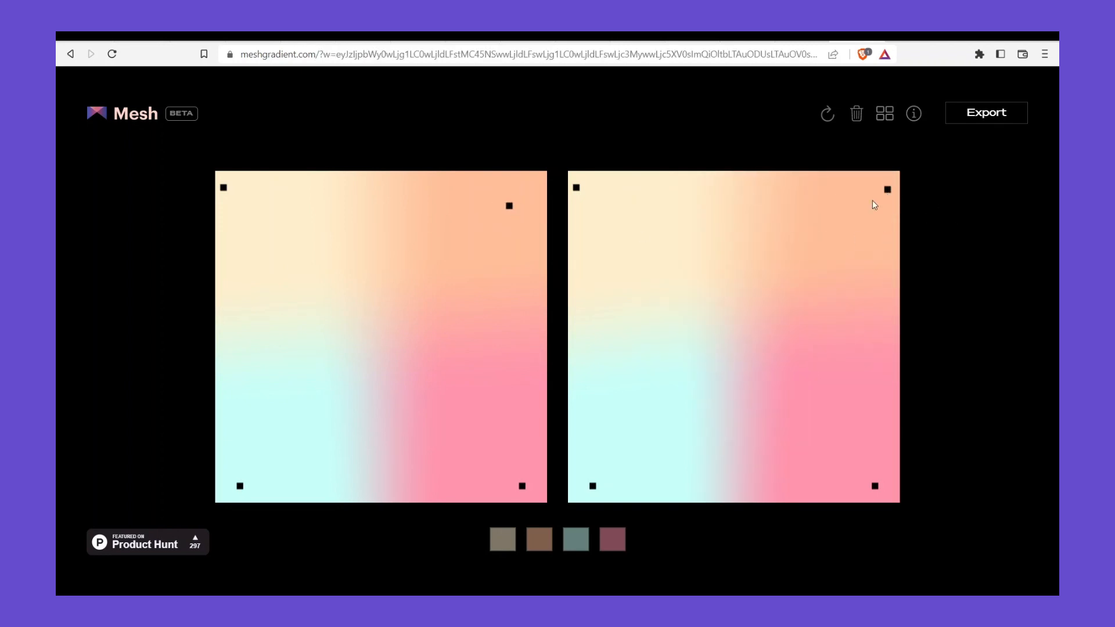
left_click_drag(886, 190, 801, 225)
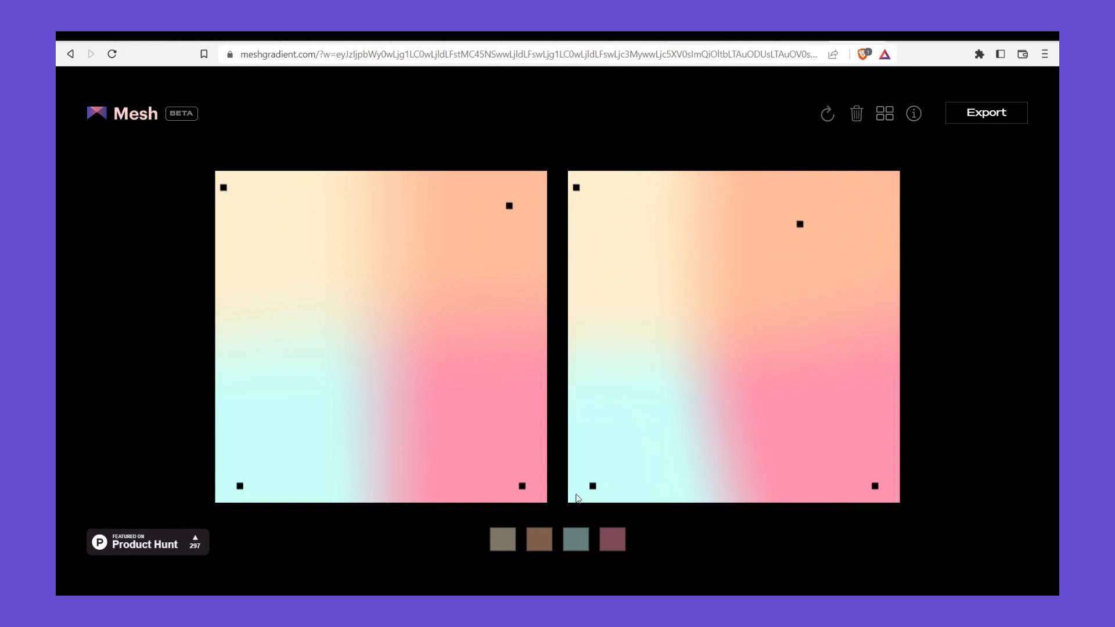
left_click_drag(601, 468, 625, 421)
left_click_drag(868, 478, 819, 293)
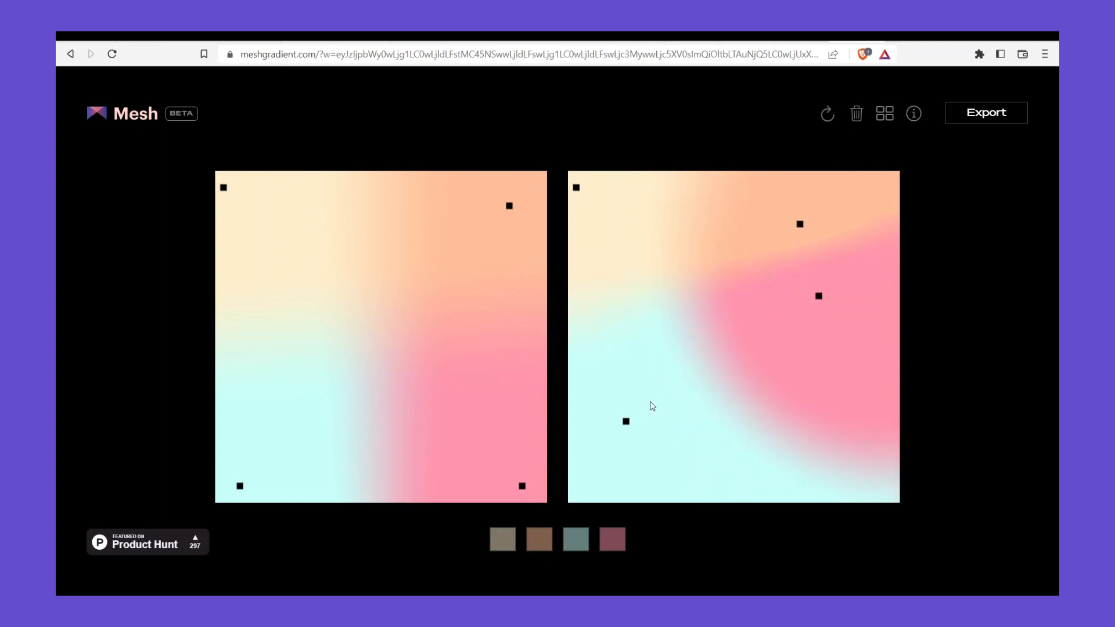
left_click_drag(626, 422, 652, 462)
left_click_drag(823, 299, 845, 363)
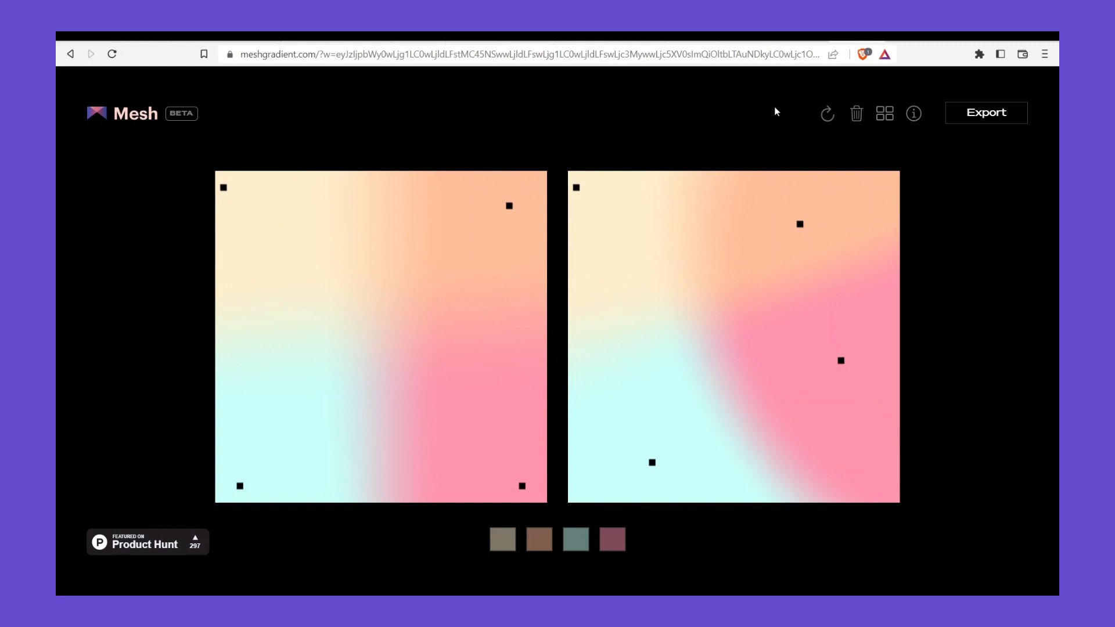
Switch to Figma and place the Shopify mesh gradient image in the Slide 16:9 - 1 frame at about X -80, Y -549
left_click(798, 41)
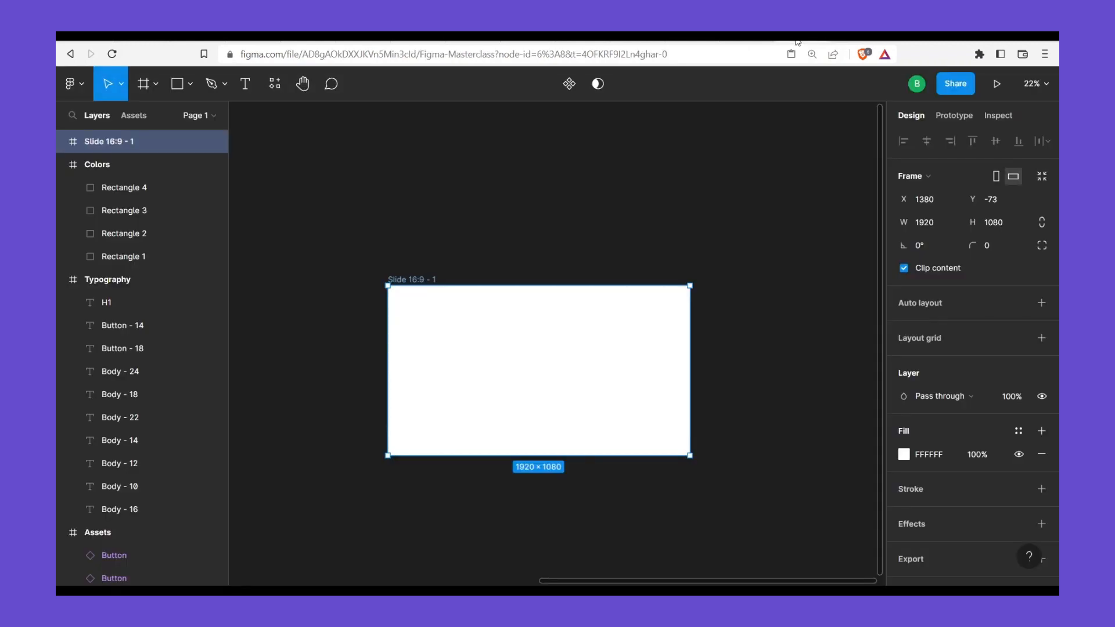
left_click(544, 248)
scroll(480, 348, "up", 5)
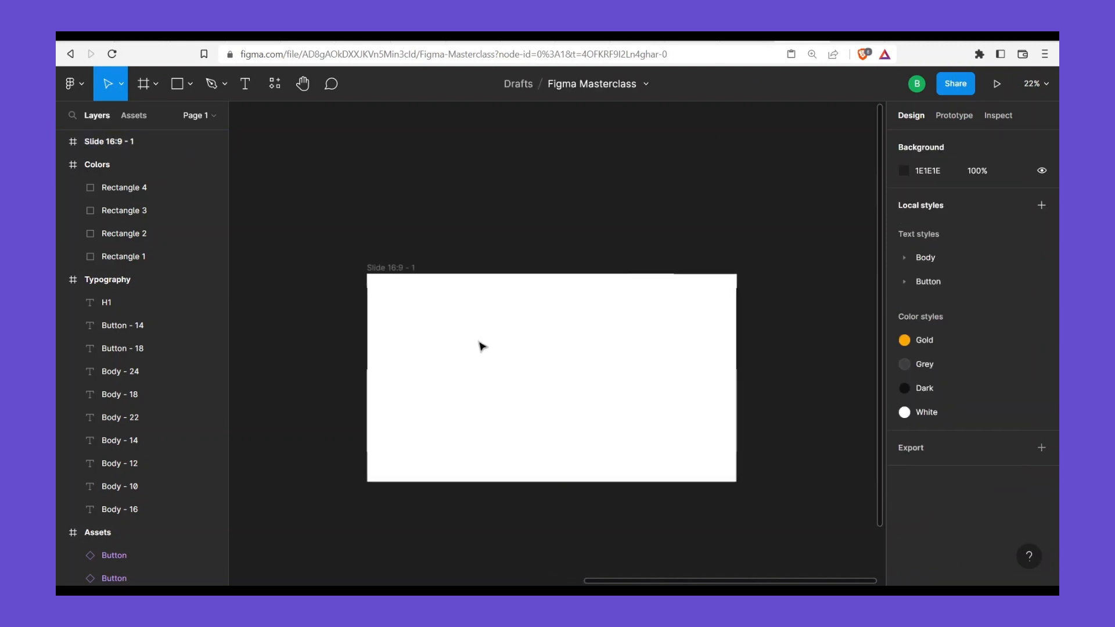
scroll(412, 276, "up", 1)
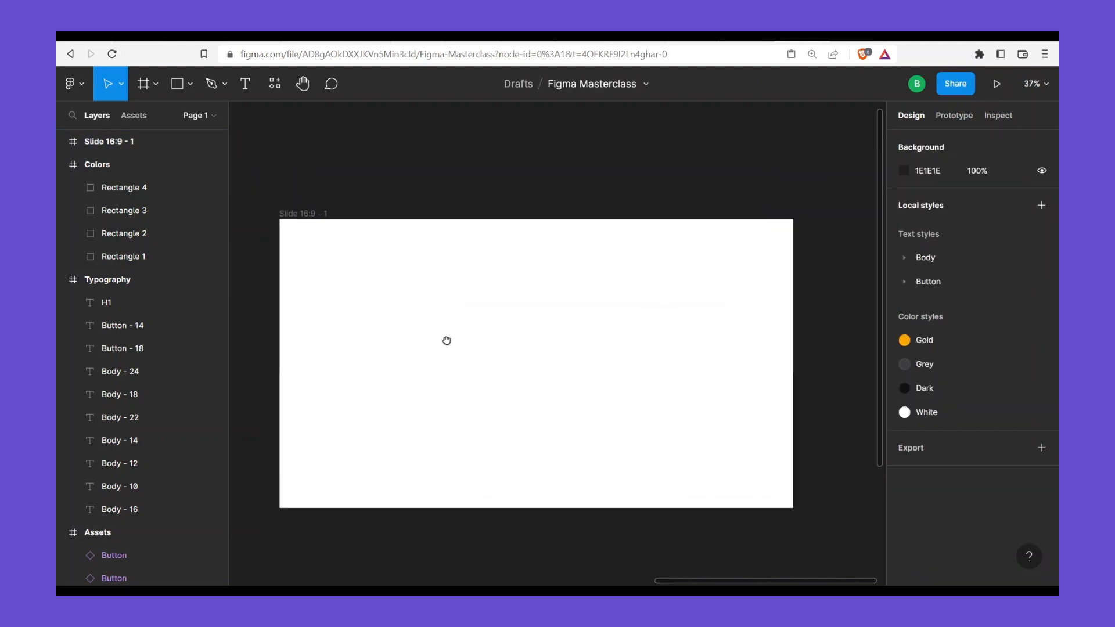
scroll(445, 339, "up", 1)
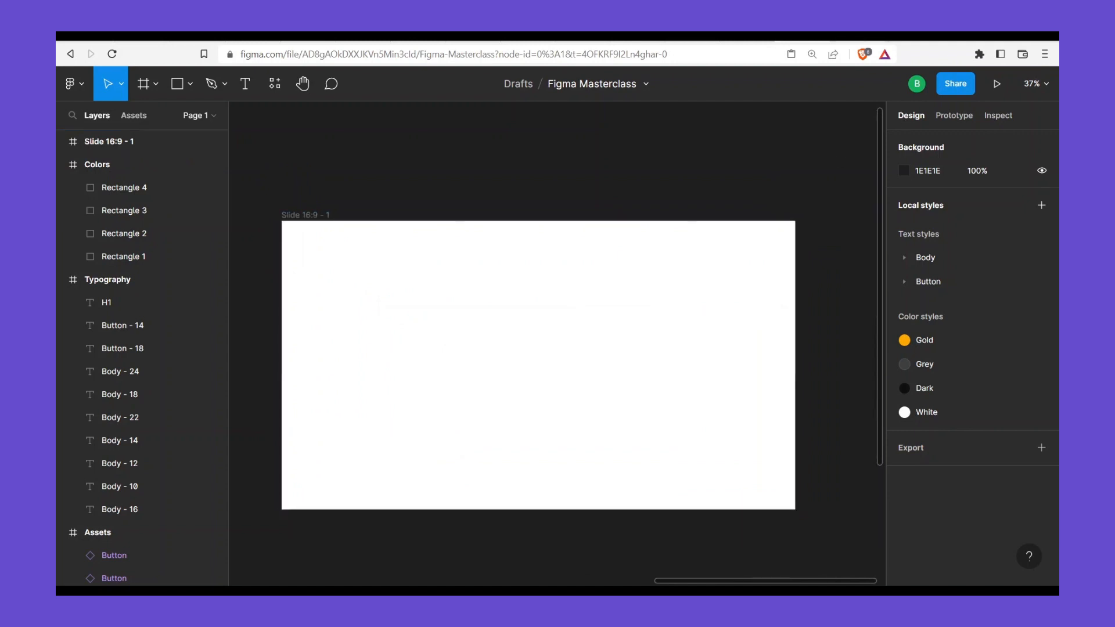
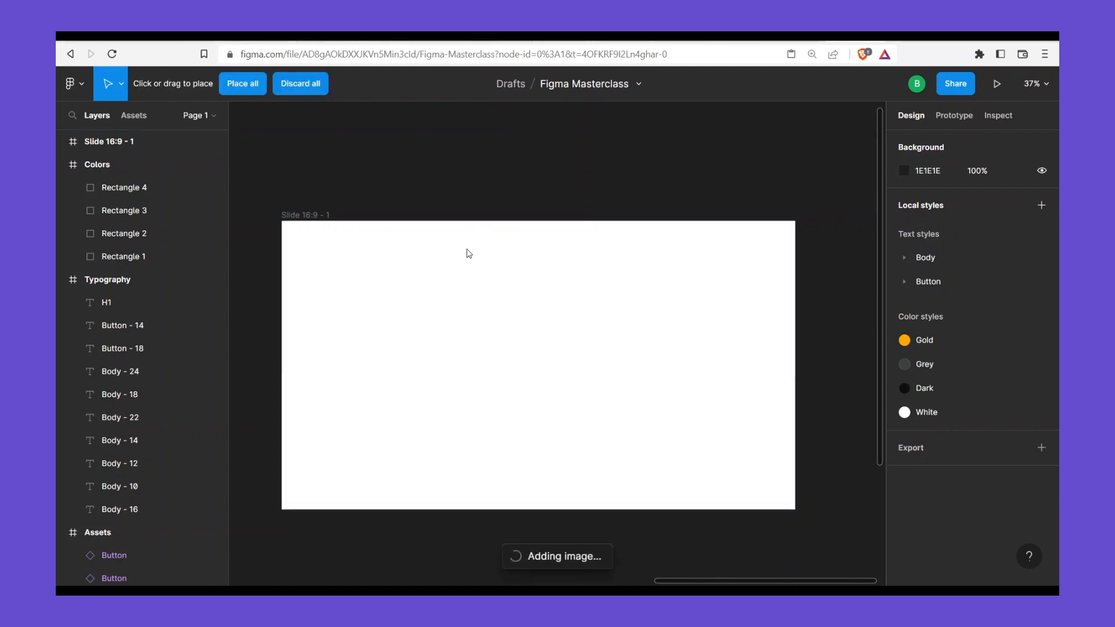
left_click(411, 242)
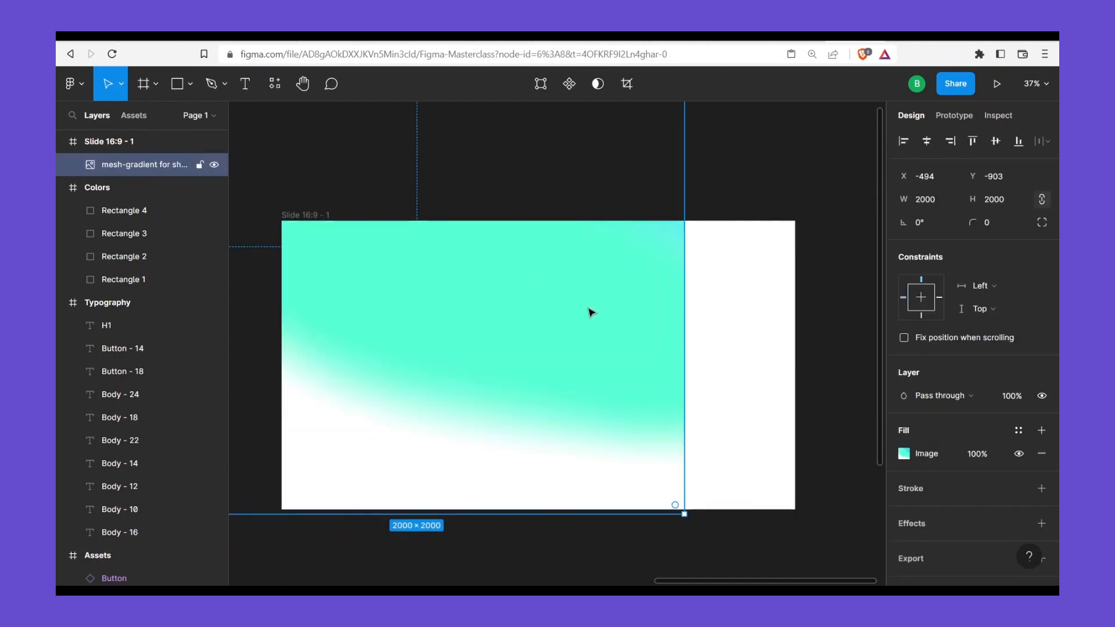
left_click_drag(635, 351, 648, 375)
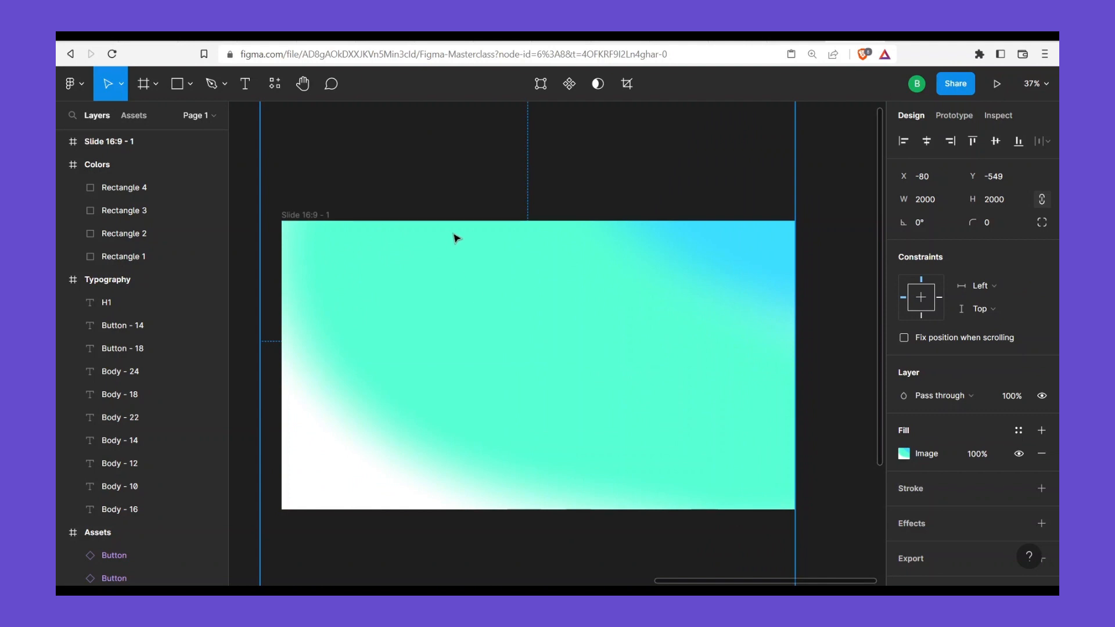
left_click(427, 169)
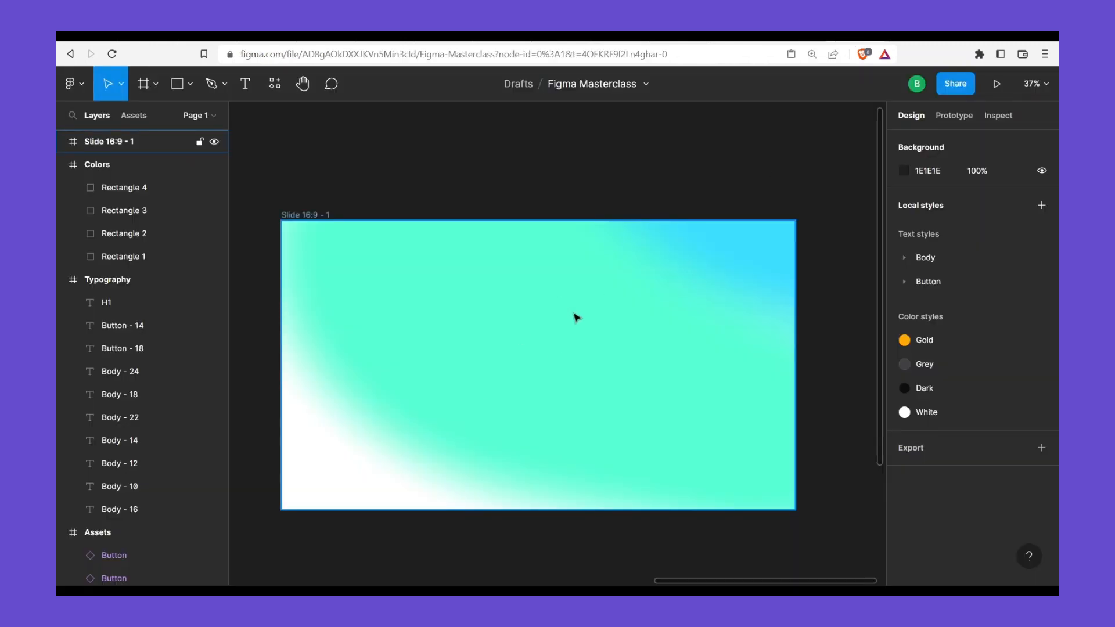
left_click(729, 307)
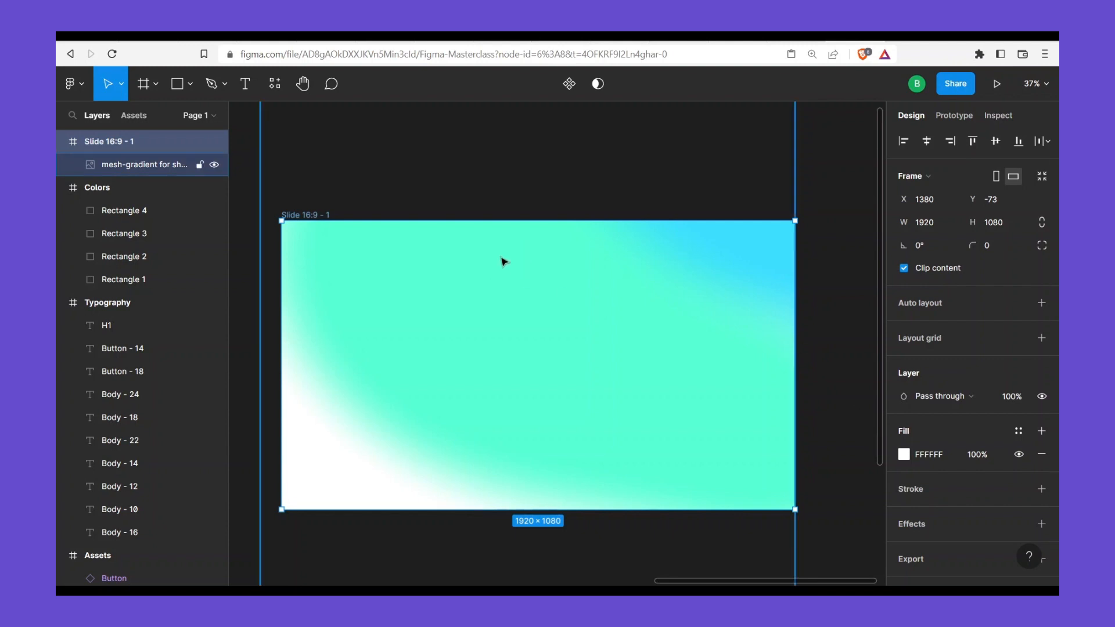
left_click(520, 207)
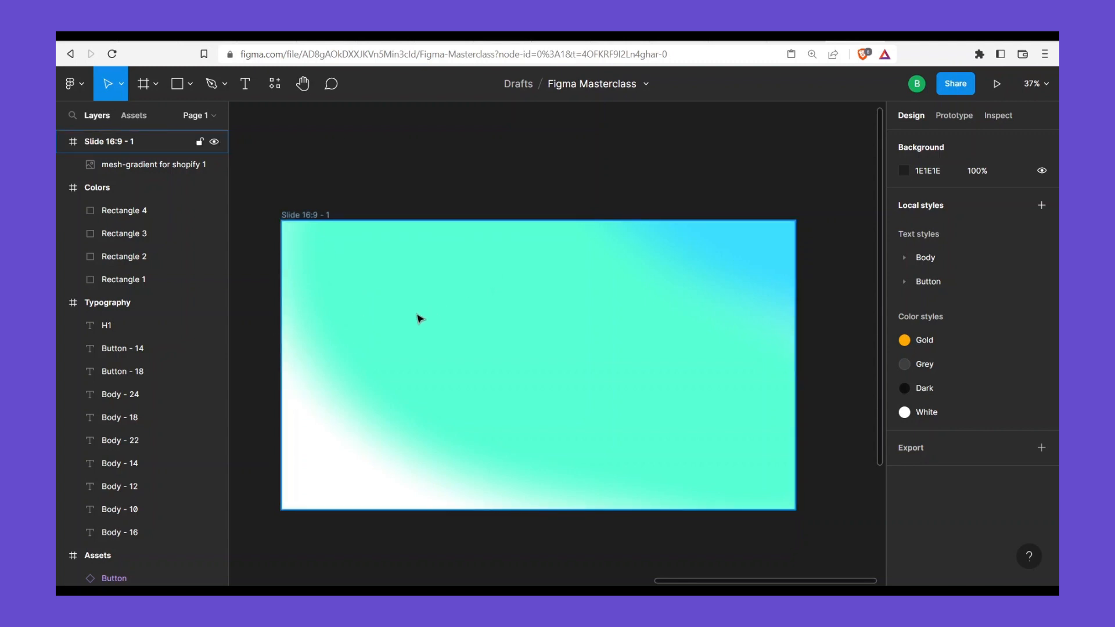
Copy the Shopify logo from the Assets frame and paste it into the Slide 16:9 - 1 frame
scroll(430, 325, "up", 2)
left_click_drag(422, 320, 456, 300)
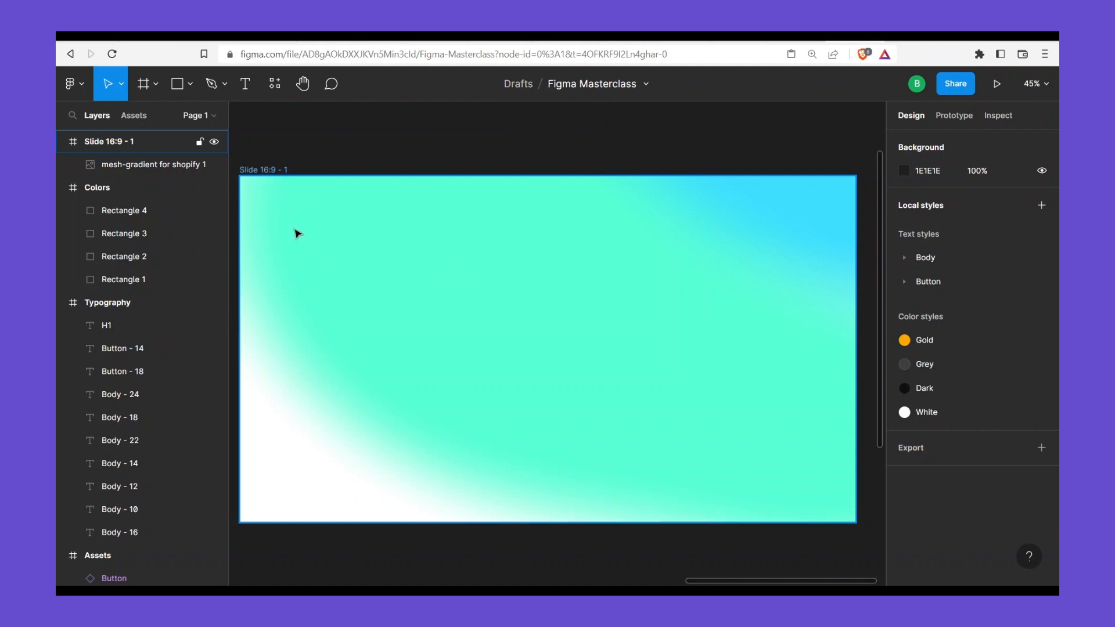
scroll(293, 232, "down", 3)
scroll(420, 266, "left", 6)
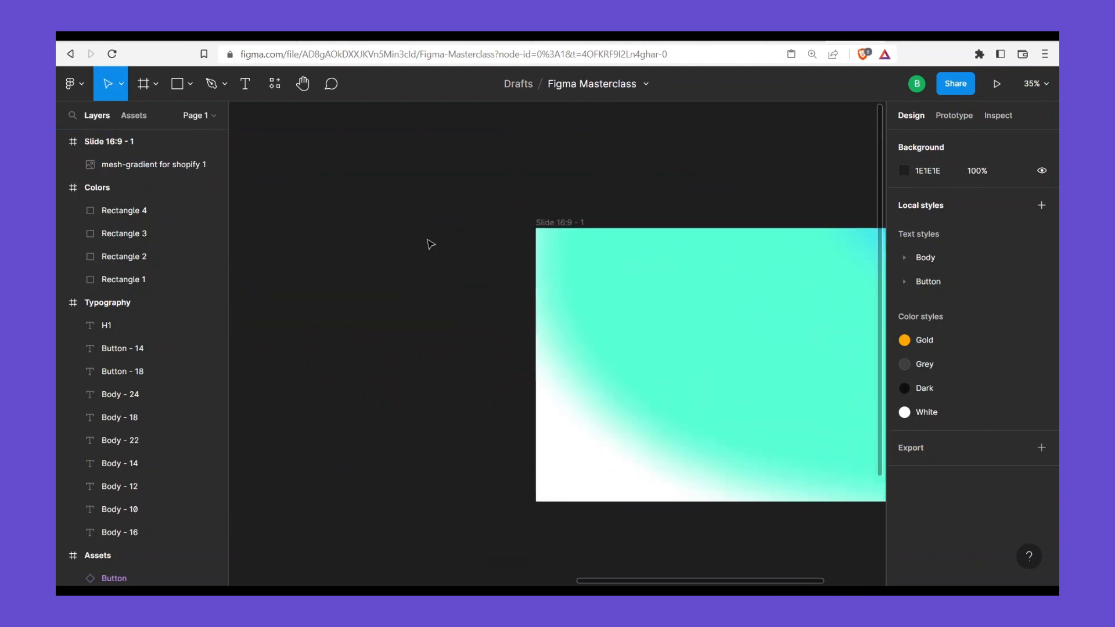
scroll(431, 244, "down", 2)
scroll(405, 242, "left", 10)
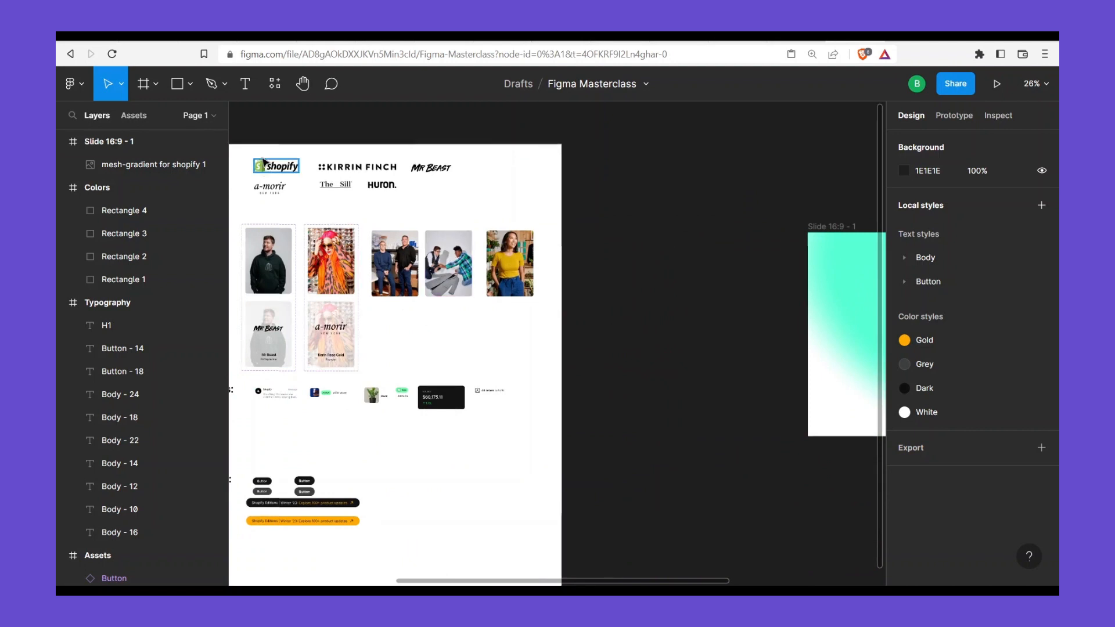
left_click(271, 167)
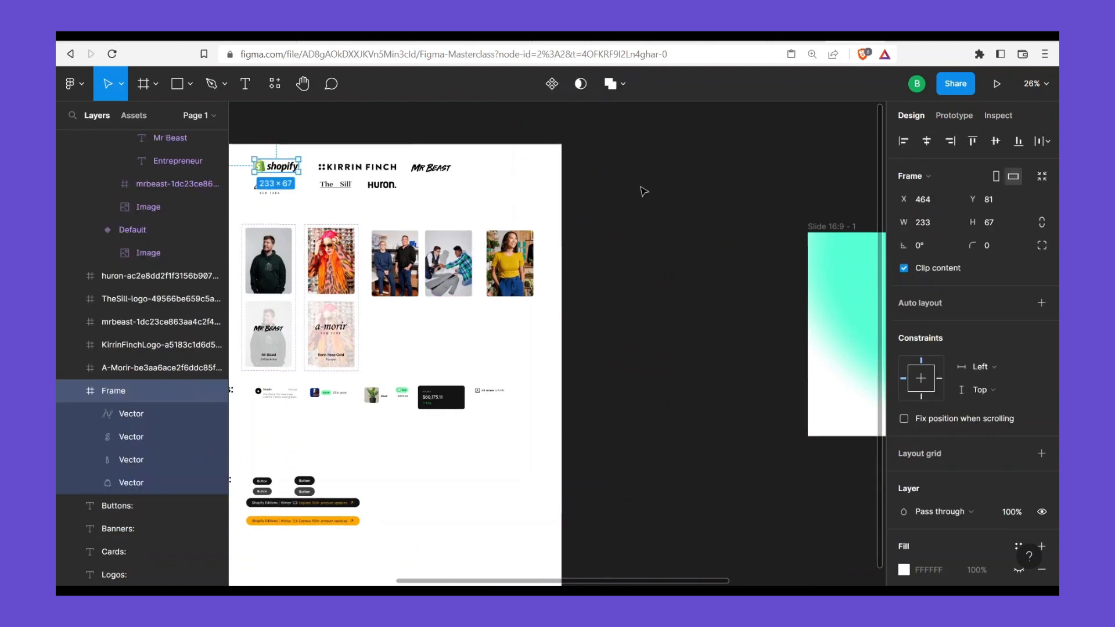
left_click_drag(689, 229, 291, 200)
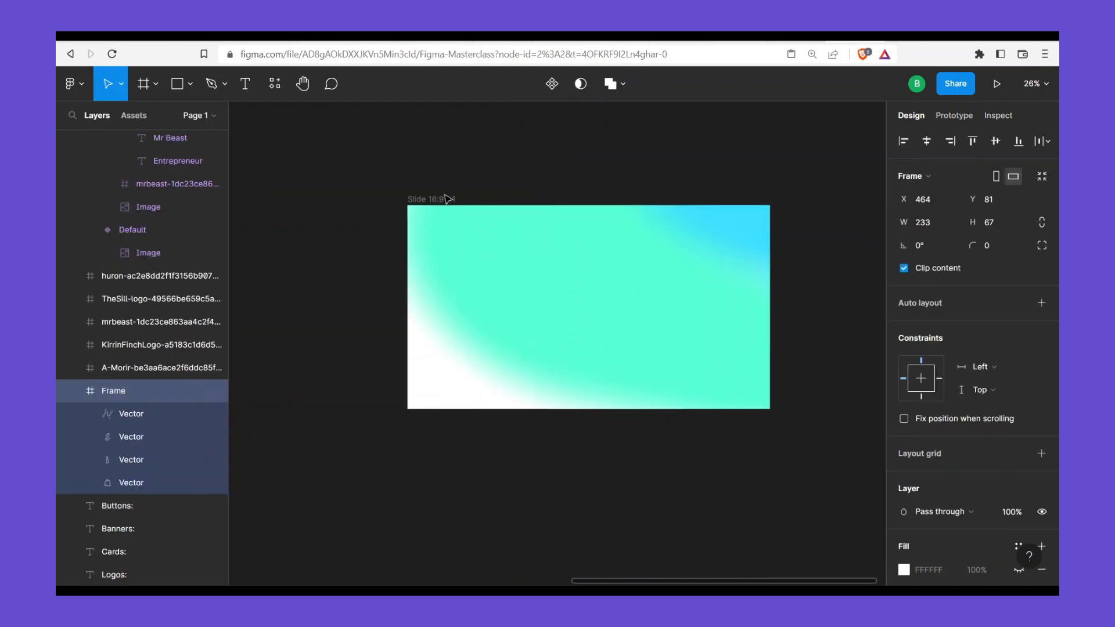
left_click(571, 207)
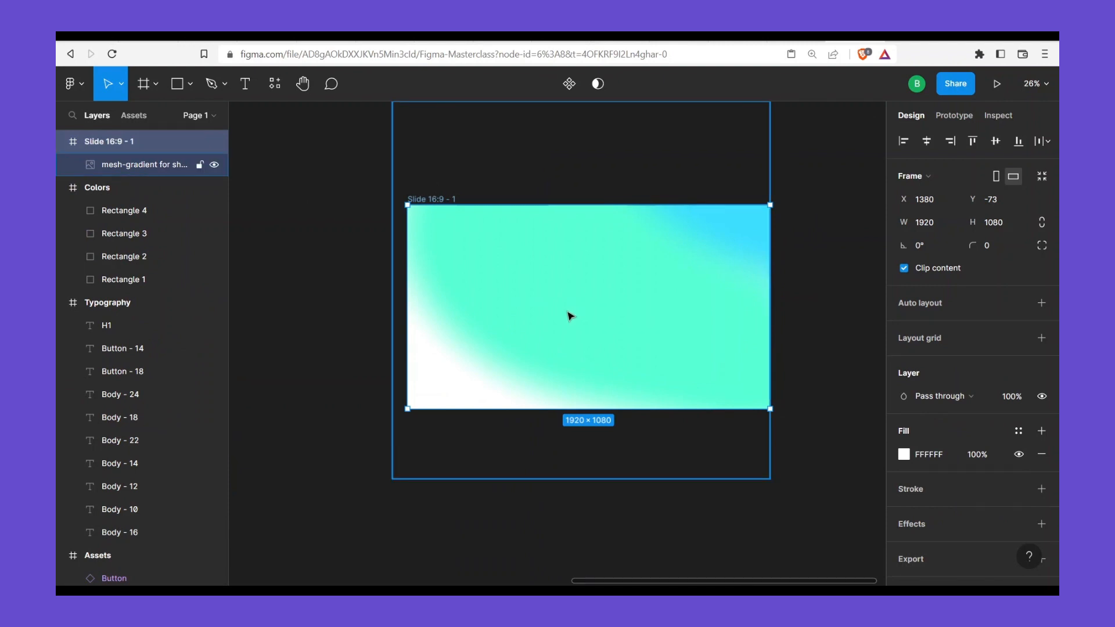
key("ctrl+v")
Move the pasted Shopify logo to the slide's upper-left corner, at about X 58, Y 18
scroll(536, 305, "up", 5)
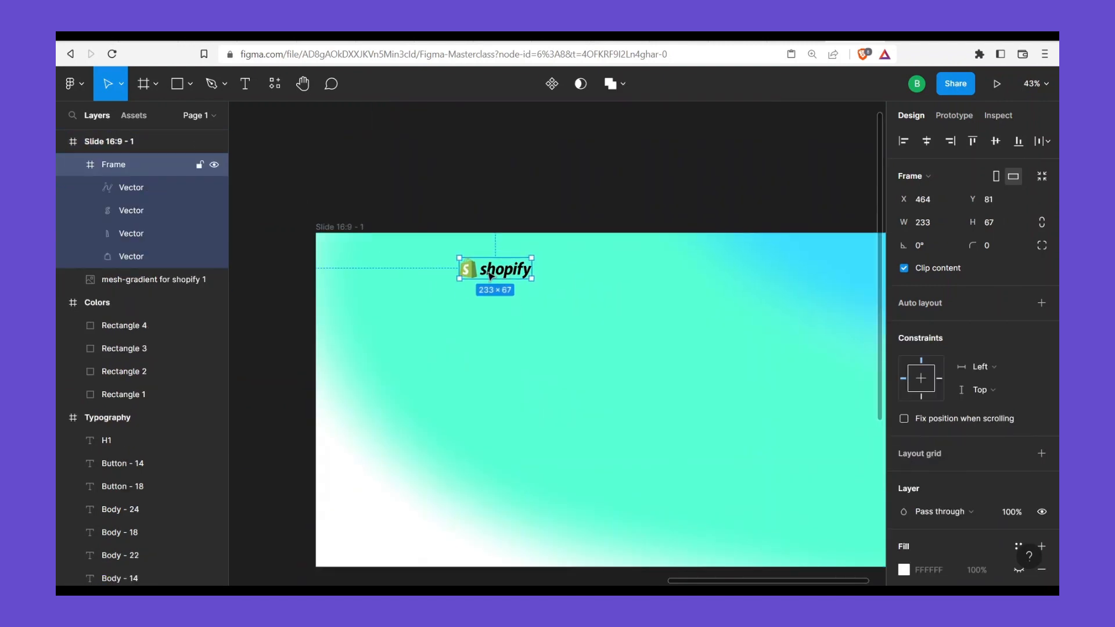
left_click_drag(405, 264, 386, 258)
left_click_drag(662, 273, 598, 241)
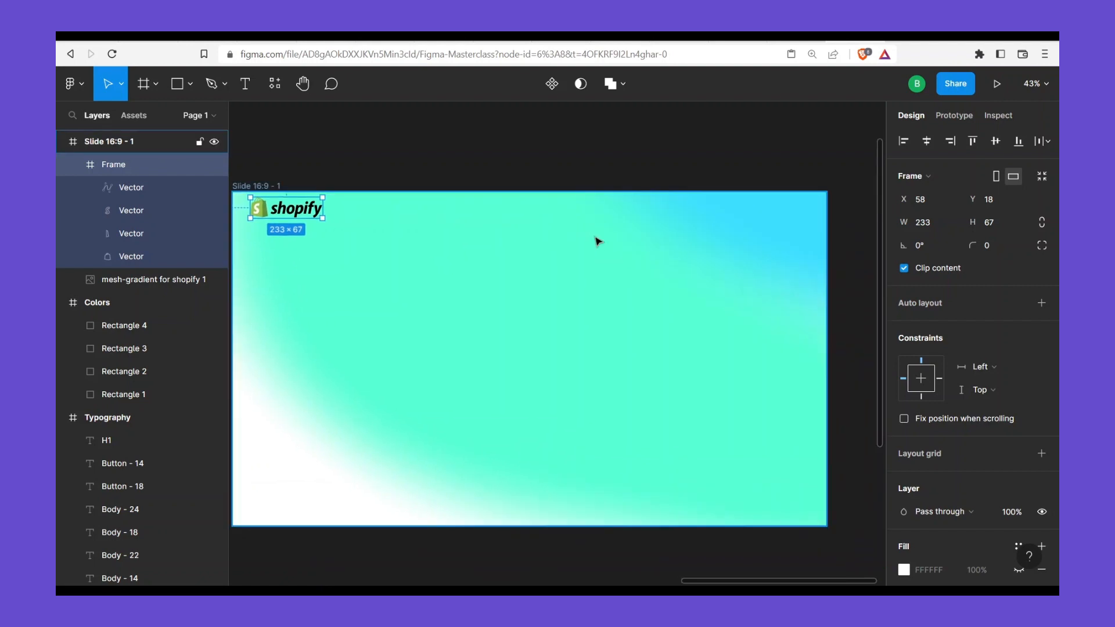
scroll(598, 242, "down", 2)
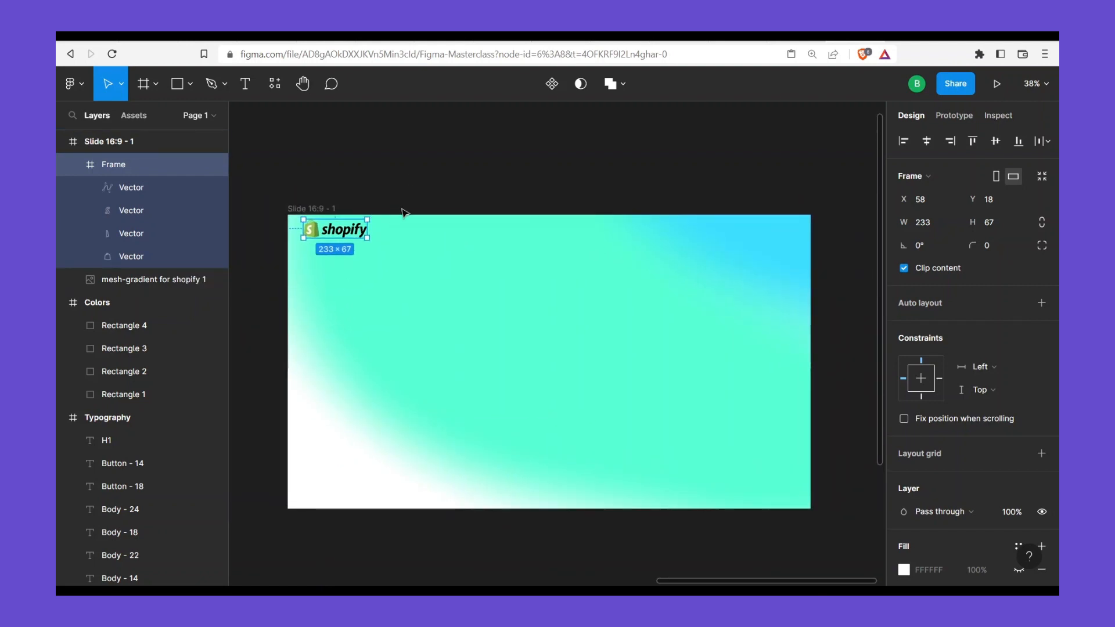
Switch to shopify.com and inspect the header logo's dimensions with the CSS inspection extension
left_click(783, 39)
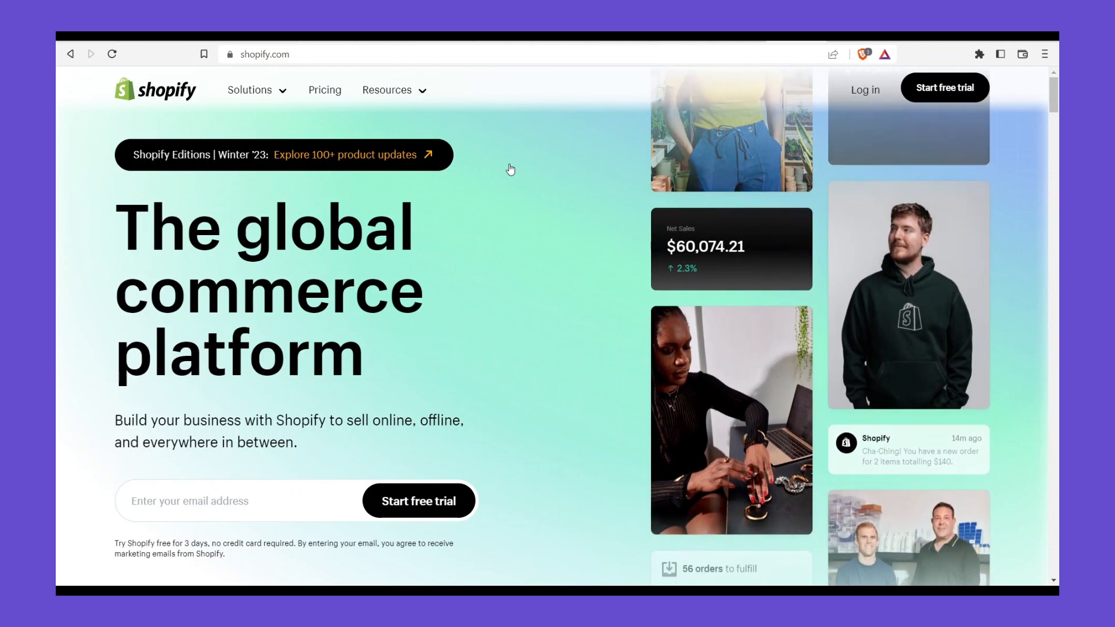
key("alt+x")
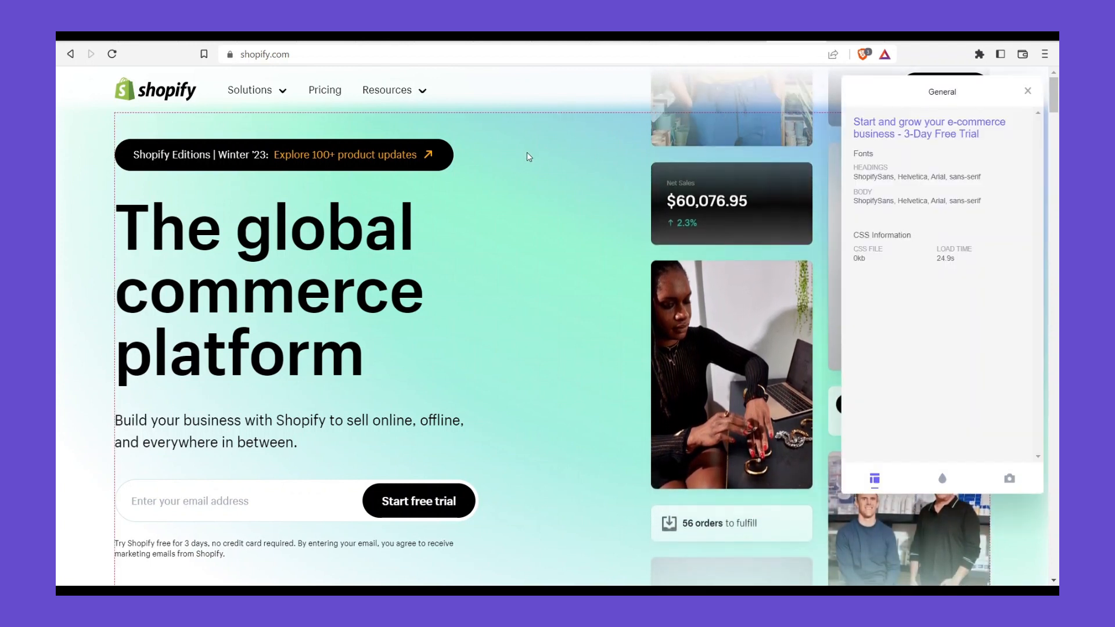
left_click(166, 90)
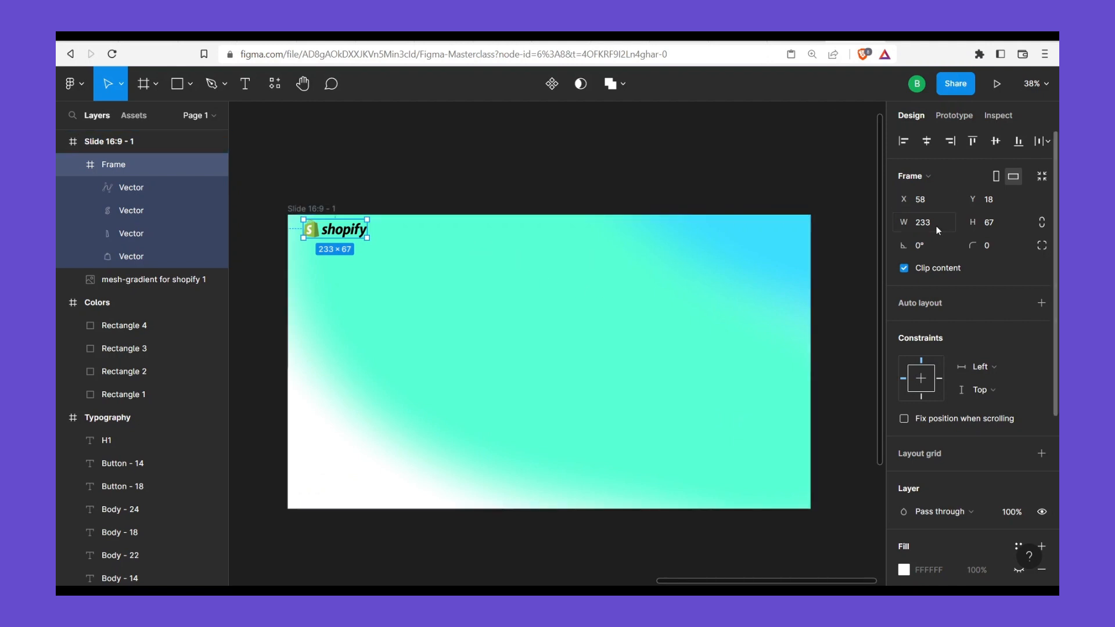
Switch back to Figma and set the slide's Shopify logo to a width of 125 and a height of 35
left_click(936, 226)
left_click(1006, 221)
type("35")
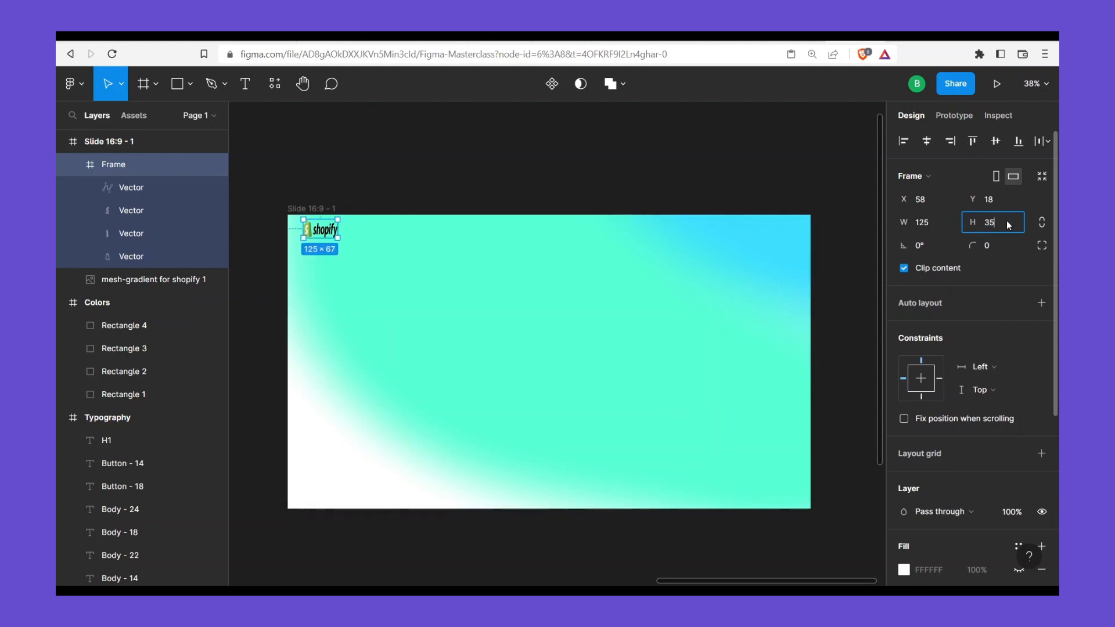
key("Return")
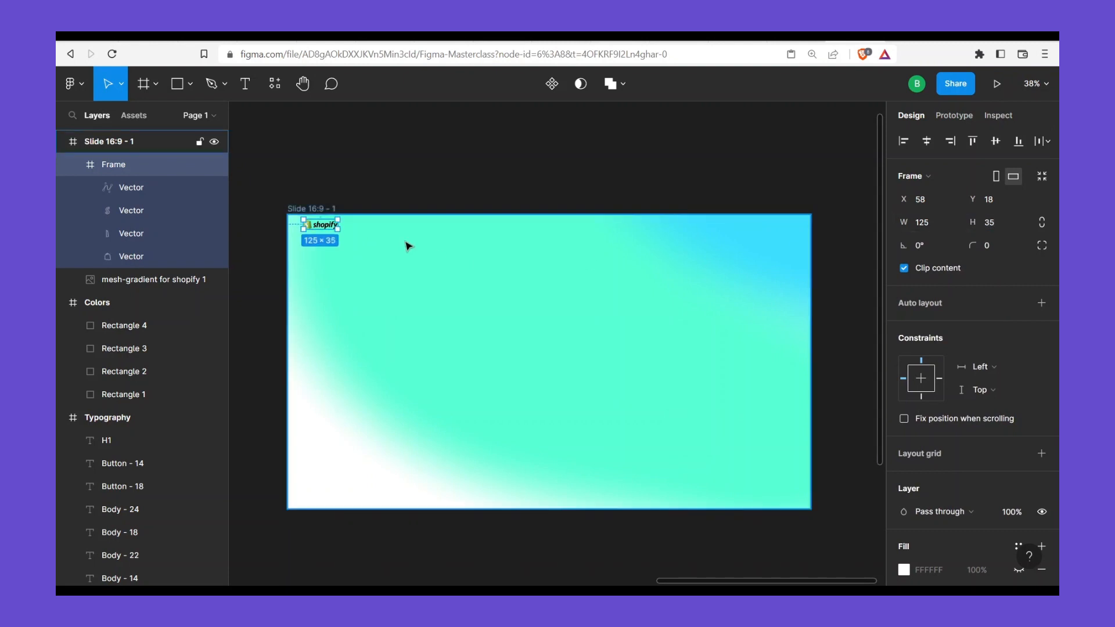
scroll(326, 238, "up", 2)
scroll(416, 232, "up", 3)
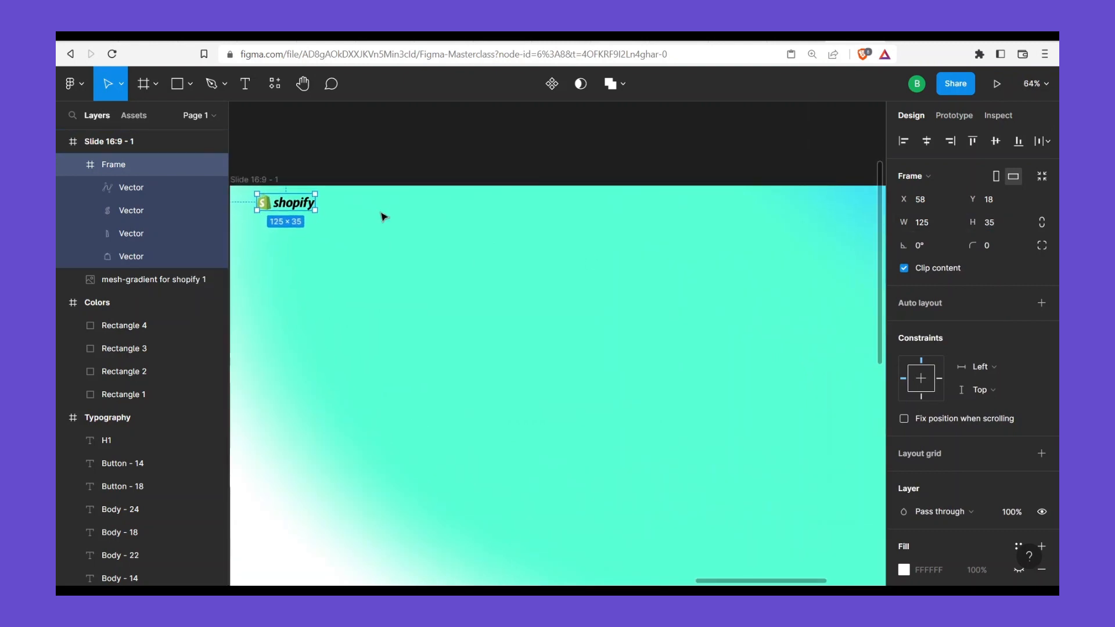
left_click(332, 222)
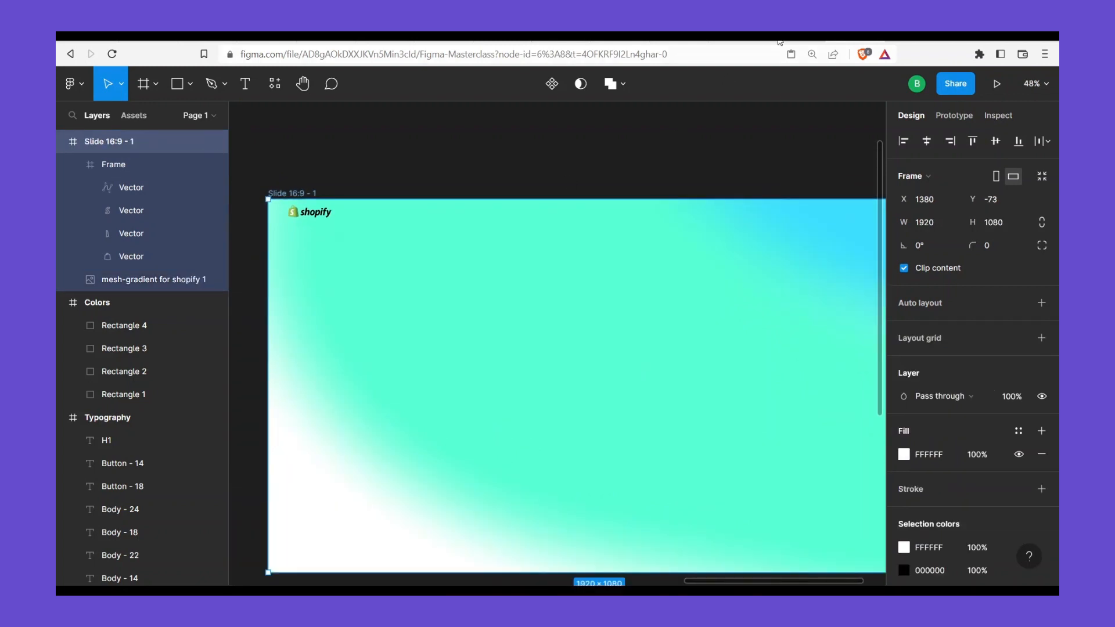
Check the header on shopify.com, and back in Figma add the text "Menu" to the slide at about X 533, Y 138
left_click(779, 43)
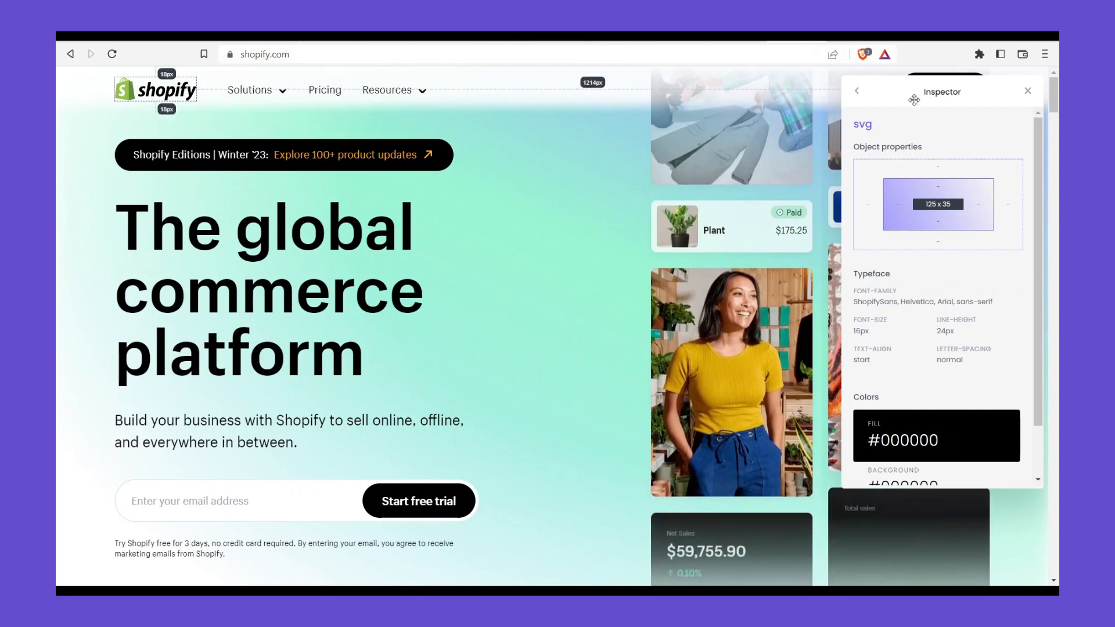
left_click_drag(977, 98, 882, 147)
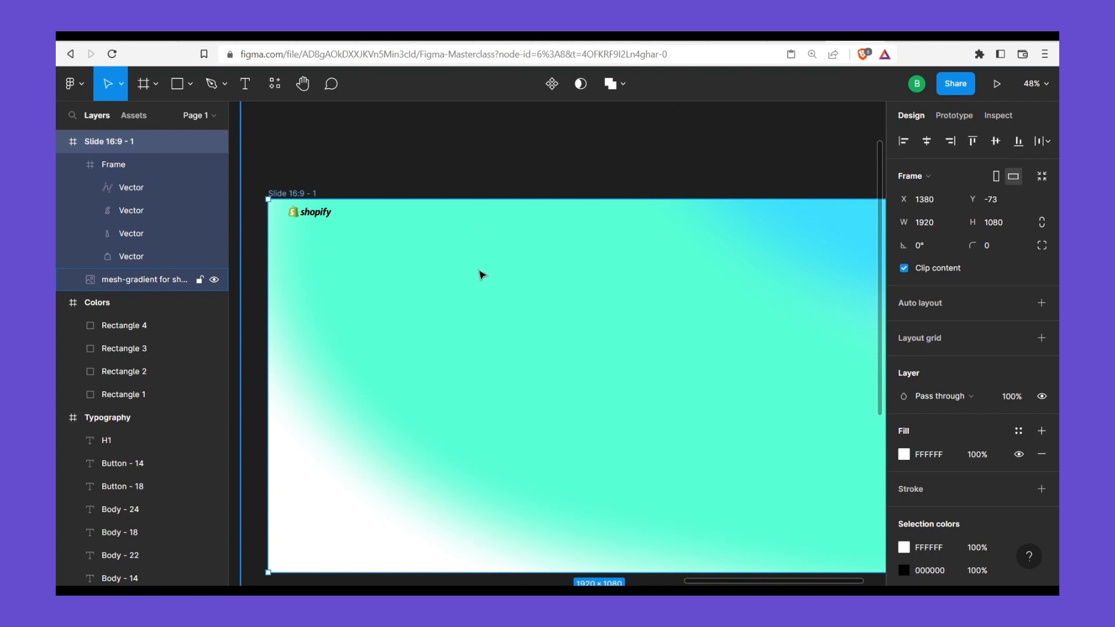
key("r")
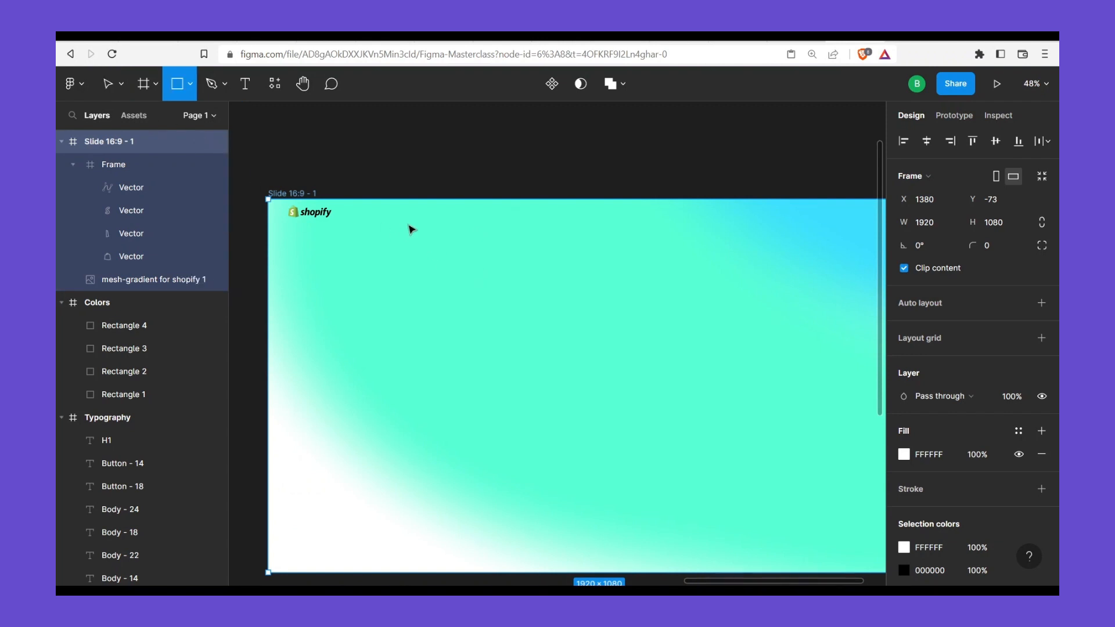
key("t")
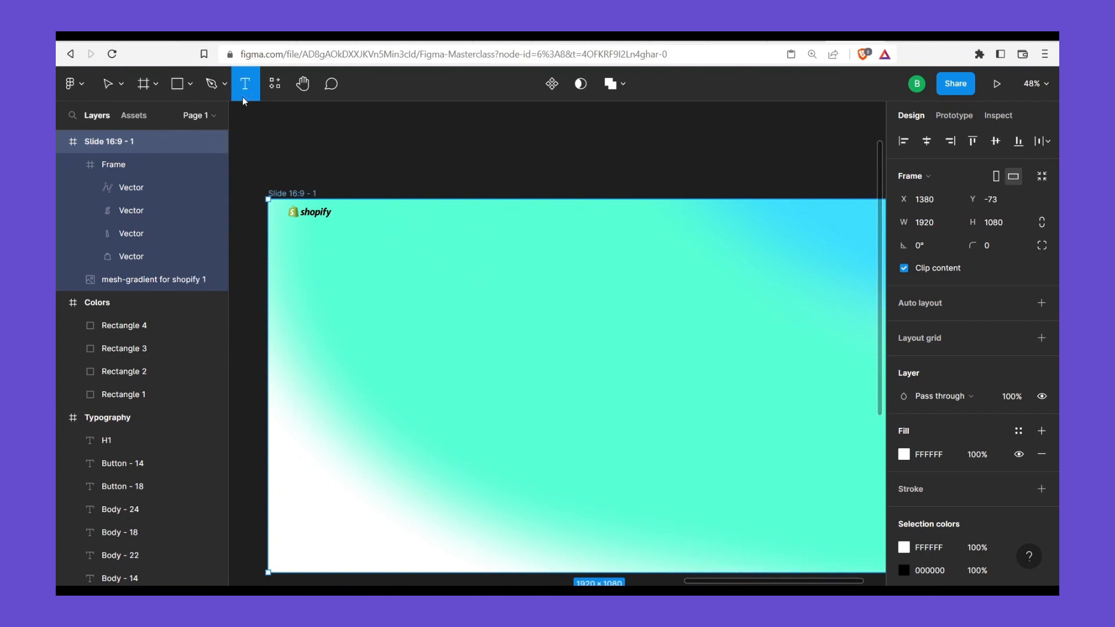
left_click(495, 232)
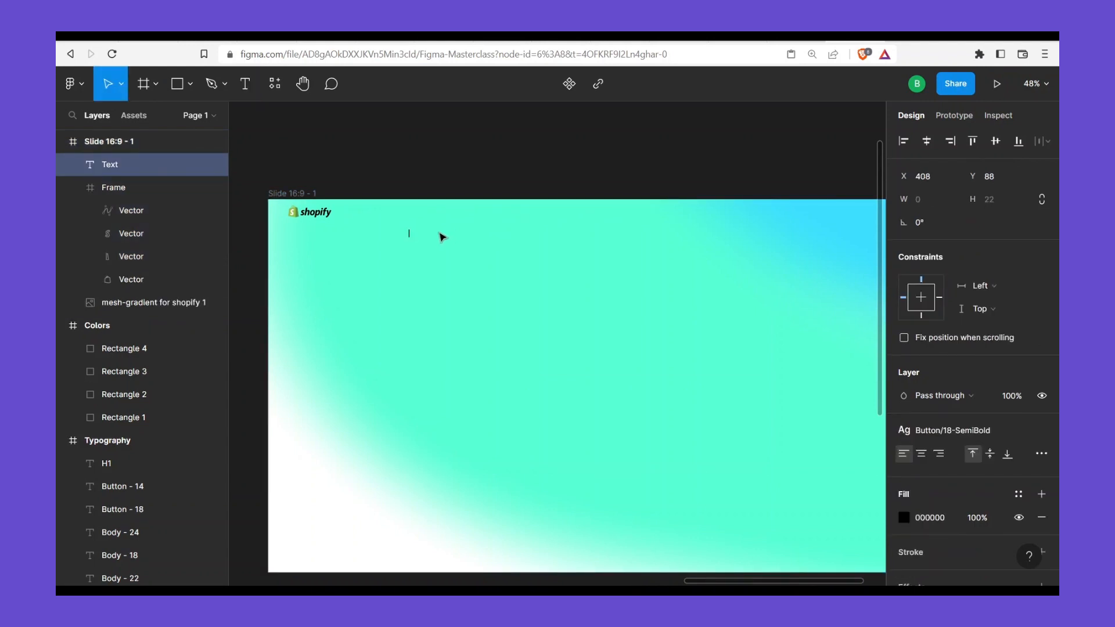
type("Menu")
key("Escape")
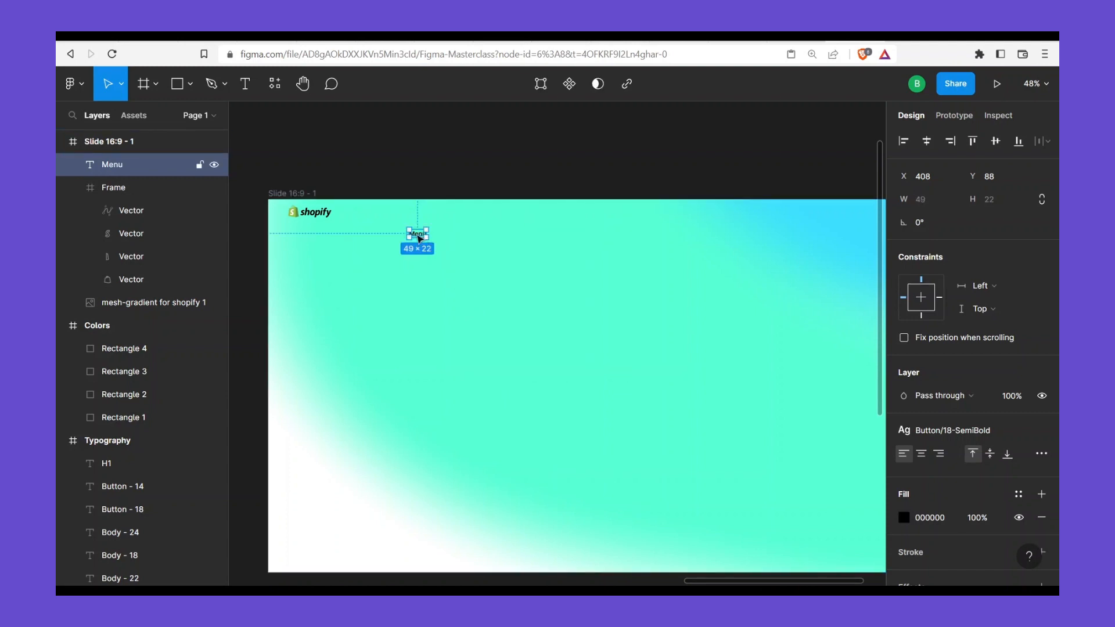
left_click_drag(419, 237, 447, 248)
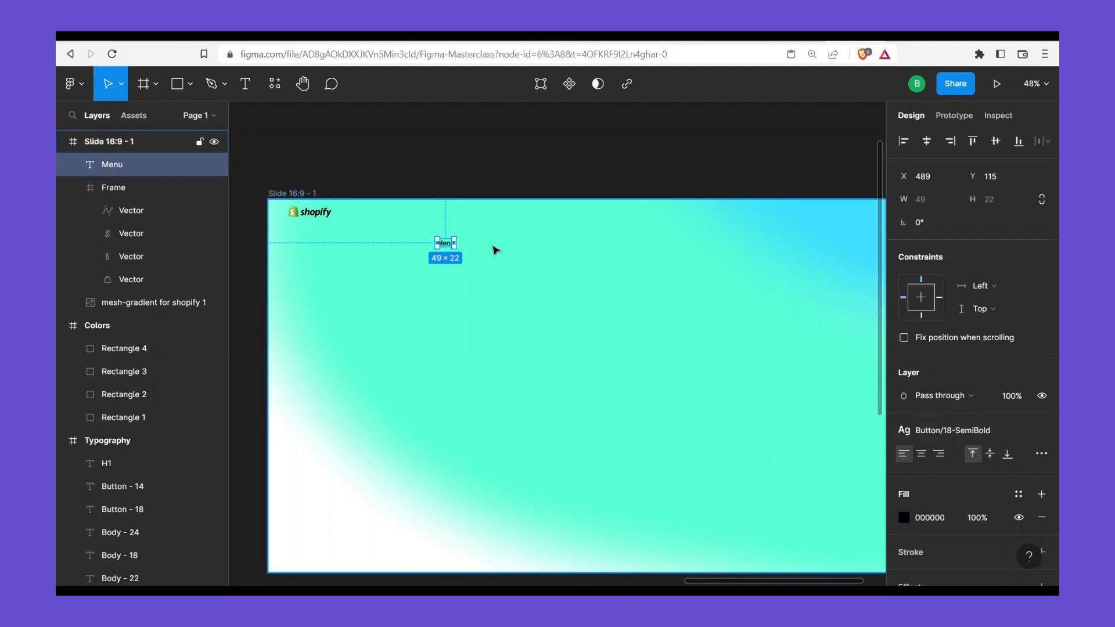
left_click_drag(466, 260, 465, 264)
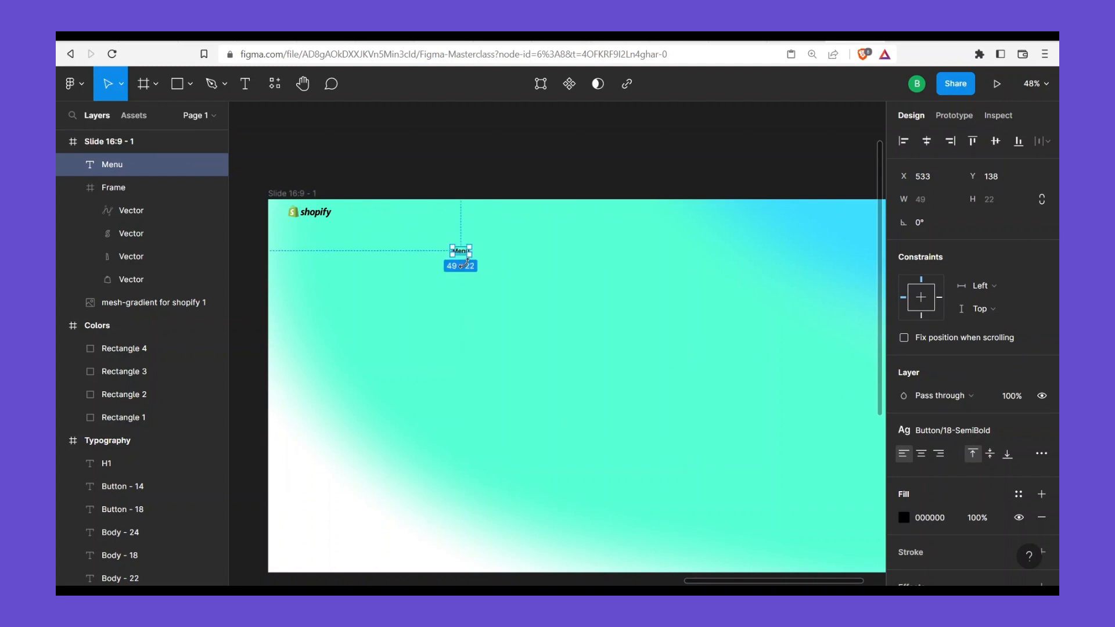
Wrap the Menu text in a centre-aligned auto layout frame and rename the frame "Menu Item"
key("shift+a")
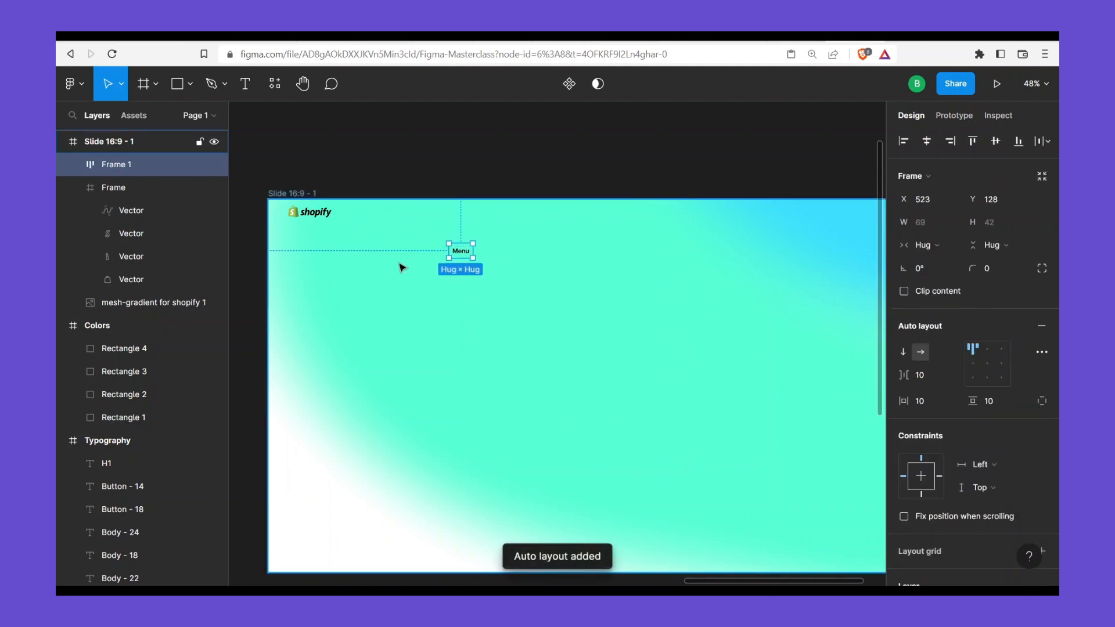
left_click(984, 366)
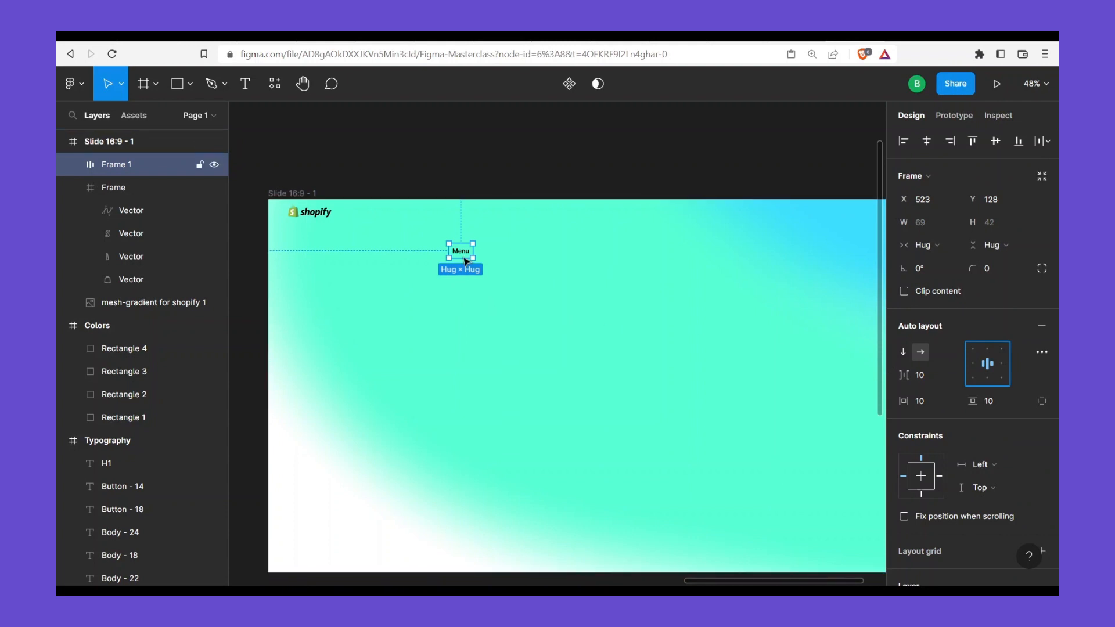
double_click(149, 166)
type("Menu Item")
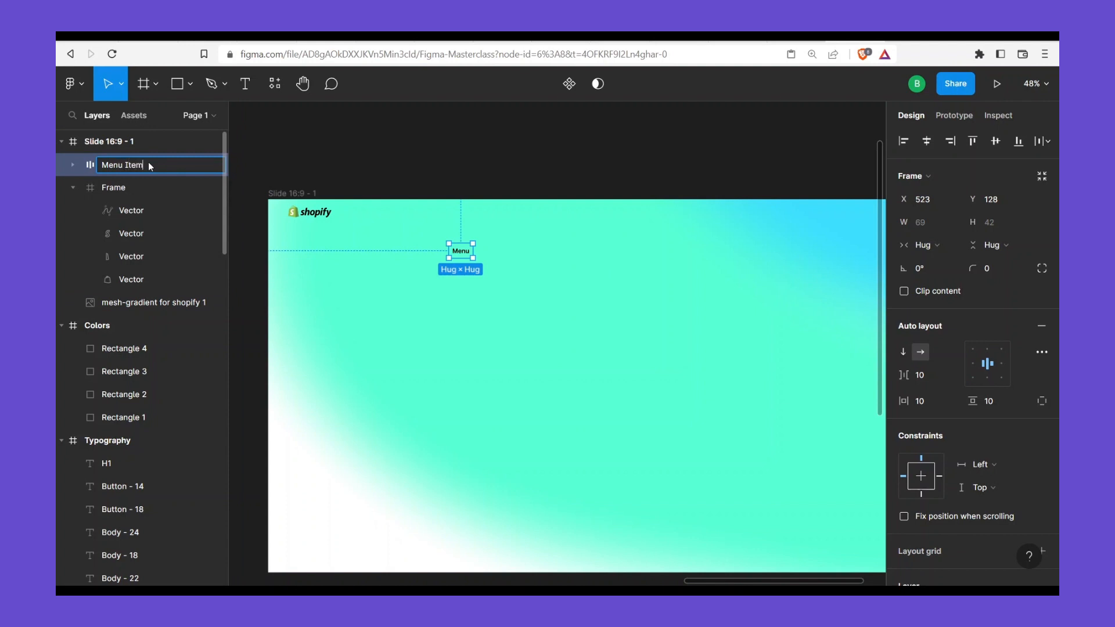
key("Return")
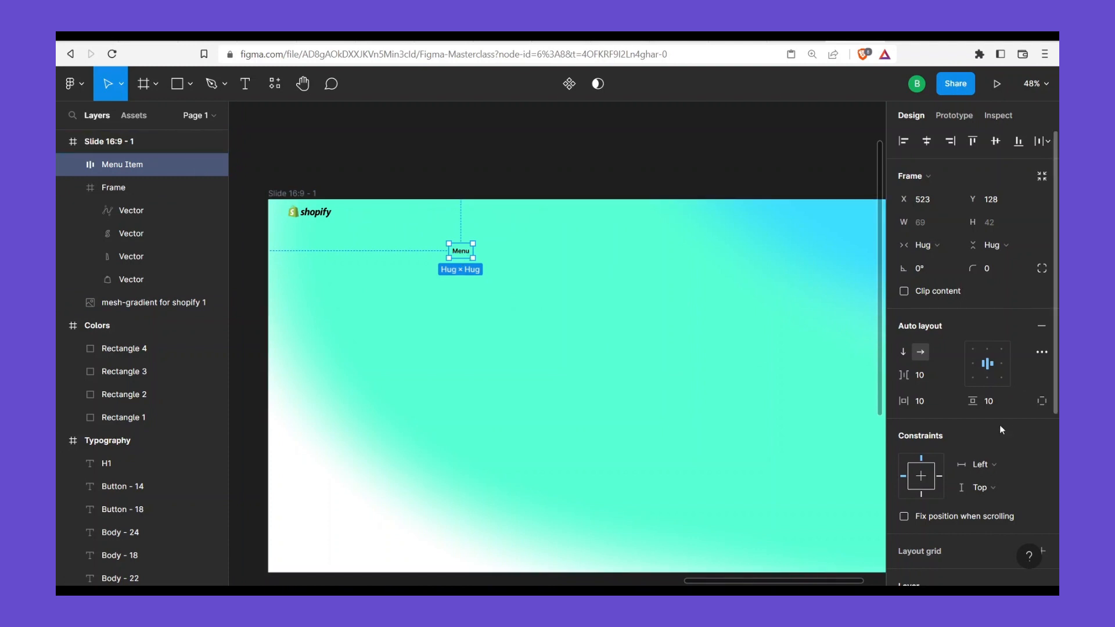
Add an FFFFFF fill to the Menu Item frame and hide that fill
scroll(999, 424, "down", 3)
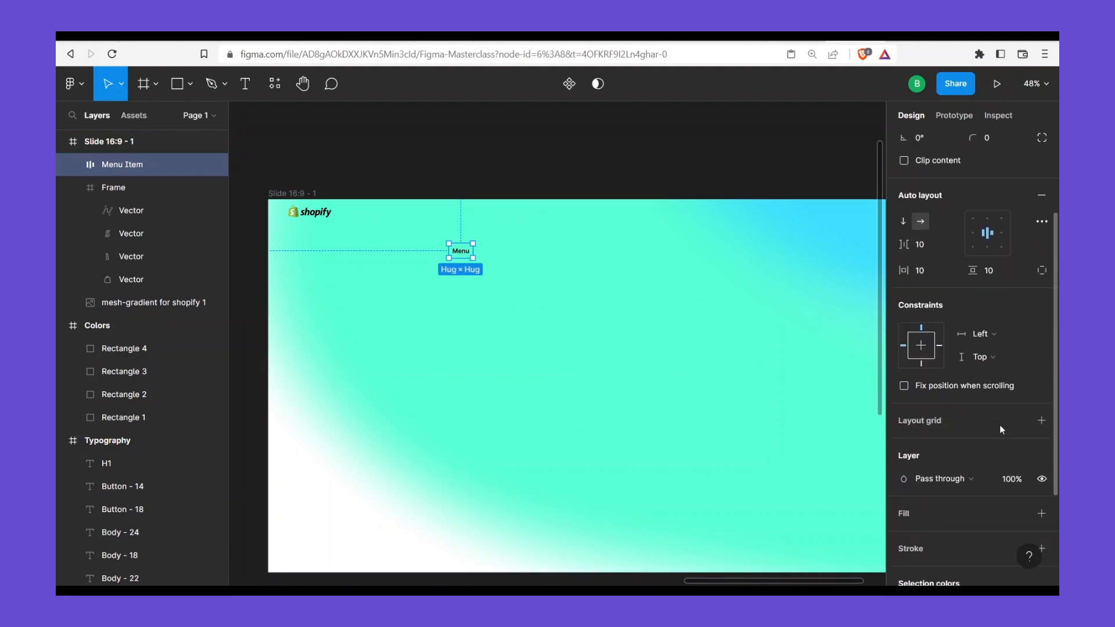
left_click(1041, 513)
left_click(1019, 537)
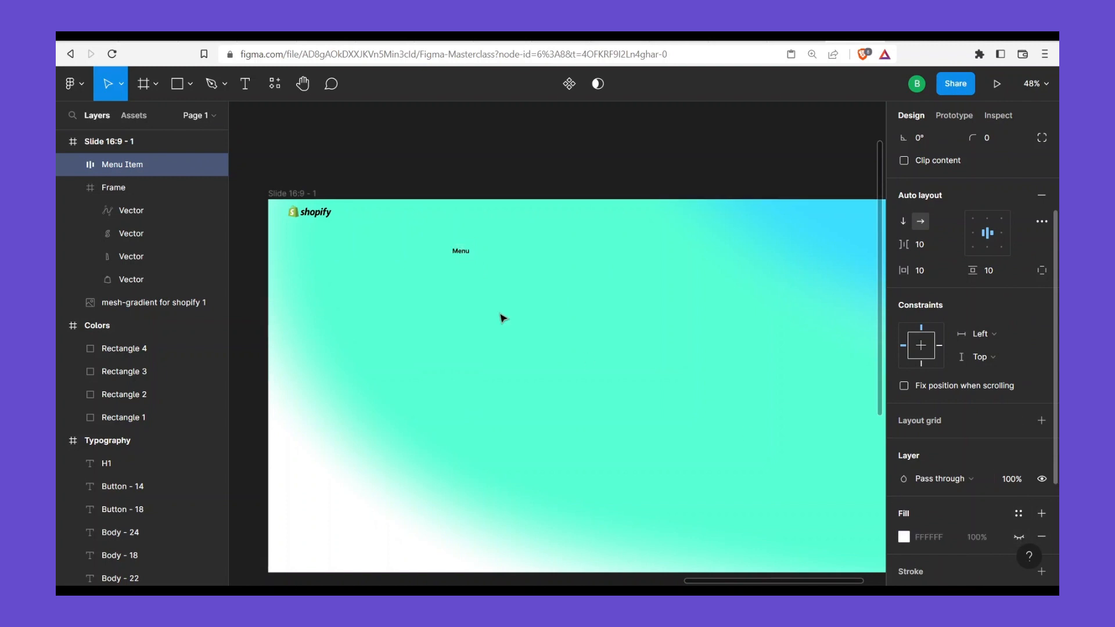
Detach the Button/18-SemiBold text style from the Menu text inside the Menu Item frame
left_click(274, 93)
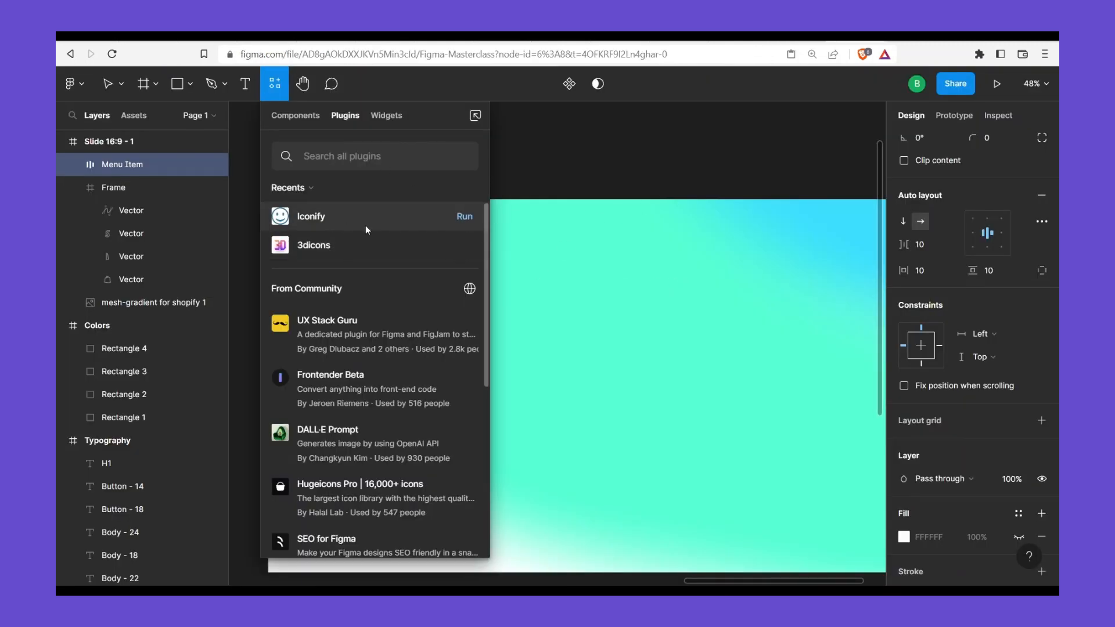
key("Escape")
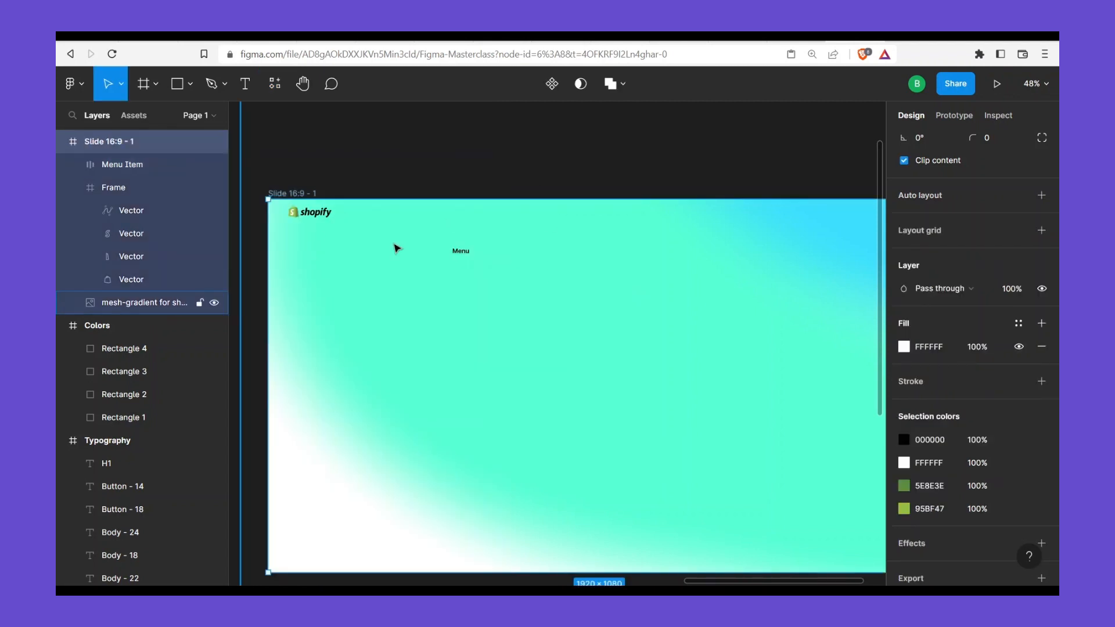
double_click(460, 254)
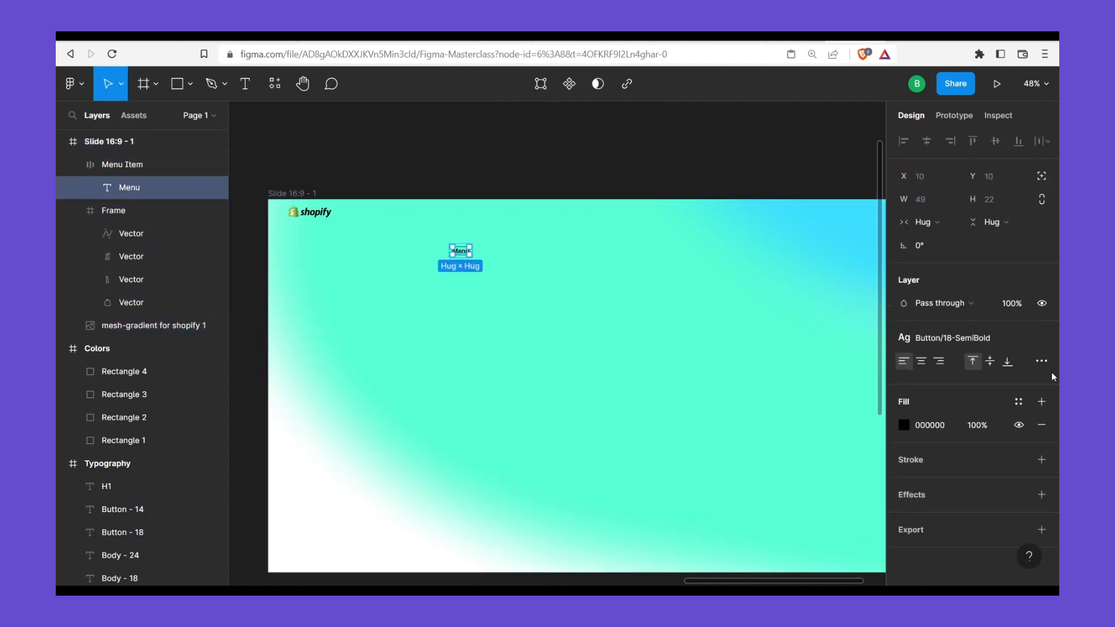
left_click(1042, 339)
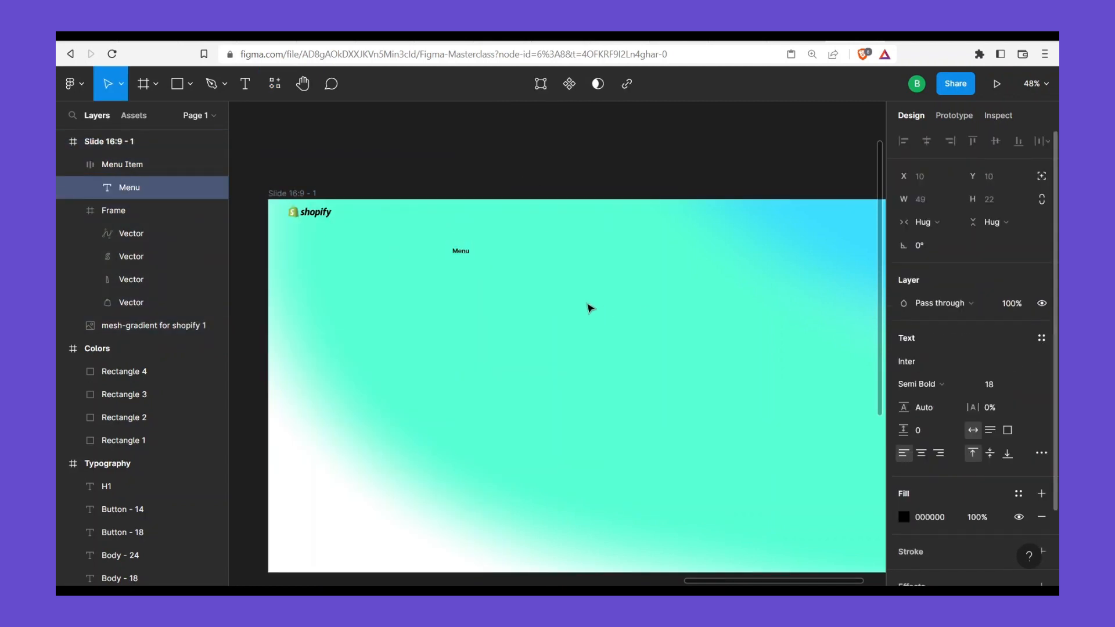
left_click(484, 344)
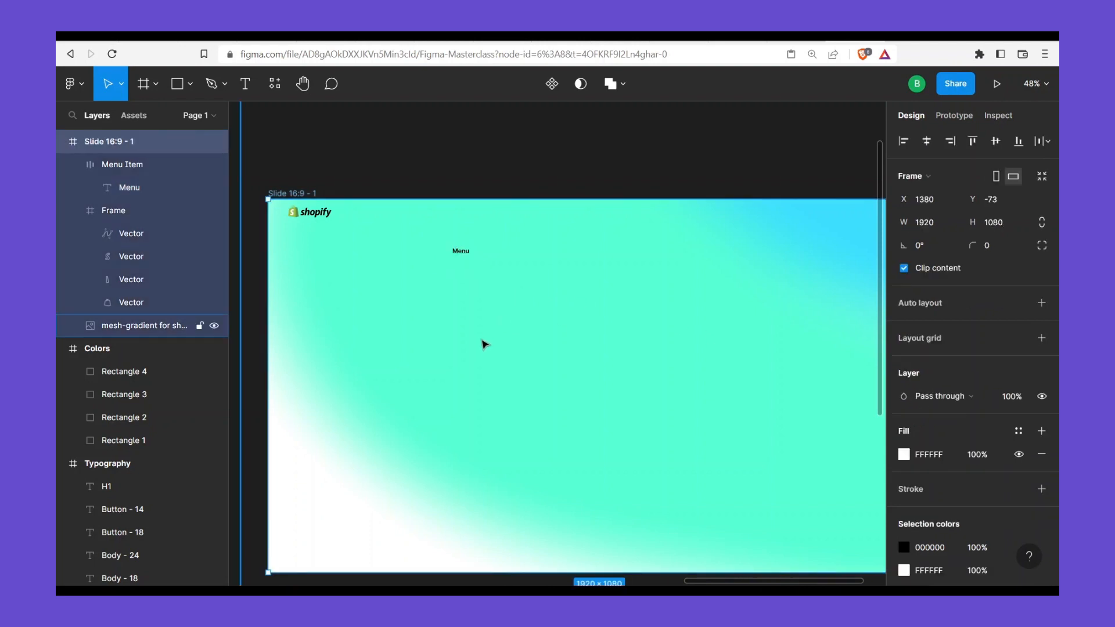
With the Menu Item frame selected, search the Iconify plugin for "arrow" and choose the material-symbols:keyboard-arrow-down-rounded icon
left_click(459, 254)
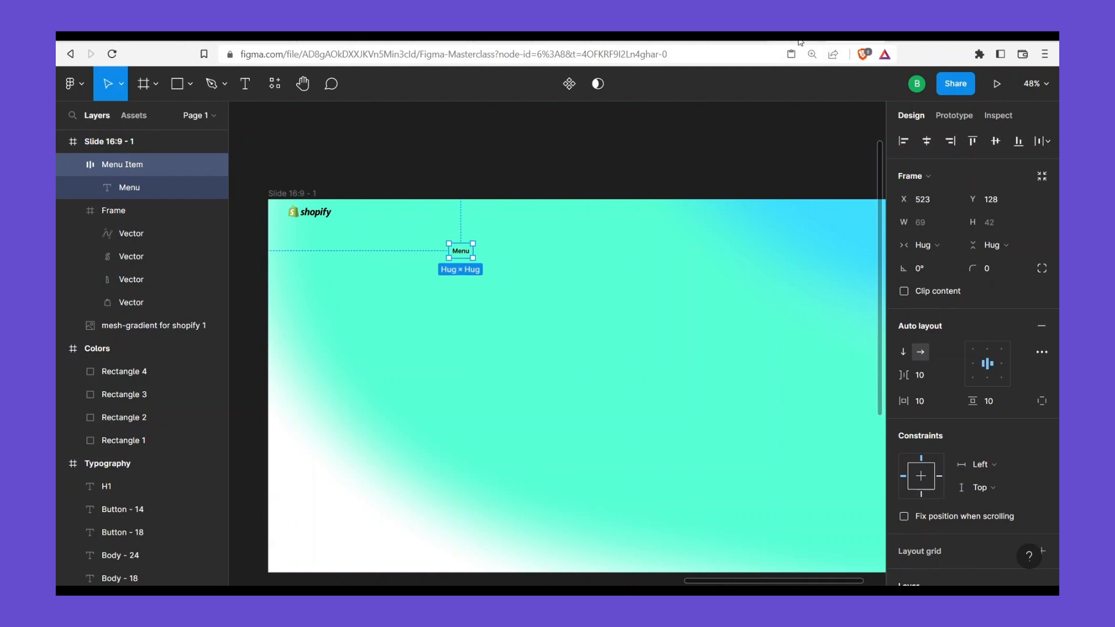
left_click(275, 84)
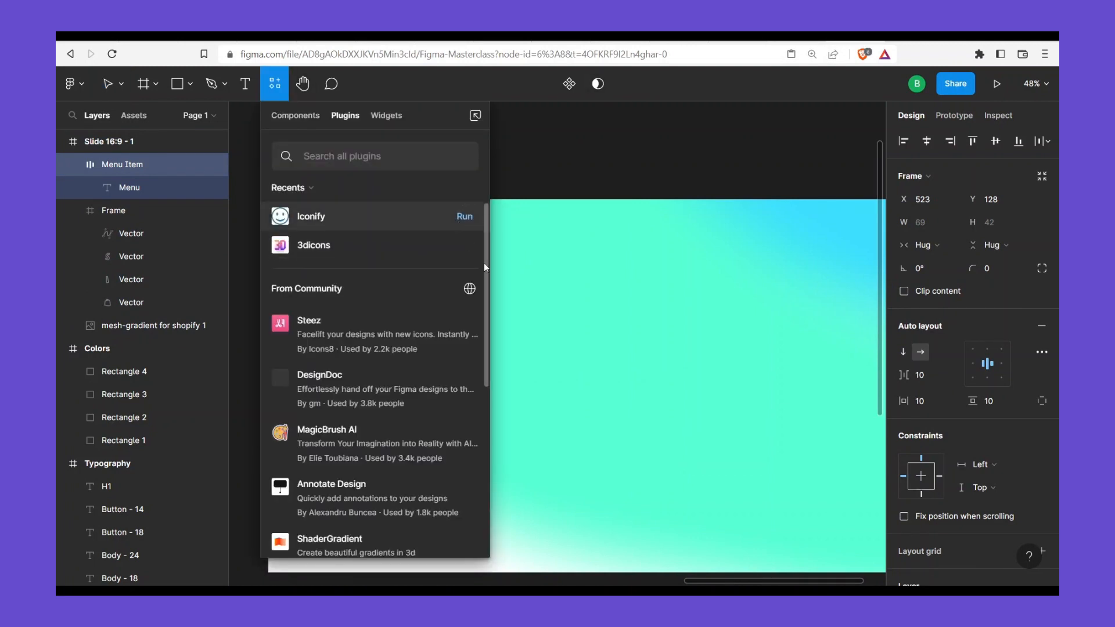
left_click(502, 283)
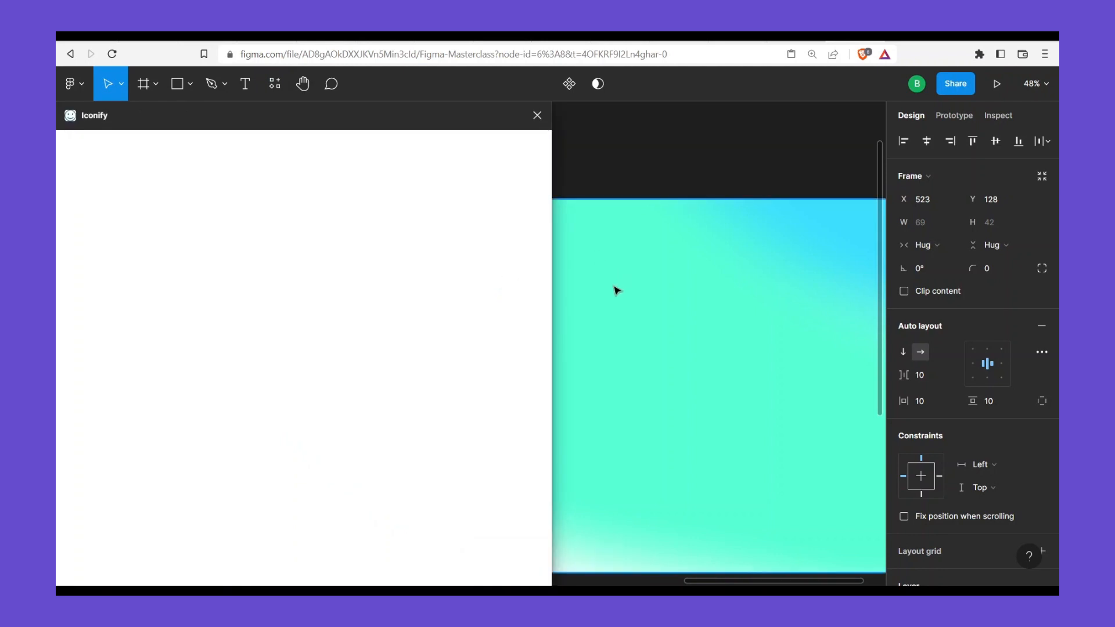
left_click_drag(643, 299, 758, 297)
type("arrow")
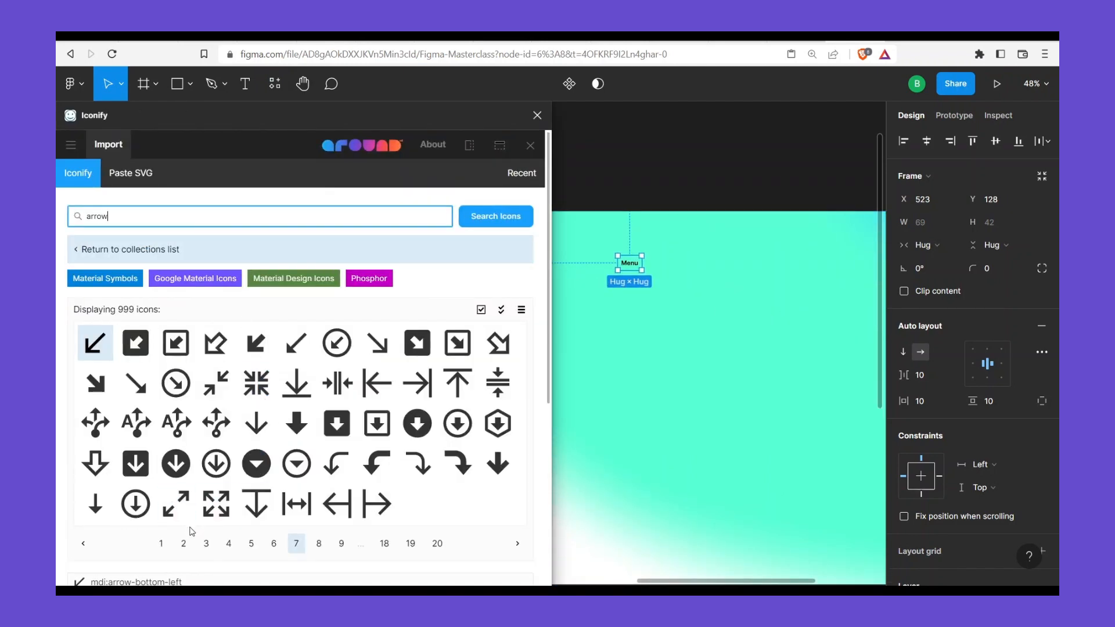
left_click(158, 544)
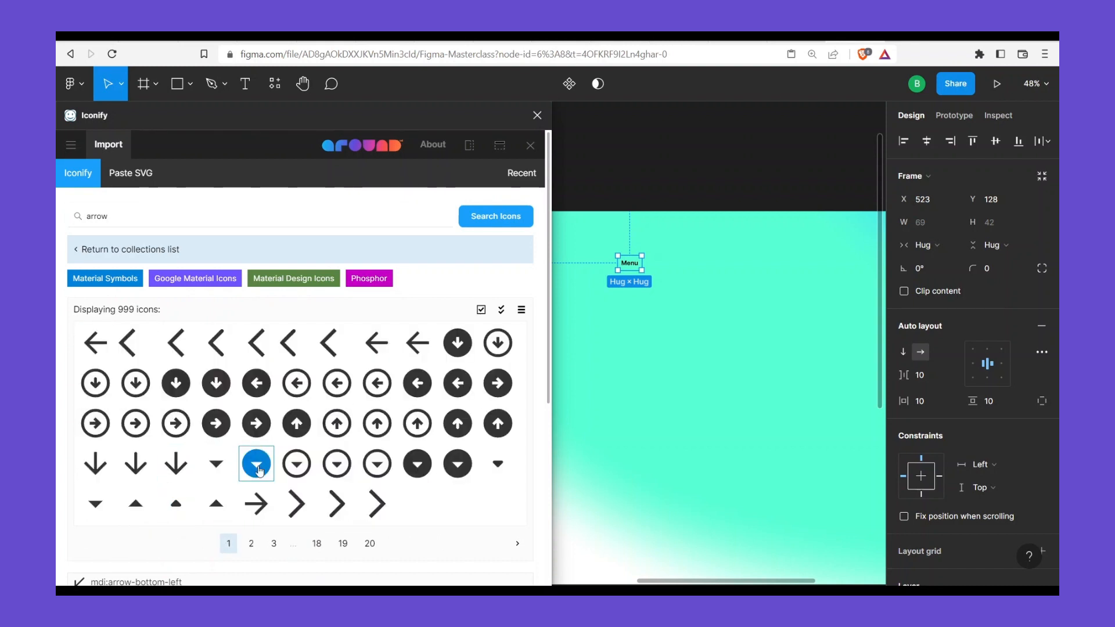
left_click(252, 544)
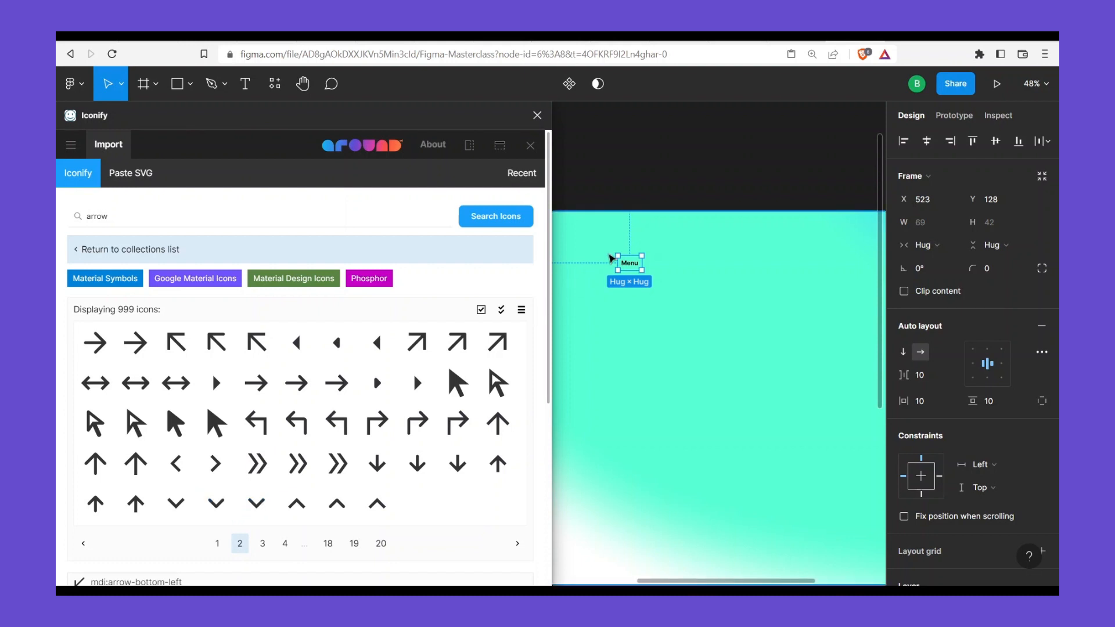
left_click(216, 509)
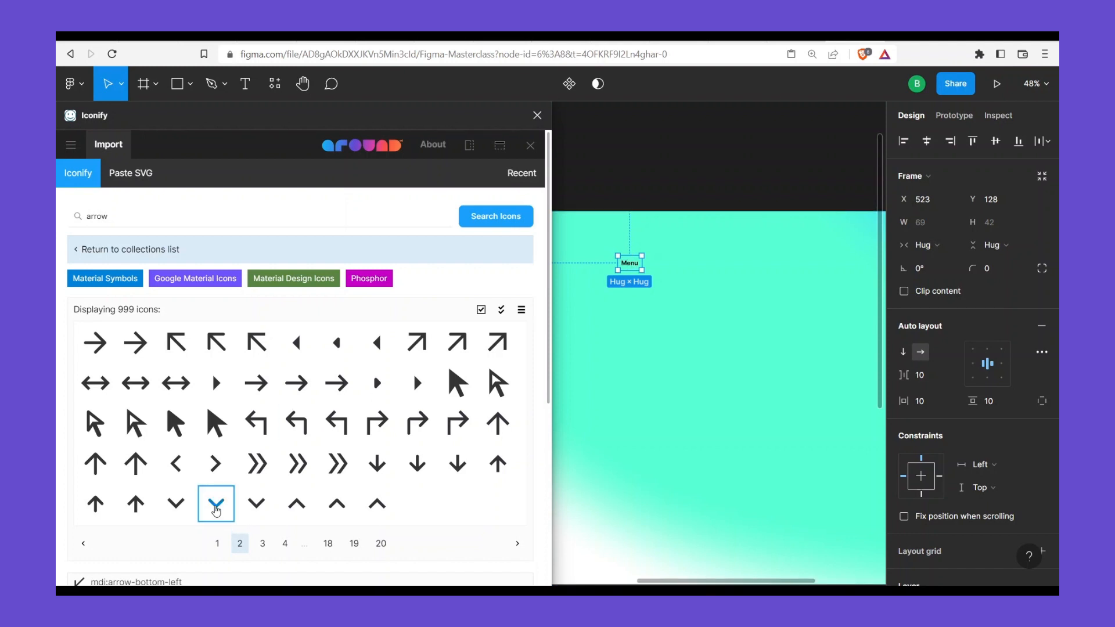
Set the arrow icon's colour to 000 and height to 16, import it into the Menu Item frame, and close Iconify
left_click(181, 395)
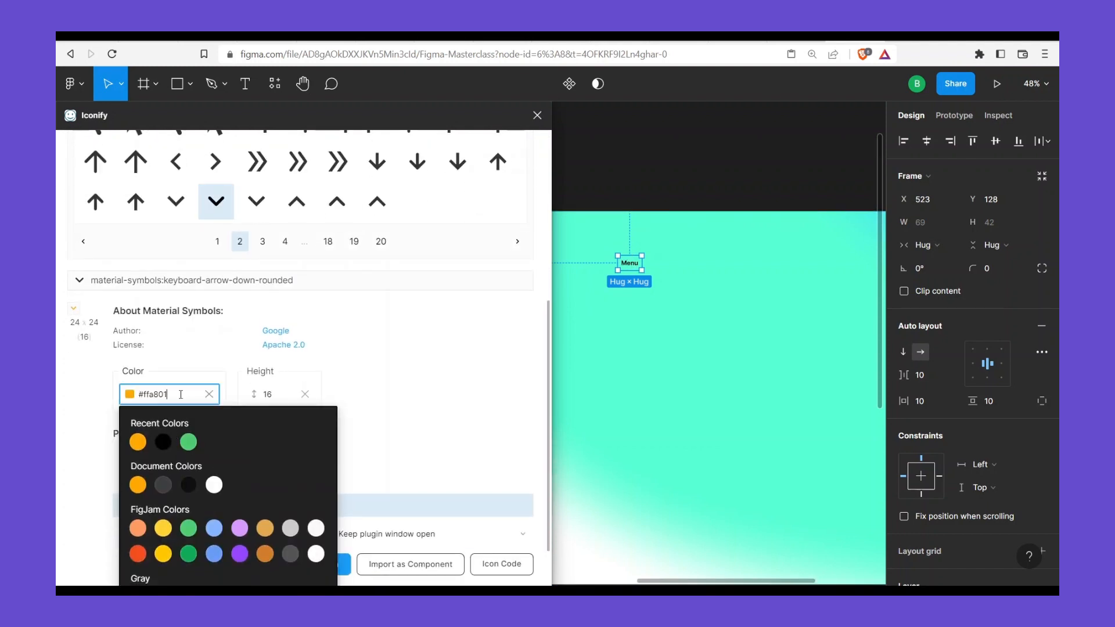
key("ctrl+a")
type("000")
left_click(425, 411)
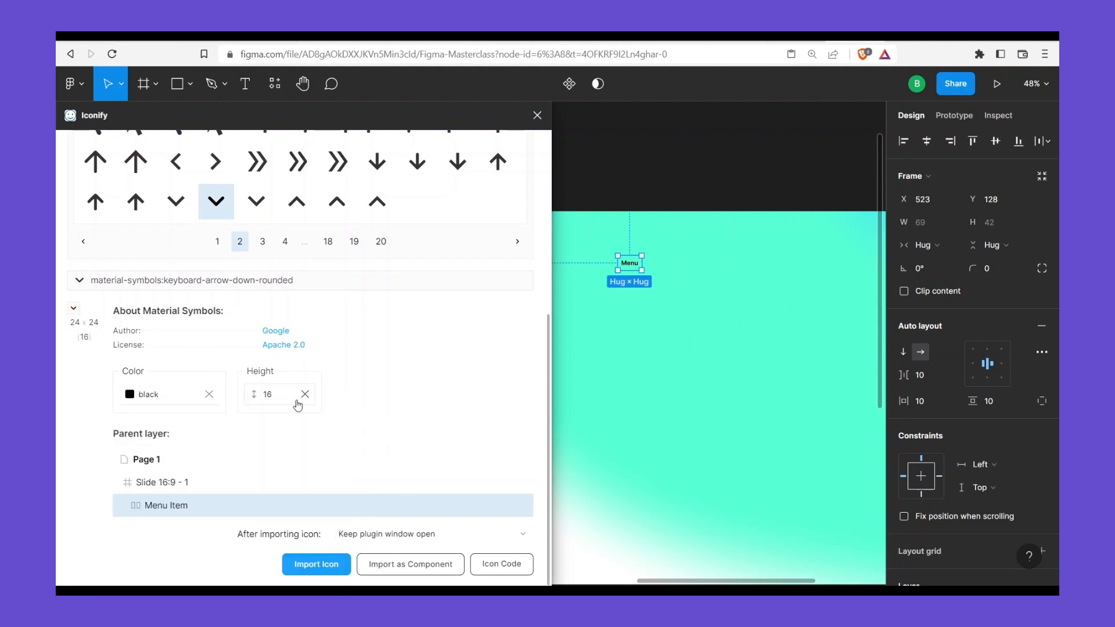
left_click(280, 397)
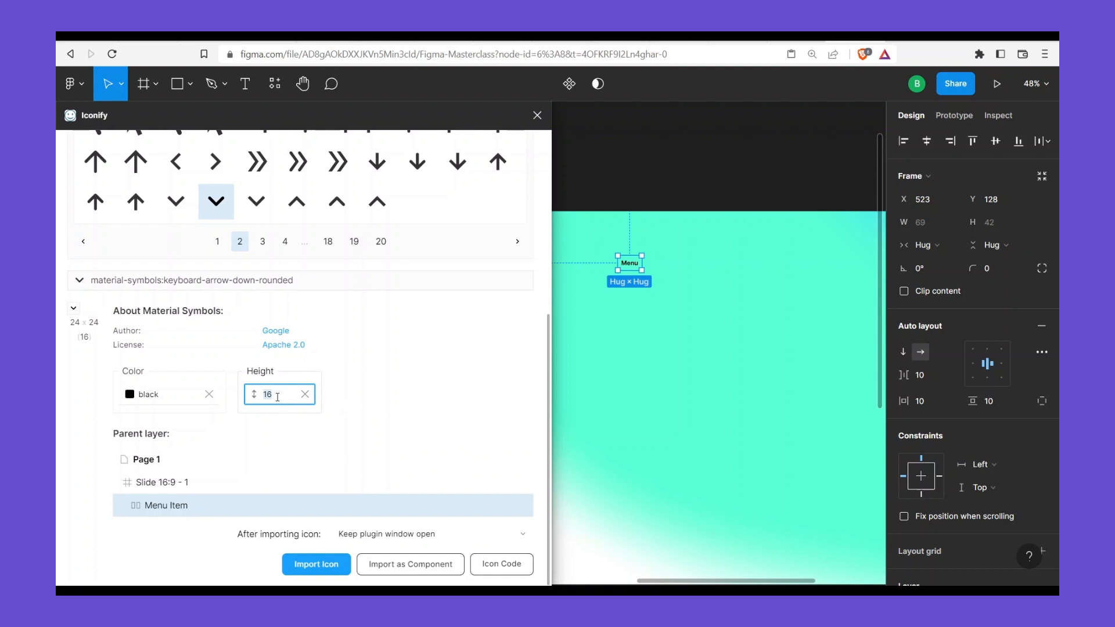
type("2")
type("16")
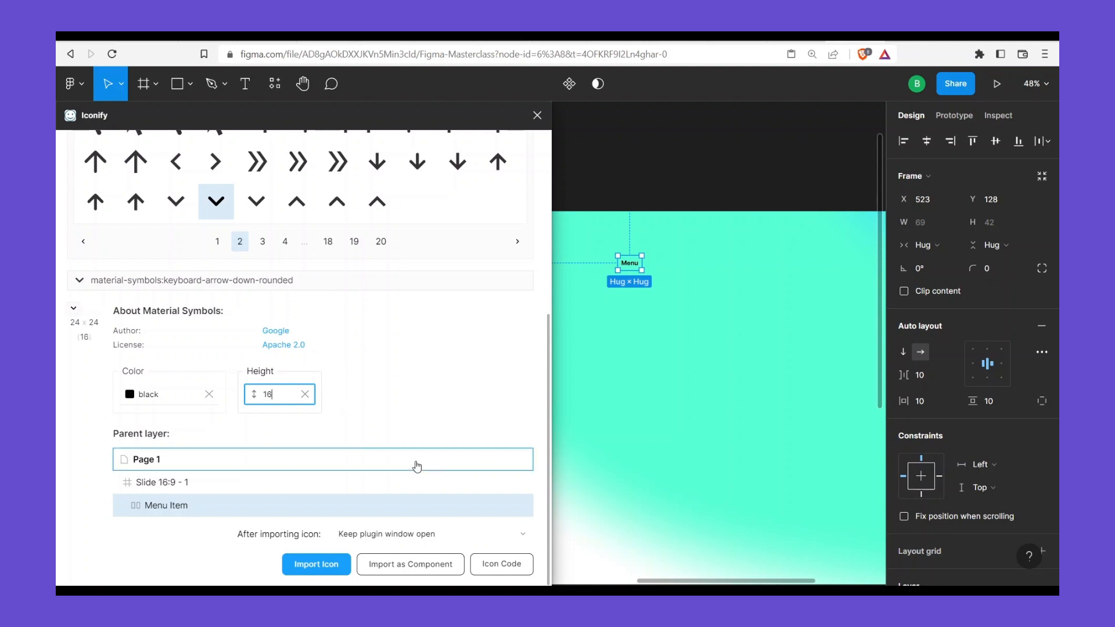
left_click(427, 430)
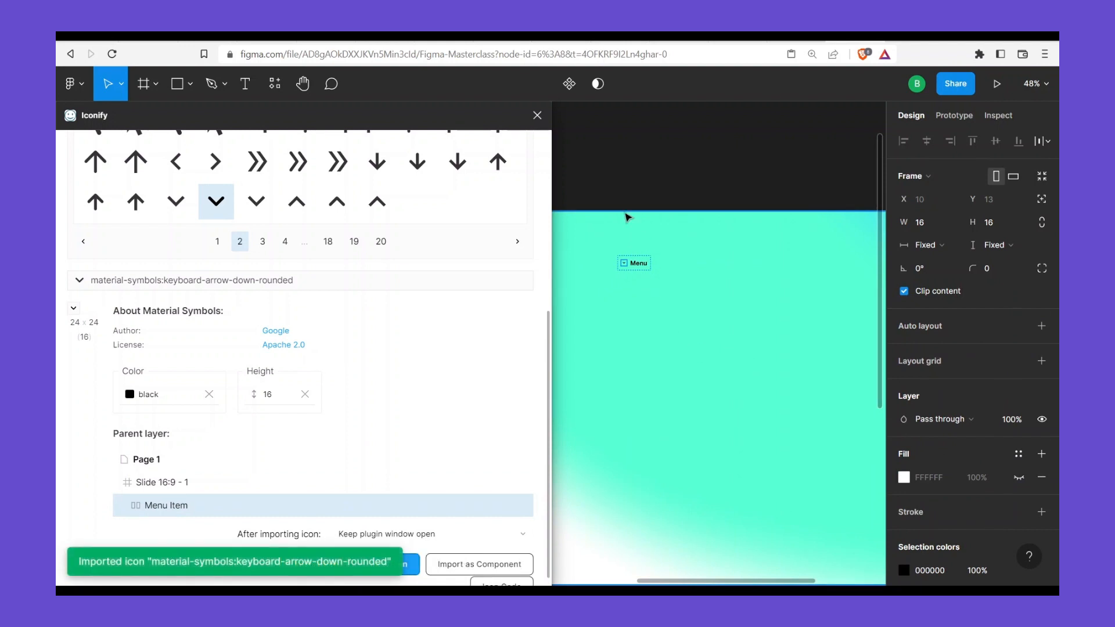
left_click(537, 115)
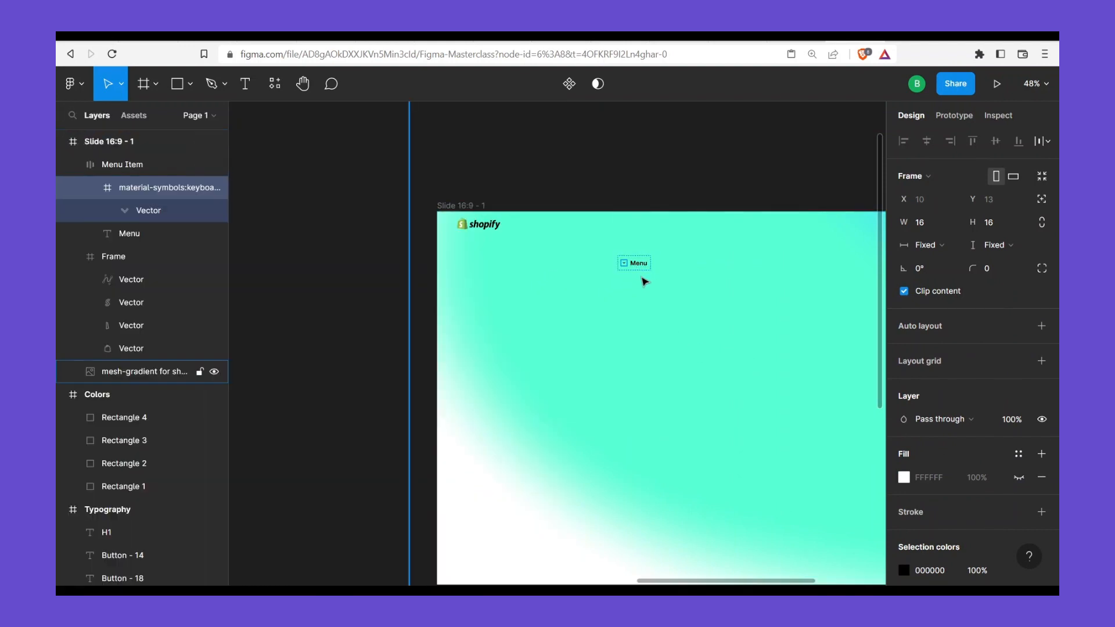
Reorder the Menu Item frame's contents so the down-arrow icon follows the Menu text
scroll(641, 284, "up", 1)
left_click_drag(641, 285, 459, 265)
left_click(485, 277)
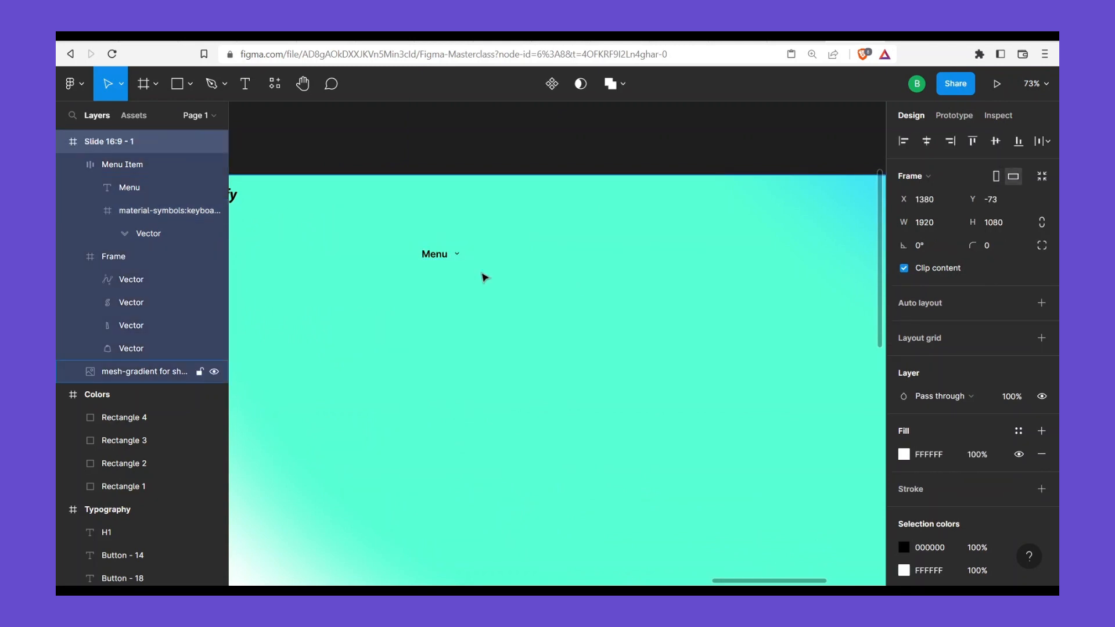
Examine the spacing between the Menu text and the arrow icon in the Menu Item auto layout frame
left_click(464, 265)
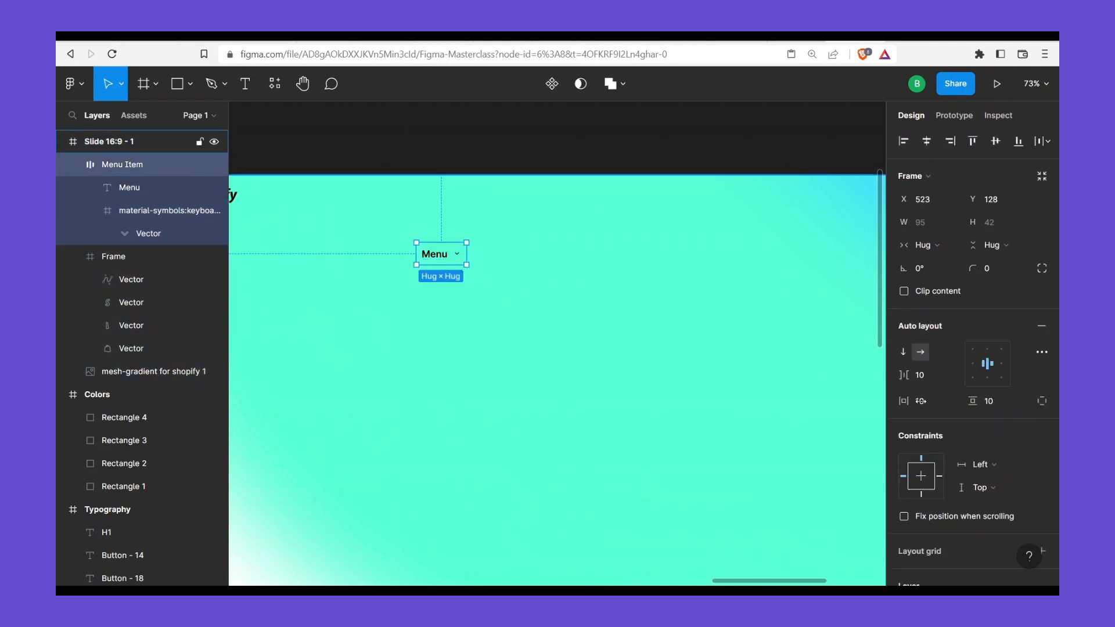
left_click(939, 377)
left_click(453, 279)
scroll(513, 291, "up", 3)
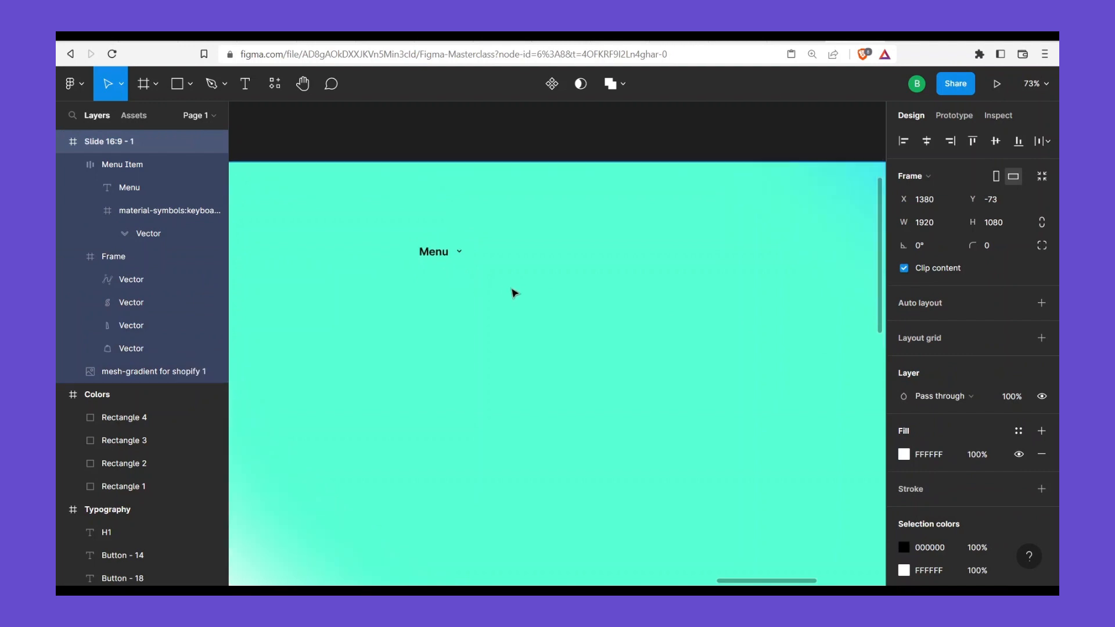
Lock the proportions of the arrow icon in the Menu Item frame and set its width to 24
double_click(452, 238)
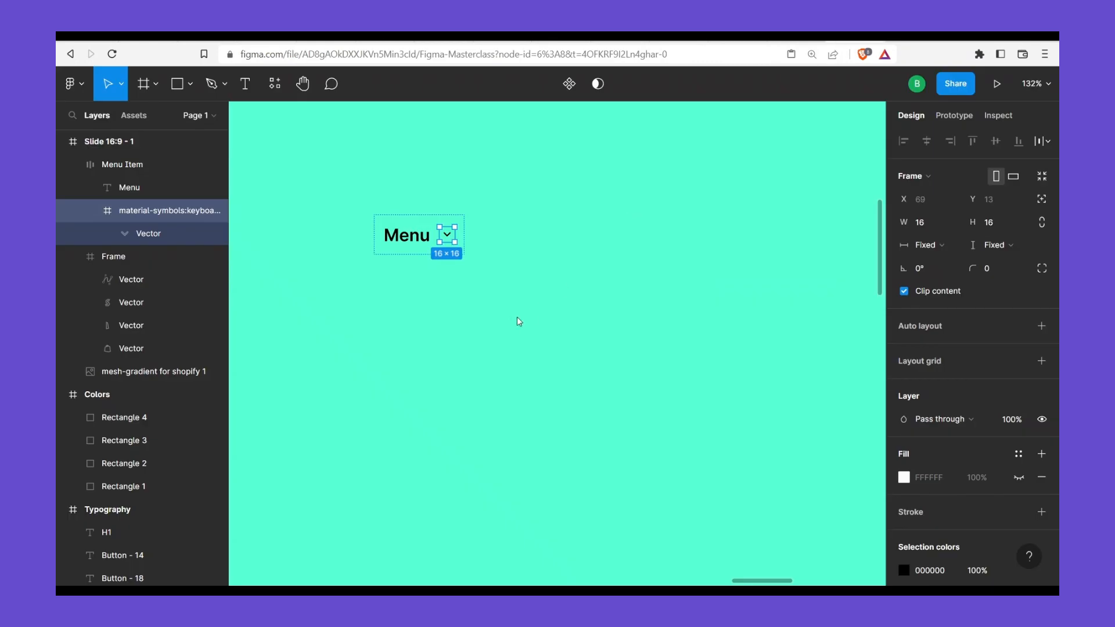
left_click(496, 317)
double_click(452, 239)
left_click(1040, 225)
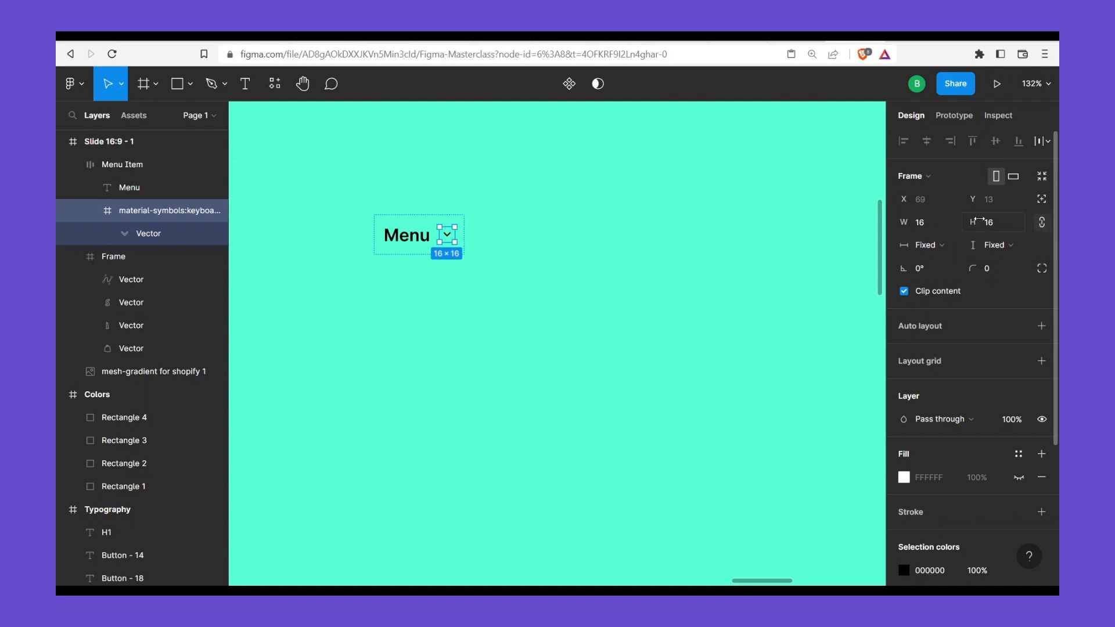
left_click(925, 222)
type("24")
key("Return")
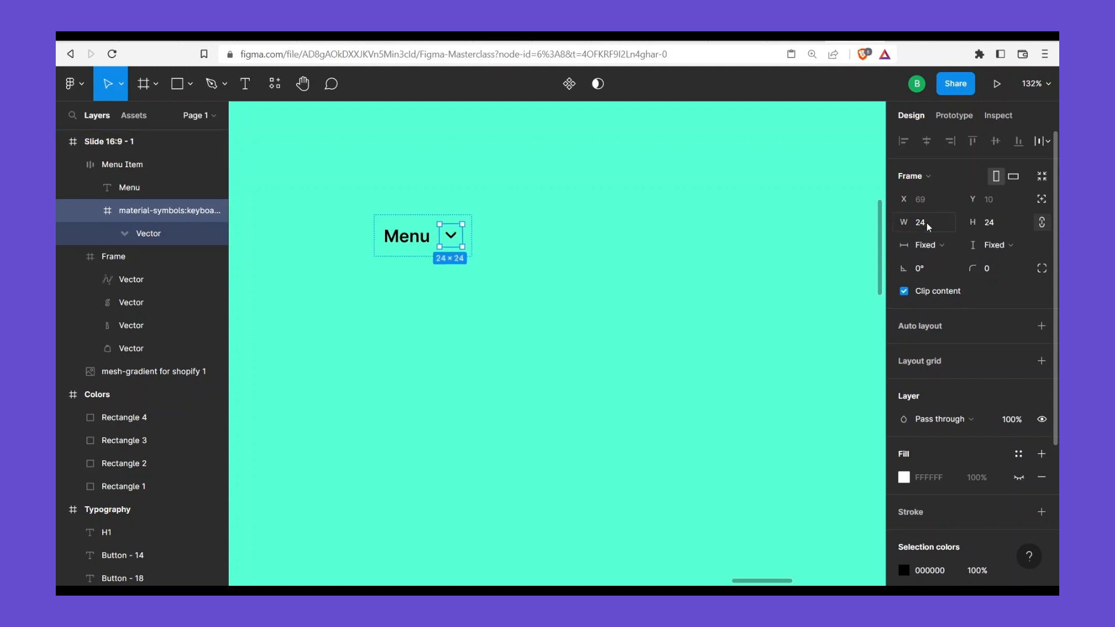
Set the arrow icon's width to 18 with proportions locked, and check its size next to the Menu text
type("18")
key("Return")
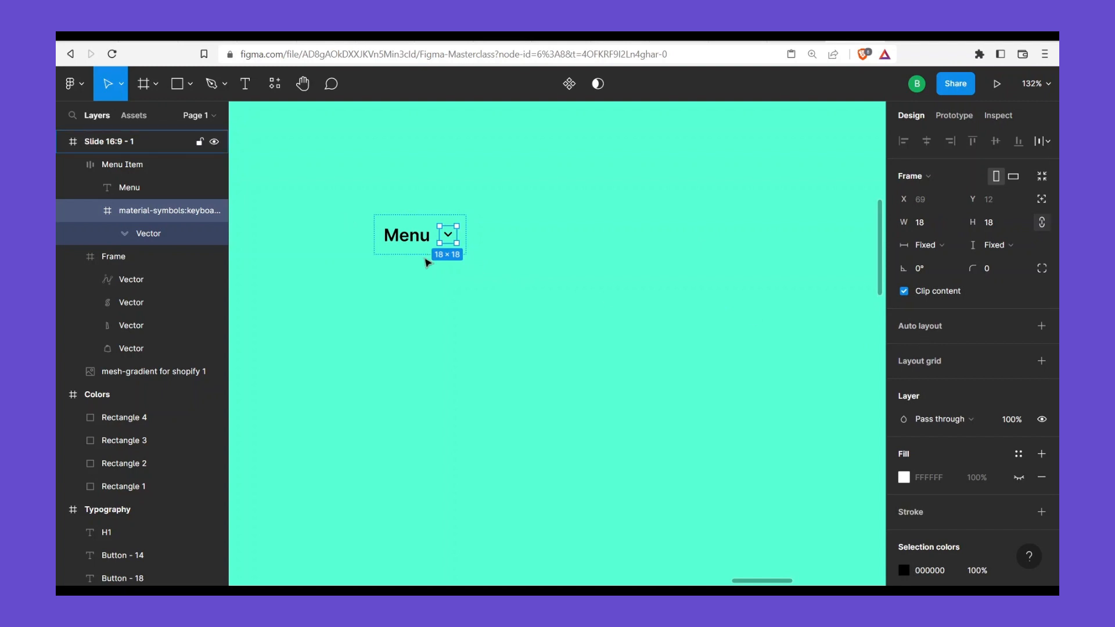
key("Escape")
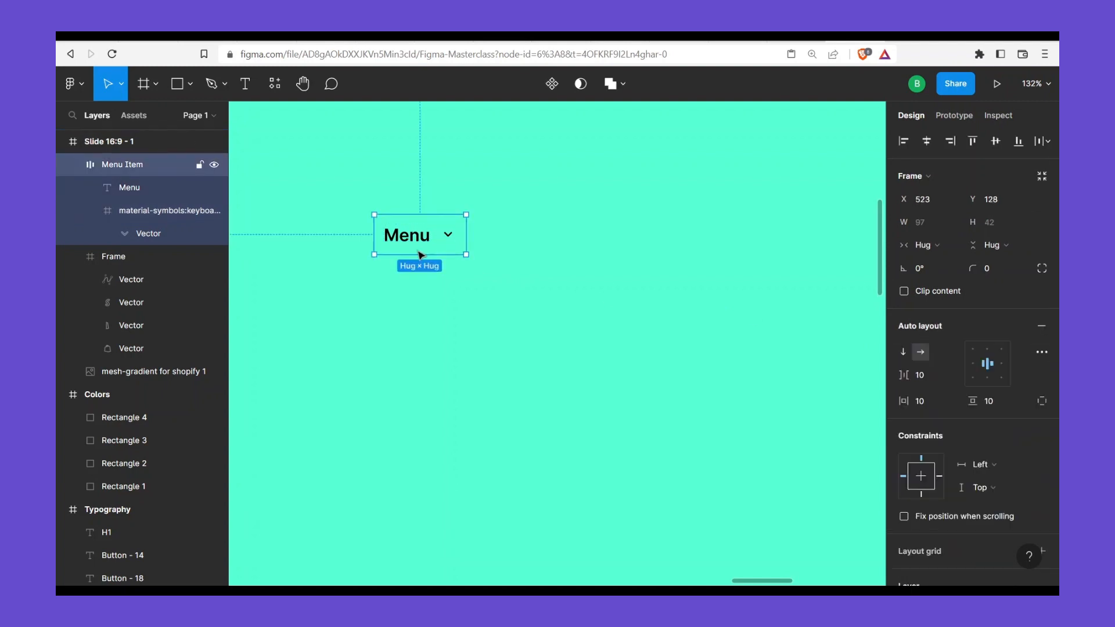
key("Escape")
scroll(461, 309, "down", 3)
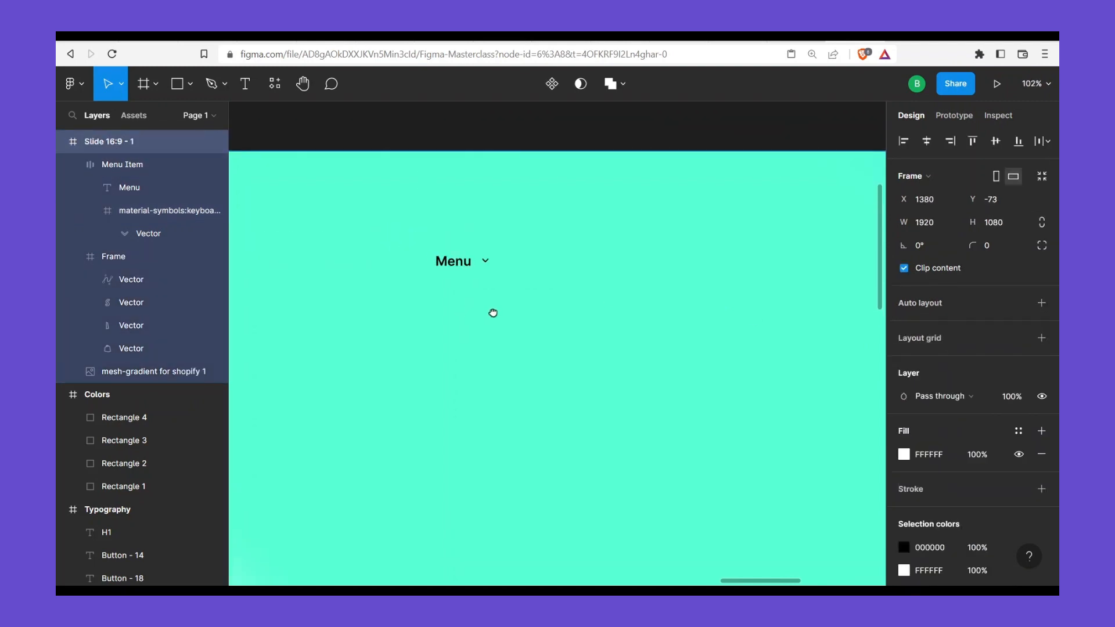
double_click(489, 269)
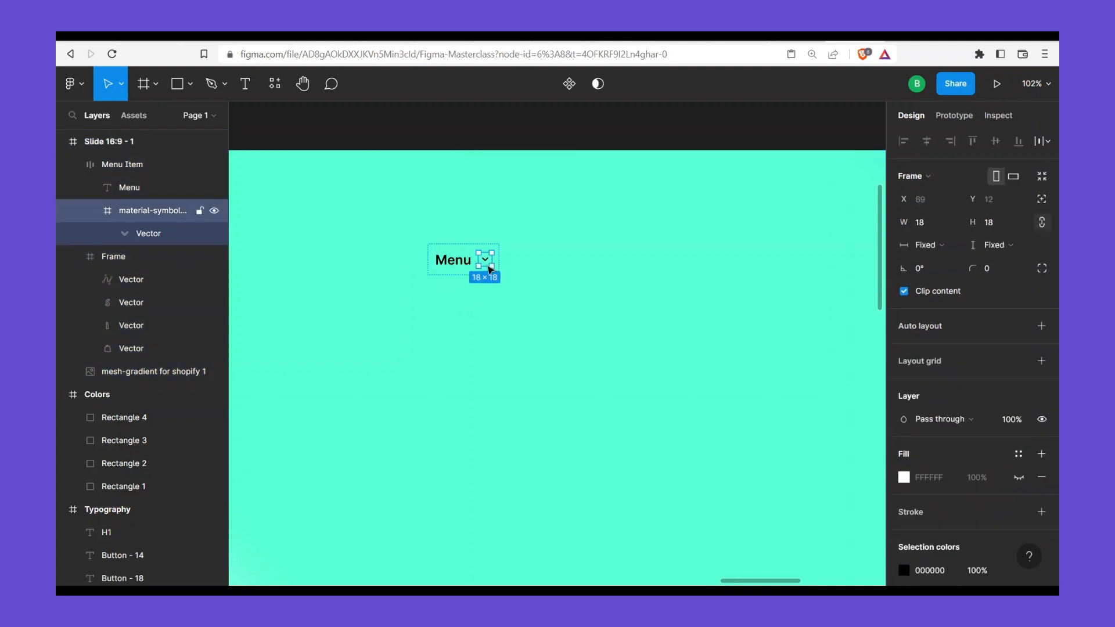
left_click(549, 275)
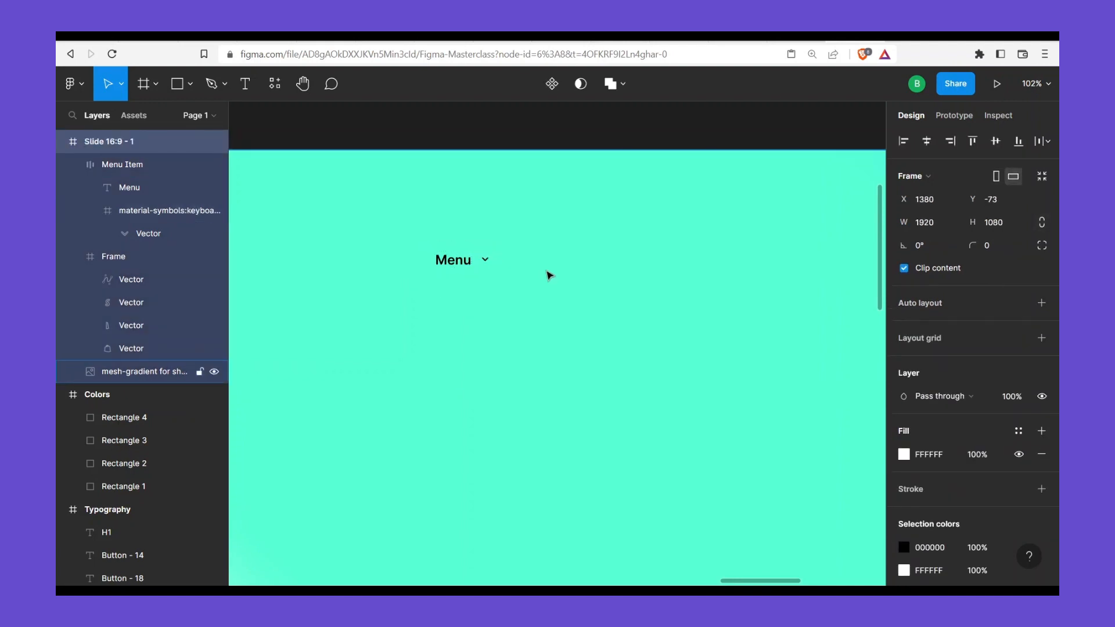
Turn the Menu Item auto layout frame into a component
left_click(466, 272)
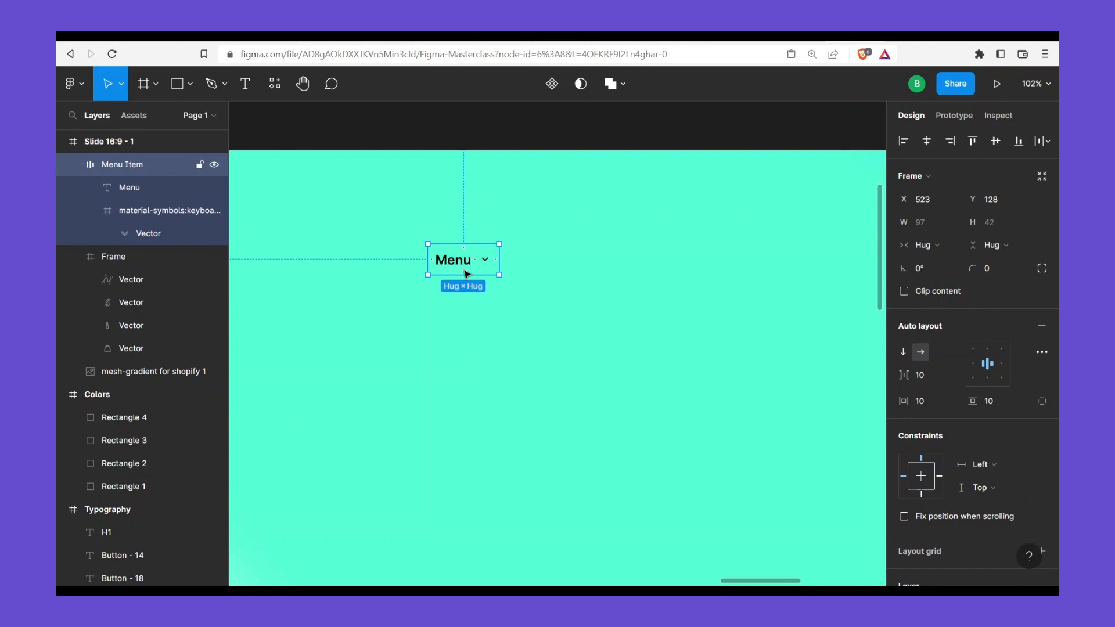
key("ctrl+alt+k")
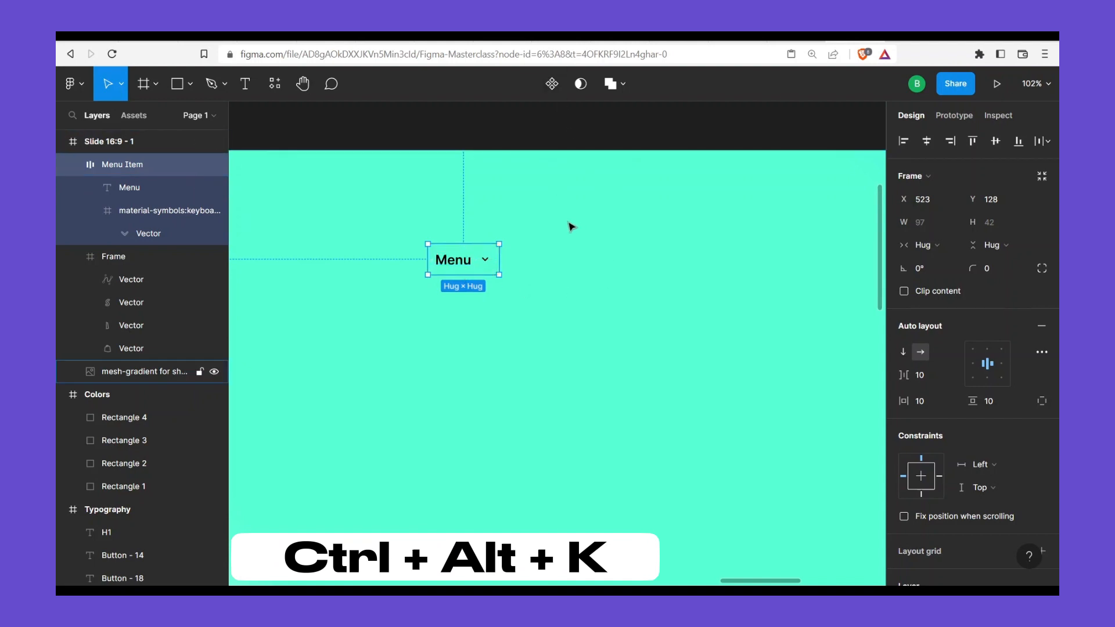
key("alt")
key("ctrl+alt+k")
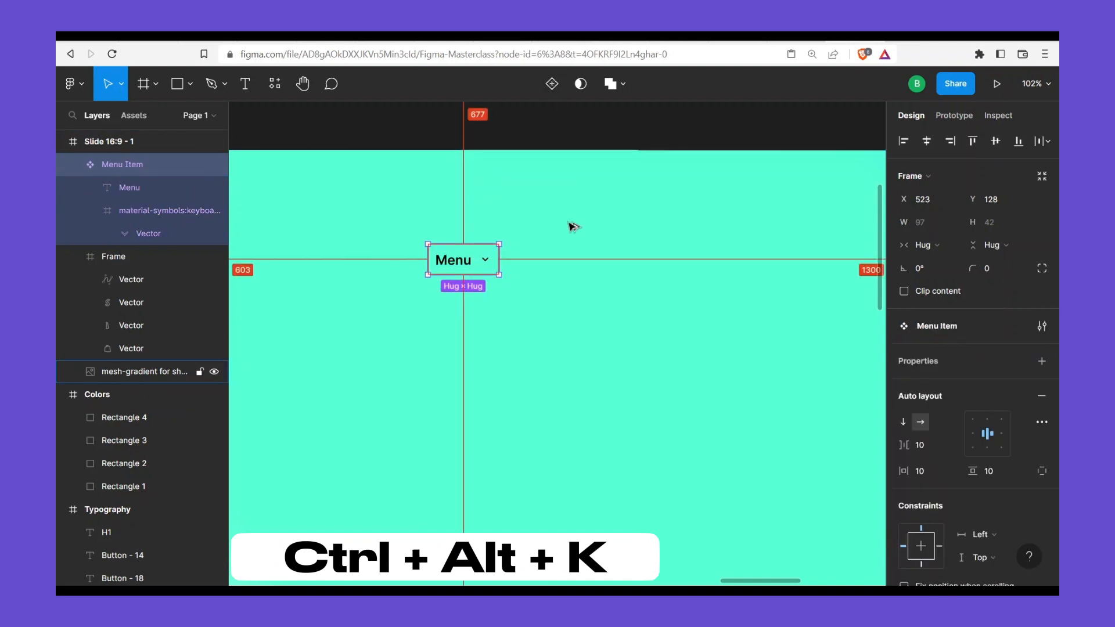
Move the Menu Item component up beside the Shopify logo, to about X 350, Y 25
left_click_drag(521, 306, 647, 362)
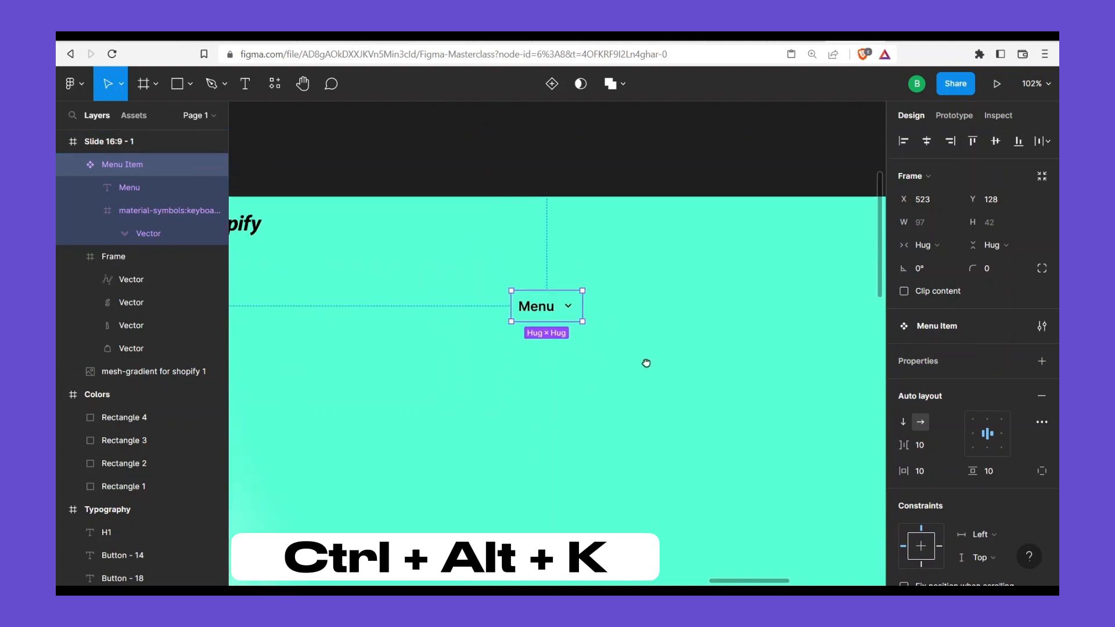
left_click_drag(589, 314, 463, 241)
scroll(624, 277, "left", 5)
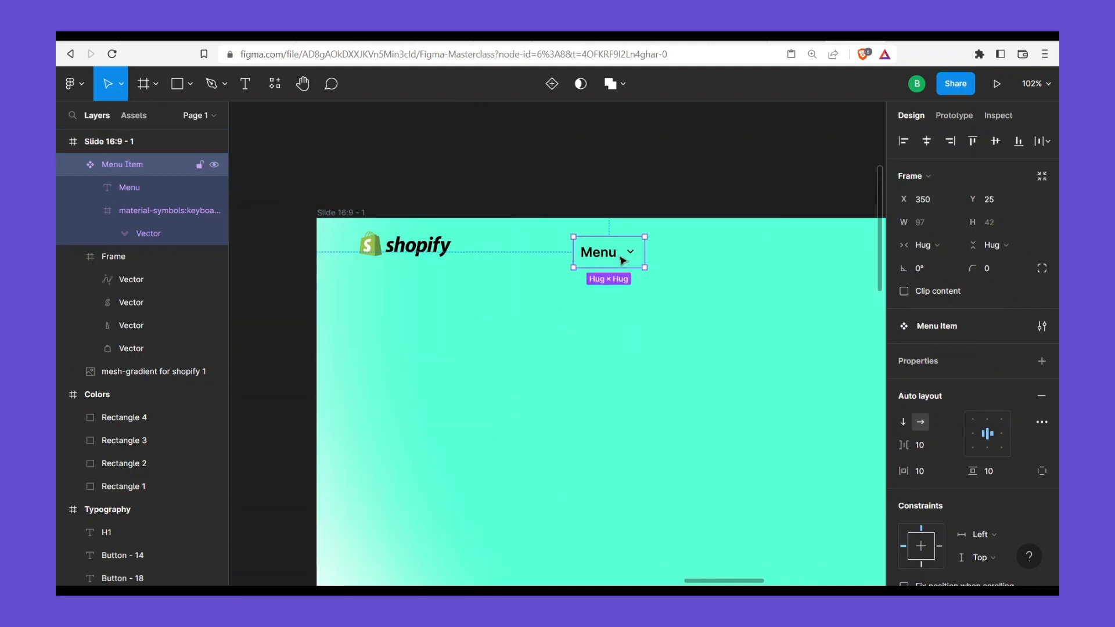
Select the arrow icon inside the Menu Item component
double_click(631, 257)
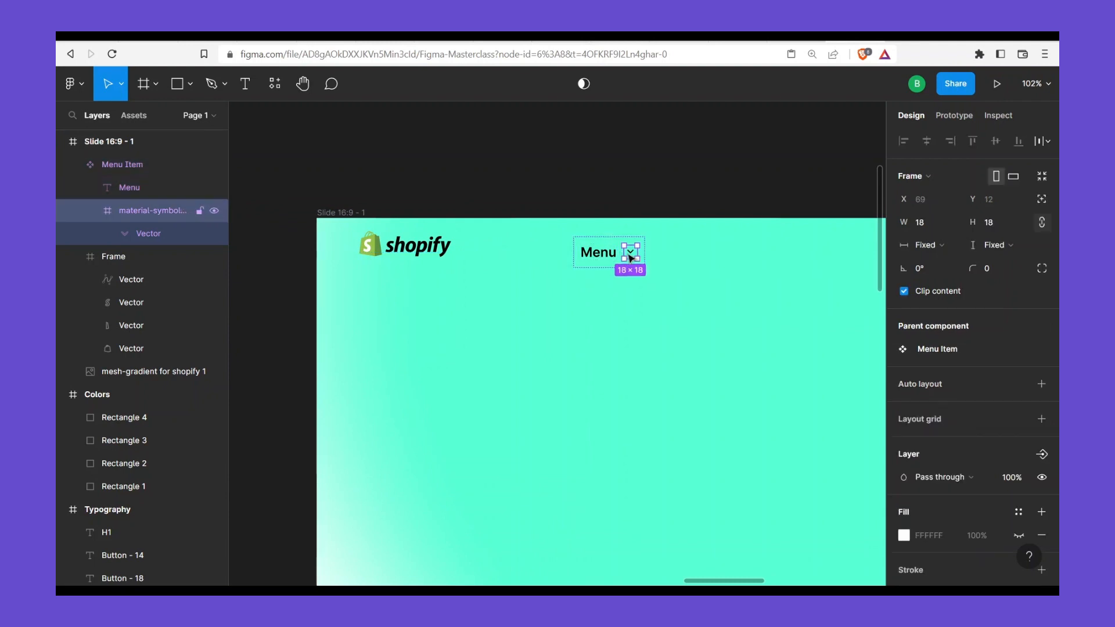
Create a boolean component property named Down Arrow with value True on the Menu Item's arrow icon
left_click(1040, 455)
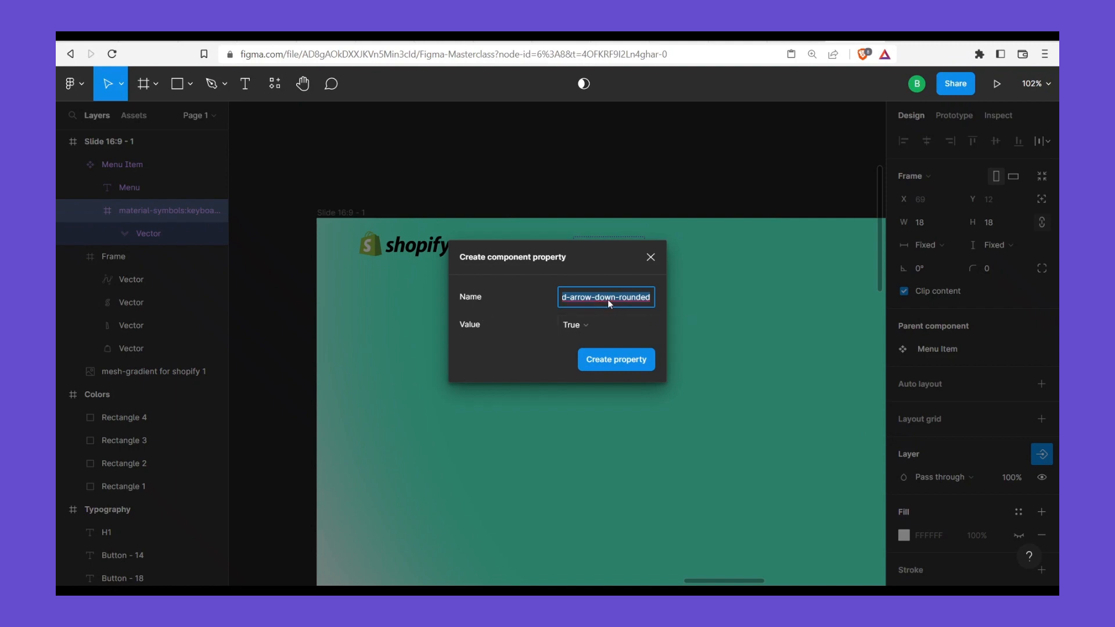
type("Down Arrow")
key("Return")
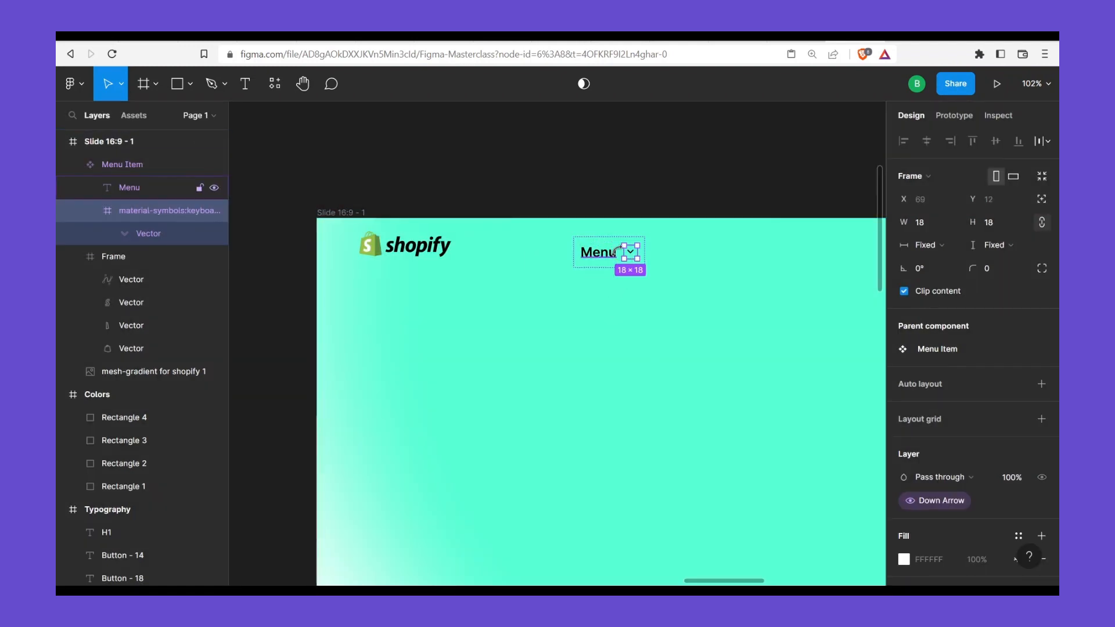
Rename the arrow icon's frame layer inside the Menu Item component to "Down Arrow"
left_click(149, 234)
left_click(157, 210)
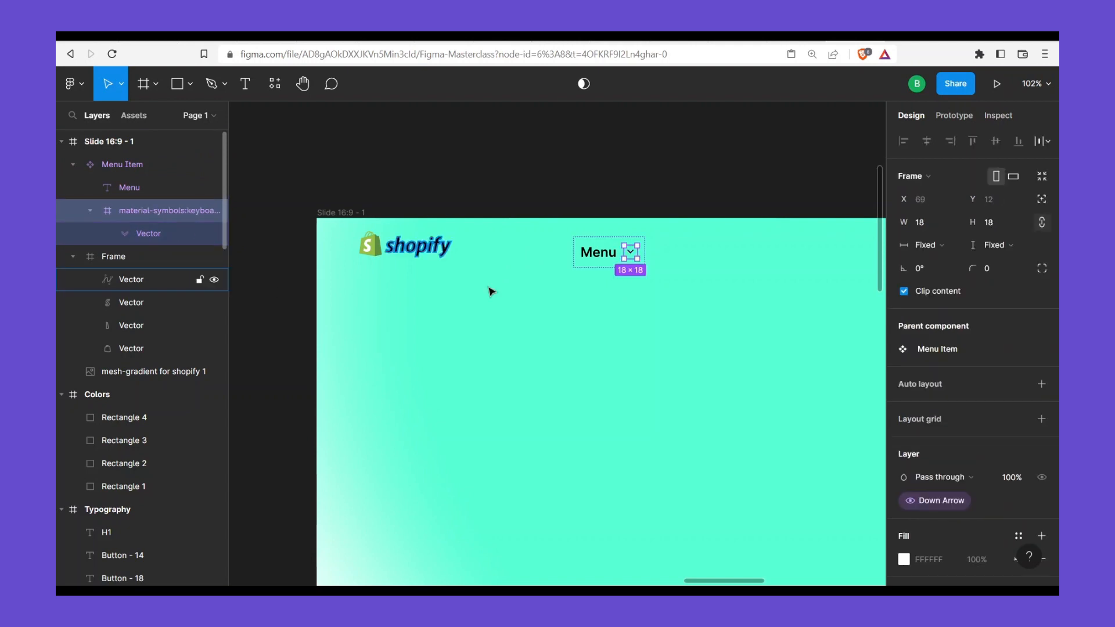
double_click(149, 212)
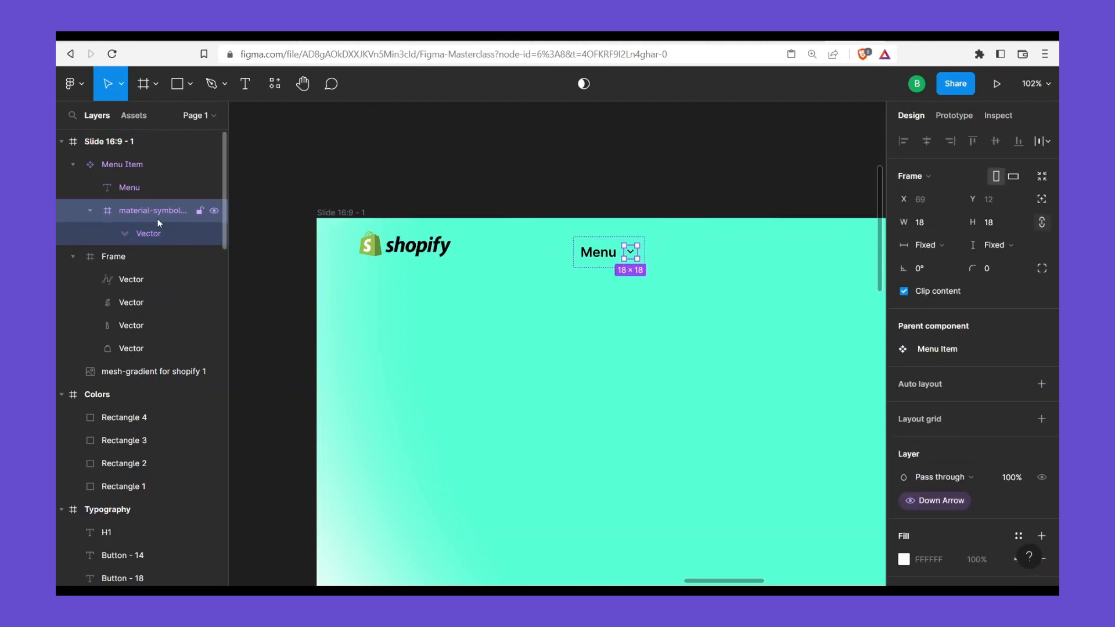
type("Down Aw")
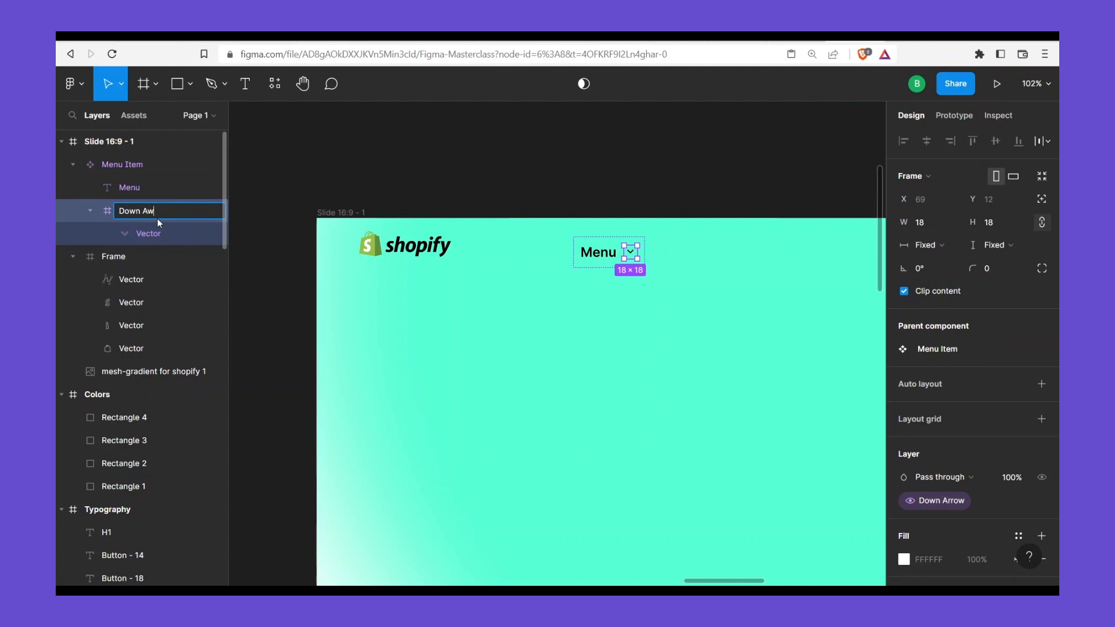
key("BackSpace")
type("rrow")
key("Return")
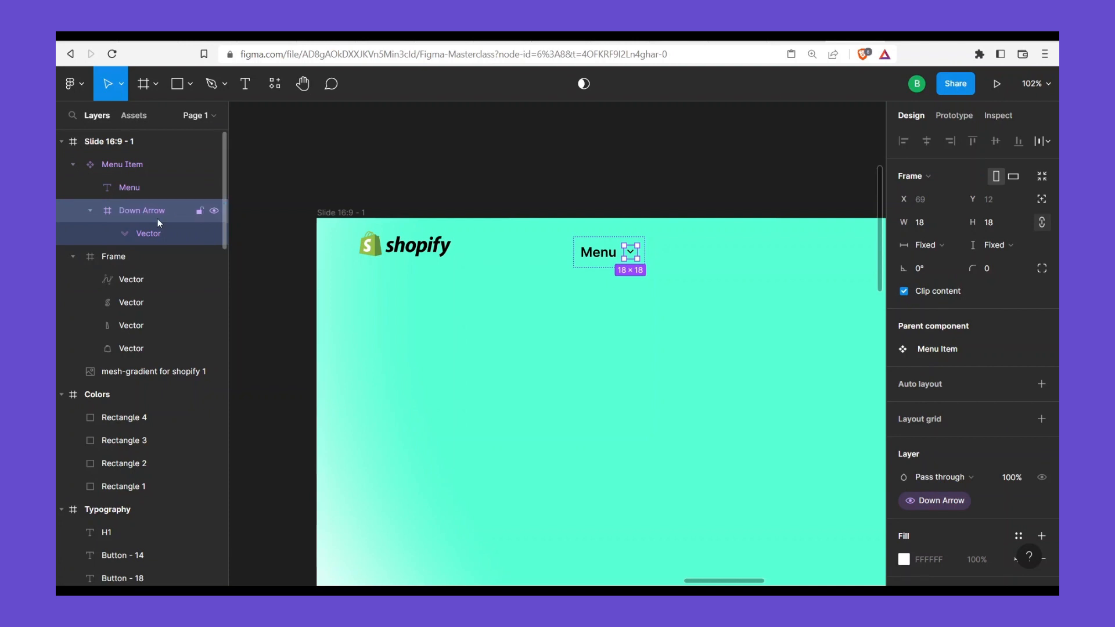
left_click(595, 267)
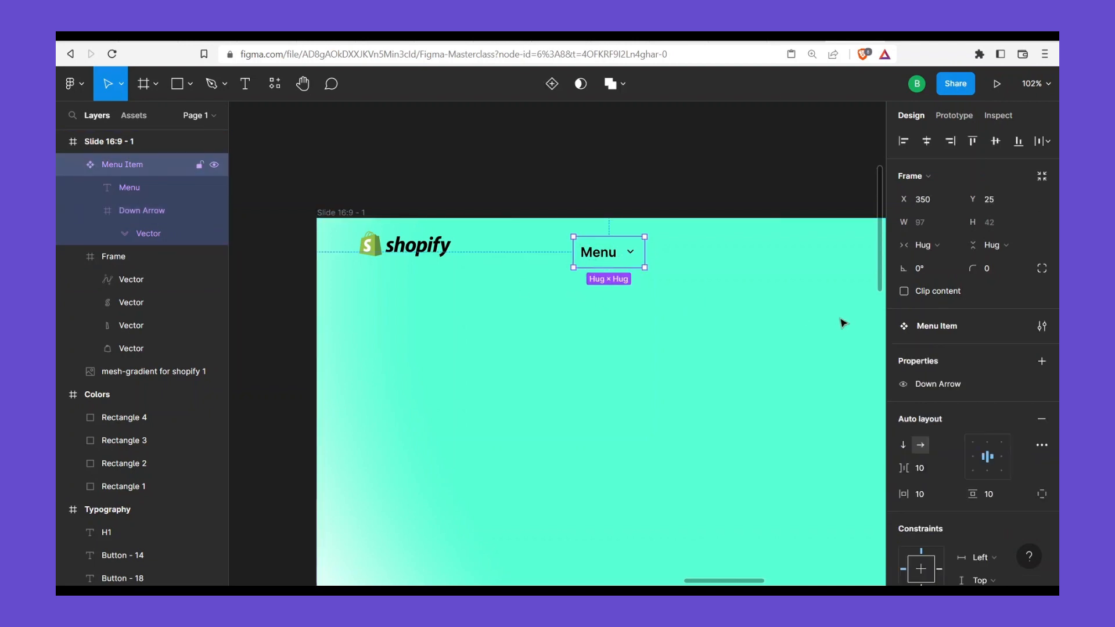
left_click_drag(651, 260, 670, 299)
scroll(671, 311, "down", 3)
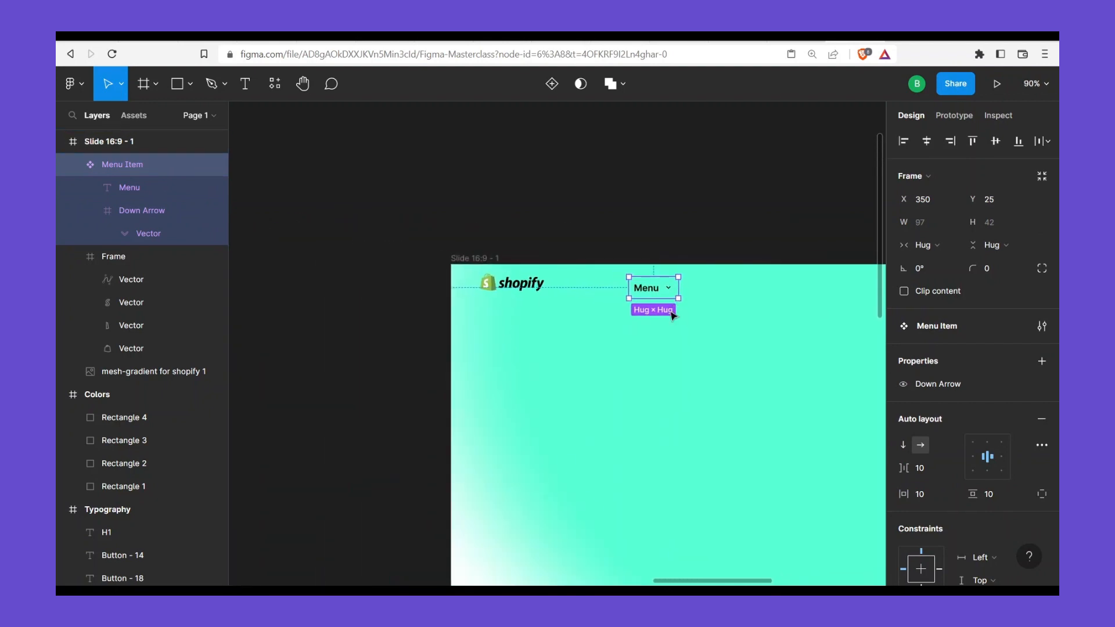
scroll(627, 331, "down", 3)
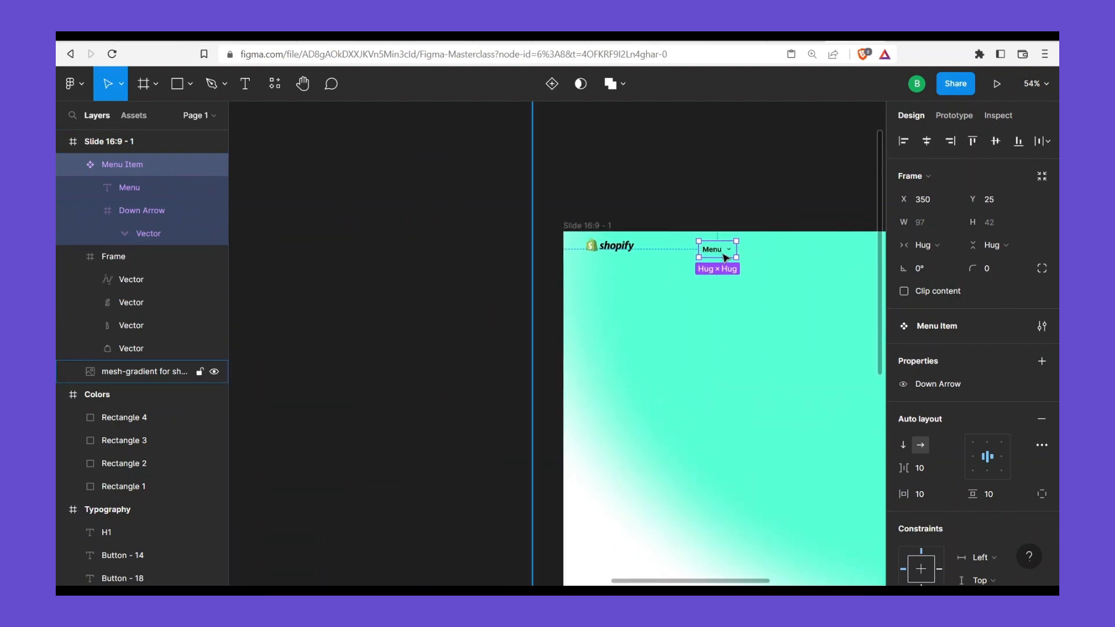
left_click_drag(716, 303, 626, 323)
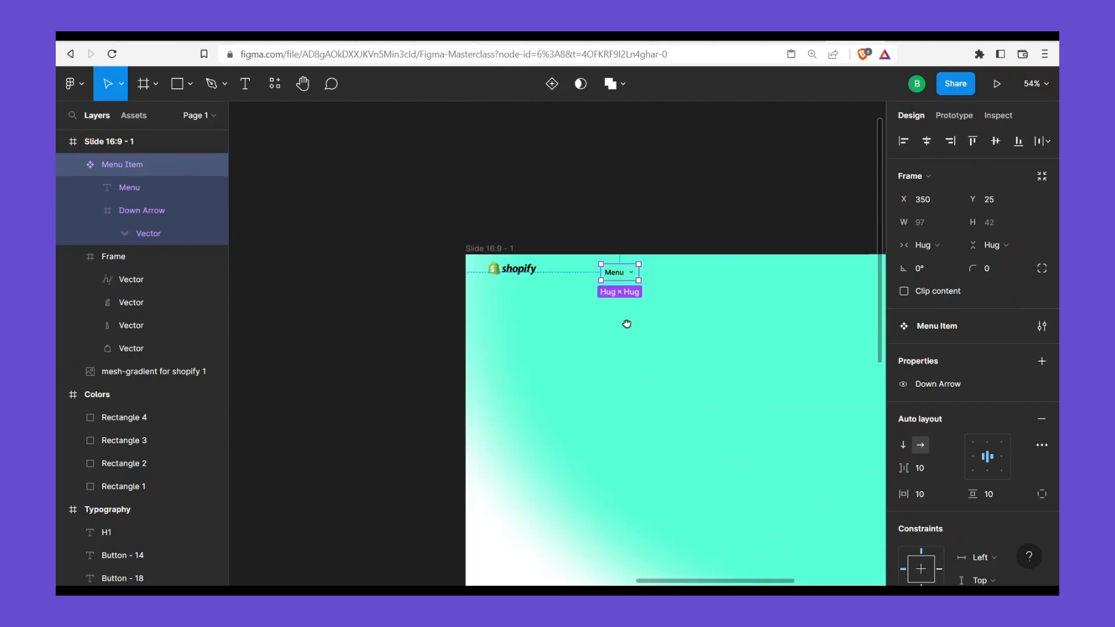
scroll(627, 322, "up", 5)
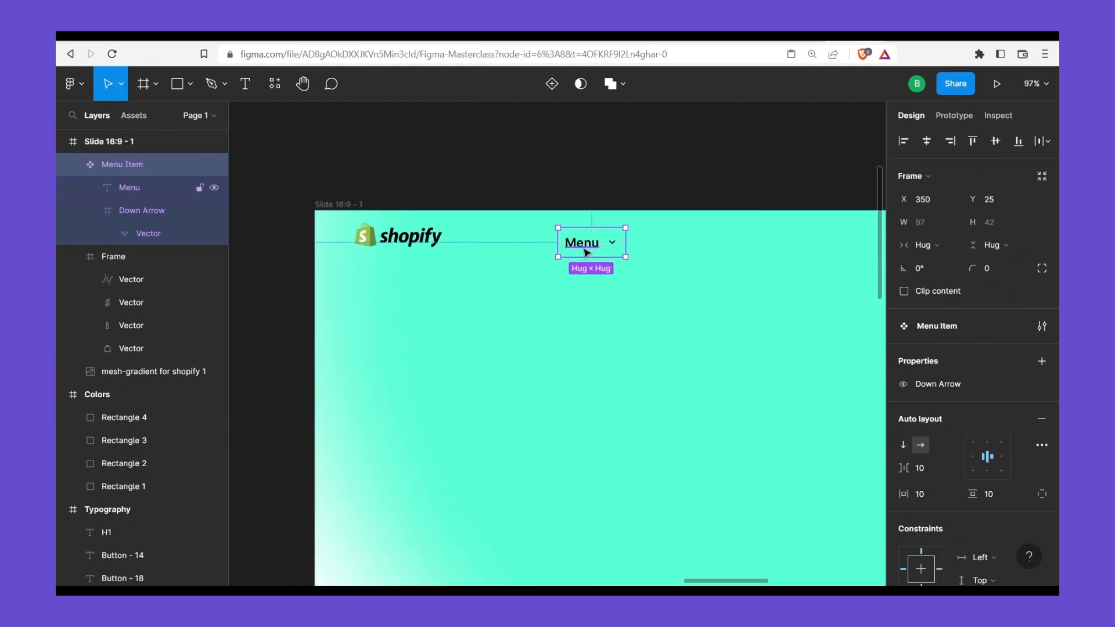
Create a text component property named Text with value Menu from the Menu label's content
double_click(586, 252)
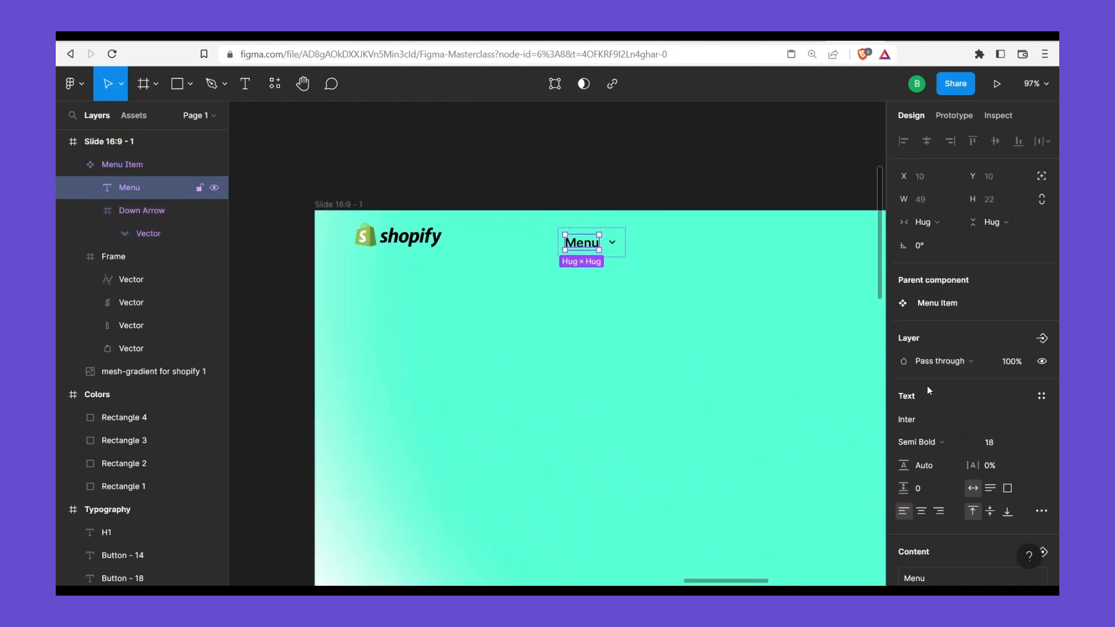
left_click(667, 283)
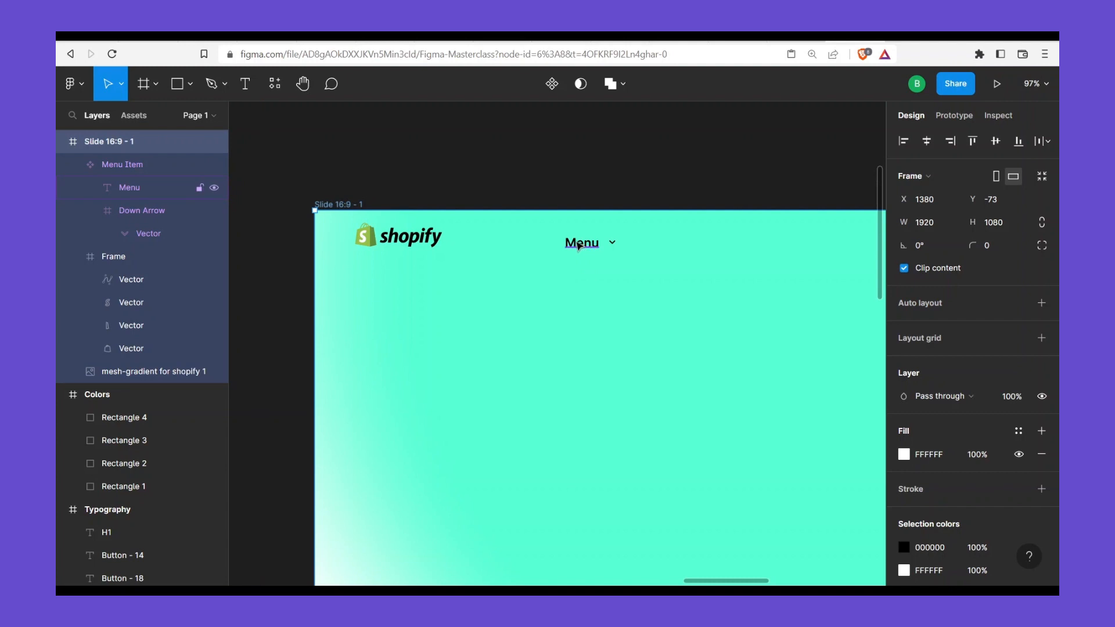
left_click(586, 249)
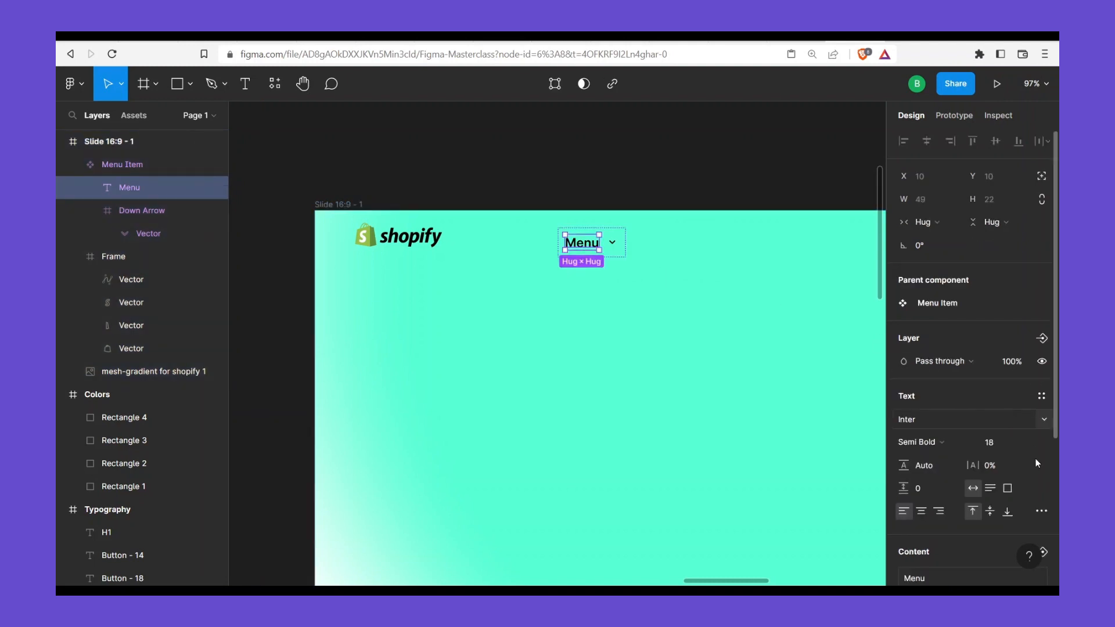
scroll(1036, 476, "down", 3)
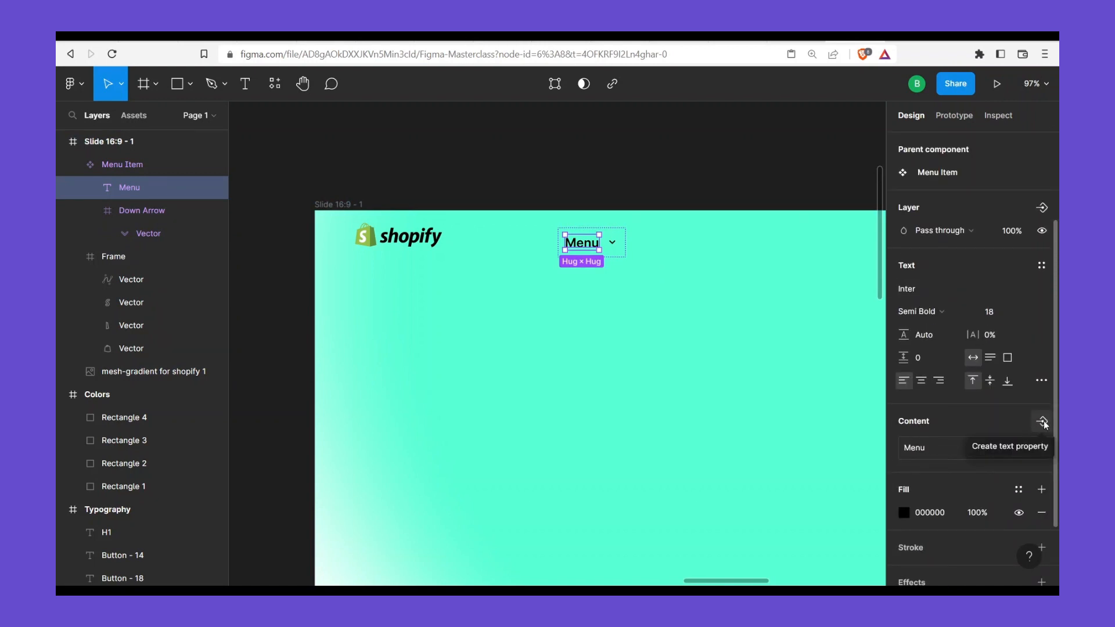
left_click(1043, 423)
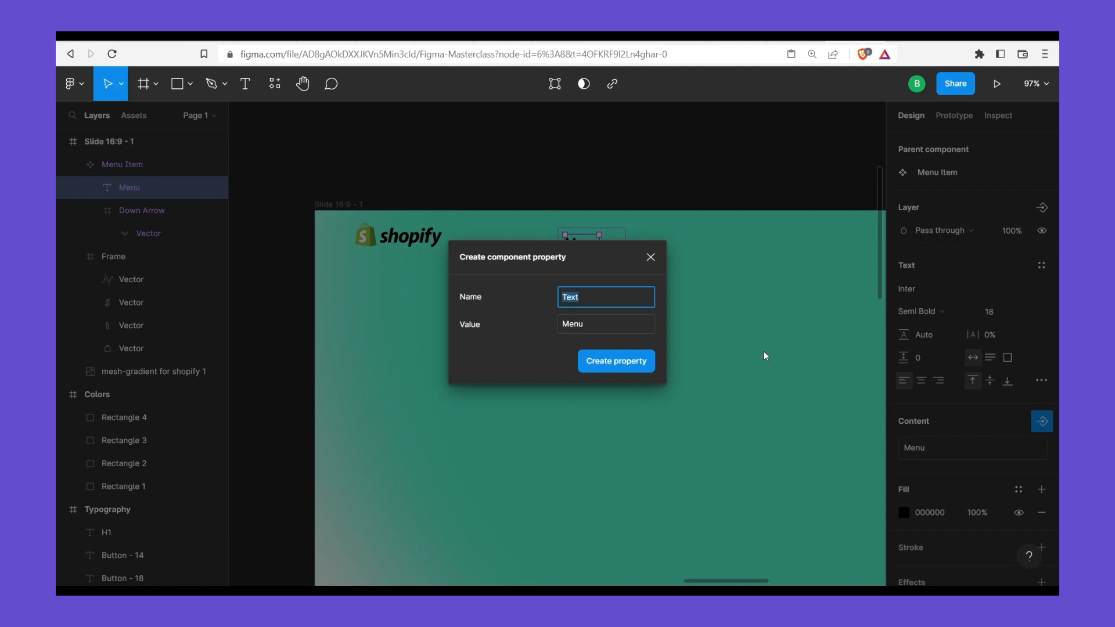
left_click(590, 326)
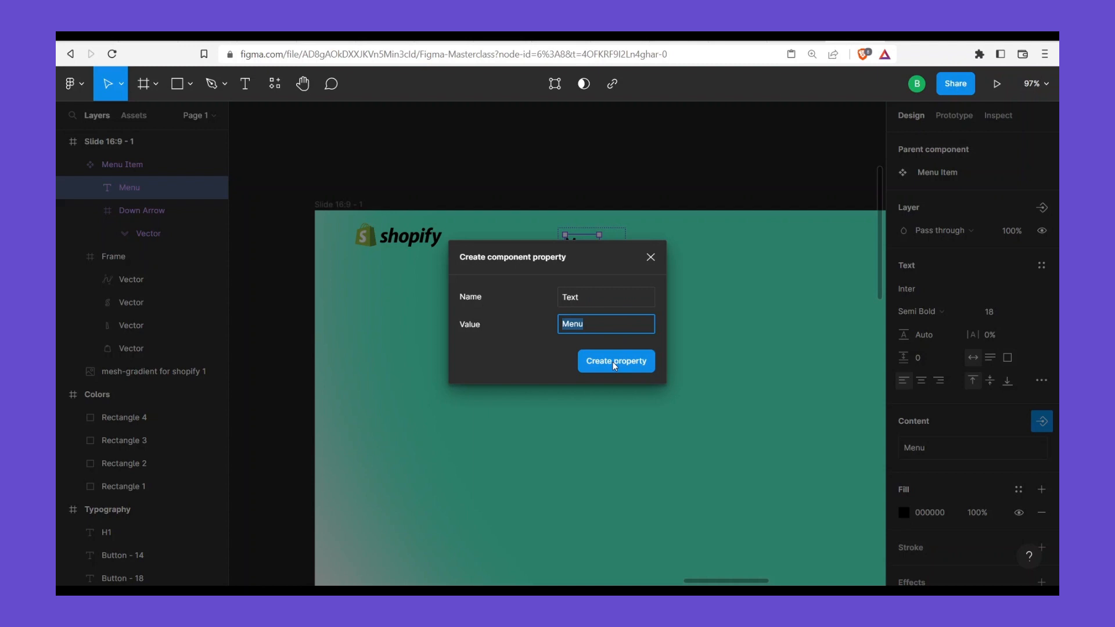
left_click(616, 365)
left_click(607, 311)
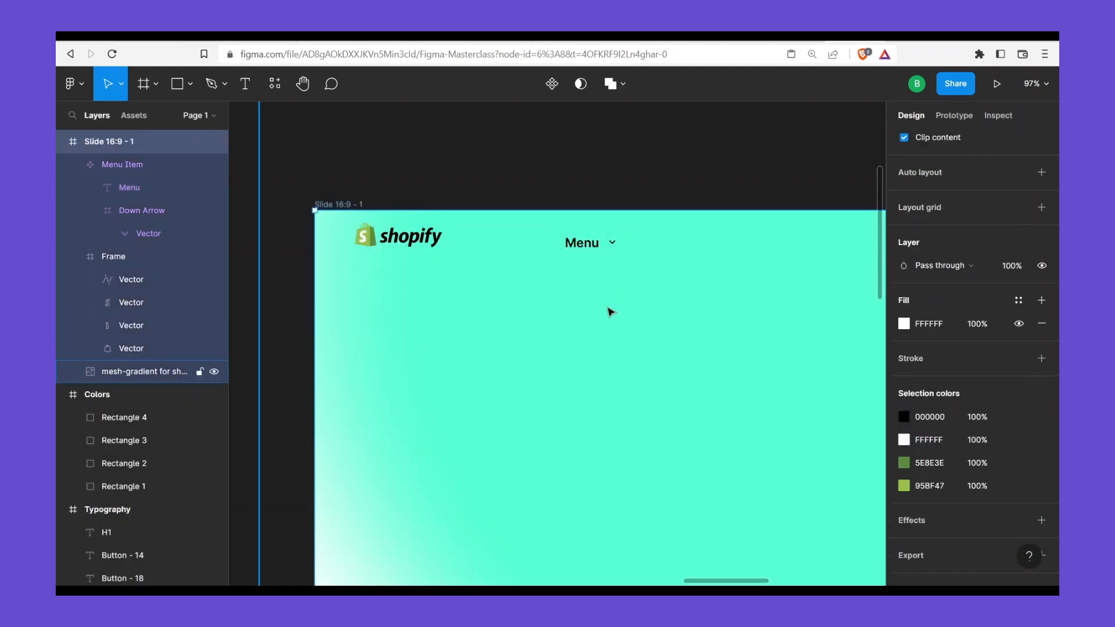
Move the main Menu Item component out of the slide frame onto the empty canvas beside it
left_click(618, 252)
scroll(619, 267, "down", 6)
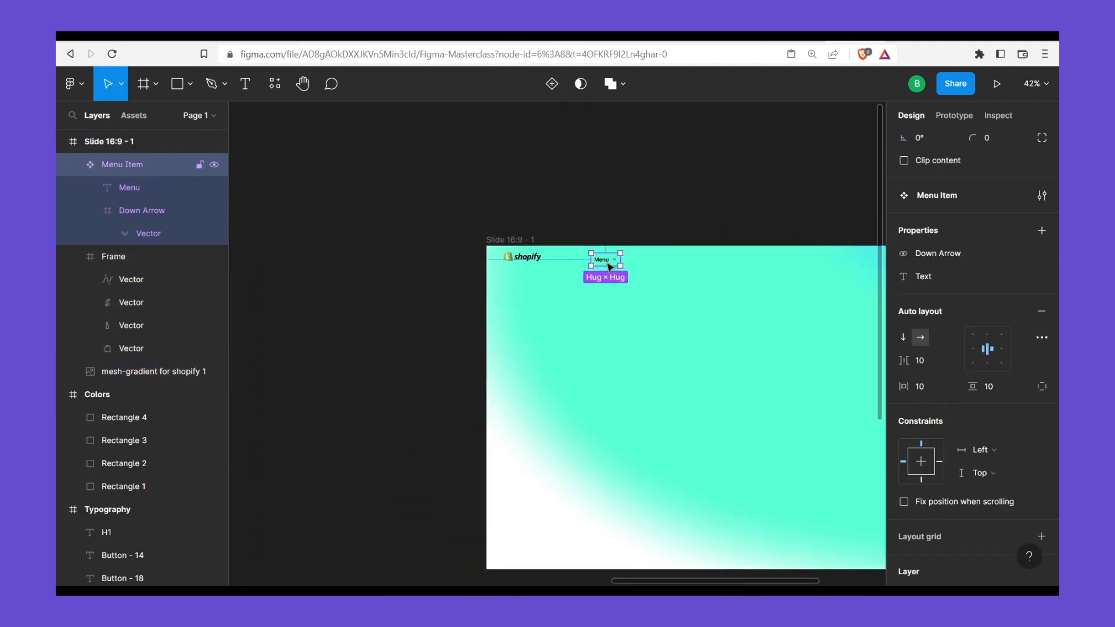
left_click_drag(609, 266, 440, 269)
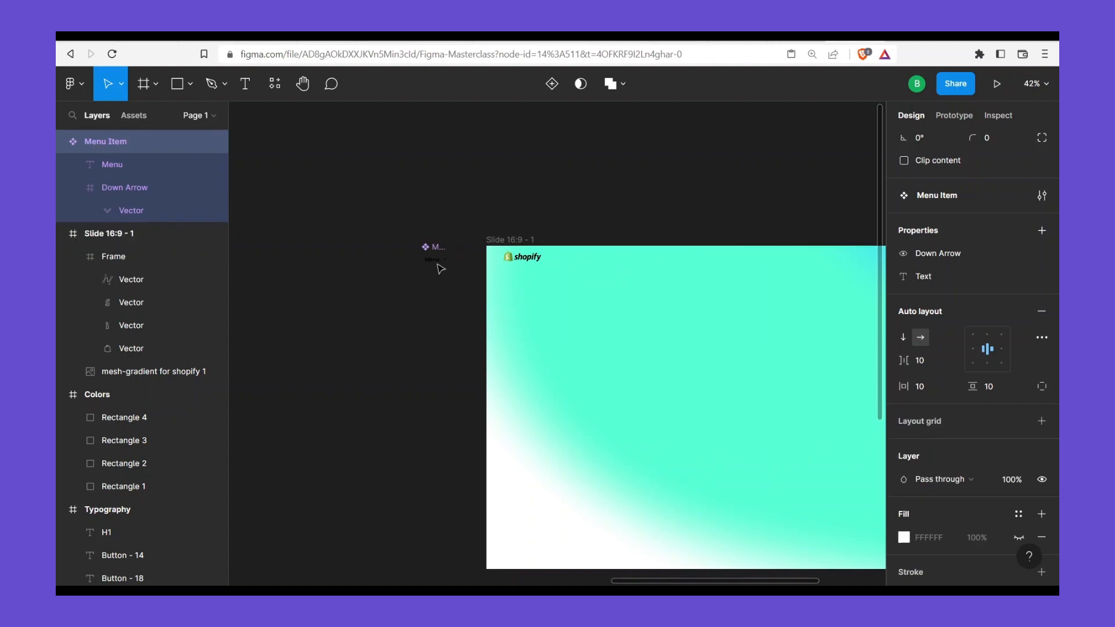
Place a copy of the Menu Item component as an instance in the slide's header, beside the Shopify logo
scroll(508, 306, "right", 3)
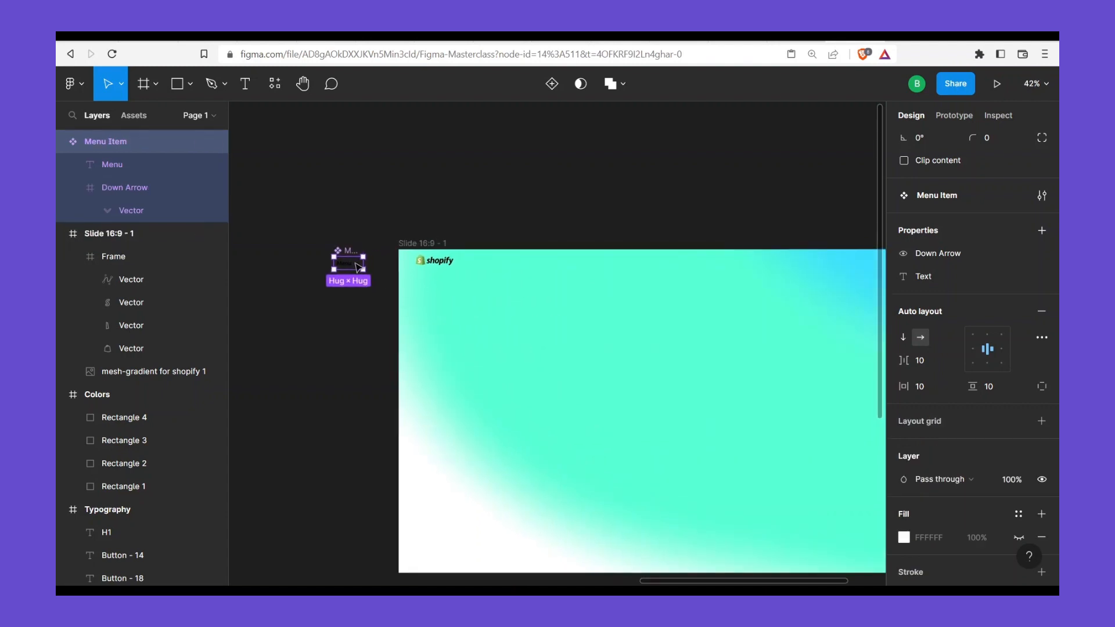
left_click_drag(360, 262, 533, 261)
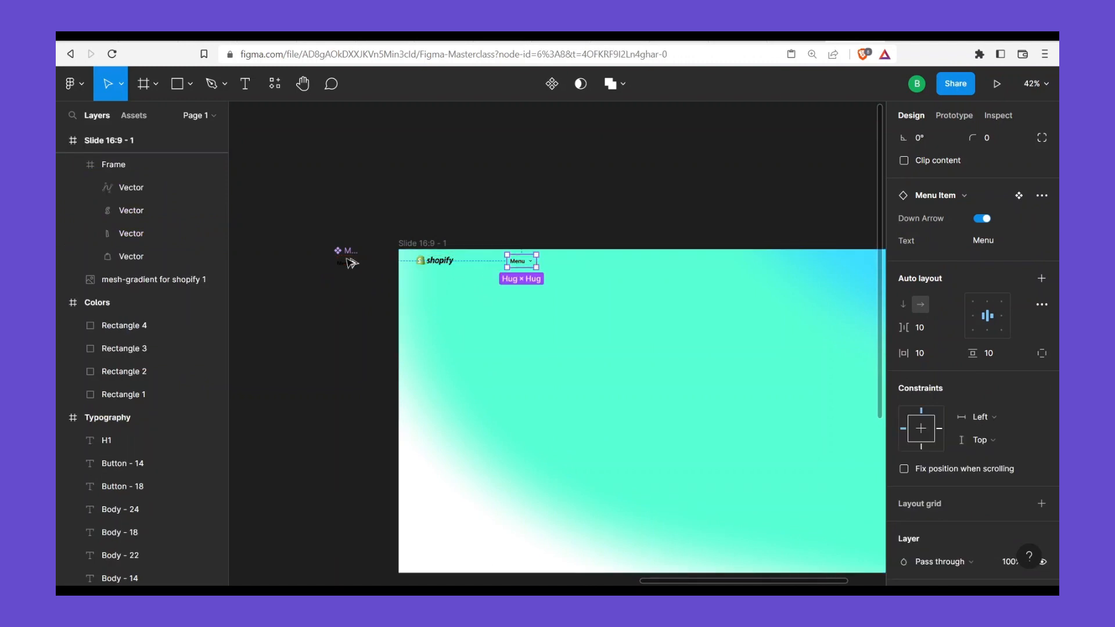
left_click(349, 259)
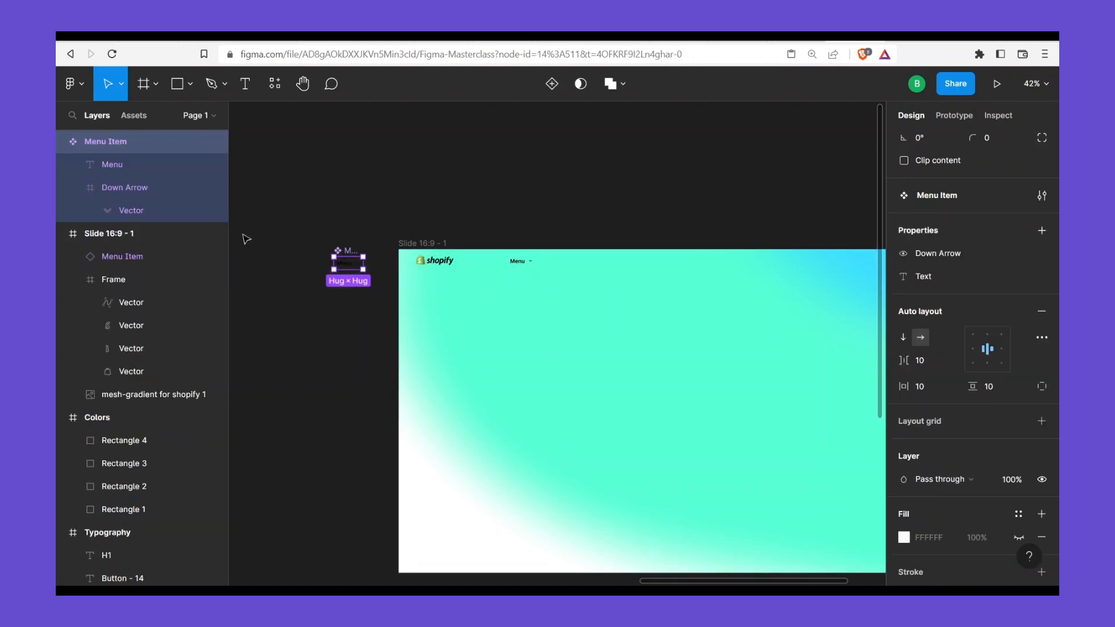
scroll(1034, 514, "down", 2)
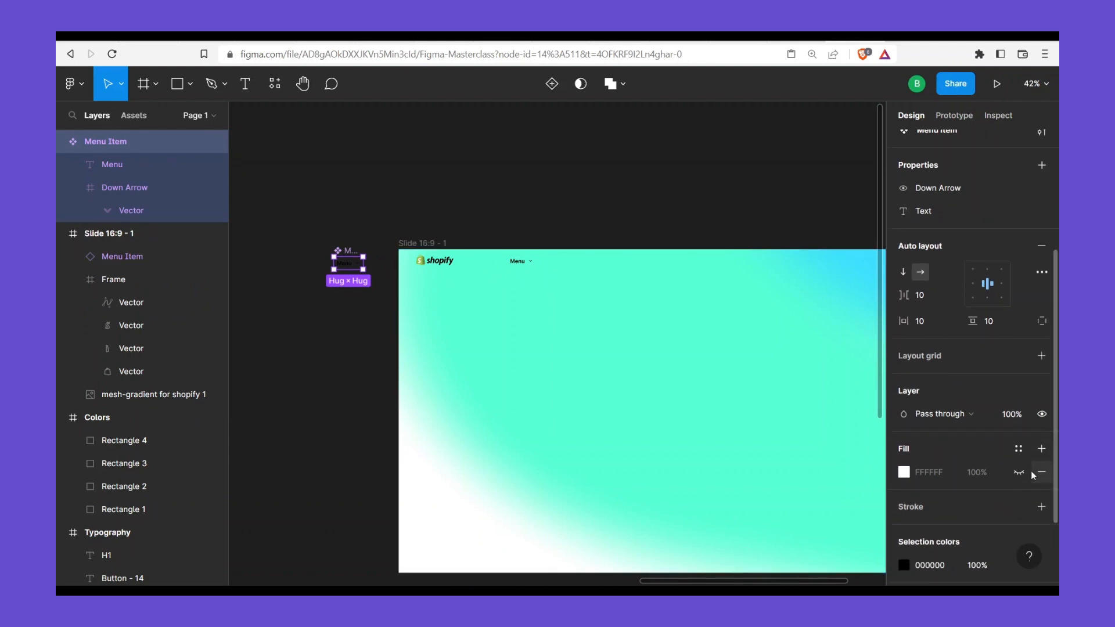
Move the Menu Item instance in the slide's header slightly closer to the Shopify logo
left_click(504, 304)
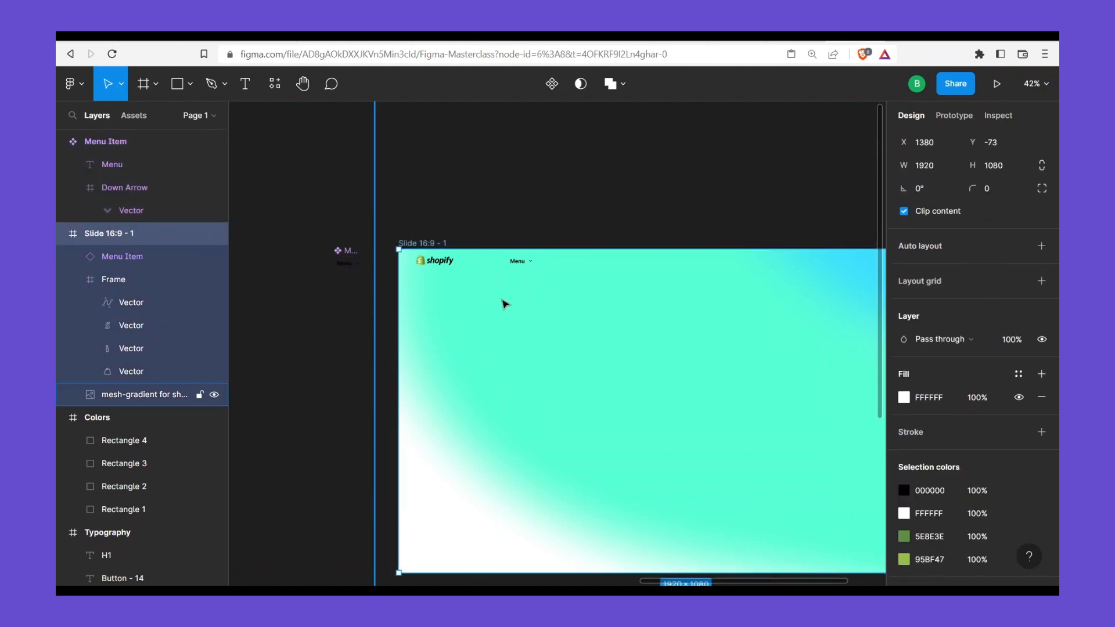
left_click(515, 266)
scroll(567, 276, "up", 4)
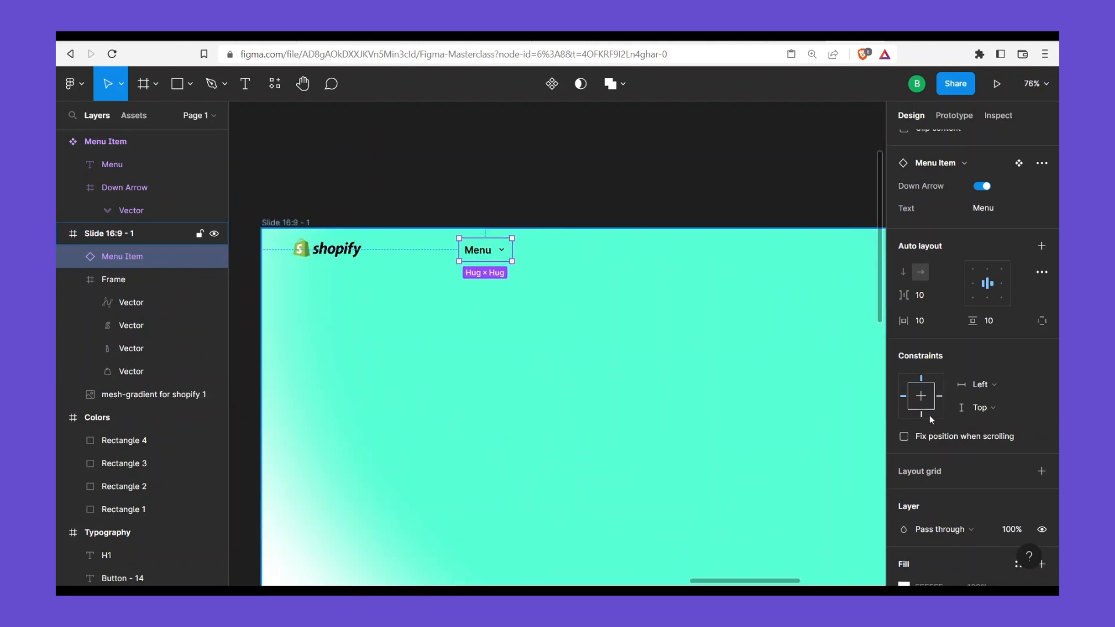
scroll(952, 424, "down", 1)
scroll(974, 436, "down", 3)
scroll(979, 413, "up", 4)
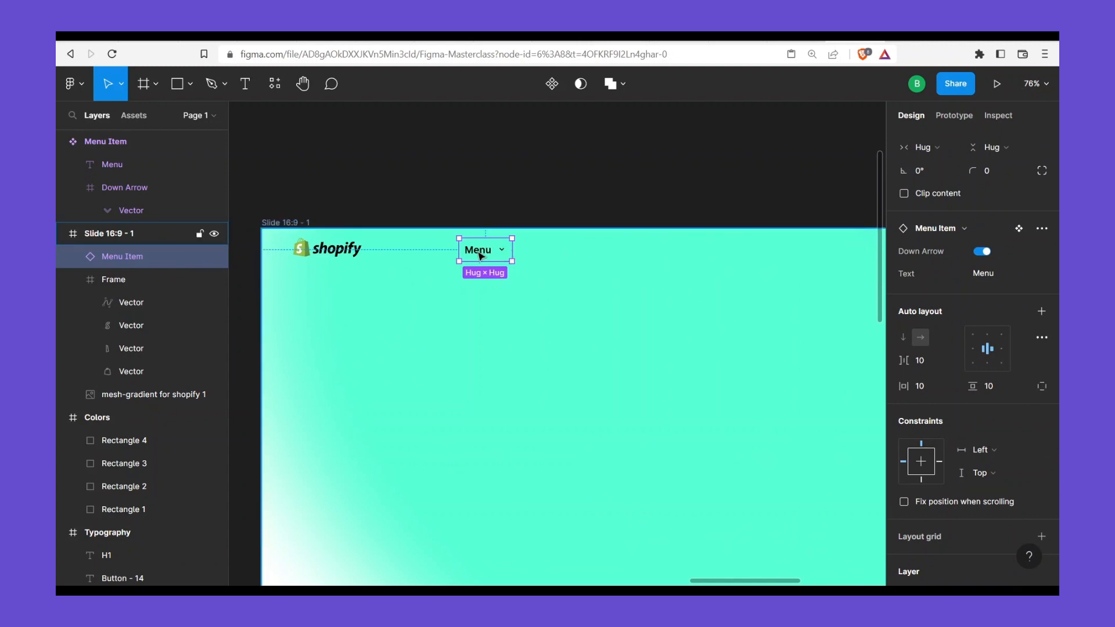
left_click_drag(471, 254, 454, 257)
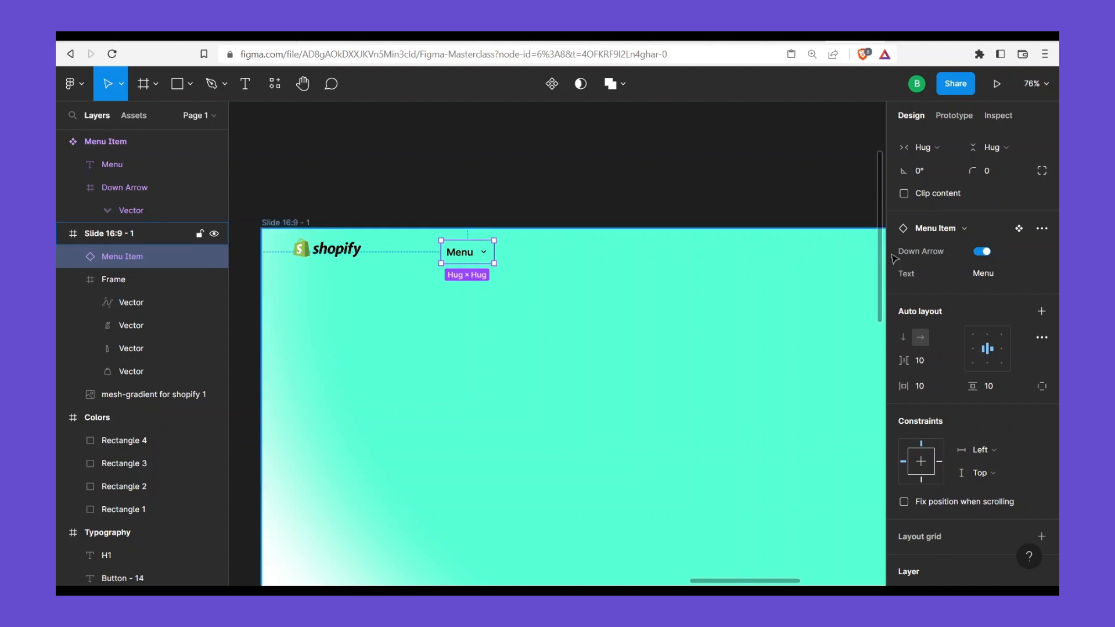
Switch the Menu Item instance's Down Arrow property off and back on
left_click(982, 253)
key("Escape")
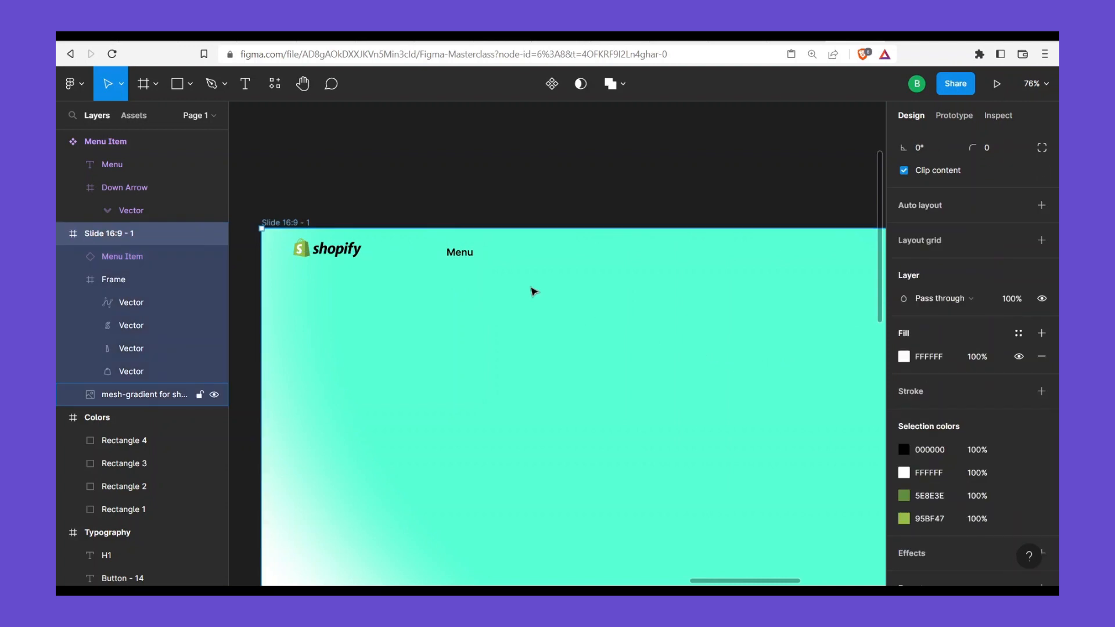
left_click(465, 255)
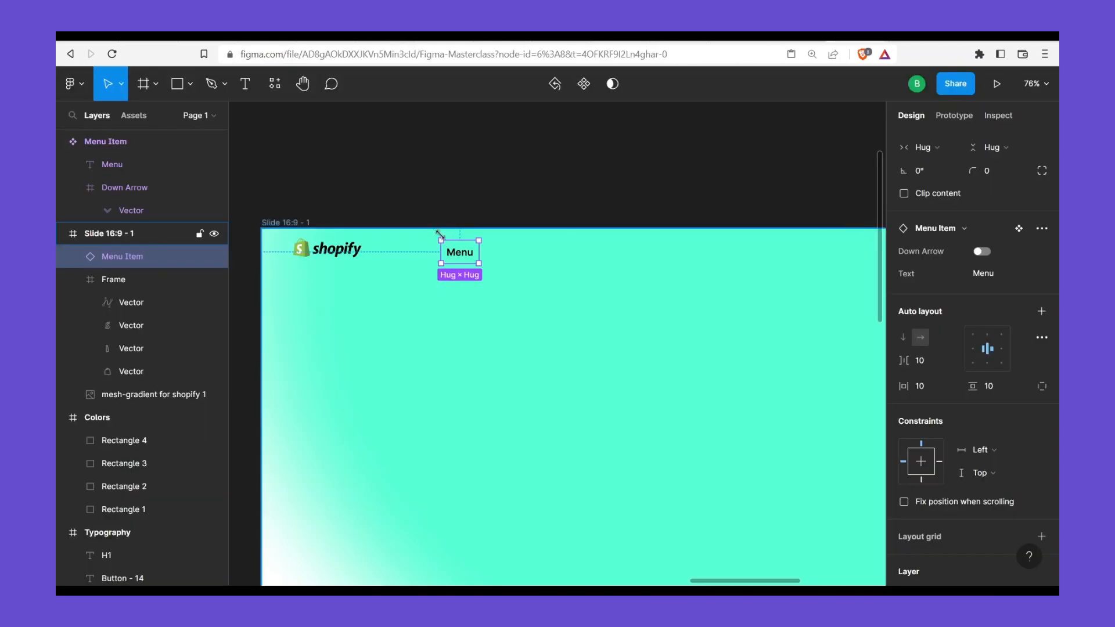
left_click(983, 251)
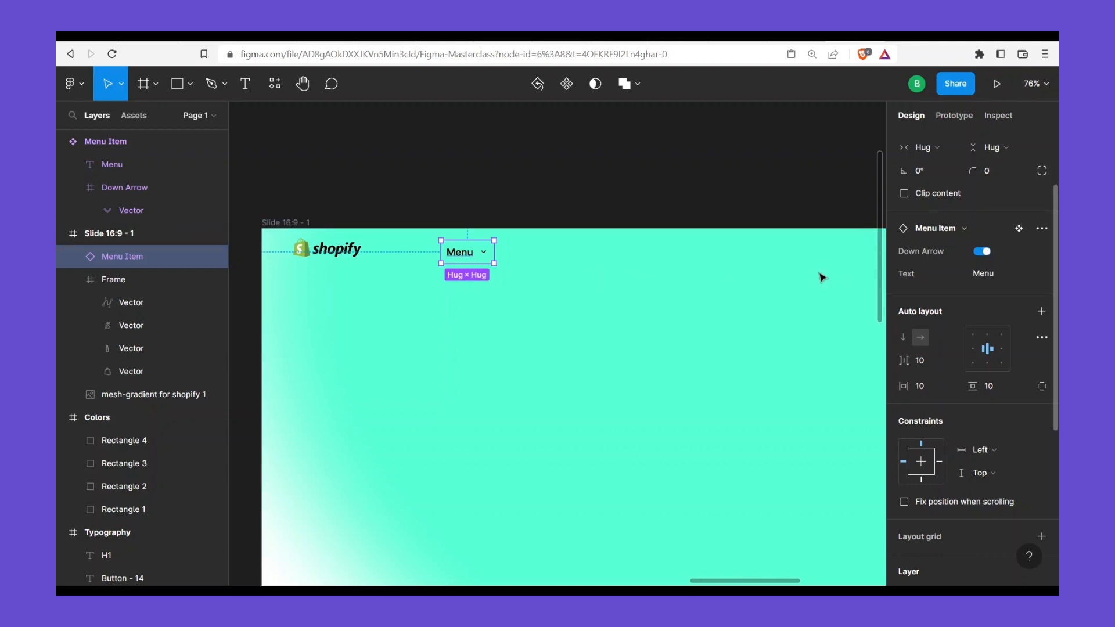
Set the Menu Item instance's Text property to "Pricing"
left_click(994, 274)
type("cing")
key("Return")
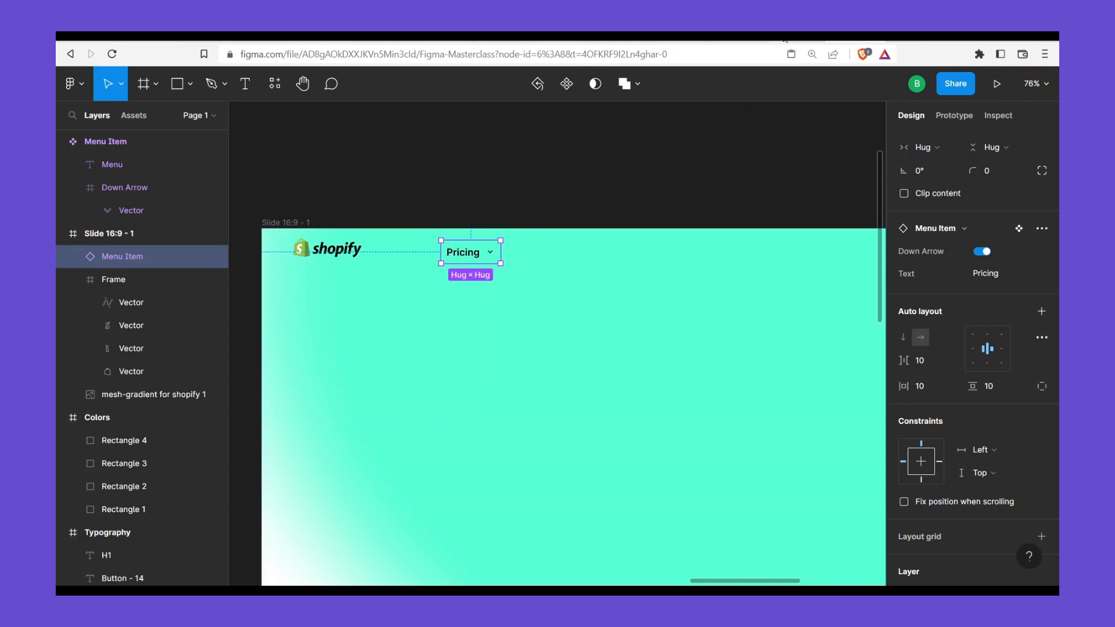
Apply the Body/16 text style to the Pricing label inside the Menu Item instance
double_click(470, 252)
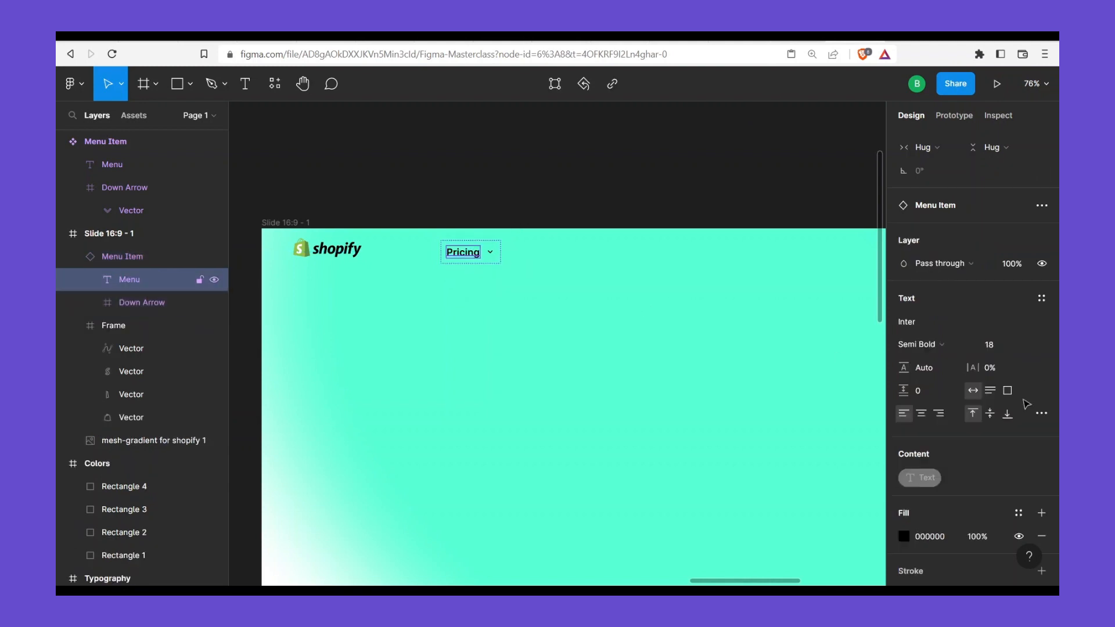
left_click(1041, 298)
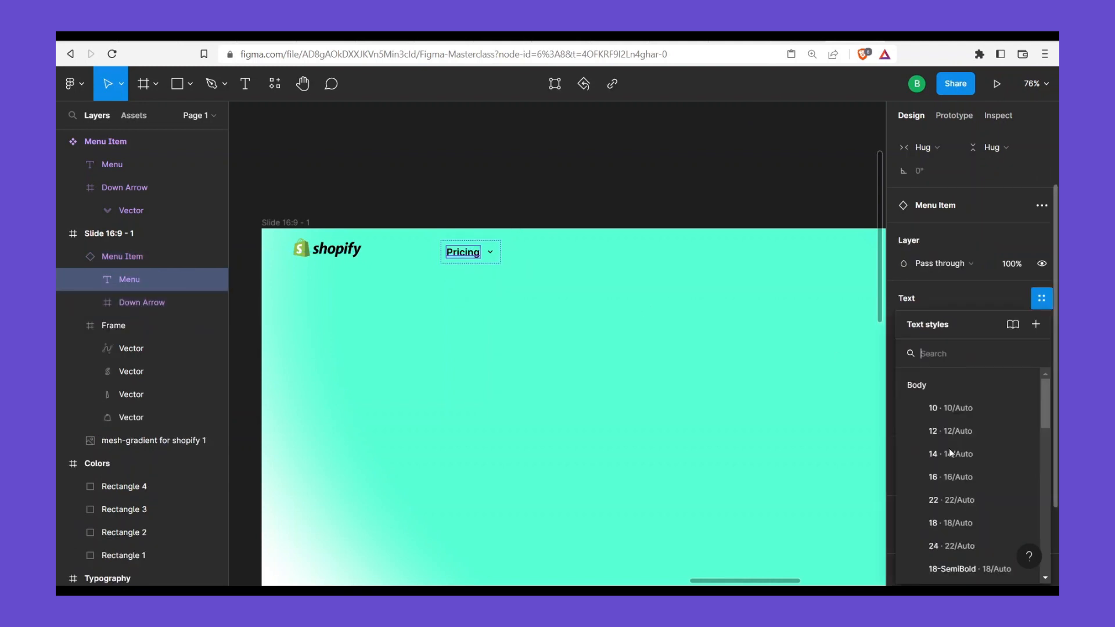
left_click(958, 478)
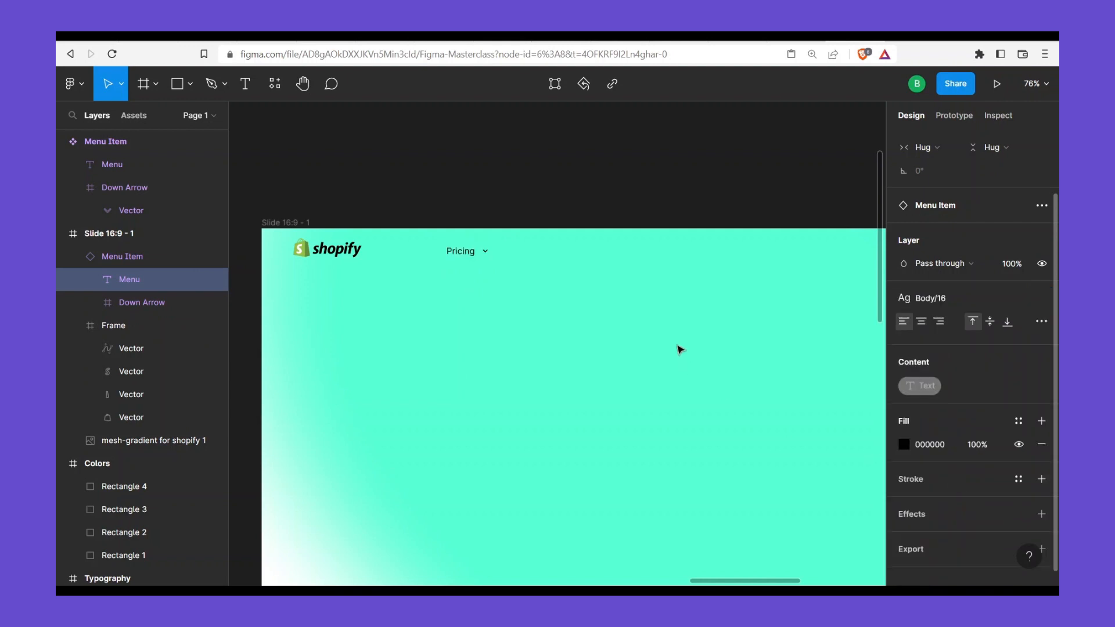
Duplicate the Pricing Menu Item three times with equal horizontal spacing, forming a row of four instances in the header
left_click(485, 254)
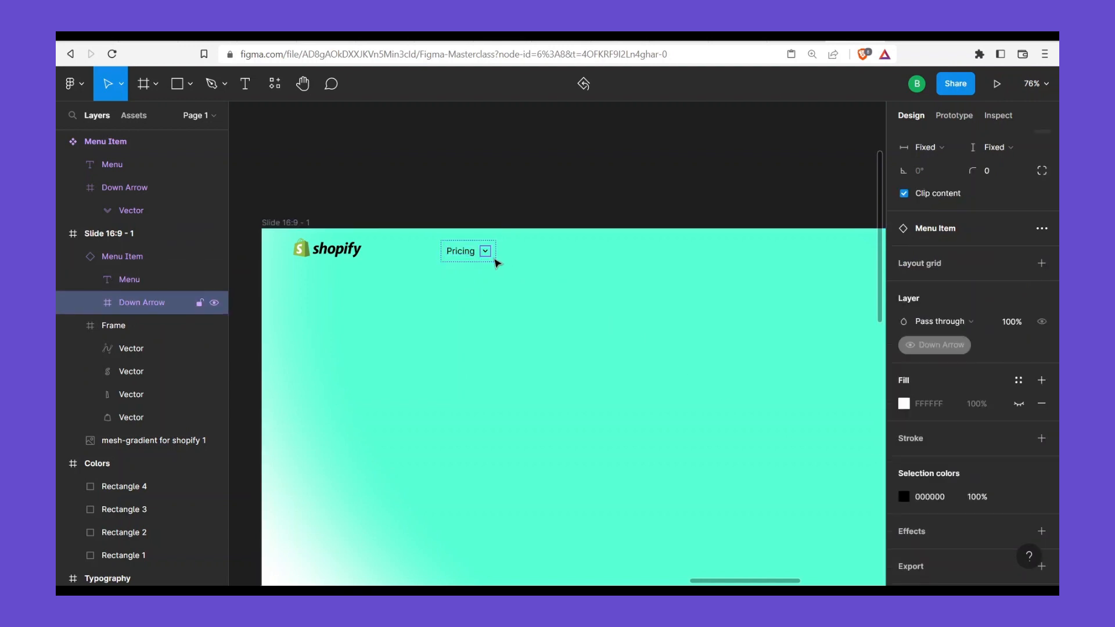
key("Escape")
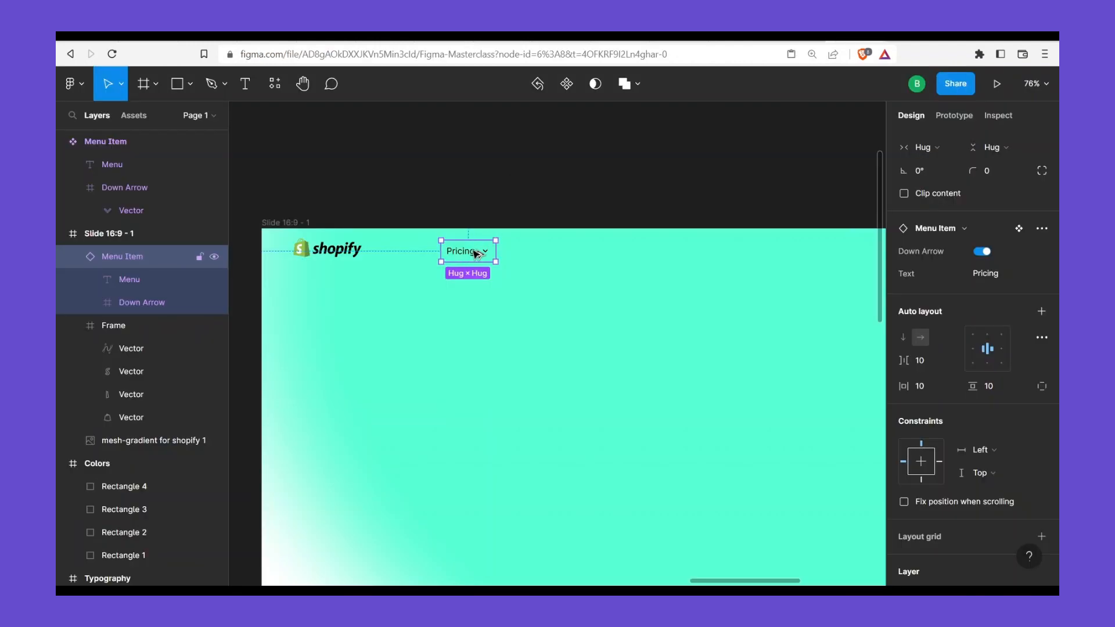
left_click_drag(474, 250, 546, 258, "alt")
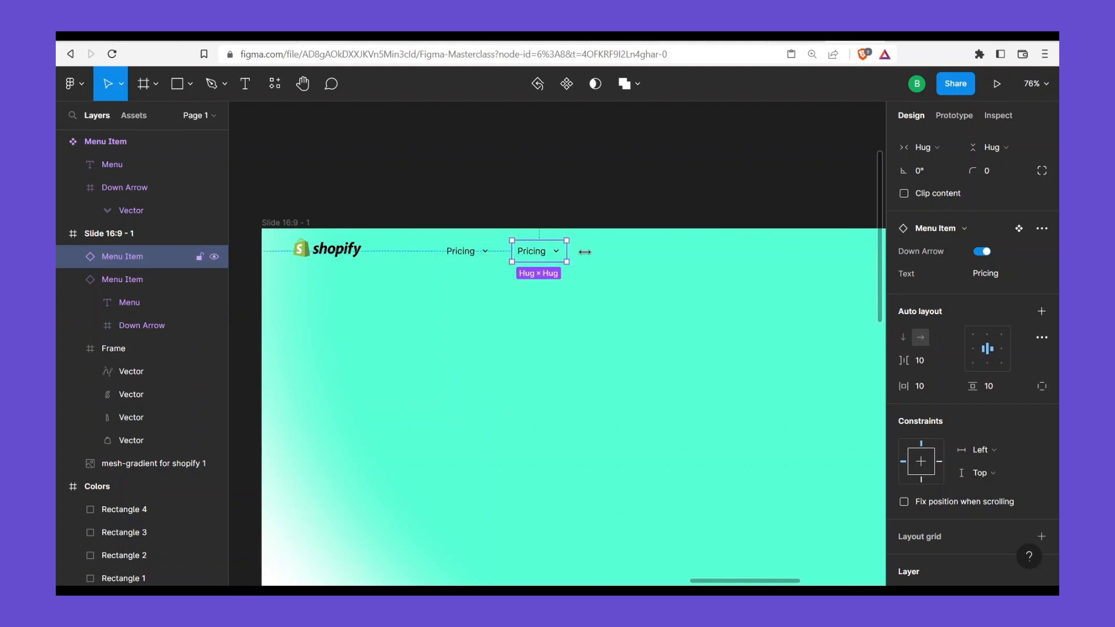
scroll(575, 329, "right", 3)
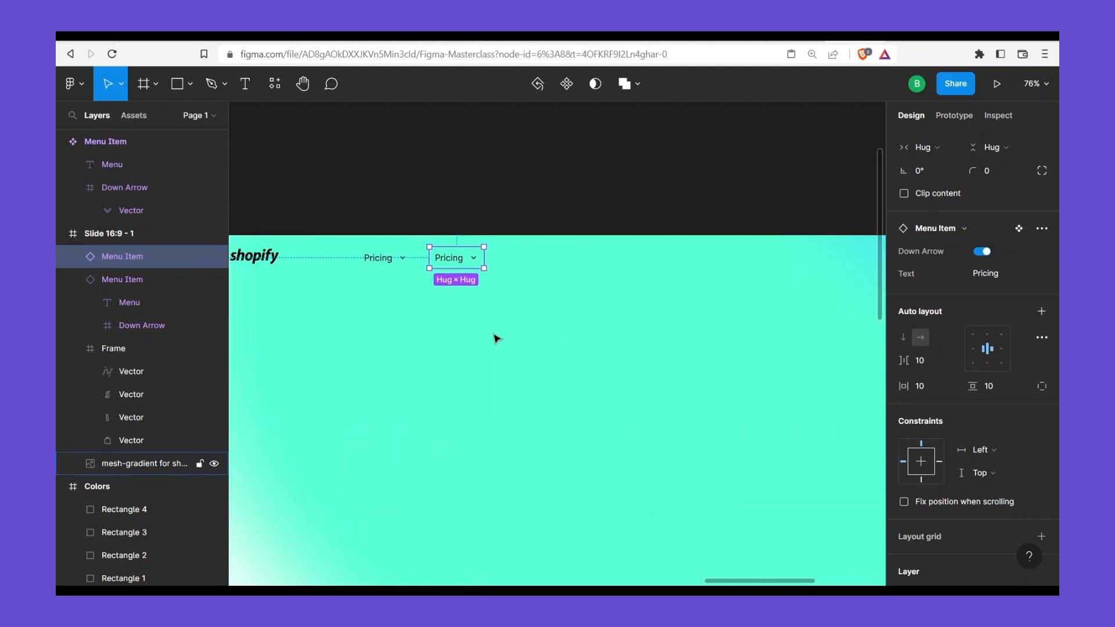
key("ctrl+d")
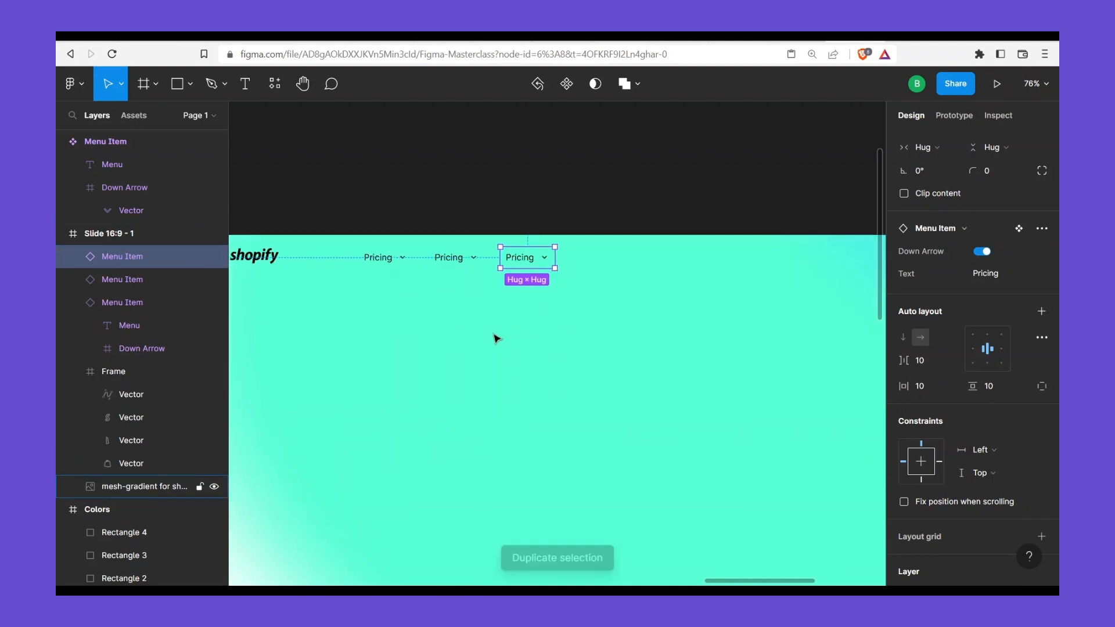
key("ctrl+d")
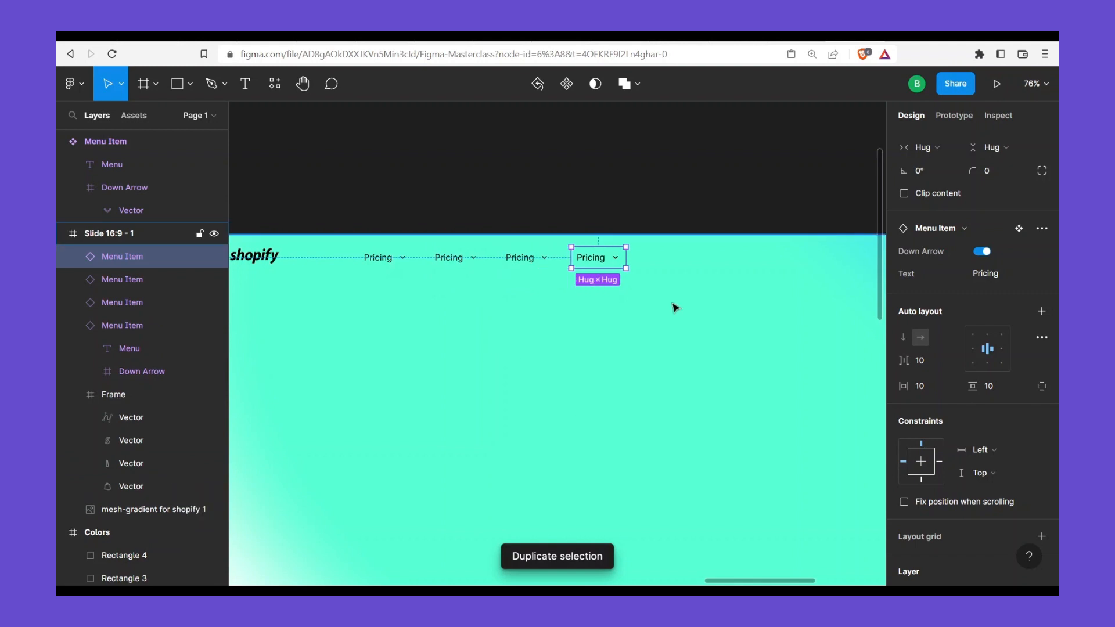
Set the Text property of the first Menu Item instance beside the Shopify logo to "Solutions"
left_click(449, 257)
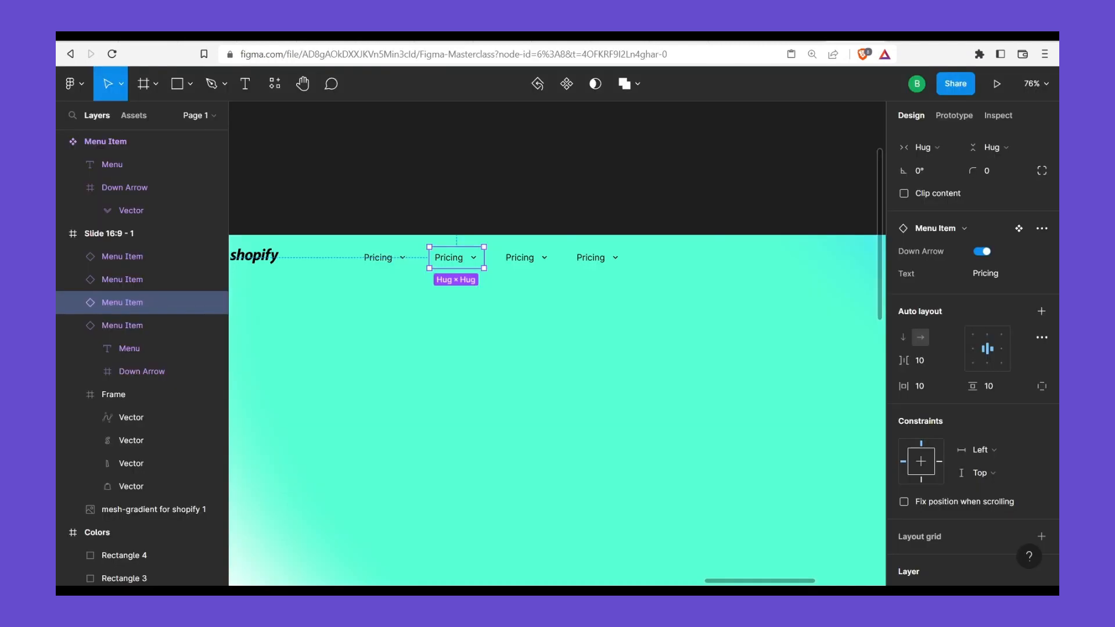
left_click(386, 260)
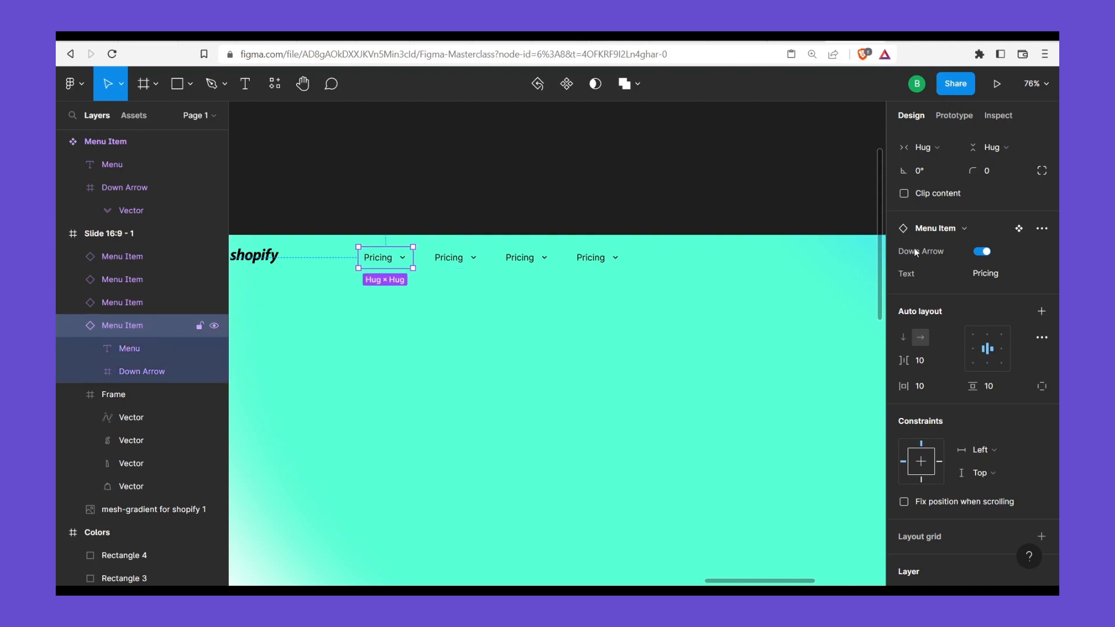
left_click(981, 276)
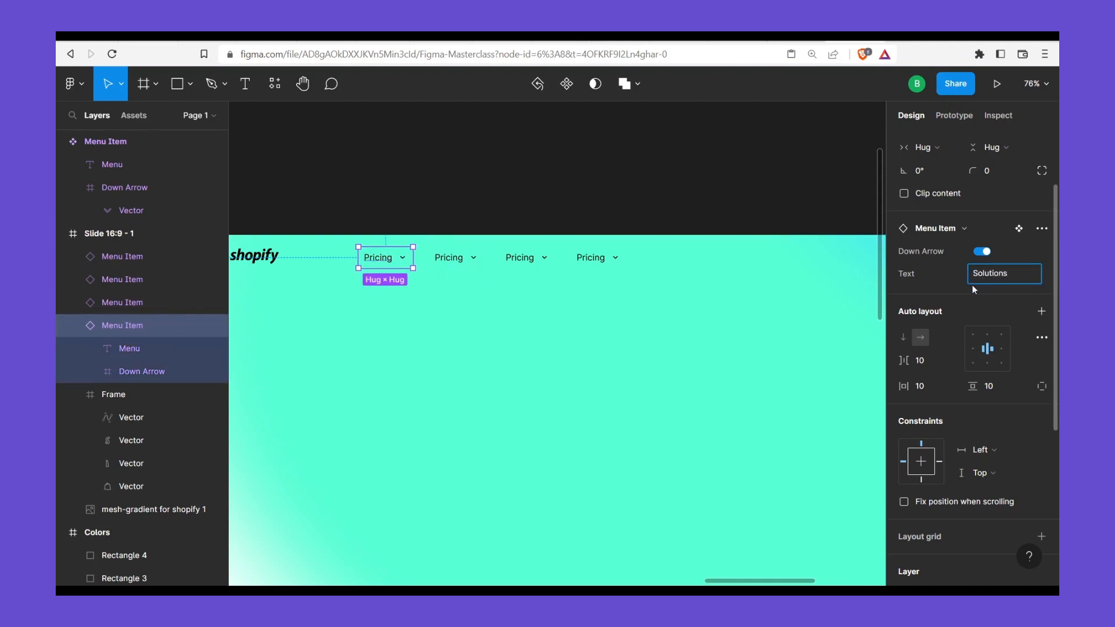
Set the Text property of the third Menu Item instance in the header to "Resources"
left_click(546, 268)
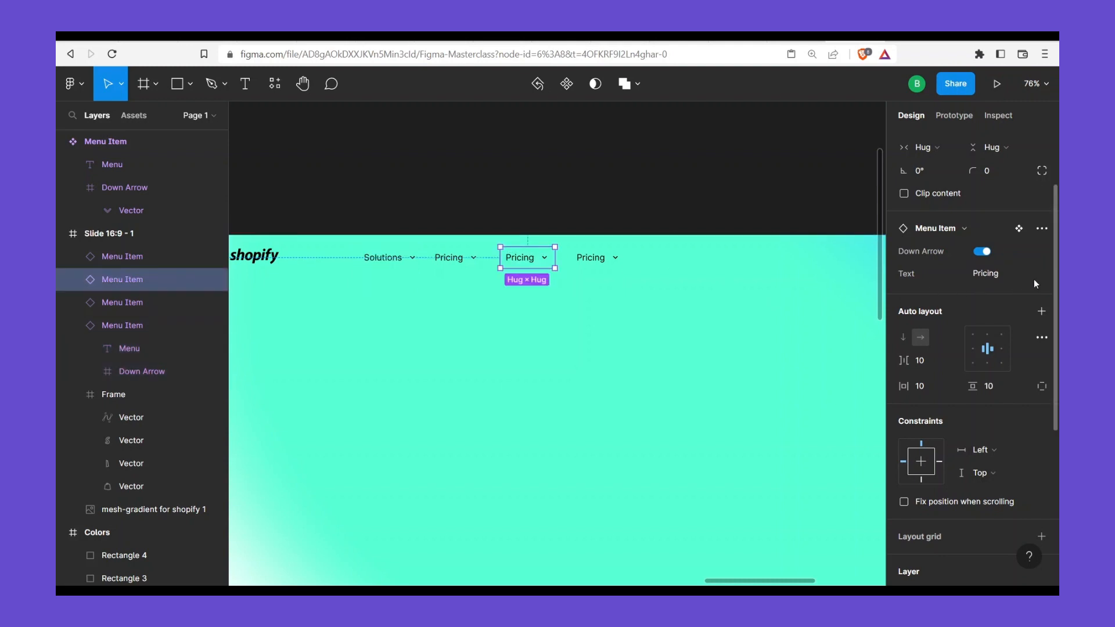
left_click(1003, 276)
type("Resources")
key("Return")
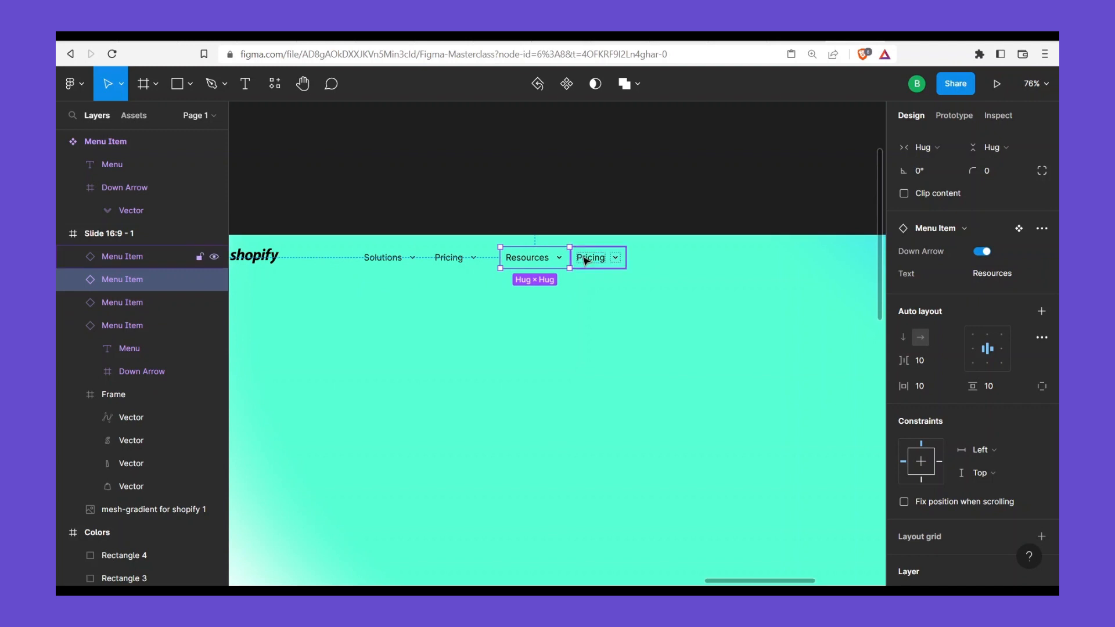
Set the Text property of the fourth Menu Item instance in the header to "Log in"
left_click(586, 262)
left_click(987, 272)
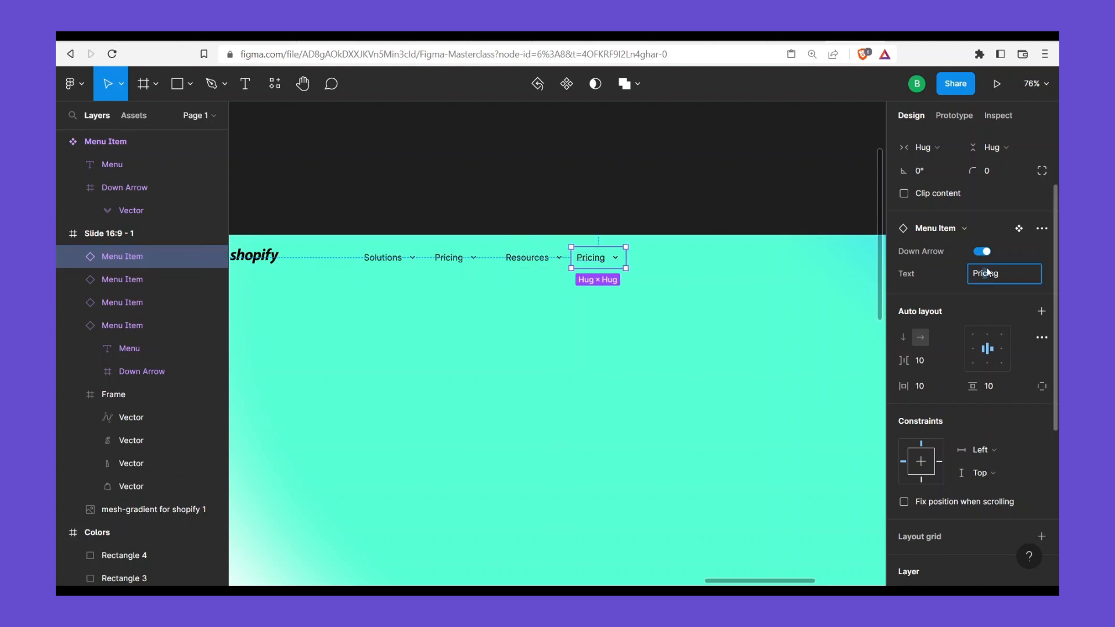
double_click(987, 273)
type("Log in")
key("Return")
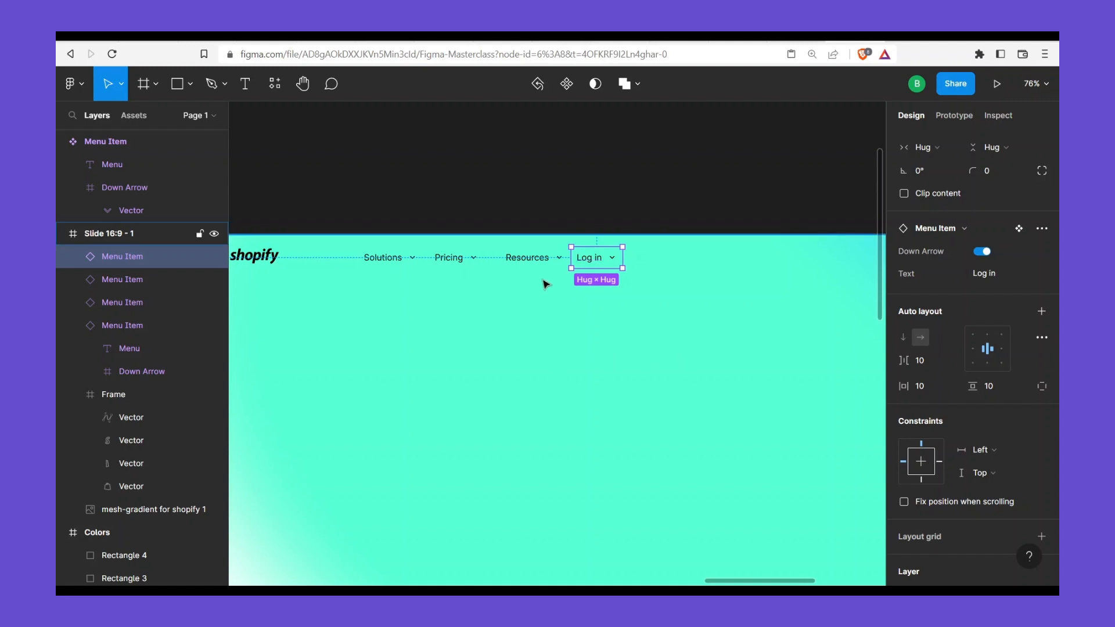
Detach the Body/16 text style from the Solutions, Pricing, Resources and Log in labels together
left_click(445, 262)
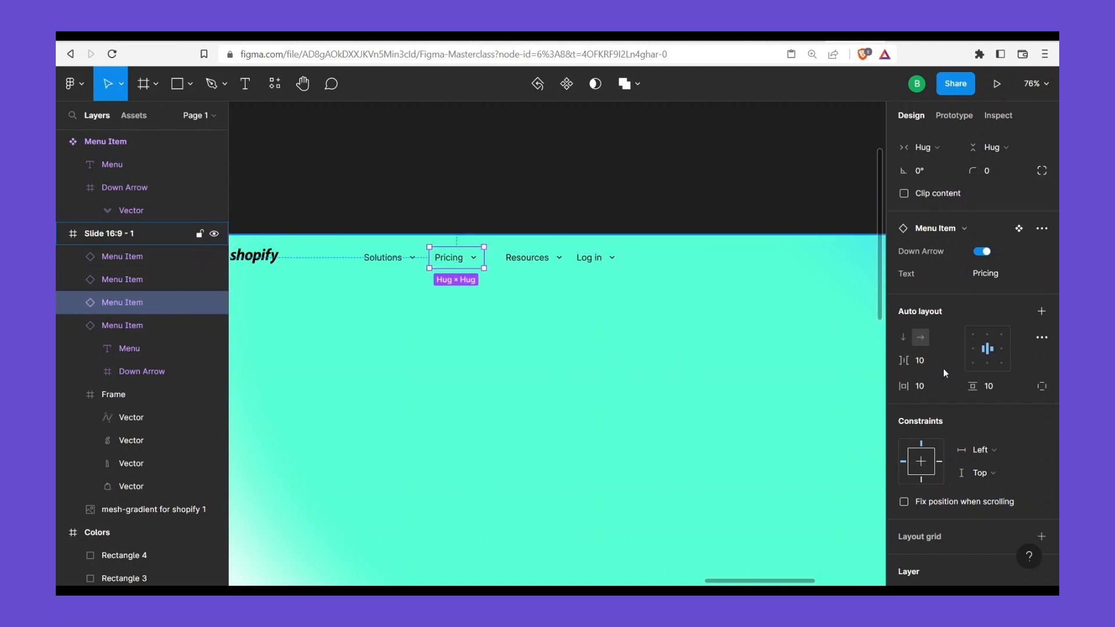
scroll(980, 430, "down", 3)
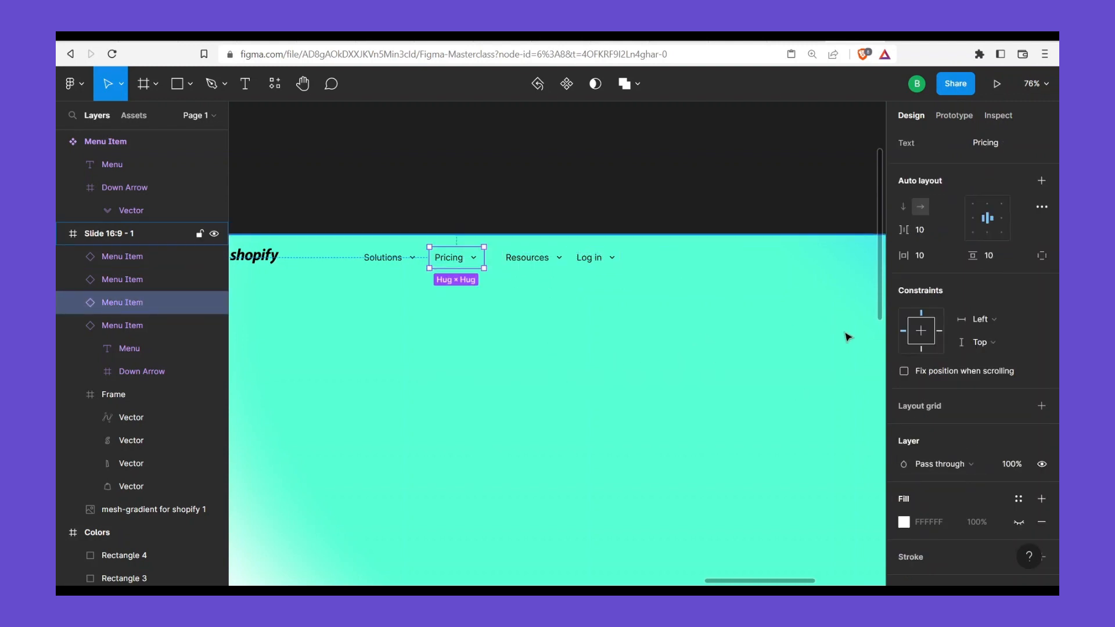
left_click(413, 266, "shift")
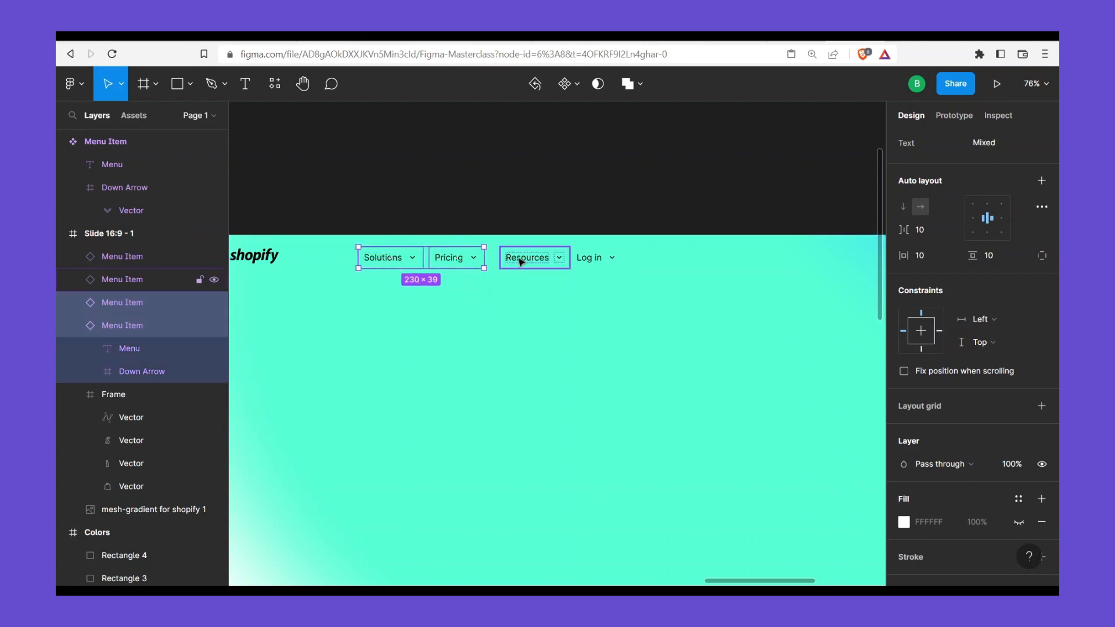
key("Escape")
double_click(416, 261)
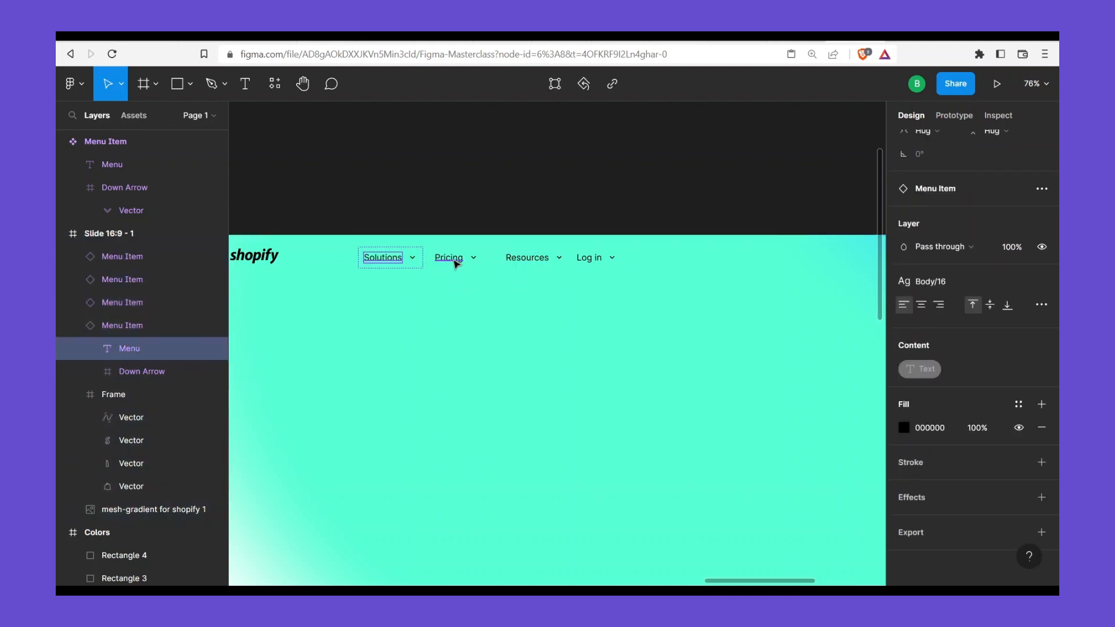
left_click(456, 261, "shift")
left_click(523, 261, "shift")
left_click(597, 261, "shift")
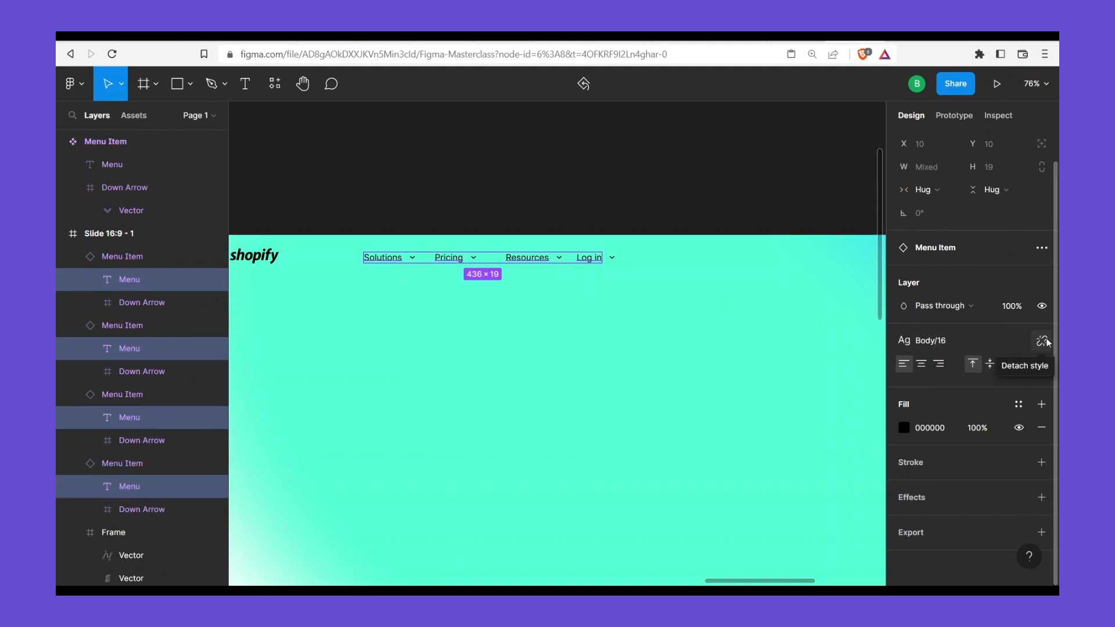
left_click(1043, 341)
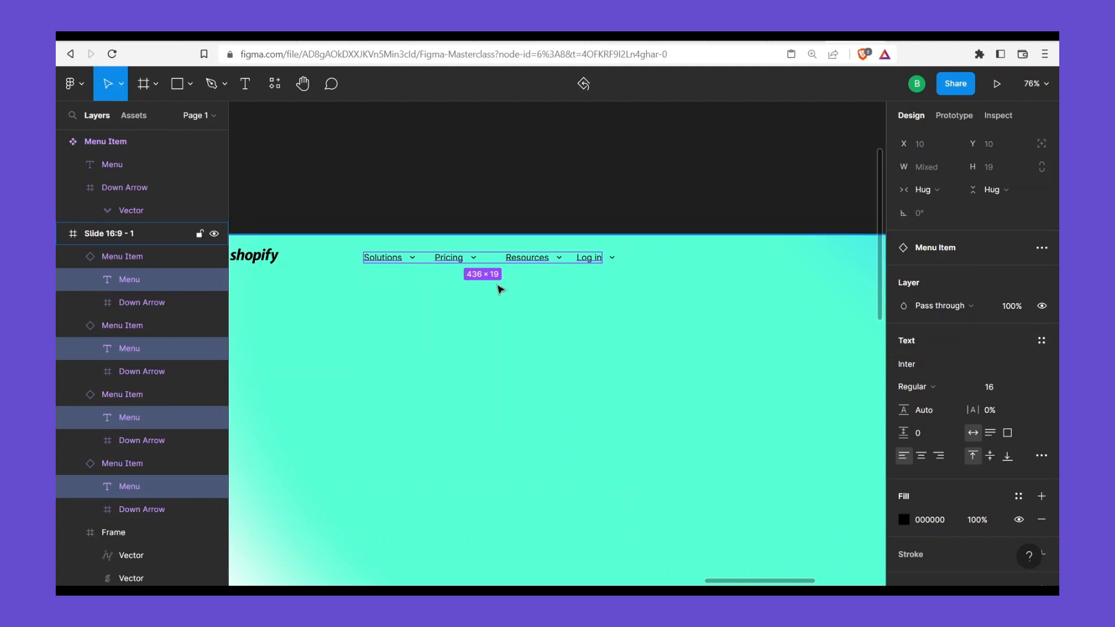
Try applying the Body/16 text style to the main Menu Item component's label, and undo back through the header labels' style detachment
left_click(466, 318)
scroll(395, 329, "left", 5)
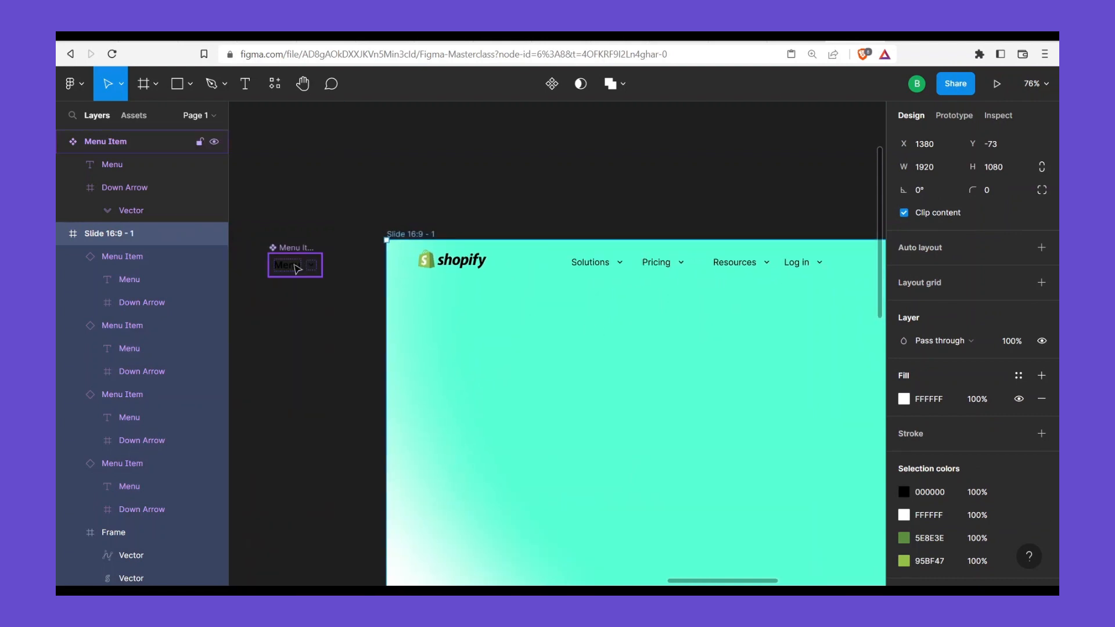
left_click(292, 270)
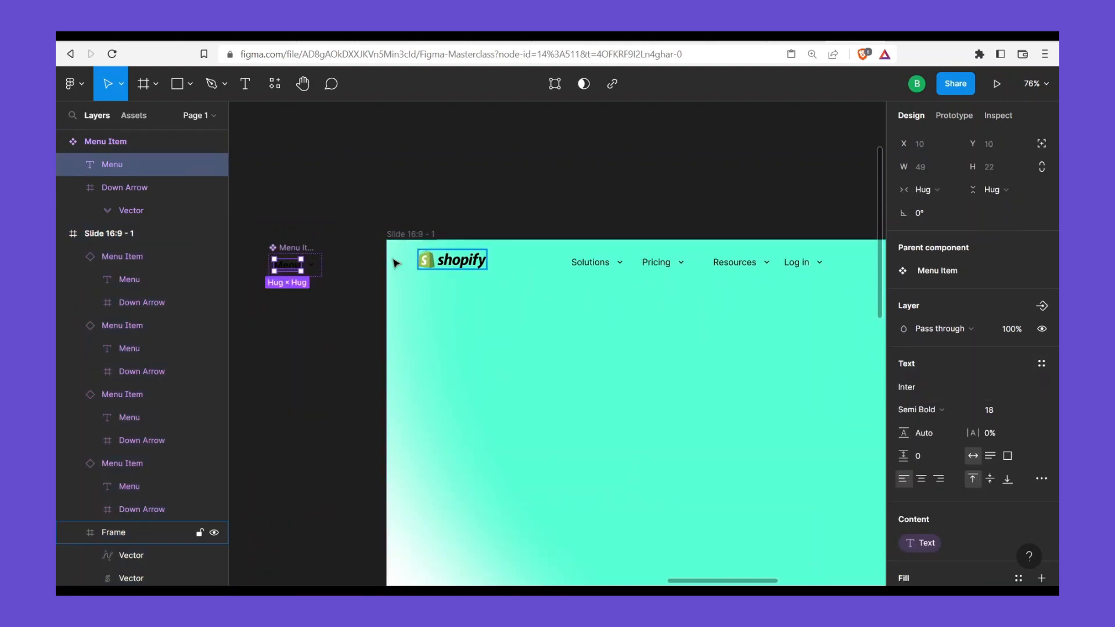
left_click(1037, 370)
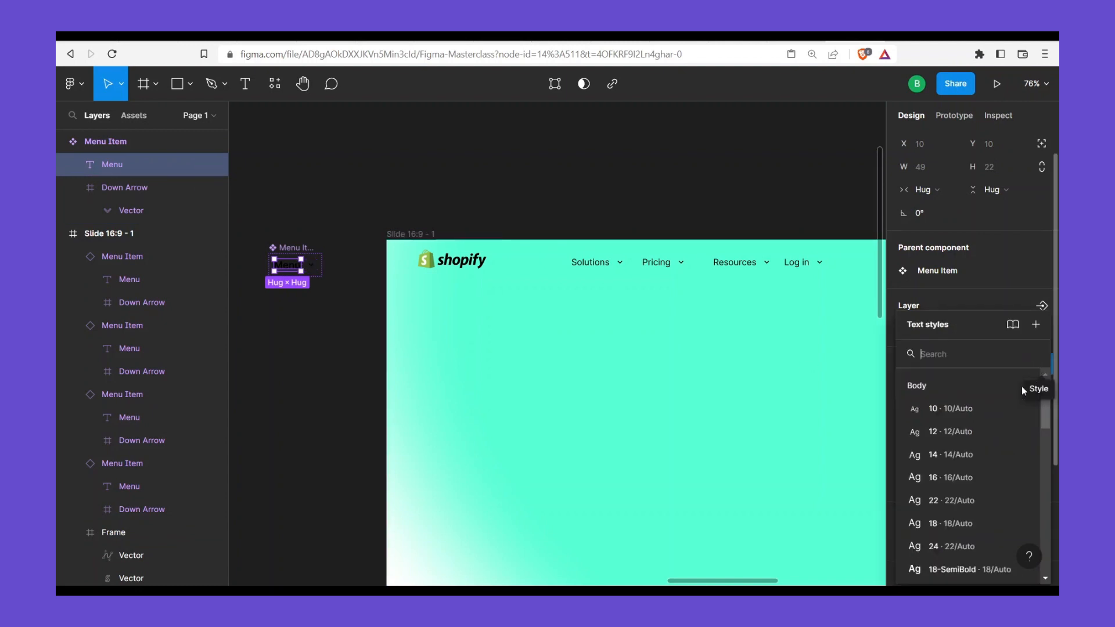
left_click(966, 479)
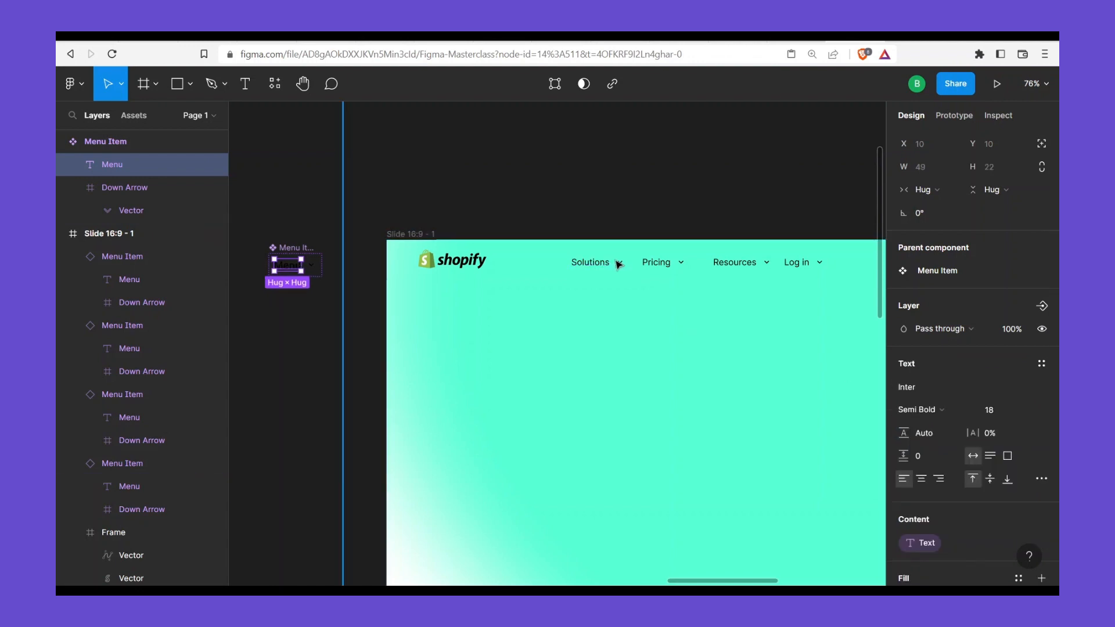
left_click(647, 304)
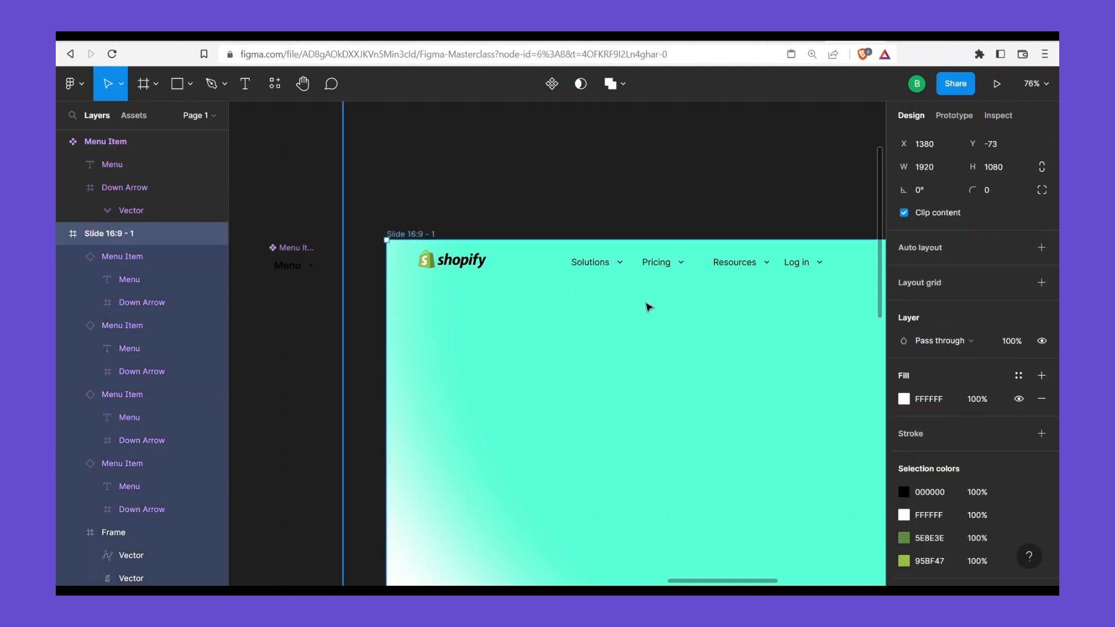
key("ctrl+z")
key("ctrl+z")
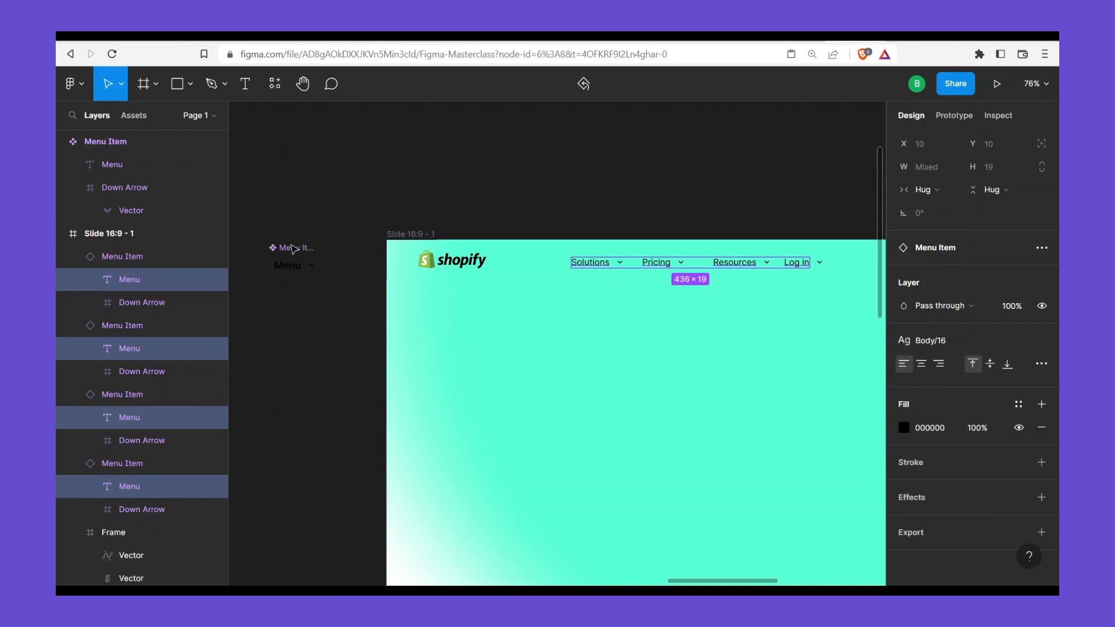
Move the main Menu Item component onto the slide beneath the header items, at about X 388, Y 142
left_click_drag(292, 248, 586, 184)
left_click_drag(616, 239, 469, 272)
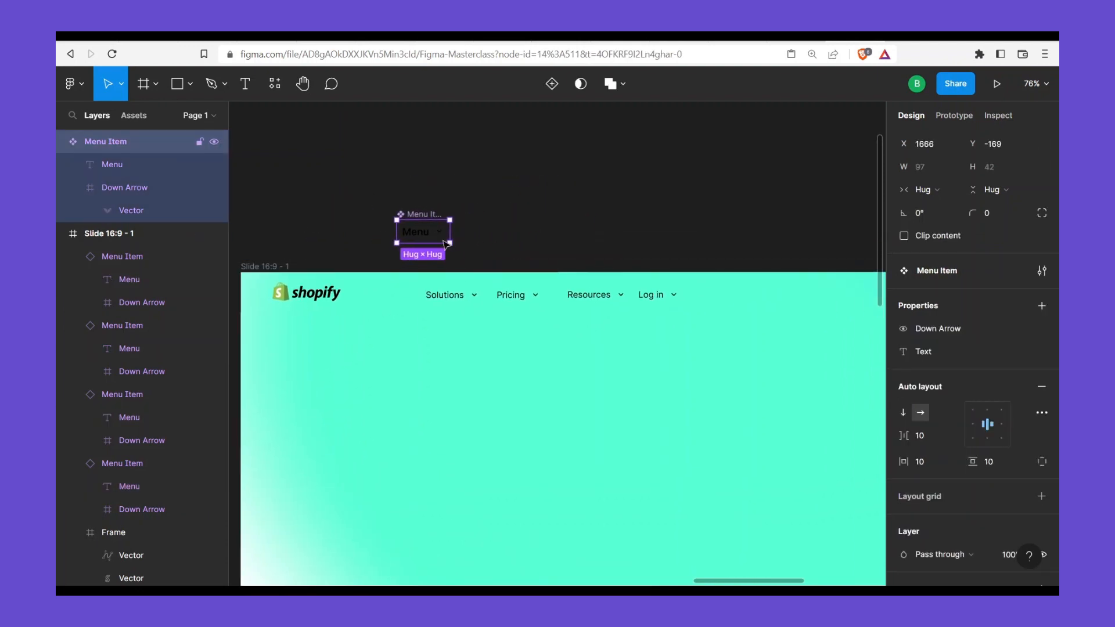
left_click_drag(433, 210, 481, 354)
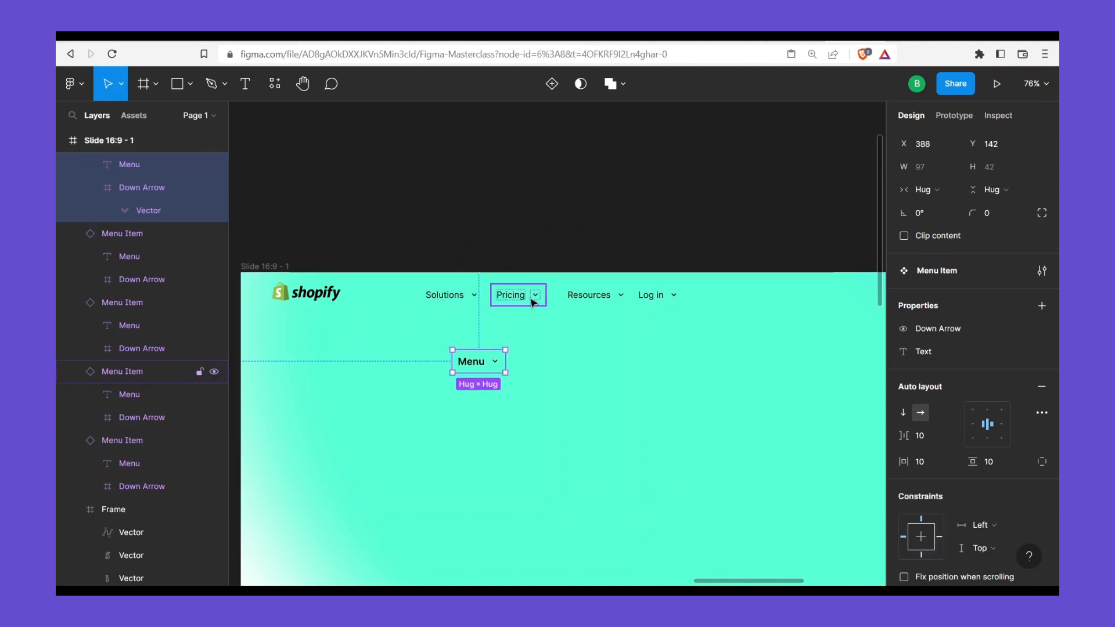
Try font size 24 on the main Menu Item component's label and undo it
double_click(475, 368)
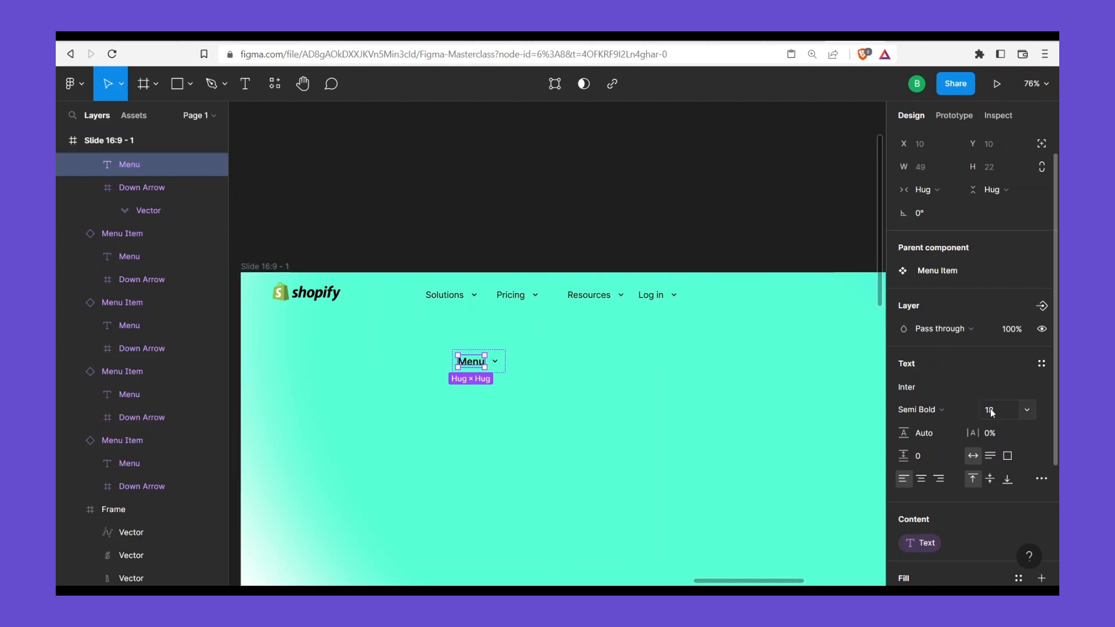
left_click(1025, 411)
left_click(1014, 446)
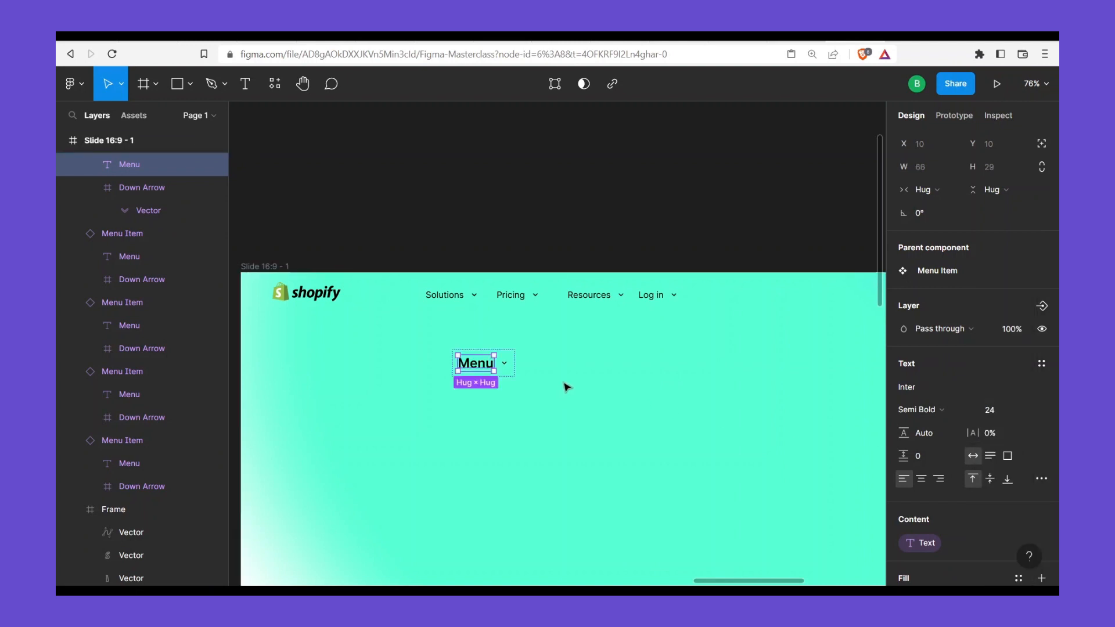
key("ctrl+z")
Examine the Solutions, Pricing, Resources and Log in instances in the header in comparison with the main Menu Item component
left_click(434, 309)
left_click(456, 296)
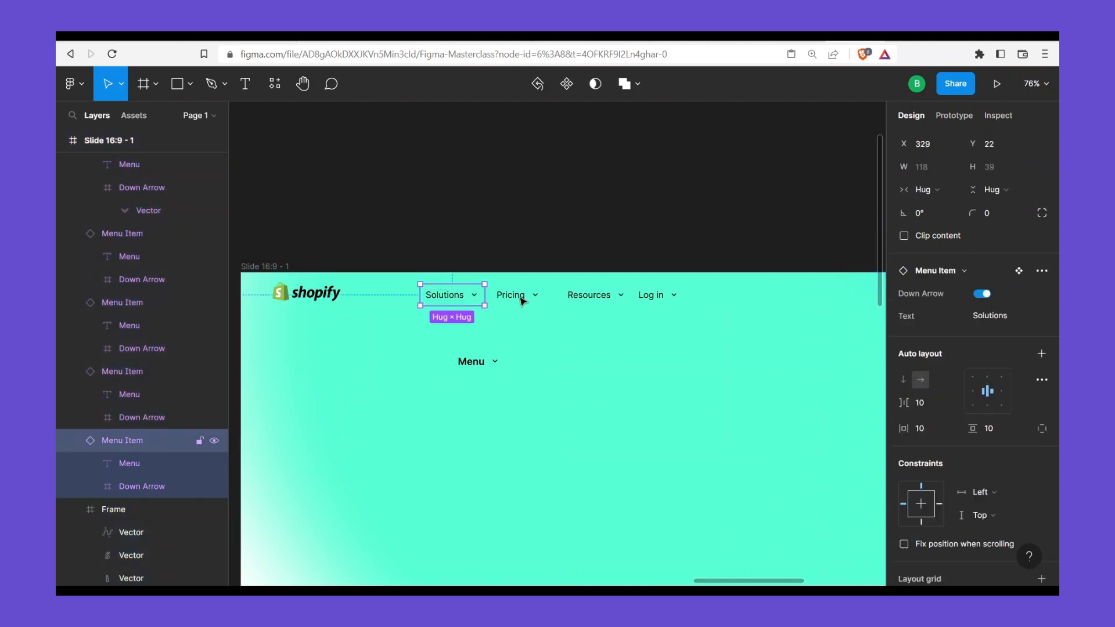
left_click(519, 298)
left_click(596, 303)
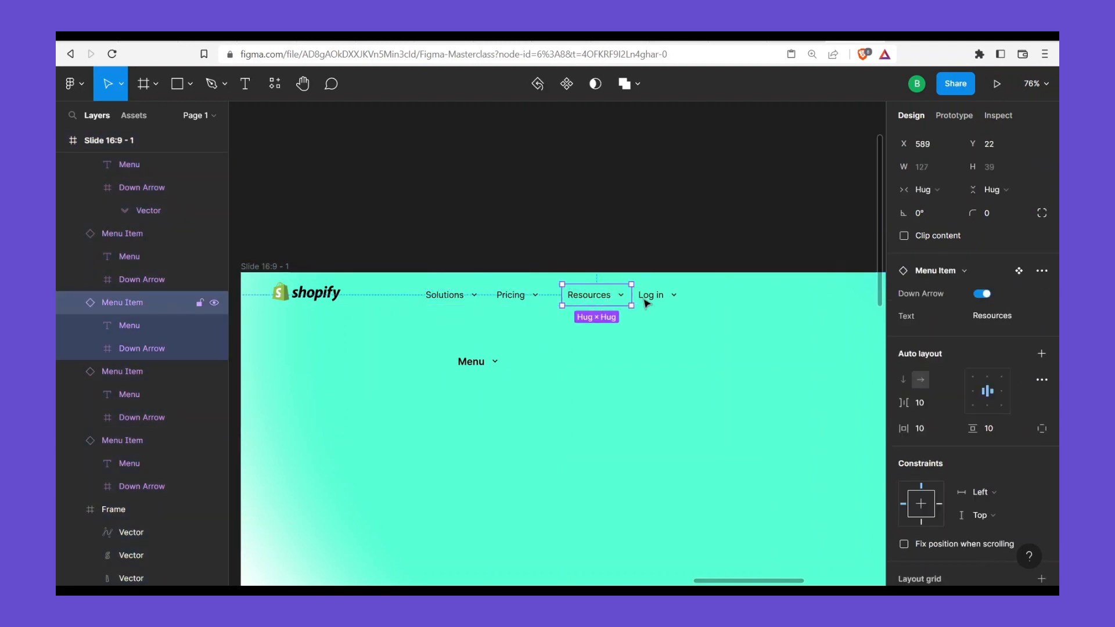
left_click(660, 300)
left_click(600, 302)
key("ctrl+z")
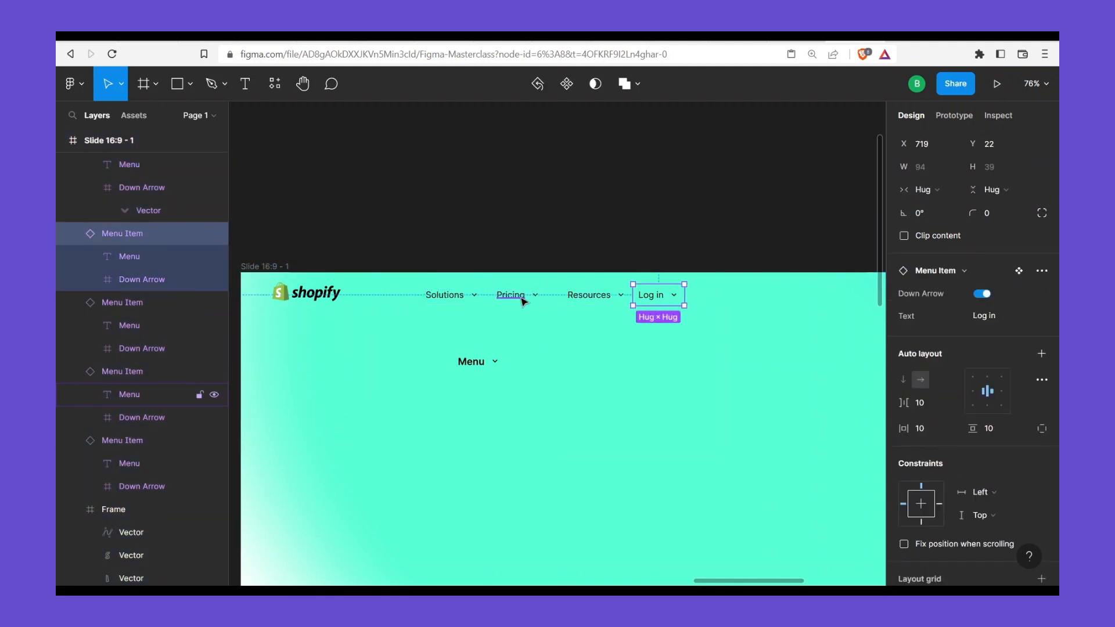
key("ctrl+z")
key("ctrl+z")
key("ctrl+z")
key("ctrl+z")
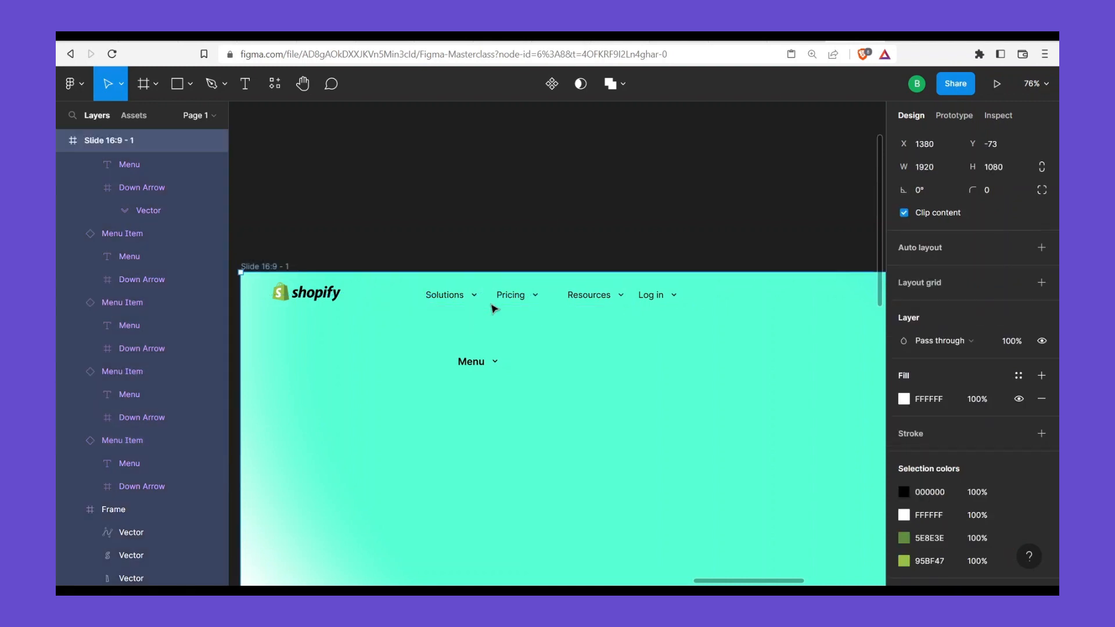
left_click(496, 361)
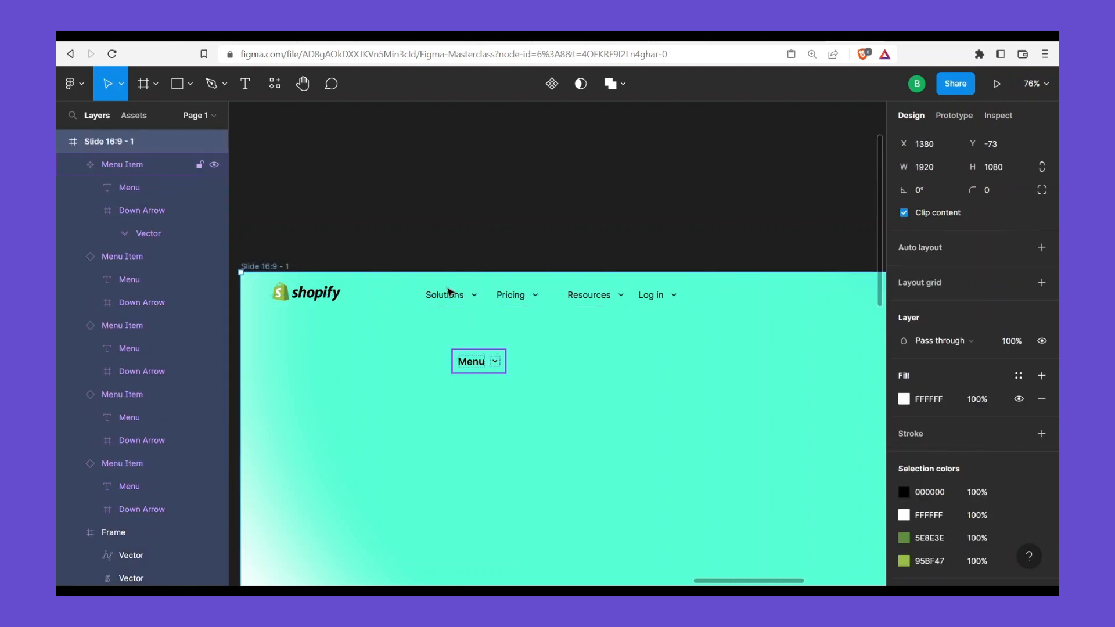
left_click(455, 296)
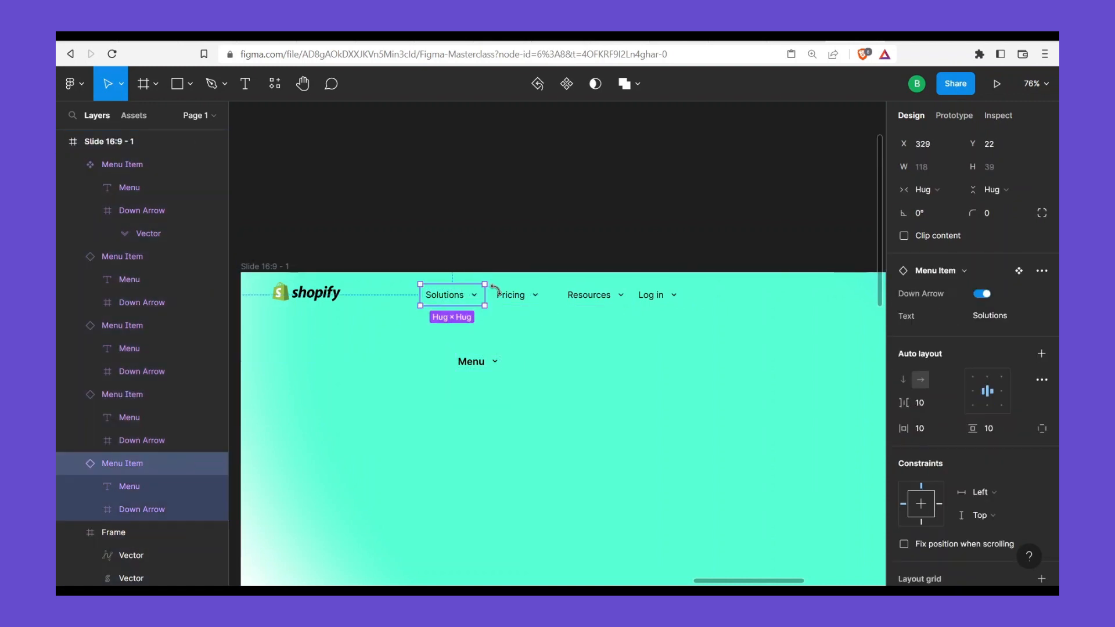
Undo the header edits back to two Pricing instances, with the main Menu Item component outside the slide
left_click(488, 365)
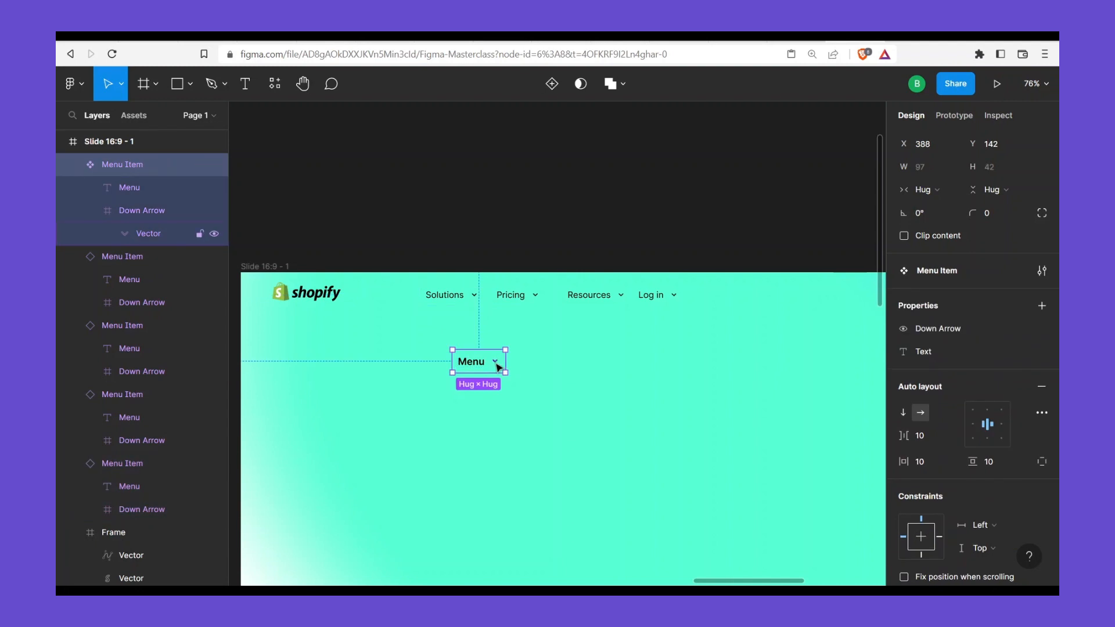
key("ctrl+z")
key("ctrl+z")
key("ctrl+z")
key("ctrl+z")
key("ctrl+z")
key("ctrl+z")
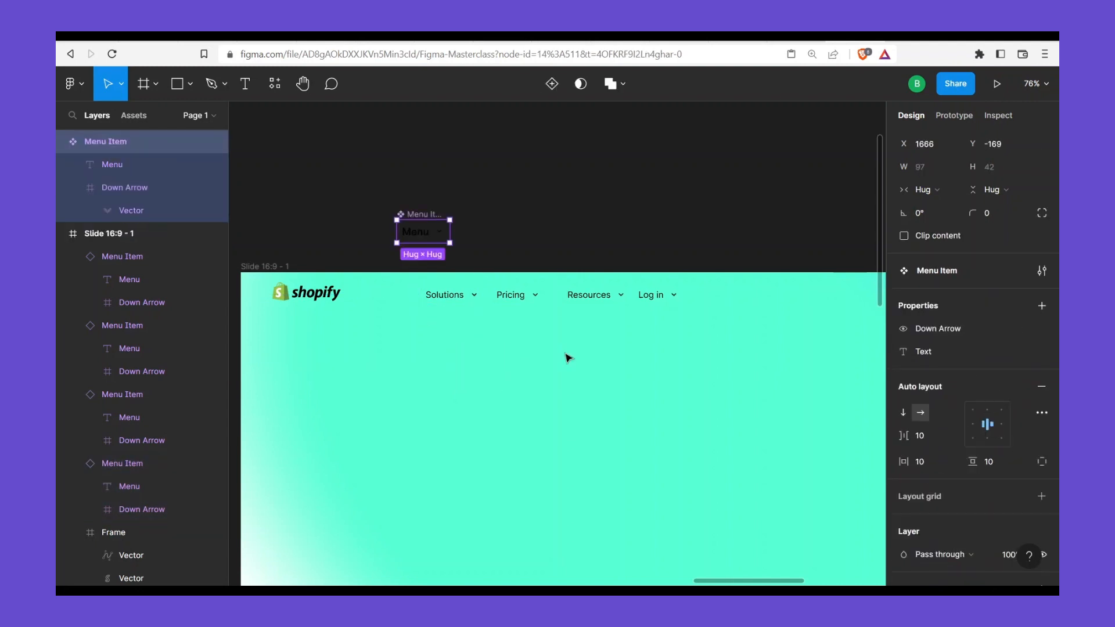
key("ctrl+z")
key("ctrl+z")
key("ctrl+z")
key("ctrl+z")
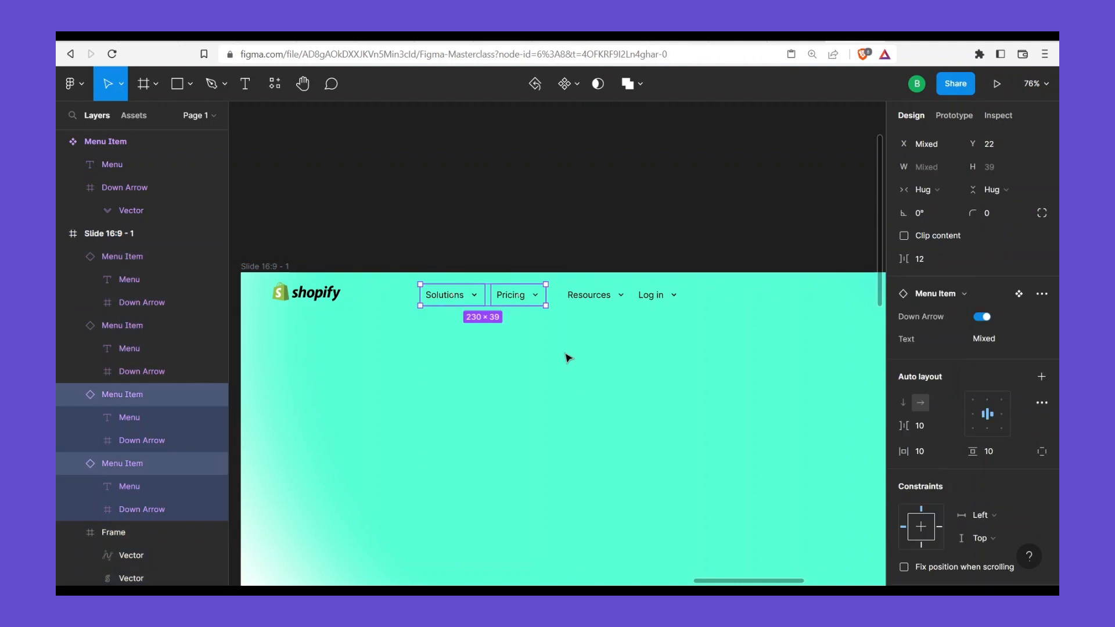
key("ctrl+z")
key("ctrl+z")
key("ctrl+z")
key("ctrl+z")
key("ctrl+z")
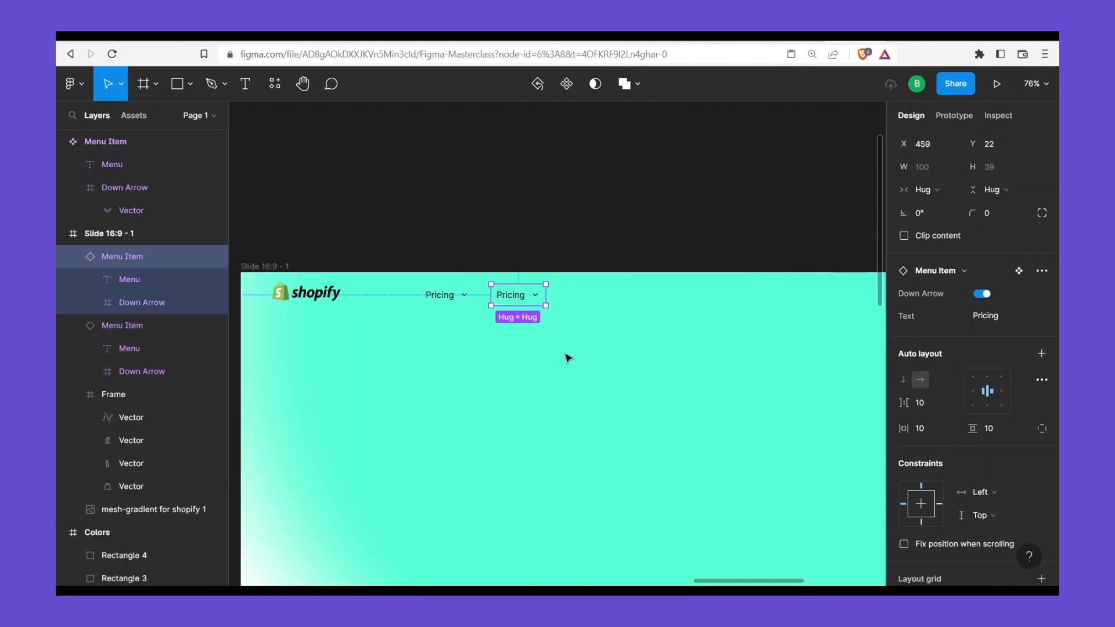
Try duplicating the second Pricing instance twice along the header and undo both copies
key("ctrl+d")
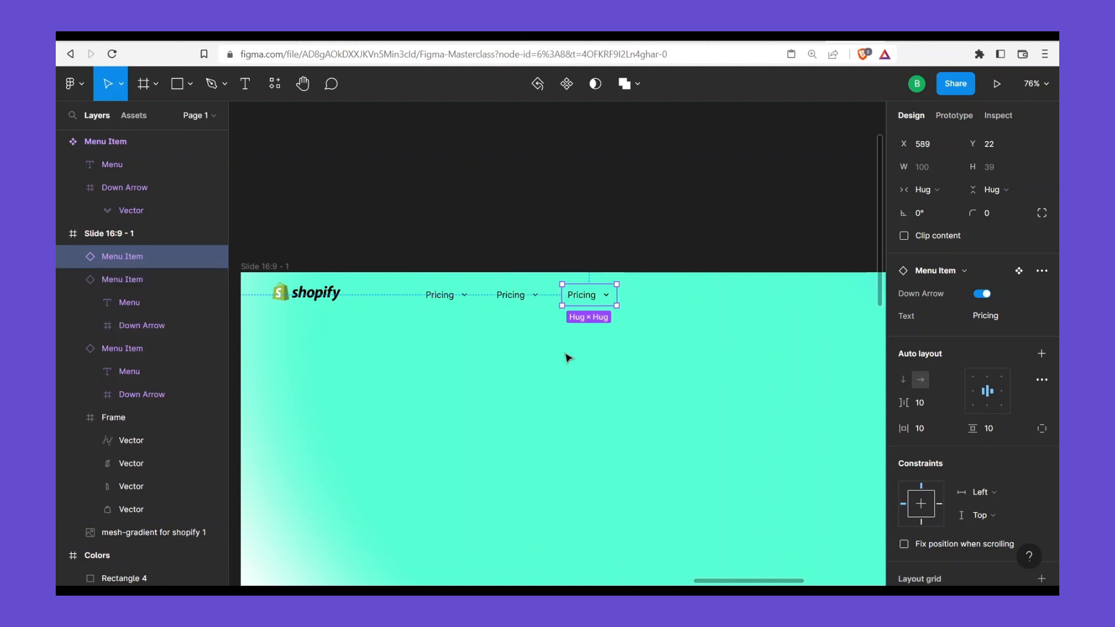
key("ctrl+d")
key("ctrl+z")
key("ctrl+z")
Undo the remaining Pricing duplicate and the label's text style change
key("ctrl+z")
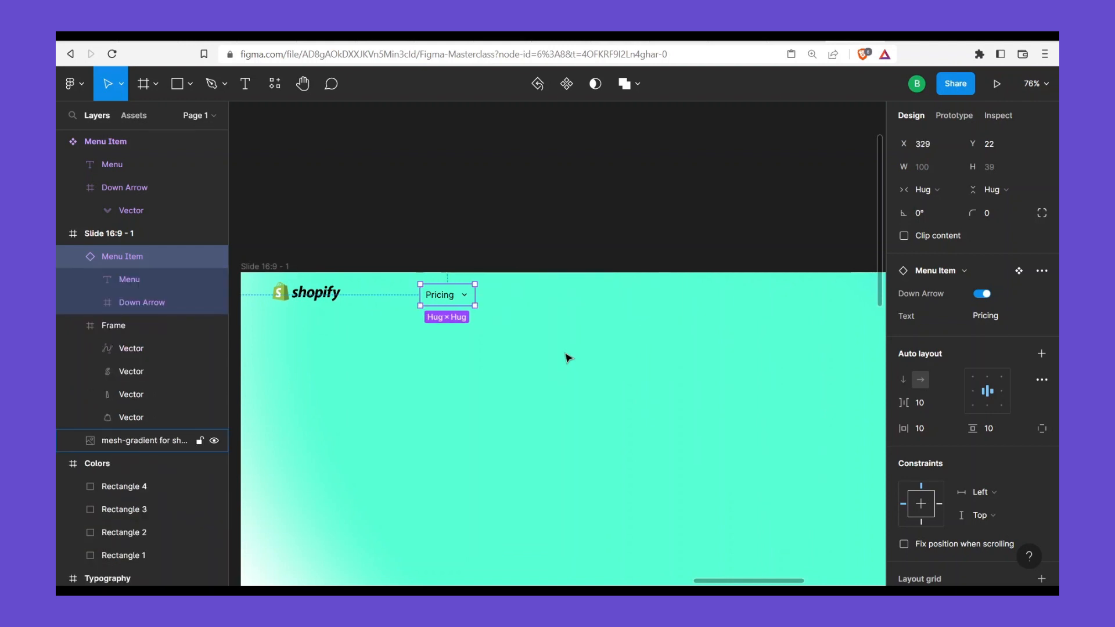
key("ctrl+z")
key("ctrl+z")
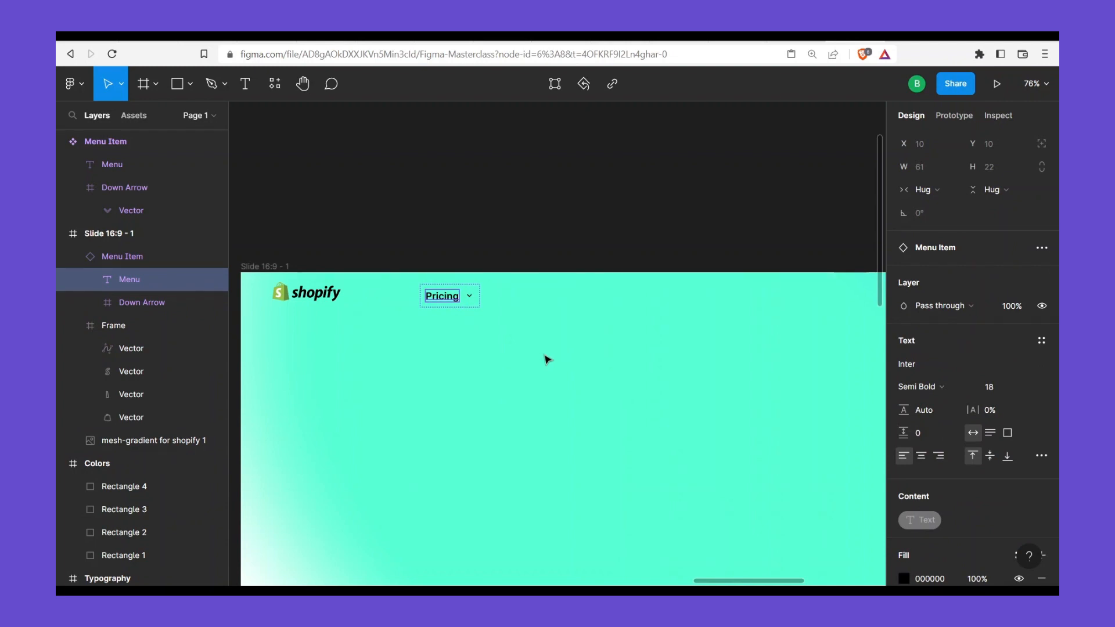
Examine the main Menu Item component beside the slide in comparison with the Pricing instance in the header
left_click(433, 350)
left_click_drag(431, 343, 587, 311)
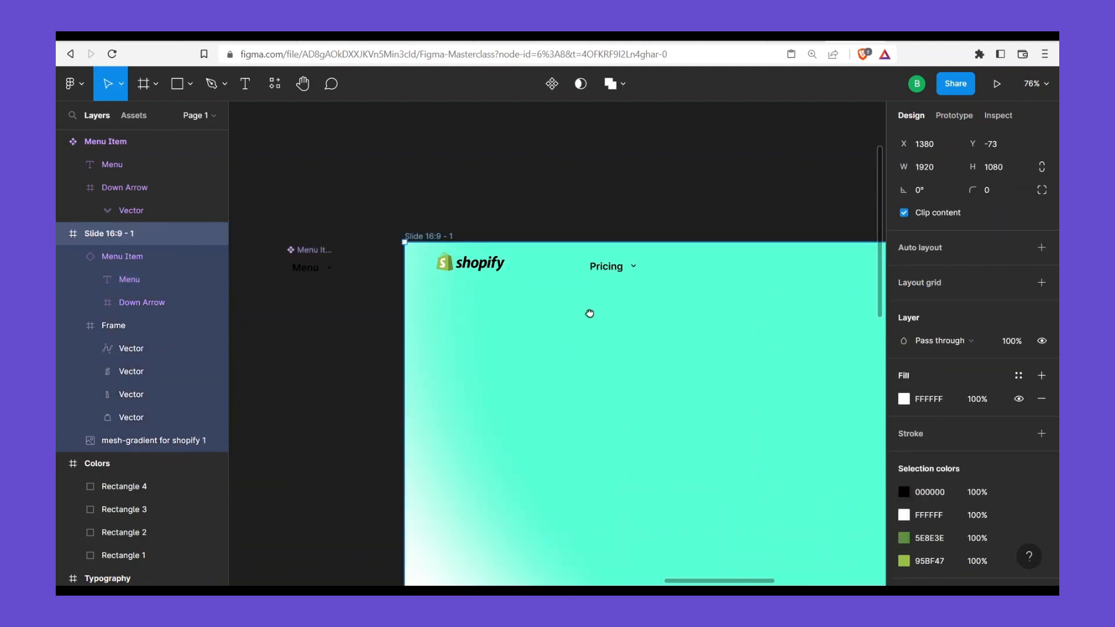
left_click(328, 274)
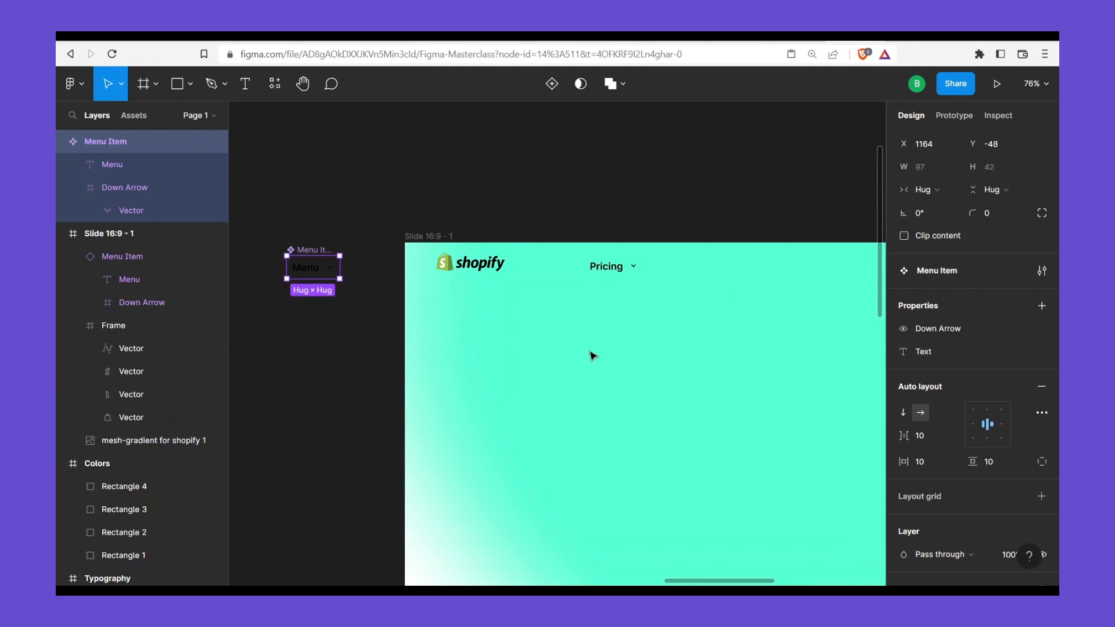
left_click(622, 269)
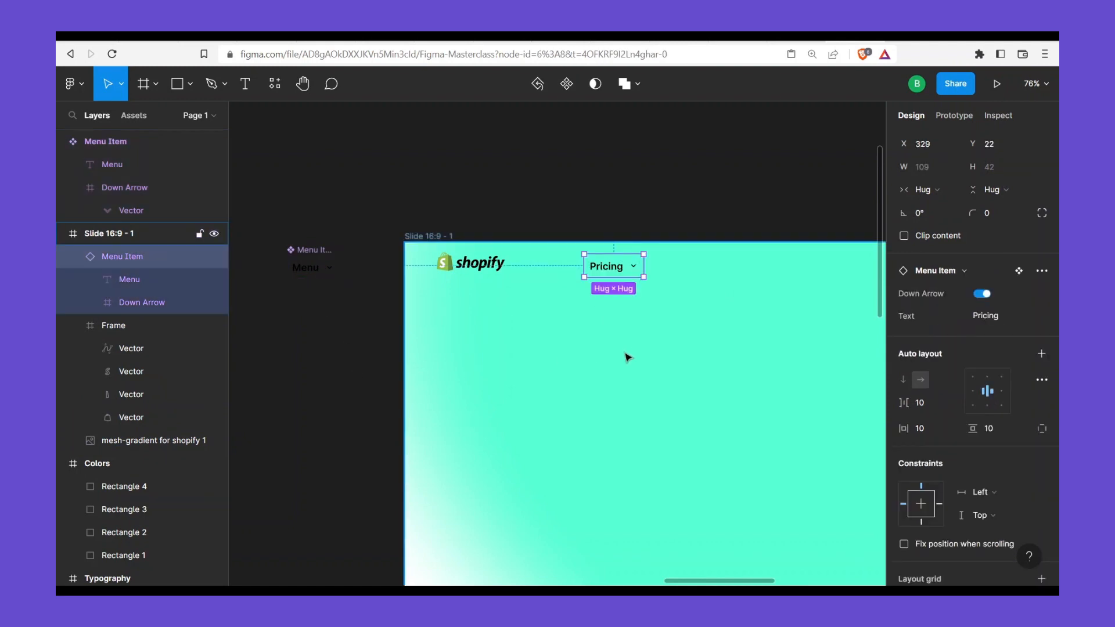
left_click(313, 273)
left_click(313, 273)
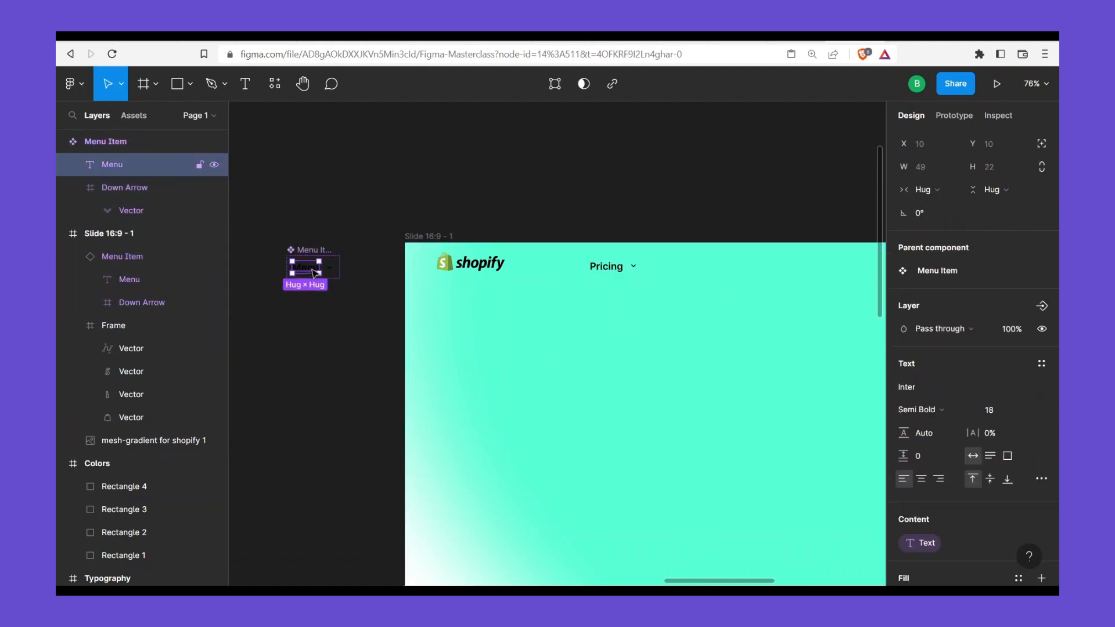
left_click(457, 321)
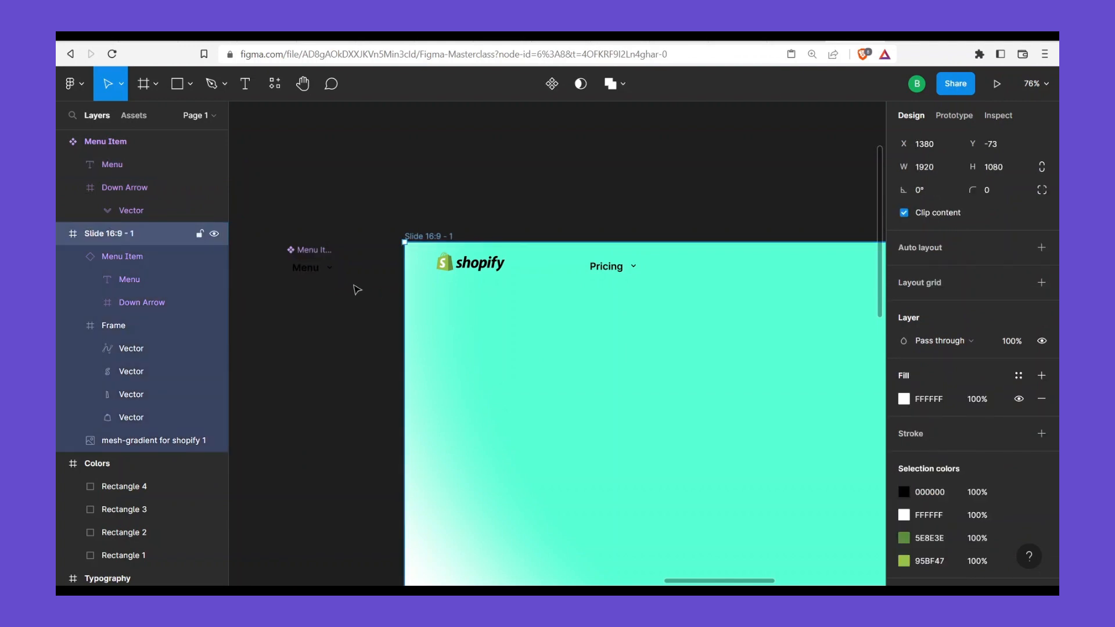
double_click(314, 273)
left_click(369, 274)
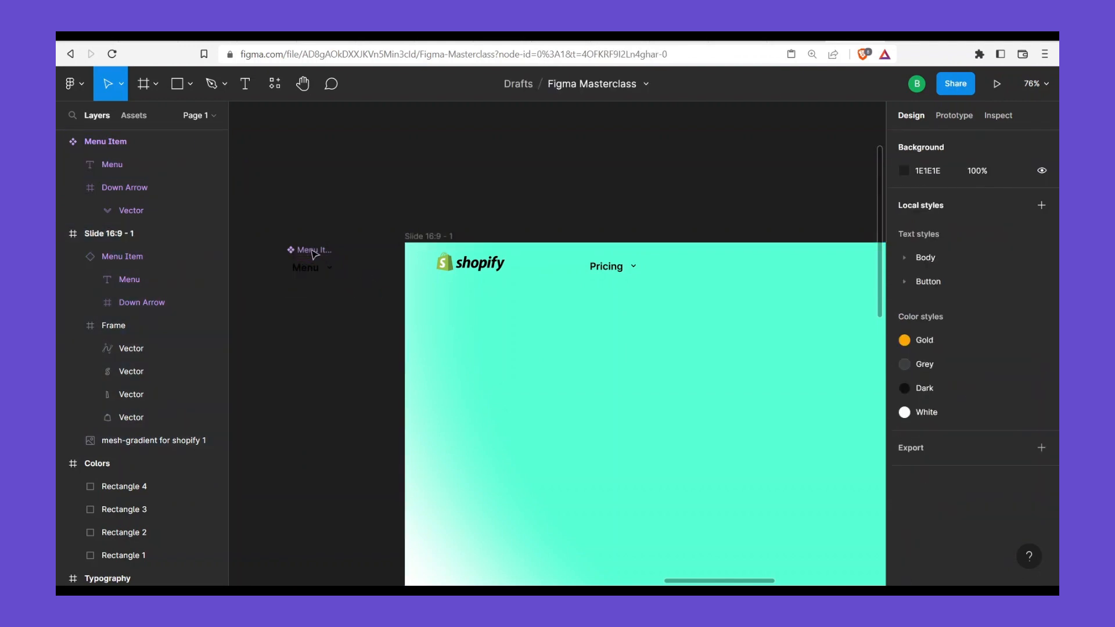
Move the main Menu Item component to the empty canvas above the slide, at about X 1935, Y -209
left_click(314, 268)
left_click_drag(528, 182, 468, 281)
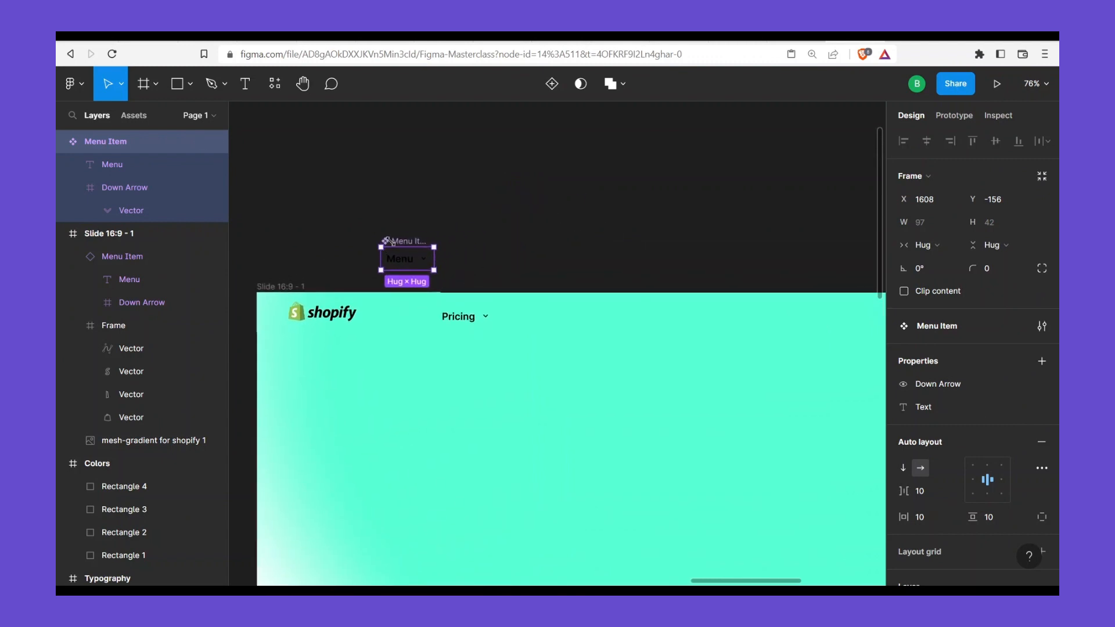
left_click_drag(393, 243, 603, 354)
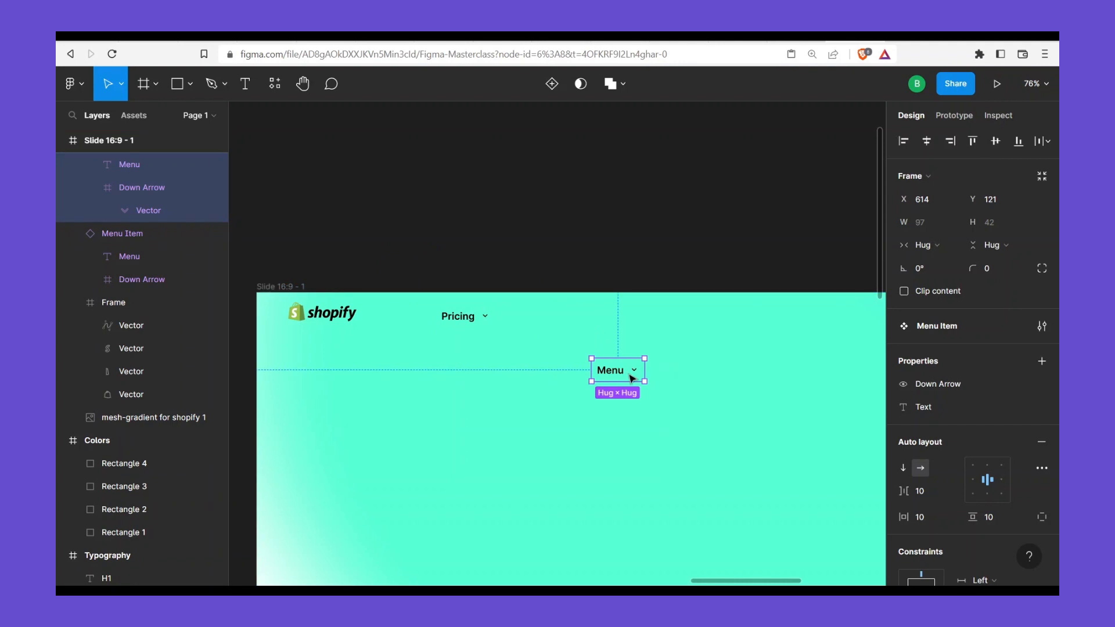
left_click_drag(625, 371, 595, 230)
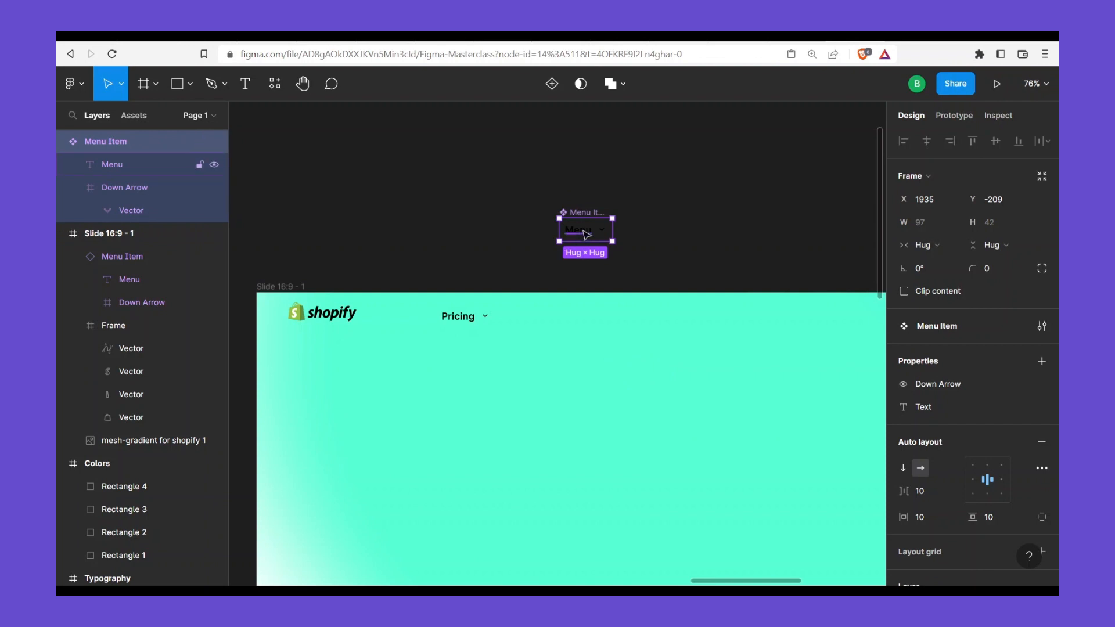
Duplicate the Pricing instance three times at even spacing along the header, the last copy at X 752, Y 22
double_click(580, 230)
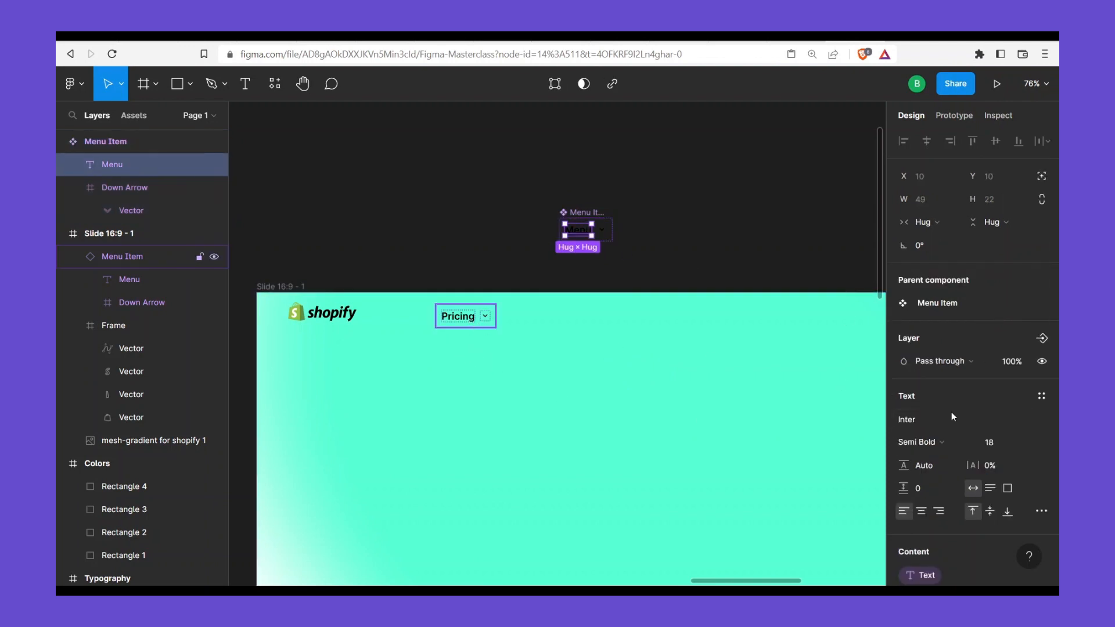
left_click(471, 324)
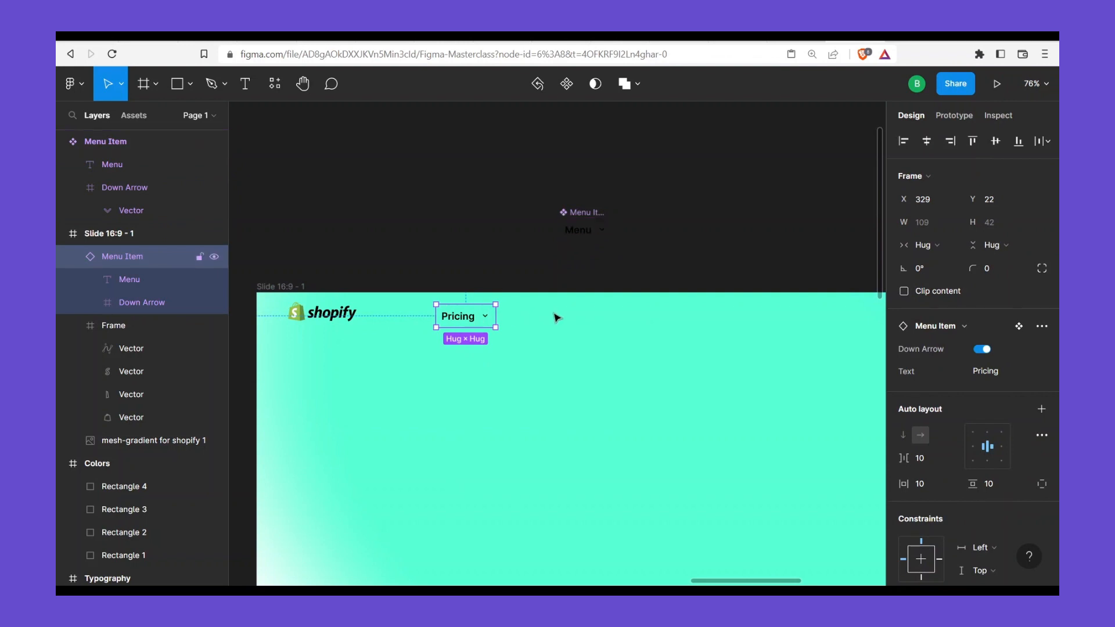
key("ctrl+d")
key("ctrl+d")
key("ctrl+d")
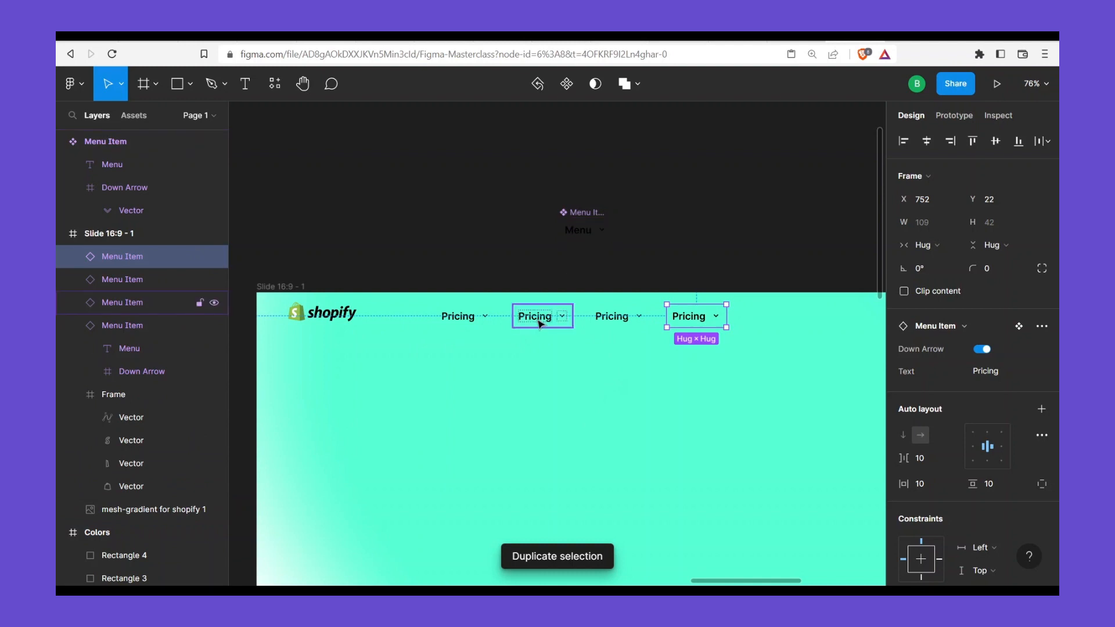
Try font sizes 36 and 15 on the main Menu Item component's label
double_click(584, 232)
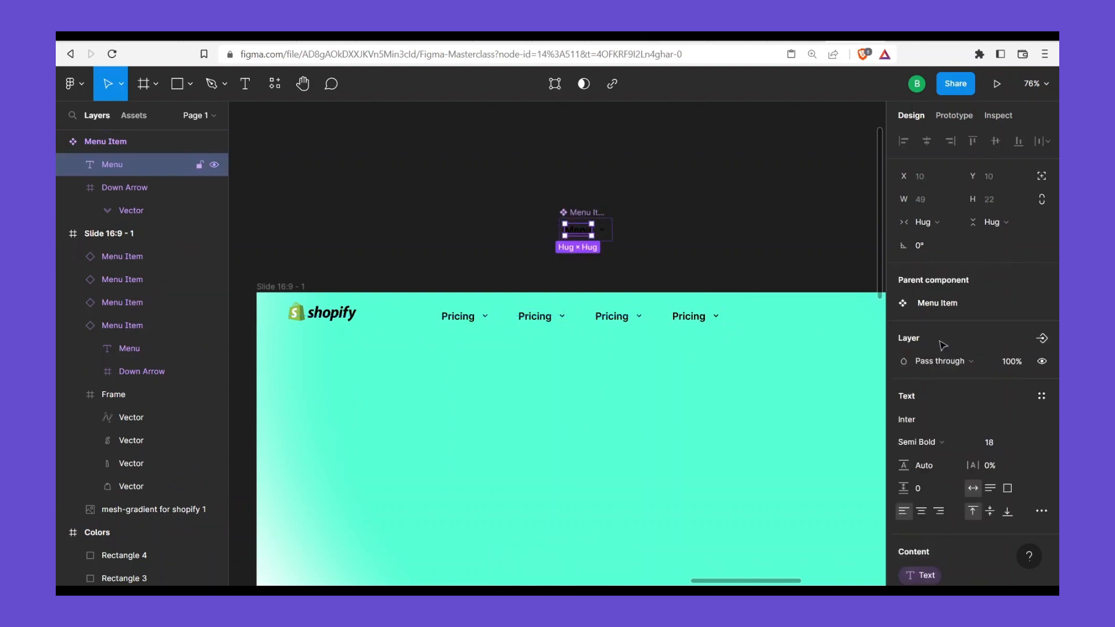
left_click(1031, 443)
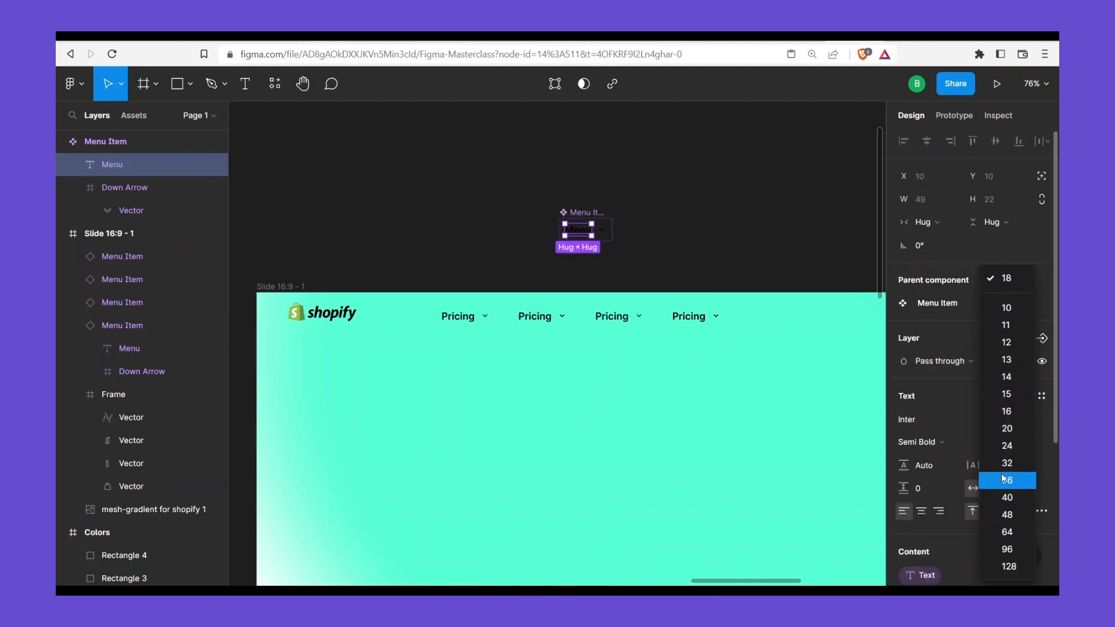
left_click(1031, 480)
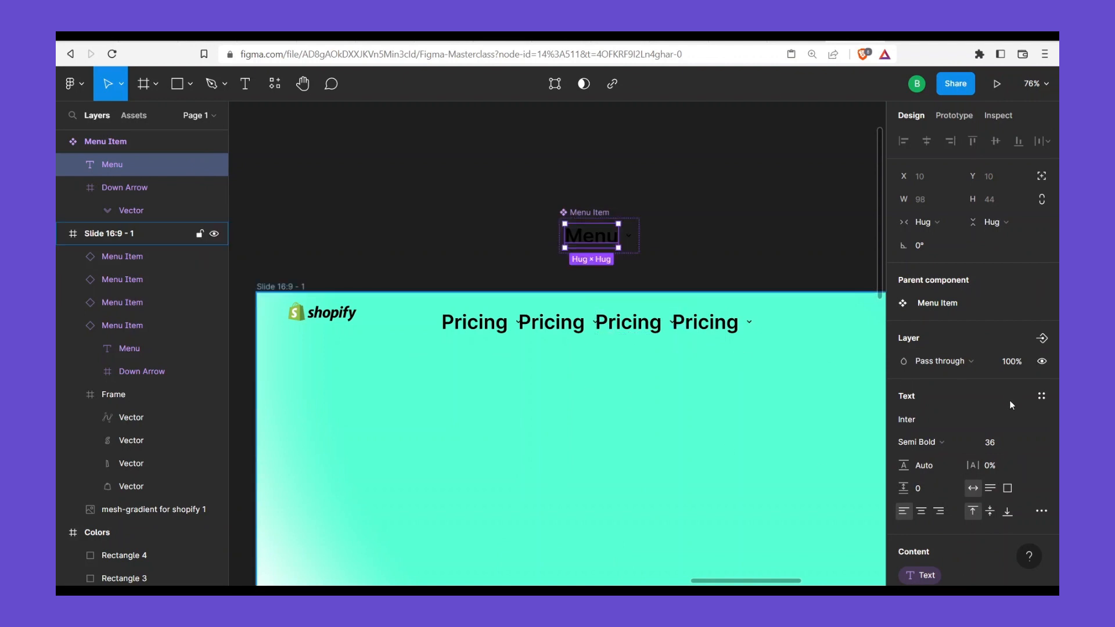
left_click(1030, 443)
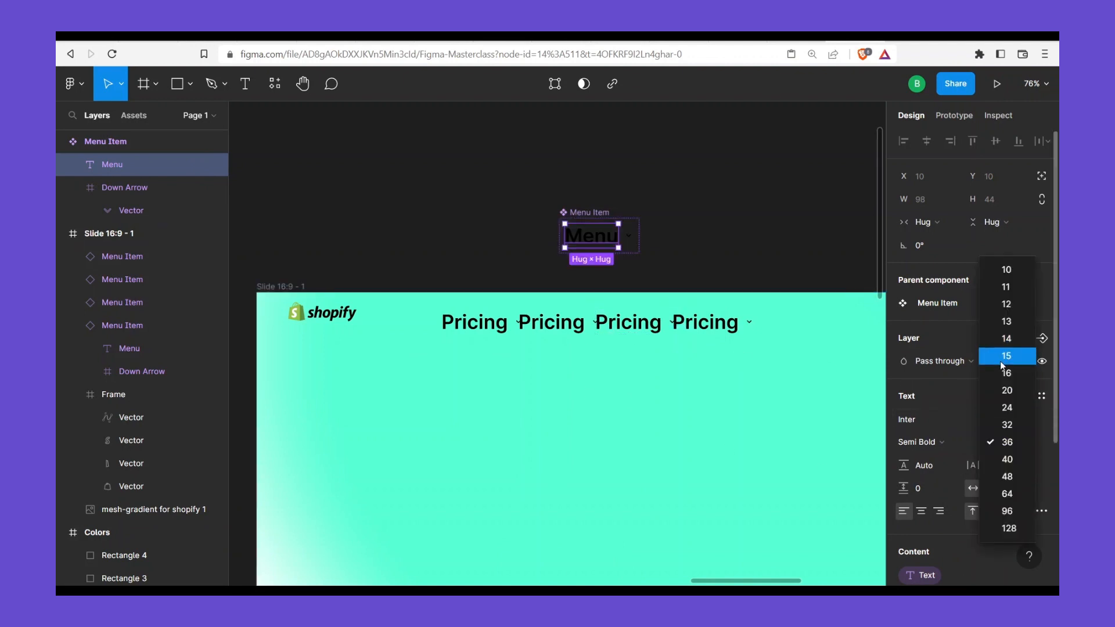
left_click(1005, 356)
left_click(1024, 443)
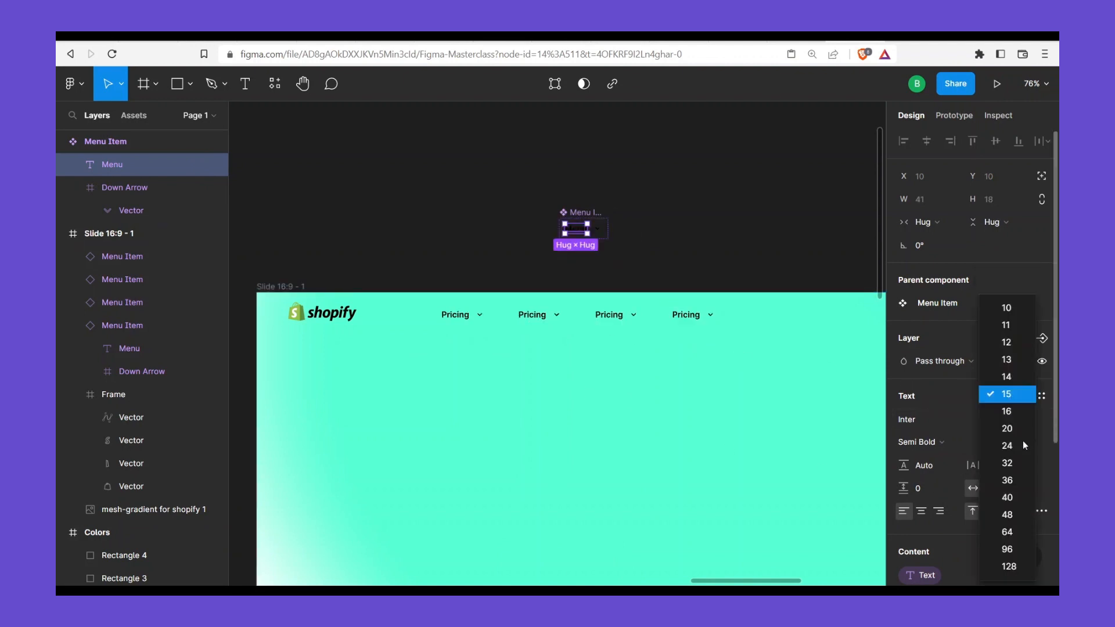
left_click(955, 428)
Apply the Body/16 text style to the main Menu Item component's label, and detach the style
left_click(1039, 396)
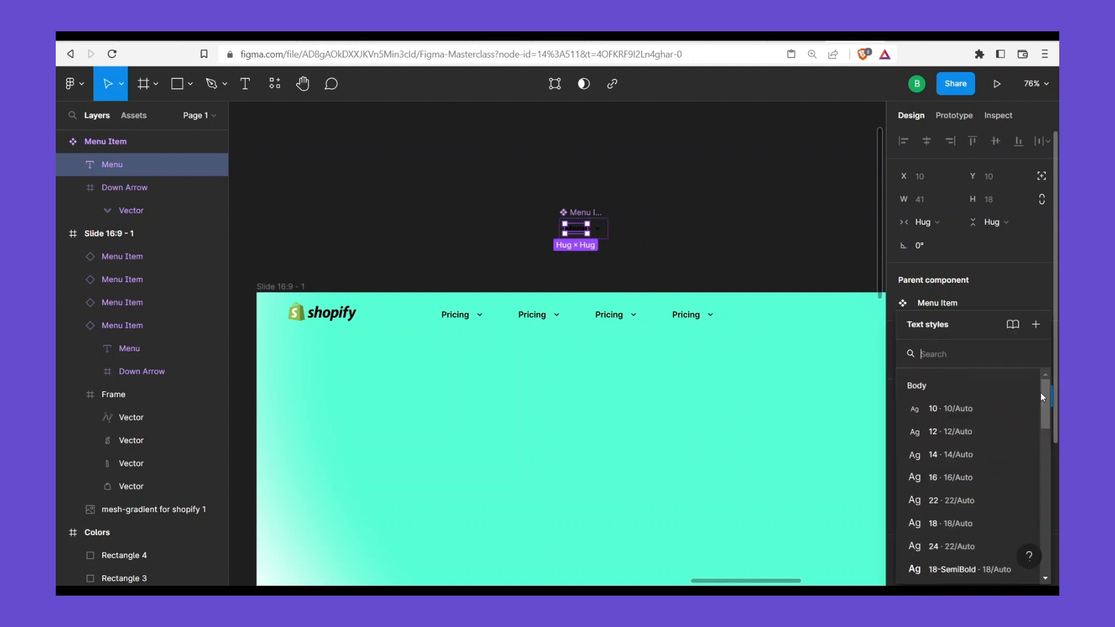
left_click(955, 477)
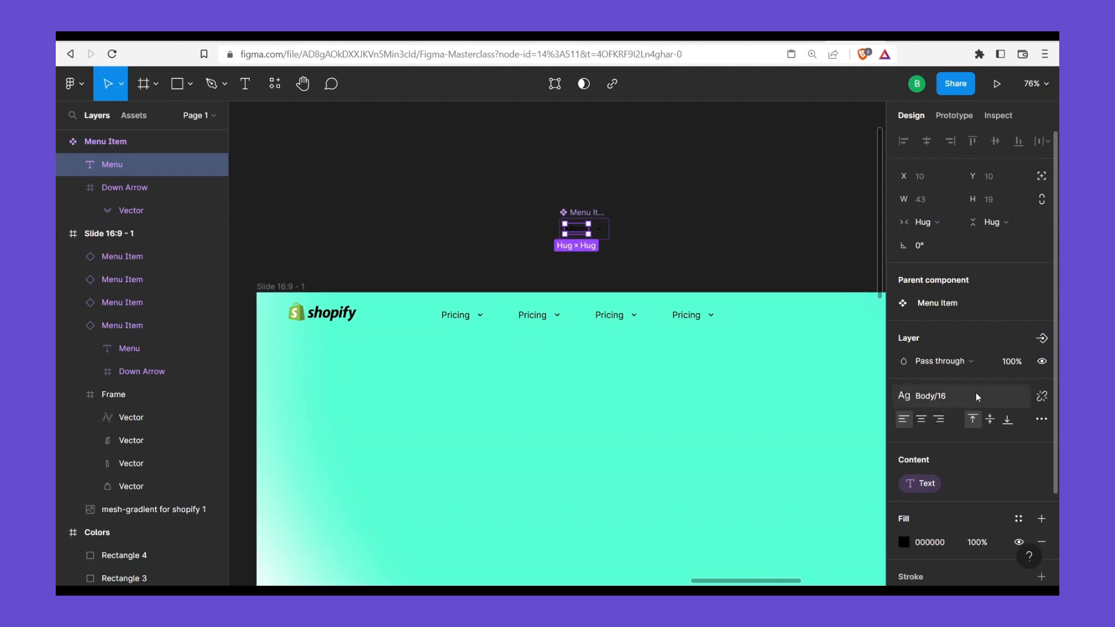
left_click(1039, 397)
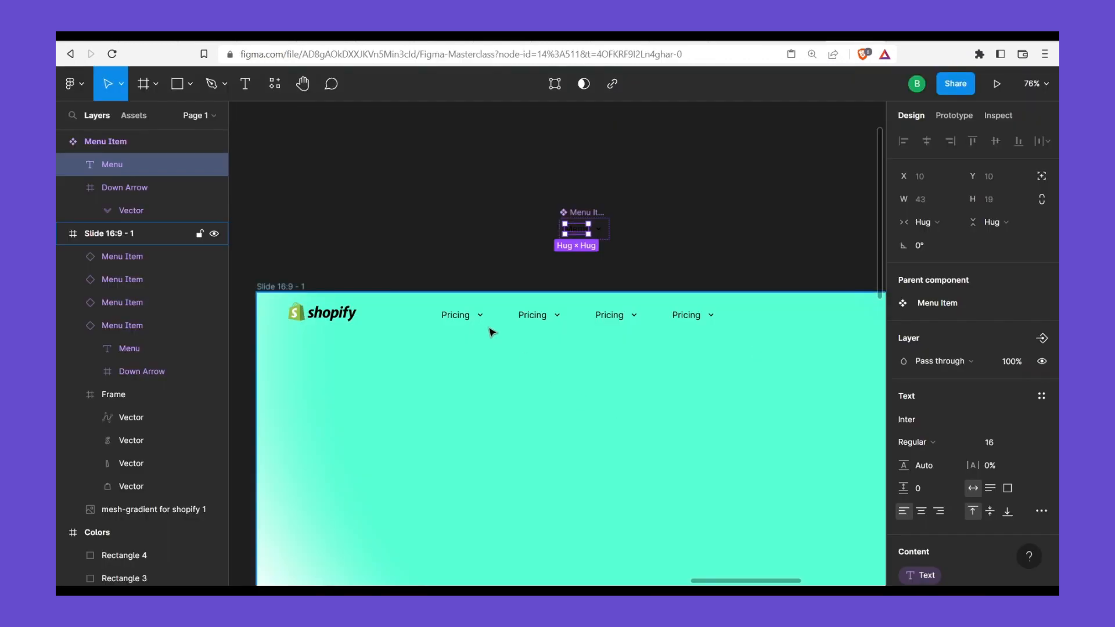
Move the main Menu Item component slightly closer to the slide and set its label's fill to red FF0303
left_click(602, 290)
left_click(528, 256)
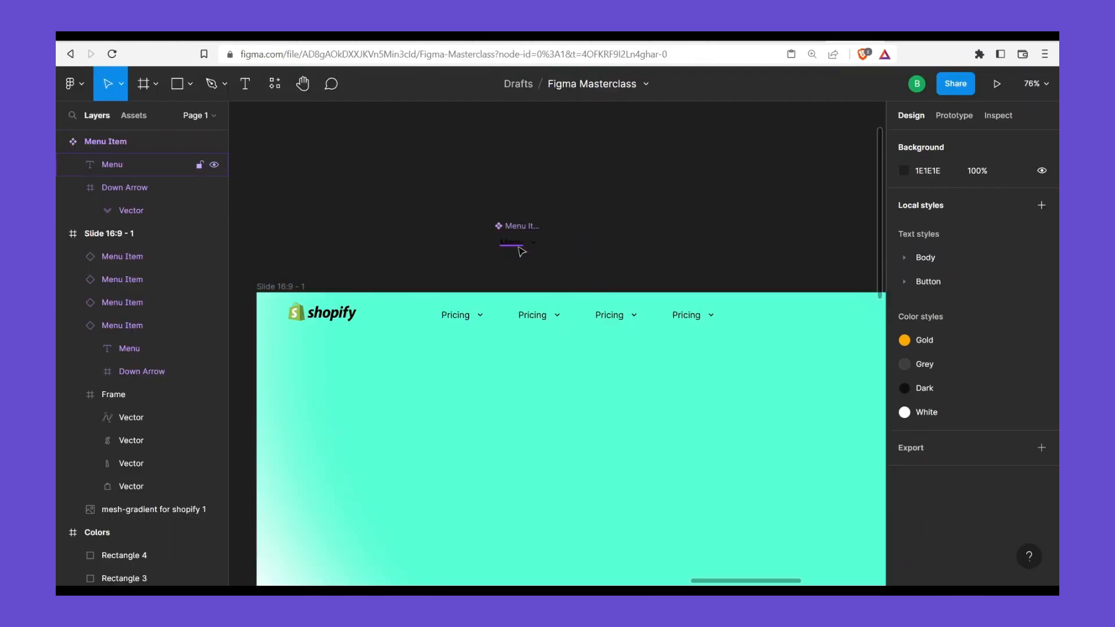
left_click(519, 247)
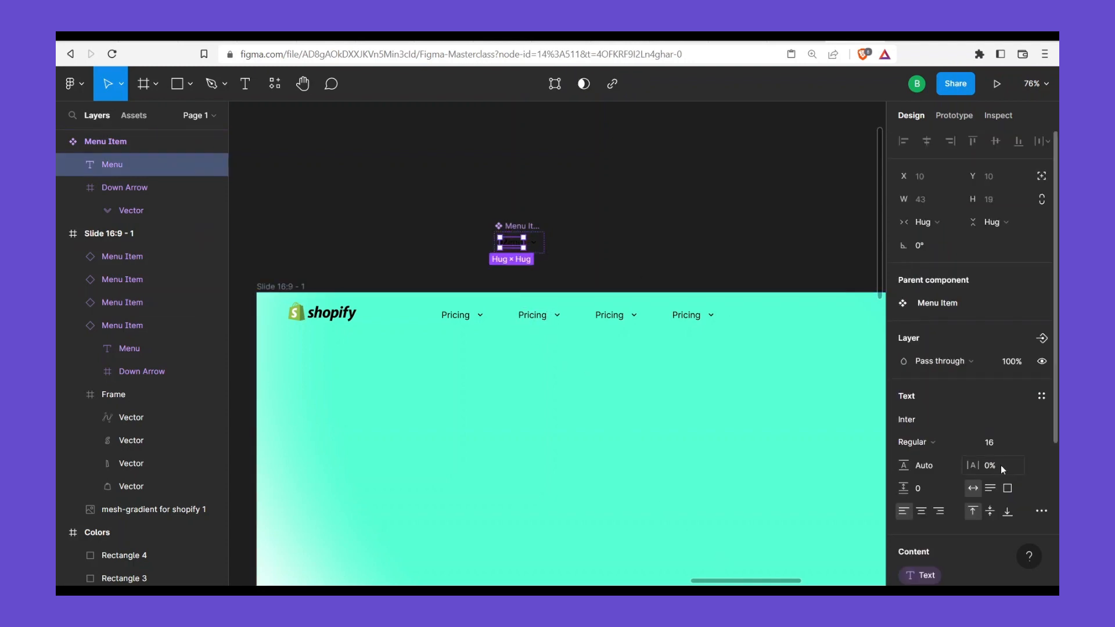
scroll(1001, 465, "down", 3)
left_click(904, 438)
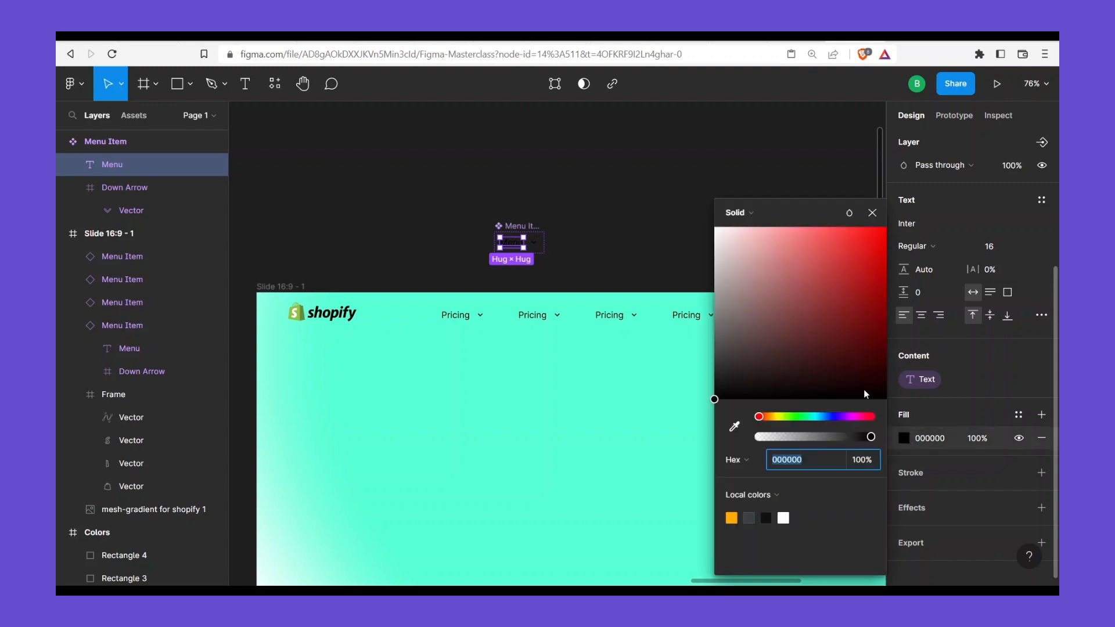
left_click_drag(827, 310, 885, 222)
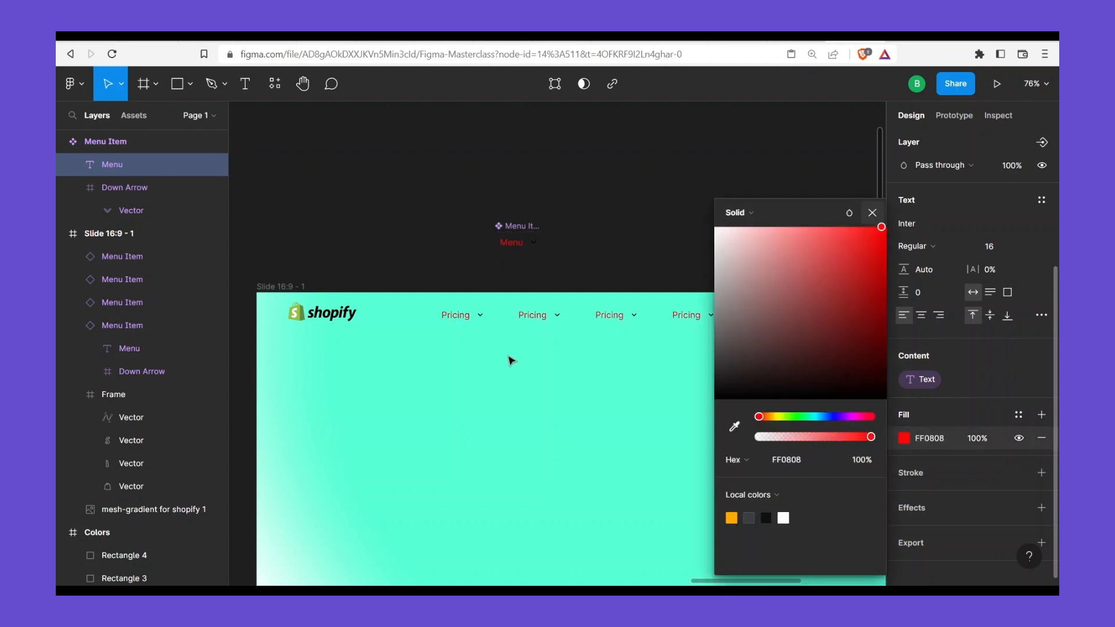
Close the fill colour settings and compare the main Menu Item component with the first Pricing instance
scroll(511, 373, "right", 3)
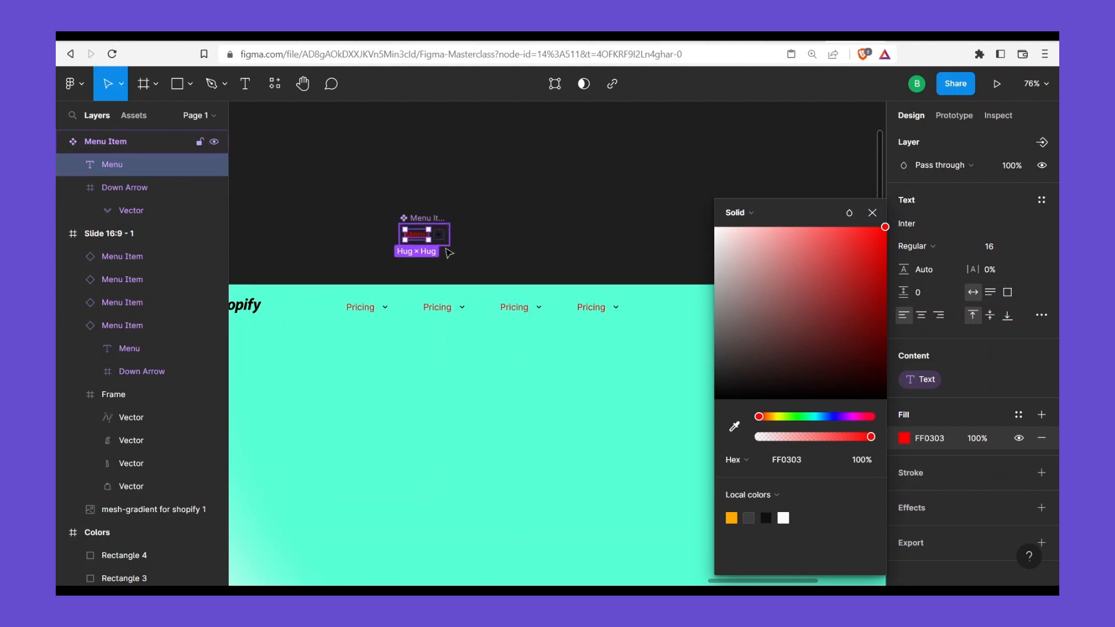
key("Escape")
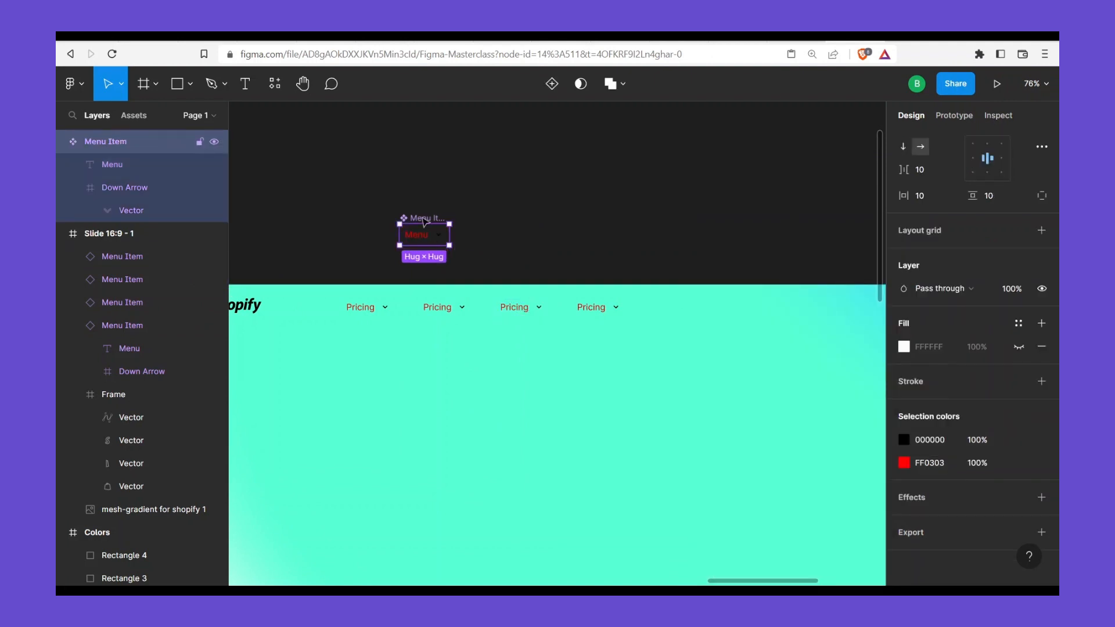
left_click(367, 307)
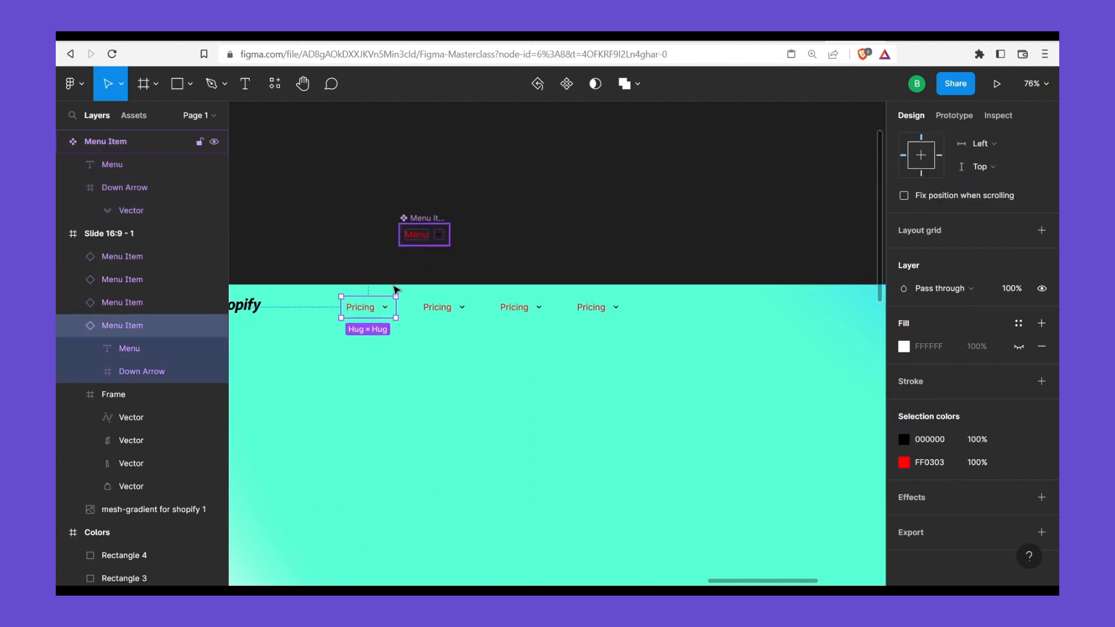
left_click(422, 222)
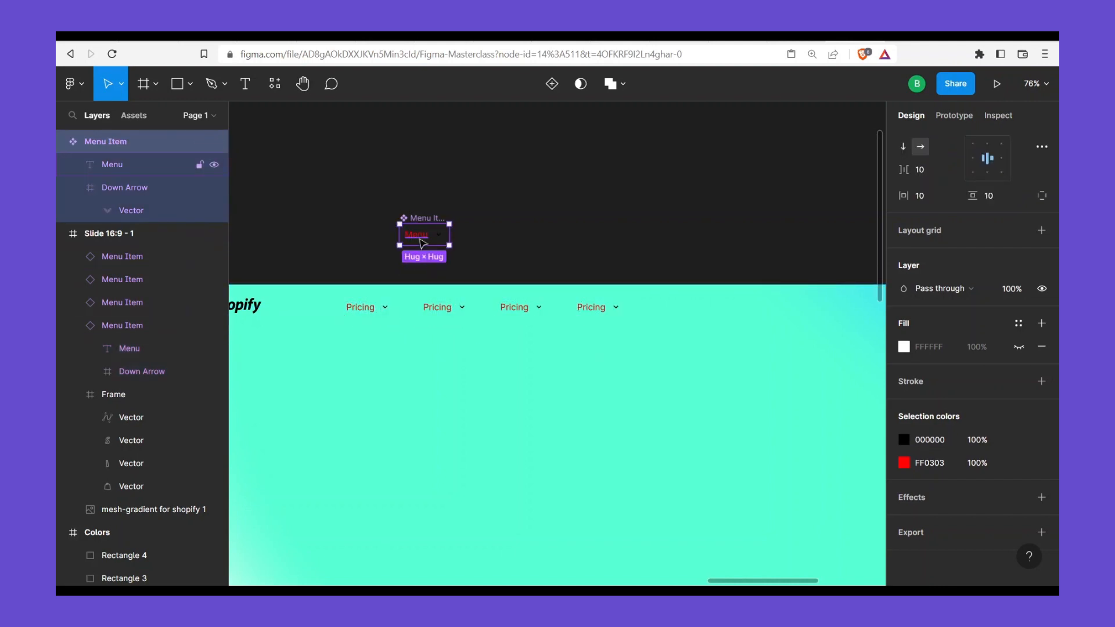
Undo the red fill on the main Menu Item component's label
key("ctrl+z")
key("ctrl+shift+z")
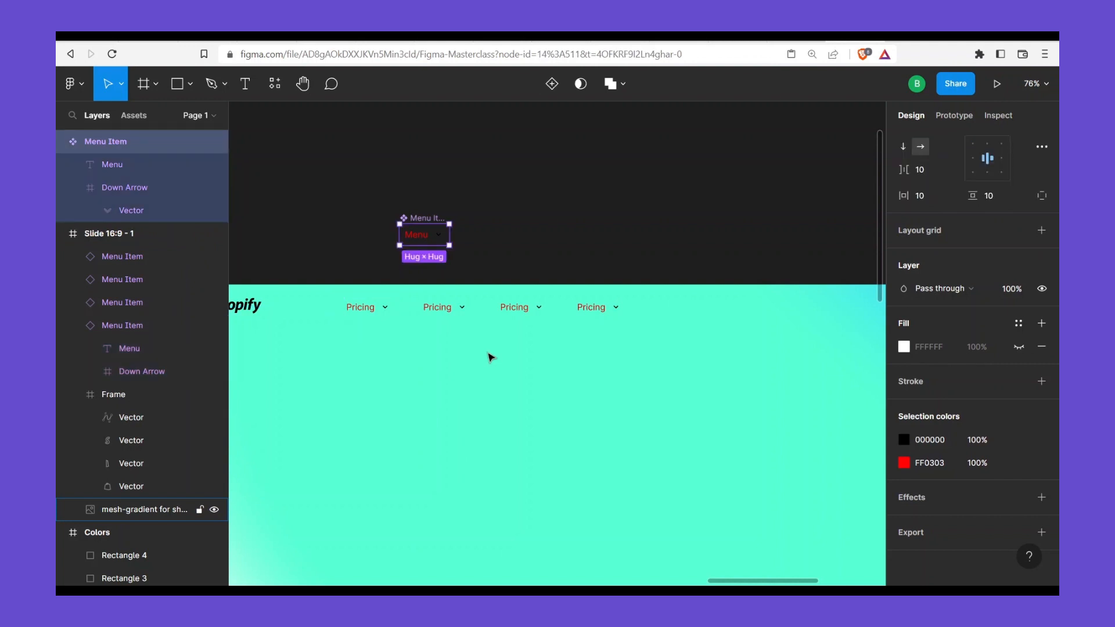
key("ctrl+z")
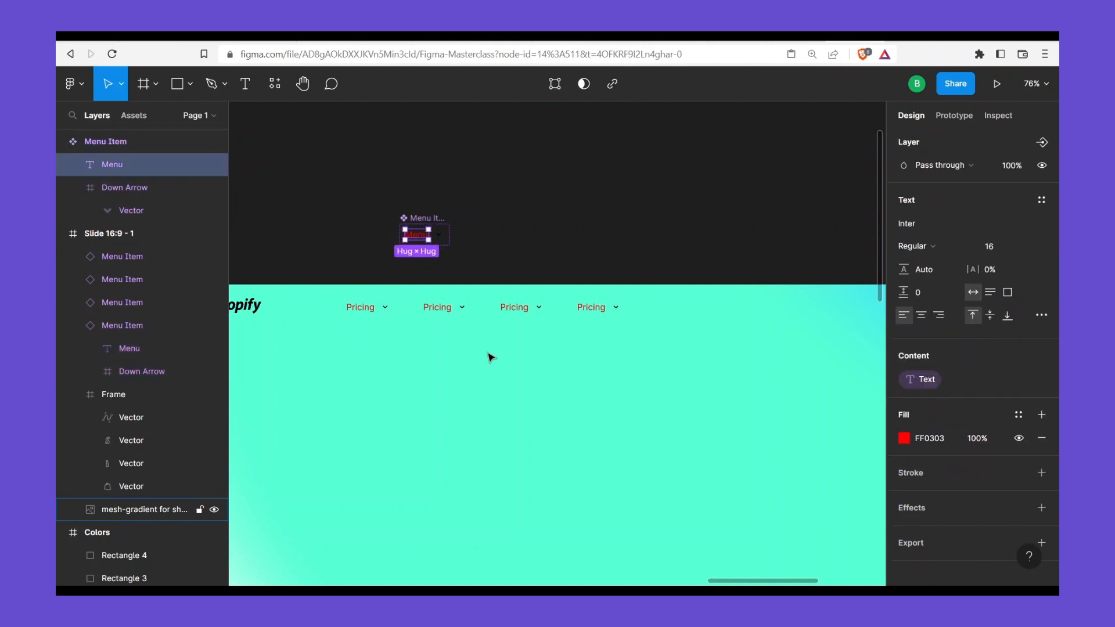
key("ctrl+z")
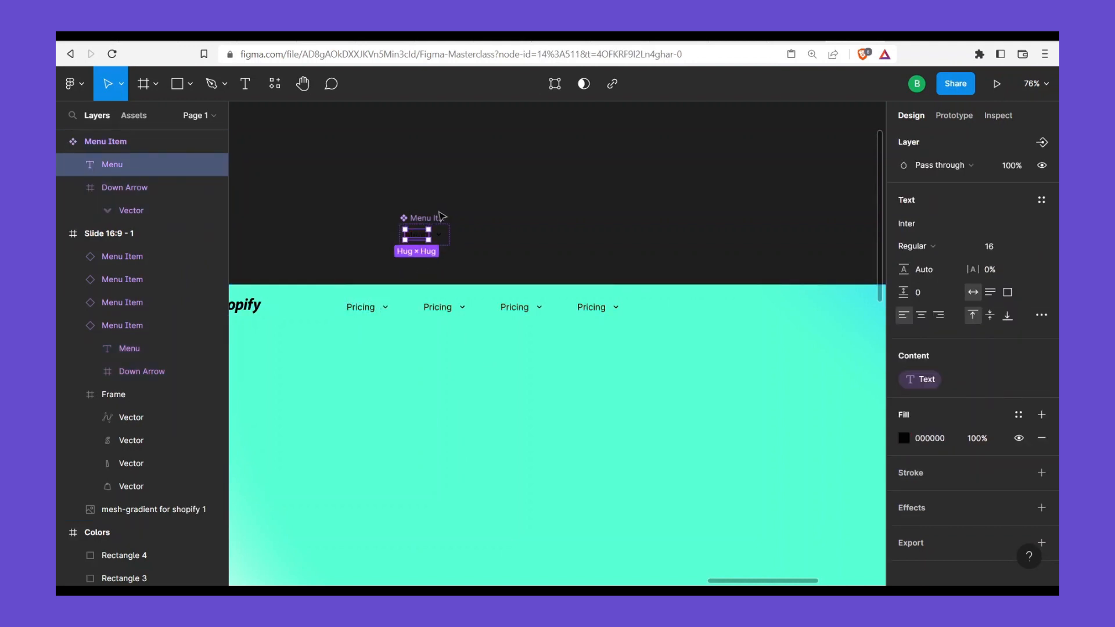
Move the main Menu Item component further left above the slide
left_click(412, 219)
left_click_drag(437, 217, 350, 212)
left_click_drag(414, 289, 521, 280)
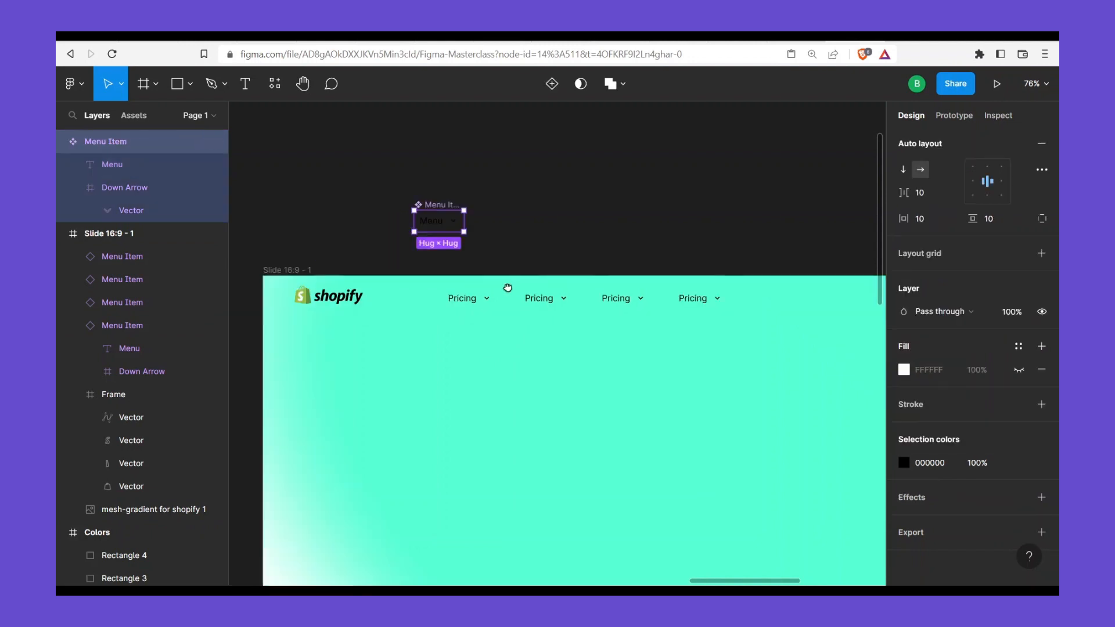
Check the menu names on the Shopify website and change the second Pricing instance's label to Solutions
double_click(544, 300)
double_click(551, 300)
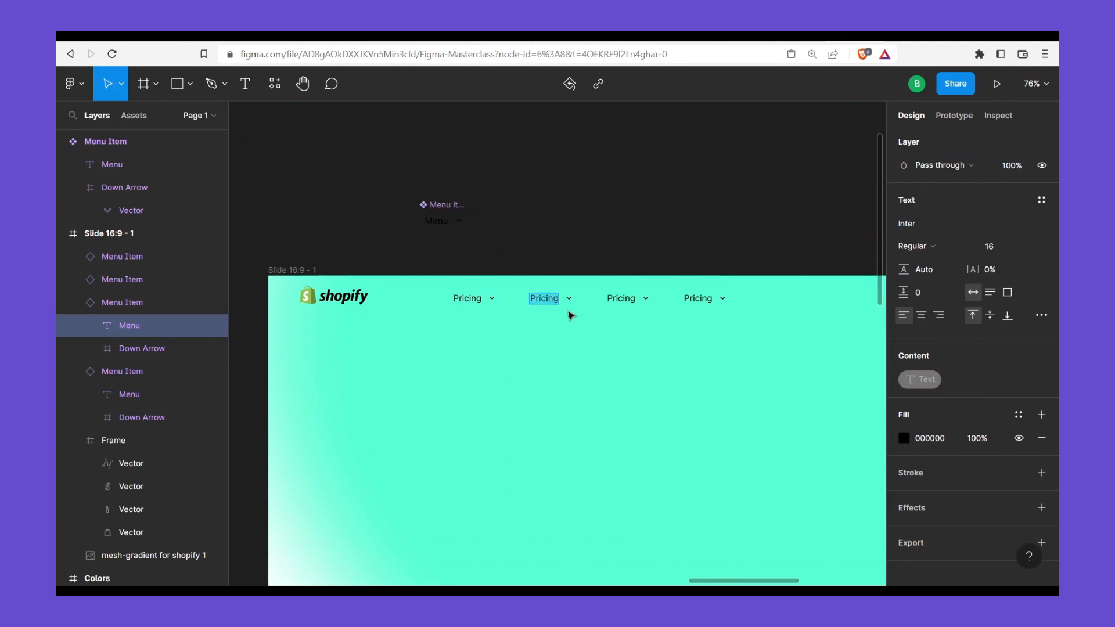
left_click(773, 43)
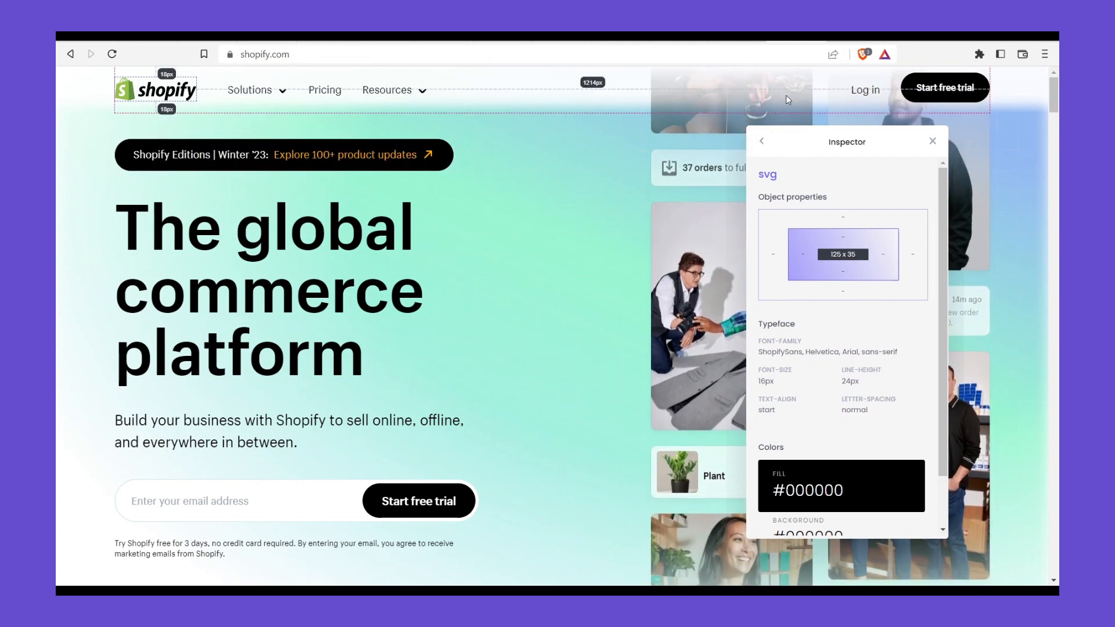
left_click(847, 40)
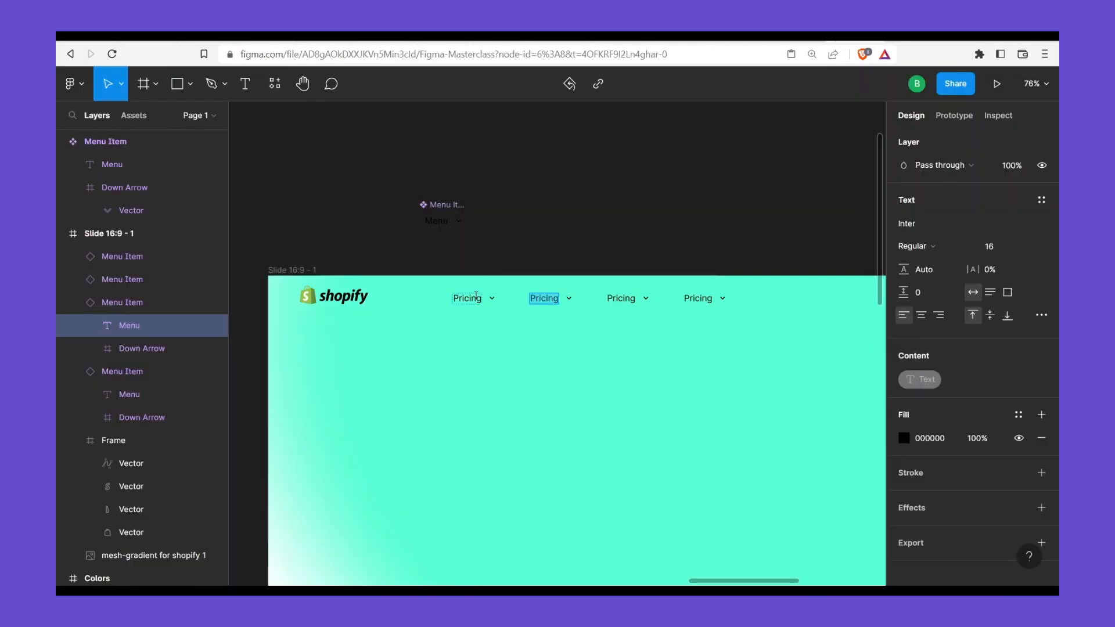
type("Solutions")
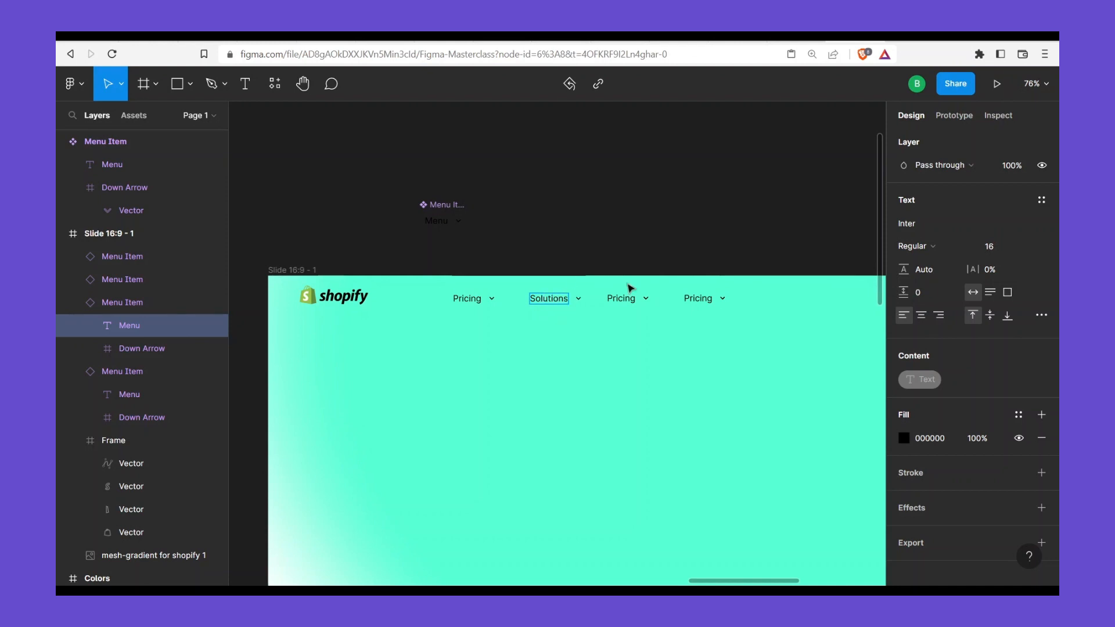
Change the third menu instance's label to Resources and the fourth one's to Log in
left_click(615, 300)
key("Return")
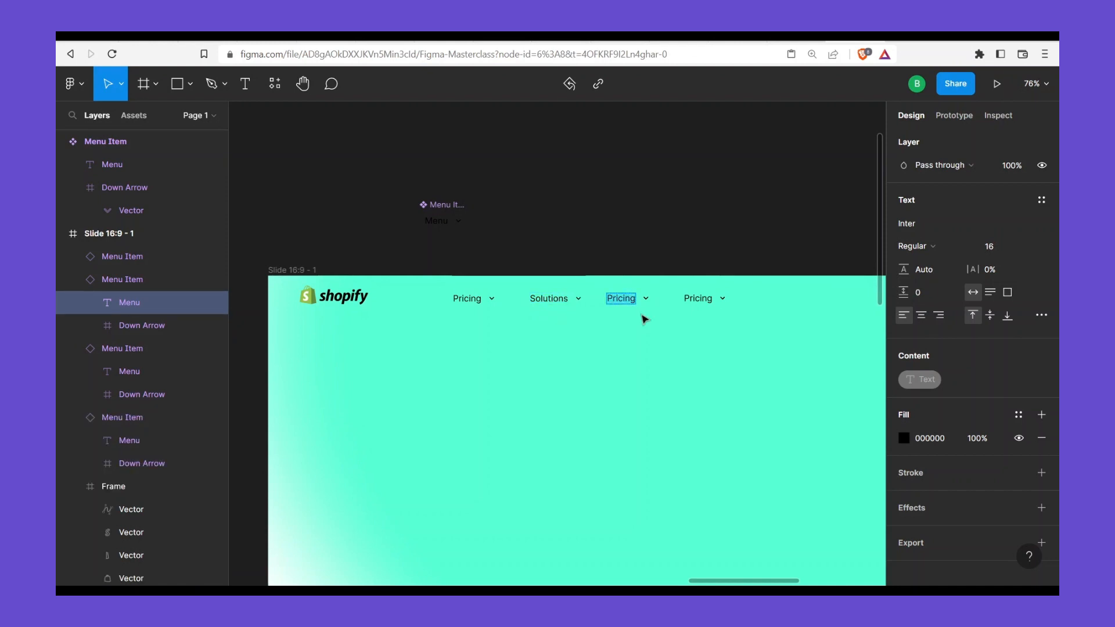
type("Resources")
left_click(699, 299)
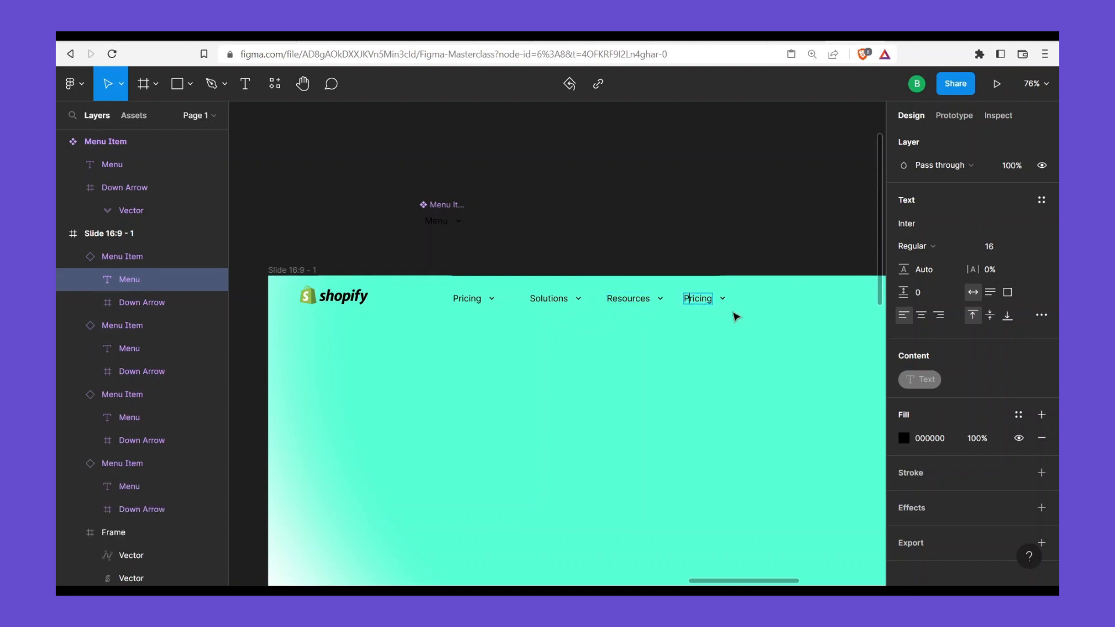
key("Return")
type("Log in")
key("Escape")
left_click(645, 347)
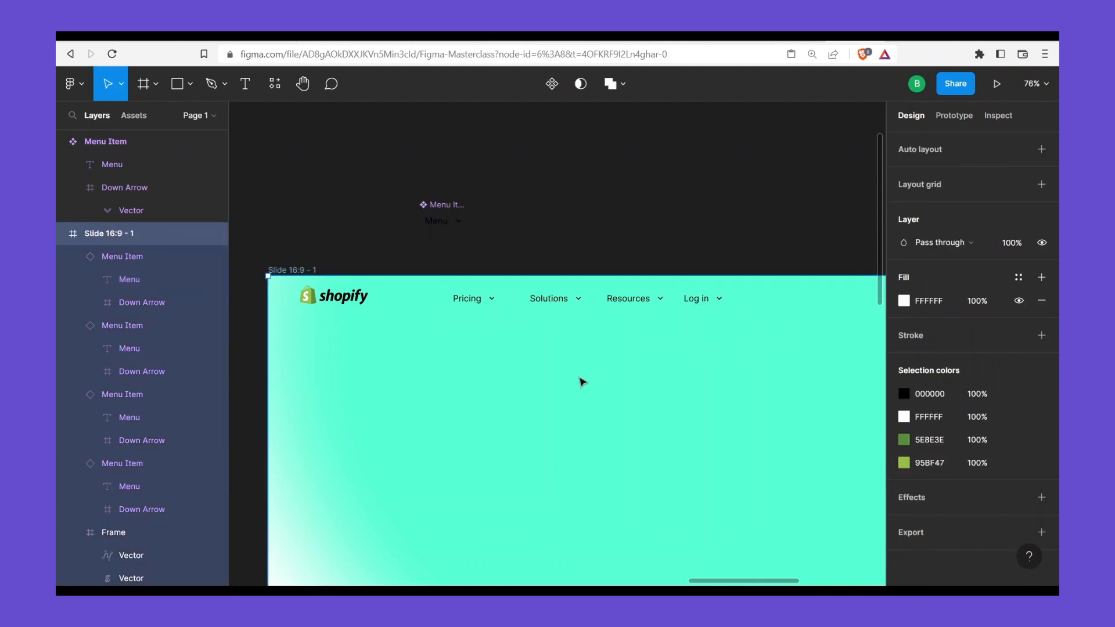
Wrap the Pricing, Solutions and Resources instances in an auto layout frame and rename it Menu Items - Left
left_click(473, 306)
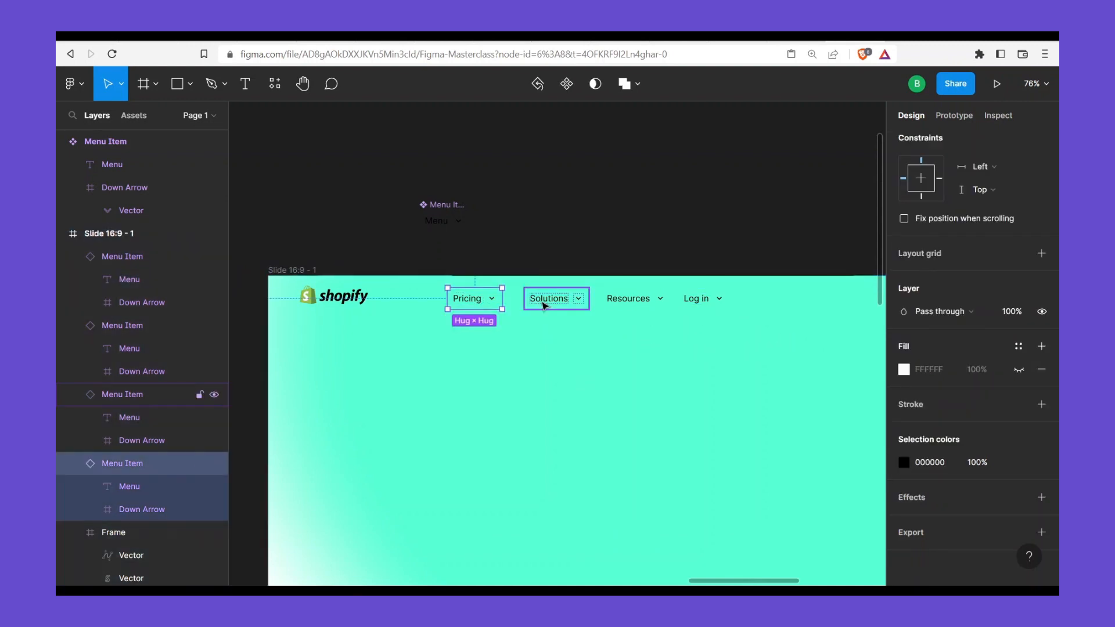
left_click(542, 303, "shift")
left_click(628, 300, "shift")
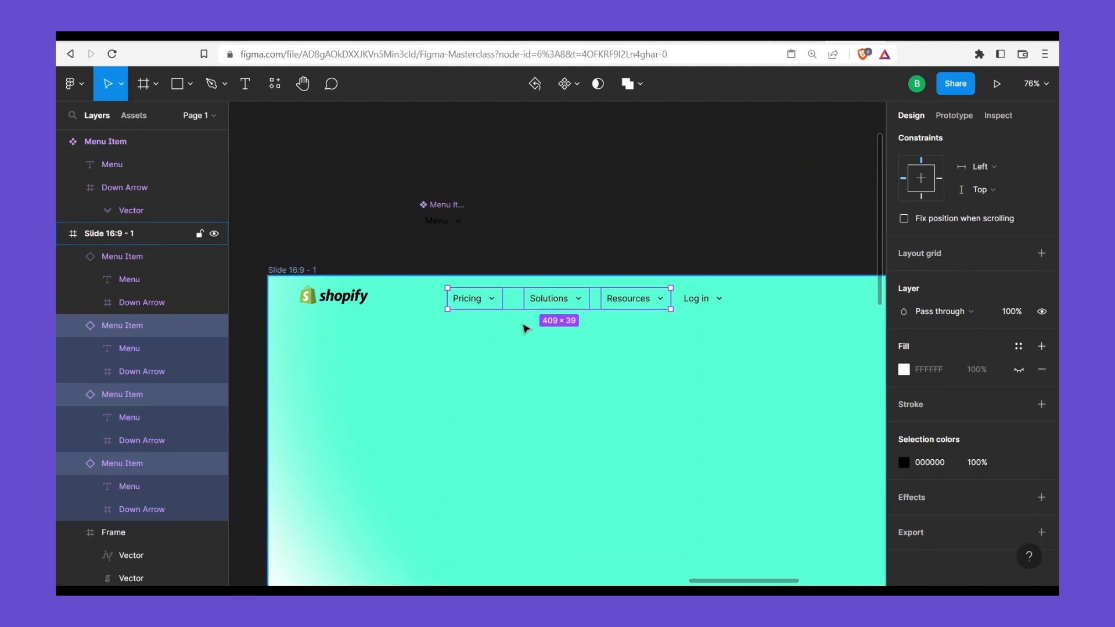
key("shift+a")
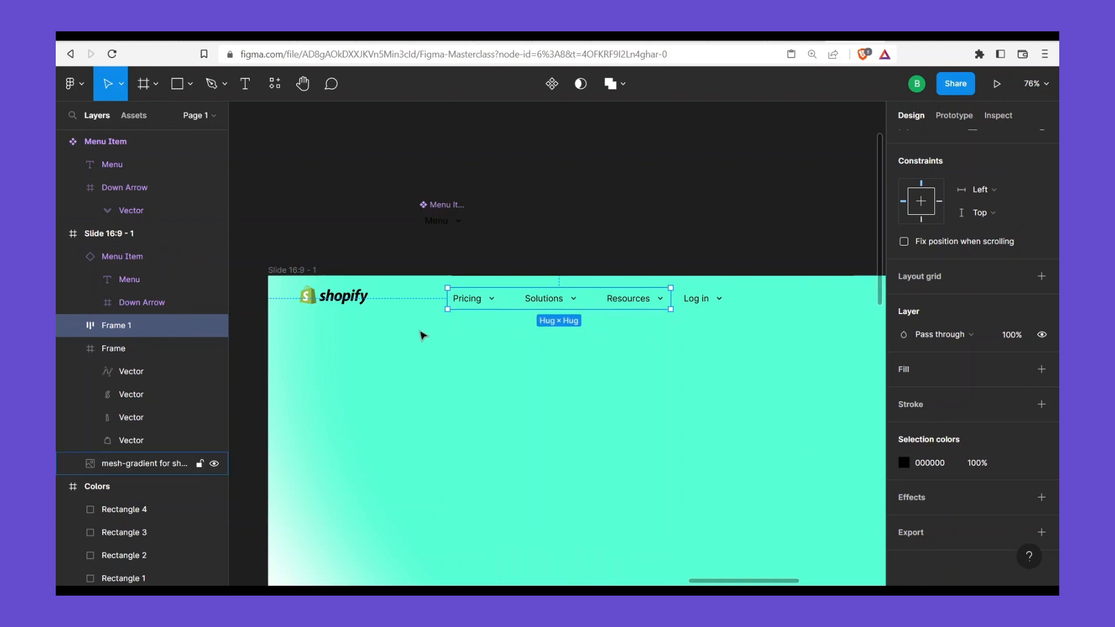
key("ctrl+r")
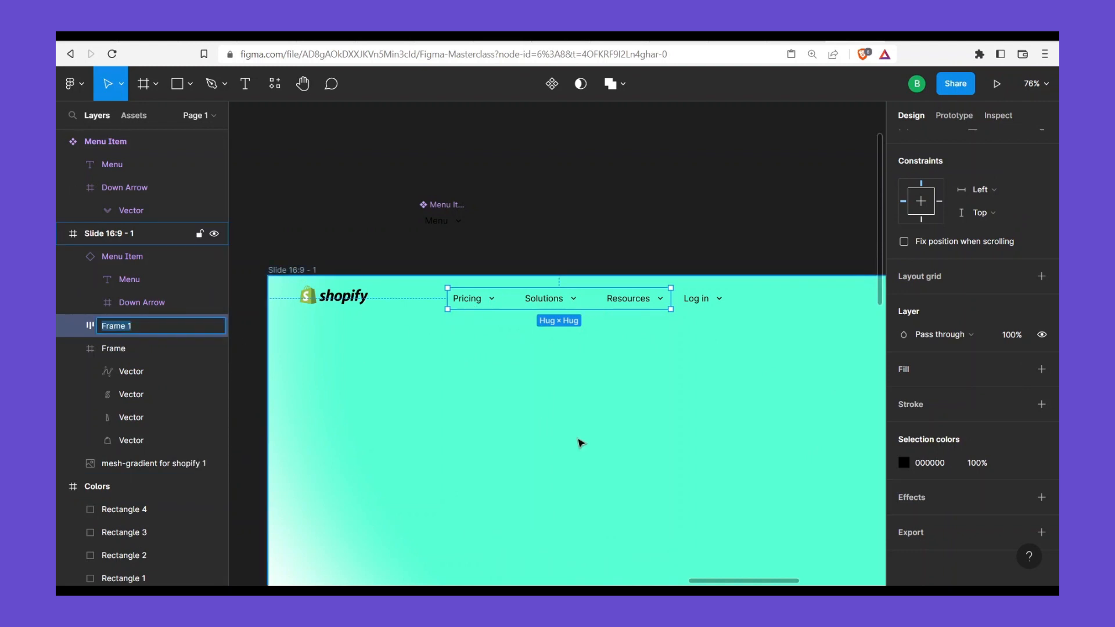
type("Menu Items - Left")
key("Return")
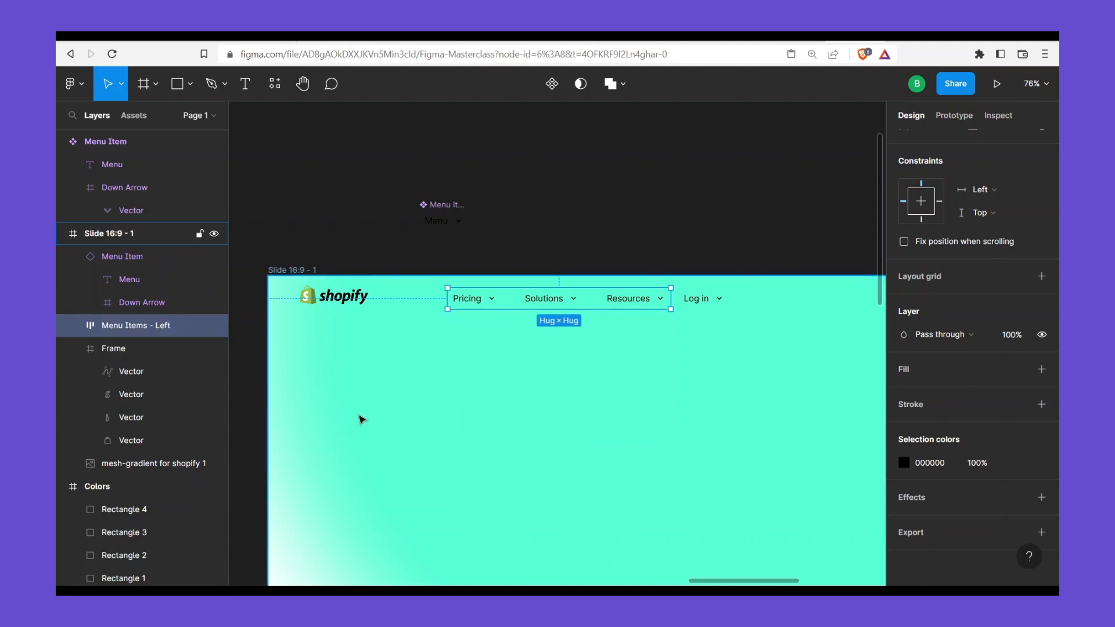
Combine the Shopify logo and the Menu Items - Left frame in an auto layout frame named Container
left_click(369, 303, "shift")
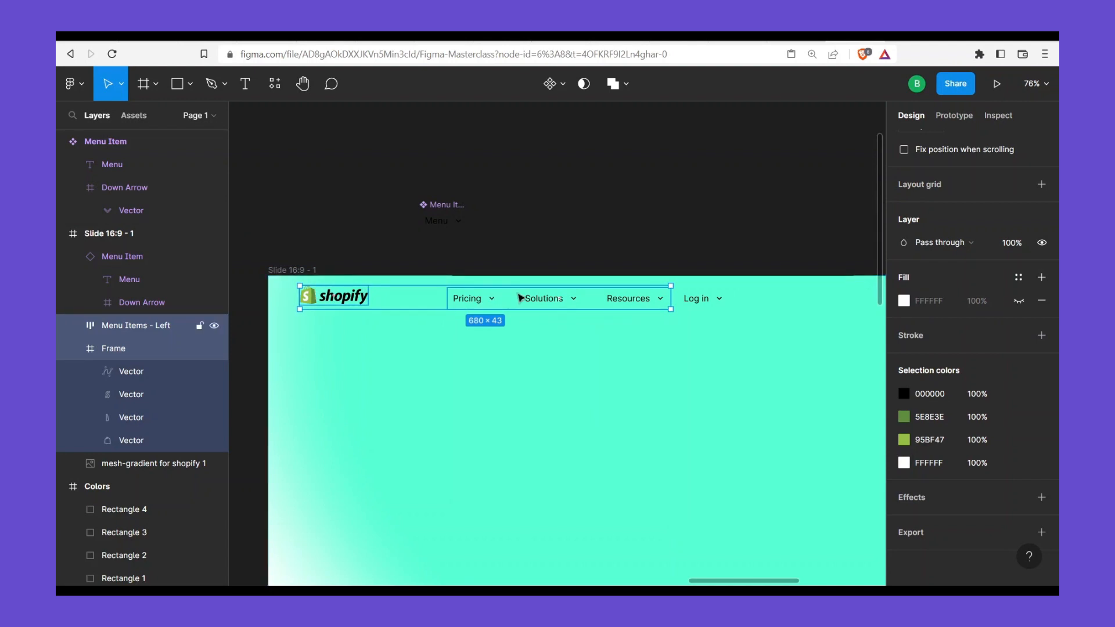
key("shift+a")
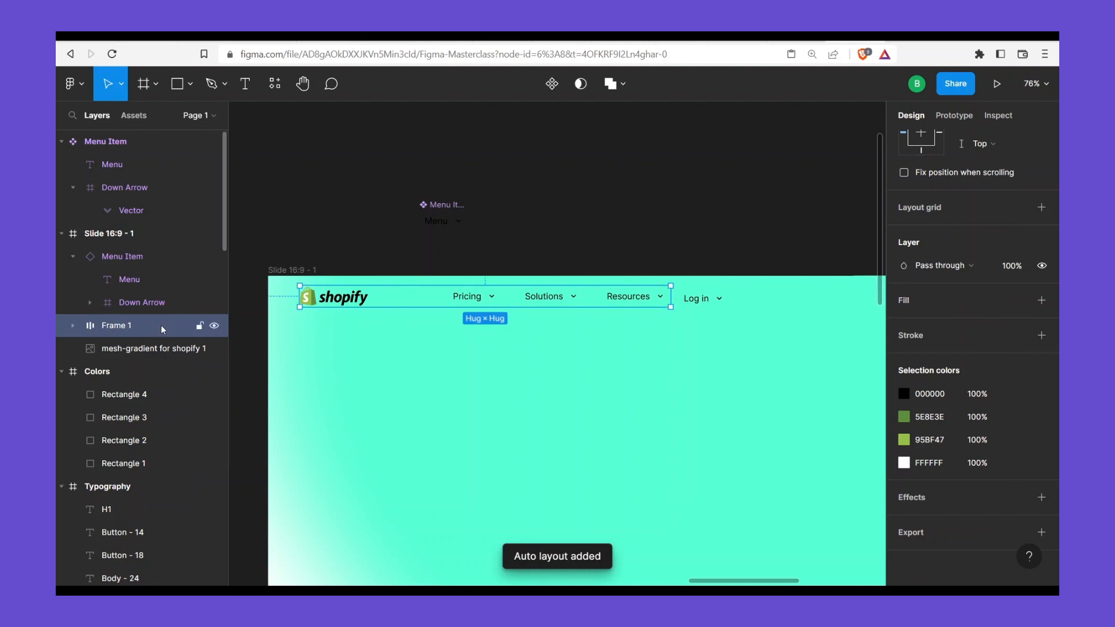
double_click(161, 325)
type("Container")
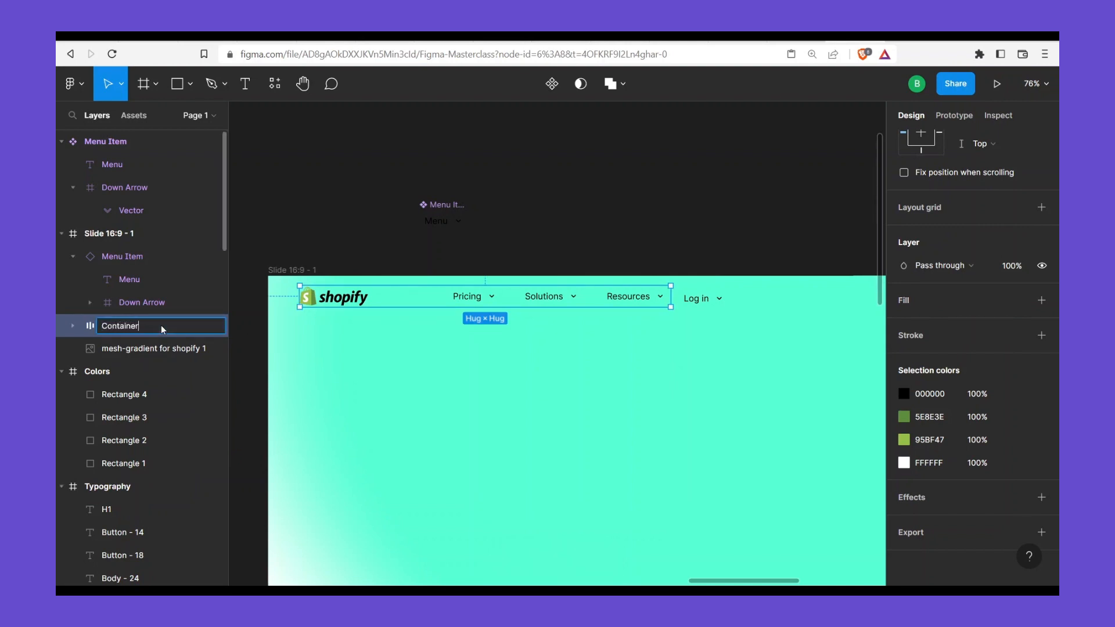
key("Return")
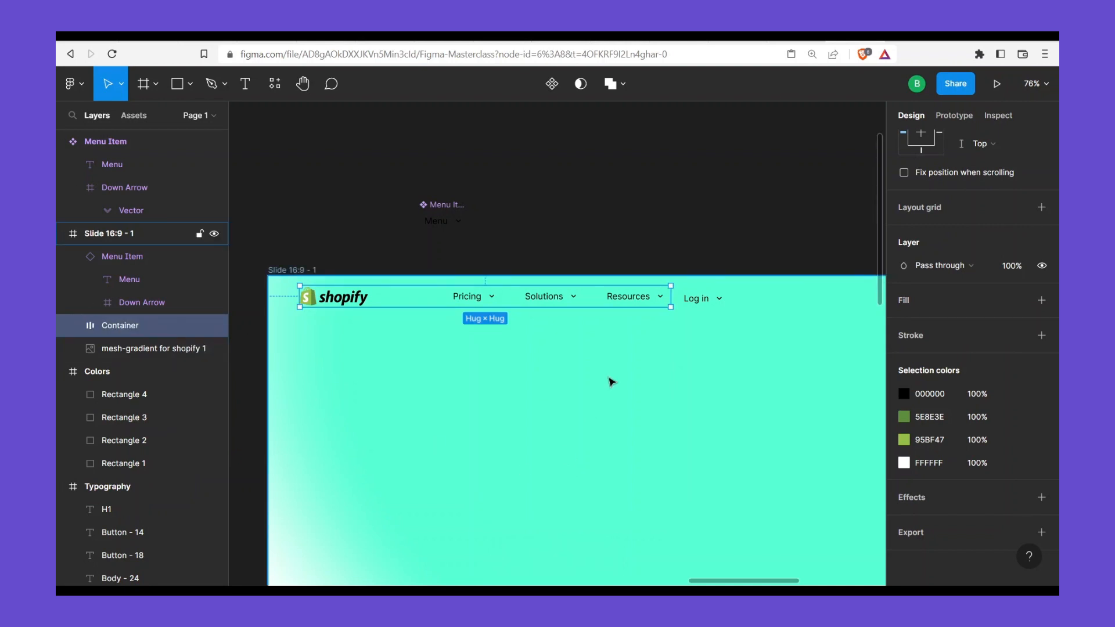
Set the Container frame's spacing between items to 45
scroll(1018, 313, "up", 5)
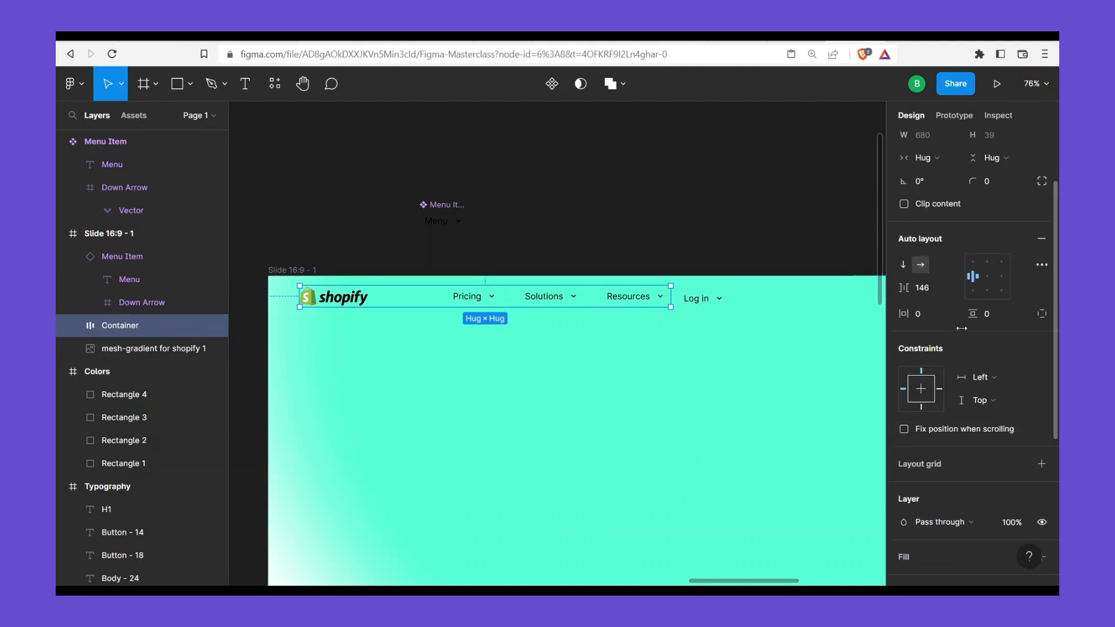
left_click(924, 375)
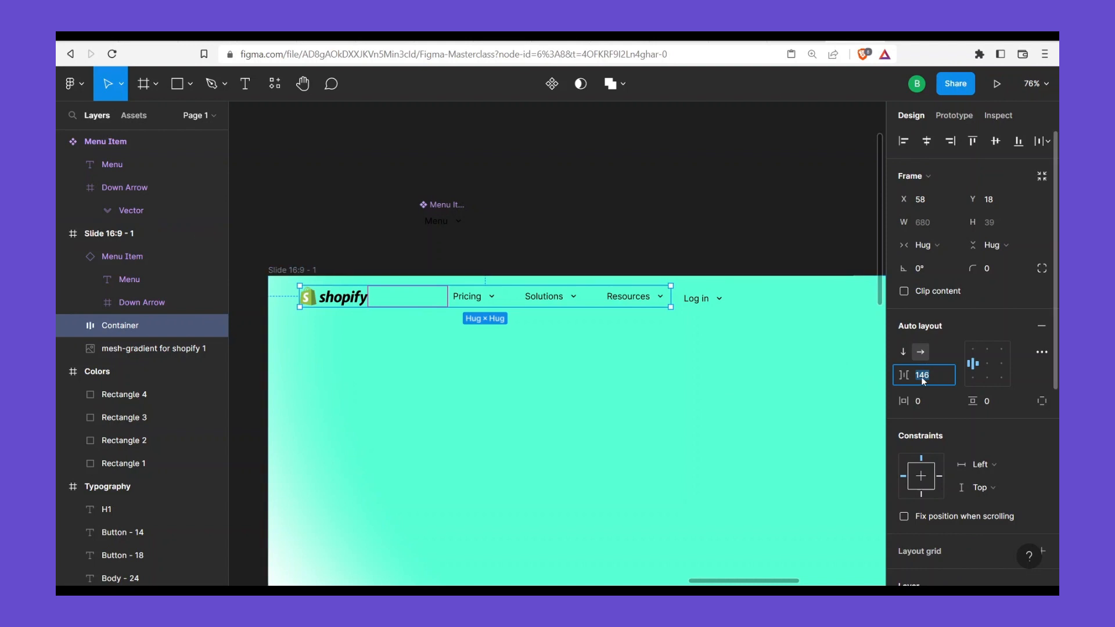
type("45")
key("Return")
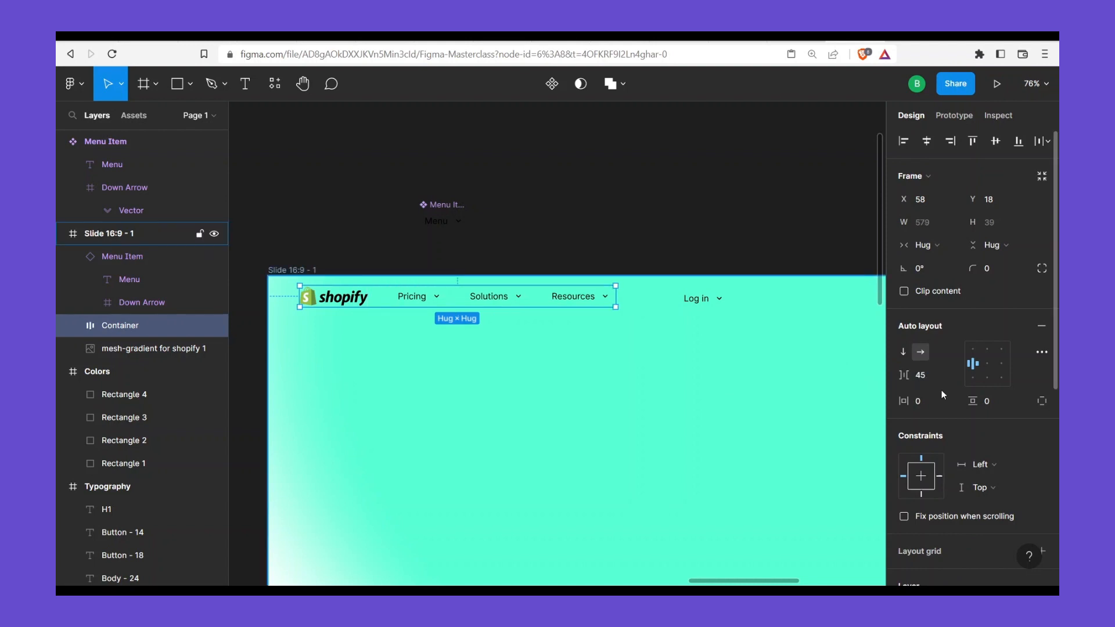
Set the spacing between items in the Menu Items - Left frame to 30
double_click(495, 301)
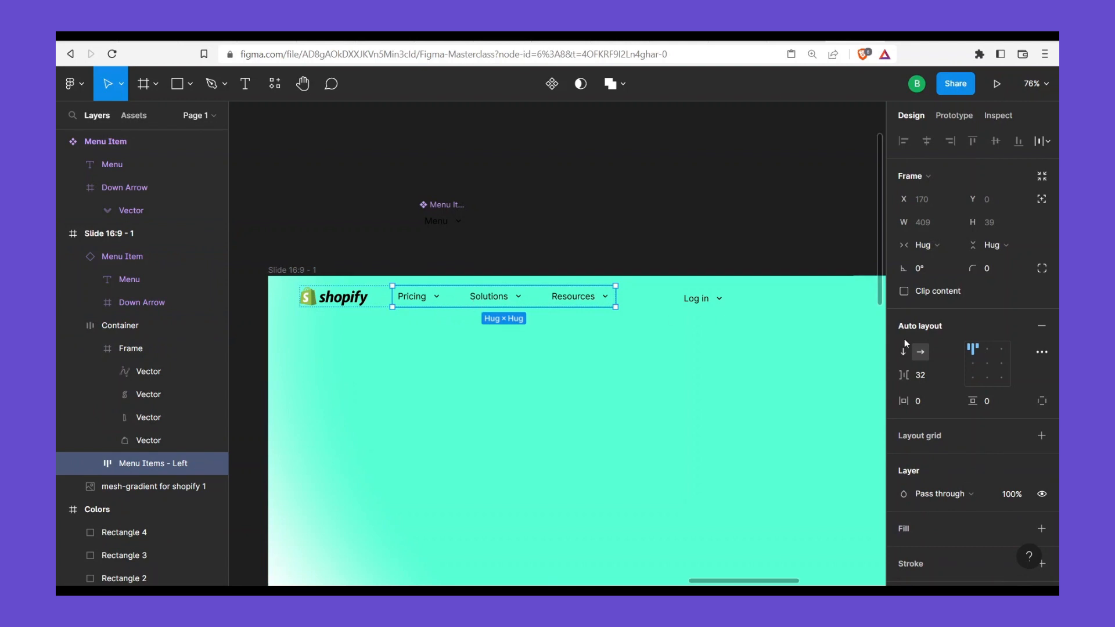
left_click(925, 381)
type("30")
key("Return")
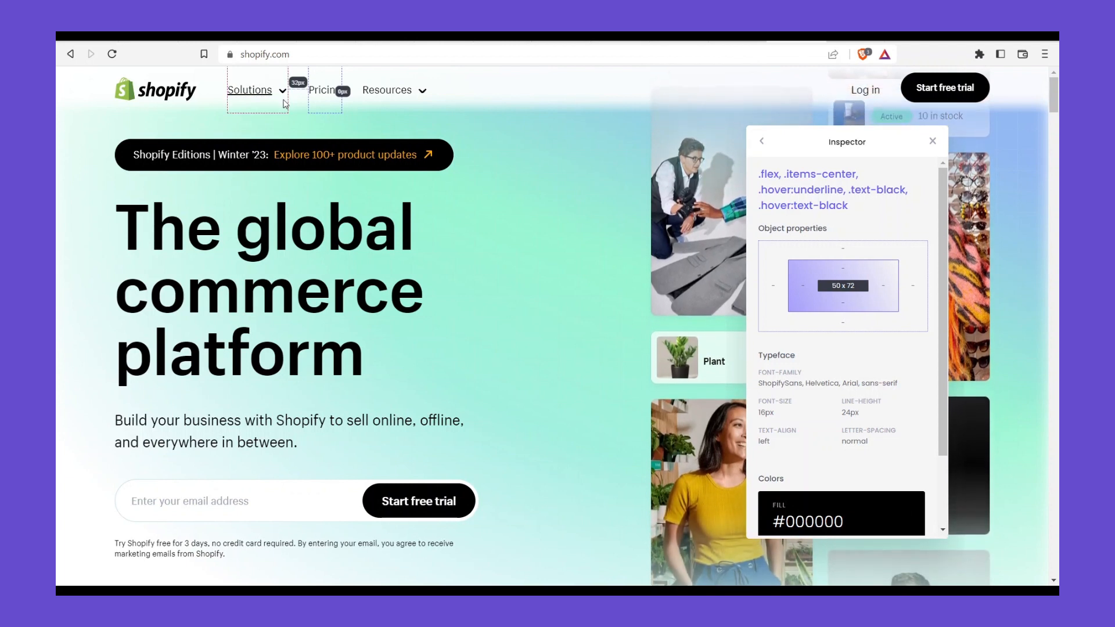
Inspect the Shopify website's menu spacing and set the item spacing to 32 in Menu Items - Left and 48 in Container
left_click(256, 104)
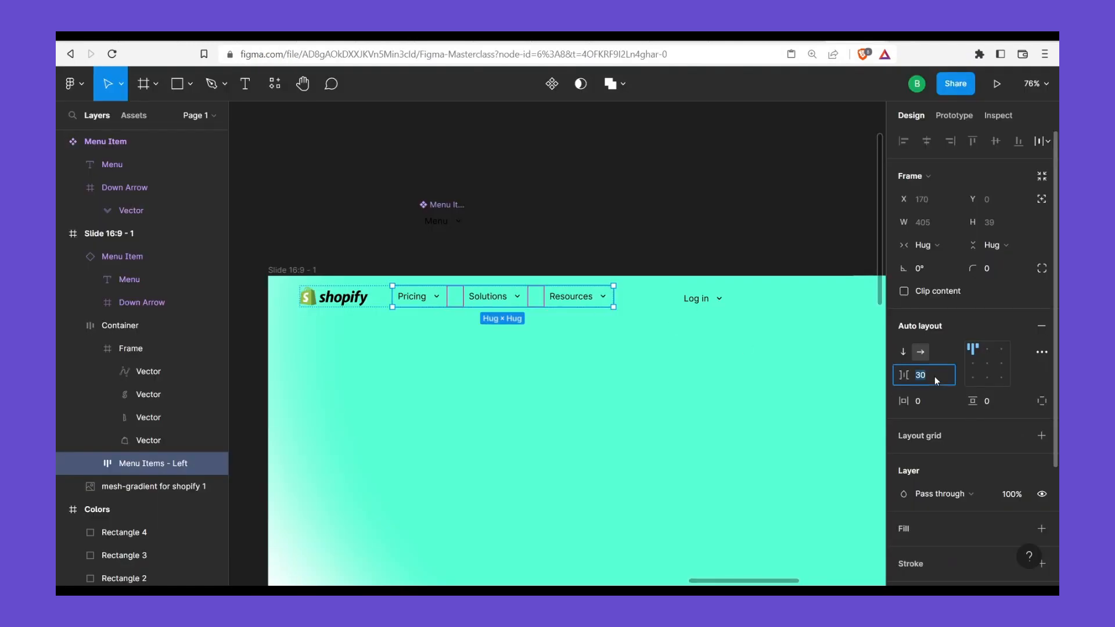
key("Return")
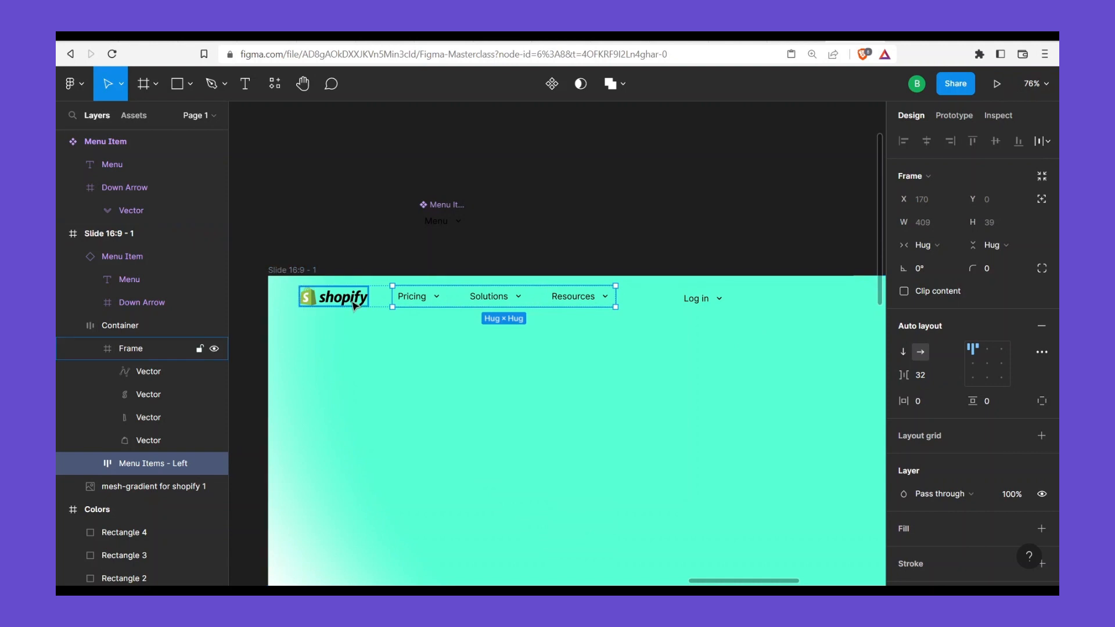
key("shift+Return")
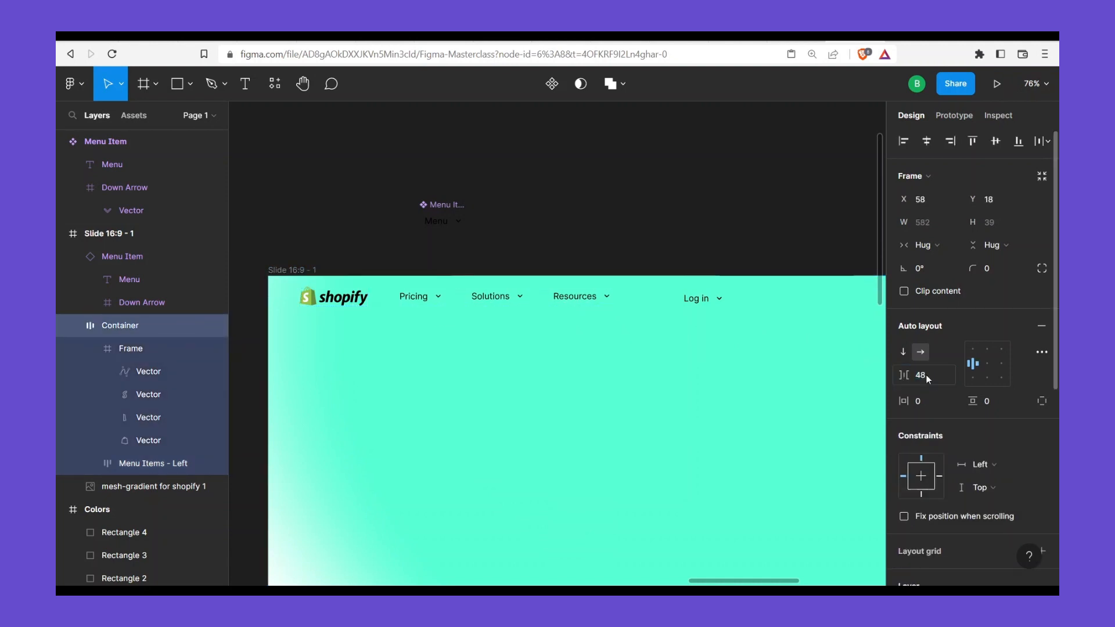
key("Return")
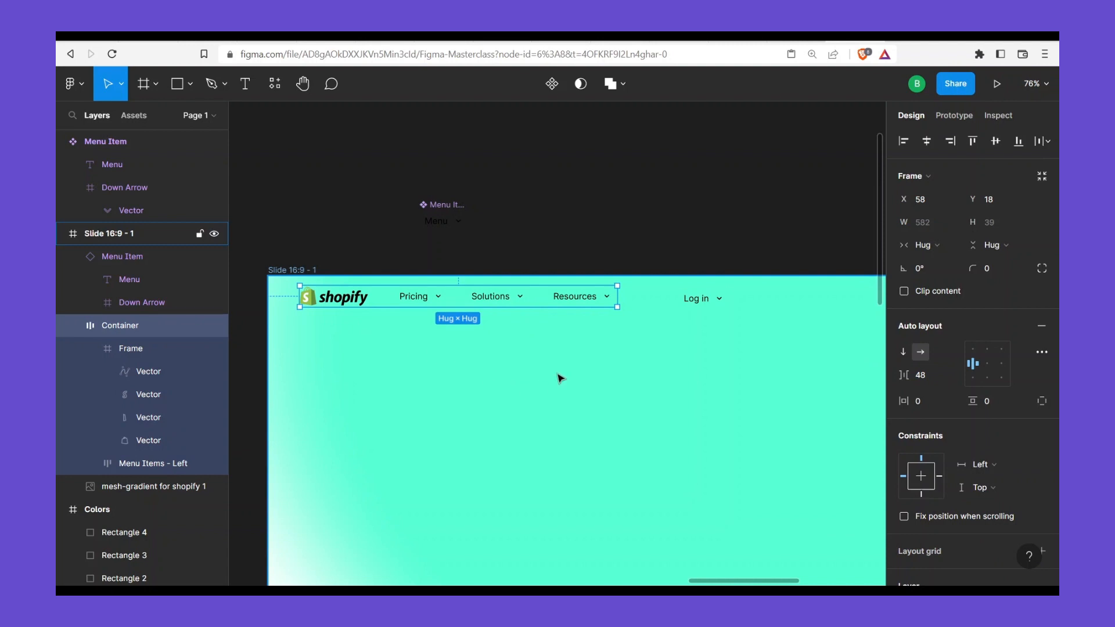
Move the Log in menu item away from the Container frame, towards the slide's right side
key("shift+Return")
scroll(498, 338, "right", 2)
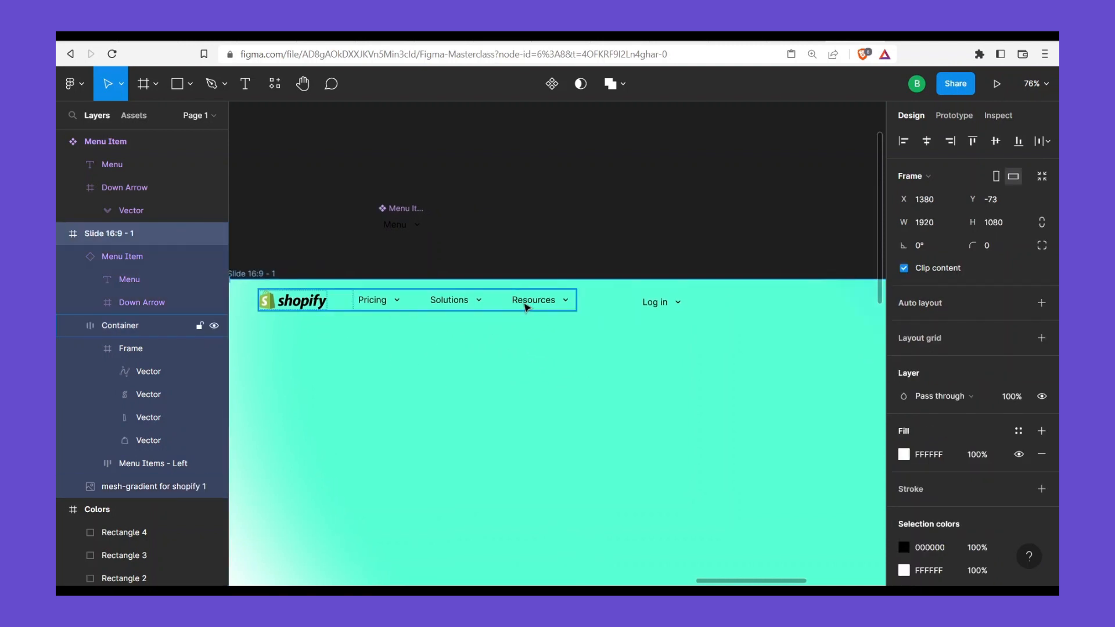
key("ctrl+z")
scroll(540, 335, "right", 3)
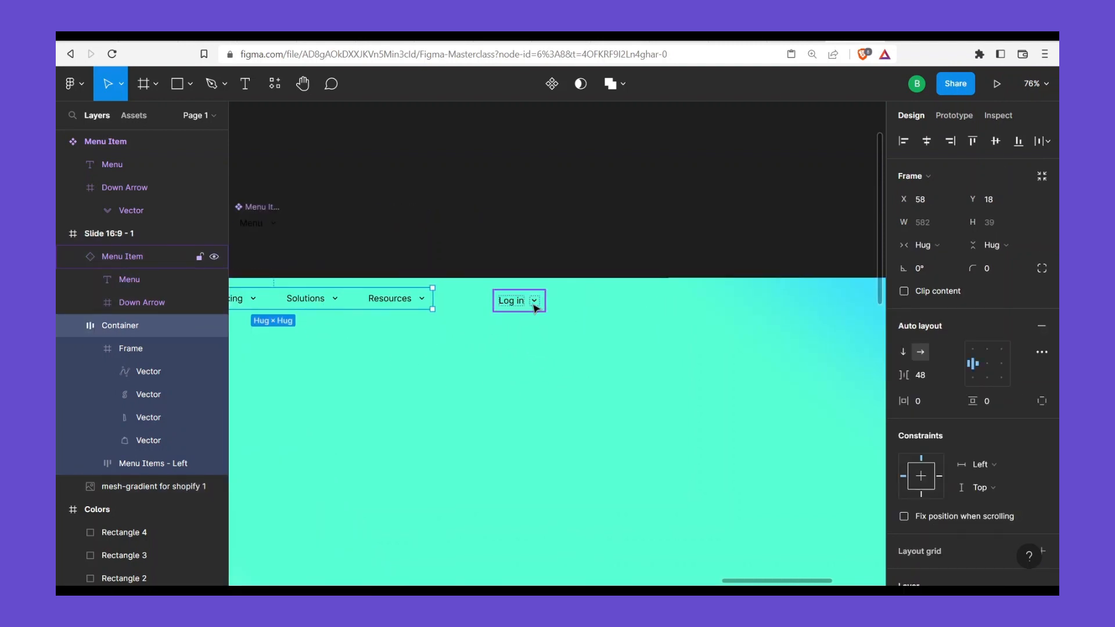
left_click_drag(535, 308, 793, 304)
left_click_drag(789, 306, 594, 298)
scroll(563, 316, "down", 1)
left_click_drag(710, 354, 968, 355)
Add a layout grid to the Slide 16:9 - 1 frame and change its type to Columns
left_click(347, 272)
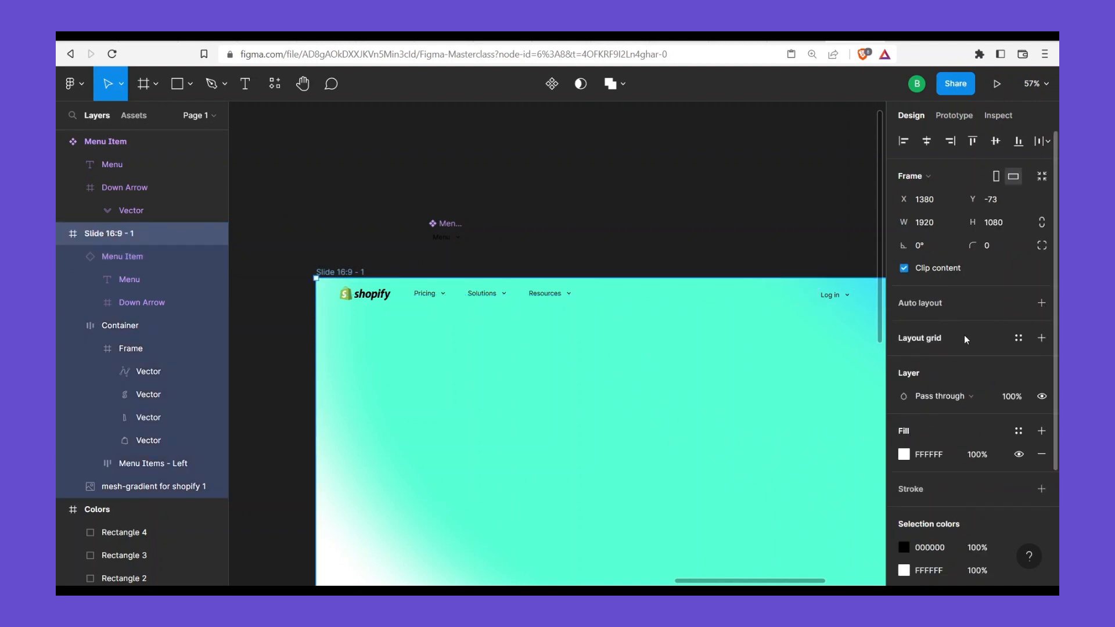
left_click(1040, 338)
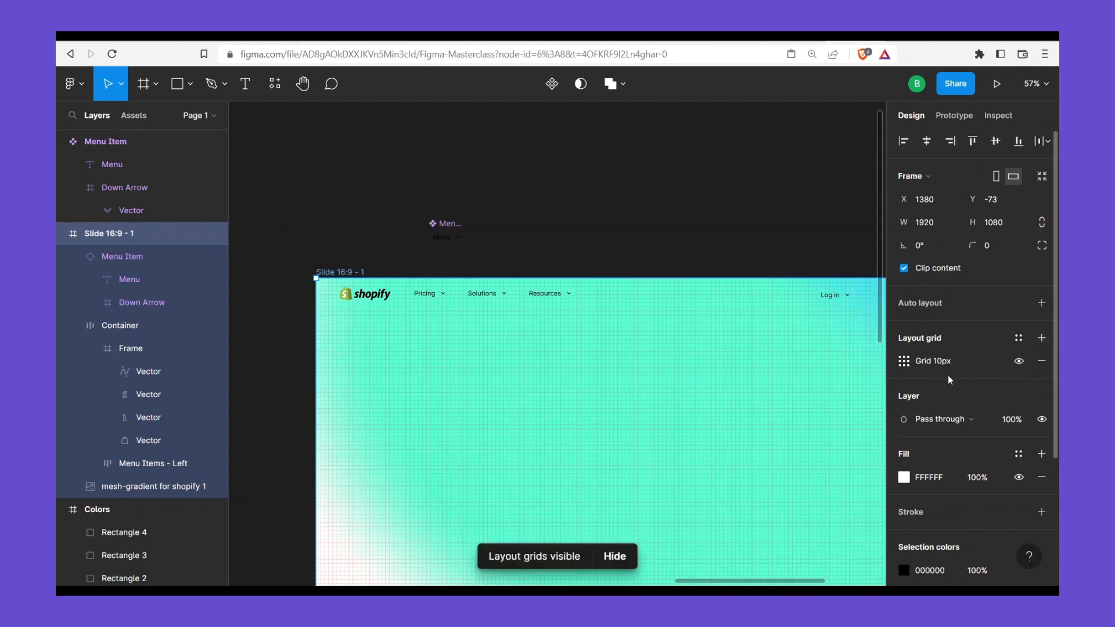
left_click(904, 366)
left_click(746, 364)
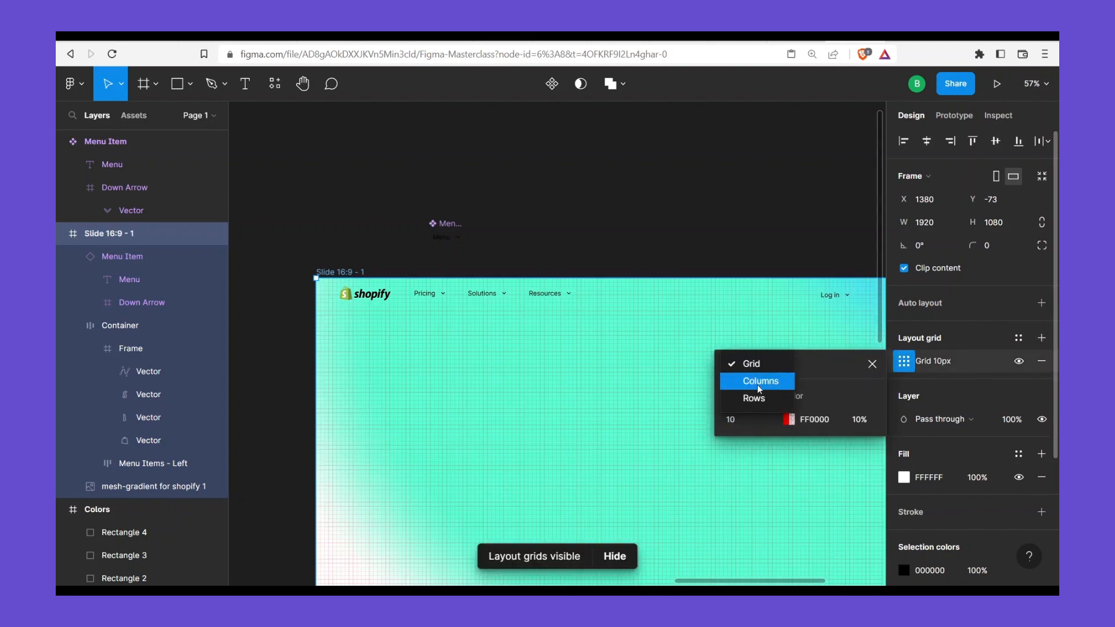
left_click(758, 384)
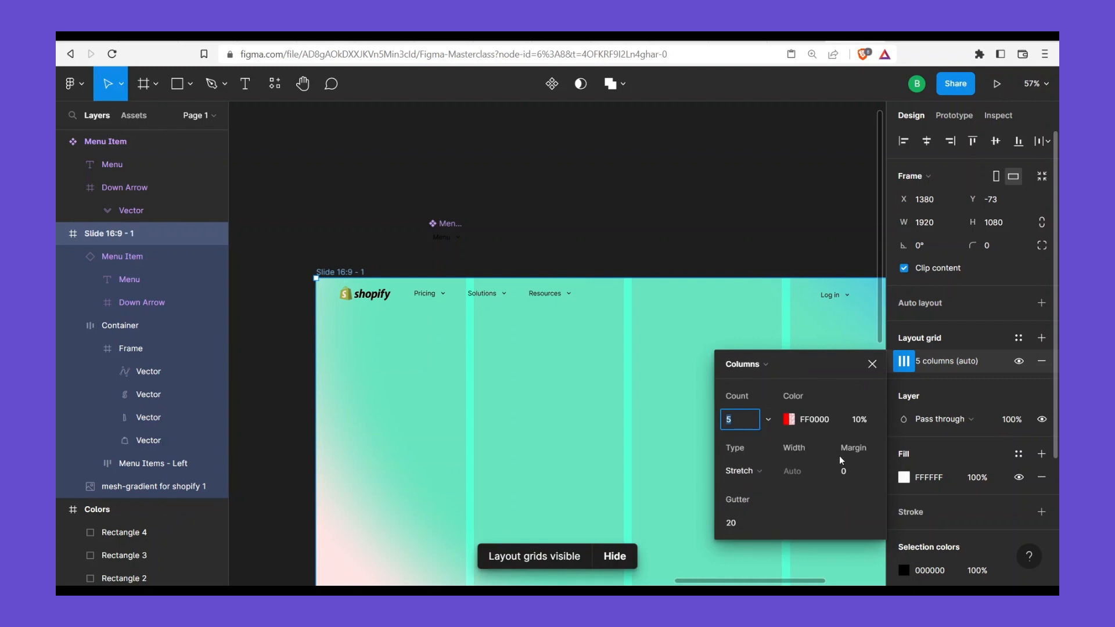
Configure the slide's column layout grid with 12 columns, a margin of 90 and a gutter of 30
left_click(857, 477)
type("0")
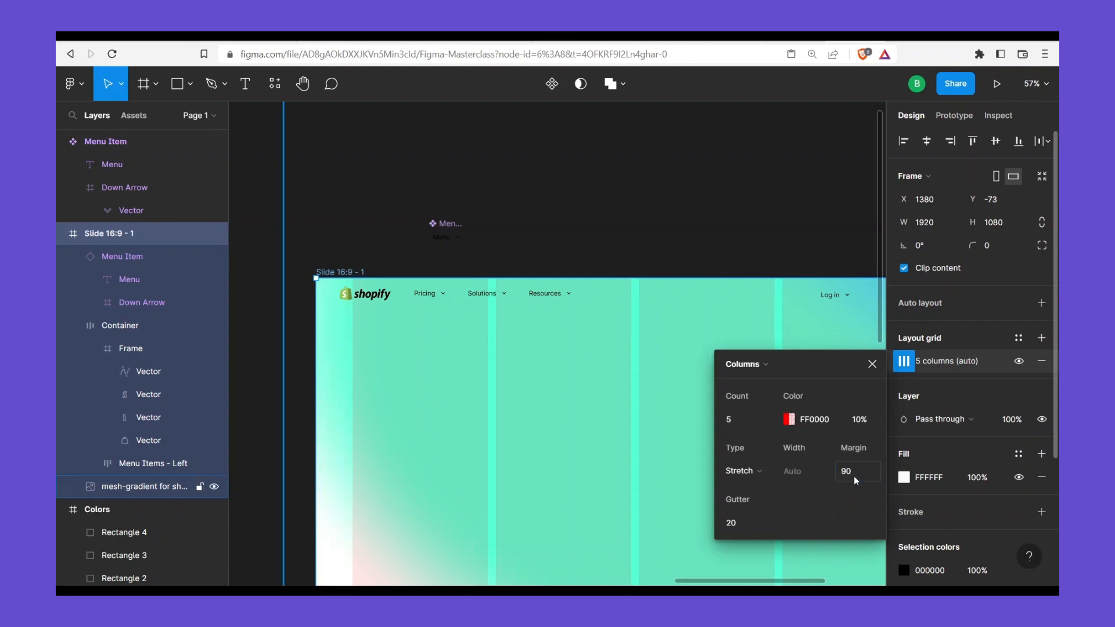
key("Return")
scroll(648, 430, "down", 2)
scroll(647, 431, "down", 3)
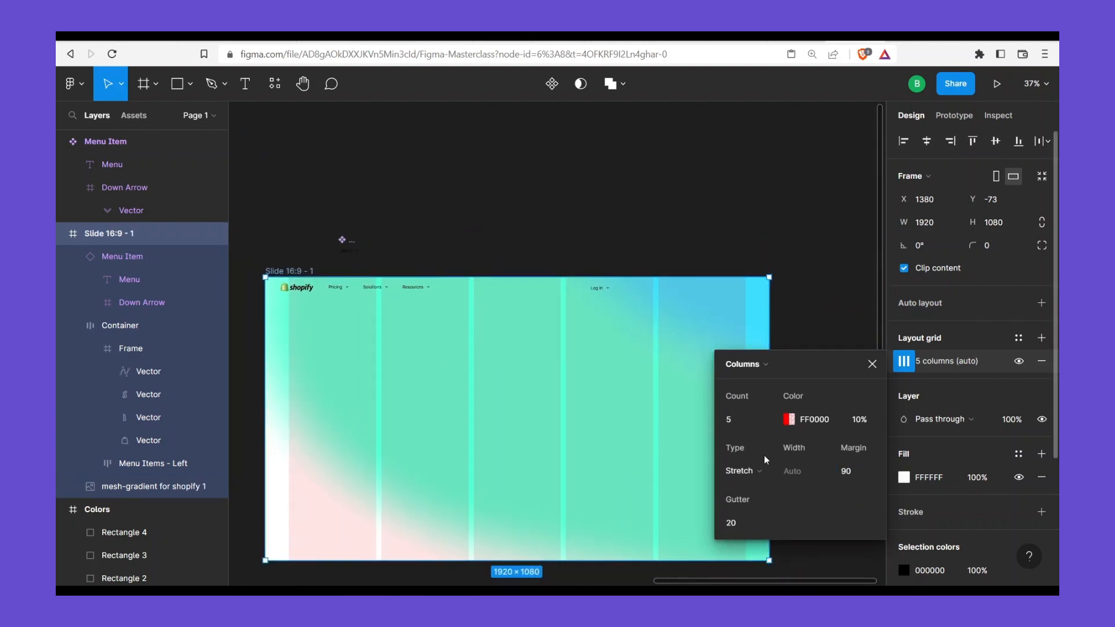
left_click(768, 419)
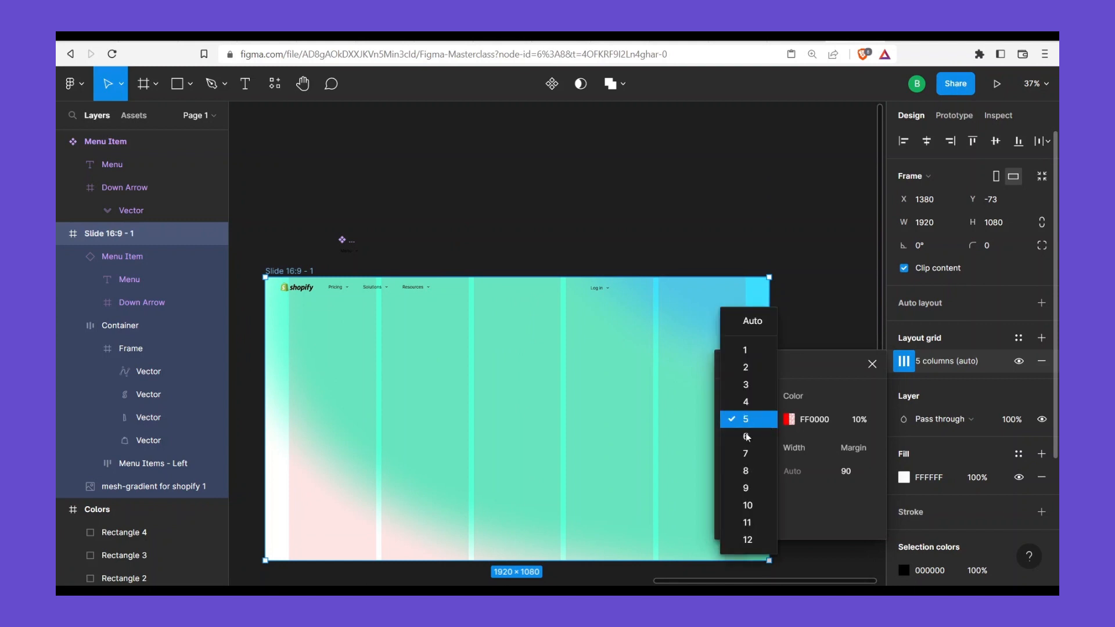
left_click(754, 539)
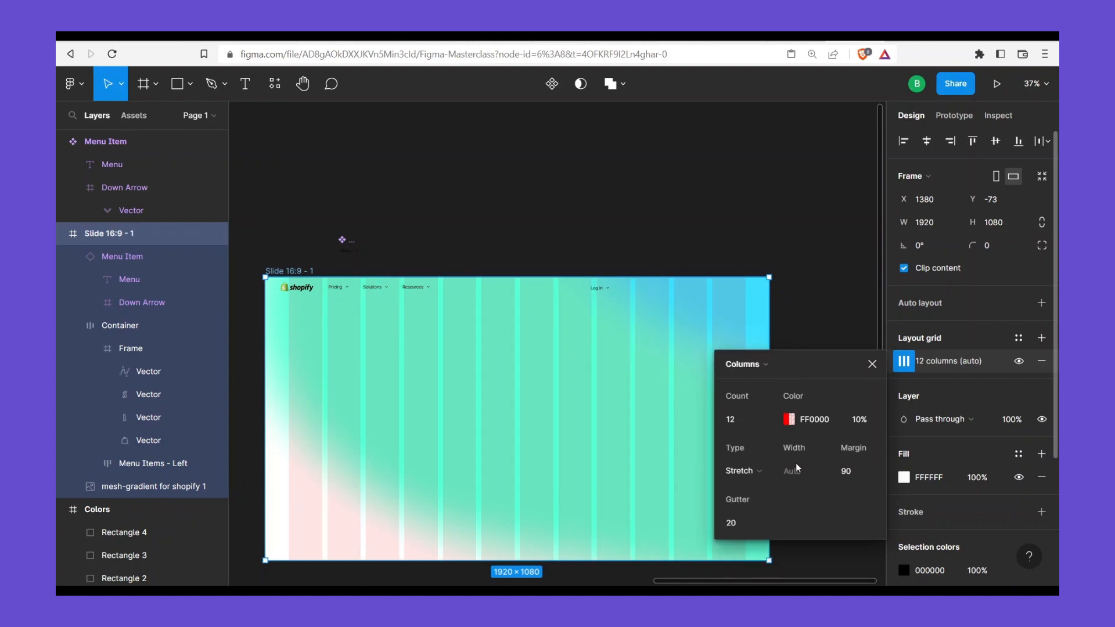
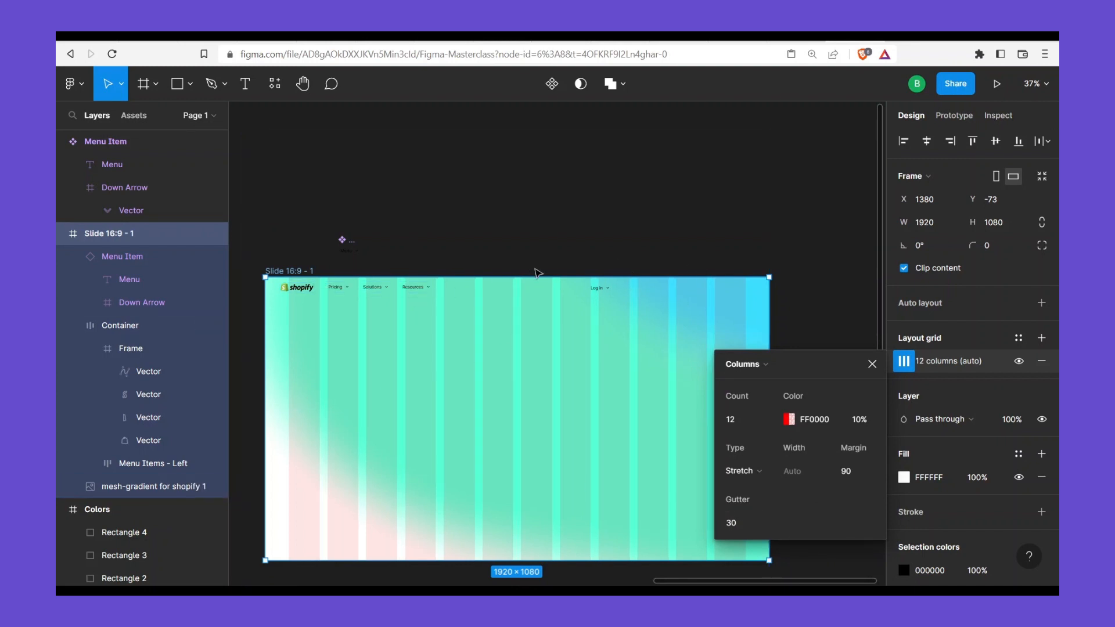
key("Escape")
Move the Container frame to X 90 on the first grid column and the Log in item right to about X 1589
left_click(375, 289)
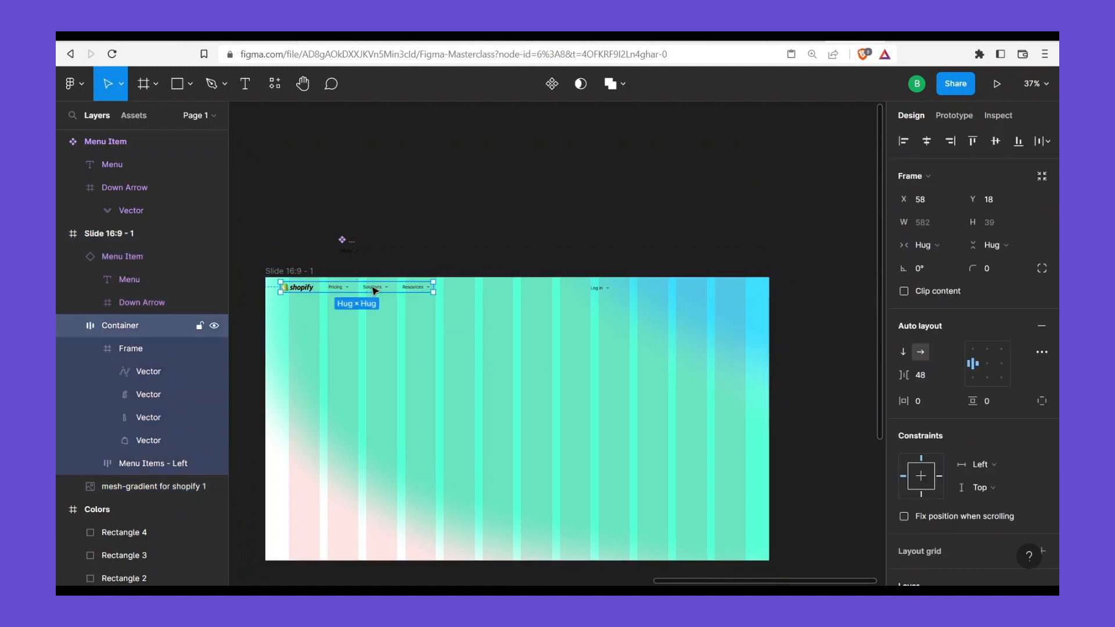
left_click_drag(387, 293, 381, 293)
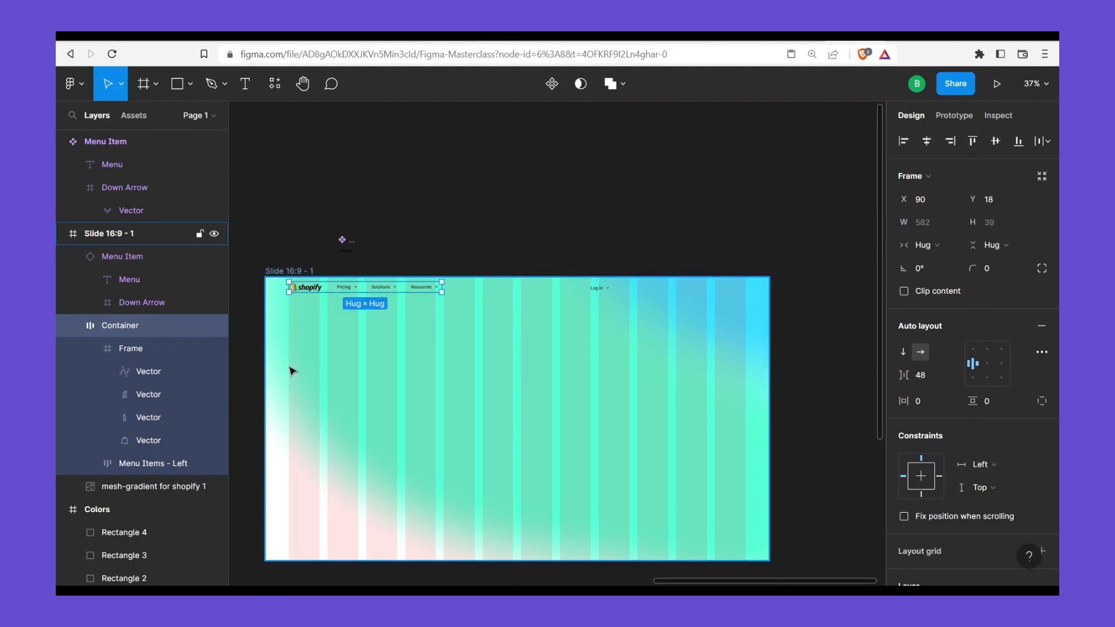
left_click(602, 295)
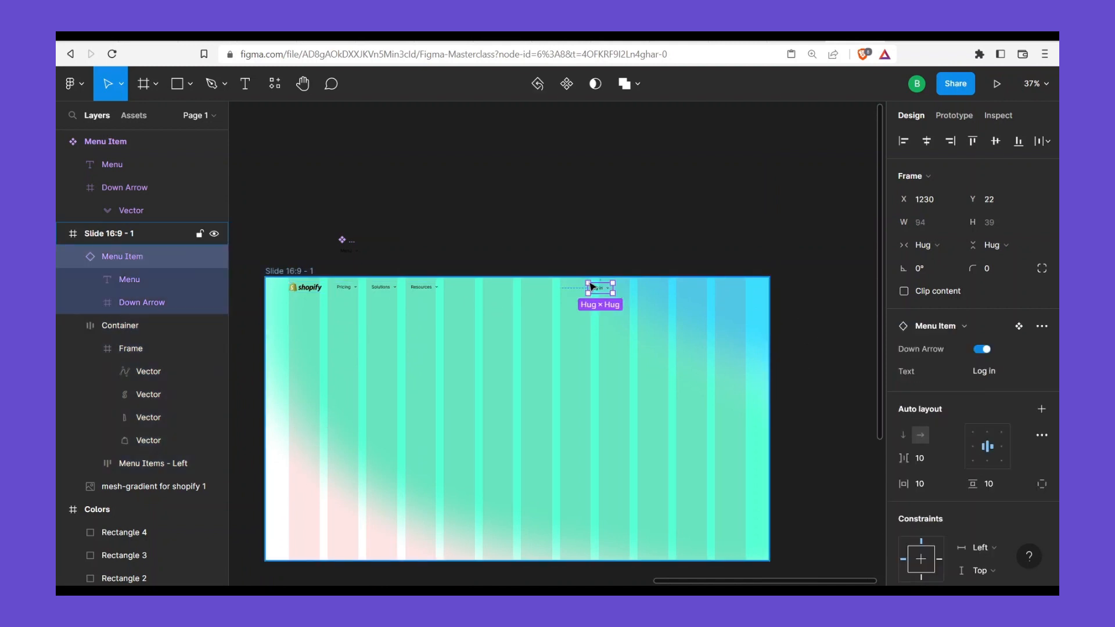
scroll(609, 314, "up", 1)
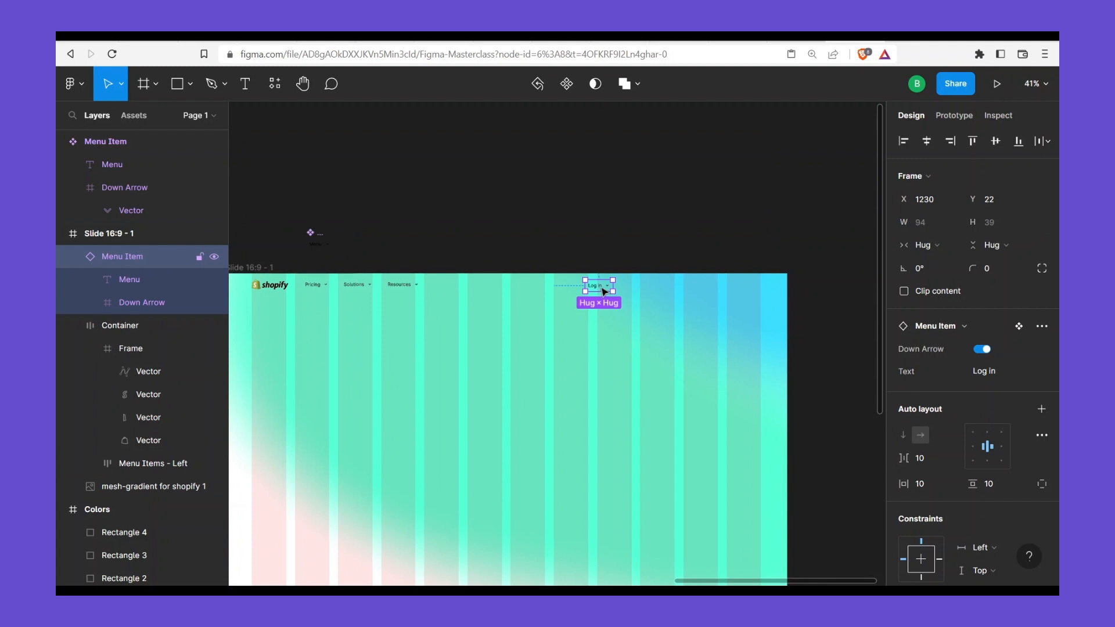
left_click_drag(601, 289, 708, 295)
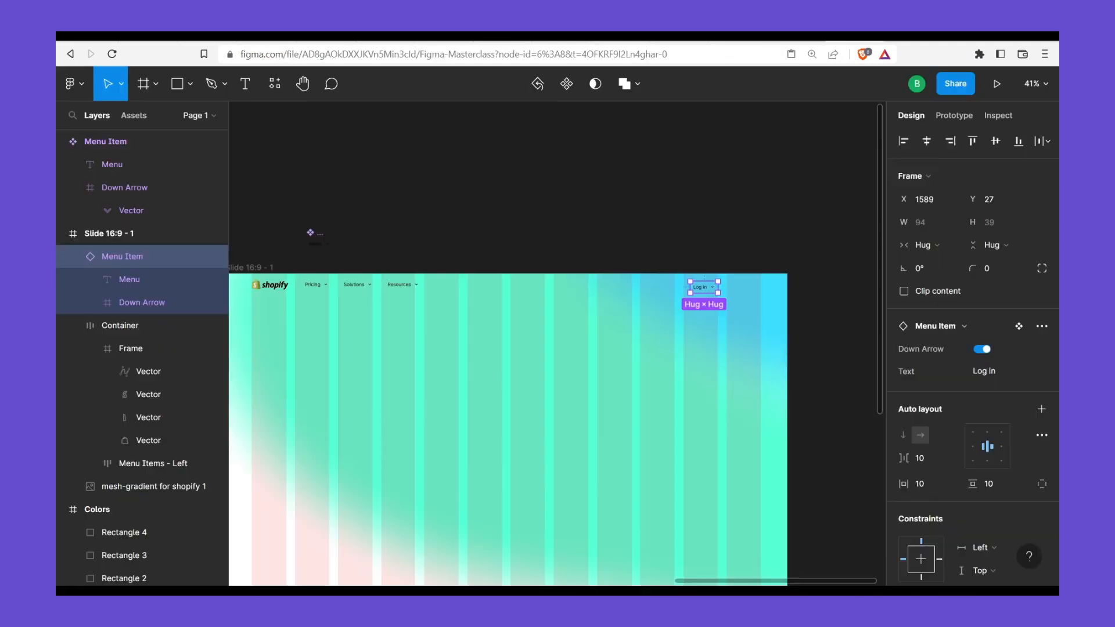
Place a small Button component instance to the right of the Log in item and set its text to "Start free trial"
left_click(141, 121)
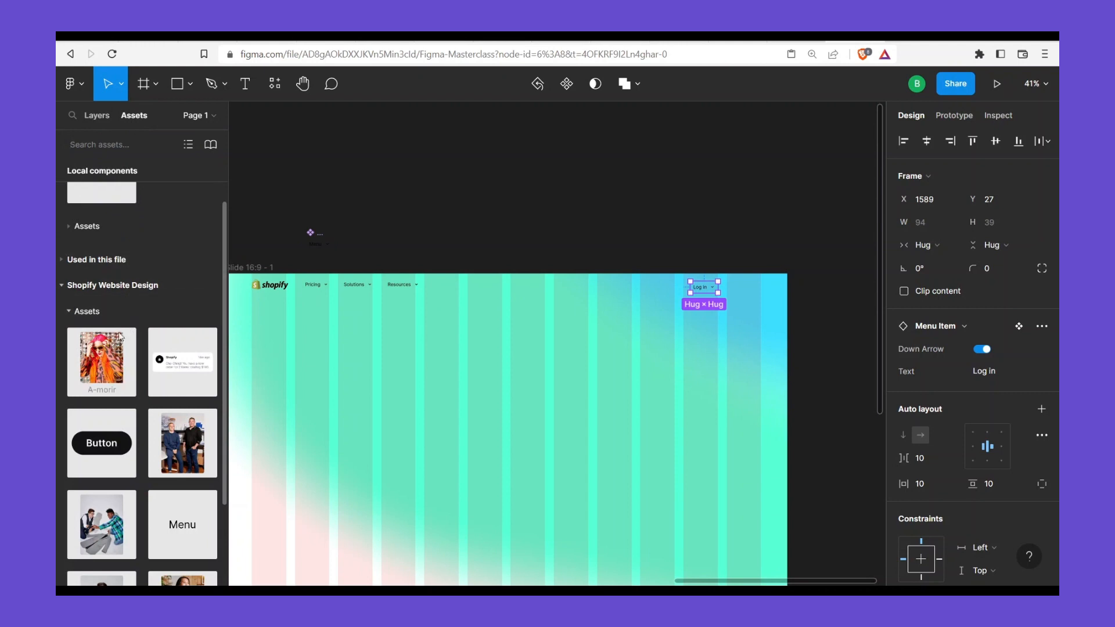
left_click_drag(619, 372, 747, 291)
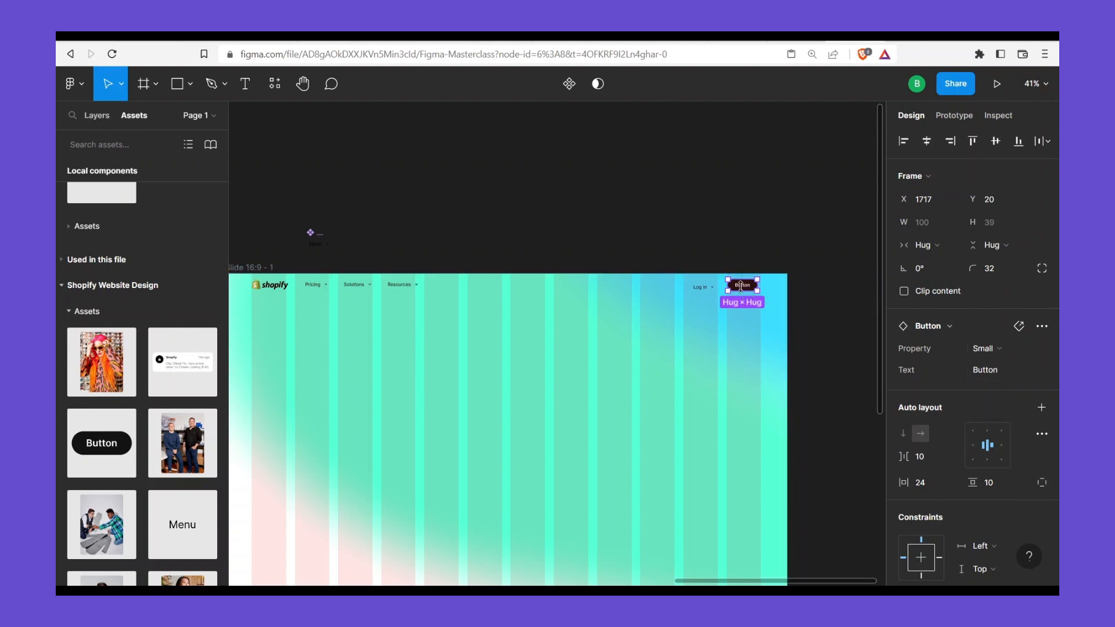
left_click(980, 369)
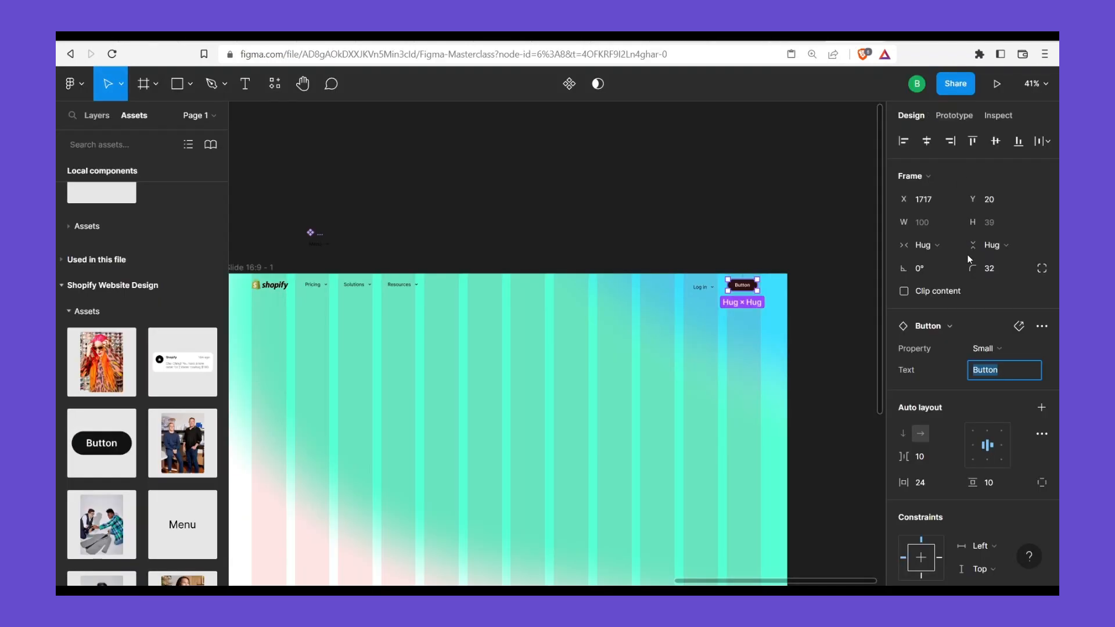
key("Escape")
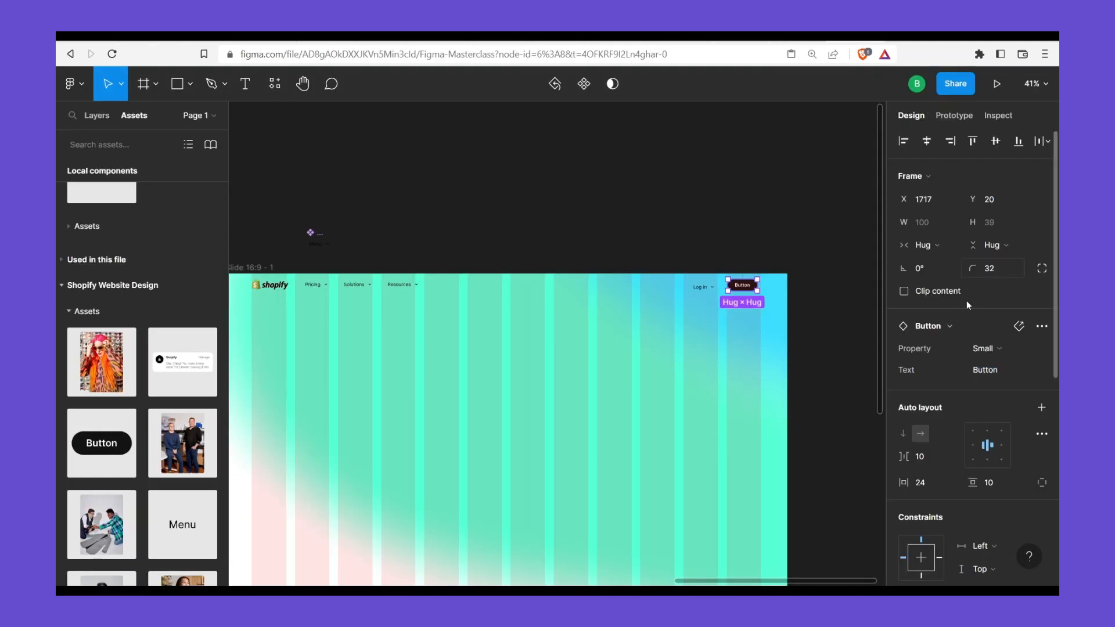
key("f")
key("r")
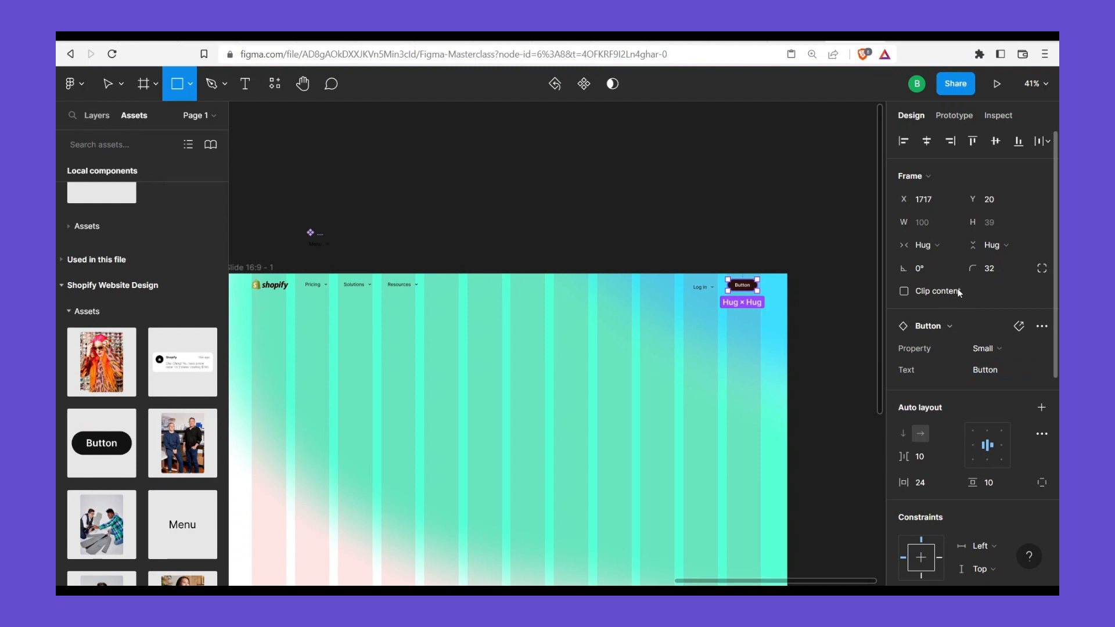
left_click(988, 370)
type("v")
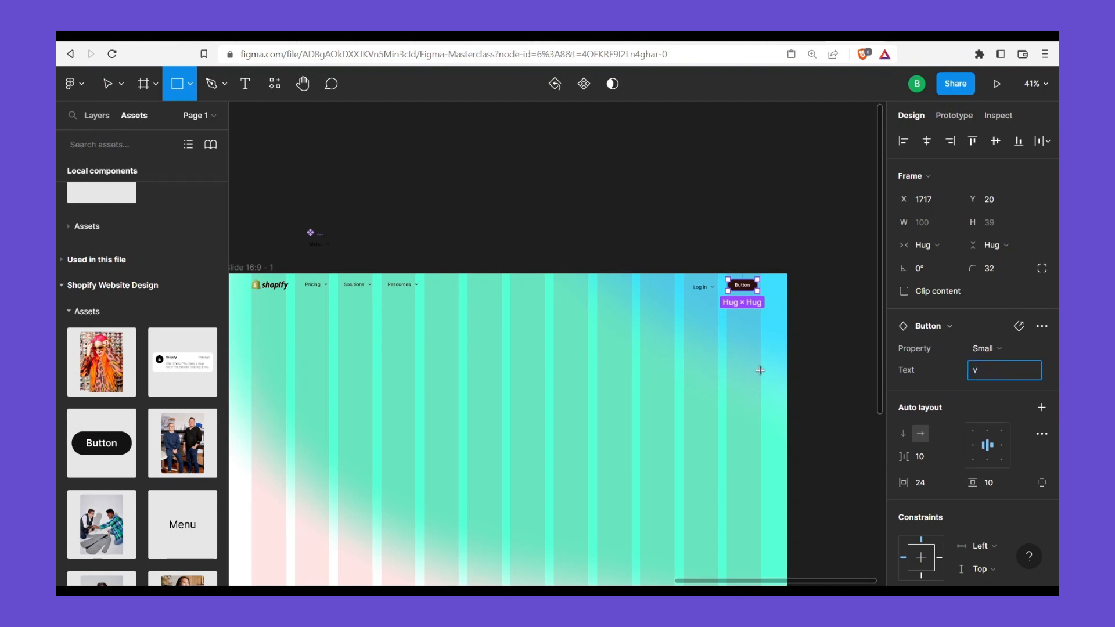
key("ctrl+a")
key("Return")
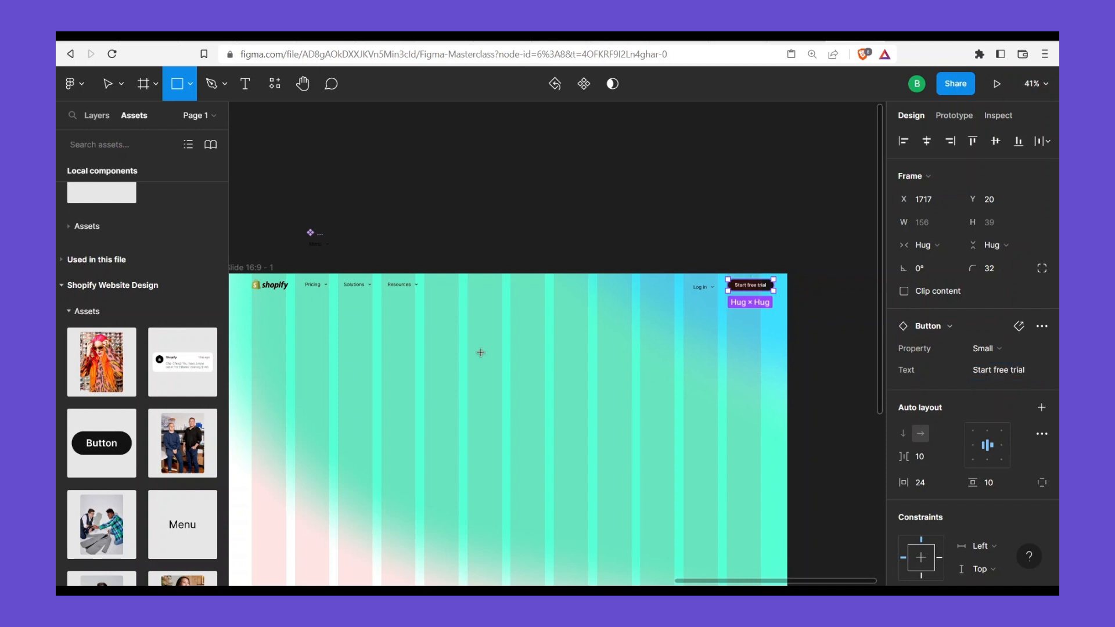
key("v")
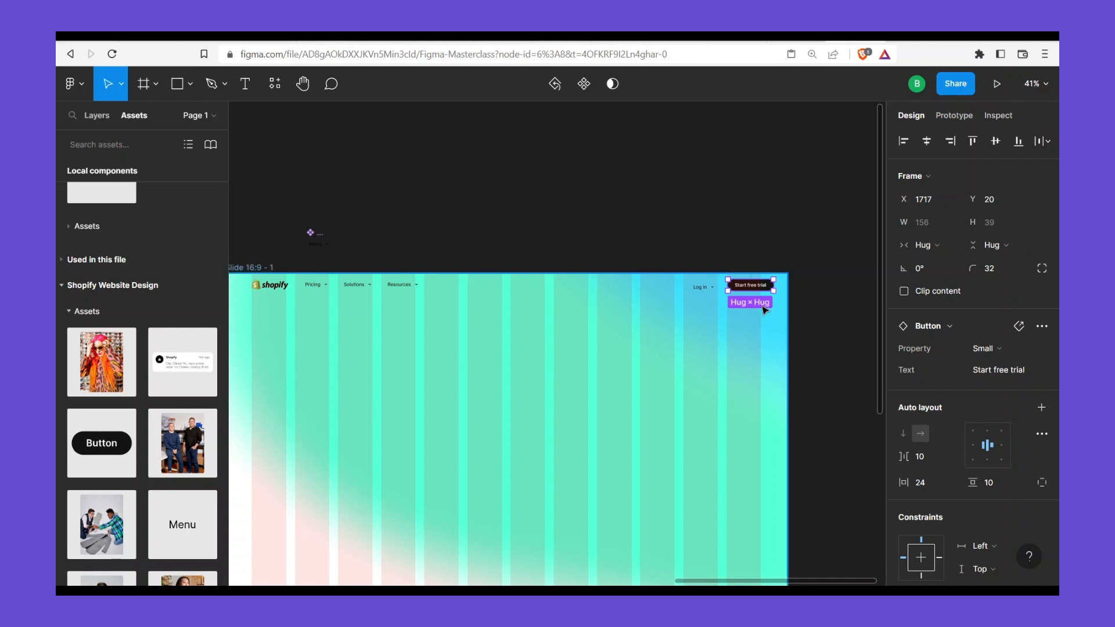
Group the Log in item and the Start free trial button with auto layout, using an item spacing of 32
left_click_drag(764, 309, 698, 315)
scroll(697, 314, "up", 1)
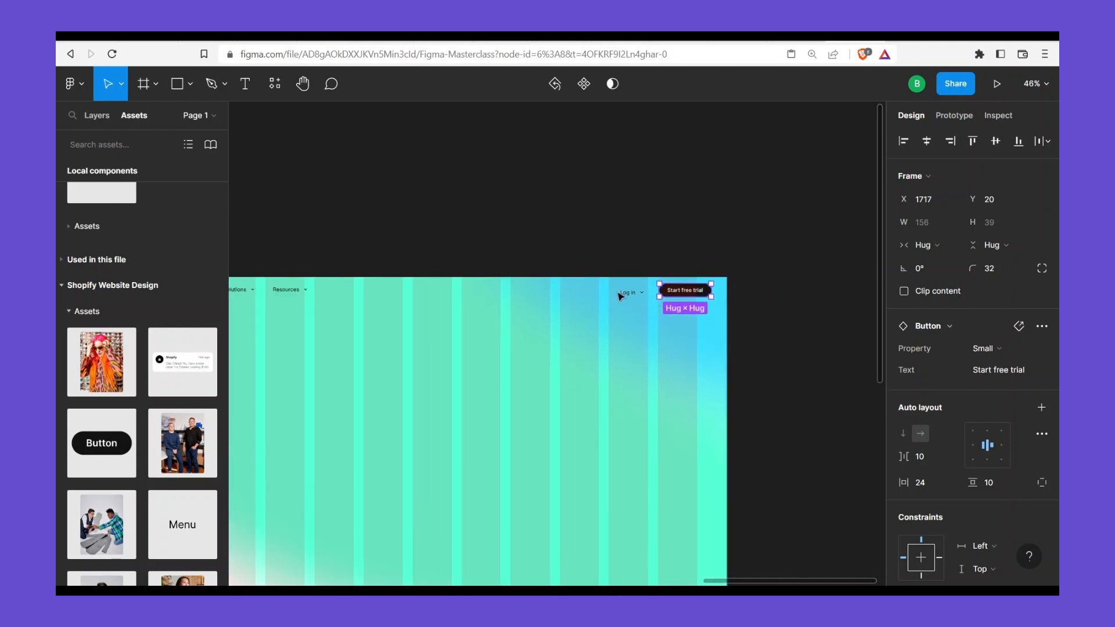
left_click(635, 298, "shift")
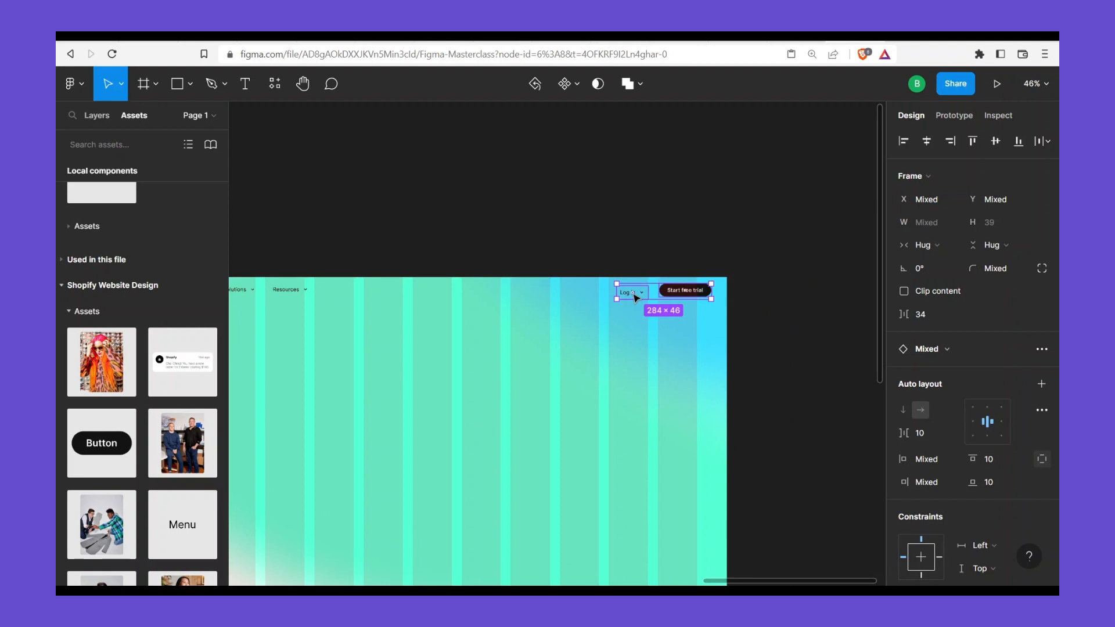
key("shift+a")
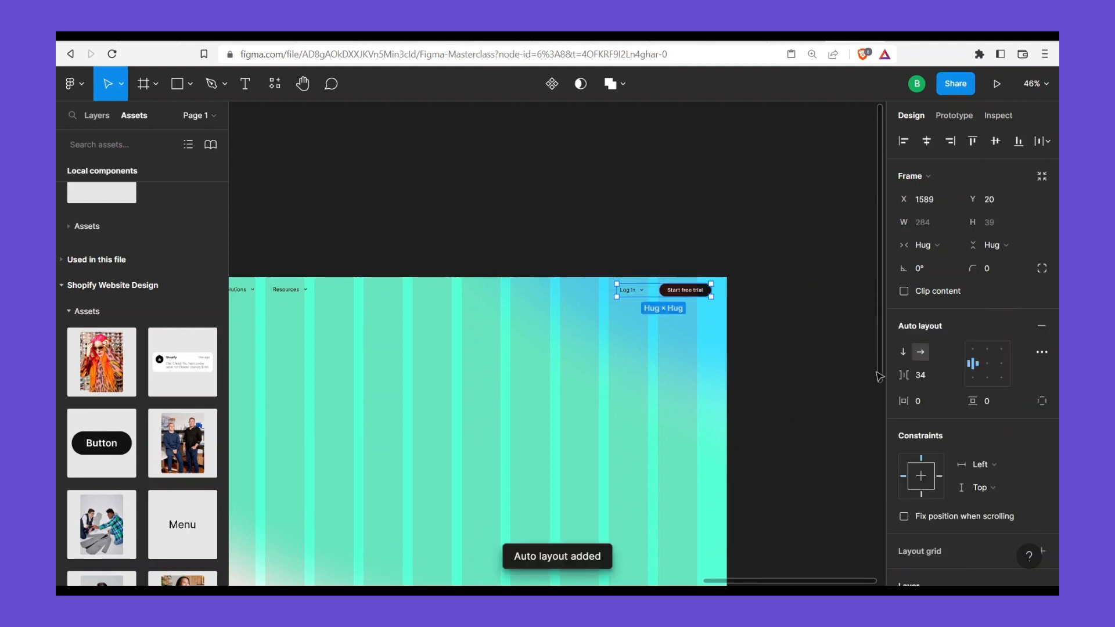
left_click(932, 375)
key("Return")
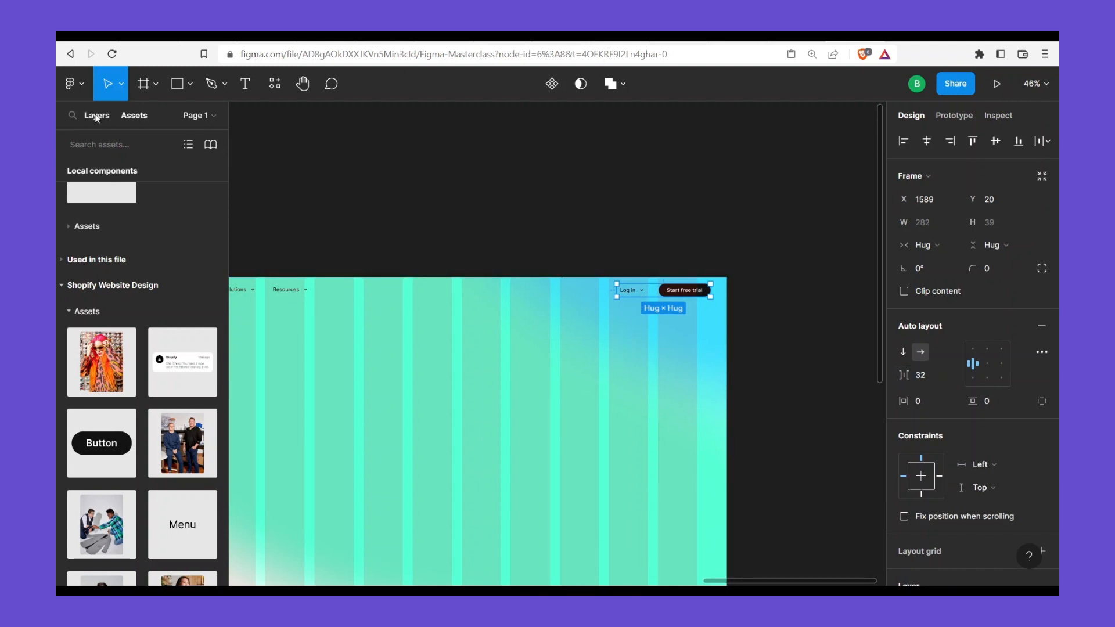
Rename the auto layout frame holding Log in and the Start free trial button as "Menu items - Right"
key("ctrl+r")
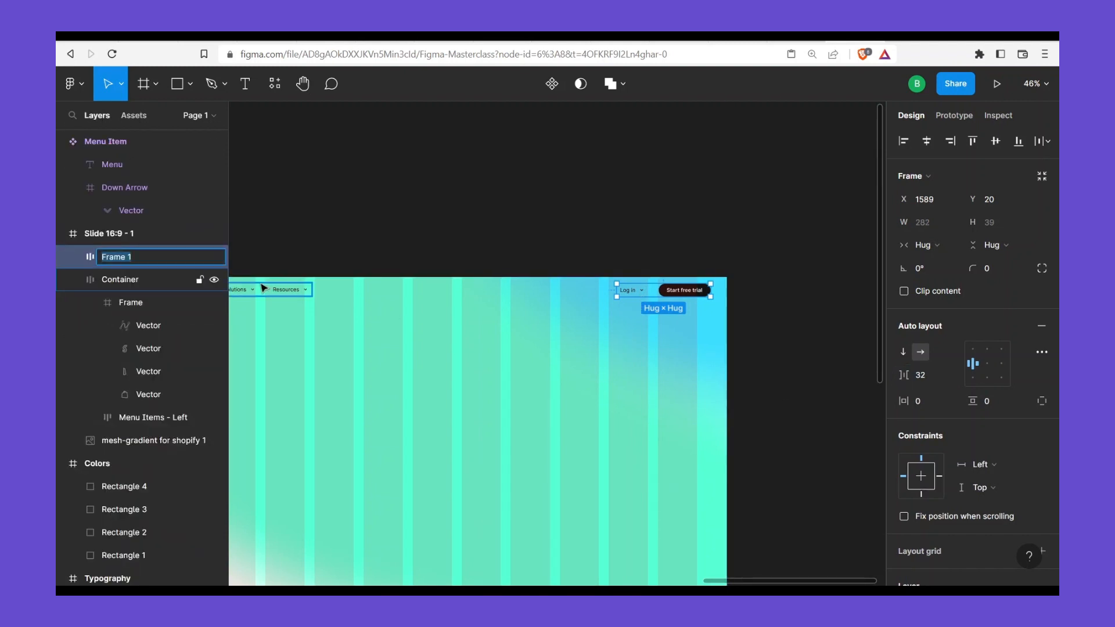
type("Menu")
left_click(263, 288)
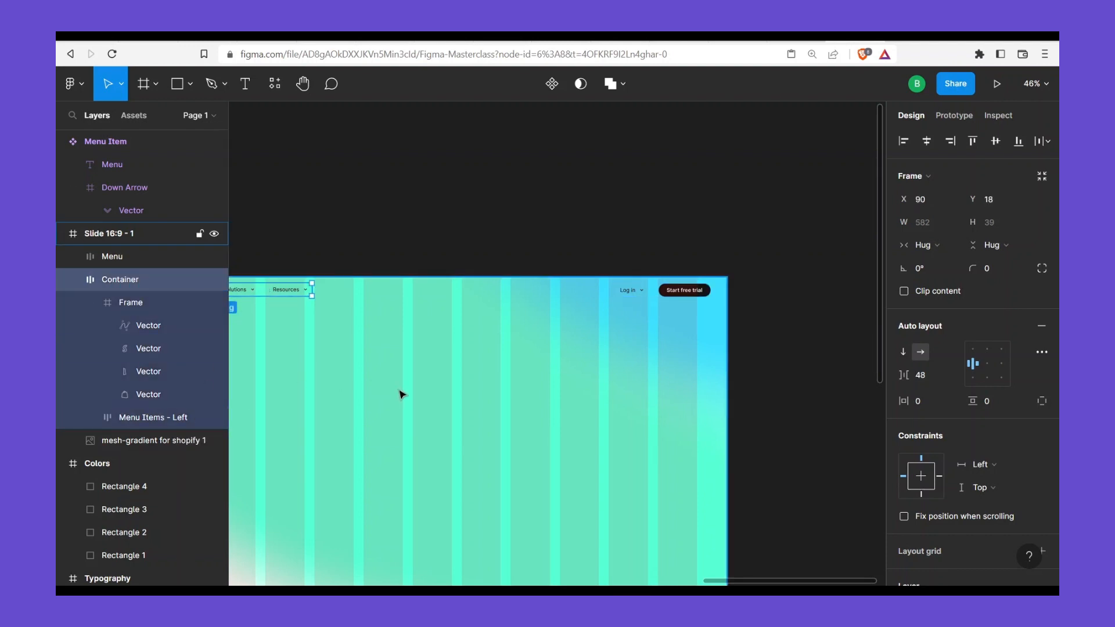
left_click(659, 294)
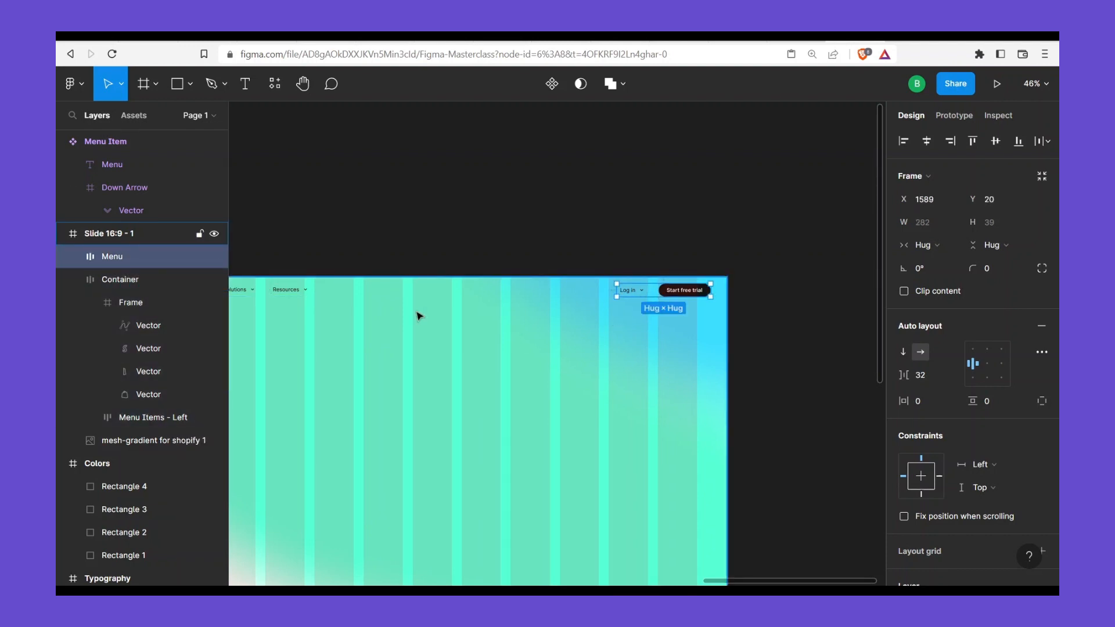
key("ctrl+r")
key("Right")
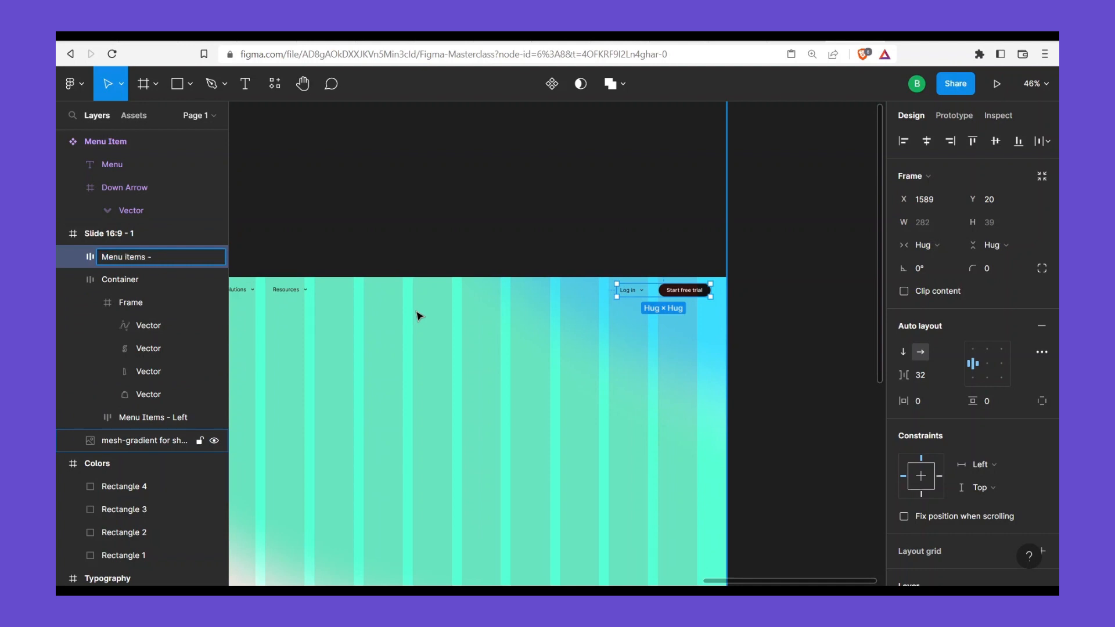
key("Return")
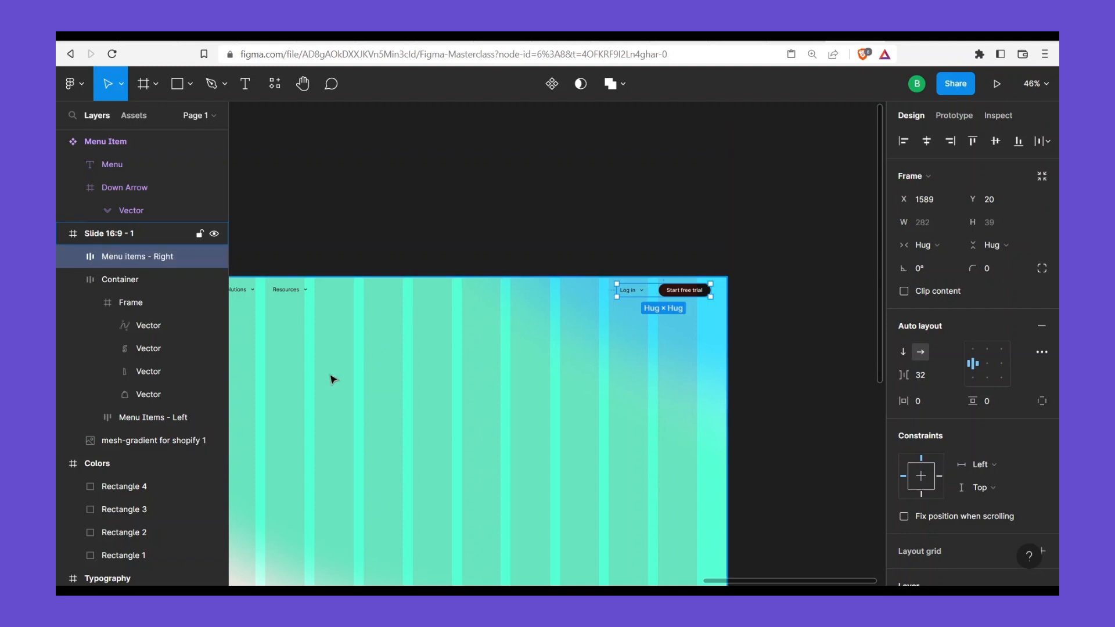
Wrap the Container and Menu items - Right frames together in one horizontal auto layout frame
scroll(331, 378, "left", 3)
left_click(447, 297, "shift")
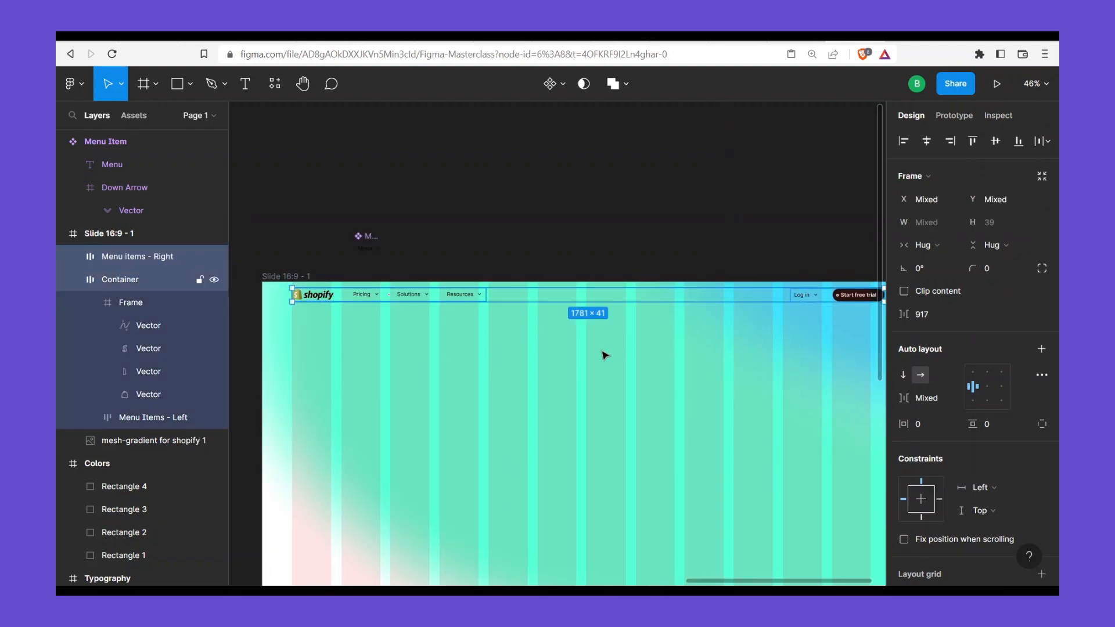
scroll(551, 349, "right", 2)
scroll(552, 349, "down", 1)
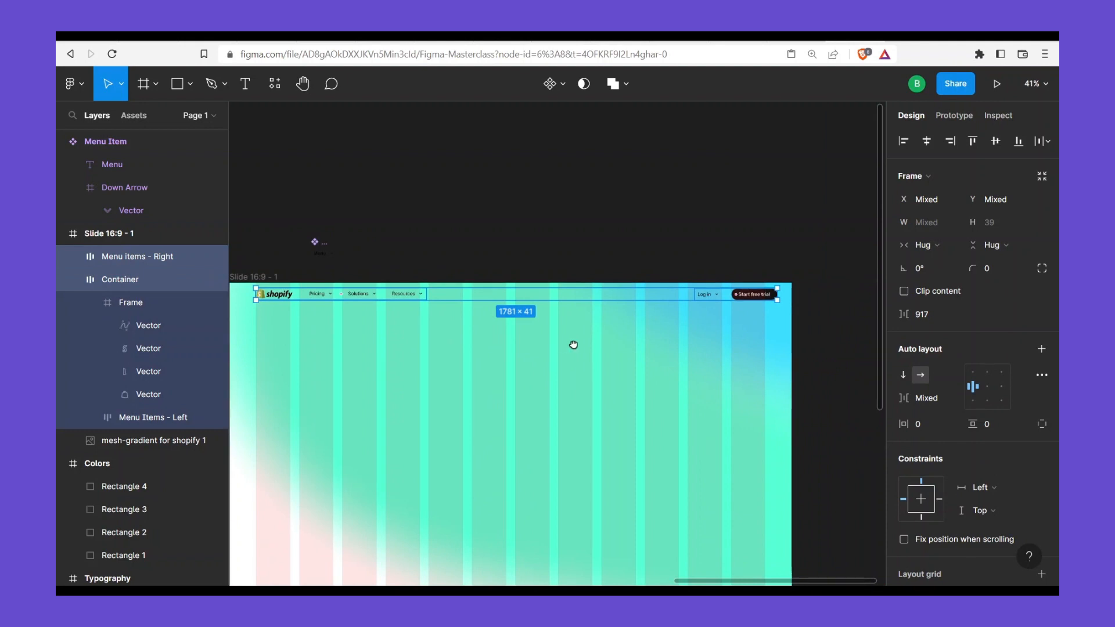
scroll(572, 349, "left", 2)
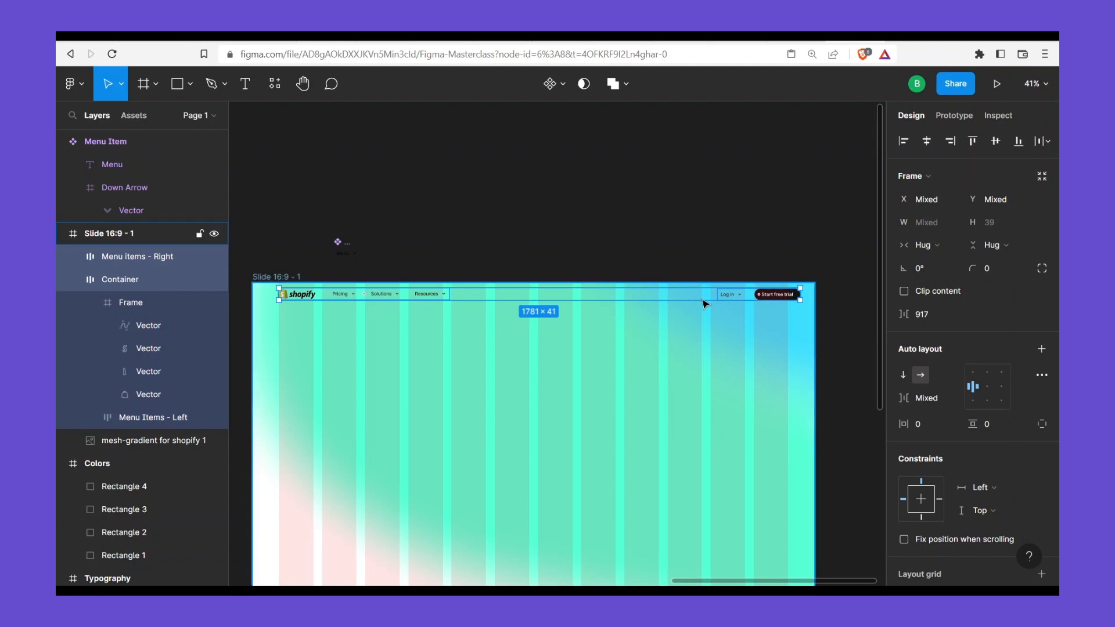
key("shift+a")
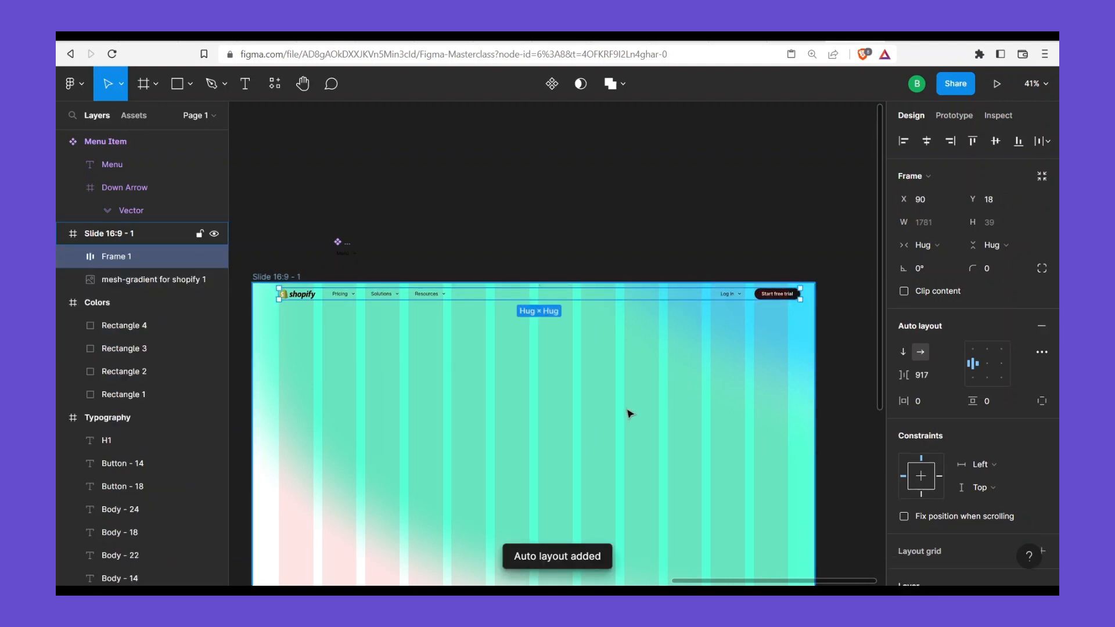
Reduce the header frame's item spacing to 875 so the Start free trial button ends at the last grid column
scroll(624, 406, "up", 2, "ctrl")
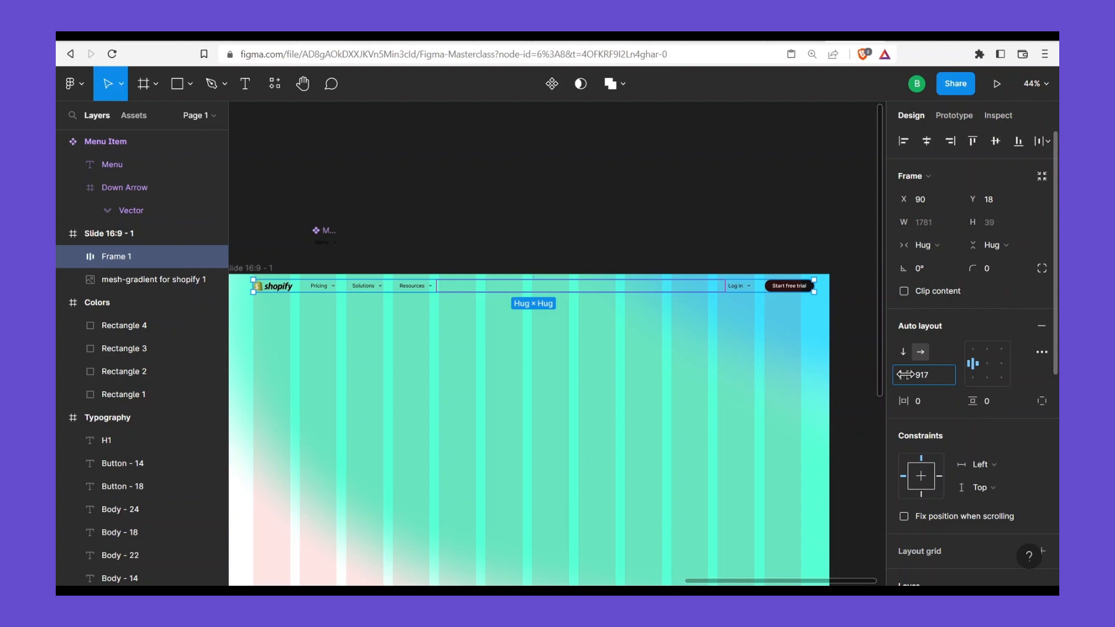
left_click_drag(904, 375, 844, 378)
left_click_drag(709, 332, 699, 310)
scroll(724, 313, "up", 1)
scroll(725, 312, "up", 1)
scroll(673, 306, "down", 2)
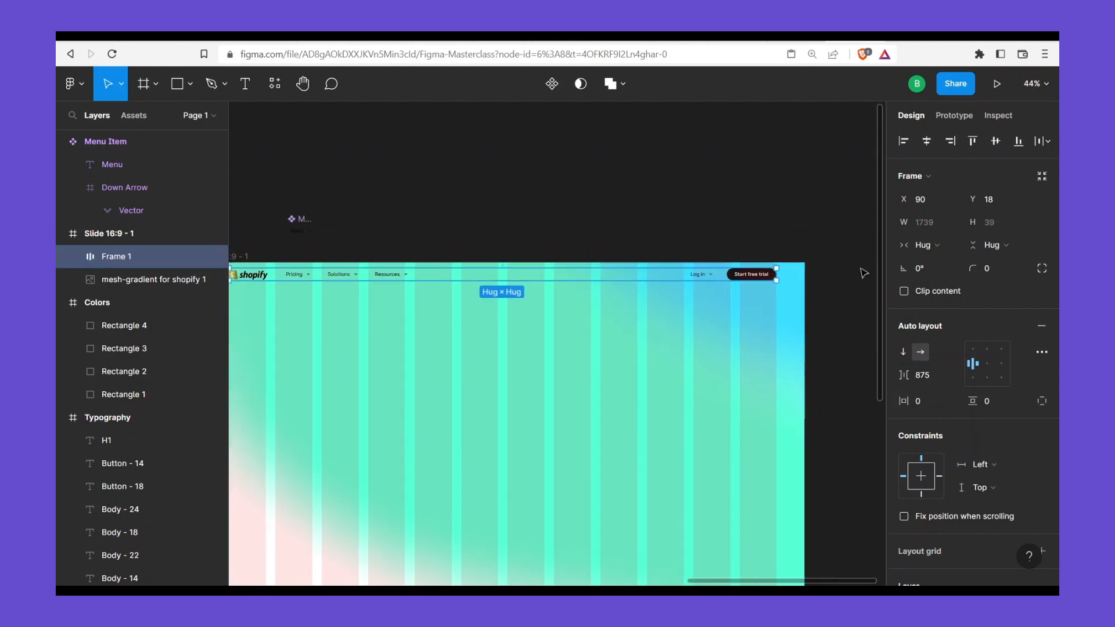
Switch to the Shopify website and inspect the header's Start free trial button size and spacing, then return to Figma
left_click(926, 245)
left_click(722, 334)
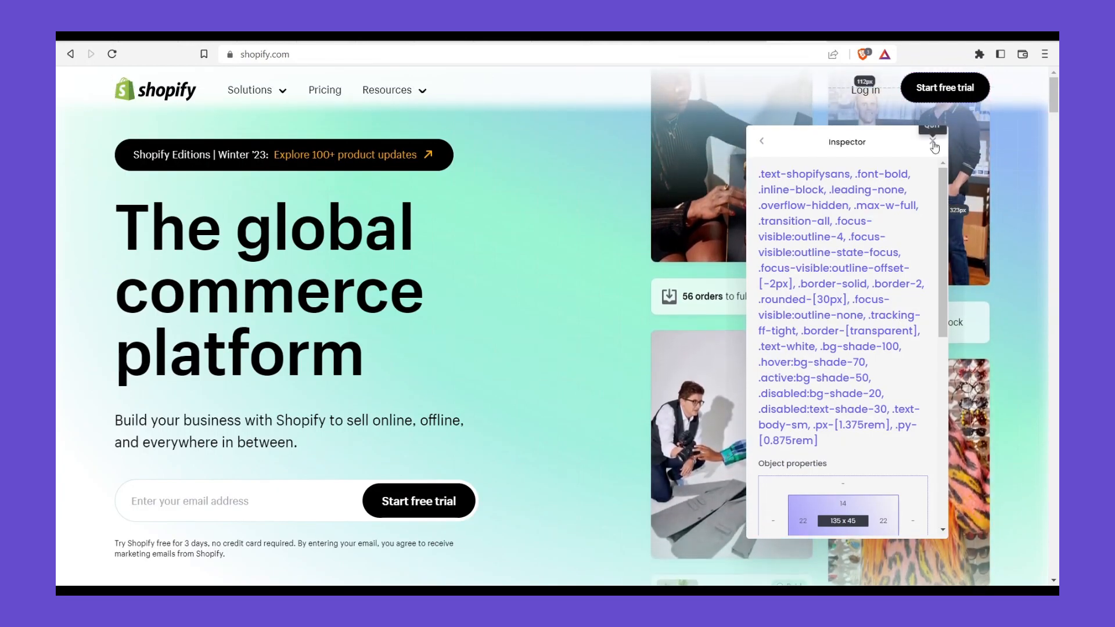
left_click(585, 168)
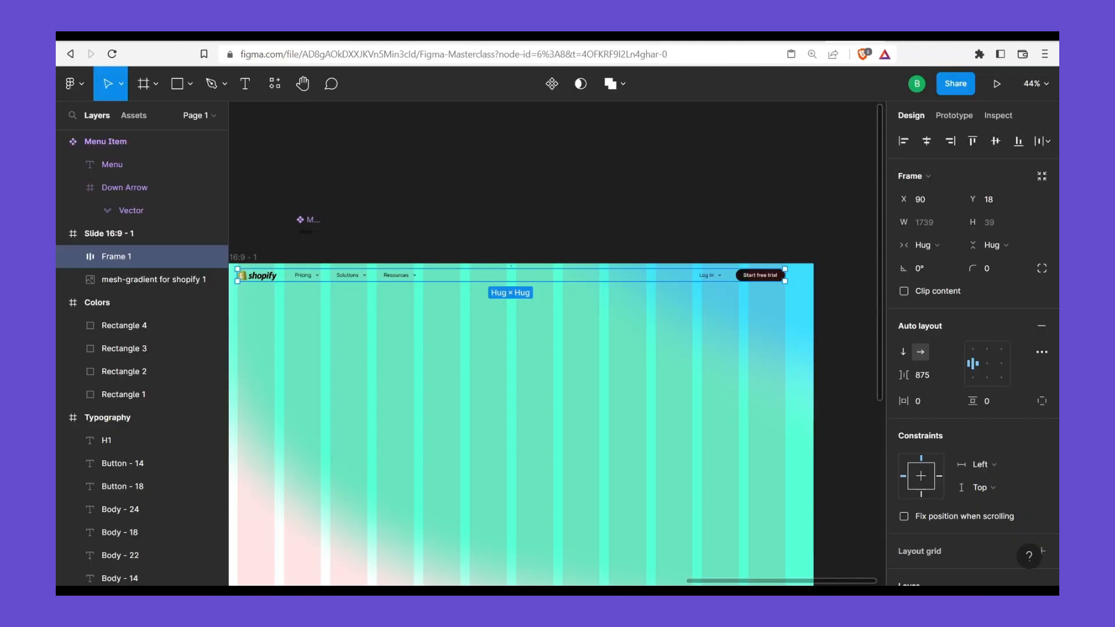
Widen the header frame symmetrically to 1921, spanning the whole slide, and center its auto layout contents
scroll(696, 278, "left", 2)
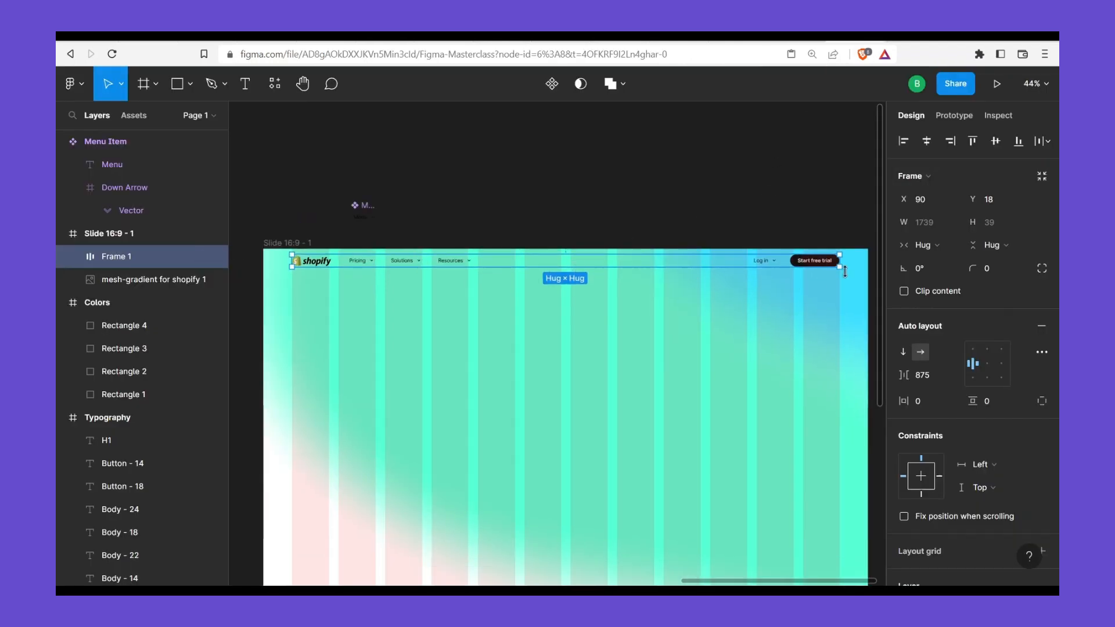
key("alt")
key("alt")
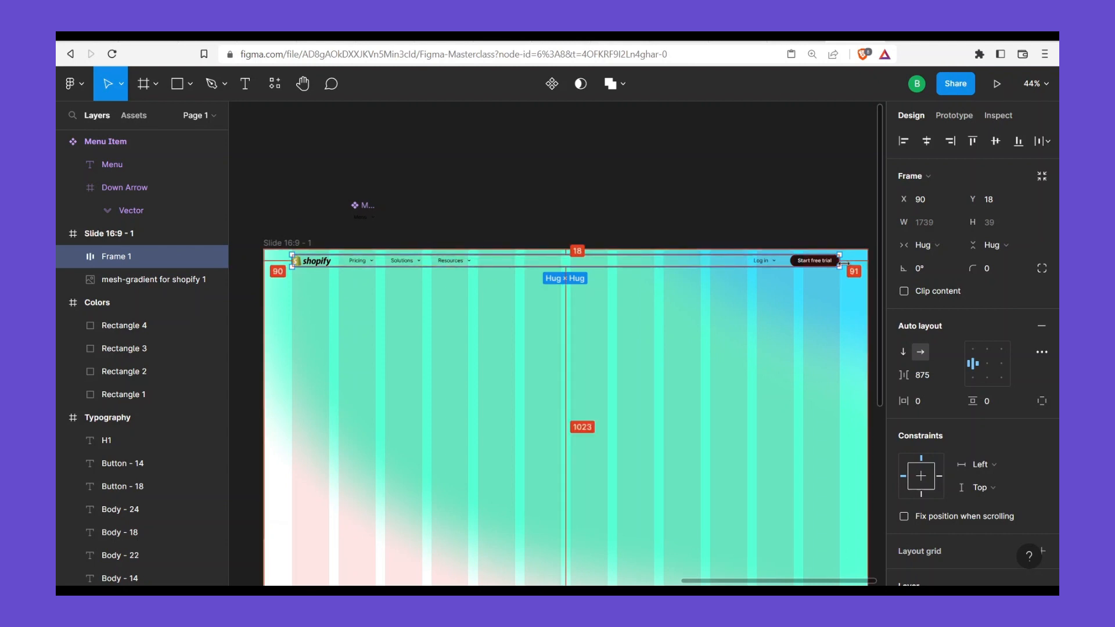
left_click_drag(847, 264, 866, 262)
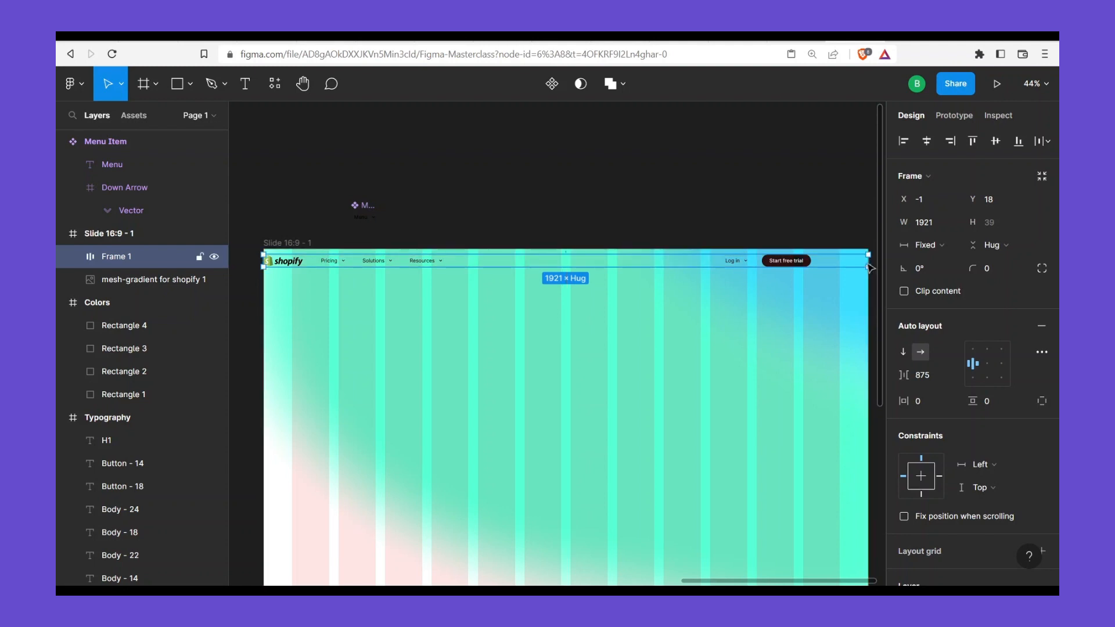
left_click(988, 362)
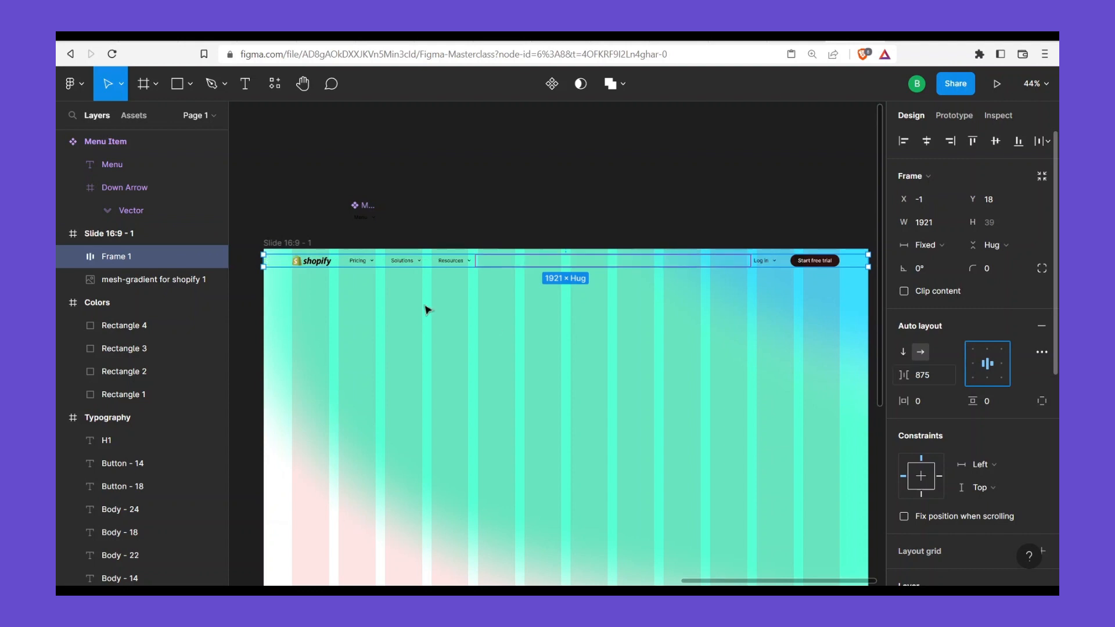
Rename the full-width header frame as "Top Nav"
double_click(158, 257)
type("Top Nave")
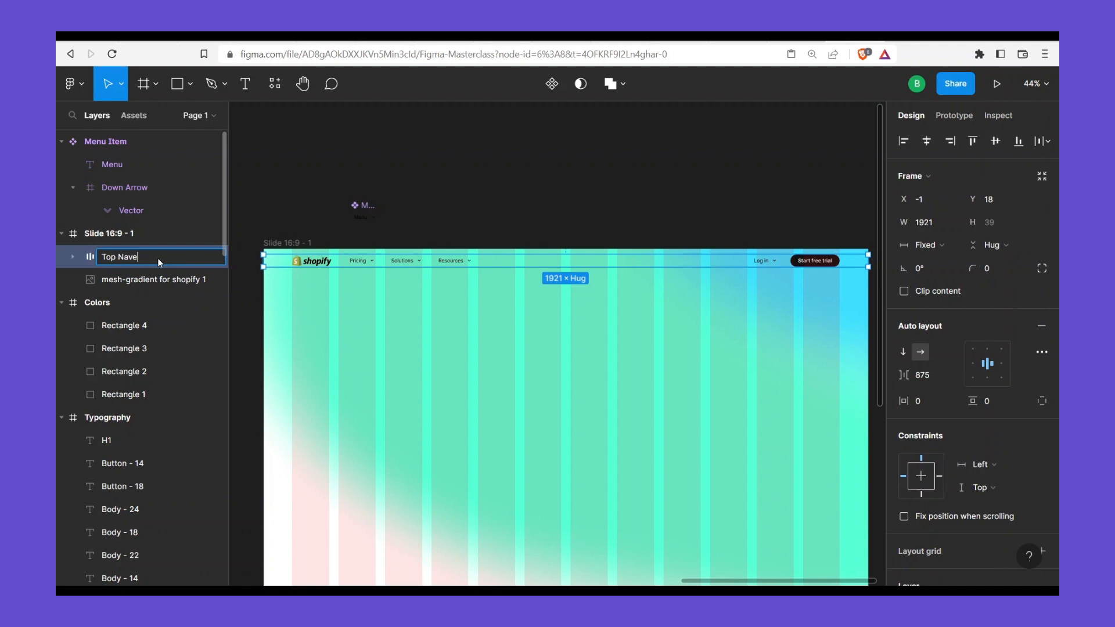
key("Return")
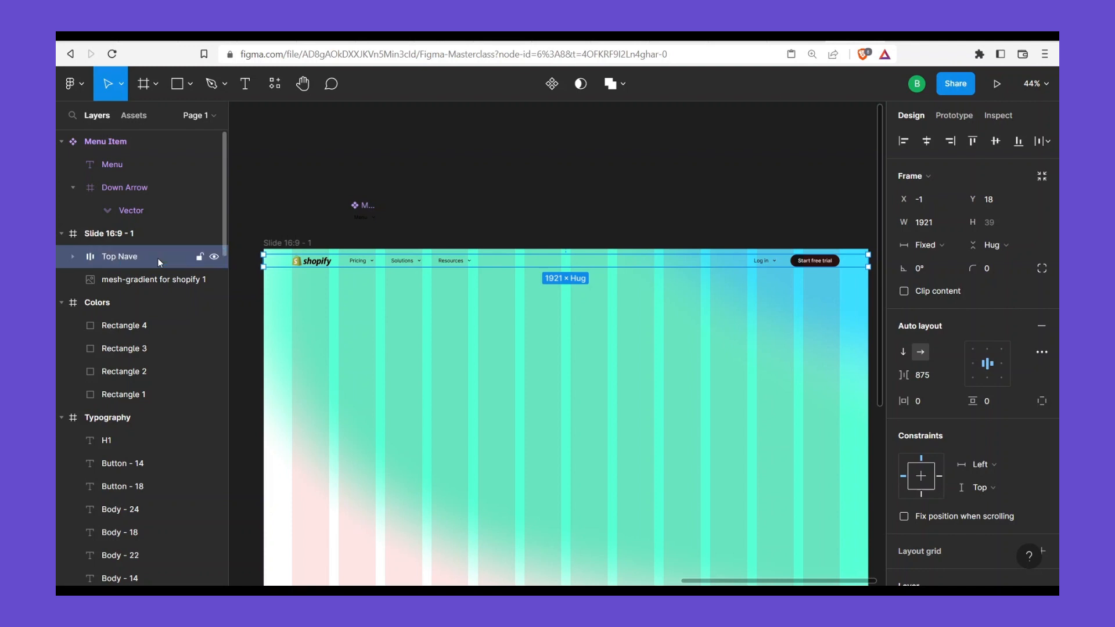
double_click(158, 258)
key("Return")
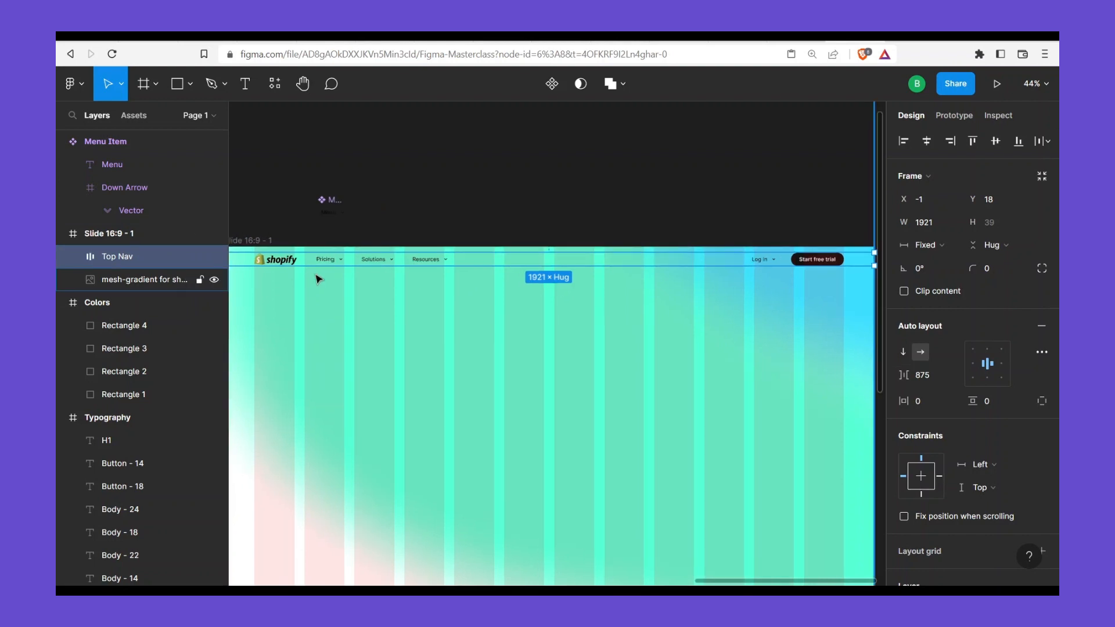
Examine how the logo, menu items and Start free trial button in the Top Nav line up with the grid columns
scroll(273, 272, "up", 5)
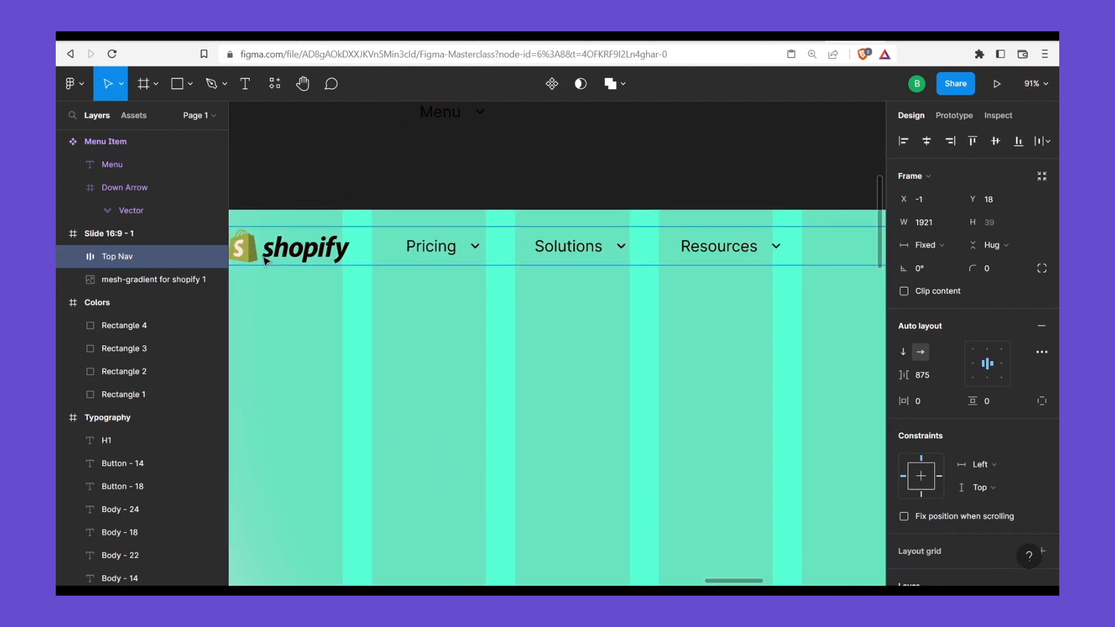
scroll(322, 226, "up", 4)
scroll(322, 226, "right", 7)
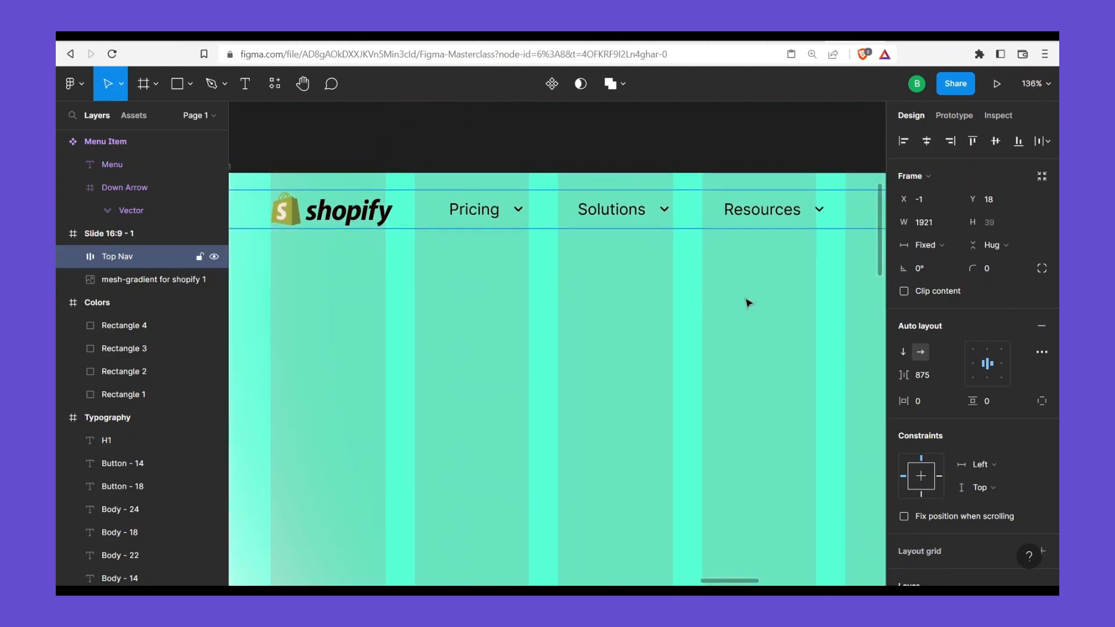
scroll(562, 306, "down", 2)
scroll(725, 312, "right", 10)
scroll(711, 313, "up", 1)
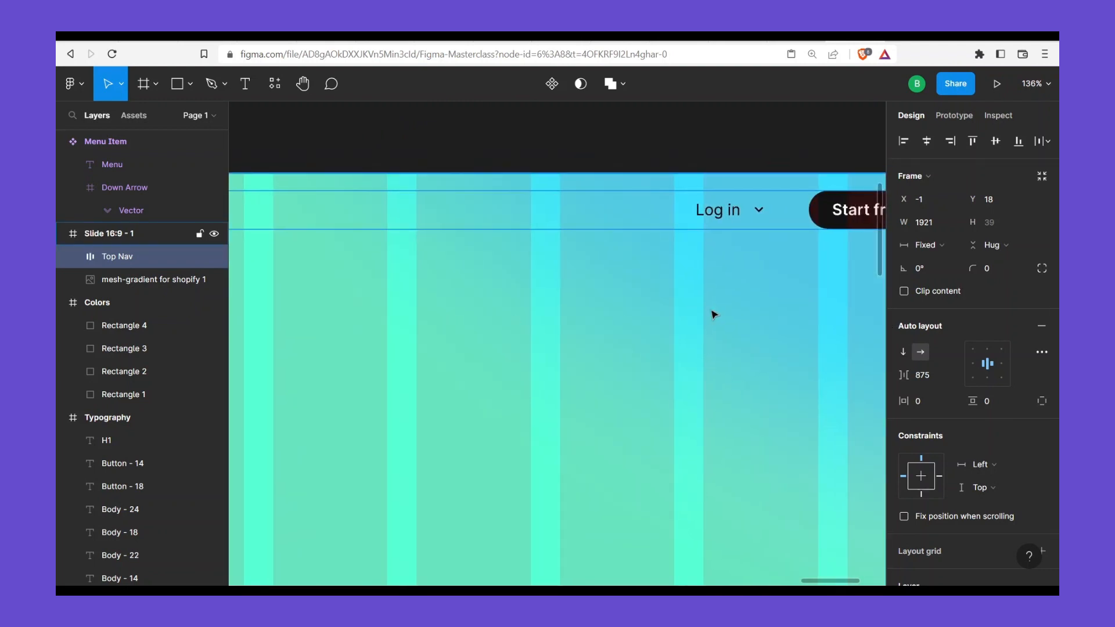
scroll(632, 331, "left", 6)
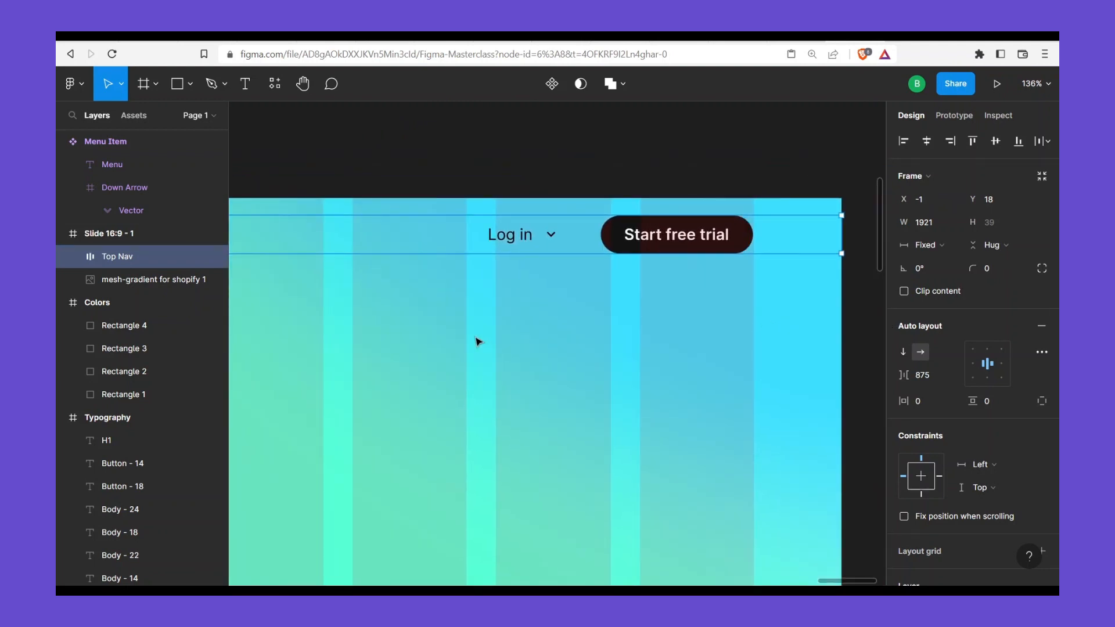
scroll(560, 323, "right", 5)
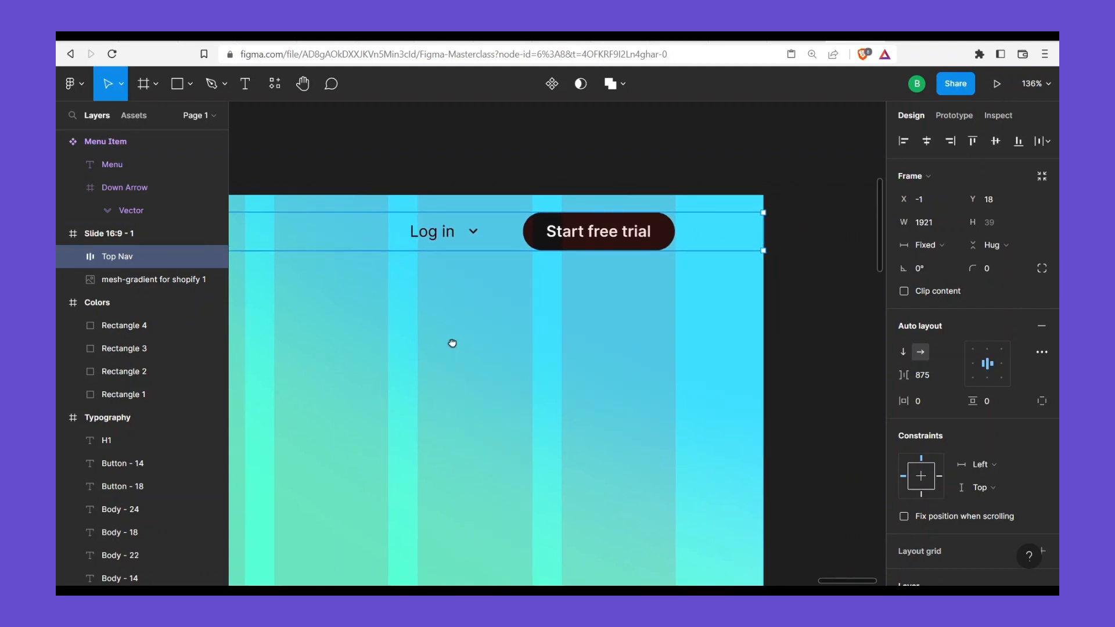
scroll(451, 340, "left", 7)
scroll(540, 348, "up", 2)
scroll(540, 348, "right", 5)
scroll(563, 322, "right", 4)
scroll(470, 336, "down", 1)
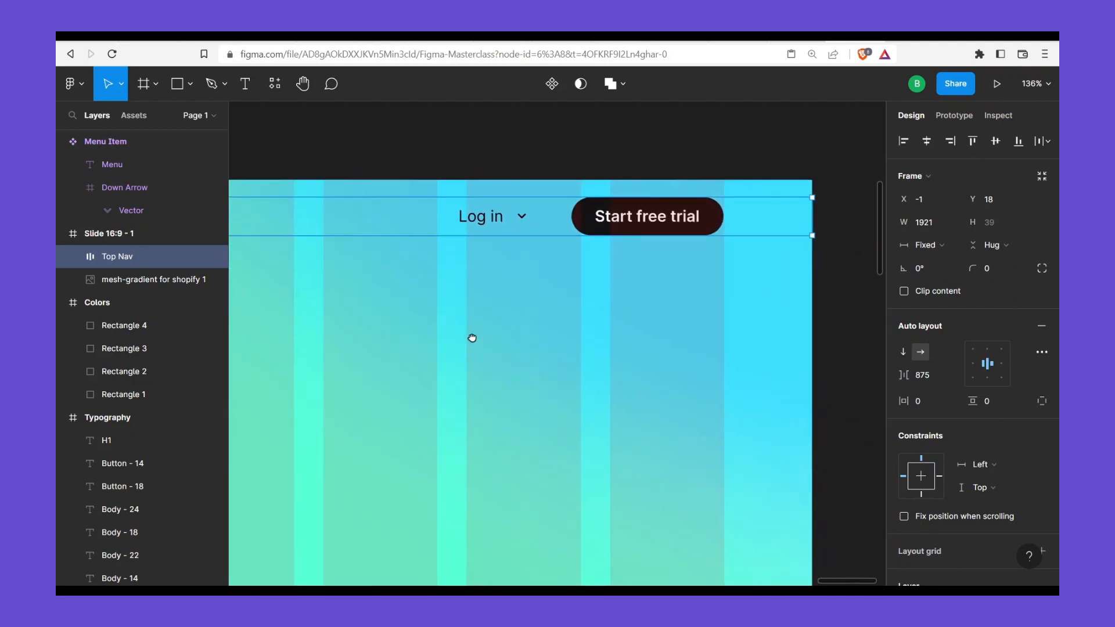
left_click_drag(437, 325, 499, 346)
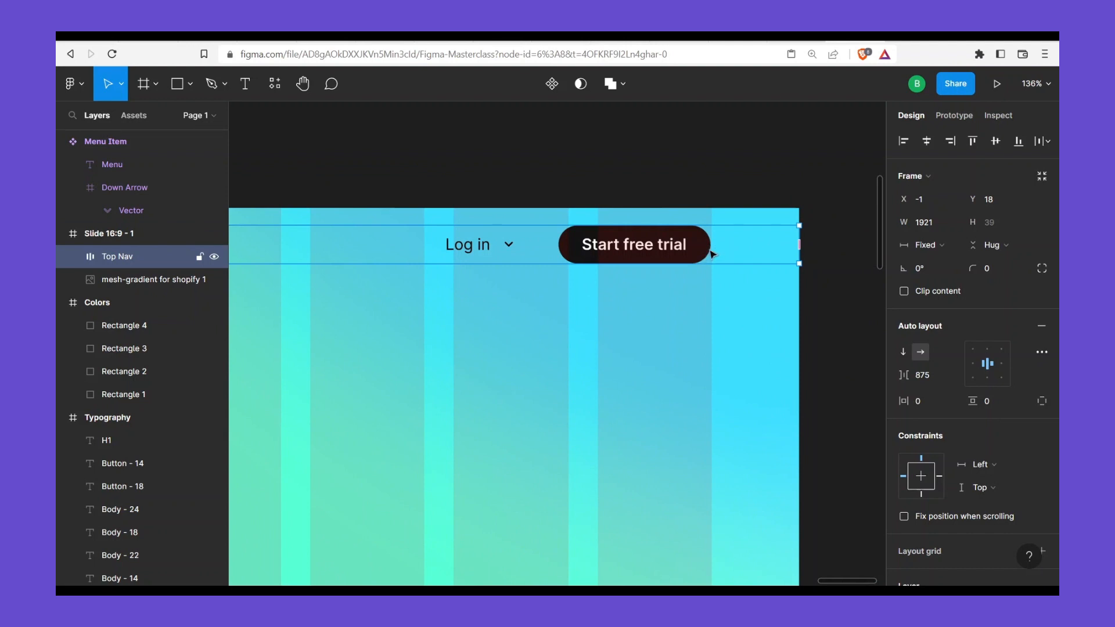
left_click_drag(598, 340, 687, 306)
scroll(632, 329, "down", 2)
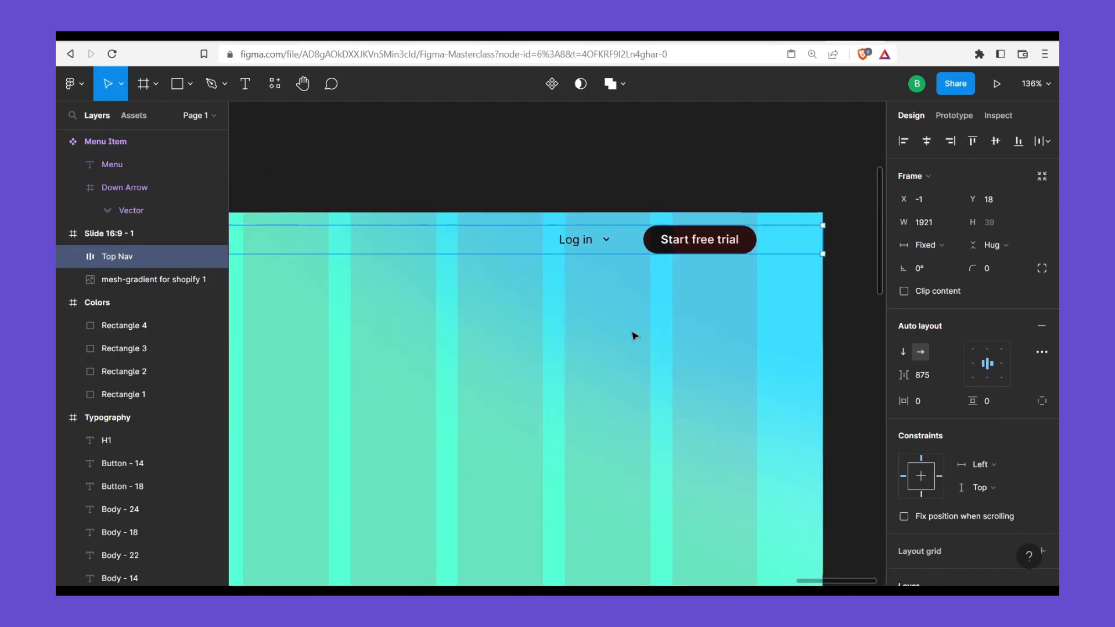
Align the Top Nav frame to the top edge of the slide
scroll(623, 332, "down", 3)
scroll(600, 244, "left", 2)
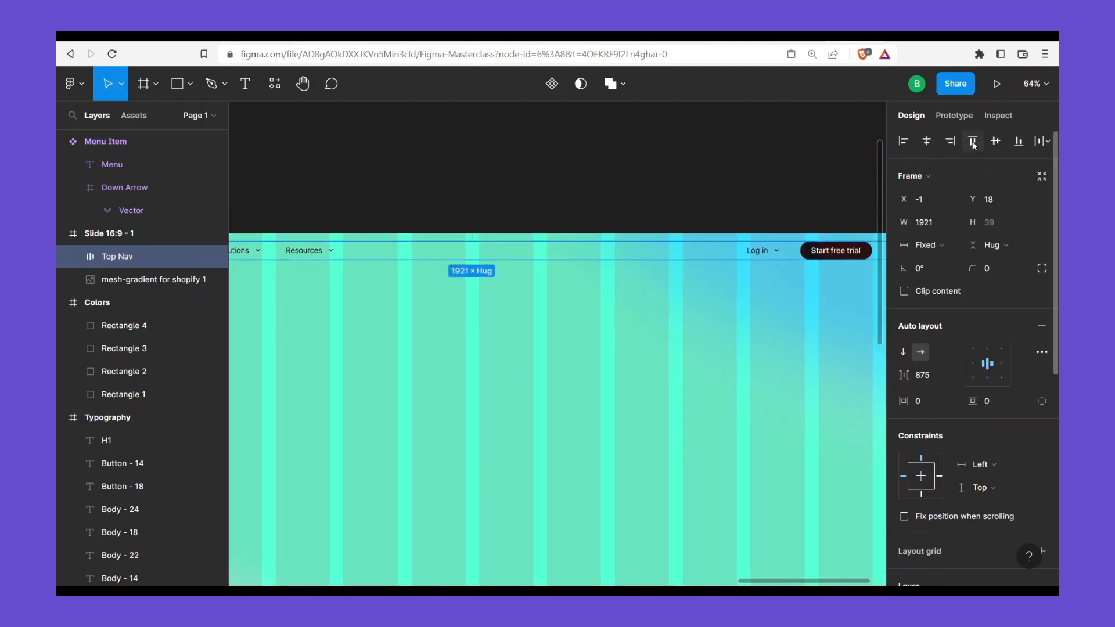
key("alt+w")
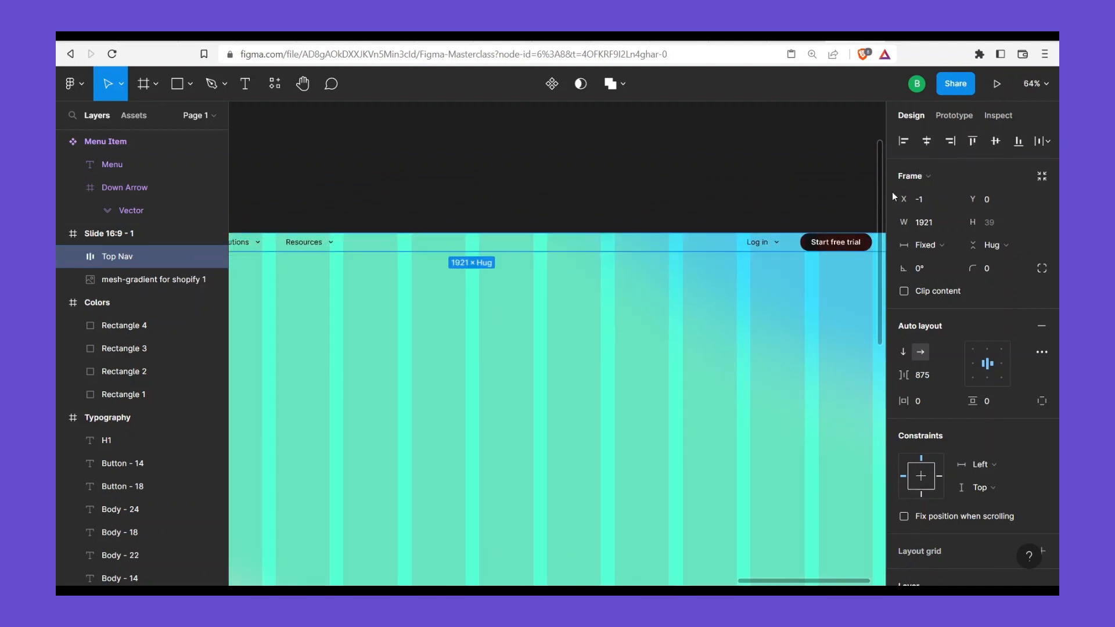
Switch to the Shopify website and measure the height of its header, then return to Figma
left_click_drag(587, 279, 663, 268)
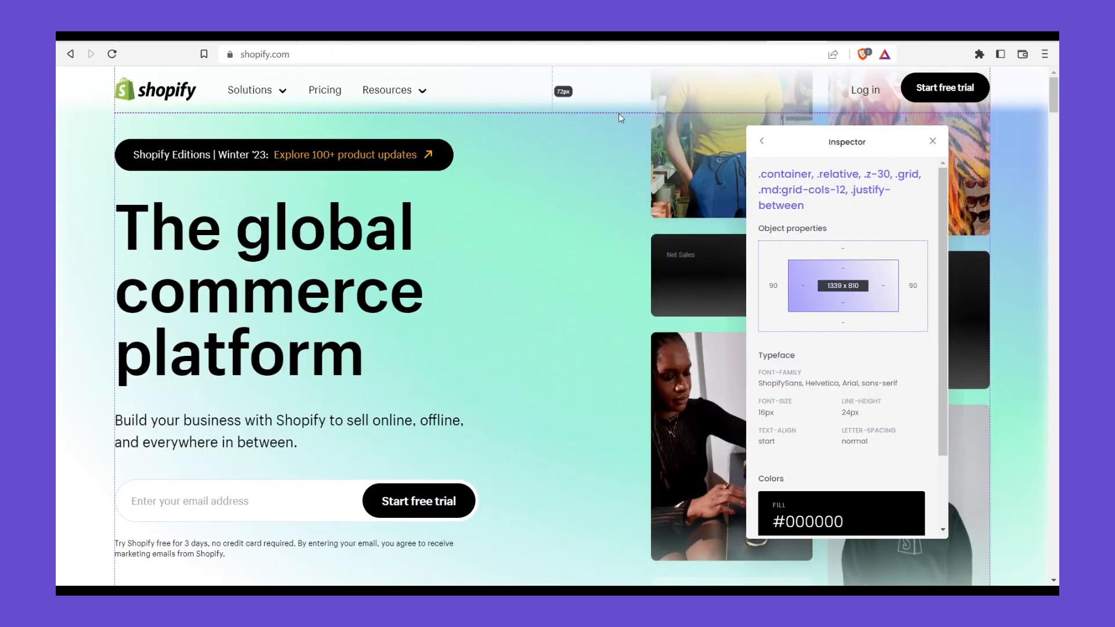
left_click(632, 96)
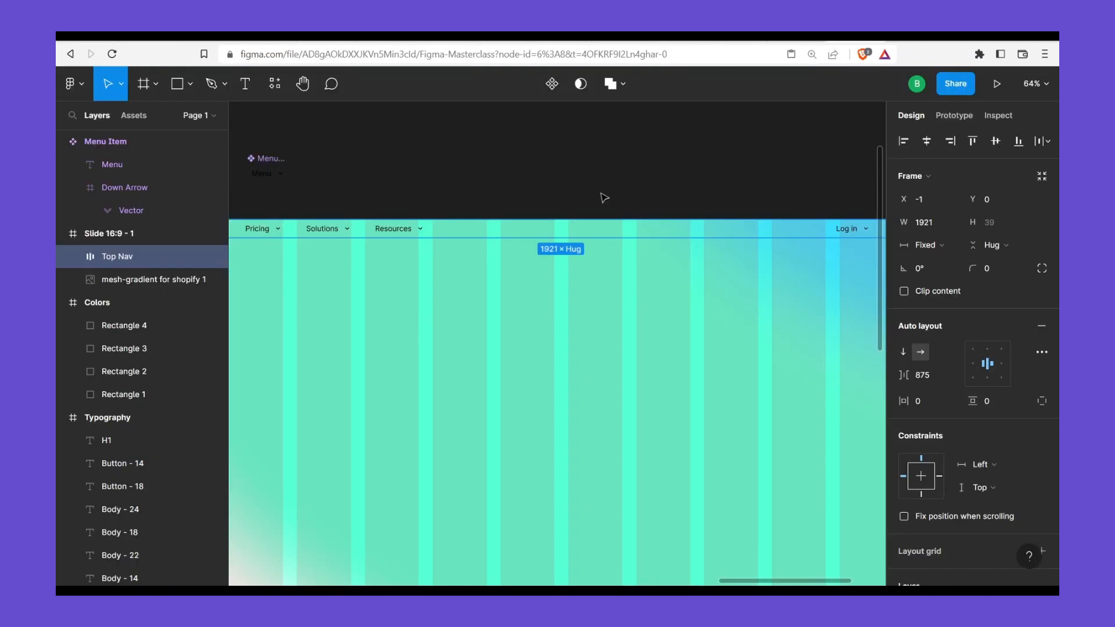
left_click_drag(339, 299, 413, 278)
scroll(424, 294, "up", 2)
scroll(441, 301, "left", 1)
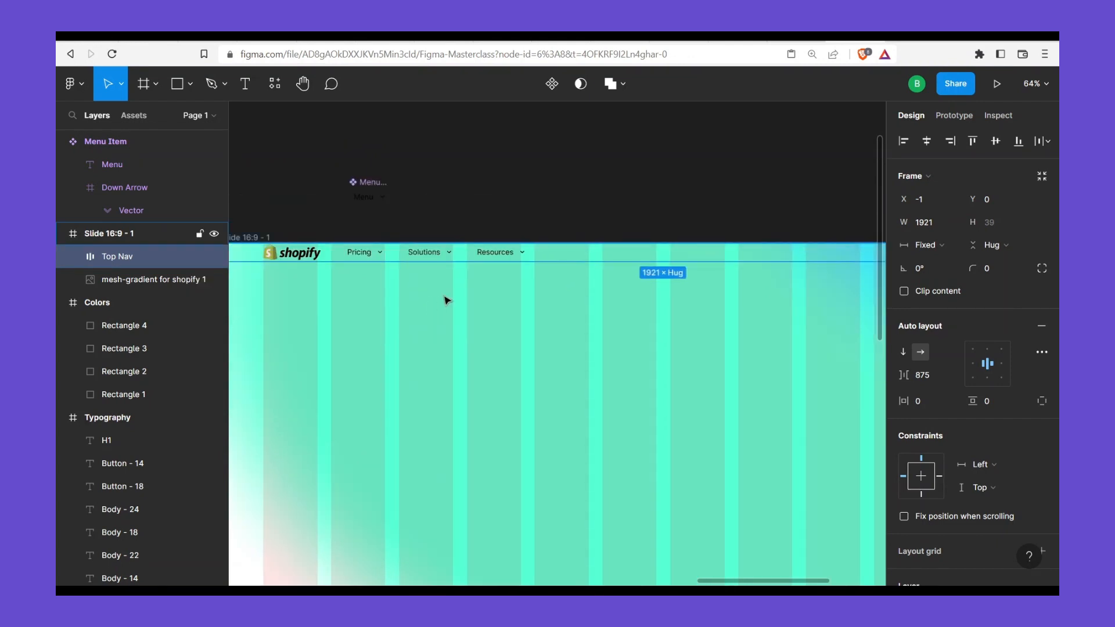
Inspect the nested Container, Menu Items - Left frame and Solutions menu item, then reselect the Top Nav frame
double_click(431, 258)
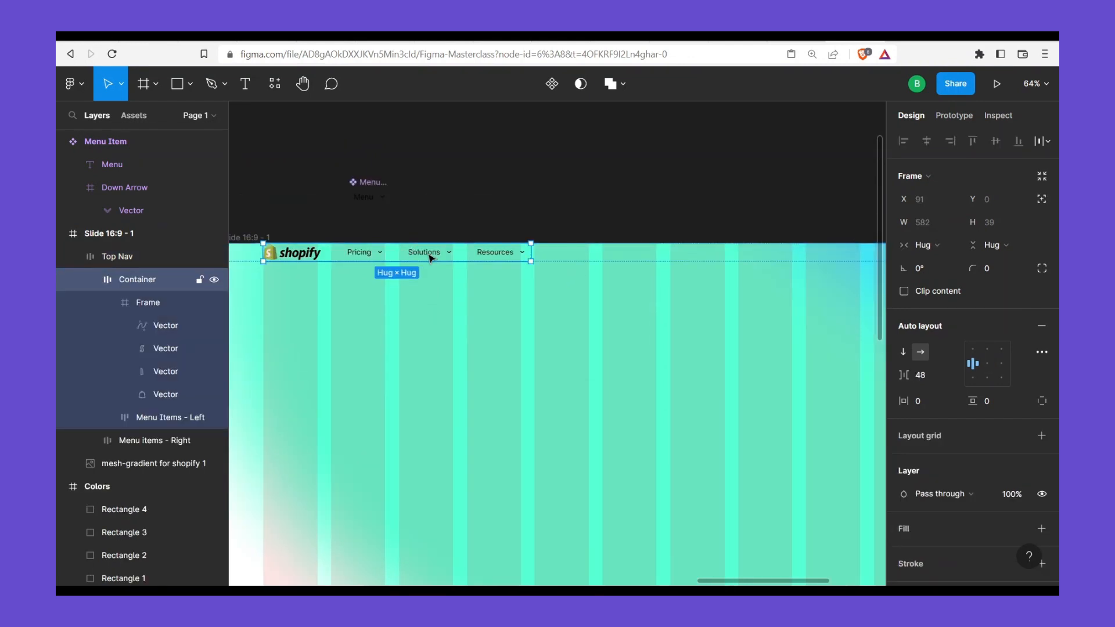
double_click(431, 258)
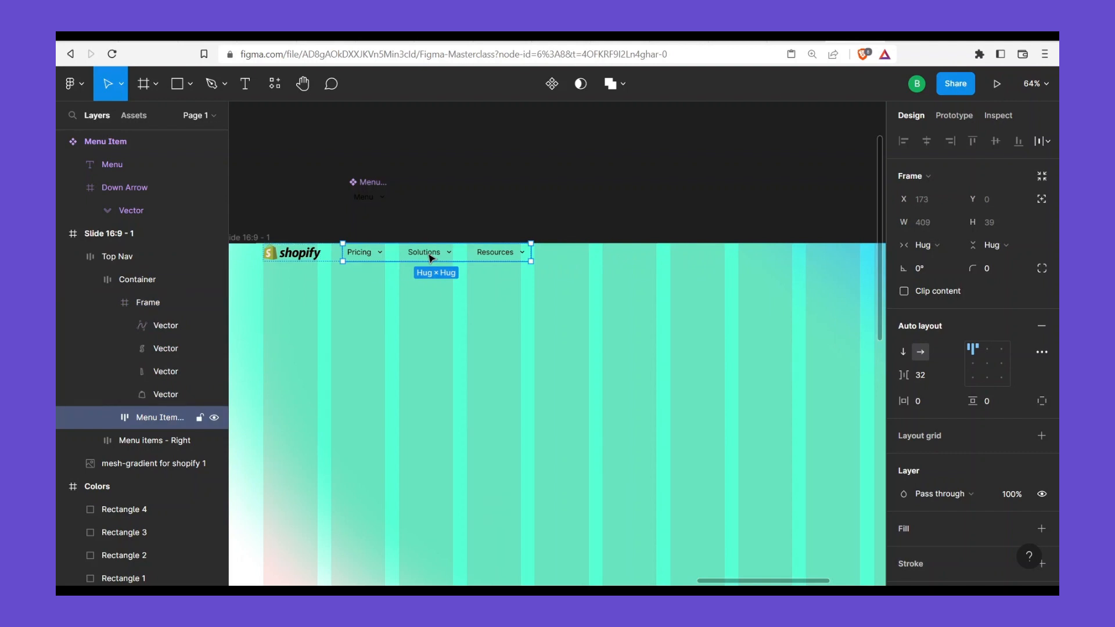
double_click(430, 258)
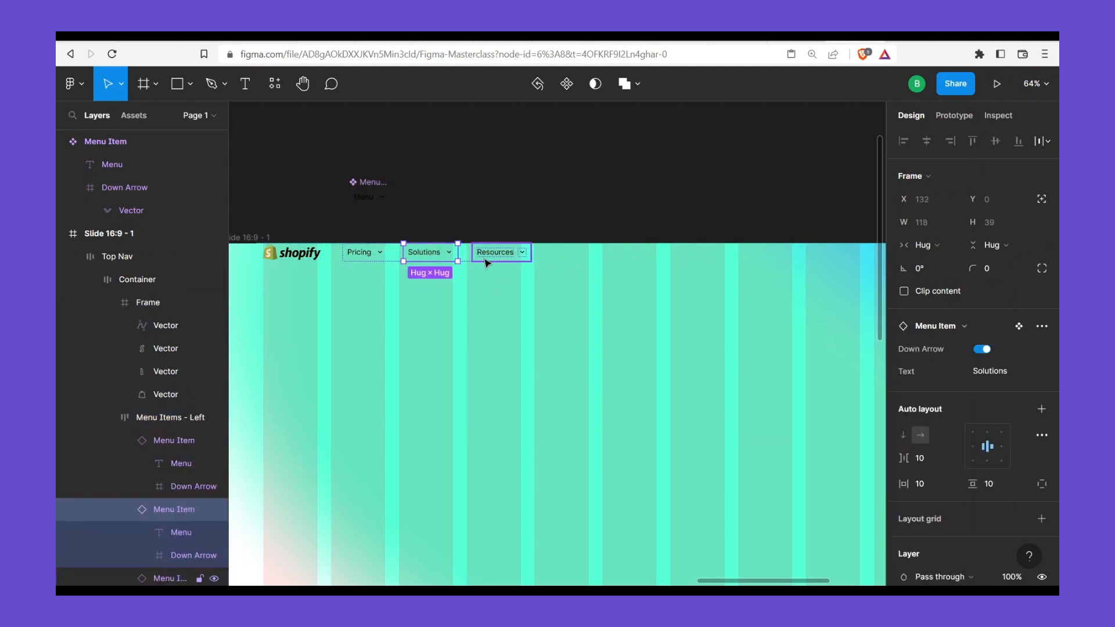
left_click(555, 264)
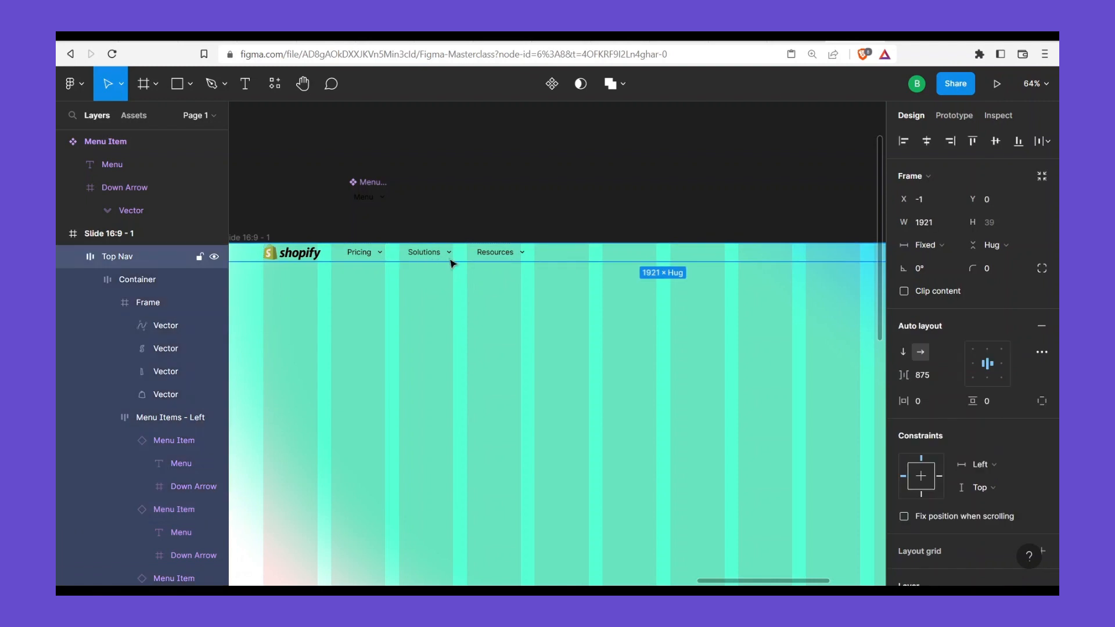
Change the Top Nav frame's vertical sizing to fixed and set its height to 72
left_click(994, 246)
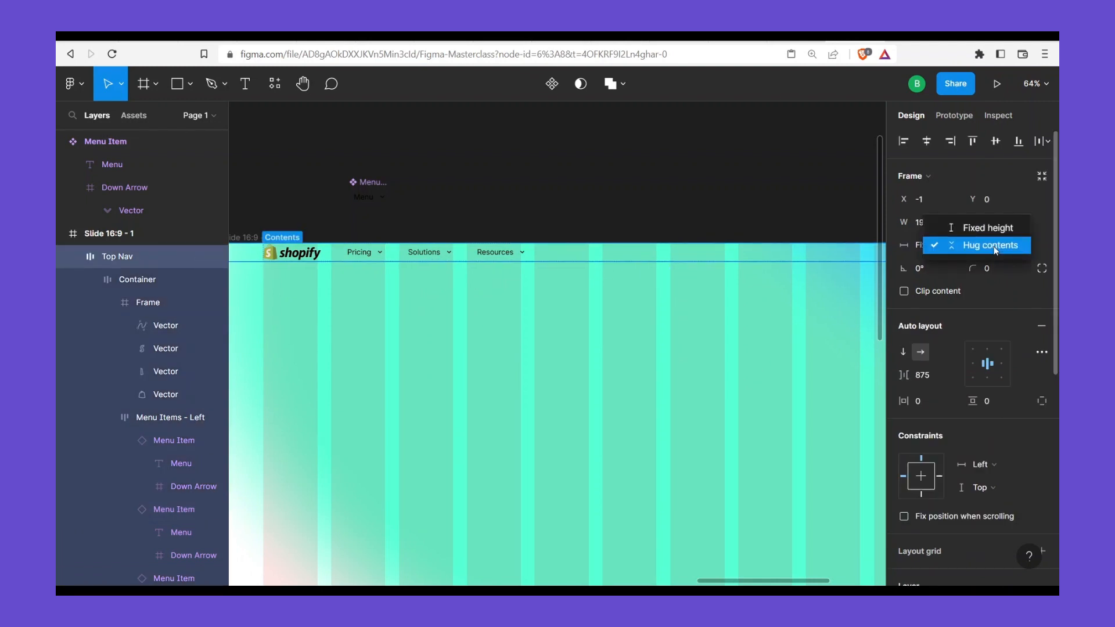
left_click(994, 247)
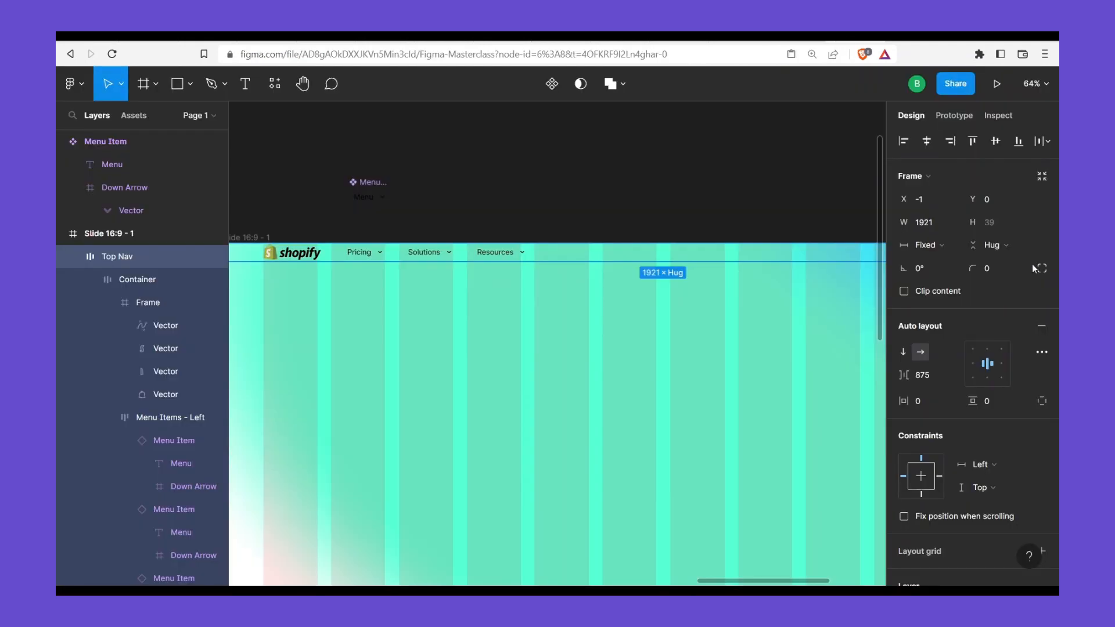
left_click(1005, 240)
left_click(985, 227)
left_click(1002, 227)
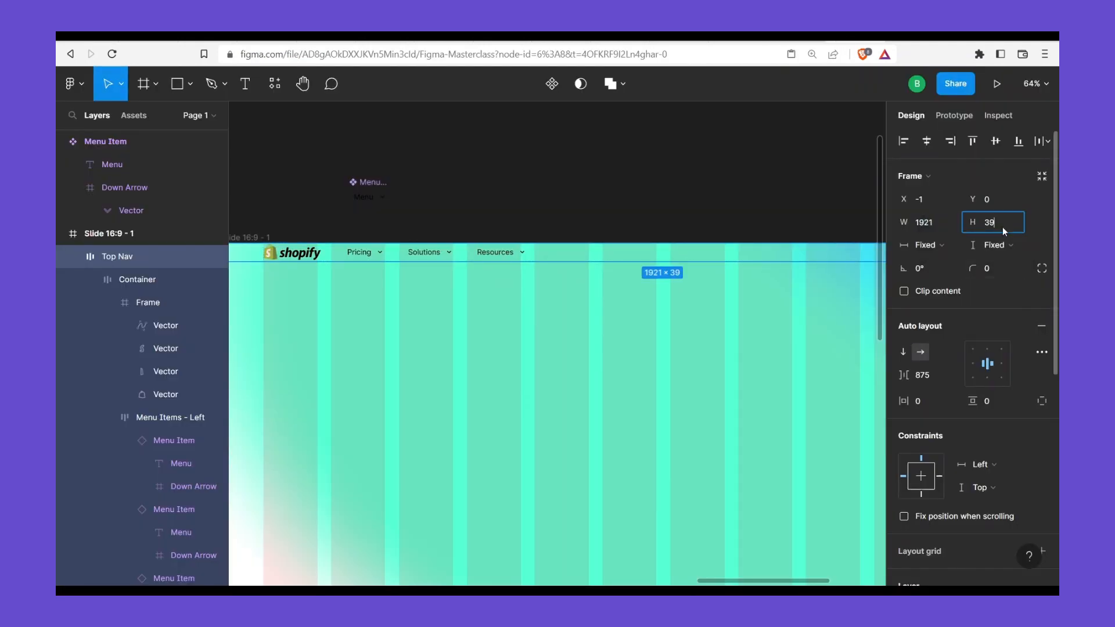
type("72")
key("Return")
Check the Top Nav's vertical centering and grid alignment across the whole slide, including its nested Container
scroll(578, 314, "right", 5)
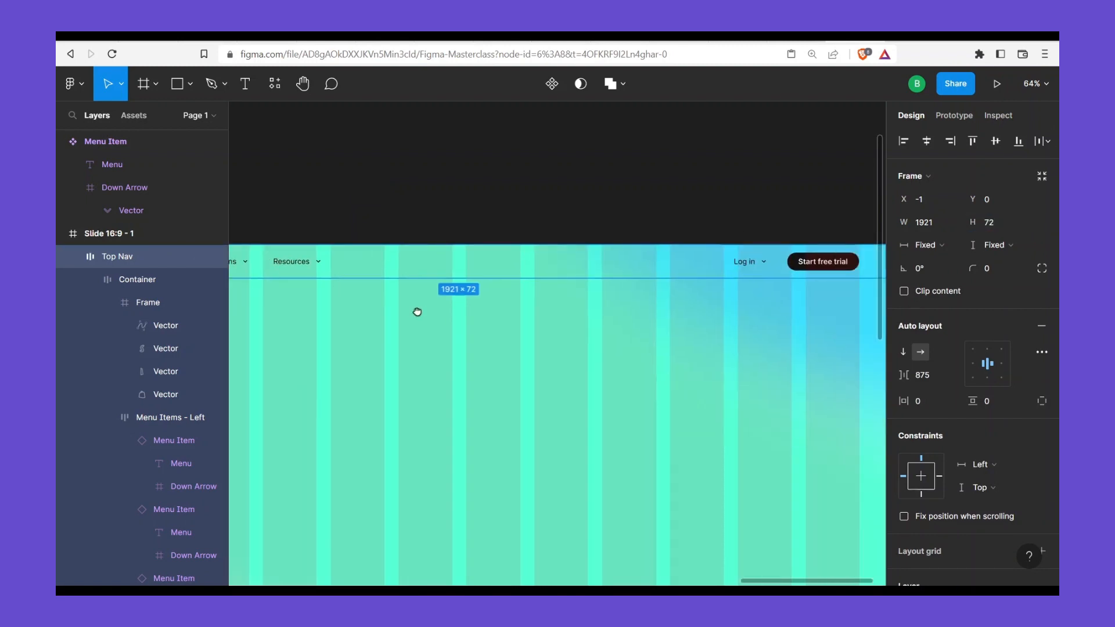
scroll(454, 311, "left", 4)
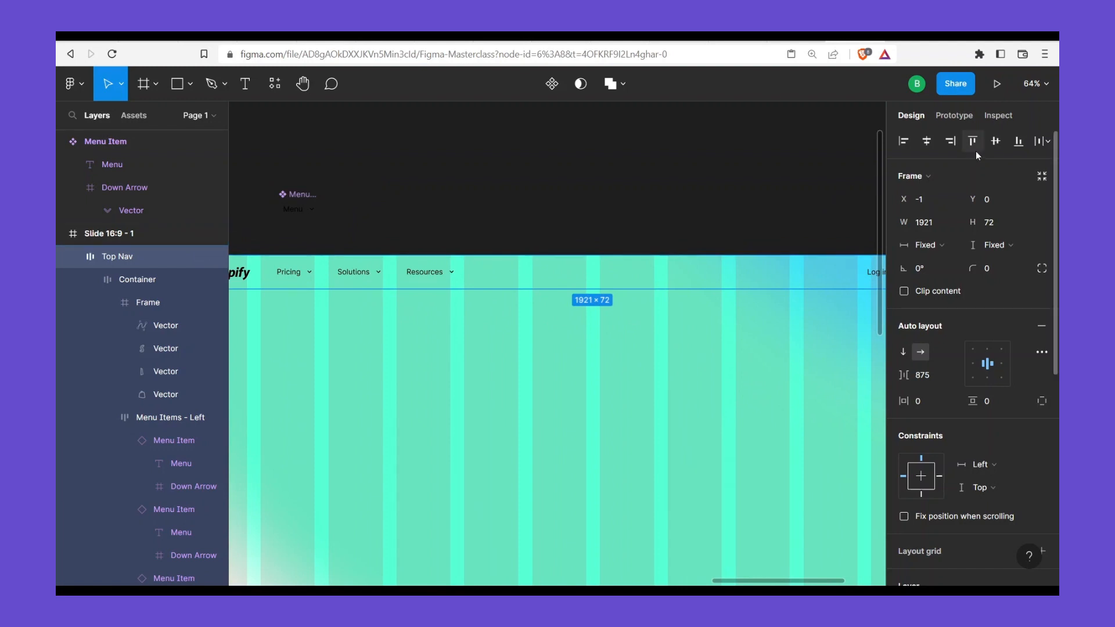
scroll(458, 347, "left", 3)
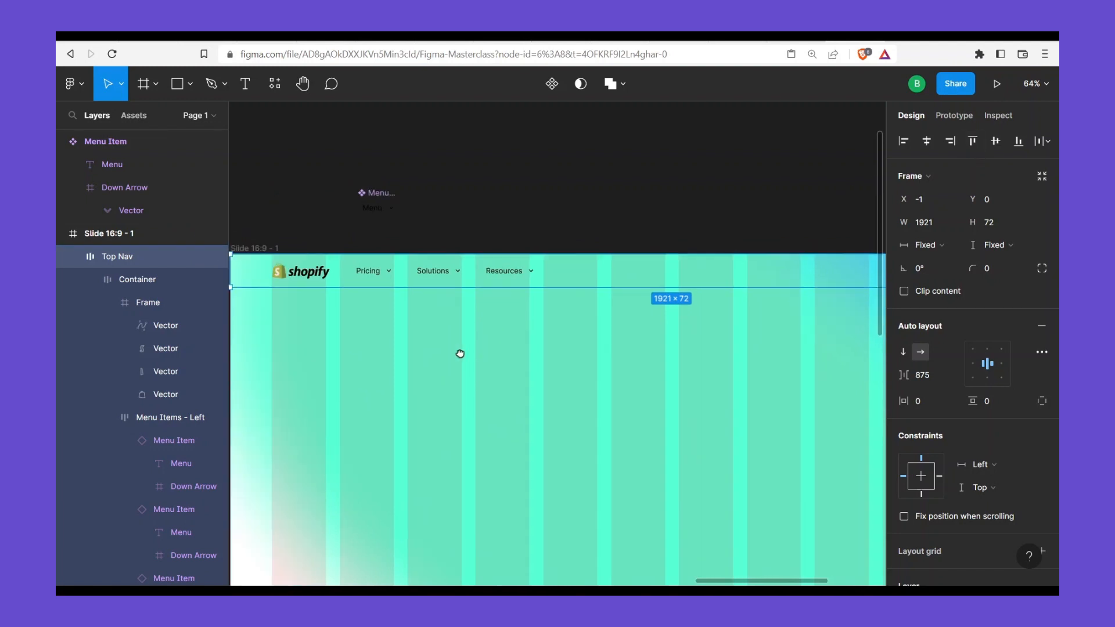
double_click(469, 272)
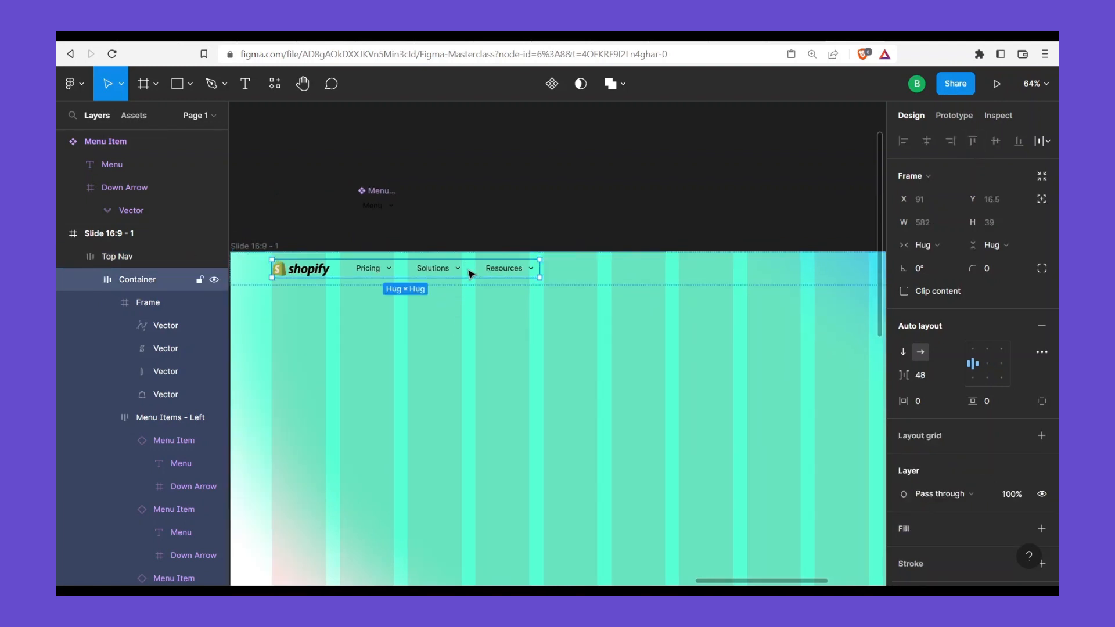
left_click(578, 281)
scroll(459, 325, "down", 2)
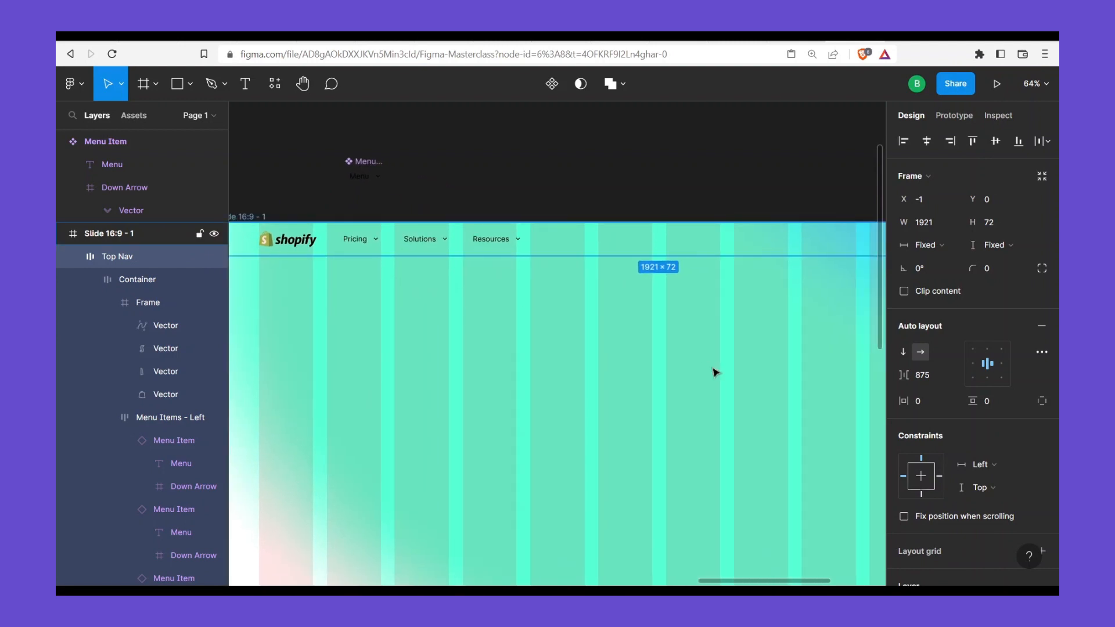
scroll(716, 372, "right", 3)
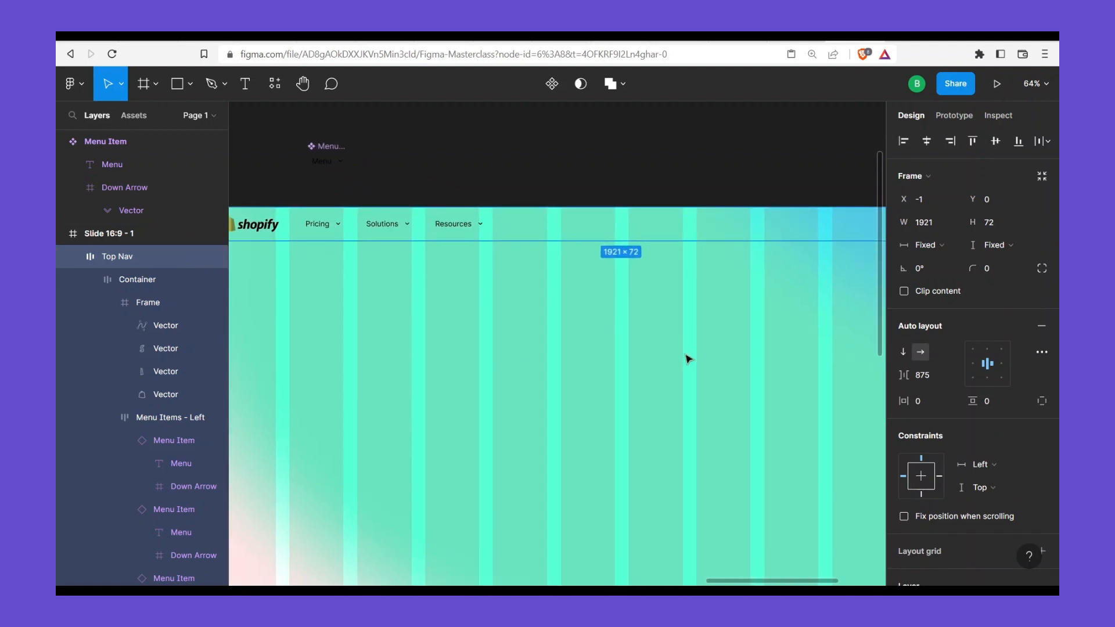
scroll(687, 358, "down", 2)
scroll(687, 359, "down", 1)
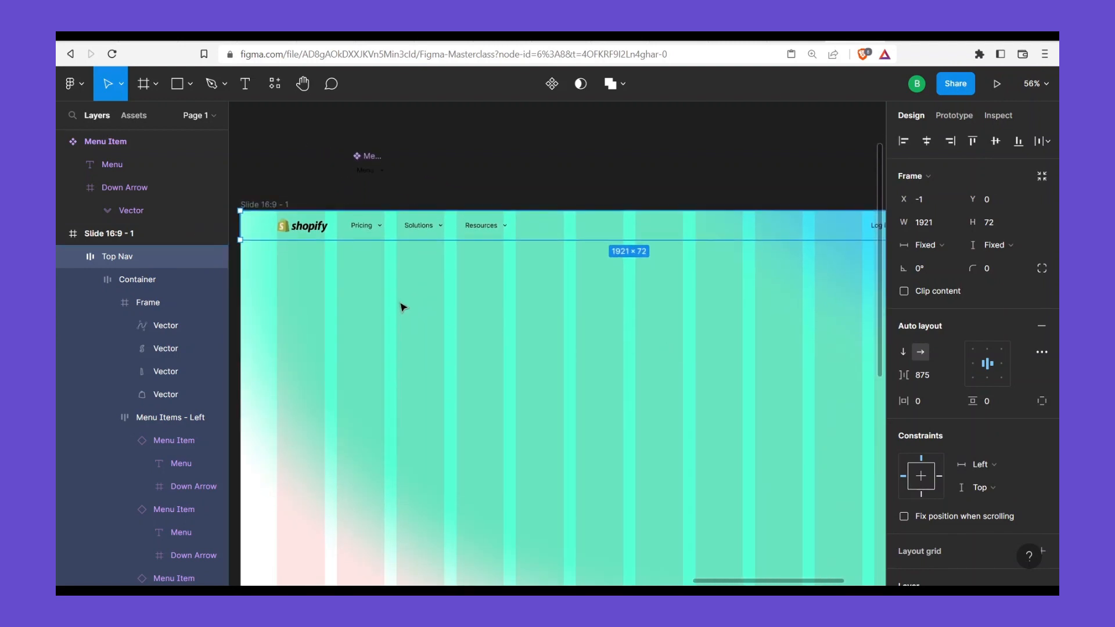
scroll(403, 308, "down", 1)
scroll(571, 327, "down", 1)
left_click_drag(571, 327, 518, 307)
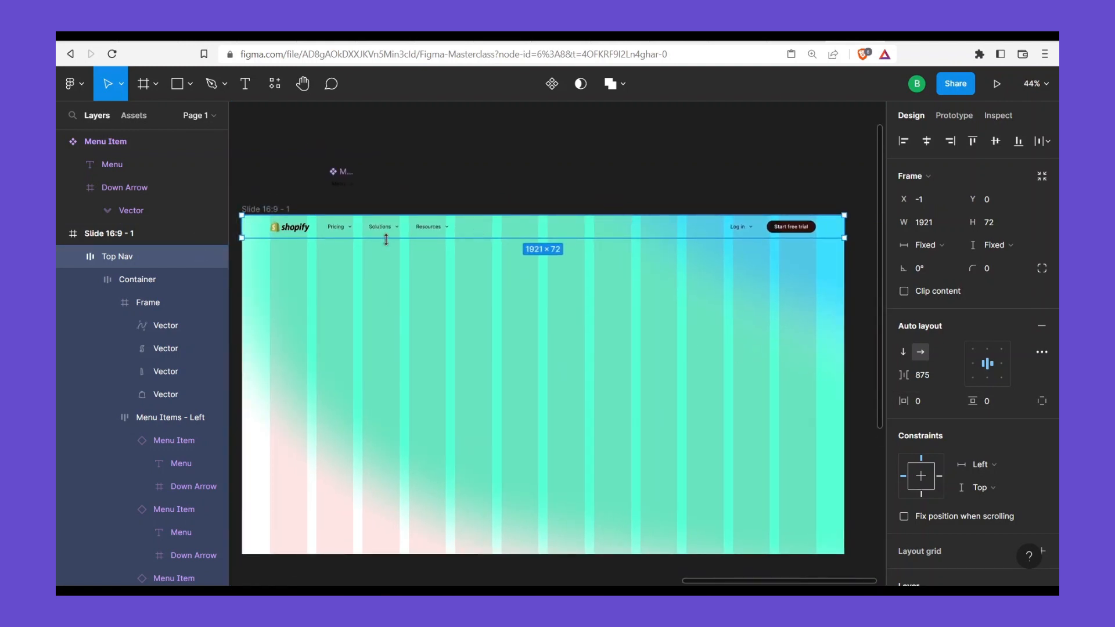
Move the Pricing menu item between Solutions and Resources and turn off its Down Arrow
scroll(386, 240, "up", 5)
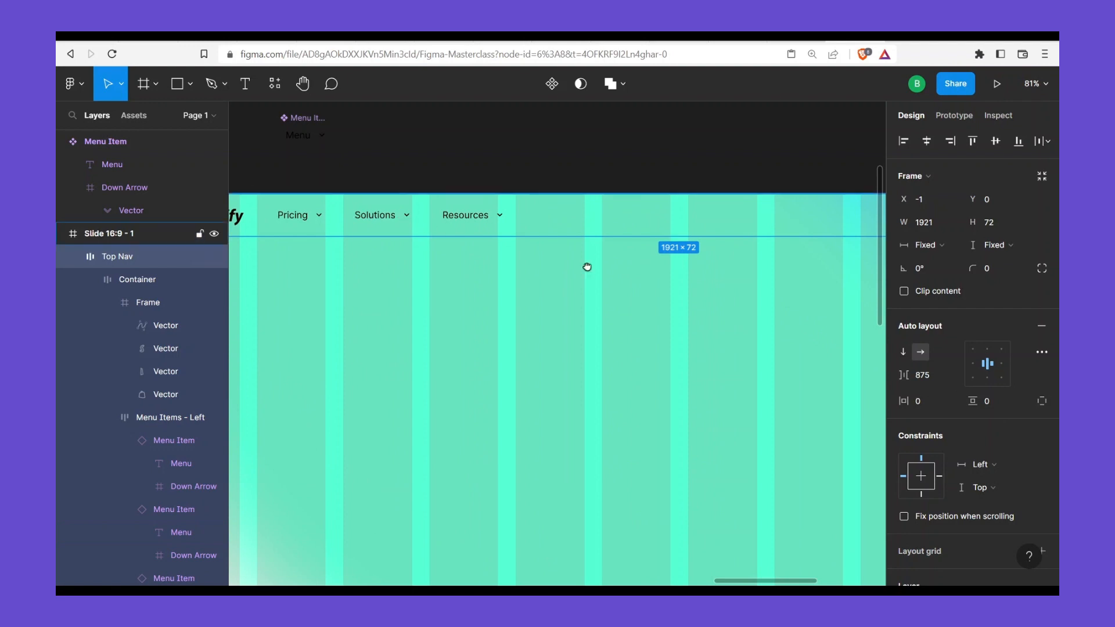
left_click_drag(587, 266, 688, 295)
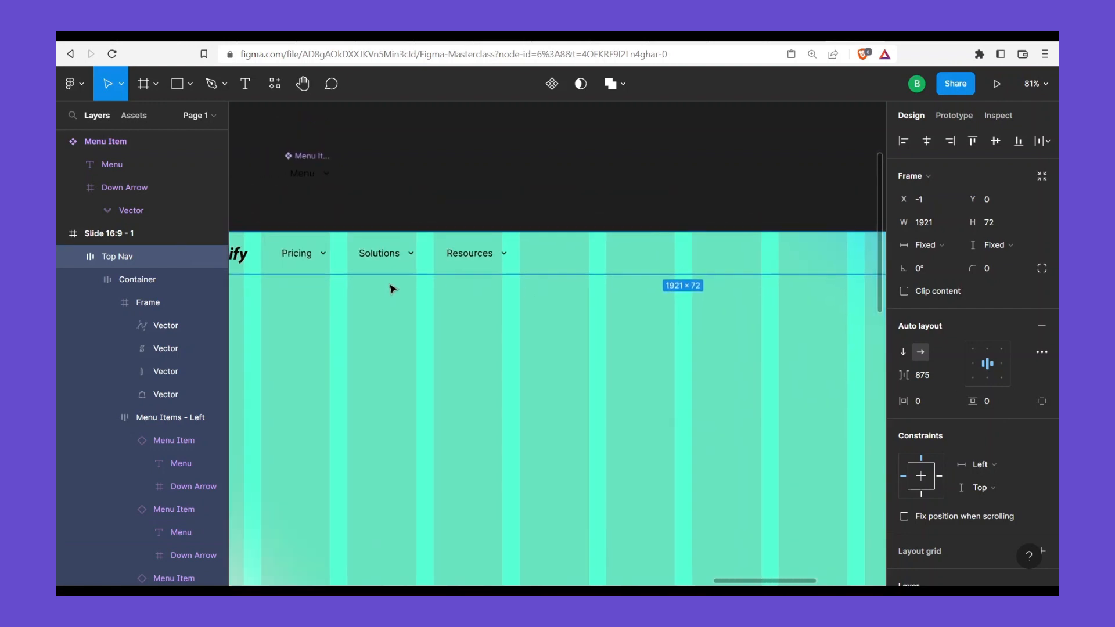
left_click_drag(375, 286, 381, 288)
left_click(800, 40)
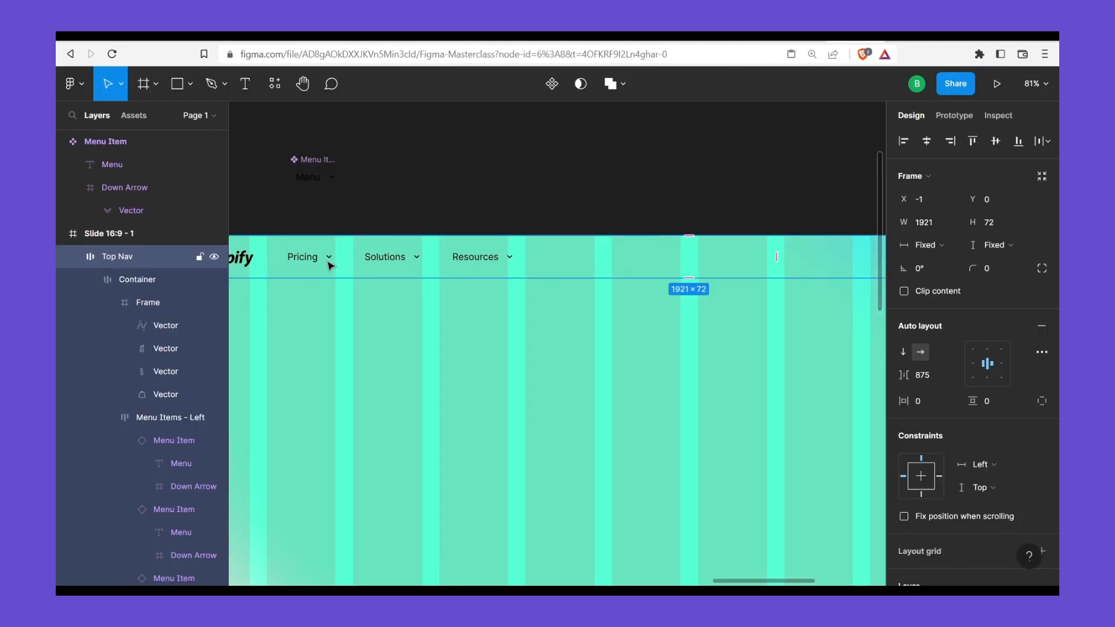
double_click(324, 263)
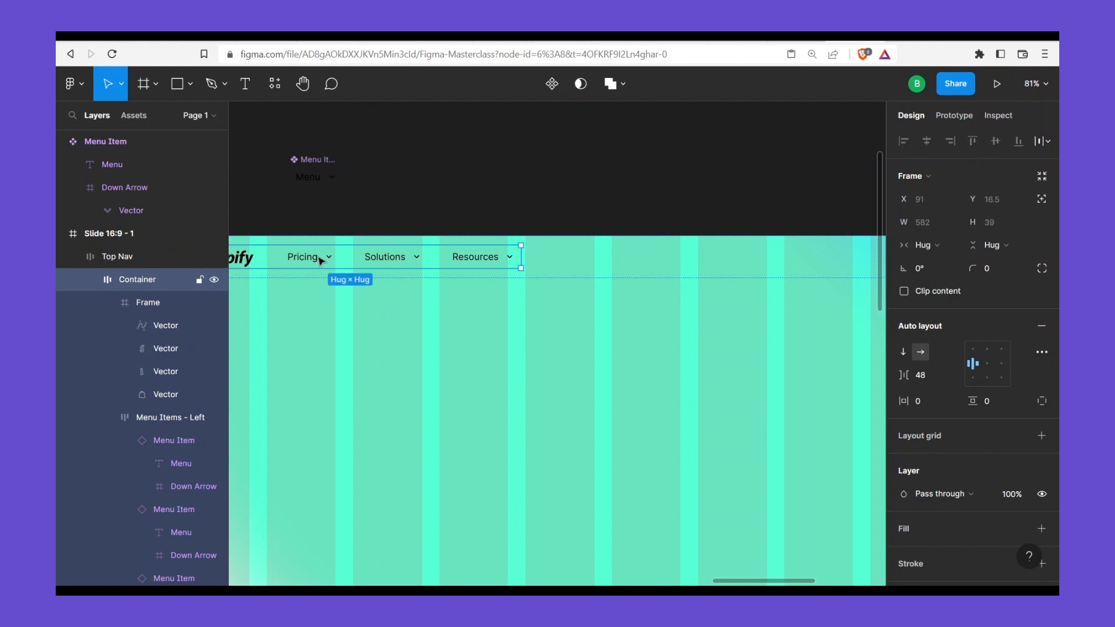
double_click(321, 261)
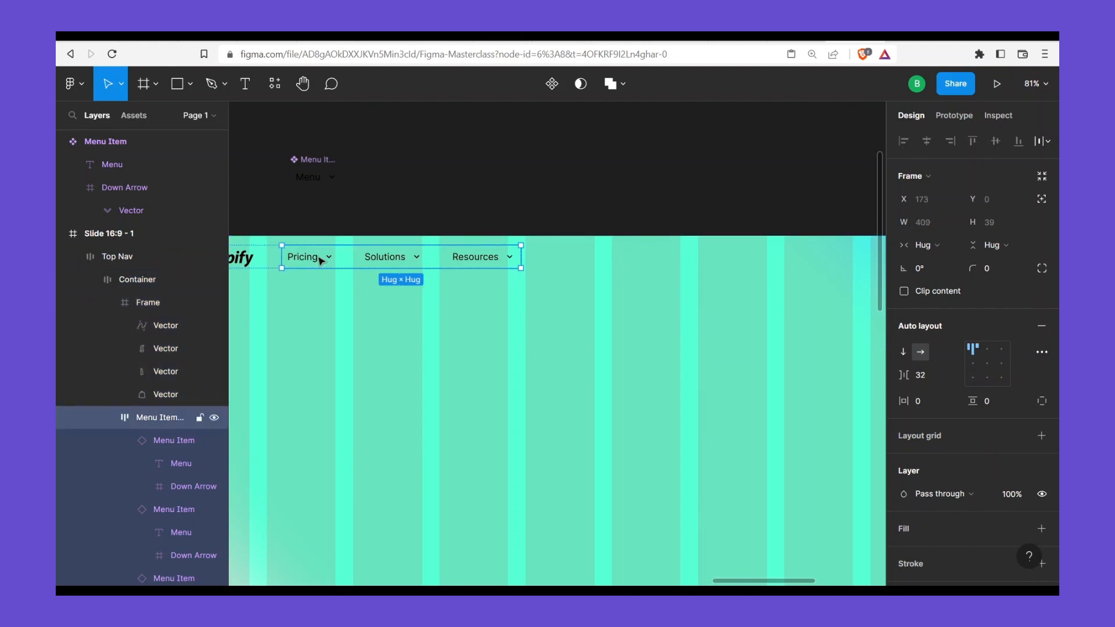
double_click(321, 261)
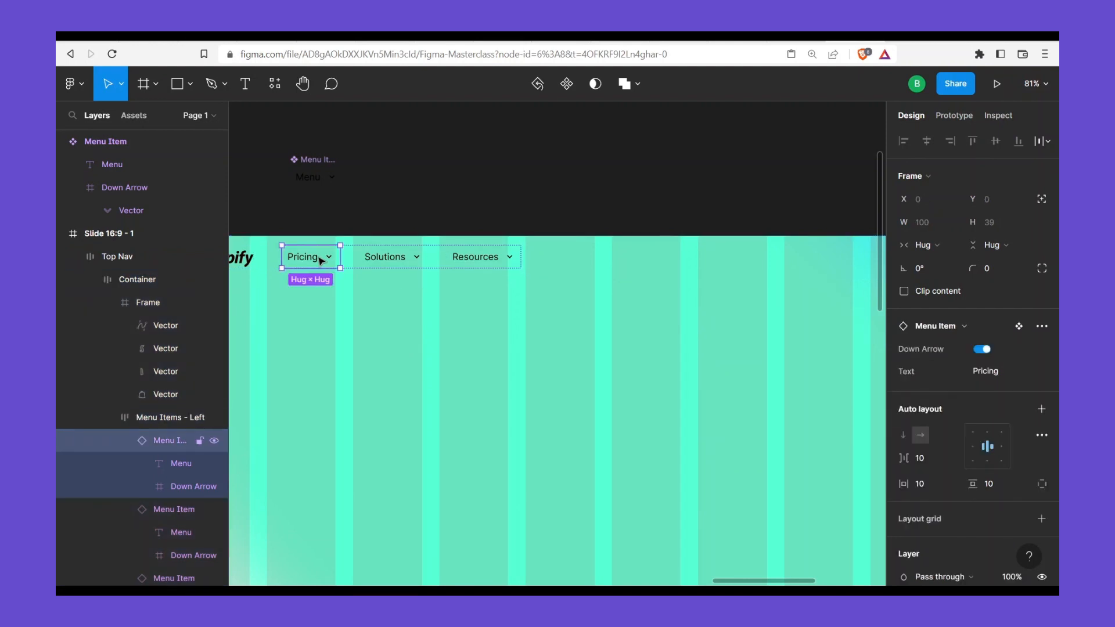
key("Right")
key("Right")
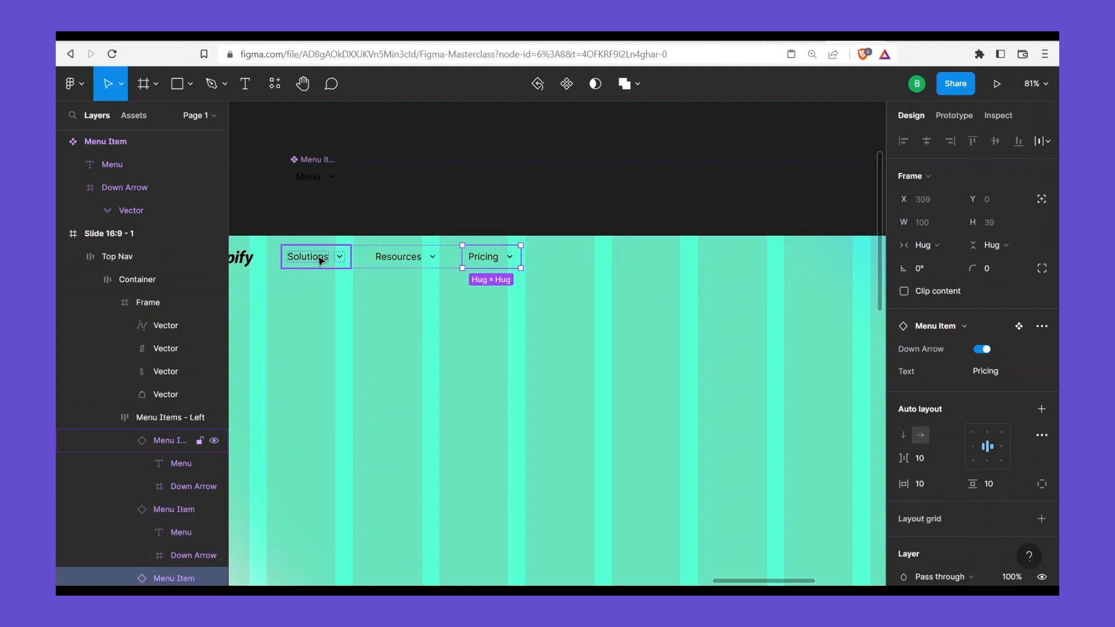
key("Left")
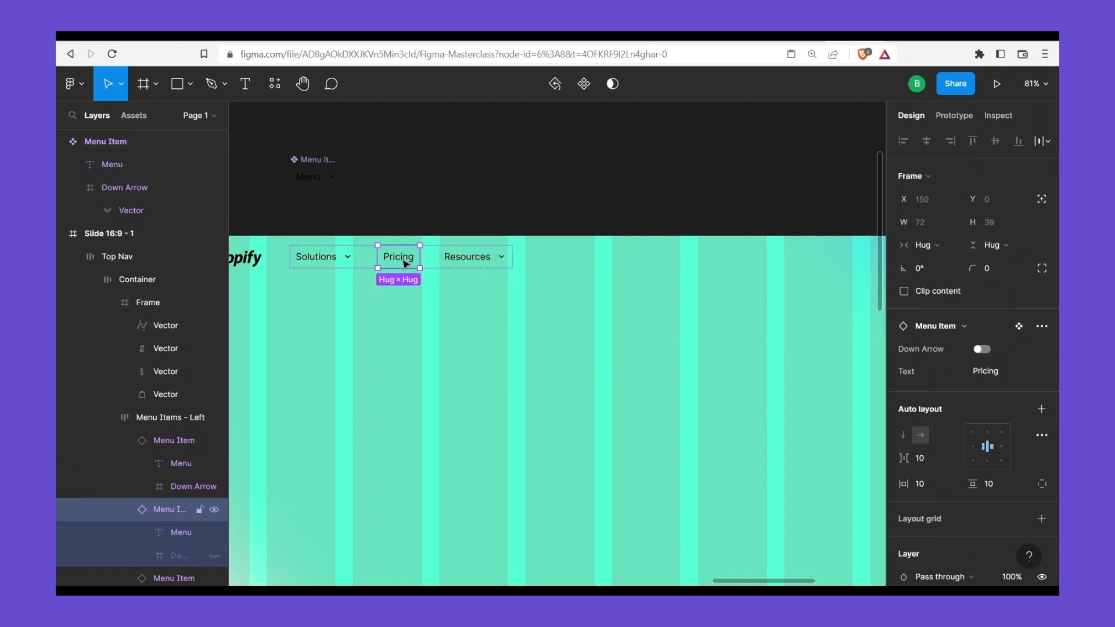
Add a solid white FFFFFF fill to the Top Nav frame
left_click(554, 267)
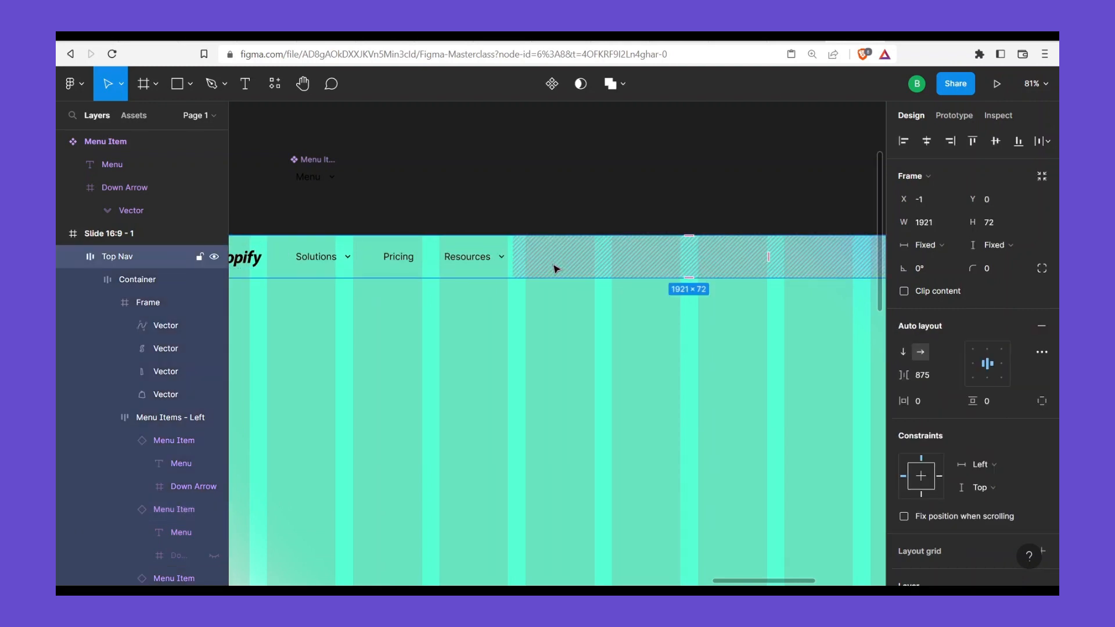
scroll(613, 336, "down", 2)
scroll(656, 311, "right", 2)
scroll(656, 311, "down", 1)
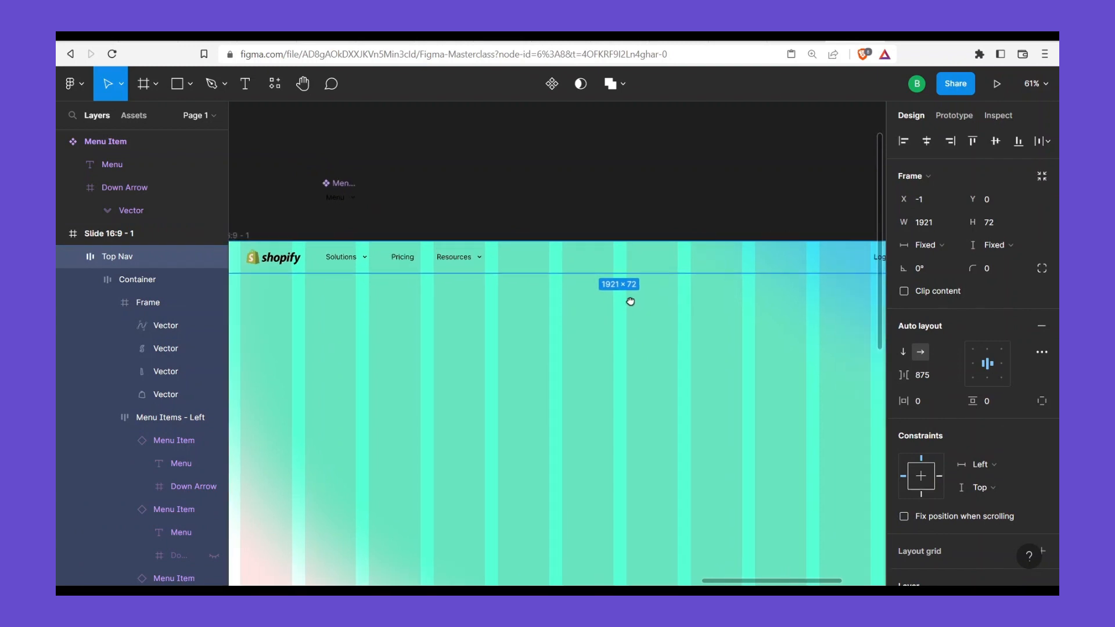
scroll(994, 423, "down", 6)
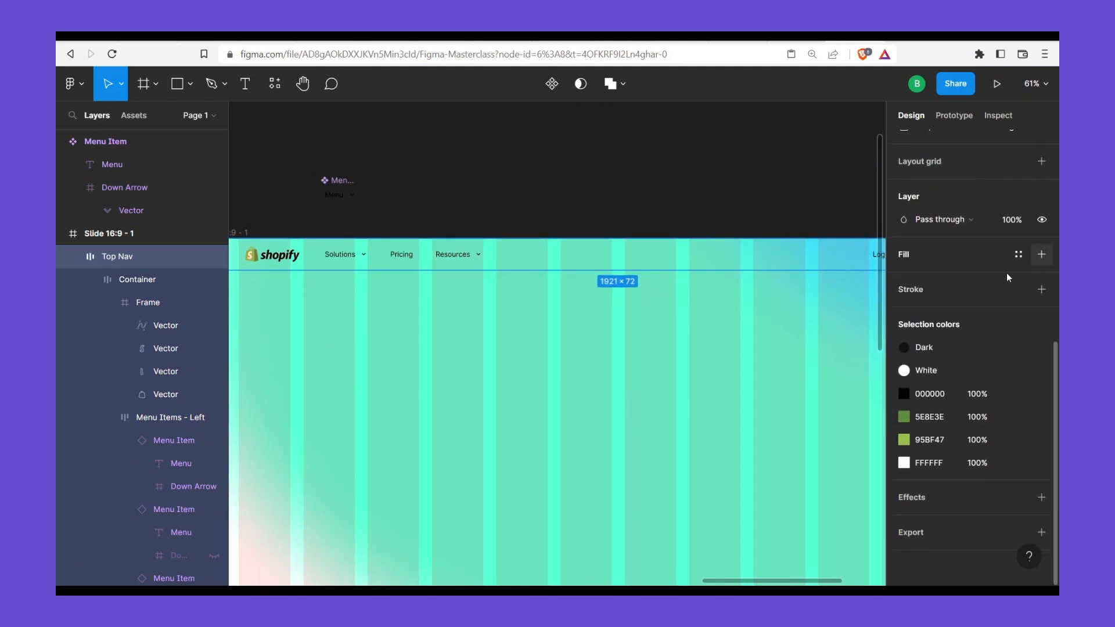
left_click(1041, 253)
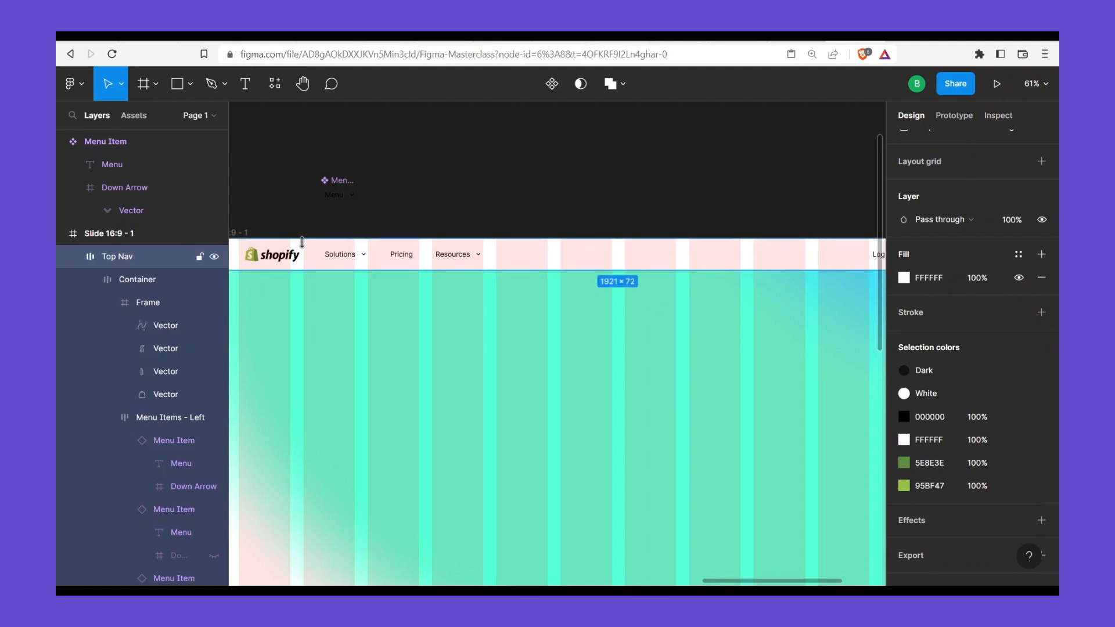
Hide the 12-column layout grid of the Slide 16:9 - 1 frame
scroll(279, 232, "down", 2)
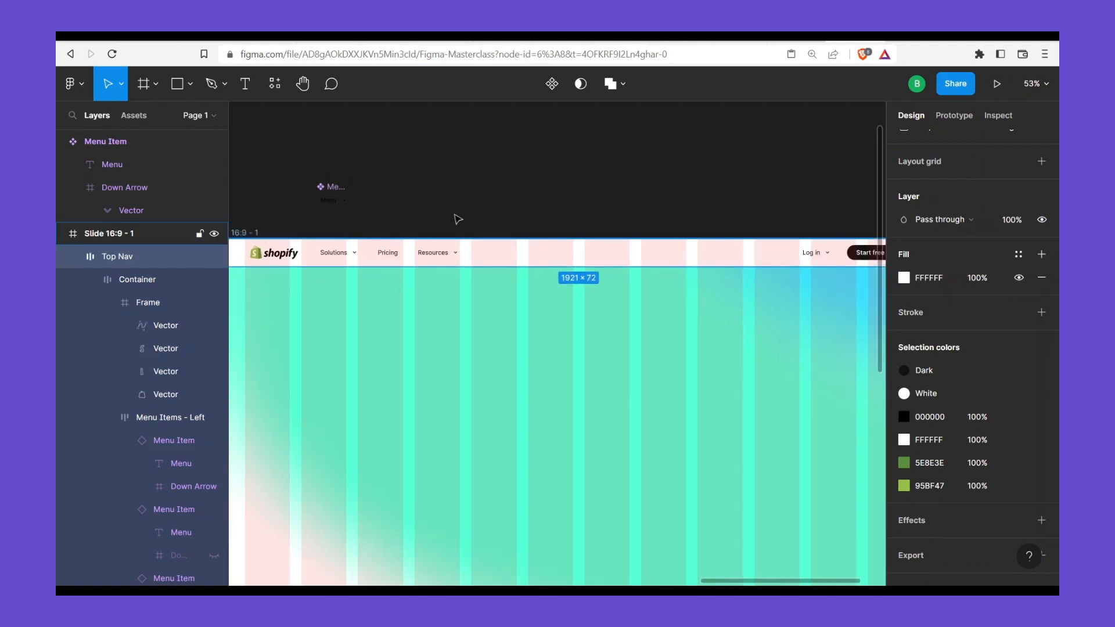
key("shift+Return")
scroll(987, 232, "up", 4)
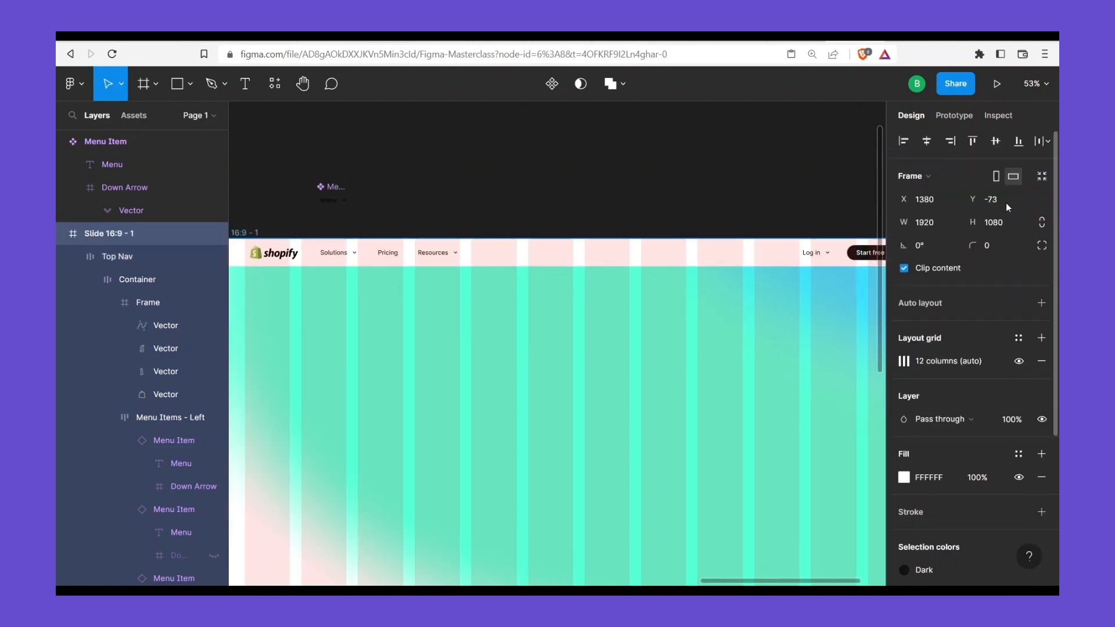
left_click(1018, 361)
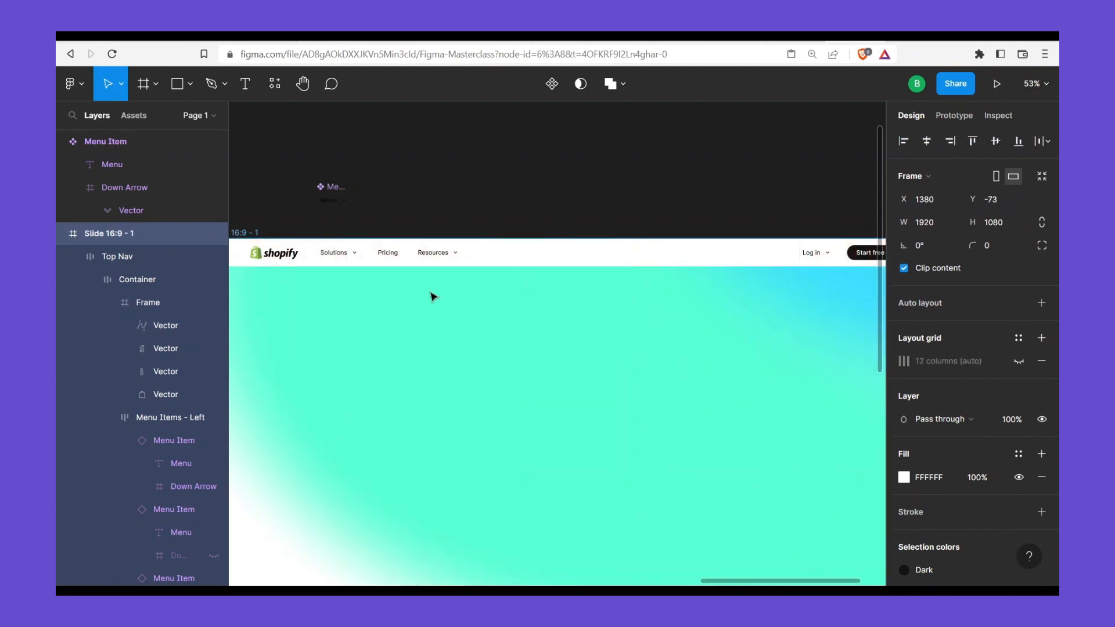
Change the Slide 16:9 - 1 frame's fill to a linear gradient and check its handles along the slide's full height
scroll(980, 440, "down", 2)
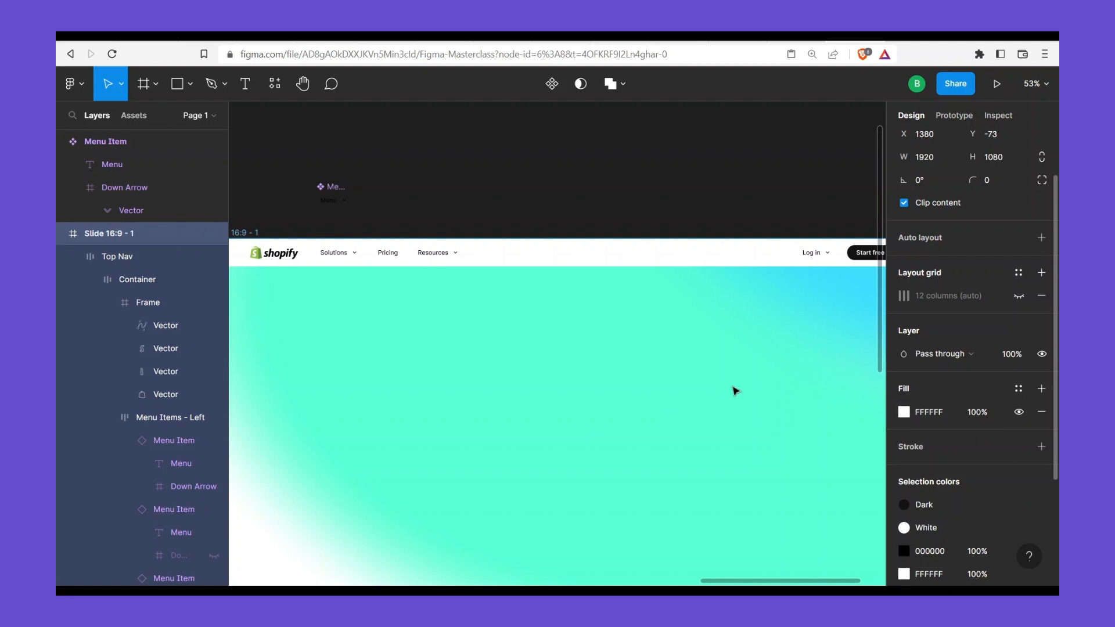
left_click(904, 411)
left_click(747, 212)
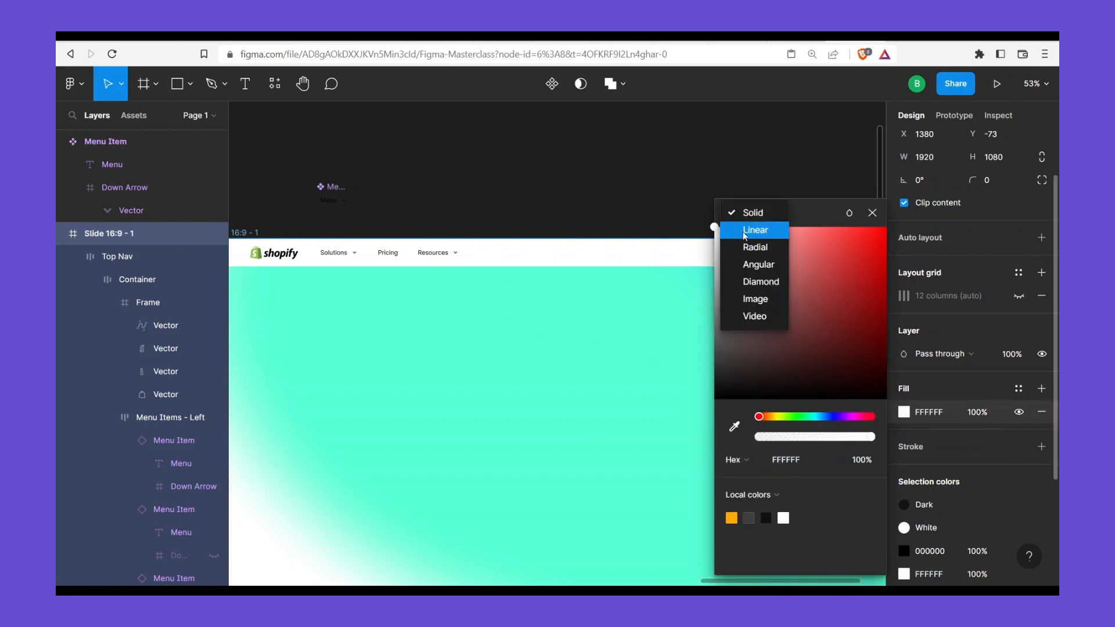
left_click(735, 237)
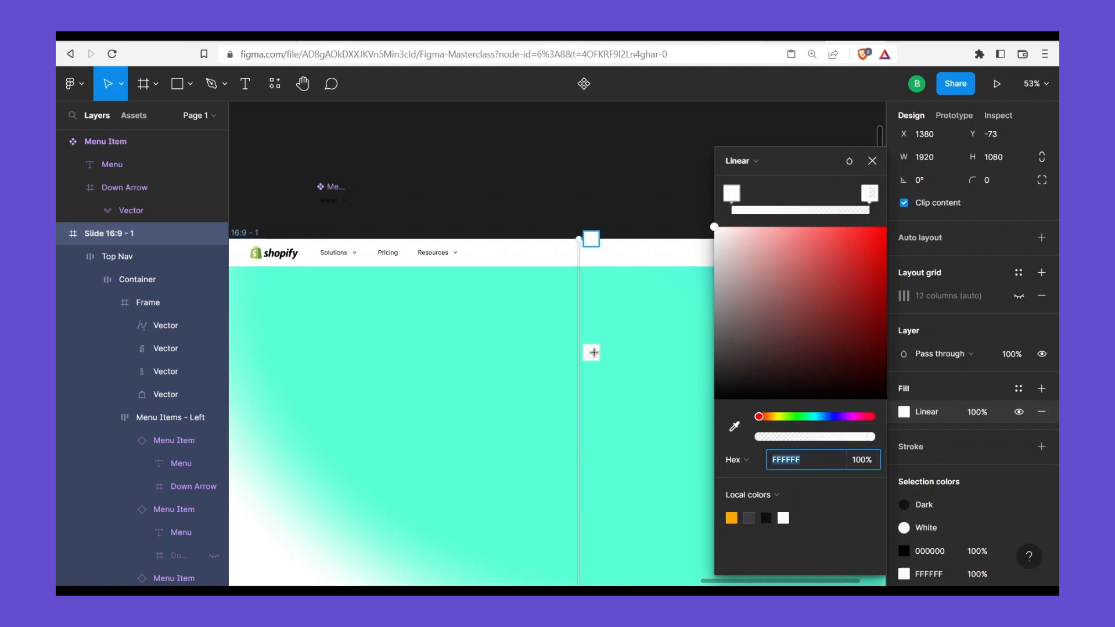
scroll(587, 336, "down", 3)
scroll(586, 337, "right", 1)
scroll(568, 302, "down", 3)
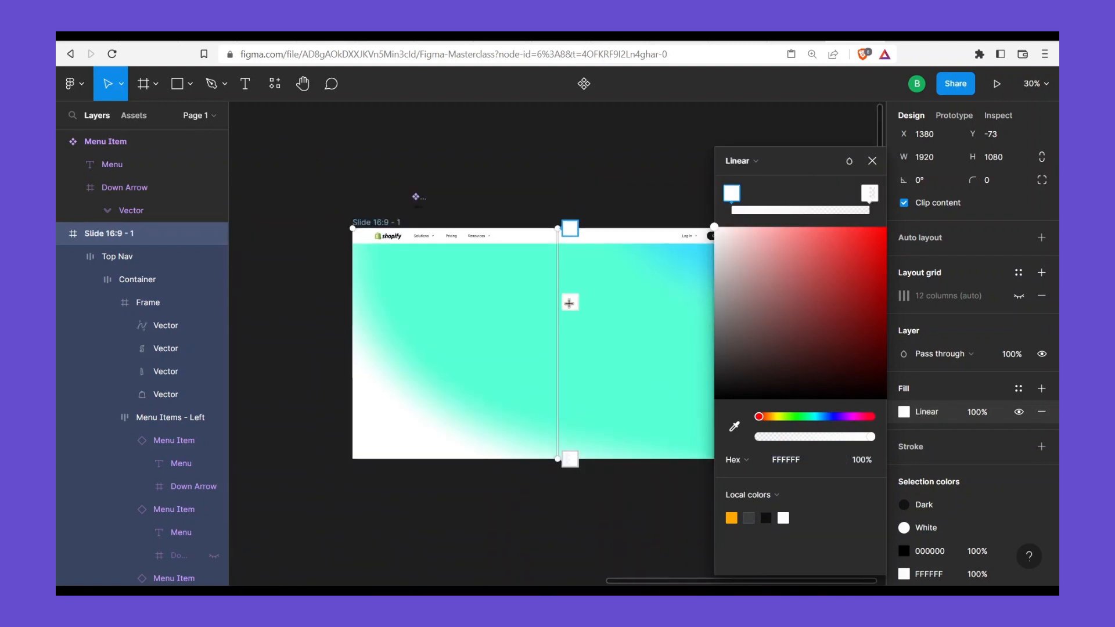
scroll(579, 308, "up", 3)
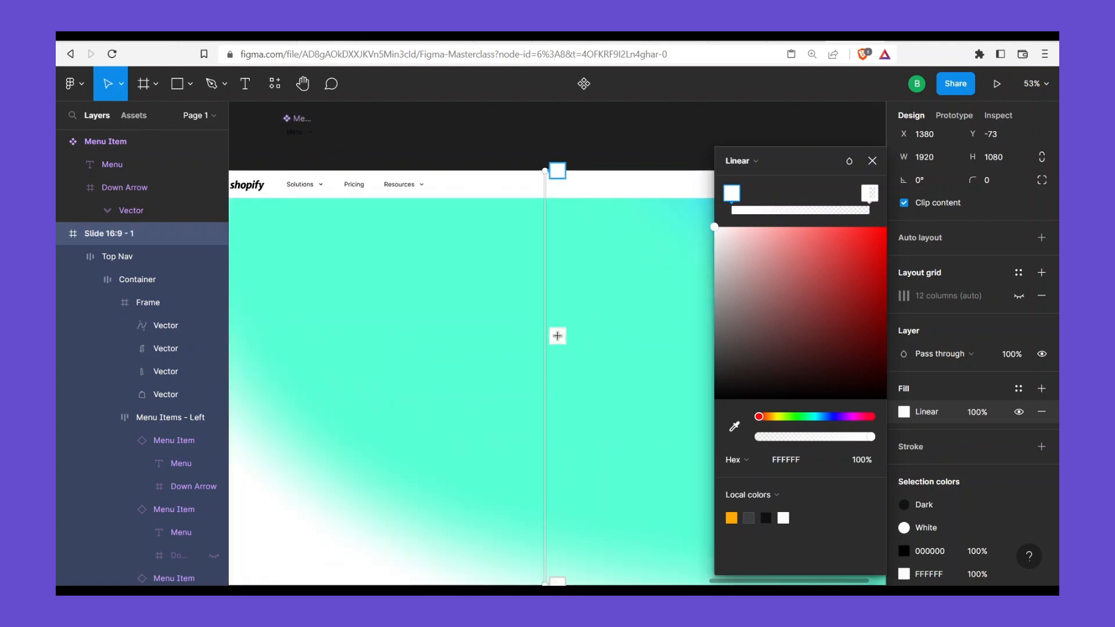
scroll(557, 337, "down", 5)
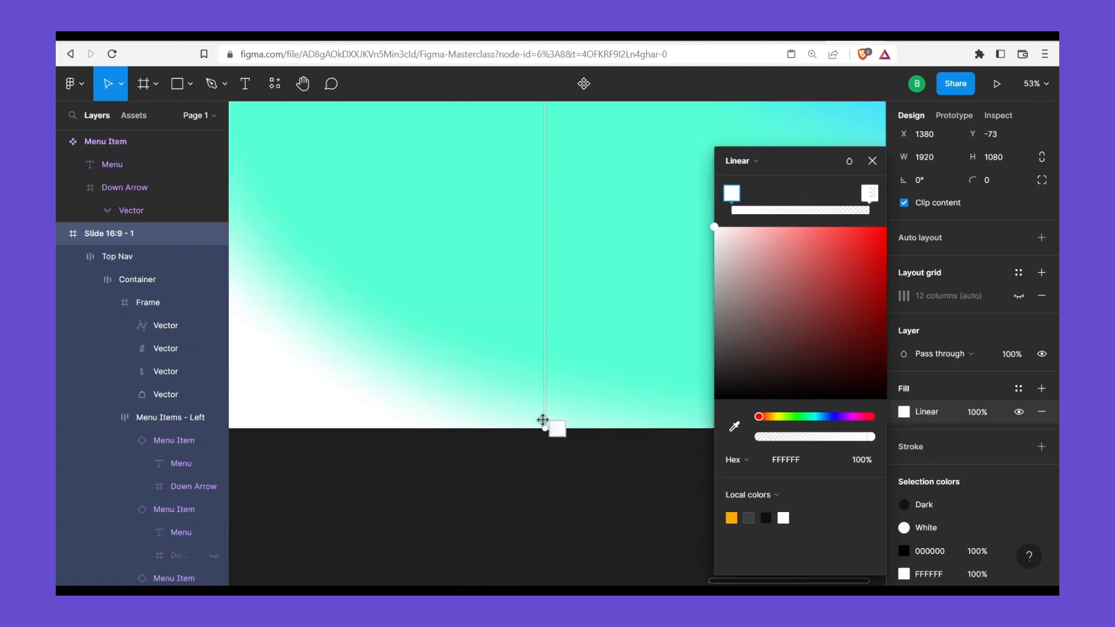
scroll(546, 348, "up", 5)
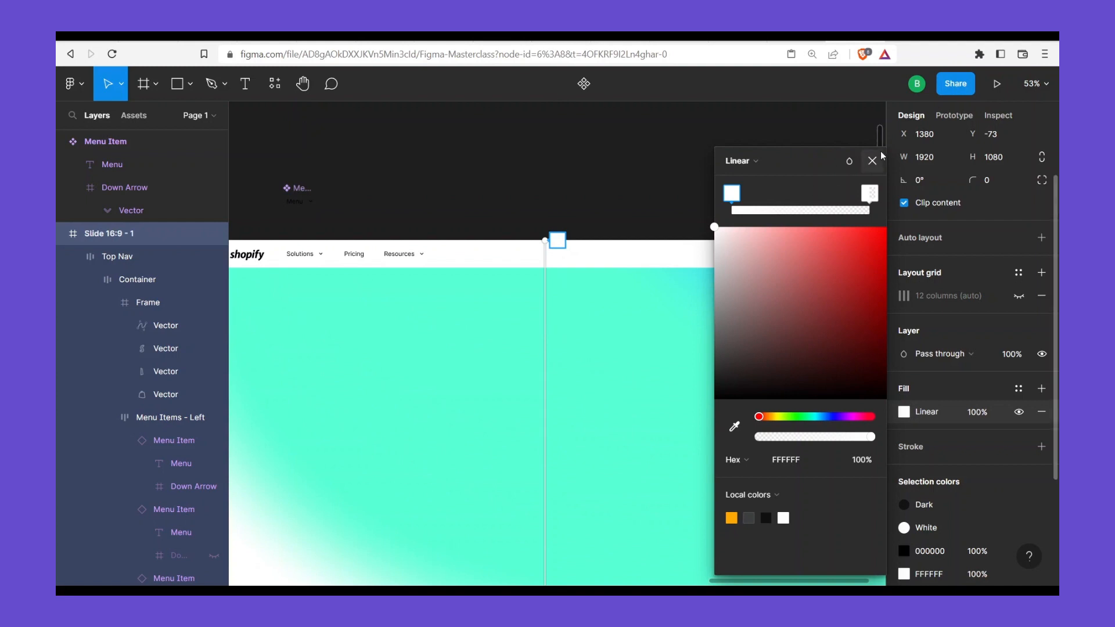
left_click(872, 162)
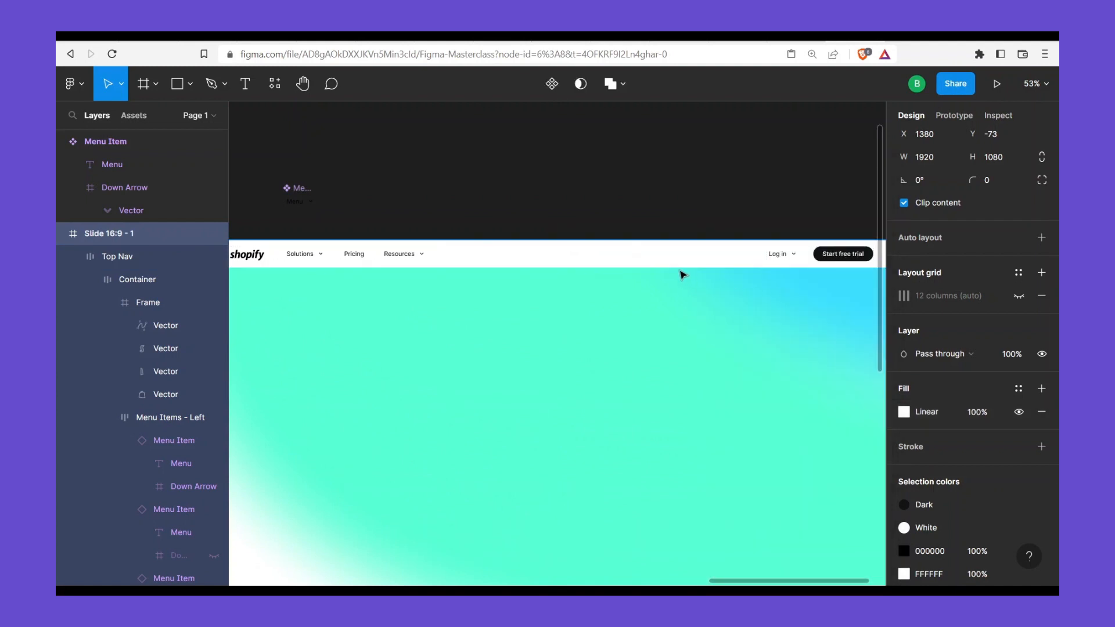
Change the Top Nav frame's white fill to a linear gradient
left_click(663, 261)
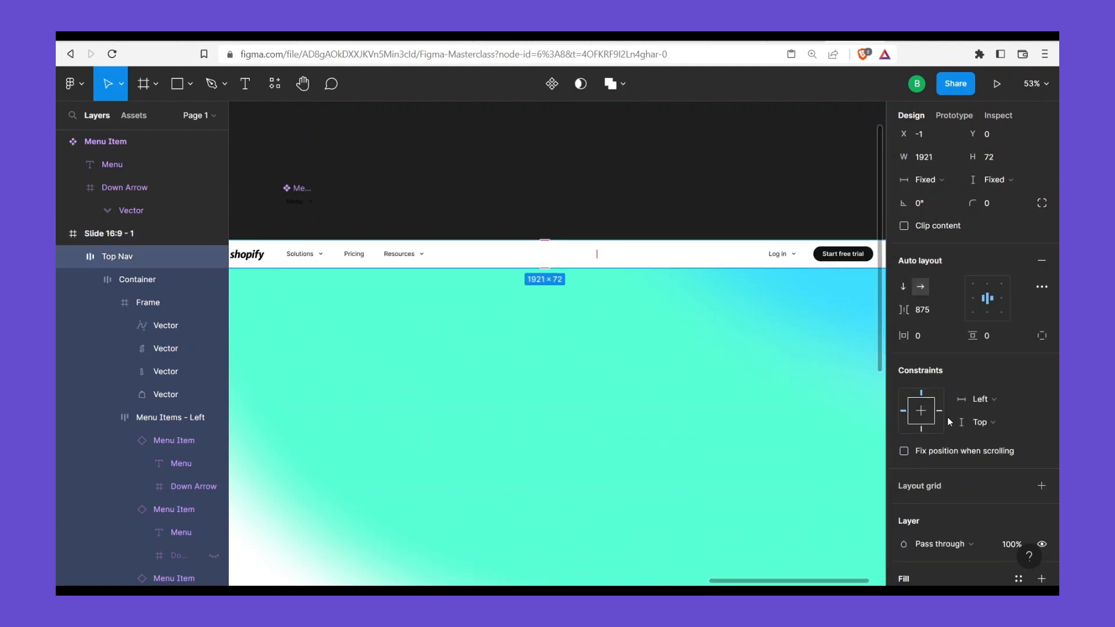
scroll(936, 472, "down", 2)
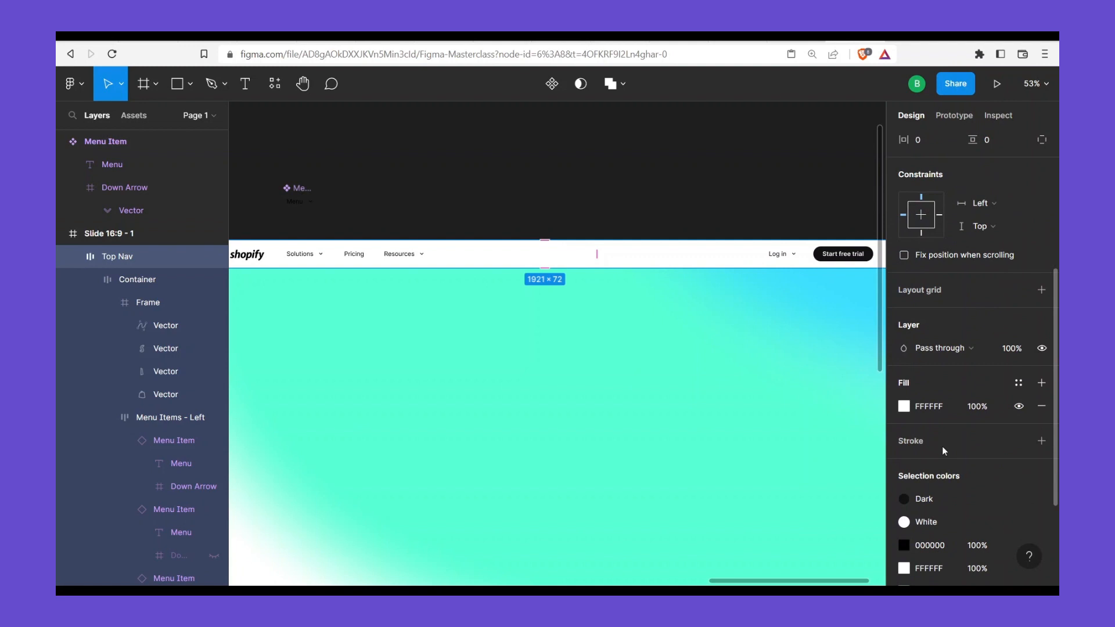
left_click(904, 406)
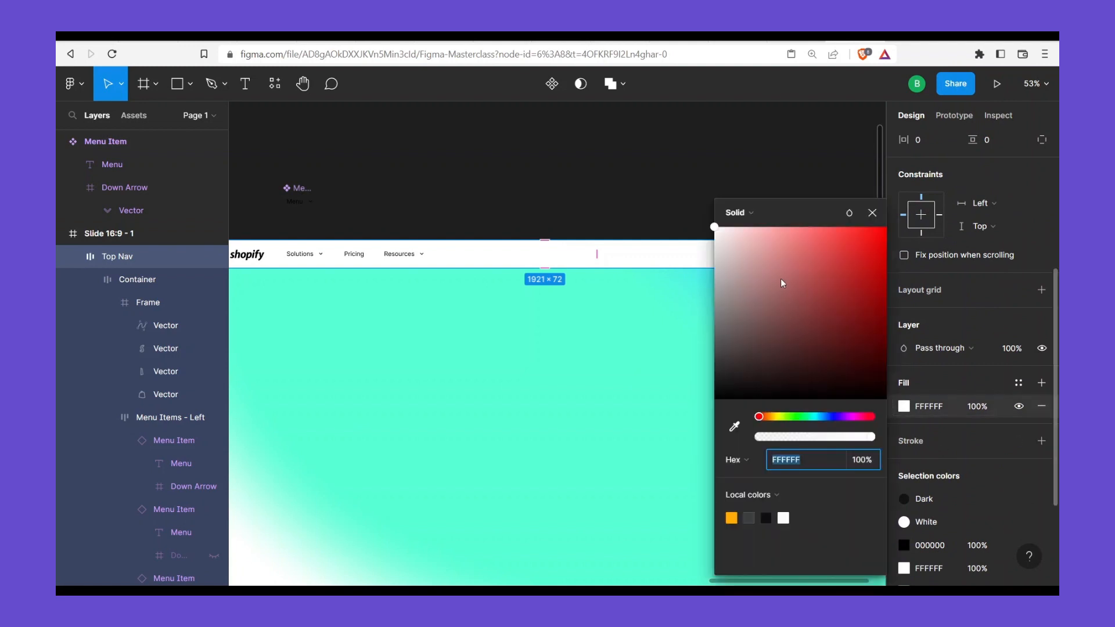
left_click(750, 214)
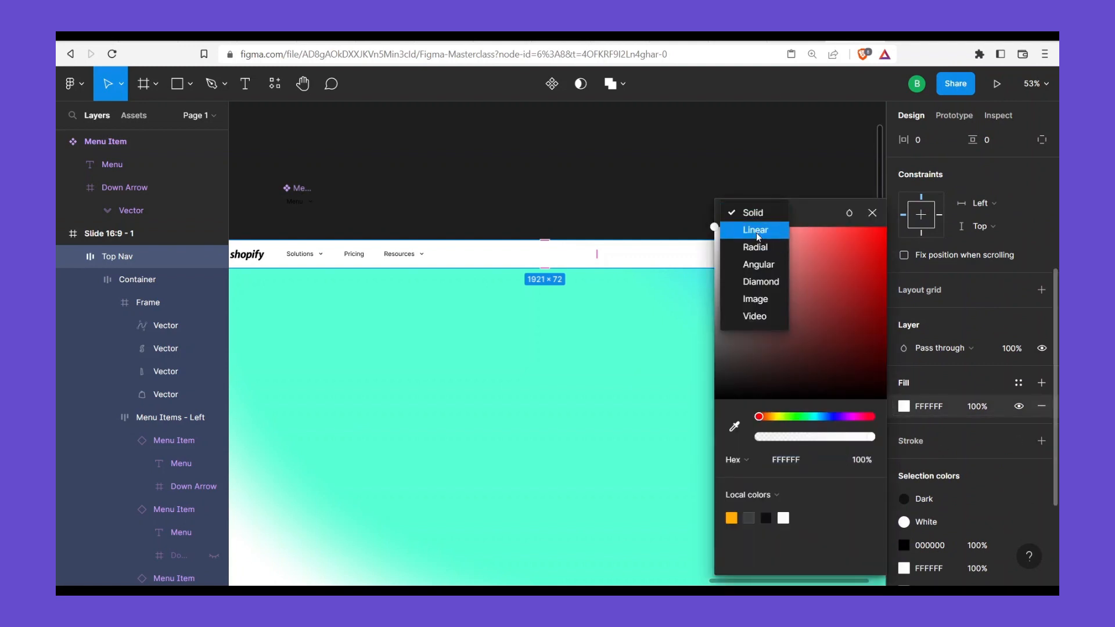
left_click(756, 232)
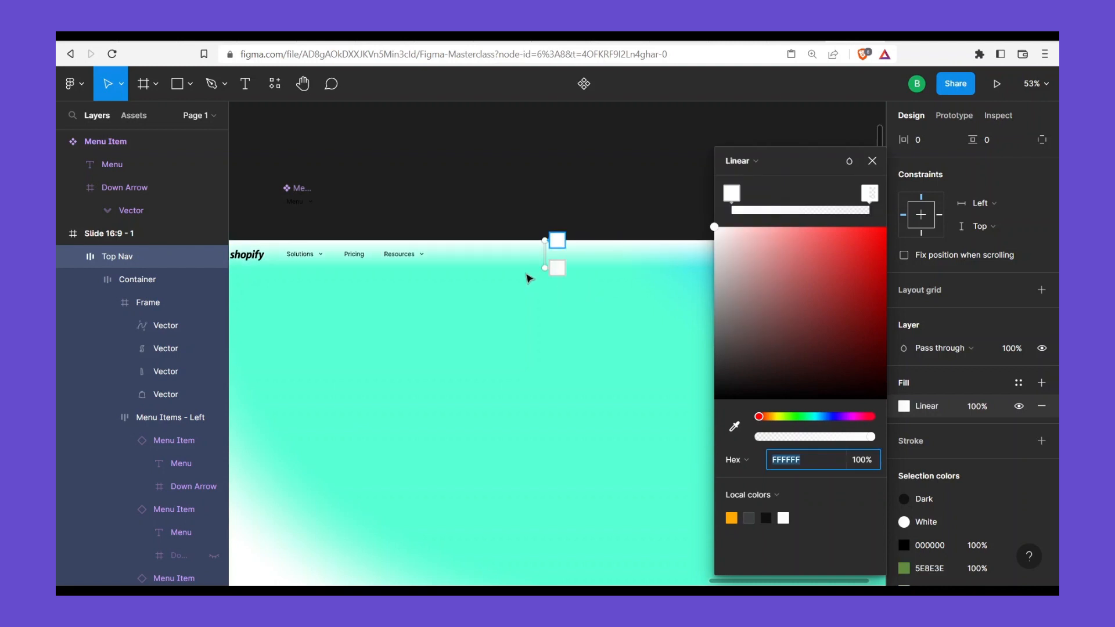
Set the opacity of the Top Nav gradient's first color stop to 82% and compare it with the Shopify website's header
scroll(529, 278, "up", 3)
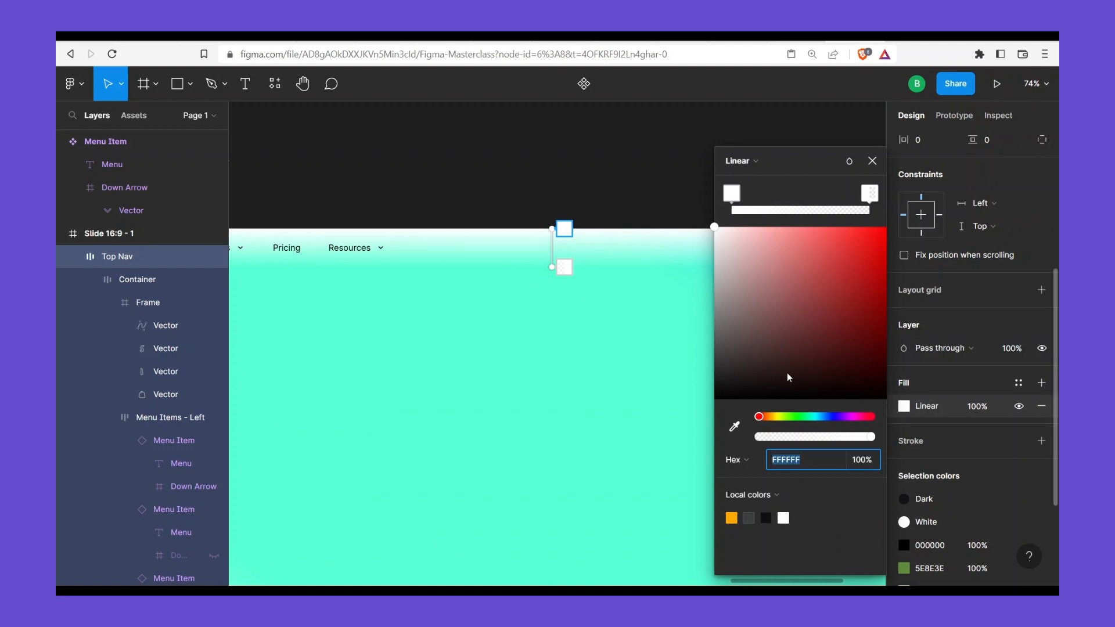
left_click(863, 459)
type("82")
key("Return")
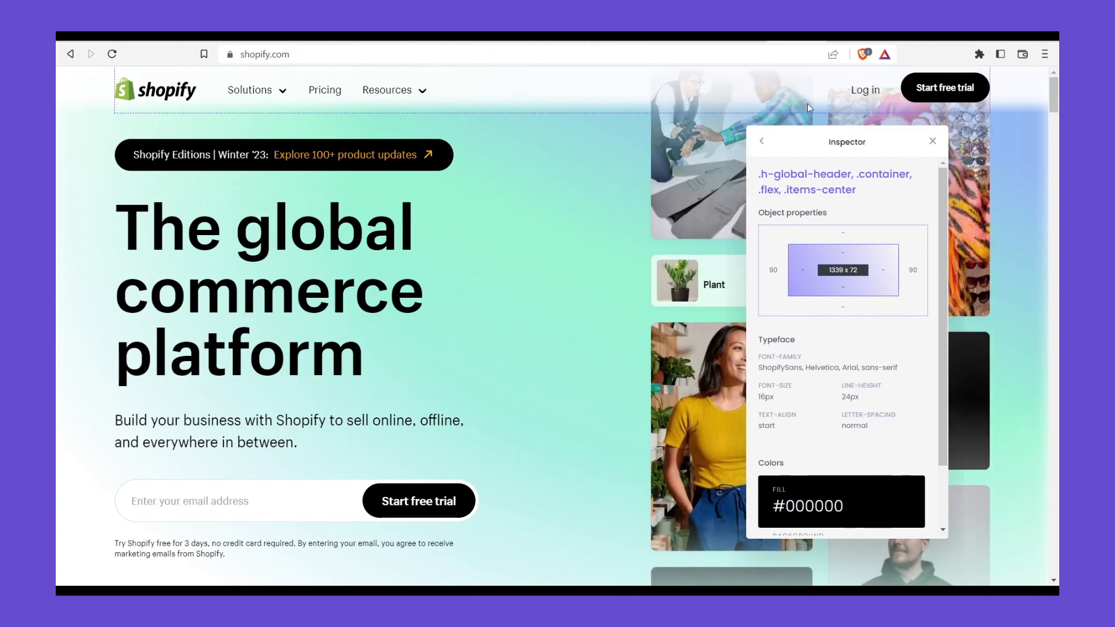
left_click_drag(841, 142, 823, 166)
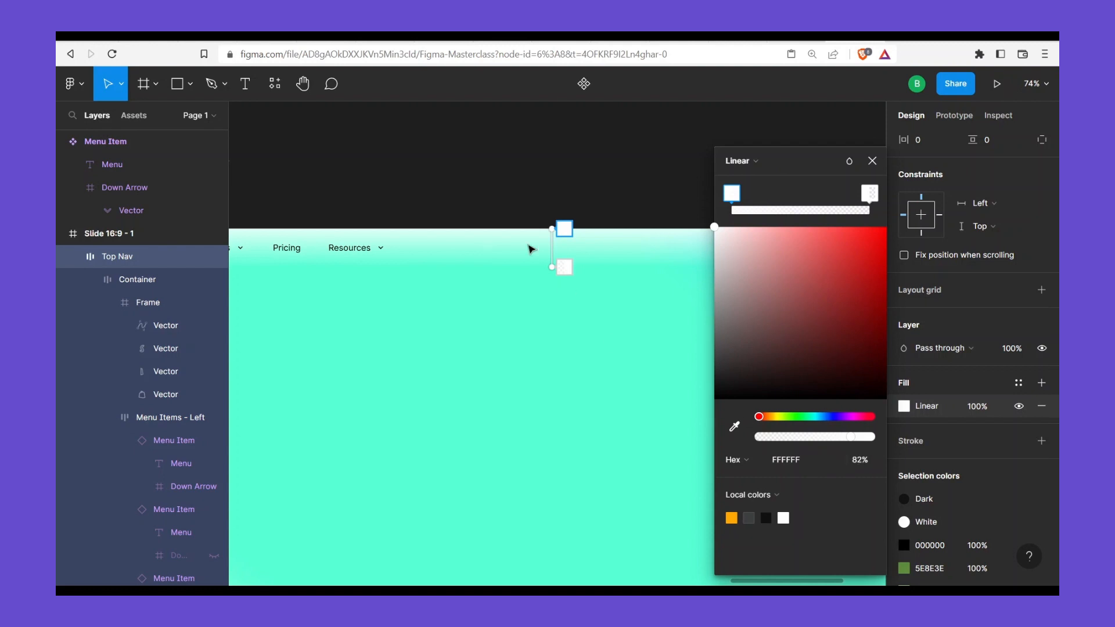
Check the opacities of the Top Nav gradient's upper and lower stops and add a third color stop between them
left_click(866, 459)
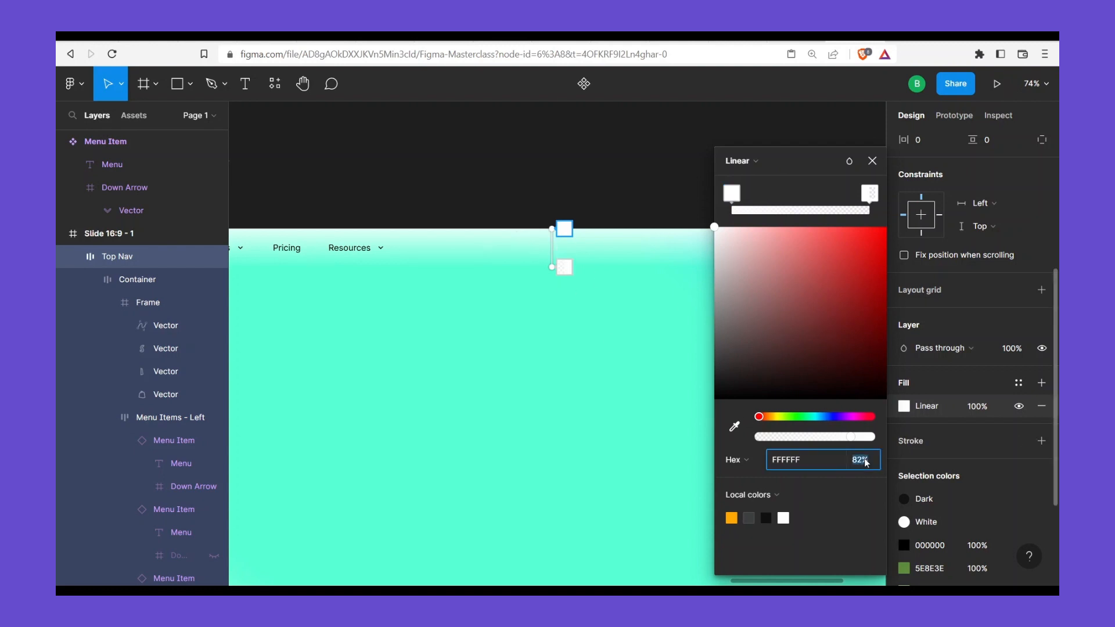
left_click(562, 267)
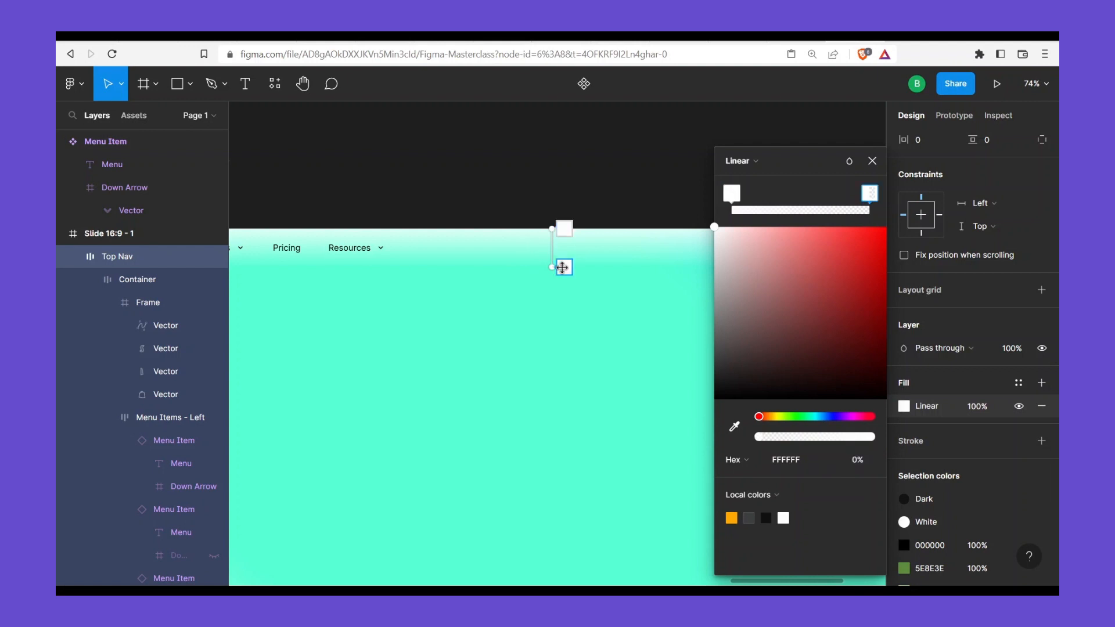
left_click(567, 228)
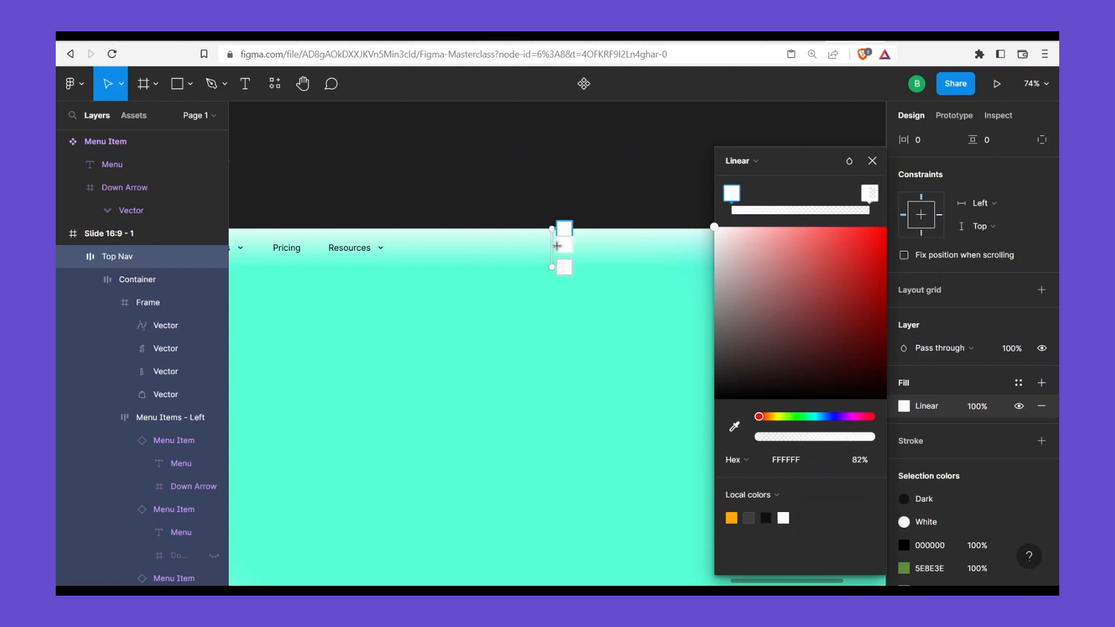
left_click(556, 246)
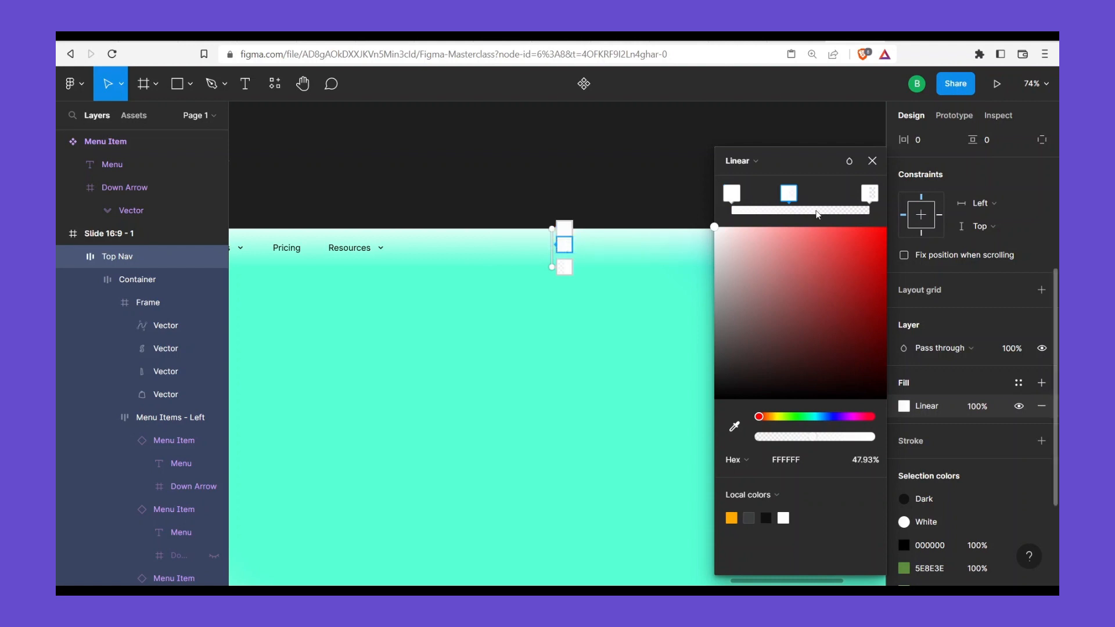
Move the middle color stop of the Top Nav gradient slightly lower and set its opacity to 80%
left_click(835, 209)
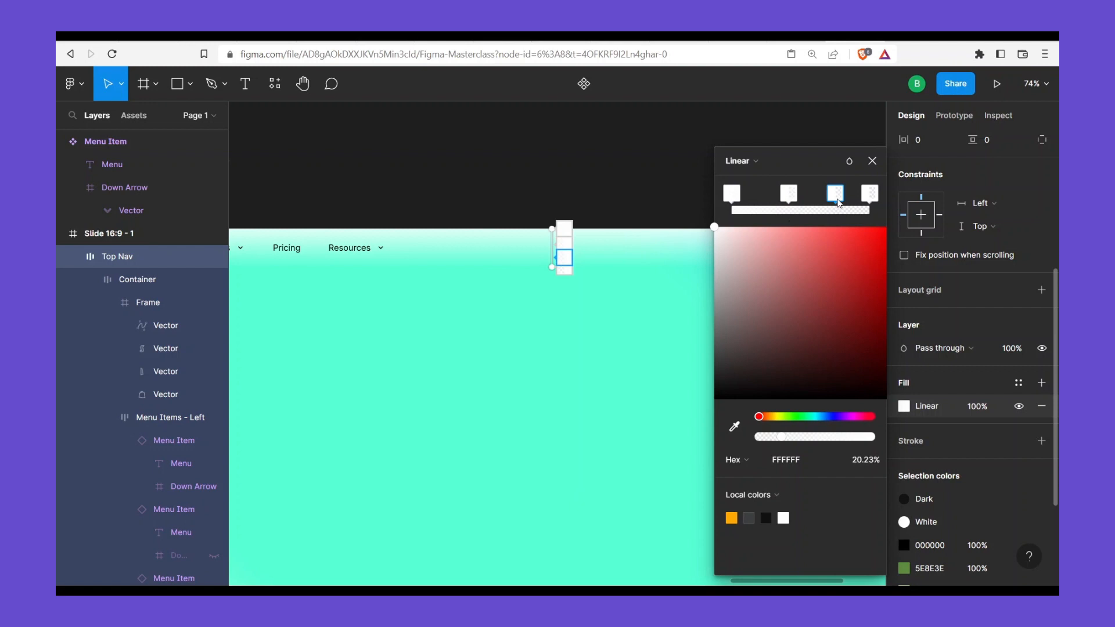
key("Delete")
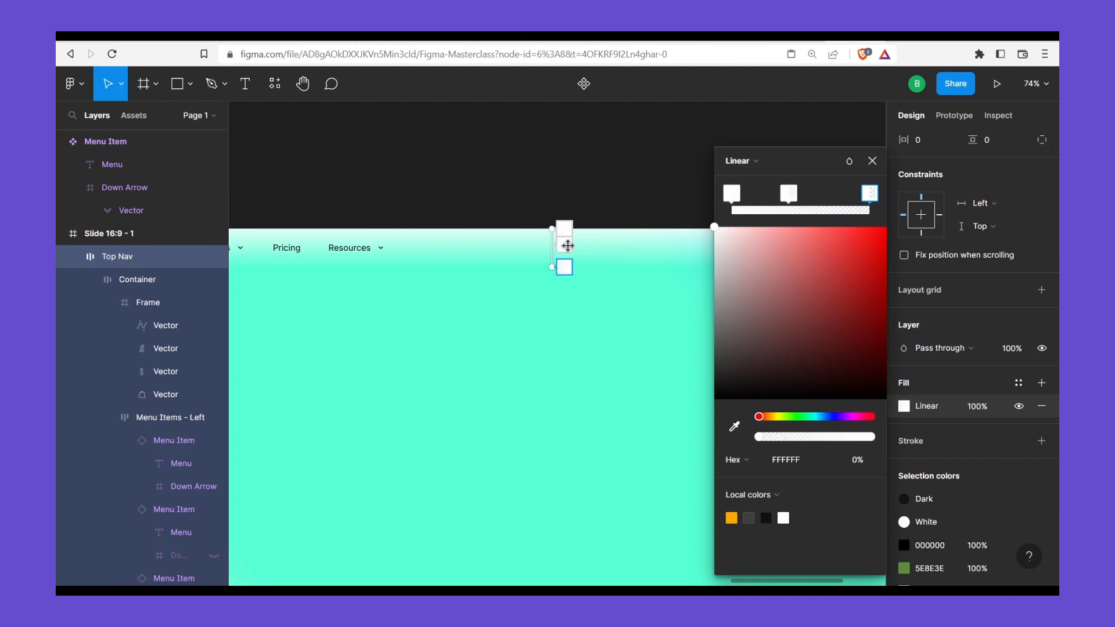
left_click_drag(565, 244, 565, 248)
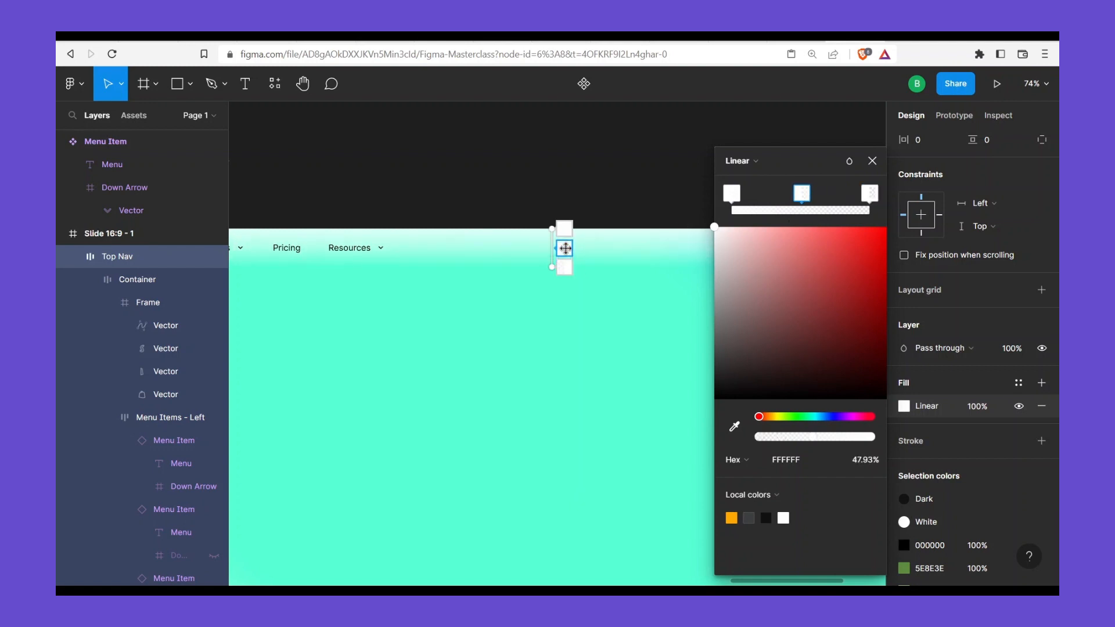
left_click(865, 463)
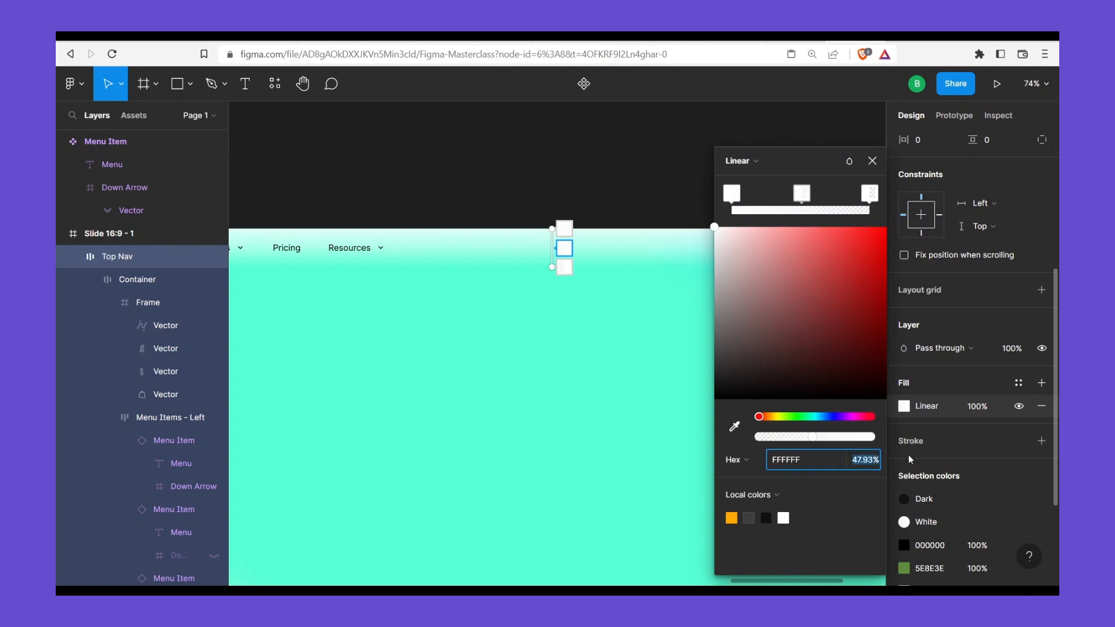
type("80")
key("Return")
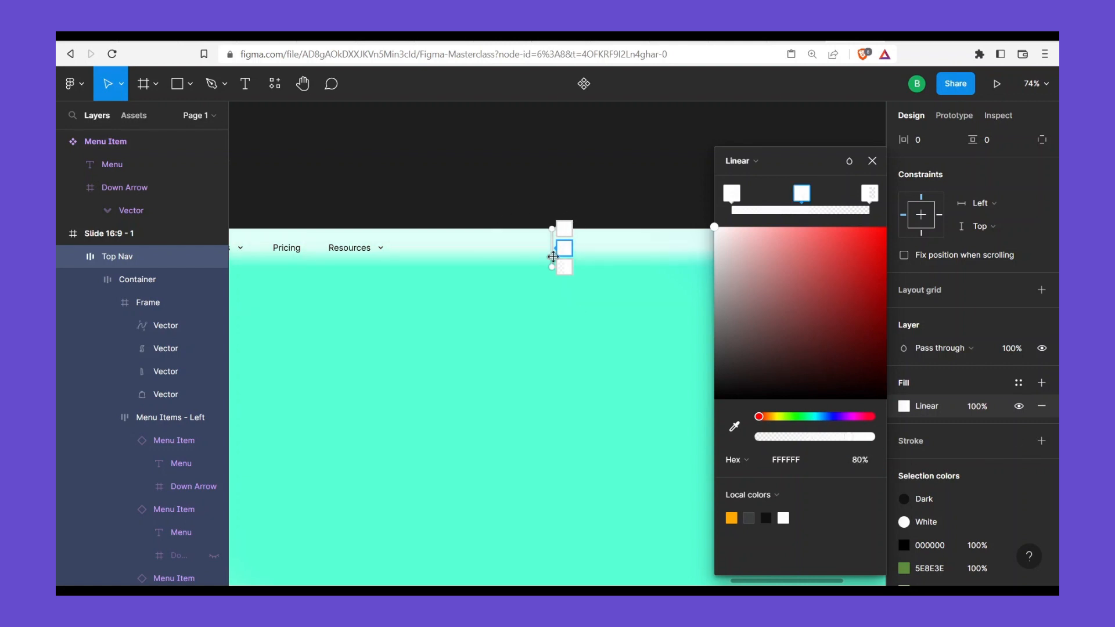
Reposition the Top Nav gradient's lower stops, with the 80% stop near mid-height and the transparent stop just above the bottom edge
left_click_drag(564, 256, 564, 257)
scroll(478, 277, "up", 5)
scroll(428, 278, "down", 2)
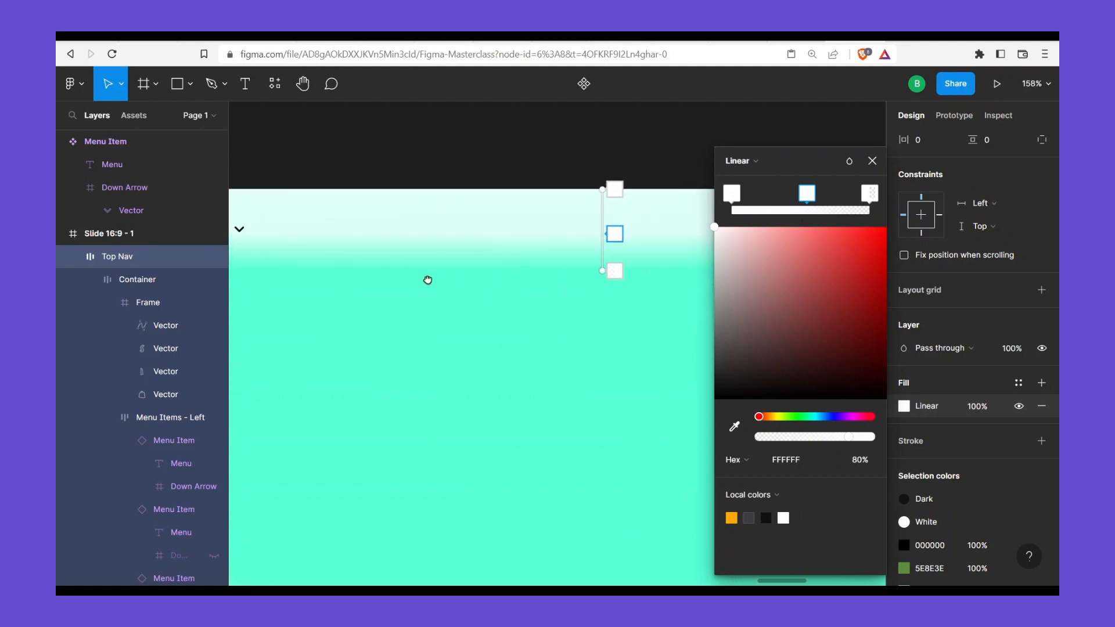
left_click(576, 277)
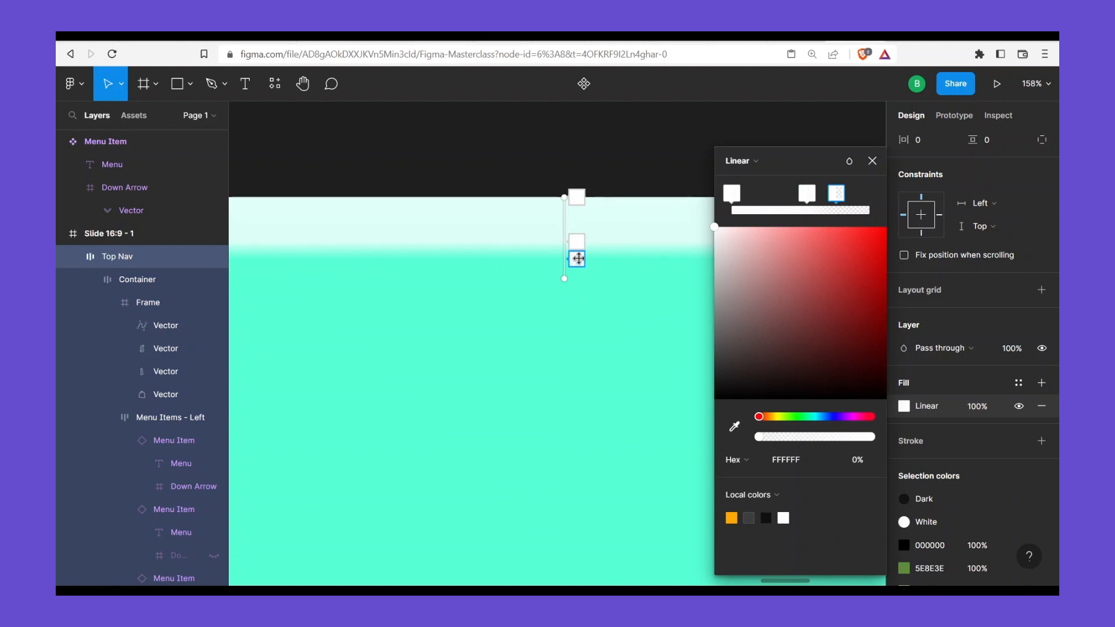
mouse_move(580, 261)
left_mouse_down()
mouse_move(582, 271)
mouse_move(578, 226)
mouse_move(582, 239)
left_mouse_up()
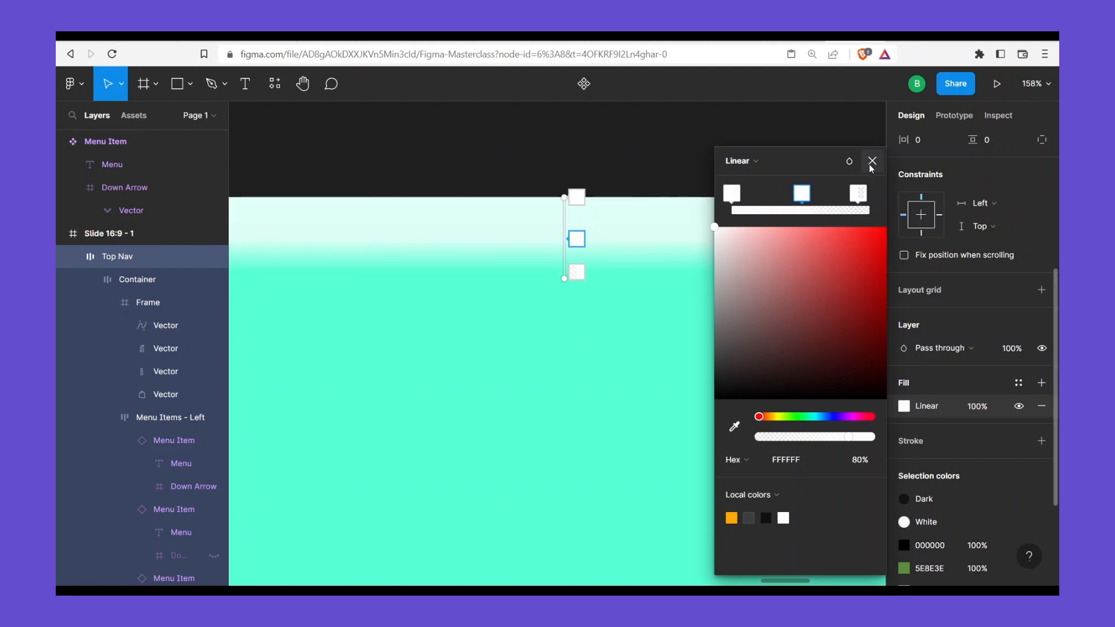
left_click(872, 161)
left_click(535, 323)
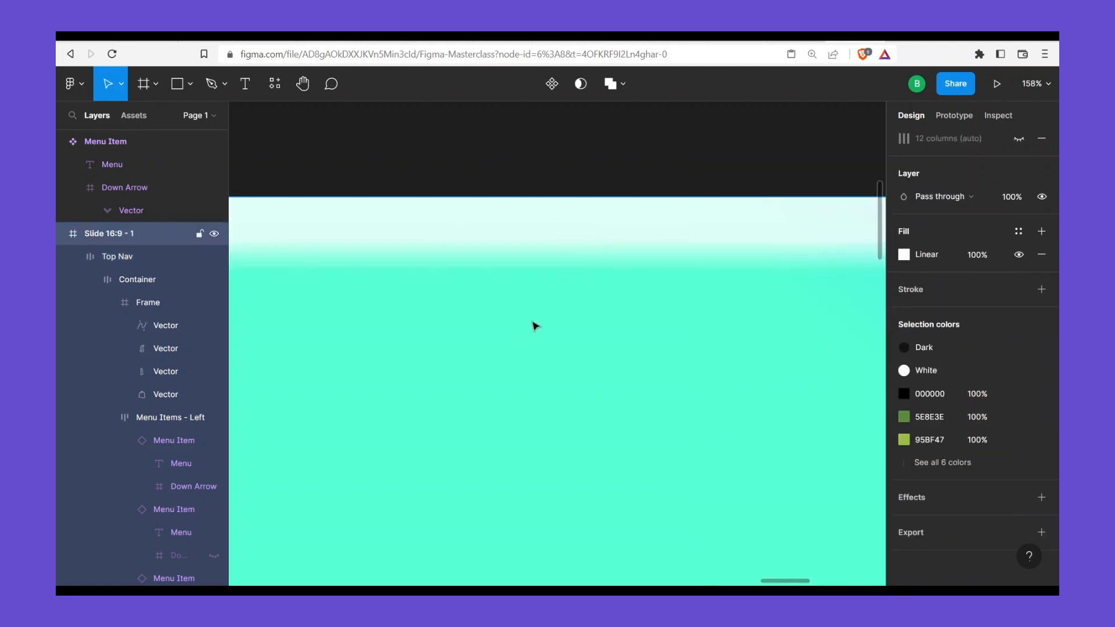
Move the Top Nav gradient's 80% stop lower, closer to the transparent stop, so the fade starts beneath the menu text
scroll(550, 303, "down", 3)
scroll(467, 305, "left", 3)
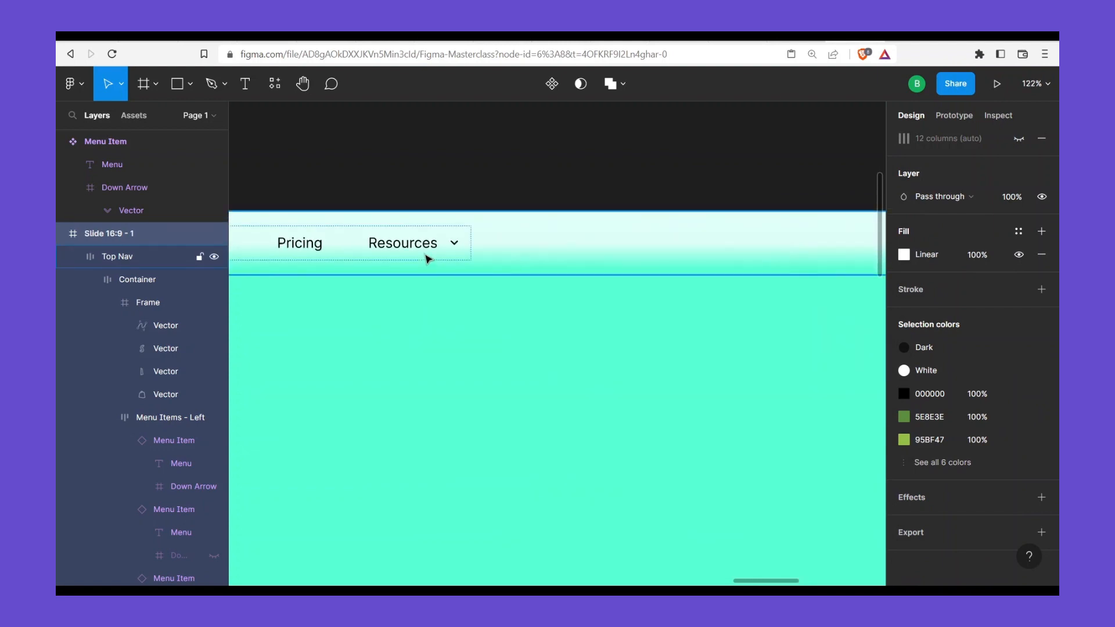
scroll(394, 258, "up", 3)
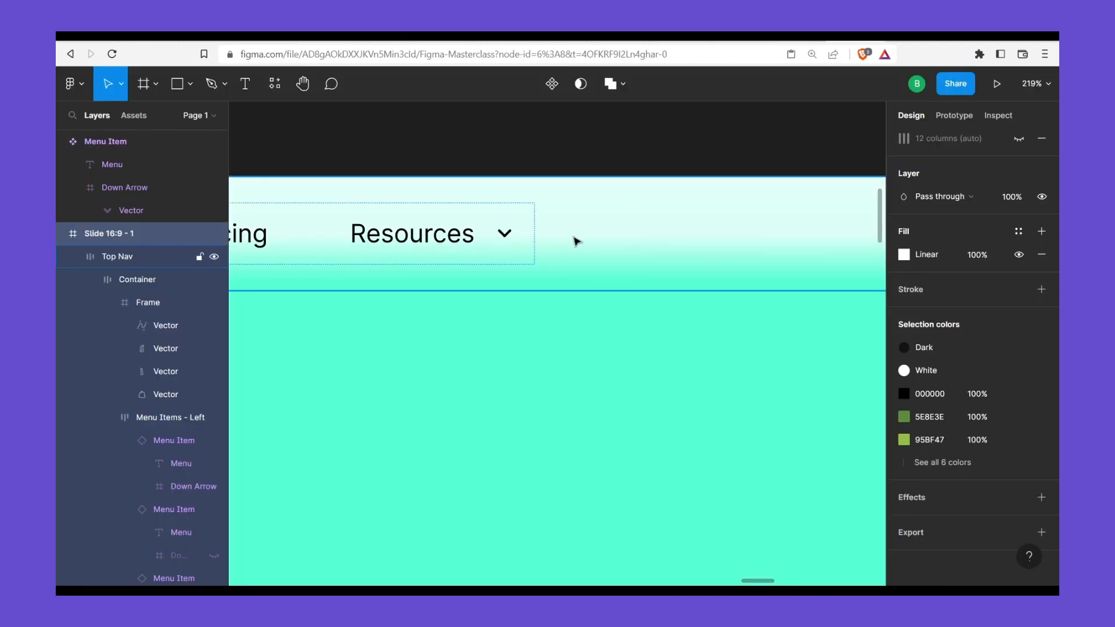
left_click(576, 241)
left_click(904, 407)
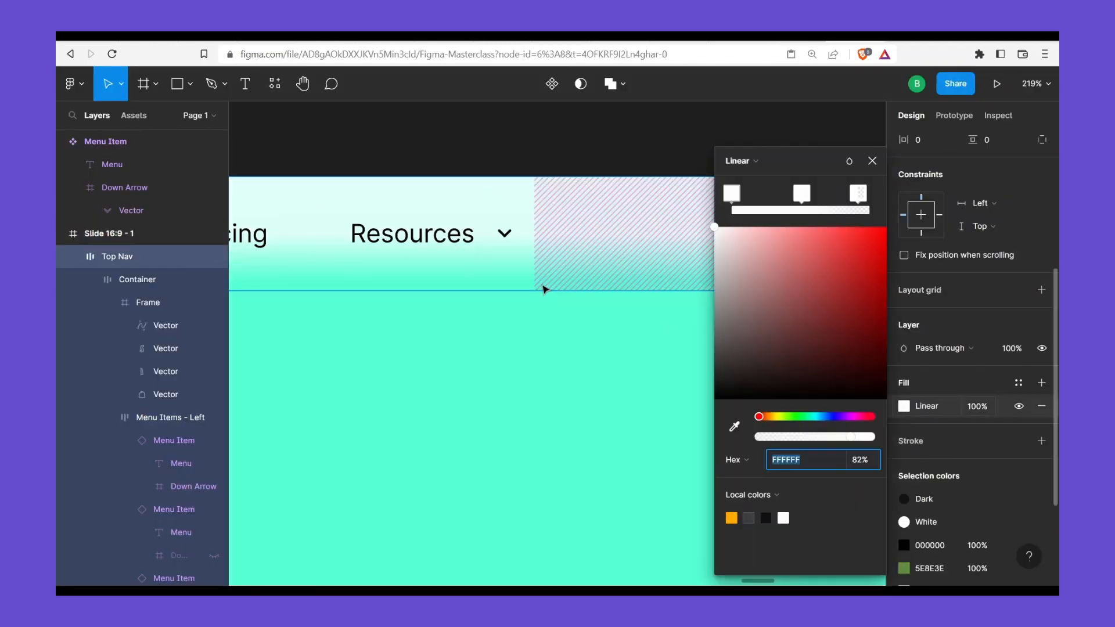
left_click(798, 199)
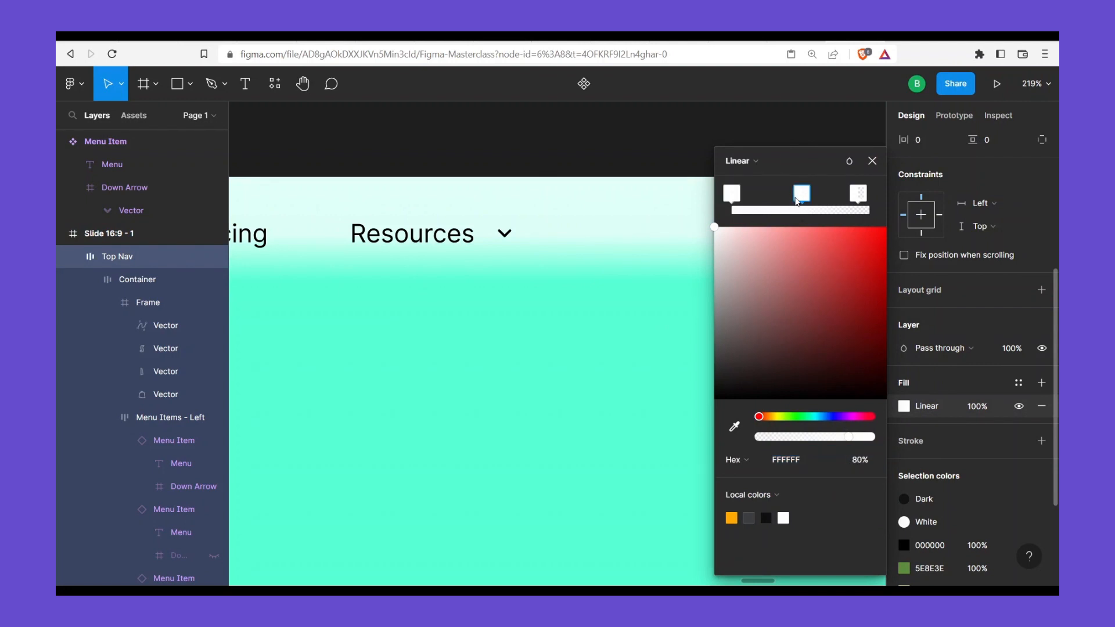
left_click_drag(824, 203, 827, 204)
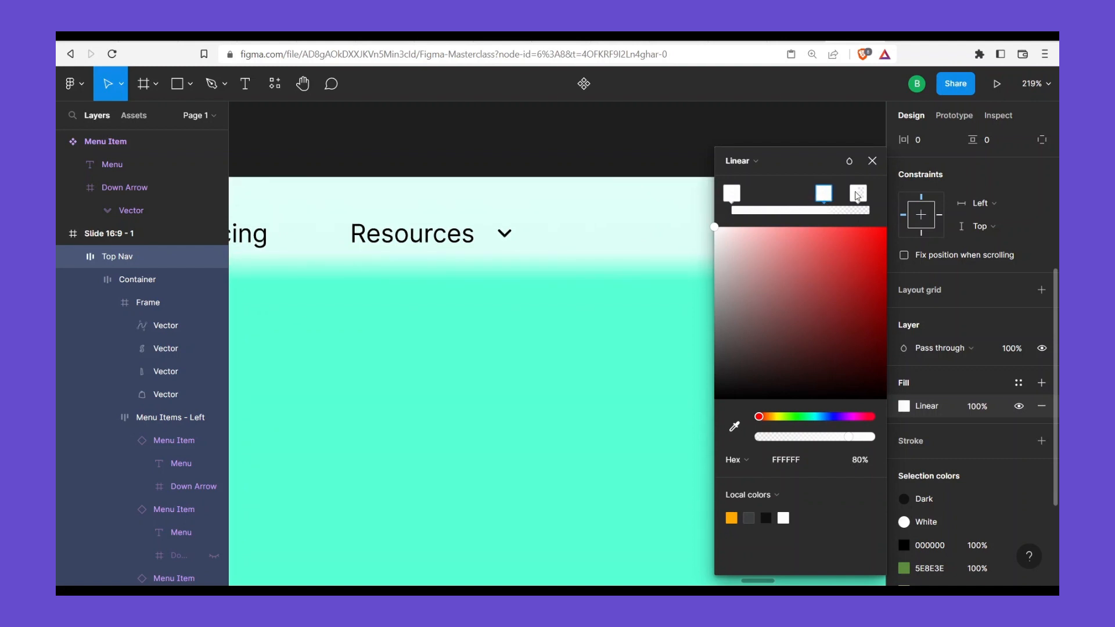
left_click(874, 162)
Examine the finished Top Nav fade across the whole slide and compare it with the Shopify website's header
scroll(536, 316, "right", 3)
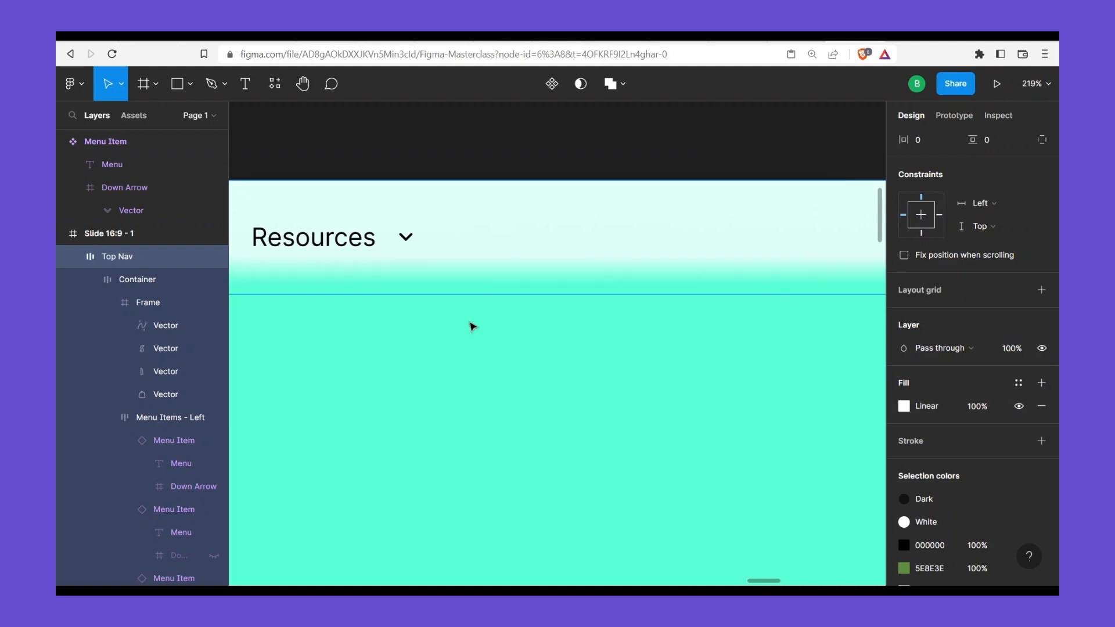
scroll(471, 328, "down", 2)
left_click_drag(551, 366, 516, 332)
scroll(516, 333, "down", 3)
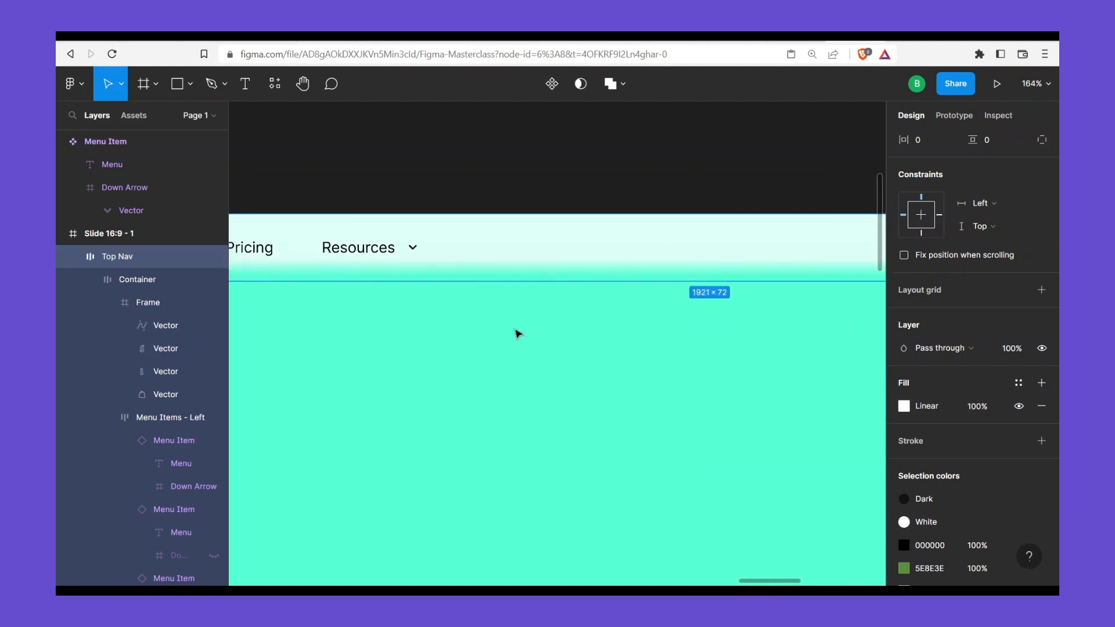
scroll(511, 281, "down", 5)
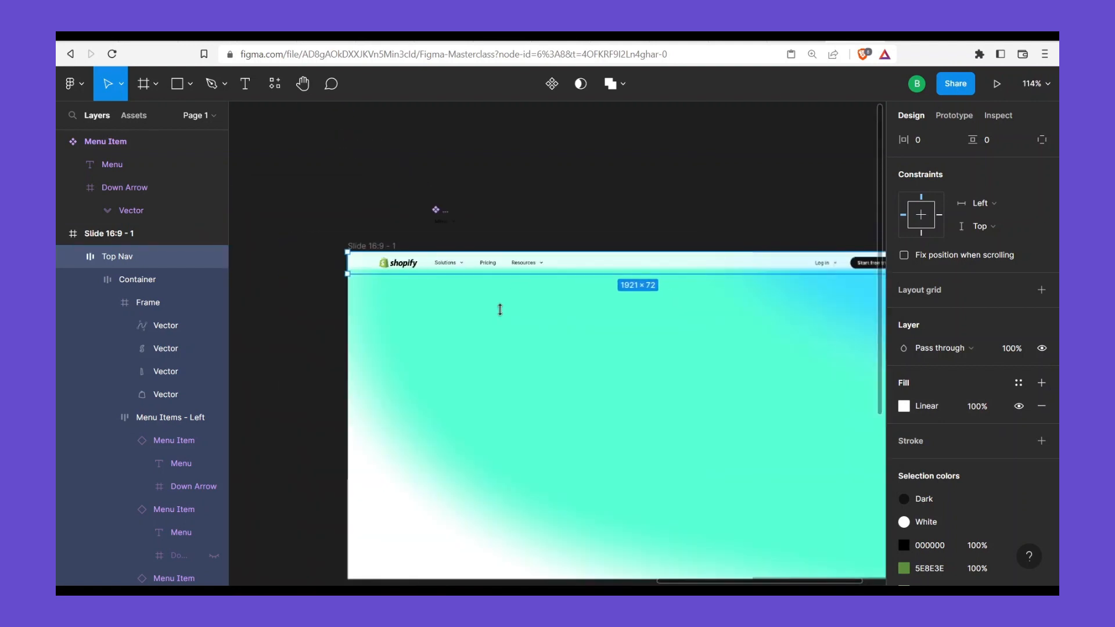
scroll(562, 302, "right", 3)
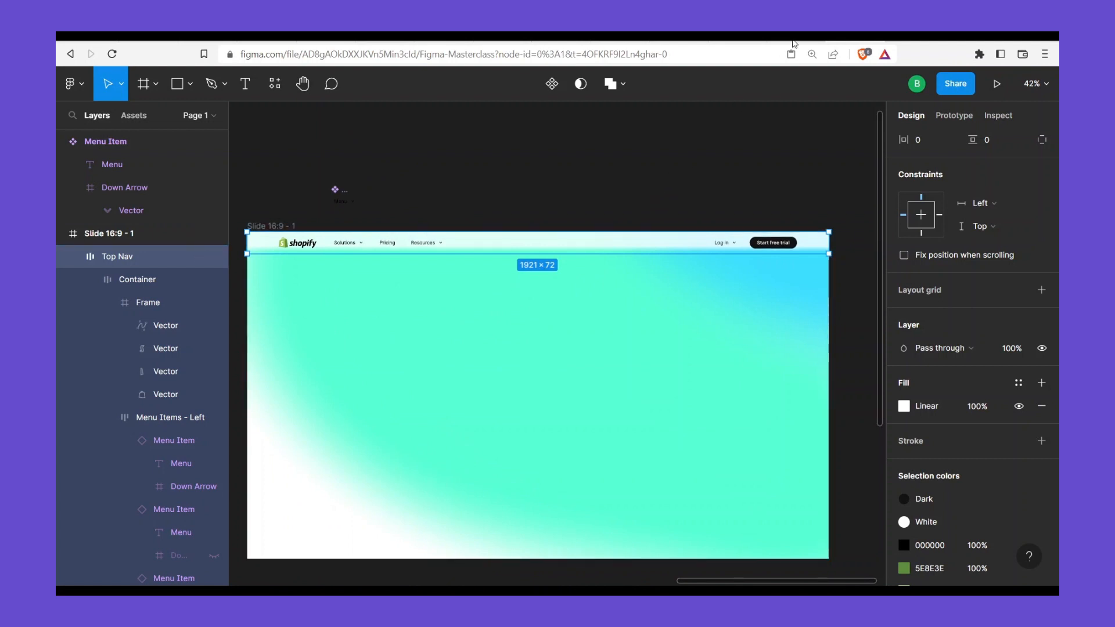
left_click(794, 43)
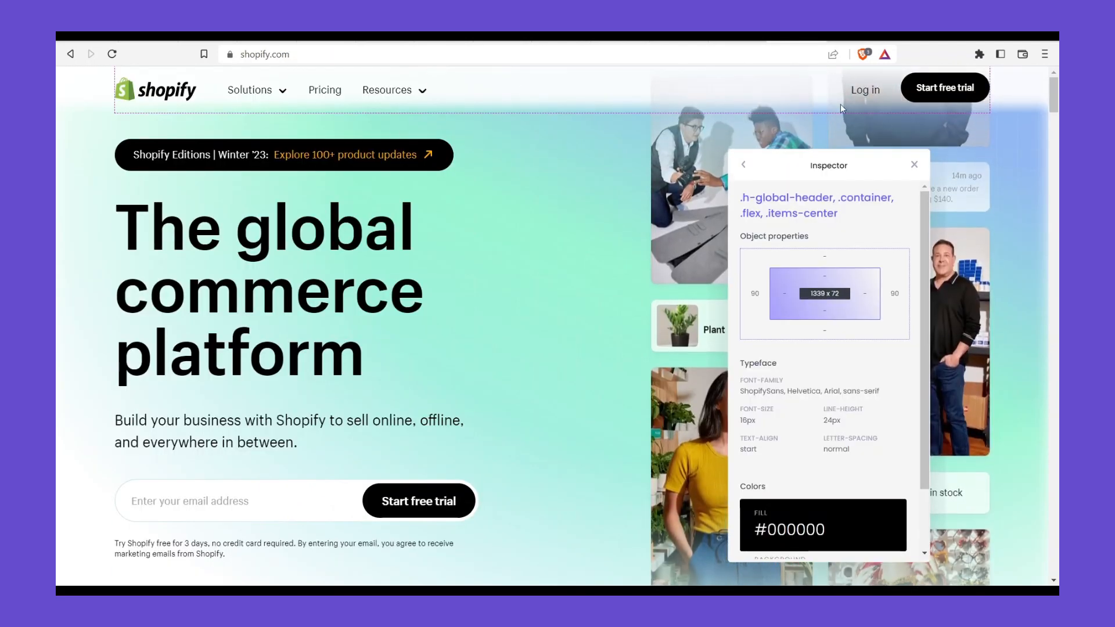
left_click(850, 43)
left_click(685, 216)
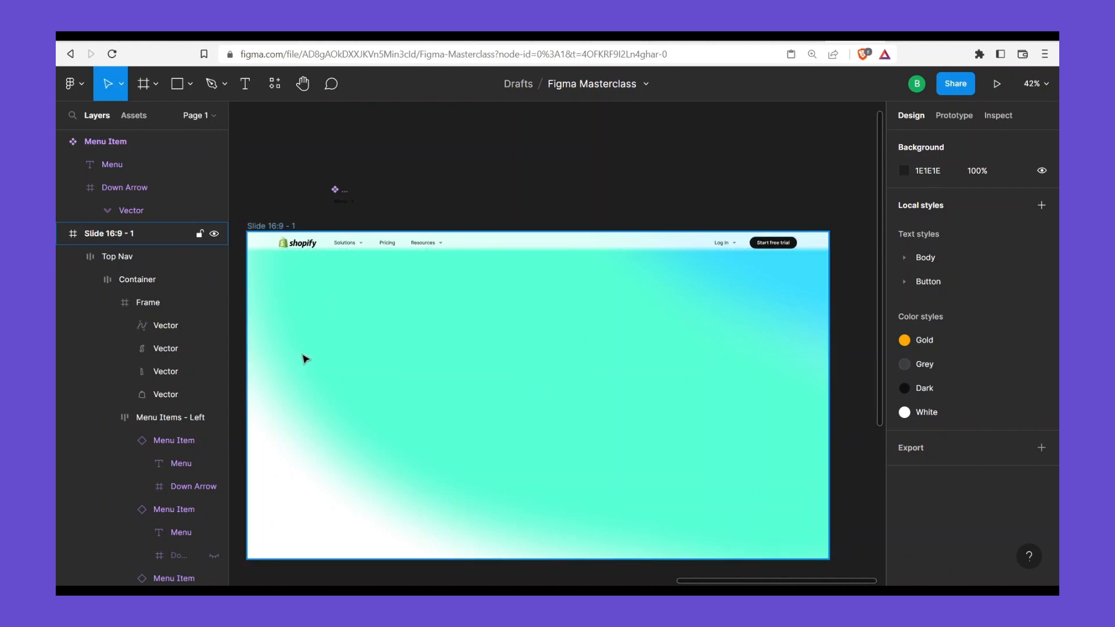
scroll(374, 295, "up", 2)
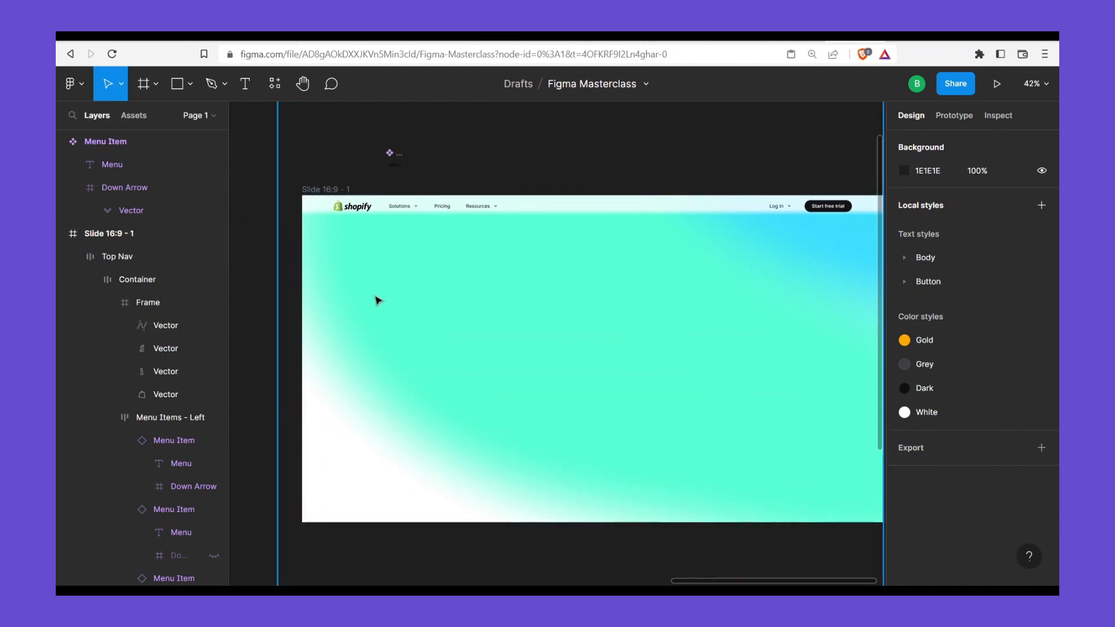
scroll(379, 299, "down", 2)
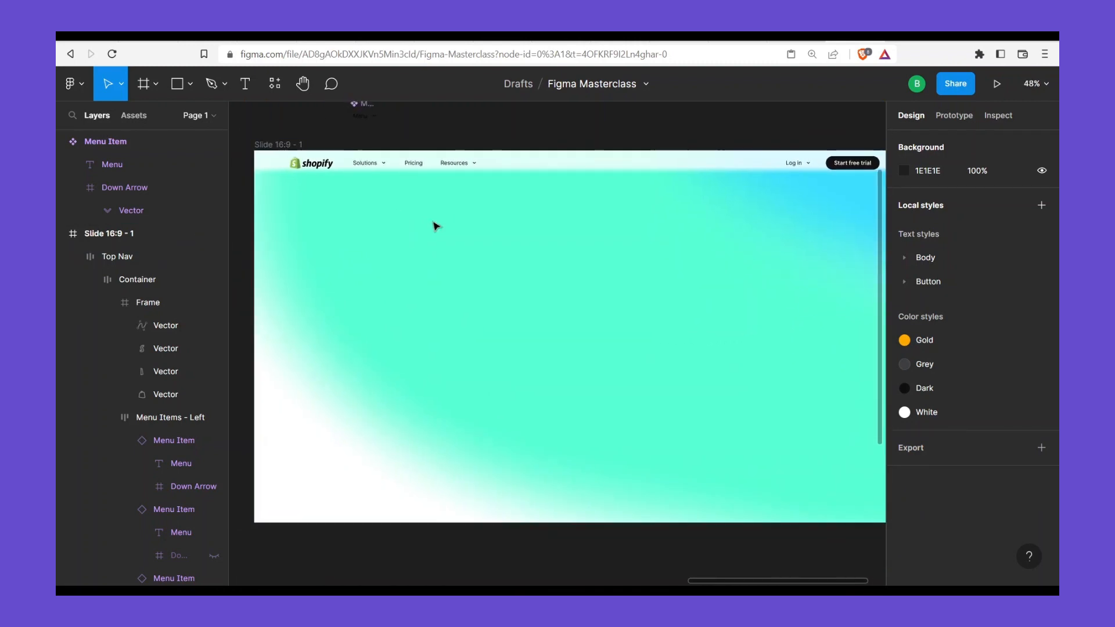
scroll(407, 180, "down", 2)
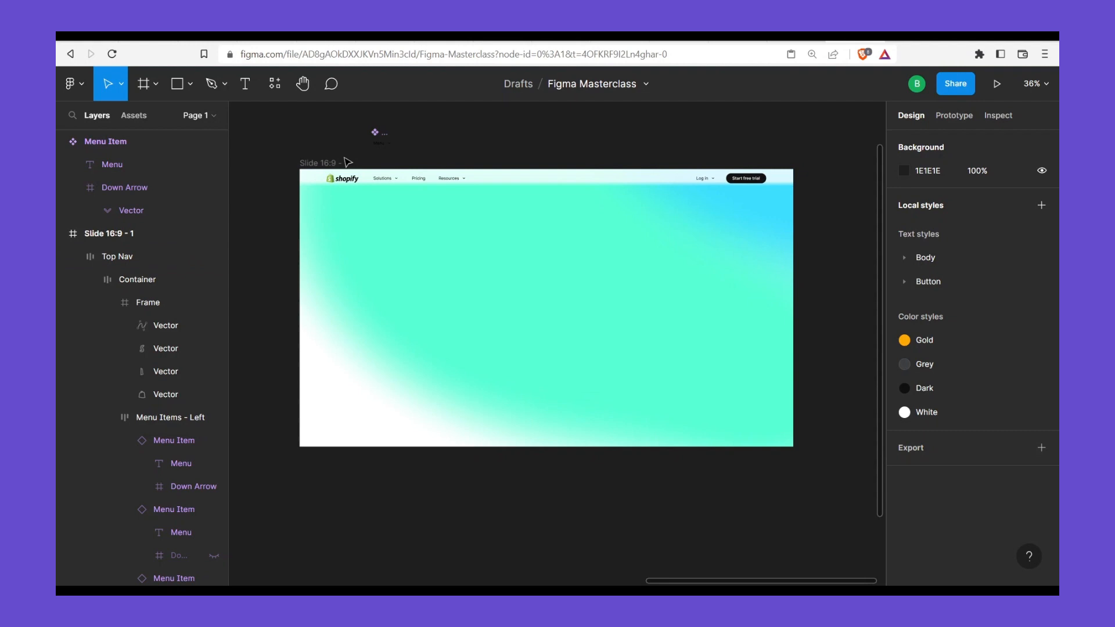
Select the Slide 16:9 - 1 frame and examine its linear fill and gradient line
left_click(342, 163)
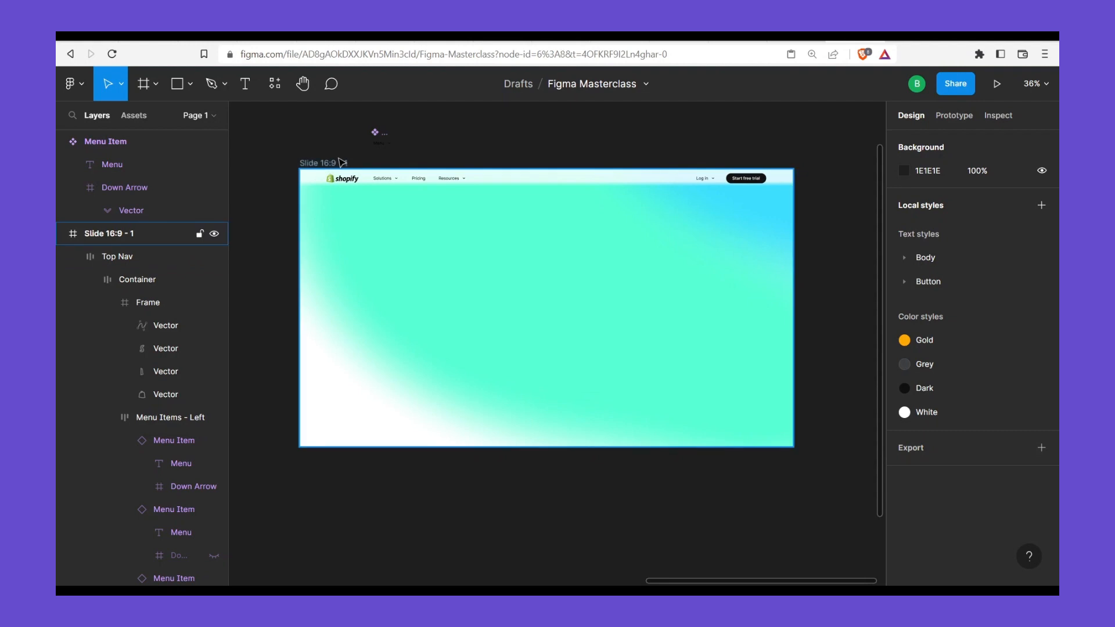
left_click(514, 266)
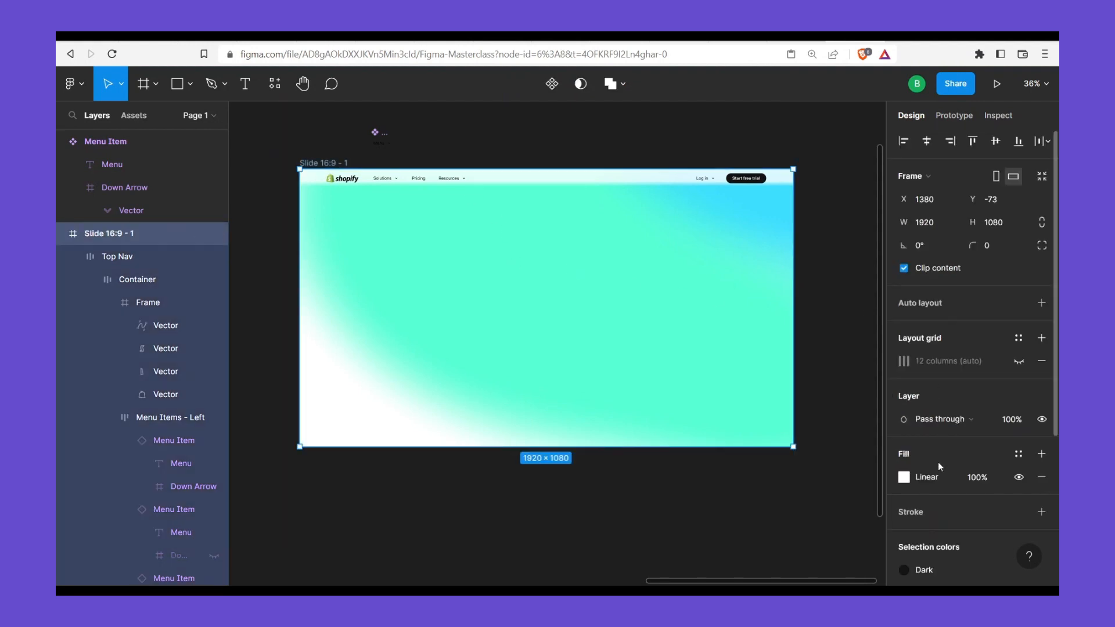
scroll(812, 368, "up", 3)
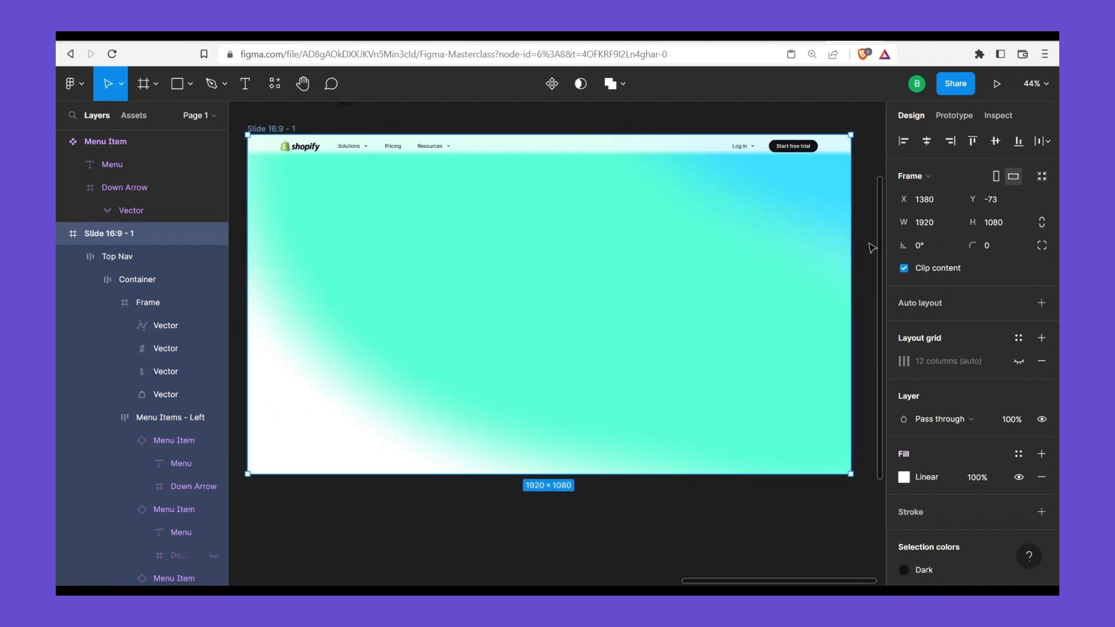
left_click_drag(868, 249, 781, 242)
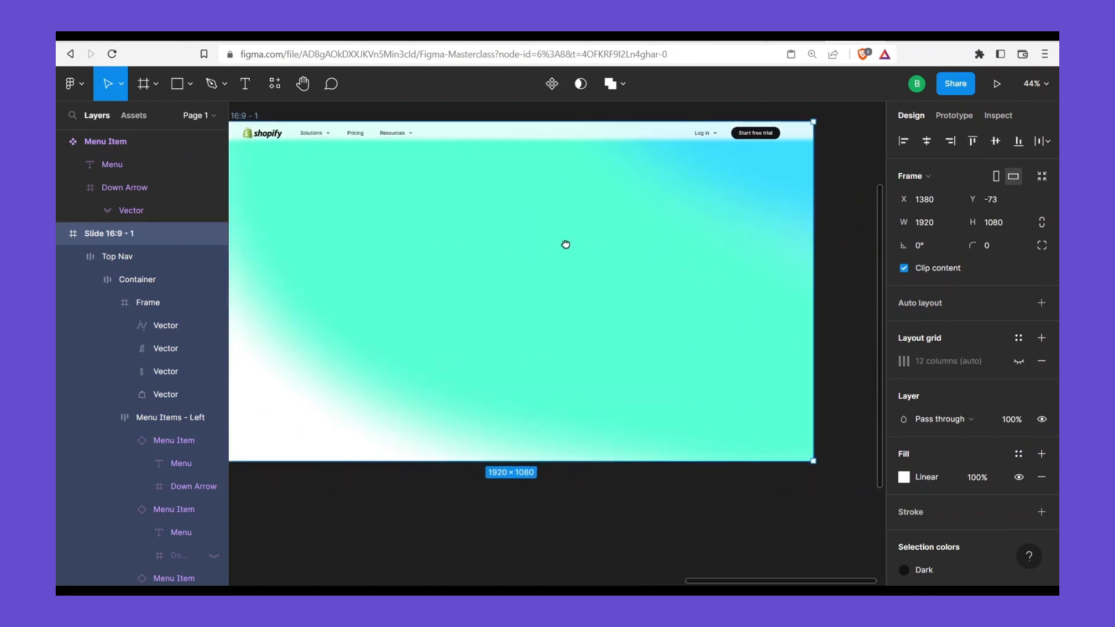
scroll(565, 244, "left", 2)
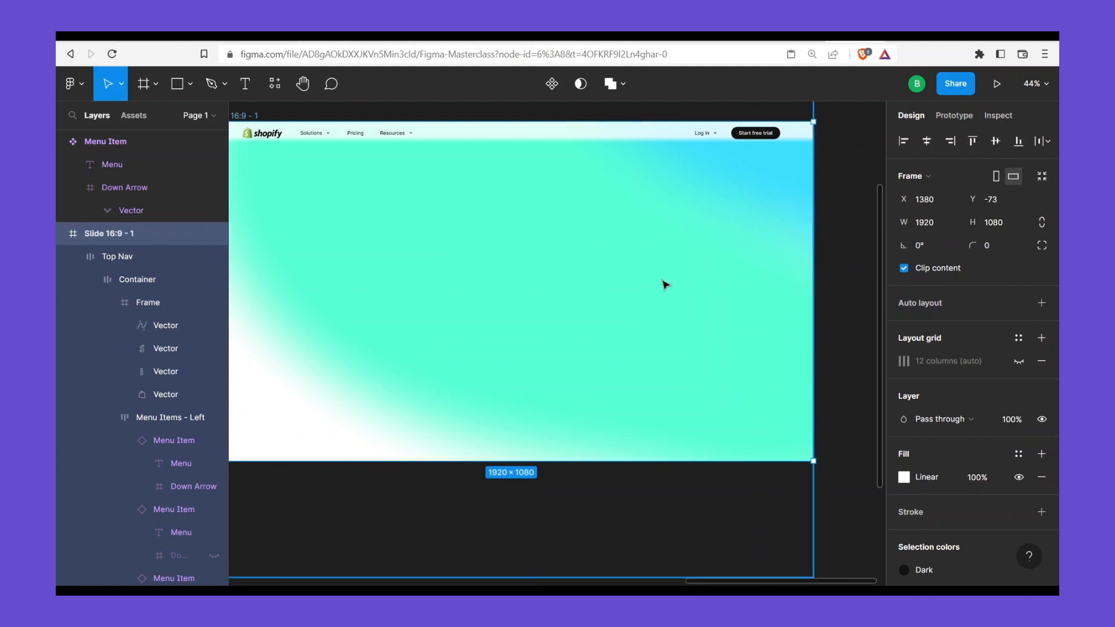
left_click(902, 477)
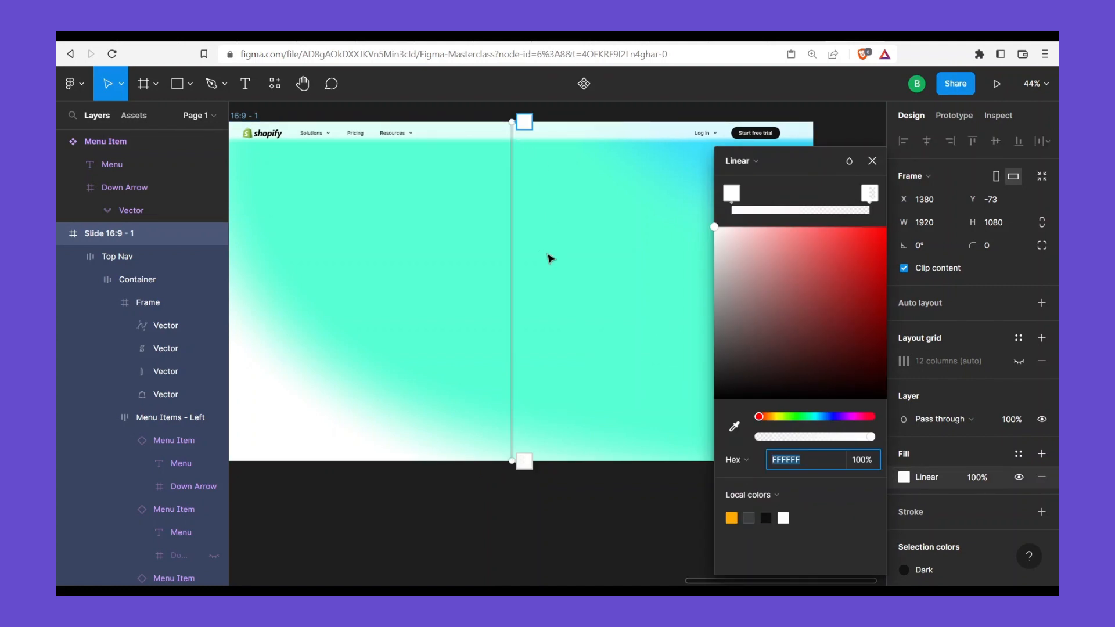
left_click(872, 161)
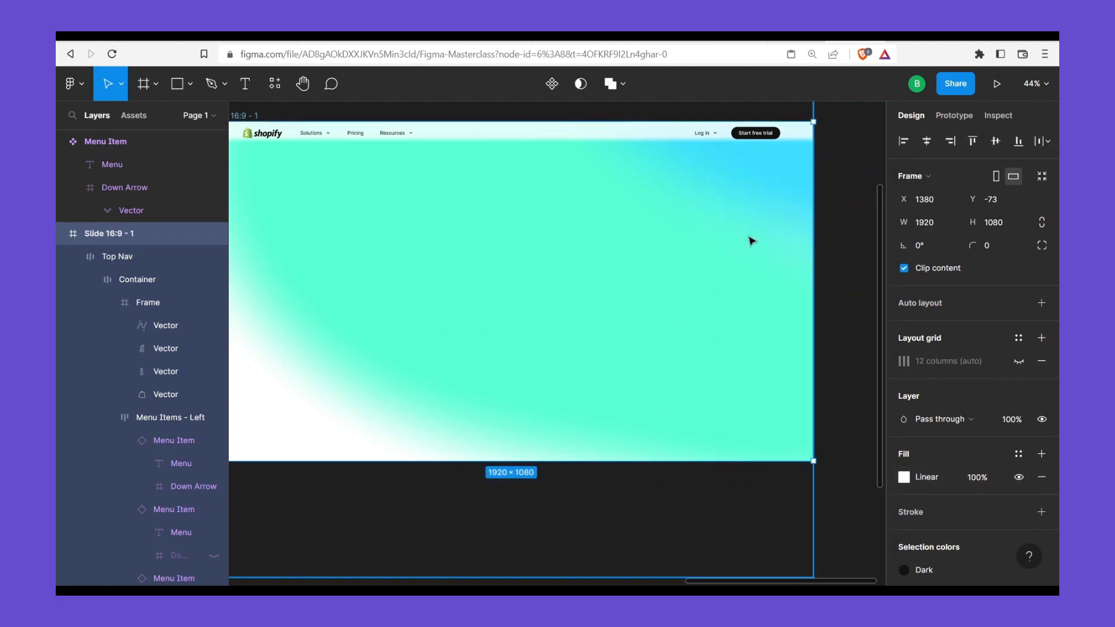
Check the handles and opacities of the slide gradient's lower and upper color stops
left_click(904, 478)
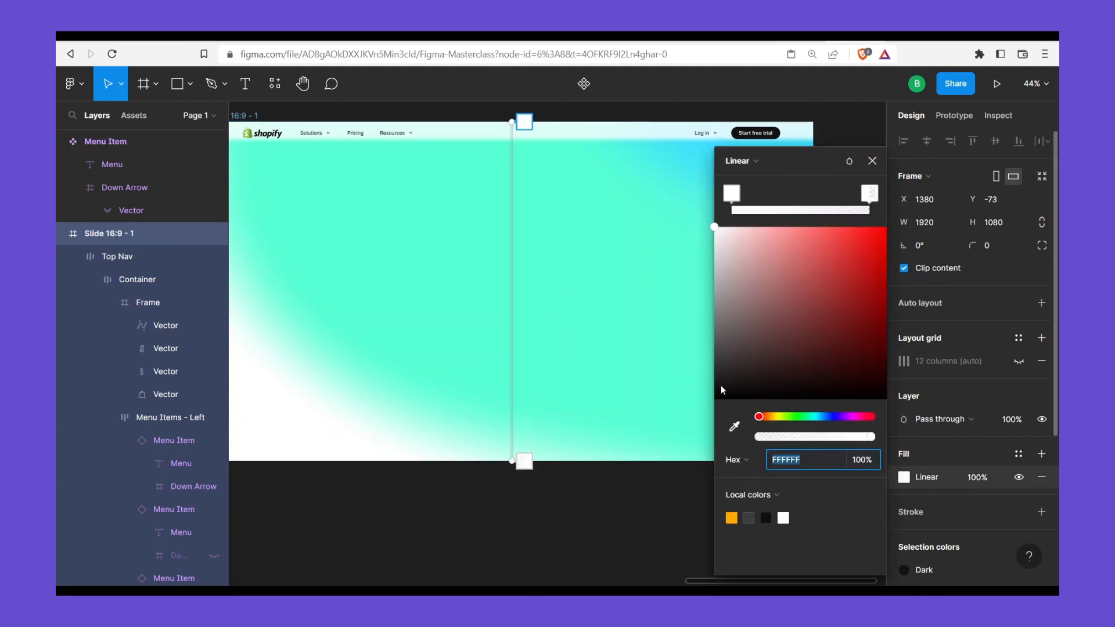
left_click(526, 459)
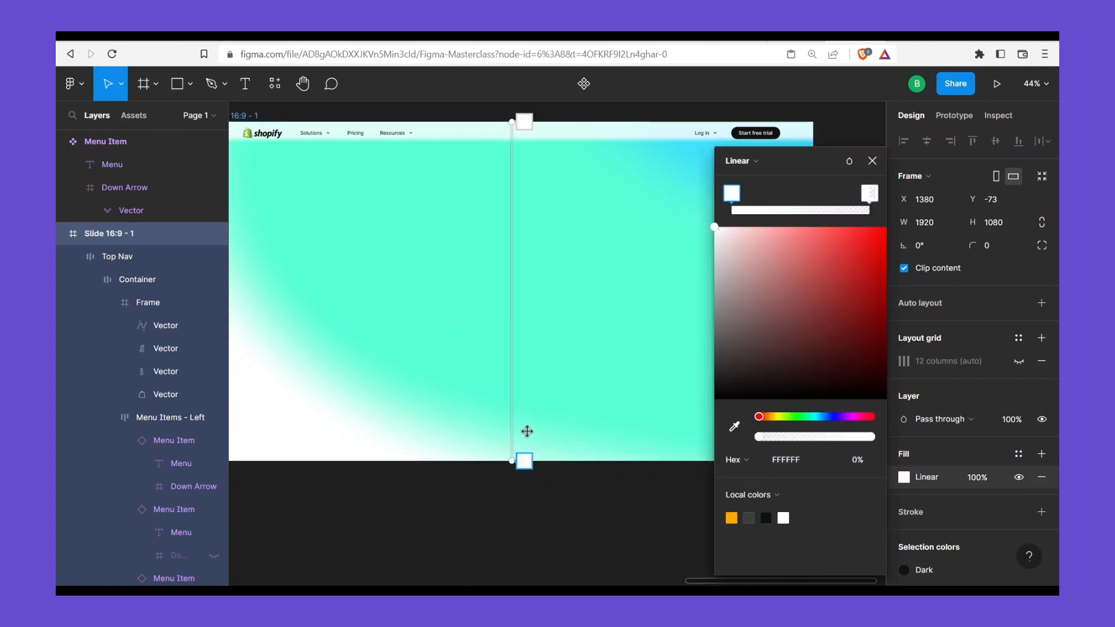
mouse_move(525, 461)
left_mouse_down()
mouse_move(525, 357)
mouse_move(512, 469)
left_mouse_up()
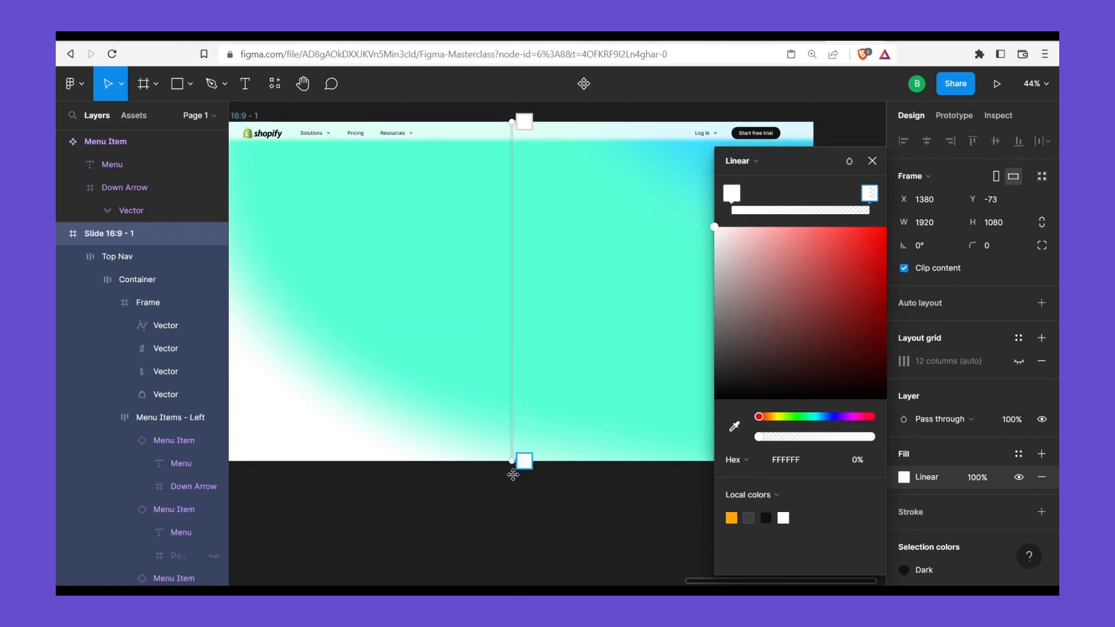
left_click(523, 121)
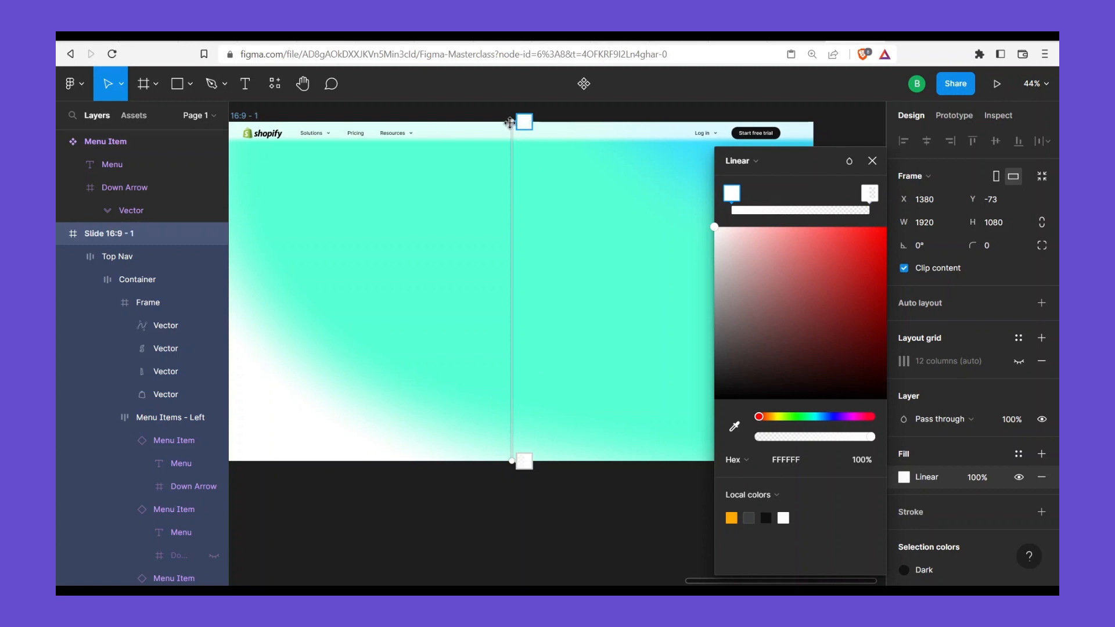
left_click(862, 459)
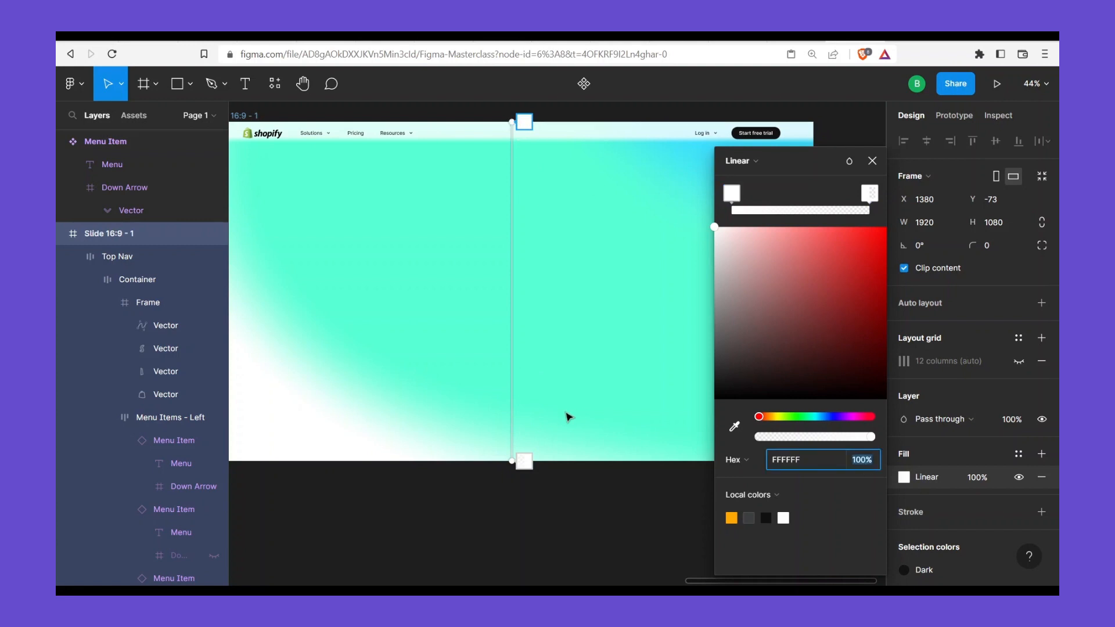
Try reversing the slide's linear gradient by setting its upper stop to 0% opacity and its lower stop to 100%
key("Return")
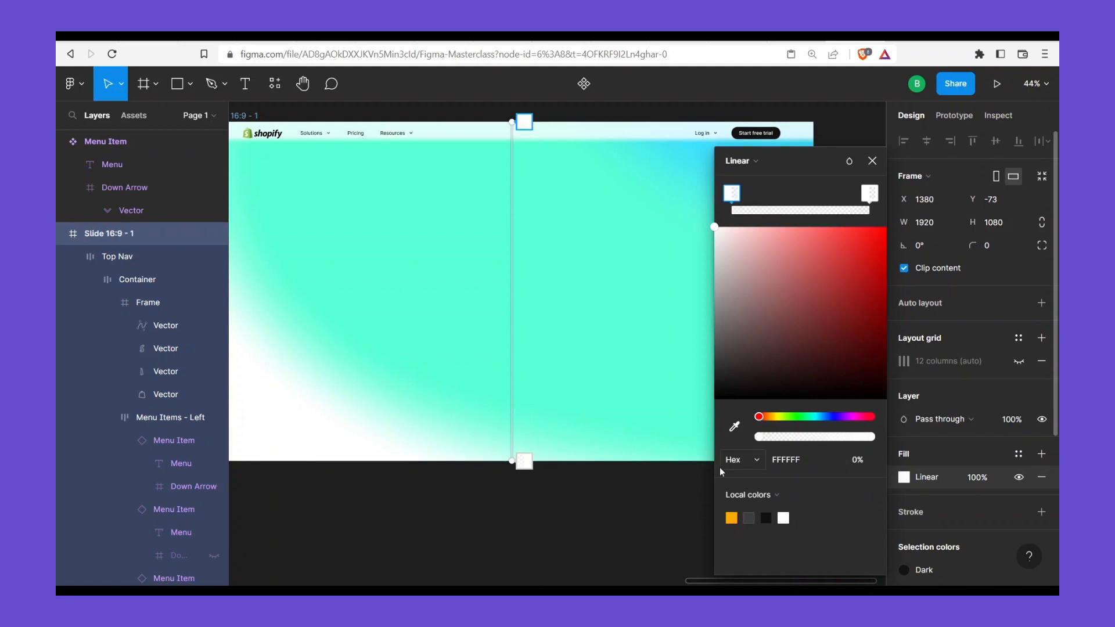
left_click(524, 460)
left_click(872, 461)
type("100")
key("Return")
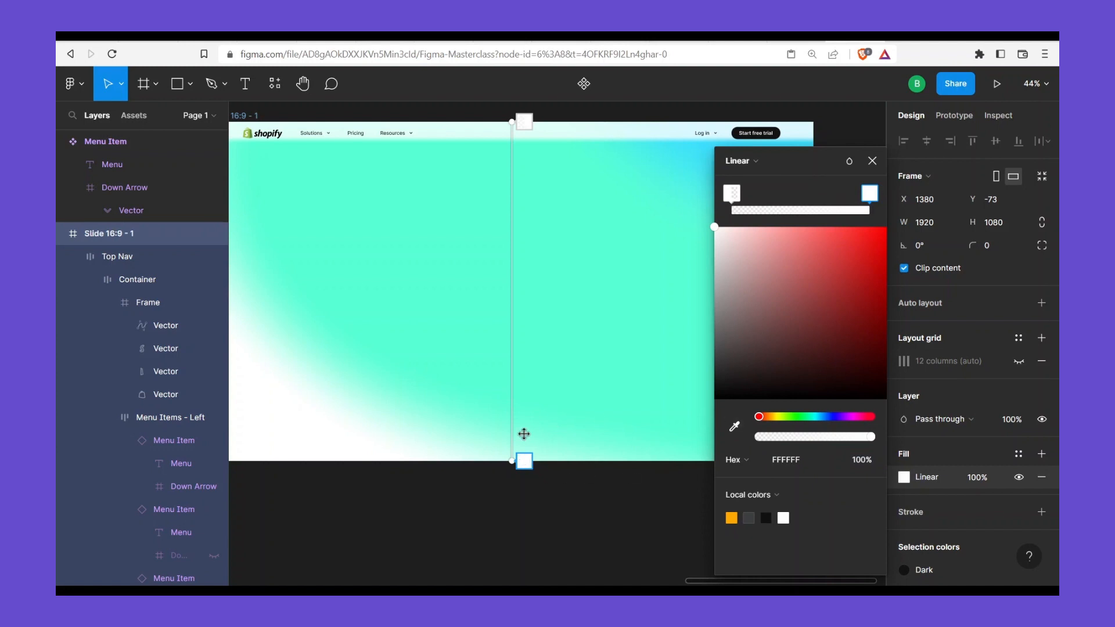
left_click_drag(524, 434, 511, 461)
Remove the linear fill from the Slide 16:9 - 1 frame and select the mesh-gradient image inside it
left_click(1041, 477)
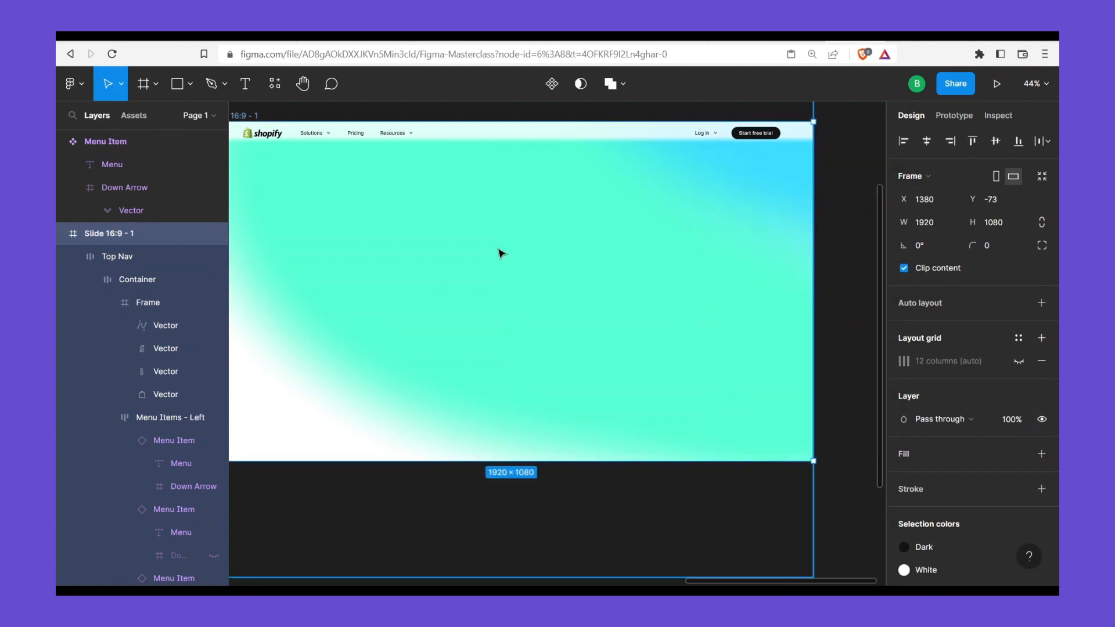
left_click(690, 274)
scroll(617, 283, "down", 3)
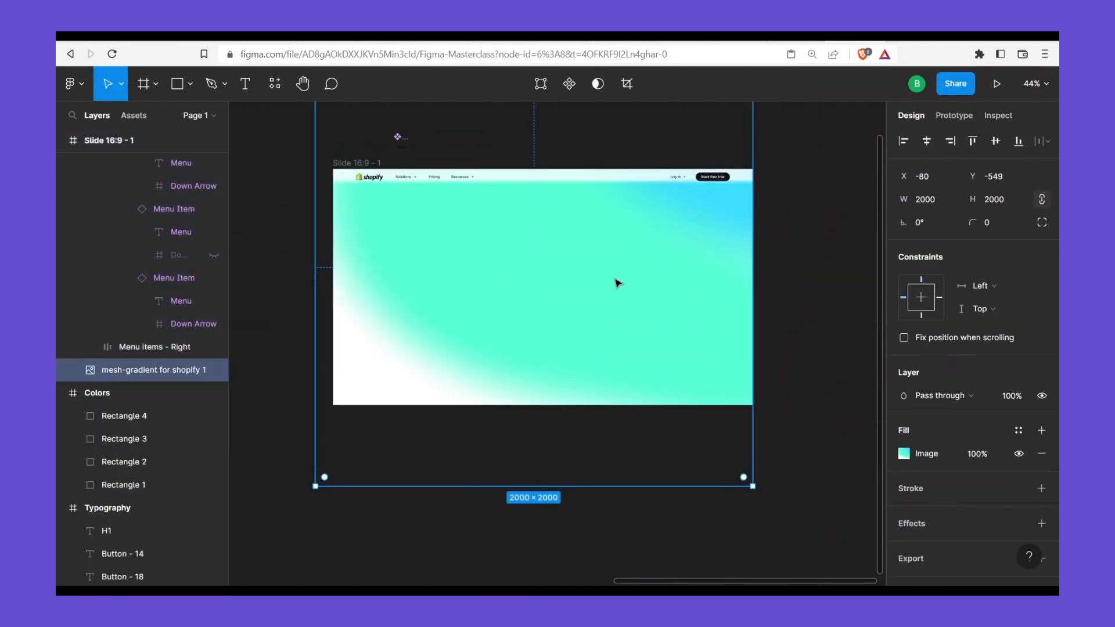
Crop the mesh-gradient image's upper edge down to the slide's upper edge at Y 0, for a height of 1451
left_click_drag(614, 260, 526, 317)
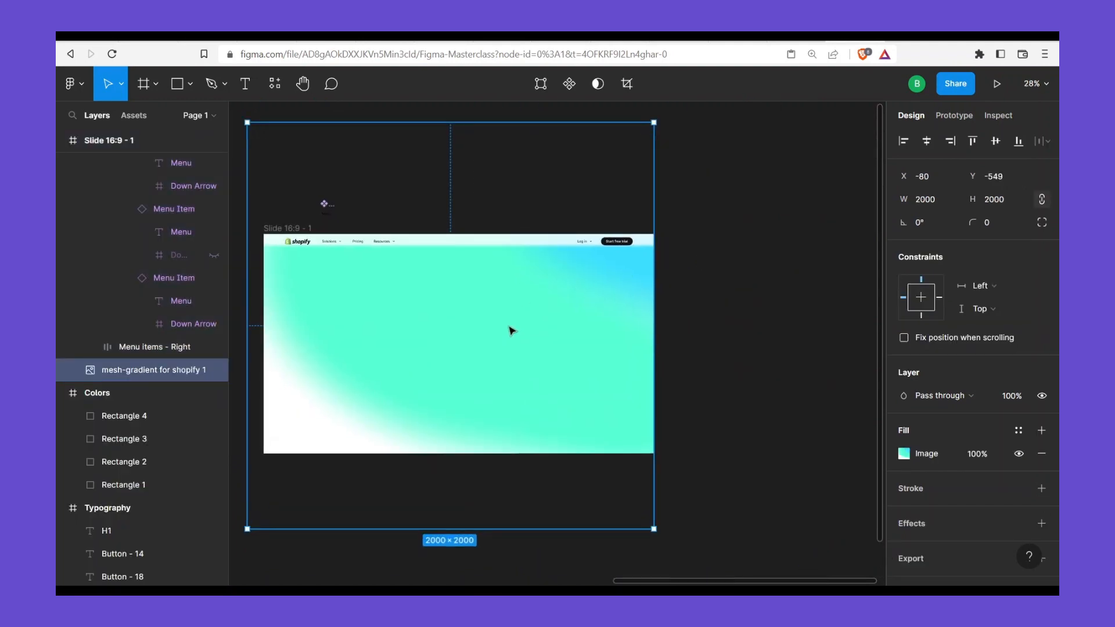
key("Escape")
left_click(562, 120)
left_click_drag(559, 202, 558, 118)
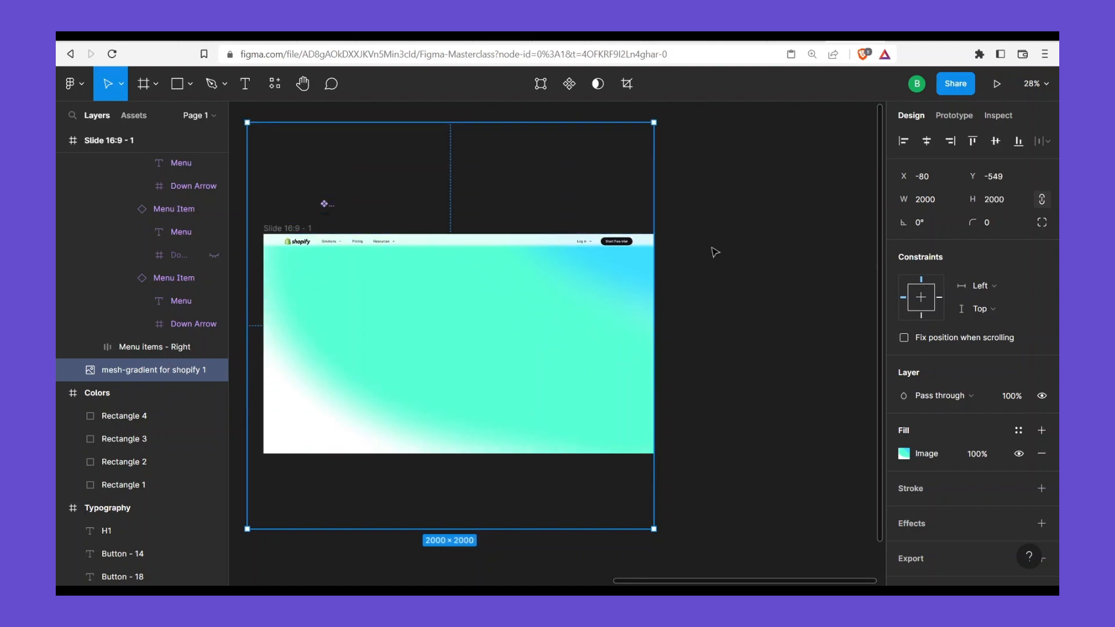
key("Escape")
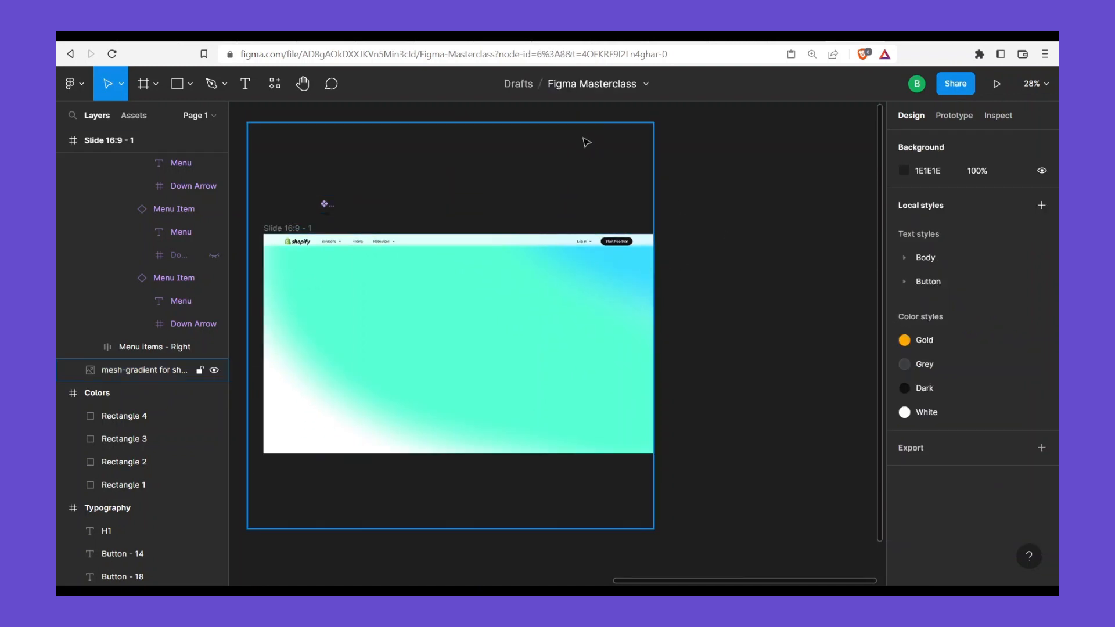
left_click(584, 125)
left_click_drag(587, 142, 586, 232)
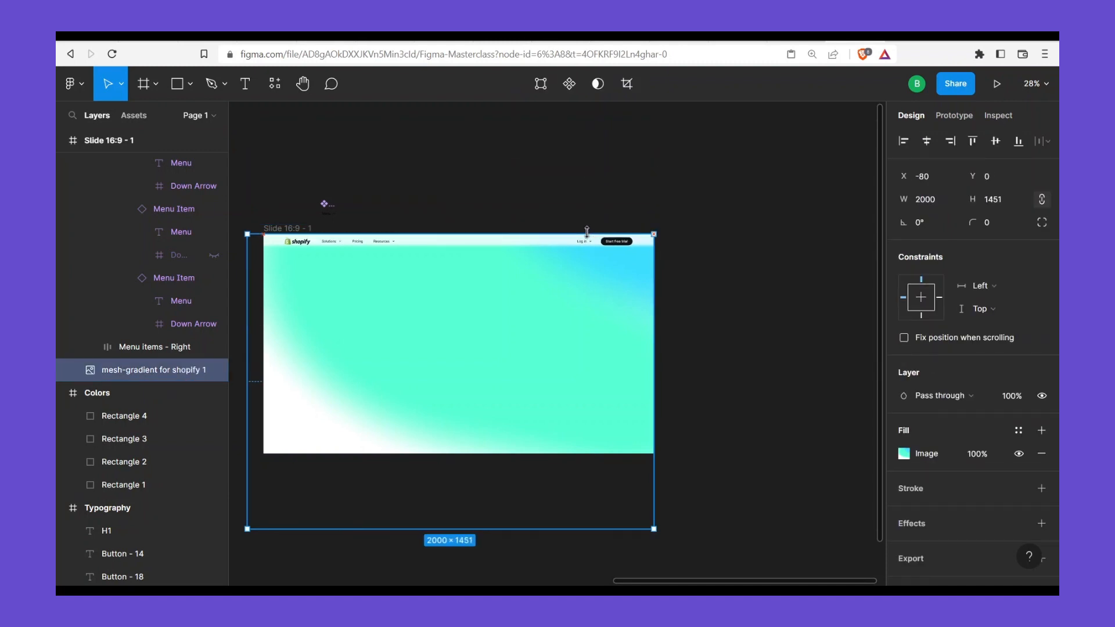
Crop the mesh-gradient image's left and lower edges to the slide's borders, for a size of 1921 × 1080
left_click_drag(333, 263, 438, 244)
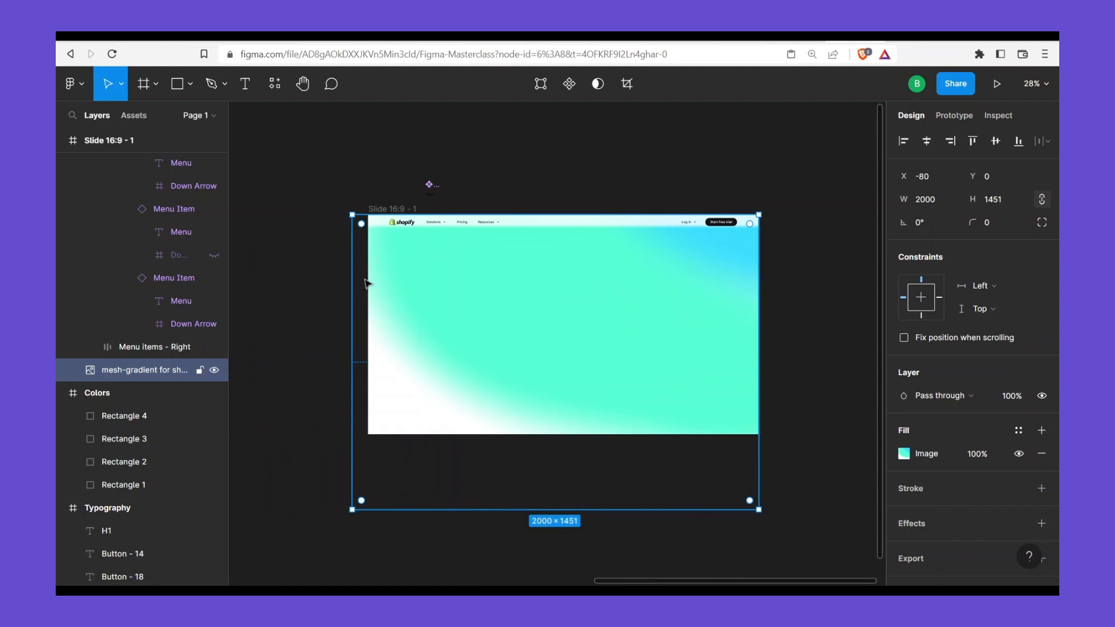
left_click_drag(361, 285, 367, 286)
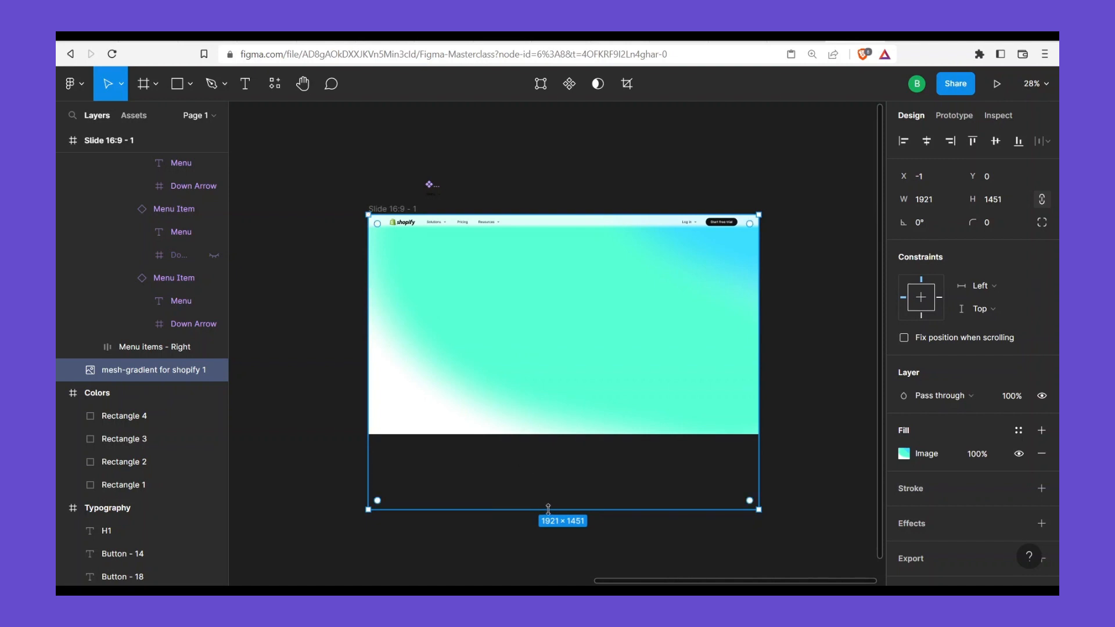
left_click_drag(555, 499, 560, 432)
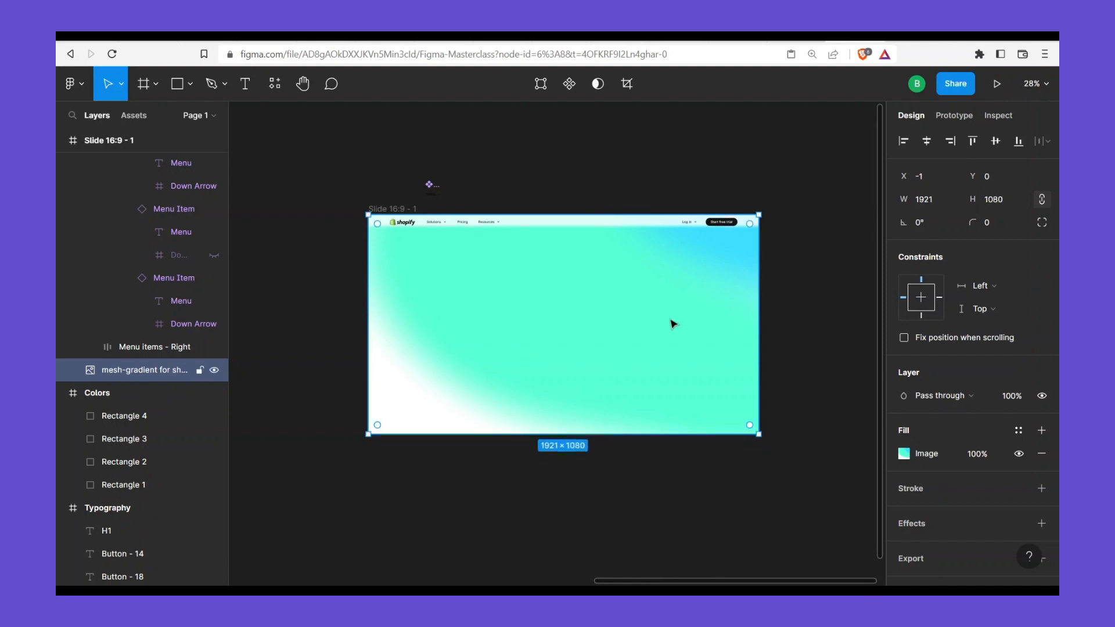
Try squashing the mesh-gradient image to a height of 886, undo it, and crop the lower edge back to a height of 1080
scroll(605, 318, "right", 3)
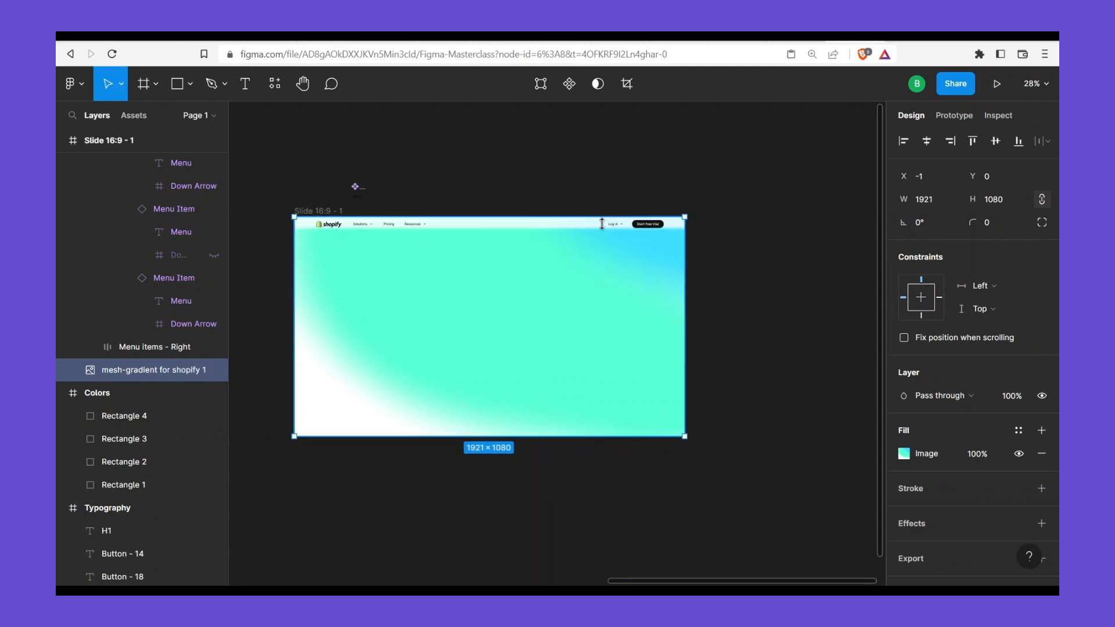
mouse_move(601, 223)
left_mouse_down()
mouse_move(602, 248)
mouse_move(604, 215)
left_mouse_up()
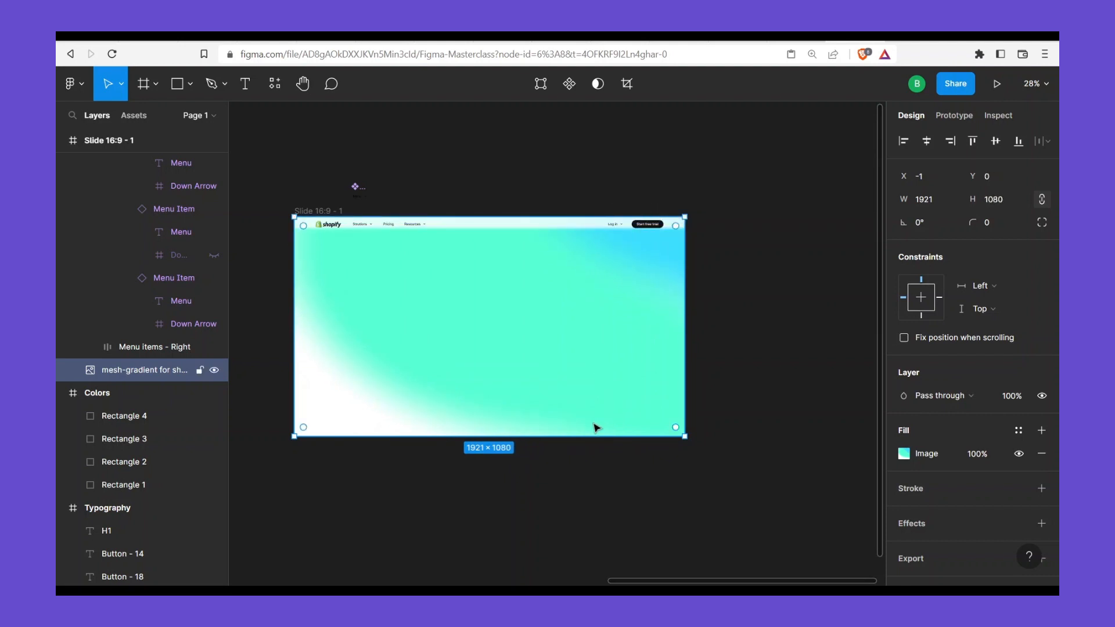
left_click_drag(594, 436, 602, 397)
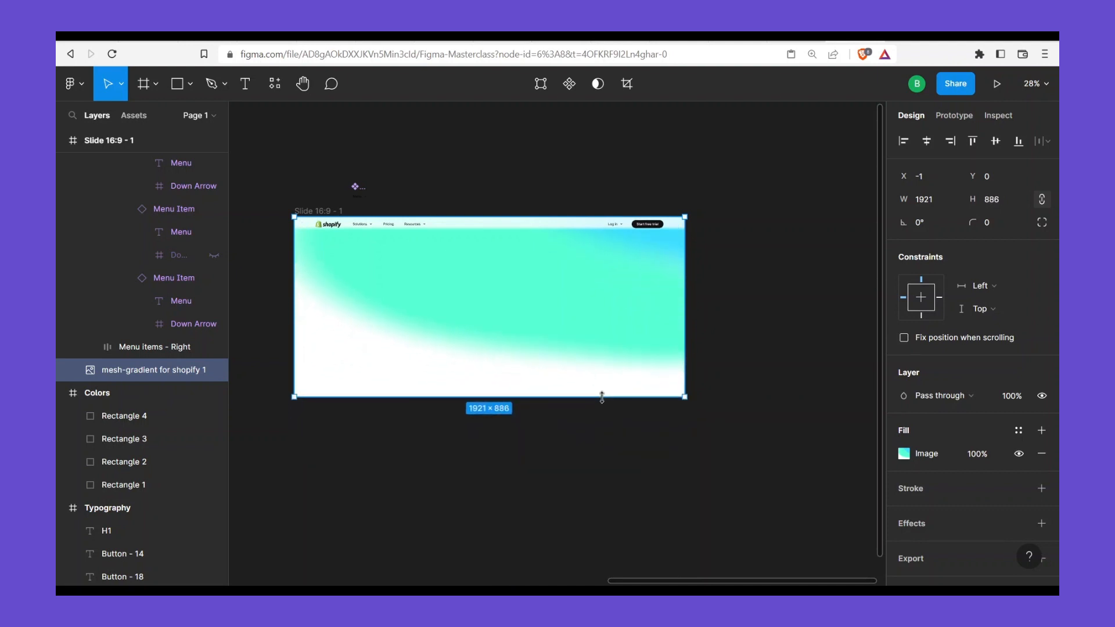
key("ctrl+z")
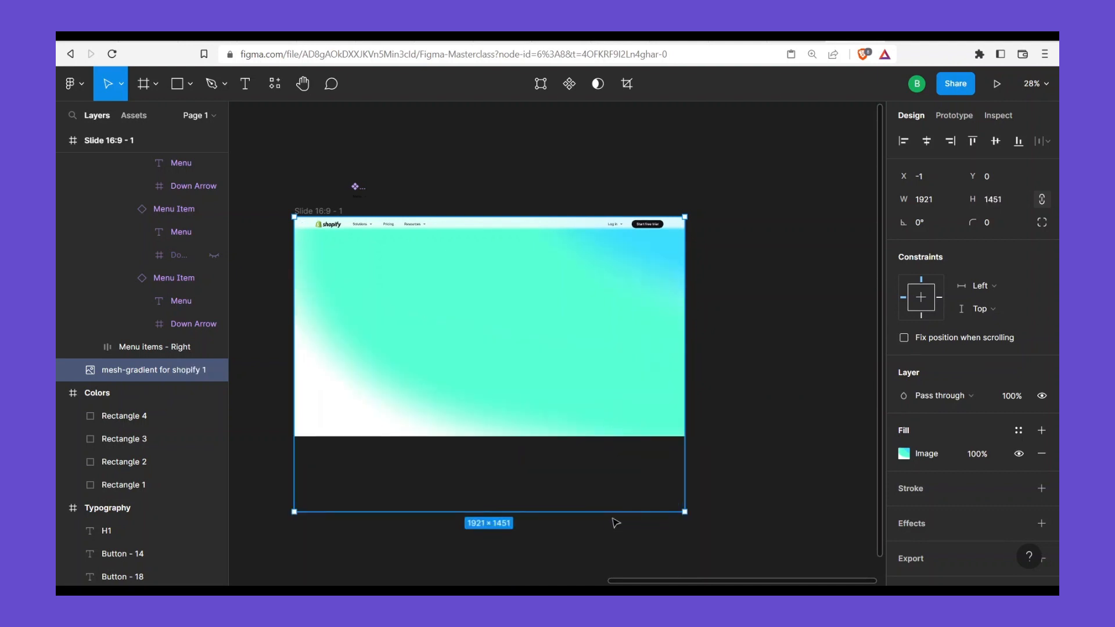
left_click_drag(613, 513, 610, 438)
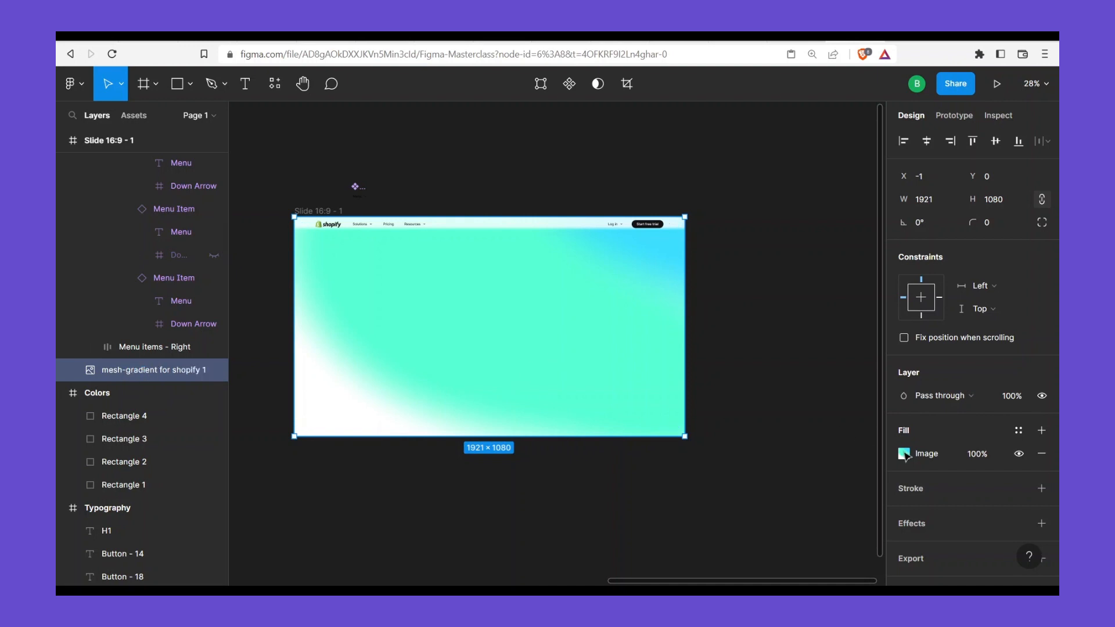
Add a white FFFFFF linear gradient fill above the mesh-gradient image fill, with the fill opacity set to 100%
left_click(1041, 430)
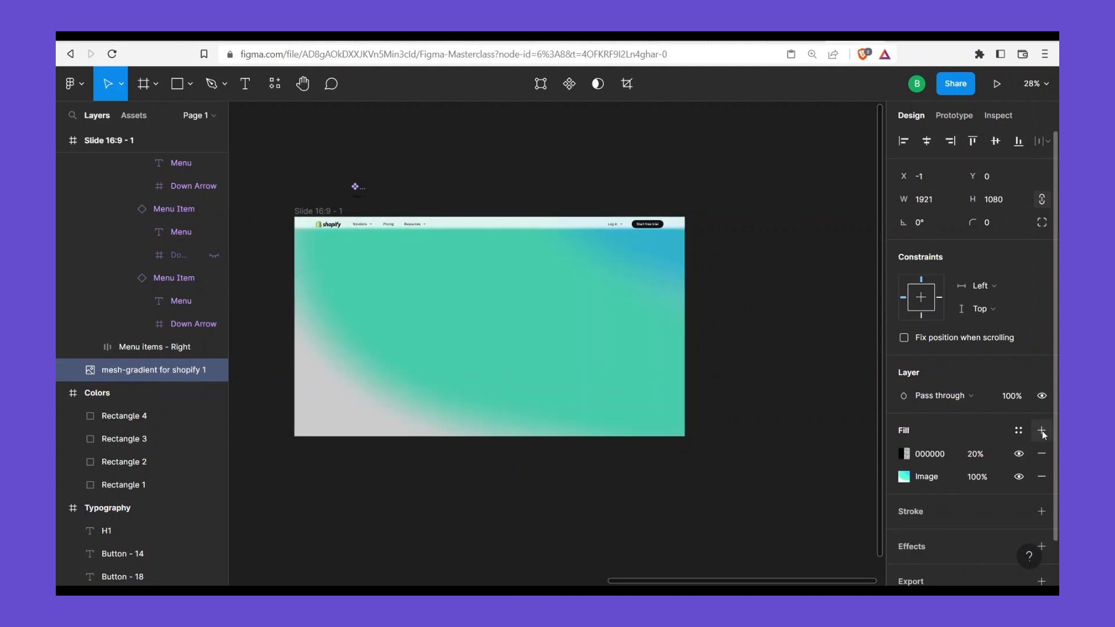
left_click(907, 457)
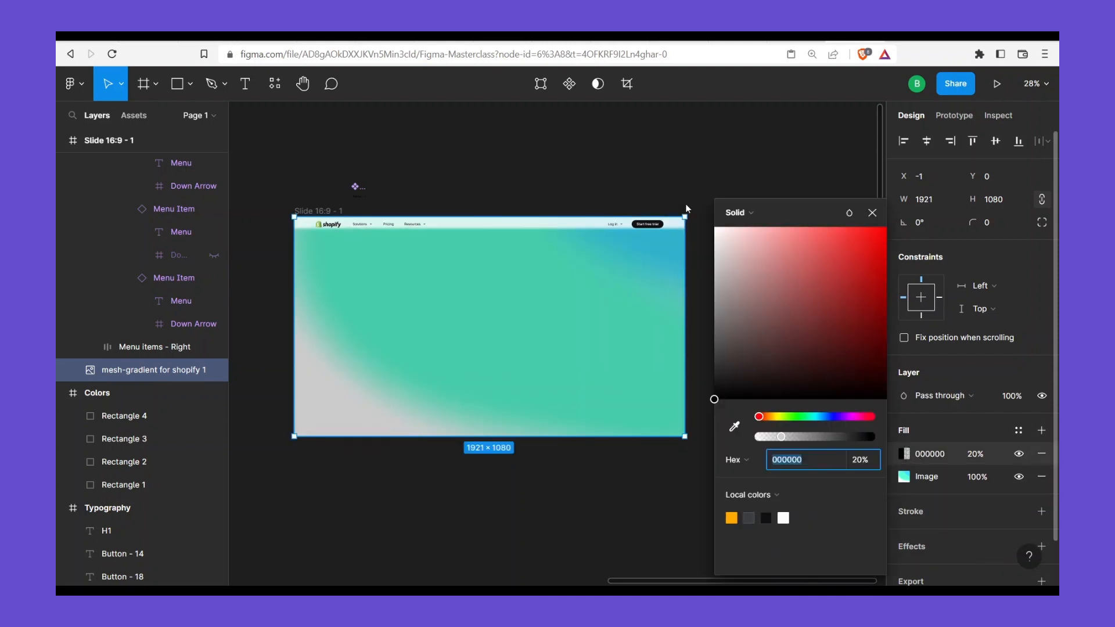
left_click_drag(685, 209, 709, 219)
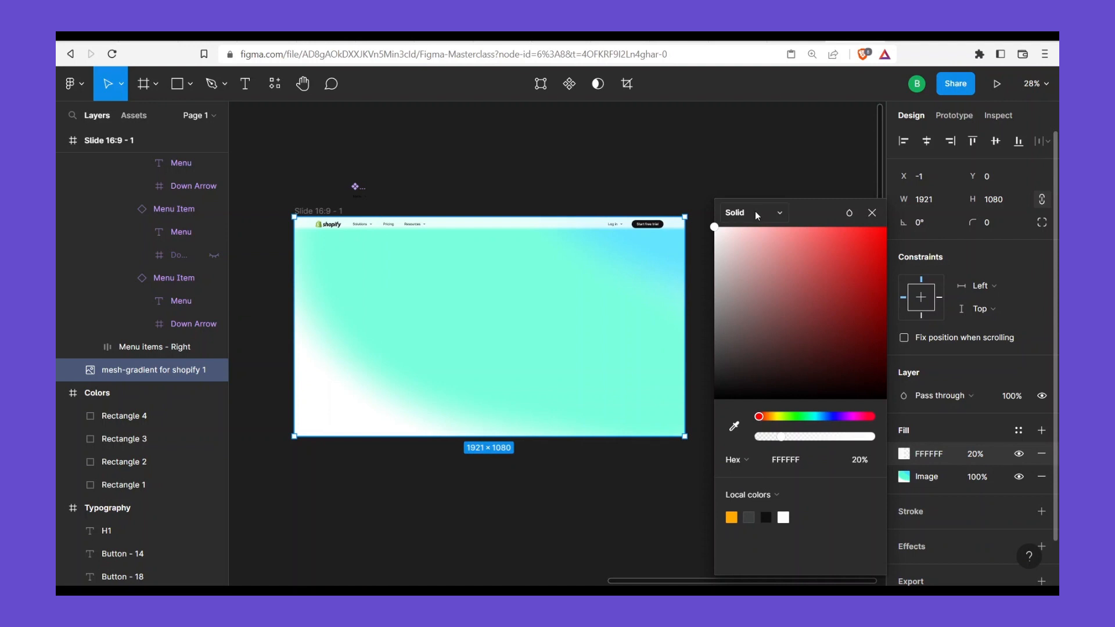
left_click(755, 213)
left_click(756, 229)
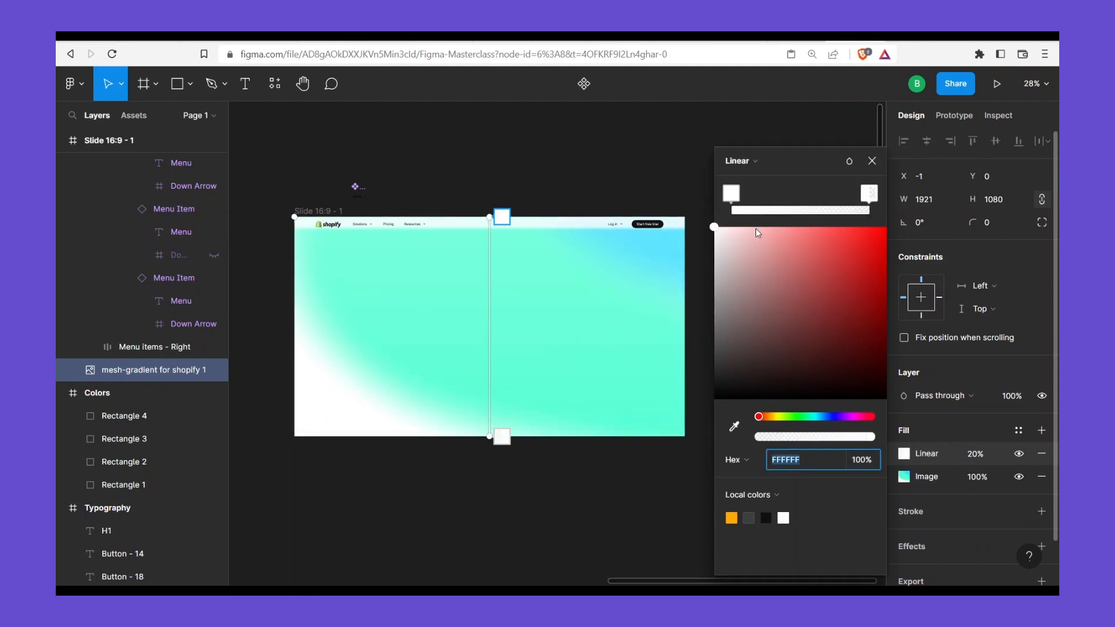
left_click(506, 215)
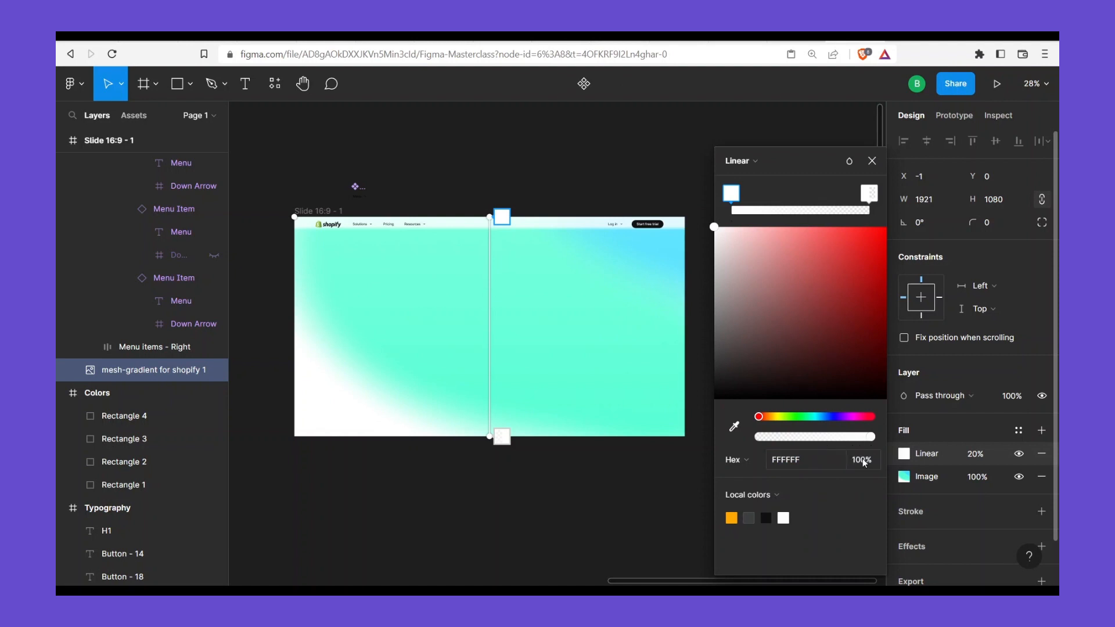
left_click(974, 455)
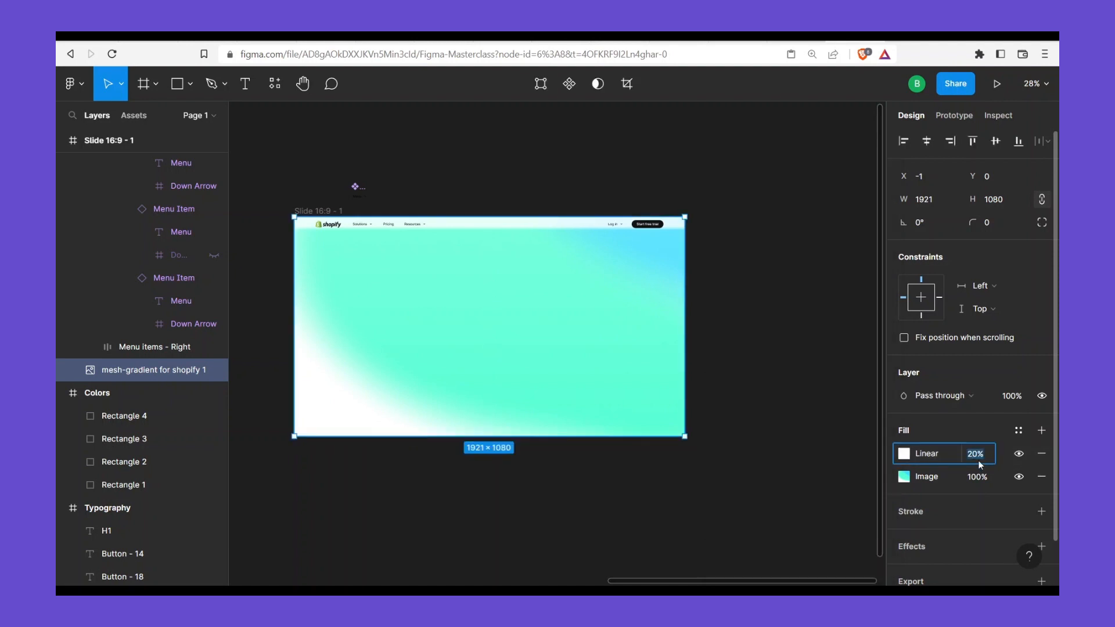
key("Return")
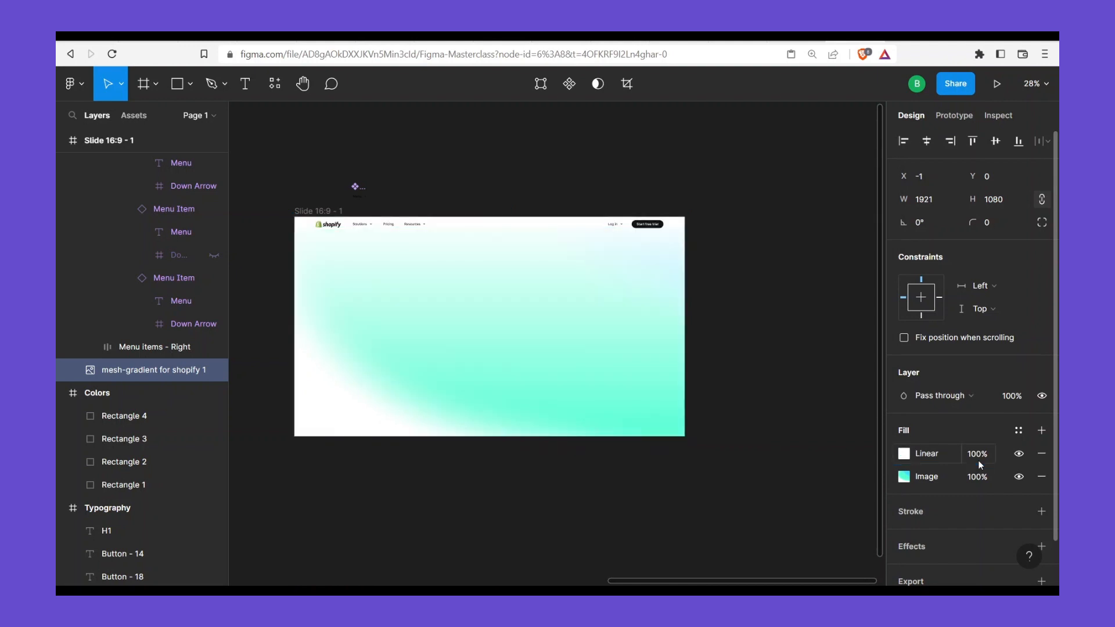
Set the upper color stop of the image's white linear gradient to 0% opacity
left_click(904, 453)
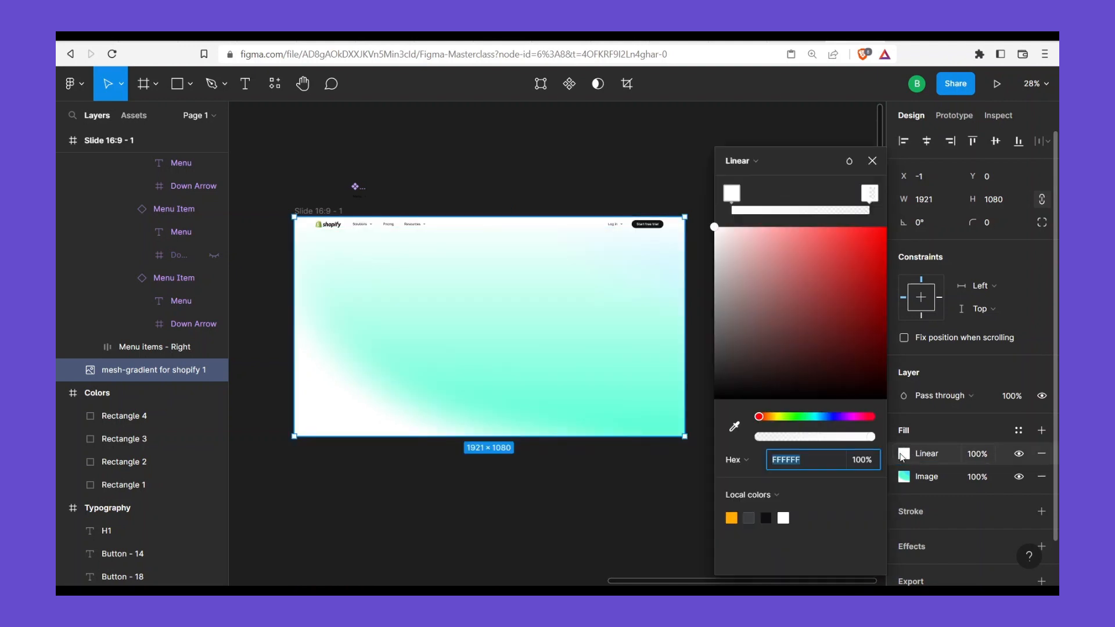
left_click(736, 195)
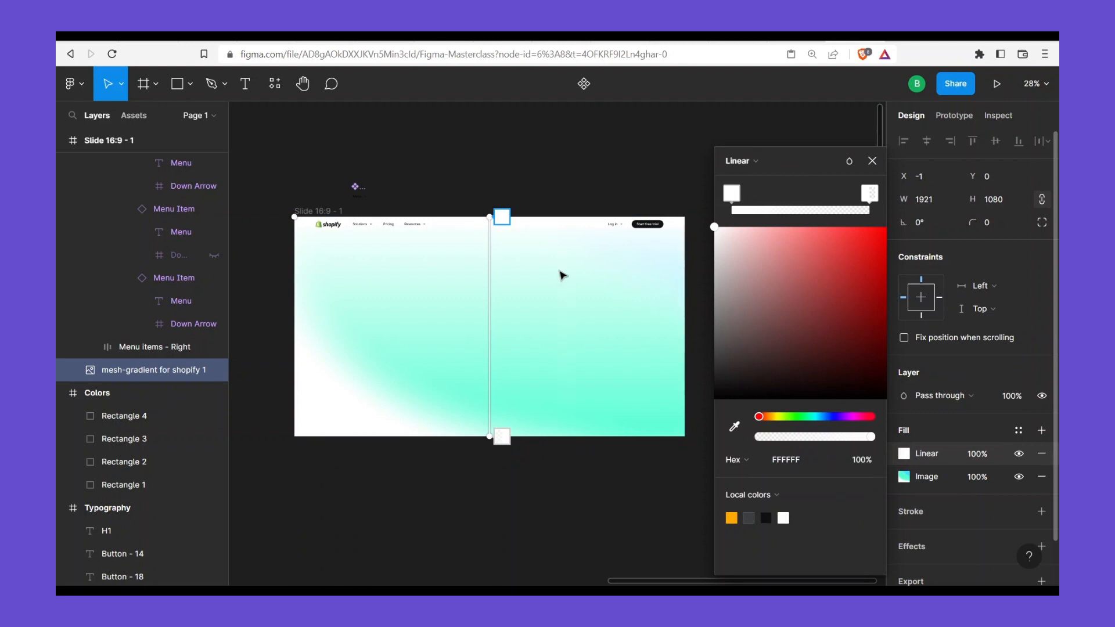
left_click(859, 459)
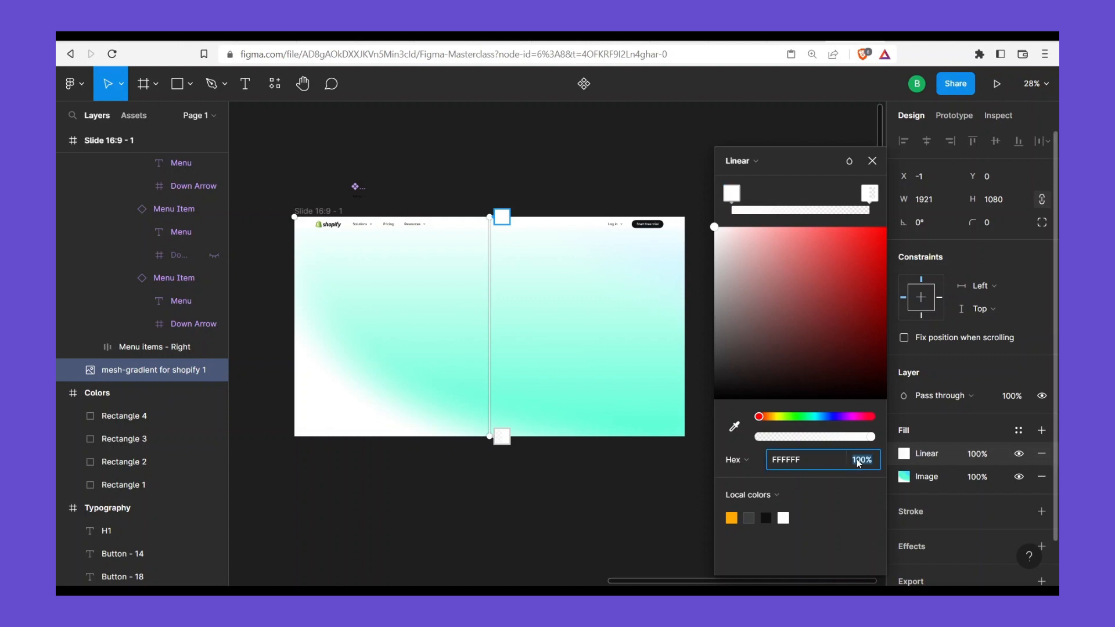
type("0")
key("Return")
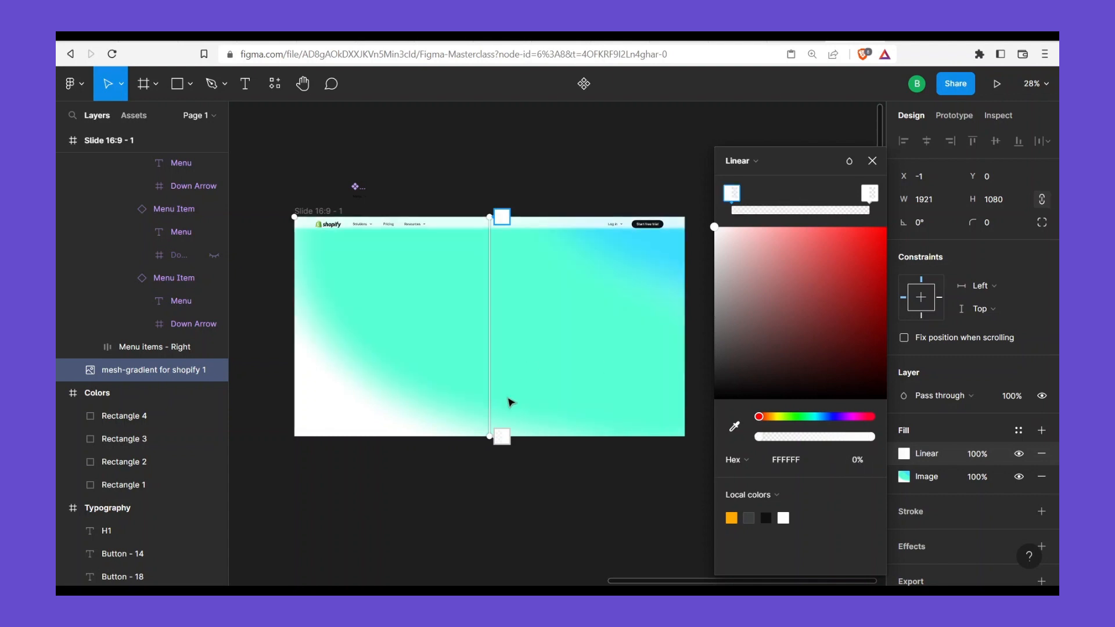
Set the gradient's lower color stop to 100% opacity and extend its end well below the slide's lower edge
left_click(501, 439)
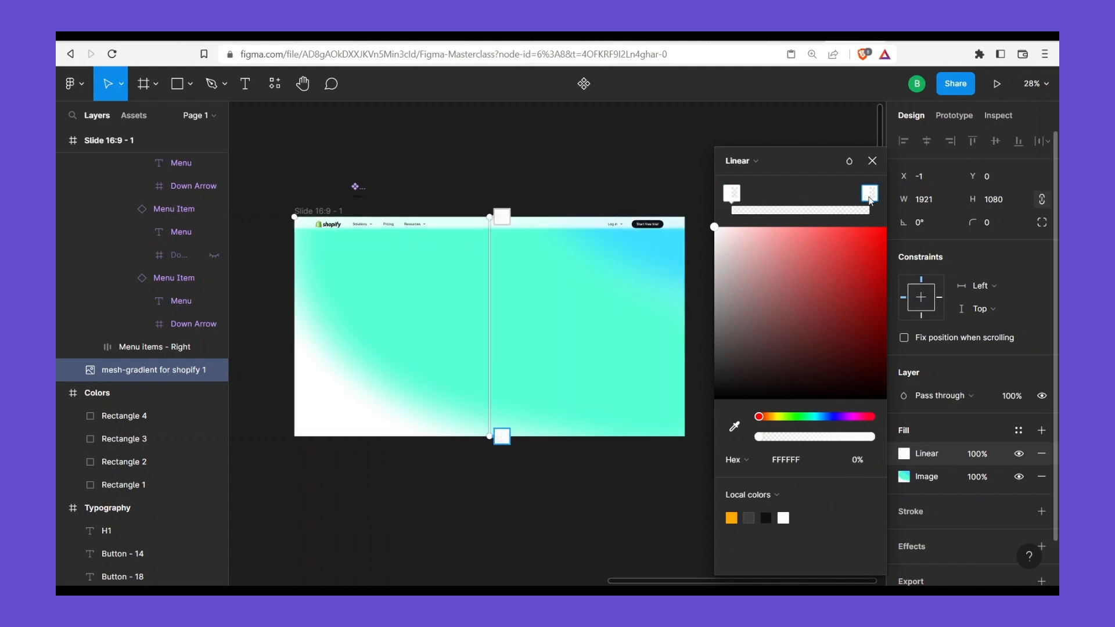
left_click(865, 463)
type("1")
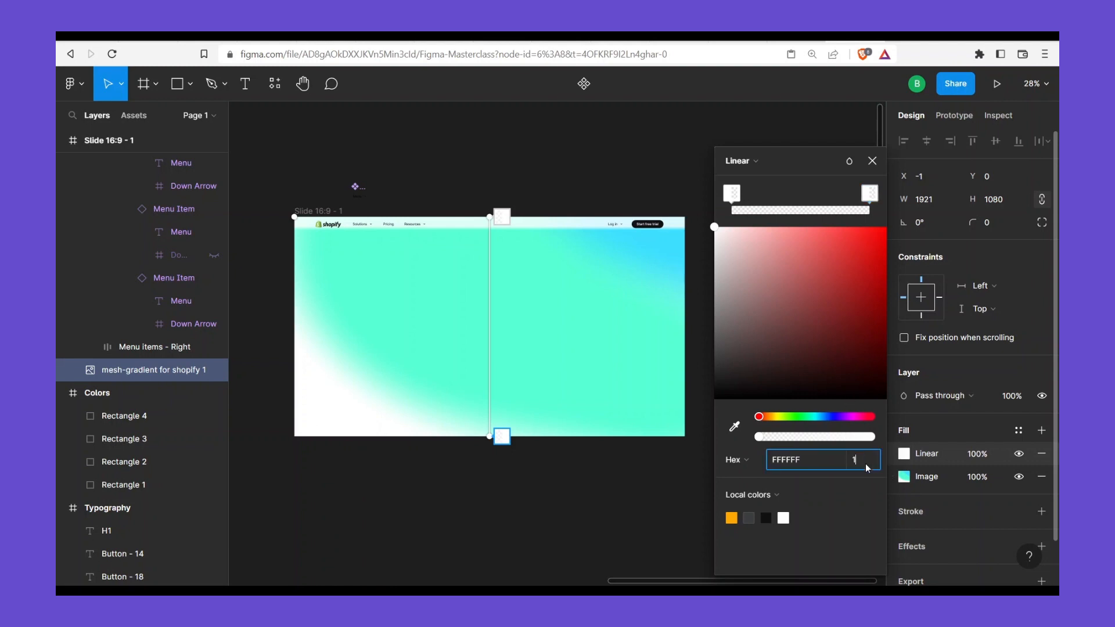
type("00")
key("Return")
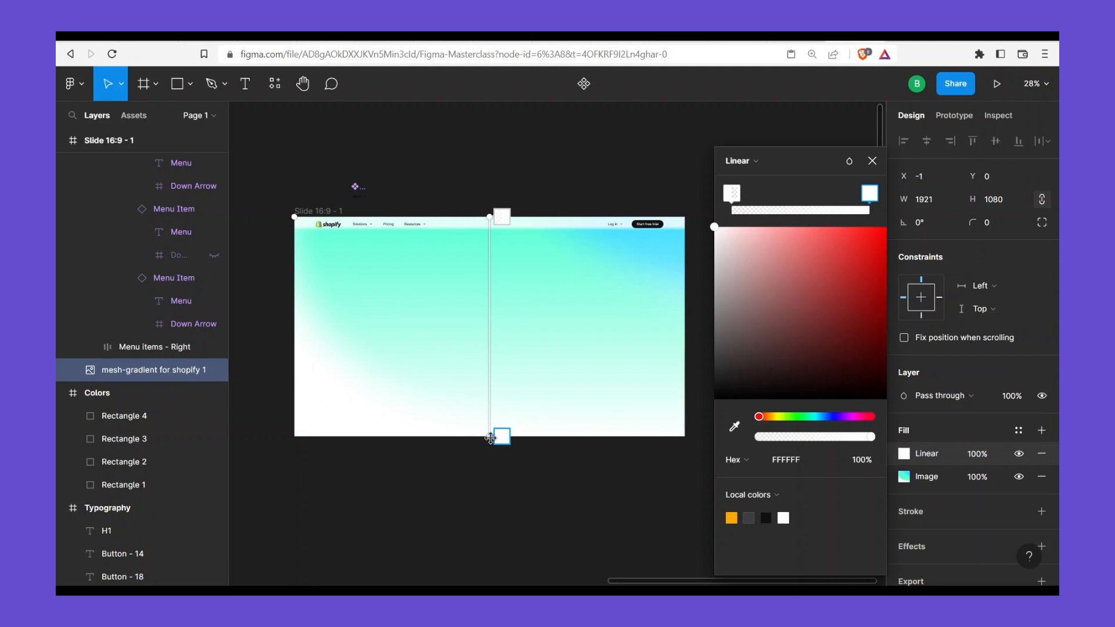
left_click_drag(488, 446, 473, 552)
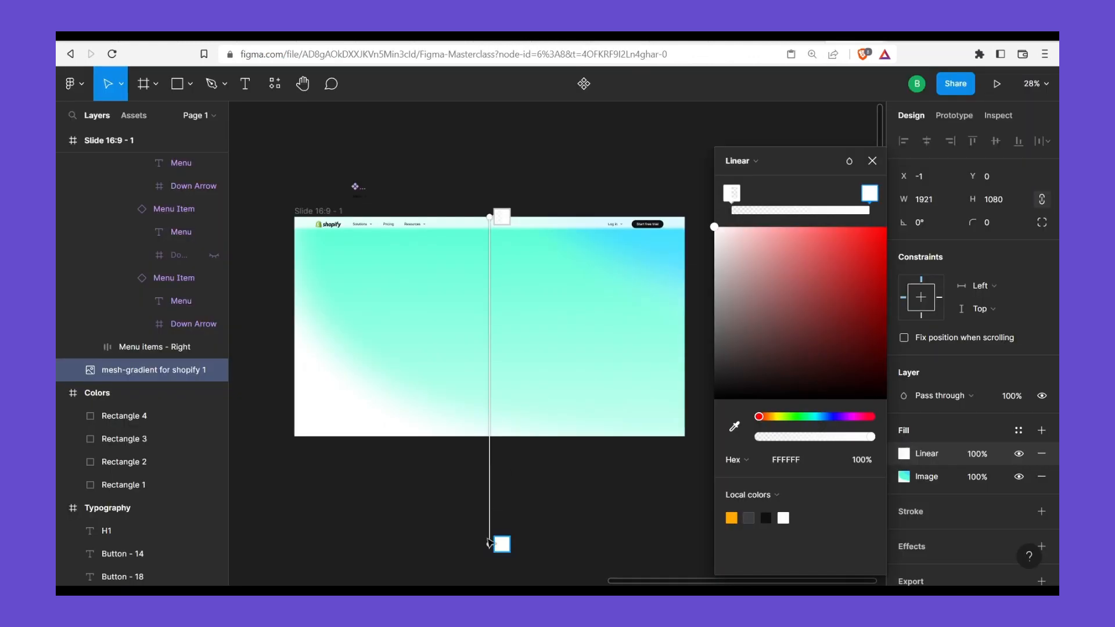
left_click_drag(487, 542, 486, 566)
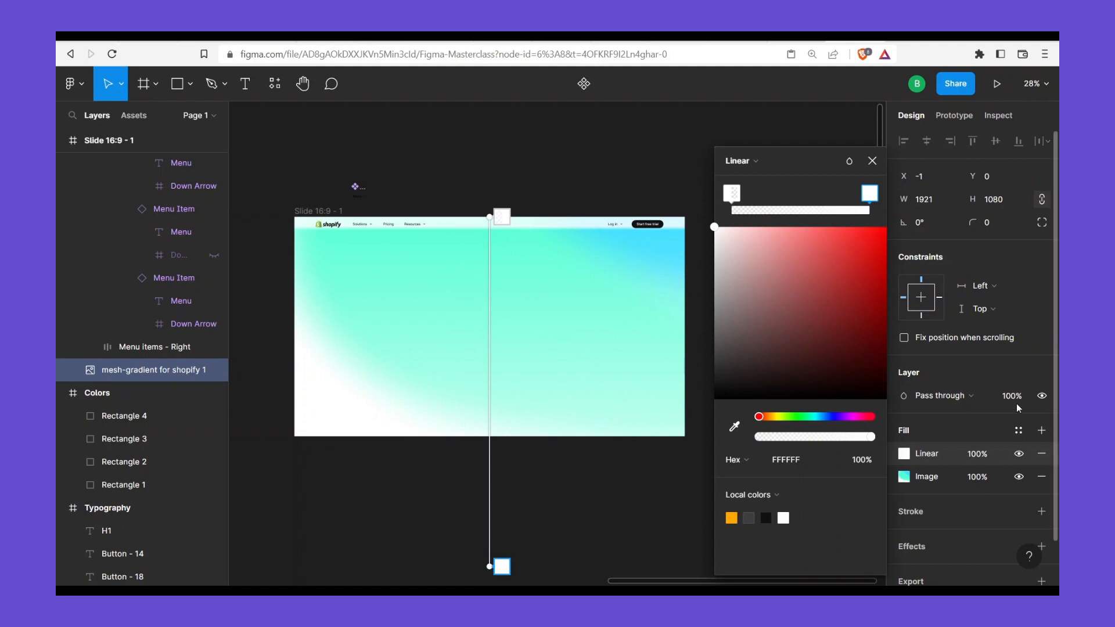
Add another solid fill above the linear gradient on the mesh-gradient image and set its color to FFFFFF
left_click(1041, 430)
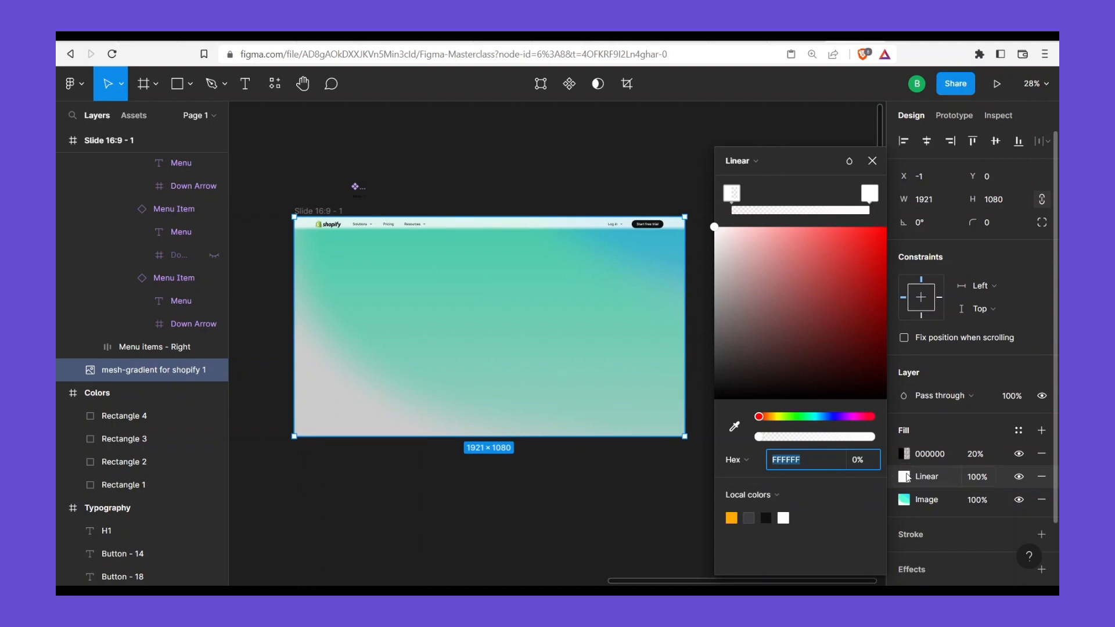
left_click(907, 454)
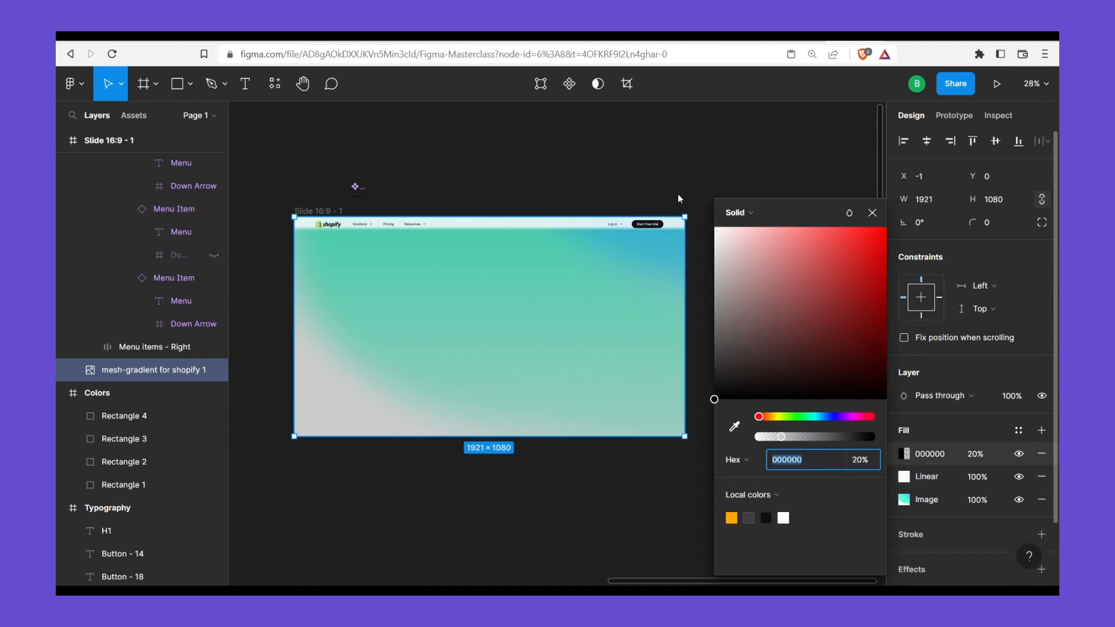
type("ffffff")
key("Return")
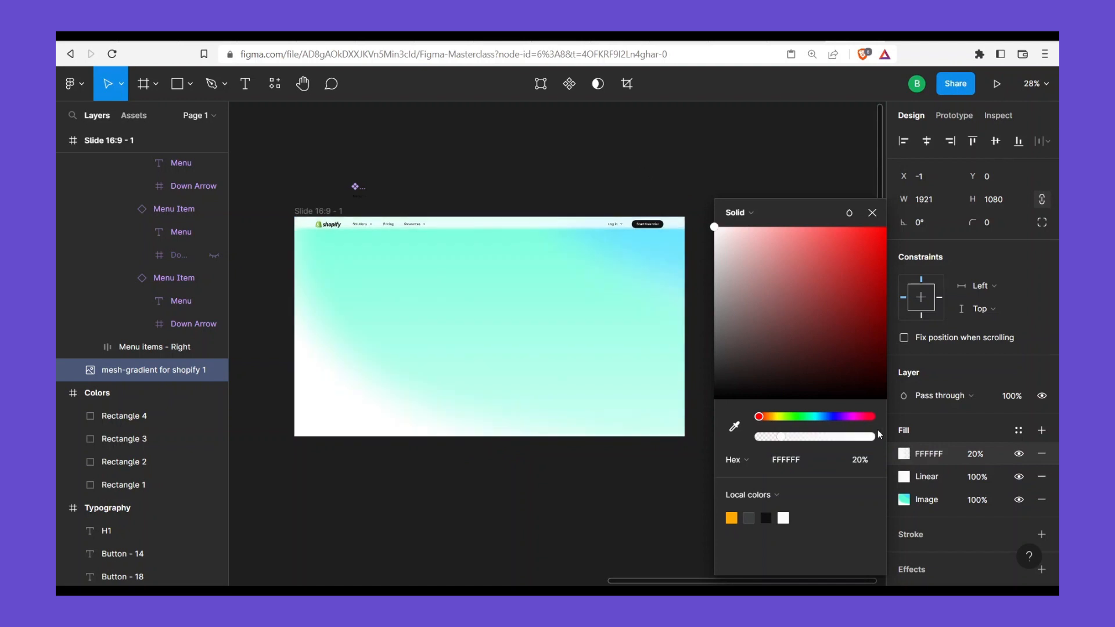
Set the top white fill to 100% opacity and convert it to a linear gradient starting at the slide's upper-left corner
left_click(869, 461)
type("100")
key("Return")
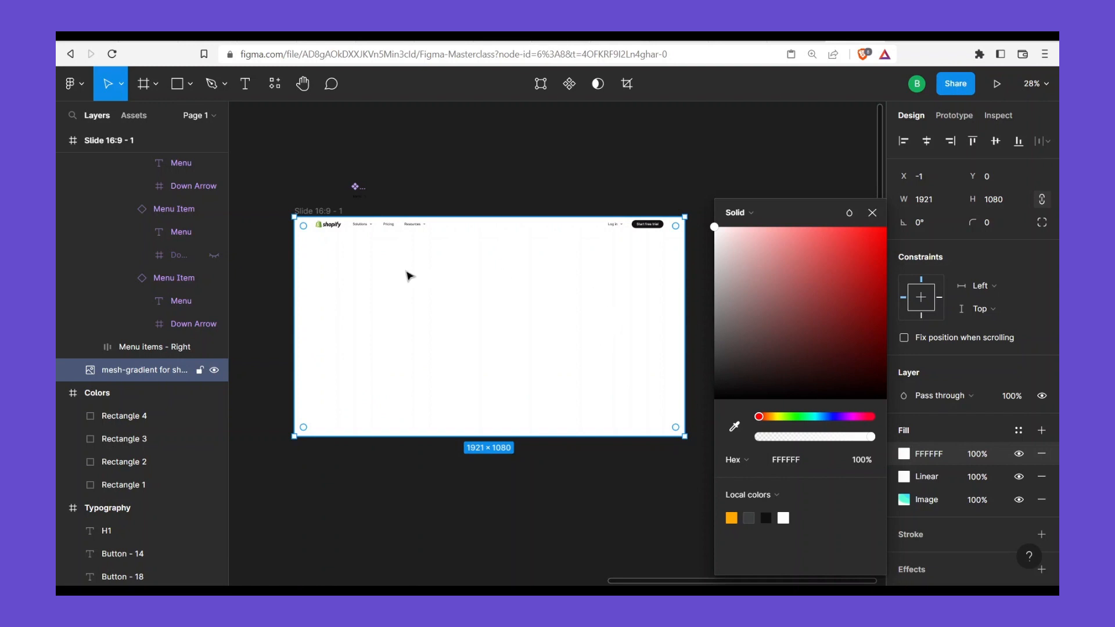
left_click(749, 213)
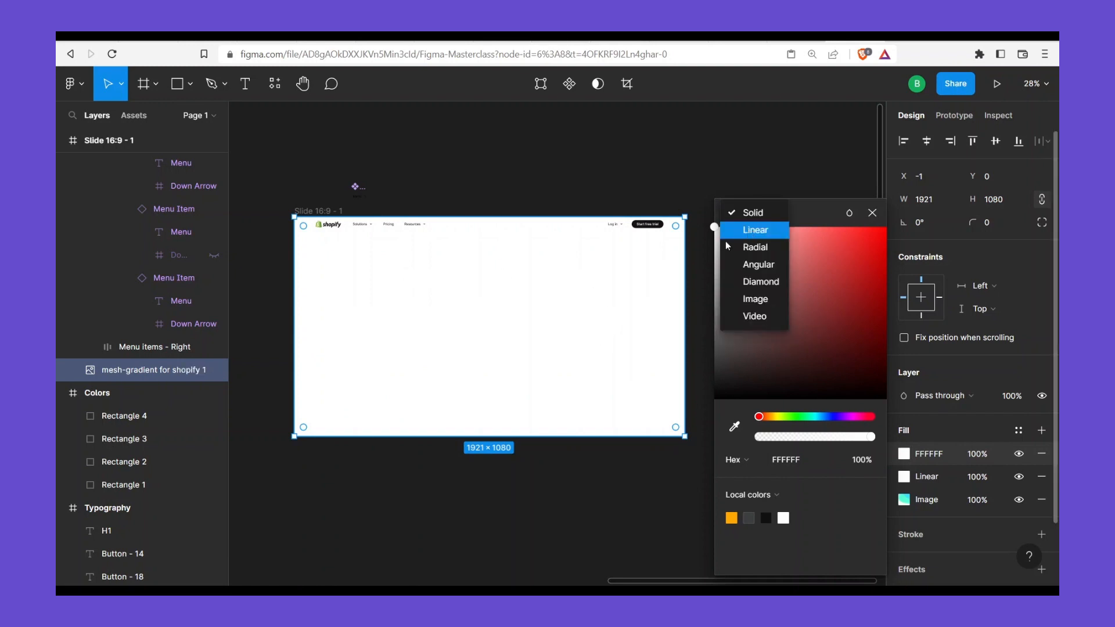
left_click(749, 230)
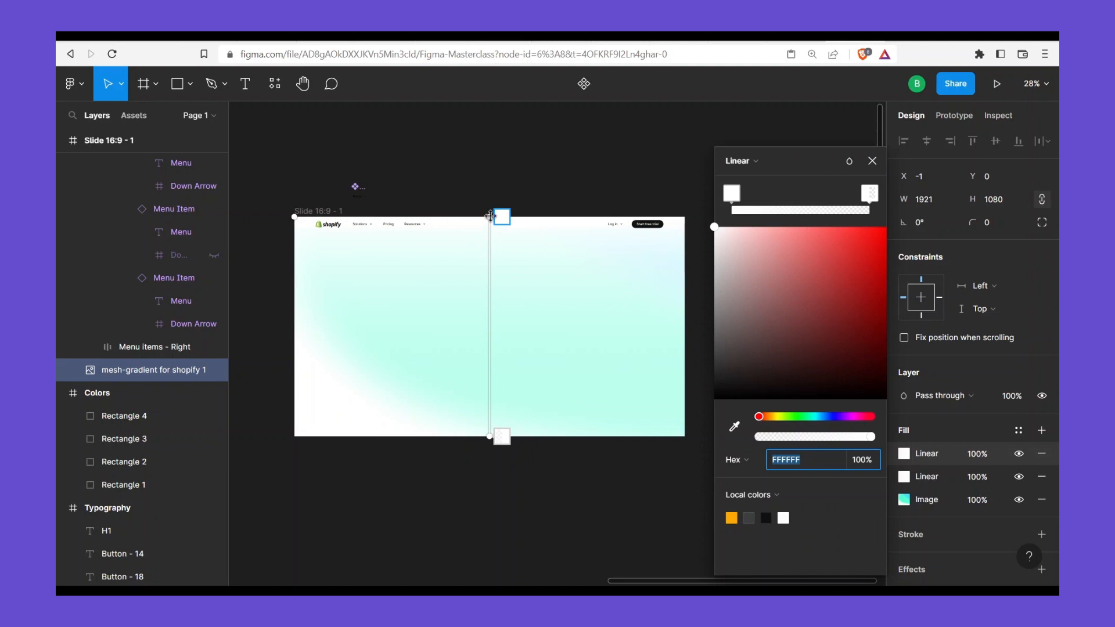
left_click_drag(490, 216, 296, 223)
left_click_drag(520, 435, 691, 465)
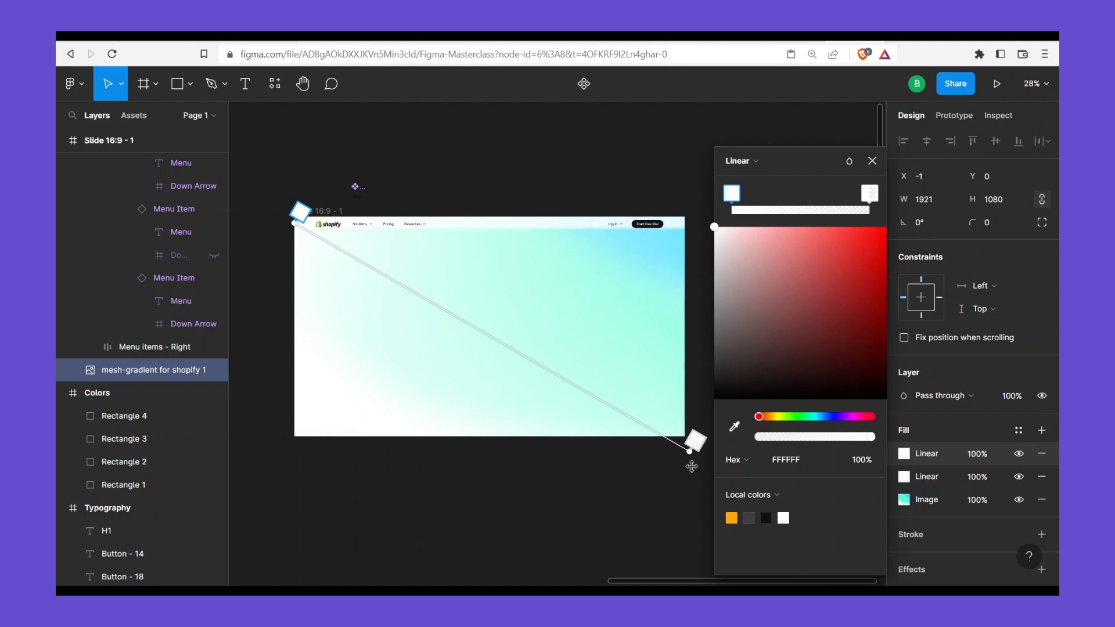
left_click(695, 443)
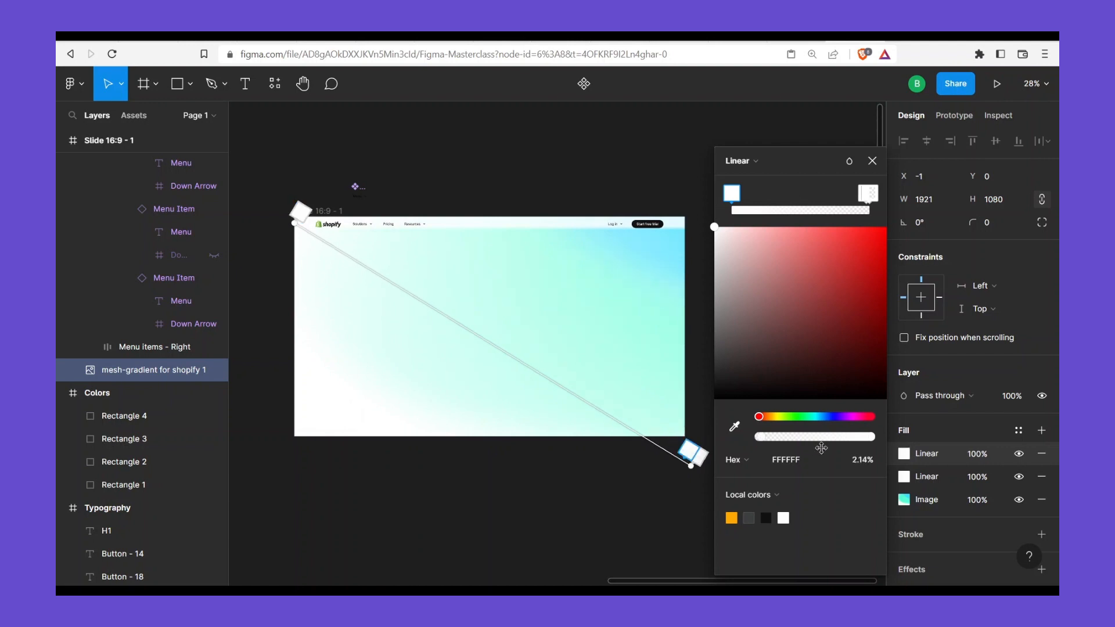
left_click(866, 460)
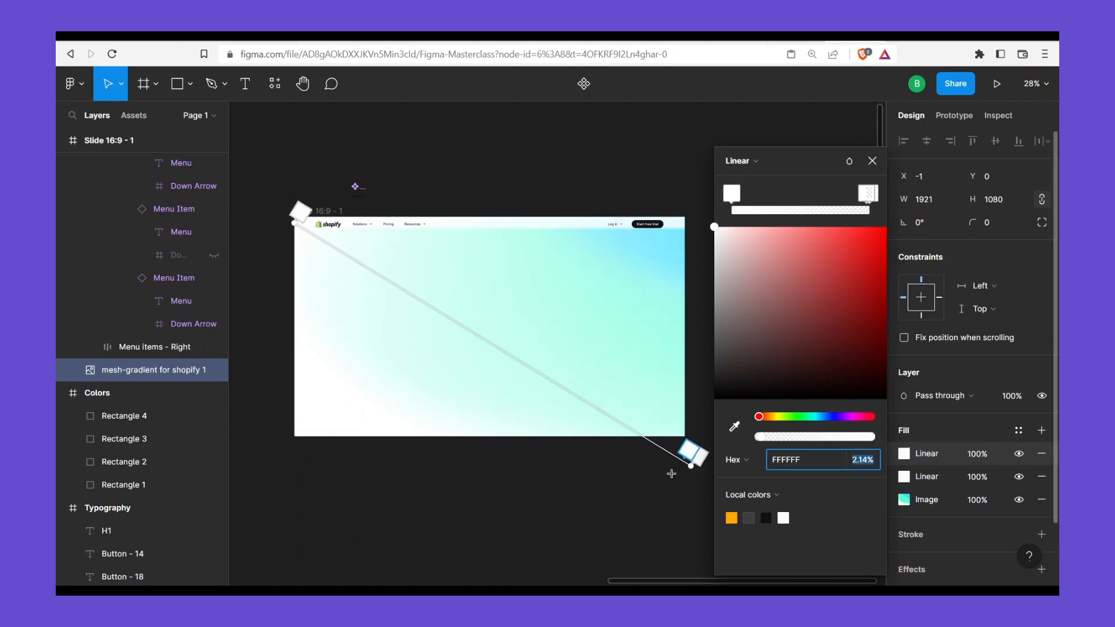
key("ctrl+z")
key("ctrl+z")
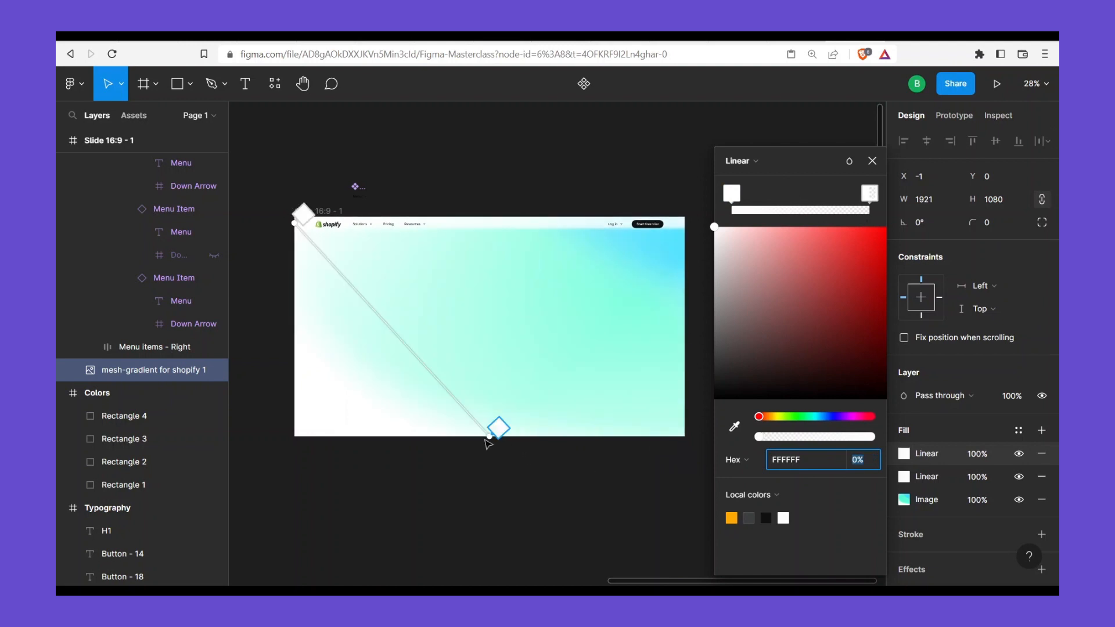
Move the gradient's end just below the slide's lower-right corner and its start out past the slide's left edge
left_click_drag(490, 437, 685, 452)
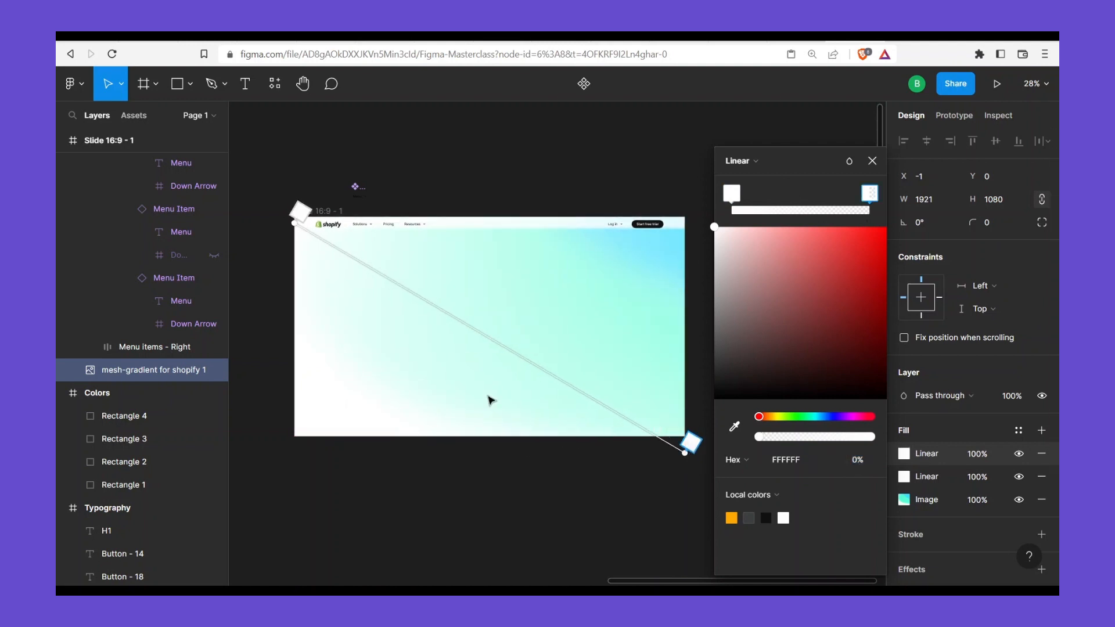
left_click(296, 211)
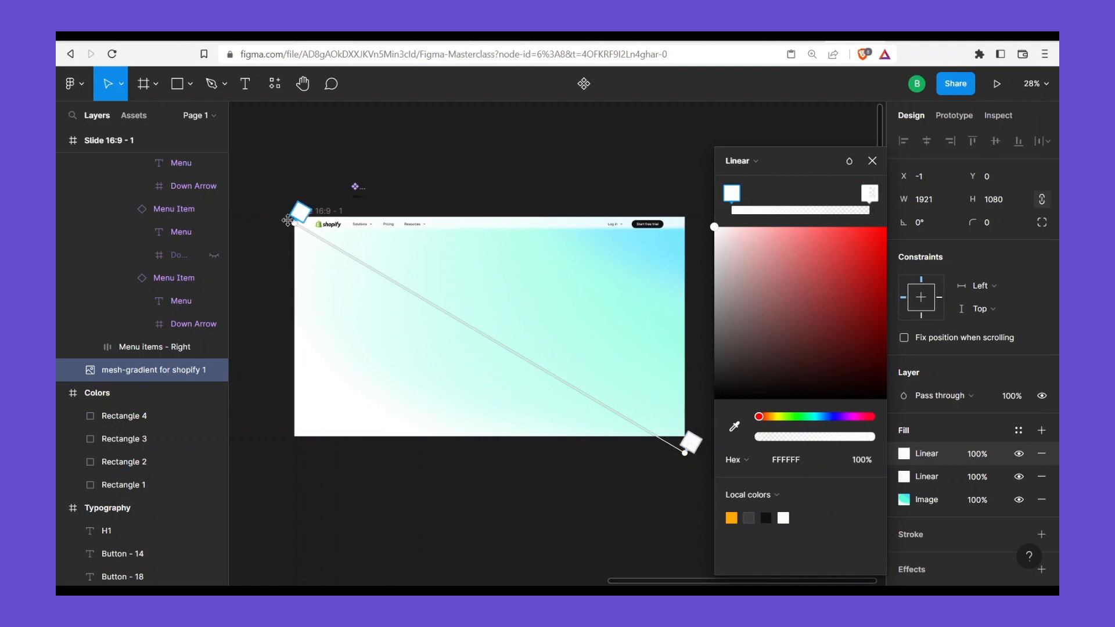
left_click_drag(283, 223, 233, 302)
left_click_drag(317, 268, 357, 282)
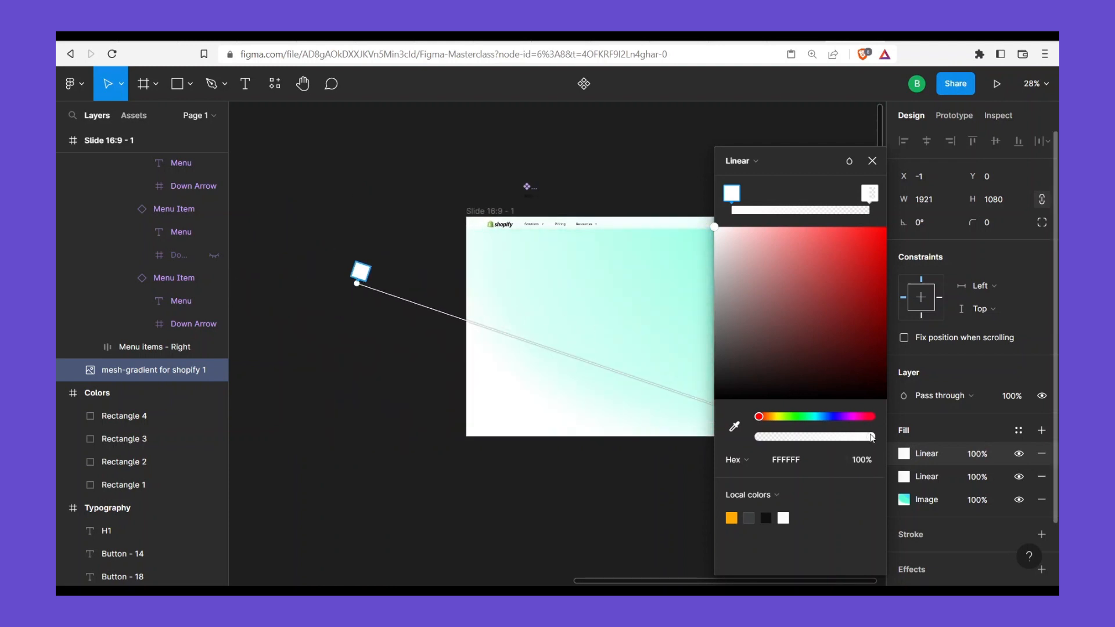
Lower the starting color stop to 17% opacity and stretch the gradient from the slide's upper-left corner to well beyond its lower-right corner
left_click_drag(872, 437, 780, 433)
left_click_drag(577, 328, 284, 338)
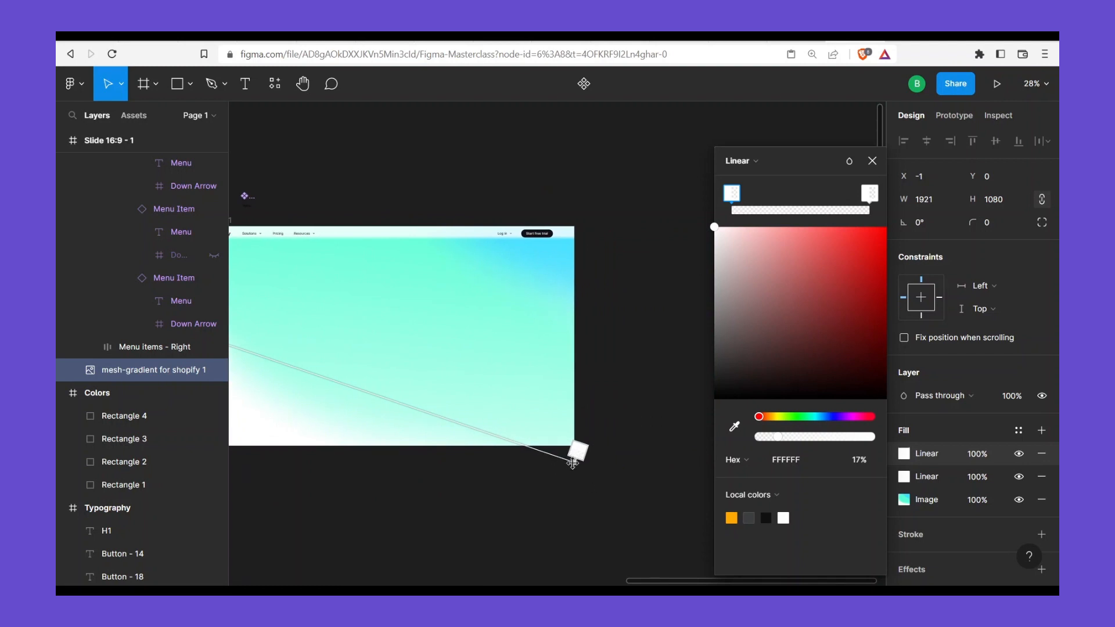
left_click_drag(575, 464, 732, 515)
left_click_drag(516, 465, 722, 473)
left_click_drag(279, 302, 385, 233)
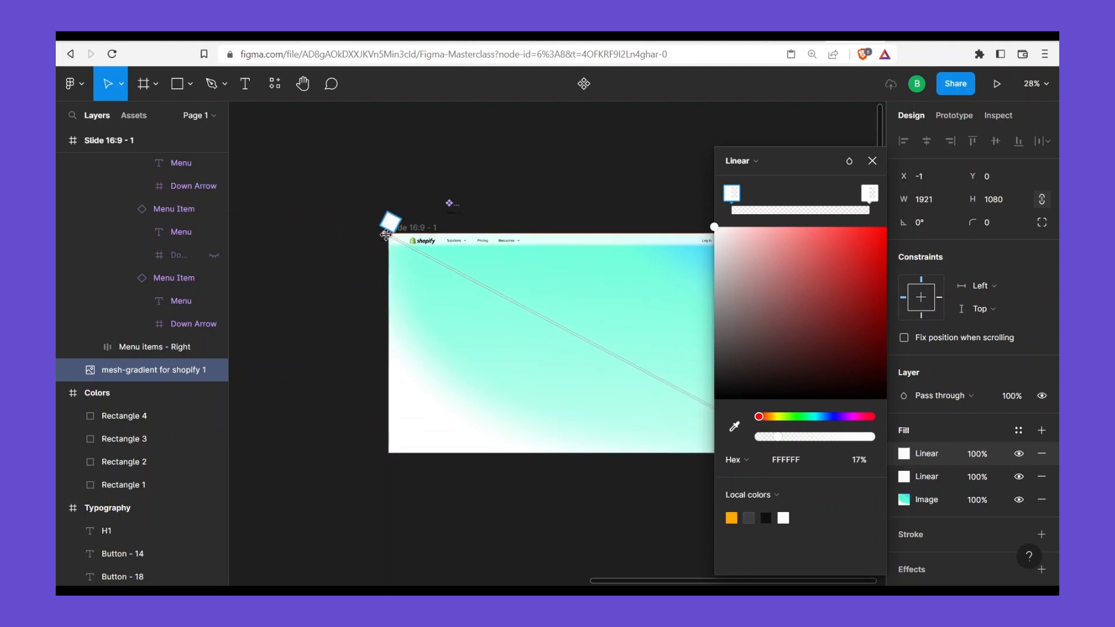
Raise the opacity of the gradient's starting color stop to 56%
scroll(469, 299, "up", 5)
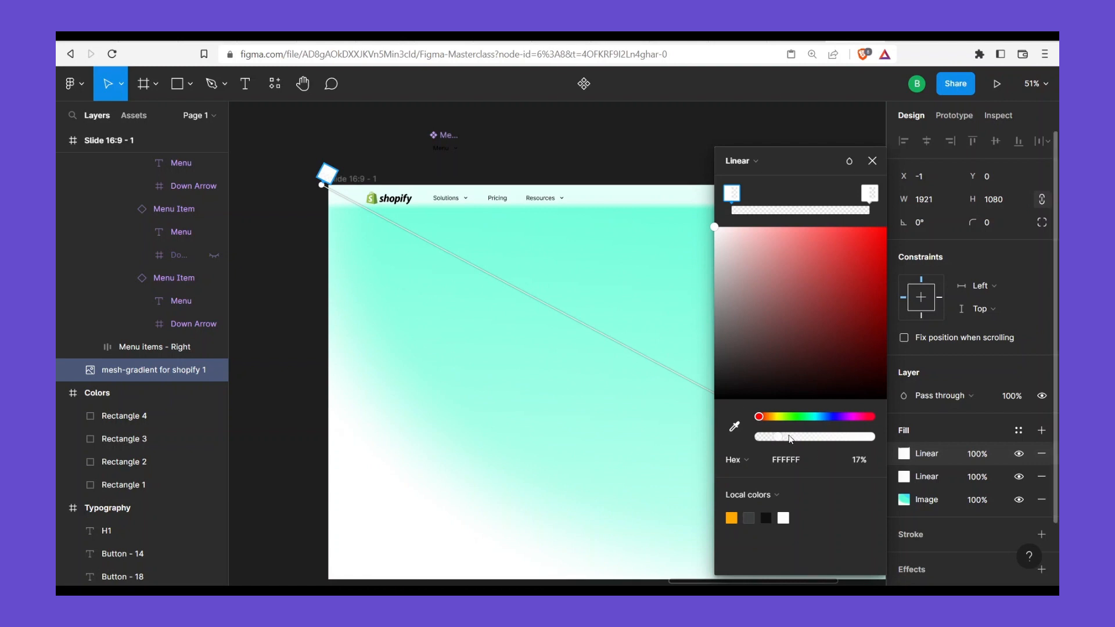
left_click_drag(791, 440, 822, 438)
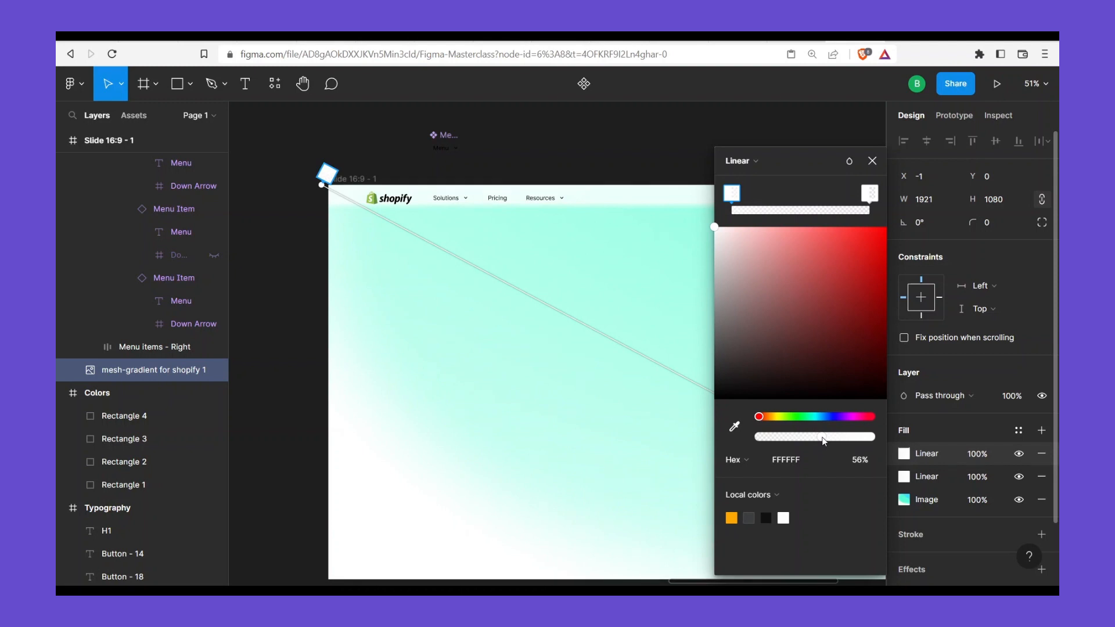
scroll(368, 314, "right", 5)
scroll(368, 313, "down", 1)
scroll(368, 314, "down", 3)
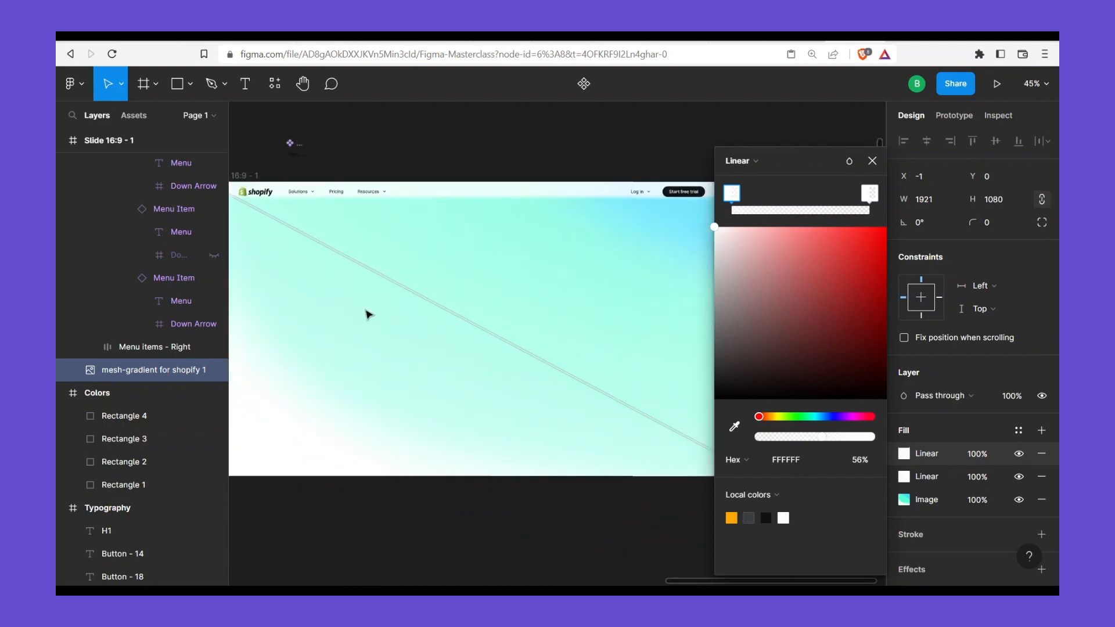
scroll(368, 314, "down", 1)
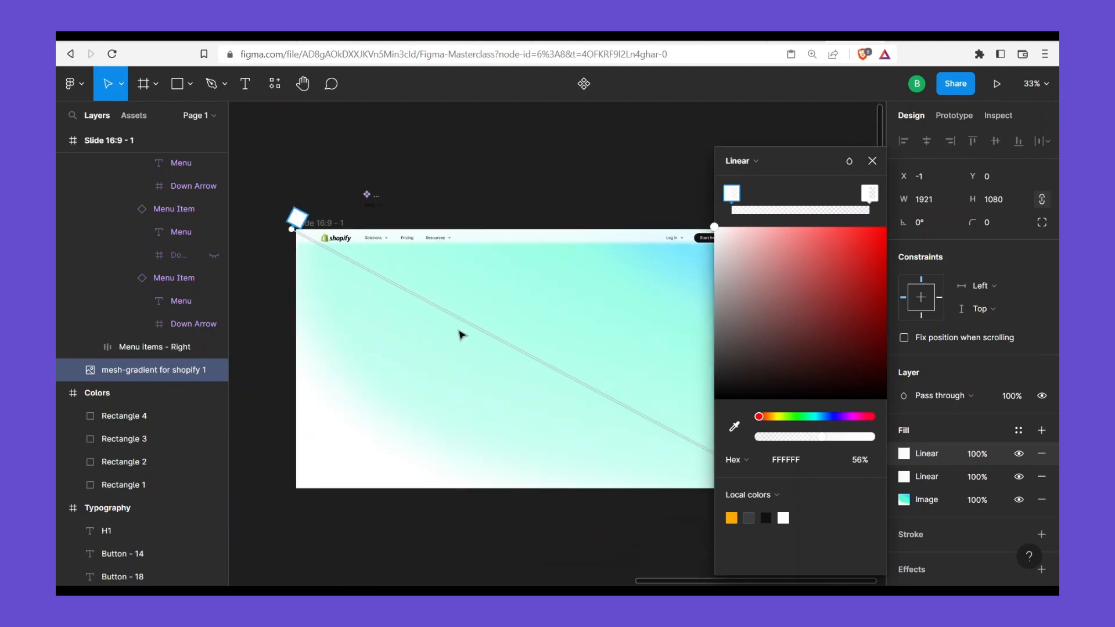
Shift the gradient's 0% stop inward close to the starting stop, and align the gradient's start with the slide's upper-left corner
scroll(461, 335, "right", 2)
scroll(462, 335, "down", 2)
scroll(451, 328, "right", 5)
scroll(450, 328, "down", 2)
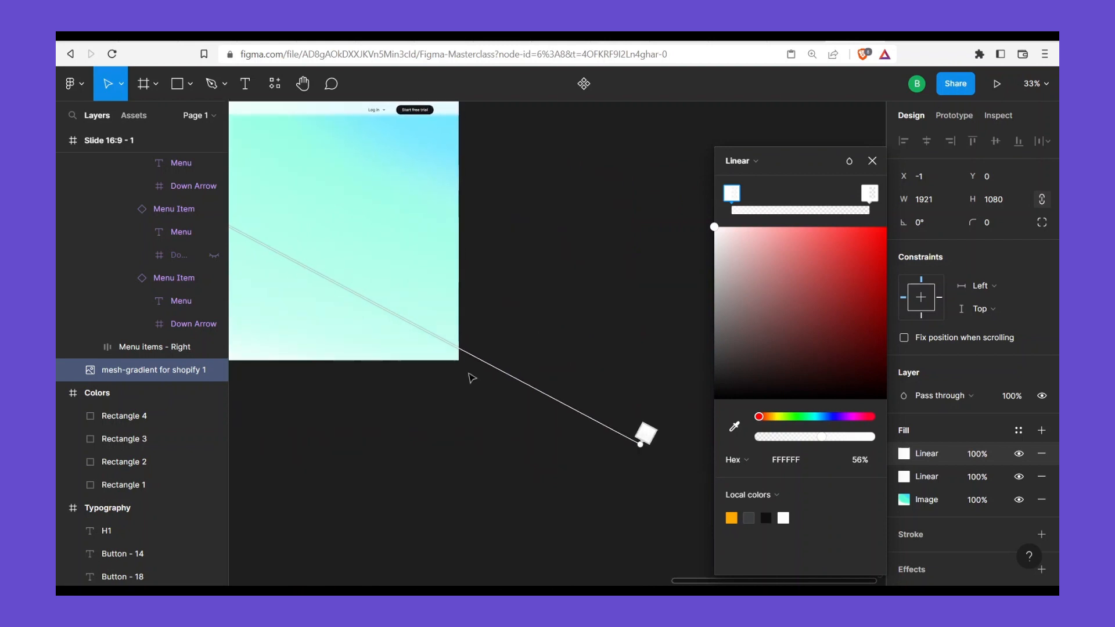
left_click(645, 432)
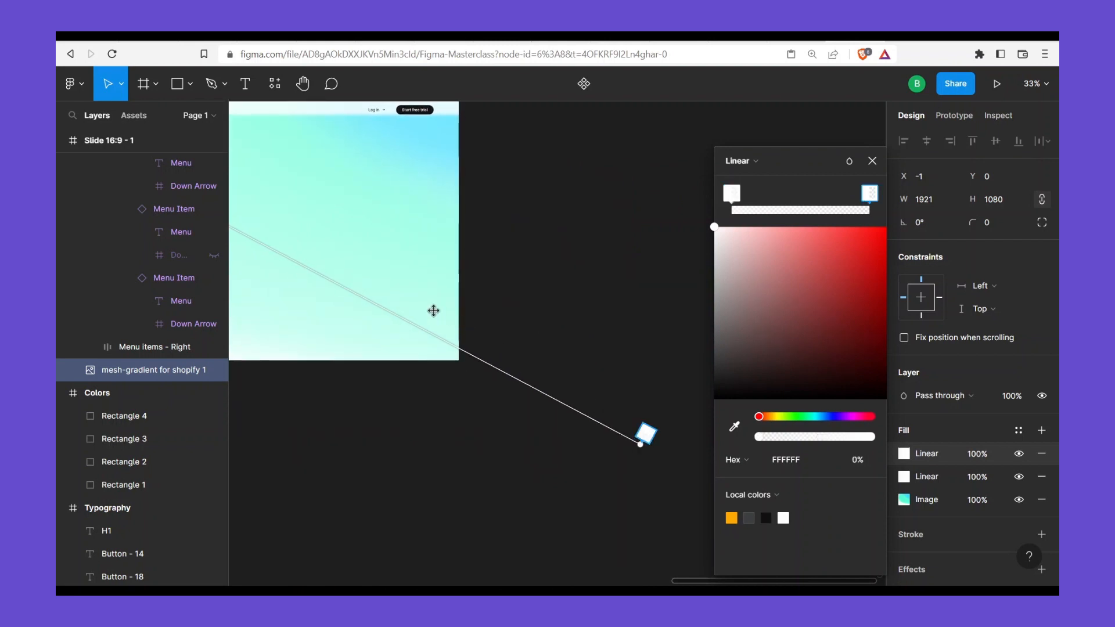
left_click_drag(646, 432, 265, 218)
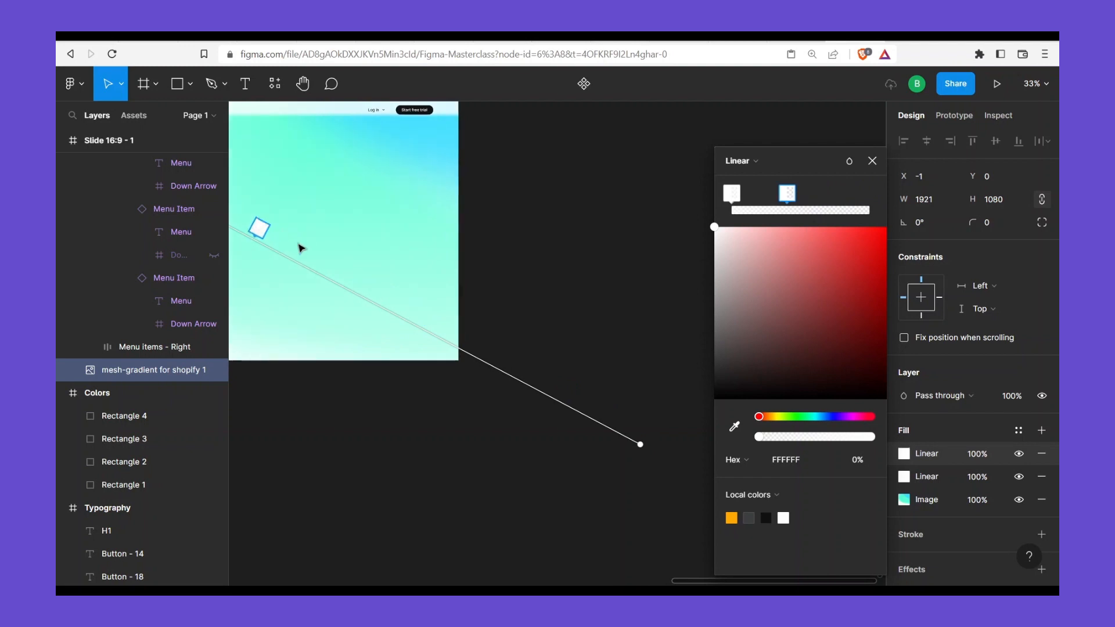
left_click_drag(332, 273, 645, 422)
left_click_drag(574, 380, 415, 312)
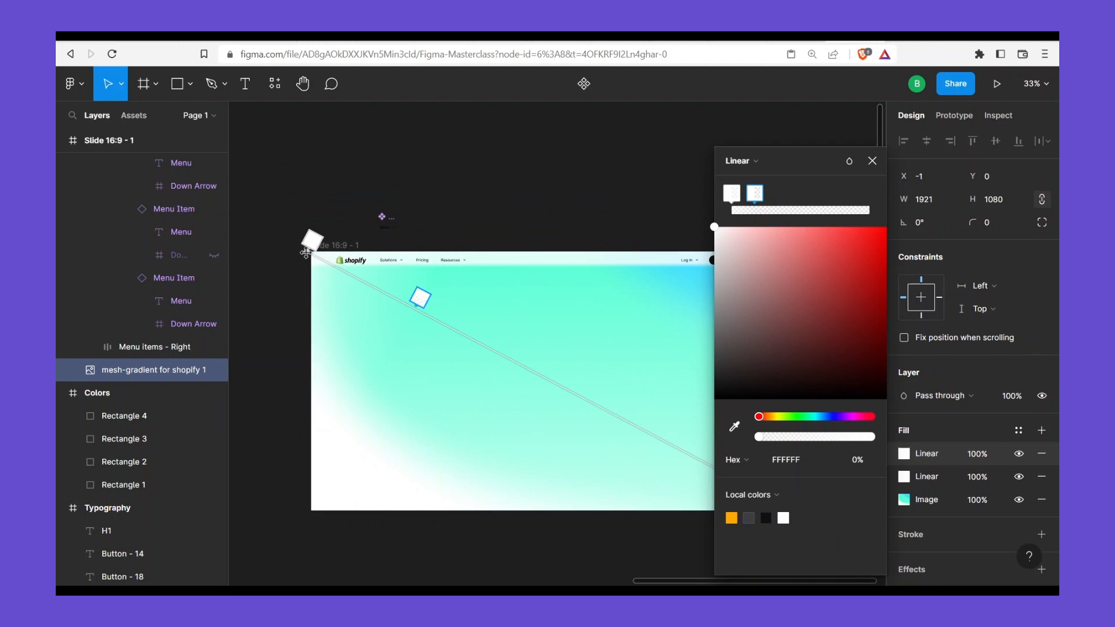
left_click_drag(315, 253, 312, 256)
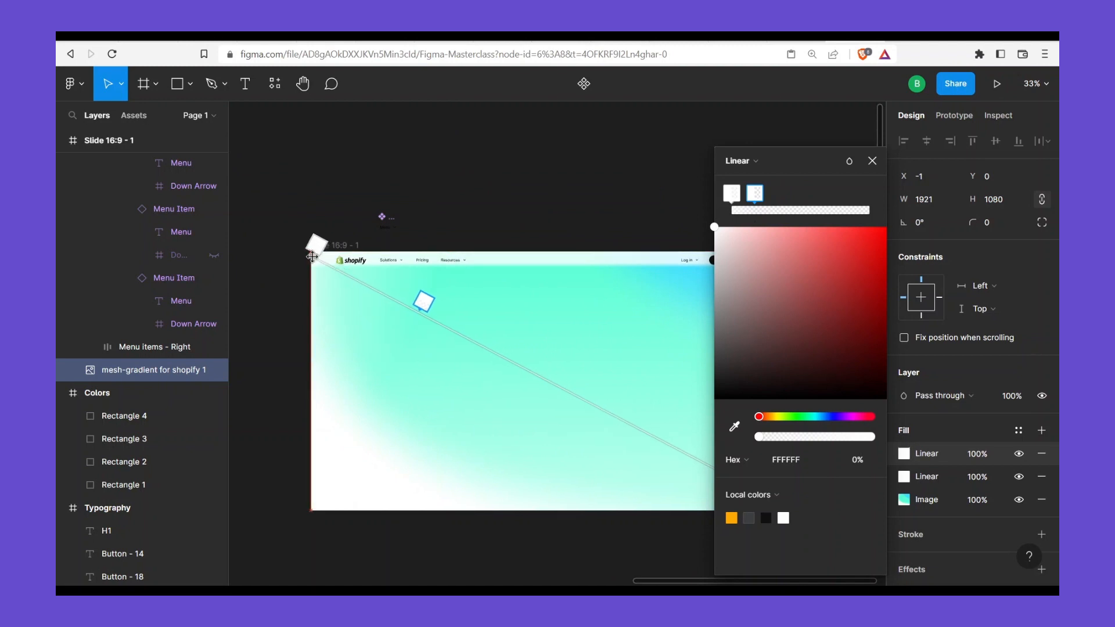
scroll(367, 318, "up", 5)
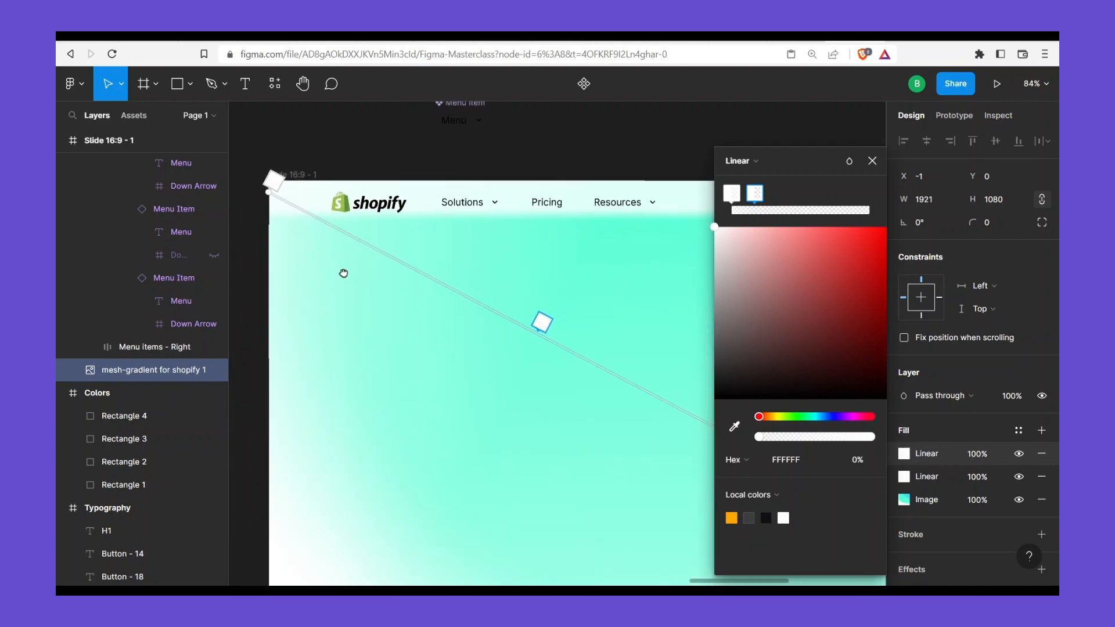
Slide the gradient's starting color stop slightly inward and set its opacity to 71%
left_click(291, 186)
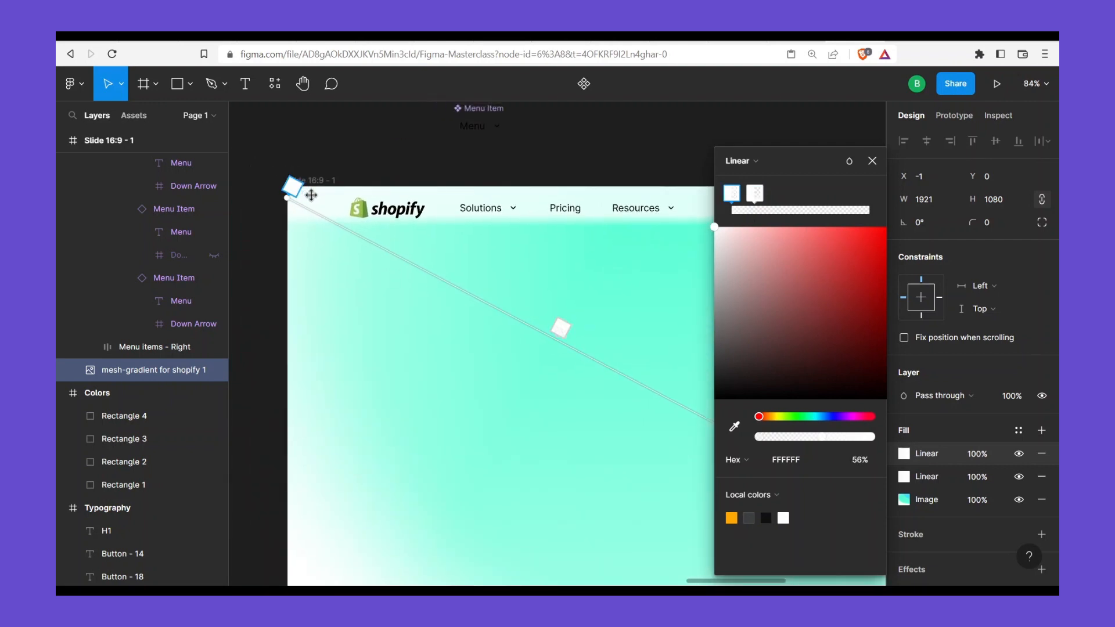
left_click_drag(314, 197, 325, 203)
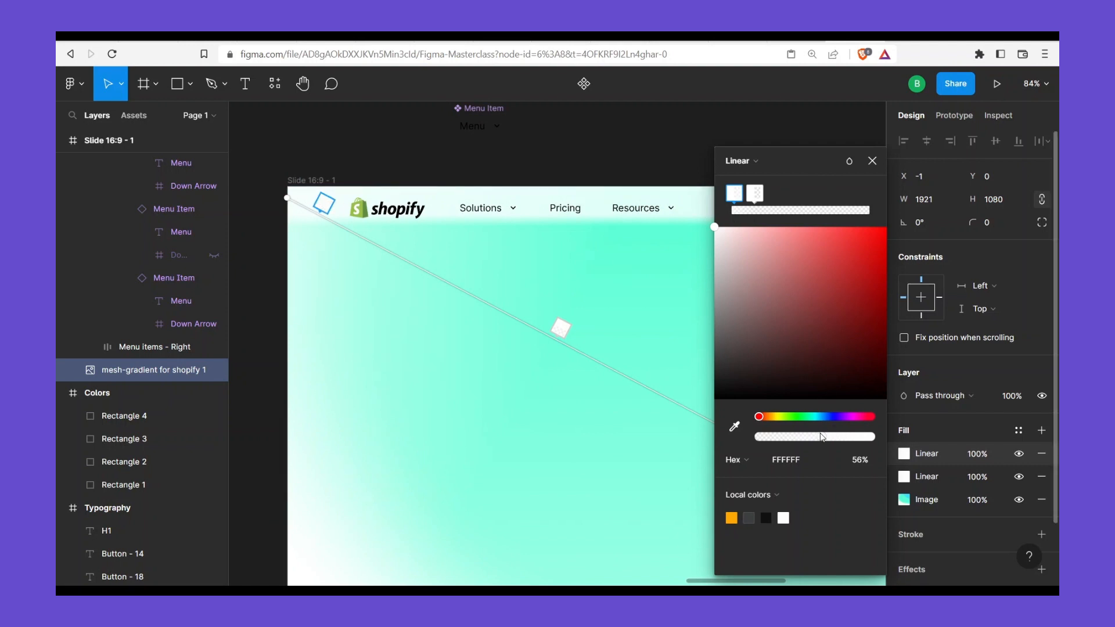
left_click_drag(825, 437, 840, 438)
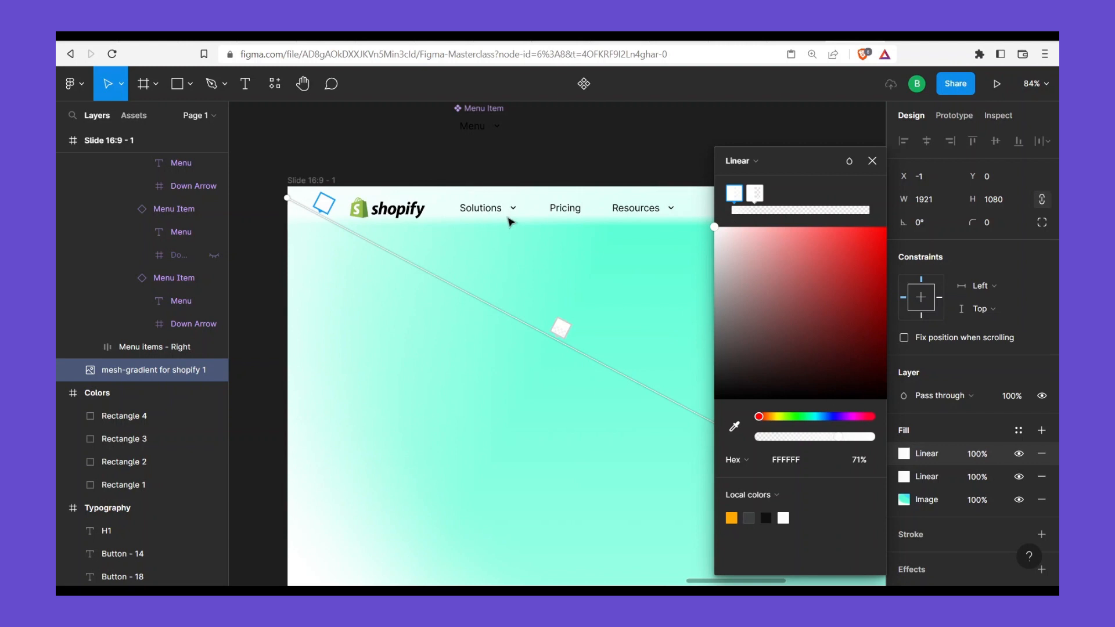
Deselect the mesh-gradient image and examine how the white gradients blend across the whole slide
scroll(597, 319, "down", 3)
scroll(596, 319, "right", 5)
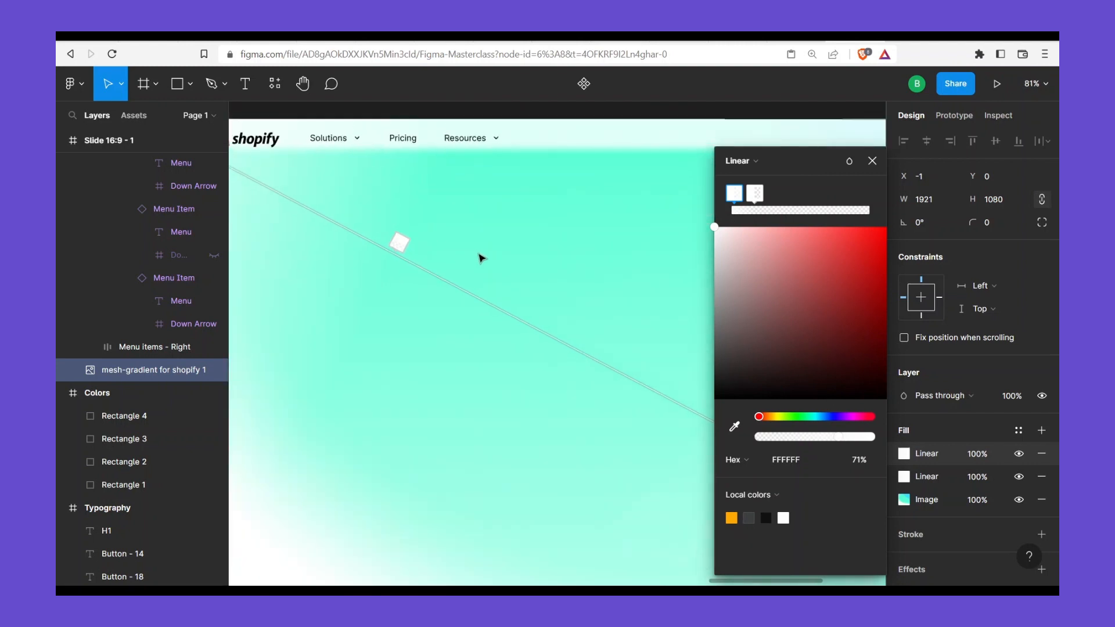
scroll(480, 256, "down", 5)
scroll(500, 266, "right", 3)
scroll(436, 251, "up", 2)
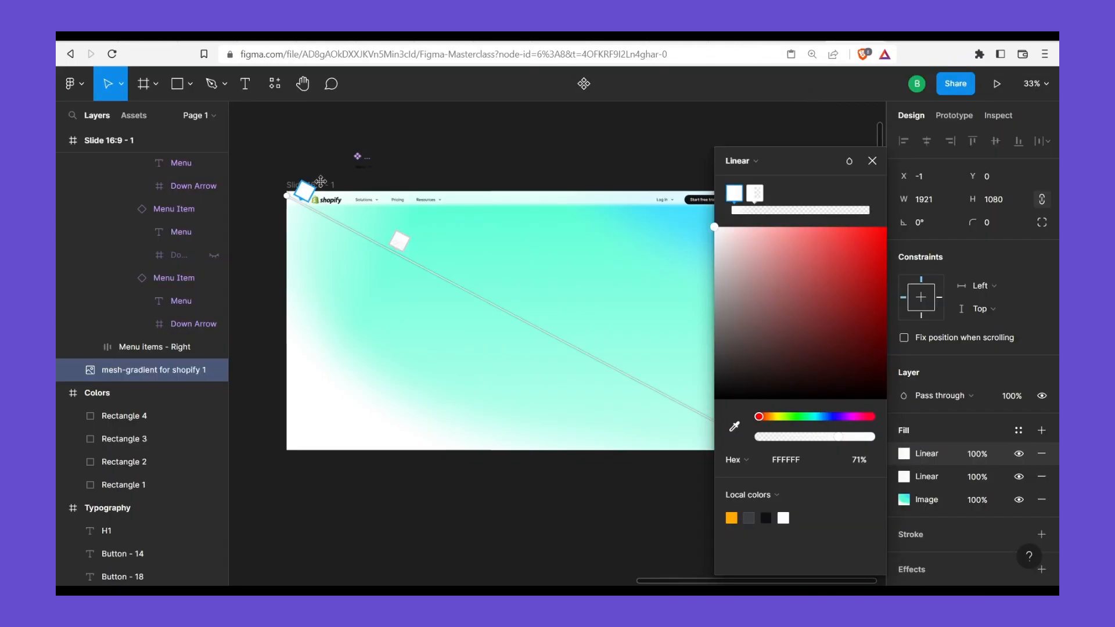
scroll(310, 231, "up", 10)
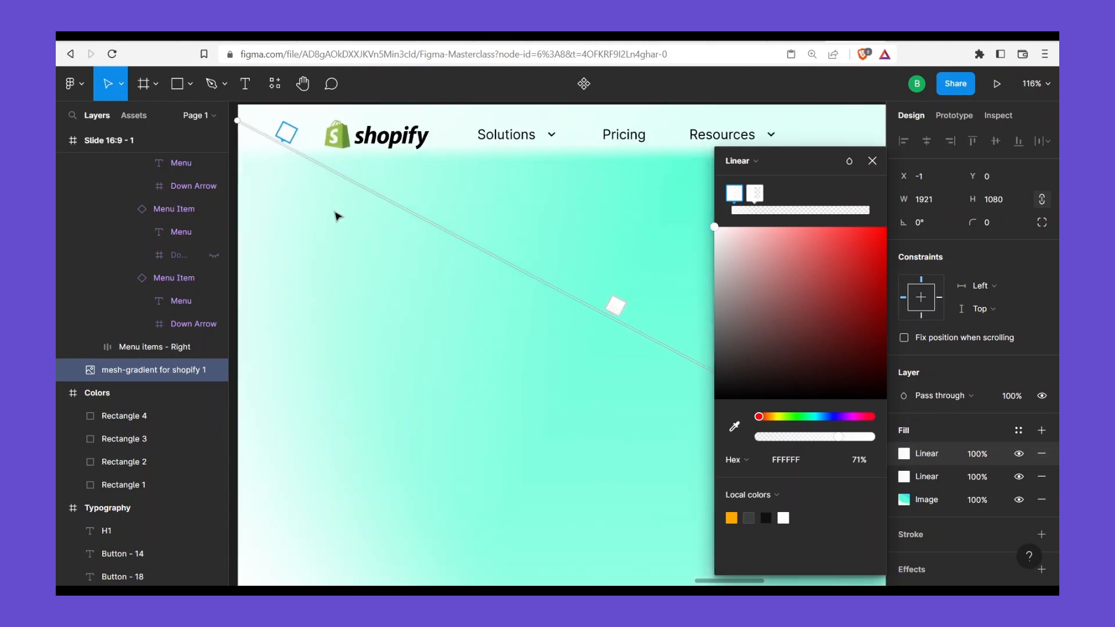
scroll(337, 220, "down", 4)
scroll(546, 191, "down", 4)
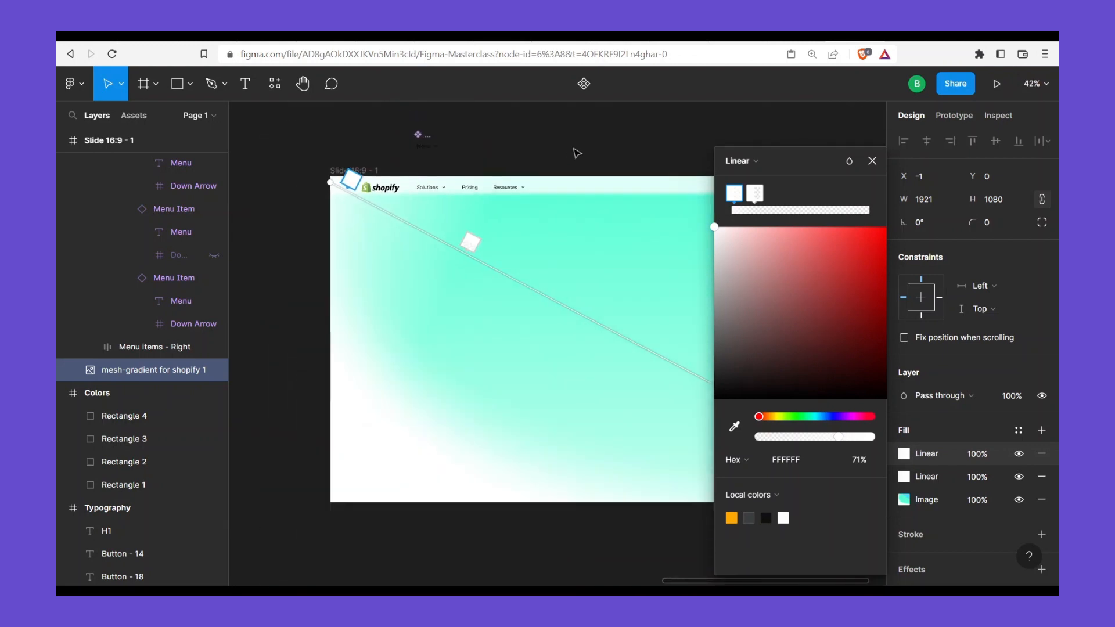
left_click(712, 132)
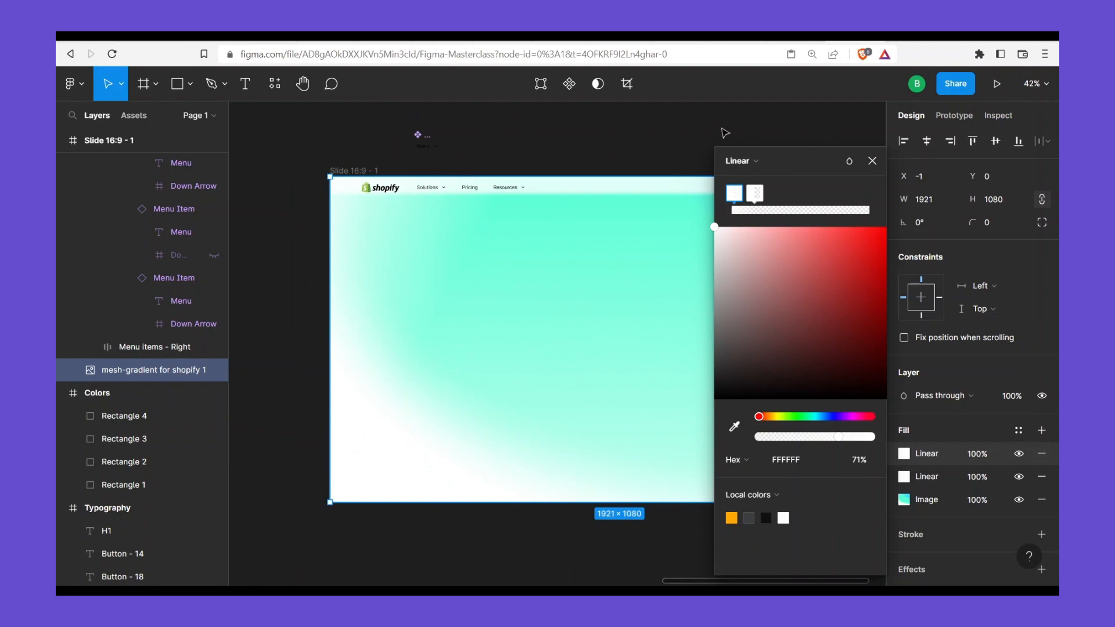
left_click(724, 132)
scroll(593, 267, "right", 3)
scroll(616, 255, "up", 2)
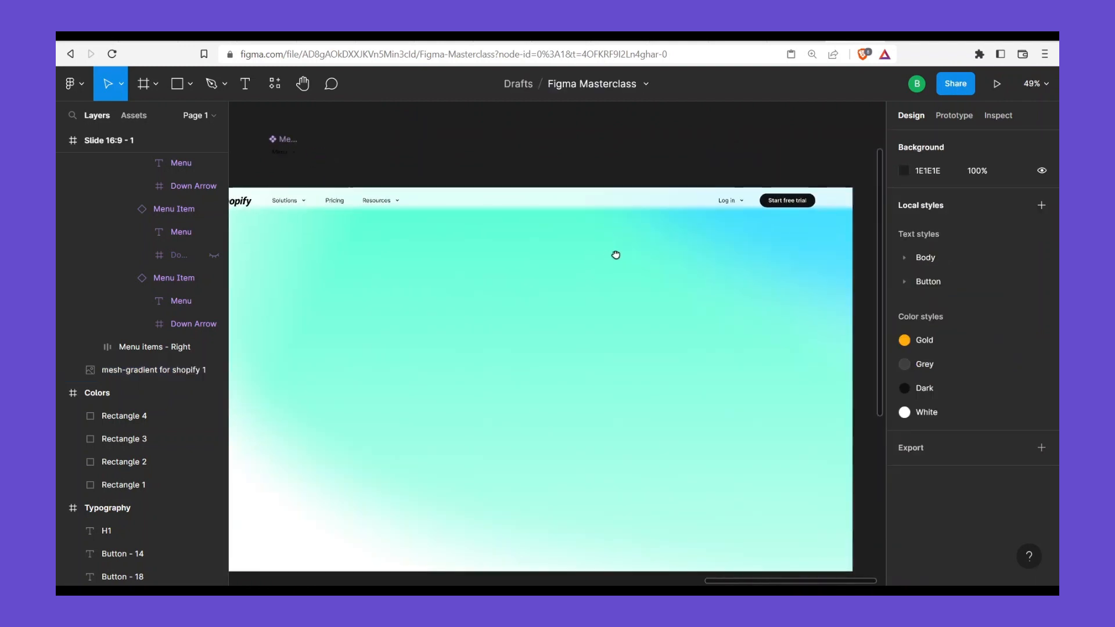
scroll(616, 255, "left", 2)
scroll(640, 252, "right", 4)
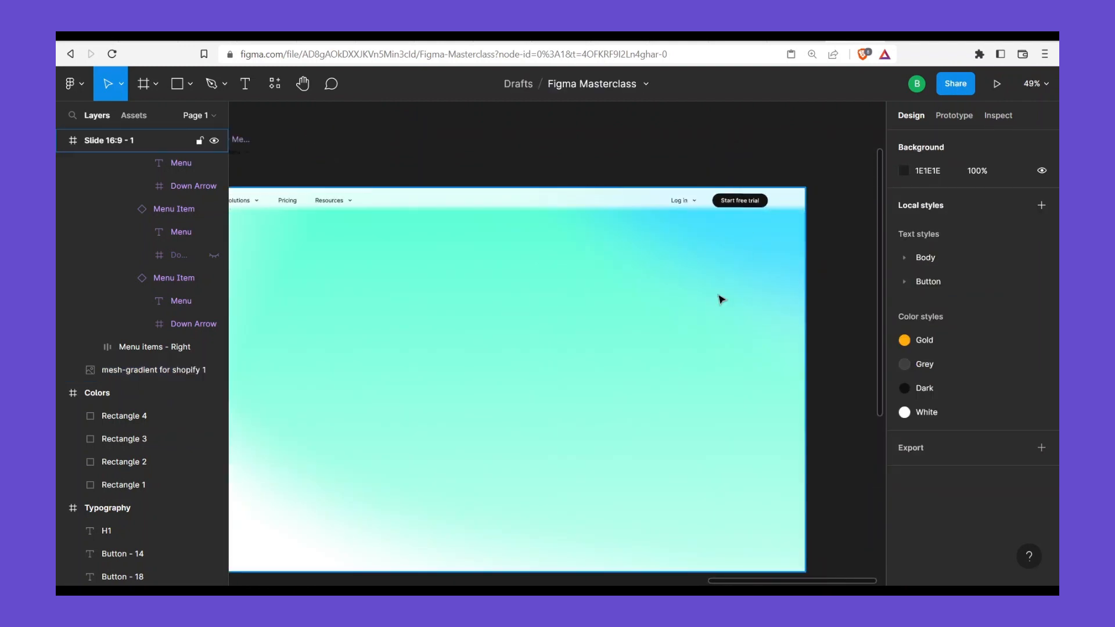
scroll(654, 362, "down", 2)
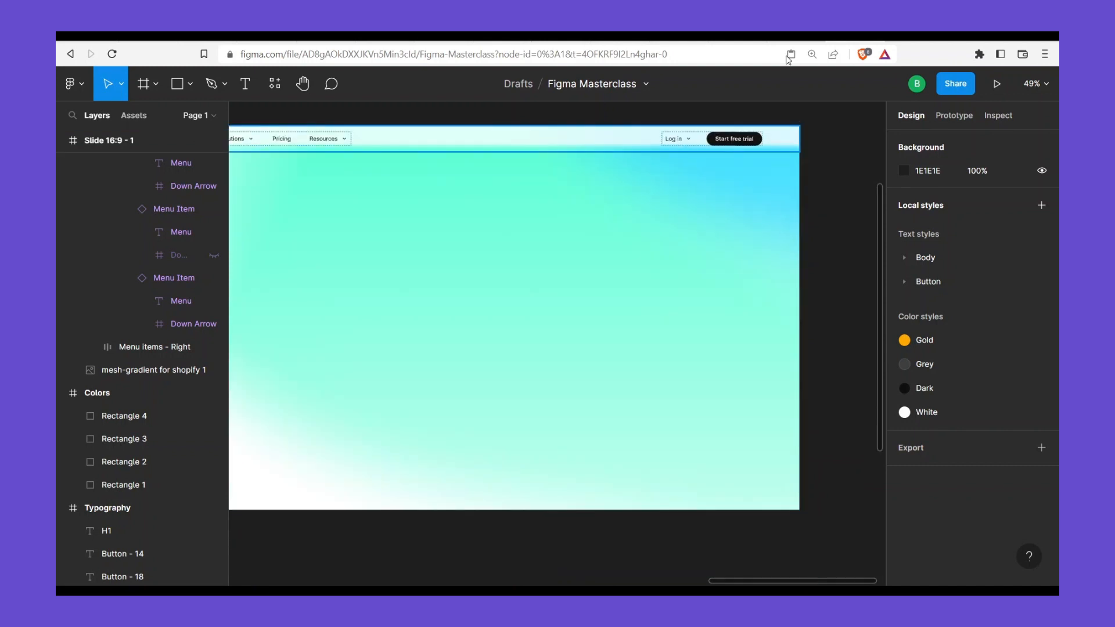
Switch to the original shopify.com page and move the Inspector panel off the image columns for comparison
left_click(784, 38)
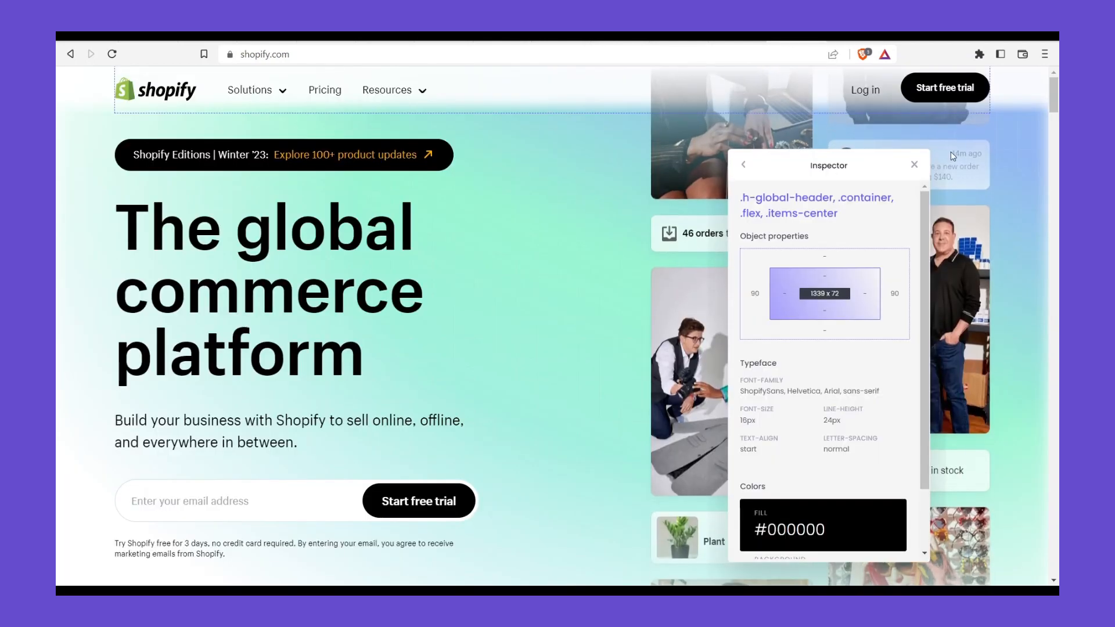
left_click_drag(805, 162, 524, 121)
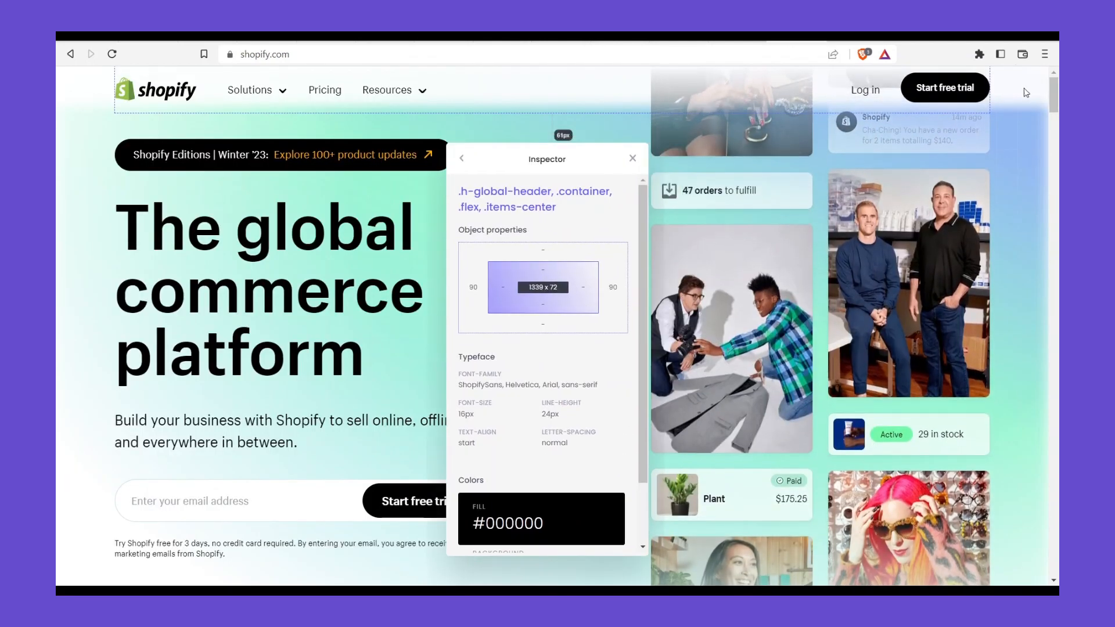
Switch back to the Figma design and place the MrBeast component near the slide's upper-right corner with the Banner component beneath it
left_click(805, 38)
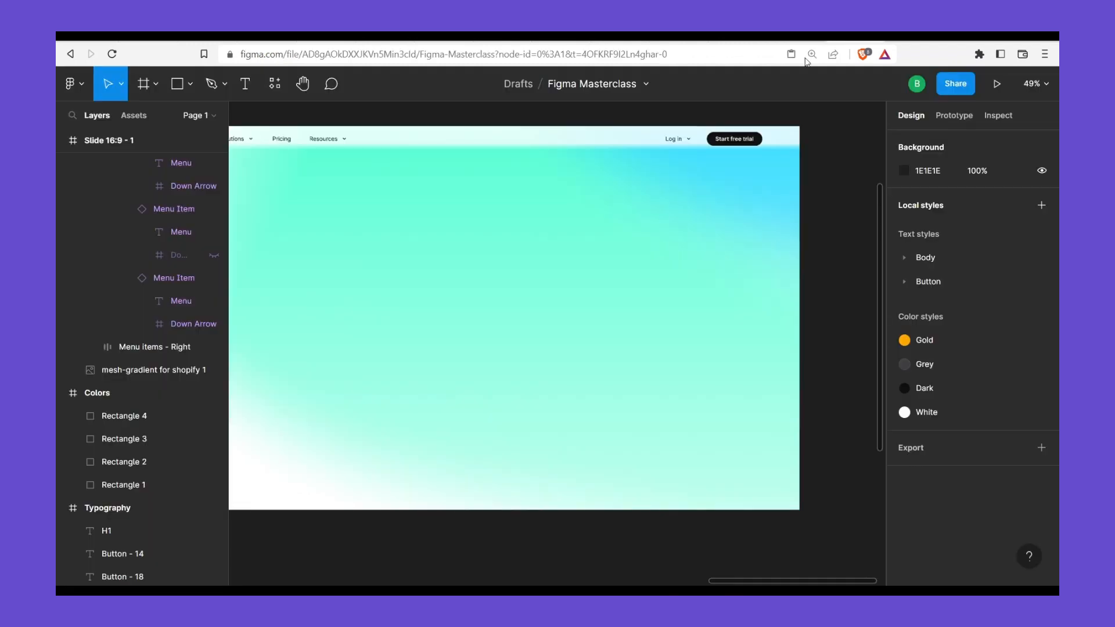
left_click(132, 115)
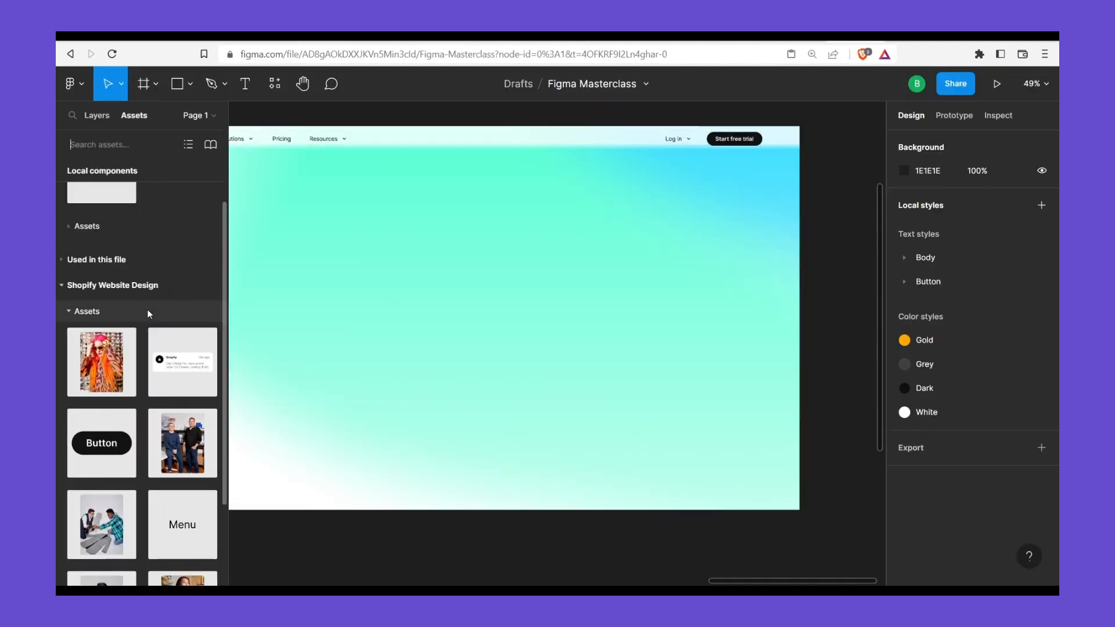
scroll(155, 426, "down", 2)
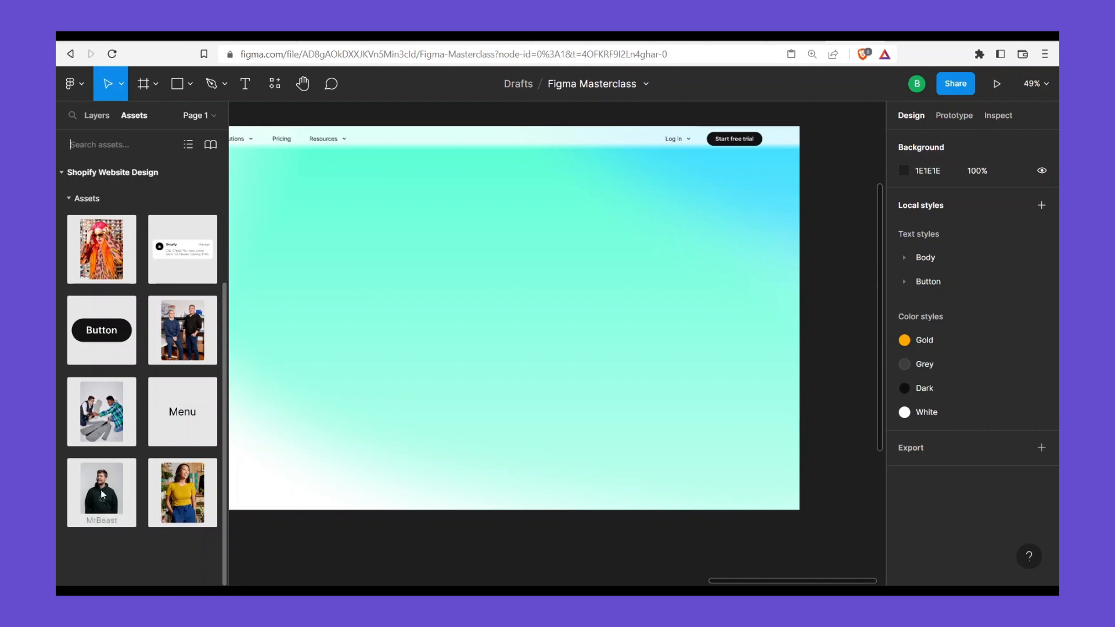
left_click_drag(101, 494, 749, 218)
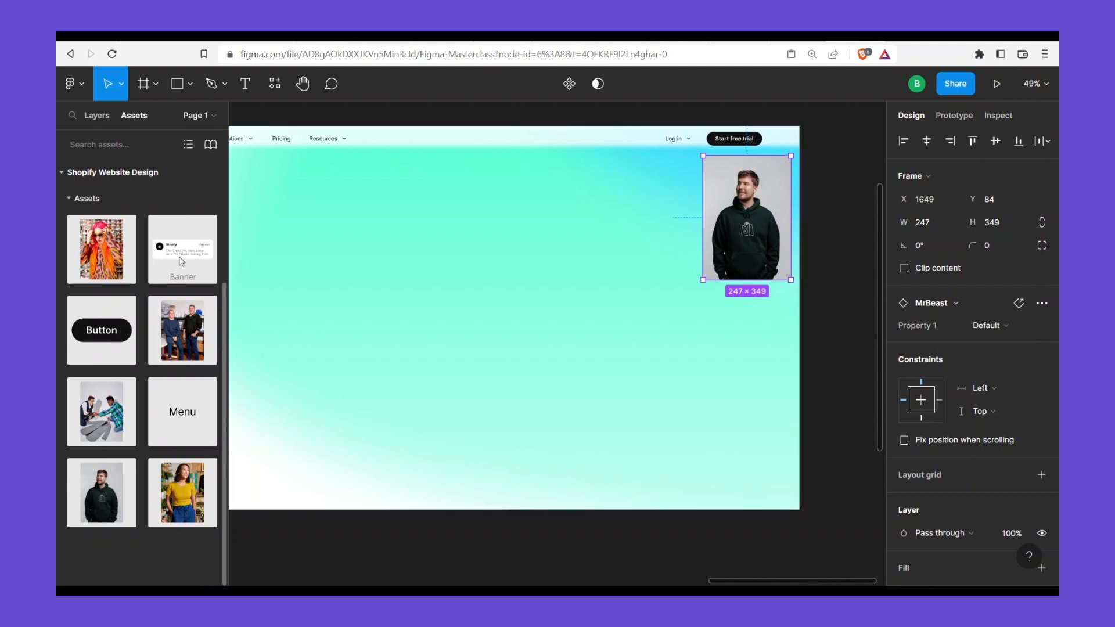
left_click_drag(269, 297, 749, 315)
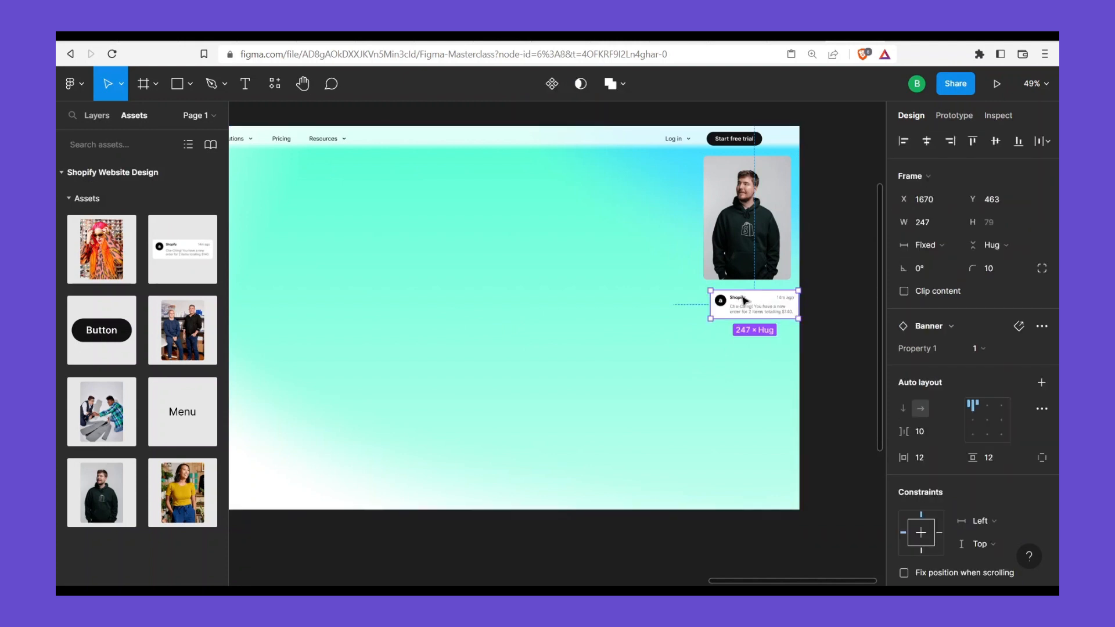
Combine the MrBeast photo and the banner in a vertical auto layout with 30 spacing between items
left_click(751, 252, "shift")
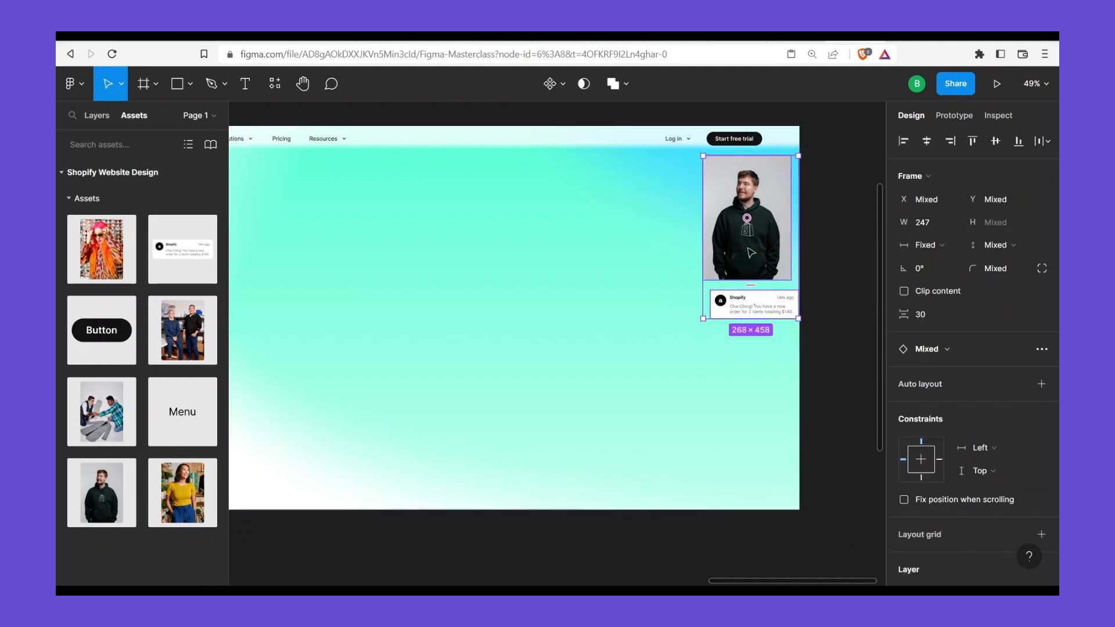
key("shift+a")
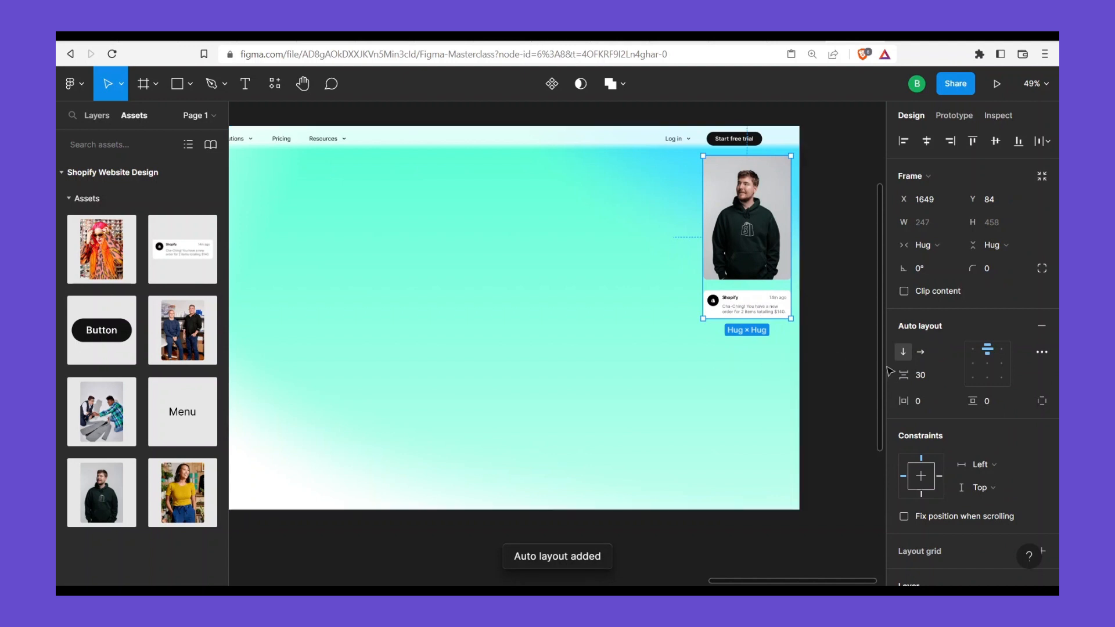
left_click(928, 378)
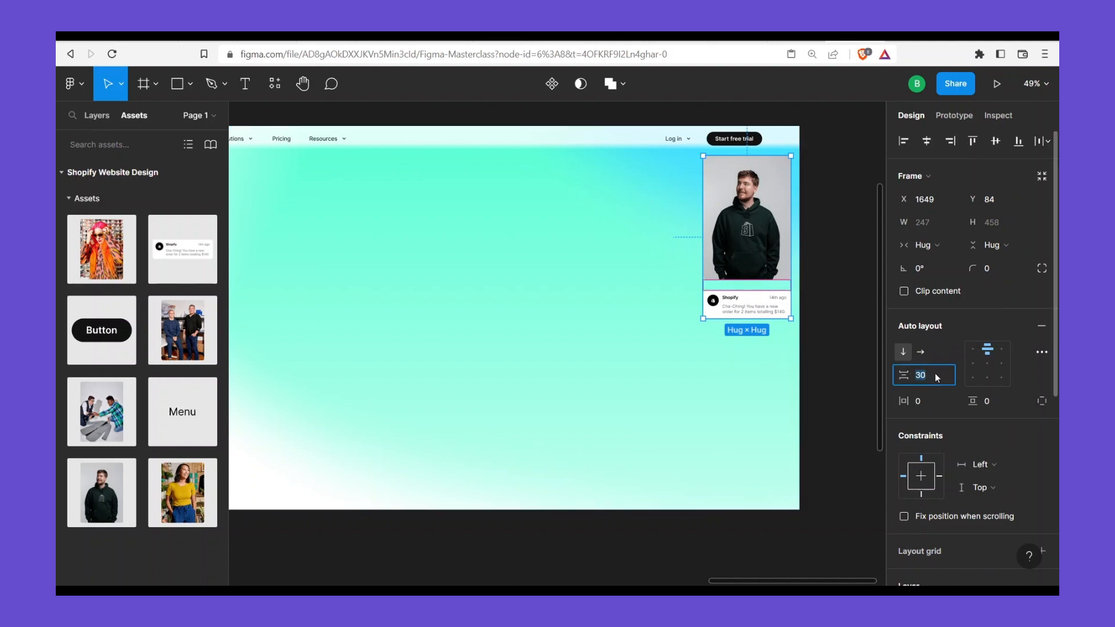
type("30")
key("Return")
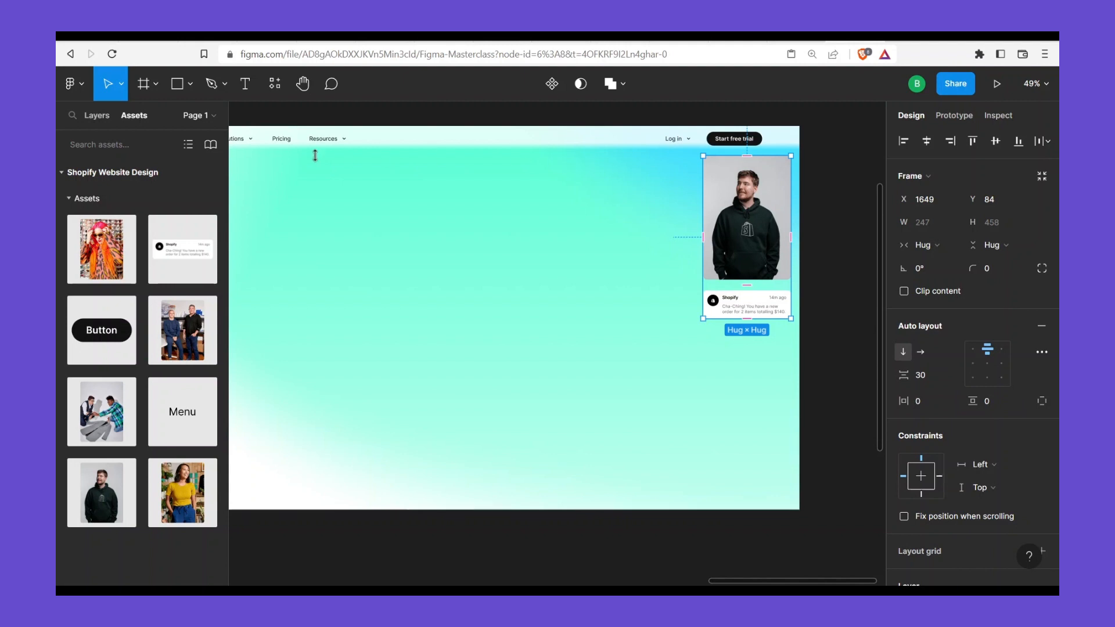
scroll(440, 199, "left", 5)
scroll(441, 199, "up", 2)
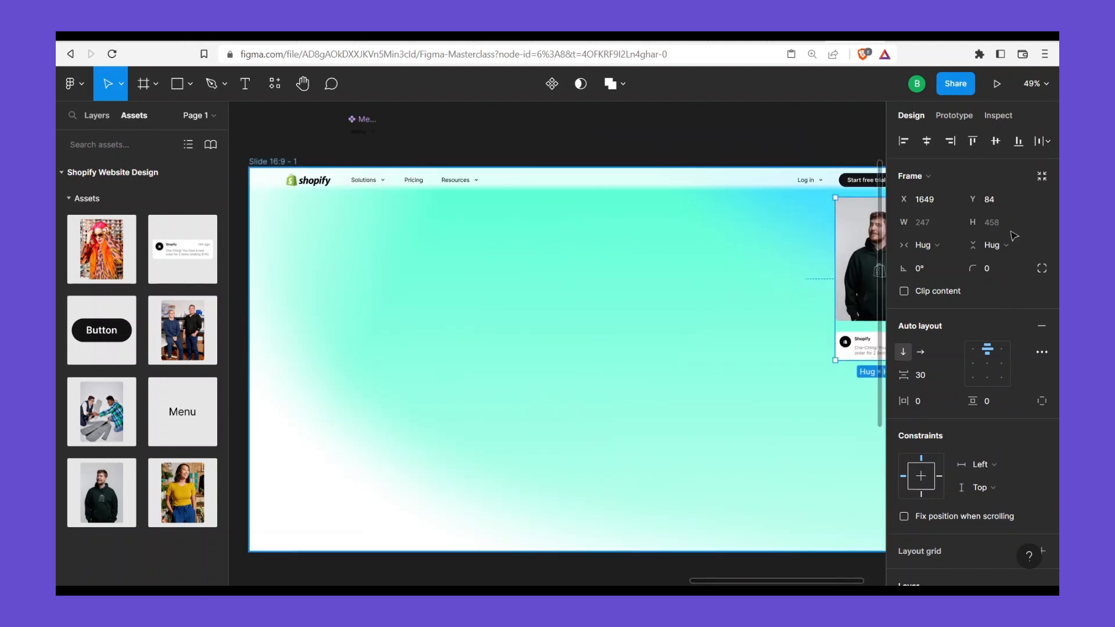
Show the slide frame's 12-column layout grid and align the card container with the last column at X 1583
key("Escape")
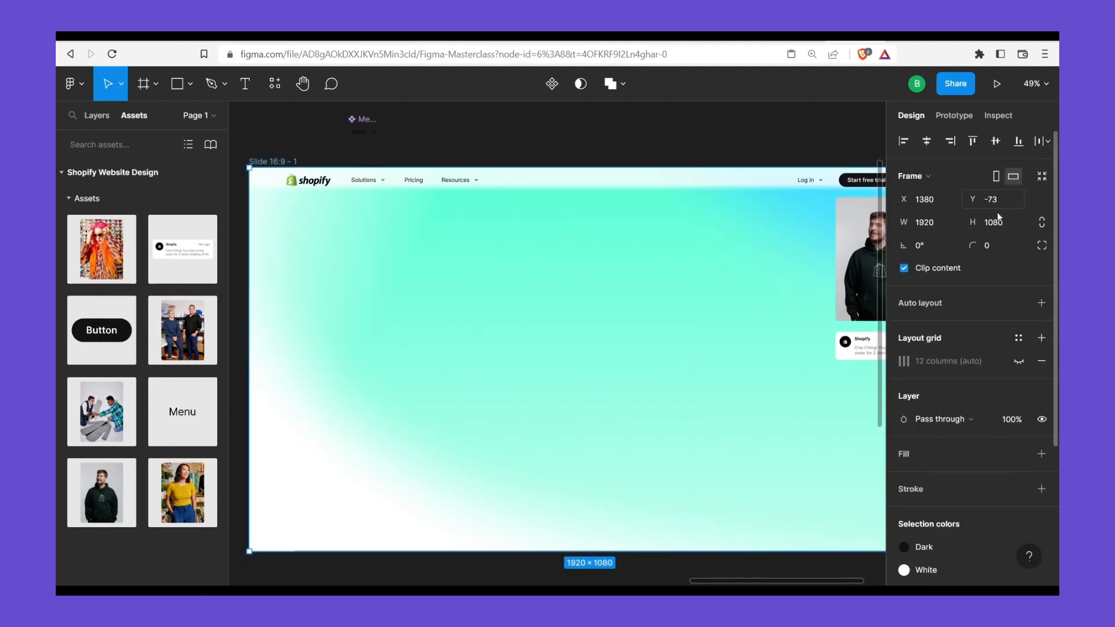
left_click(1018, 361)
left_click_drag(835, 360, 664, 349)
left_click(741, 284)
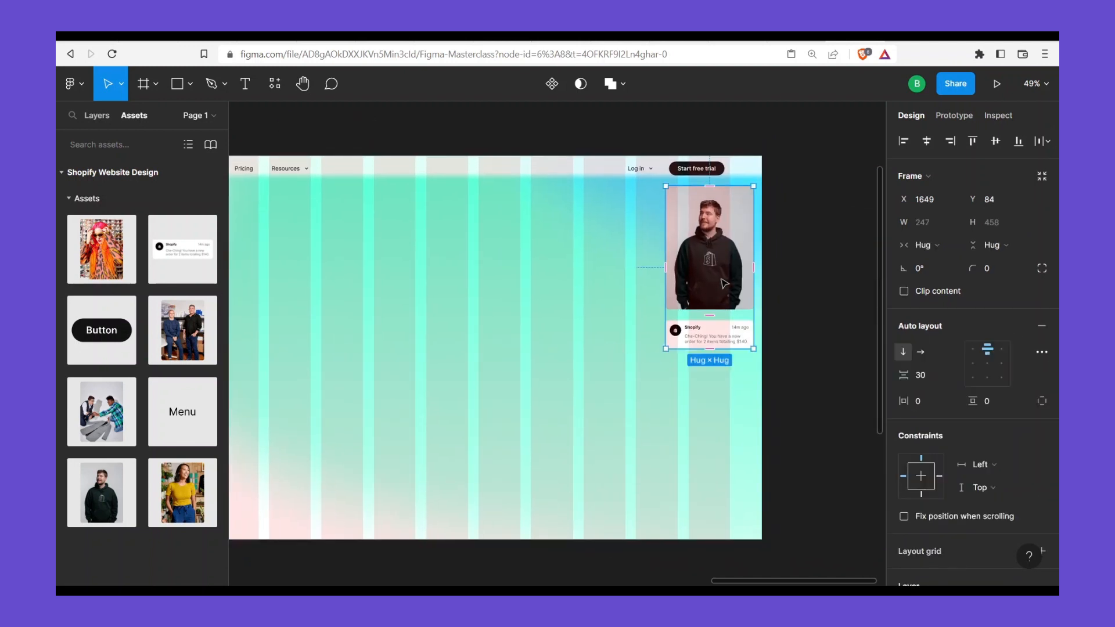
mouse_move(724, 283)
left_mouse_down()
mouse_move(702, 282)
mouse_move(713, 280)
left_mouse_up()
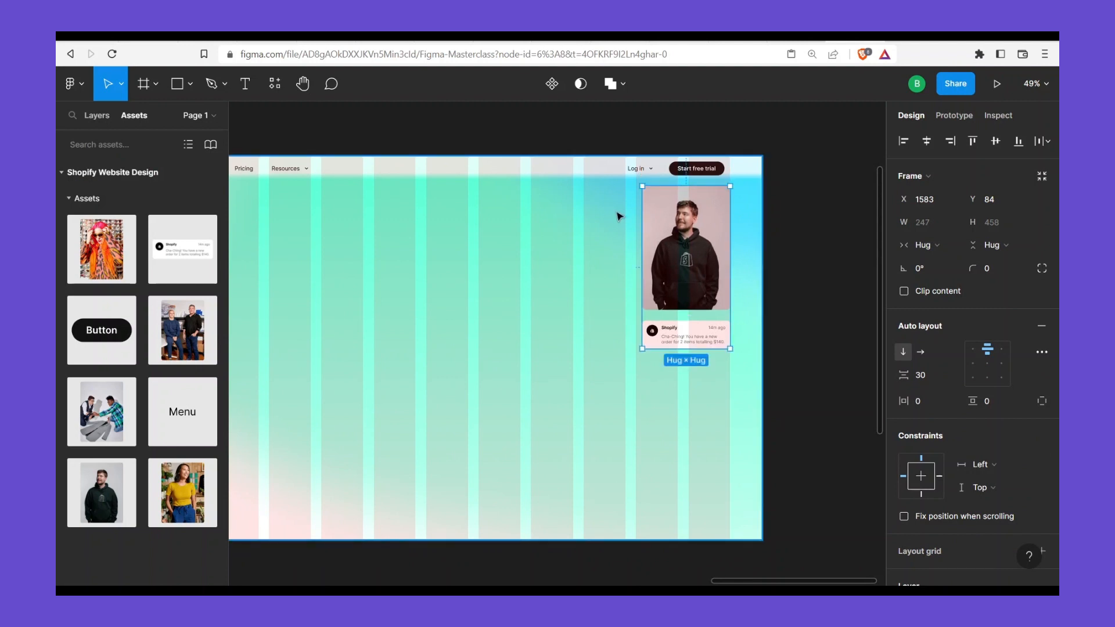
Compare the slide with its 12-column layout grid hidden and shown
scroll(619, 214, "left", 4)
left_click(248, 159)
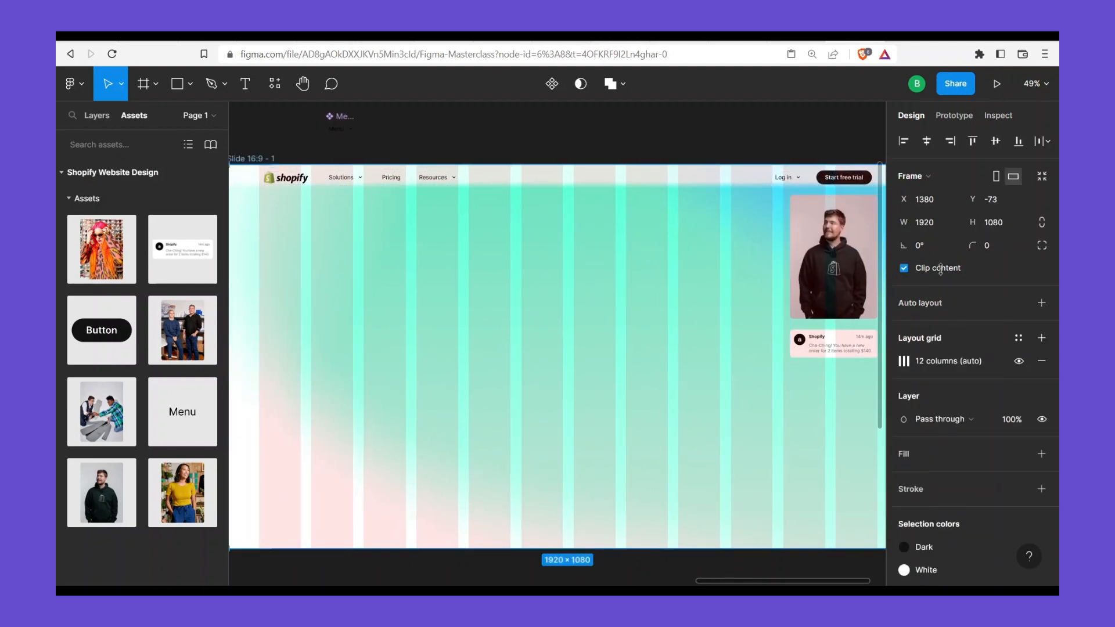
left_click(1017, 361)
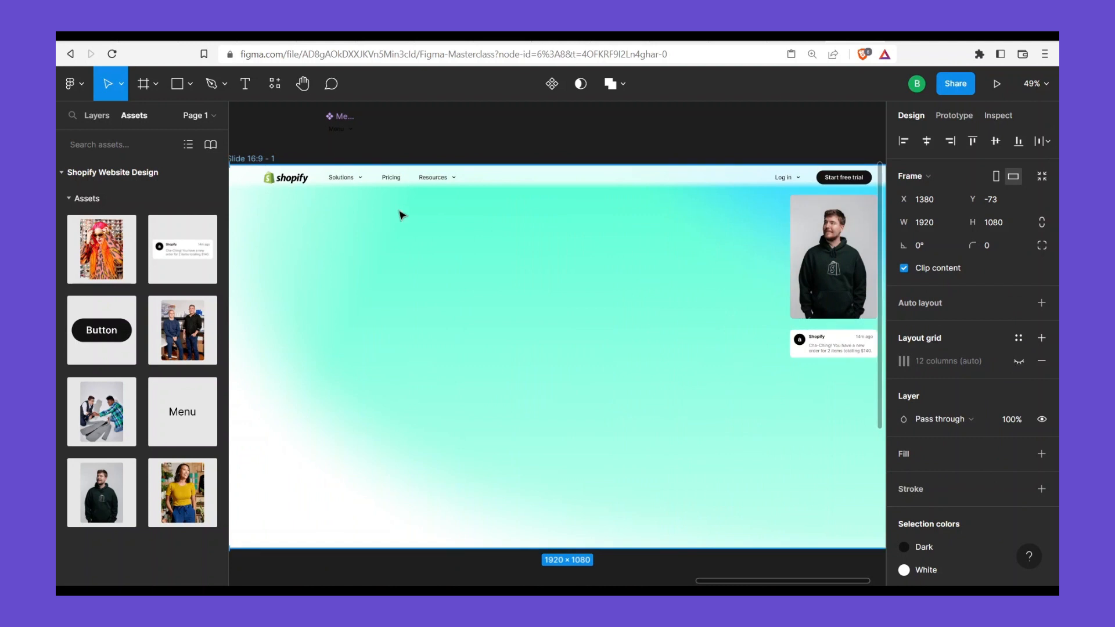
left_click(1020, 361)
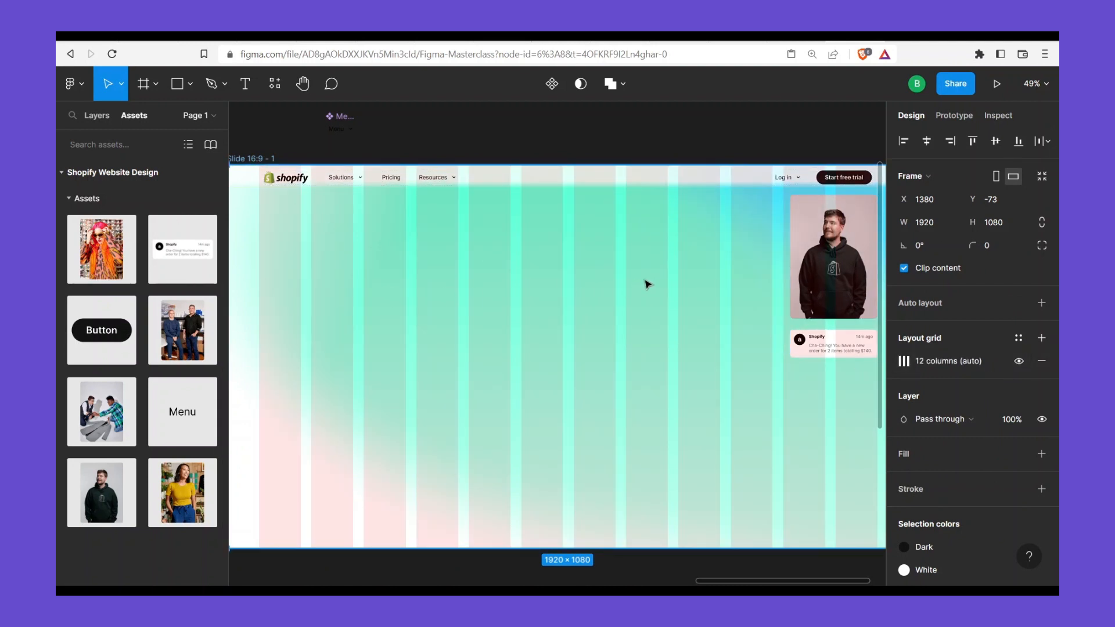
Rename the auto layout frame holding the hoodie image and banner as Right Card Container
scroll(697, 281, "right", 1)
left_click(772, 277)
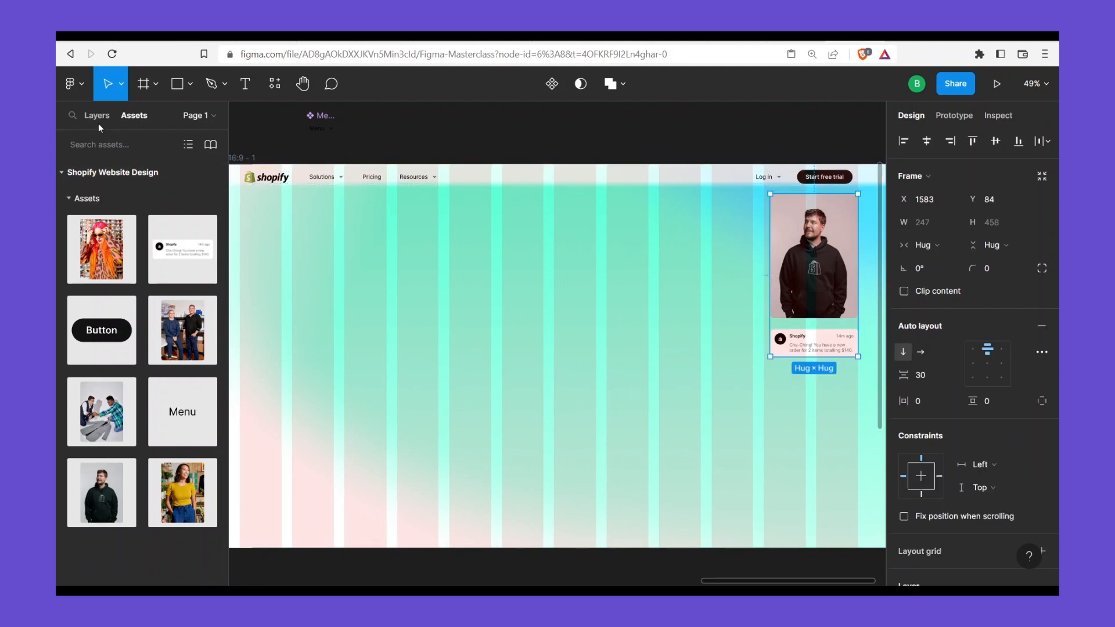
key("alt+1")
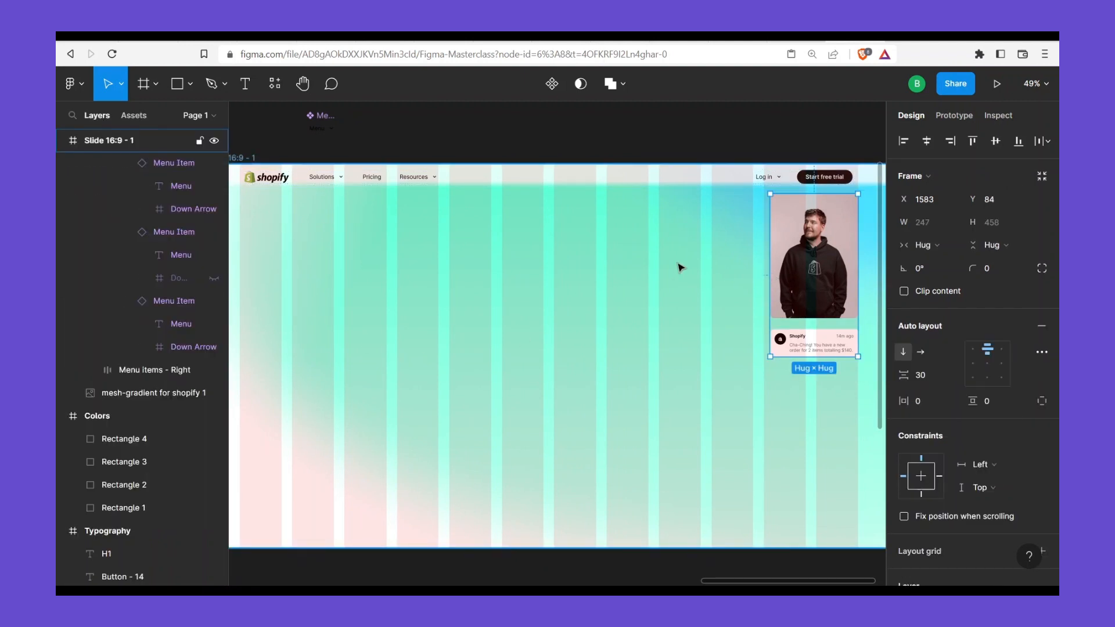
key("ctrl+r")
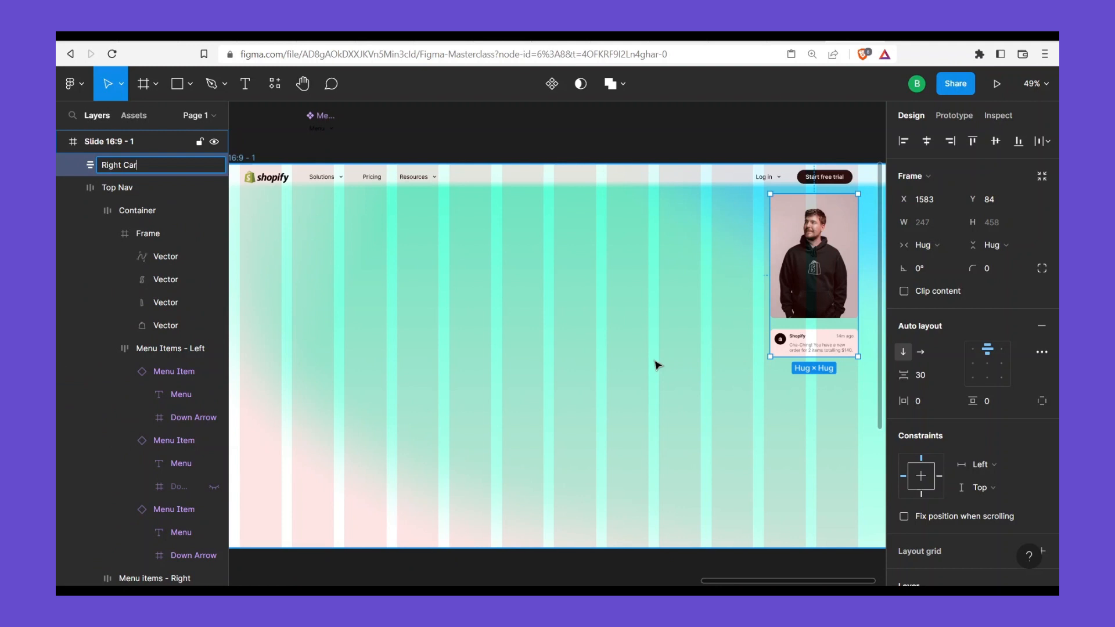
key("Return")
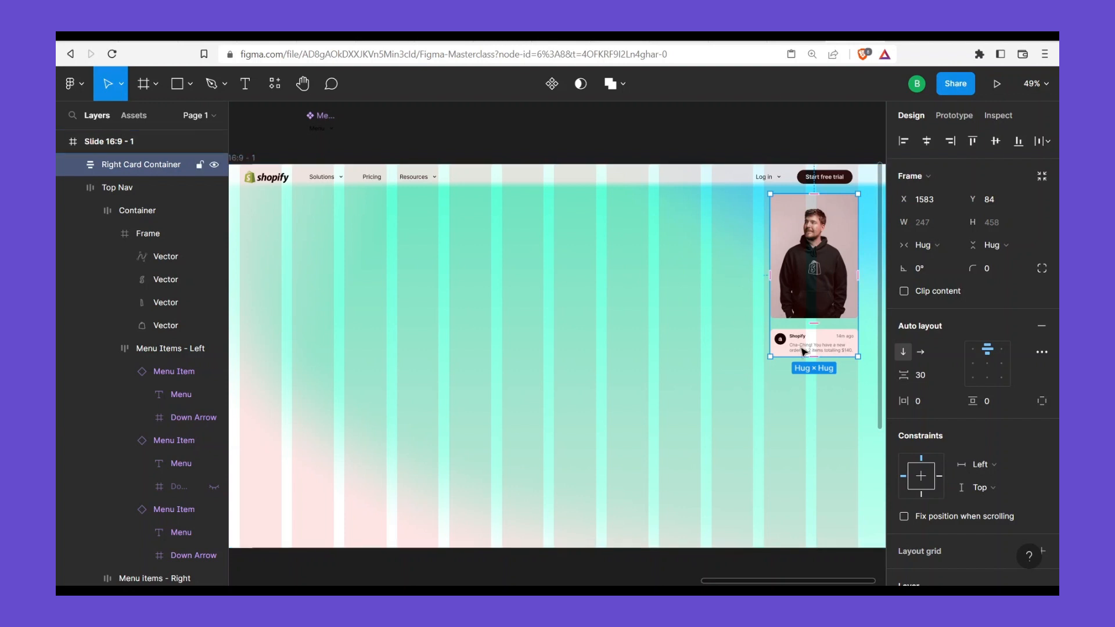
Add the Huron image component to the Right Card Container, directly beneath its banner
left_click(128, 119)
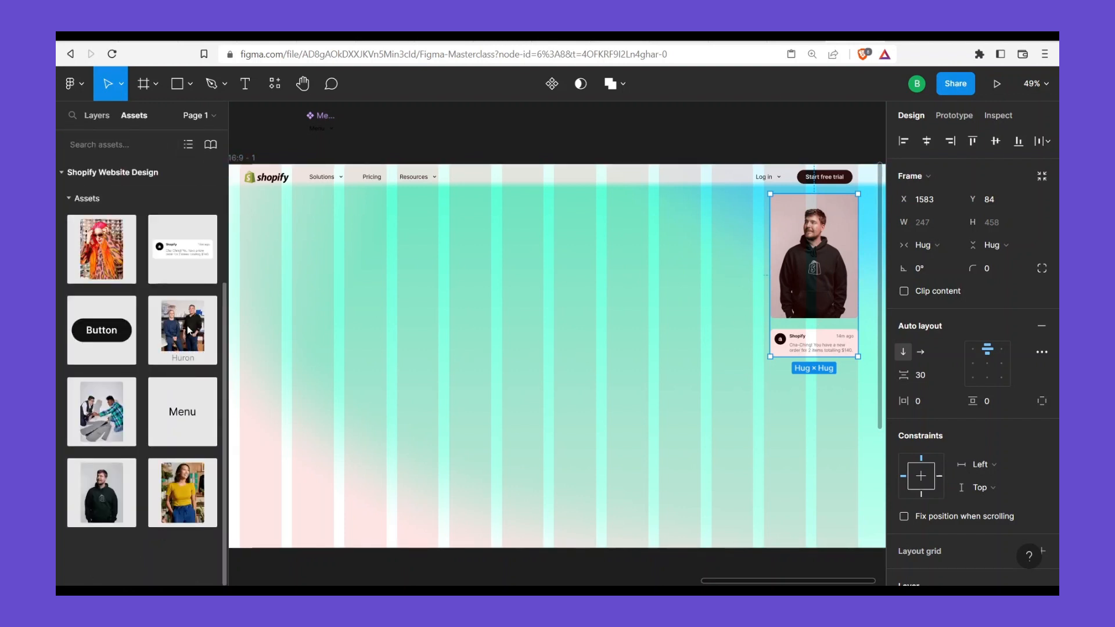
left_click_drag(763, 427, 806, 350)
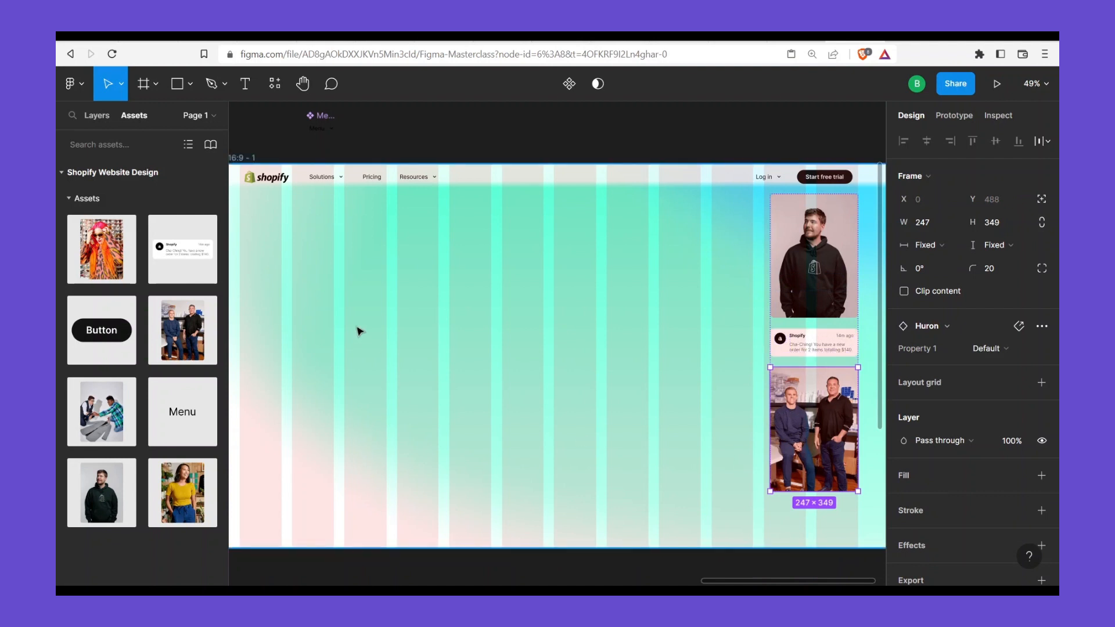
left_click(813, 345)
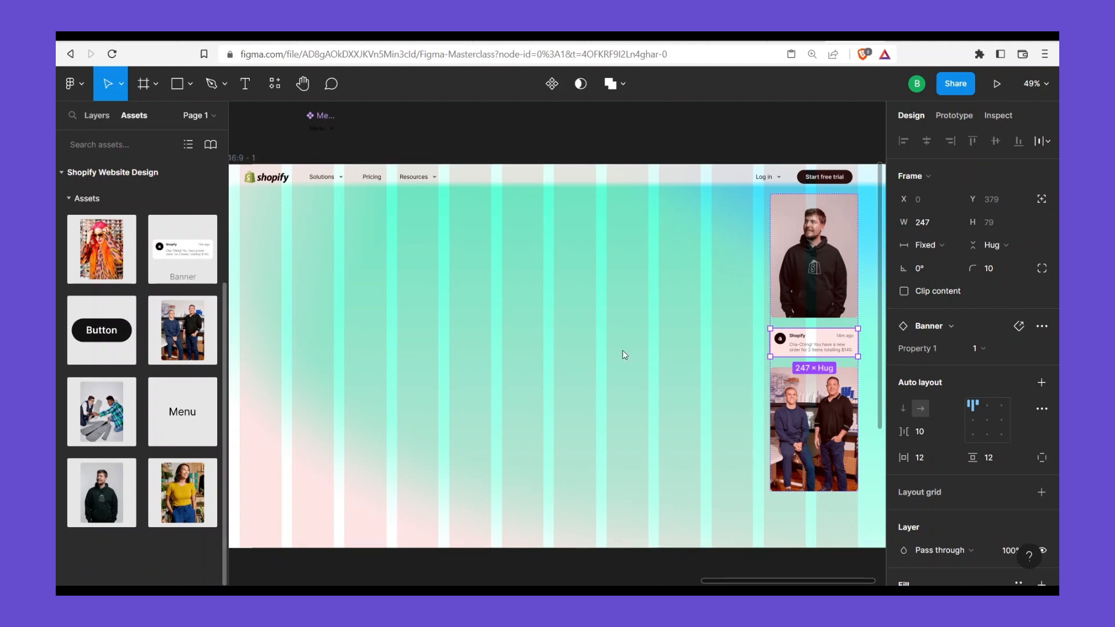
Add a Banner instance below the Huron image in the container and set its Property 1 to 2
left_click_drag(182, 249, 816, 493)
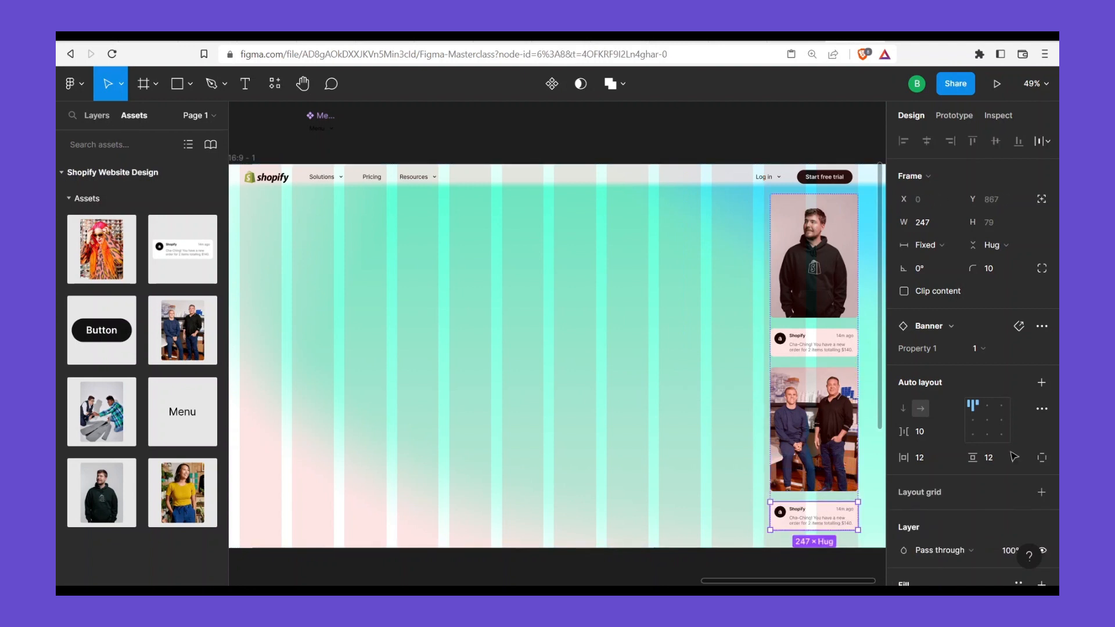
left_click(1002, 348)
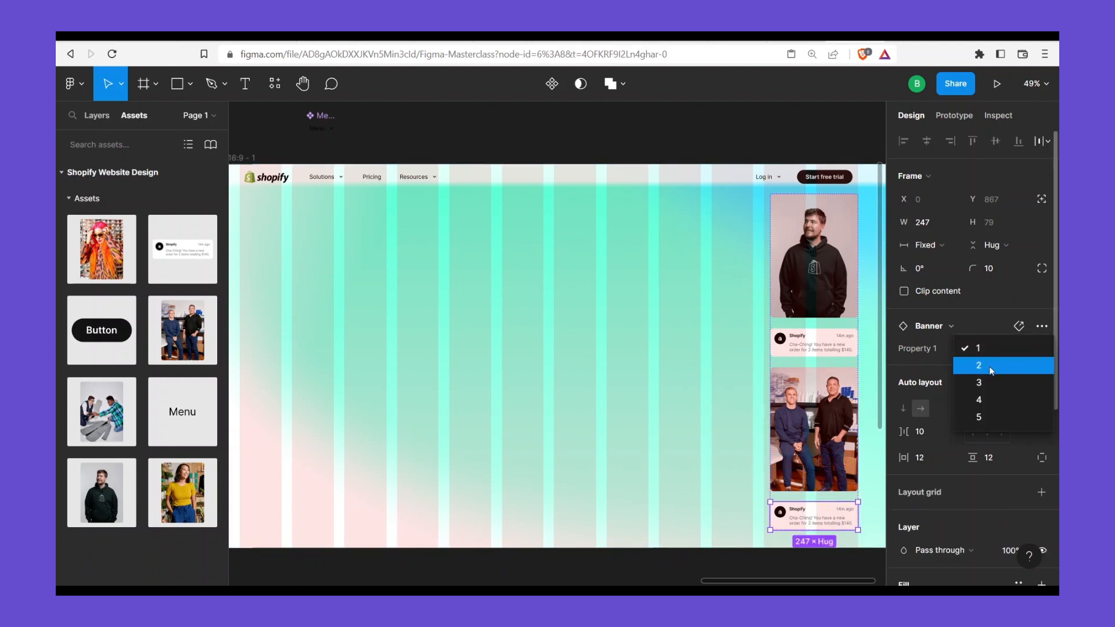
left_click(988, 363)
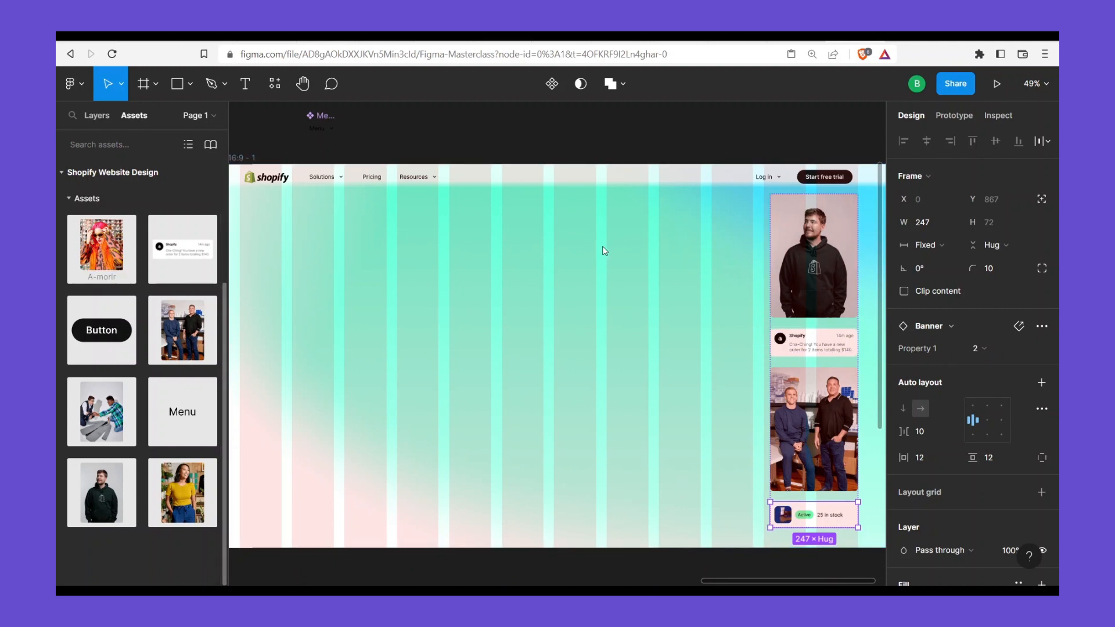
Place the A-morir image on the slide beside the Right Card Container and move the container up to Y 0
left_click_drag(604, 251, 726, 238)
left_click(787, 265)
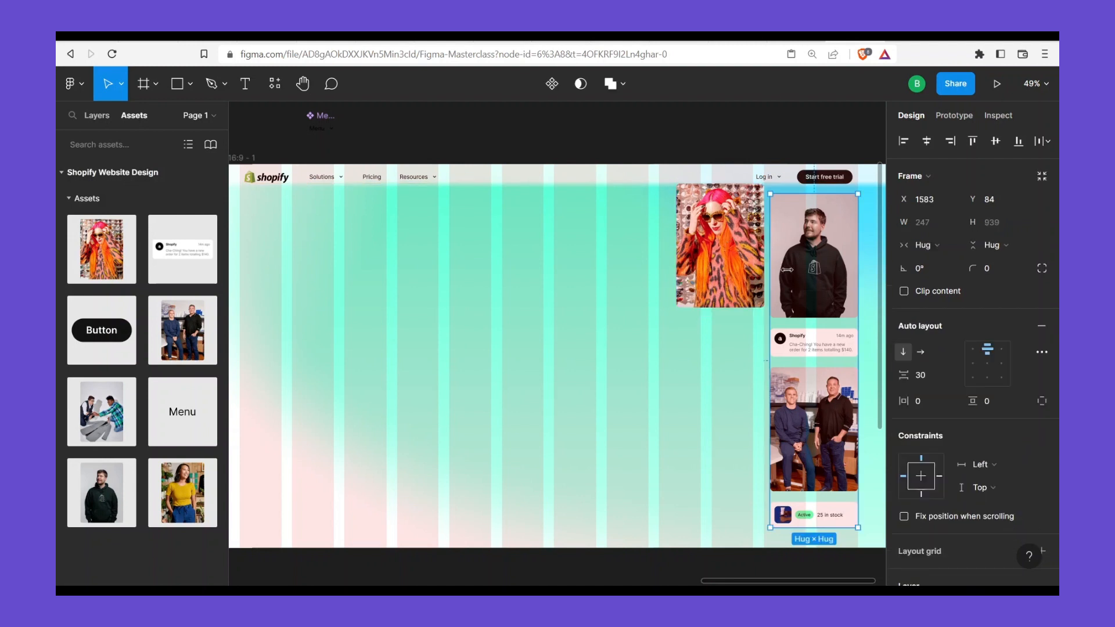
left_click_drag(813, 284, 815, 256)
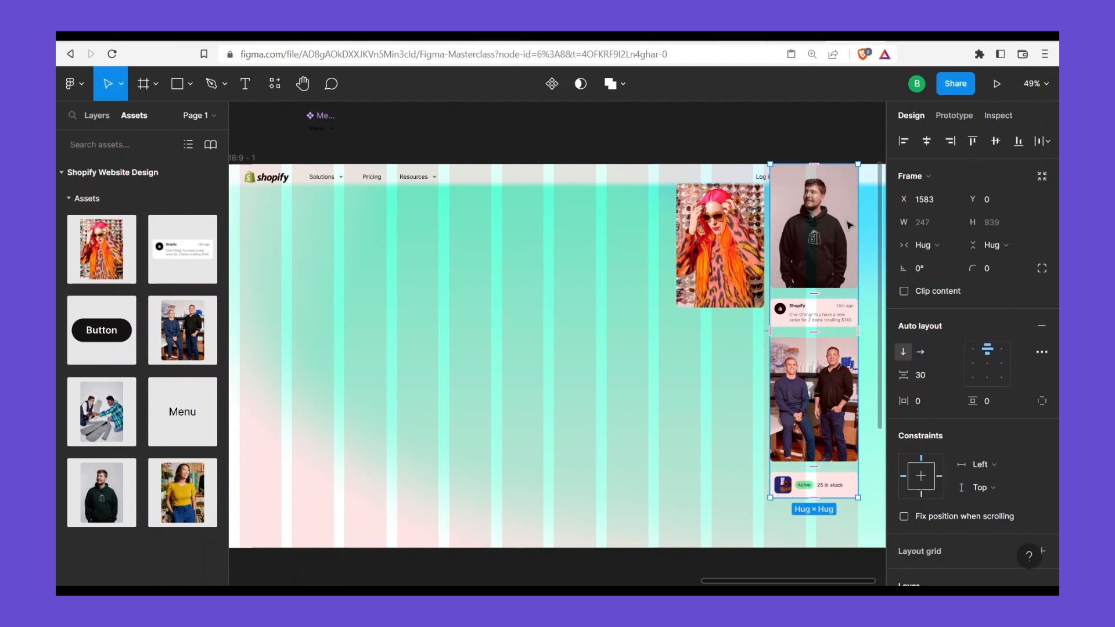
Try sending the Right Card Container to the back of the slide's layers
right_click(820, 234)
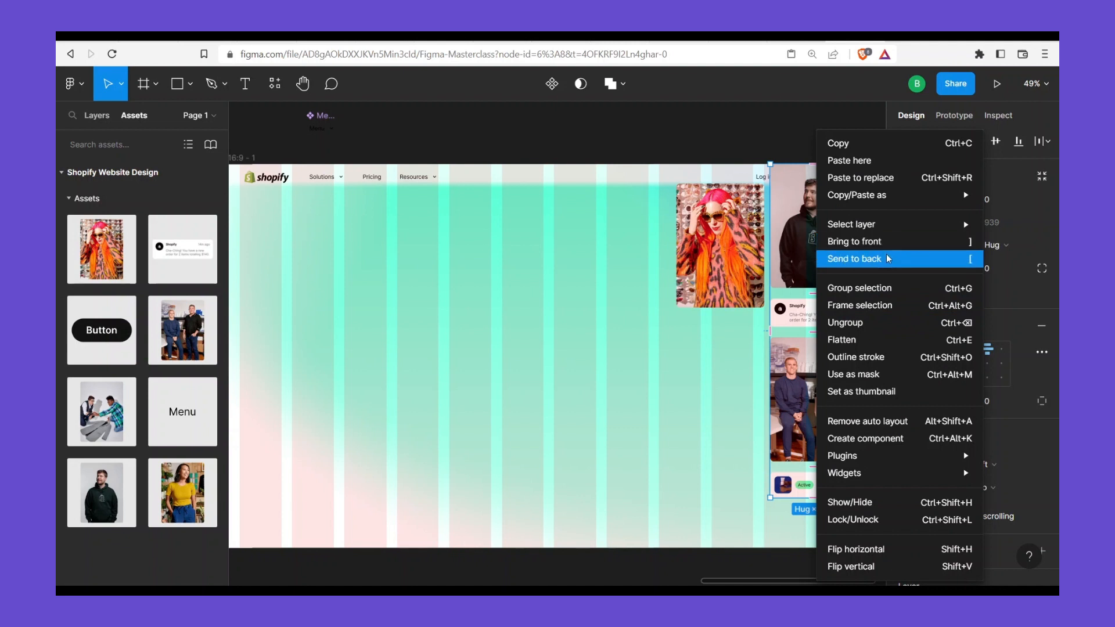
left_click(854, 259)
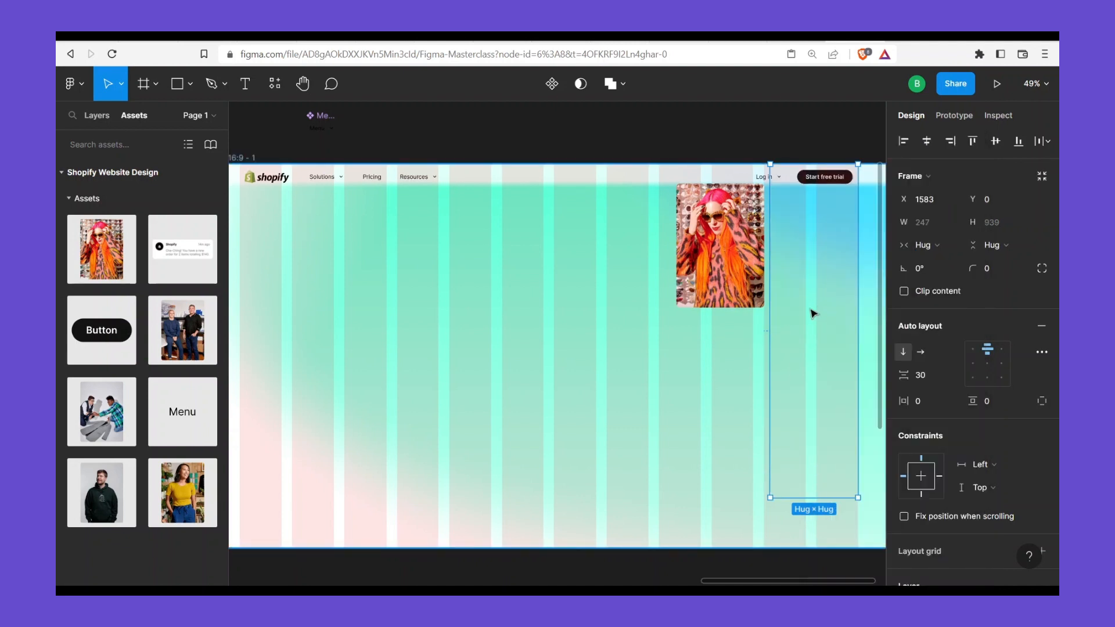
key("ctrl+z")
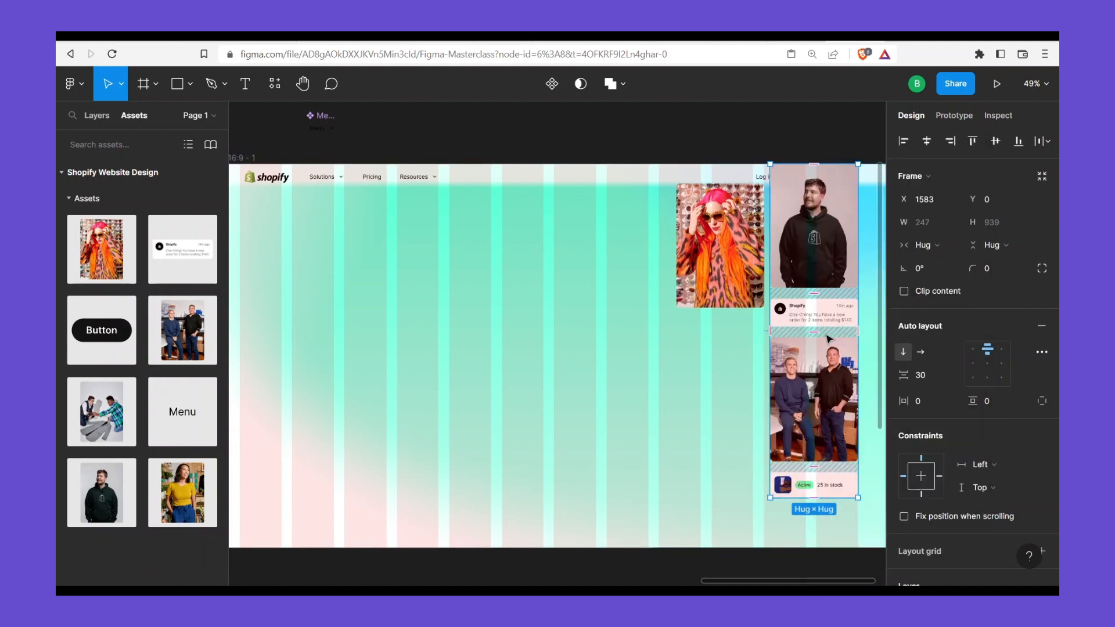
key("ctrl+shift+z")
key("ctrl+z")
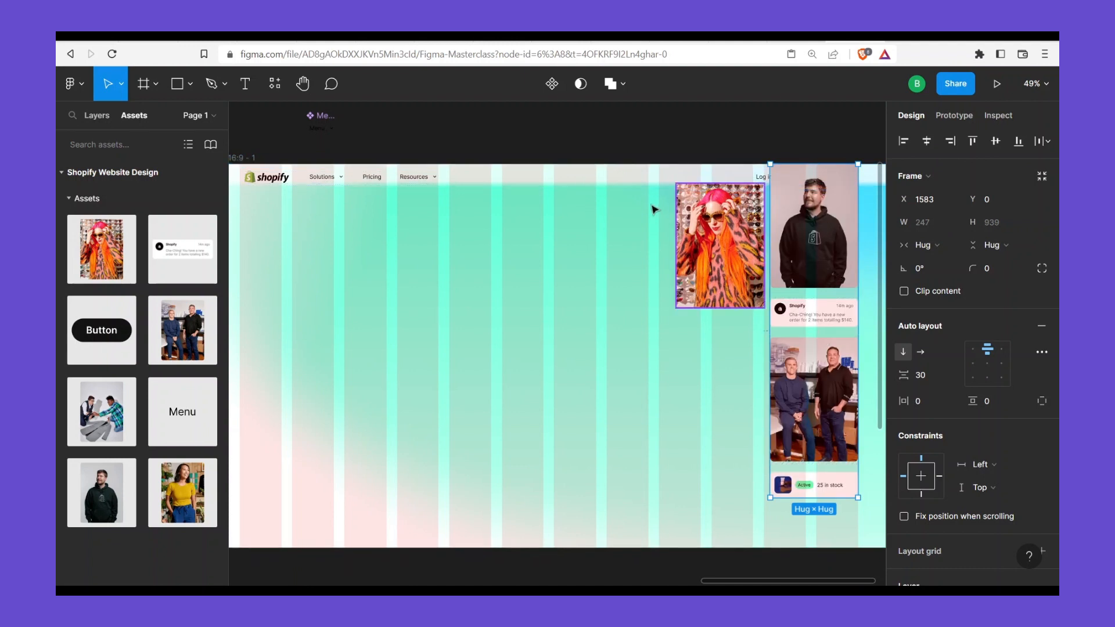
Bring the Top Nav frame to the front so it overlaps the Right Card Container
left_click(612, 176)
right_click(540, 181)
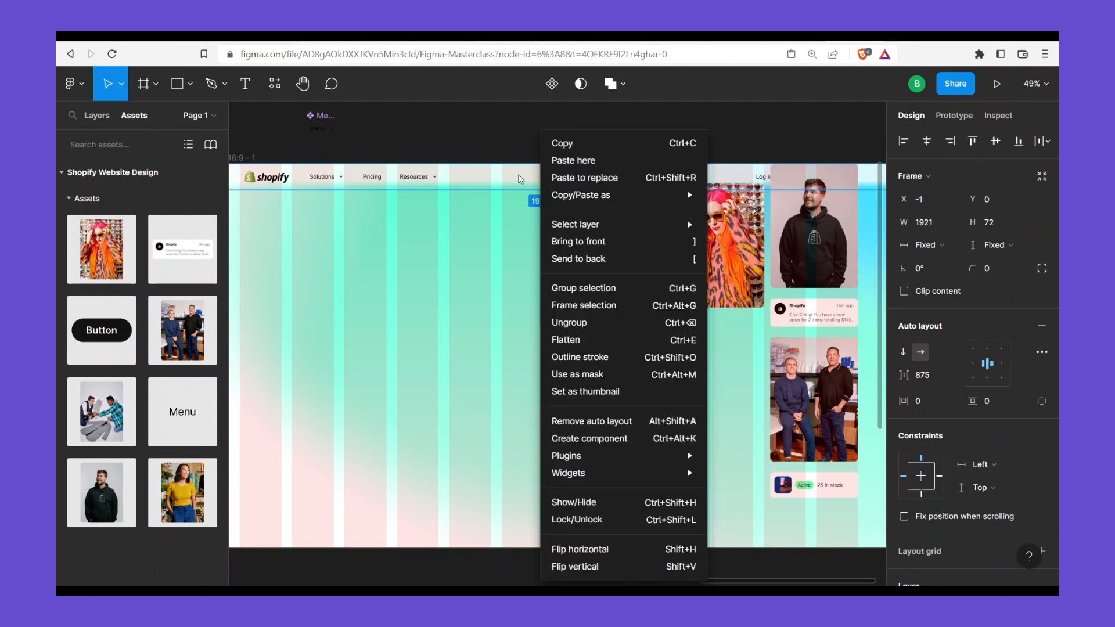
mouse_move(619, 230)
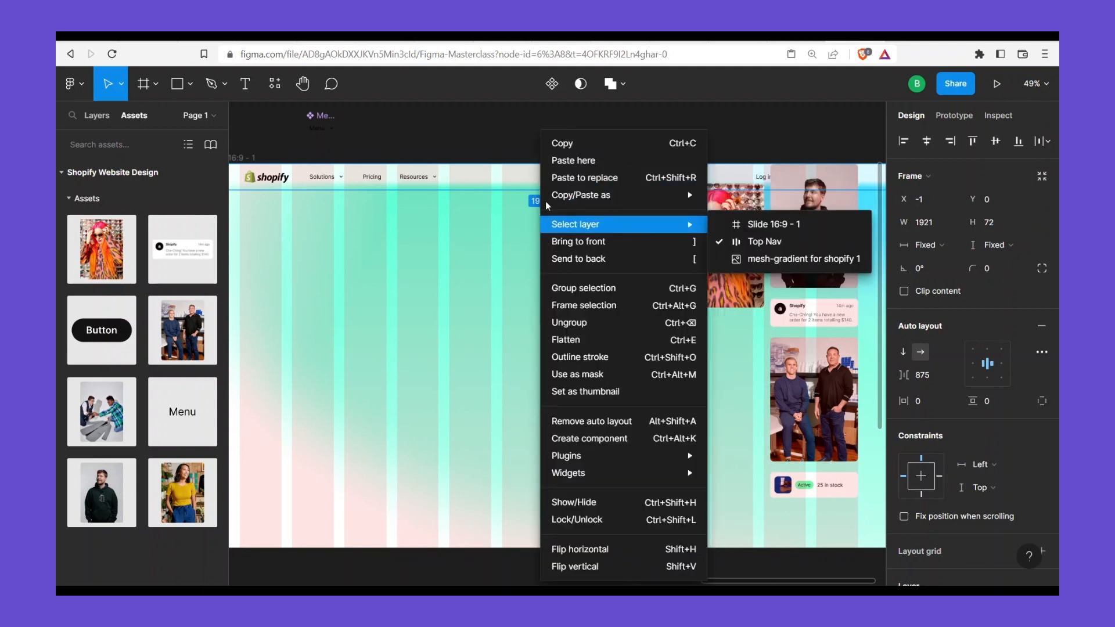
left_click(598, 241)
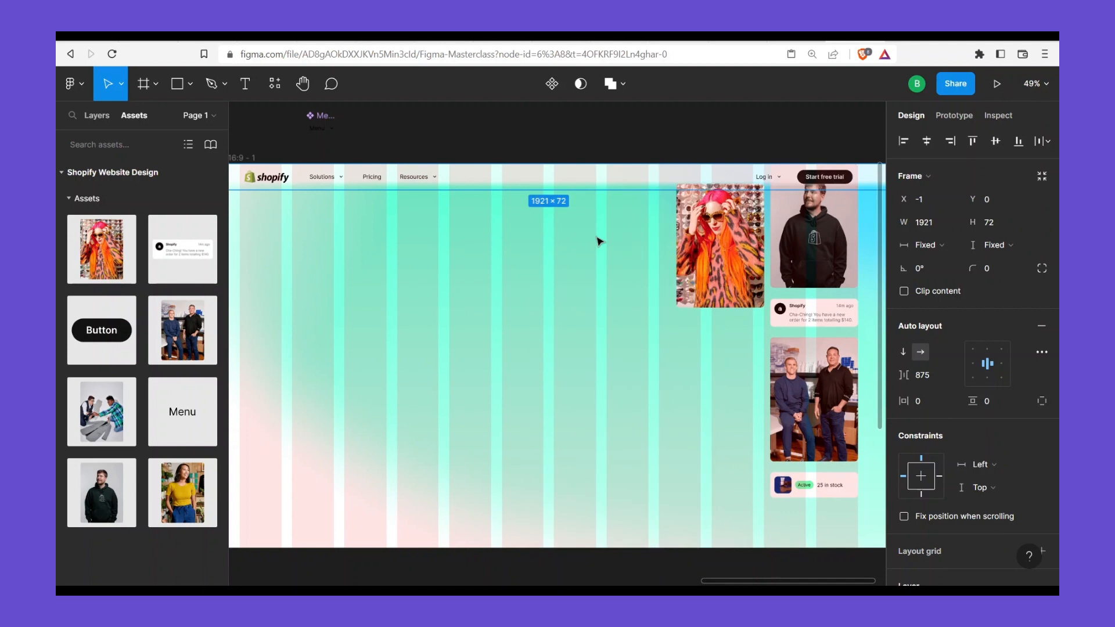
Hide the 12-column layout grid on the slide frame
left_click(804, 238)
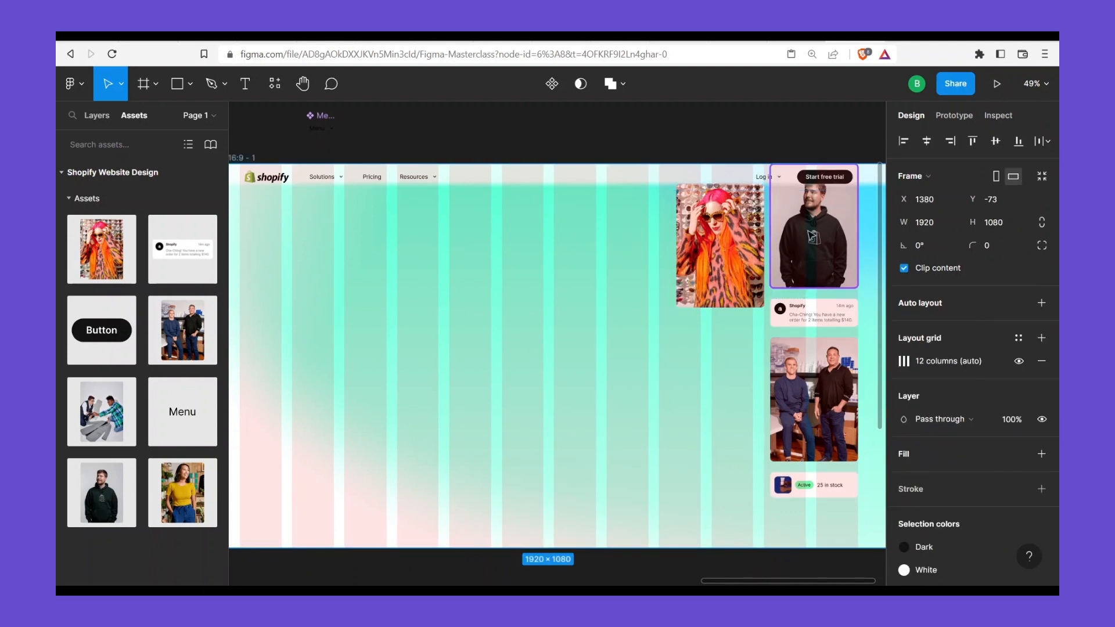
scroll(799, 235, "up", 1)
left_click_drag(769, 231, 742, 235)
left_click_drag(491, 250, 698, 285)
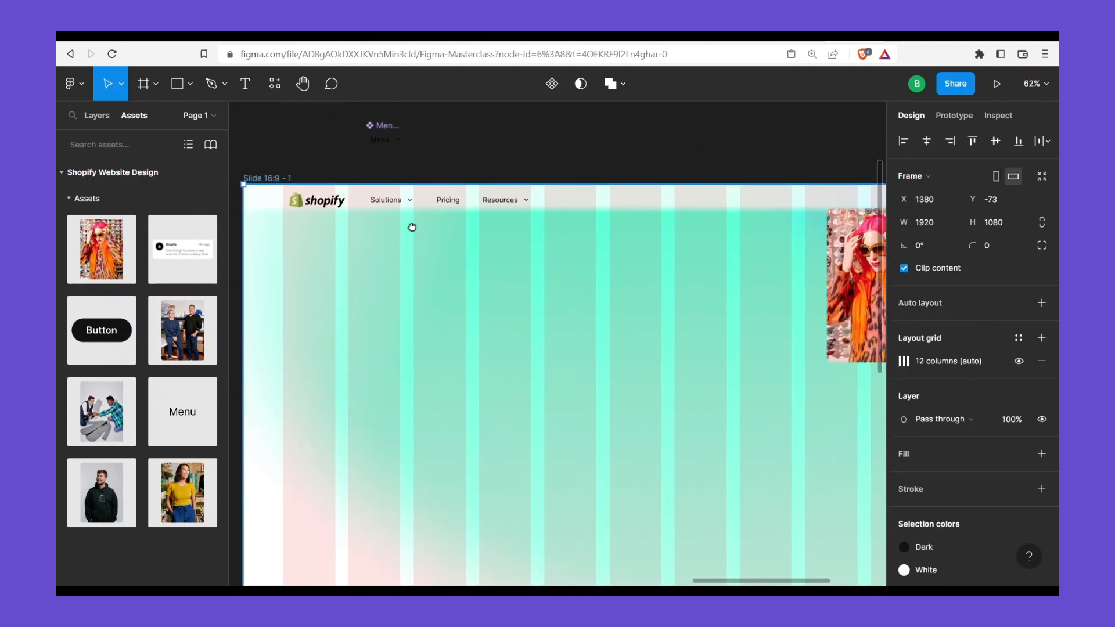
left_click_drag(411, 227, 429, 221)
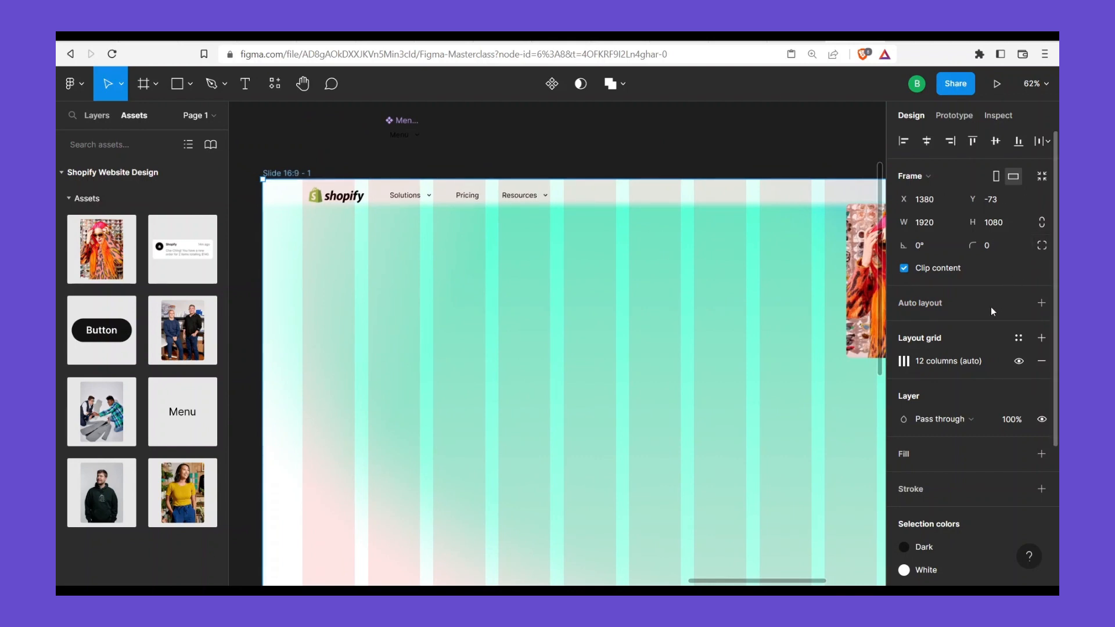
left_click(1018, 361)
Move the Right Card Container left to X 1566, lining it up with the Start free trial button's right edge
left_click_drag(719, 305, 423, 297)
left_click_drag(746, 225, 677, 251)
scroll(678, 254, "up", 3)
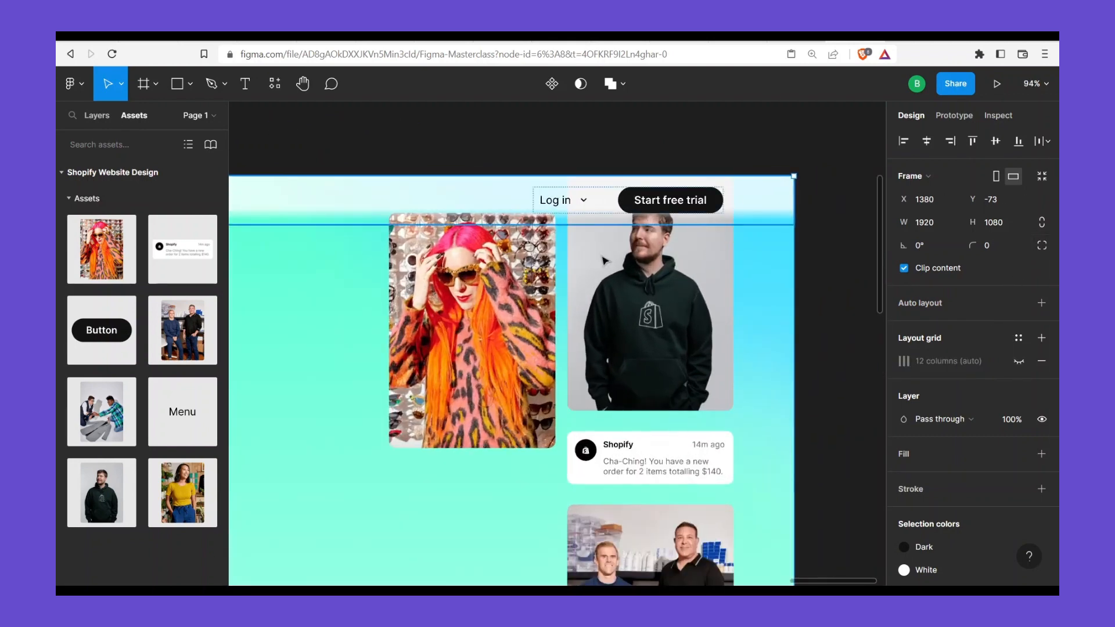
left_click(644, 308)
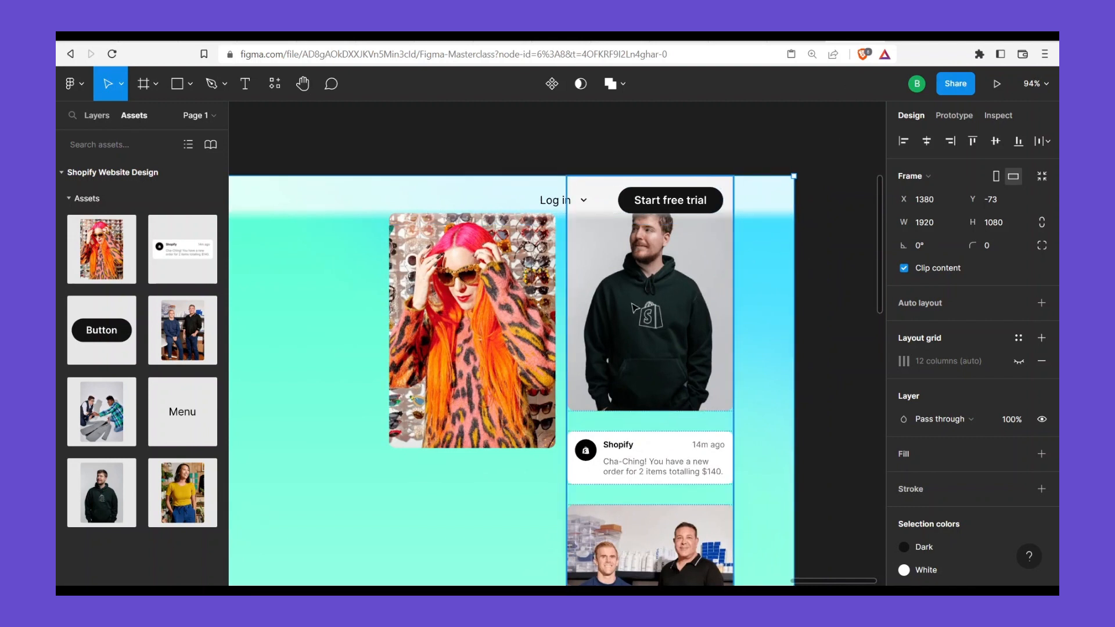
left_click_drag(627, 313, 629, 314)
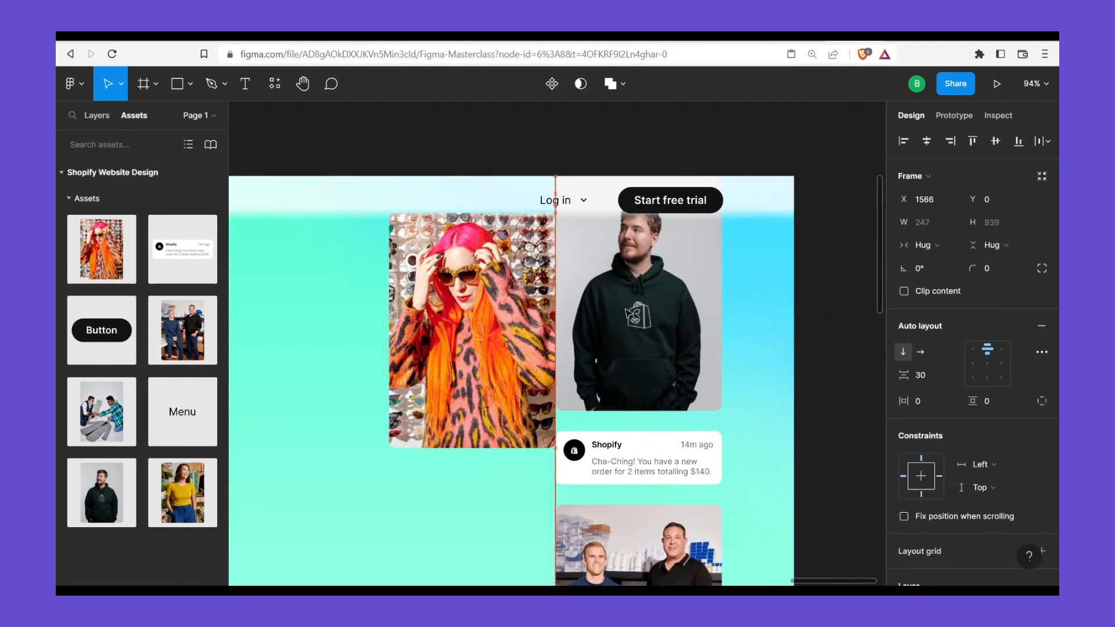
Move the A-morir image left to X 1240, leaving a gap before the Right Card Container
left_click(534, 325)
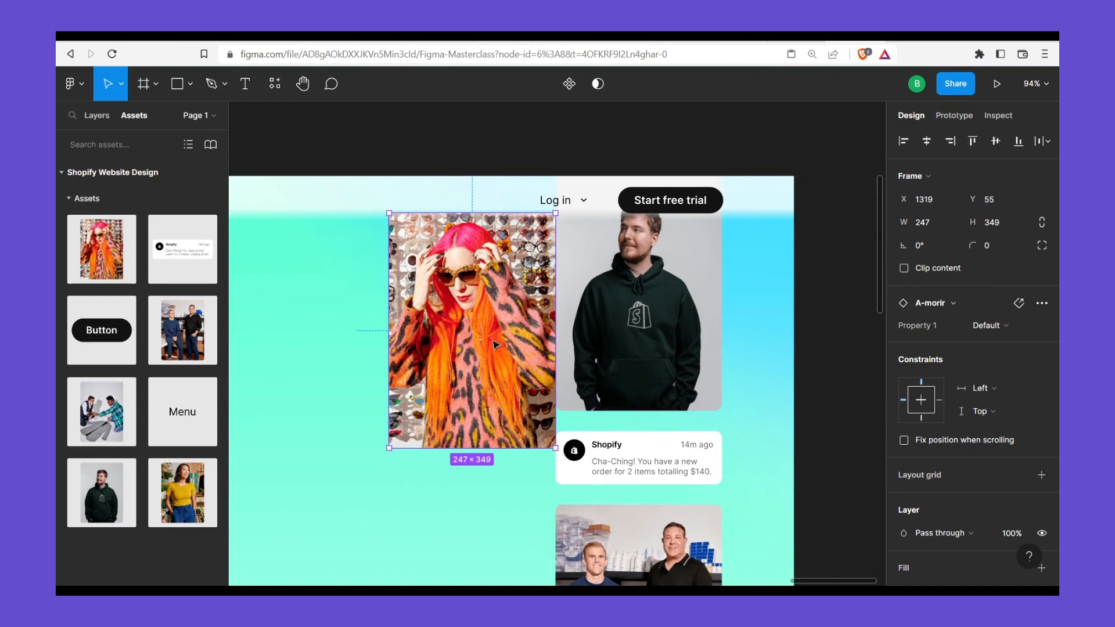
left_click_drag(462, 337, 453, 337)
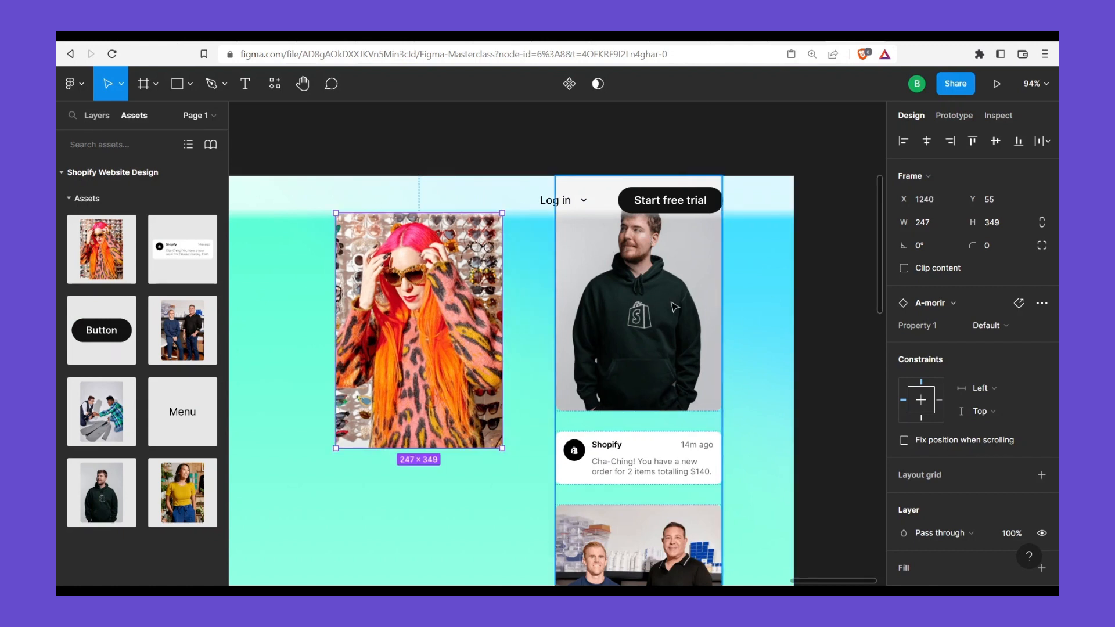
Measure the Right Card Container's distances to the slide's side edges
left_click(580, 319)
scroll(762, 314, "left", 2)
key("alt")
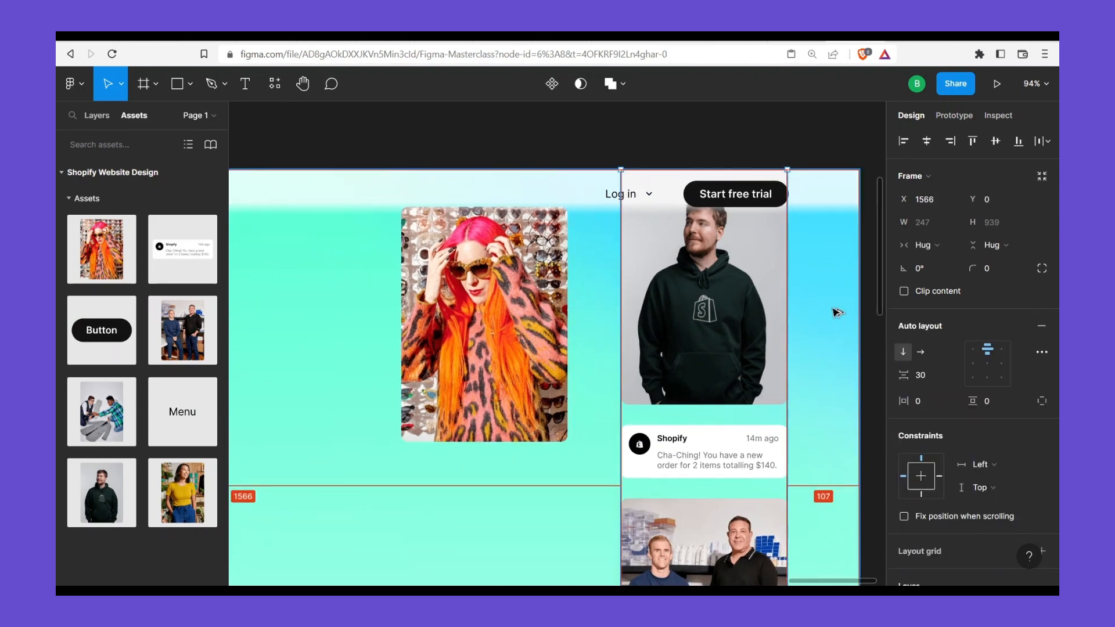
scroll(496, 313, "down", 3)
scroll(394, 265, "left", 3)
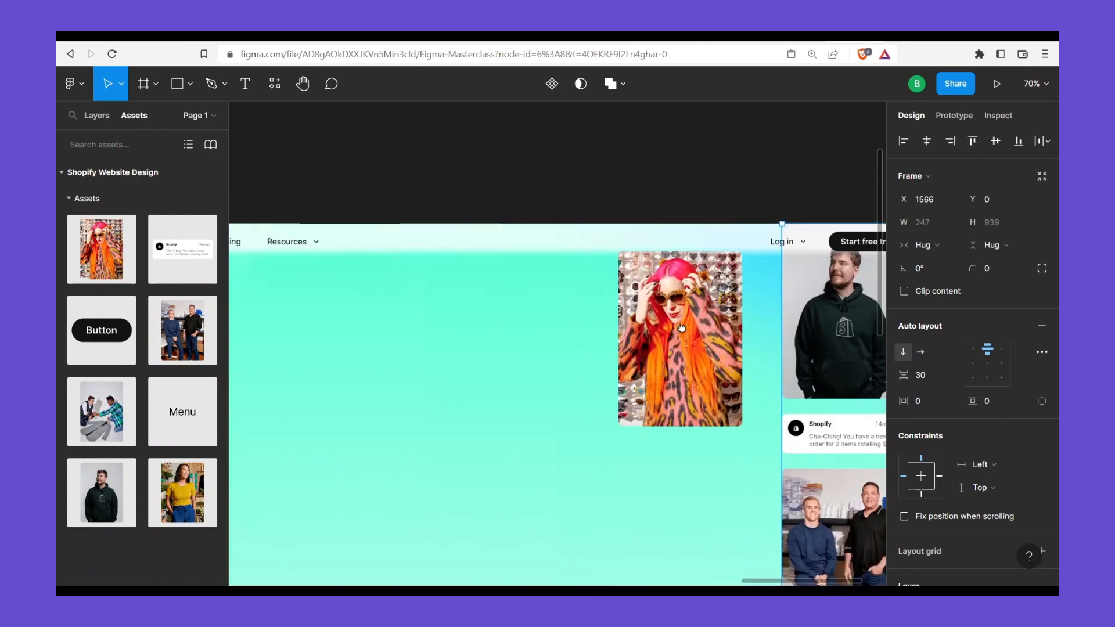
Show the 12-column layout grid on the slide frame again
scroll(394, 265, "left", 5)
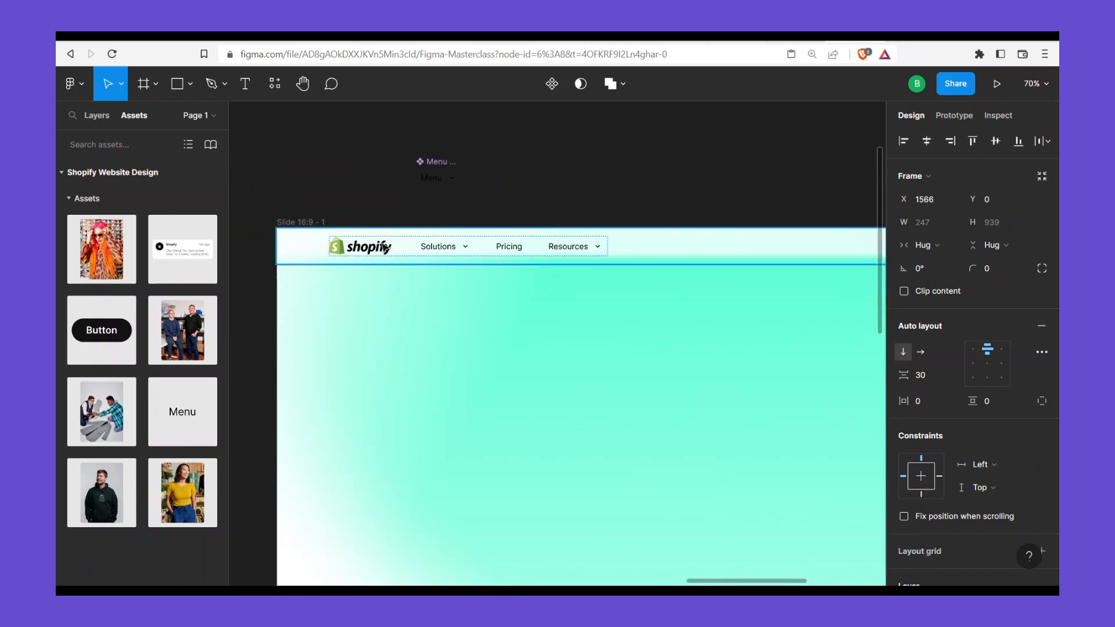
key("Escape")
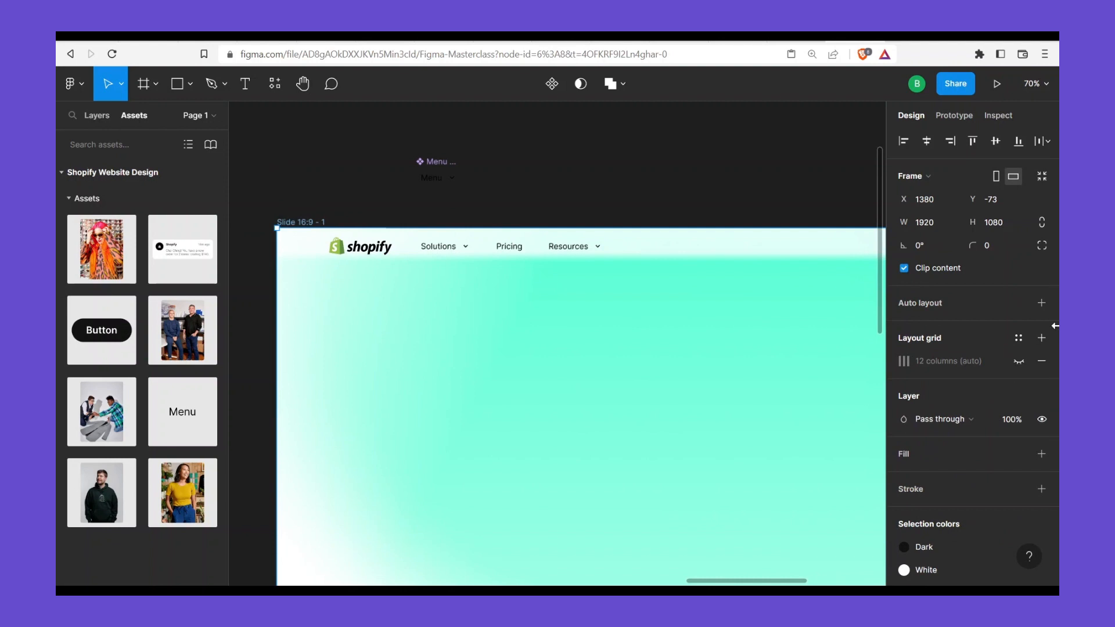
left_click(1018, 365)
scroll(752, 361, "right", 5)
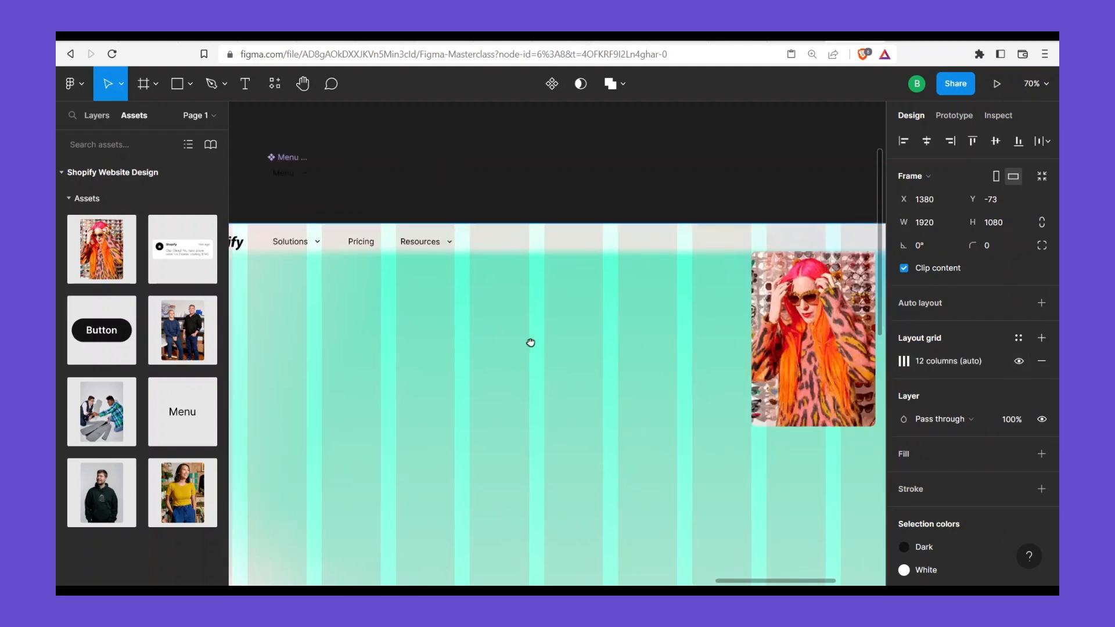
scroll(677, 307, "right", 2)
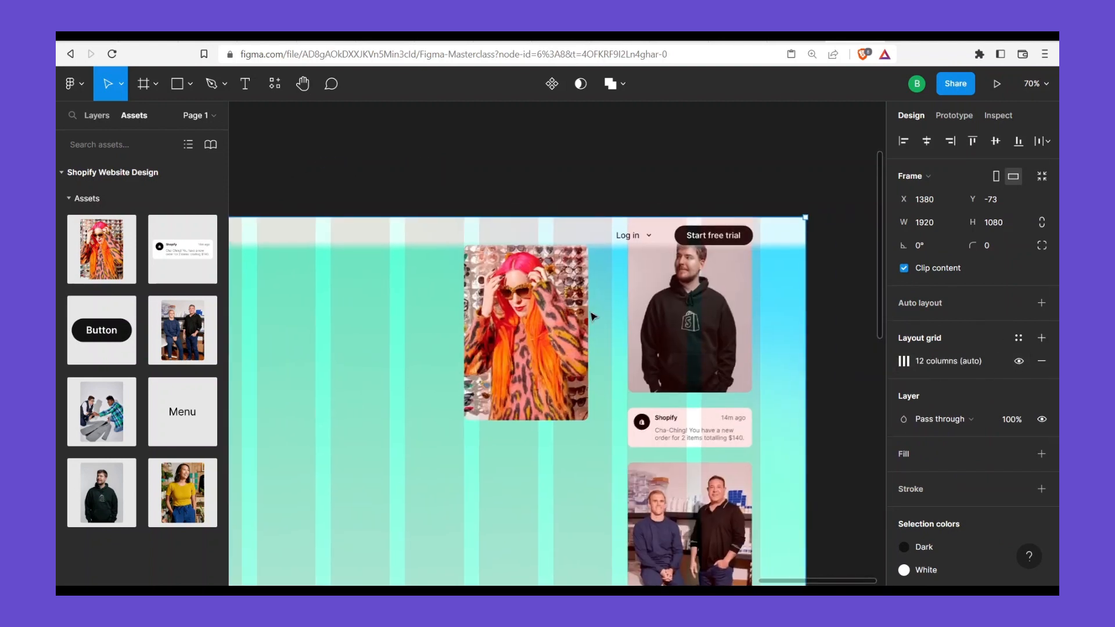
scroll(756, 239, "left", 6)
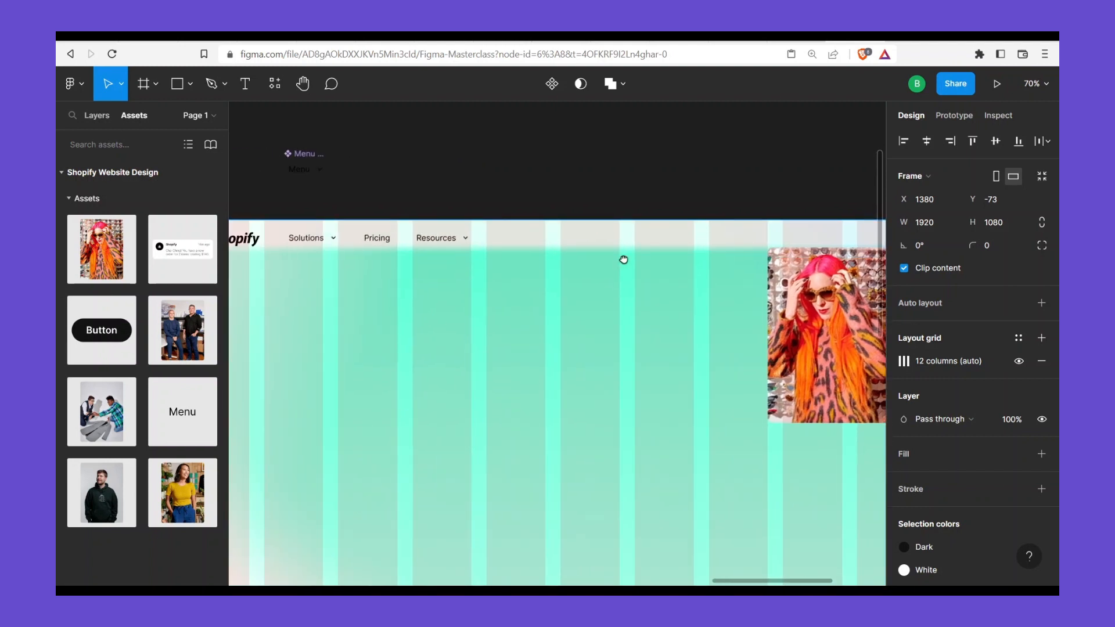
Set the top navigation bar's item spacing to 905 so its contents line up with the layout grid's outer columns
scroll(622, 259, "left", 2)
scroll(580, 256, "right", 2)
left_click(567, 242)
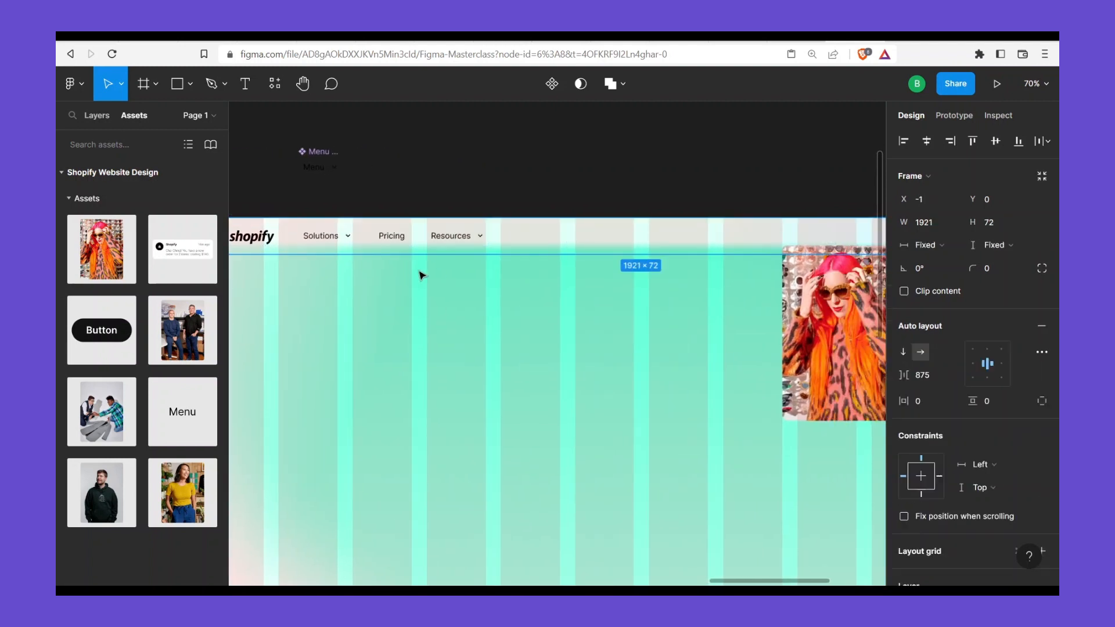
scroll(488, 273, "left", 3)
scroll(668, 371, "down", 1)
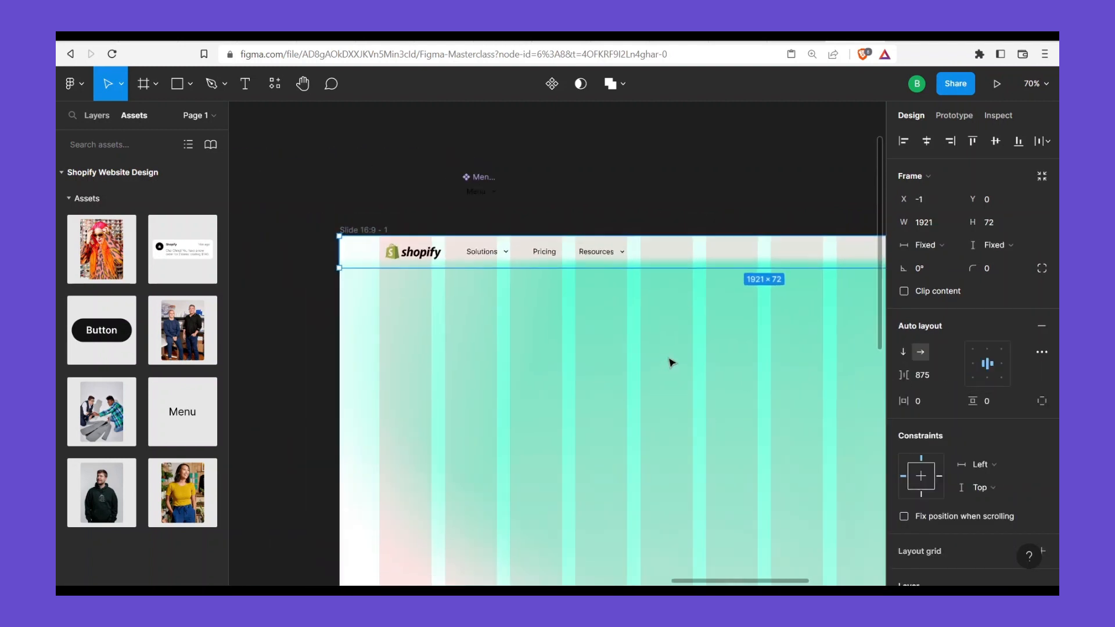
scroll(668, 363, "down", 5)
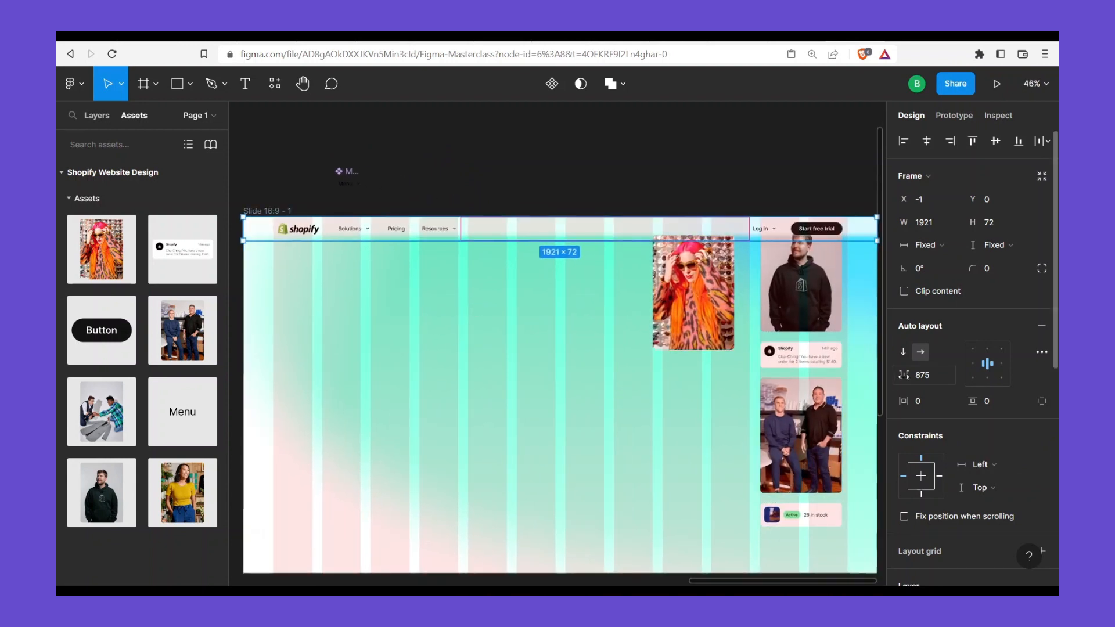
left_click_drag(905, 376, 947, 389)
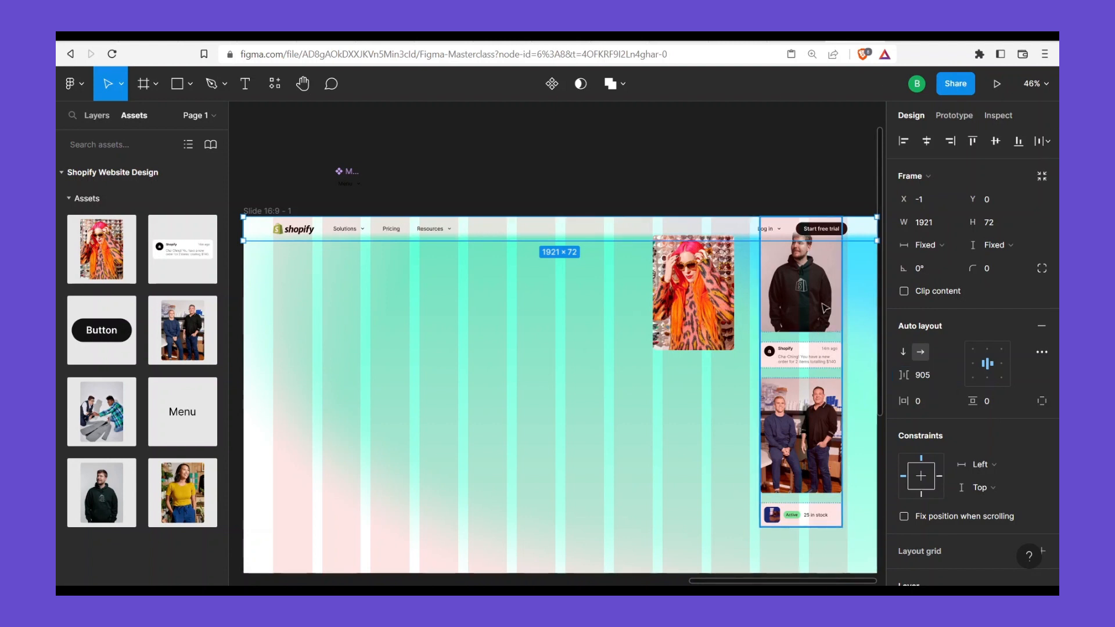
Move the Right Card Container right to X 1583, lining it up with the last grid column
left_click(830, 335)
mouse_move(825, 323)
left_mouse_down()
mouse_move(835, 327)
mouse_move(834, 315)
left_mouse_up()
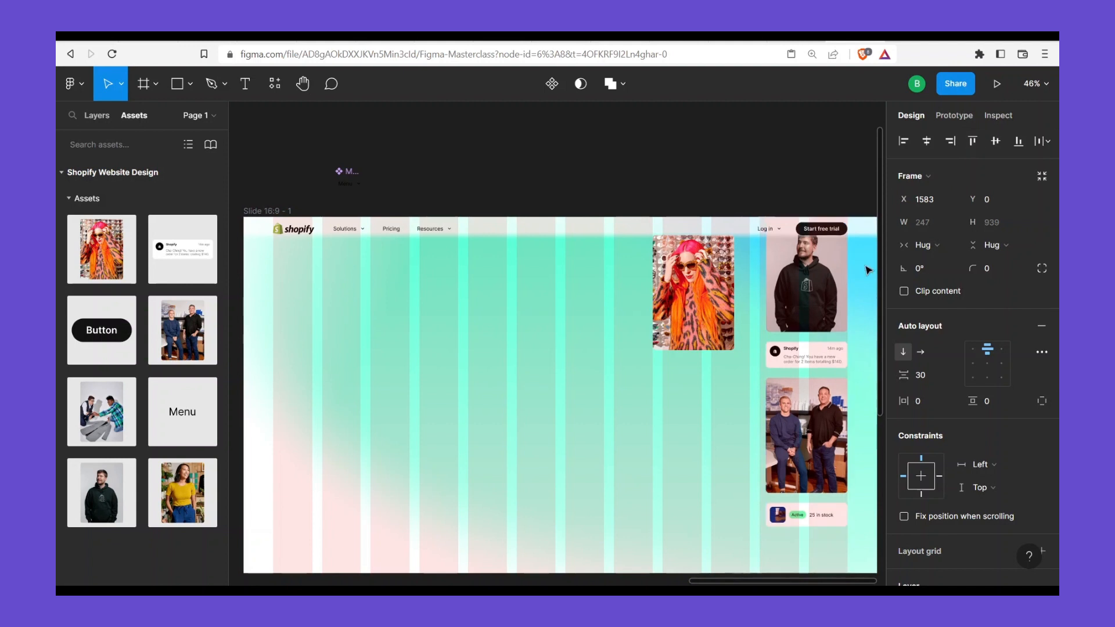
Move the A-morir image down and right to X 1270, Y 139 on the slide
left_click(706, 314)
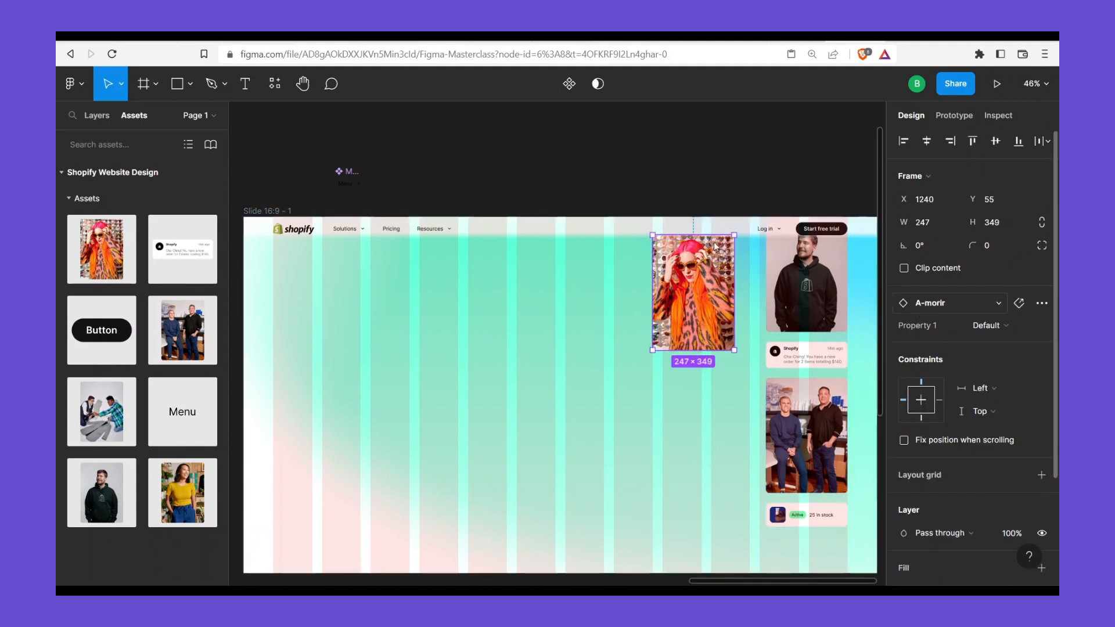
left_click(97, 116)
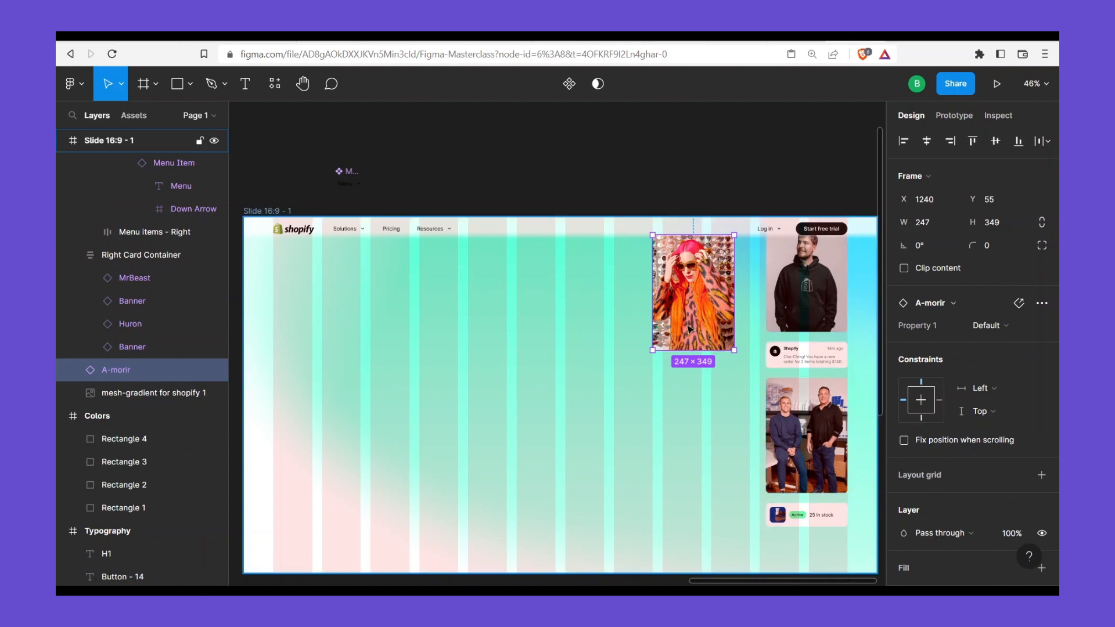
left_click_drag(688, 329, 697, 355)
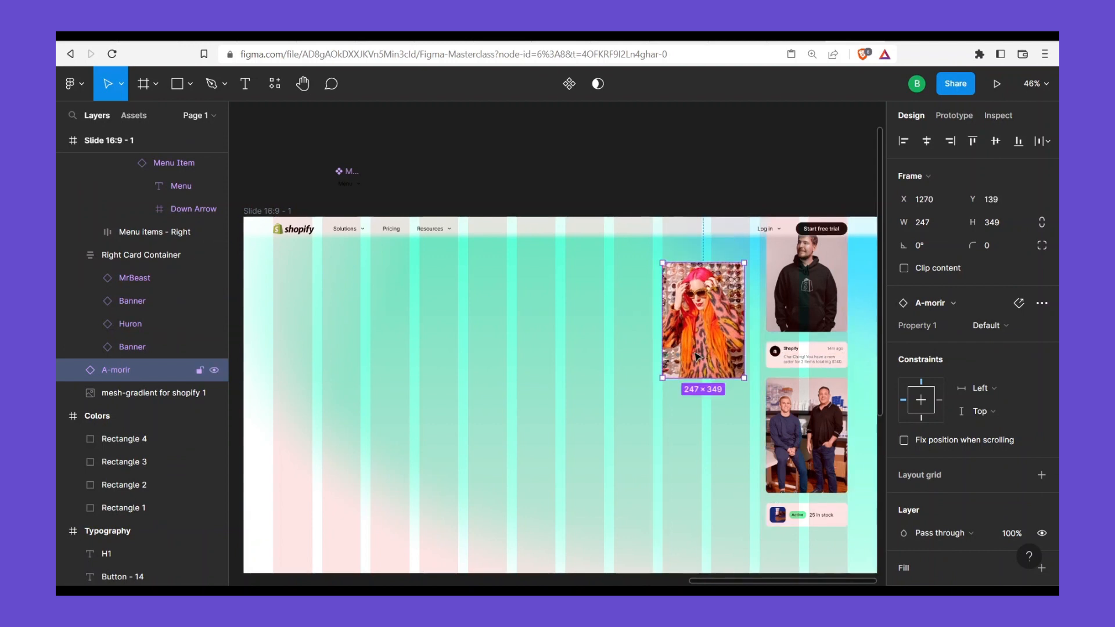
Wrap the A-morir image in an auto layout frame with 0 horizontal and 0 vertical padding
key("shift+a")
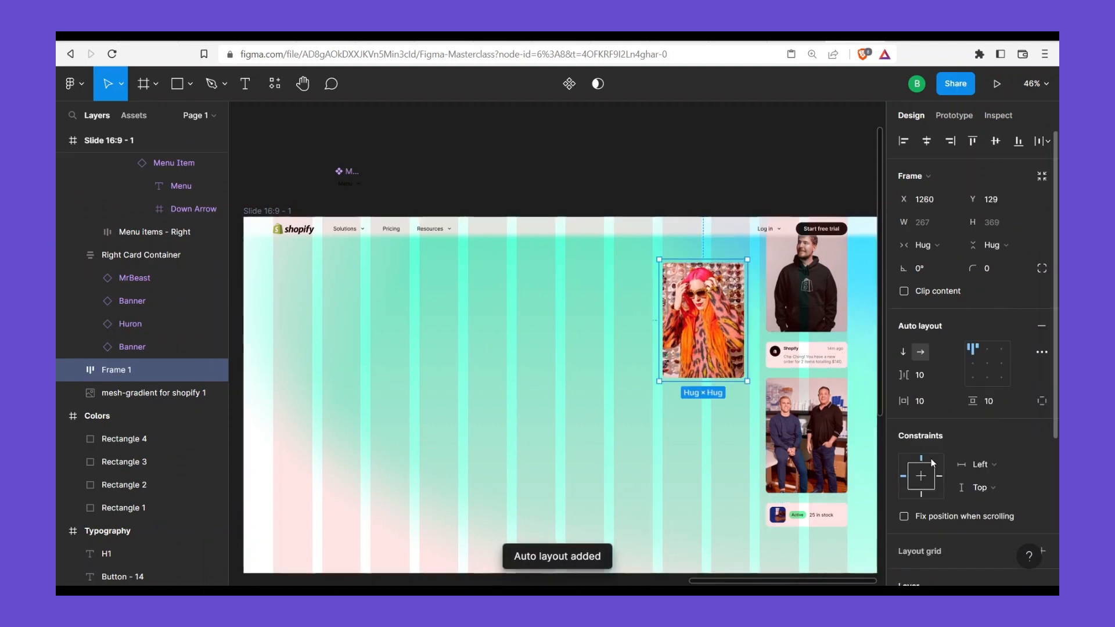
type("0")
key("Tab")
type("0")
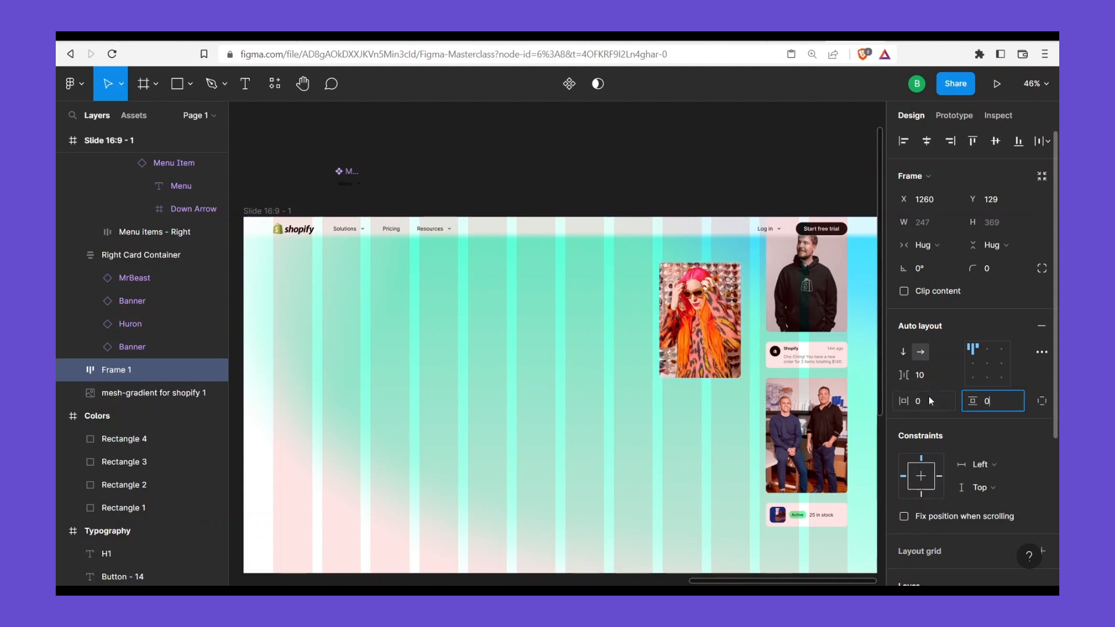
key("Return")
Rename the new auto layout frame as Left Card Container
double_click(120, 361)
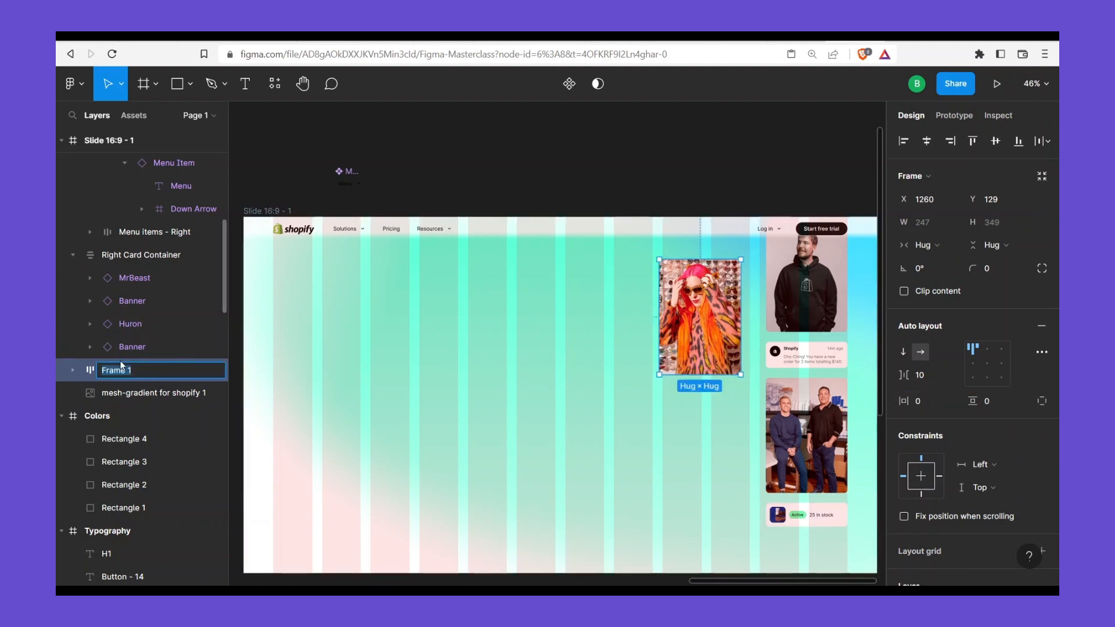
type("Left Card Container")
key("Return")
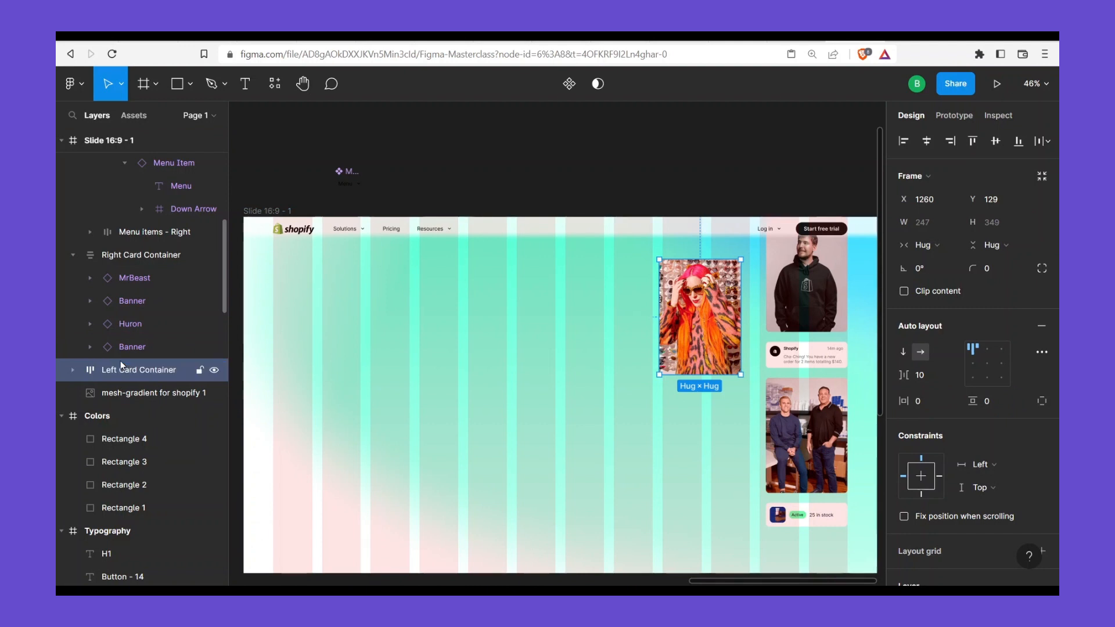
Place a Kirring-Finch image at about X 843, Y 313 and a Banner component below the A-morir image
left_click(142, 116)
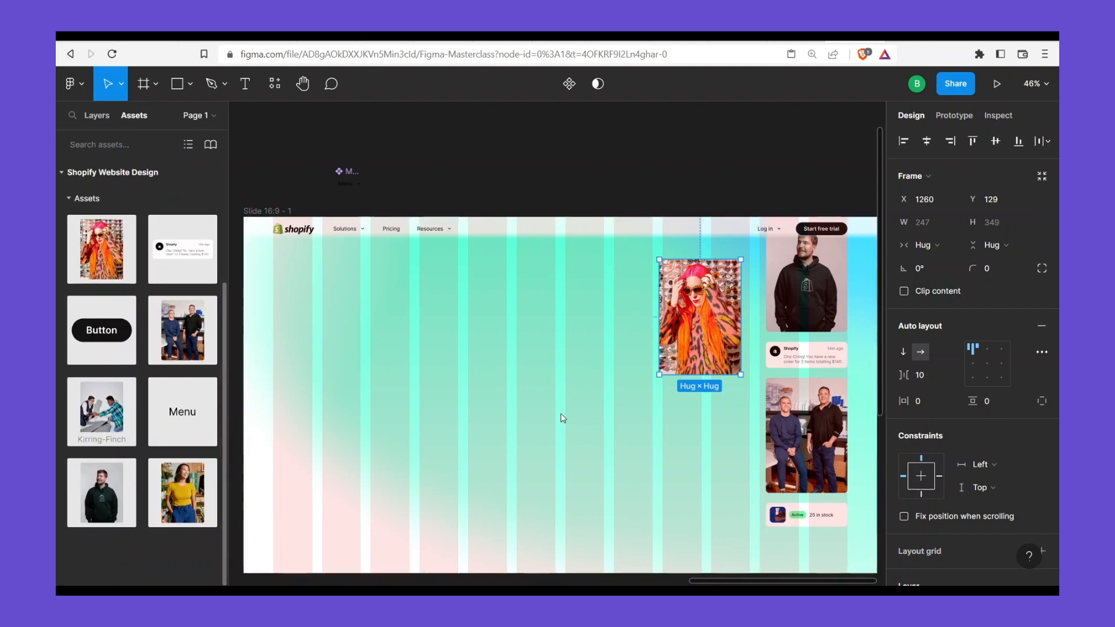
left_click_drag(110, 423, 580, 391)
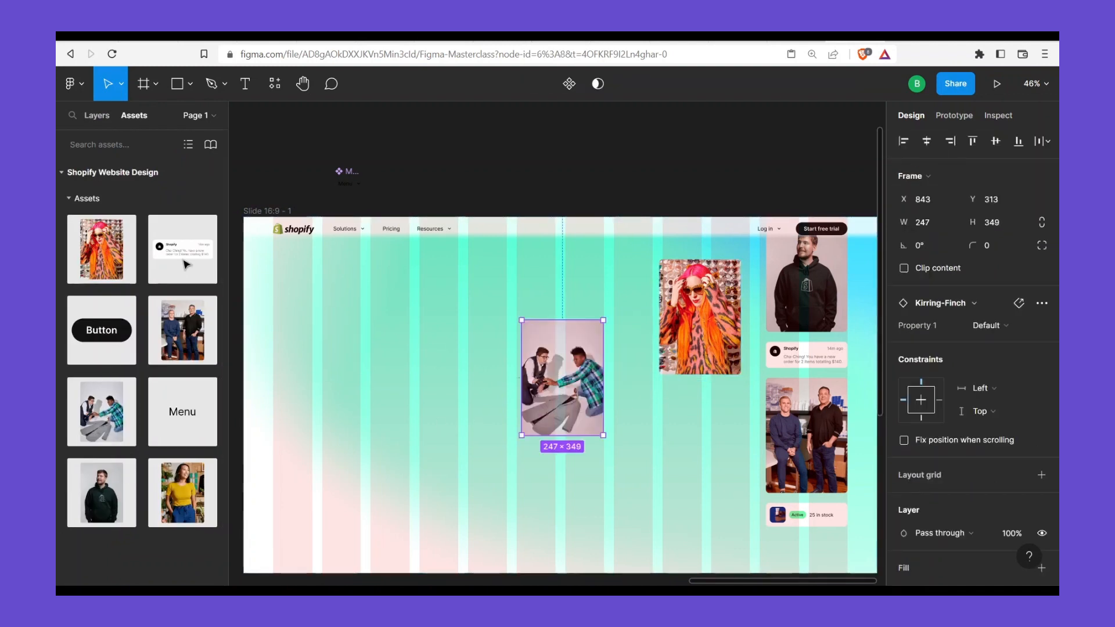
left_click_drag(183, 250, 668, 433)
Switch the Left Card Container to vertical layout and move the loose banner into it below the A-morir image
left_click(697, 343)
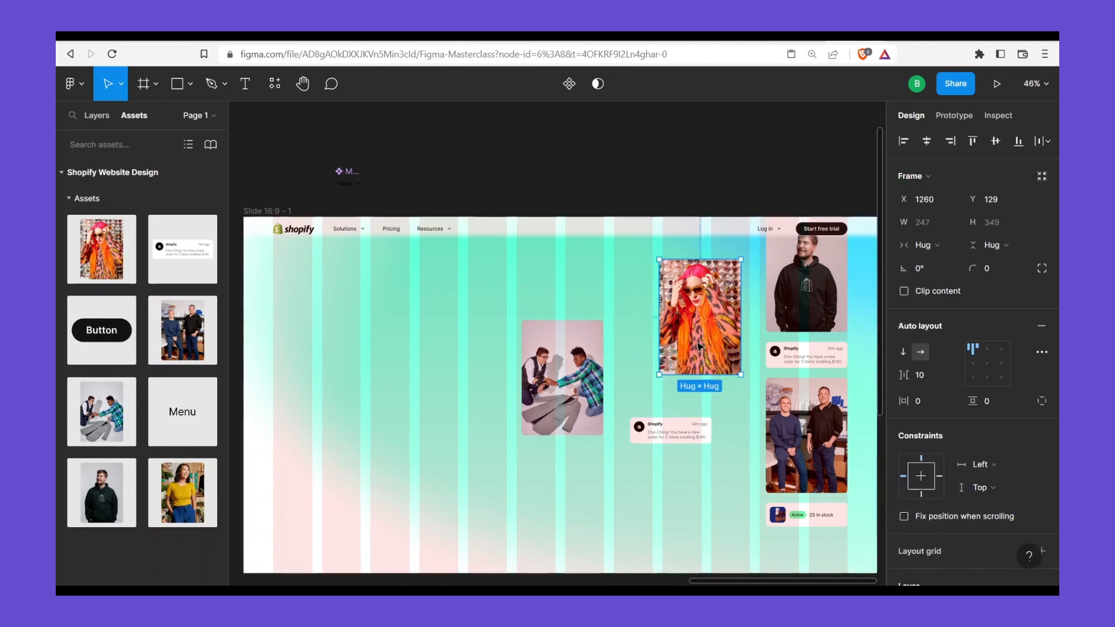
left_click(904, 353)
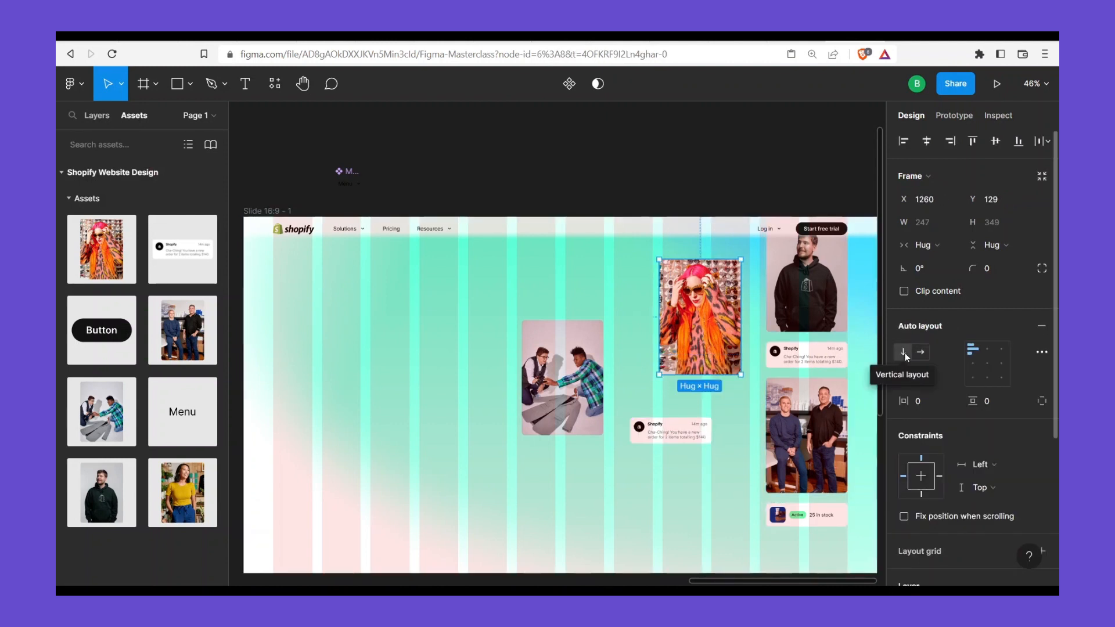
left_click_drag(669, 433, 701, 380)
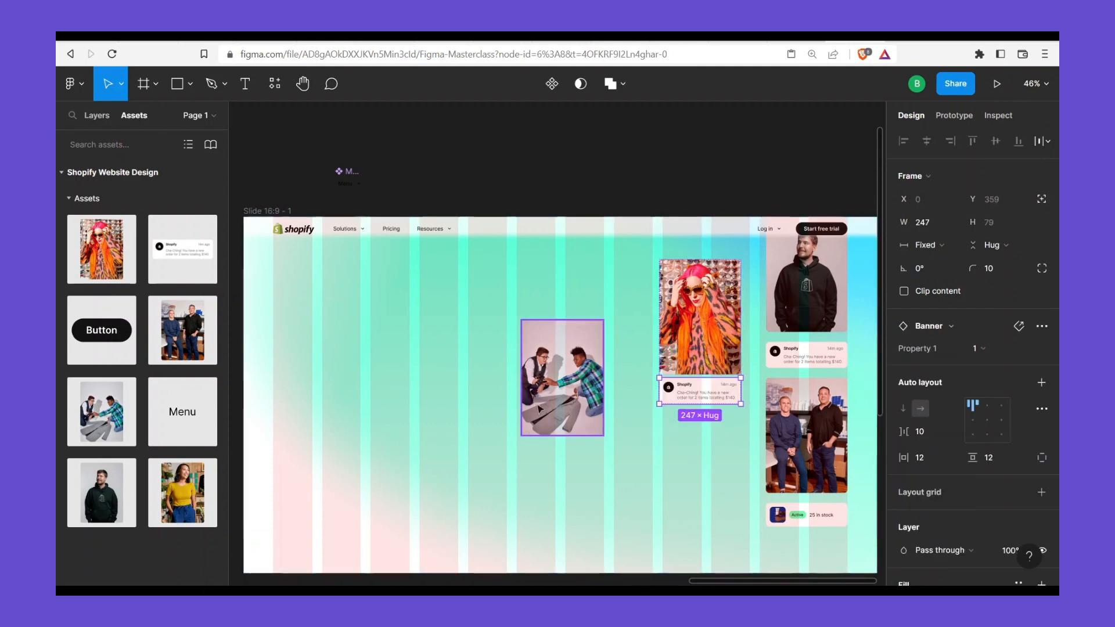
Set the Left Card Container's vertical spacing between items to 30
left_click(701, 340)
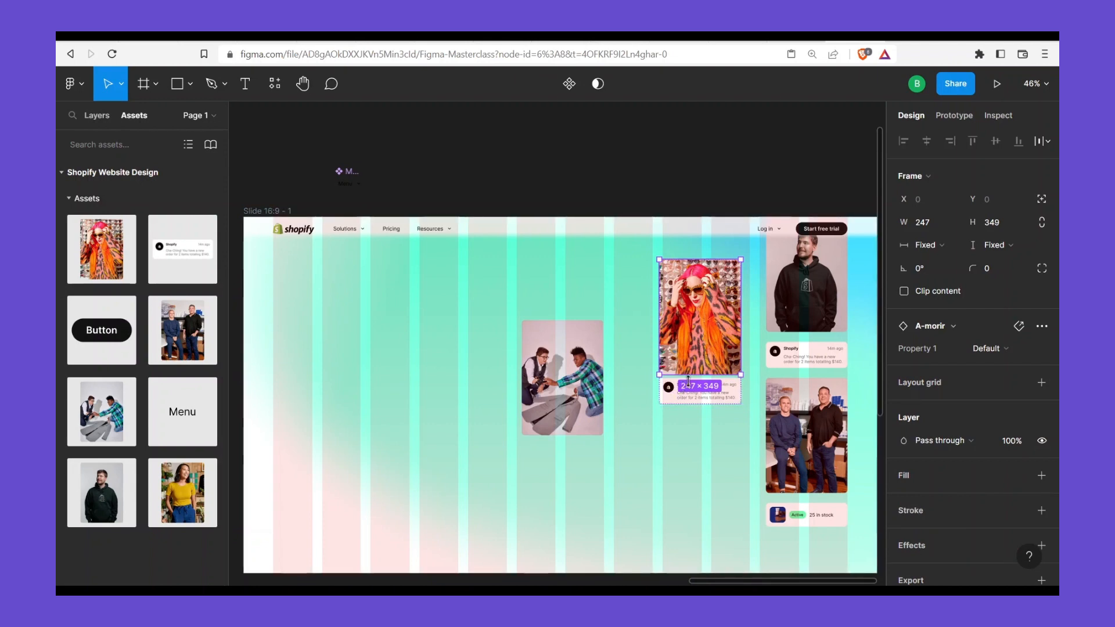
scroll(688, 381, "up", 5)
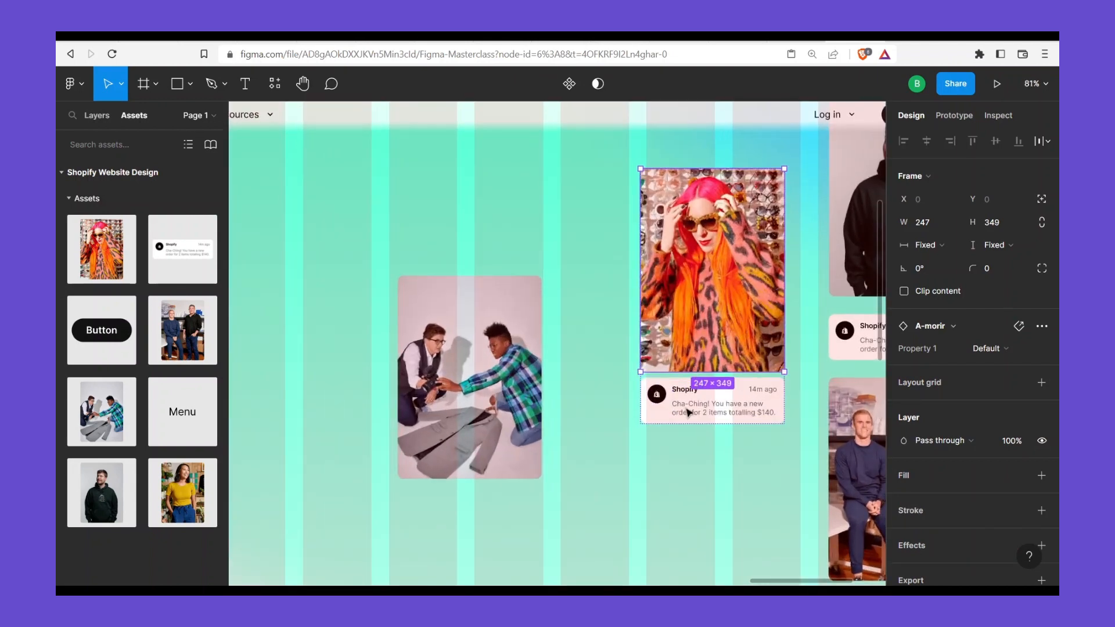
key("Tab")
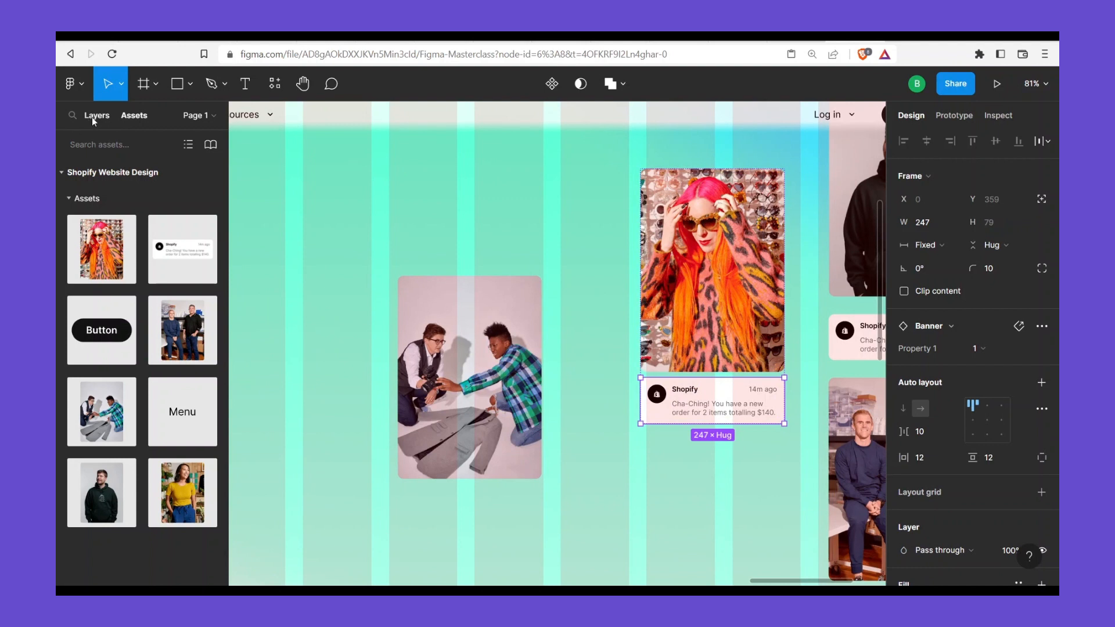
key("alt+1")
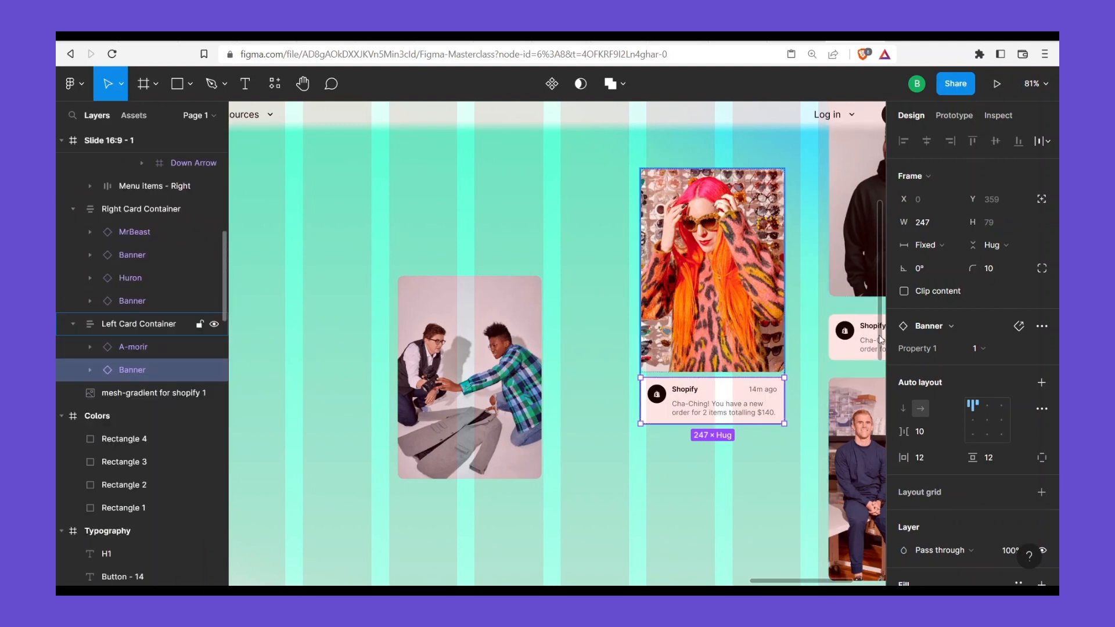
key("Escape")
left_click(932, 378)
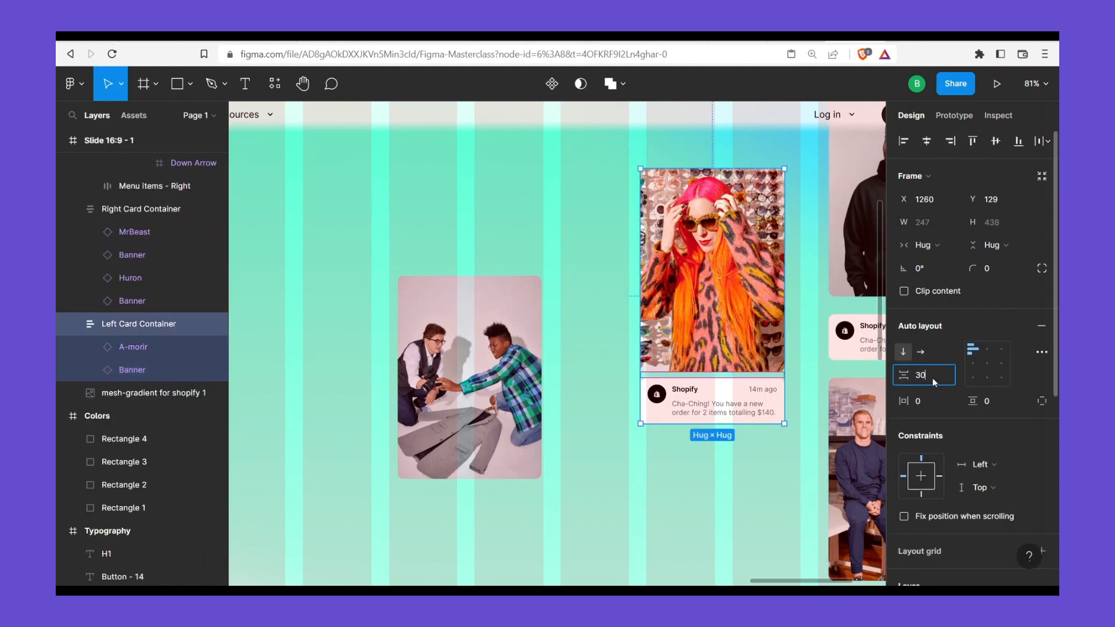
type("30")
key("Return")
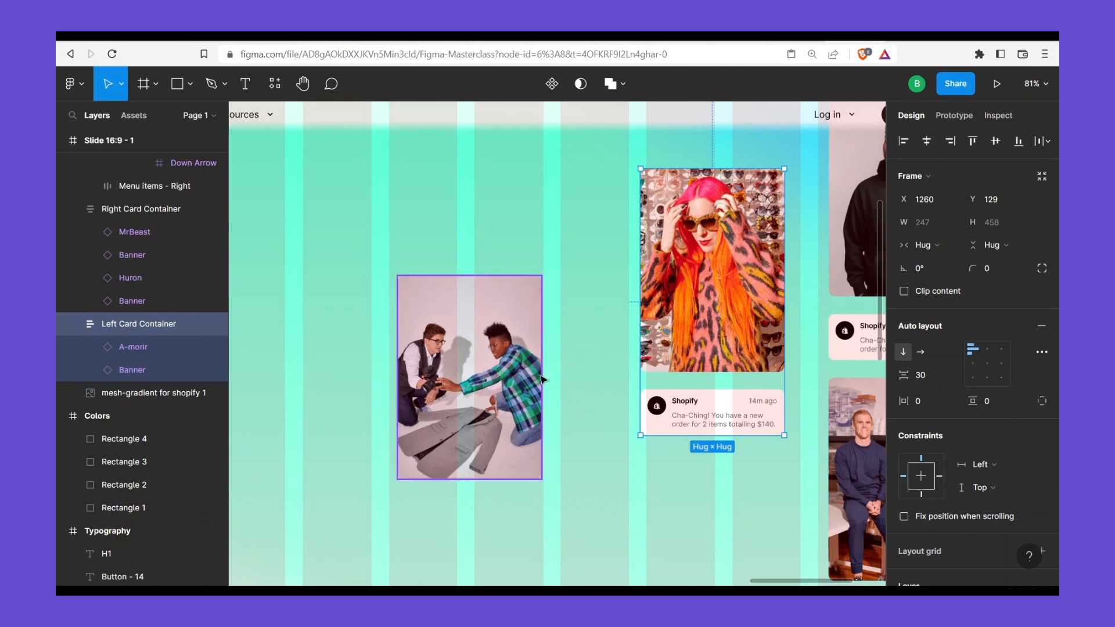
Move the Kirring-Finch image into the Left Card Container below the banner
left_click_drag(541, 378, 731, 431)
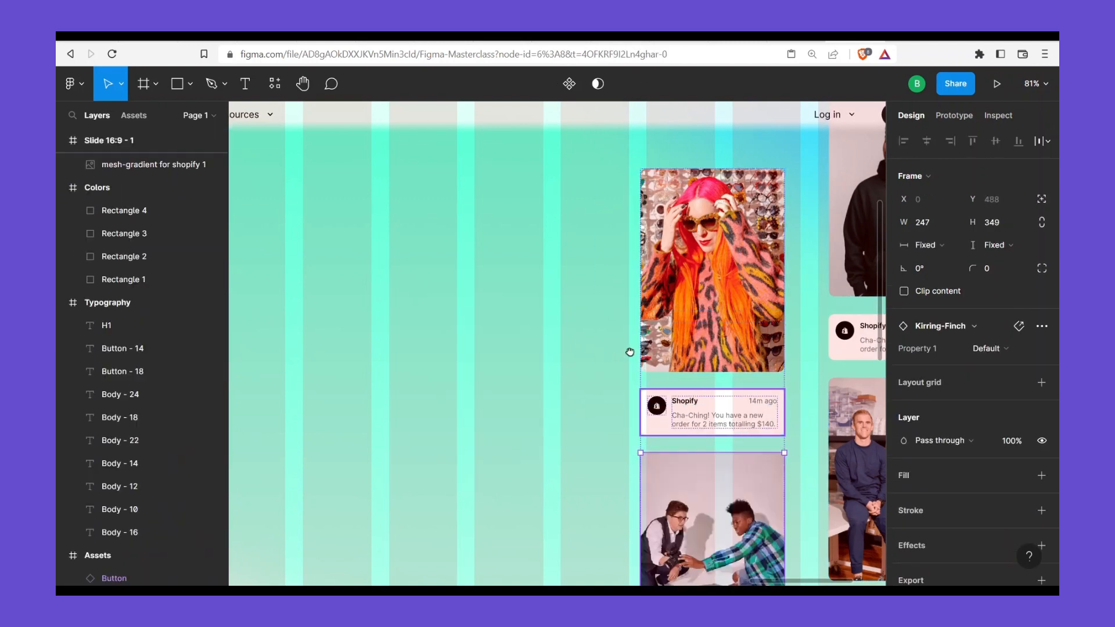
left_click_drag(630, 352, 635, 387)
scroll(631, 353, "down", 1)
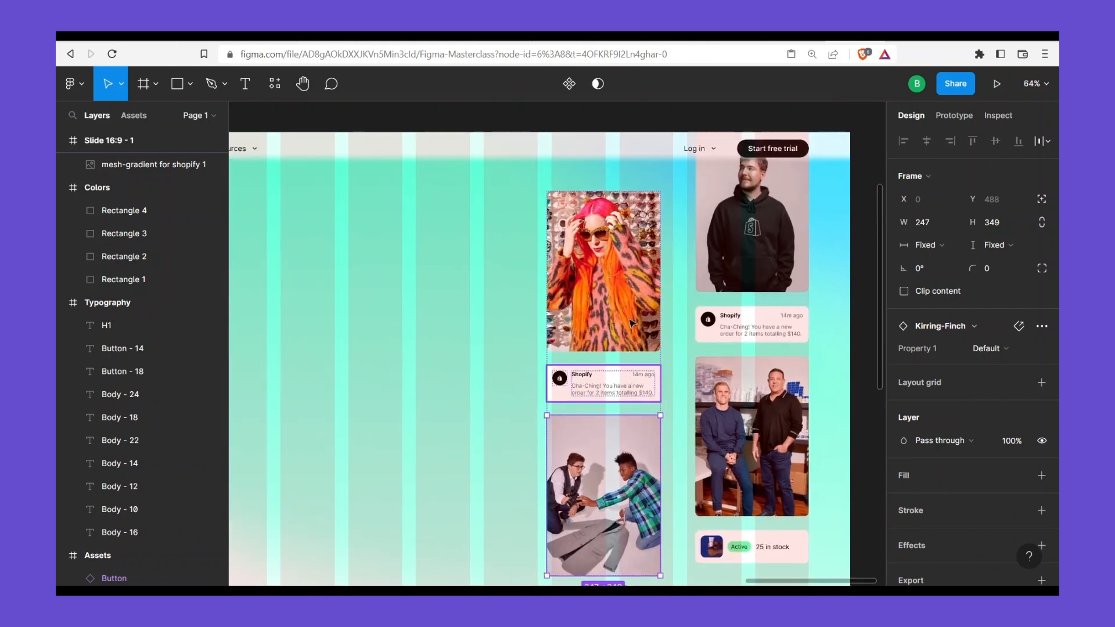
Add a Banner component to the top of the Left Card Container, above the A-morir image
left_click(631, 323)
scroll(629, 337, "up", 3)
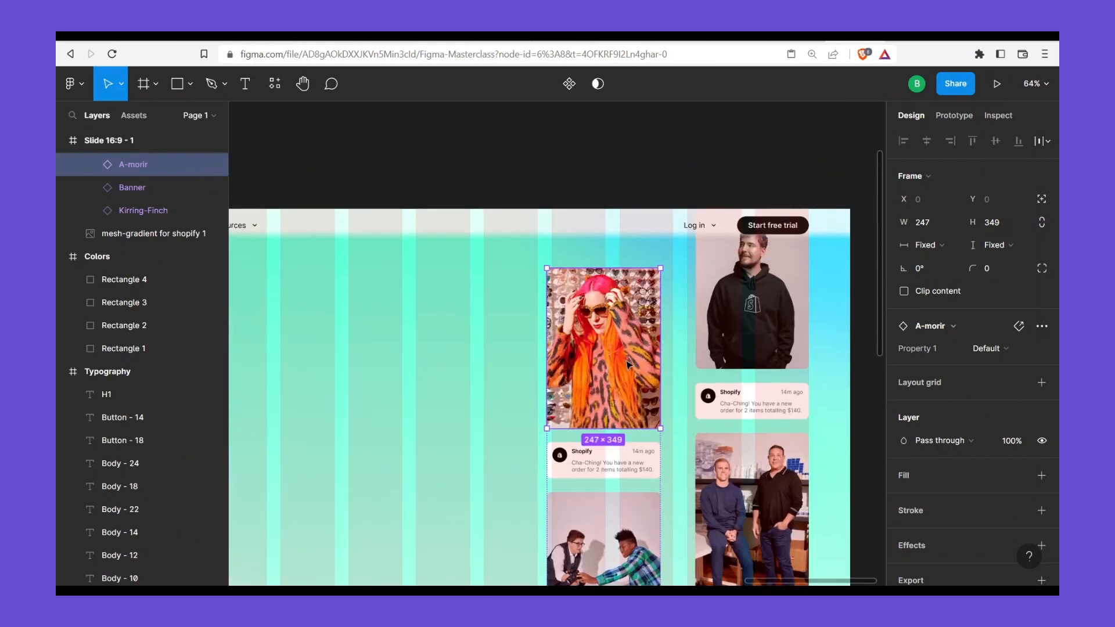
left_click_drag(640, 391, 650, 395)
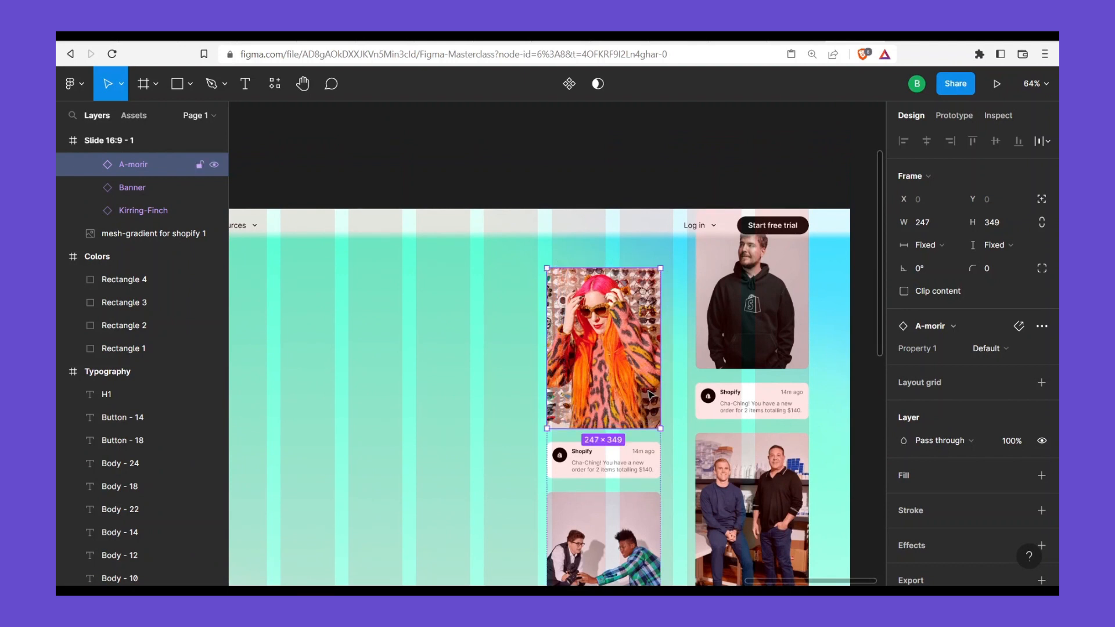
left_click(139, 119)
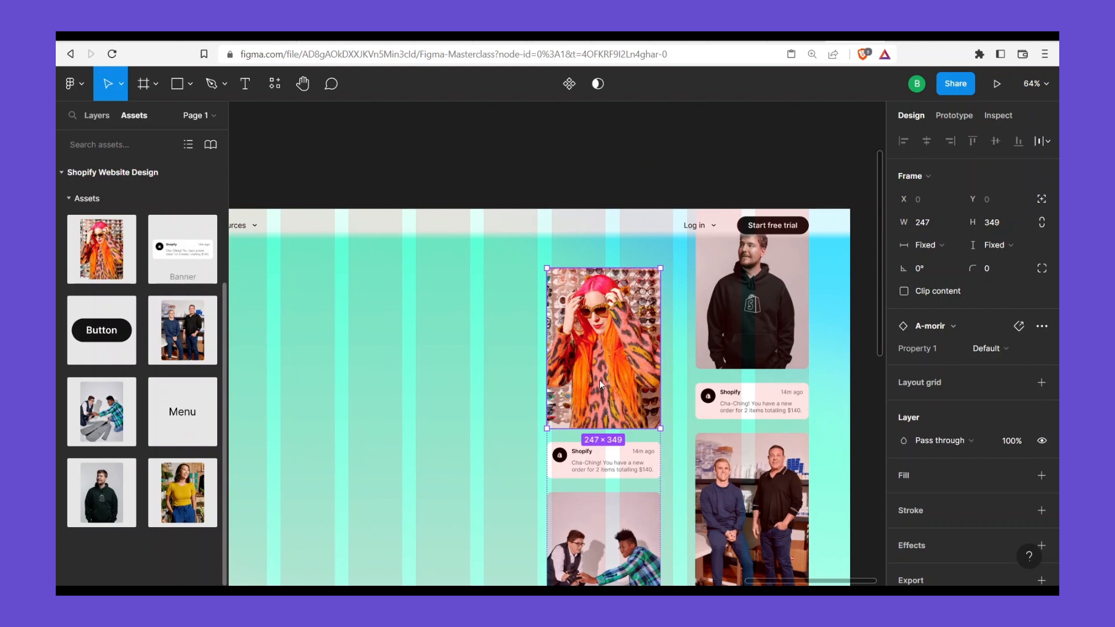
left_click_drag(600, 384, 604, 333)
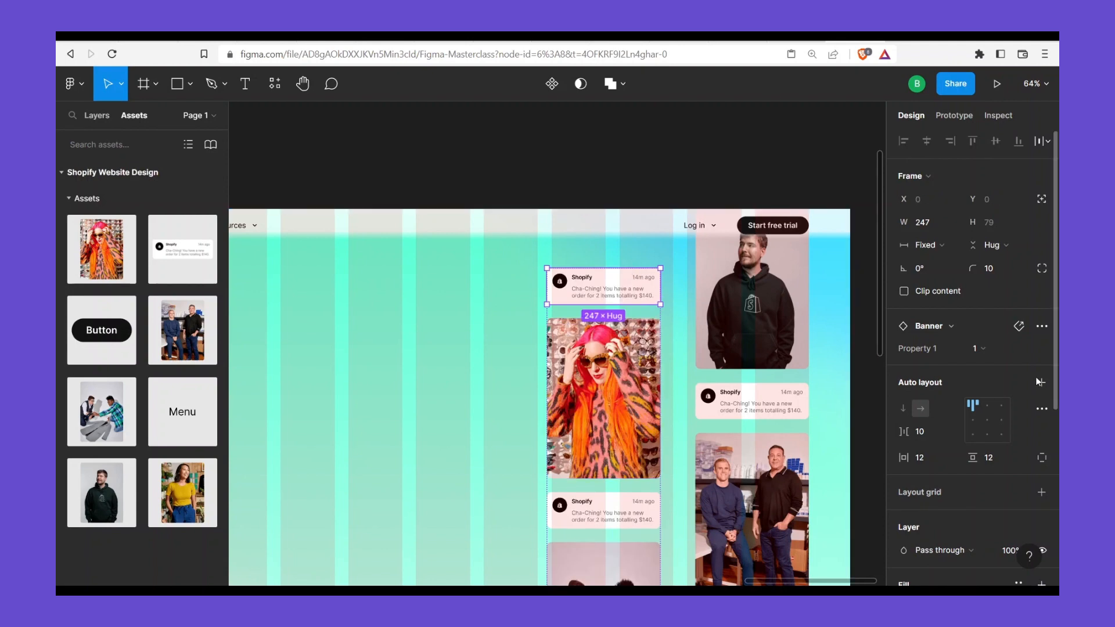
Set Property 1 of the top banner to 3 and of the banner below the A-morir image to 4
left_click(999, 350)
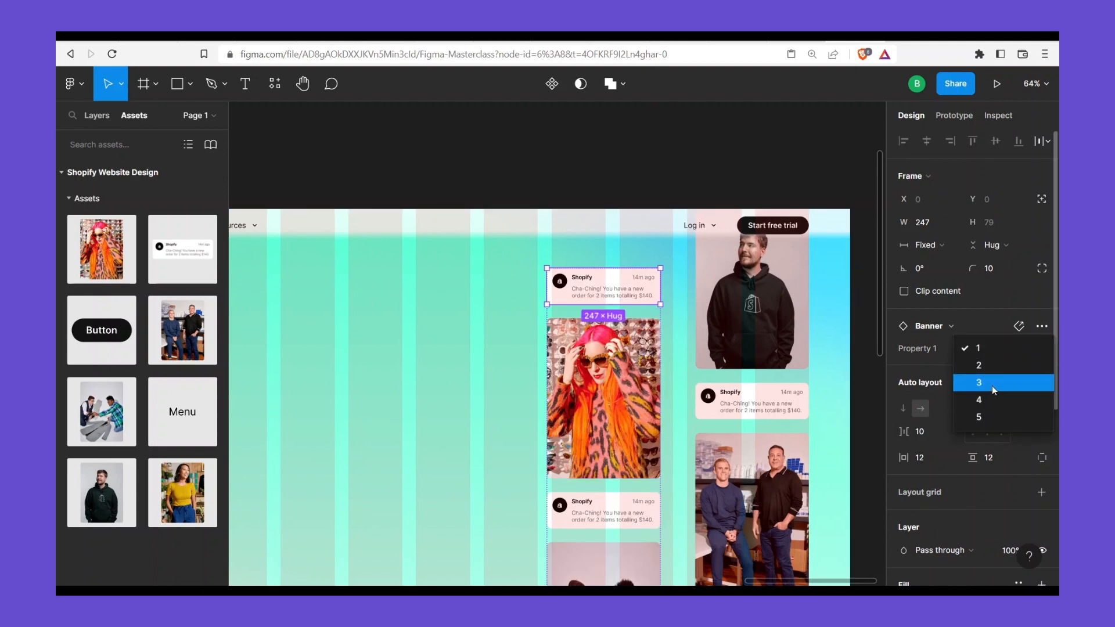
key("Return")
scroll(631, 383, "down", 3)
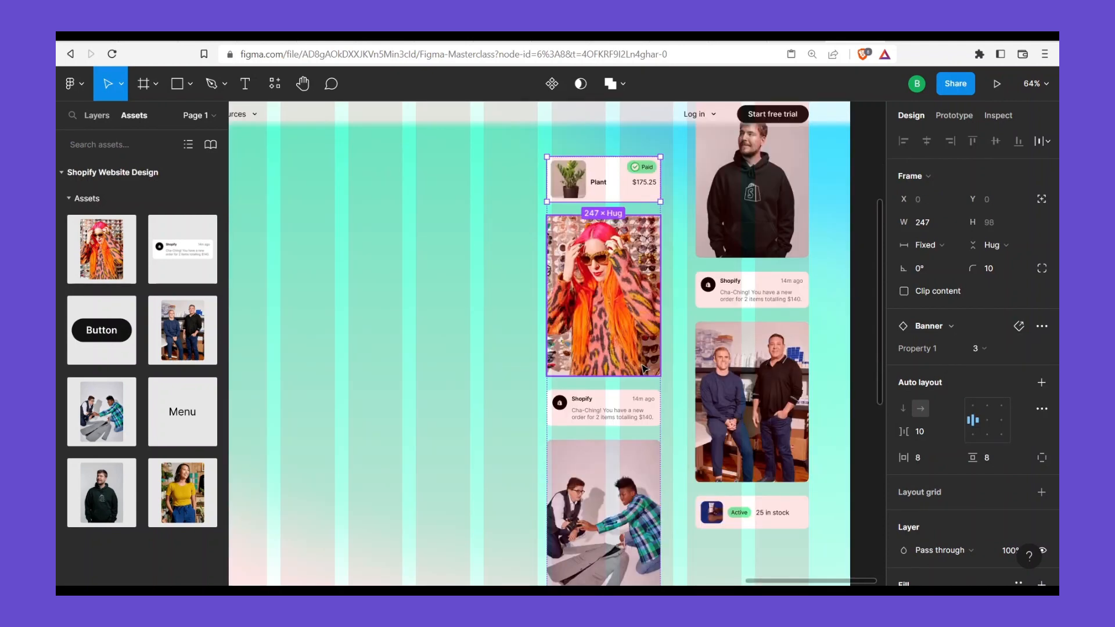
left_click(630, 390)
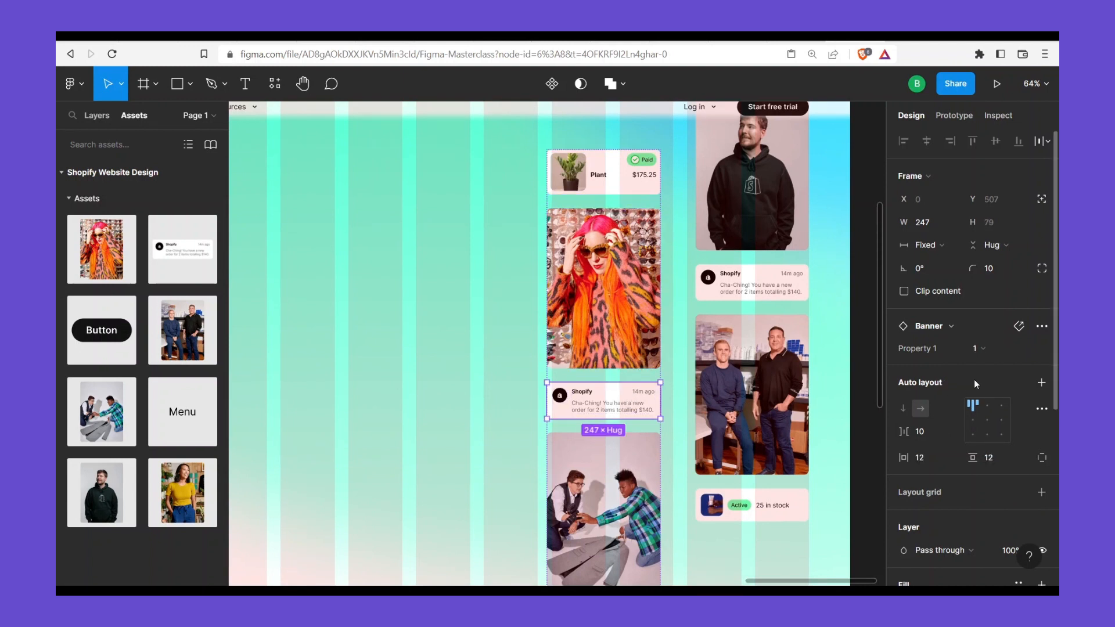
left_click(994, 349)
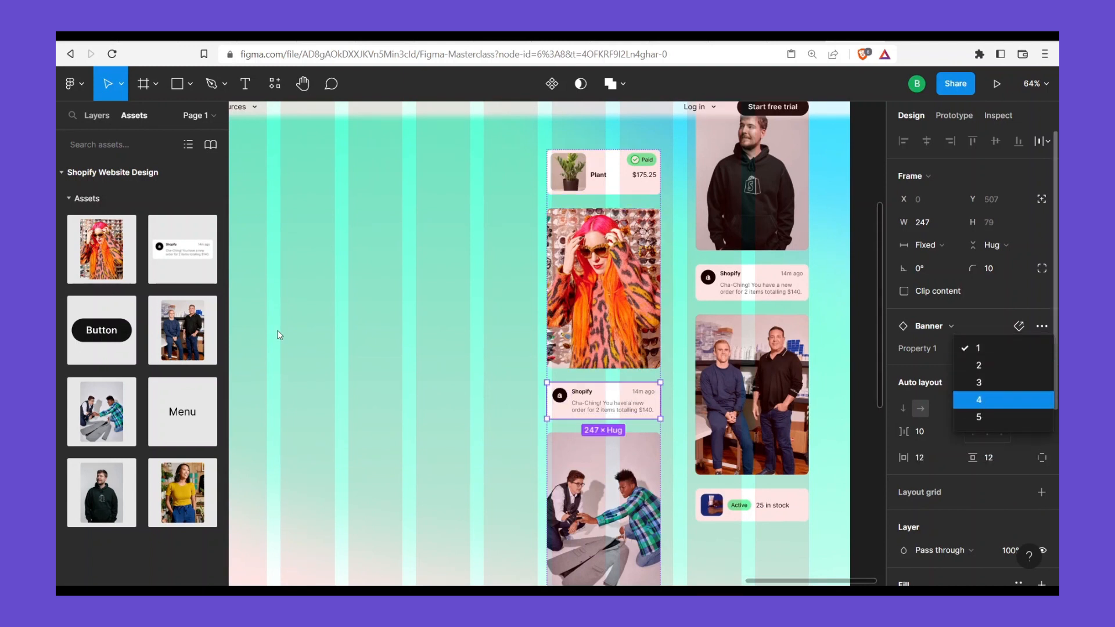
key("Return")
scroll(456, 307, "down", 2)
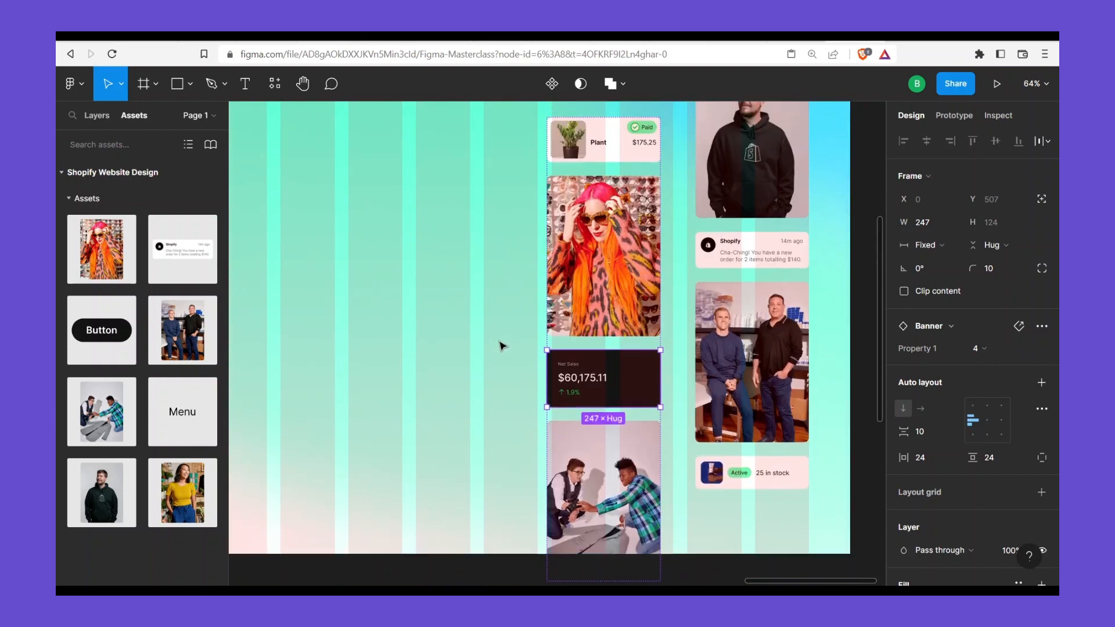
Move the whole Left Card Container up to the slide's top edge, at about X 1290, Y 0
scroll(498, 342, "up", 2)
left_click_drag(467, 326, 422, 277)
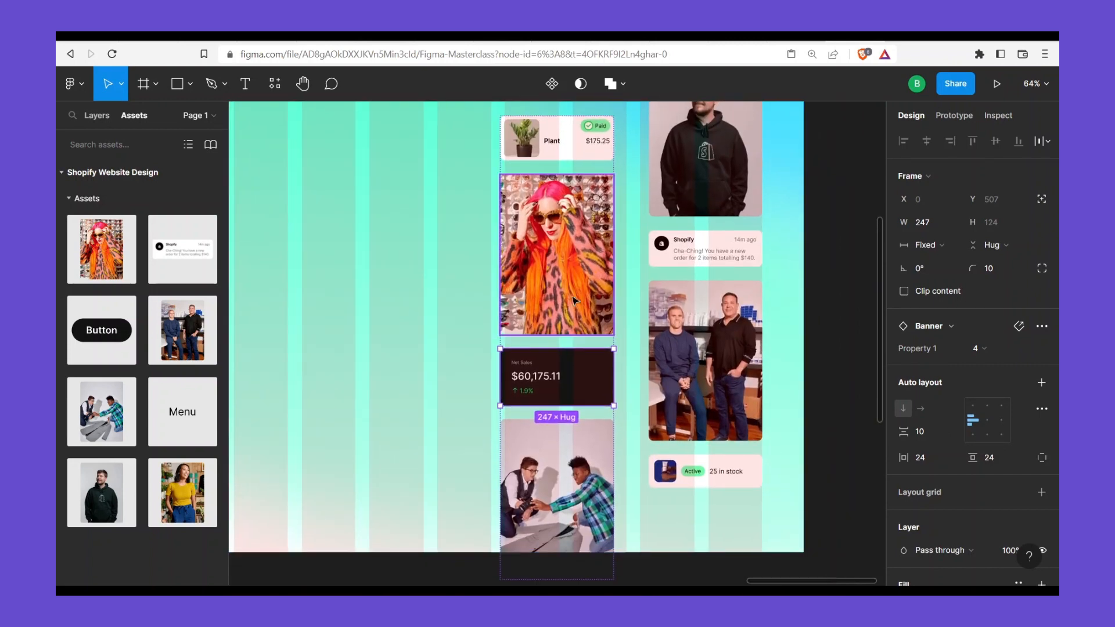
left_click(572, 297)
left_click(589, 168)
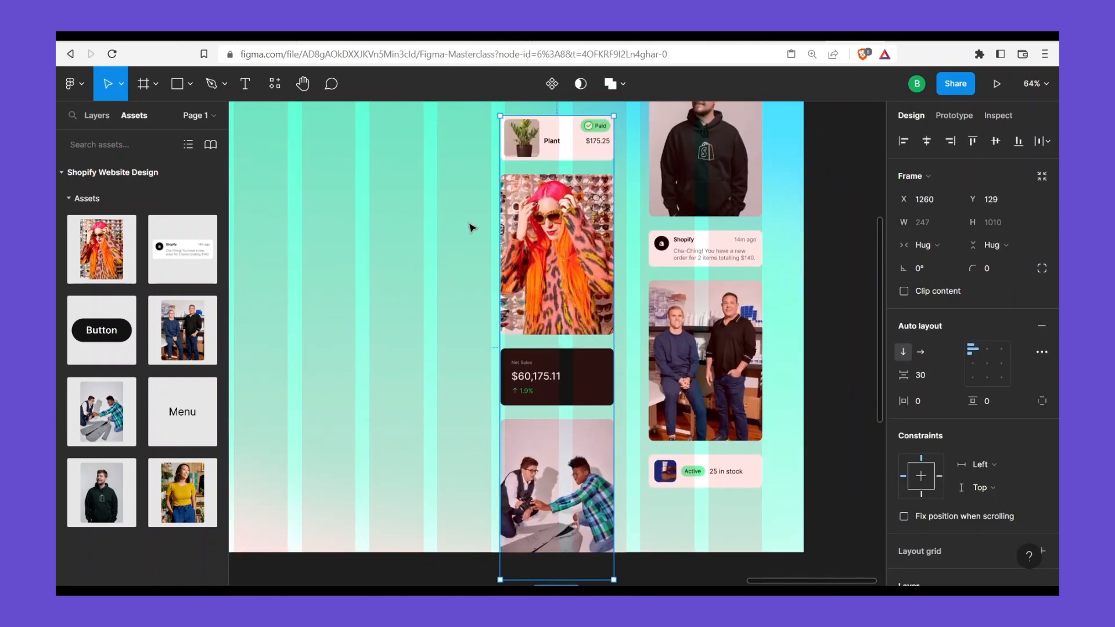
scroll(472, 227, "up", 3)
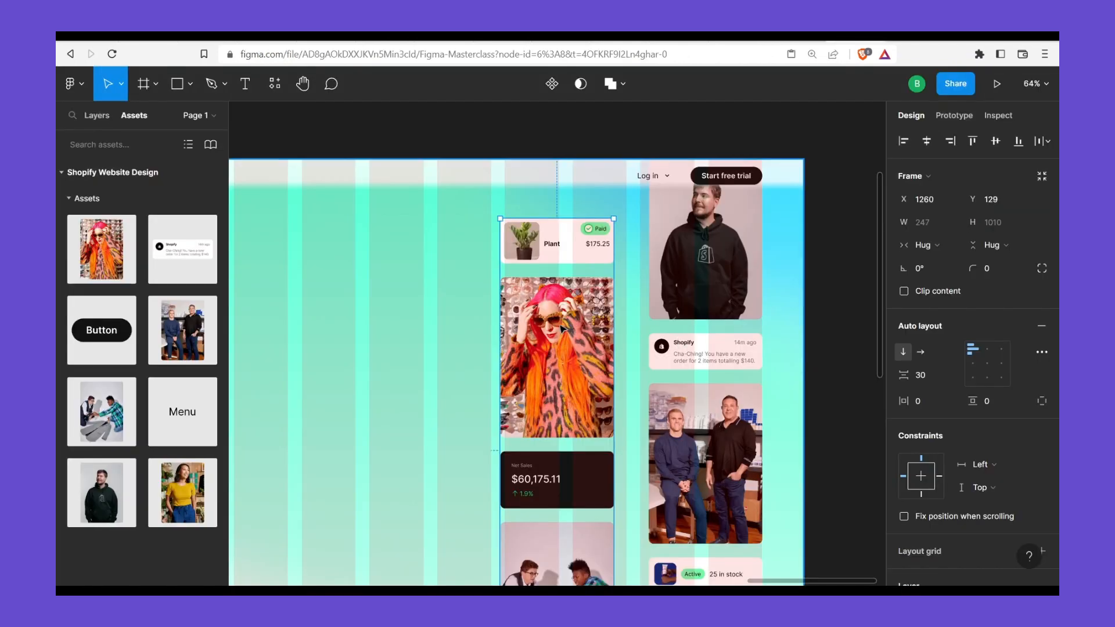
left_click_drag(581, 297, 557, 317)
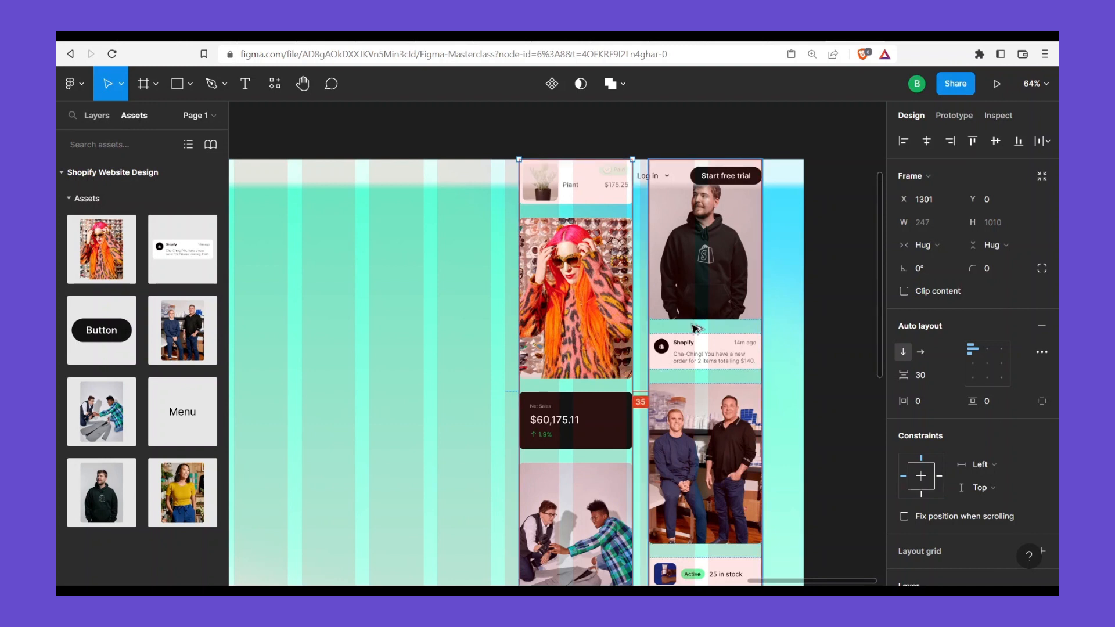
key("alt+0")
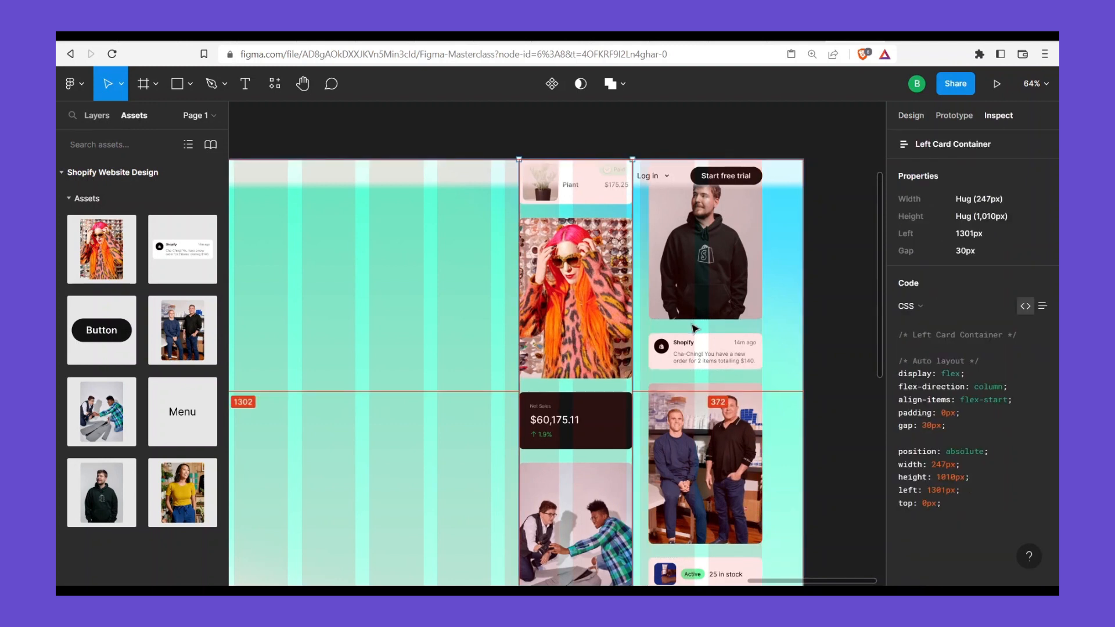
key("ctrl+z")
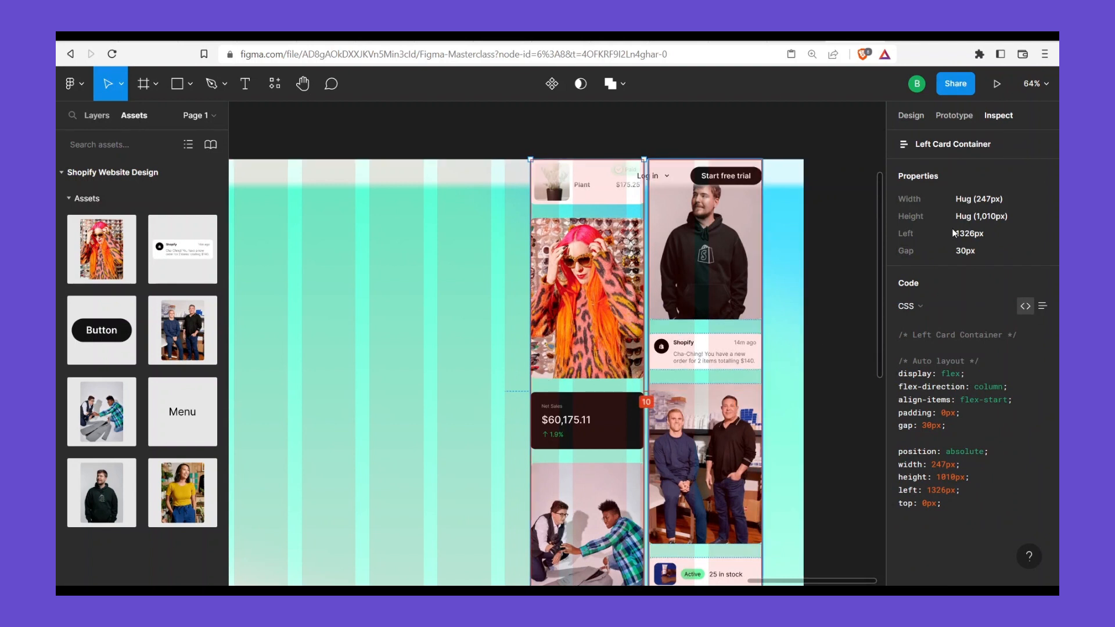
left_click(915, 118)
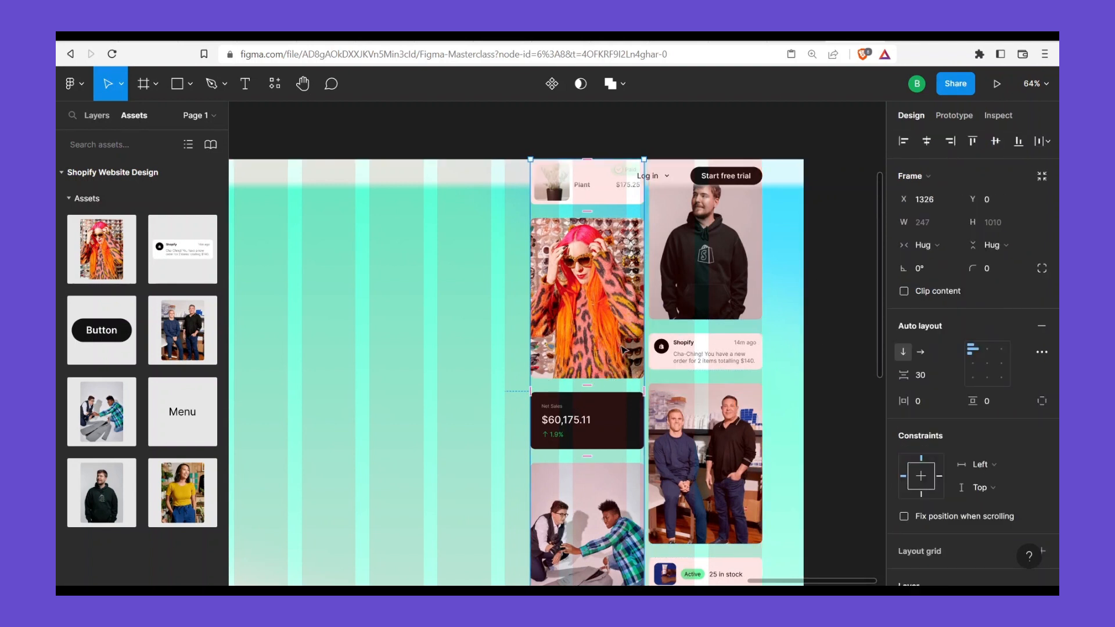
mouse_move(622, 349)
left_mouse_down()
mouse_move(592, 350)
mouse_move(606, 351)
left_mouse_up()
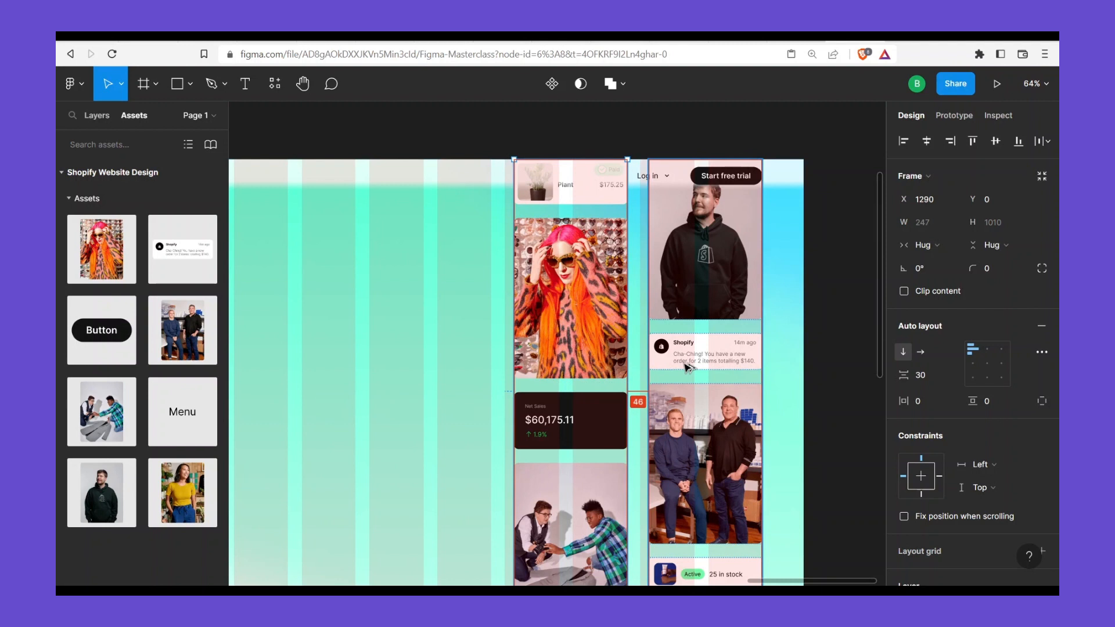
Nudge the Left Card Container horizontally to X 1306, leaving a 30 px gap to the right card column, and deselect it
key("Right")
key("Right")
key("Right")
key("Right")
key("Right")
key("Right")
key("Right")
key("Right")
key("Right")
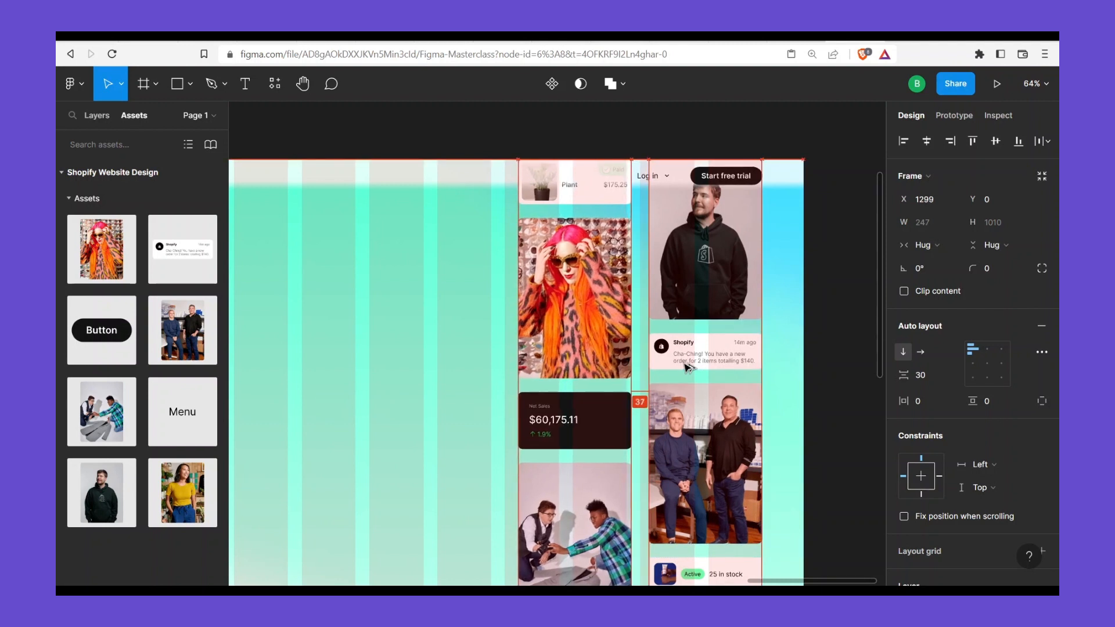
key("Right")
key("Right")
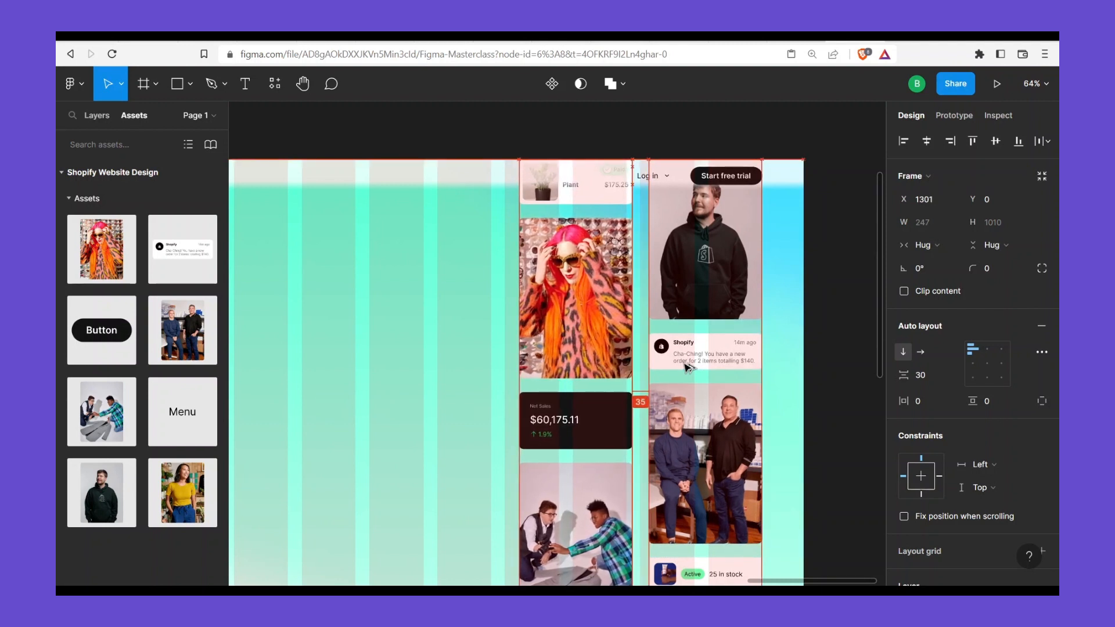
key("Left")
key("Left")
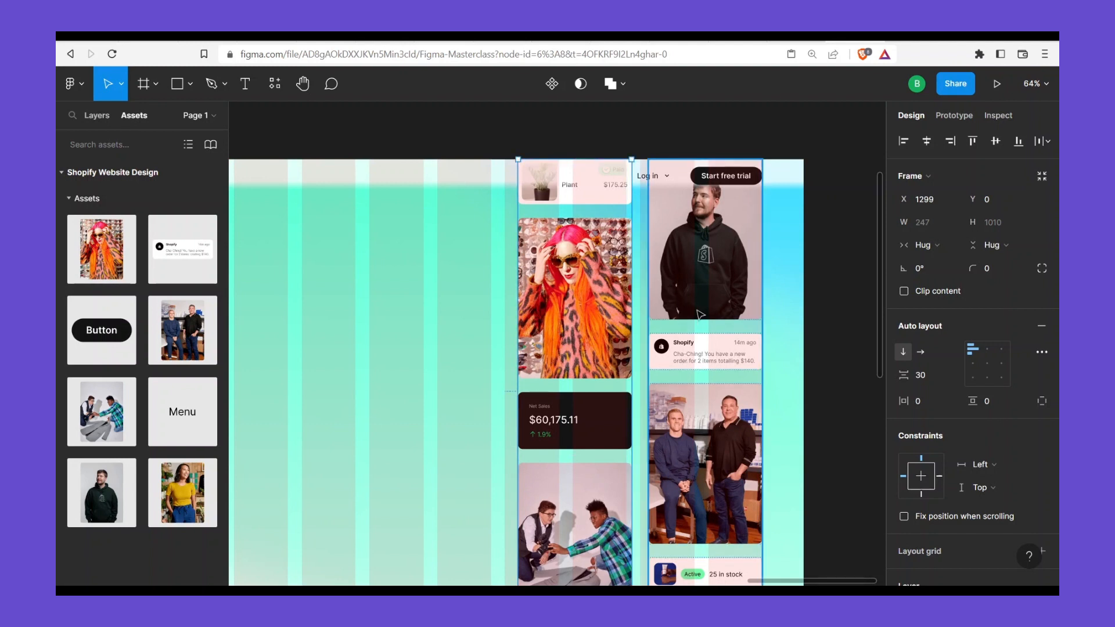
key("alt")
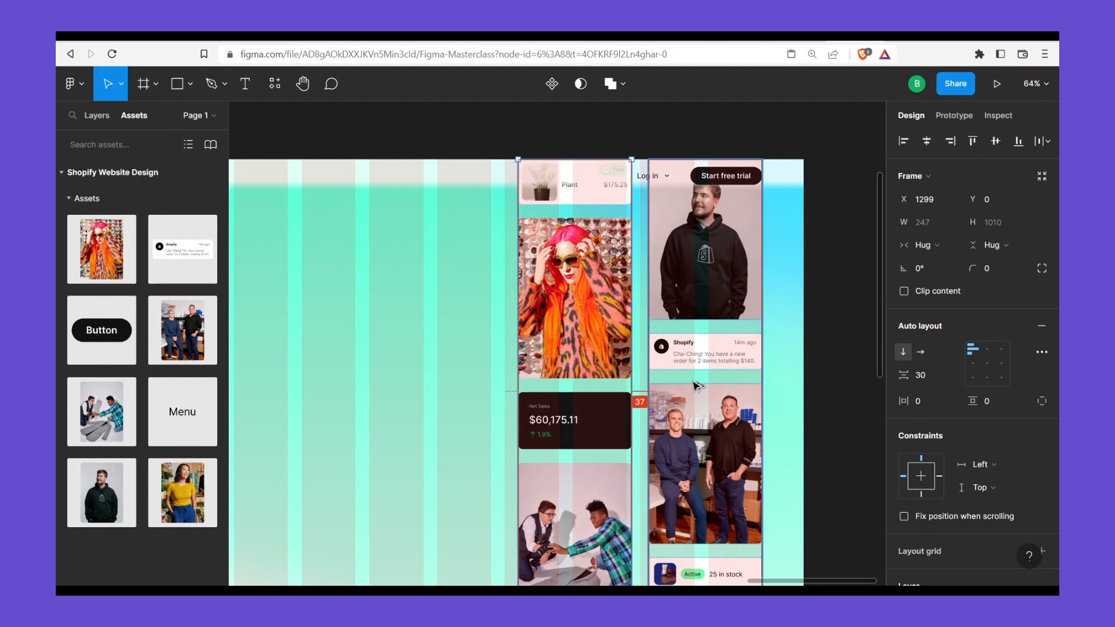
key("Right")
key("Right")
key("Right")
key("Right")
key("Right")
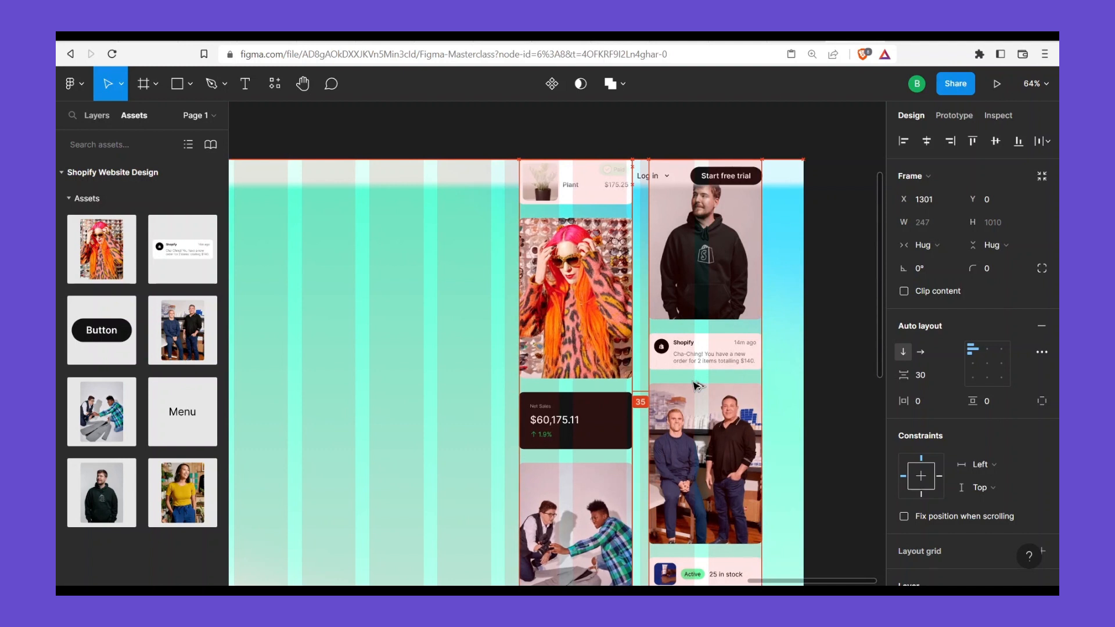
key("Right")
key("Right")
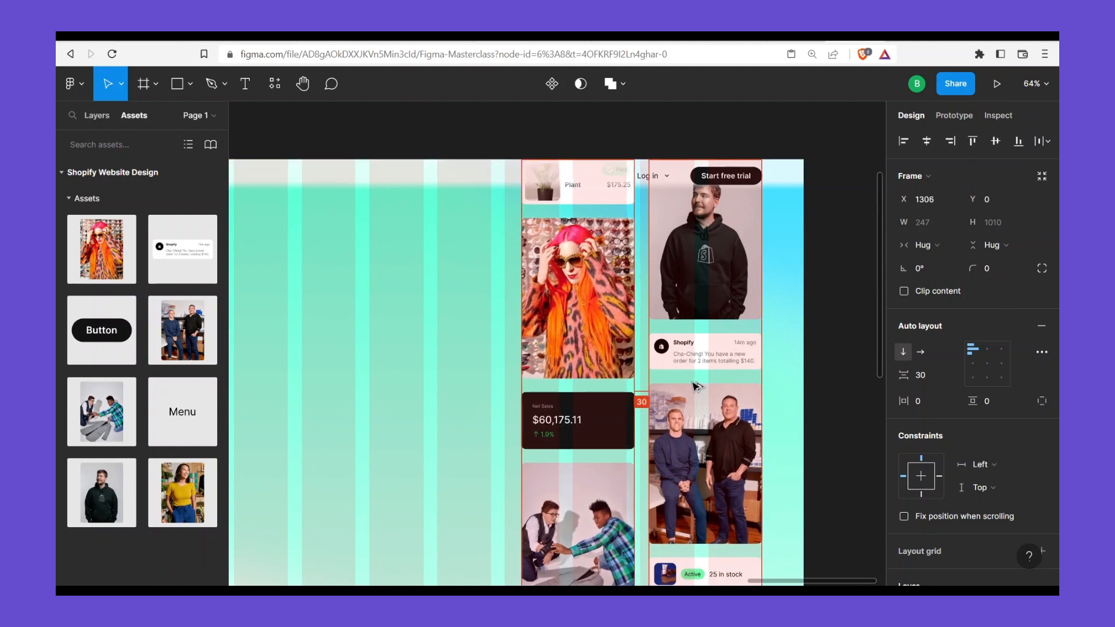
key("Tab")
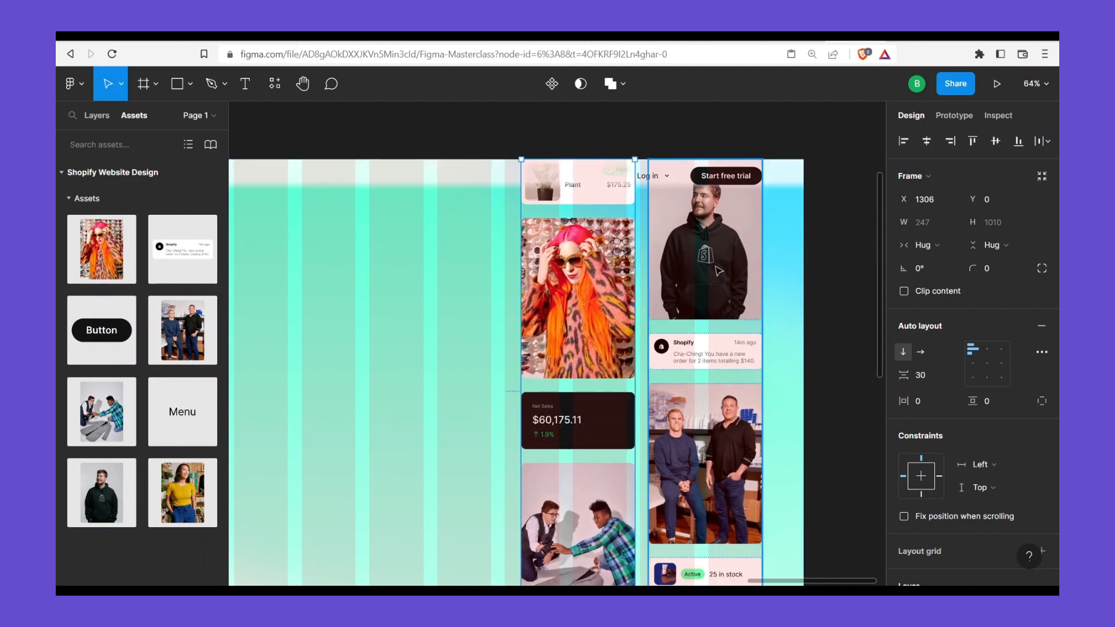
key("Escape")
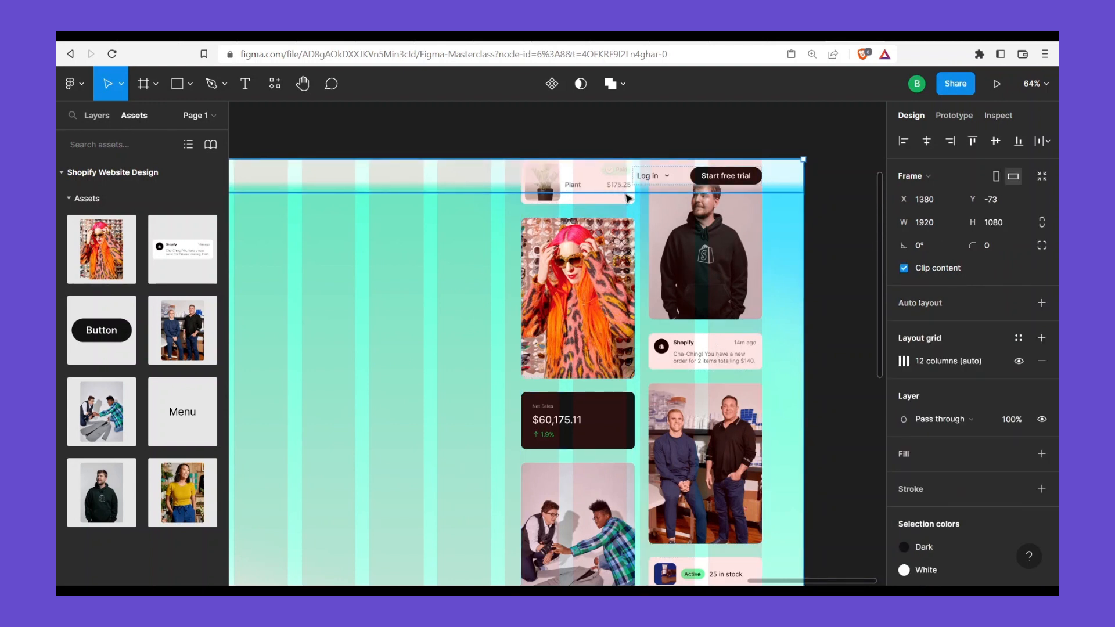
Add The Sill image to the right card column and reorder it to sit directly below the Shopify notification banner
scroll(591, 383, "down", 3)
scroll(591, 384, "down", 1)
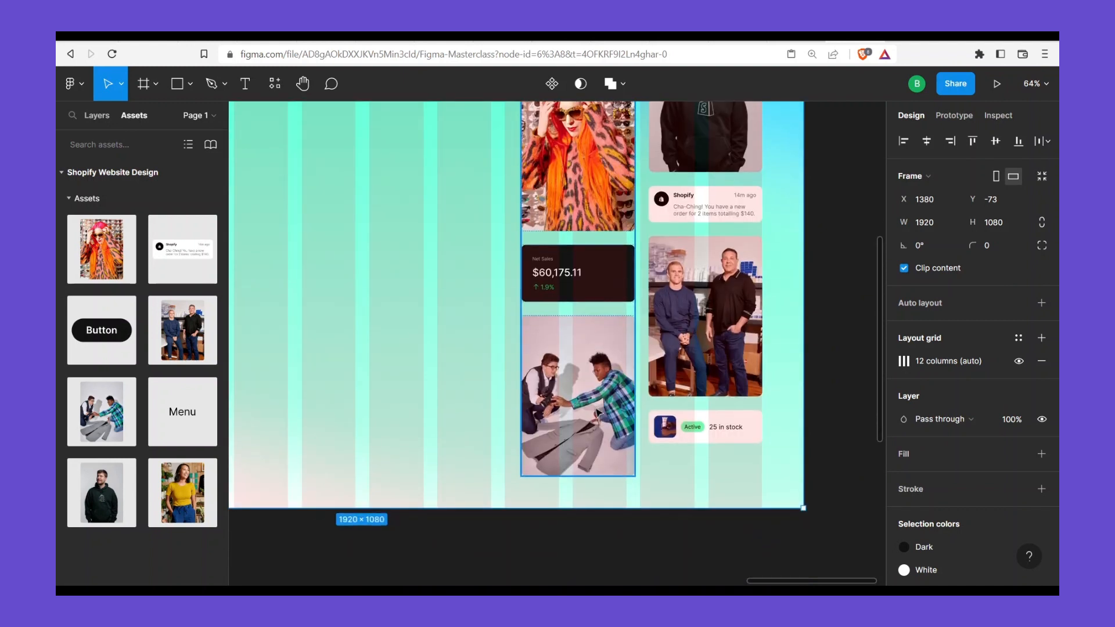
left_click(597, 413)
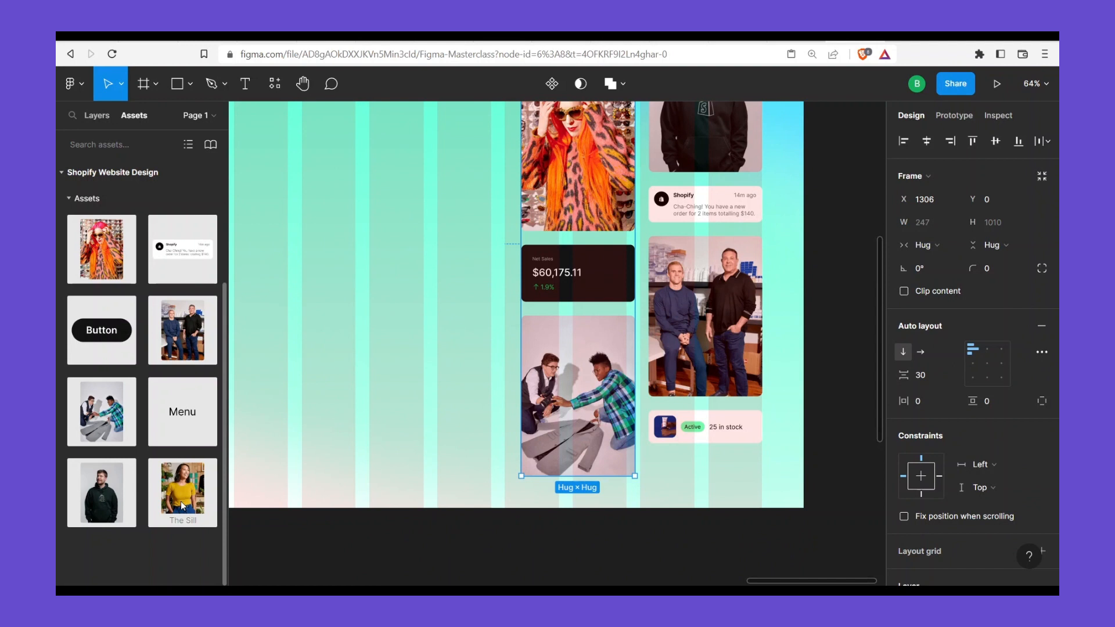
left_click_drag(405, 467, 423, 283)
left_click_drag(698, 397, 724, 440)
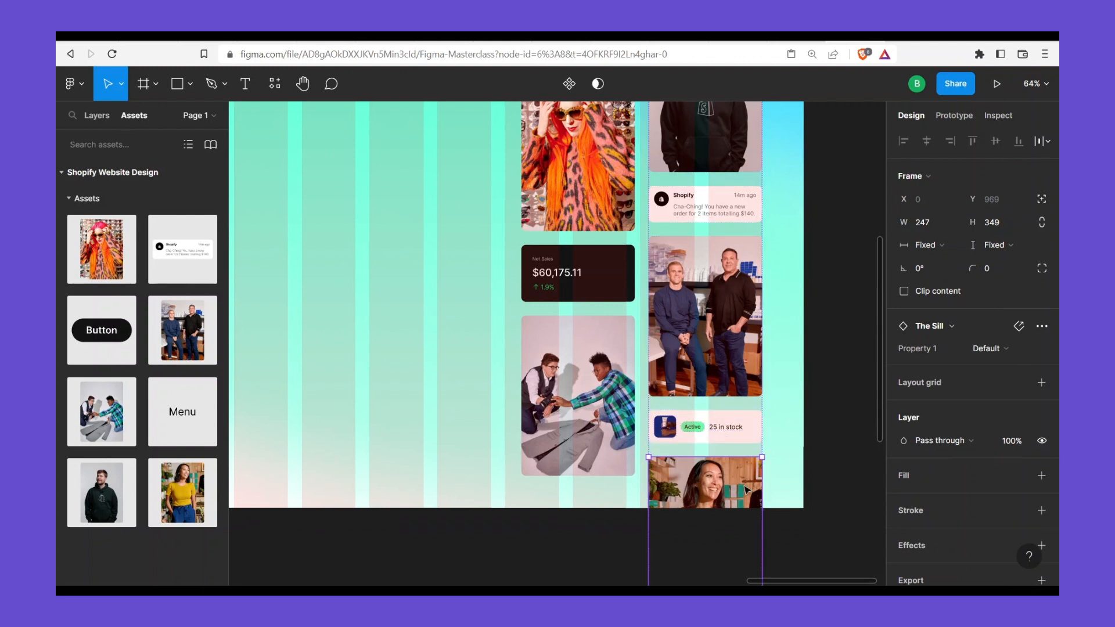
key("Up")
key("Up")
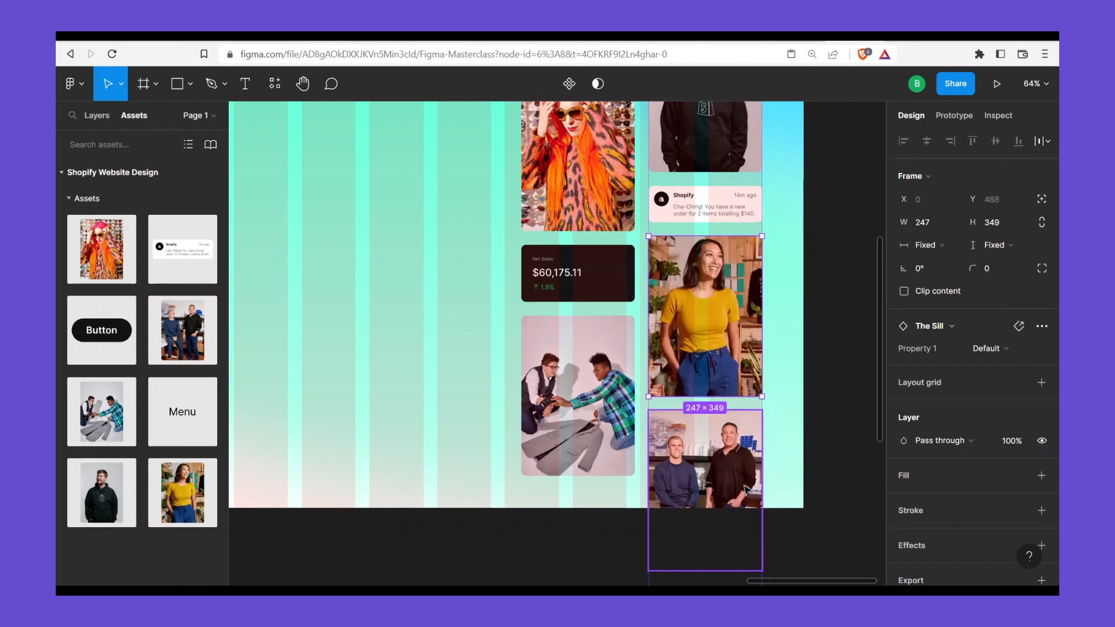
Move the Huron image down one place in the right card column, below the "25 in stock" banner
left_click(732, 519)
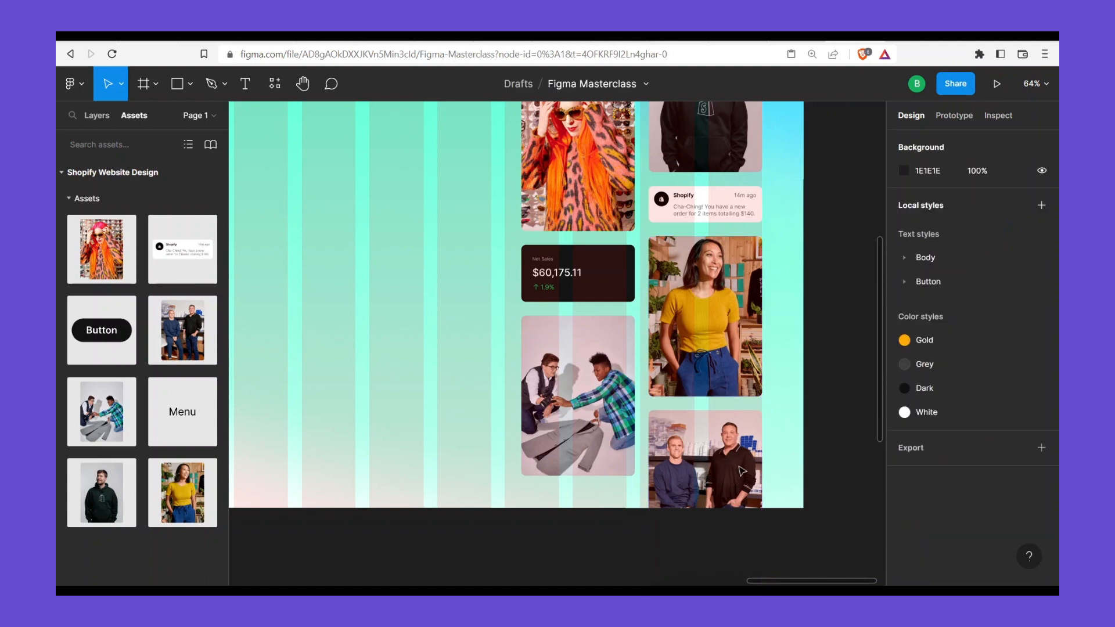
left_click(740, 468)
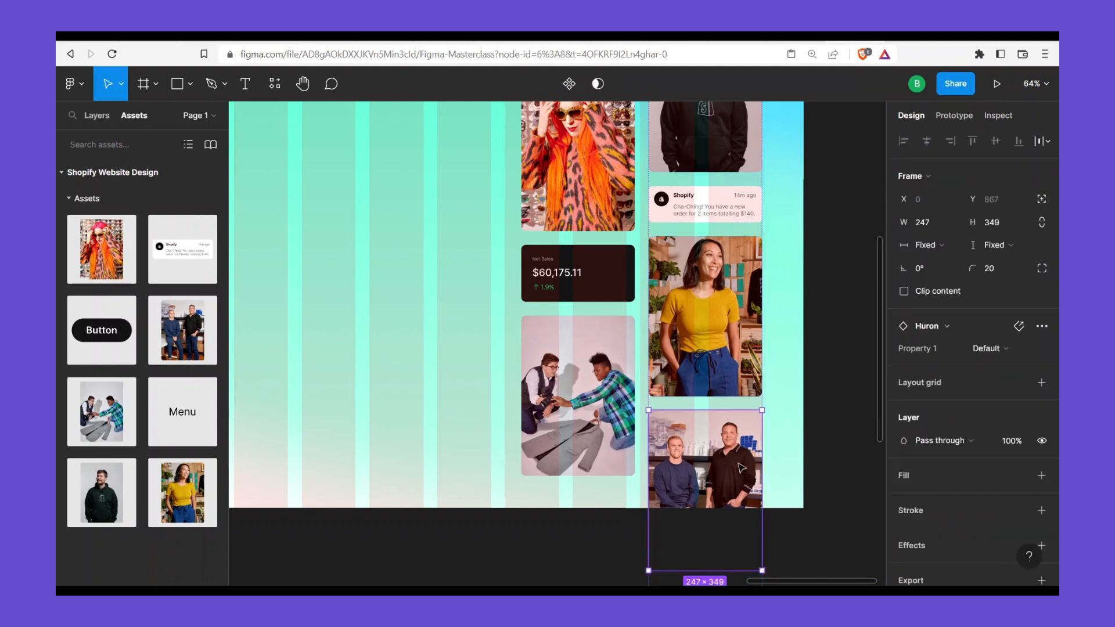
key("Down")
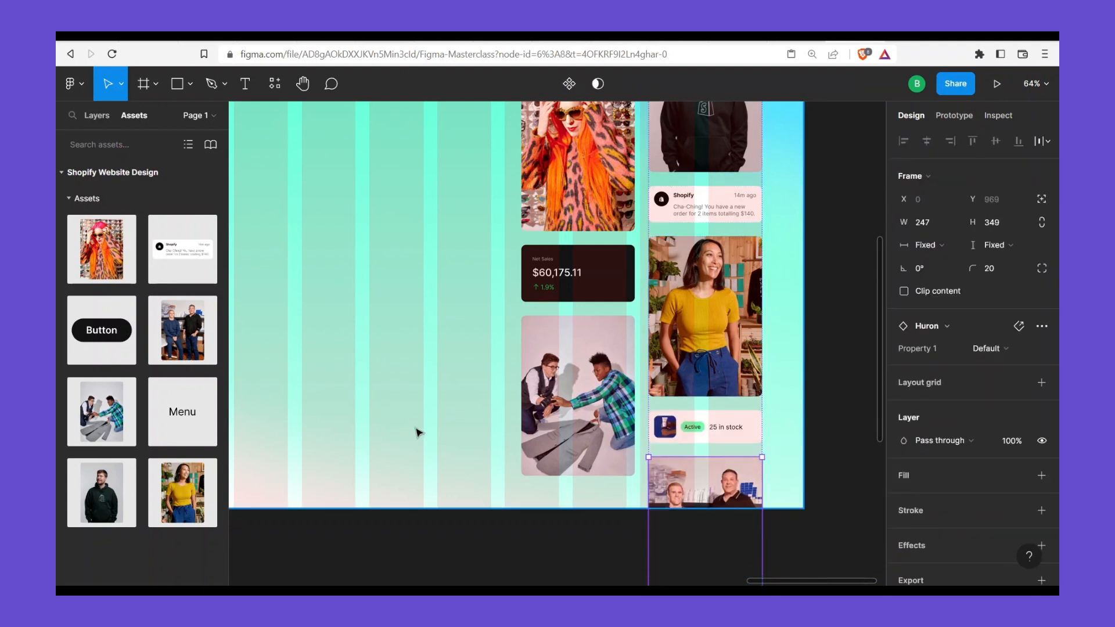
scroll(423, 418, "up", 3)
scroll(428, 428, "down", 4)
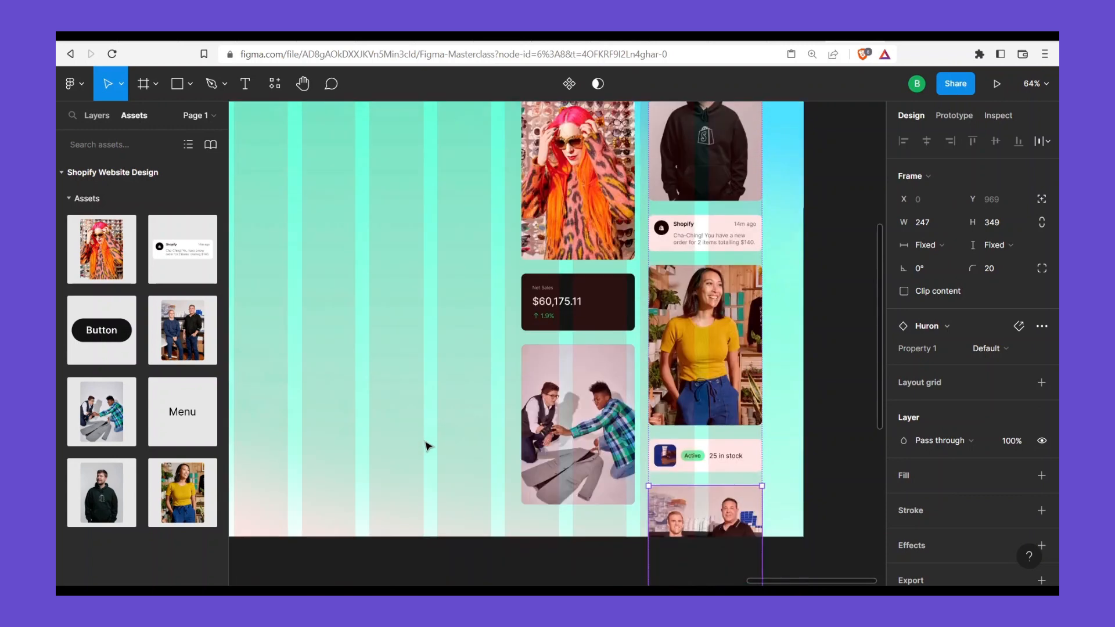
scroll(428, 441, "up", 3)
scroll(434, 434, "up", 3)
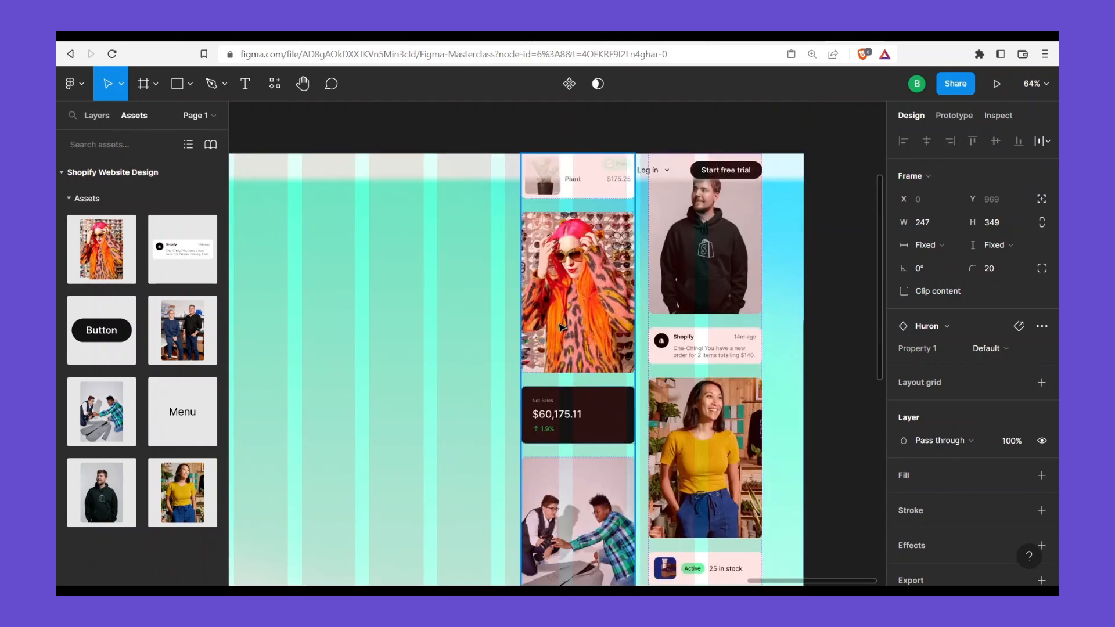
scroll(498, 365, "down", 4)
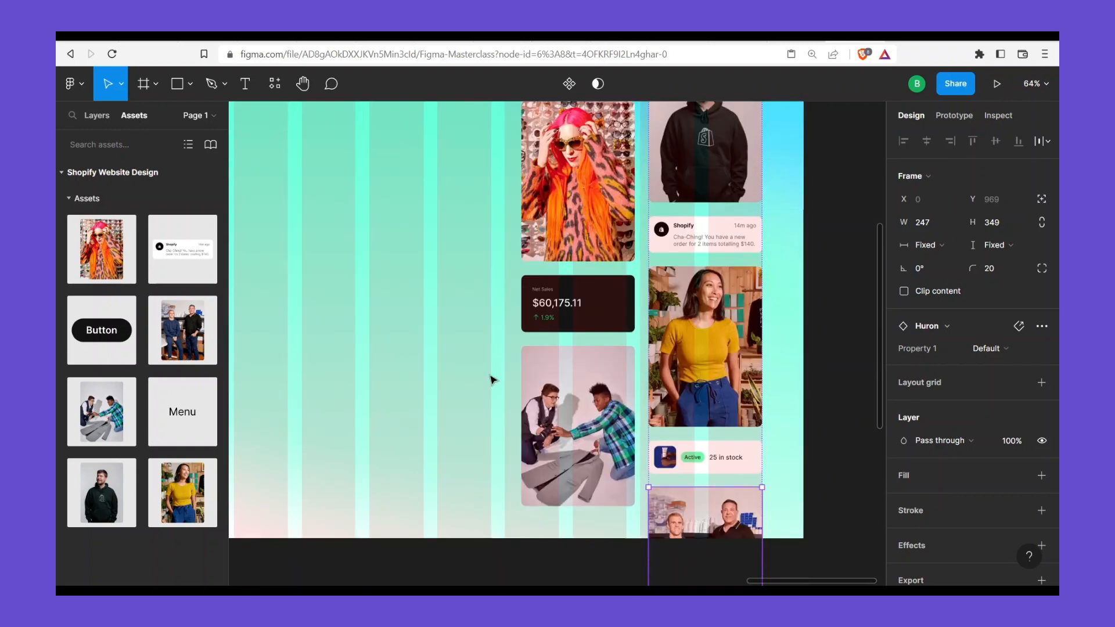
Duplicate the Net Sales banner inside the left card column
left_click(589, 400)
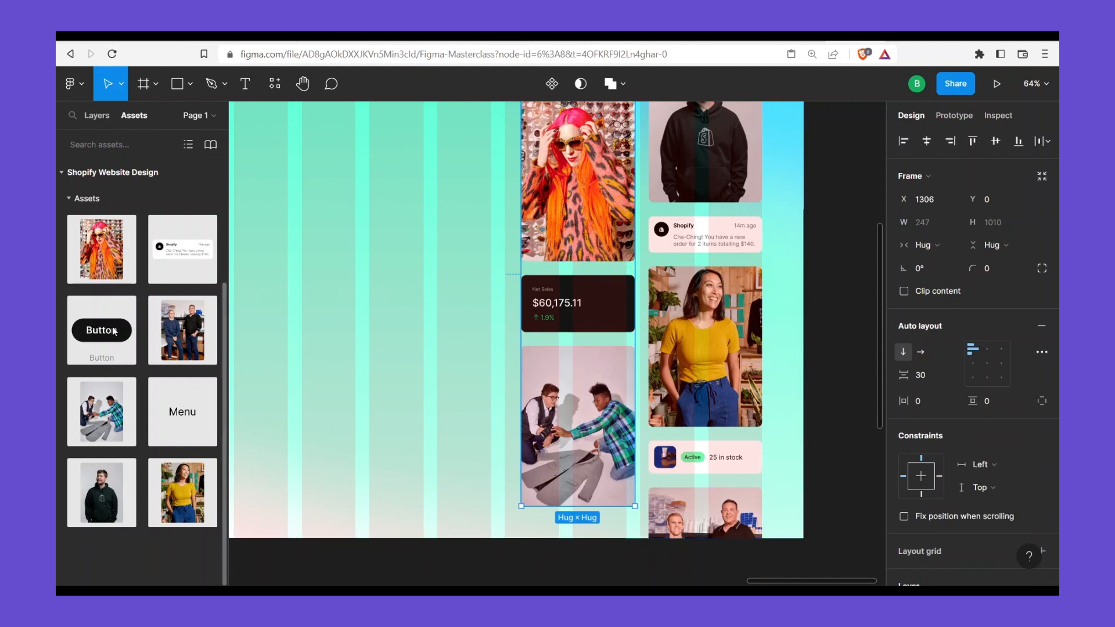
left_click(607, 312)
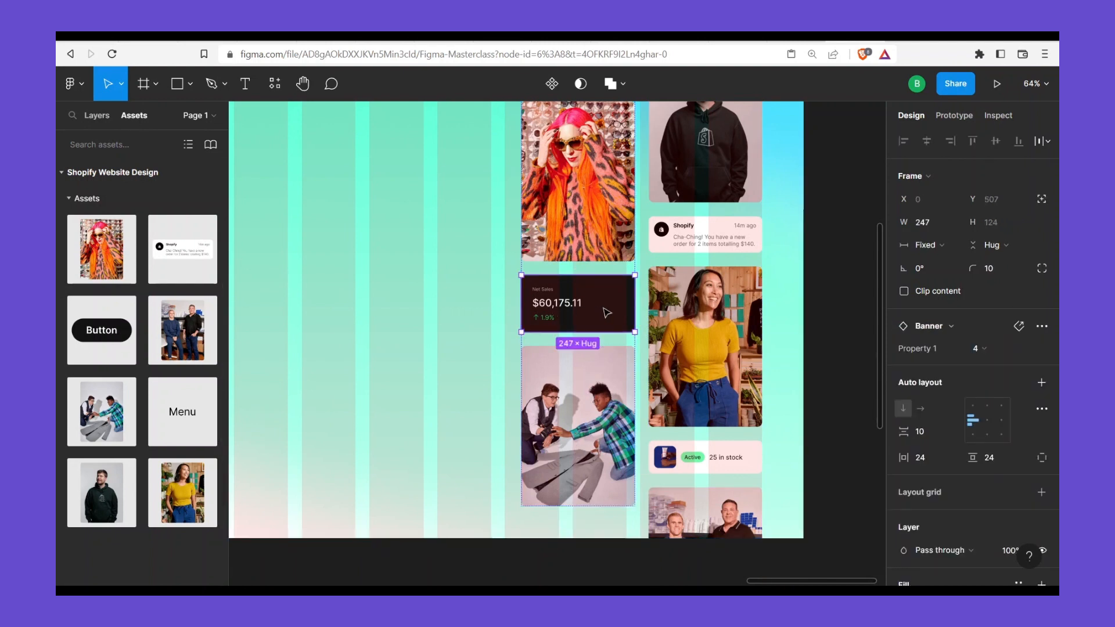
left_click(601, 274)
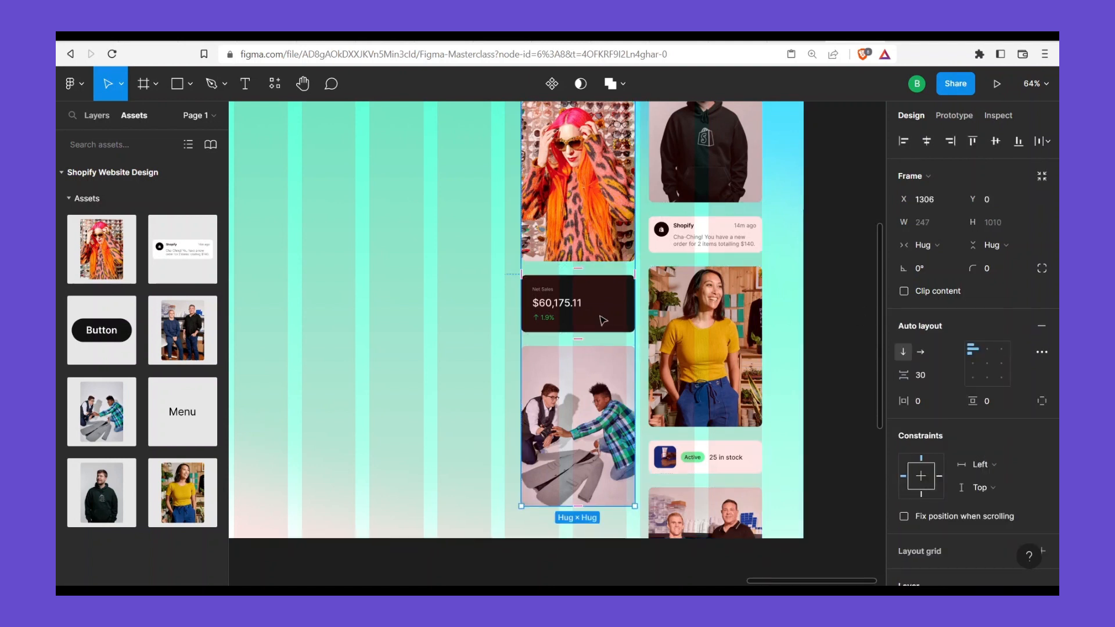
scroll(604, 319, "up", 5)
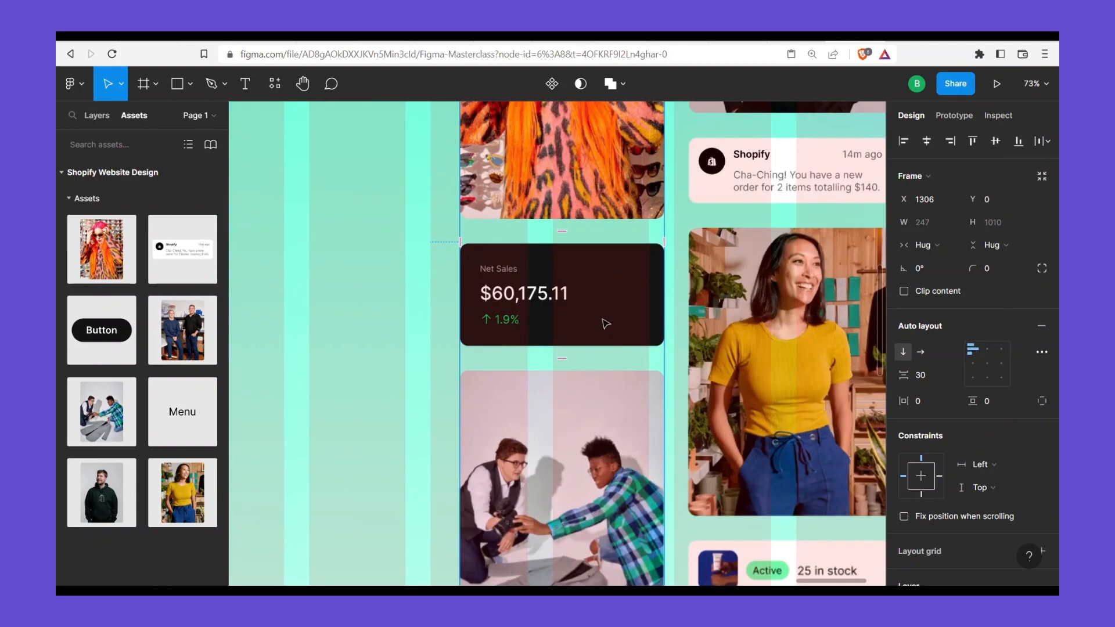
left_click(605, 311)
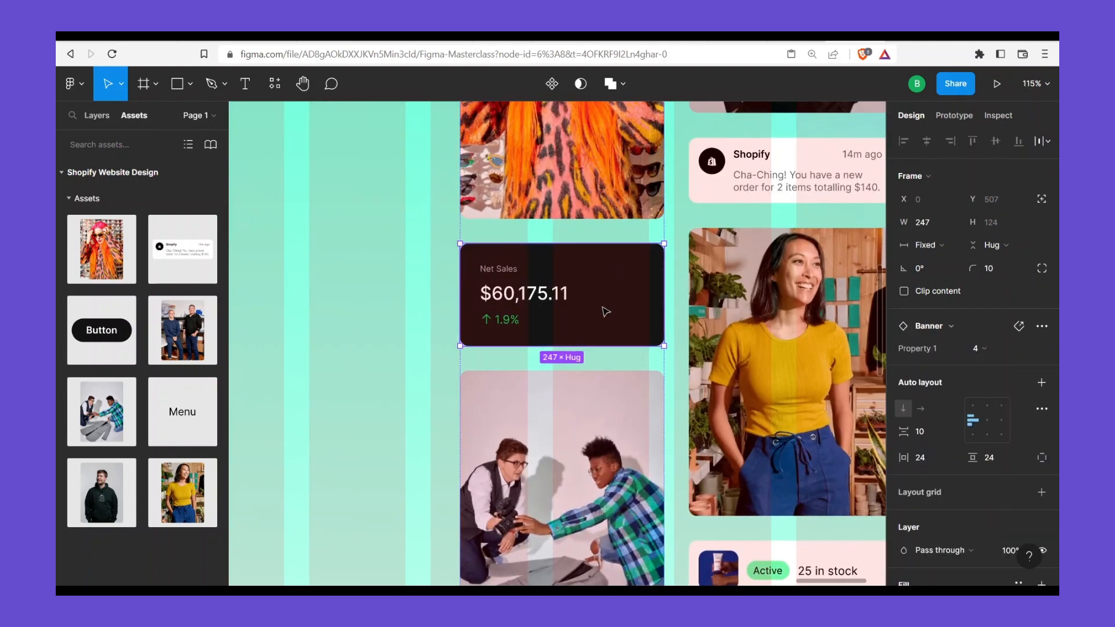
key("ctrl+d")
scroll(610, 371, "down", 3)
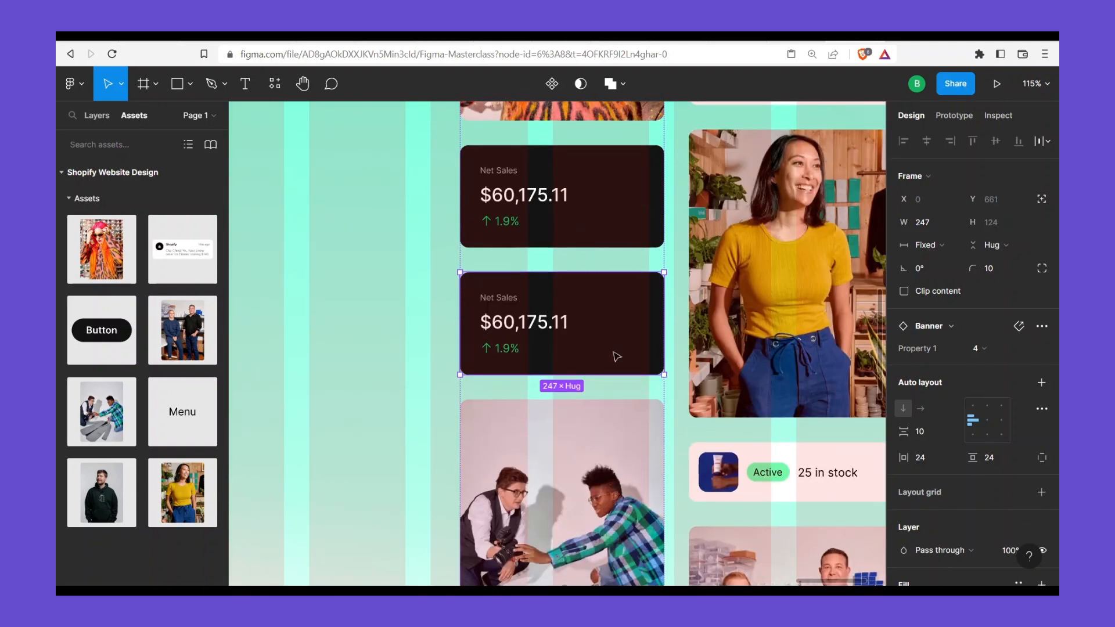
Move the banner copy to the end of the left card column, below the two-person image, and switch it to variant 5
key("Down")
scroll(423, 361, "down", 4)
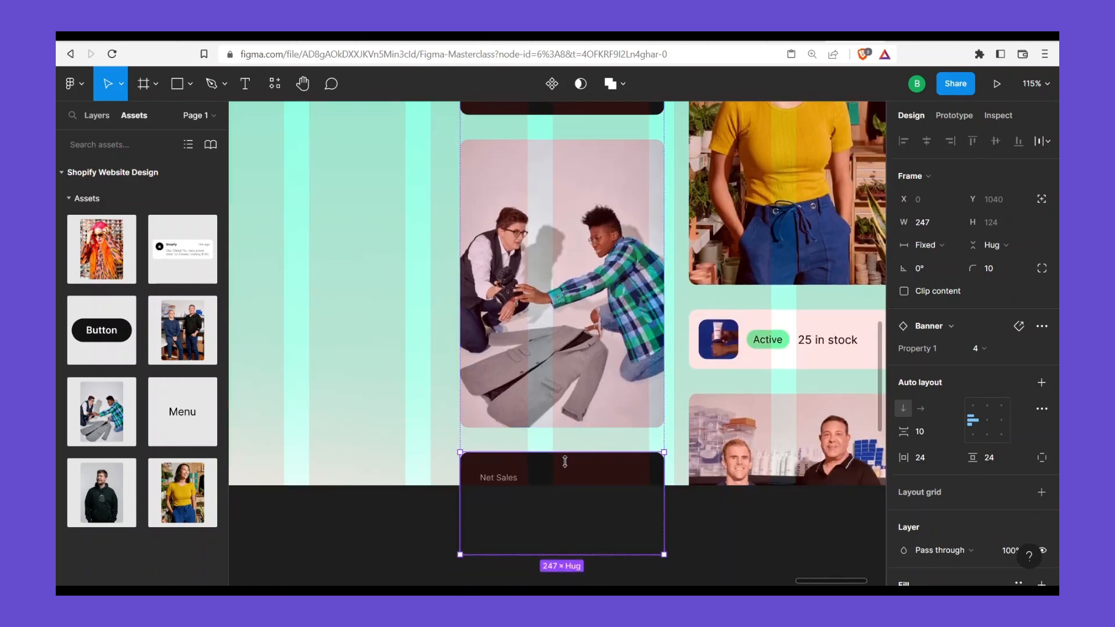
left_click(1005, 350)
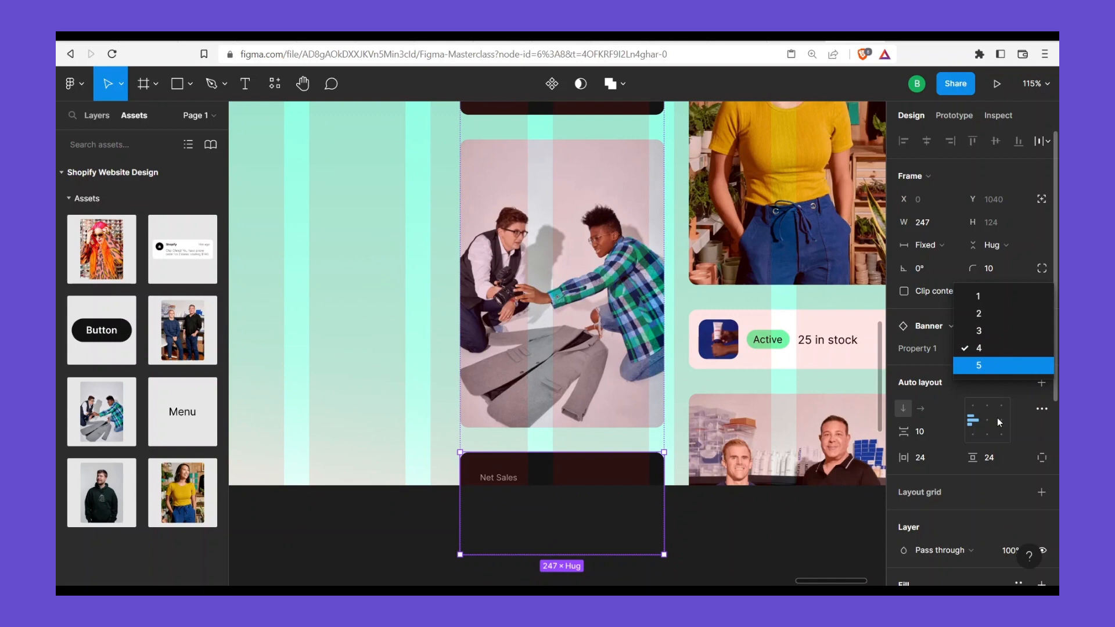
left_click(991, 370)
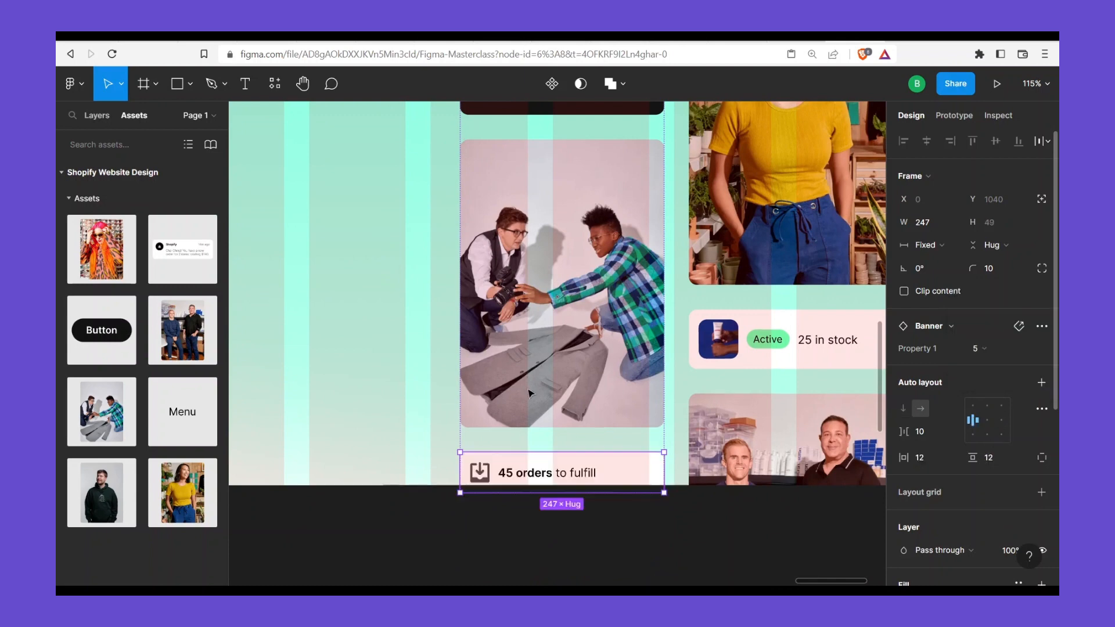
Hide the 12-column layout grid on the Slide 16:9 - 1 frame and deselect the frame
left_click(360, 374)
scroll(634, 332, "down", 3)
scroll(581, 407, "up", 5)
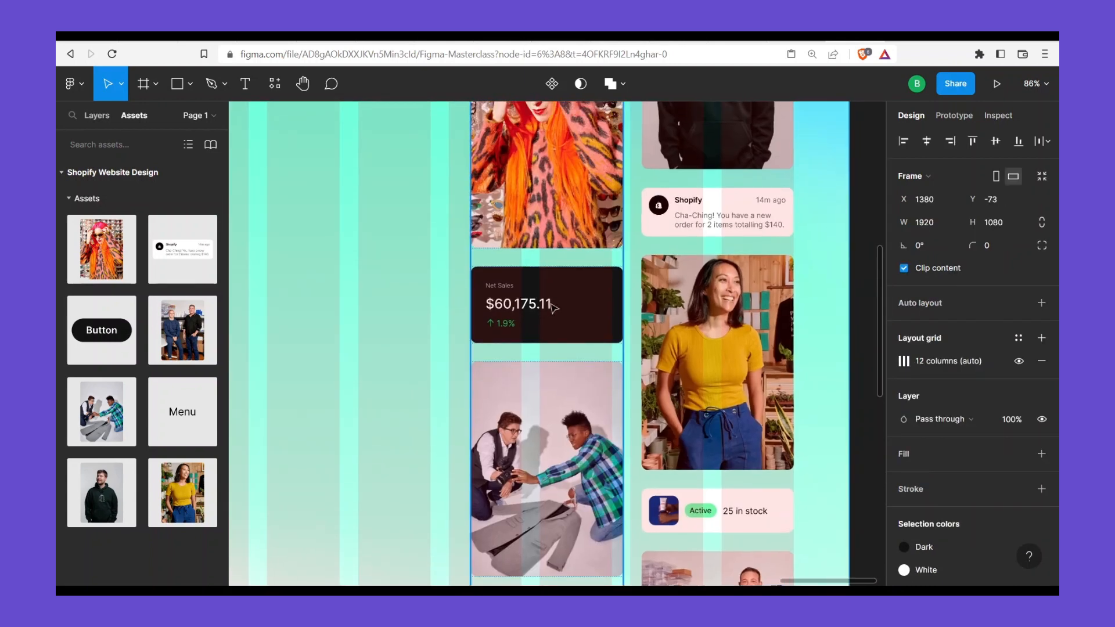
left_click_drag(556, 372, 620, 374)
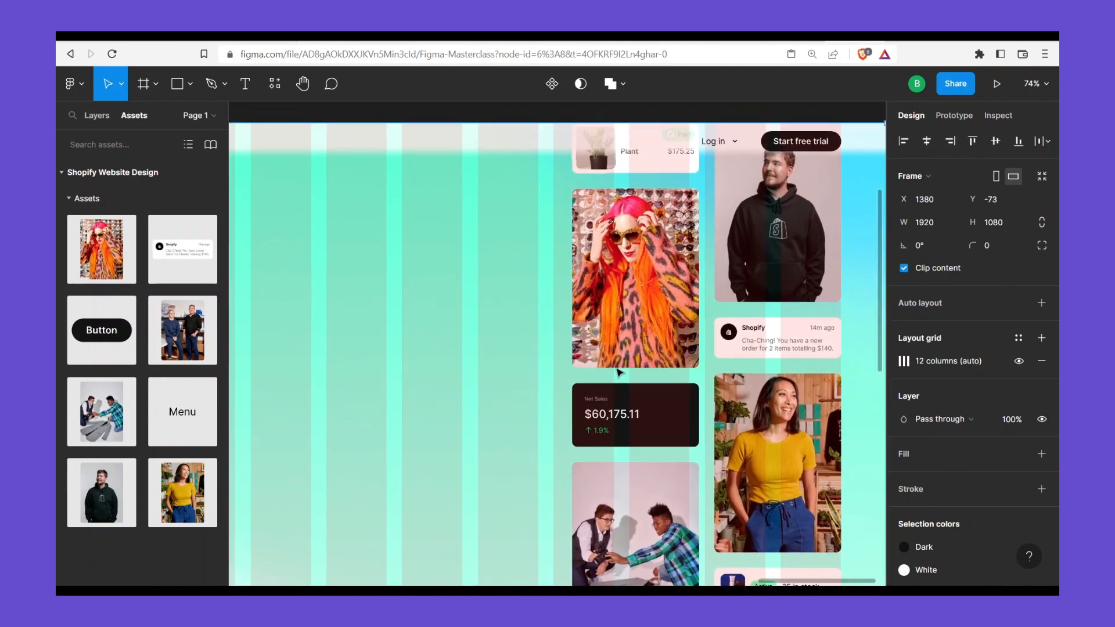
scroll(620, 374, "down", 2)
left_click_drag(477, 255, 547, 225)
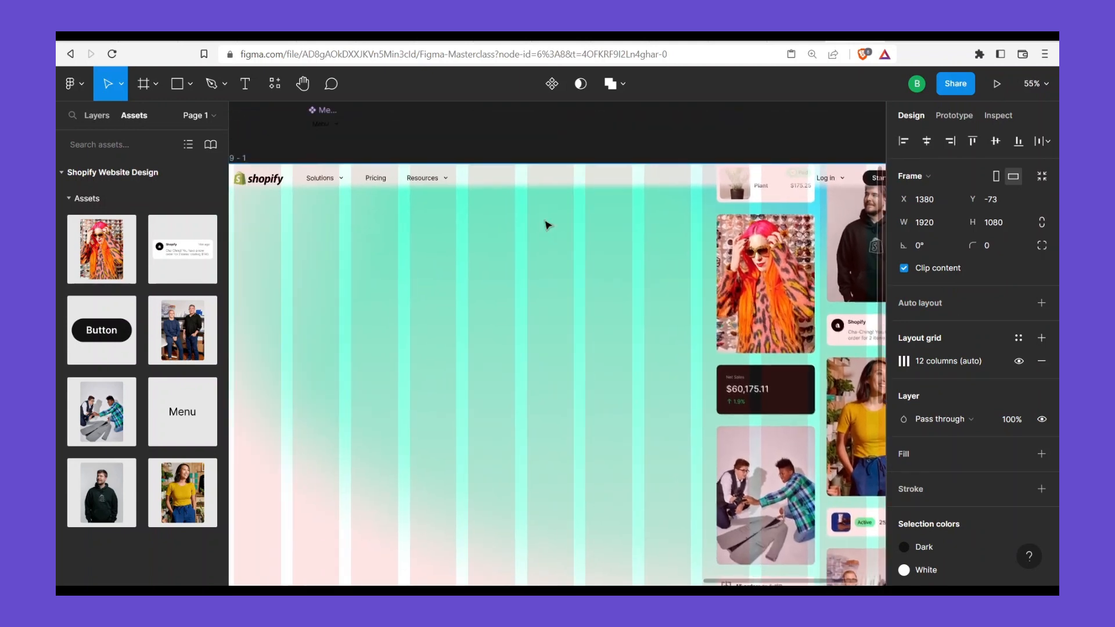
left_click_drag(312, 181, 409, 175)
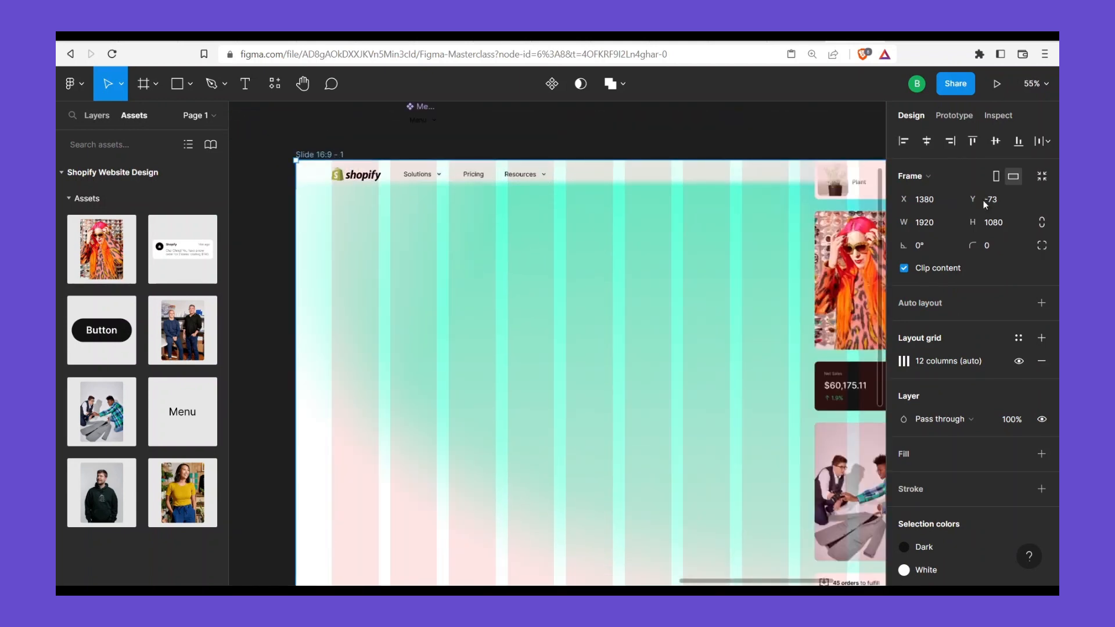
left_click(1019, 361)
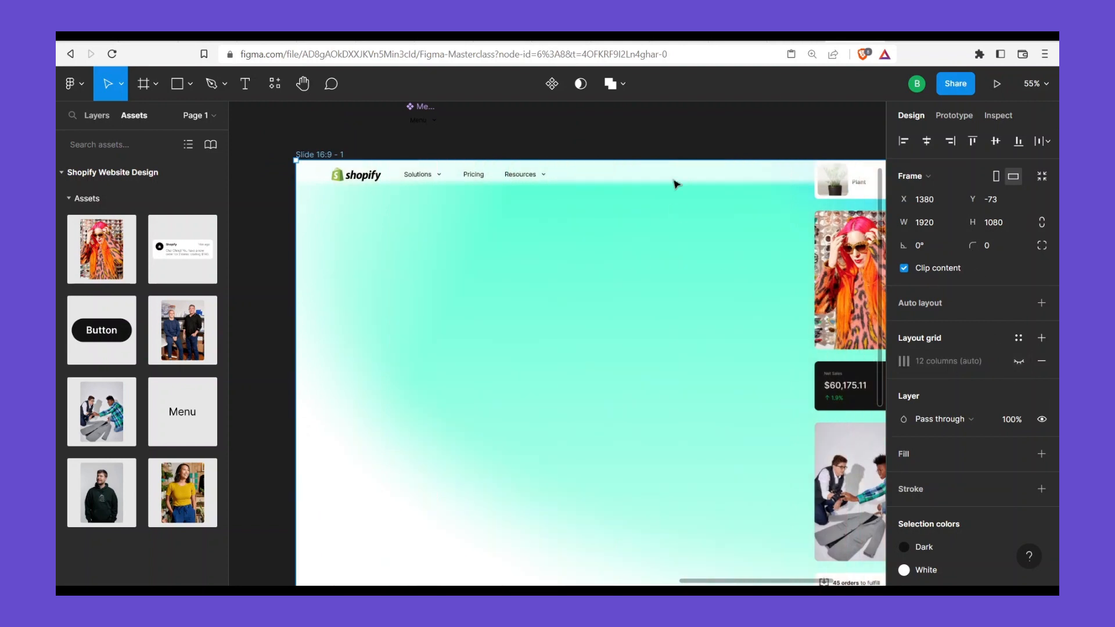
left_click(674, 130)
Switch to the Shopify website, examine its original hero section, and dismiss the free-trial promotion bar
left_click_drag(777, 194, 617, 162)
scroll(632, 180, "down", 1)
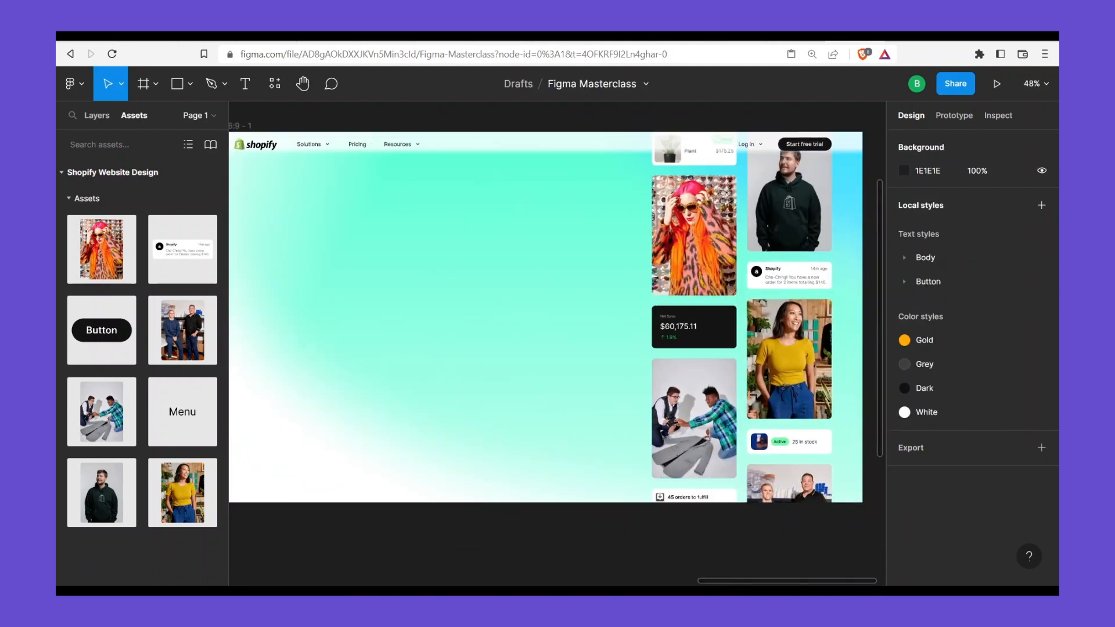
scroll(798, 395, "up", 1)
scroll(798, 394, "right", 2)
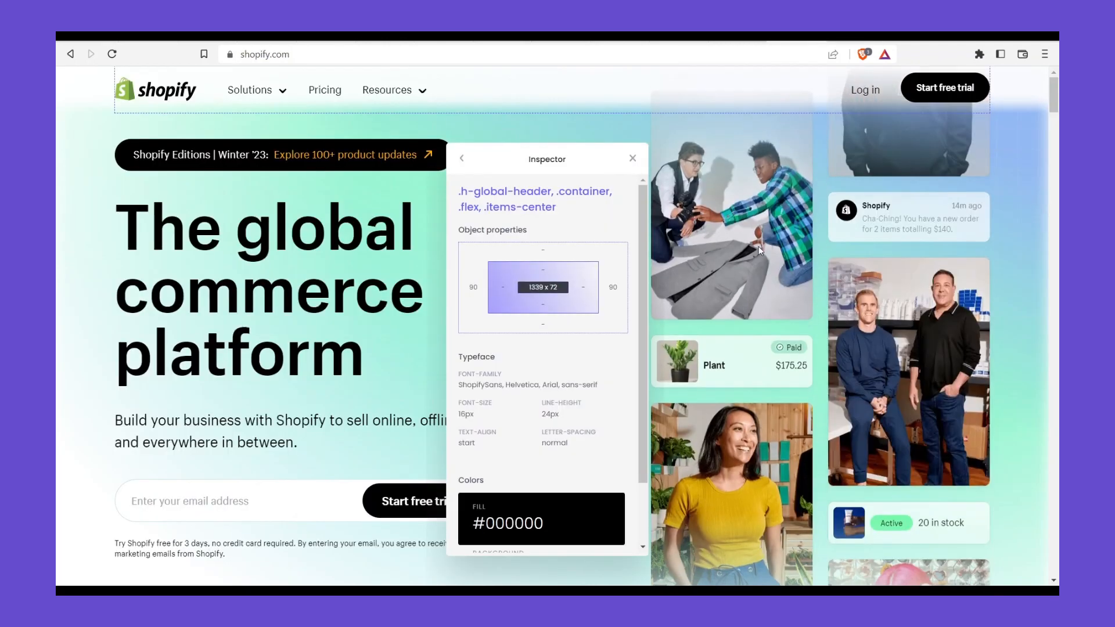
left_click_drag(551, 168, 429, 171)
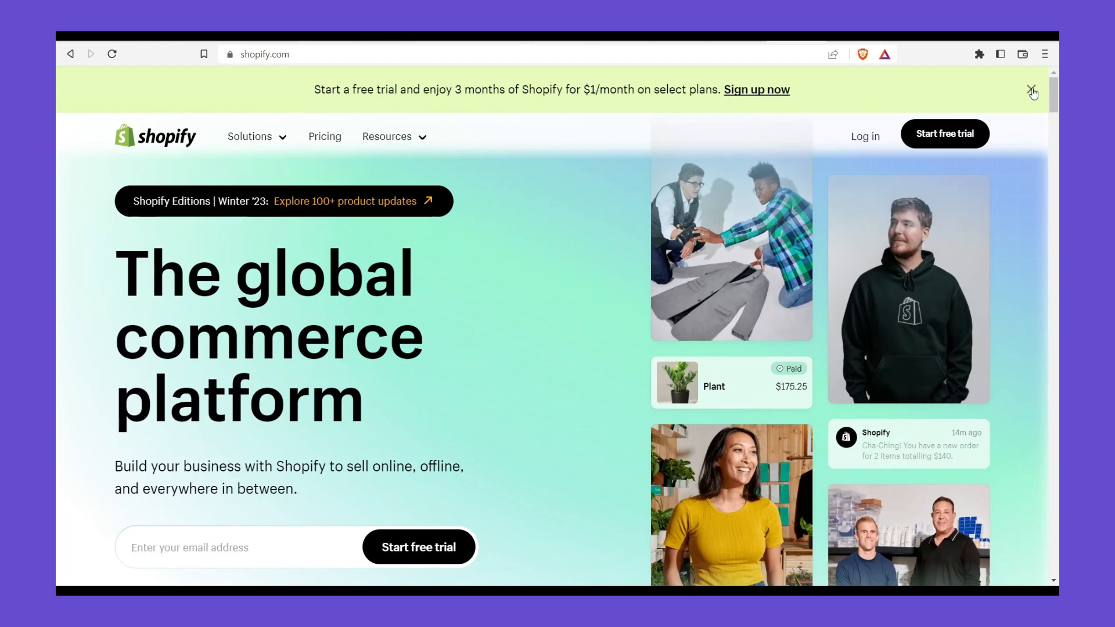
left_click(1024, 102)
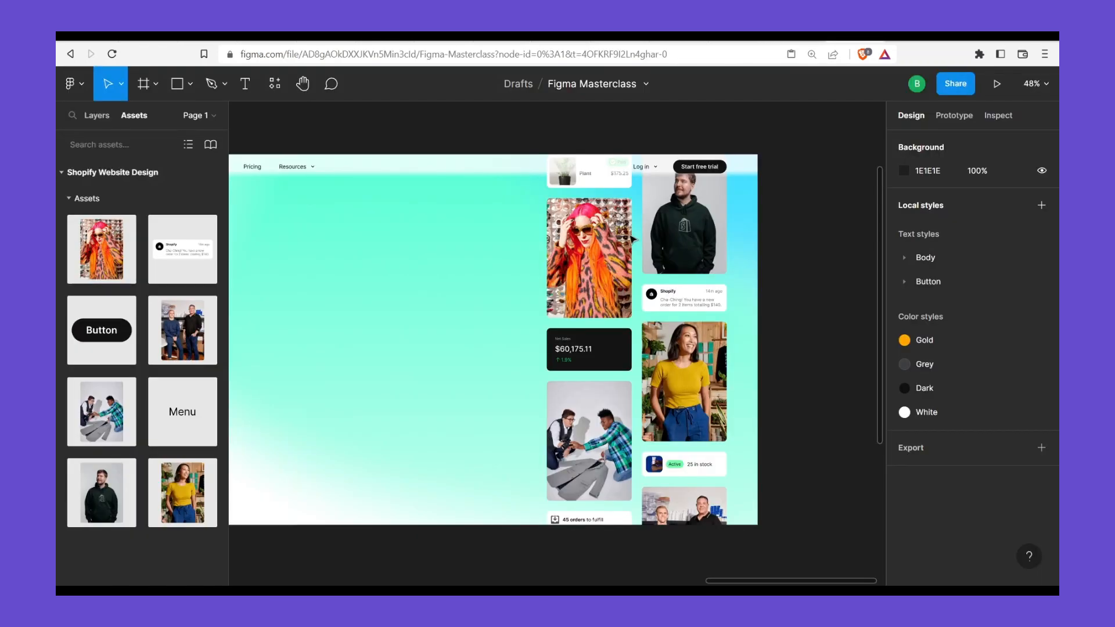
scroll(632, 238, "up", 8)
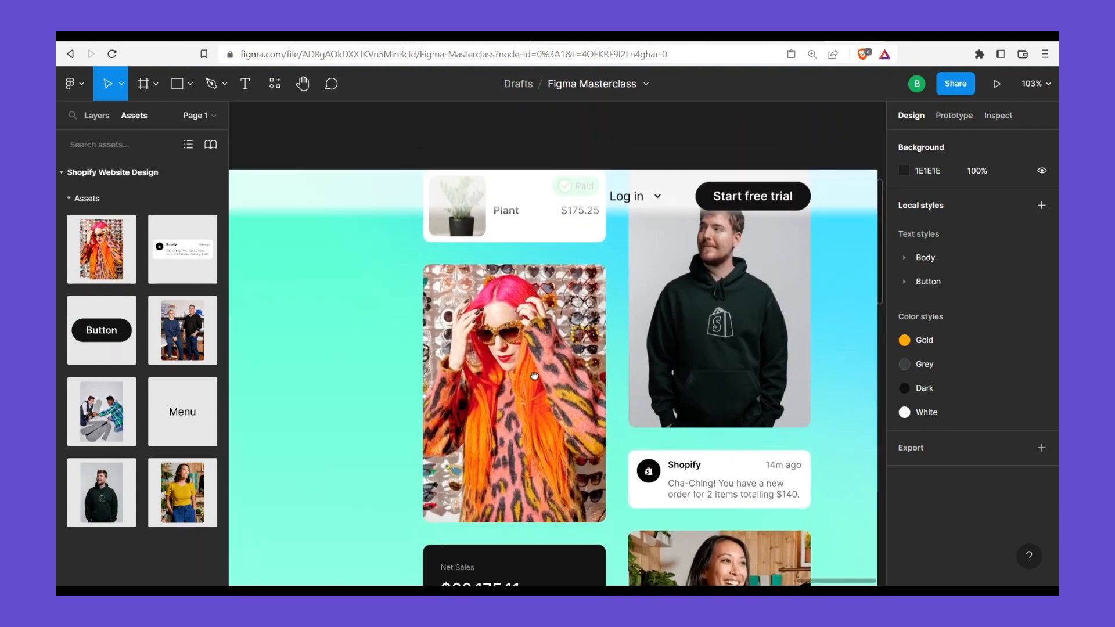
scroll(514, 333, "down", 5)
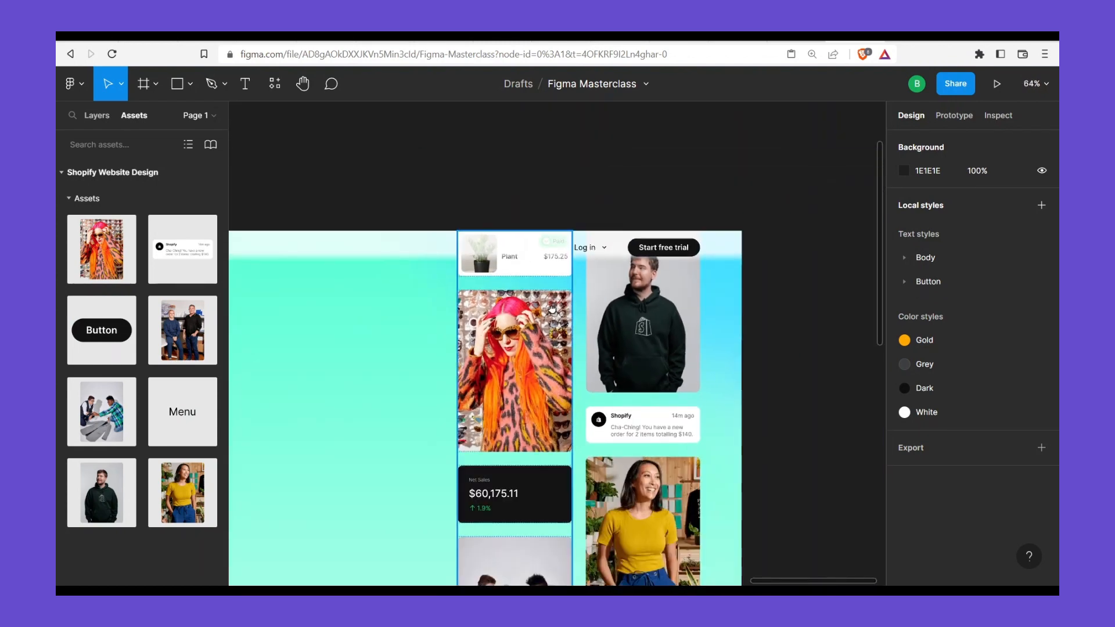
scroll(466, 319, "left", 6)
scroll(582, 252, "down", 2)
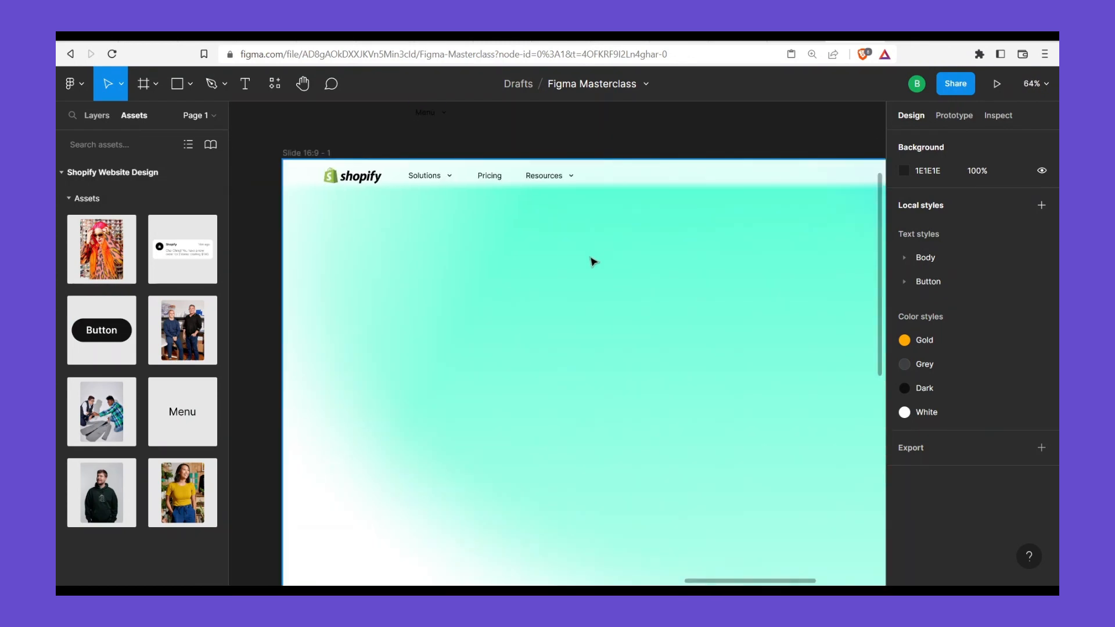
scroll(580, 267, "down", 3)
scroll(511, 287, "down", 2)
scroll(500, 290, "right", 2)
key("t")
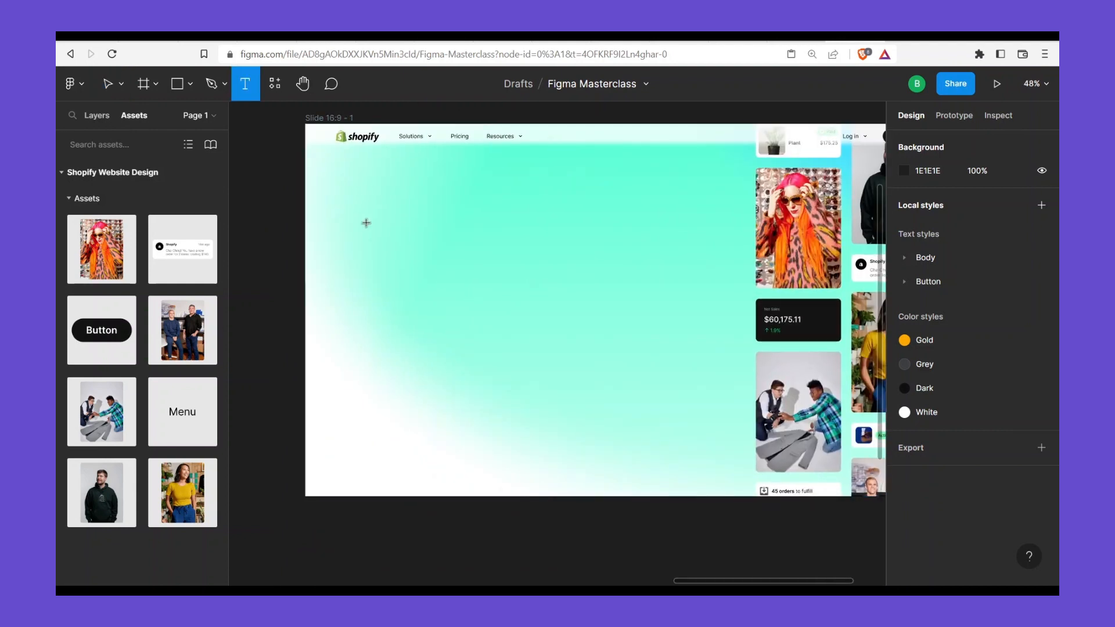
left_click(378, 194)
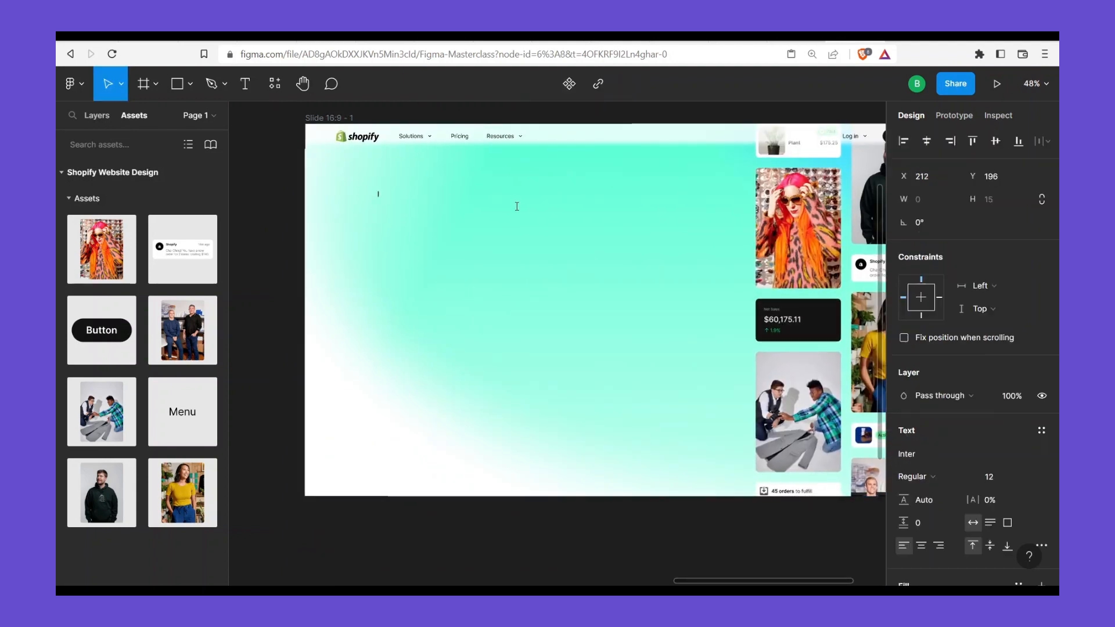
key("Escape")
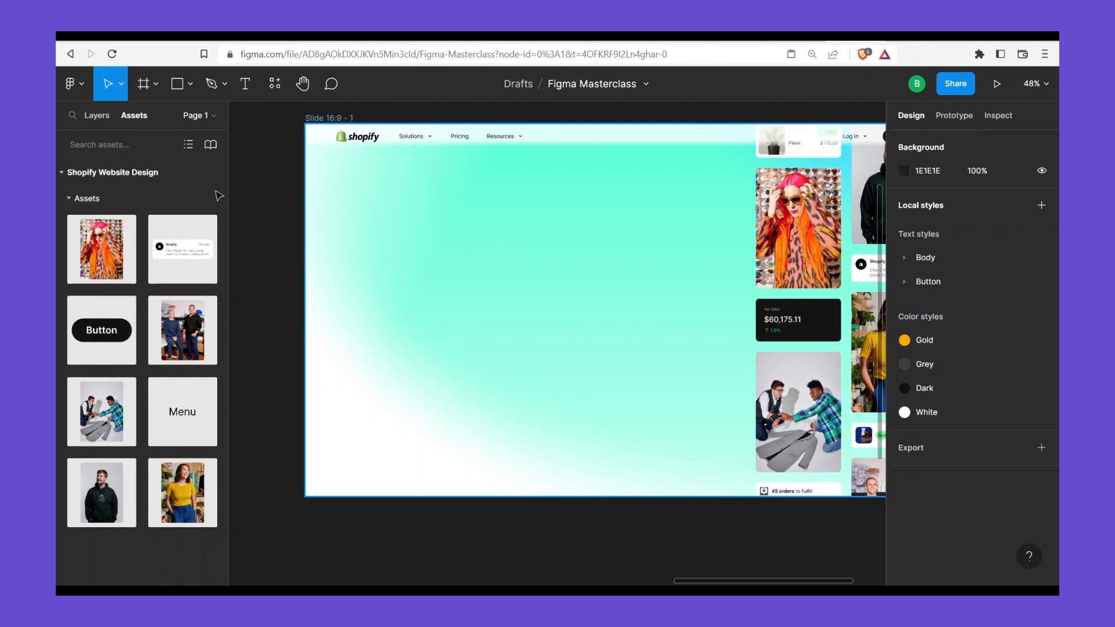
Add a Button component below the Shopify logo, set its variant to Long-Hero-Button, and place it at about X 89, Y 128
left_click_drag(127, 331, 439, 201)
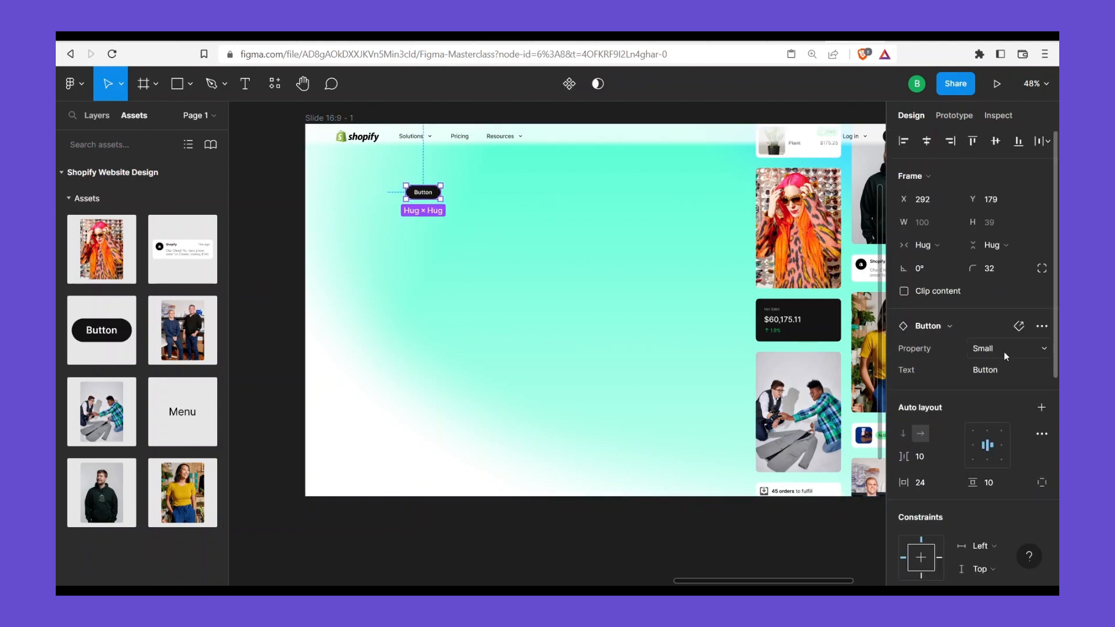
left_click(1003, 351)
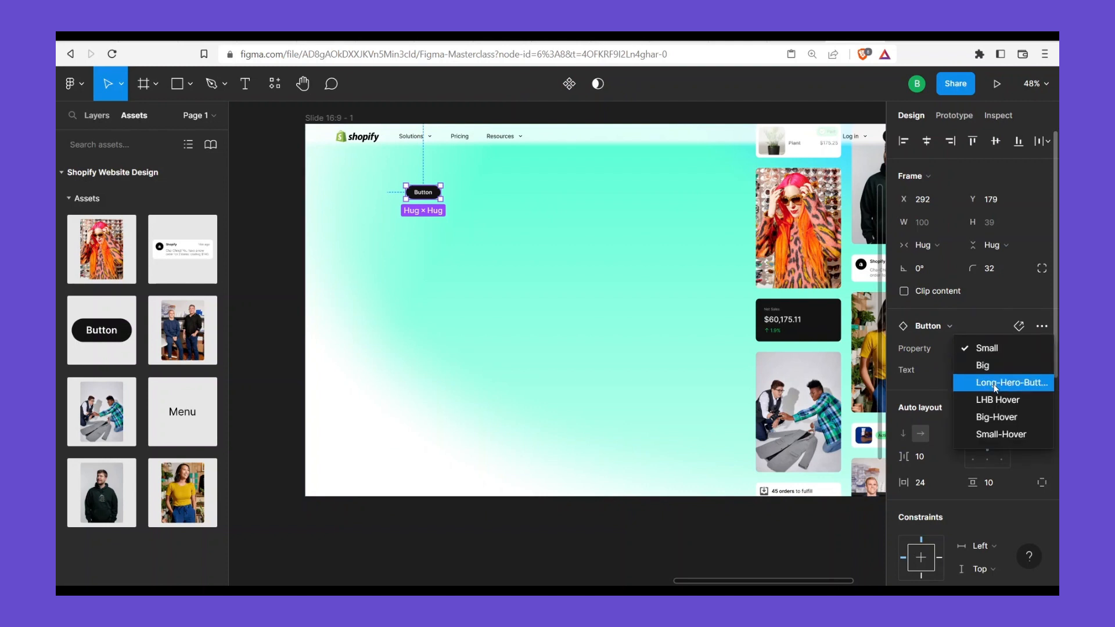
key("Return")
left_click_drag(530, 197, 460, 181)
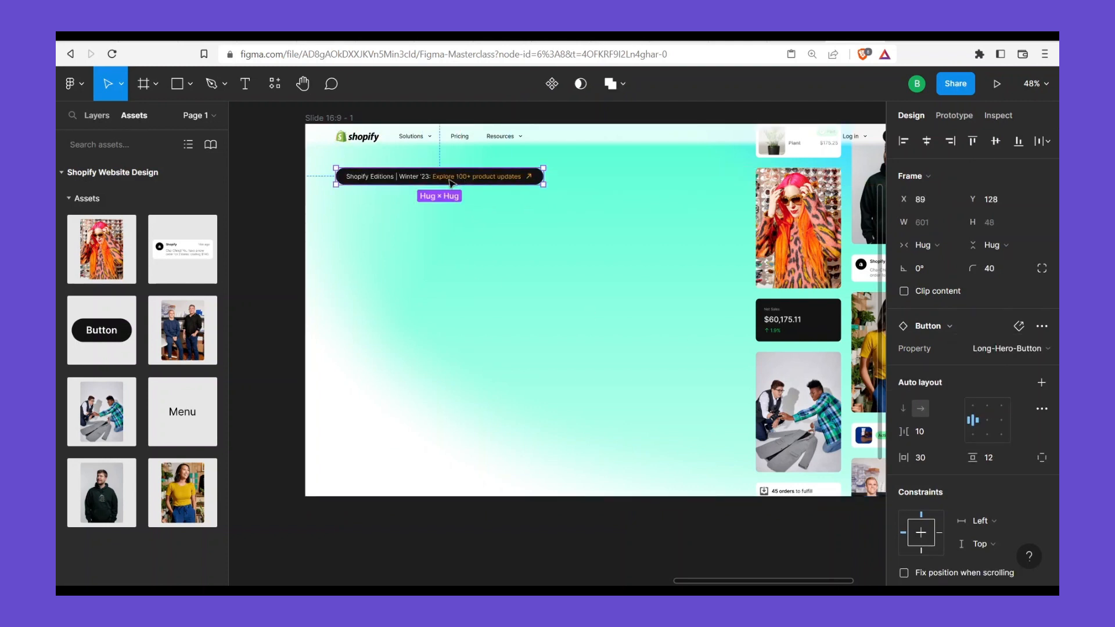
Nudge the long hero button to X 90 and check its left alignment against the navigation's logo group
left_click(523, 194)
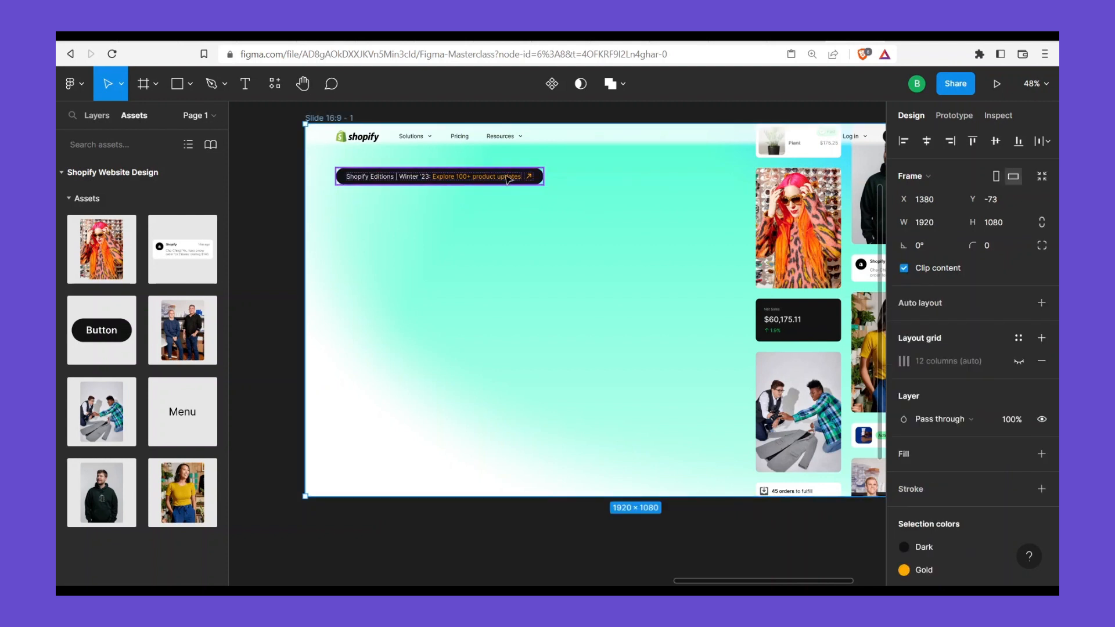
left_click(503, 178)
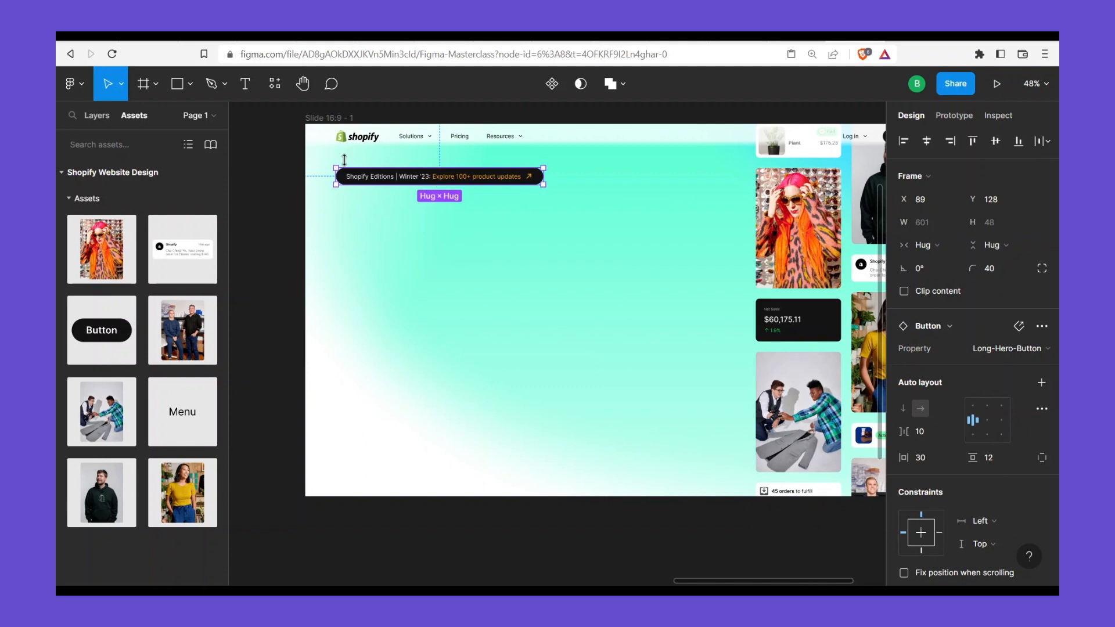
mouse_move(366, 181)
left_mouse_down()
mouse_move(386, 185)
mouse_move(373, 183)
left_mouse_up()
key("Right")
key("alt")
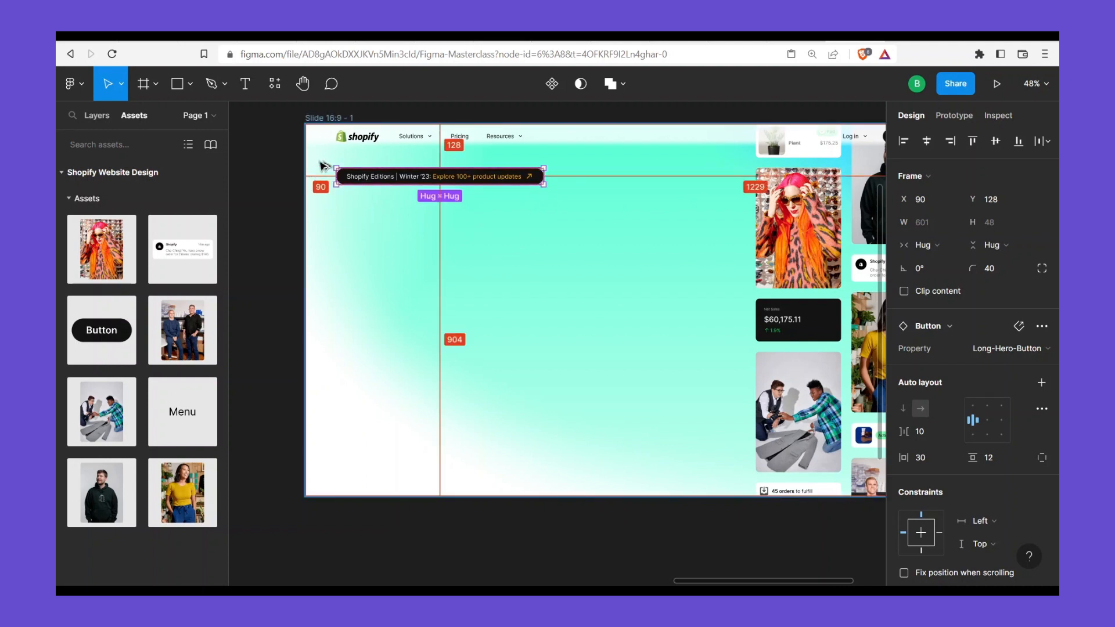
double_click(354, 144)
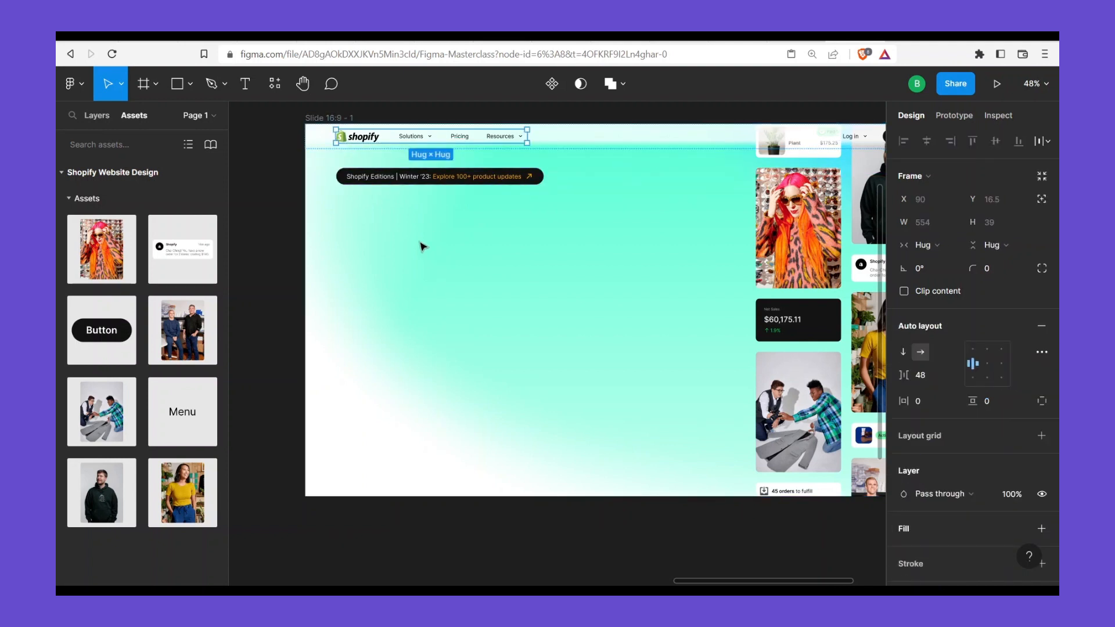
left_click(421, 244)
left_click(374, 184)
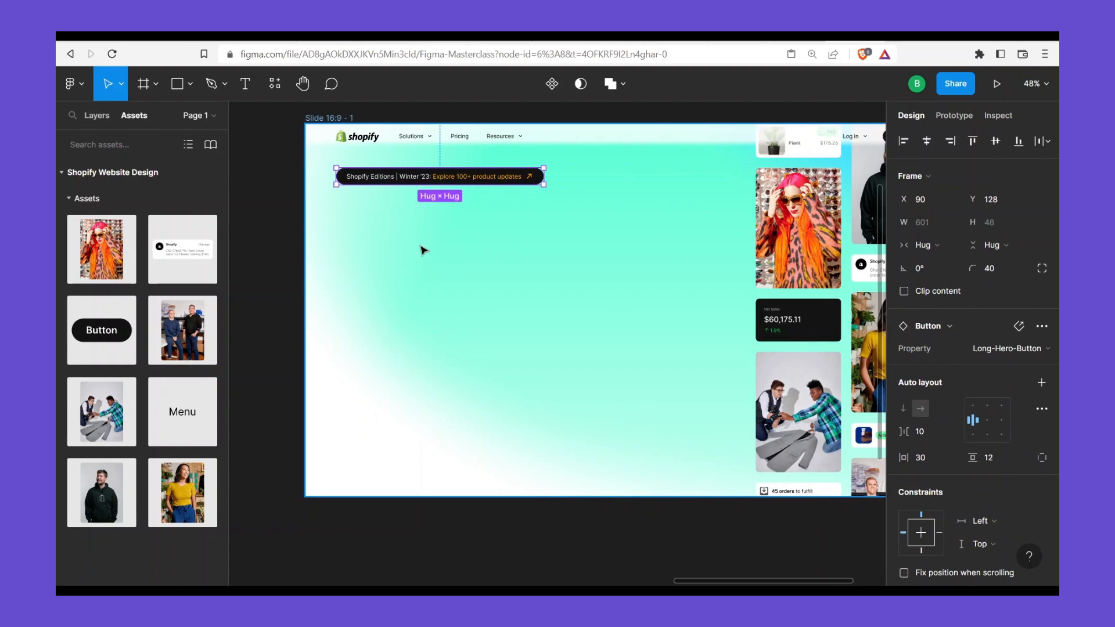
Add the text "The global commerce platform" in the Body/18 style below the hero button, at about X 134, Y 375
left_click(423, 249)
key("t")
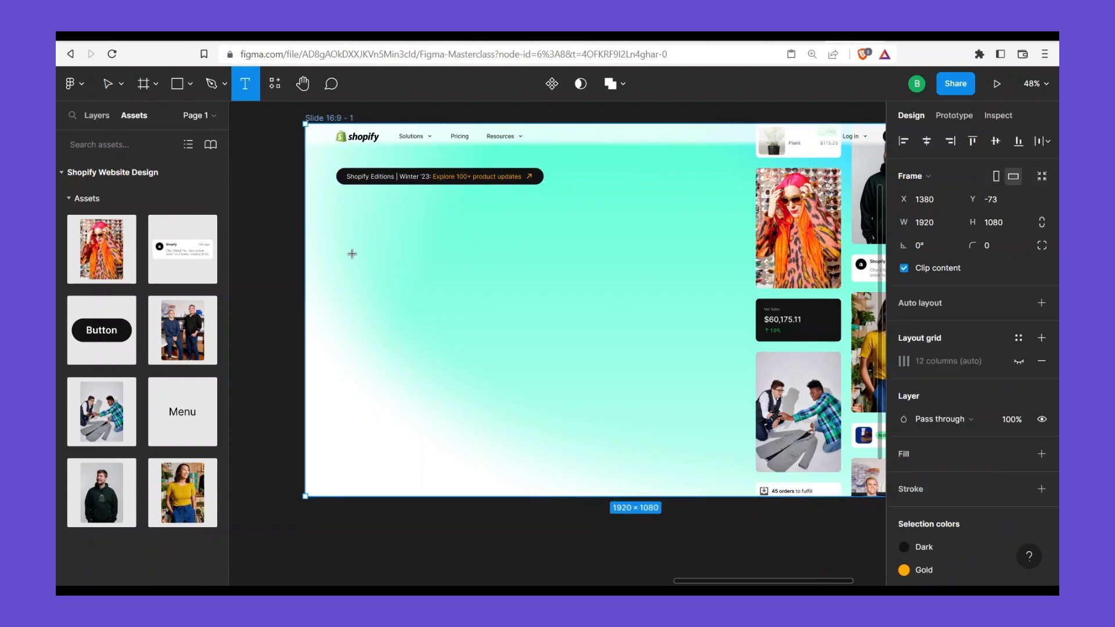
left_click(352, 254)
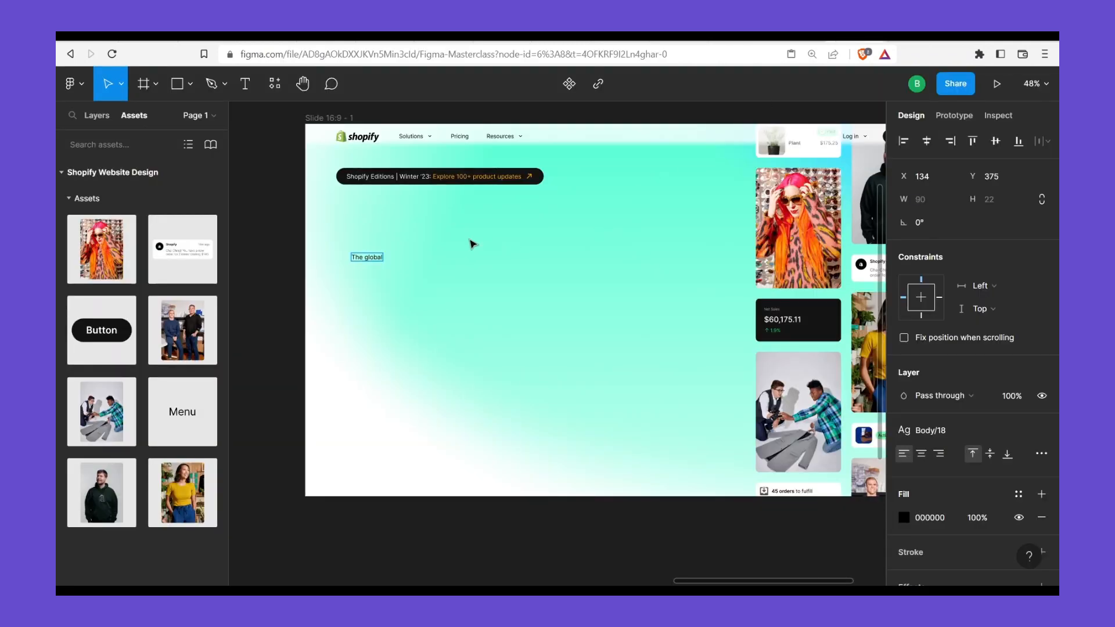
type("The global commerce platform")
key("Escape")
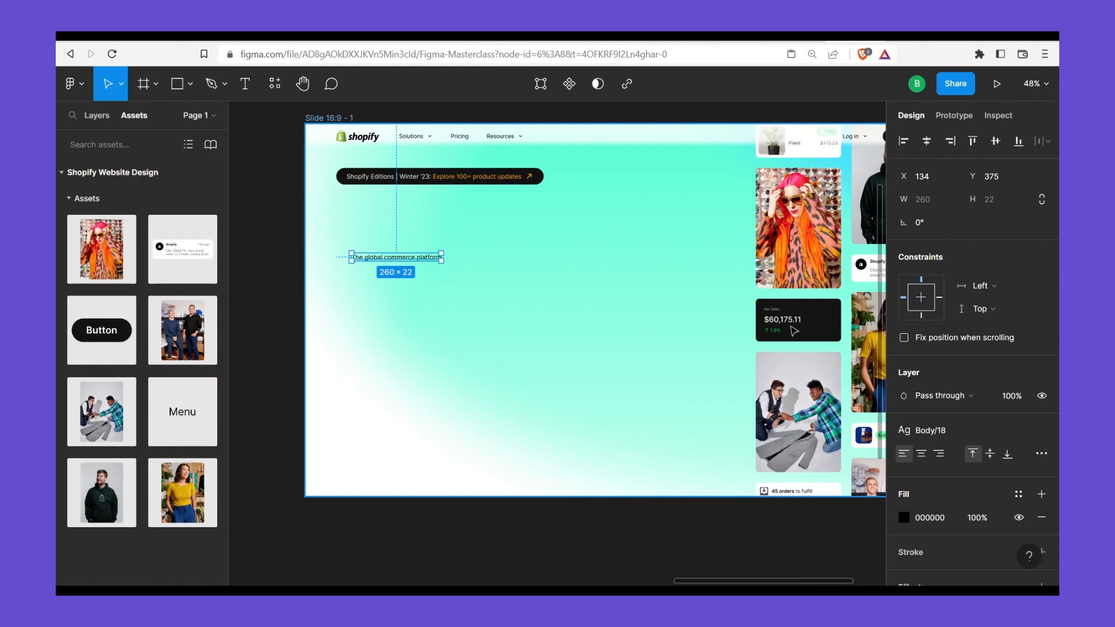
Scale the headline text up proportionally to about 981 × 82, and narrow its text box to about 707 wide
left_click(122, 86)
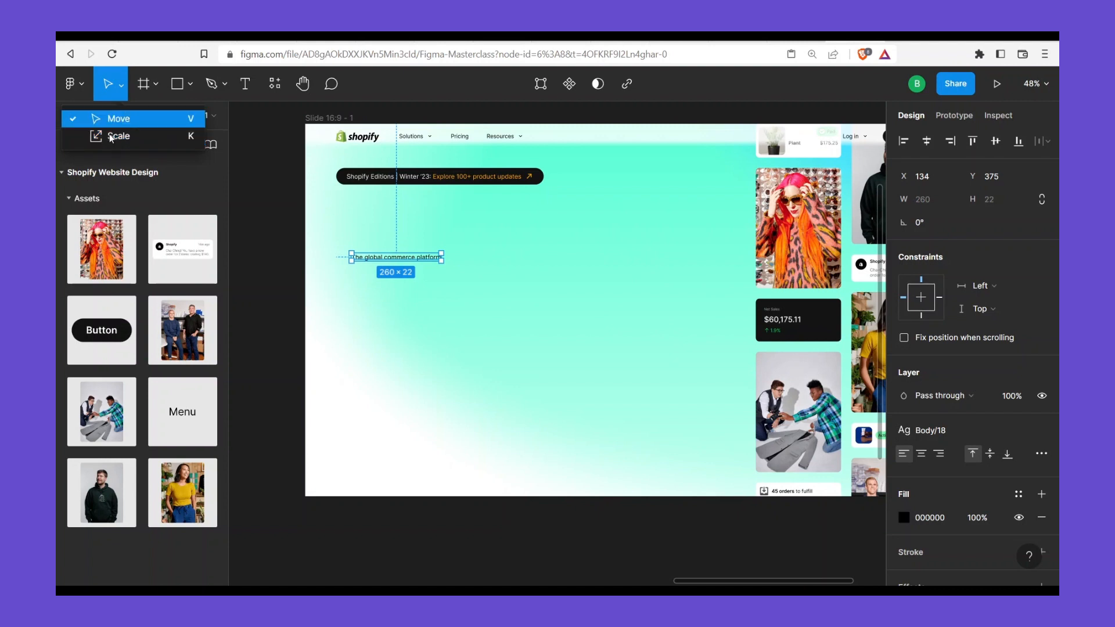
key("k")
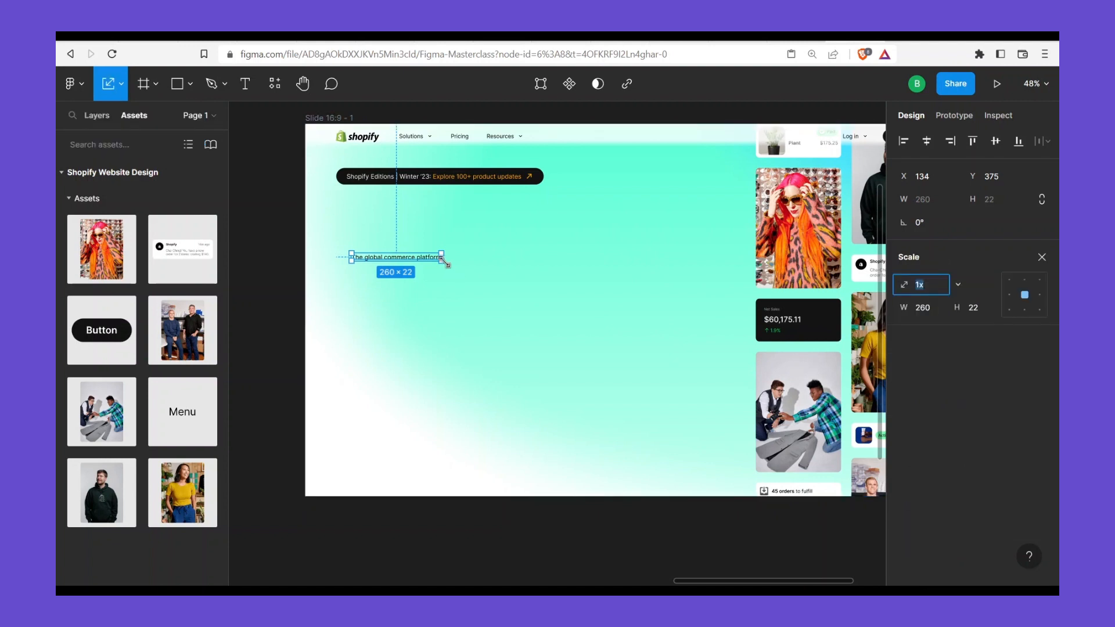
left_click_drag(441, 261, 466, 285)
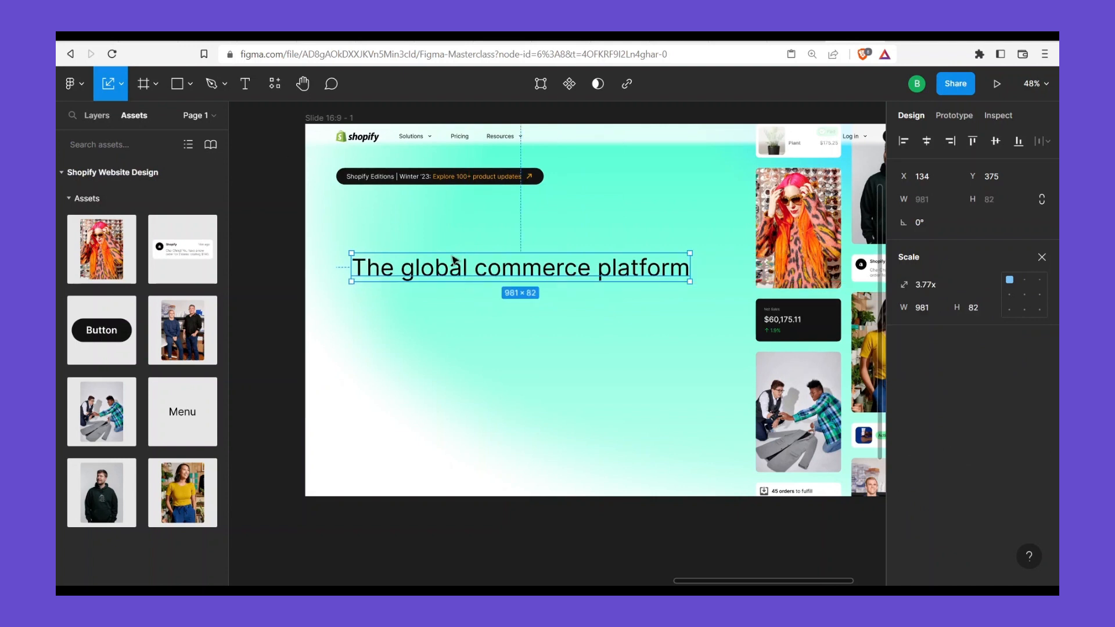
key("v")
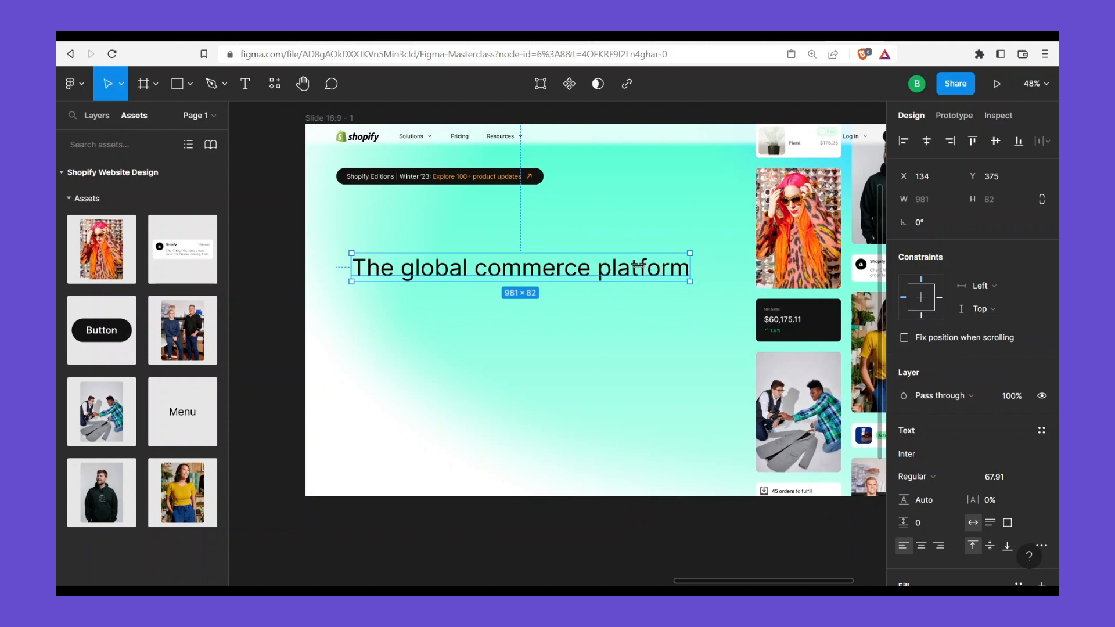
left_click_drag(638, 265, 596, 266)
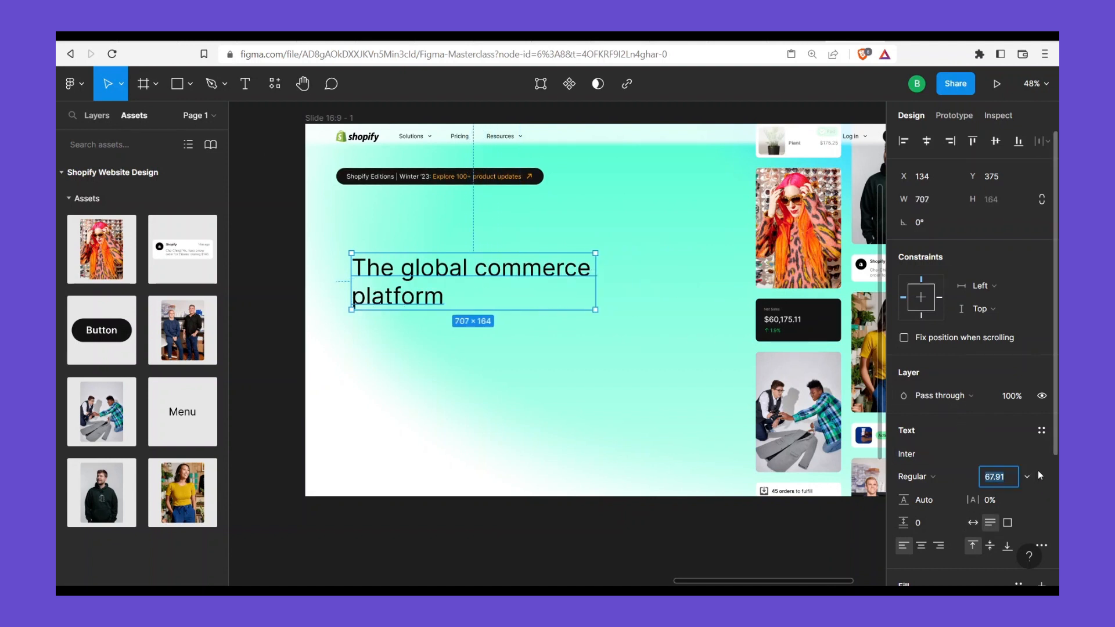
Set the headline's font size to 96 and move it under the hero button to about X 95, Y 286
type("96")
key("Return")
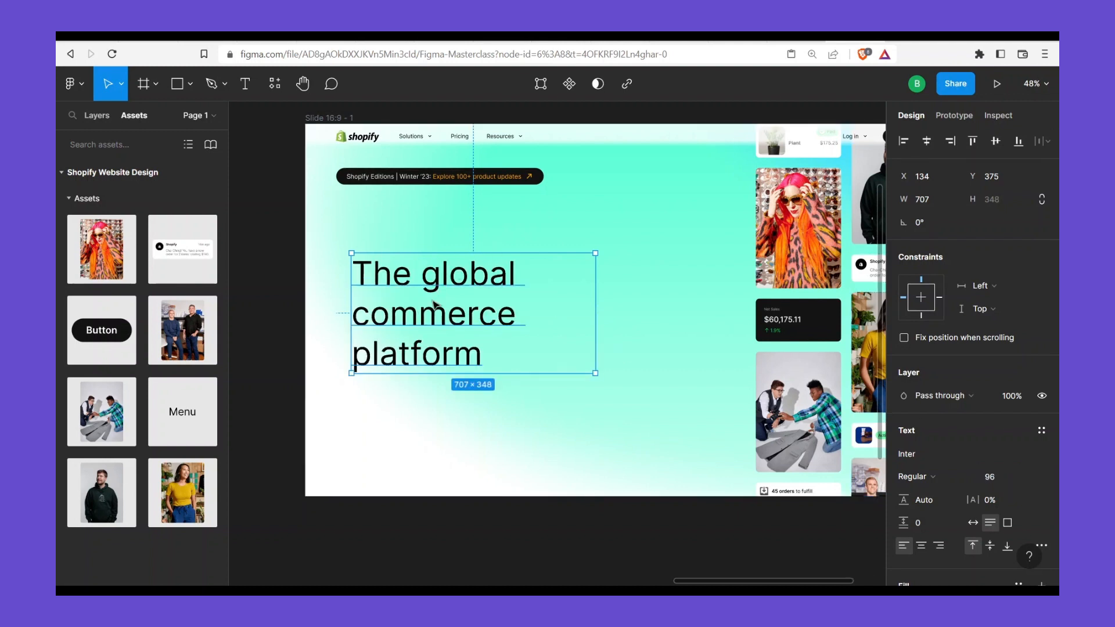
left_click_drag(436, 304, 422, 276)
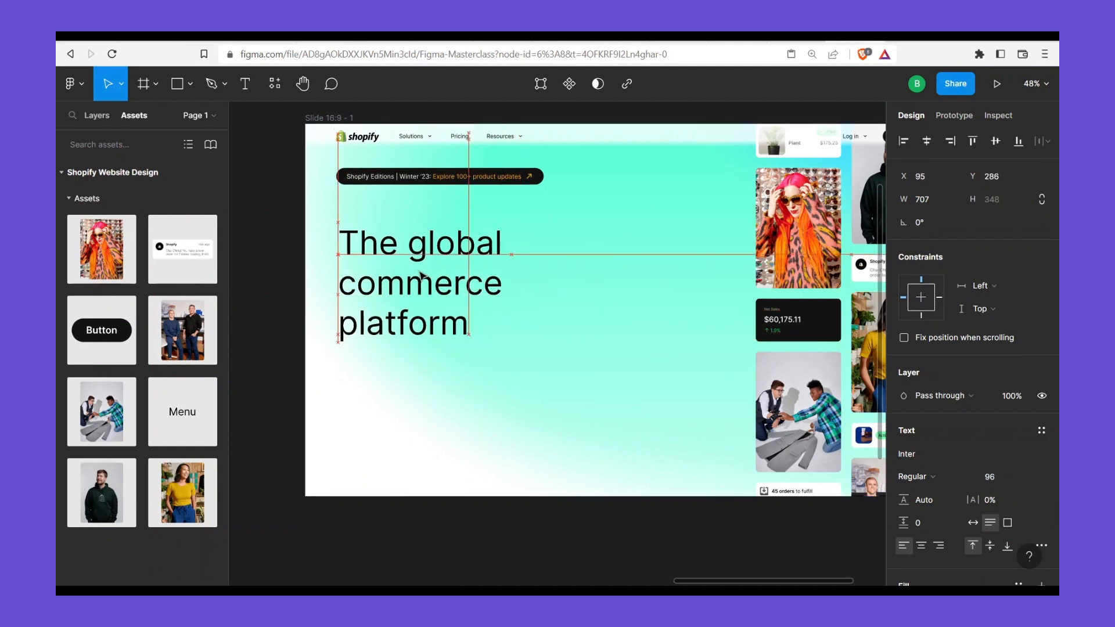
left_click_drag(504, 304, 504, 304)
Set the headline's font size to 138 and check the available font weights
left_click(1000, 481)
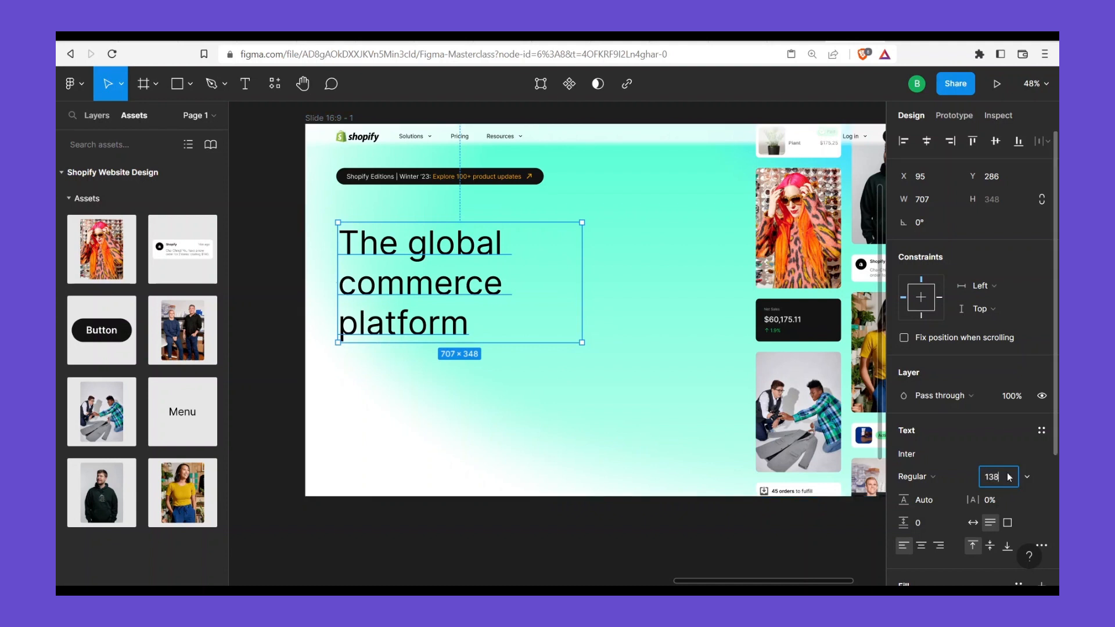
key("Return")
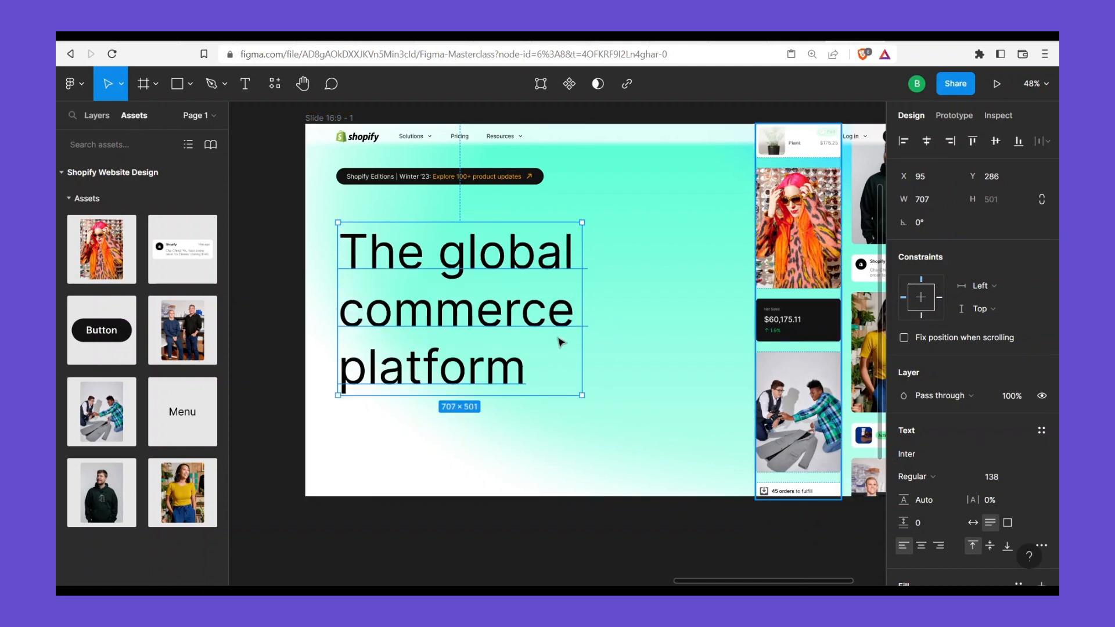
left_click(918, 477)
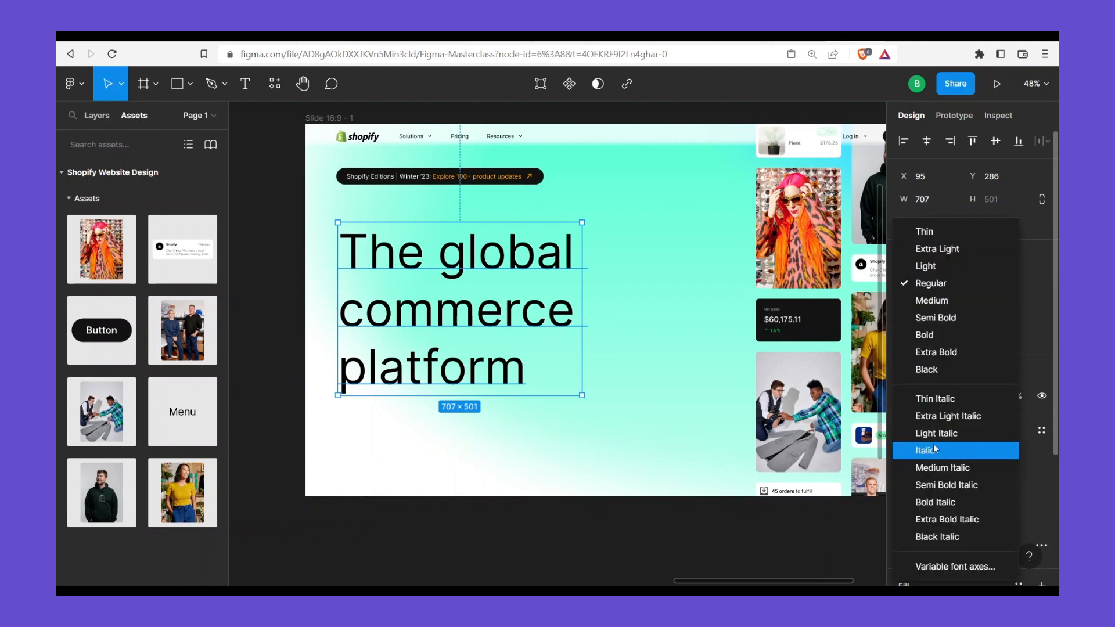
left_click(1044, 357)
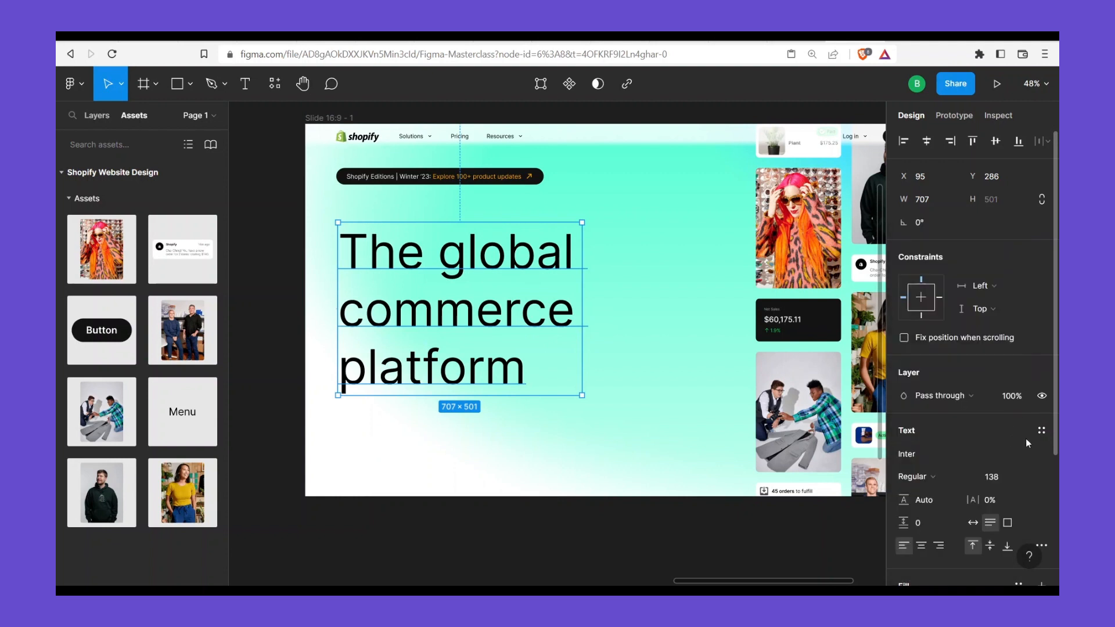
Look through the saved text styles for a heading style that suits the large headline
left_click(1041, 431)
scroll(967, 482, "down", 5)
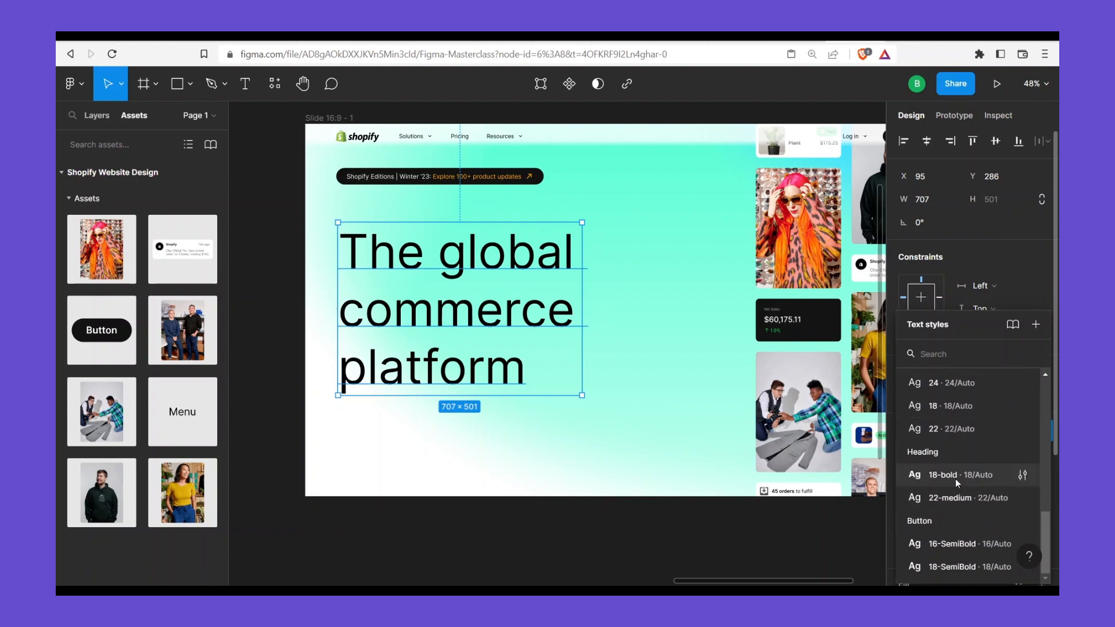
scroll(968, 476, "up", 5)
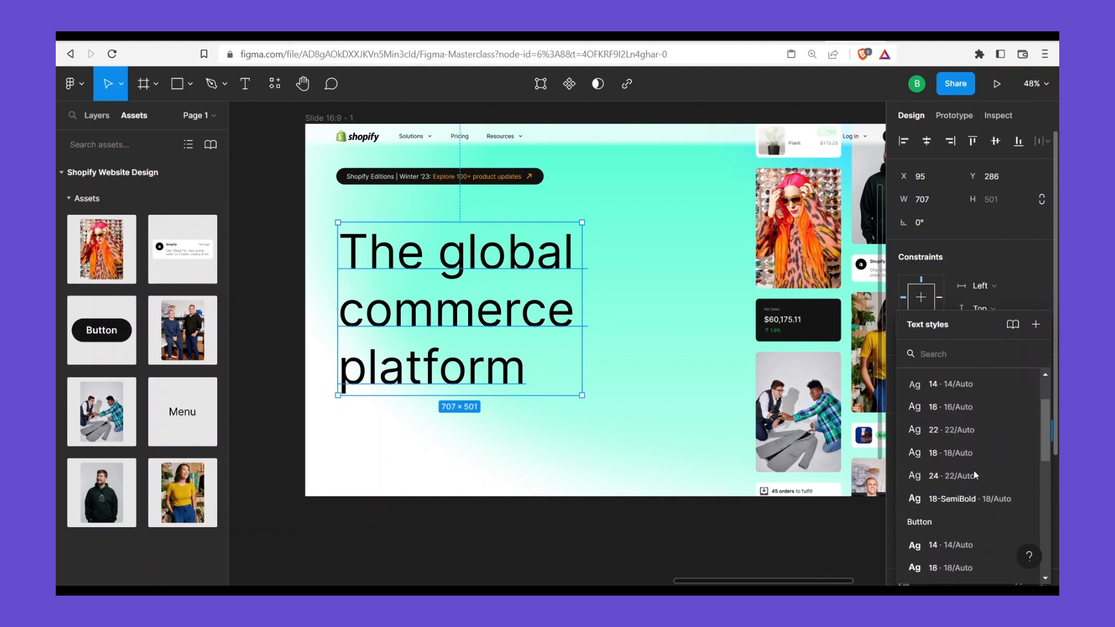
scroll(958, 452, "up", 3)
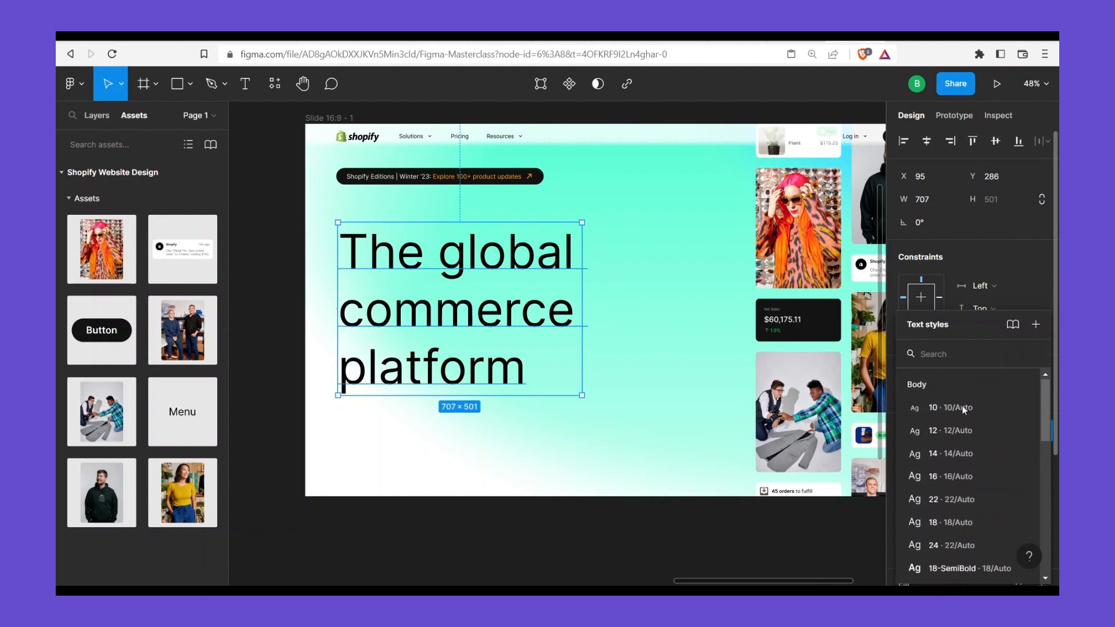
scroll(969, 516, "down", 5)
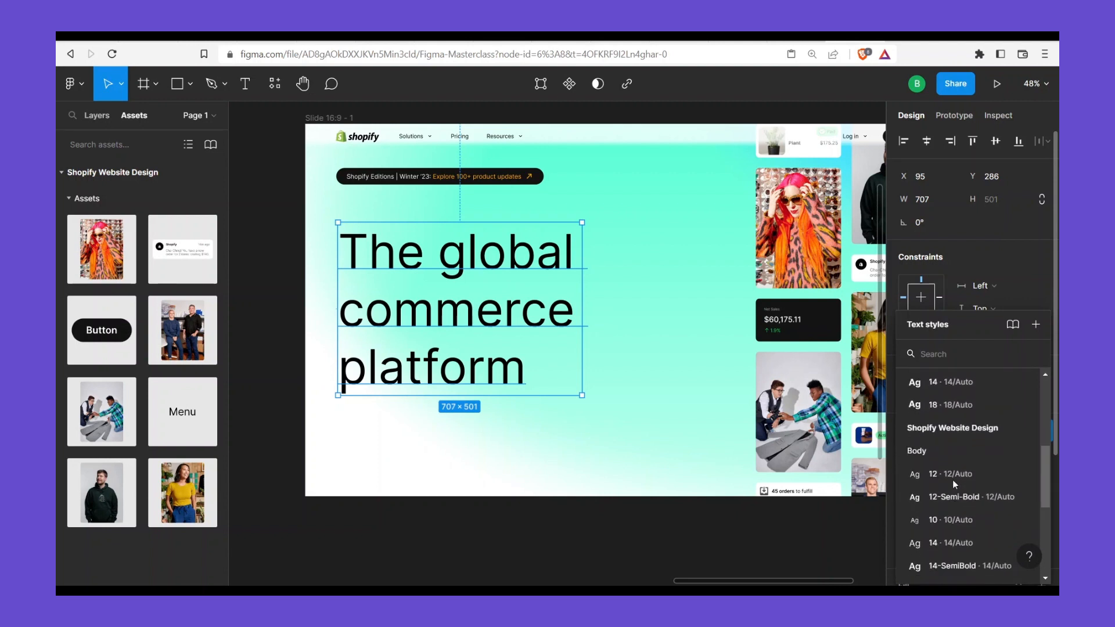
scroll(953, 479, "down", 1)
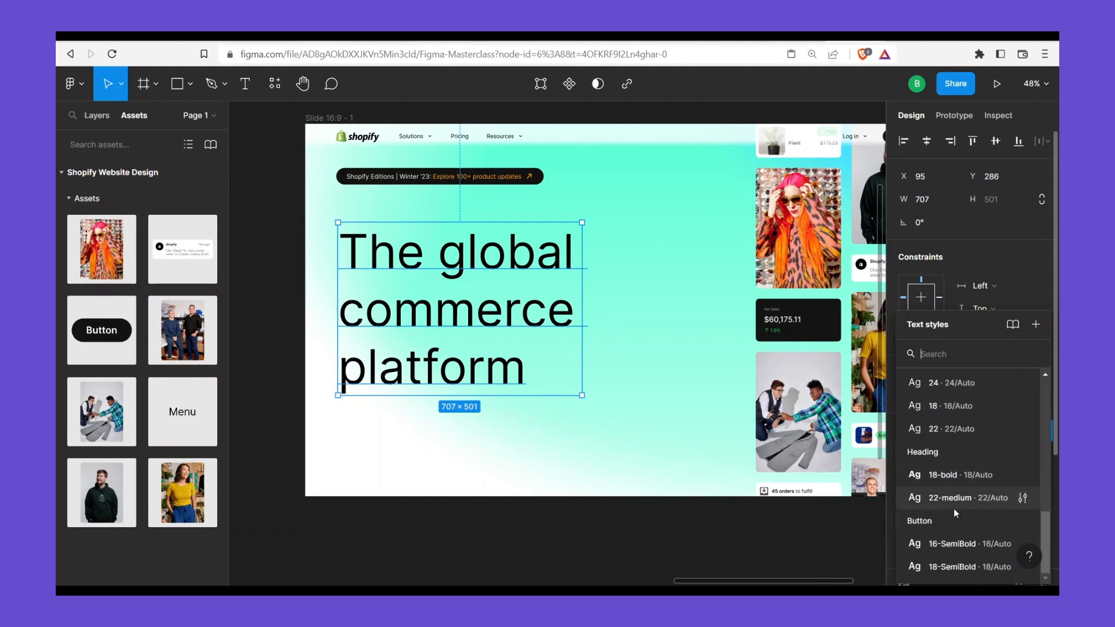
left_click(994, 253)
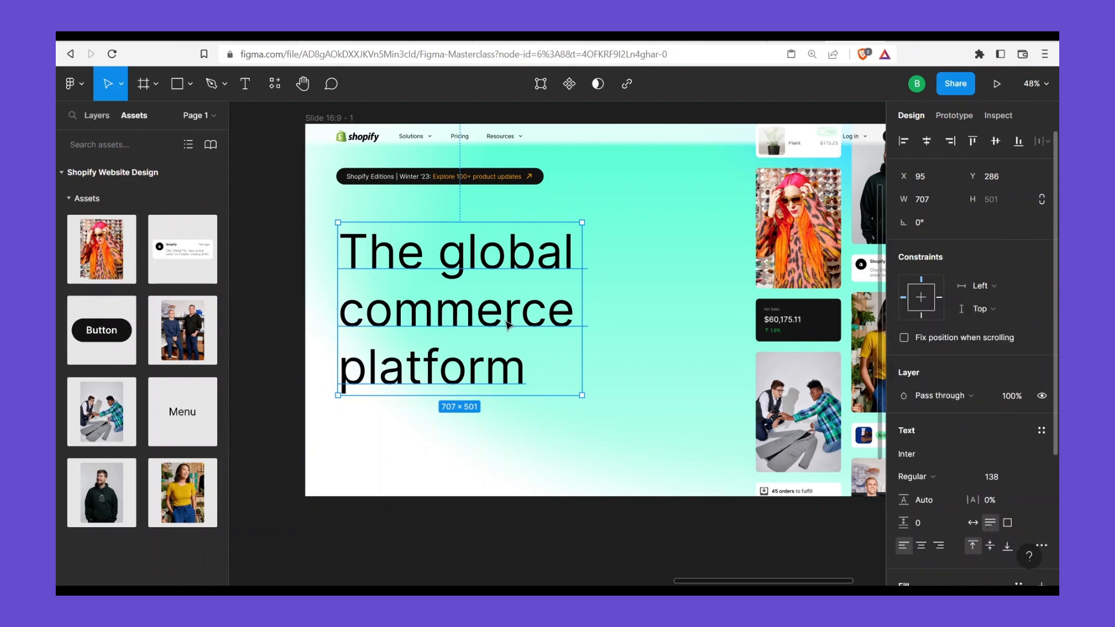
Set the headline's weight to Bold and widen its text box to about 812 so it wraps onto three lines
left_click(926, 476)
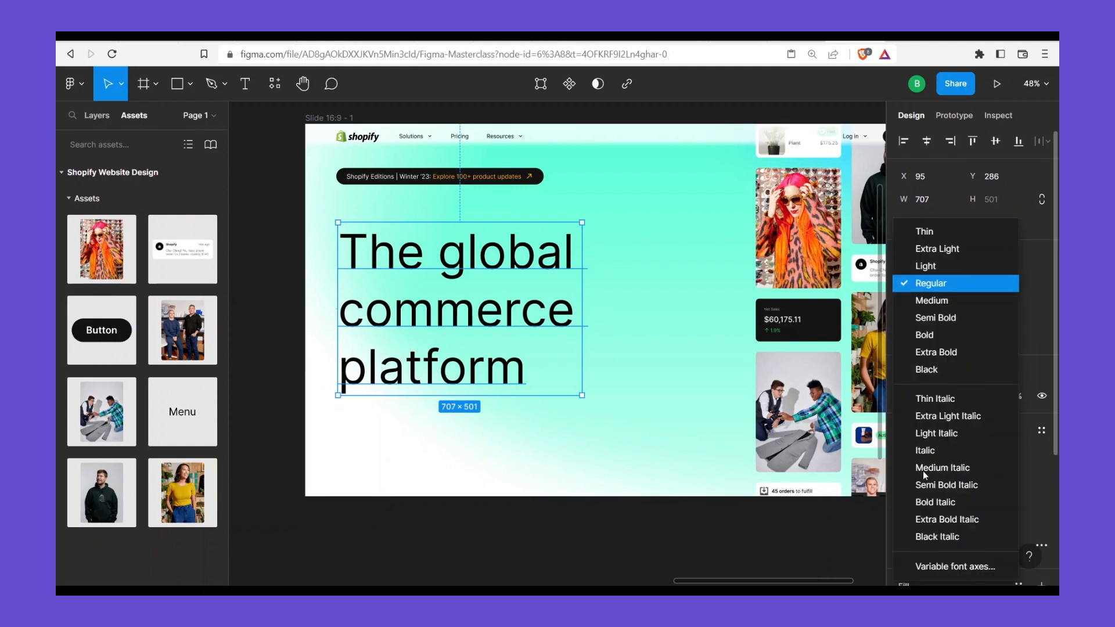
left_click(938, 335)
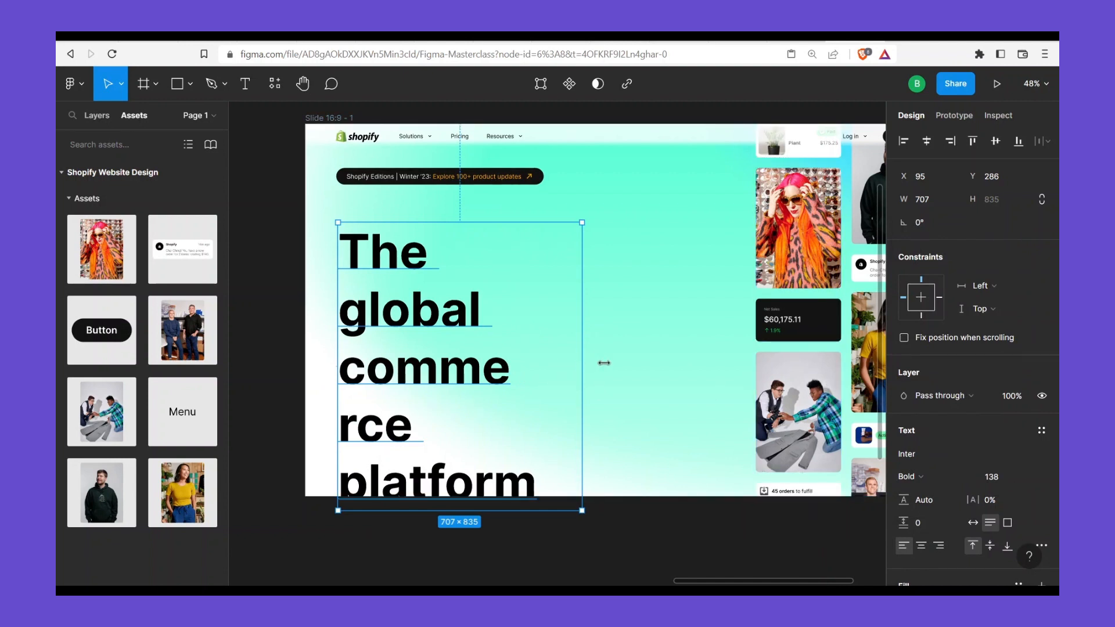
mouse_move(604, 363)
left_mouse_down()
mouse_move(642, 353)
mouse_move(618, 353)
left_mouse_up()
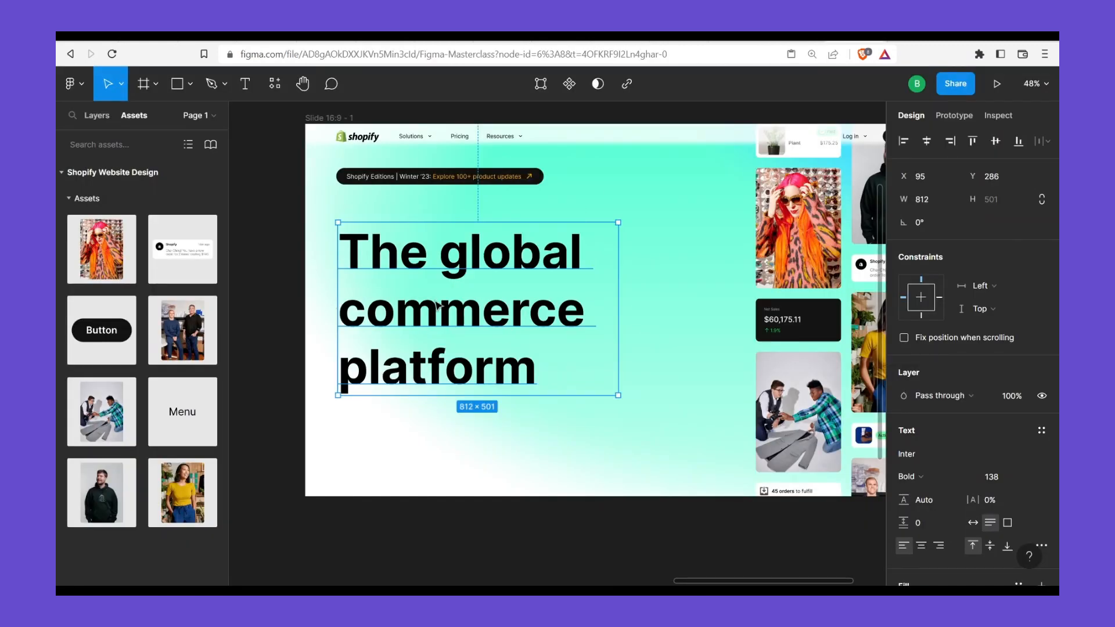
Move the headline closer to the hero button, at about X 89, Y 226, and deselect it
left_click_drag(435, 303, 435, 283)
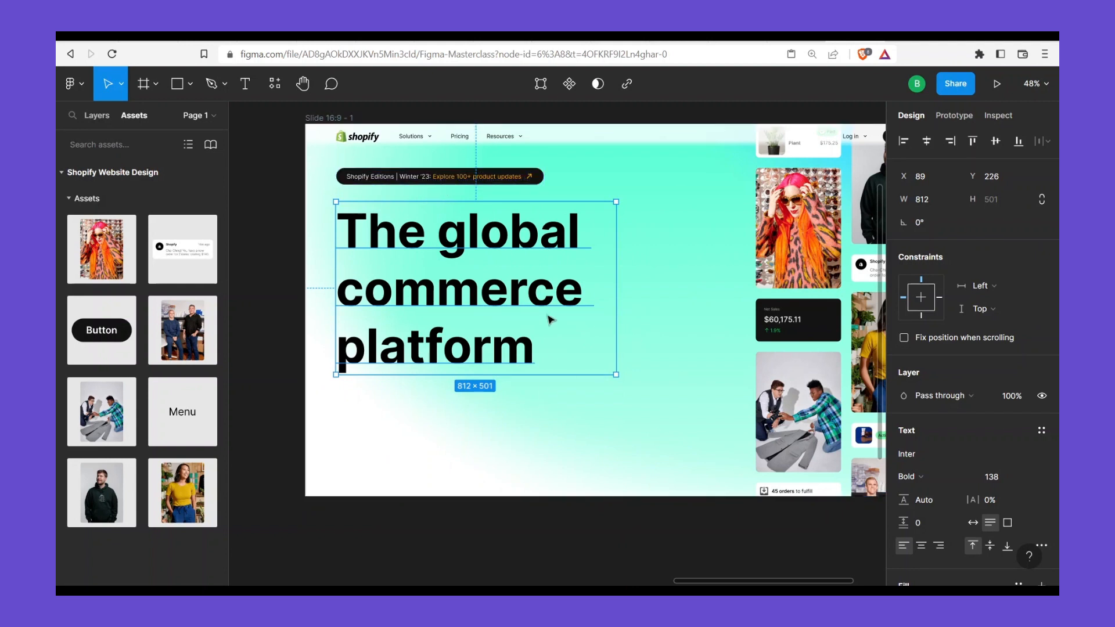
left_click(579, 404)
left_click(488, 347)
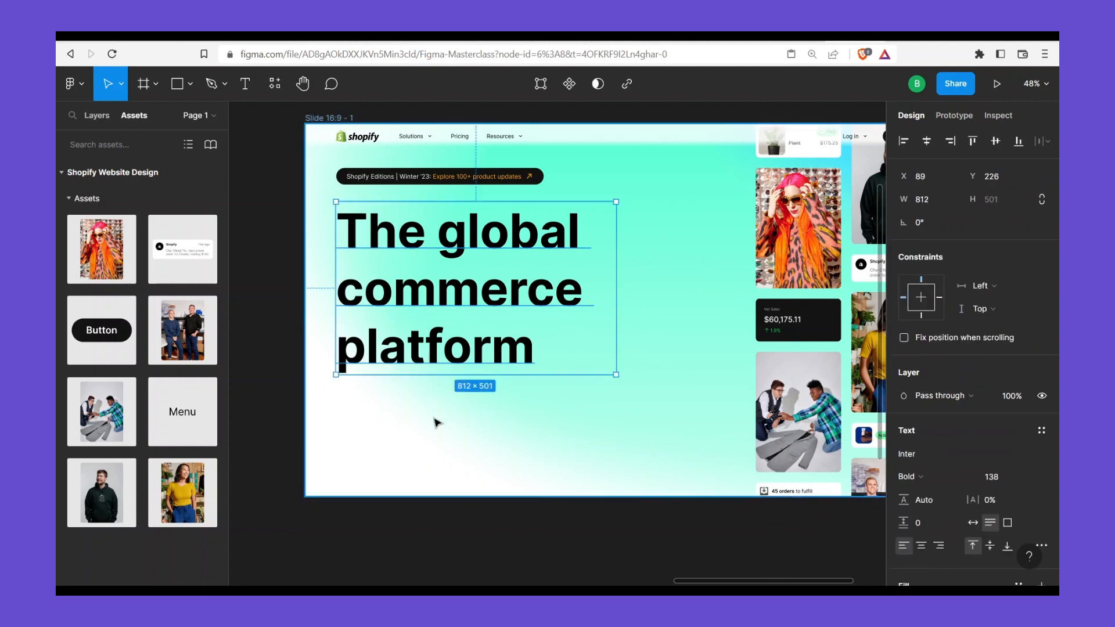
left_click(434, 418)
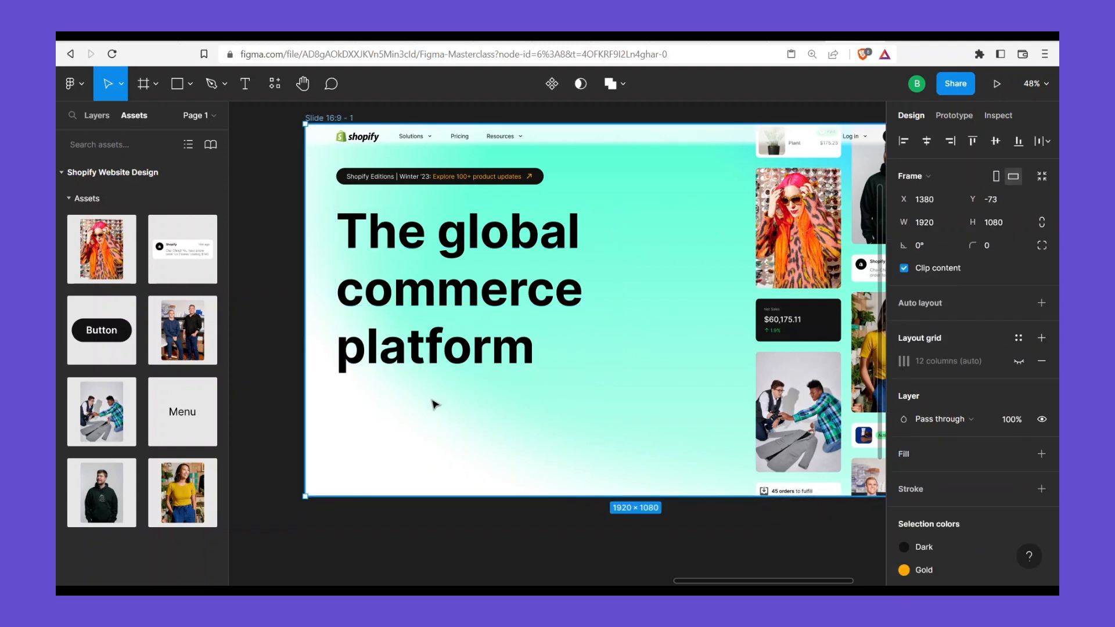
Add the Shopify site's subheading "Build your business with Shopify to sell online, offline, and everywhere in between." below the headline at size 16
key("t")
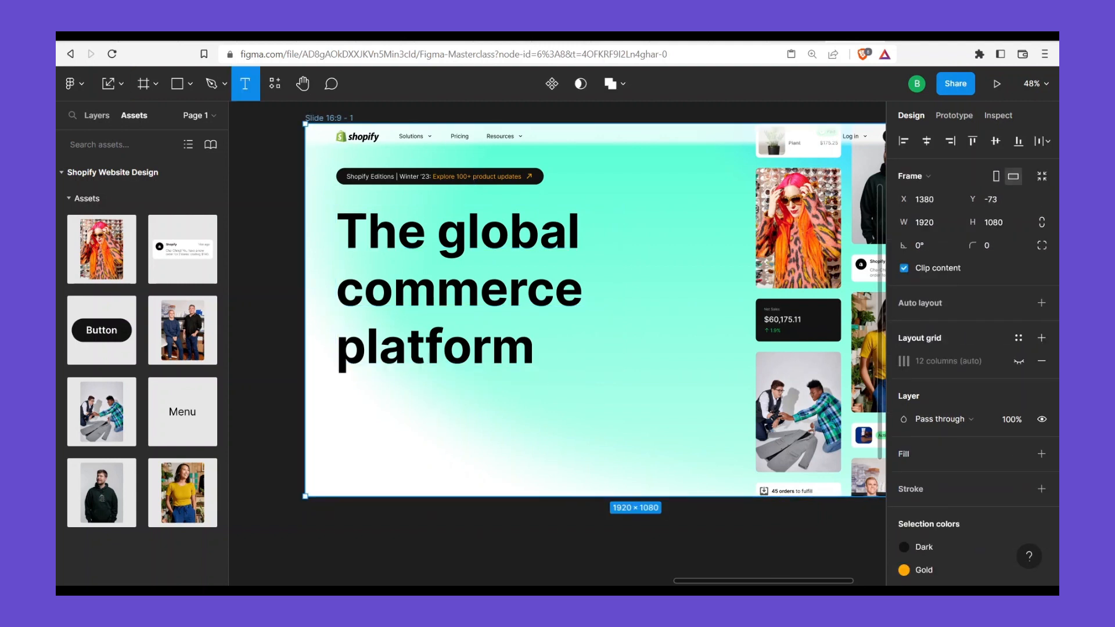
left_click(378, 400)
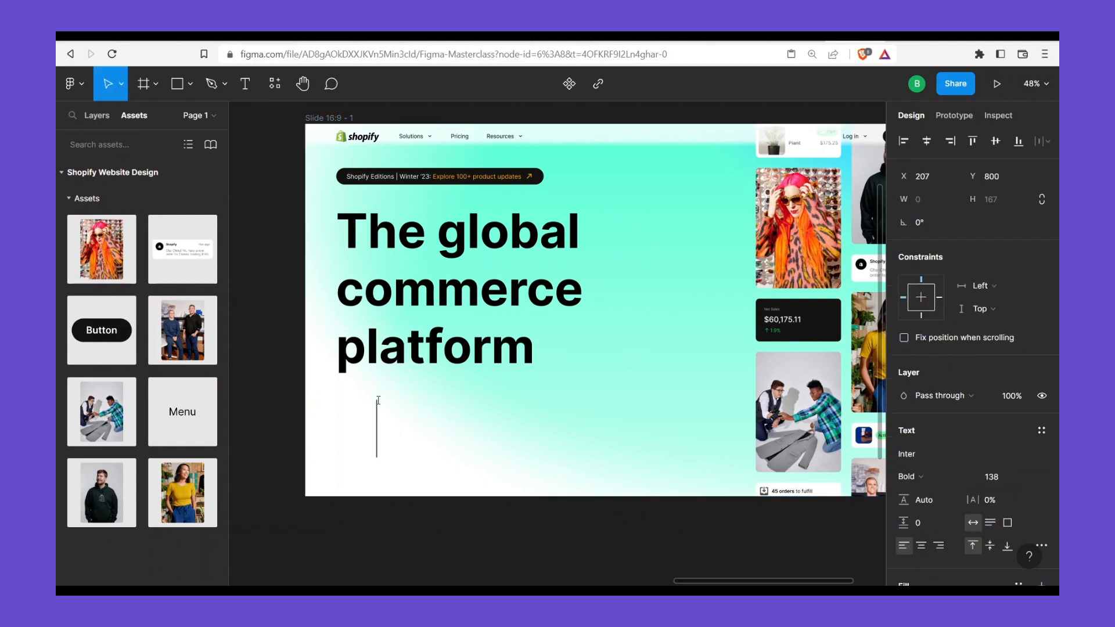
left_click(997, 477)
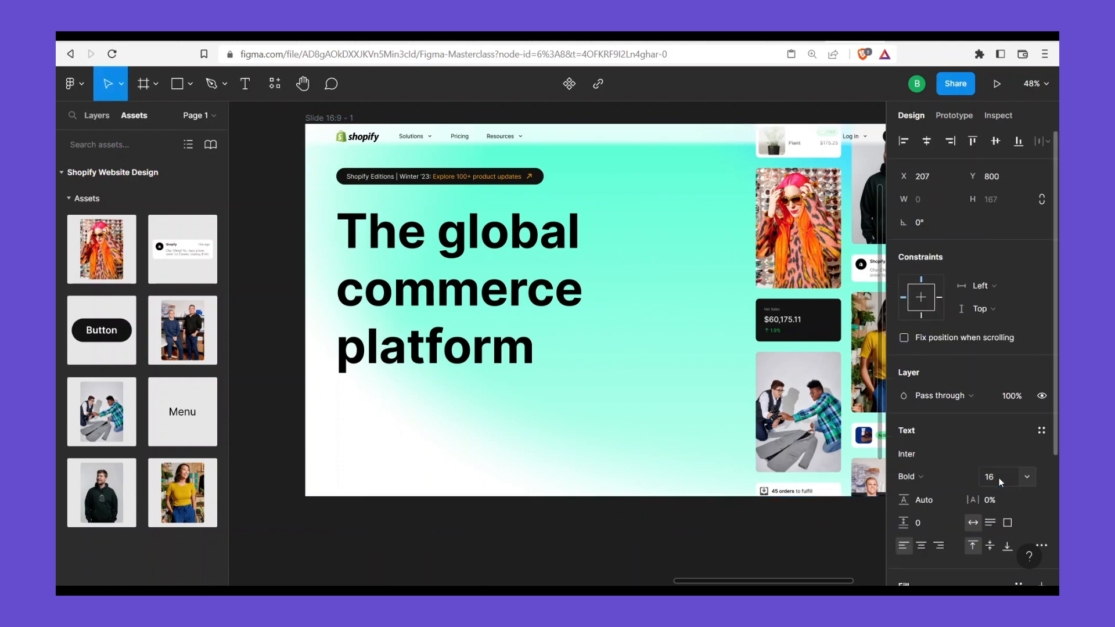
key("Return")
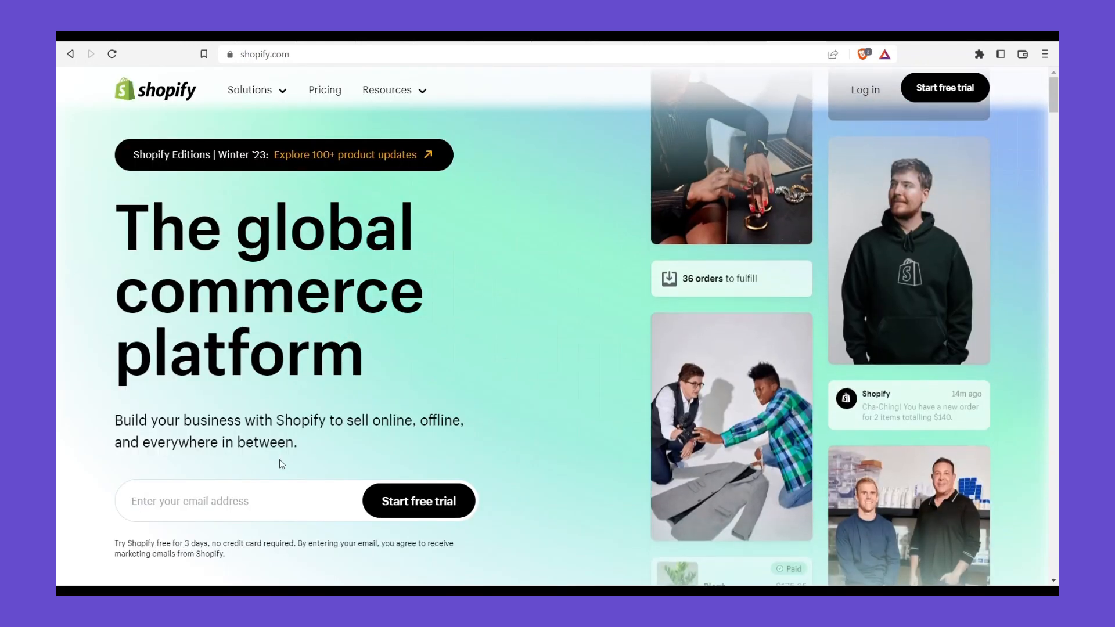
left_click_drag(298, 444, 114, 419)
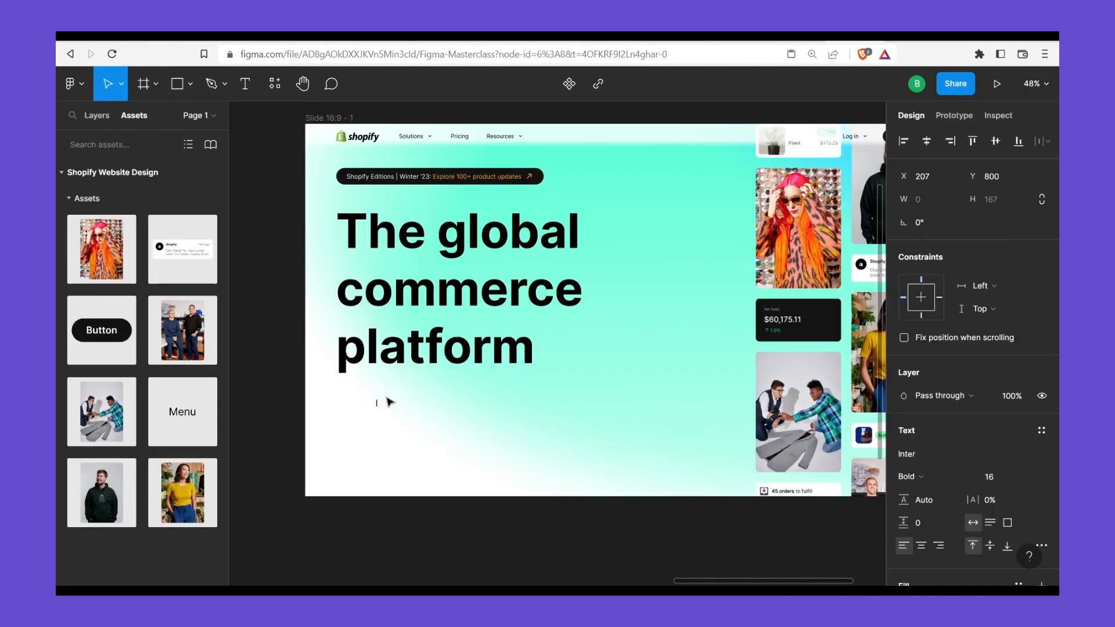
type("Build your business with Shopify to sell online, offline, and everywhere in between.")
key("Escape")
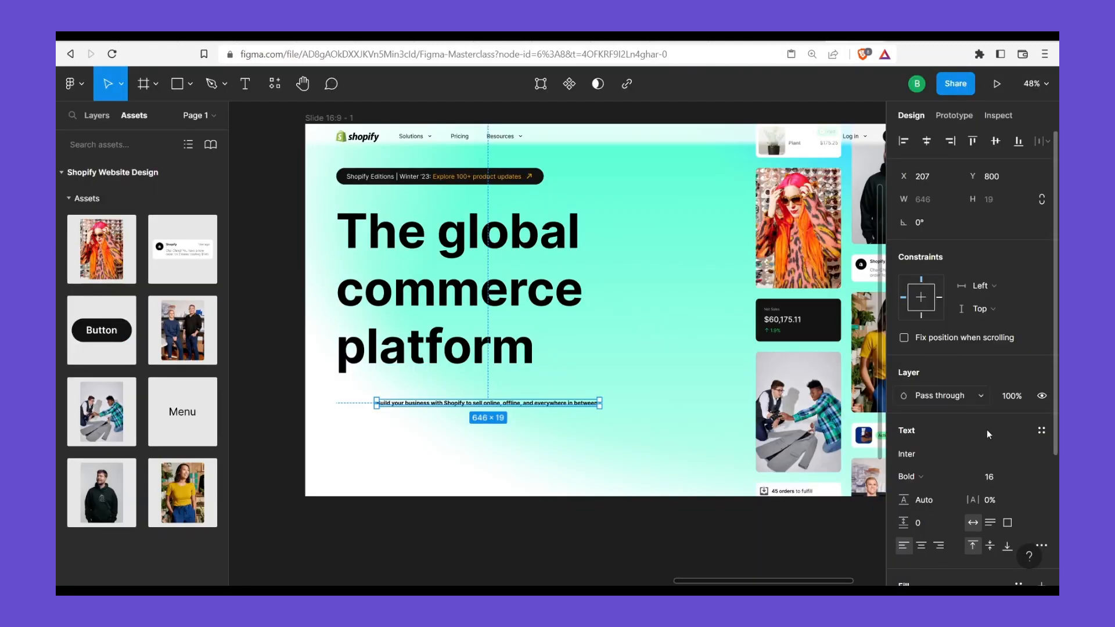
Apply the Body/22 text style to the subheading and compare it with the original on the Shopify website
left_click(1041, 430)
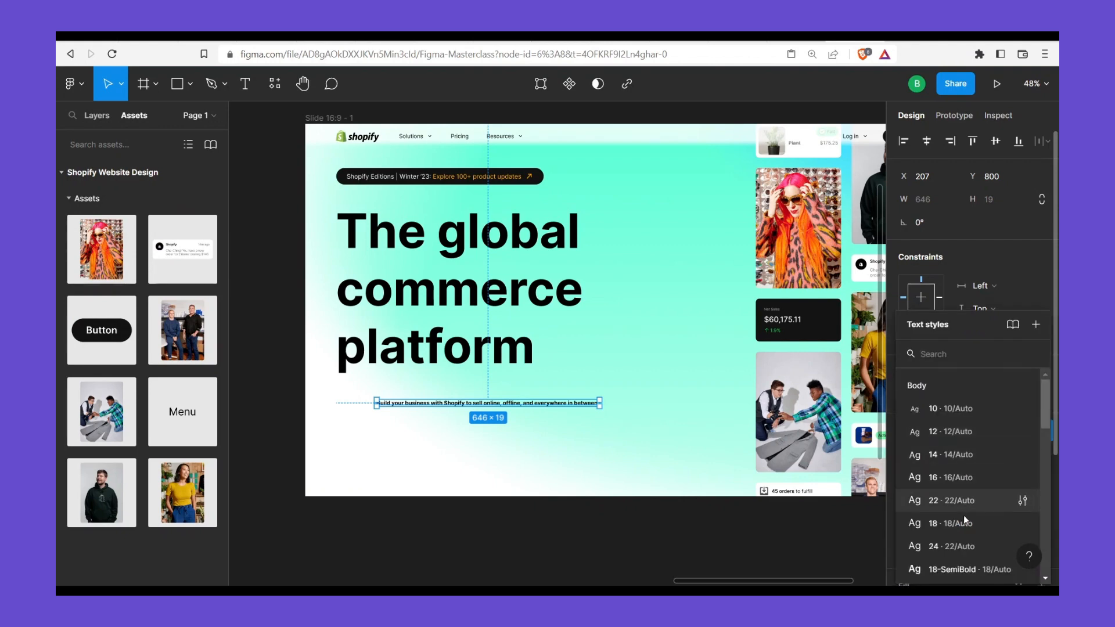
left_click(951, 501)
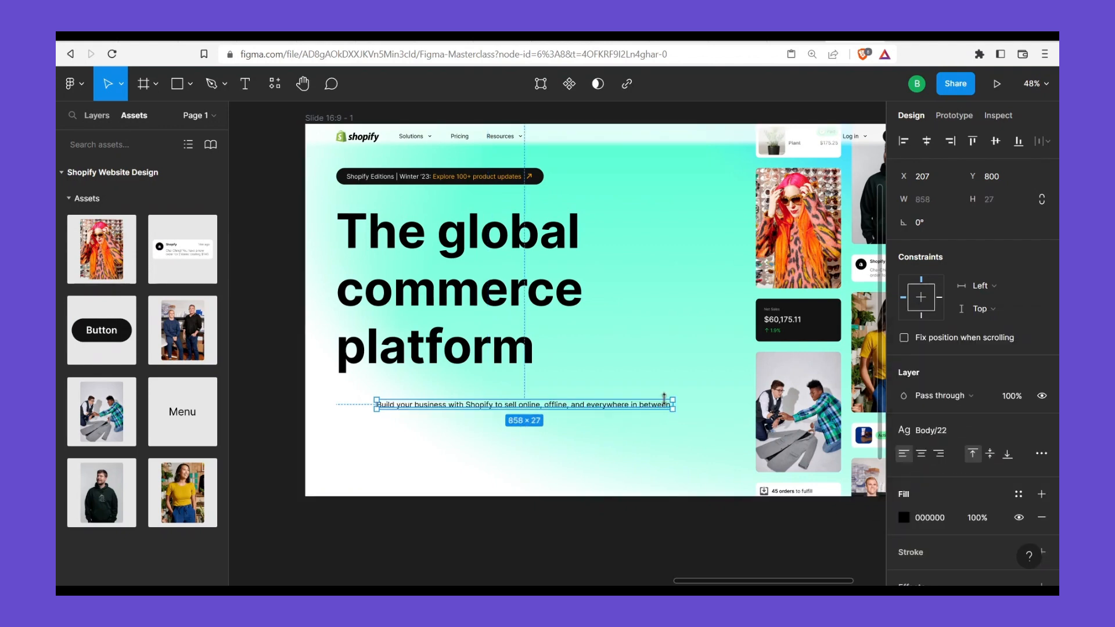
left_click(788, 43)
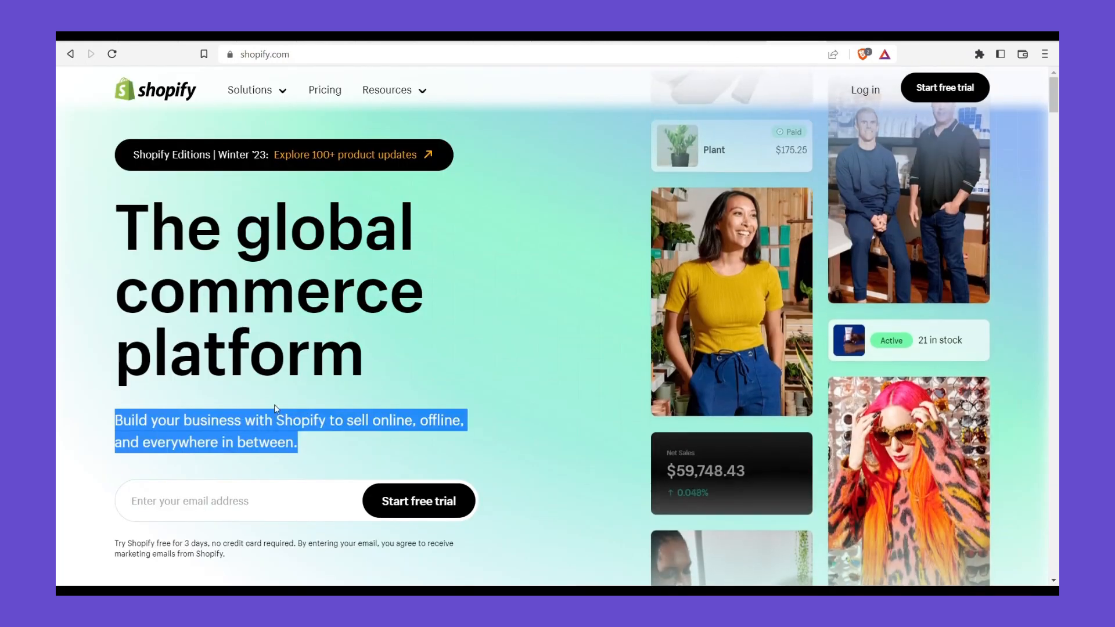
left_click(210, 420)
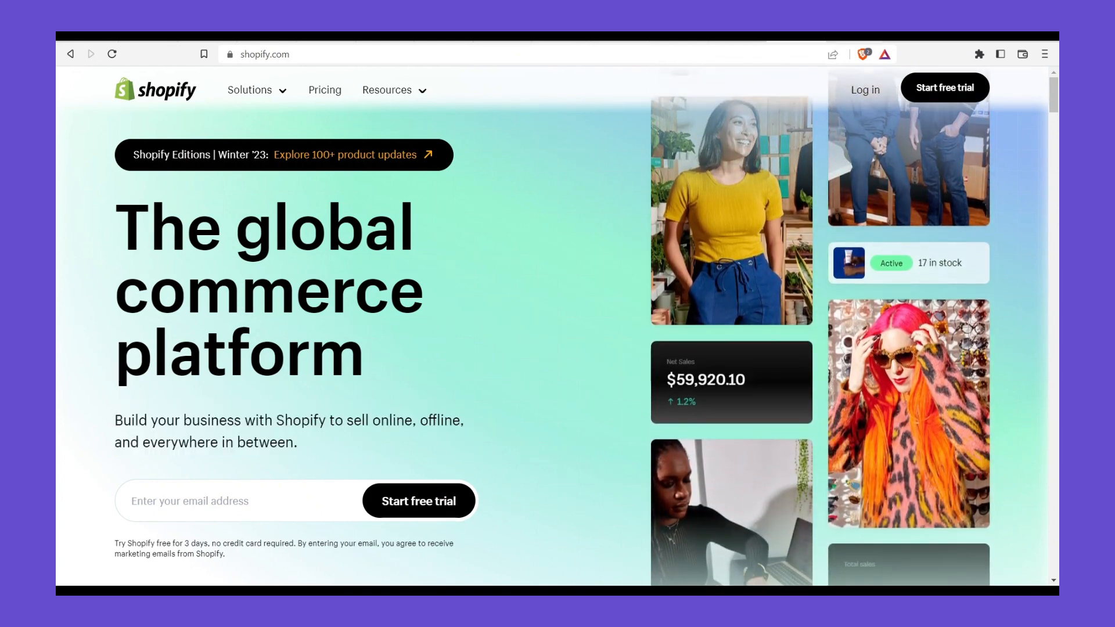
Switch back to the Figma file and move the subheading up under the headline, to about X -18, Y 777
left_click(844, 42)
scroll(587, 427, "up", 1)
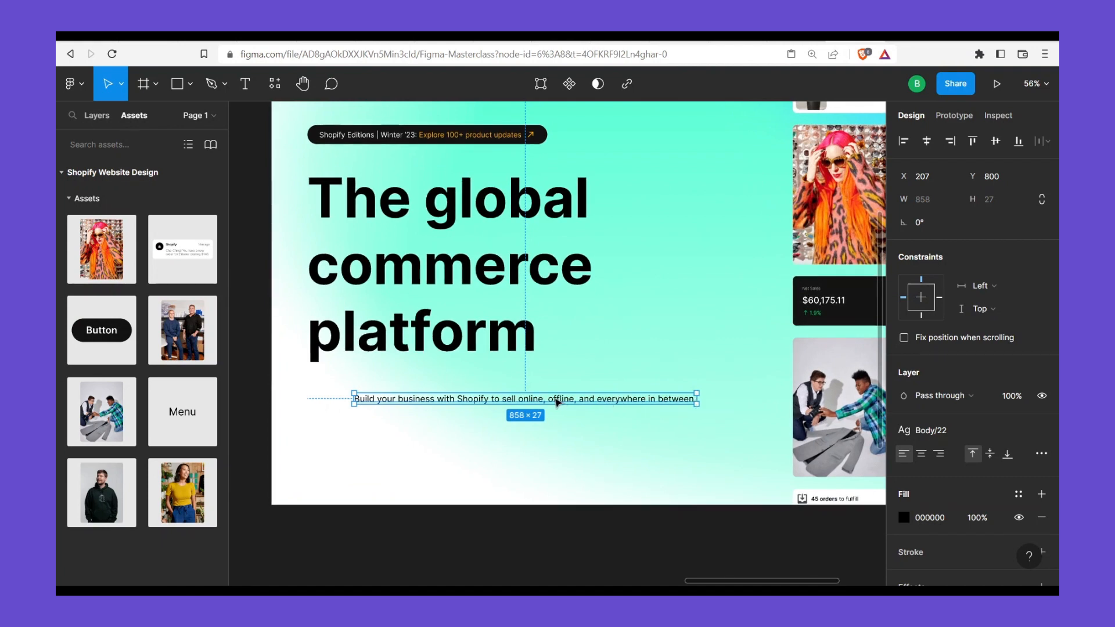
left_click_drag(530, 405, 441, 395)
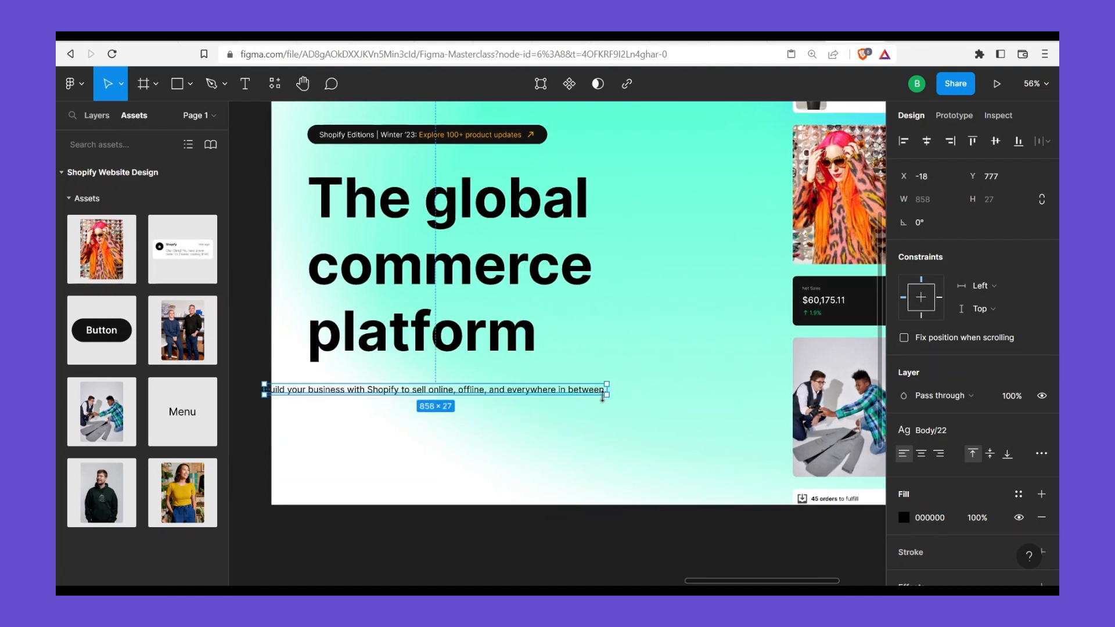
Narrow the subheading to about 590 wide so it wraps onto two lines at X 66, and compare it with the Shopify website
left_click_drag(602, 398, 533, 392)
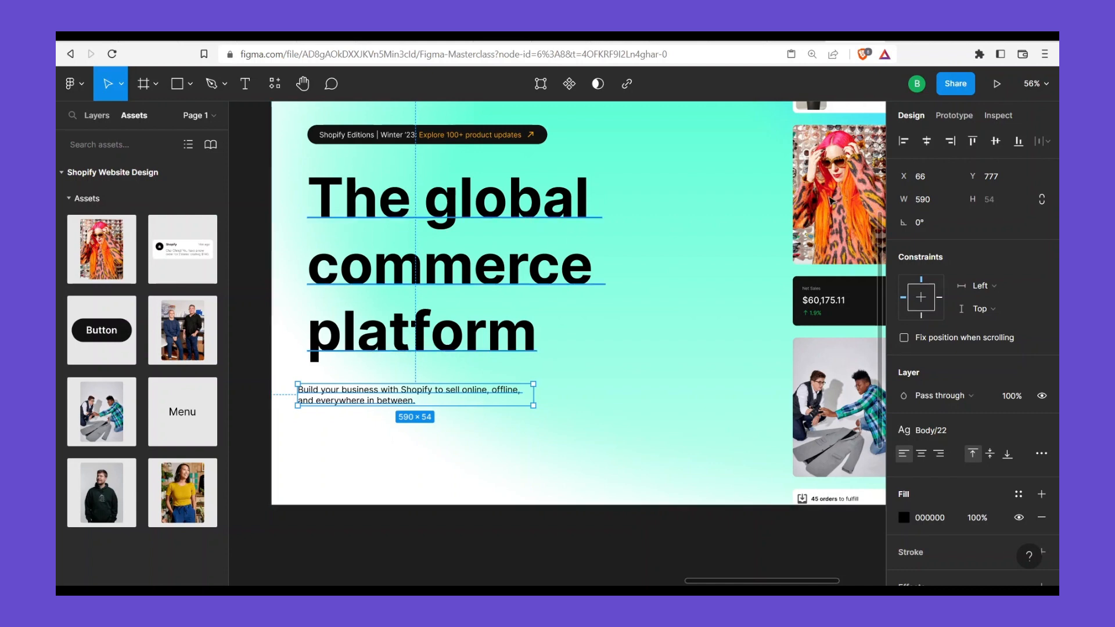
left_click(792, 40)
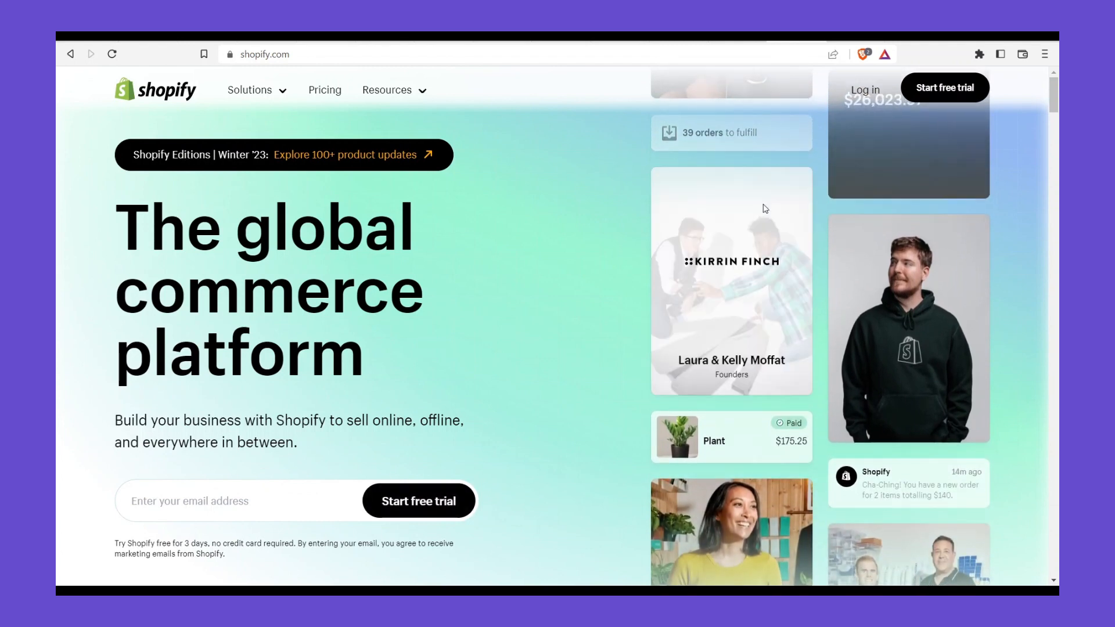
left_click(856, 39)
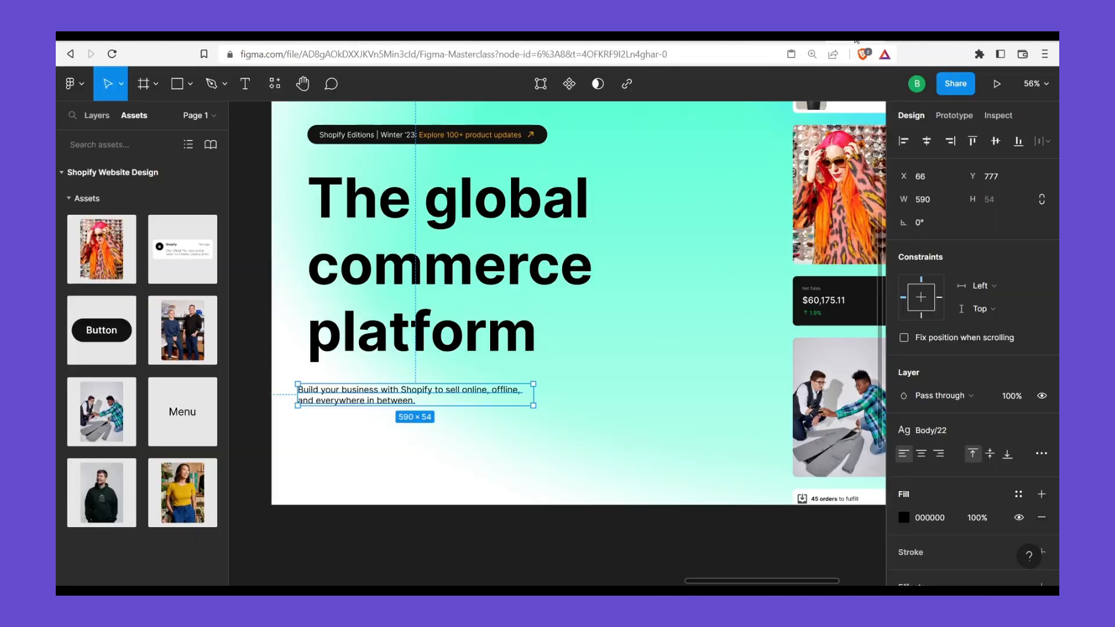
Add the text "Enter your email address" below the subheading and wrap it in an auto layout frame
left_click(373, 451)
key("t")
left_click(324, 424)
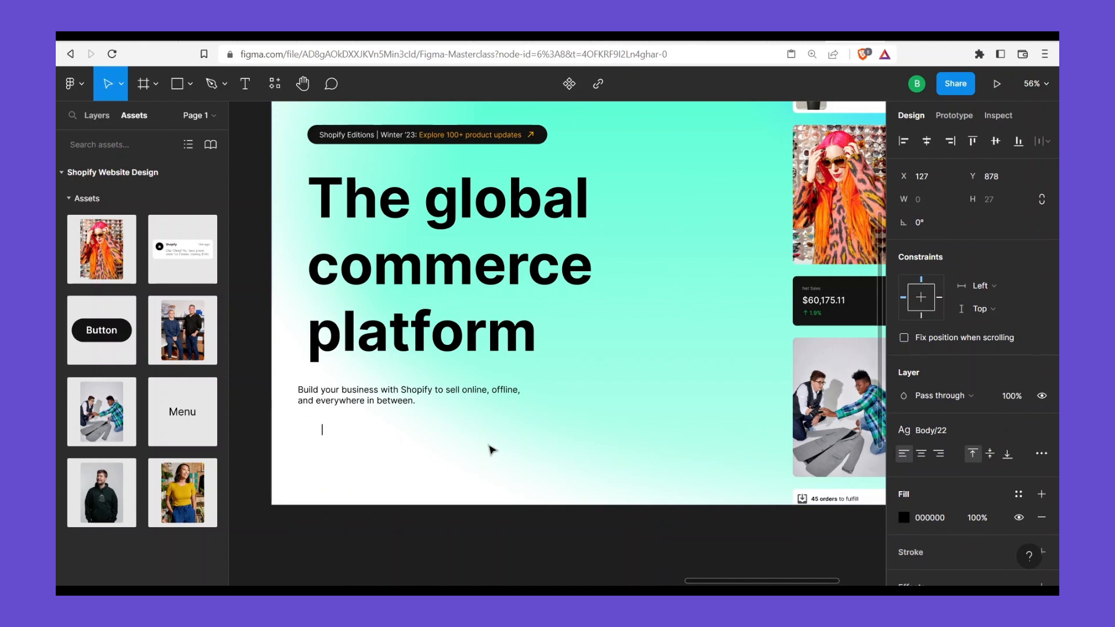
type("Enter your email address")
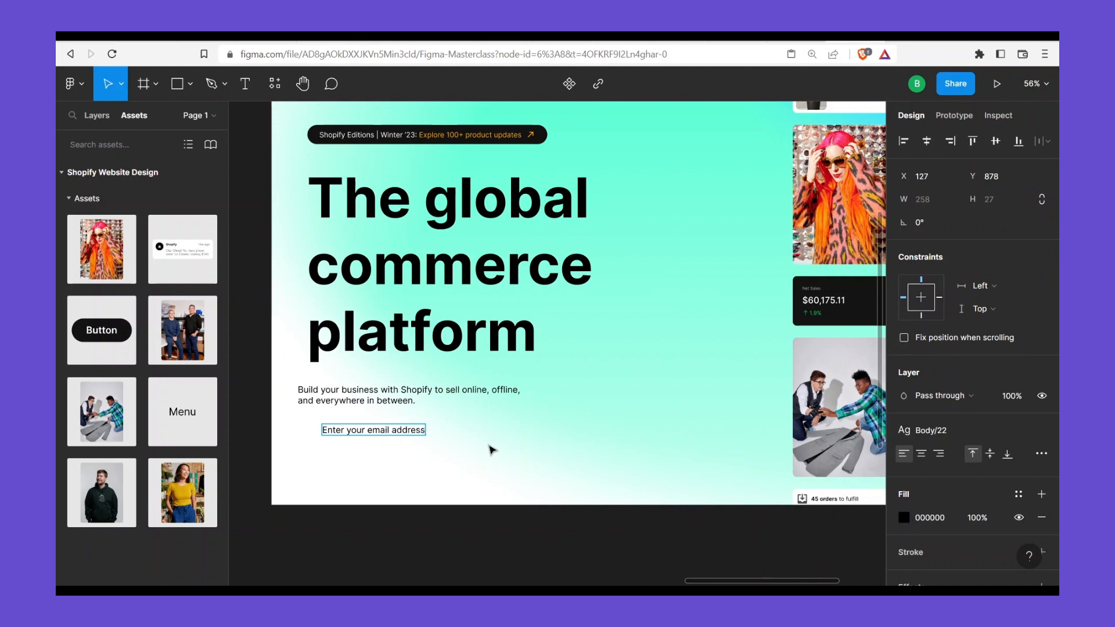
key("Escape")
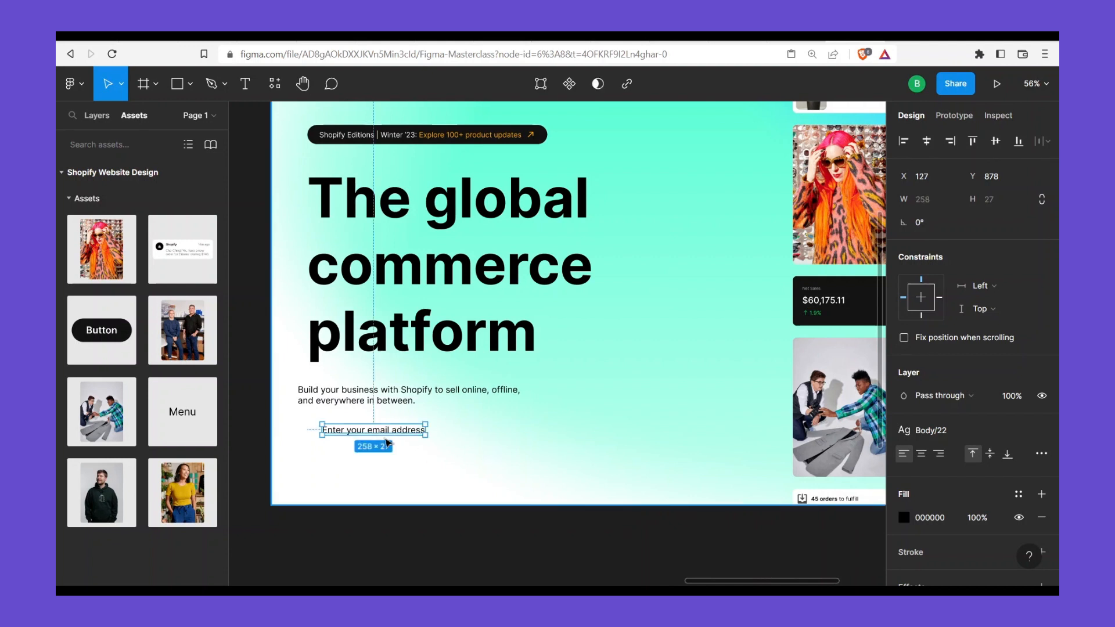
key("shift+a")
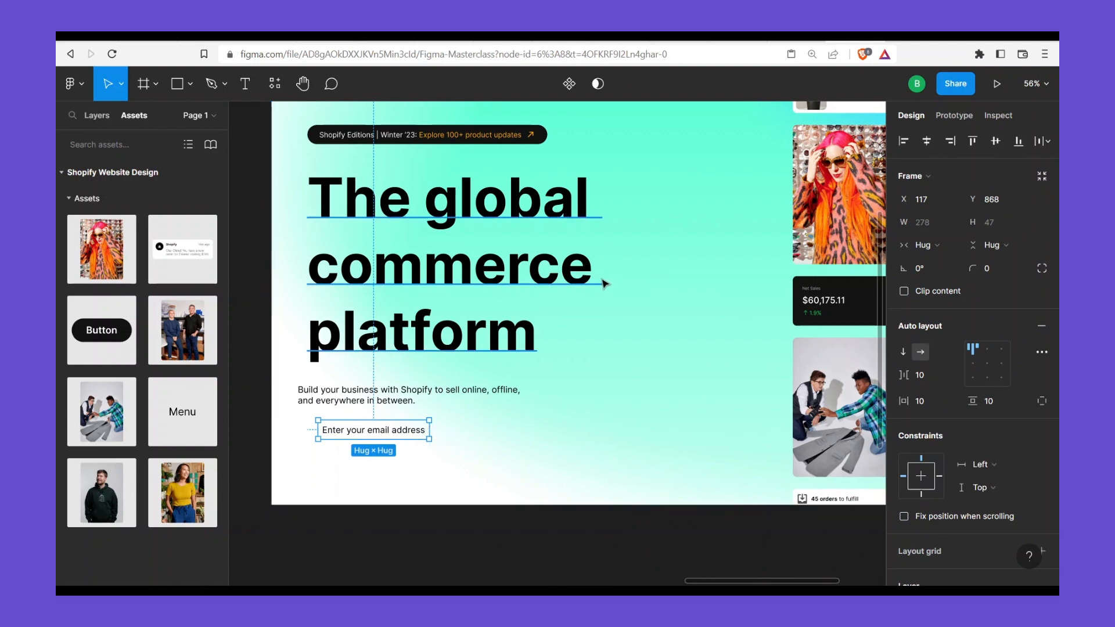
Place a Button component instance beside the email text, at about X 555, Y 872, and show the layer list
scroll(662, 284, "up", 3)
scroll(619, 289, "right", 3)
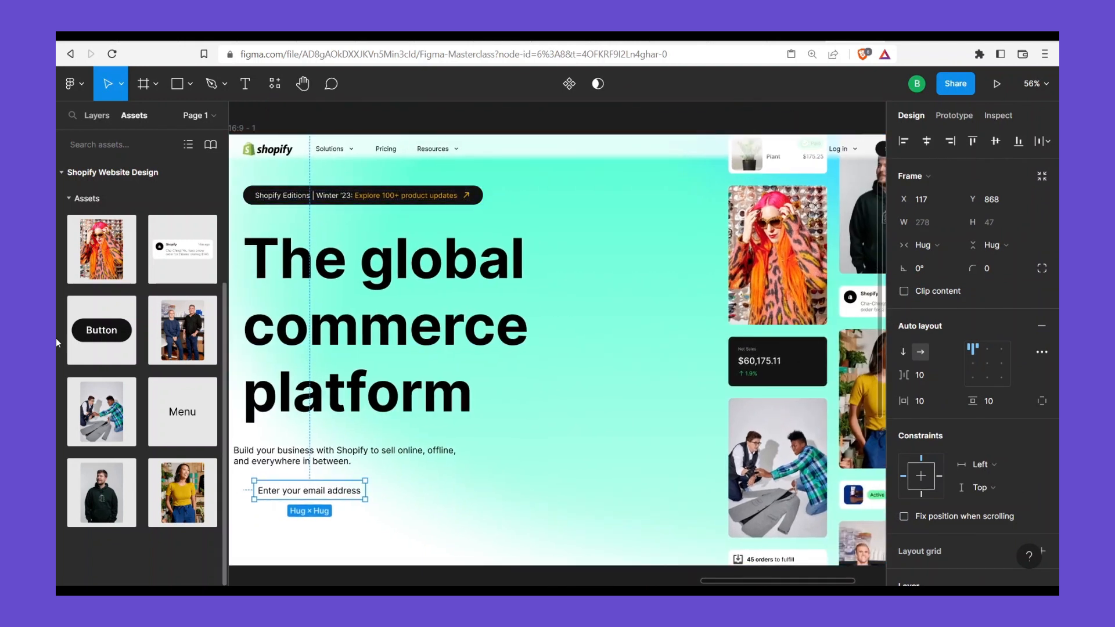
mouse_move(444, 475)
left_mouse_down()
mouse_move(450, 496)
mouse_move(342, 494)
mouse_move(449, 491)
left_mouse_up()
left_click(99, 115)
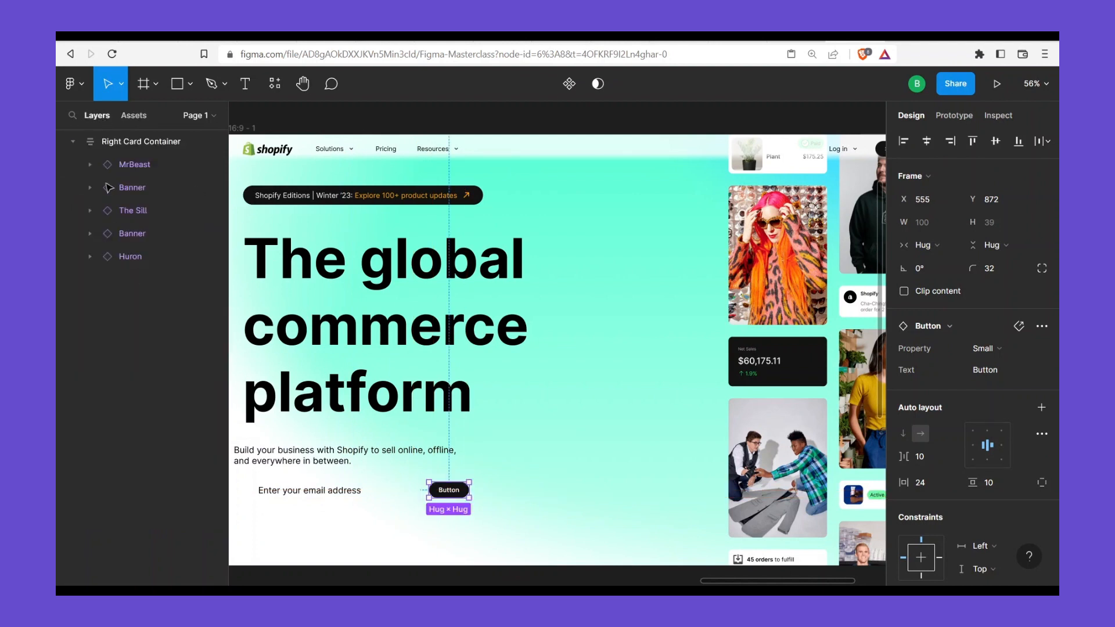
Move the new button into the email text's auto layout frame and order it after the text
left_click(362, 497)
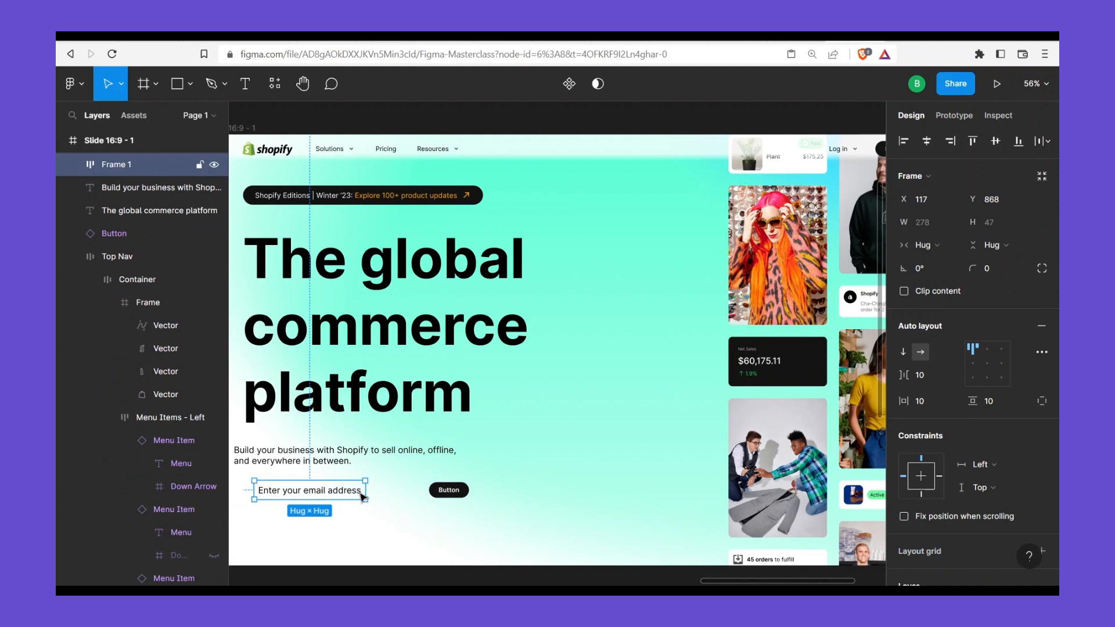
left_click(454, 492)
scroll(164, 316, "up", 3)
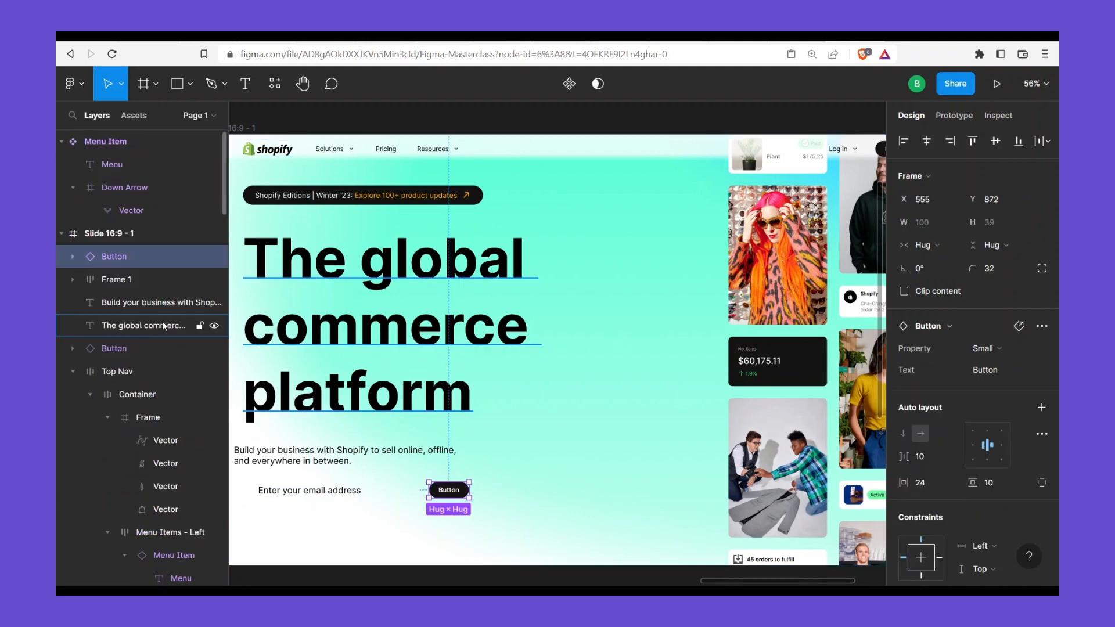
left_click(365, 494)
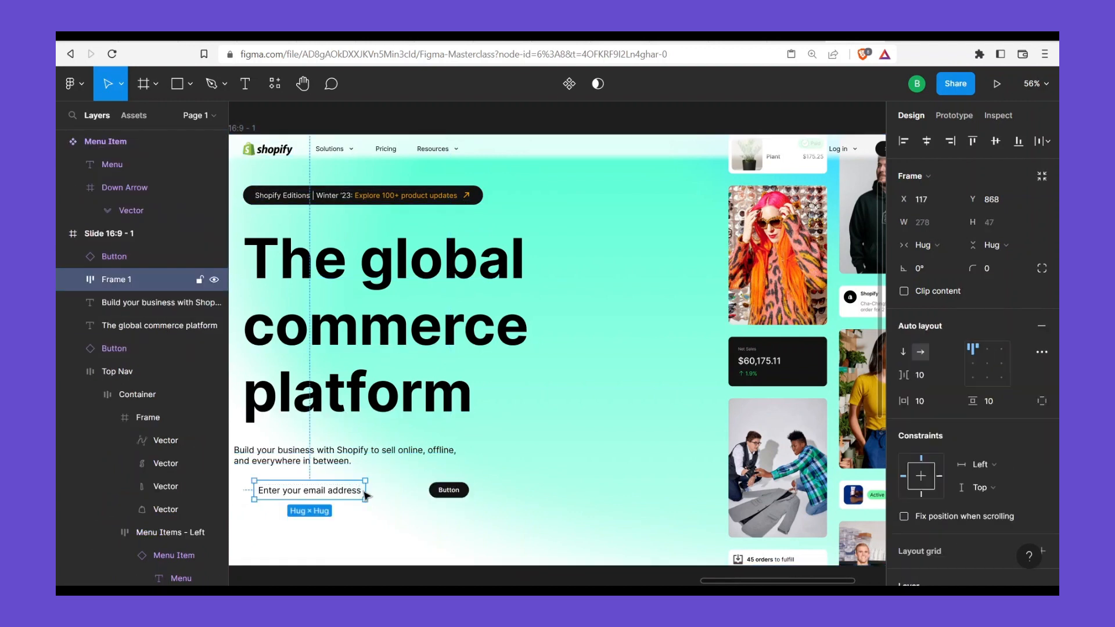
left_click(461, 492)
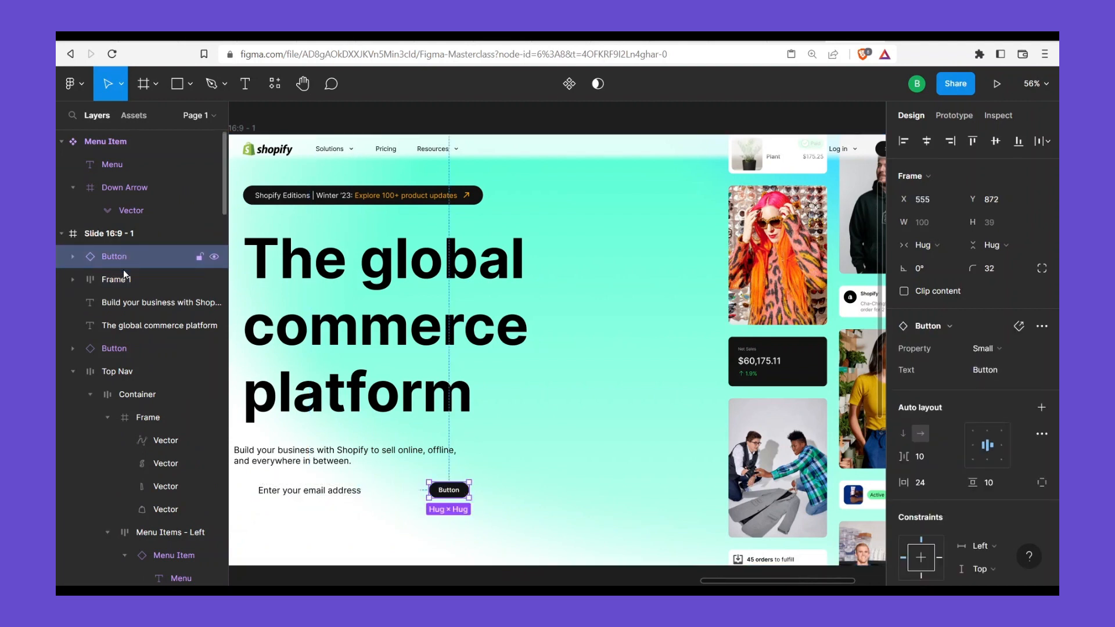
left_click_drag(123, 281, 124, 280)
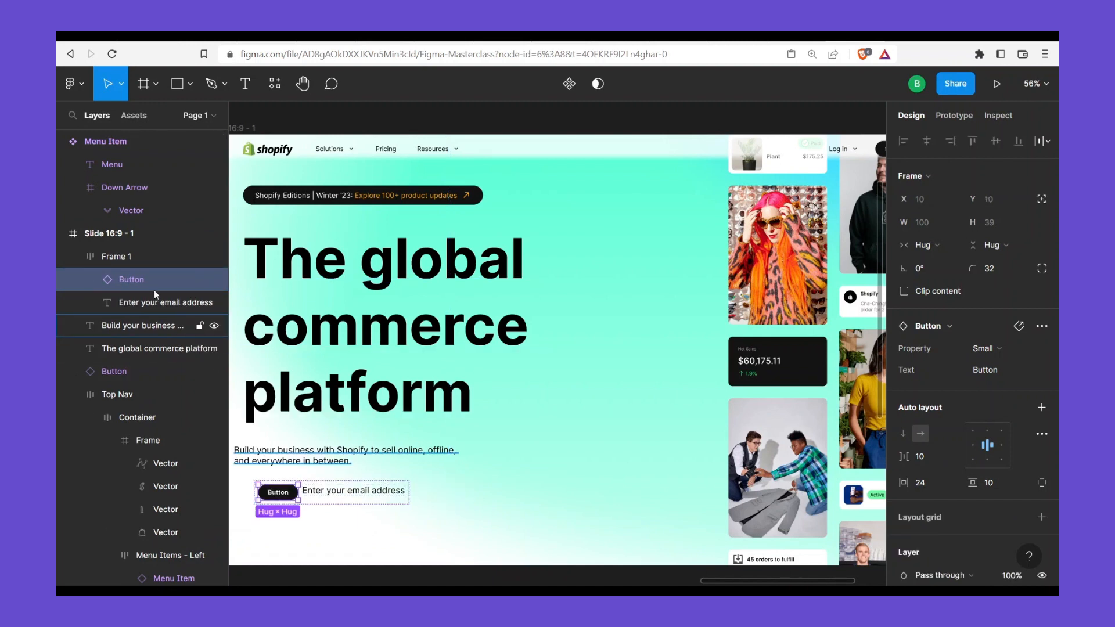
left_click_drag(162, 280, 174, 306)
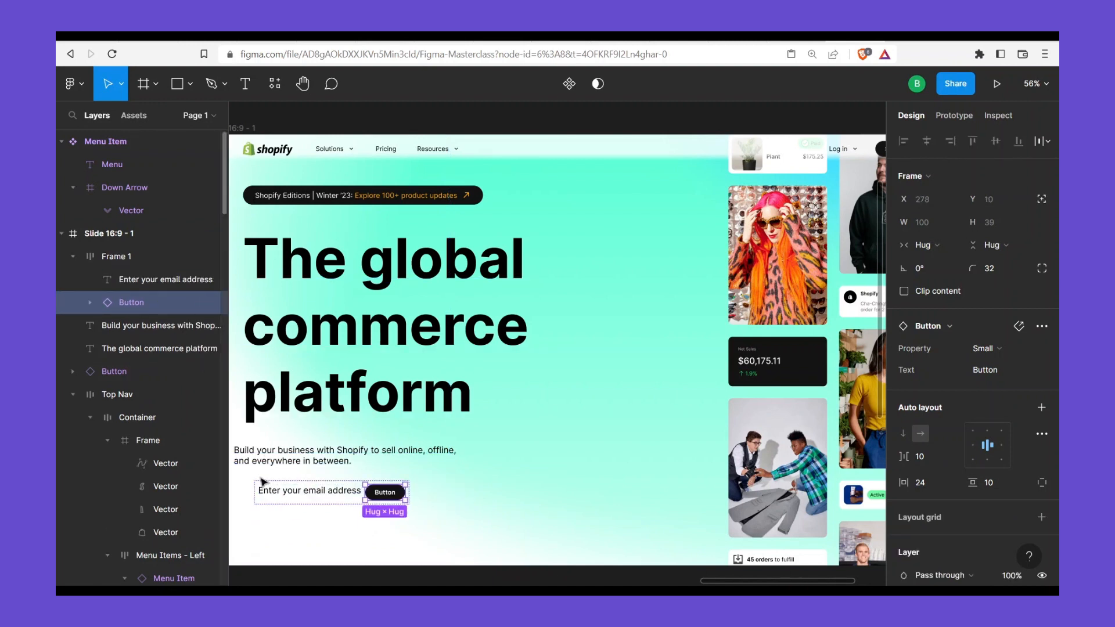
Rename the email auto layout frame as "Enter email" and align its contents left and vertically centred
left_click(273, 504)
key("ctrl+r")
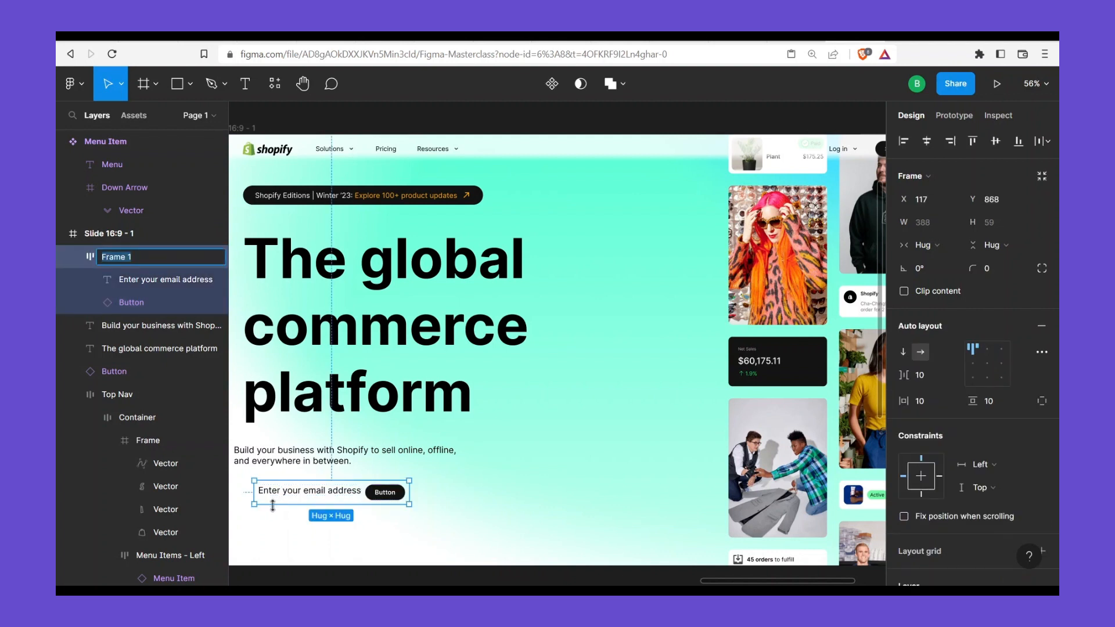
type("Enter email")
key("Return")
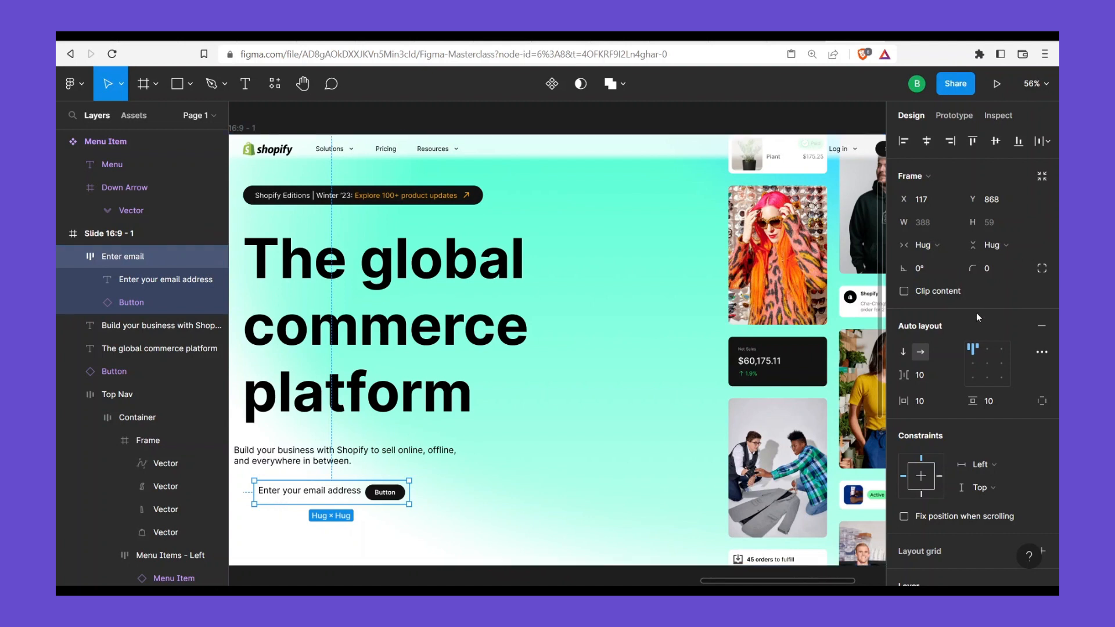
left_click(978, 364)
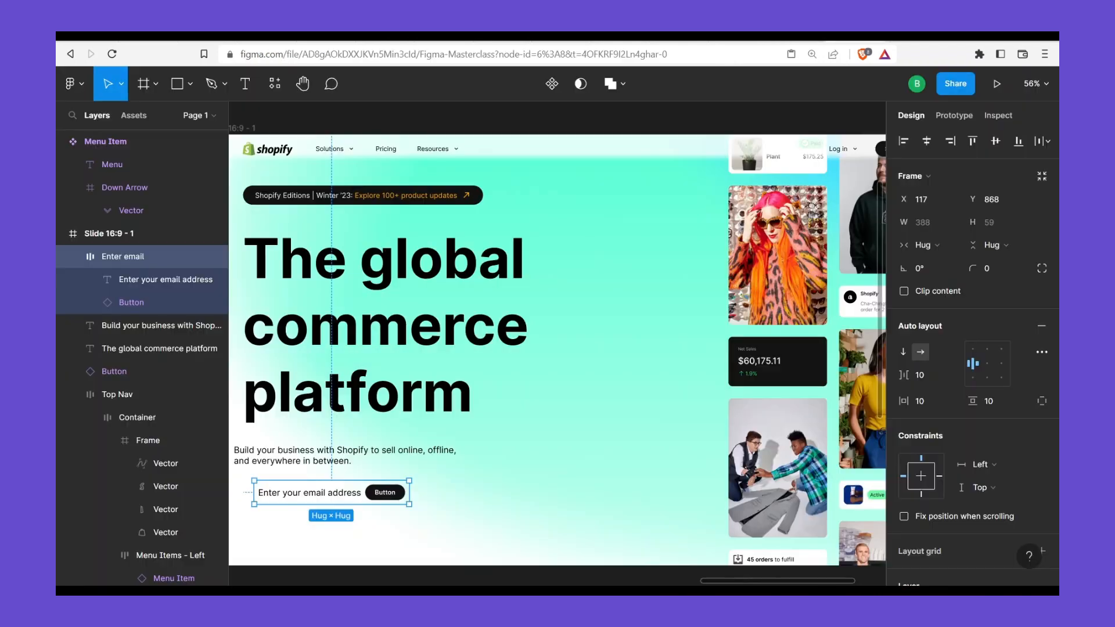
Combine the hero button, headline, subheading and email row into a vertical auto layout with 30 spacing between items
left_click(348, 446, "shift")
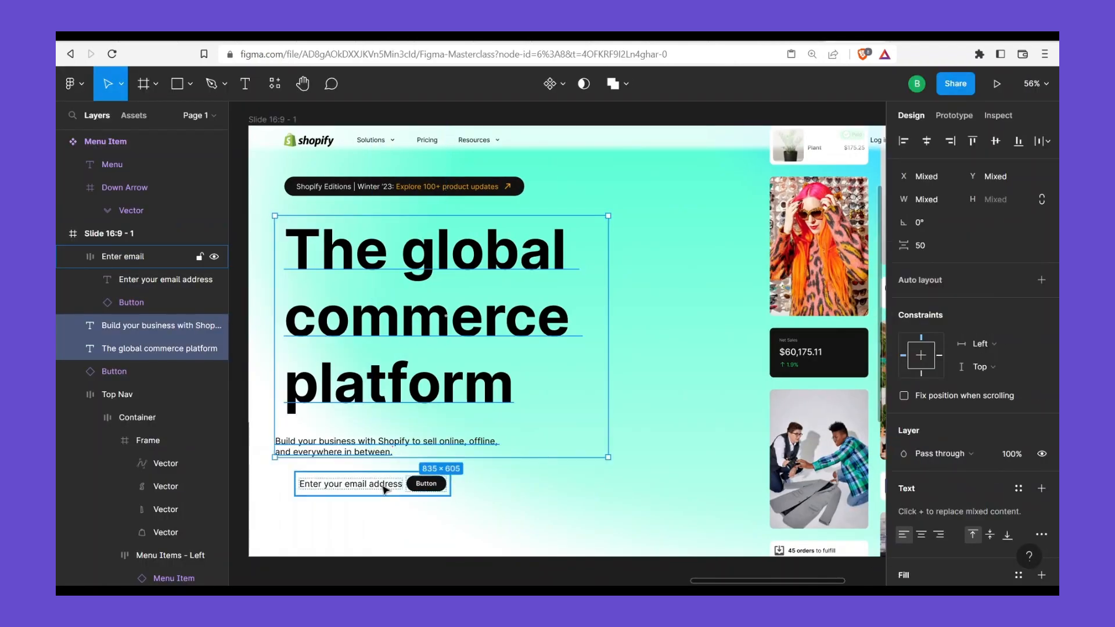
left_click(374, 483, "shift")
left_click(394, 190, "shift")
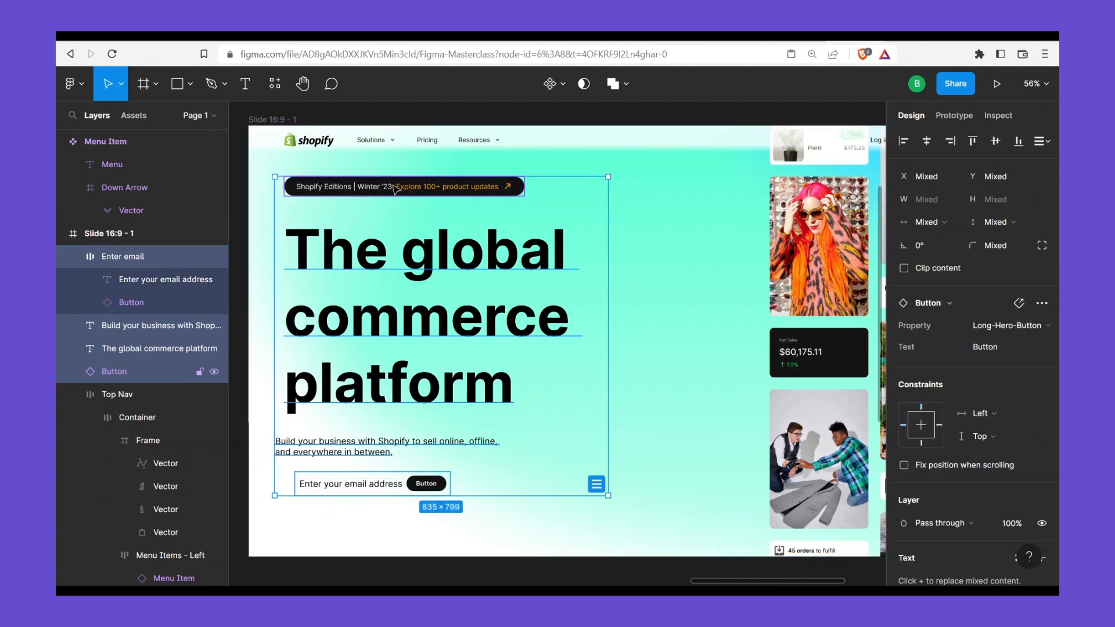
key("shift+a")
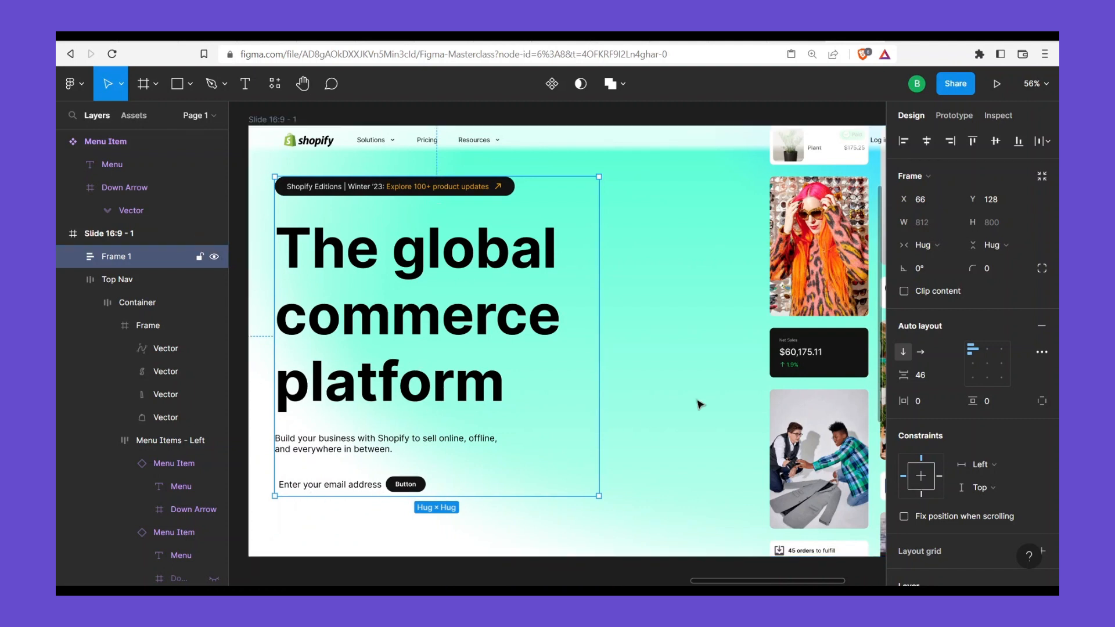
left_click(939, 377)
type("30")
key("Return")
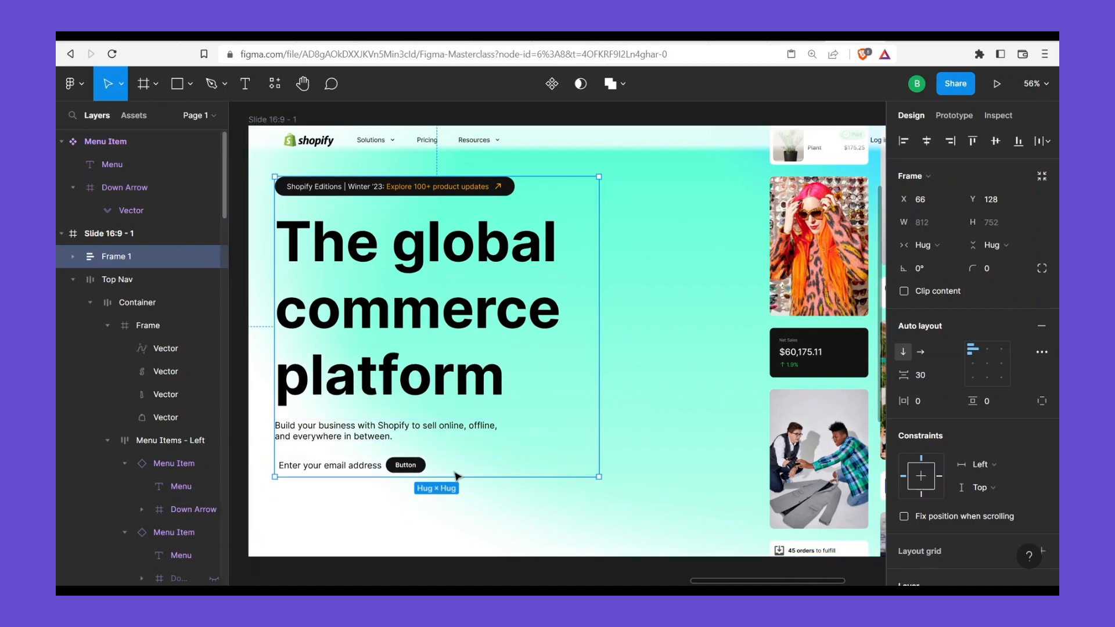
Match the email row's width to the subheading at 590, and widen it to about 664
left_click(376, 468)
left_click_drag(558, 453, 512, 453)
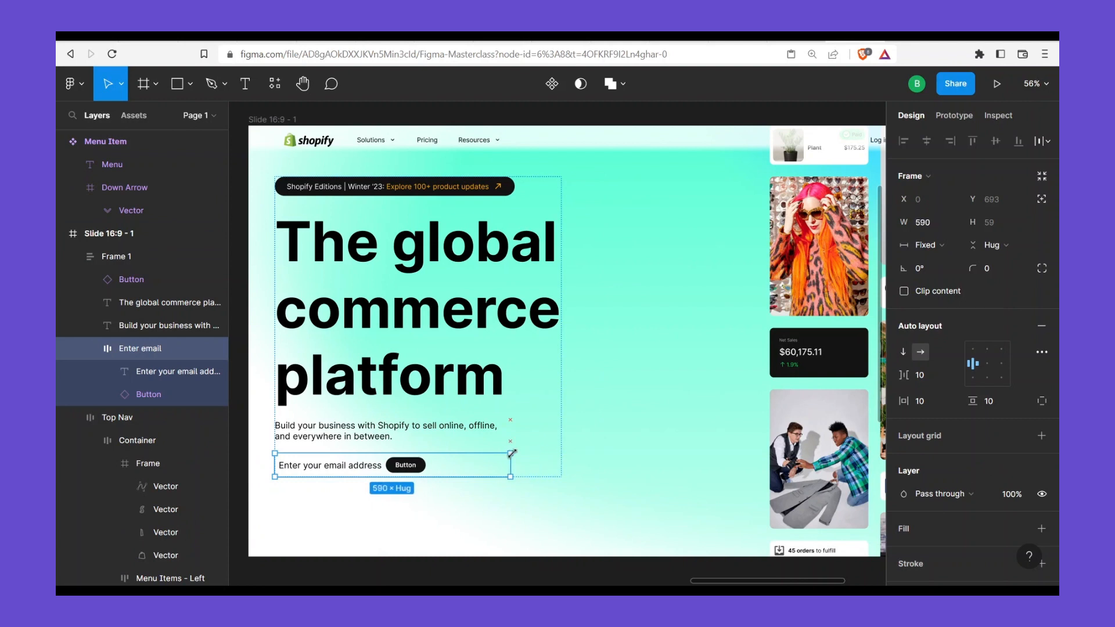
left_click(450, 426)
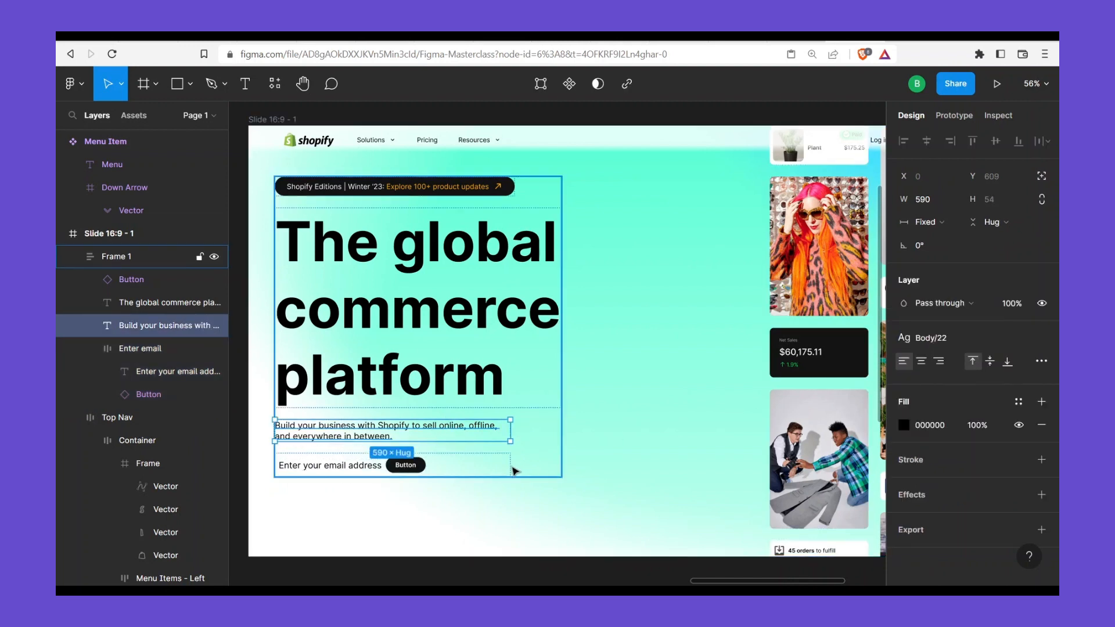
left_click(480, 472)
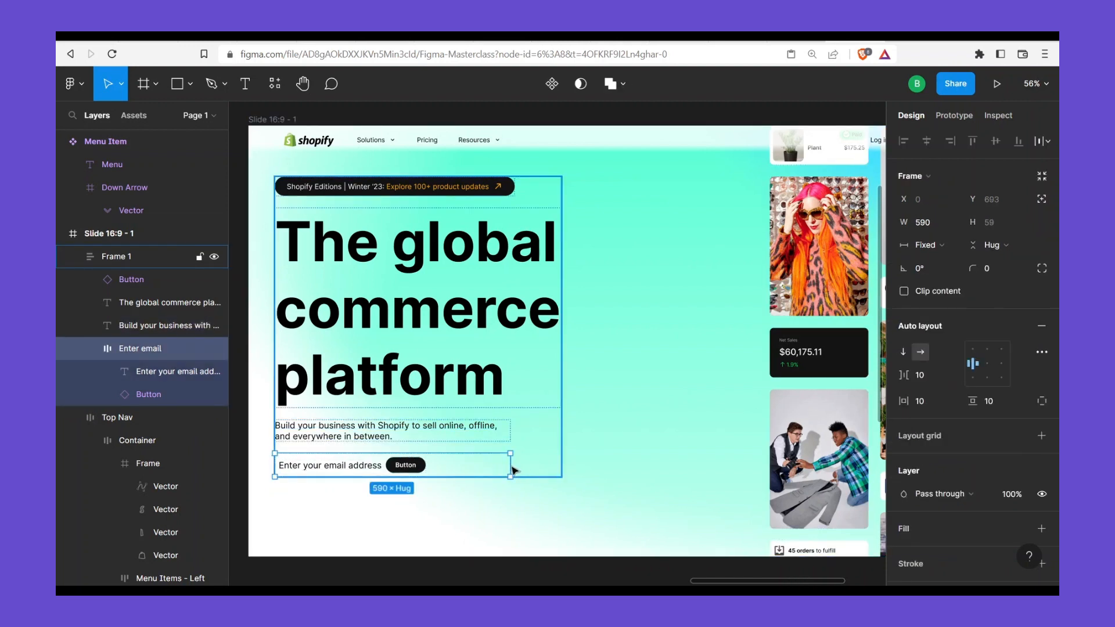
left_click_drag(510, 465, 538, 463)
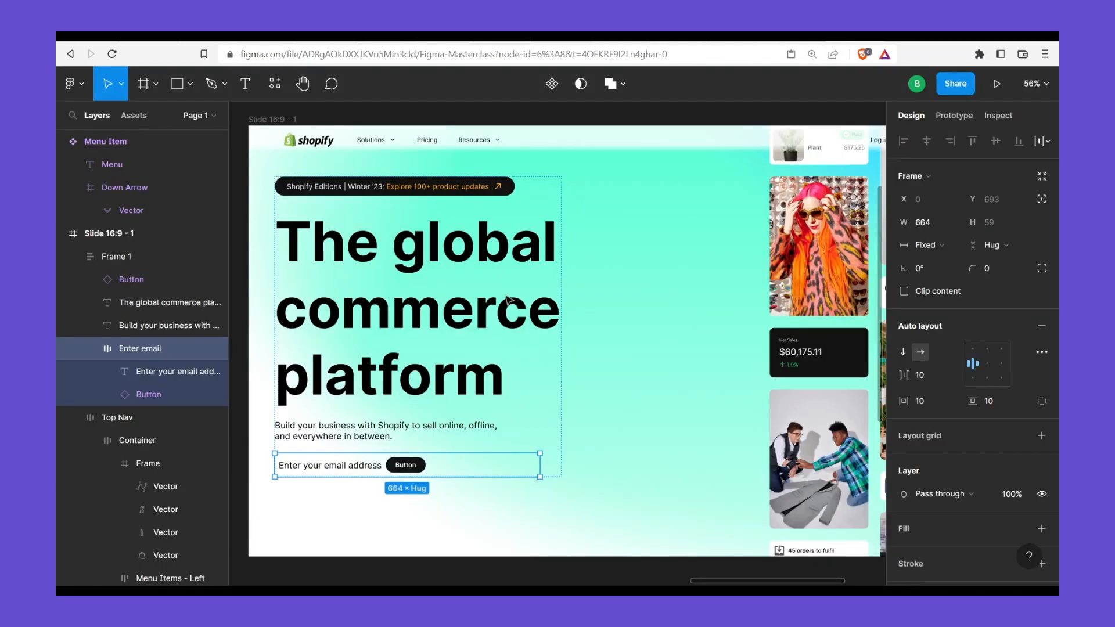
left_click(416, 302)
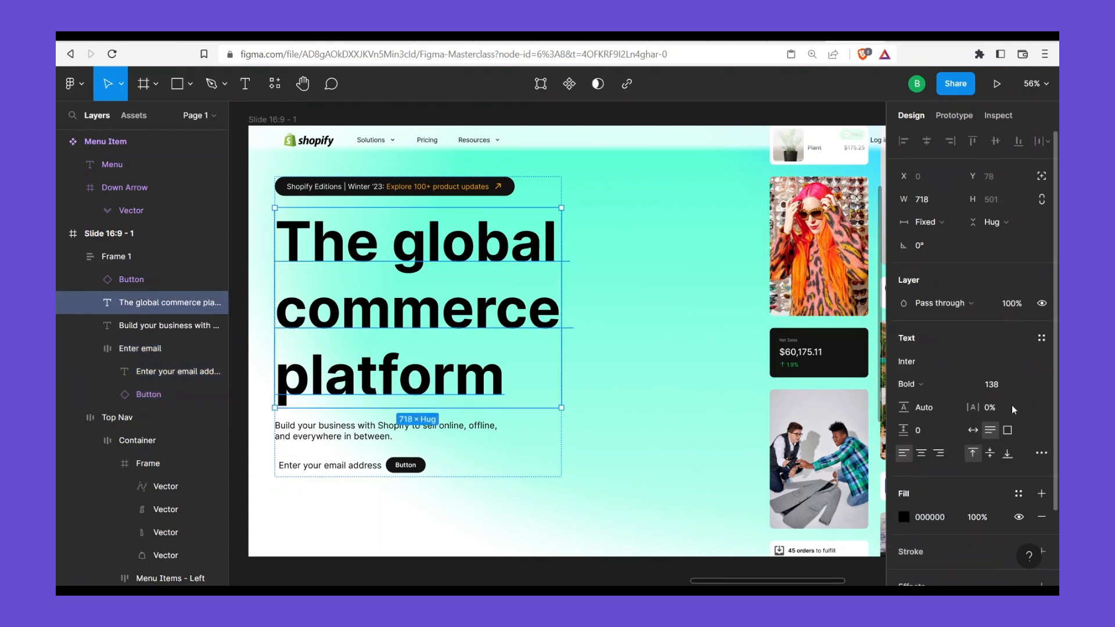
left_click(909, 390)
left_click(936, 317)
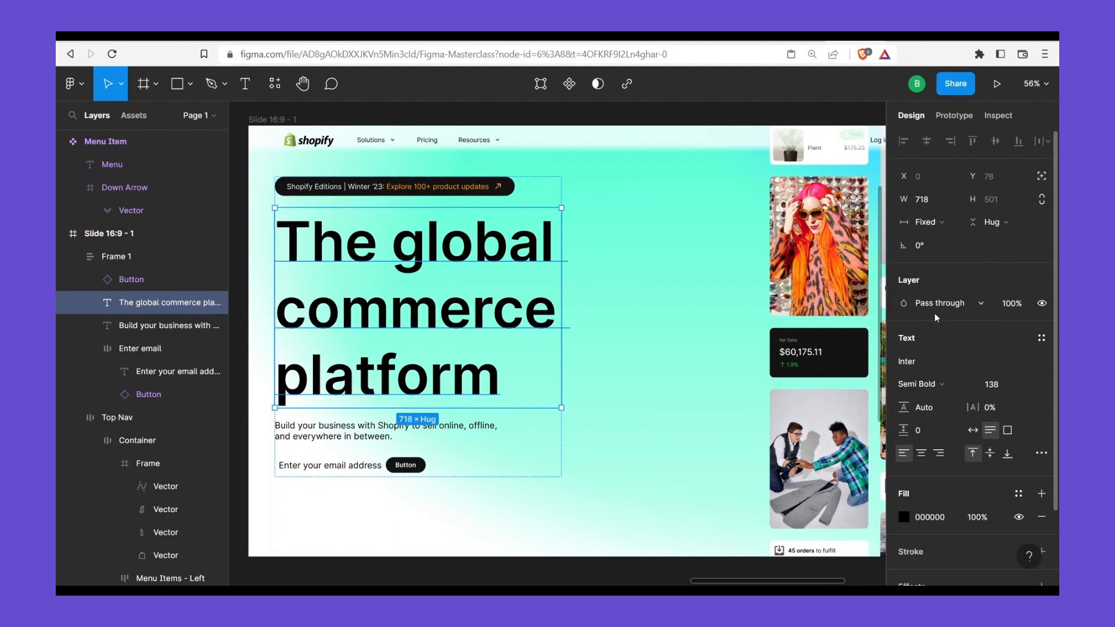
key("ctrl+z")
Set the headline's font size to 120
left_click(998, 386)
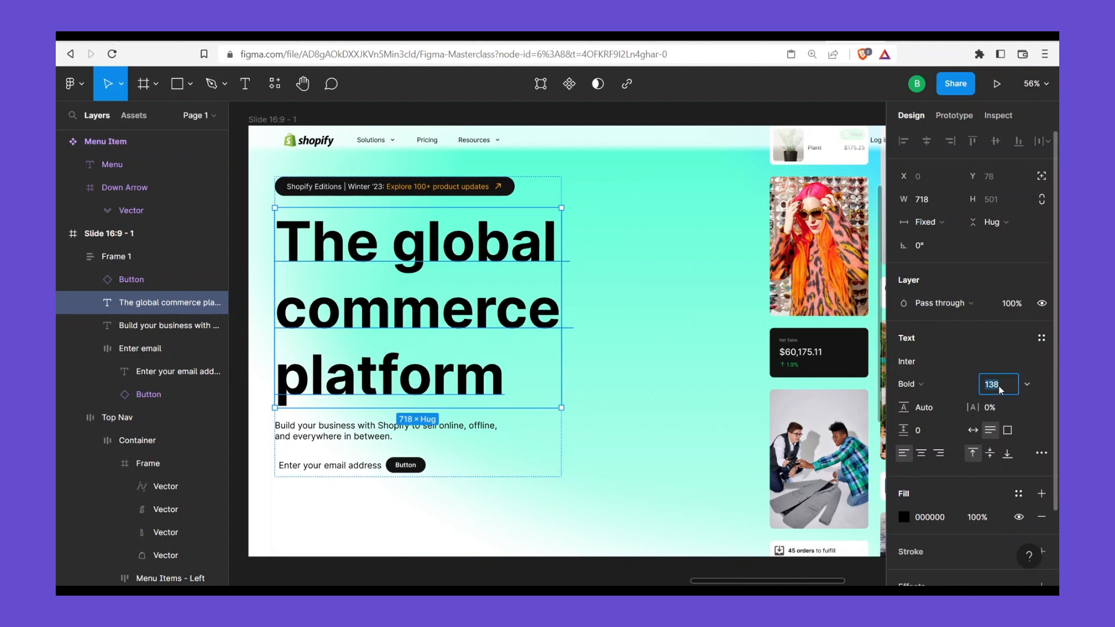
key("Return")
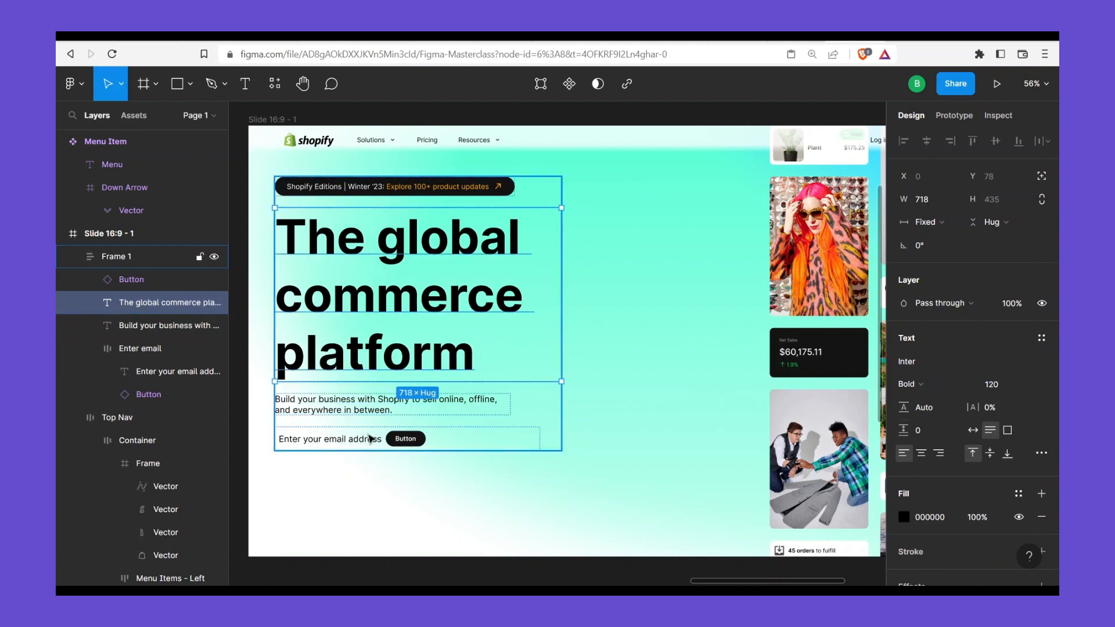
Narrow the email row to about 563 wide and set its auto layout spacing mode to Space between
left_click(369, 440)
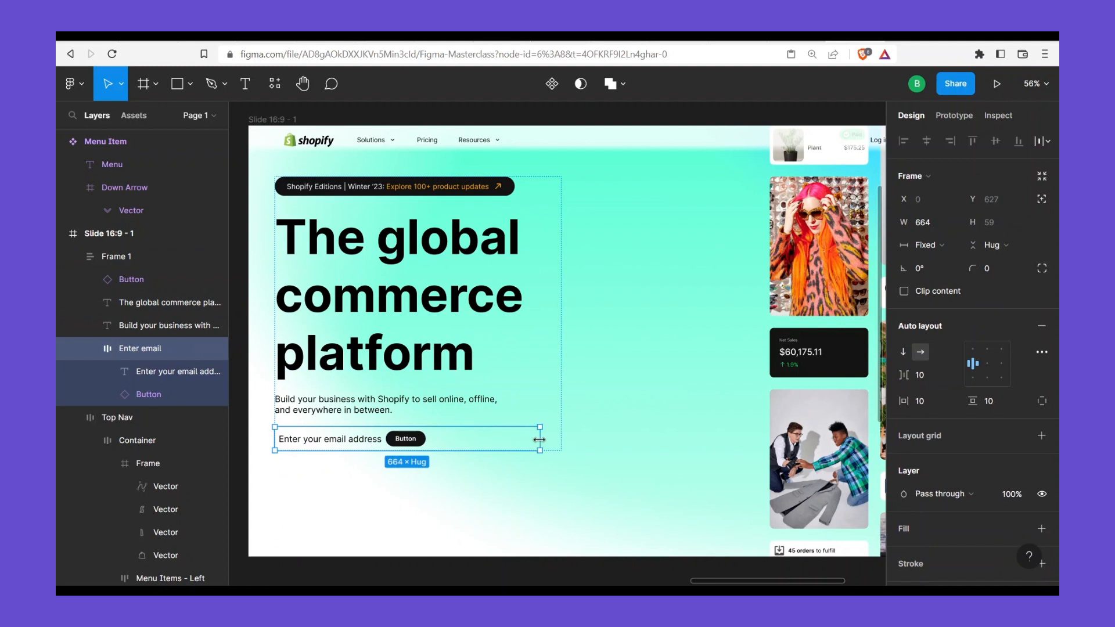
left_click_drag(517, 441, 500, 433)
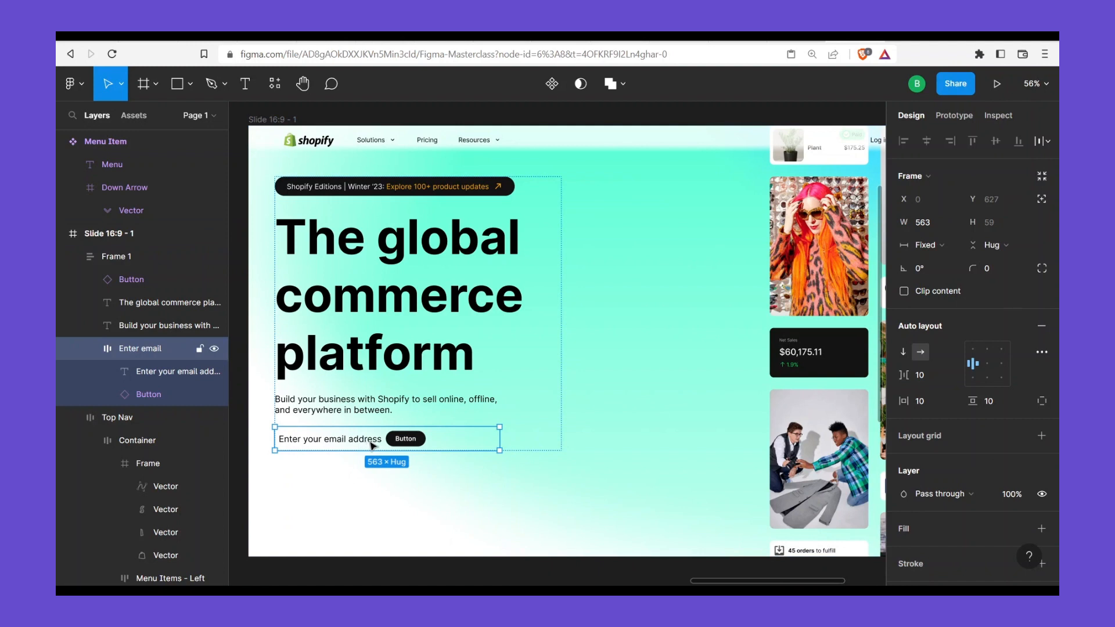
left_click(1041, 353)
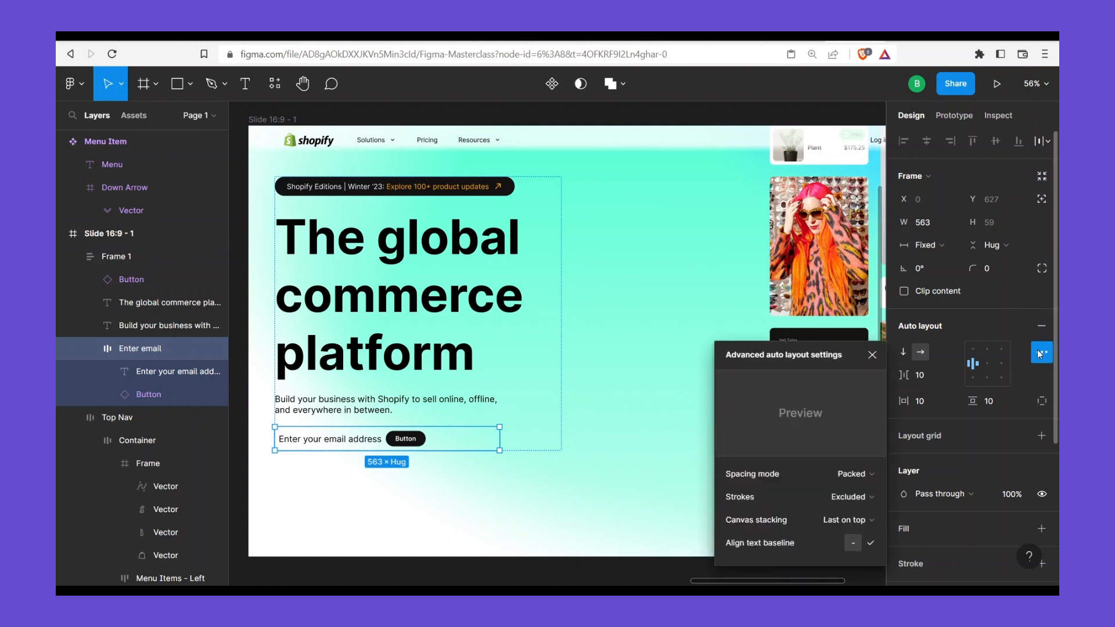
left_click(851, 473)
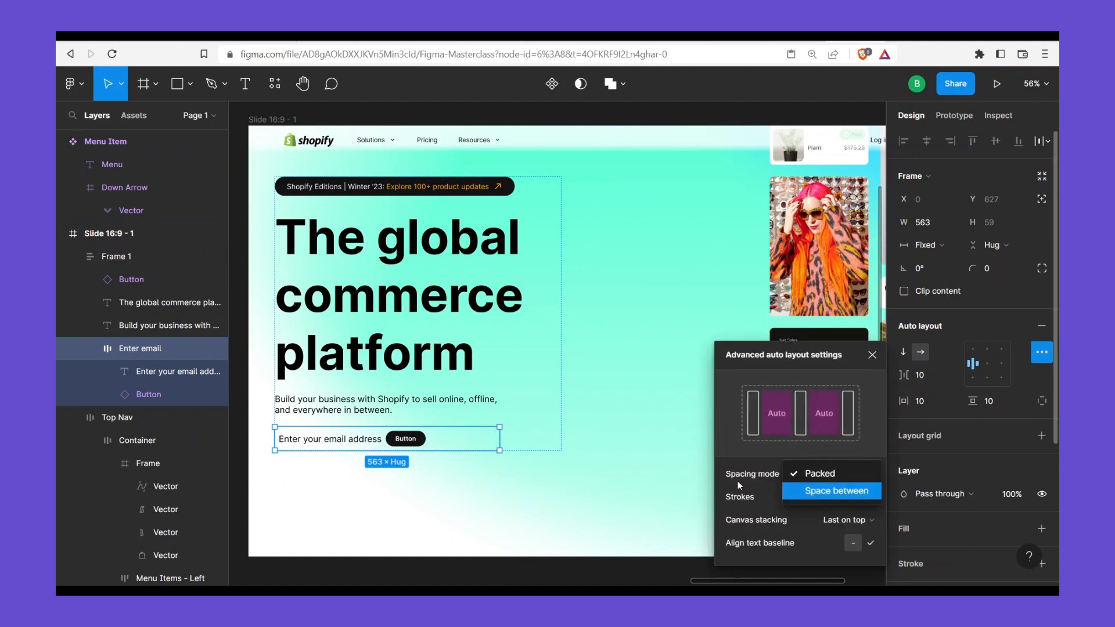
left_click(841, 491)
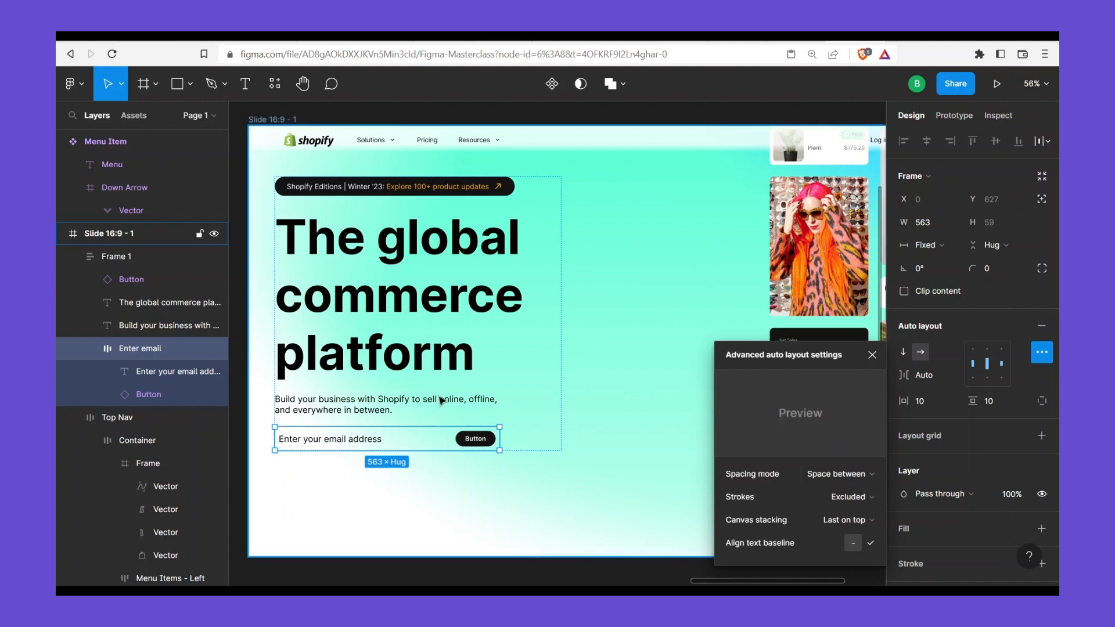
Change the email row's stroke color to the green 18E9AA
left_click(1041, 352)
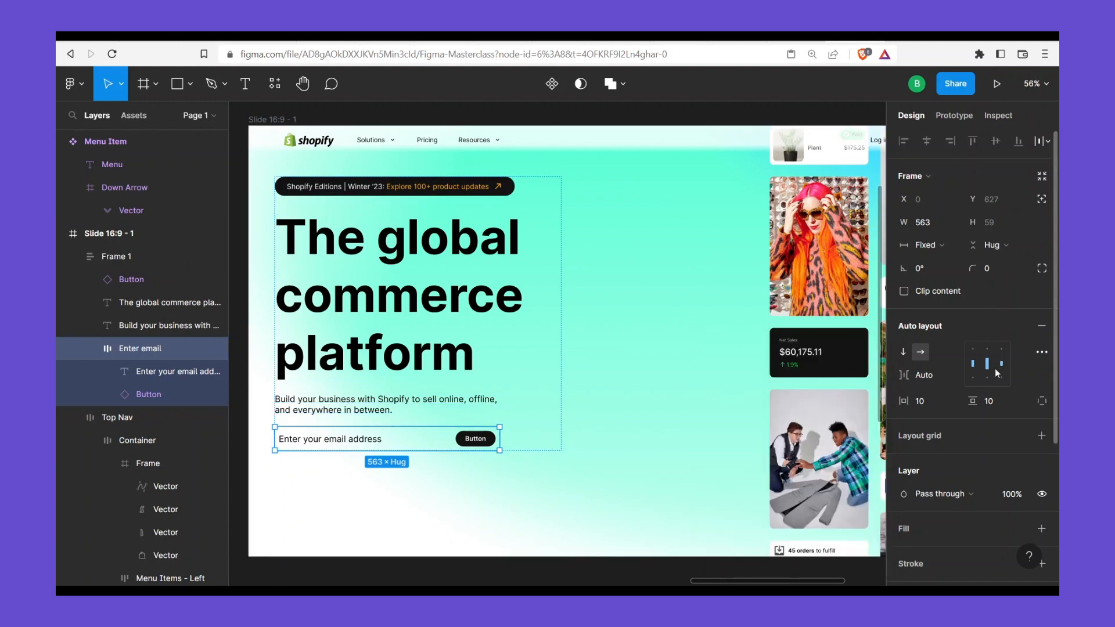
scroll(1042, 417, "down", 3)
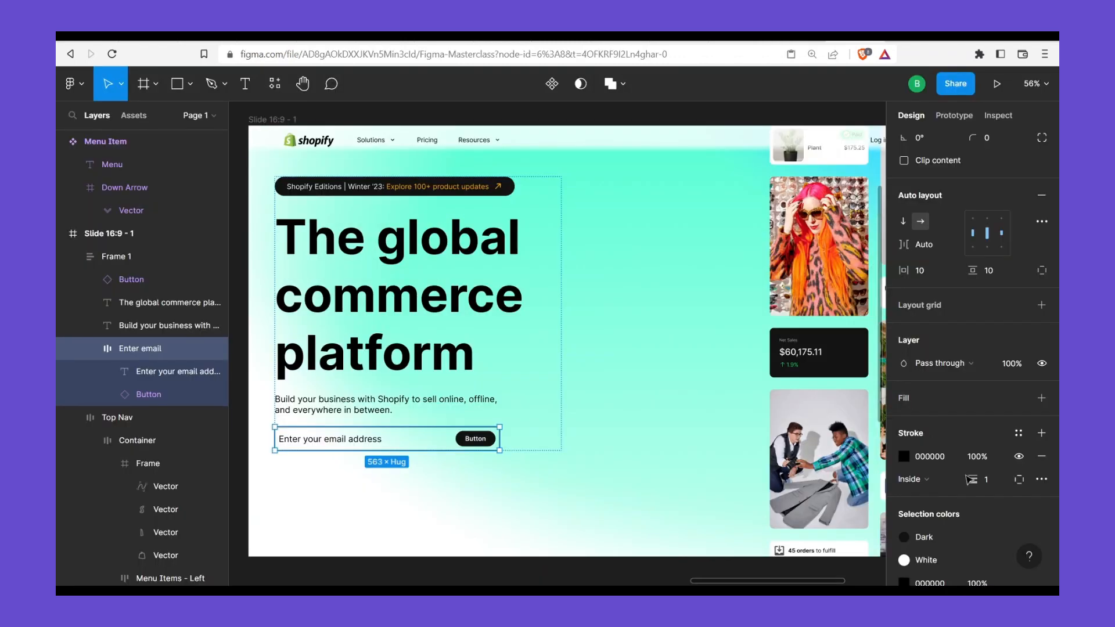
left_click(904, 457)
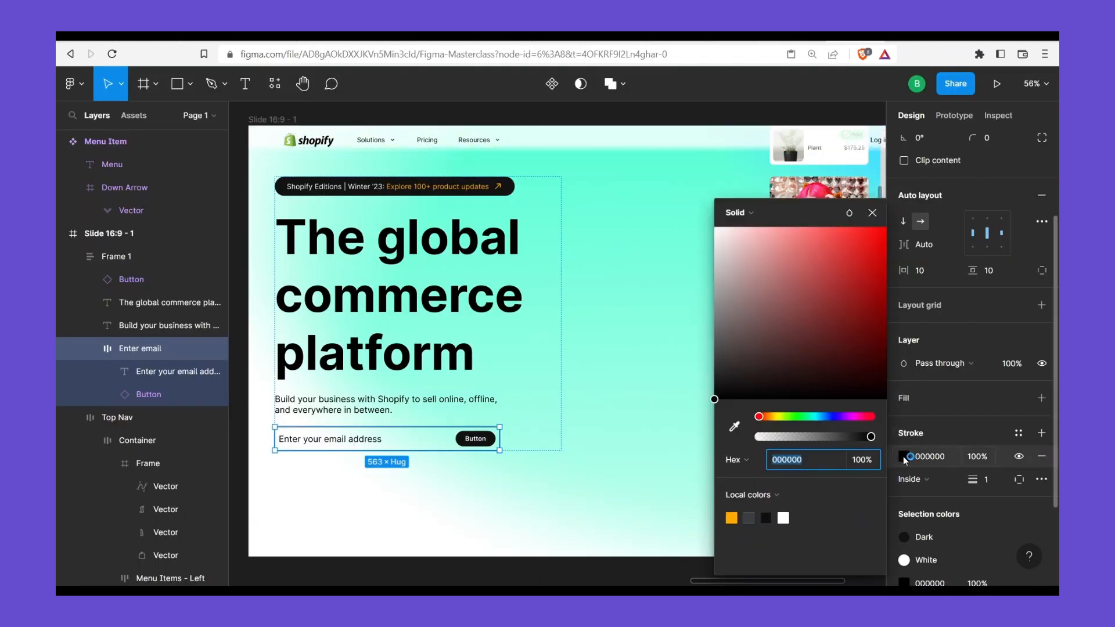
left_click(810, 417)
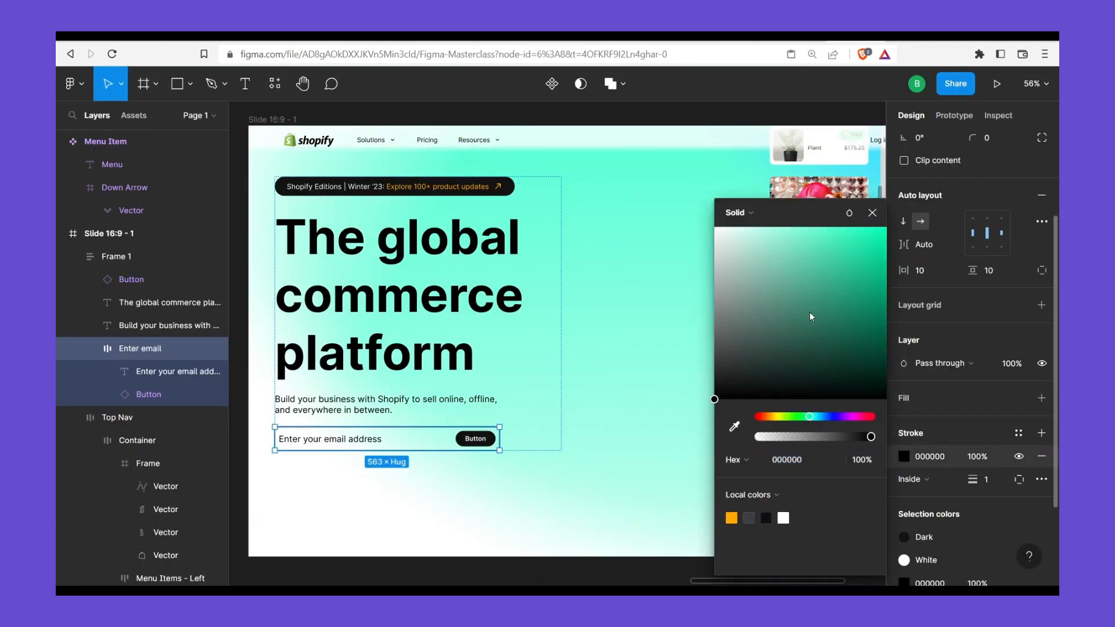
mouse_move(809, 315)
left_mouse_down()
mouse_move(809, 287)
mouse_move(870, 244)
left_mouse_up()
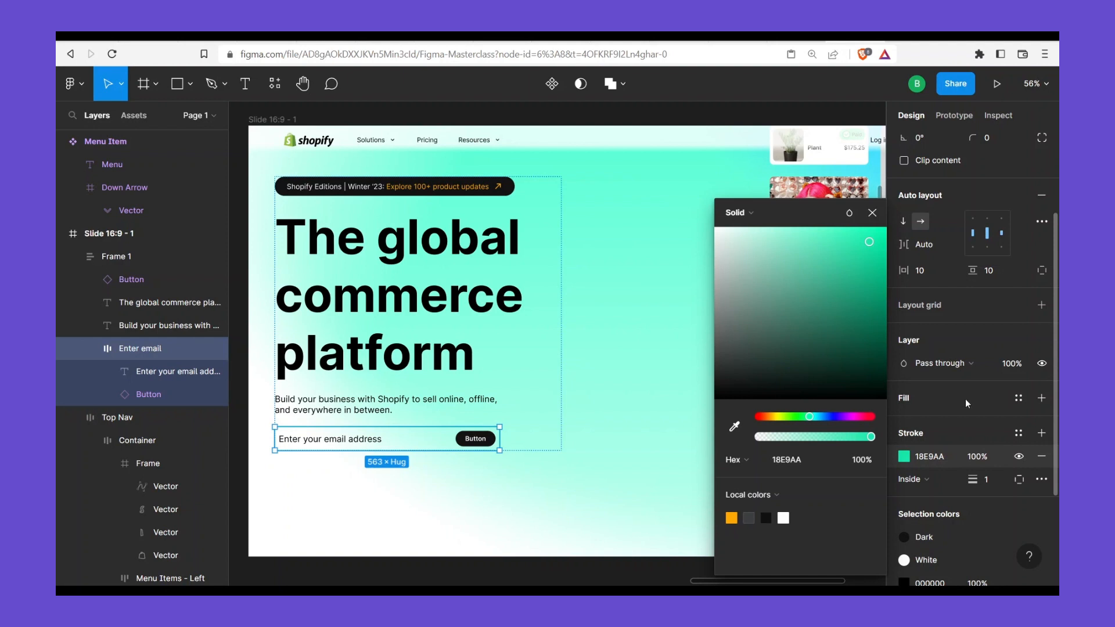
left_click(965, 432)
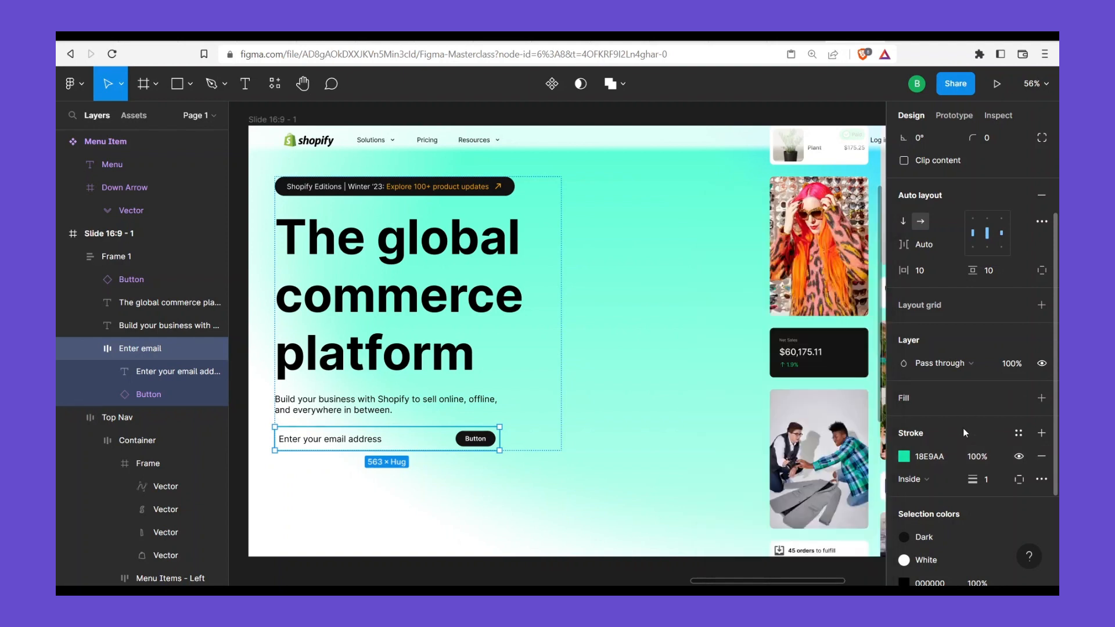
Lower the email row's stroke opacity to 20%
left_click(903, 458)
left_click(793, 438)
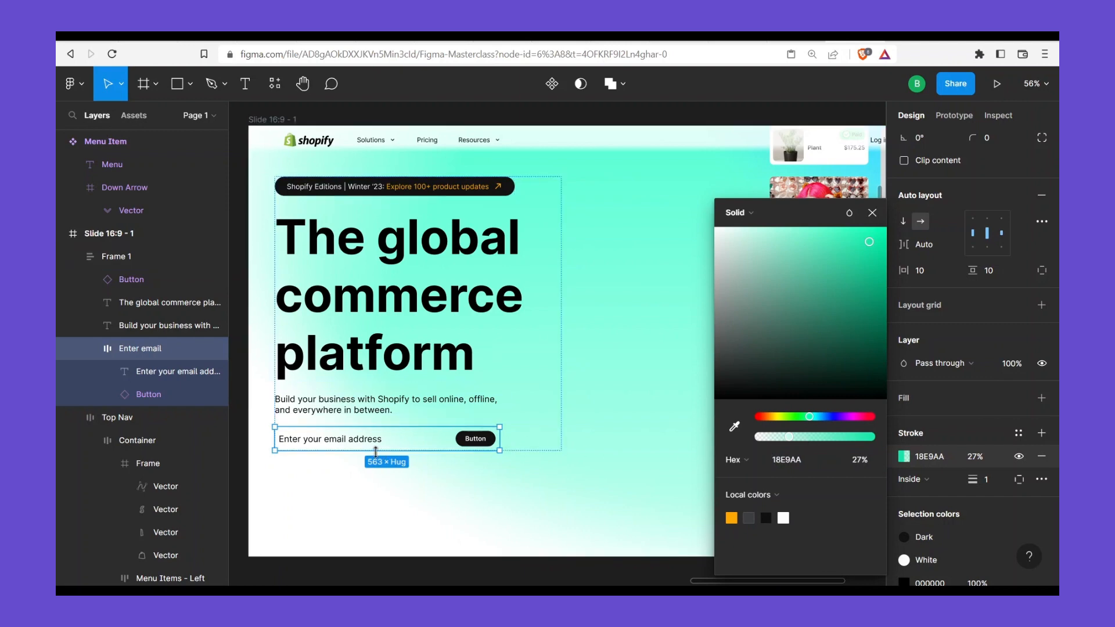
scroll(374, 452, "up", 3)
scroll(374, 452, "up", 3)
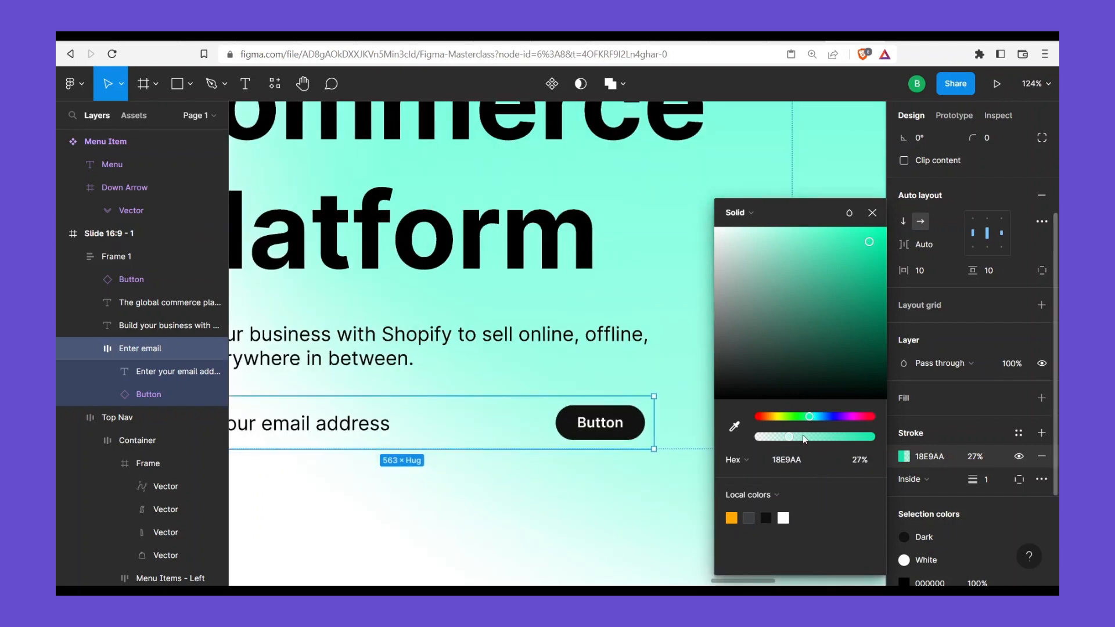
left_click_drag(788, 440, 782, 441)
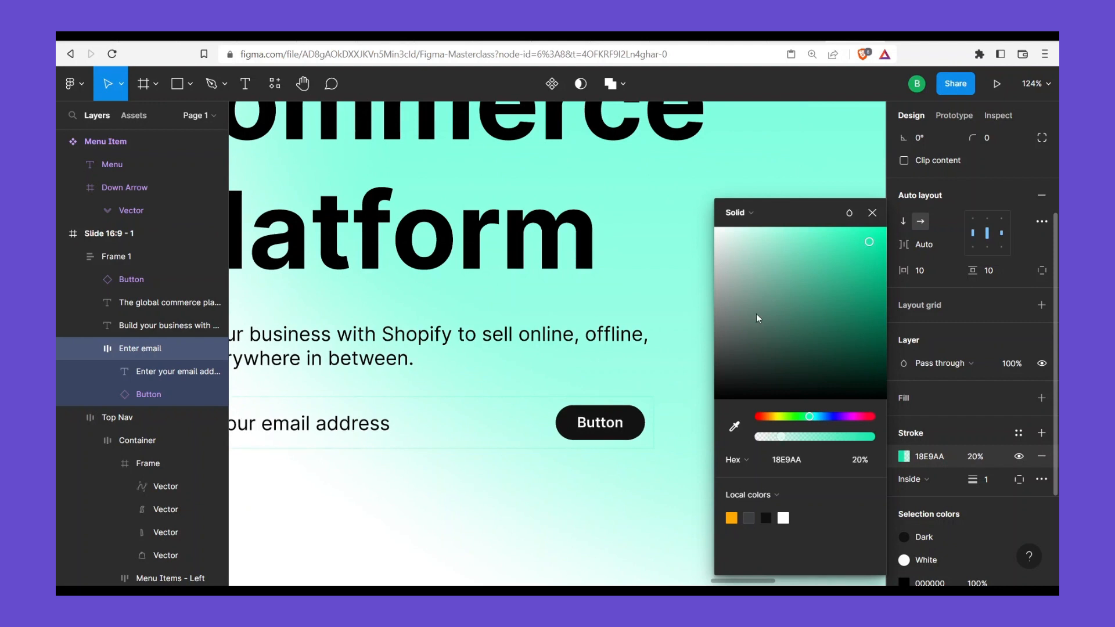
Change the email row's stroke to the muted gray-green ABB9B5 at 25% opacity
mouse_move(756, 314)
left_mouse_down()
mouse_move(785, 246)
mouse_move(764, 195)
mouse_move(709, 179)
mouse_move(801, 187)
mouse_move(767, 250)
mouse_move(744, 253)
mouse_move(727, 277)
left_mouse_up()
left_click_drag(448, 412, 597, 398)
left_click(787, 438)
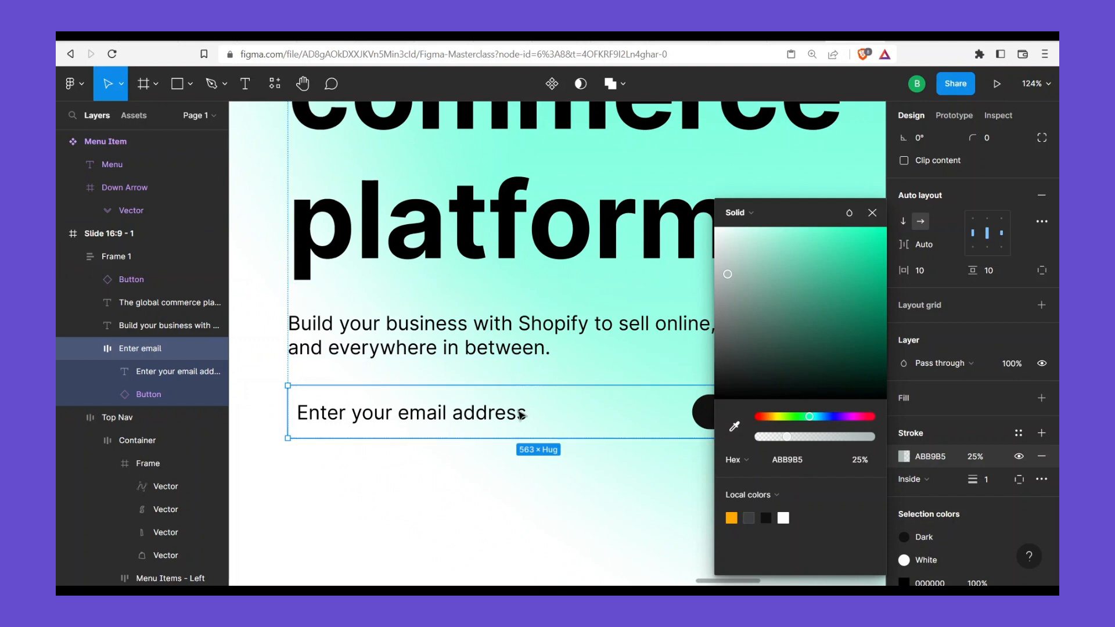
Round the email row's corners with a radius of 39
left_click(991, 182)
left_click(990, 139)
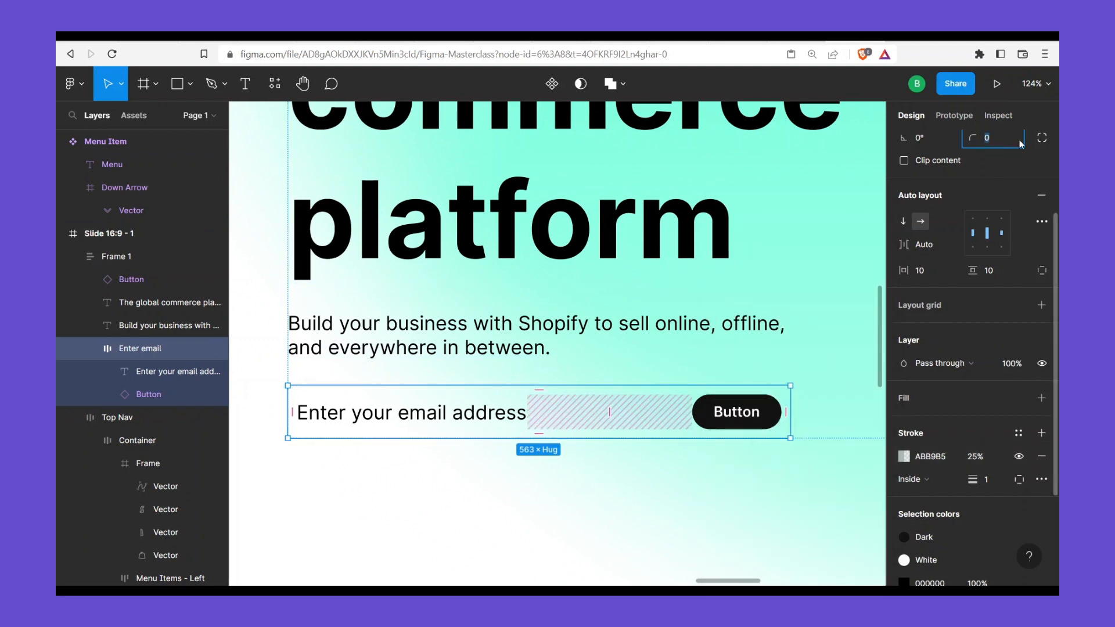
left_click_drag(978, 138, 529, 154)
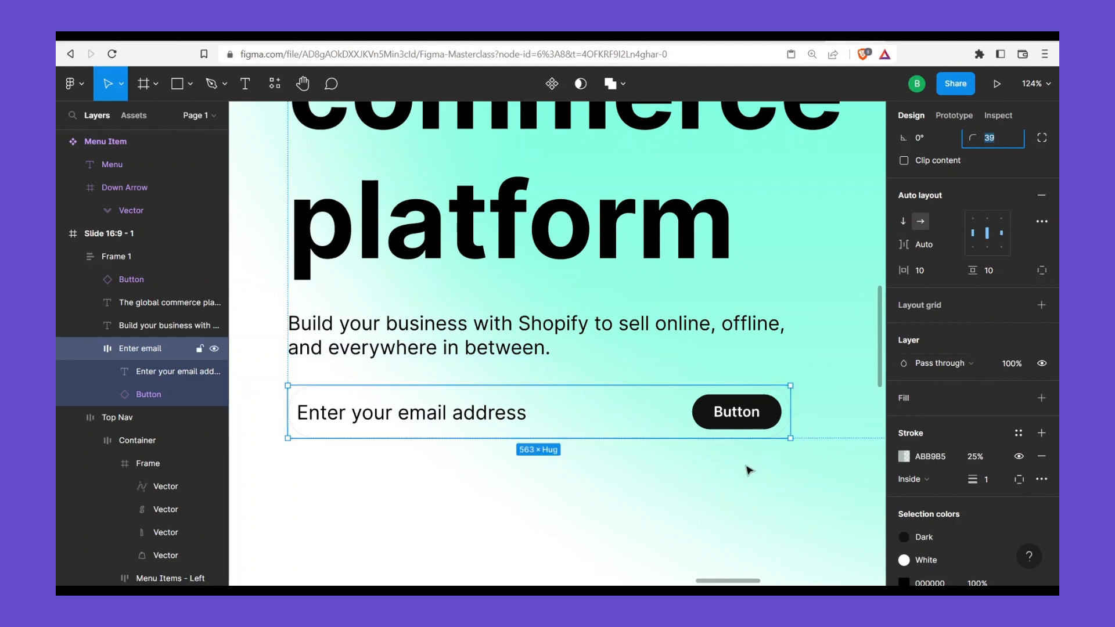
key("Escape")
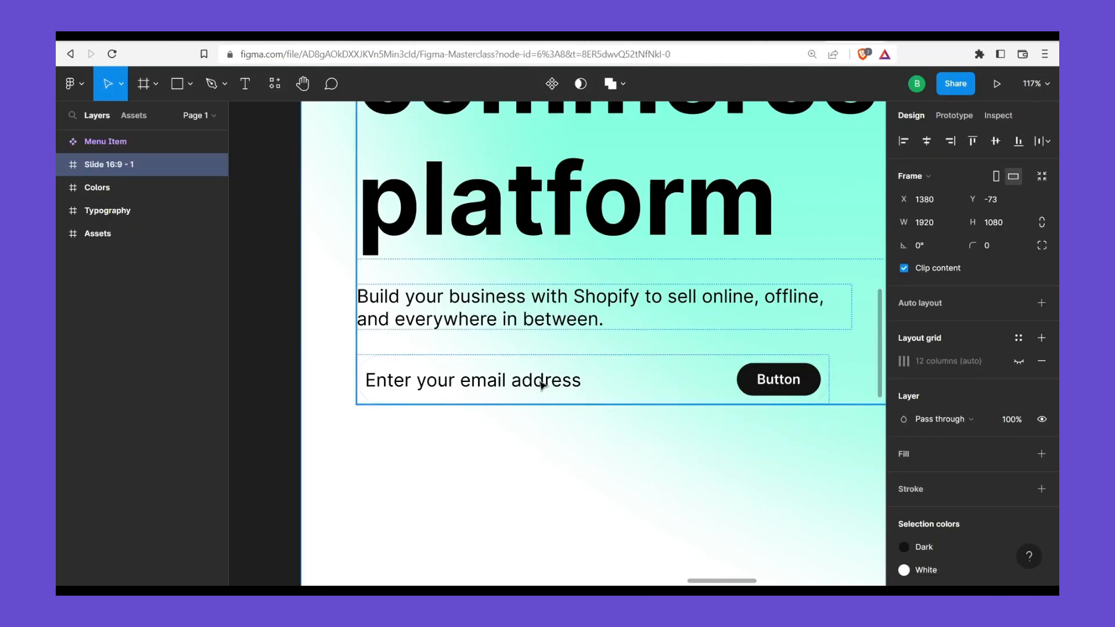
Raise the email row's stroke opacity to 46%
left_click(429, 387)
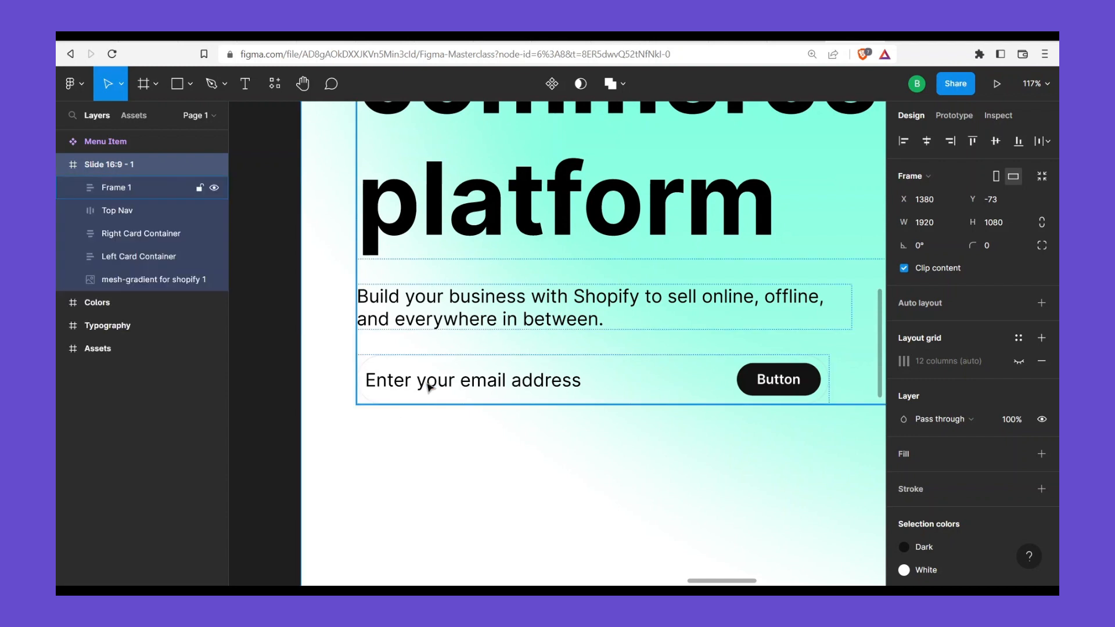
double_click(429, 388)
scroll(967, 477, "down", 3)
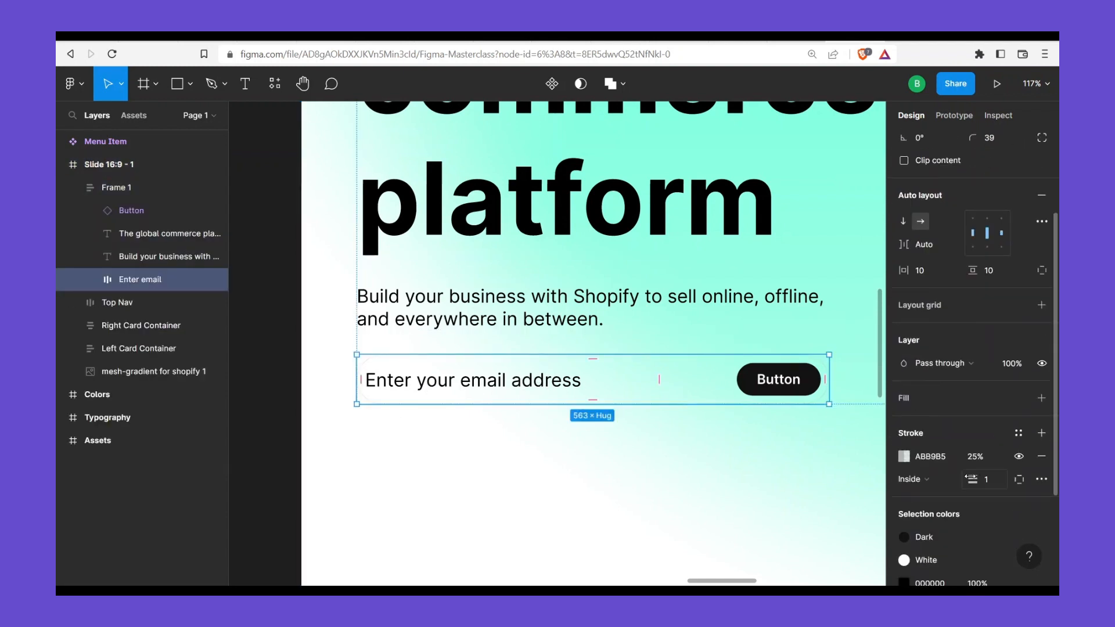
left_click(903, 456)
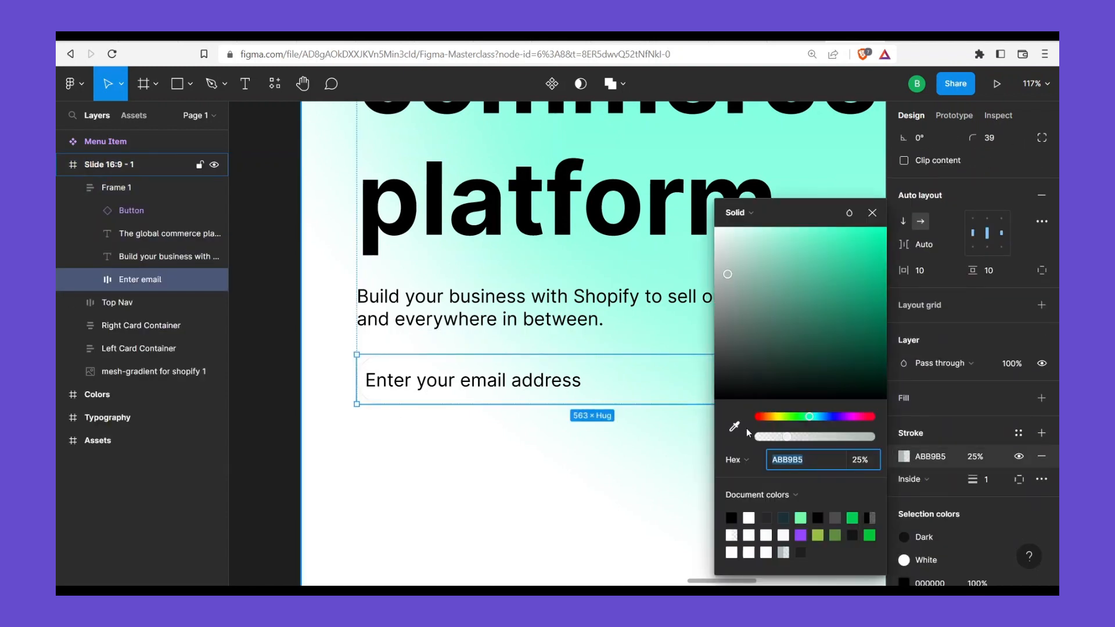
left_click(799, 437)
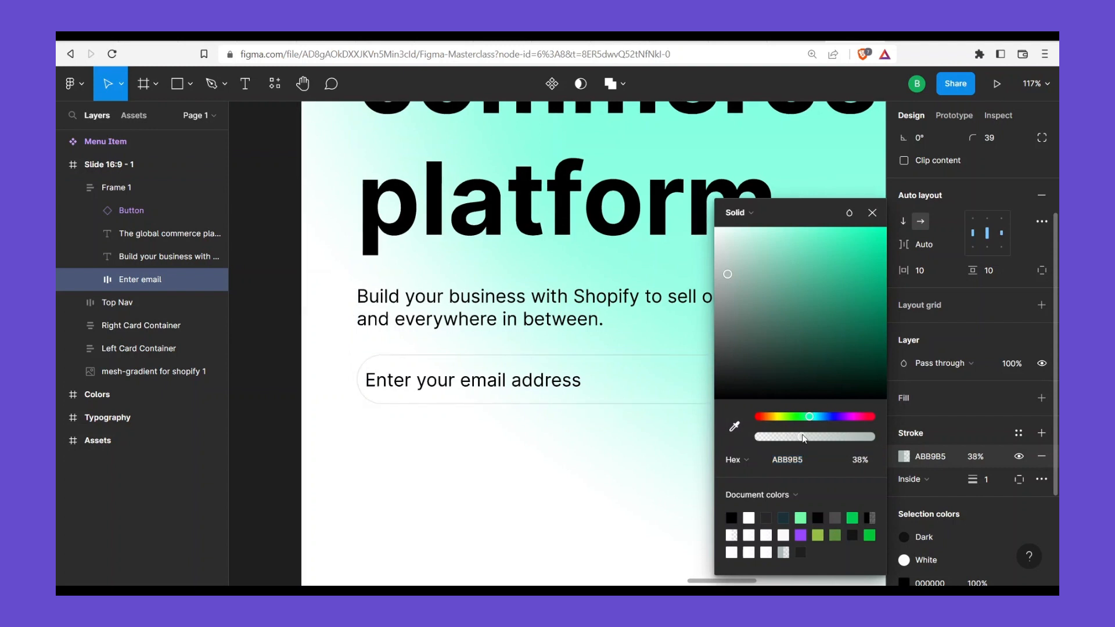
left_click(581, 441)
Compare the email row and its button with the email sign-up field on the shopify.com page, and return to the Figma file
scroll(523, 435, "right", 3)
left_click_drag(564, 408, 594, 419)
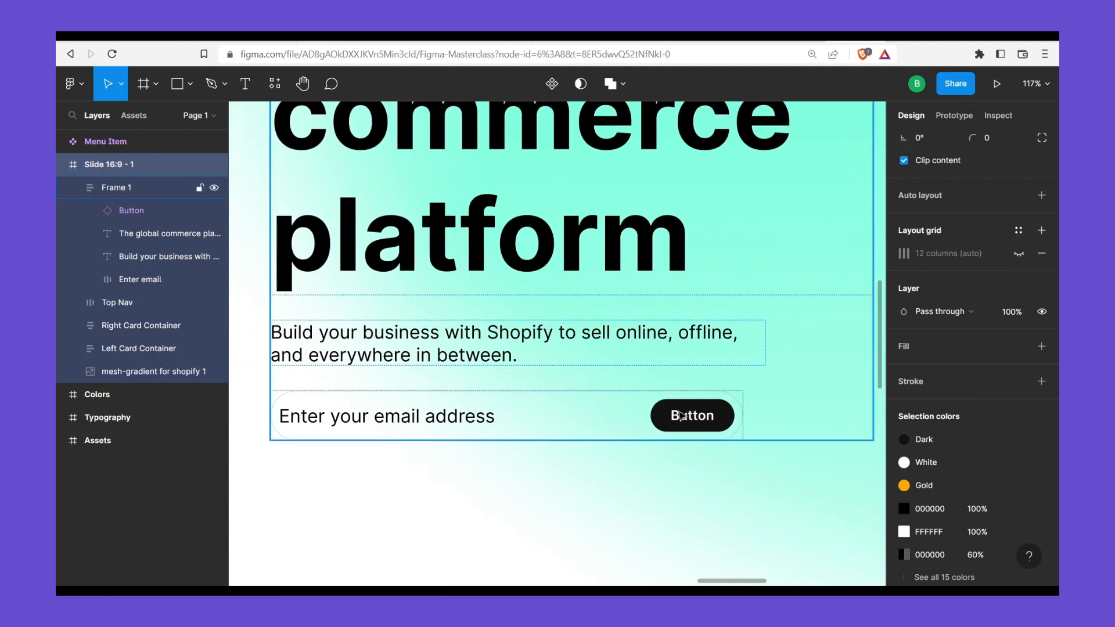
double_click(681, 416)
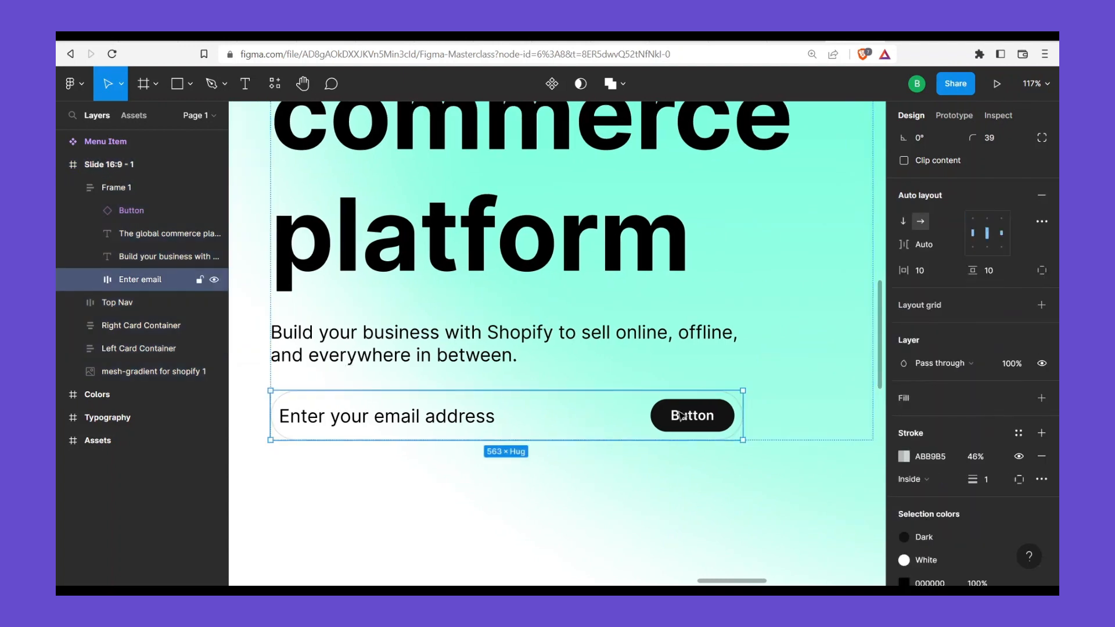
double_click(710, 416)
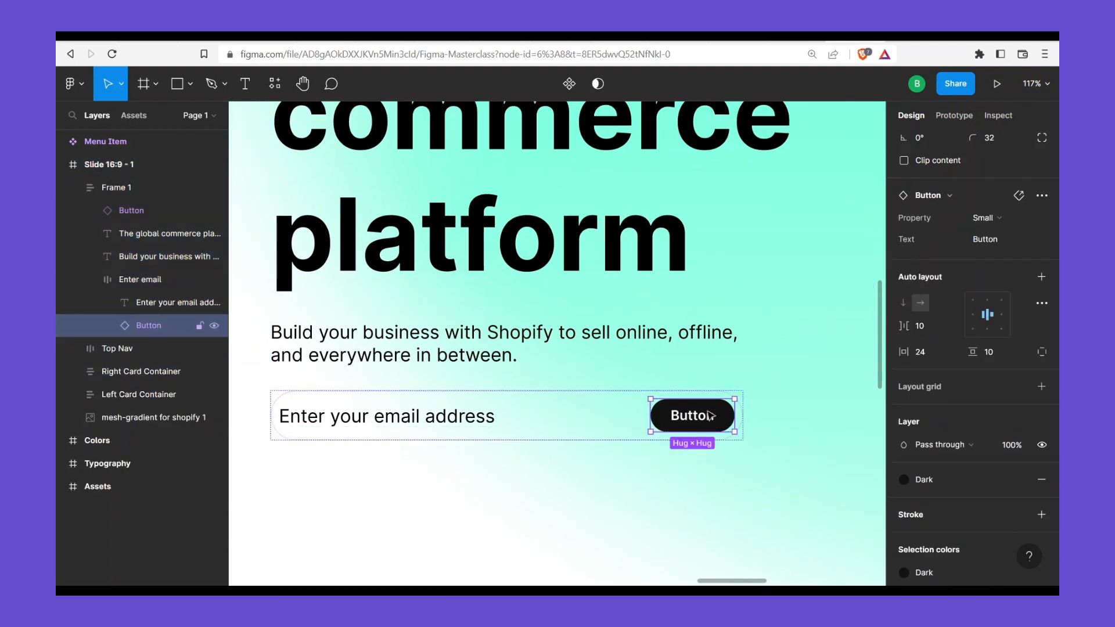
left_click(633, 423)
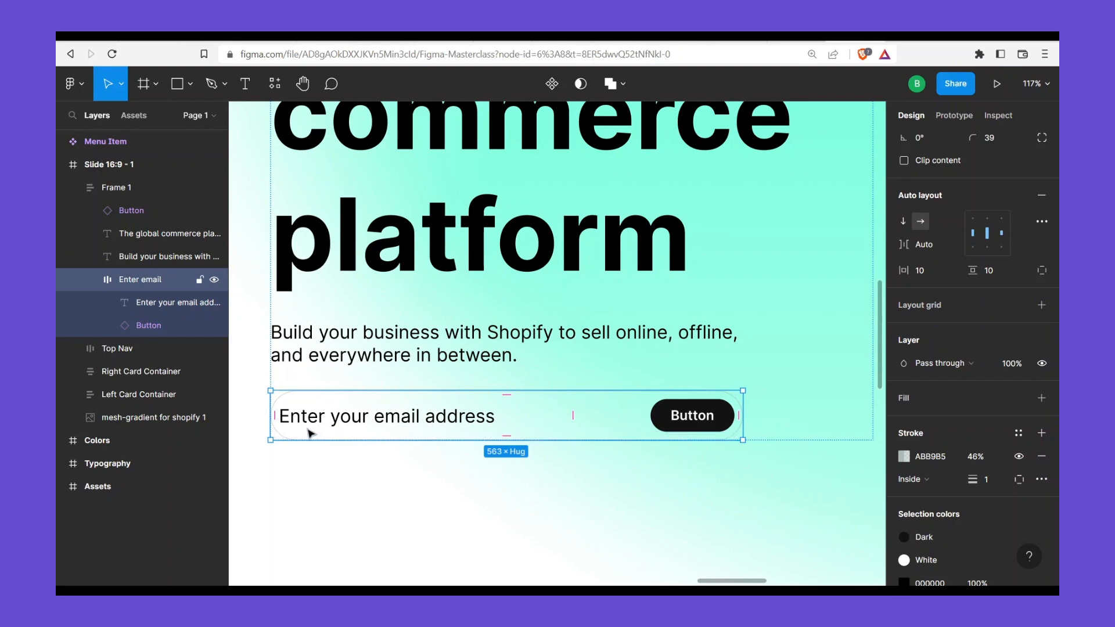
left_click(788, 36)
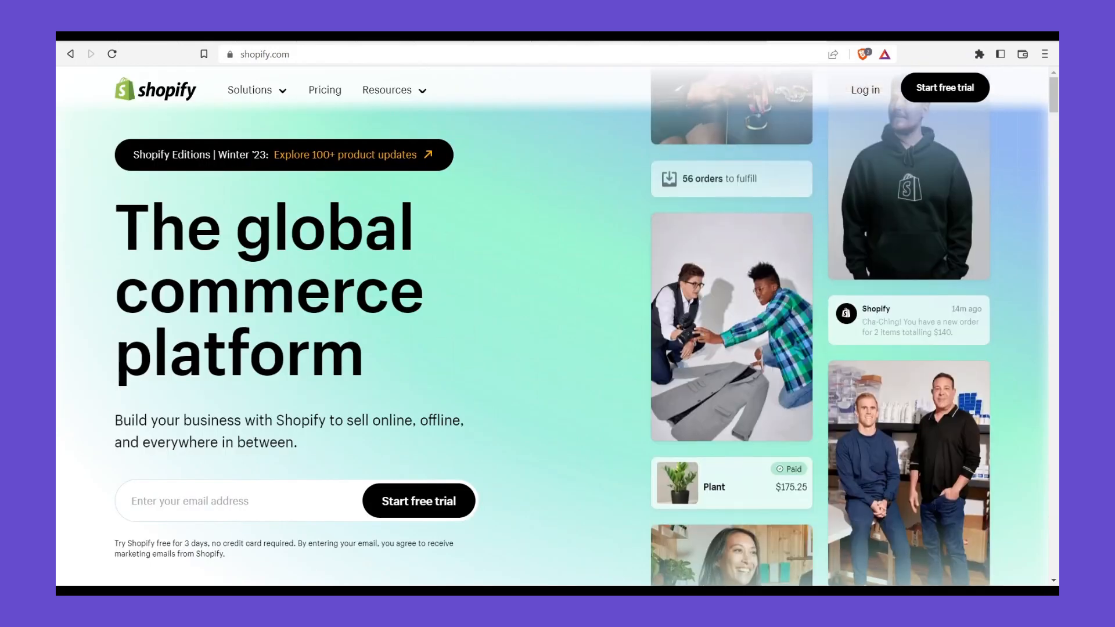
left_click(849, 37)
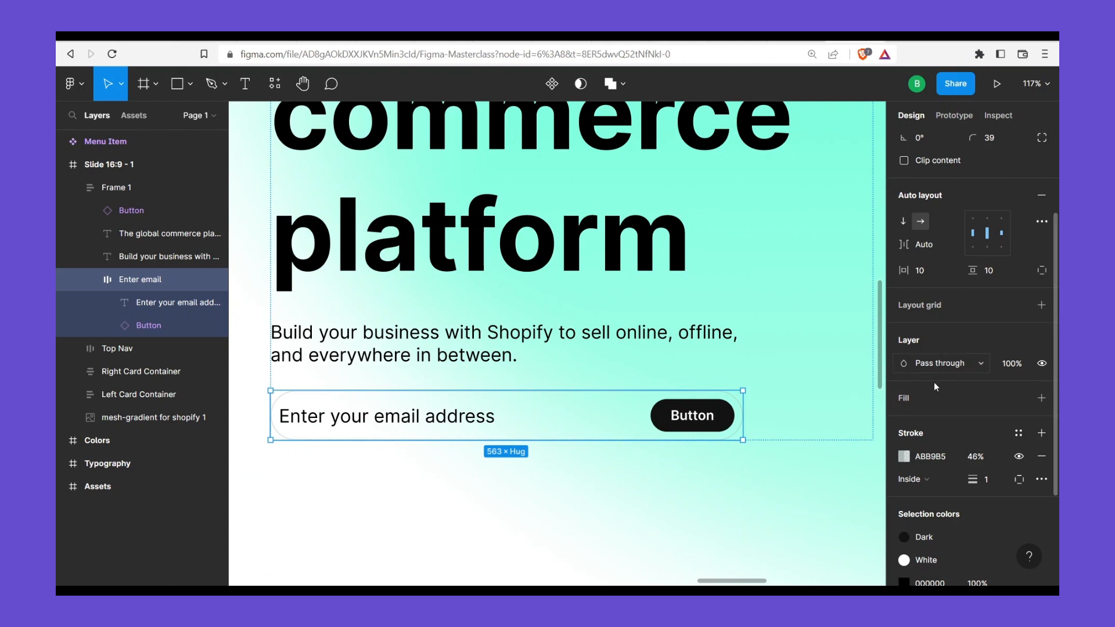
Set the email row's individual padding to 30 on the left and 5 on the right, top and bottom
left_click(934, 277)
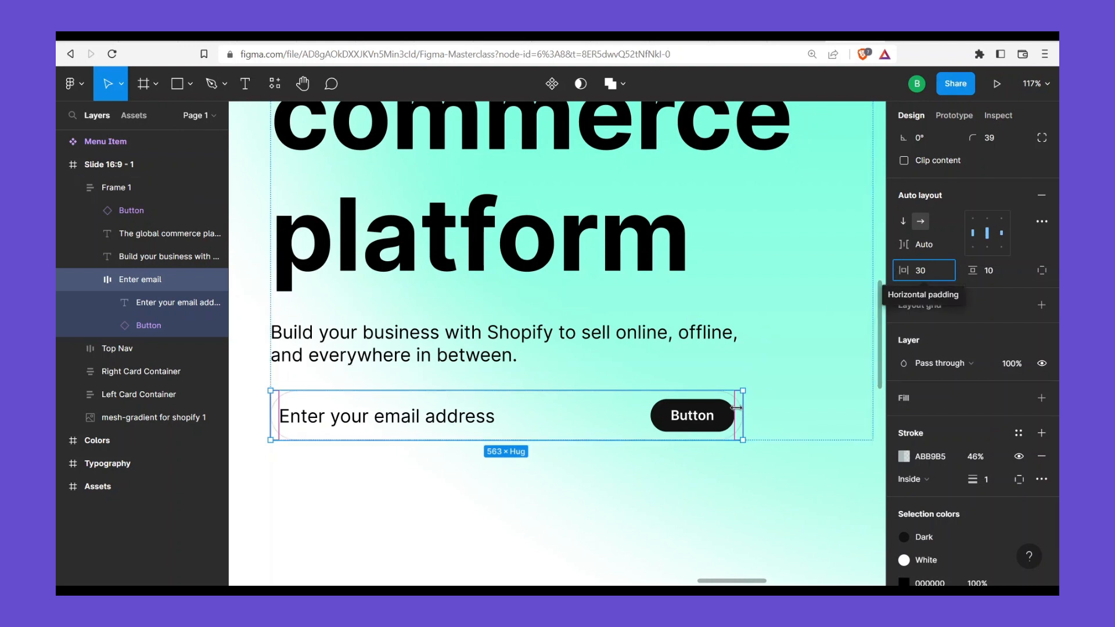
left_click(1042, 271)
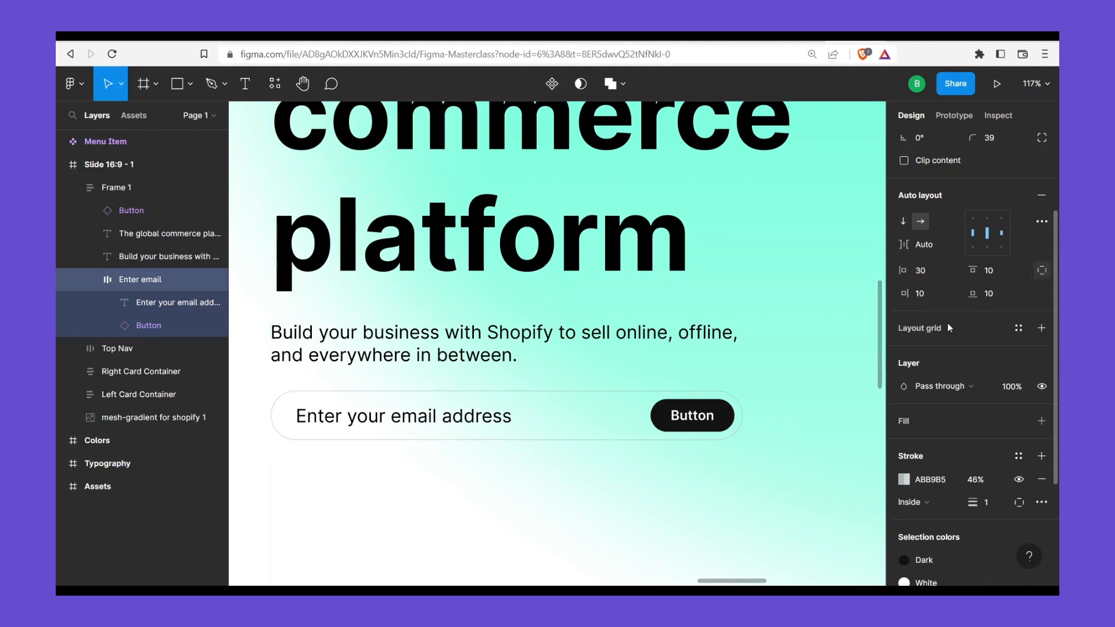
left_click(927, 271)
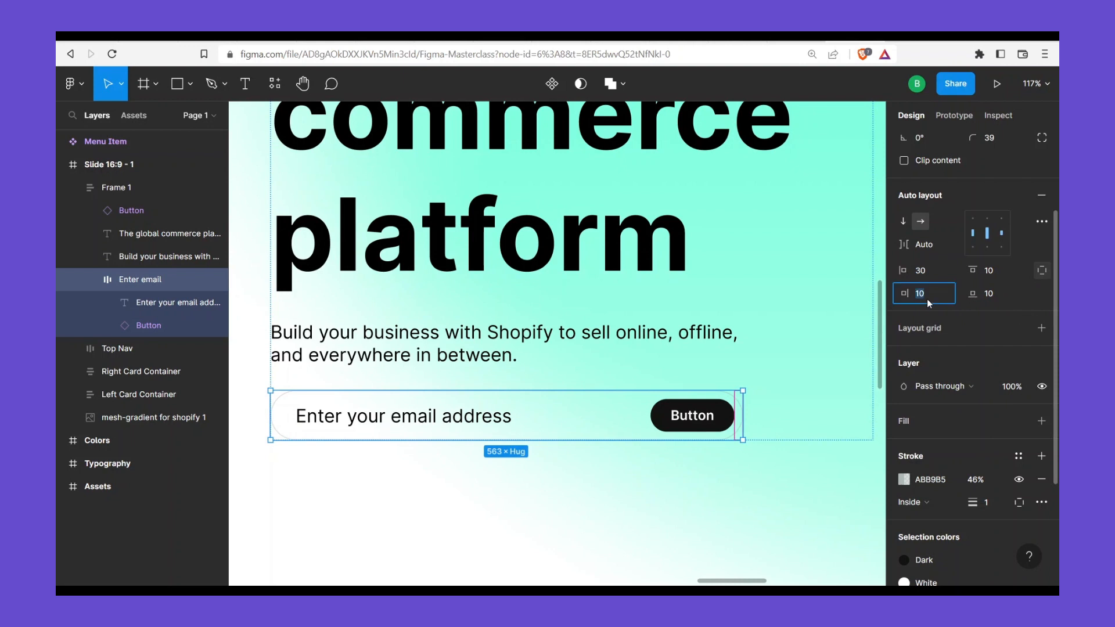
key("Return")
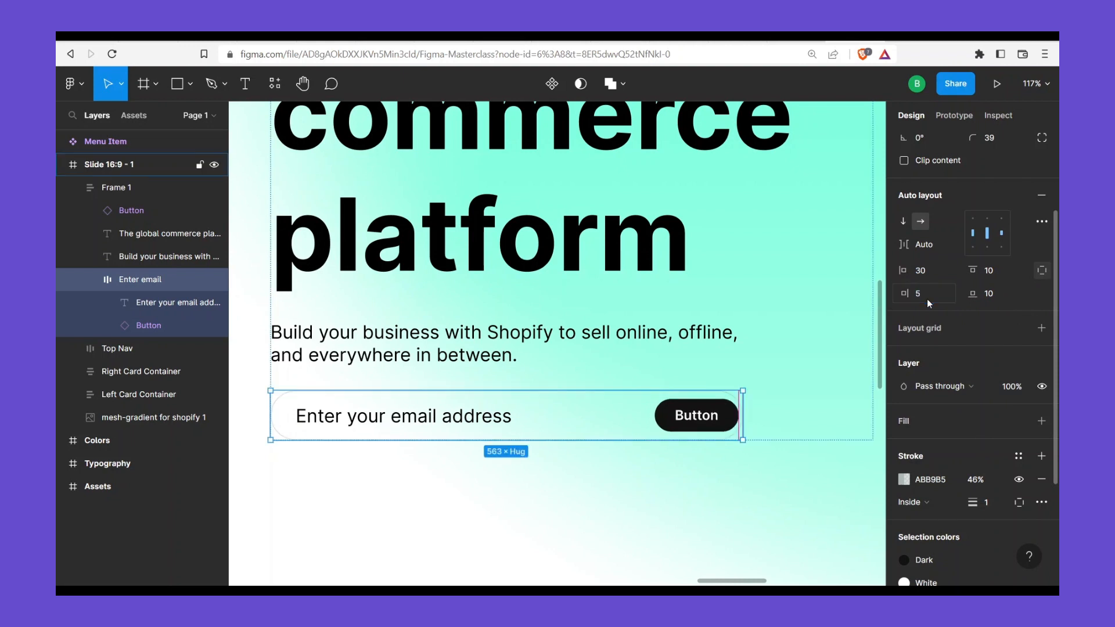
left_click(1002, 275)
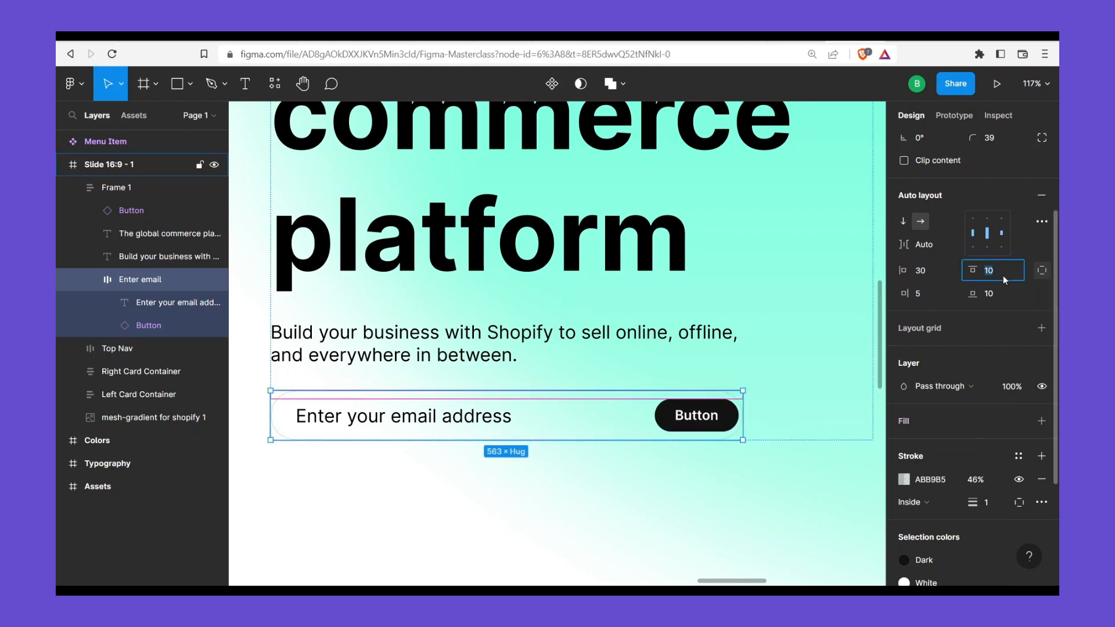
type("5")
key("Tab")
type("5")
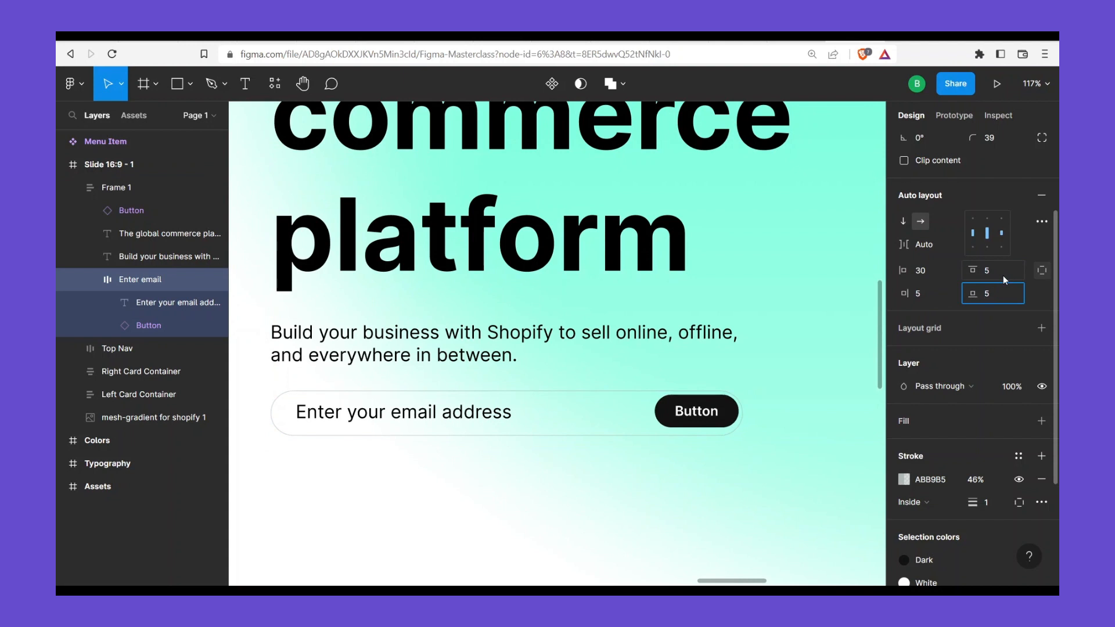
key("Return")
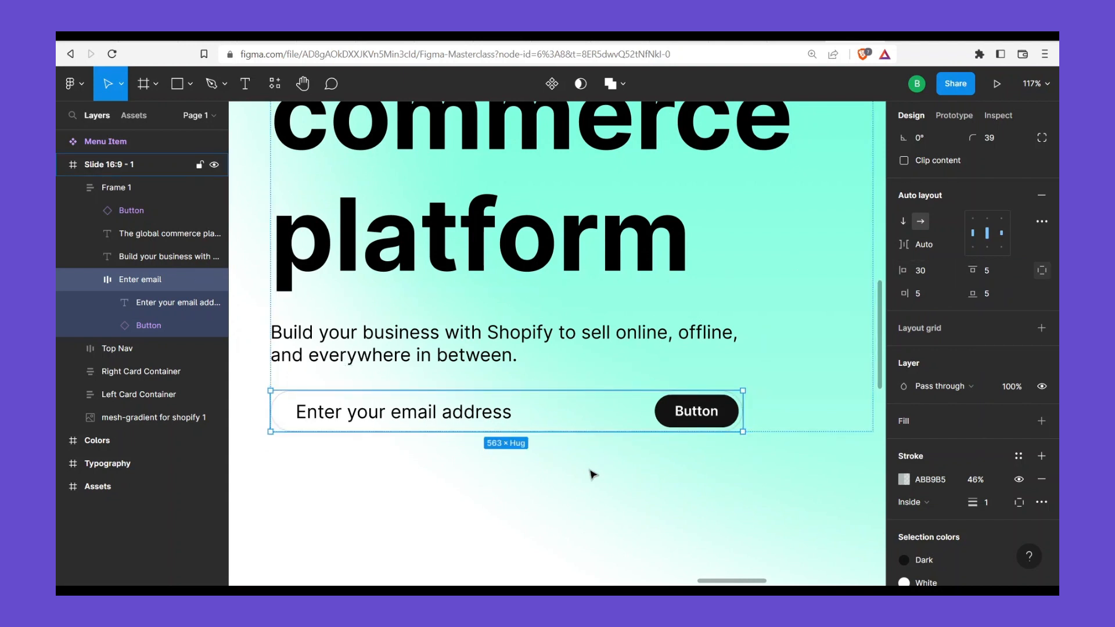
Switch the button inside the email row to the Big variant
left_click(685, 426)
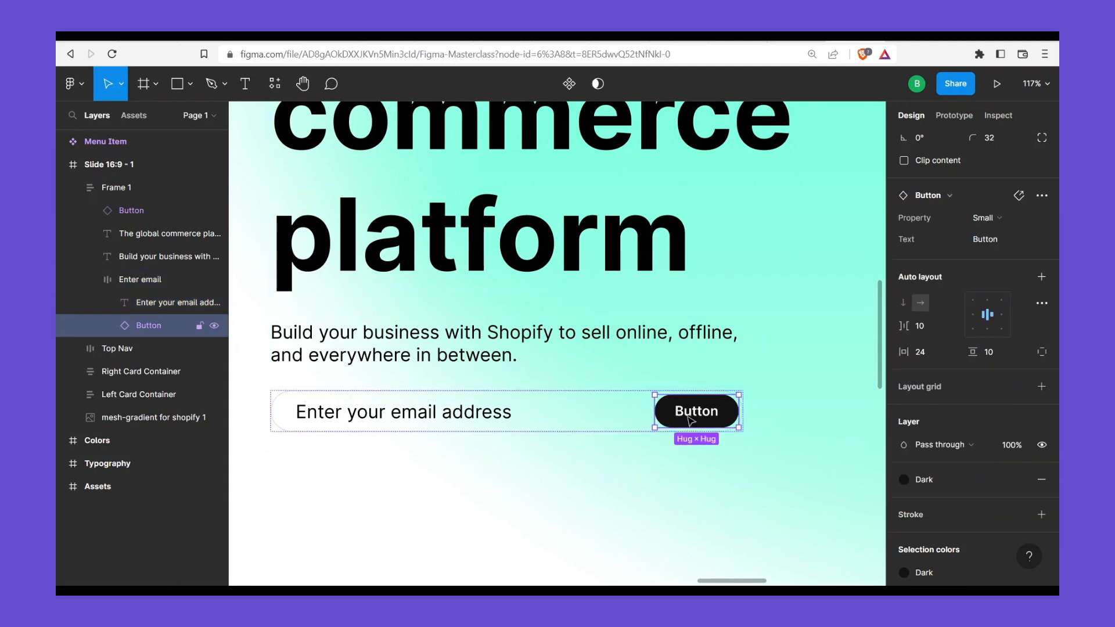
left_click(1008, 220)
left_click(987, 236)
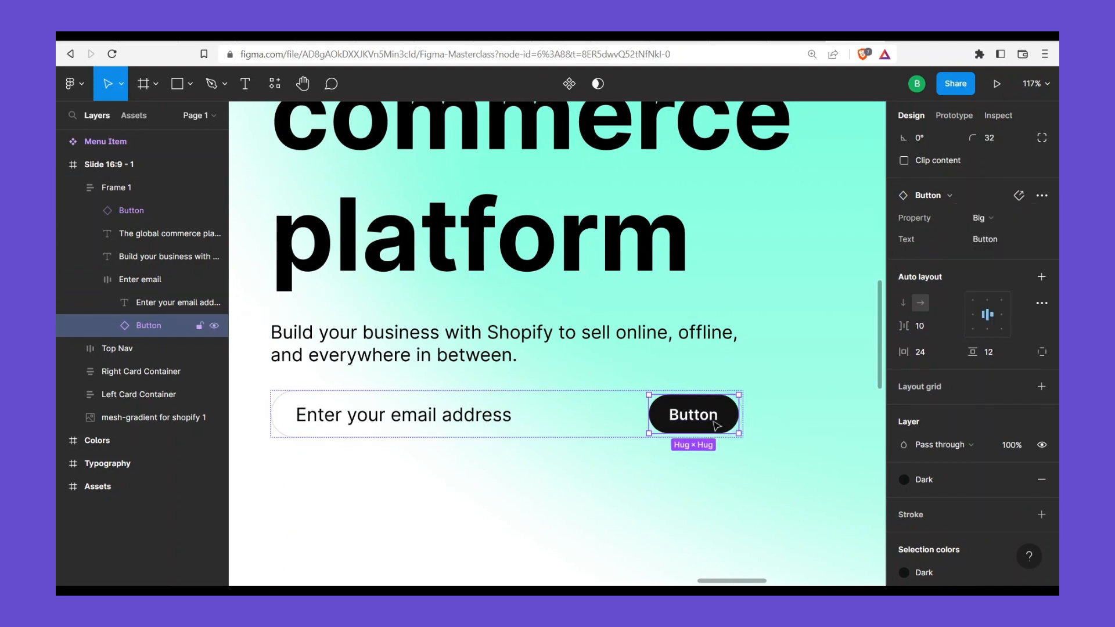
Set the text of the button inside the email row to "Start free trial"
double_click(713, 422)
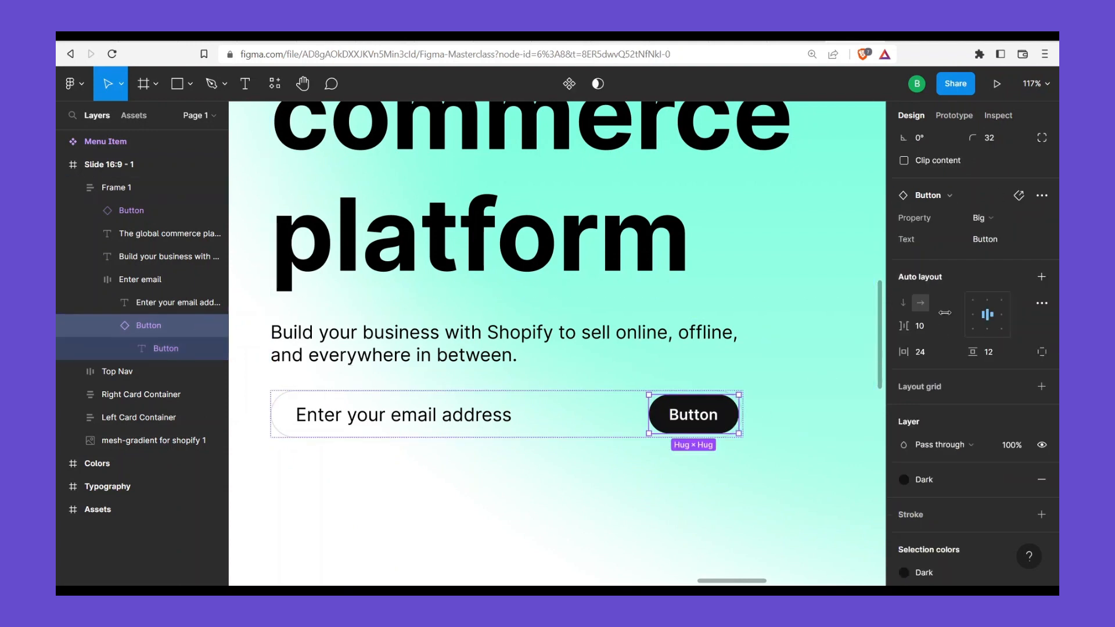
left_click(728, 422)
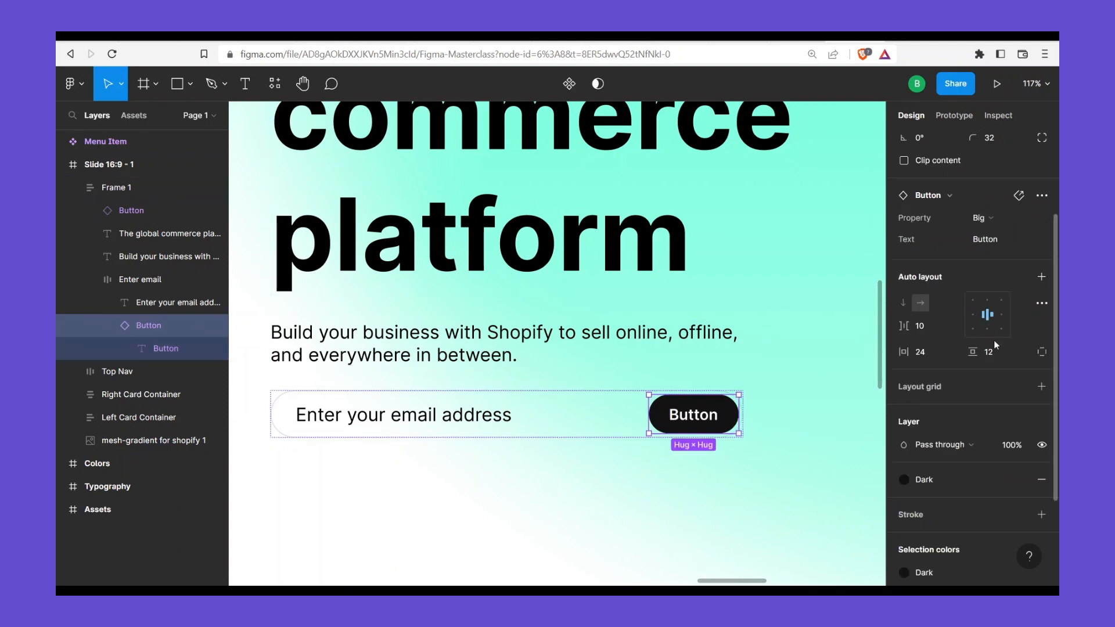
left_click(998, 239)
type("Start free trial")
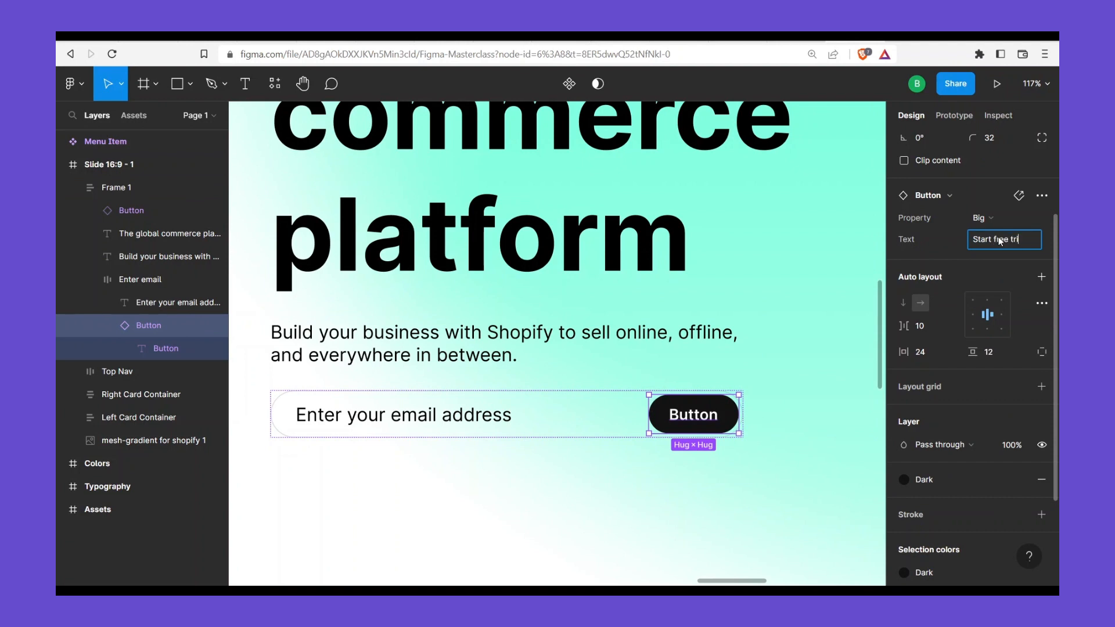
key("Return")
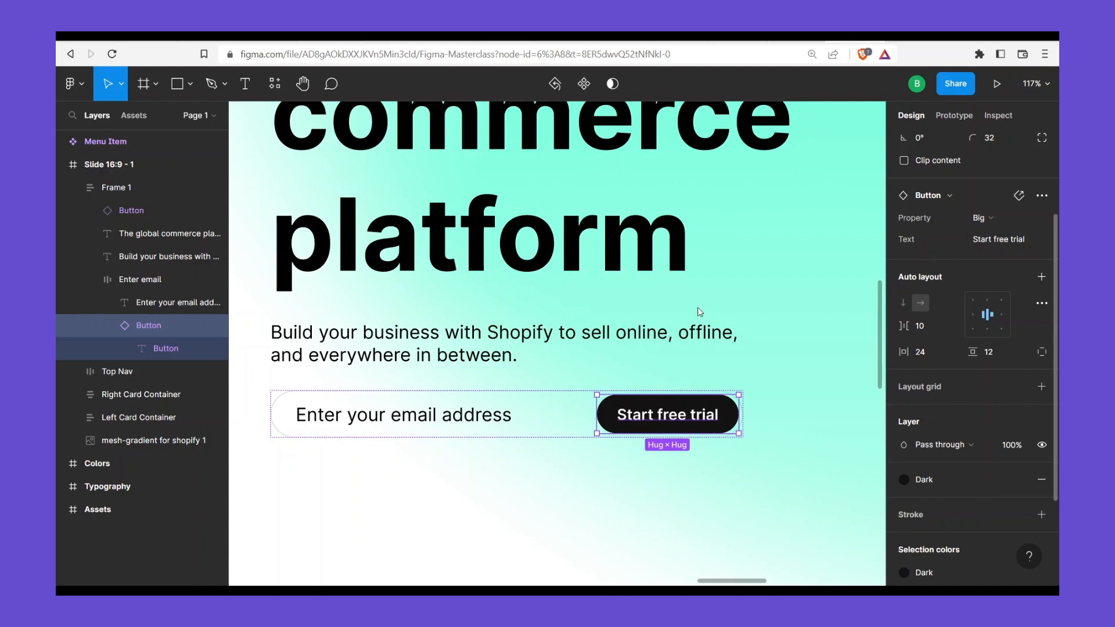
scroll(700, 313, "up", 3)
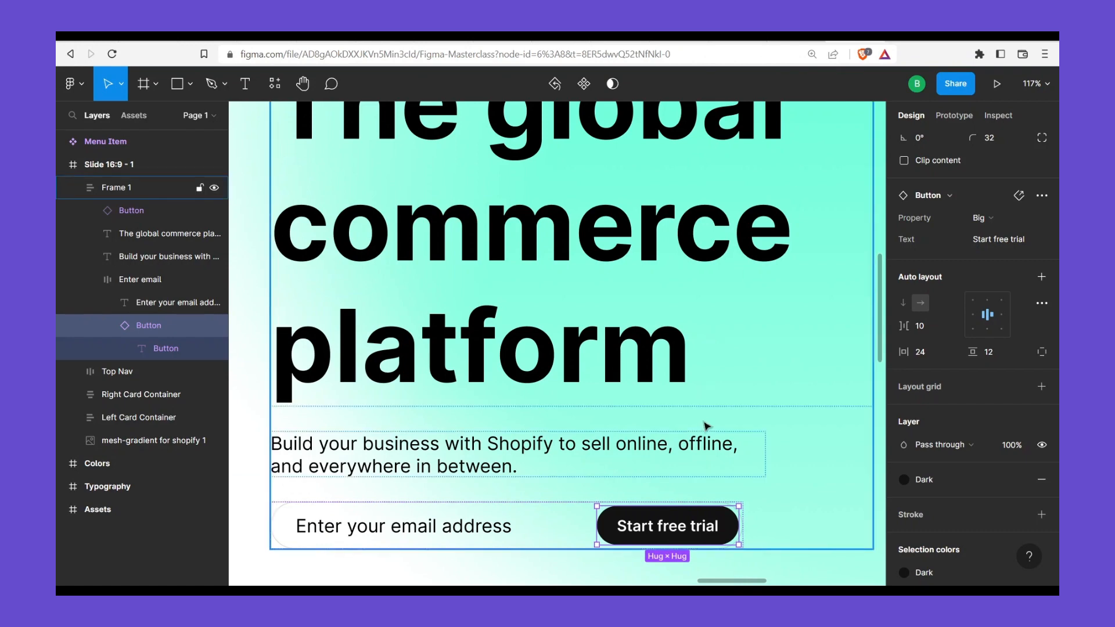
scroll(704, 372, "down", 3)
left_click(503, 511)
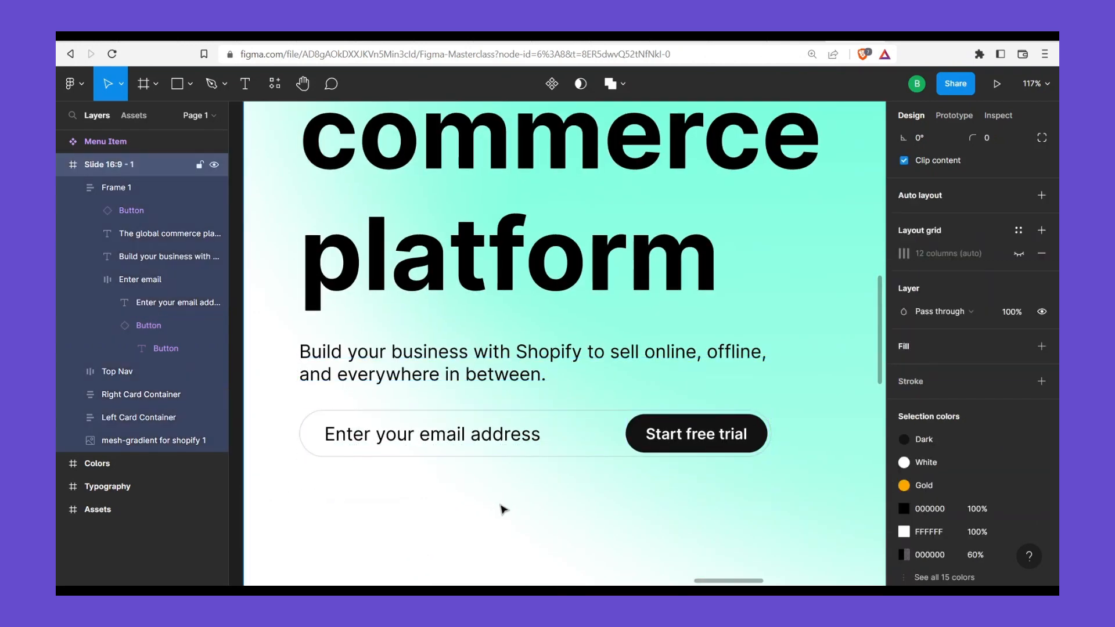
Add a solid white FFFFFF fill at 100% to the "Enter email" row
left_click(588, 432)
double_click(540, 433)
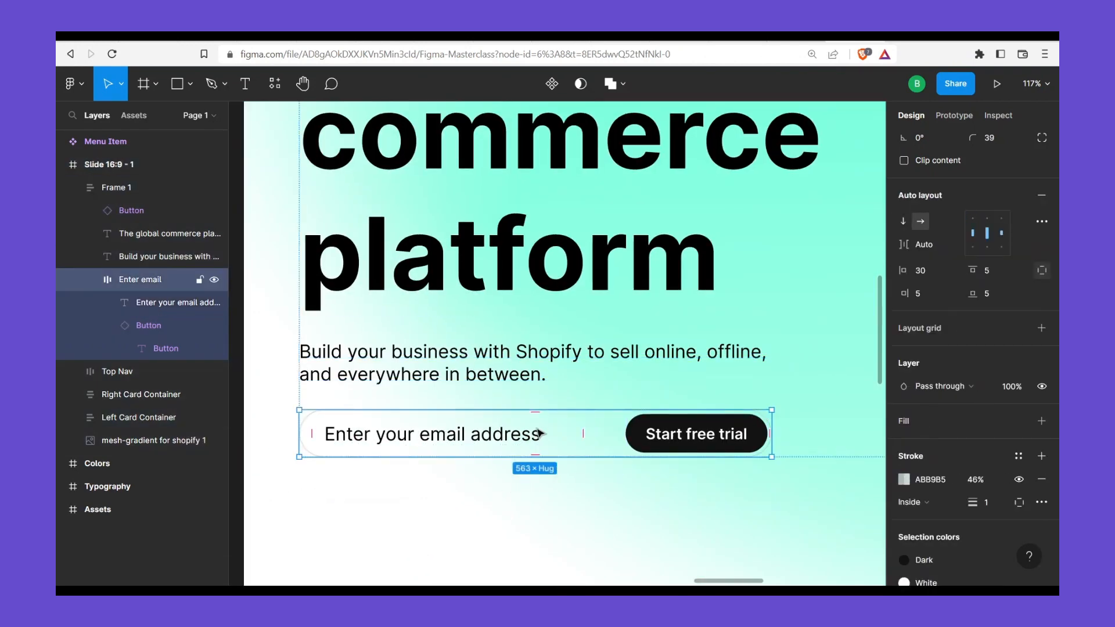
double_click(535, 429)
left_click(604, 435)
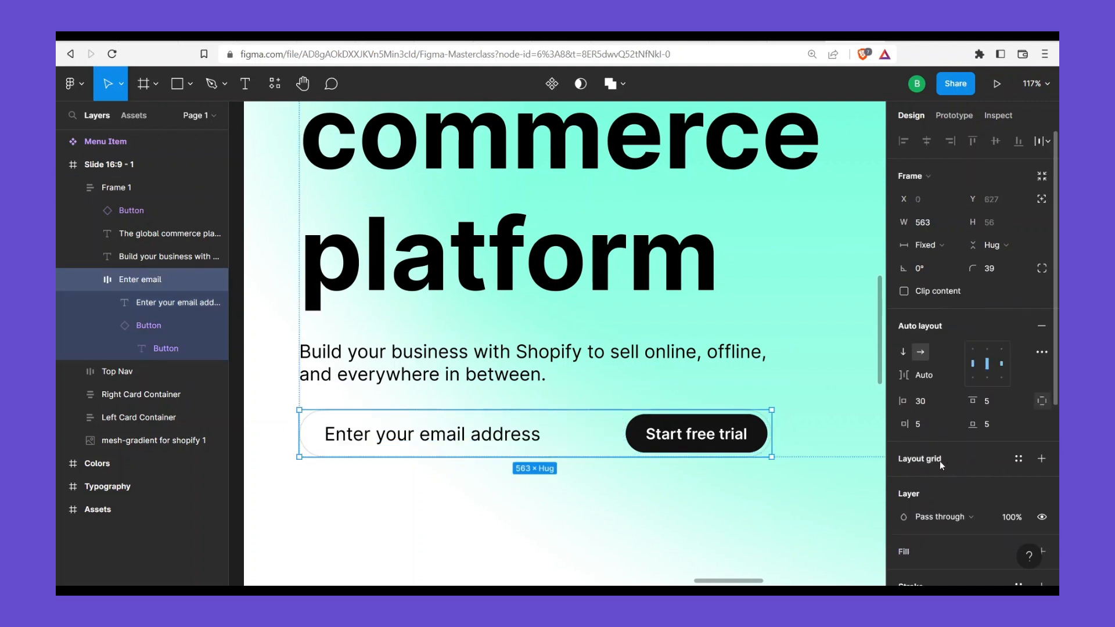
scroll(998, 445, "down", 3)
left_click(1041, 356)
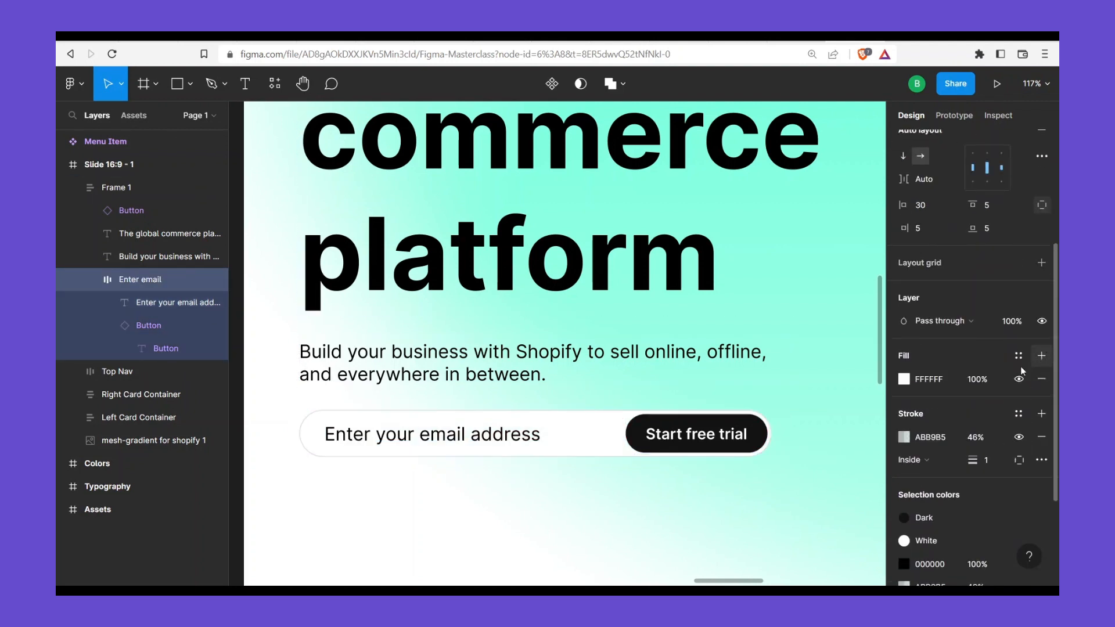
left_click(644, 507)
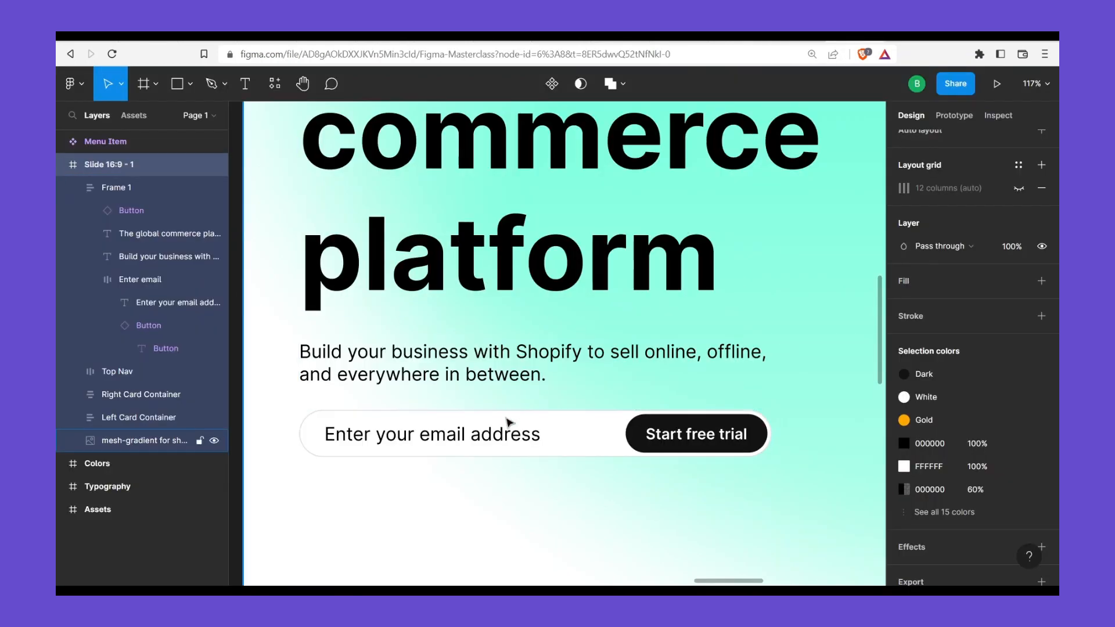
Apply the Body/16 text style to the "Enter your email address" placeholder in the email row
left_click(504, 433)
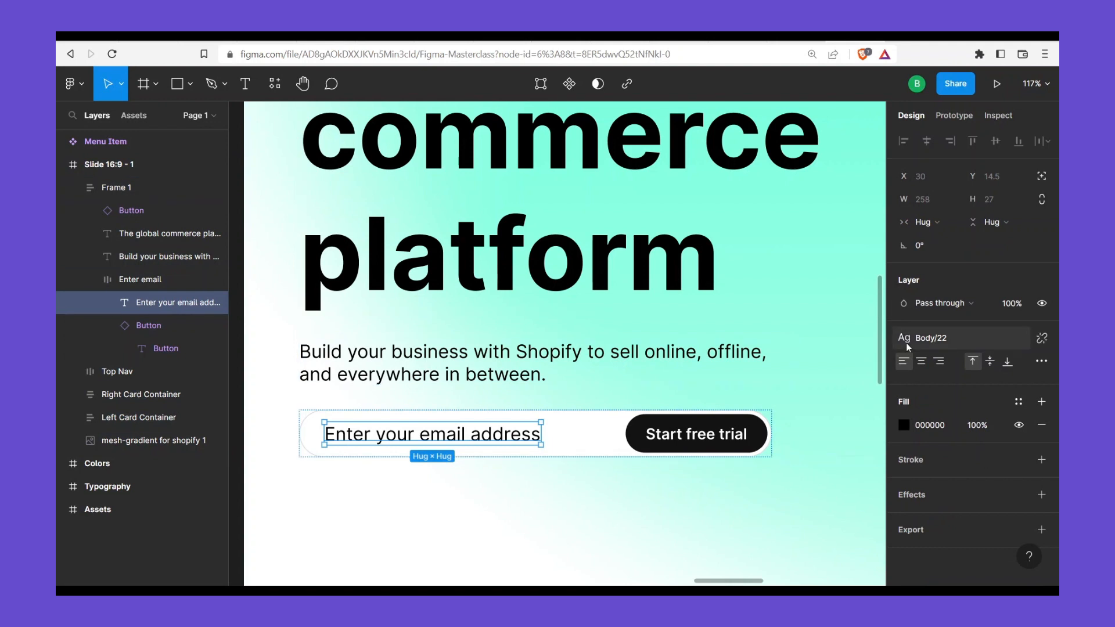
left_click(943, 338)
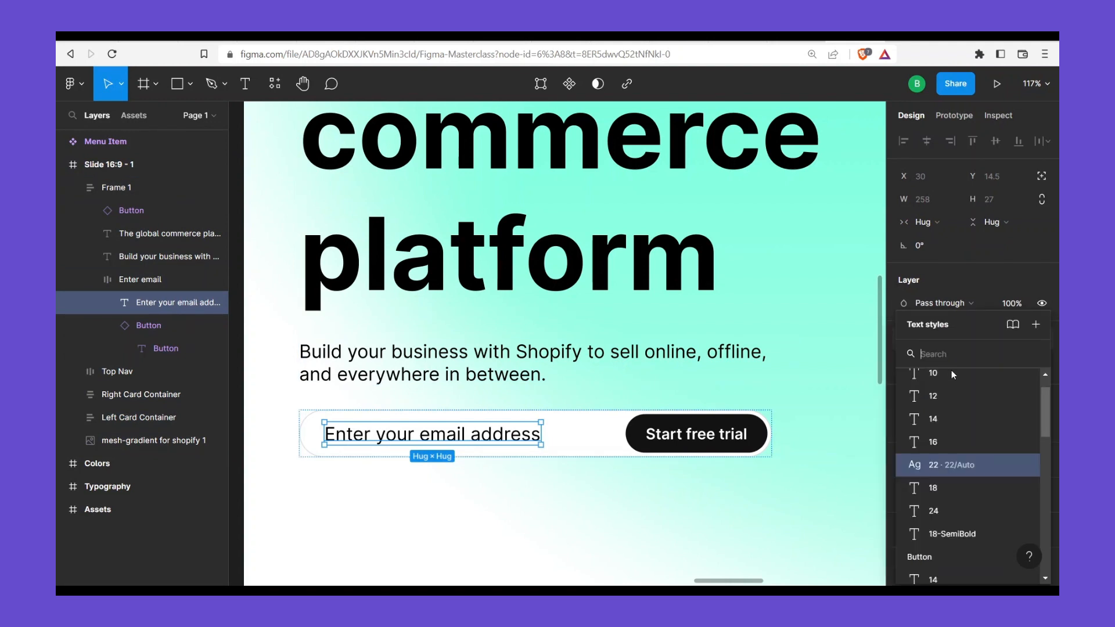
left_click(945, 439)
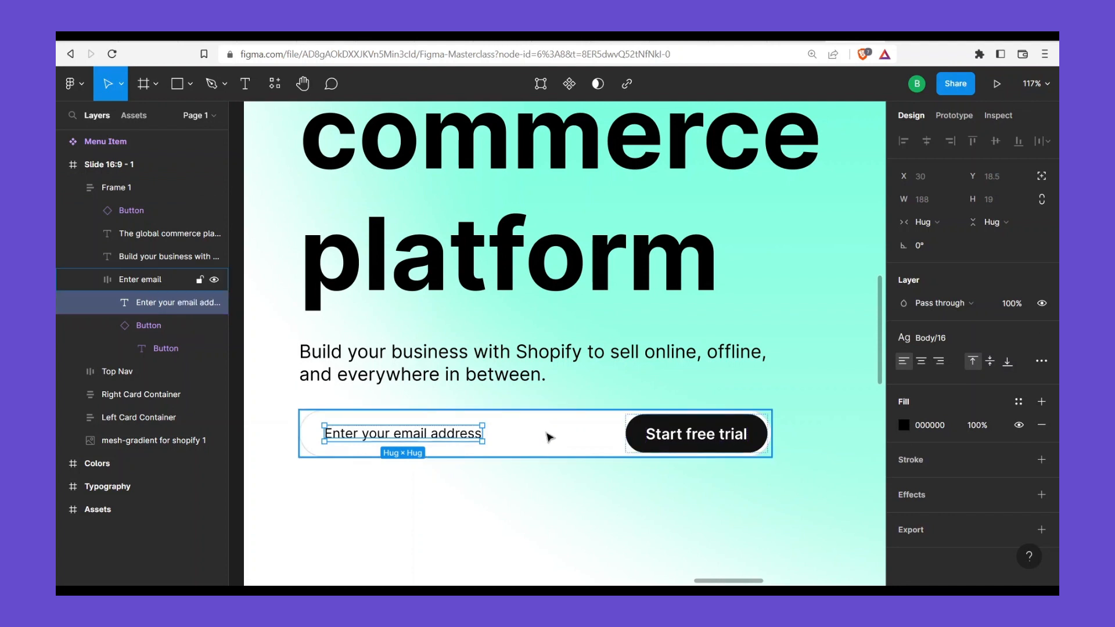
key("Escape")
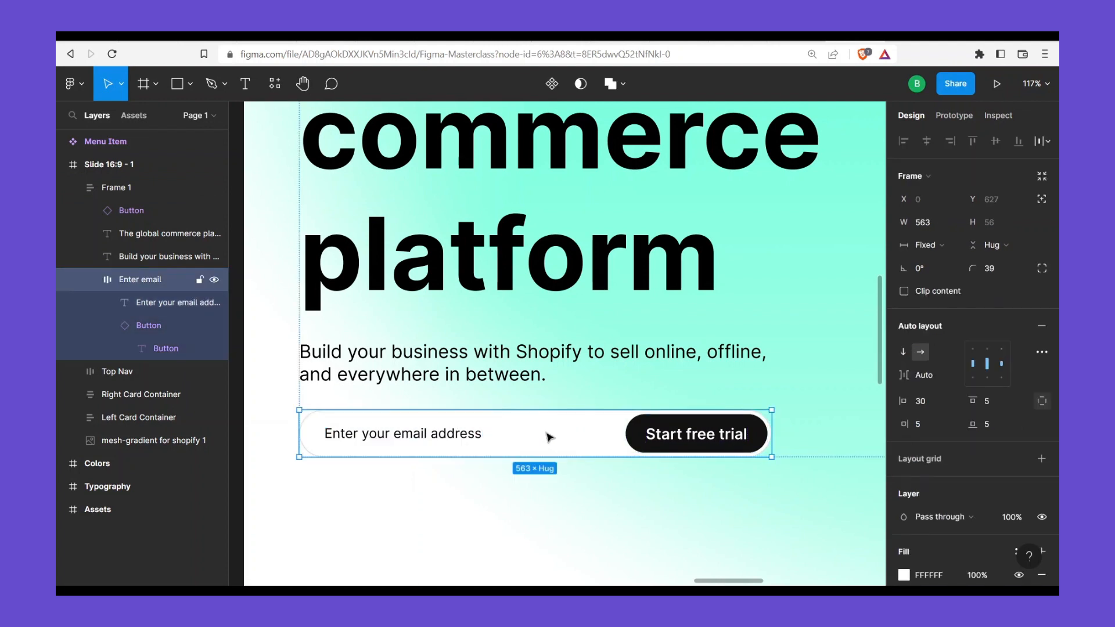
Lower the opacity of the "Enter your email address" placeholder's black fill so the text is a faint grey
left_click(430, 472)
left_click(427, 435, "ctrl")
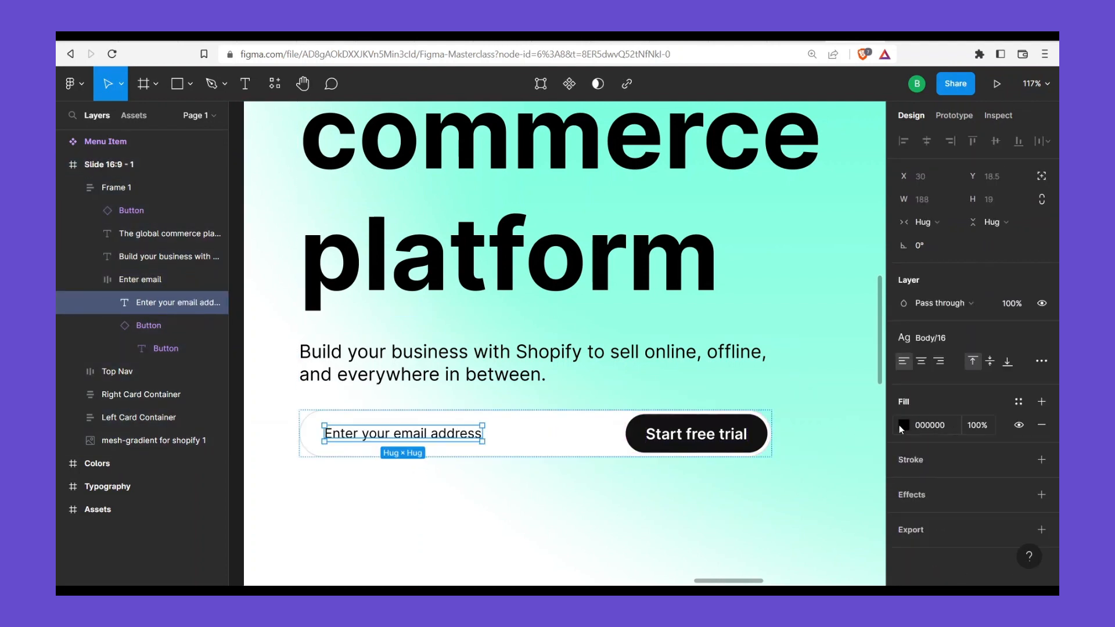
left_click(903, 425)
left_click(807, 435)
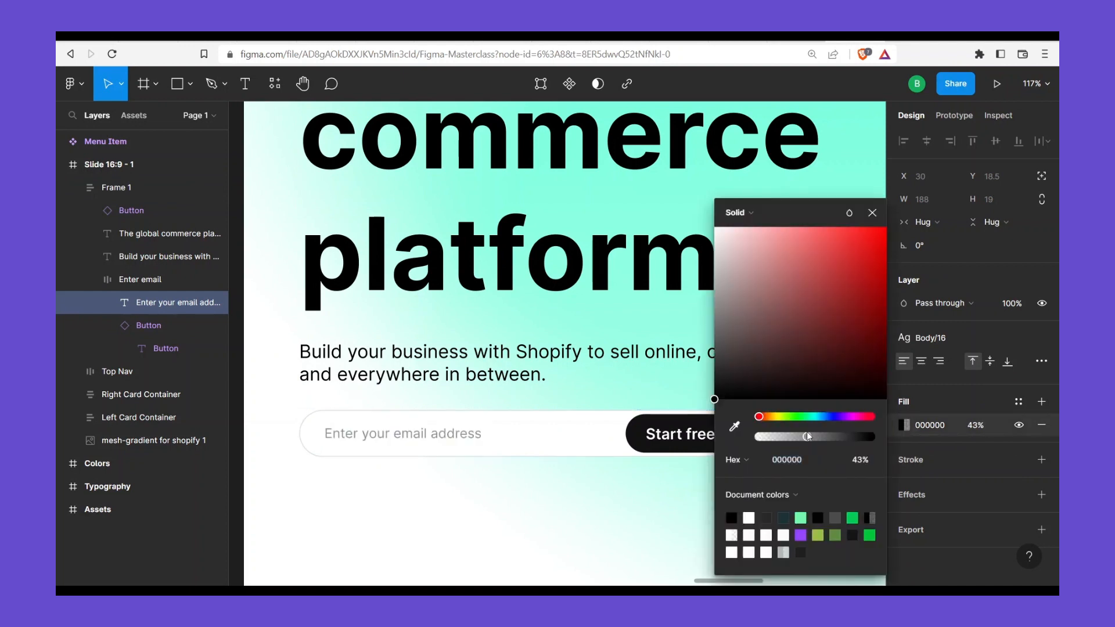
left_click_drag(807, 433, 795, 437)
left_click(577, 498)
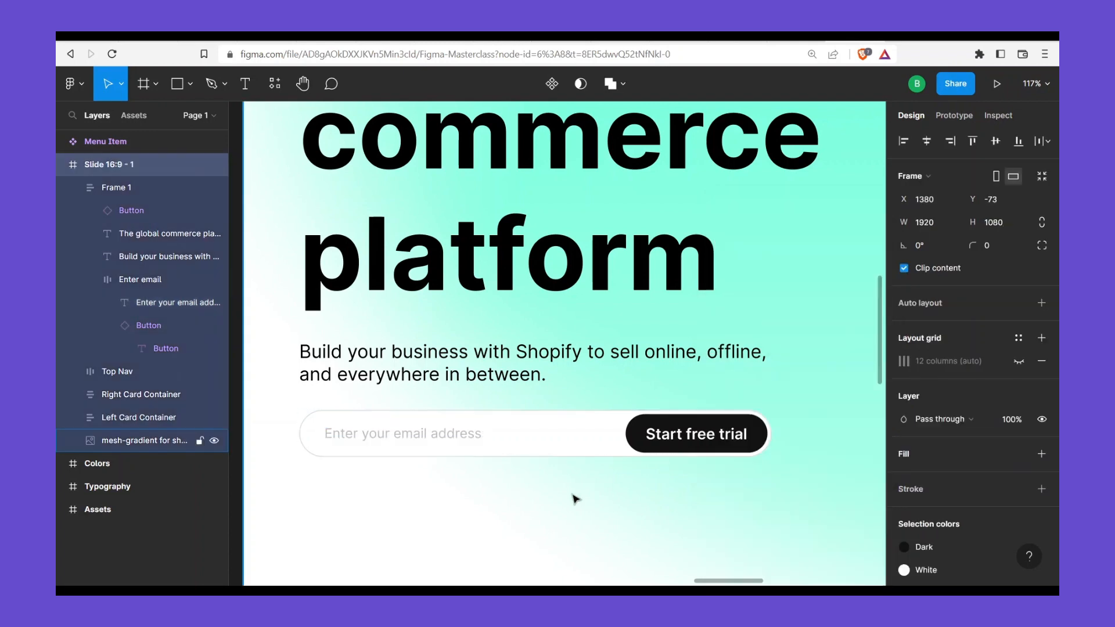
Switch to the shopify.com page and copy the two-line "Try Shopify free for 3 days" disclaimer under its email field
scroll(604, 485, "down", 3)
scroll(630, 214, "up", 2)
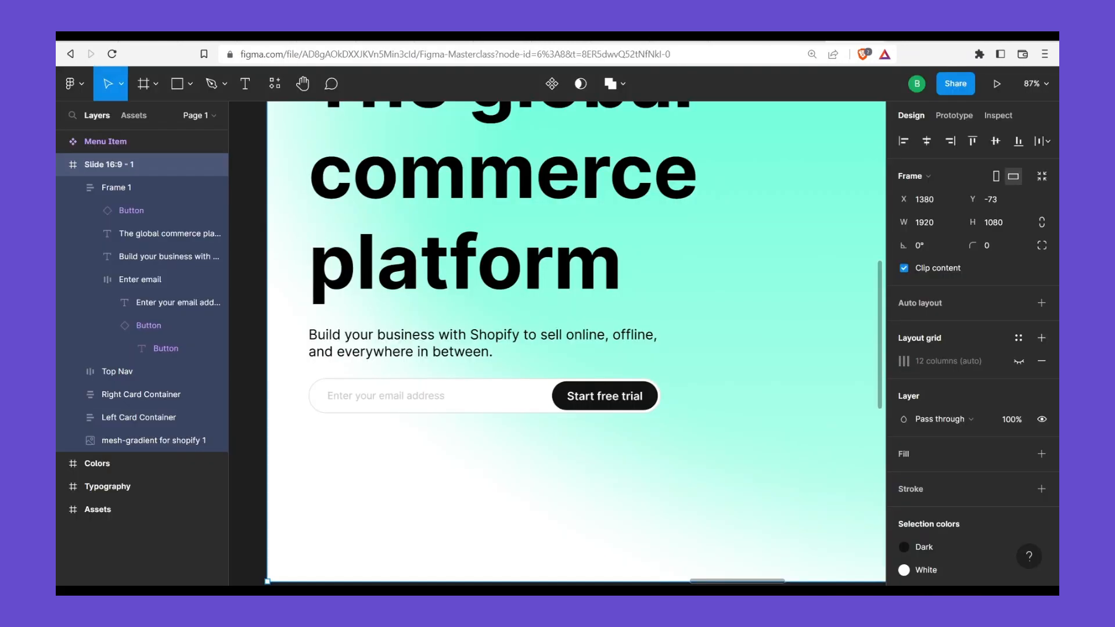
scroll(555, 323, "down", 5)
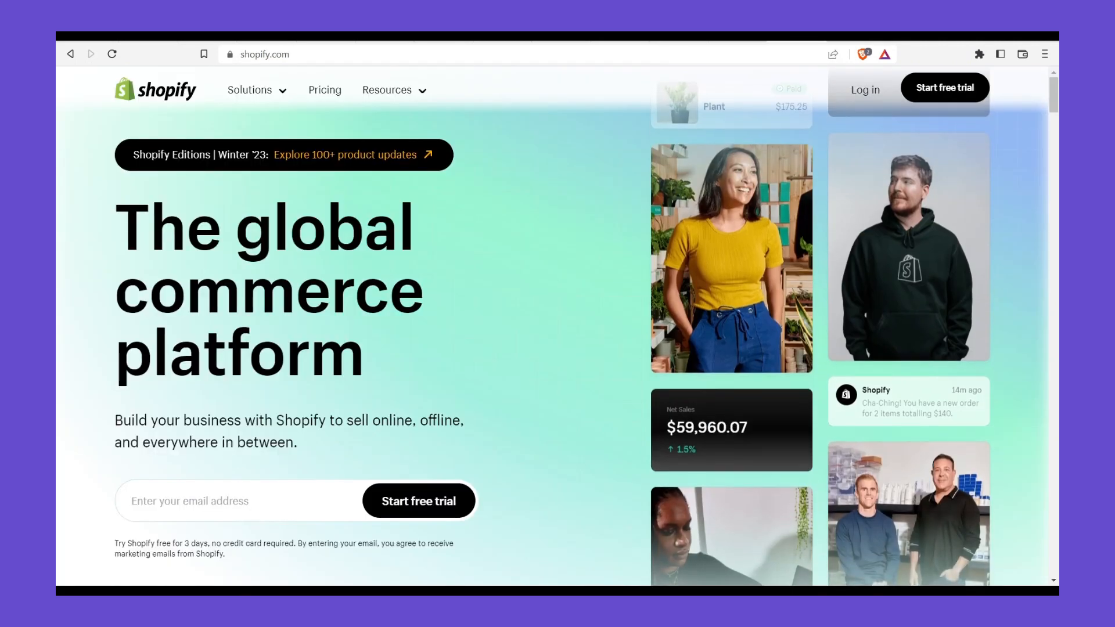
left_click_drag(238, 557, 114, 538)
key("ctrl+c")
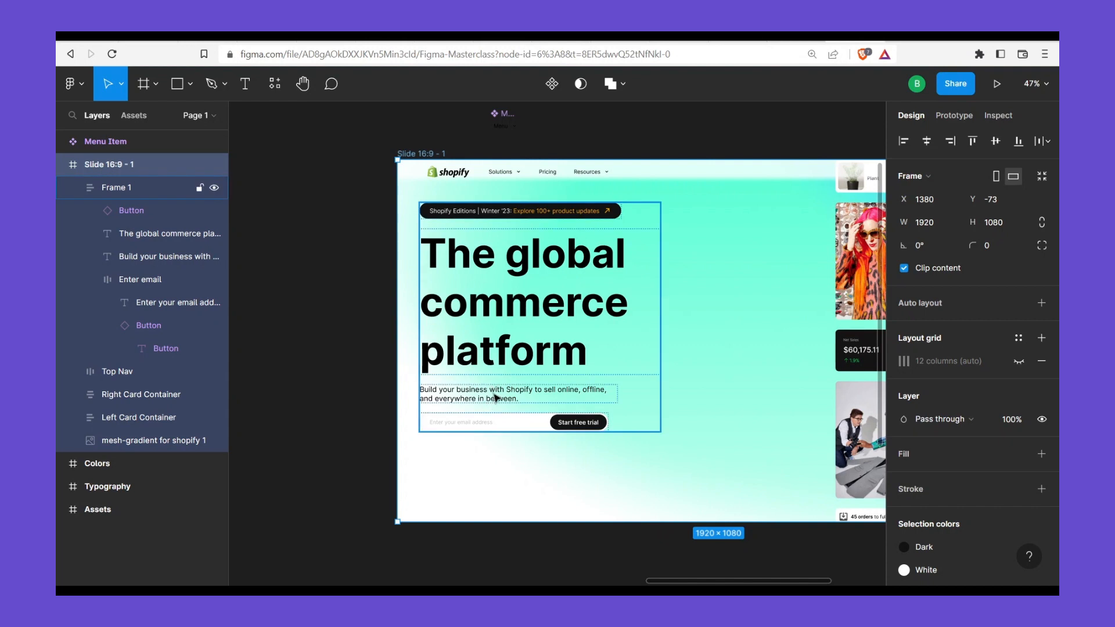
Back in the Figma file, duplicate the "Build your business" paragraph below the email row and replace its text with the copied disclaimer
left_click(571, 408)
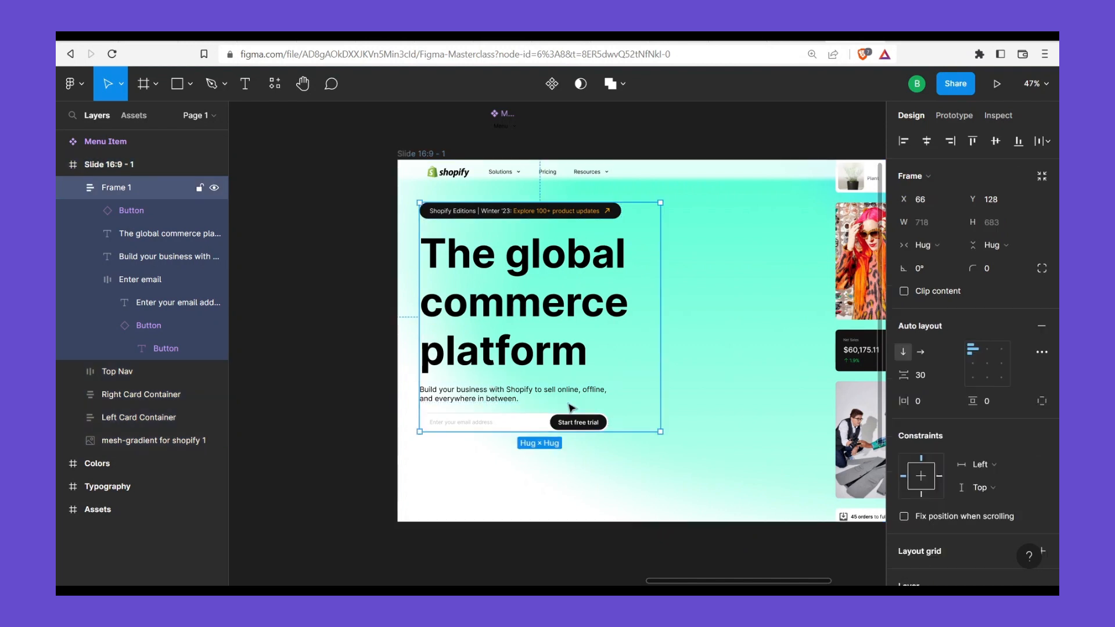
left_click(508, 398)
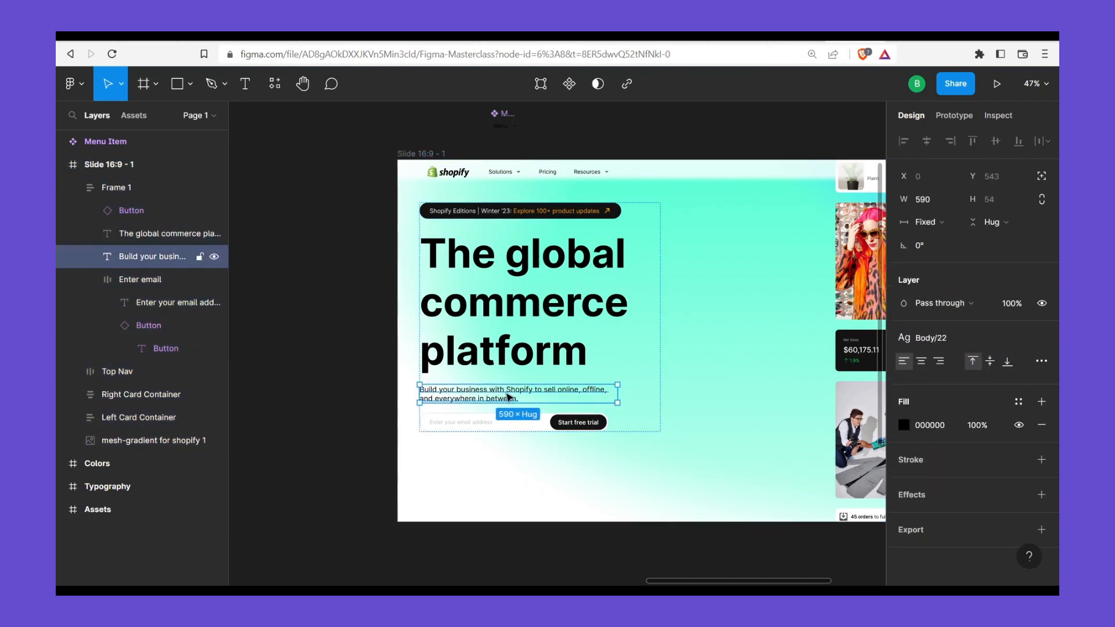
key("ctrl+d")
left_click_drag(511, 420, 505, 457)
double_click(524, 453)
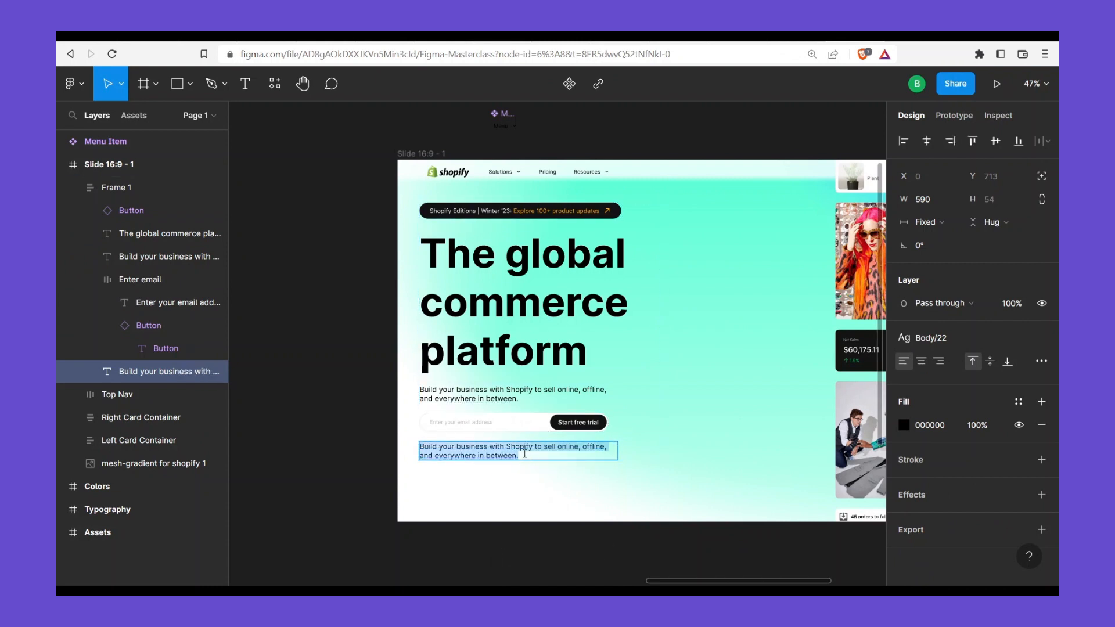
key("ctrl+v")
key("Escape")
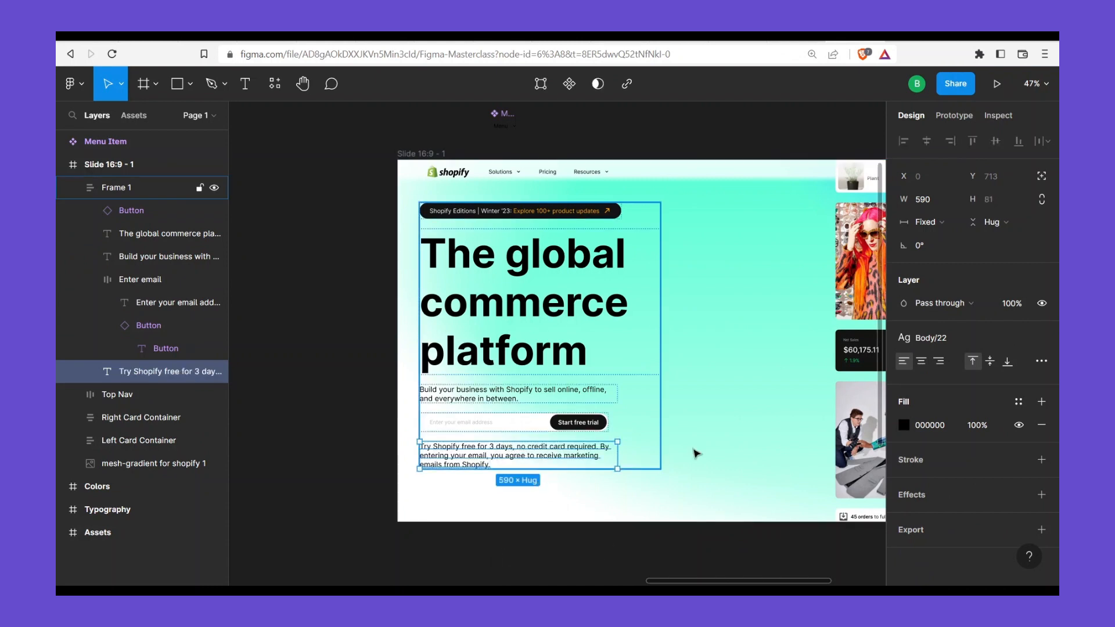
Apply the Body/12 text style to the "Try Shopify free for 3 days" disclaimer below the email row
left_click(968, 339)
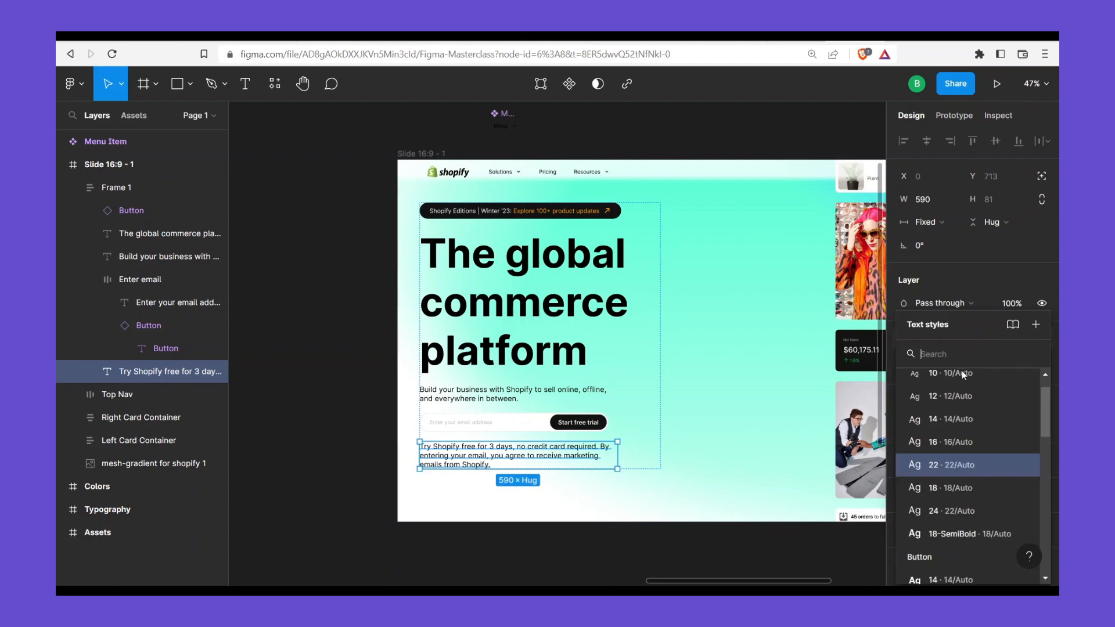
left_click(967, 398)
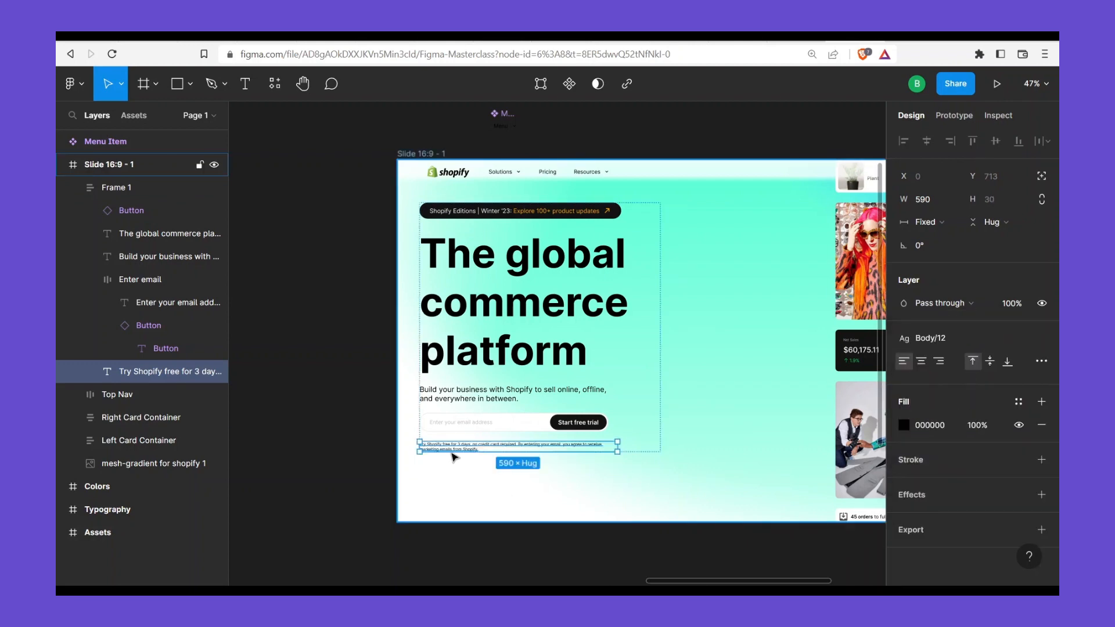
scroll(459, 456, "down", 1)
scroll(464, 456, "up", 3)
Set the vertical spacing between the items of the hero text frame, Frame 1, to 48
left_click(558, 353)
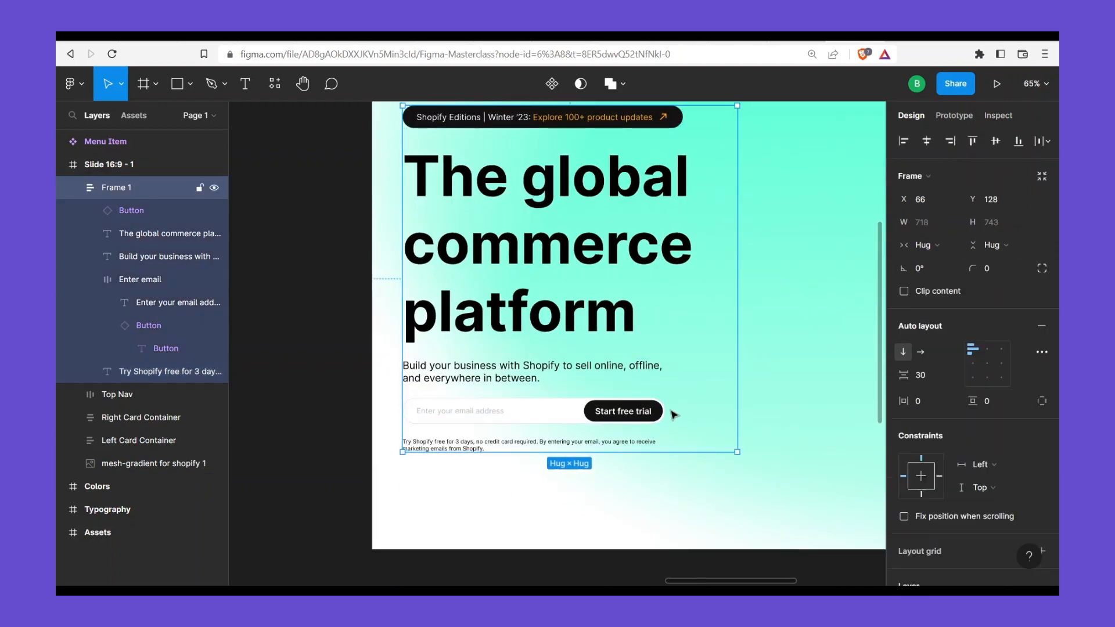
scroll(620, 251, "up", 1)
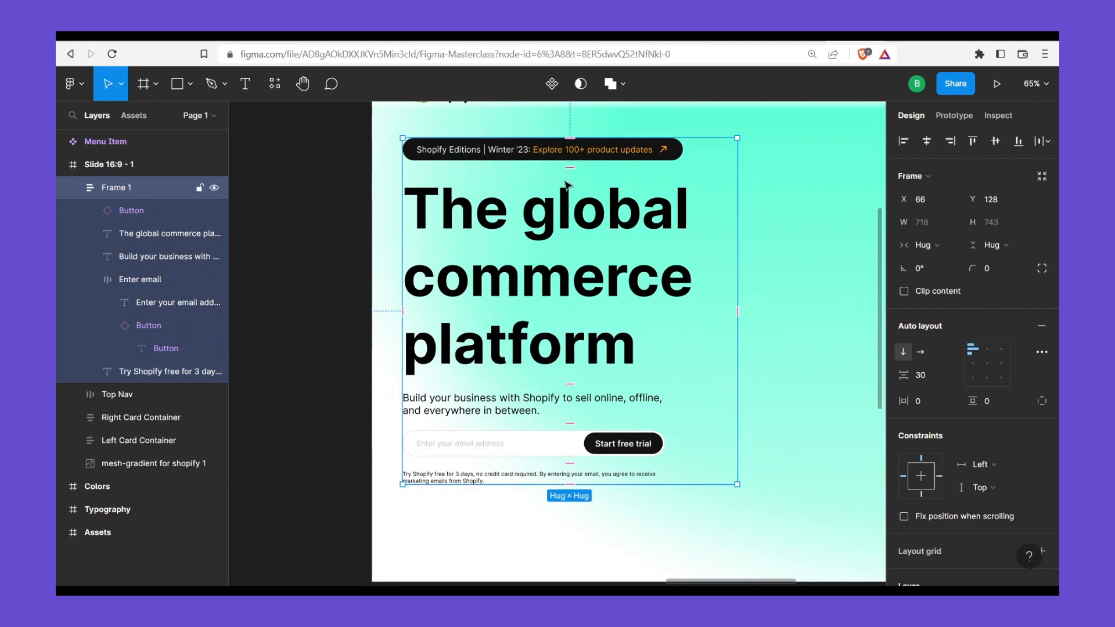
scroll(568, 185, "up", 1)
left_click(925, 376)
type("4")
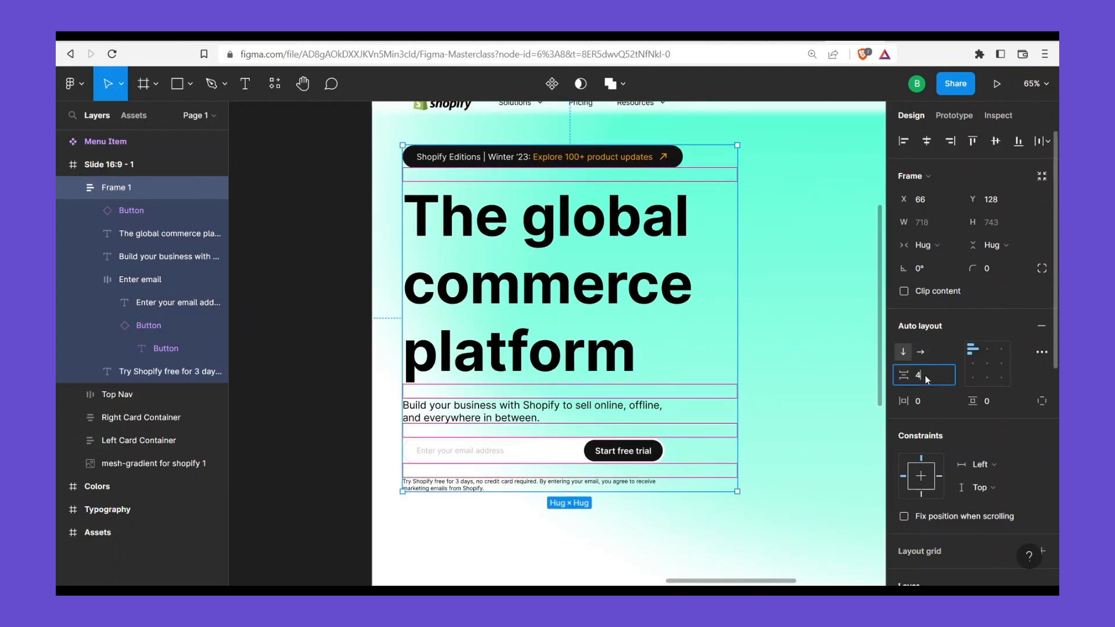
type("8")
key("Return")
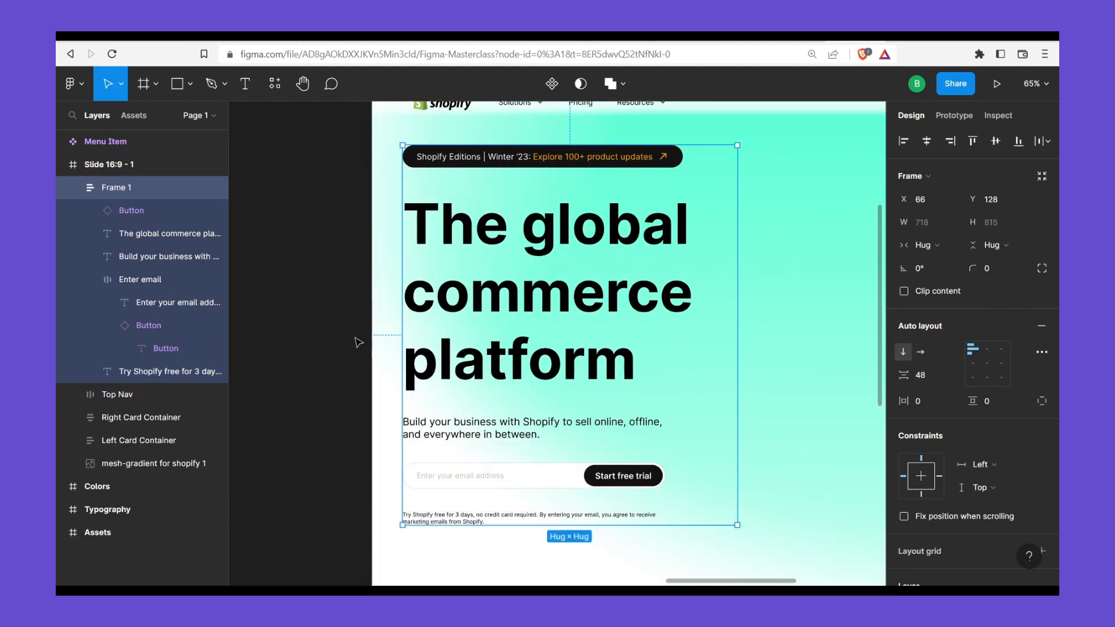
left_click(359, 343)
Set the font size of "The global commerce platform" heading to 130
scroll(569, 453, "down", 2)
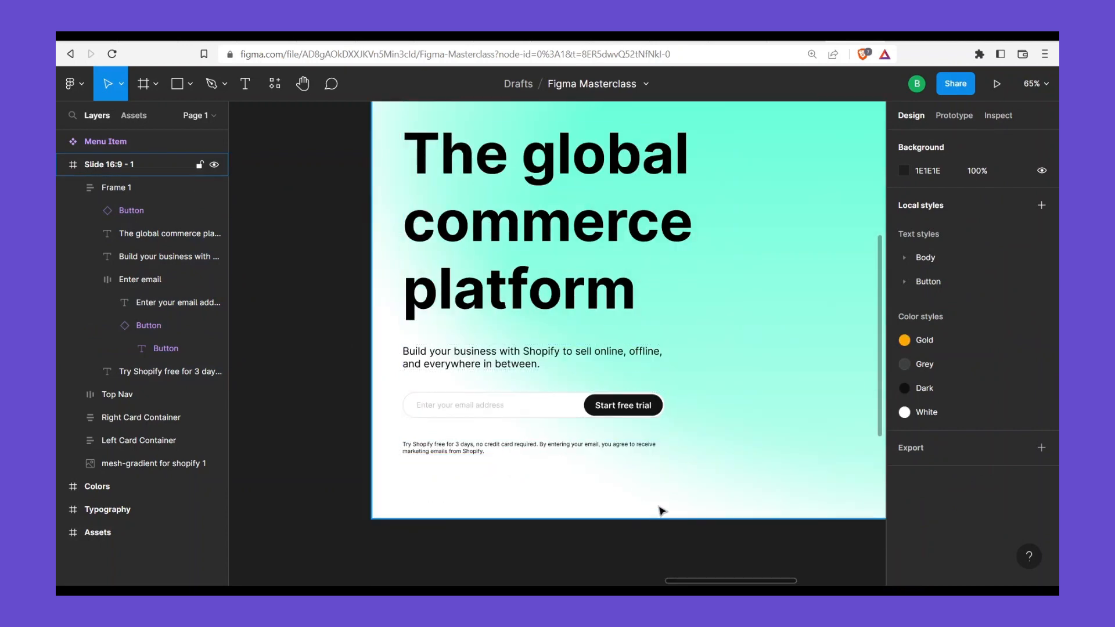
scroll(662, 511, "up", 3)
scroll(630, 456, "right", 5)
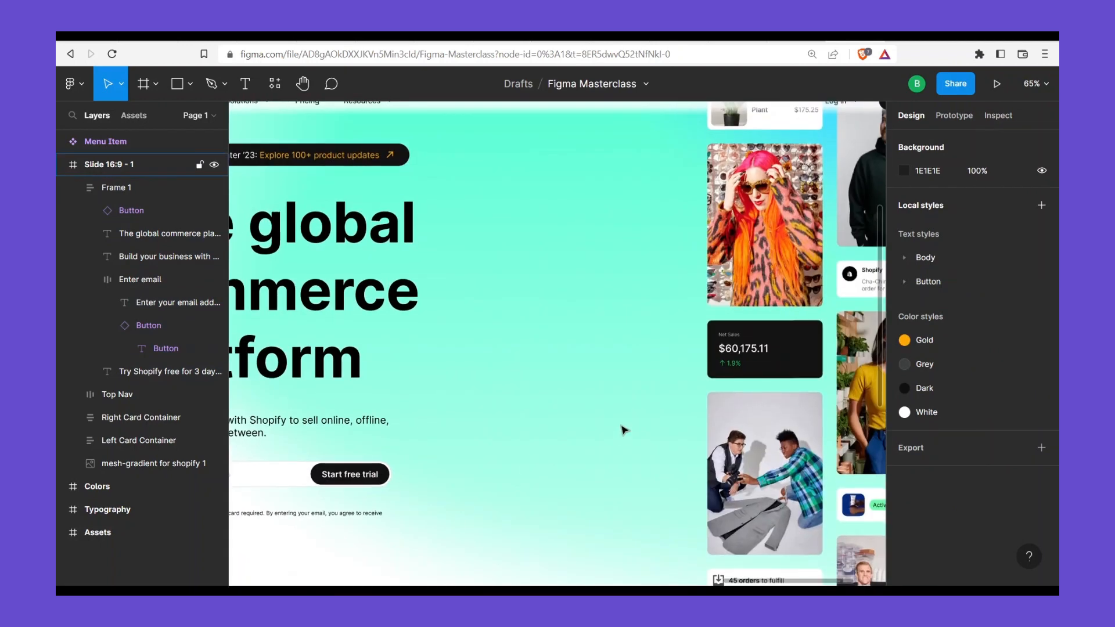
scroll(632, 427, "left", 3)
scroll(577, 398, "down", 3)
left_click(431, 364)
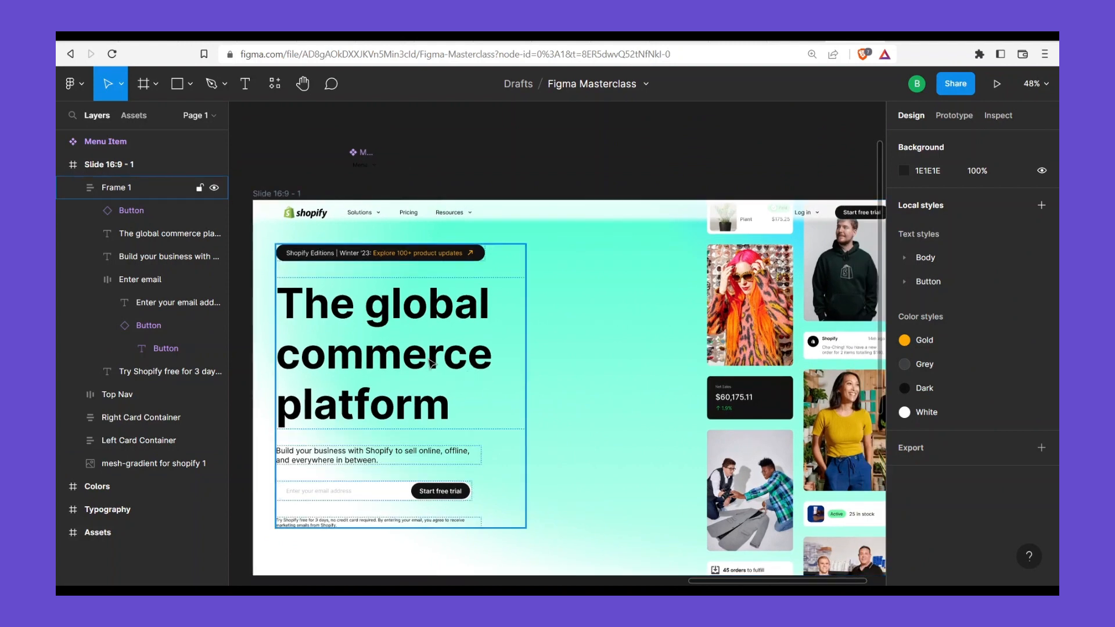
left_click(448, 341)
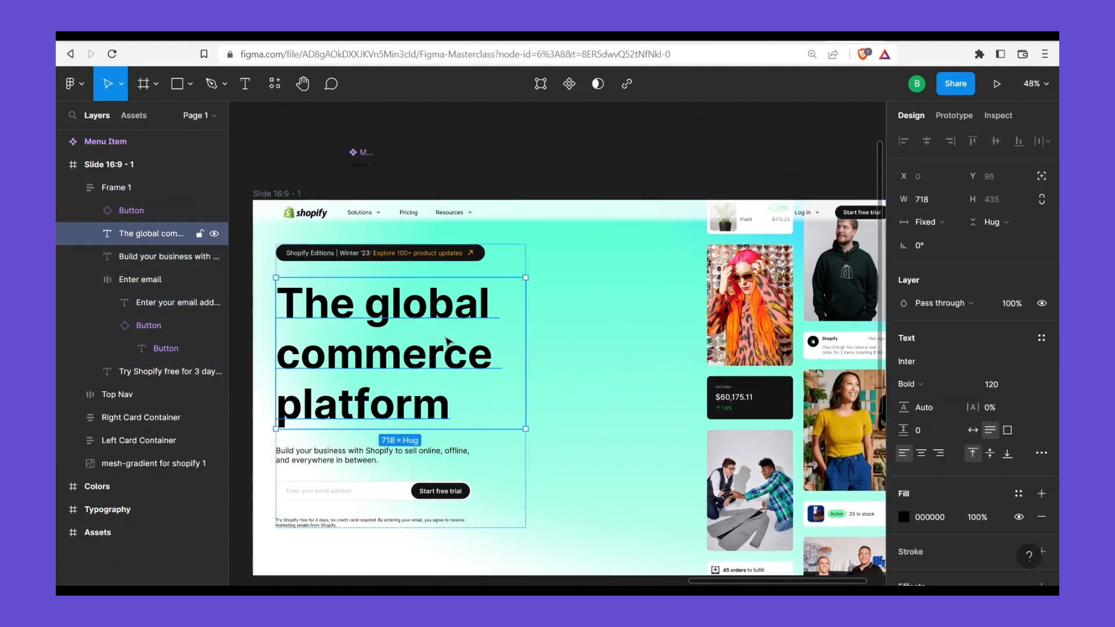
left_click(1008, 385)
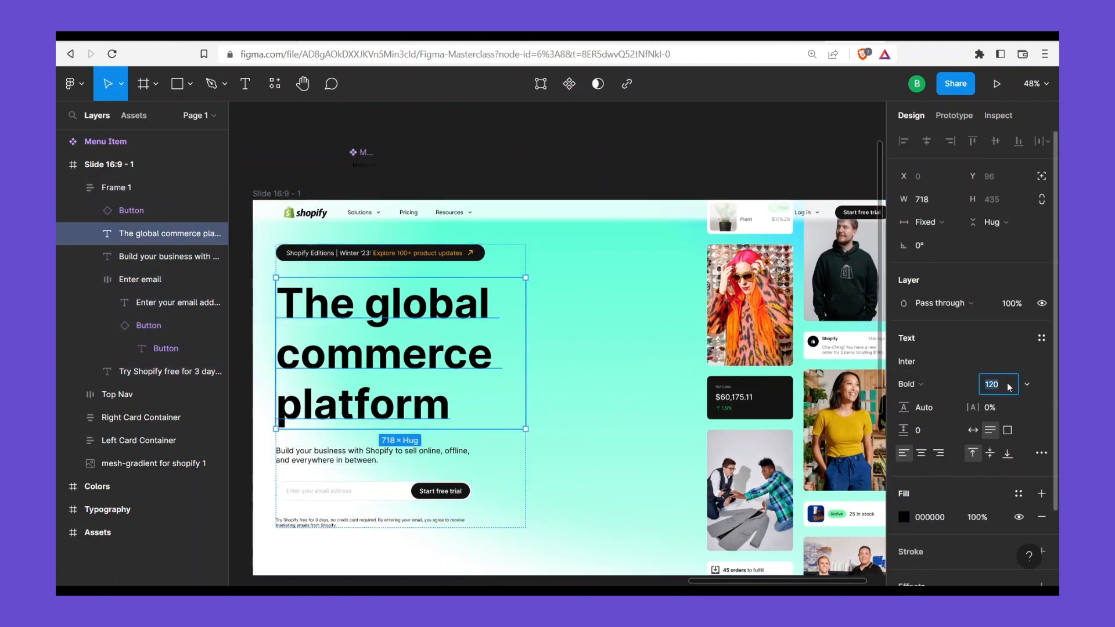
type("130")
key("Return")
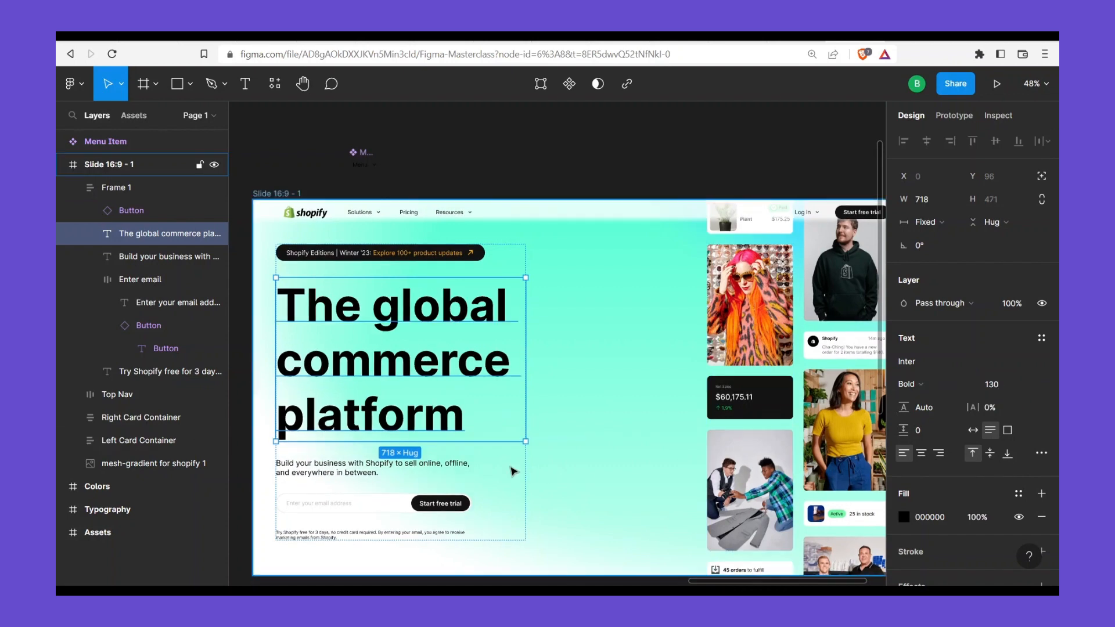
scroll(341, 363, "left", 2)
scroll(341, 363, "down", 1)
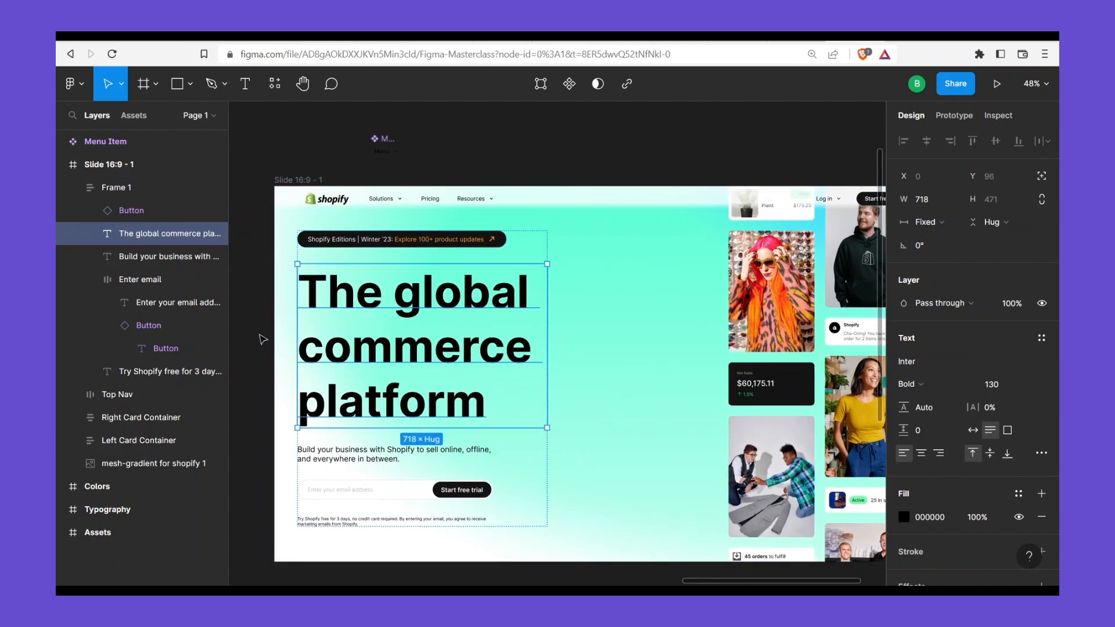
left_click(261, 338)
Compare the "Try Shopify free for 3 days" disclaimer below the email row with the original on the shopify.com page
scroll(614, 369, "left", 1)
scroll(614, 370, "down", 1)
scroll(505, 455, "down", 1)
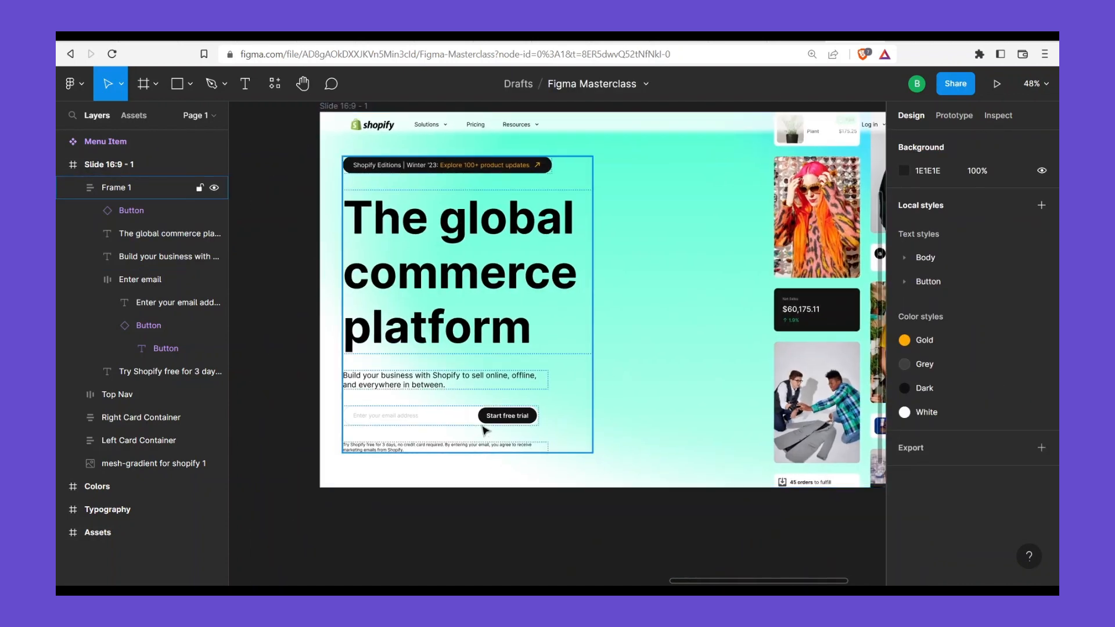
scroll(511, 460, "down", 1)
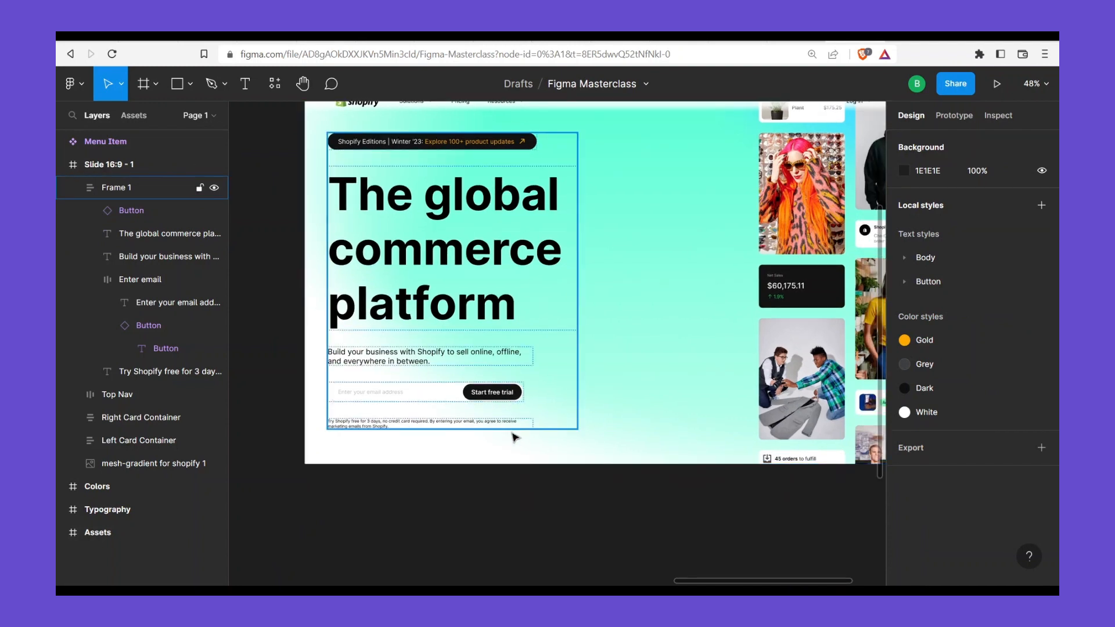
left_click(515, 424)
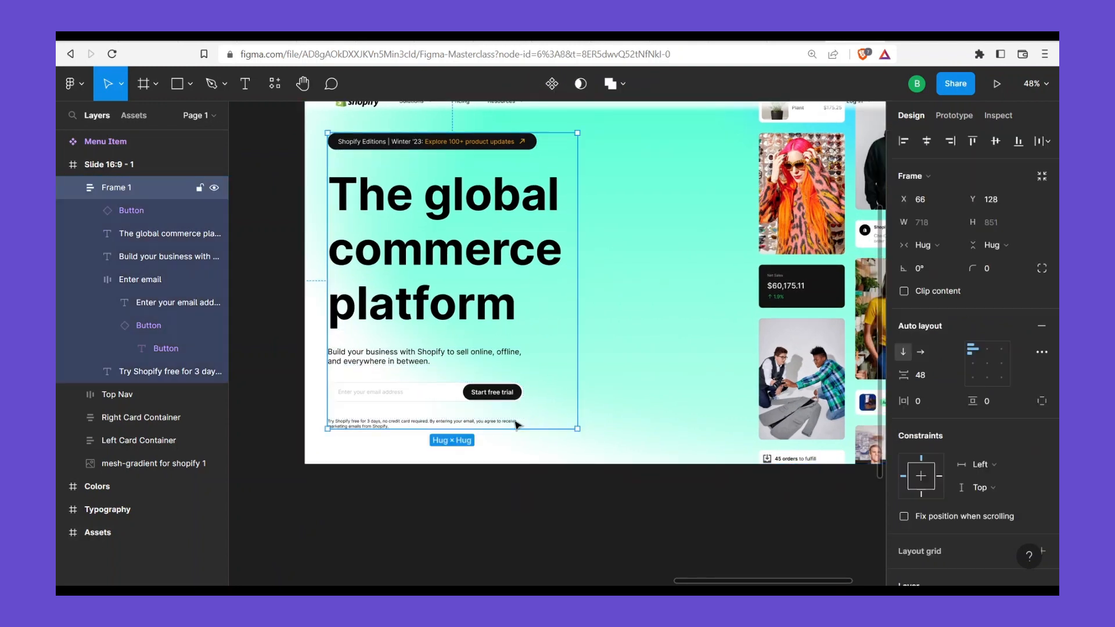
left_click(515, 424)
scroll(387, 451, "up", 6)
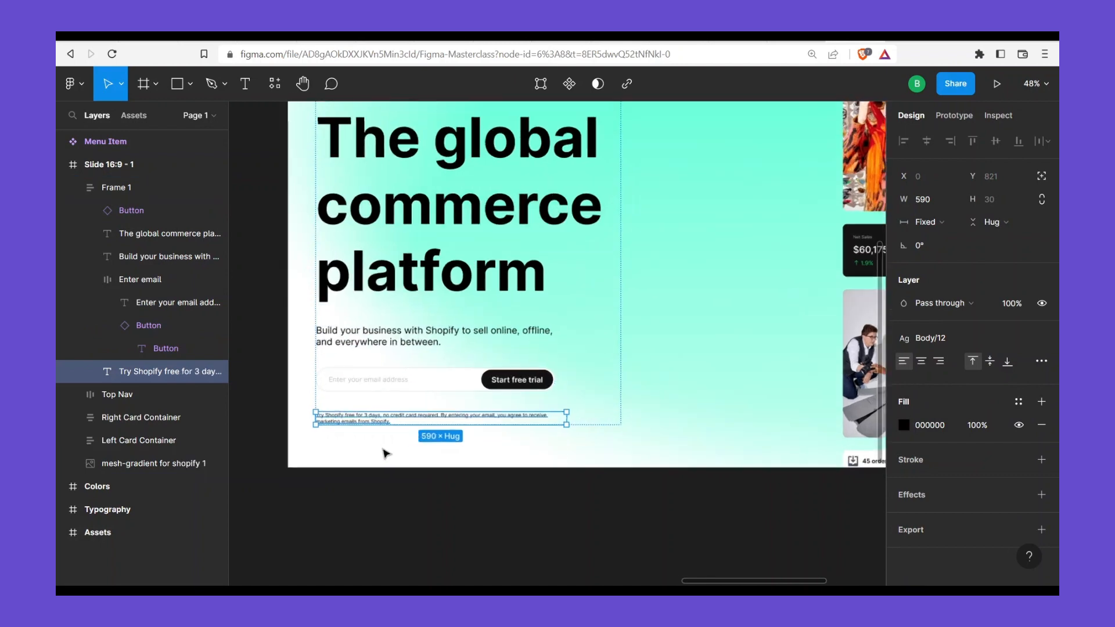
left_click(778, 36)
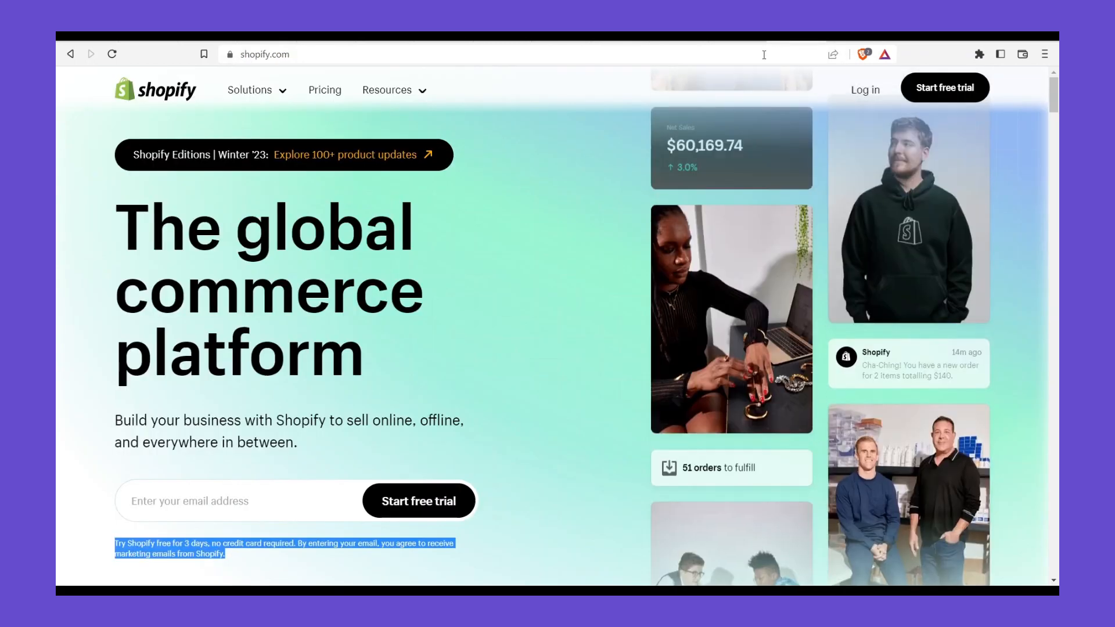
left_click(256, 567)
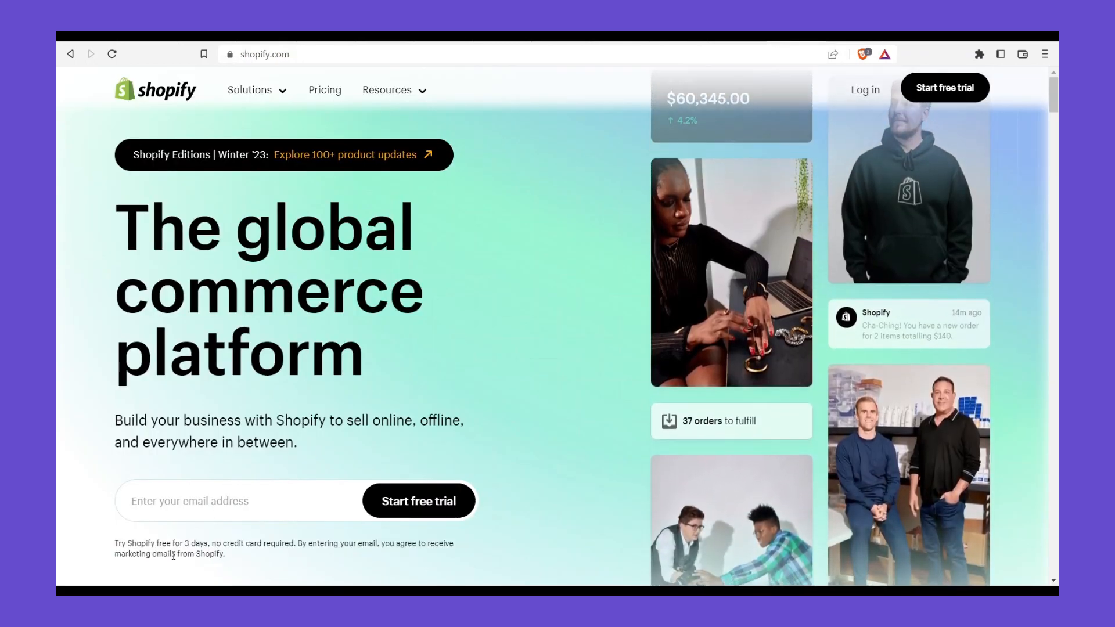
left_click(820, 36)
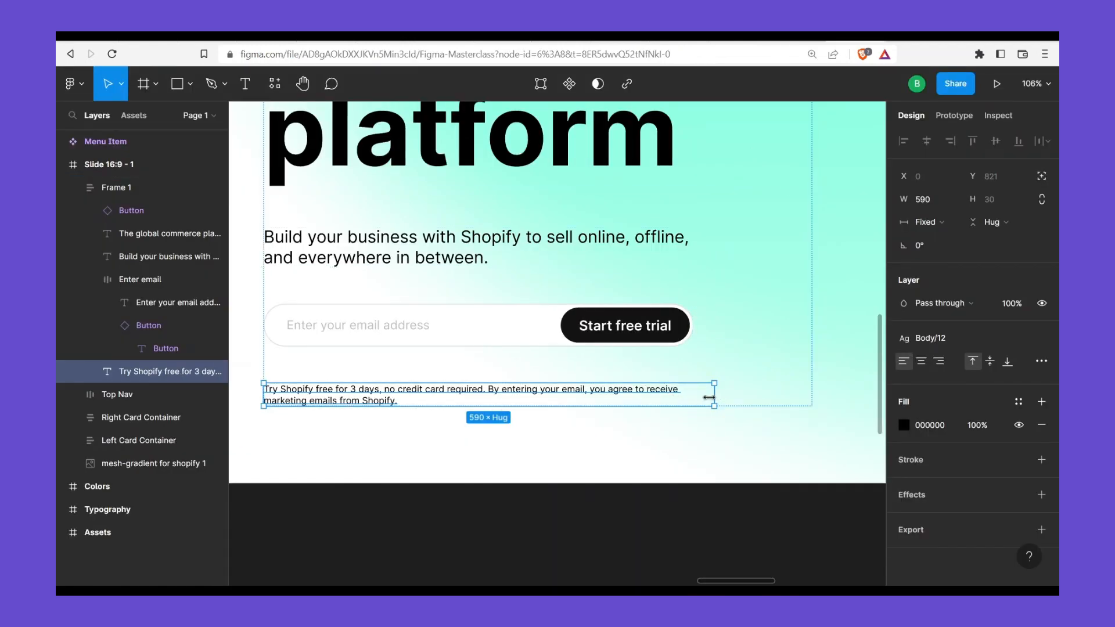
left_click(528, 441)
scroll(543, 439, "up", 1)
scroll(543, 439, "right", 1)
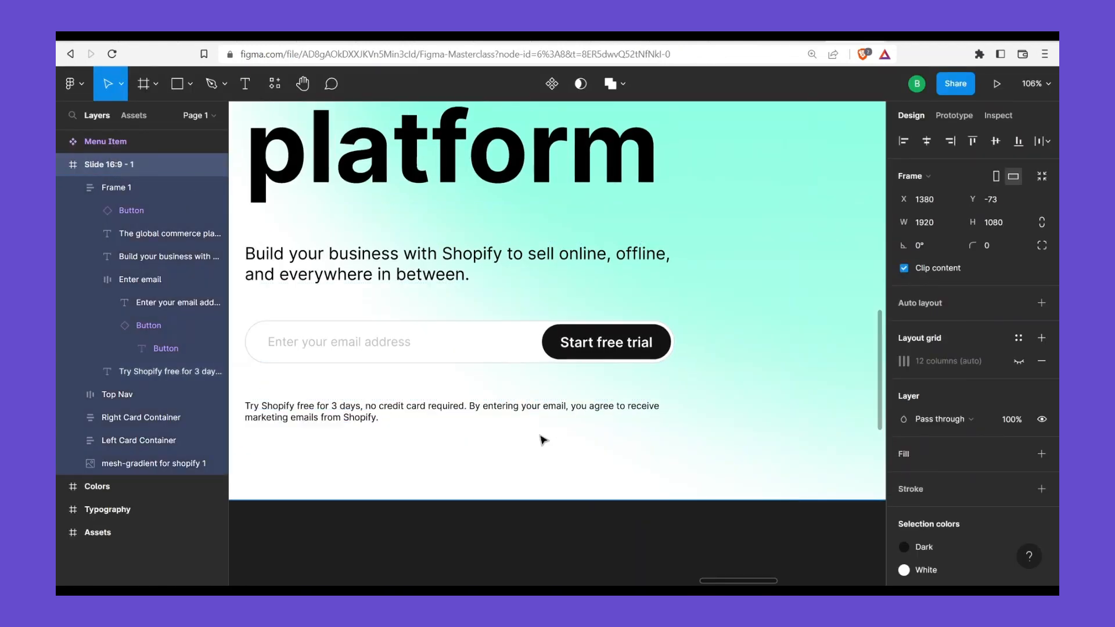
Move the Menu Item component from above the hero slide out to its left, at about X 473, Y -198
scroll(543, 440, "down", 10)
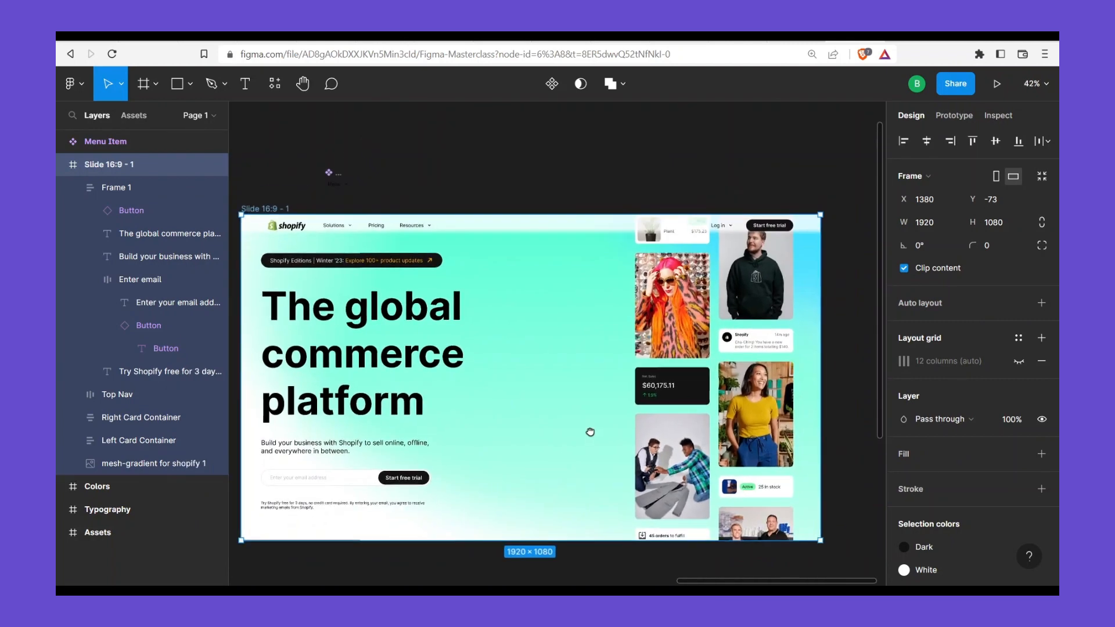
left_click(471, 179)
left_click_drag(385, 237, 504, 208)
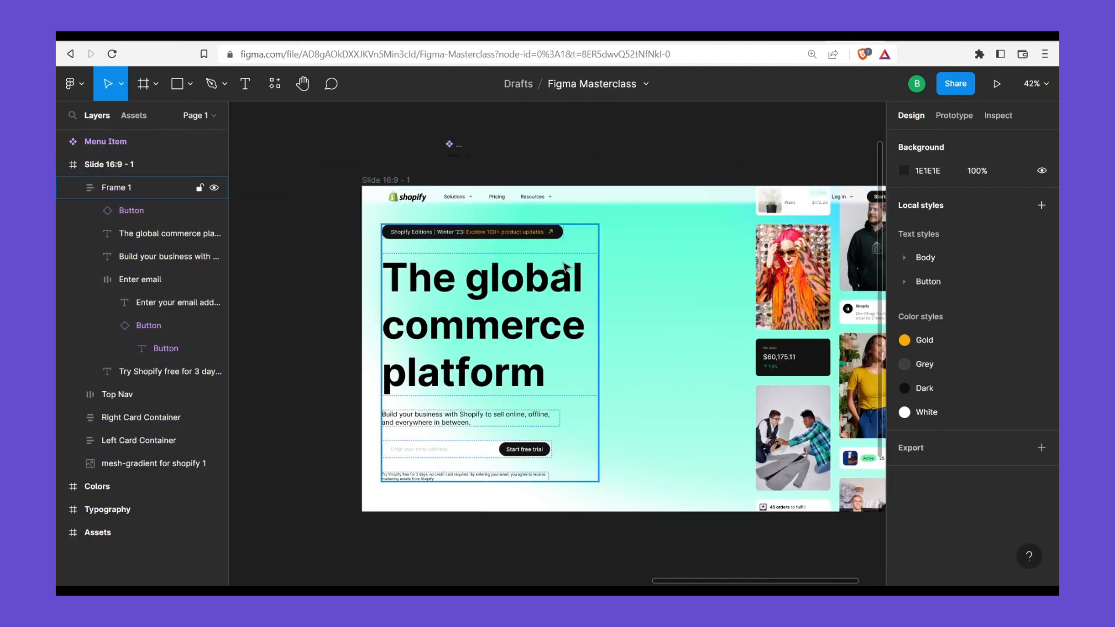
left_click_drag(560, 263, 456, 298)
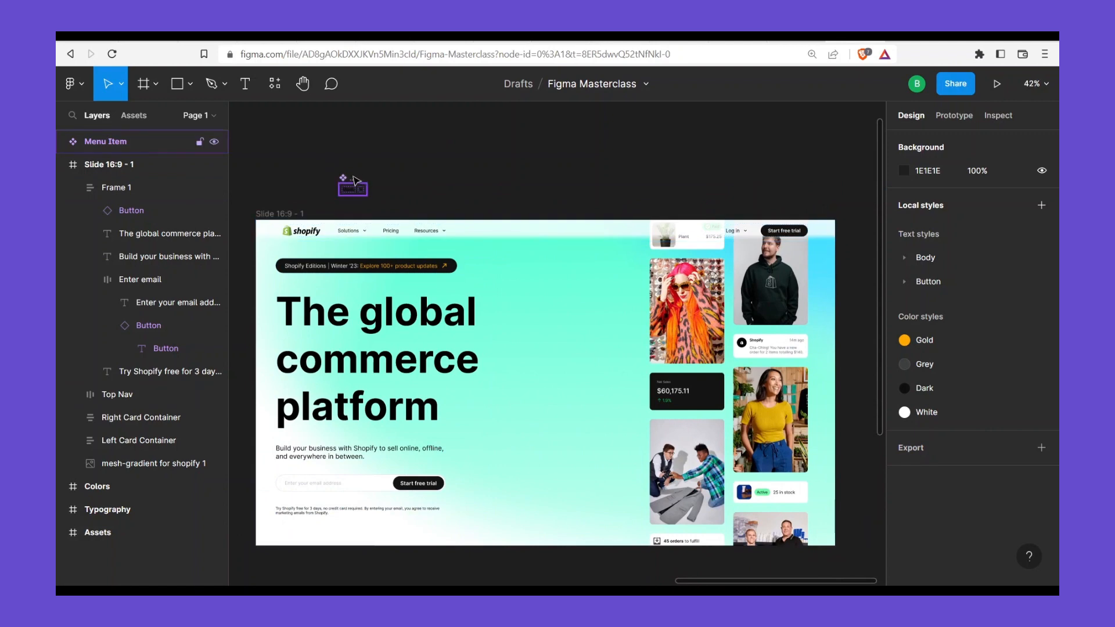
left_click_drag(356, 181, 233, 180)
left_click_drag(684, 299, 457, 274)
scroll(466, 292, "up", 2)
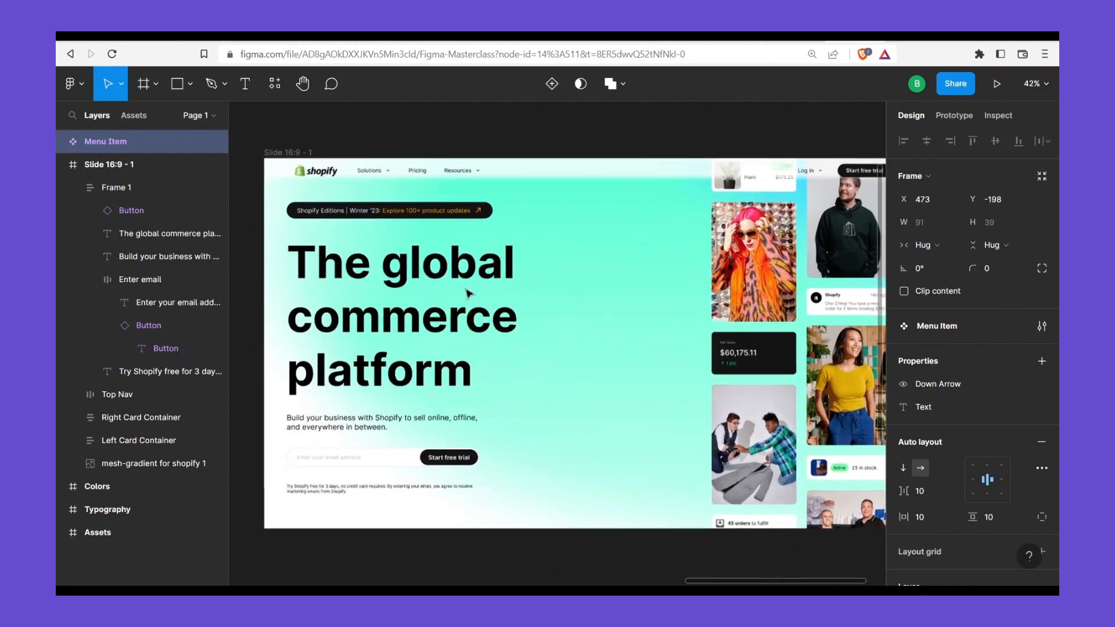
left_click_drag(677, 320, 661, 300)
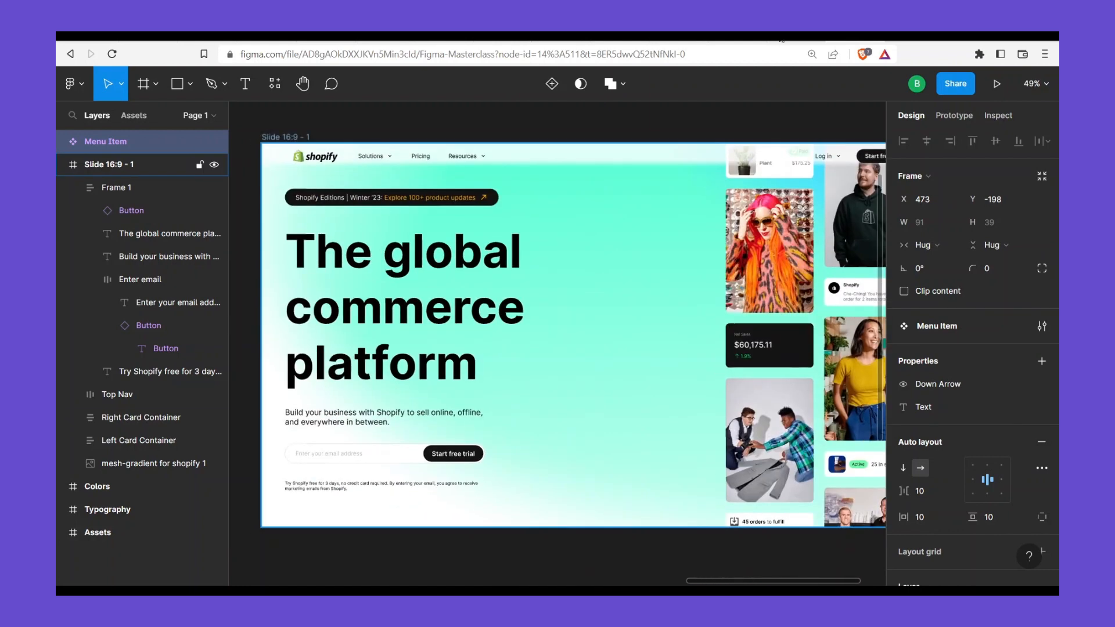
Switch to the Team project copy of the Figma Masterclass file and examine the left card column of its hero slide
left_click(790, 39)
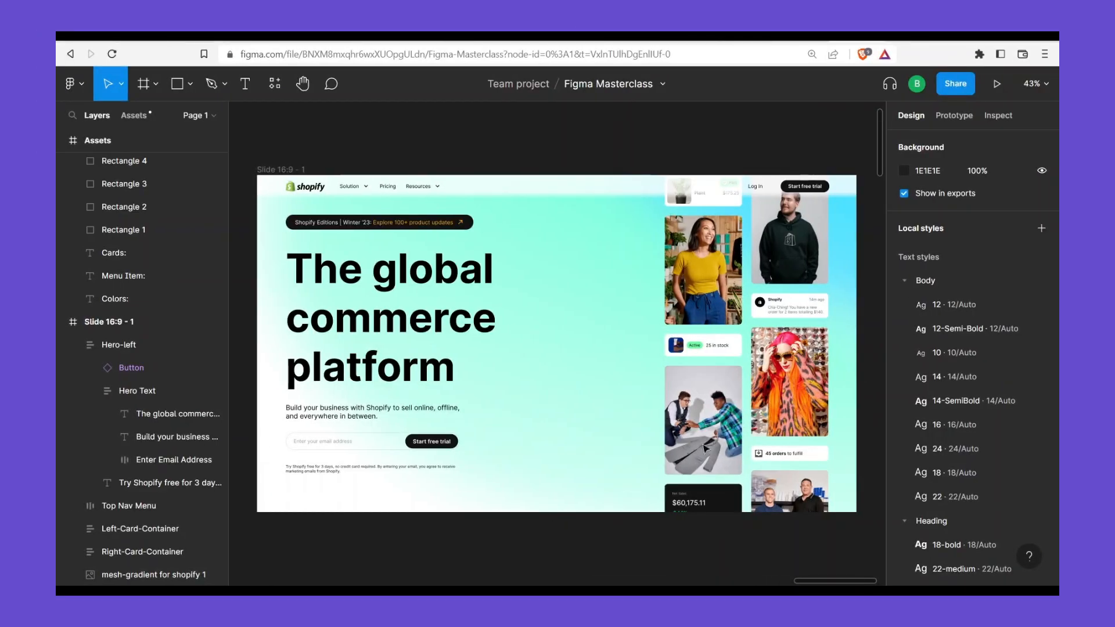
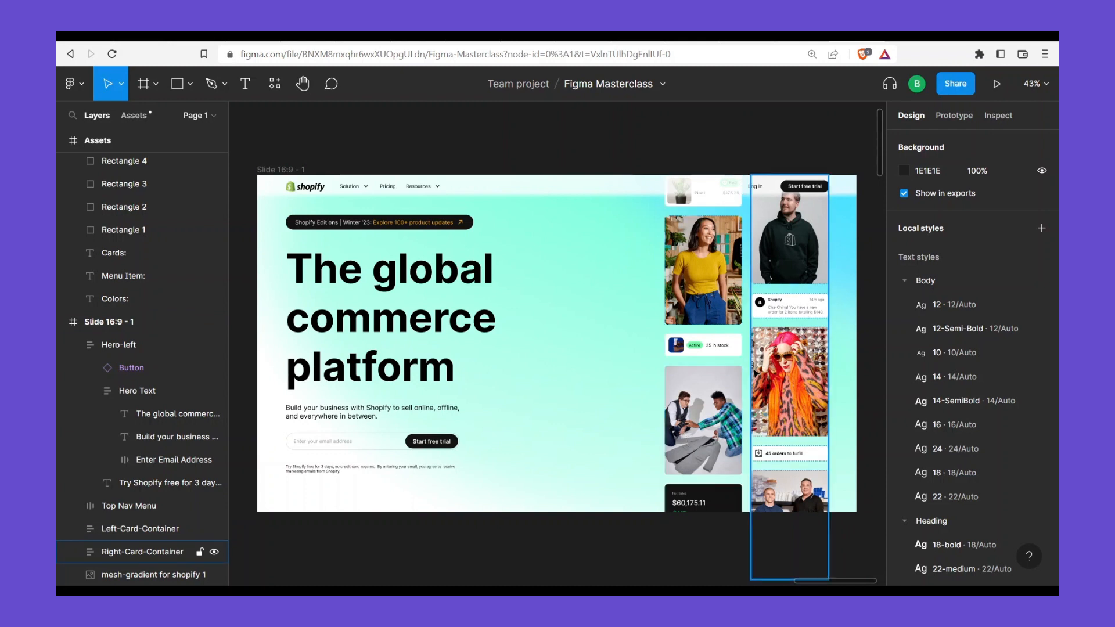
left_click(711, 284)
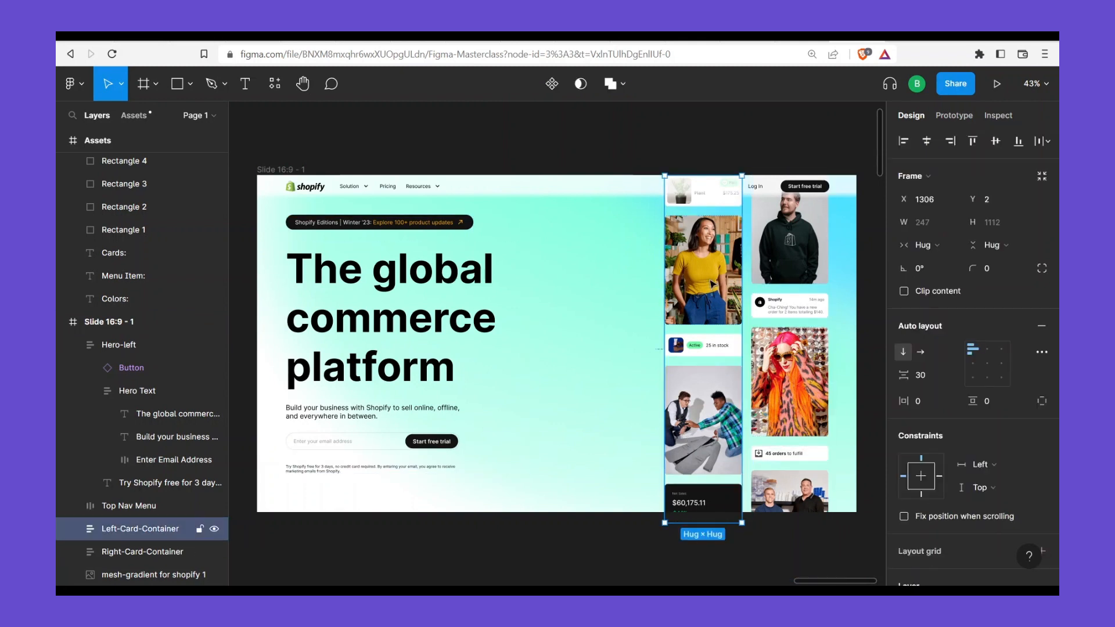
left_click(711, 285)
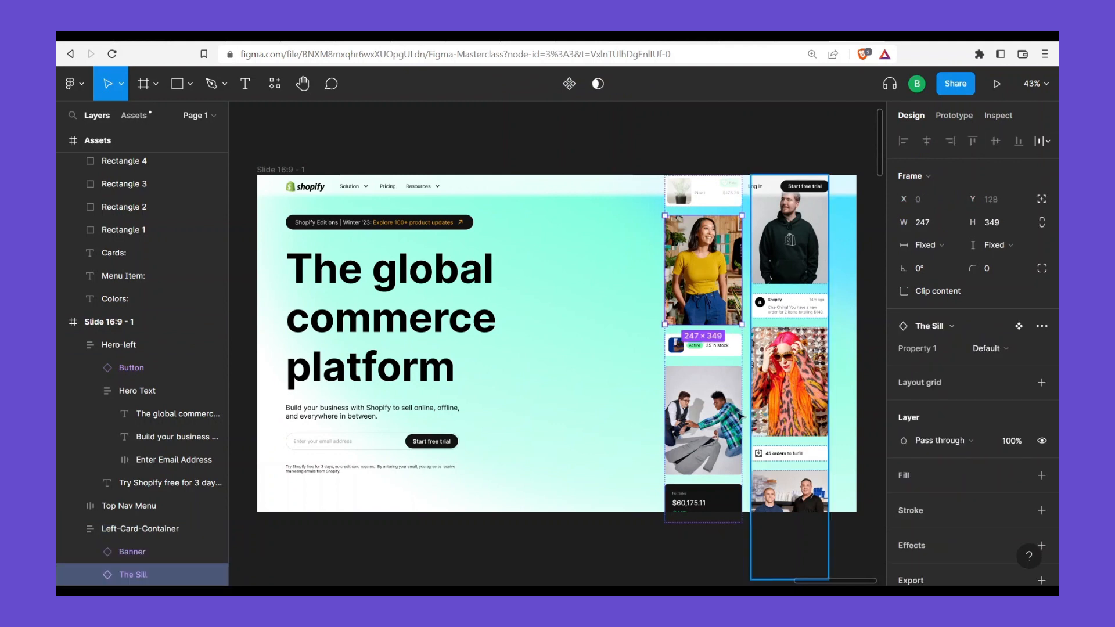
left_click(560, 337)
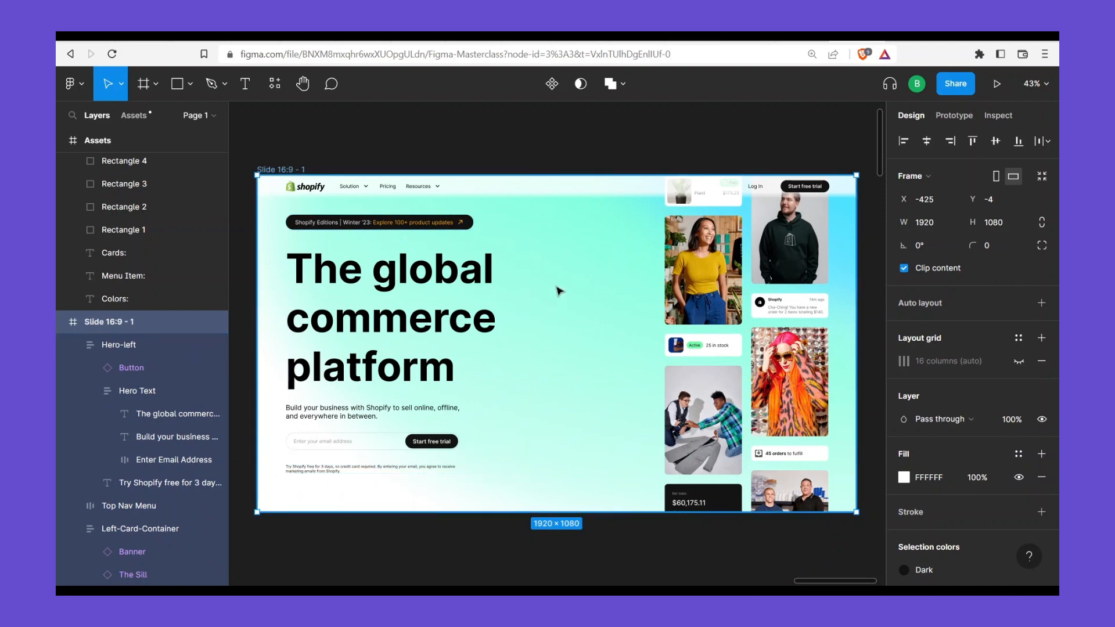
In the Assets frame, add a prototype connection from the MrBeast card's Default variant to its hover variant
left_click_drag(510, 348, 701, 349)
scroll(646, 356, "down", 2)
left_click_drag(398, 366, 561, 341)
scroll(394, 337, "left", 4)
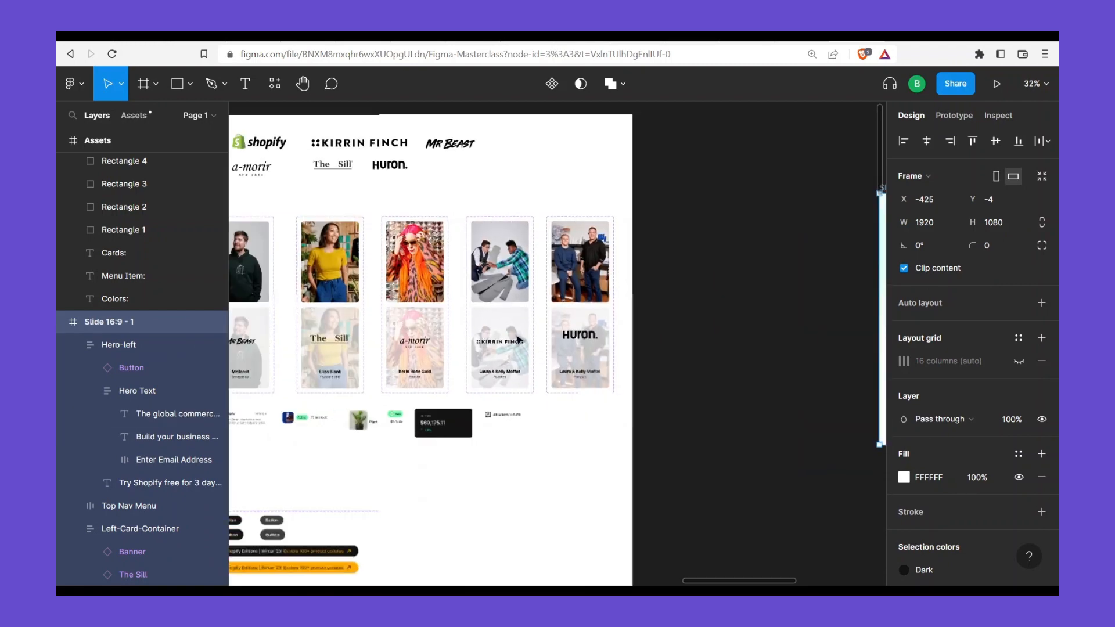
scroll(409, 330, "left", 3)
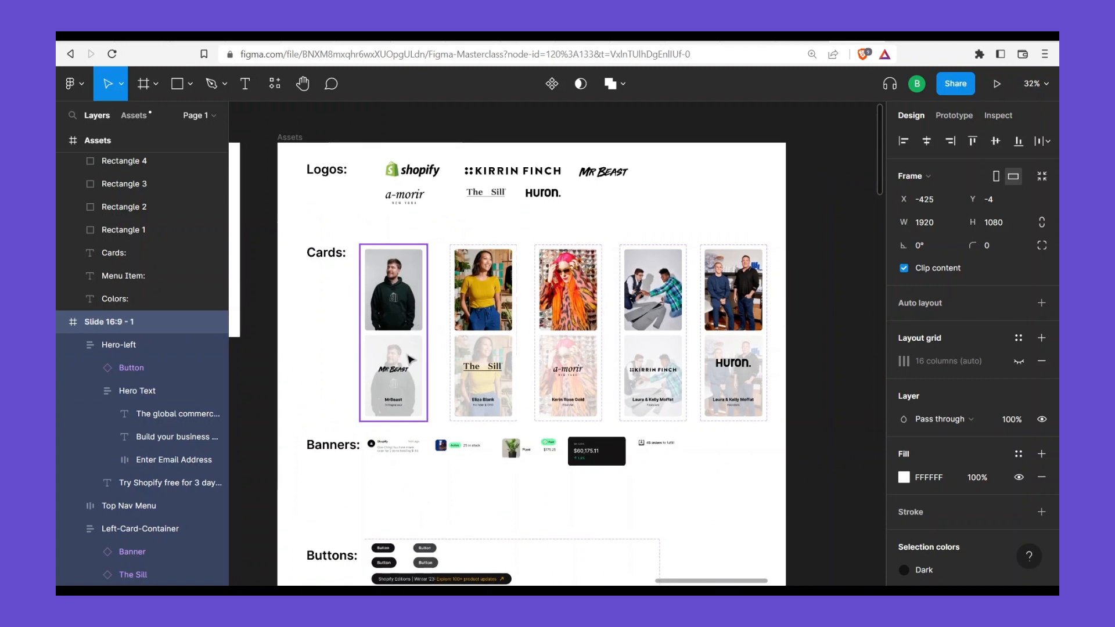
left_click(415, 348)
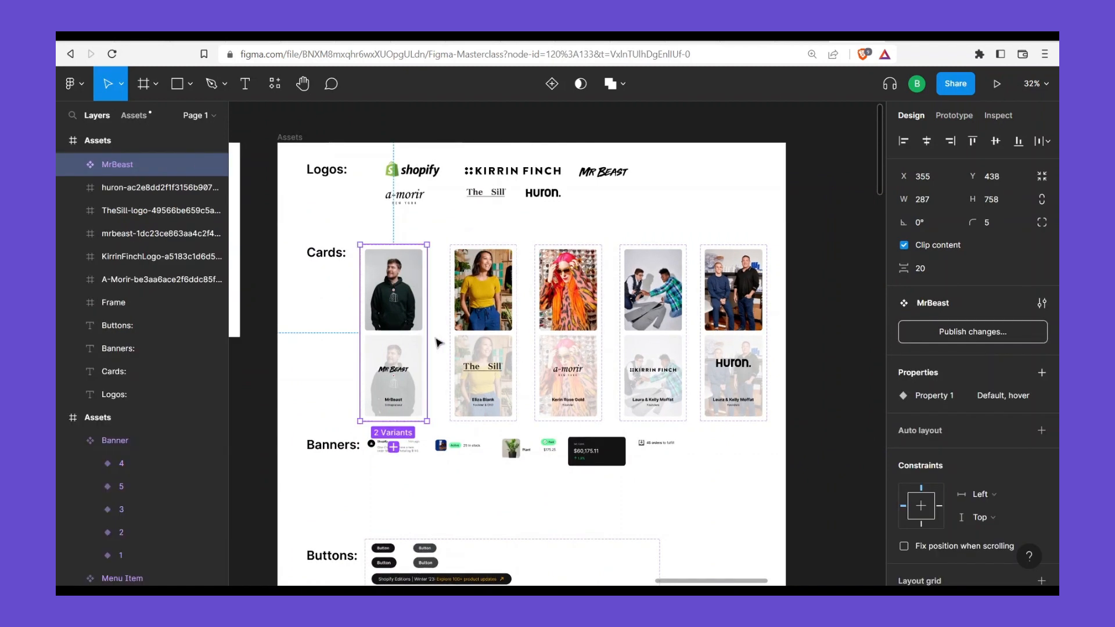
scroll(349, 355, "up", 3)
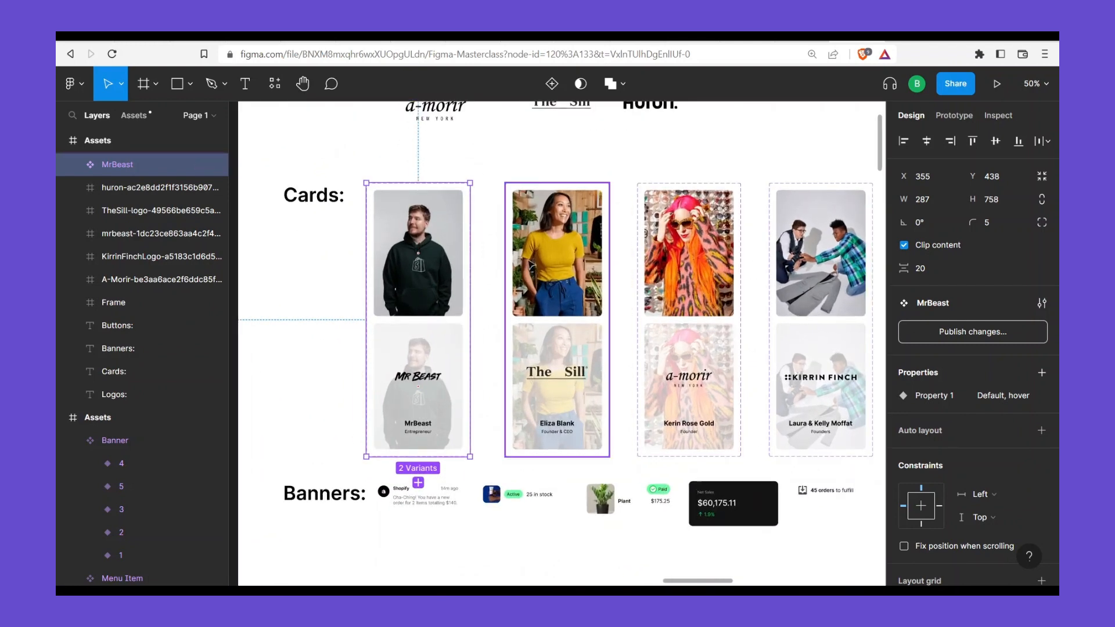
left_click(961, 119)
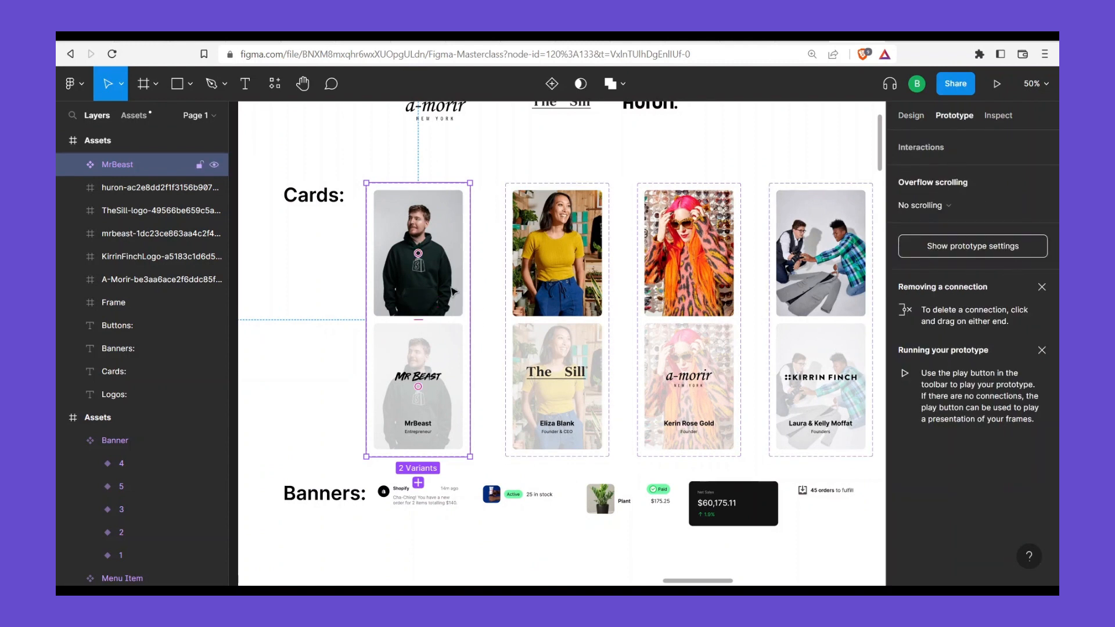
left_click(450, 288)
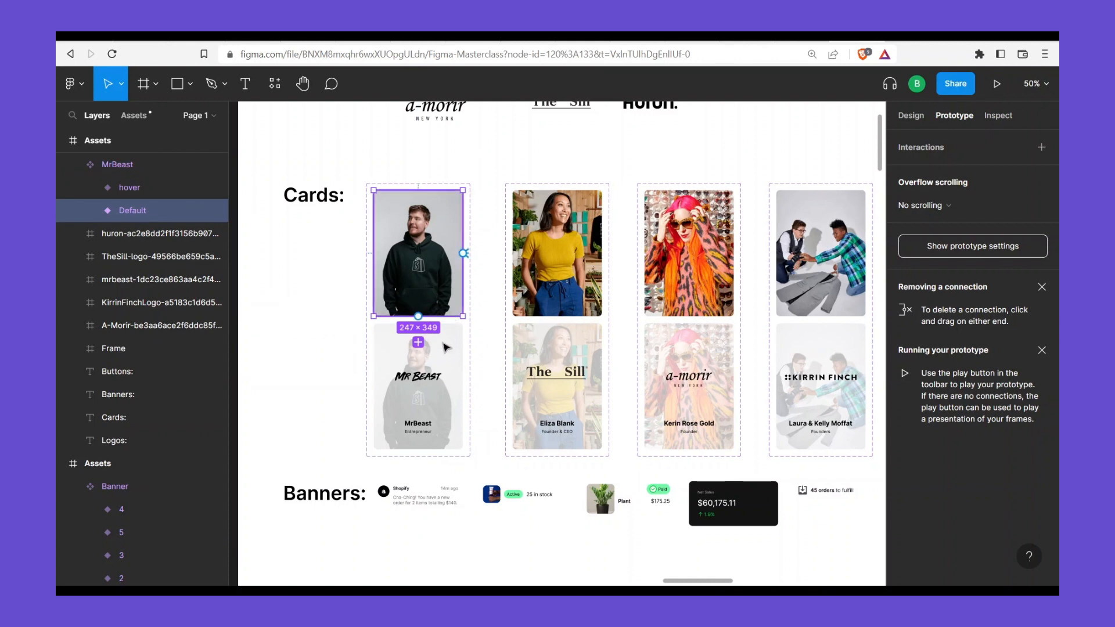
left_click_drag(440, 362, 435, 346)
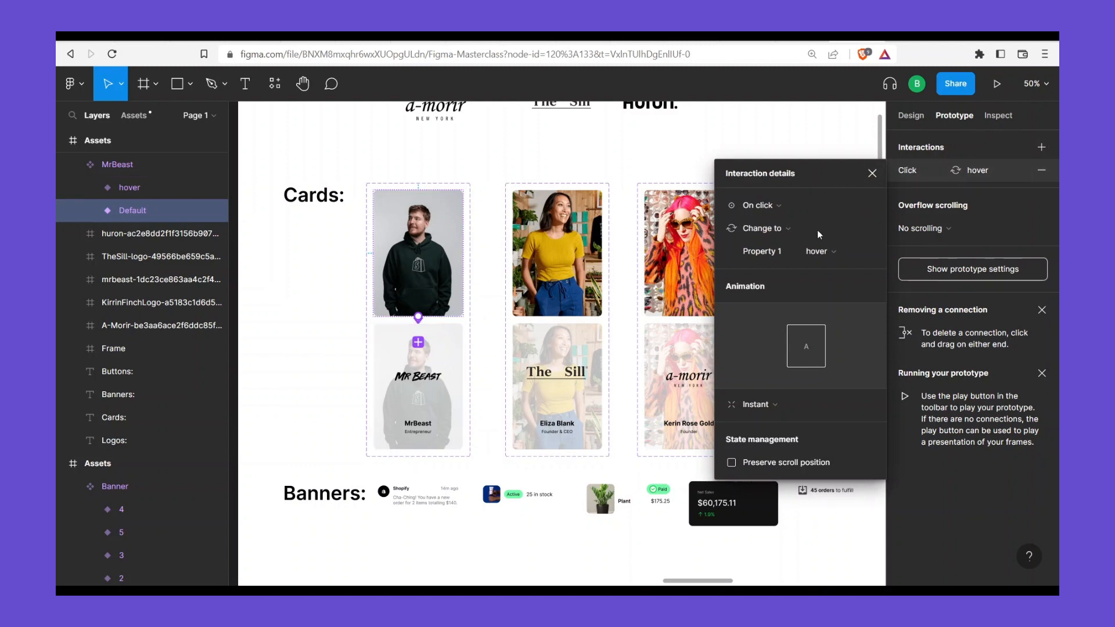
Set the MrBeast card interaction's trigger to While hovering and its animation to Smart animate
left_click(780, 212)
left_click(782, 243)
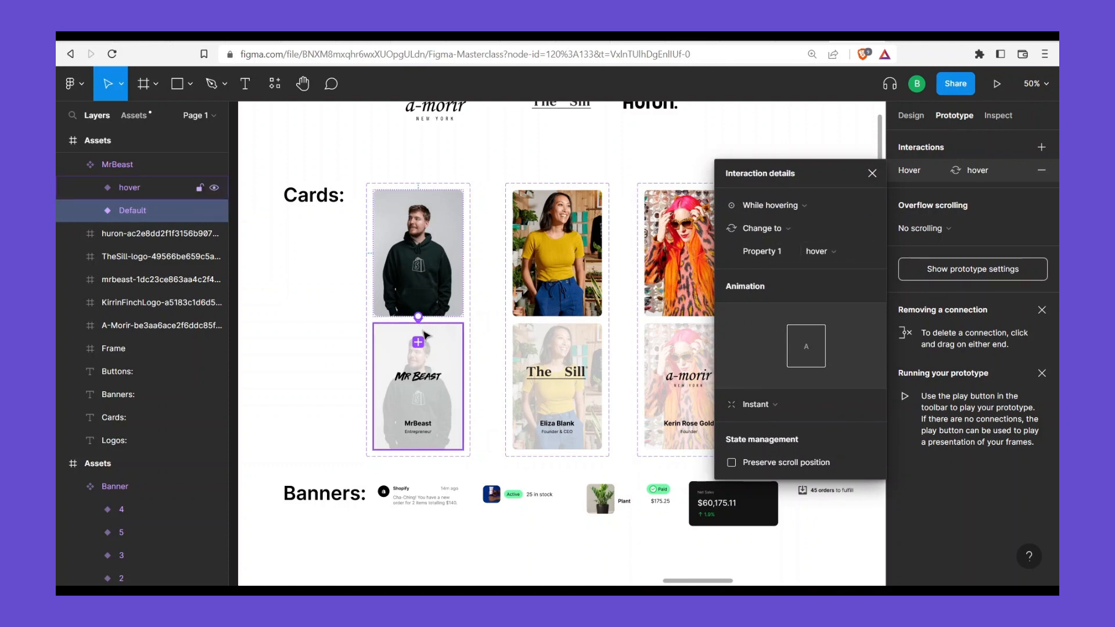
left_click(773, 405)
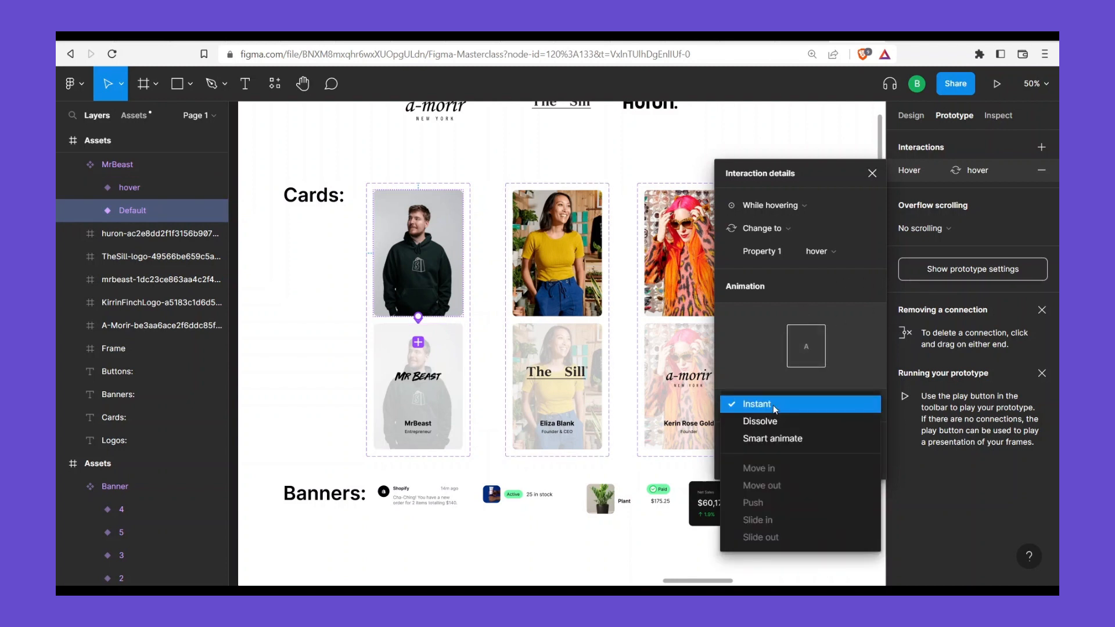
left_click(772, 439)
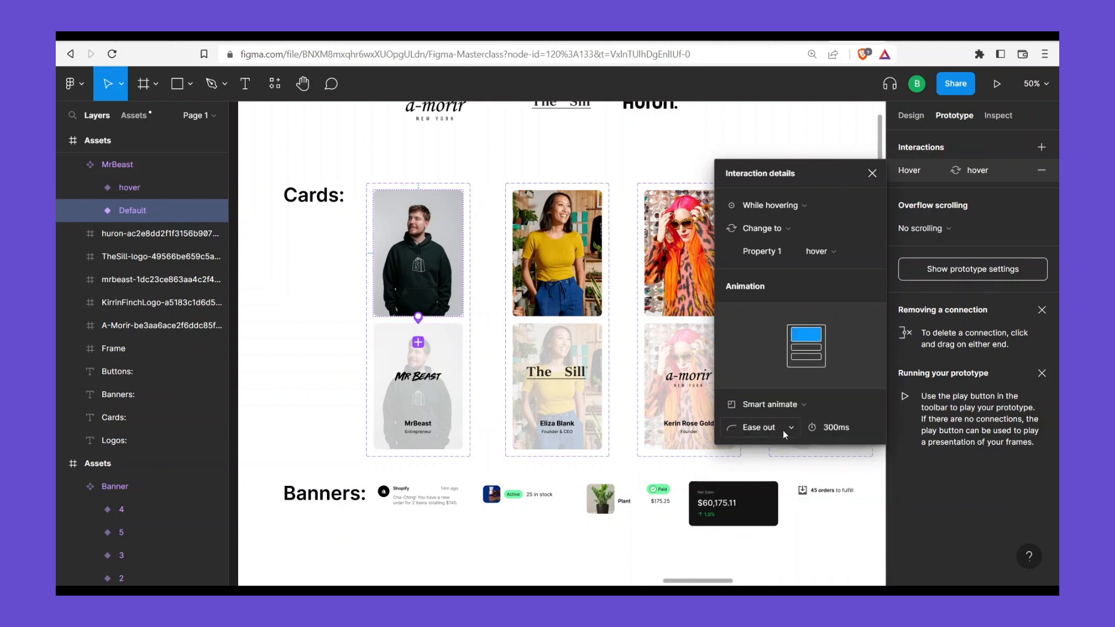
Set the animation duration of the MrBeast card's hover interaction to 100 ms
left_click(849, 430)
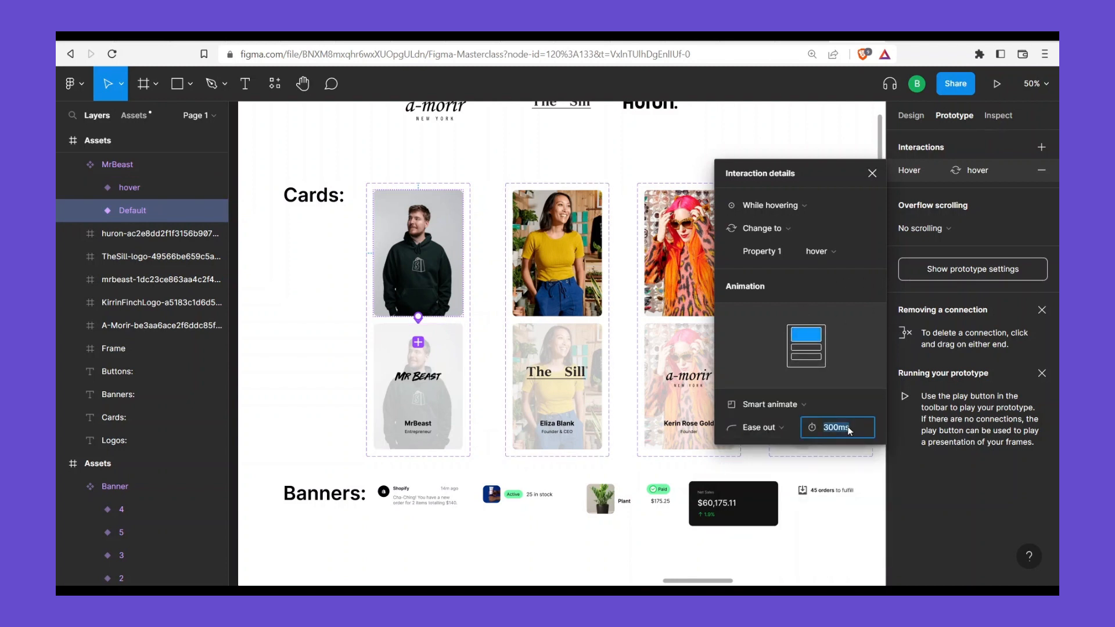
left_click(853, 390)
left_click(834, 430)
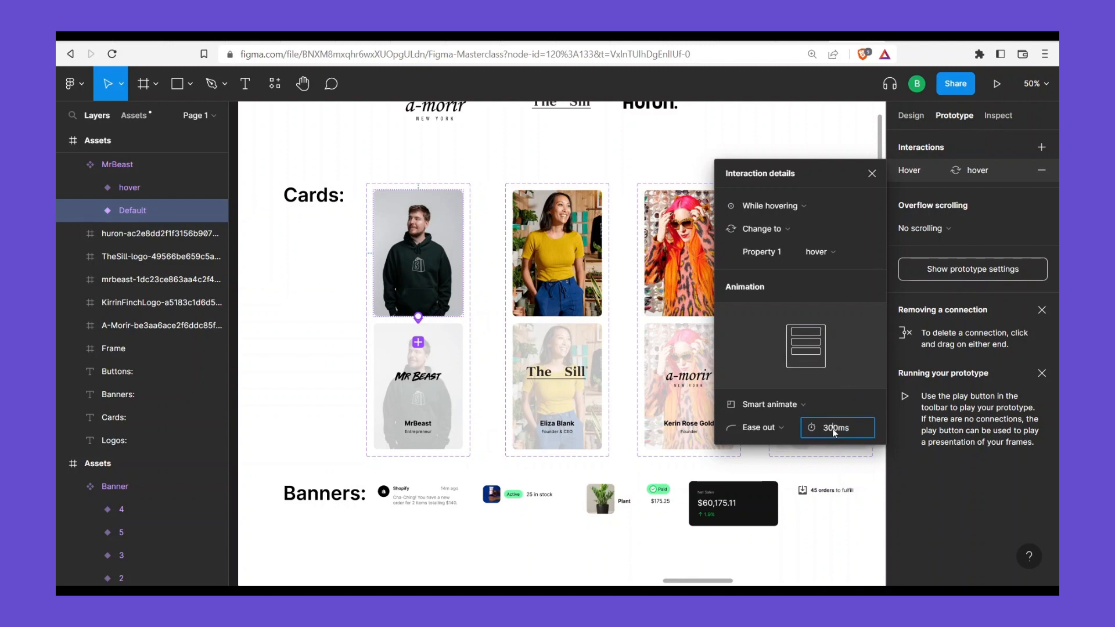
key("ctrl+a")
type("100")
key("Return")
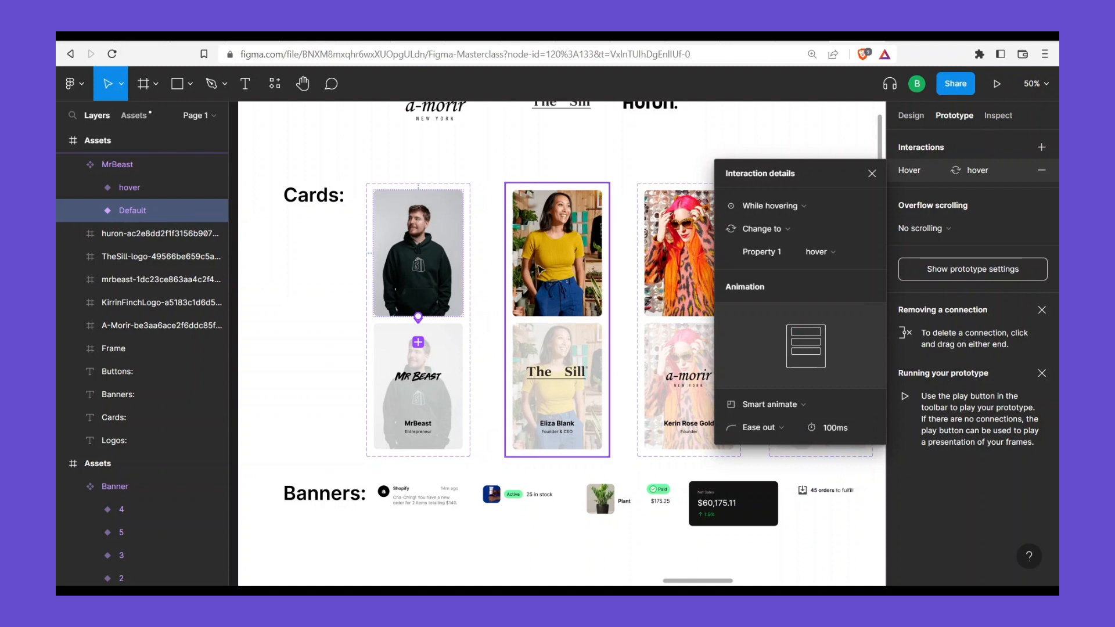
Connect The Sill card's Default variant to its Hover variant with a While hovering trigger
left_click(540, 269)
double_click(559, 240)
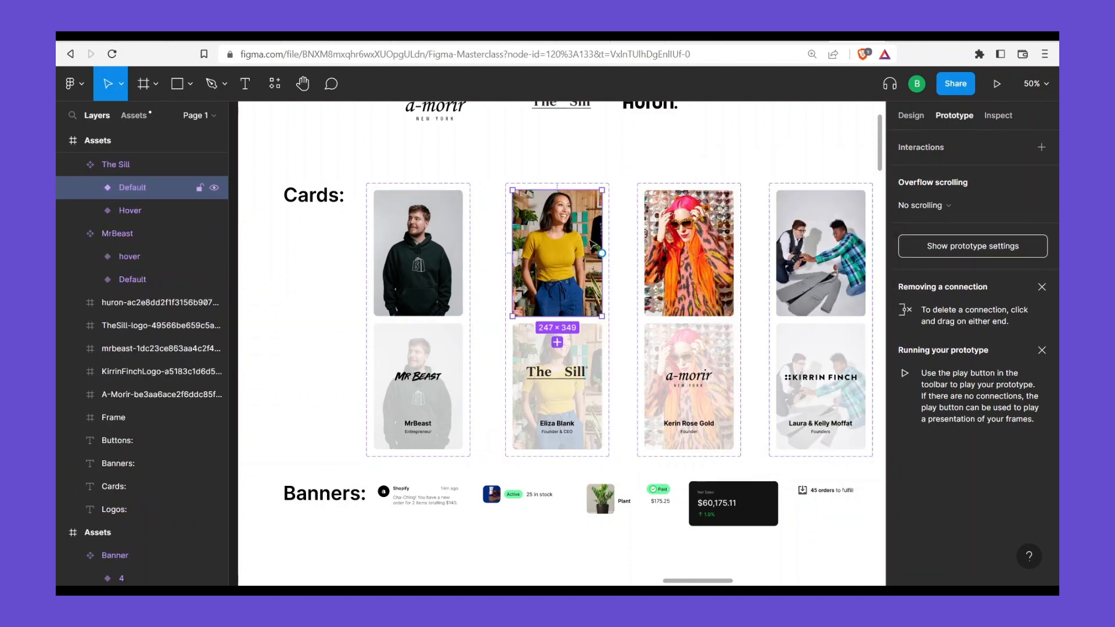
left_click_drag(557, 316, 587, 342)
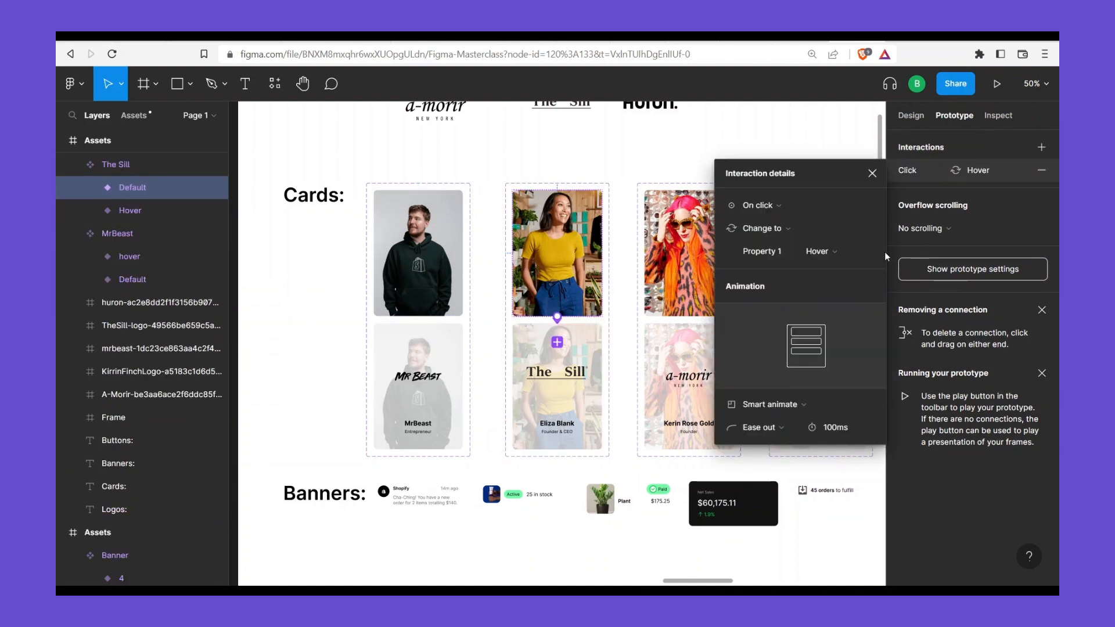
left_click(781, 233)
left_click(779, 233)
left_click(765, 206)
left_click(776, 243)
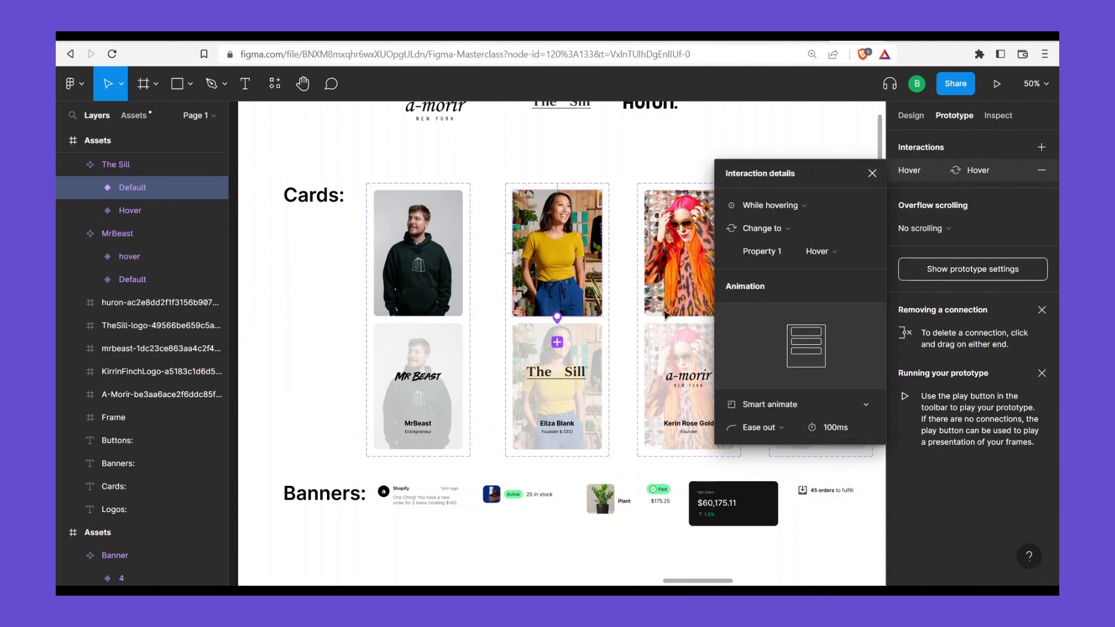
Connect the A-morir card's Default variant to its Hover variant with a While hovering trigger
left_click(681, 278)
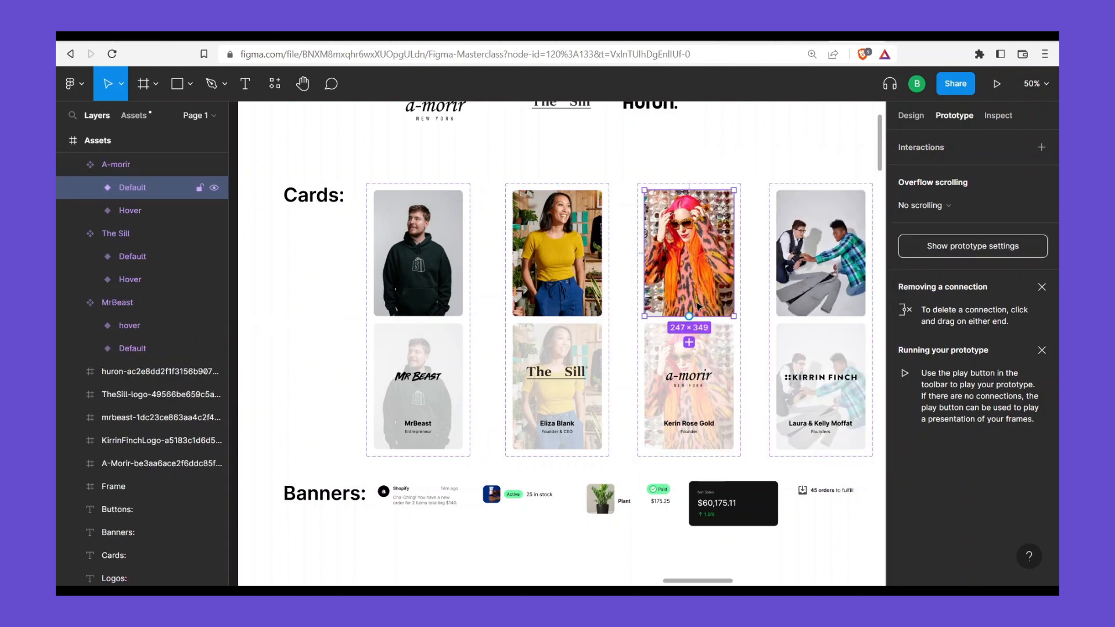
left_click_drag(689, 316, 693, 367)
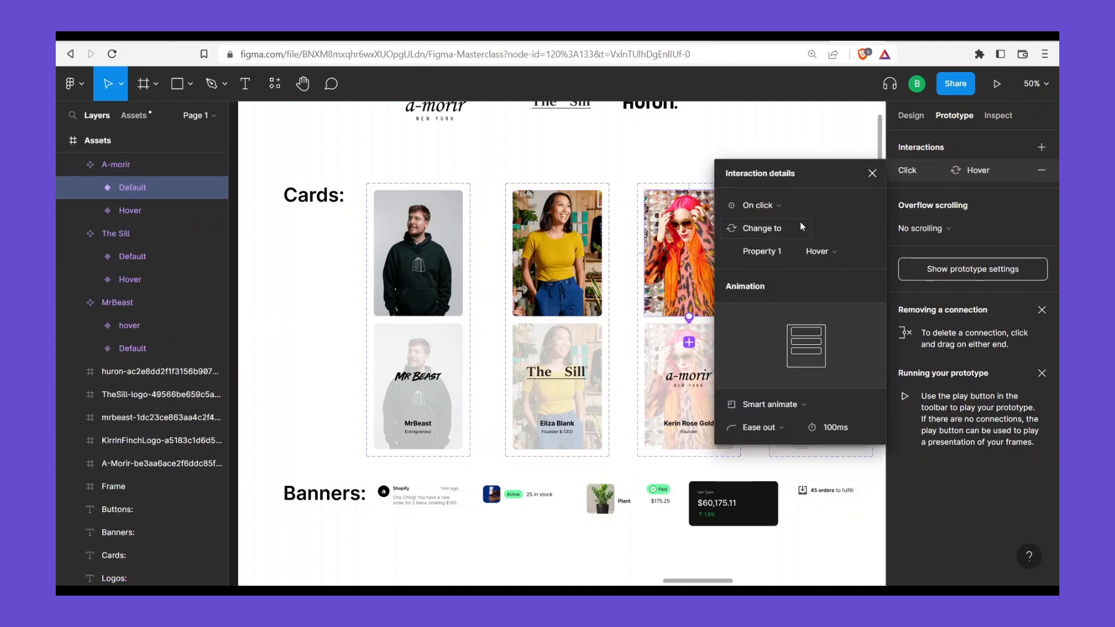
left_click(782, 209)
left_click(755, 235)
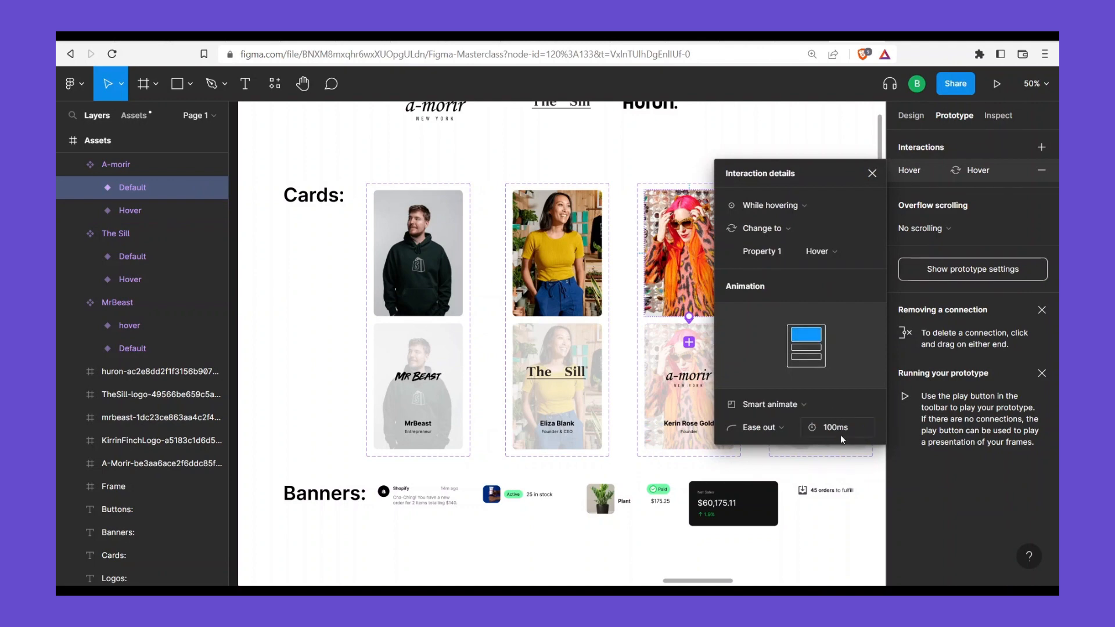
Connect the Kirring-Finch card's Default variant to its Hover variant and set the trigger to While hovering
scroll(668, 320, "right", 5)
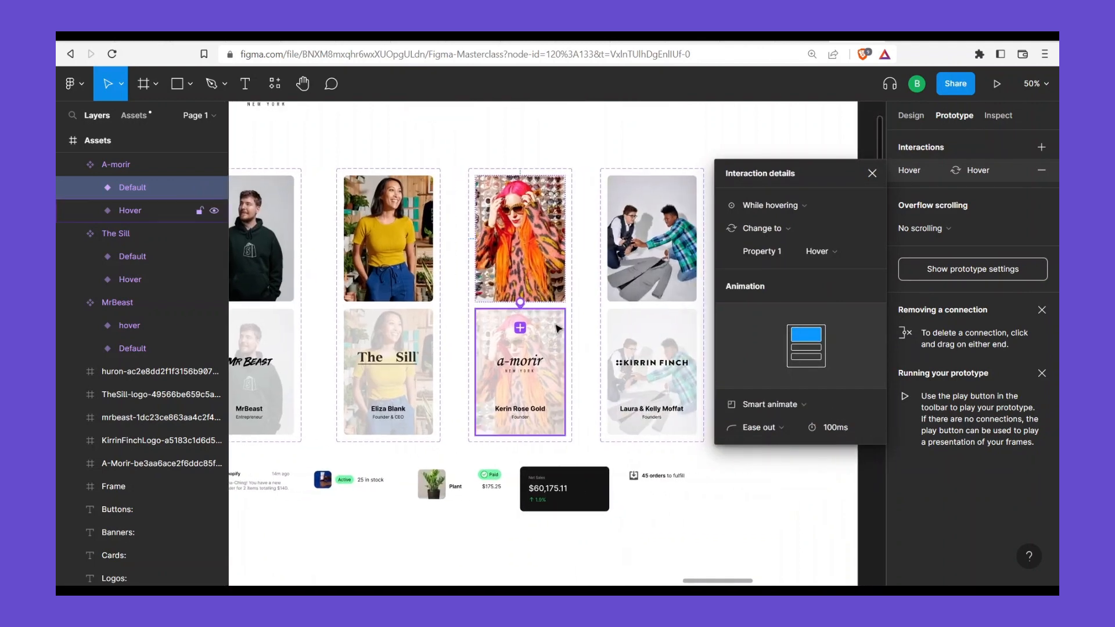
left_click(668, 262)
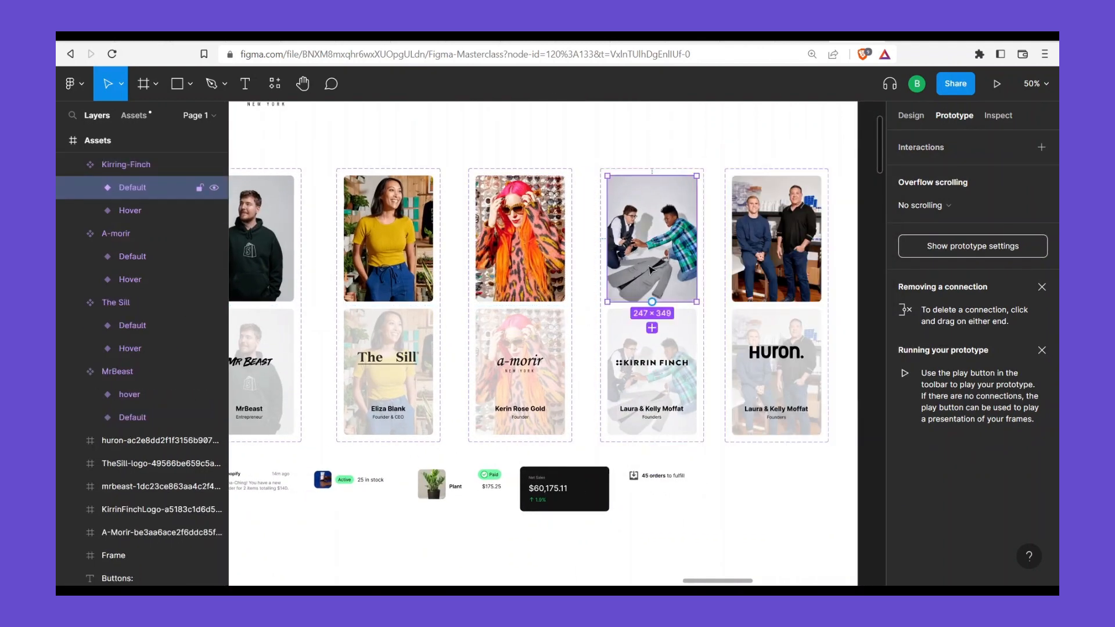
left_click_drag(652, 302, 653, 372)
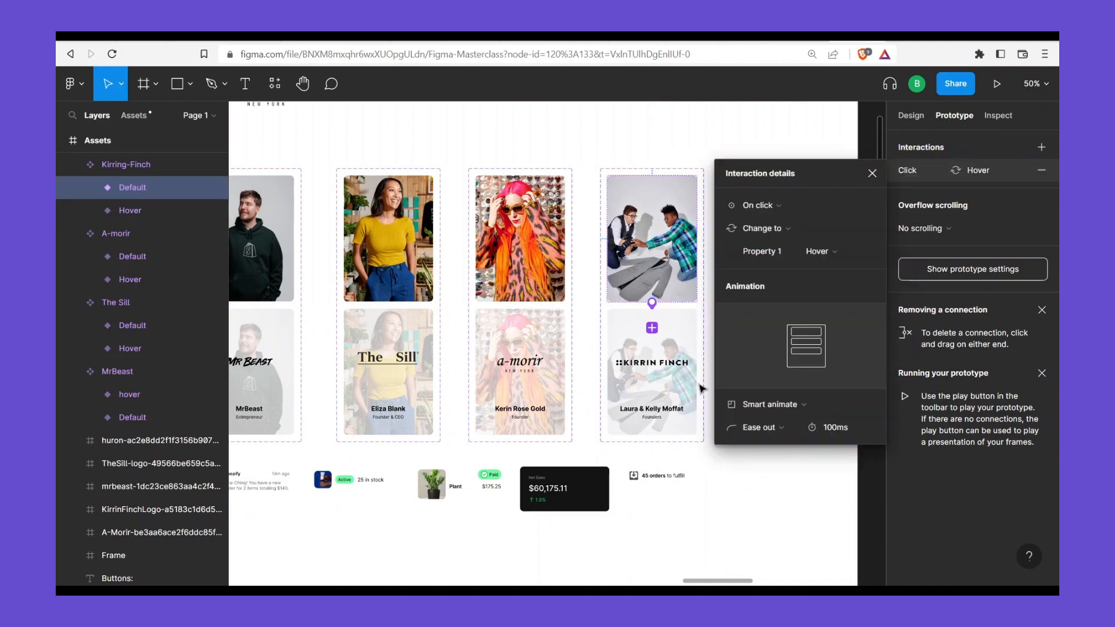
left_click(767, 212)
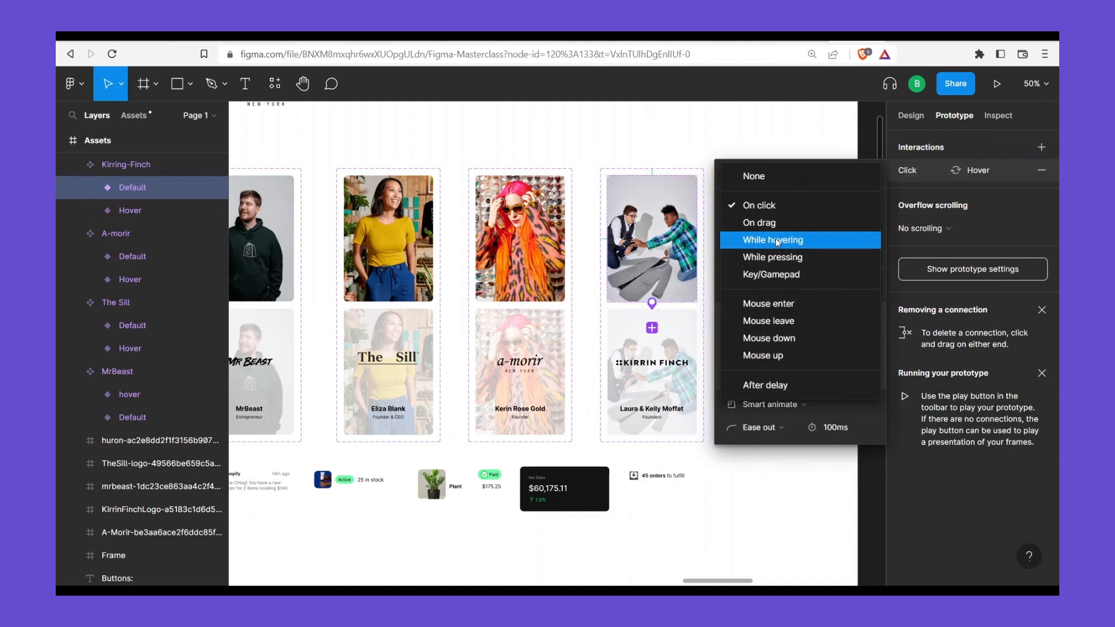
left_click(776, 237)
Connect the Huron card's Default variant to its Hover variant and set the trigger to While hovering
scroll(599, 244, "right", 5)
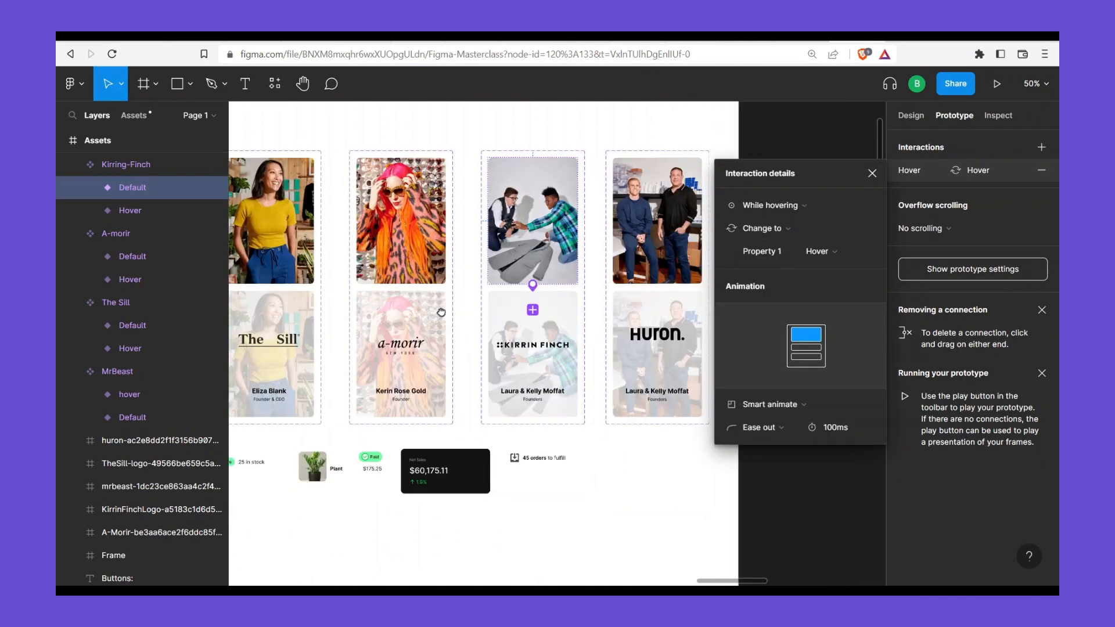
left_click(599, 232)
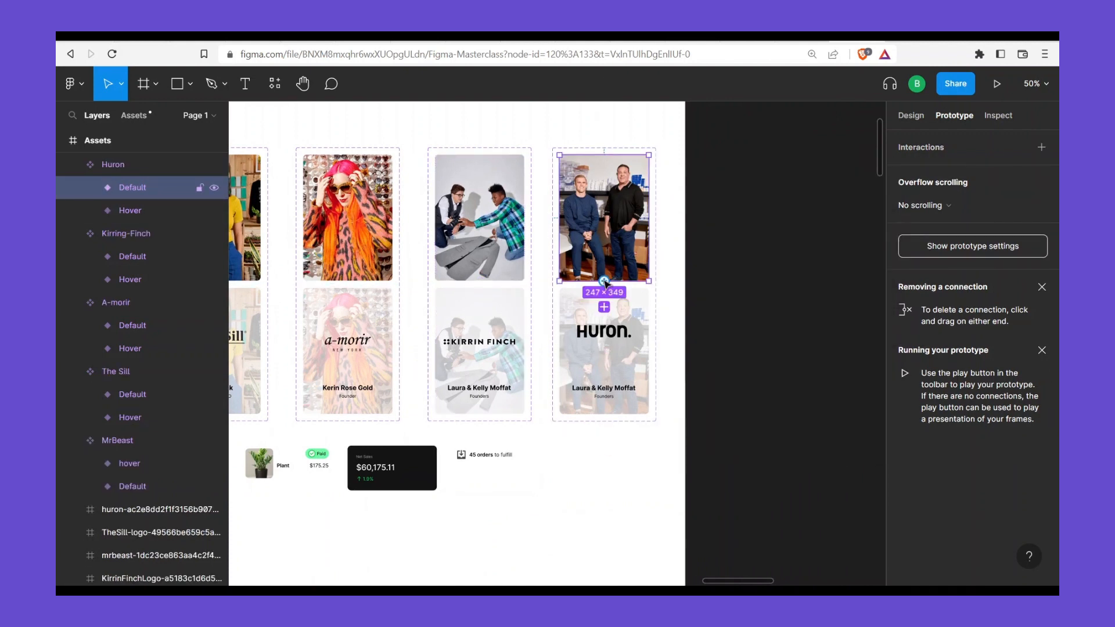
left_click_drag(605, 323, 606, 326)
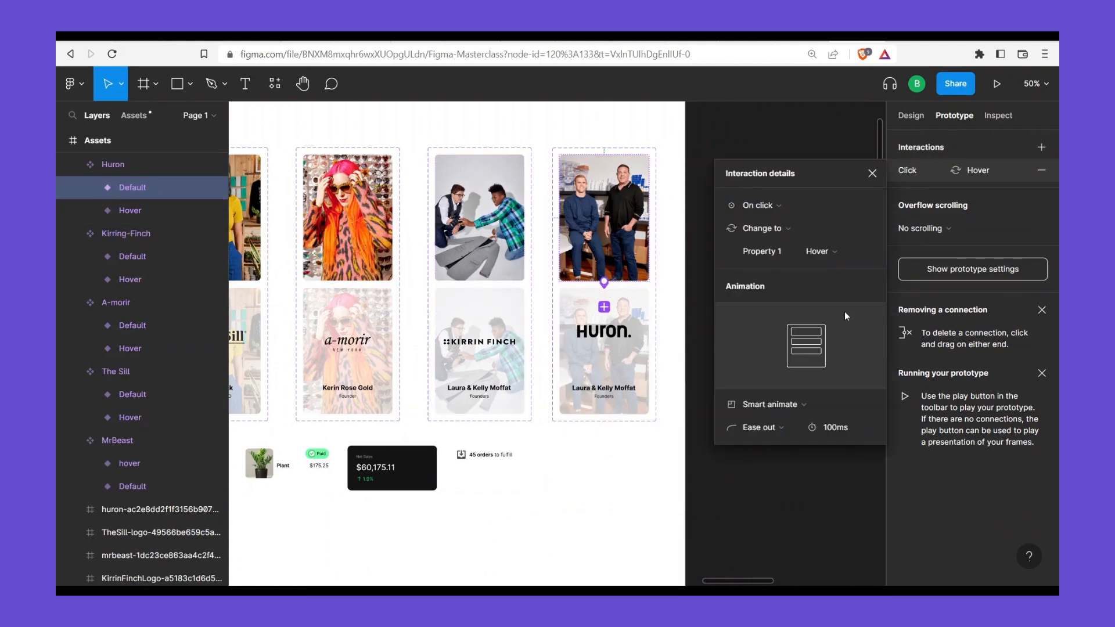
left_click(772, 206)
left_click(767, 231)
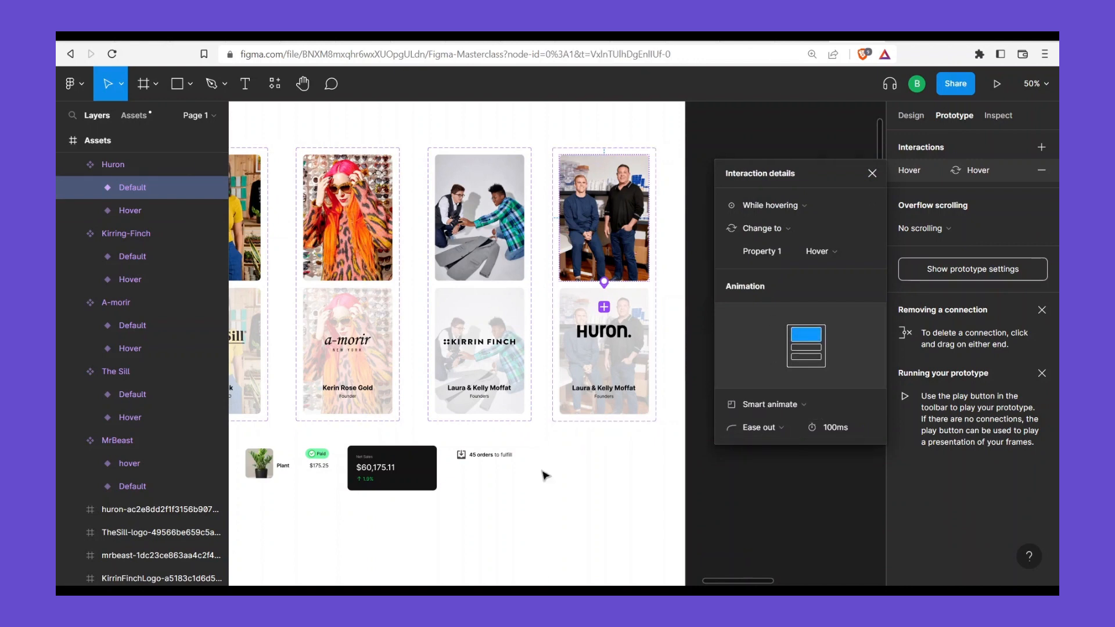
In the Buttons section, connect the Small button variant to Small-Hover with a While hovering trigger
left_click(544, 475)
scroll(447, 356, "down", 5)
scroll(448, 356, "left", 5)
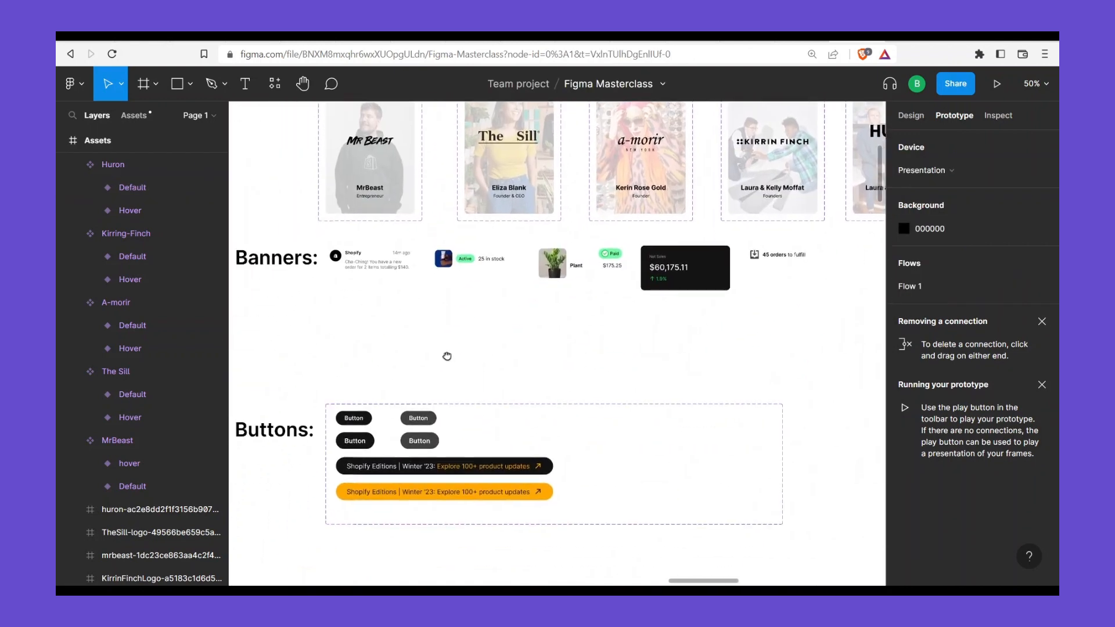
scroll(447, 355, "down", 1)
scroll(447, 356, "left", 1)
left_click(369, 399)
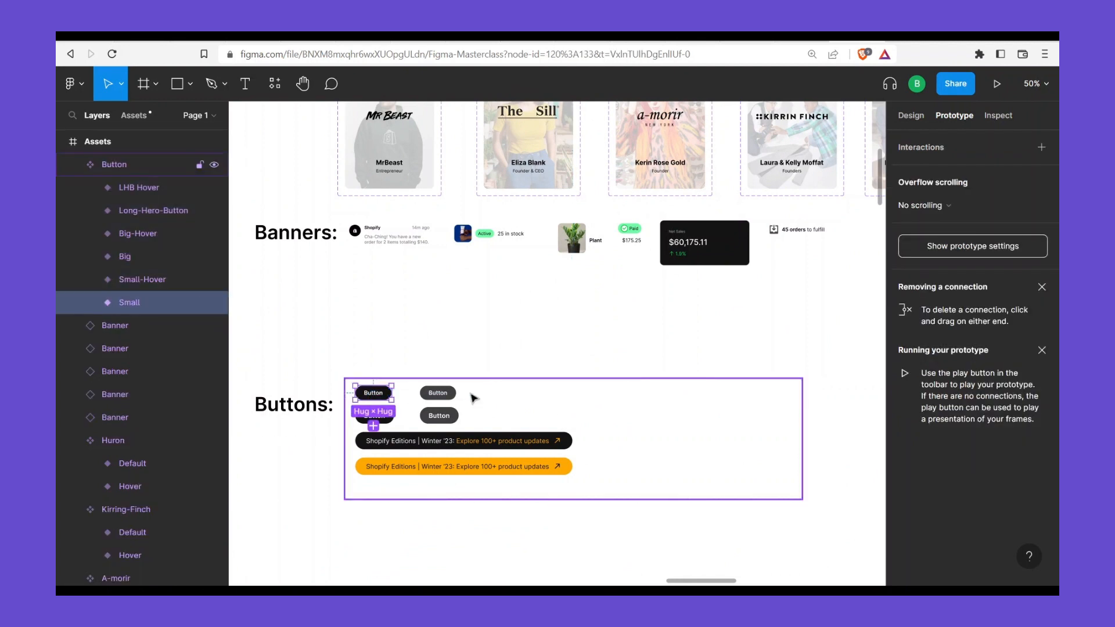
left_click_drag(392, 392, 442, 399)
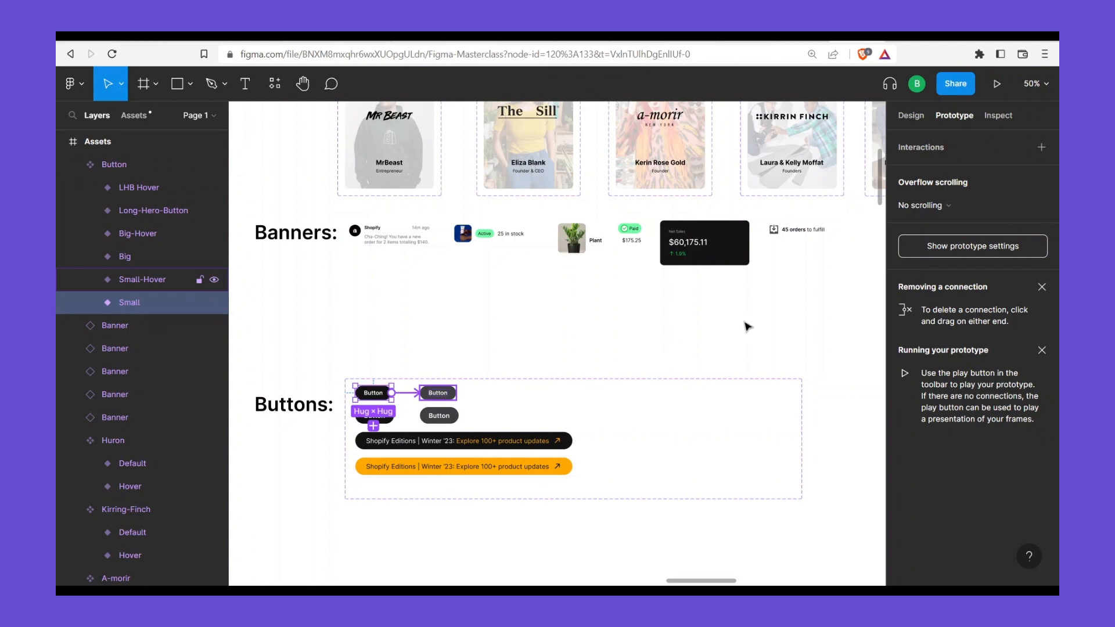
left_click(773, 211)
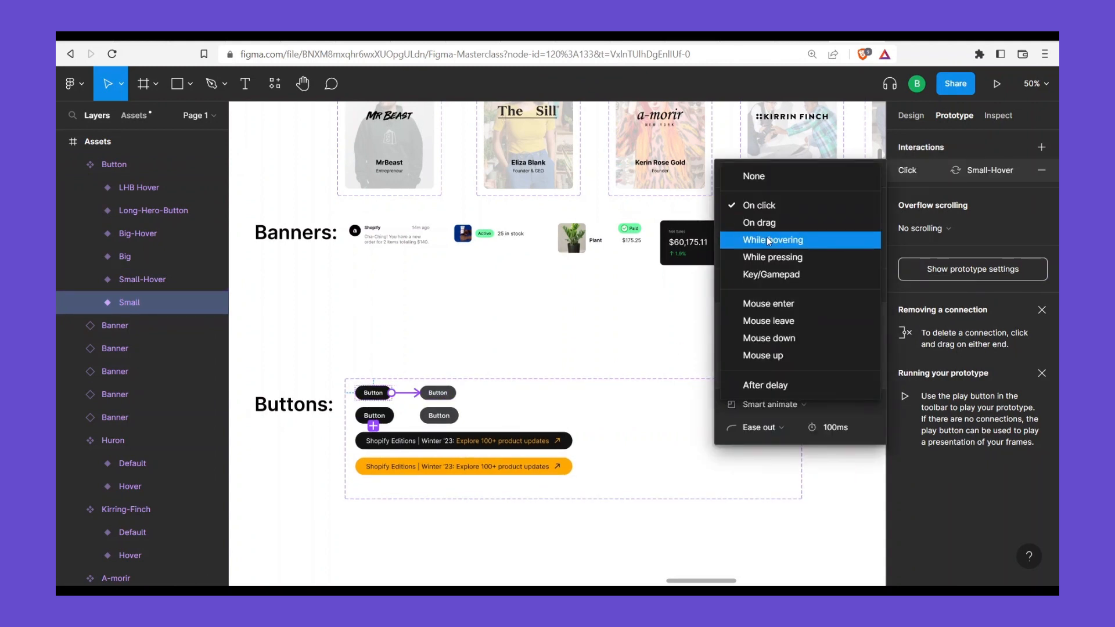
left_click(782, 241)
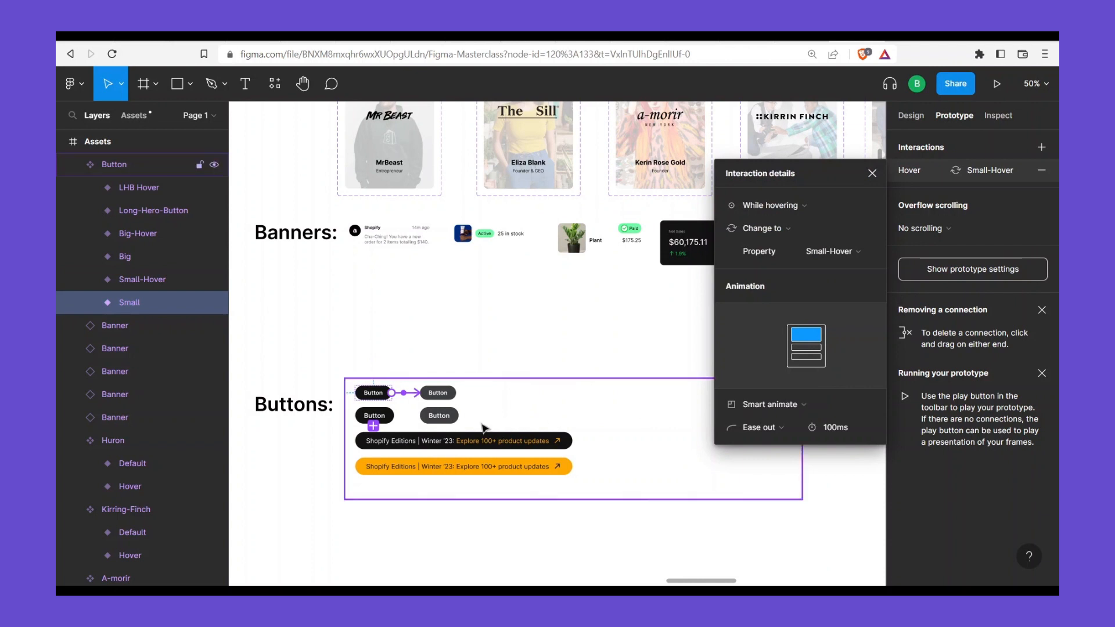
Connect the Big button variant to Big-Hover and set the interaction's trigger to While hovering
left_click(382, 420)
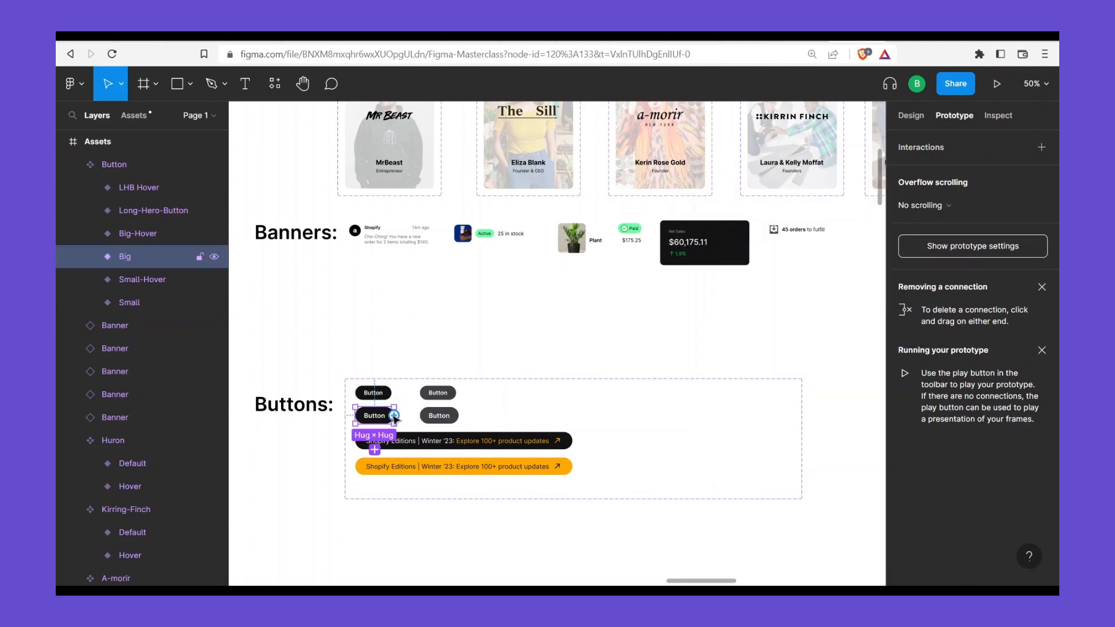
left_click_drag(394, 415, 432, 421)
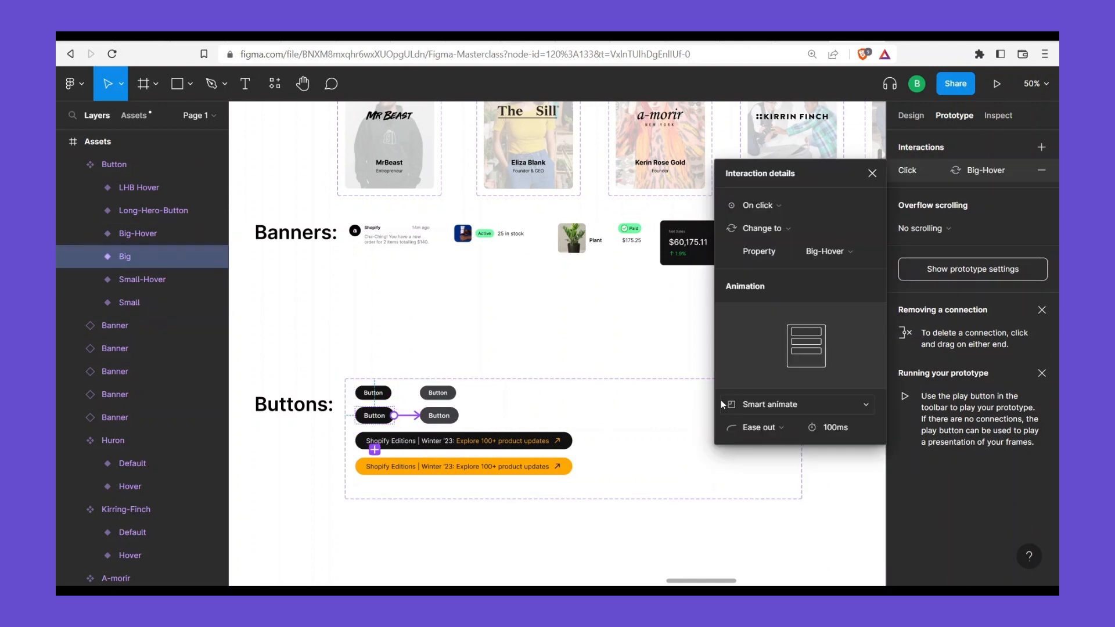
left_click(781, 206)
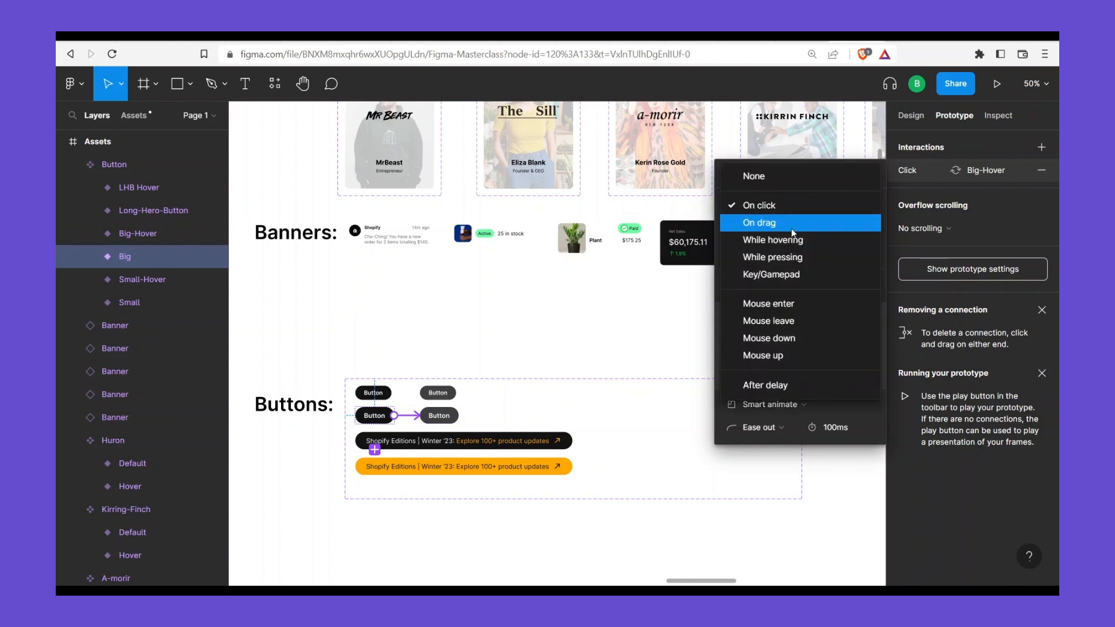
left_click(772, 239)
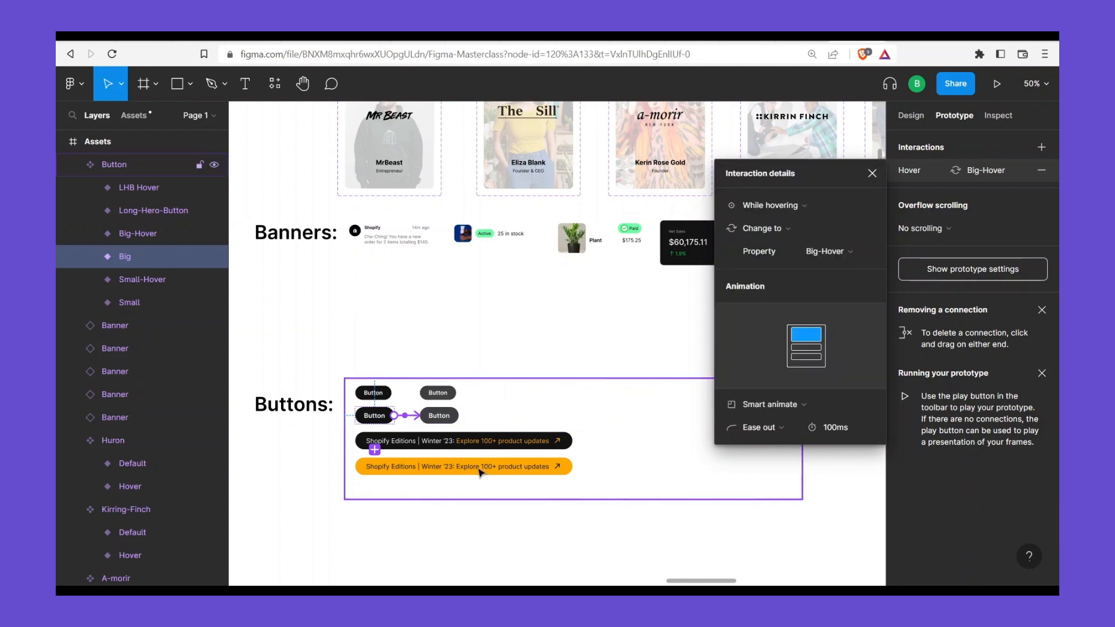
Connect the Long-Hero-Button variant to LHB Hover and set the interaction's trigger to While hovering
left_click(500, 446)
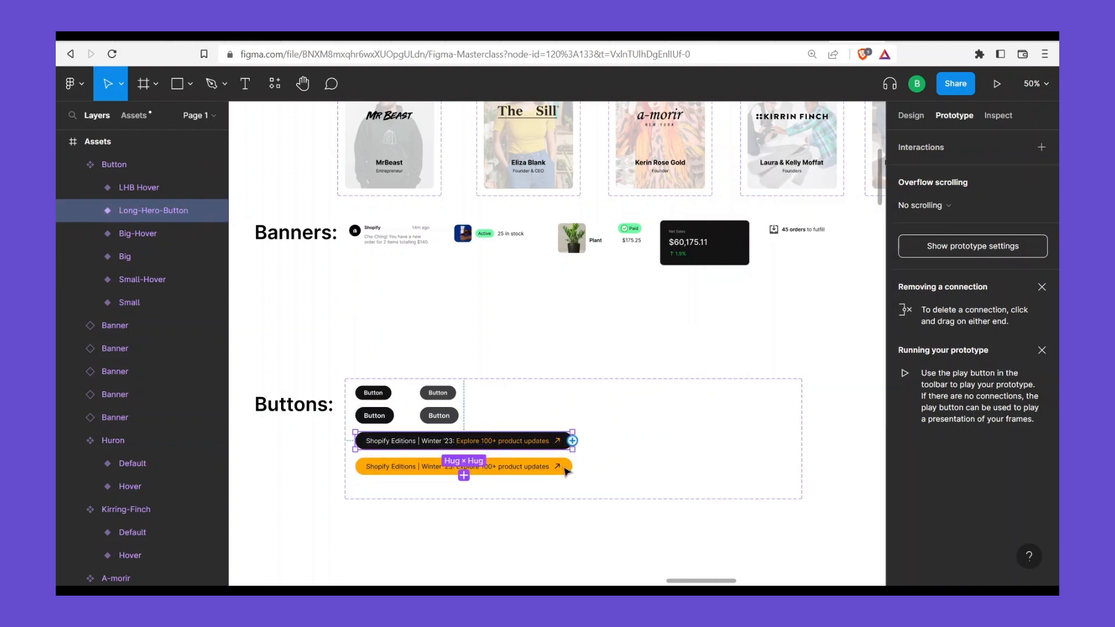
left_click_drag(548, 476, 549, 476)
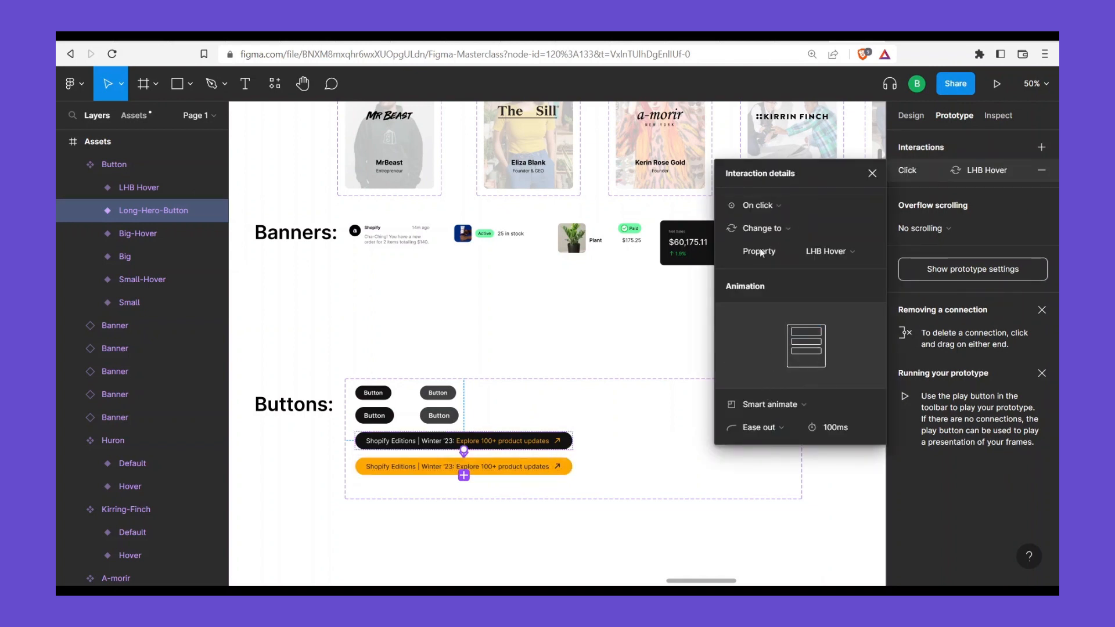
left_click(766, 207)
left_click(771, 250)
left_click(585, 324)
Return to the hero slide and present its prototype to check the hover interactions
scroll(616, 326, "right", 10)
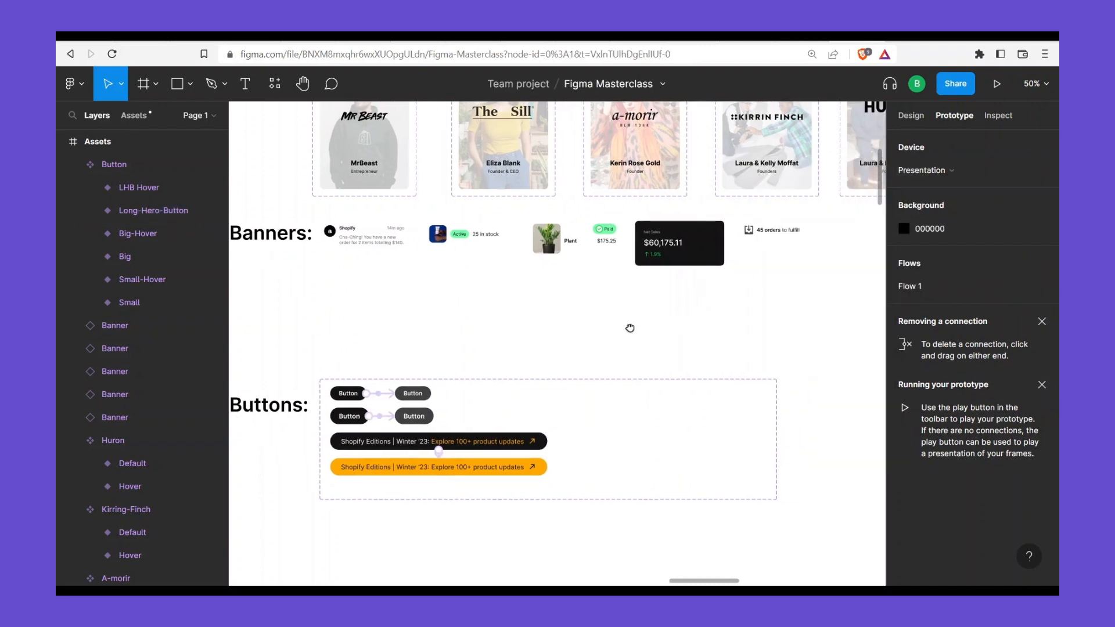
scroll(580, 295, "down", 2)
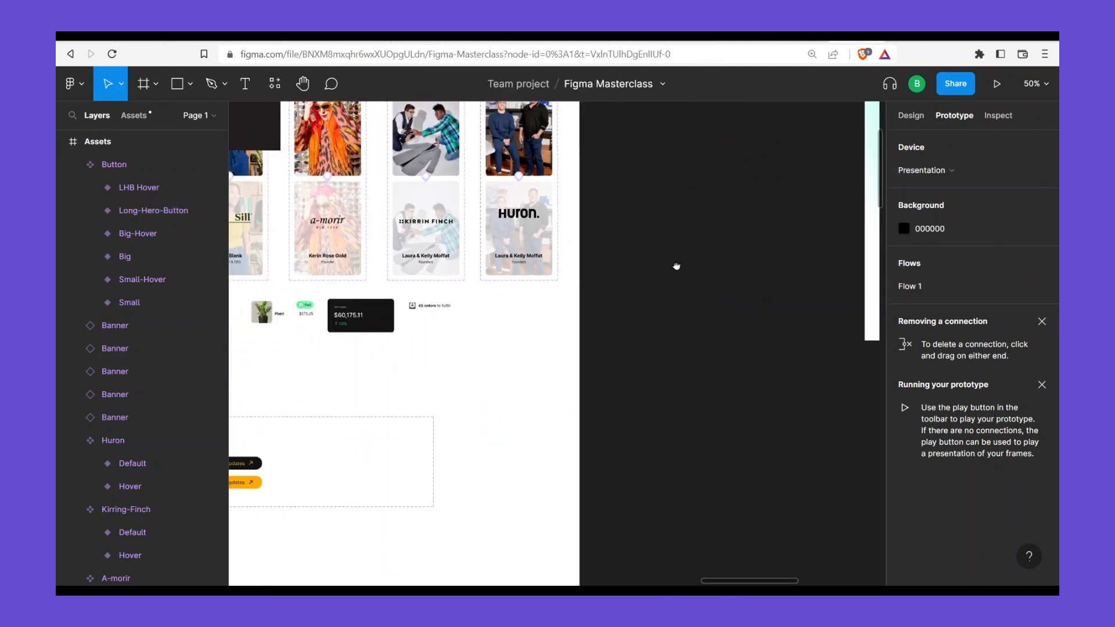
left_click_drag(677, 267, 407, 313)
left_click_drag(588, 232, 339, 302)
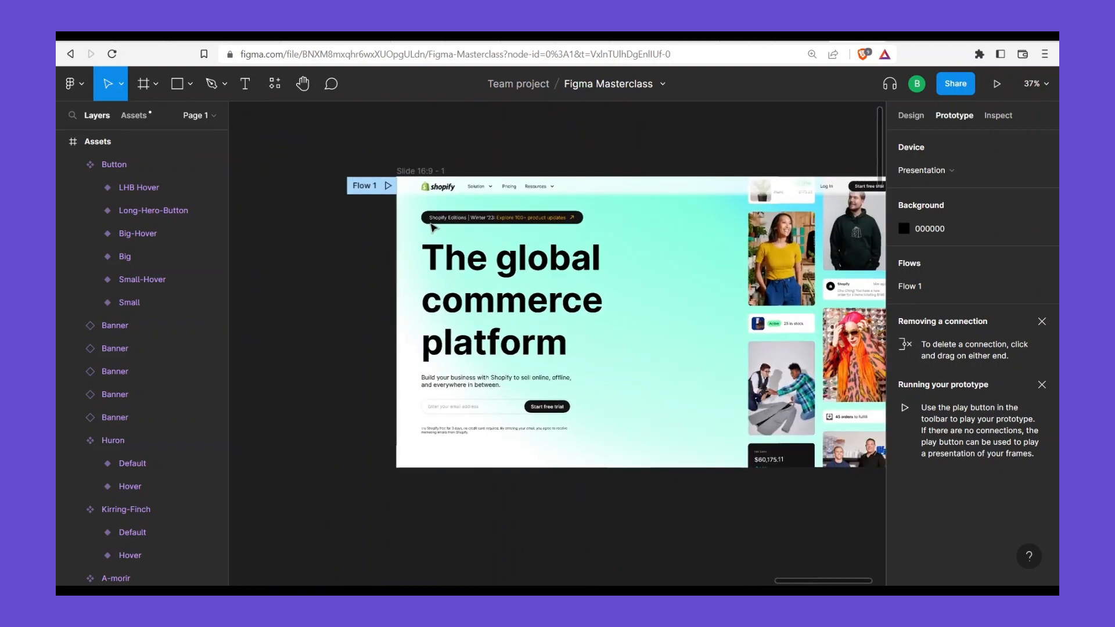
left_click(720, 234)
key("ctrl+alt+Return")
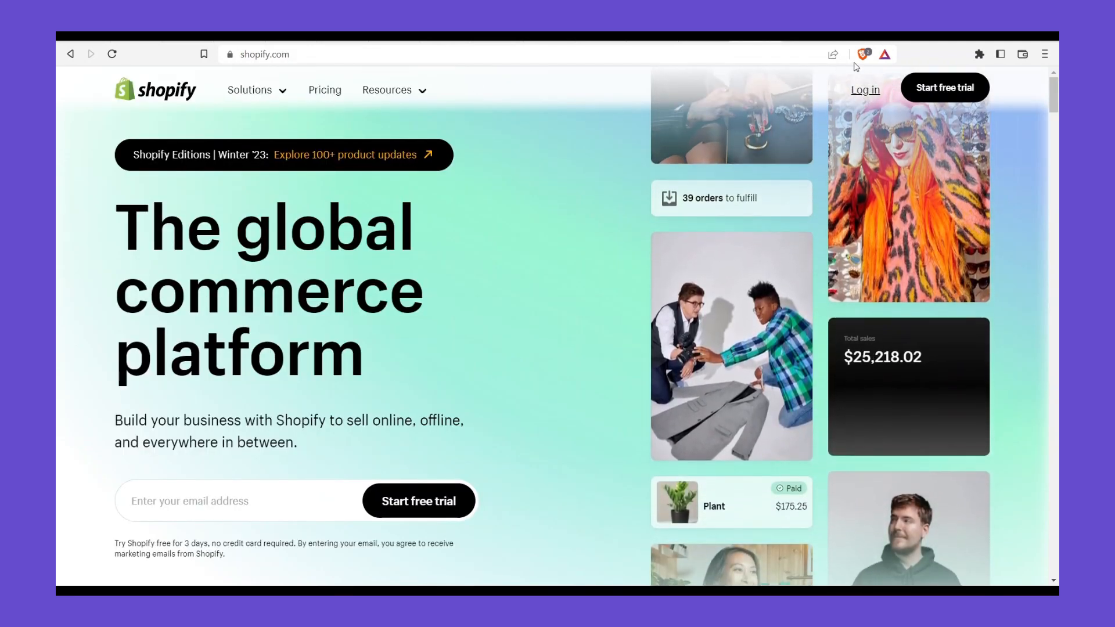
Switch back to the Figma design file and move the Menu Item component closer to the hero slide
left_click(819, 35)
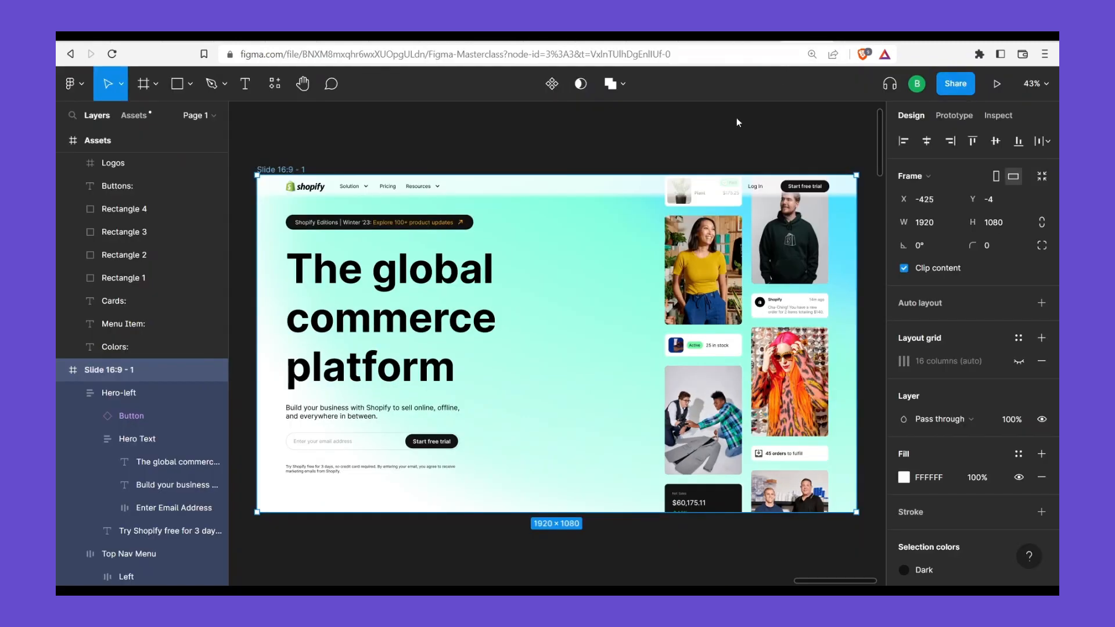
left_click(775, 35)
scroll(375, 276, "left", 5)
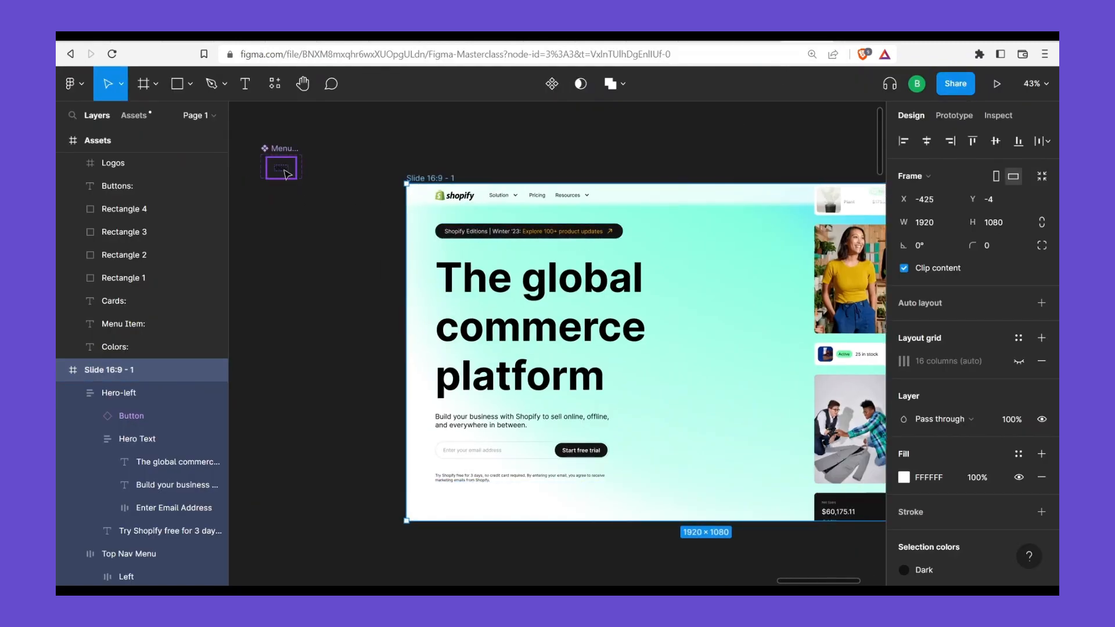
scroll(285, 174, "up", 1)
scroll(285, 174, "left", 1)
left_click(311, 180)
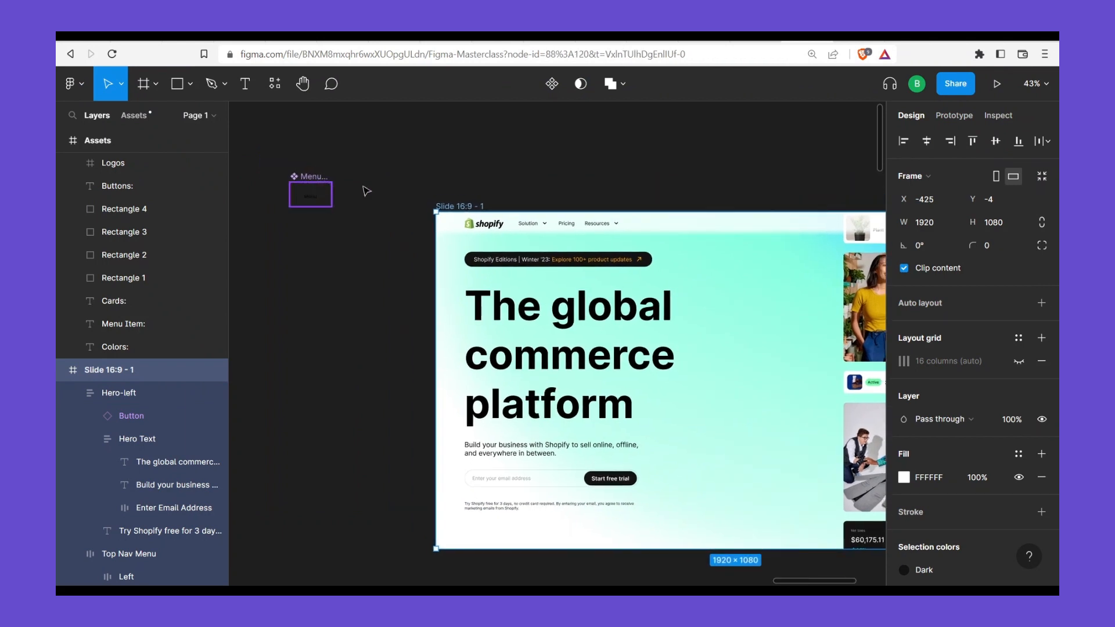
left_click_drag(314, 197, 377, 203)
double_click(378, 203)
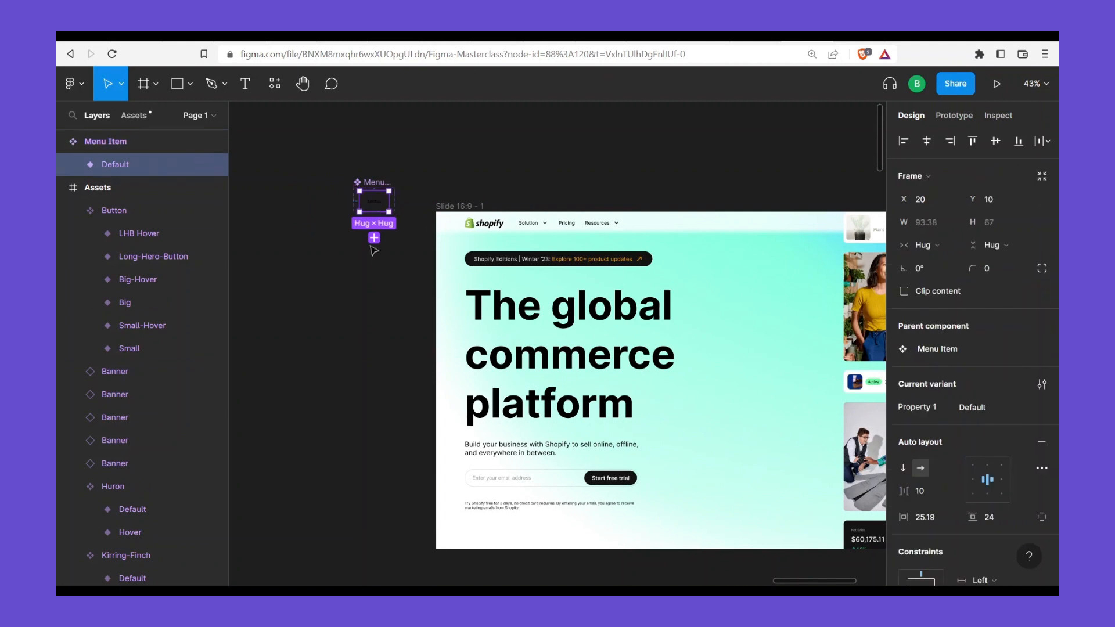
key("ctrl+d")
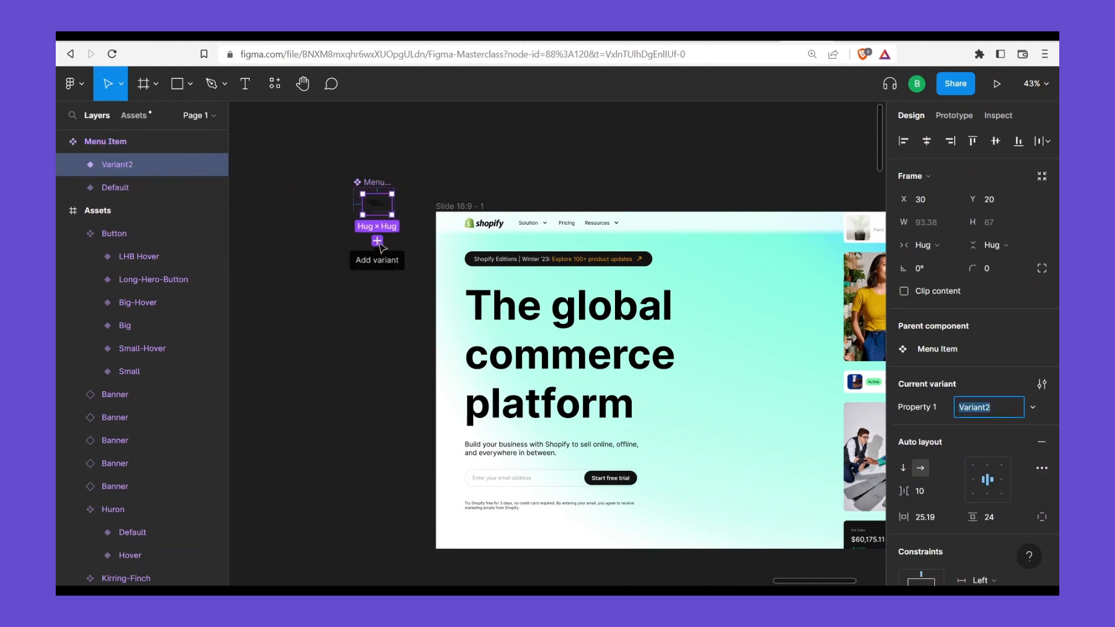
key("ctrl+z")
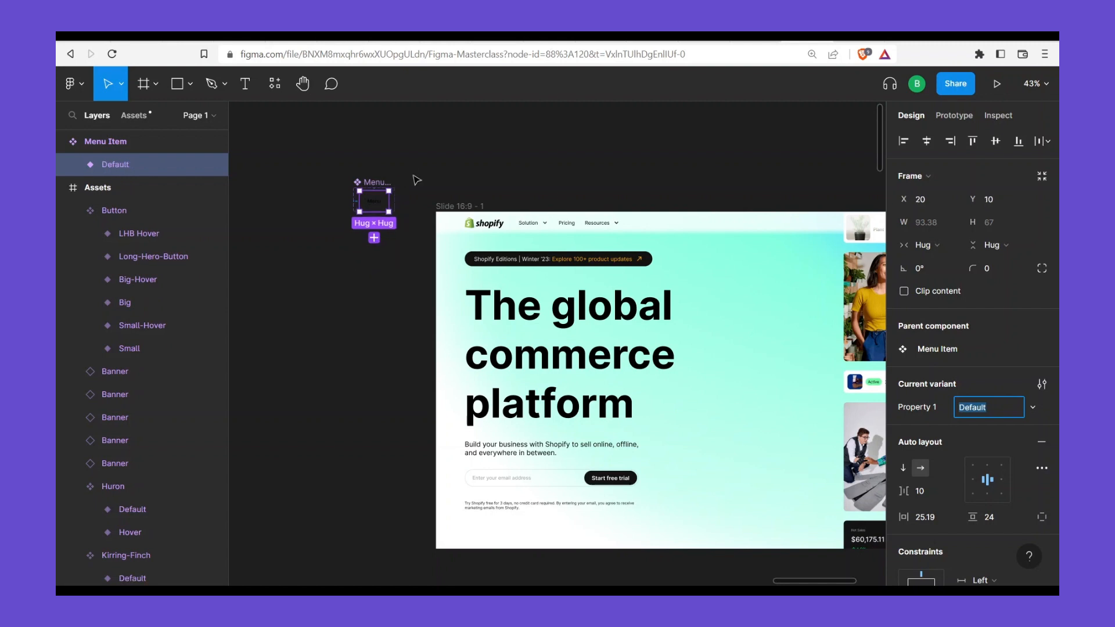
Add a second variant to the Menu Item component set and name it Hover
left_click(417, 180)
left_click(376, 183)
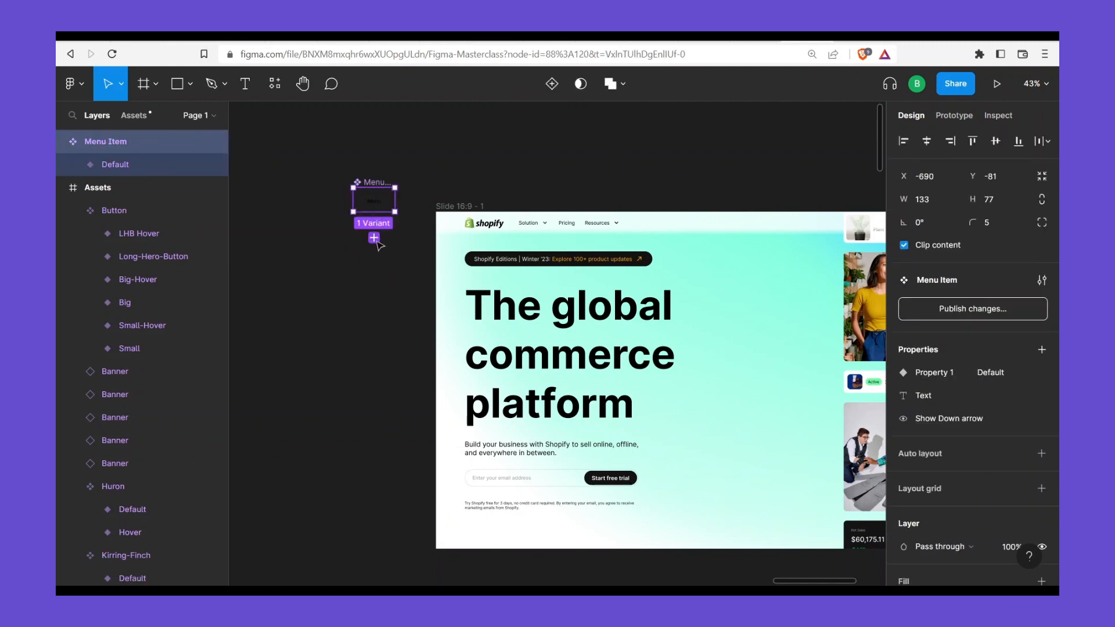
left_click(374, 238)
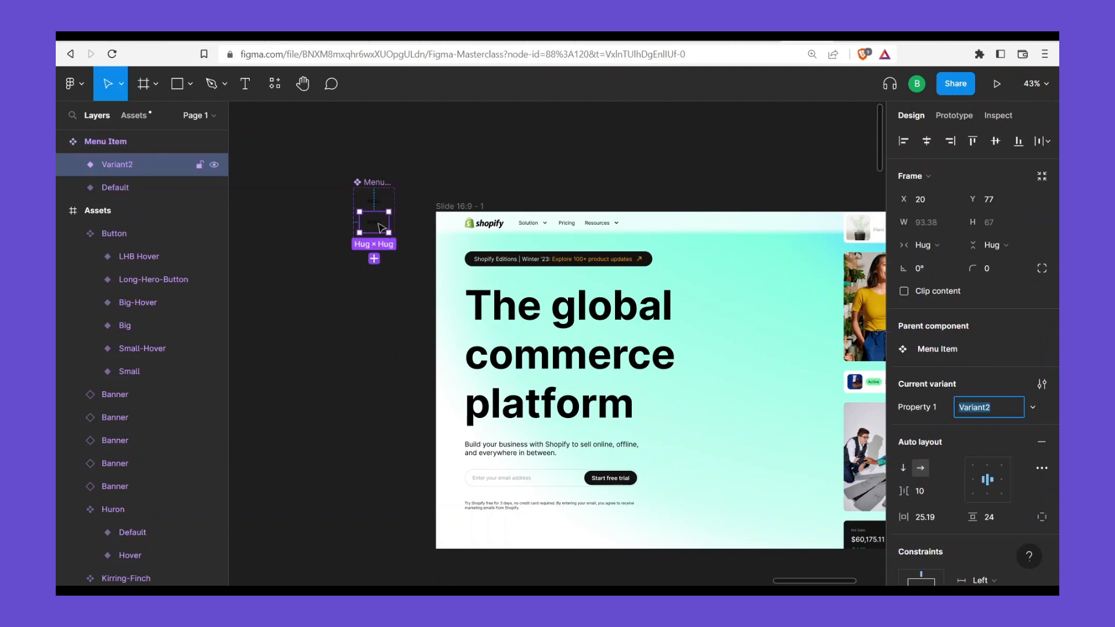
scroll(381, 228, "up", 5)
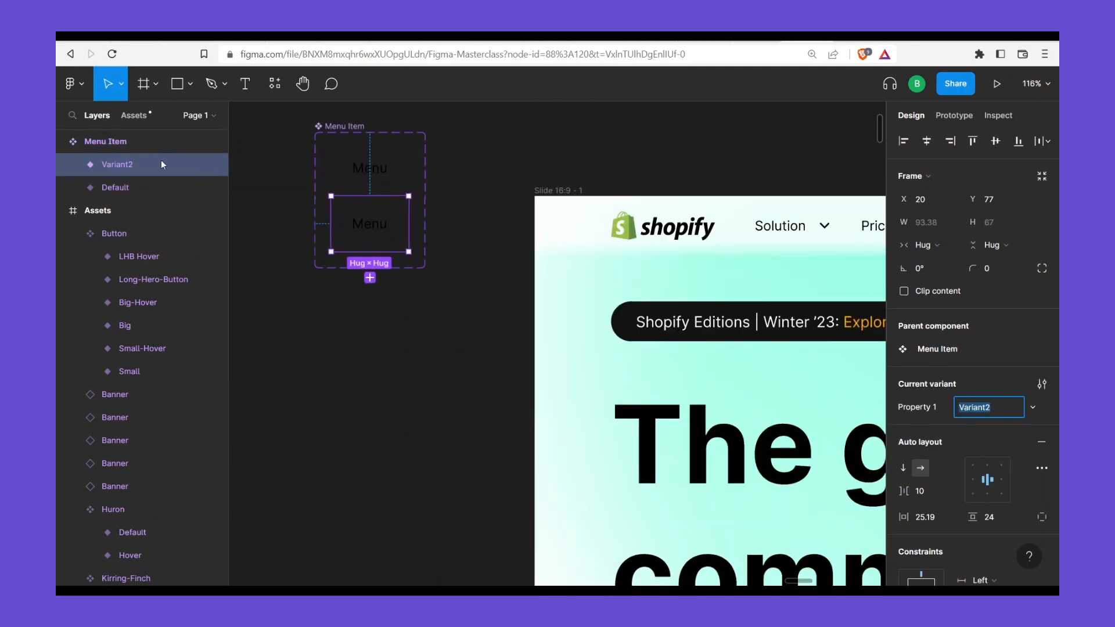
type("Hov")
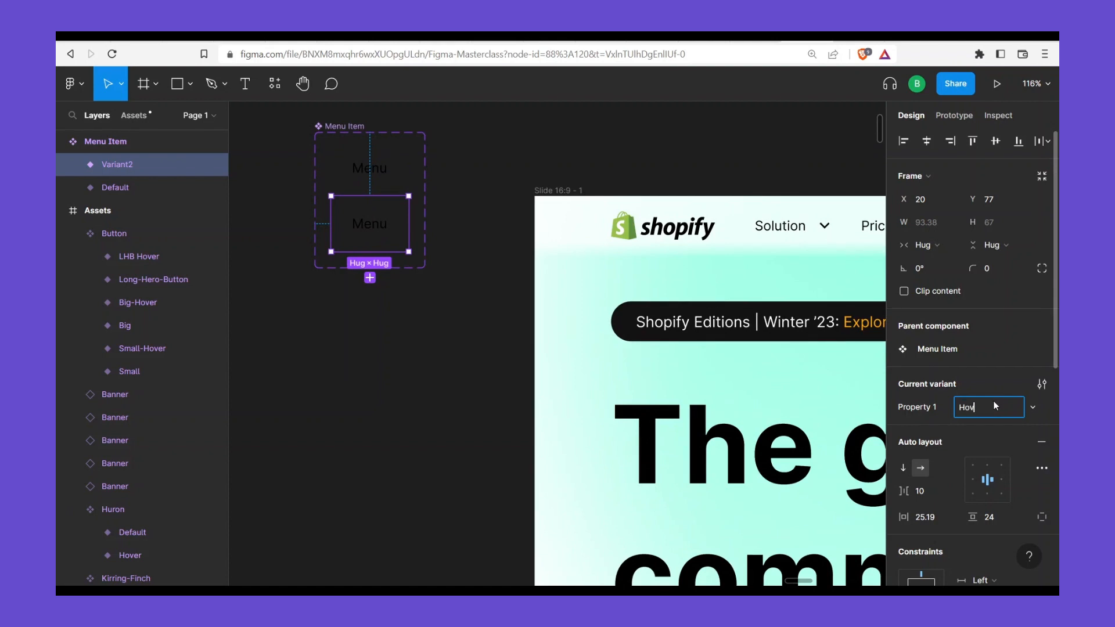
type("er")
key("Return")
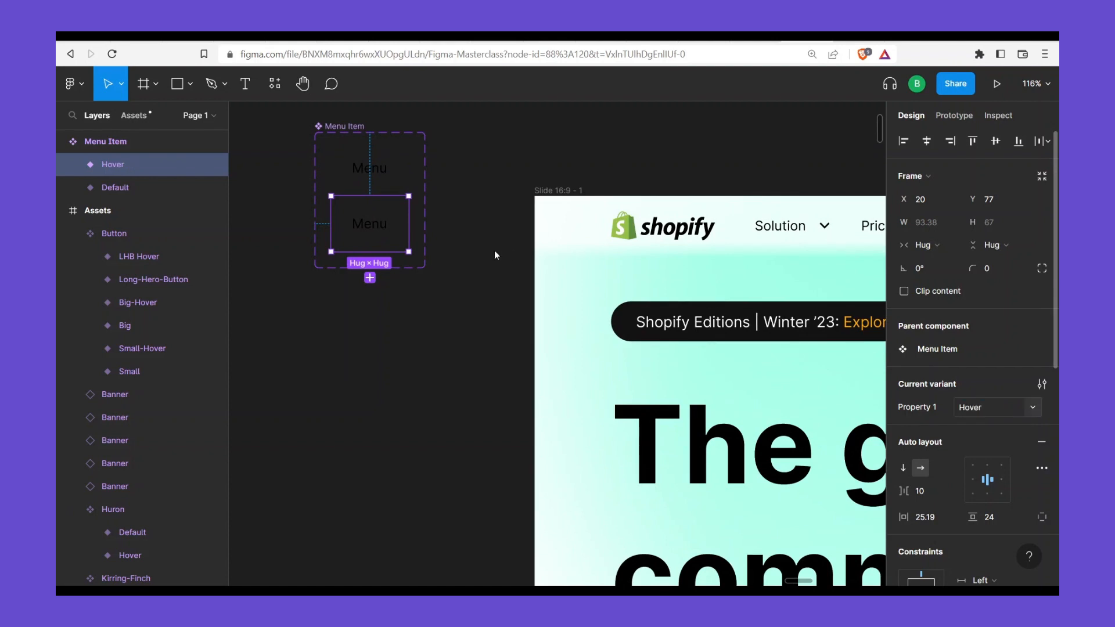
Underline the Menu text in the Hover variant of the Menu Item component
double_click(381, 231)
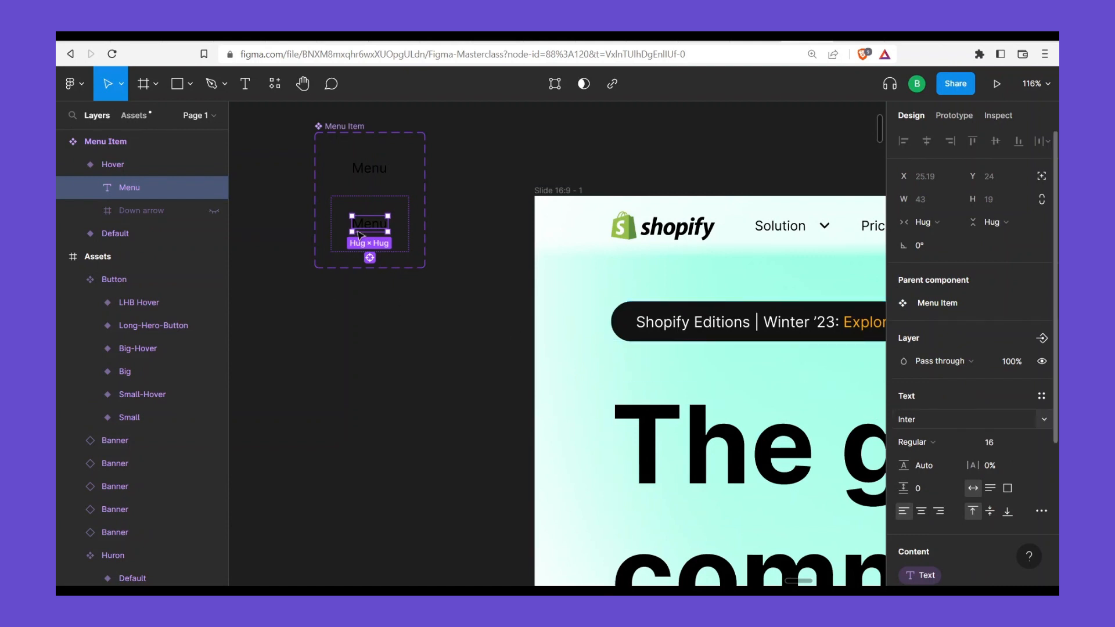
scroll(987, 406, "down", 4)
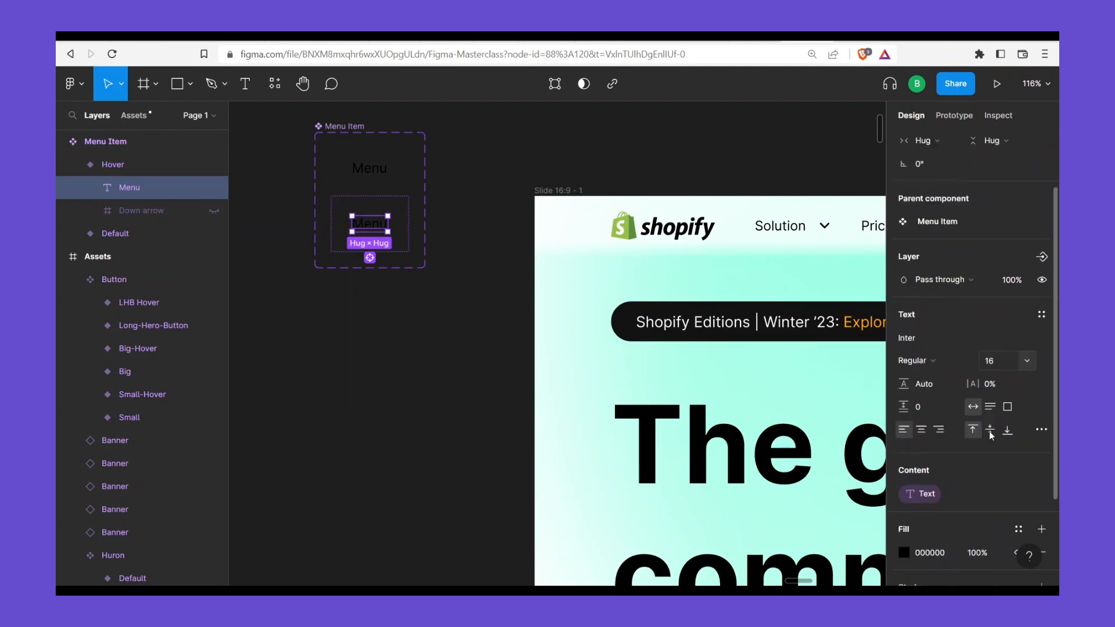
left_click(1040, 307)
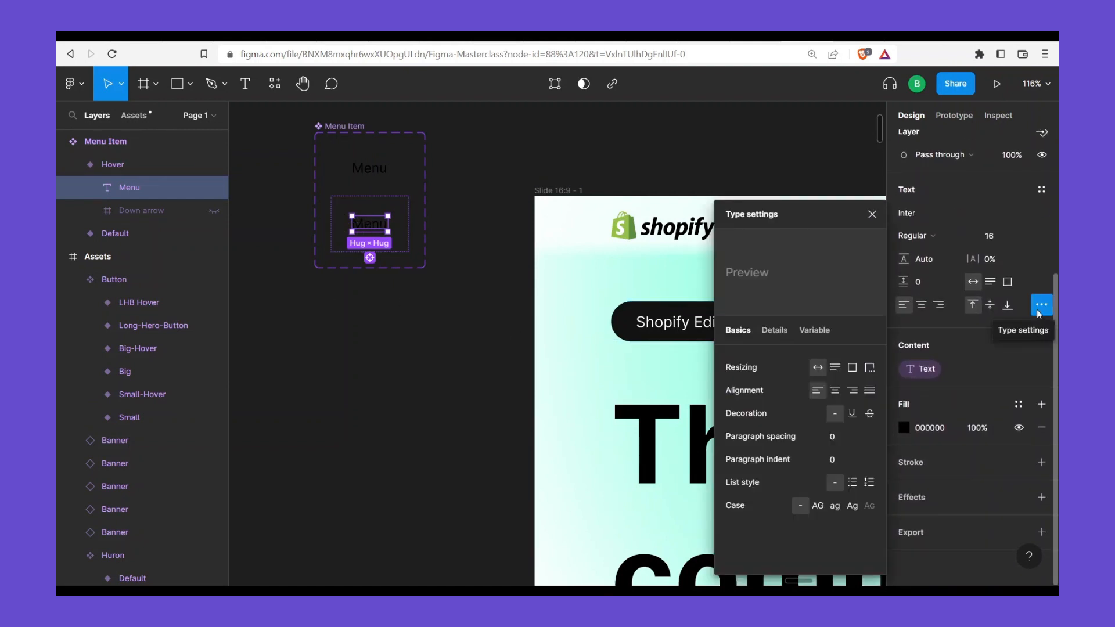
left_click(852, 414)
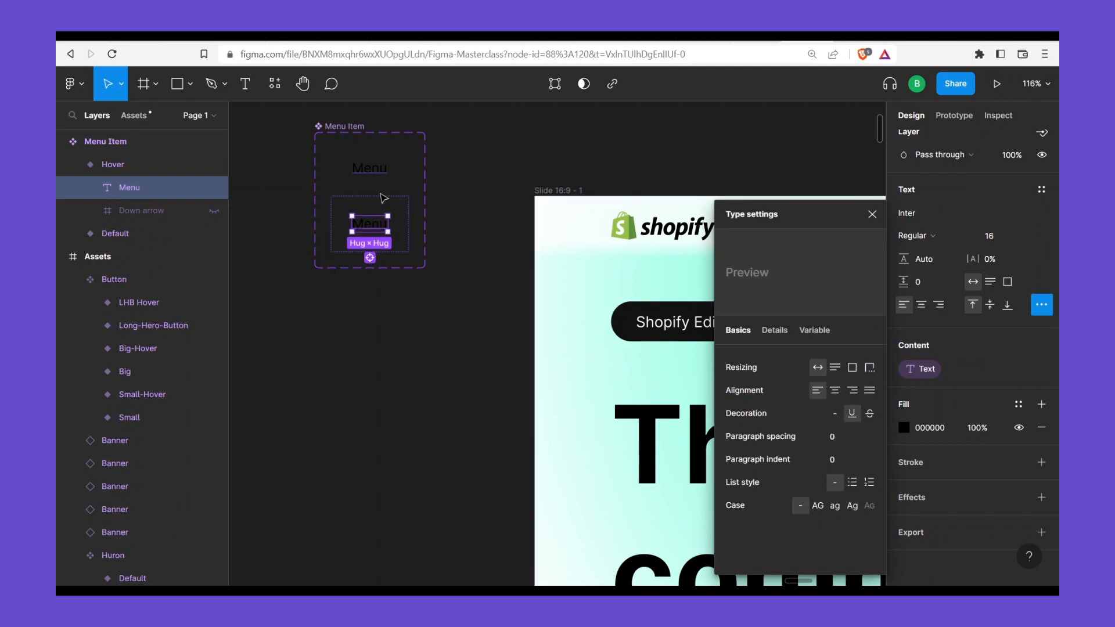
Connect the Menu Item's Default variant to its Hover variant and set the interaction's trigger to While hovering
left_click(341, 125)
scroll(364, 223, "up", 1)
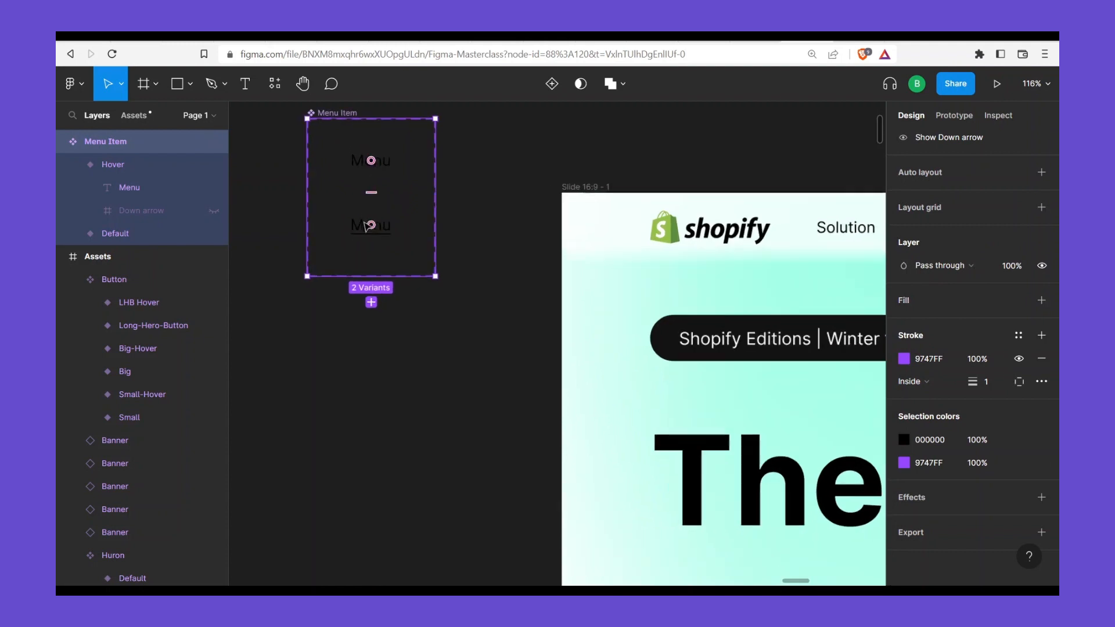
scroll(369, 251, "up", 3)
scroll(389, 256, "down", 3)
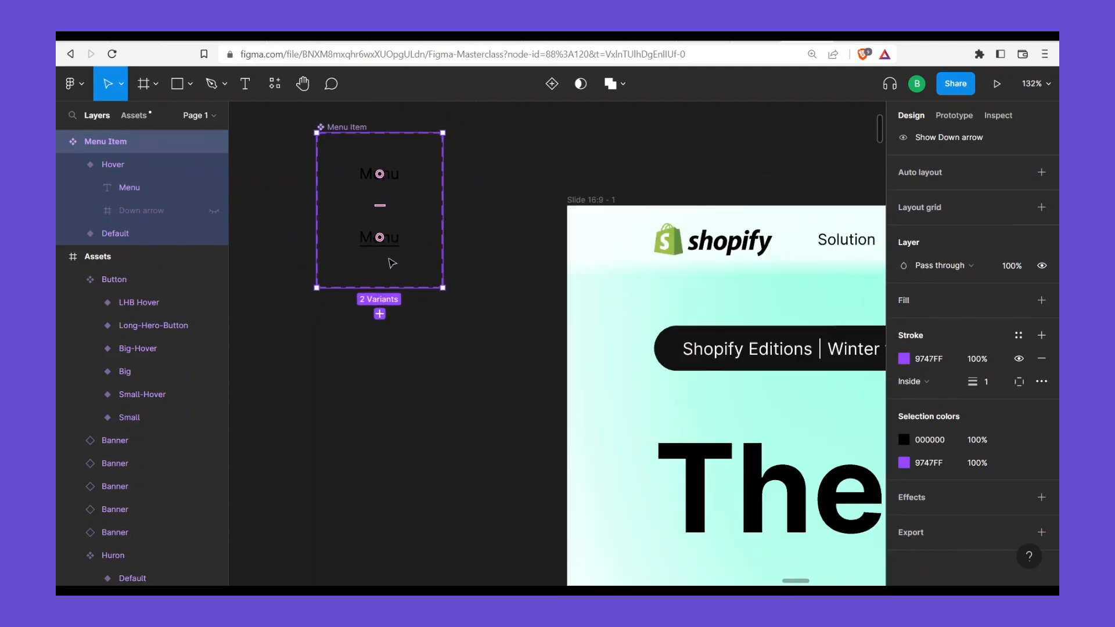
scroll(391, 259, "up", 1)
scroll(398, 251, "up", 1)
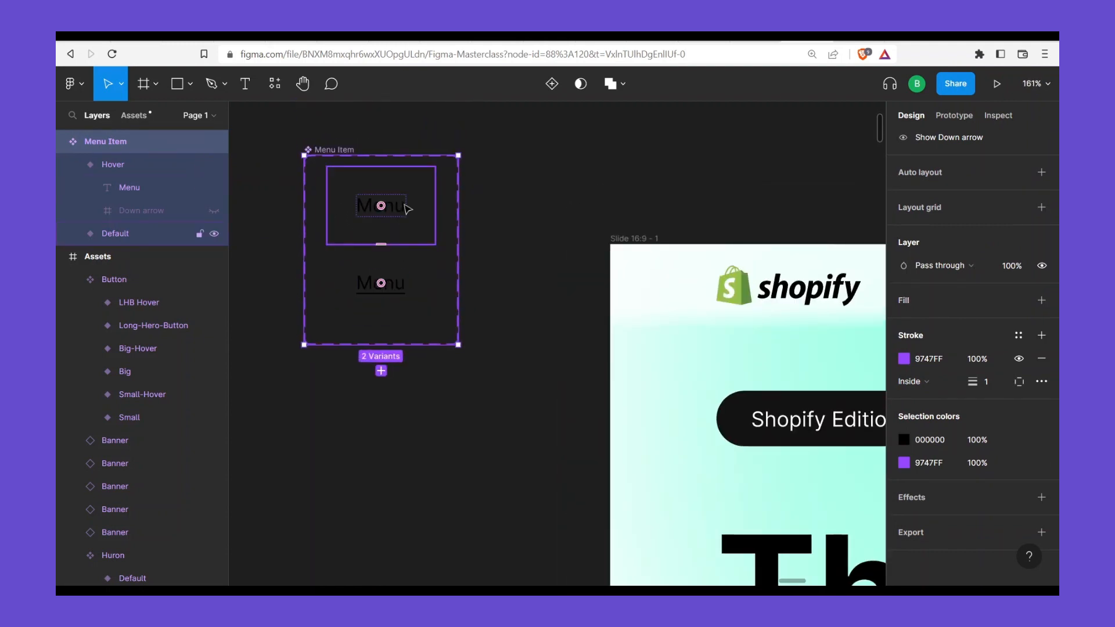
left_click(381, 205)
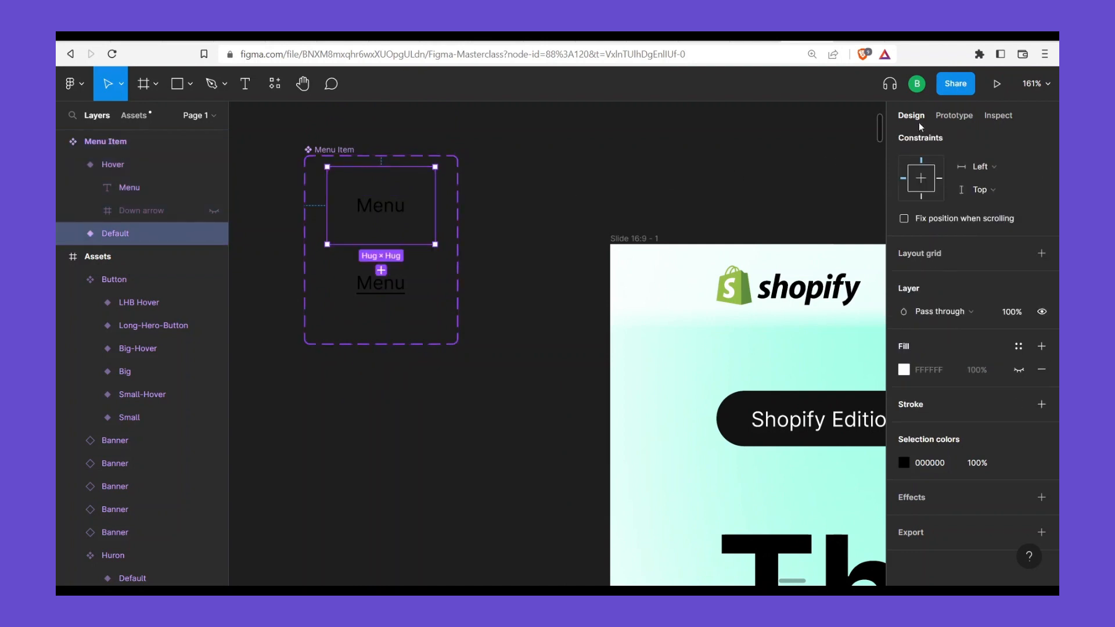
left_click(949, 116)
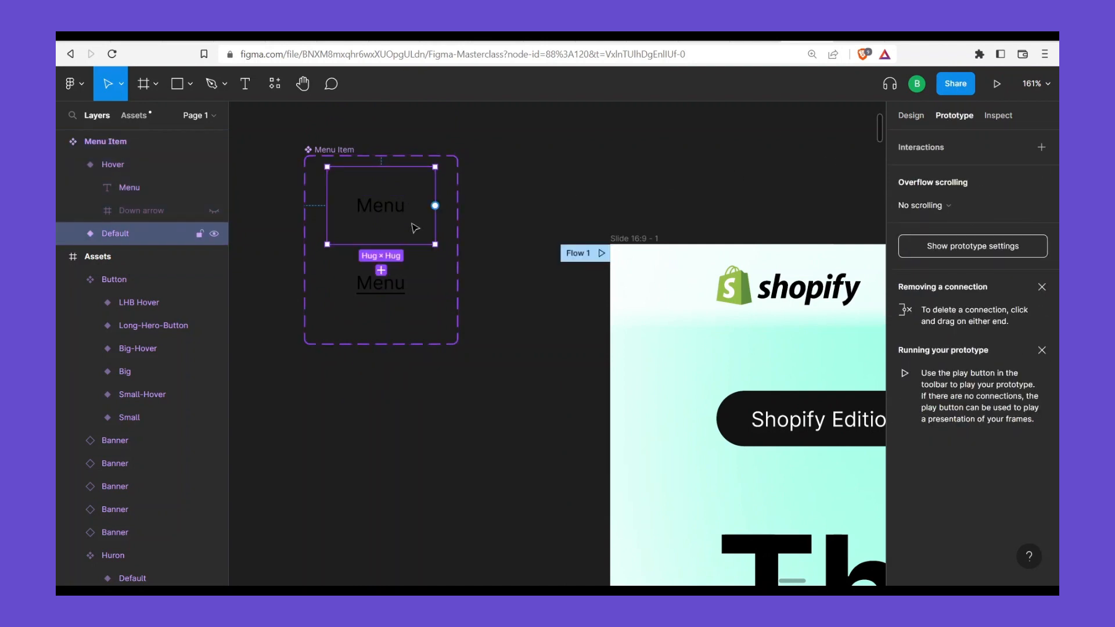
left_click_drag(435, 206, 394, 289)
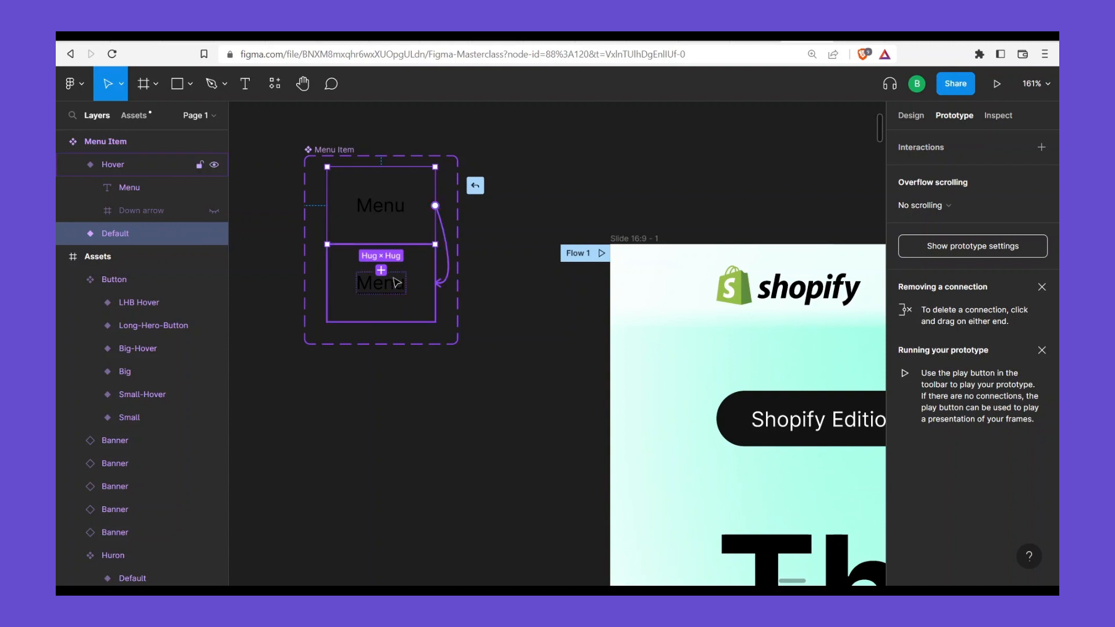
left_click(768, 210)
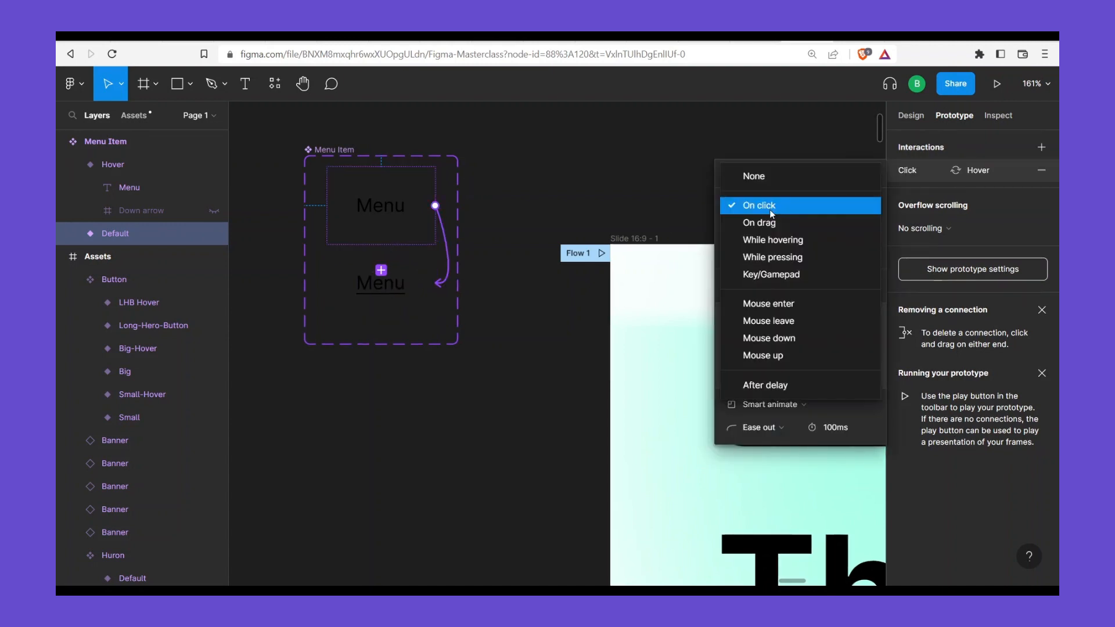
left_click(767, 239)
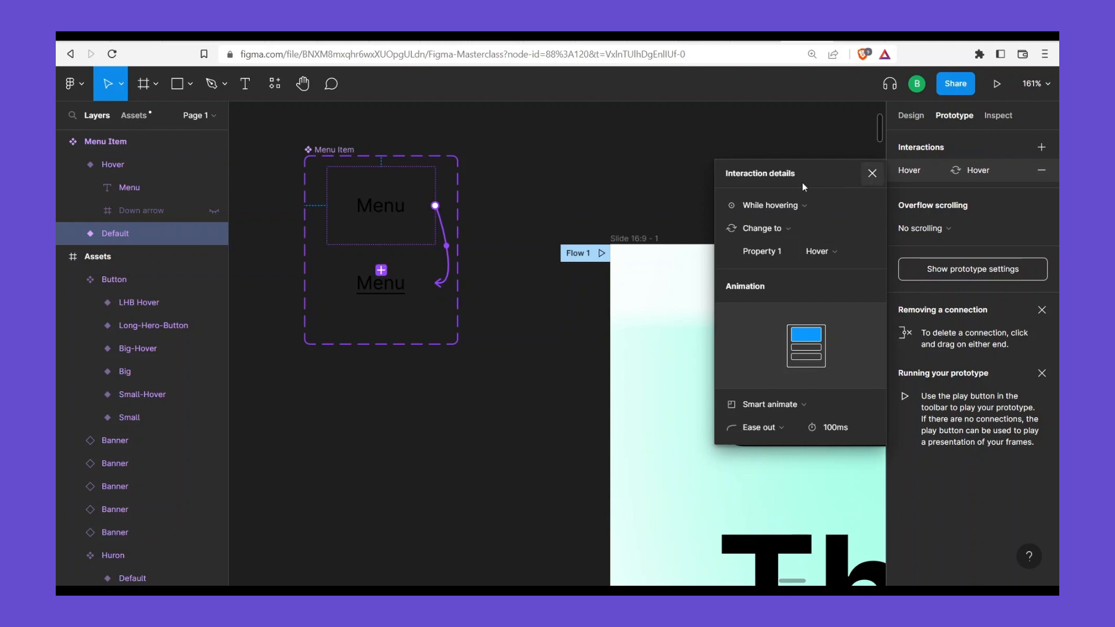
key("Escape")
Present the hero slide's Flow 1 prototype and check the hover effect on the hoodie portrait card
scroll(604, 193, "right", 5)
scroll(523, 204, "down", 5)
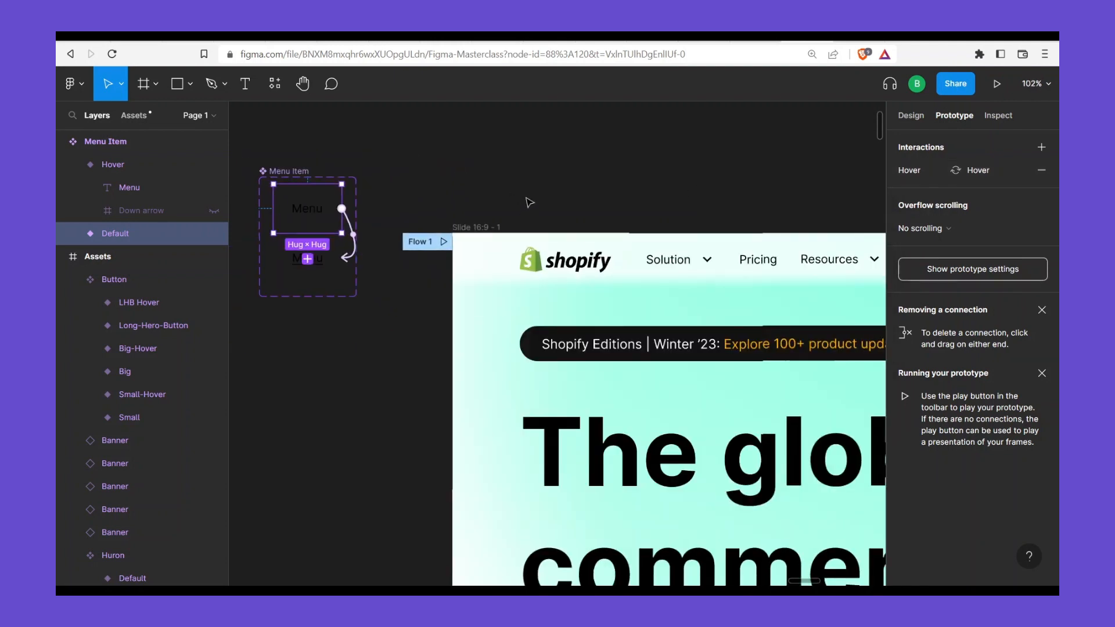
left_click(444, 242)
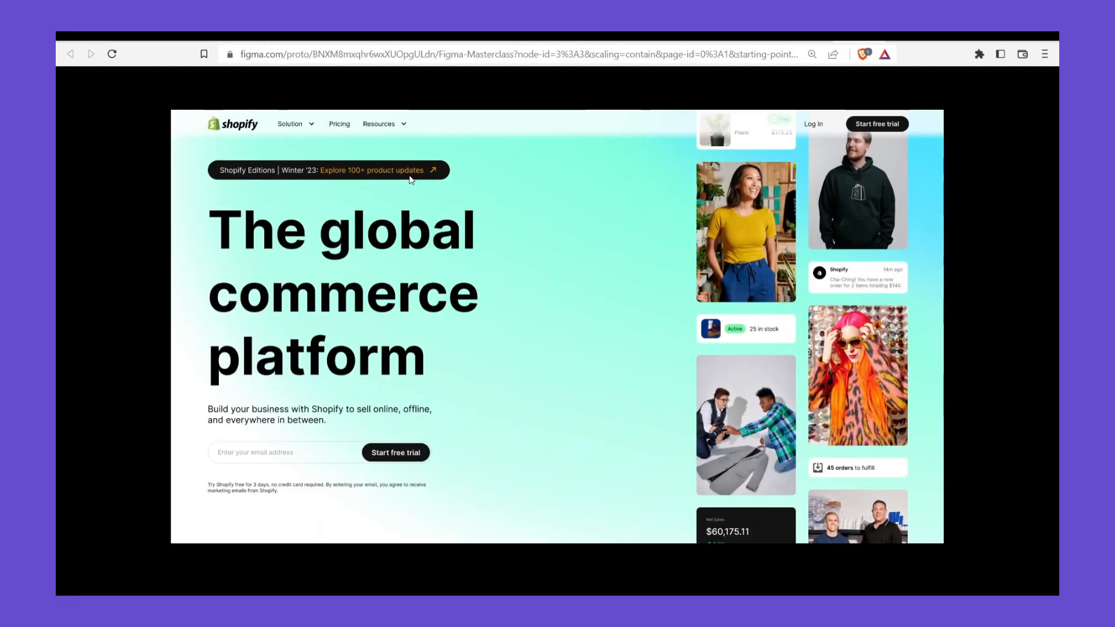
mouse_move(870, 204)
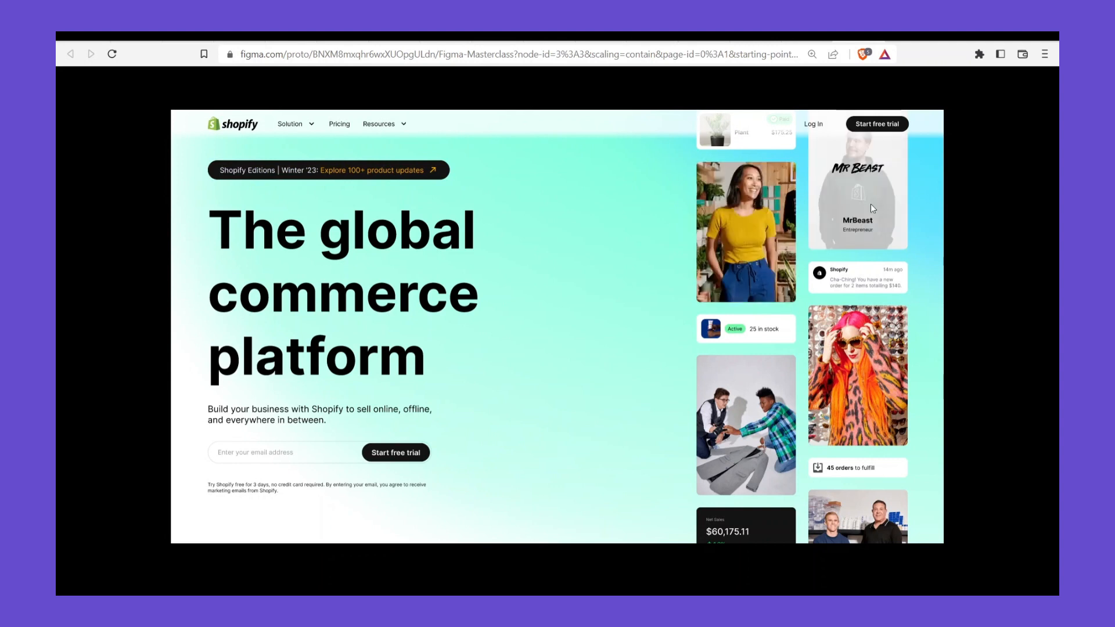